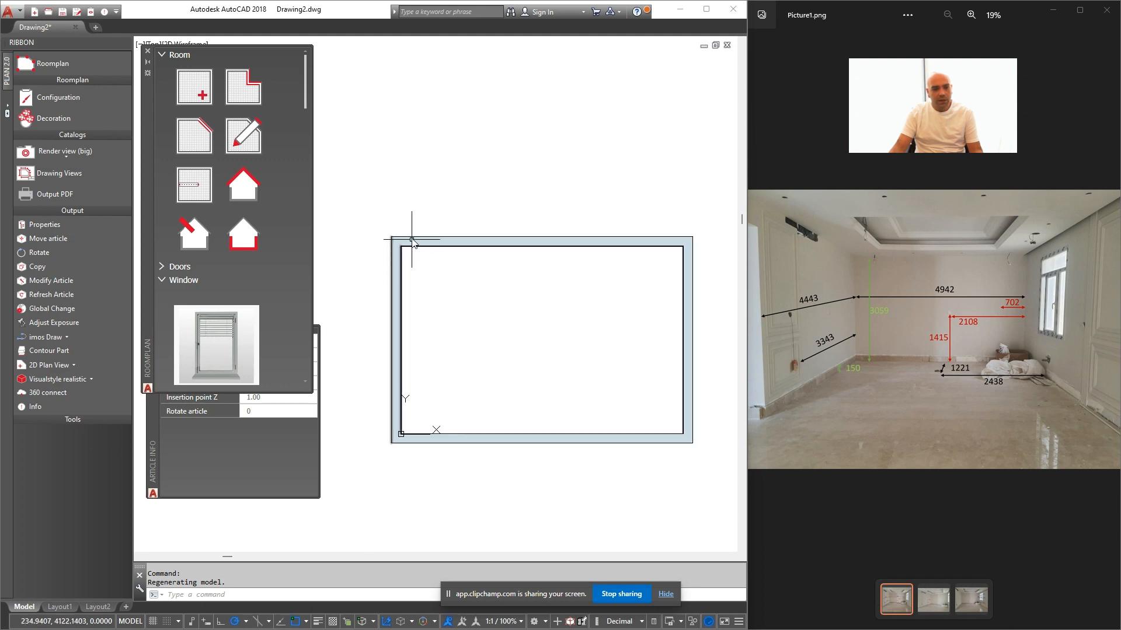
Set the length of the upper horizontal wall in the room plan to 4942
{"action": "left_click", "coordinate": [510, 233]}
{"action": "left_click", "coordinate": [489, 238]}
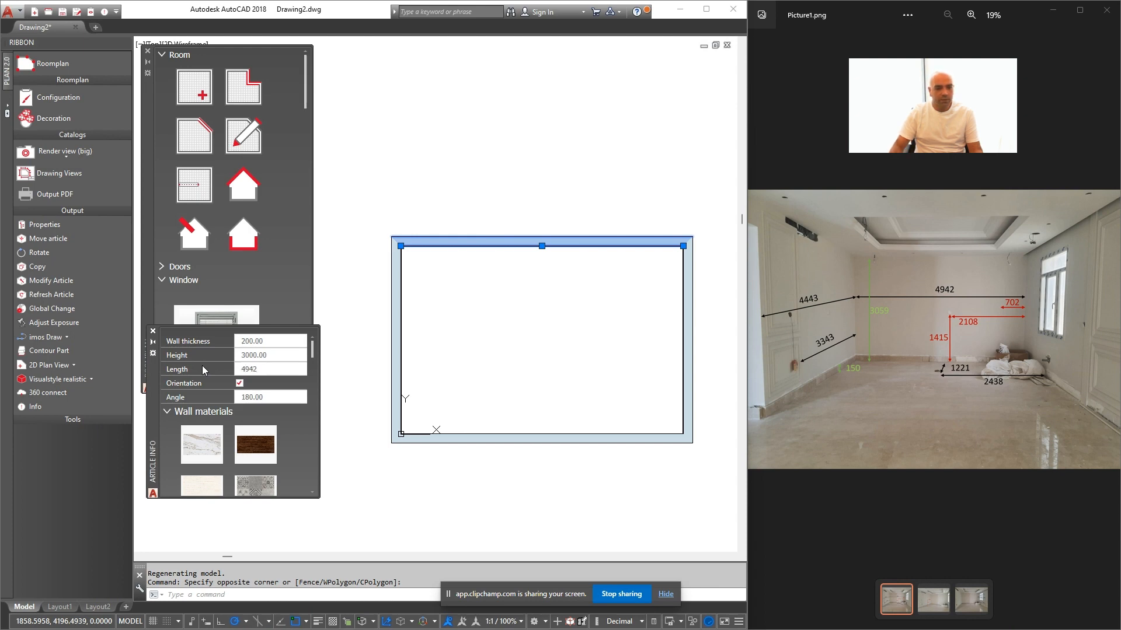
{"action": "left_click", "coordinate": [955, 307]}
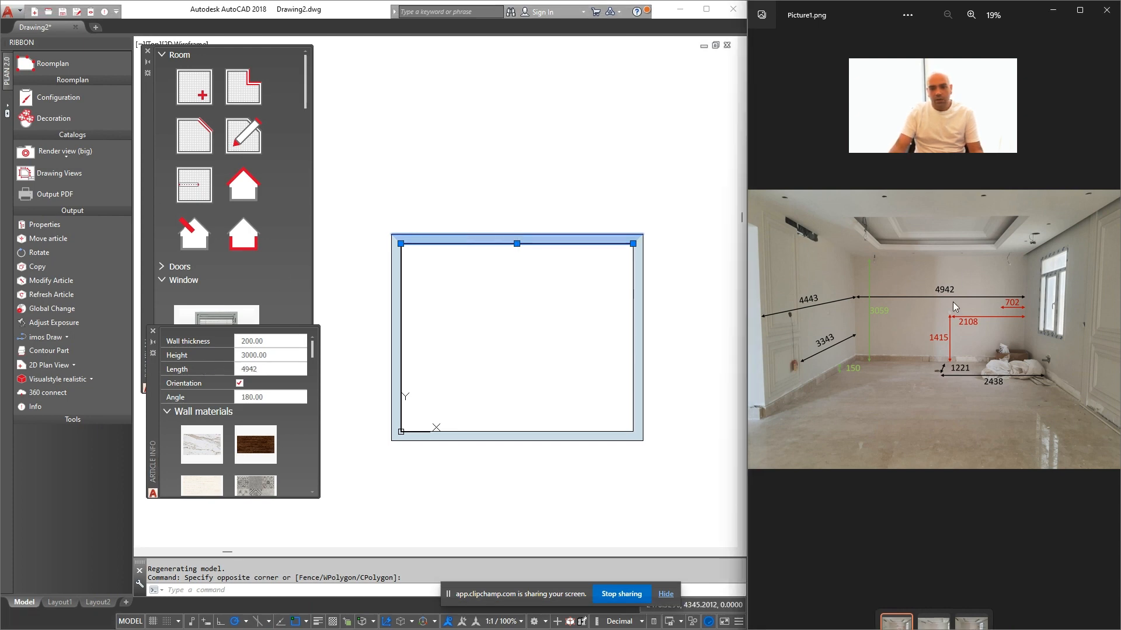
{"action": "left_click", "coordinate": [520, 316]}
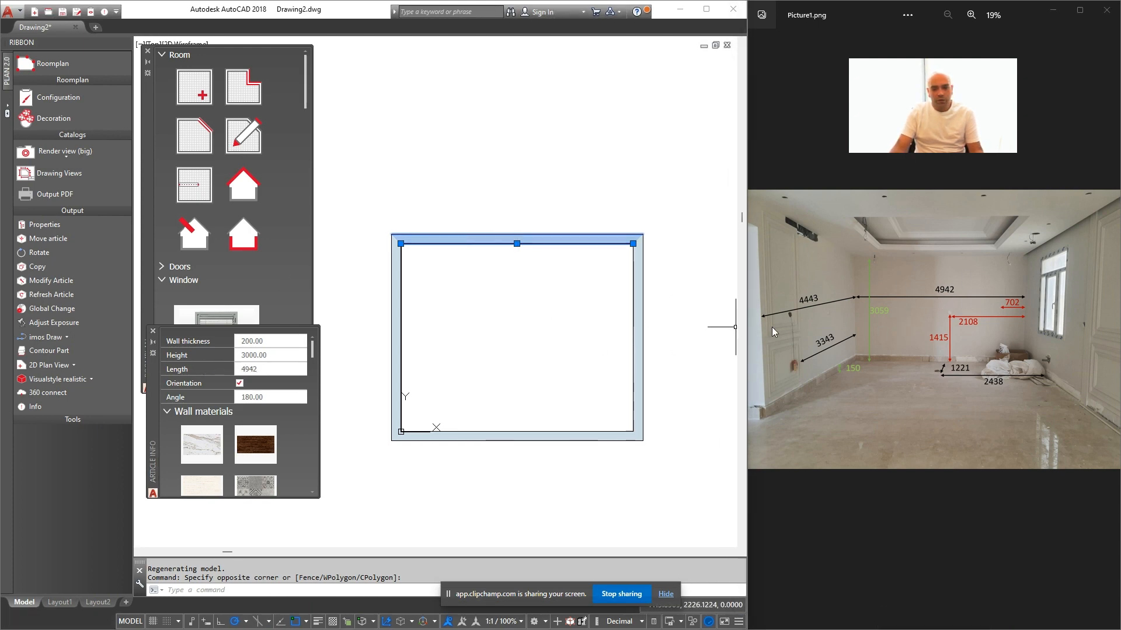
{"action": "key", "text": "Escape"}
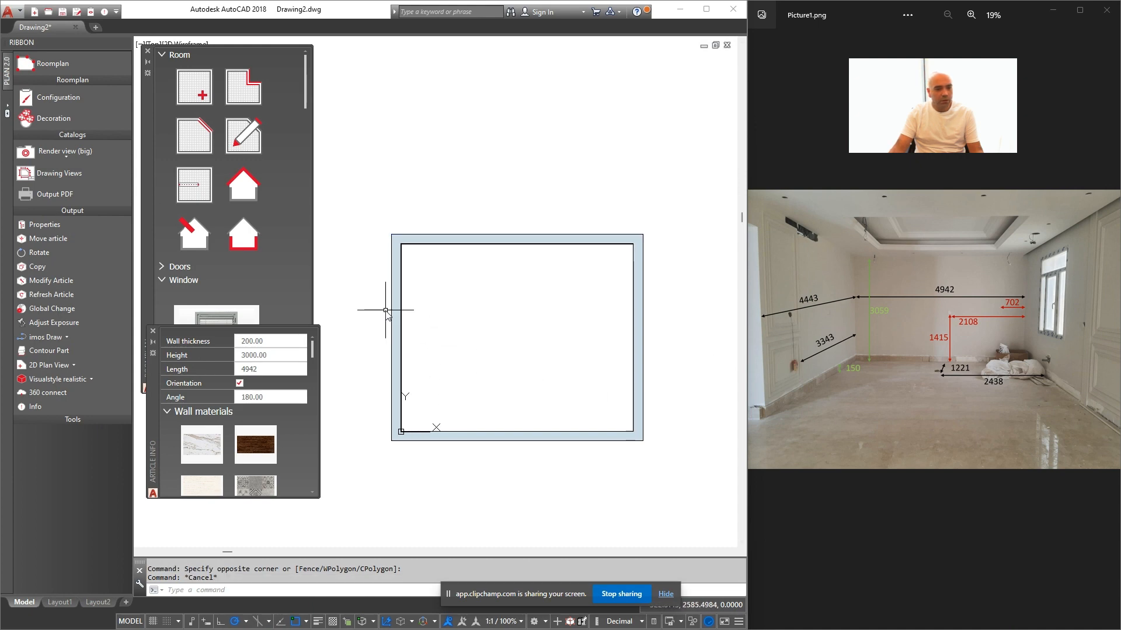
Set the room's left-hand wall to a length of 8000 and a height of 3459
{"action": "left_click", "coordinate": [389, 310]}
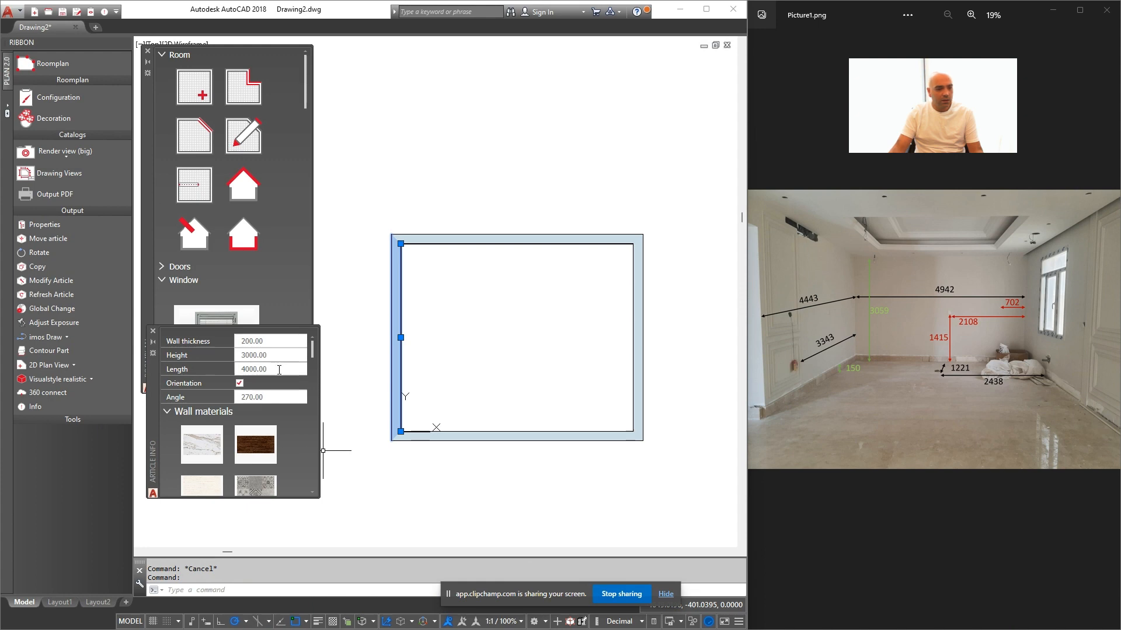
{"action": "type", "text": "8"}
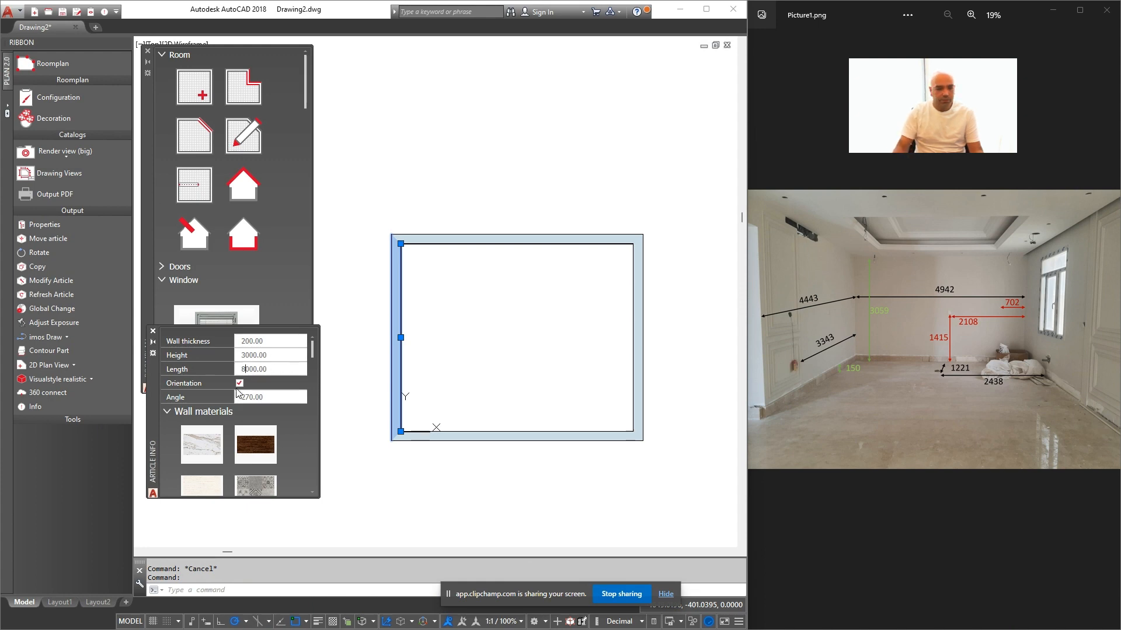
{"action": "key", "text": "Return"}
{"action": "key", "text": "Escape"}
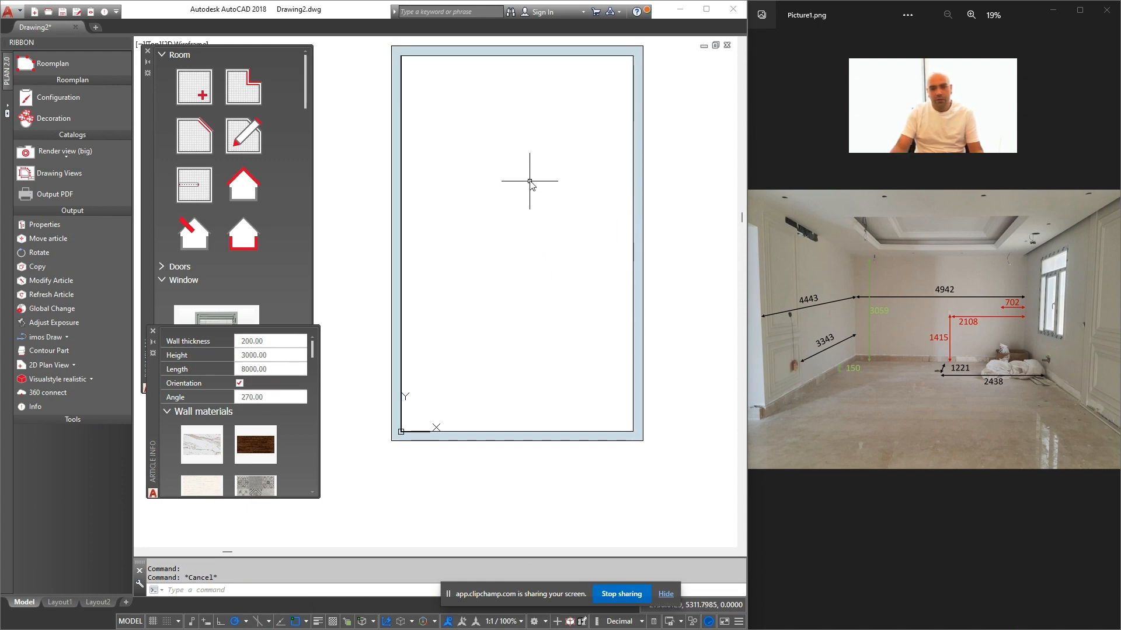
{"action": "middle_click_drag", "start_coordinate": [406, 283], "coordinate": [408, 311]}
{"action": "middle_click_drag", "start_coordinate": [451, 249], "coordinate": [447, 267]}
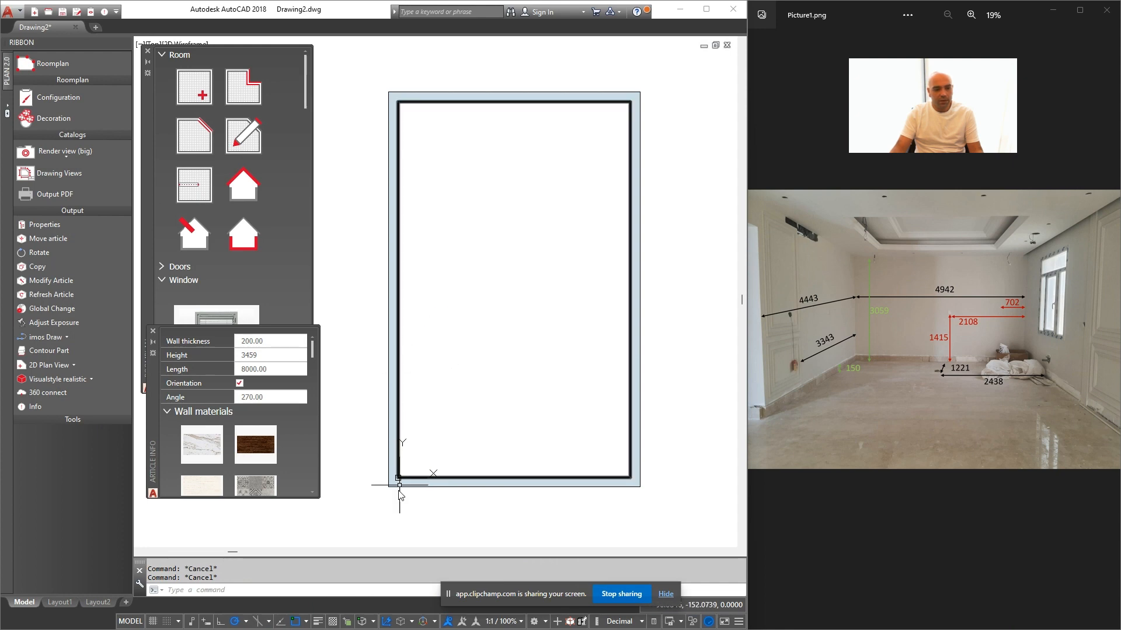
Set the baseboard along the room walls to a height of 150 and a thickness of 20
{"action": "scroll", "coordinate": [399, 485], "scroll_direction": "up", "scroll_amount": 5}
{"action": "scroll", "coordinate": [402, 430], "scroll_direction": "down", "scroll_amount": 1}
{"action": "left_click", "coordinate": [397, 423]}
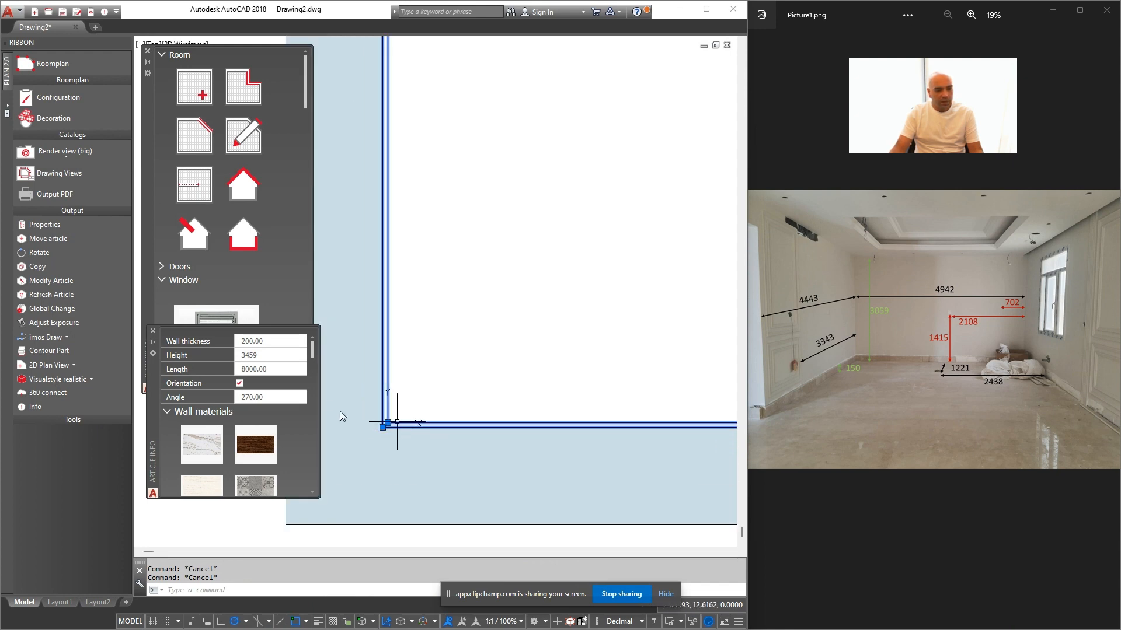
{"action": "left_click", "coordinate": [197, 381]}
{"action": "left_click_drag", "start_coordinate": [314, 355], "coordinate": [302, 485]}
{"action": "left_click", "coordinate": [276, 472]}
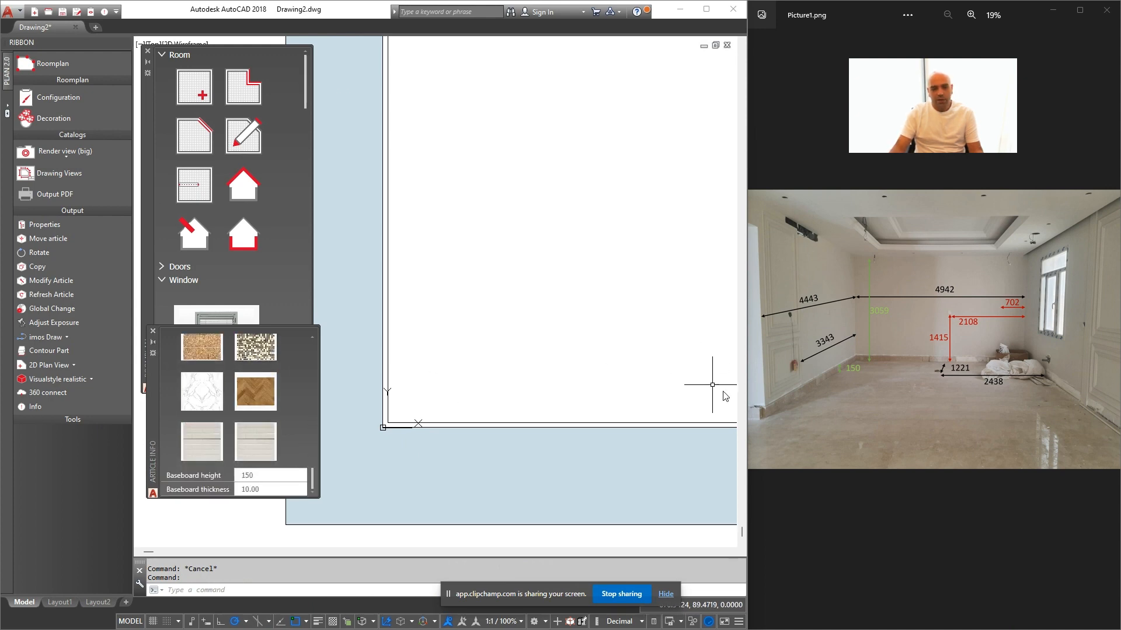
{"action": "scroll", "coordinate": [834, 378], "scroll_direction": "up", "scroll_amount": 3}
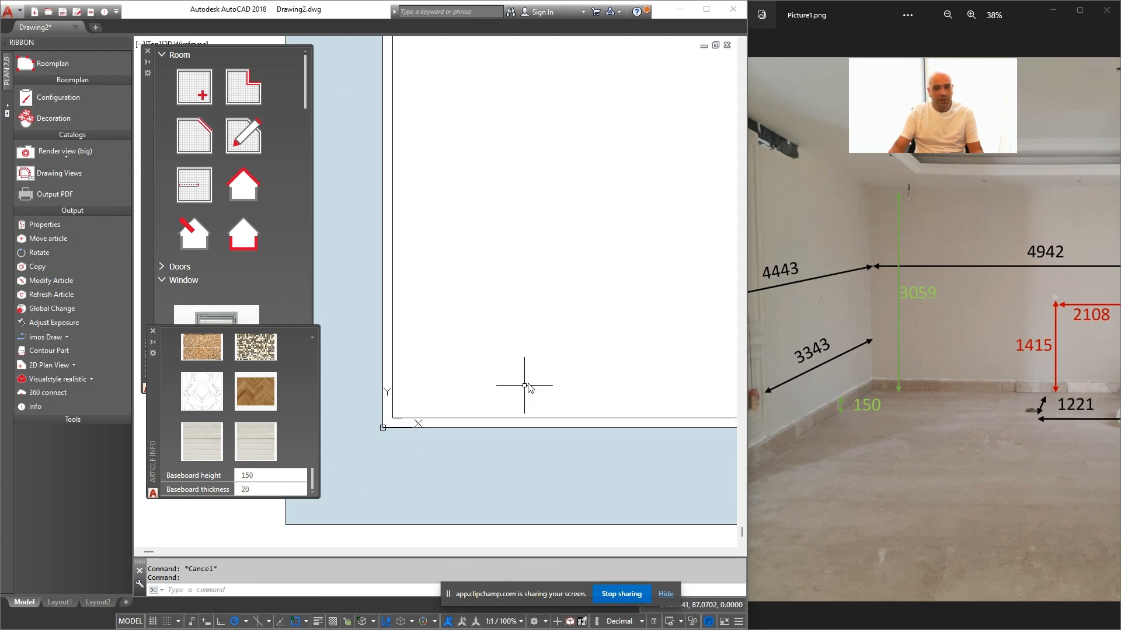
{"action": "scroll", "coordinate": [519, 350], "scroll_direction": "down", "scroll_amount": 5}
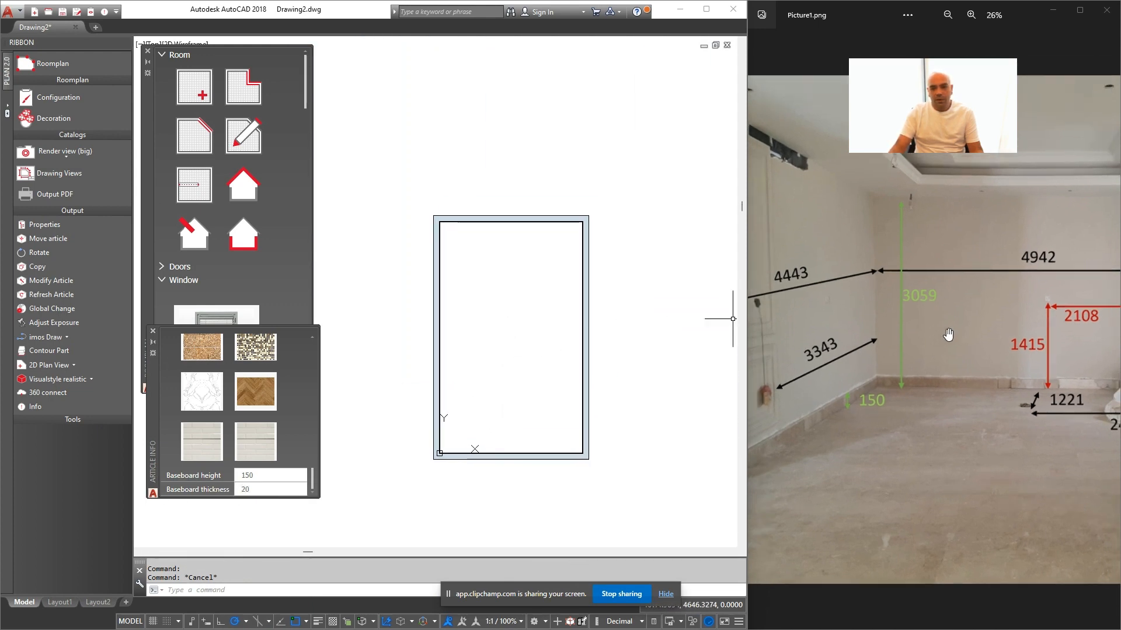
Insert a rectangular wall opening from the window catalog into the room's left-hand wall
{"action": "scroll", "coordinate": [753, 315], "scroll_direction": "down", "scroll_amount": 3}
{"action": "scroll", "coordinate": [450, 315], "scroll_direction": "up", "scroll_amount": 3}
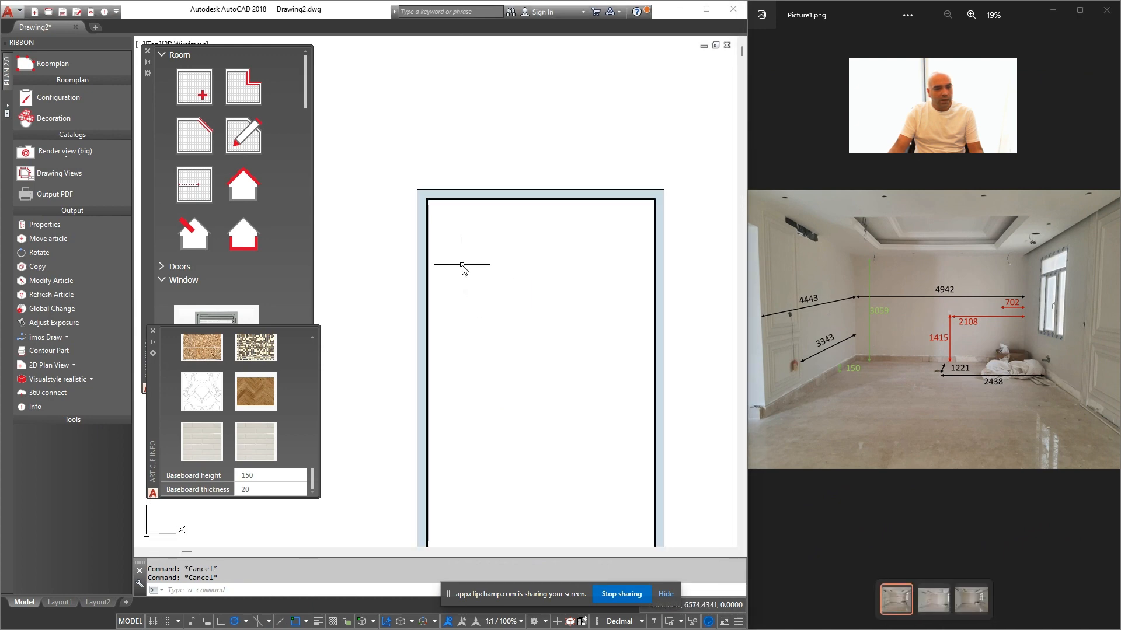
{"action": "left_click", "coordinate": [163, 280]}
{"action": "left_click", "coordinate": [164, 281]}
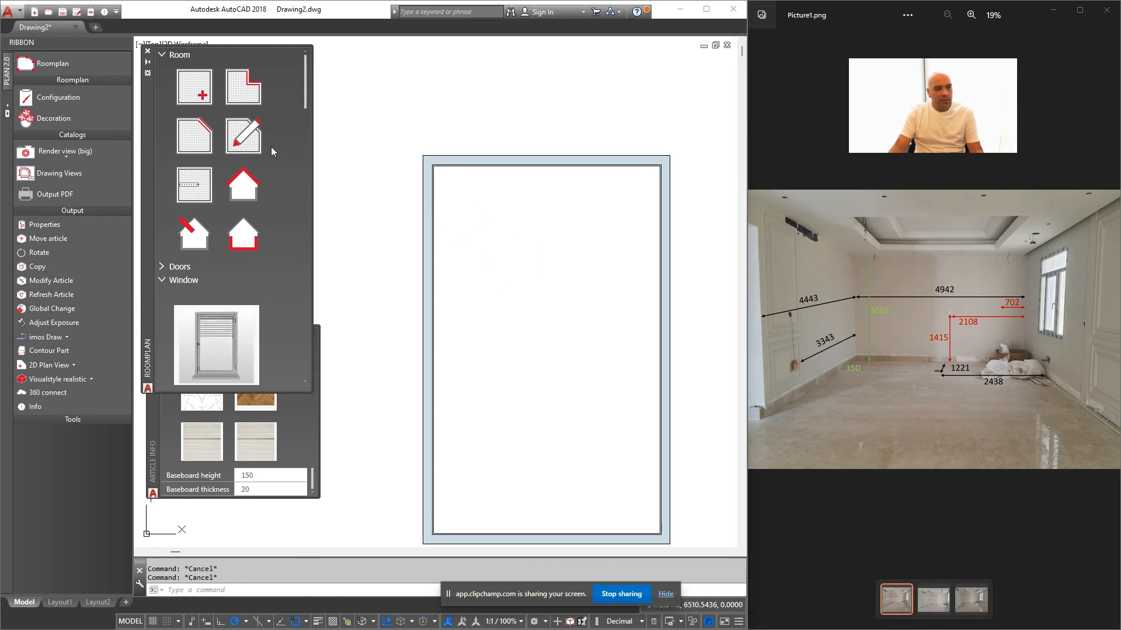
{"action": "left_click_drag", "start_coordinate": [304, 102], "coordinate": [301, 331]}
{"action": "left_click", "coordinate": [225, 178]}
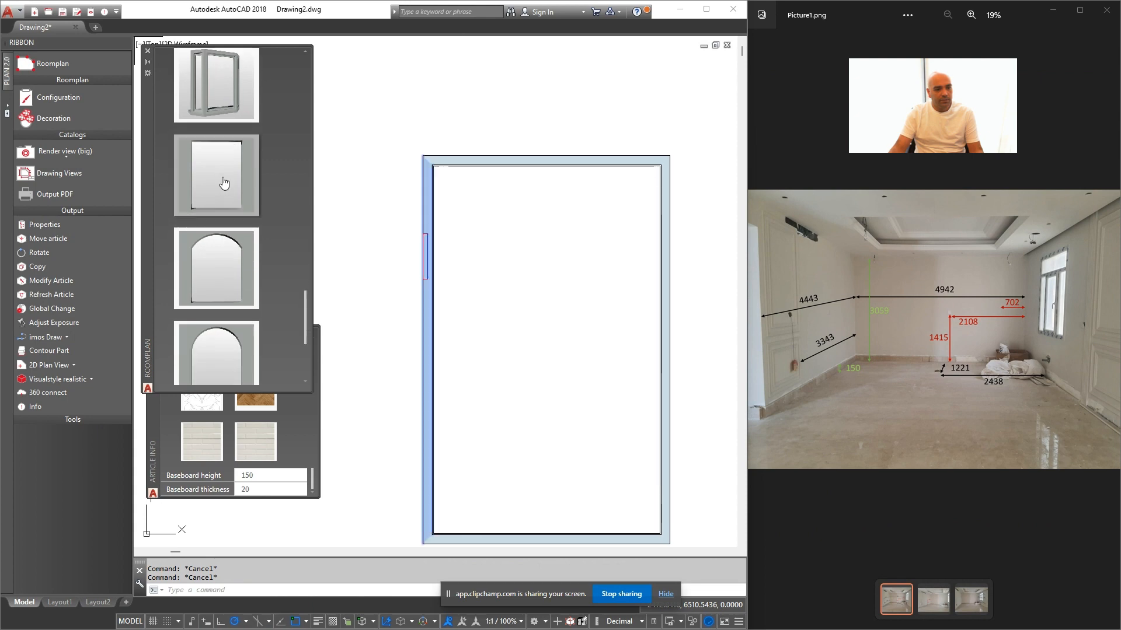
{"action": "left_click", "coordinate": [484, 376]}
{"action": "key", "text": "Escape"}
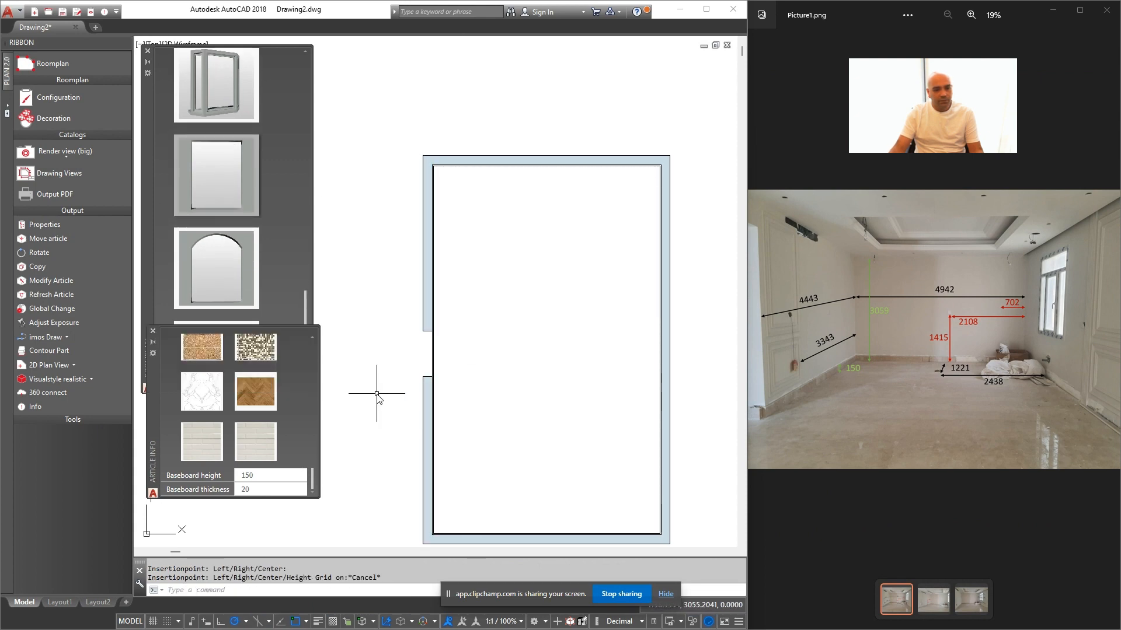
Set the left-hand wall opening's height to 2800, distance to 4443, height of balustrade to 0 and width to 1400
{"action": "left_click", "coordinate": [377, 392]}
{"action": "left_click", "coordinate": [462, 325]}
{"action": "double_click", "coordinate": [288, 396]}
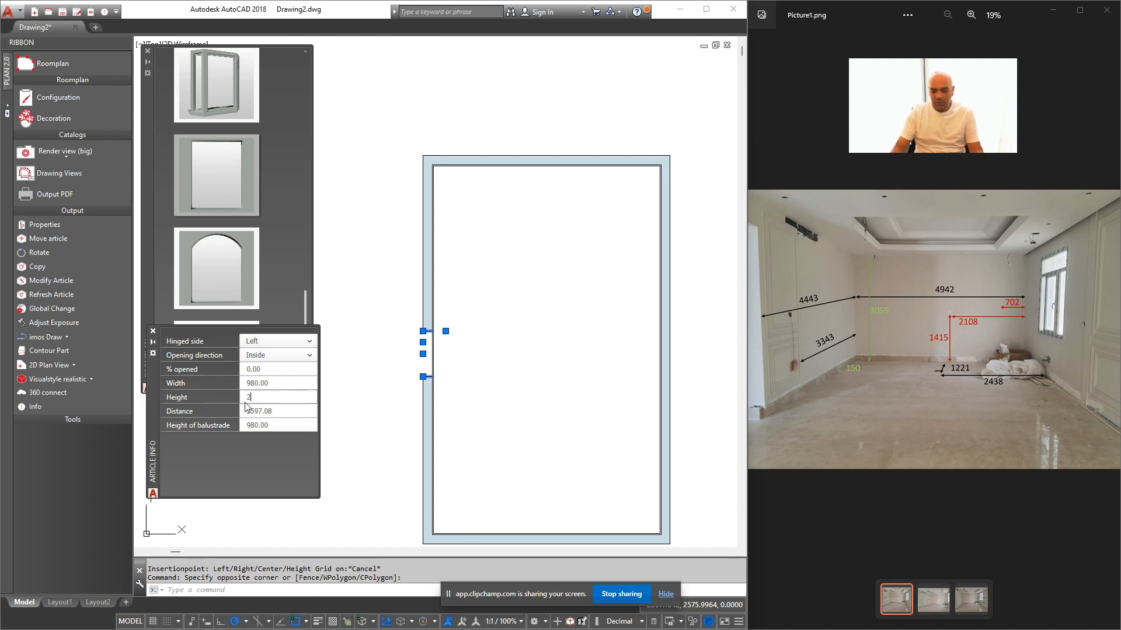
{"action": "type", "text": "2800"}
{"action": "key", "text": "Return"}
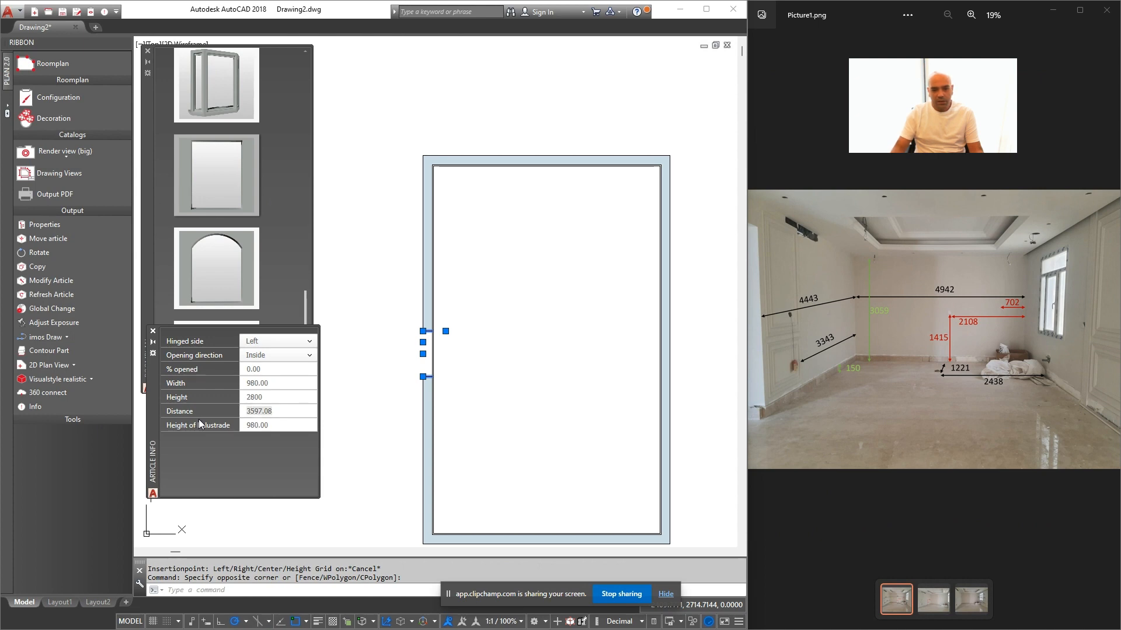
{"action": "type", "text": "4443"}
{"action": "key", "text": "Return"}
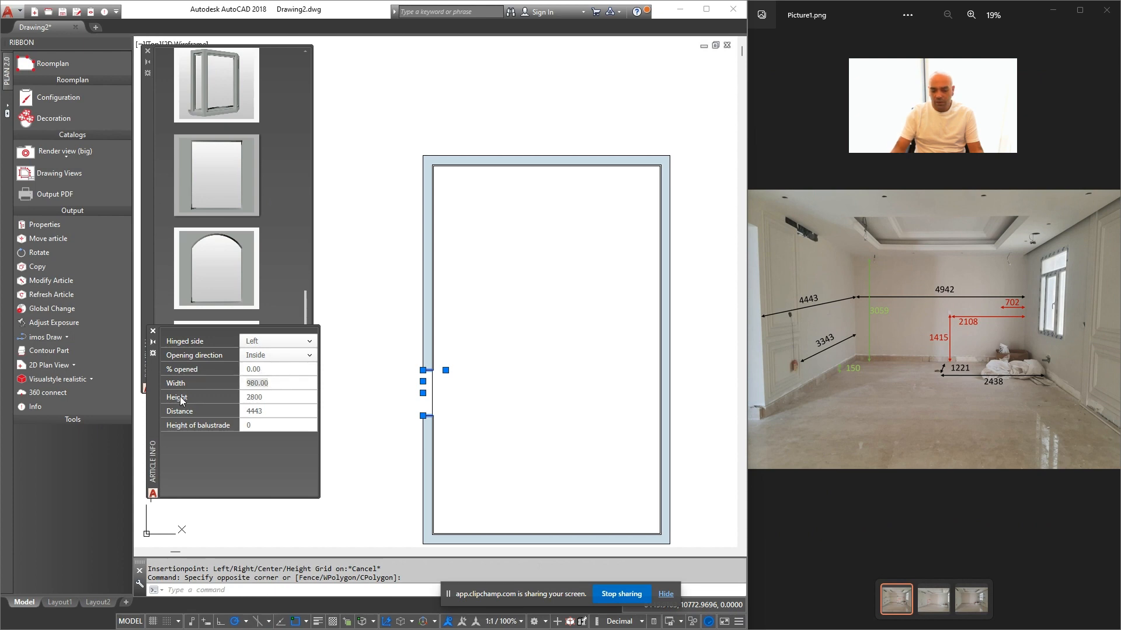
{"action": "type", "text": "1400"}
{"action": "key", "text": "Return"}
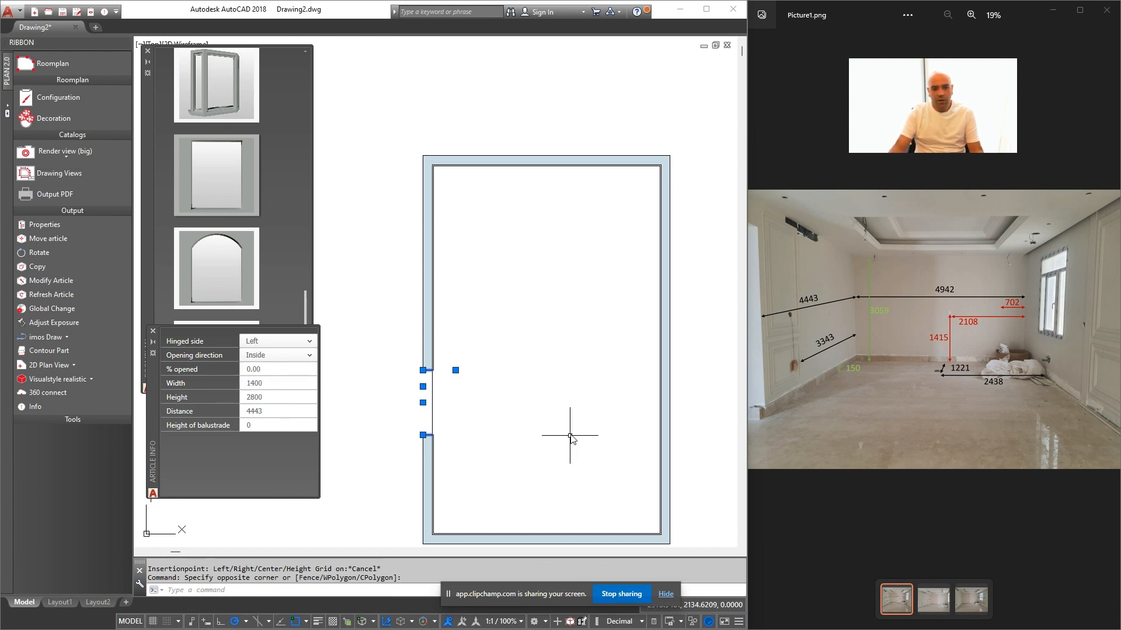
{"action": "key", "text": "Escape"}
Insert a rectangular framed window from the catalog into the upper part of the room's right-hand wall and select it
{"action": "middle_click_drag", "start_coordinate": [578, 331], "coordinate": [549, 339]}
{"action": "scroll", "coordinate": [277, 262], "scroll_direction": "up", "scroll_amount": 10}
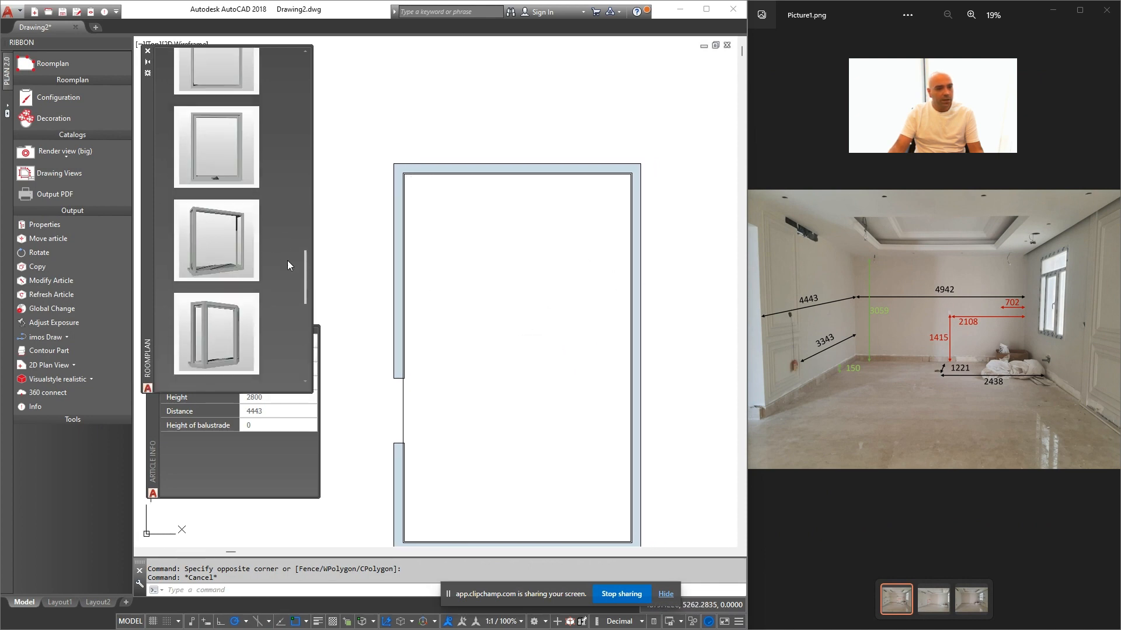
{"action": "scroll", "coordinate": [300, 251], "scroll_direction": "down", "scroll_amount": 3}
{"action": "left_click", "coordinate": [252, 231]}
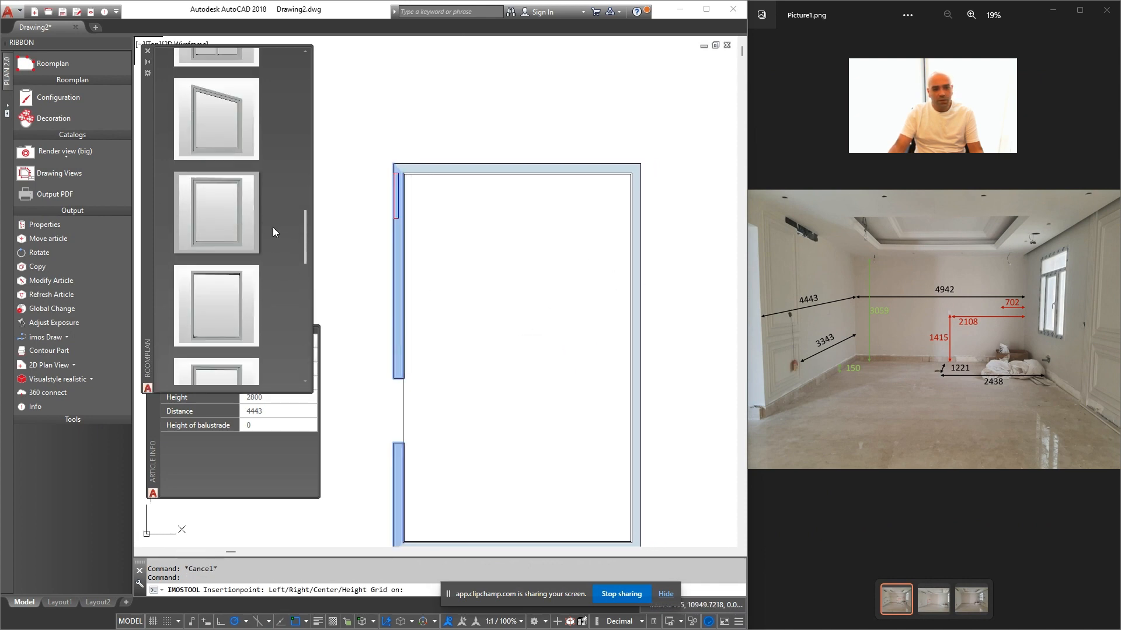
{"action": "key", "text": "Escape"}
{"action": "left_click", "coordinate": [590, 215]}
{"action": "left_click", "coordinate": [671, 319]}
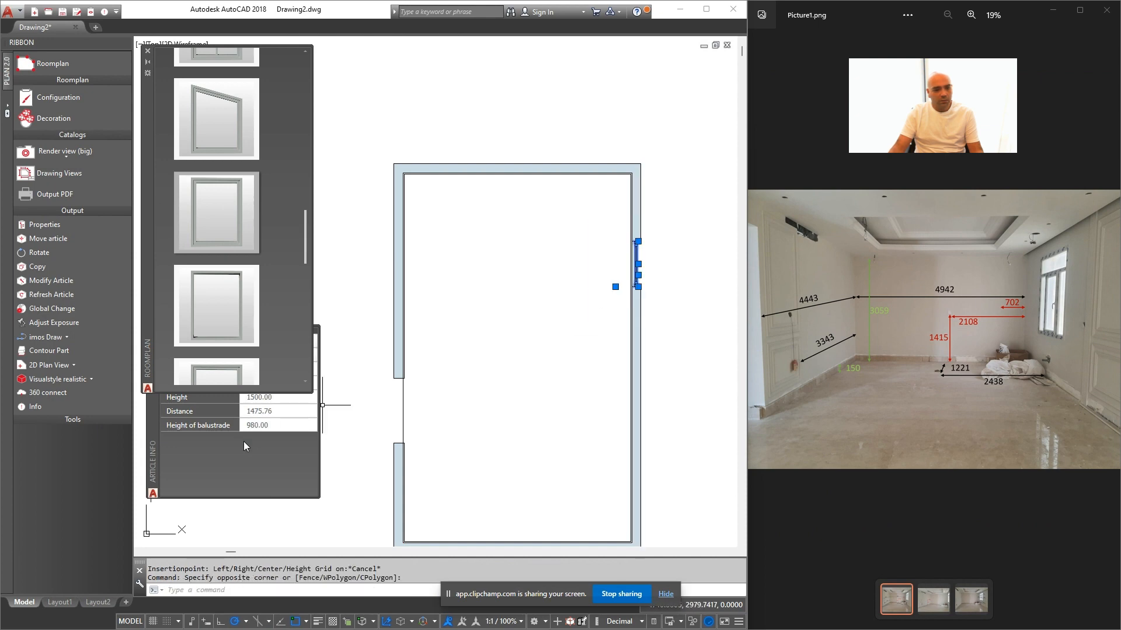
Bring up the window's site dimensions in Picture3.png and set the window's distance to 1180
{"action": "left_click", "coordinate": [1112, 330]}
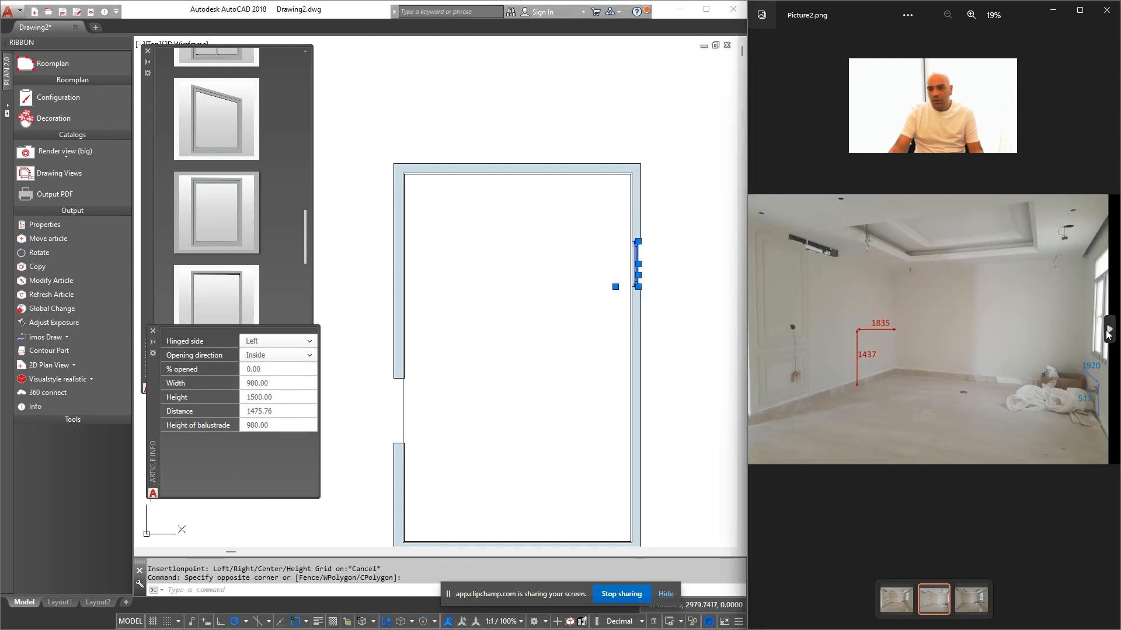
{"action": "left_click", "coordinate": [1113, 330]}
{"action": "scroll", "coordinate": [1049, 309], "scroll_direction": "up", "scroll_amount": 5}
{"action": "left_click_drag", "start_coordinate": [1045, 292], "coordinate": [925, 324]}
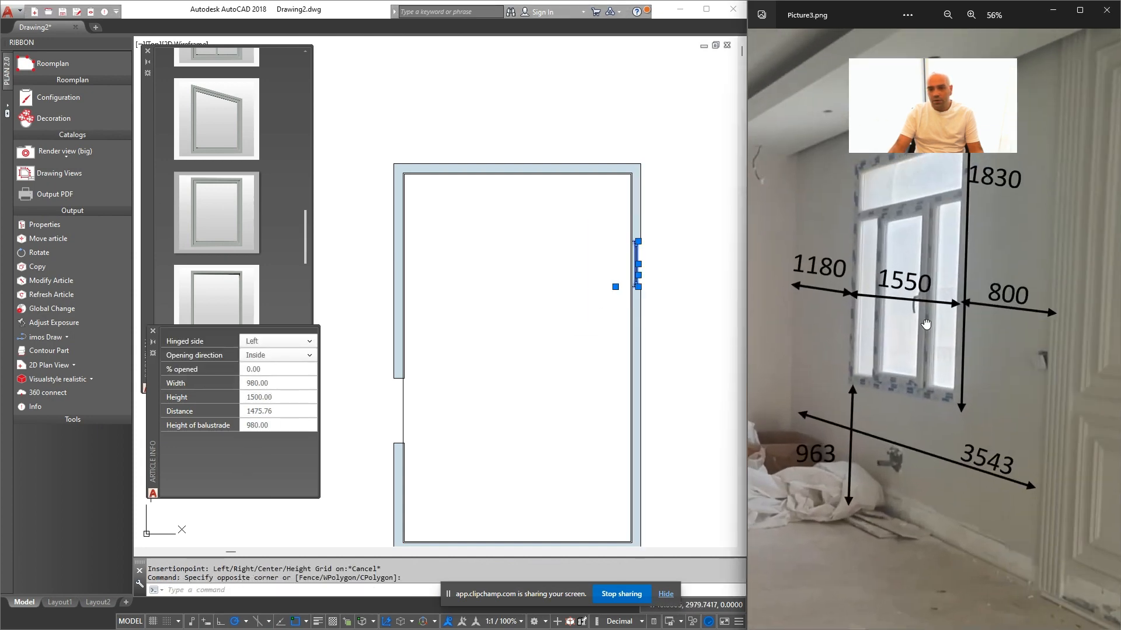
{"action": "left_click", "coordinate": [287, 402]}
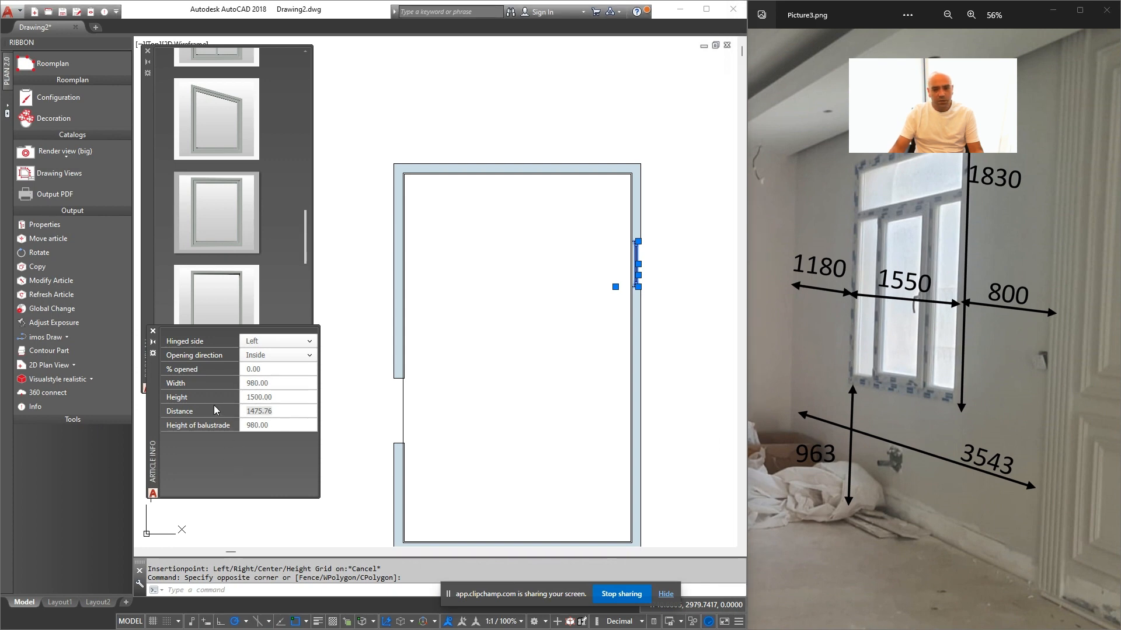
{"action": "type", "text": "1180"}
{"action": "key", "text": "Return"}
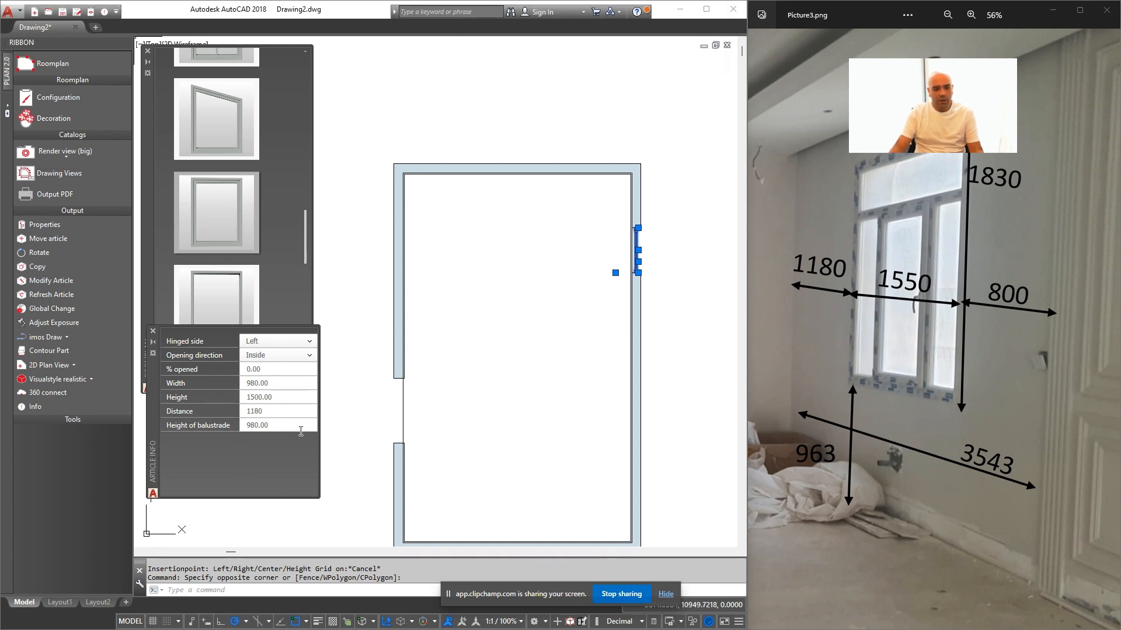
Set the window's height to 1830, height of balustrade to 963 and width to 1550
{"action": "left_click", "coordinate": [276, 397]}
{"action": "type", "text": "1830"}
{"action": "type", "text": "96"}
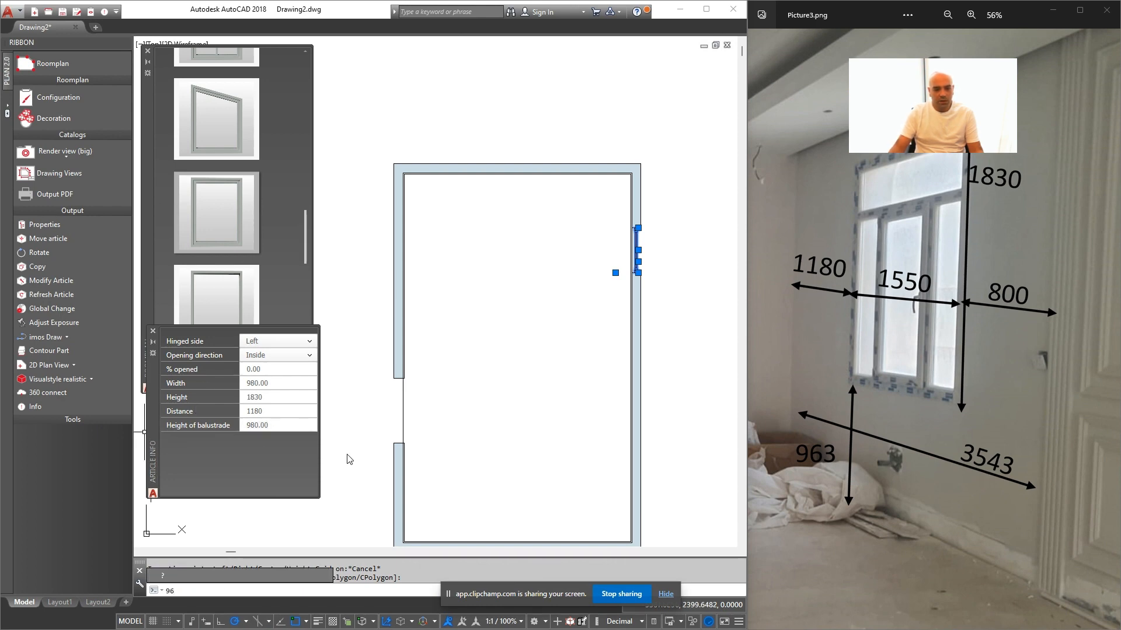
{"action": "left_click", "coordinate": [310, 423]}
{"action": "type", "text": "963"}
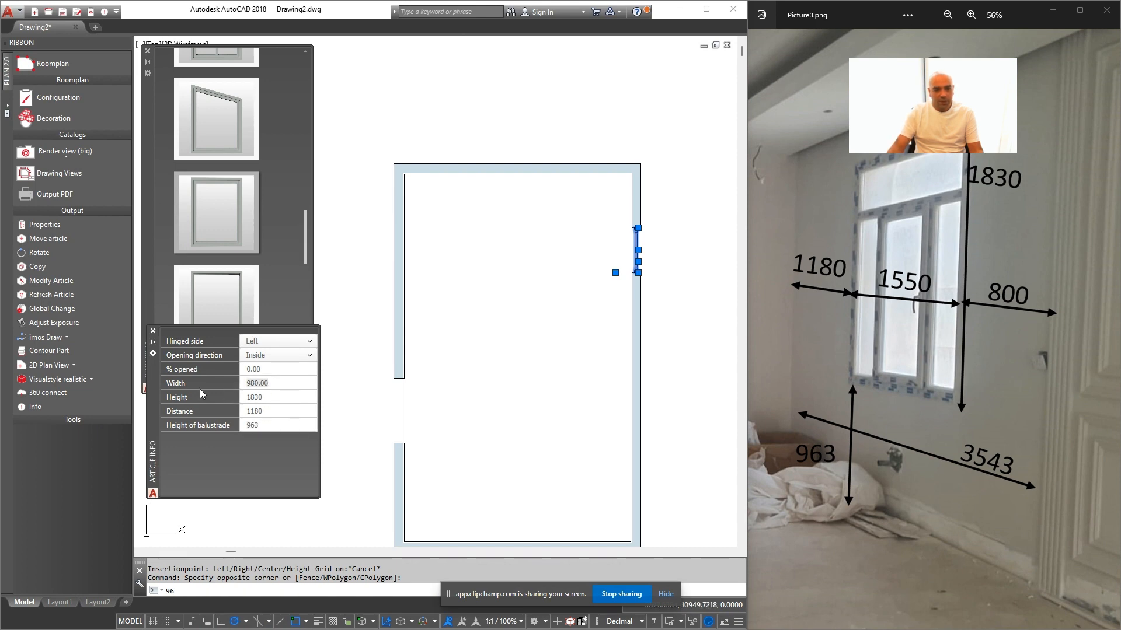
{"action": "type", "text": "1550"}
{"action": "key", "text": "Return"}
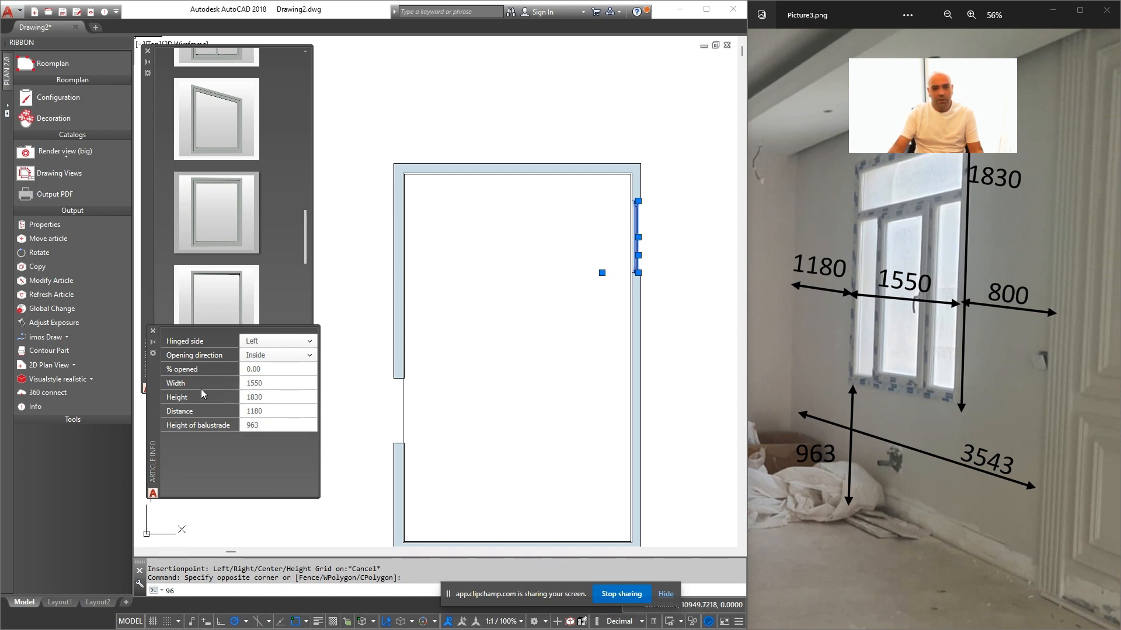
Re-enter the window's distance as 1180
{"action": "left_click", "coordinate": [281, 401]}
{"action": "type", "text": "1180"}
{"action": "key", "text": "Escape"}
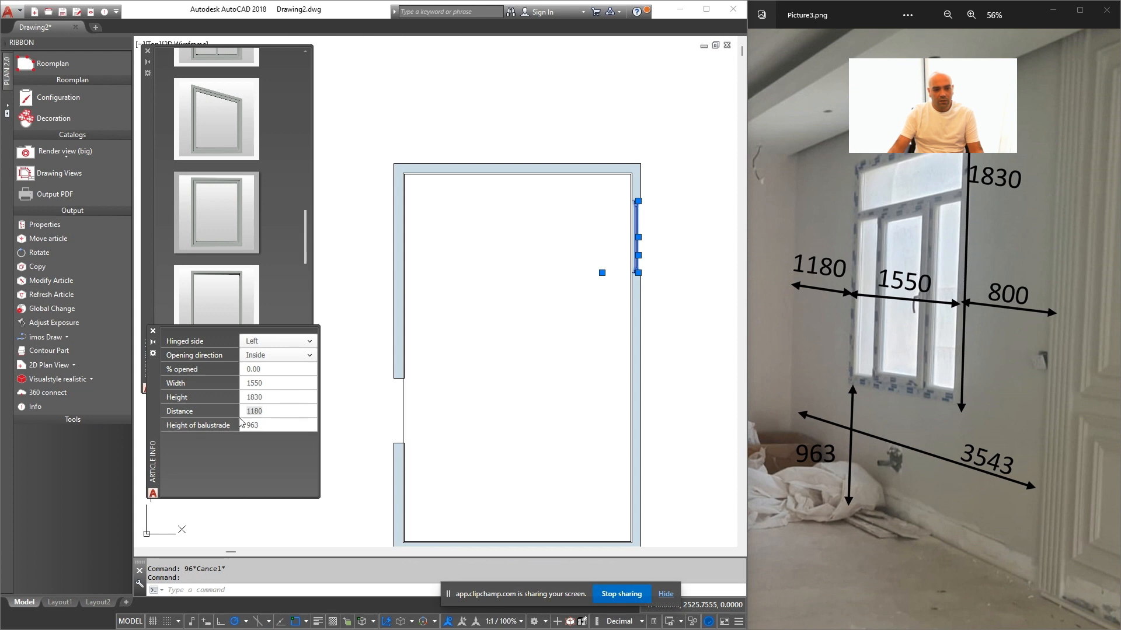
Examine the window and the adjoining short wall in a 3D view of the room
{"action": "middle_click_drag", "start_coordinate": [625, 245], "coordinate": [512, 160], "text": "shift"}
{"action": "left_click", "coordinate": [512, 74]}
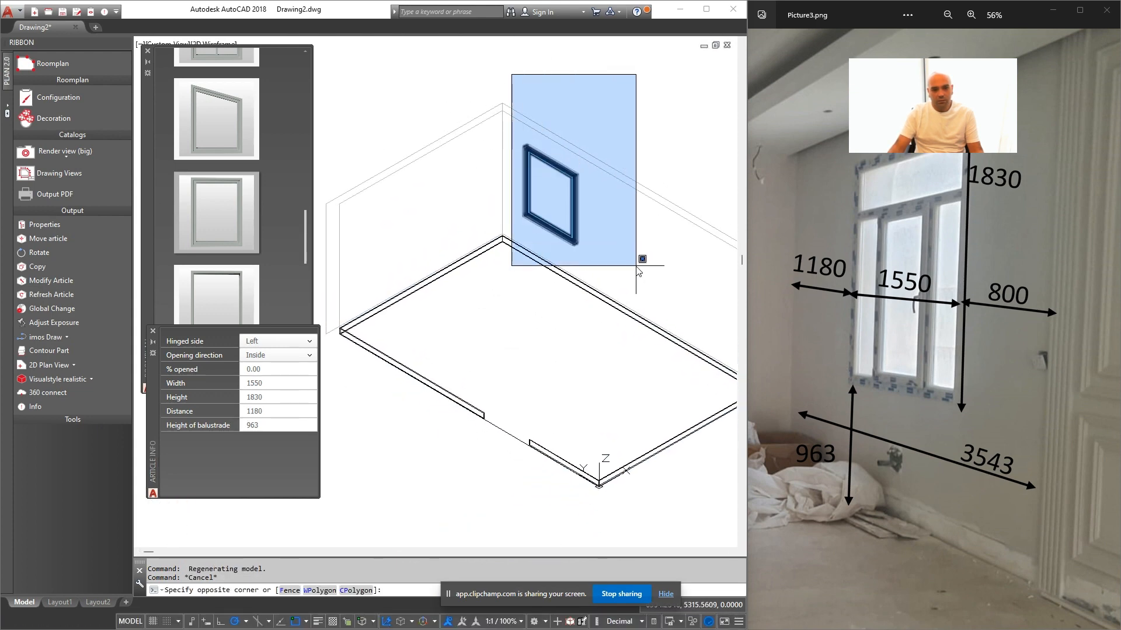
{"action": "left_click", "coordinate": [664, 293]}
{"action": "key", "text": "Escape"}
{"action": "left_click", "coordinate": [439, 148]}
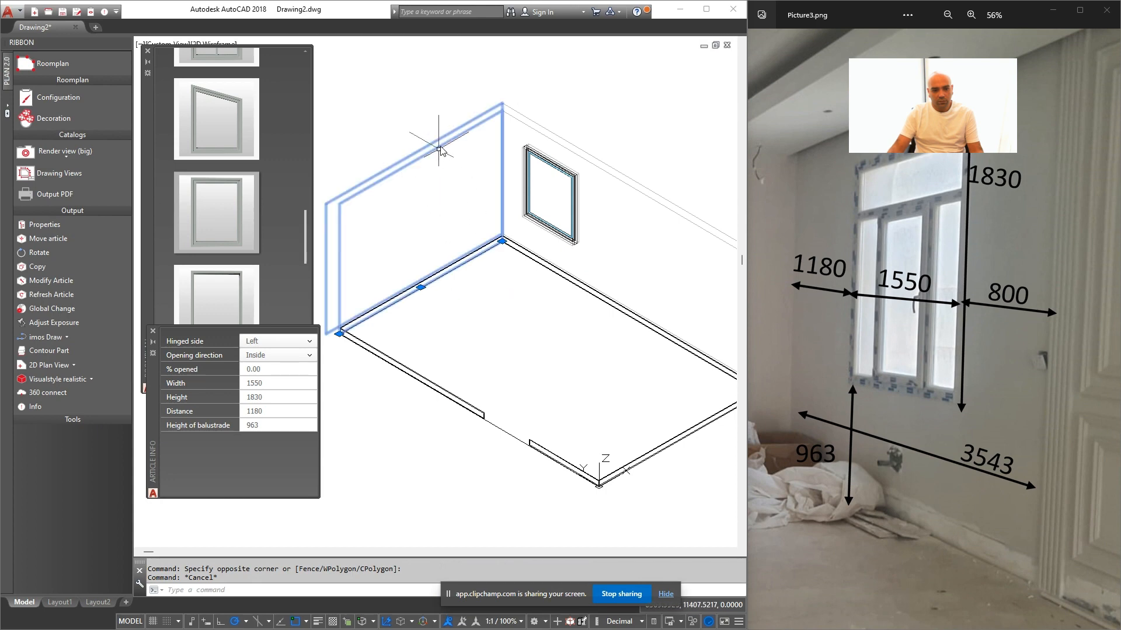
{"action": "left_click", "coordinate": [420, 120]}
{"action": "key", "text": "Escape"}
{"action": "key", "text": "Escape"}
Select the window in the 3D view and correct its distance to 1180
{"action": "left_click", "coordinate": [476, 84]}
{"action": "left_click", "coordinate": [669, 280]}
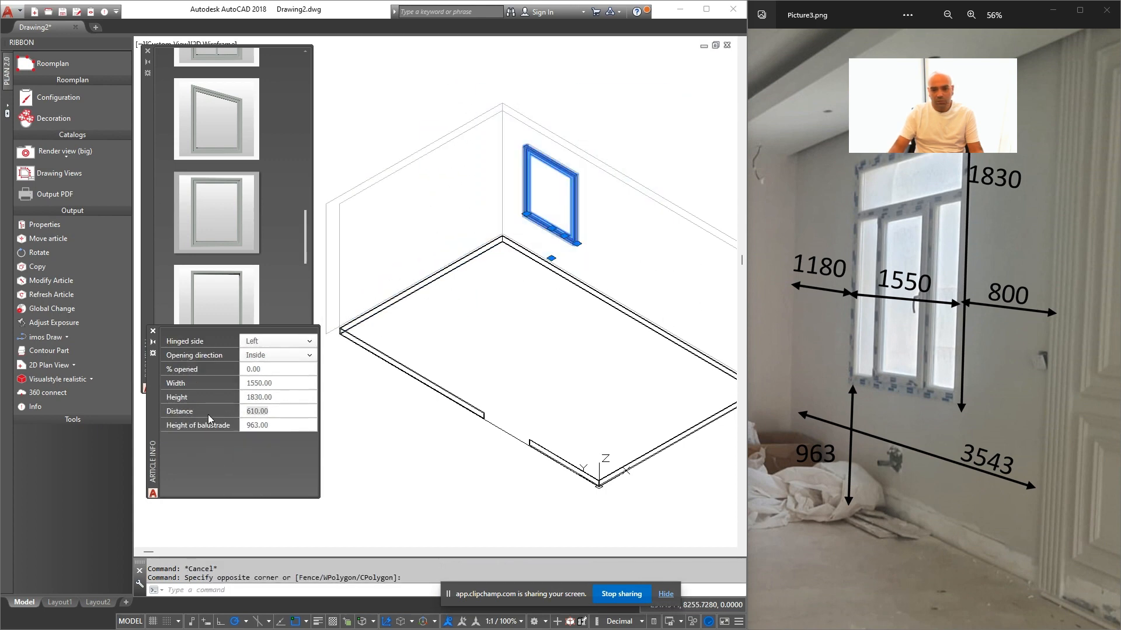
{"action": "key", "text": "Return"}
{"action": "key", "text": "Escape"}
{"action": "key", "text": "Escape"}
{"action": "scroll", "coordinate": [455, 296], "scroll_direction": "down", "scroll_amount": 1}
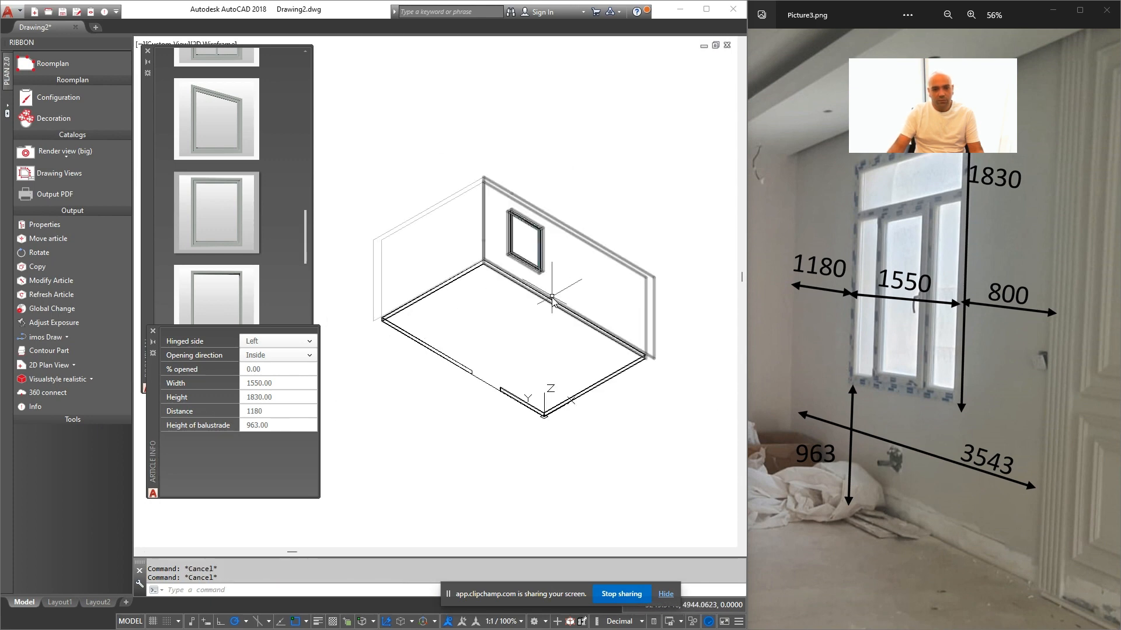
Orbit the model to the wall with the opening and examine the socket's height and corner distance in Picture2
{"action": "middle_click_drag", "start_coordinate": [552, 300], "coordinate": [574, 354]}
{"action": "middle_click_drag", "start_coordinate": [573, 354], "coordinate": [483, 395], "text": "shift"}
{"action": "scroll", "coordinate": [958, 387], "scroll_direction": "down", "scroll_amount": 5}
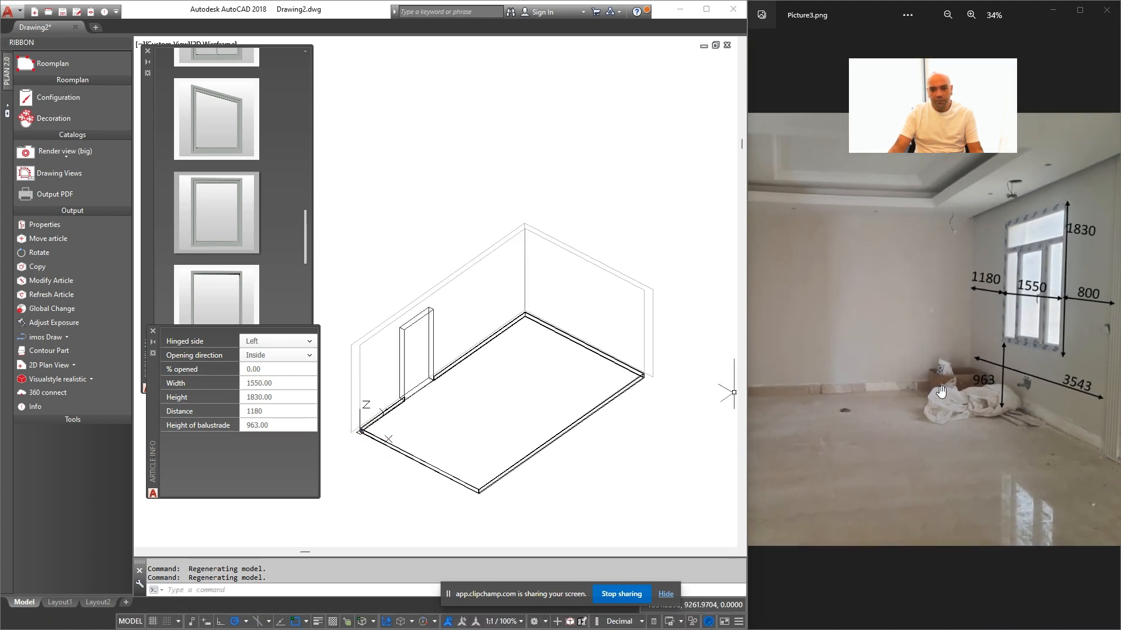
{"action": "left_click", "coordinate": [758, 330]}
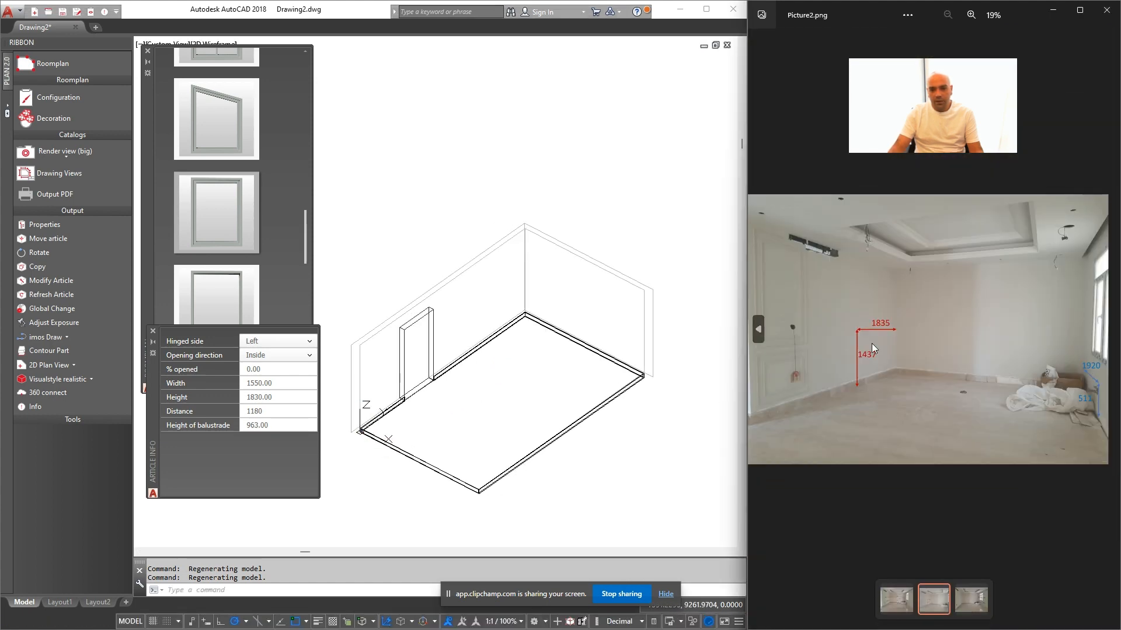
{"action": "scroll", "coordinate": [828, 377], "scroll_direction": "up", "scroll_amount": 5}
{"action": "scroll", "coordinate": [925, 373], "scroll_direction": "up", "scroll_amount": 4}
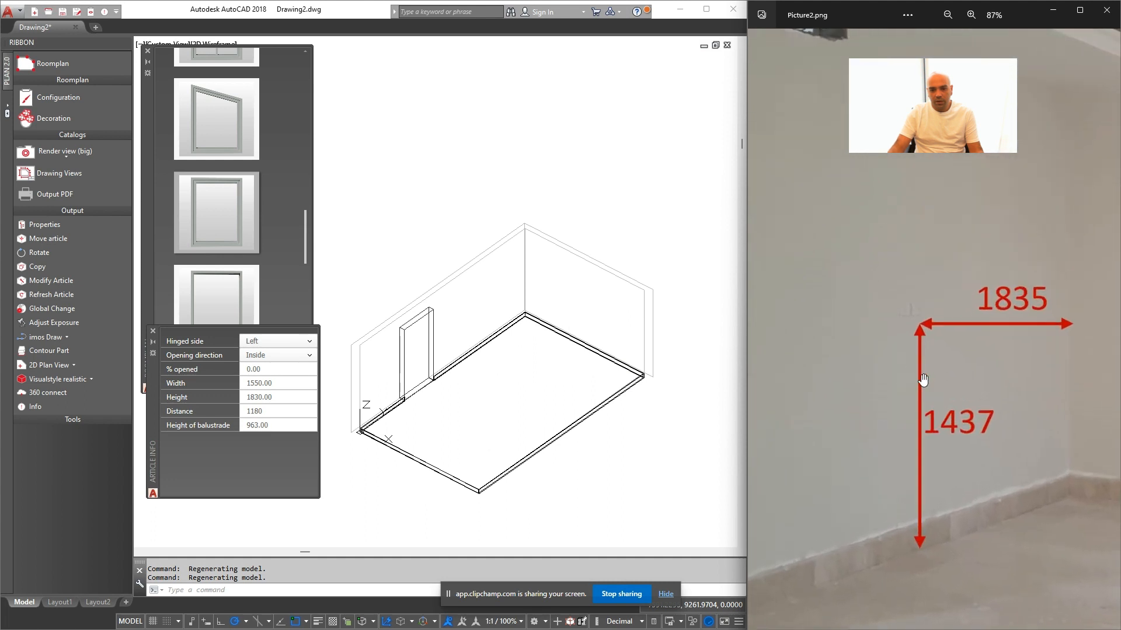
Turn on the ViewCube and switch the drawing to the top view
{"action": "left_click", "coordinate": [601, 185]}
{"action": "scroll", "coordinate": [573, 218], "scroll_direction": "down", "scroll_amount": 4}
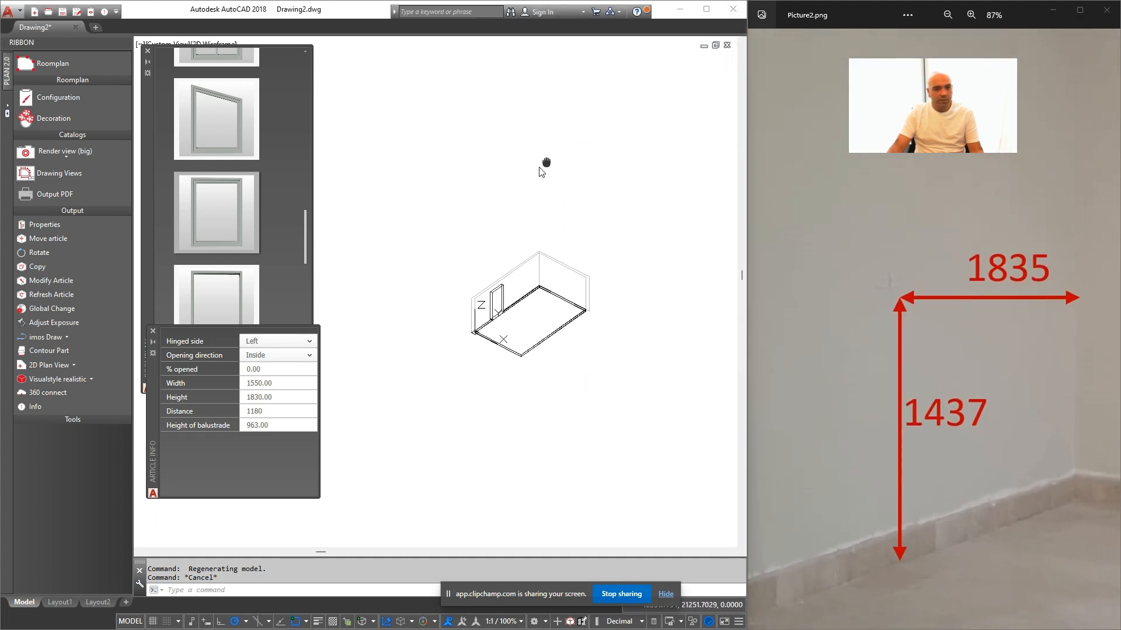
{"action": "left_click", "coordinate": [138, 45]}
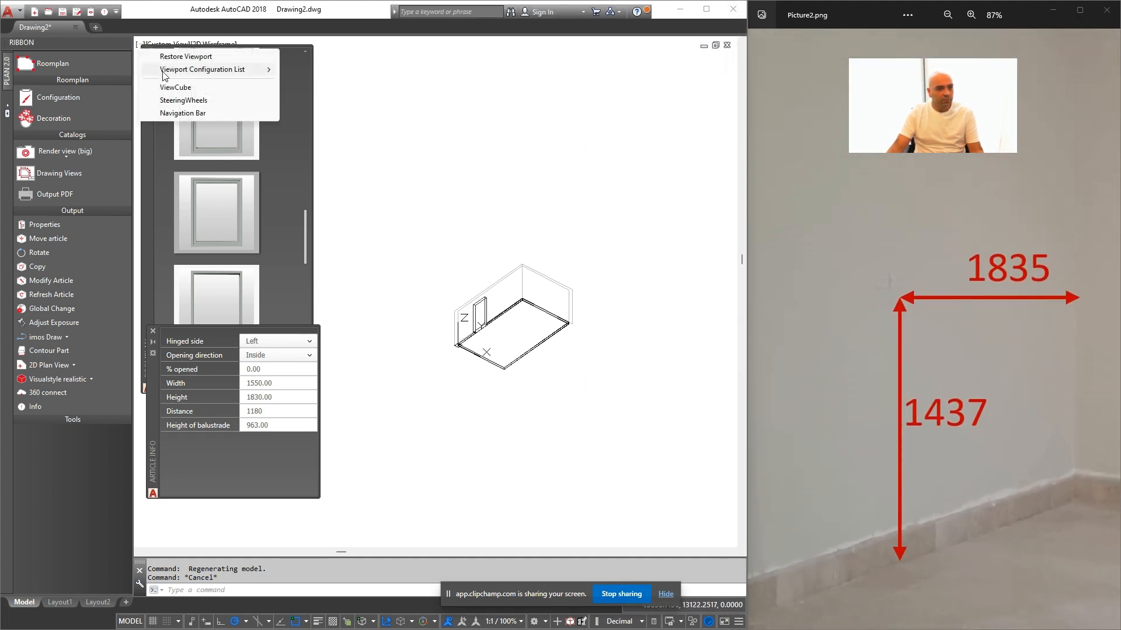
{"action": "left_click", "coordinate": [186, 90]}
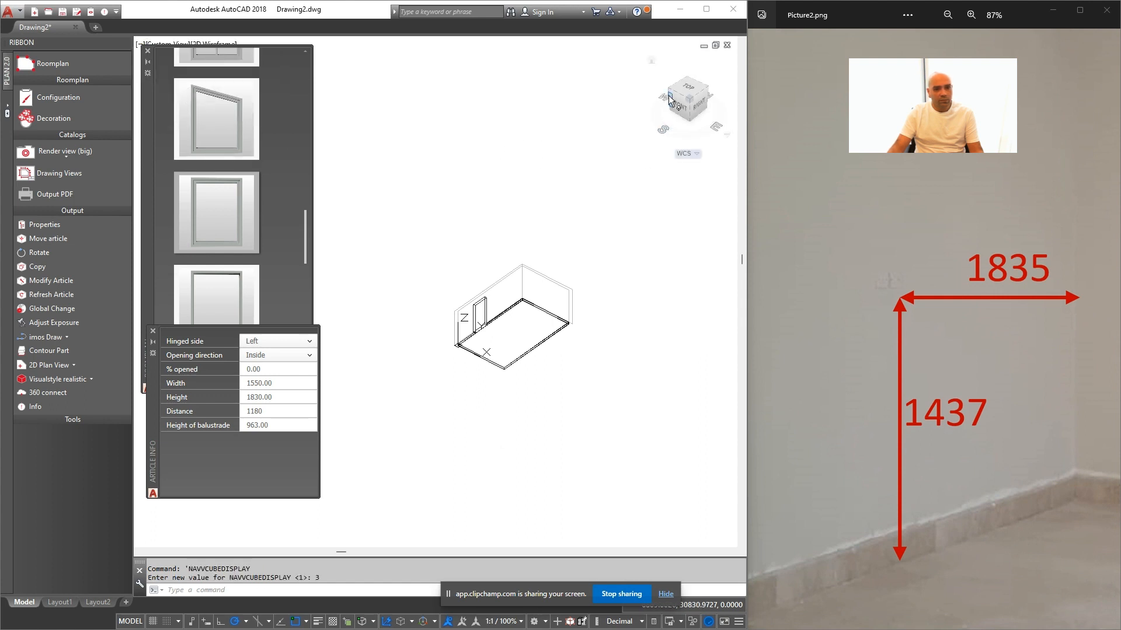
{"action": "left_click", "coordinate": [687, 88]}
{"action": "scroll", "coordinate": [483, 262], "scroll_direction": "up", "scroll_amount": 3}
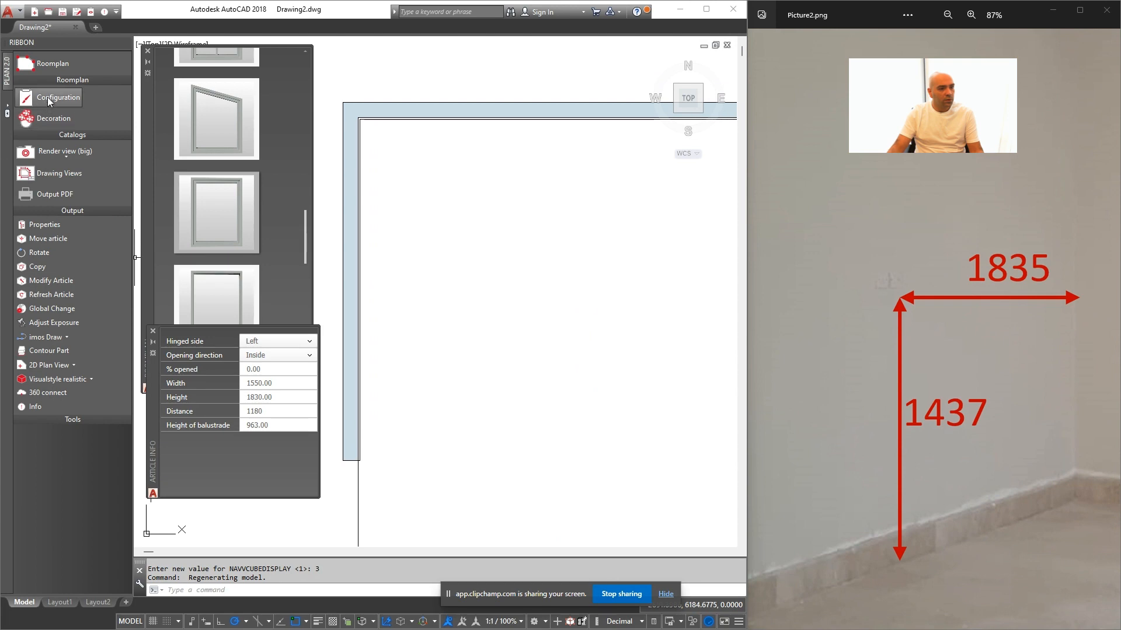
Add a Double Socket from the MEP entry of the decoration catalog to the drawing
{"action": "left_click", "coordinate": [46, 116]}
{"action": "left_click", "coordinate": [292, 252]}
{"action": "scroll", "coordinate": [321, 385], "scroll_direction": "down", "scroll_amount": 4}
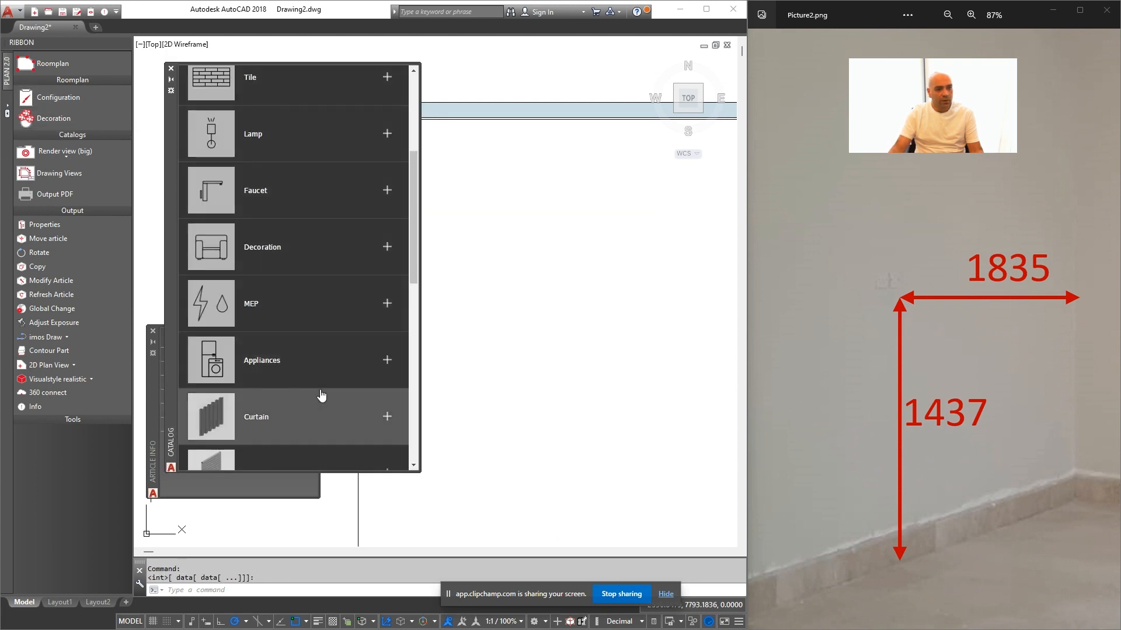
{"action": "left_click", "coordinate": [317, 308]}
{"action": "scroll", "coordinate": [471, 335], "scroll_direction": "down", "scroll_amount": 2}
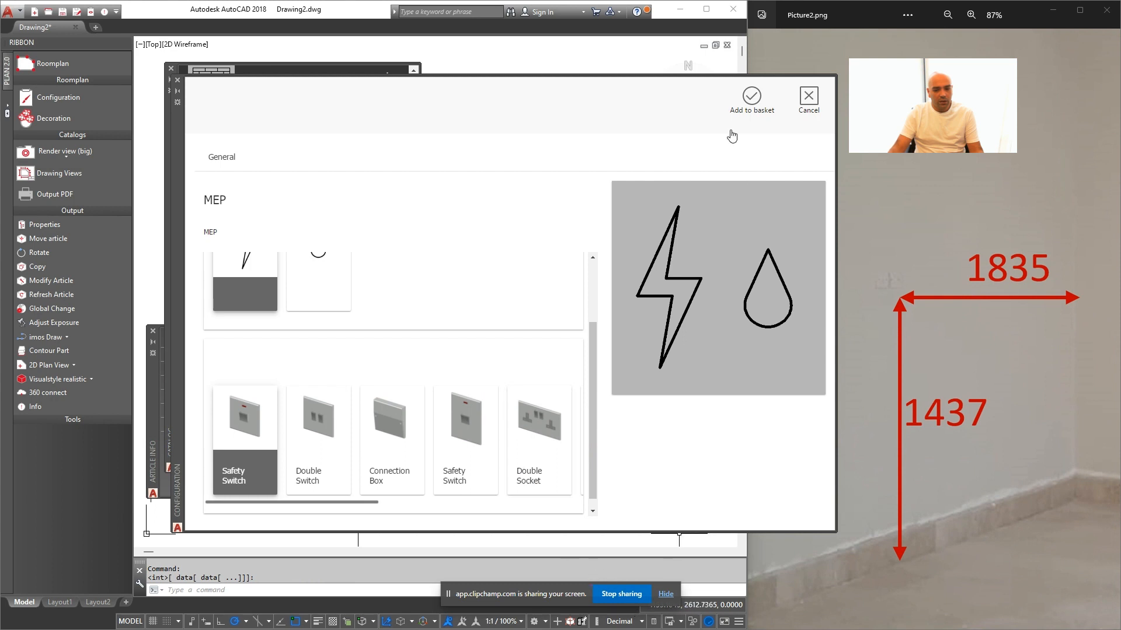
{"action": "scroll", "coordinate": [425, 471], "scroll_direction": "right", "scroll_amount": 3}
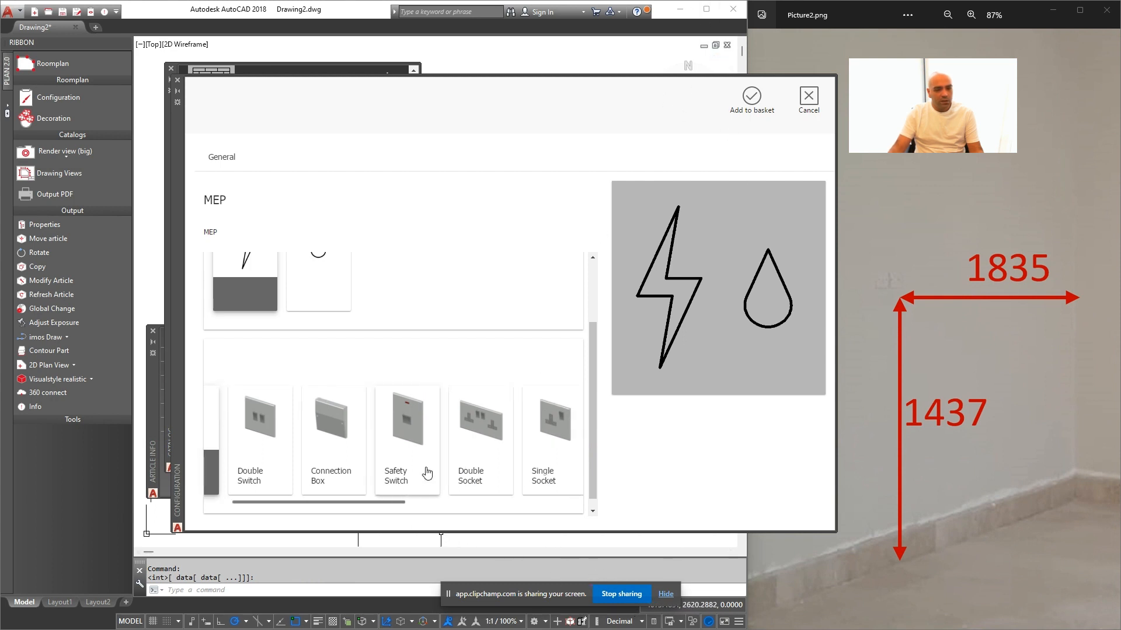
{"action": "left_click", "coordinate": [495, 431]}
{"action": "left_click", "coordinate": [740, 126]}
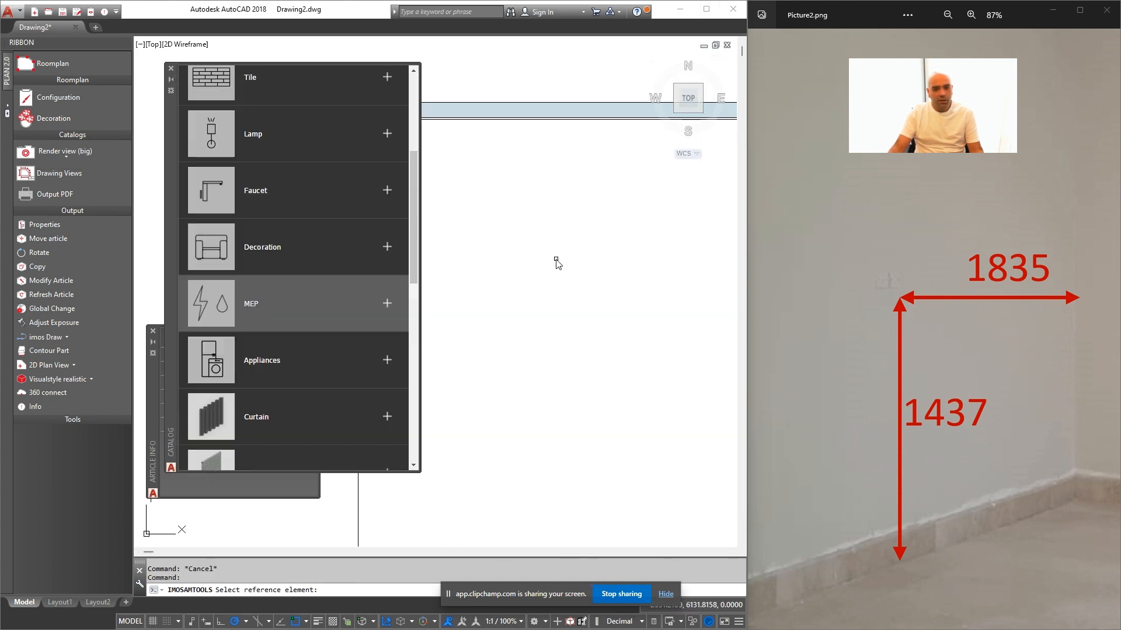
Rotate the double socket in plan so it runs parallel to the wall with the opening
{"action": "scroll", "coordinate": [549, 331], "scroll_direction": "up", "scroll_amount": 3}
{"action": "left_click", "coordinate": [580, 334]}
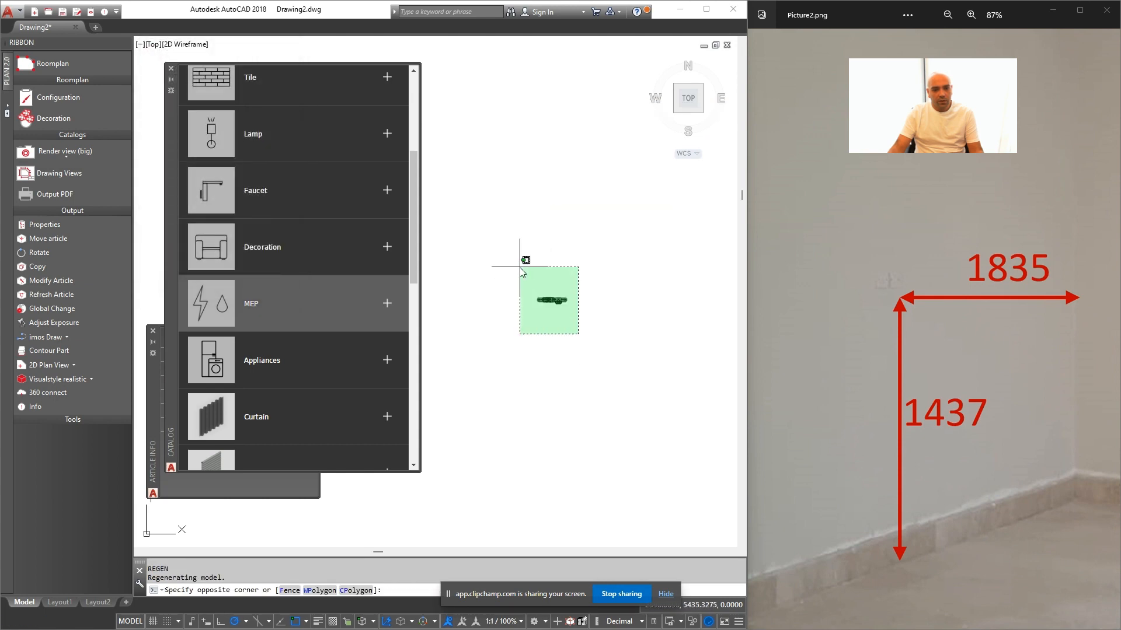
{"action": "left_click", "coordinate": [519, 265]}
{"action": "type", "text": "ro"}
{"action": "key", "text": "Return"}
{"action": "left_click", "coordinate": [576, 317]}
{"action": "left_click", "coordinate": [576, 289]}
{"action": "scroll", "coordinate": [583, 403], "scroll_direction": "down", "scroll_amount": 3}
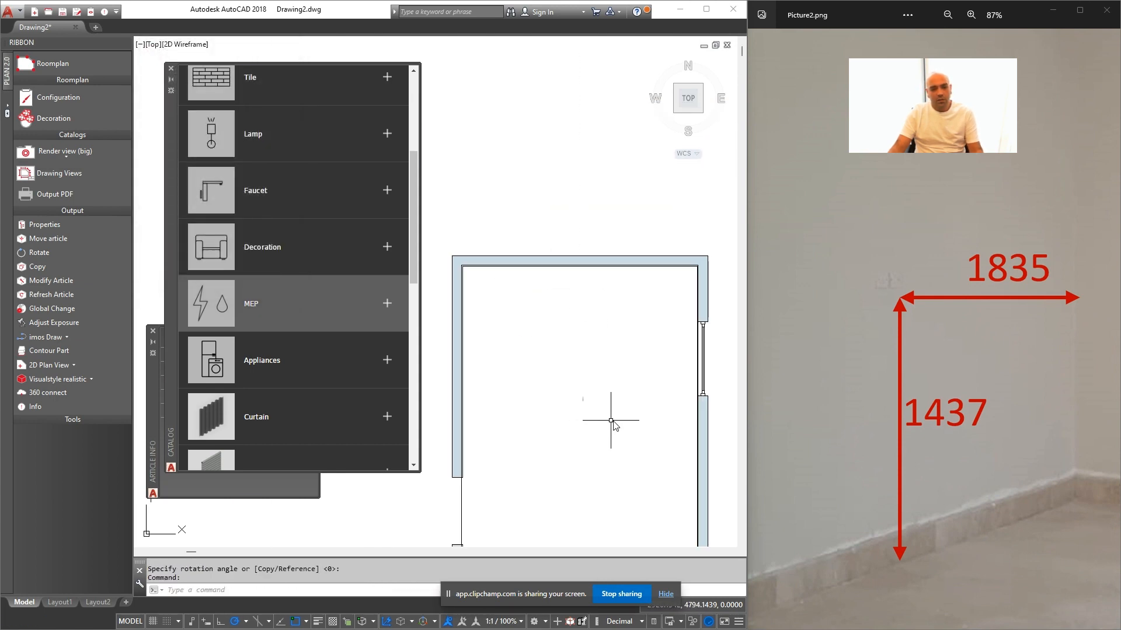
Move the socket by its corner to the lower inside room corner between the opening wall and the back wall
{"action": "middle_click_drag", "start_coordinate": [607, 420], "coordinate": [518, 445], "text": "shift"}
{"action": "scroll", "coordinate": [507, 477], "scroll_direction": "up", "scroll_amount": 3}
{"action": "left_click", "coordinate": [507, 475]}
{"action": "left_click", "coordinate": [488, 449]}
{"action": "type", "text": "m"}
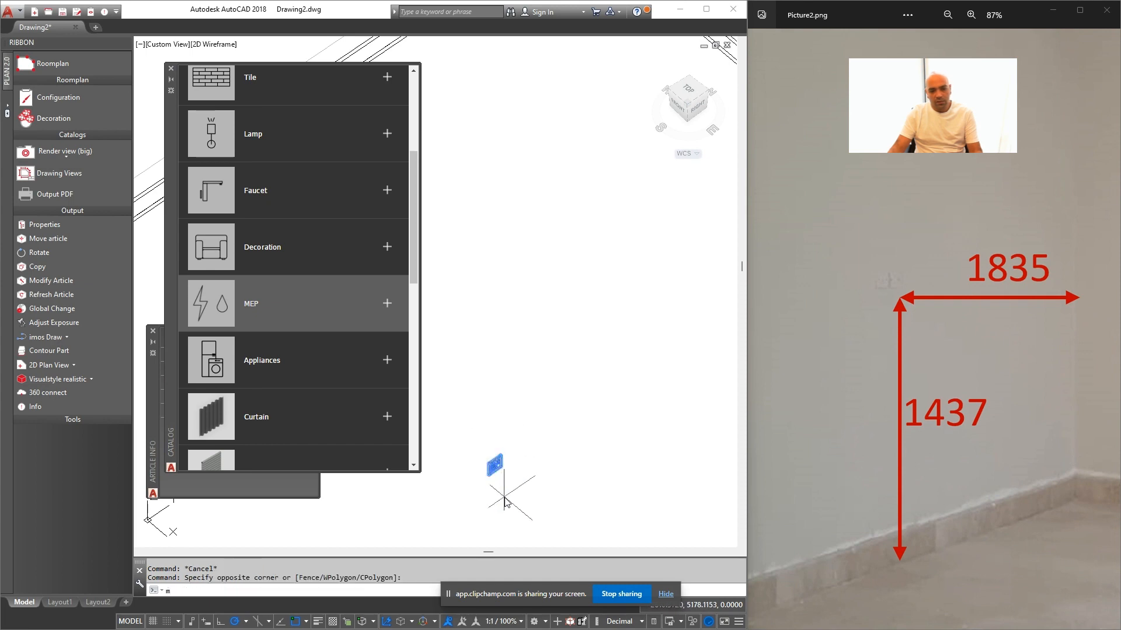
{"action": "key", "text": "Return"}
{"action": "scroll", "coordinate": [503, 485], "scroll_direction": "up", "scroll_amount": 4}
{"action": "scroll", "coordinate": [496, 374], "scroll_direction": "up", "scroll_amount": 1}
{"action": "left_click", "coordinate": [479, 386]}
{"action": "scroll", "coordinate": [493, 379], "scroll_direction": "down", "scroll_amount": 3}
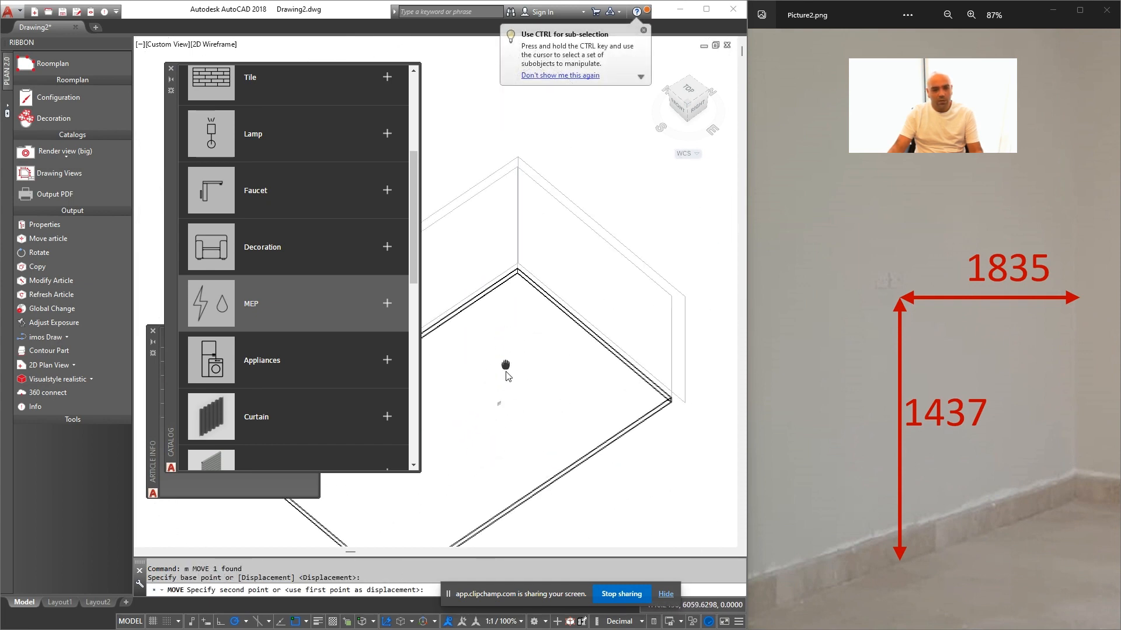
{"action": "scroll", "coordinate": [513, 310], "scroll_direction": "up", "scroll_amount": 5}
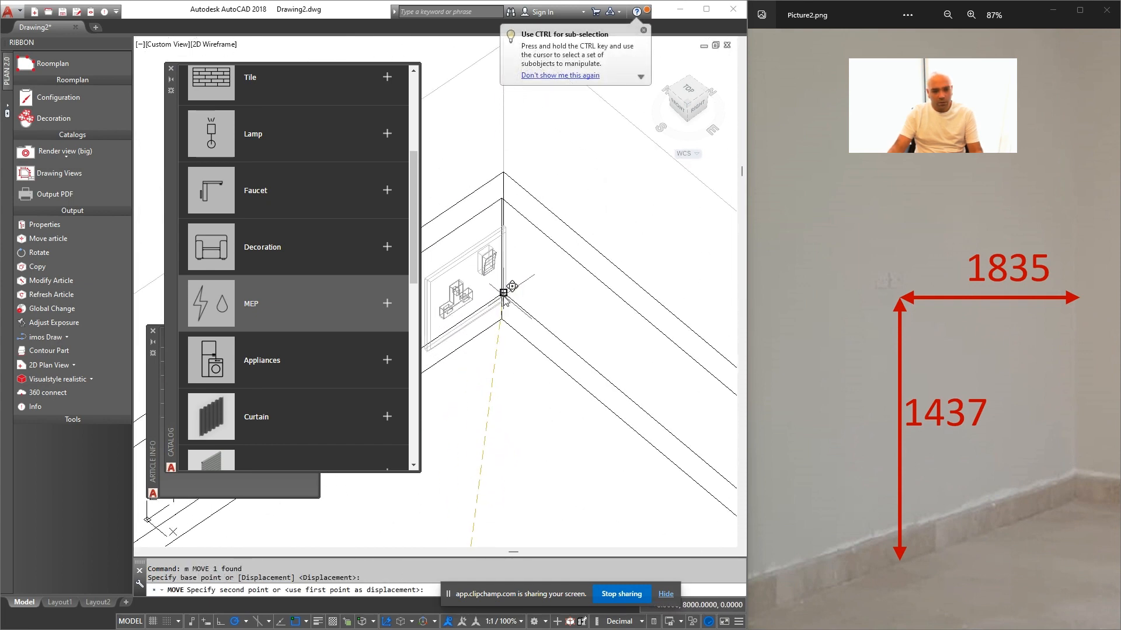
{"action": "left_click", "coordinate": [502, 293]}
Move the socket up 1437 from the floor corner
{"action": "scroll", "coordinate": [452, 330], "scroll_direction": "down", "scroll_amount": 3}
{"action": "middle_click_drag", "start_coordinate": [452, 330], "coordinate": [567, 323]}
{"action": "key", "text": "Escape"}
{"action": "left_click", "coordinate": [569, 311]}
{"action": "type", "text": "m"}
{"action": "key", "text": "Return"}
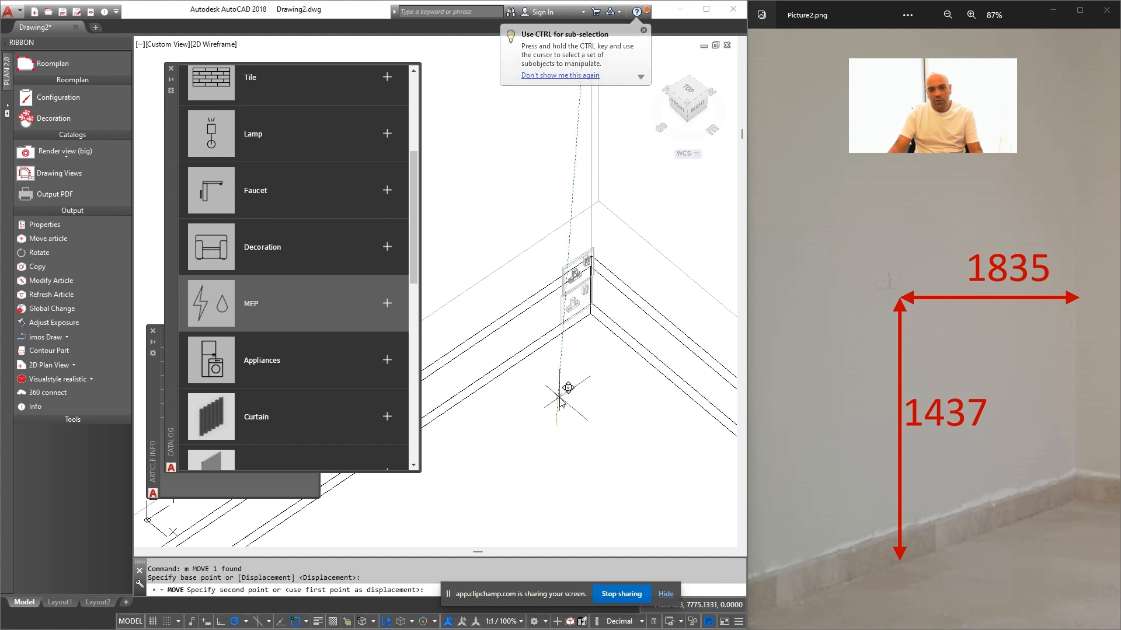
{"action": "left_click", "coordinate": [557, 424]}
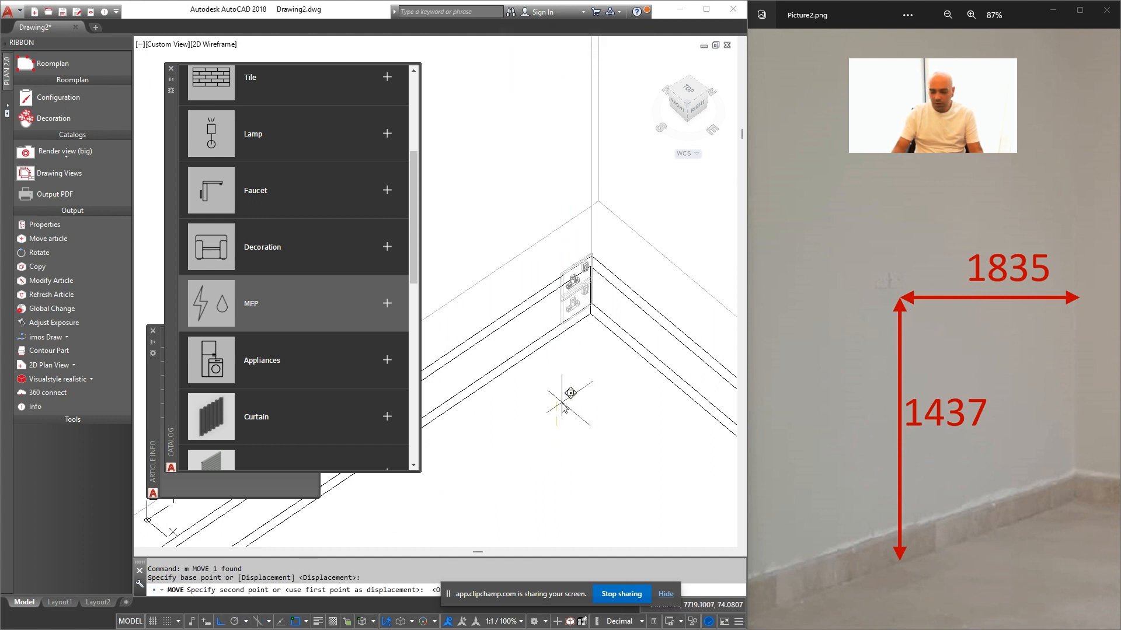
{"action": "type", "text": "1437"}
{"action": "key", "text": "Return"}
{"action": "scroll", "coordinate": [568, 423], "scroll_direction": "down", "scroll_amount": 6}
{"action": "middle_click_drag", "start_coordinate": [573, 278], "coordinate": [547, 288]}
{"action": "key", "text": "Escape"}
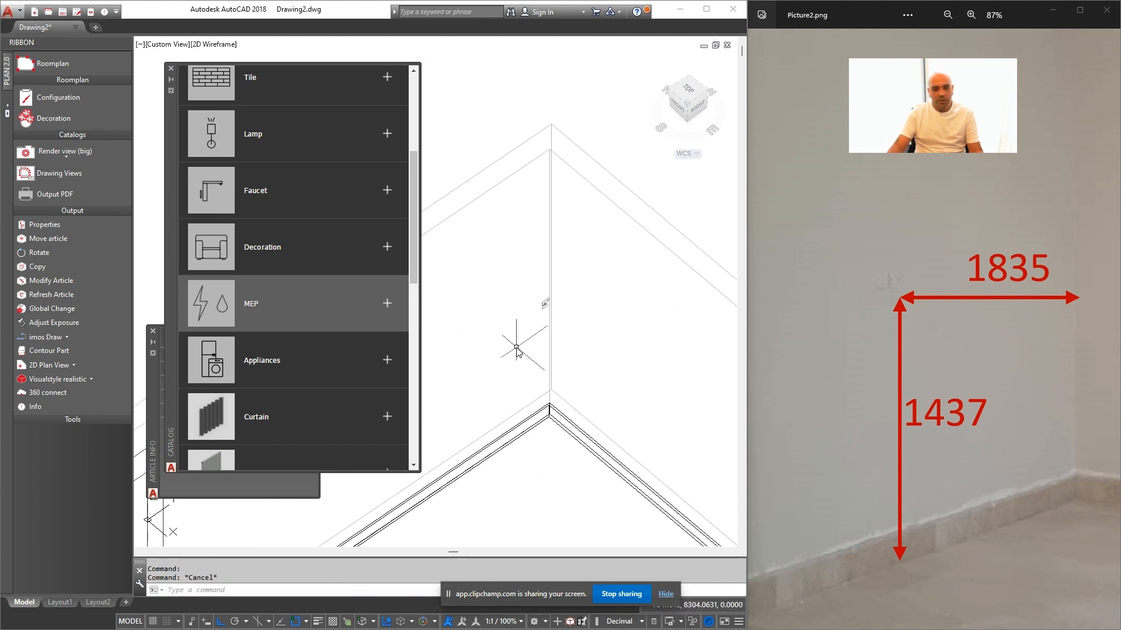
Move the raised socket 1835 away from the corner along the wall with the opening
{"action": "left_click", "coordinate": [524, 349]}
{"action": "left_click", "coordinate": [578, 260]}
{"action": "middle_click_drag", "start_coordinate": [518, 384], "coordinate": [544, 343]}
{"action": "type", "text": "m"}
{"action": "key", "text": "Return"}
{"action": "left_click", "coordinate": [586, 410]}
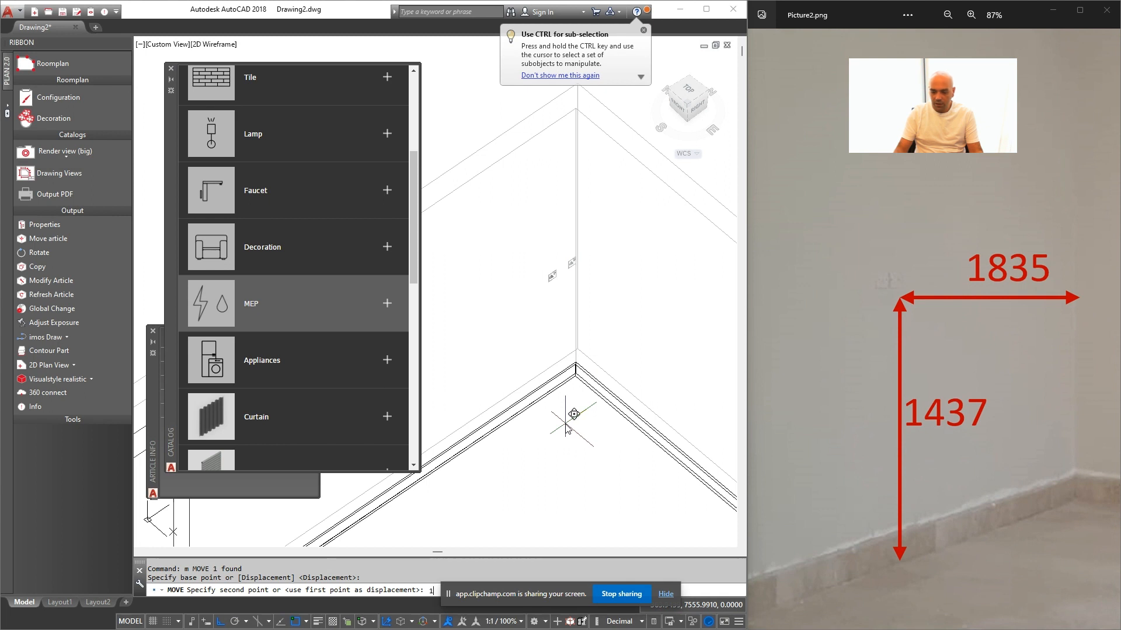
{"action": "type", "text": "1835"}
{"action": "key", "text": "Return"}
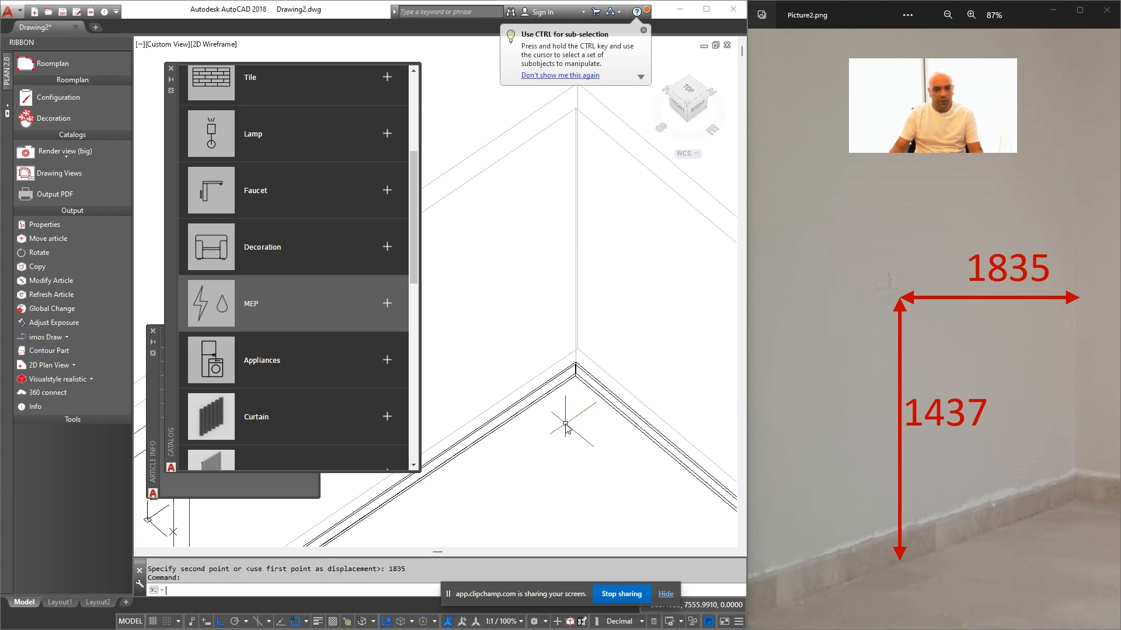
Copy the double socket edge to edge beside the original on the same wall
{"action": "scroll", "coordinate": [571, 340], "scroll_direction": "down", "scroll_amount": 4}
{"action": "scroll", "coordinate": [503, 333], "scroll_direction": "up", "scroll_amount": 5}
{"action": "middle_click_drag", "start_coordinate": [500, 362], "coordinate": [520, 338]}
{"action": "key", "text": "Escape"}
{"action": "left_click", "coordinate": [567, 370]}
{"action": "left_click", "coordinate": [542, 324]}
{"action": "scroll", "coordinate": [541, 324], "scroll_direction": "up", "scroll_amount": 5}
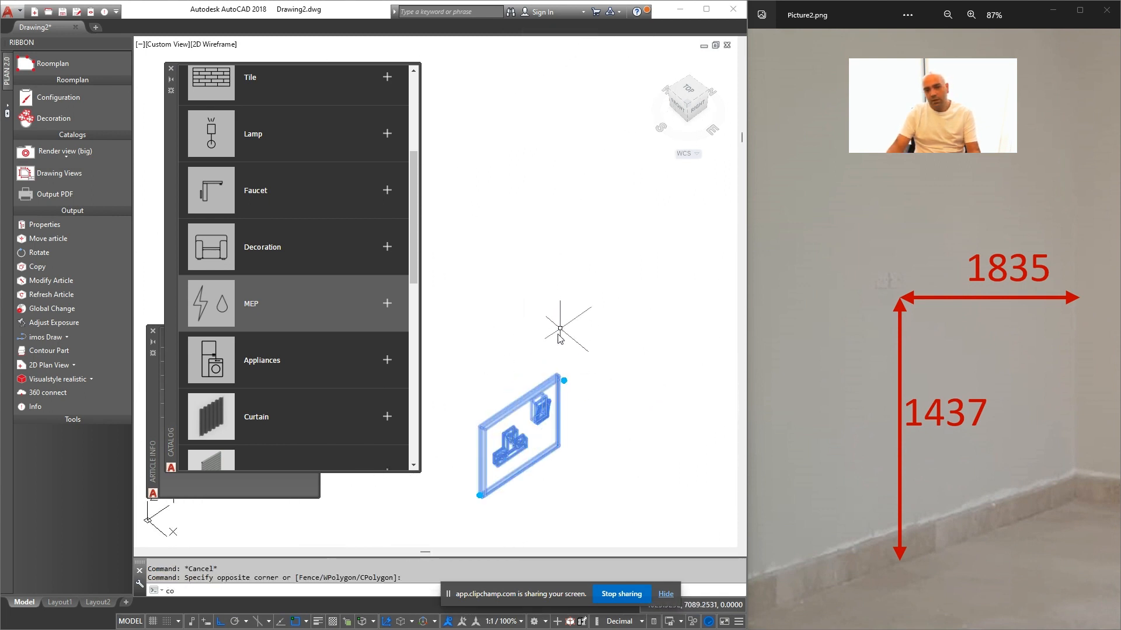
{"action": "type", "text": "co"}
{"action": "key", "text": "Return"}
{"action": "left_click", "coordinate": [439, 457]}
{"action": "left_click", "coordinate": [439, 458]}
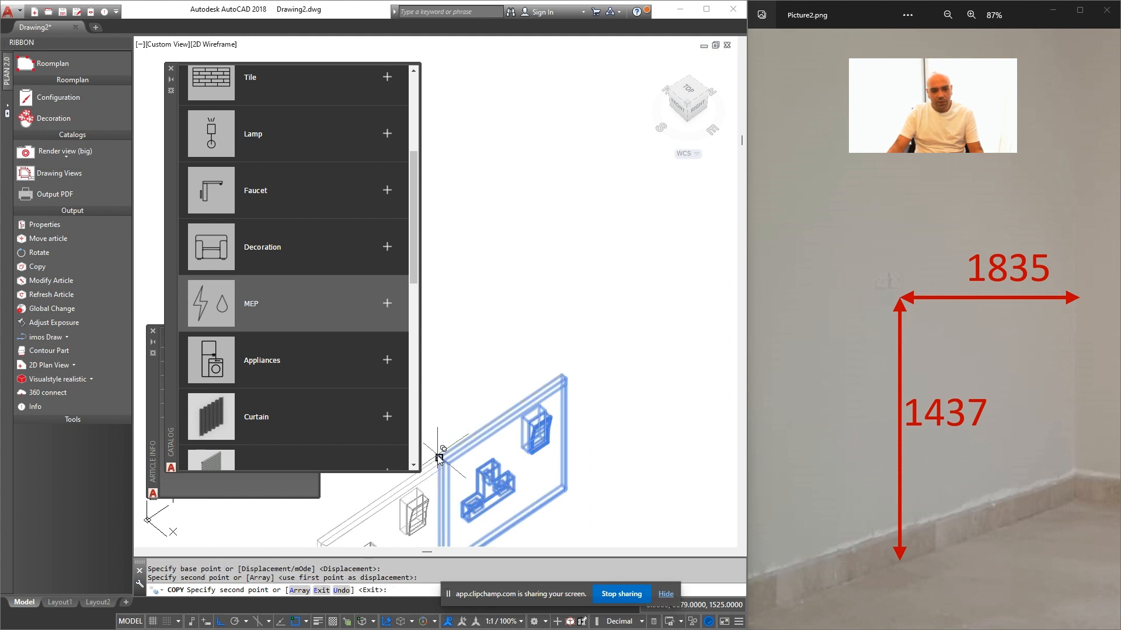
{"action": "right_click", "coordinate": [438, 457]}
{"action": "left_click", "coordinate": [480, 466]}
Move the copied socket 20 along the wall away from the first one to leave a gap
{"action": "scroll", "coordinate": [454, 476], "scroll_direction": "down", "scroll_amount": 3}
{"action": "scroll", "coordinate": [453, 478], "scroll_direction": "down", "scroll_amount": 2}
{"action": "middle_click_drag", "start_coordinate": [453, 478], "coordinate": [563, 396]}
{"action": "key", "text": "Escape"}
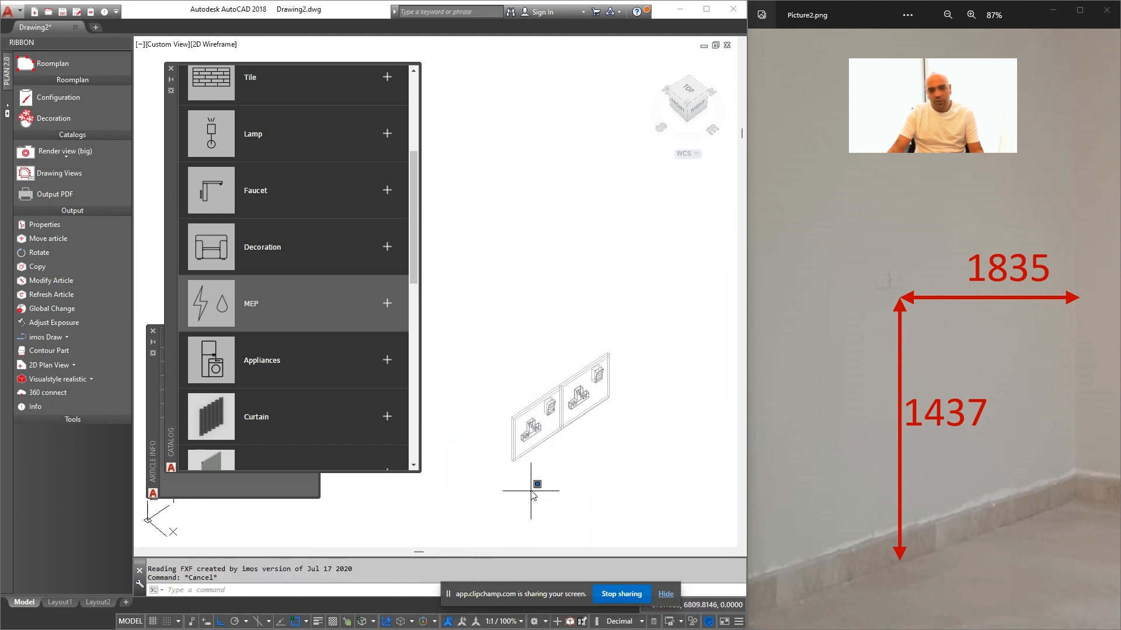
{"action": "left_click", "coordinate": [538, 442]}
{"action": "type", "text": "m"}
{"action": "key", "text": "Return"}
{"action": "left_click", "coordinate": [566, 308]}
{"action": "type", "text": "20"}
{"action": "key", "text": "Escape"}
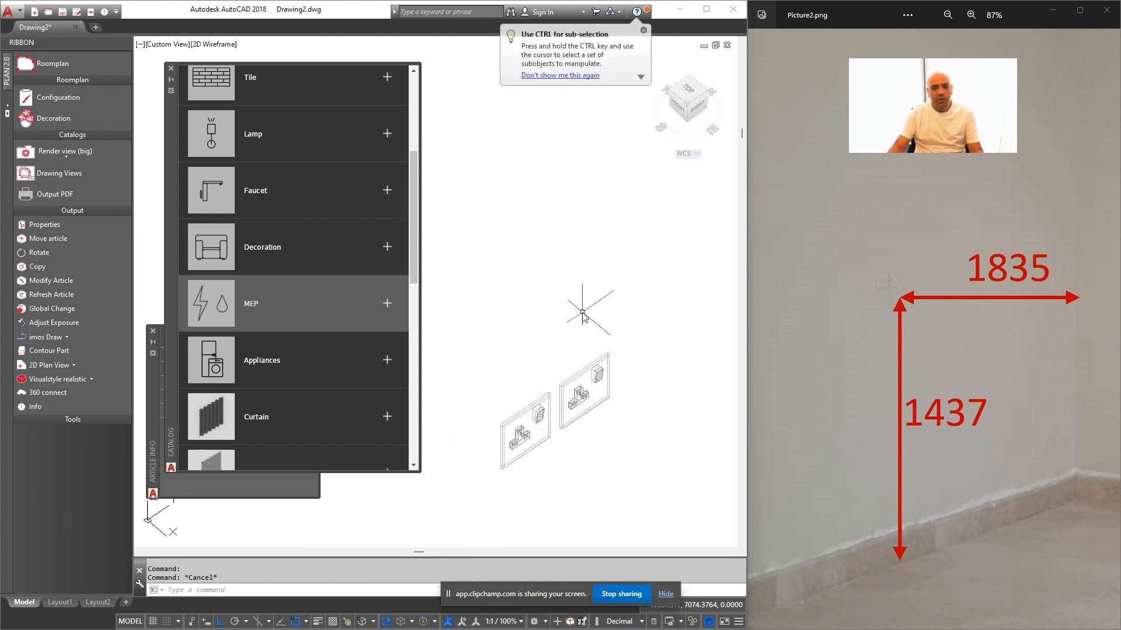
Open Picture1 and examine the socket dimensions annotated on the 4942 wall
{"action": "scroll", "coordinate": [556, 318], "scroll_direction": "up", "scroll_amount": 4}
{"action": "left_click", "coordinate": [1084, 335]}
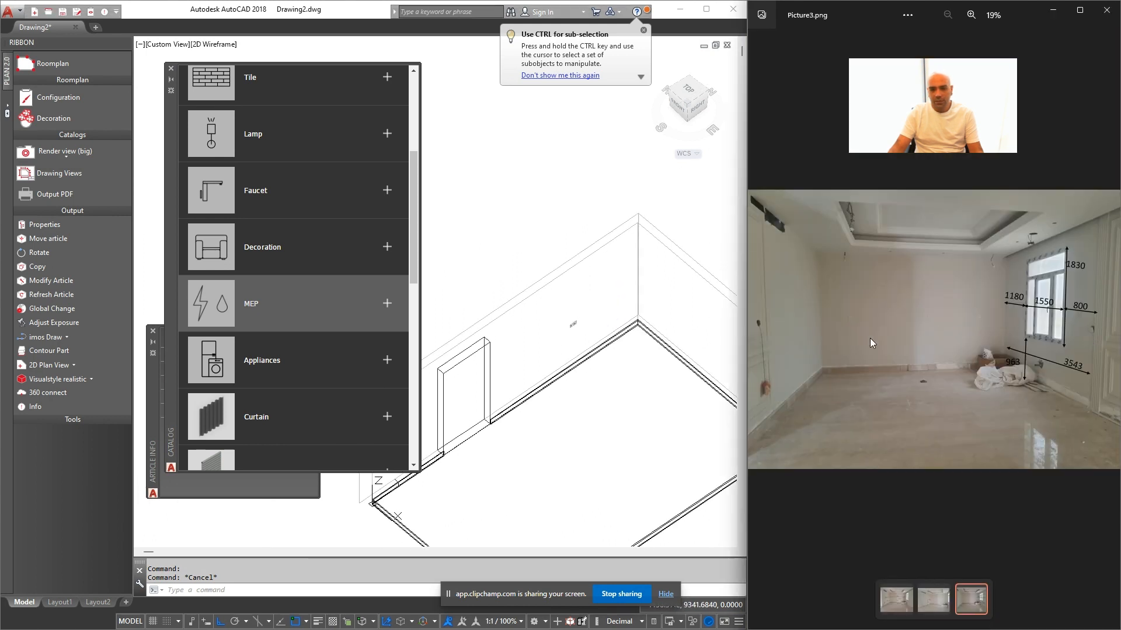
{"action": "scroll", "coordinate": [869, 338], "scroll_direction": "up", "scroll_amount": 2}
{"action": "scroll", "coordinate": [855, 338], "scroll_direction": "down", "scroll_amount": 2}
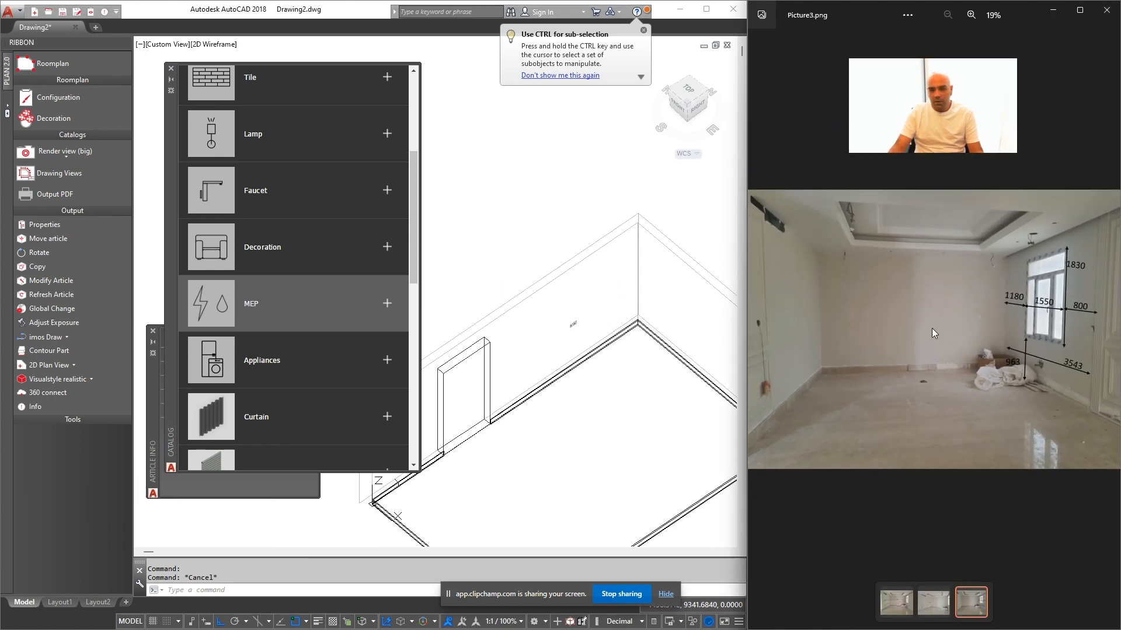
{"action": "left_click", "coordinate": [762, 327]}
{"action": "left_click", "coordinate": [762, 327]}
{"action": "scroll", "coordinate": [976, 338], "scroll_direction": "up", "scroll_amount": 1}
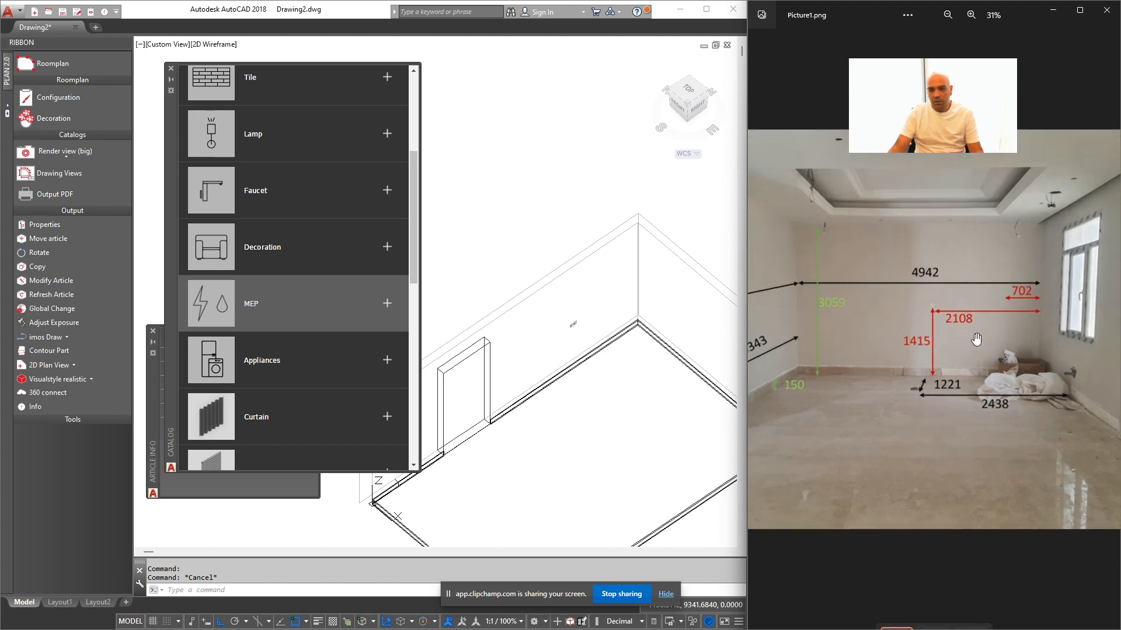
{"action": "scroll", "coordinate": [977, 332], "scroll_direction": "up", "scroll_amount": 3}
{"action": "left_click_drag", "start_coordinate": [1033, 303], "coordinate": [995, 317]}
{"action": "scroll", "coordinate": [578, 348], "scroll_direction": "up", "scroll_amount": 2}
Copy one of the wall sockets to the room corner shared with the 4942 wall, at the same height
{"action": "middle_click_drag", "start_coordinate": [578, 348], "coordinate": [583, 370]}
{"action": "scroll", "coordinate": [538, 345], "scroll_direction": "up", "scroll_amount": 2}
{"action": "scroll", "coordinate": [493, 333], "scroll_direction": "up", "scroll_amount": 4}
{"action": "key", "text": "Escape"}
{"action": "left_click", "coordinate": [525, 354]}
{"action": "left_click", "coordinate": [501, 281]}
{"action": "type", "text": "co"}
{"action": "key", "text": "space"}
{"action": "left_click", "coordinate": [526, 342]}
{"action": "scroll", "coordinate": [528, 343], "scroll_direction": "down", "scroll_amount": 3}
{"action": "scroll", "coordinate": [620, 334], "scroll_direction": "up", "scroll_amount": 1}
{"action": "middle_click_drag", "start_coordinate": [620, 335], "coordinate": [525, 387]}
{"action": "left_click", "coordinate": [620, 285]}
{"action": "key", "text": "Return"}
{"action": "left_click", "coordinate": [659, 307]}
{"action": "left_click", "coordinate": [570, 215]}
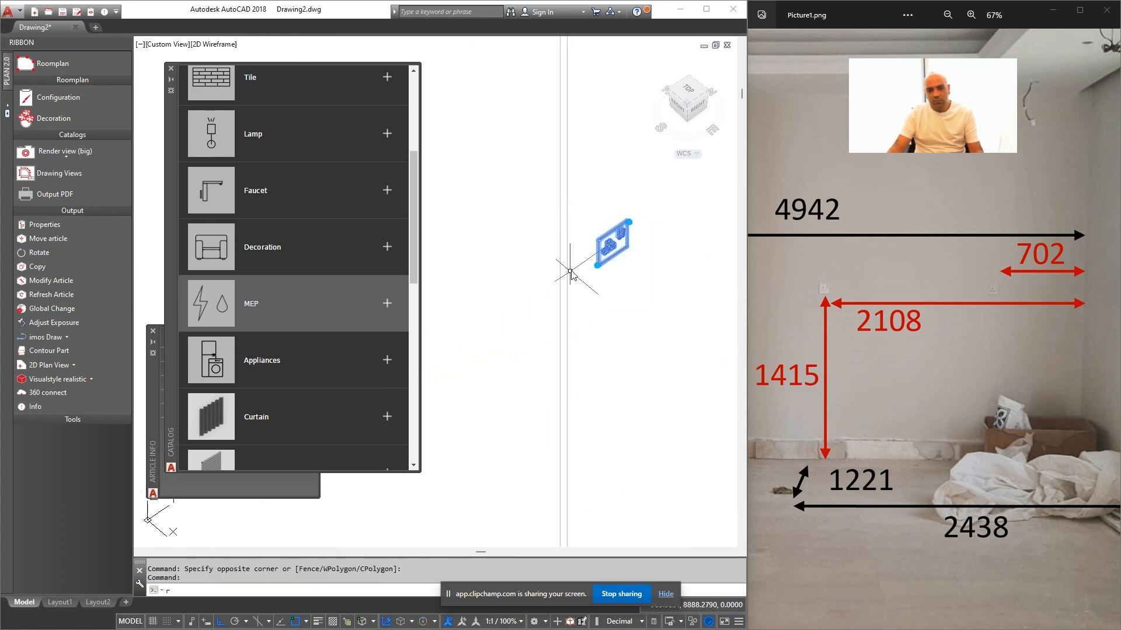
{"action": "scroll", "coordinate": [579, 266], "scroll_direction": "up", "scroll_amount": 3}
{"action": "type", "text": "roi"}
{"action": "key", "text": "Return"}
{"action": "key", "text": "Escape"}
Rotate the socket copy at the corner about its lower corner point so it lies along the 4942 wall
{"action": "left_click", "coordinate": [662, 288]}
{"action": "left_click", "coordinate": [633, 247]}
{"action": "type", "text": "ro"}
{"action": "key", "text": "Return"}
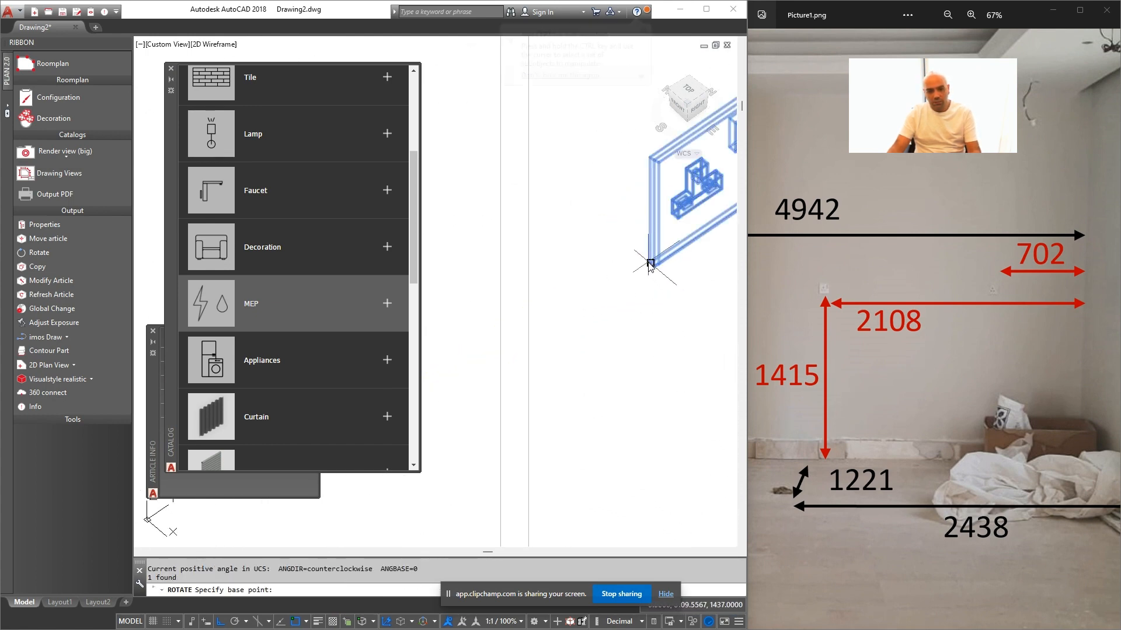
{"action": "left_click", "coordinate": [650, 263]}
{"action": "left_click", "coordinate": [618, 324]}
{"action": "scroll", "coordinate": [680, 362], "scroll_direction": "down", "scroll_amount": 2}
{"action": "middle_click_drag", "start_coordinate": [678, 356], "coordinate": [558, 309]}
Move the rotated socket by its lower corner to the floor corner at the far end of the 4942 wall
{"action": "left_click", "coordinate": [628, 328]}
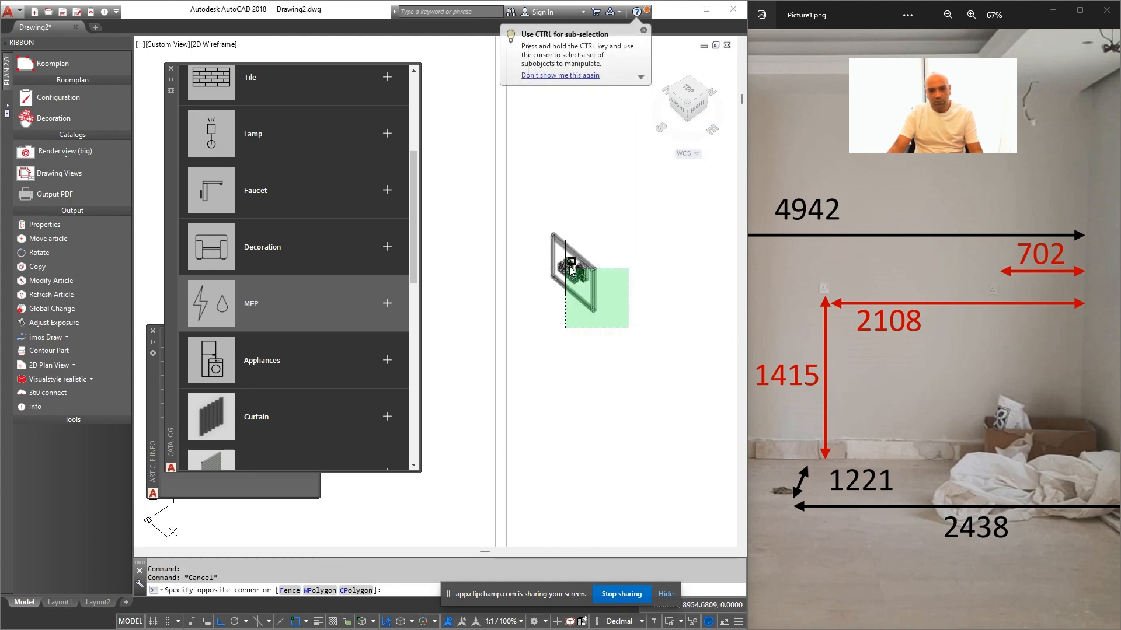
{"action": "left_click", "coordinate": [565, 268]}
{"action": "type", "text": "m"}
{"action": "key", "text": "Return"}
{"action": "scroll", "coordinate": [589, 319], "scroll_direction": "up", "scroll_amount": 4}
{"action": "left_click", "coordinate": [604, 298]}
{"action": "scroll", "coordinate": [648, 347], "scroll_direction": "down", "scroll_amount": 10}
{"action": "scroll", "coordinate": [677, 379], "scroll_direction": "down", "scroll_amount": 2}
{"action": "middle_click_drag", "start_coordinate": [680, 382], "coordinate": [497, 272]}
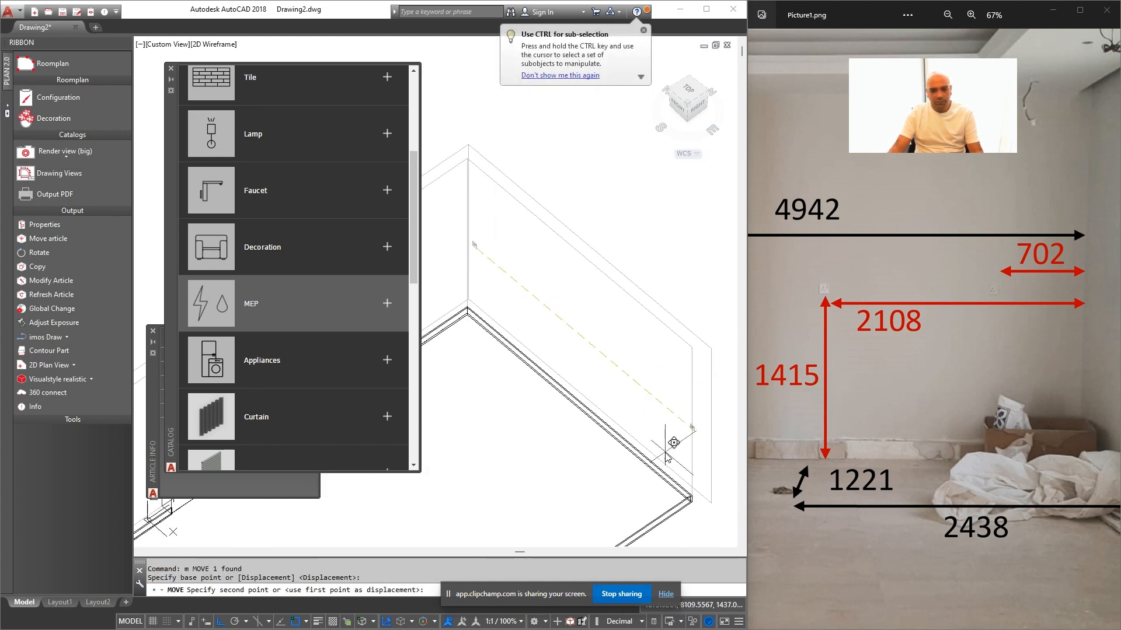
{"action": "middle_click_drag", "start_coordinate": [705, 515], "coordinate": [607, 402]}
{"action": "scroll", "coordinate": [601, 397], "scroll_direction": "up", "scroll_amount": 7}
{"action": "scroll", "coordinate": [558, 357], "scroll_direction": "up", "scroll_amount": 3}
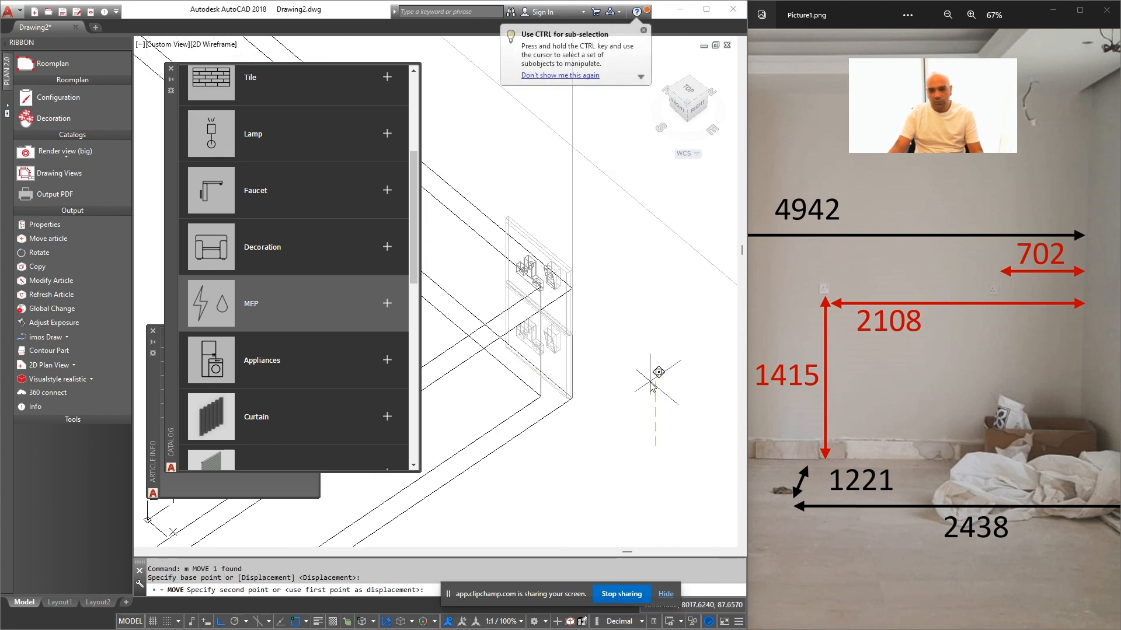
Move the socket up 1415 from the floor corner and select it at its raised position
{"action": "type", "text": "1415"}
{"action": "key", "text": "Return"}
{"action": "scroll", "coordinate": [651, 382], "scroll_direction": "down", "scroll_amount": 5}
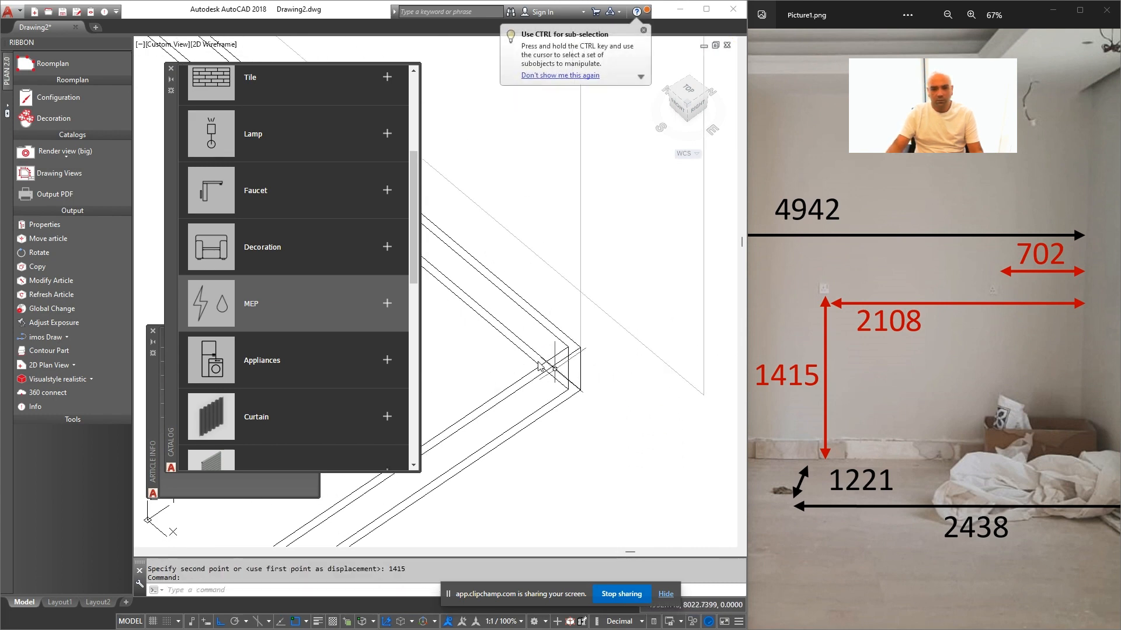
{"action": "left_click", "coordinate": [513, 217]}
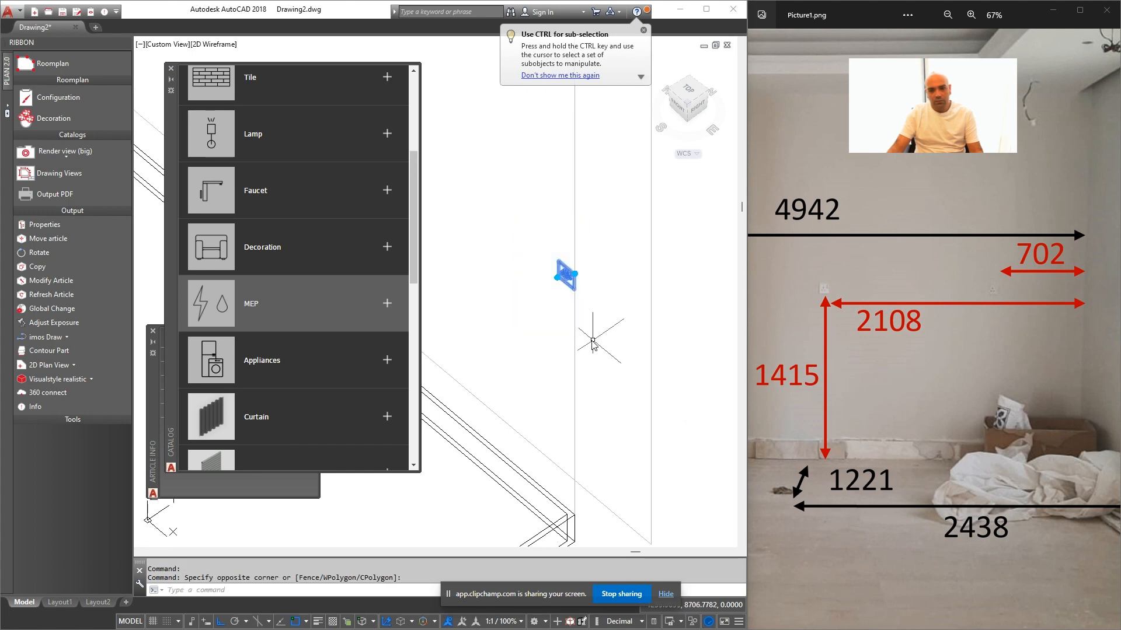
Copy the raised socket 702 along the 4942 wall, away from the corner
{"action": "type", "text": "co"}
{"action": "key", "text": "Return"}
{"action": "left_click", "coordinate": [549, 337]}
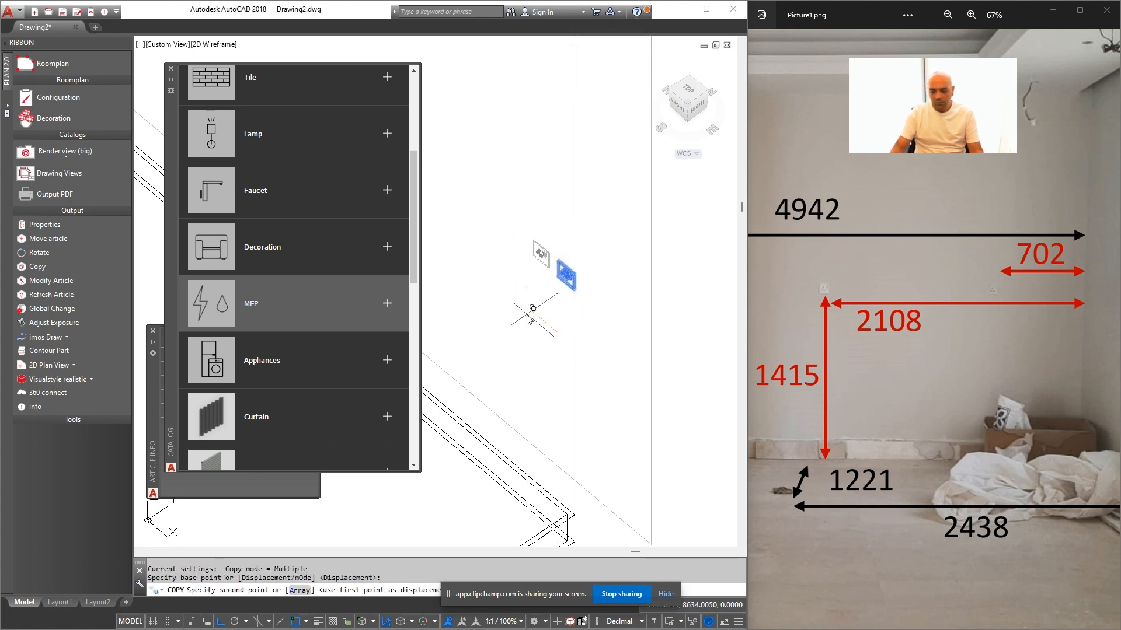
{"action": "key", "text": "Return"}
Move the original socket at the corner 2108 along the 4942 wall
{"action": "left_click", "coordinate": [523, 329]}
{"action": "left_click", "coordinate": [624, 212]}
{"action": "type", "text": "m"}
{"action": "key", "text": "Return"}
{"action": "left_click", "coordinate": [539, 347]}
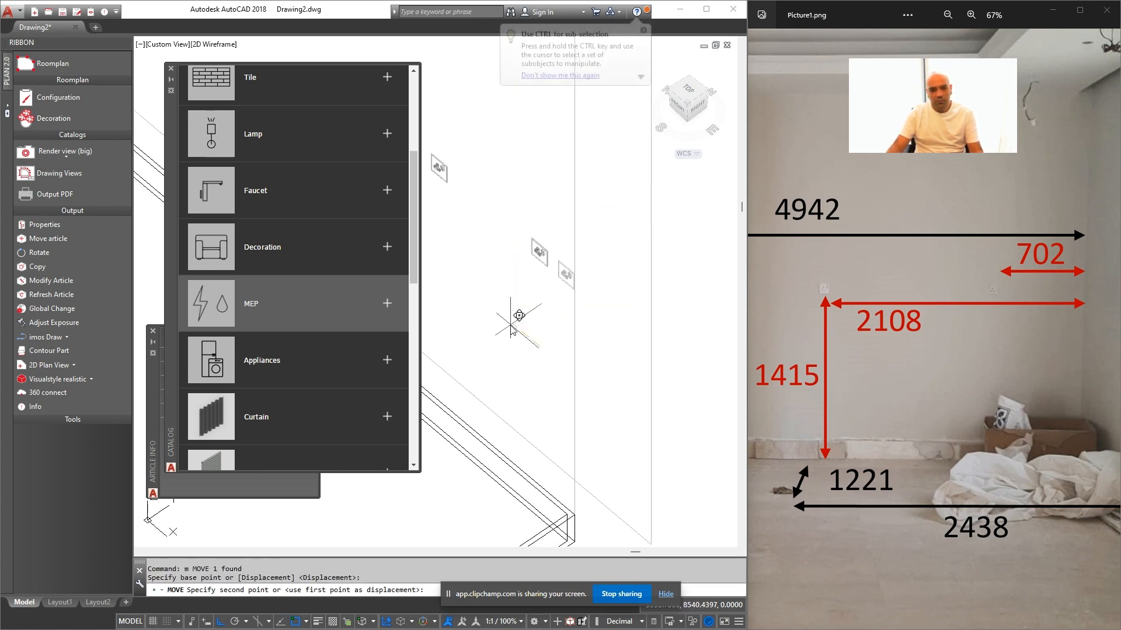
{"action": "scroll", "coordinate": [511, 327], "scroll_direction": "down", "scroll_amount": 5}
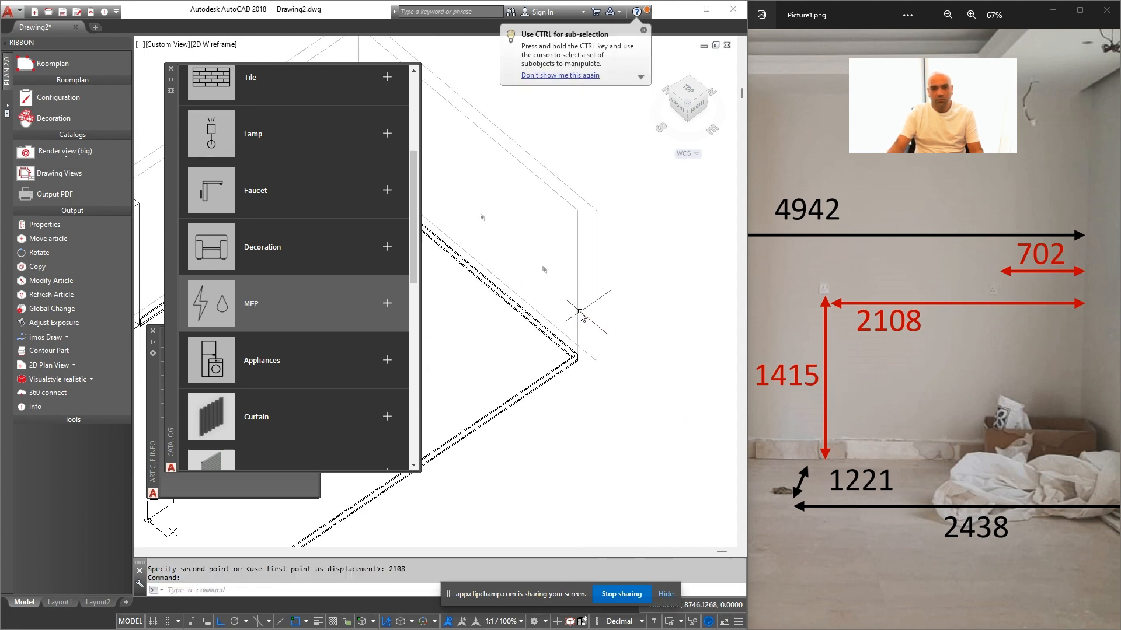
{"action": "scroll", "coordinate": [573, 369], "scroll_direction": "down", "scroll_amount": 1}
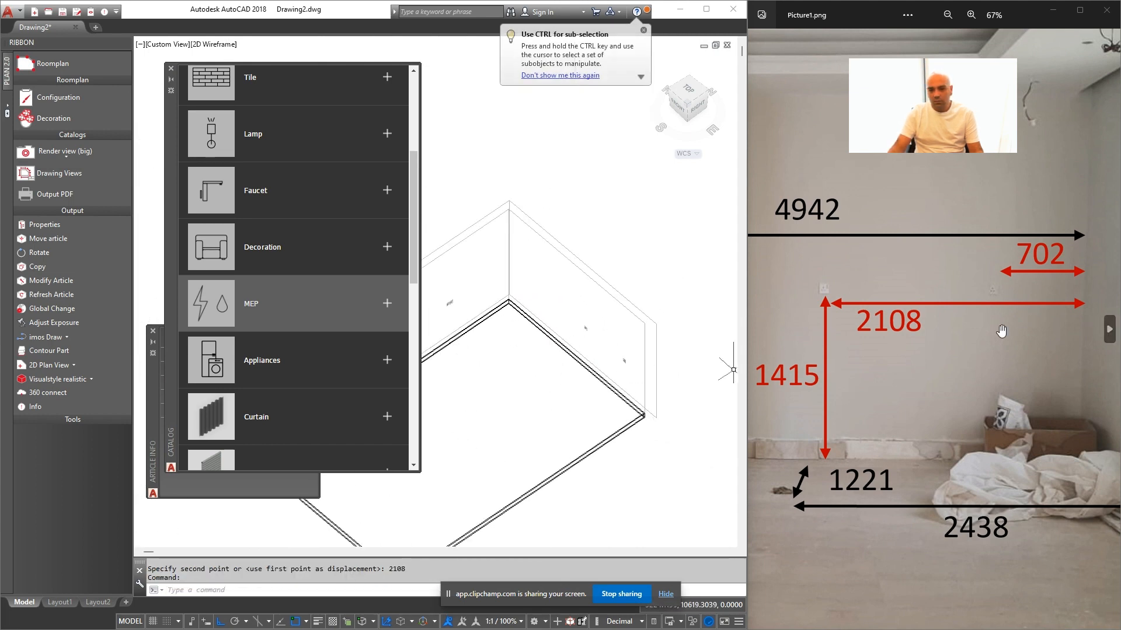
Look through the site photos and examine the water connection's position dimensions under the window in Picture2.png
{"action": "scroll", "coordinate": [882, 326], "scroll_direction": "down", "scroll_amount": 4}
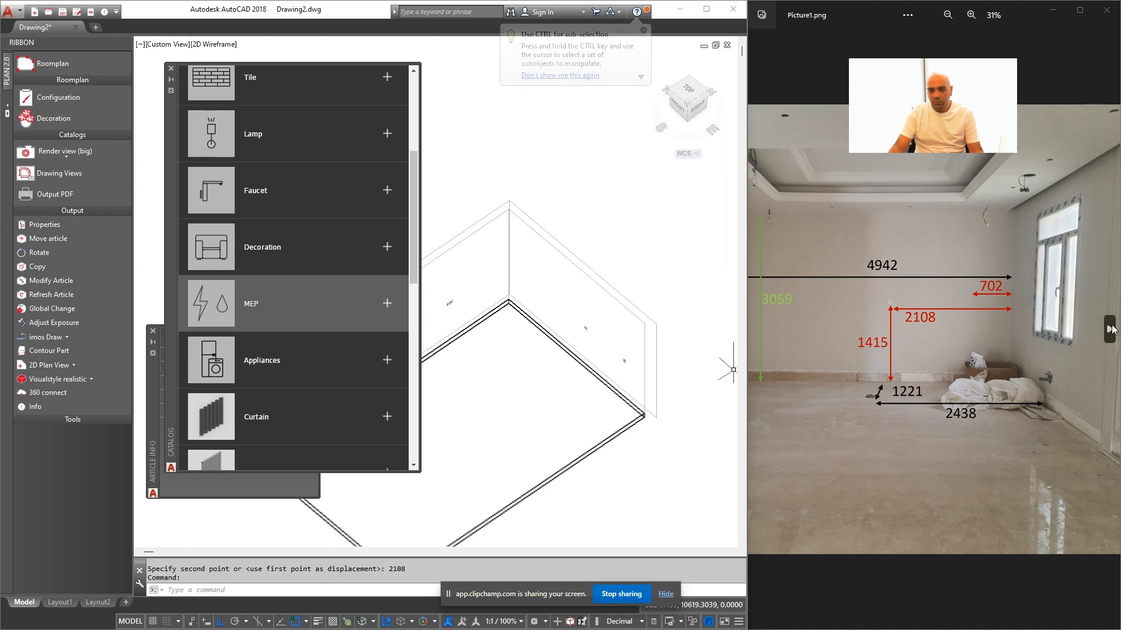
{"action": "left_click", "coordinate": [1112, 329]}
{"action": "left_click", "coordinate": [760, 327]}
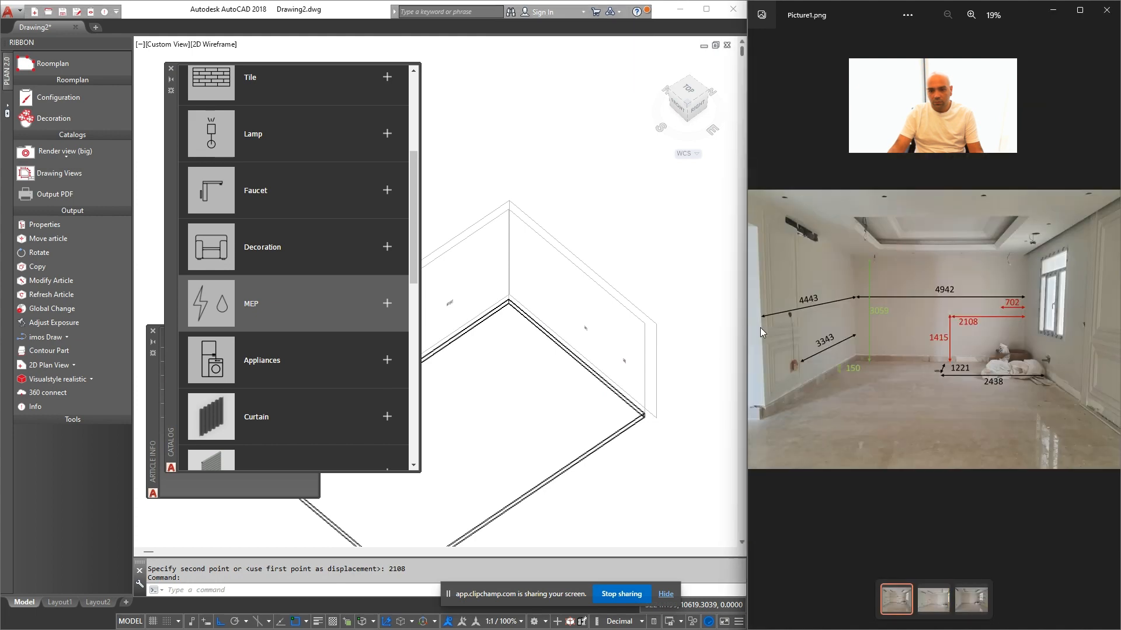
{"action": "left_click", "coordinate": [1112, 336]}
{"action": "left_click", "coordinate": [1112, 336]}
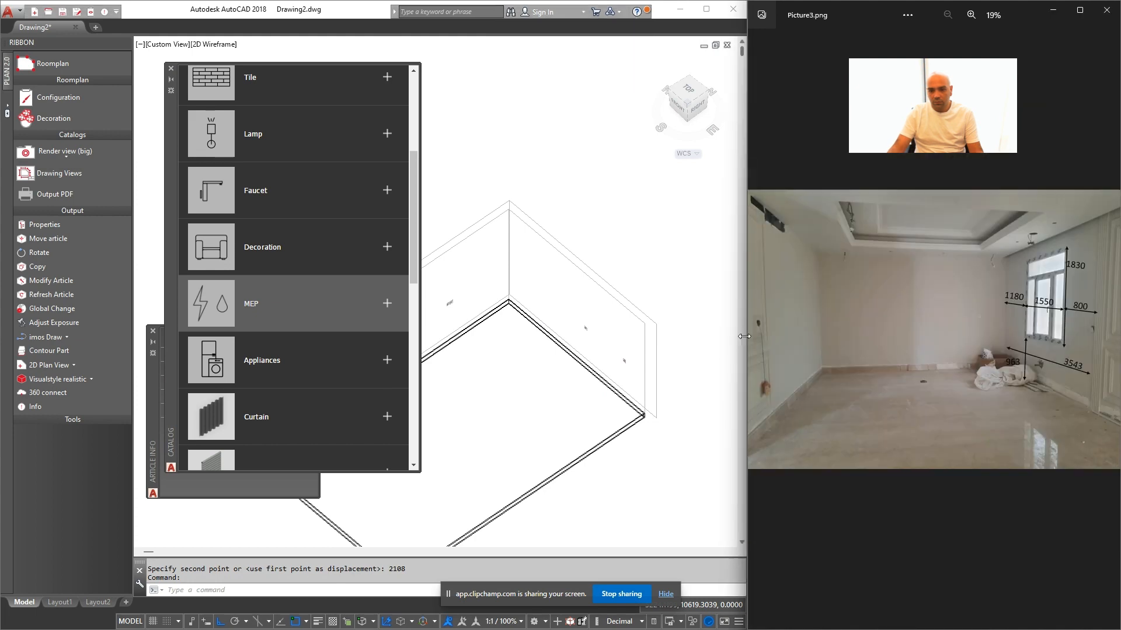
{"action": "left_click", "coordinate": [762, 328]}
{"action": "scroll", "coordinate": [948, 423], "scroll_direction": "up", "scroll_amount": 4}
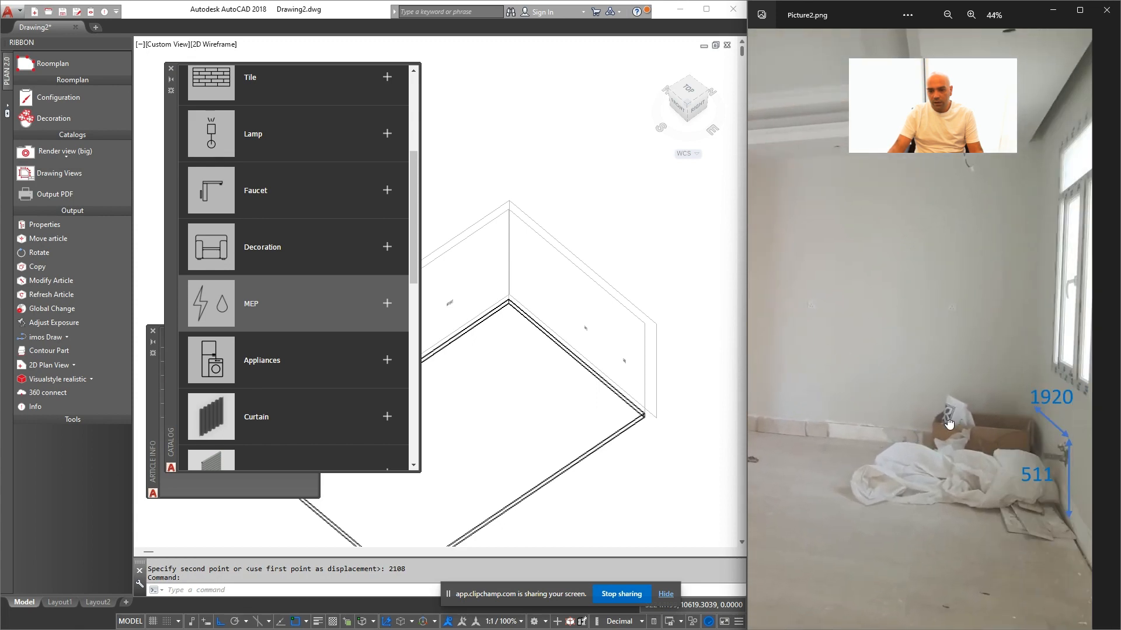
{"action": "scroll", "coordinate": [1019, 495], "scroll_direction": "up", "scroll_amount": 1}
Configure an MEP article of the water type as Water Pipes and add it to the room
{"action": "left_click", "coordinate": [618, 458]}
{"action": "key", "text": "Escape"}
{"action": "mouse_move", "coordinate": [533, 436]}
{"action": "middle_mouse_down", "text": "shift"}
{"action": "mouse_move", "coordinate": [526, 443]}
{"action": "mouse_move", "coordinate": [705, 412]}
{"action": "mouse_move", "coordinate": [545, 418]}
{"action": "middle_mouse_up", "text": "shift"}
{"action": "left_click", "coordinate": [313, 311]}
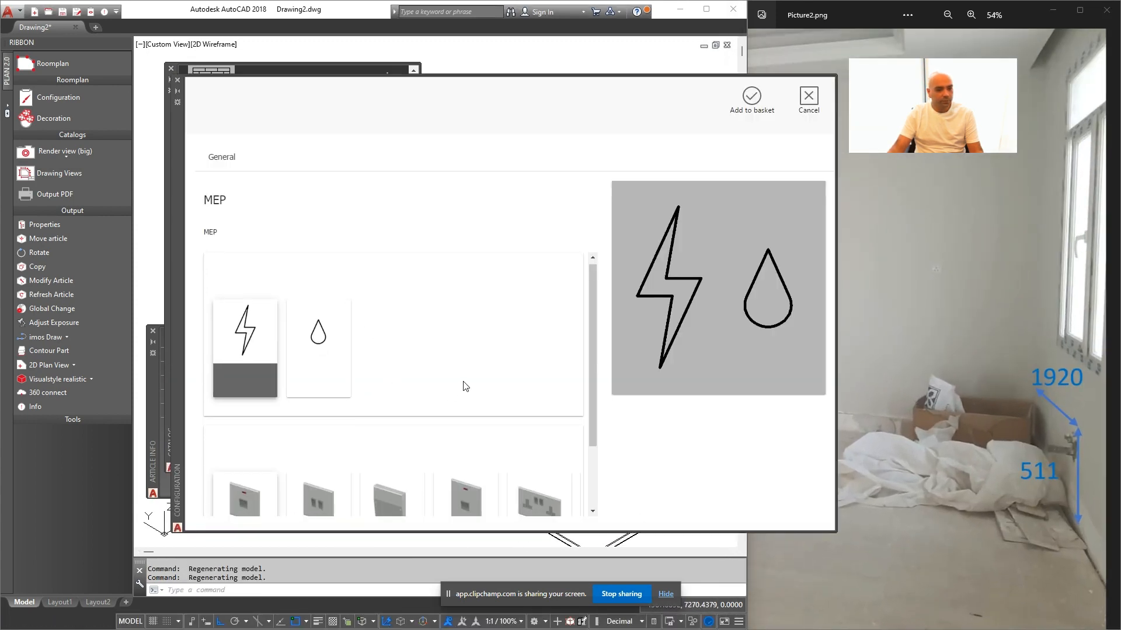
{"action": "scroll", "coordinate": [408, 350], "scroll_direction": "down", "scroll_amount": 2}
{"action": "left_click", "coordinate": [306, 295]}
{"action": "left_click", "coordinate": [268, 455]}
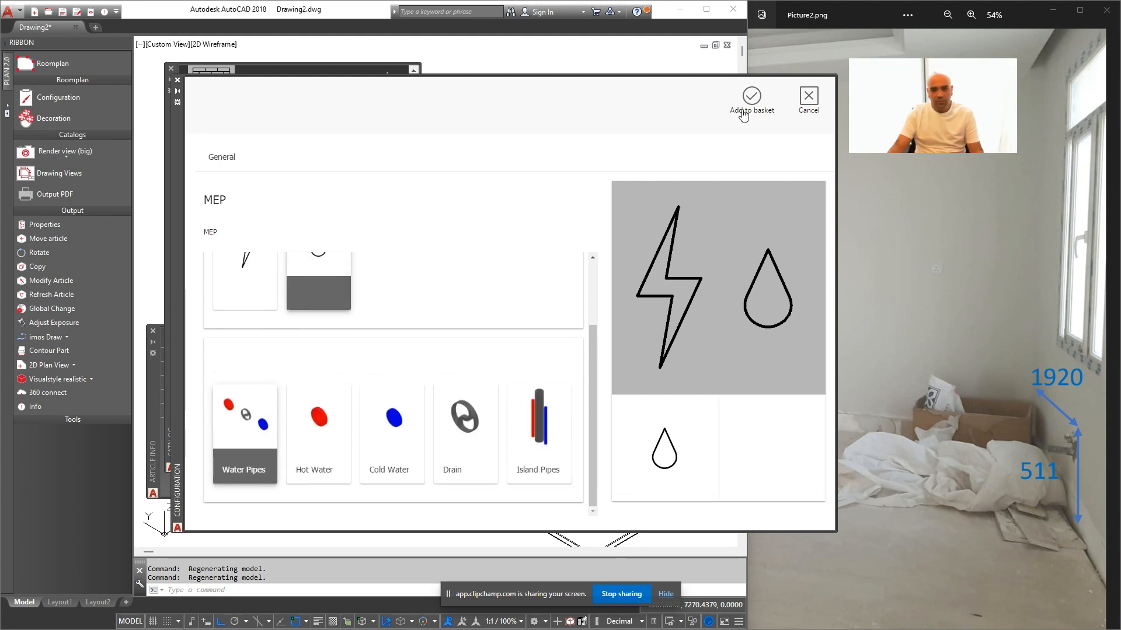
{"action": "left_click", "coordinate": [741, 108]}
Rotate the water pipes about the middle drain pipe so the set runs parallel to the window wall
{"action": "scroll", "coordinate": [540, 408], "scroll_direction": "up", "scroll_amount": 4}
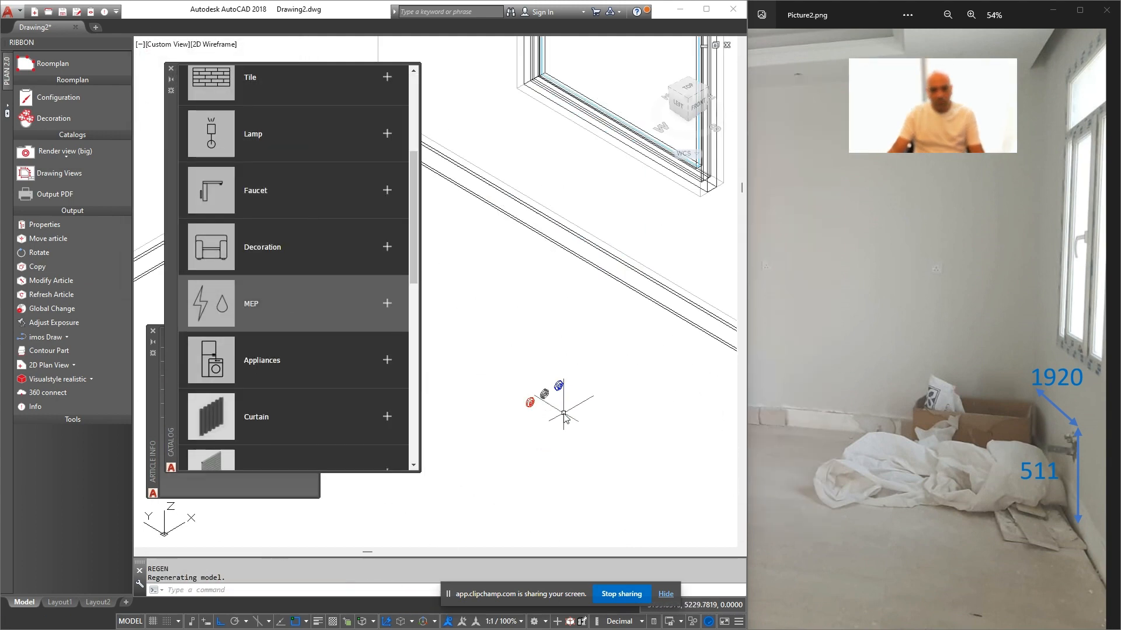
{"action": "left_click", "coordinate": [564, 411]}
{"action": "left_click", "coordinate": [542, 362]}
{"action": "scroll", "coordinate": [530, 382], "scroll_direction": "up", "scroll_amount": 3}
{"action": "type", "text": "ro"}
{"action": "key", "text": "Return"}
{"action": "left_click", "coordinate": [531, 350]}
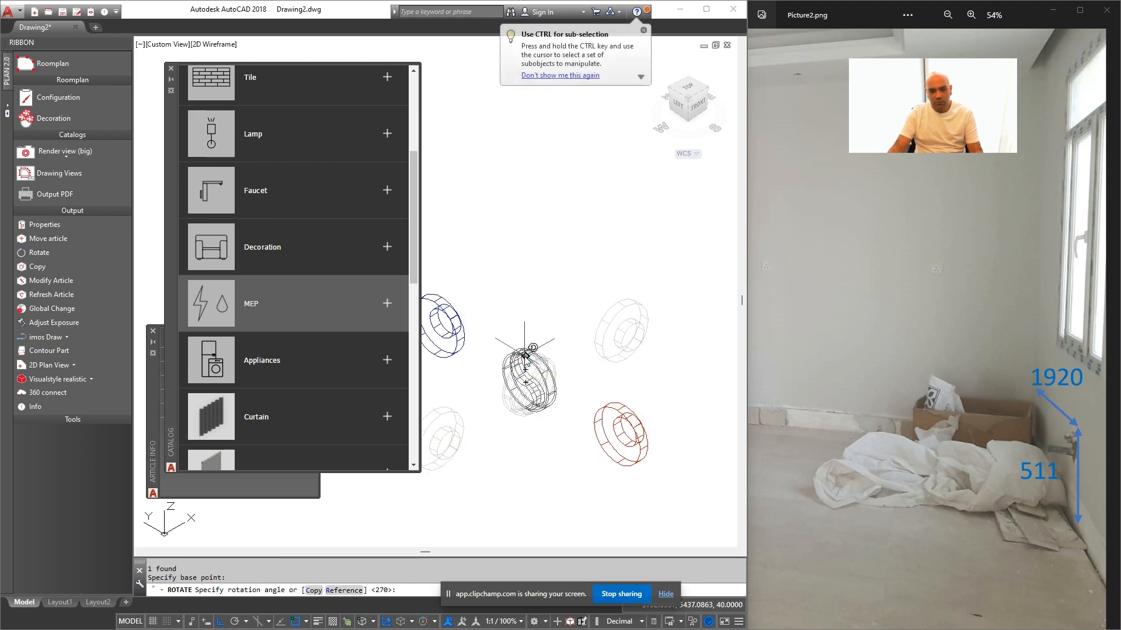
{"action": "scroll", "coordinate": [588, 389], "scroll_direction": "down", "scroll_amount": 4}
{"action": "left_click", "coordinate": [654, 431]}
{"action": "key", "text": "Escape"}
Move the water pipes by the middle drain pipe to the floor corner between the 4942 wall and the window wall
{"action": "left_click", "coordinate": [629, 390]}
{"action": "left_click", "coordinate": [579, 416]}
{"action": "type", "text": "m"}
{"action": "key", "text": "Return"}
{"action": "scroll", "coordinate": [575, 386], "scroll_direction": "up", "scroll_amount": 3}
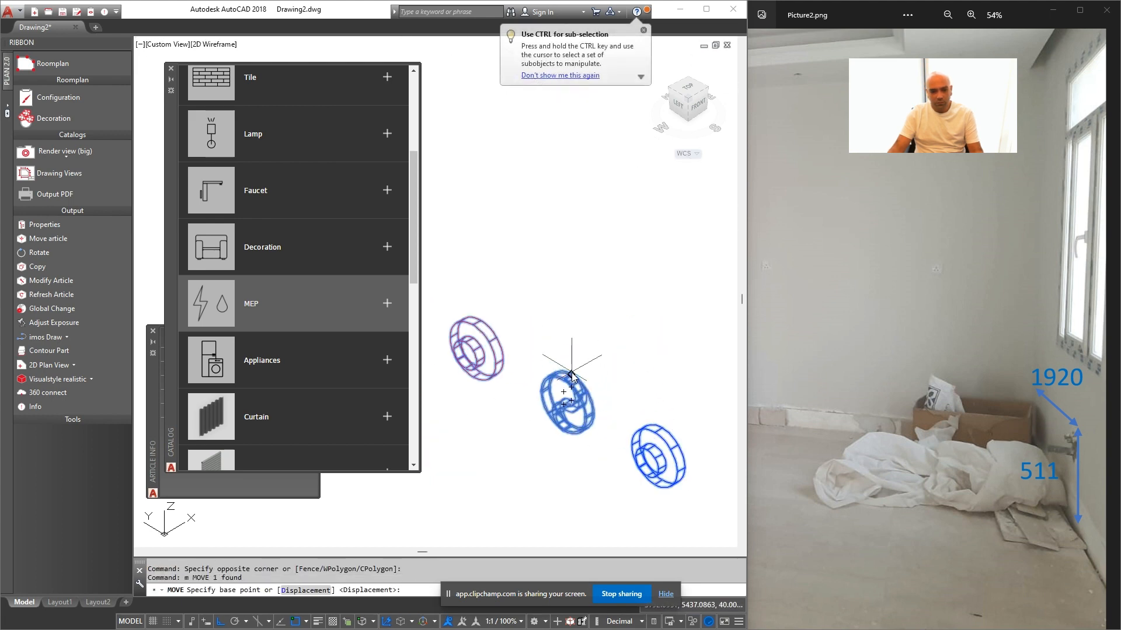
{"action": "left_click", "coordinate": [571, 375]}
{"action": "scroll", "coordinate": [577, 376], "scroll_direction": "down", "scroll_amount": 4}
{"action": "scroll", "coordinate": [512, 275], "scroll_direction": "up", "scroll_amount": 2}
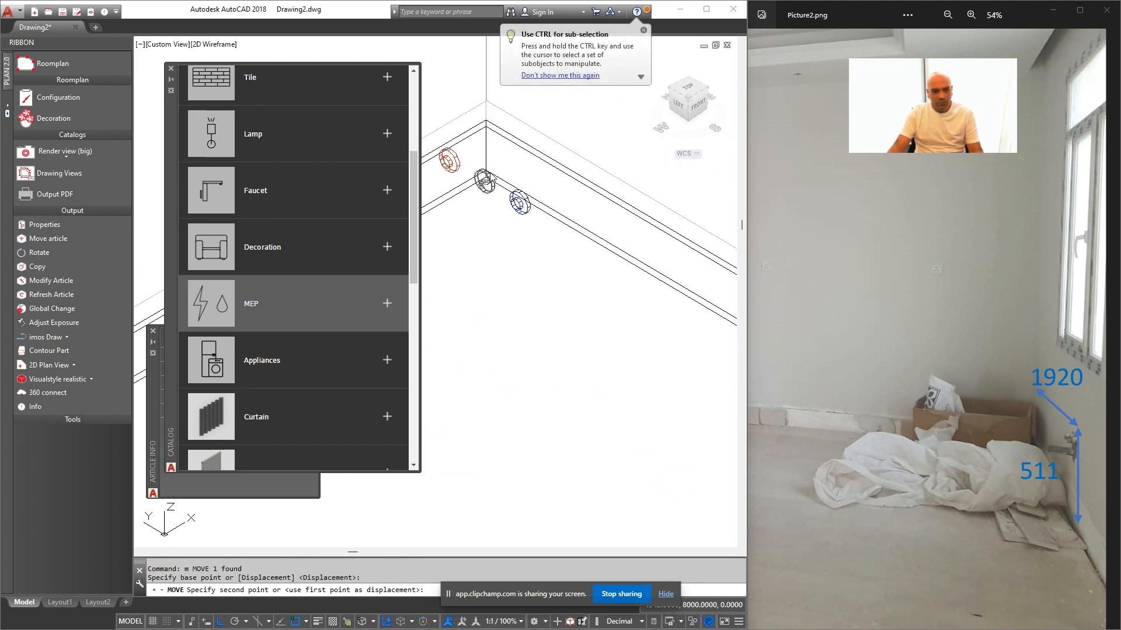
Move the water pipes 1920 along the window wall from the corner
{"action": "left_click", "coordinate": [491, 276]}
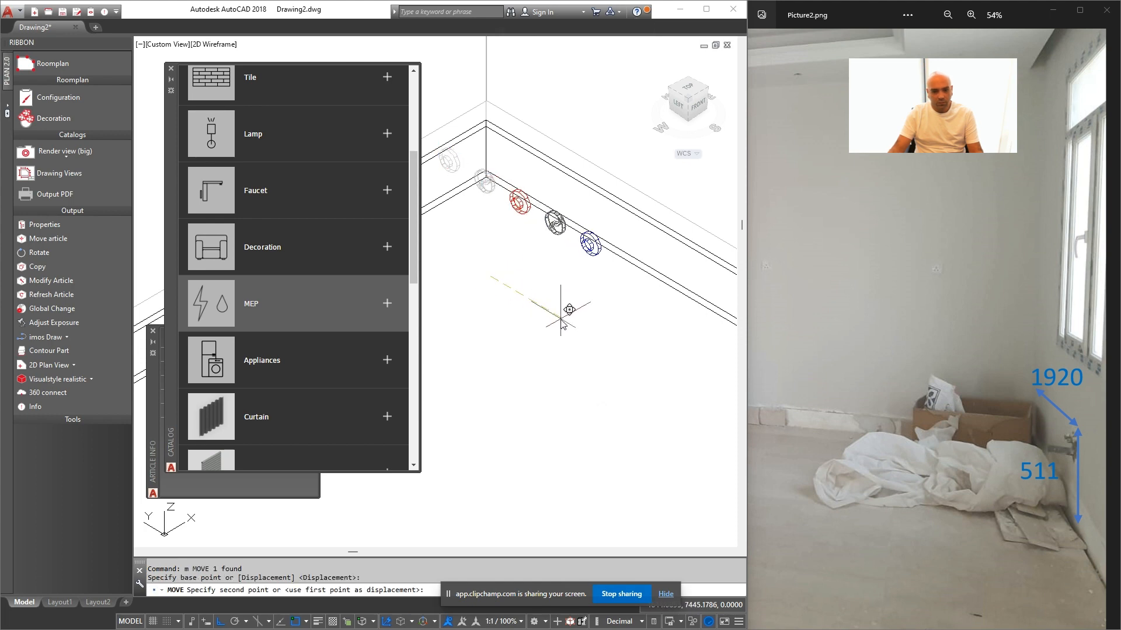
{"action": "type", "text": "1920"}
{"action": "key", "text": "Return"}
Move the water pipes up 511 on the window wall
{"action": "scroll", "coordinate": [564, 331], "scroll_direction": "down", "scroll_amount": 3}
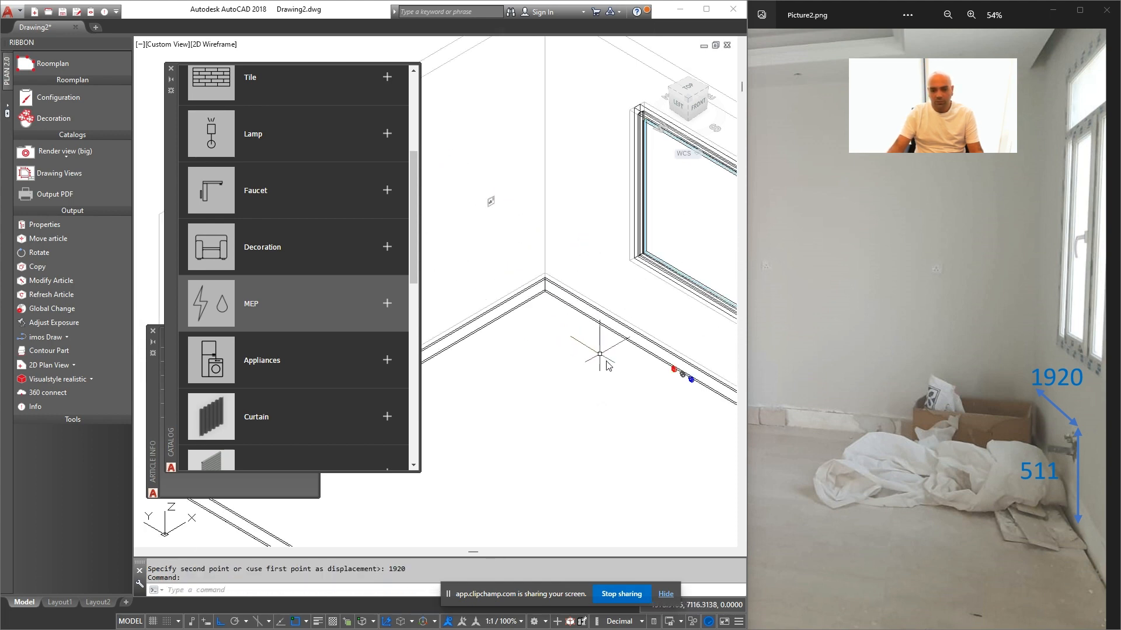
{"action": "middle_click_drag", "start_coordinate": [655, 428], "coordinate": [545, 435]}
{"action": "key", "text": "Escape"}
{"action": "left_click_drag", "start_coordinate": [545, 436], "coordinate": [614, 352]}
{"action": "type", "text": "m"}
{"action": "key", "text": "Return"}
{"action": "left_click", "coordinate": [525, 439]}
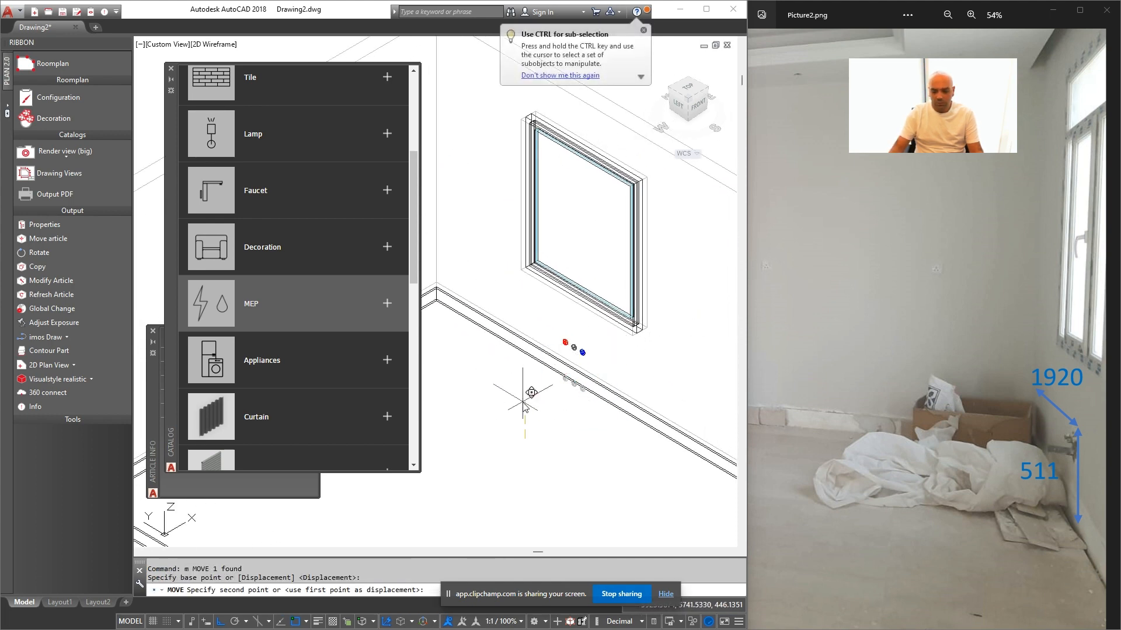
{"action": "key", "text": "Return"}
Return to Picture1.png and examine the floor drain's distances from the walls
{"action": "scroll", "coordinate": [911, 375], "scroll_direction": "down", "scroll_amount": 5}
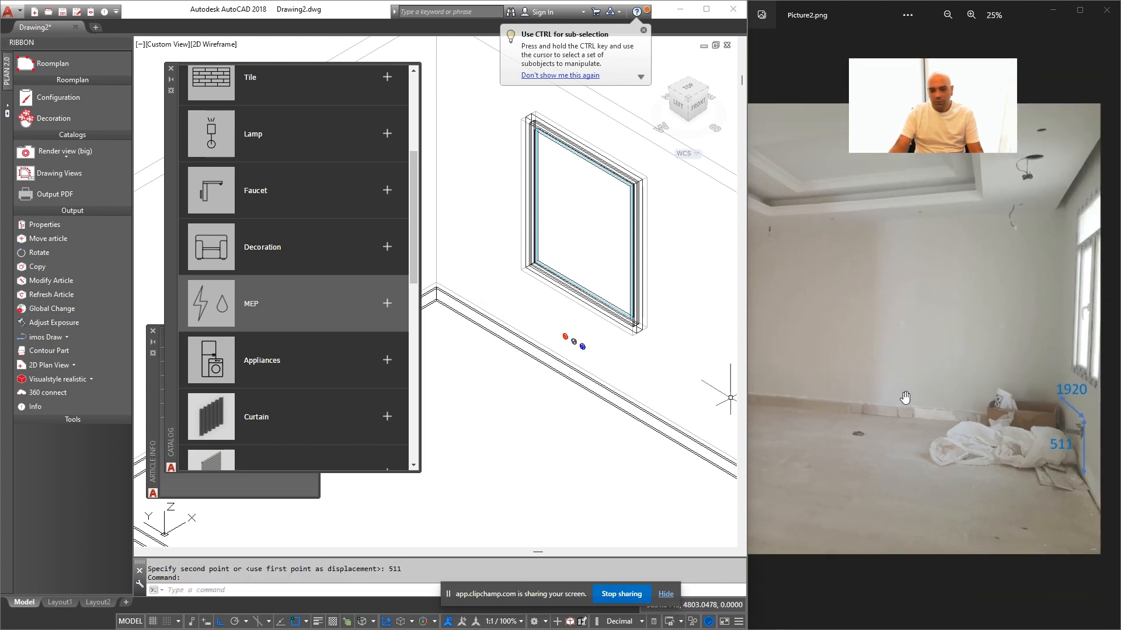
{"action": "left_click", "coordinate": [754, 334]}
{"action": "scroll", "coordinate": [934, 450], "scroll_direction": "up", "scroll_amount": 6}
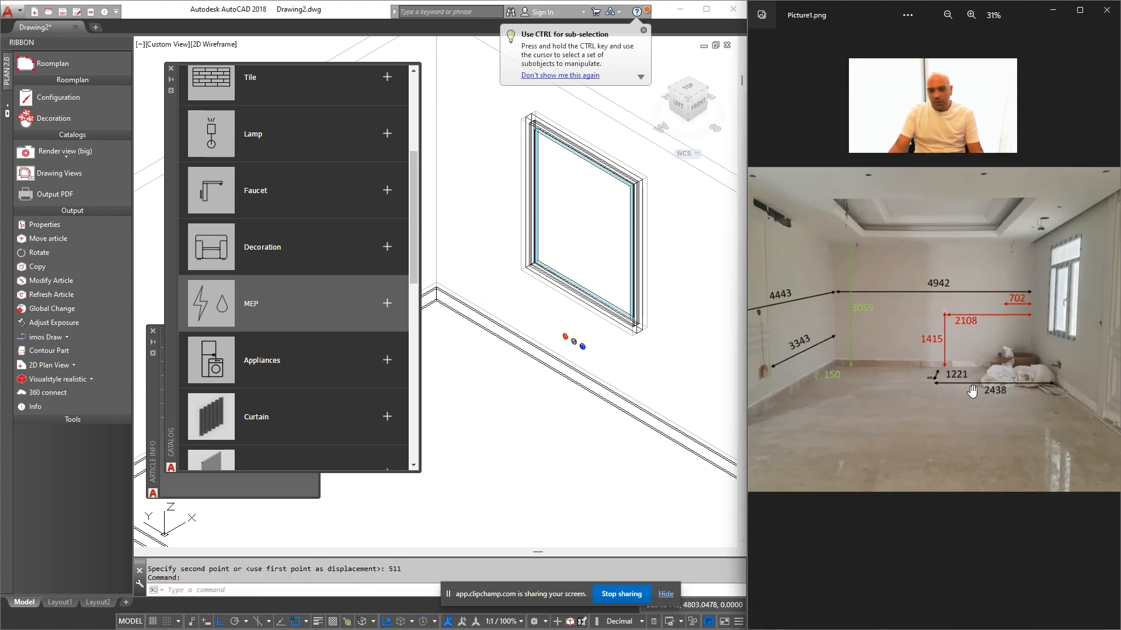
{"action": "scroll", "coordinate": [871, 443], "scroll_direction": "down", "scroll_amount": 3}
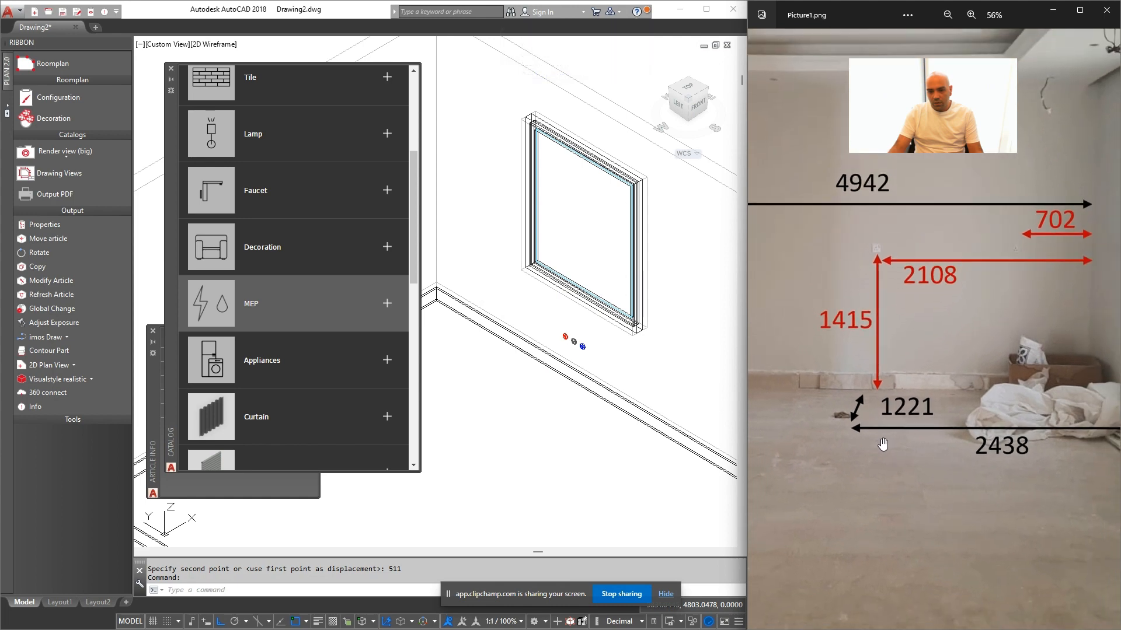
{"action": "scroll", "coordinate": [875, 444], "scroll_direction": "down", "scroll_amount": 5}
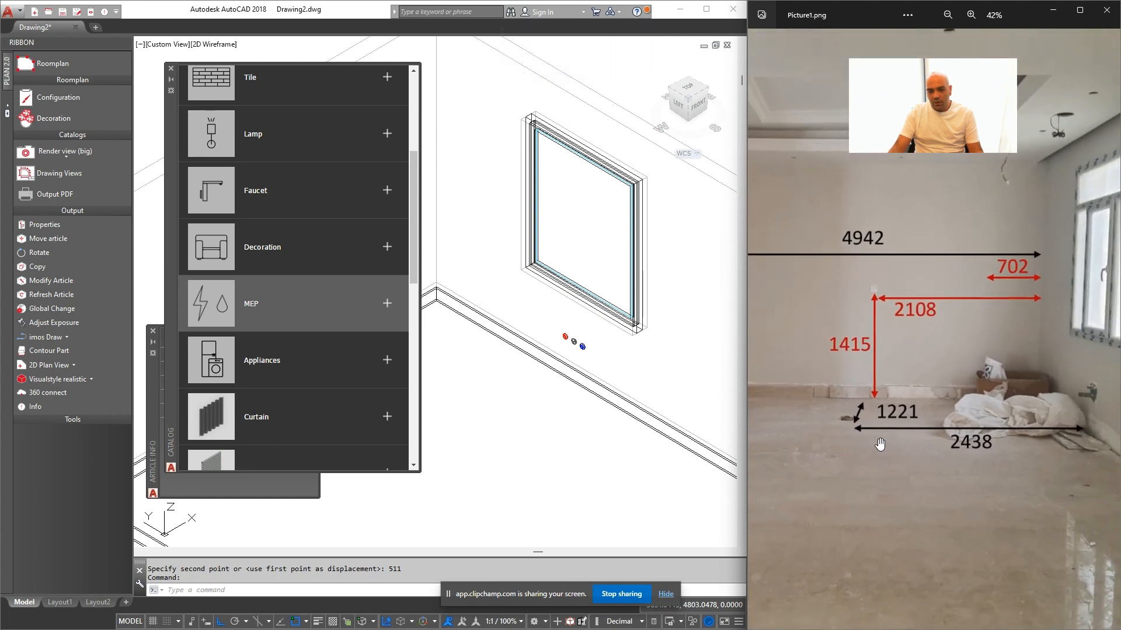
{"action": "scroll", "coordinate": [934, 388], "scroll_direction": "up", "scroll_amount": 3}
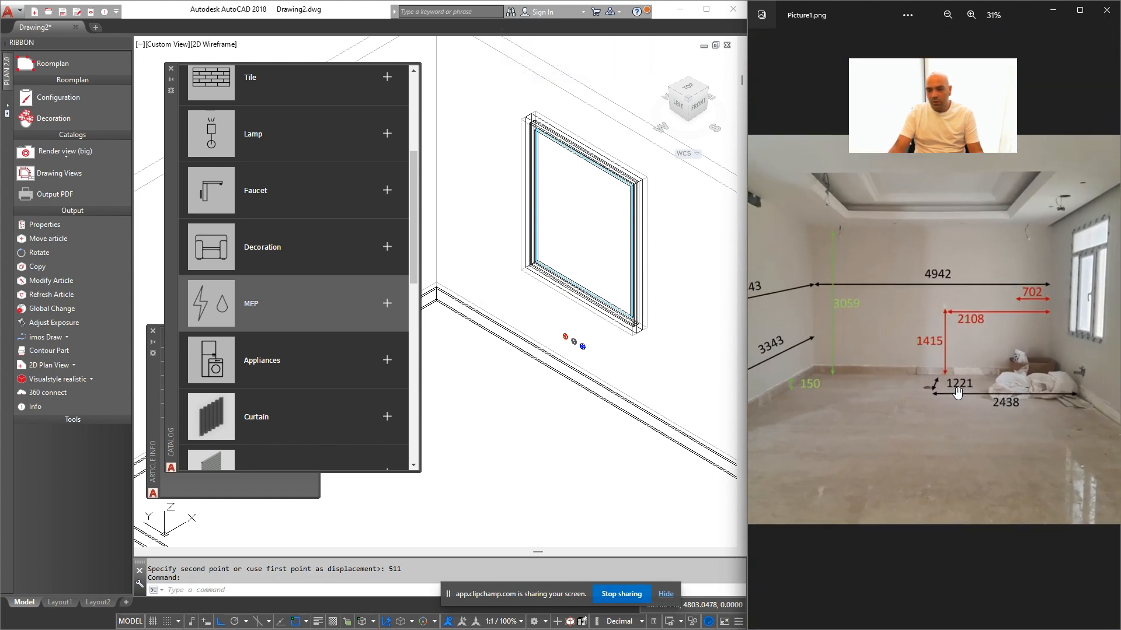
{"action": "scroll", "coordinate": [947, 394], "scroll_direction": "down", "scroll_amount": 2}
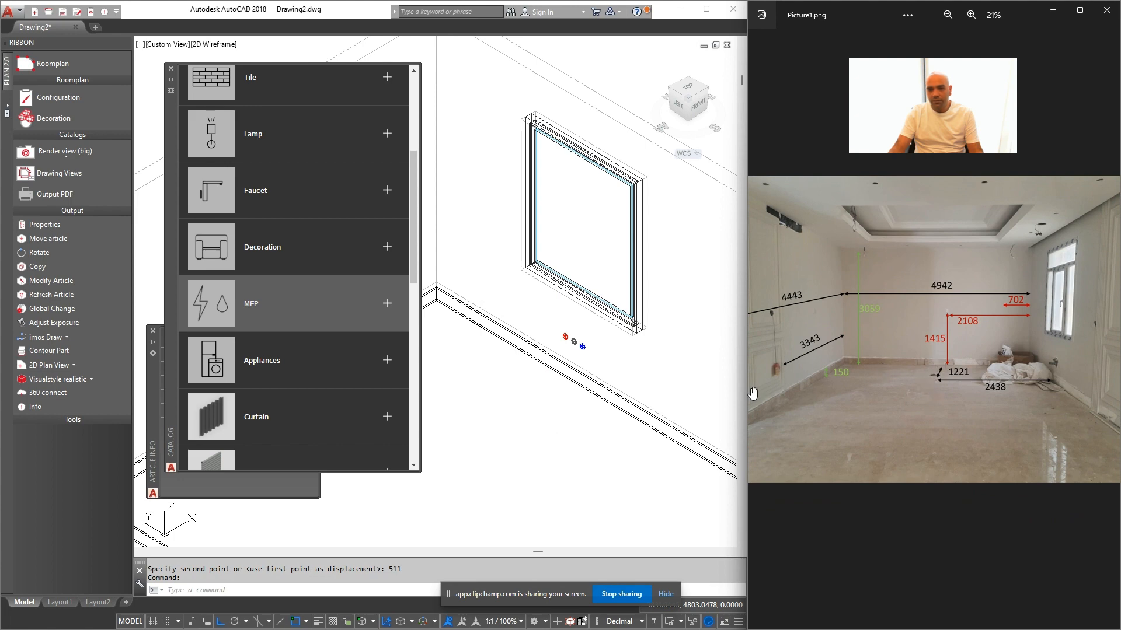
{"action": "scroll", "coordinate": [563, 425], "scroll_direction": "down", "scroll_amount": 5}
{"action": "scroll", "coordinate": [563, 447], "scroll_direction": "up", "scroll_amount": 1}
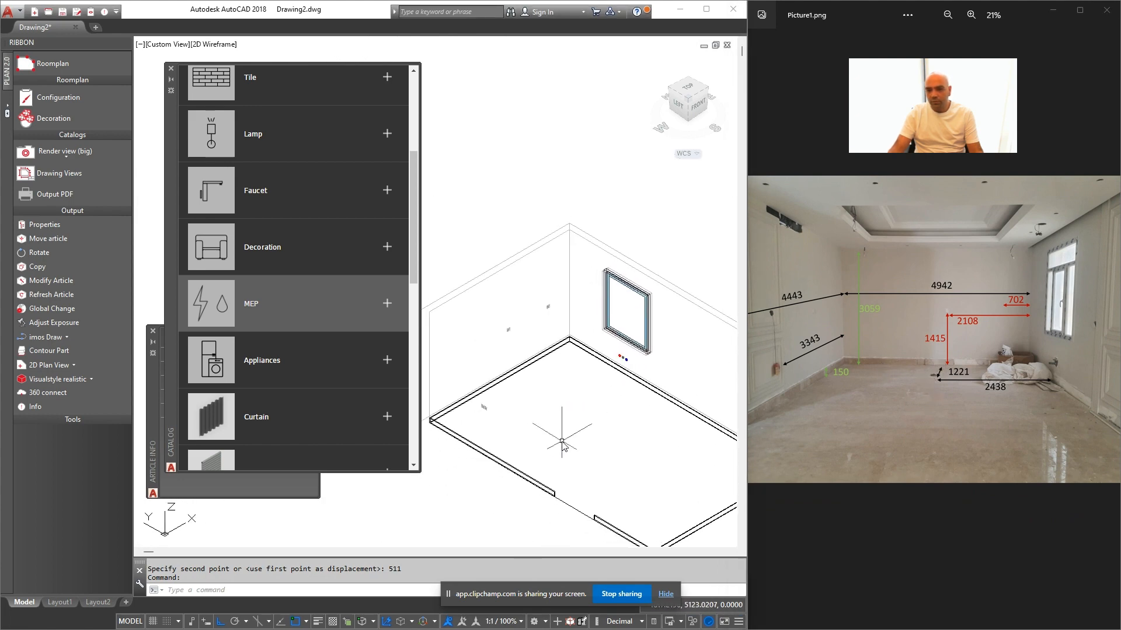
{"action": "type", "text": "rec"}
{"action": "key", "text": "Return"}
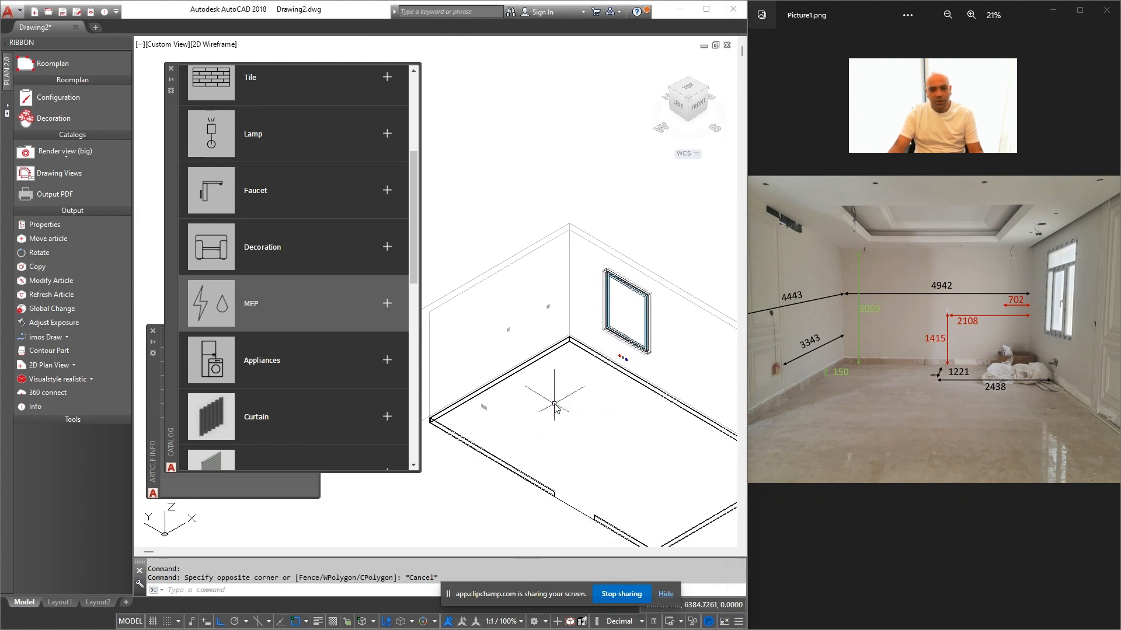
{"action": "scroll", "coordinate": [558, 401], "scroll_direction": "up", "scroll_amount": 2}
{"action": "left_click", "coordinate": [589, 342]}
{"action": "type", "text": "d"}
{"action": "key", "text": "Return"}
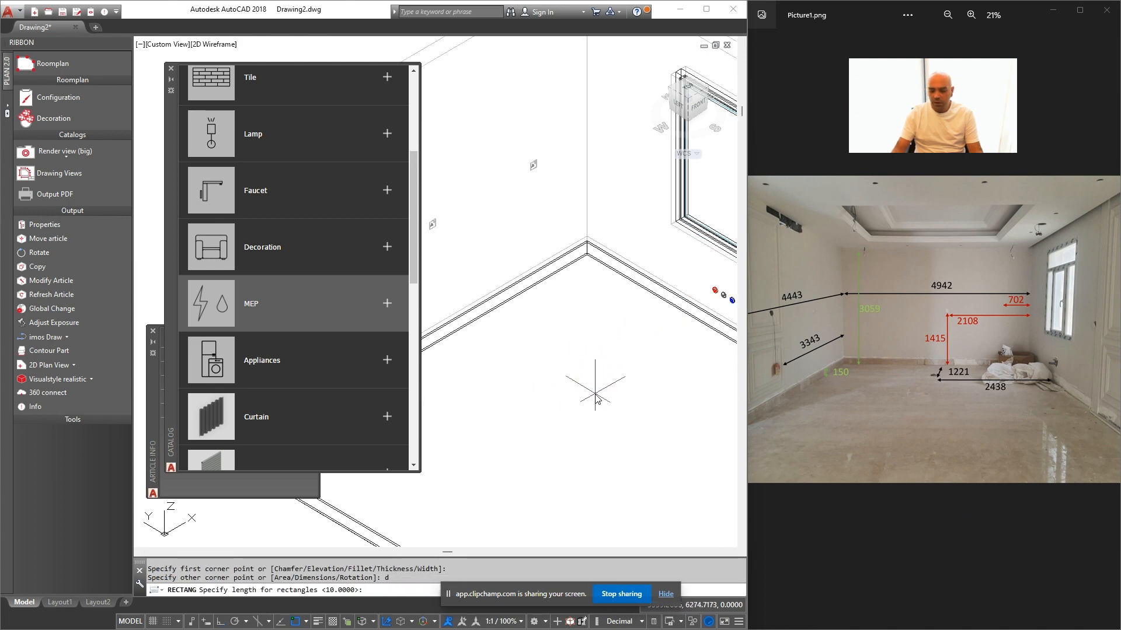
Draw a circle of diameter 120 on the floor to represent the floor drain
{"action": "type", "text": "c"}
{"action": "key", "text": "Return"}
{"action": "left_click", "coordinate": [595, 396]}
{"action": "type", "text": "d120"}
{"action": "key", "text": "Return"}
{"action": "key", "text": "Escape"}
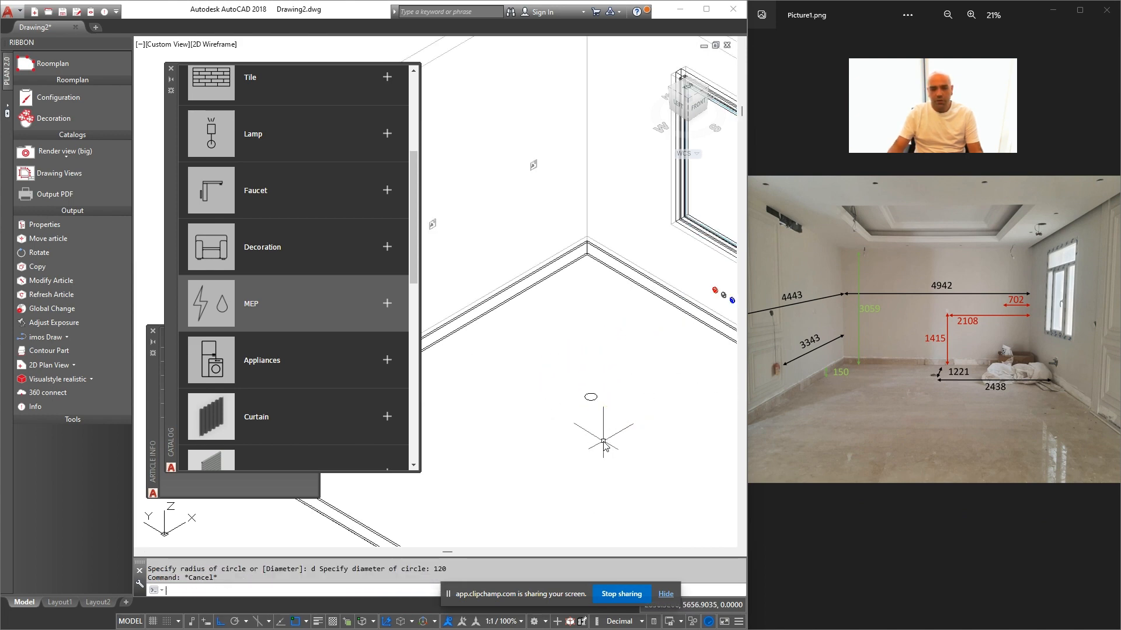
{"action": "key", "text": "Escape"}
Move the drain circle by its centre to the floor corner between the 4942 wall and the window wall
{"action": "scroll", "coordinate": [592, 396], "scroll_direction": "up", "scroll_amount": 2}
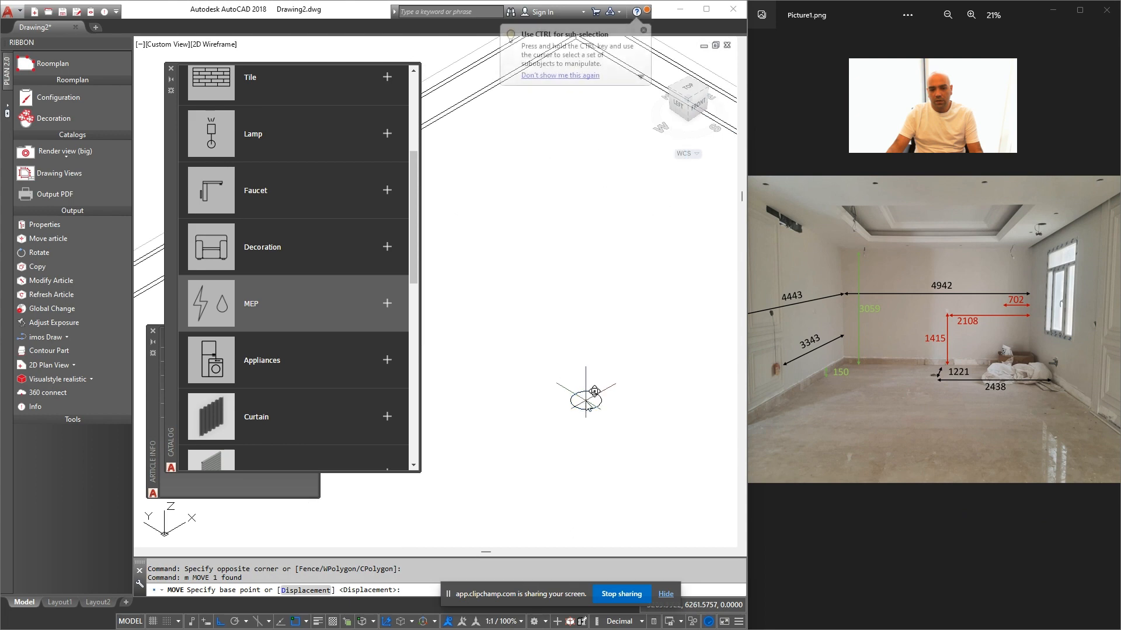
{"action": "left_click", "coordinate": [587, 399]}
{"action": "scroll", "coordinate": [587, 398], "scroll_direction": "down", "scroll_amount": 2}
{"action": "scroll", "coordinate": [580, 276], "scroll_direction": "up", "scroll_amount": 3}
{"action": "left_click", "coordinate": [565, 265]}
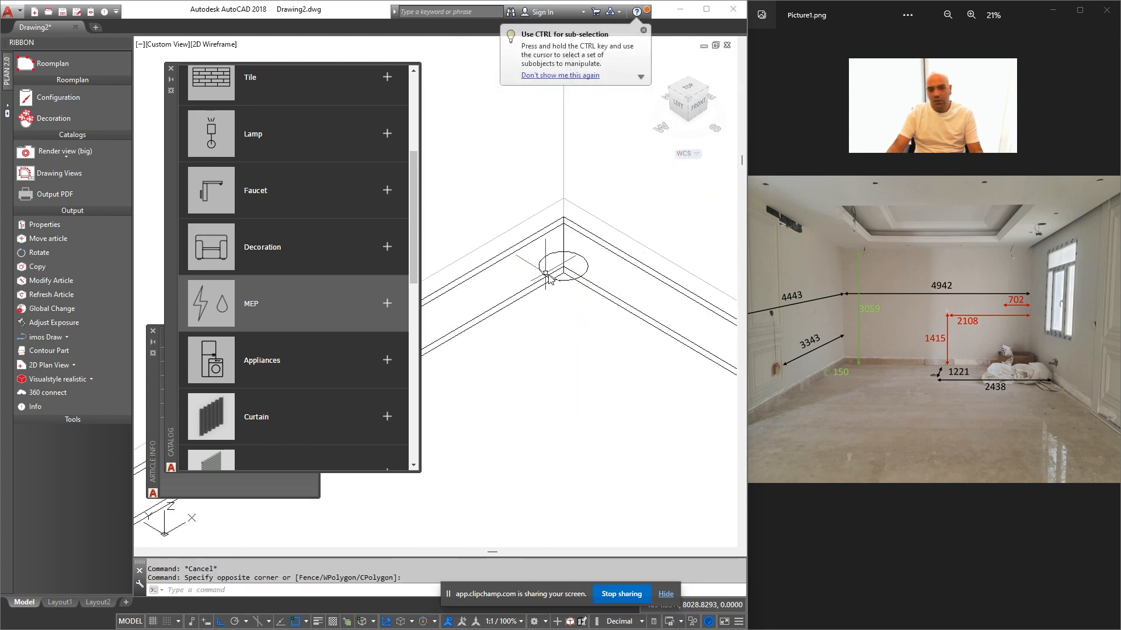
Move the drain circle 2438 along the 4942 wall from the corner
{"action": "type", "text": "m"}
{"action": "key", "text": "Return"}
{"action": "left_click", "coordinate": [590, 329]}
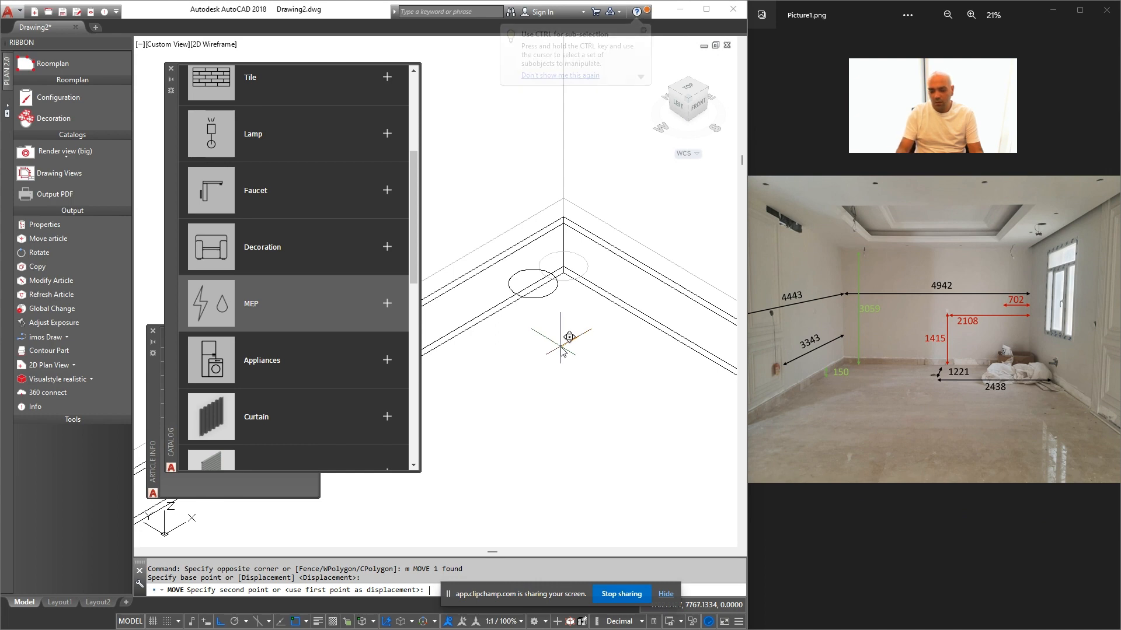
{"action": "type", "text": "2438"}
{"action": "key", "text": "Return"}
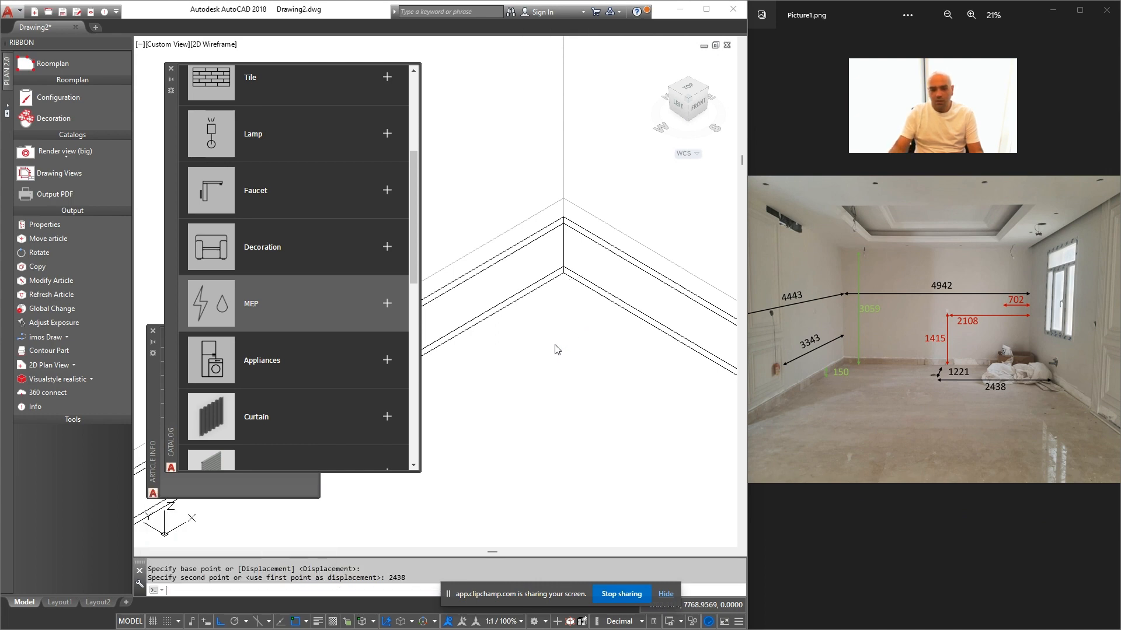
Move the drain circle 1221 away from the 4942 wall into the room
{"action": "scroll", "coordinate": [555, 349], "scroll_direction": "down", "scroll_amount": 5}
{"action": "middle_click_drag", "start_coordinate": [521, 378], "coordinate": [575, 401]}
{"action": "key", "text": "Escape"}
{"action": "left_click", "coordinate": [475, 457]}
{"action": "left_click", "coordinate": [534, 397]}
{"action": "type", "text": "m"}
{"action": "left_click", "coordinate": [535, 440]}
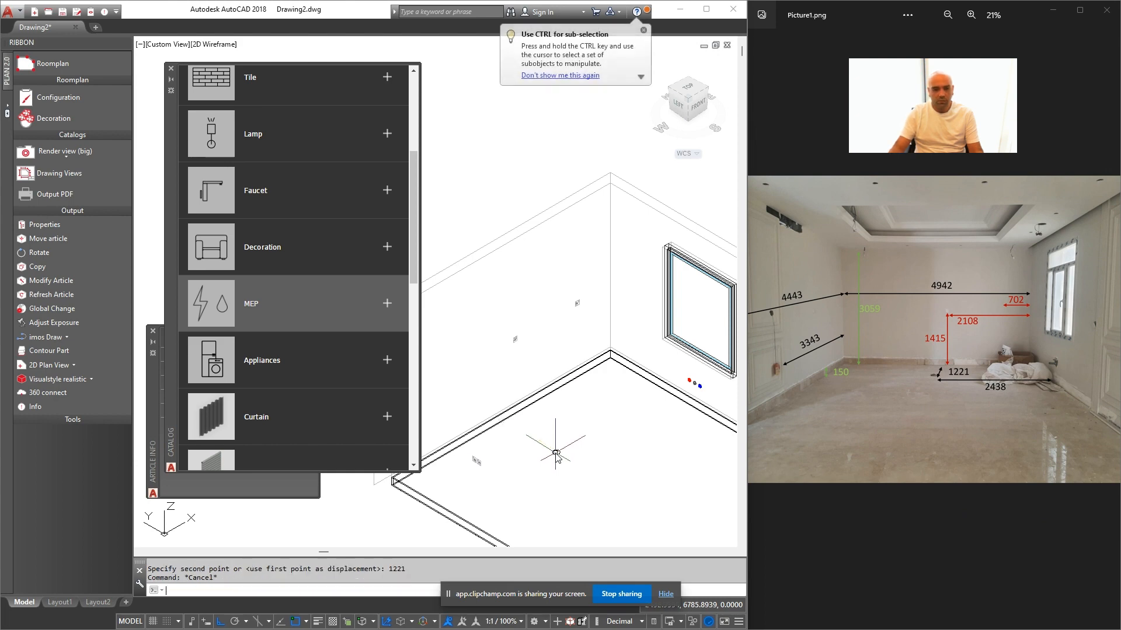
Add the L-Shape False Ceiling frieze to the room's ceiling
{"action": "scroll", "coordinate": [556, 458], "scroll_direction": "down", "scroll_amount": 6}
{"action": "key", "text": "Escape"}
{"action": "left_click", "coordinate": [700, 107]}
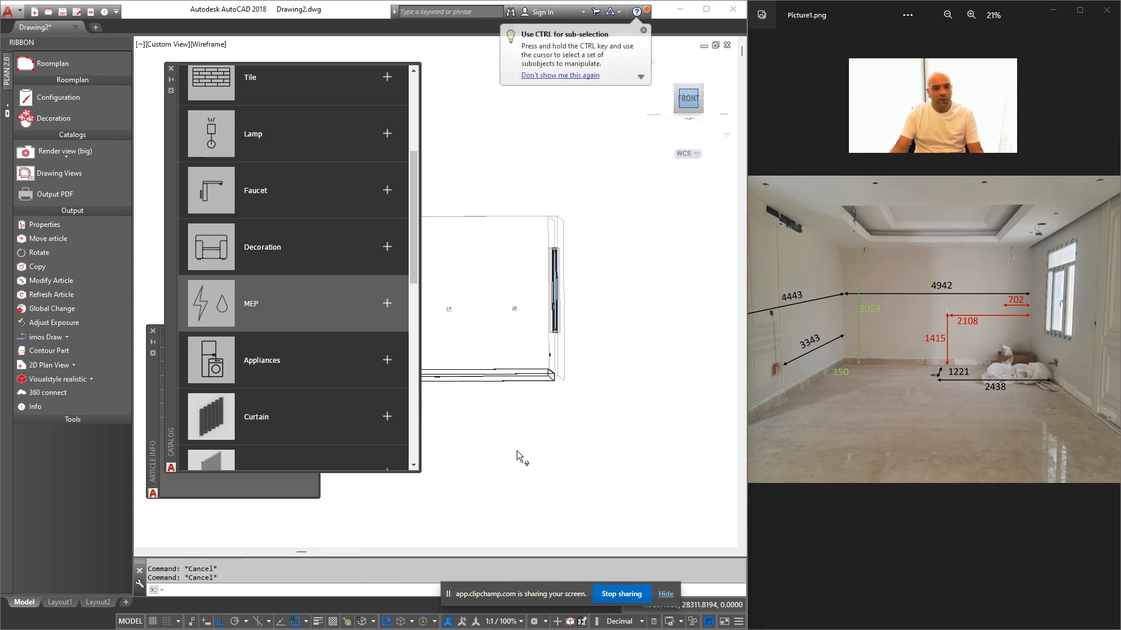
{"action": "left_click", "coordinate": [446, 308]}
{"action": "left_click", "coordinate": [679, 257]}
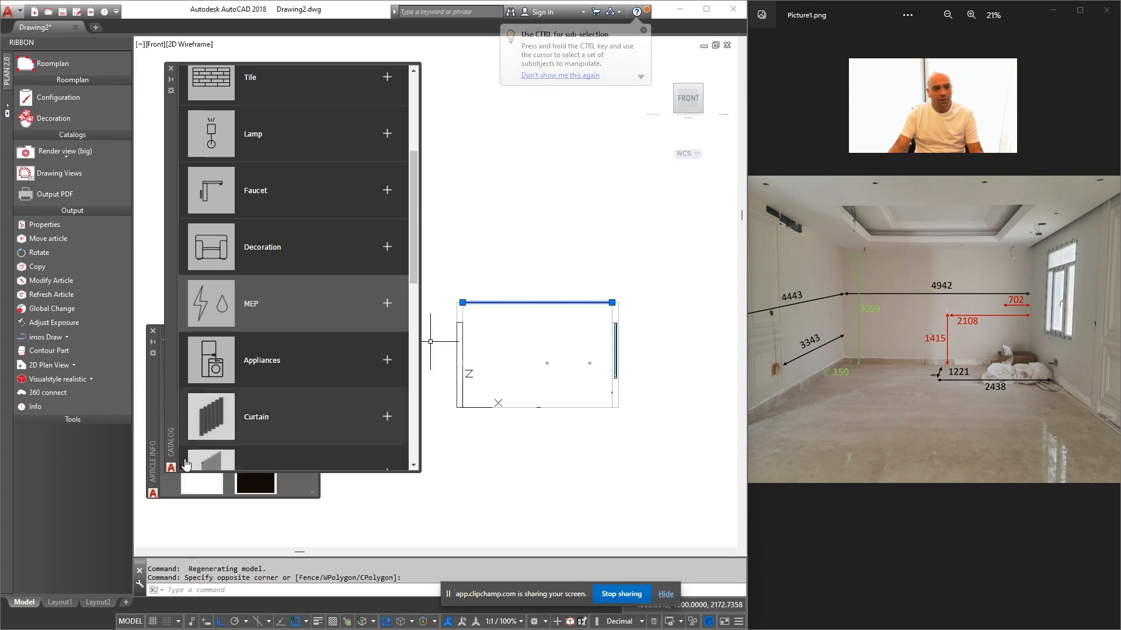
{"action": "mouse_move", "coordinate": [310, 416]}
{"action": "left_click_drag", "start_coordinate": [309, 415], "coordinate": [306, 472]}
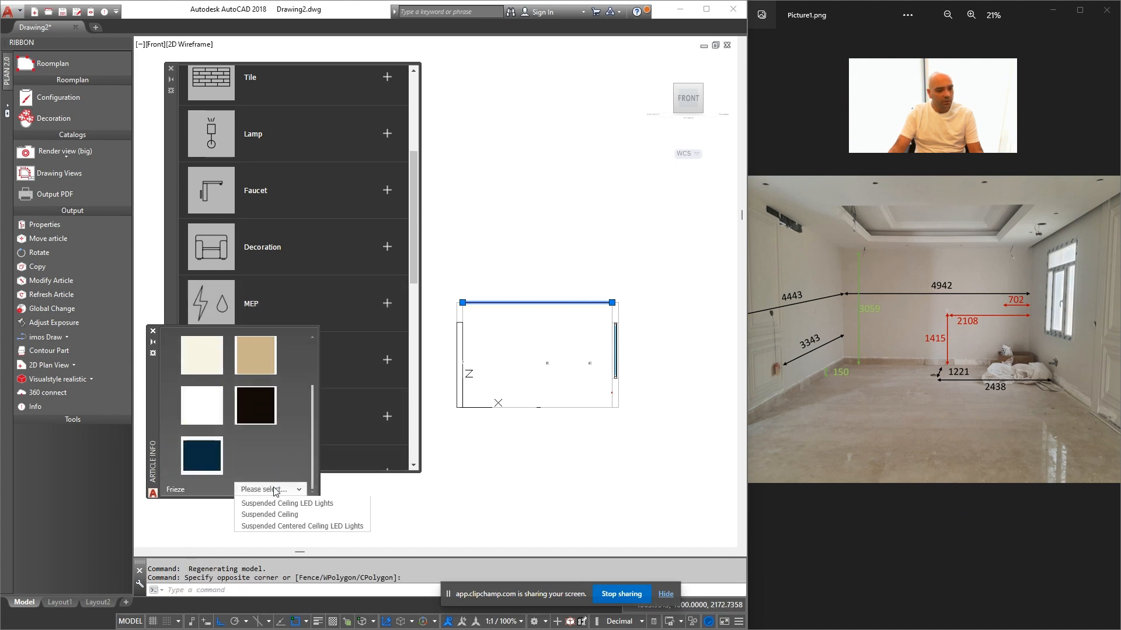
{"action": "left_click", "coordinate": [344, 526]}
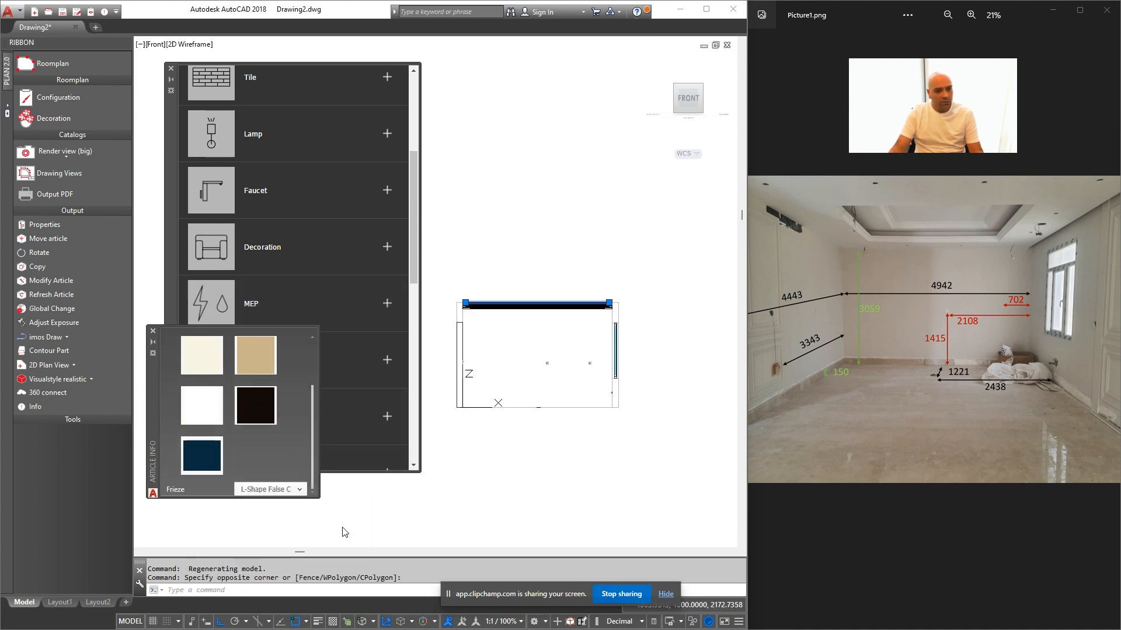
{"action": "key", "text": "Escape"}
{"action": "scroll", "coordinate": [505, 317], "scroll_direction": "up", "scroll_amount": 3}
{"action": "scroll", "coordinate": [518, 309], "scroll_direction": "down", "scroll_amount": 3}
{"action": "scroll", "coordinate": [513, 321], "scroll_direction": "up", "scroll_amount": 4}
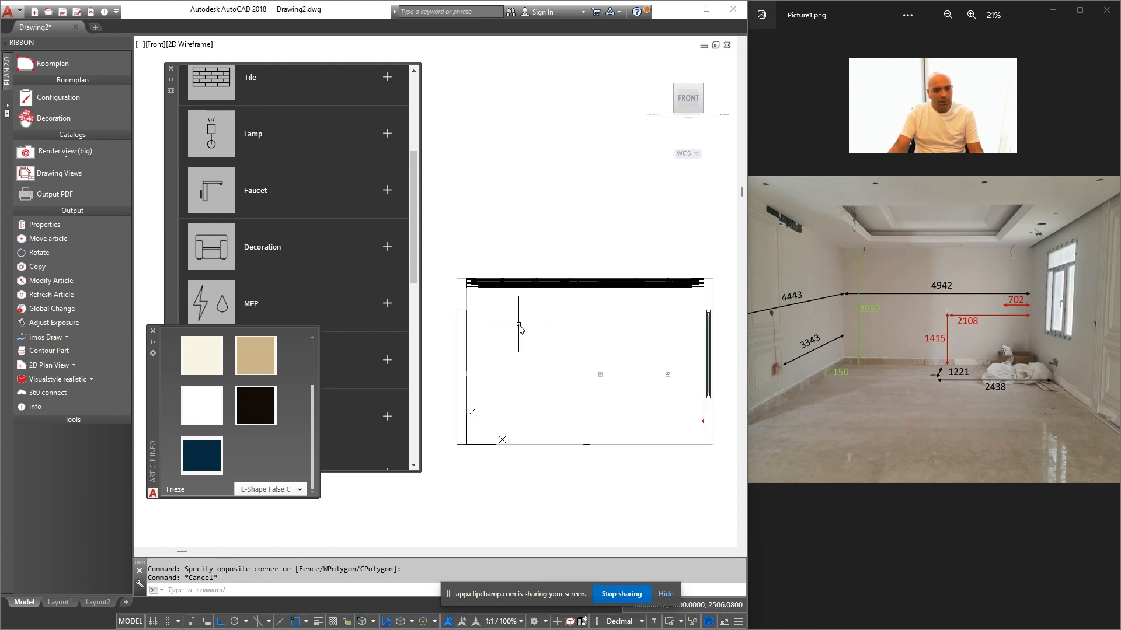
Measure the vertical distance from the ceiling to the floor at the room corner
{"action": "middle_click_drag", "start_coordinate": [550, 310], "coordinate": [564, 379], "text": "shift"}
{"action": "scroll", "coordinate": [541, 381], "scroll_direction": "up", "scroll_amount": 4}
{"action": "type", "text": "ddi"}
{"action": "key", "text": "Return"}
{"action": "key", "text": "Escape"}
{"action": "scroll", "coordinate": [543, 238], "scroll_direction": "up", "scroll_amount": 4}
{"action": "type", "text": "di"}
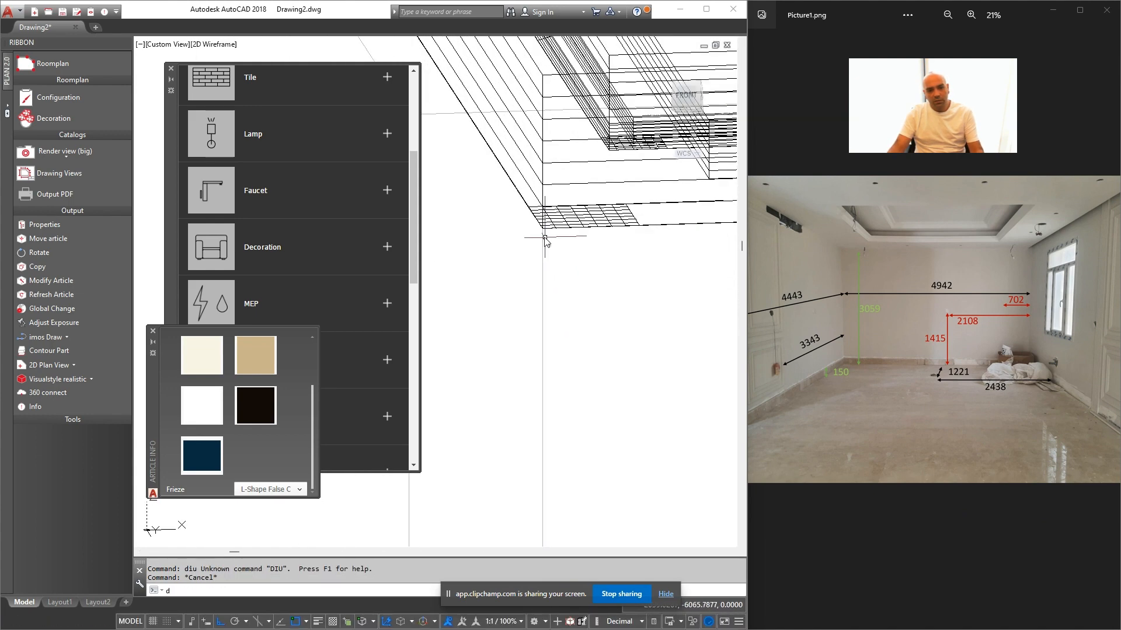
{"action": "key", "text": "Return"}
{"action": "left_click", "coordinate": [543, 228]}
{"action": "scroll", "coordinate": [542, 348], "scroll_direction": "down", "scroll_amount": 6}
{"action": "middle_click_drag", "start_coordinate": [547, 484], "coordinate": [543, 280]}
{"action": "scroll", "coordinate": [544, 397], "scroll_direction": "up", "scroll_amount": 2}
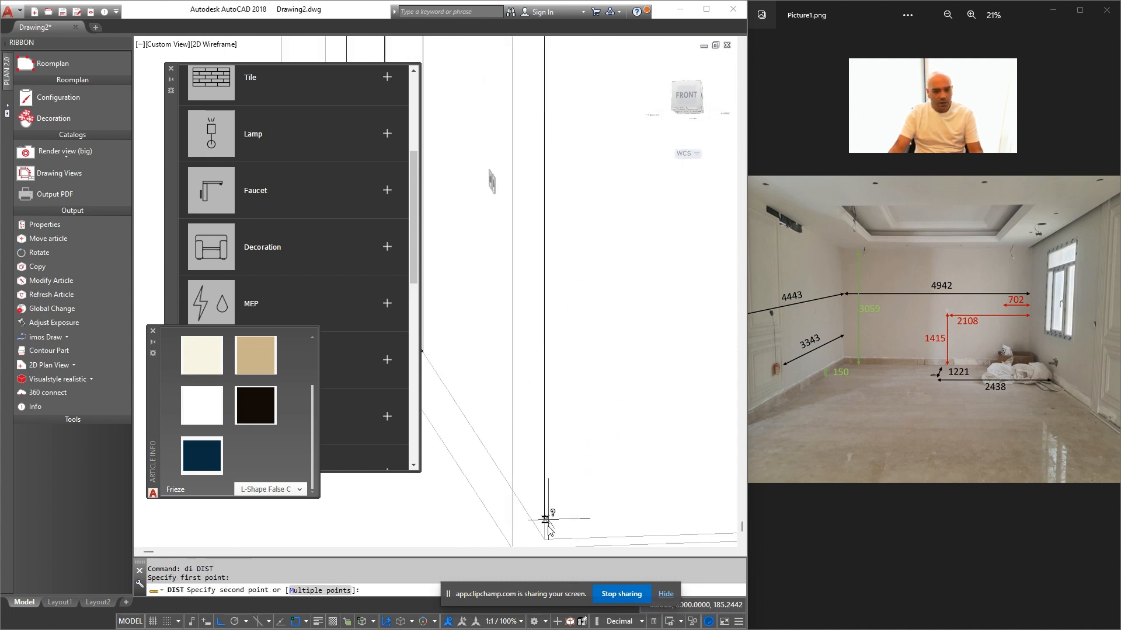
{"action": "left_click", "coordinate": [545, 539]}
{"action": "scroll", "coordinate": [580, 450], "scroll_direction": "down", "scroll_amount": 6}
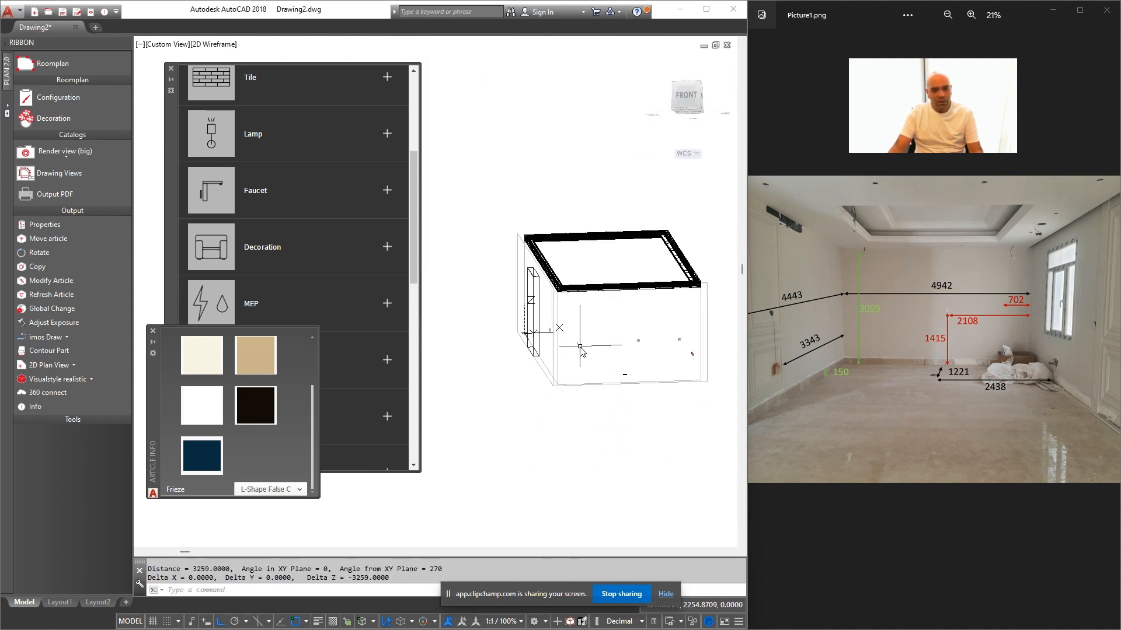
Check the height of the 4942 wall in its article properties
{"action": "middle_click_drag", "start_coordinate": [594, 321], "coordinate": [560, 388]}
{"action": "scroll", "coordinate": [564, 383], "scroll_direction": "up", "scroll_amount": 2}
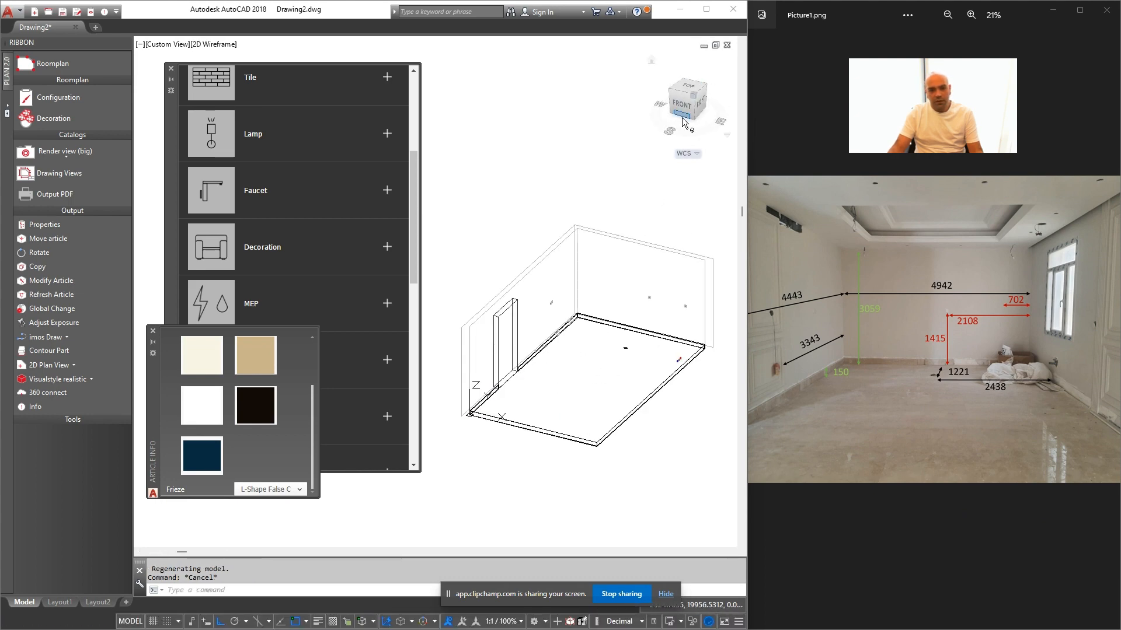
{"action": "left_click", "coordinate": [689, 92]}
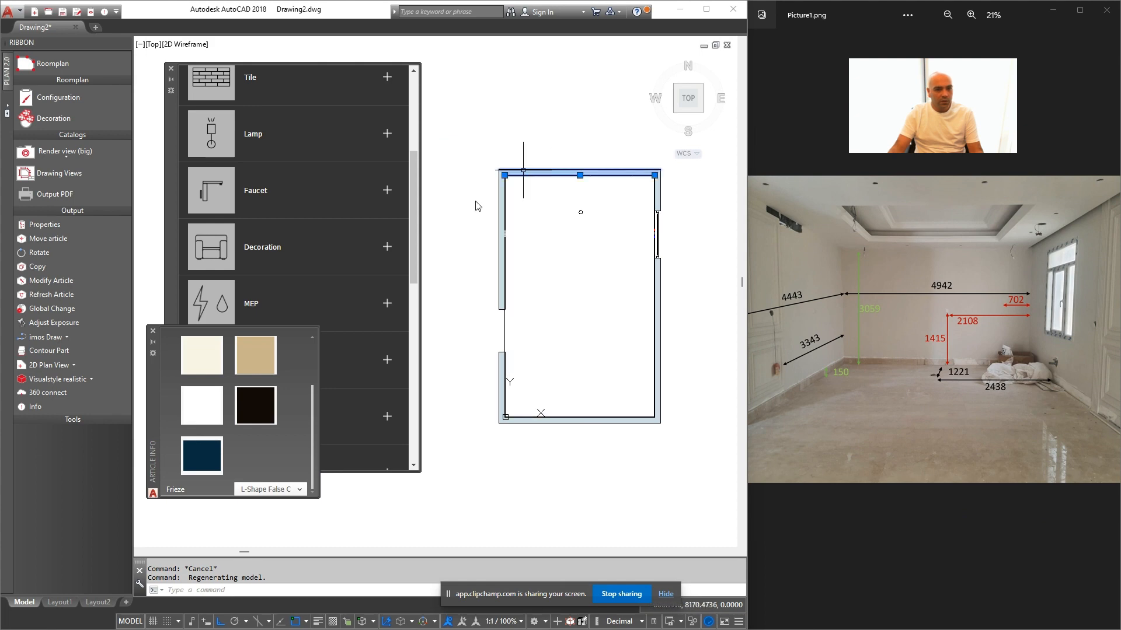
{"action": "scroll", "coordinate": [254, 362], "scroll_direction": "up", "scroll_amount": 2}
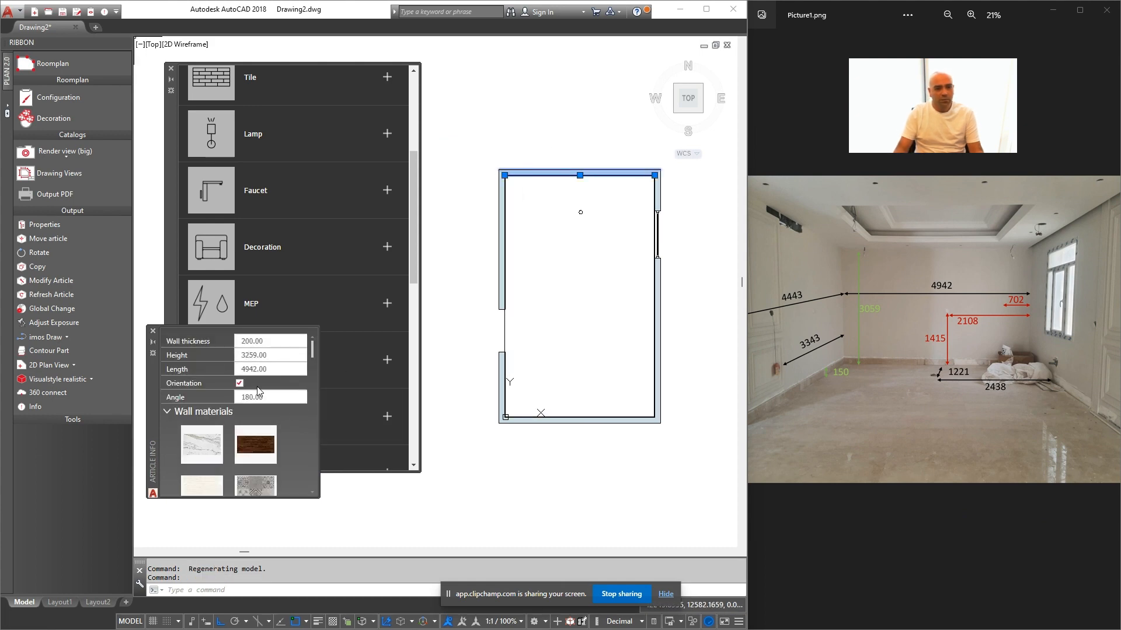
{"action": "key", "text": "Escape"}
Measure the height from the false ceiling's underside to the floor and compare it with the site photo
{"action": "middle_click_drag", "start_coordinate": [513, 295], "coordinate": [590, 265], "text": "shift"}
{"action": "left_click", "coordinate": [682, 101]}
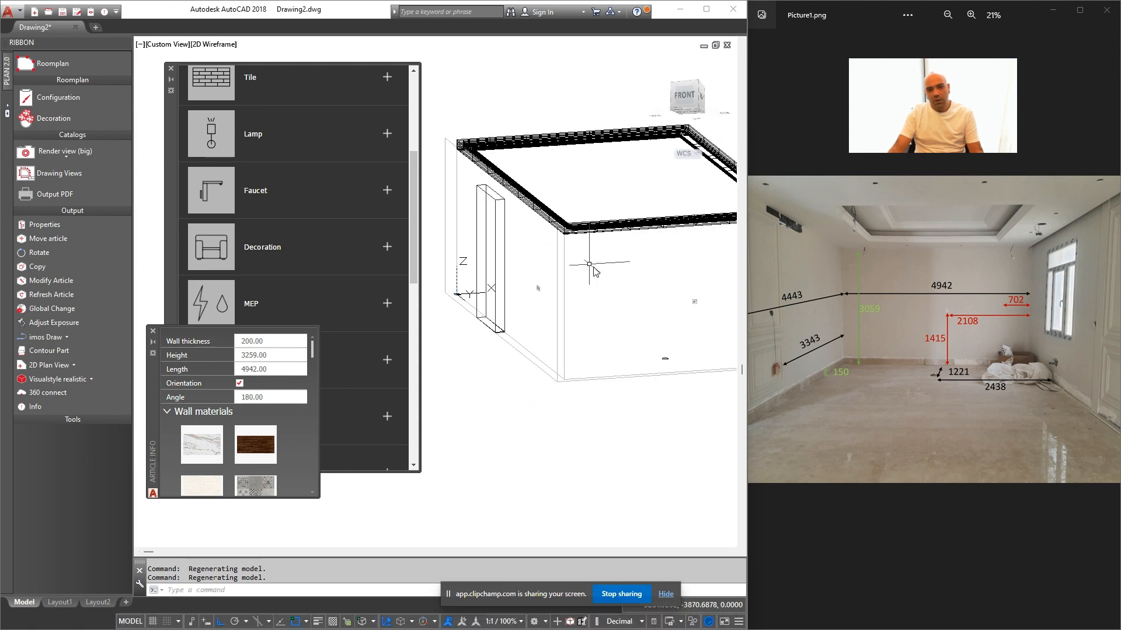
{"action": "scroll", "coordinate": [590, 265], "scroll_direction": "up", "scroll_amount": 4}
{"action": "type", "text": "d"}
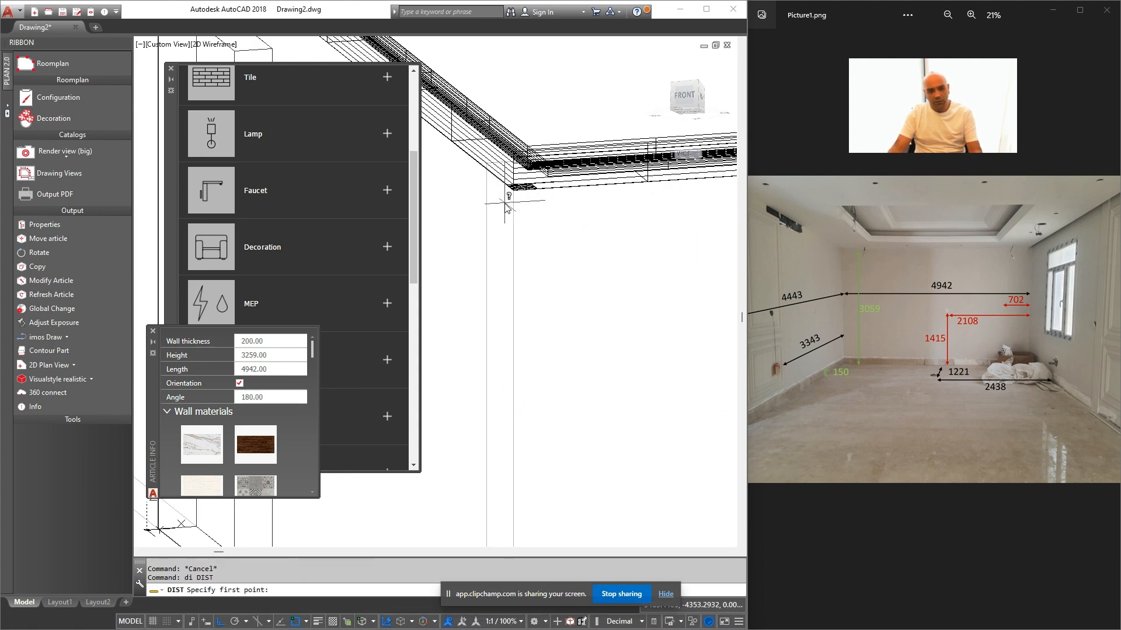
{"action": "scroll", "coordinate": [524, 227], "scroll_direction": "down", "scroll_amount": 4}
{"action": "scroll", "coordinate": [531, 394], "scroll_direction": "up", "scroll_amount": 4}
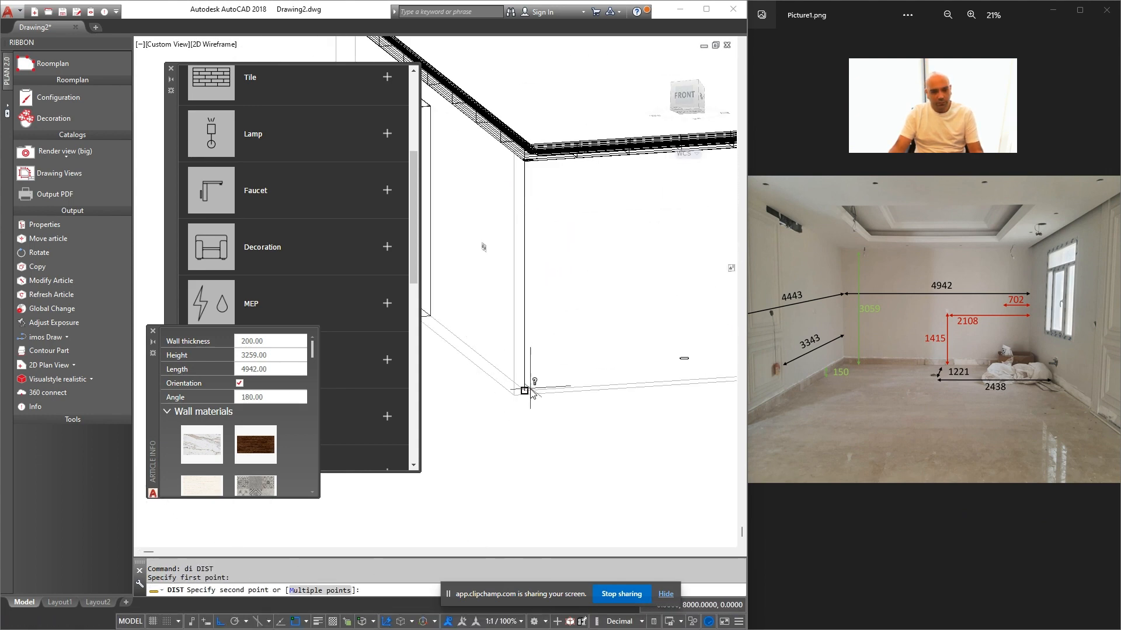
{"action": "scroll", "coordinate": [852, 315], "scroll_direction": "up", "scroll_amount": 3}
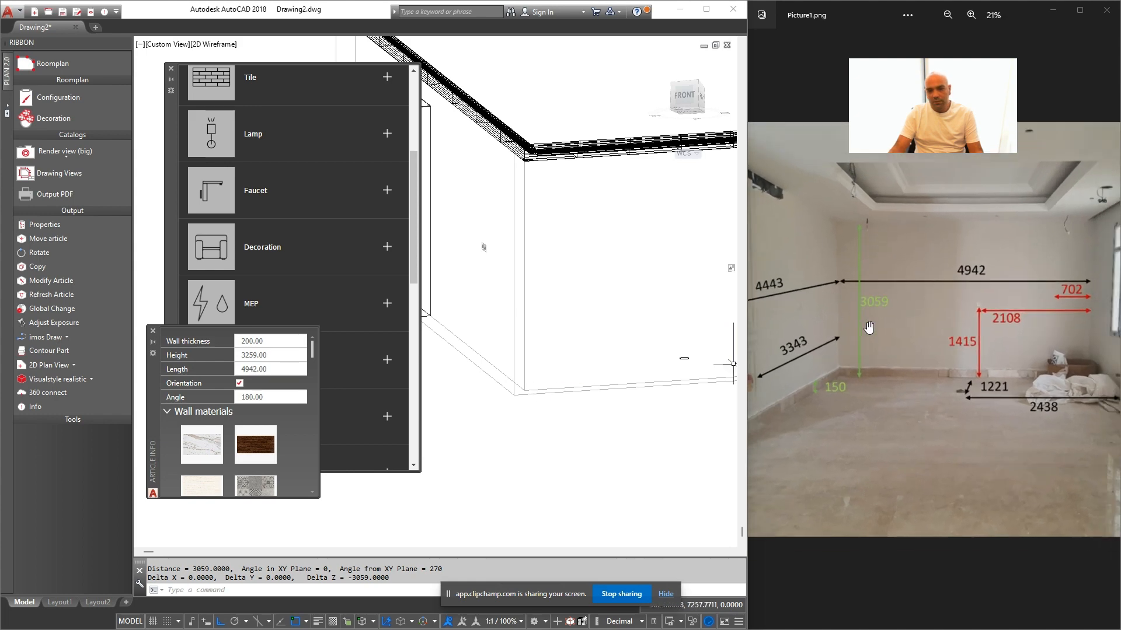
{"action": "scroll", "coordinate": [870, 328], "scroll_direction": "down", "scroll_amount": 4}
{"action": "left_click", "coordinate": [558, 249]}
{"action": "key", "text": "Escape"}
Draw a line at floor level along the door wall, from the 4942 wall corner to the opposite corner
{"action": "scroll", "coordinate": [659, 339], "scroll_direction": "down", "scroll_amount": 5}
{"action": "mouse_move", "coordinate": [611, 270]}
{"action": "middle_mouse_down", "text": "shift"}
{"action": "mouse_move", "coordinate": [603, 314]}
{"action": "mouse_move", "coordinate": [614, 269]}
{"action": "middle_mouse_up", "text": "shift"}
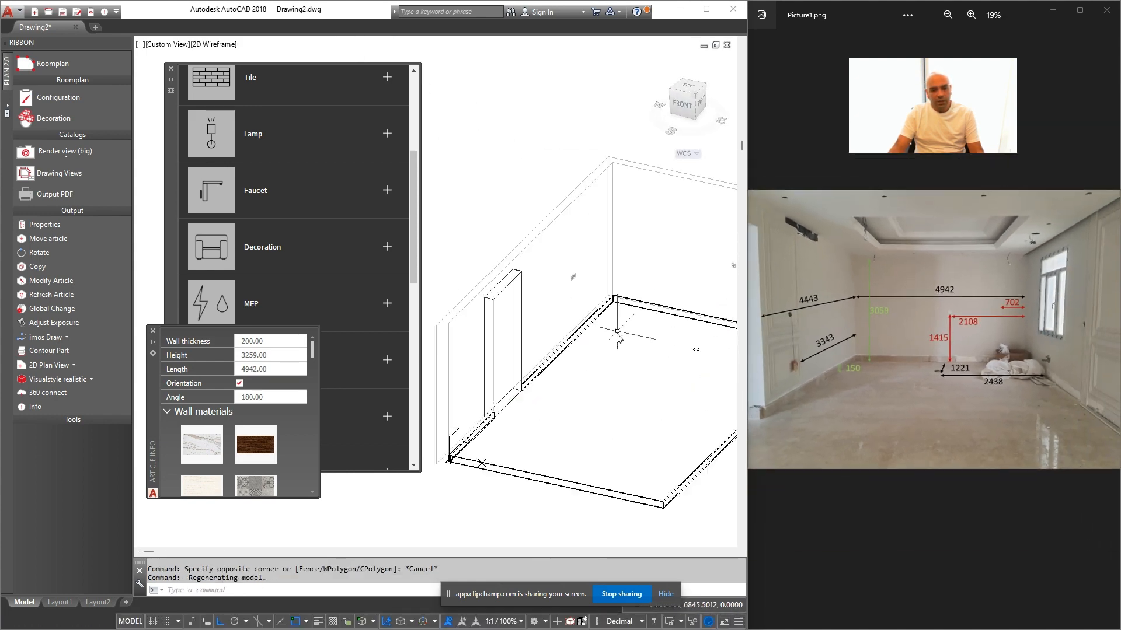
{"action": "scroll", "coordinate": [617, 261], "scroll_direction": "up", "scroll_amount": 6}
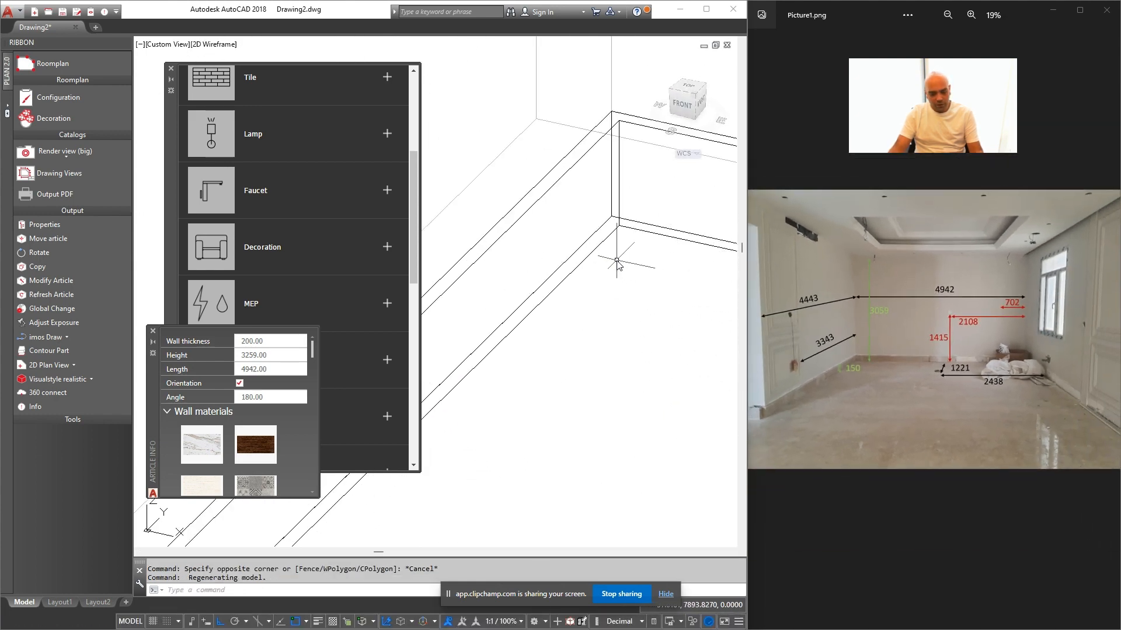
{"action": "left_click", "coordinate": [611, 217]}
{"action": "scroll", "coordinate": [606, 221], "scroll_direction": "down", "scroll_amount": 3}
{"action": "scroll", "coordinate": [547, 342], "scroll_direction": "up", "scroll_amount": 5}
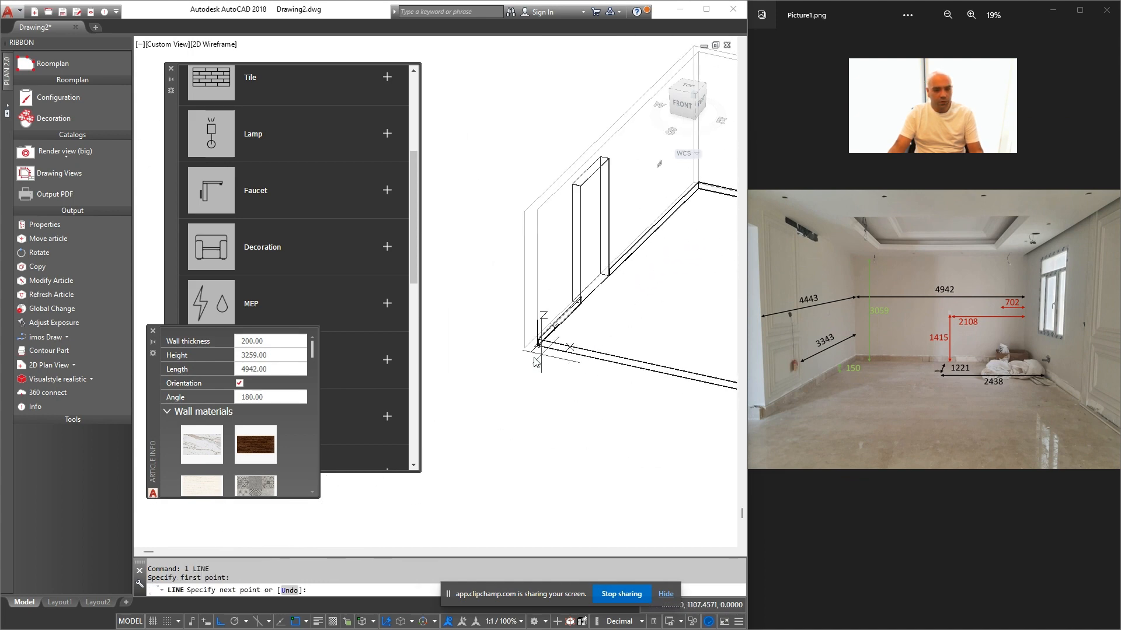
{"action": "key", "text": "Escape"}
{"action": "scroll", "coordinate": [554, 335], "scroll_direction": "down", "scroll_amount": 4}
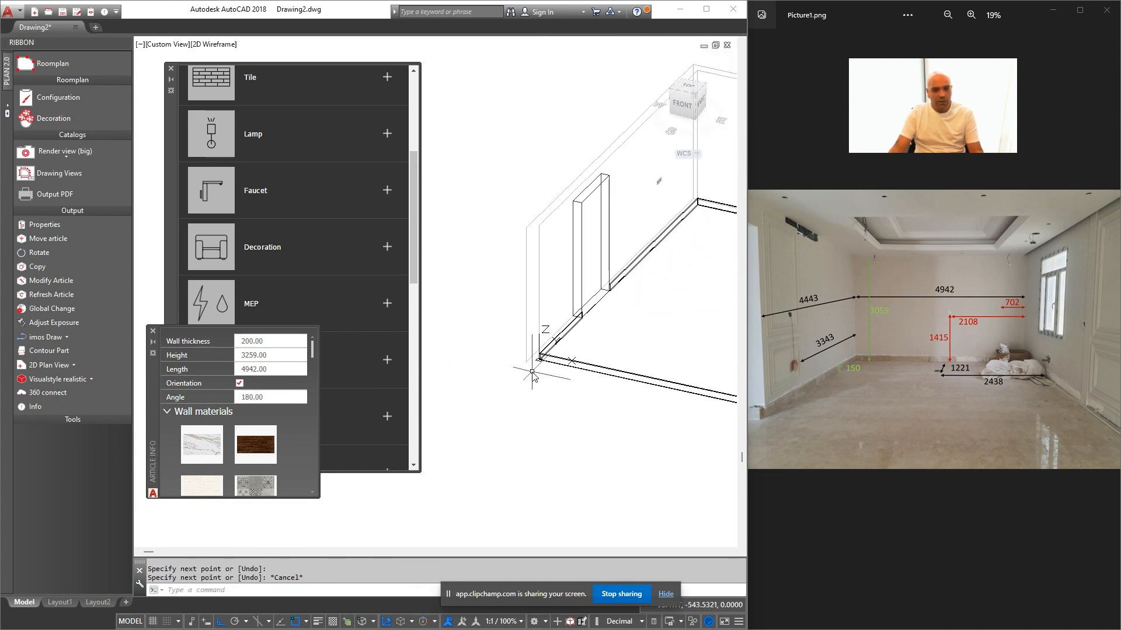
Move the door wall line vertically up by 3059
{"action": "type", "text": "m"}
{"action": "key", "text": "Return"}
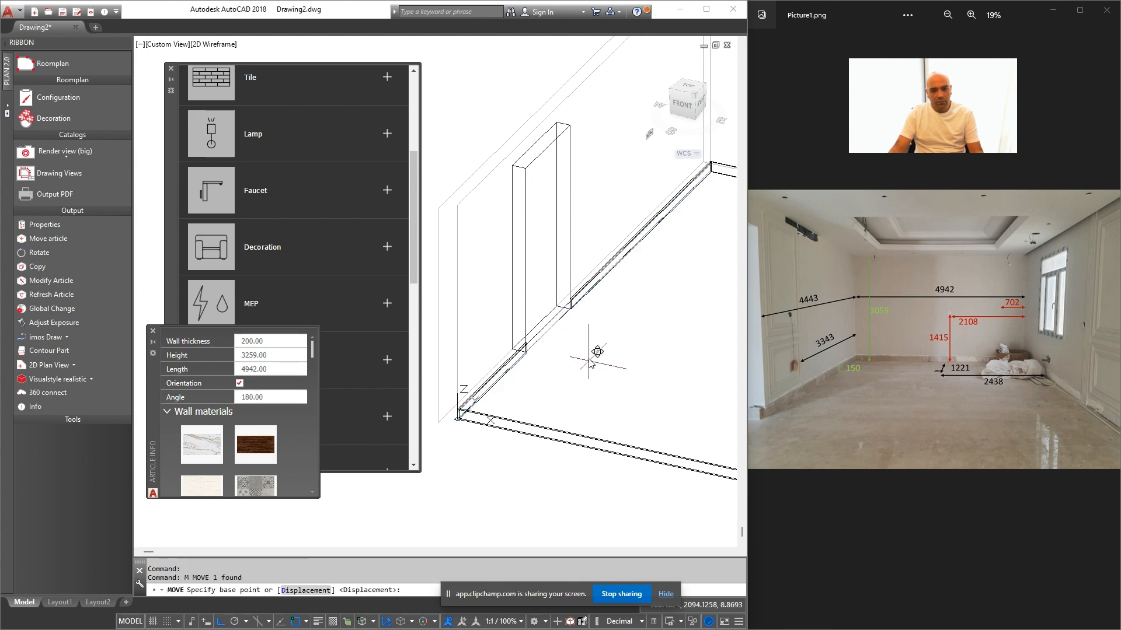
{"action": "left_click", "coordinate": [589, 368]}
{"action": "type", "text": "3059"}
{"action": "key", "text": "Return"}
{"action": "scroll", "coordinate": [555, 298], "scroll_direction": "down", "scroll_amount": 2}
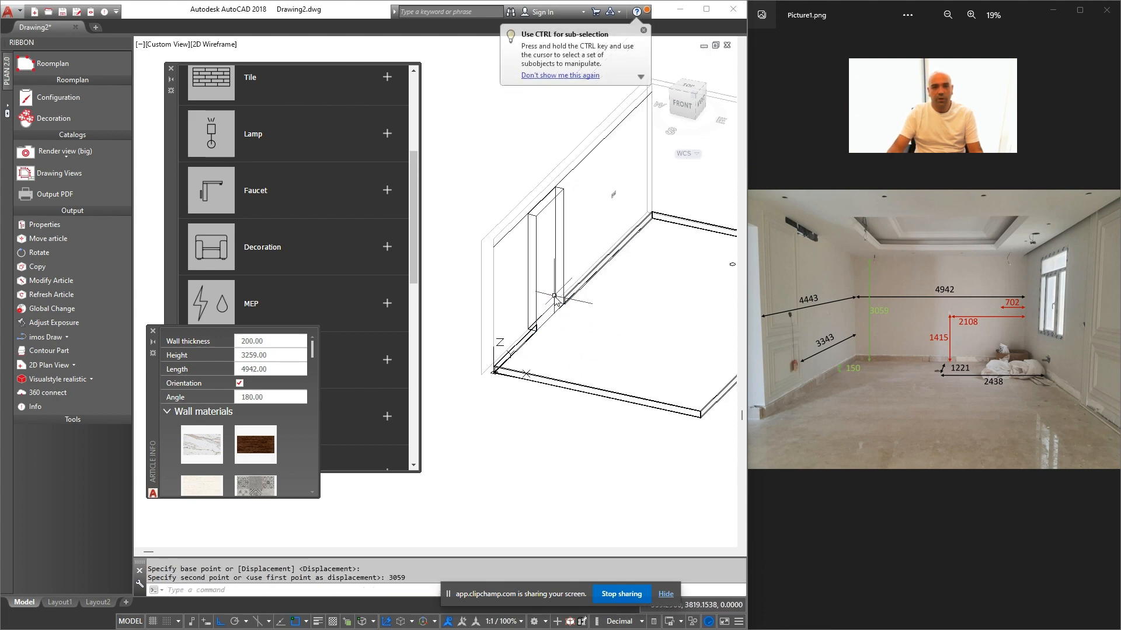
Draw a line along the 4942 wall from the end of the raised door wall line, at height 3059
{"action": "middle_click_drag", "start_coordinate": [657, 134], "coordinate": [525, 245]}
{"action": "key", "text": "Escape"}
{"action": "scroll", "coordinate": [525, 246], "scroll_direction": "up", "scroll_amount": 4}
{"action": "type", "text": "l LINE"}
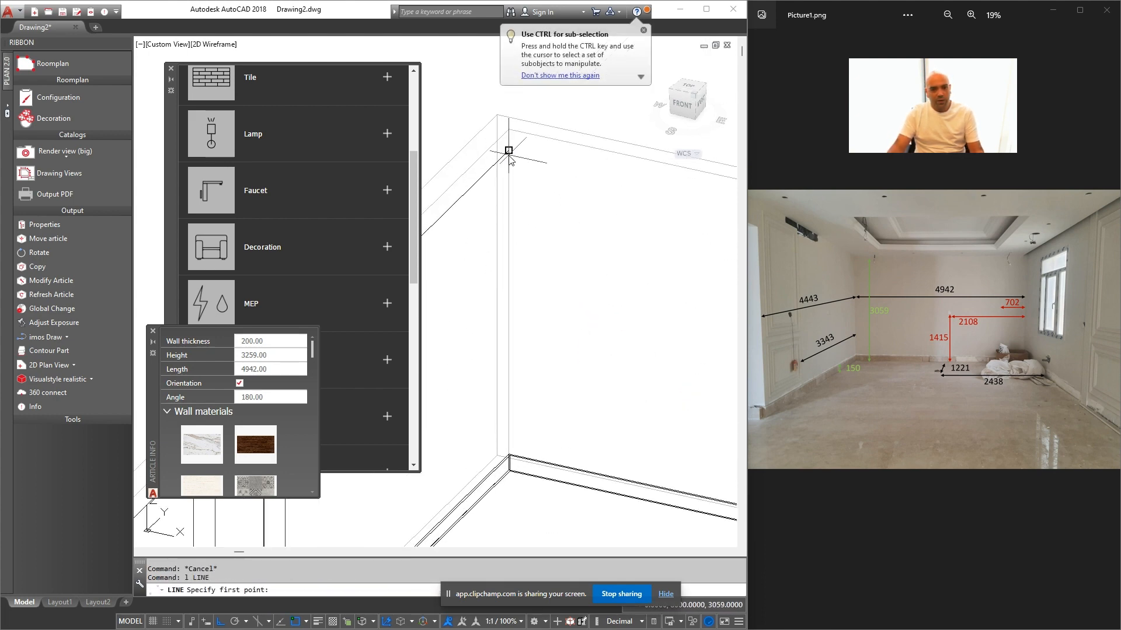
{"action": "left_click", "coordinate": [509, 150]}
{"action": "scroll", "coordinate": [508, 150], "scroll_direction": "down", "scroll_amount": 3}
{"action": "middle_click_drag", "start_coordinate": [508, 151], "coordinate": [516, 195]}
{"action": "middle_click_drag", "start_coordinate": [619, 240], "coordinate": [665, 285], "text": "shift"}
{"action": "middle_click_drag", "start_coordinate": [461, 257], "coordinate": [524, 291]}
{"action": "key", "text": "Escape"}
Draw a line along the window wall at height 3059, starting from the corner with the 4942 wall
{"action": "type", "text": "l"}
{"action": "key", "text": "Return"}
{"action": "left_click", "coordinate": [538, 188]}
{"action": "scroll", "coordinate": [538, 188], "scroll_direction": "down", "scroll_amount": 3}
{"action": "middle_click_drag", "start_coordinate": [604, 243], "coordinate": [629, 289]}
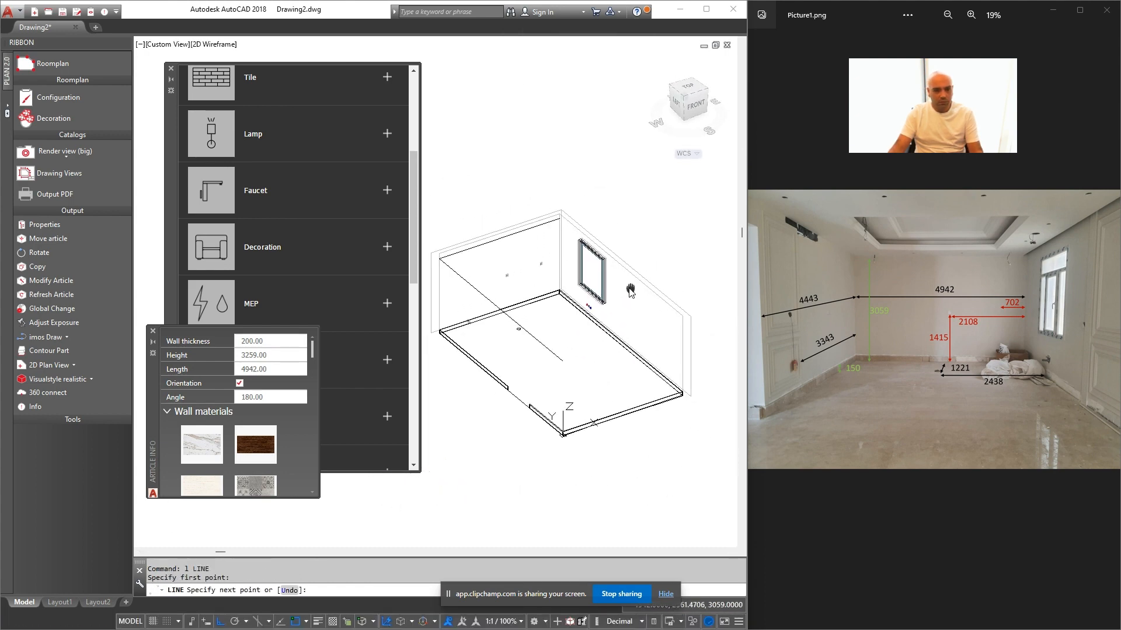
{"action": "scroll", "coordinate": [665, 320], "scroll_direction": "up", "scroll_amount": 3}
{"action": "scroll", "coordinate": [564, 394], "scroll_direction": "down", "scroll_amount": 3}
{"action": "middle_click_drag", "start_coordinate": [569, 399], "coordinate": [582, 360], "text": "shift"}
{"action": "key", "text": "Escape"}
Review the room in the realistic visual style and return to wireframe
{"action": "left_click", "coordinate": [82, 379]}
{"action": "left_click", "coordinate": [70, 395]}
{"action": "middle_click_drag", "start_coordinate": [583, 433], "coordinate": [545, 466], "text": "shift"}
{"action": "key", "text": "Escape"}
{"action": "left_click", "coordinate": [88, 379]}
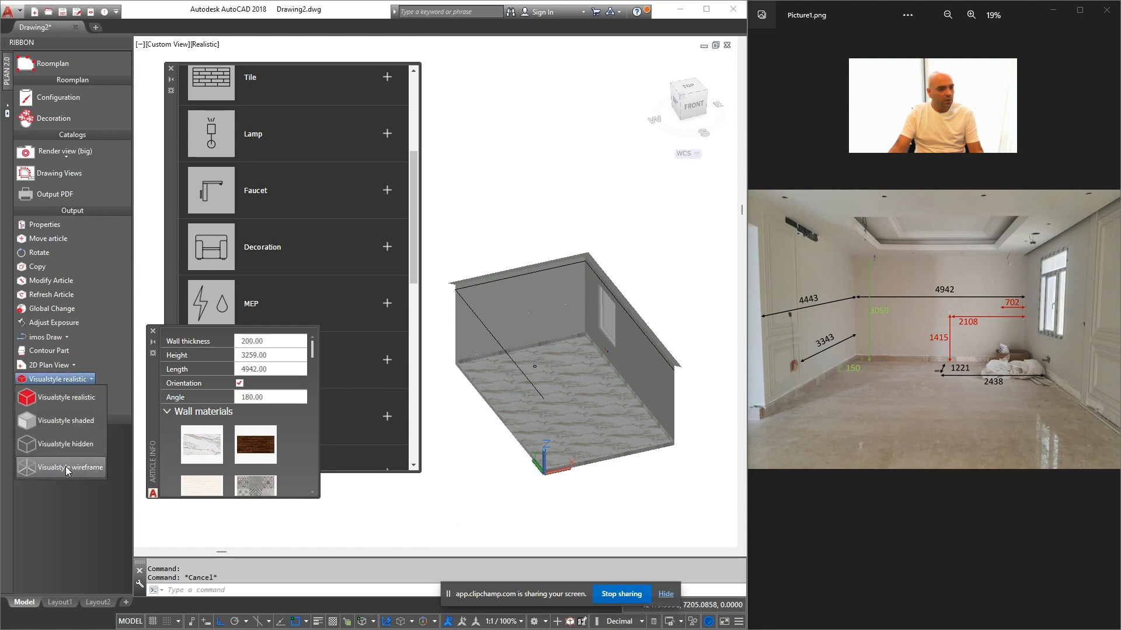
{"action": "left_click", "coordinate": [70, 467]}
{"action": "scroll", "coordinate": [583, 407], "scroll_direction": "down", "scroll_amount": 2}
{"action": "key", "text": "Escape"}
Generate a 2D plan view of the whole room and place it beside the model
{"action": "left_click", "coordinate": [687, 89]}
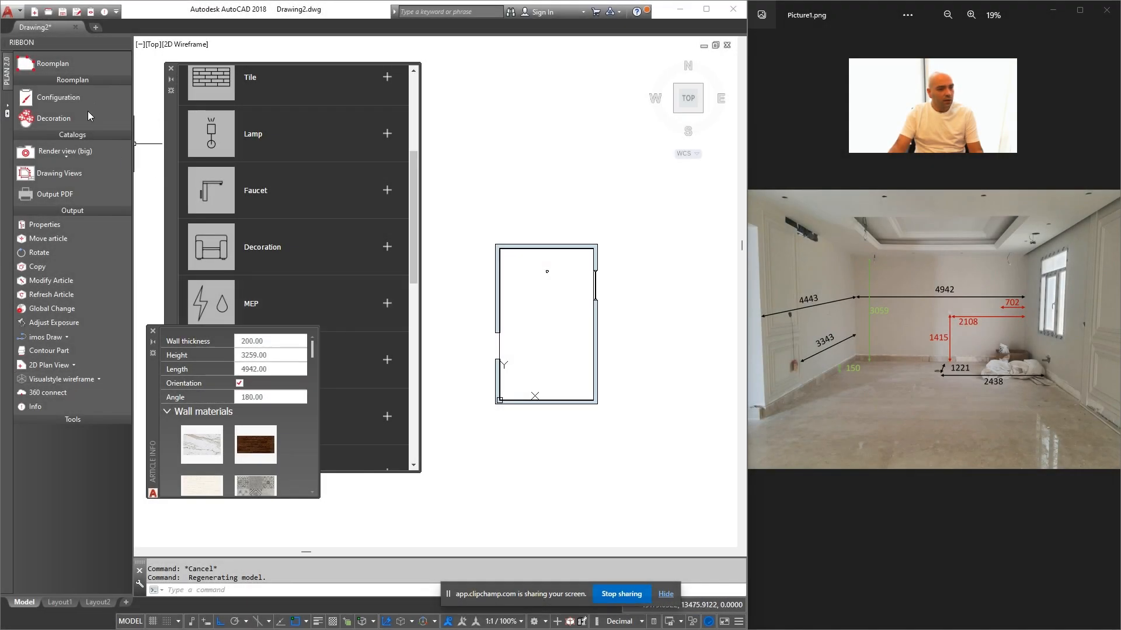
{"action": "left_click", "coordinate": [98, 380]}
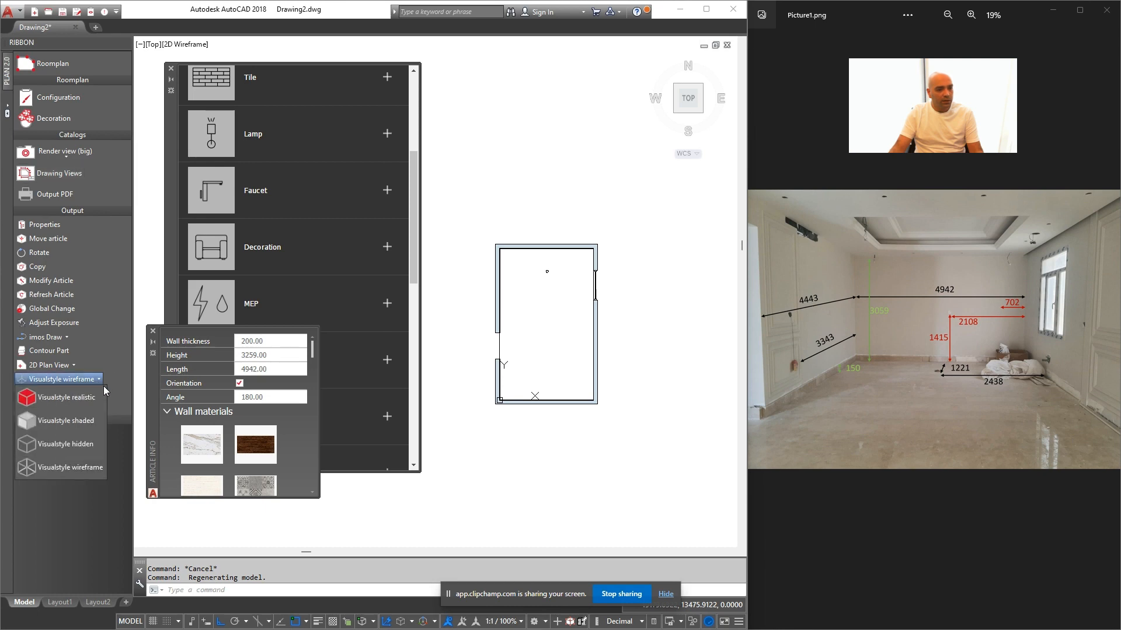
{"action": "left_click", "coordinate": [65, 365]}
{"action": "left_click", "coordinate": [61, 386]}
{"action": "left_click", "coordinate": [464, 432]}
{"action": "left_click", "coordinate": [605, 219]}
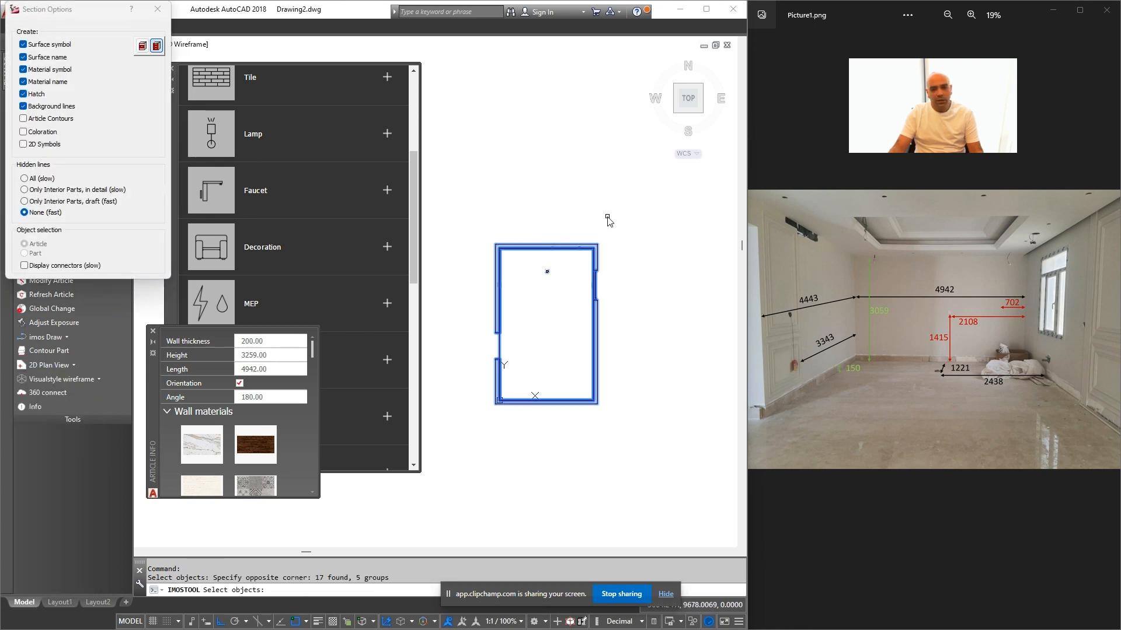
{"action": "key", "text": "Return"}
{"action": "scroll", "coordinate": [528, 366], "scroll_direction": "up", "scroll_amount": 4}
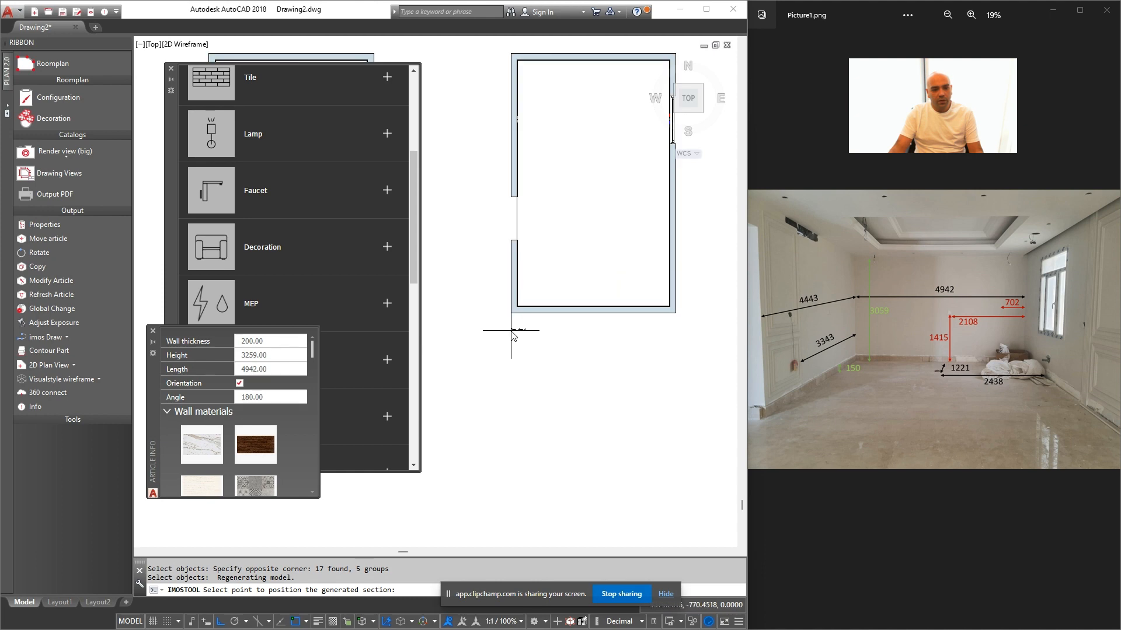
{"action": "left_click", "coordinate": [511, 325]}
{"action": "scroll", "coordinate": [549, 327], "scroll_direction": "up", "scroll_amount": 3}
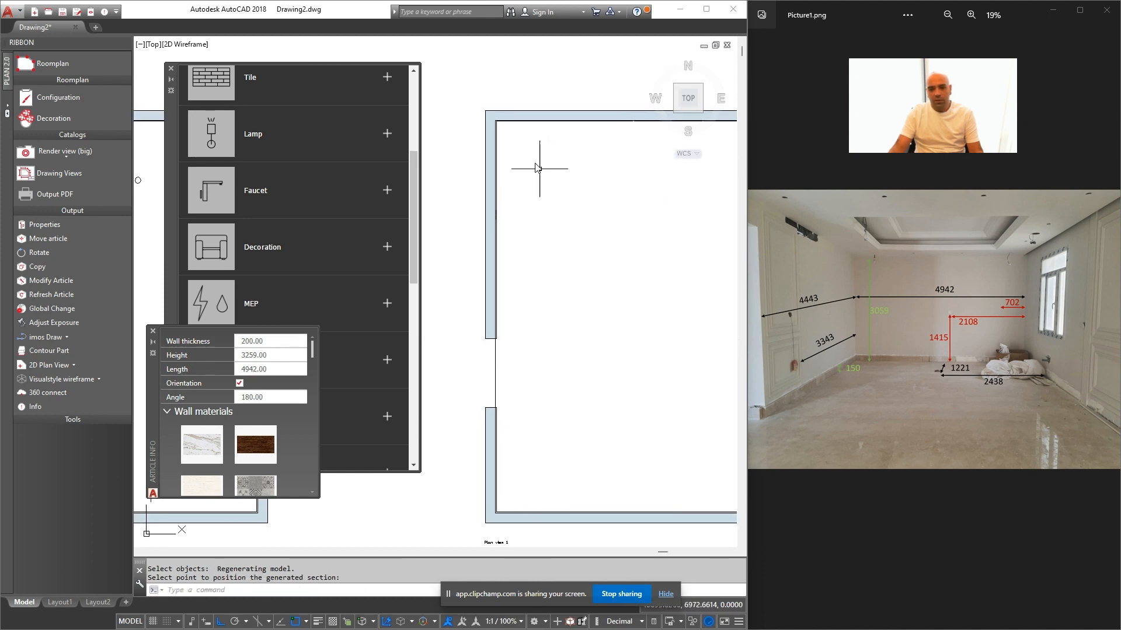
Draw a construction circle of radius 3343 centred on the plan's inner corner between the 4942 wall and the door wall
{"action": "scroll", "coordinate": [487, 130], "scroll_direction": "up", "scroll_amount": 4}
{"action": "left_click", "coordinate": [504, 116]}
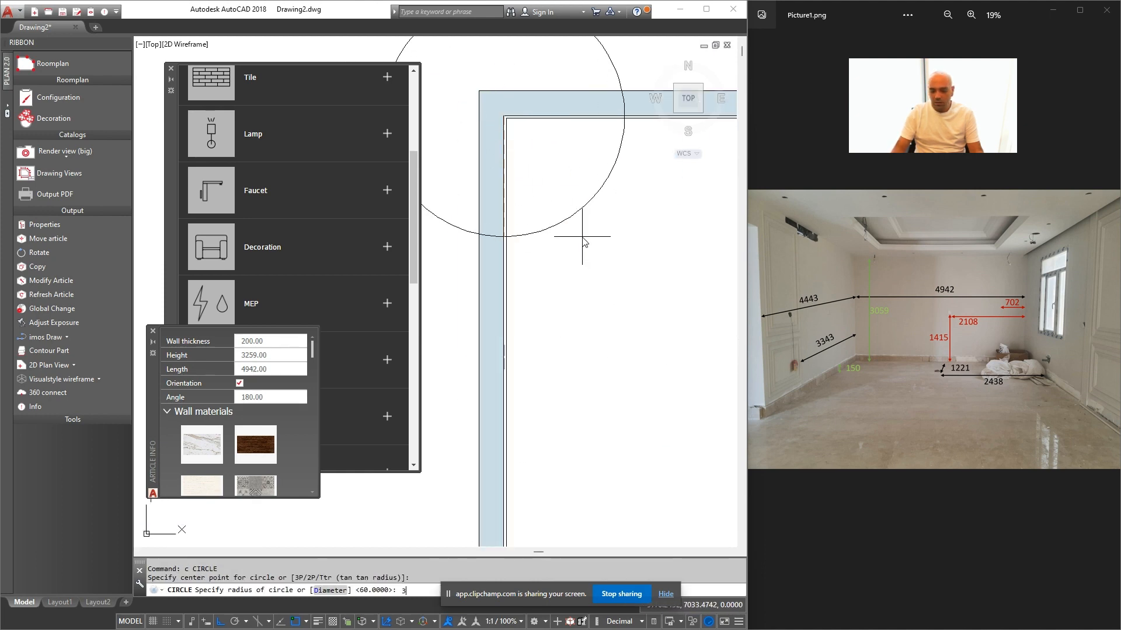
{"action": "key", "text": "Return"}
{"action": "scroll", "coordinate": [581, 376], "scroll_direction": "down", "scroll_amount": 4}
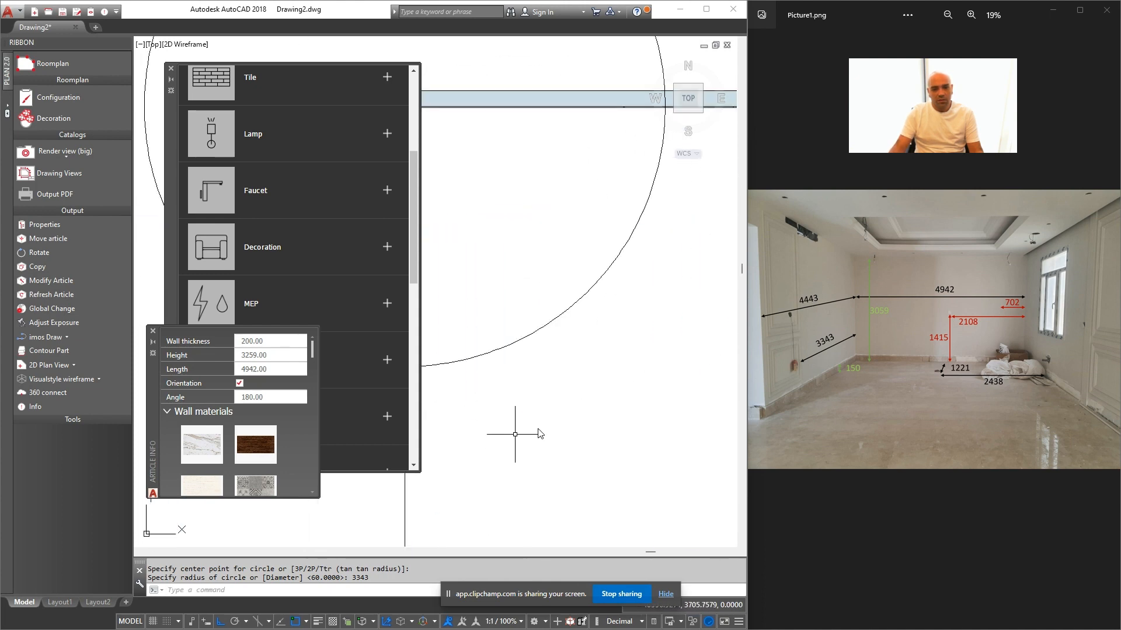
{"action": "scroll", "coordinate": [498, 388], "scroll_direction": "up", "scroll_amount": 2}
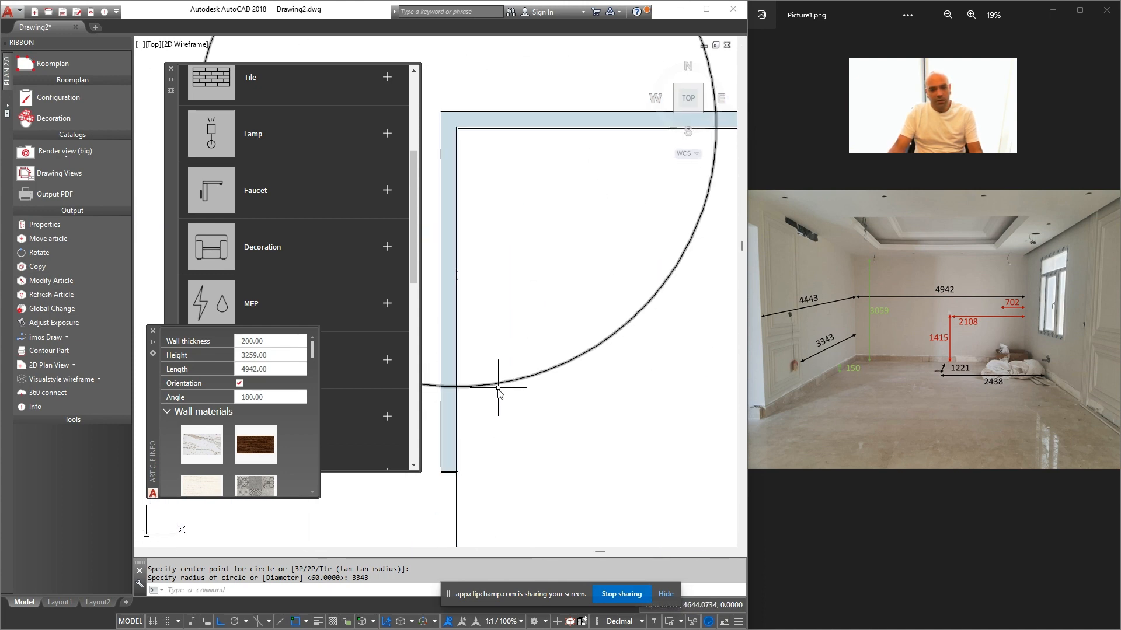
Draw a line across the plan from the circle's intersection with the door wall to the window wall
{"action": "key", "text": "Escape"}
{"action": "scroll", "coordinate": [460, 392], "scroll_direction": "up", "scroll_amount": 1}
{"action": "left_click", "coordinate": [450, 385]}
{"action": "scroll", "coordinate": [646, 393], "scroll_direction": "down", "scroll_amount": 3}
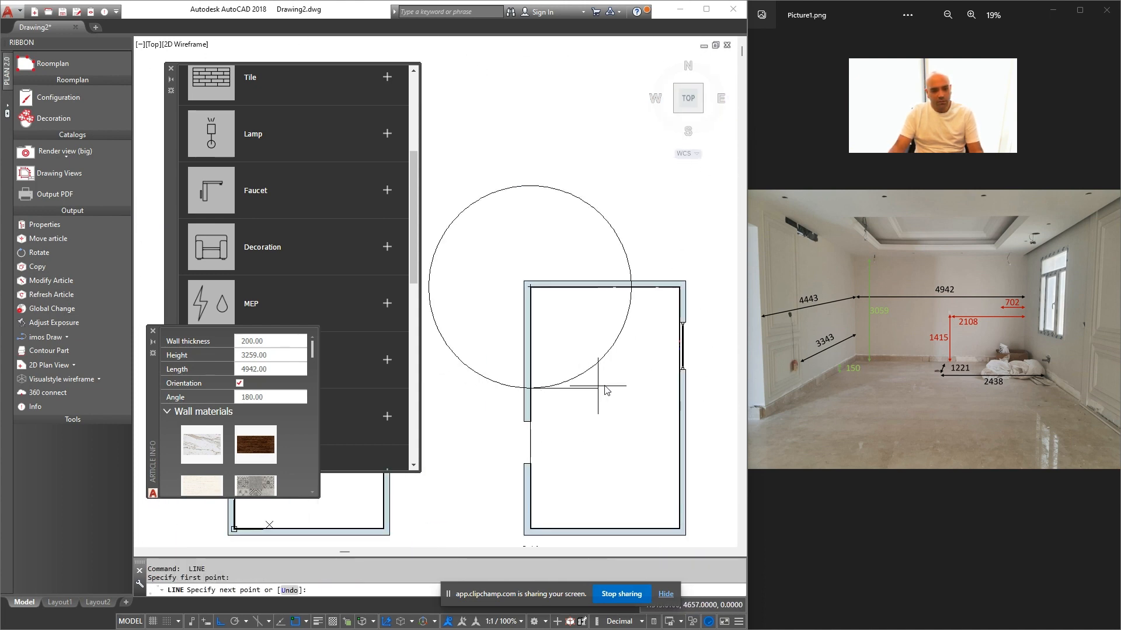
{"action": "scroll", "coordinate": [642, 391], "scroll_direction": "up", "scroll_amount": 2}
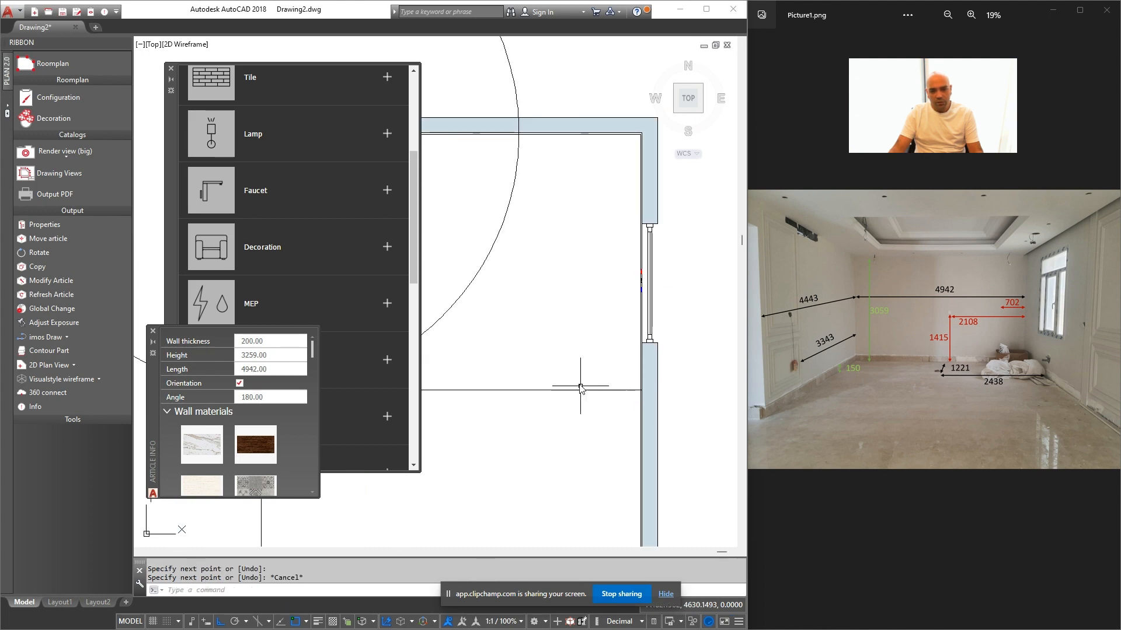
Erase the construction circle from the plan view
{"action": "scroll", "coordinate": [649, 391], "scroll_direction": "down", "scroll_amount": 3}
{"action": "left_click", "coordinate": [614, 383]}
{"action": "left_click", "coordinate": [593, 372]}
{"action": "key", "text": "Escape"}
{"action": "left_click", "coordinate": [623, 379]}
{"action": "left_click", "coordinate": [607, 358]}
{"action": "type", "text": "e"}
{"action": "key", "text": "Return"}
{"action": "key", "text": "Escape"}
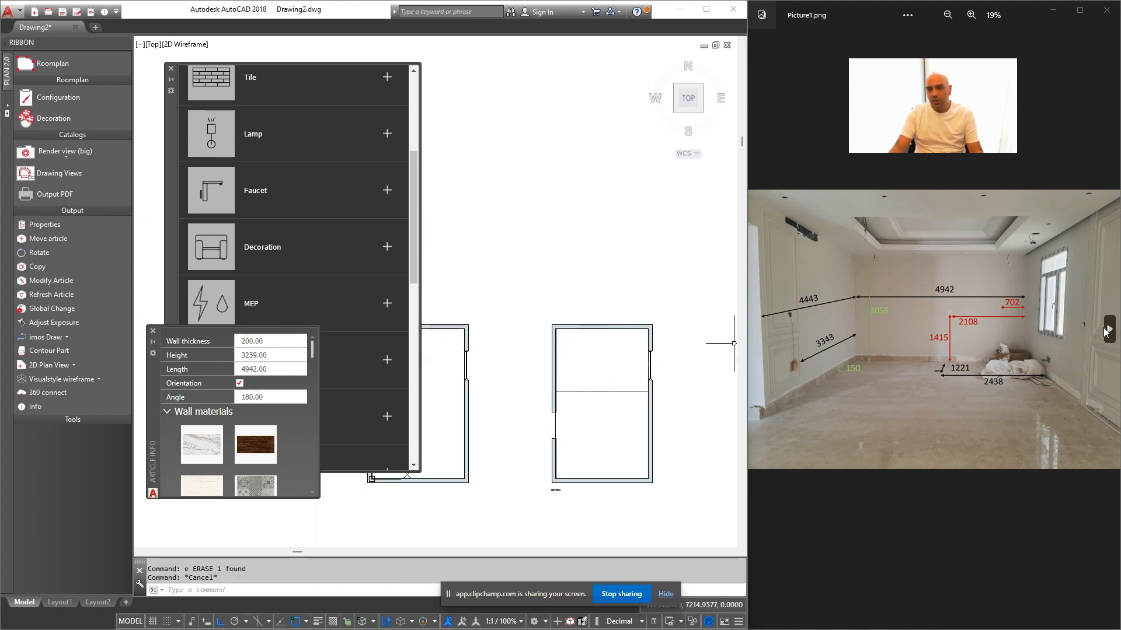
Show photo Picture3.png and draw a construction circle of radius 3543 centred on the plan's inner corner between the 4942 wall and the window wall
{"action": "left_click", "coordinate": [1108, 330]}
{"action": "left_click", "coordinate": [1107, 330]}
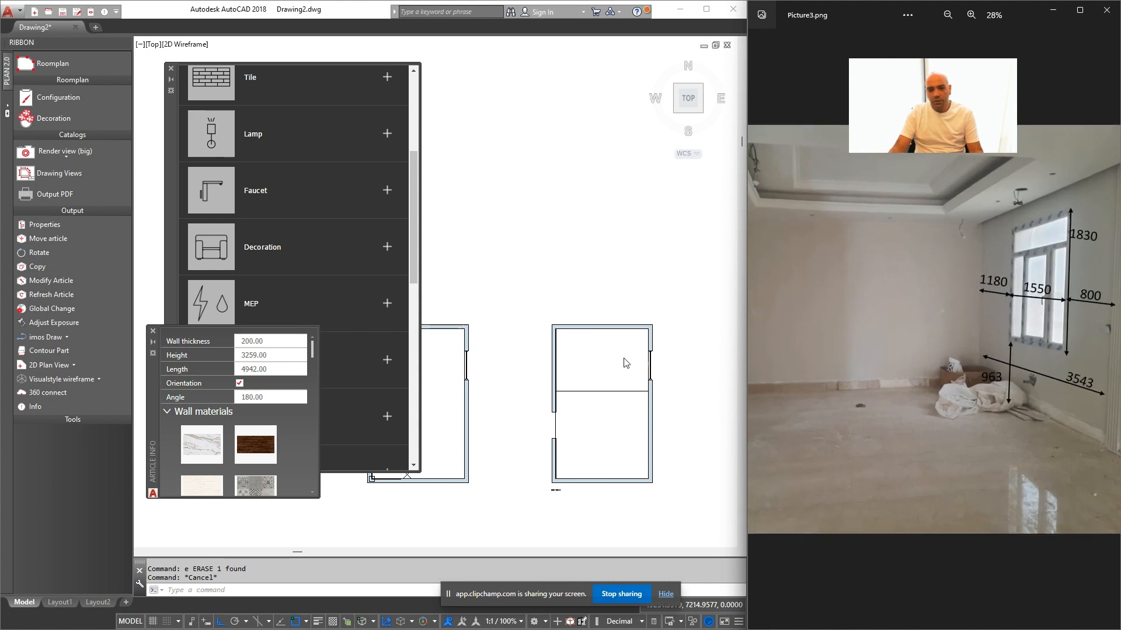
{"action": "left_click", "coordinate": [624, 358]}
{"action": "key", "text": "Escape"}
{"action": "scroll", "coordinate": [644, 350], "scroll_direction": "up", "scroll_amount": 3}
{"action": "left_click", "coordinate": [663, 260]}
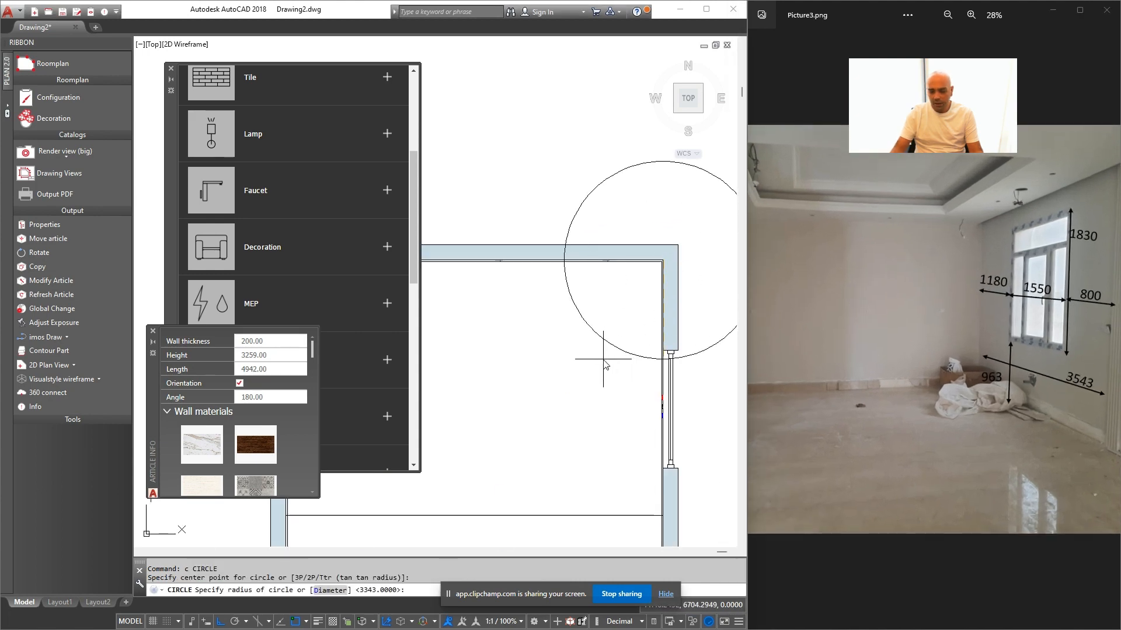
{"action": "scroll", "coordinate": [607, 368], "scroll_direction": "up", "scroll_amount": 8}
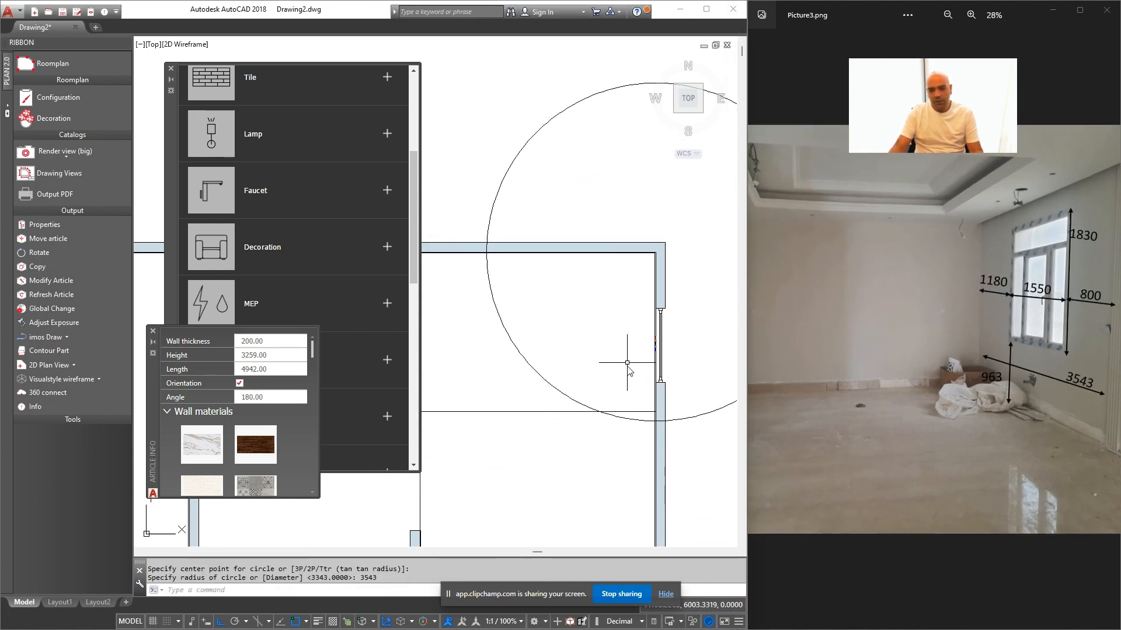
Draw a short horizontal mark line inward from the circle's intersection with the window wall and erase the construction circle
{"action": "type", "text": "1"}
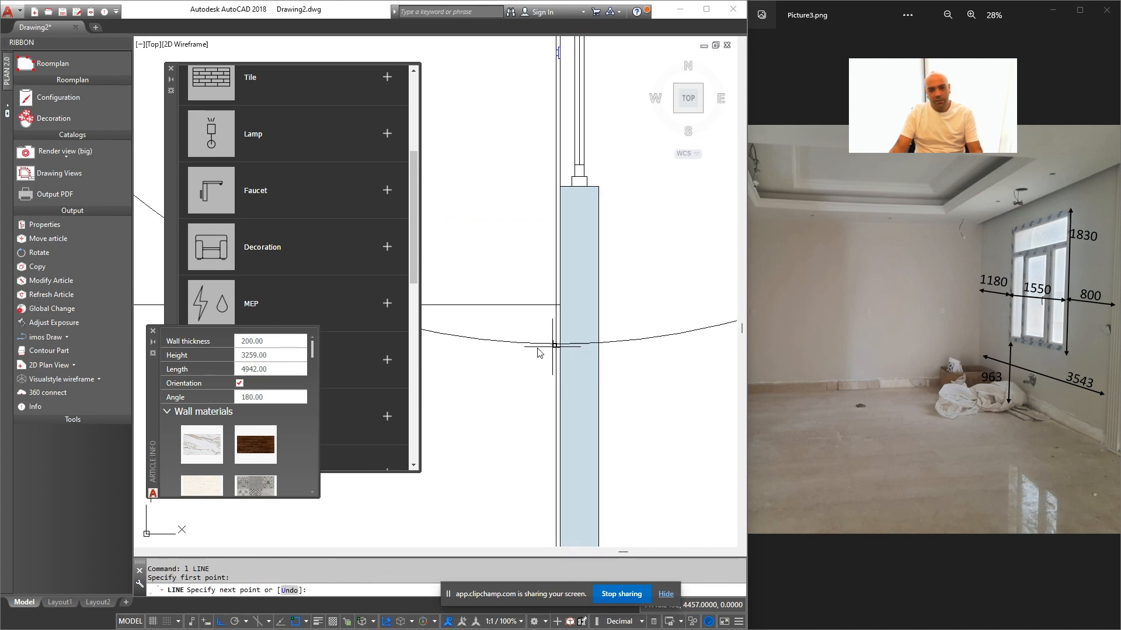
{"action": "scroll", "coordinate": [604, 372], "scroll_direction": "down", "scroll_amount": 4}
{"action": "left_click", "coordinate": [565, 311]}
{"action": "left_click", "coordinate": [533, 333]}
{"action": "type", "text": "e"}
{"action": "key", "text": "Return"}
{"action": "scroll", "coordinate": [569, 375], "scroll_direction": "down", "scroll_amount": 2}
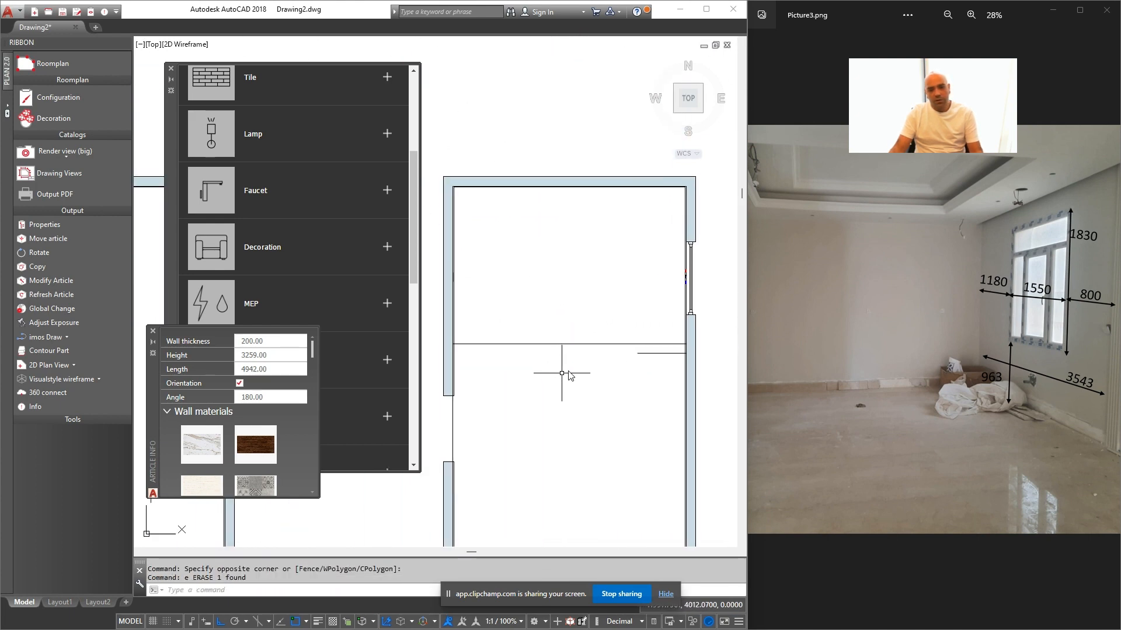
Shorten the line crossing the plan to a short mark at the door wall
{"action": "left_click", "coordinate": [616, 345]}
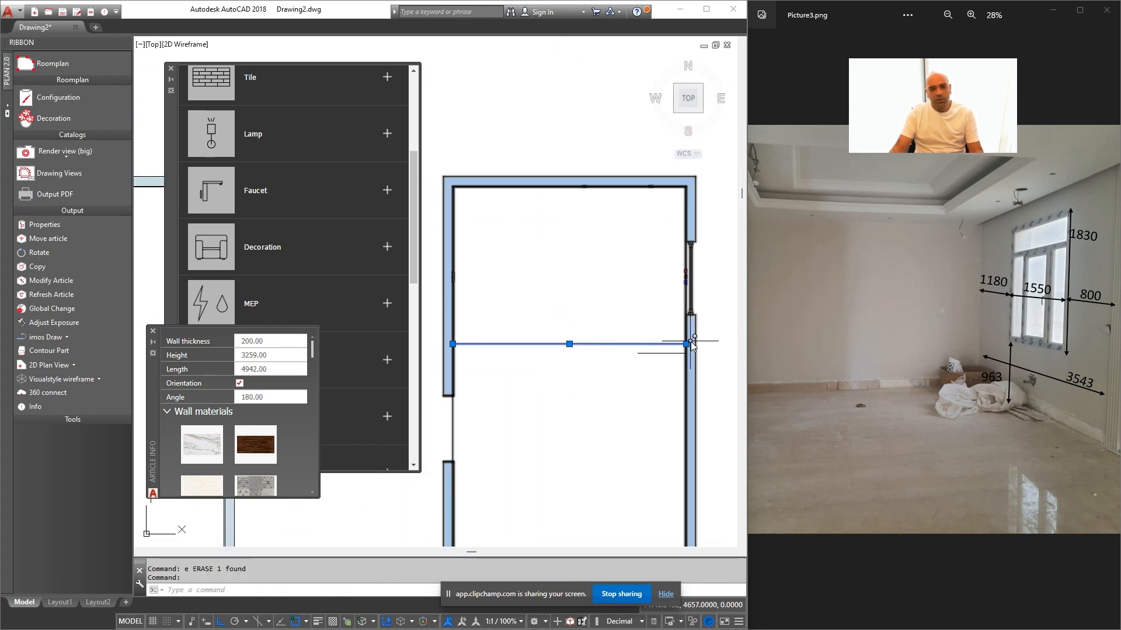
{"action": "left_click", "coordinate": [503, 344]}
{"action": "left_click", "coordinate": [590, 380]}
{"action": "key", "text": "Escape"}
{"action": "scroll", "coordinate": [584, 384], "scroll_direction": "down", "scroll_amount": 2}
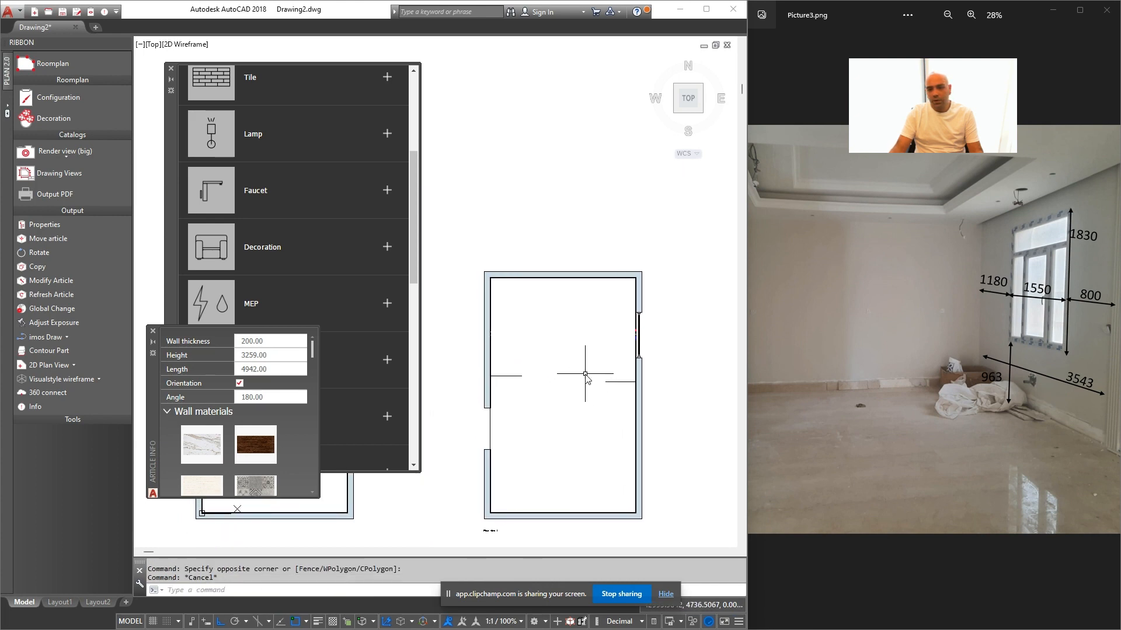
{"action": "scroll", "coordinate": [935, 345], "scroll_direction": "down", "scroll_amount": 3}
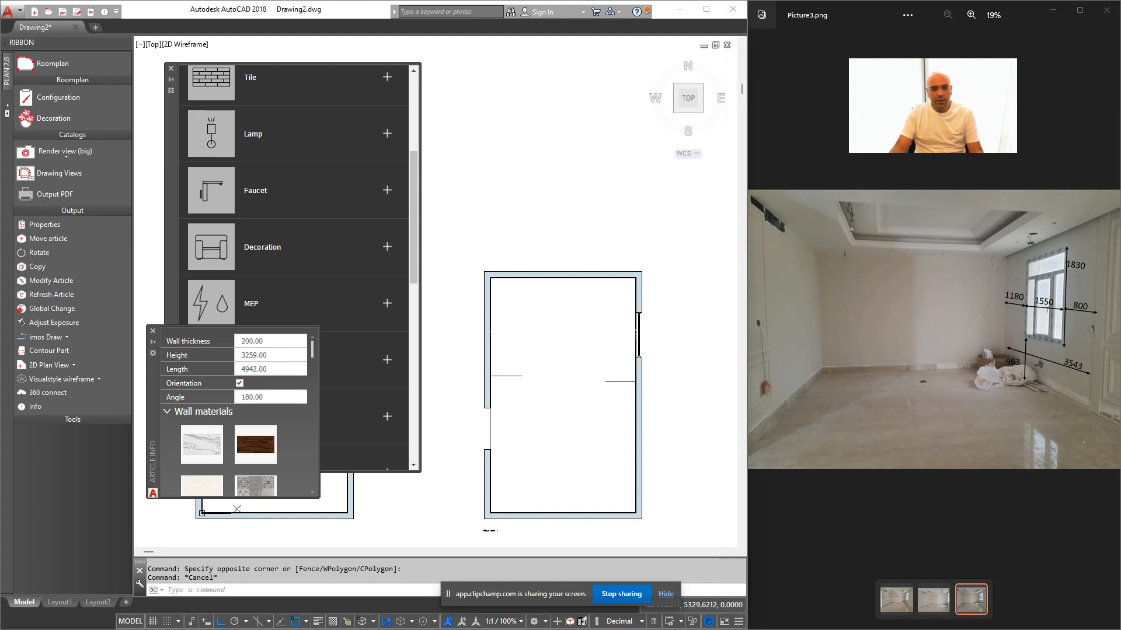
Maximize the drawing window to fill the screen
{"action": "mouse_move", "coordinate": [565, 366]}
{"action": "middle_mouse_down"}
{"action": "mouse_move", "coordinate": [556, 380]}
{"action": "mouse_move", "coordinate": [573, 357]}
{"action": "middle_mouse_up"}
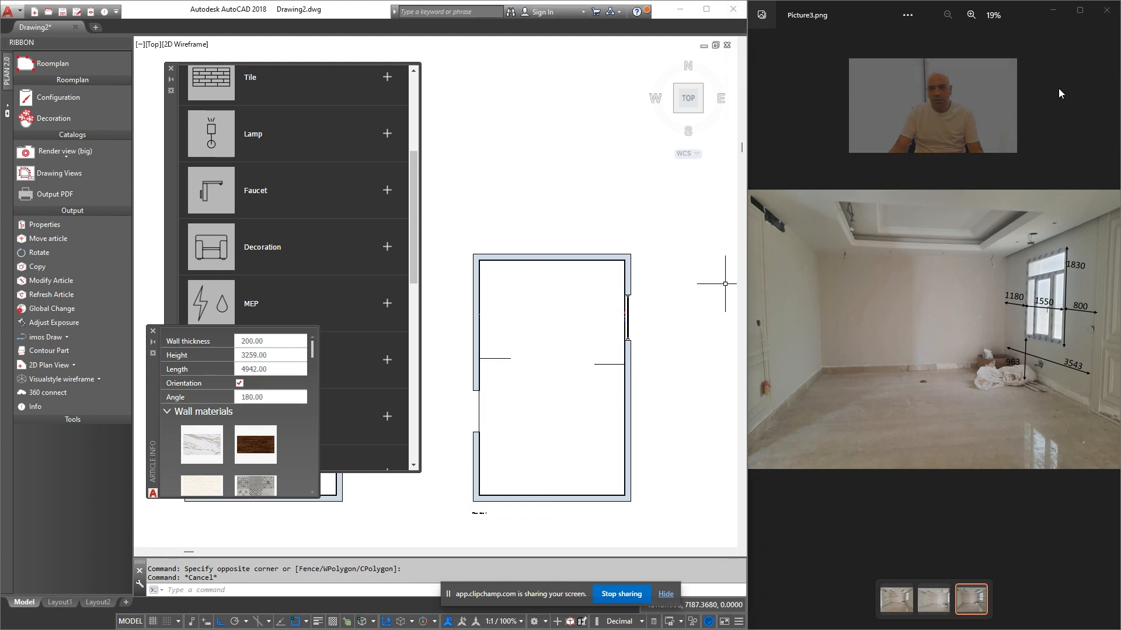
{"action": "left_click", "coordinate": [706, 9]}
{"action": "middle_click_drag", "start_coordinate": [819, 270], "coordinate": [803, 271]}
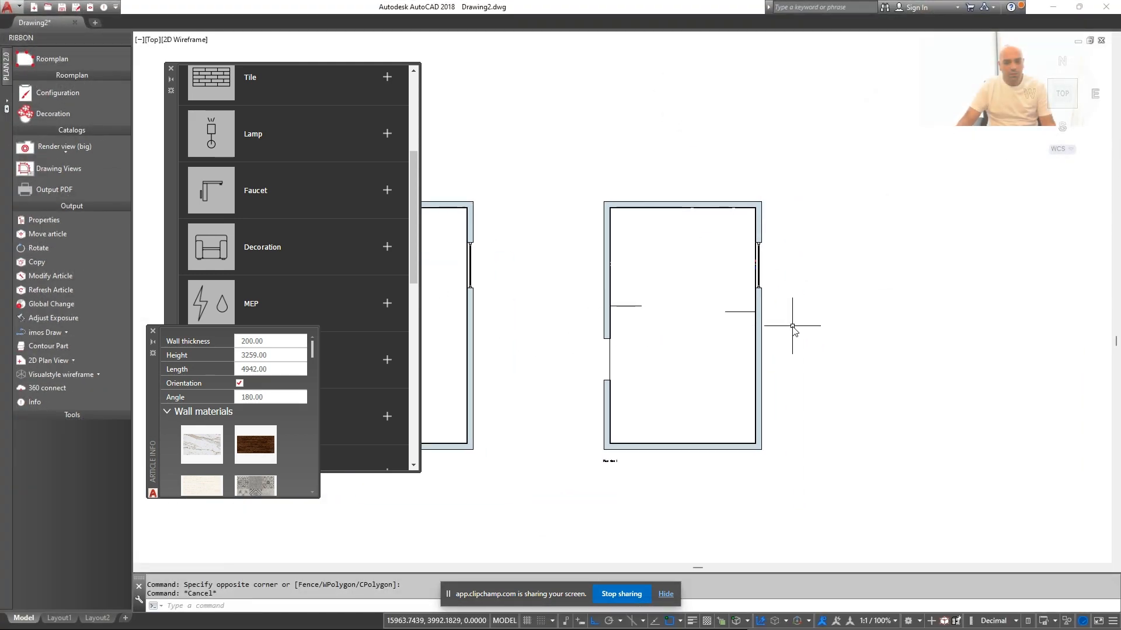
{"action": "scroll", "coordinate": [740, 266], "scroll_direction": "up", "scroll_amount": 2}
{"action": "key", "text": "Escape"}
{"action": "scroll", "coordinate": [690, 257], "scroll_direction": "up", "scroll_amount": 2}
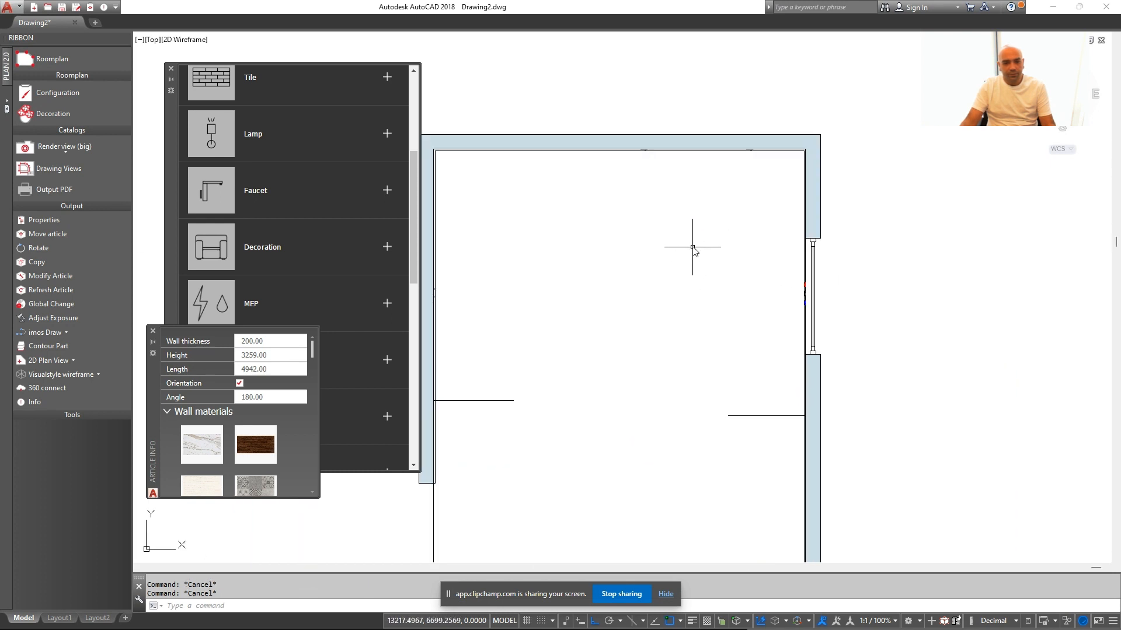
{"action": "middle_click_drag", "start_coordinate": [692, 248], "coordinate": [747, 277]}
{"action": "mouse_move", "coordinate": [663, 310]}
{"action": "middle_mouse_down"}
{"action": "mouse_move", "coordinate": [681, 317]}
{"action": "mouse_move", "coordinate": [661, 320]}
{"action": "middle_mouse_up"}
Draw a 600 by 600 rectangle from the plan's inner corner between the door wall and the 4942 wall
{"action": "type", "text": "rec"}
{"action": "key", "text": "Return"}
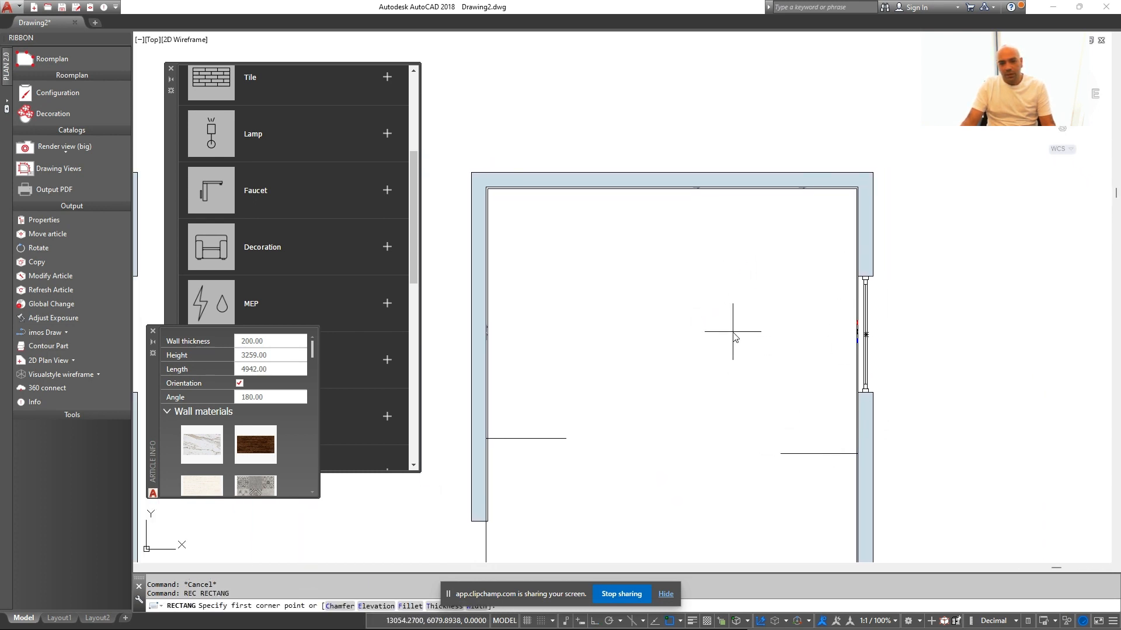
{"action": "left_click", "coordinate": [486, 188]}
{"action": "type", "text": "d"}
{"action": "key", "text": "Return"}
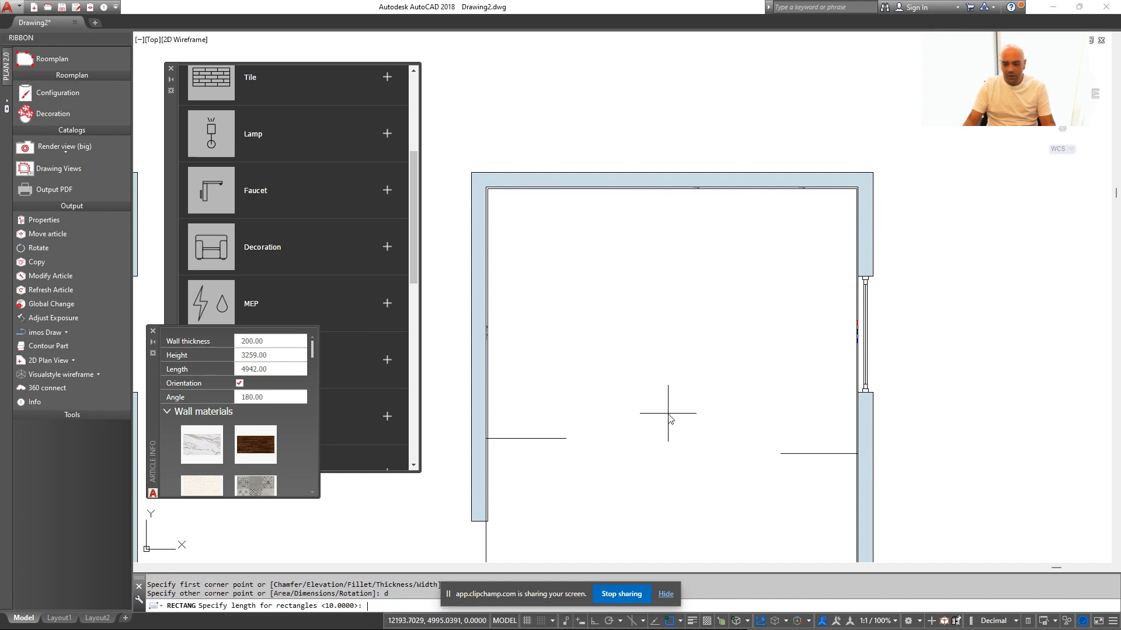
{"action": "type", "text": "600"}
{"action": "key", "text": "Return"}
{"action": "type", "text": "600"}
{"action": "key", "text": "Return"}
{"action": "left_click", "coordinate": [668, 413]}
{"action": "key", "text": "Escape"}
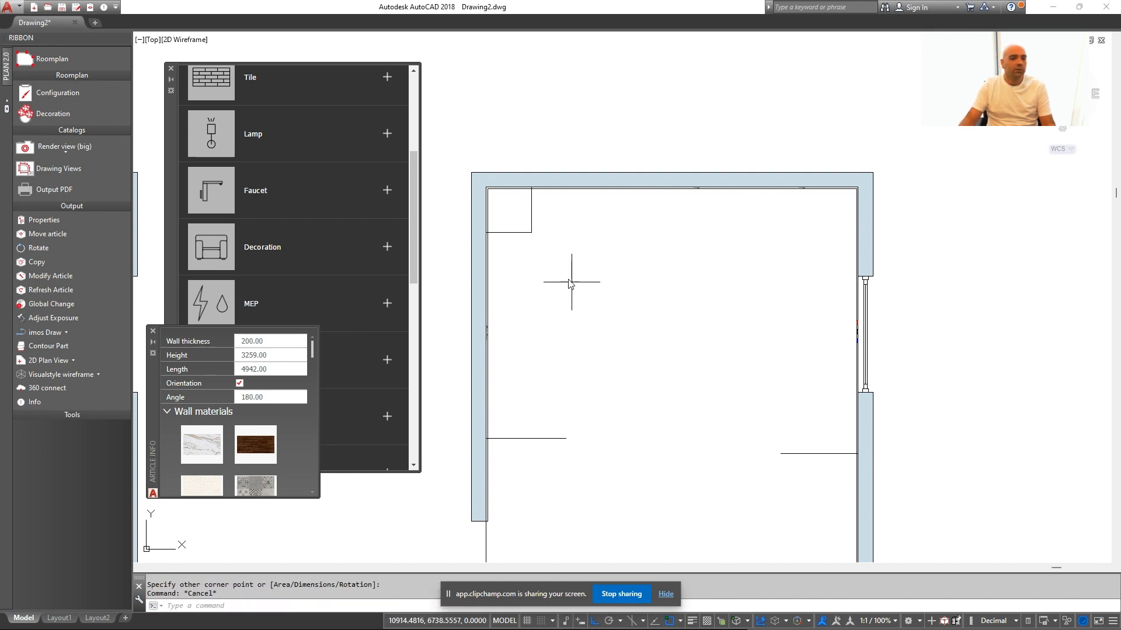
Stretch the square's lower edge down to the short mark line on the door wall
{"action": "left_click", "coordinate": [572, 283]}
{"action": "left_click", "coordinate": [513, 222]}
{"action": "left_click", "coordinate": [508, 232]}
{"action": "left_click", "coordinate": [508, 440]}
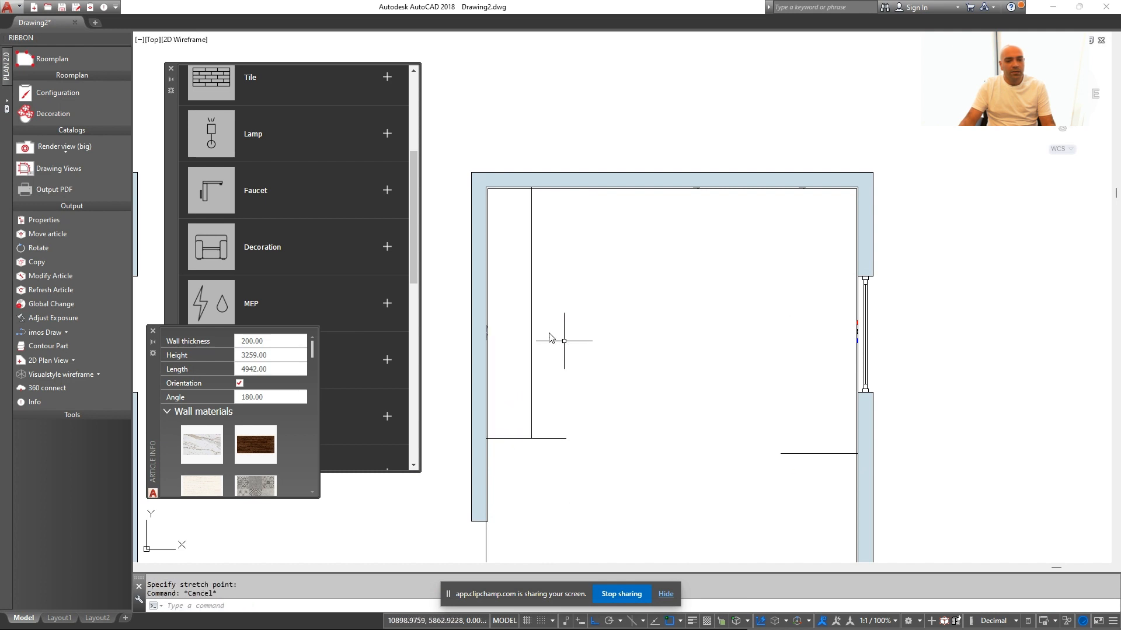
{"action": "left_click", "coordinate": [562, 256]}
{"action": "left_click", "coordinate": [525, 249]}
{"action": "type", "text": "mi"}
{"action": "key", "text": "Return"}
{"action": "scroll", "coordinate": [479, 193], "scroll_direction": "up", "scroll_amount": 2}
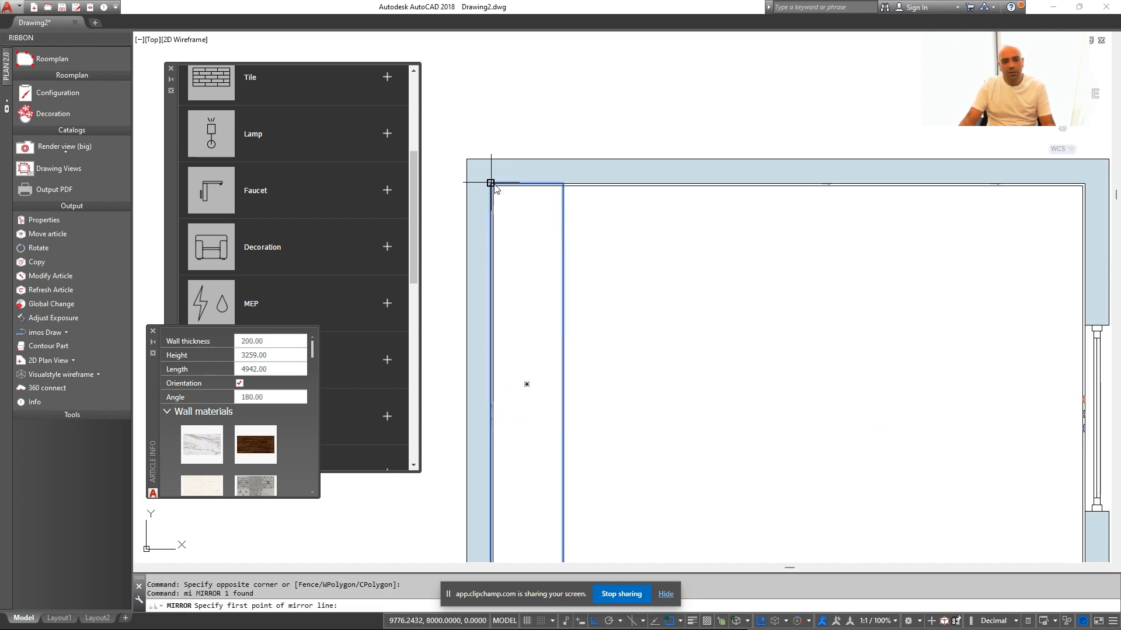
{"action": "left_click", "coordinate": [490, 182]}
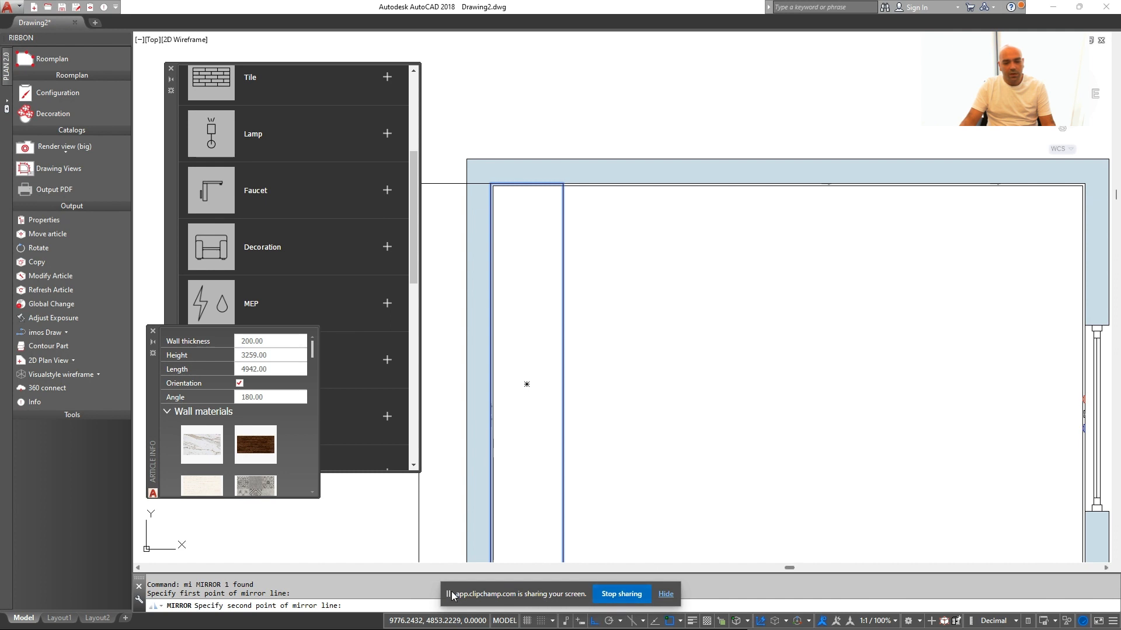
{"action": "left_click_drag", "start_coordinate": [449, 595], "coordinate": [371, 548]}
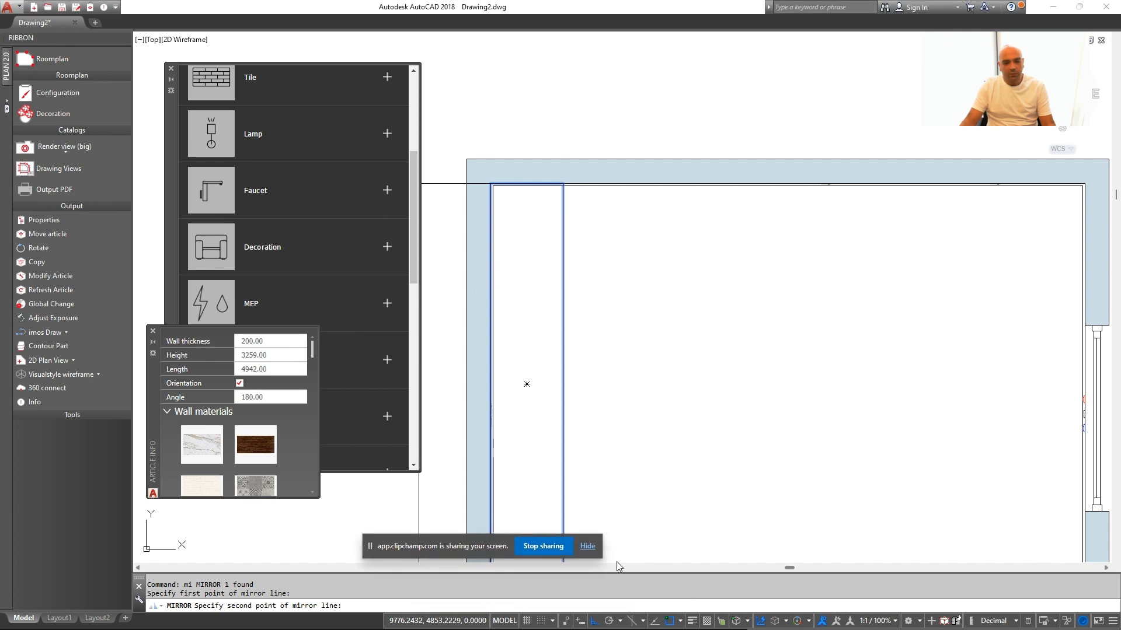
{"action": "key", "text": "F8"}
{"action": "left_click", "coordinate": [573, 332]}
{"action": "key", "text": "Escape"}
{"action": "double_click", "coordinate": [643, 321]}
{"action": "key", "text": "Escape"}
Draw a rectangle 1200 long and 600 wide along the 4942 wall, starting from the inner corner at the door wall
{"action": "type", "text": "rec"}
{"action": "key", "text": "Return"}
{"action": "left_click", "coordinate": [491, 183]}
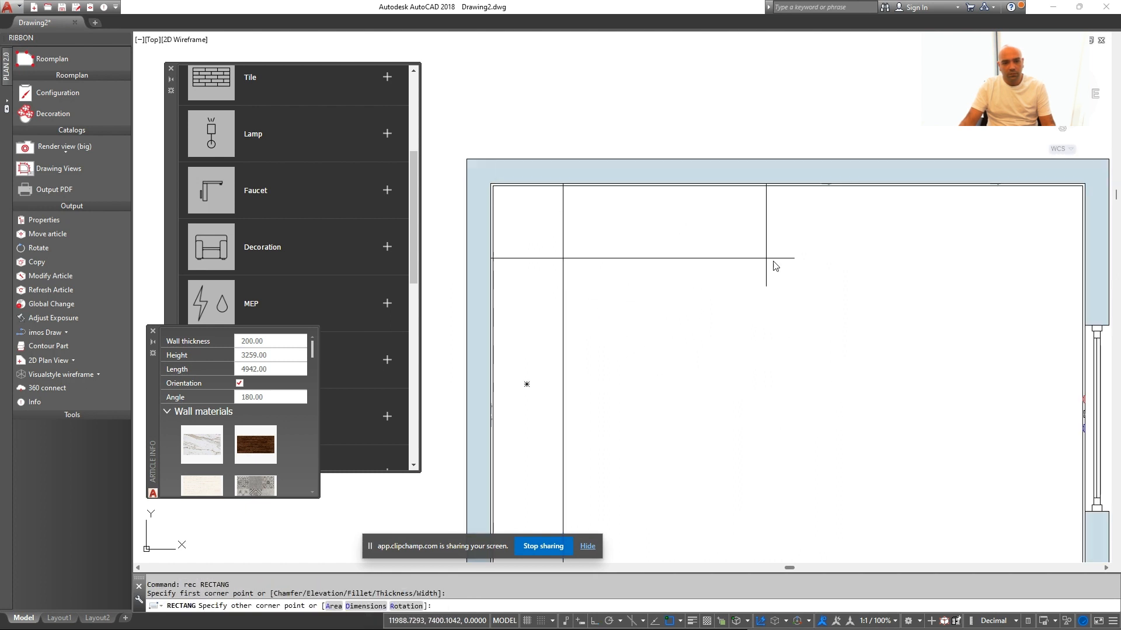
{"action": "type", "text": "d"}
{"action": "key", "text": "Return"}
{"action": "type", "text": "1200"}
{"action": "key", "text": "Return"}
{"action": "type", "text": "600"}
{"action": "key", "text": "Return"}
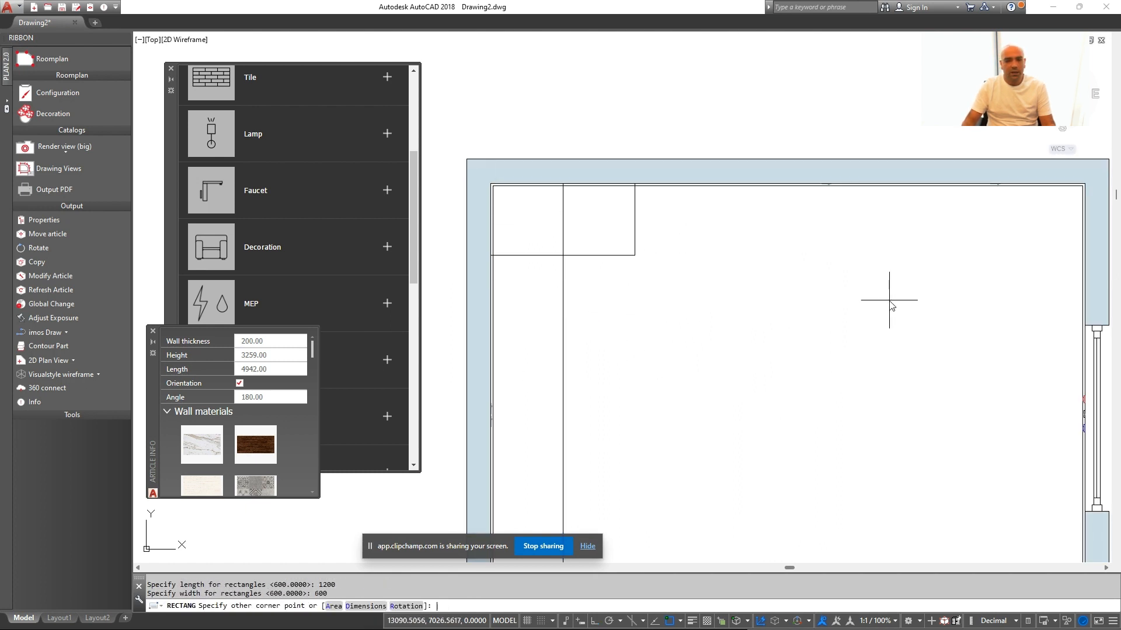
{"action": "left_click", "coordinate": [889, 300]}
Stretch the 1200 by 600 rectangle's free end along the 4942 wall to the window wall
{"action": "left_click", "coordinate": [649, 202]}
{"action": "left_click", "coordinate": [620, 231]}
{"action": "left_click", "coordinate": [635, 219]}
{"action": "scroll", "coordinate": [635, 220], "scroll_direction": "down", "scroll_amount": 2}
{"action": "scroll", "coordinate": [795, 230], "scroll_direction": "up", "scroll_amount": 2}
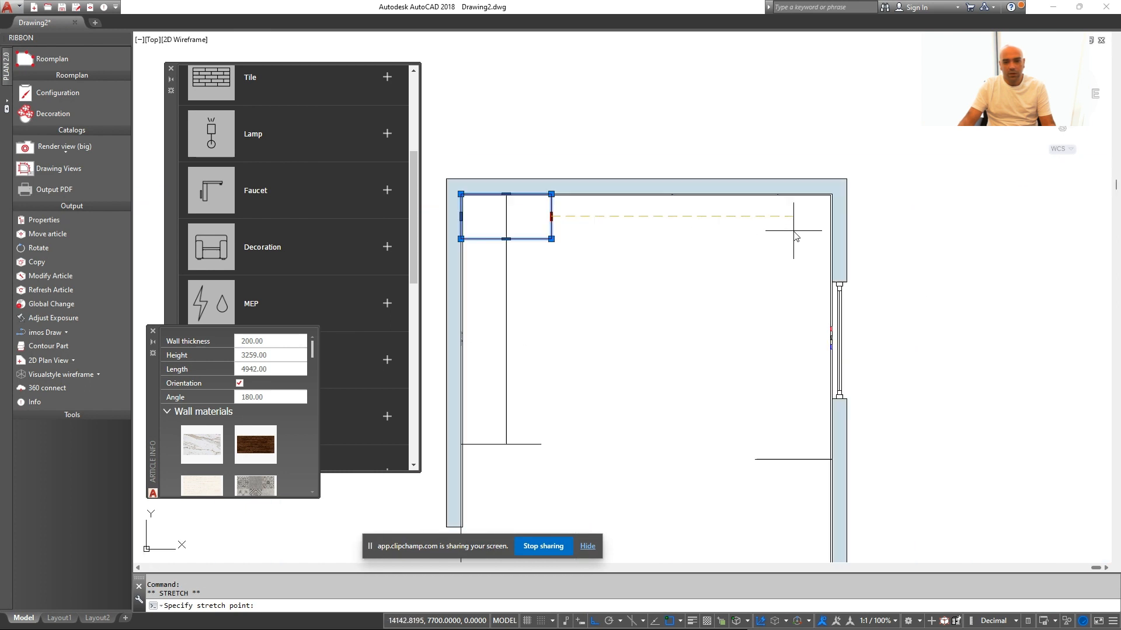
{"action": "left_click", "coordinate": [853, 204]}
{"action": "key", "text": "Escape"}
{"action": "scroll", "coordinate": [791, 243], "scroll_direction": "down", "scroll_amount": 2}
{"action": "scroll", "coordinate": [815, 236], "scroll_direction": "up", "scroll_amount": 2}
Draw a rectangle 600 by 2400 along the window wall from its inner corner with the 4942 wall
{"action": "type", "text": "rec"}
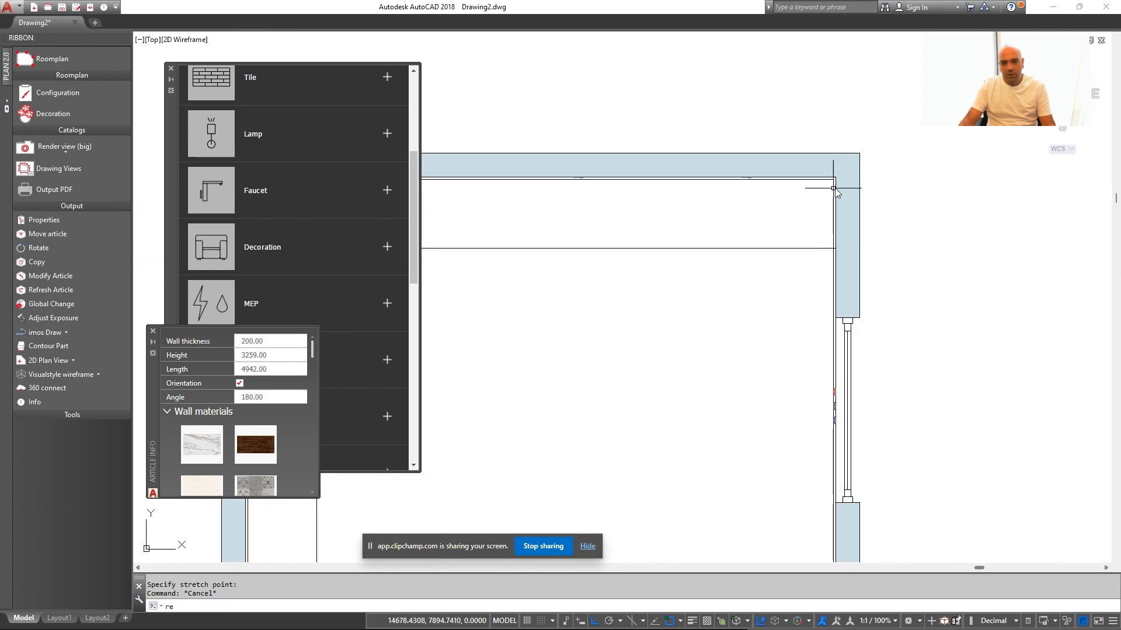
{"action": "key", "text": "Return"}
{"action": "left_click", "coordinate": [834, 247]}
{"action": "type", "text": "d"}
{"action": "key", "text": "Return"}
{"action": "type", "text": "600"}
{"action": "key", "text": "Return"}
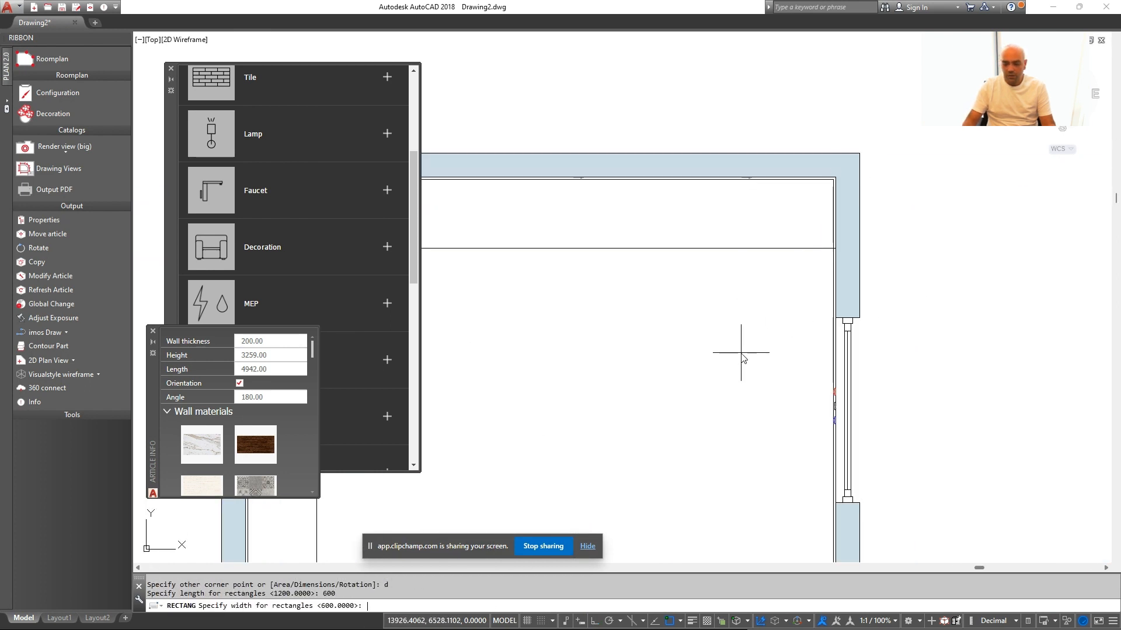
{"action": "key", "text": "Return"}
{"action": "left_click", "coordinate": [740, 353]}
{"action": "scroll", "coordinate": [759, 311], "scroll_direction": "down", "scroll_amount": 2}
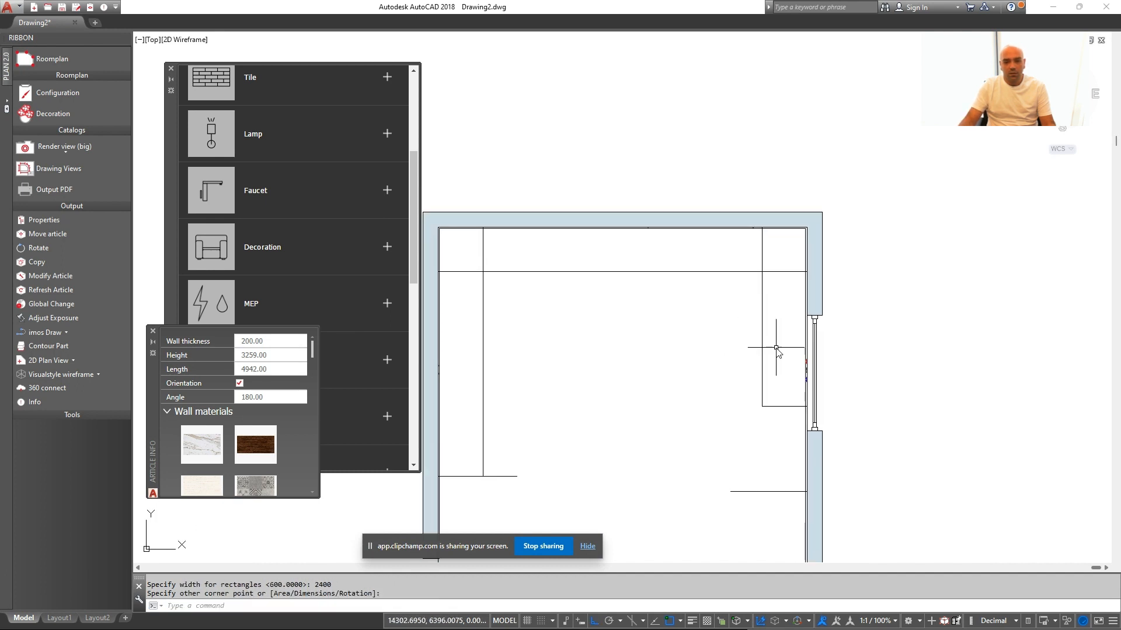
Stretch the lower edge of the window-wall rectangle down to the short mark line on that wall
{"action": "key", "text": "Escape"}
{"action": "left_click", "coordinate": [778, 348]}
{"action": "left_click", "coordinate": [727, 408]}
{"action": "left_click", "coordinate": [785, 407]}
{"action": "left_click", "coordinate": [782, 494]}
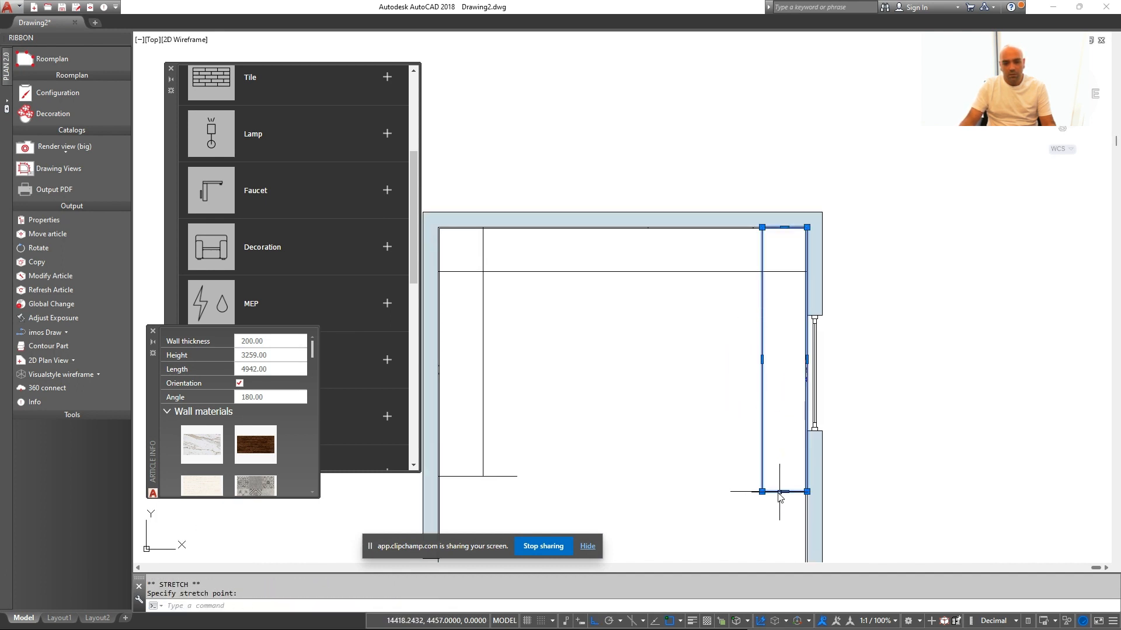
{"action": "key", "text": "Escape"}
{"action": "key", "text": "Escape"}
Erase the two short mark lines on the door wall and window wall
{"action": "middle_click_drag", "start_coordinate": [619, 399], "coordinate": [668, 367]}
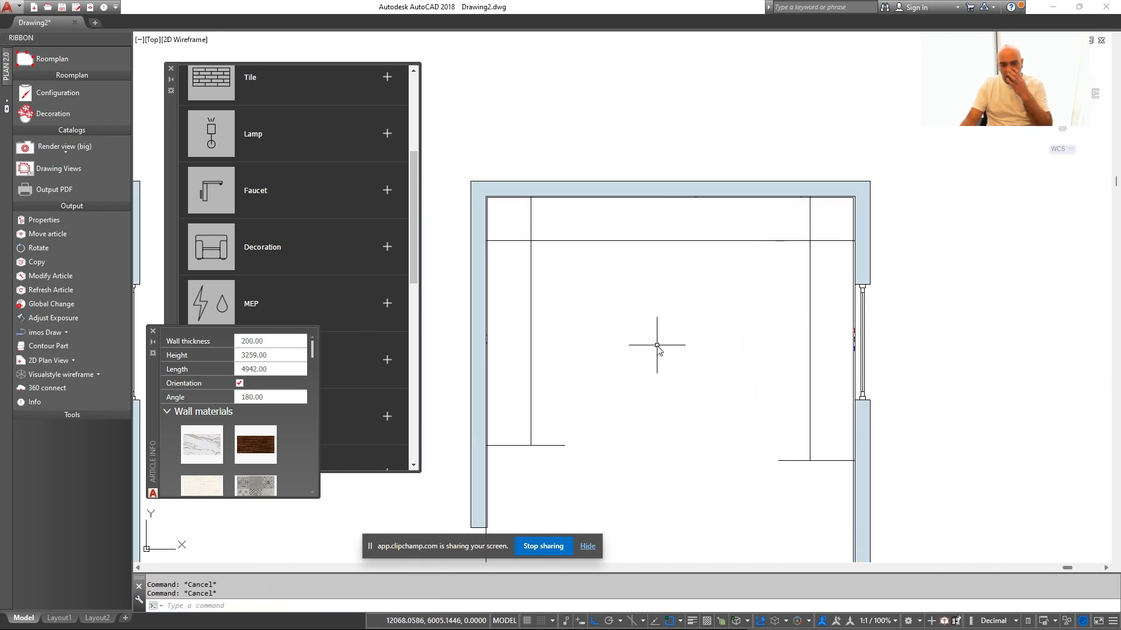
{"action": "left_click", "coordinate": [797, 493]}
{"action": "left_click", "coordinate": [551, 374]}
{"action": "type", "text": "e"}
{"action": "key", "text": "Return"}
{"action": "key", "text": "Escape"}
{"action": "middle_click_drag", "start_coordinate": [682, 351], "coordinate": [656, 353]}
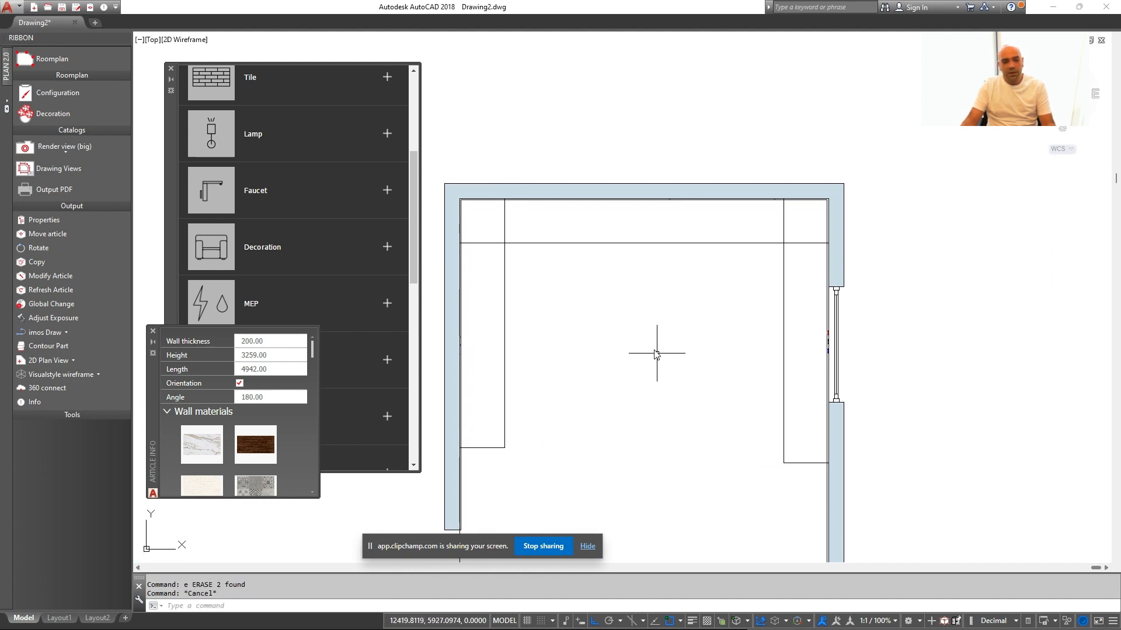
Draw a rectangle filling the space between the three strips, from the door-wall strip's lower inner corner to the window-wall strip
{"action": "type", "text": "rec"}
{"action": "key", "text": "Return"}
{"action": "key", "text": "Escape"}
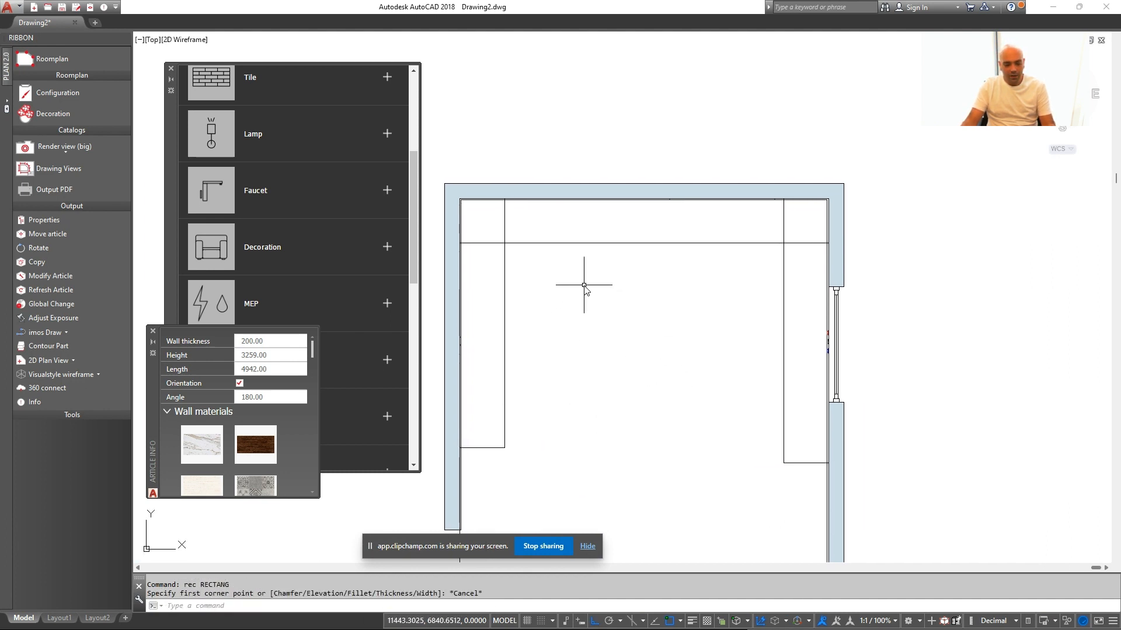
{"action": "key", "text": "Return"}
{"action": "left_click", "coordinate": [504, 448]}
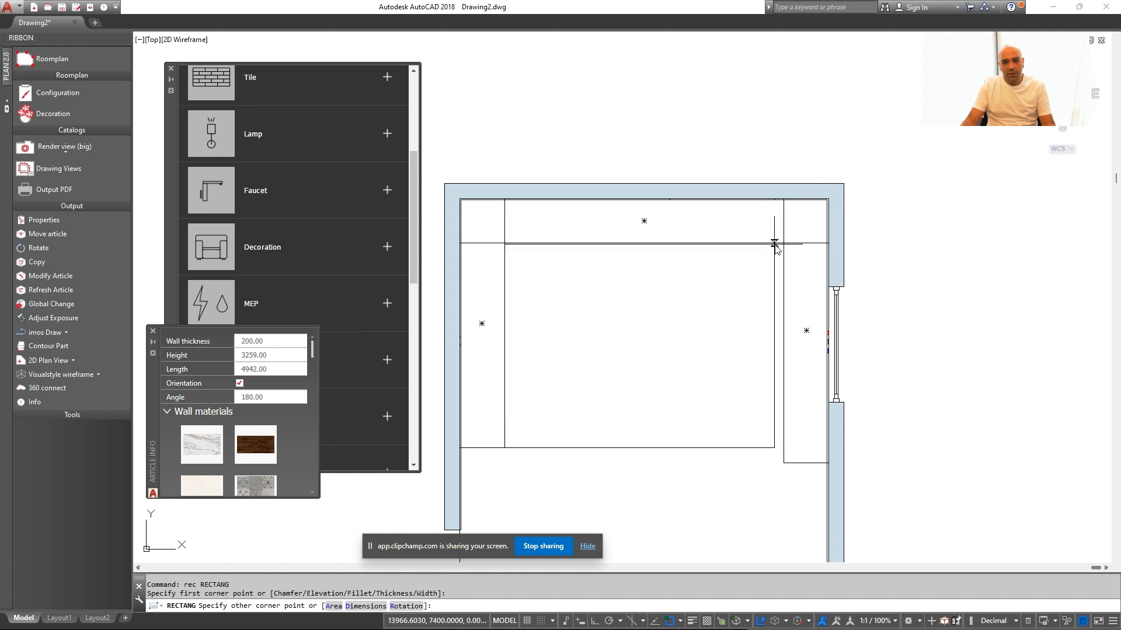
{"action": "key", "text": "Escape"}
{"action": "middle_click_drag", "start_coordinate": [730, 291], "coordinate": [745, 275]}
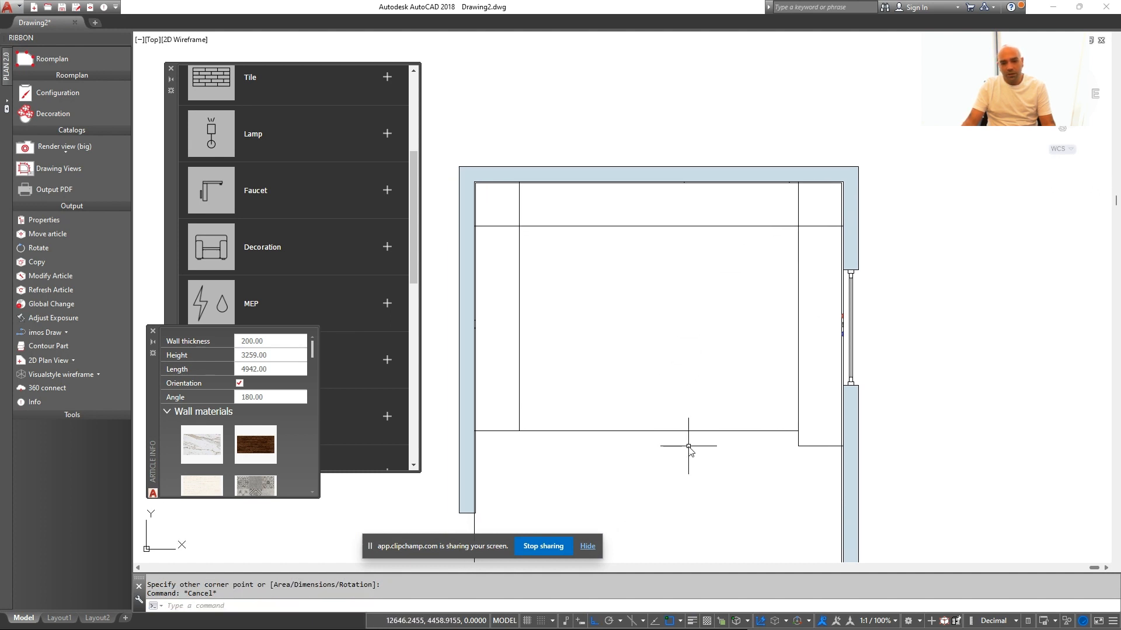
Offset the central rectangle inward by 1200
{"action": "type", "text": "o"}
{"action": "key", "text": "Return"}
{"action": "type", "text": "1200"}
{"action": "key", "text": "Return"}
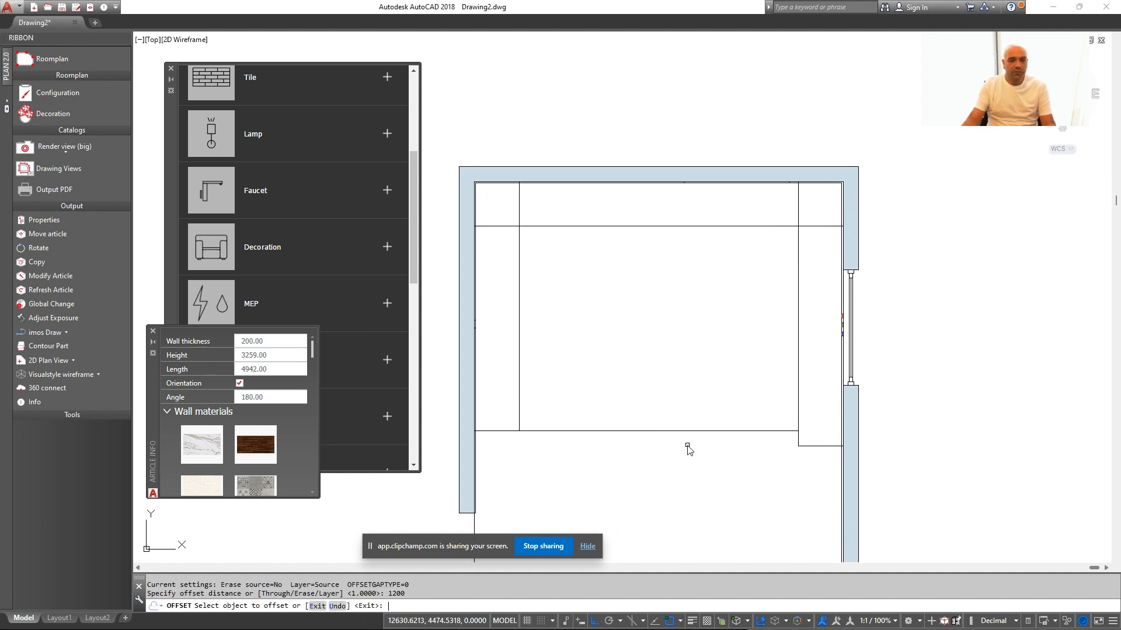
{"action": "left_click", "coordinate": [715, 431]}
{"action": "left_click", "coordinate": [660, 393]}
{"action": "key", "text": "Escape"}
Erase the original outer central rectangle, keeping only the inner offset one
{"action": "left_click", "coordinate": [719, 443]}
{"action": "left_click", "coordinate": [677, 382]}
{"action": "type", "text": "e"}
{"action": "key", "text": "Return"}
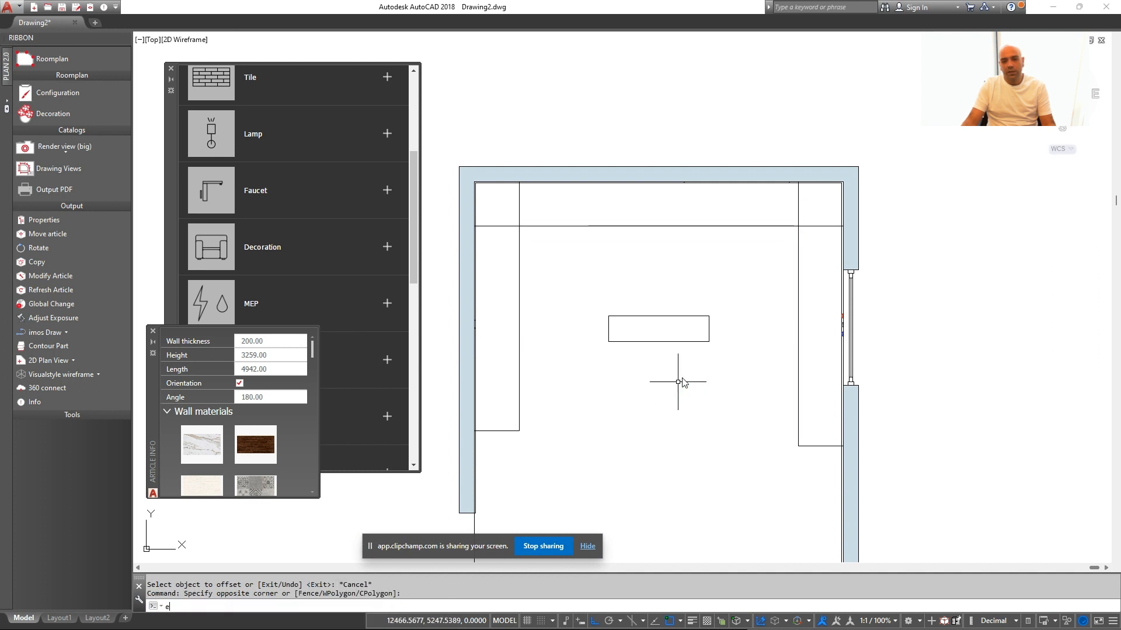
Measure the gap between the central rectangle and the window-wall strip, and the central rectangle's length
{"action": "type", "text": "di"}
{"action": "key", "text": "Return"}
{"action": "left_click", "coordinate": [708, 342]}
{"action": "left_click", "coordinate": [798, 341]}
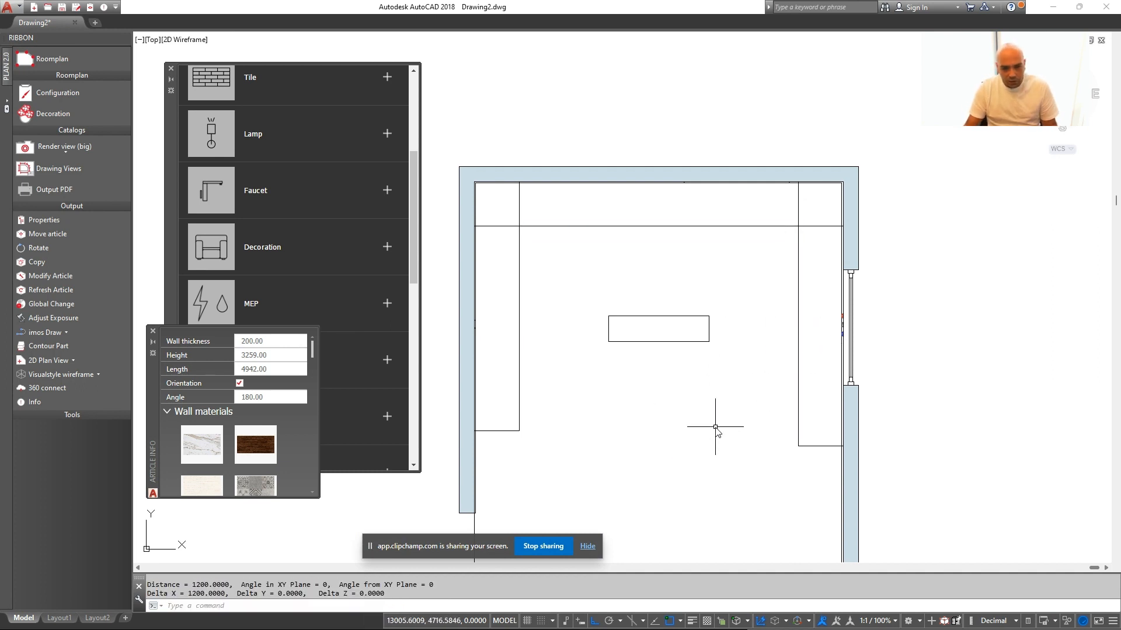
{"action": "type", "text": "di"}
{"action": "key", "text": "Return"}
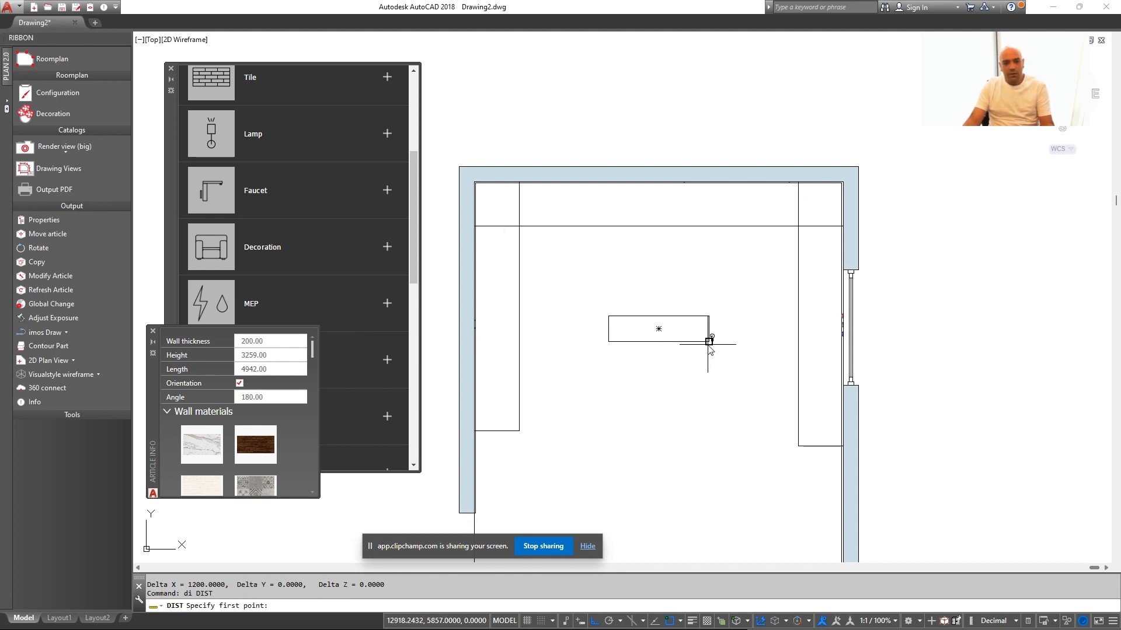
{"action": "left_click", "coordinate": [709, 341]}
{"action": "left_click", "coordinate": [608, 342]}
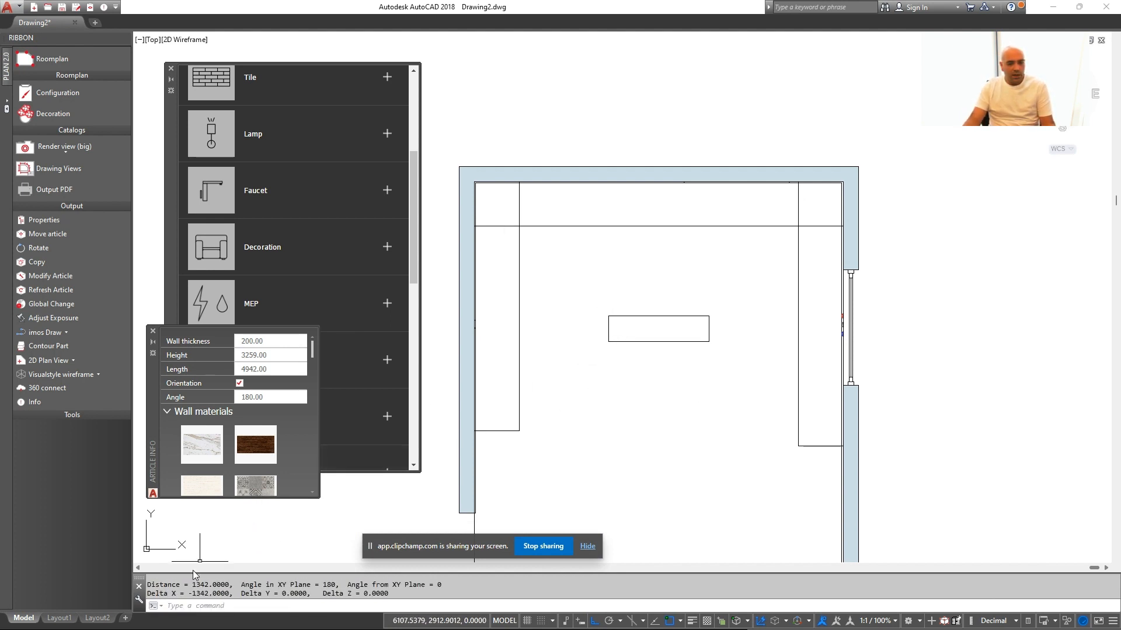
Draw a horizontal construction line from the window-wall strip's lower inner corner across the room toward the door wall
{"action": "left_click_drag", "start_coordinate": [193, 585], "coordinate": [205, 585]}
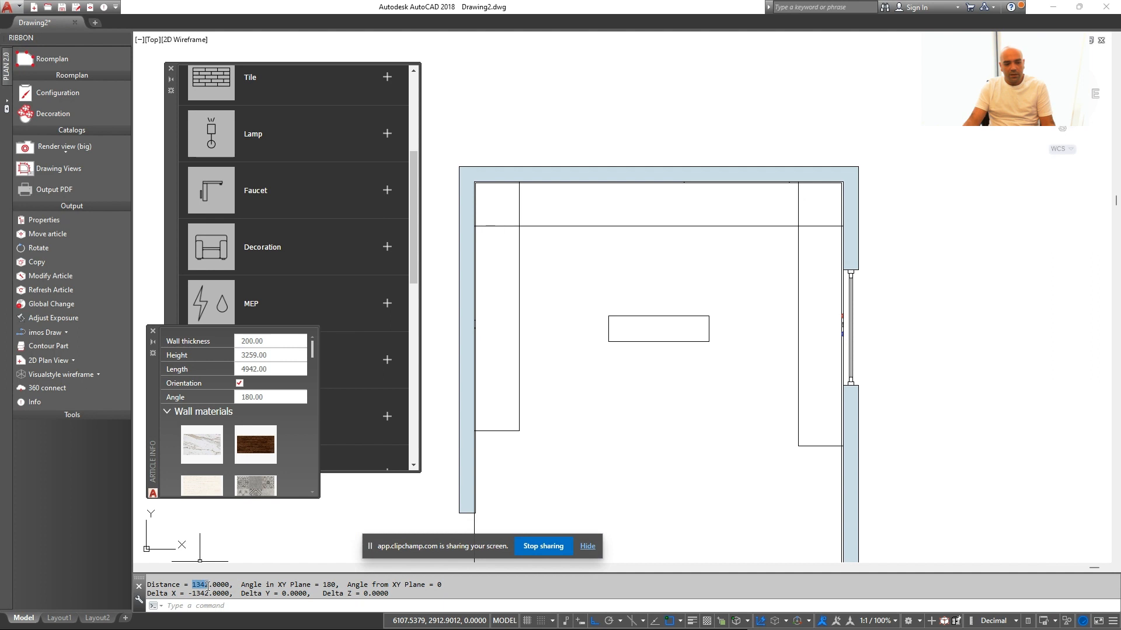
{"action": "key", "text": "Escape"}
{"action": "scroll", "coordinate": [670, 430], "scroll_direction": "down", "scroll_amount": 2}
{"action": "scroll", "coordinate": [765, 405], "scroll_direction": "up", "scroll_amount": 2}
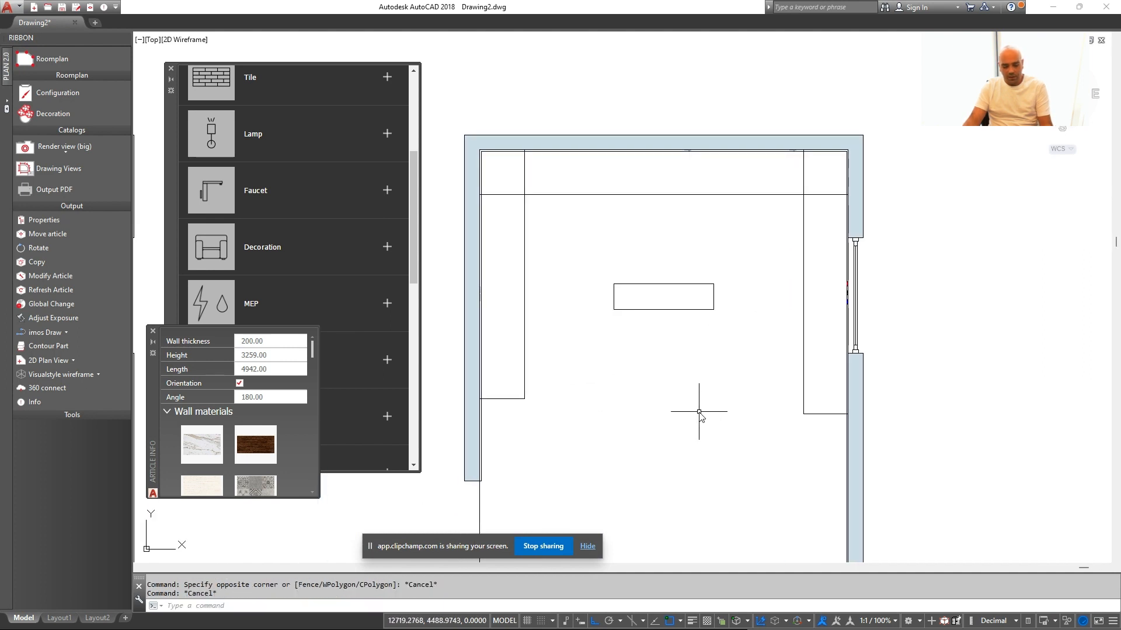
{"action": "type", "text": "l"}
{"action": "key", "text": "Return"}
{"action": "left_click", "coordinate": [804, 413]}
{"action": "left_click", "coordinate": [507, 417]}
{"action": "key", "text": "Escape"}
Stretch the lower edge of the central rectangle down to the horizontal construction line
{"action": "left_click", "coordinate": [688, 362]}
{"action": "left_click", "coordinate": [658, 285]}
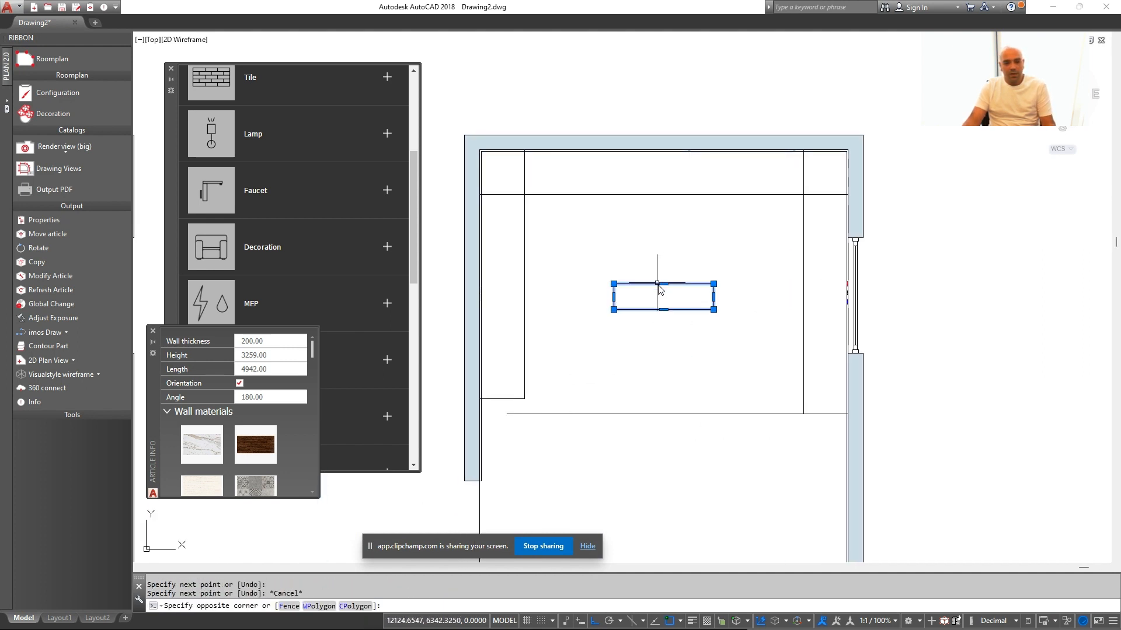
{"action": "left_click", "coordinate": [665, 310]}
{"action": "left_click", "coordinate": [664, 416]}
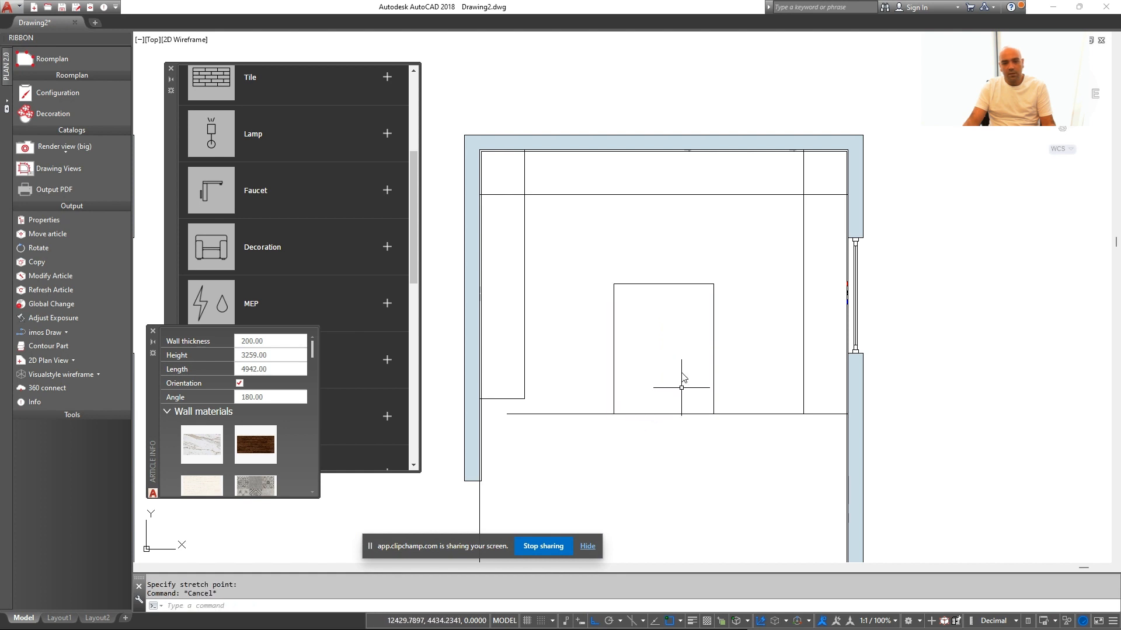
Measure the stretched central rectangle's depth and its width along the construction line
{"action": "type", "text": "di"}
{"action": "key", "text": "Return"}
{"action": "left_click", "coordinate": [713, 284]}
{"action": "left_click", "coordinate": [714, 416]}
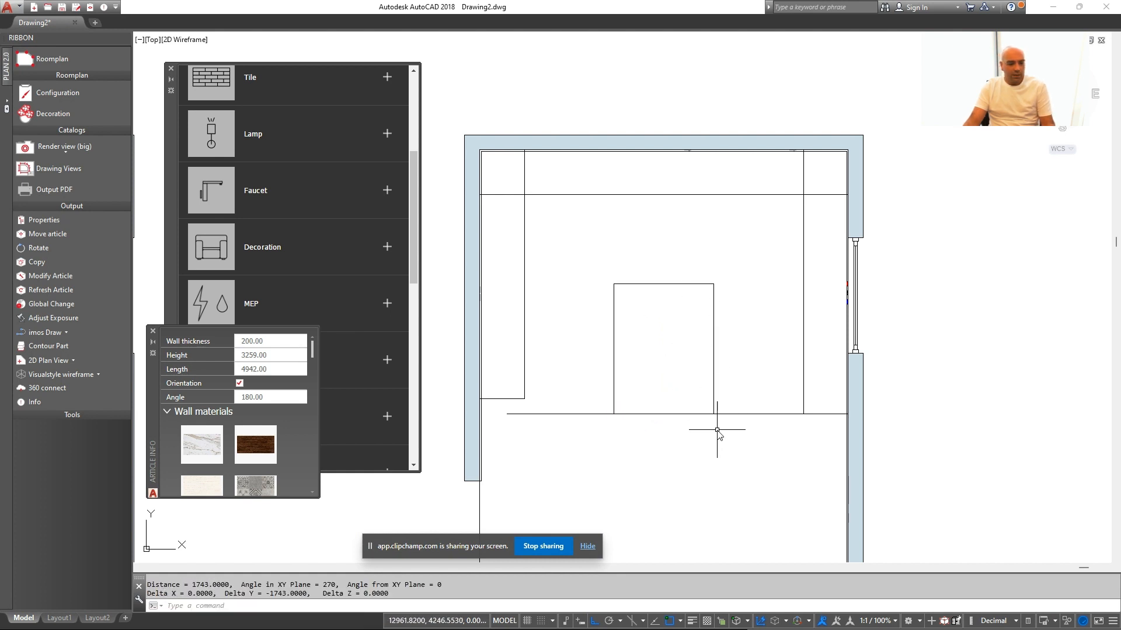
{"action": "key", "text": "Return"}
{"action": "left_click", "coordinate": [714, 414]}
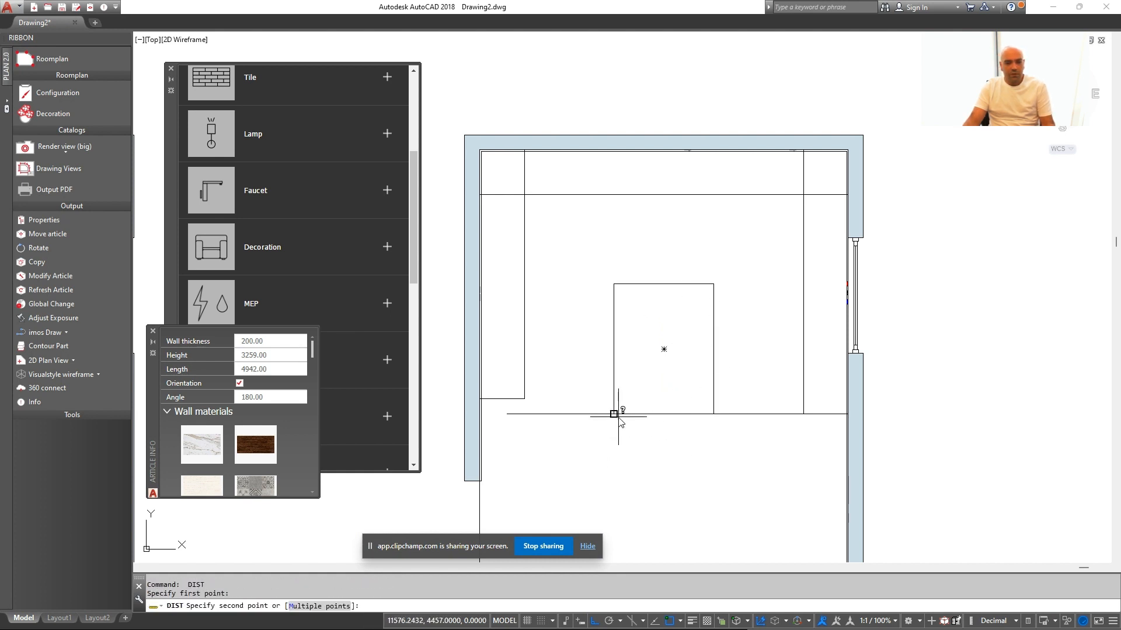
{"action": "left_click", "coordinate": [613, 414]}
Draw a rectangle 1200 long by 1800 wide just below the central rectangle
{"action": "scroll", "coordinate": [645, 403], "scroll_direction": "down", "scroll_amount": 2}
{"action": "type", "text": "rec"}
{"action": "key", "text": "Return"}
{"action": "left_click", "coordinate": [641, 414]}
{"action": "type", "text": "d"}
{"action": "key", "text": "Return"}
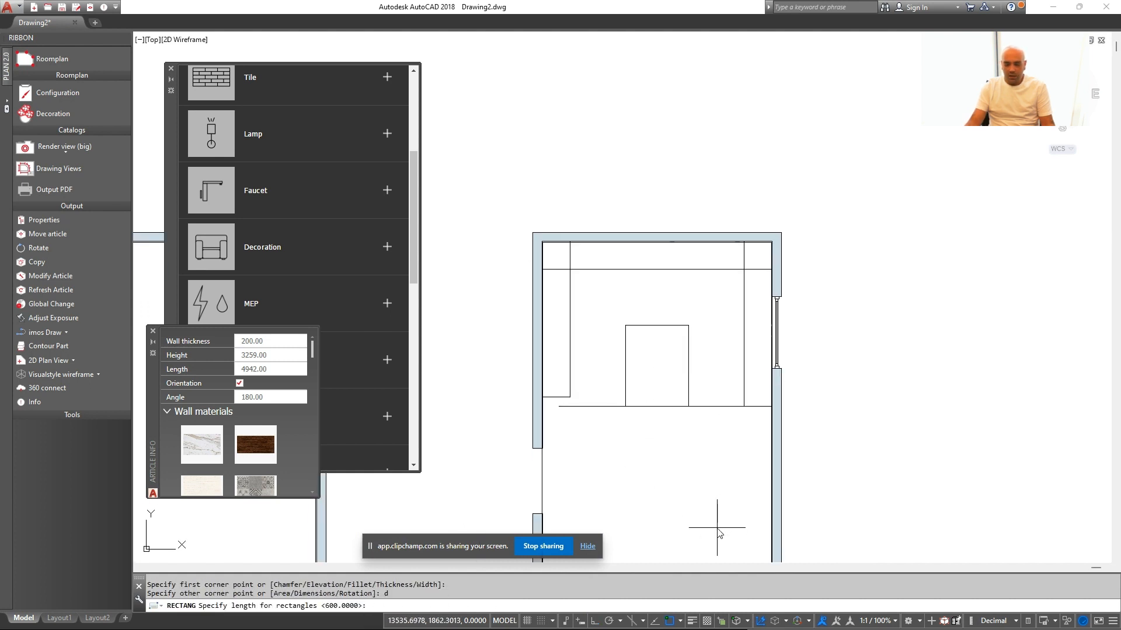
{"action": "type", "text": "1200"}
{"action": "key", "text": "Return"}
{"action": "type", "text": "1800"}
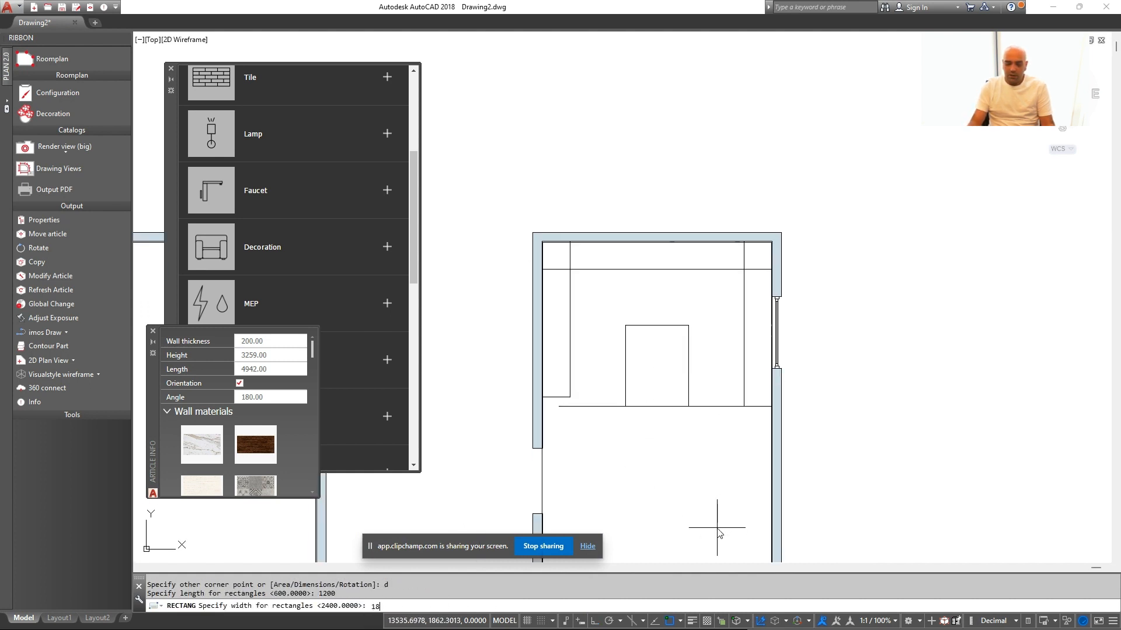
{"action": "key", "text": "Return"}
{"action": "left_click", "coordinate": [720, 528]}
Move the 1200 × 1800 rectangle so its upper edge midpoint meets the central rectangle's upper edge midpoint
{"action": "left_click", "coordinate": [723, 514]}
{"action": "left_click", "coordinate": [619, 441]}
{"action": "type", "text": "m"}
{"action": "key", "text": "Return"}
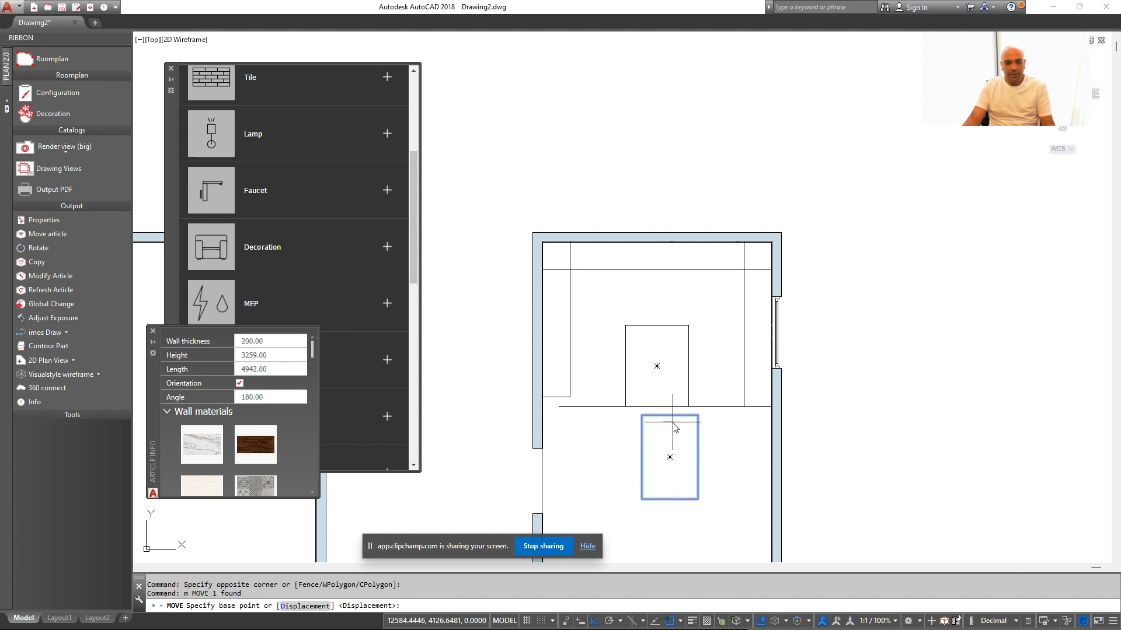
{"action": "left_click", "coordinate": [670, 415]}
{"action": "left_click", "coordinate": [657, 325]}
Erase the original central rectangle and the horizontal construction line, keeping the 1200 × 1800 island outline
{"action": "scroll", "coordinate": [666, 403], "scroll_direction": "up", "scroll_amount": 2}
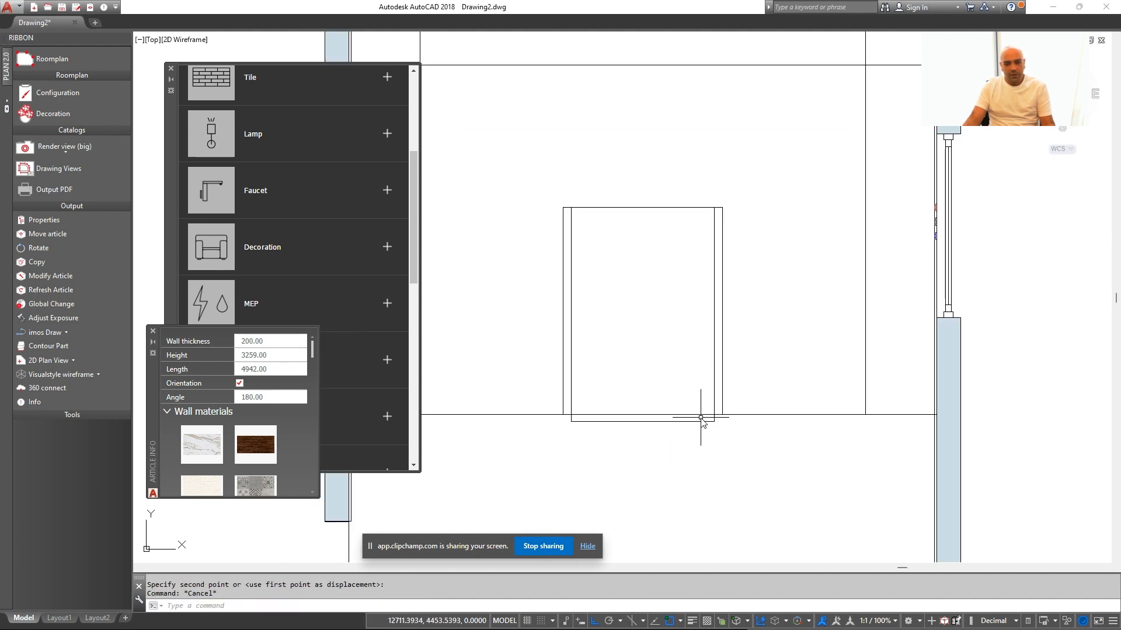
{"action": "left_click", "coordinate": [723, 412]}
{"action": "type", "text": "e"}
{"action": "left_click", "coordinate": [808, 444]}
{"action": "left_click", "coordinate": [793, 388]}
{"action": "type", "text": "e"}
{"action": "mouse_move", "coordinate": [752, 372]}
{"action": "middle_mouse_down"}
{"action": "mouse_move", "coordinate": [732, 415]}
{"action": "mouse_move", "coordinate": [701, 404]}
{"action": "middle_mouse_up"}
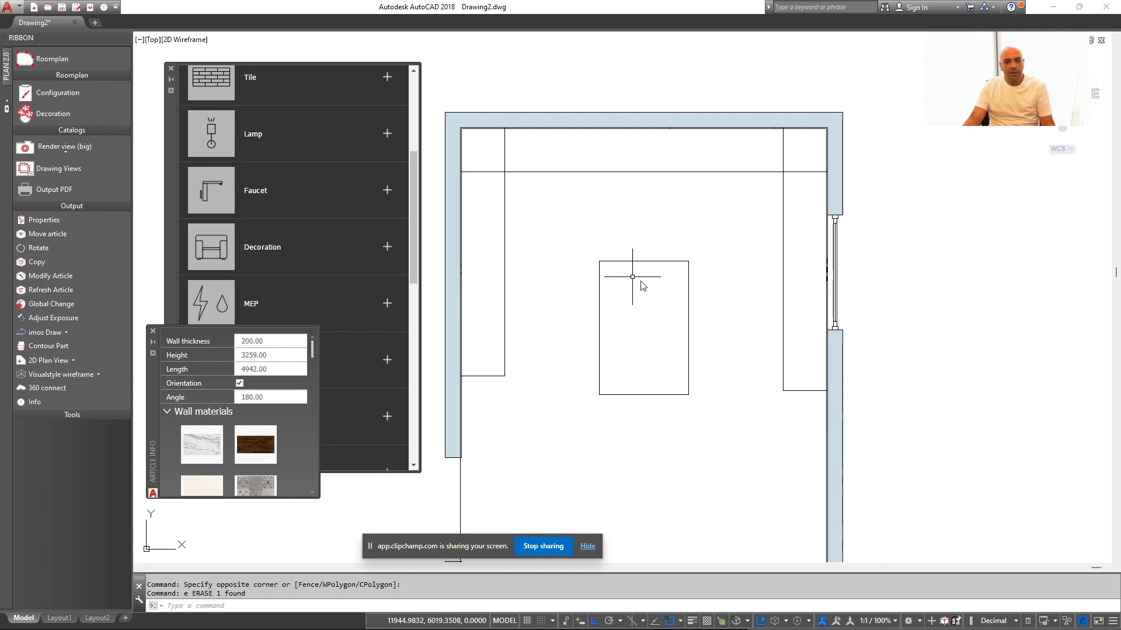
Stretch the island's window-side edge inward to narrow the rectangle while keeping its length
{"action": "middle_click_drag", "start_coordinate": [665, 295], "coordinate": [667, 306]}
{"action": "key", "text": "Escape"}
{"action": "type", "text": "s"}
{"action": "left_click", "coordinate": [702, 243]}
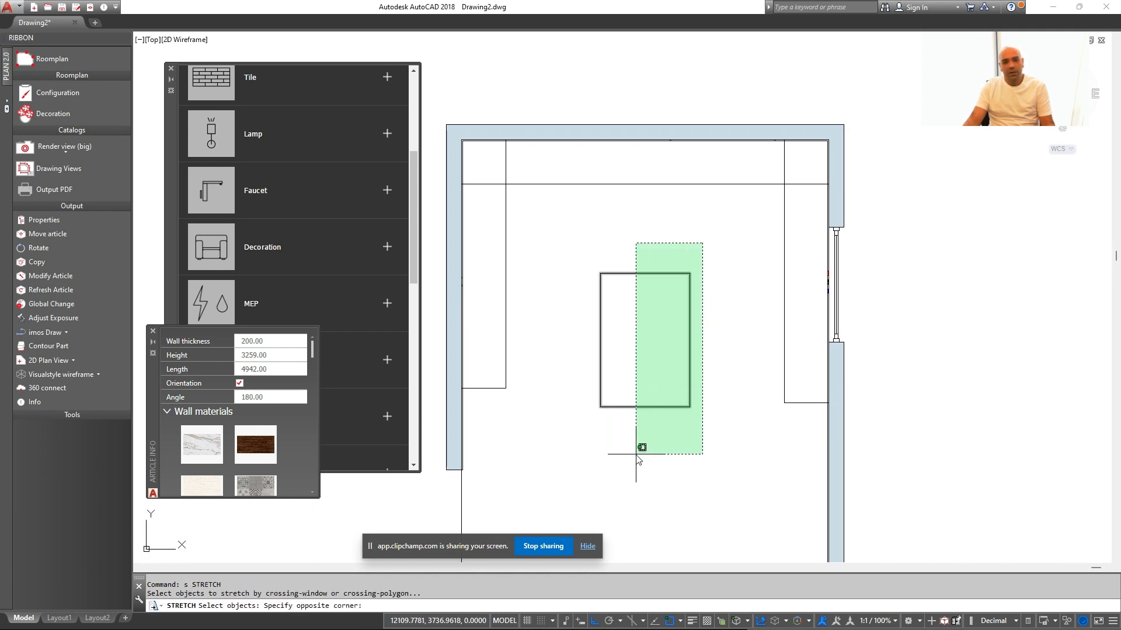
{"action": "left_click", "coordinate": [635, 455]}
{"action": "key", "text": "space"}
{"action": "left_click", "coordinate": [728, 439]}
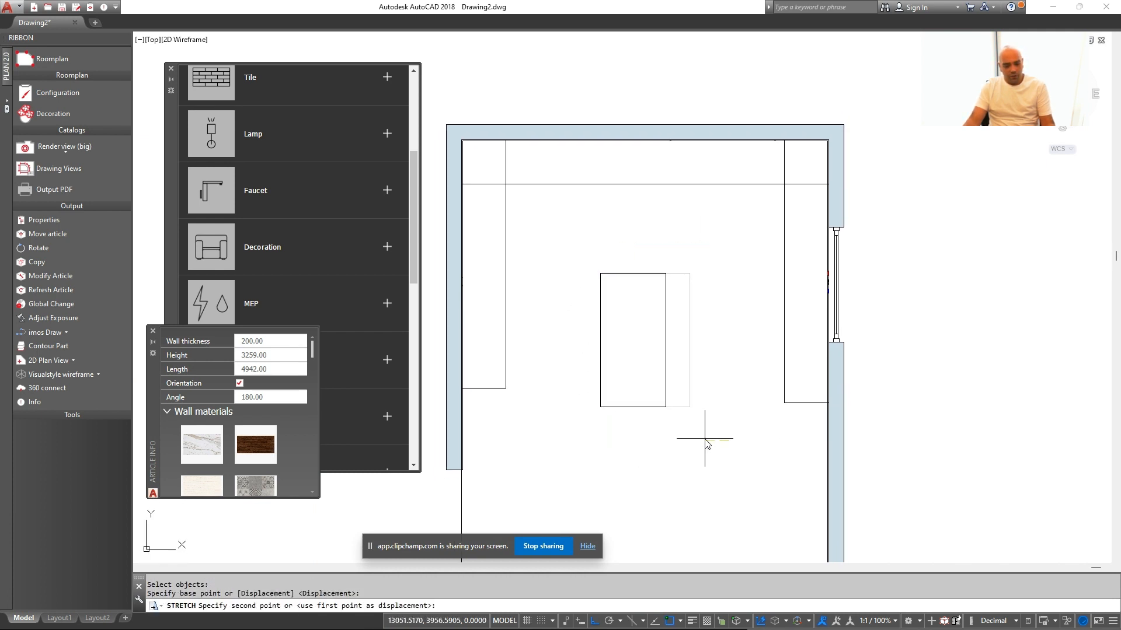
{"action": "type", "text": "3259.00"}
{"action": "key", "text": "Return"}
{"action": "key", "text": "Escape"}
Move the narrowed island rectangle 150 horizontally toward the window wall
{"action": "left_click", "coordinate": [694, 439]}
{"action": "left_click", "coordinate": [607, 378]}
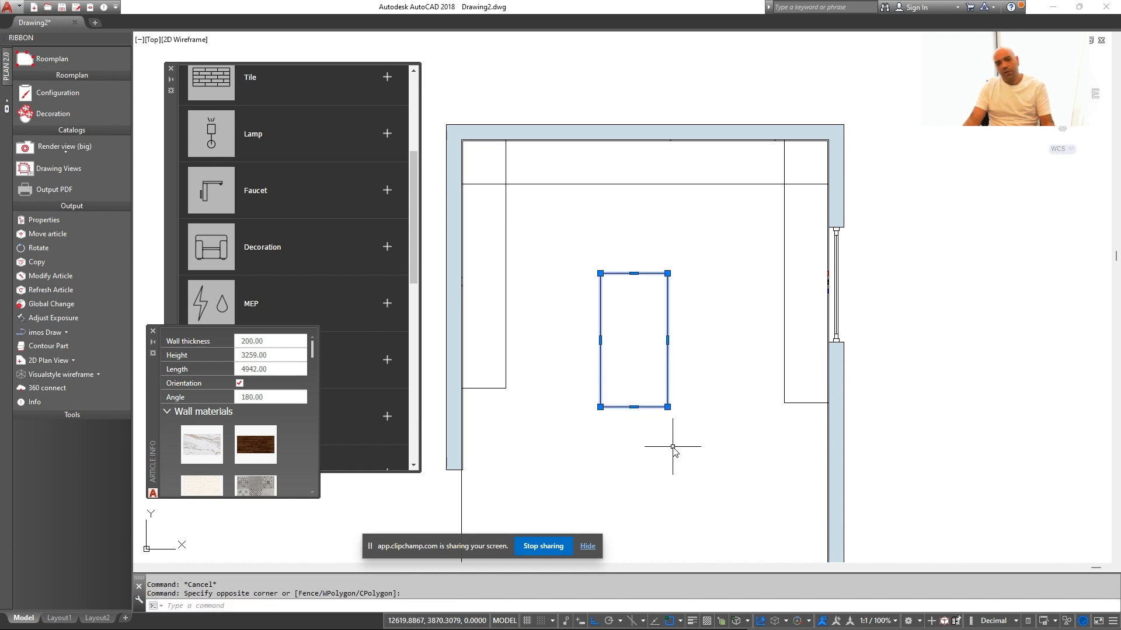
{"action": "key", "text": "Escape"}
{"action": "left_click", "coordinate": [676, 444]}
{"action": "left_click", "coordinate": [646, 403]}
{"action": "type", "text": "m"}
{"action": "key", "text": "space"}
{"action": "left_click", "coordinate": [652, 427]}
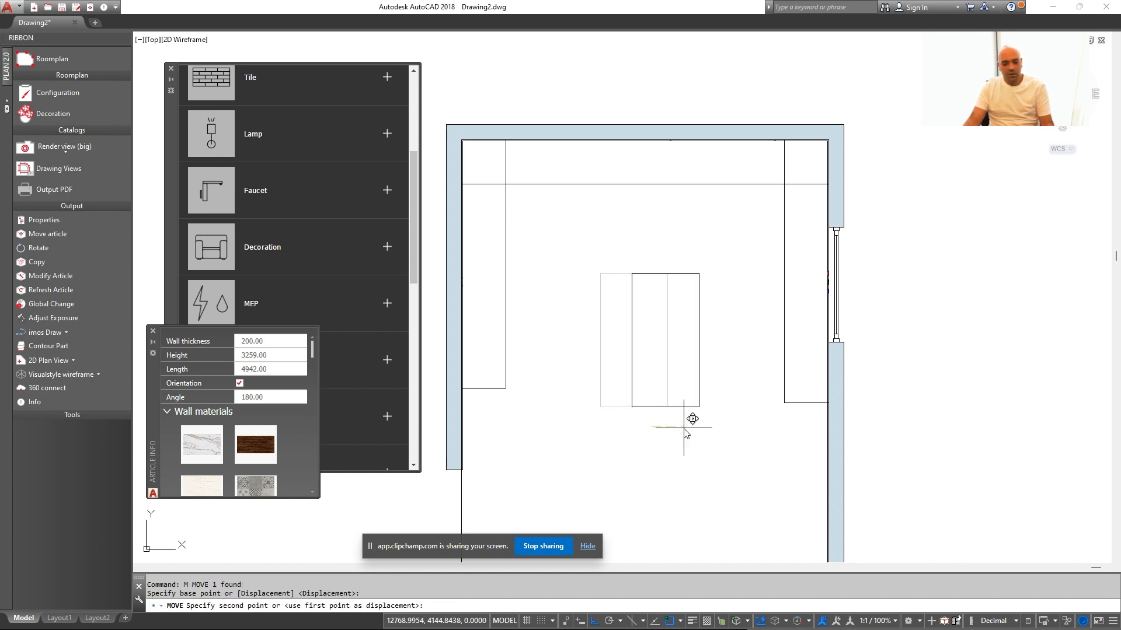
{"action": "type", "text": "150"}
{"action": "key", "text": "Return"}
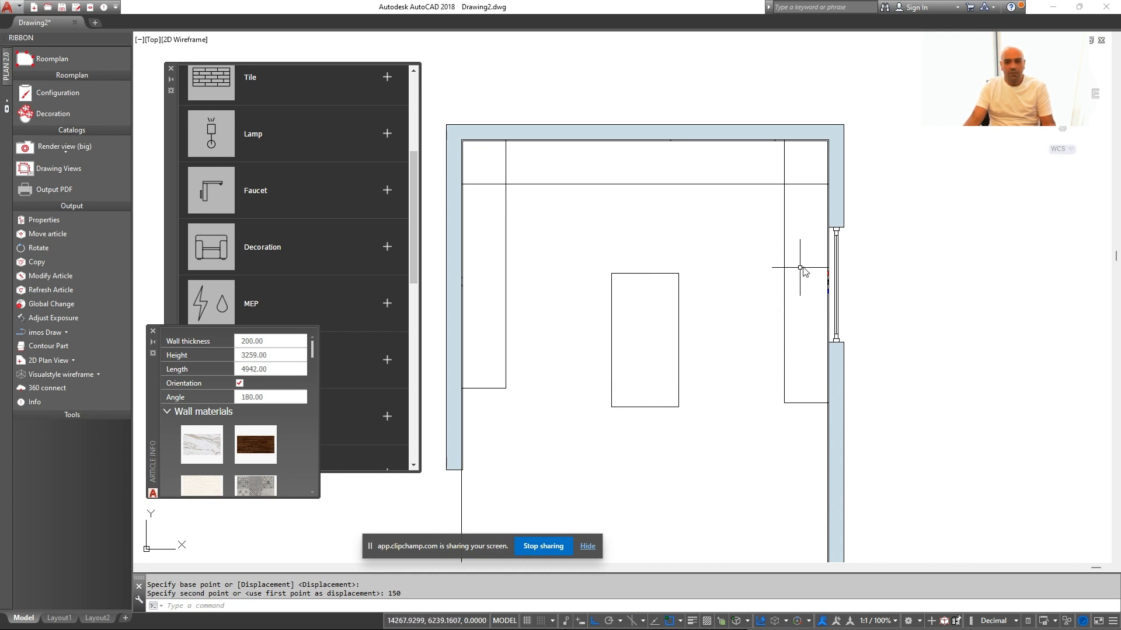
Examine the island's position between the side strips and the wall fittings behind the door-wall strip
{"action": "middle_click_drag", "start_coordinate": [799, 267], "coordinate": [743, 268]}
{"action": "scroll", "coordinate": [736, 330], "scroll_direction": "up", "scroll_amount": 1}
{"action": "middle_click_drag", "start_coordinate": [672, 324], "coordinate": [761, 343]}
{"action": "scroll", "coordinate": [710, 329], "scroll_direction": "down", "scroll_amount": 1}
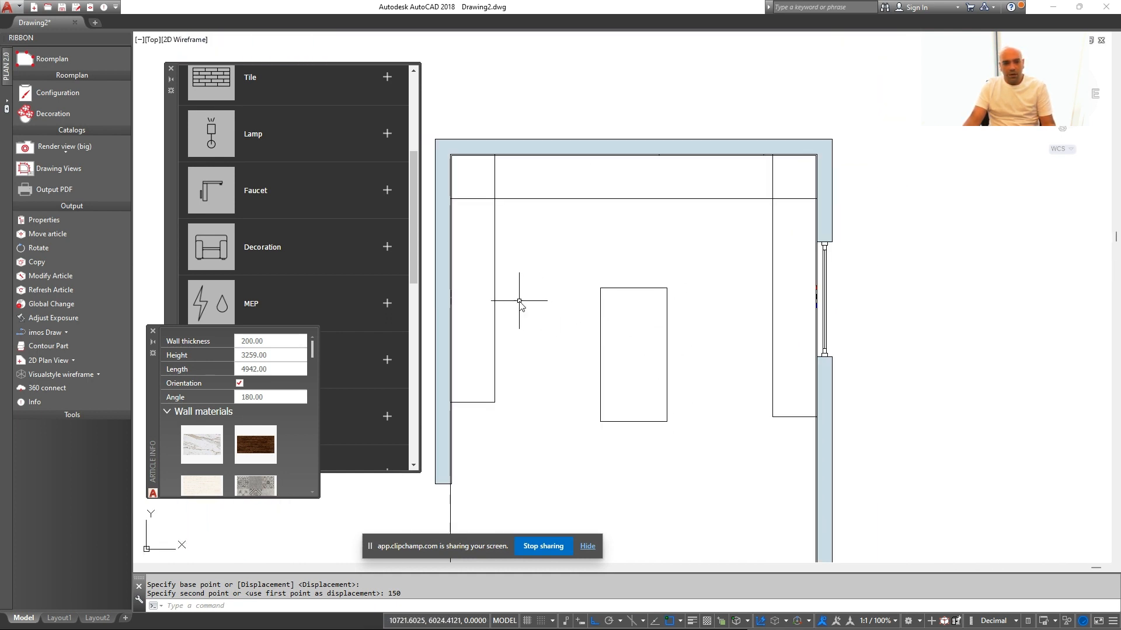
{"action": "middle_click_drag", "start_coordinate": [519, 301], "coordinate": [561, 305]}
{"action": "scroll", "coordinate": [475, 300], "scroll_direction": "up", "scroll_amount": 5}
{"action": "scroll", "coordinate": [517, 274], "scroll_direction": "up", "scroll_amount": 4}
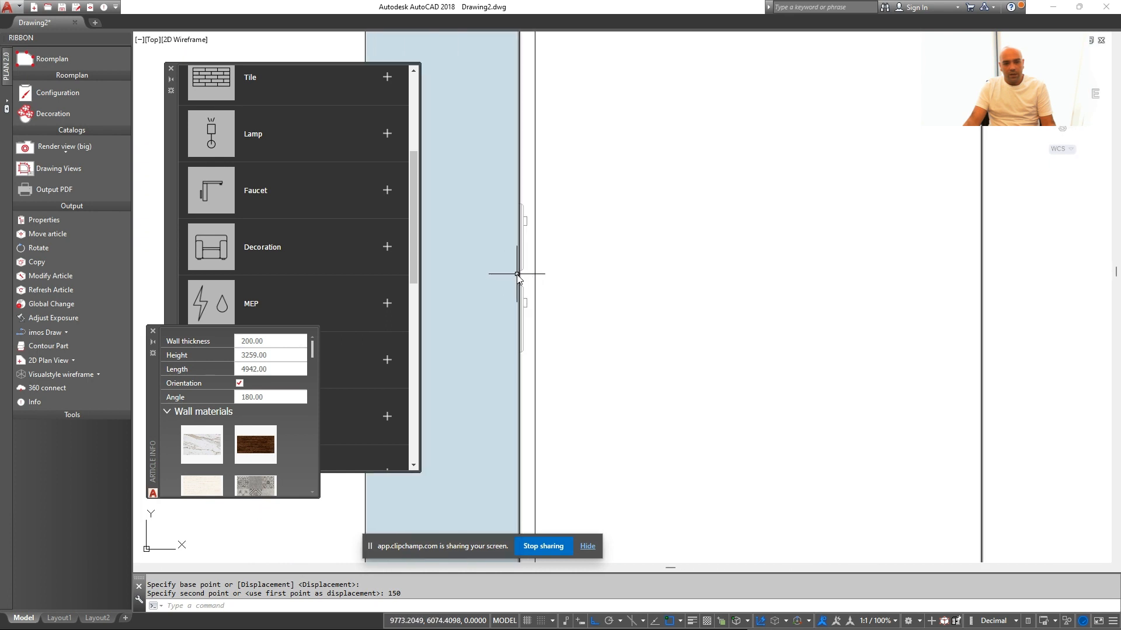
{"action": "scroll", "coordinate": [558, 289], "scroll_direction": "down", "scroll_amount": 5}
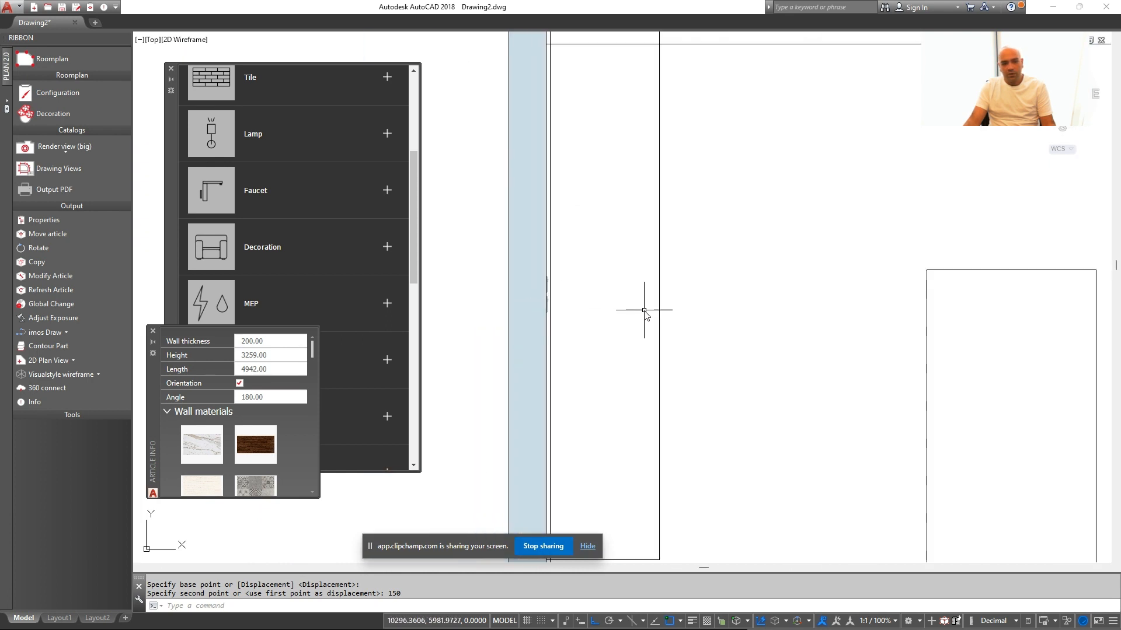
{"action": "scroll", "coordinate": [639, 318], "scroll_direction": "down", "scroll_amount": 2}
{"action": "key", "text": "Escape"}
{"action": "type", "text": "rec"}
{"action": "key", "text": "Return"}
{"action": "scroll", "coordinate": [514, 298], "scroll_direction": "up", "scroll_amount": 4}
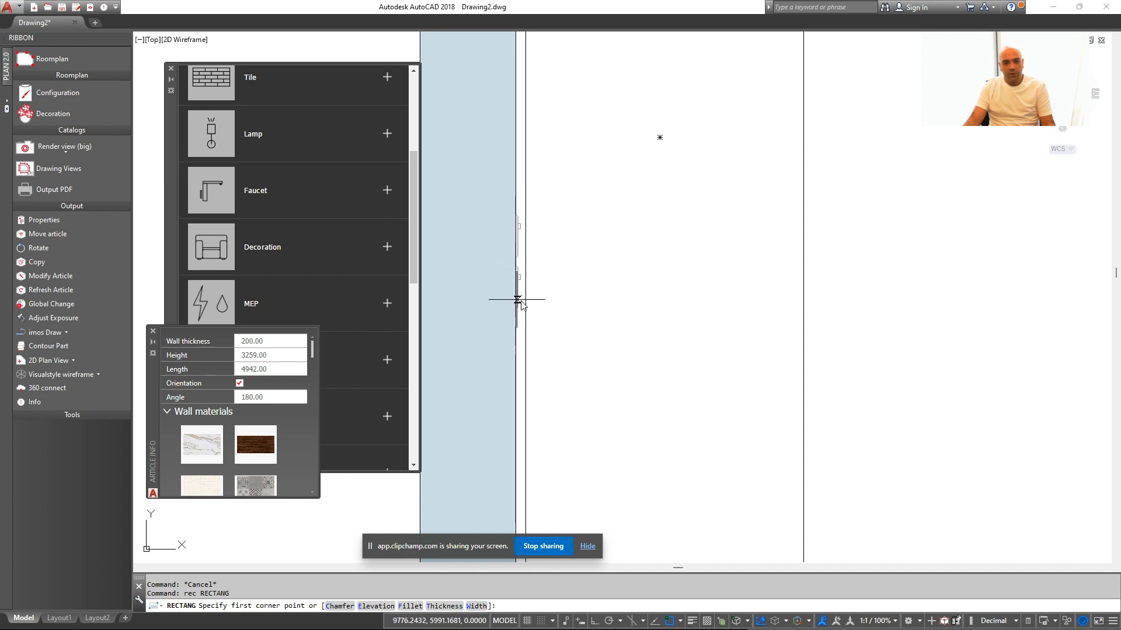
{"action": "scroll", "coordinate": [521, 304], "scroll_direction": "down", "scroll_amount": 3}
{"action": "key", "text": "Escape"}
Draw a rectangle 560 long by 900 wide between the island and the window-wall strip
{"action": "scroll", "coordinate": [590, 318], "scroll_direction": "down", "scroll_amount": 3}
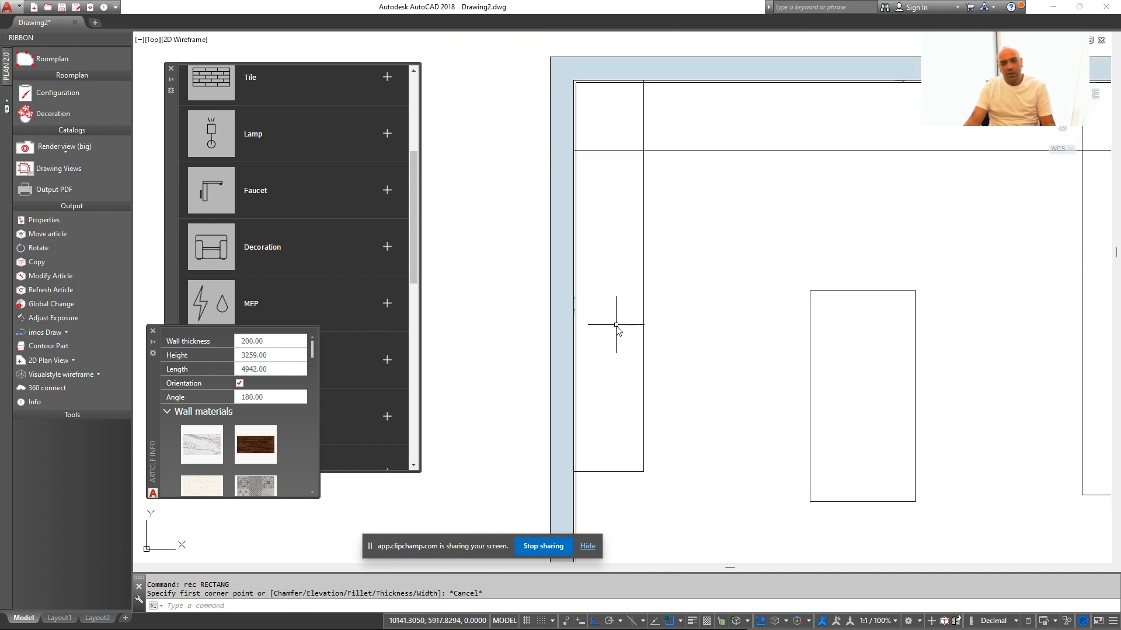
{"action": "mouse_move", "coordinate": [984, 354]}
{"action": "middle_mouse_down"}
{"action": "mouse_move", "coordinate": [898, 338]}
{"action": "mouse_move", "coordinate": [825, 349]}
{"action": "middle_mouse_up"}
{"action": "middle_click_drag", "start_coordinate": [901, 333], "coordinate": [928, 344]}
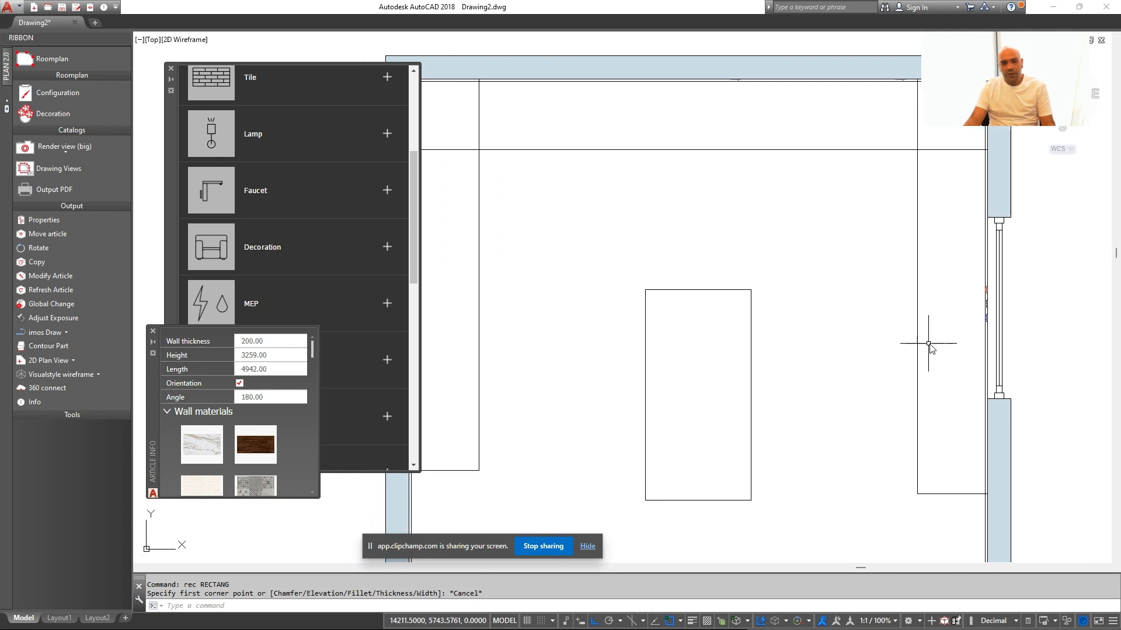
{"action": "middle_click_drag", "start_coordinate": [700, 304], "coordinate": [717, 303]}
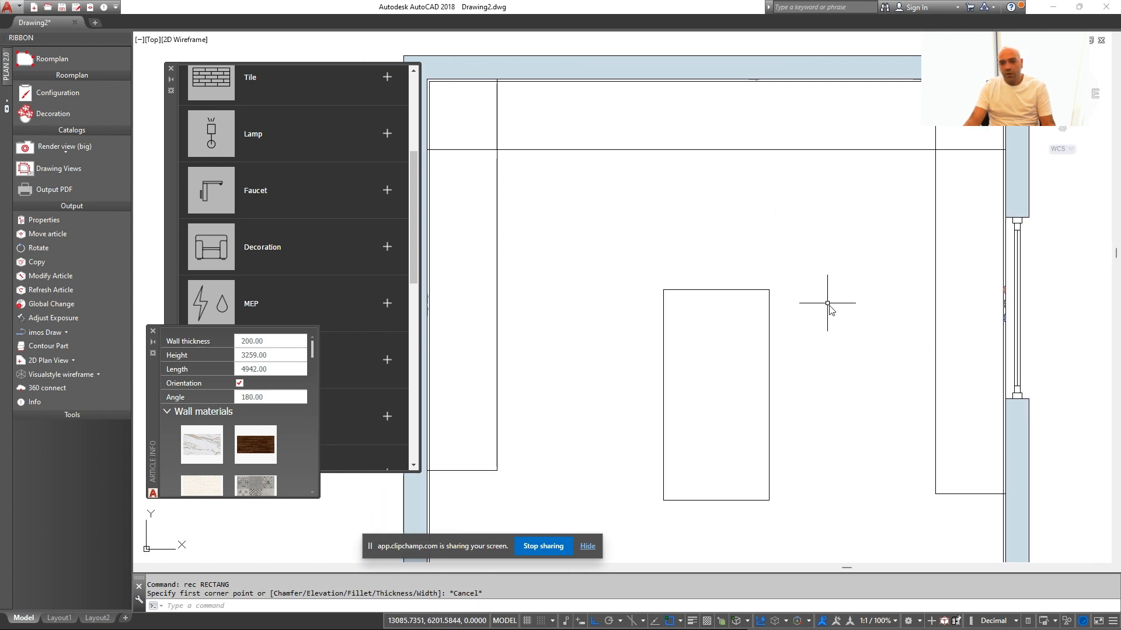
{"action": "middle_click_drag", "start_coordinate": [869, 307], "coordinate": [816, 328]}
{"action": "type", "text": "r"}
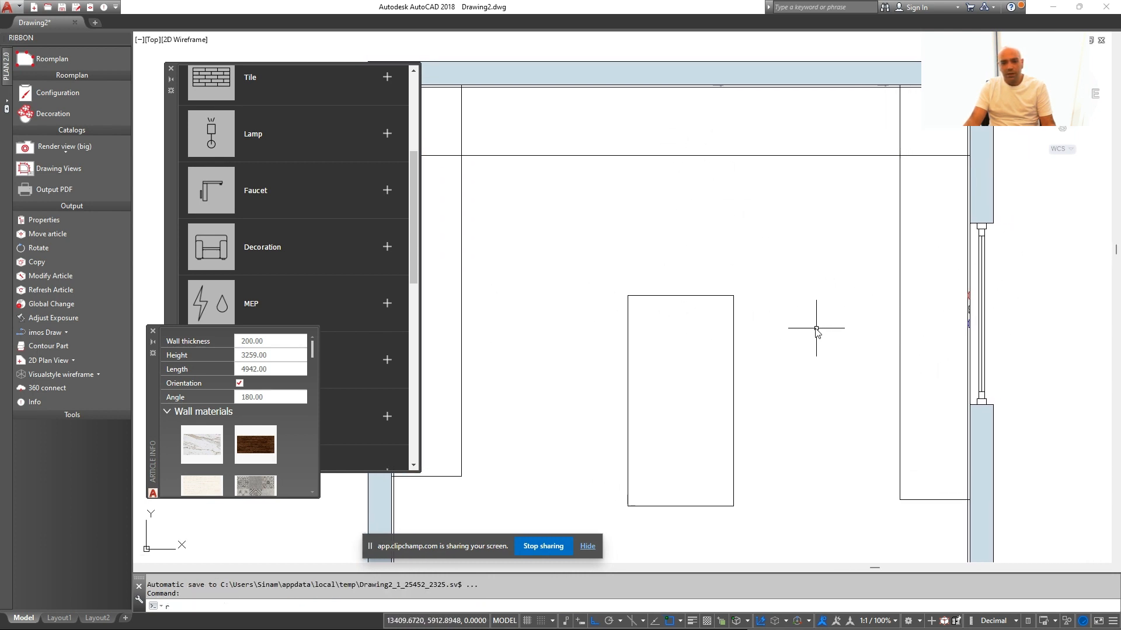
{"action": "type", "text": "ec"}
{"action": "key", "text": "Return"}
{"action": "left_click", "coordinate": [832, 234]}
{"action": "type", "text": "d"}
{"action": "key", "text": "Return"}
{"action": "type", "text": "0"}
{"action": "key", "text": "Return"}
{"action": "type", "text": "900"}
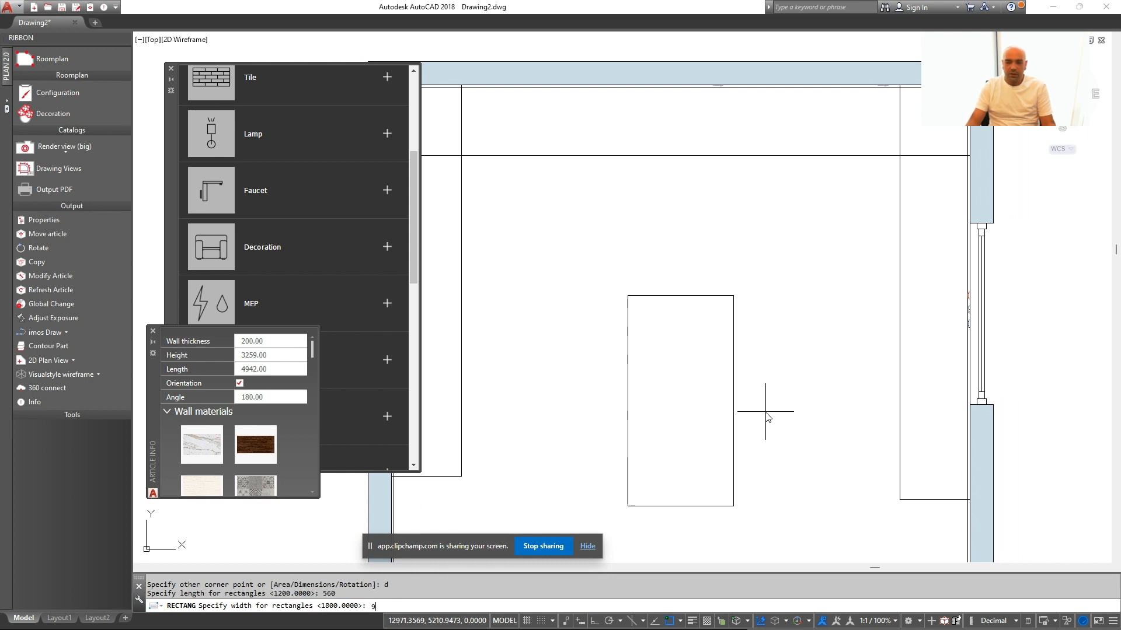
{"action": "left_click", "coordinate": [765, 412]}
{"action": "key", "text": "Escape"}
Move the 560 × 900 rectangle by its outer edge midpoint onto the midpoint of the window
{"action": "left_click", "coordinate": [847, 381]}
{"action": "left_click", "coordinate": [824, 283]}
{"action": "type", "text": "m"}
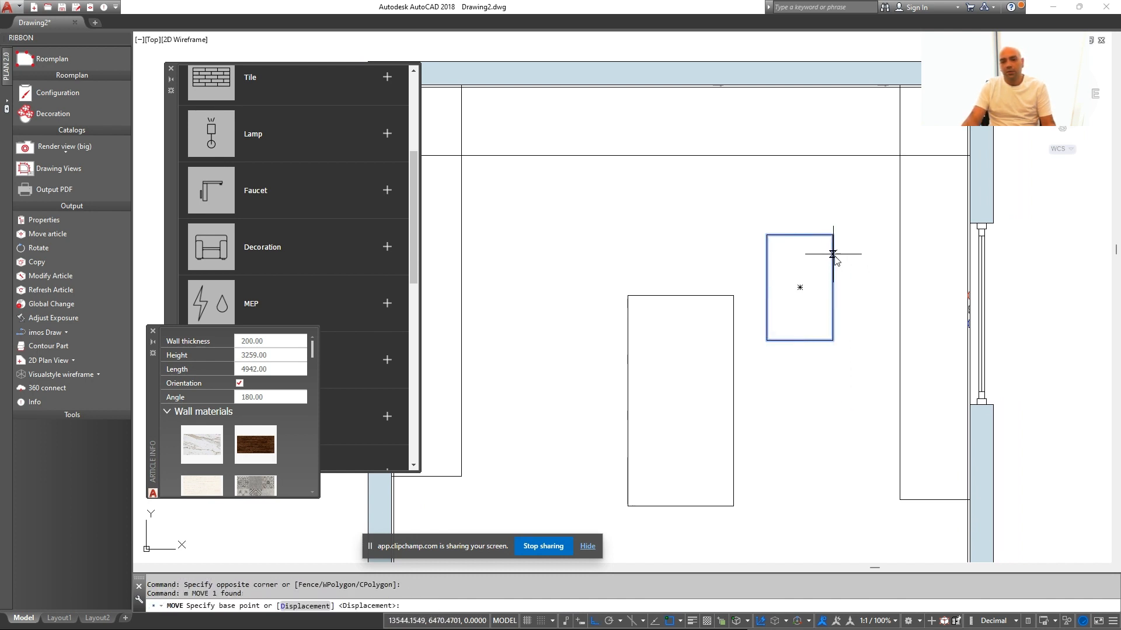
{"action": "left_click", "coordinate": [833, 287]}
{"action": "scroll", "coordinate": [950, 319], "scroll_direction": "up", "scroll_amount": 4}
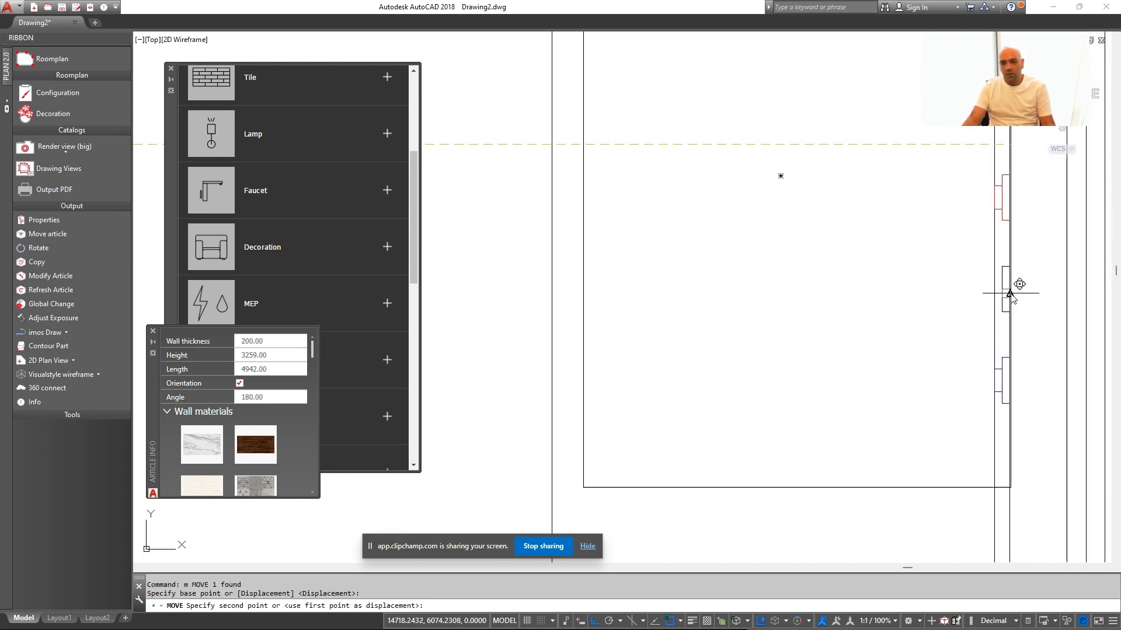
{"action": "scroll", "coordinate": [902, 327], "scroll_direction": "down", "scroll_amount": 4}
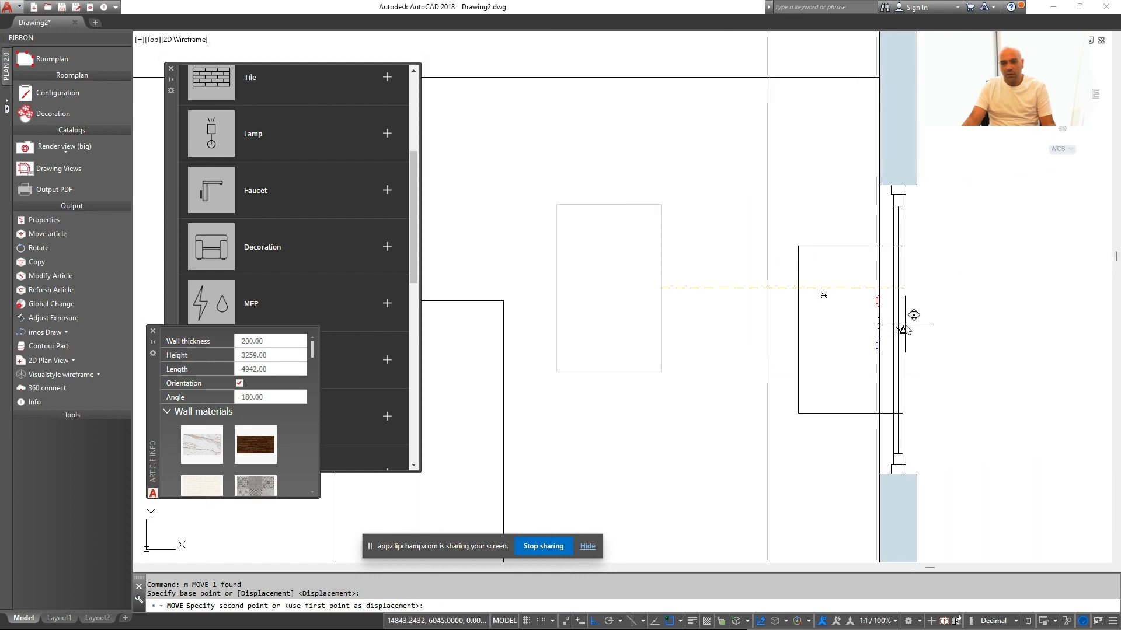
{"action": "left_click", "coordinate": [898, 329]}
Move the 560 × 900 rectangle horizontally back so its outer edge lies against the window wall's inner side
{"action": "left_click", "coordinate": [840, 444]}
{"action": "left_click", "coordinate": [824, 394]}
{"action": "type", "text": "m"}
{"action": "left_click", "coordinate": [898, 246]}
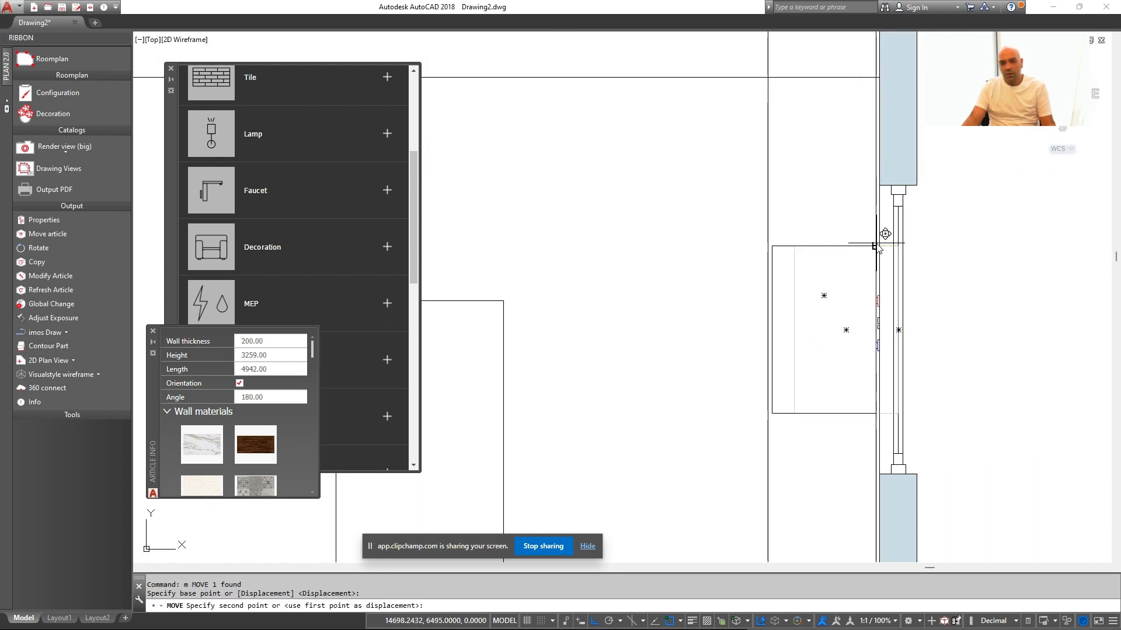
{"action": "left_click", "coordinate": [881, 244]}
{"action": "scroll", "coordinate": [827, 351], "scroll_direction": "up", "scroll_amount": 2}
{"action": "scroll", "coordinate": [789, 380], "scroll_direction": "down", "scroll_amount": 3}
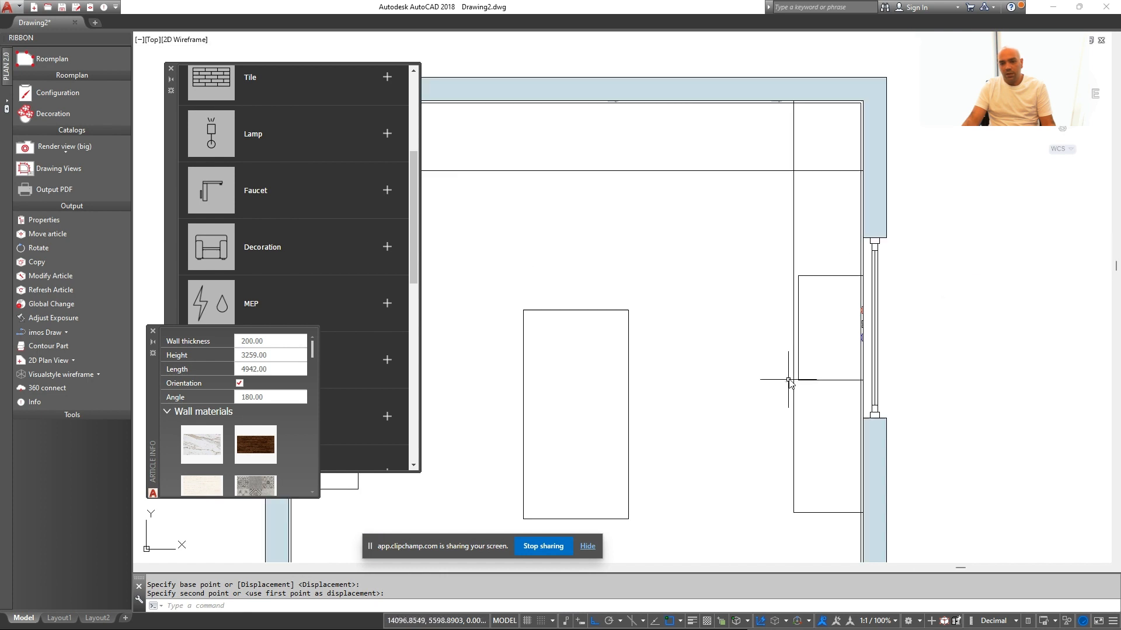
Measure the distances from the 560 × 900 rectangle to the window-wall strip's lower end and to the back wall
{"action": "middle_click_drag", "start_coordinate": [816, 423], "coordinate": [788, 377]}
{"action": "key", "text": "Escape"}
{"action": "type", "text": "di"}
{"action": "left_click", "coordinate": [788, 333]}
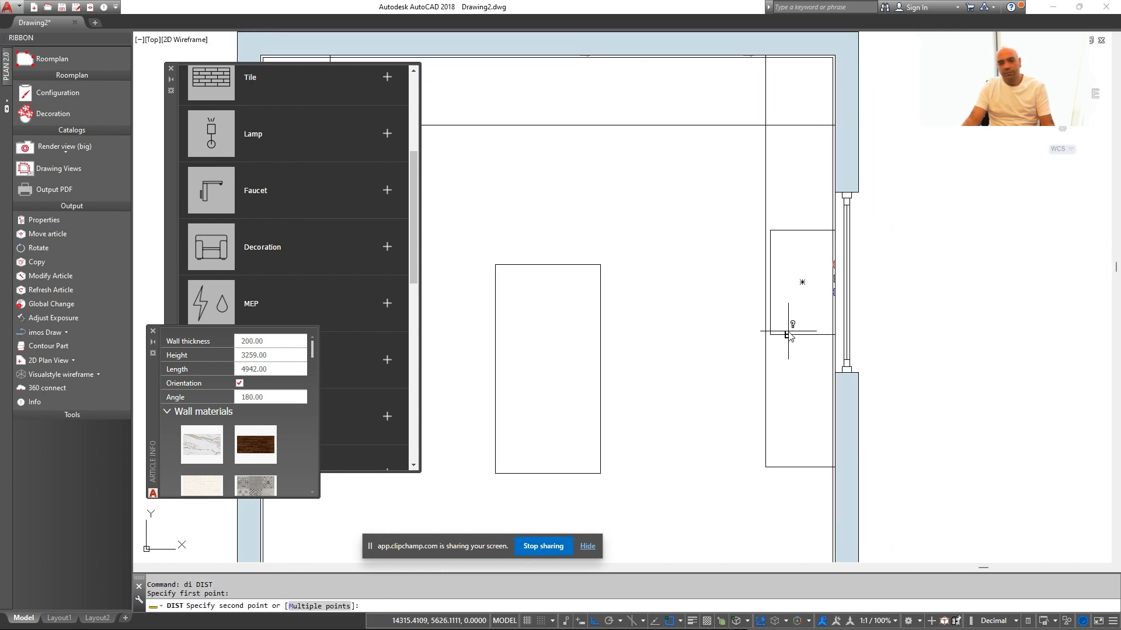
{"action": "left_click", "coordinate": [787, 469]}
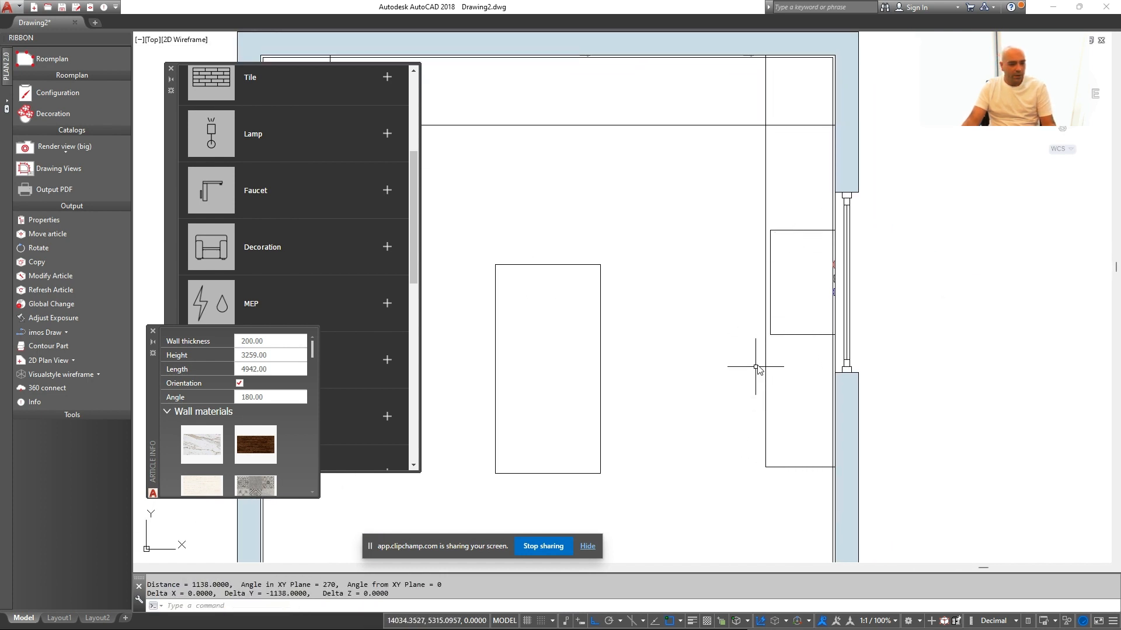
{"action": "middle_click_drag", "start_coordinate": [755, 365], "coordinate": [758, 412]}
{"action": "key", "text": "space"}
{"action": "left_click", "coordinate": [798, 300]}
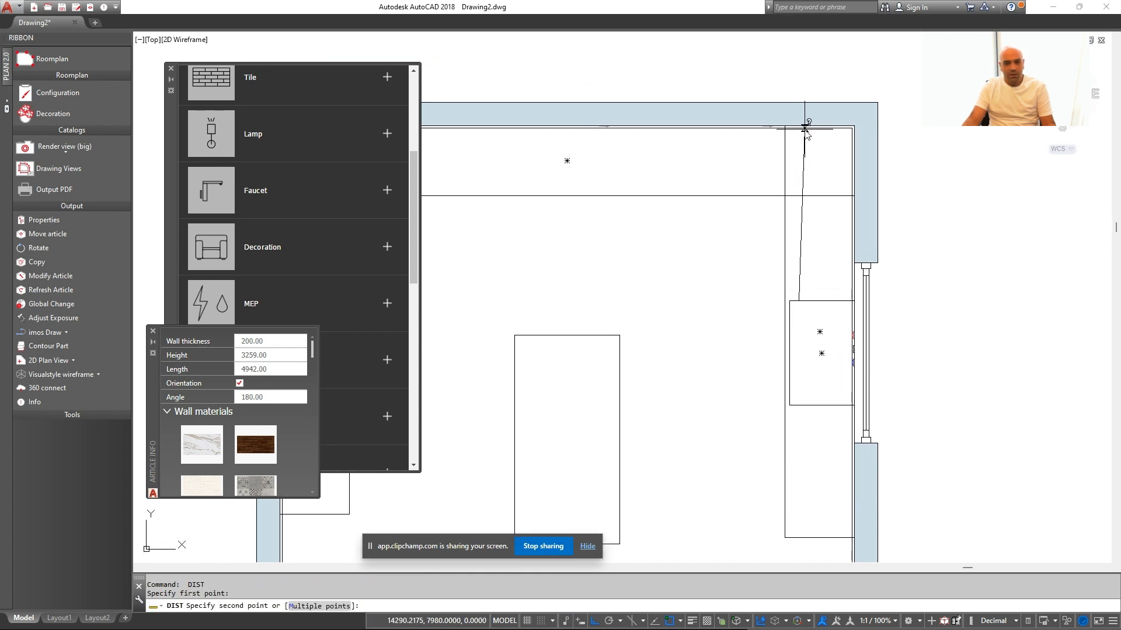
{"action": "left_click", "coordinate": [799, 126]}
Shorten the back-wall strip by stretching its end at the door-side wall to the inner edge of that wall's strip
{"action": "scroll", "coordinate": [1031, 273], "scroll_direction": "down", "scroll_amount": 2}
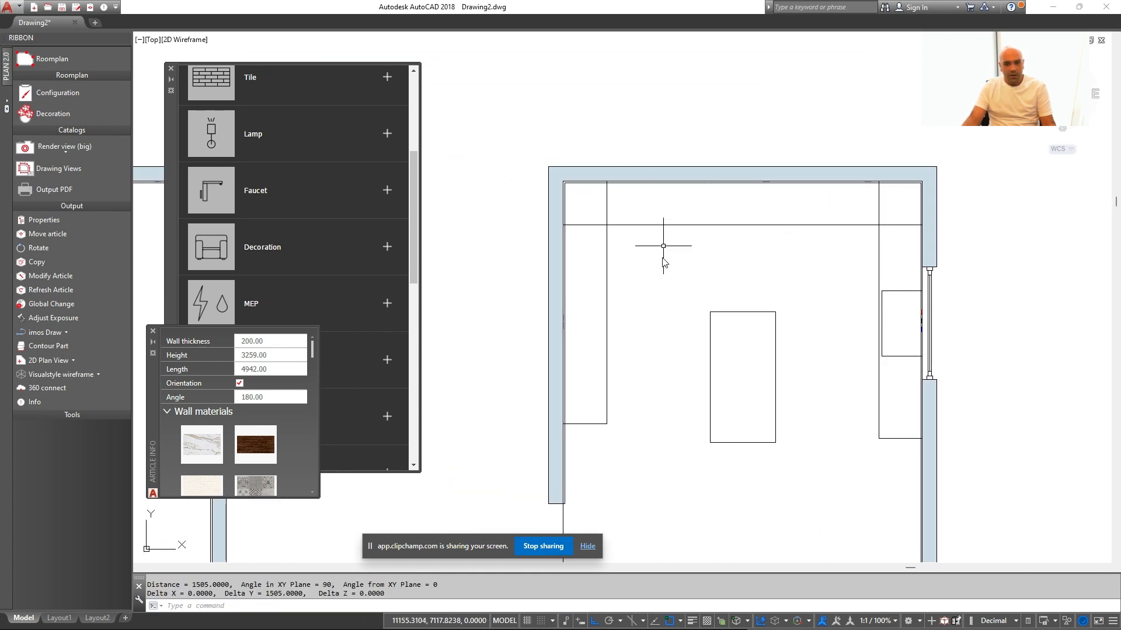
{"action": "key", "text": "Escape"}
{"action": "left_click", "coordinate": [527, 233]}
{"action": "scroll", "coordinate": [527, 234], "scroll_direction": "up", "scroll_amount": 2}
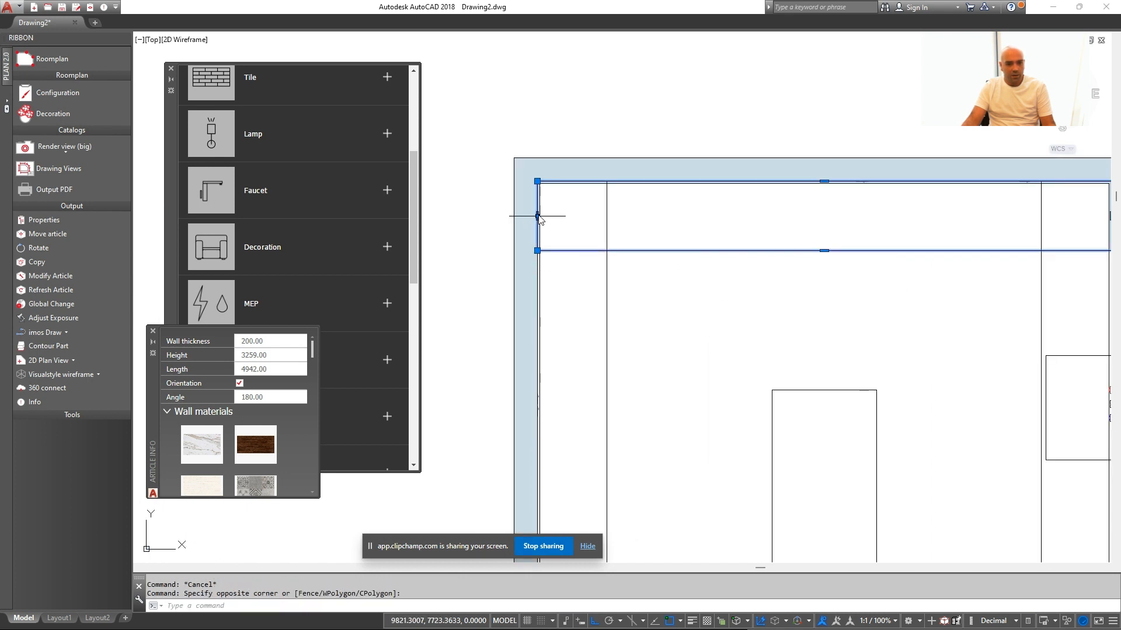
{"action": "left_click", "coordinate": [537, 216]}
{"action": "left_click", "coordinate": [607, 216]}
{"action": "key", "text": "Escape"}
Check the outlines of the door-side and back-wall strips and how they meet in the room plan
{"action": "middle_click_drag", "start_coordinate": [673, 286], "coordinate": [670, 221]}
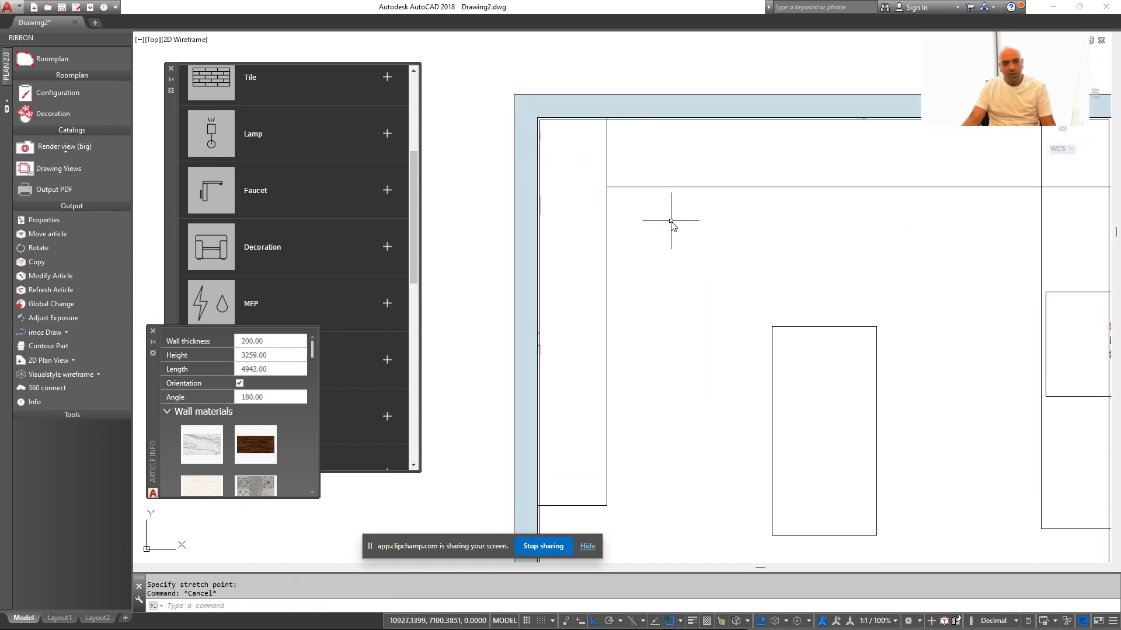
{"action": "left_click", "coordinate": [619, 246]}
{"action": "left_click", "coordinate": [590, 262]}
{"action": "scroll", "coordinate": [577, 371], "scroll_direction": "down", "scroll_amount": 1}
{"action": "key", "text": "Escape"}
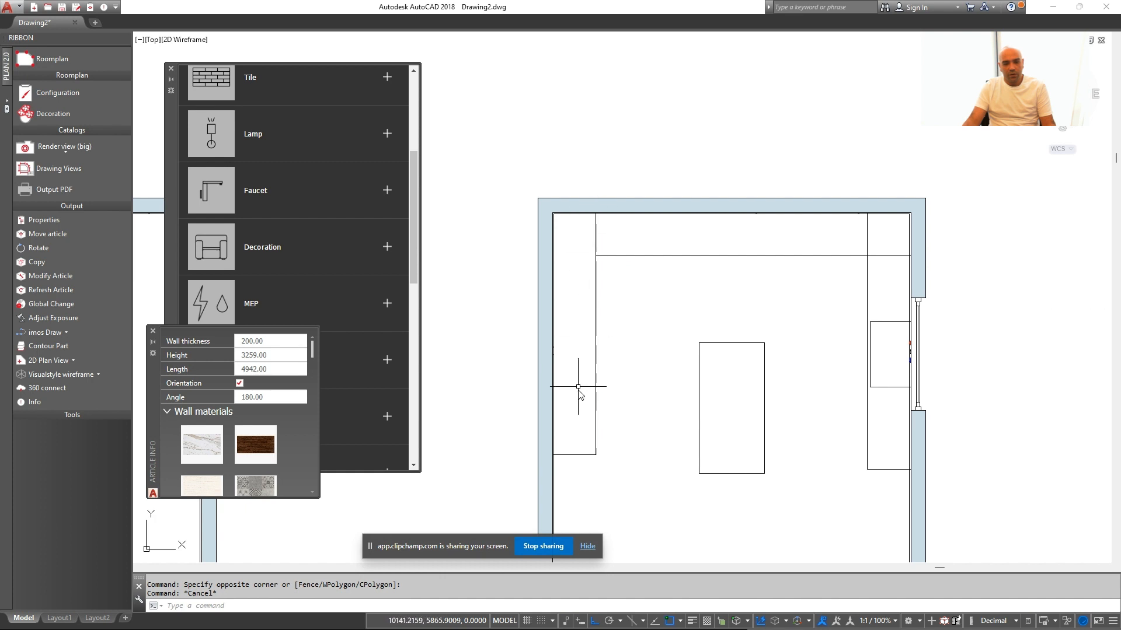
{"action": "middle_click_drag", "start_coordinate": [668, 287], "coordinate": [601, 295]}
{"action": "left_click", "coordinate": [696, 289]}
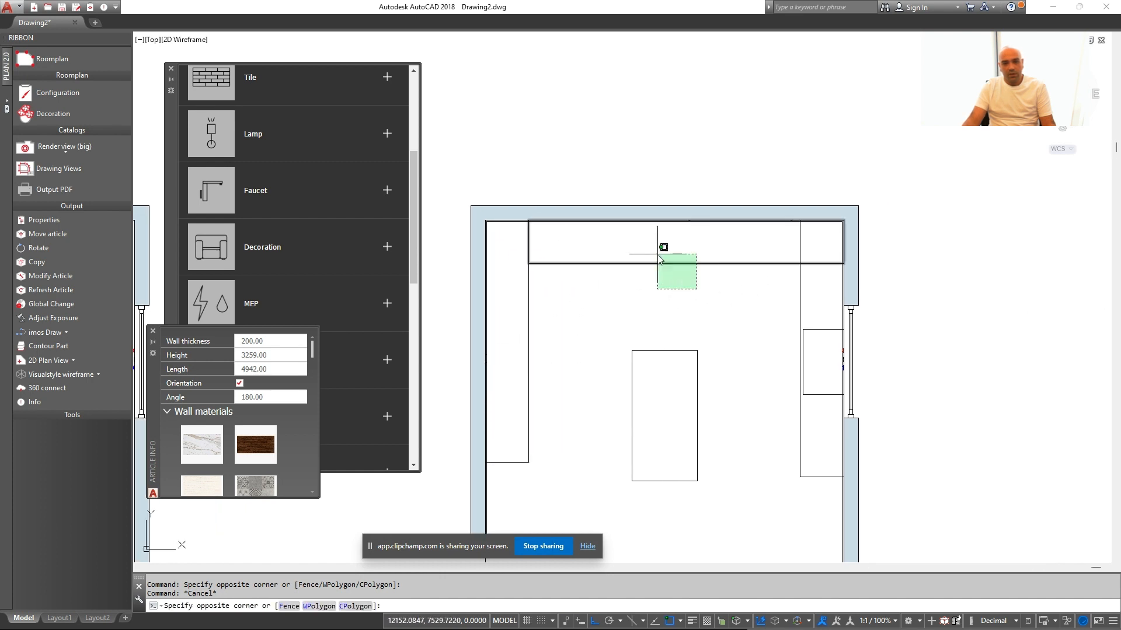
{"action": "left_click", "coordinate": [660, 257]}
{"action": "key", "text": "Escape"}
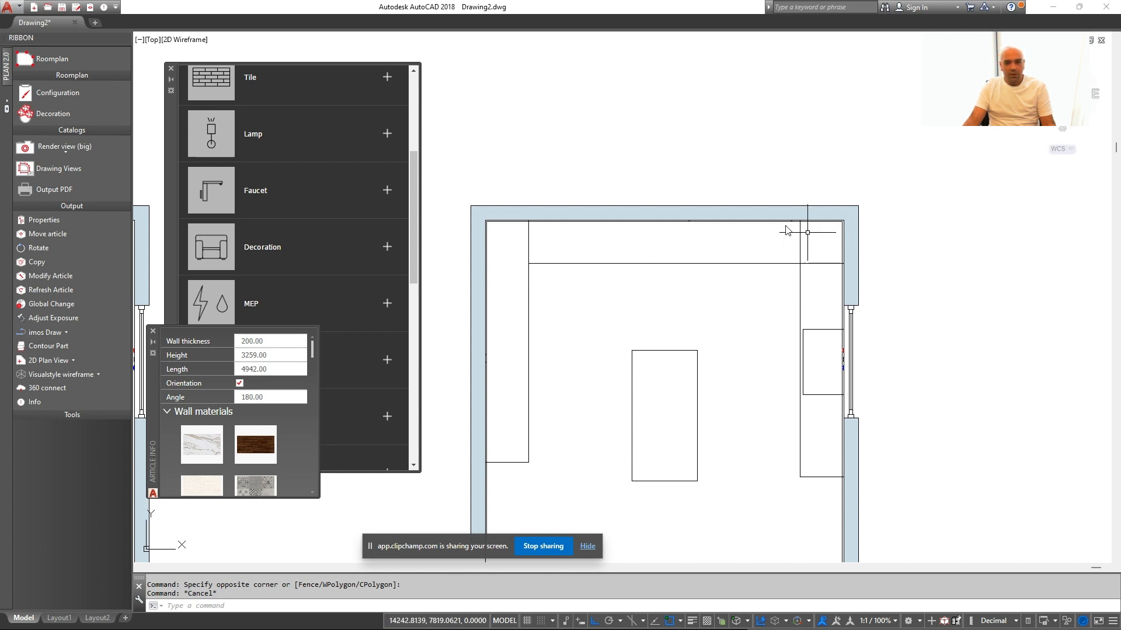
{"action": "scroll", "coordinate": [548, 286], "scroll_direction": "down", "scroll_amount": 3}
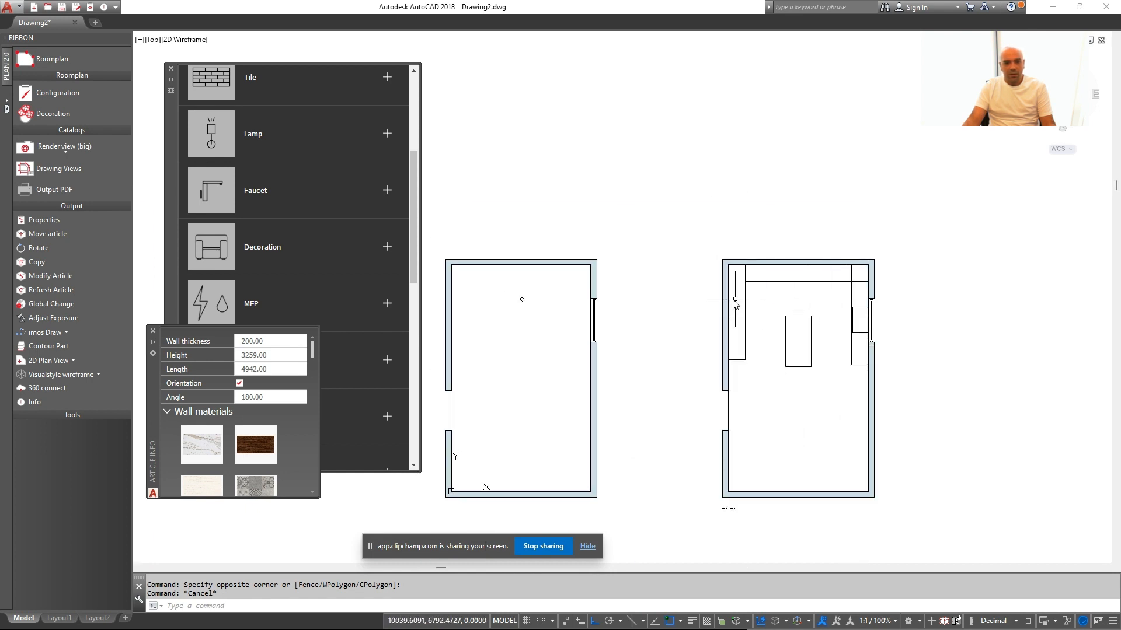
{"action": "scroll", "coordinate": [833, 283], "scroll_direction": "up", "scroll_amount": 3}
{"action": "key", "text": "Escape"}
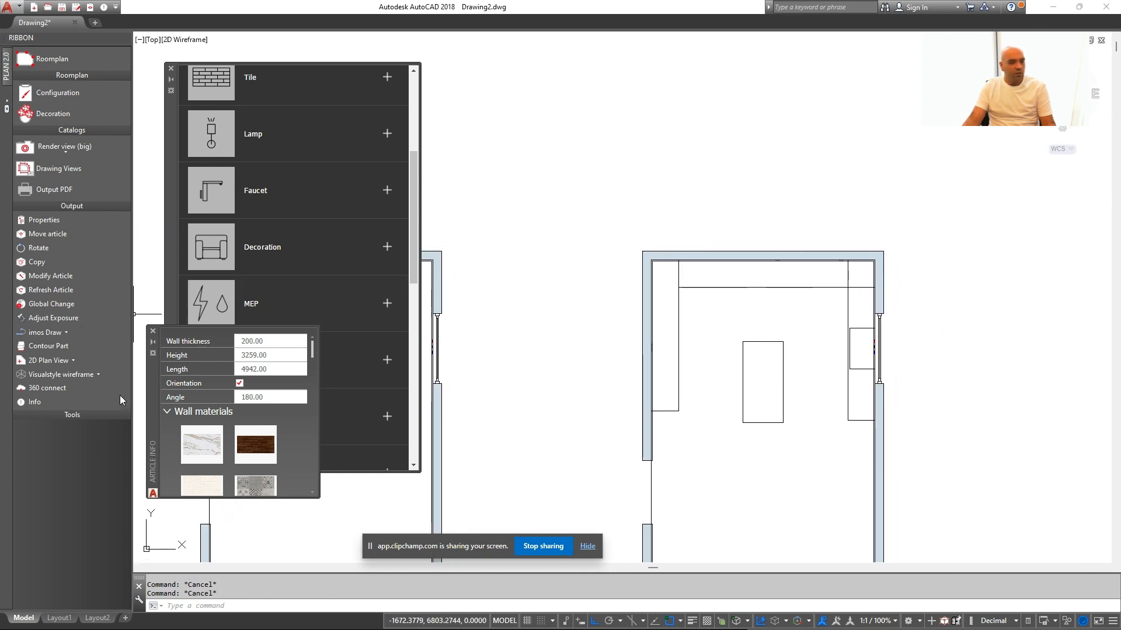
Generate a 2D elevation of the back wall from a view marker between the back-wall strip and island, placing it above the plan
{"action": "left_click", "coordinate": [70, 366]}
{"action": "left_click", "coordinate": [58, 411]}
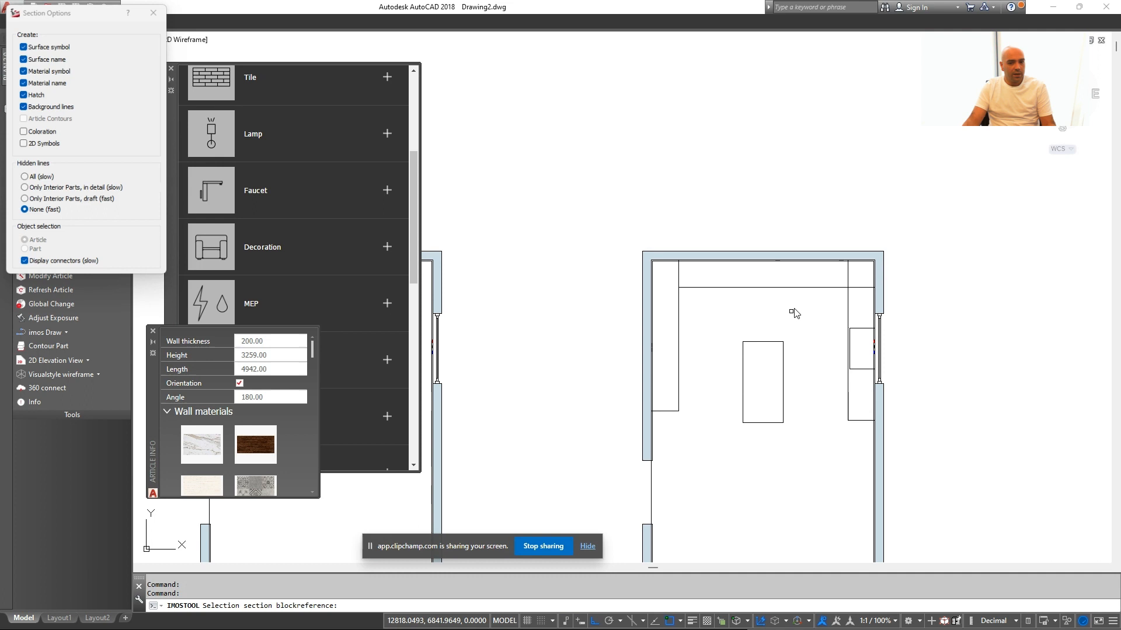
{"action": "left_click", "coordinate": [766, 257]}
{"action": "left_click", "coordinate": [763, 307]}
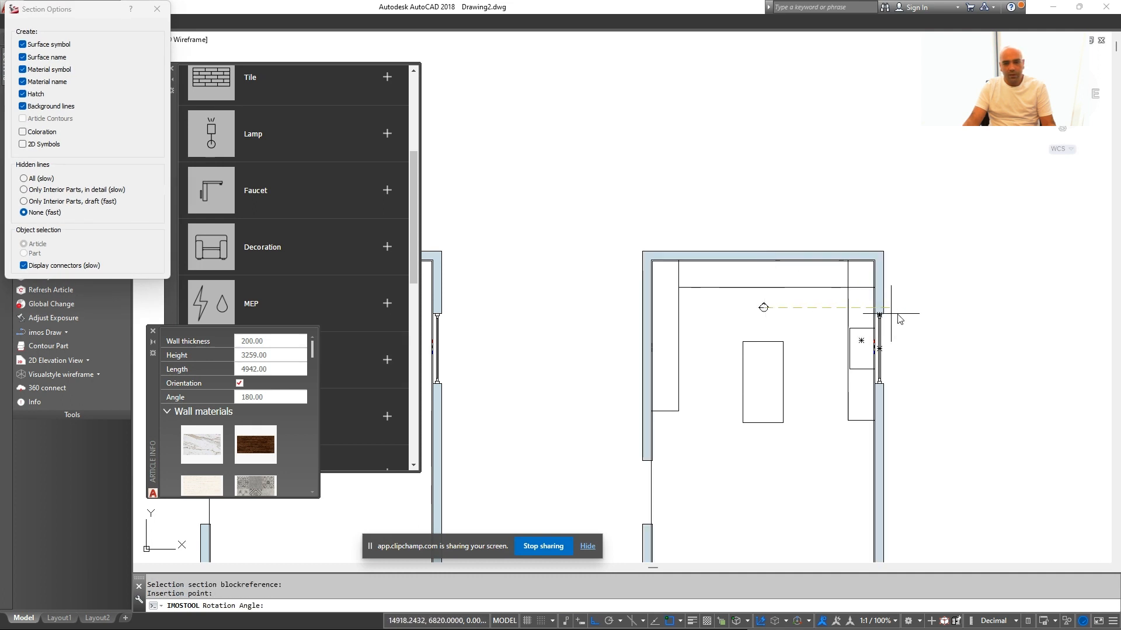
{"action": "left_click", "coordinate": [929, 315]}
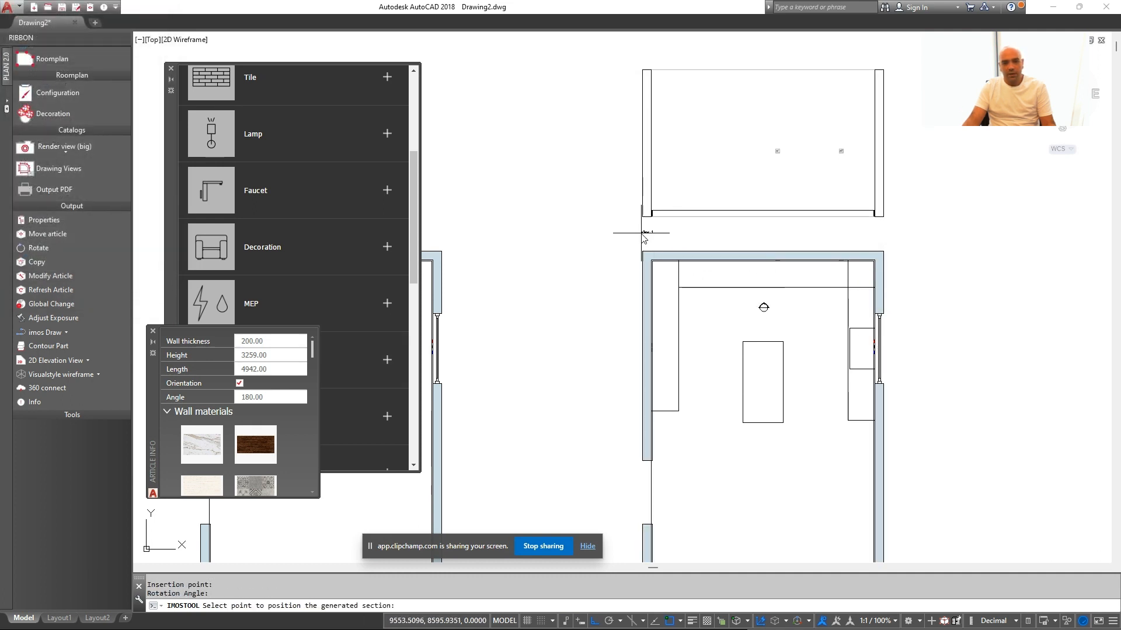
{"action": "left_click", "coordinate": [852, 239]}
Draw a rectangle as wide as the door-side strip from the plan up to the top of the back-wall elevation
{"action": "scroll", "coordinate": [700, 234], "scroll_direction": "up", "scroll_amount": 5}
{"action": "type", "text": "rec"}
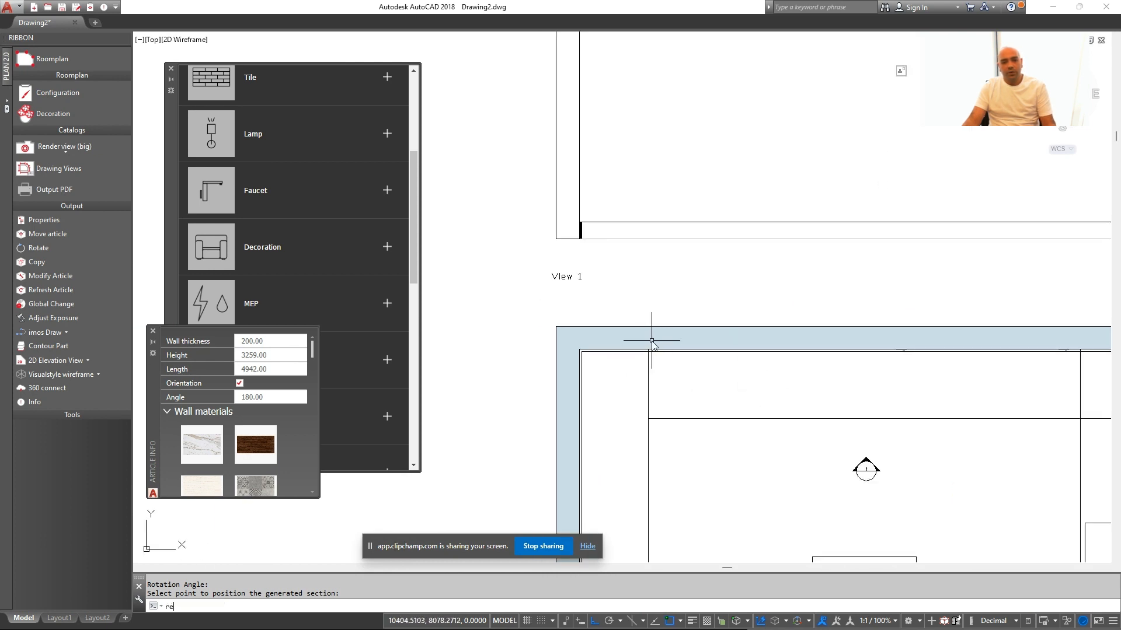
{"action": "key", "text": "Return"}
{"action": "left_click", "coordinate": [637, 325]}
{"action": "scroll", "coordinate": [626, 303], "scroll_direction": "down", "scroll_amount": 1}
{"action": "middle_click_drag", "start_coordinate": [626, 302], "coordinate": [605, 392]}
{"action": "left_click", "coordinate": [577, 118]}
{"action": "middle_click_drag", "start_coordinate": [728, 244], "coordinate": [648, 264]}
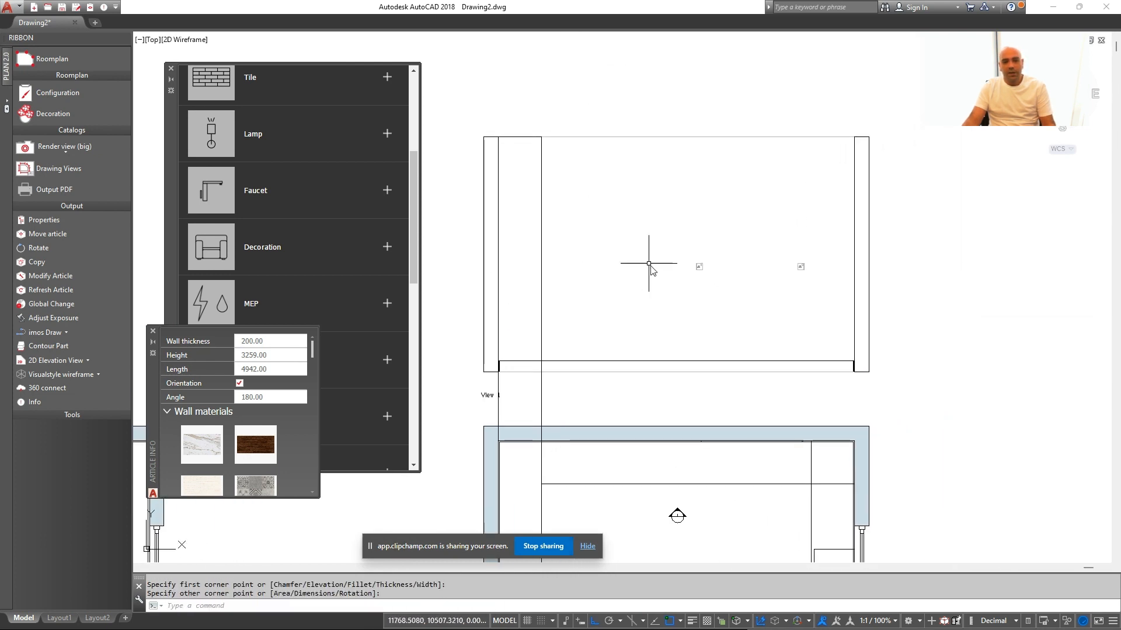
Draw a horizontal line across the upper part of the elevation from the tall rectangle's edge to the window-side wall
{"action": "type", "text": "l"}
{"action": "key", "text": "Return"}
{"action": "left_click", "coordinate": [542, 197]}
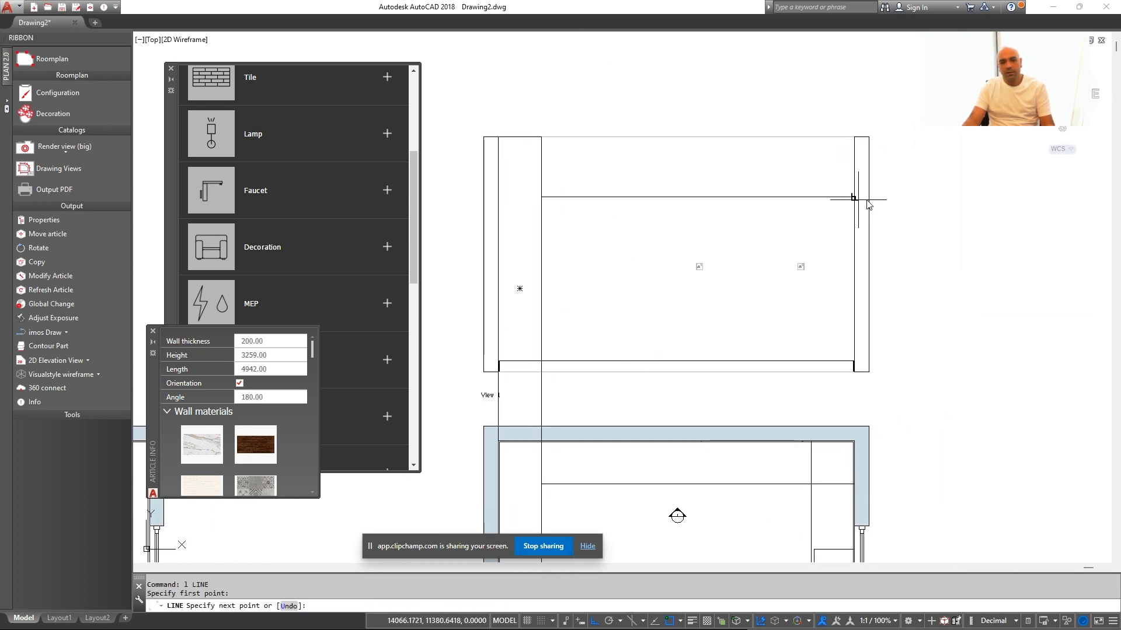
{"action": "left_click", "coordinate": [854, 197]}
{"action": "key", "text": "Escape"}
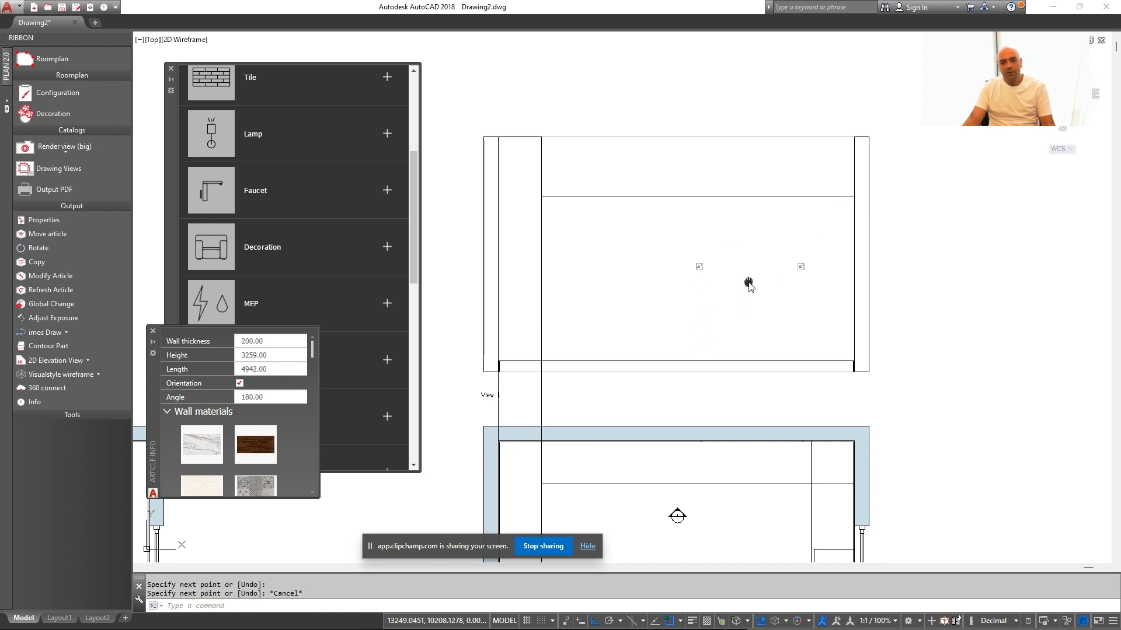
Draw a vertical line from the midpoint of the horizontal line down to the elevation's base
{"action": "middle_click_drag", "start_coordinate": [749, 284], "coordinate": [676, 329]}
{"action": "type", "text": "l"}
{"action": "key", "text": "Return"}
{"action": "left_click", "coordinate": [692, 195]}
{"action": "left_click", "coordinate": [689, 369]}
{"action": "key", "text": "Escape"}
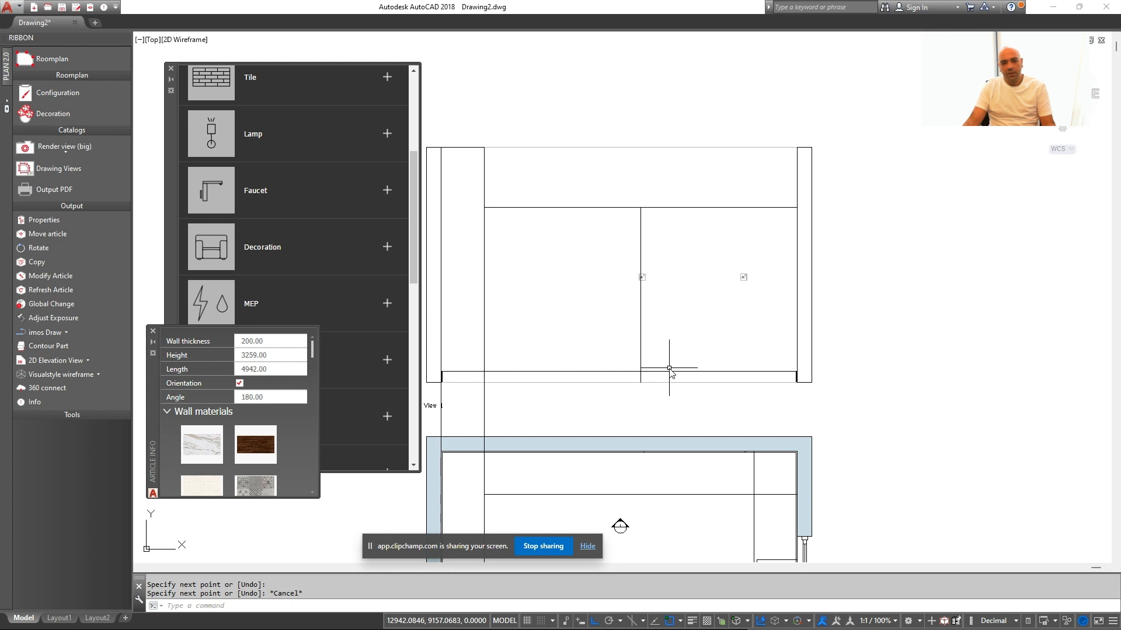
{"action": "middle_click_drag", "start_coordinate": [665, 380], "coordinate": [684, 344]}
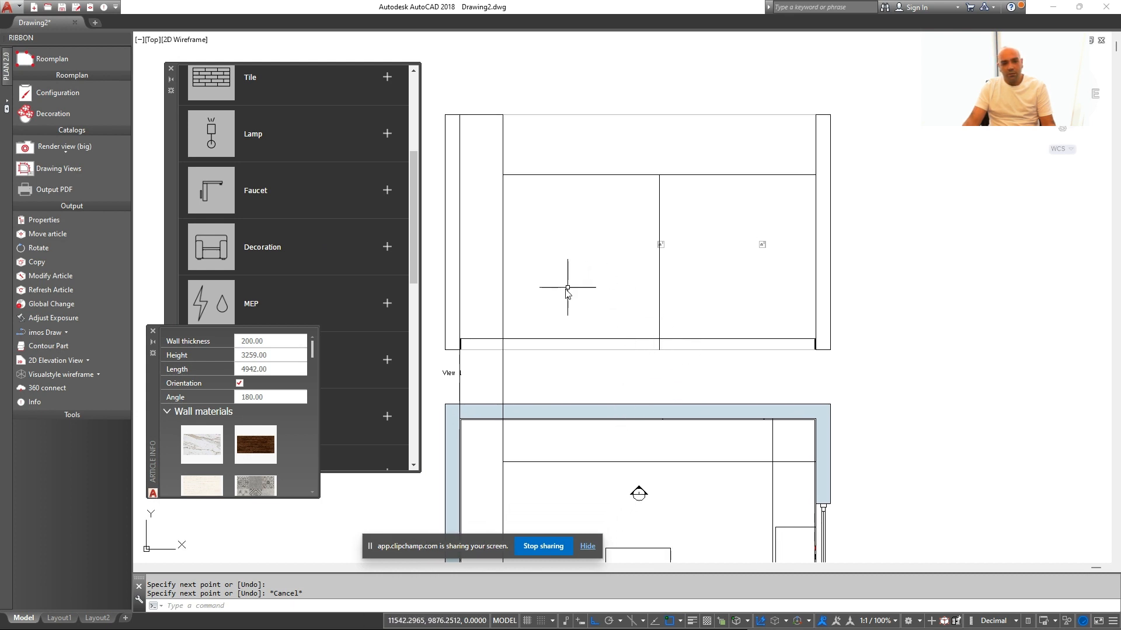
{"action": "scroll", "coordinate": [648, 267], "scroll_direction": "up", "scroll_amount": 2}
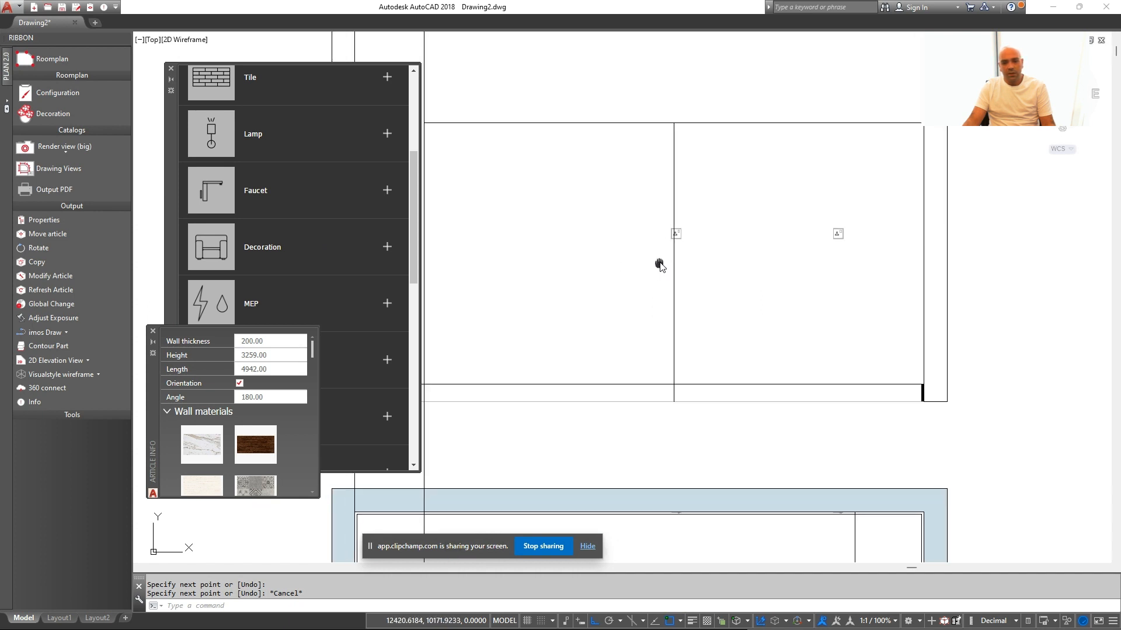
{"action": "key", "text": "Escape"}
{"action": "scroll", "coordinate": [688, 246], "scroll_direction": "up", "scroll_amount": 2}
{"action": "type", "text": "c"}
{"action": "key", "text": "Return"}
{"action": "left_click", "coordinate": [695, 223]}
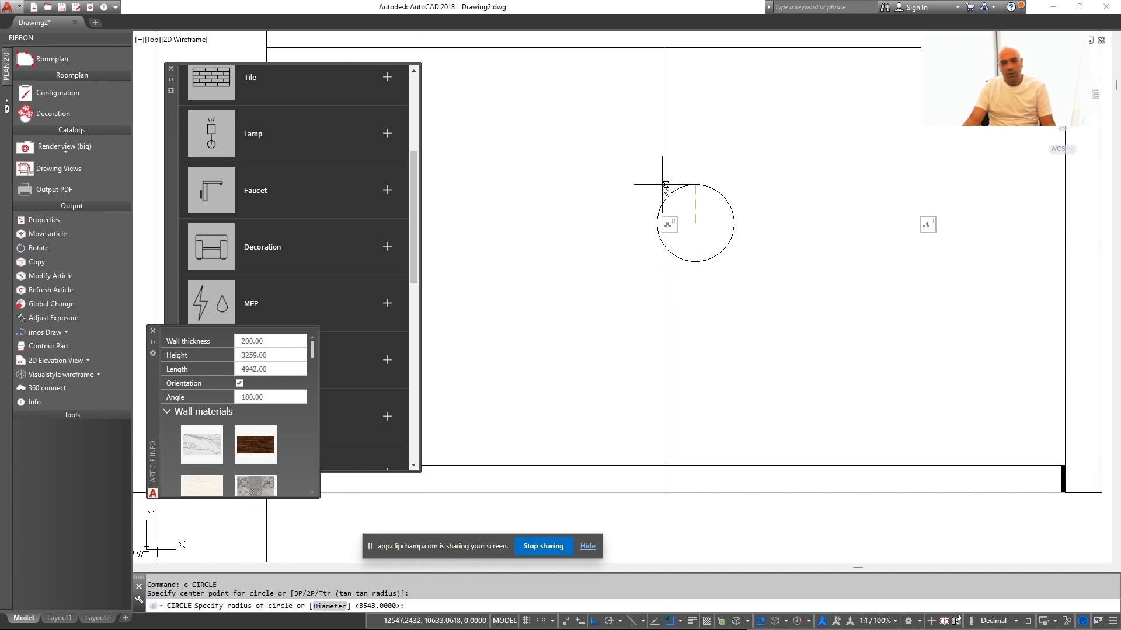
{"action": "key", "text": "Escape"}
{"action": "scroll", "coordinate": [689, 233], "scroll_direction": "down", "scroll_amount": 2}
{"action": "middle_click_drag", "start_coordinate": [690, 236], "coordinate": [703, 206]}
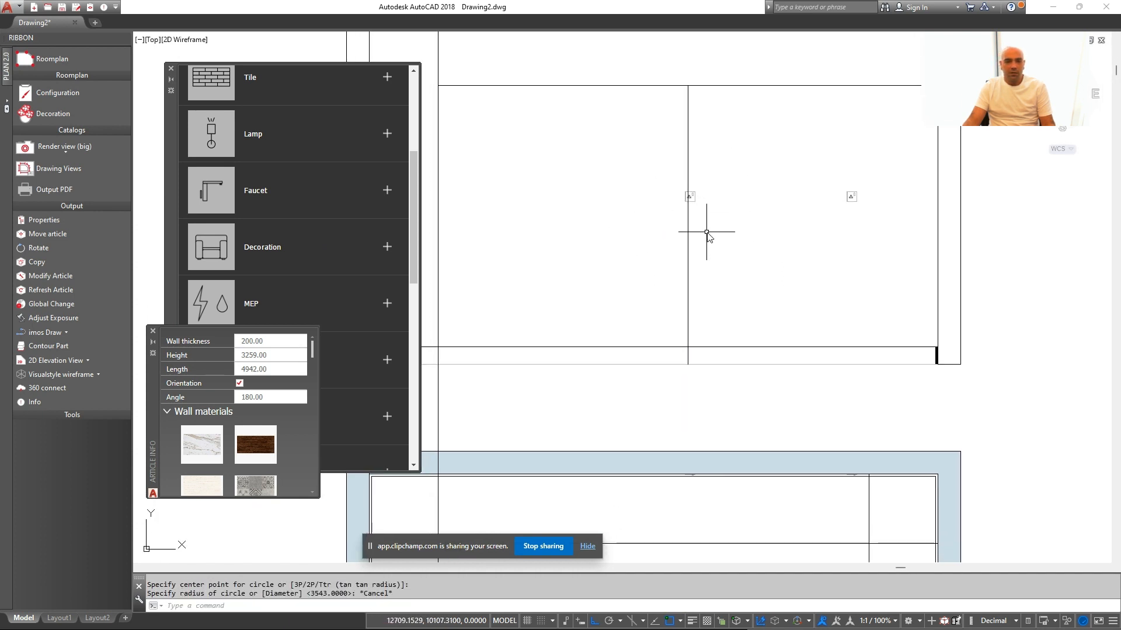
{"action": "middle_click_drag", "start_coordinate": [745, 237], "coordinate": [737, 251]}
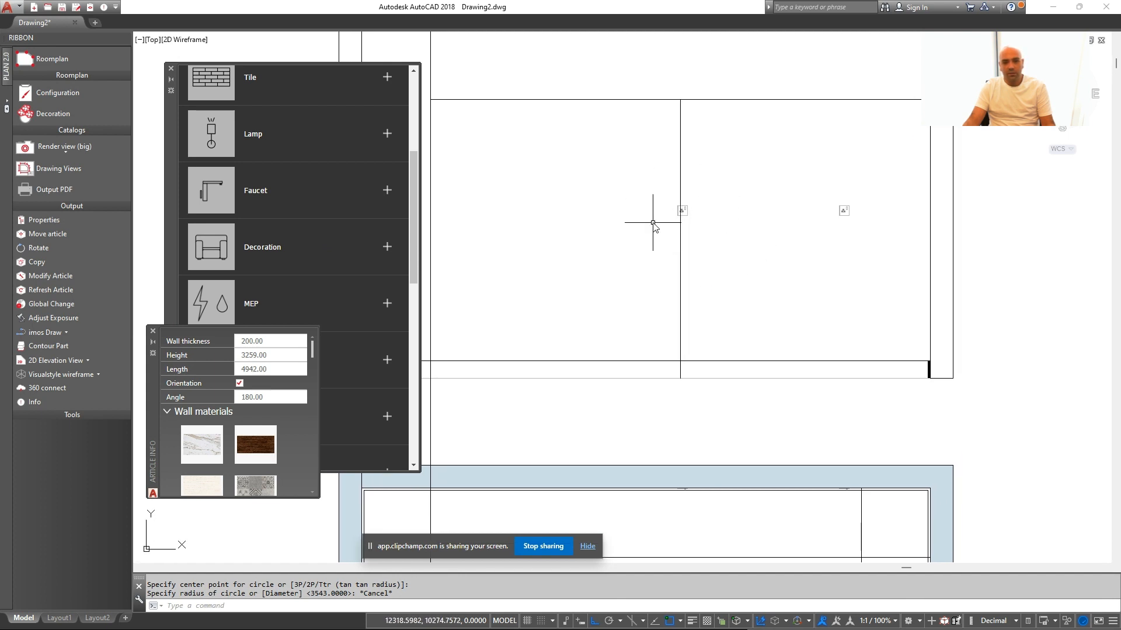
{"action": "middle_click_drag", "start_coordinate": [666, 276], "coordinate": [679, 281]}
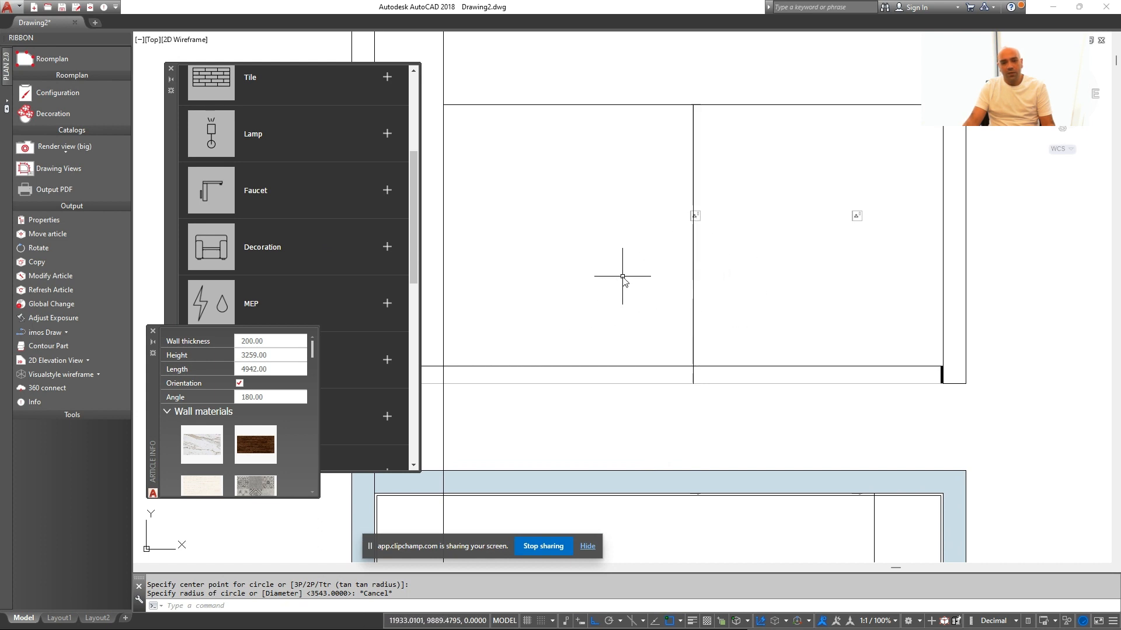
Draw a rectangle 900 long by 900 wide in the elevation between the tall rectangle and the vertical centre line
{"action": "type", "text": "rec"}
{"action": "key", "text": "Return"}
{"action": "left_click", "coordinate": [533, 243]}
{"action": "type", "text": "d"}
{"action": "key", "text": "Return"}
{"action": "type", "text": "9"}
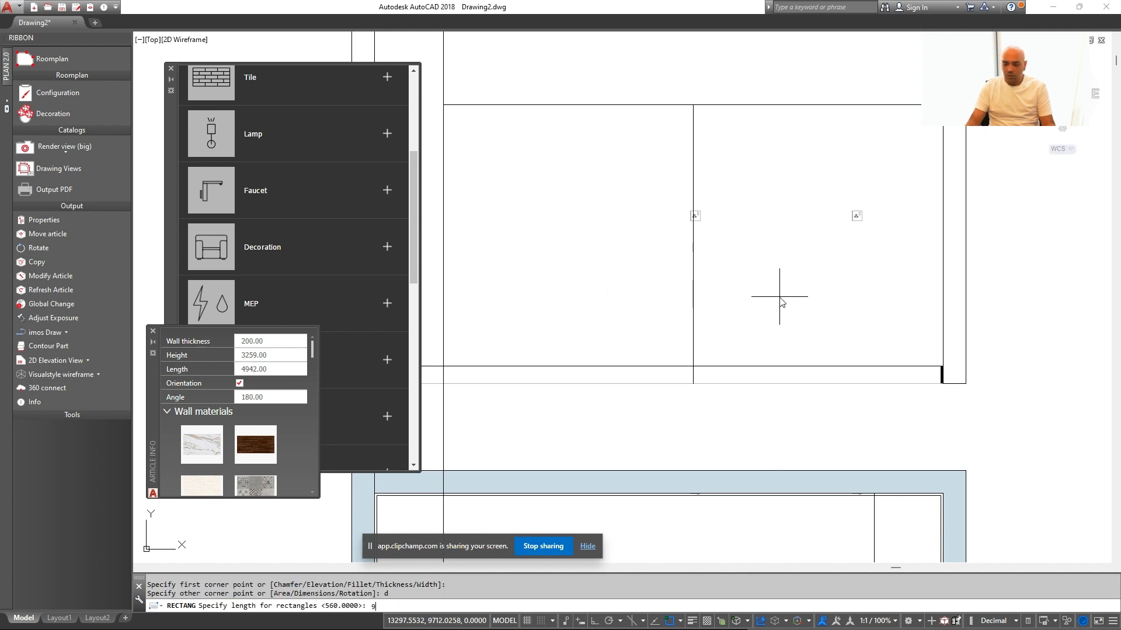
{"action": "type", "text": "00"}
{"action": "key", "text": "Return"}
{"action": "type", "text": "0"}
{"action": "key", "text": "space"}
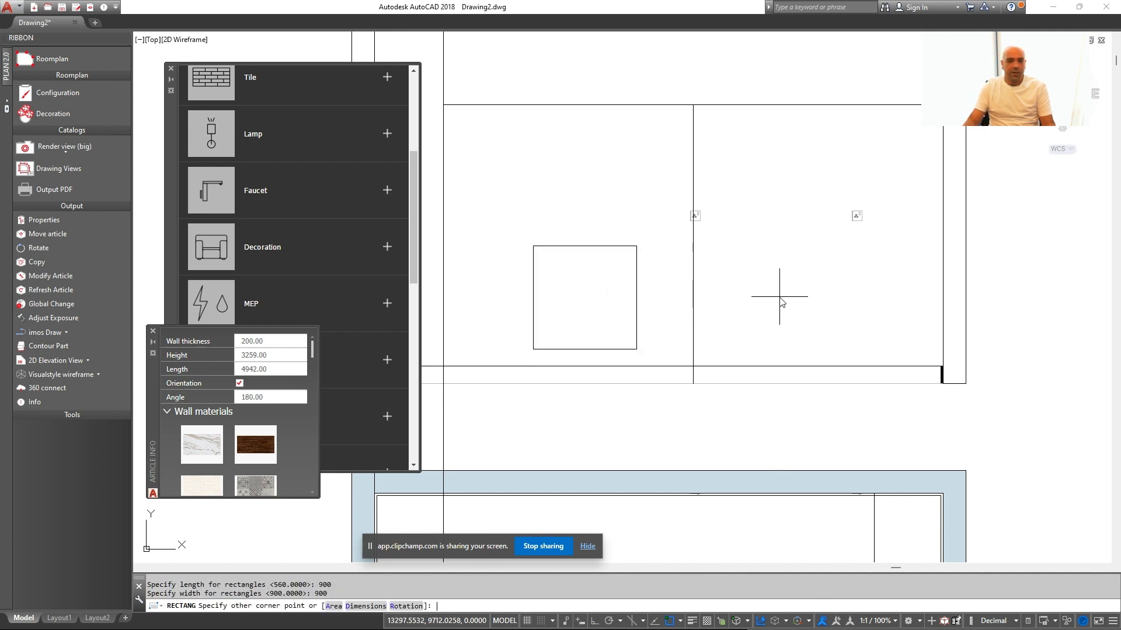
{"action": "left_click", "coordinate": [778, 296]}
{"action": "key", "text": "Escape"}
Move the 900 × 900 rectangle by its top edge midpoint straight up onto the horizontal line
{"action": "left_click", "coordinate": [660, 285]}
{"action": "left_click", "coordinate": [607, 257]}
{"action": "type", "text": "m"}
{"action": "key", "text": "space"}
{"action": "left_click", "coordinate": [583, 245]}
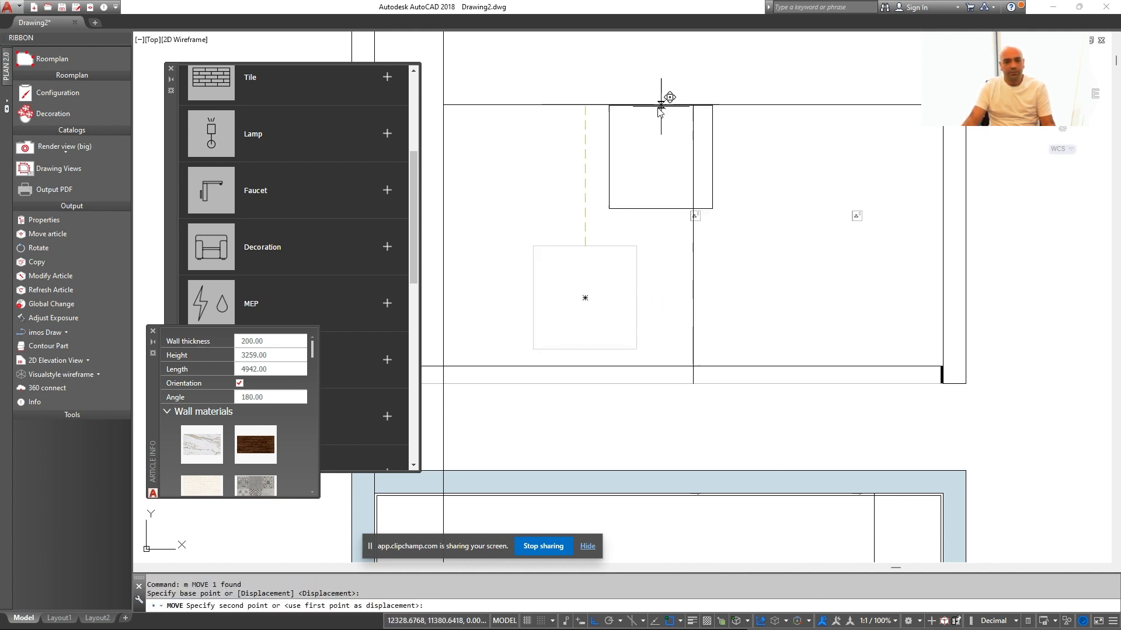
{"action": "left_click", "coordinate": [631, 106]}
{"action": "middle_click_drag", "start_coordinate": [649, 241], "coordinate": [600, 280]}
{"action": "key", "text": "Escape"}
{"action": "left_click", "coordinate": [683, 237]}
{"action": "left_click", "coordinate": [642, 204]}
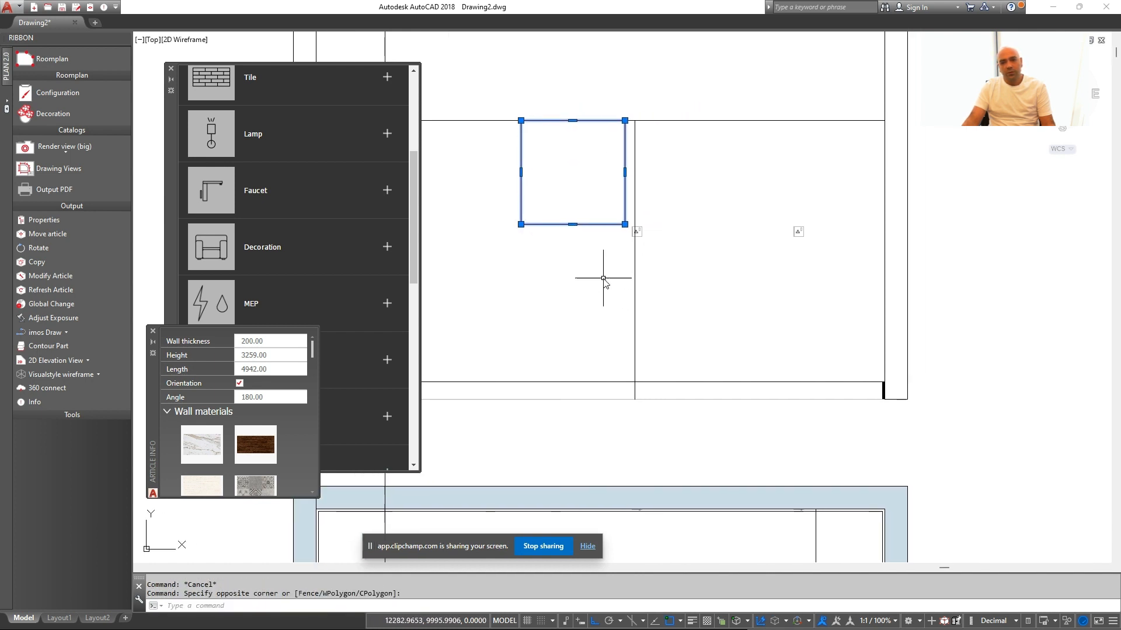
{"action": "type", "text": "m"}
{"action": "key", "text": "space"}
{"action": "left_click", "coordinate": [523, 299]}
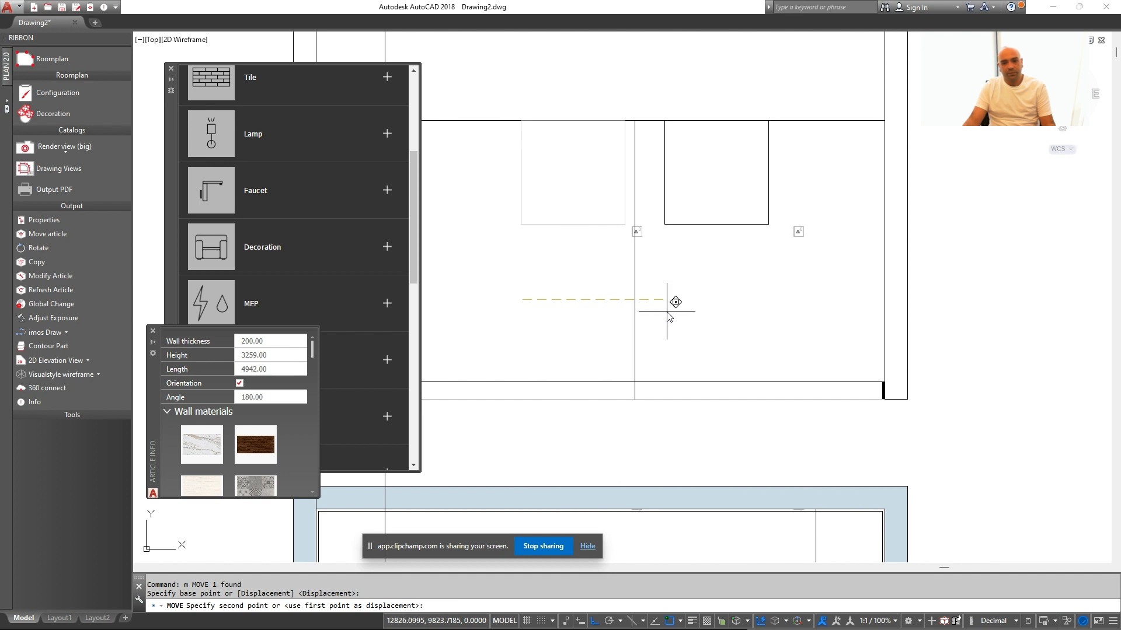
{"action": "key", "text": "Escape"}
{"action": "key", "text": "Escape"}
{"action": "mouse_move", "coordinate": [554, 287]}
{"action": "middle_mouse_down"}
{"action": "mouse_move", "coordinate": [694, 301]}
{"action": "mouse_move", "coordinate": [714, 288]}
{"action": "middle_mouse_up"}
{"action": "left_click", "coordinate": [710, 281]}
{"action": "left_click", "coordinate": [659, 198]}
{"action": "type", "text": "m"}
{"action": "key", "text": "space"}
{"action": "key", "text": "Escape"}
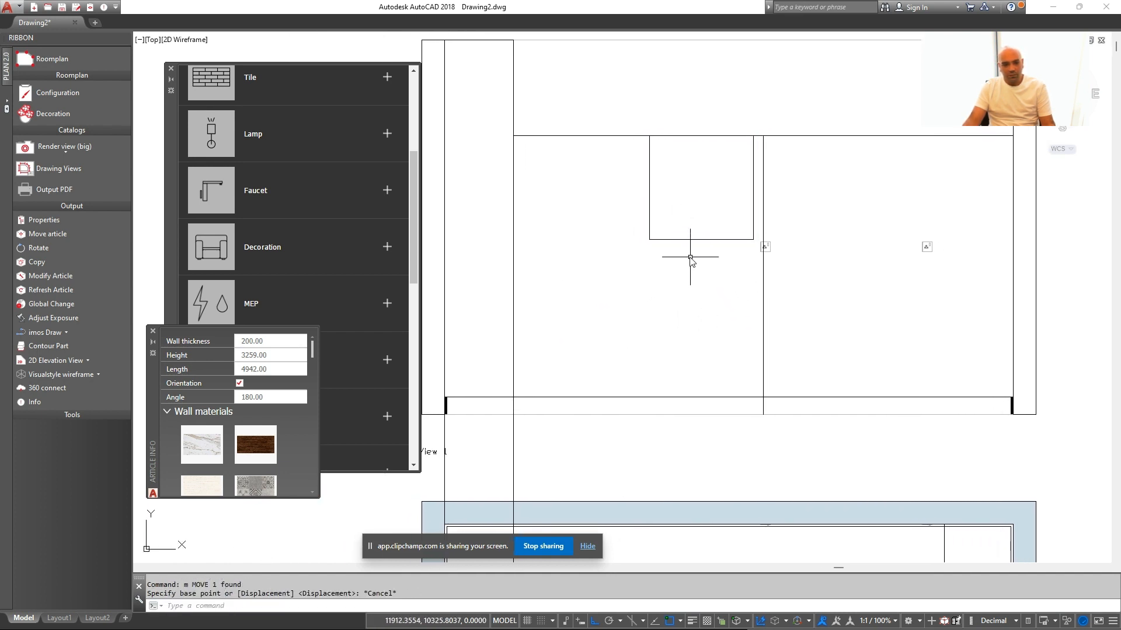
Measure the distances from the 900 × 900 rectangle's lower corners to the tall rectangle and to the window-side wall
{"action": "type", "text": "di"}
{"action": "key", "text": "space"}
{"action": "left_click", "coordinate": [649, 239]}
{"action": "left_click", "coordinate": [513, 239]}
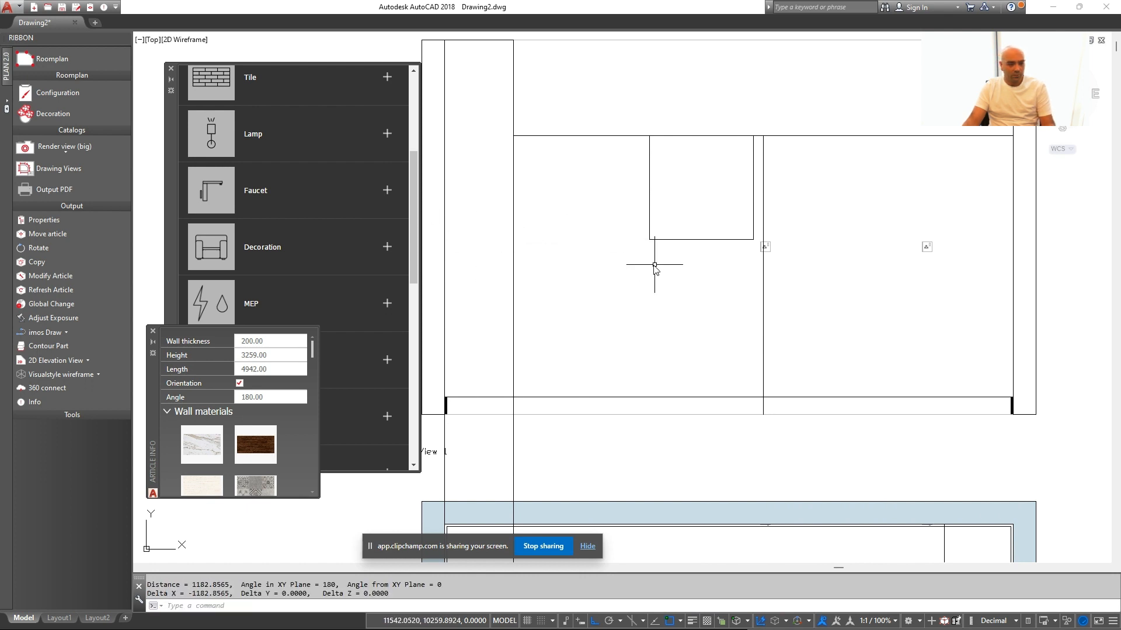
{"action": "middle_click_drag", "start_coordinate": [649, 271], "coordinate": [640, 283]}
{"action": "left_click", "coordinate": [688, 274]}
{"action": "key", "text": "Escape"}
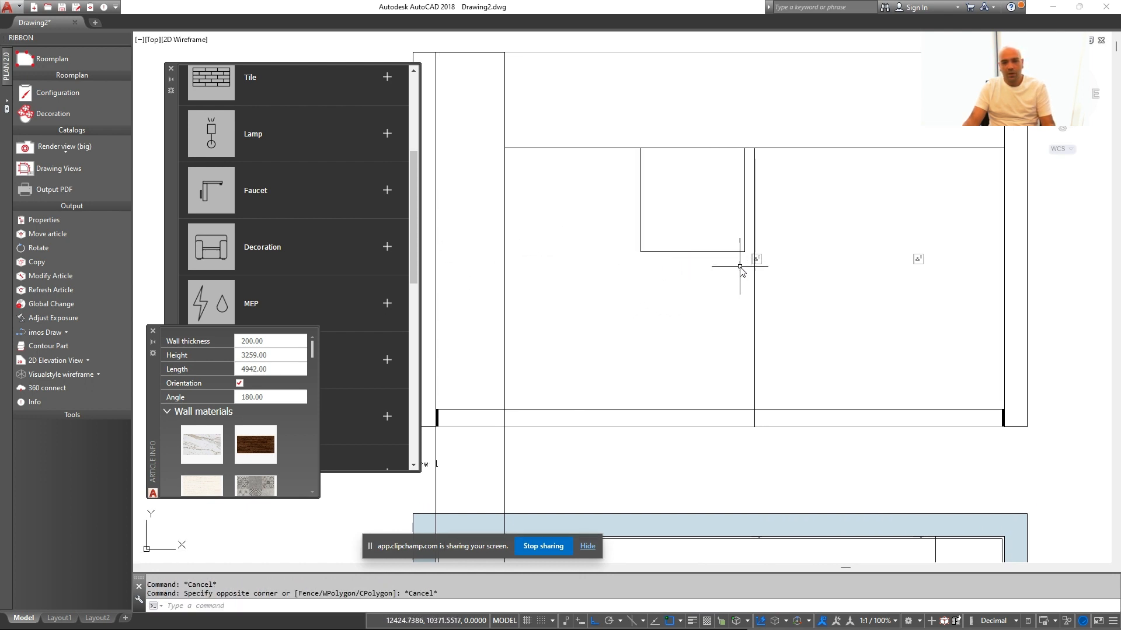
{"action": "type", "text": "di"}
{"action": "key", "text": "space"}
{"action": "left_click", "coordinate": [744, 251]}
{"action": "left_click", "coordinate": [1009, 250]}
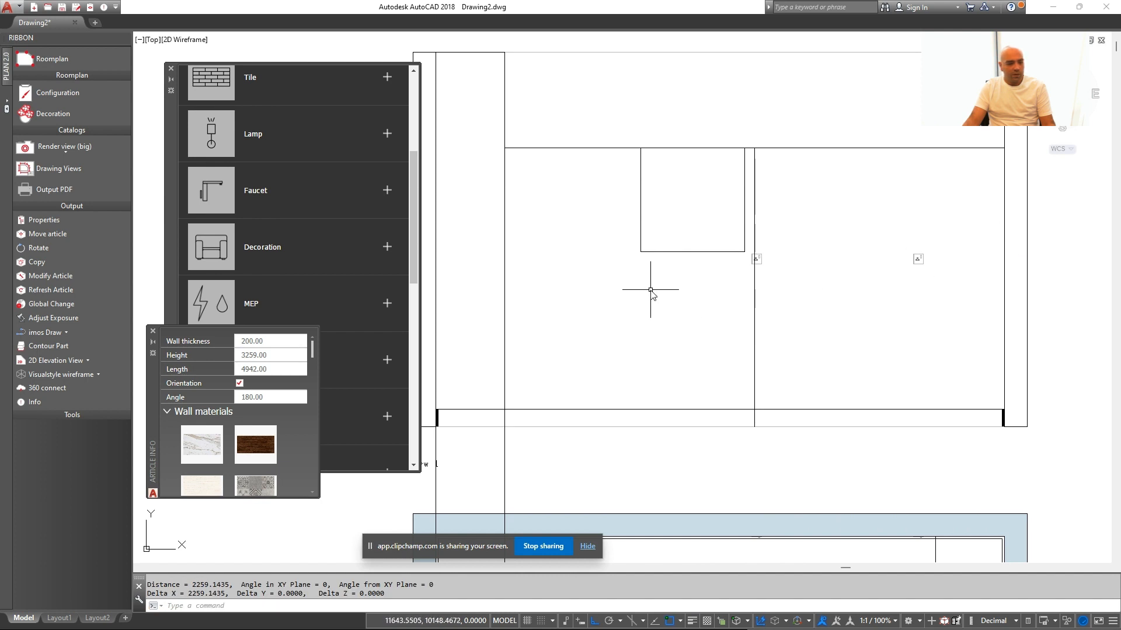
{"action": "middle_click_drag", "start_coordinate": [655, 293], "coordinate": [676, 299]}
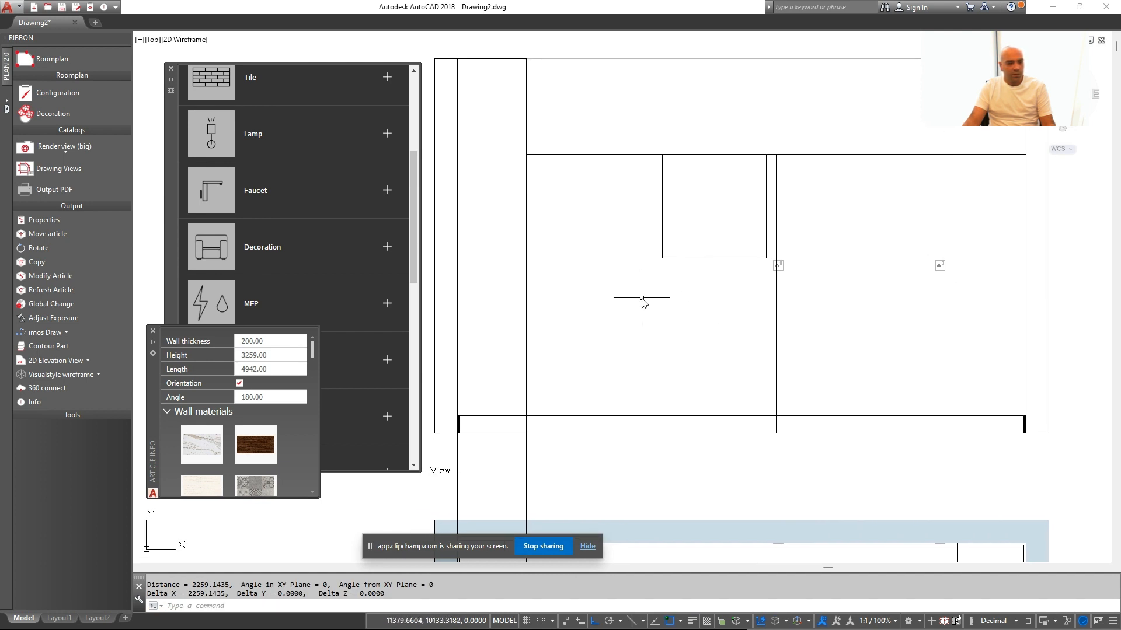
Draw a second 900 × 900 rectangle from the first one's upper corner, extending towards the tall rectangle
{"action": "type", "text": "rec"}
{"action": "key", "text": "space"}
{"action": "left_click", "coordinate": [662, 156]}
{"action": "type", "text": "d"}
{"action": "key", "text": "space"}
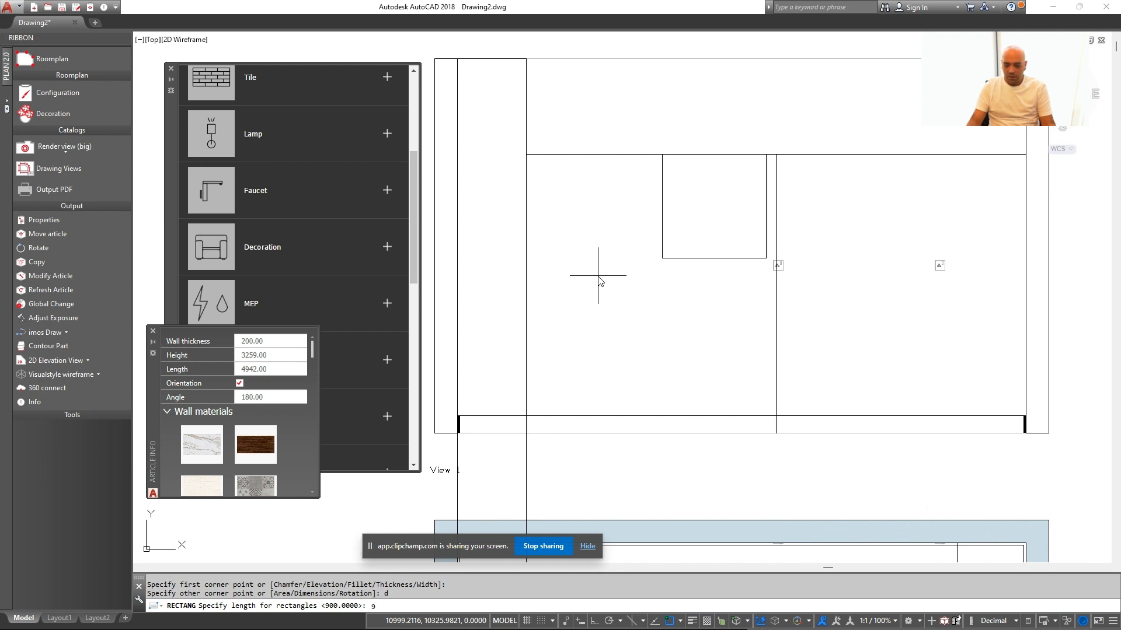
{"action": "type", "text": "900 900"}
{"action": "left_click", "coordinate": [598, 275]}
{"action": "key", "text": "Escape"}
Move the second 900 × 900 rectangle by its bottom edge straight down onto the elevation's base line
{"action": "left_click", "coordinate": [620, 290]}
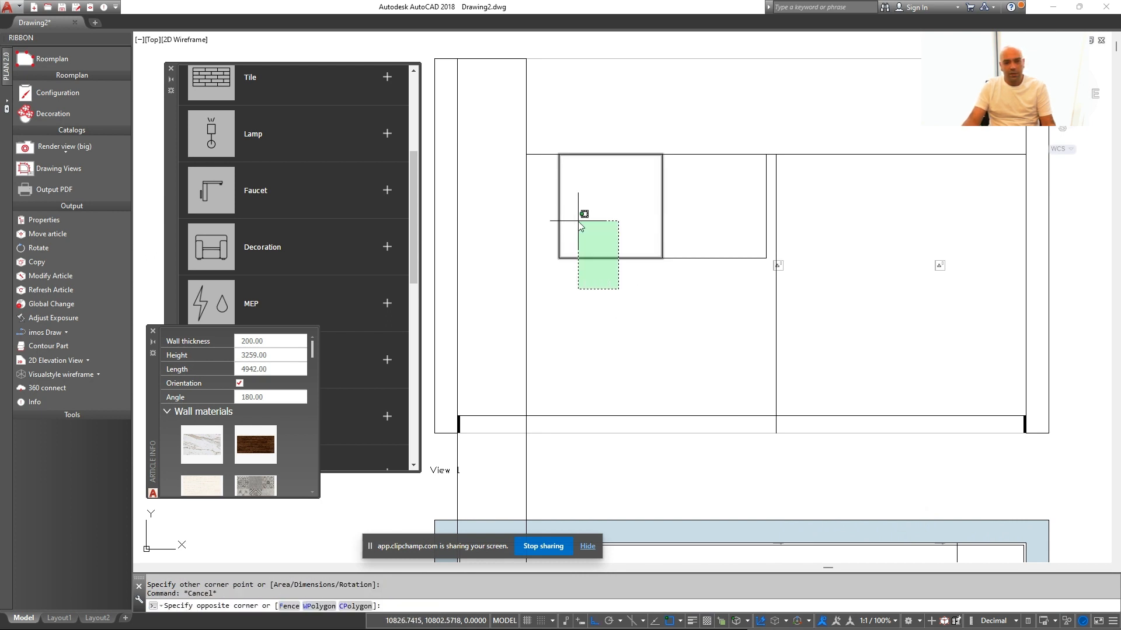
{"action": "left_click", "coordinate": [578, 220]}
{"action": "type", "text": "m"}
{"action": "left_click", "coordinate": [577, 259]}
{"action": "left_click", "coordinate": [576, 433]}
Move the 900 × 900 rectangle standing on the elevation's base line straight up by 1500
{"action": "left_click", "coordinate": [675, 392]}
{"action": "left_click", "coordinate": [585, 375]}
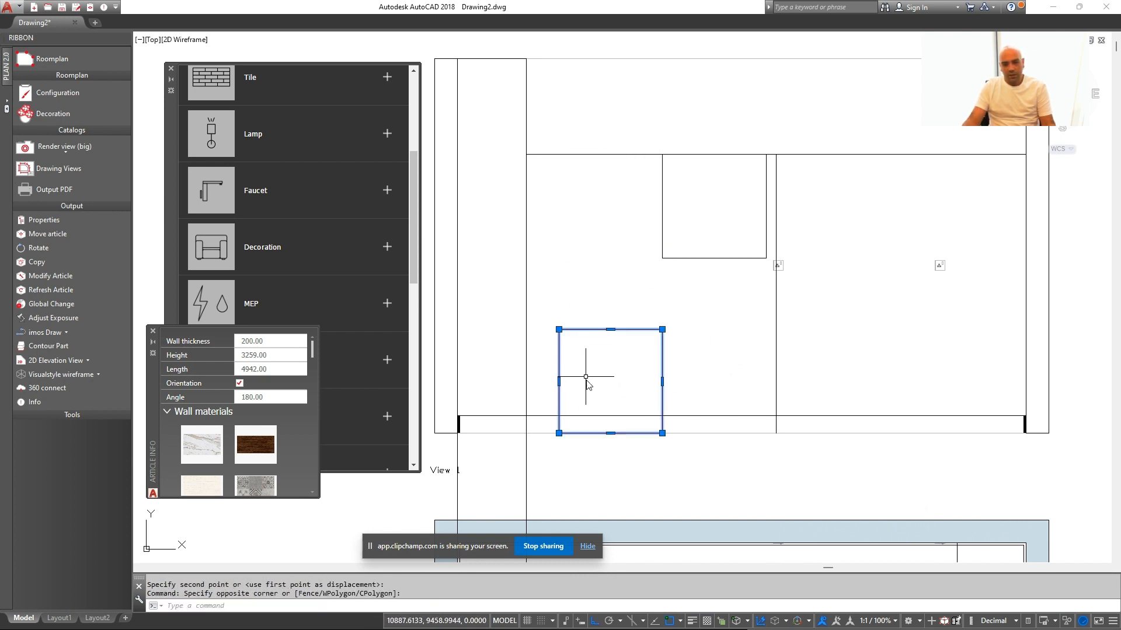
{"action": "type", "text": "m"}
{"action": "left_click", "coordinate": [596, 377]}
{"action": "type", "text": "1500"}
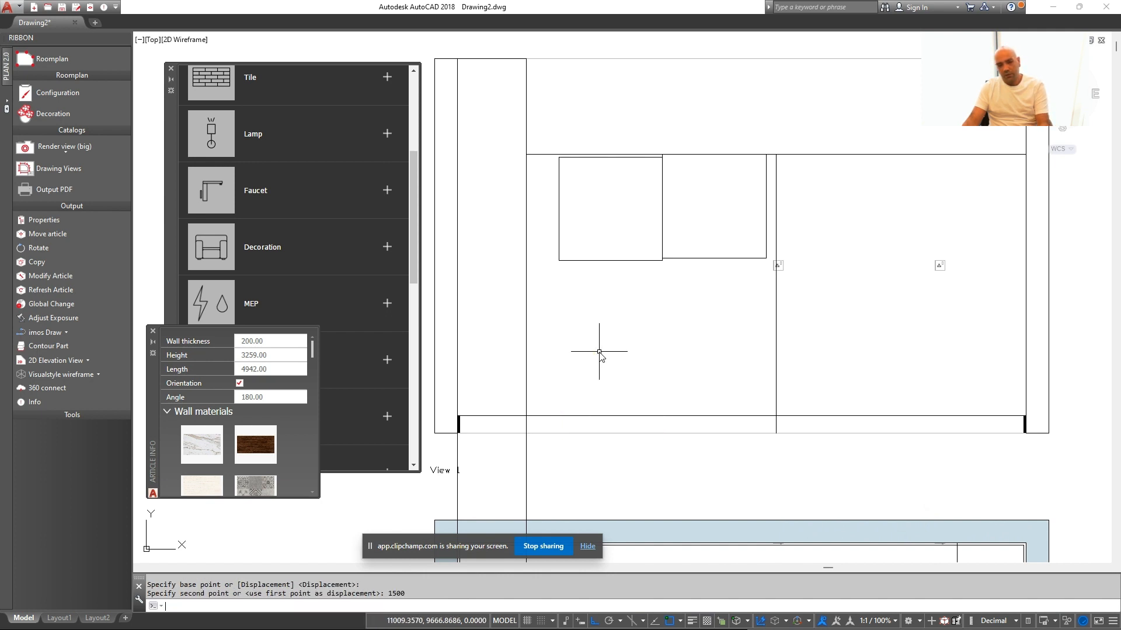
Erase the other 900 × 900 rectangle, the one hanging from the horizontal line farther from the tall rectangle
{"action": "middle_click_drag", "start_coordinate": [598, 353], "coordinate": [635, 356]}
{"action": "left_click", "coordinate": [648, 313]}
{"action": "key", "text": "Escape"}
{"action": "left_click", "coordinate": [753, 285]}
{"action": "left_click", "coordinate": [729, 239]}
{"action": "type", "text": "e"}
Move the remaining 900 × 900 rectangle by its lower corner horizontally against the tall rectangle's edge
{"action": "left_click", "coordinate": [655, 230]}
{"action": "left_click", "coordinate": [613, 286]}
{"action": "type", "text": "m"}
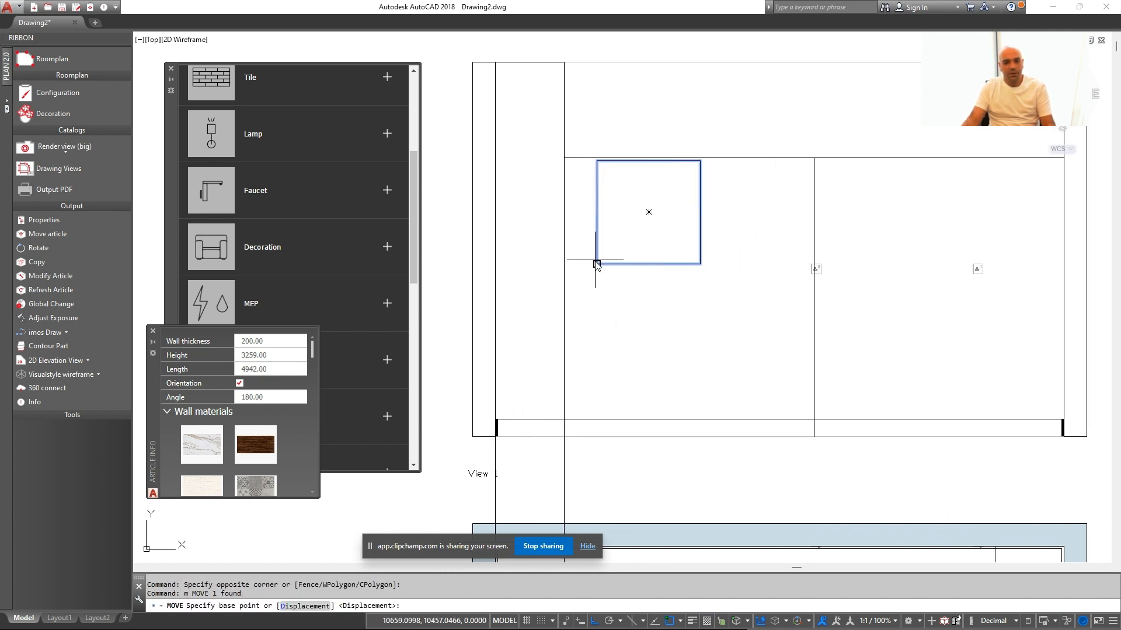
{"action": "left_click", "coordinate": [596, 264]}
{"action": "left_click", "coordinate": [564, 264]}
Erase the horizontal guide line above the rectangle and the vertical guide line in the middle of the elevation
{"action": "left_click", "coordinate": [788, 178]}
{"action": "left_click", "coordinate": [766, 104]}
{"action": "type", "text": "e"}
{"action": "key", "text": "space"}
{"action": "key", "text": "Escape"}
{"action": "left_click", "coordinate": [839, 173]}
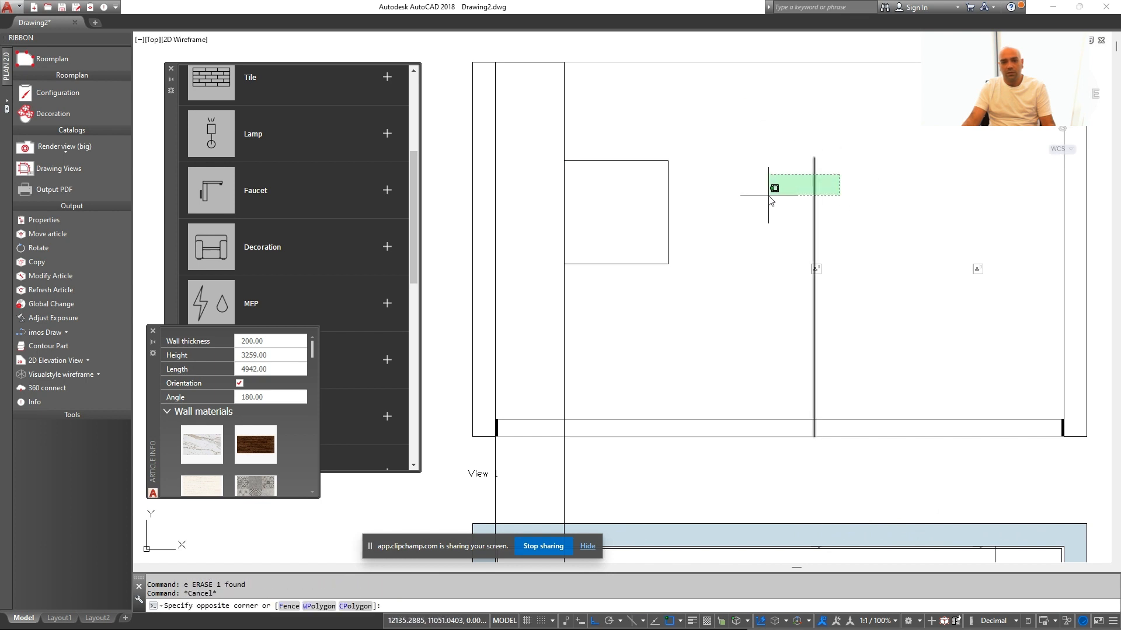
{"action": "left_click", "coordinate": [770, 196]}
{"action": "middle_click_drag", "start_coordinate": [669, 242], "coordinate": [633, 238]}
{"action": "type", "text": "e"}
{"action": "key", "text": "Escape"}
{"action": "type", "text": "rec"}
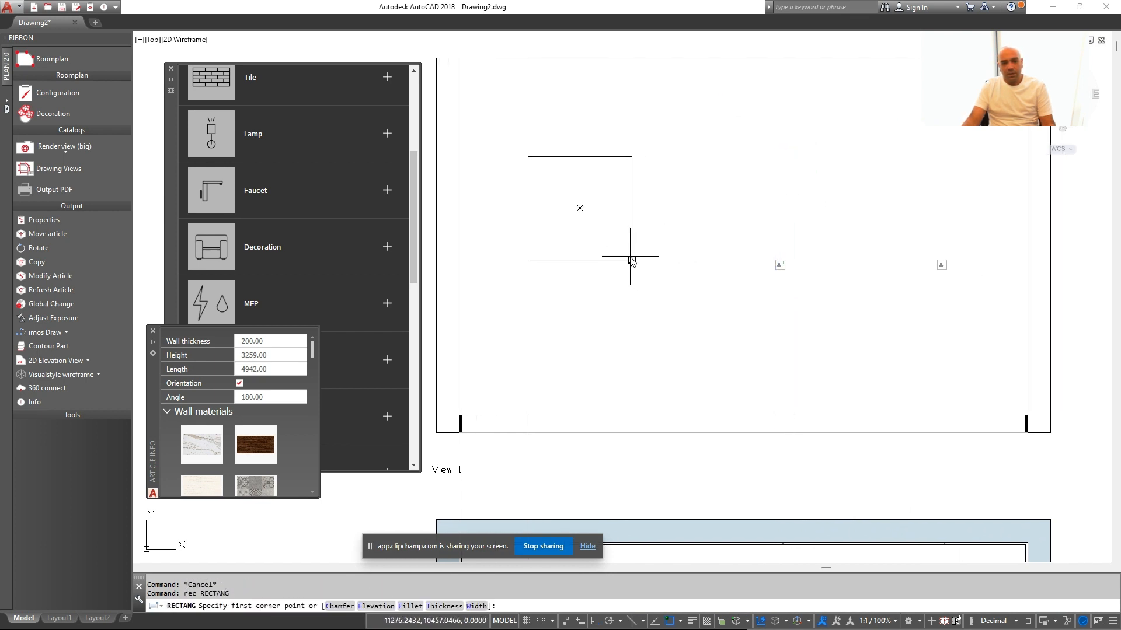
{"action": "key", "text": "Escape"}
{"action": "left_click", "coordinate": [641, 233]}
{"action": "left_click", "coordinate": [597, 220]}
{"action": "type", "text": "coi"}
{"action": "key", "text": "Escape"}
Copy the 900 × 900 rectangle four times edge to edge, forming a row from the tall rectangle towards the window-side wall
{"action": "left_click", "coordinate": [572, 251]}
{"action": "left_click", "coordinate": [552, 284]}
{"action": "type", "text": "co"}
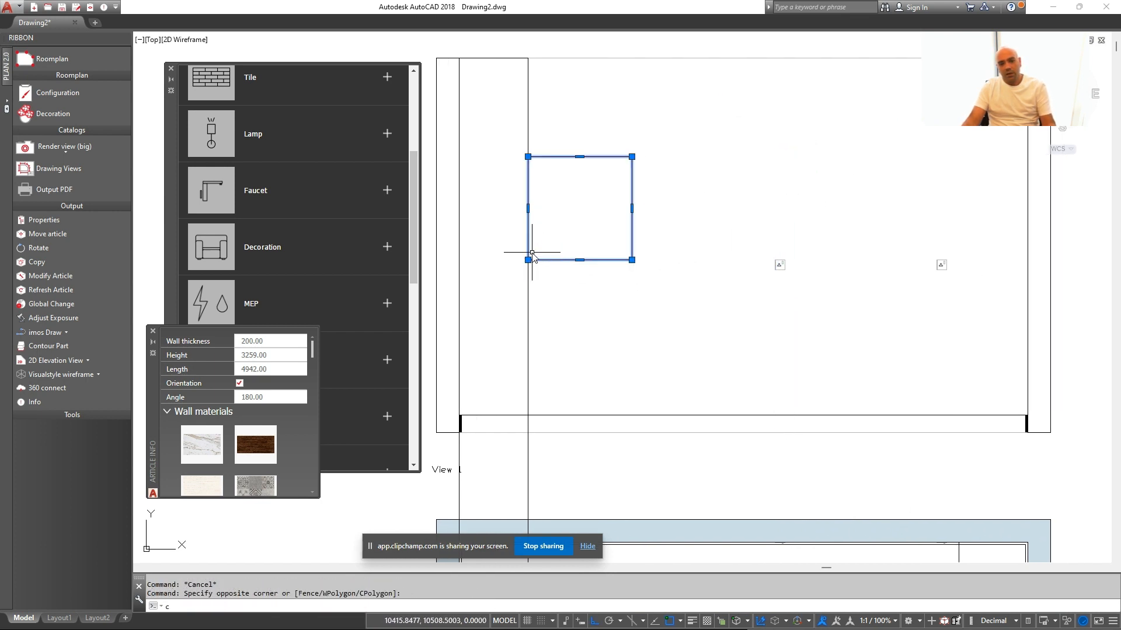
{"action": "left_click", "coordinate": [529, 243]}
{"action": "left_click", "coordinate": [632, 244]}
{"action": "middle_click_drag", "start_coordinate": [744, 247], "coordinate": [689, 248]}
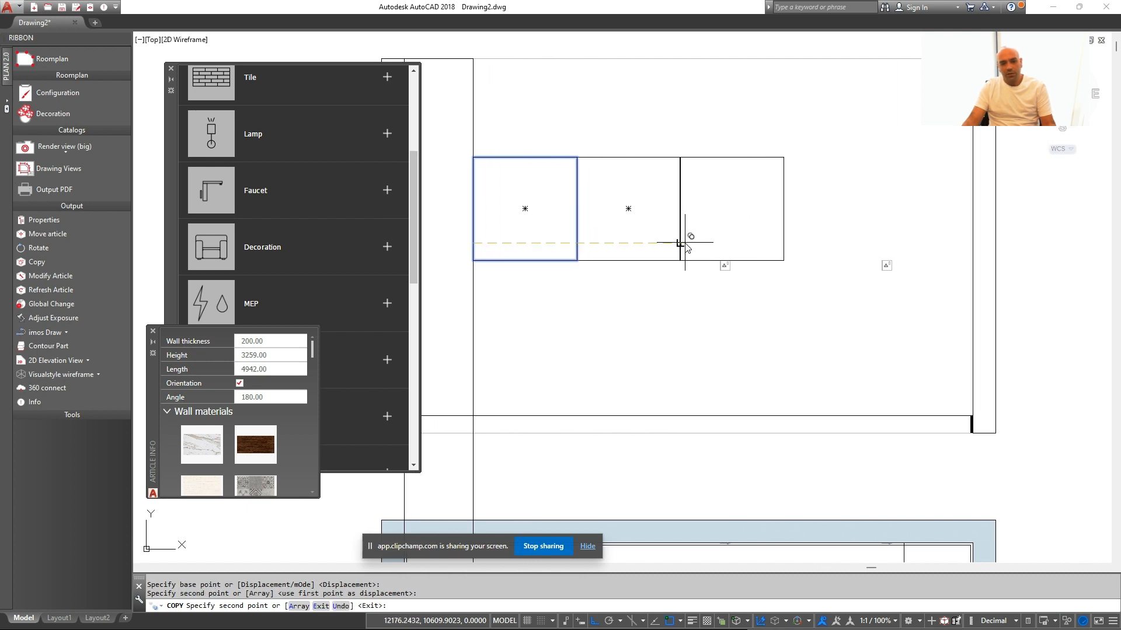
{"action": "left_click", "coordinate": [679, 244]}
{"action": "left_click", "coordinate": [783, 243]}
{"action": "left_click", "coordinate": [887, 244]}
{"action": "key", "text": "Escape"}
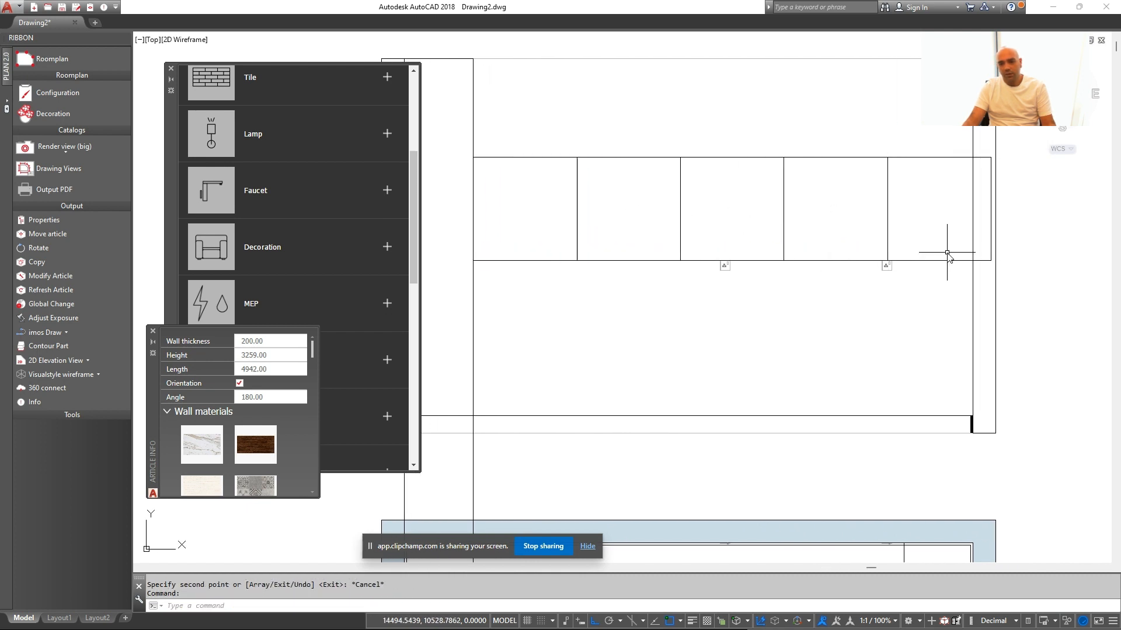
Stretch the fifth rectangle's outer edge back to the inner face of the window-side wall
{"action": "left_click", "coordinate": [872, 282]}
{"action": "middle_click_drag", "start_coordinate": [947, 252], "coordinate": [854, 253]}
{"action": "left_click", "coordinate": [863, 218]}
{"action": "left_click", "coordinate": [919, 216]}
{"action": "left_click", "coordinate": [903, 216]}
{"action": "key", "text": "Escape"}
Measure the fifth rectangle's width, from the fourth rectangle's edge to the window-side wall
{"action": "type", "text": "di"}
{"action": "left_click", "coordinate": [859, 250]}
{"action": "left_click", "coordinate": [944, 251]}
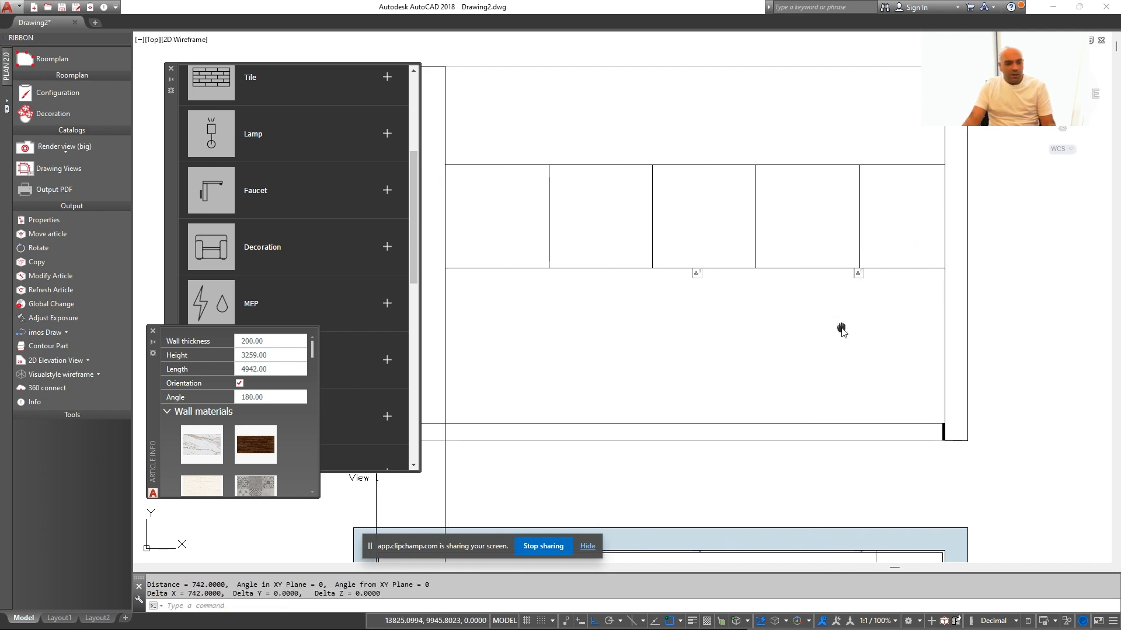
{"action": "middle_click_drag", "start_coordinate": [835, 379], "coordinate": [829, 366]}
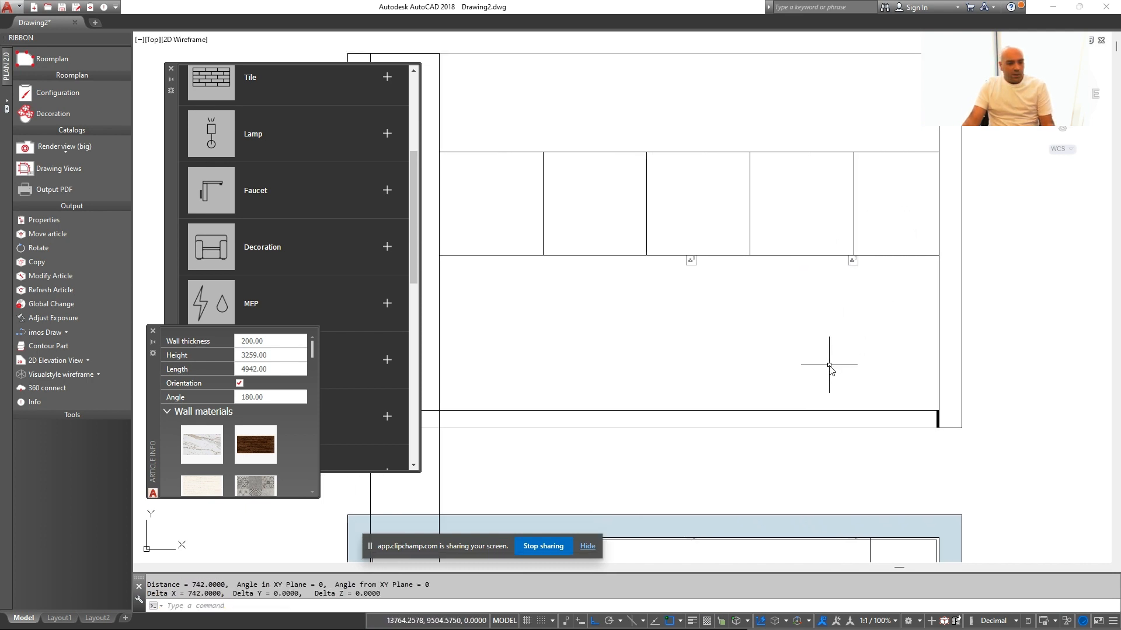
{"action": "left_click", "coordinate": [924, 267]}
{"action": "left_click", "coordinate": [909, 214]}
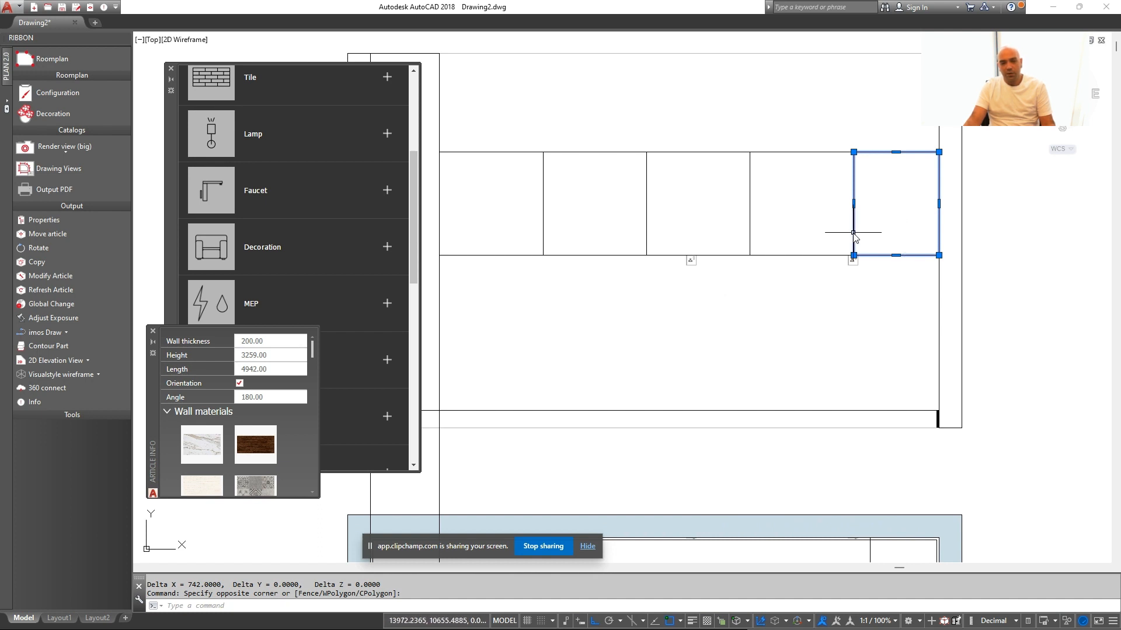
{"action": "key", "text": "Escape"}
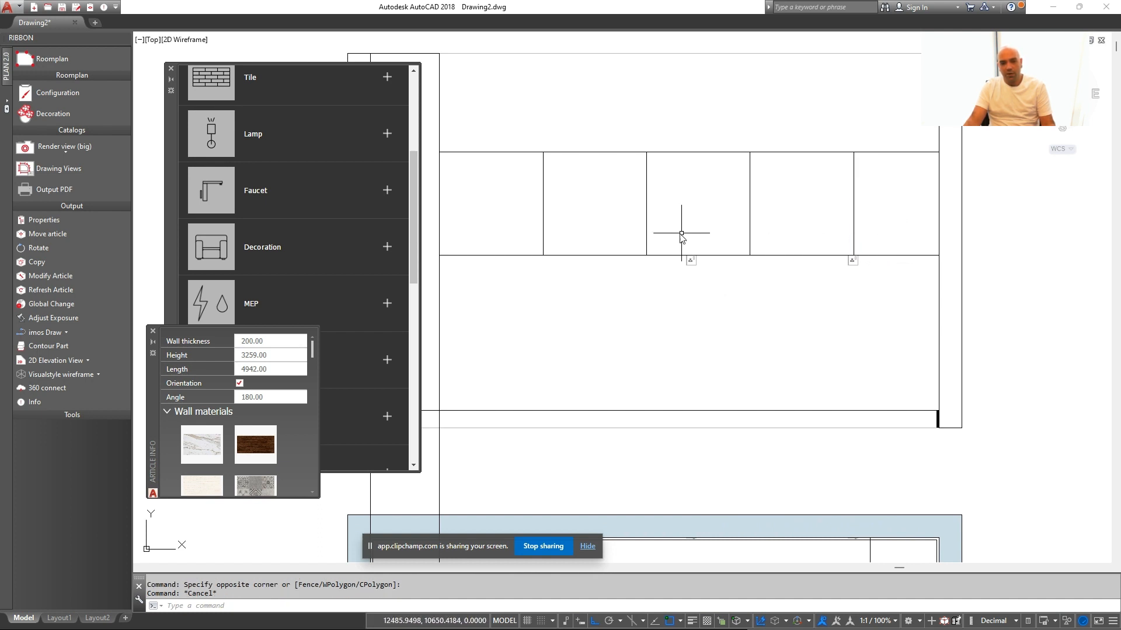
{"action": "type", "text": "di"}
{"action": "key", "text": "Return"}
{"action": "left_click", "coordinate": [647, 236]}
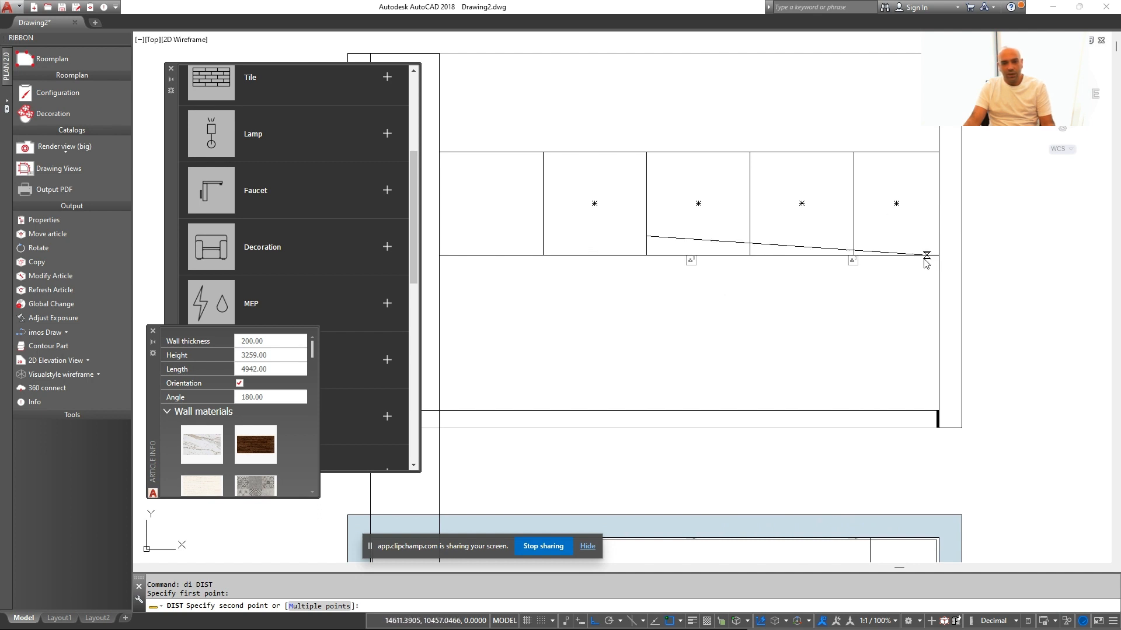
{"action": "key", "text": "Escape"}
{"action": "left_click", "coordinate": [924, 262]}
{"action": "left_click", "coordinate": [890, 230]}
{"action": "key", "text": "Escape"}
{"action": "type", "text": "rec"}
{"action": "key", "text": "Return"}
{"action": "left_click", "coordinate": [801, 152]}
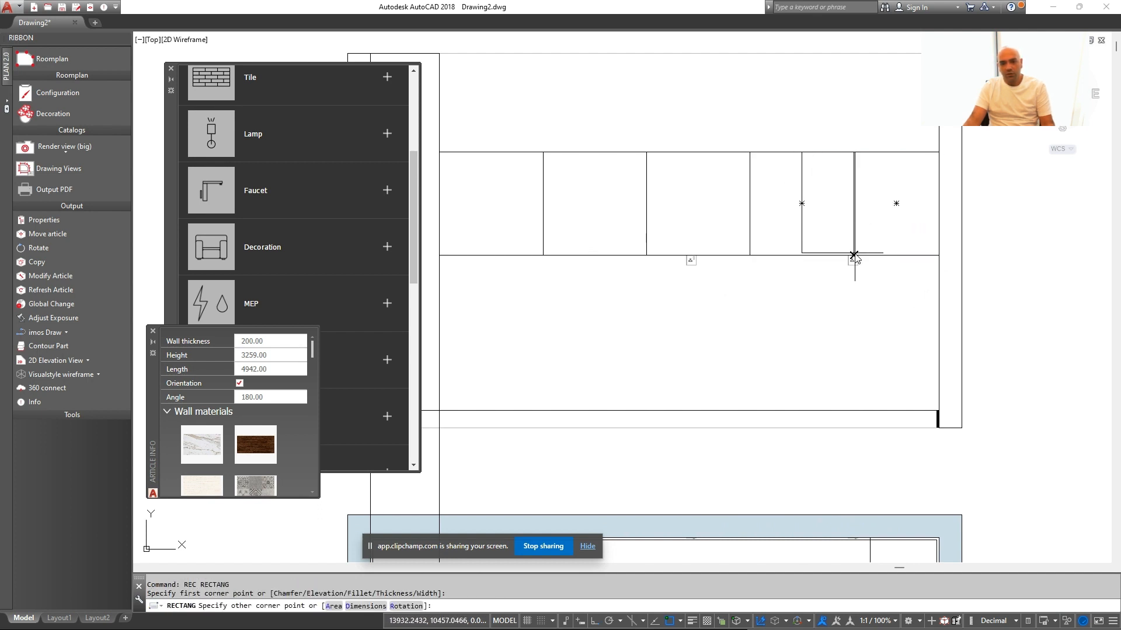
{"action": "key", "text": "Escape"}
Draw a half-width rectangle from the fourth rectangle's top edge midpoint to its lower corner nearer the tall rectangle
{"action": "type", "text": "rec"}
{"action": "key", "text": "Return"}
{"action": "left_click", "coordinate": [802, 152]}
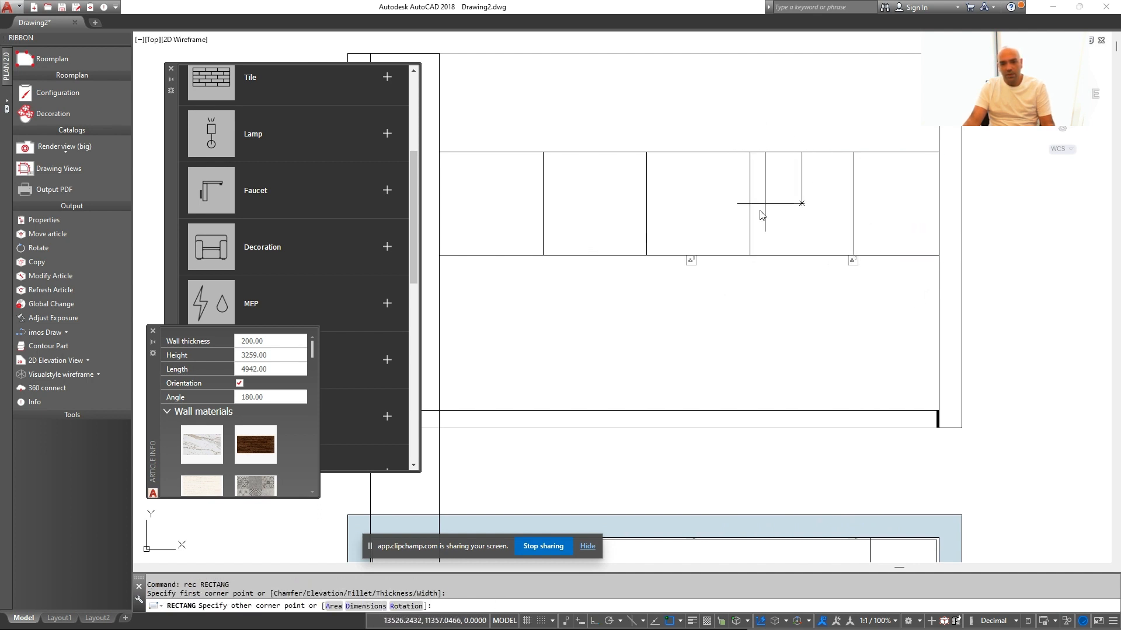
{"action": "left_click", "coordinate": [755, 255]}
{"action": "key", "text": "Escape"}
Move the half-width rectangle horizontally so that it starts at the fourth rectangle's outer edge
{"action": "left_click", "coordinate": [840, 231]}
{"action": "left_click", "coordinate": [779, 241]}
{"action": "type", "text": "m"}
{"action": "left_click", "coordinate": [749, 245]}
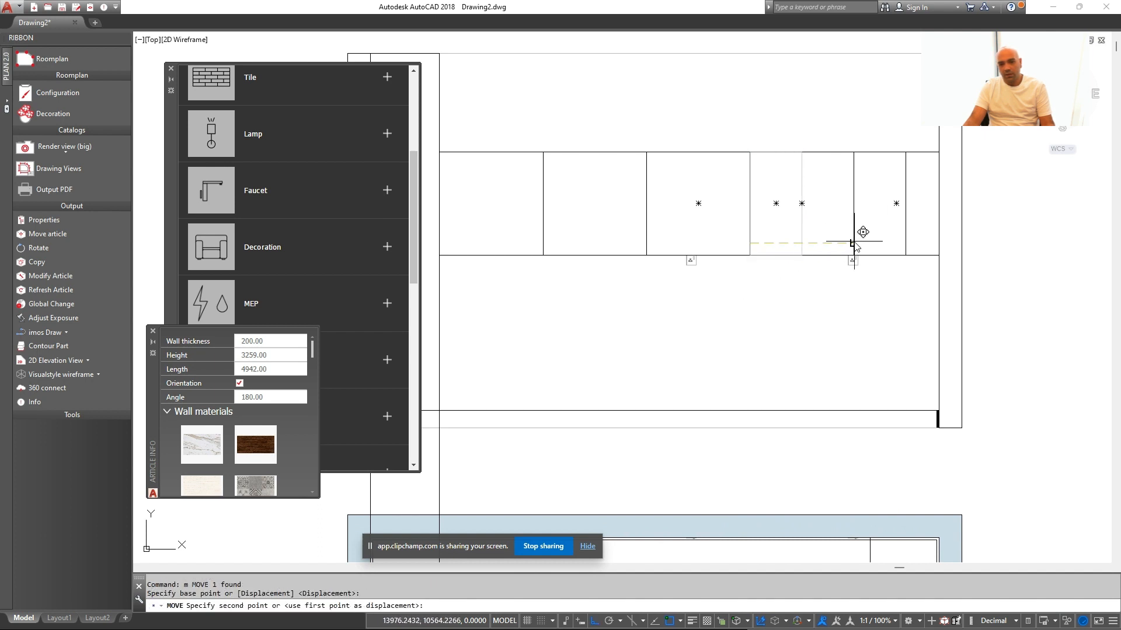
{"action": "left_click", "coordinate": [853, 248]}
{"action": "key", "text": "Escape"}
Erase the fifth rectangle that fills the space up to the window-side wall
{"action": "left_click", "coordinate": [893, 266]}
{"action": "left_click", "coordinate": [930, 252]}
{"action": "type", "text": "e"}
{"action": "key", "text": "Return"}
{"action": "key", "text": "Escape"}
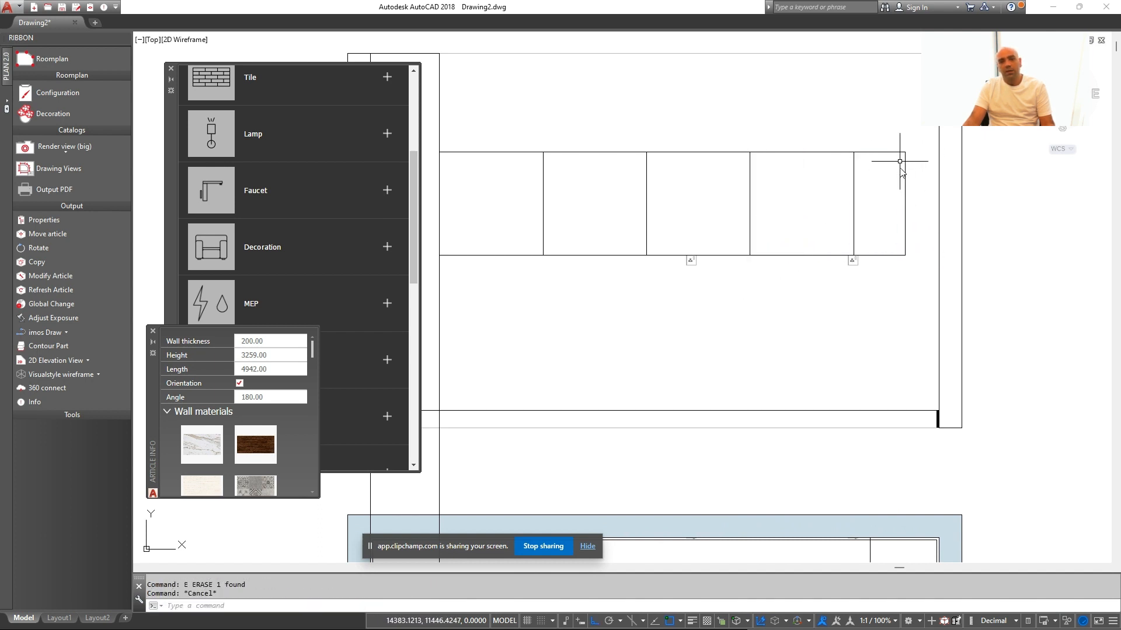
Measure the distance from the lower joint between the second and third rectangles to the nearest marker symbol
{"action": "type", "text": "d"}
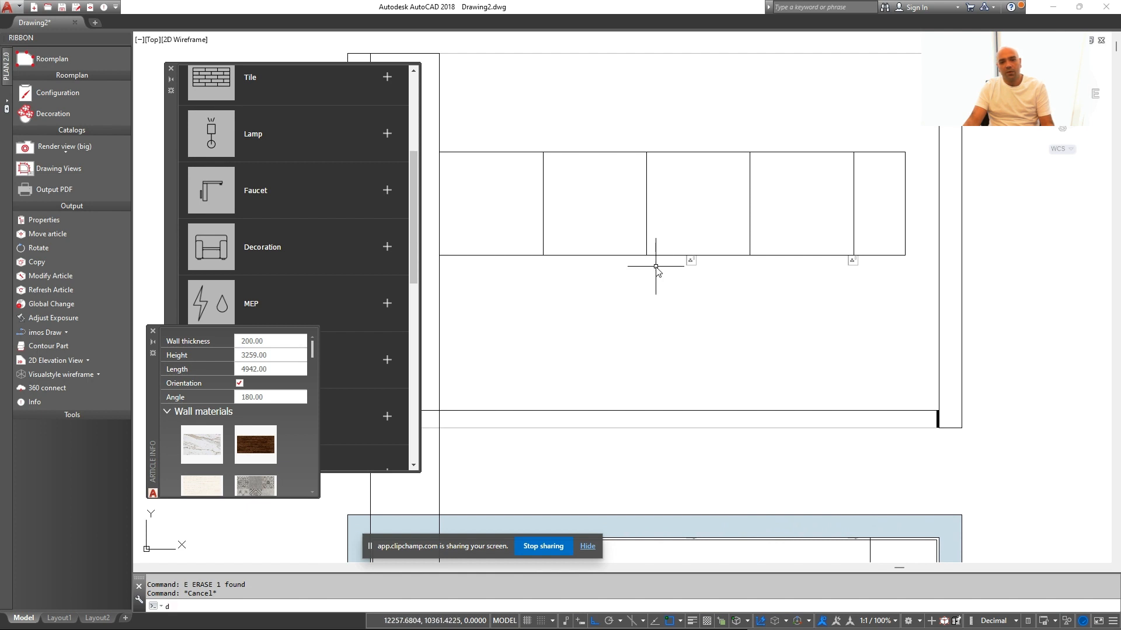
{"action": "type", "text": "i"}
{"action": "key", "text": "Return"}
{"action": "scroll", "coordinate": [656, 257], "scroll_direction": "up", "scroll_amount": 2}
{"action": "left_click", "coordinate": [640, 258]}
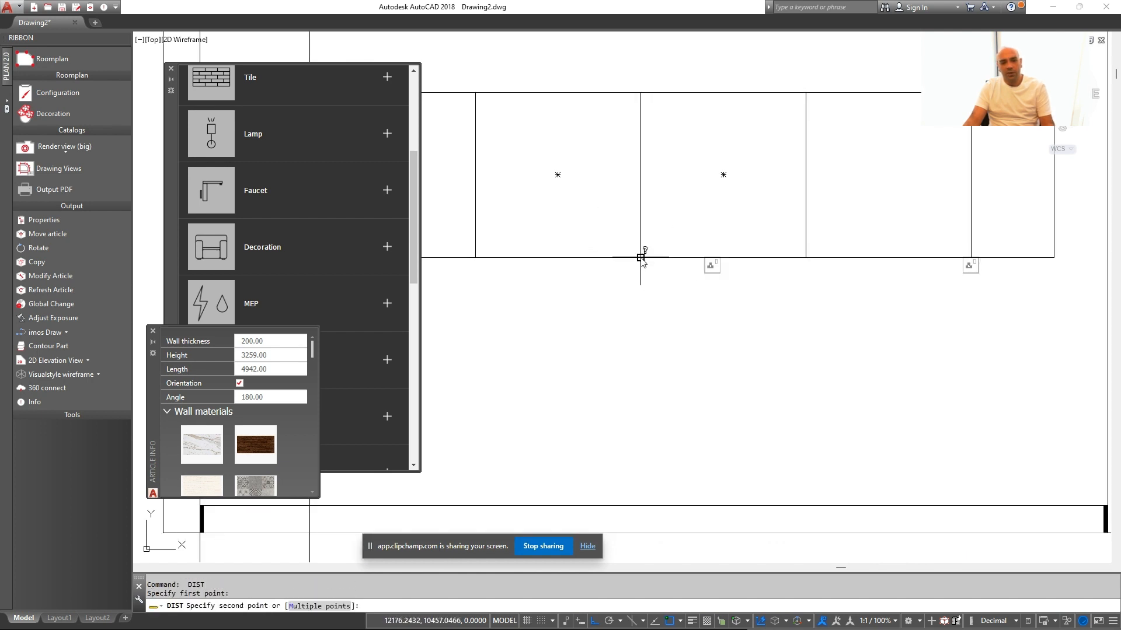
{"action": "left_click", "coordinate": [706, 258]}
{"action": "scroll", "coordinate": [730, 274], "scroll_direction": "down", "scroll_amount": 3}
{"action": "key", "text": "Return"}
{"action": "key", "text": "Escape"}
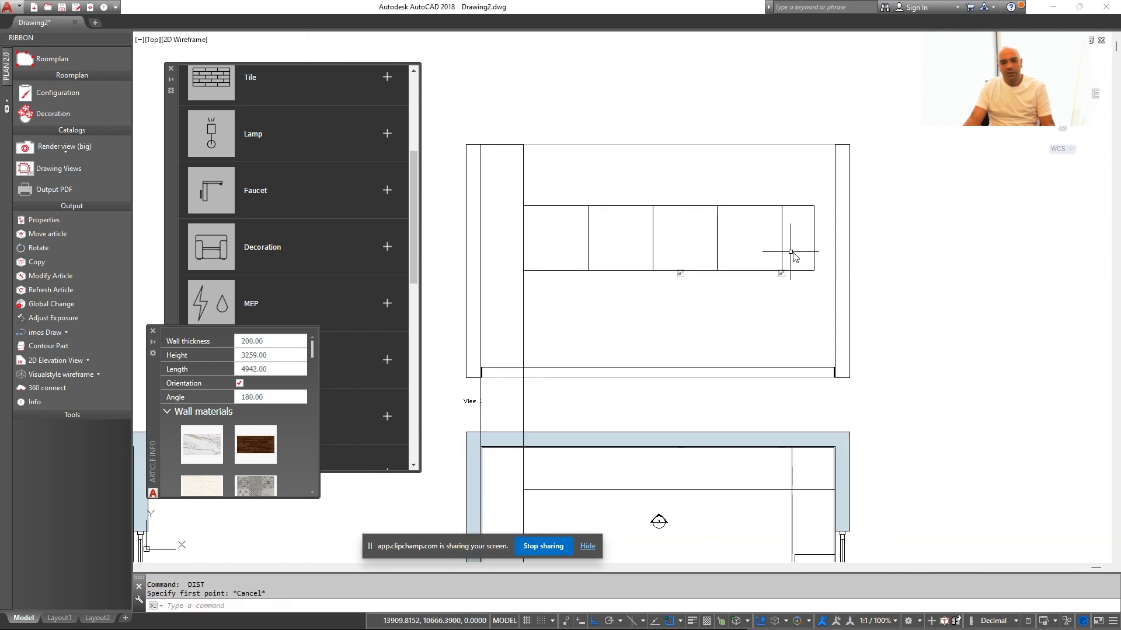
{"action": "left_click", "coordinate": [825, 232]}
{"action": "left_click", "coordinate": [524, 245]}
{"action": "type", "text": "m"}
{"action": "key", "text": "Return"}
{"action": "left_click", "coordinate": [602, 182]}
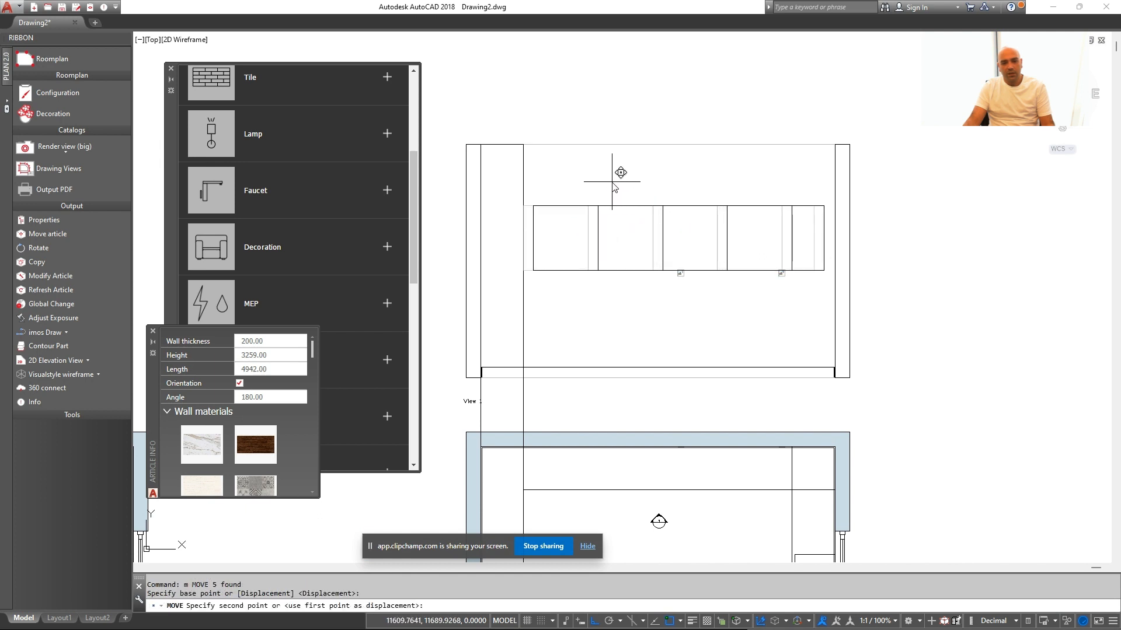
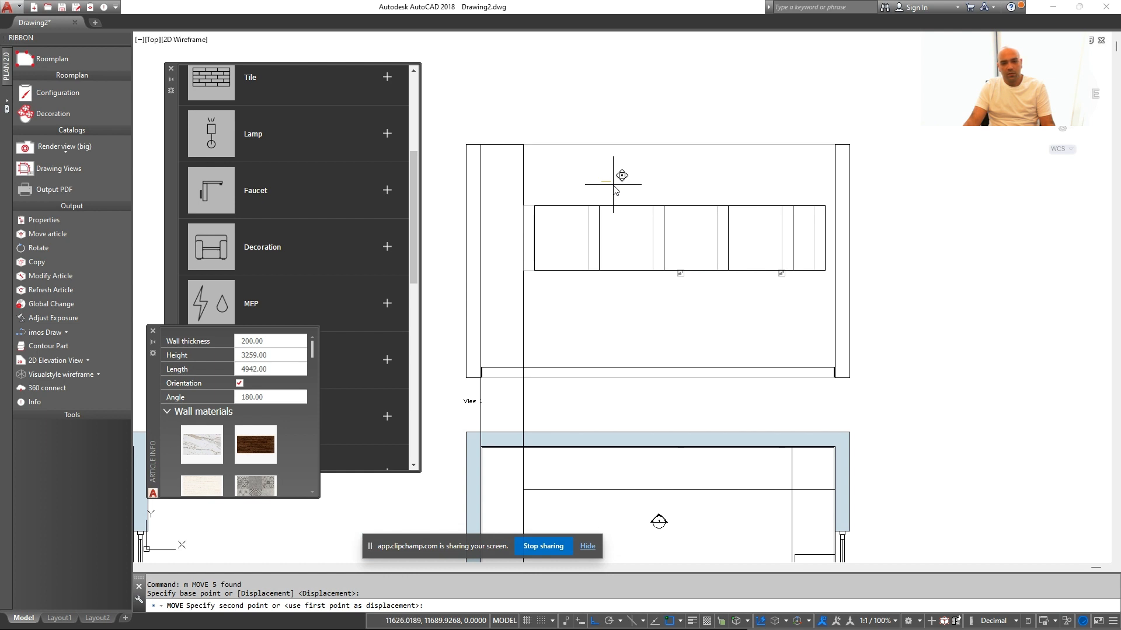
{"action": "key", "text": "Escape"}
{"action": "middle_click_drag", "start_coordinate": [538, 254], "coordinate": [549, 255]}
{"action": "key", "text": "Escape"}
Move the last four rectangles of the row horizontally towards the window-side wall, leaving a gap after the first one
{"action": "left_click", "coordinate": [830, 196]}
{"action": "left_click", "coordinate": [641, 239]}
{"action": "type", "text": "m"}
{"action": "key", "text": "Return"}
{"action": "left_click", "coordinate": [608, 183]}
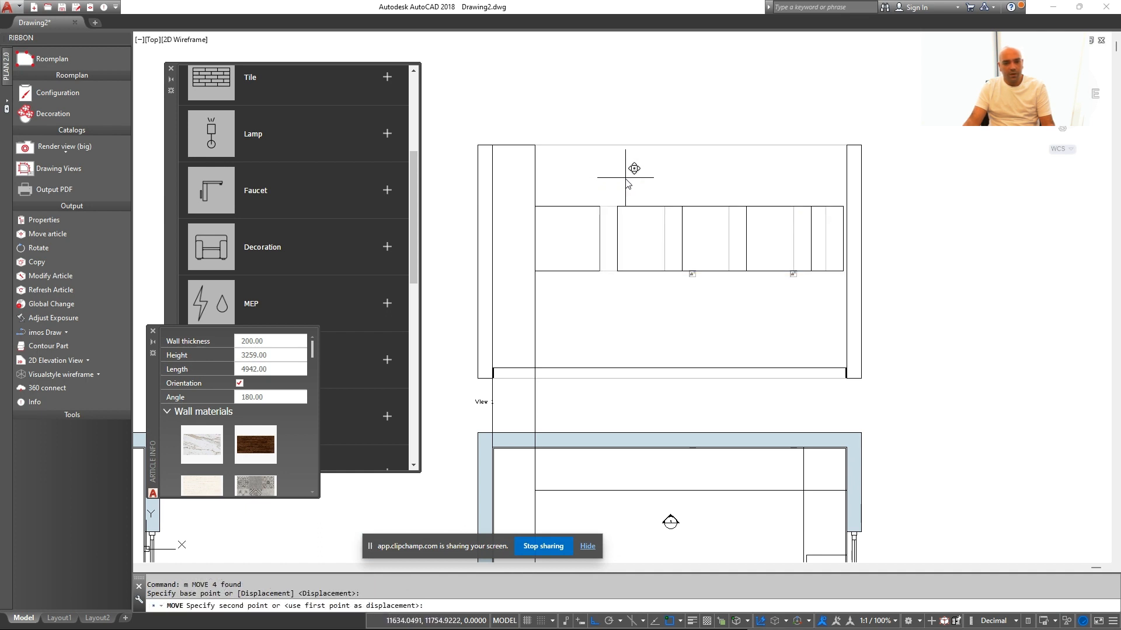
{"action": "key", "text": "Return"}
Stretch the first rectangle's free edge across the gap to meet the second rectangle
{"action": "type", "text": "s"}
{"action": "key", "text": "Return"}
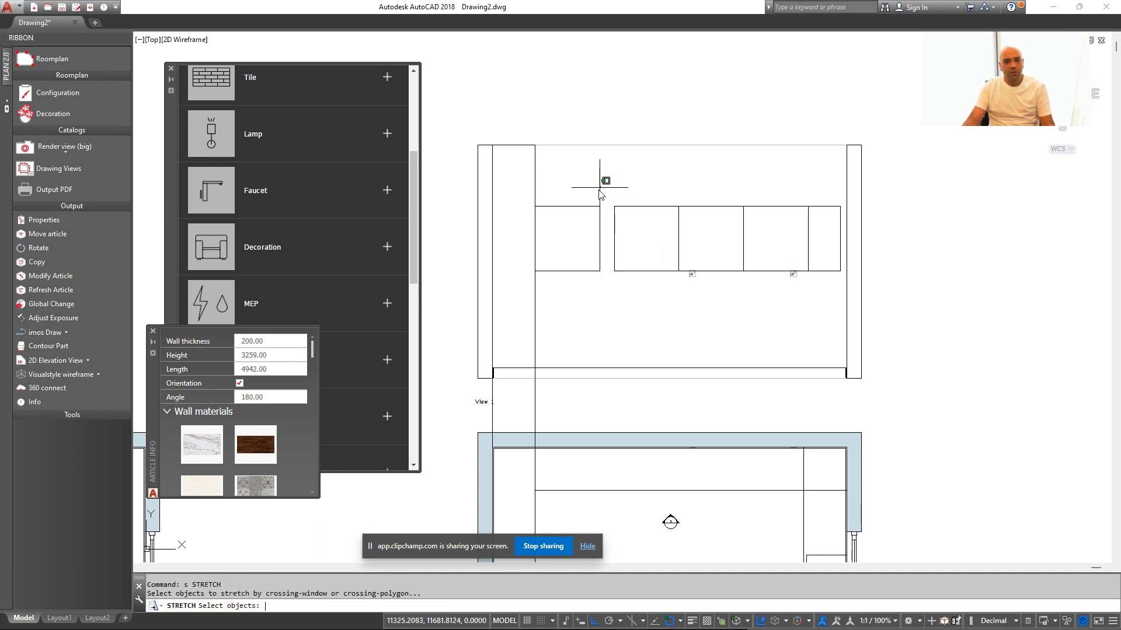
{"action": "left_click", "coordinate": [604, 188]}
{"action": "left_click", "coordinate": [575, 328]}
{"action": "key", "text": "Return"}
{"action": "left_click", "coordinate": [599, 254]}
{"action": "left_click", "coordinate": [614, 255]}
{"action": "key", "text": "Escape"}
{"action": "key", "text": "Escape"}
{"action": "middle_click_drag", "start_coordinate": [838, 257], "coordinate": [807, 259]}
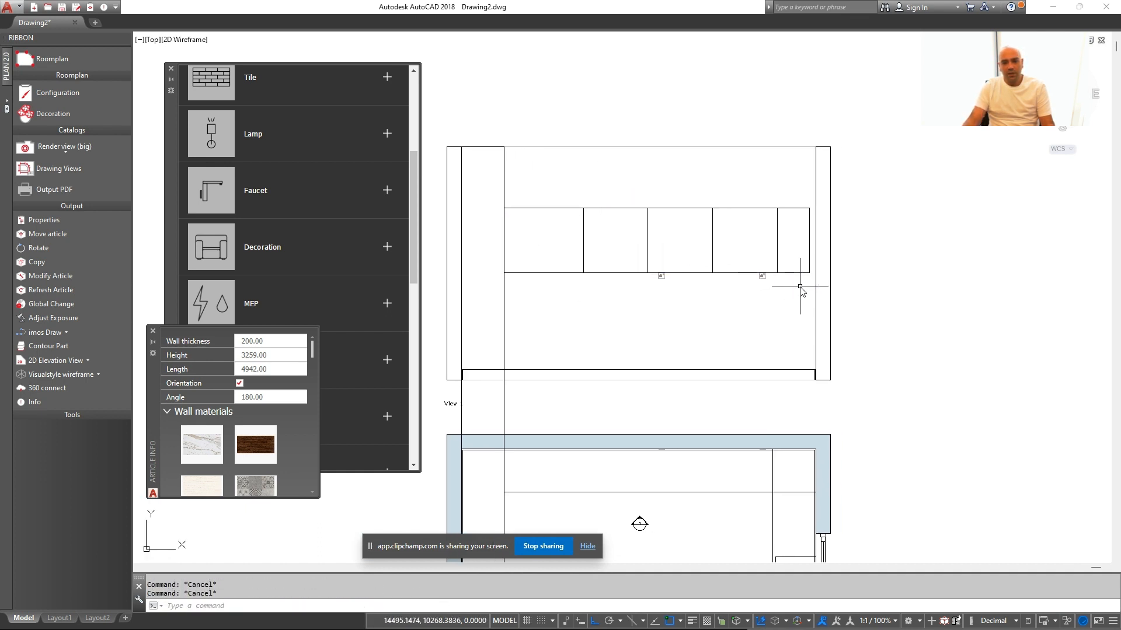
Erase the half-width rectangle at the window end of the row
{"action": "left_click", "coordinate": [804, 287]}
{"action": "left_click", "coordinate": [795, 259]}
{"action": "type", "text": "e"}
{"action": "key", "text": "Escape"}
Draw a rectangle covering half of the widened first rectangle, from its top edge midpoint to its lower outer corner
{"action": "type", "text": "rec"}
{"action": "key", "text": "Return"}
{"action": "left_click", "coordinate": [544, 209]}
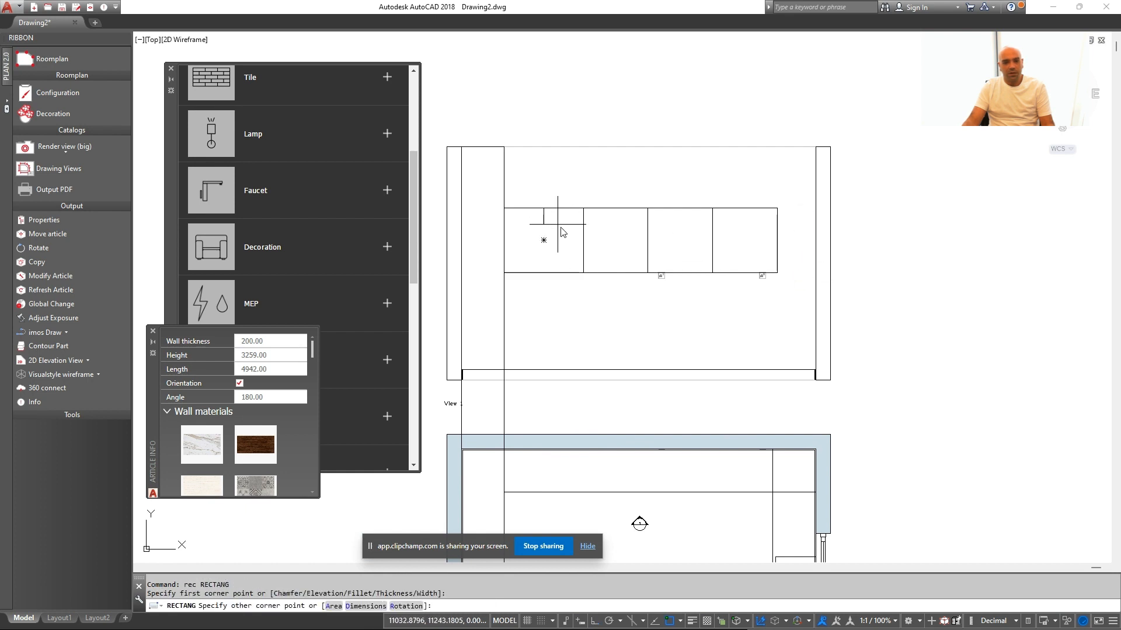
{"action": "left_click", "coordinate": [585, 269]}
{"action": "key", "text": "Escape"}
Move the new half-width rectangle to the end of the row, against the fourth rectangle's outer edge
{"action": "left_click", "coordinate": [560, 250]}
{"action": "left_click", "coordinate": [542, 263]}
{"action": "type", "text": "m"}
{"action": "key", "text": "Return"}
{"action": "left_click", "coordinate": [543, 264]}
{"action": "key", "text": "Escape"}
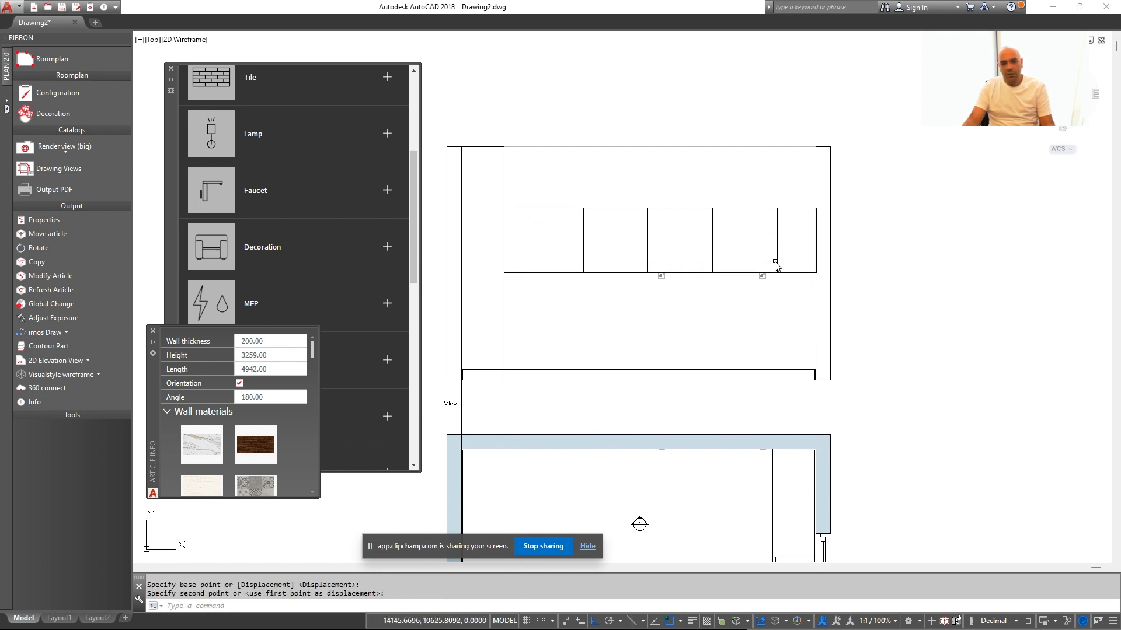
Move the last four rectangles horizontally back towards the tall rectangle, so they overlap the widened first rectangle
{"action": "scroll", "coordinate": [776, 264], "scroll_direction": "up", "scroll_amount": 5}
{"action": "scroll", "coordinate": [777, 268], "scroll_direction": "down", "scroll_amount": 3}
{"action": "middle_click_drag", "start_coordinate": [750, 260], "coordinate": [811, 266]}
{"action": "key", "text": "Escape"}
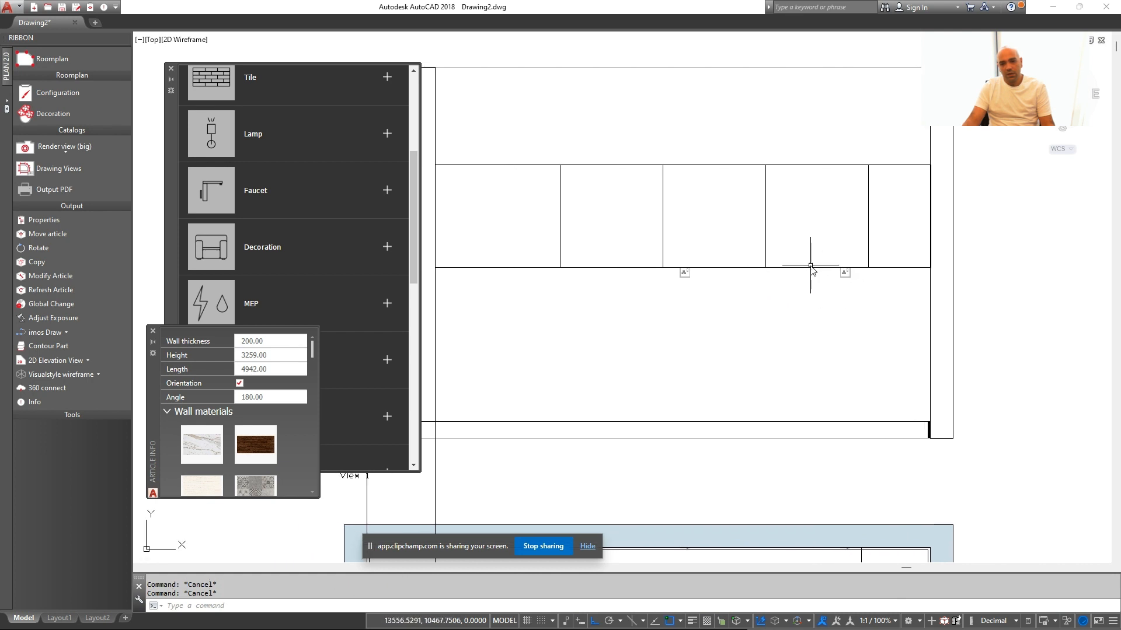
{"action": "left_click", "coordinate": [893, 199]}
{"action": "left_click", "coordinate": [641, 217]}
{"action": "type", "text": "m"}
{"action": "key", "text": "Return"}
{"action": "left_click", "coordinate": [699, 221]}
{"action": "left_click", "coordinate": [679, 223]}
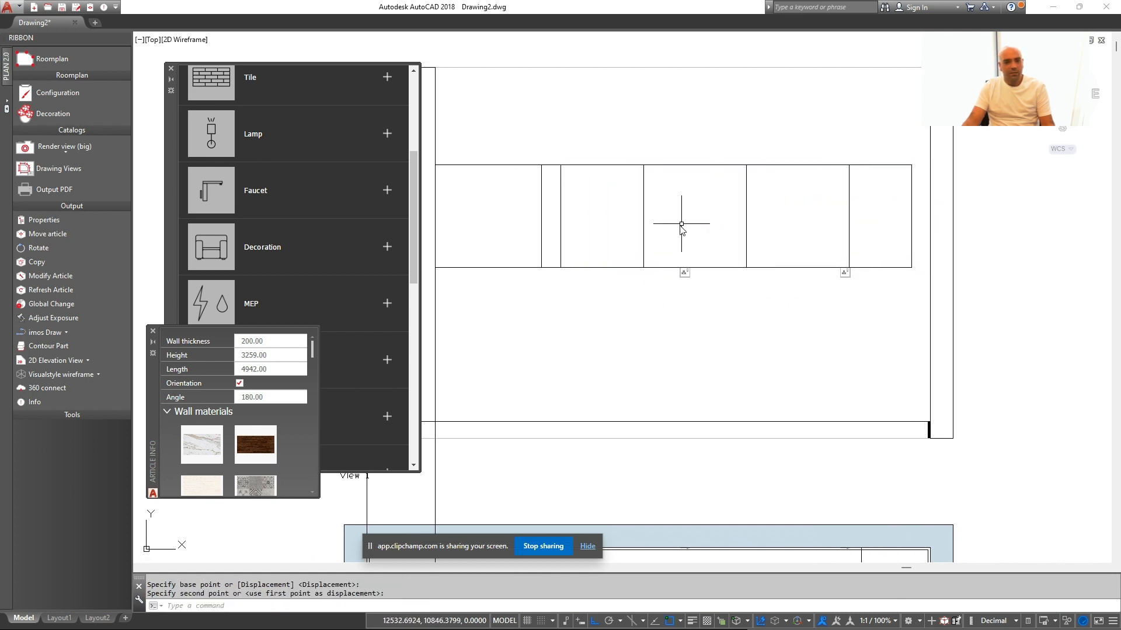
{"action": "key", "text": "Escape"}
Stretch the first rectangle's outer edge 50 inwards, towards the tall rectangle
{"action": "left_click", "coordinate": [560, 234]}
{"action": "left_click", "coordinate": [560, 217]}
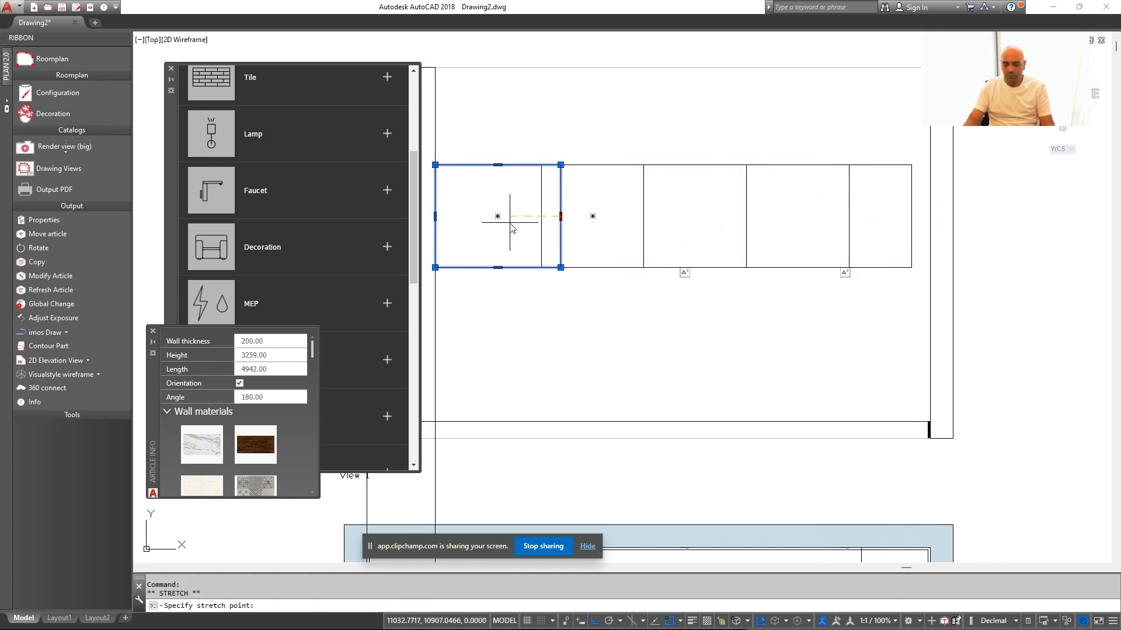
{"action": "type", "text": "50"}
{"action": "key", "text": "Return"}
{"action": "key", "text": "Escape"}
{"action": "key", "text": "Escape"}
Erase the narrow end rectangle beside the window-side wall
{"action": "left_click", "coordinate": [918, 142]}
{"action": "left_click", "coordinate": [885, 174]}
{"action": "key", "text": "e"}
{"action": "key", "text": "Return"}
{"action": "key", "text": "Escape"}
Move the three equal rectangles horizontally along the row so they butt against the widened first rectangle's outer edge
{"action": "left_click", "coordinate": [798, 154]}
{"action": "left_click", "coordinate": [587, 217]}
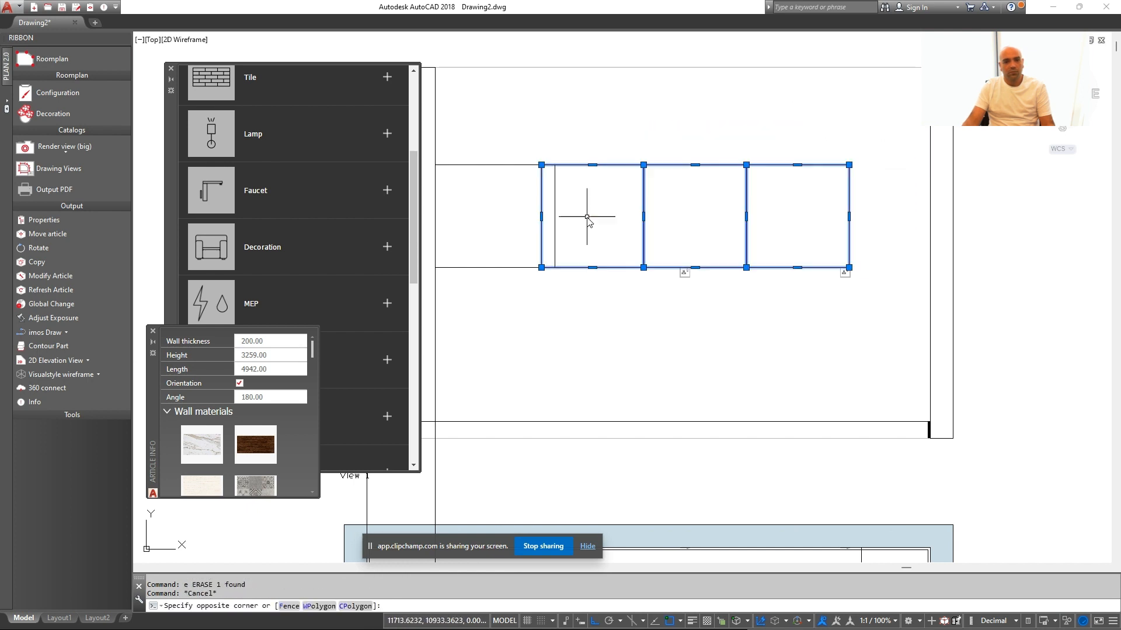
{"action": "type", "text": "m"}
{"action": "key", "text": "Return"}
{"action": "left_click", "coordinate": [541, 190]}
{"action": "left_click", "coordinate": [554, 190]}
{"action": "key", "text": "Escape"}
Draw a half-width rectangle over the first rectangle, from the midpoint of its upper edge to its lower outer corner
{"action": "type", "text": "rec"}
{"action": "key", "text": "Return"}
{"action": "left_click", "coordinate": [494, 165]}
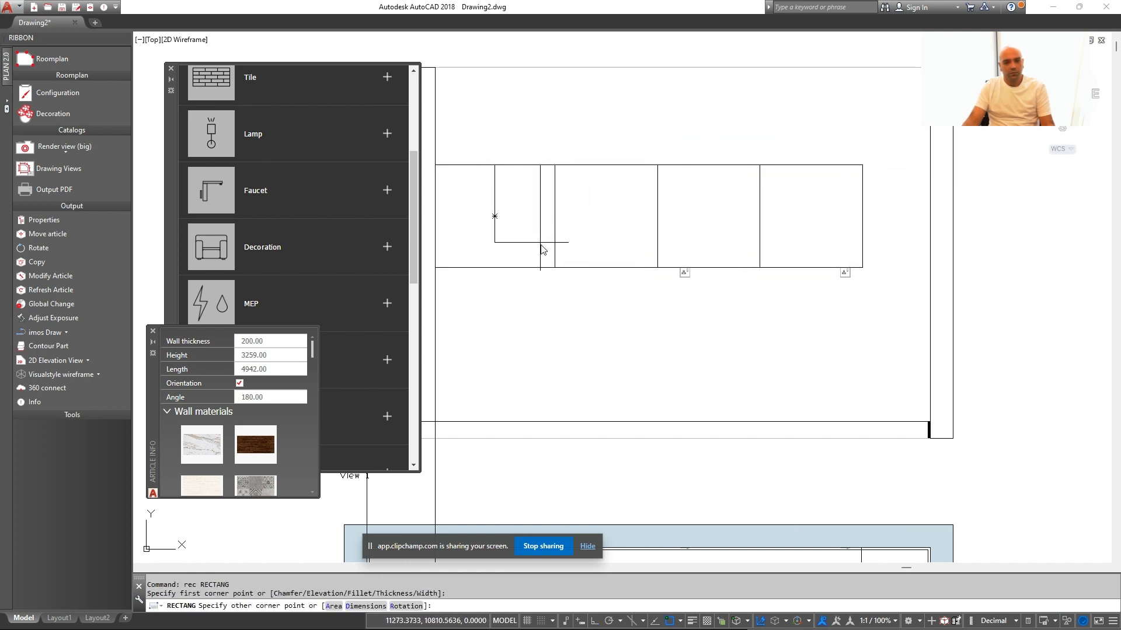
{"action": "left_click", "coordinate": [554, 268]}
{"action": "key", "text": "Escape"}
Move the half-width rectangle horizontally to the end of the row, against the fourth rectangle's outer edge
{"action": "left_click", "coordinate": [516, 236]}
{"action": "left_click", "coordinate": [485, 247]}
{"action": "key", "text": "m"}
{"action": "key", "text": "Return"}
{"action": "left_click", "coordinate": [494, 252]}
{"action": "key", "text": "F8"}
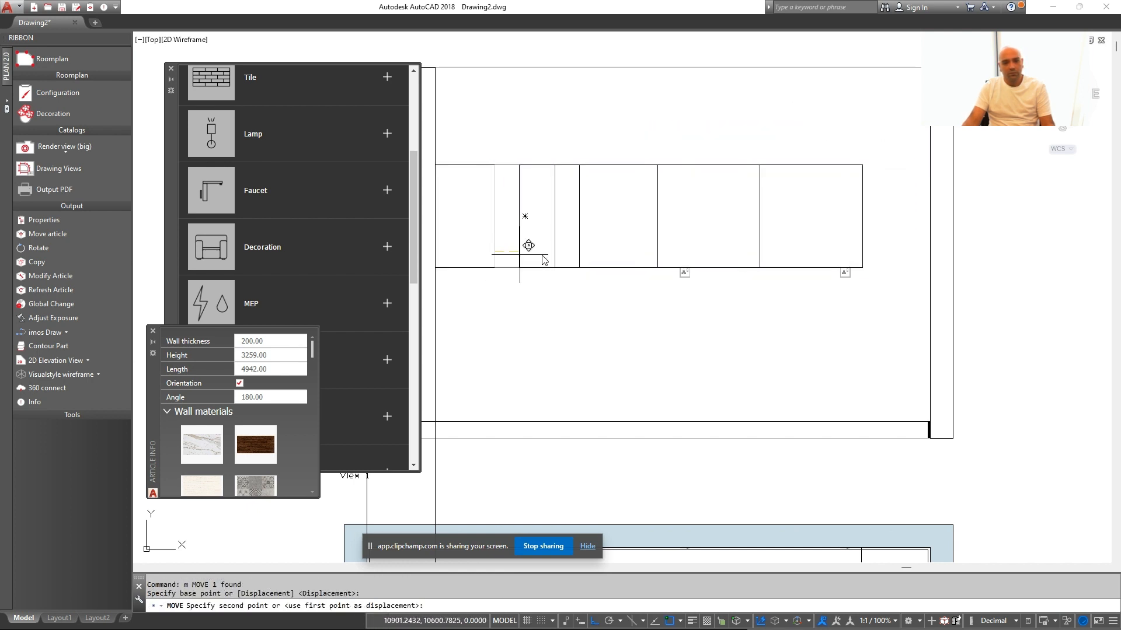
{"action": "left_click", "coordinate": [862, 253]}
{"action": "key", "text": "Escape"}
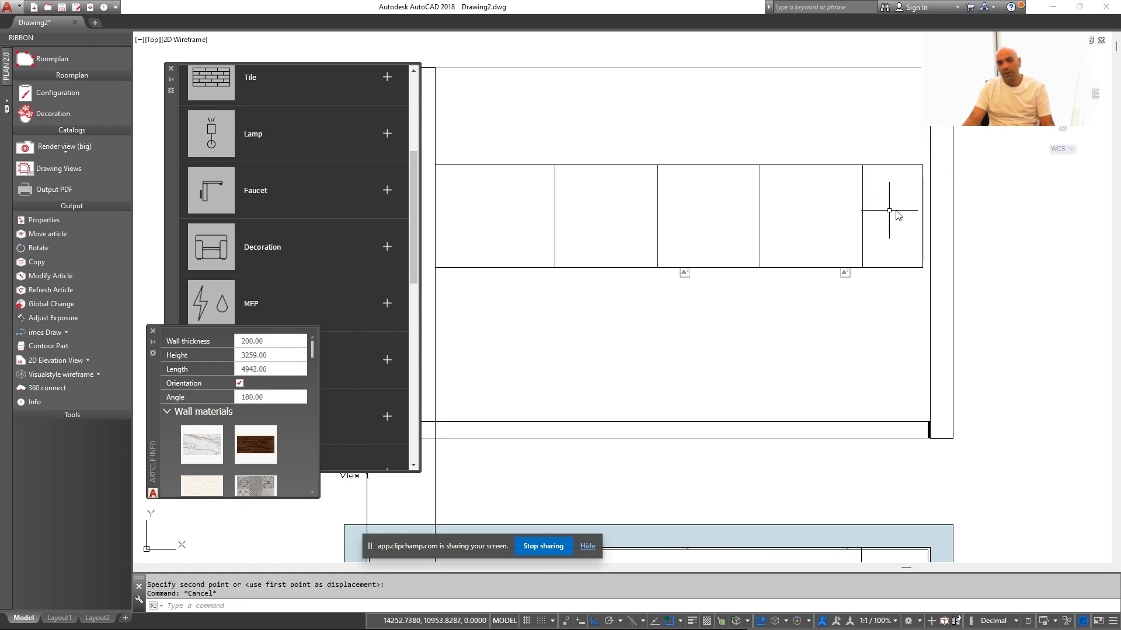
Measure the gap between the end rectangle and the window-side wall
{"action": "type", "text": "di"}
{"action": "key", "text": "Return"}
{"action": "left_click", "coordinate": [922, 165]}
{"action": "left_click", "coordinate": [930, 164]}
{"action": "middle_click_drag", "start_coordinate": [888, 166], "coordinate": [900, 177]}
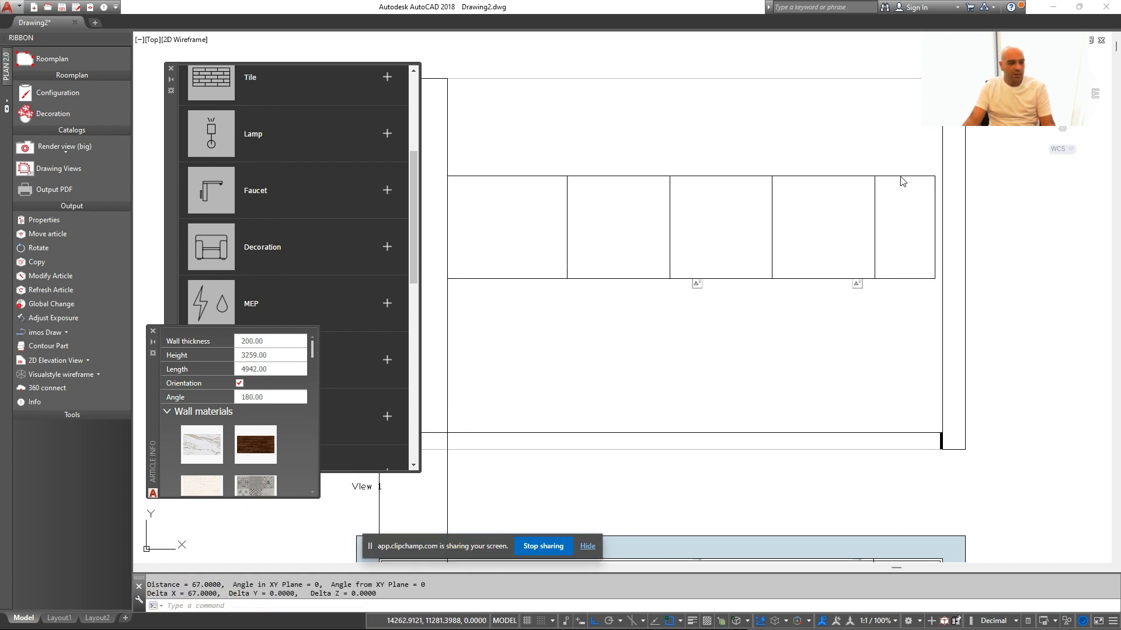
{"action": "key", "text": "Escape"}
Move all five rectangles of the row 30 towards the window-side wall, away from the tall rectangle
{"action": "left_click", "coordinate": [918, 148]}
{"action": "left_click", "coordinate": [543, 204]}
{"action": "type", "text": "m"}
{"action": "key", "text": "Return"}
{"action": "left_click", "coordinate": [541, 138]}
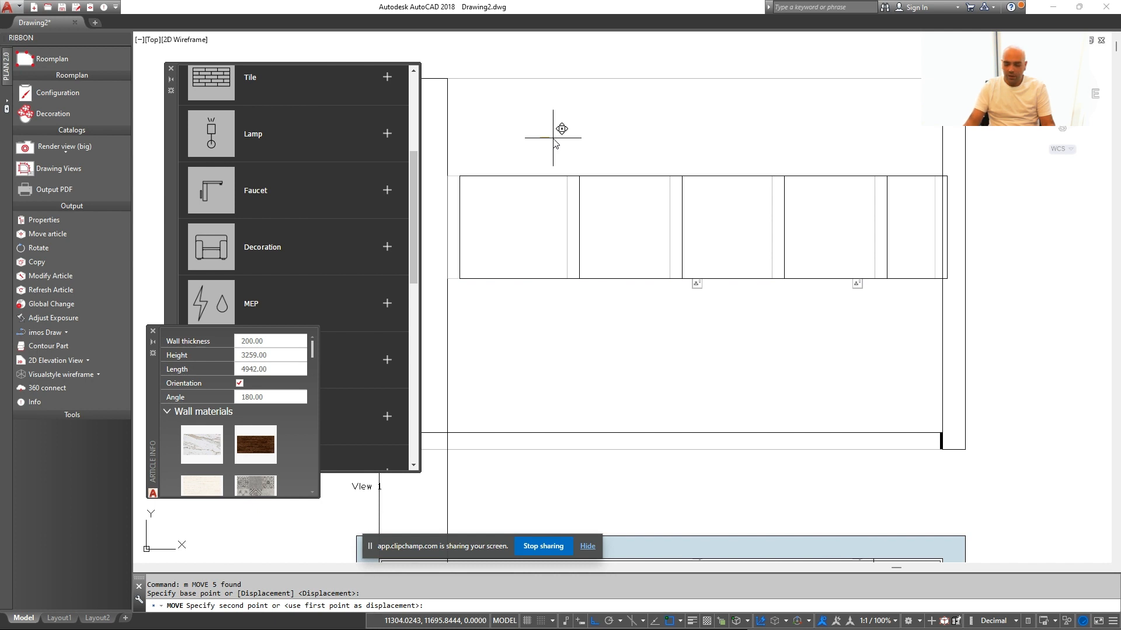
{"action": "type", "text": "30"}
{"action": "key", "text": "Return"}
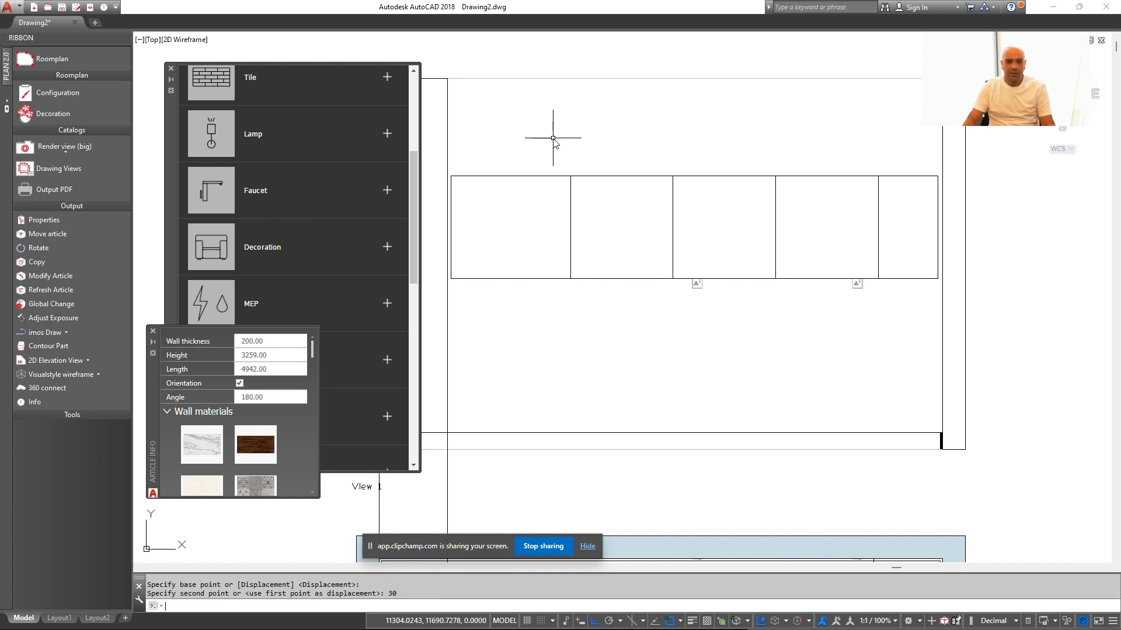
{"action": "left_click", "coordinate": [902, 286]}
{"action": "key", "text": "Escape"}
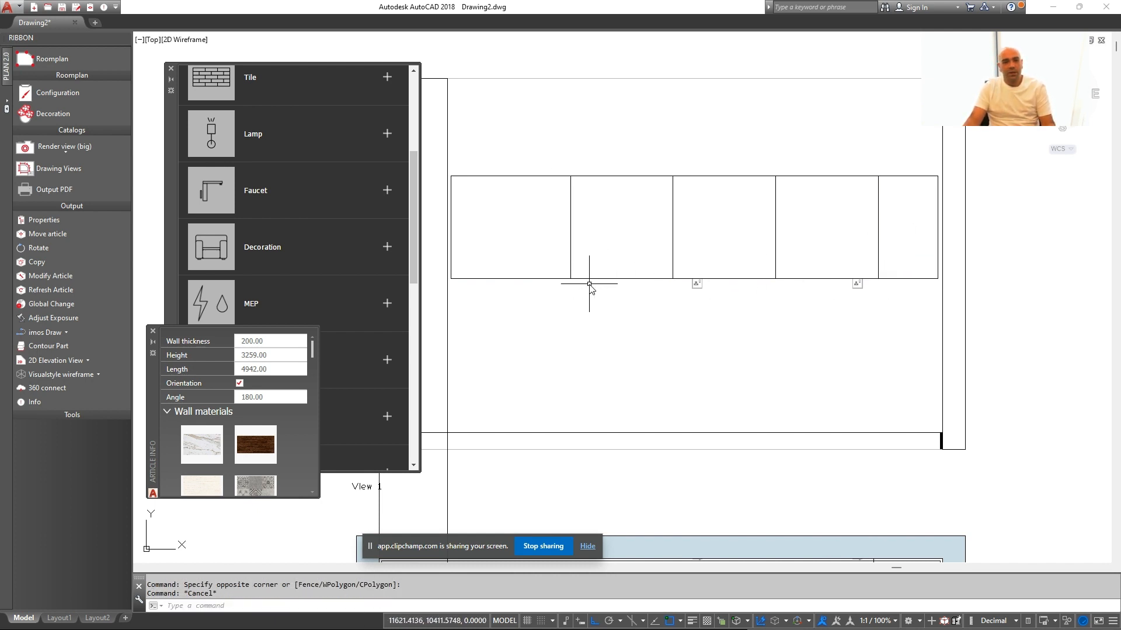
{"action": "left_click", "coordinate": [524, 305]}
{"action": "left_click", "coordinate": [471, 256]}
{"action": "type", "text": "ci"}
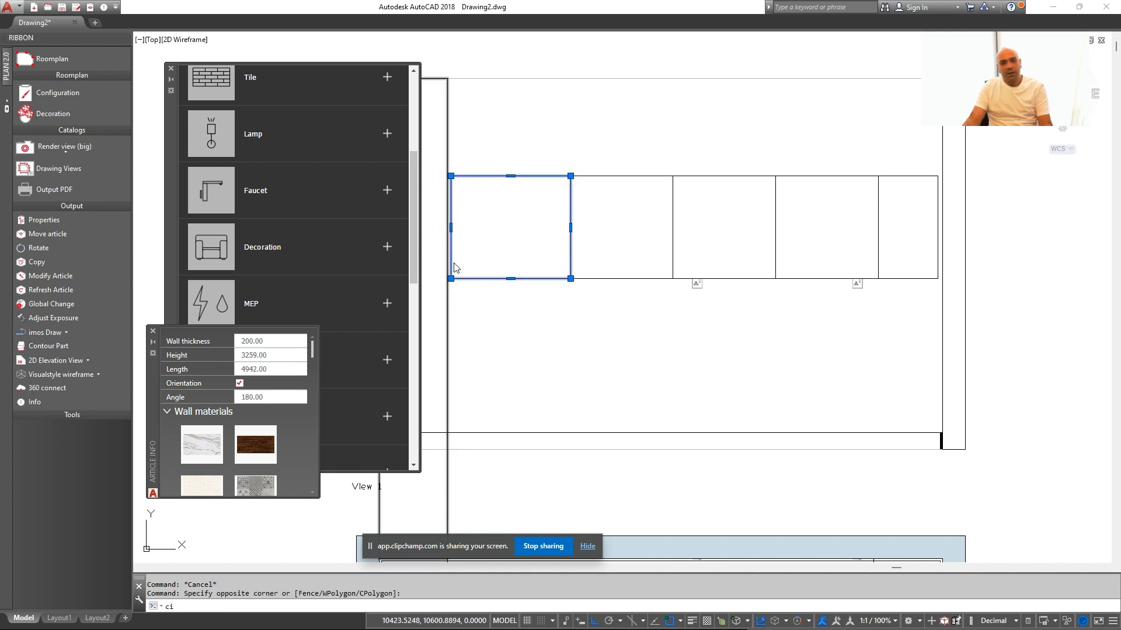
{"action": "key", "text": "Return"}
{"action": "left_click", "coordinate": [468, 263]}
{"action": "key", "text": "Escape"}
{"action": "left_click", "coordinate": [545, 312]}
{"action": "key", "text": "Escape"}
{"action": "key", "text": "Escape"}
{"action": "left_click", "coordinate": [539, 306]}
{"action": "left_click", "coordinate": [490, 274]}
{"action": "type", "text": "ci"}
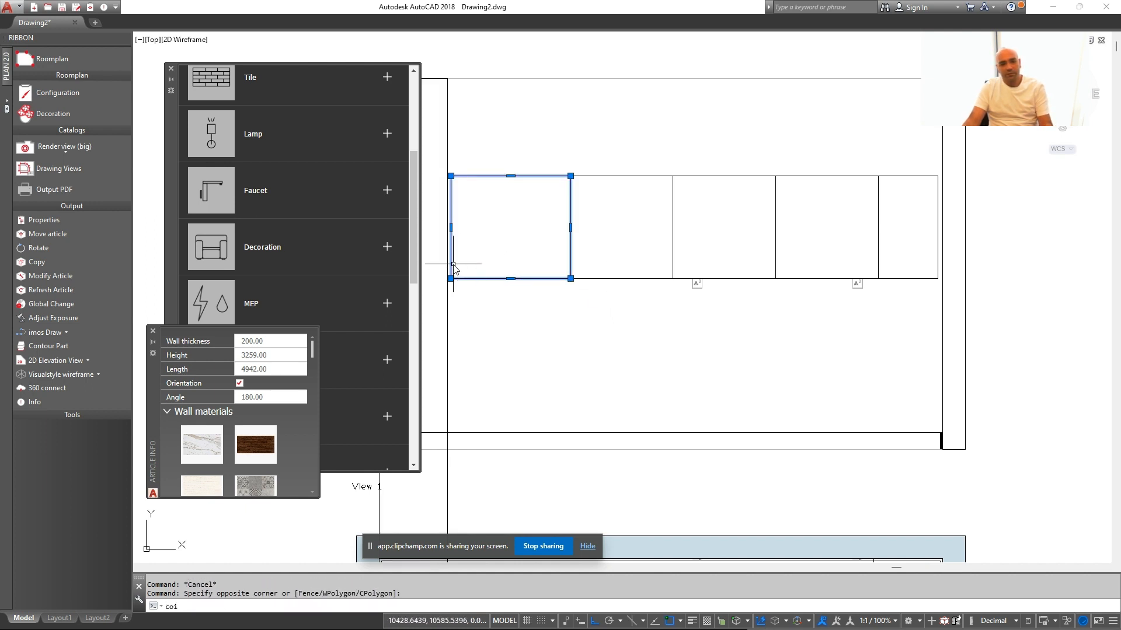
{"action": "key", "text": "Return"}
{"action": "key", "text": "Escape"}
Copy the wide first rectangle horizontally so the copy starts at its outer edge
{"action": "left_click", "coordinate": [525, 321]}
{"action": "left_click", "coordinate": [501, 276]}
{"action": "key", "text": "Return"}
{"action": "left_click", "coordinate": [467, 264]}
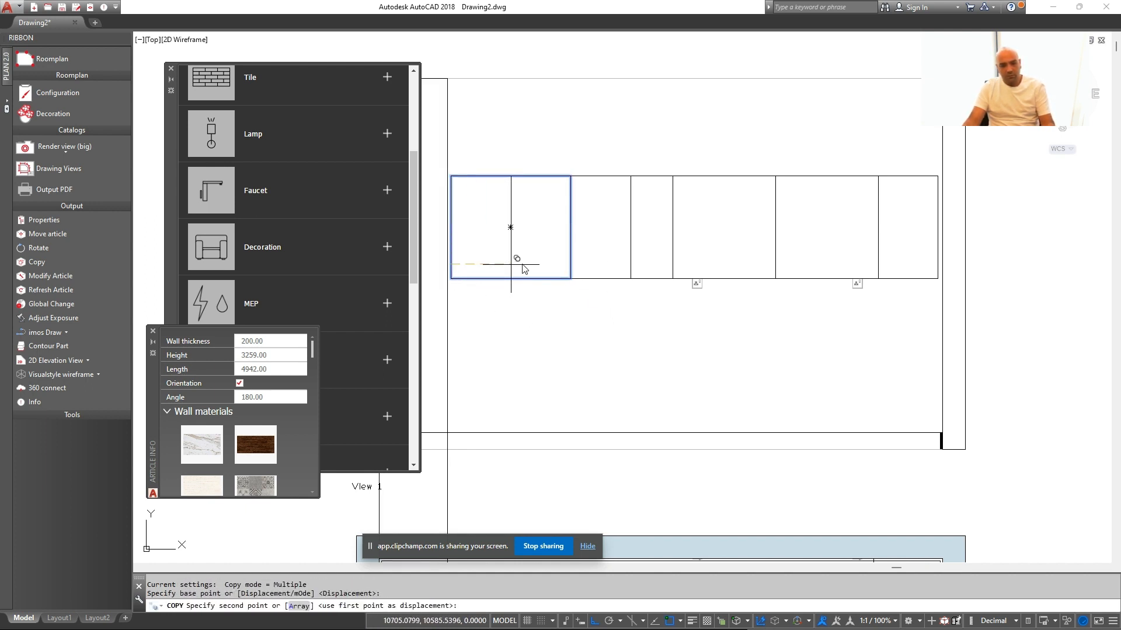
{"action": "key", "text": "Escape"}
Move the original second and third rectangles straight down, out of the row
{"action": "left_click", "coordinate": [682, 250]}
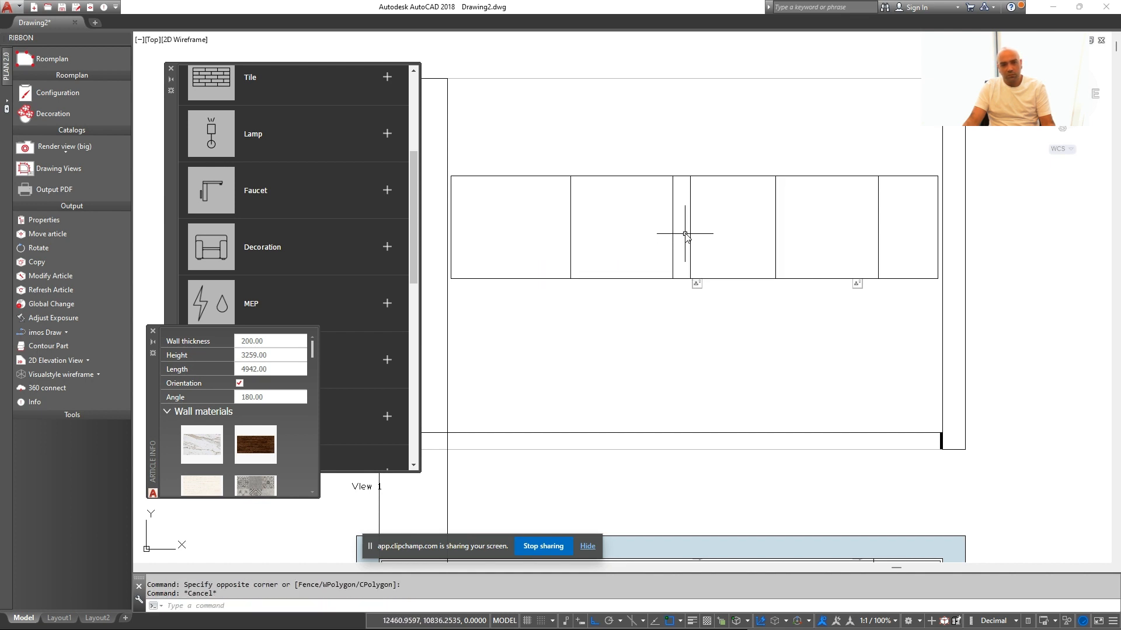
{"action": "left_click", "coordinate": [666, 244]}
{"action": "key", "text": "Escape"}
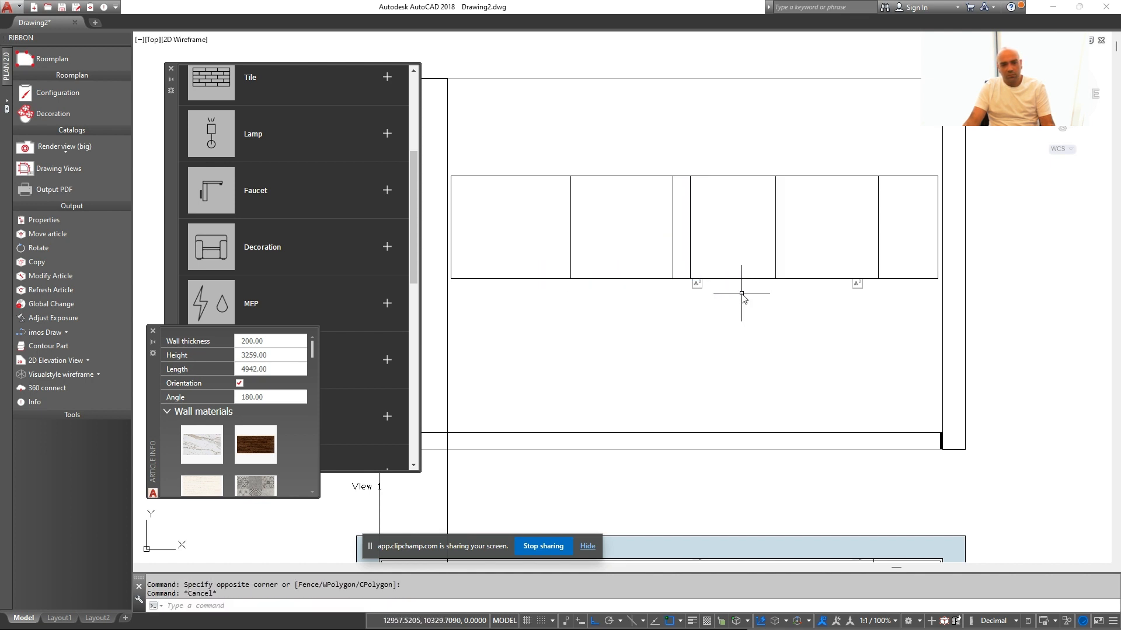
{"action": "left_click", "coordinate": [742, 294]}
{"action": "left_click", "coordinate": [737, 268]}
{"action": "left_click", "coordinate": [679, 240]}
{"action": "left_click", "coordinate": [648, 253]}
{"action": "type", "text": "m"}
{"action": "key", "text": "Return"}
{"action": "left_click", "coordinate": [646, 241]}
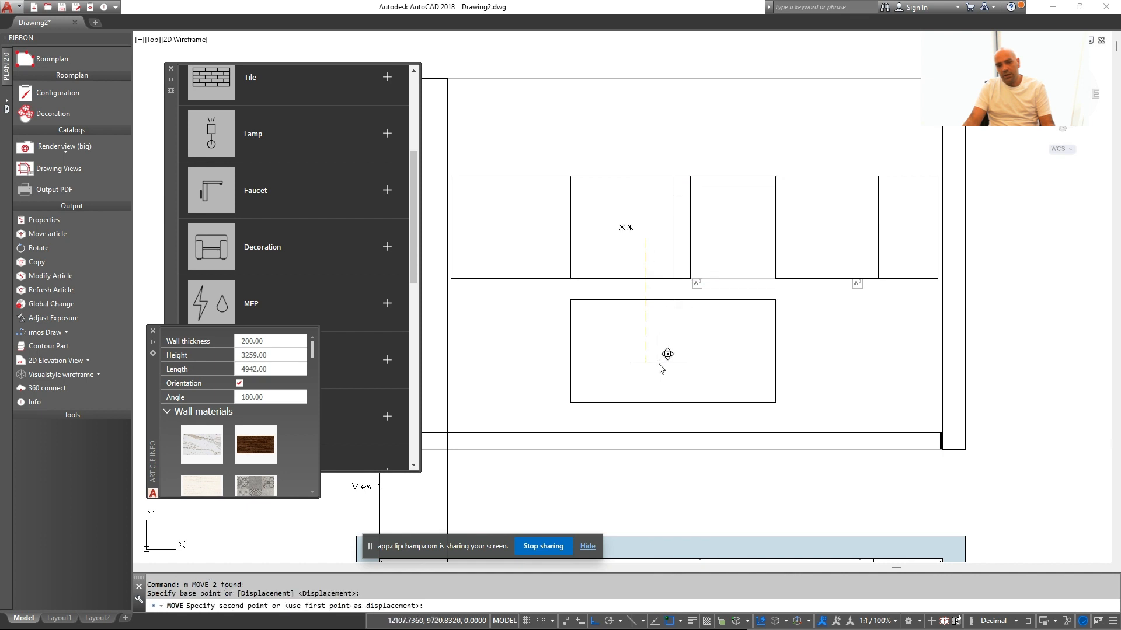
{"action": "left_click", "coordinate": [658, 367]}
{"action": "key", "text": "Escape"}
{"action": "left_click", "coordinate": [699, 240]}
{"action": "left_click", "coordinate": [671, 249]}
{"action": "key", "text": "Escape"}
{"action": "left_click", "coordinate": [595, 242]}
{"action": "left_click", "coordinate": [552, 260]}
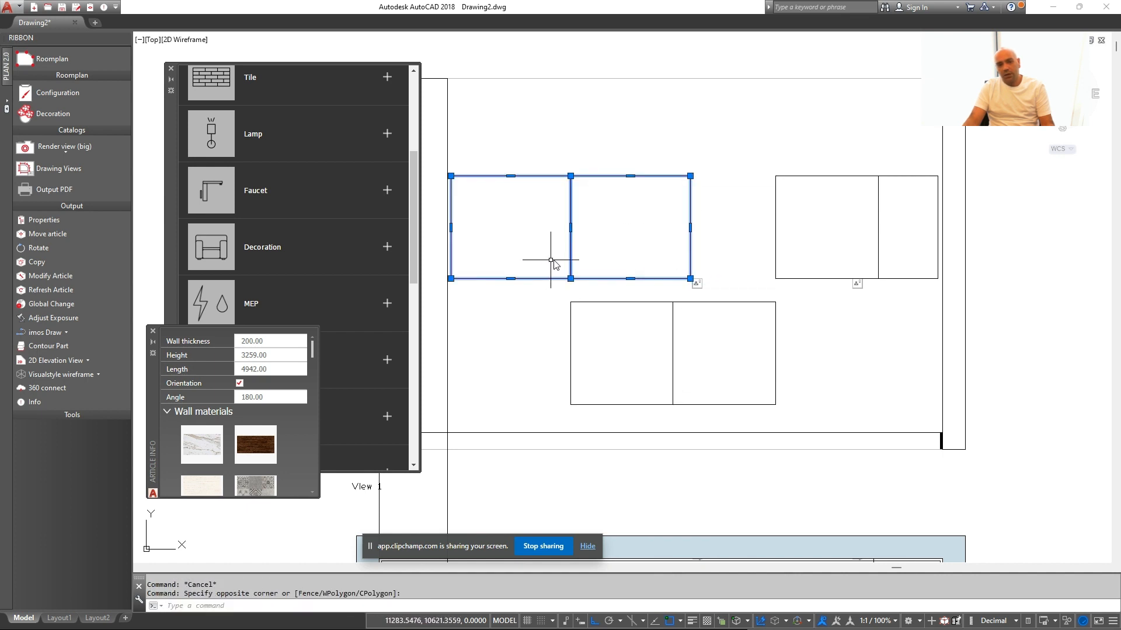
{"action": "key", "text": "Escape"}
{"action": "left_click", "coordinate": [612, 250]}
{"action": "left_click", "coordinate": [555, 260]}
{"action": "key", "text": "Escape"}
Copy the first rectangle from its upper corner to the second wide rectangle's upper outer corner
{"action": "left_click", "coordinate": [538, 212]}
{"action": "type", "text": "co"}
{"action": "key", "text": "Return"}
{"action": "left_click", "coordinate": [451, 175]}
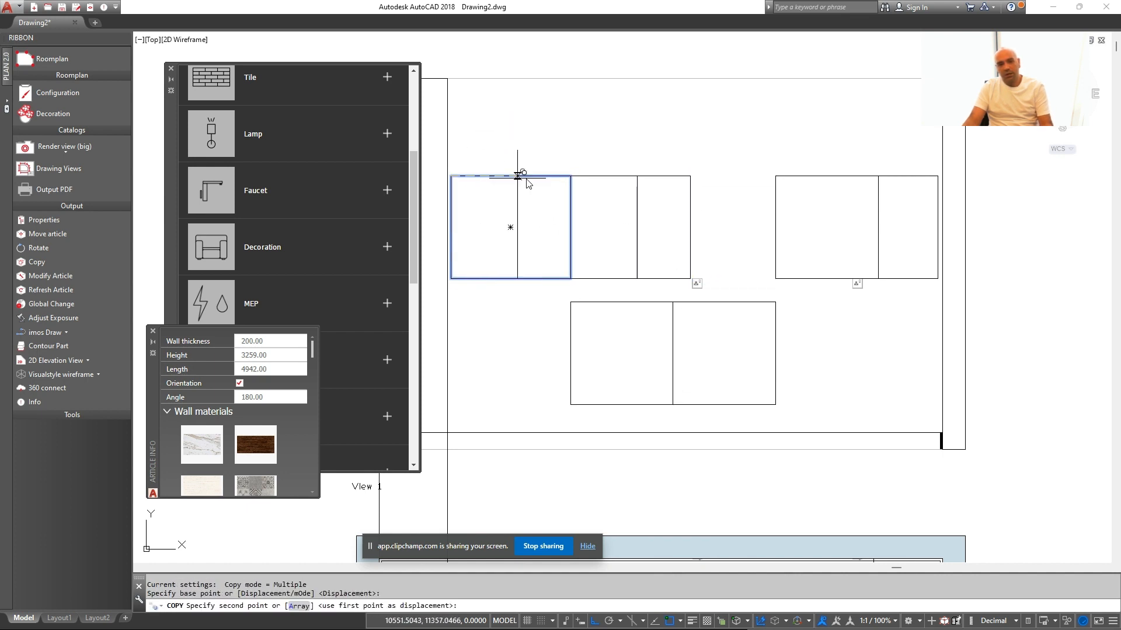
{"action": "left_click", "coordinate": [690, 176]}
{"action": "key", "text": "Escape"}
Stretch the inner edge of the overlapped fourth rectangle back to the third wide rectangle's outer edge
{"action": "left_click", "coordinate": [865, 183]}
{"action": "left_click", "coordinate": [788, 234]}
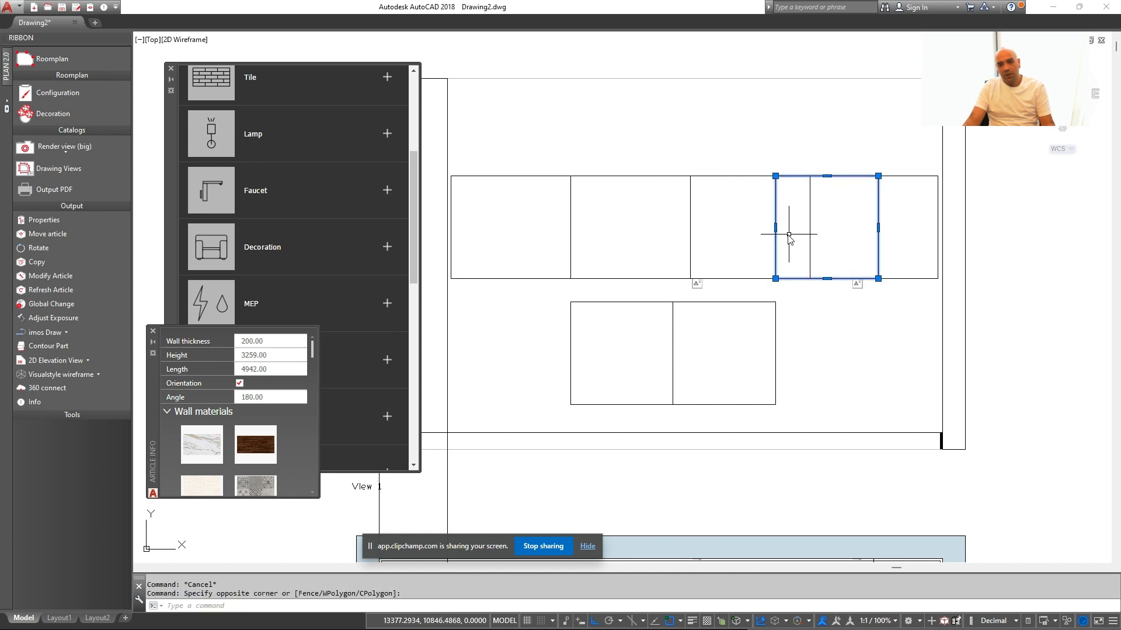
{"action": "left_click", "coordinate": [775, 227]}
{"action": "left_click", "coordinate": [809, 232]}
{"action": "key", "text": "Escape"}
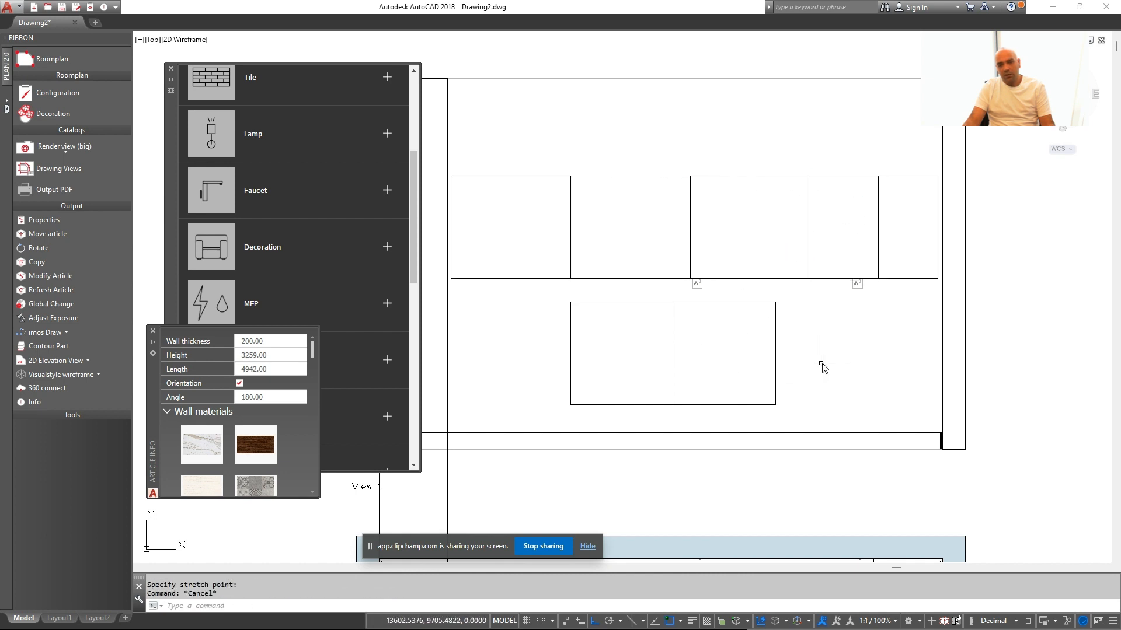
Erase the two spare rectangles below the row
{"action": "left_click", "coordinate": [820, 363]}
{"action": "left_click", "coordinate": [594, 356]}
{"action": "type", "text": "e"}
{"action": "key", "text": "Return"}
{"action": "key", "text": "Escape"}
Draw one rectangle spanning the two narrow rectangles at the end of the row, and erase those two rectangles
{"action": "middle_click_drag", "start_coordinate": [833, 216], "coordinate": [795, 230]}
{"action": "key", "text": "Return"}
{"action": "left_click", "coordinate": [773, 190]}
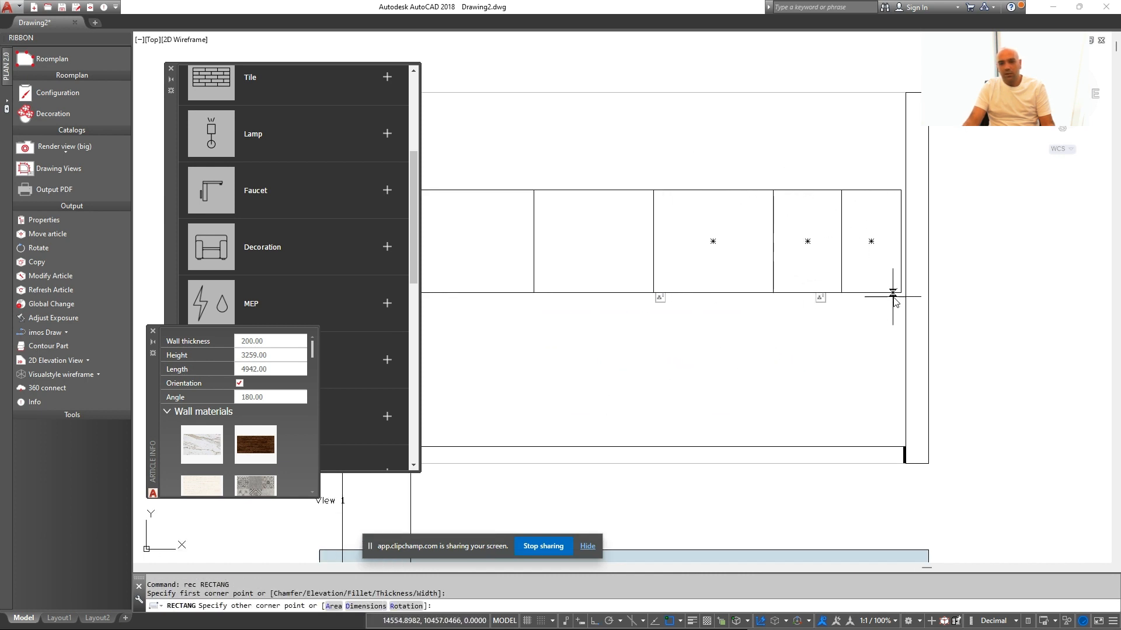
{"action": "left_click", "coordinate": [901, 292]}
{"action": "left_click", "coordinate": [861, 234]}
{"action": "left_click", "coordinate": [822, 265]}
{"action": "type", "text": "e"}
{"action": "key", "text": "Return"}
Draw a horizontal construction line along the base line of the elevation, beneath the floor strip
{"action": "middle_click_drag", "start_coordinate": [750, 278], "coordinate": [806, 277]}
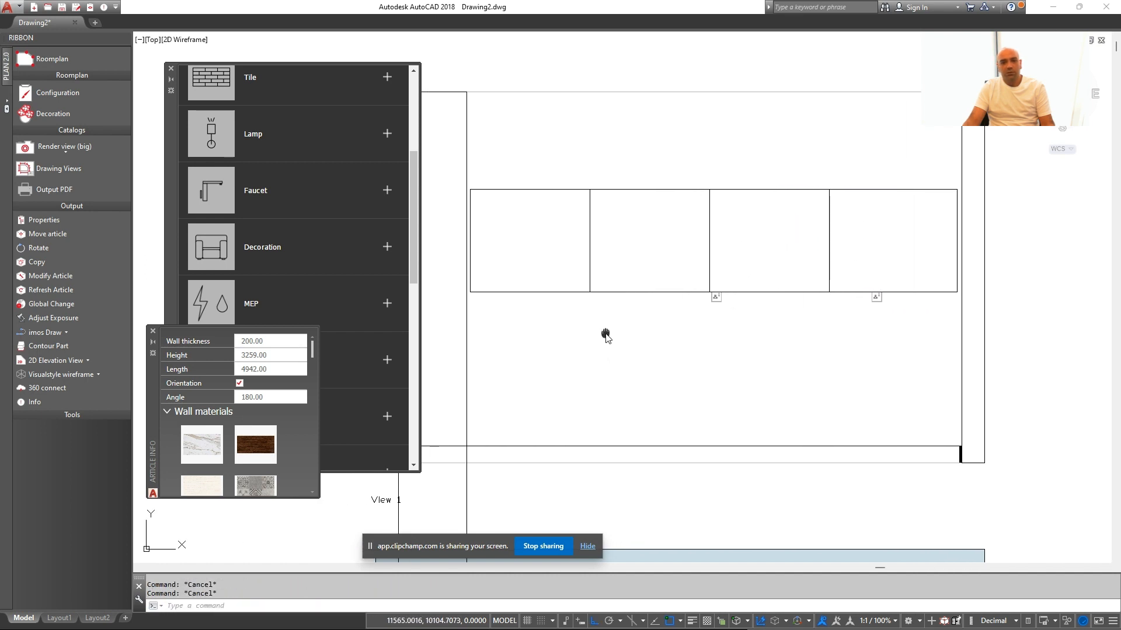
{"action": "middle_click_drag", "start_coordinate": [605, 336], "coordinate": [633, 336]}
{"action": "scroll", "coordinate": [624, 310], "scroll_direction": "down", "scroll_amount": 1}
{"action": "middle_click_drag", "start_coordinate": [658, 275], "coordinate": [641, 316]}
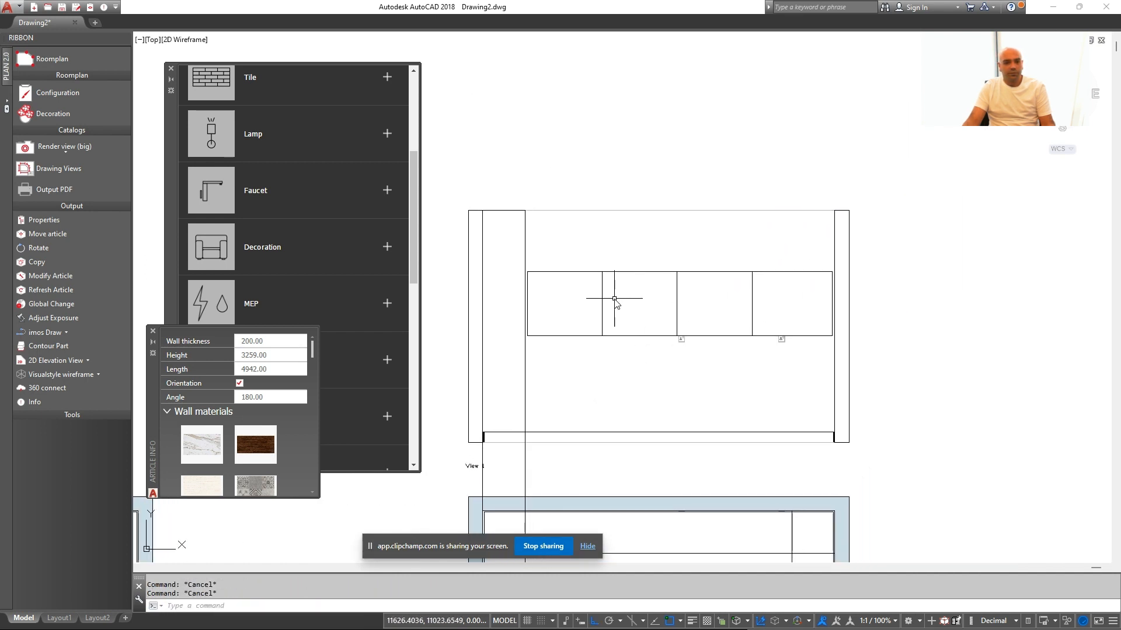
{"action": "scroll", "coordinate": [584, 316], "scroll_direction": "up", "scroll_amount": 1}
{"action": "mouse_move", "coordinate": [576, 294]}
{"action": "middle_mouse_down"}
{"action": "mouse_move", "coordinate": [583, 316]}
{"action": "mouse_move", "coordinate": [585, 288]}
{"action": "middle_mouse_up"}
{"action": "scroll", "coordinate": [601, 318], "scroll_direction": "down", "scroll_amount": 2}
{"action": "scroll", "coordinate": [617, 363], "scroll_direction": "up", "scroll_amount": 2}
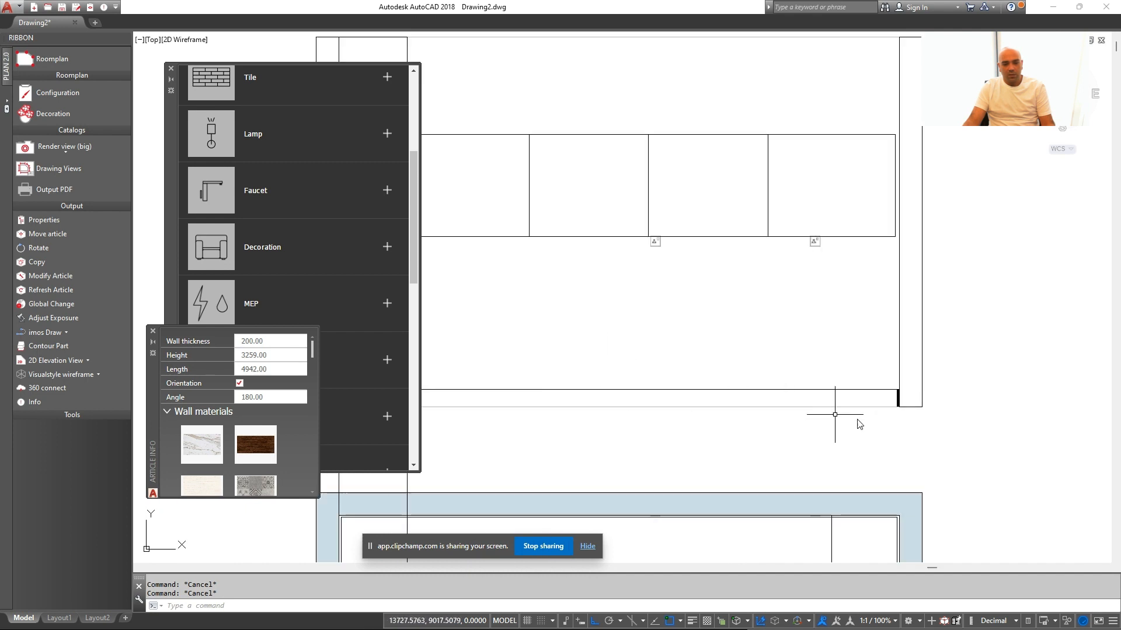
{"action": "scroll", "coordinate": [907, 413], "scroll_direction": "up", "scroll_amount": 2}
{"action": "type", "text": "xl"}
{"action": "key", "text": "space"}
{"action": "left_click", "coordinate": [814, 402]}
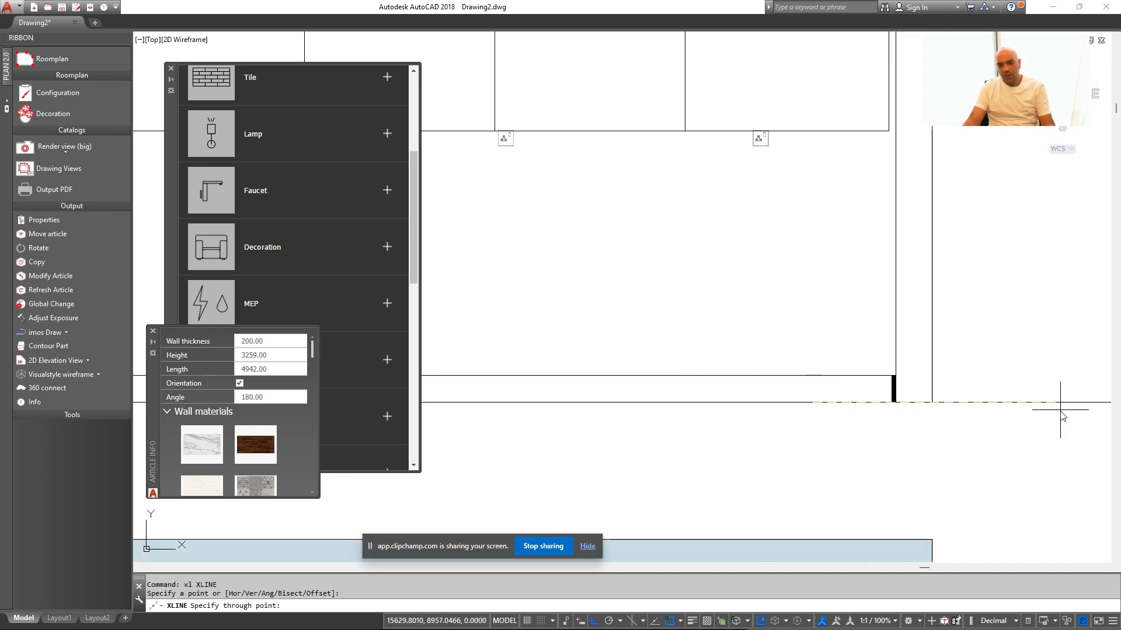
{"action": "left_click", "coordinate": [1057, 407]}
{"action": "key", "text": "Escape"}
Move the horizontal construction line 3059 straight up from the base of the elevation
{"action": "left_click", "coordinate": [1018, 438]}
{"action": "left_click", "coordinate": [997, 363]}
{"action": "type", "text": "m"}
{"action": "left_click", "coordinate": [994, 339]}
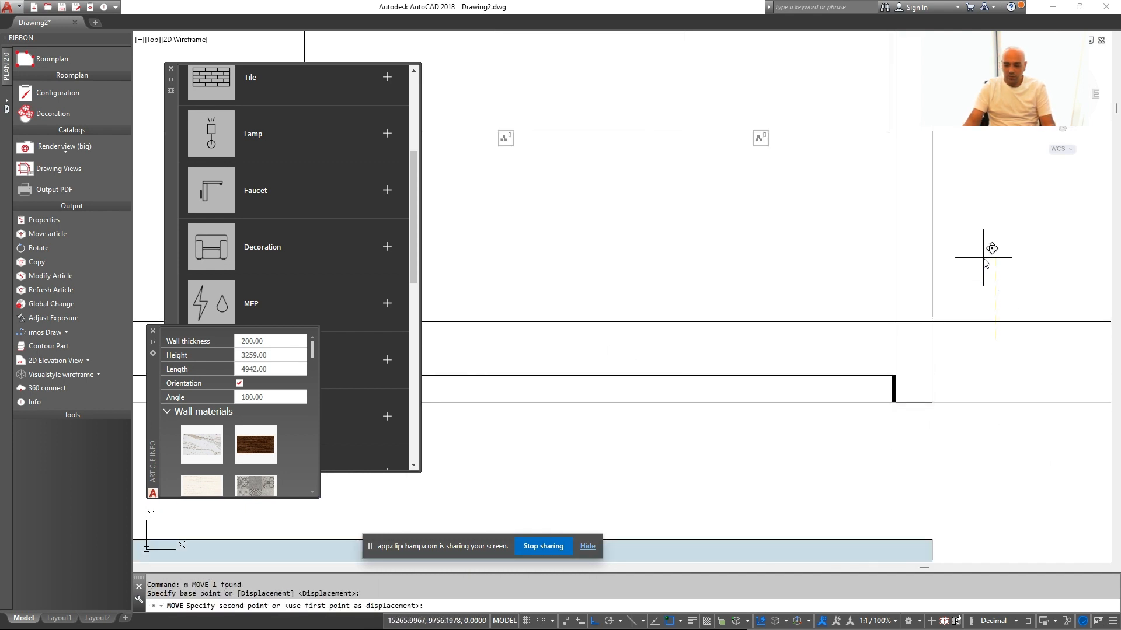
{"action": "type", "text": "3059"}
{"action": "key", "text": "Escape"}
{"action": "key", "text": "Escape"}
Stretch the upper edges of all four rectangles in the row 100 upwards
{"action": "scroll", "coordinate": [957, 259], "scroll_direction": "down", "scroll_amount": 3}
{"action": "middle_click_drag", "start_coordinate": [823, 233], "coordinate": [719, 321]}
{"action": "scroll", "coordinate": [716, 312], "scroll_direction": "up", "scroll_amount": 1}
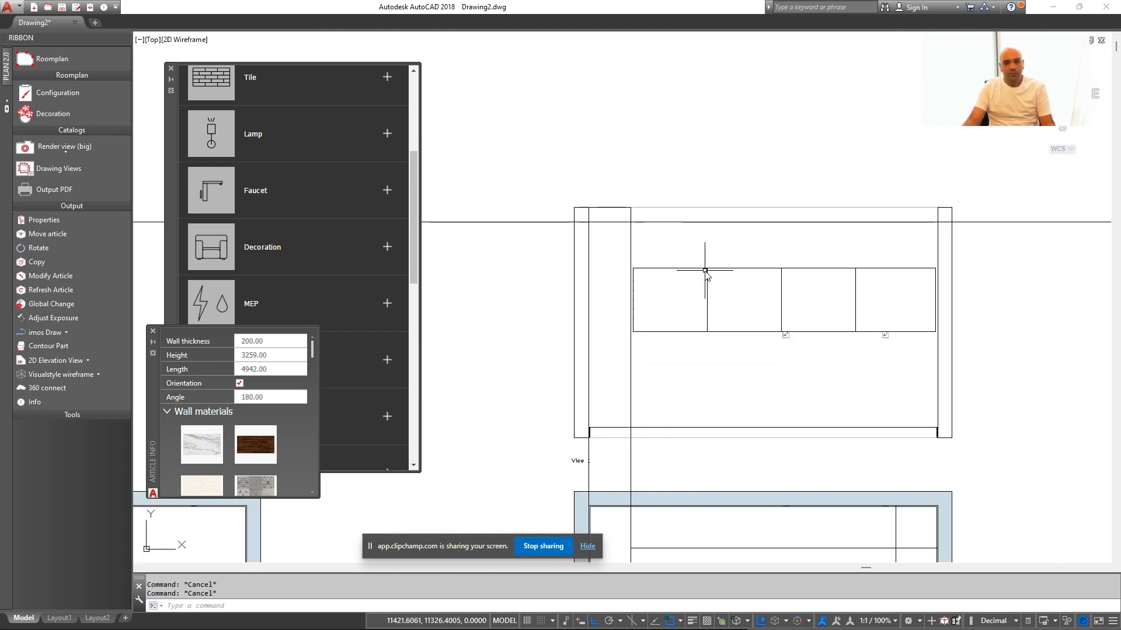
{"action": "mouse_move", "coordinate": [706, 270]}
{"action": "middle_mouse_down"}
{"action": "mouse_move", "coordinate": [694, 251]}
{"action": "mouse_move", "coordinate": [702, 260]}
{"action": "middle_mouse_up"}
{"action": "type", "text": "s"}
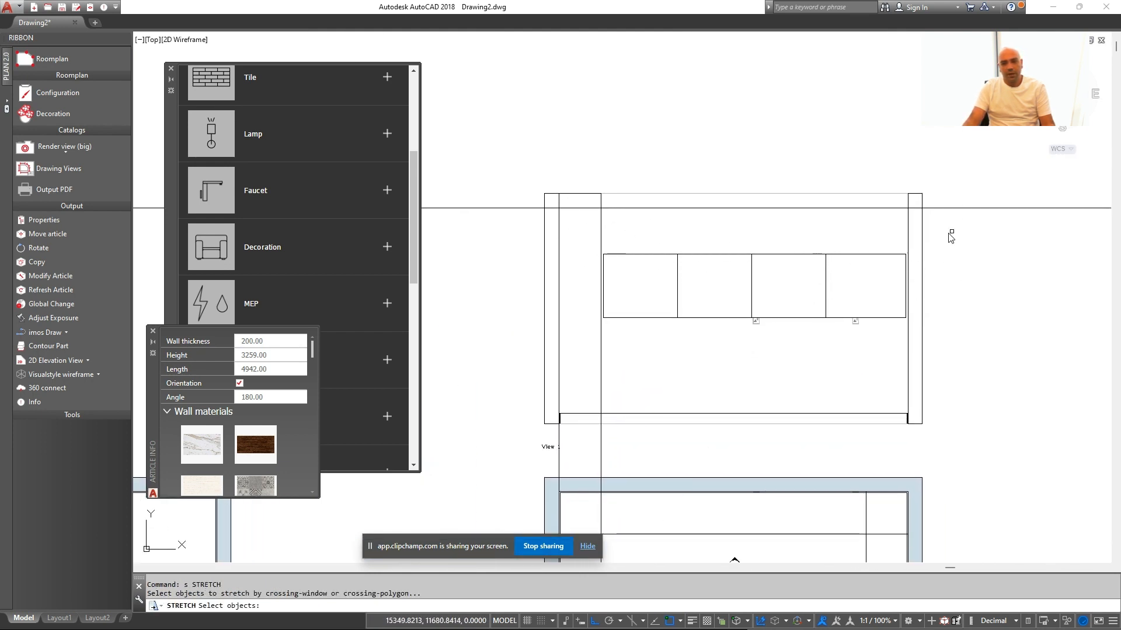
{"action": "left_click", "coordinate": [951, 233]}
{"action": "left_click", "coordinate": [579, 269]}
{"action": "key", "text": "space"}
{"action": "left_click", "coordinate": [578, 266]}
{"action": "type", "text": "100"}
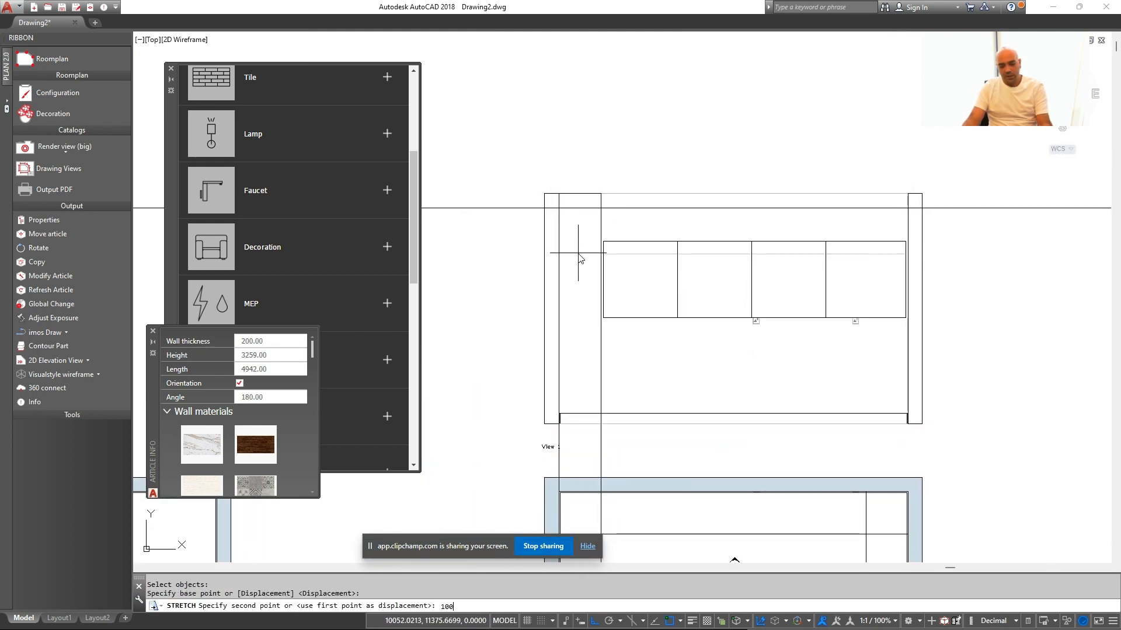
{"action": "key", "text": "Return"}
Draw a narrow rectangle between the first wall unit's upper edge and the horizontal construction line
{"action": "middle_click_drag", "start_coordinate": [647, 261], "coordinate": [640, 268]}
{"action": "key", "text": "Escape"}
{"action": "type", "text": "rec"}
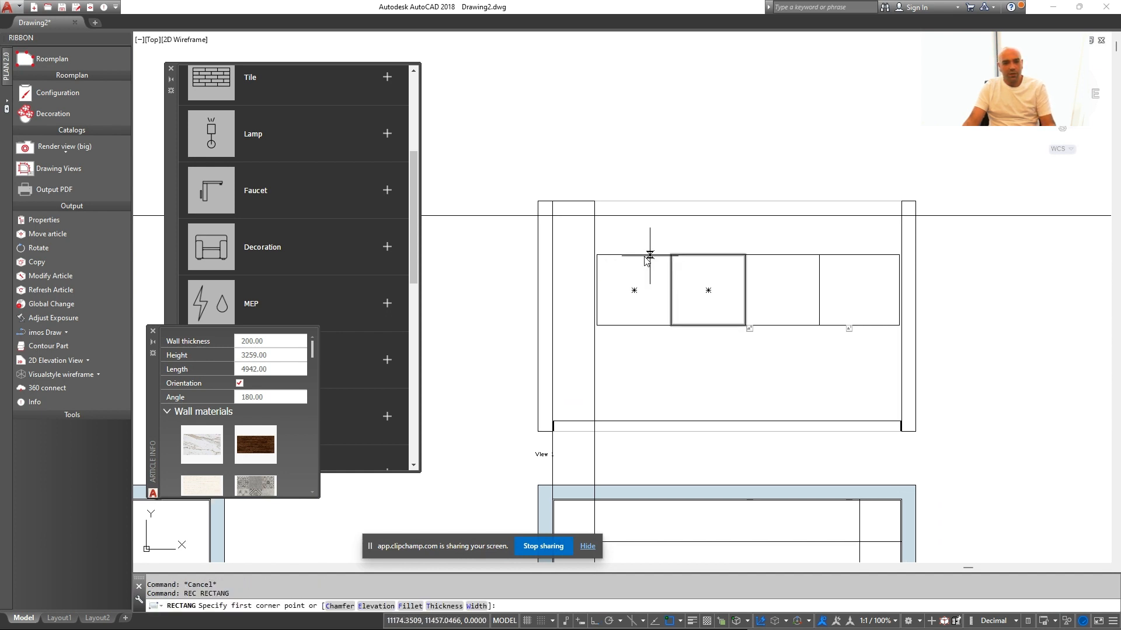
{"action": "left_click", "coordinate": [629, 249]}
{"action": "key", "text": "Escape"}
{"action": "scroll", "coordinate": [657, 246], "scroll_direction": "up", "scroll_amount": 2}
Draw a rectangle from the first unit's upper outer corner to the narrow rectangle's far corner on the construction line, and erase the narrow rectangle
{"action": "type", "text": "re"}
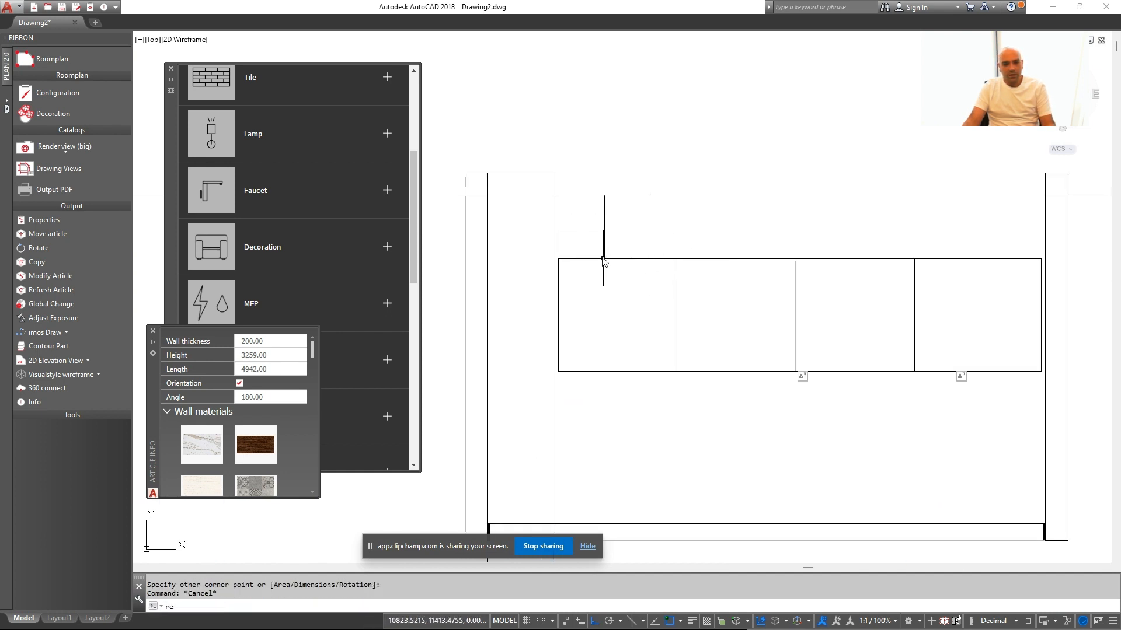
{"action": "type", "text": "c"}
{"action": "key", "text": "space"}
{"action": "left_click", "coordinate": [677, 259]}
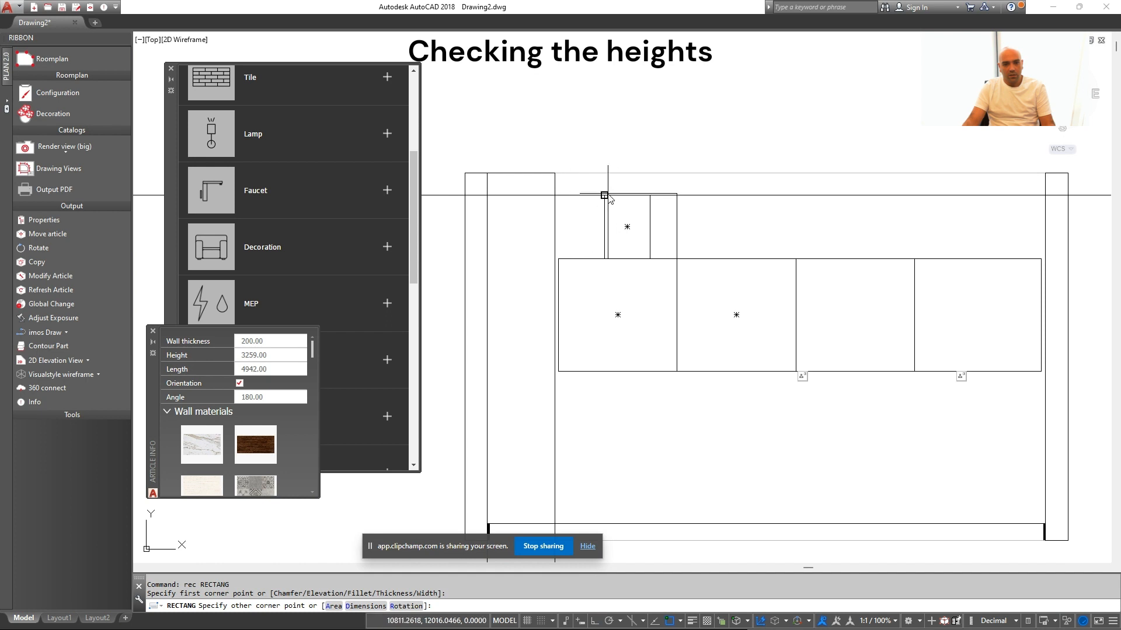
{"action": "left_click", "coordinate": [604, 195]}
{"action": "left_click", "coordinate": [654, 242]}
{"action": "left_click", "coordinate": [630, 240]}
{"action": "type", "text": "e "}
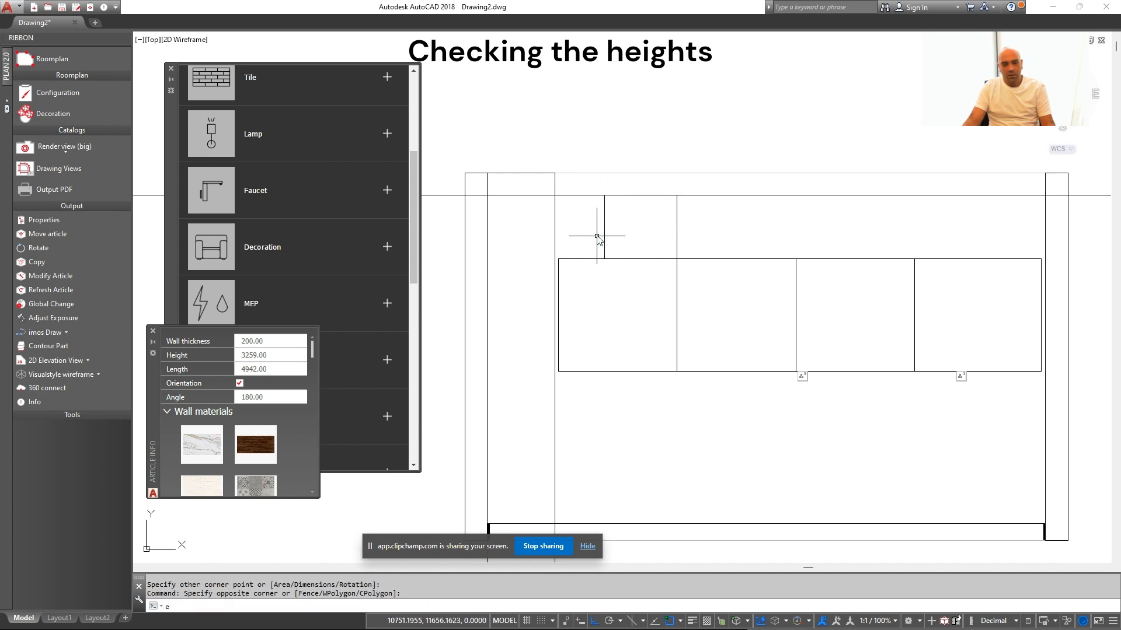
Stretch the side edge of the box above the first wall unit out to the unit's outer corner
{"action": "type", "text": "s"}
{"action": "left_click", "coordinate": [625, 183]}
{"action": "left_click", "coordinate": [589, 270]}
{"action": "key", "text": "space"}
{"action": "left_click", "coordinate": [604, 258]}
{"action": "left_click", "coordinate": [558, 258]}
{"action": "key", "text": "Escape"}
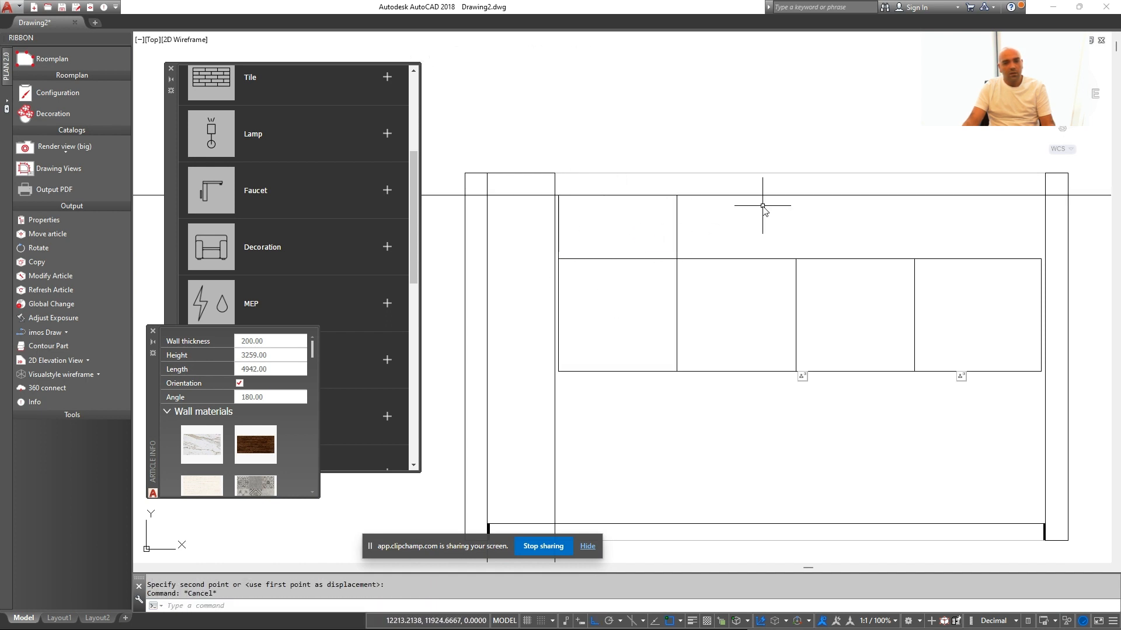
Erase the horizontal construction line and draw a rectangle over half of the upper box, from its top midpoint to its lower inner corner
{"action": "left_click", "coordinate": [763, 205]}
{"action": "left_click", "coordinate": [726, 181]}
{"action": "type", "text": "e"}
{"action": "key", "text": "space"}
{"action": "type", "text": "rec"}
{"action": "key", "text": "space"}
{"action": "left_click", "coordinate": [617, 195]}
{"action": "left_click", "coordinate": [676, 258]}
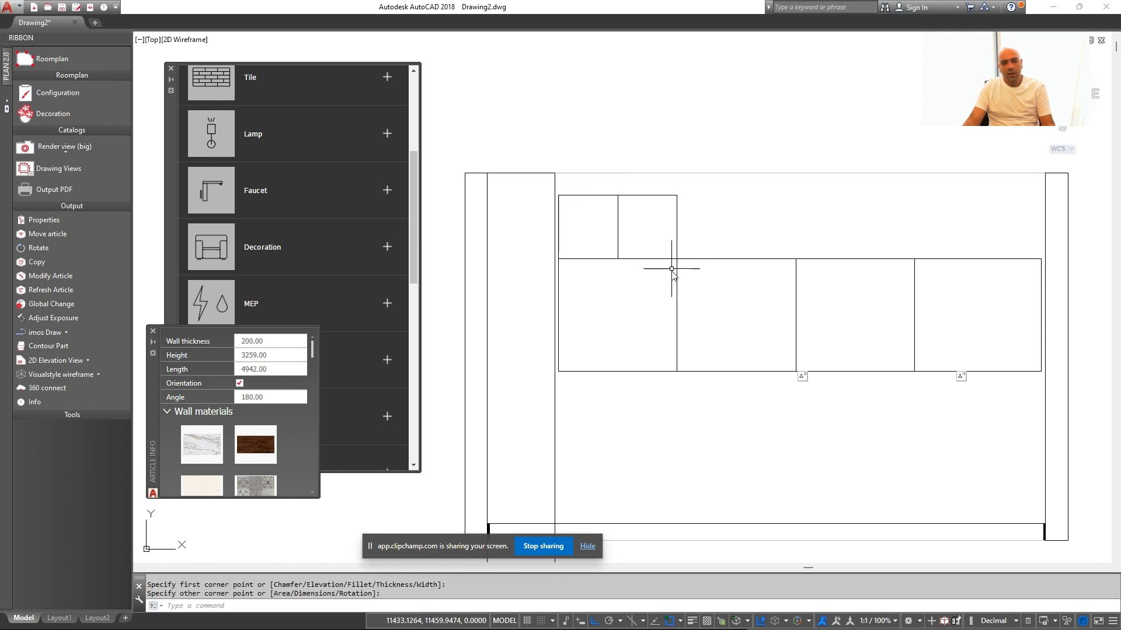
Draw a rectangle over half of the first wall unit, from its upper edge's midpoint to its lower inner corner
{"action": "key", "text": "Escape"}
{"action": "middle_click_drag", "start_coordinate": [678, 341], "coordinate": [660, 313]}
{"action": "type", "text": "rec"}
{"action": "key", "text": "space"}
{"action": "left_click", "coordinate": [600, 230]}
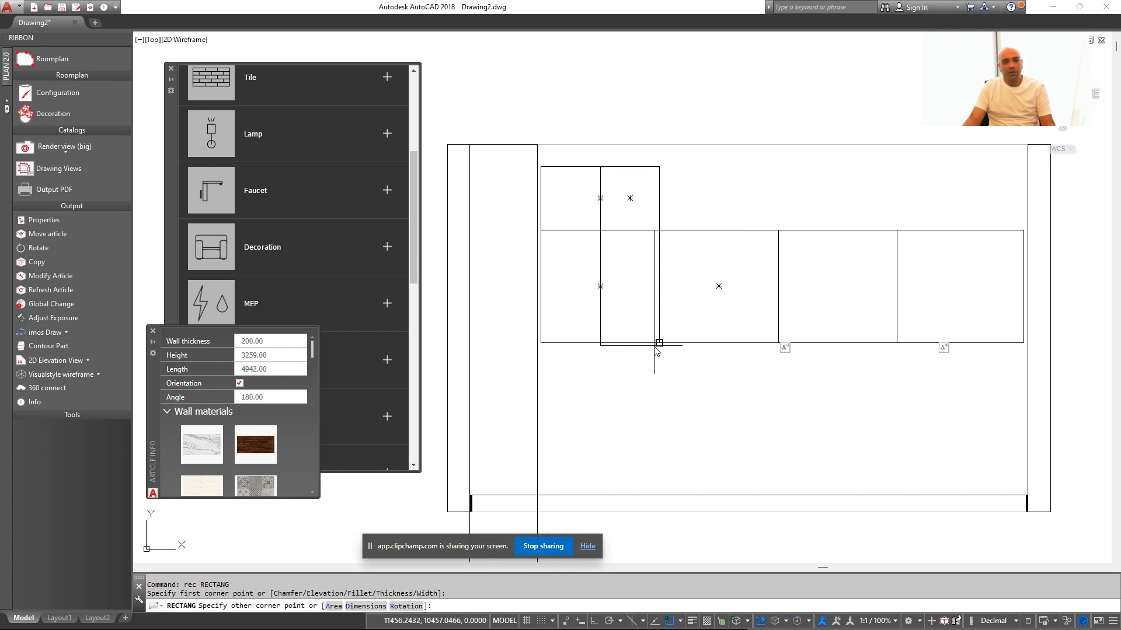
{"action": "left_click", "coordinate": [659, 343]}
{"action": "key", "text": "Escape"}
Measure the width and height of the half-width box above the first wall unit
{"action": "middle_click_drag", "start_coordinate": [743, 397], "coordinate": [675, 379]}
{"action": "type", "text": "di"}
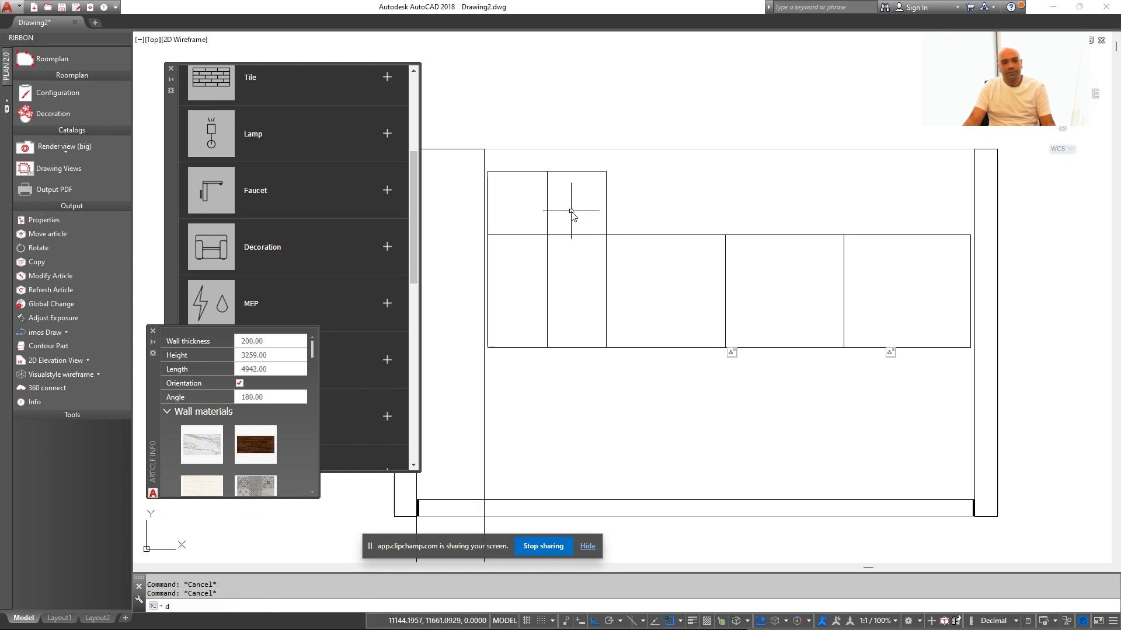
{"action": "key", "text": "space"}
{"action": "left_click", "coordinate": [563, 171]}
{"action": "left_click", "coordinate": [548, 169]}
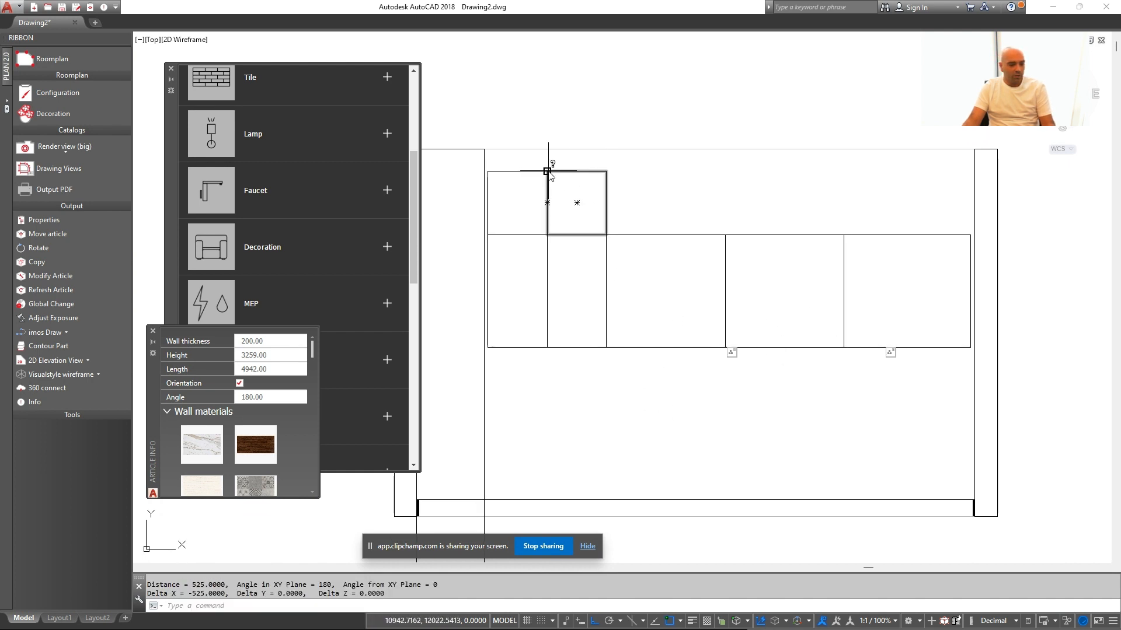
{"action": "key", "text": "space"}
{"action": "left_click", "coordinate": [548, 171]}
{"action": "left_click", "coordinate": [547, 235]}
{"action": "middle_click_drag", "start_coordinate": [549, 239], "coordinate": [566, 249]}
{"action": "key", "text": "Escape"}
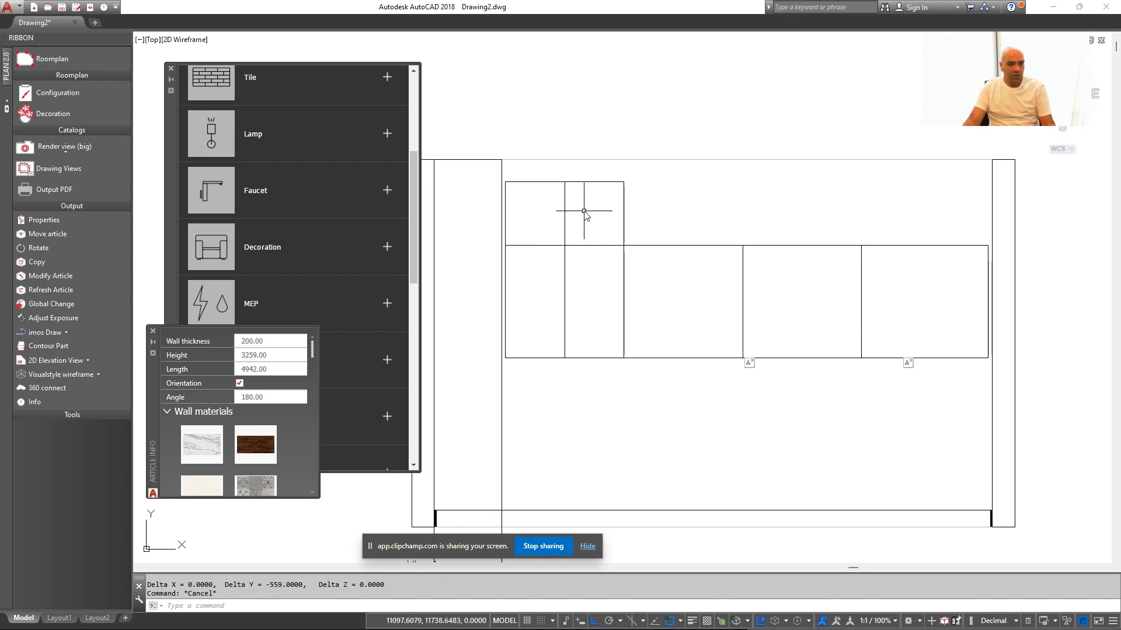
Draw a circle centred on the half-width box's upper inner corner with a radius equal to the box's width
{"action": "scroll", "coordinate": [558, 208], "scroll_direction": "up", "scroll_amount": 2}
{"action": "type", "text": "c"}
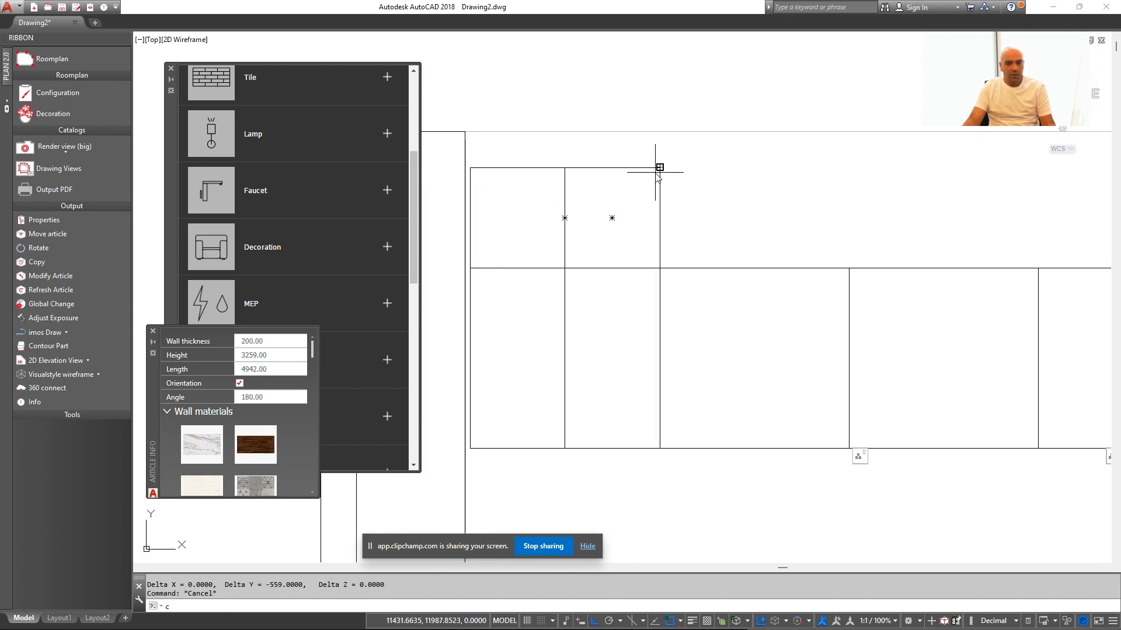
{"action": "key", "text": "space"}
{"action": "left_click", "coordinate": [659, 168]}
{"action": "key", "text": "Escape"}
Stretch the edge shared by the upper boxes and wall units up to the circle's lowest point, and erase the circle
{"action": "scroll", "coordinate": [715, 265], "scroll_direction": "down", "scroll_amount": 5}
{"action": "type", "text": "s"}
{"action": "key", "text": "space"}
{"action": "left_click", "coordinate": [953, 255]}
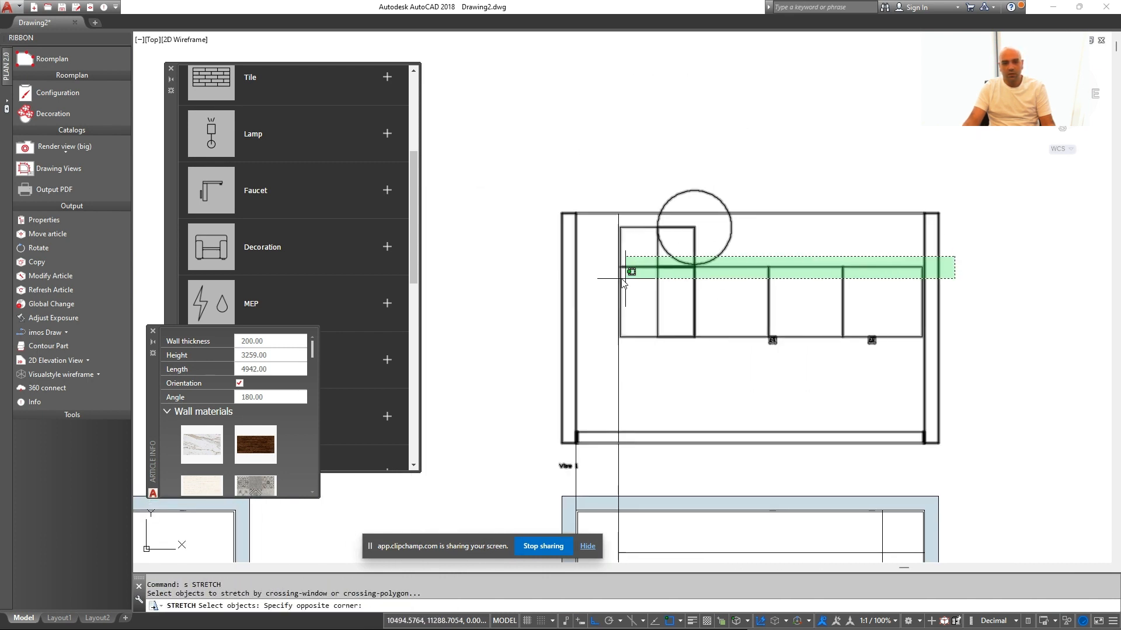
{"action": "left_click", "coordinate": [598, 483]}
{"action": "key", "text": "space"}
{"action": "scroll", "coordinate": [686, 275], "scroll_direction": "up", "scroll_amount": 5}
{"action": "left_click", "coordinate": [704, 251]}
{"action": "left_click", "coordinate": [704, 244]}
{"action": "left_click", "coordinate": [803, 219]}
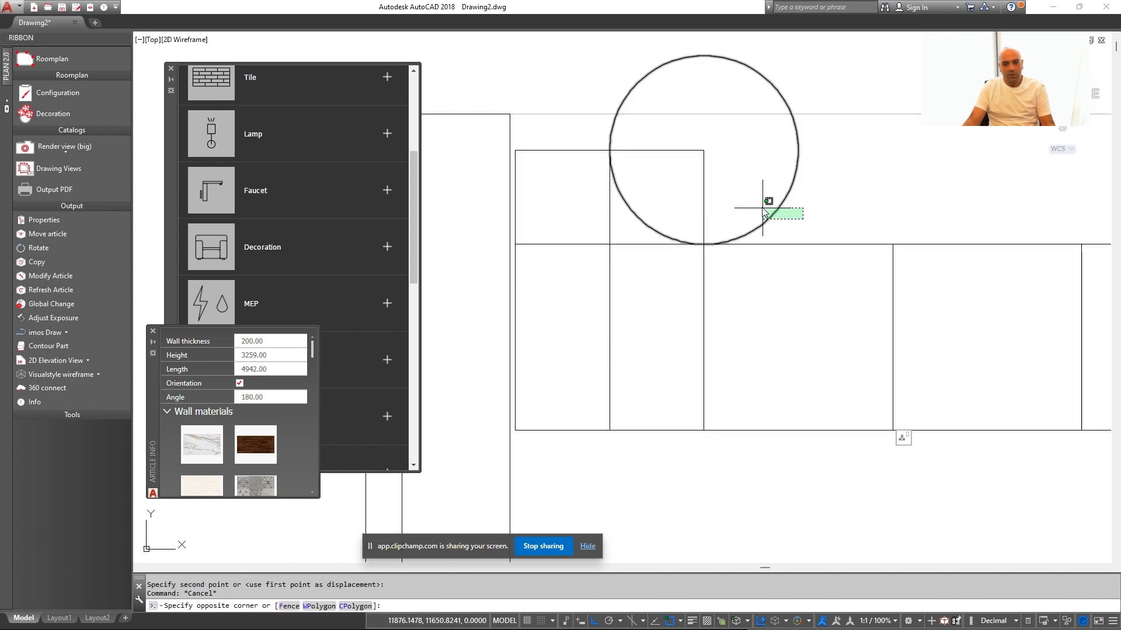
{"action": "left_click", "coordinate": [762, 207]}
{"action": "key", "text": "Delete"}
{"action": "scroll", "coordinate": [657, 216], "scroll_direction": "down", "scroll_amount": 1}
{"action": "left_click", "coordinate": [699, 209]}
{"action": "left_click", "coordinate": [613, 224]}
{"action": "key", "text": "space"}
{"action": "left_click", "coordinate": [627, 219]}
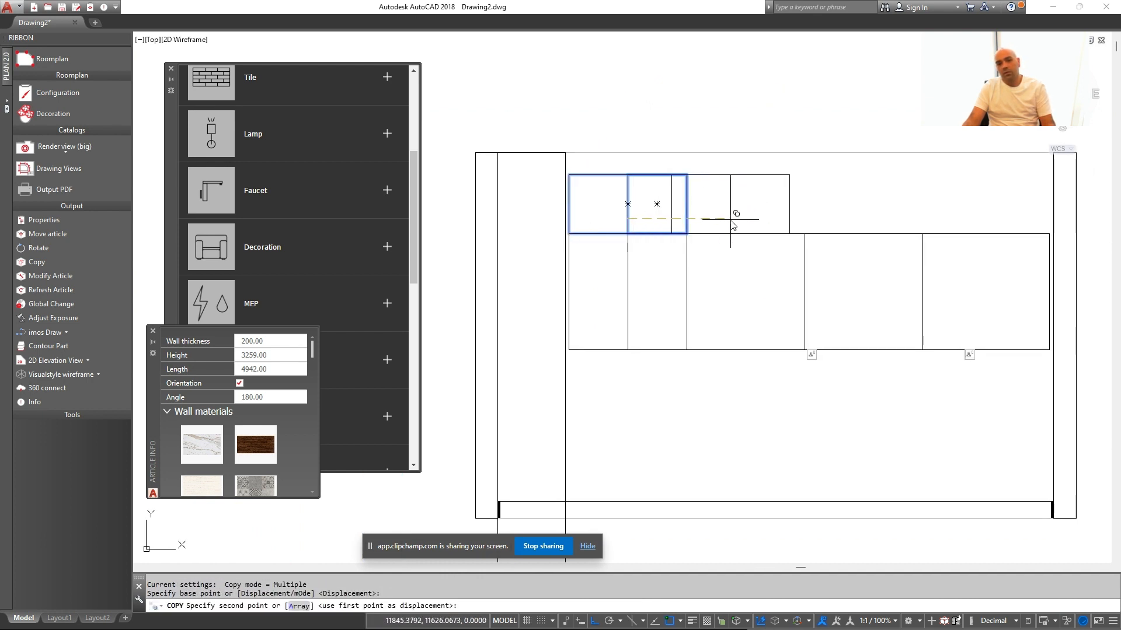
{"action": "key", "text": "Escape"}
Copy the two upper boxes along the row so that a pair sits above each remaining wall unit
{"action": "left_click", "coordinate": [714, 161]}
{"action": "left_click", "coordinate": [616, 192]}
{"action": "type", "text": "c"}
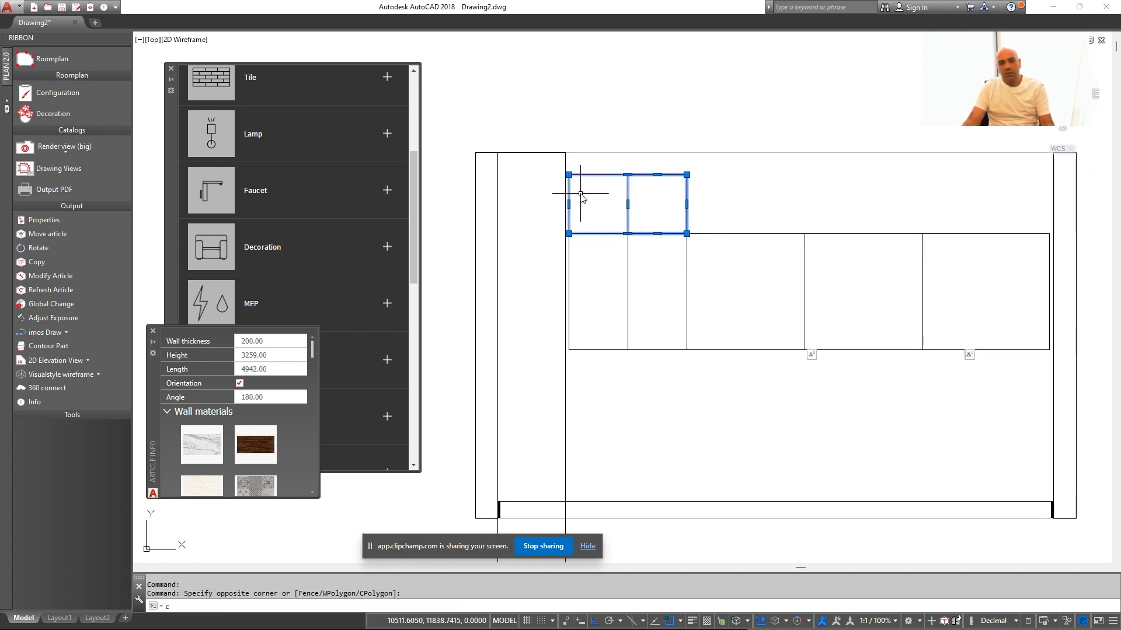
{"action": "key", "text": "space"}
{"action": "left_click", "coordinate": [568, 187]}
{"action": "left_click", "coordinate": [687, 187]}
{"action": "left_click", "coordinate": [805, 186]}
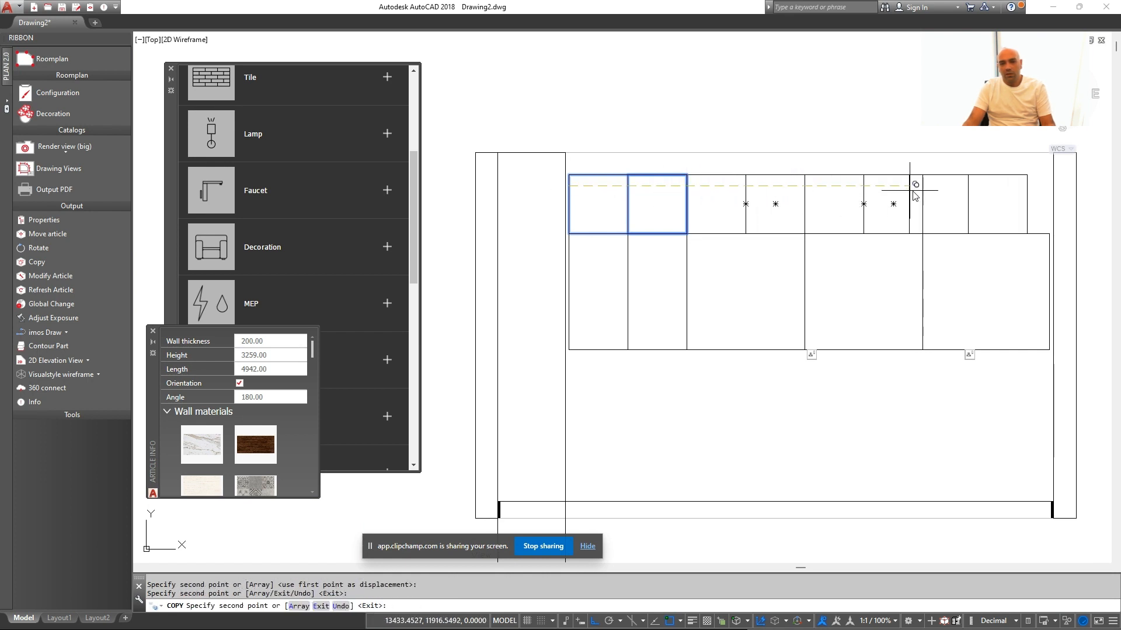
{"action": "key", "text": "Escape"}
Measure the gap between the upper boxes and the ceiling line
{"action": "type", "text": "di"}
{"action": "key", "text": "space"}
{"action": "left_click", "coordinate": [704, 175]}
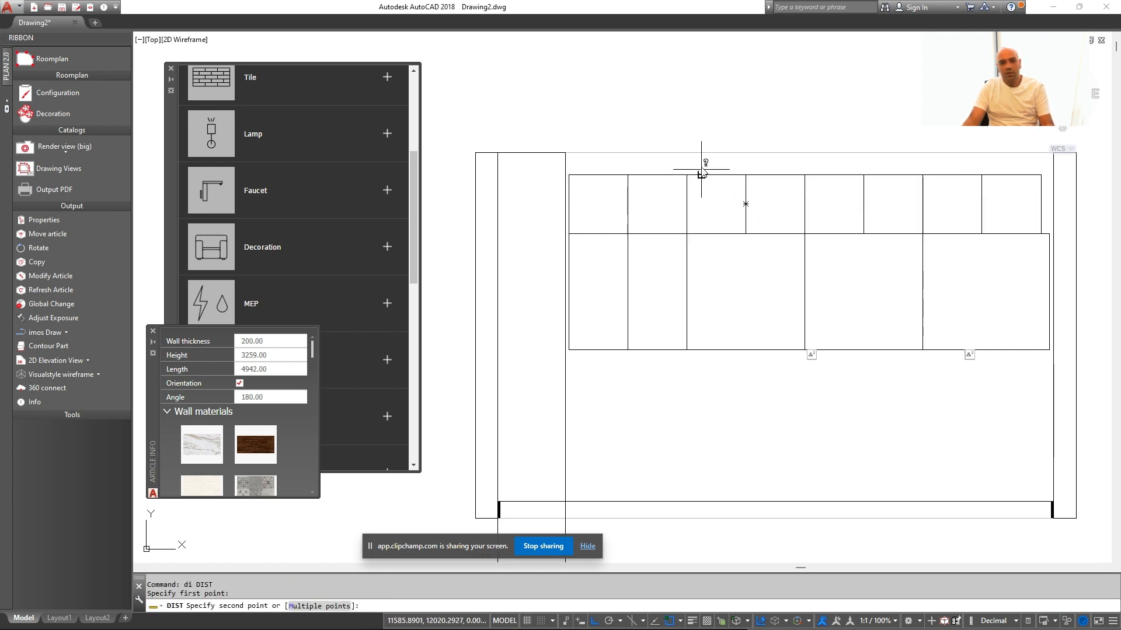
{"action": "left_click", "coordinate": [704, 153]}
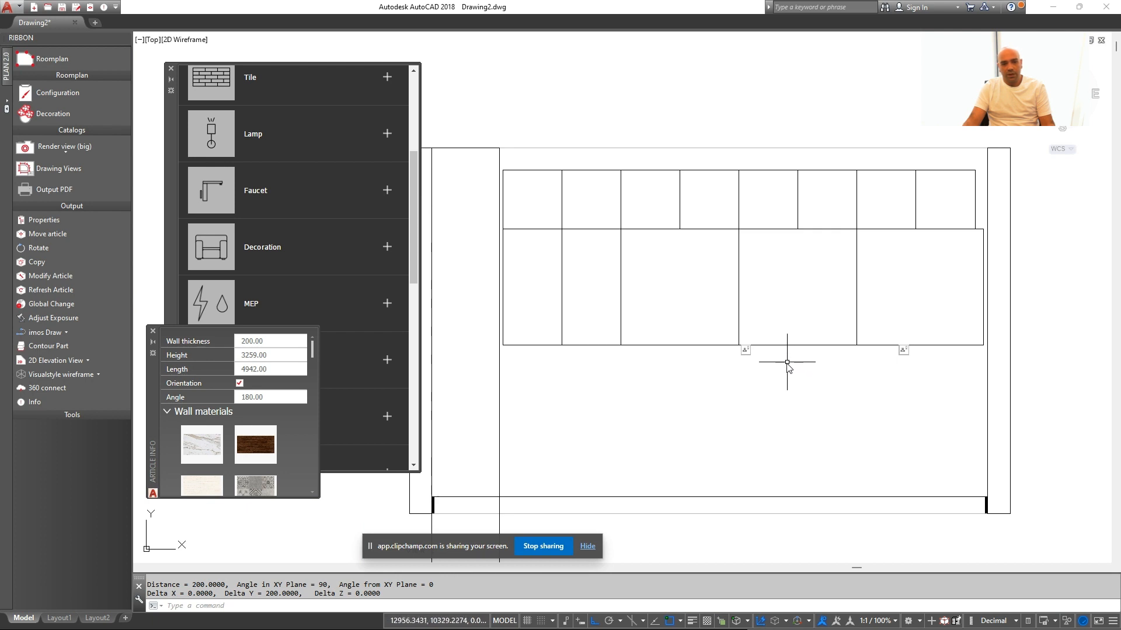
{"action": "scroll", "coordinate": [704, 349], "scroll_direction": "down", "scroll_amount": 2}
{"action": "type", "text": "xl"}
{"action": "key", "text": "Return"}
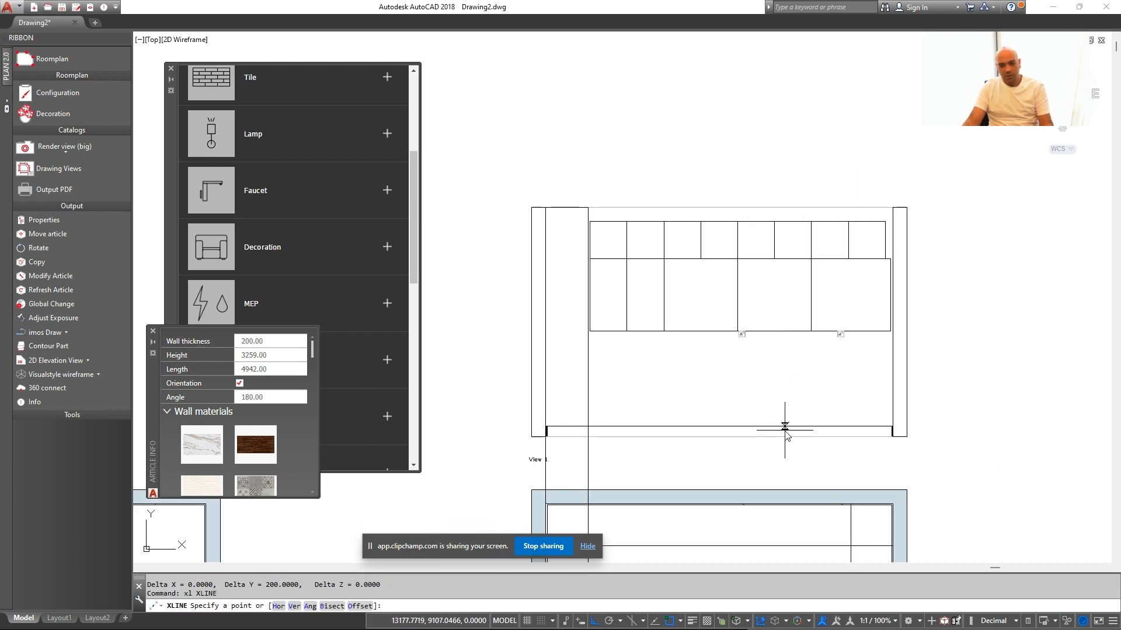
{"action": "key", "text": "Escape"}
Stretch the upper edges of all eight upper boxes 150 downwards
{"action": "scroll", "coordinate": [890, 249], "scroll_direction": "up", "scroll_amount": 2}
{"action": "type", "text": "s"}
{"action": "key", "text": "Return"}
{"action": "left_click", "coordinate": [888, 211]}
{"action": "scroll", "coordinate": [725, 244], "scroll_direction": "down", "scroll_amount": 2}
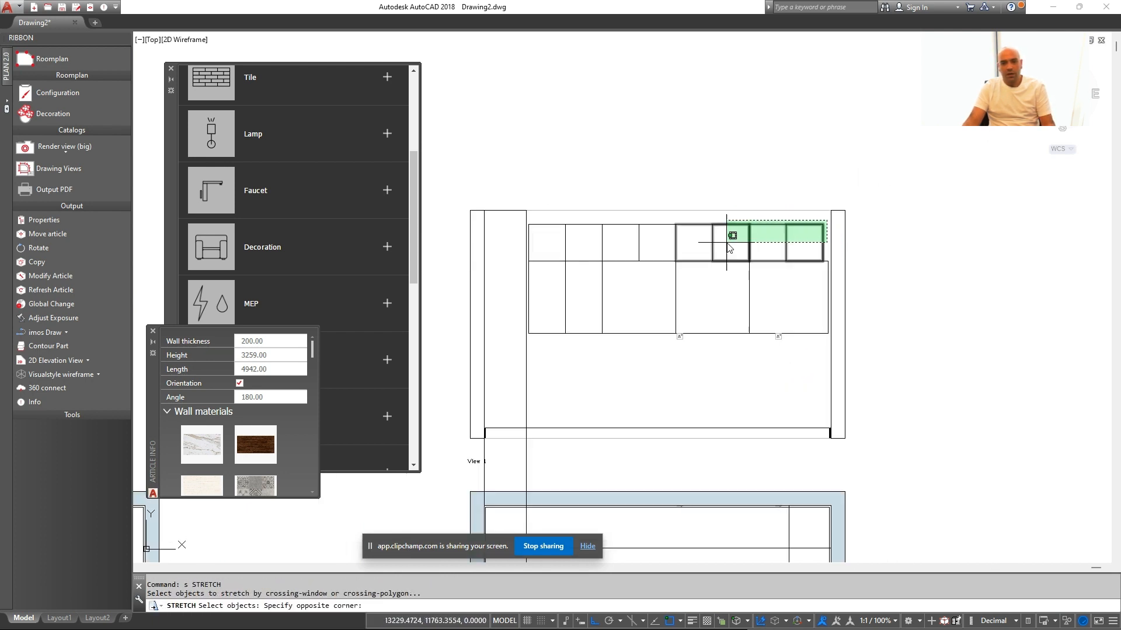
{"action": "middle_click_drag", "start_coordinate": [725, 245], "coordinate": [831, 245]}
{"action": "key", "text": "Escape"}
{"action": "left_click", "coordinate": [946, 221]}
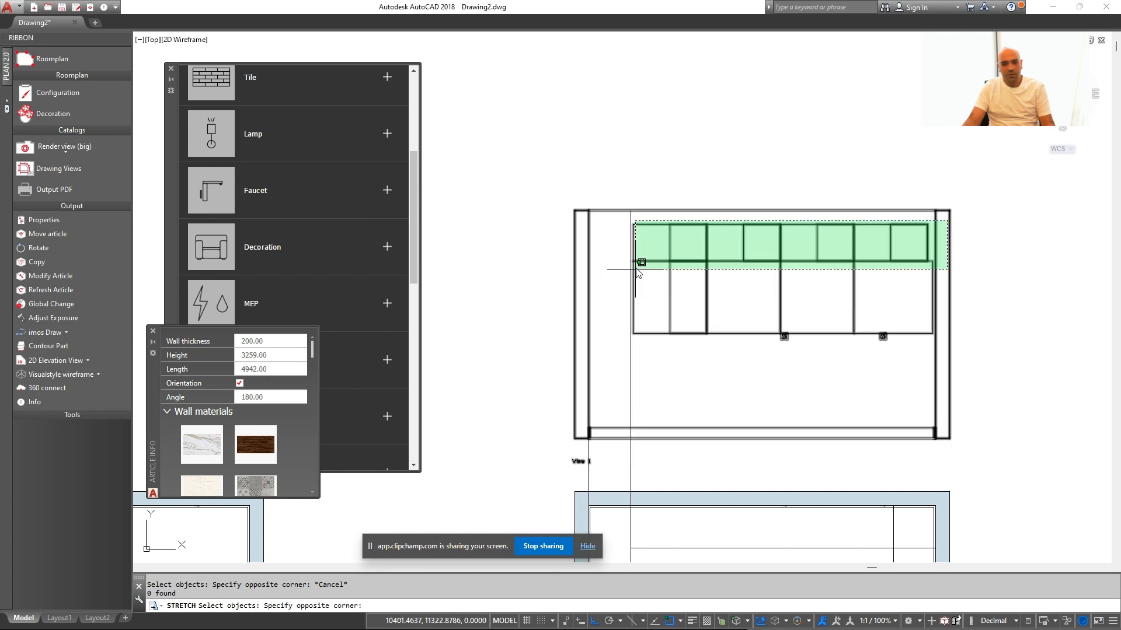
{"action": "left_click", "coordinate": [616, 251]}
{"action": "key", "text": "Return"}
{"action": "left_click", "coordinate": [604, 245]}
{"action": "type", "text": "150"}
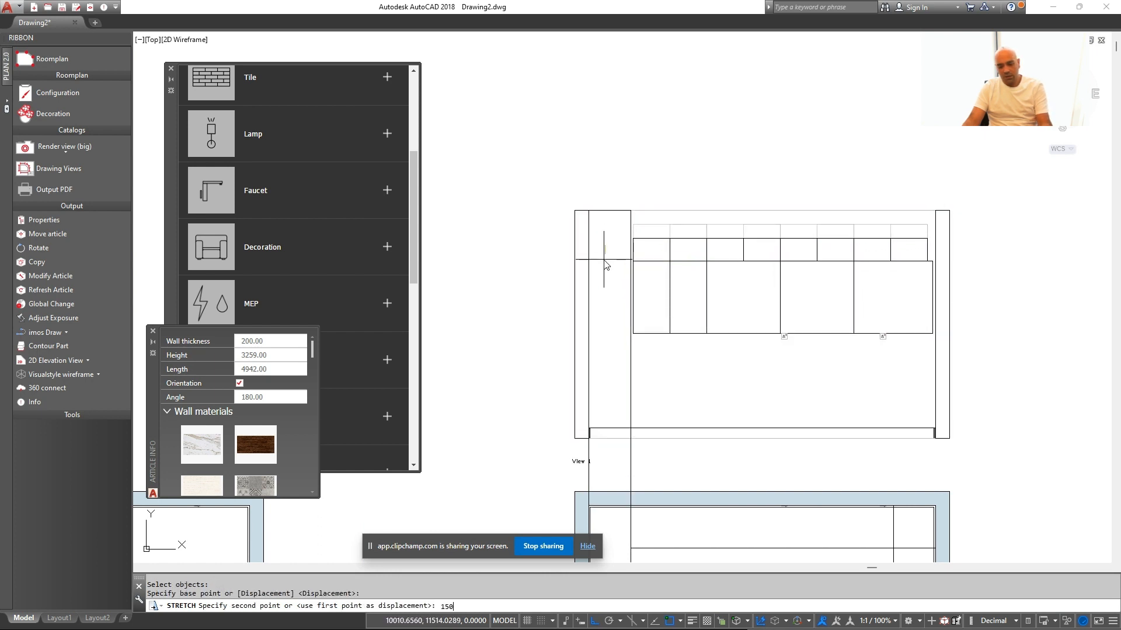
{"action": "key", "text": "Return"}
Stretch the upper edges of all eight upper boxes another 10 downwards
{"action": "type", "text": "s"}
{"action": "key", "text": "Return"}
{"action": "scroll", "coordinate": [917, 262], "scroll_direction": "up", "scroll_amount": 2}
{"action": "left_click", "coordinate": [938, 218]}
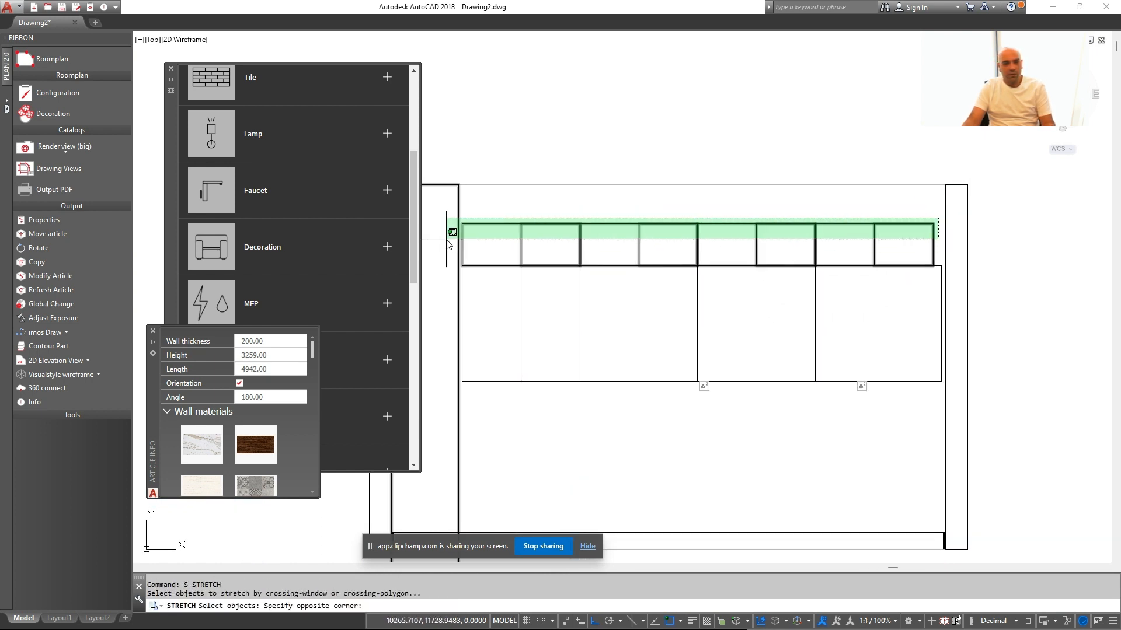
{"action": "left_click", "coordinate": [450, 245]}
{"action": "key", "text": "Return"}
{"action": "left_click", "coordinate": [449, 246]}
{"action": "key", "text": "Return"}
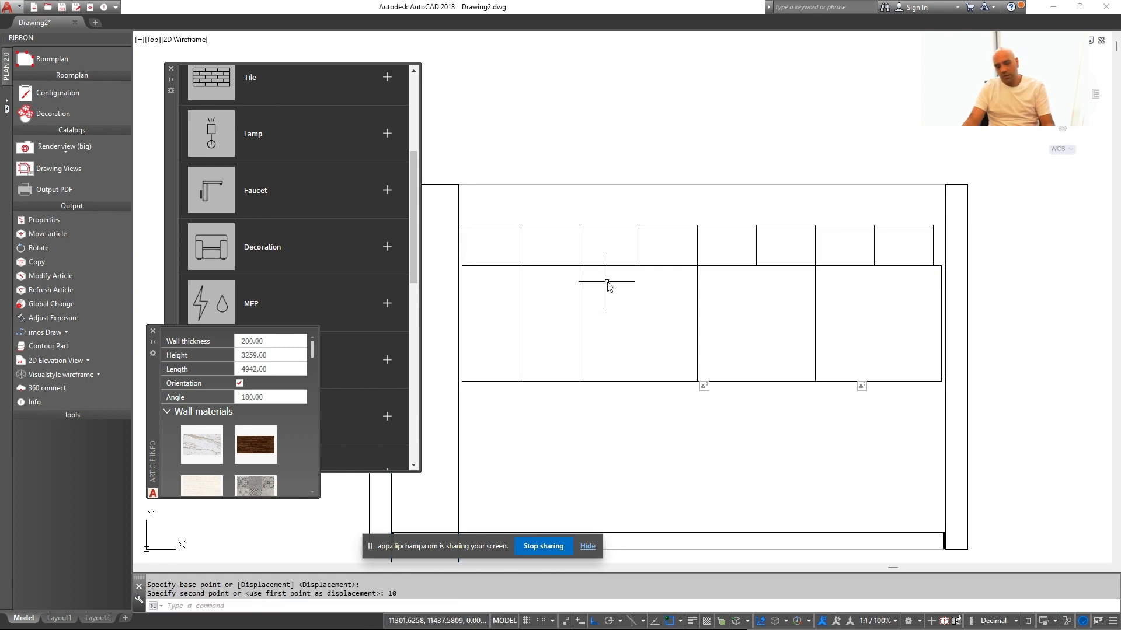
{"action": "middle_click_drag", "start_coordinate": [591, 310], "coordinate": [635, 301]}
{"action": "key", "text": "Escape"}
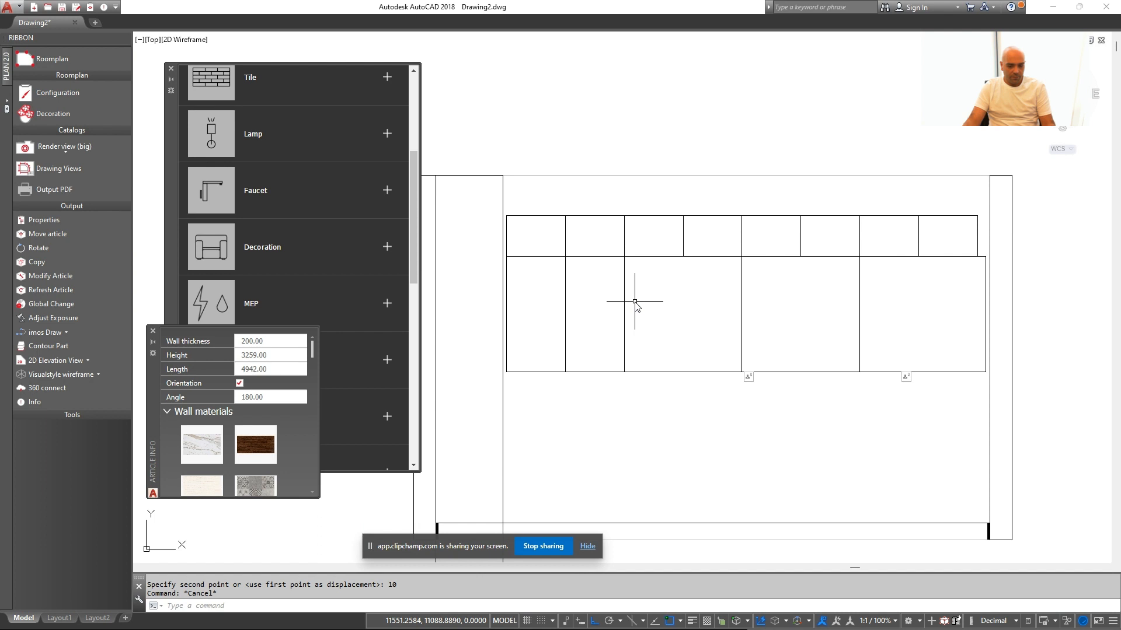
{"action": "left_click_drag", "start_coordinate": [548, 536], "coordinate": [625, 583]}
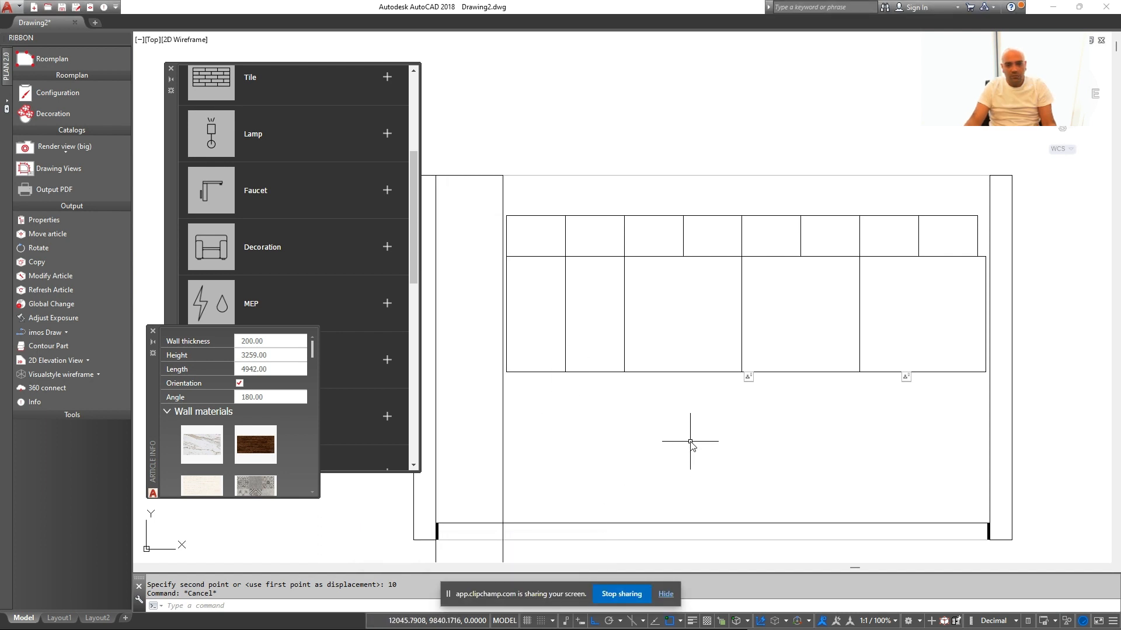
{"action": "middle_click_drag", "start_coordinate": [670, 367], "coordinate": [645, 357]}
{"action": "middle_click_drag", "start_coordinate": [700, 293], "coordinate": [707, 292]}
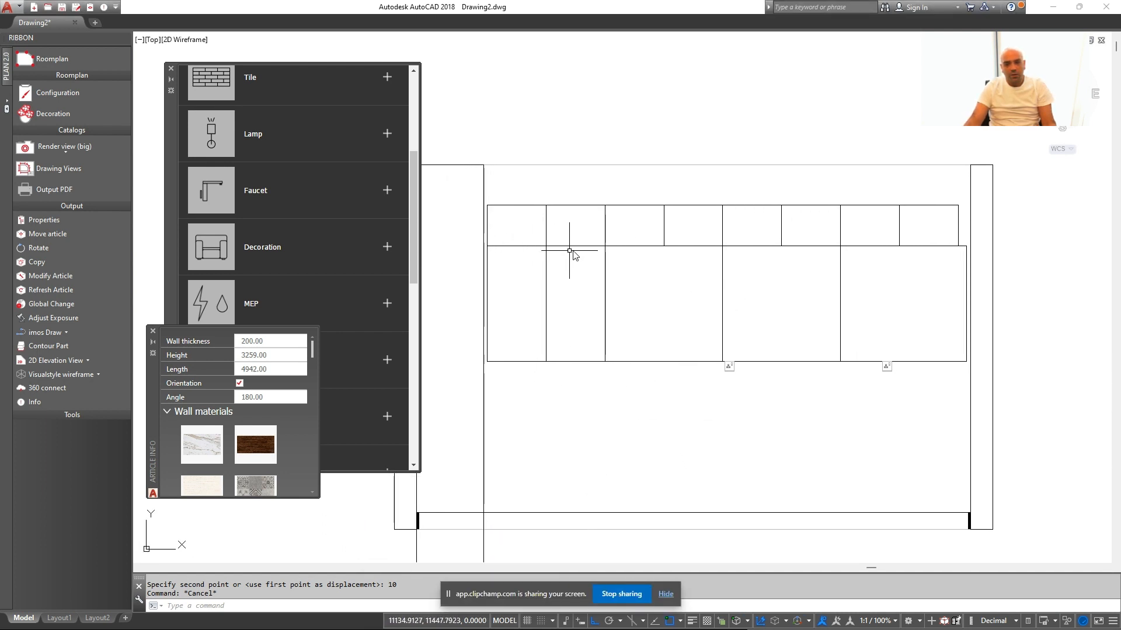
Draw a circle at the second upper box's top corner with the box's width as radius, and try to stretch the shared edge downwards
{"action": "type", "text": "c"}
{"action": "key", "text": "Return"}
{"action": "left_click", "coordinate": [603, 206]}
{"action": "left_click", "coordinate": [545, 205]}
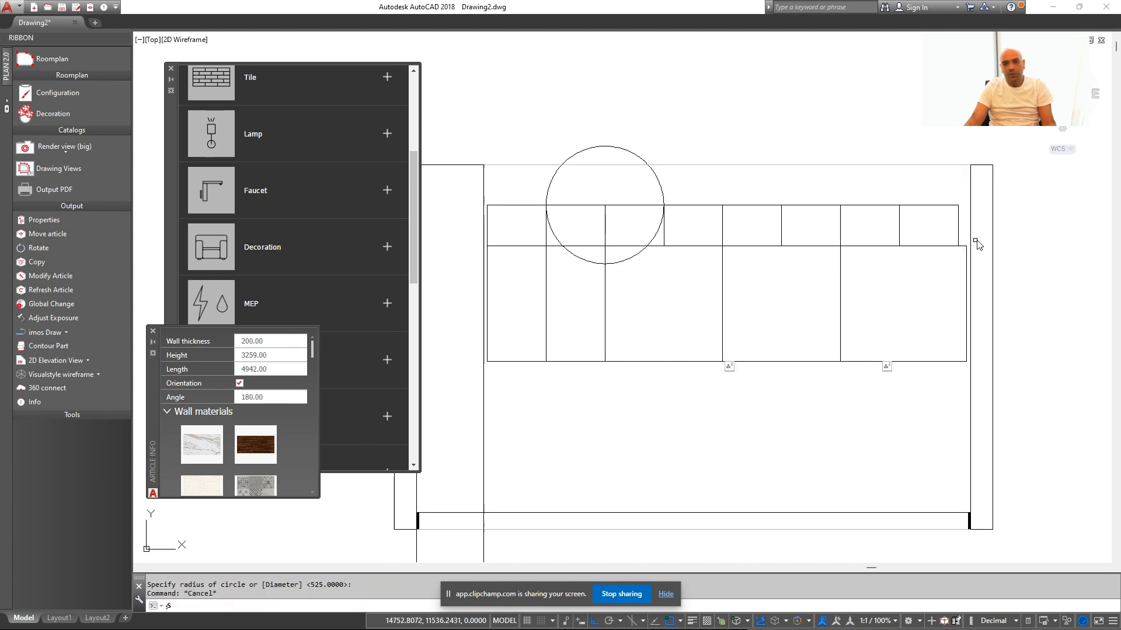
{"action": "key", "text": "Return"}
{"action": "left_click", "coordinate": [974, 241]}
{"action": "left_click", "coordinate": [463, 251]}
{"action": "key", "text": "Return"}
{"action": "left_click", "coordinate": [461, 260]}
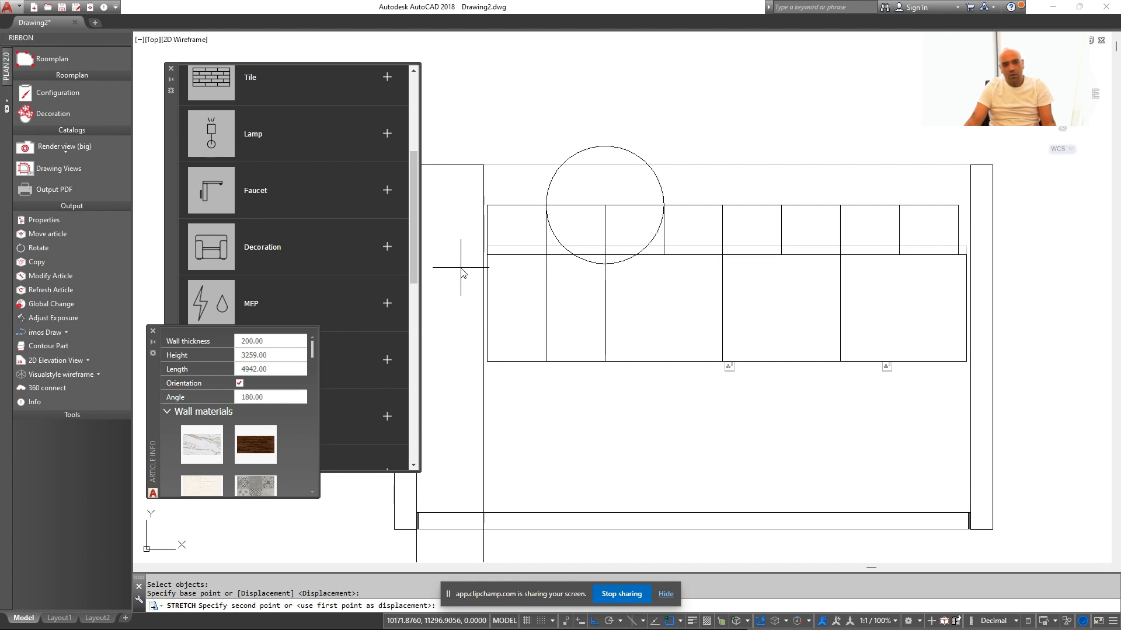
{"action": "key", "text": "Escape"}
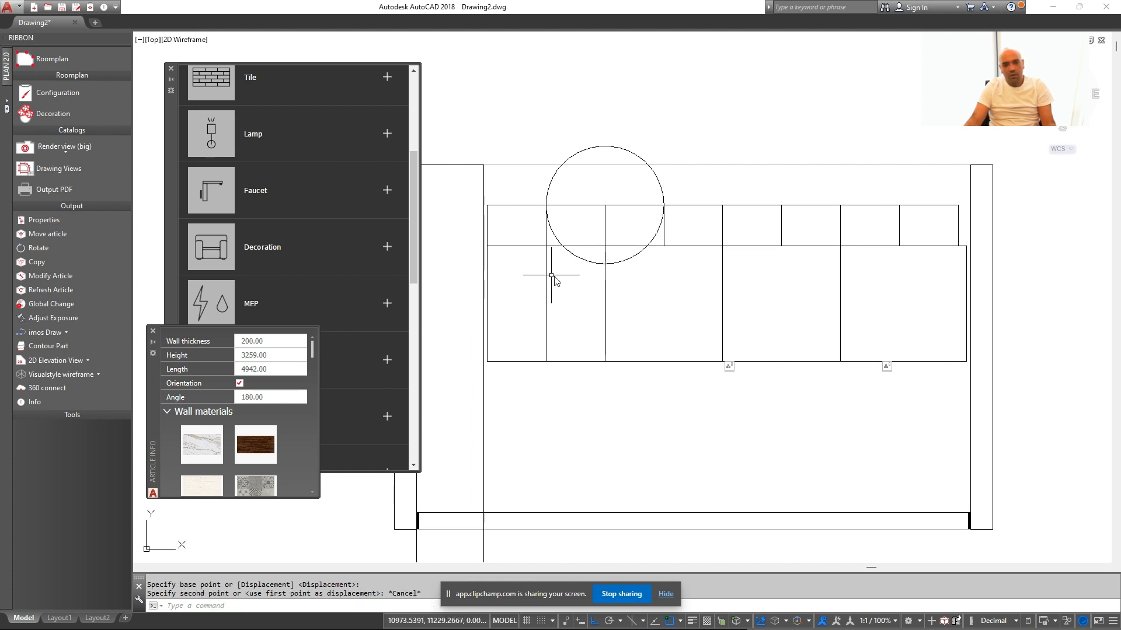
Erase the helper circle and measure the height of the third upper box
{"action": "left_click", "coordinate": [658, 239]}
{"action": "left_click", "coordinate": [649, 243]}
{"action": "type", "text": "e di"}
{"action": "left_click", "coordinate": [628, 204]}
{"action": "left_click", "coordinate": [628, 246]}
{"action": "middle_click_drag", "start_coordinate": [653, 247], "coordinate": [652, 252]}
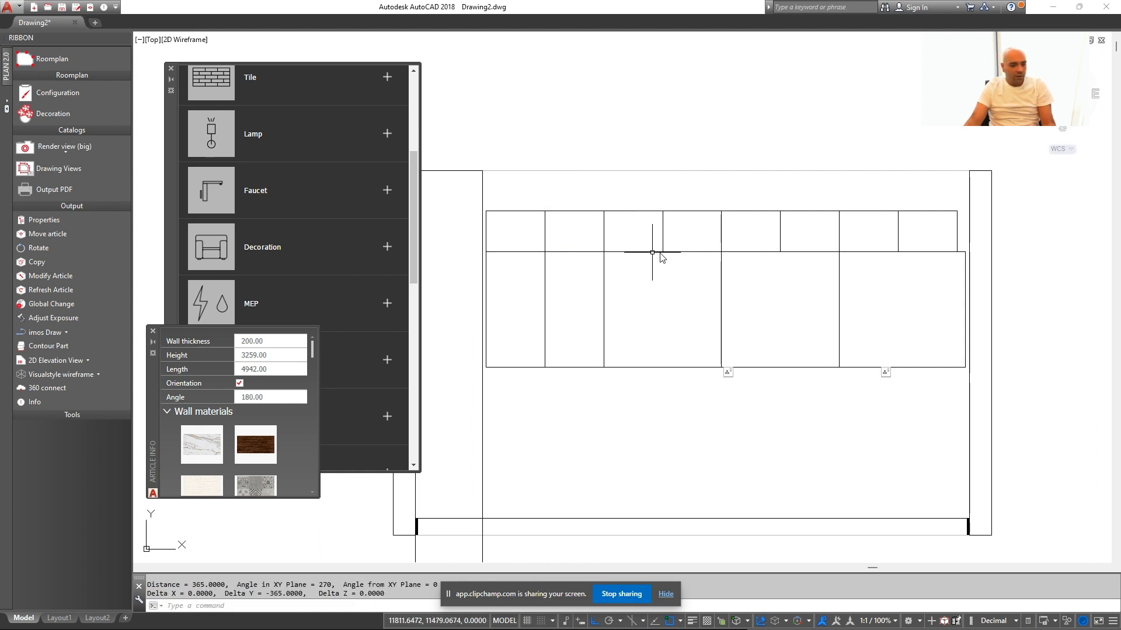
Stretch the edge shared by the upper boxes and the wall units 35 downwards
{"action": "type", "text": "s"}
{"action": "left_click", "coordinate": [981, 239]}
{"action": "left_click", "coordinate": [458, 271]}
{"action": "key", "text": "space"}
{"action": "left_click", "coordinate": [465, 254]}
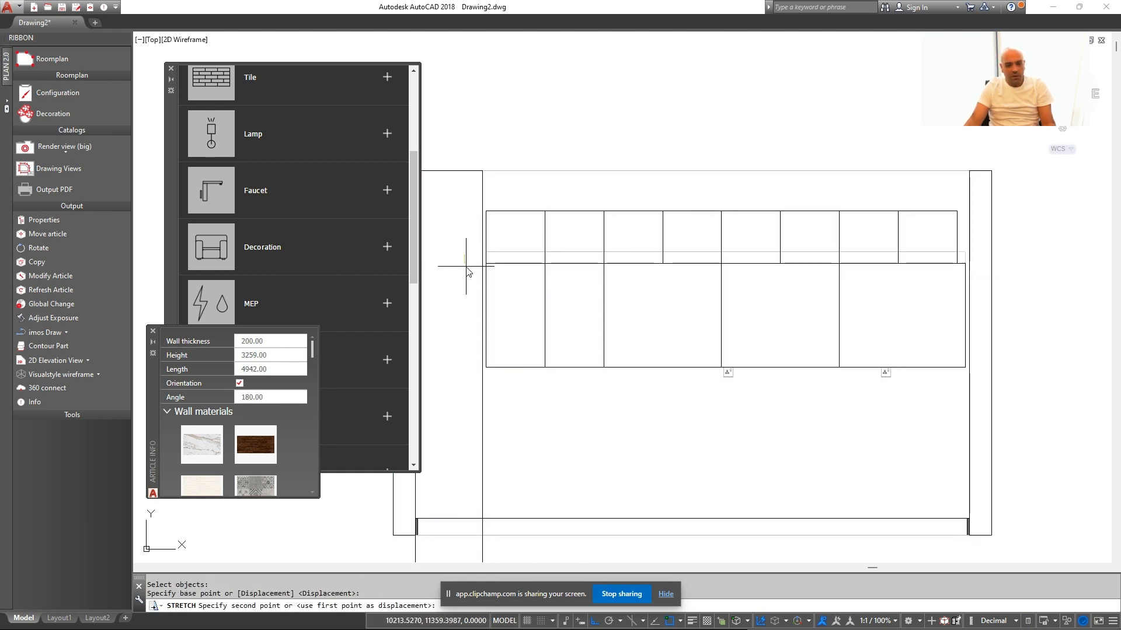
{"action": "type", "text": "35"}
{"action": "key", "text": "Return"}
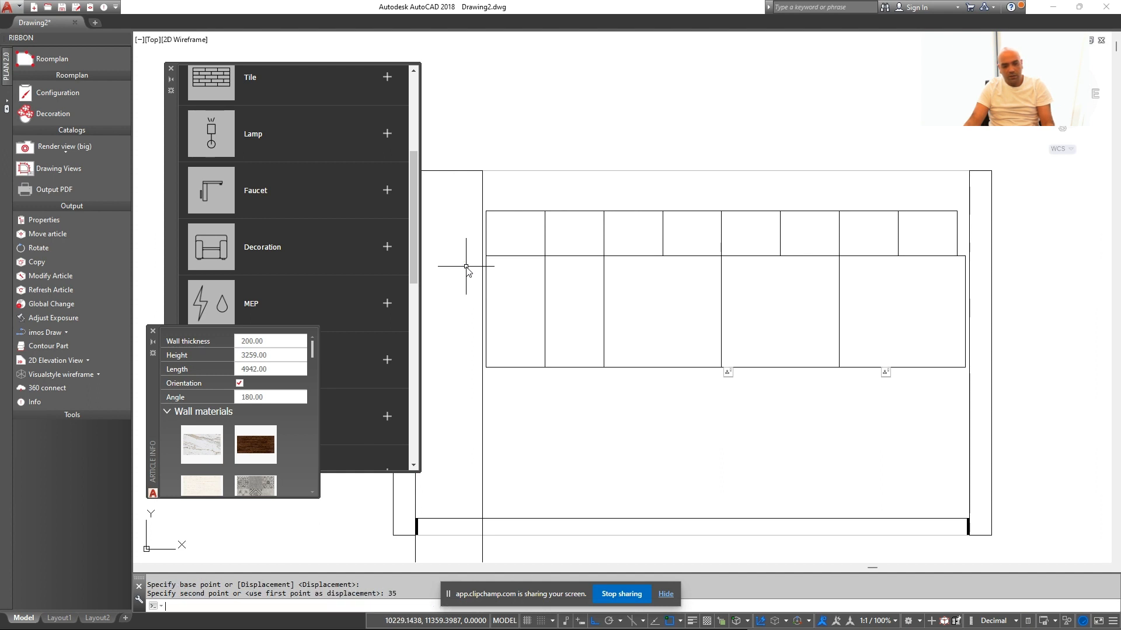
{"action": "key", "text": "Escape"}
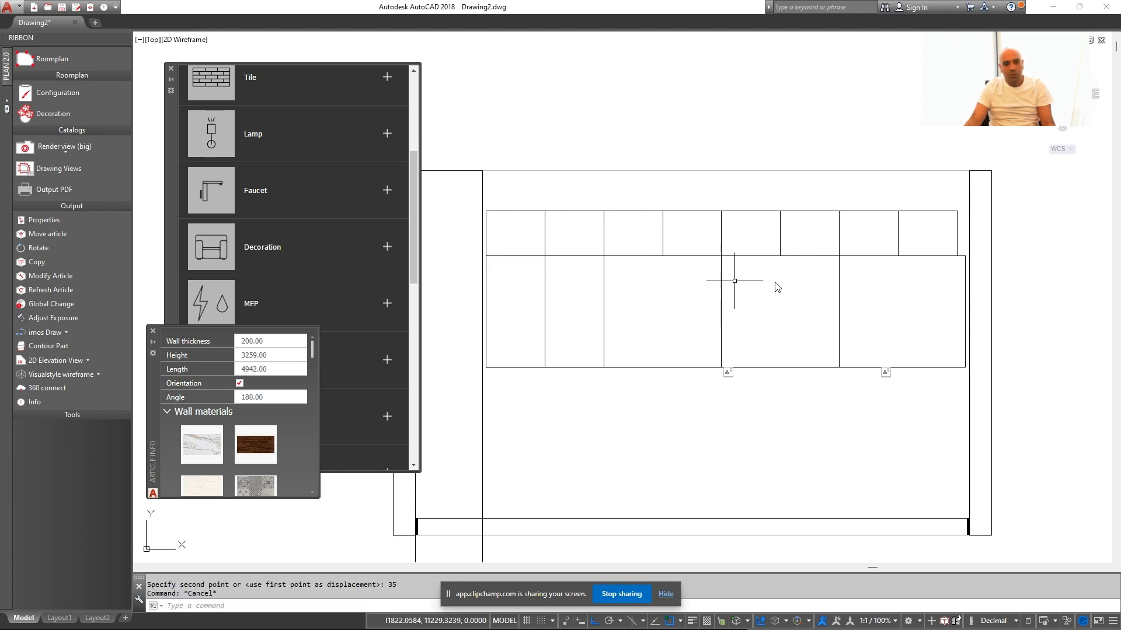
Stretch the last upper box's outer edge to the last wall unit's outer corner
{"action": "left_click", "coordinate": [959, 239]}
{"action": "key", "text": "Escape"}
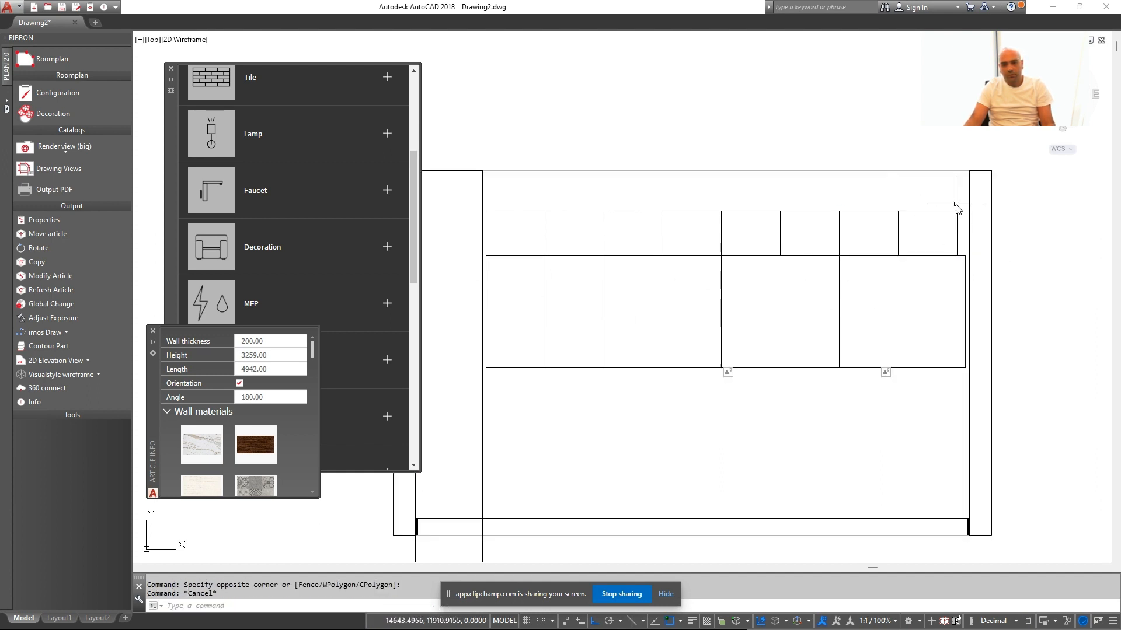
{"action": "type", "text": "s"}
{"action": "left_click", "coordinate": [959, 209]}
{"action": "left_click", "coordinate": [945, 265]}
{"action": "key", "text": "space"}
{"action": "left_click", "coordinate": [956, 256]}
{"action": "left_click", "coordinate": [965, 255]}
Stretch the divider between the last two upper boxes to the midpoint above the last wall unit
{"action": "type", "text": "s"}
{"action": "left_click", "coordinate": [915, 220]}
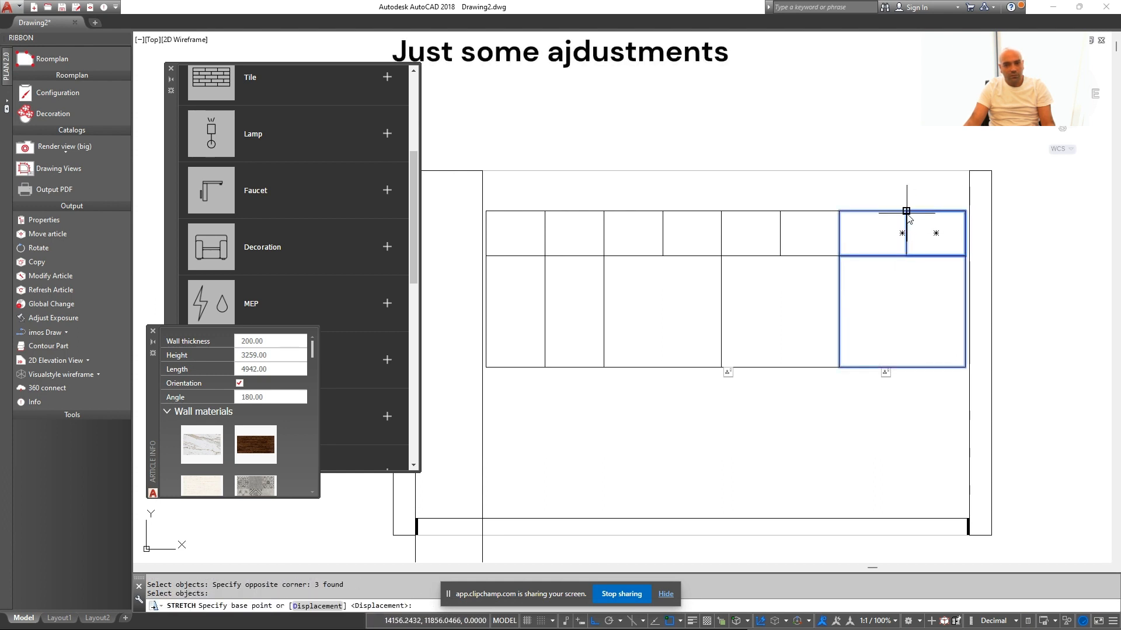
{"action": "left_click", "coordinate": [902, 211]}
Measure the width and height of the half-width rectangle in the first wall unit
{"action": "type", "text": "di"}
{"action": "left_click", "coordinate": [550, 250]}
{"action": "left_click", "coordinate": [609, 248]}
{"action": "key", "text": "space"}
{"action": "left_click", "coordinate": [550, 255]}
{"action": "left_click", "coordinate": [550, 367]}
{"action": "scroll", "coordinate": [596, 317], "scroll_direction": "down", "scroll_amount": 2}
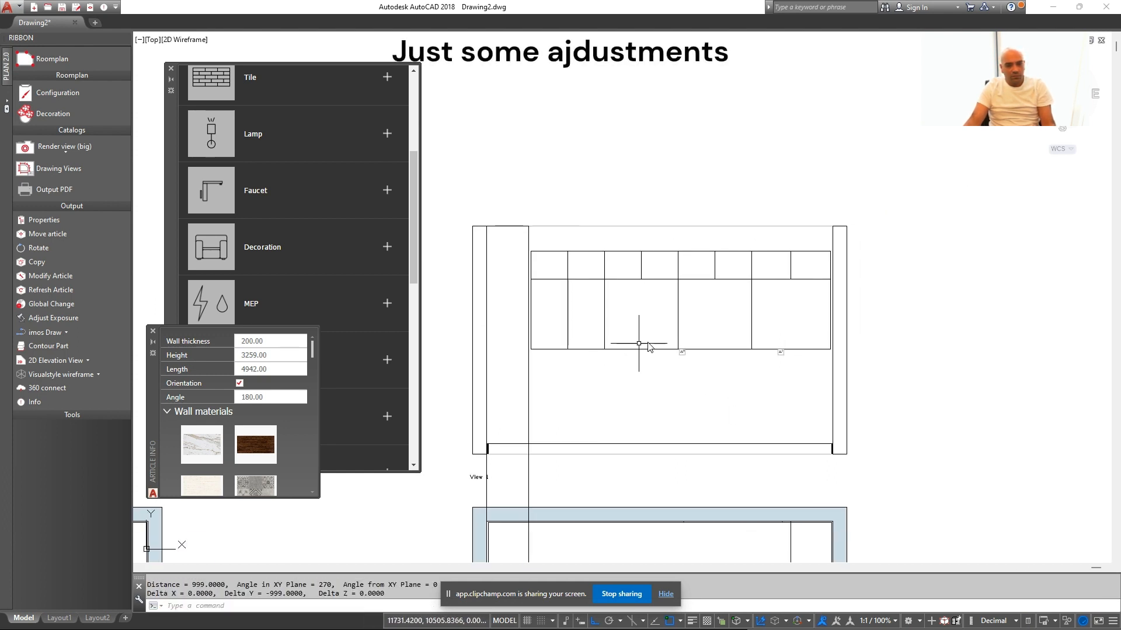
Stretch the lower edges of all the wall units 1 downwards
{"action": "scroll", "coordinate": [584, 255], "scroll_direction": "up", "scroll_amount": 2}
{"action": "type", "text": "s"}
{"action": "left_click", "coordinate": [1020, 278]}
{"action": "left_click", "coordinate": [495, 320]}
{"action": "scroll", "coordinate": [590, 334], "scroll_direction": "up", "scroll_amount": 2}
Stretch the lower edges of all the wall units 50 upwards
{"action": "middle_click_drag", "start_coordinate": [746, 460], "coordinate": [856, 358]}
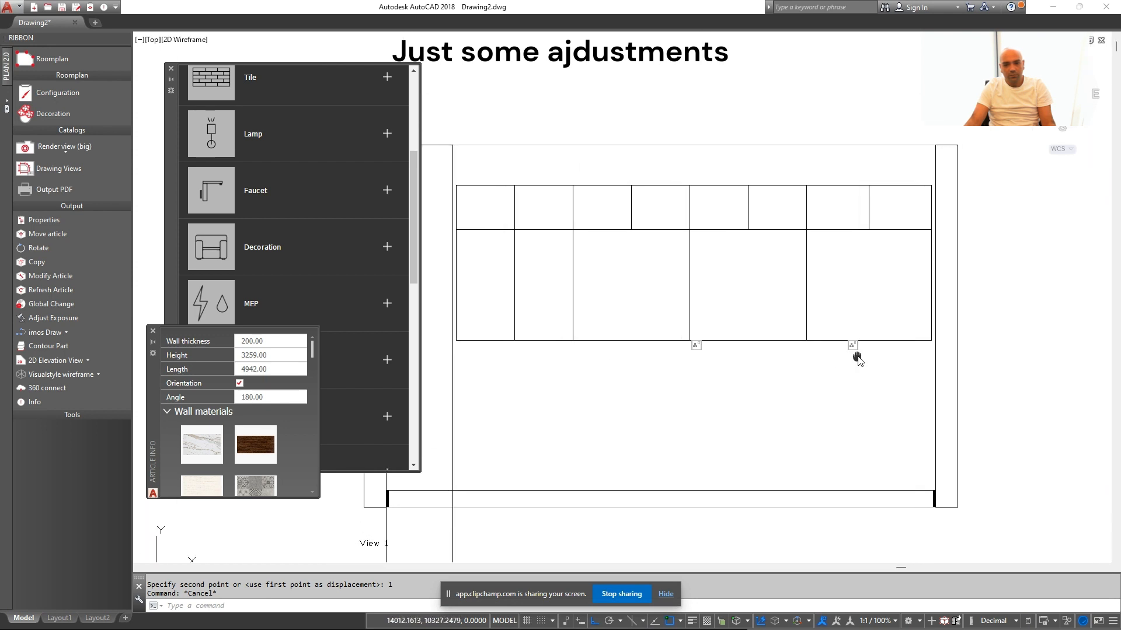
{"action": "scroll", "coordinate": [957, 380], "scroll_direction": "down", "scroll_amount": 1}
{"action": "type", "text": "s STRETCH"}
{"action": "left_click", "coordinate": [951, 350]}
{"action": "left_click", "coordinate": [705, 397]}
{"action": "key", "text": "space"}
{"action": "left_click", "coordinate": [705, 395]}
{"action": "type", "text": "50"}
{"action": "key", "text": "Return"}
{"action": "key", "text": "Escape"}
{"action": "scroll", "coordinate": [840, 380], "scroll_direction": "up", "scroll_amount": 2}
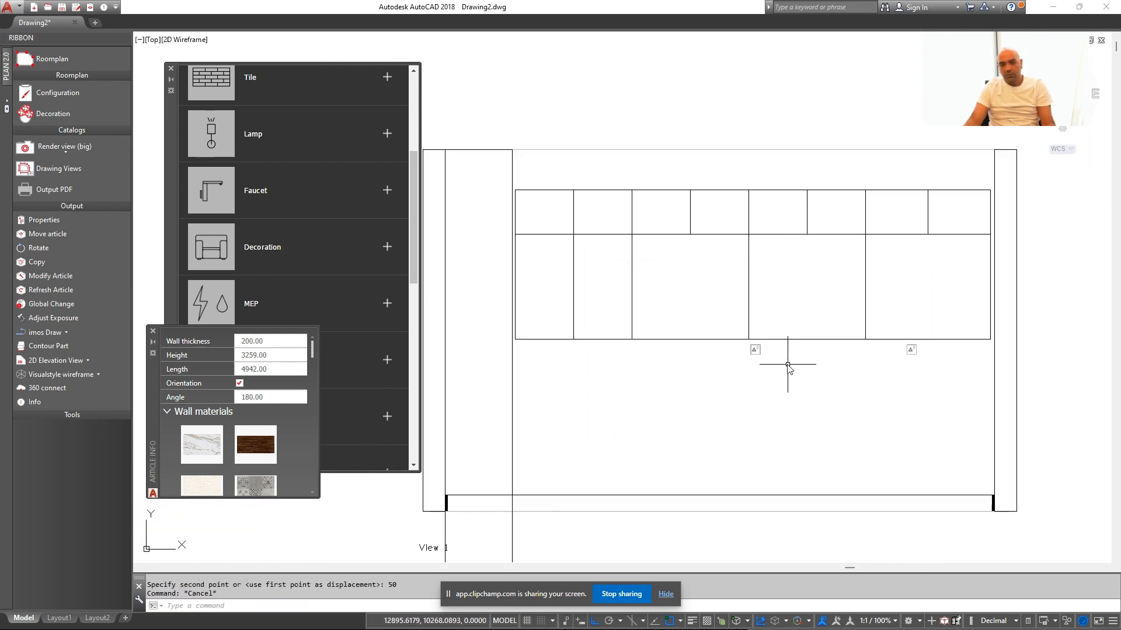
Draw a vertical construction line through the divider between the first and second wall units in the elevation
{"action": "scroll", "coordinate": [822, 357], "scroll_direction": "down", "scroll_amount": 1}
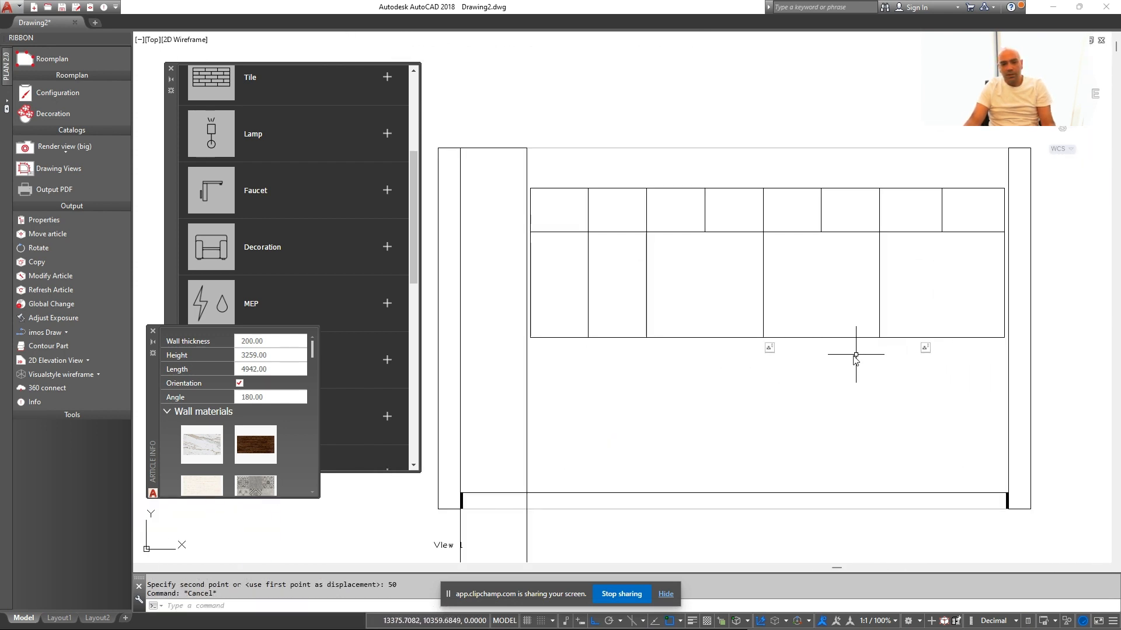
{"action": "middle_click_drag", "start_coordinate": [856, 354], "coordinate": [848, 354]}
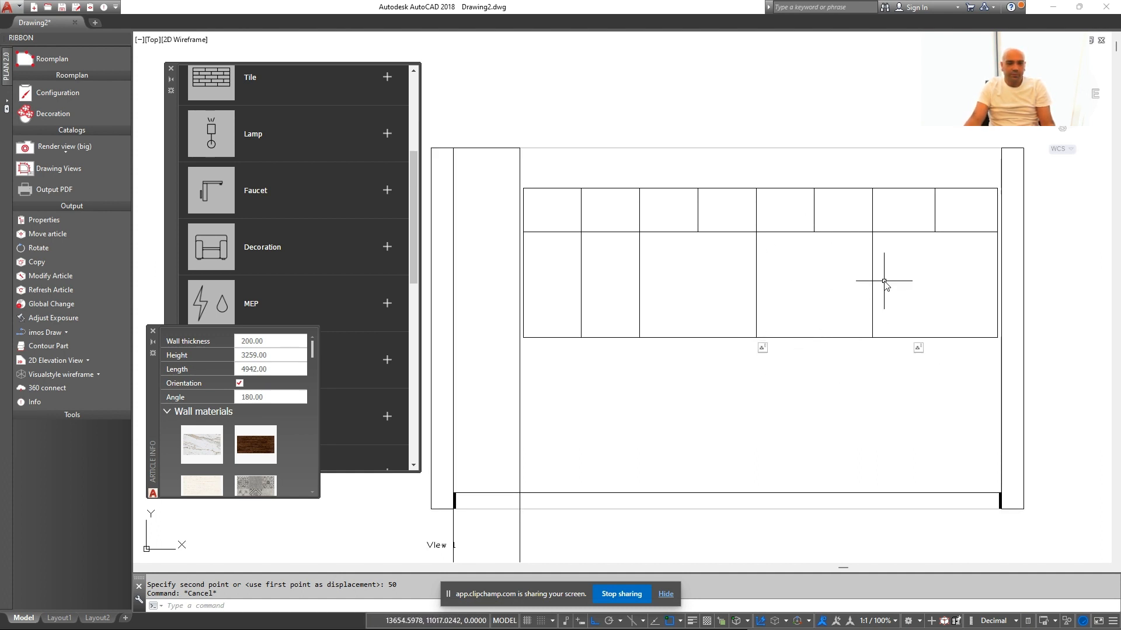
{"action": "scroll", "coordinate": [851, 282], "scroll_direction": "down", "scroll_amount": 6}
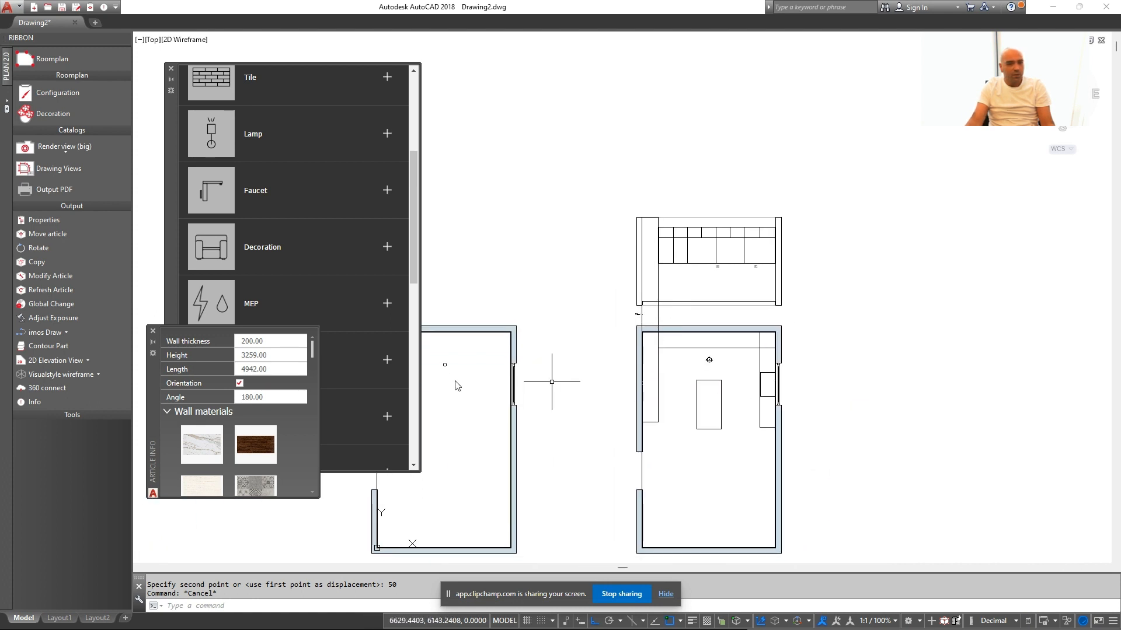
{"action": "key", "text": "Escape"}
{"action": "scroll", "coordinate": [620, 287], "scroll_direction": "up", "scroll_amount": 4}
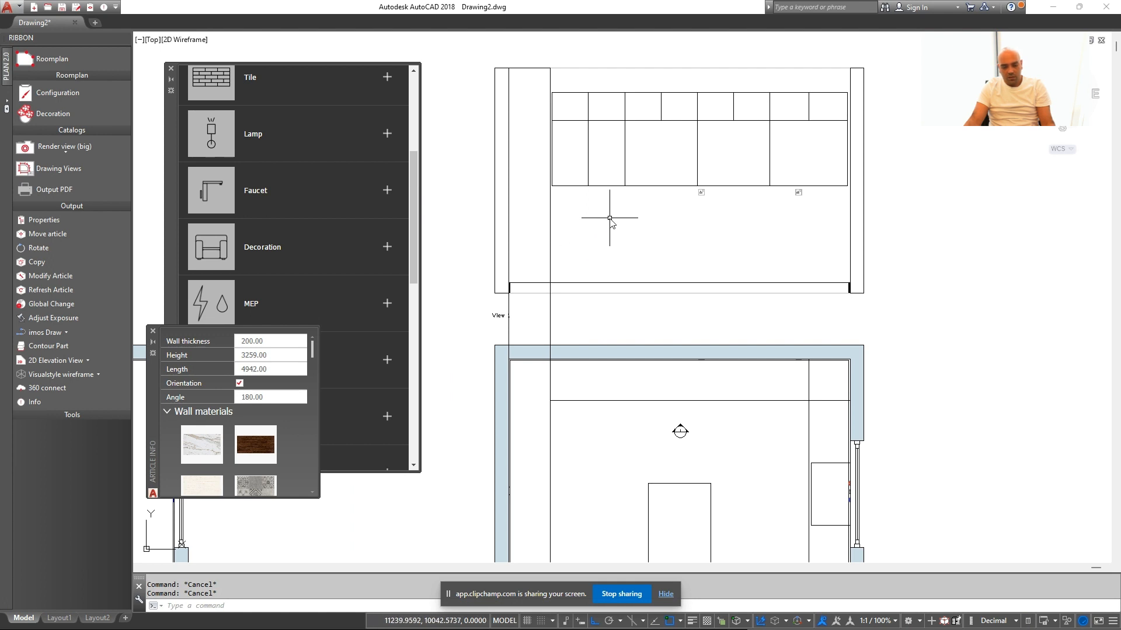
{"action": "key", "text": "Return"}
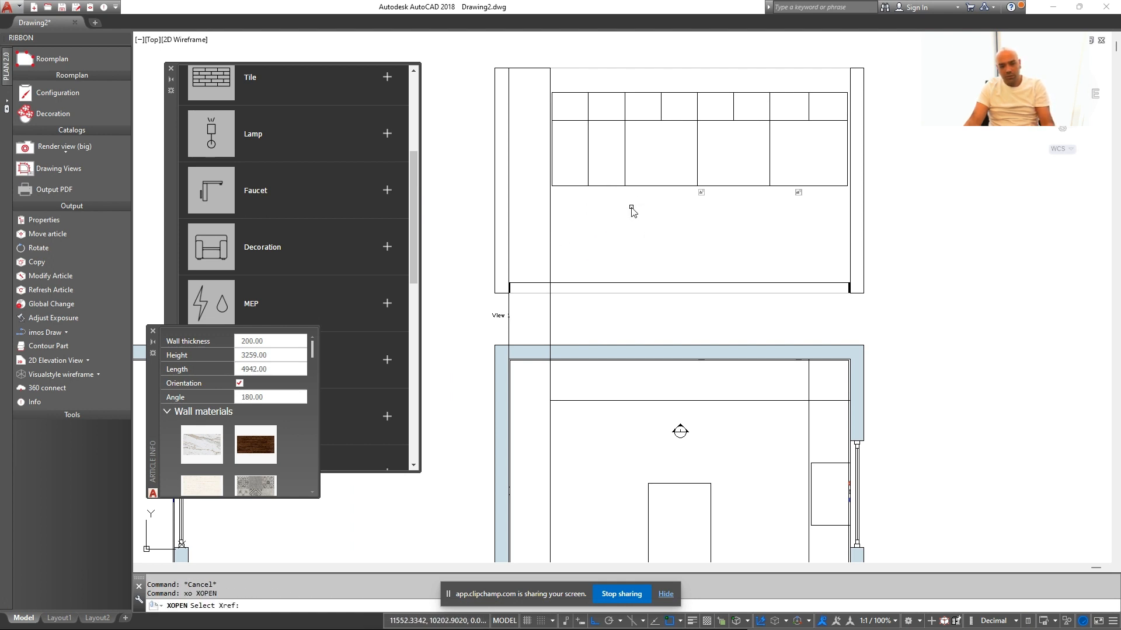
{"action": "type", "text": "xl XLINE"}
{"action": "left_click", "coordinate": [624, 185]}
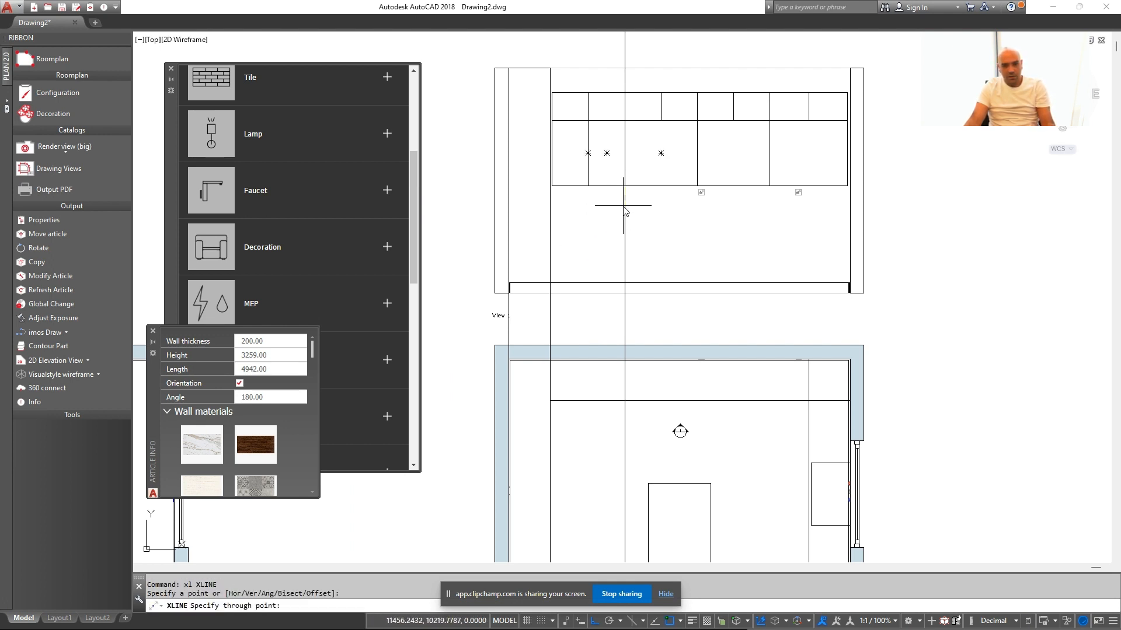
{"action": "left_click", "coordinate": [624, 208]}
{"action": "key", "text": "Escape"}
Copy the vertical construction line to the next two dividers between the wall units
{"action": "left_click", "coordinate": [634, 203]}
{"action": "left_click", "coordinate": [613, 173]}
{"action": "type", "text": "co"}
{"action": "left_click", "coordinate": [625, 168]}
{"action": "left_click", "coordinate": [697, 168]}
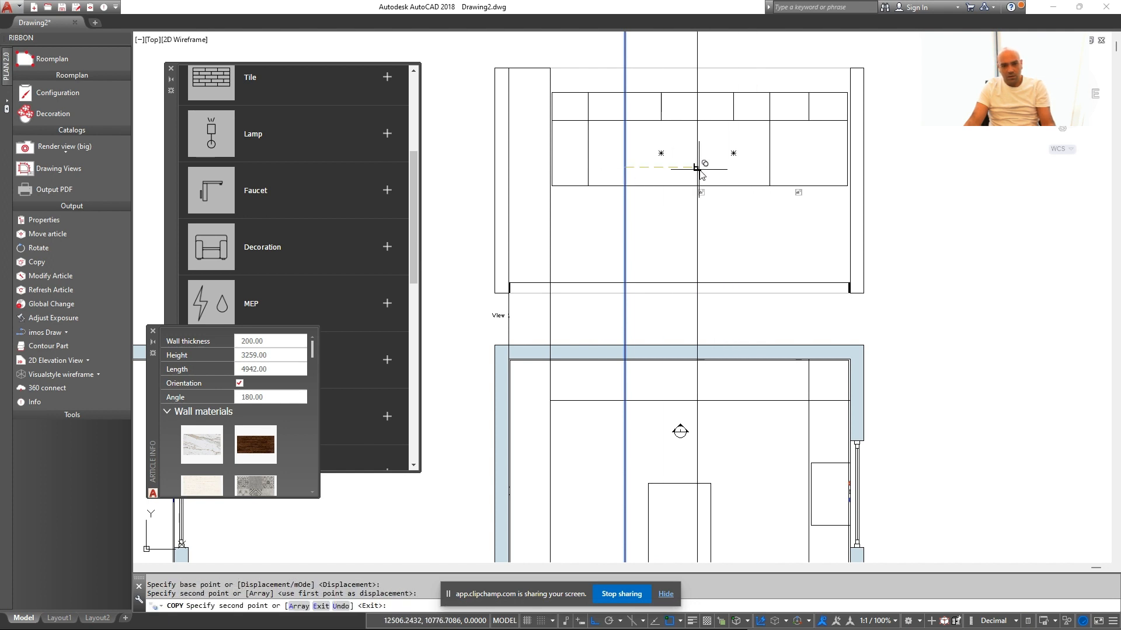
{"action": "left_click", "coordinate": [768, 168]}
{"action": "key", "text": "Escape"}
{"action": "scroll", "coordinate": [718, 355], "scroll_direction": "up", "scroll_amount": 2}
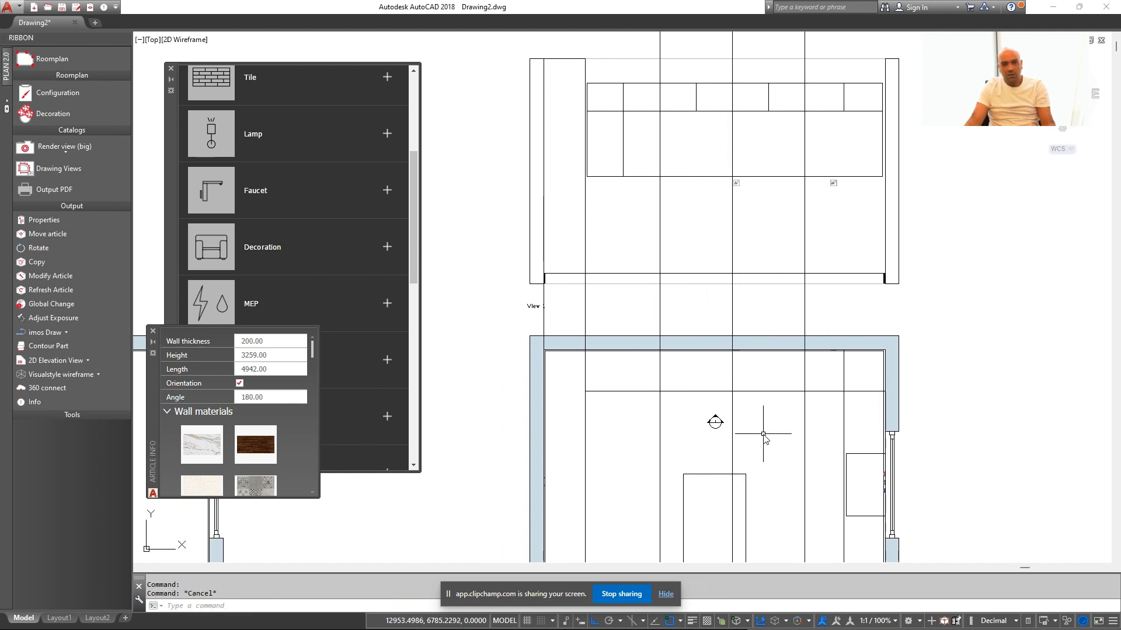
Draw a 900 by 560 rectangle in plan against the back wall, starting at the first construction line
{"action": "scroll", "coordinate": [700, 426], "scroll_direction": "up", "scroll_amount": 2}
{"action": "type", "text": "rec RECTANG"}
{"action": "scroll", "coordinate": [642, 390], "scroll_direction": "up", "scroll_amount": 4}
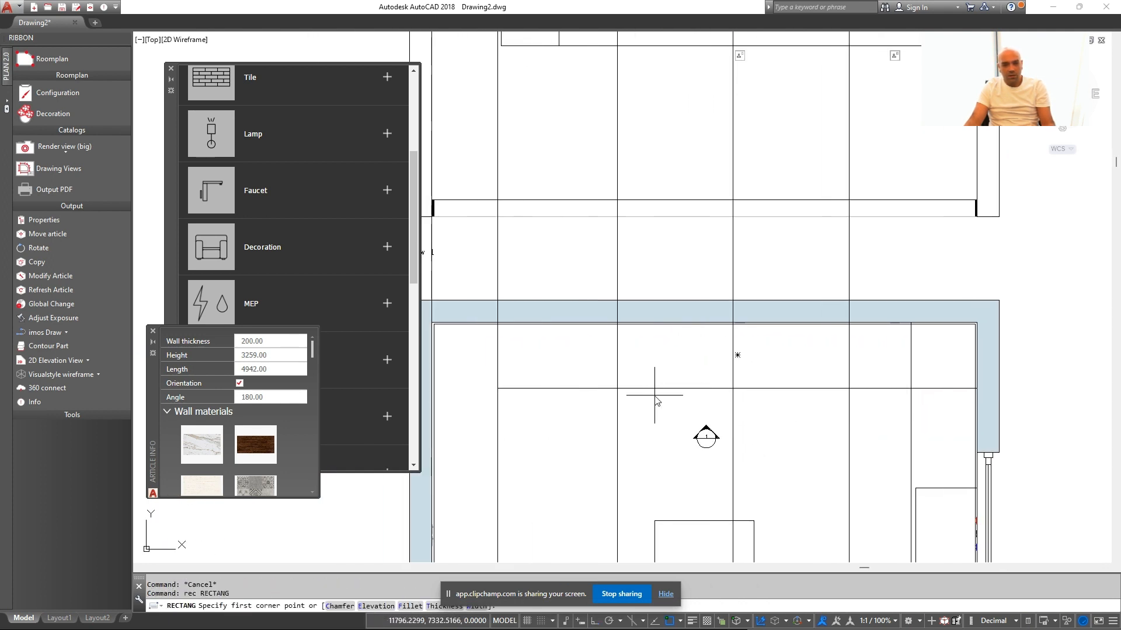
{"action": "left_click", "coordinate": [620, 367]}
{"action": "type", "text": "d"}
{"action": "key", "text": "Return"}
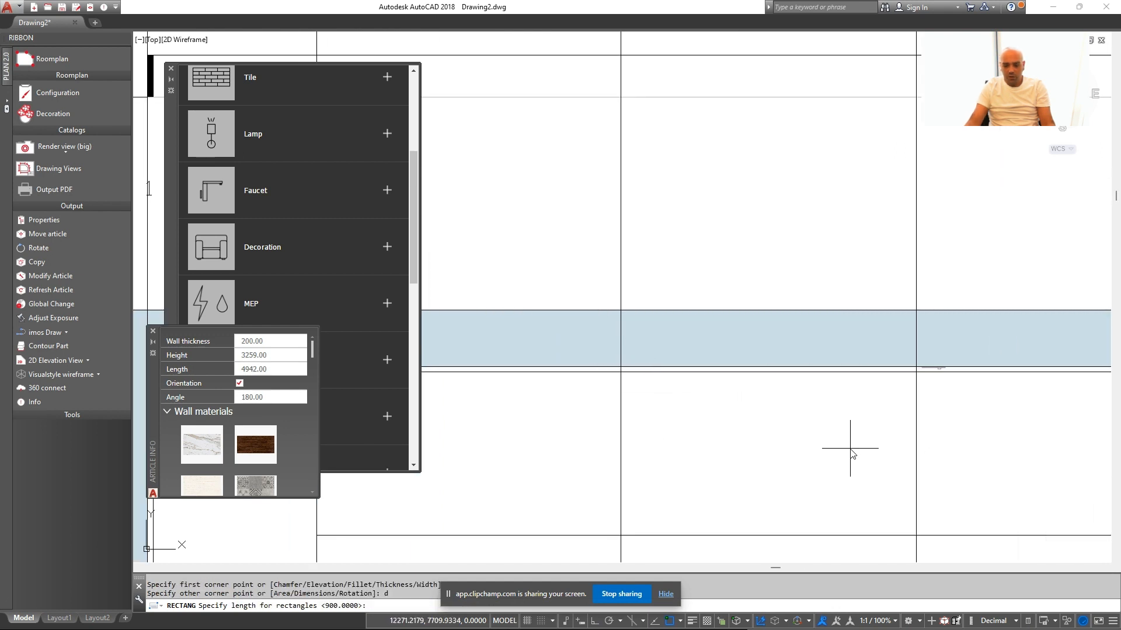
{"action": "type", "text": "900"}
{"action": "key", "text": "Return"}
{"action": "type", "text": "560"}
{"action": "key", "text": "Return"}
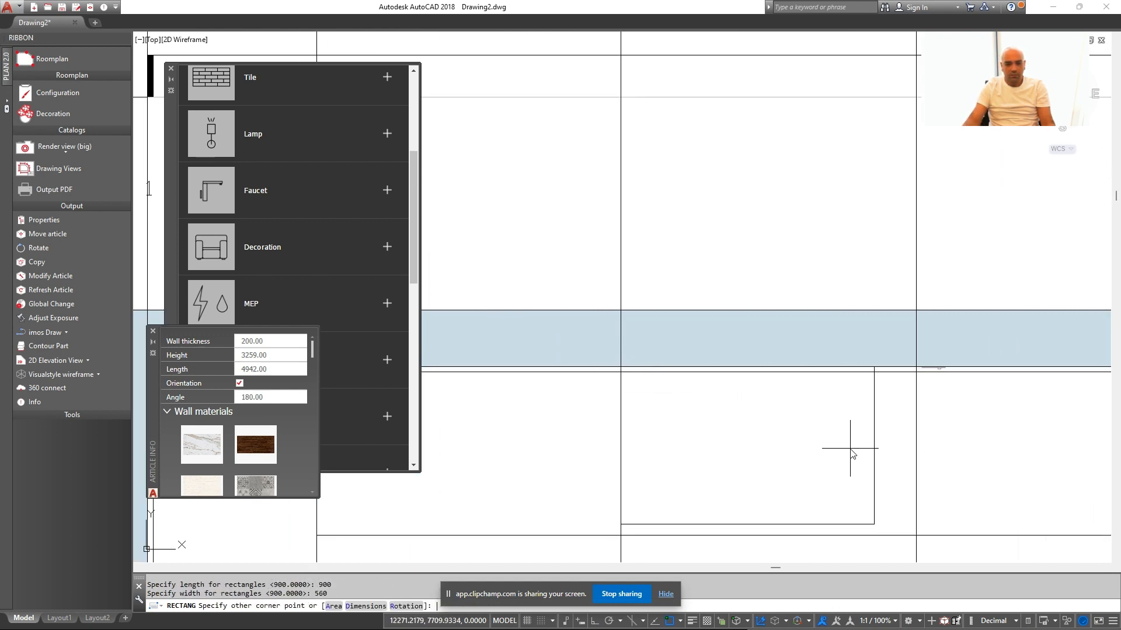
{"action": "left_click", "coordinate": [849, 450]}
{"action": "scroll", "coordinate": [858, 455], "scroll_direction": "down", "scroll_amount": 4}
{"action": "scroll", "coordinate": [875, 467], "scroll_direction": "up", "scroll_amount": 4}
{"action": "key", "text": "Escape"}
Stretch the new rectangle's right edge to the second construction line
{"action": "left_click", "coordinate": [775, 411]}
{"action": "left_click", "coordinate": [759, 437]}
{"action": "left_click", "coordinate": [807, 413]}
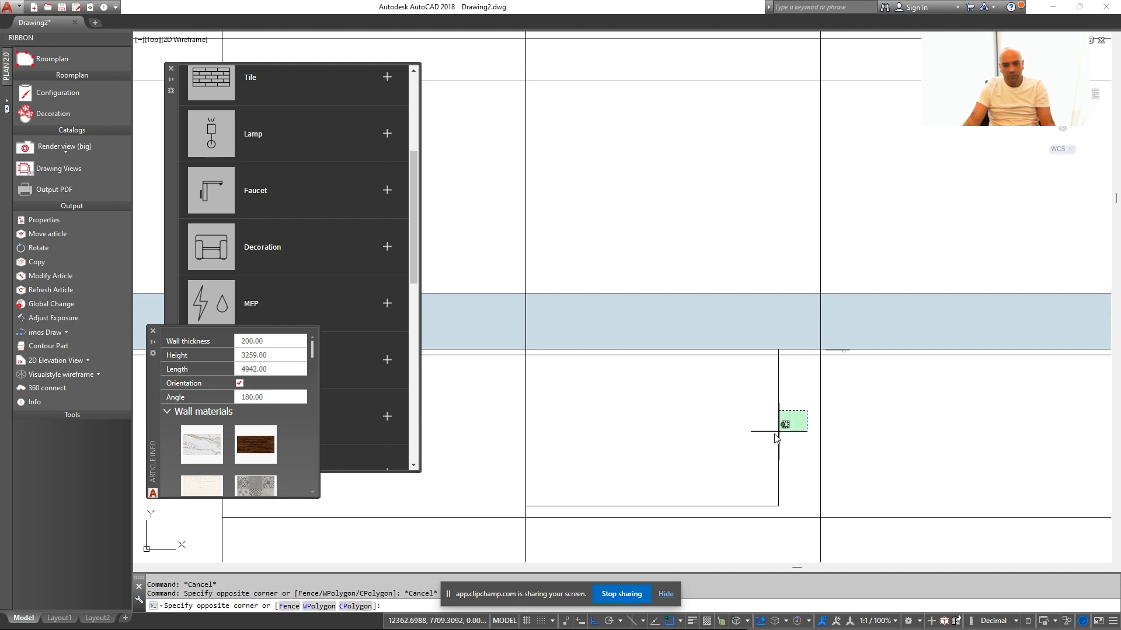
{"action": "left_click", "coordinate": [778, 431]}
{"action": "left_click", "coordinate": [778, 428]}
{"action": "left_click", "coordinate": [820, 428]}
{"action": "key", "text": "Escape"}
{"action": "key", "text": "Escape"}
Copy the base unit rectangle one unit width to the left along the back wall
{"action": "scroll", "coordinate": [800, 480], "scroll_direction": "down", "scroll_amount": 3}
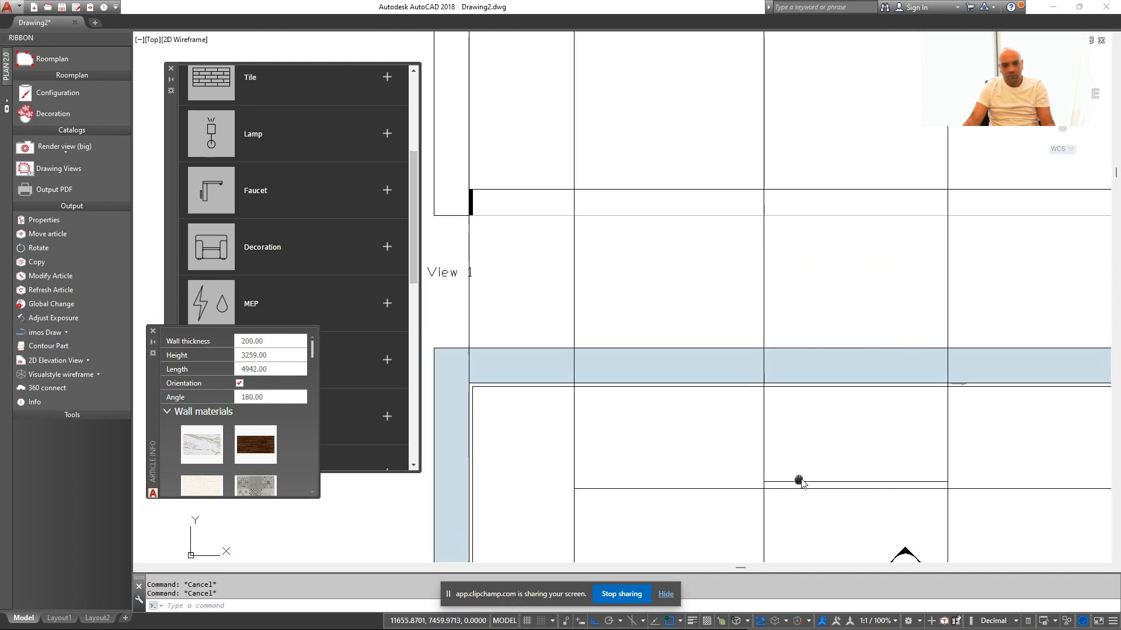
{"action": "scroll", "coordinate": [795, 470], "scroll_direction": "up", "scroll_amount": 2}
{"action": "left_click", "coordinate": [797, 482]}
{"action": "type", "text": "o"}
{"action": "key", "text": "Return"}
{"action": "left_click", "coordinate": [951, 459]}
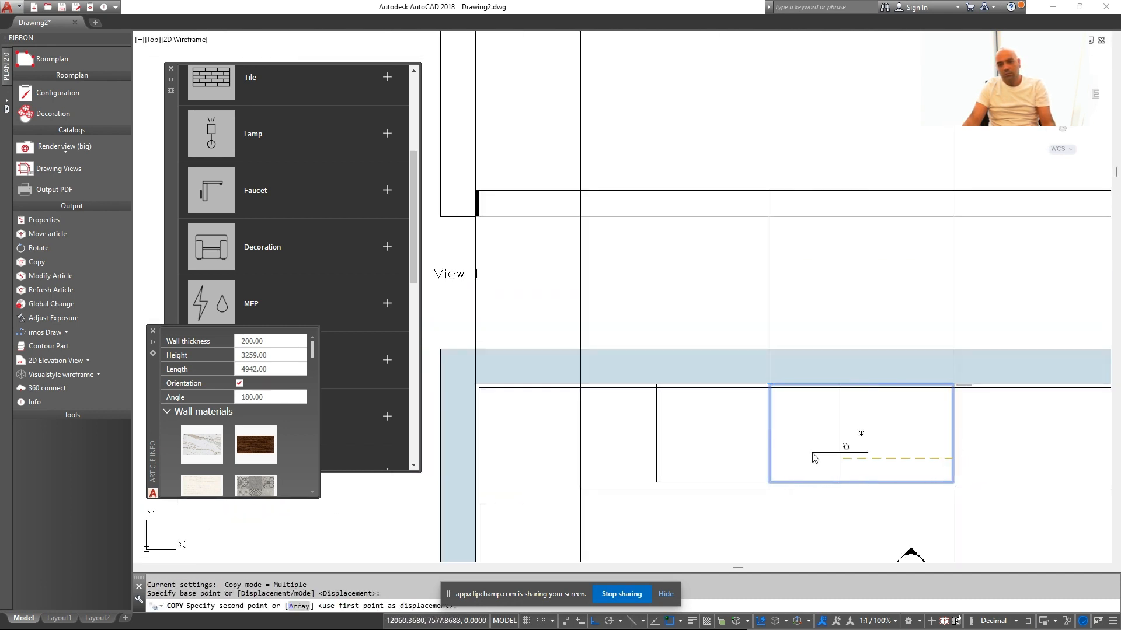
{"action": "left_click", "coordinate": [769, 454]}
{"action": "key", "text": "Escape"}
Mirror the base unit rectangle between the first two construction lines about its right edge, keeping the source
{"action": "middle_click_drag", "start_coordinate": [1009, 492], "coordinate": [655, 476]}
{"action": "key", "text": "Escape"}
{"action": "left_click", "coordinate": [625, 469]}
{"action": "type", "text": "mi"}
{"action": "key", "text": "Return"}
{"action": "left_click", "coordinate": [654, 454]}
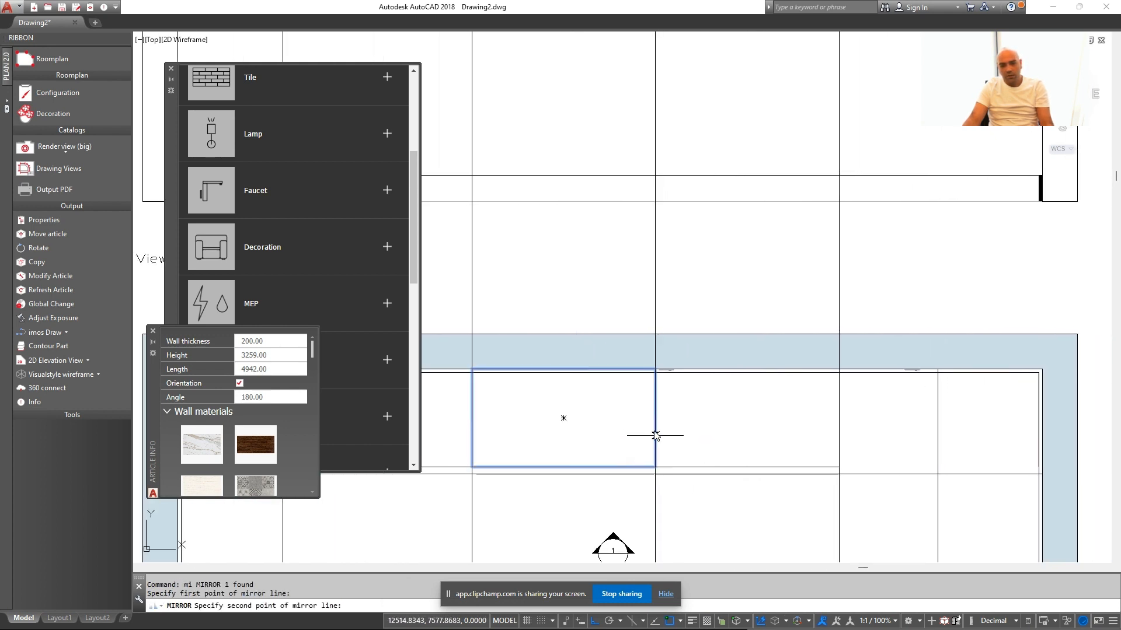
{"action": "left_click", "coordinate": [654, 434]}
{"action": "key", "text": "Return"}
{"action": "middle_click_drag", "start_coordinate": [784, 464], "coordinate": [769, 465]}
{"action": "scroll", "coordinate": [731, 472], "scroll_direction": "down", "scroll_amount": 2}
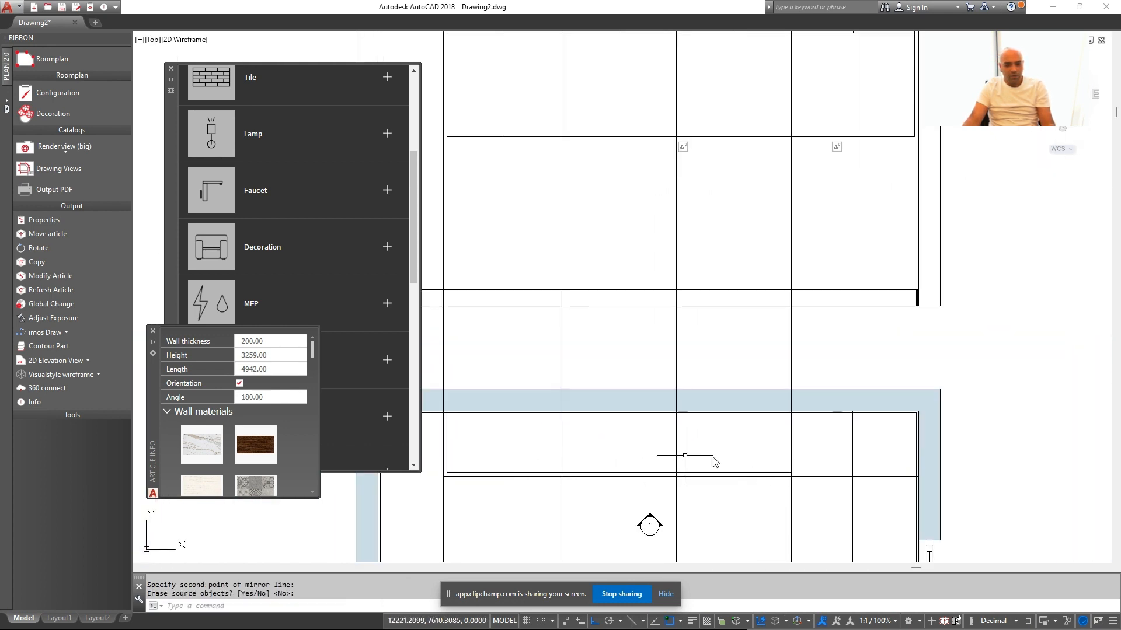
Draw the last base unit as a rectangle from the mirrored unit's lower right corner to the room corner
{"action": "middle_click_drag", "start_coordinate": [599, 475], "coordinate": [701, 476]}
{"action": "key", "text": "Escape"}
{"action": "left_click", "coordinate": [596, 473]}
{"action": "middle_click_drag", "start_coordinate": [843, 459], "coordinate": [667, 450]}
{"action": "key", "text": "Escape"}
{"action": "scroll", "coordinate": [715, 471], "scroll_direction": "up", "scroll_amount": 2}
{"action": "key", "text": "Return"}
{"action": "left_click", "coordinate": [730, 462]}
{"action": "scroll", "coordinate": [926, 375], "scroll_direction": "up", "scroll_amount": 1}
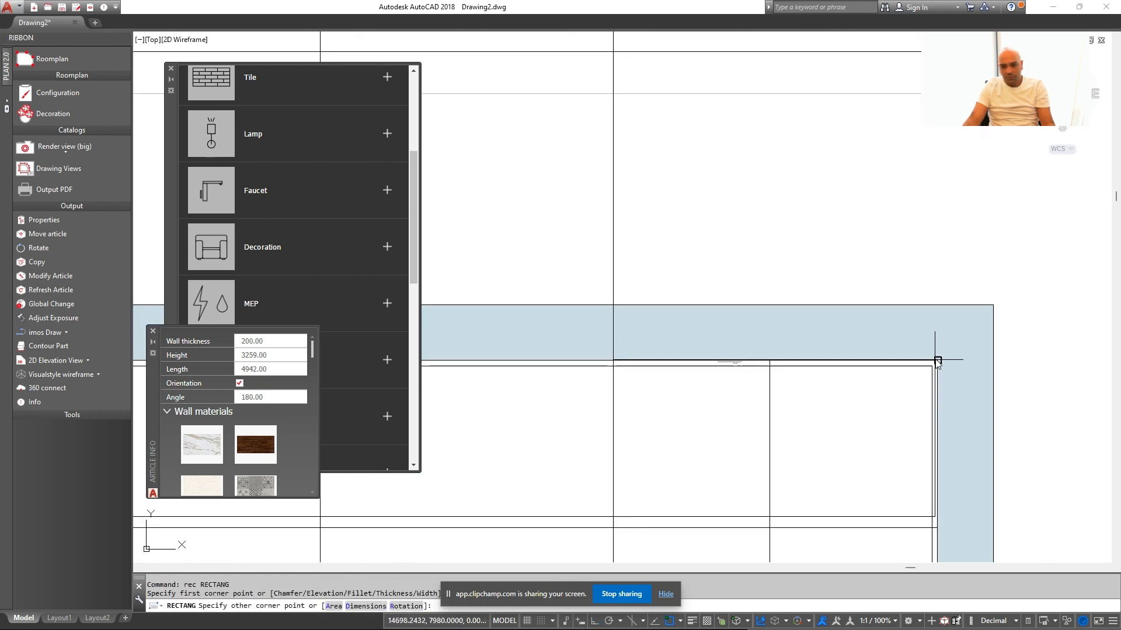
{"action": "left_click", "coordinate": [936, 360]}
{"action": "key", "text": "Escape"}
{"action": "key", "text": "Escape"}
Stretch the last base unit's right edge 30 inwards, away from the side wall
{"action": "middle_click_drag", "start_coordinate": [915, 535], "coordinate": [887, 483]}
{"action": "left_click", "coordinate": [886, 465]}
{"action": "left_click", "coordinate": [855, 416]}
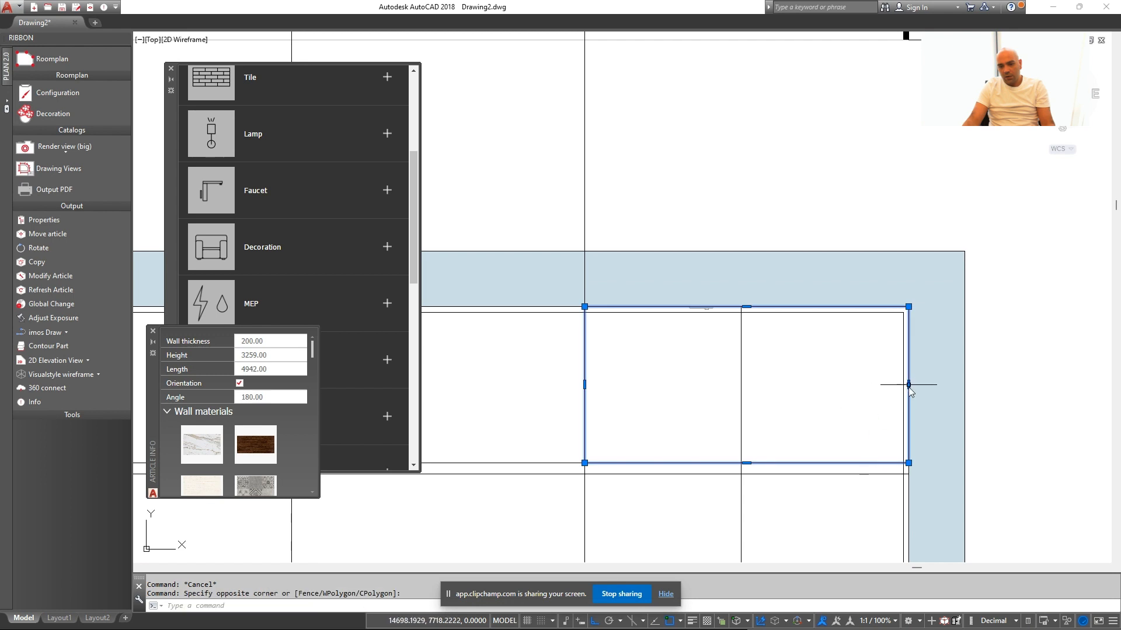
{"action": "left_click", "coordinate": [908, 385]}
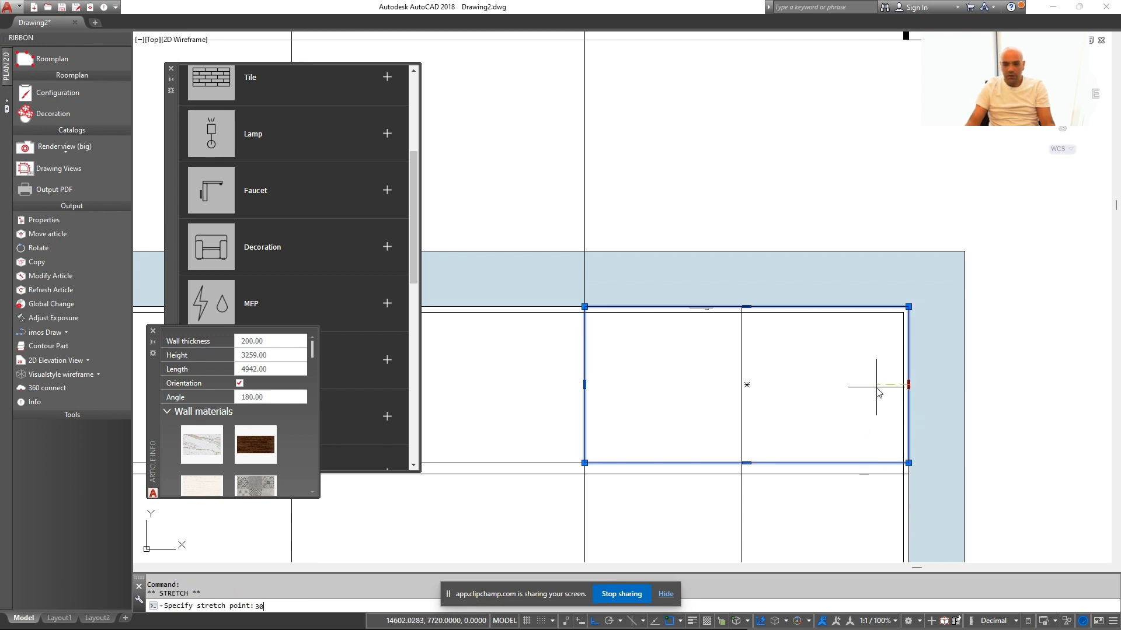
{"action": "key", "text": "Return"}
{"action": "key", "text": "Escape"}
{"action": "middle_click_drag", "start_coordinate": [791, 483], "coordinate": [826, 419]}
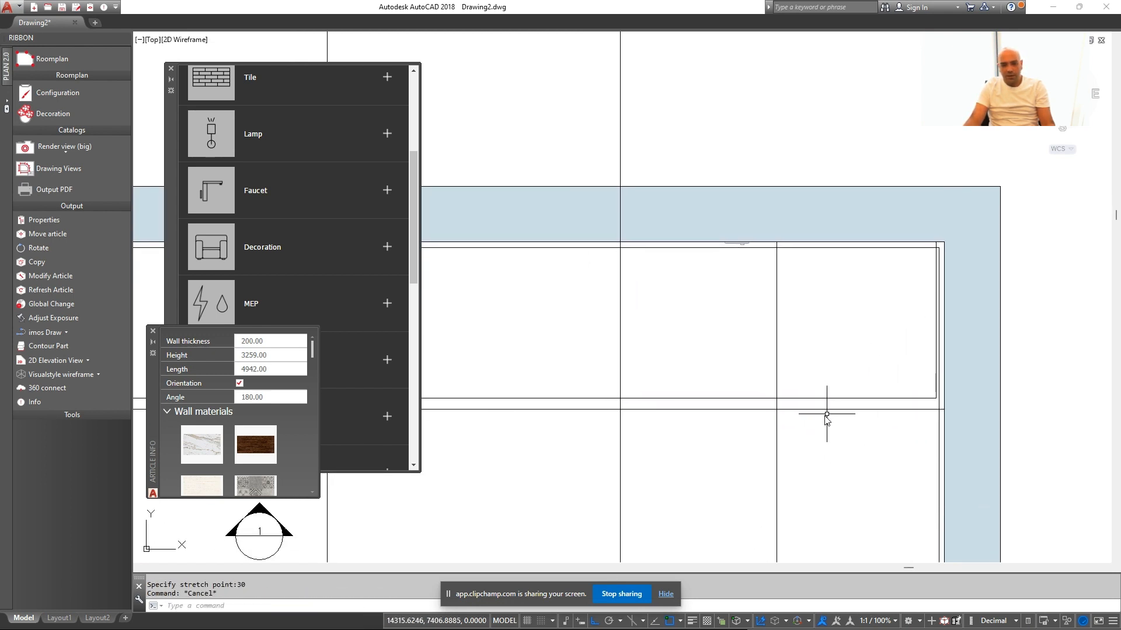
Erase the three vertical construction lines running between the elevation and the plan
{"action": "scroll", "coordinate": [642, 418], "scroll_direction": "down", "scroll_amount": 3}
{"action": "left_click", "coordinate": [862, 321]}
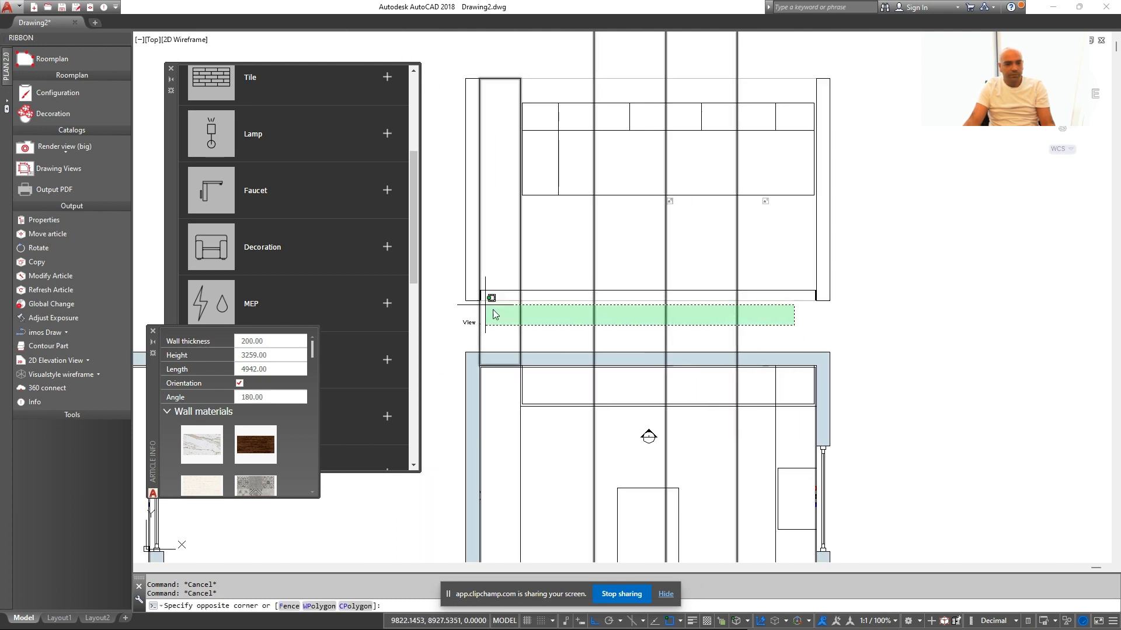
{"action": "key", "text": "Return"}
Draw a rectangle 560 long and 600 wide in plan, directly below the unit beside the window
{"action": "middle_click_drag", "start_coordinate": [665, 396], "coordinate": [646, 345]}
{"action": "middle_click_drag", "start_coordinate": [803, 456], "coordinate": [743, 400]}
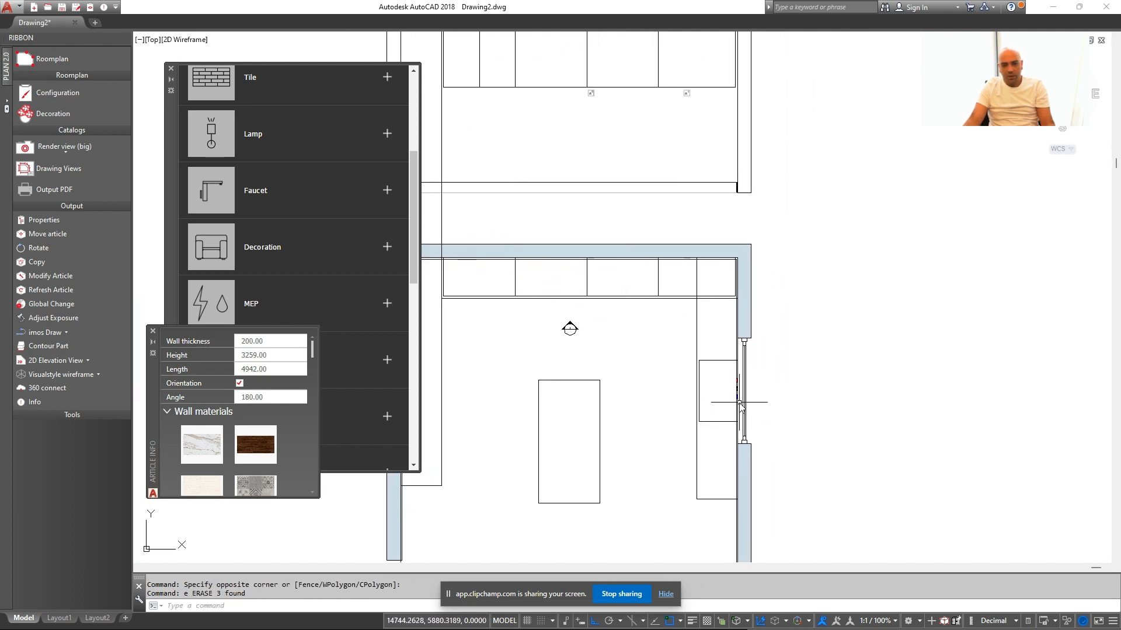
{"action": "scroll", "coordinate": [726, 362], "scroll_direction": "up", "scroll_amount": 2}
{"action": "scroll", "coordinate": [706, 387], "scroll_direction": "down", "scroll_amount": 1}
{"action": "scroll", "coordinate": [703, 362], "scroll_direction": "up", "scroll_amount": 1}
{"action": "middle_click_drag", "start_coordinate": [697, 343], "coordinate": [697, 350]}
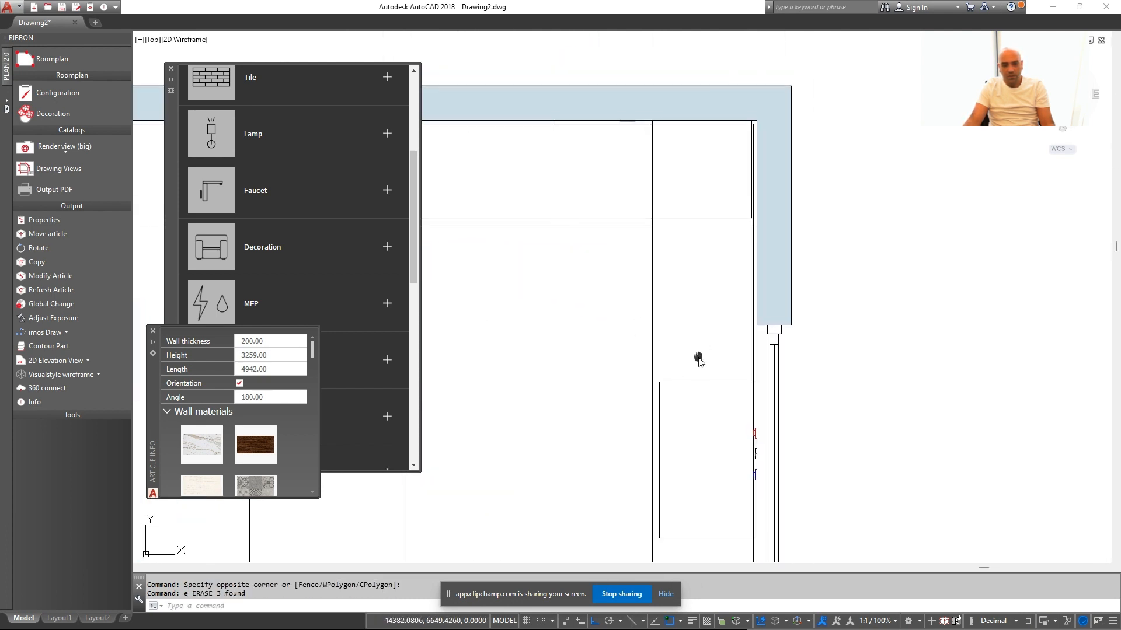
{"action": "key", "text": "Escape"}
{"action": "key", "text": "Escape"}
{"action": "middle_click_drag", "start_coordinate": [687, 407], "coordinate": [684, 214]}
{"action": "middle_click_drag", "start_coordinate": [679, 346], "coordinate": [679, 342]}
{"action": "type", "text": "rec"}
{"action": "key", "text": "Return"}
{"action": "left_click", "coordinate": [660, 343]}
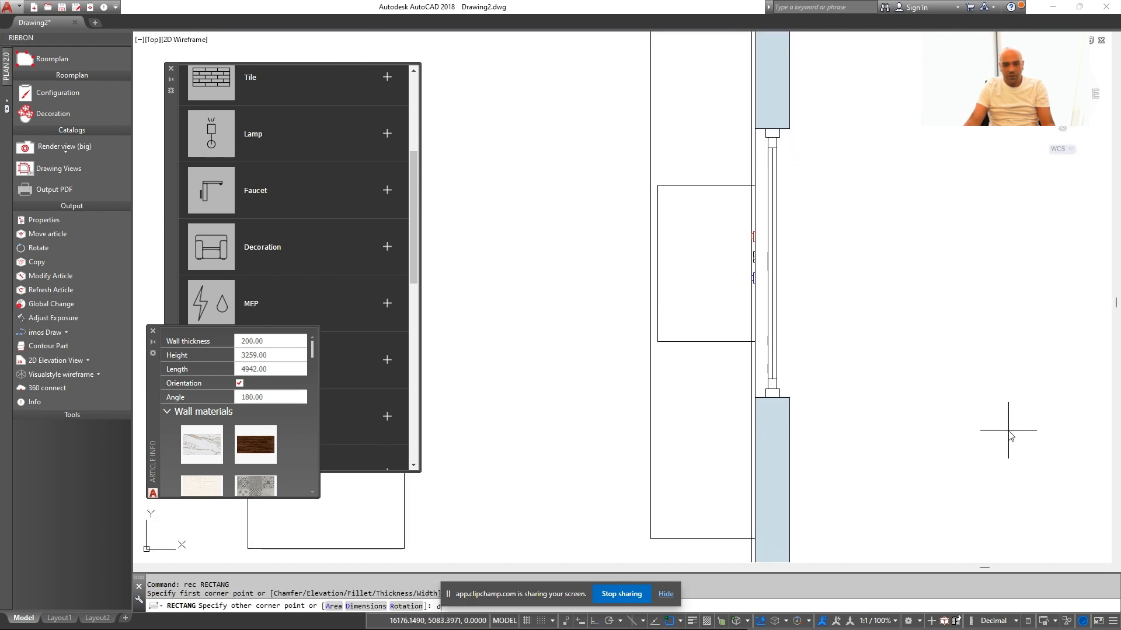
{"action": "type", "text": "d"}
{"action": "key", "text": "Return"}
{"action": "type", "text": "560"}
{"action": "key", "text": "Return"}
{"action": "type", "text": "600"}
{"action": "key", "text": "Return"}
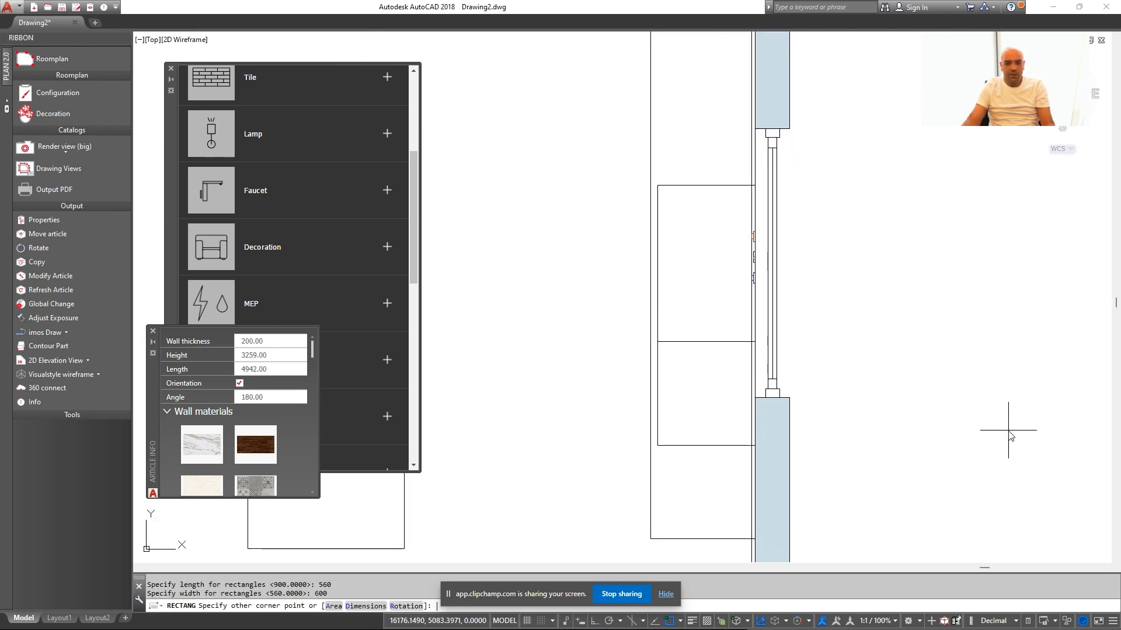
Finish placing the 560 by 600 cabinet rectangle along the window wall
{"action": "left_click", "coordinate": [1008, 431]}
{"action": "key", "text": "Escape"}
{"action": "key", "text": "Escape"}
Copy the 560 by 600 cabinet rectangle to the space above the 900-wide unit by the window wall
{"action": "middle_click_drag", "start_coordinate": [648, 463], "coordinate": [683, 475]}
{"action": "left_click", "coordinate": [696, 447]}
{"action": "type", "text": "co"}
{"action": "key", "text": "Return"}
{"action": "left_click", "coordinate": [715, 450]}
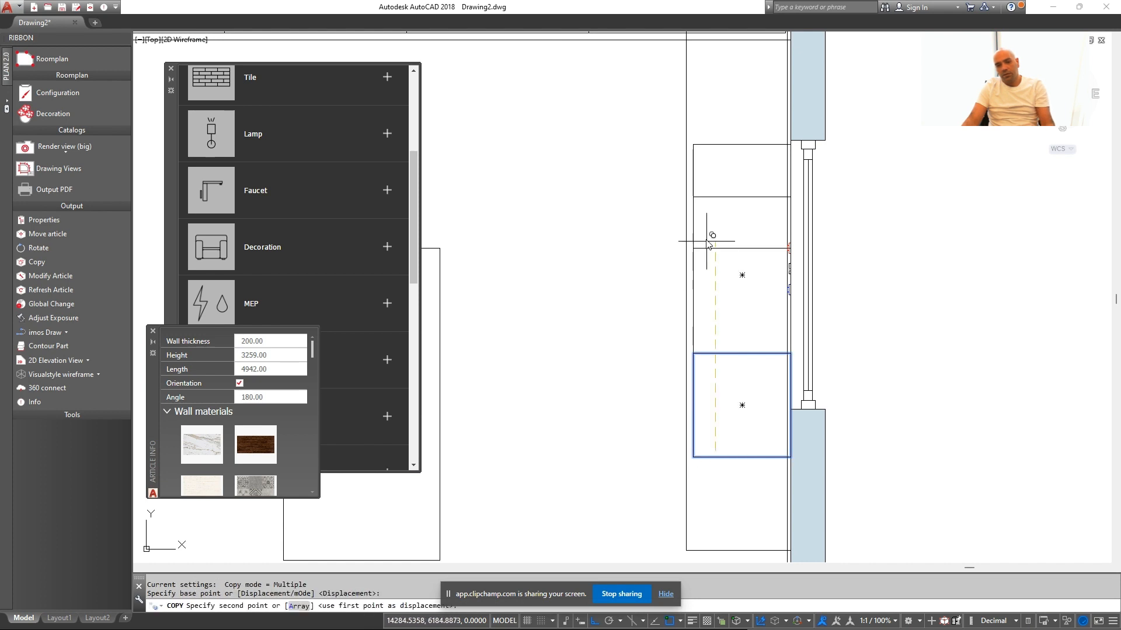
{"action": "left_click", "coordinate": [712, 185]}
{"action": "key", "text": "Escape"}
Move the copied cabinet rectangle down so its lower edge sits flush against the unit below it
{"action": "scroll", "coordinate": [733, 74], "scroll_direction": "up", "scroll_amount": 1}
{"action": "middle_click_drag", "start_coordinate": [733, 75], "coordinate": [732, 155]}
{"action": "left_click", "coordinate": [731, 155]}
{"action": "left_click", "coordinate": [709, 205]}
{"action": "type", "text": "m"}
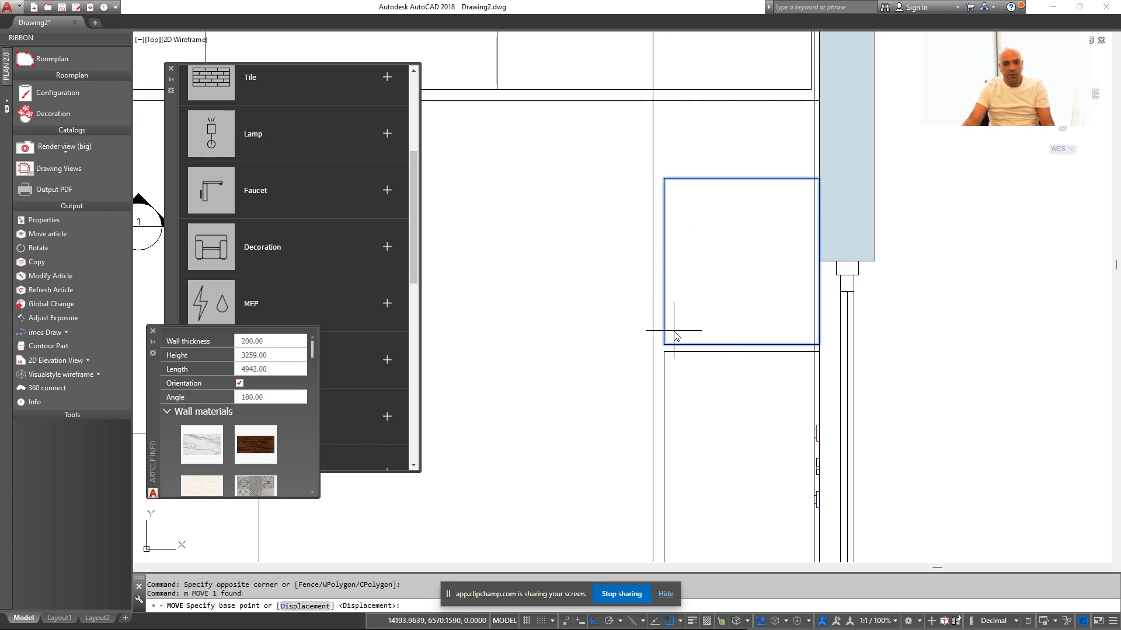
{"action": "left_click", "coordinate": [686, 345]}
{"action": "left_click", "coordinate": [685, 351]}
{"action": "key", "text": "Escape"}
{"action": "middle_click_drag", "start_coordinate": [719, 329], "coordinate": [716, 387]}
{"action": "scroll", "coordinate": [704, 118], "scroll_direction": "down", "scroll_amount": 1}
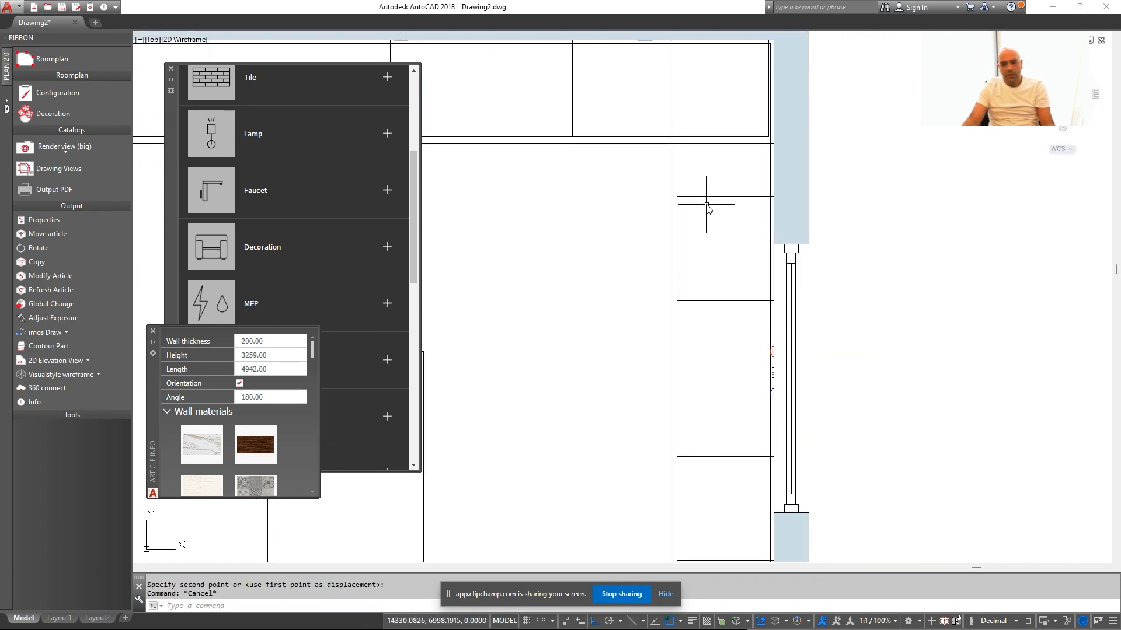
Draw a rectangle filling the gap between the copied cabinet's upper edge and the back countertop's front edge
{"action": "middle_click_drag", "start_coordinate": [722, 244], "coordinate": [721, 328]}
{"action": "middle_click_drag", "start_coordinate": [723, 390], "coordinate": [726, 335]}
{"action": "middle_click_drag", "start_coordinate": [778, 240], "coordinate": [787, 308]}
{"action": "scroll", "coordinate": [722, 264], "scroll_direction": "up", "scroll_amount": 2}
{"action": "key", "text": "Escape"}
{"action": "type", "text": "rec"}
{"action": "key", "text": "Return"}
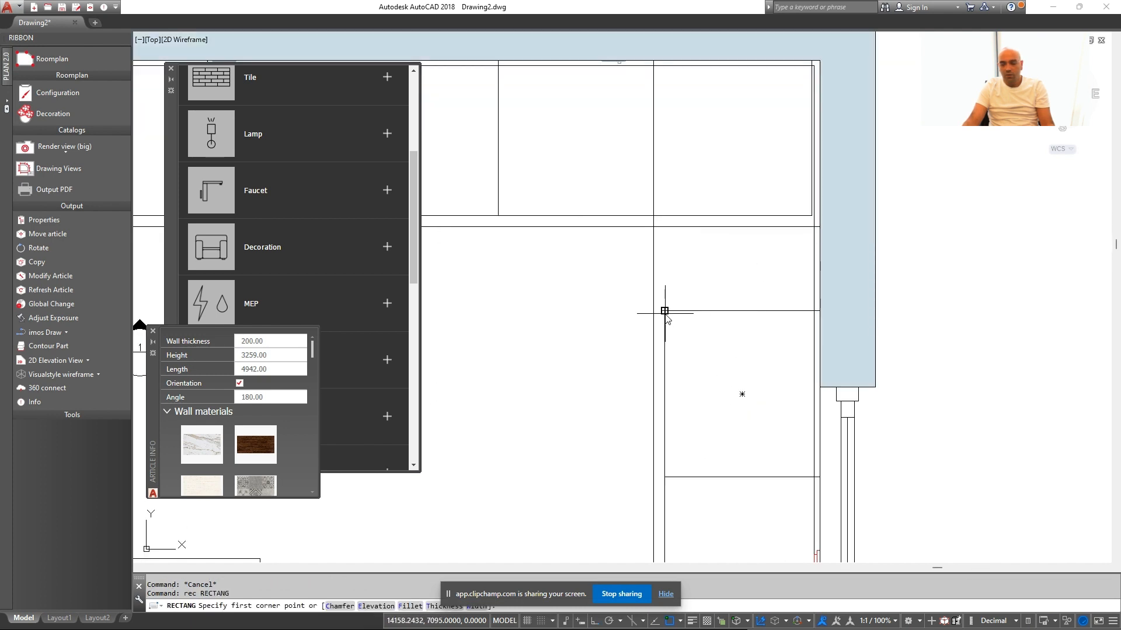
{"action": "left_click", "coordinate": [664, 311]}
{"action": "left_click", "coordinate": [820, 227]}
Measure the height of the gap between the back countertop's front edge and the copied cabinet
{"action": "type", "text": "di"}
{"action": "key", "text": "Return"}
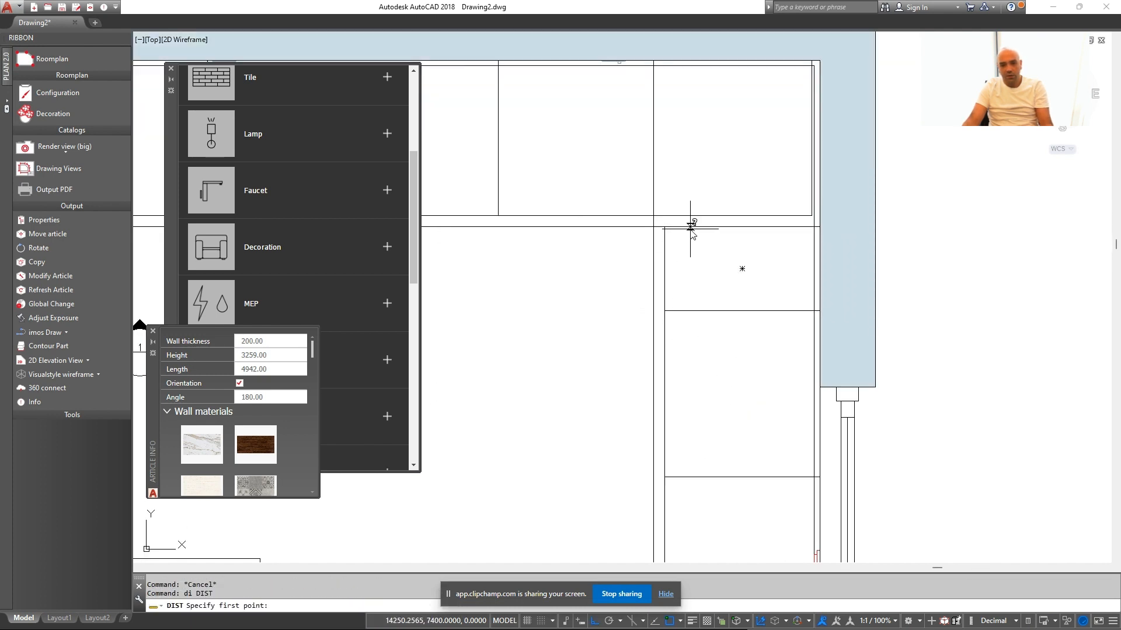
{"action": "left_click", "coordinate": [686, 227]}
{"action": "left_click", "coordinate": [686, 319]}
{"action": "middle_click_drag", "start_coordinate": [667, 295], "coordinate": [685, 295]}
Stretch the top edge of the gap-filling corner rectangle down by 5
{"action": "left_click", "coordinate": [682, 269]}
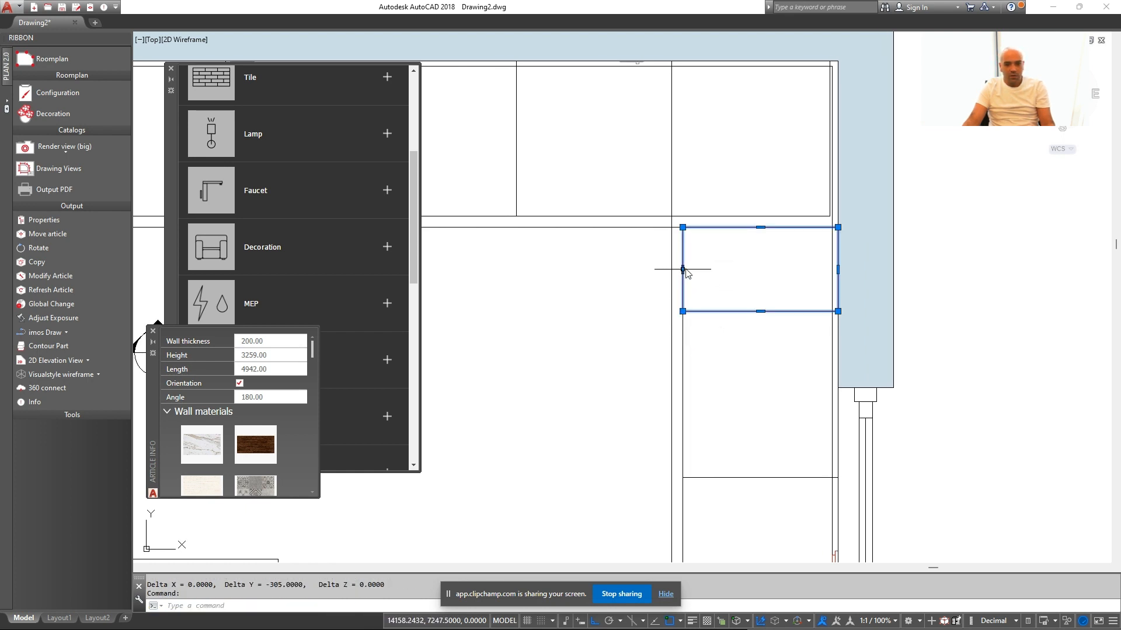
{"action": "left_click", "coordinate": [755, 228]}
{"action": "type", "text": "5"}
{"action": "key", "text": "Return"}
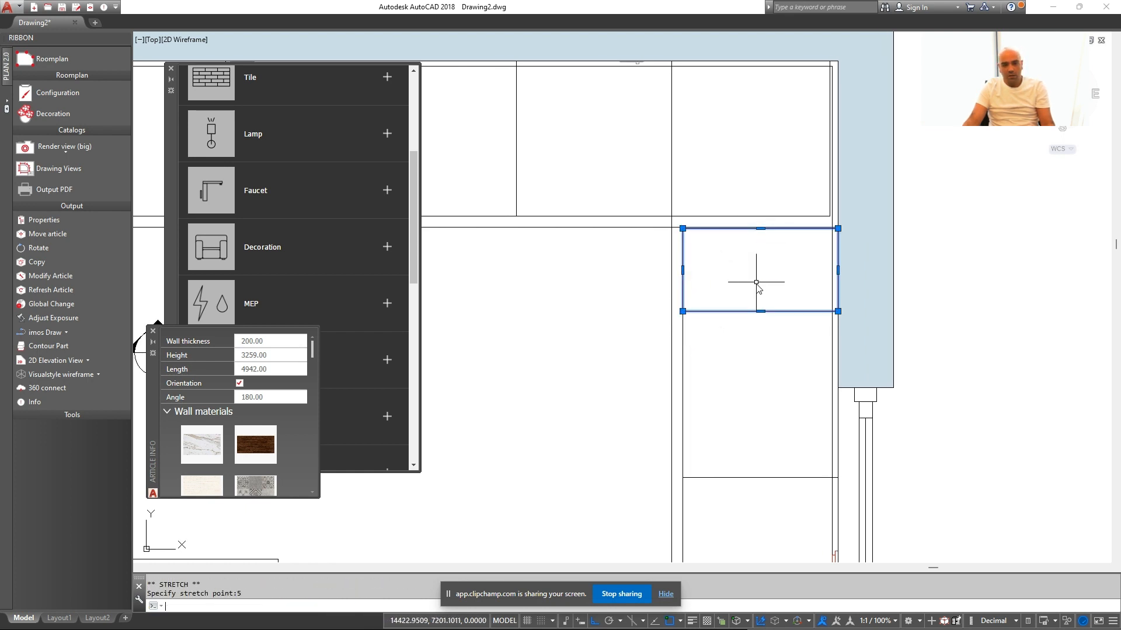
{"action": "key", "text": "Escape"}
Measure from the lowest window-wall cabinet's bottom edge to the end of the countertop
{"action": "scroll", "coordinate": [757, 282], "scroll_direction": "down", "scroll_amount": 1}
{"action": "scroll", "coordinate": [757, 373], "scroll_direction": "down", "scroll_amount": 1}
{"action": "middle_click_drag", "start_coordinate": [755, 402], "coordinate": [753, 257]}
{"action": "scroll", "coordinate": [749, 408], "scroll_direction": "up", "scroll_amount": 1}
{"action": "type", "text": "d"}
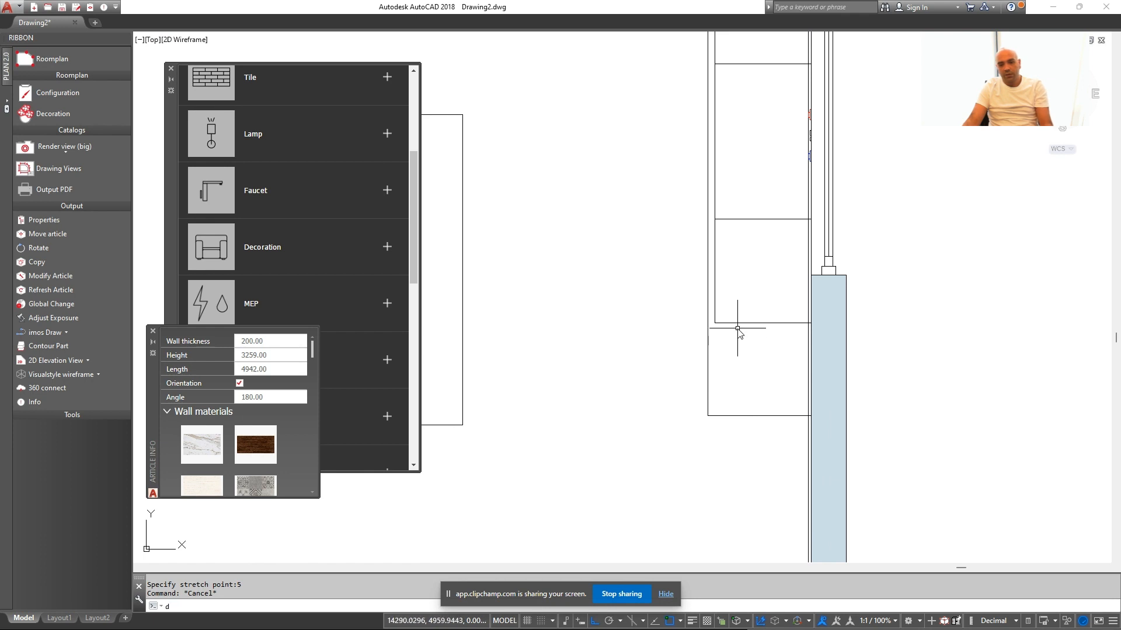
{"action": "type", "text": "i"}
{"action": "key", "text": "Return"}
{"action": "left_click", "coordinate": [737, 323]}
{"action": "left_click", "coordinate": [737, 416]}
Draw a 560 by 500 cabinet rectangle directly below the lowest unit on the window wall
{"action": "scroll", "coordinate": [750, 411], "scroll_direction": "down", "scroll_amount": 1}
{"action": "middle_click_drag", "start_coordinate": [750, 411], "coordinate": [735, 425]}
{"action": "scroll", "coordinate": [700, 412], "scroll_direction": "up", "scroll_amount": 2}
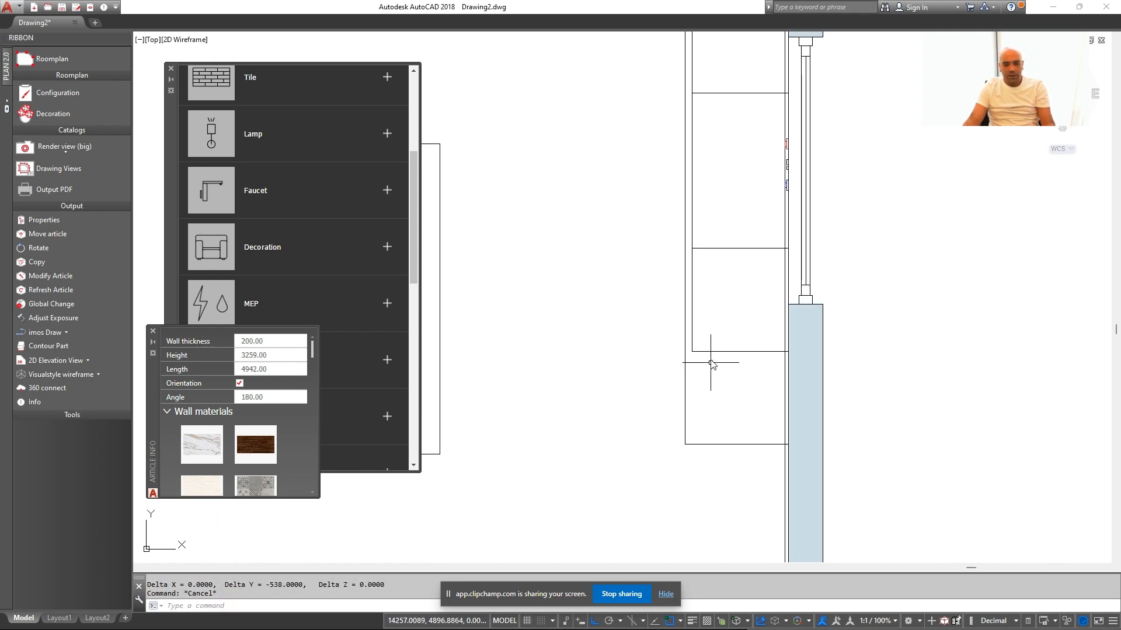
{"action": "type", "text": "rec"}
{"action": "key", "text": "Return"}
{"action": "left_click", "coordinate": [920, 400]}
{"action": "type", "text": "d"}
{"action": "key", "text": "Return"}
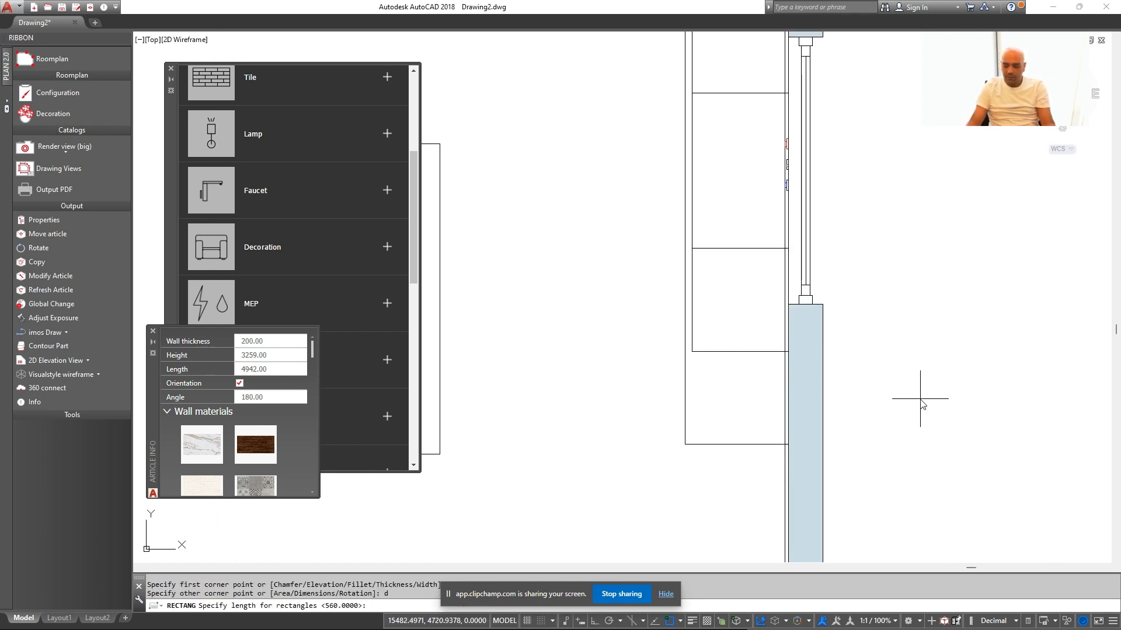
{"action": "type", "text": "560"}
{"action": "key", "text": "Return"}
{"action": "type", "text": "500"}
{"action": "key", "text": "Return"}
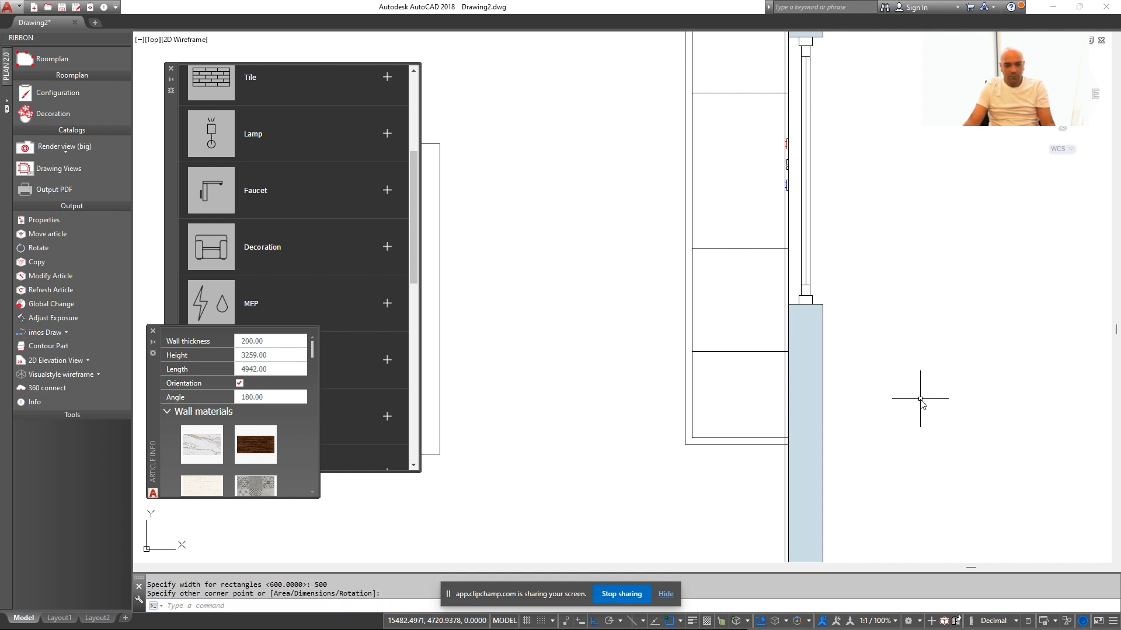
{"action": "key", "text": "Escape"}
Measure the remaining gap between the lowest window-wall cabinet and the countertop's end
{"action": "scroll", "coordinate": [701, 449], "scroll_direction": "up", "scroll_amount": 2}
{"action": "type", "text": "di"}
{"action": "key", "text": "Return"}
{"action": "left_click", "coordinate": [718, 433]}
{"action": "left_click", "coordinate": [718, 444]}
{"action": "scroll", "coordinate": [644, 447], "scroll_direction": "down", "scroll_amount": 1}
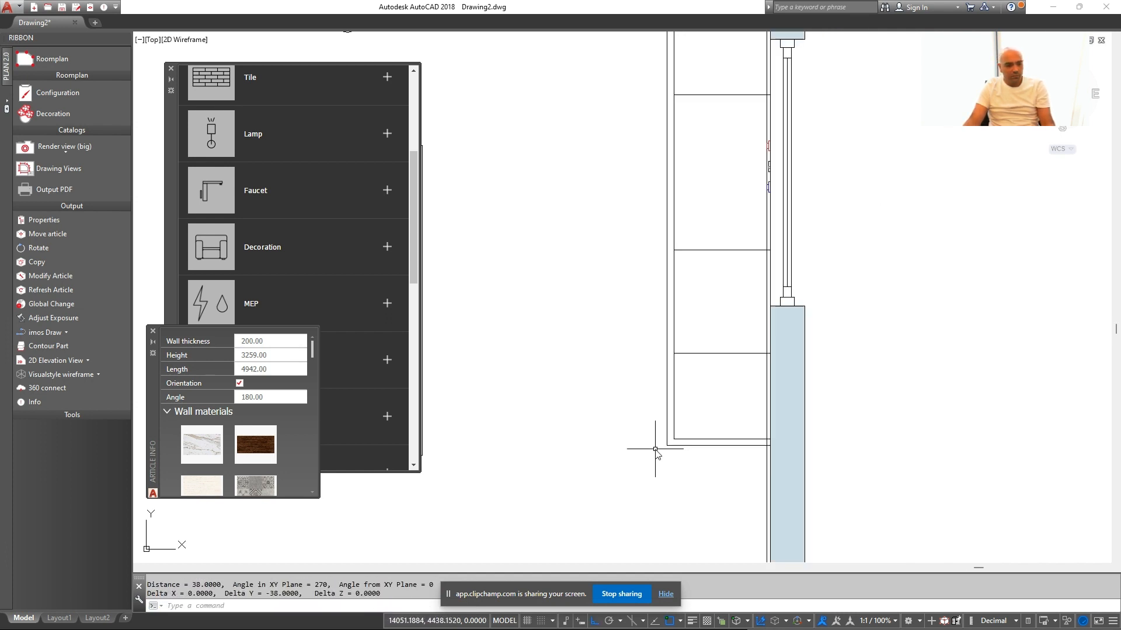
Draw a 600 by 1100 corner cabinet rectangle from the room's inner upper-left corner
{"action": "scroll", "coordinate": [818, 464], "scroll_direction": "up", "scroll_amount": 1}
{"action": "middle_click_drag", "start_coordinate": [655, 450], "coordinate": [861, 465]}
{"action": "scroll", "coordinate": [818, 464], "scroll_direction": "down", "scroll_amount": 1}
{"action": "scroll", "coordinate": [775, 452], "scroll_direction": "down", "scroll_amount": 1}
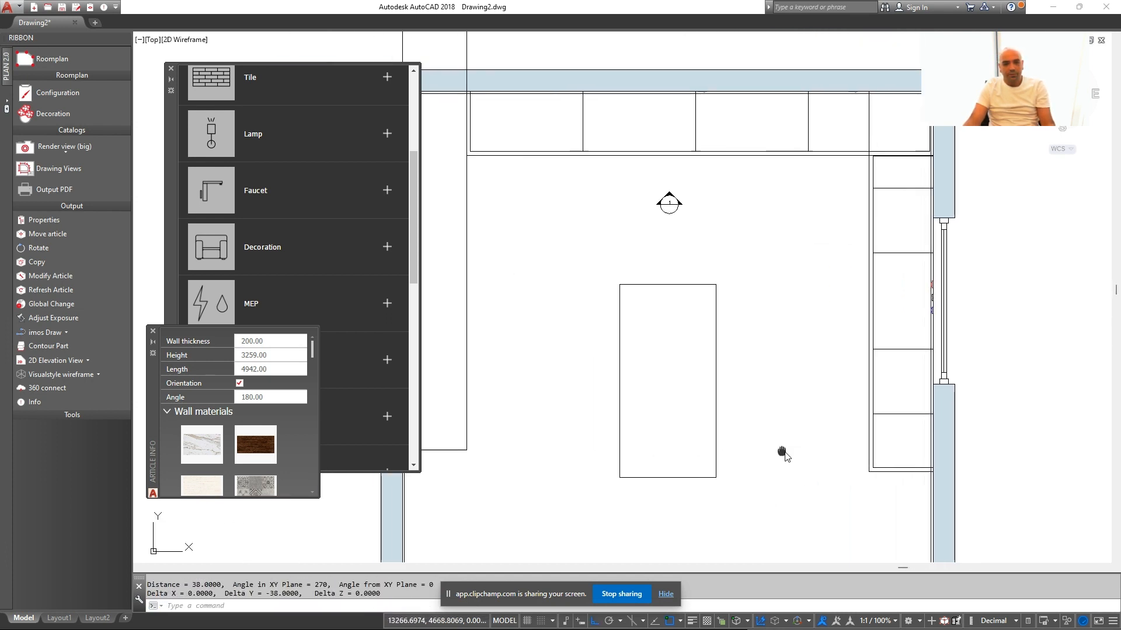
{"action": "middle_click_drag", "start_coordinate": [783, 455], "coordinate": [850, 473]}
{"action": "middle_click_drag", "start_coordinate": [452, 122], "coordinate": [491, 134]}
{"action": "scroll", "coordinate": [491, 132], "scroll_direction": "up", "scroll_amount": 1}
{"action": "key", "text": "Escape"}
{"action": "type", "text": "rec"}
{"action": "key", "text": "Return"}
{"action": "left_click", "coordinate": [521, 112]}
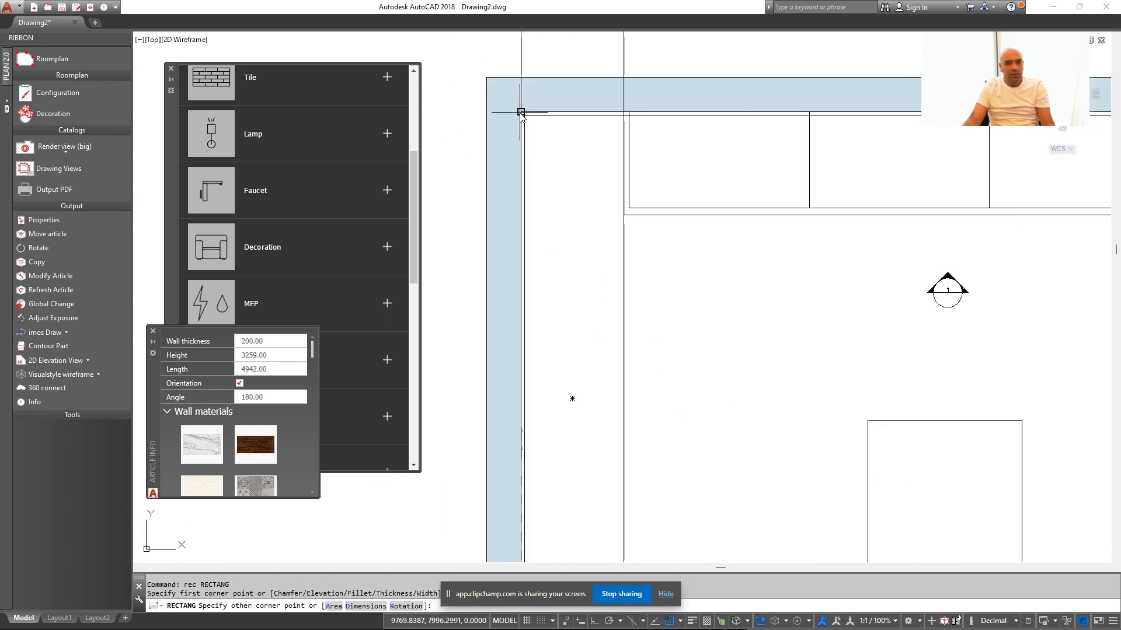
{"action": "type", "text": "d"}
{"action": "key", "text": "Return"}
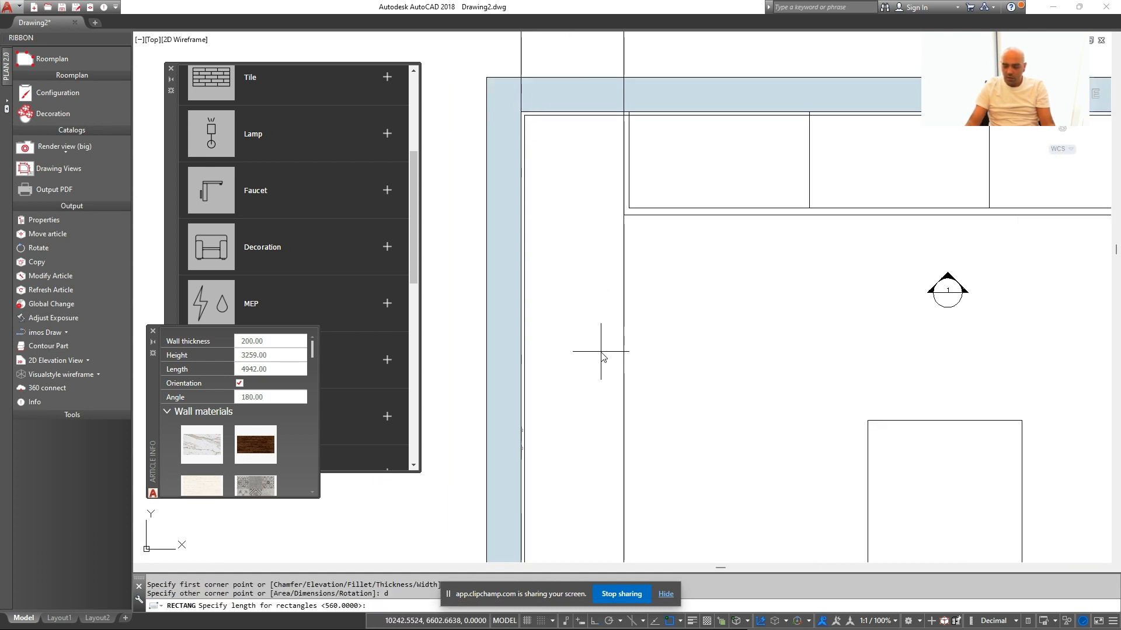
{"action": "type", "text": "600"}
{"action": "key", "text": "Return"}
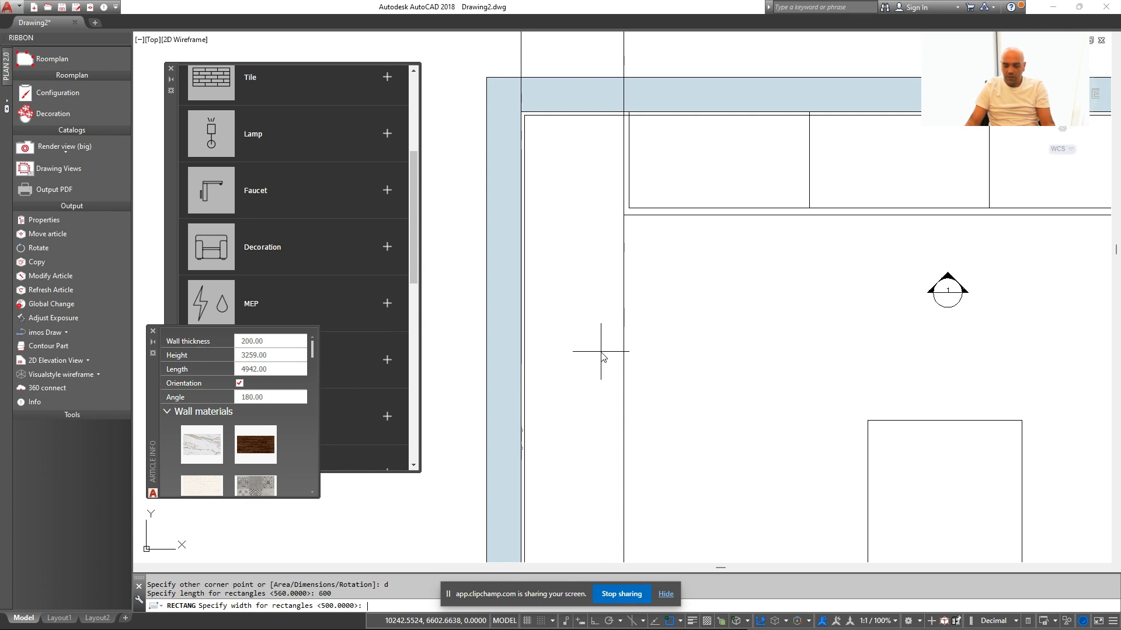
{"action": "type", "text": "1100"}
{"action": "key", "text": "Return"}
{"action": "left_click", "coordinate": [600, 352]}
{"action": "key", "text": "Escape"}
{"action": "key", "text": "Escape"}
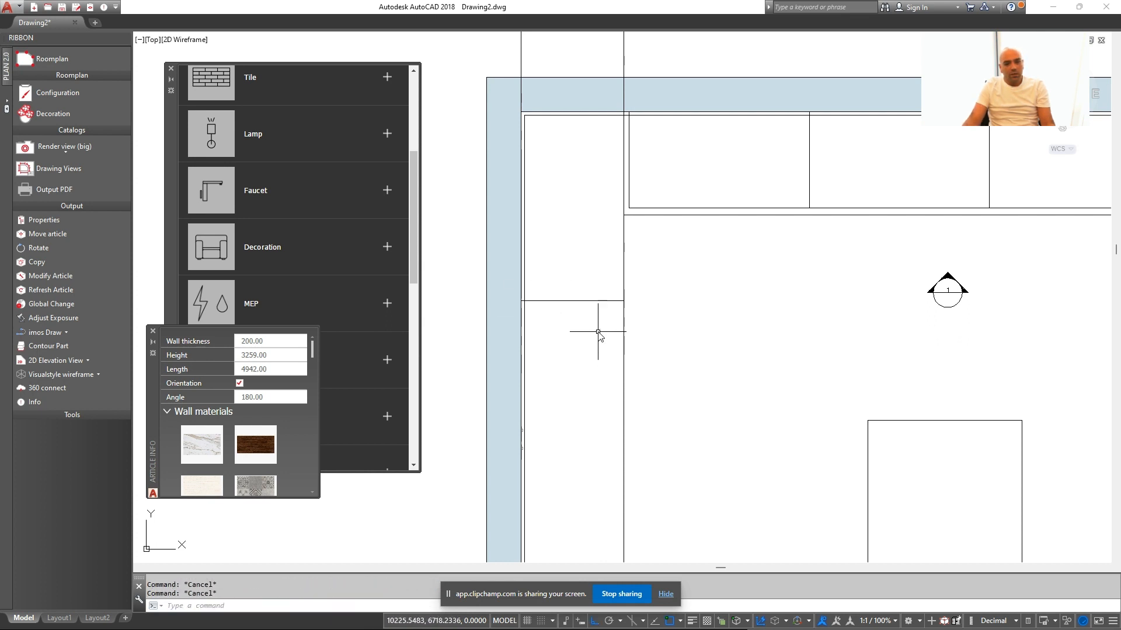
Draw a 600 by 600 cabinet rectangle in the free floor area beside the left countertop
{"action": "scroll", "coordinate": [598, 332], "scroll_direction": "down", "scroll_amount": 1}
{"action": "middle_click_drag", "start_coordinate": [596, 344], "coordinate": [620, 271]}
{"action": "scroll", "coordinate": [600, 296], "scroll_direction": "up", "scroll_amount": 2}
{"action": "type", "text": "rec"}
{"action": "key", "text": "Return"}
{"action": "left_click", "coordinate": [695, 236]}
{"action": "type", "text": "d"}
{"action": "key", "text": "Return"}
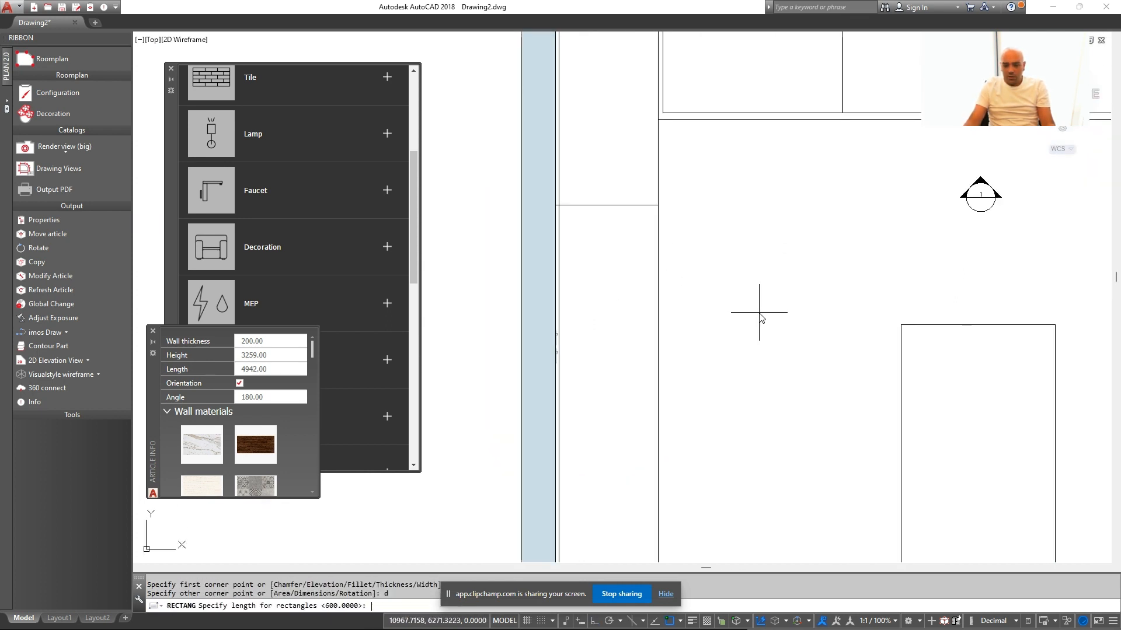
{"action": "type", "text": "600"}
{"action": "key", "text": "Return"}
{"action": "type", "text": "600"}
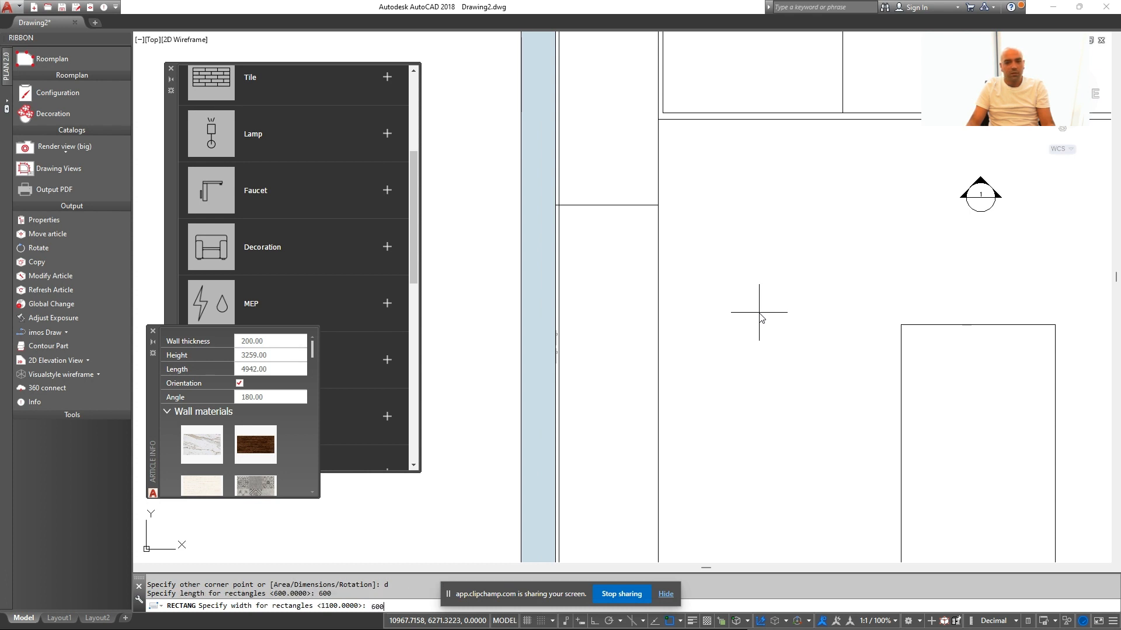
{"action": "key", "text": "Return"}
{"action": "left_click", "coordinate": [806, 380]}
Move the 600 by 600 rectangle against the left wall, directly below the 1100-long corner cabinet
{"action": "left_click", "coordinate": [751, 292]}
{"action": "type", "text": "m"}
{"action": "key", "text": "Return"}
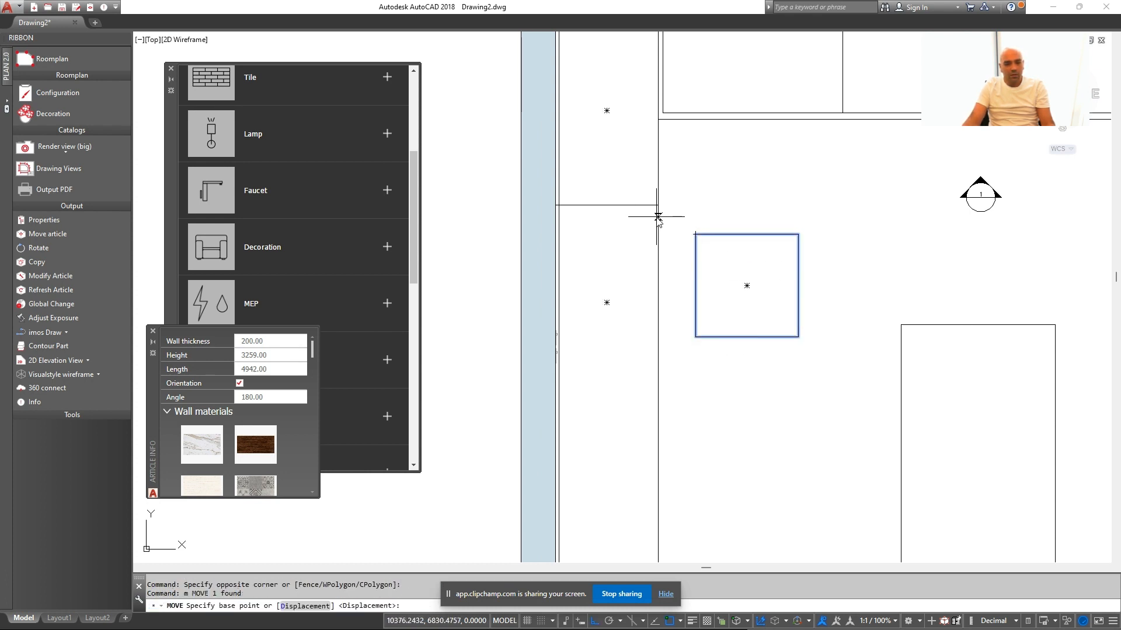
{"action": "left_click", "coordinate": [700, 235]}
{"action": "key", "text": "Escape"}
{"action": "scroll", "coordinate": [630, 341], "scroll_direction": "down", "scroll_amount": 2}
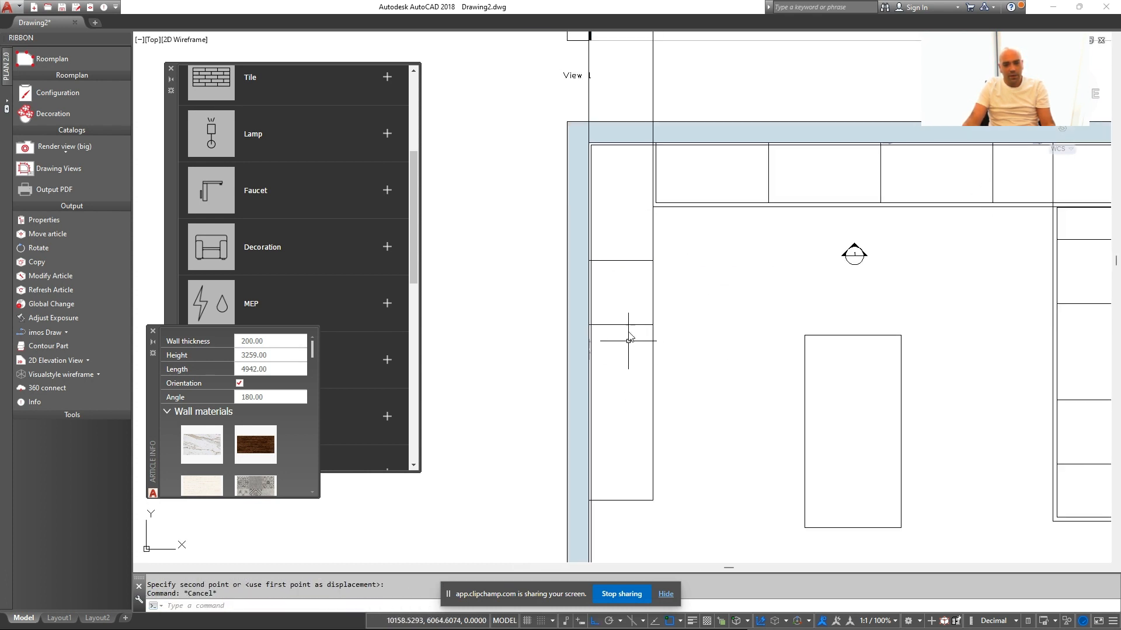
Erase the leftover outline that extends up past the back wall above the left countertop
{"action": "left_click", "coordinate": [672, 93]}
{"action": "left_click", "coordinate": [569, 104]}
{"action": "key", "text": "Delete"}
{"action": "left_click", "coordinate": [569, 125]}
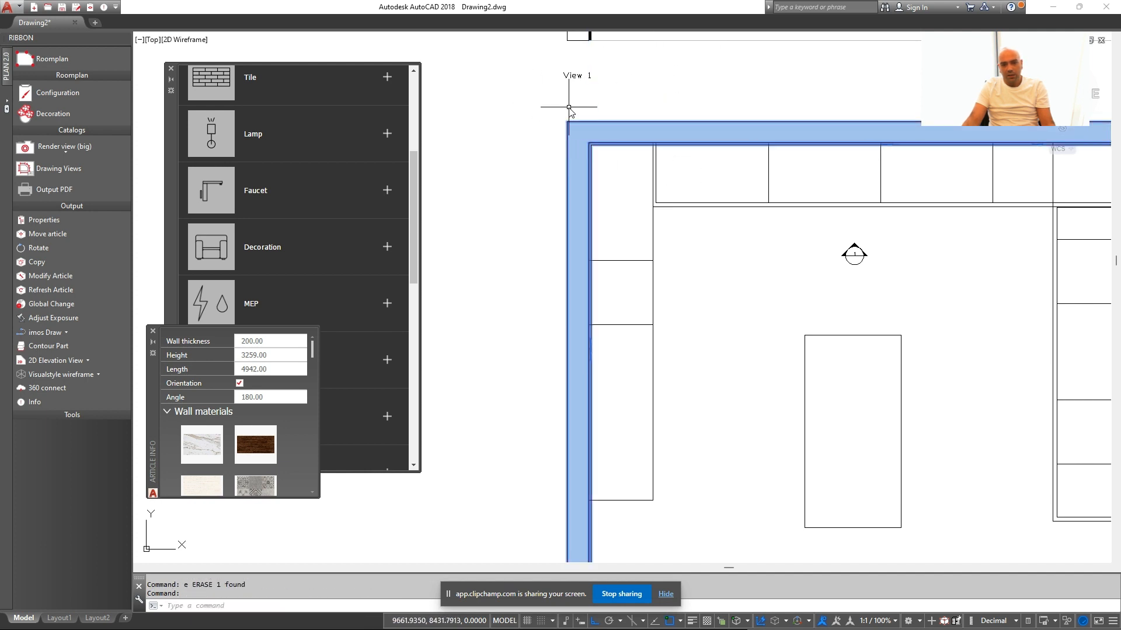
{"action": "key", "text": "Escape"}
{"action": "key", "text": "Escape"}
{"action": "left_click", "coordinate": [576, 105]}
{"action": "key", "text": "Escape"}
{"action": "key", "text": "Escape"}
{"action": "scroll", "coordinate": [636, 360], "scroll_direction": "up", "scroll_amount": 2}
{"action": "middle_click_drag", "start_coordinate": [635, 360], "coordinate": [640, 323]}
{"action": "left_click", "coordinate": [625, 265]}
{"action": "middle_click_drag", "start_coordinate": [583, 193], "coordinate": [583, 137]}
{"action": "type", "text": "coi"}
{"action": "key", "text": "Return"}
{"action": "key", "text": "Escape"}
Copy the 600 by 600 cabinet rectangle twice down the left wall, each copy flush with the previous one
{"action": "left_click", "coordinate": [637, 180]}
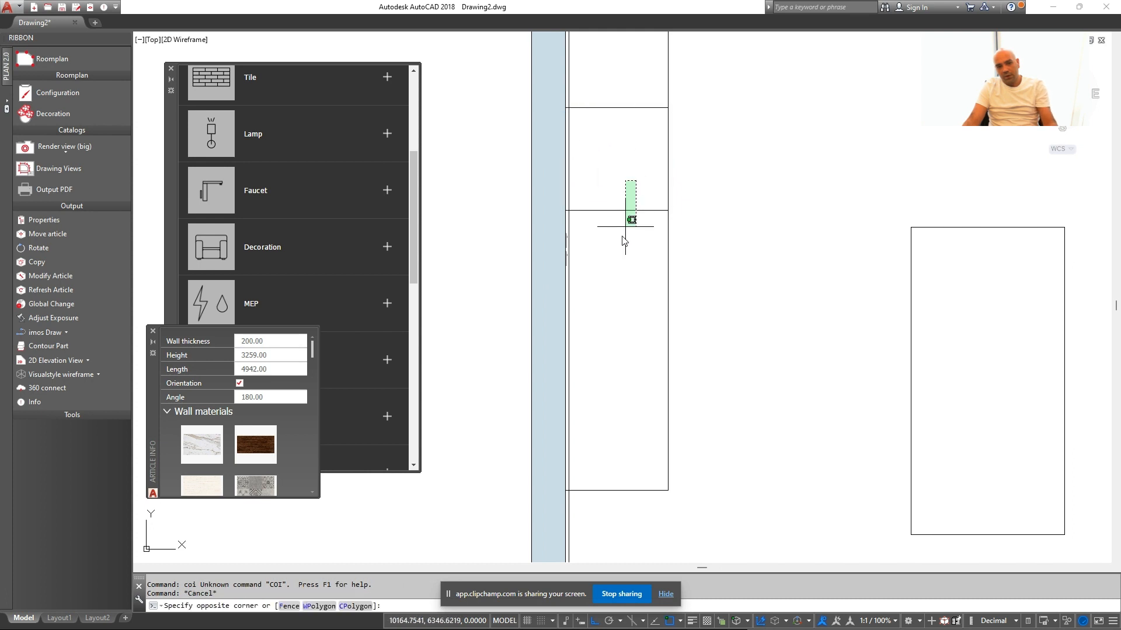
{"action": "left_click", "coordinate": [624, 227]}
{"action": "type", "text": "co"}
{"action": "key", "text": "Return"}
{"action": "left_click", "coordinate": [604, 109]}
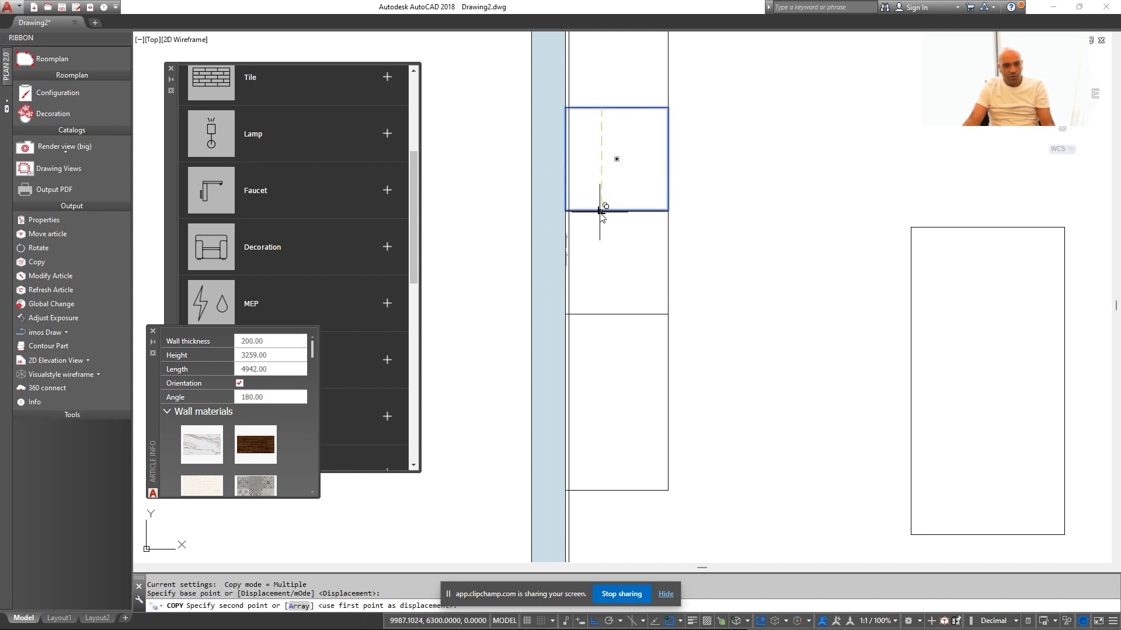
{"action": "left_click", "coordinate": [601, 212]}
{"action": "middle_click_drag", "start_coordinate": [607, 319], "coordinate": [614, 280]}
{"action": "left_click", "coordinate": [608, 273]}
{"action": "key", "text": "Escape"}
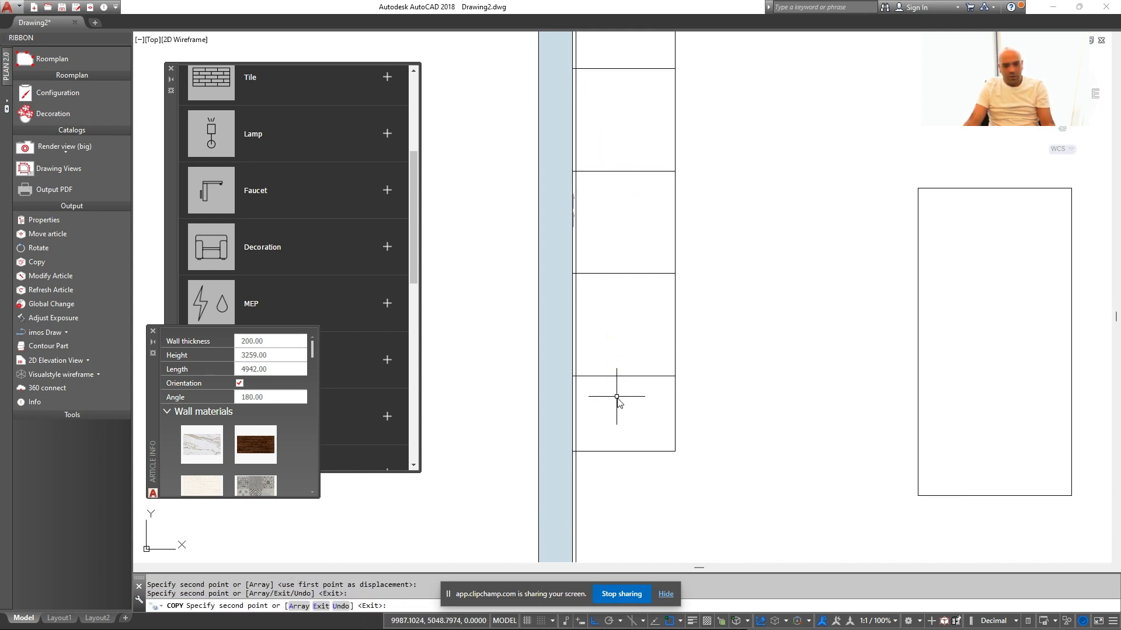
Measure the space left between the last left-wall cabinet and the countertop's lower end
{"action": "middle_click_drag", "start_coordinate": [620, 436], "coordinate": [615, 391]}
{"action": "type", "text": "di"}
{"action": "key", "text": "Return"}
{"action": "left_click", "coordinate": [650, 330]}
{"action": "left_click", "coordinate": [647, 407]}
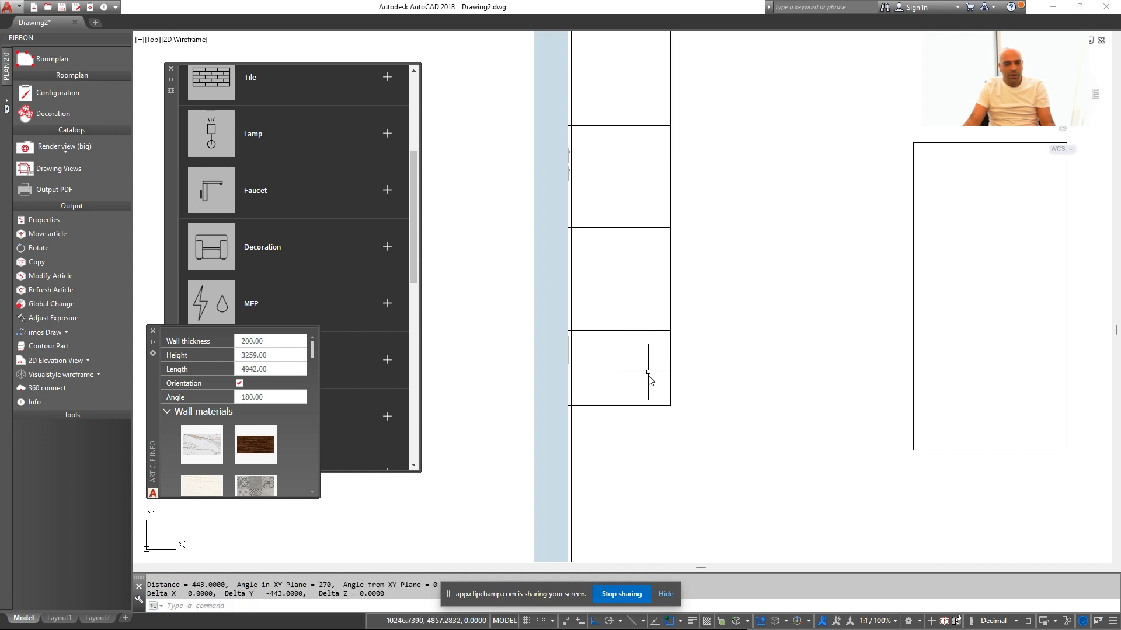
{"action": "middle_click_drag", "start_coordinate": [652, 354], "coordinate": [649, 396]}
{"action": "left_click", "coordinate": [651, 396]}
{"action": "left_click", "coordinate": [601, 110]}
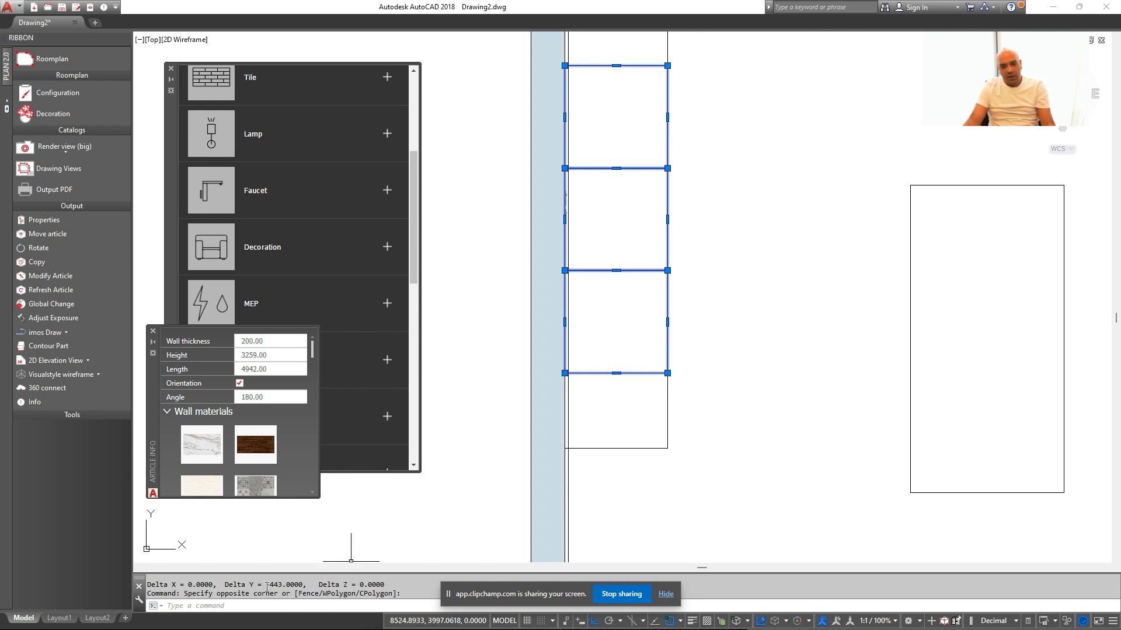
{"action": "key", "text": "Escape"}
{"action": "key", "text": "Escape"}
Measure from the inner countertop corner down to the lower edge of the left corner cabinet
{"action": "scroll", "coordinate": [570, 431], "scroll_direction": "down", "scroll_amount": 3}
{"action": "scroll", "coordinate": [645, 217], "scroll_direction": "up", "scroll_amount": 3}
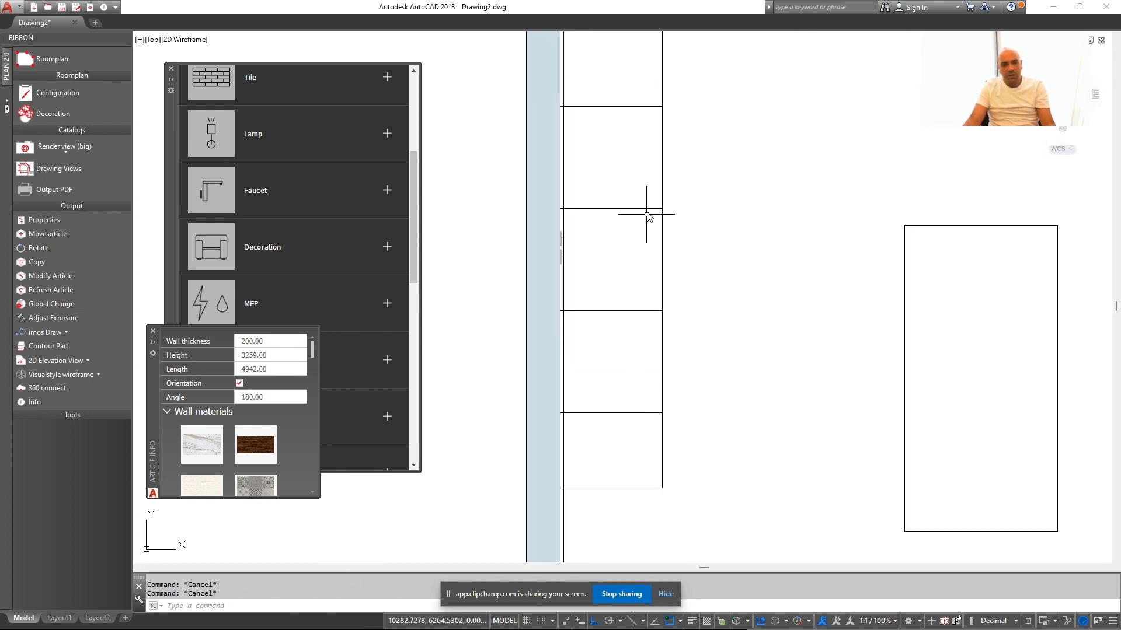
{"action": "type", "text": "di"}
{"action": "key", "text": "Return"}
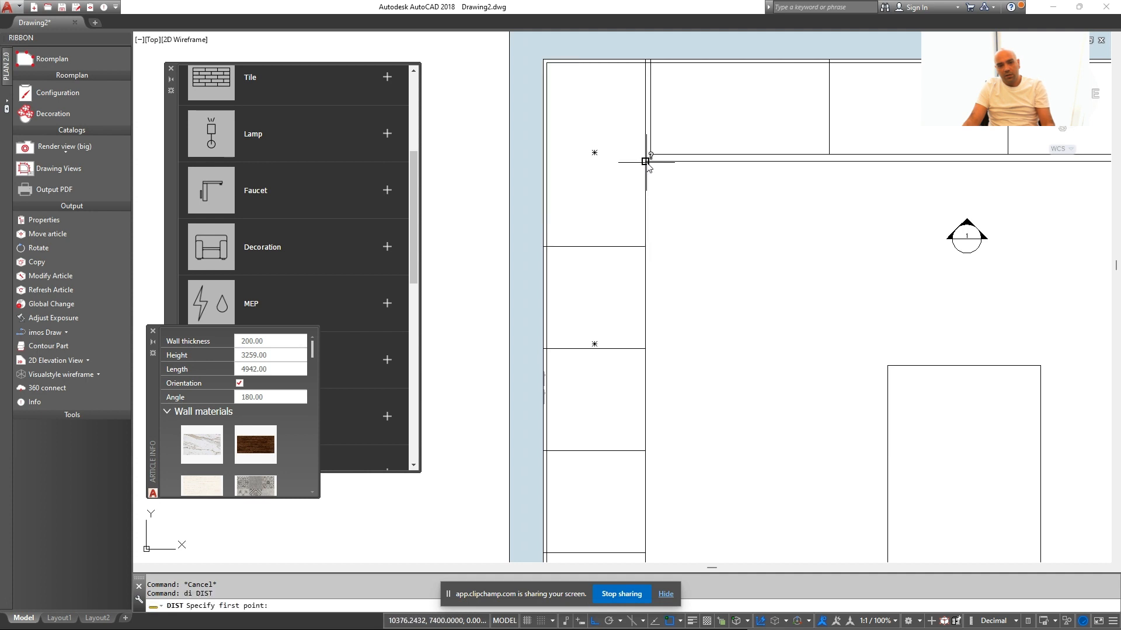
{"action": "left_click", "coordinate": [646, 161]}
{"action": "left_click", "coordinate": [646, 247]}
{"action": "scroll", "coordinate": [647, 251], "scroll_direction": "down", "scroll_amount": 4}
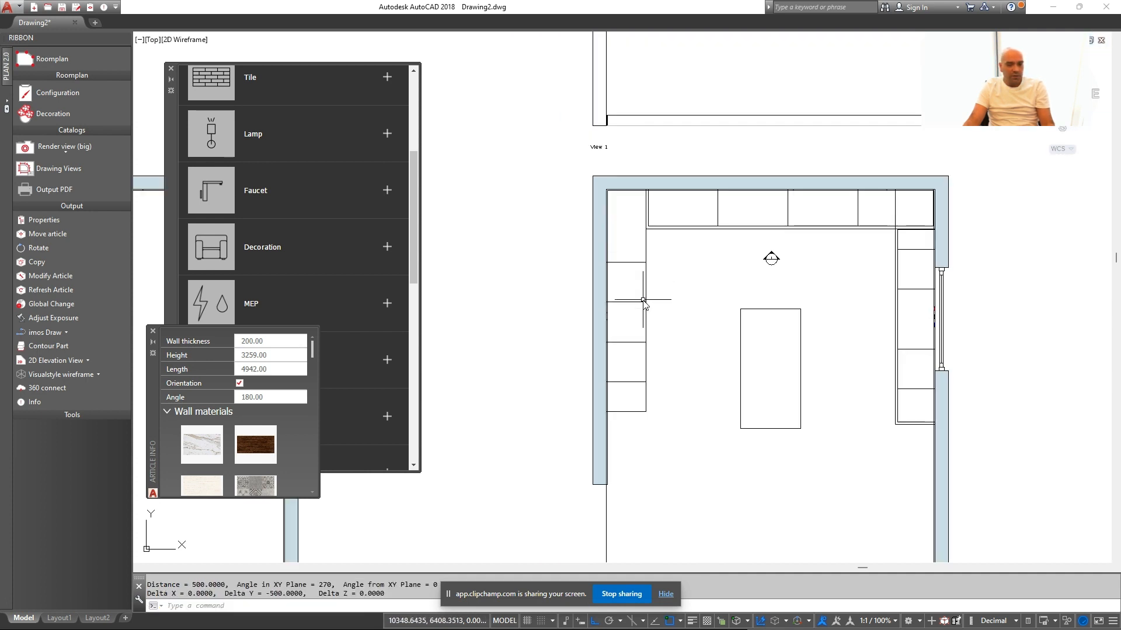
Move the three 600 by 600 left-wall cabinet rectangles up by 50
{"action": "scroll", "coordinate": [650, 250], "scroll_direction": "up", "scroll_amount": 2}
{"action": "left_click", "coordinate": [650, 438]}
{"action": "left_click", "coordinate": [626, 261]}
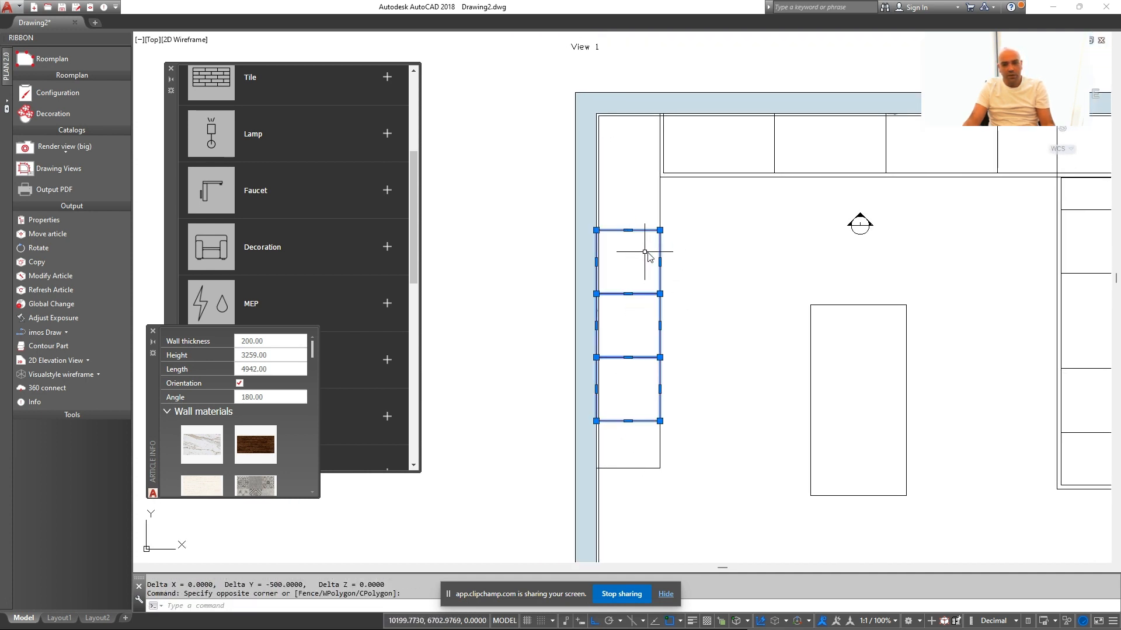
{"action": "type", "text": "m"}
{"action": "key", "text": "Return"}
{"action": "left_click", "coordinate": [696, 245]}
{"action": "key", "text": "Return"}
{"action": "key", "text": "Escape"}
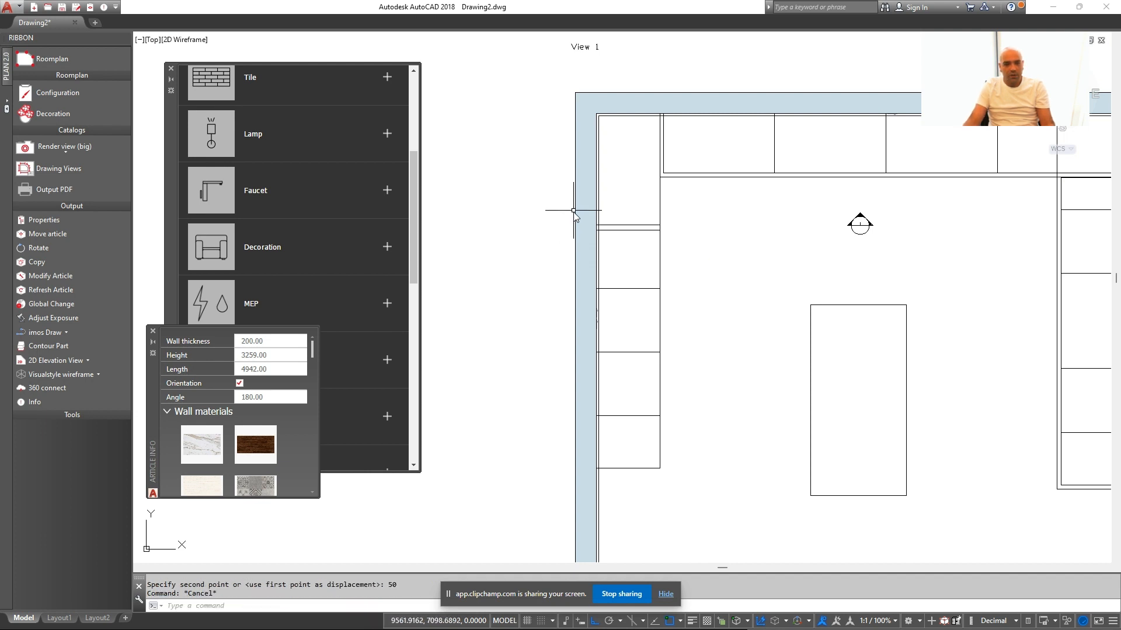
Stretch the left corner cabinet's lower edge up to the top edge of the first 600 by 600 left-wall cabinet
{"action": "scroll", "coordinate": [625, 241], "scroll_direction": "up", "scroll_amount": 2}
{"action": "left_click", "coordinate": [644, 226]}
{"action": "left_click", "coordinate": [628, 228]}
{"action": "key", "text": "Escape"}
{"action": "left_click", "coordinate": [630, 224]}
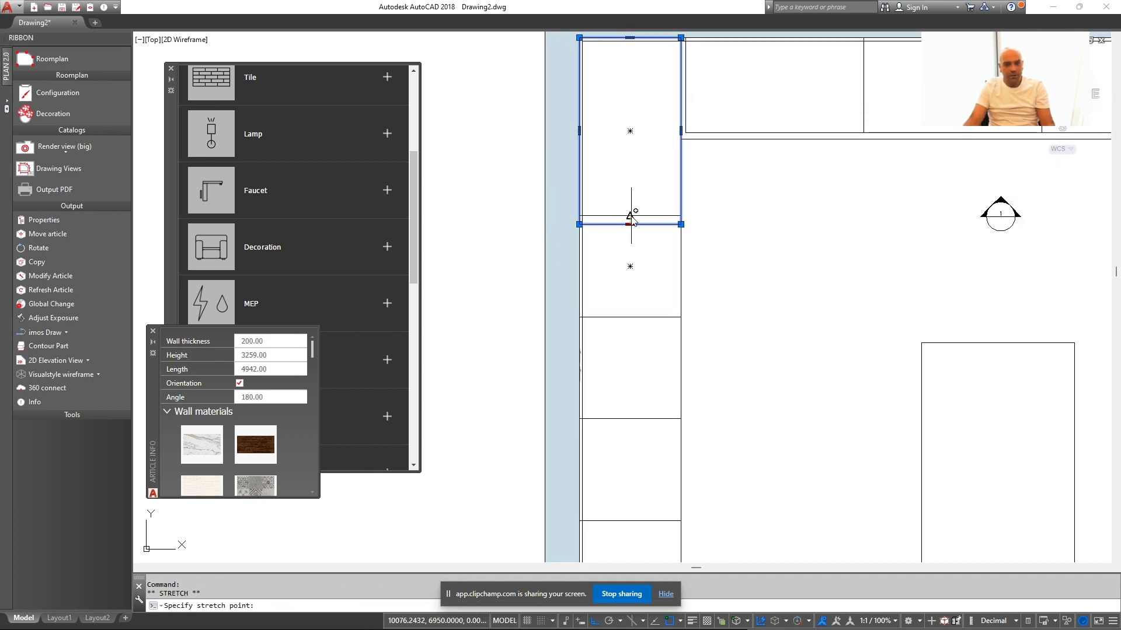
{"action": "key", "text": "Escape"}
{"action": "key", "text": "Escape"}
Draw a cabinet rectangle with length 600 below the last left-wall cabinet, starting from that cabinet's lower right corner
{"action": "middle_click_drag", "start_coordinate": [653, 419], "coordinate": [676, 328]}
{"action": "key", "text": "Escape"}
{"action": "type", "text": "rec"}
{"action": "key", "text": "Return"}
{"action": "left_click", "coordinate": [704, 430]}
{"action": "type", "text": "d"}
{"action": "key", "text": "Return"}
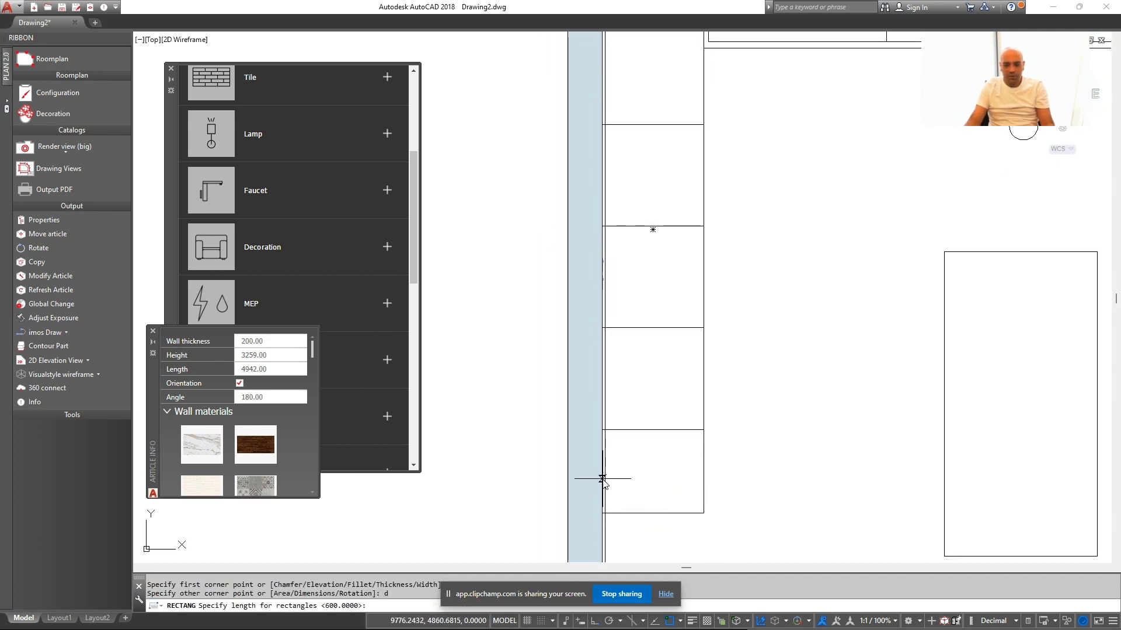
{"action": "type", "text": "600"}
{"action": "key", "text": "Return"}
{"action": "type", "text": "4"}
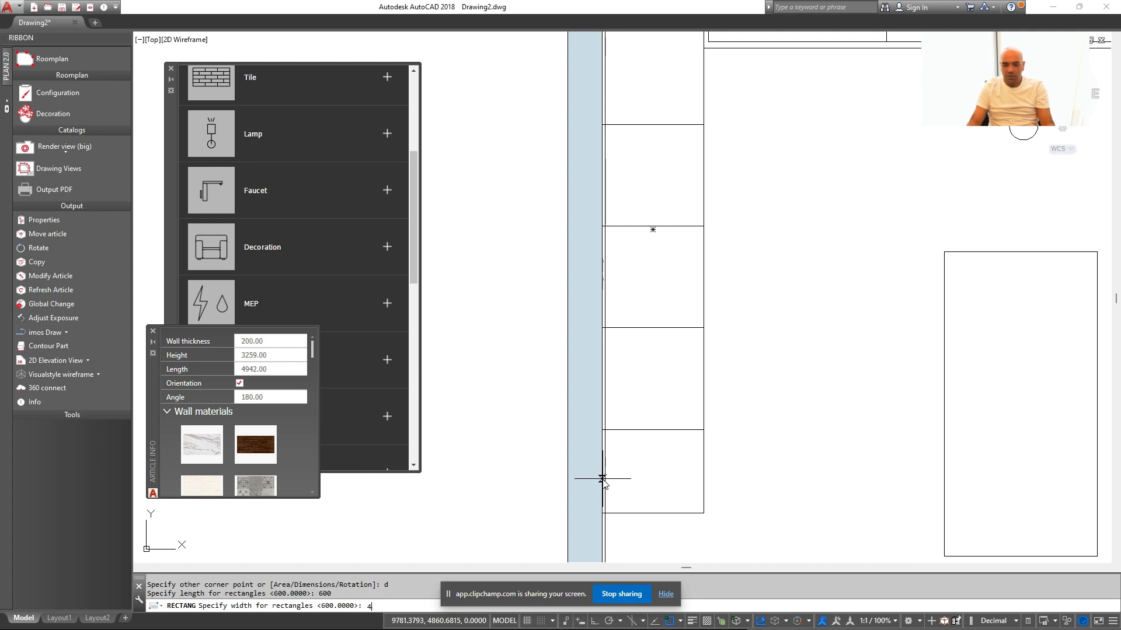
{"action": "key", "text": "Return"}
{"action": "left_click", "coordinate": [604, 480]}
{"action": "key", "text": "Escape"}
{"action": "key", "text": "Escape"}
Erase the long countertop rectangle along the left wall
{"action": "left_click", "coordinate": [690, 513]}
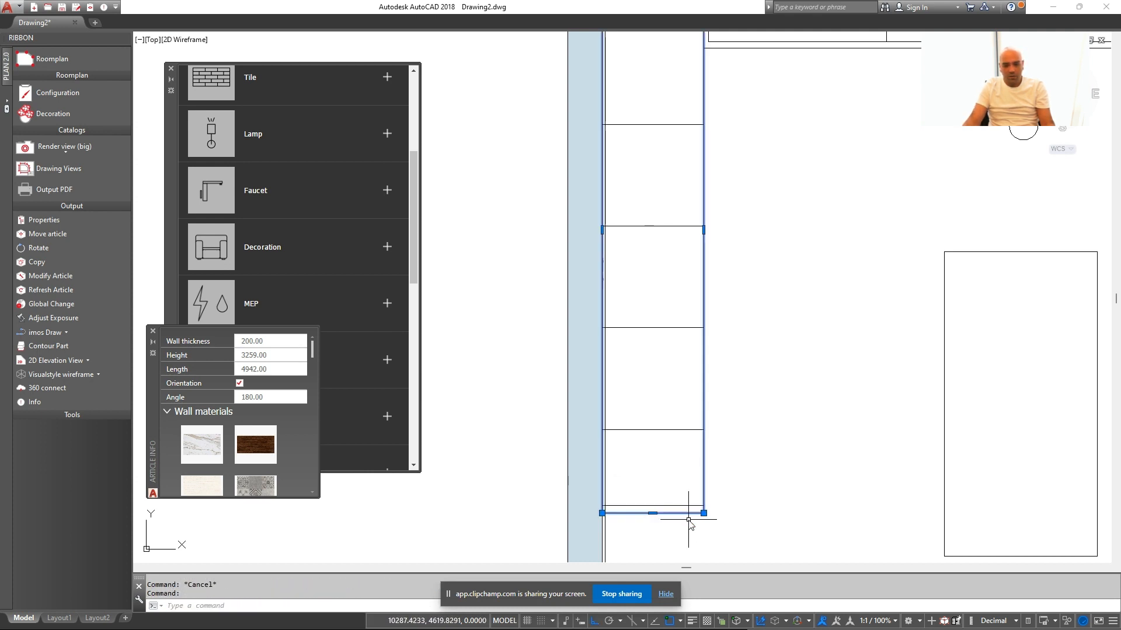
{"action": "type", "text": "e"}
{"action": "key", "text": "Return"}
{"action": "scroll", "coordinate": [704, 502], "scroll_direction": "down", "scroll_amount": 3}
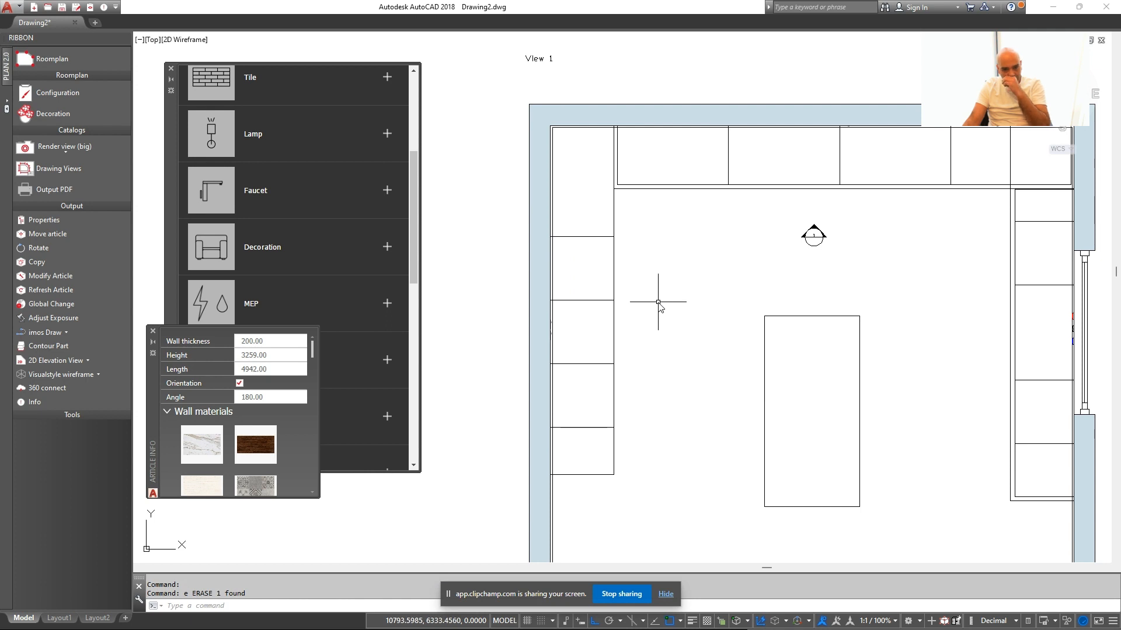
{"action": "middle_click_drag", "start_coordinate": [632, 236], "coordinate": [591, 238]}
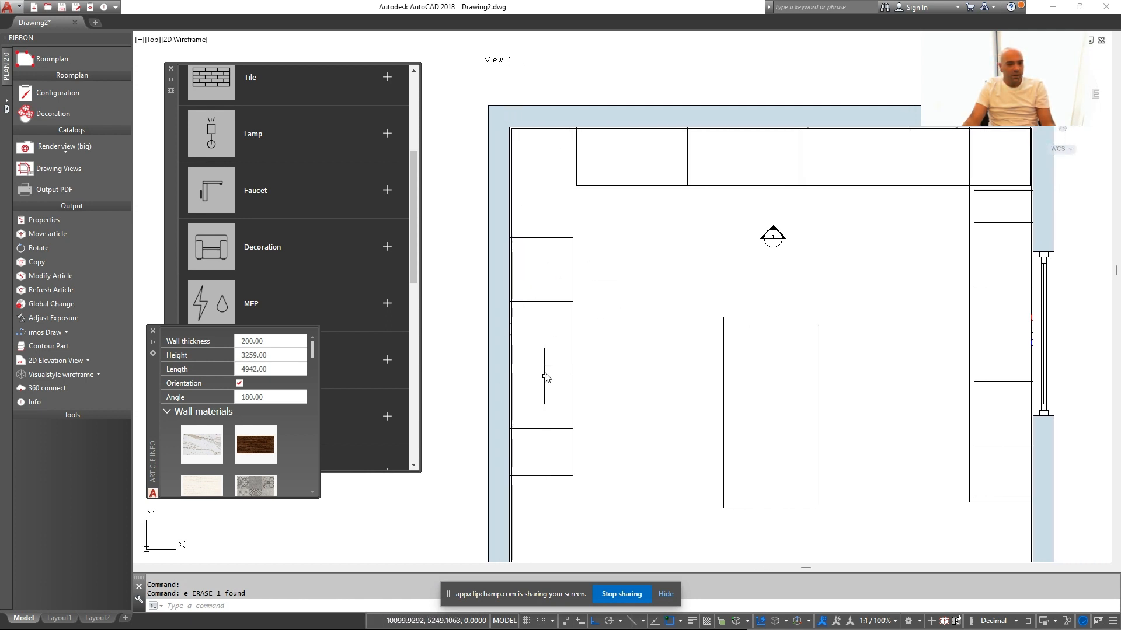
{"action": "scroll", "coordinate": [513, 286], "scroll_direction": "up", "scroll_amount": 4}
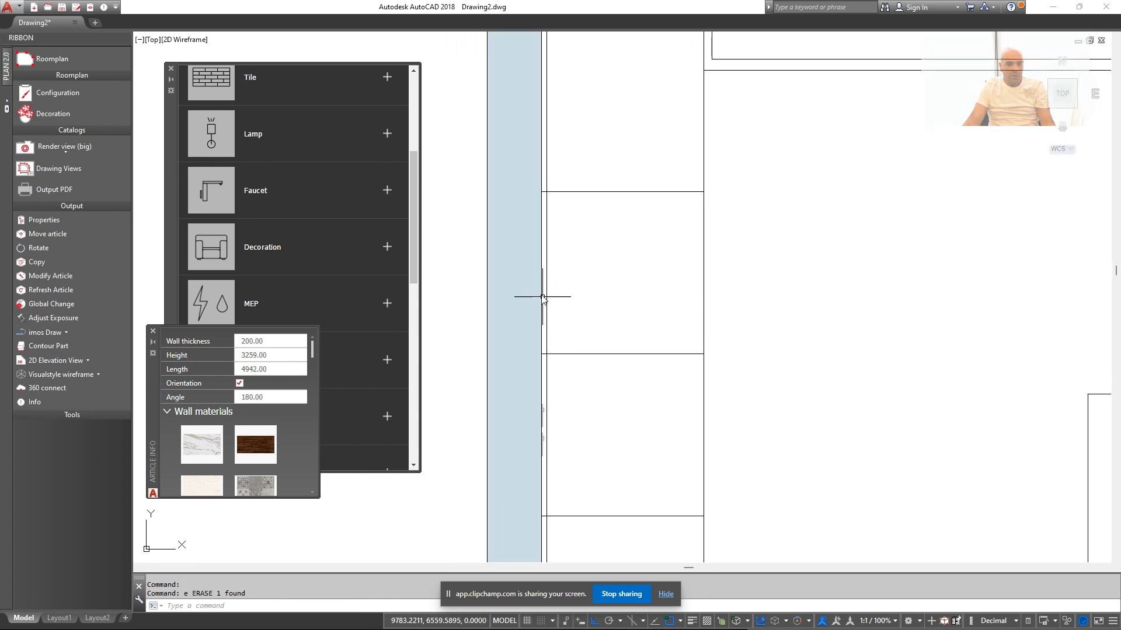
{"action": "type", "text": "c"}
{"action": "key", "text": "Return"}
{"action": "left_click", "coordinate": [542, 273]}
{"action": "key", "text": "Escape"}
{"action": "scroll", "coordinate": [540, 283], "scroll_direction": "down", "scroll_amount": 2}
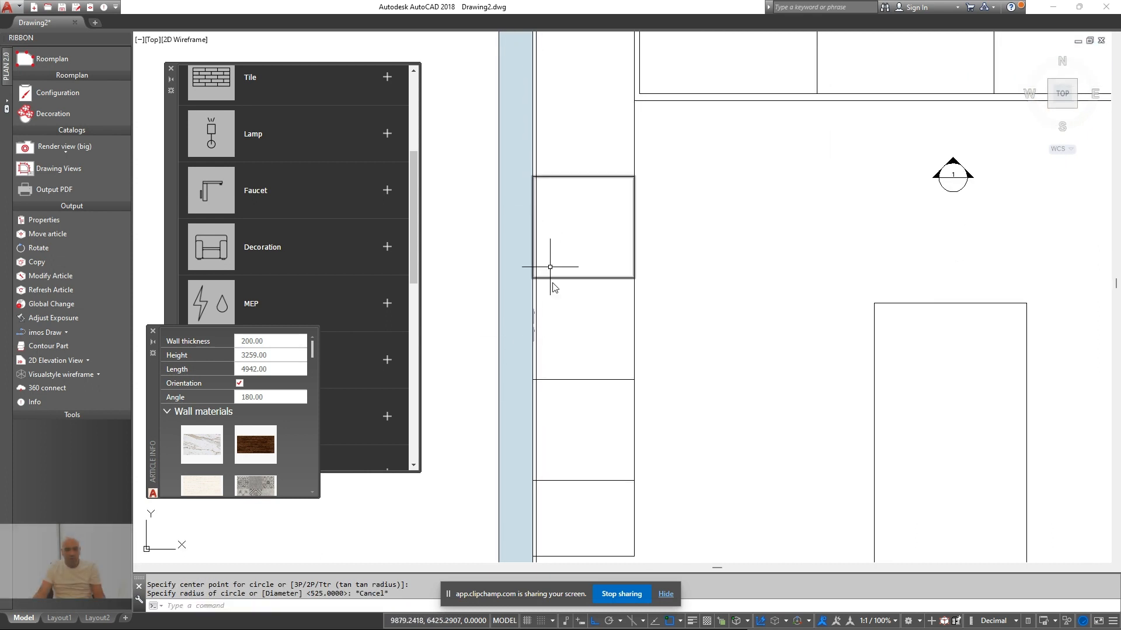
{"action": "middle_click_drag", "start_coordinate": [581, 364], "coordinate": [544, 354]}
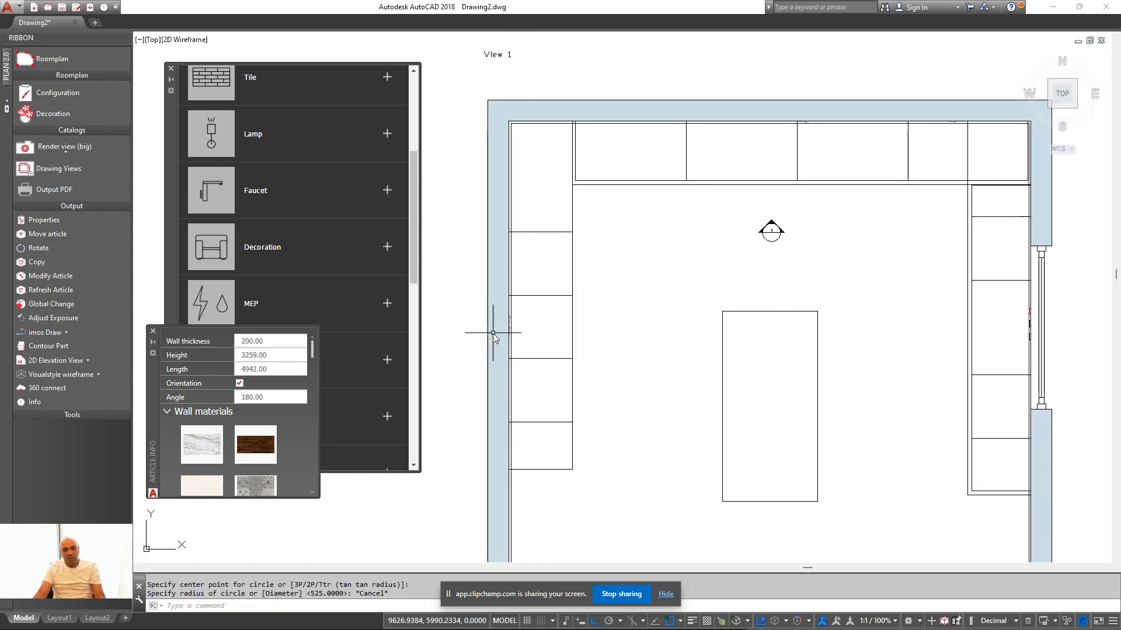
{"action": "key", "text": "Escape"}
{"action": "type", "text": "rec"}
{"action": "key", "text": "Return"}
{"action": "left_click", "coordinate": [468, 308]}
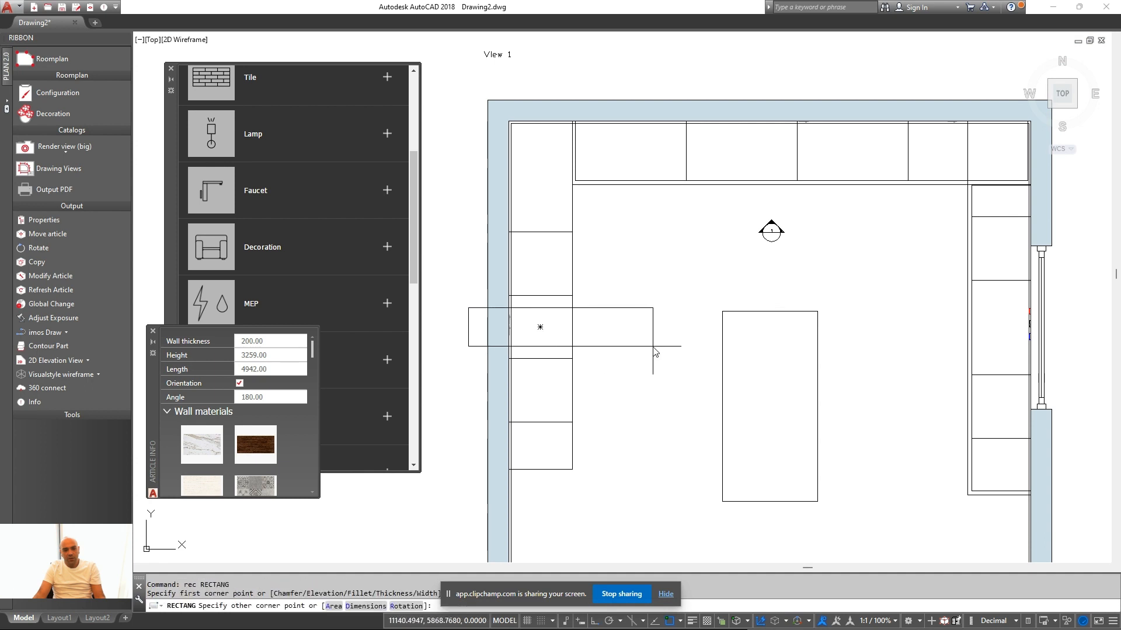
{"action": "key", "text": "Escape"}
Check the individual cabinet rectangles along the left wall one after another
{"action": "left_click", "coordinate": [571, 270]}
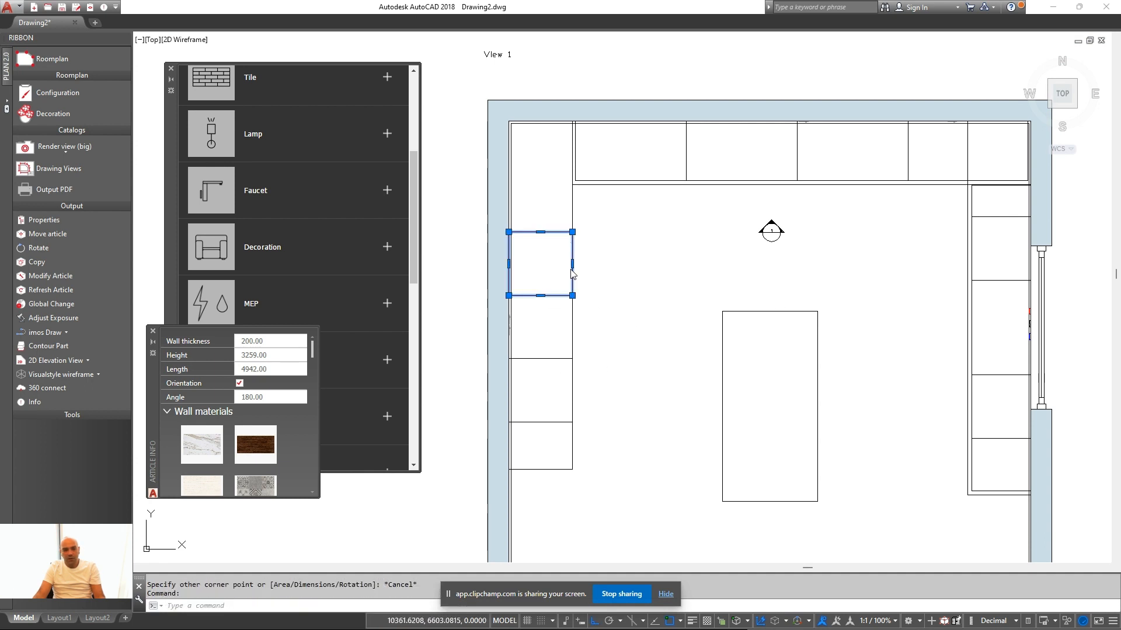
{"action": "key", "text": "Escape"}
{"action": "left_click", "coordinate": [579, 389]}
{"action": "left_click", "coordinate": [572, 401]}
{"action": "key", "text": "Escape"}
{"action": "left_click", "coordinate": [574, 446]}
{"action": "left_click", "coordinate": [567, 451]}
{"action": "key", "text": "Escape"}
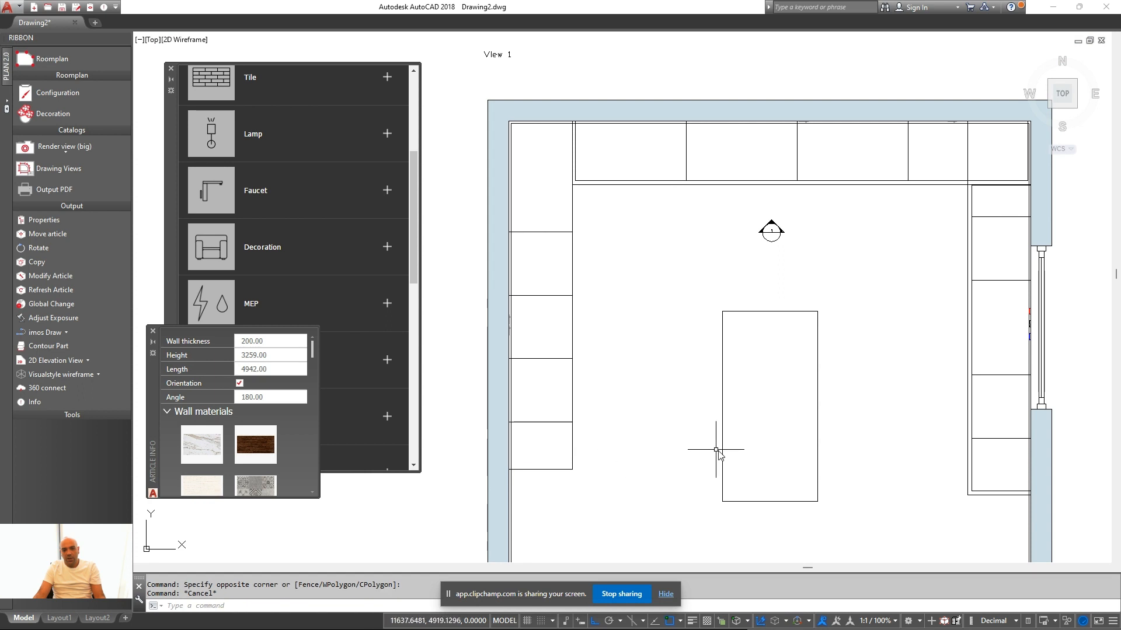
{"action": "left_click", "coordinate": [572, 204]}
{"action": "key", "text": "Escape"}
{"action": "middle_click_drag", "start_coordinate": [820, 441], "coordinate": [729, 426]}
{"action": "scroll", "coordinate": [729, 426], "scroll_direction": "down", "scroll_amount": 2}
{"action": "scroll", "coordinate": [712, 327], "scroll_direction": "up", "scroll_amount": 3}
{"action": "scroll", "coordinate": [569, 315], "scroll_direction": "up", "scroll_amount": 4}
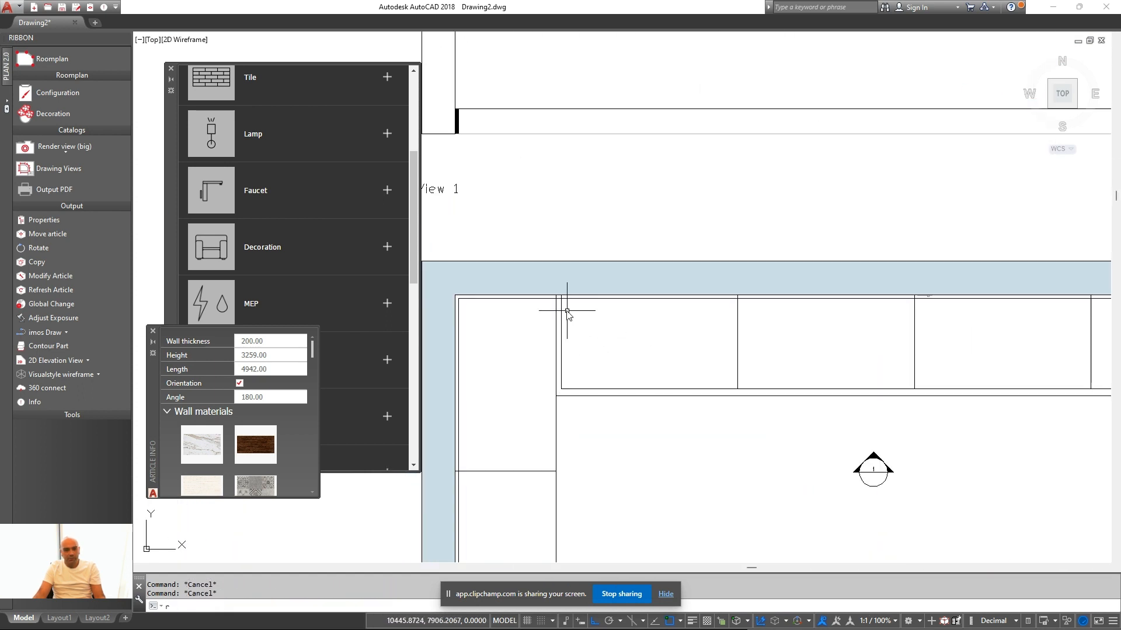
{"action": "type", "text": "rec"}
{"action": "key", "text": "Return"}
{"action": "left_click", "coordinate": [562, 295]}
{"action": "type", "text": "d"}
{"action": "key", "text": "Return"}
{"action": "scroll", "coordinate": [872, 365], "scroll_direction": "down", "scroll_amount": 4}
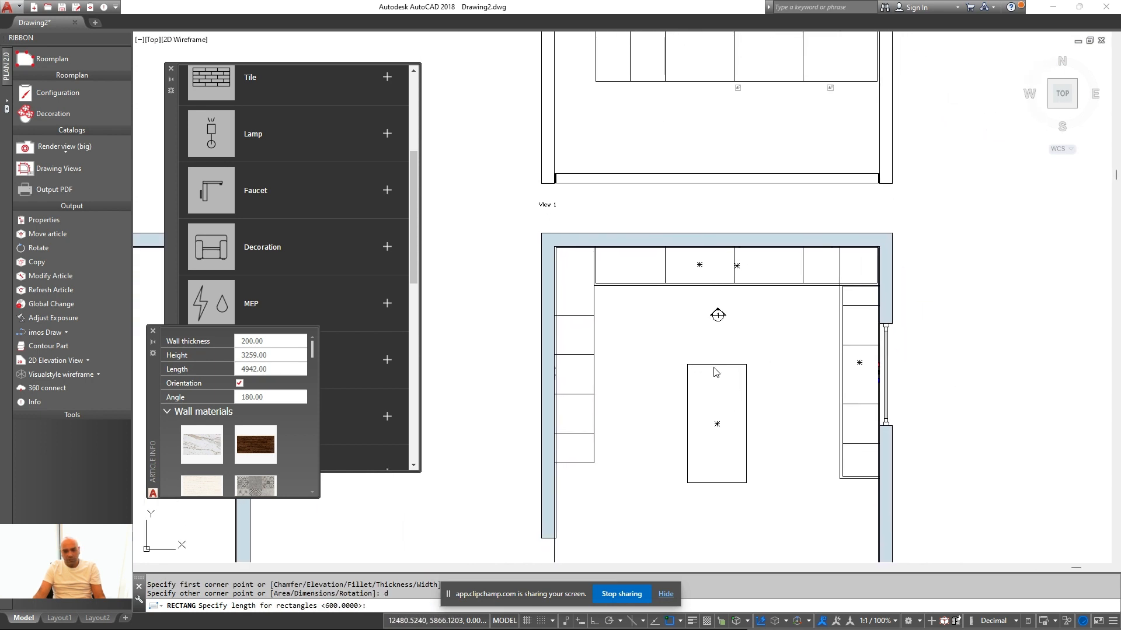
{"action": "scroll", "coordinate": [715, 350], "scroll_direction": "up", "scroll_amount": 4}
{"action": "key", "text": "Escape"}
{"action": "key", "text": "Escape"}
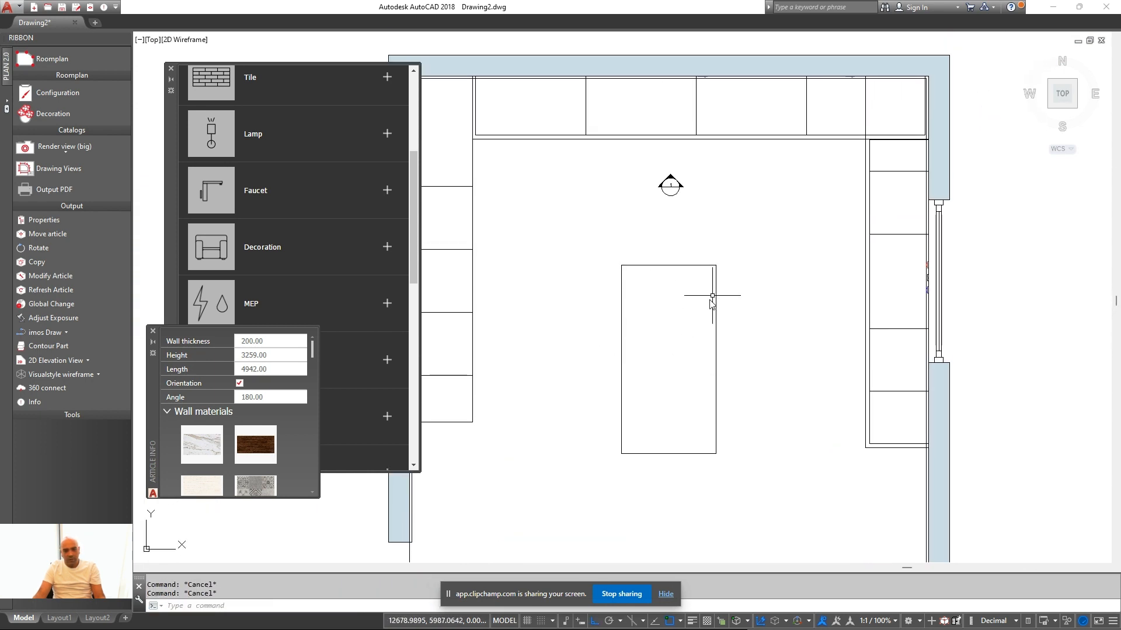
Draw a 900 by 60 rectangle near the upper end of the kitchen island
{"action": "type", "text": "rec"}
{"action": "key", "text": "Return"}
{"action": "scroll", "coordinate": [677, 292], "scroll_direction": "up", "scroll_amount": 4}
{"action": "scroll", "coordinate": [653, 260], "scroll_direction": "down", "scroll_amount": 2}
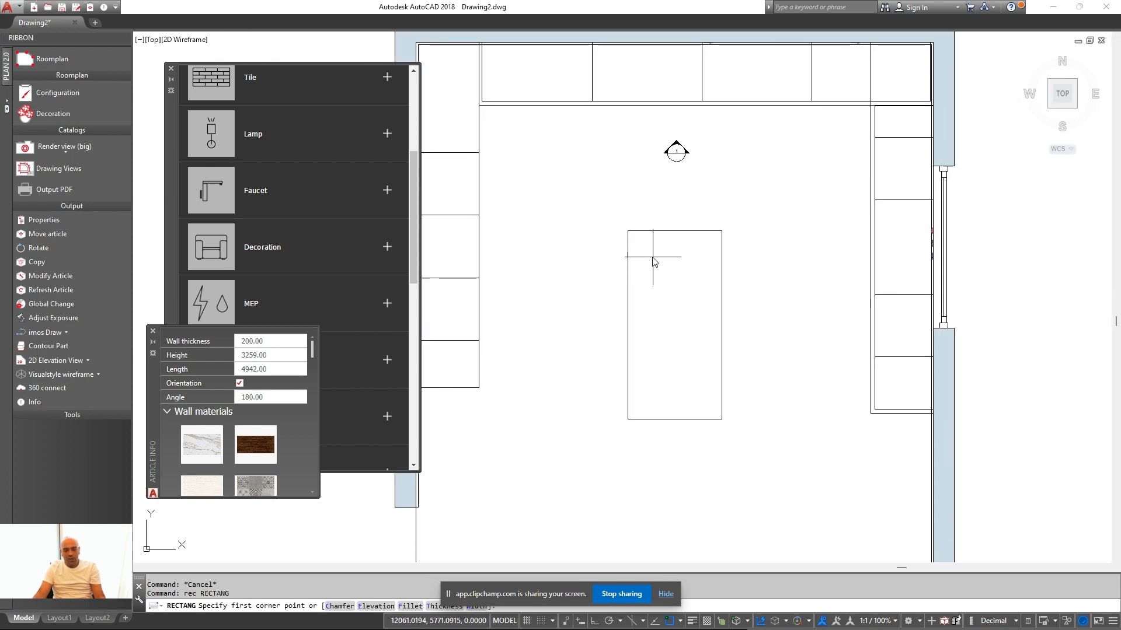
{"action": "scroll", "coordinate": [642, 240], "scroll_direction": "up", "scroll_amount": 3}
{"action": "left_click", "coordinate": [633, 223]}
{"action": "type", "text": "d"}
{"action": "key", "text": "Return"}
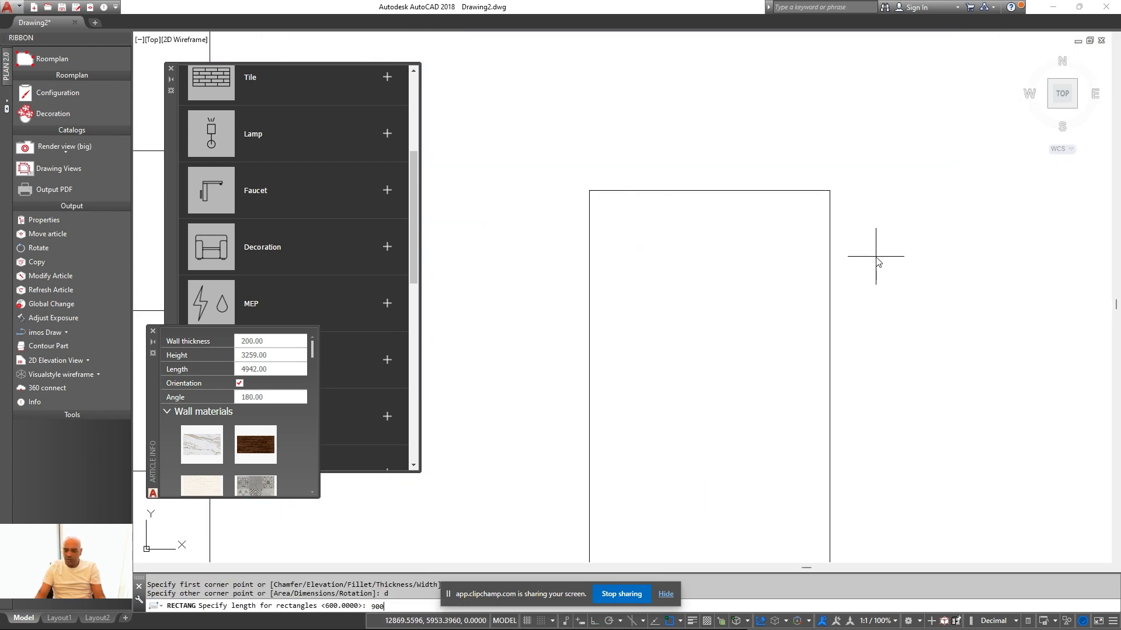
{"action": "key", "text": "Return"}
{"action": "type", "text": "60"}
{"action": "key", "text": "Return"}
{"action": "left_click", "coordinate": [876, 256]}
{"action": "key", "text": "Escape"}
Move the 900 by 60 rectangle by its upper midpoint onto the midpoint of the island's upper edge
{"action": "left_click", "coordinate": [753, 275]}
{"action": "left_click", "coordinate": [714, 201]}
{"action": "type", "text": "m"}
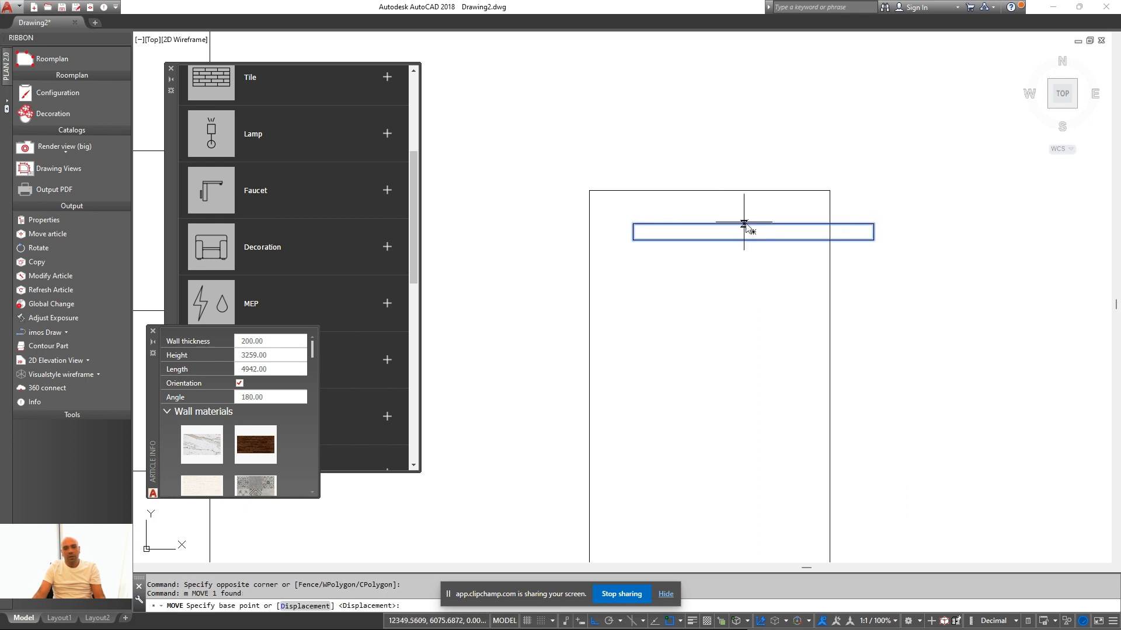
{"action": "left_click", "coordinate": [714, 189]}
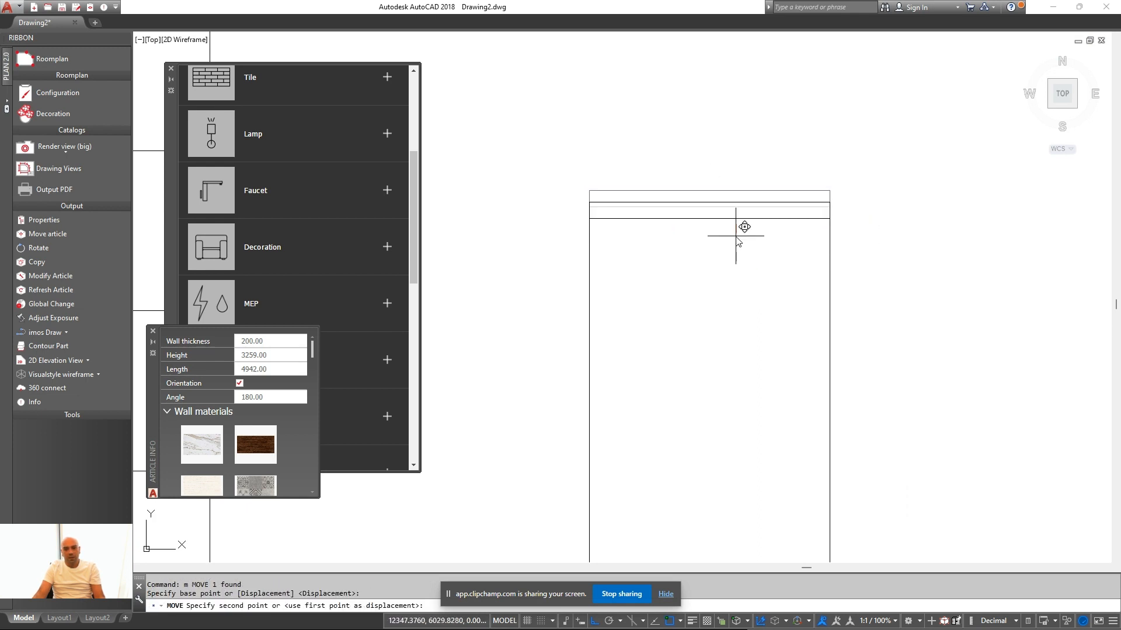
{"action": "key", "text": "Escape"}
Stretch the right end of the island's end-panel rectangle inward by 80
{"action": "type", "text": "s"}
{"action": "scroll", "coordinate": [844, 197], "scroll_direction": "up", "scroll_amount": 1}
{"action": "left_click", "coordinate": [842, 161]}
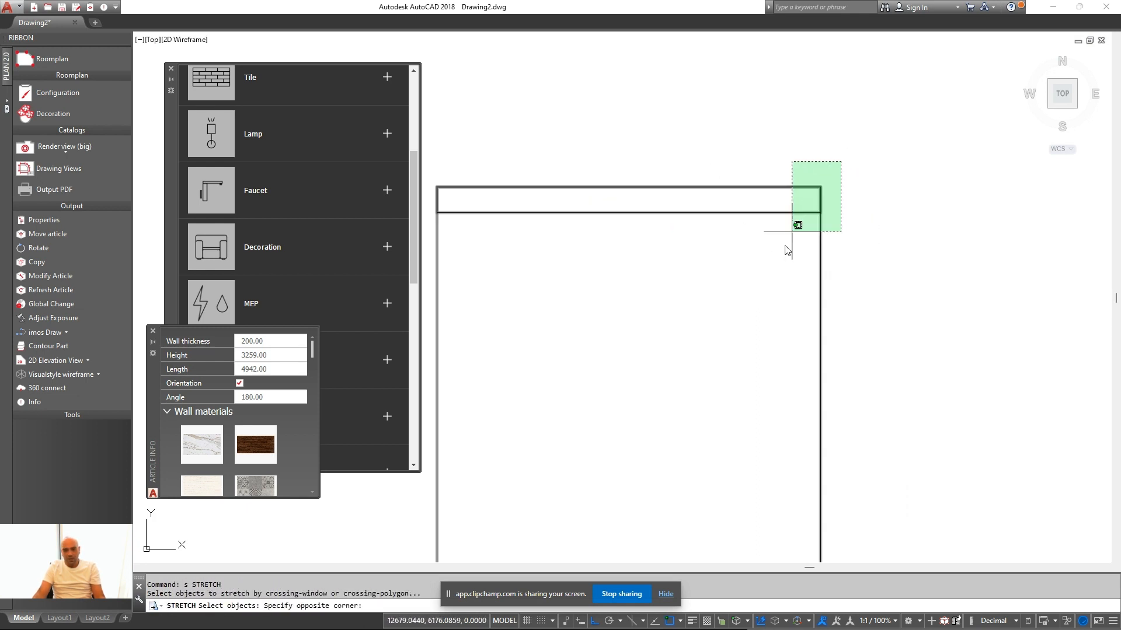
{"action": "left_click", "coordinate": [759, 257]}
{"action": "left_click", "coordinate": [733, 271]}
{"action": "key", "text": "Return"}
{"action": "left_click", "coordinate": [742, 260]}
{"action": "type", "text": "80"}
{"action": "key", "text": "Return"}
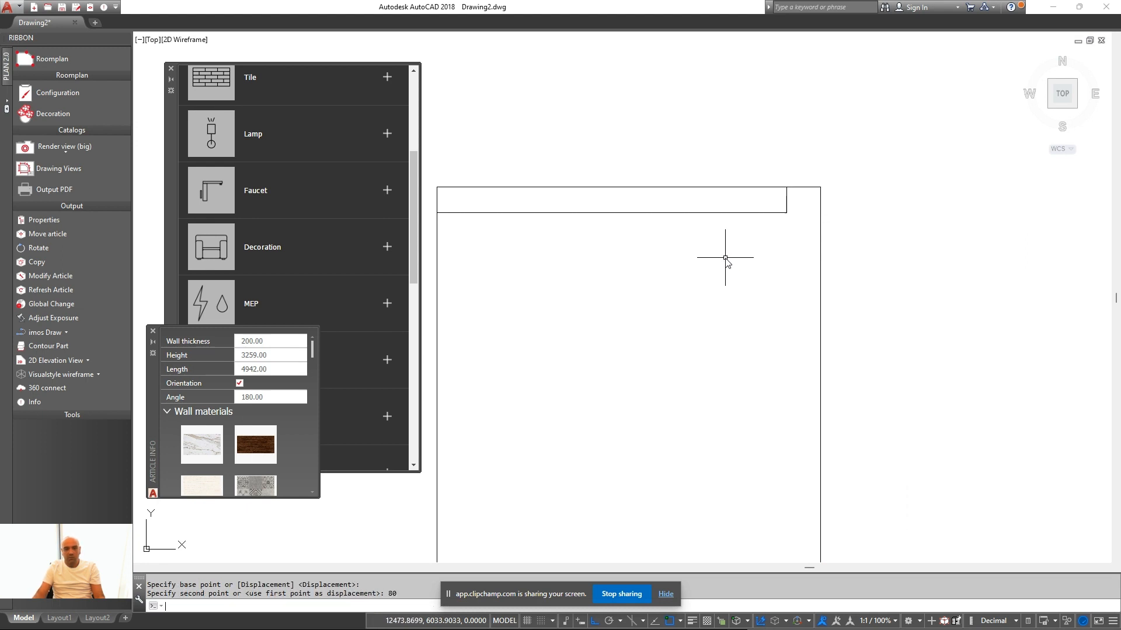
Move the shortened end-panel rectangle to the right so it is centred across the island's width
{"action": "key", "text": "Escape"}
{"action": "left_click", "coordinate": [666, 199]}
{"action": "left_click", "coordinate": [621, 236]}
{"action": "type", "text": "m"}
{"action": "left_click", "coordinate": [562, 254]}
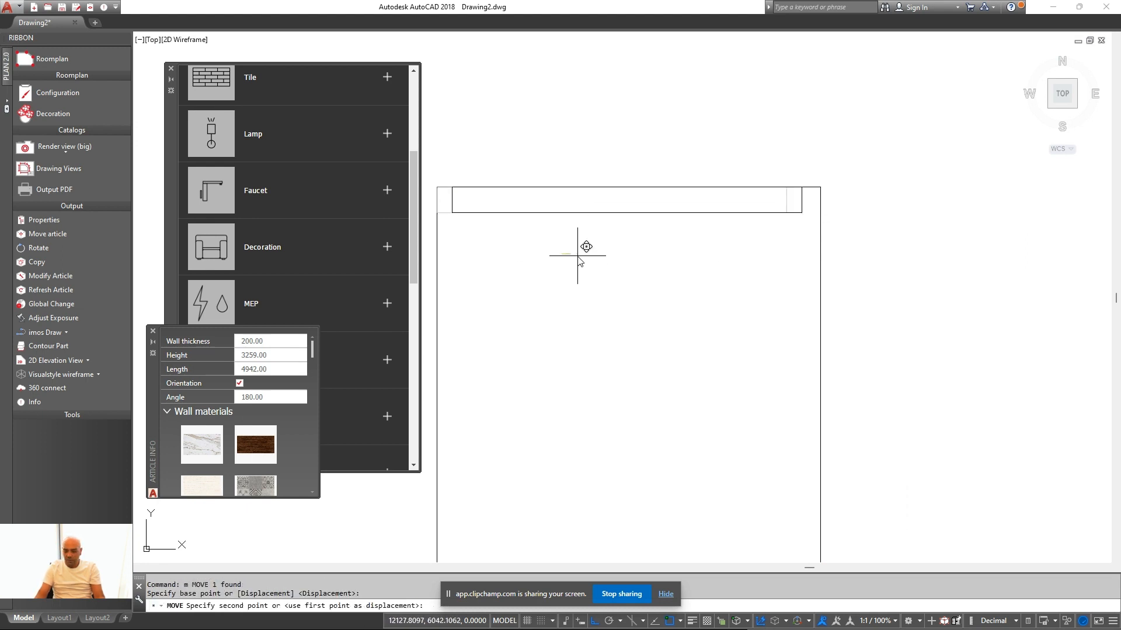
{"action": "key", "text": "Return"}
{"action": "key", "text": "Escape"}
Move the end-panel rectangle down by 20 from the island's upper edge
{"action": "left_click", "coordinate": [593, 208]}
{"action": "left_click", "coordinate": [567, 261]}
{"action": "type", "text": "m"}
{"action": "left_click", "coordinate": [624, 238]}
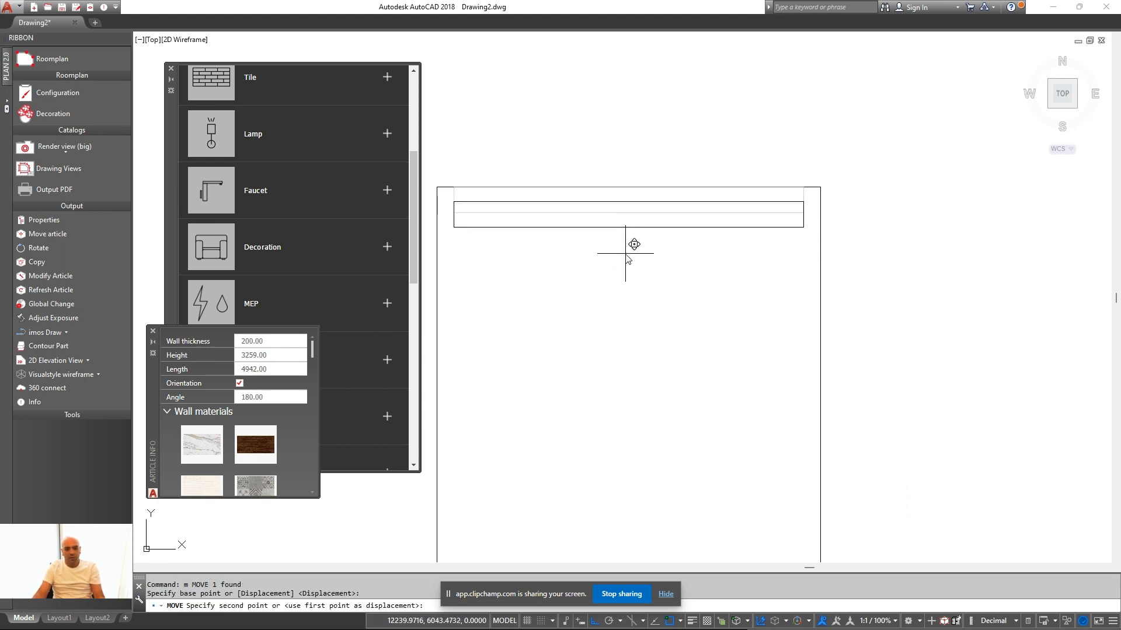
{"action": "type", "text": "20"}
{"action": "key", "text": "Return"}
Mirror the end-panel rectangle about the island's horizontal centreline to its lower end, keeping the original
{"action": "scroll", "coordinate": [520, 251], "scroll_direction": "down", "scroll_amount": 2}
{"action": "left_click", "coordinate": [527, 238]}
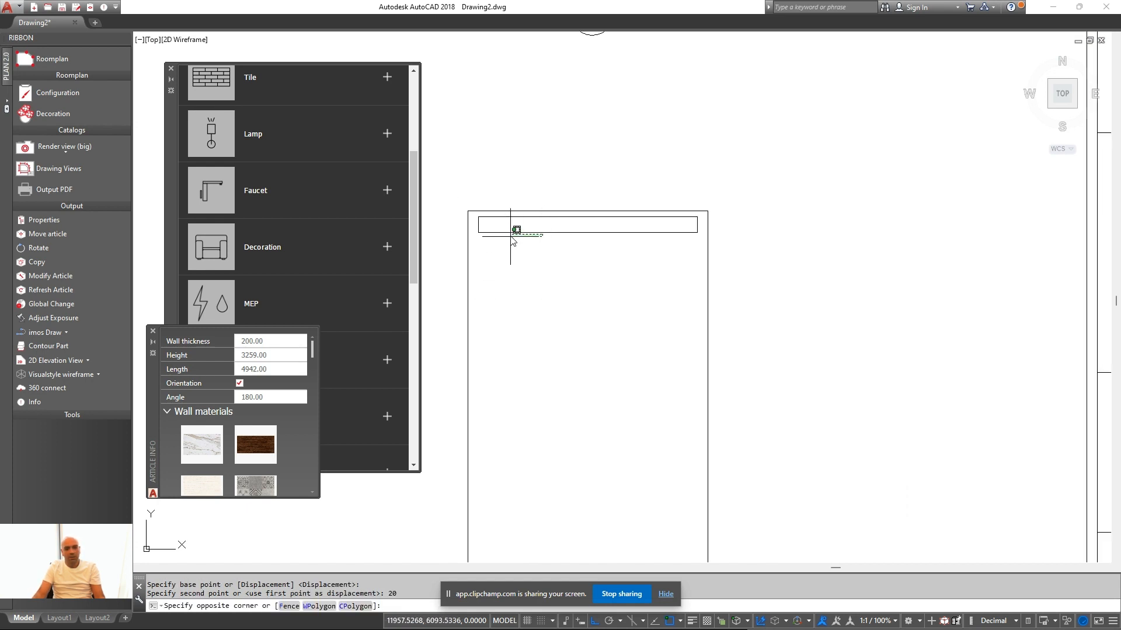
{"action": "left_click", "coordinate": [507, 229]}
{"action": "scroll", "coordinate": [636, 274], "scroll_direction": "down", "scroll_amount": 2}
{"action": "type", "text": "mi"}
{"action": "left_click", "coordinate": [662, 372]}
{"action": "left_click", "coordinate": [688, 368]}
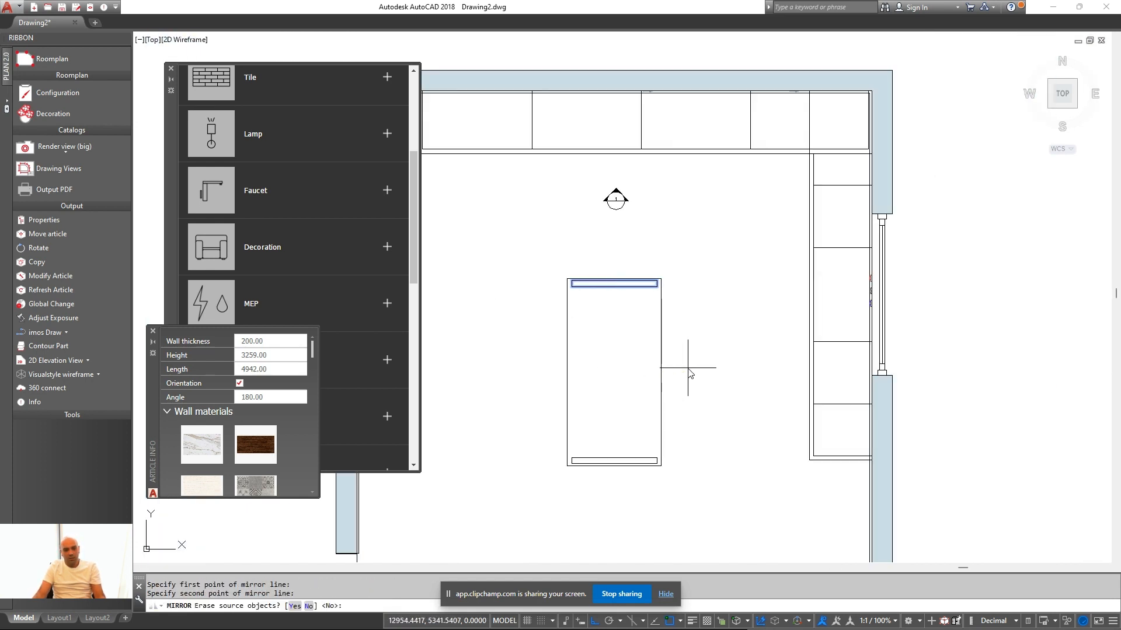
{"action": "scroll", "coordinate": [616, 367], "scroll_direction": "up", "scroll_amount": 2}
{"action": "key", "text": "Escape"}
Draw a square cabinet rectangle inside the island against its right edge, just below the upper end panel
{"action": "type", "text": "rec"}
{"action": "key", "text": "space"}
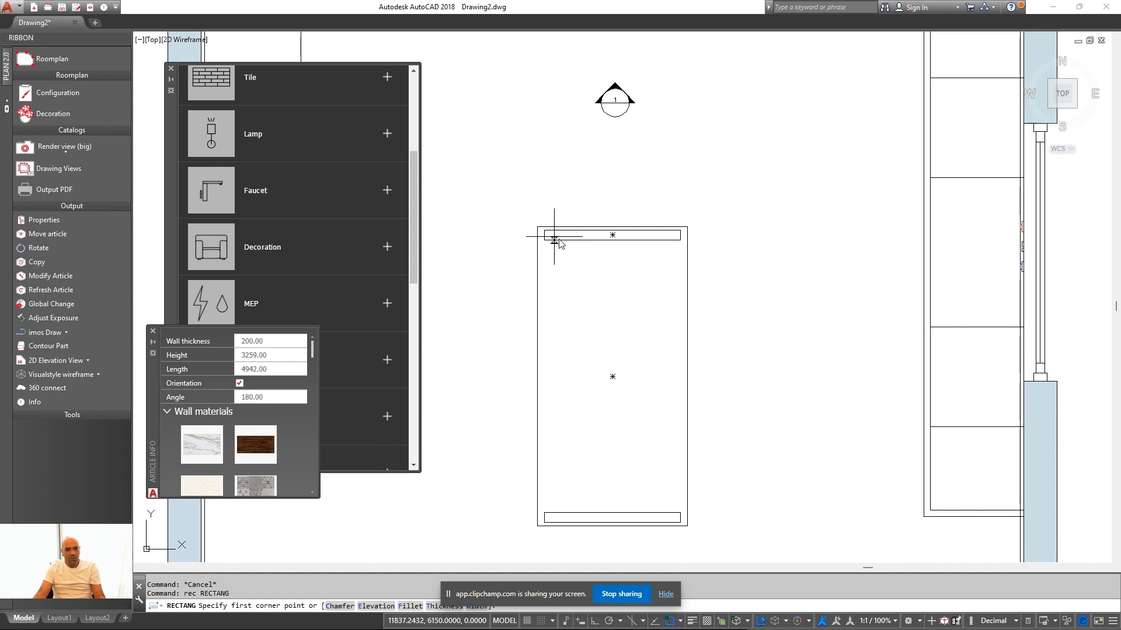
{"action": "left_click", "coordinate": [684, 257]}
{"action": "type", "text": "d"}
{"action": "key", "text": "Return"}
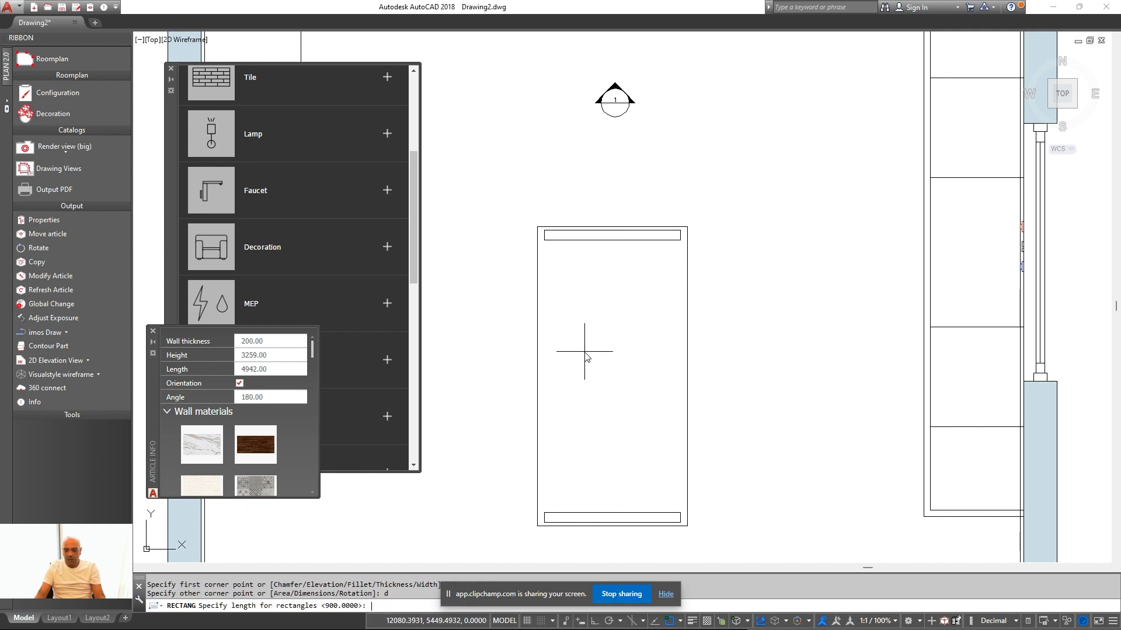
{"action": "type", "text": "60"}
{"action": "key", "text": "Return"}
{"action": "left_click", "coordinate": [584, 352]}
{"action": "key", "text": "Escape"}
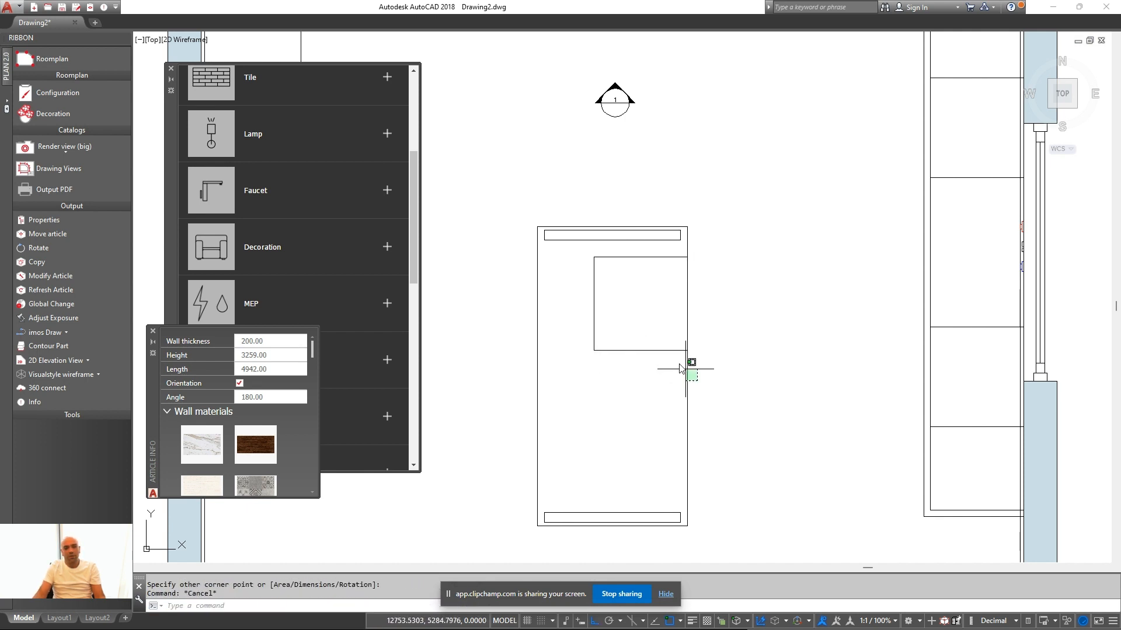
Move the island cabinet rectangle by its upper right corner to the upper end panel's lower right corner
{"action": "left_click", "coordinate": [640, 385]}
{"action": "left_click", "coordinate": [620, 333]}
{"action": "type", "text": "m"}
{"action": "key", "text": "Return"}
{"action": "left_click", "coordinate": [687, 257]}
{"action": "left_click", "coordinate": [680, 240]}
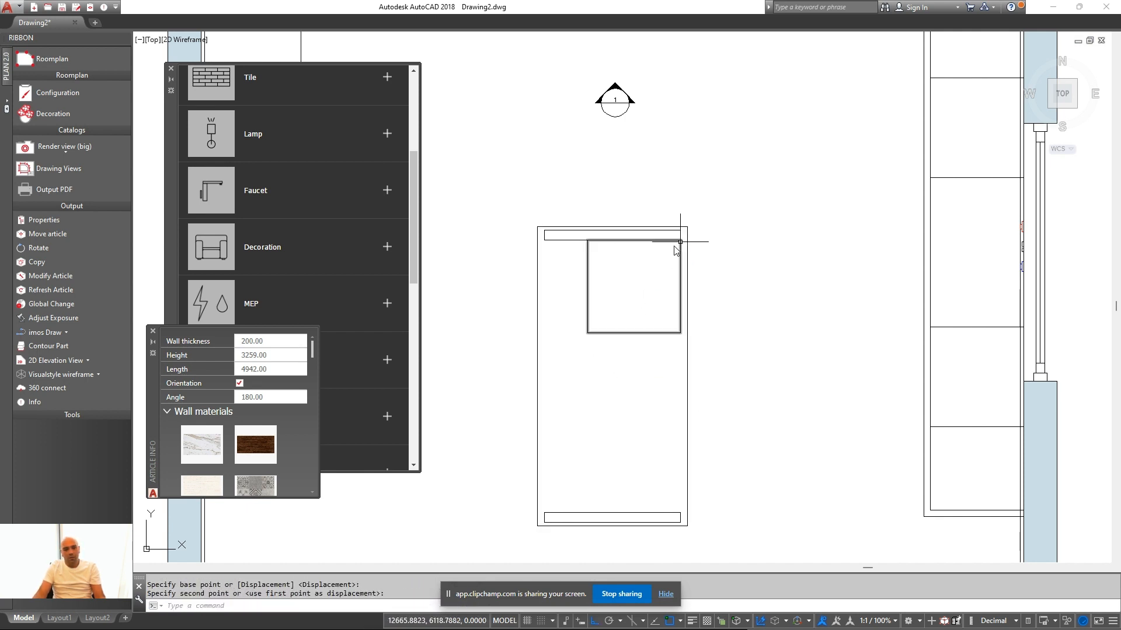
Measure the distance from the island cabinet's left side to the island's left edge
{"action": "type", "text": "di"}
{"action": "key", "text": "Return"}
{"action": "left_click", "coordinate": [587, 323]}
{"action": "left_click", "coordinate": [542, 325]}
{"action": "middle_click_drag", "start_coordinate": [585, 391], "coordinate": [591, 372]}
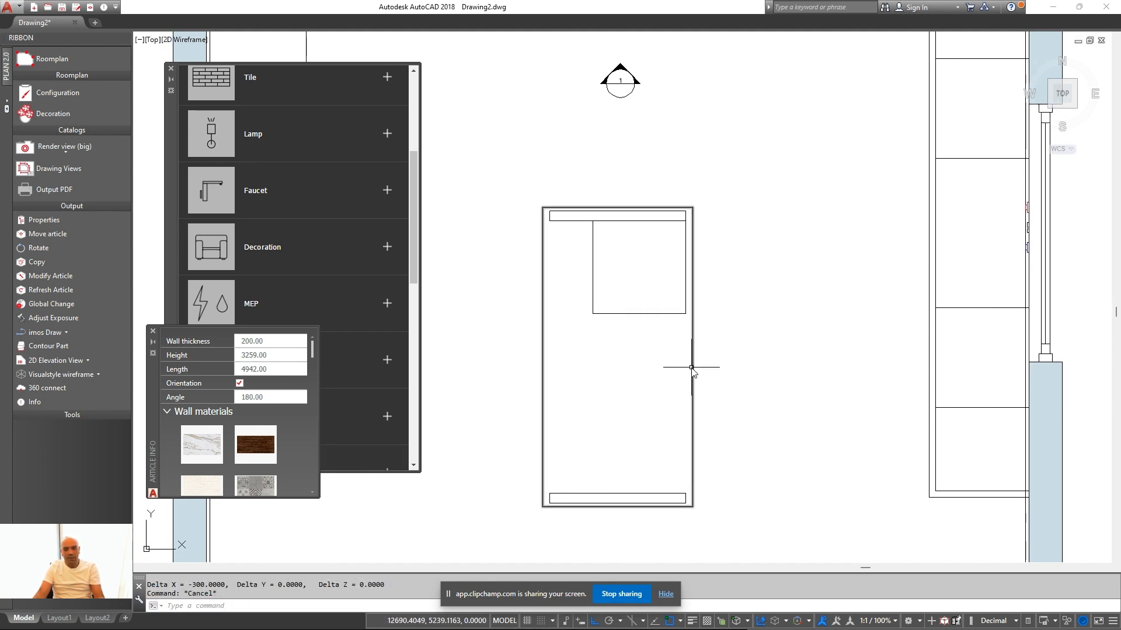
Draw a horizontal helper line across the island from the midpoint of its right side
{"action": "type", "text": "l"}
{"action": "key", "text": "Return"}
{"action": "key", "text": "Escape"}
Stretch the island cabinet's lower edge down to the horizontal helper line and erase that line
{"action": "left_click", "coordinate": [638, 314]}
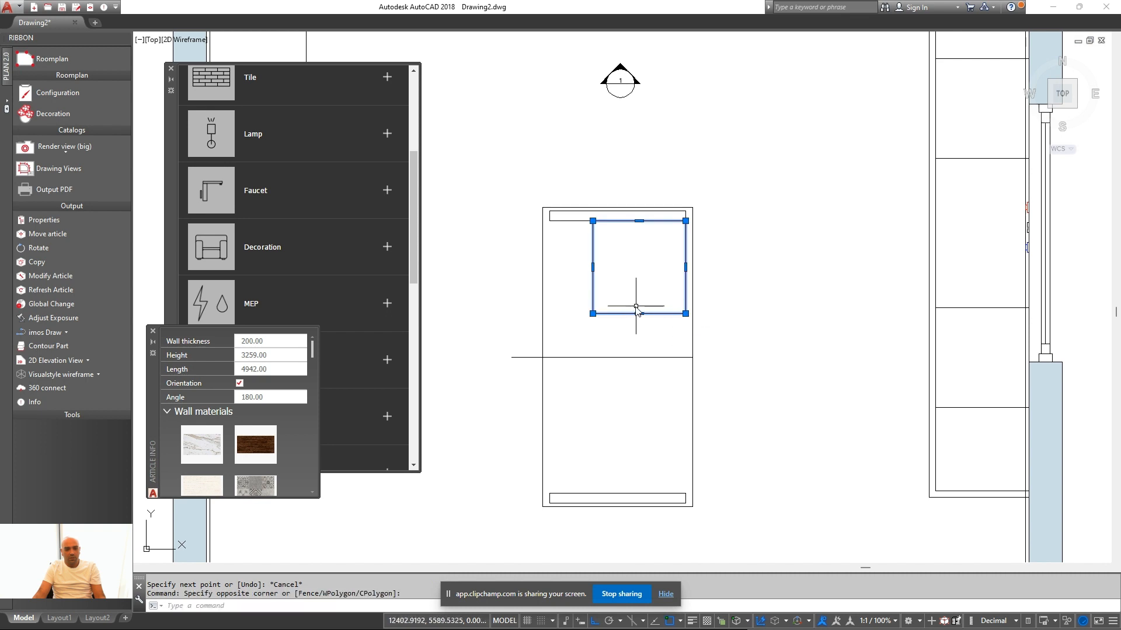
{"action": "left_click", "coordinate": [639, 313]}
{"action": "left_click", "coordinate": [637, 358]}
{"action": "key", "text": "Escape"}
{"action": "left_click_drag", "start_coordinate": [577, 378], "coordinate": [560, 336]}
{"action": "key", "text": "Delete"}
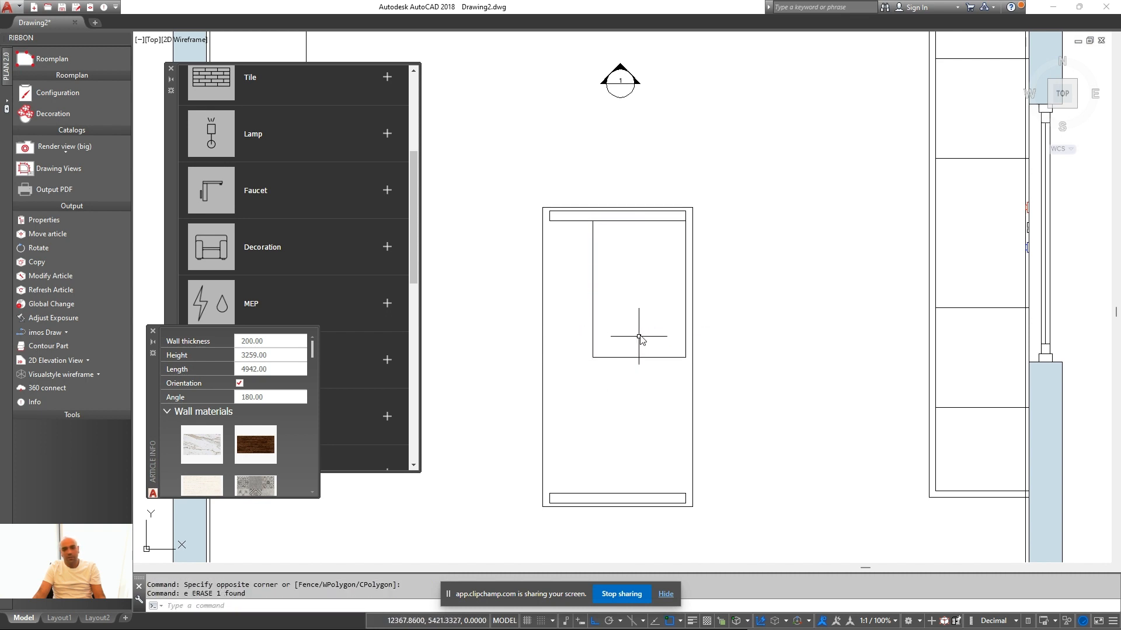
Mirror the island cabinet about its lower edge into the island's lower half, keeping the original
{"action": "left_click_drag", "start_coordinate": [638, 338], "coordinate": [604, 383]}
{"action": "type", "text": "mi"}
{"action": "key", "text": "Return"}
{"action": "left_click", "coordinate": [639, 357]}
{"action": "left_click", "coordinate": [718, 359]}
{"action": "key", "text": "Return"}
{"action": "scroll", "coordinate": [689, 411], "scroll_direction": "down", "scroll_amount": 4}
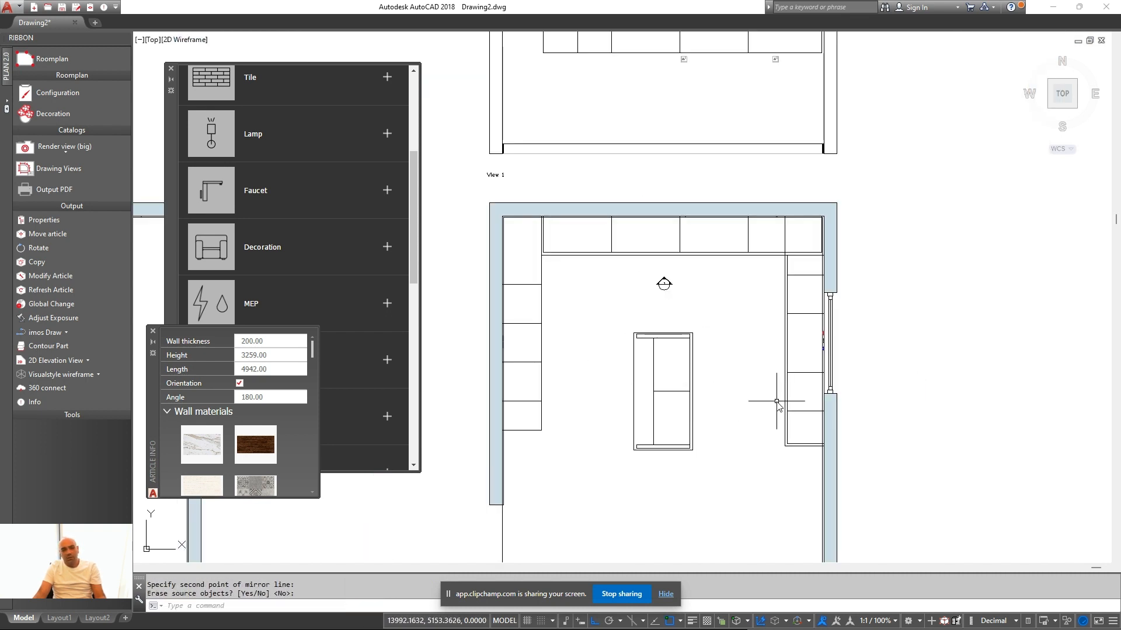
Copy all wall cabinet, end panel and island outlines from the room plan to the empty area beyond its right wall
{"action": "middle_click_drag", "start_coordinate": [769, 311], "coordinate": [711, 362]}
{"action": "mouse_move", "coordinate": [620, 418]}
{"action": "middle_mouse_down"}
{"action": "mouse_move", "coordinate": [688, 393]}
{"action": "mouse_move", "coordinate": [688, 446]}
{"action": "mouse_move", "coordinate": [655, 368]}
{"action": "mouse_move", "coordinate": [716, 412]}
{"action": "mouse_move", "coordinate": [718, 458]}
{"action": "mouse_move", "coordinate": [708, 402]}
{"action": "mouse_move", "coordinate": [749, 372]}
{"action": "mouse_move", "coordinate": [699, 408]}
{"action": "mouse_move", "coordinate": [700, 442]}
{"action": "mouse_move", "coordinate": [680, 430]}
{"action": "middle_mouse_up"}
{"action": "scroll", "coordinate": [707, 449], "scroll_direction": "down", "scroll_amount": 2}
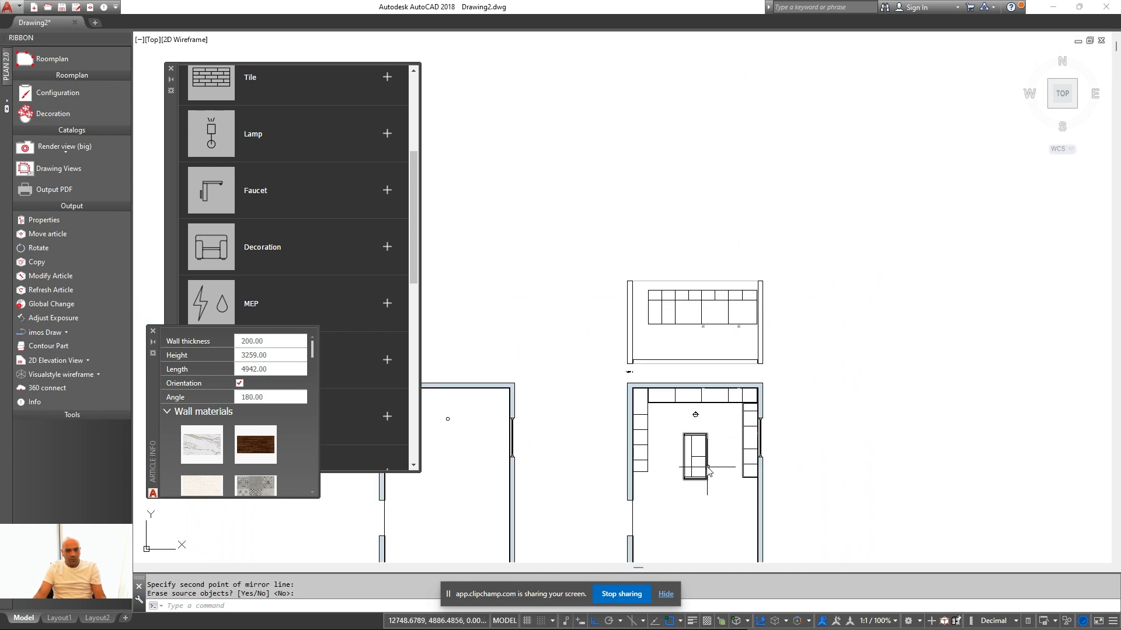
{"action": "scroll", "coordinate": [706, 467], "scroll_direction": "up", "scroll_amount": 1}
{"action": "mouse_move", "coordinate": [700, 485]}
{"action": "middle_mouse_down"}
{"action": "mouse_move", "coordinate": [696, 440]}
{"action": "mouse_move", "coordinate": [778, 415]}
{"action": "middle_mouse_up"}
{"action": "scroll", "coordinate": [864, 262], "scroll_direction": "up", "scroll_amount": 2}
{"action": "left_click", "coordinate": [867, 259]}
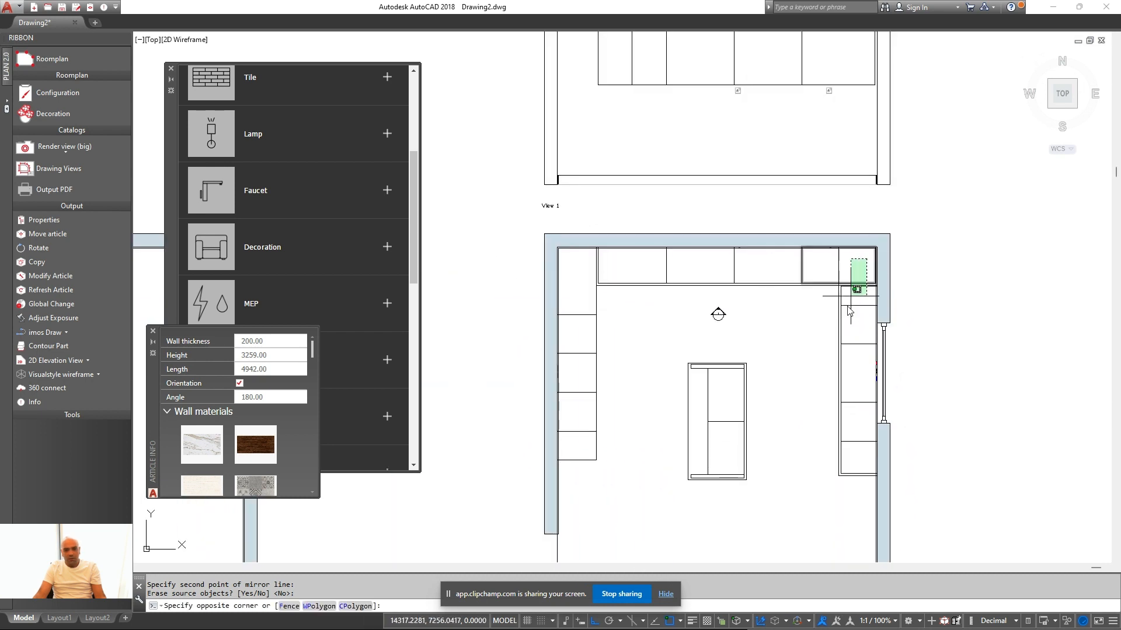
{"action": "left_click", "coordinate": [744, 516]}
{"action": "left_click", "coordinate": [774, 578]}
{"action": "left_click", "coordinate": [586, 350]}
{"action": "left_click", "coordinate": [694, 259]}
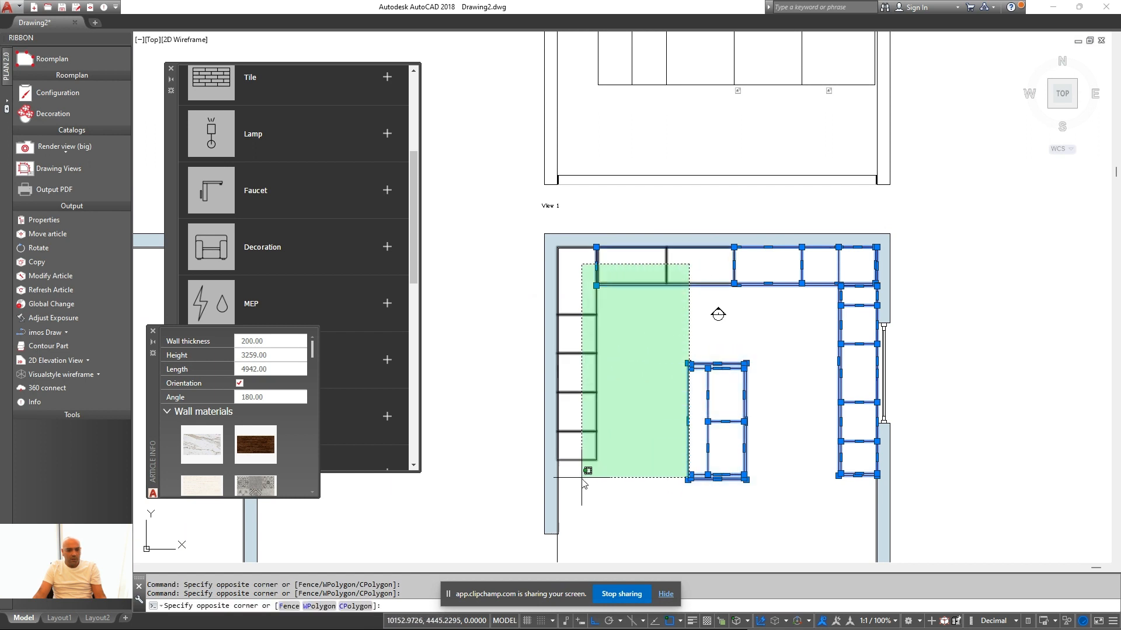
{"action": "left_click", "coordinate": [582, 483]}
{"action": "scroll", "coordinate": [682, 432], "scroll_direction": "down", "scroll_amount": 2}
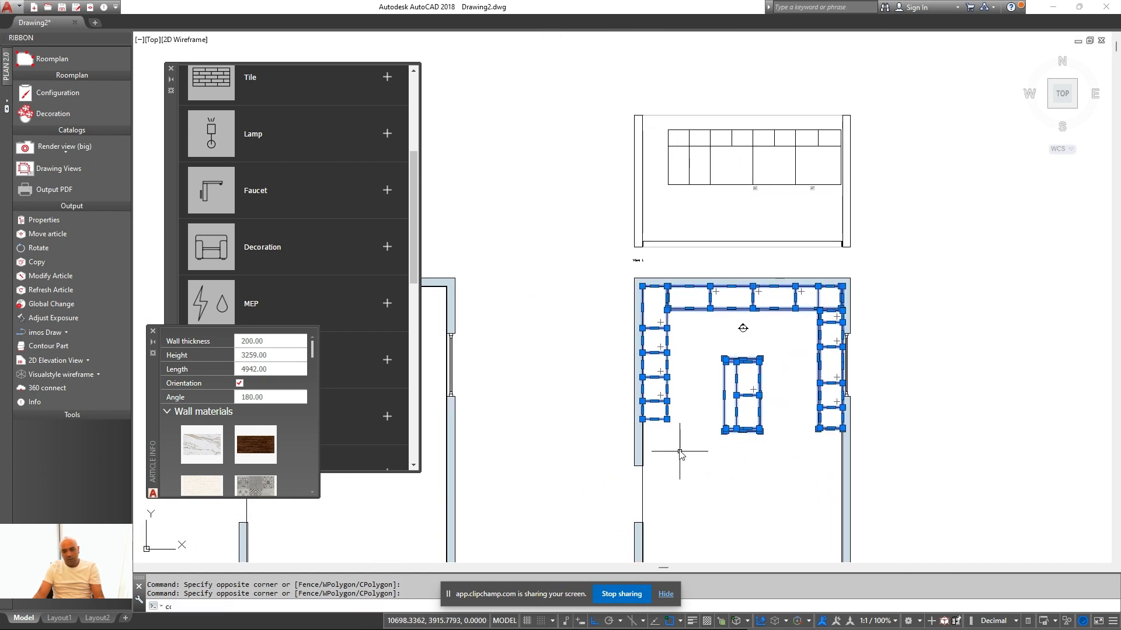
{"action": "key", "text": "Return"}
{"action": "left_click", "coordinate": [679, 442]}
{"action": "left_click", "coordinate": [939, 442]}
{"action": "key", "text": "Escape"}
{"action": "middle_click_drag", "start_coordinate": [975, 449], "coordinate": [825, 463]}
{"action": "key", "text": "Escape"}
Move the copied cabinet layout by its upper-left corner into the inner upper-left corner of the other room plan
{"action": "left_click", "coordinate": [970, 482]}
{"action": "left_click", "coordinate": [750, 264]}
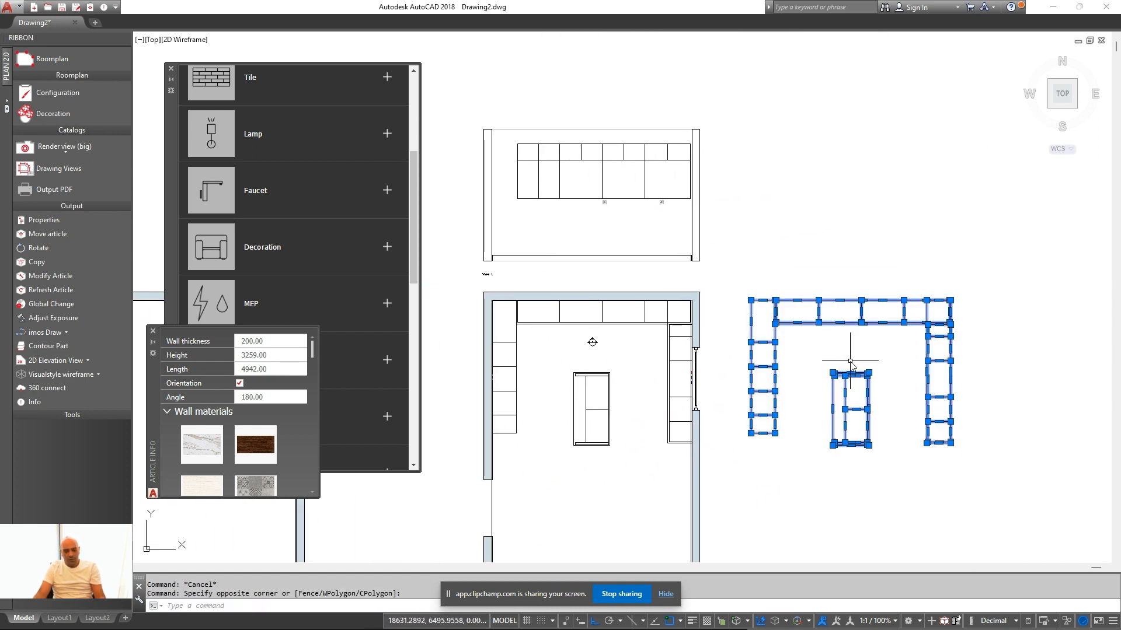
{"action": "type", "text": "m"}
{"action": "key", "text": "Return"}
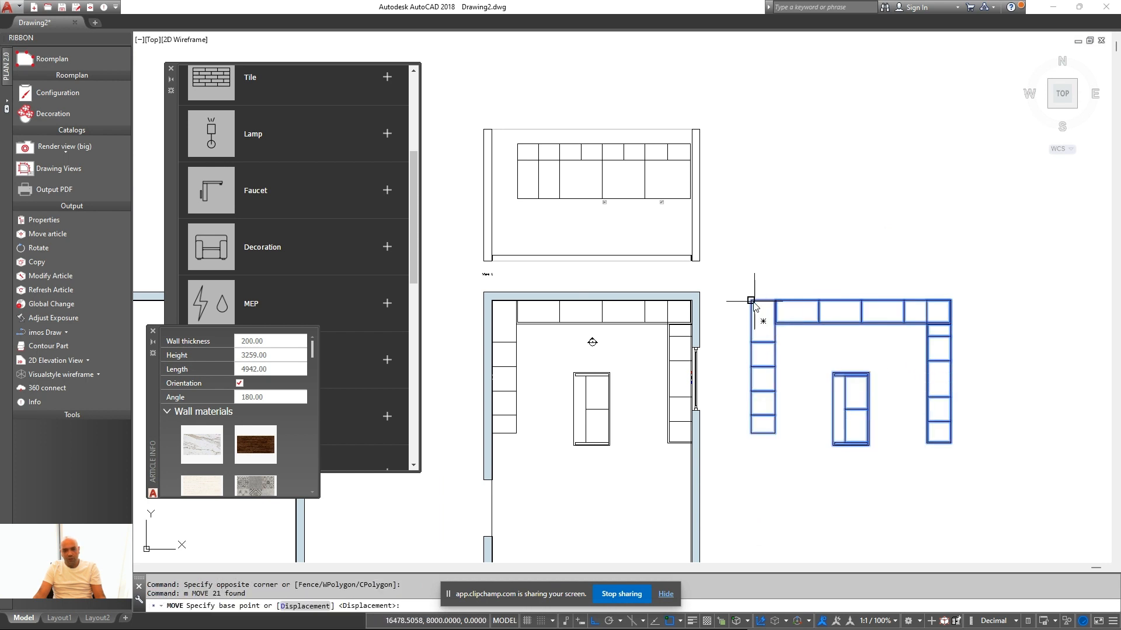
{"action": "scroll", "coordinate": [641, 332], "scroll_direction": "down", "scroll_amount": 2}
{"action": "scroll", "coordinate": [641, 332], "scroll_direction": "up", "scroll_amount": 6}
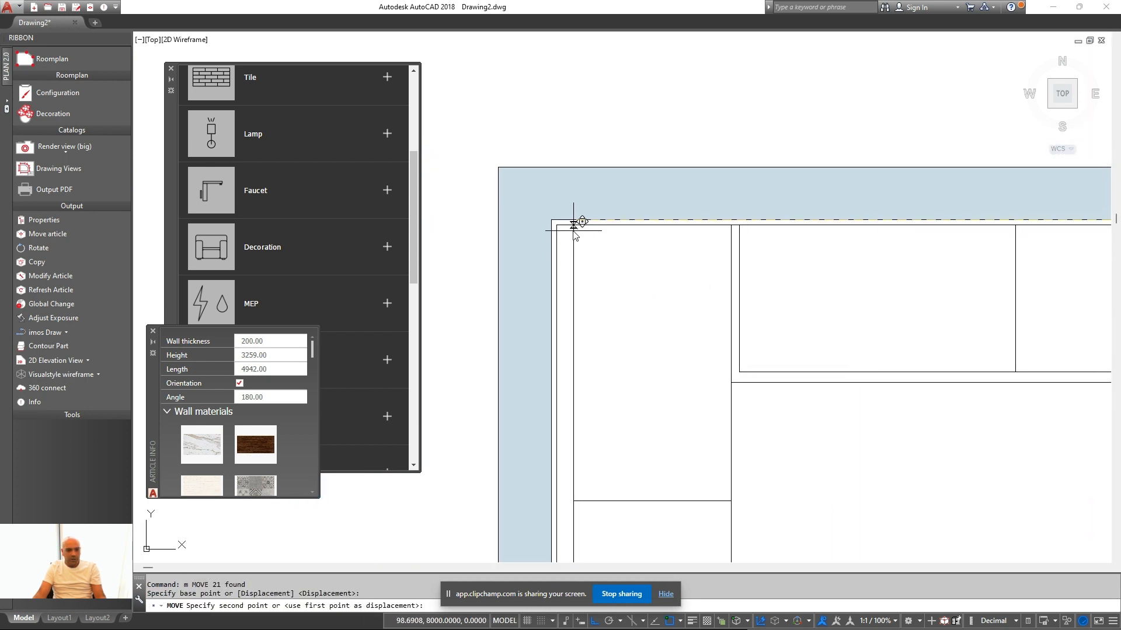
{"action": "left_click", "coordinate": [551, 219]}
{"action": "scroll", "coordinate": [628, 312], "scroll_direction": "down", "scroll_amount": 8}
{"action": "scroll", "coordinate": [690, 371], "scroll_direction": "up", "scroll_amount": 2}
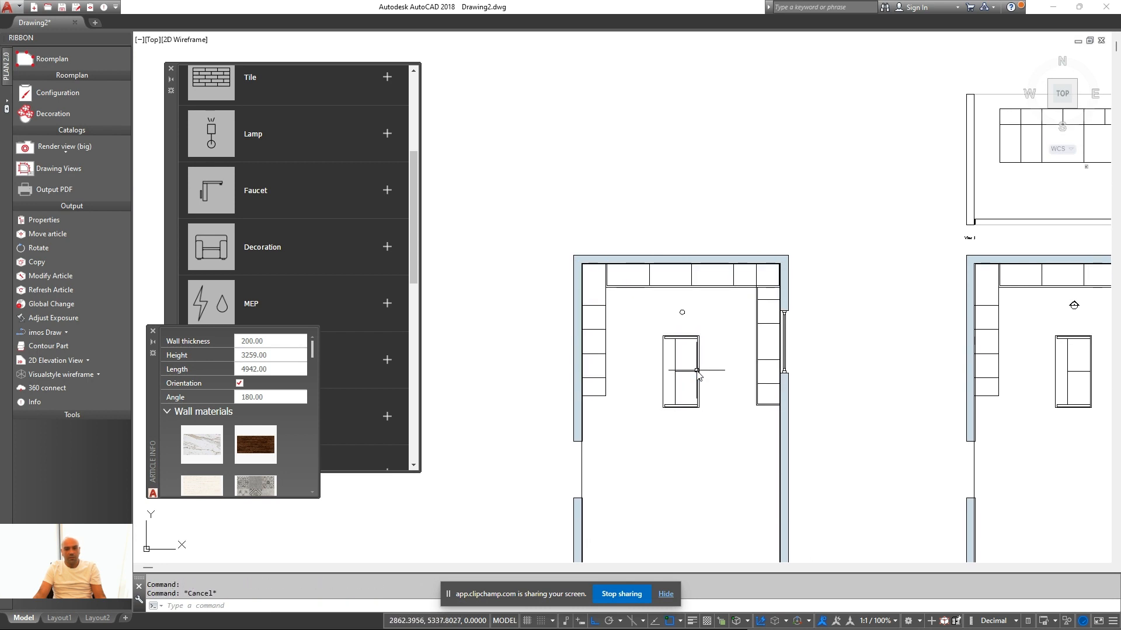
Erase the ceiling-height line above the right wall of the 3D room containing the moved cabinet layout
{"action": "mouse_move", "coordinate": [697, 373]}
{"action": "middle_mouse_down"}
{"action": "mouse_move", "coordinate": [674, 398]}
{"action": "mouse_move", "coordinate": [670, 413]}
{"action": "mouse_move", "coordinate": [684, 411]}
{"action": "mouse_move", "coordinate": [665, 458]}
{"action": "middle_mouse_up"}
{"action": "left_click", "coordinate": [677, 396]}
{"action": "key", "text": "Escape"}
{"action": "left_click", "coordinate": [664, 457]}
{"action": "left_click", "coordinate": [600, 479]}
{"action": "scroll", "coordinate": [625, 467], "scroll_direction": "down", "scroll_amount": 1}
{"action": "type", "text": "e"}
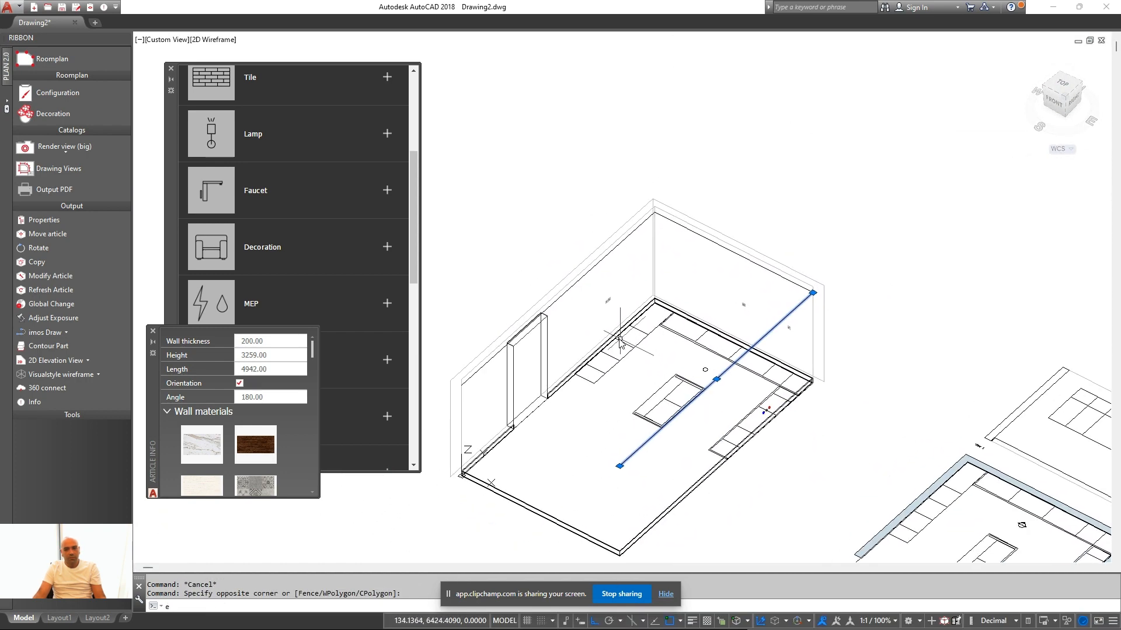
{"action": "key", "text": "Return"}
Open the global configuration and set the carcase leg selection to 150mm Opes ABS Leg
{"action": "mouse_move", "coordinate": [534, 373]}
{"action": "middle_mouse_down"}
{"action": "mouse_move", "coordinate": [630, 380]}
{"action": "mouse_move", "coordinate": [618, 336]}
{"action": "middle_mouse_up"}
{"action": "left_click_drag", "start_coordinate": [408, 220], "coordinate": [416, 159]}
{"action": "left_click_drag", "start_coordinate": [415, 159], "coordinate": [416, 139]}
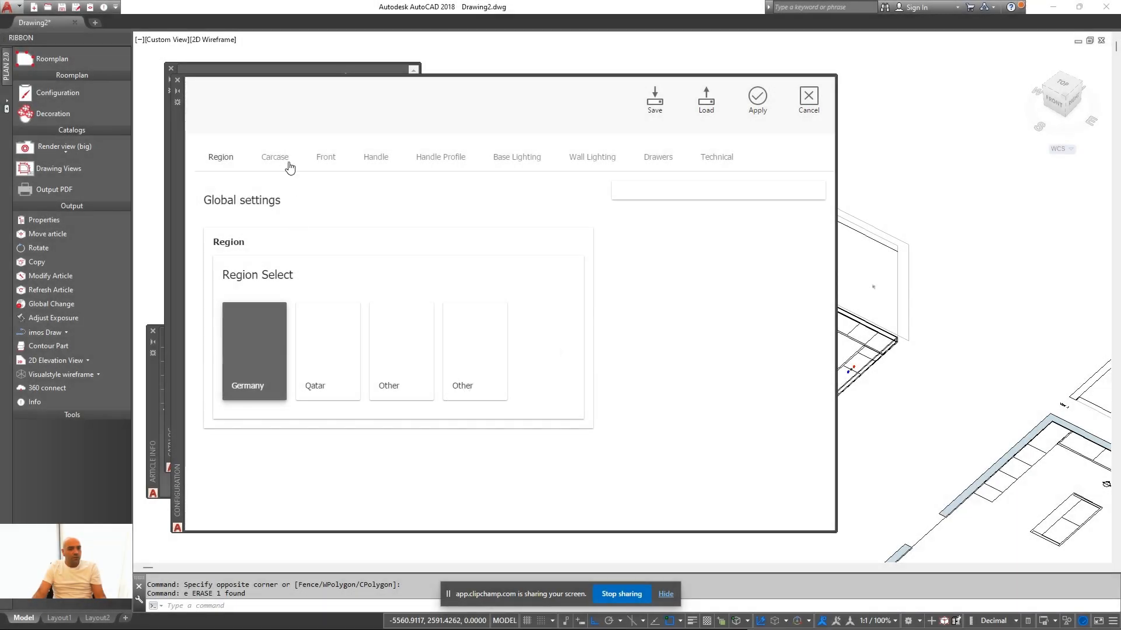
{"action": "left_click", "coordinate": [283, 158]}
{"action": "scroll", "coordinate": [555, 376], "scroll_direction": "down", "scroll_amount": 6}
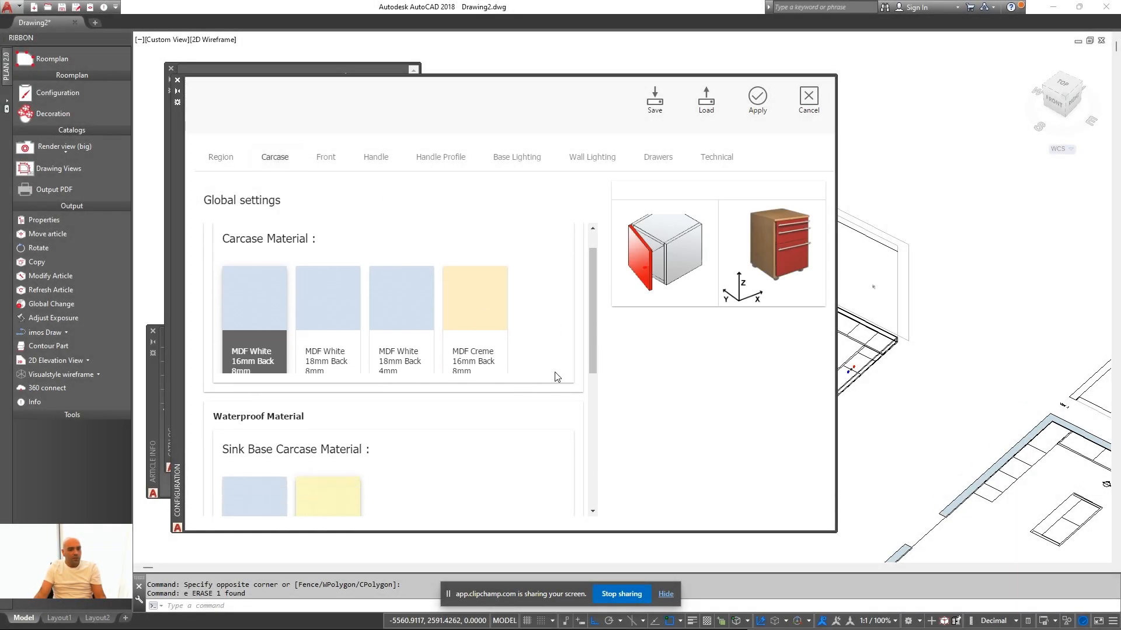
{"action": "scroll", "coordinate": [521, 276], "scroll_direction": "down", "scroll_amount": 1}
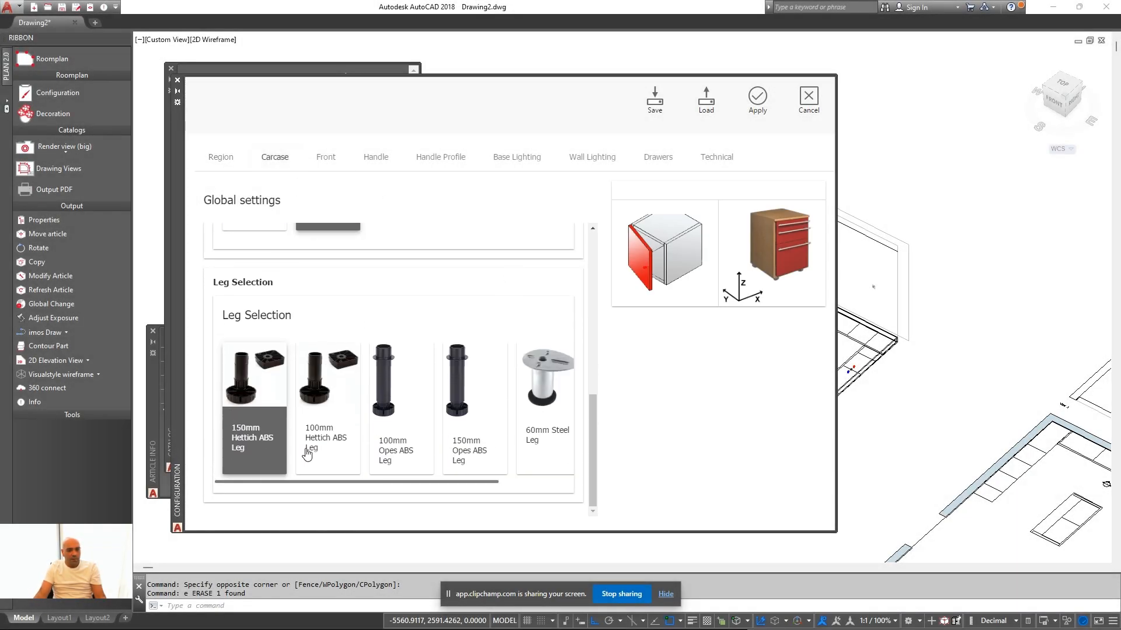
{"action": "left_click", "coordinate": [465, 448]}
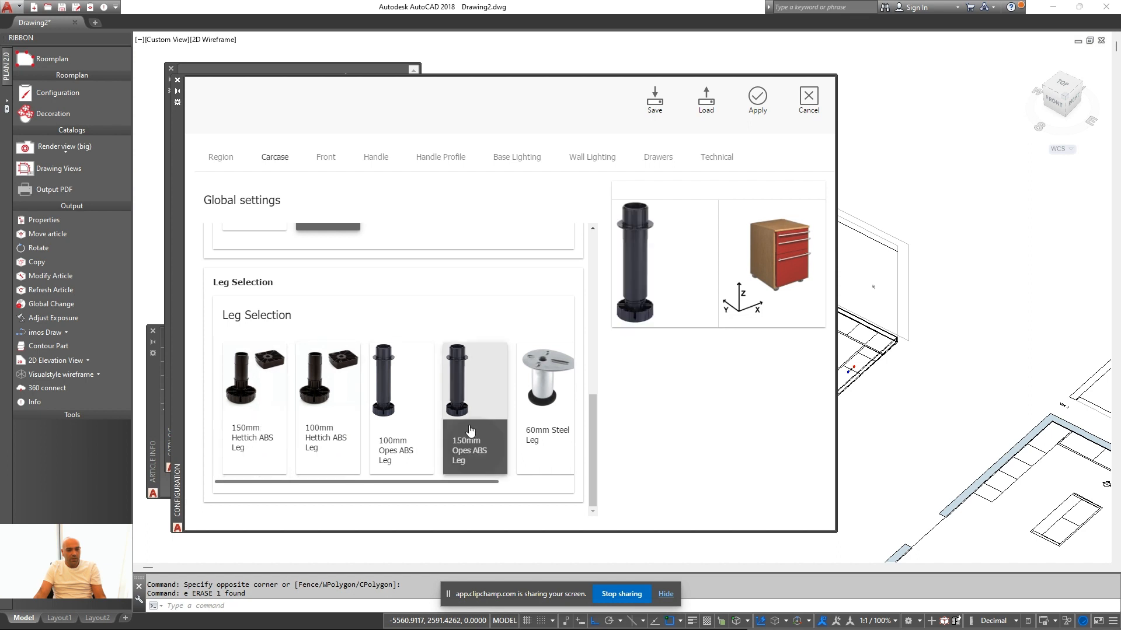
Set the front type to Classic with front design C11
{"action": "left_click", "coordinate": [326, 158]}
{"action": "left_click", "coordinate": [483, 395]}
{"action": "scroll", "coordinate": [430, 268], "scroll_direction": "down", "scroll_amount": 4}
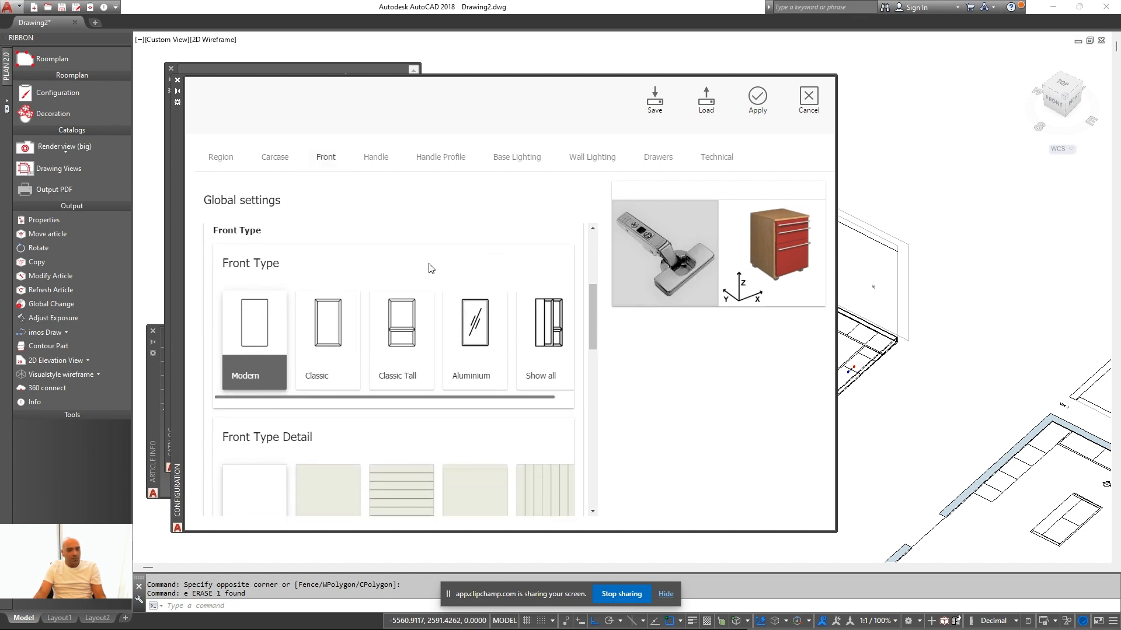
{"action": "scroll", "coordinate": [325, 260], "scroll_direction": "down", "scroll_amount": 2}
{"action": "left_click", "coordinate": [325, 252]}
{"action": "scroll", "coordinate": [379, 313], "scroll_direction": "down", "scroll_amount": 2}
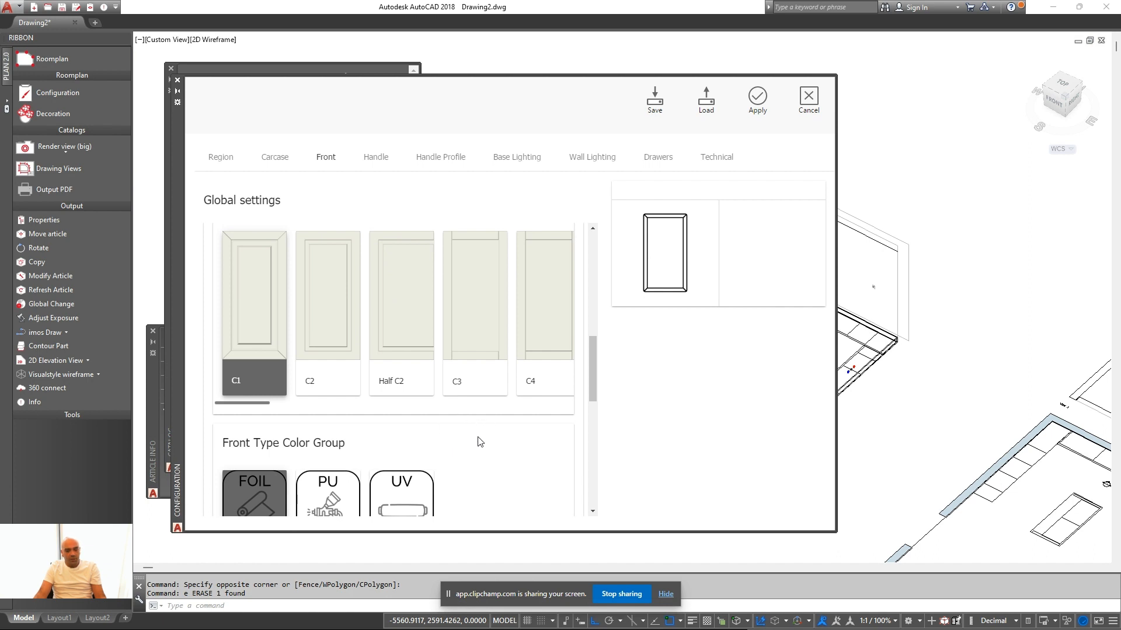
{"action": "left_click", "coordinate": [314, 375]}
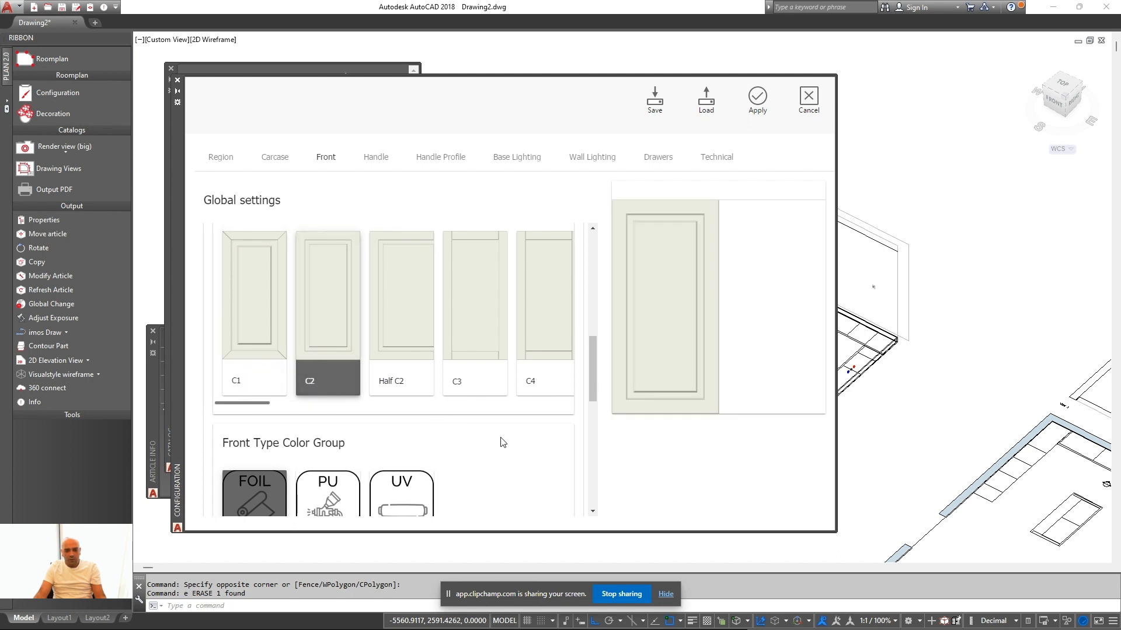
{"action": "scroll", "coordinate": [374, 353], "scroll_direction": "right", "scroll_amount": 10}
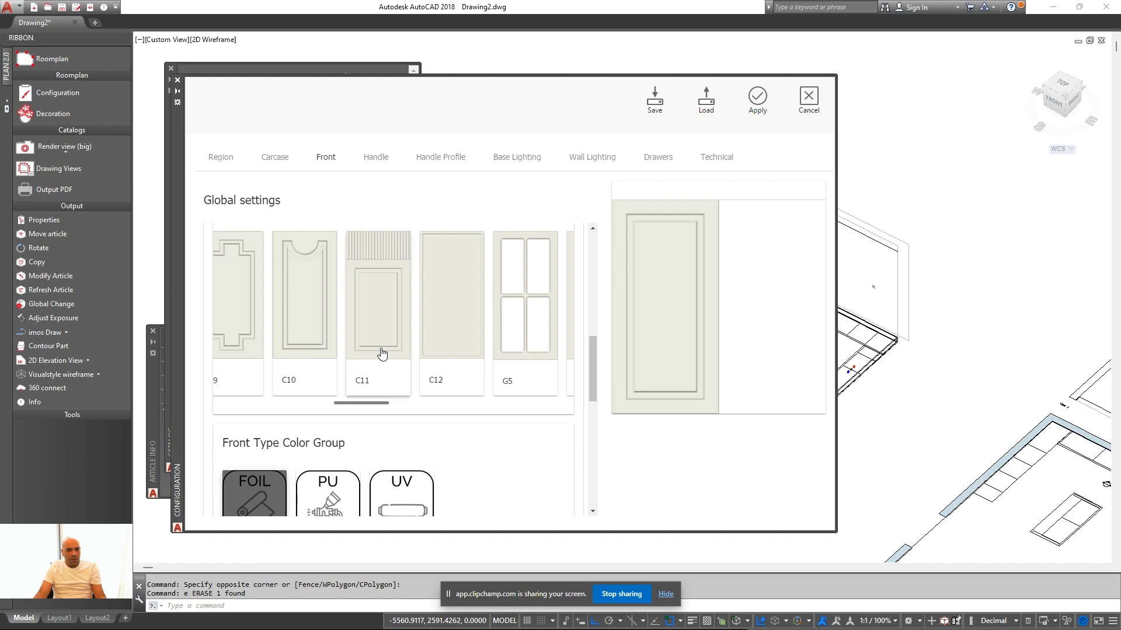
{"action": "left_click", "coordinate": [382, 354]}
Set the front colour group to PU Painted and choose the first variable-colour Painted_S1 finish after the Burgundy options
{"action": "scroll", "coordinate": [420, 383], "scroll_direction": "down", "scroll_amount": 5}
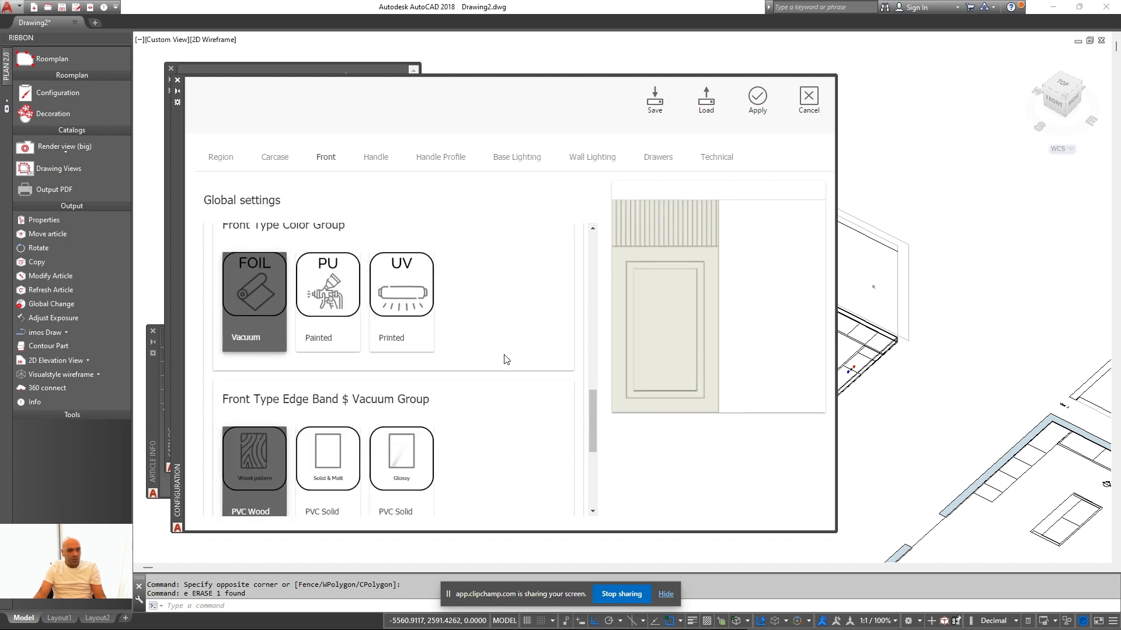
{"action": "left_click", "coordinate": [346, 256]}
{"action": "scroll", "coordinate": [523, 292], "scroll_direction": "down", "scroll_amount": 1}
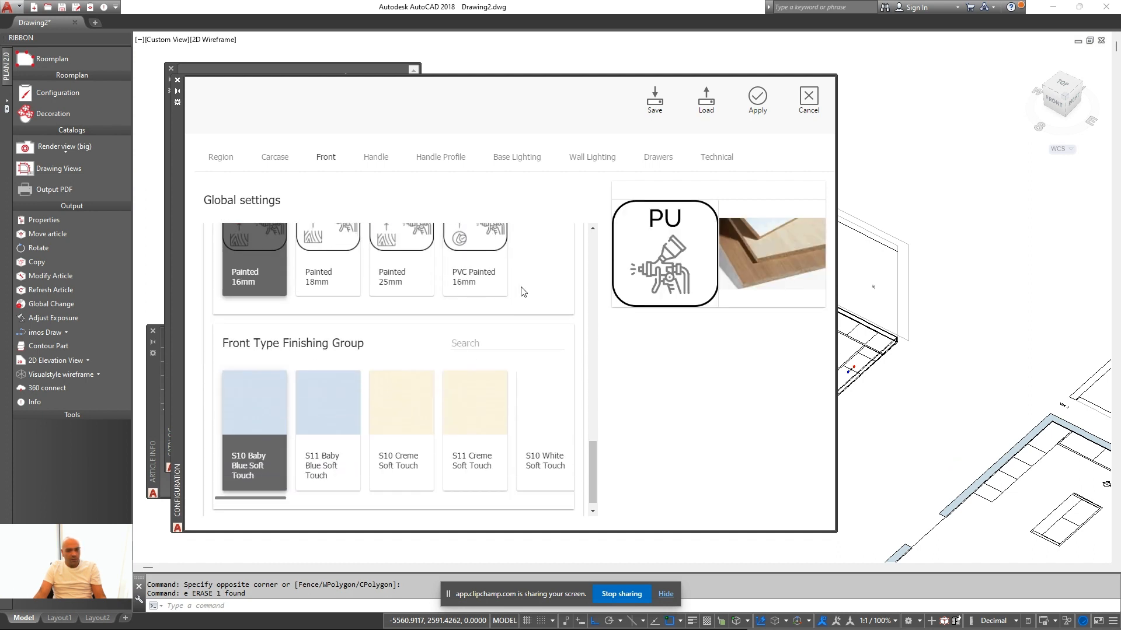
{"action": "scroll", "coordinate": [406, 423], "scroll_direction": "right", "scroll_amount": 10}
{"action": "scroll", "coordinate": [405, 423], "scroll_direction": "right", "scroll_amount": 6}
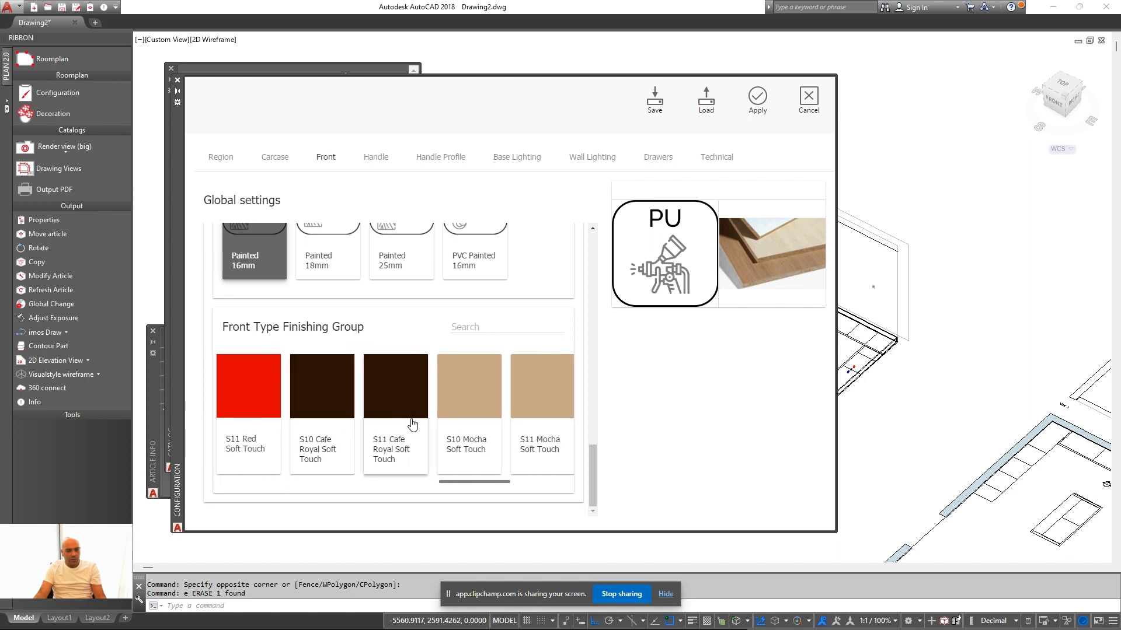
{"action": "left_click", "coordinate": [458, 386]}
Set the fronts' painted variable colour to FoggyGrey
{"action": "scroll", "coordinate": [568, 403], "scroll_direction": "right", "scroll_amount": 3}
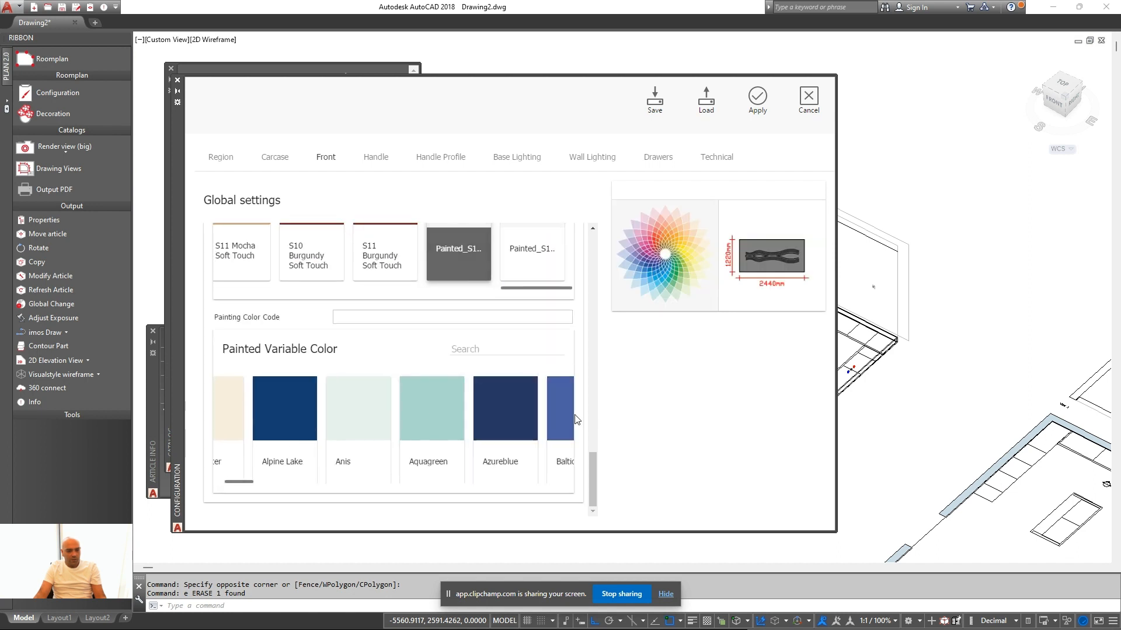
{"action": "scroll", "coordinate": [580, 431], "scroll_direction": "down", "scroll_amount": 1}
{"action": "scroll", "coordinate": [388, 441], "scroll_direction": "right", "scroll_amount": 2}
{"action": "scroll", "coordinate": [388, 440], "scroll_direction": "right", "scroll_amount": 15}
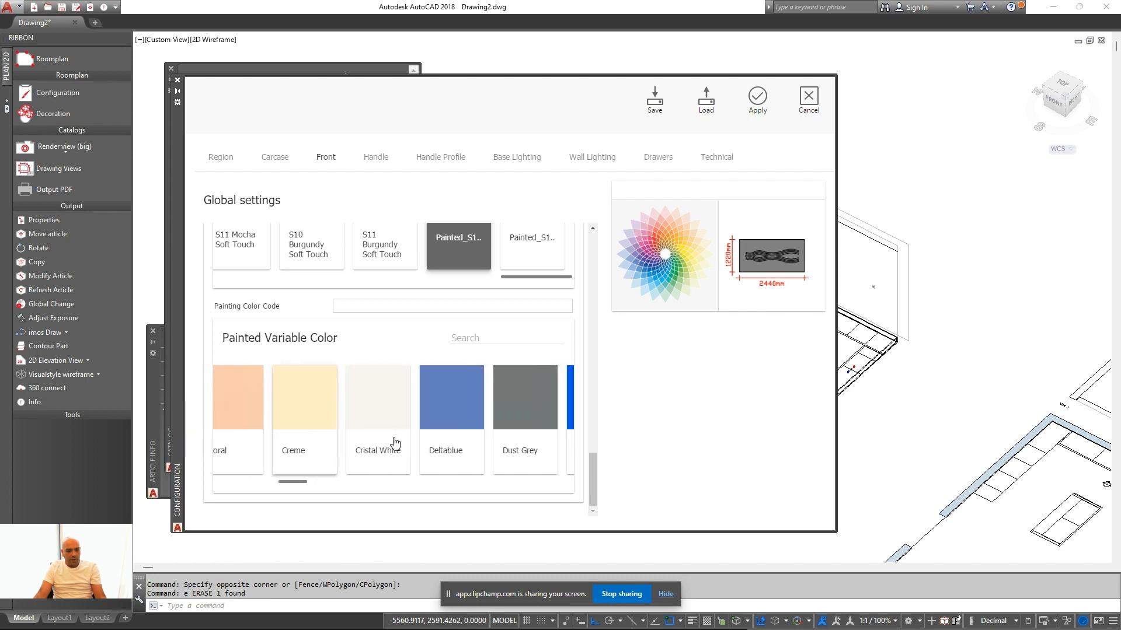
{"action": "scroll", "coordinate": [407, 446], "scroll_direction": "left", "scroll_amount": 5}
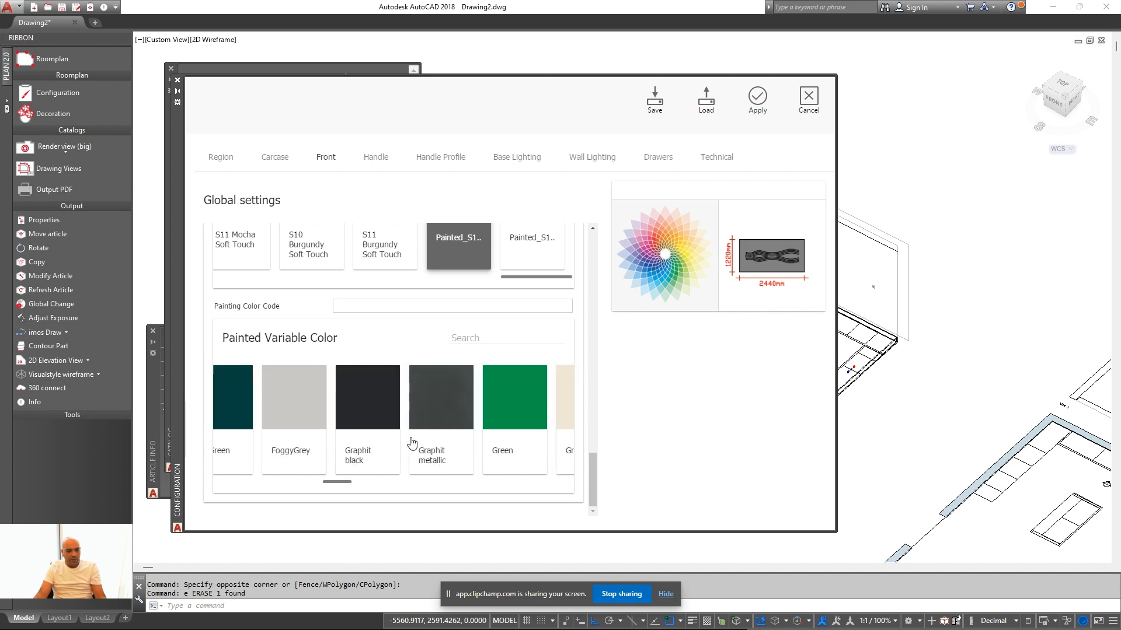
{"action": "scroll", "coordinate": [412, 442], "scroll_direction": "right", "scroll_amount": 2}
{"action": "scroll", "coordinate": [407, 441], "scroll_direction": "left", "scroll_amount": 6}
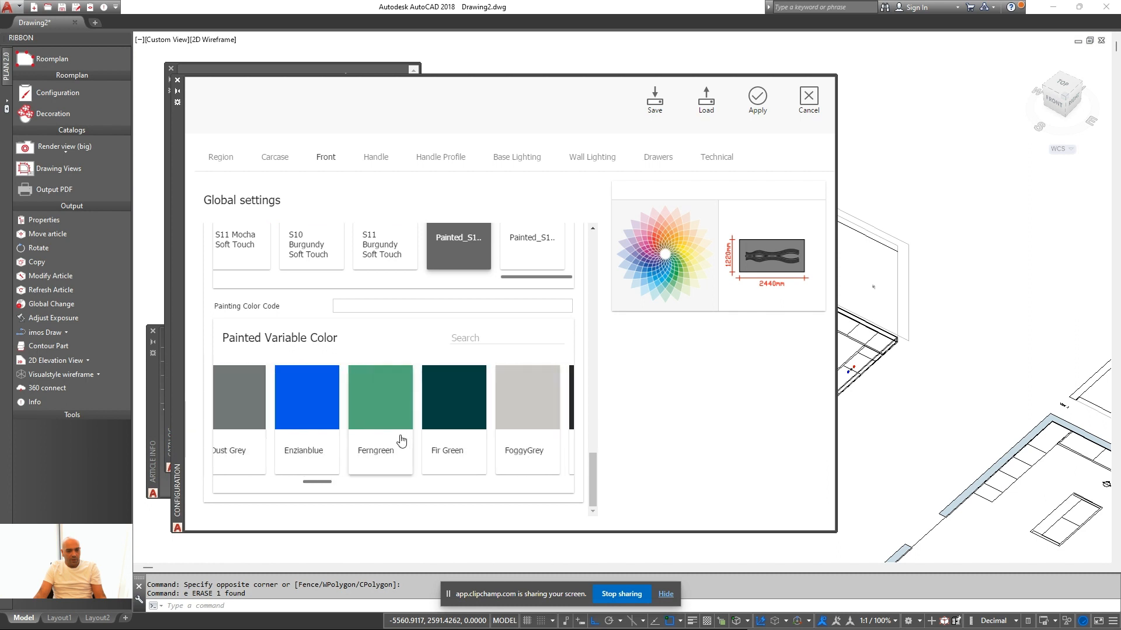
{"action": "scroll", "coordinate": [401, 442], "scroll_direction": "left", "scroll_amount": 5}
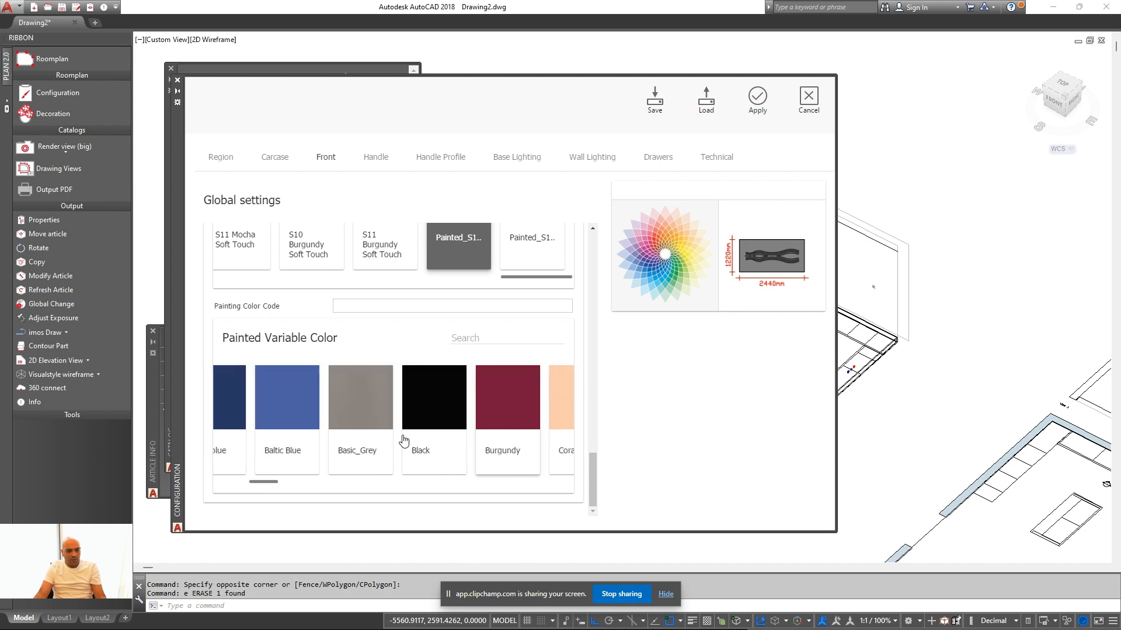
{"action": "scroll", "coordinate": [403, 441], "scroll_direction": "right", "scroll_amount": 6}
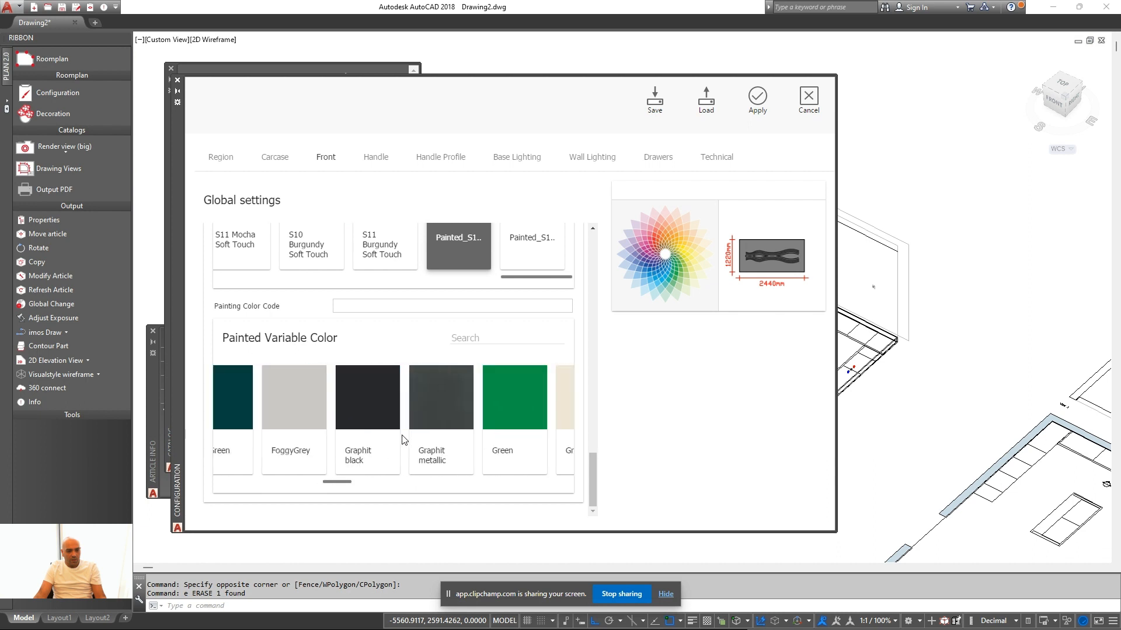
{"action": "scroll", "coordinate": [402, 439], "scroll_direction": "right", "scroll_amount": 2}
{"action": "scroll", "coordinate": [327, 446], "scroll_direction": "left", "scroll_amount": 2}
{"action": "left_click", "coordinate": [288, 450]}
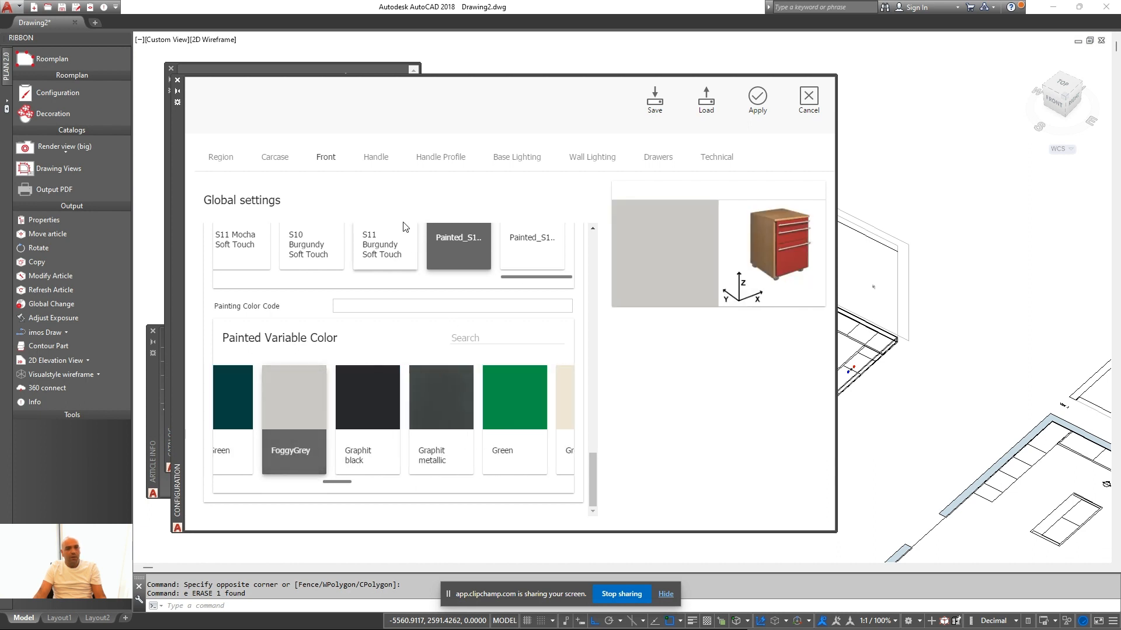
Set the handle style to Bosetti Marella and the handle model to Florence 128
{"action": "left_click", "coordinate": [375, 157]}
{"action": "scroll", "coordinate": [388, 318], "scroll_direction": "down", "scroll_amount": 8}
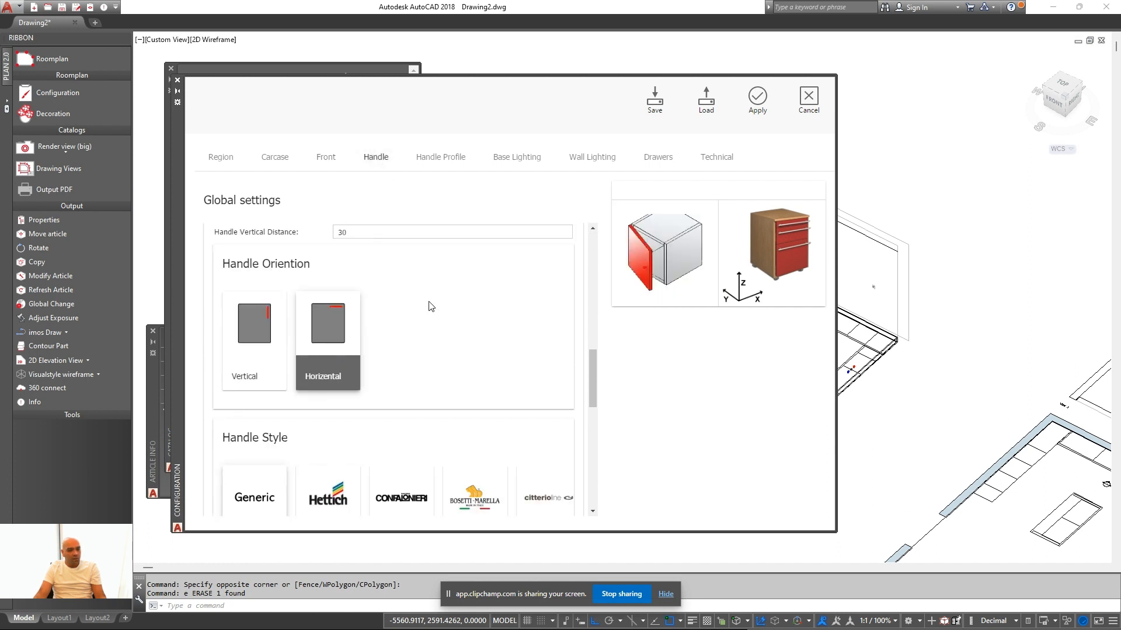
{"action": "left_click", "coordinate": [501, 315]}
{"action": "scroll", "coordinate": [445, 370], "scroll_direction": "down", "scroll_amount": 1}
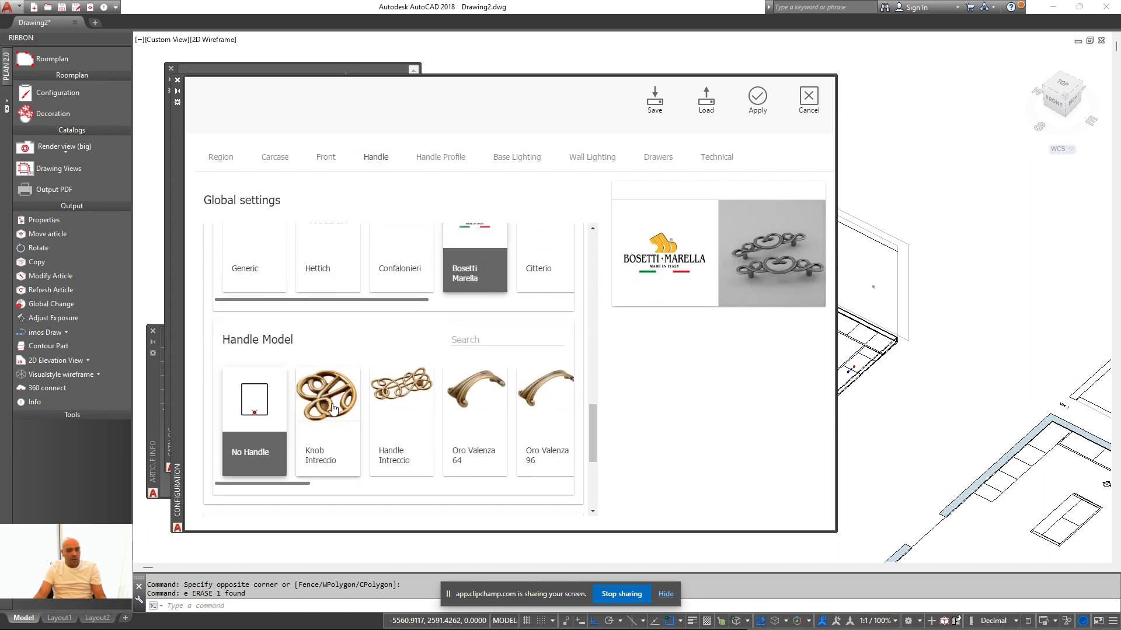
{"action": "scroll", "coordinate": [340, 415], "scroll_direction": "right", "scroll_amount": 2}
{"action": "scroll", "coordinate": [346, 428], "scroll_direction": "right", "scroll_amount": 2}
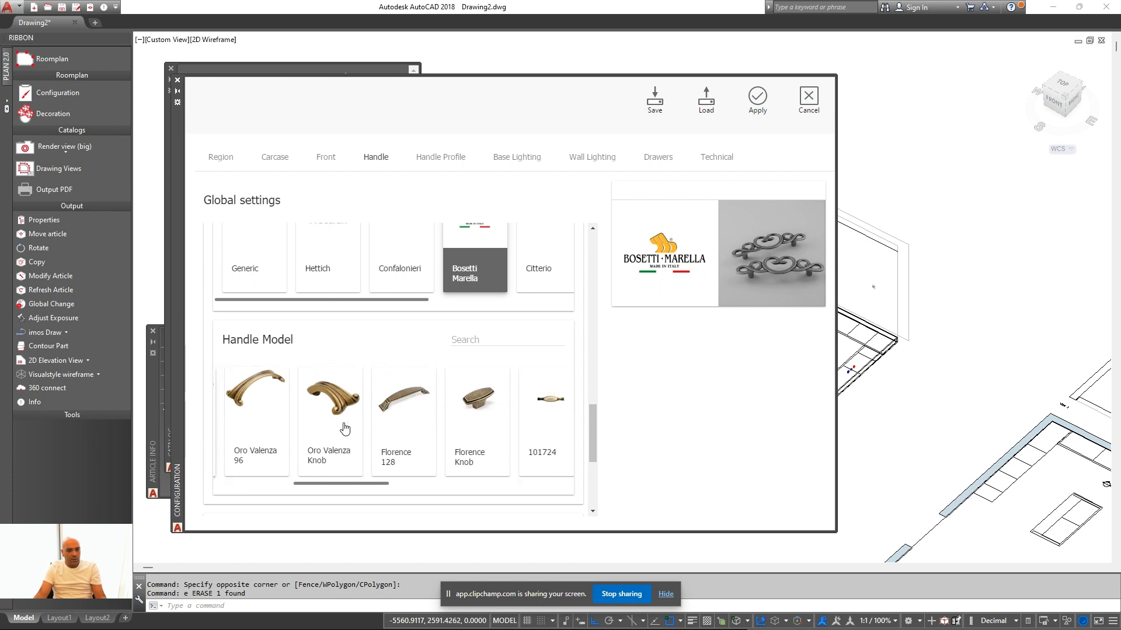
{"action": "left_click", "coordinate": [432, 415]}
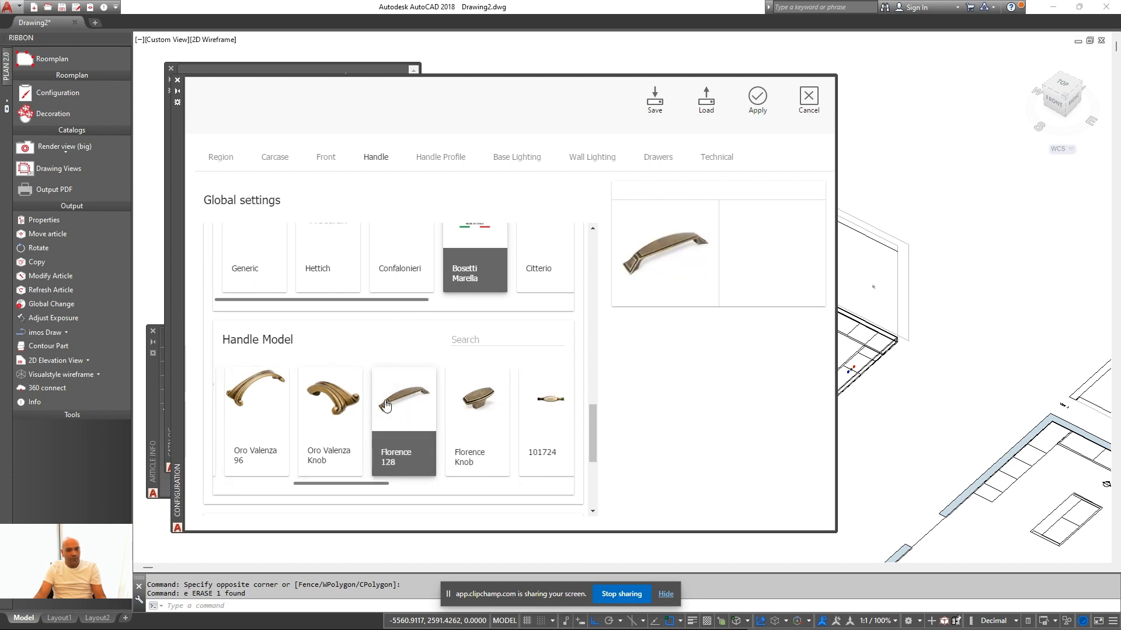
Review the handle profile and base lighting settings, and set the wall cabinet under-bottom lighting to Lighting Strip
{"action": "left_click", "coordinate": [433, 167]}
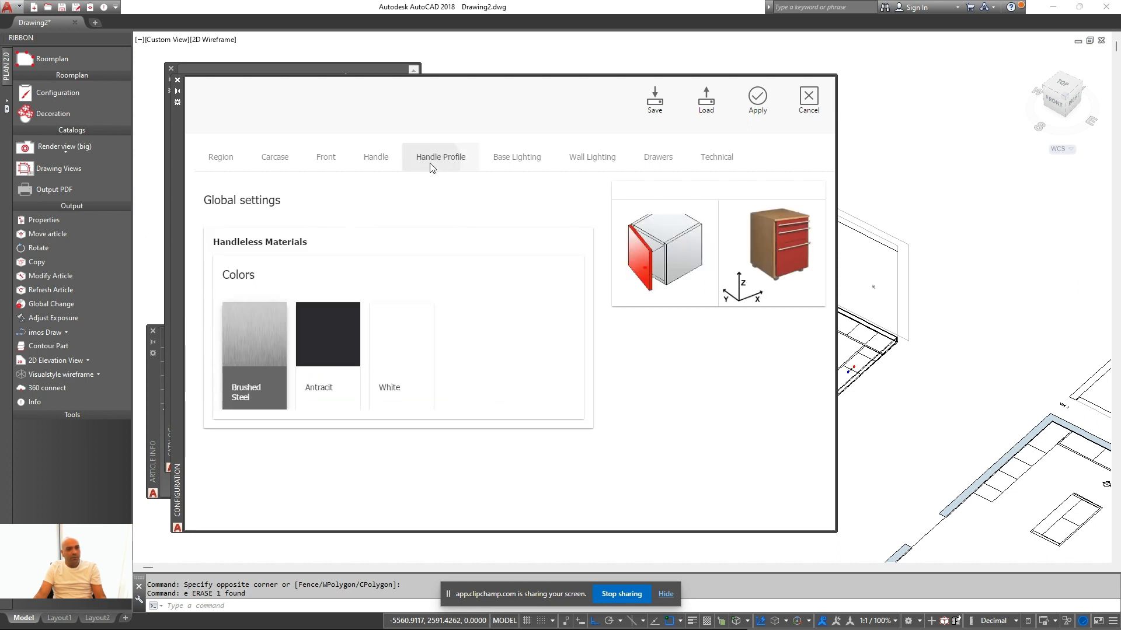
{"action": "left_click", "coordinate": [514, 168]}
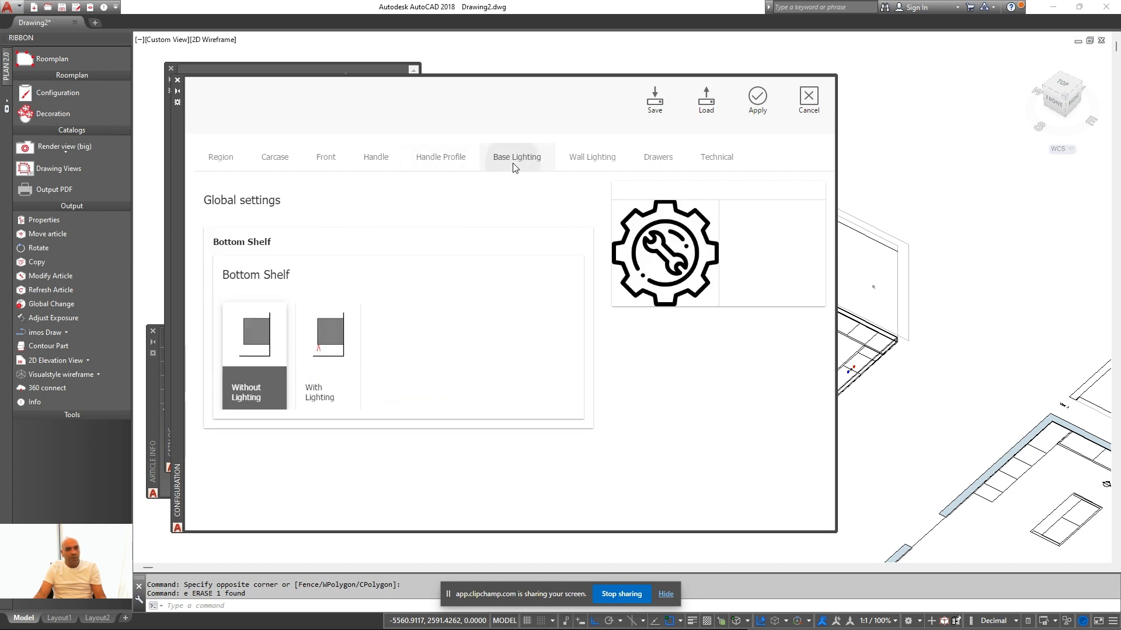
{"action": "left_click", "coordinate": [589, 162]}
{"action": "scroll", "coordinate": [409, 426], "scroll_direction": "down", "scroll_amount": 2}
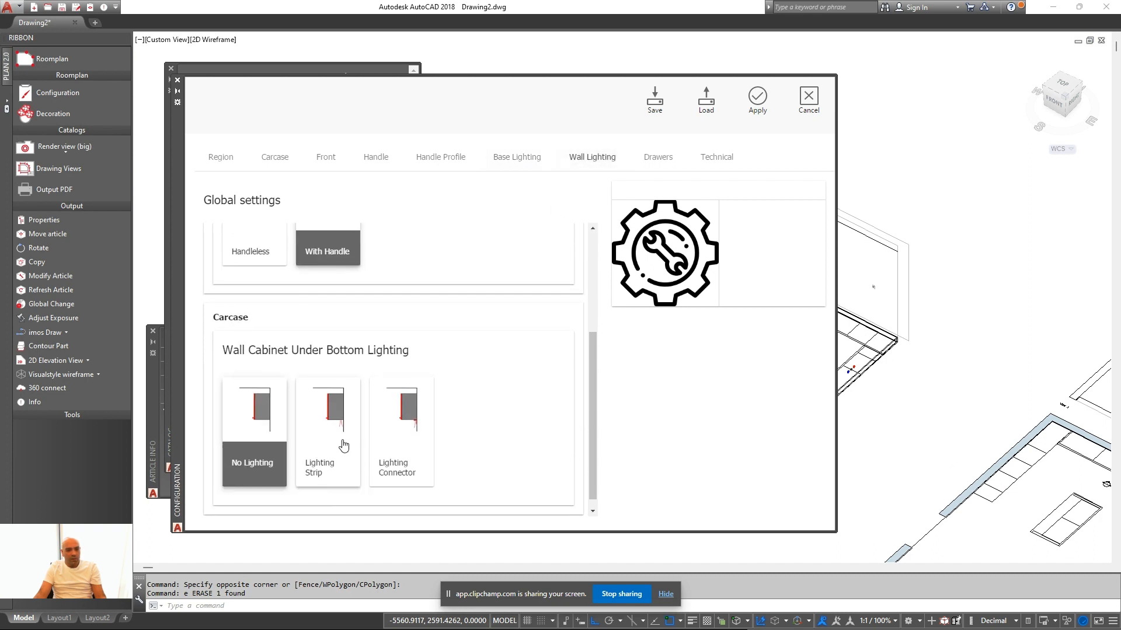
{"action": "left_click", "coordinate": [343, 446]}
Choose Antaro White as the main drawer type in the global settings and review the drawer material options
{"action": "left_click", "coordinate": [659, 158]}
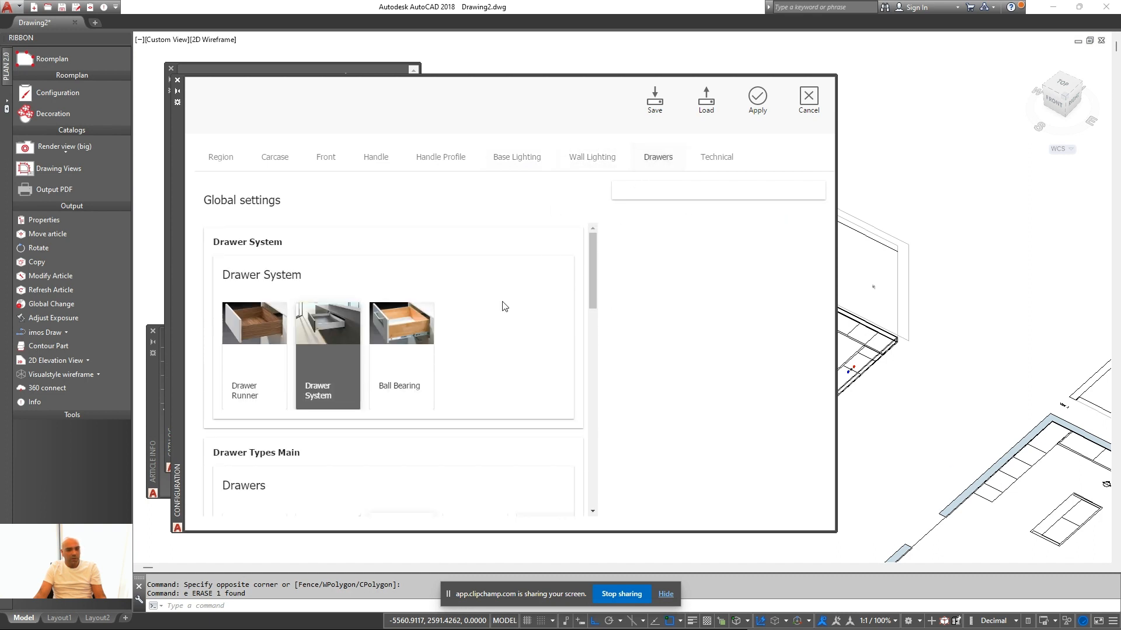
{"action": "scroll", "coordinate": [500, 306], "scroll_direction": "down", "scroll_amount": 4}
{"action": "left_click", "coordinate": [513, 394]}
{"action": "scroll", "coordinate": [527, 455], "scroll_direction": "down", "scroll_amount": 8}
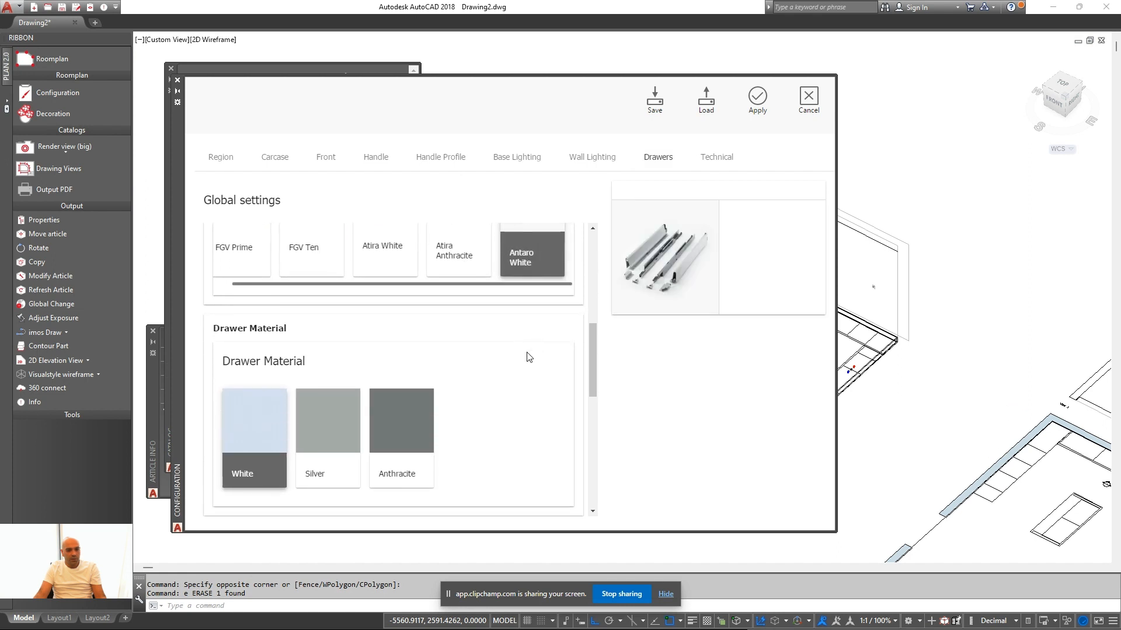
{"action": "scroll", "coordinate": [516, 321], "scroll_direction": "down", "scroll_amount": 3}
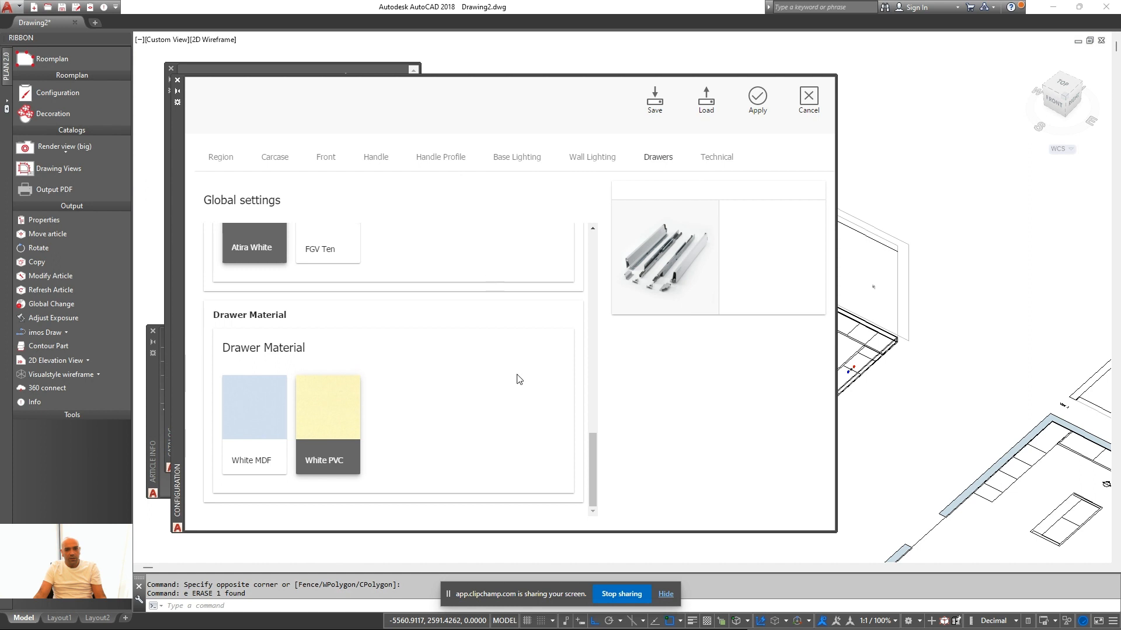
{"action": "scroll", "coordinate": [518, 380], "scroll_direction": "up", "scroll_amount": 3}
Set the base cabinet top shelf to Panel in the technical settings and apply the global configuration
{"action": "left_click", "coordinate": [716, 159]}
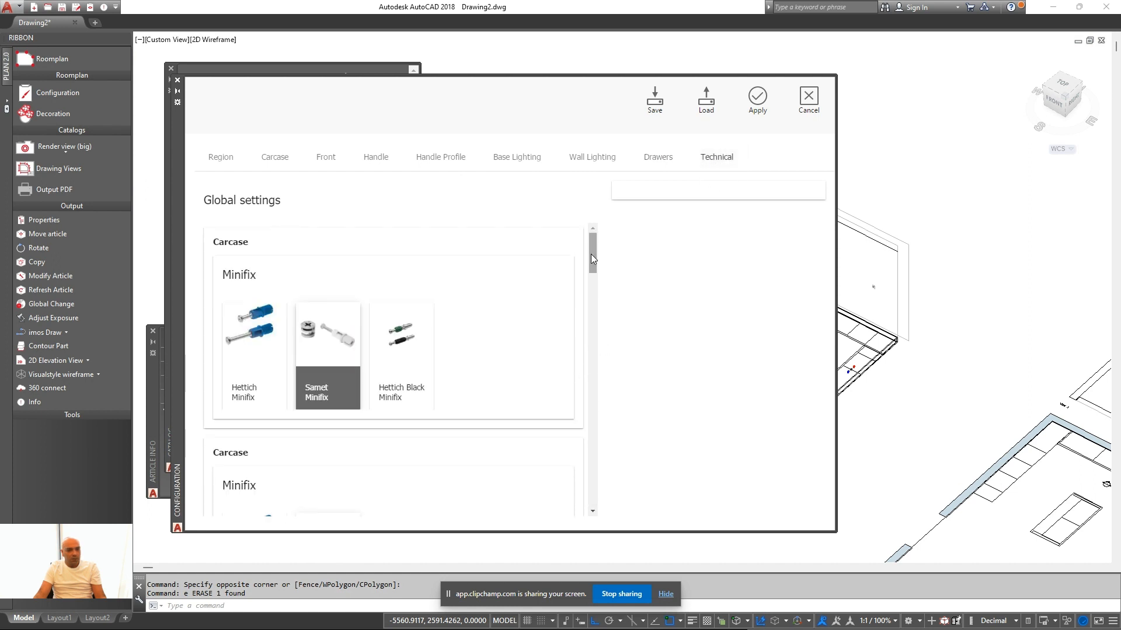
{"action": "left_click_drag", "start_coordinate": [590, 257], "coordinate": [575, 496]}
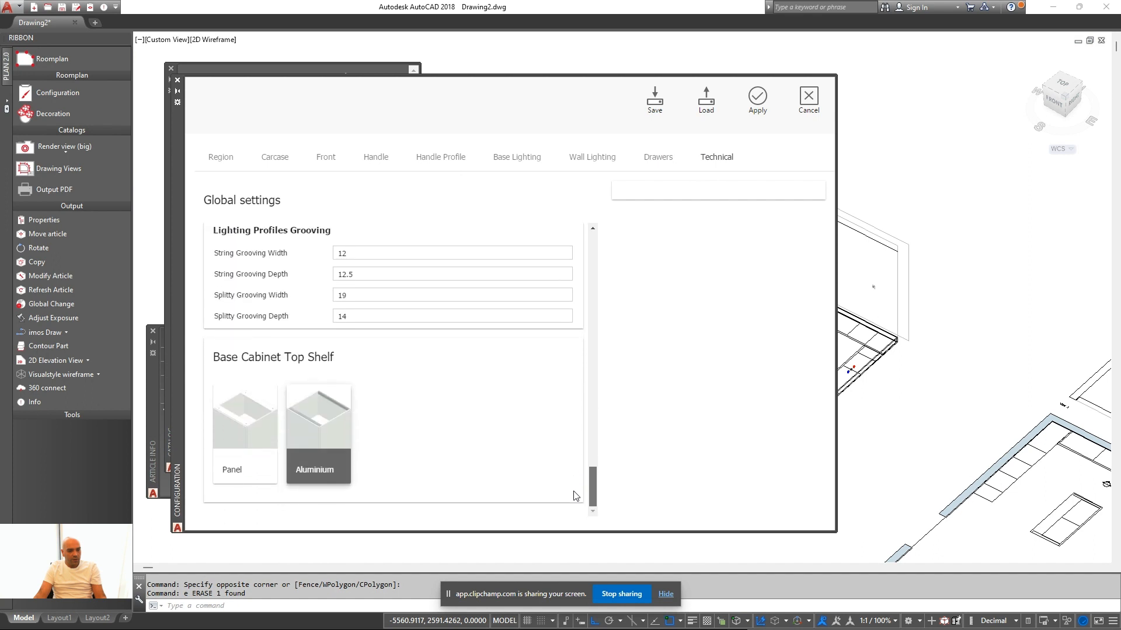
{"action": "left_click", "coordinate": [267, 443]}
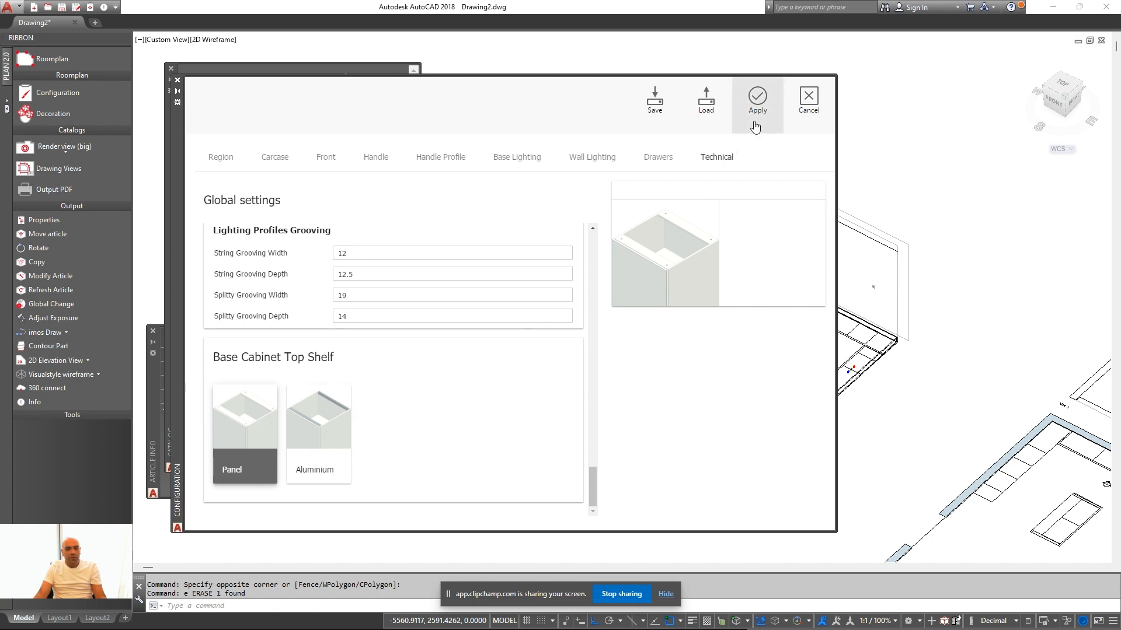
Measure two vertical distances on the tall cabinet outlines in the View 1 wall elevation
{"action": "mouse_move", "coordinate": [713, 345]}
{"action": "middle_mouse_down"}
{"action": "mouse_move", "coordinate": [686, 400]}
{"action": "mouse_move", "coordinate": [675, 360]}
{"action": "middle_mouse_up"}
{"action": "scroll", "coordinate": [686, 388], "scroll_direction": "up", "scroll_amount": 3}
{"action": "middle_click_drag", "start_coordinate": [676, 360], "coordinate": [680, 396]}
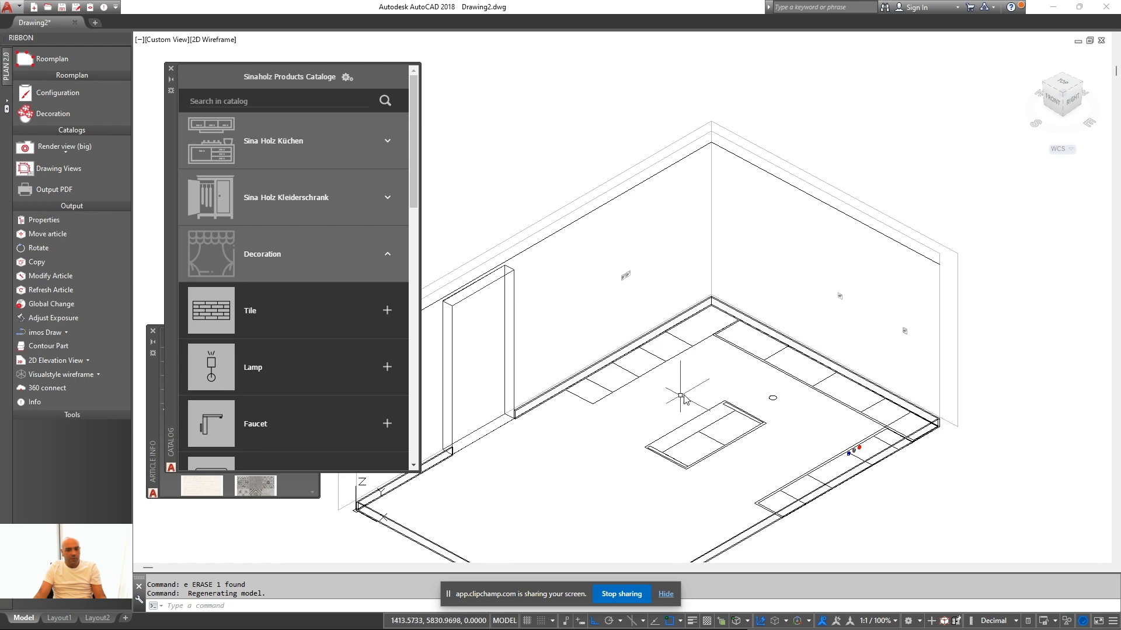
{"action": "scroll", "coordinate": [699, 368], "scroll_direction": "down", "scroll_amount": 4}
{"action": "middle_click_drag", "start_coordinate": [756, 402], "coordinate": [730, 390]}
{"action": "scroll", "coordinate": [751, 402], "scroll_direction": "up", "scroll_amount": 5}
{"action": "type", "text": "di"}
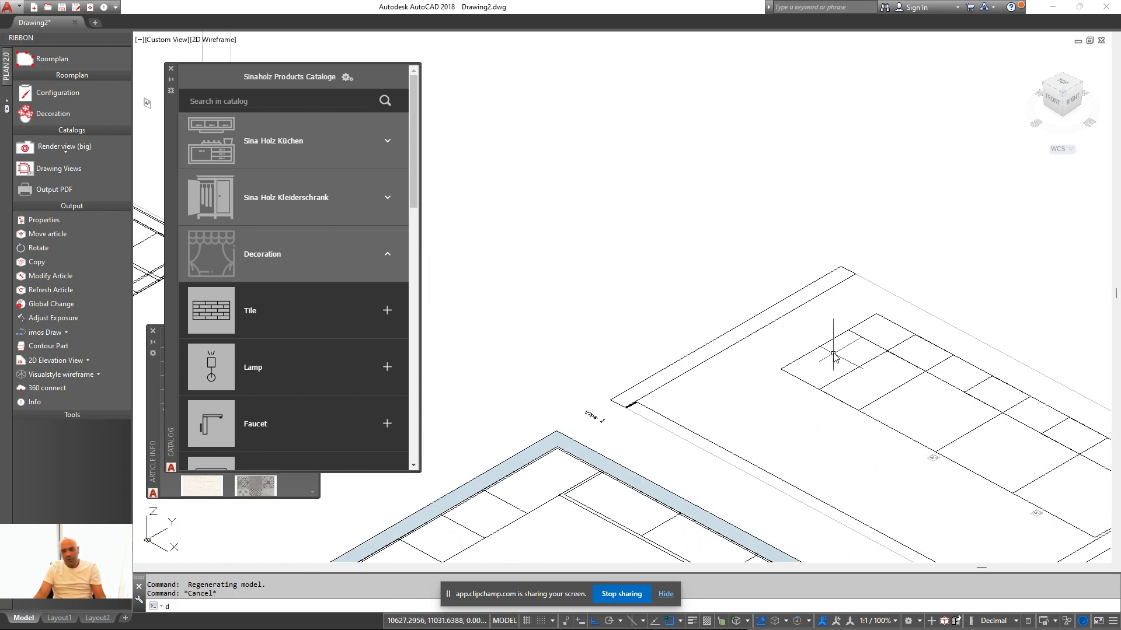
{"action": "key", "text": "Return"}
{"action": "left_click", "coordinate": [671, 433]}
{"action": "left_click", "coordinate": [670, 433]}
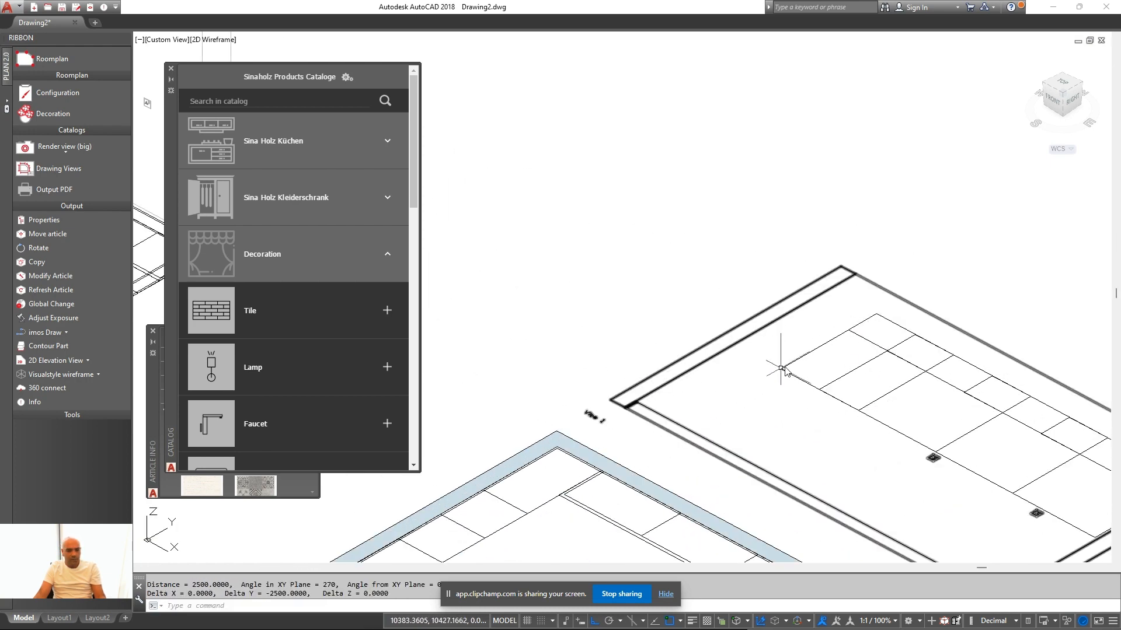
{"action": "key", "text": "Return"}
{"action": "left_click", "coordinate": [700, 419]}
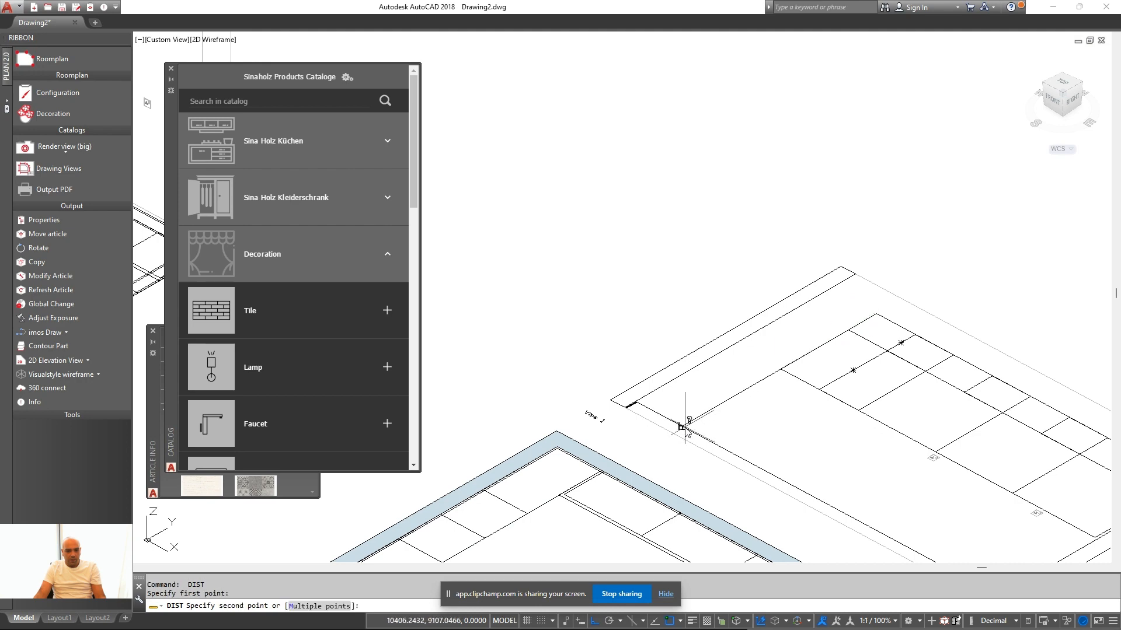
{"action": "left_click", "coordinate": [684, 428]}
Close the Decoration category and browse the cabinet types in the Sina Holz Kleiderschrank catalogue
{"action": "scroll", "coordinate": [684, 427], "scroll_direction": "down", "scroll_amount": 5}
{"action": "left_click", "coordinate": [295, 263]}
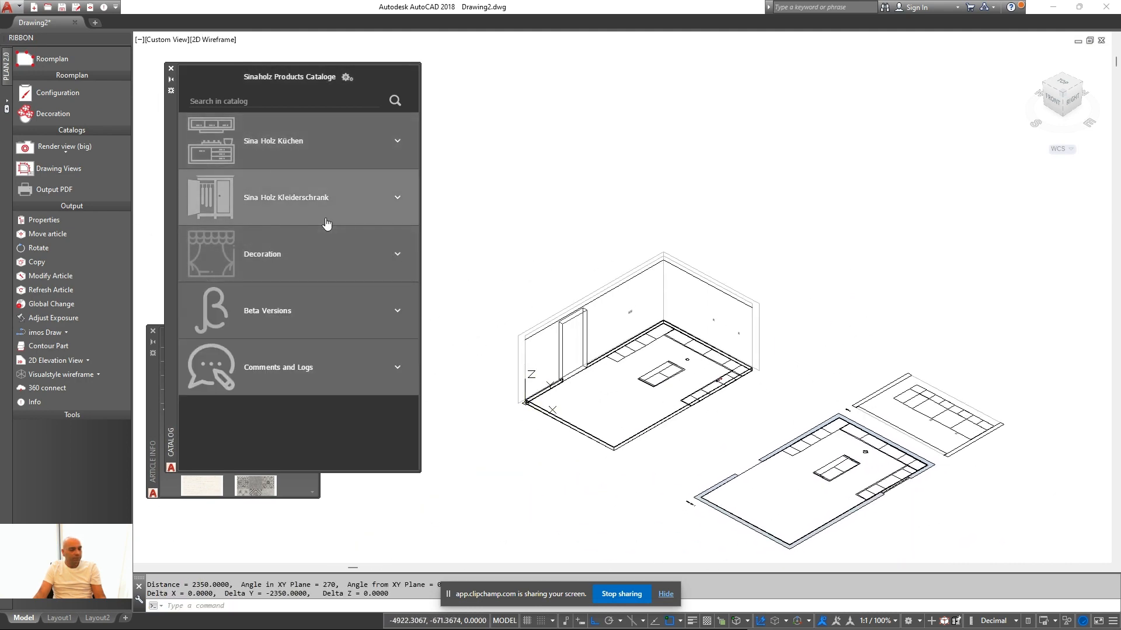
{"action": "scroll", "coordinate": [665, 403], "scroll_direction": "up", "scroll_amount": 3}
{"action": "scroll", "coordinate": [667, 419], "scroll_direction": "down", "scroll_amount": 3}
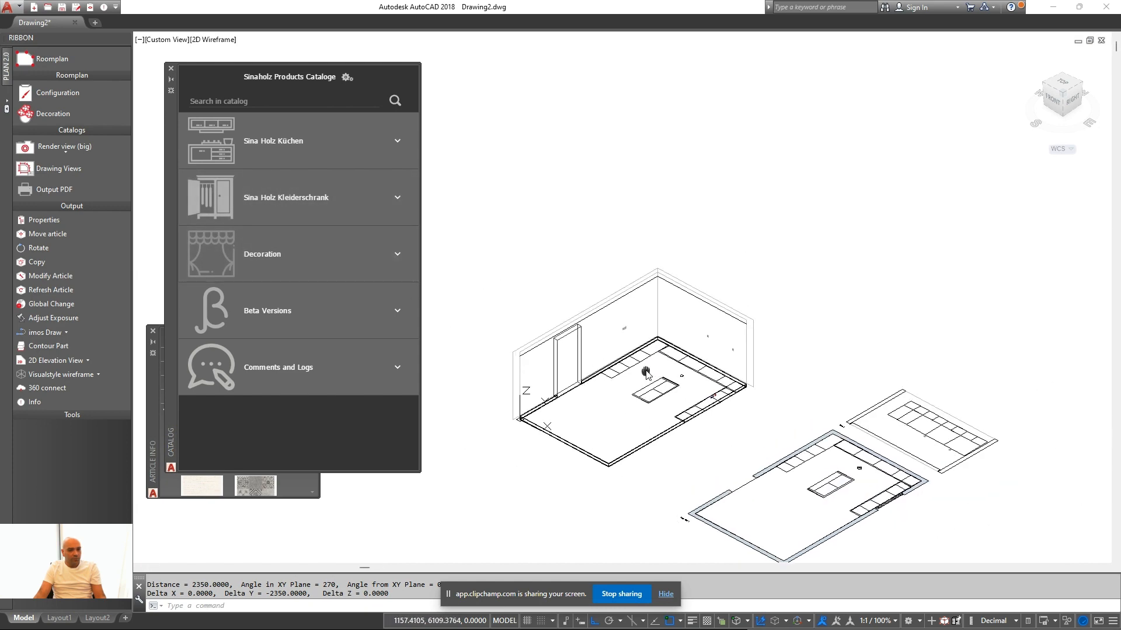
{"action": "middle_click_drag", "start_coordinate": [667, 419], "coordinate": [615, 401]}
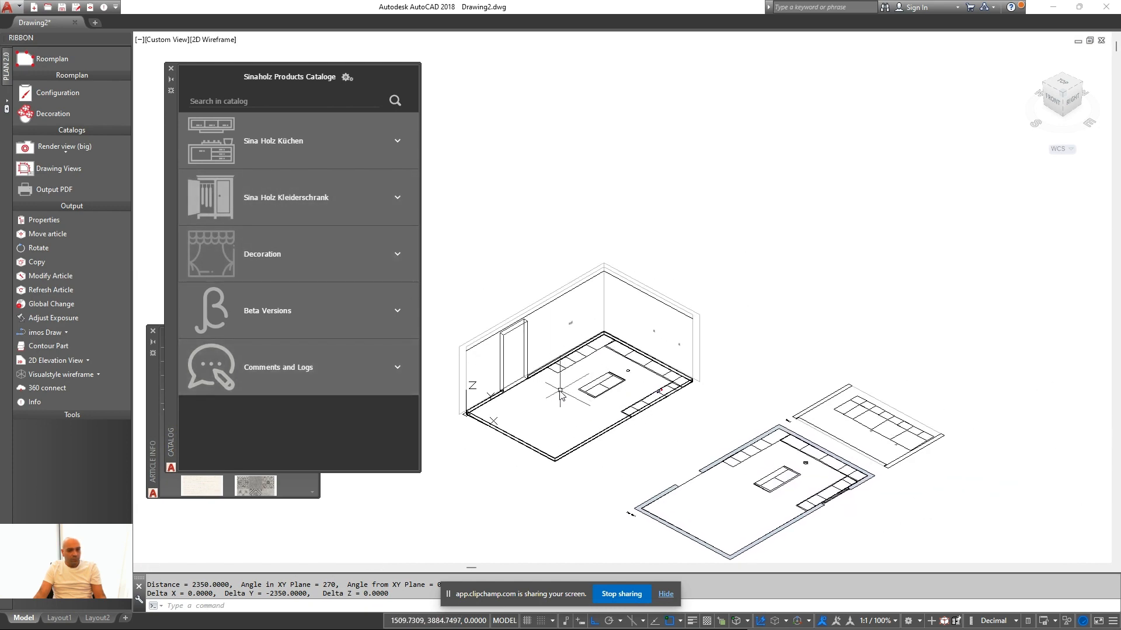
{"action": "left_click", "coordinate": [249, 207]}
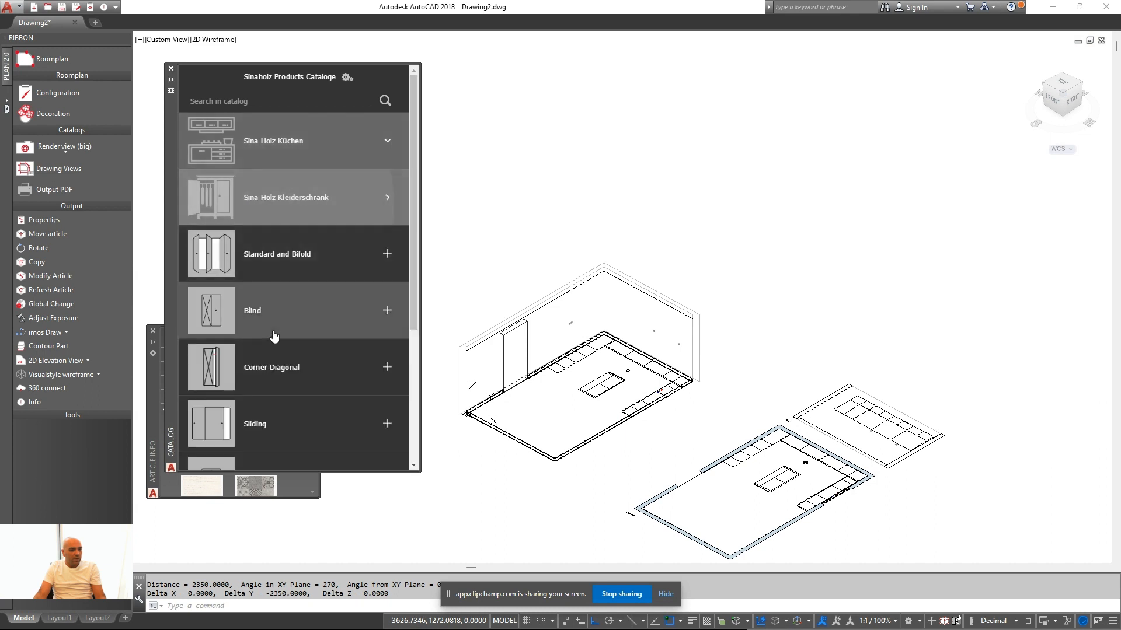
{"action": "scroll", "coordinate": [303, 263], "scroll_direction": "down", "scroll_amount": 1}
{"action": "scroll", "coordinate": [297, 219], "scroll_direction": "up", "scroll_amount": 1}
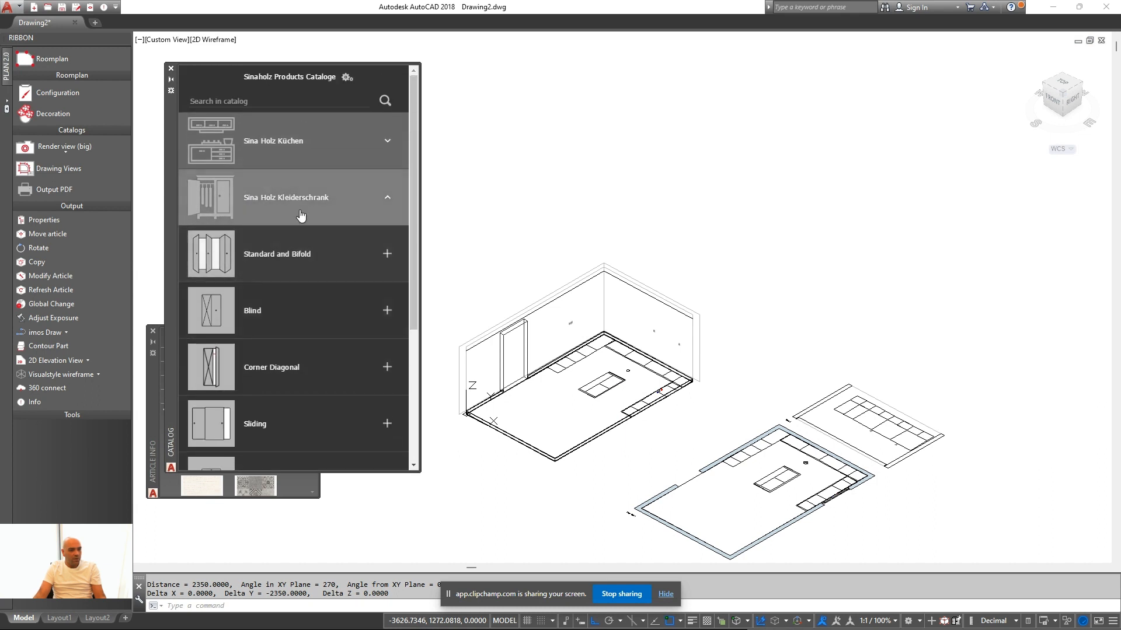
Show the tall cabinet items in the Sina Holz Küchen catalogue
{"action": "left_click", "coordinate": [292, 146]}
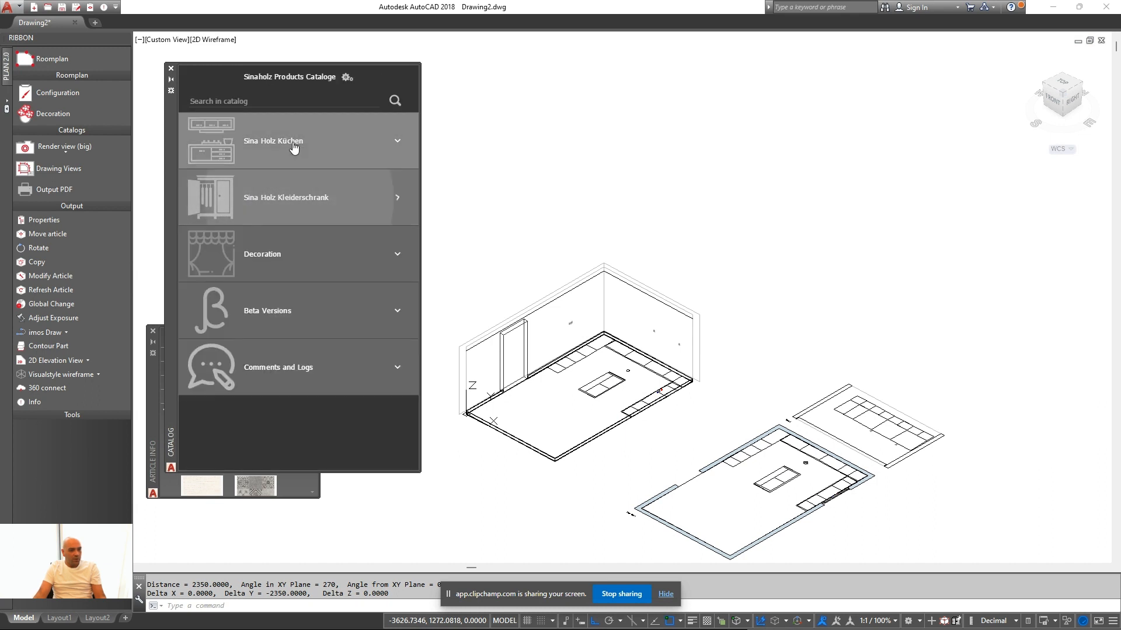
{"action": "left_click", "coordinate": [290, 228]}
{"action": "scroll", "coordinate": [296, 245], "scroll_direction": "down", "scroll_amount": 3}
{"action": "left_click", "coordinate": [296, 112]}
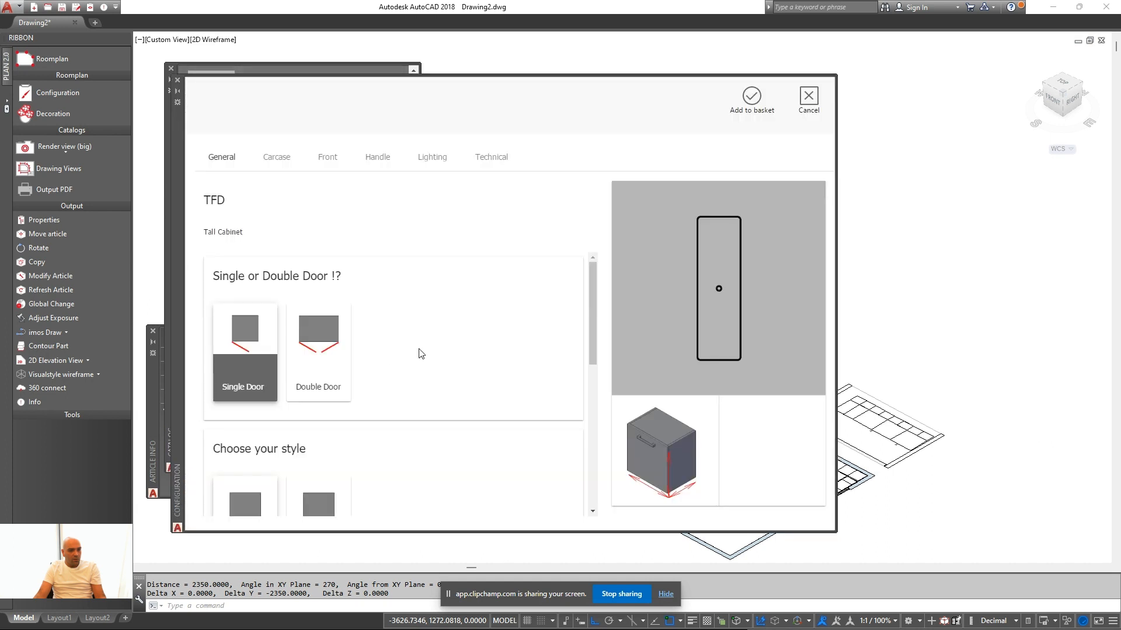
{"action": "scroll", "coordinate": [418, 353], "scroll_direction": "down", "scroll_amount": 2}
{"action": "scroll", "coordinate": [413, 350], "scroll_direction": "down", "scroll_amount": 3}
{"action": "left_click", "coordinate": [798, 114]}
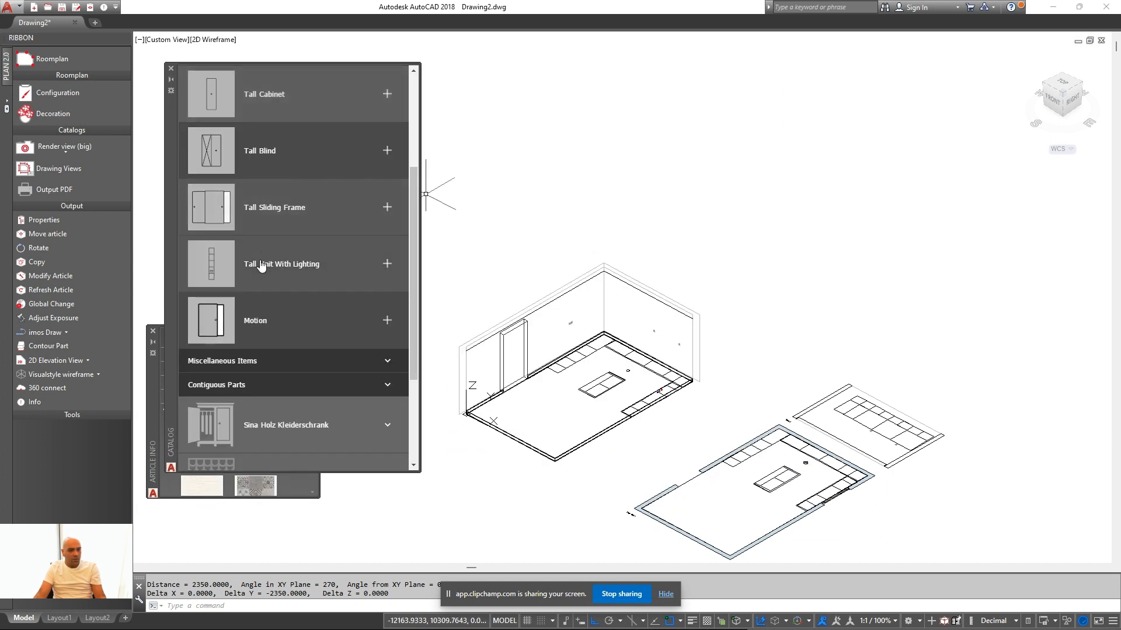
Configure a Tall Blind cabinet with a height of 2350 and measure the corner unit's width along the wall in the 3D room
{"action": "left_click", "coordinate": [275, 149]}
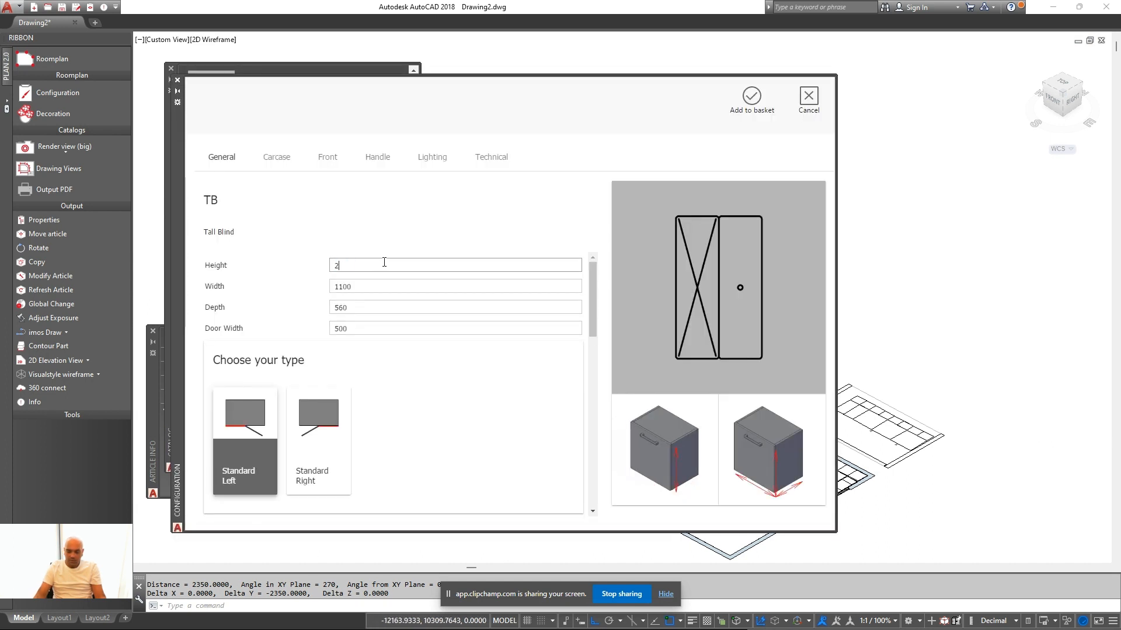
{"action": "left_click", "coordinate": [178, 91]}
{"action": "key", "text": "Escape"}
{"action": "scroll", "coordinate": [585, 331], "scroll_direction": "up", "scroll_amount": 8}
{"action": "type", "text": "di"}
{"action": "key", "text": "space"}
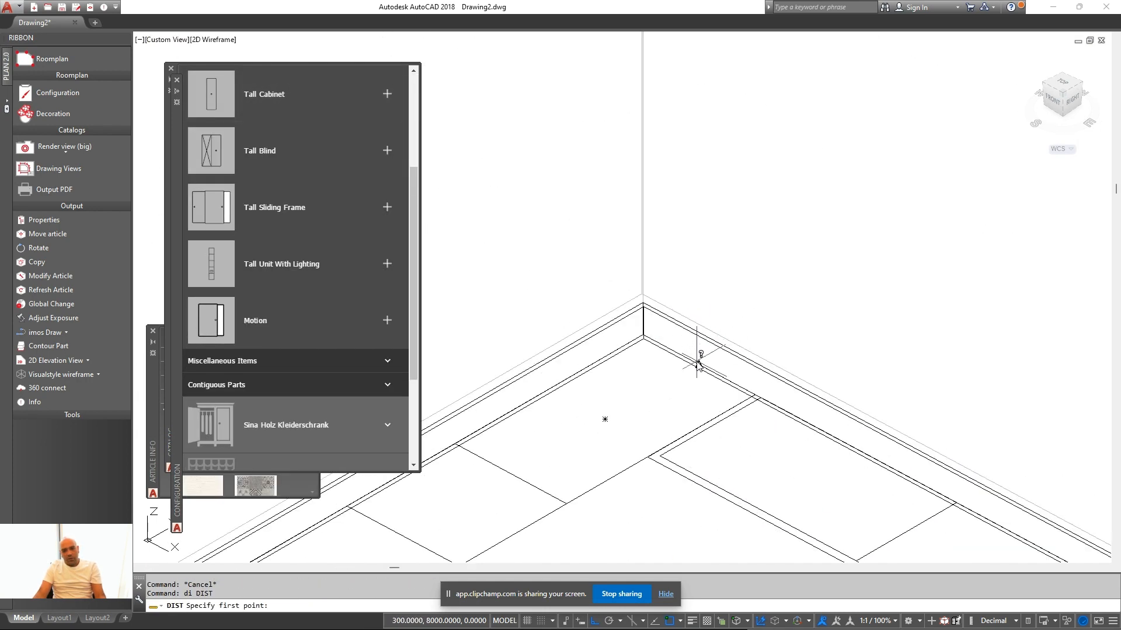
{"action": "left_click", "coordinate": [511, 474]}
{"action": "scroll", "coordinate": [516, 475], "scroll_direction": "down", "scroll_amount": 5}
{"action": "middle_click_drag", "start_coordinate": [520, 475], "coordinate": [662, 422]}
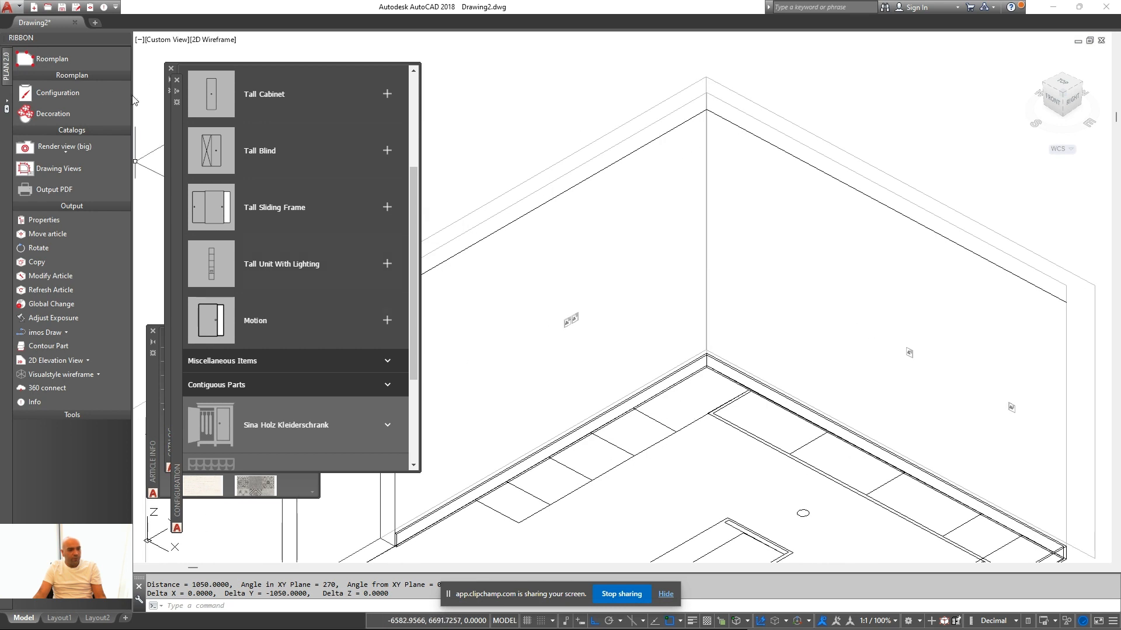
Set the Tall Blind cabinet's width to 1050, depth to 600 and door width to 450, and choose the Standard Right type
{"action": "left_click", "coordinate": [178, 91]}
{"action": "left_click", "coordinate": [379, 284]}
{"action": "type", "text": "10"}
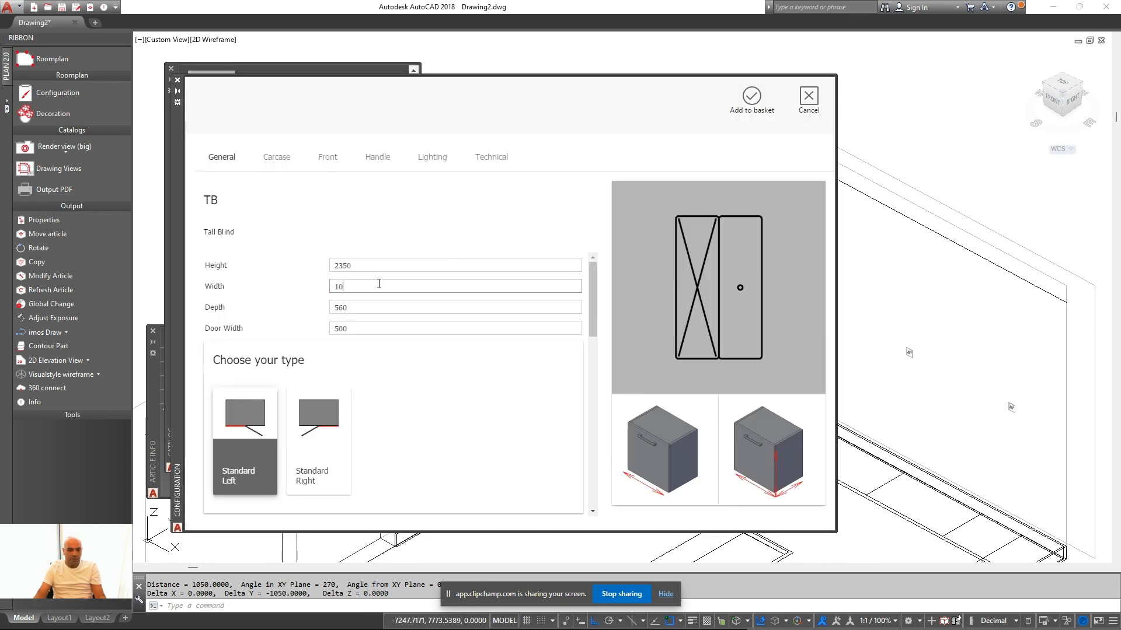
{"action": "type", "text": "50"}
{"action": "key", "text": "Tab"}
{"action": "type", "text": "600"}
{"action": "key", "text": "Tab"}
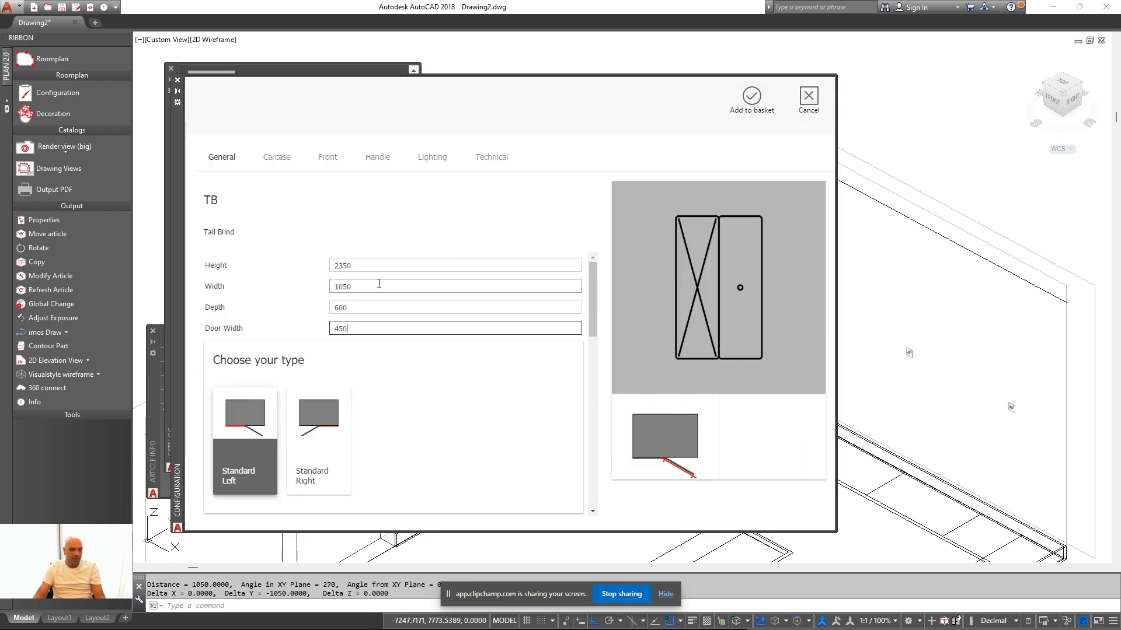
{"action": "type", "text": "450"}
{"action": "left_click", "coordinate": [334, 397]}
Try the vertically split door layout for the Tall Blind cabinet and return to the single full-height door
{"action": "scroll", "coordinate": [391, 367], "scroll_direction": "down", "scroll_amount": 10}
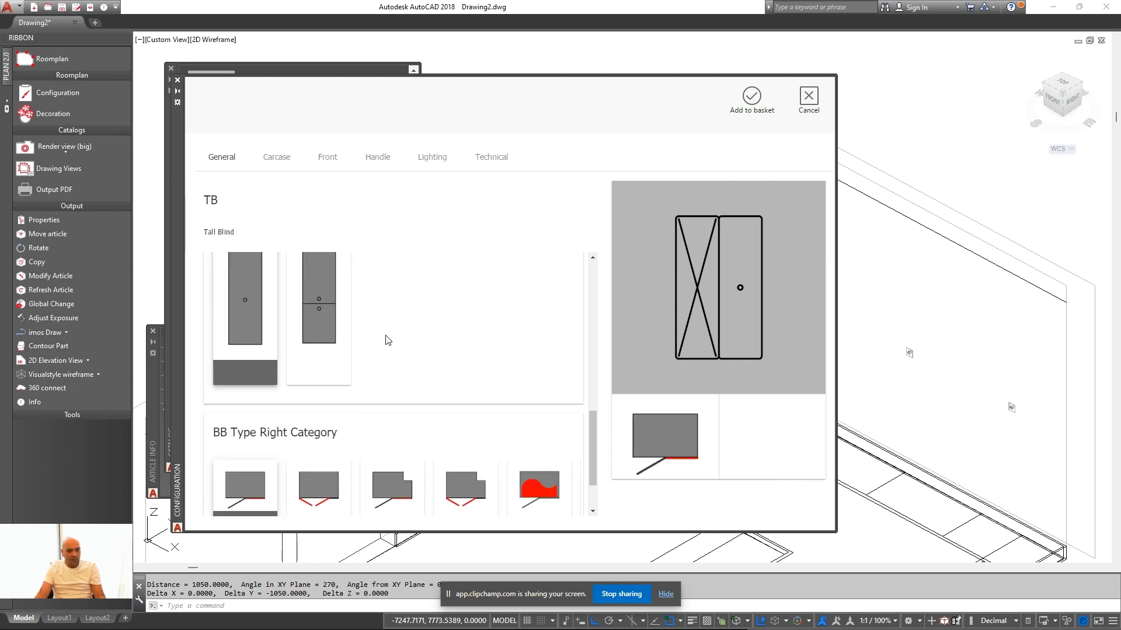
{"action": "left_click", "coordinate": [340, 349]}
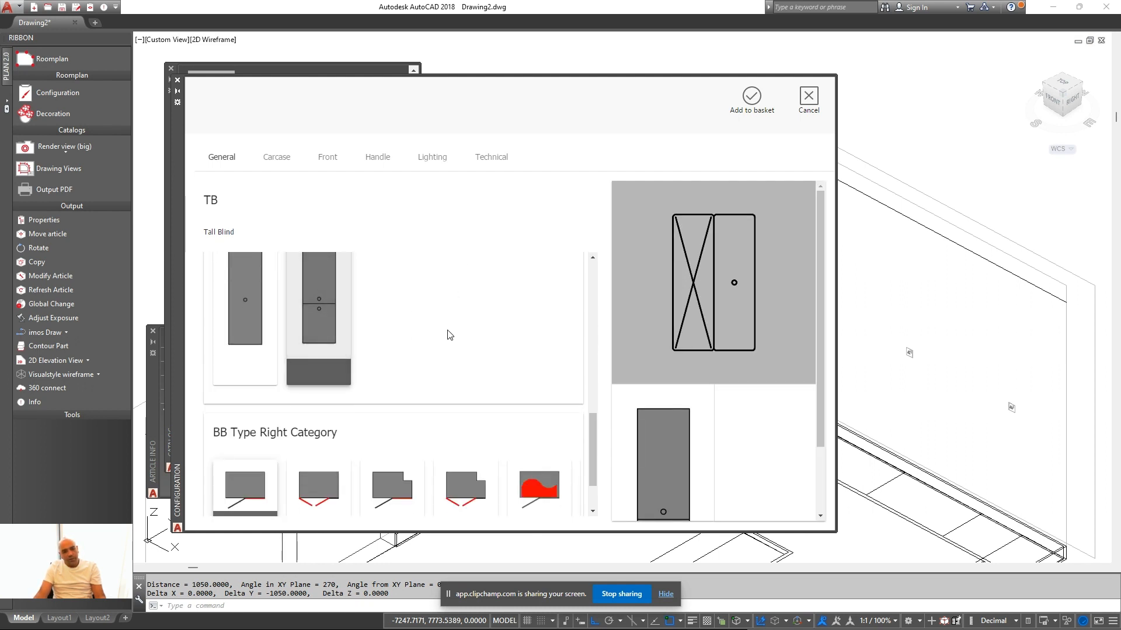
{"action": "left_click", "coordinate": [246, 351]}
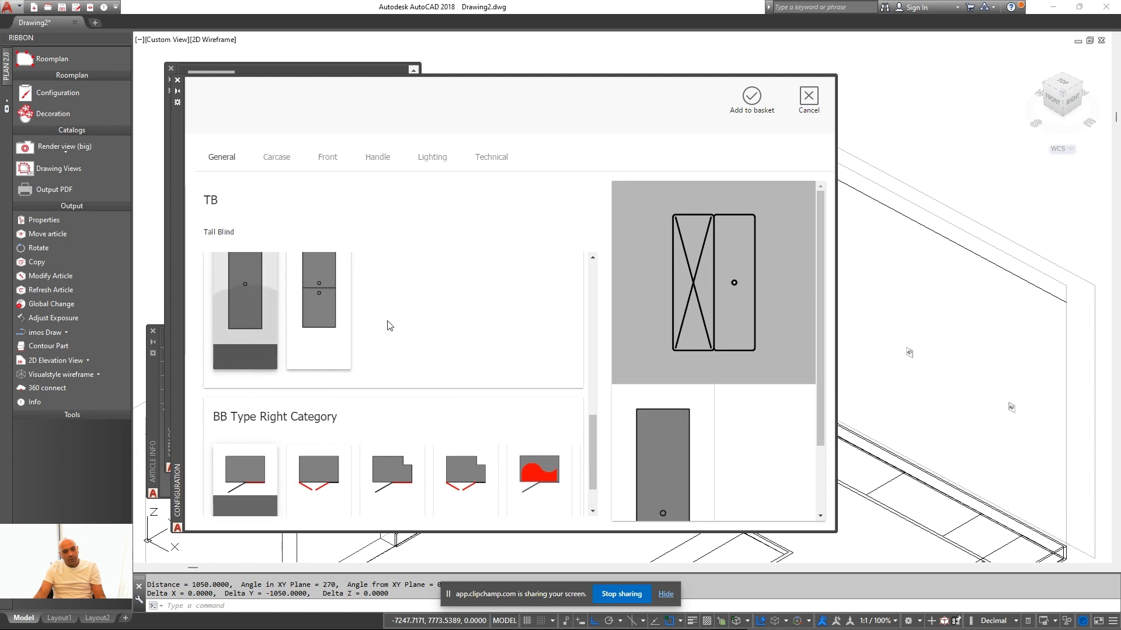
{"action": "scroll", "coordinate": [388, 325], "scroll_direction": "down", "scroll_amount": 1}
Set the Tall Blind cabinet's front type detail to C4 and add the cabinet to the basket
{"action": "left_click", "coordinate": [327, 158]}
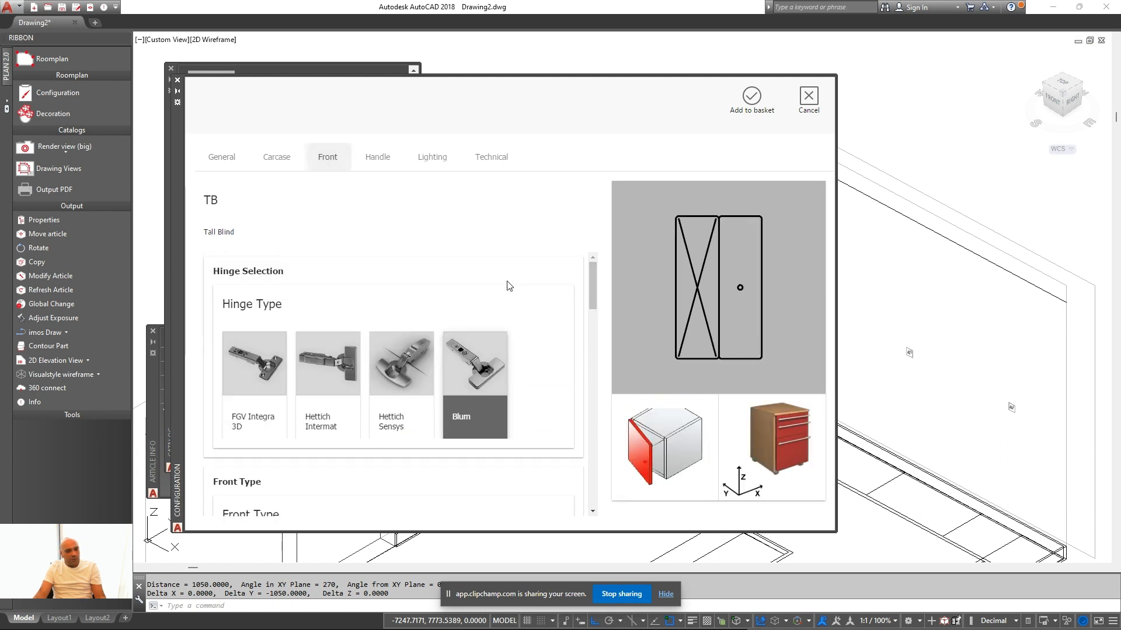
{"action": "scroll", "coordinate": [508, 292], "scroll_direction": "down", "scroll_amount": 5}
{"action": "scroll", "coordinate": [542, 295], "scroll_direction": "up", "scroll_amount": 2}
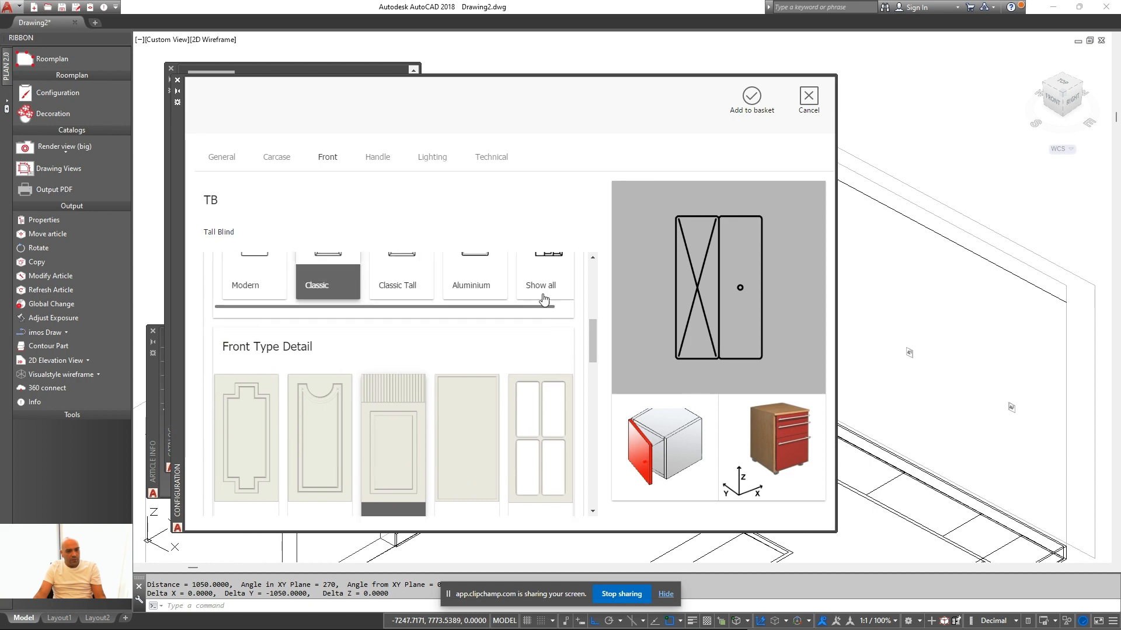
{"action": "scroll", "coordinate": [344, 389], "scroll_direction": "down", "scroll_amount": 2}
{"action": "scroll", "coordinate": [360, 430], "scroll_direction": "up", "scroll_amount": 4}
{"action": "scroll", "coordinate": [361, 430], "scroll_direction": "up", "scroll_amount": 3}
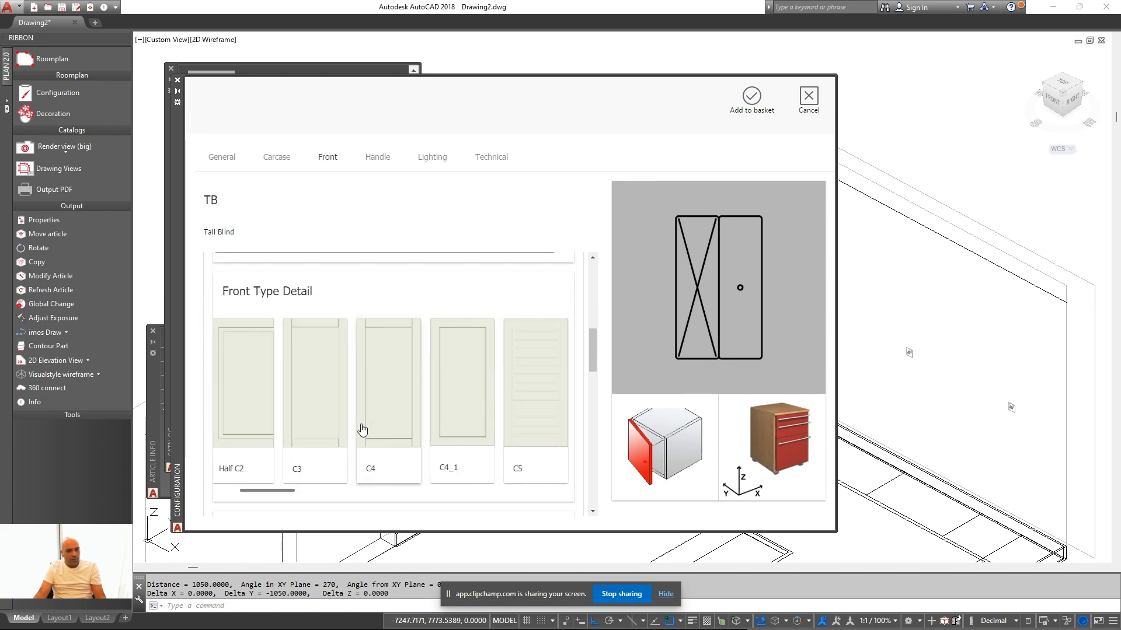
{"action": "left_click", "coordinate": [357, 427]}
{"action": "left_click", "coordinate": [752, 99]}
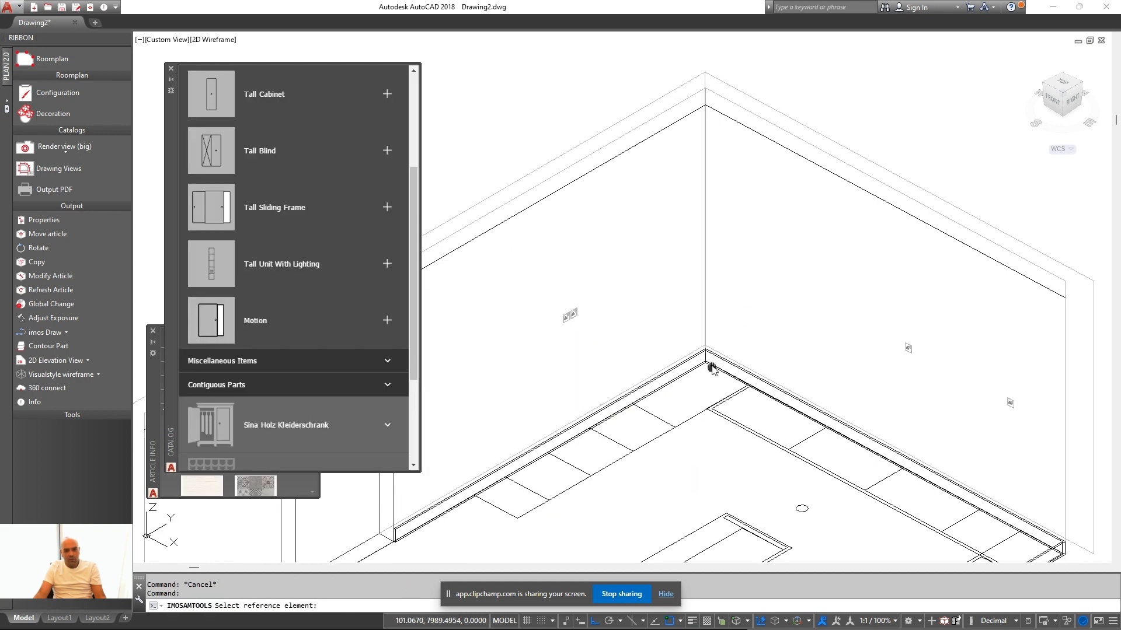
Insert the Tall Blind cabinet against the wall at the end of the corner unit's floor outline, at 0,6950,0
{"action": "scroll", "coordinate": [636, 356], "scroll_direction": "up", "scroll_amount": 4}
{"action": "scroll", "coordinate": [634, 352], "scroll_direction": "up", "scroll_amount": 2}
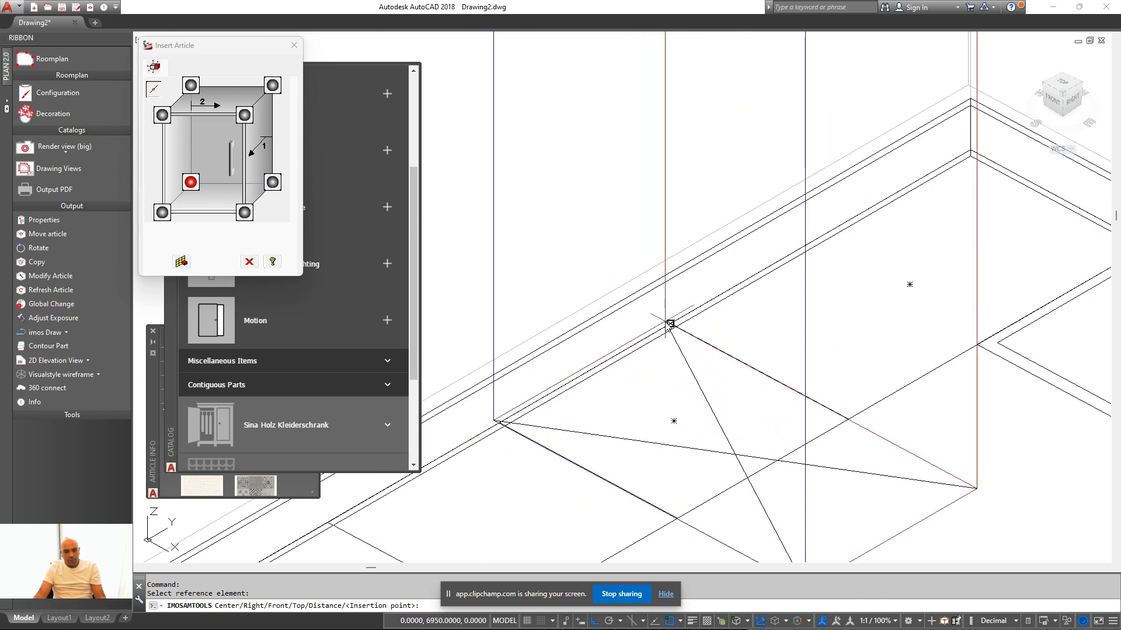
{"action": "left_click", "coordinate": [671, 325]}
{"action": "key", "text": "Return"}
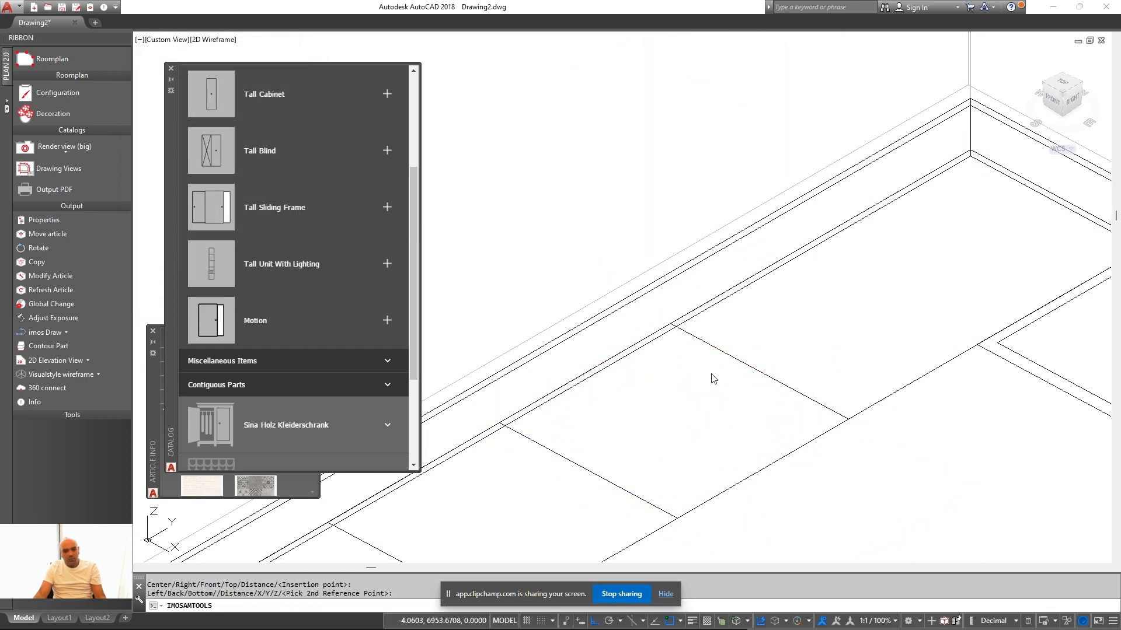
{"action": "scroll", "coordinate": [712, 378], "scroll_direction": "down", "scroll_amount": 3}
{"action": "scroll", "coordinate": [829, 396], "scroll_direction": "up", "scroll_amount": 1}
{"action": "key", "text": "Escape"}
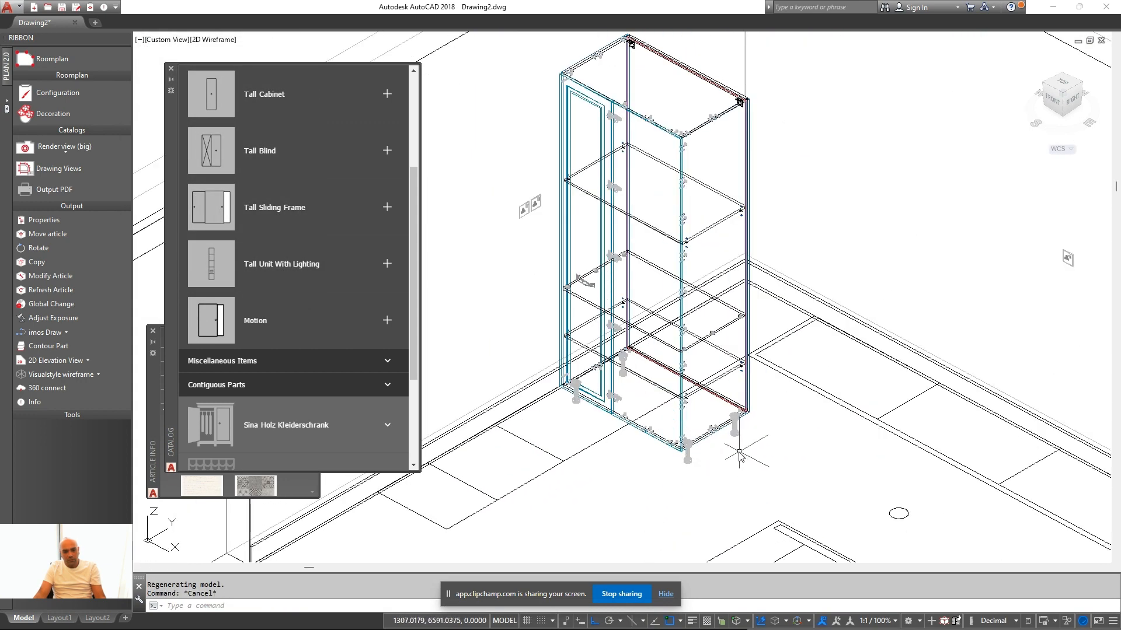
Rotate the Tall Blind cabinet about its upper back corner so its back lies along the adjoining wall
{"action": "left_click", "coordinate": [737, 453]}
{"action": "left_click", "coordinate": [718, 424]}
{"action": "left_click", "coordinate": [736, 412]}
{"action": "middle_click_drag", "start_coordinate": [630, 181], "coordinate": [621, 255]}
{"action": "scroll", "coordinate": [596, 103], "scroll_direction": "up", "scroll_amount": 3}
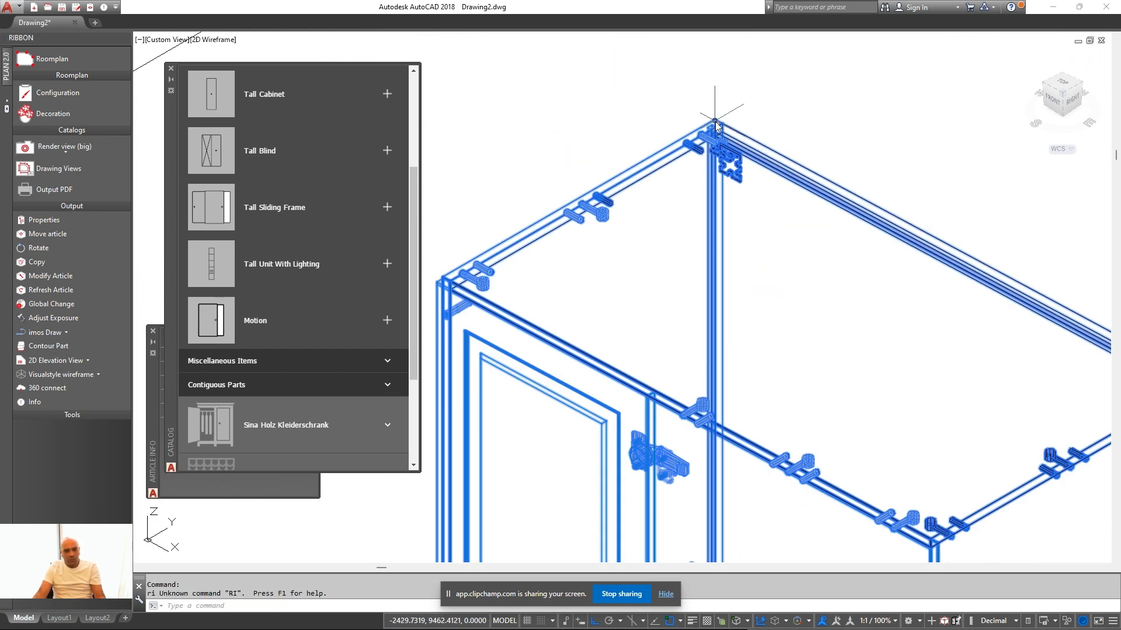
{"action": "key", "text": "Escape"}
{"action": "left_click", "coordinate": [677, 143]}
{"action": "left_click", "coordinate": [694, 133]}
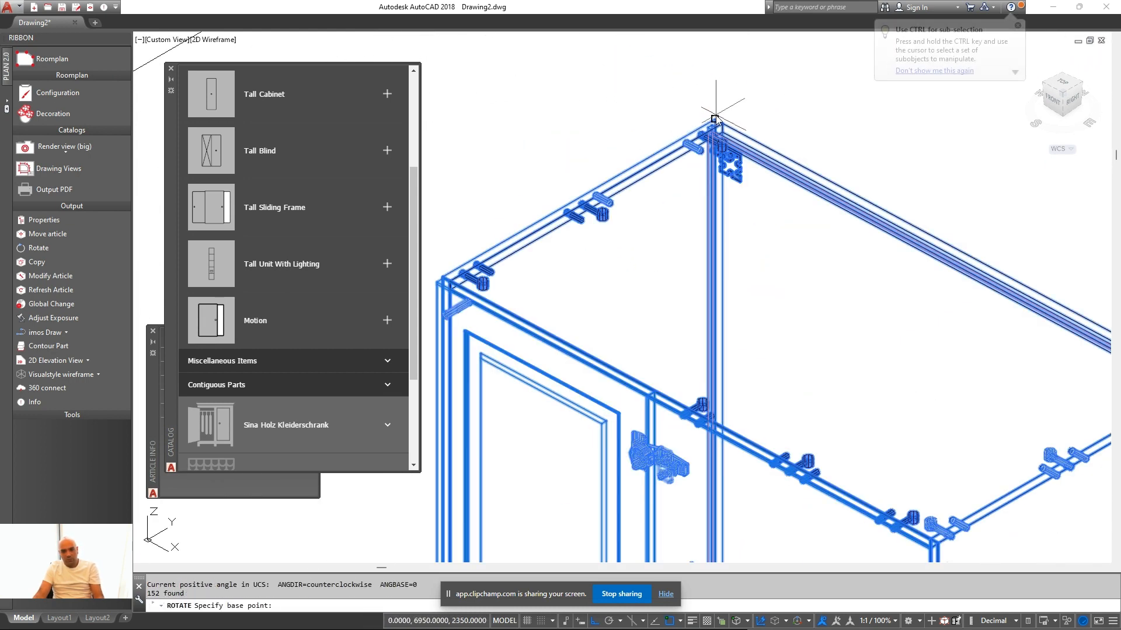
{"action": "scroll", "coordinate": [718, 125], "scroll_direction": "down", "scroll_amount": 5}
Move the rotated Tall Blind cabinet vertically upward so its legs stand on the floor
{"action": "type", "text": "m"}
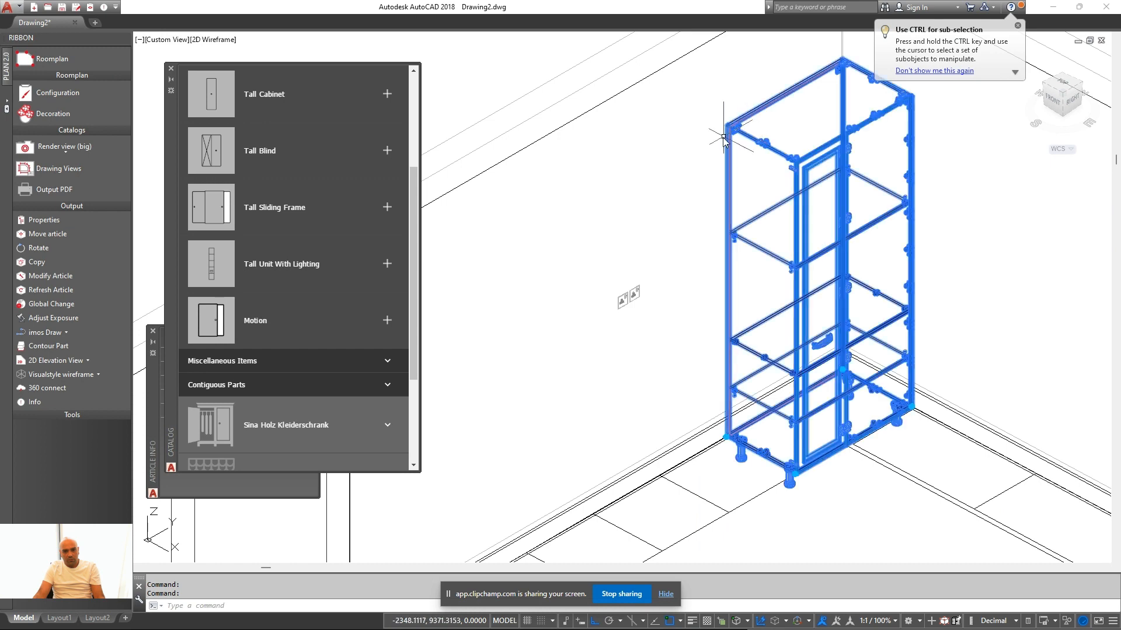
{"action": "key", "text": "Return"}
{"action": "left_click", "coordinate": [737, 139]}
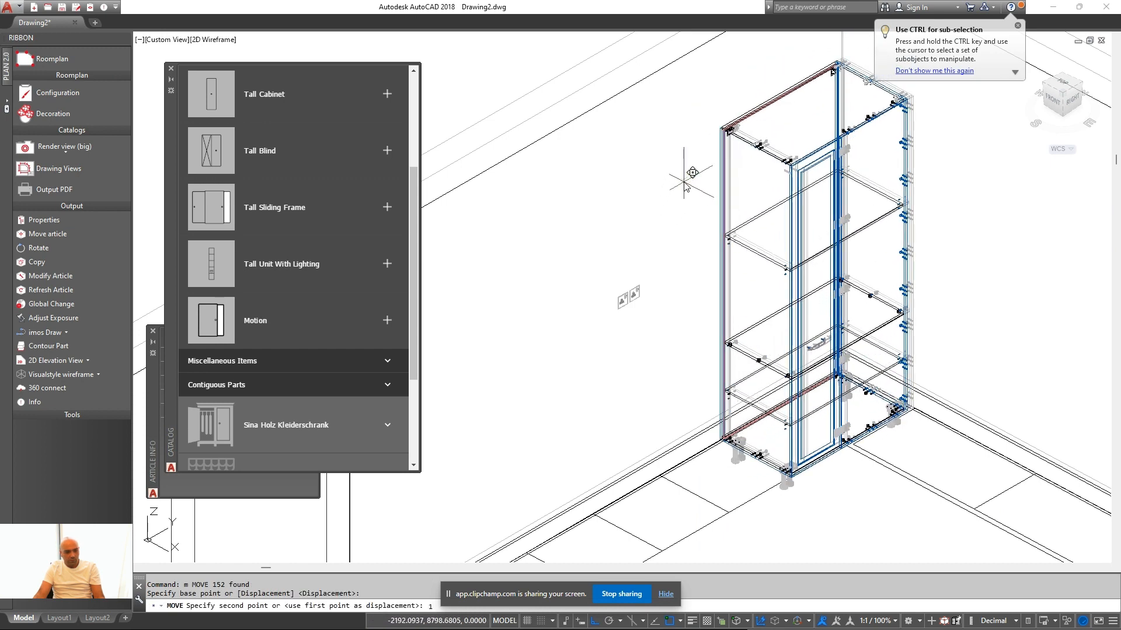
{"action": "type", "text": "100"}
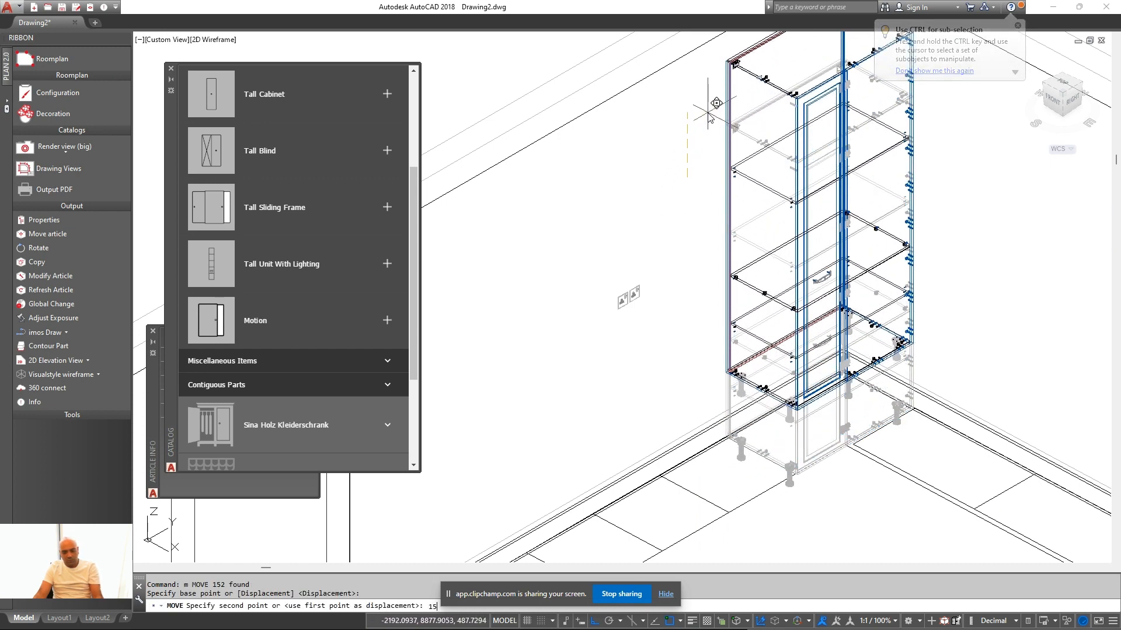
{"action": "key", "text": "Return"}
{"action": "key", "text": "Escape"}
{"action": "middle_click_drag", "start_coordinate": [909, 407], "coordinate": [716, 349]}
{"action": "mouse_move", "coordinate": [716, 349]}
{"action": "middle_mouse_down", "text": "shift"}
{"action": "mouse_move", "coordinate": [703, 349]}
{"action": "mouse_move", "coordinate": [725, 343]}
{"action": "middle_mouse_up", "text": "shift"}
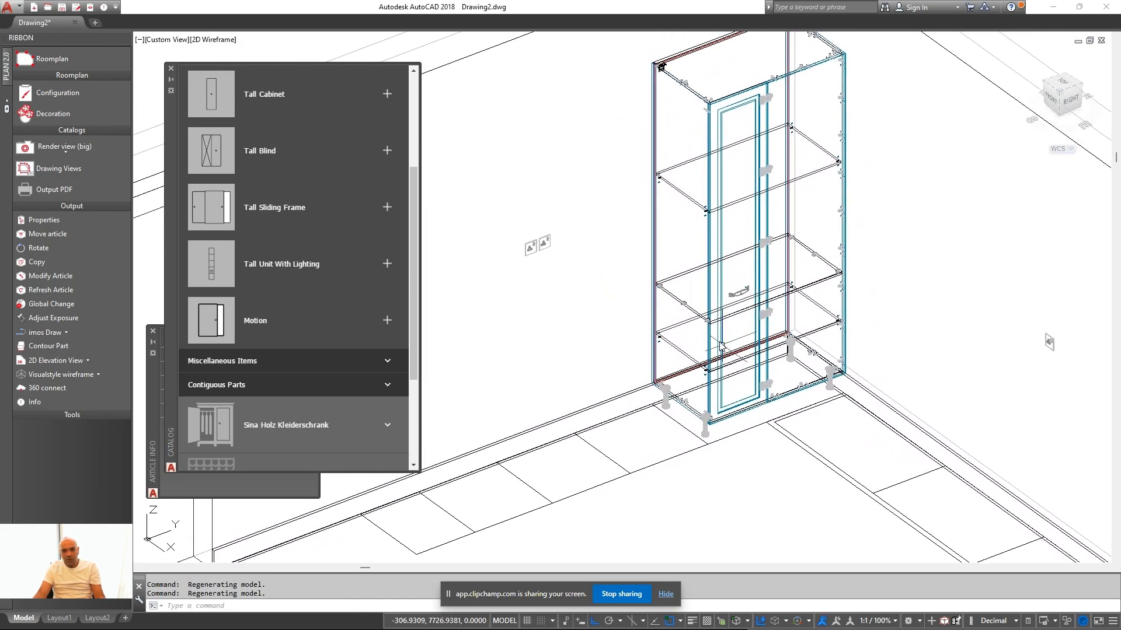
View the Tall Blind cabinet and the room in the Realistic visual style
{"action": "left_click", "coordinate": [72, 372]}
{"action": "left_click", "coordinate": [76, 396]}
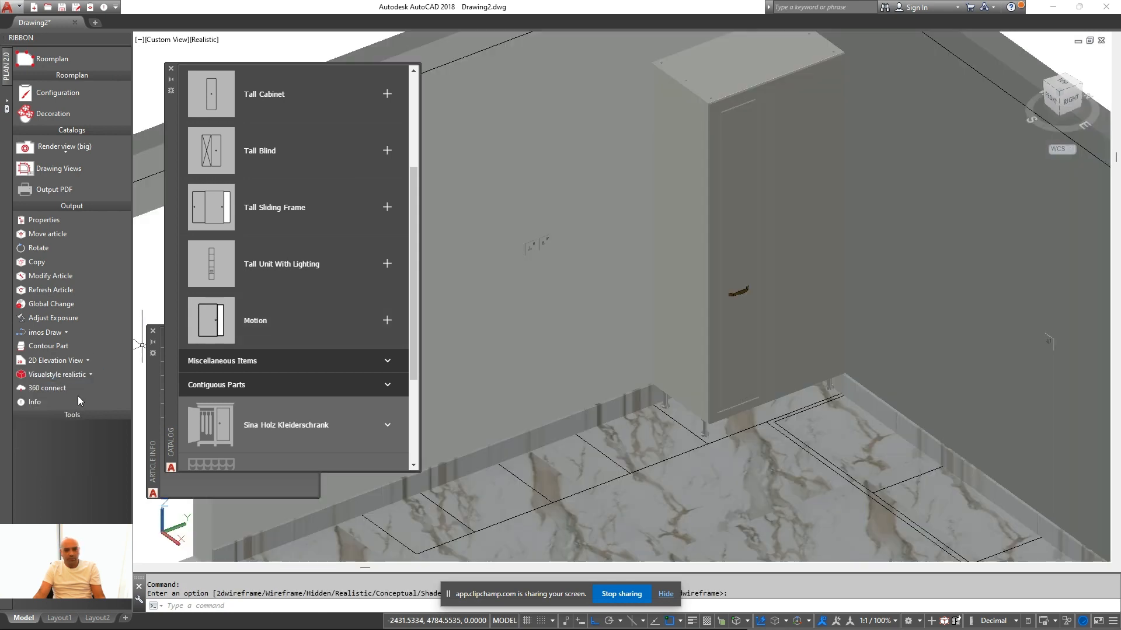
{"action": "middle_click_drag", "start_coordinate": [700, 374], "coordinate": [678, 407], "text": "shift"}
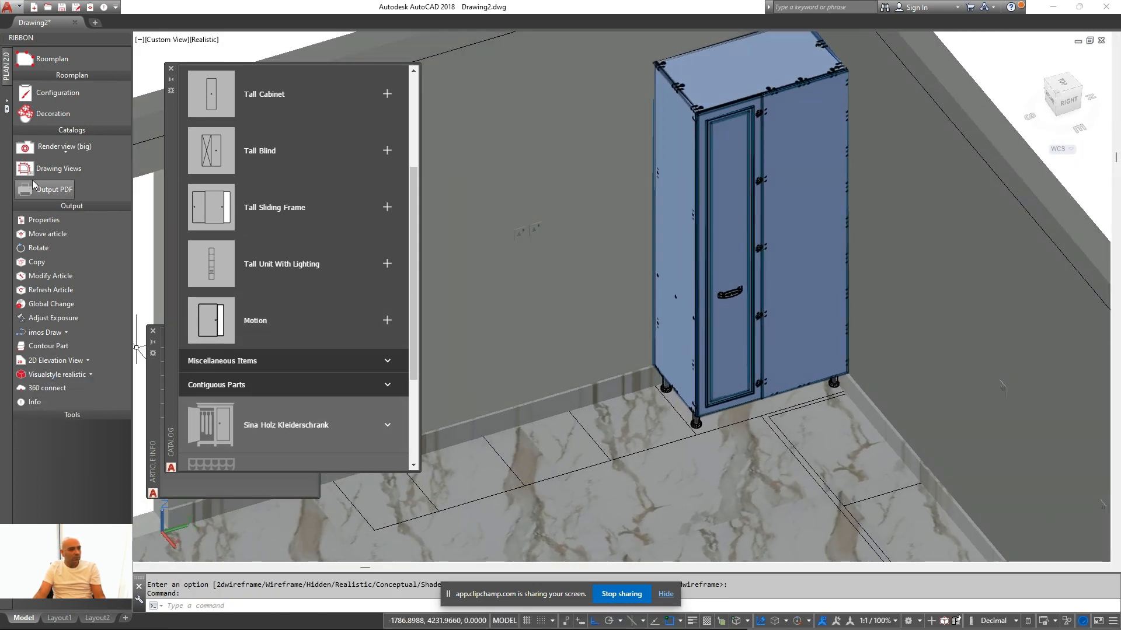
Brighten the scene by setting the render exposure to 7.7
{"action": "left_click", "coordinate": [70, 319]}
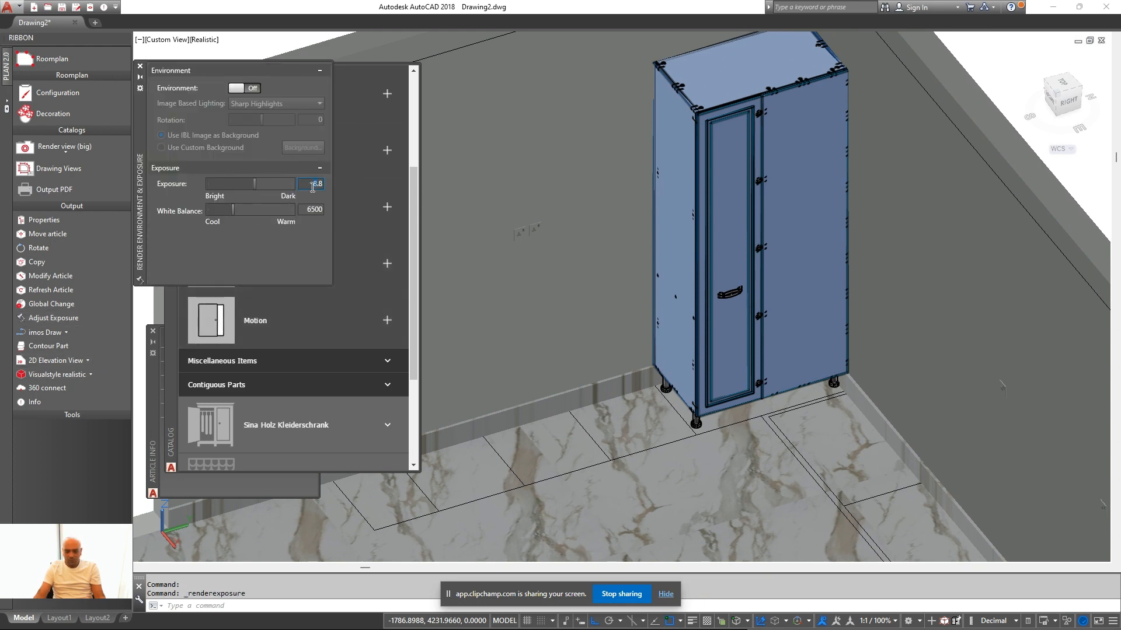
{"action": "key", "text": "Return"}
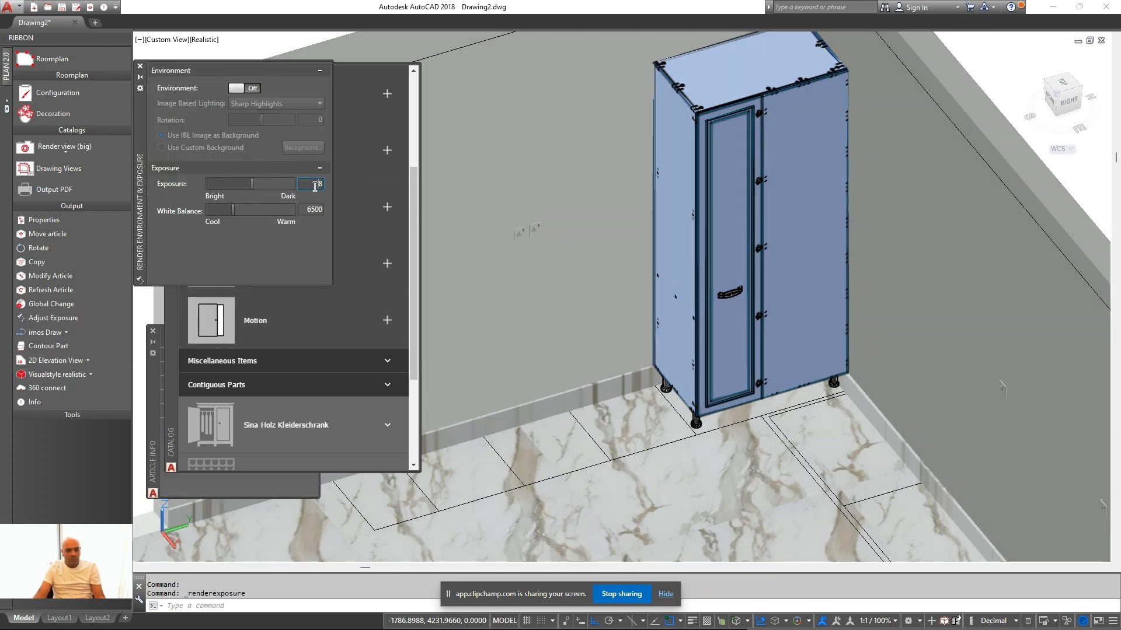
{"action": "key", "text": "Return"}
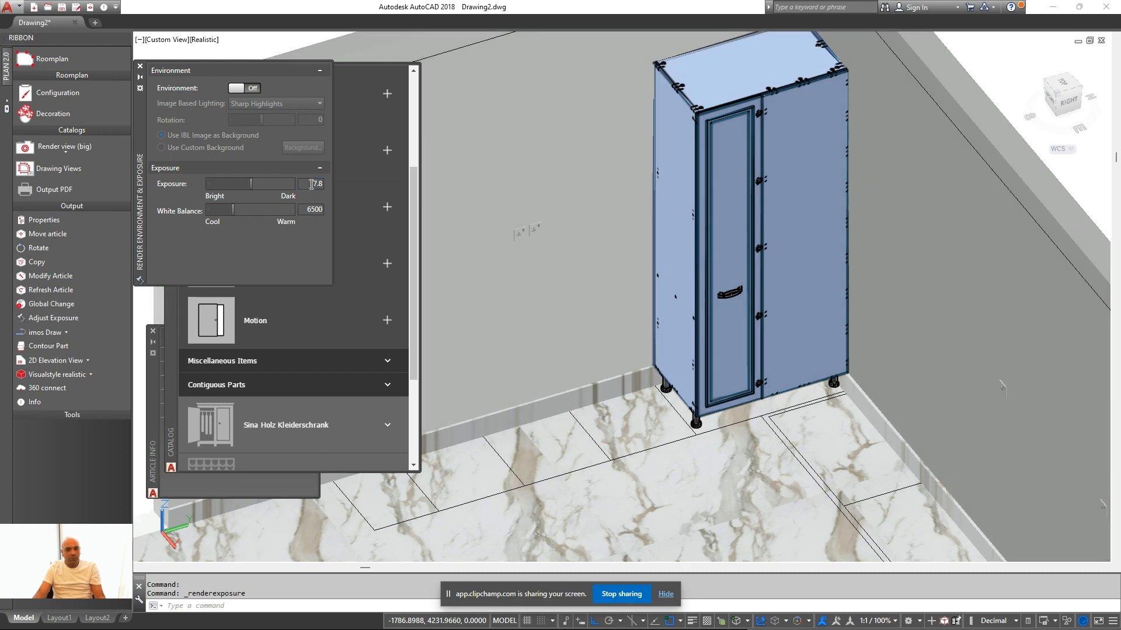
{"action": "type", "text": "7"}
{"action": "key", "text": "Return"}
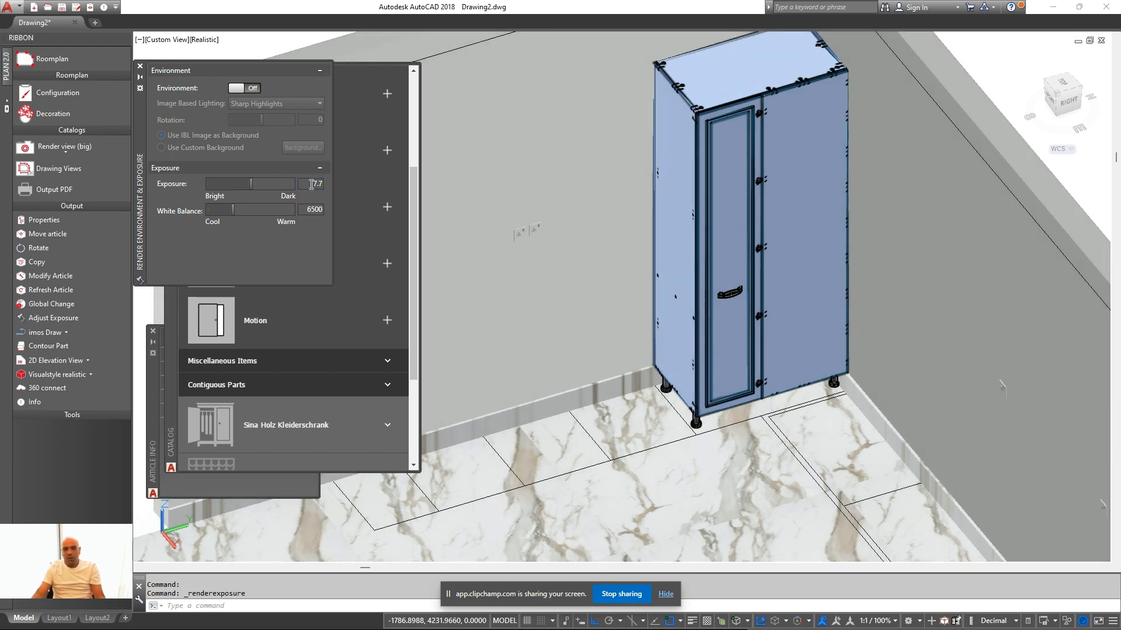
{"action": "middle_click_drag", "start_coordinate": [837, 228], "coordinate": [5, 354], "text": "shift"}
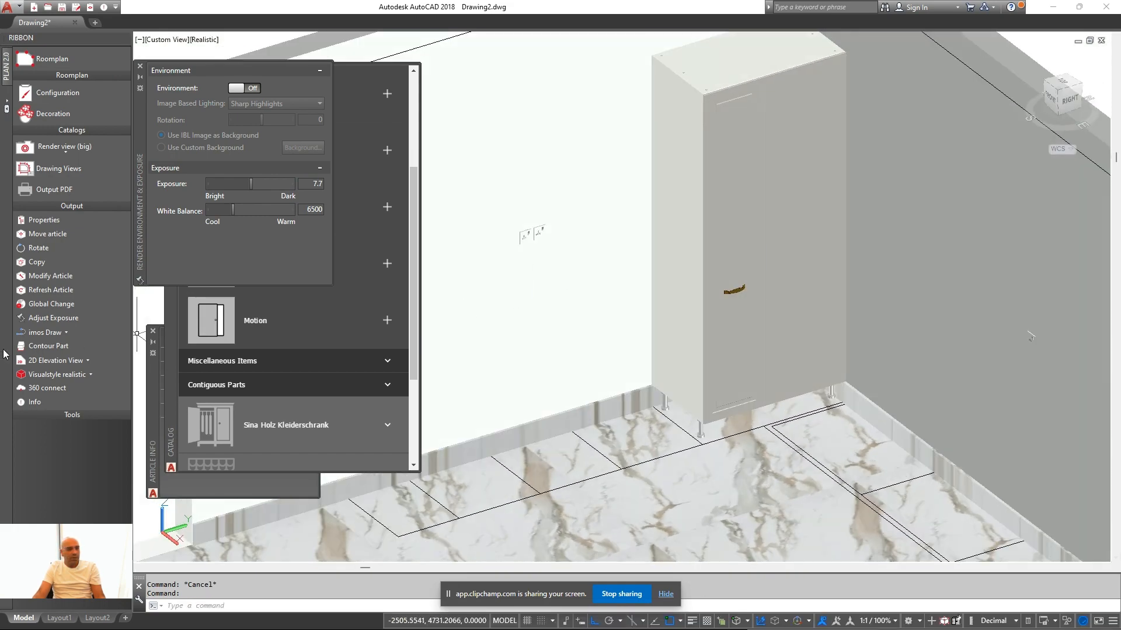
Return the room view to the 2D Wireframe visual style
{"action": "left_click", "coordinate": [90, 374]}
{"action": "left_click", "coordinate": [47, 463]}
{"action": "scroll", "coordinate": [643, 461], "scroll_direction": "down", "scroll_amount": 5}
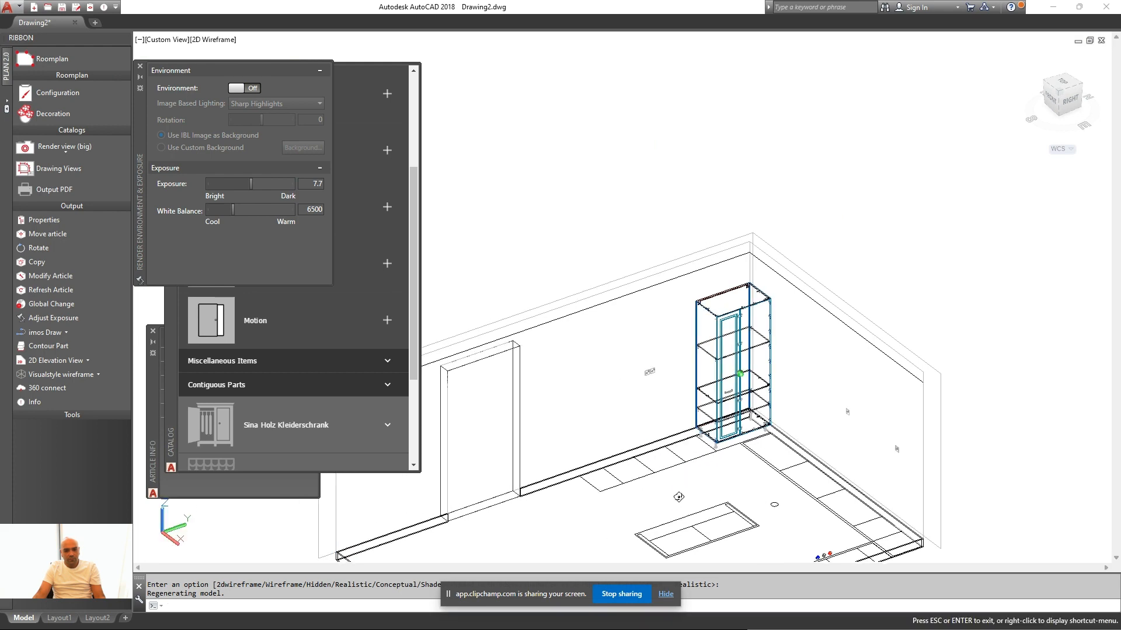
Configure a new Tall Cabinet from the catalogue with the Refrigerator division
{"action": "left_click_drag", "start_coordinate": [413, 326], "coordinate": [415, 248]}
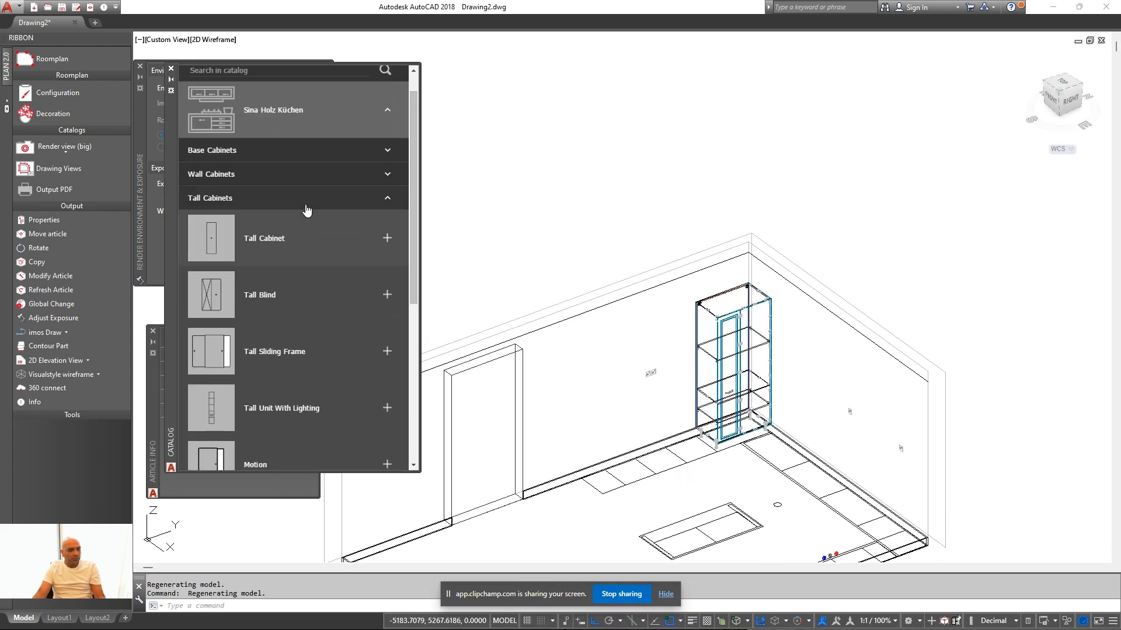
{"action": "left_click", "coordinate": [304, 206]}
{"action": "left_click", "coordinate": [300, 203]}
{"action": "left_click", "coordinate": [298, 234]}
{"action": "scroll", "coordinate": [333, 323], "scroll_direction": "down", "scroll_amount": 5}
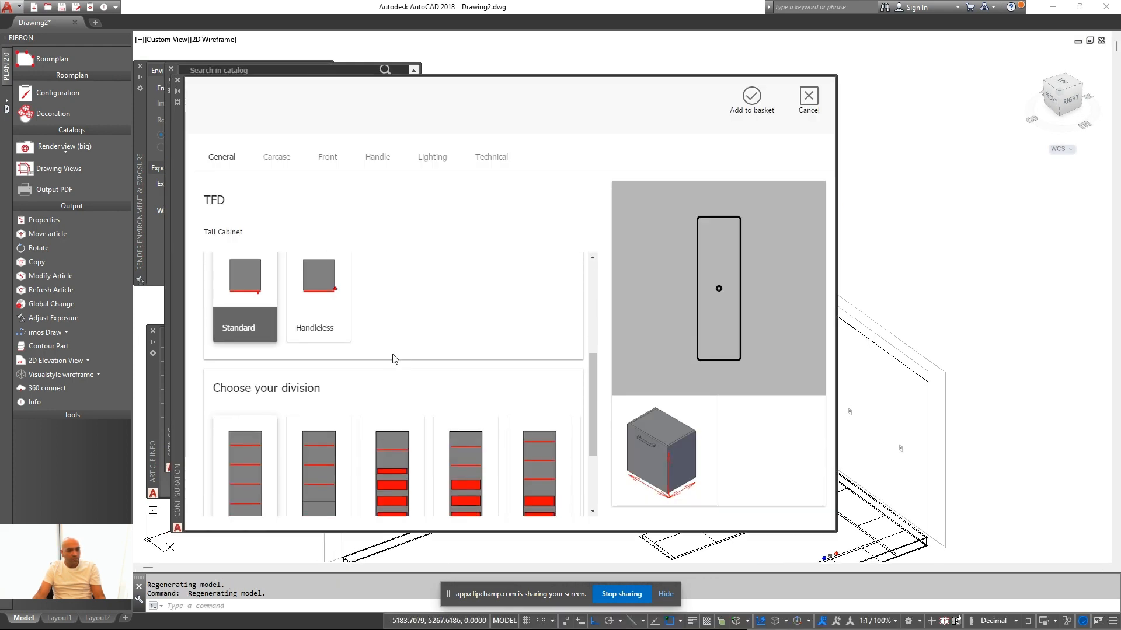
{"action": "scroll", "coordinate": [302, 425], "scroll_direction": "right", "scroll_amount": 3}
{"action": "scroll", "coordinate": [374, 441], "scroll_direction": "right", "scroll_amount": 5}
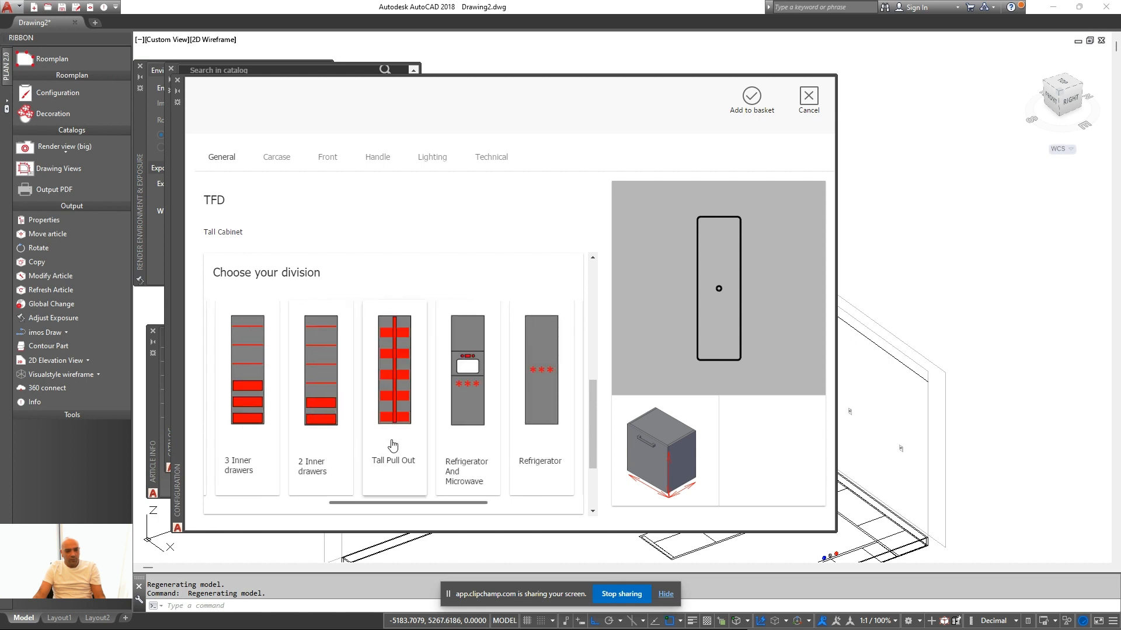
{"action": "left_click", "coordinate": [381, 448]}
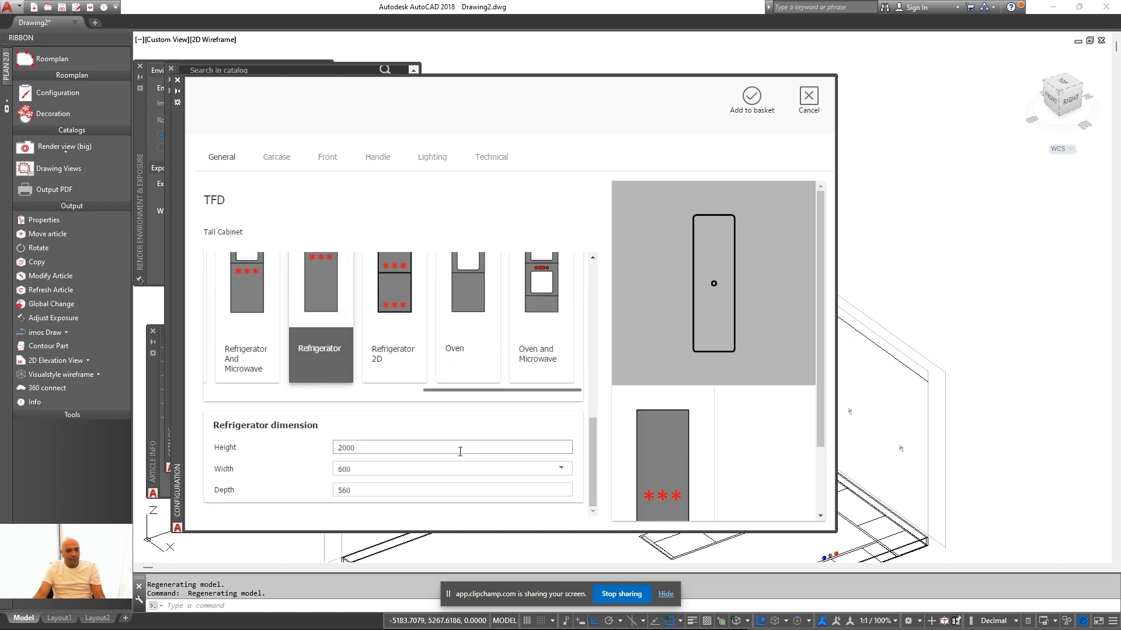
Set the refrigerator dimension's height to 2350 and enter a new depth
{"action": "type", "text": "2350"}
{"action": "key", "text": "Tab"}
{"action": "type", "text": "6"}
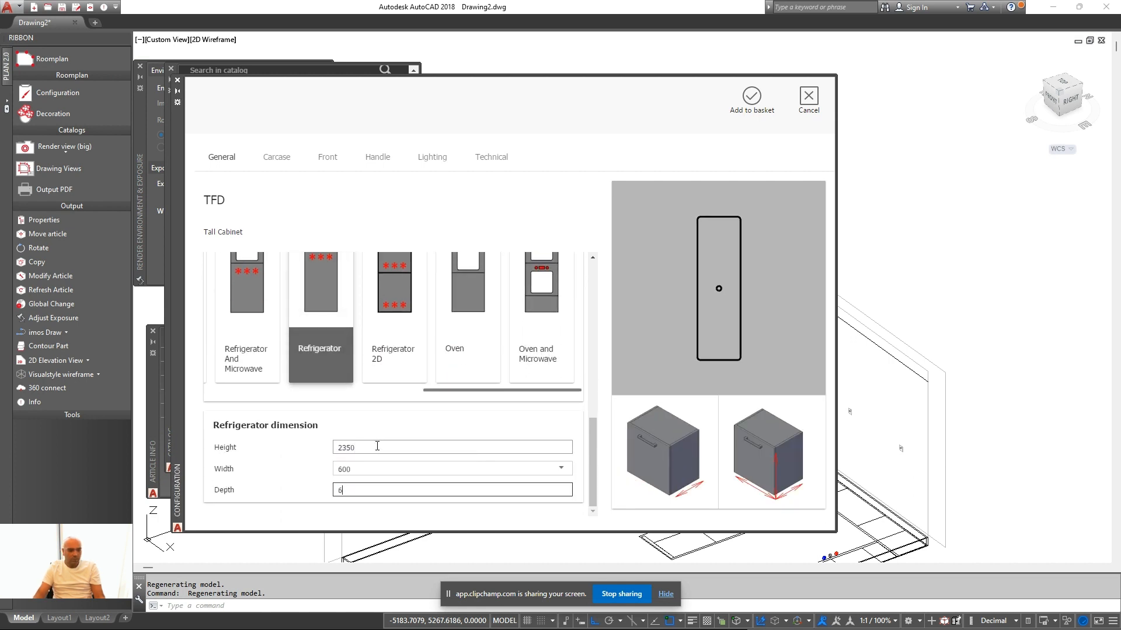
Attach the Tall Cabinet's hinges on the right, choose a Classic front type detail, and add the cabinet to the basket
{"action": "left_click", "coordinate": [328, 157]}
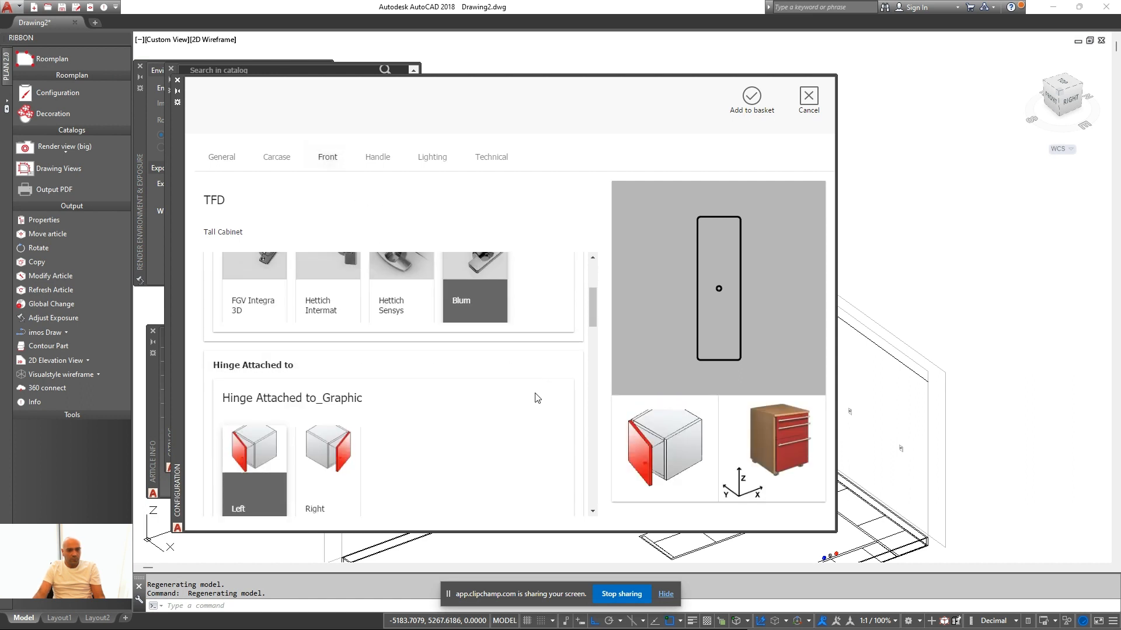
{"action": "scroll", "coordinate": [408, 323], "scroll_direction": "down", "scroll_amount": 4}
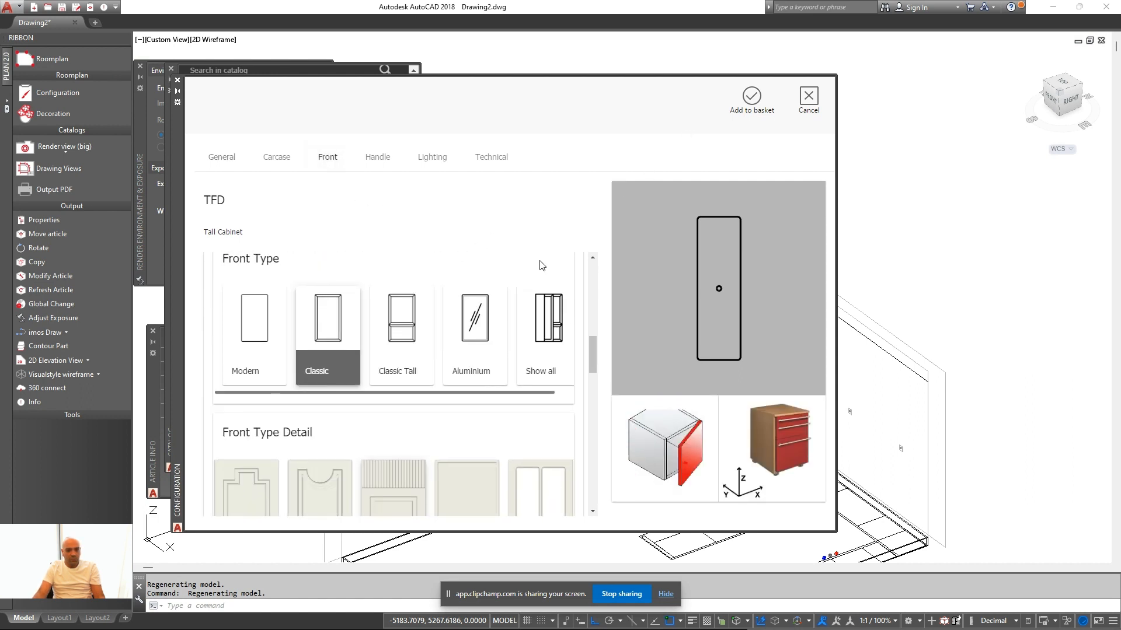
{"action": "scroll", "coordinate": [397, 440], "scroll_direction": "down", "scroll_amount": 2}
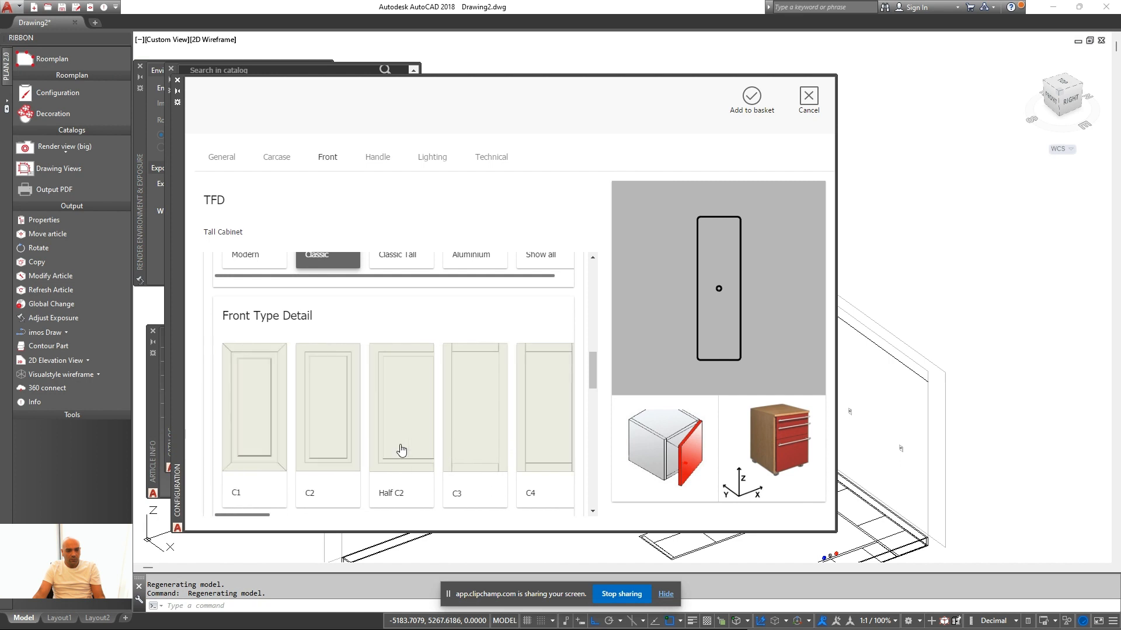
{"action": "left_click", "coordinate": [353, 430]}
{"action": "left_click", "coordinate": [734, 111]}
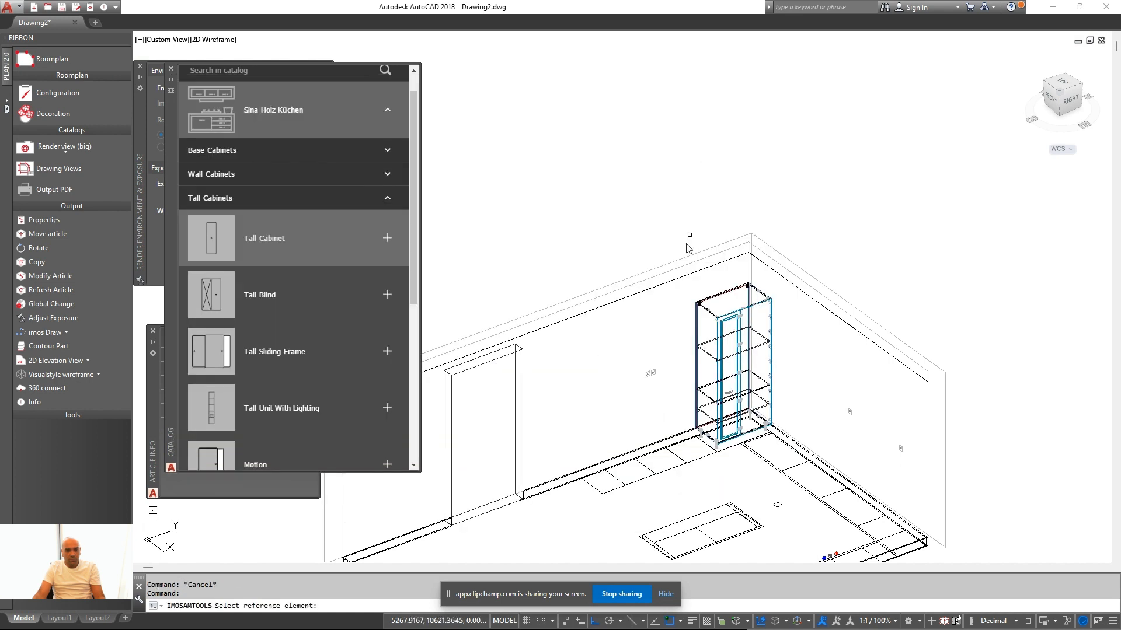
Insert the refrigerator Tall Cabinet directly against the left side of the Tall Blind cabinet at distance 0
{"action": "left_click", "coordinate": [696, 321]}
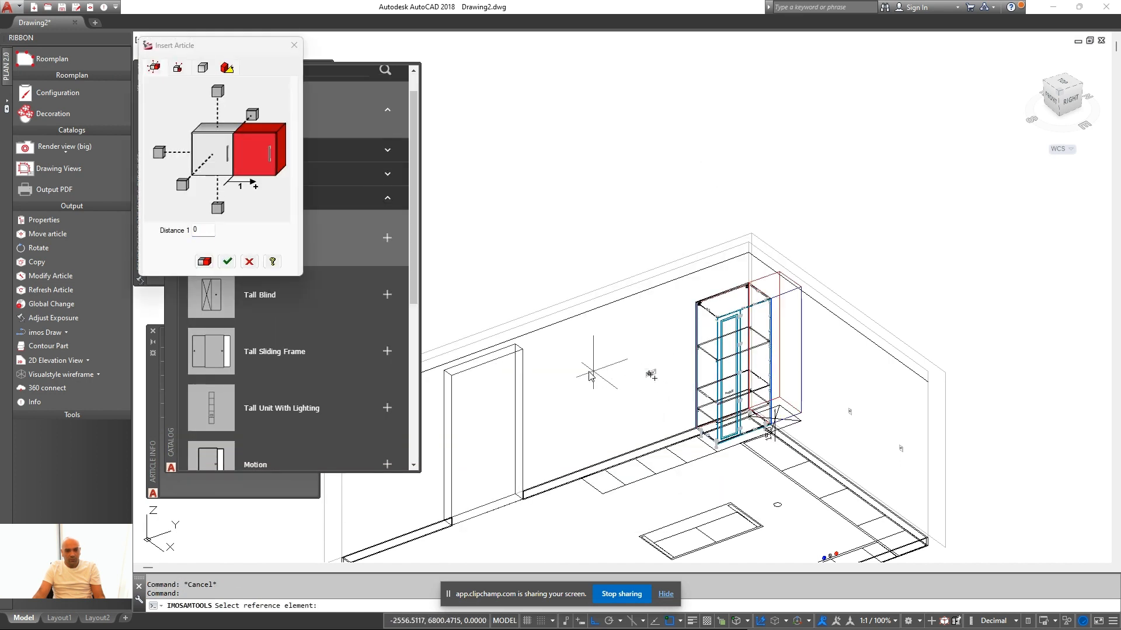
{"action": "left_click", "coordinate": [159, 154]}
{"action": "key", "text": "Return"}
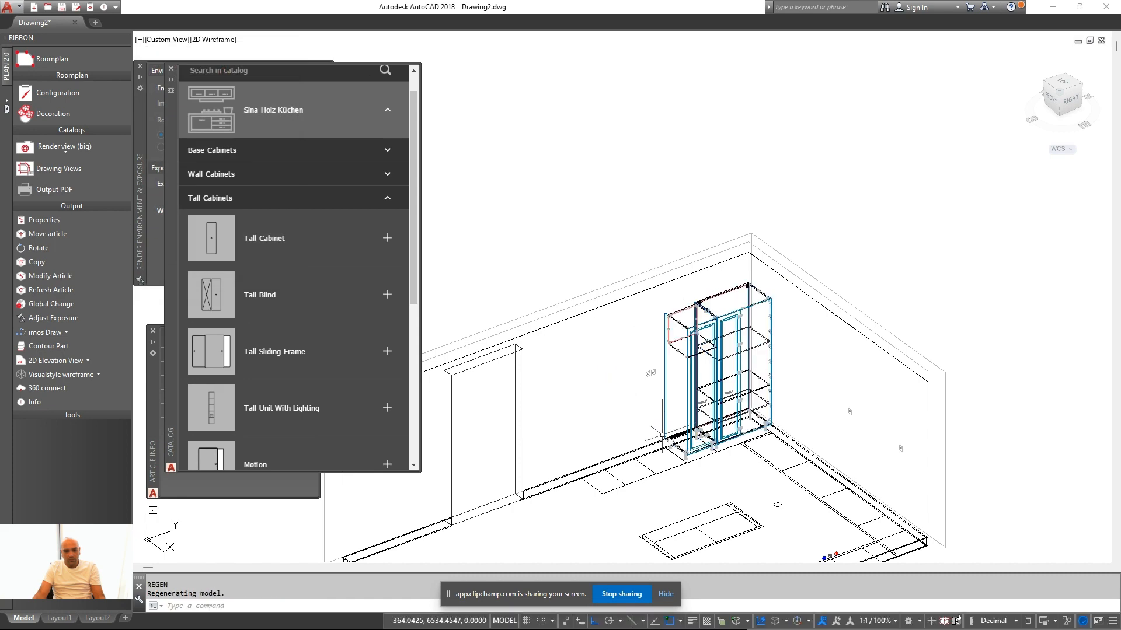
Copy the refrigerator Tall Cabinet along the wall at distances of 600 and 1200 from the original
{"action": "scroll", "coordinate": [862, 552], "scroll_direction": "up", "scroll_amount": 2}
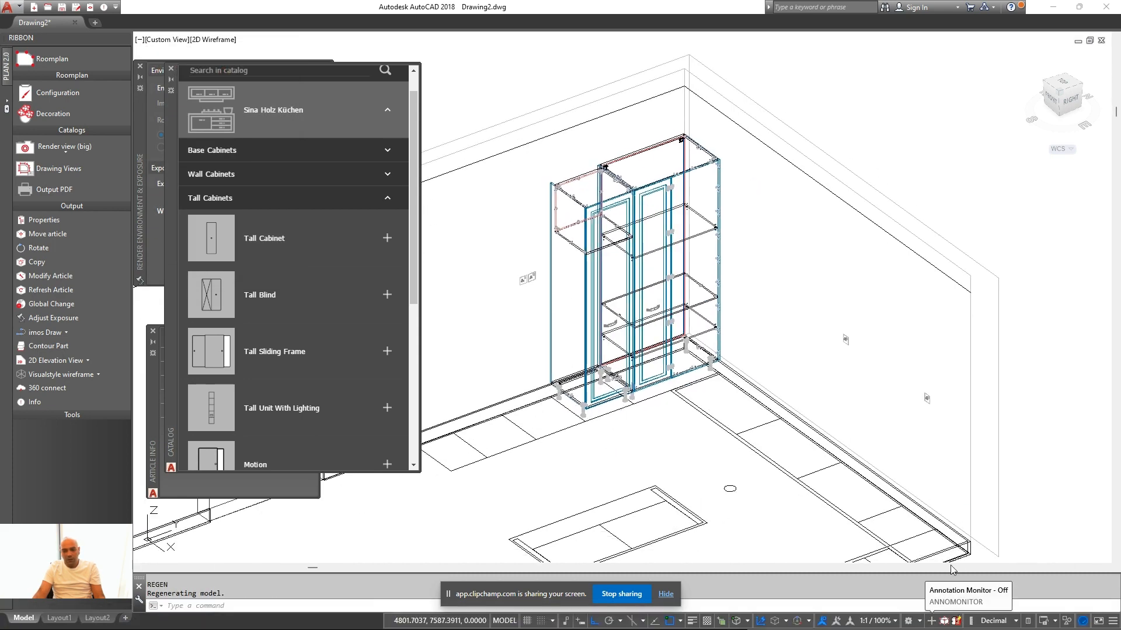
{"action": "scroll", "coordinate": [639, 373], "scroll_direction": "up", "scroll_amount": 3}
{"action": "mouse_move", "coordinate": [594, 351]}
{"action": "middle_mouse_down"}
{"action": "mouse_move", "coordinate": [600, 365]}
{"action": "mouse_move", "coordinate": [641, 355]}
{"action": "middle_mouse_up"}
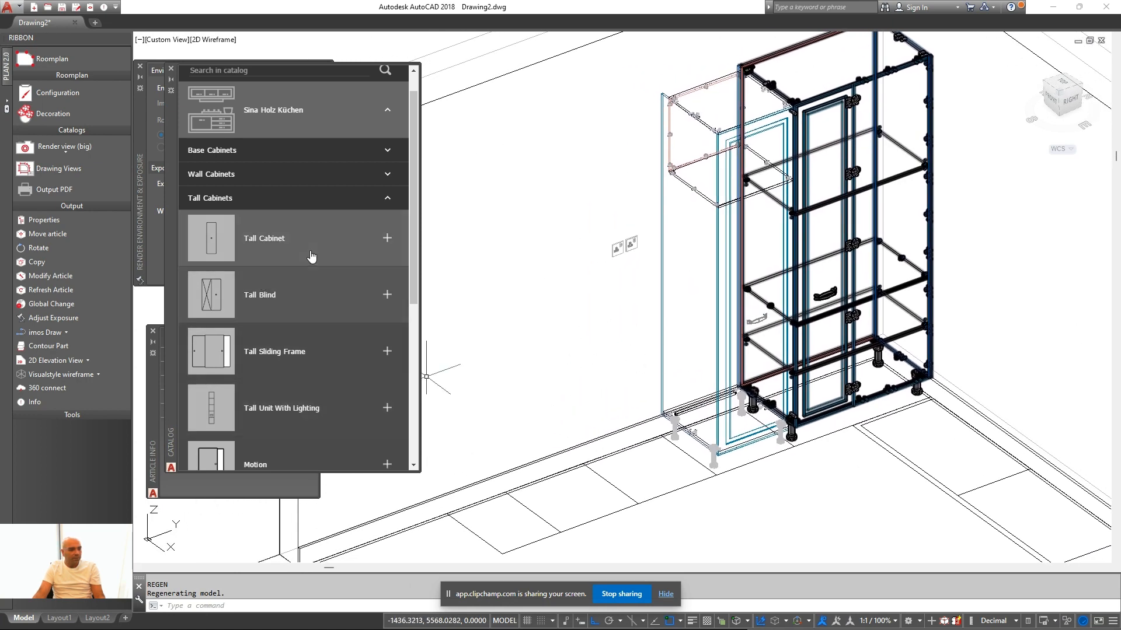
{"action": "left_click", "coordinate": [681, 285]}
{"action": "left_click", "coordinate": [532, 345]}
{"action": "type", "text": "co"}
{"action": "key", "text": "space"}
{"action": "left_click", "coordinate": [619, 309]}
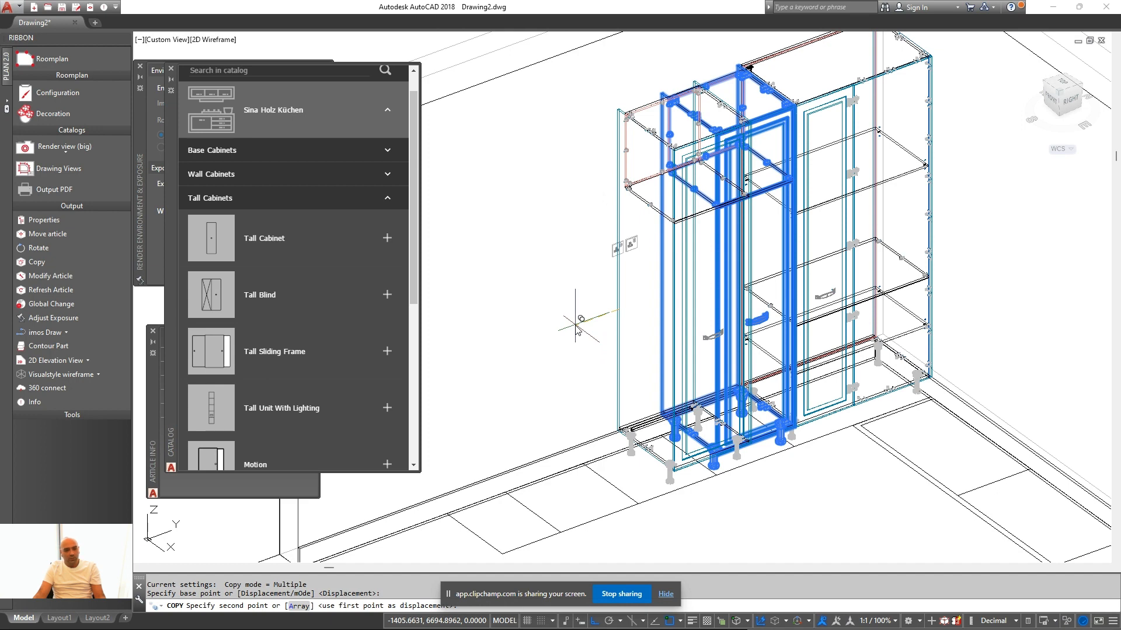
{"action": "type", "text": "600"}
{"action": "key", "text": "Return"}
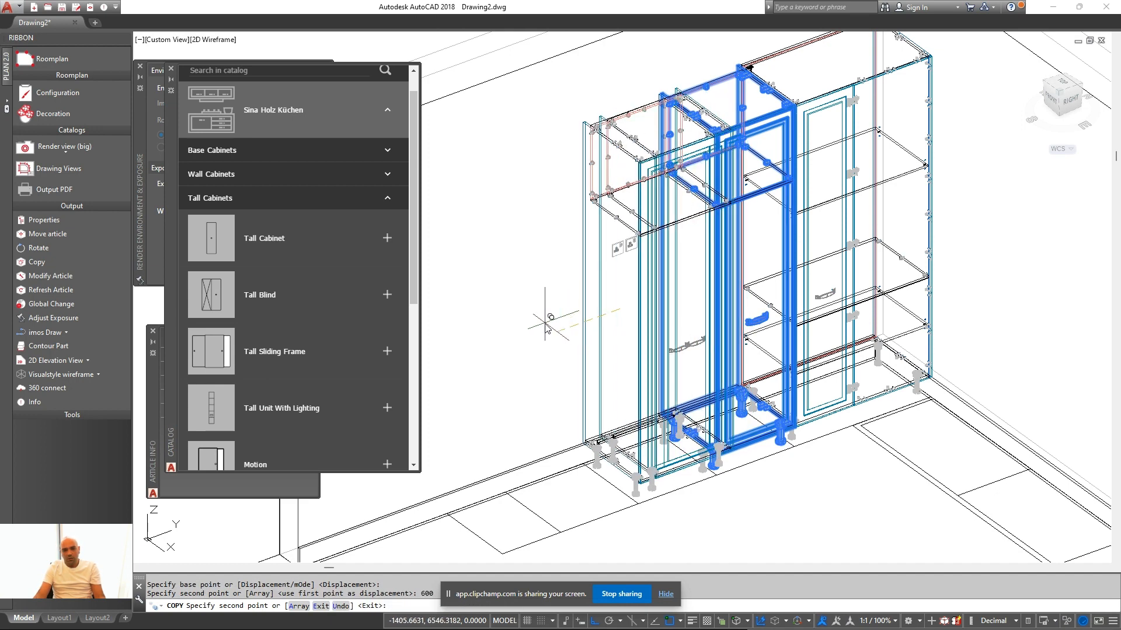
{"action": "type", "text": "1200"}
{"action": "key", "text": "Return"}
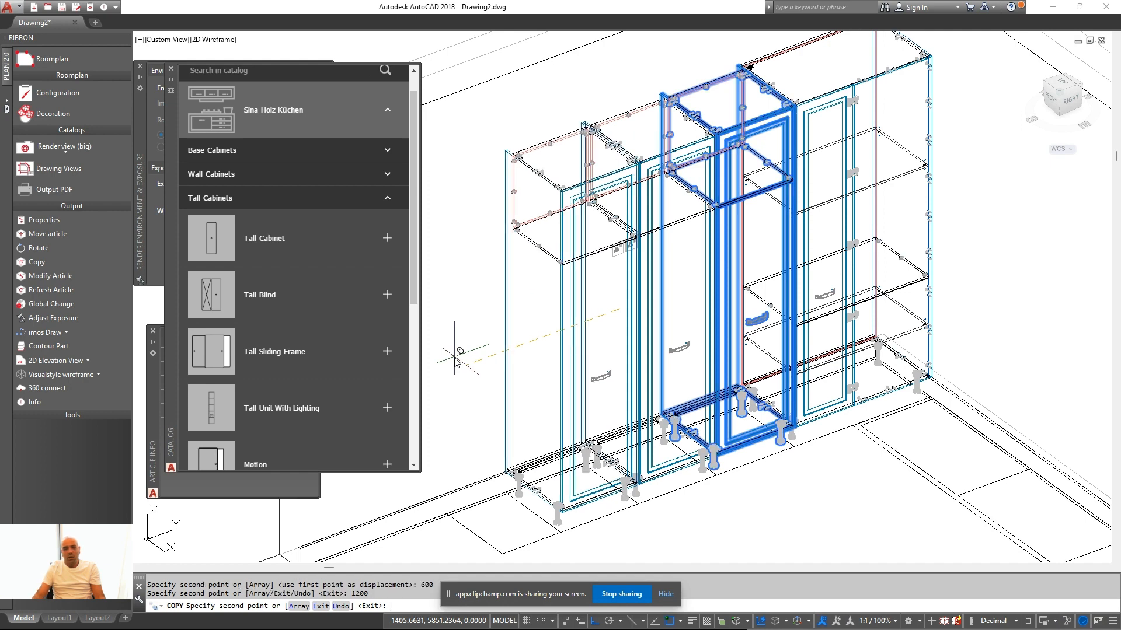
{"action": "key", "text": "Escape"}
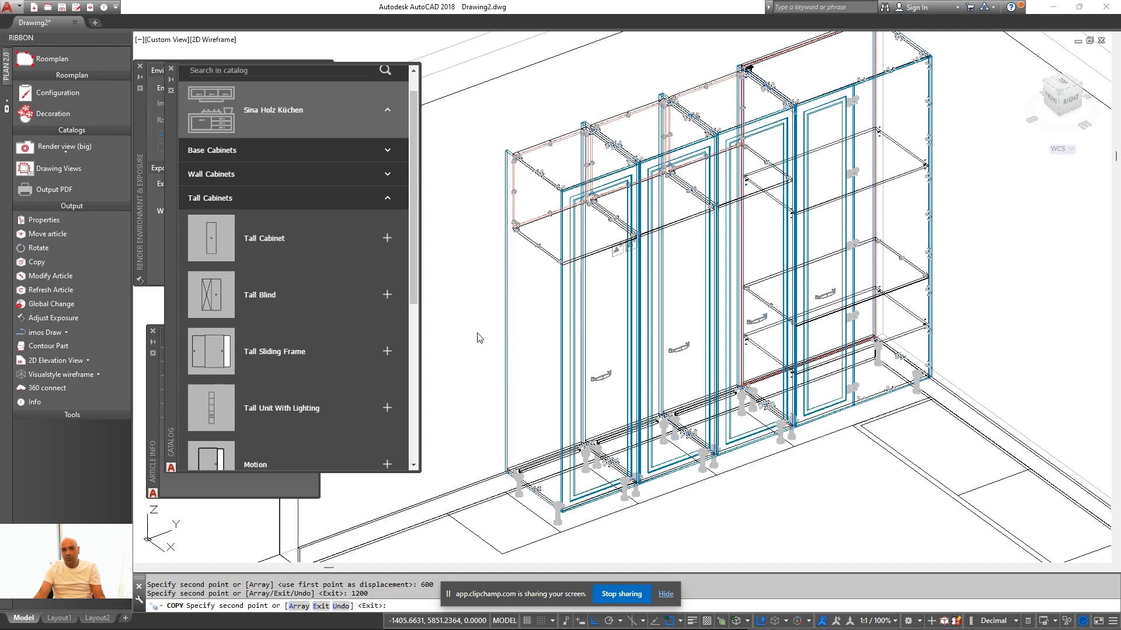
{"action": "key", "text": "Escape"}
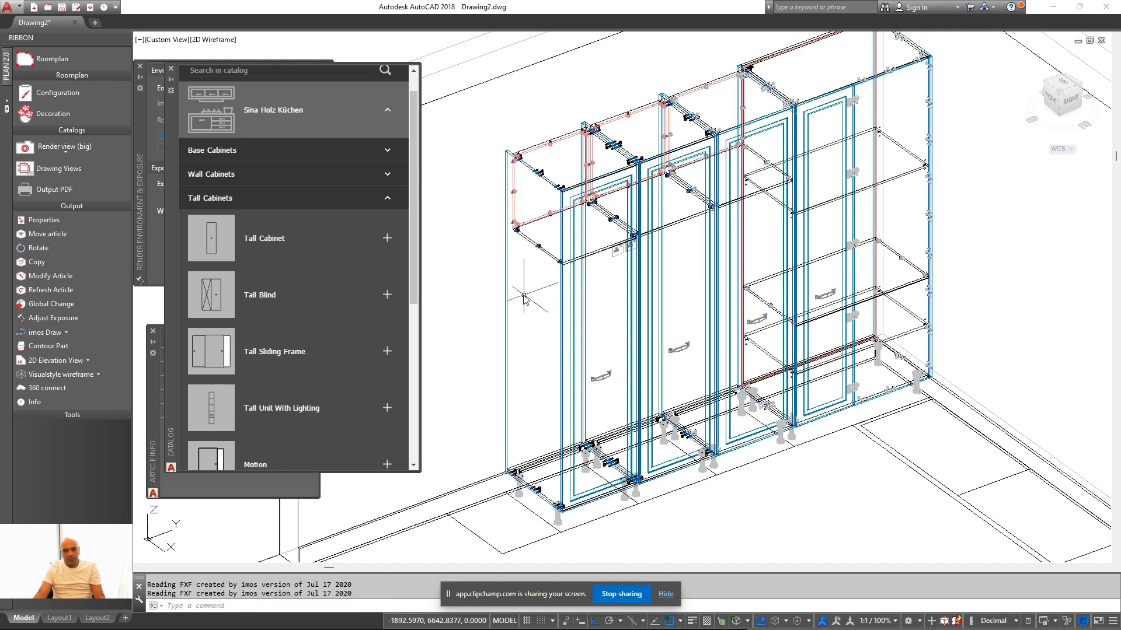
Copy the last tall cabinet of the row another 600 along the wall
{"action": "middle_click_drag", "start_coordinate": [528, 178], "coordinate": [596, 172]}
{"action": "left_click", "coordinate": [608, 147]}
{"action": "left_click", "coordinate": [575, 174]}
{"action": "key", "text": "Return"}
{"action": "left_click", "coordinate": [613, 89]}
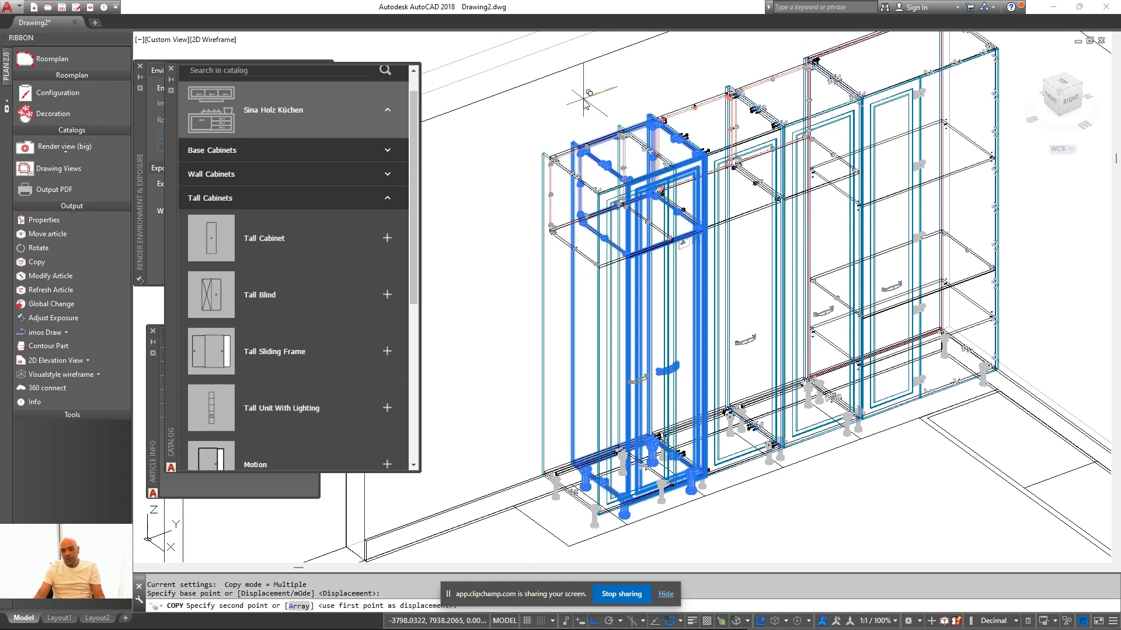
{"action": "type", "text": "600"}
{"action": "key", "text": "Return"}
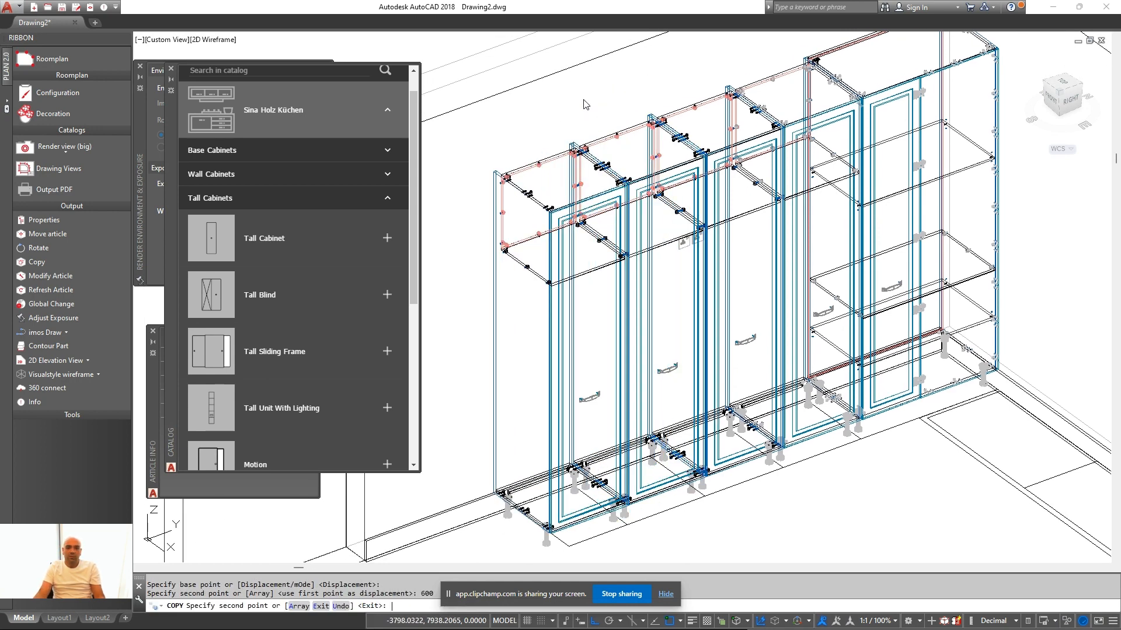
{"action": "key", "text": "Escape"}
Modify the end cabinet of the tall row, changing its division from Refrigerator to 4 Inner drawers
{"action": "middle_click_drag", "start_coordinate": [661, 177], "coordinate": [688, 183]}
{"action": "right_click", "coordinate": [556, 126]}
{"action": "left_click", "coordinate": [595, 166]}
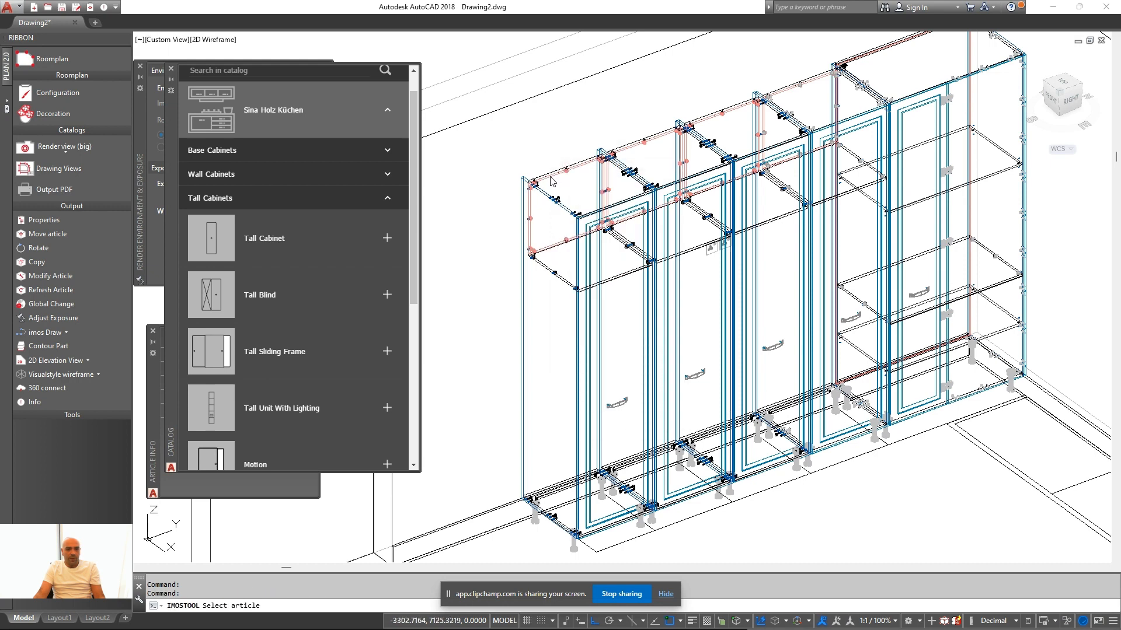
{"action": "left_click", "coordinate": [552, 181]}
{"action": "scroll", "coordinate": [581, 310], "scroll_direction": "down", "scroll_amount": 10}
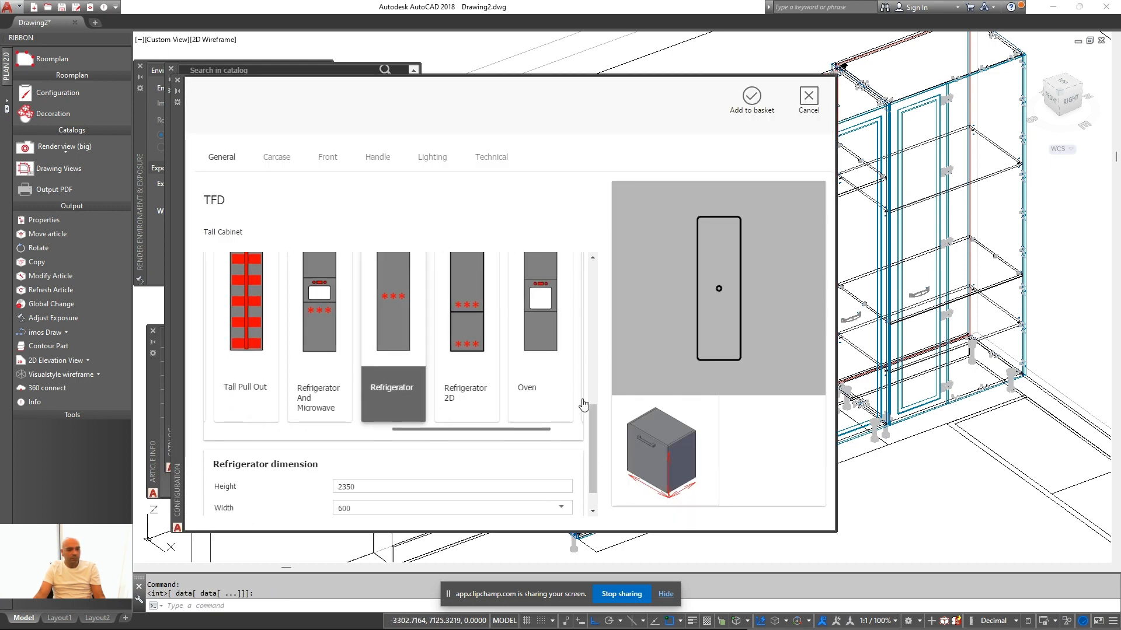
{"action": "scroll", "coordinate": [445, 380], "scroll_direction": "up", "scroll_amount": 5}
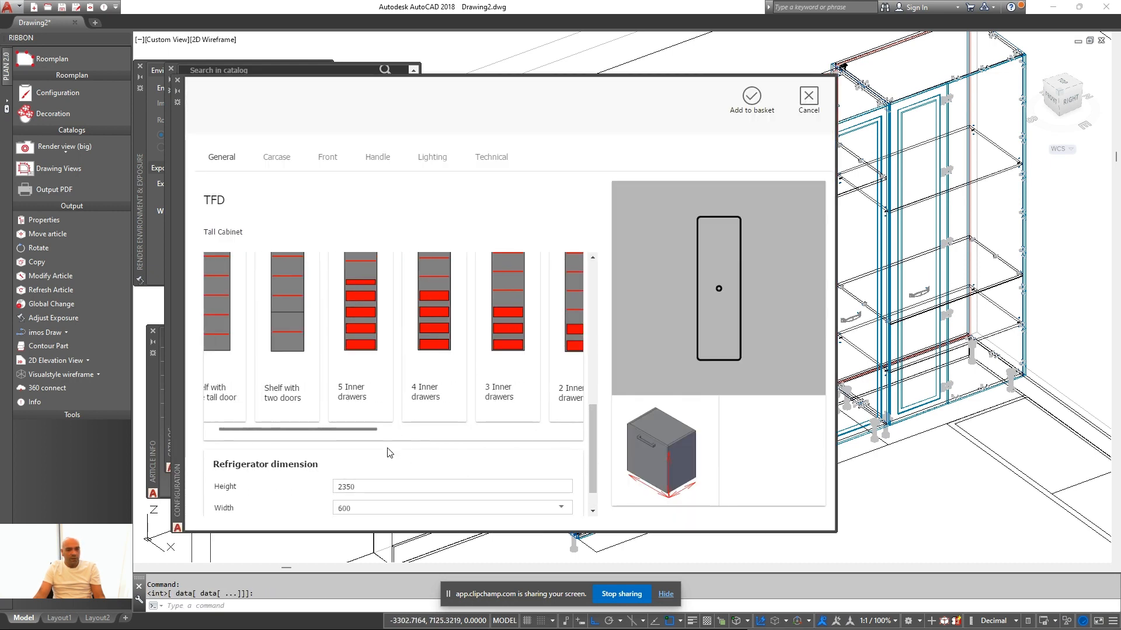
{"action": "left_click", "coordinate": [405, 418]}
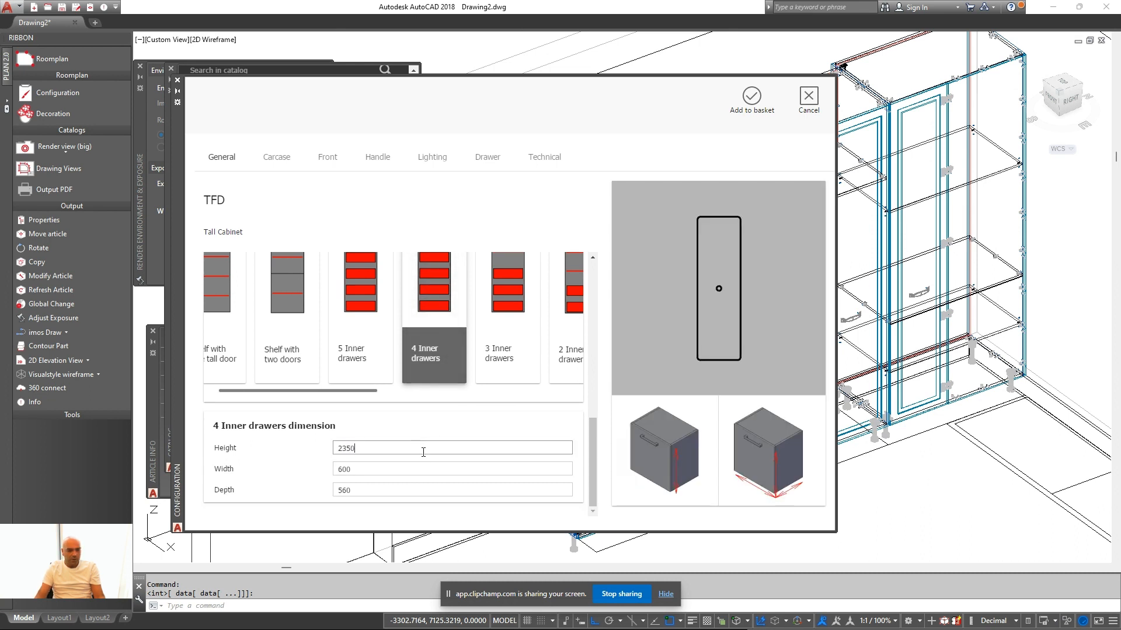
Set the inner-drawer cabinet to 2350 high, 450 wide and 600 deep without shifting other articles, and place it flush against its neighbour
{"action": "key", "text": "Tab"}
{"action": "type", "text": "6"}
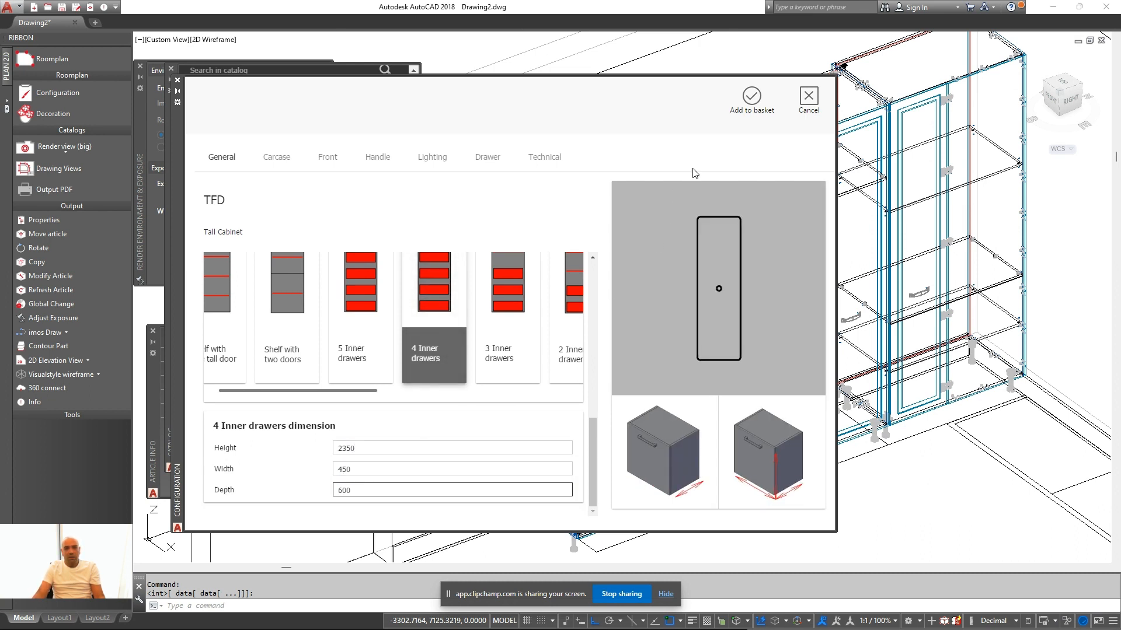
{"action": "key", "text": "Return"}
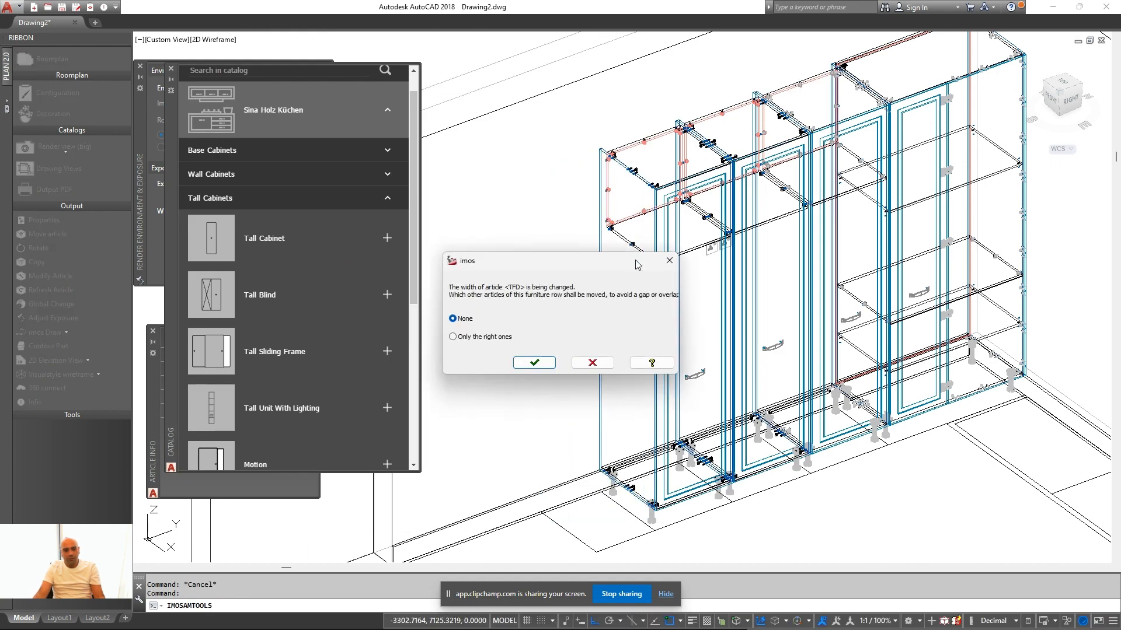
{"action": "left_click", "coordinate": [534, 363]}
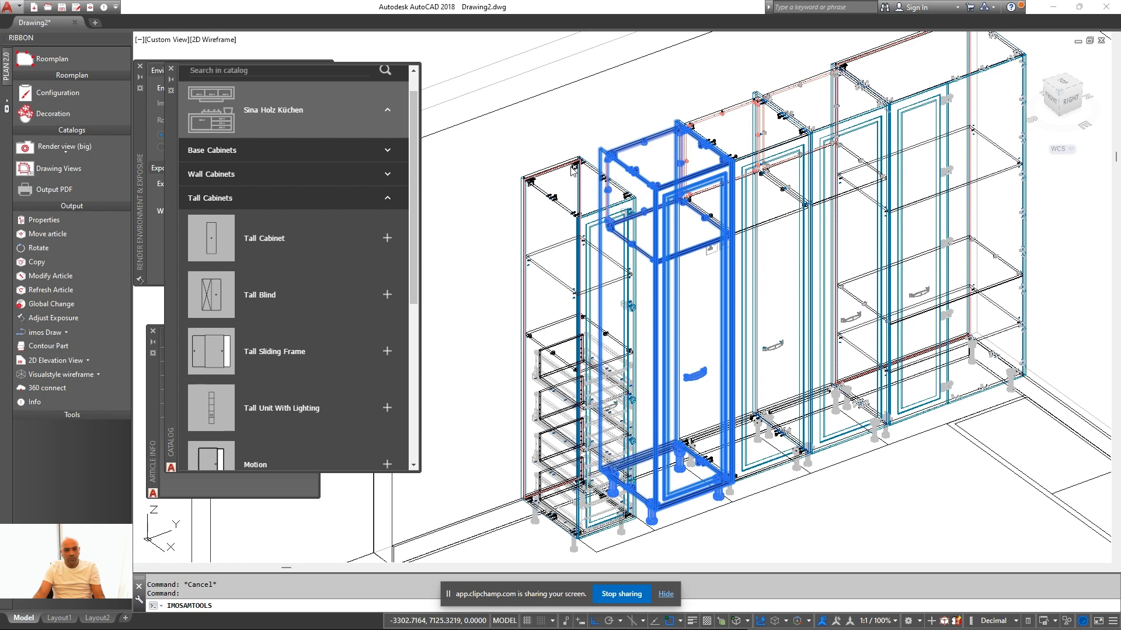
{"action": "scroll", "coordinate": [495, 234], "scroll_direction": "down", "scroll_amount": 5}
{"action": "scroll", "coordinate": [495, 234], "scroll_direction": "up", "scroll_amount": 3}
Modify the inner-drawer cabinet's carcase, increasing the shelf quantity for its upper section, and apply the change
{"action": "right_click", "coordinate": [496, 198]}
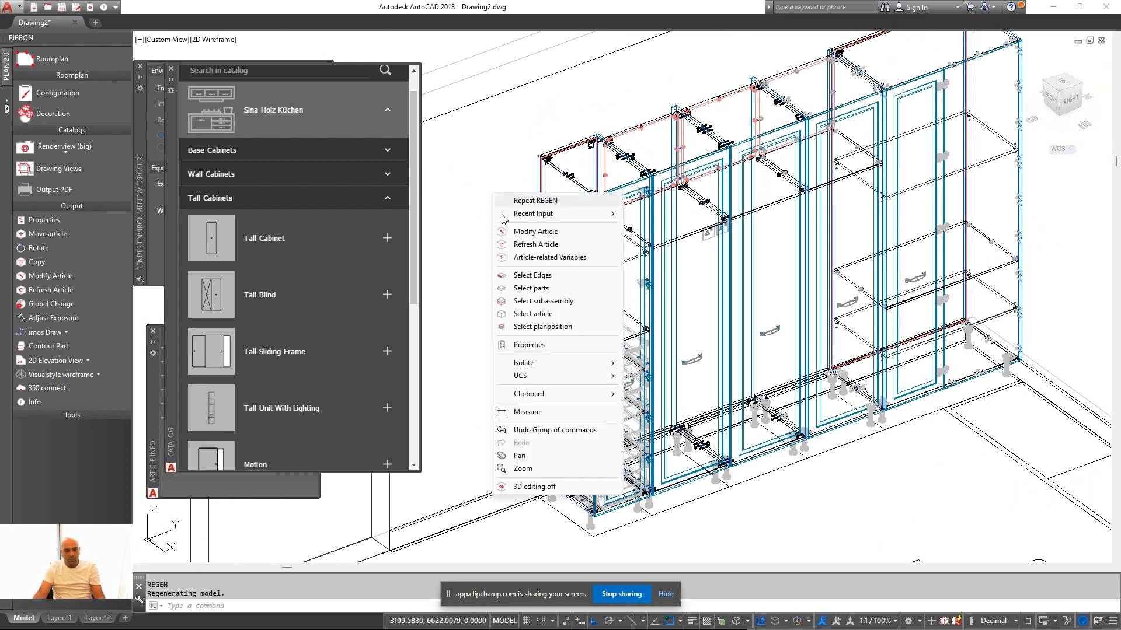
{"action": "left_click", "coordinate": [535, 233]}
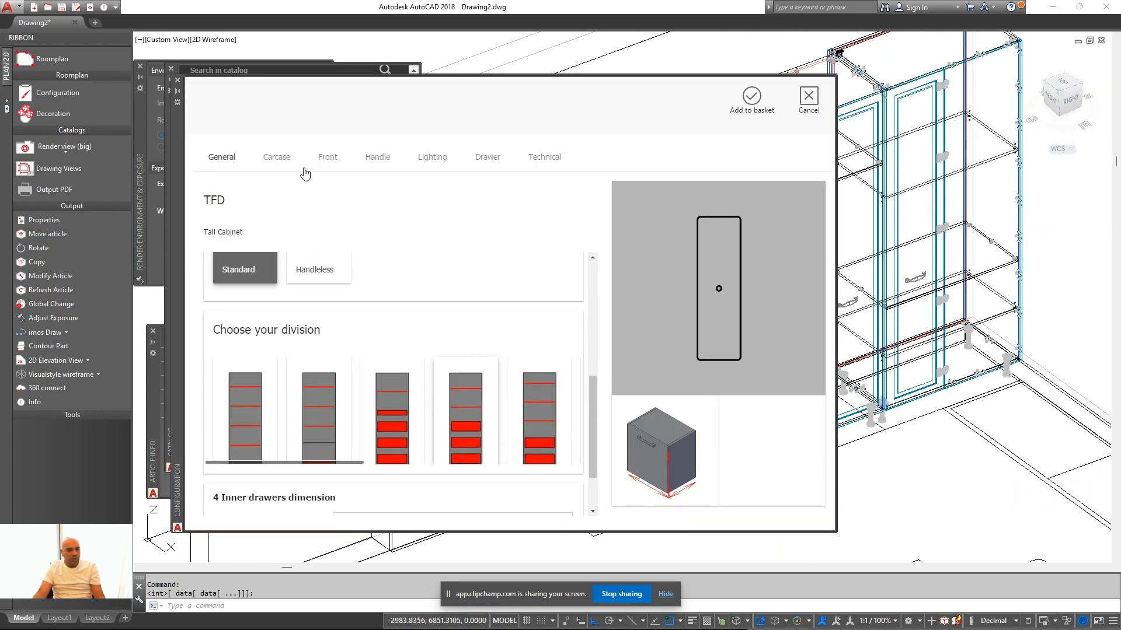
{"action": "left_click", "coordinate": [295, 161]}
{"action": "scroll", "coordinate": [574, 340], "scroll_direction": "down", "scroll_amount": 3}
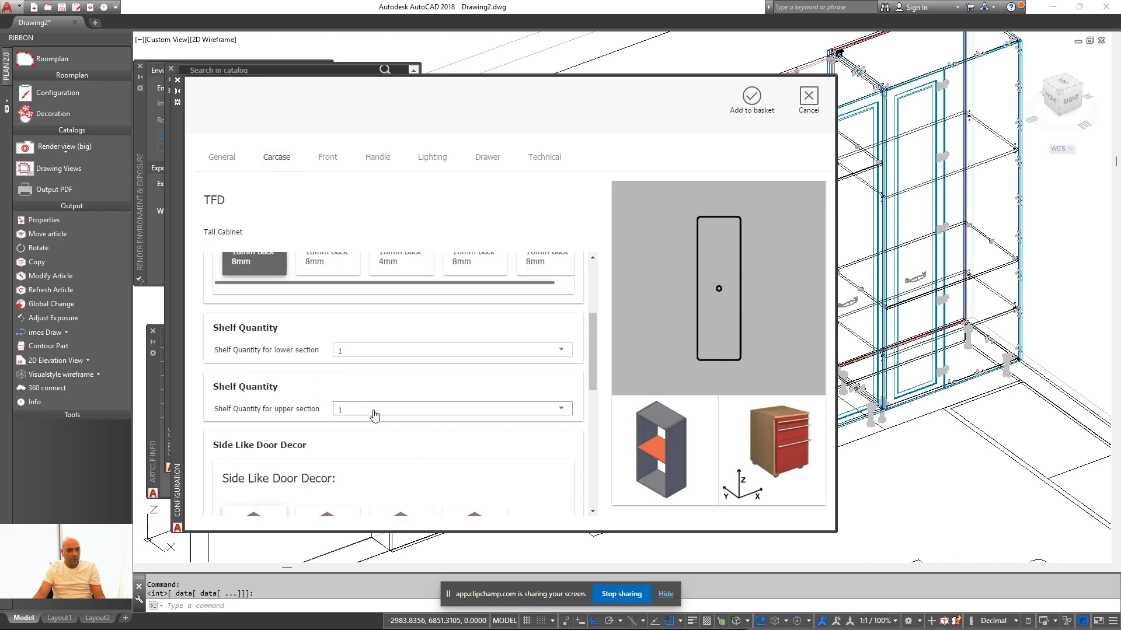
{"action": "left_click", "coordinate": [375, 409]}
{"action": "left_click", "coordinate": [391, 452]}
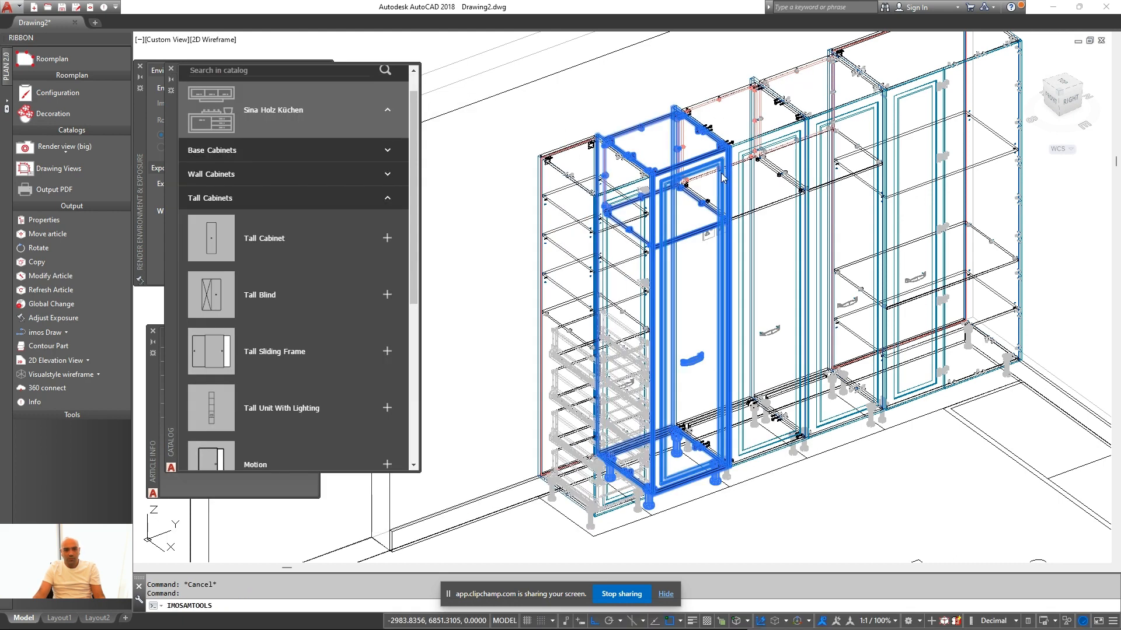
Modify the third cabinet from the inner-drawer end of the tall row, changing its division to Oven and Microwave
{"action": "right_click", "coordinate": [638, 108]}
{"action": "left_click", "coordinate": [672, 146]}
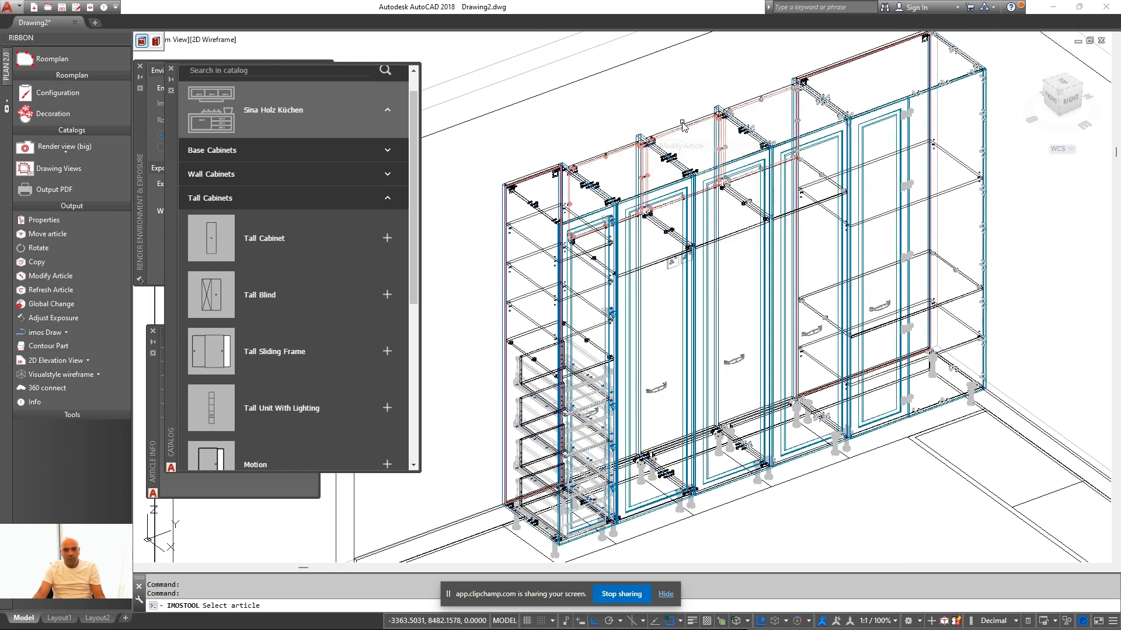
{"action": "right_click", "coordinate": [668, 99]}
{"action": "left_click", "coordinate": [704, 139]}
{"action": "left_click", "coordinate": [679, 130]}
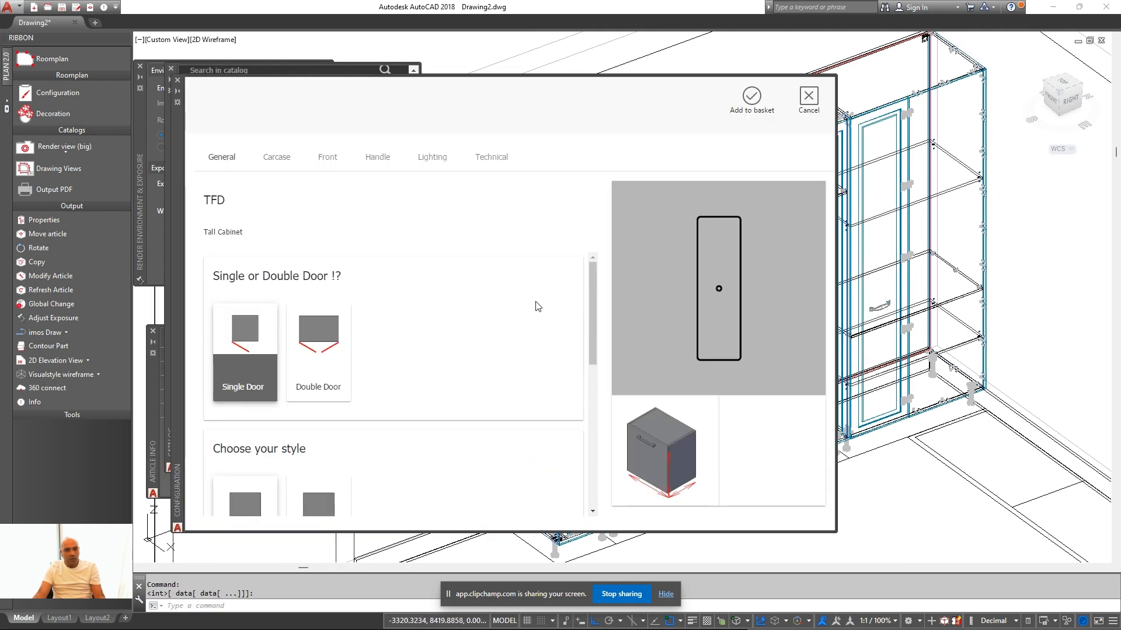
{"action": "scroll", "coordinate": [587, 311], "scroll_direction": "down", "scroll_amount": 1}
{"action": "scroll", "coordinate": [587, 310], "scroll_direction": "down", "scroll_amount": 3}
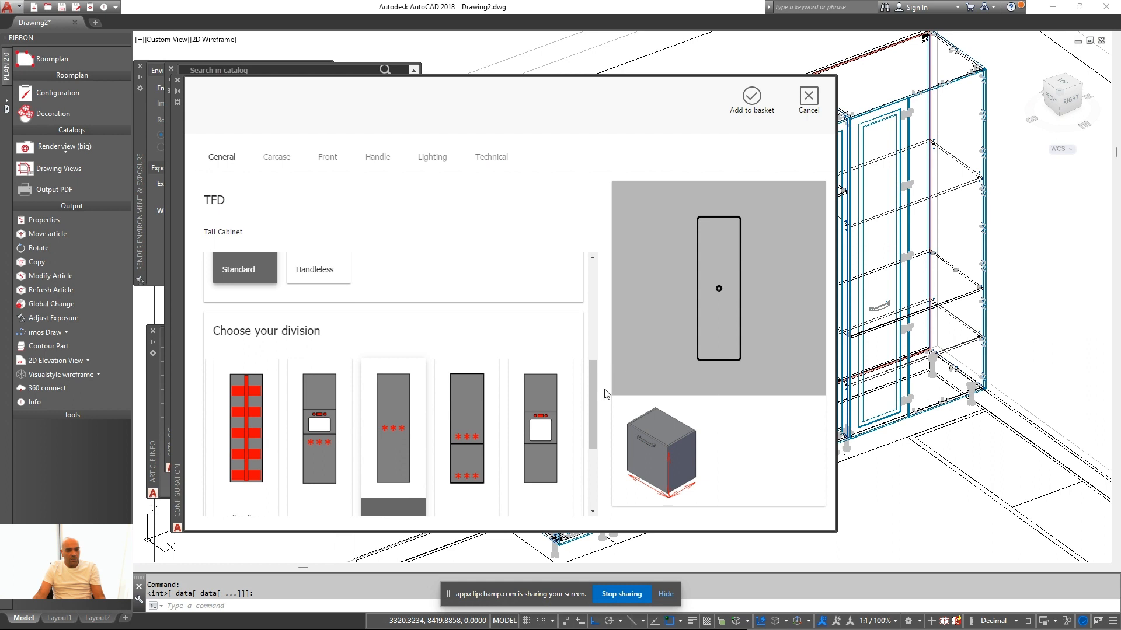
{"action": "scroll", "coordinate": [605, 393], "scroll_direction": "down", "scroll_amount": 4}
{"action": "left_click", "coordinate": [531, 413]}
Keep the microwave opening as Drawer, set the Oven and Microwave cabinet's height to 2350 and depth to 600, and add it to the basket
{"action": "scroll", "coordinate": [467, 433], "scroll_direction": "down", "scroll_amount": 2}
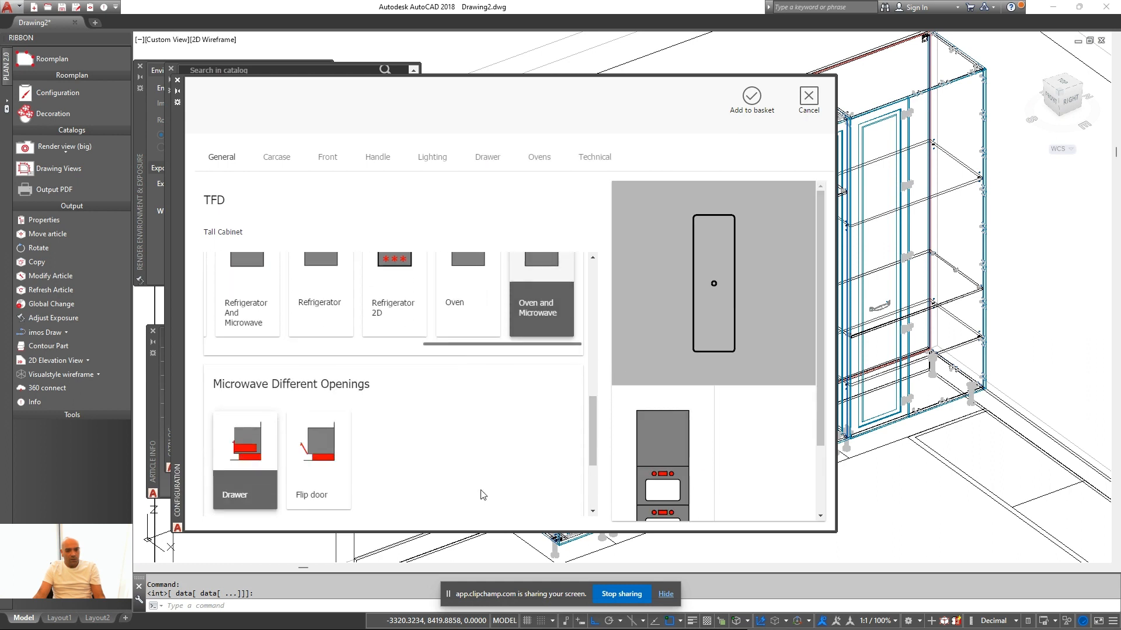
{"action": "scroll", "coordinate": [422, 416], "scroll_direction": "down", "scroll_amount": 2}
{"action": "left_click", "coordinate": [390, 419]}
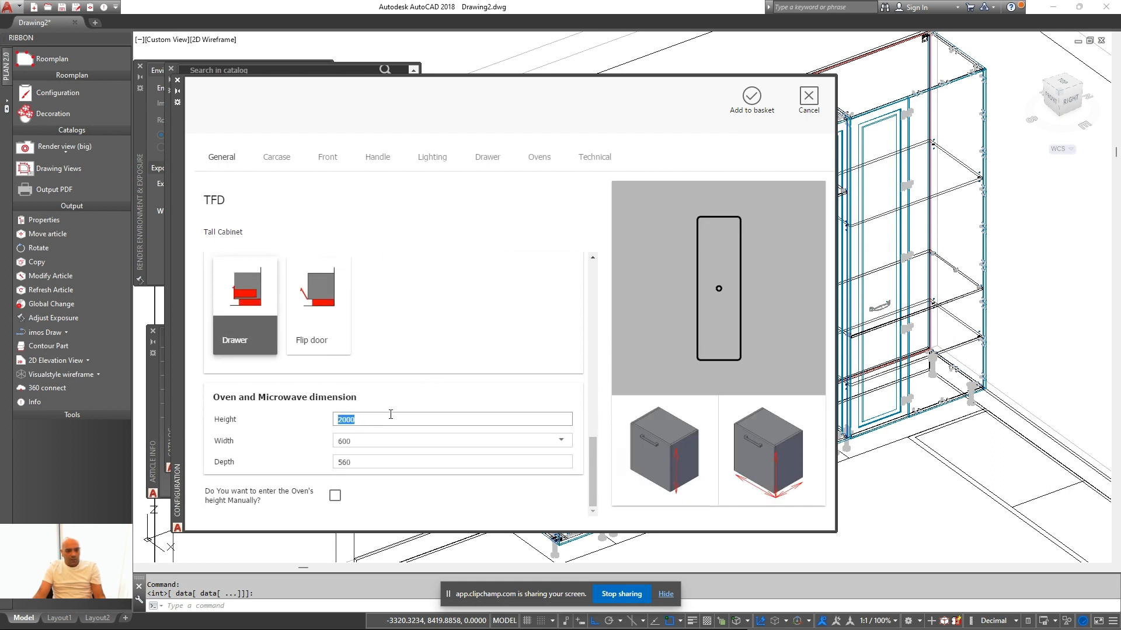
{"action": "key", "text": "Tab"}
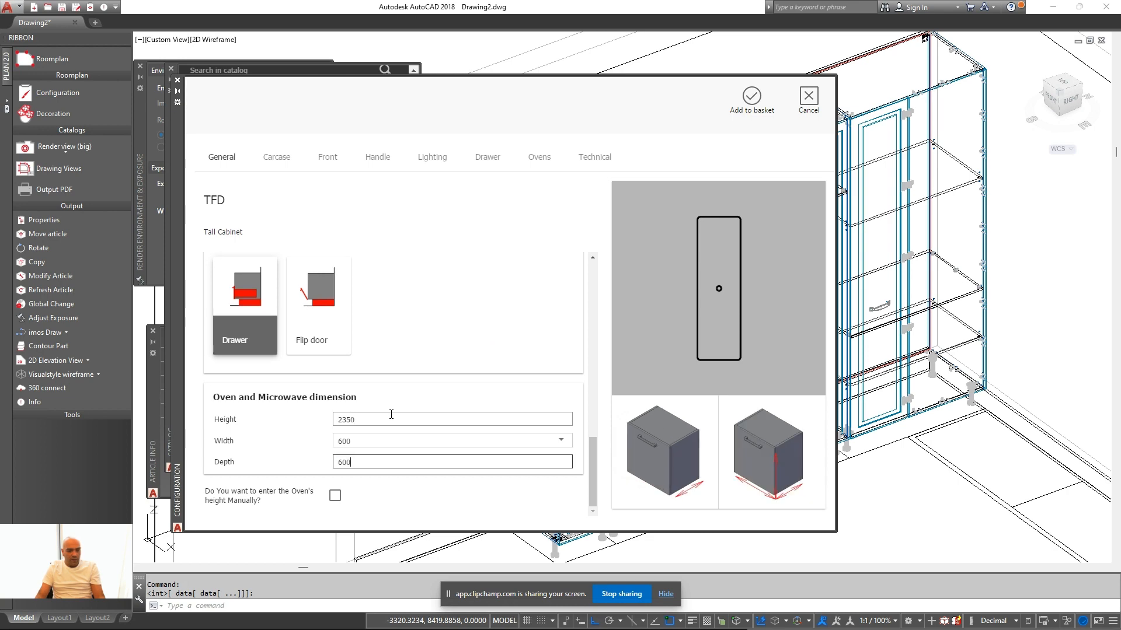
{"action": "left_click", "coordinate": [738, 103]}
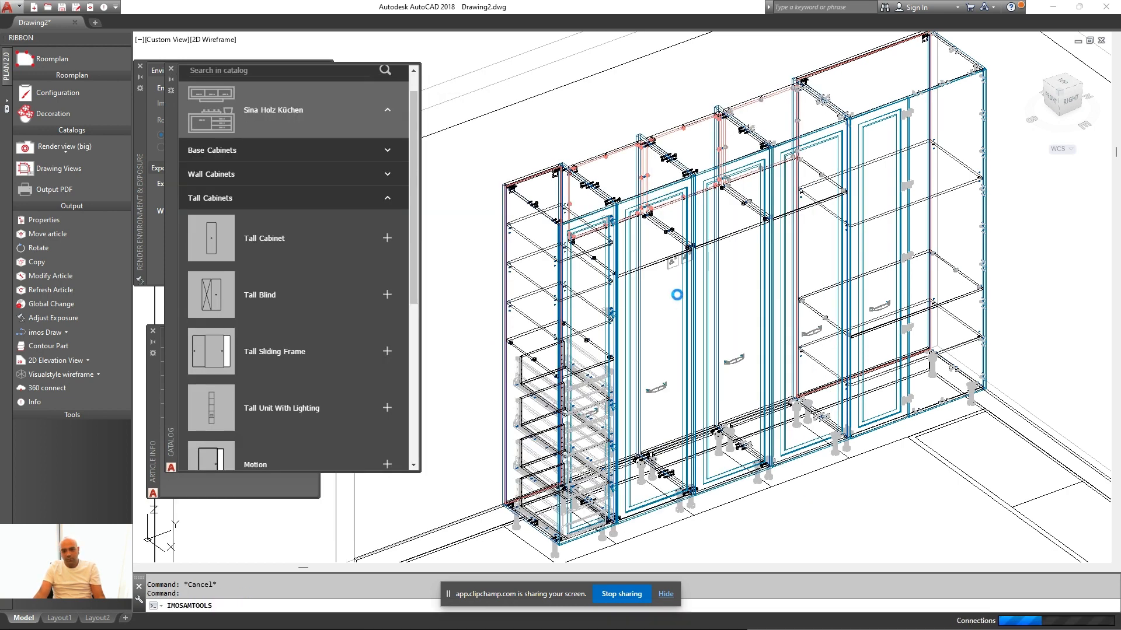
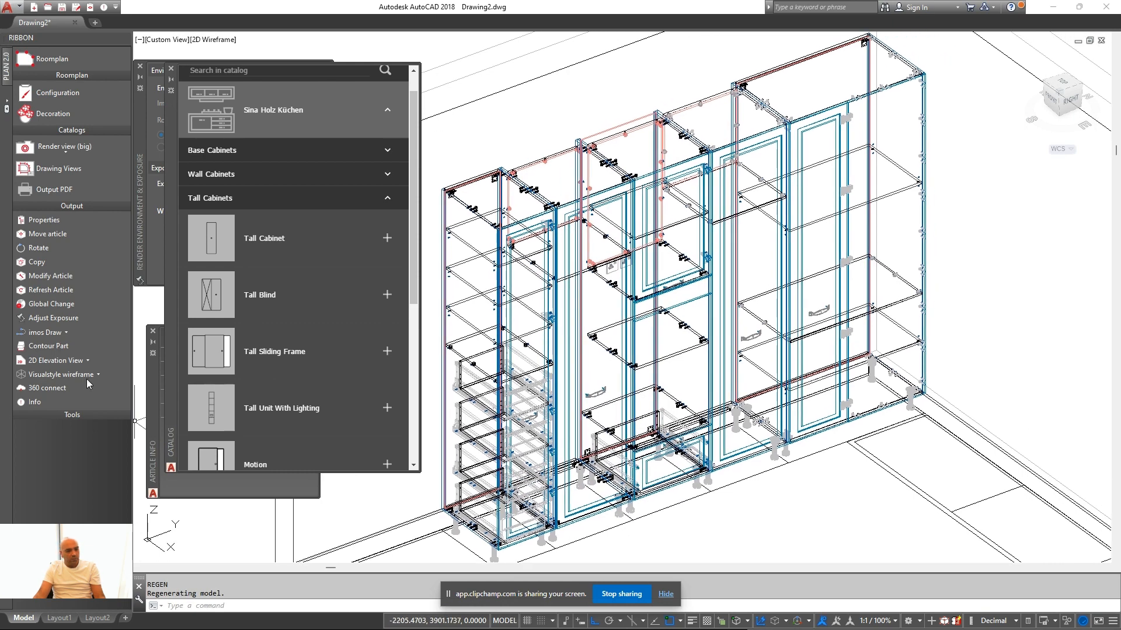
Inspect the tall-unit row in the realistic visual style and return to wireframe
{"action": "left_click", "coordinate": [86, 375]}
{"action": "left_click", "coordinate": [83, 394]}
{"action": "middle_click_drag", "start_coordinate": [725, 458], "coordinate": [723, 415], "text": "shift"}
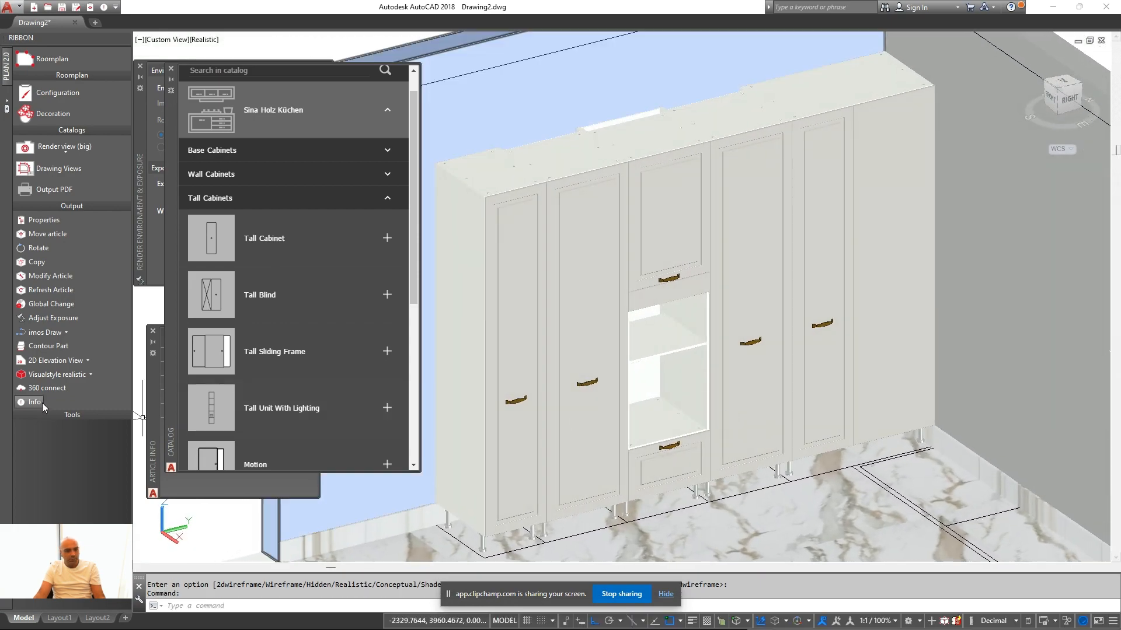
{"action": "left_click", "coordinate": [91, 375]}
{"action": "left_click", "coordinate": [68, 459]}
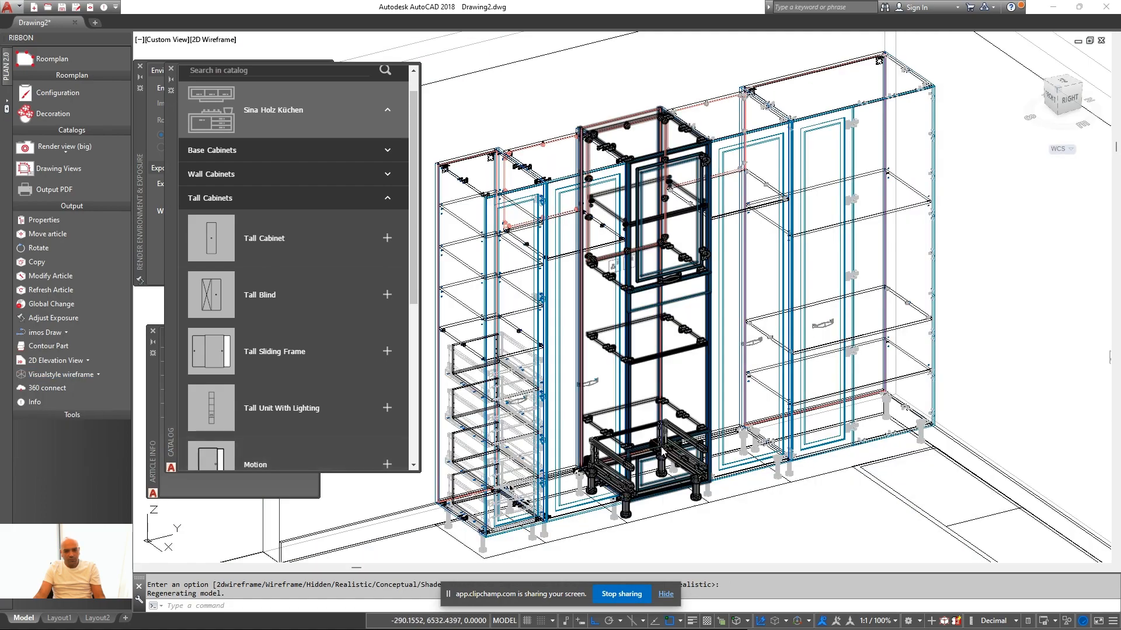
Modify the Tall Blind corner cabinet to use two stacked doors and add it to the basket
{"action": "middle_click_drag", "start_coordinate": [606, 465], "coordinate": [636, 470], "text": "shift"}
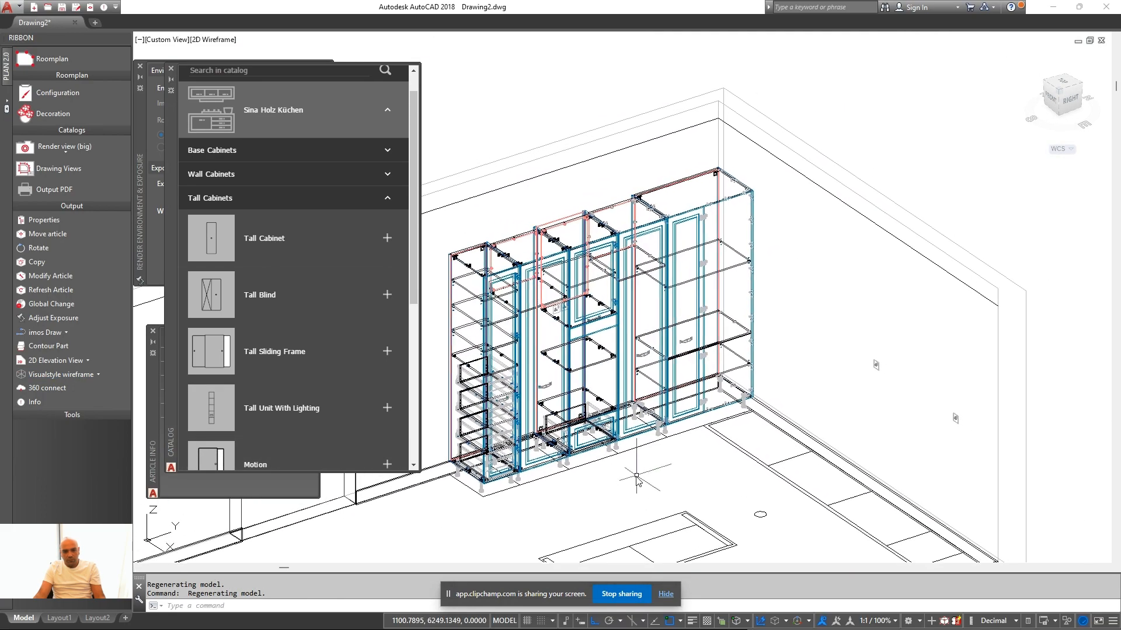
{"action": "right_click", "coordinate": [629, 485]}
{"action": "left_click", "coordinate": [671, 223]}
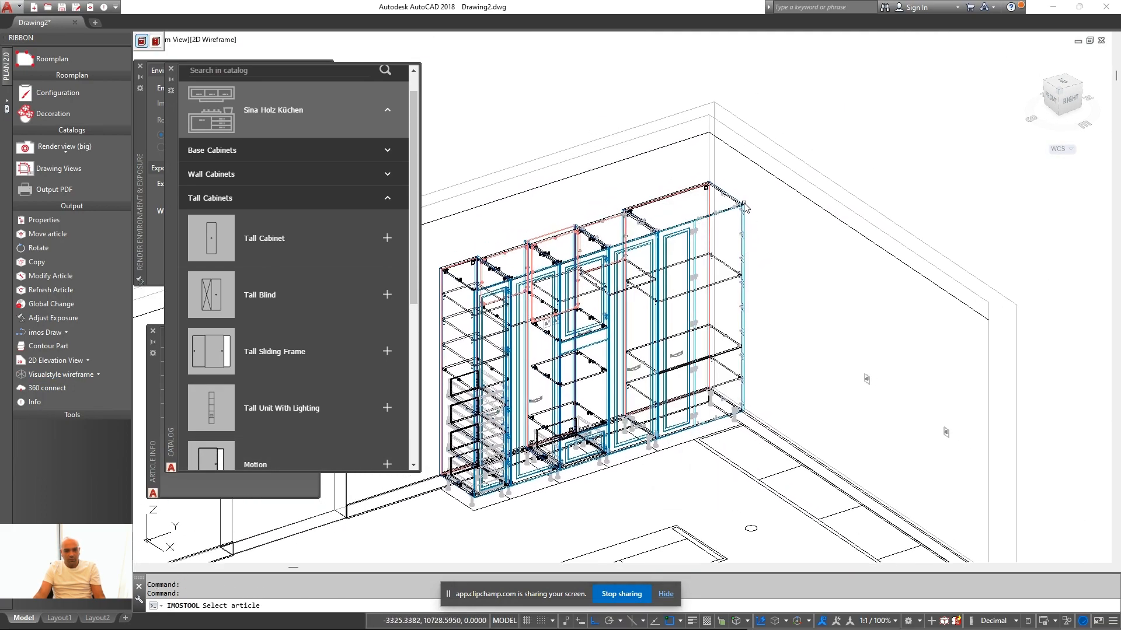
{"action": "scroll", "coordinate": [444, 350], "scroll_direction": "down", "scroll_amount": 5}
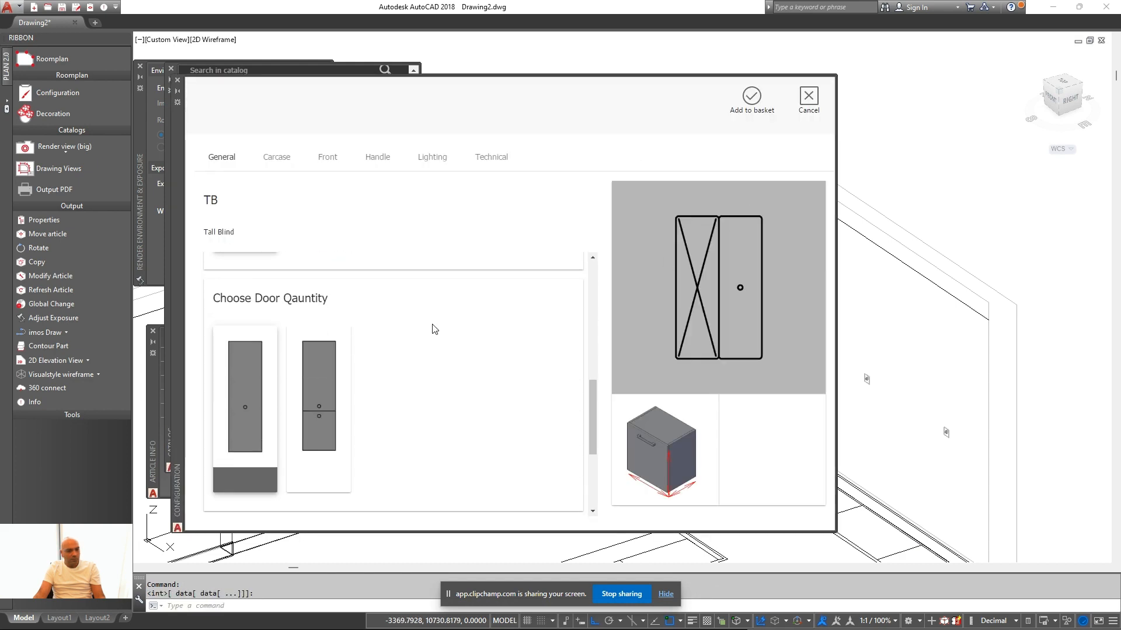
{"action": "left_click", "coordinate": [340, 390]}
{"action": "left_click", "coordinate": [750, 105]}
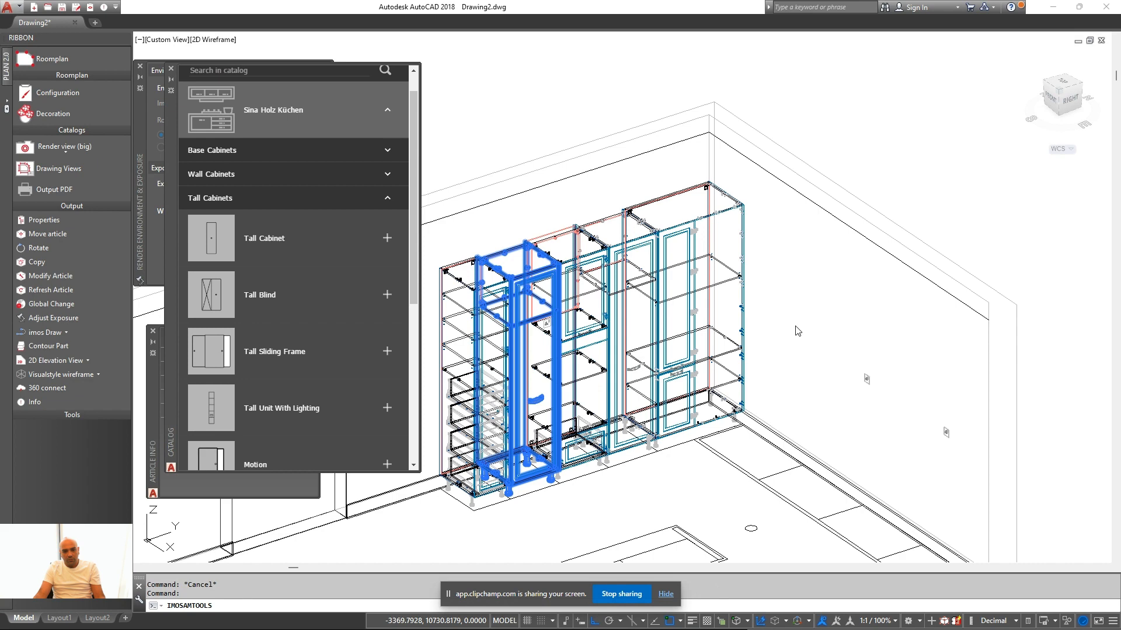
Review the tall-unit row in the realistic, shaded and hidden visual styles and return to wireframe
{"action": "left_click", "coordinate": [102, 374]}
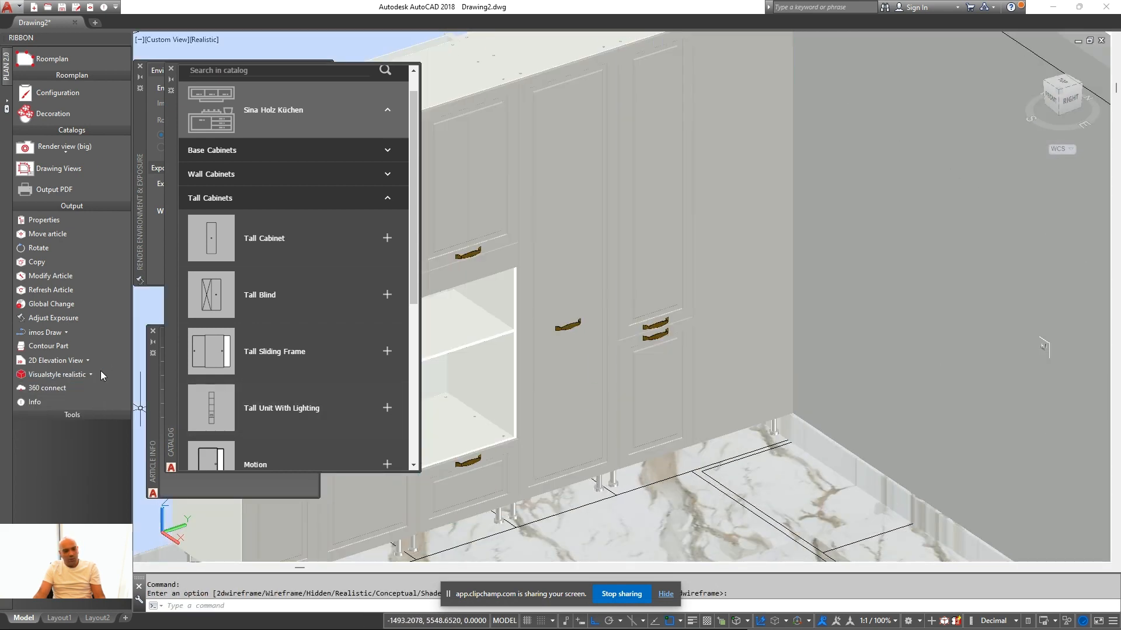
{"action": "left_click", "coordinate": [91, 374]}
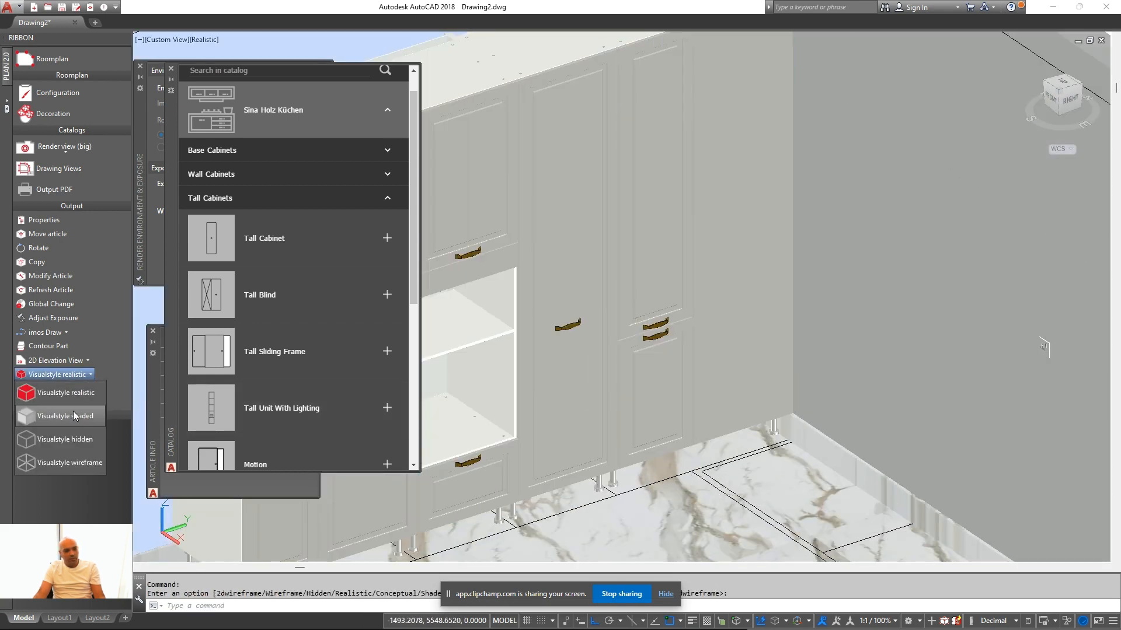
{"action": "left_click", "coordinate": [75, 414]}
{"action": "left_click", "coordinate": [80, 377]}
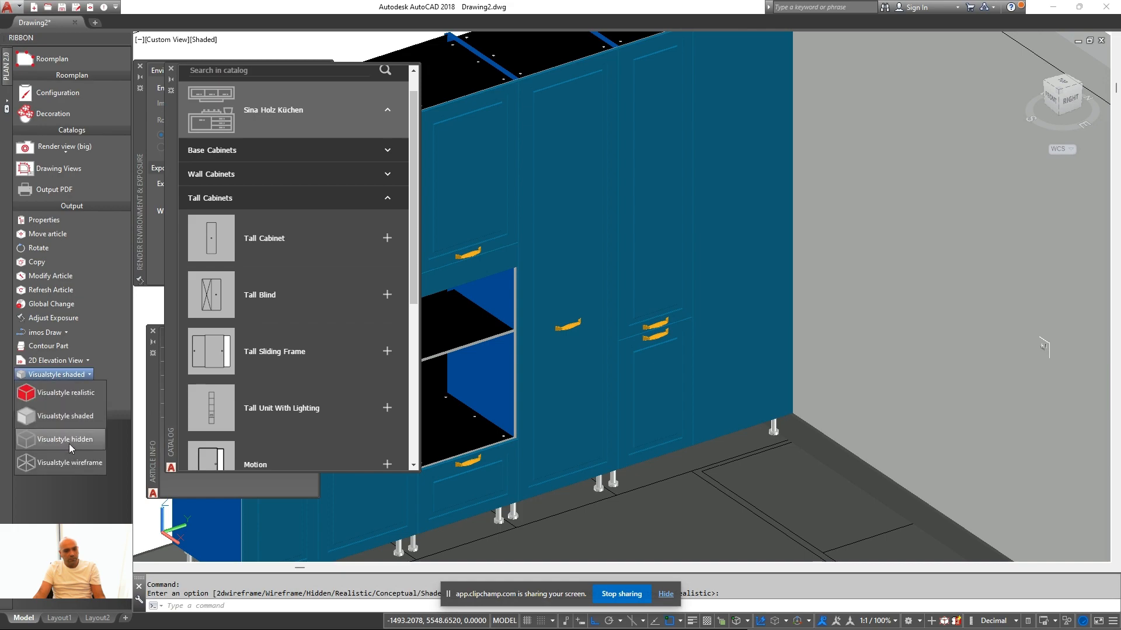
{"action": "left_click", "coordinate": [69, 444]}
{"action": "middle_click_drag", "start_coordinate": [676, 488], "coordinate": [639, 468], "text": "shift"}
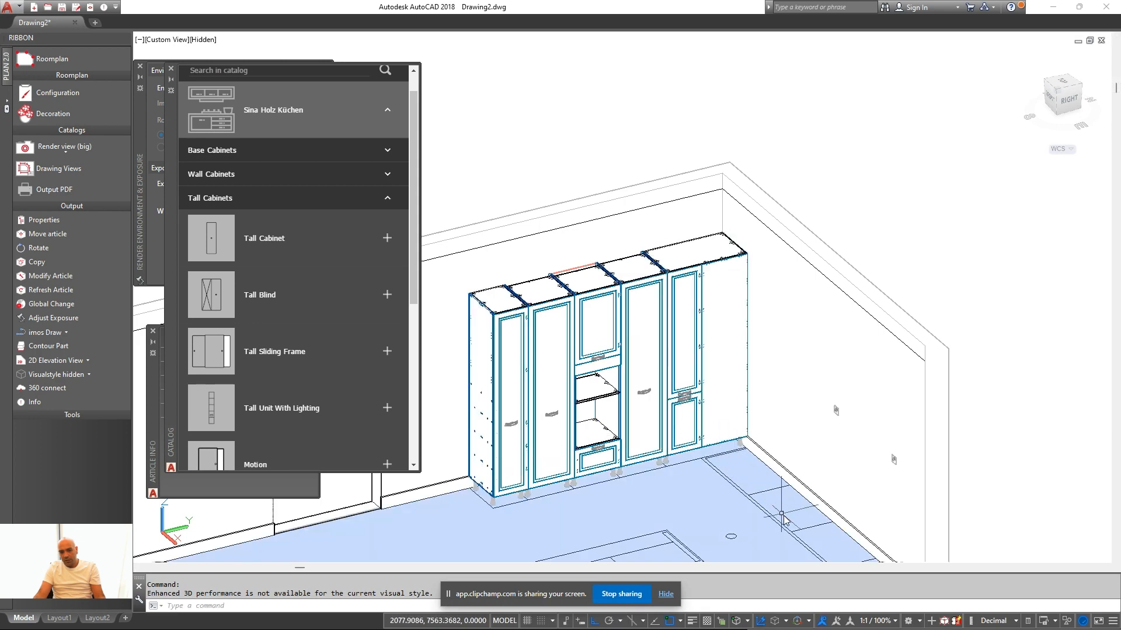
{"action": "scroll", "coordinate": [783, 510], "scroll_direction": "down", "scroll_amount": 2}
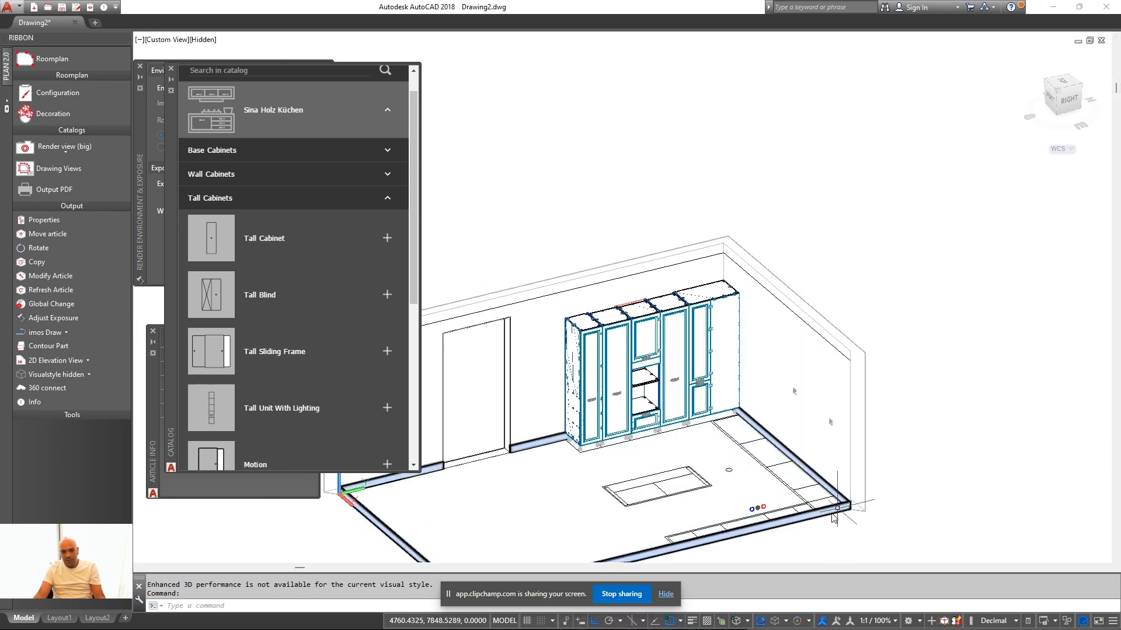
{"action": "scroll", "coordinate": [772, 460], "scroll_direction": "up", "scroll_amount": 2}
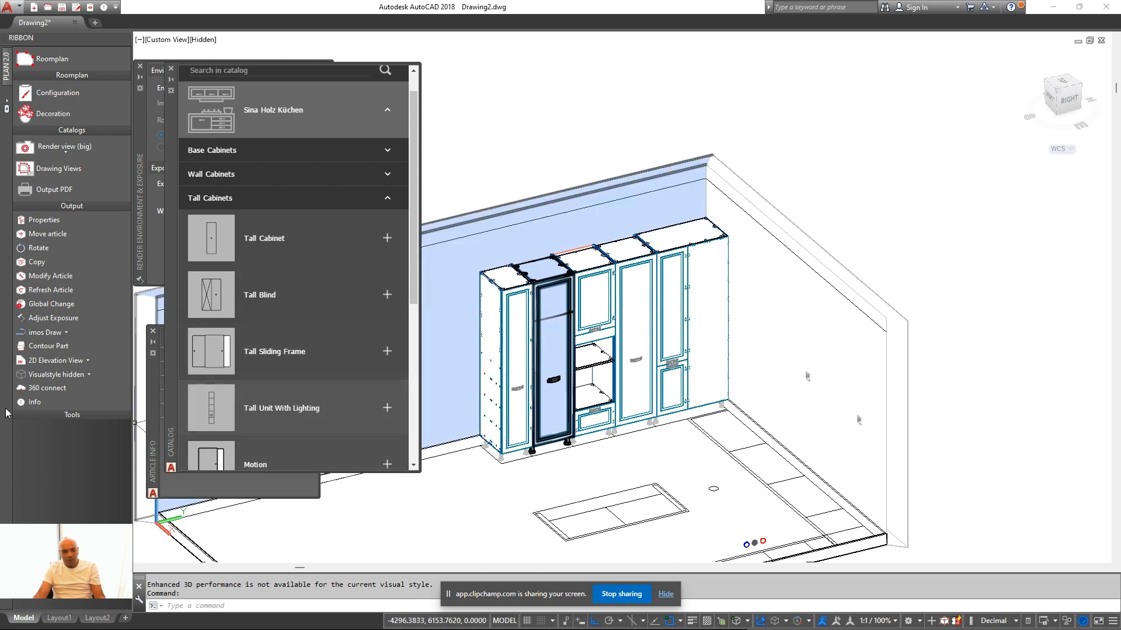
{"action": "left_click", "coordinate": [89, 374]}
{"action": "left_click", "coordinate": [53, 459]}
Measure the width of the first base-cabinet outline beside the Tall Blind corner cabinet
{"action": "scroll", "coordinate": [738, 344], "scroll_direction": "down", "scroll_amount": 2}
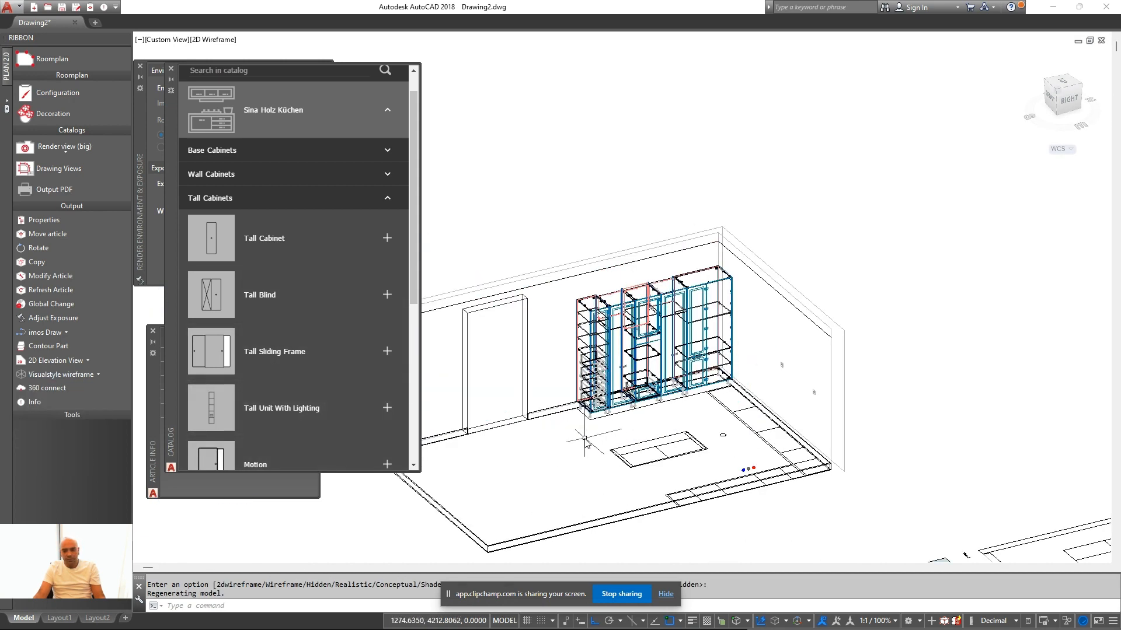
{"action": "middle_click_drag", "start_coordinate": [586, 440], "coordinate": [718, 446], "text": "shift"}
{"action": "scroll", "coordinate": [805, 395], "scroll_direction": "up", "scroll_amount": 2}
{"action": "scroll", "coordinate": [806, 398], "scroll_direction": "down", "scroll_amount": 3}
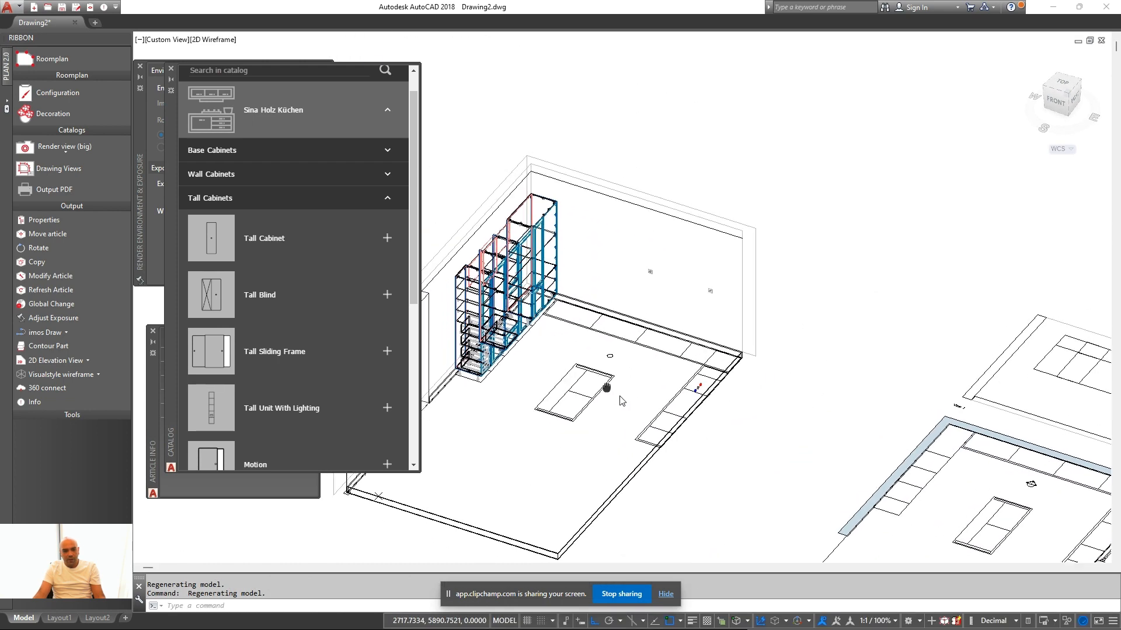
{"action": "scroll", "coordinate": [768, 362], "scroll_direction": "up", "scroll_amount": 4}
{"action": "key", "text": "Return"}
{"action": "left_click", "coordinate": [693, 330]}
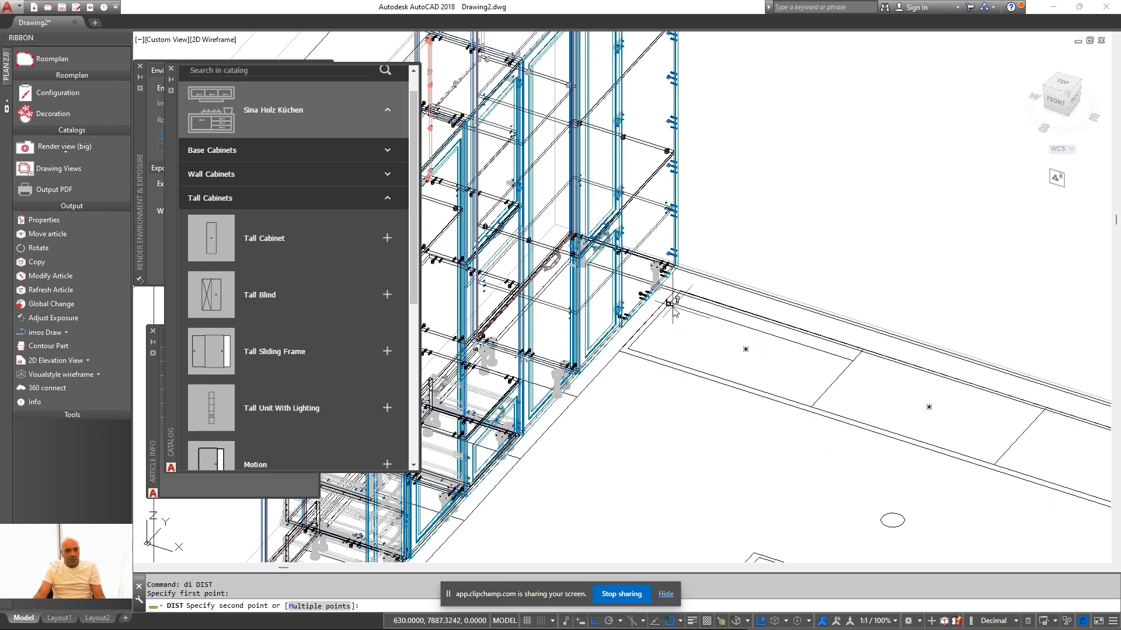
{"action": "left_click", "coordinate": [670, 303]}
Configure a Base Drawers cabinet with 2 drawers and a width of 1050, and add it to the basket
{"action": "left_click", "coordinate": [297, 182]}
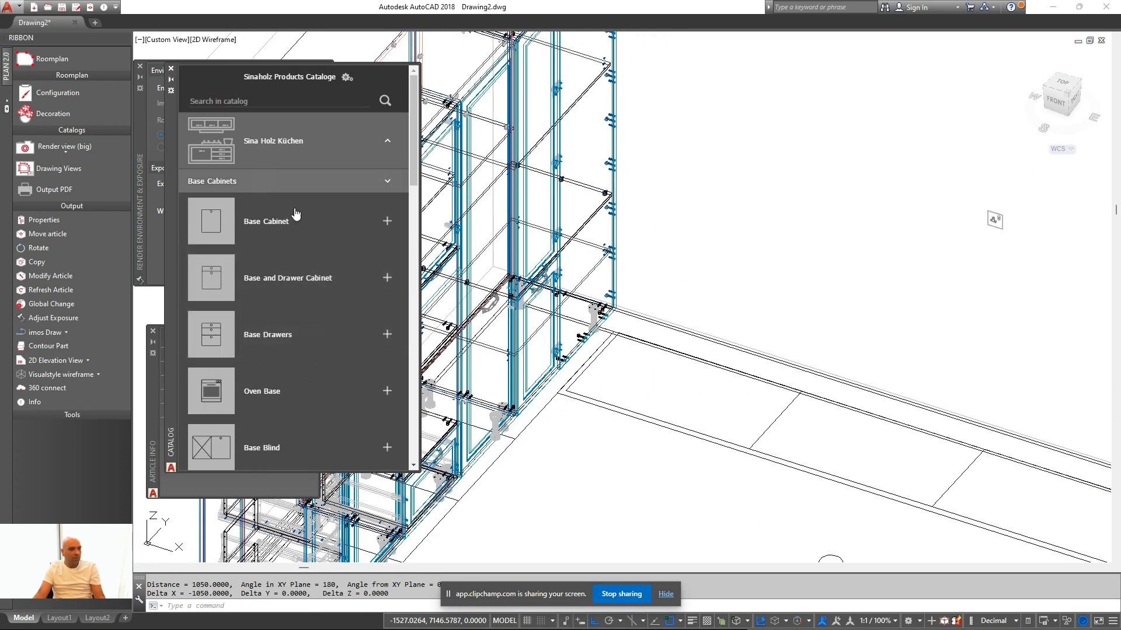
{"action": "scroll", "coordinate": [250, 346], "scroll_direction": "down", "scroll_amount": 1}
{"action": "left_click", "coordinate": [313, 297]}
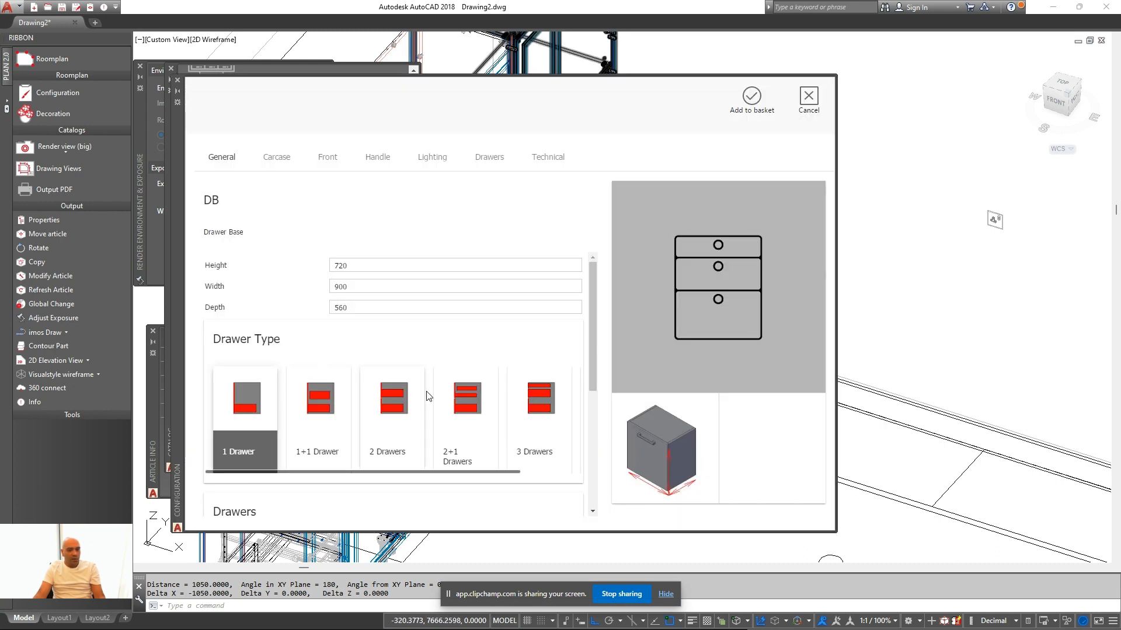
{"action": "left_click", "coordinate": [385, 472]}
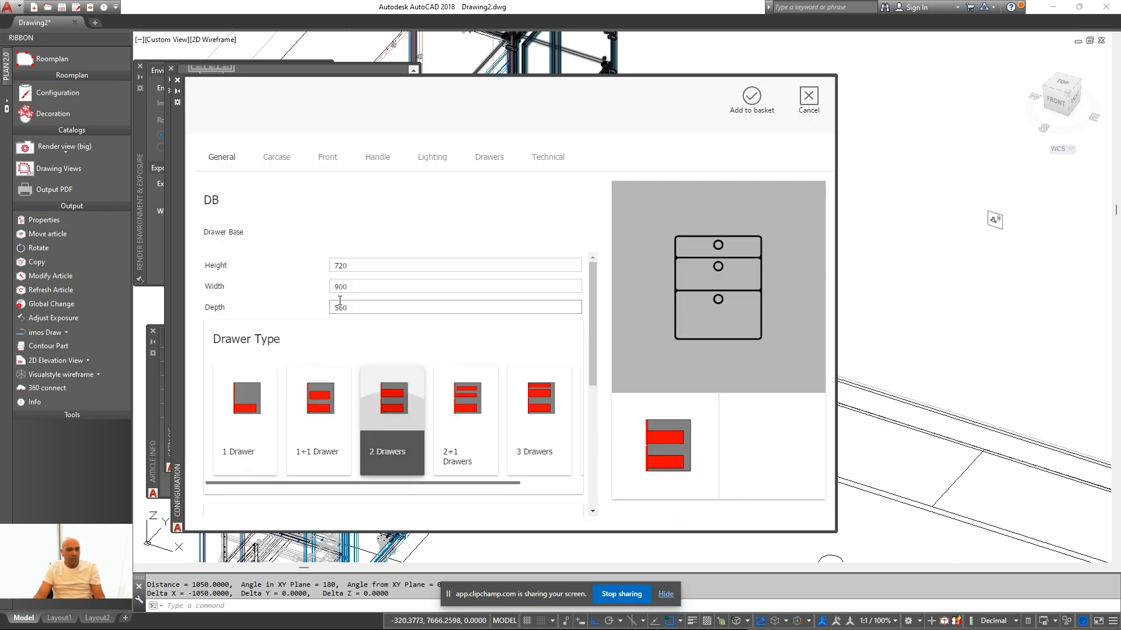
{"action": "left_click", "coordinate": [370, 265]}
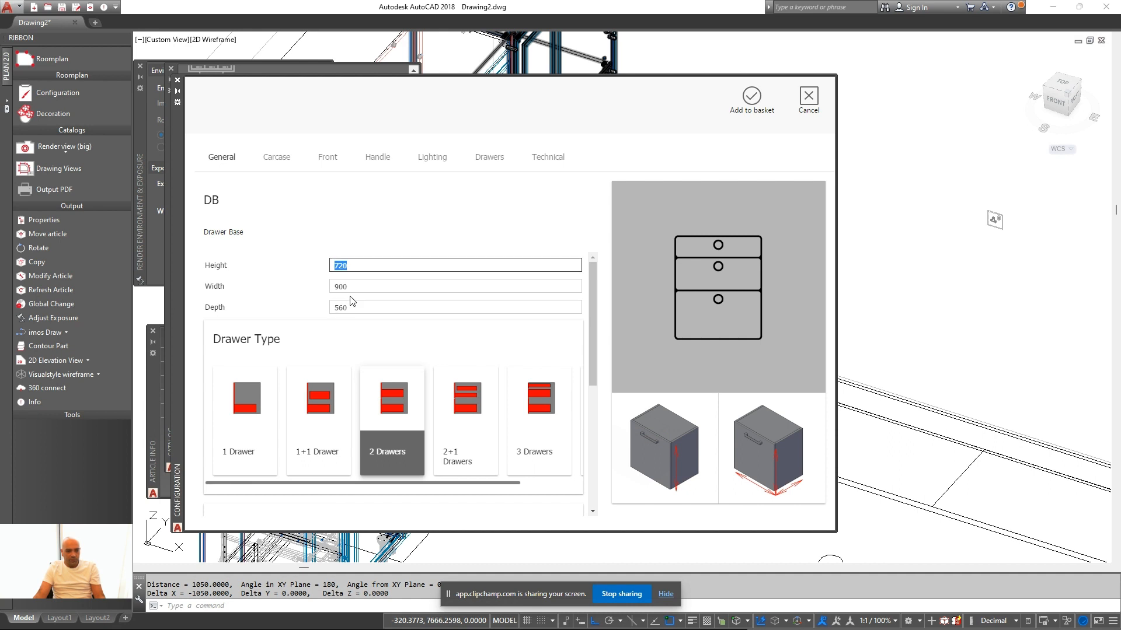
{"action": "left_click", "coordinate": [363, 288]}
{"action": "key", "text": "Tab"}
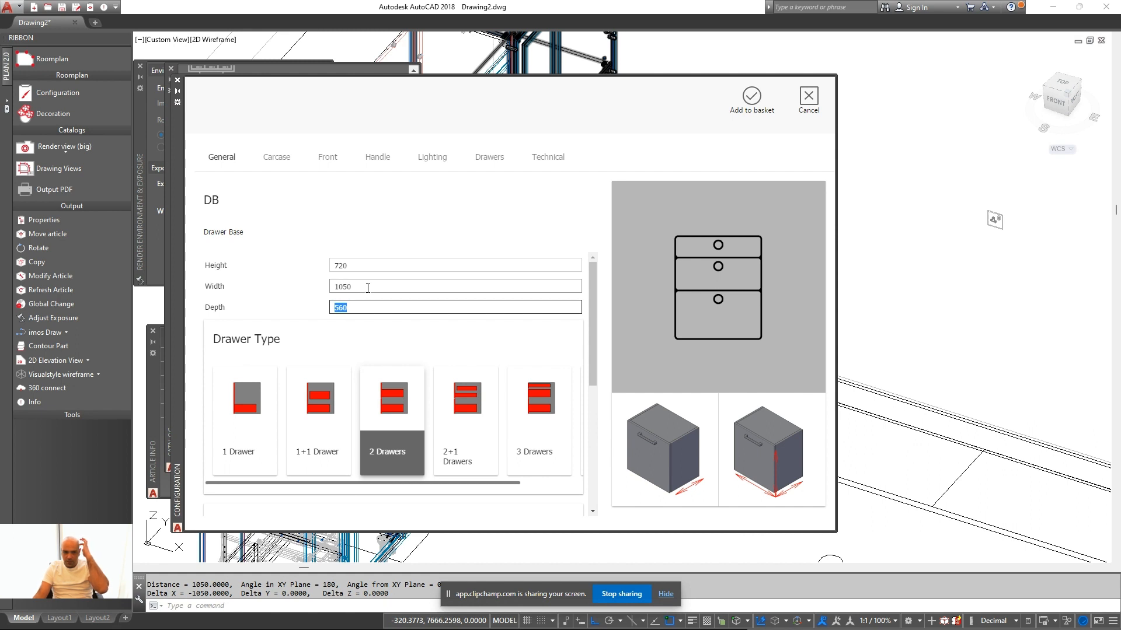
{"action": "scroll", "coordinate": [409, 280], "scroll_direction": "down", "scroll_amount": 5}
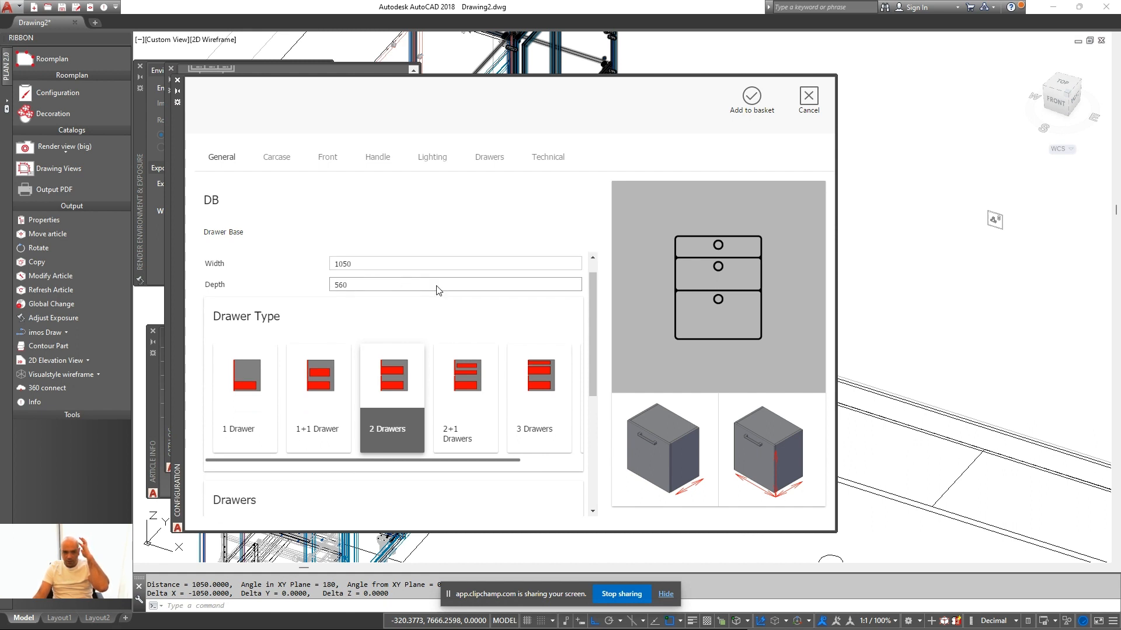
{"action": "left_click", "coordinate": [732, 117]}
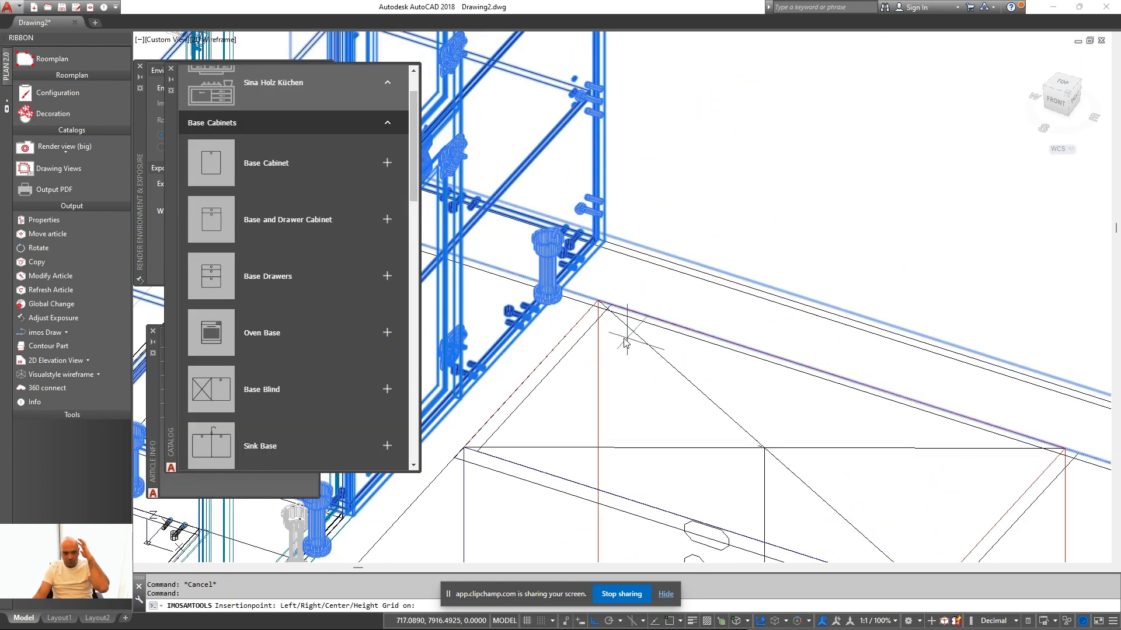
Insert the two-drawer base cabinet by the first outline and move it onto the outline's back corner beside the tall units
{"action": "left_click", "coordinate": [628, 350]}
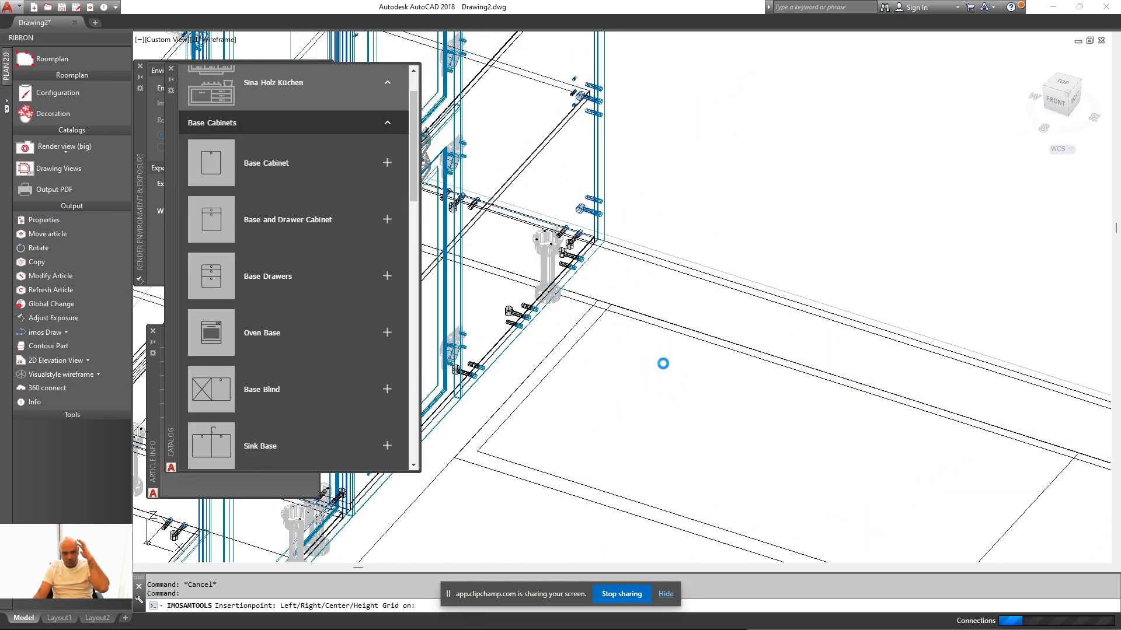
{"action": "left_click", "coordinate": [679, 376]}
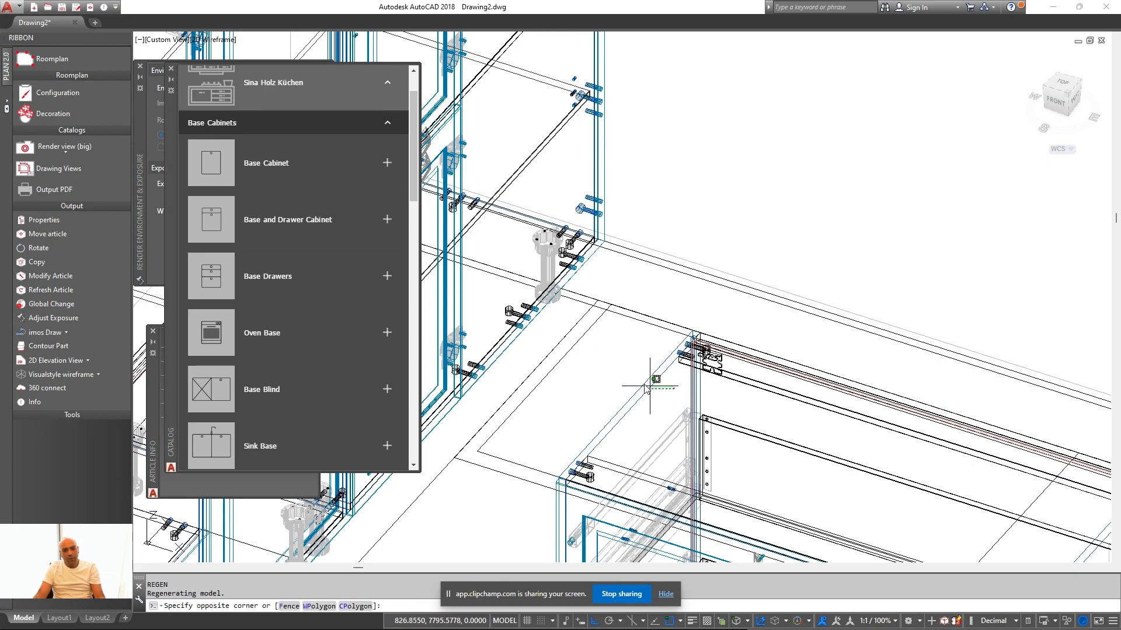
{"action": "left_click", "coordinate": [648, 388]}
{"action": "type", "text": "m"}
{"action": "key", "text": "space"}
{"action": "scroll", "coordinate": [690, 338], "scroll_direction": "up", "scroll_amount": 3}
{"action": "left_click", "coordinate": [708, 324]}
{"action": "scroll", "coordinate": [677, 338], "scroll_direction": "down", "scroll_amount": 2}
{"action": "scroll", "coordinate": [672, 331], "scroll_direction": "down", "scroll_amount": 2}
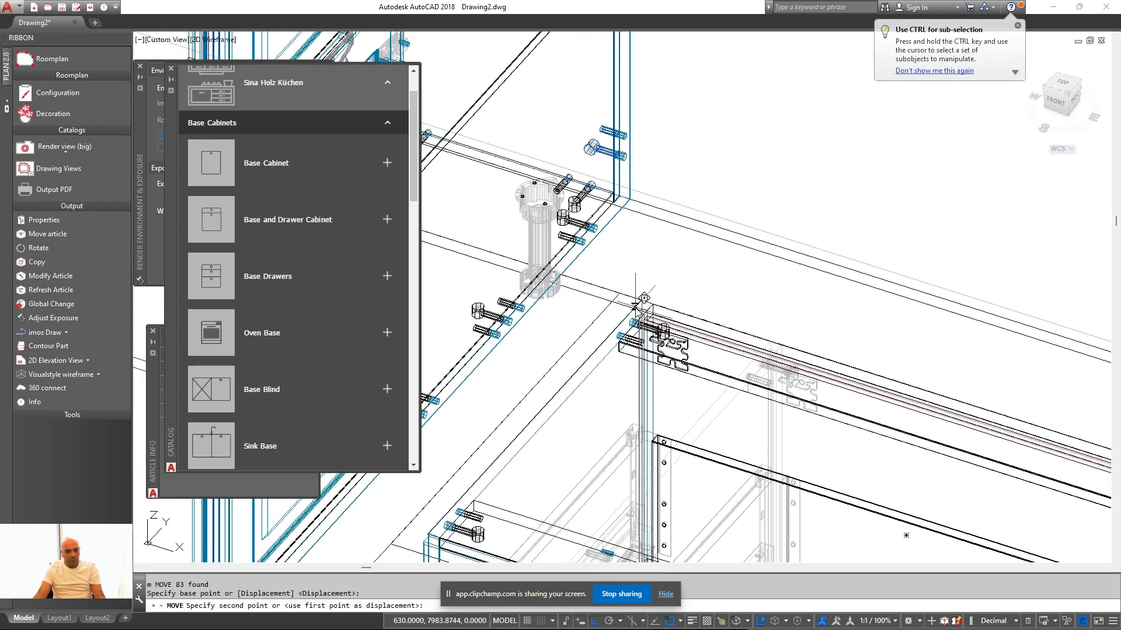
{"action": "left_click", "coordinate": [653, 333]}
{"action": "scroll", "coordinate": [654, 332], "scroll_direction": "down", "scroll_amount": 3}
{"action": "key", "text": "Escape"}
Move the two-drawer base cabinet up by 870
{"action": "left_click", "coordinate": [687, 411]}
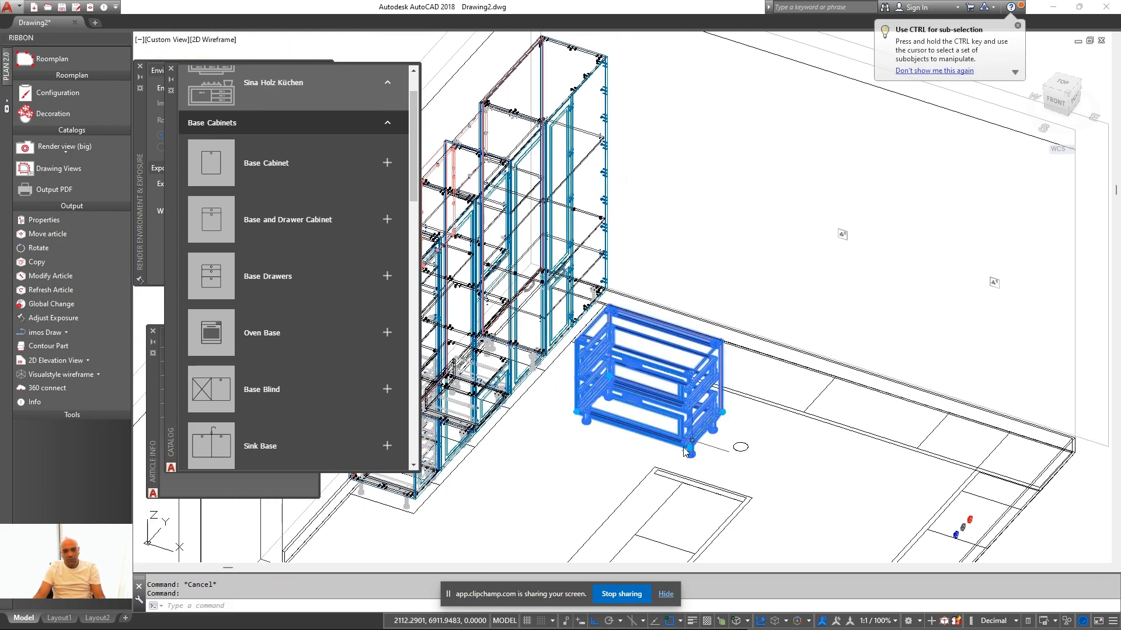
{"action": "type", "text": "m"}
{"action": "key", "text": "space"}
{"action": "left_click", "coordinate": [534, 484]}
{"action": "type", "text": "870"}
{"action": "key", "text": "Return"}
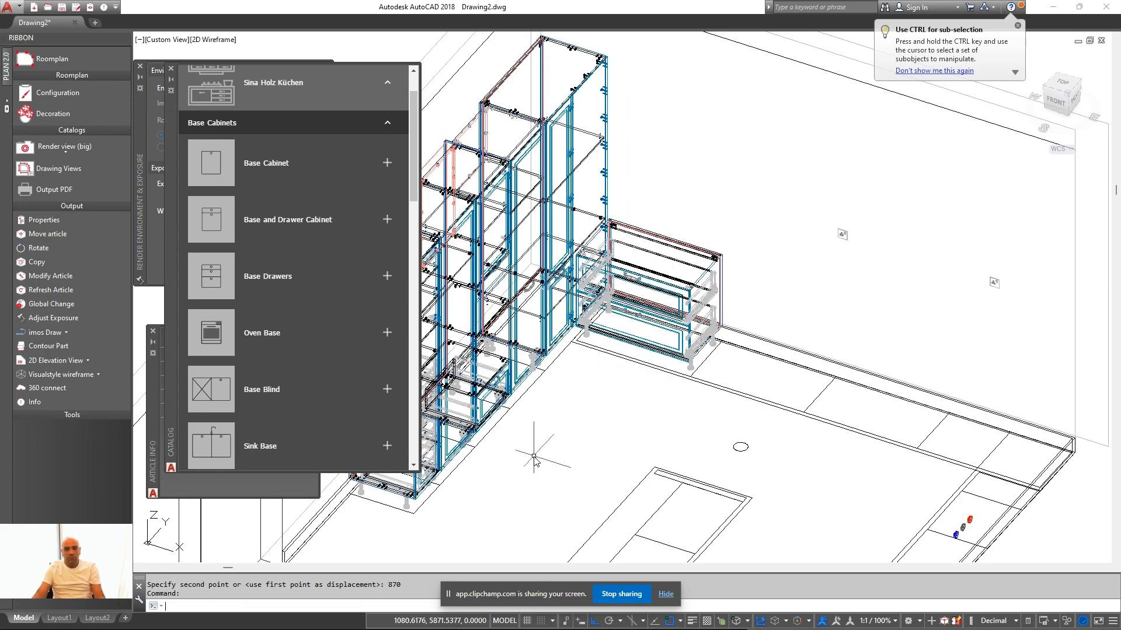
Examine the drawer cabinet's fit against the tall corner unit in the hidden visual style and return to wireframe
{"action": "middle_click_drag", "start_coordinate": [613, 460], "coordinate": [566, 495]}
{"action": "scroll", "coordinate": [626, 410], "scroll_direction": "up", "scroll_amount": 3}
{"action": "middle_click_drag", "start_coordinate": [625, 410], "coordinate": [607, 361], "text": "shift"}
{"action": "scroll", "coordinate": [509, 358], "scroll_direction": "up", "scroll_amount": 4}
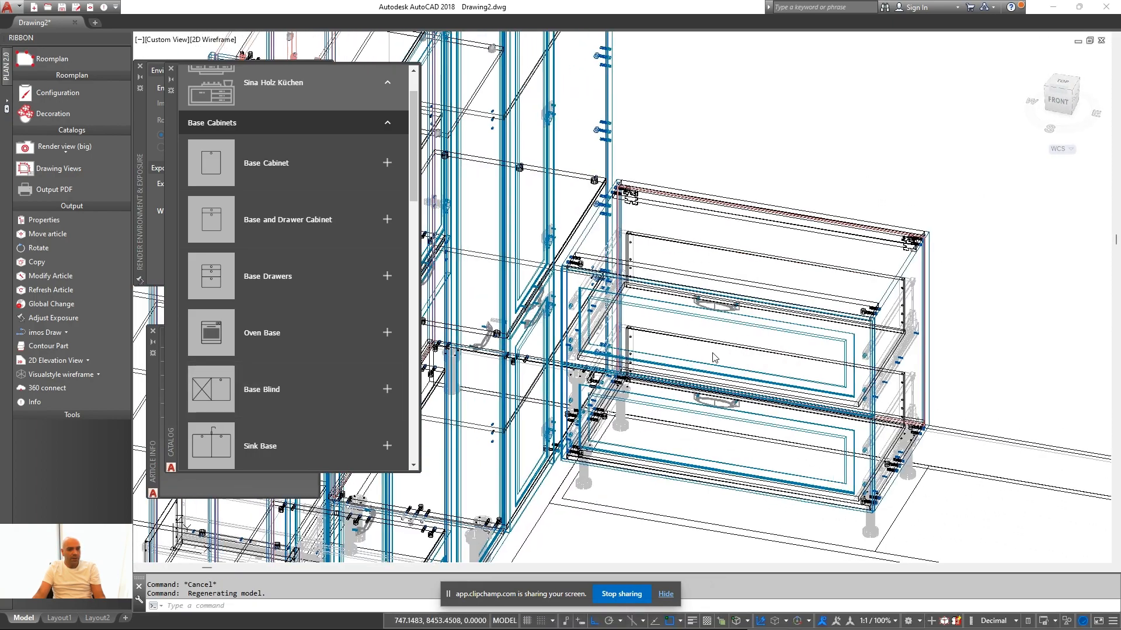
{"action": "left_click", "coordinate": [61, 375]}
{"action": "left_click", "coordinate": [69, 439]}
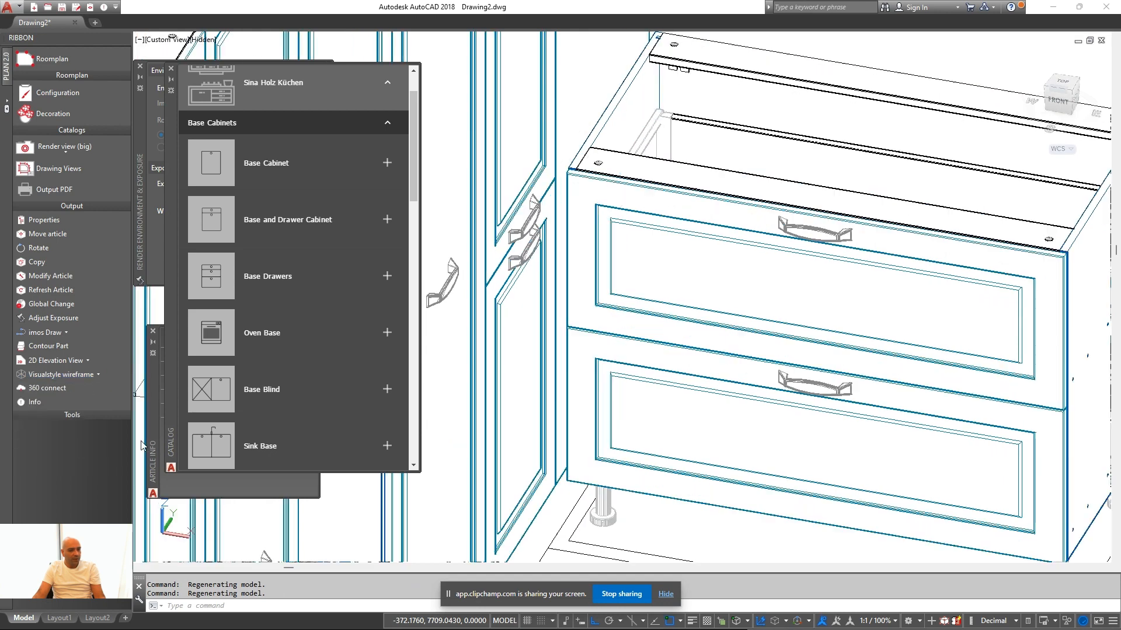
{"action": "middle_click_drag", "start_coordinate": [610, 337], "coordinate": [568, 320], "text": "shift"}
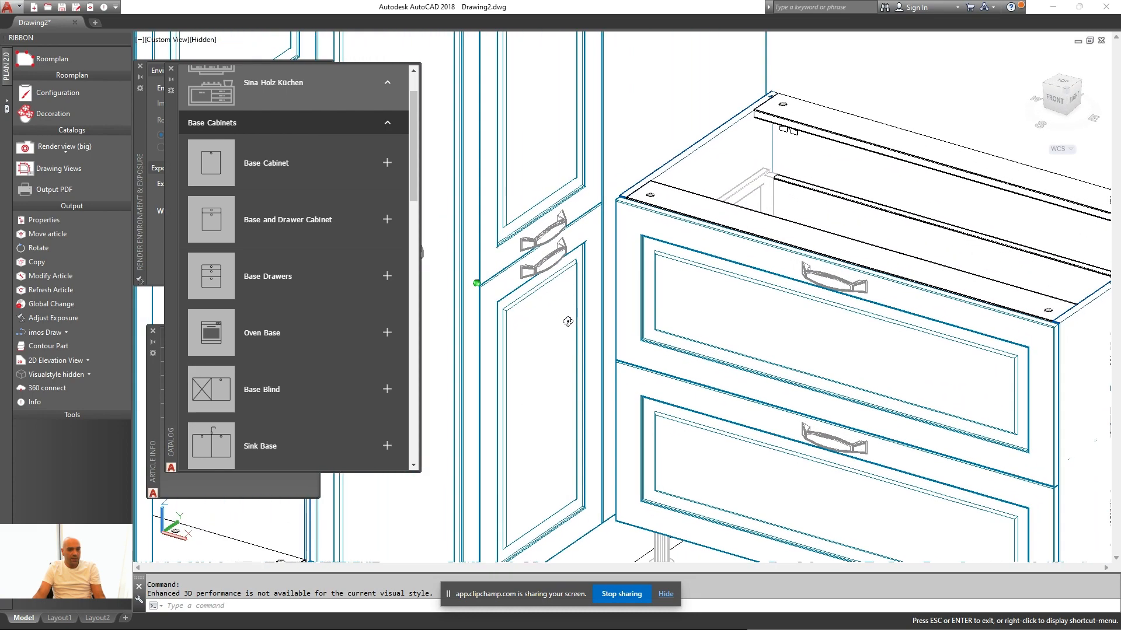
{"action": "scroll", "coordinate": [555, 283], "scroll_direction": "down", "scroll_amount": 5}
{"action": "middle_click_drag", "start_coordinate": [670, 367], "coordinate": [613, 349]}
{"action": "middle_click_drag", "start_coordinate": [648, 409], "coordinate": [667, 442], "text": "shift"}
{"action": "middle_click_drag", "start_coordinate": [546, 359], "coordinate": [546, 403]}
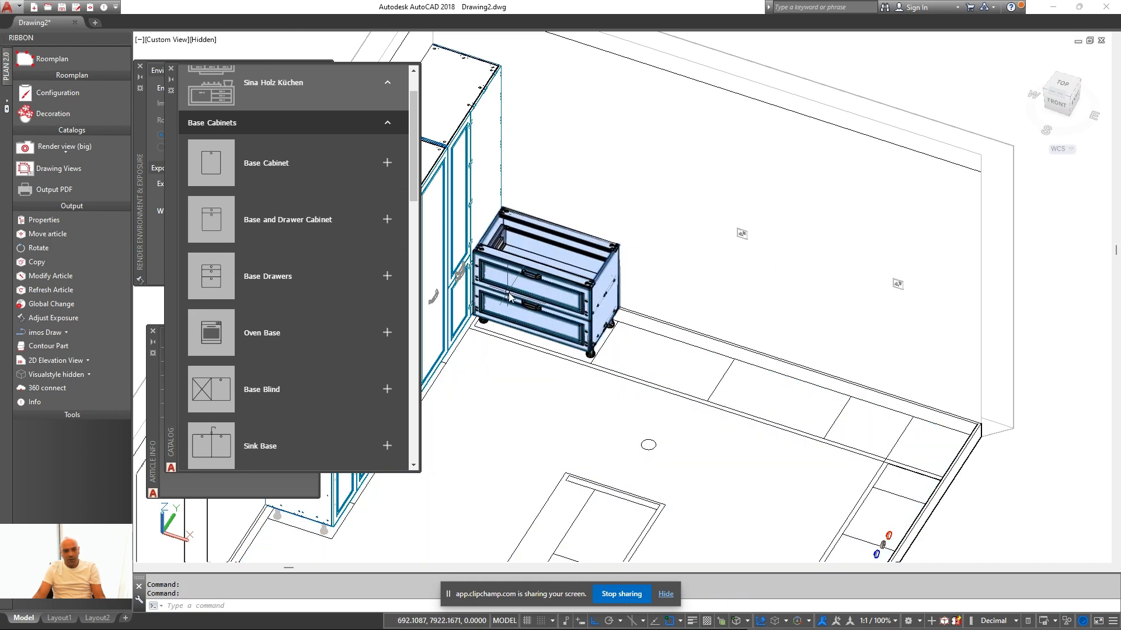
{"action": "middle_click_drag", "start_coordinate": [509, 298], "coordinate": [532, 290], "text": "shift"}
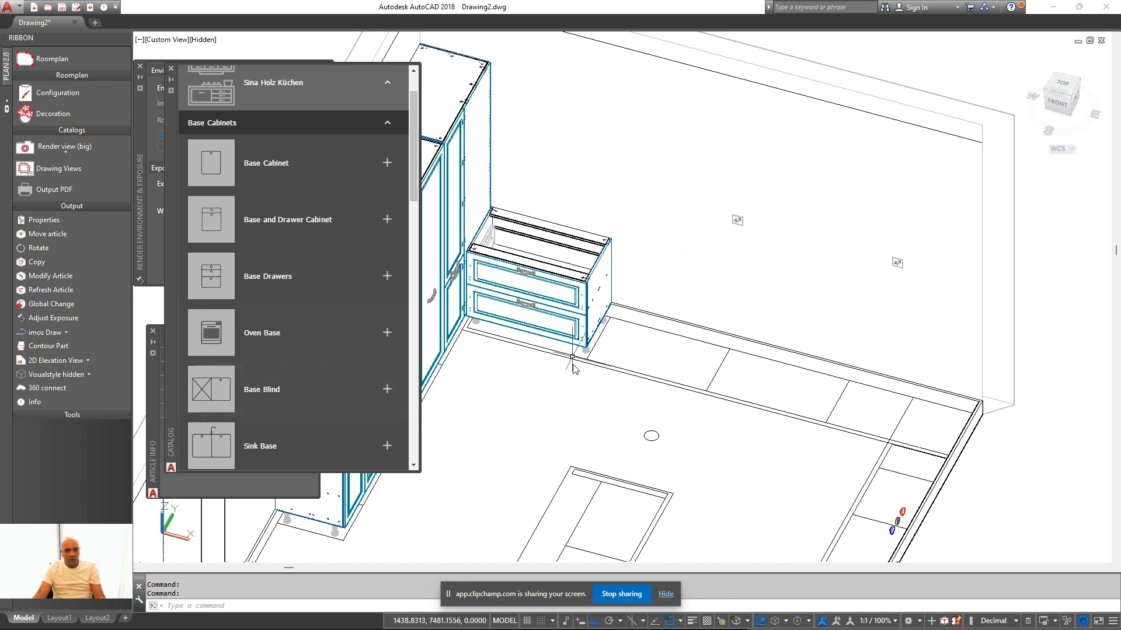
{"action": "left_click", "coordinate": [81, 376]}
{"action": "left_click", "coordinate": [73, 466]}
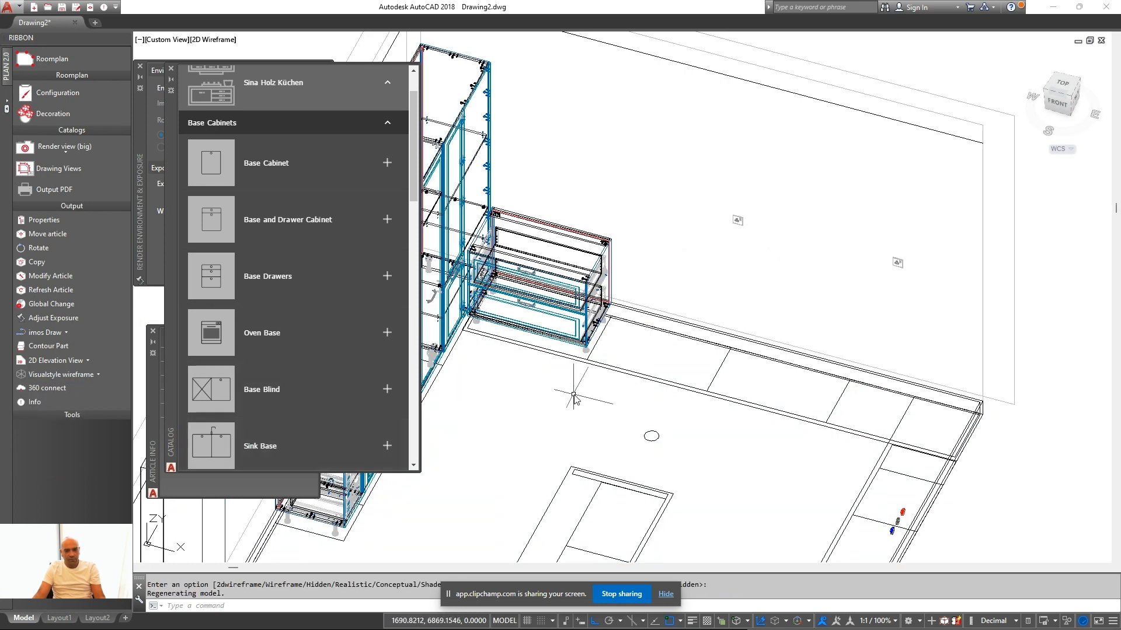
Copy the two-drawer base cabinet 1050 along the wall onto the second outline
{"action": "middle_click_drag", "start_coordinate": [519, 393], "coordinate": [479, 440]}
{"action": "key", "text": "Escape"}
{"action": "right_click", "coordinate": [479, 440]}
{"action": "left_click", "coordinate": [522, 177]}
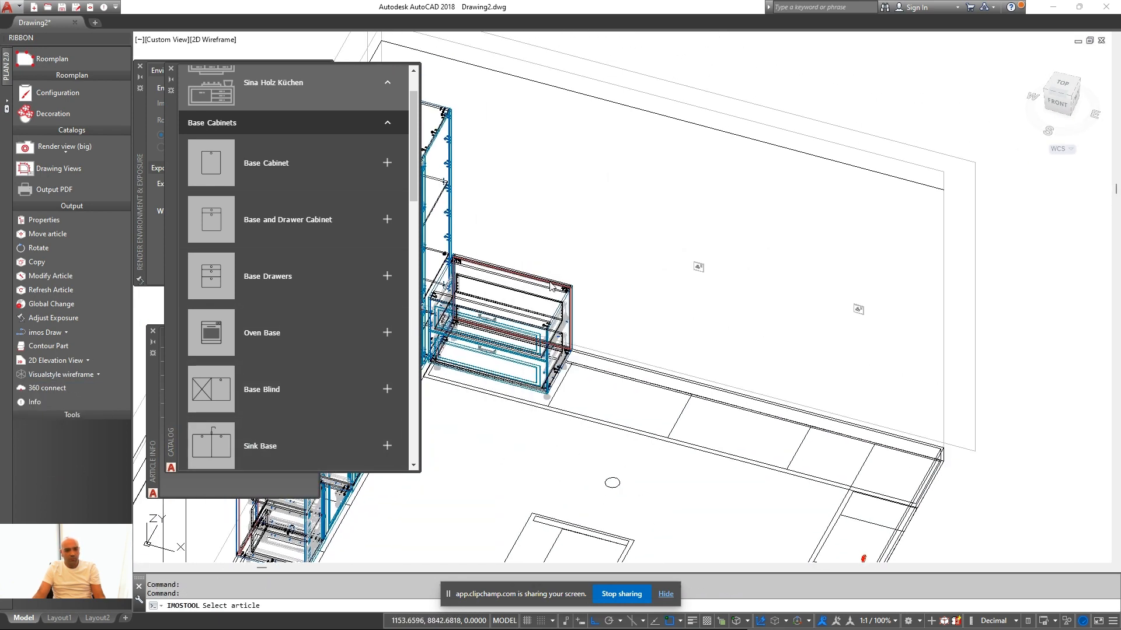
{"action": "left_click", "coordinate": [551, 286]}
{"action": "left_click", "coordinate": [527, 217]}
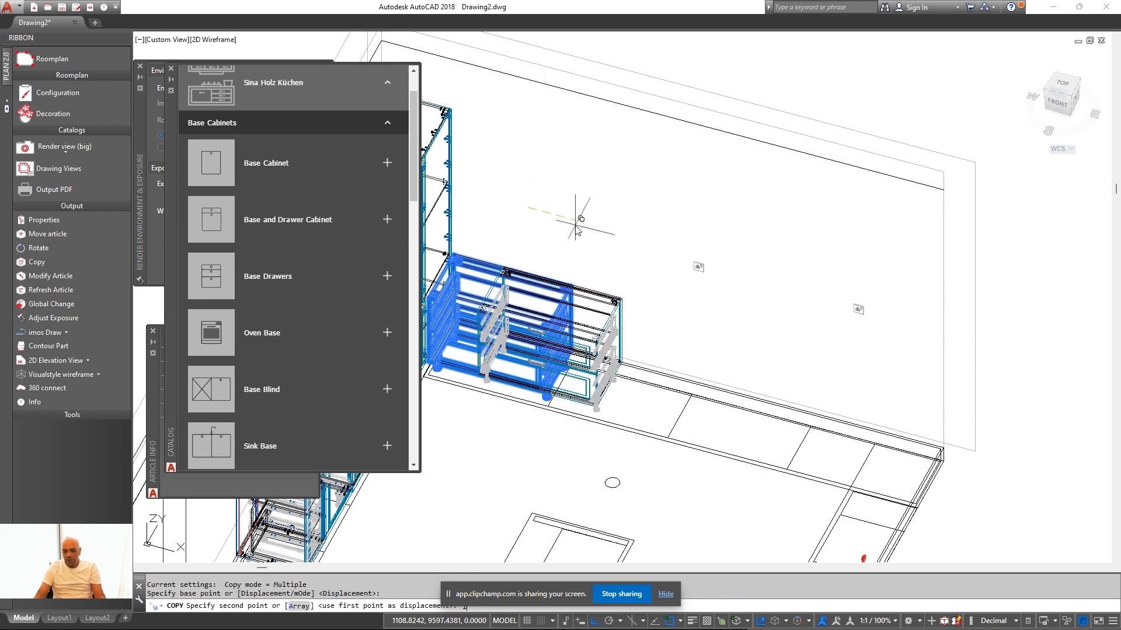
{"action": "type", "text": "1050"}
{"action": "key", "text": "Return"}
{"action": "key", "text": "Escape"}
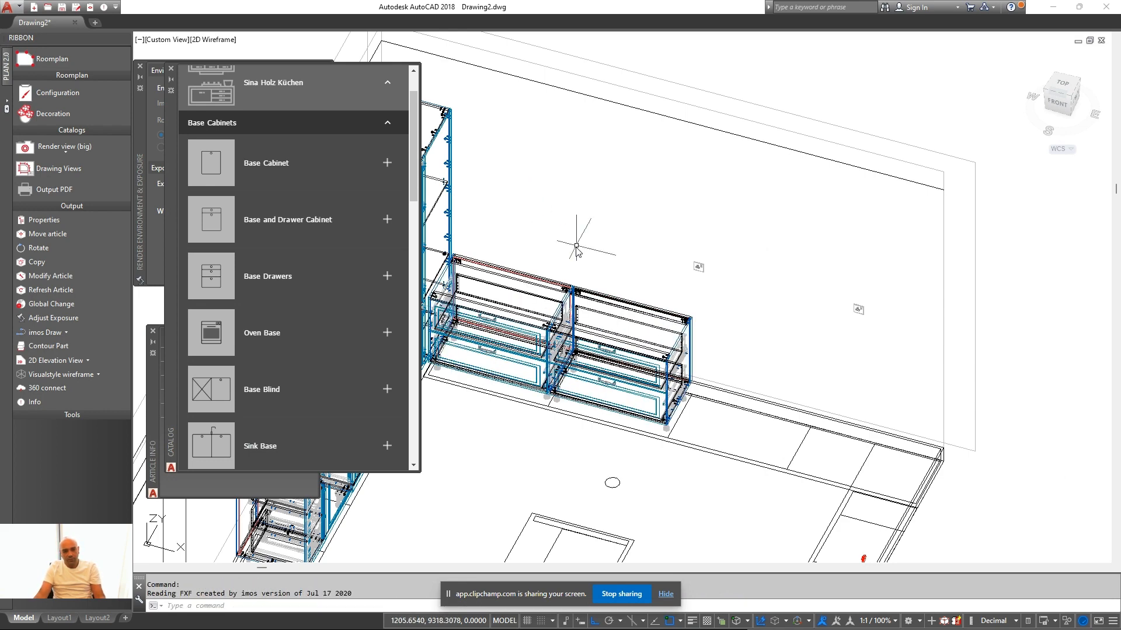
Copy the second drawer cabinet another 1050 along the wall onto the third outline
{"action": "middle_click_drag", "start_coordinate": [819, 331], "coordinate": [817, 304]}
{"action": "key", "text": "Escape"}
{"action": "left_click", "coordinate": [725, 284]}
{"action": "left_click", "coordinate": [654, 303]}
{"action": "type", "text": "co"}
{"action": "key", "text": "Return"}
{"action": "left_click", "coordinate": [551, 190]}
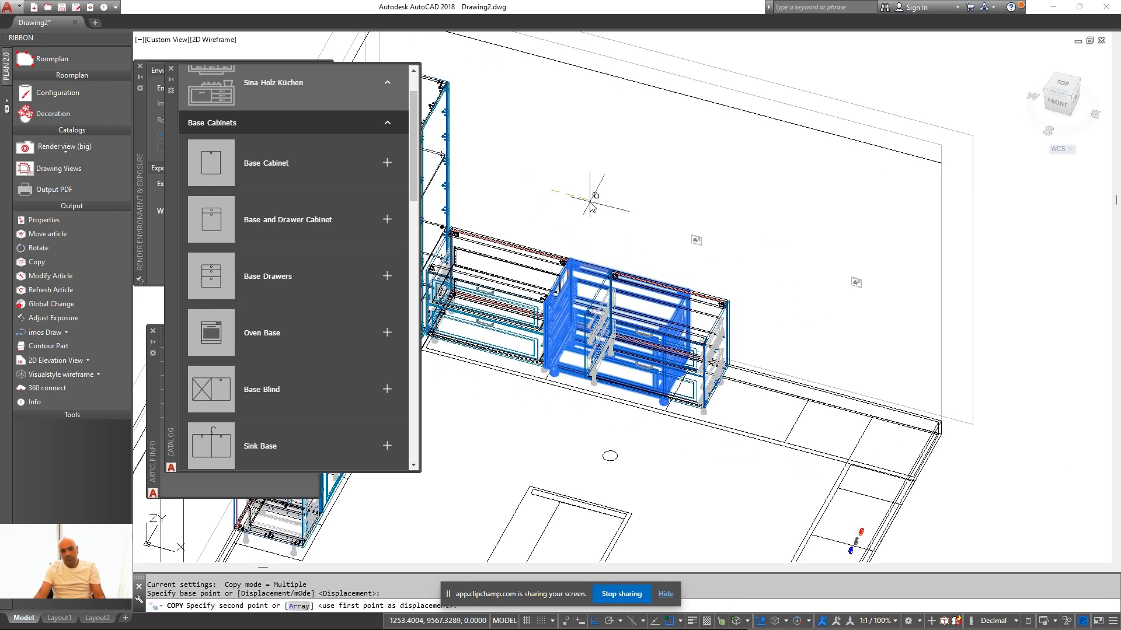
{"action": "type", "text": "1050"}
{"action": "key", "text": "Return"}
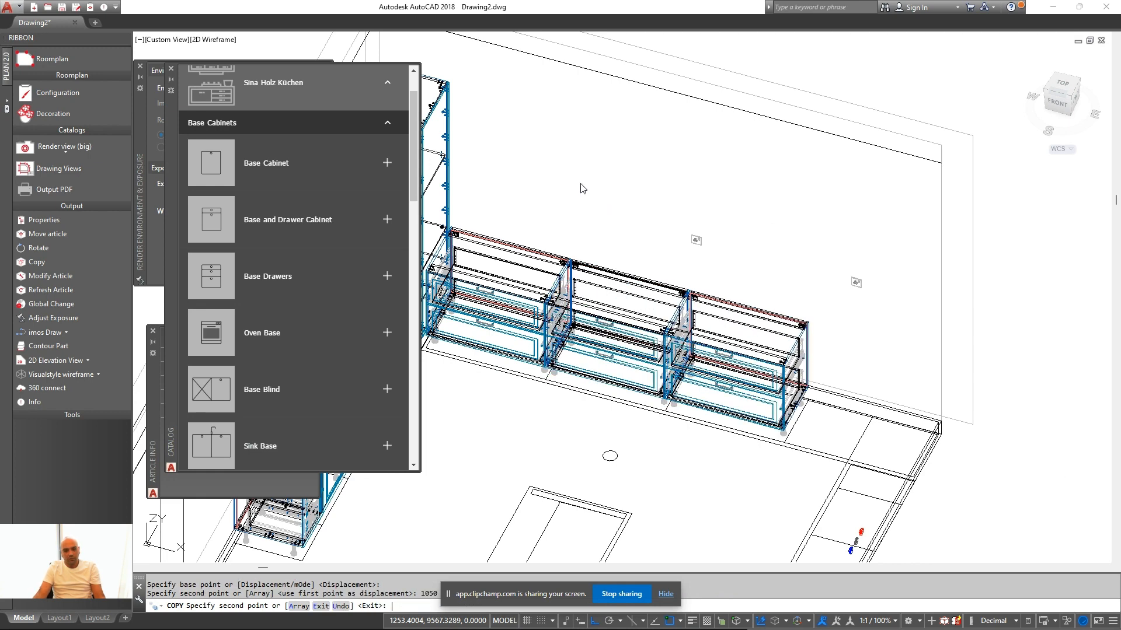
{"action": "key", "text": "Escape"}
Modify the middle drawer cabinet to the 3 Drawers type and add it to the basket
{"action": "right_click", "coordinate": [607, 170]}
{"action": "left_click", "coordinate": [659, 207]}
{"action": "left_click", "coordinate": [580, 261]}
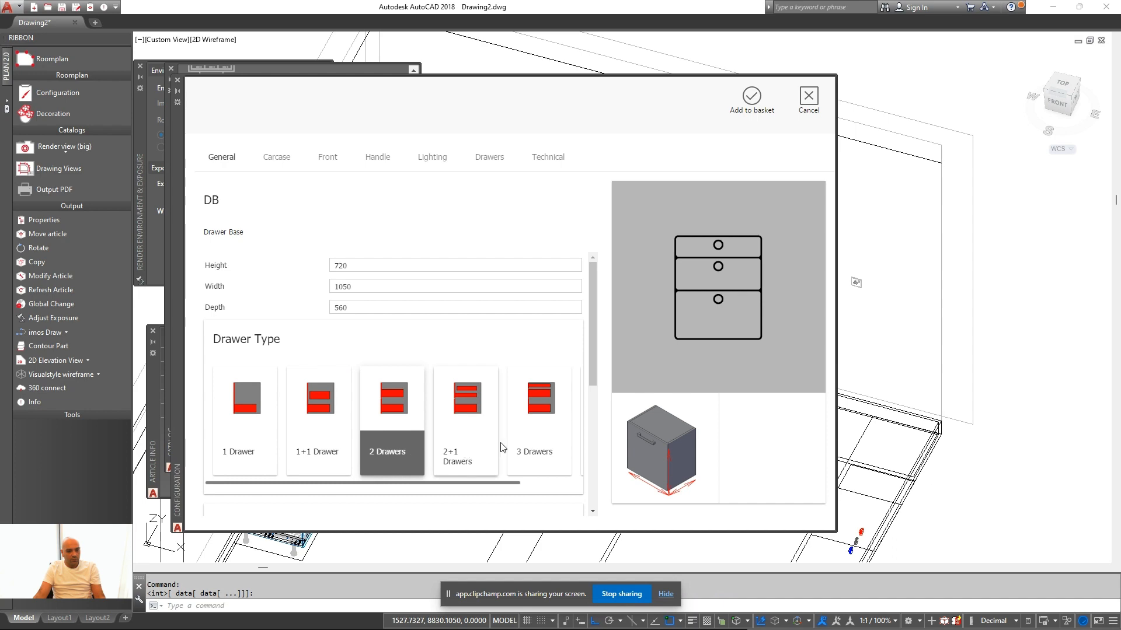
{"action": "left_click", "coordinate": [528, 450]}
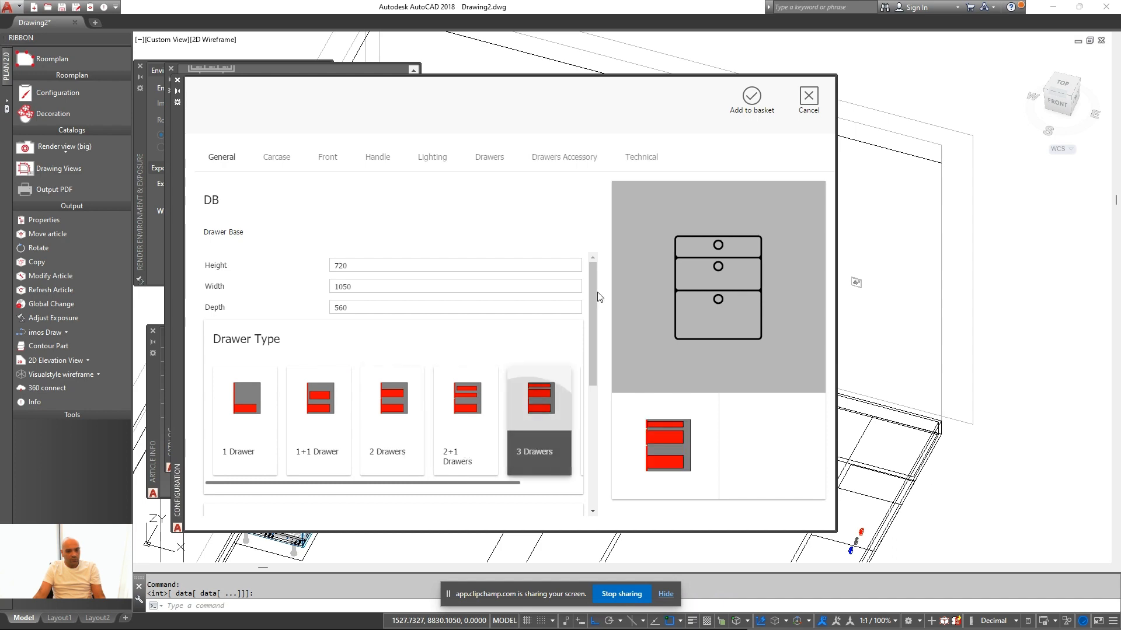
{"action": "left_click", "coordinate": [740, 113]}
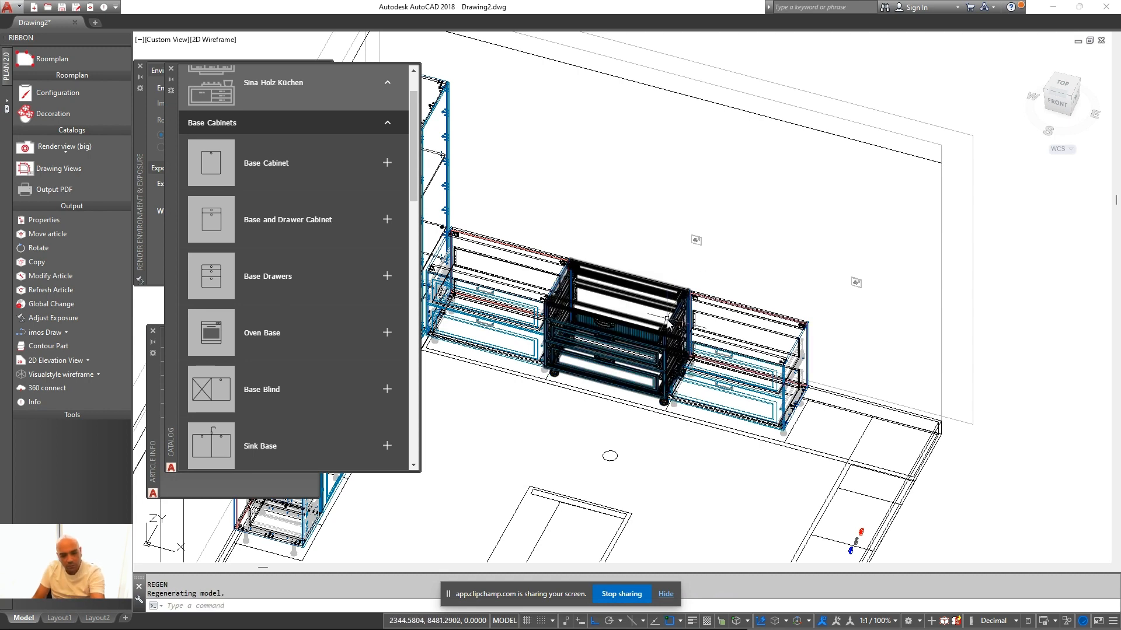
Examine the fronts of the three drawer cabinets in the realistic visual style
{"action": "left_click", "coordinate": [97, 375]}
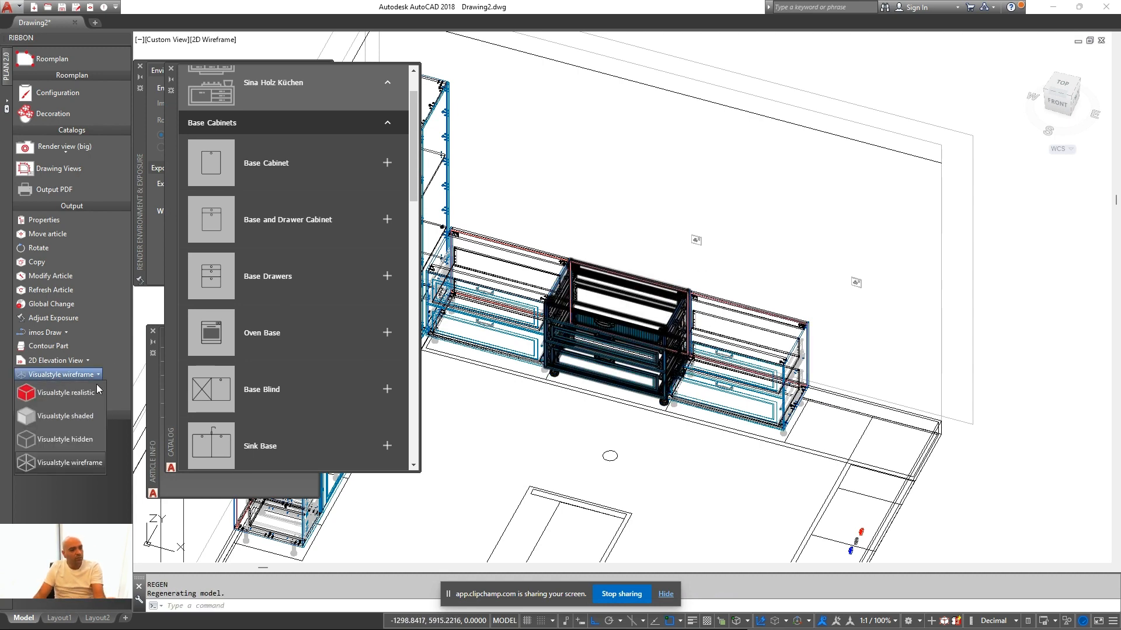
{"action": "left_click", "coordinate": [87, 393]}
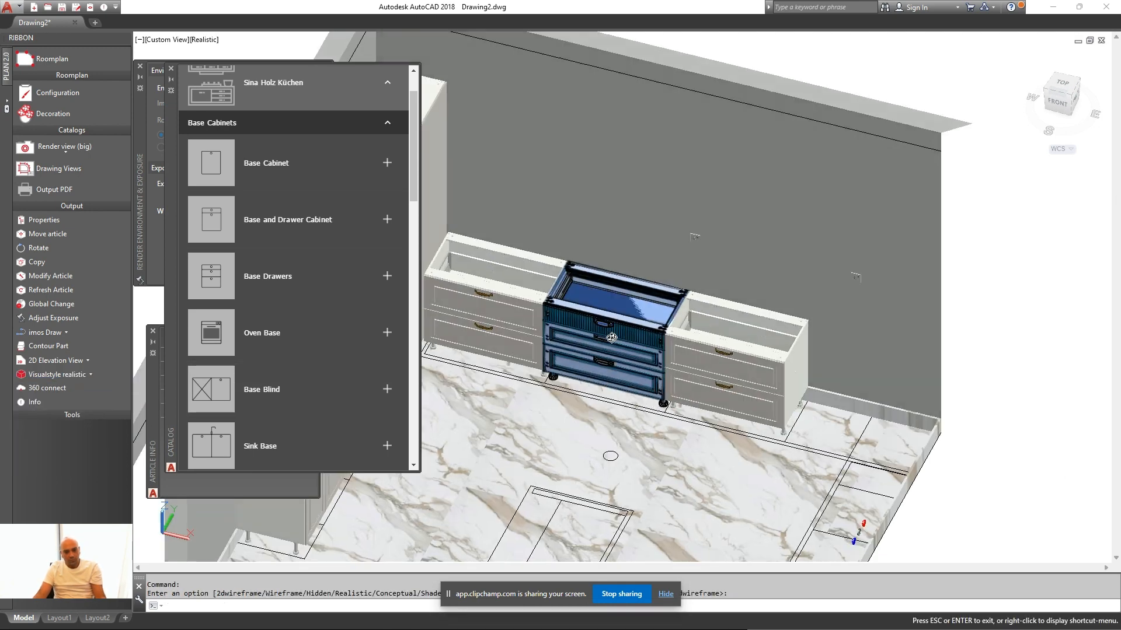
{"action": "key", "text": "Escape"}
{"action": "scroll", "coordinate": [614, 362], "scroll_direction": "up", "scroll_amount": 3}
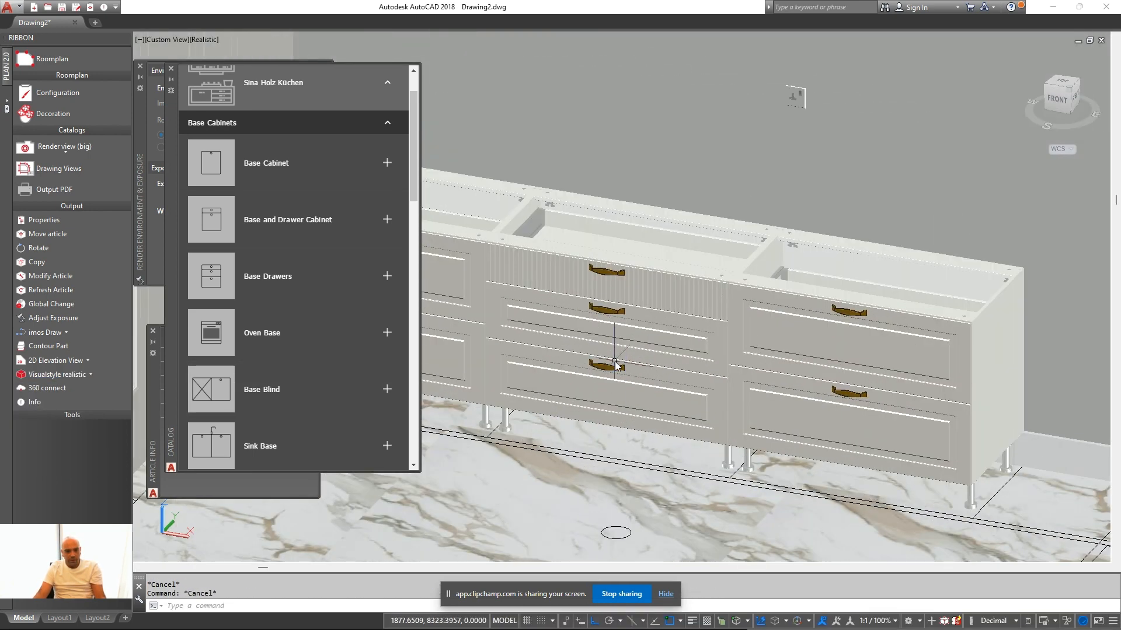
Modify the first drawer cabinet, next to the tall units, to the 3 Drawers type and add it to the basket
{"action": "middle_click_drag", "start_coordinate": [613, 361], "coordinate": [781, 375]}
{"action": "right_click", "coordinate": [557, 466]}
{"action": "left_click", "coordinate": [598, 207]}
{"action": "left_click", "coordinate": [573, 303]}
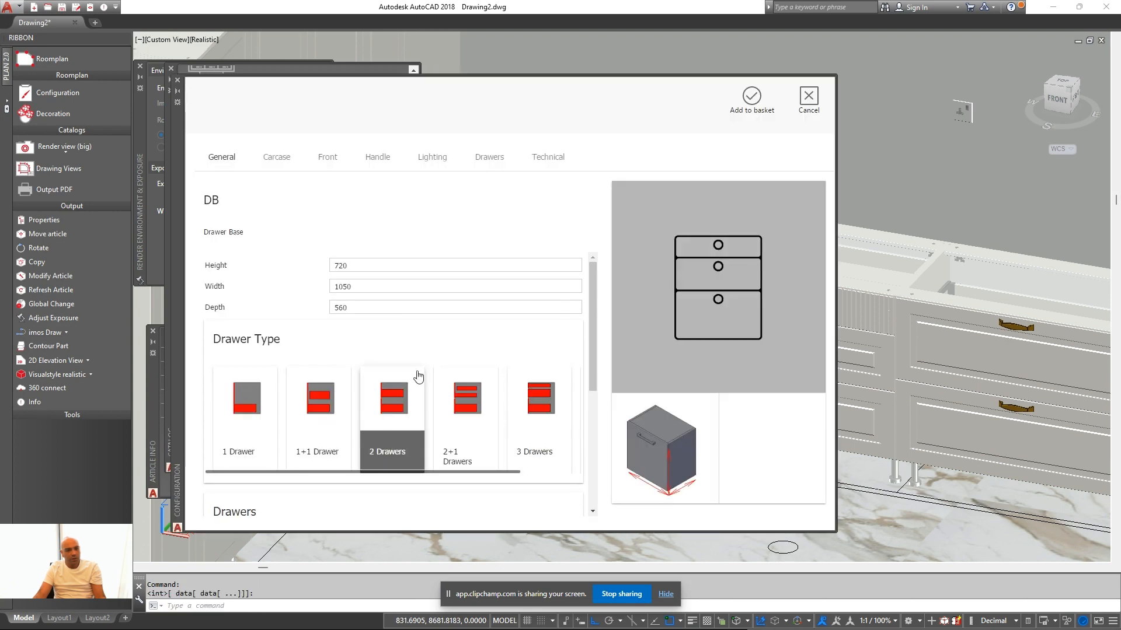
{"action": "left_click", "coordinate": [528, 415]}
{"action": "left_click", "coordinate": [751, 96]}
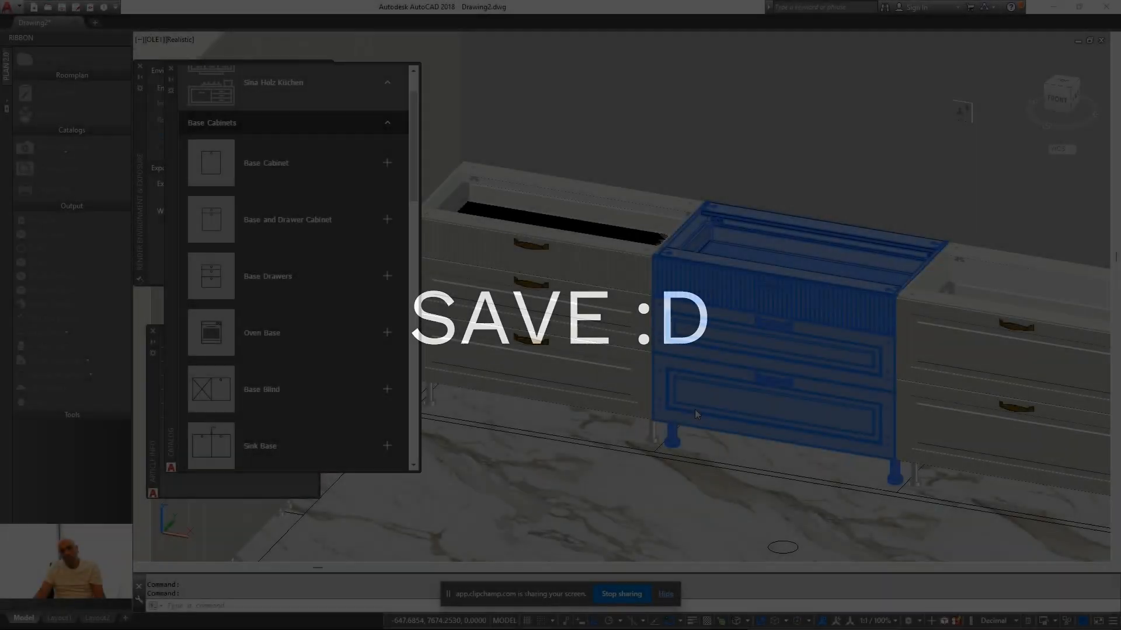
Switch to the 2D wireframe style, modify the third drawer cabinet to the 3 Drawers type, and add it to the basket
{"action": "left_click", "coordinate": [695, 408]}
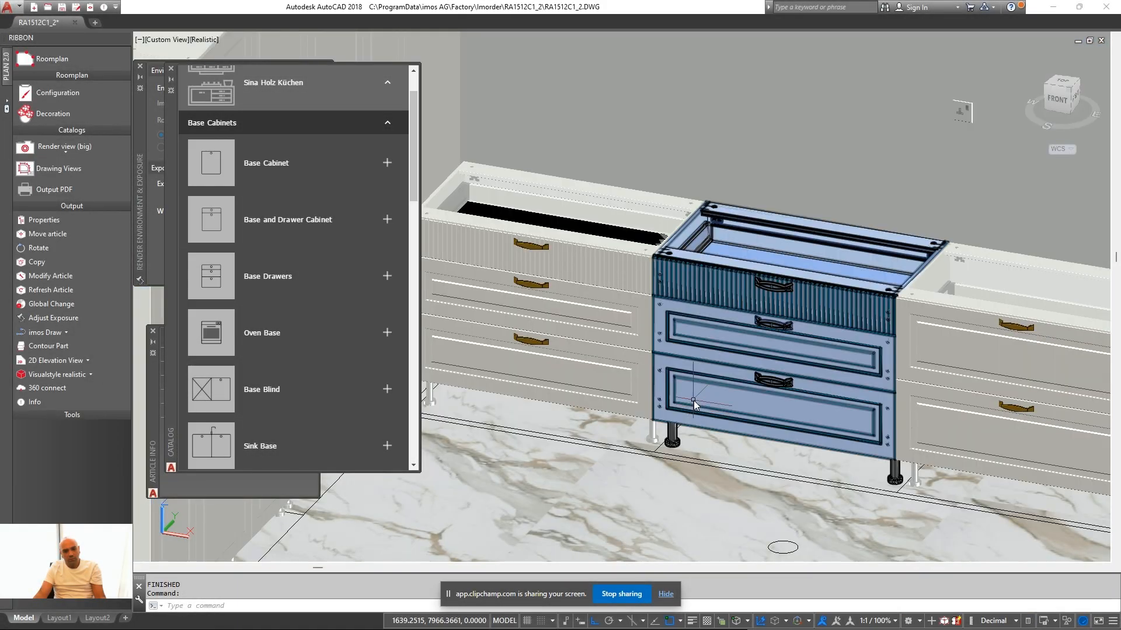
{"action": "scroll", "coordinate": [694, 400], "scroll_direction": "down", "scroll_amount": 3}
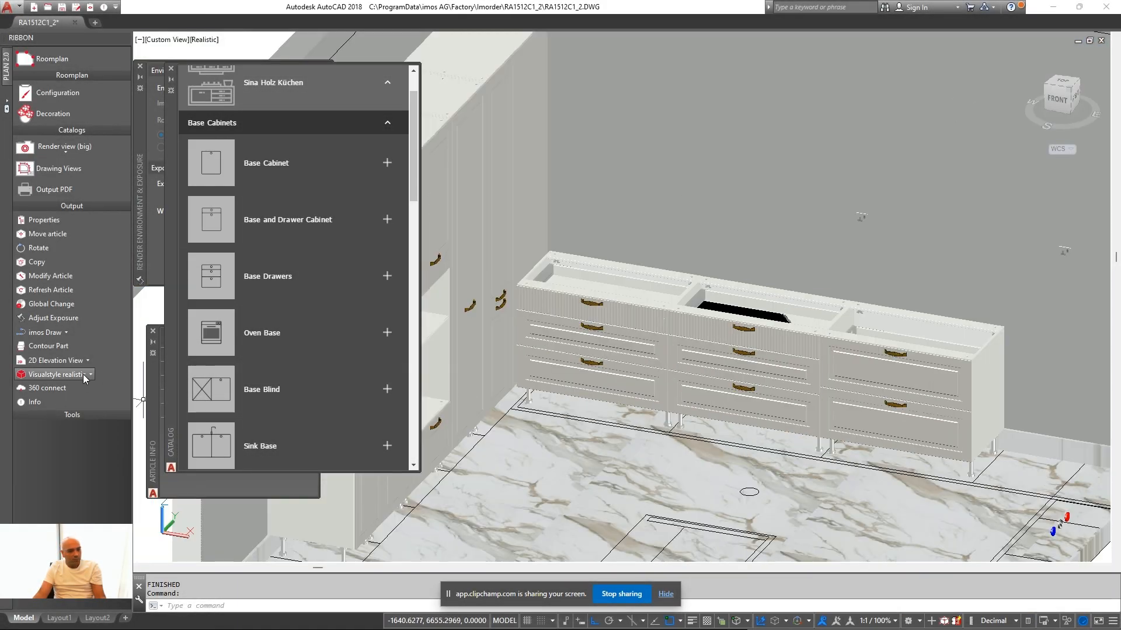
{"action": "left_click", "coordinate": [75, 463]}
{"action": "middle_click_drag", "start_coordinate": [915, 241], "coordinate": [728, 231]}
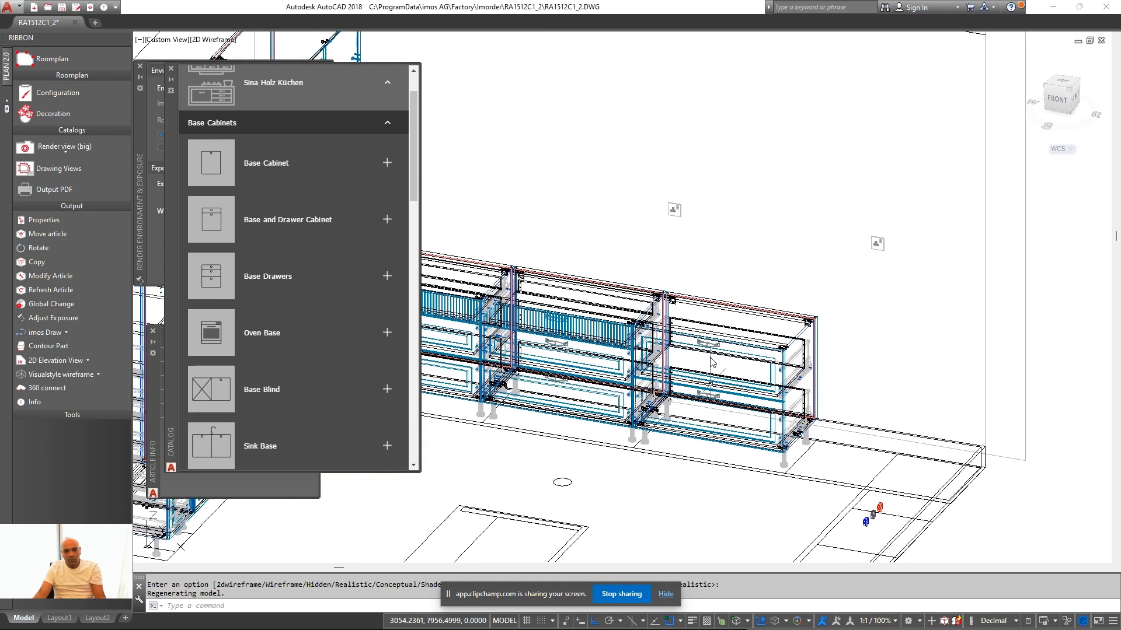
{"action": "right_click", "coordinate": [728, 231]}
{"action": "left_click", "coordinate": [767, 350]}
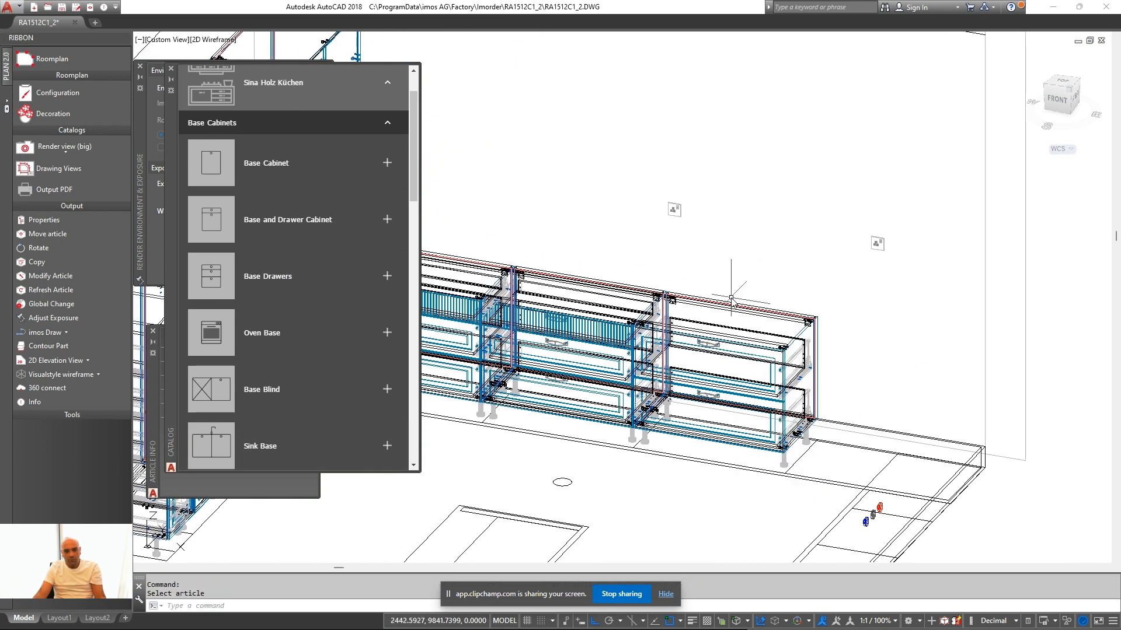
{"action": "right_click", "coordinate": [753, 284]}
{"action": "left_click", "coordinate": [835, 323]}
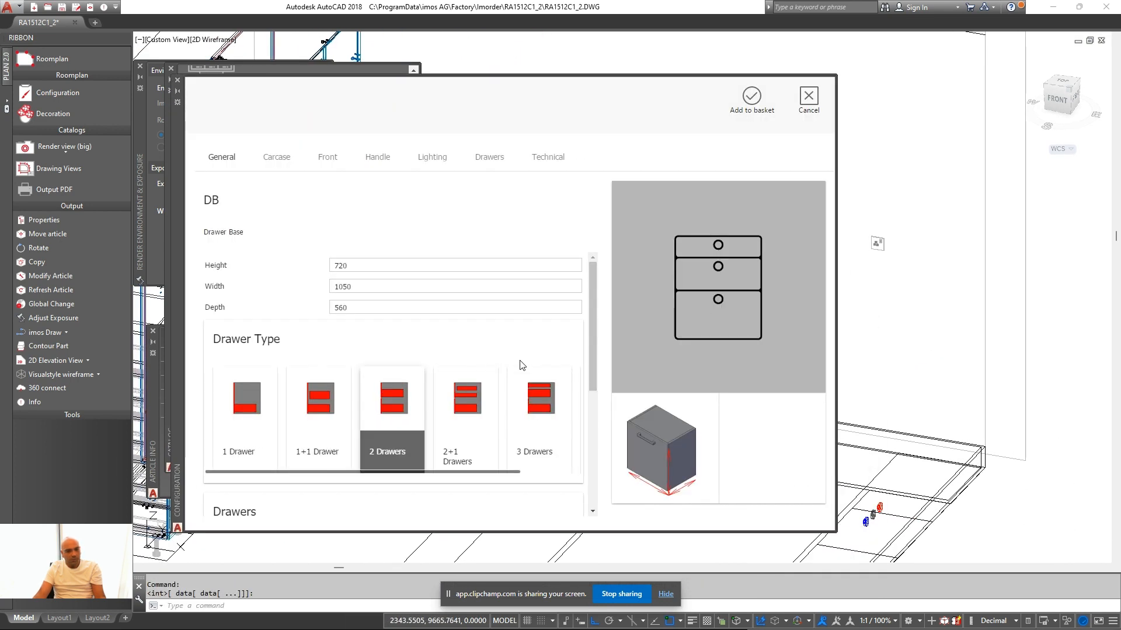
{"action": "left_click", "coordinate": [534, 373]}
{"action": "left_click", "coordinate": [809, 96]}
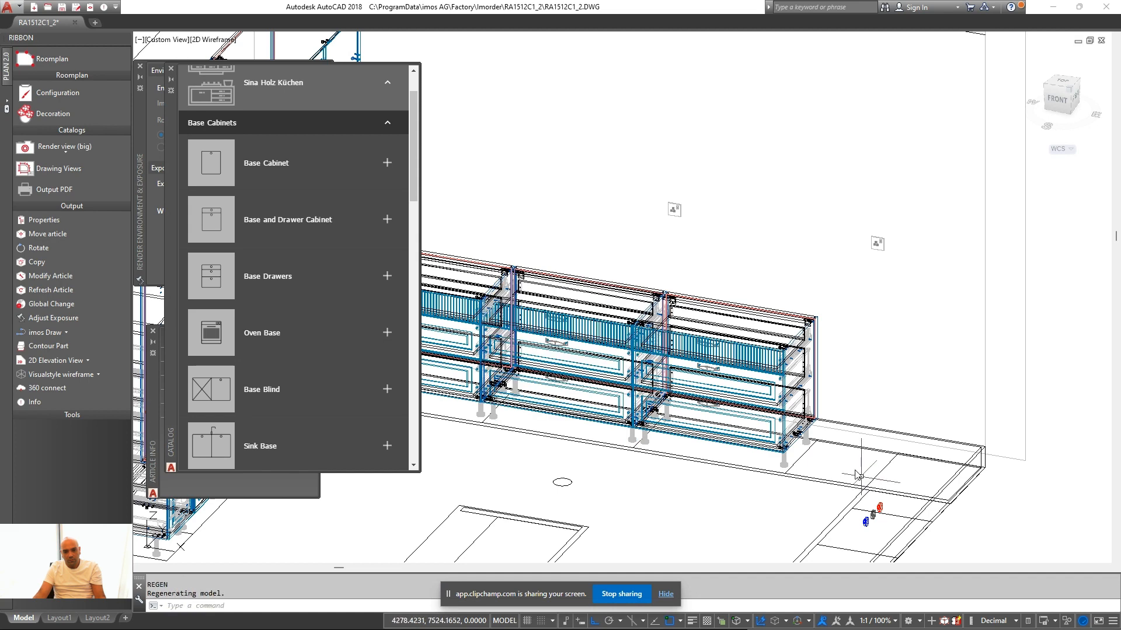
Measure the back edge of the empty floor outline between the corner and the third drawer cabinet
{"action": "scroll", "coordinate": [783, 432], "scroll_direction": "up", "scroll_amount": 3}
{"action": "type", "text": "d"}
{"action": "scroll", "coordinate": [1057, 452], "scroll_direction": "up", "scroll_amount": 4}
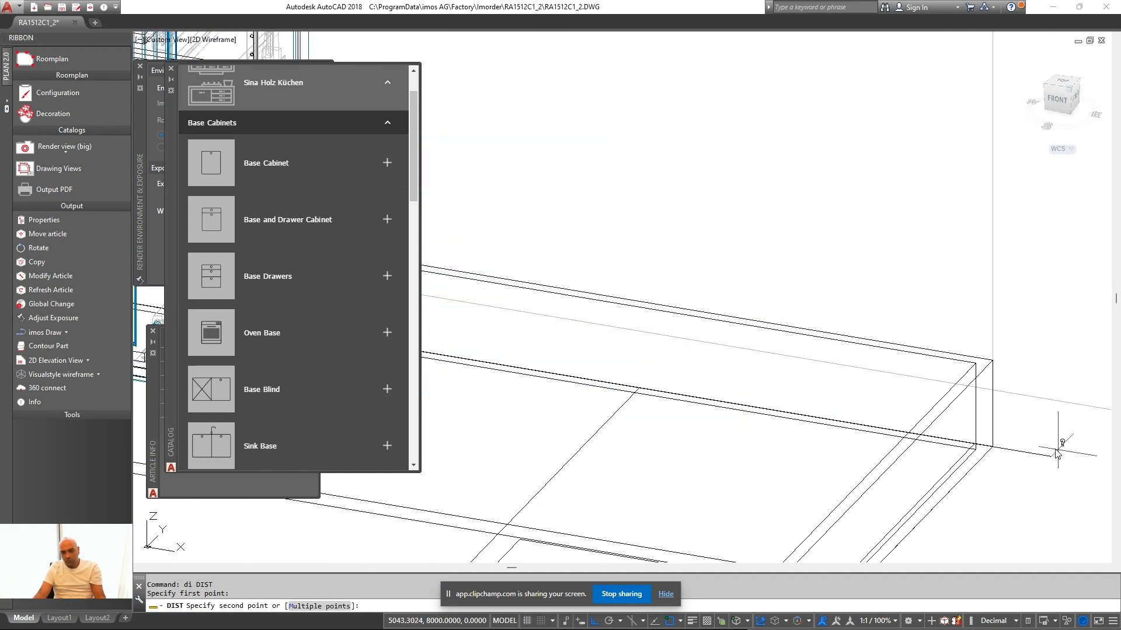
{"action": "key", "text": "Escape"}
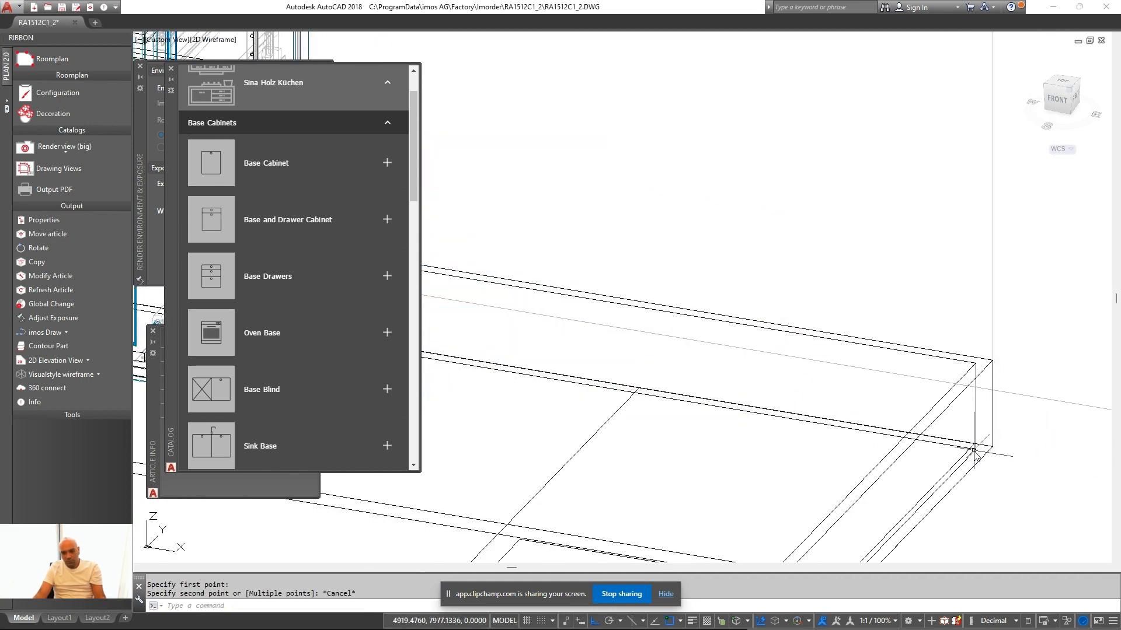
{"action": "key", "text": "space"}
{"action": "left_click", "coordinate": [976, 446]}
{"action": "scroll", "coordinate": [1100, 449], "scroll_direction": "down", "scroll_amount": 1}
{"action": "left_click", "coordinate": [608, 376]}
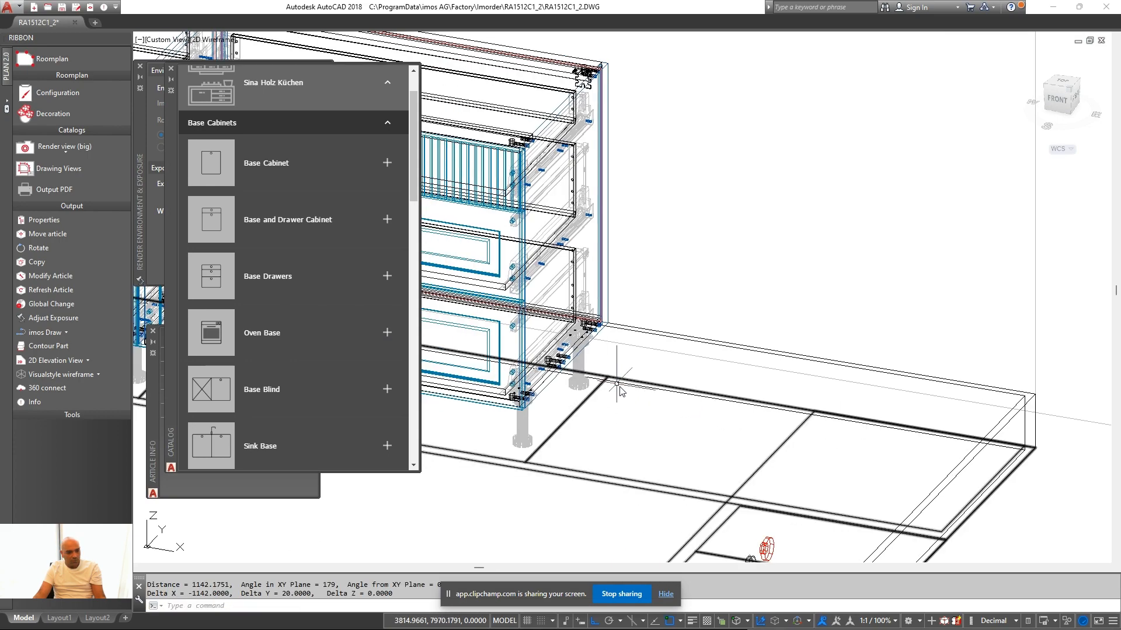
Measure the front edge of the same empty corner outline
{"action": "scroll", "coordinate": [696, 424], "scroll_direction": "down", "scroll_amount": 2}
{"action": "scroll", "coordinate": [867, 447], "scroll_direction": "up", "scroll_amount": 4}
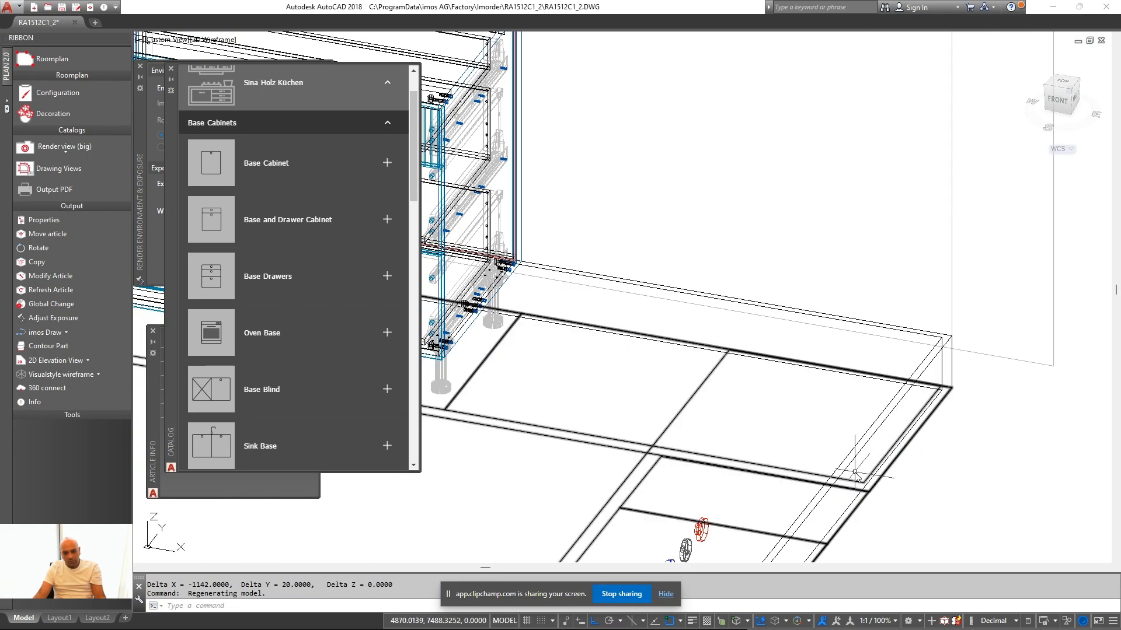
{"action": "key", "text": "space"}
{"action": "left_click", "coordinate": [868, 490]}
{"action": "left_click", "coordinate": [444, 410]}
{"action": "scroll", "coordinate": [449, 414], "scroll_direction": "down", "scroll_amount": 2}
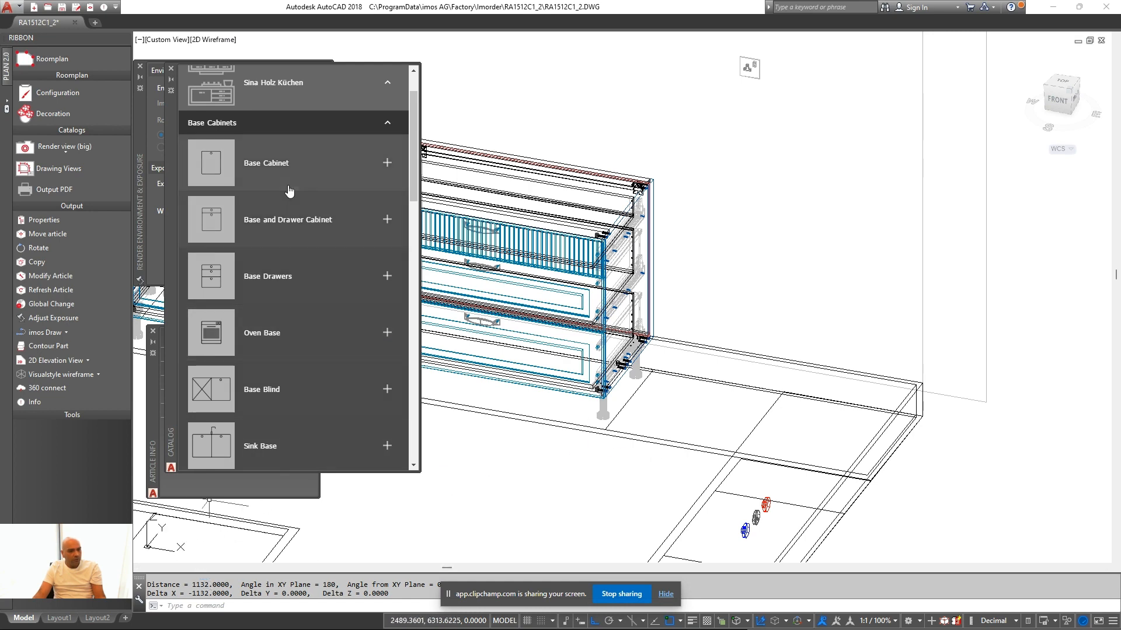
Configure a Base Blind cabinet with a width of 1122 and a door width of 500, keeping it Standard Right with a single door
{"action": "scroll", "coordinate": [283, 258], "scroll_direction": "down", "scroll_amount": 2}
{"action": "left_click", "coordinate": [274, 264]}
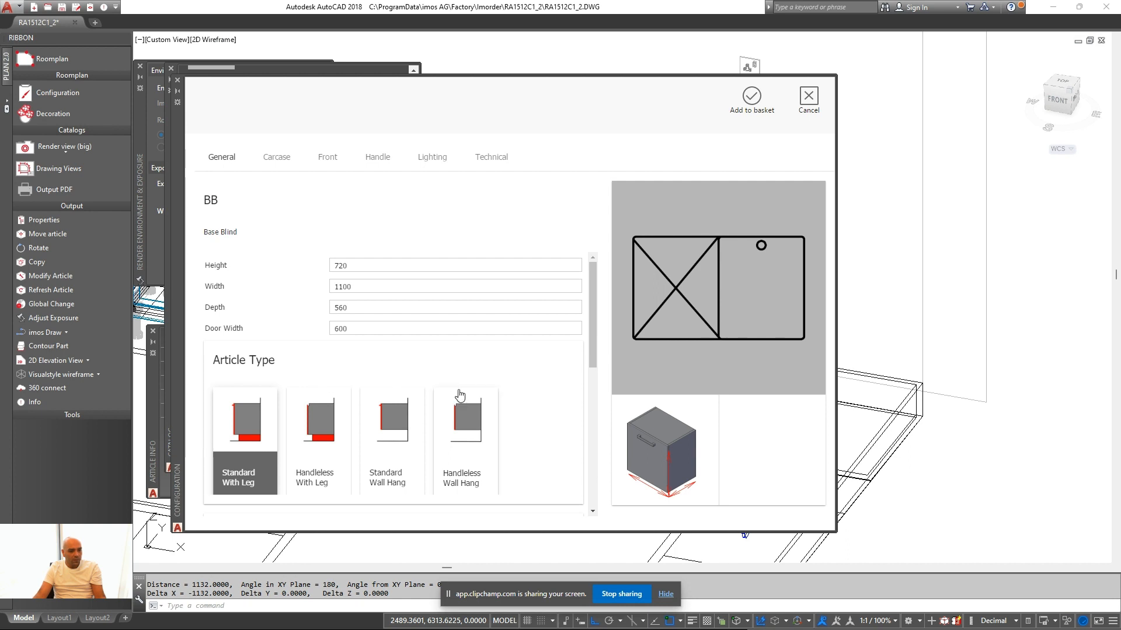
{"action": "double_click", "coordinate": [365, 287]}
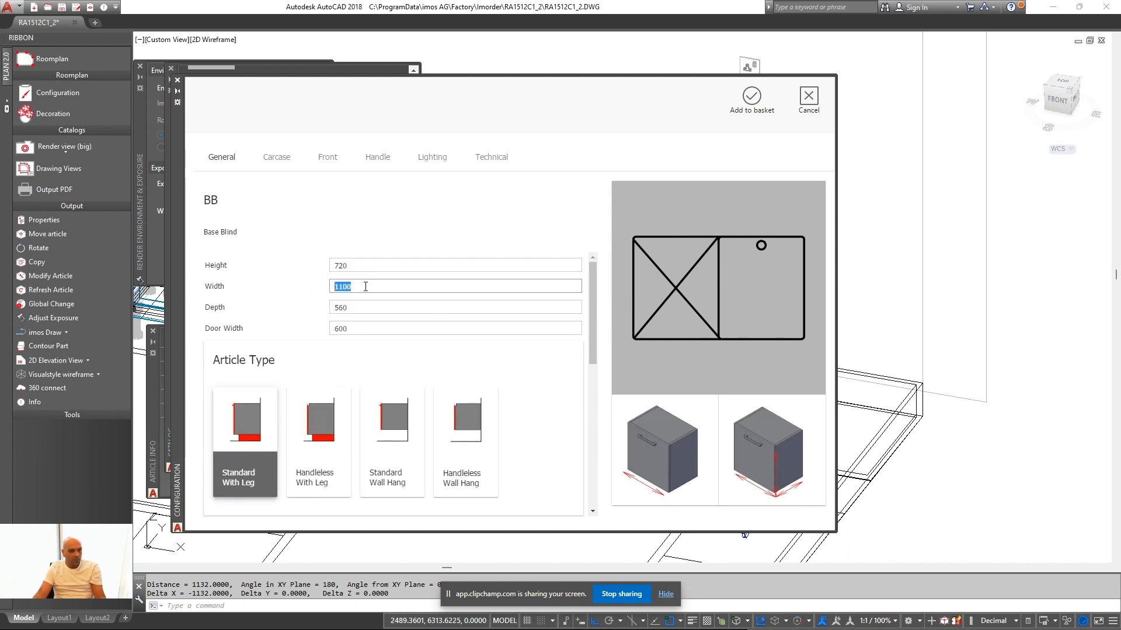
{"action": "type", "text": "1122"}
{"action": "key", "text": "Tab"}
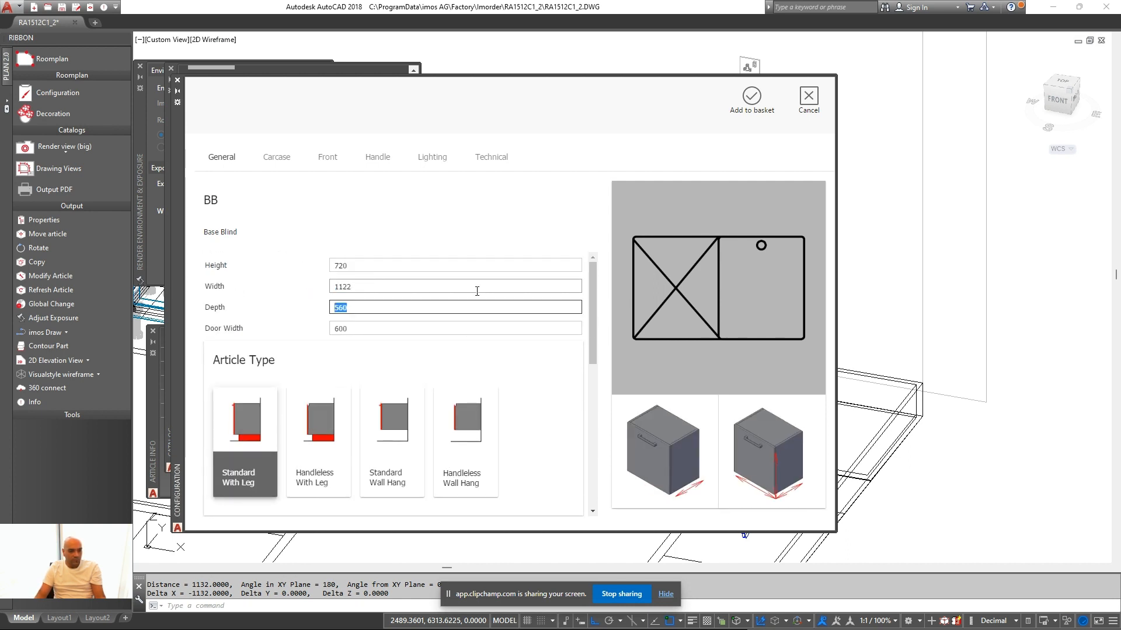
{"action": "double_click", "coordinate": [357, 286]}
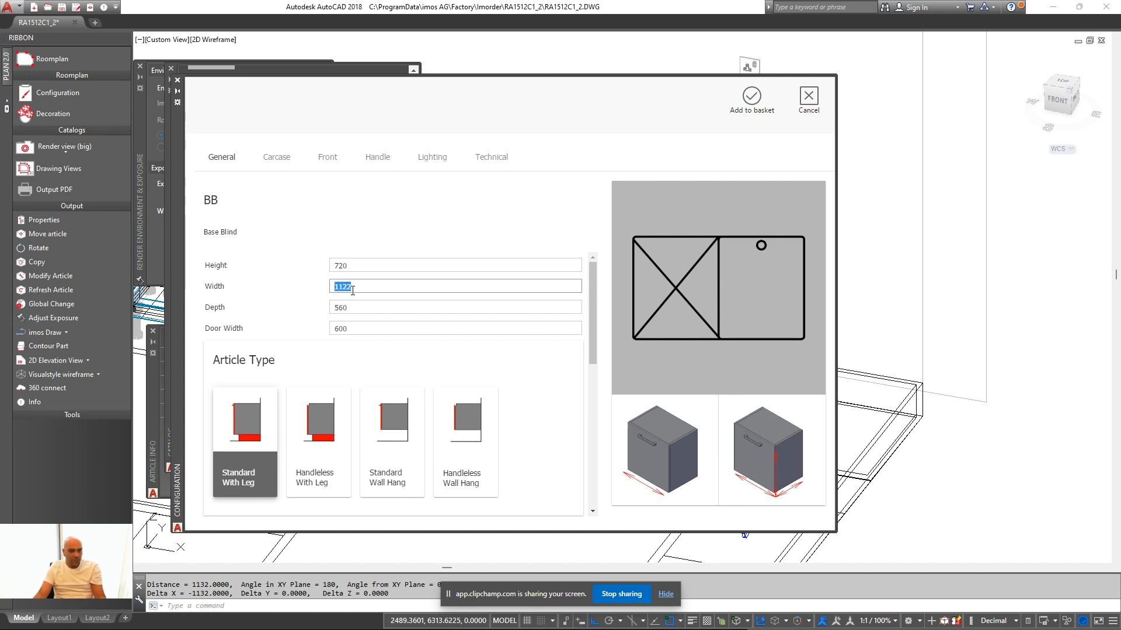
{"action": "double_click", "coordinate": [366, 329]}
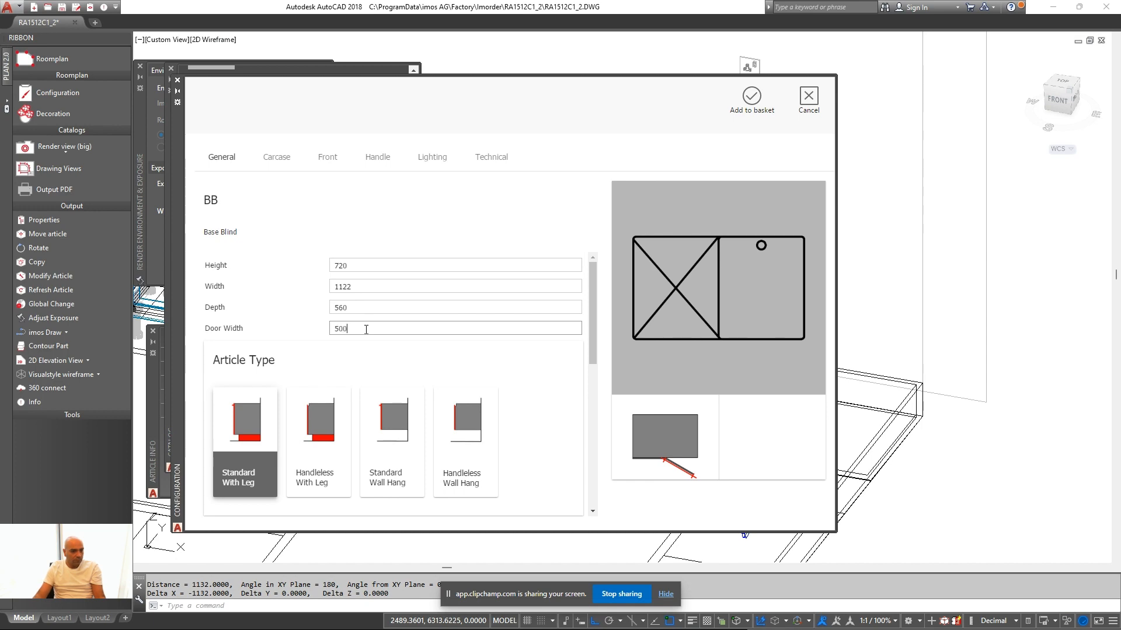
{"action": "type", "text": "500"}
{"action": "scroll", "coordinate": [514, 283], "scroll_direction": "down", "scroll_amount": 7}
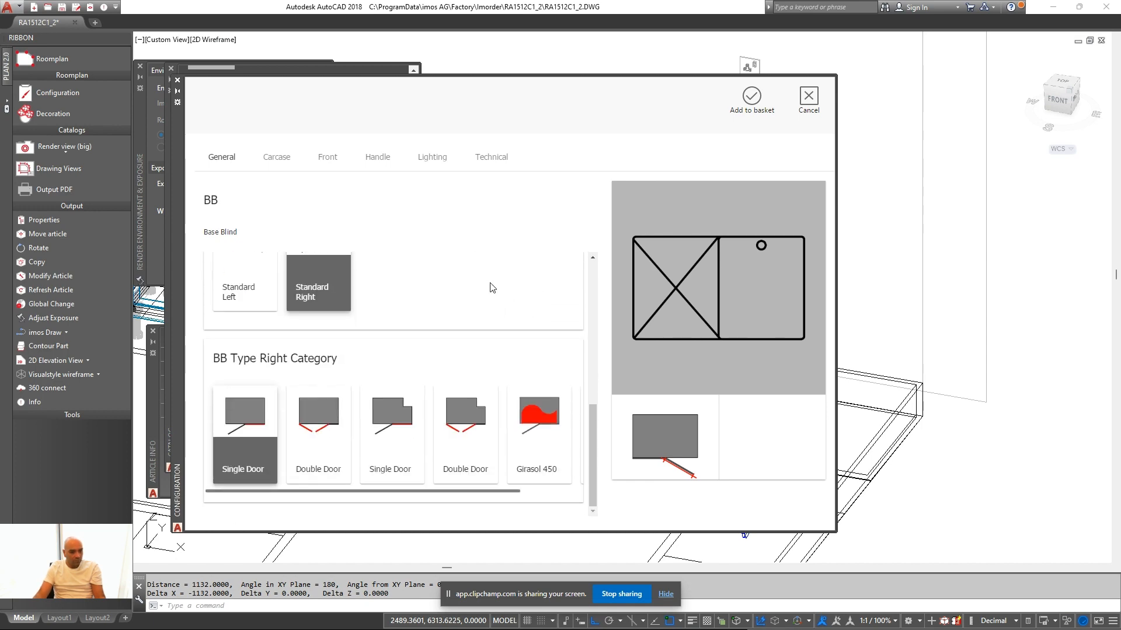
{"action": "scroll", "coordinate": [492, 287], "scroll_direction": "up", "scroll_amount": 3}
Add the blind cabinet to the basket and place it beside the third drawer cabinet, in the corner
{"action": "left_click", "coordinate": [751, 98]}
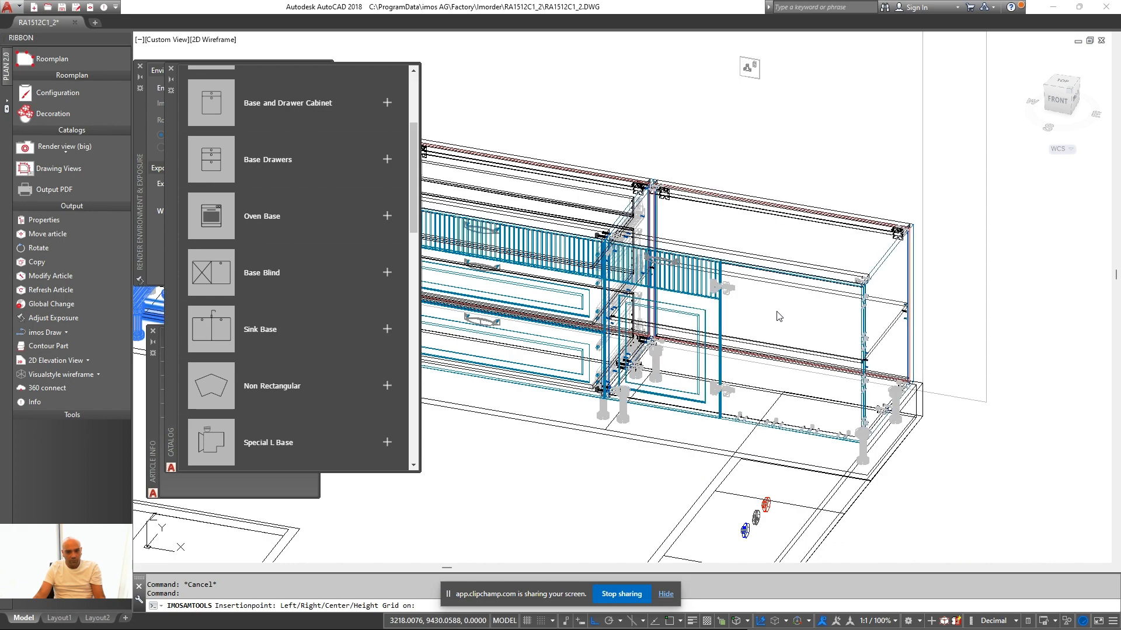
{"action": "left_click", "coordinate": [777, 316]}
{"action": "scroll", "coordinate": [760, 302], "scroll_direction": "down", "scroll_amount": 2}
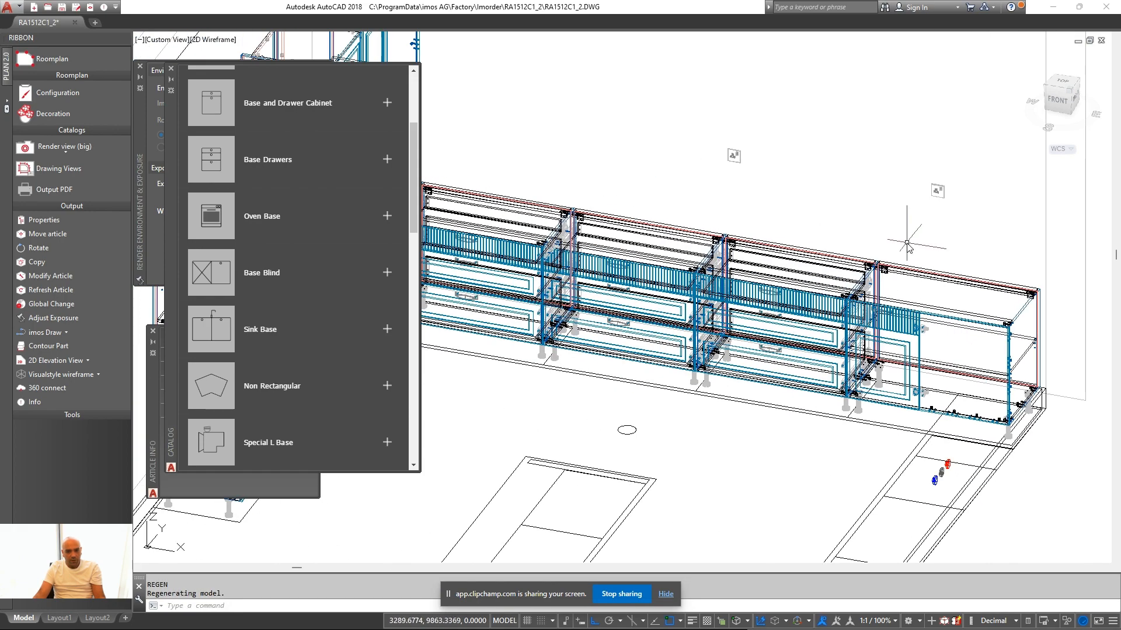
In the top view, move the whole row of base cabinets slightly along the wall, away from the tall units
{"action": "left_click", "coordinate": [1061, 87]}
{"action": "scroll", "coordinate": [799, 275], "scroll_direction": "up", "scroll_amount": 5}
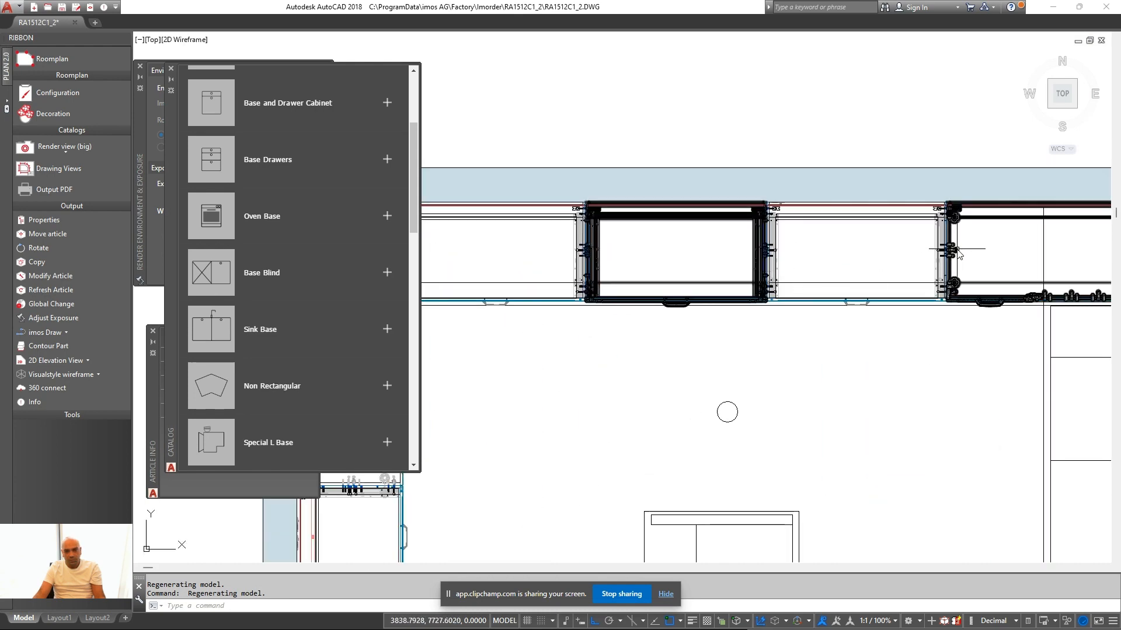
{"action": "left_click", "coordinate": [933, 263]}
{"action": "scroll", "coordinate": [933, 269], "scroll_direction": "up", "scroll_amount": 4}
{"action": "middle_click_drag", "start_coordinate": [474, 236], "coordinate": [746, 240]}
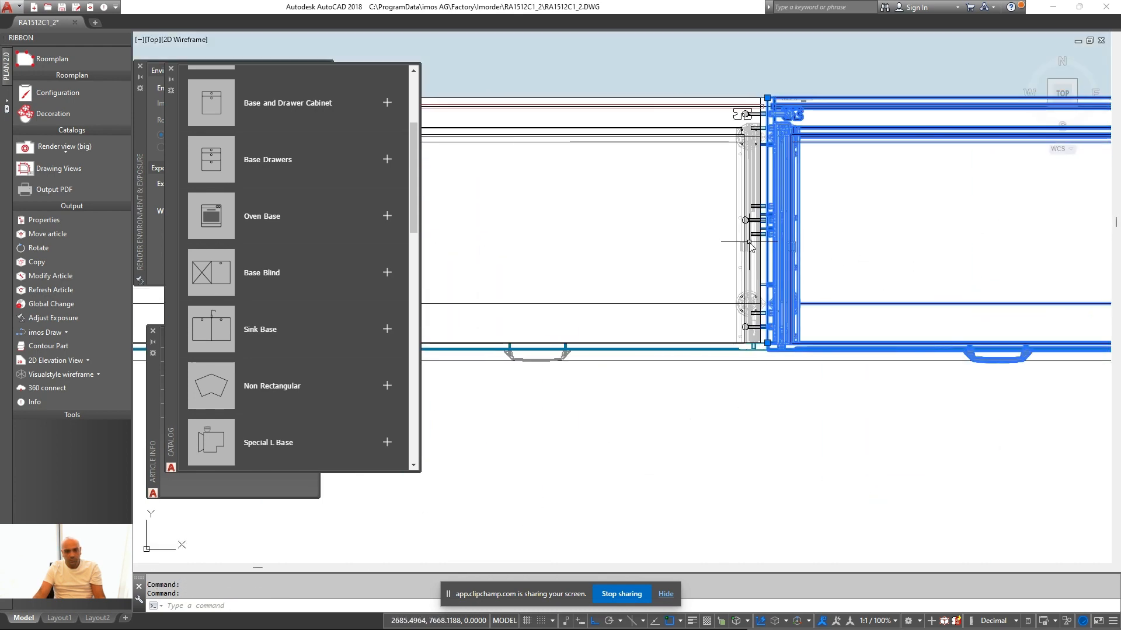
{"action": "middle_click_drag", "start_coordinate": [968, 266], "coordinate": [836, 272]}
{"action": "middle_click_drag", "start_coordinate": [627, 238], "coordinate": [645, 244]}
{"action": "type", "text": "m"}
{"action": "key", "text": "Return"}
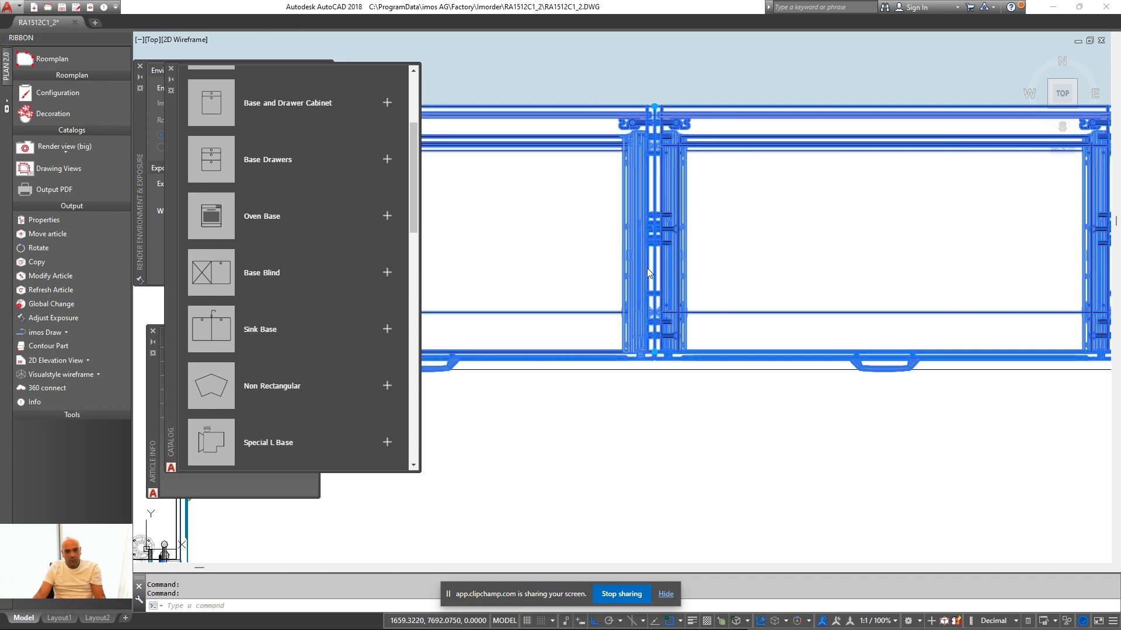
{"action": "left_click", "coordinate": [544, 429]}
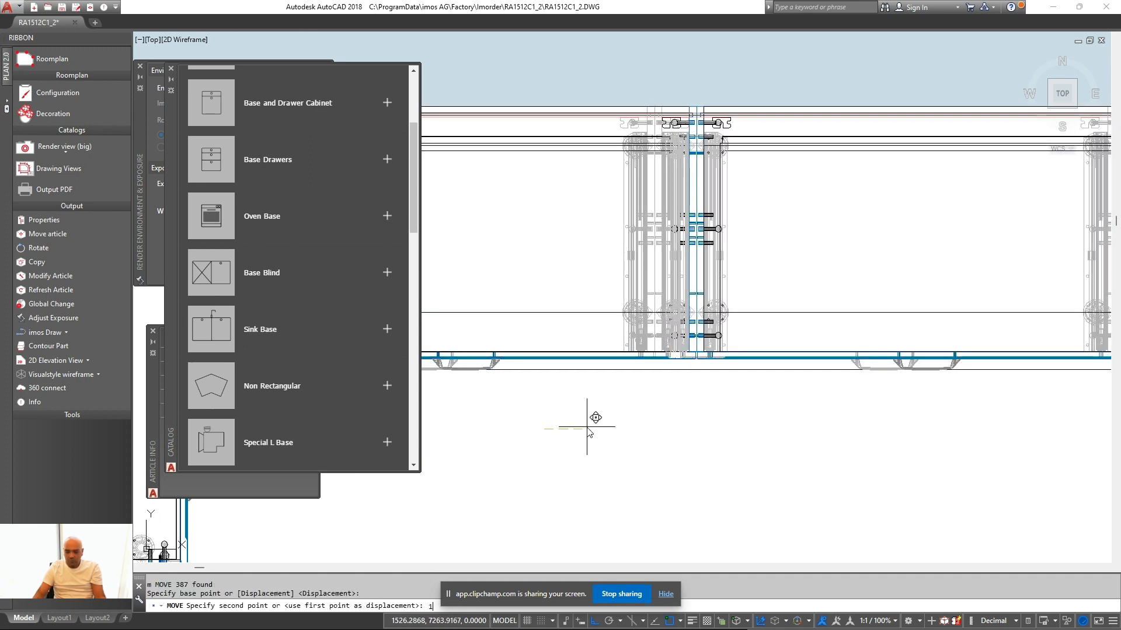
{"action": "key", "text": "Return"}
Examine both ends of the base cabinet row in plan, at the corner wall and beside the tall units
{"action": "scroll", "coordinate": [722, 339], "scroll_direction": "down", "scroll_amount": 5}
{"action": "middle_click_drag", "start_coordinate": [1026, 360], "coordinate": [825, 360]}
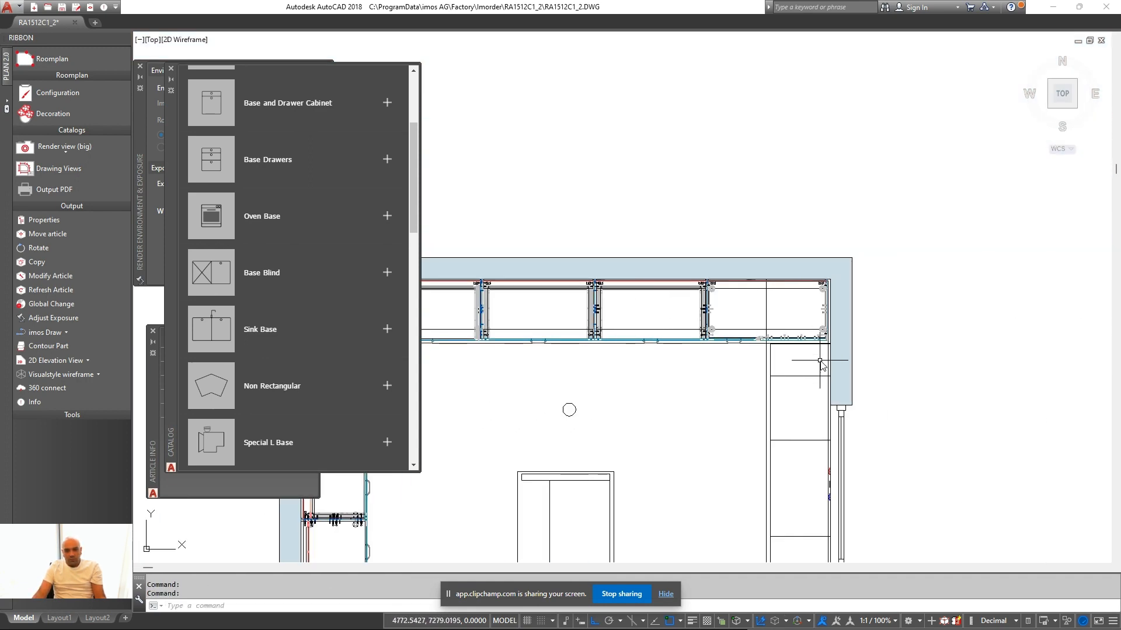
{"action": "scroll", "coordinate": [830, 357], "scroll_direction": "up", "scroll_amount": 8}
{"action": "scroll", "coordinate": [733, 335], "scroll_direction": "down", "scroll_amount": 10}
{"action": "middle_click_drag", "start_coordinate": [553, 339], "coordinate": [757, 339]}
{"action": "scroll", "coordinate": [757, 337], "scroll_direction": "up", "scroll_amount": 2}
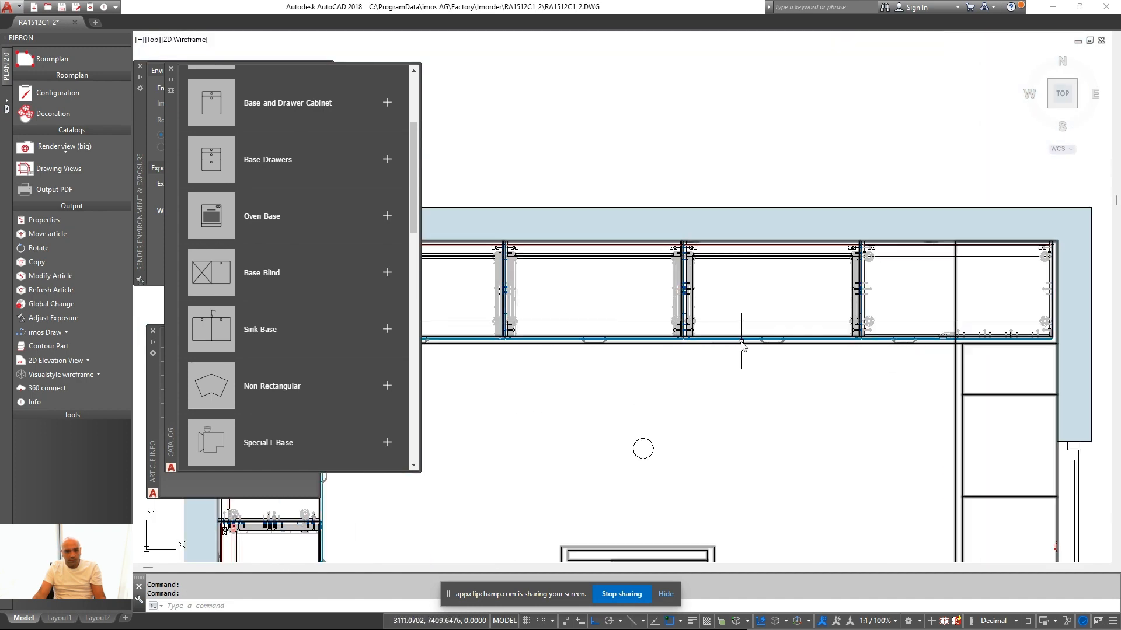
{"action": "scroll", "coordinate": [751, 341], "scroll_direction": "down", "scroll_amount": 2}
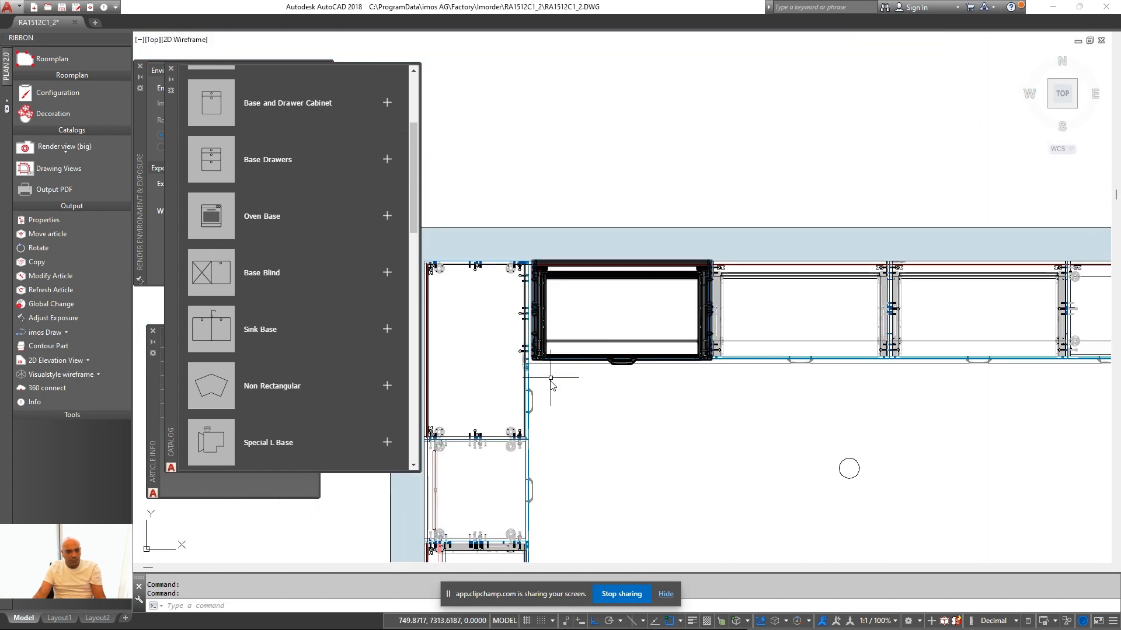
{"action": "scroll", "coordinate": [780, 414], "scroll_direction": "down", "scroll_amount": 1}
Configure a Full Door base cabinet 300 wide, add it to the basket, and place it along the window wall near the corner
{"action": "middle_click_drag", "start_coordinate": [865, 417], "coordinate": [674, 351]}
{"action": "mouse_move", "coordinate": [755, 395]}
{"action": "middle_mouse_down", "text": "shift"}
{"action": "mouse_move", "coordinate": [654, 282]}
{"action": "mouse_move", "coordinate": [685, 285]}
{"action": "mouse_move", "coordinate": [673, 385]}
{"action": "middle_mouse_up", "text": "shift"}
{"action": "scroll", "coordinate": [670, 122], "scroll_direction": "up", "scroll_amount": 3}
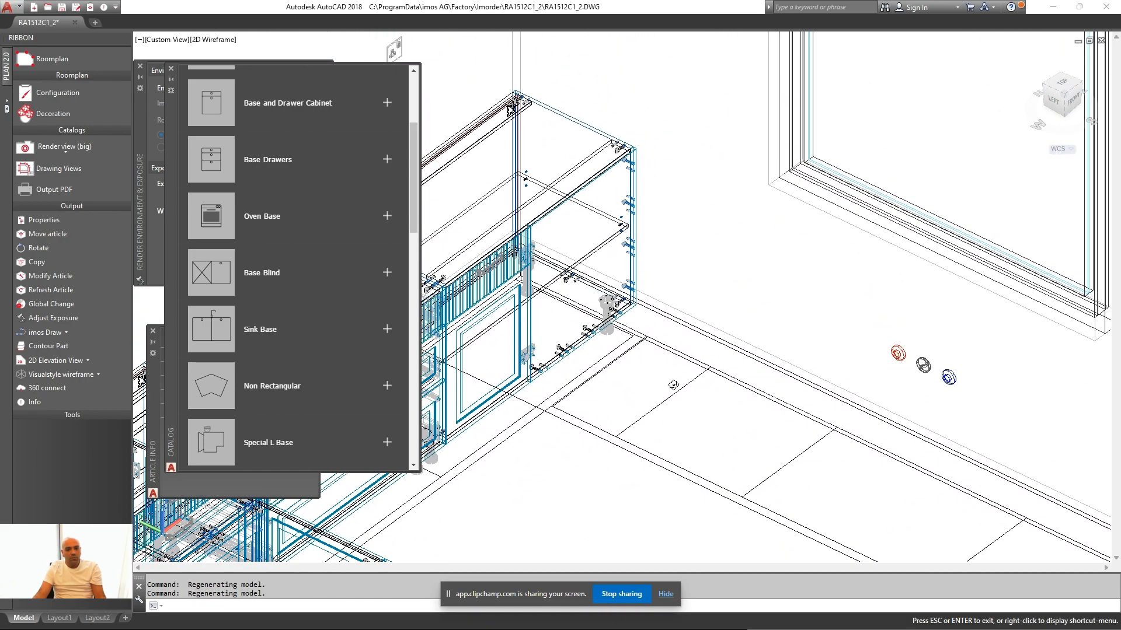
{"action": "middle_click_drag", "start_coordinate": [621, 410], "coordinate": [654, 370]}
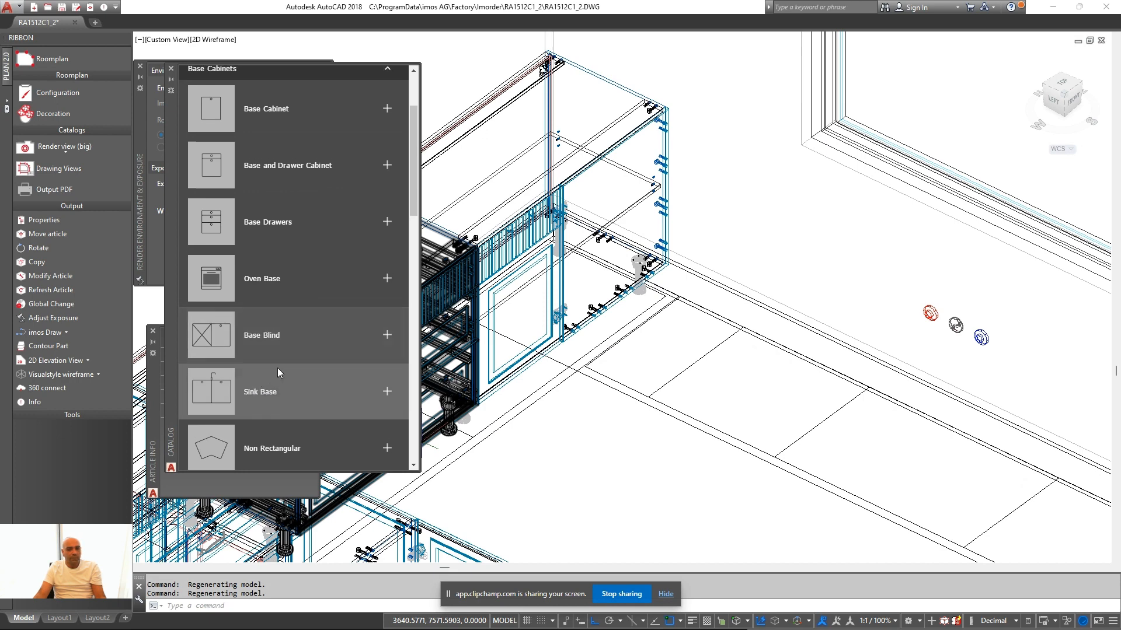
{"action": "left_click", "coordinate": [278, 369]}
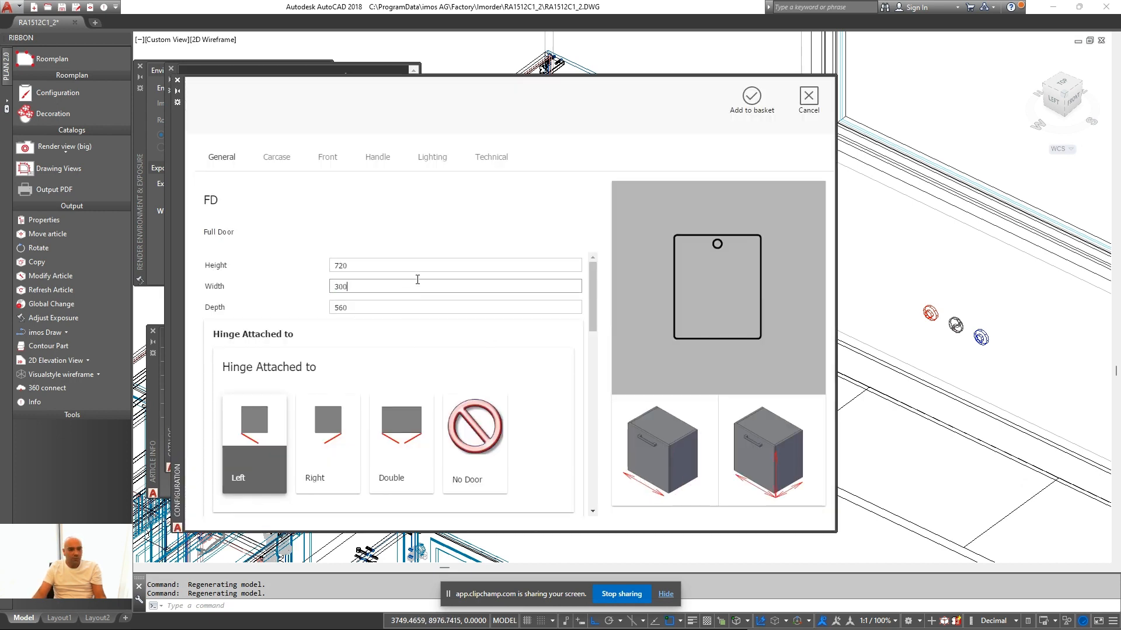
{"action": "left_click", "coordinate": [783, 127]}
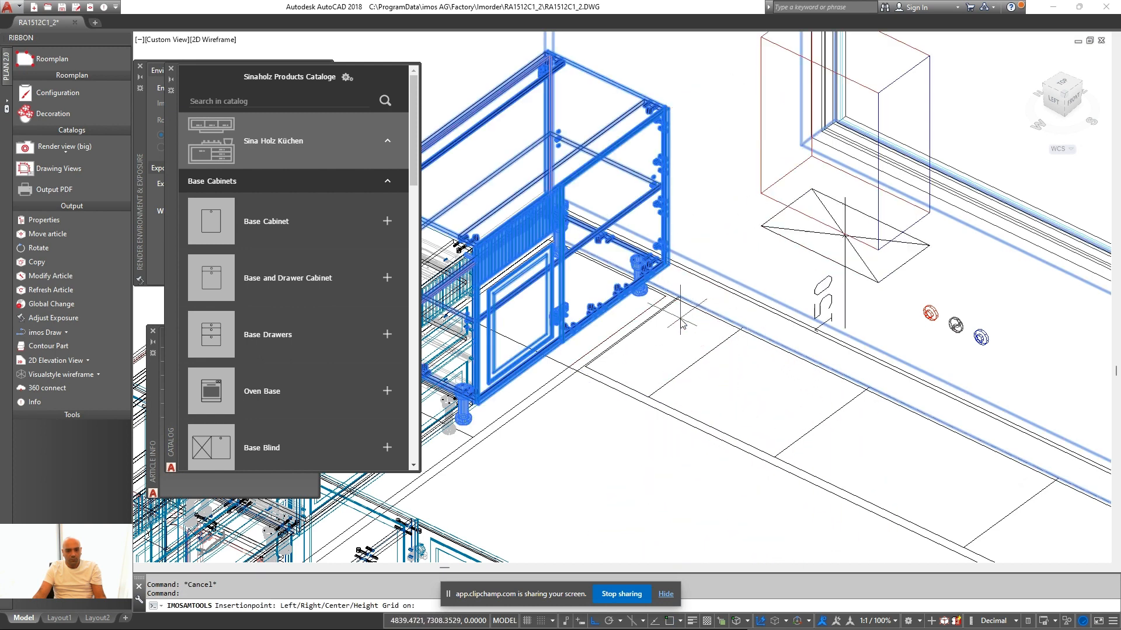
{"action": "scroll", "coordinate": [680, 324], "scroll_direction": "up", "scroll_amount": 3}
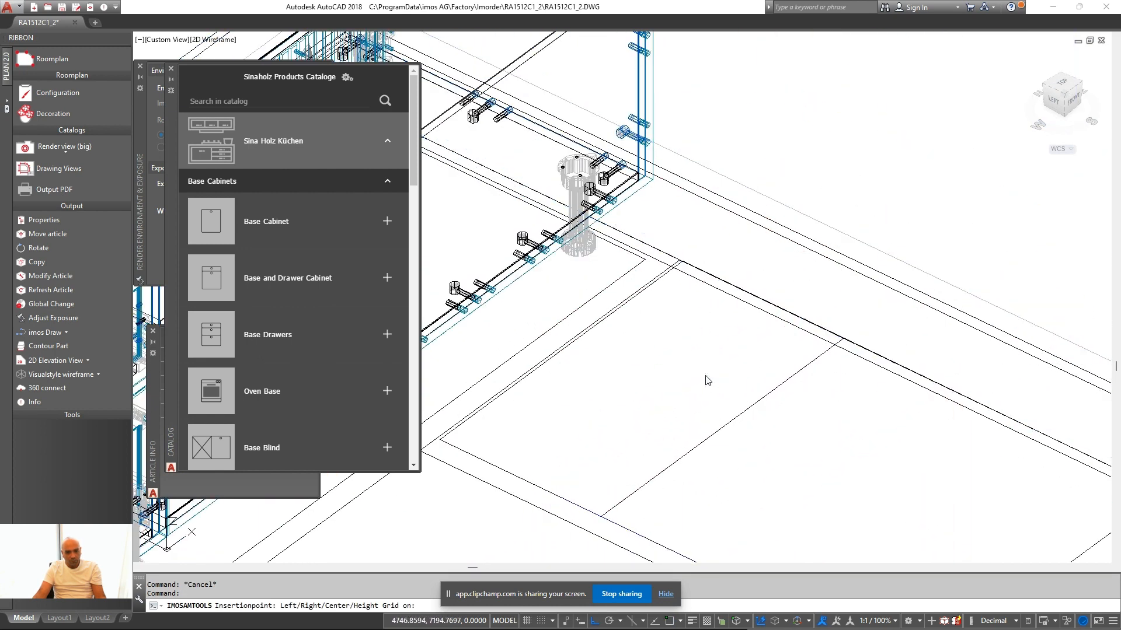
{"action": "left_click", "coordinate": [743, 375]}
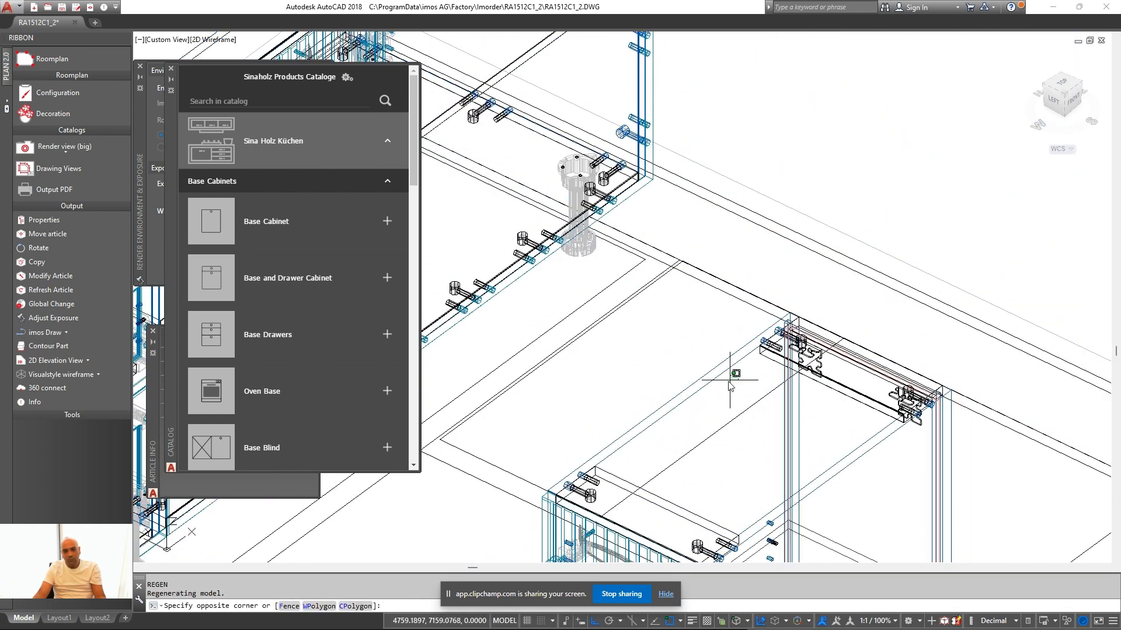
Move the 300-wide cabinet by its top back corner onto the corner of the first floor outline along the window wall
{"action": "left_click", "coordinate": [717, 359]}
{"action": "type", "text": "m"}
{"action": "key", "text": "space"}
{"action": "scroll", "coordinate": [763, 309], "scroll_direction": "up", "scroll_amount": 2}
{"action": "left_click", "coordinate": [805, 314]}
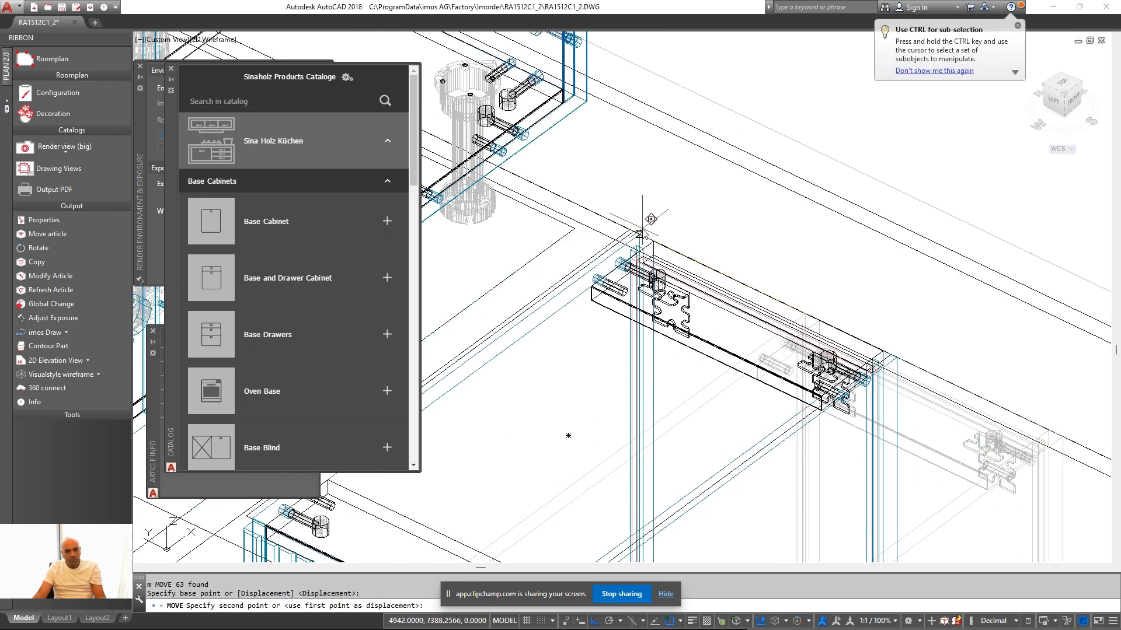
{"action": "left_click", "coordinate": [638, 231]}
Raise the 300-wide cabinet vertically by 870
{"action": "scroll", "coordinate": [759, 267], "scroll_direction": "down", "scroll_amount": 3}
{"action": "middle_click_drag", "start_coordinate": [724, 500], "coordinate": [722, 414]}
{"action": "left_click", "coordinate": [723, 414]}
{"action": "left_click", "coordinate": [703, 392]}
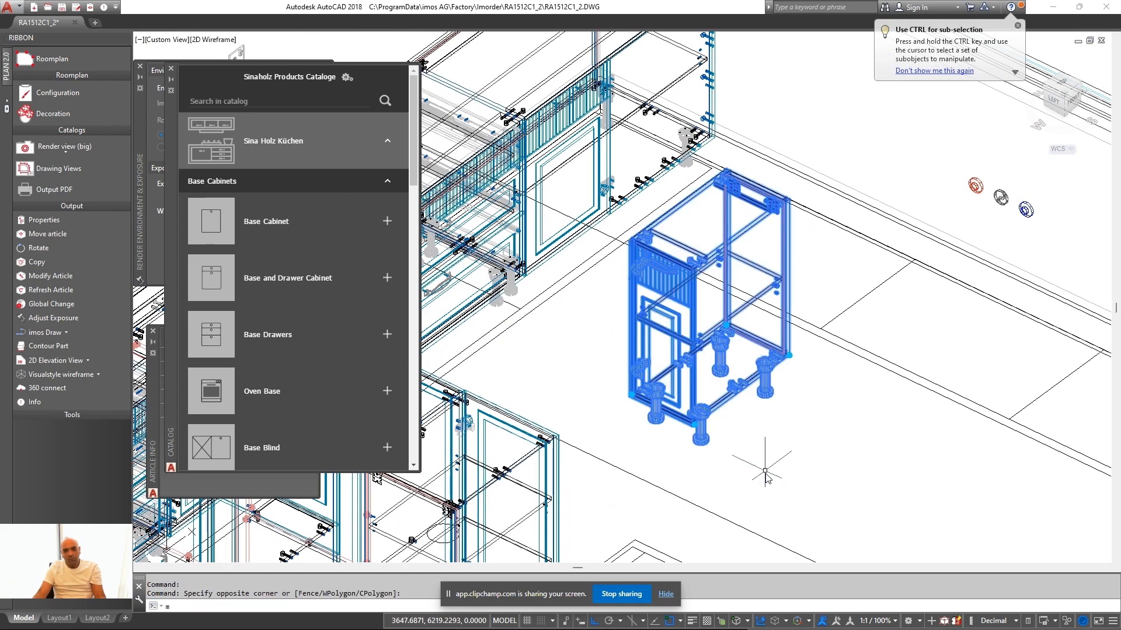
{"action": "type", "text": "m"}
{"action": "key", "text": "space"}
{"action": "left_click", "coordinate": [771, 468]}
{"action": "type", "text": "870"}
{"action": "key", "text": "Return"}
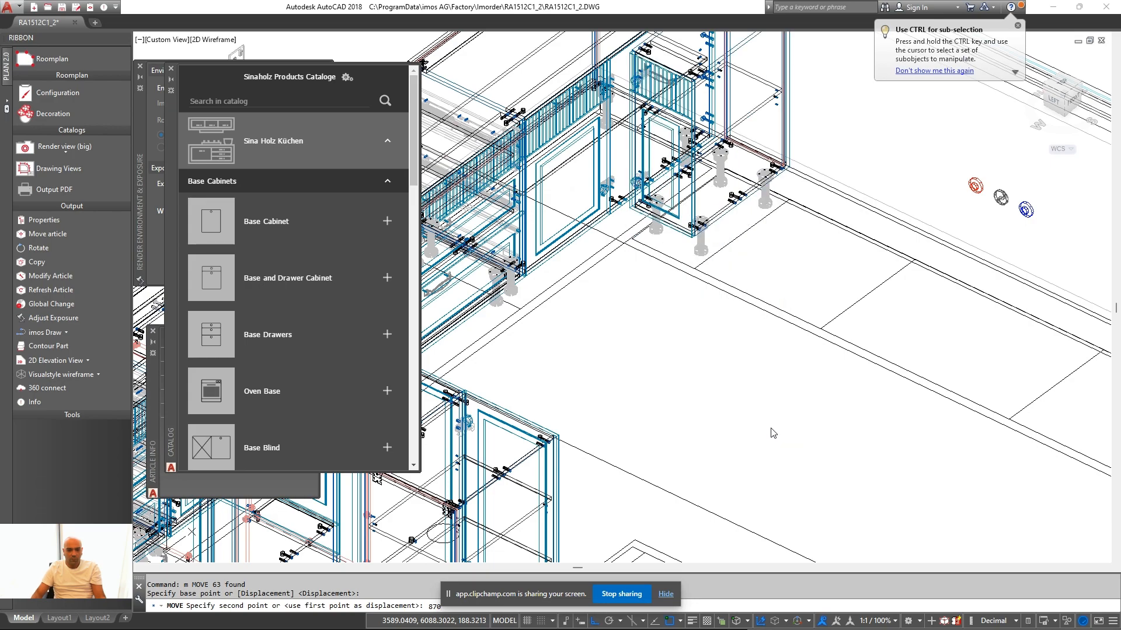
{"action": "scroll", "coordinate": [765, 404], "scroll_direction": "down", "scroll_amount": 2}
{"action": "middle_click_drag", "start_coordinate": [796, 317], "coordinate": [713, 382]}
{"action": "scroll", "coordinate": [707, 374], "scroll_direction": "up", "scroll_amount": 2}
{"action": "middle_click_drag", "start_coordinate": [671, 333], "coordinate": [661, 408], "text": "shift"}
{"action": "key", "text": "Escape"}
{"action": "left_click", "coordinate": [725, 308]}
{"action": "left_click", "coordinate": [691, 239]}
{"action": "type", "text": "c"}
{"action": "key", "text": "Escape"}
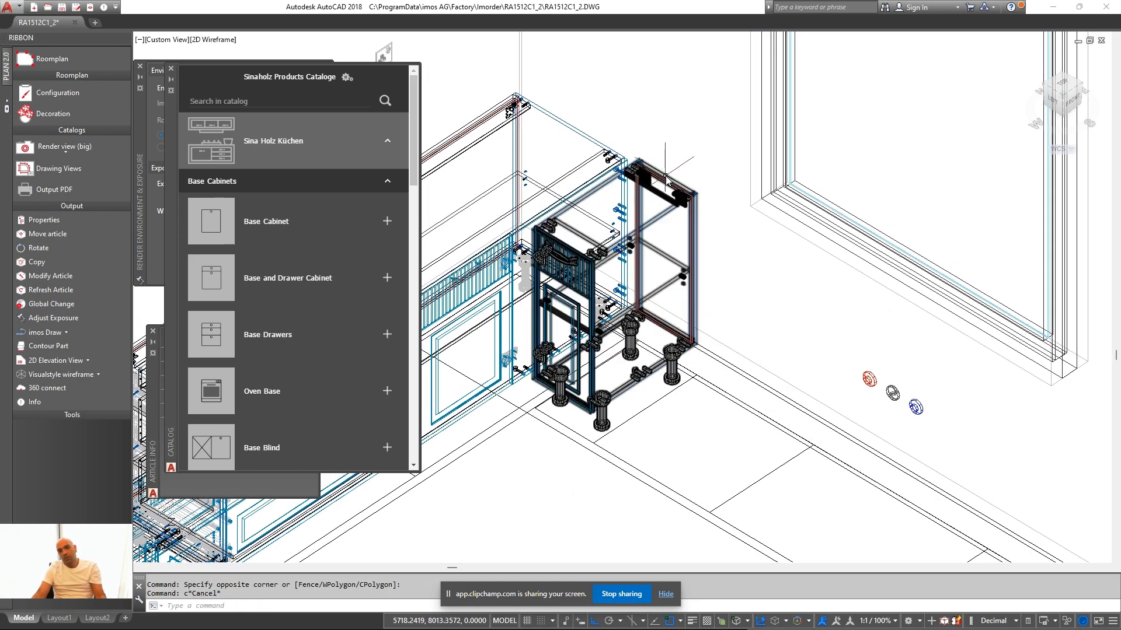
Copy the 300-wide Full Door cabinet from its top back corner to sit directly beside the original along the window wall
{"action": "left_click", "coordinate": [676, 173]}
{"action": "left_click", "coordinate": [661, 188]}
{"action": "scroll", "coordinate": [661, 188], "scroll_direction": "up", "scroll_amount": 3}
{"action": "type", "text": "co"}
{"action": "left_click", "coordinate": [626, 153]}
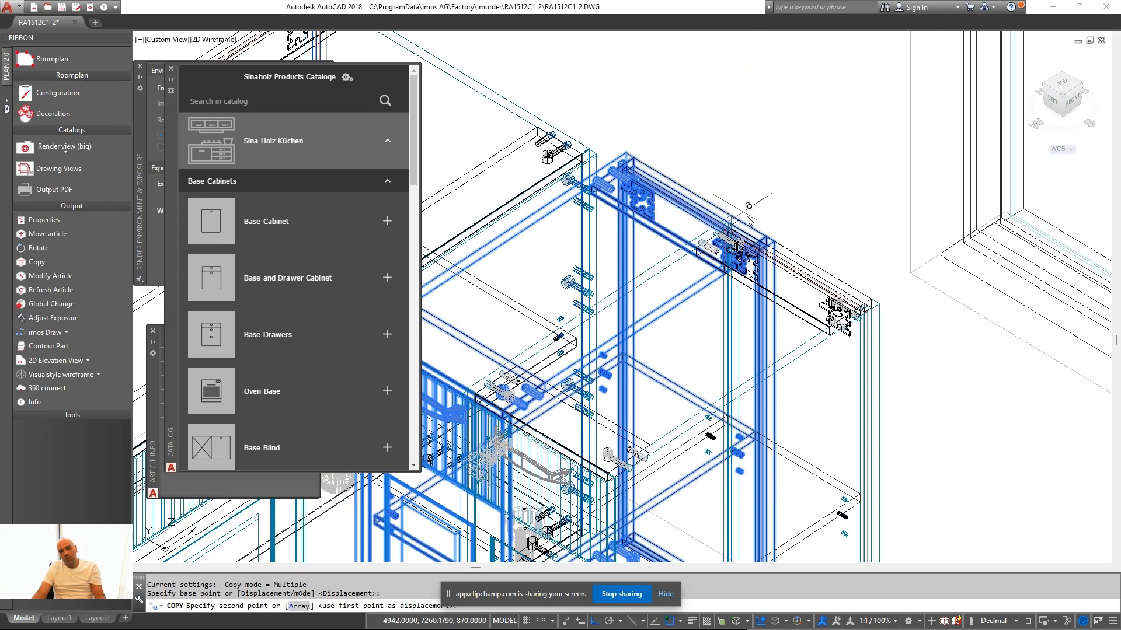
{"action": "right_click", "coordinate": [775, 241]}
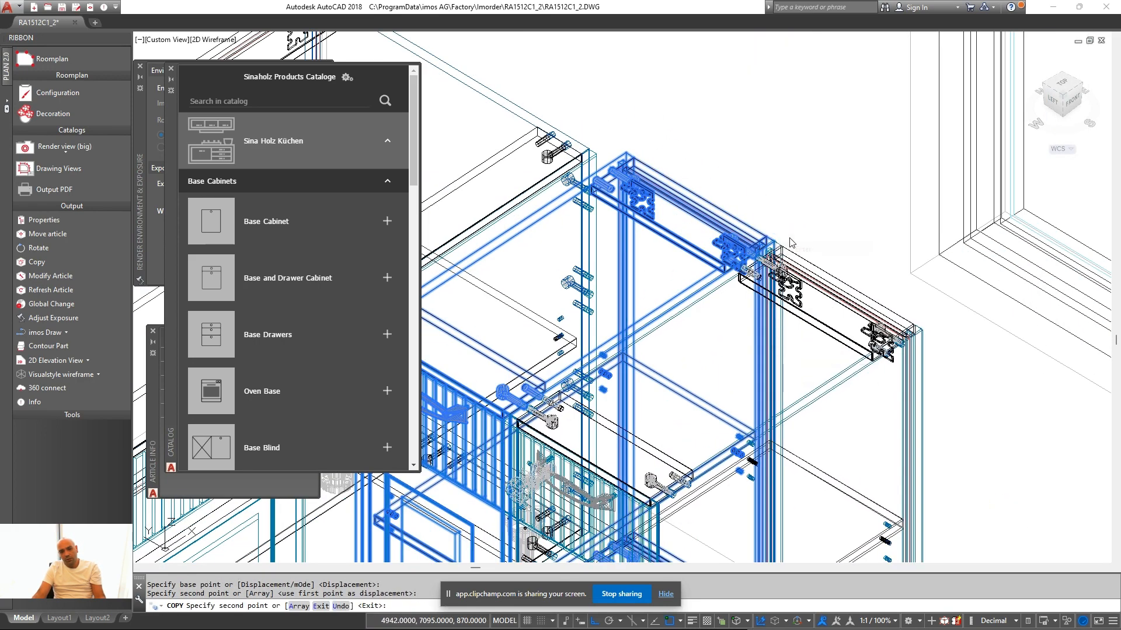
{"action": "key", "text": "Return"}
{"action": "scroll", "coordinate": [765, 178], "scroll_direction": "down", "scroll_amount": 3}
Open the copied Full Door cabinet for modification and fit it with the Hailo 600mm garbage bins
{"action": "right_click", "coordinate": [624, 477]}
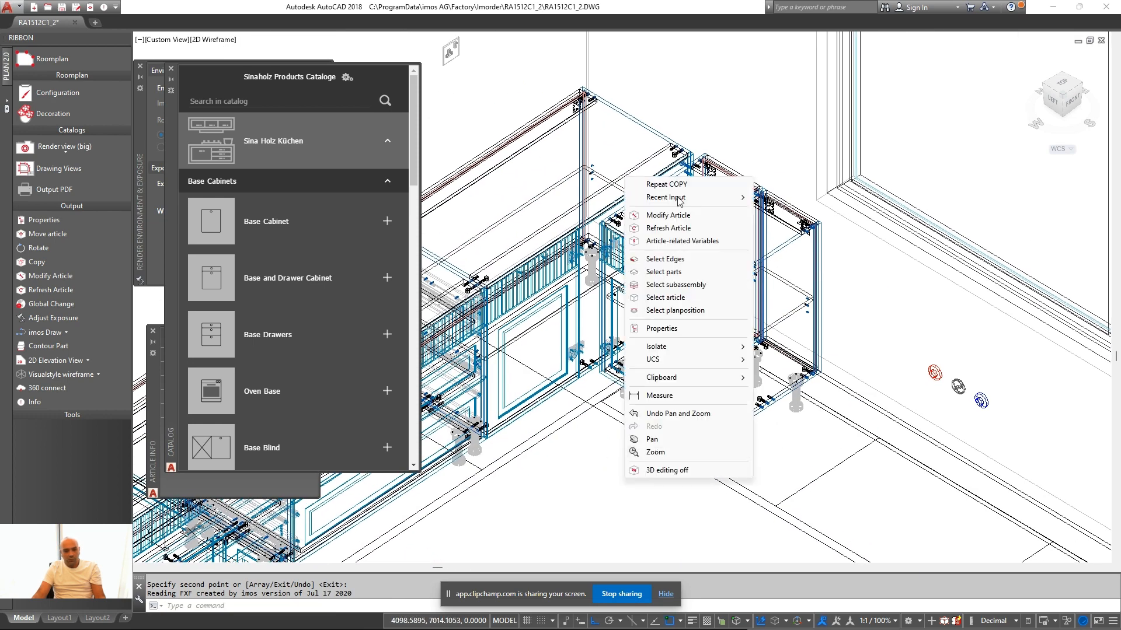
{"action": "left_click", "coordinate": [687, 214]}
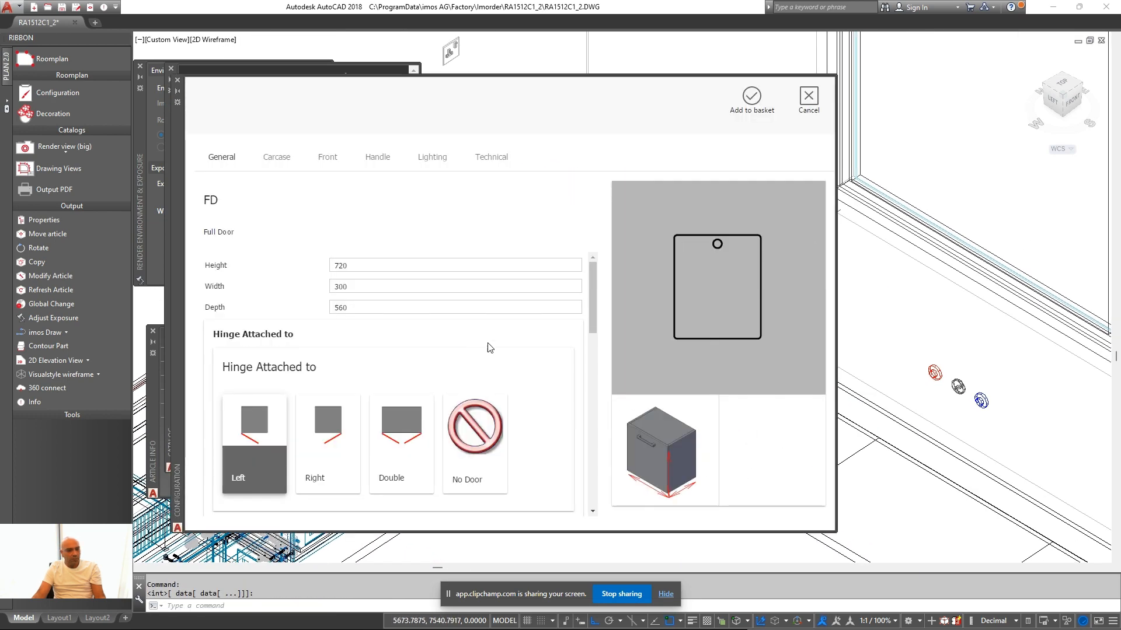
{"action": "scroll", "coordinate": [489, 347], "scroll_direction": "down", "scroll_amount": 1}
{"action": "scroll", "coordinate": [489, 347], "scroll_direction": "down", "scroll_amount": 6}
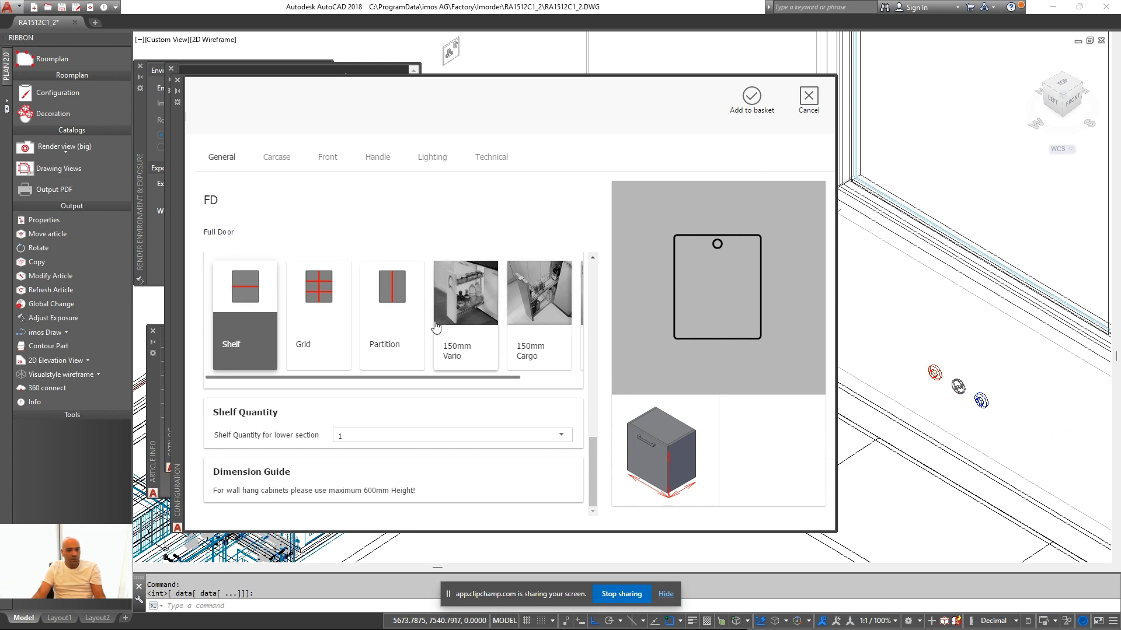
{"action": "scroll", "coordinate": [529, 333], "scroll_direction": "right", "scroll_amount": 2}
{"action": "left_click", "coordinate": [528, 333]}
{"action": "scroll", "coordinate": [397, 364], "scroll_direction": "down", "scroll_amount": 2}
{"action": "scroll", "coordinate": [292, 409], "scroll_direction": "right", "scroll_amount": 3}
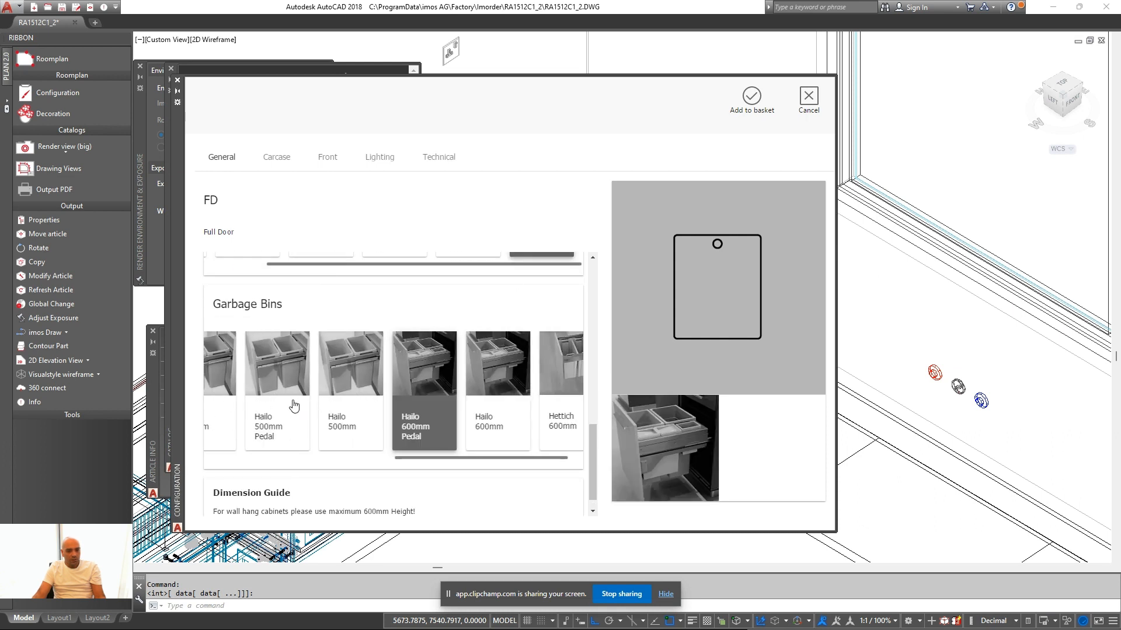
{"action": "left_click", "coordinate": [459, 435]}
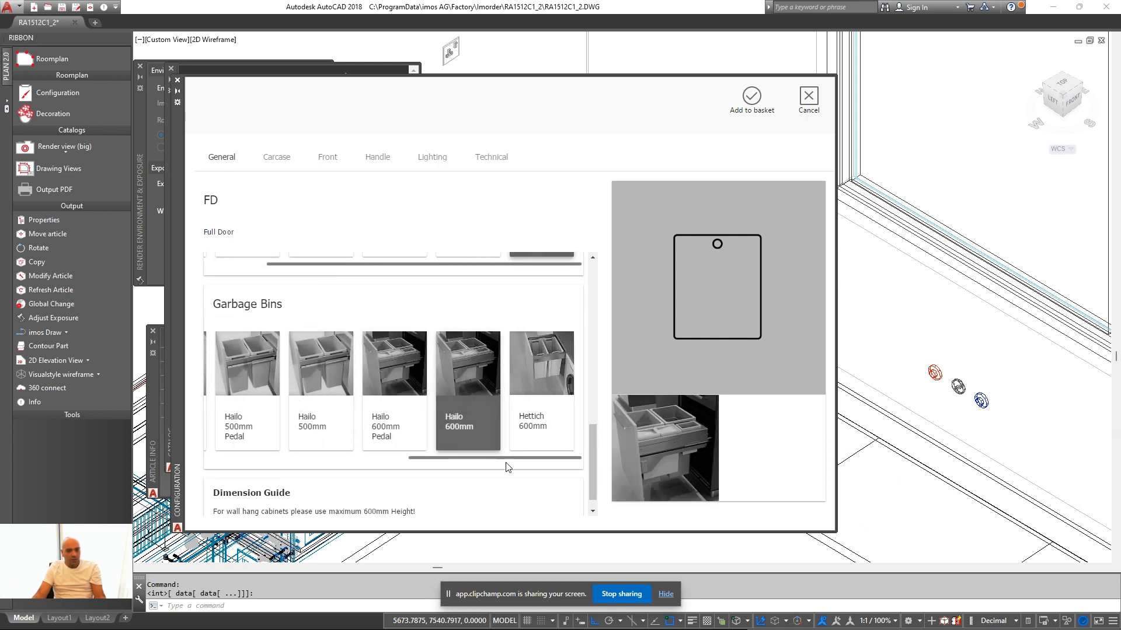
Choose the Bosetti Marella Florence 128 handle for the bin cabinet and apply the changes without moving any neighbouring articles
{"action": "left_click", "coordinate": [378, 163]}
{"action": "scroll", "coordinate": [525, 280], "scroll_direction": "down", "scroll_amount": 5}
{"action": "scroll", "coordinate": [555, 245], "scroll_direction": "right", "scroll_amount": 1}
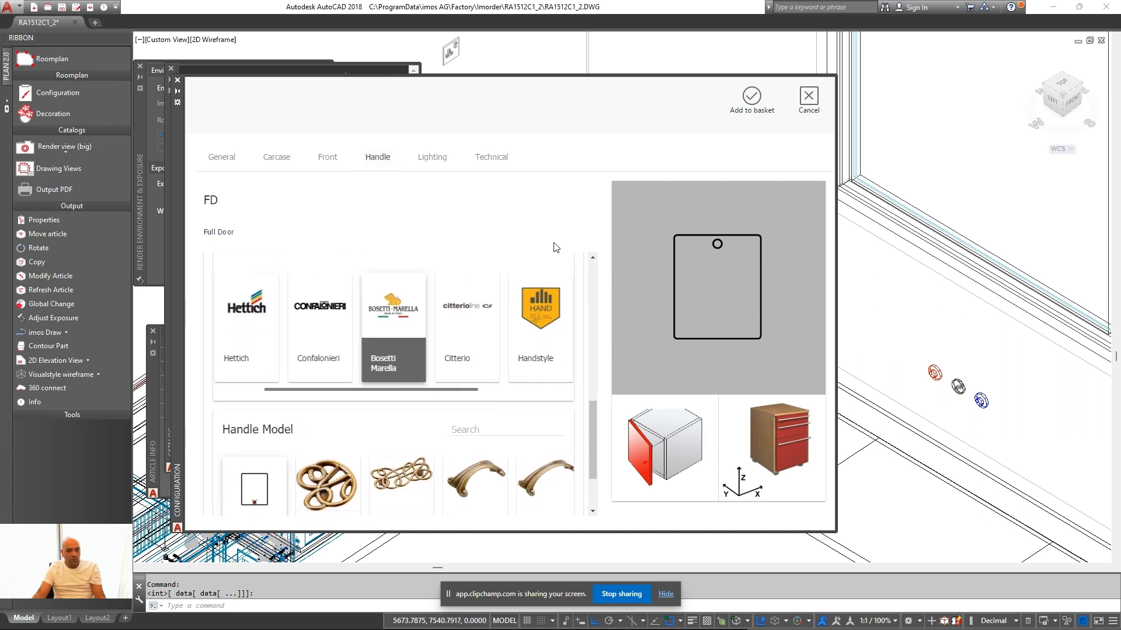
{"action": "scroll", "coordinate": [347, 455], "scroll_direction": "down", "scroll_amount": 1}
{"action": "scroll", "coordinate": [379, 467], "scroll_direction": "right", "scroll_amount": 5}
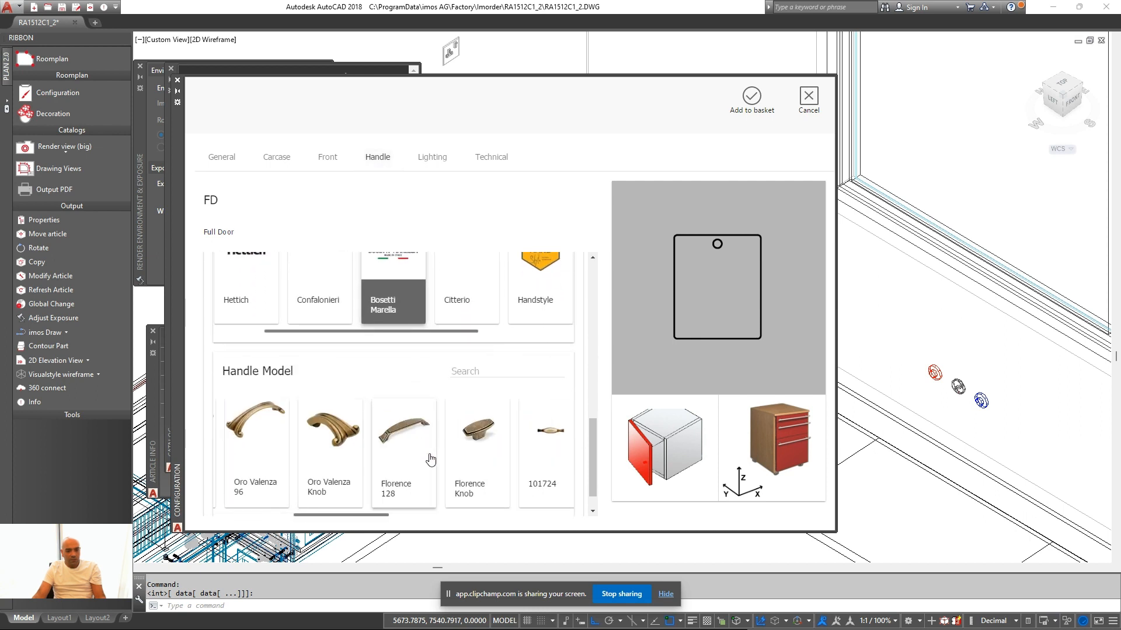
{"action": "left_click", "coordinate": [288, 467]}
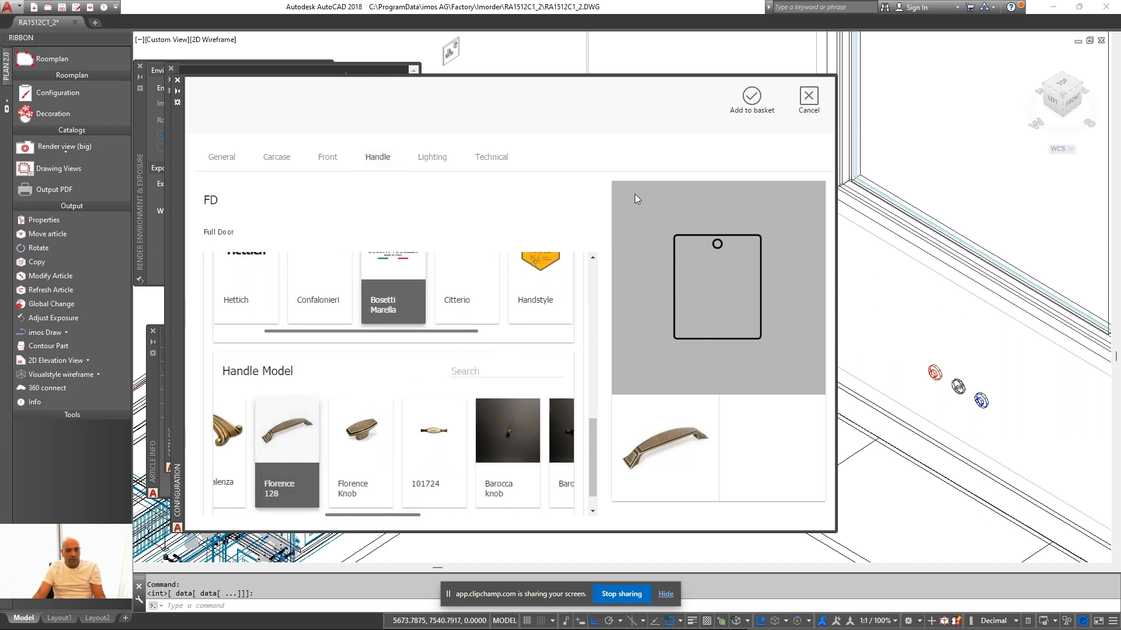
{"action": "left_click", "coordinate": [733, 114]}
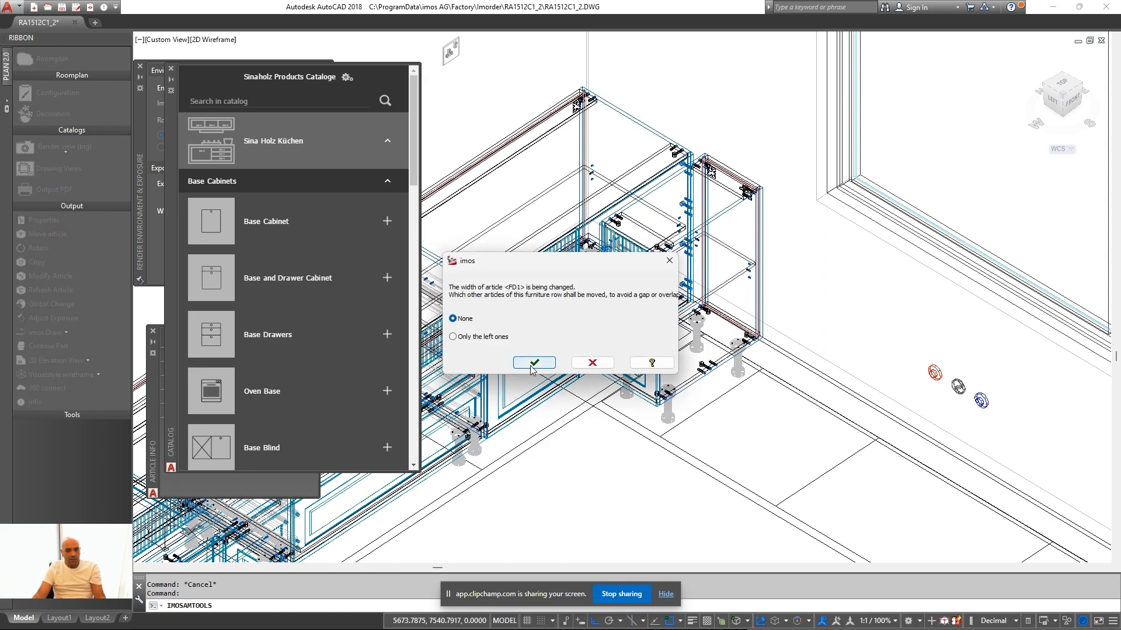
{"action": "left_click", "coordinate": [533, 363]}
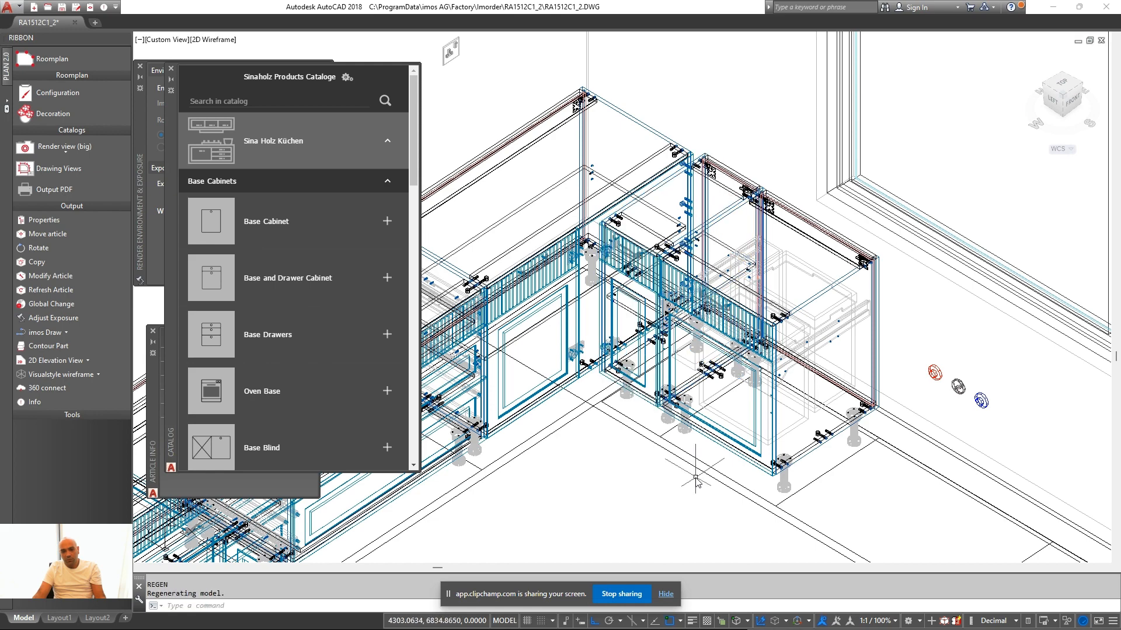
{"action": "key", "text": "Escape"}
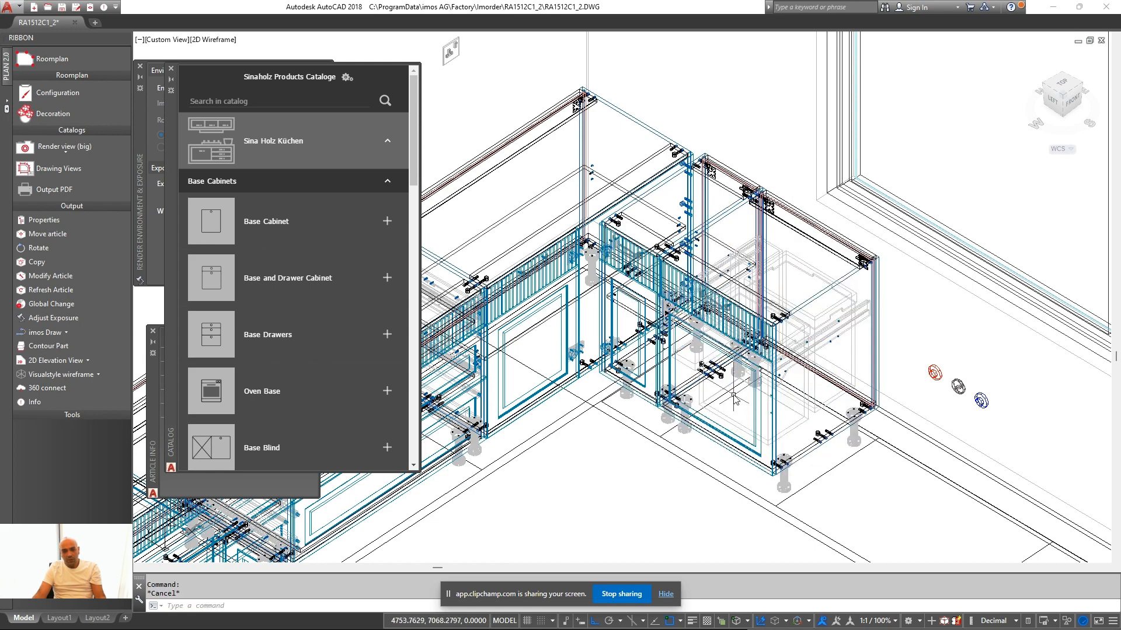
Add a 900-wide Sink Base cabinet to the basket and place it beside the bin cabinet along the window wall
{"action": "mouse_move", "coordinate": [721, 379]}
{"action": "middle_mouse_down"}
{"action": "mouse_move", "coordinate": [694, 304]}
{"action": "mouse_move", "coordinate": [609, 299]}
{"action": "middle_mouse_up"}
{"action": "scroll", "coordinate": [662, 402], "scroll_direction": "down", "scroll_amount": 2}
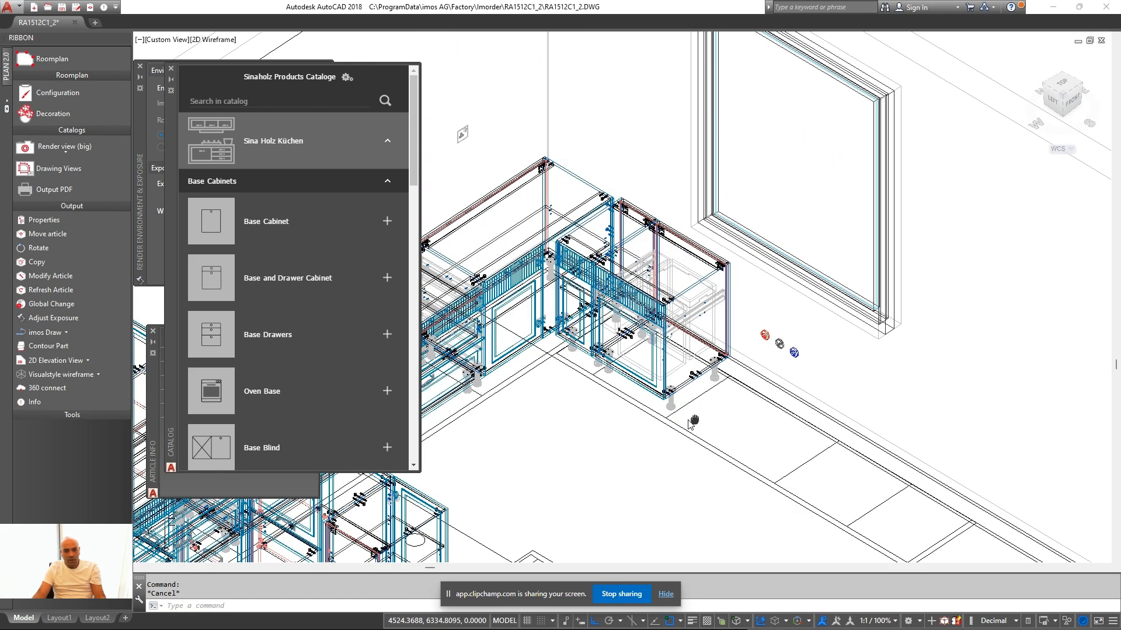
{"action": "middle_click_drag", "start_coordinate": [693, 419], "coordinate": [677, 417]}
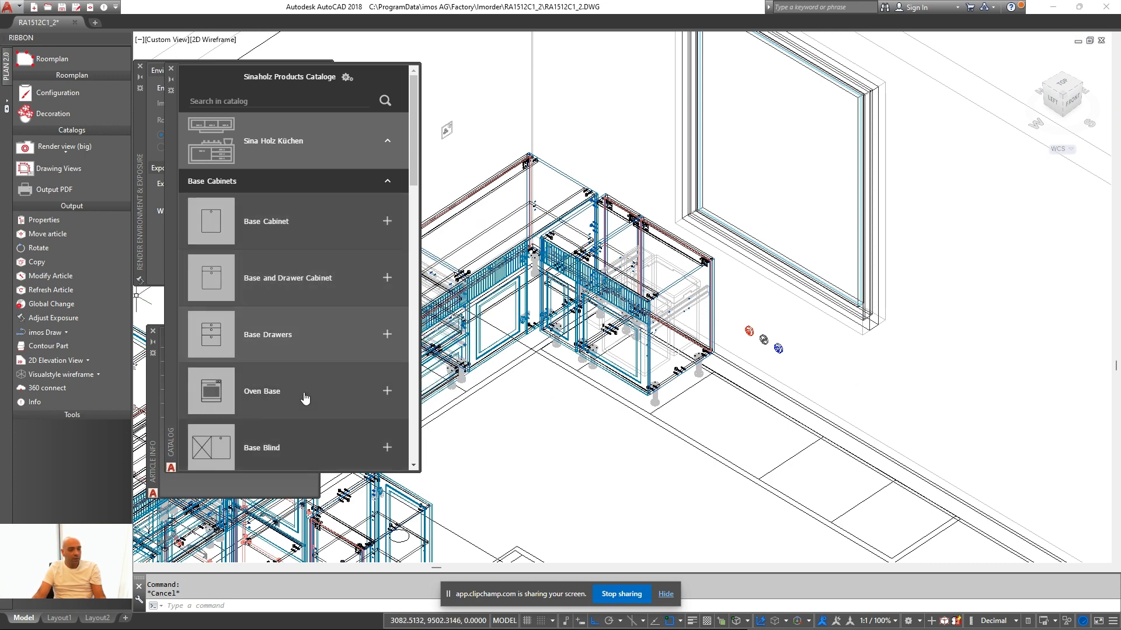
{"action": "scroll", "coordinate": [302, 379], "scroll_direction": "down", "scroll_amount": 3}
{"action": "left_click", "coordinate": [315, 343]}
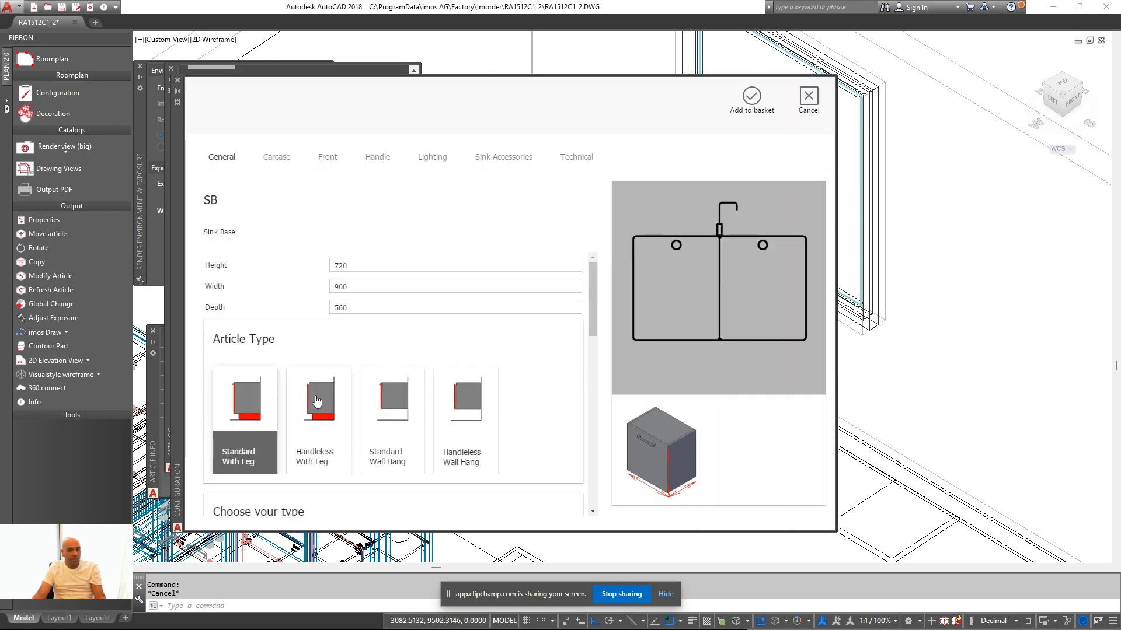
{"action": "scroll", "coordinate": [518, 348], "scroll_direction": "down", "scroll_amount": 8}
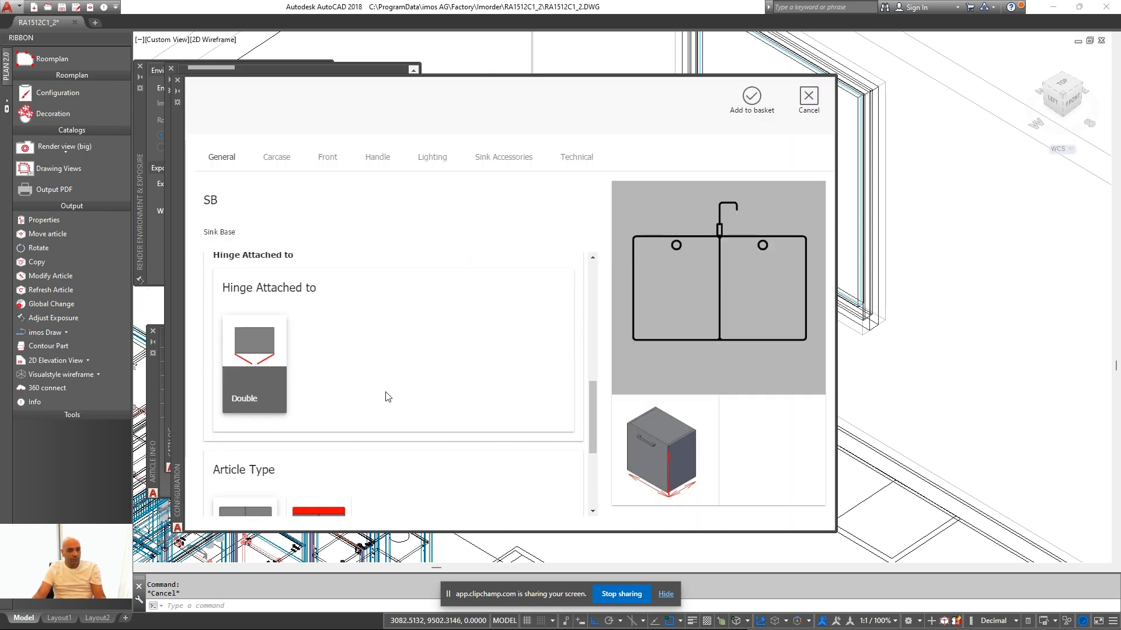
{"action": "left_click", "coordinate": [751, 96]}
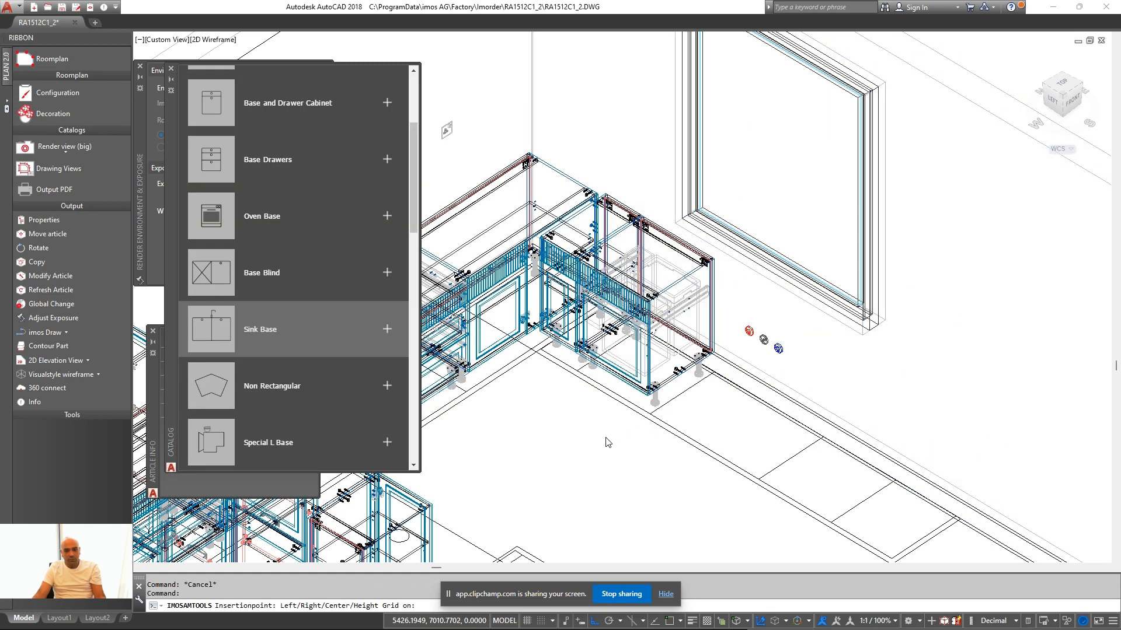
{"action": "left_click", "coordinate": [636, 451]}
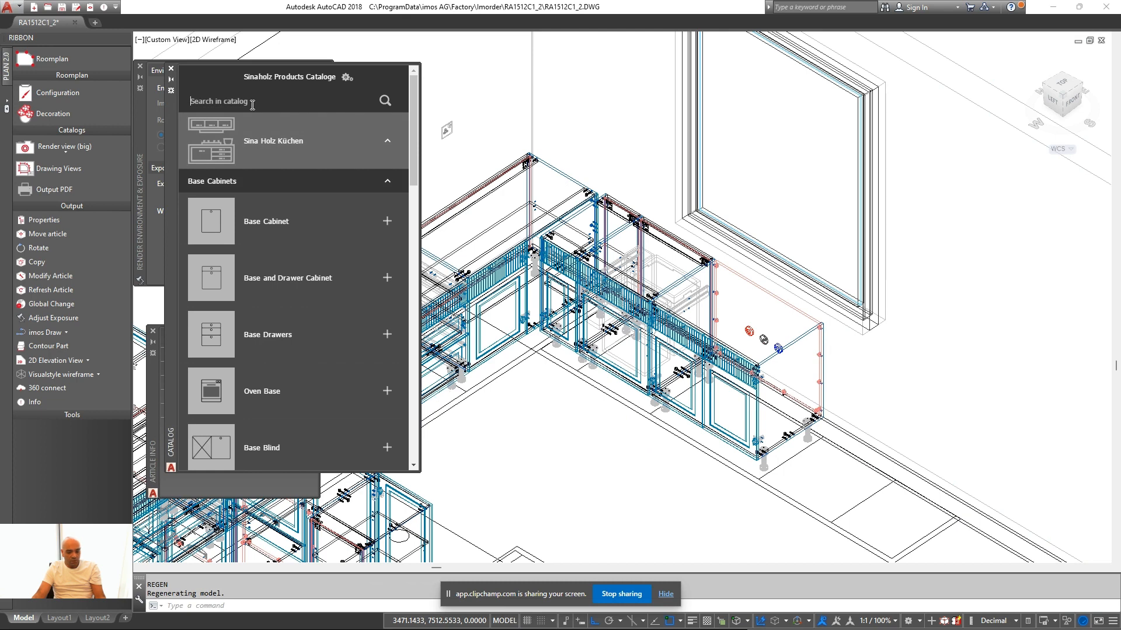
Search the catalogue for "md", add a 600-wide Machine Door to the basket, and place it beside the sink base
{"action": "left_click", "coordinate": [278, 161]}
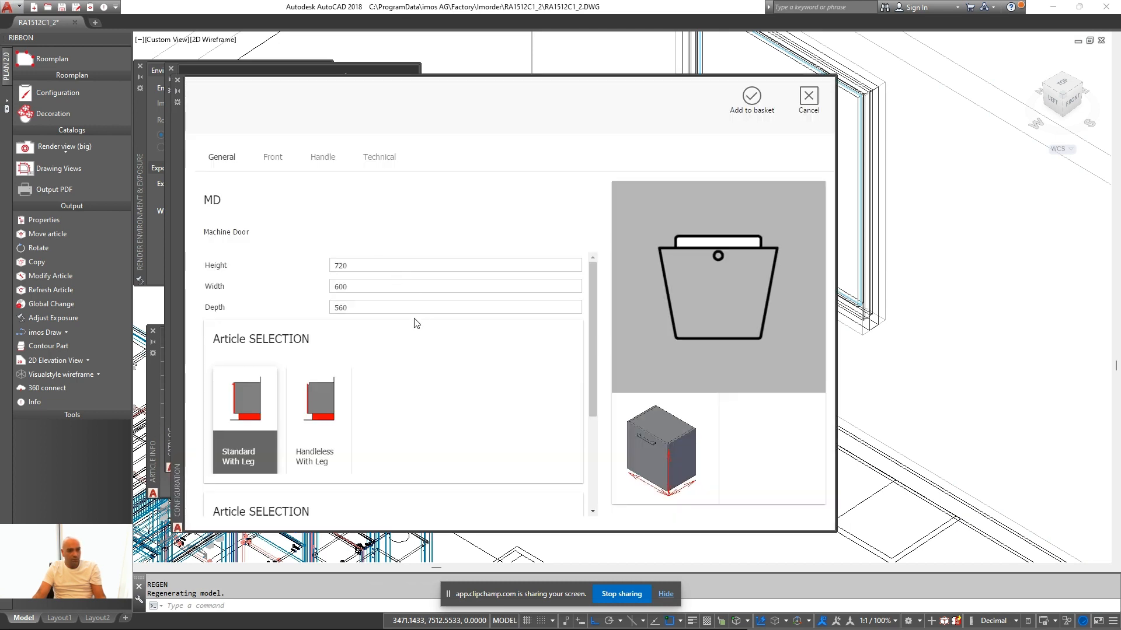
{"action": "scroll", "coordinate": [392, 348], "scroll_direction": "down", "scroll_amount": 1}
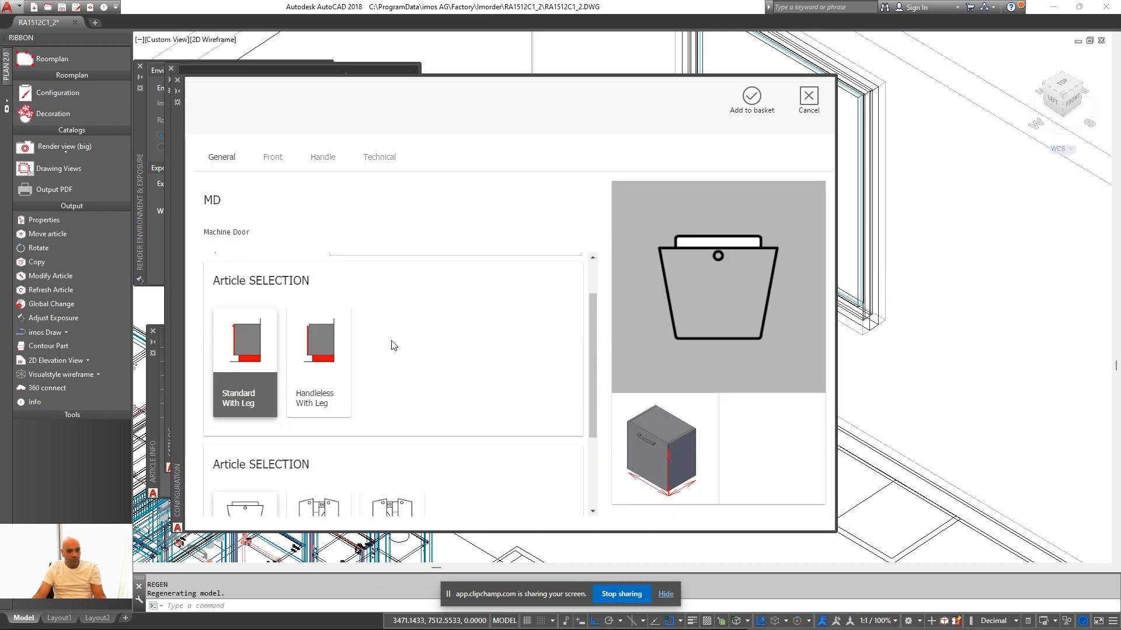
{"action": "left_click", "coordinate": [762, 98]}
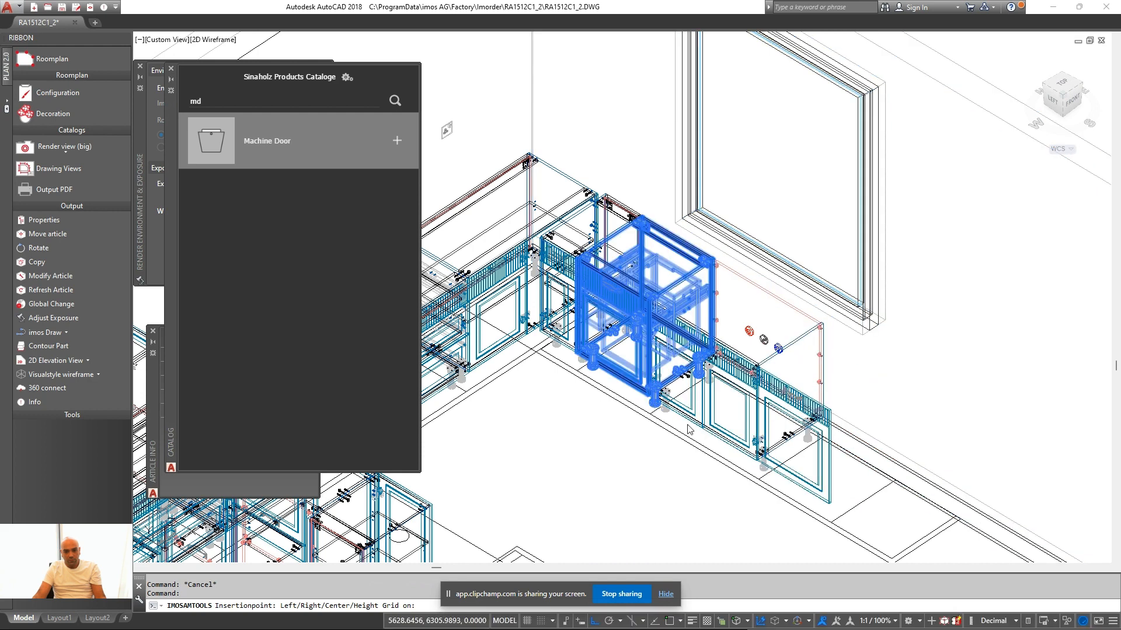
{"action": "key", "text": "Escape"}
Measure the length of the last floor outline segment beyond the machine door along the window wall
{"action": "middle_click_drag", "start_coordinate": [756, 510], "coordinate": [660, 431]}
{"action": "scroll", "coordinate": [800, 436], "scroll_direction": "up", "scroll_amount": 1}
{"action": "type", "text": "di"}
{"action": "key", "text": "Return"}
{"action": "left_click", "coordinate": [776, 395]}
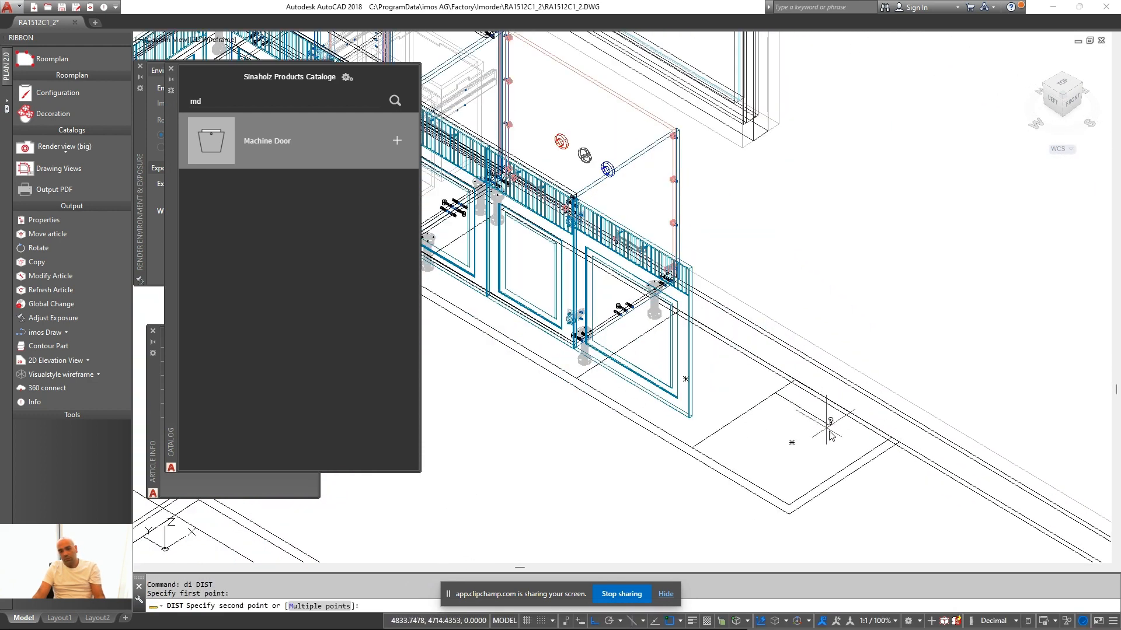
{"action": "scroll", "coordinate": [859, 452], "scroll_direction": "down", "scroll_amount": 2}
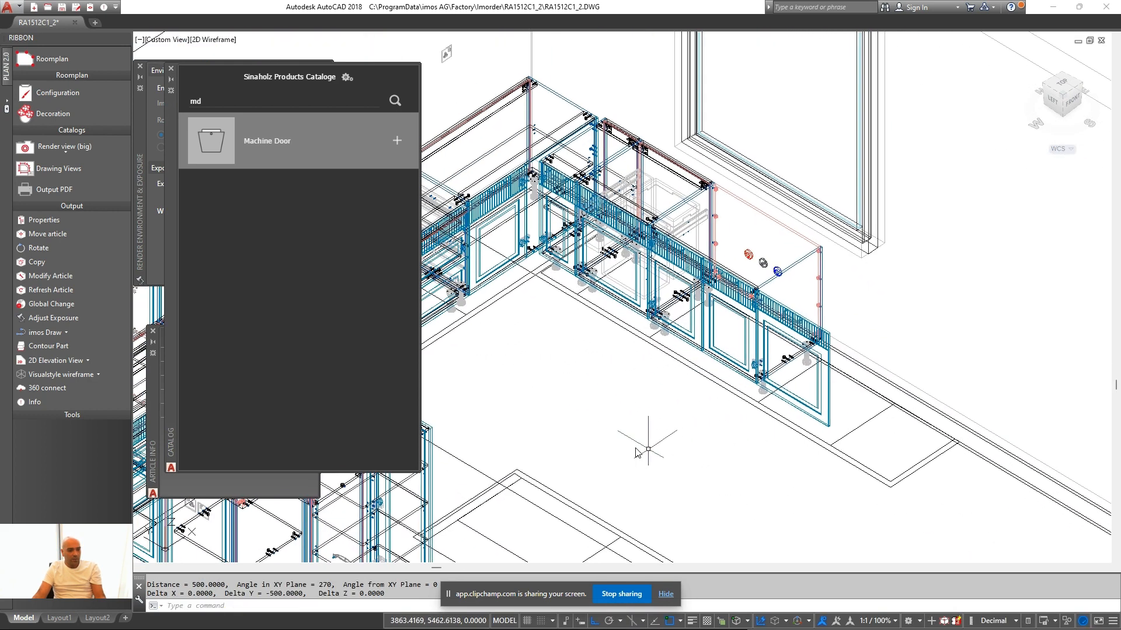
Configure a Full Door base cabinet 500 wide with the hinge on the right and place it after the machine door
{"action": "double_click", "coordinate": [242, 102]}
{"action": "middle_click_drag", "start_coordinate": [666, 163], "coordinate": [652, 178]}
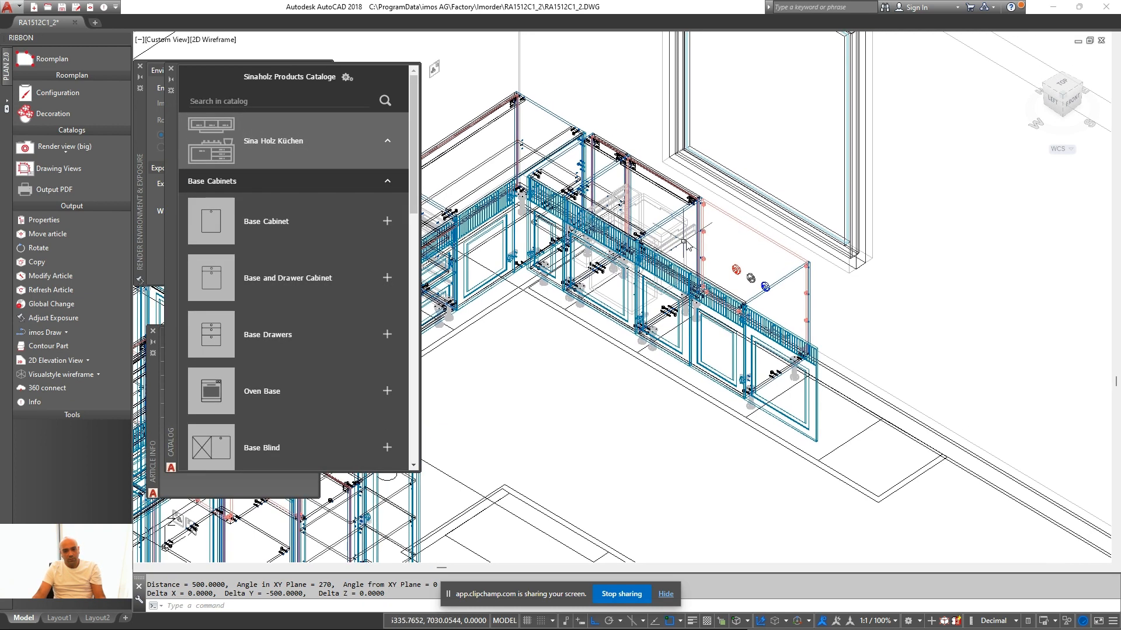
{"action": "key", "text": "Escape"}
{"action": "key", "text": "Escape"}
{"action": "scroll", "coordinate": [651, 178], "scroll_direction": "up", "scroll_amount": 1}
{"action": "left_click", "coordinate": [313, 220]}
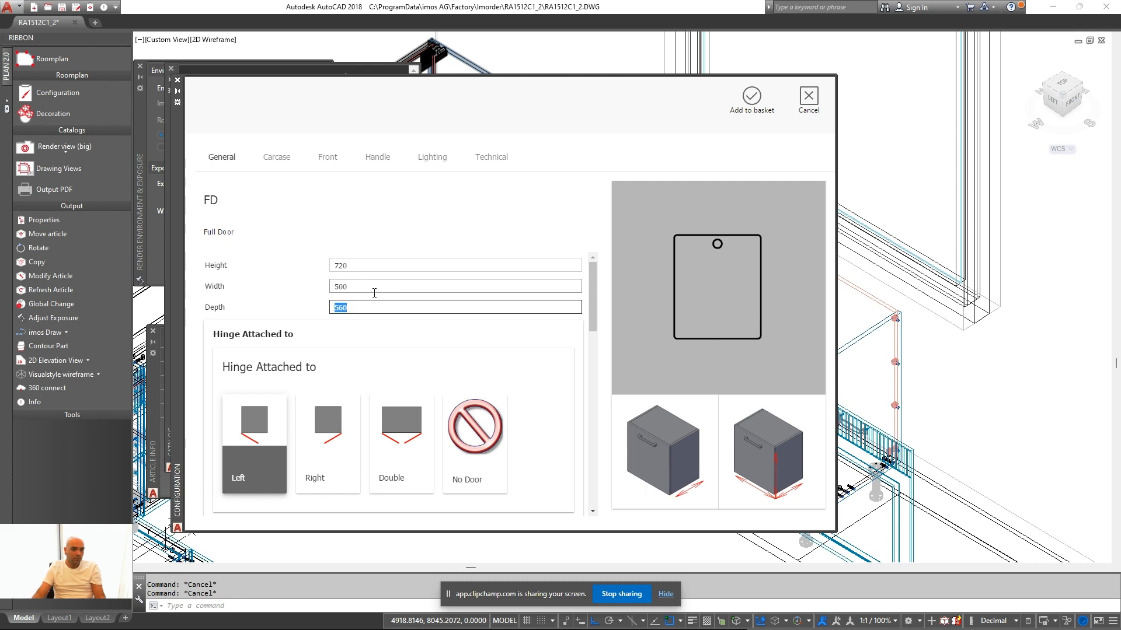
{"action": "left_click", "coordinate": [327, 441]}
{"action": "left_click", "coordinate": [751, 98]}
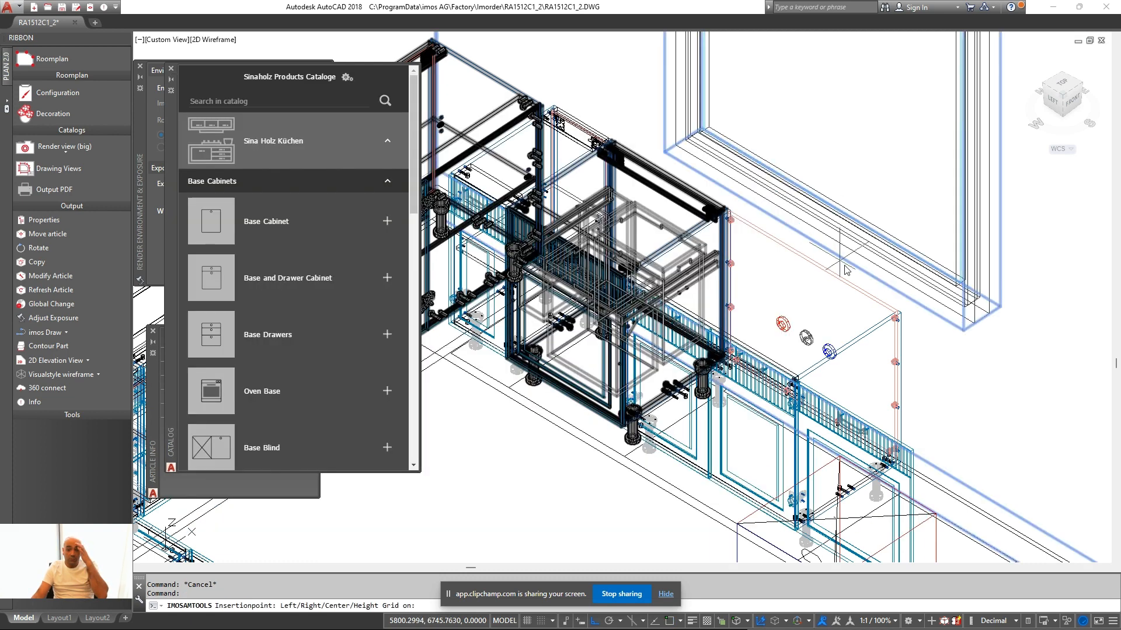
{"action": "left_click", "coordinate": [915, 366]}
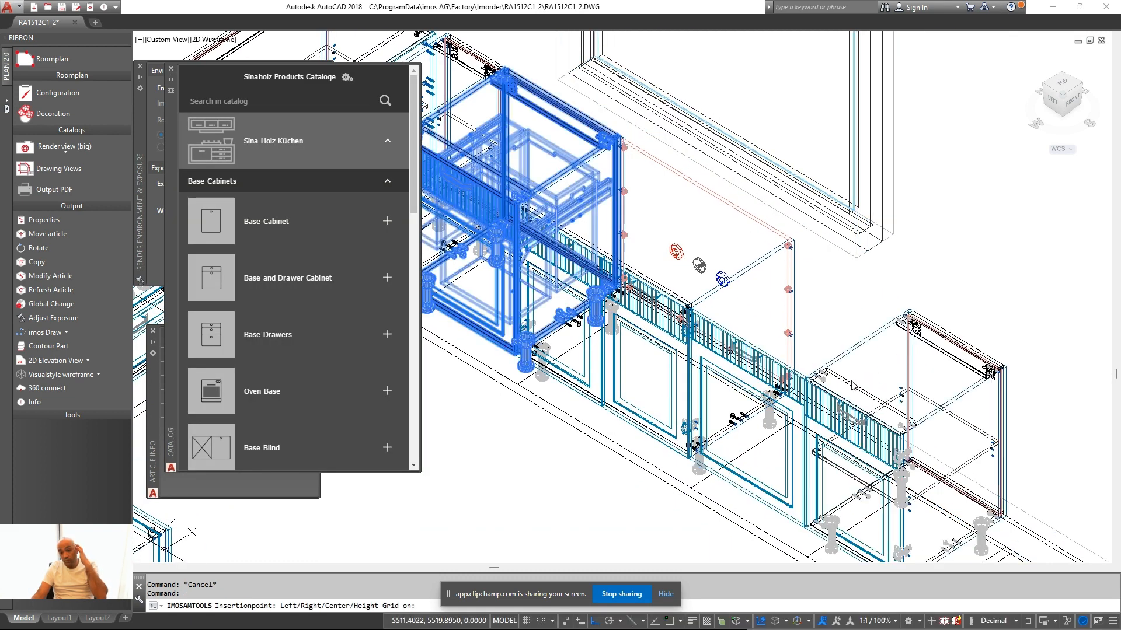
{"action": "key", "text": "Escape"}
Examine the fronts and handles of the window wall row in the Realistic visual style and return to 2D wireframe
{"action": "scroll", "coordinate": [654, 420], "scroll_direction": "down", "scroll_amount": 4}
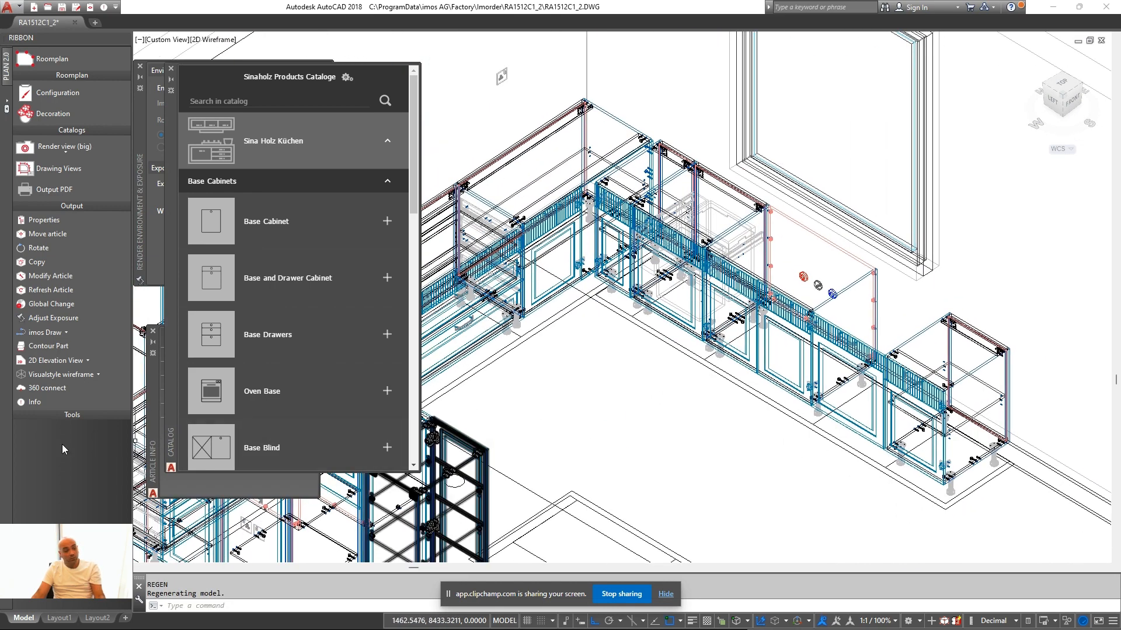
{"action": "key", "text": "space"}
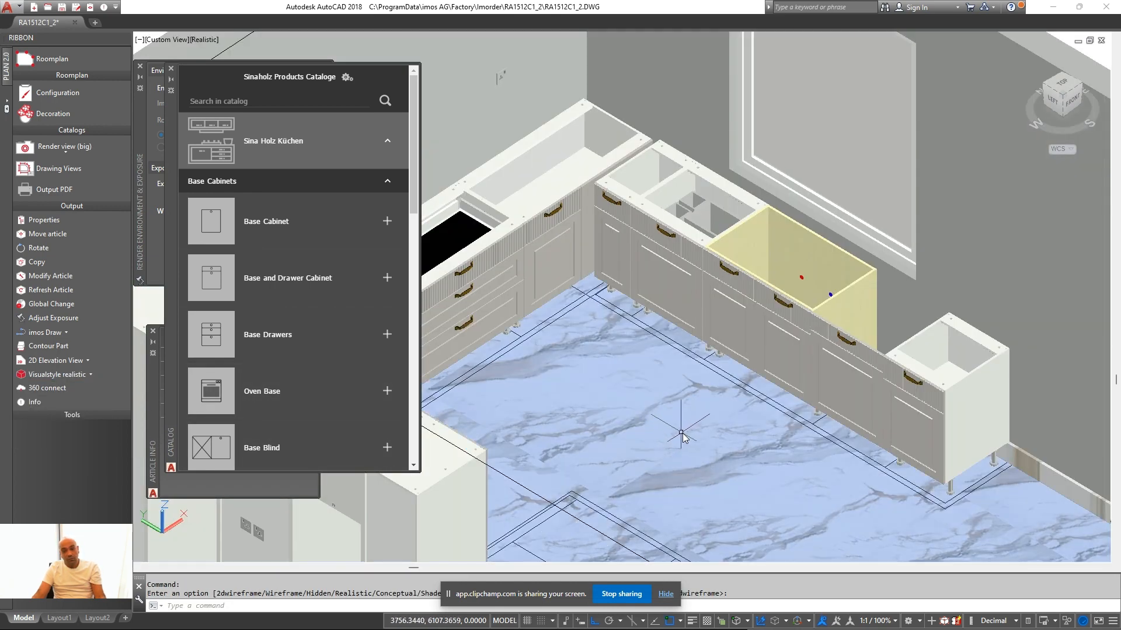
{"action": "middle_click_drag", "start_coordinate": [680, 435], "coordinate": [709, 408], "text": "shift"}
{"action": "scroll", "coordinate": [862, 364], "scroll_direction": "up", "scroll_amount": 4}
{"action": "scroll", "coordinate": [864, 363], "scroll_direction": "up", "scroll_amount": 2}
{"action": "scroll", "coordinate": [870, 350], "scroll_direction": "down", "scroll_amount": 5}
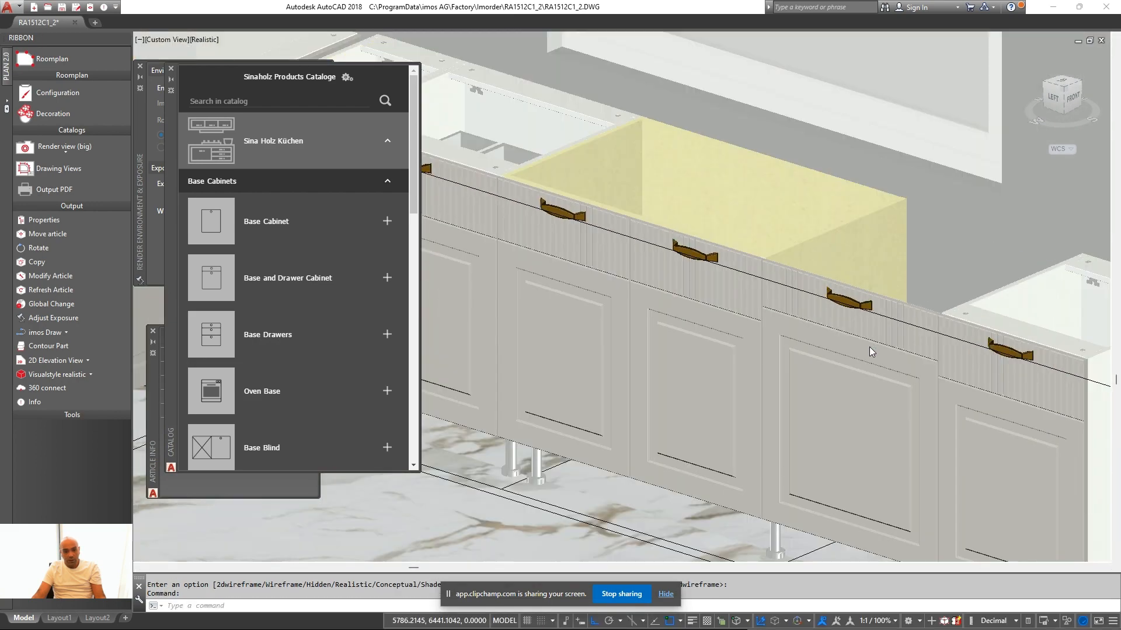
{"action": "middle_click_drag", "start_coordinate": [638, 279], "coordinate": [713, 283]}
{"action": "scroll", "coordinate": [713, 283], "scroll_direction": "up", "scroll_amount": 5}
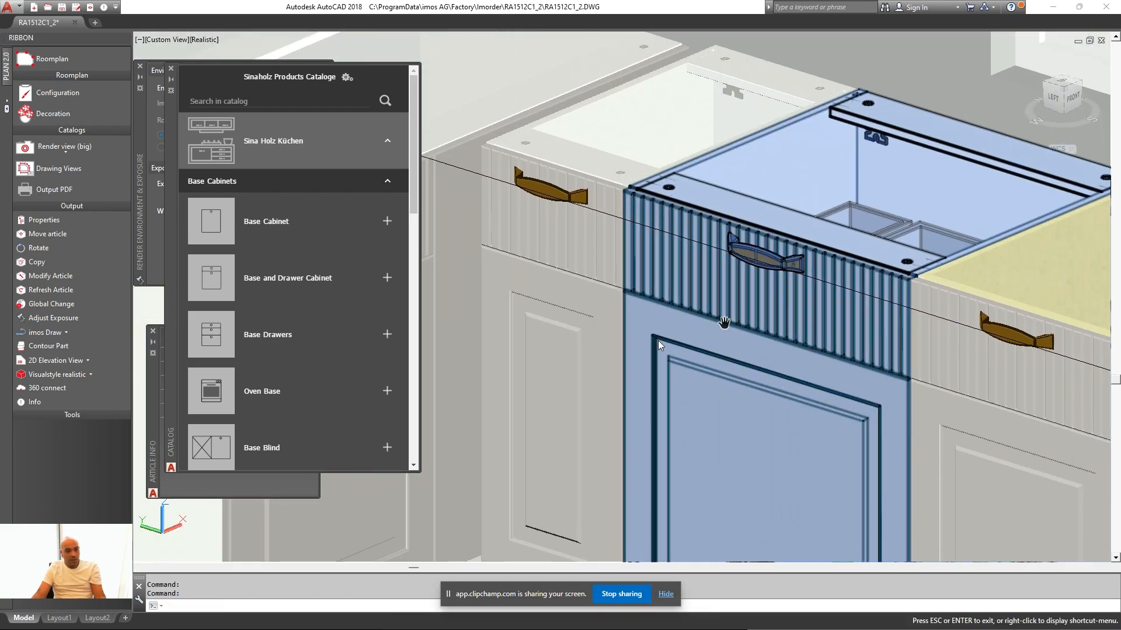
{"action": "left_click", "coordinate": [79, 463]}
{"action": "scroll", "coordinate": [832, 394], "scroll_direction": "down", "scroll_amount": 6}
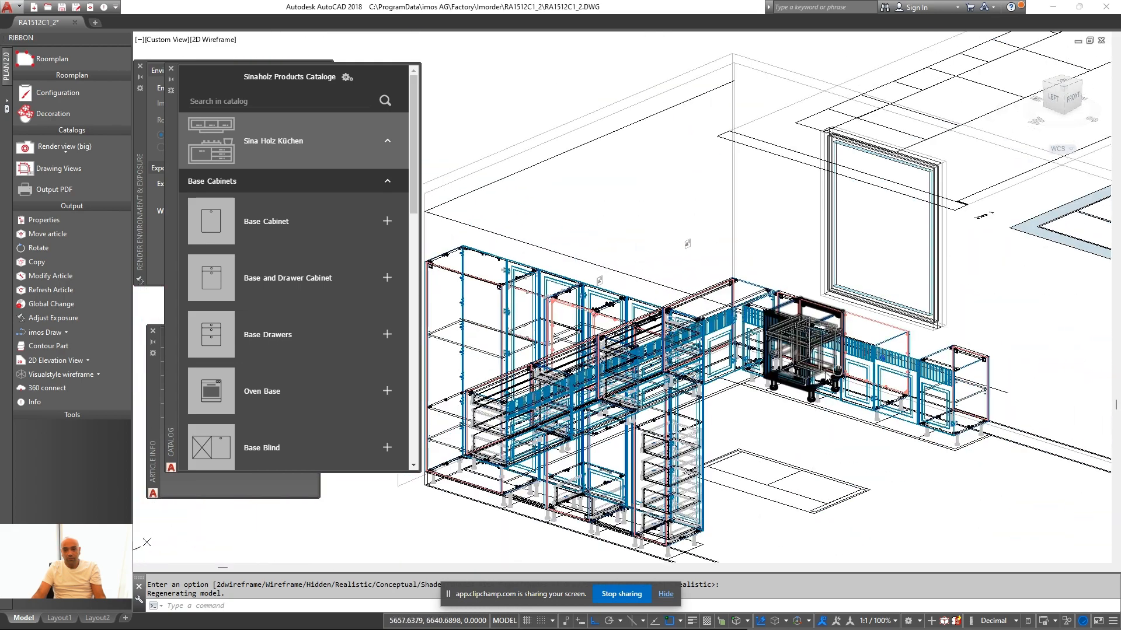
{"action": "scroll", "coordinate": [832, 394], "scroll_direction": "up", "scroll_amount": 4}
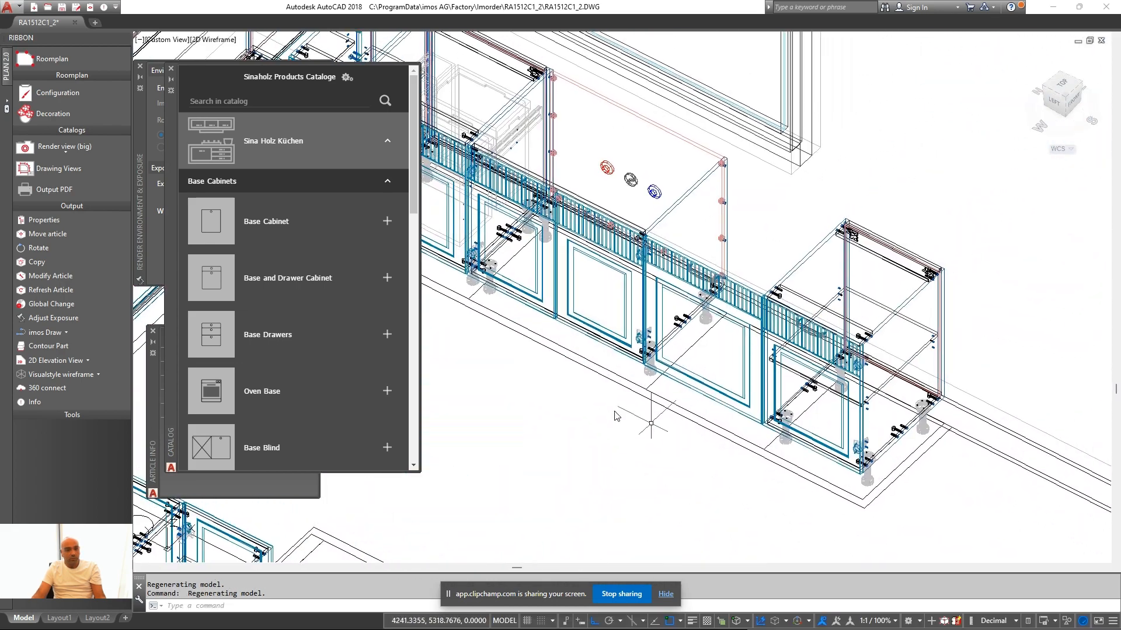
Generate a 2D plan view of the end base cabinet and the machine door, placing it outside the window wall
{"action": "left_click", "coordinate": [100, 374]}
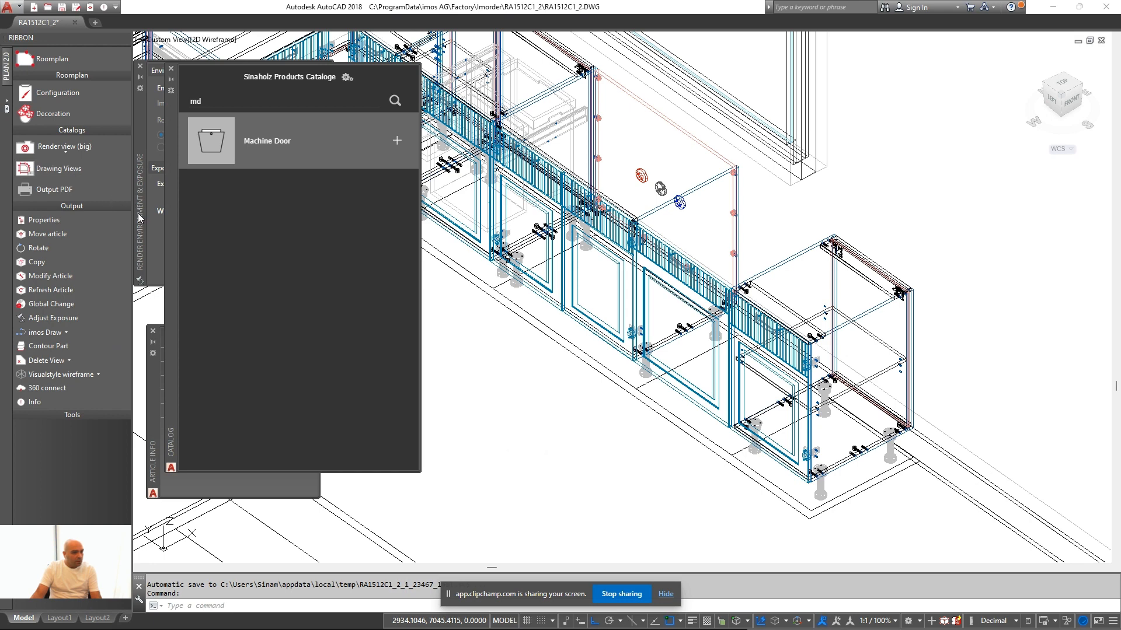
{"action": "left_click", "coordinate": [66, 362]}
{"action": "left_click", "coordinate": [62, 379]}
{"action": "left_click", "coordinate": [860, 256]}
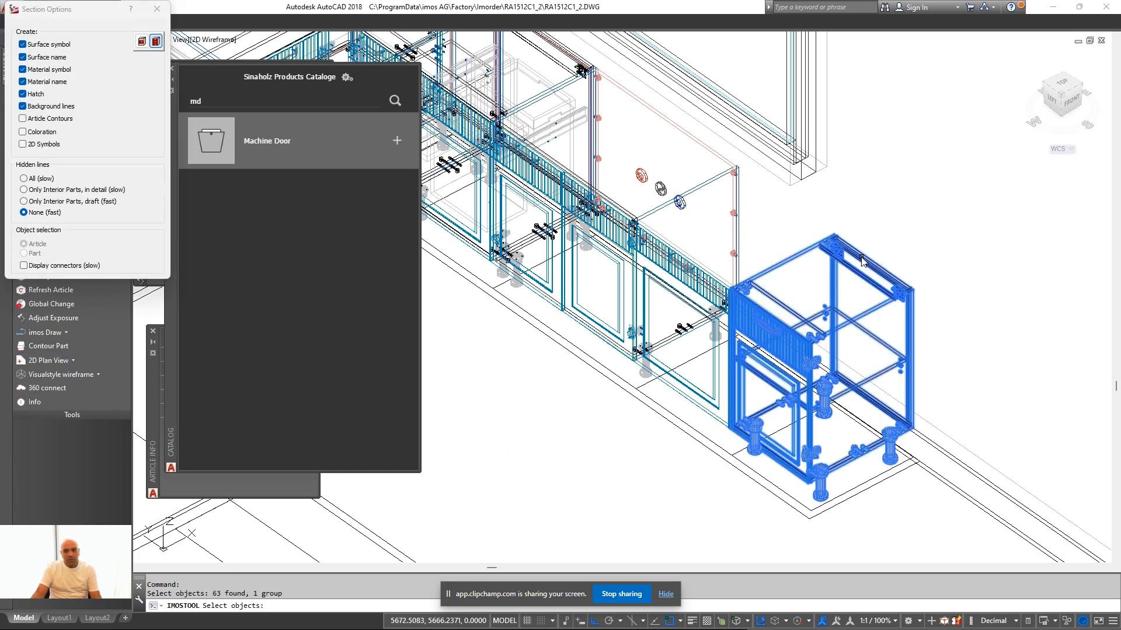
{"action": "left_click", "coordinate": [680, 287]}
{"action": "key", "text": "Return"}
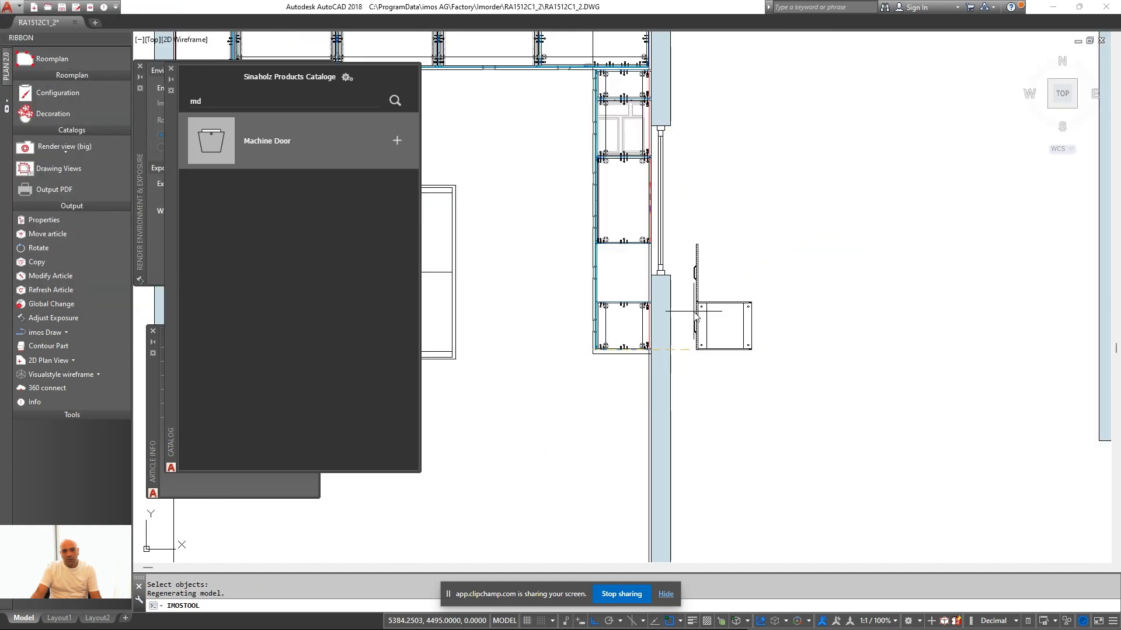
Generate a 2D elevation view of the machine door and end cabinet fronts from their plan view, placing it above that plan
{"action": "left_click", "coordinate": [75, 362]}
{"action": "left_click", "coordinate": [58, 395]}
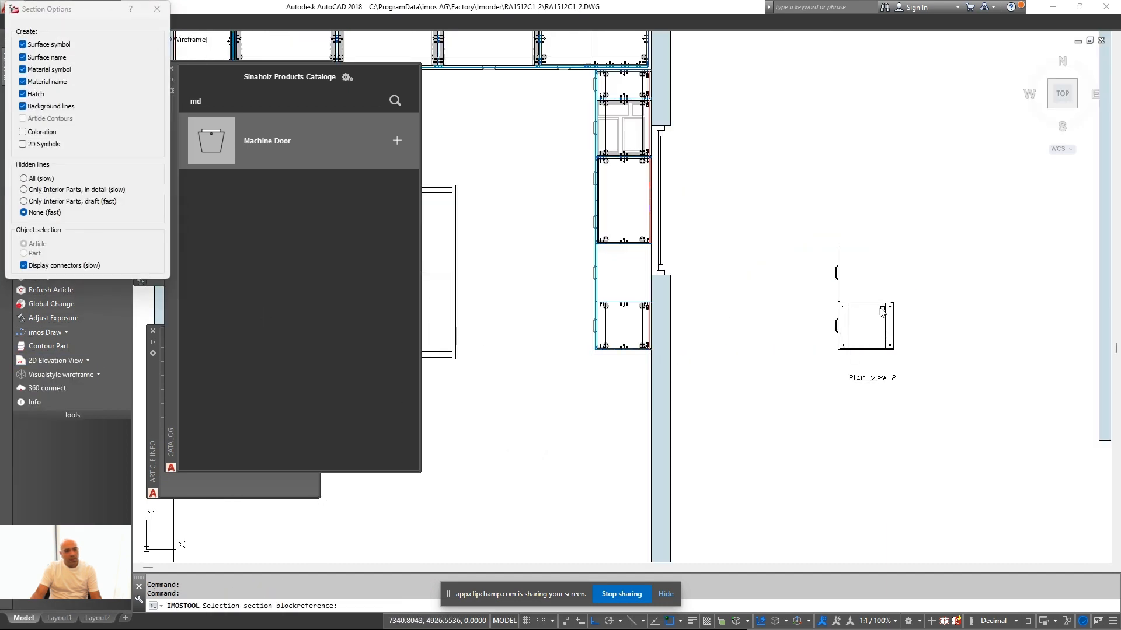
{"action": "left_click", "coordinate": [782, 292]}
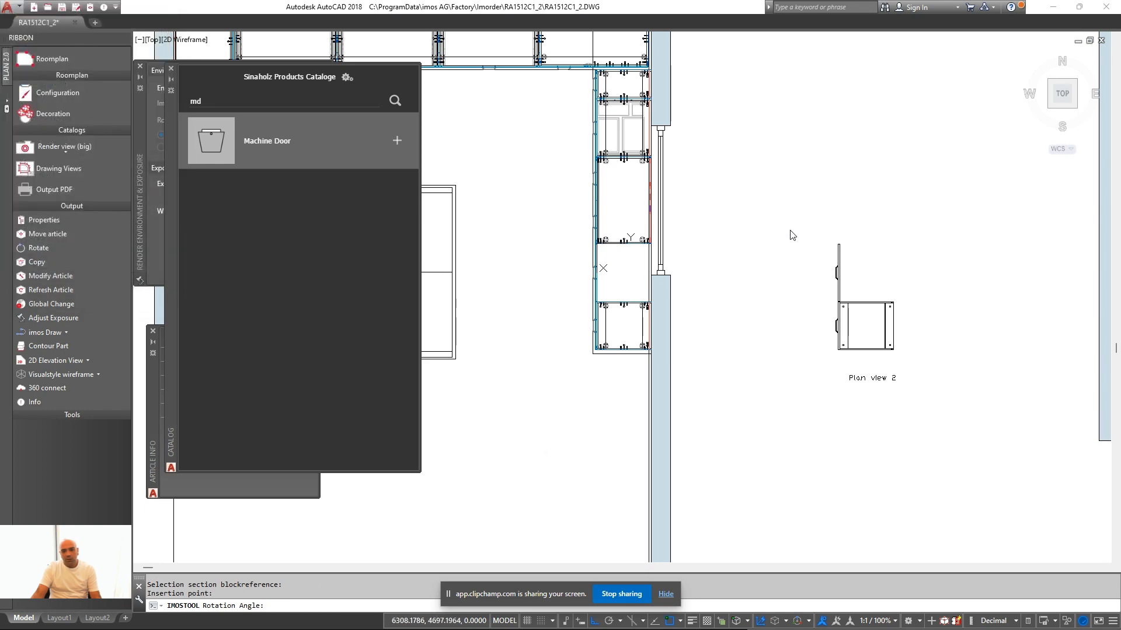
{"action": "left_click", "coordinate": [780, 247]}
{"action": "scroll", "coordinate": [776, 256], "scroll_direction": "up", "scroll_amount": 8}
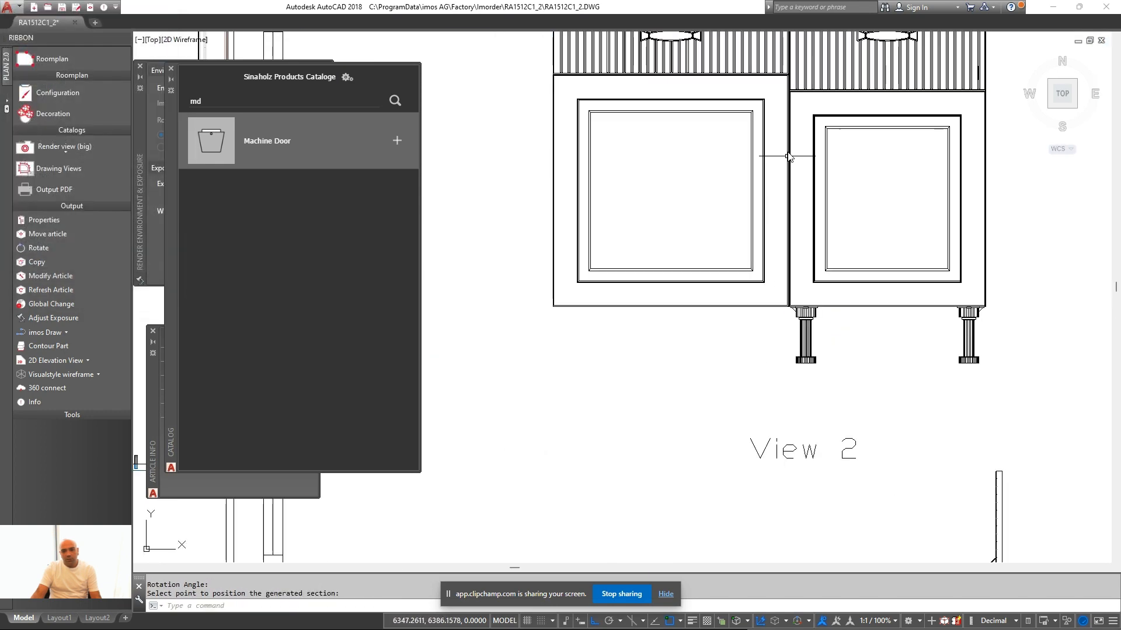
Draw a horizontal construction line at the end cabinet's grooved band edge and measure its offset from the machine door's band
{"action": "type", "text": "xl"}
{"action": "key", "text": "Return"}
{"action": "scroll", "coordinate": [794, 216], "scroll_direction": "up", "scroll_amount": 4}
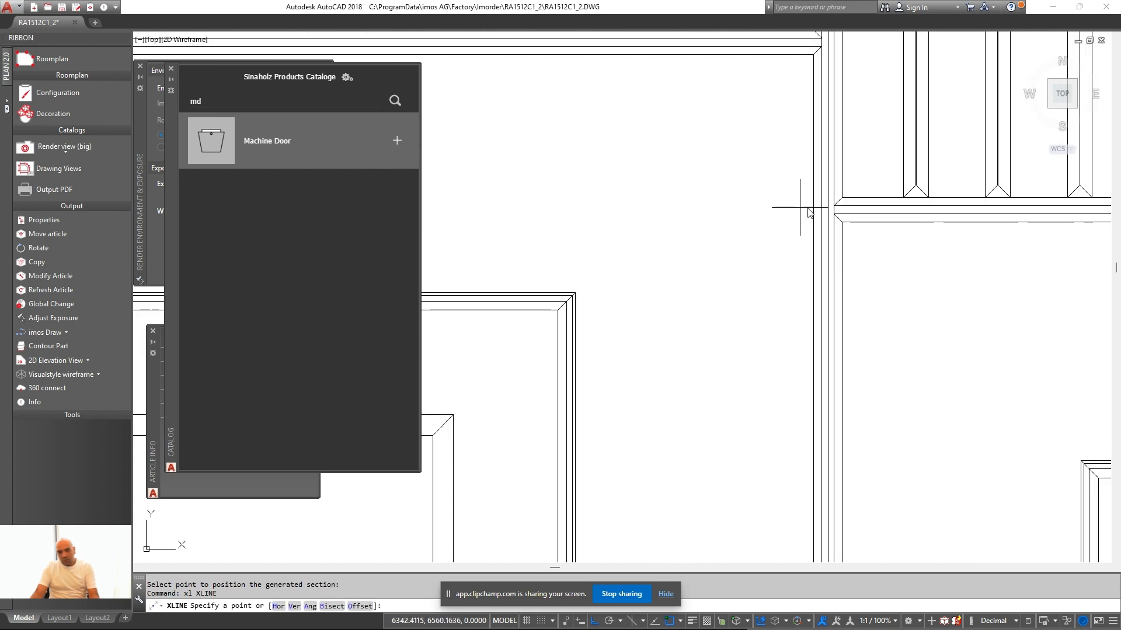
{"action": "scroll", "coordinate": [735, 192], "scroll_direction": "down", "scroll_amount": 3}
{"action": "type", "text": "di"}
{"action": "key", "text": "Return"}
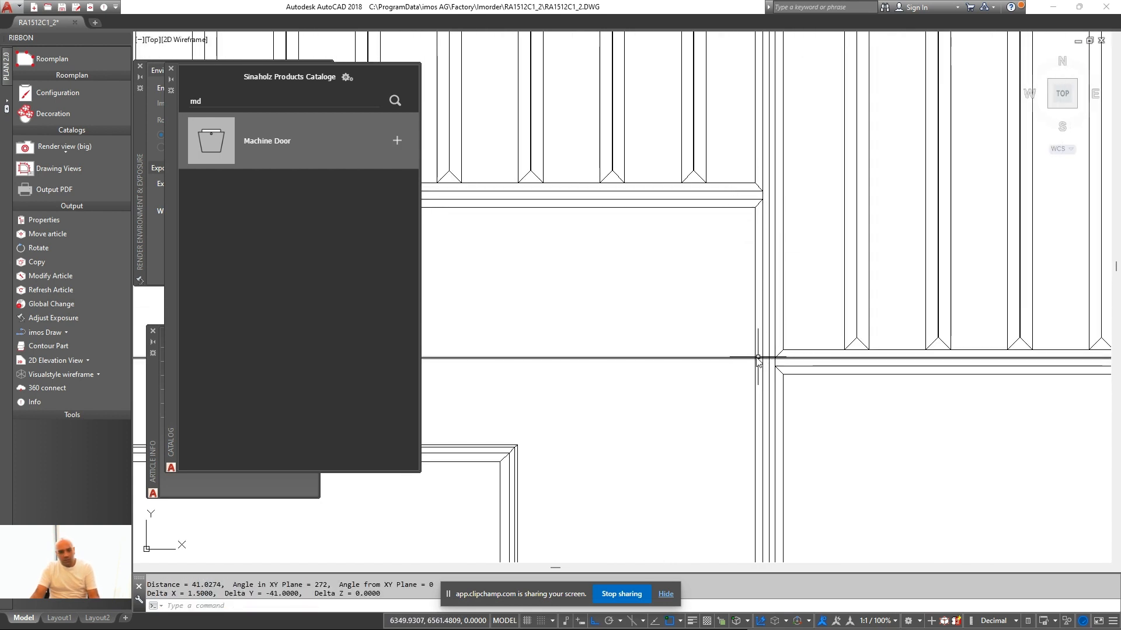
Modify the machine door article, setting the Grooved Part Height of its front to 171
{"action": "scroll", "coordinate": [757, 360], "scroll_direction": "down", "scroll_amount": 10}
{"action": "middle_click_drag", "start_coordinate": [757, 360], "coordinate": [953, 161], "text": "shift"}
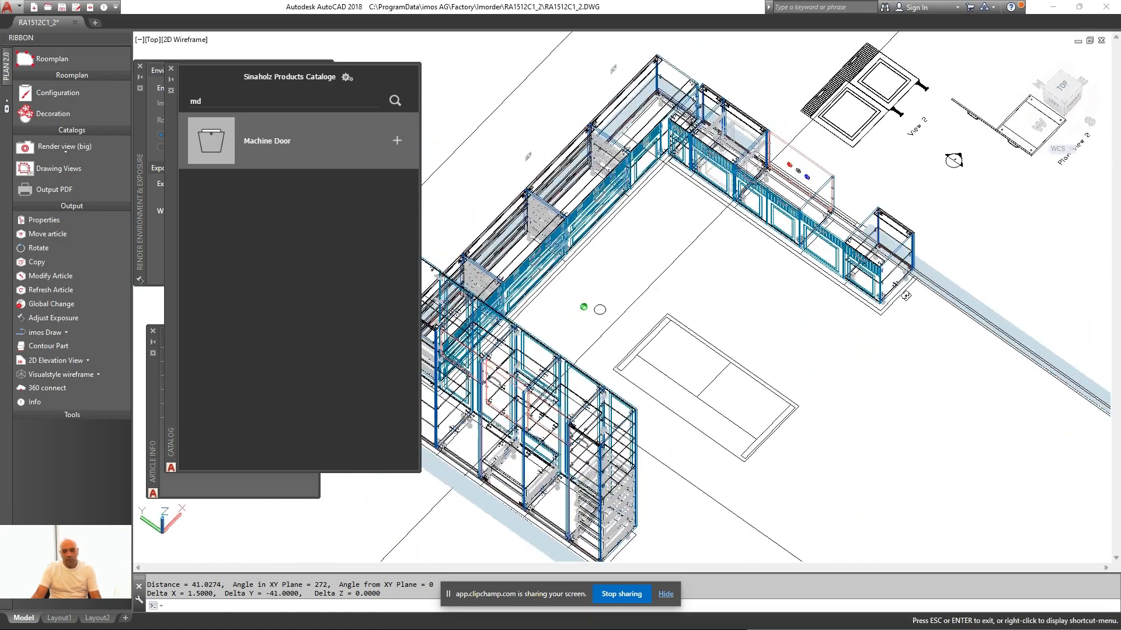
{"action": "scroll", "coordinate": [910, 233], "scroll_direction": "up", "scroll_amount": 5}
{"action": "right_click", "coordinate": [556, 112]}
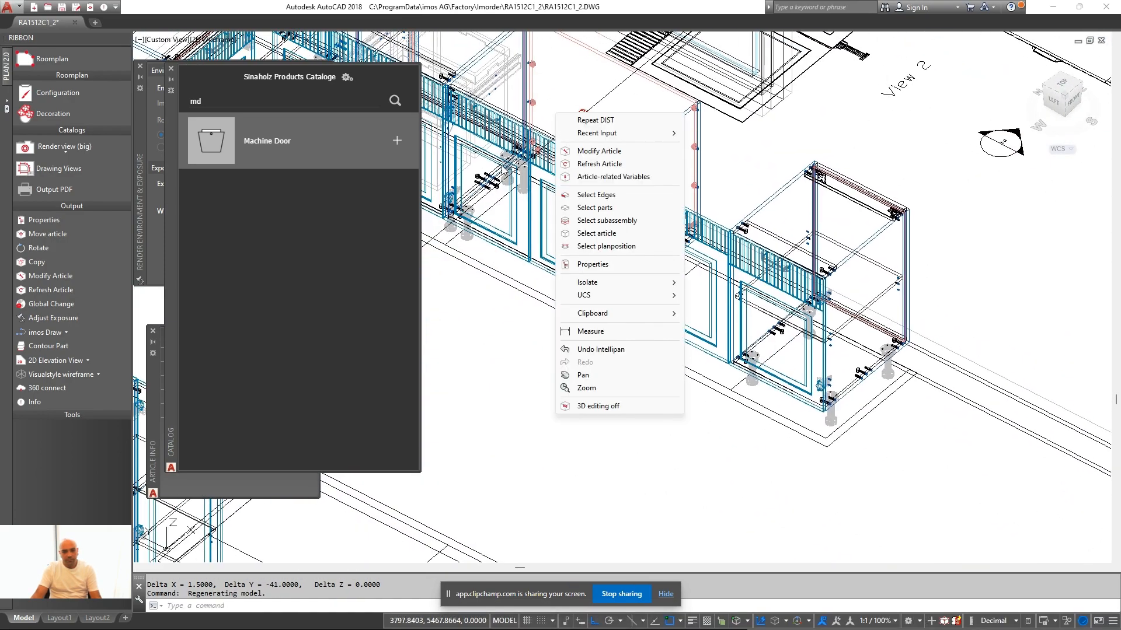
{"action": "left_click", "coordinate": [589, 150]}
{"action": "left_click", "coordinate": [708, 230]}
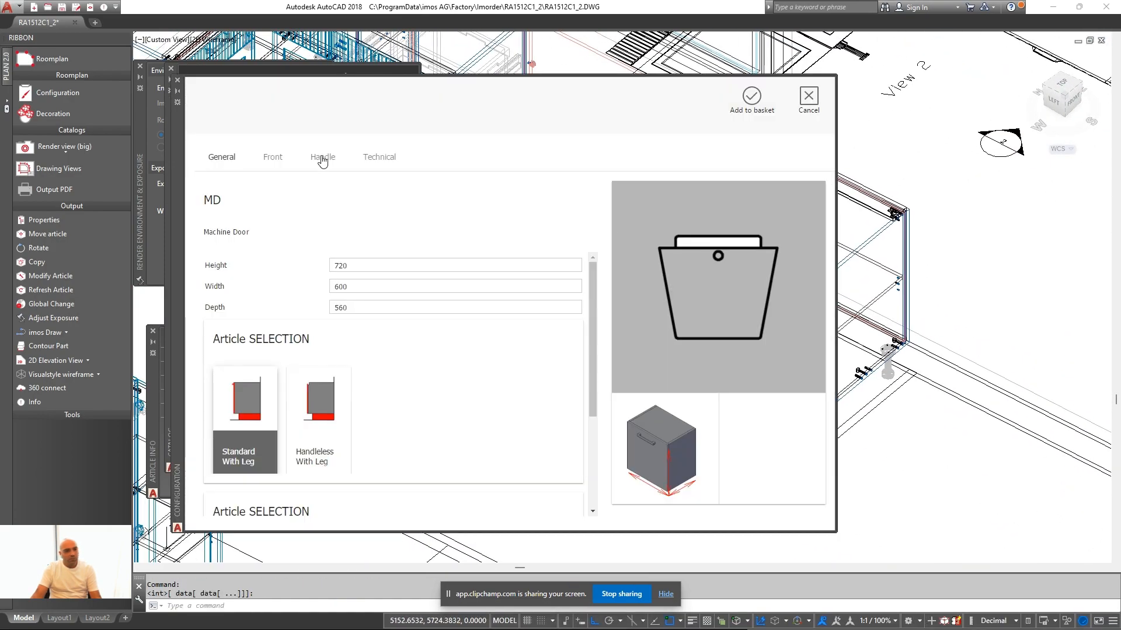
{"action": "left_click", "coordinate": [278, 159]}
{"action": "scroll", "coordinate": [478, 335], "scroll_direction": "down", "scroll_amount": 4}
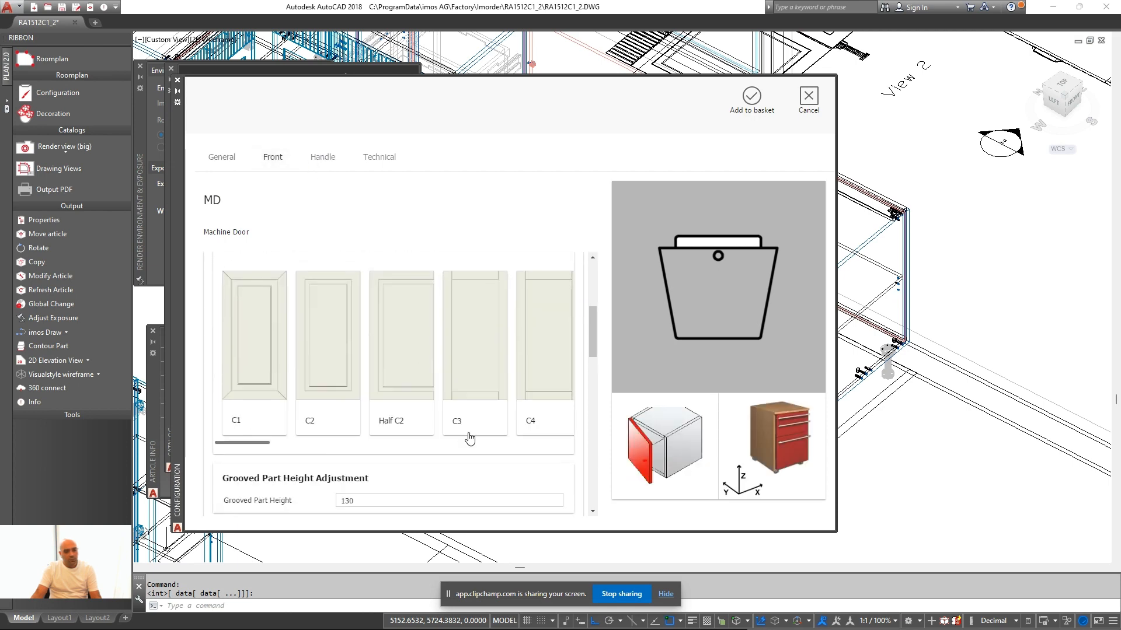
{"action": "left_click", "coordinate": [406, 497]}
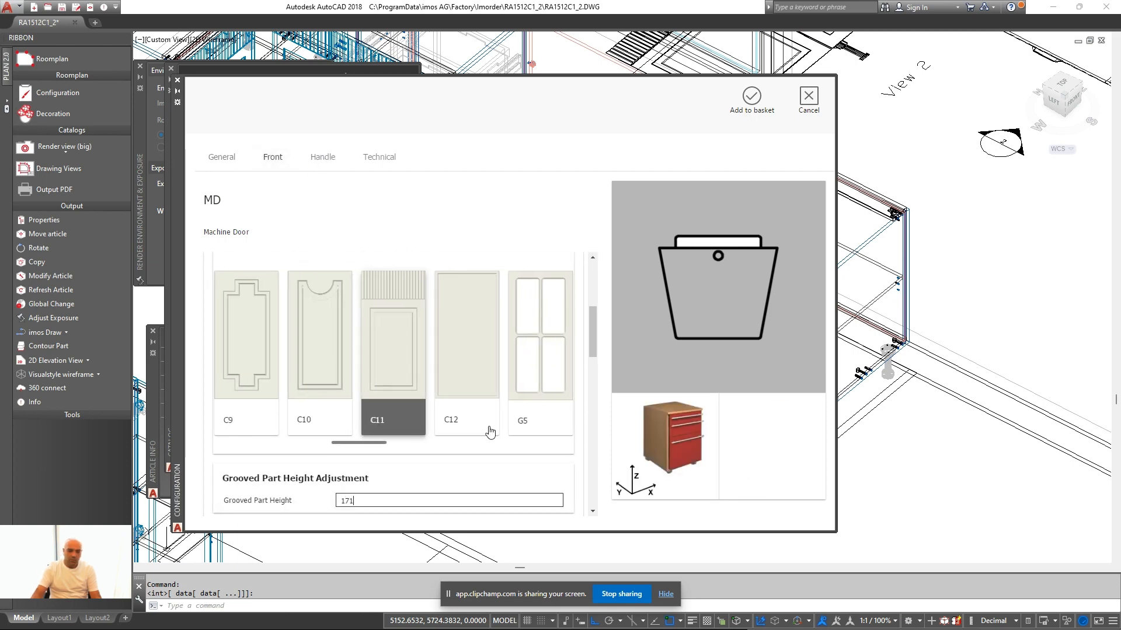
{"action": "type", "text": "171"}
{"action": "left_click", "coordinate": [748, 117]}
{"action": "left_click", "coordinate": [562, 321]}
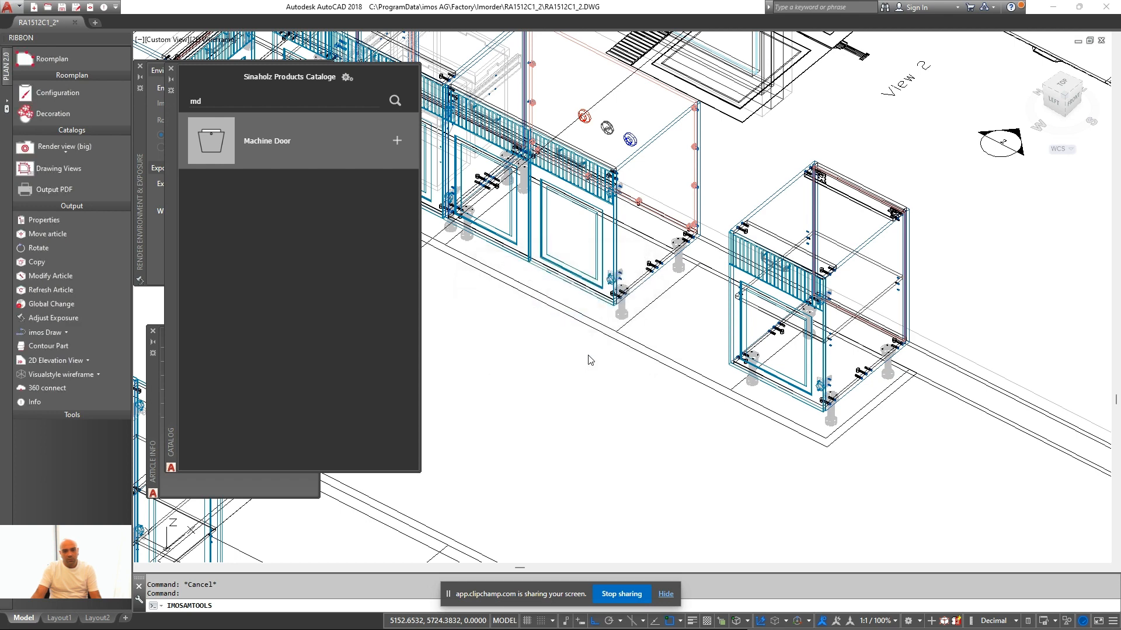
Examine the window wall fronts and the tall cabinet row in the Realistic visual style
{"action": "scroll", "coordinate": [550, 362], "scroll_direction": "down", "scroll_amount": 3}
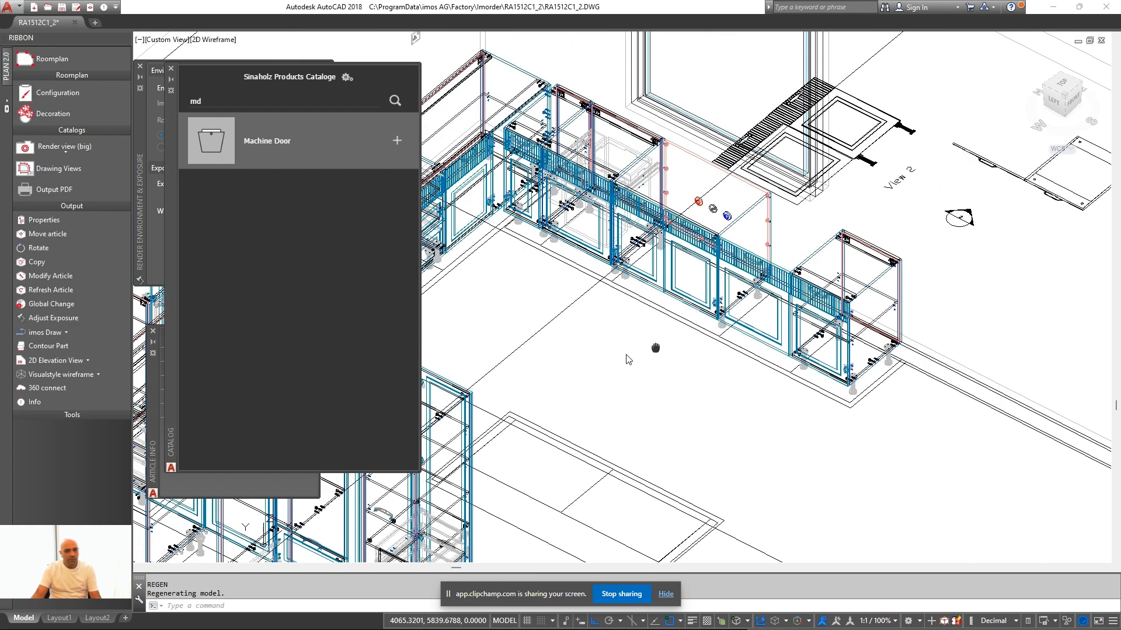
{"action": "key", "text": "Escape"}
{"action": "scroll", "coordinate": [751, 323], "scroll_direction": "up", "scroll_amount": 5}
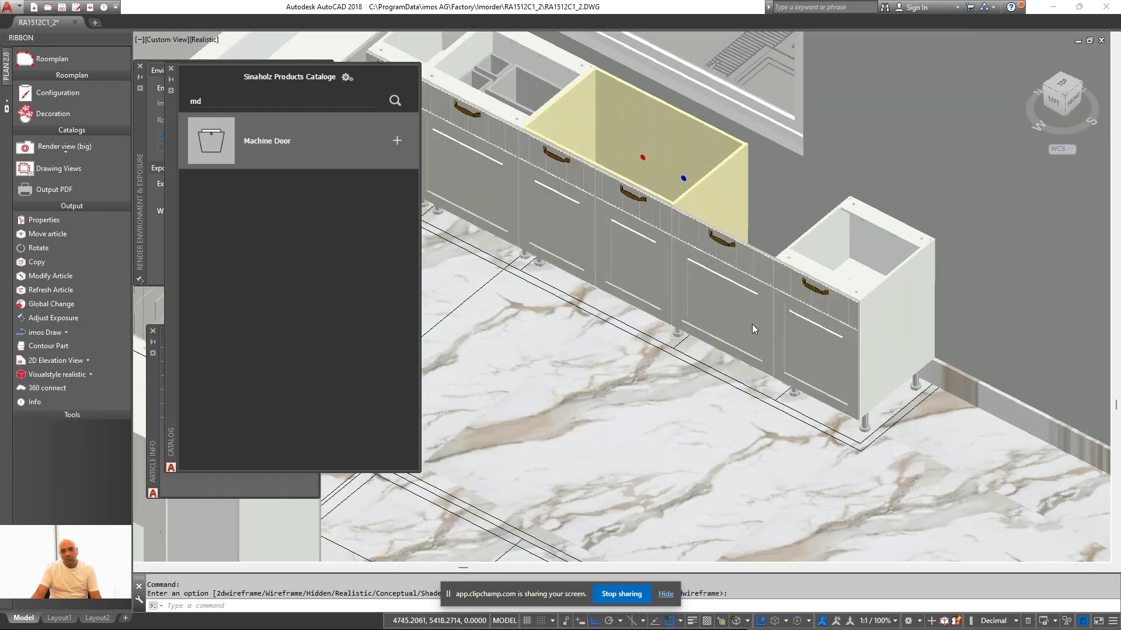
{"action": "scroll", "coordinate": [752, 323], "scroll_direction": "down", "scroll_amount": 4}
{"action": "middle_click_drag", "start_coordinate": [707, 313], "coordinate": [926, 324], "text": "shift"}
{"action": "middle_click_drag", "start_coordinate": [821, 328], "coordinate": [730, 290], "text": "shift"}
{"action": "scroll", "coordinate": [822, 274], "scroll_direction": "up", "scroll_amount": 7}
{"action": "scroll", "coordinate": [675, 283], "scroll_direction": "down", "scroll_amount": 4}
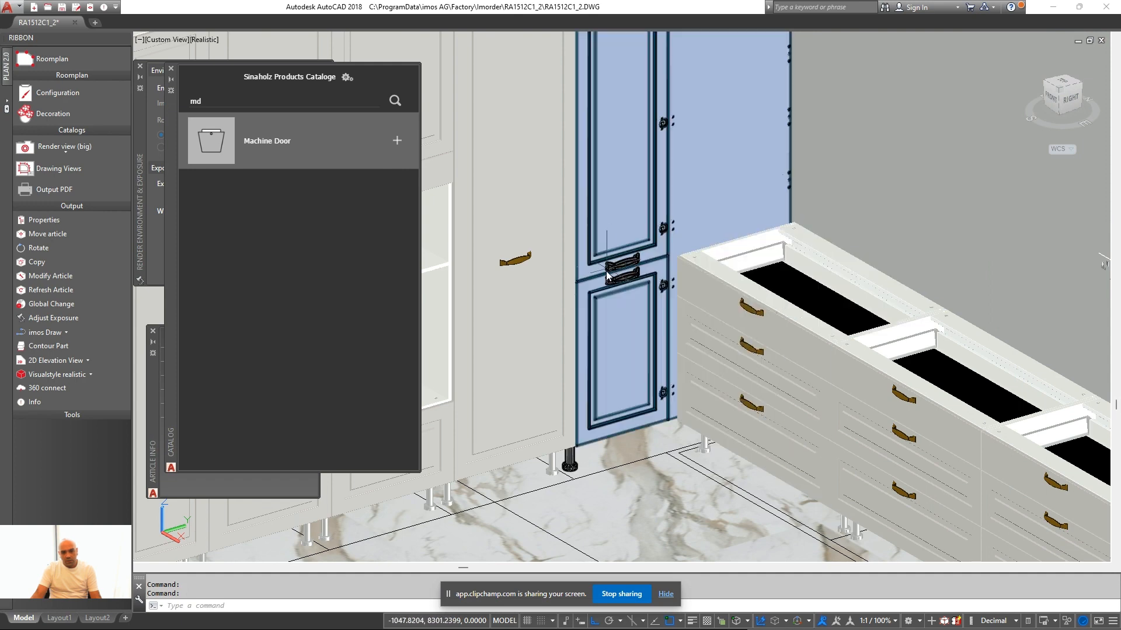
{"action": "scroll", "coordinate": [695, 281], "scroll_direction": "down", "scroll_amount": 3}
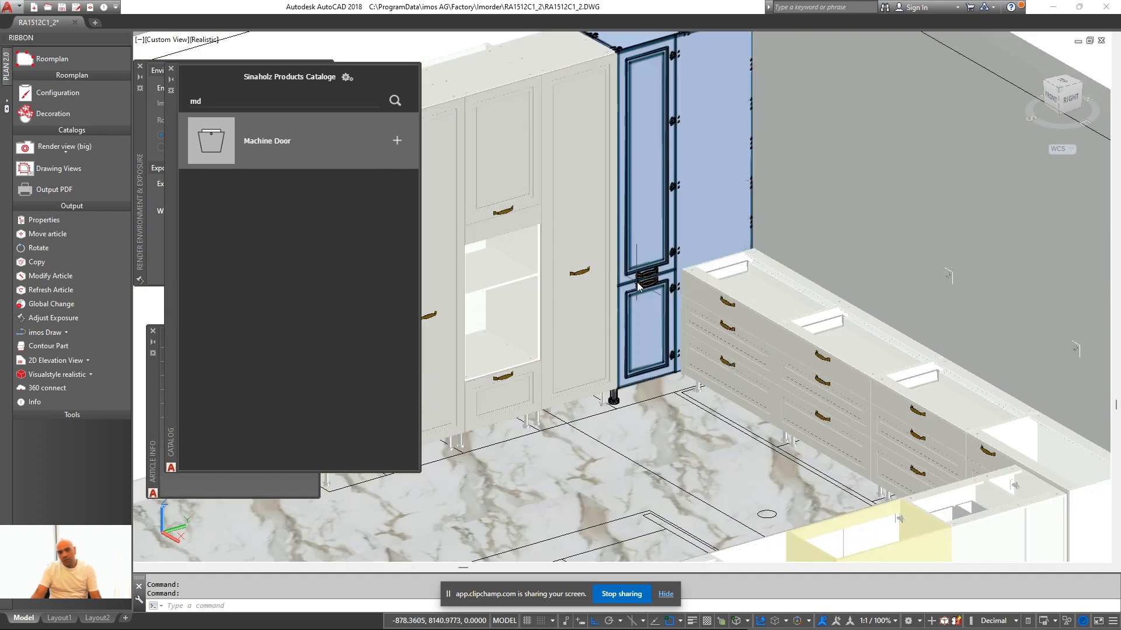
{"action": "middle_click_drag", "start_coordinate": [633, 228], "coordinate": [782, 299], "text": "shift"}
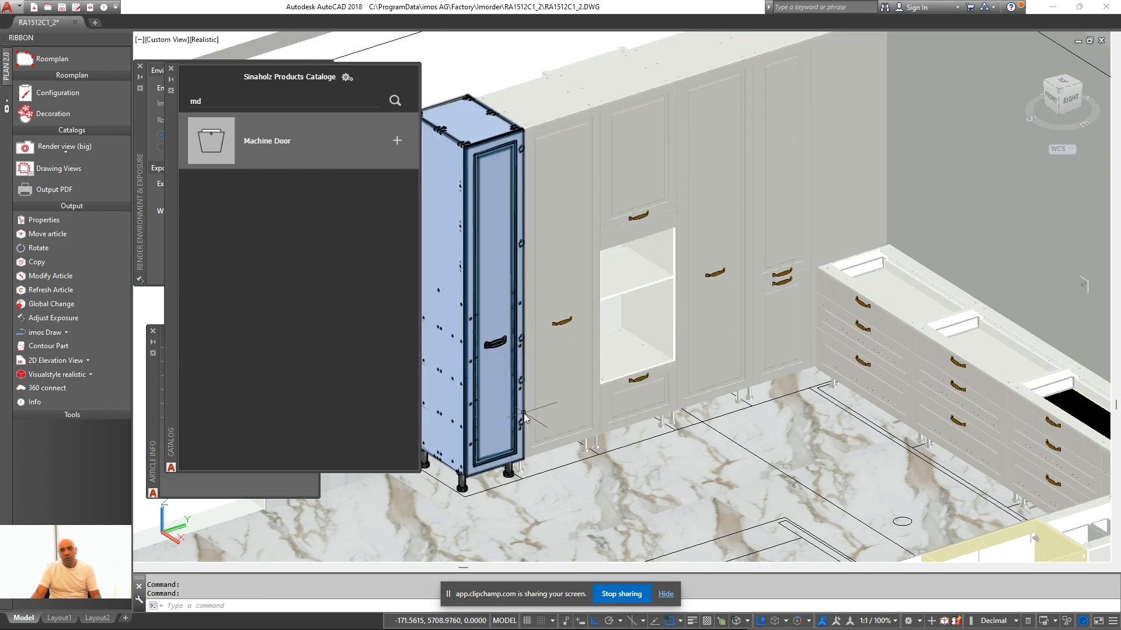
Change the division of the tall cabinet between the oven tower and the corner cabinet to Refrigerator 2D, skipping the hinge connection selection
{"action": "right_click", "coordinate": [632, 478]}
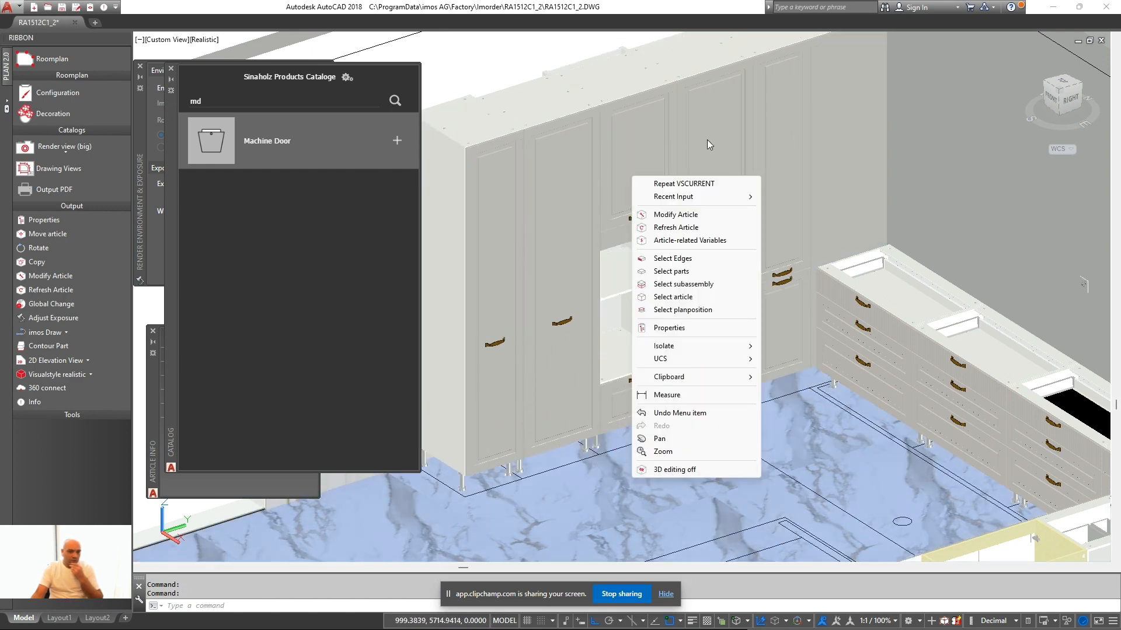
{"action": "left_click", "coordinate": [702, 215]}
{"action": "scroll", "coordinate": [451, 408], "scroll_direction": "down", "scroll_amount": 5}
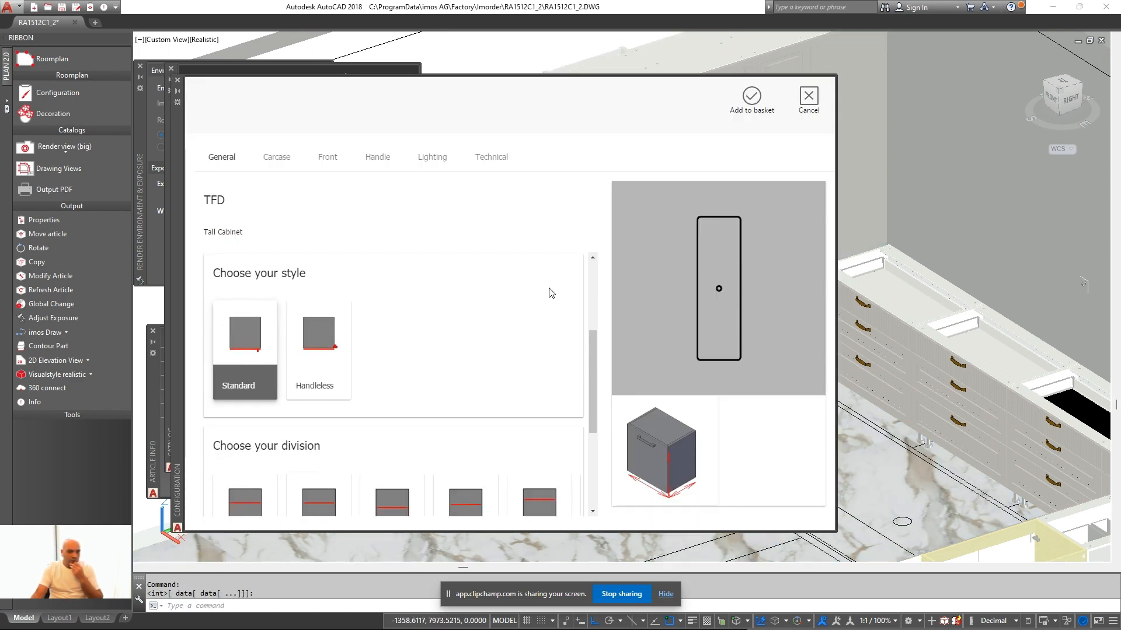
{"action": "left_click", "coordinate": [489, 353]}
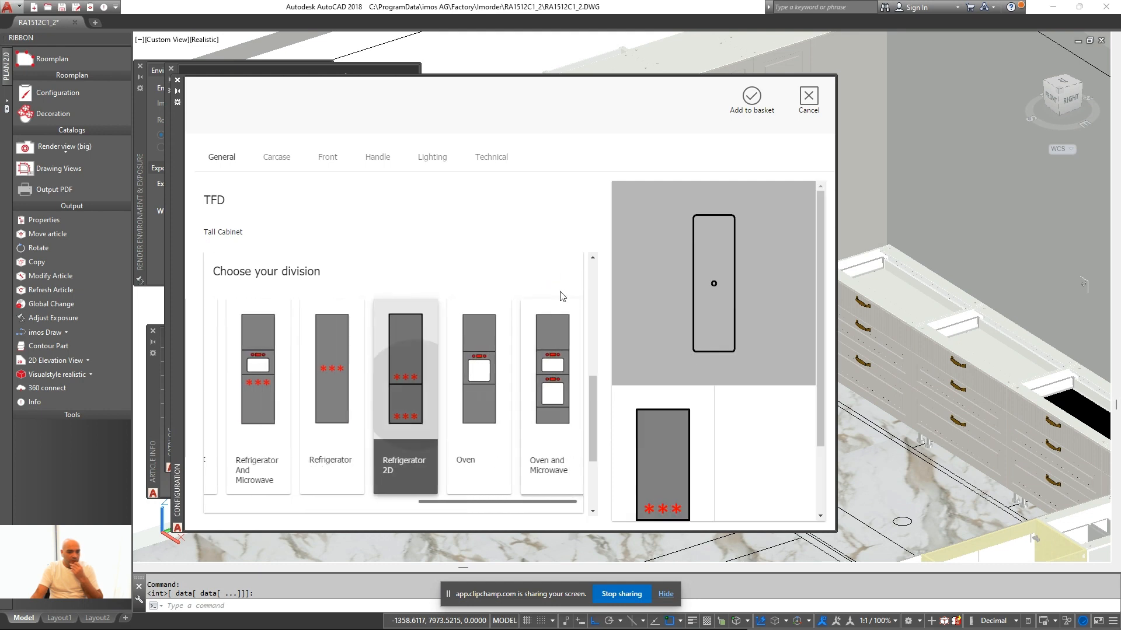
{"action": "left_click", "coordinate": [750, 112]}
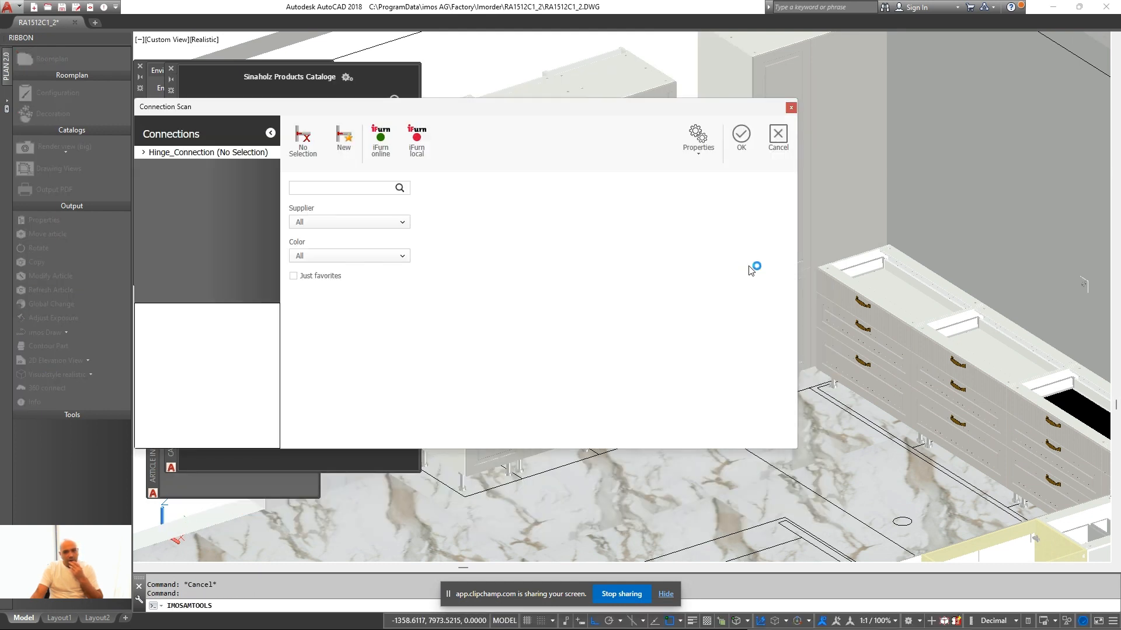
{"action": "left_click", "coordinate": [778, 134]}
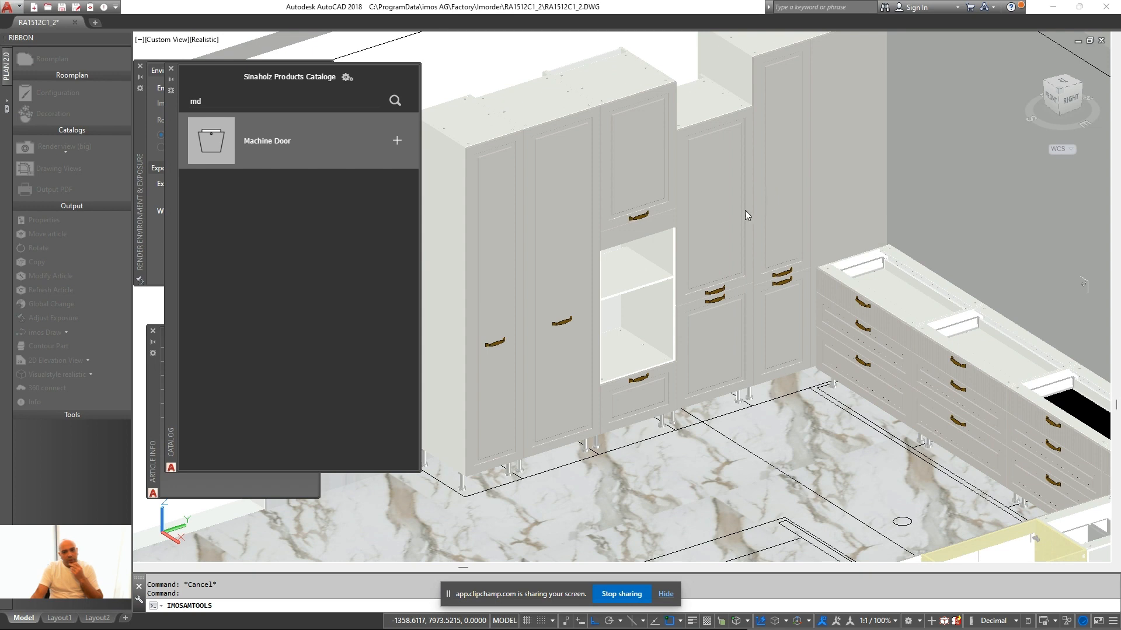
Set the two-door refrigerator cabinet's height to 2350 and depth to 600, skipping the hinge connection selection
{"action": "left_click", "coordinate": [732, 216]}
{"action": "right_click", "coordinate": [732, 216]}
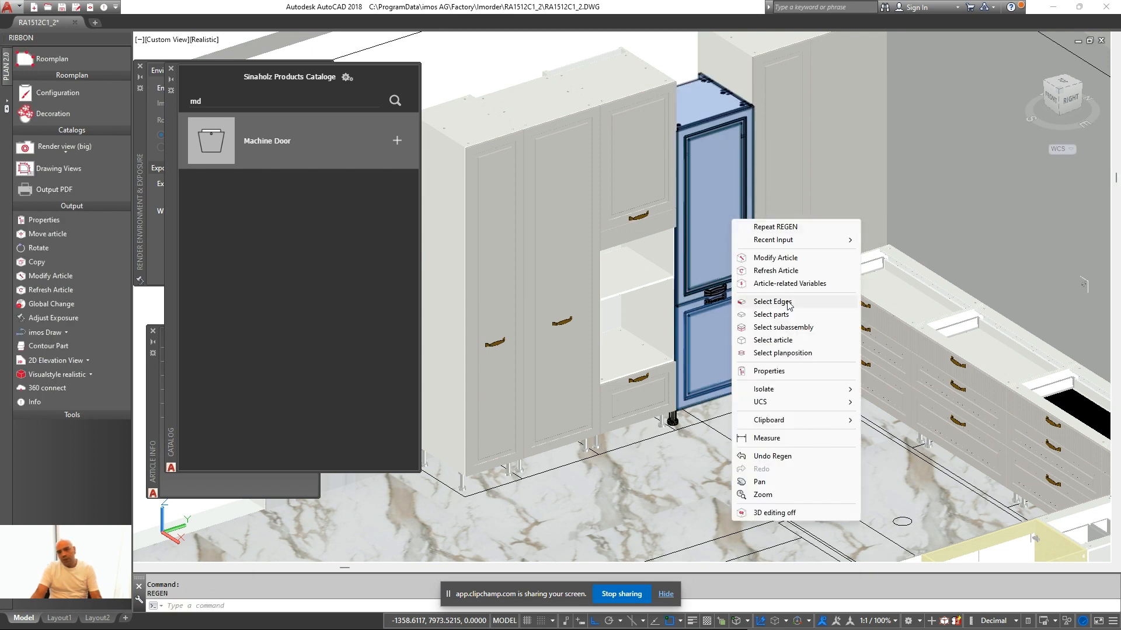
{"action": "left_click", "coordinate": [780, 258]}
{"action": "left_click", "coordinate": [710, 236]}
{"action": "scroll", "coordinate": [507, 310], "scroll_direction": "down", "scroll_amount": 5}
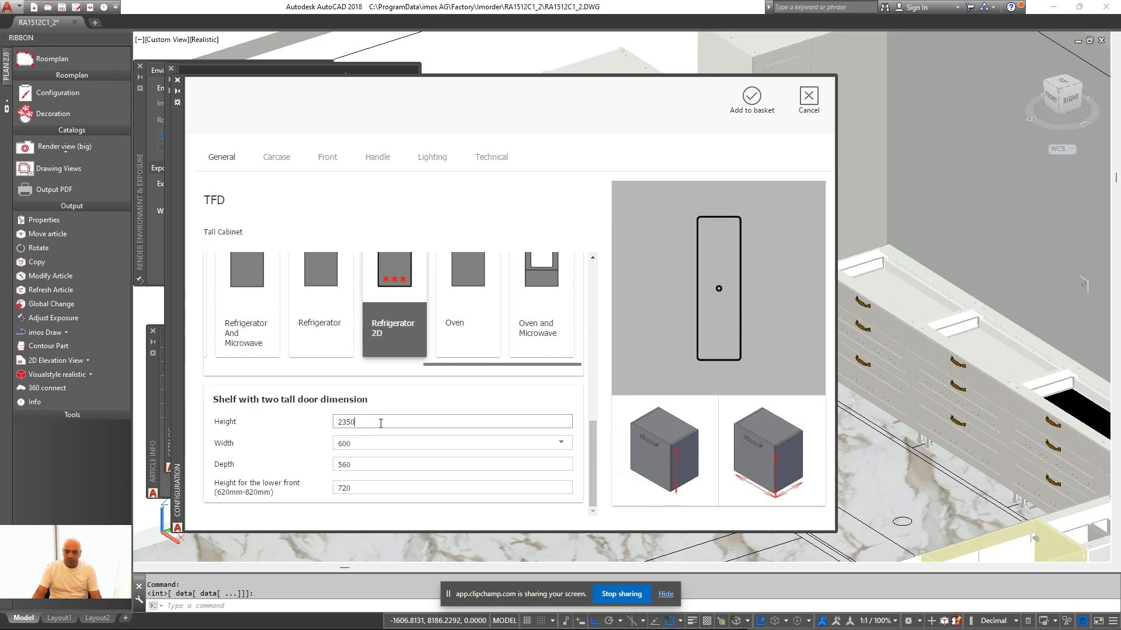
{"action": "key", "text": "Tab"}
{"action": "key", "text": "Tab"}
{"action": "type", "text": "600"}
{"action": "left_click", "coordinate": [751, 98]}
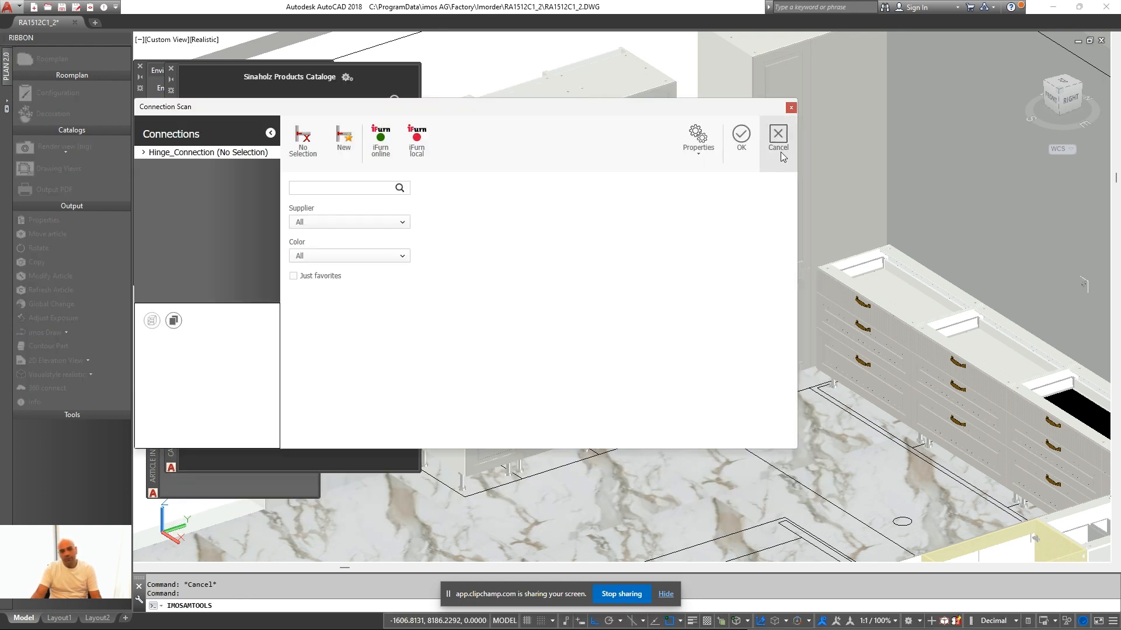
{"action": "left_click", "coordinate": [780, 152]}
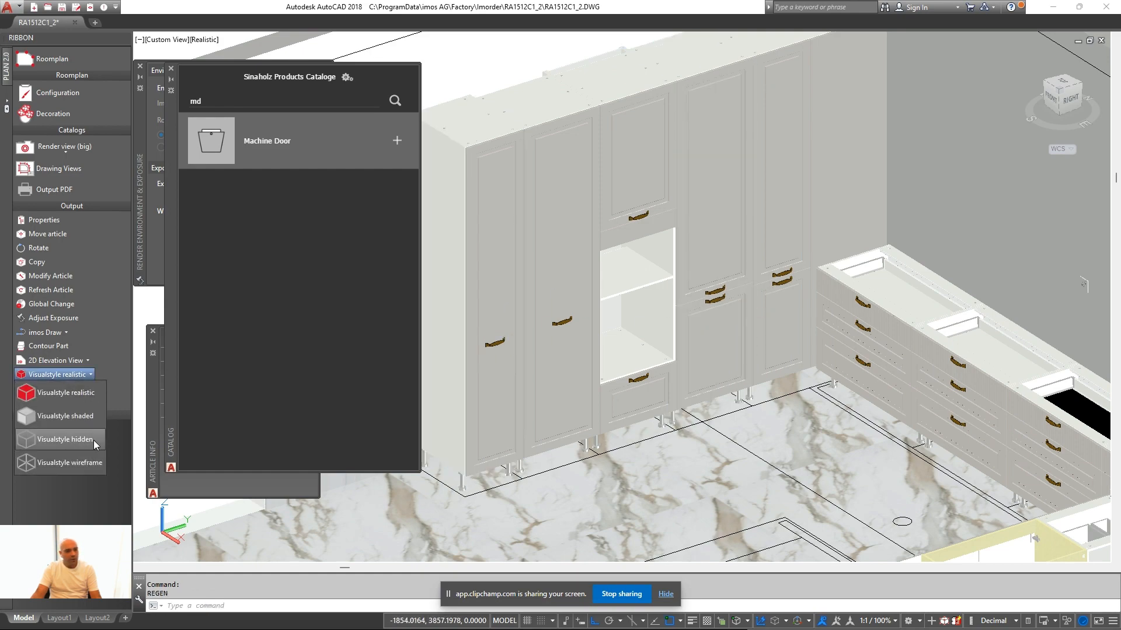
Examine the whole kitchen in the Hidden visual style and return to the wireframe style
{"action": "left_click", "coordinate": [93, 445]}
{"action": "scroll", "coordinate": [777, 369], "scroll_direction": "up", "scroll_amount": 3}
{"action": "mouse_move", "coordinate": [776, 368]}
{"action": "middle_mouse_down"}
{"action": "mouse_move", "coordinate": [740, 446]}
{"action": "mouse_move", "coordinate": [677, 408]}
{"action": "mouse_move", "coordinate": [753, 437]}
{"action": "middle_mouse_up"}
{"action": "scroll", "coordinate": [660, 439], "scroll_direction": "down", "scroll_amount": 4}
{"action": "scroll", "coordinate": [753, 379], "scroll_direction": "down", "scroll_amount": 2}
{"action": "middle_click_drag", "start_coordinate": [614, 429], "coordinate": [764, 360]}
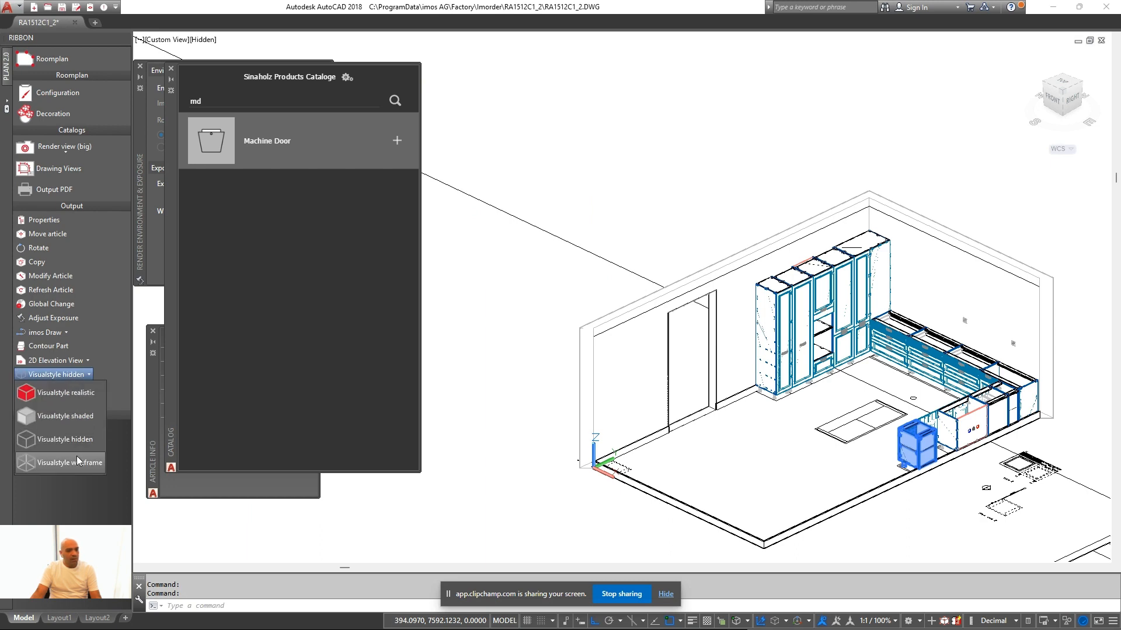
{"action": "left_click", "coordinate": [77, 461]}
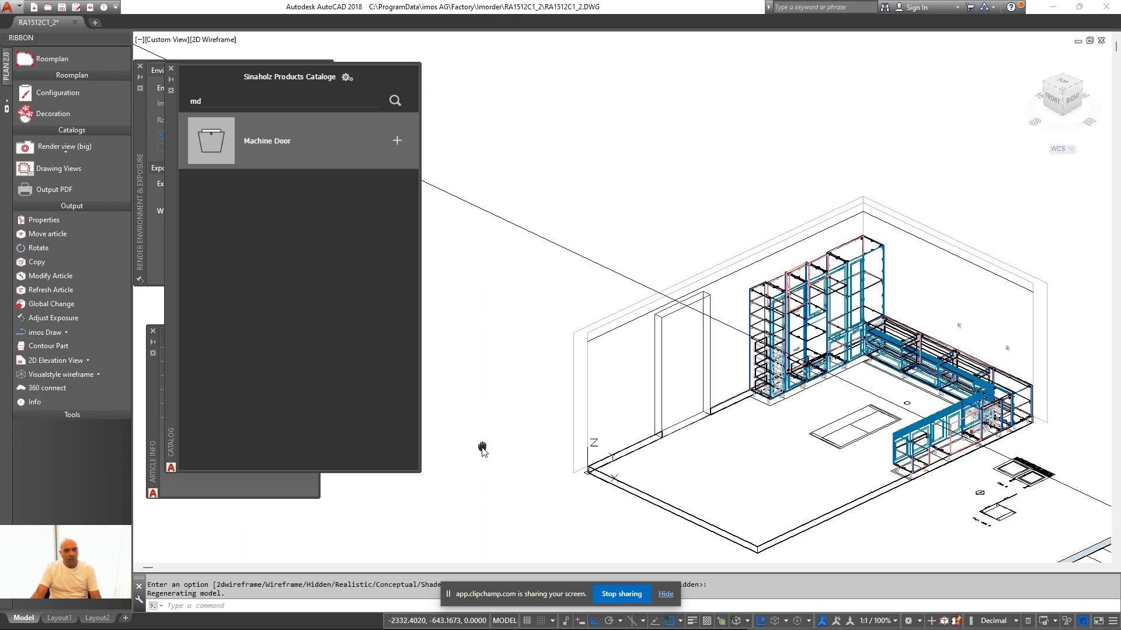
Generate a 2D plan view of the corner drawer base, the corner tall cabinet and the refrigerator cabinet, placing it above the room
{"action": "left_click", "coordinate": [88, 361]}
{"action": "left_click", "coordinate": [50, 377]}
{"action": "scroll", "coordinate": [933, 310], "scroll_direction": "up", "scroll_amount": 4}
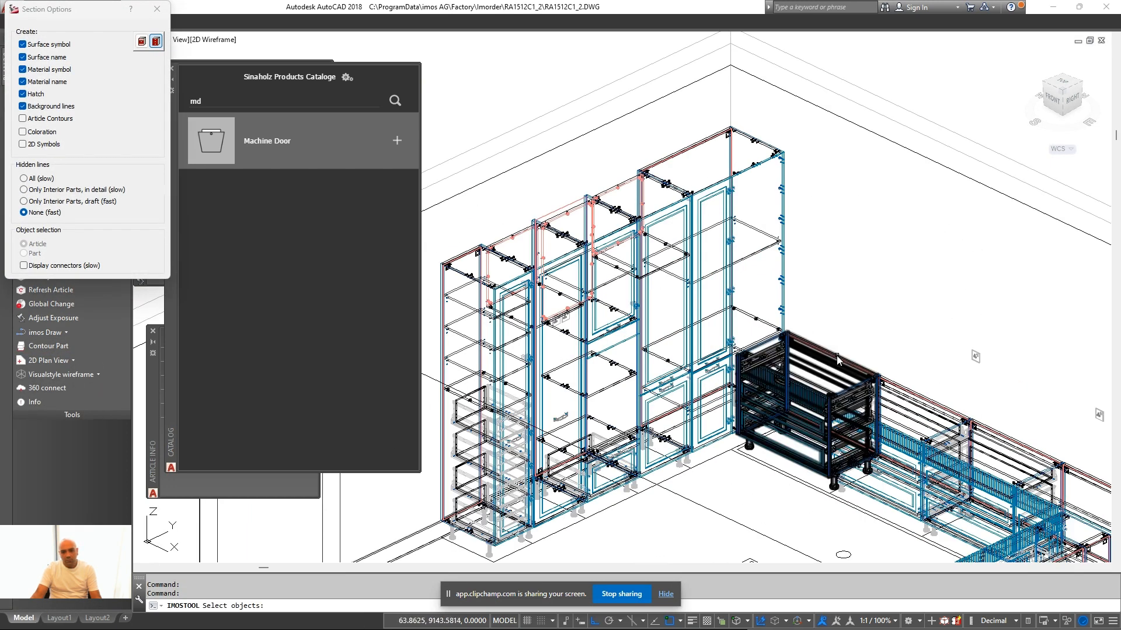
{"action": "left_click", "coordinate": [838, 360]}
{"action": "left_click", "coordinate": [784, 290]}
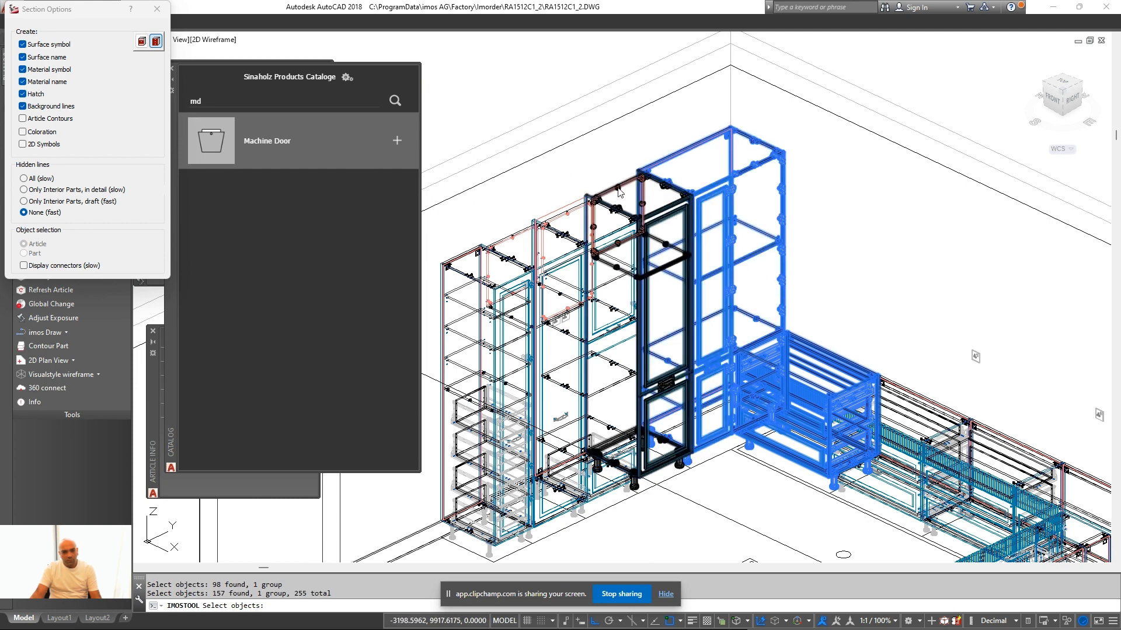
{"action": "left_click", "coordinate": [604, 195]}
{"action": "scroll", "coordinate": [646, 324], "scroll_direction": "down", "scroll_amount": 5}
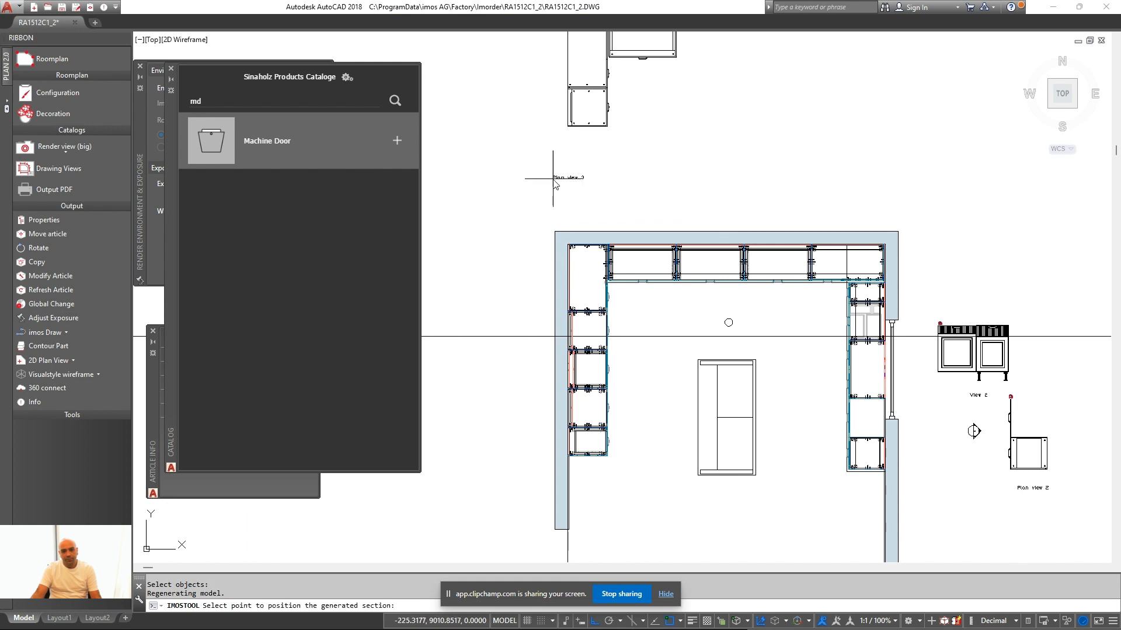
Generate a 2D elevation view from the new plan view of the corner and refrigerator cabinets, placing it beside the plan
{"action": "left_click", "coordinate": [73, 360]}
{"action": "left_click", "coordinate": [55, 402]}
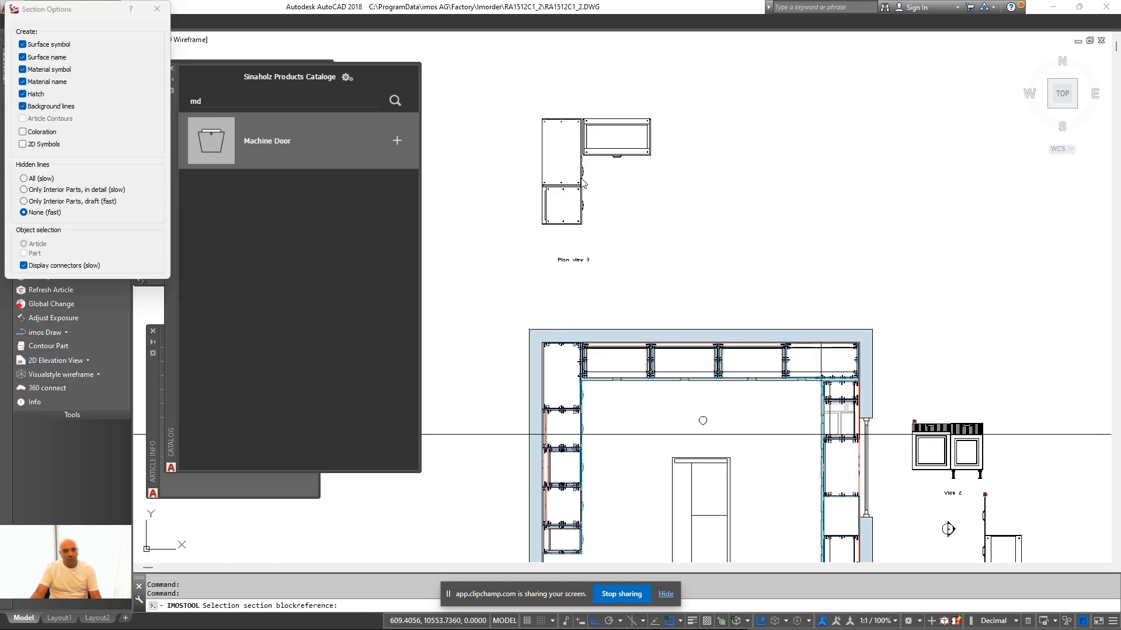
{"action": "left_click", "coordinate": [683, 140]}
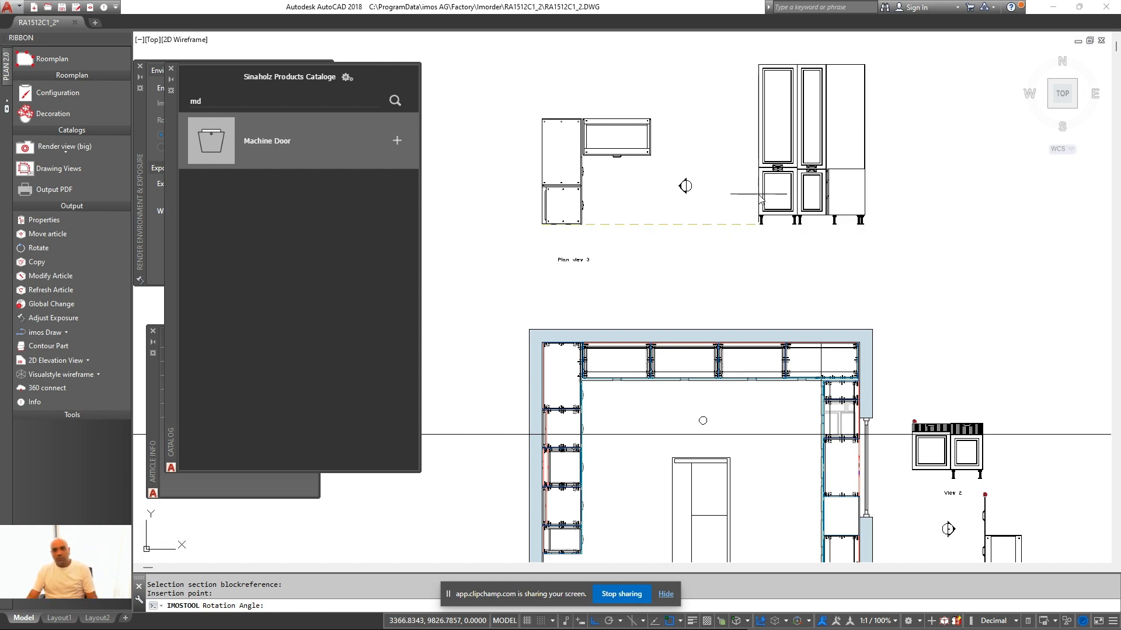
Draw a horizontal construction line across the elevation, level with the top of the corner tall cabinet's lower door
{"action": "scroll", "coordinate": [728, 236], "scroll_direction": "up", "scroll_amount": 10}
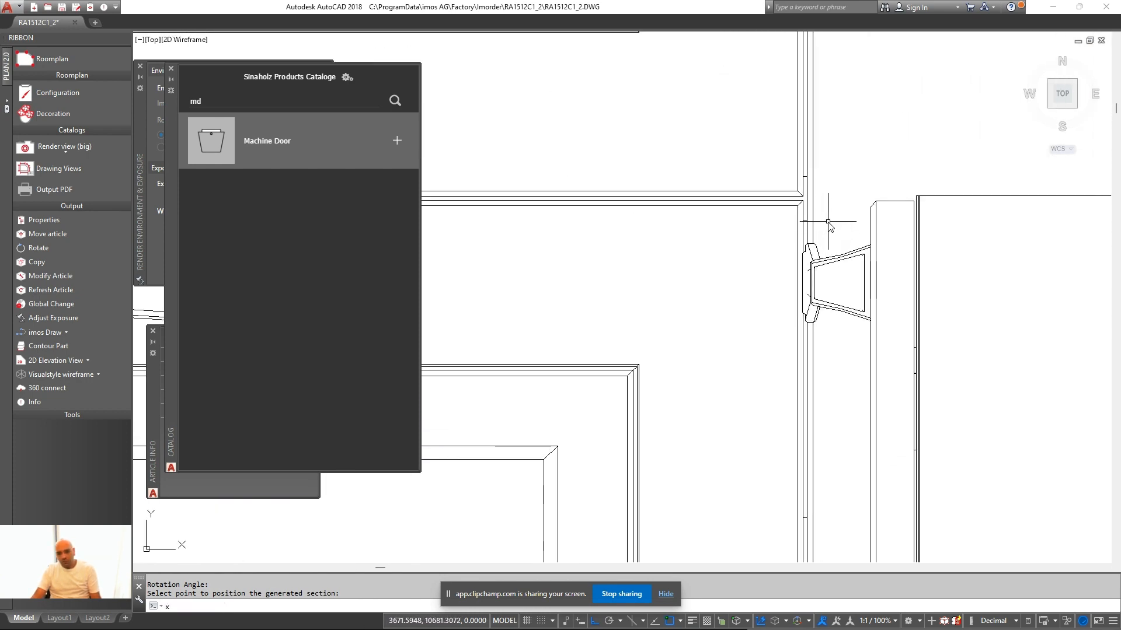
{"action": "scroll", "coordinate": [915, 197], "scroll_direction": "up", "scroll_amount": 2}
{"action": "left_click", "coordinate": [914, 205]}
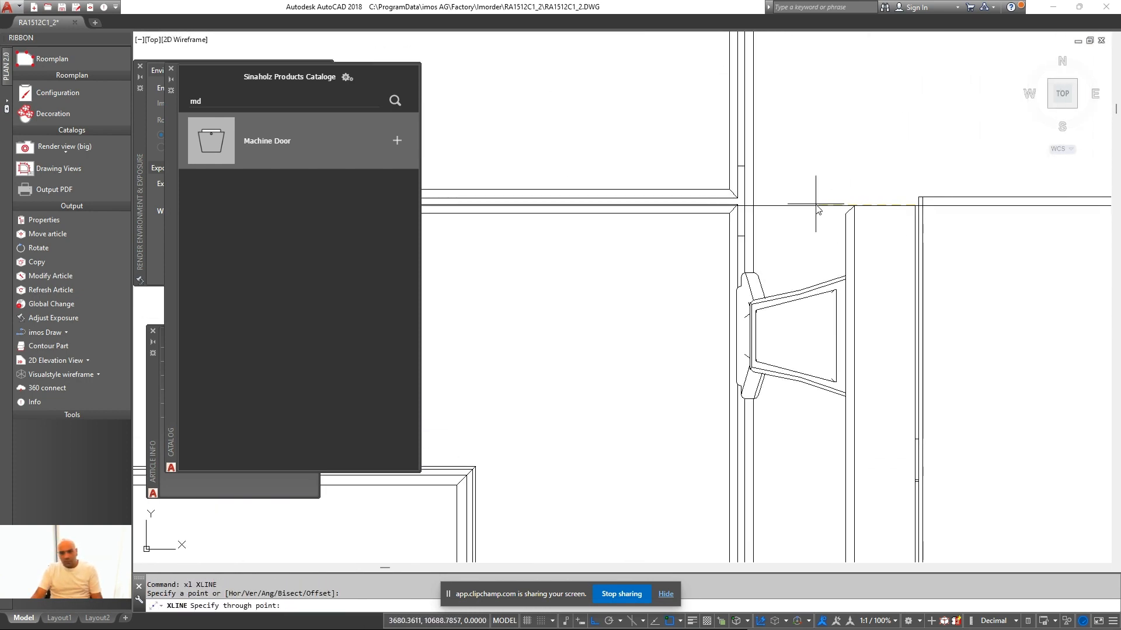
{"action": "scroll", "coordinate": [800, 219], "scroll_direction": "down", "scroll_amount": 5}
Measure the vertical distance from the top of the refrigerator cabinet's lower front to the construction line
{"action": "scroll", "coordinate": [790, 253], "scroll_direction": "up", "scroll_amount": 8}
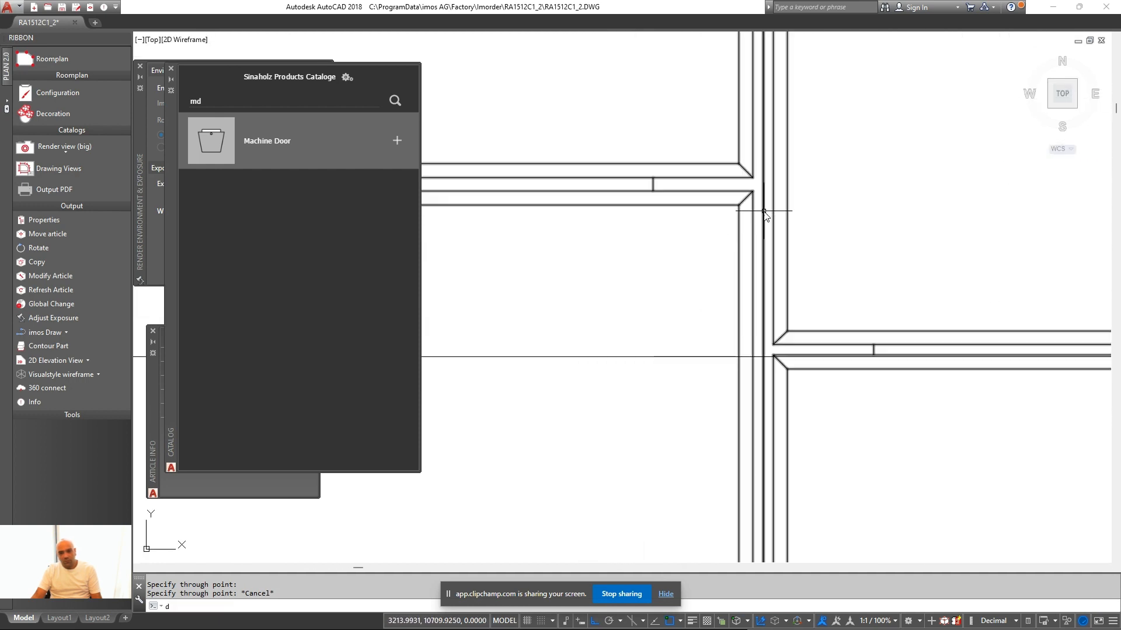
{"action": "type", "text": "di"}
{"action": "key", "text": "Return"}
{"action": "left_click", "coordinate": [751, 357]}
{"action": "scroll", "coordinate": [693, 348], "scroll_direction": "down", "scroll_amount": 13}
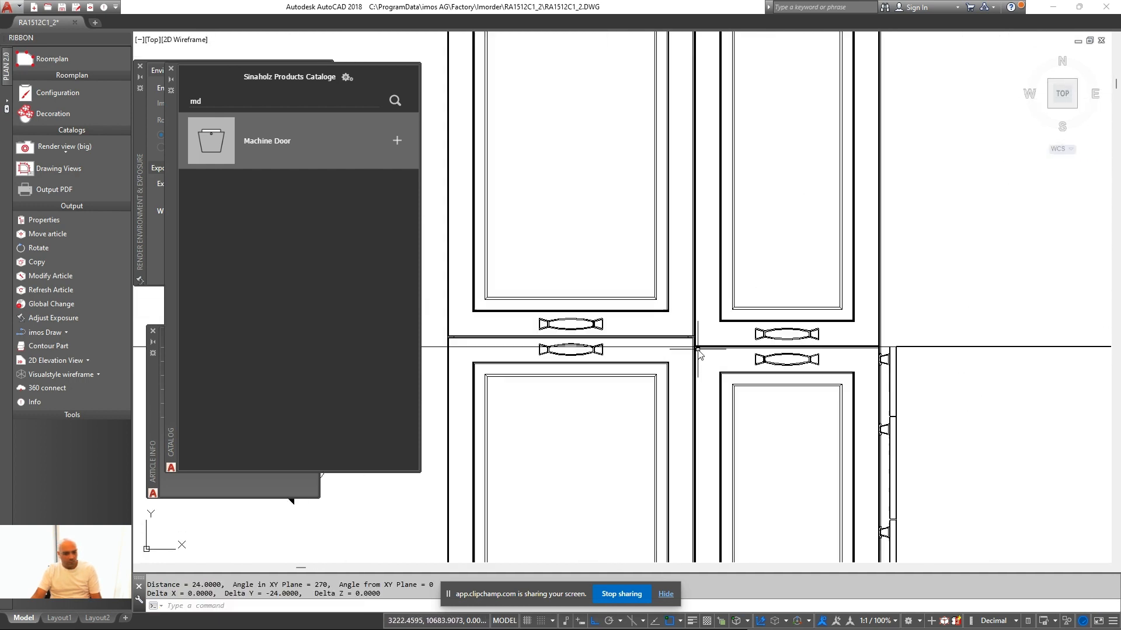
Set the height for the lower front of the two-door refrigerator cabinet beside the corner cabinet to 696
{"action": "middle_click_drag", "start_coordinate": [543, 537], "coordinate": [723, 335]}
{"action": "scroll", "coordinate": [723, 335], "scroll_direction": "up", "scroll_amount": 3}
{"action": "middle_click_drag", "start_coordinate": [776, 264], "coordinate": [694, 338]}
{"action": "scroll", "coordinate": [723, 409], "scroll_direction": "up", "scroll_amount": 3}
{"action": "middle_click_drag", "start_coordinate": [724, 443], "coordinate": [724, 317]}
{"action": "scroll", "coordinate": [724, 317], "scroll_direction": "up", "scroll_amount": 1}
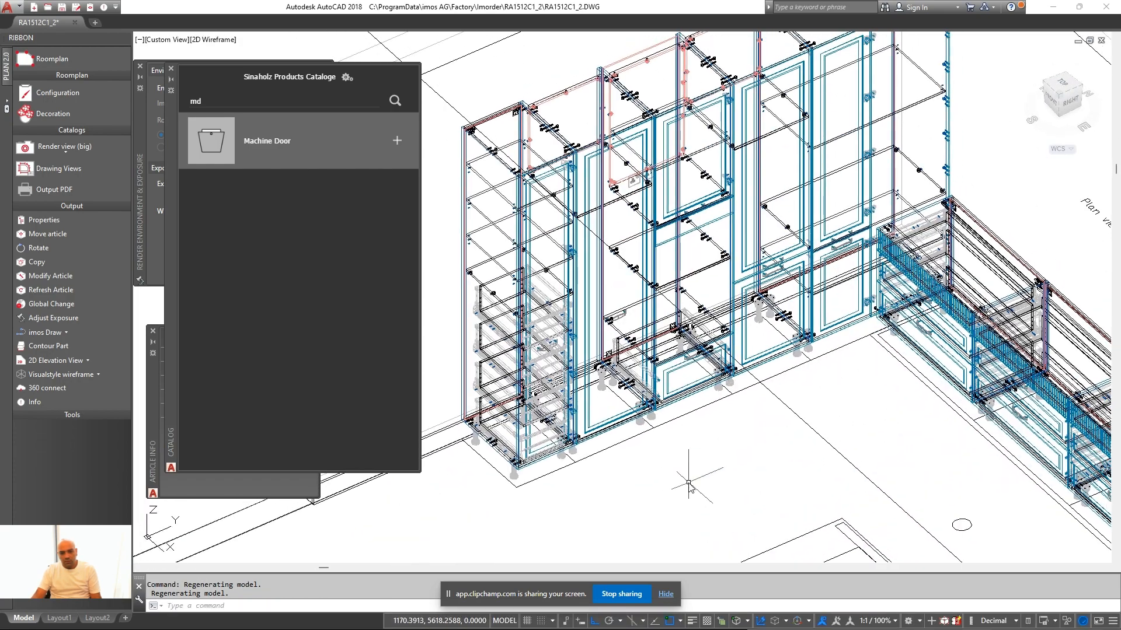
{"action": "right_click", "coordinate": [690, 484]}
{"action": "left_click", "coordinate": [740, 213]}
{"action": "left_click", "coordinate": [768, 368]}
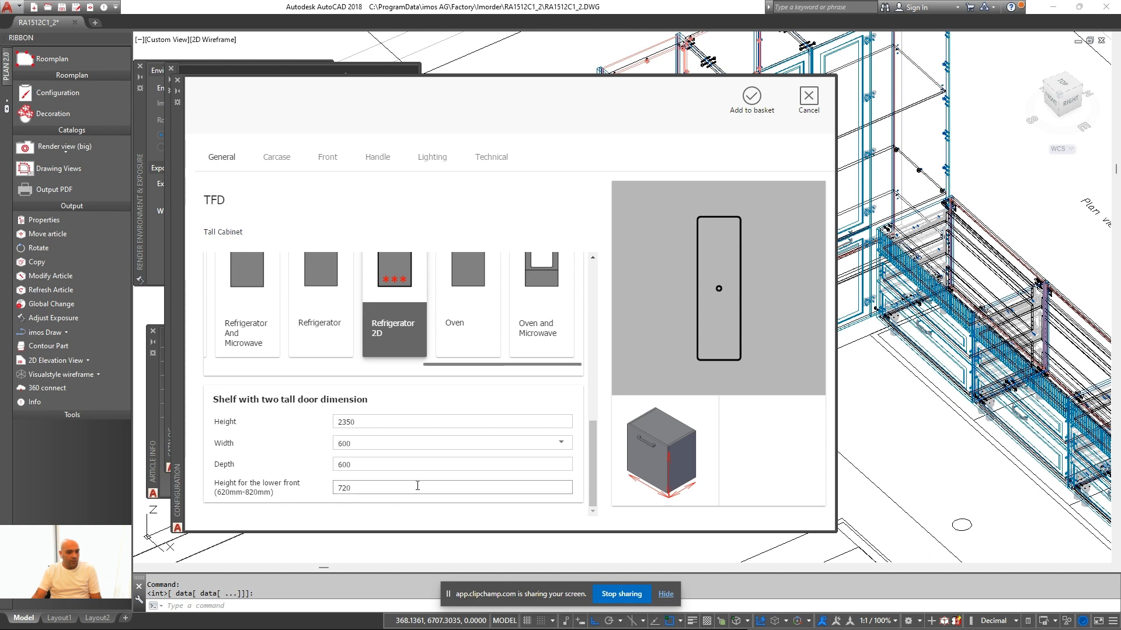
{"action": "double_click", "coordinate": [446, 485]}
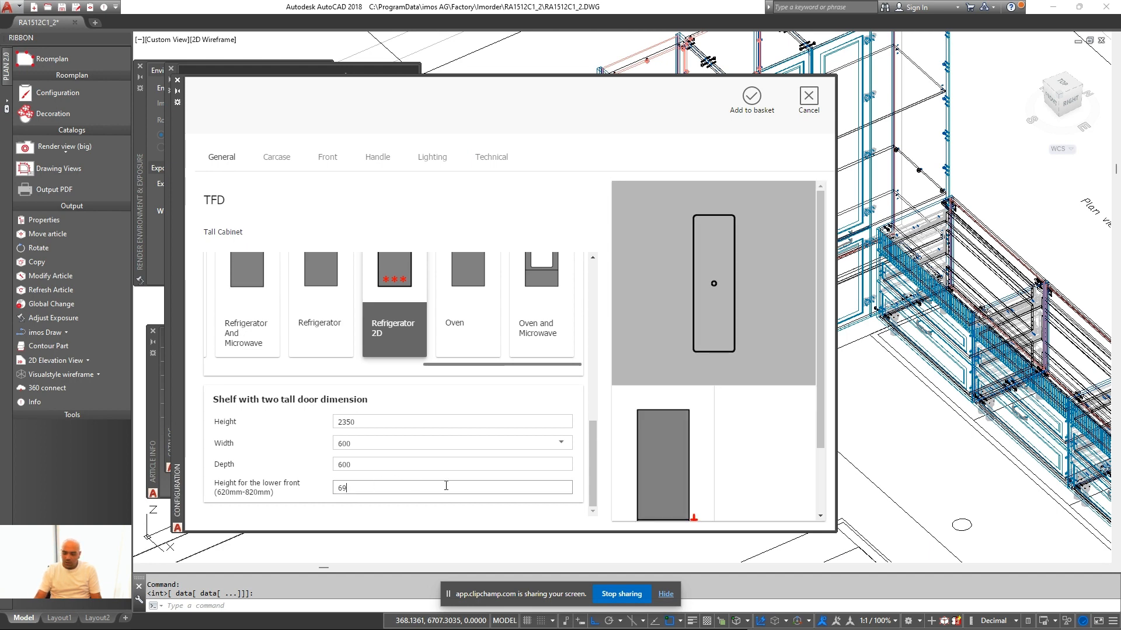
{"action": "type", "text": "696"}
{"action": "key", "text": "Return"}
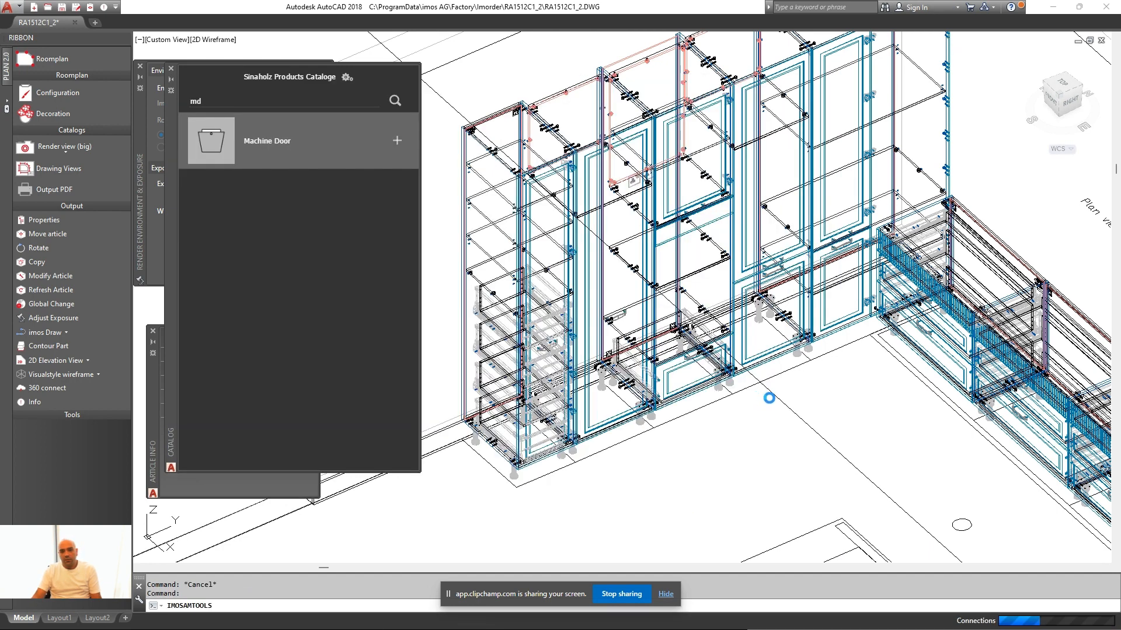
Skip the hinge connection selection and update the sections associated with the modified refrigerator cabinet
{"action": "left_click", "coordinate": [776, 158]}
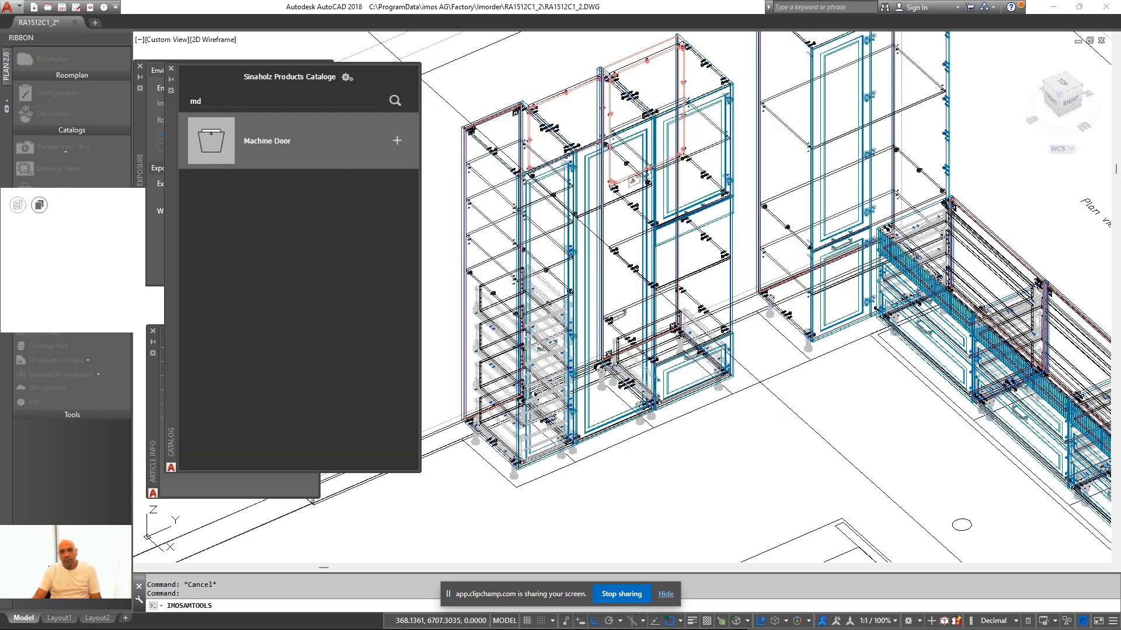
{"action": "key", "text": "Return"}
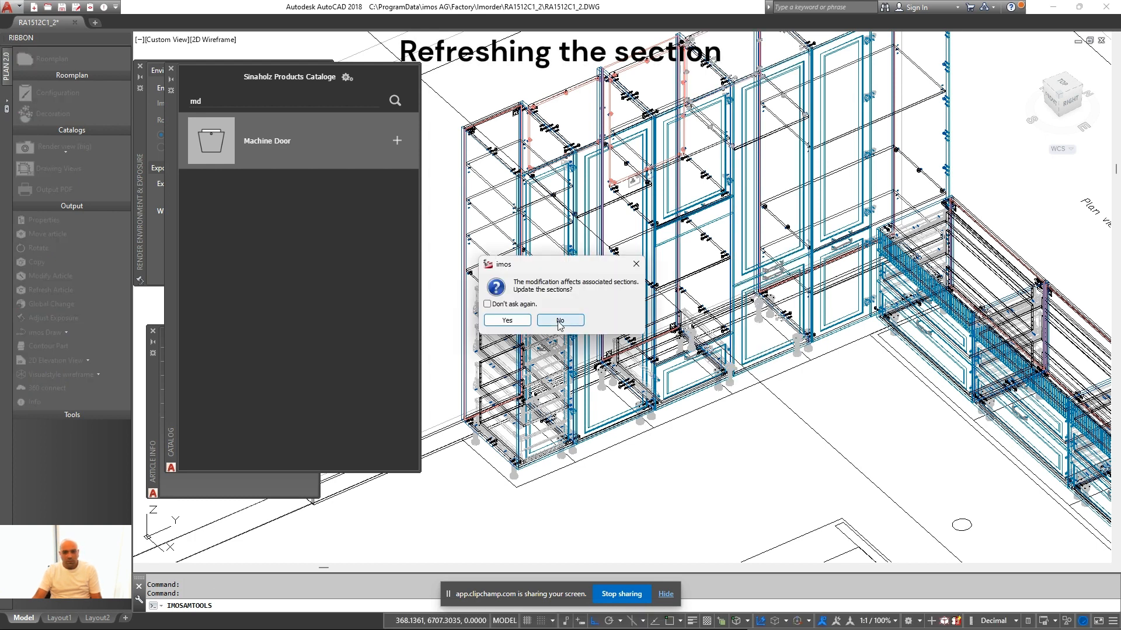
{"action": "left_click", "coordinate": [559, 320]}
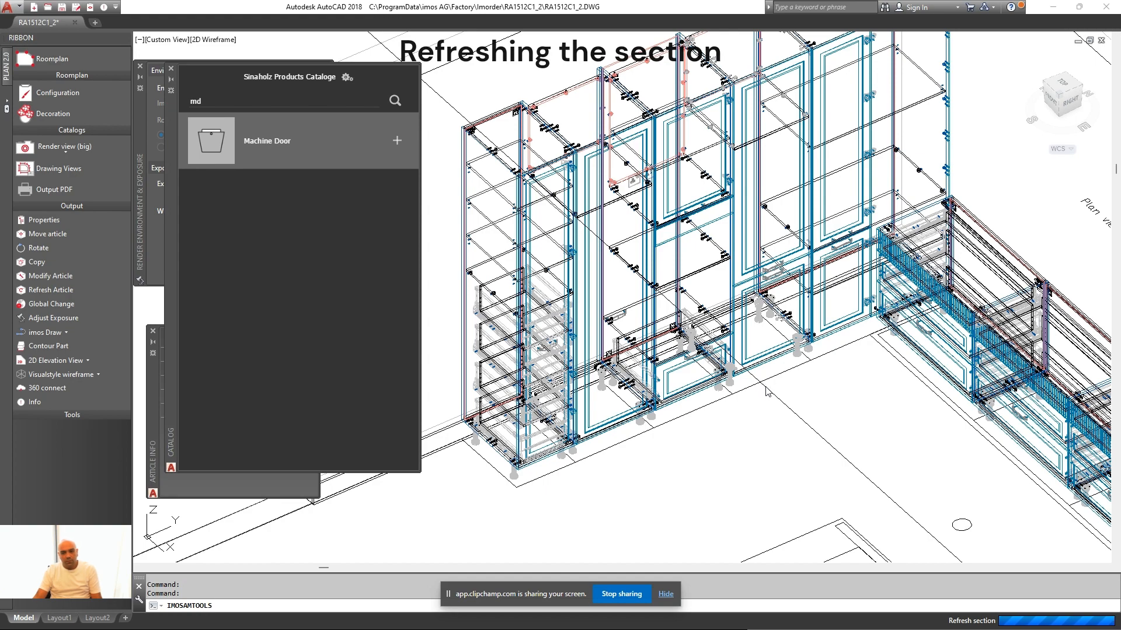
Check from the top view whether the refrigerator and corner tall cabinets' lower fronts align in the elevation
{"action": "scroll", "coordinate": [765, 390], "scroll_direction": "down", "scroll_amount": 3}
{"action": "middle_click_drag", "start_coordinate": [876, 224], "coordinate": [716, 362]}
{"action": "scroll", "coordinate": [852, 356], "scroll_direction": "up", "scroll_amount": 3}
{"action": "mouse_move", "coordinate": [882, 443]}
{"action": "middle_mouse_down"}
{"action": "mouse_move", "coordinate": [775, 349]}
{"action": "mouse_move", "coordinate": [840, 412]}
{"action": "mouse_move", "coordinate": [928, 438]}
{"action": "middle_mouse_up"}
{"action": "middle_click_drag", "start_coordinate": [716, 200], "coordinate": [727, 248]}
{"action": "left_click", "coordinate": [863, 151]}
{"action": "left_click", "coordinate": [814, 161]}
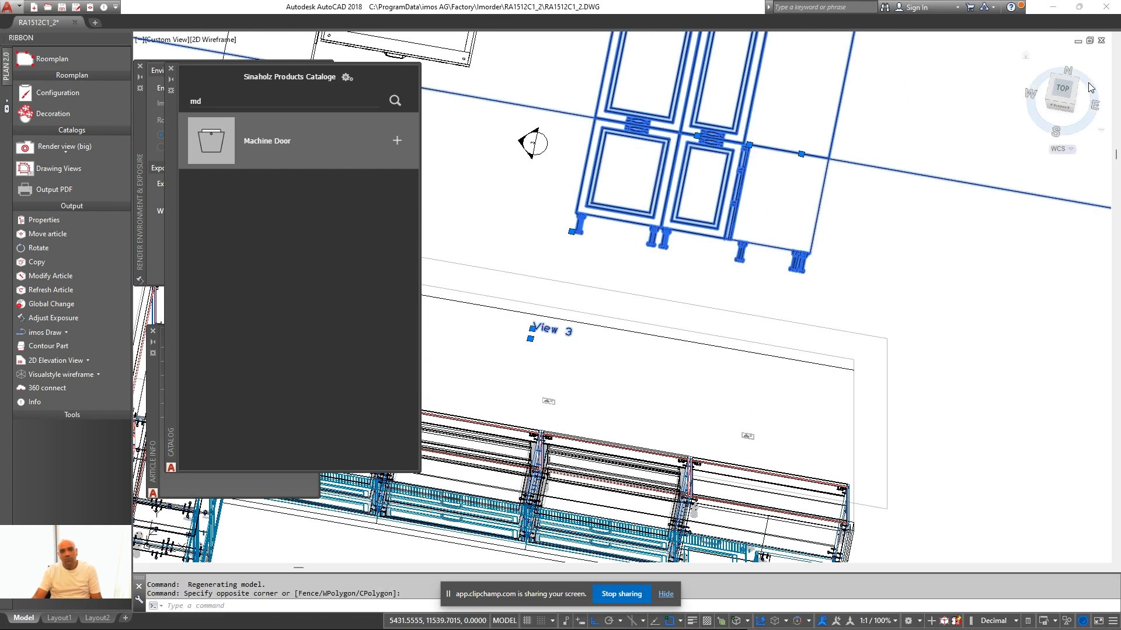
{"action": "left_click", "coordinate": [1063, 90]}
{"action": "key", "text": "Escape"}
{"action": "scroll", "coordinate": [674, 306], "scroll_direction": "up", "scroll_amount": 5}
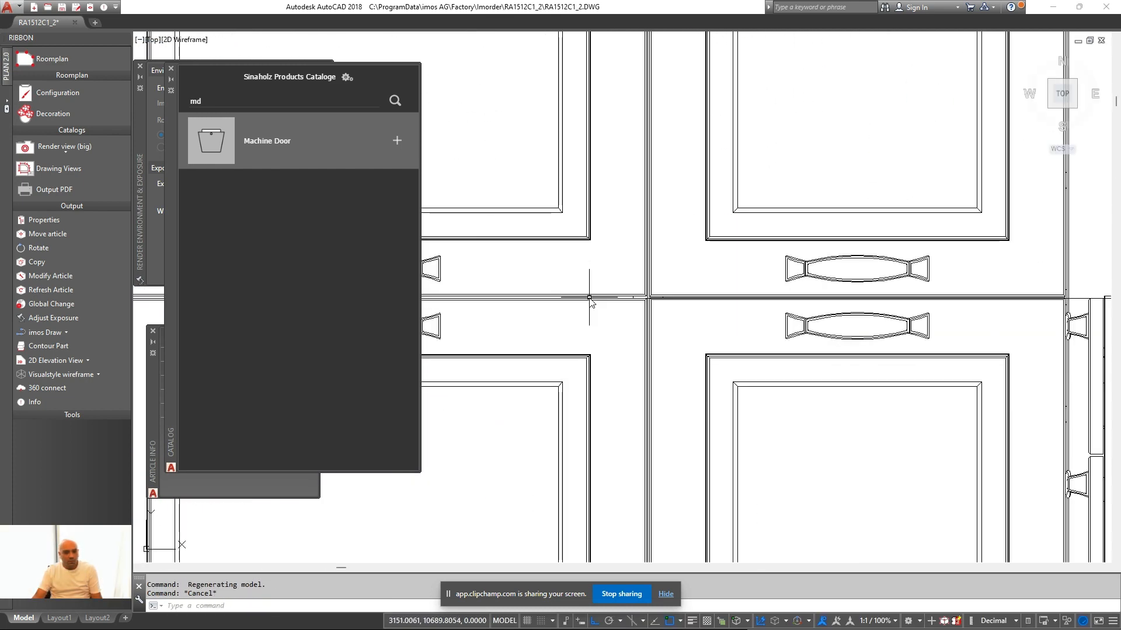
Erase the horizontal construction line from the elevation view
{"action": "scroll", "coordinate": [1044, 351], "scroll_direction": "down", "scroll_amount": 2}
{"action": "left_click", "coordinate": [1070, 353]}
{"action": "left_click", "coordinate": [1041, 295]}
{"action": "type", "text": "e"}
{"action": "key", "text": "Return"}
{"action": "scroll", "coordinate": [798, 352], "scroll_direction": "down", "scroll_amount": 2}
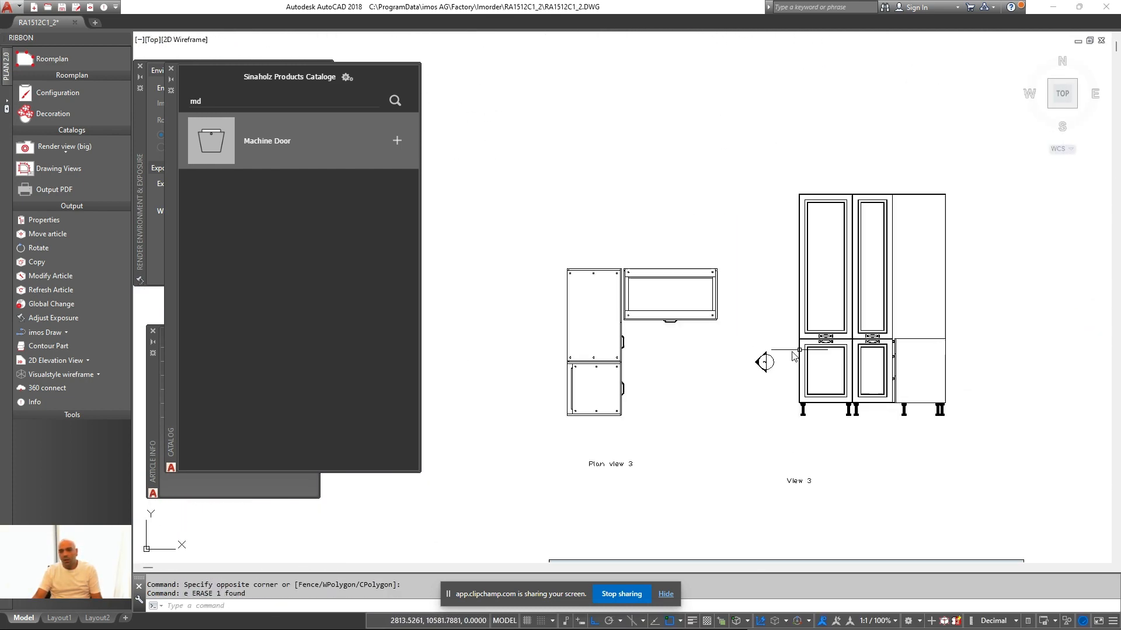
Delete the tall cabinet between the oven tower and the end drawer cabinet, moving none of the other articles
{"action": "mouse_move", "coordinate": [725, 500]}
{"action": "middle_mouse_down"}
{"action": "mouse_move", "coordinate": [759, 360]}
{"action": "mouse_move", "coordinate": [887, 287]}
{"action": "middle_mouse_up"}
{"action": "scroll", "coordinate": [858, 281], "scroll_direction": "up", "scroll_amount": 6}
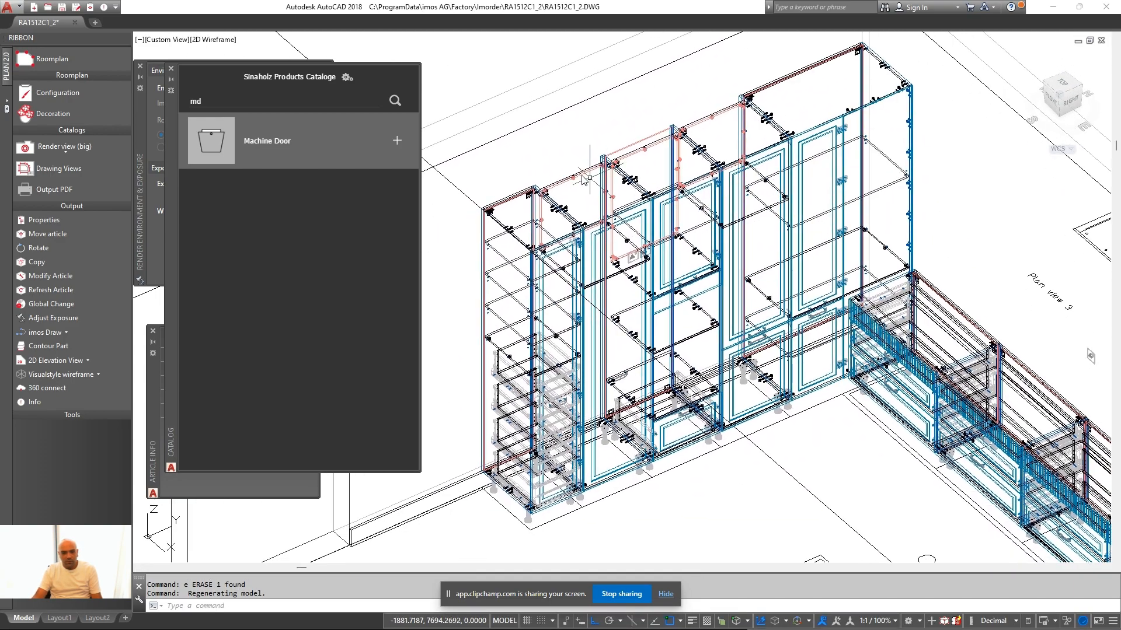
{"action": "key", "text": "Escape"}
{"action": "left_click", "coordinate": [571, 175]}
{"action": "type", "text": "e"}
{"action": "key", "text": "Return"}
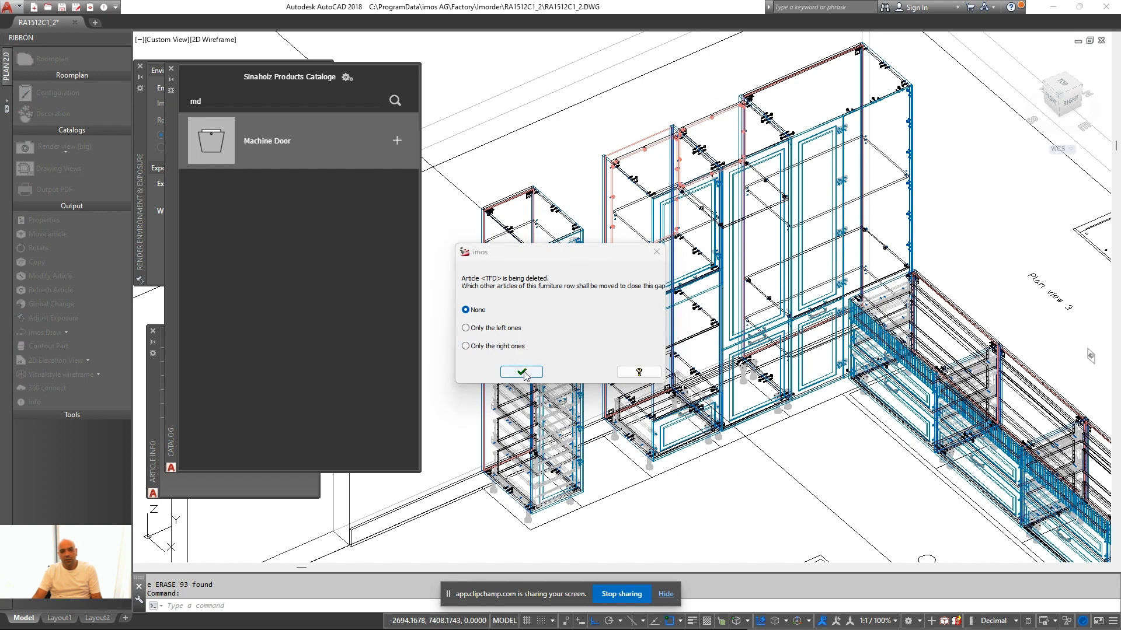
{"action": "left_click", "coordinate": [522, 372]}
Copy the refrigerator cabinet 1200 along the row into the gap on the far side of the oven tower
{"action": "left_click", "coordinate": [736, 97]}
{"action": "type", "text": "co"}
{"action": "key", "text": "Return"}
{"action": "left_click", "coordinate": [729, 67]}
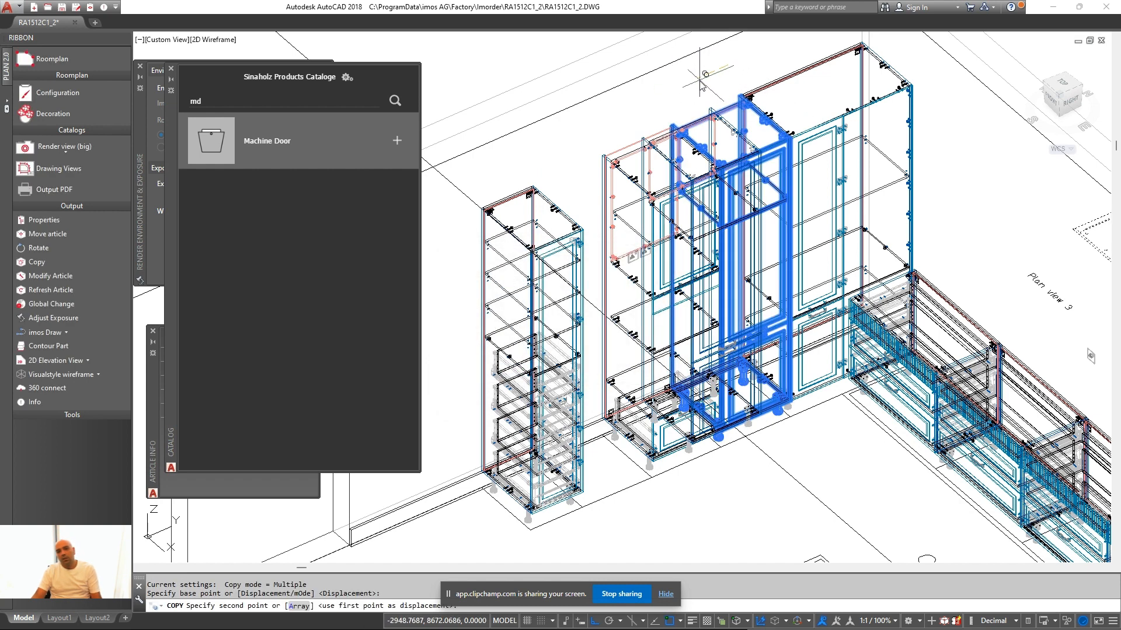
{"action": "type", "text": "1200"}
{"action": "key", "text": "Return"}
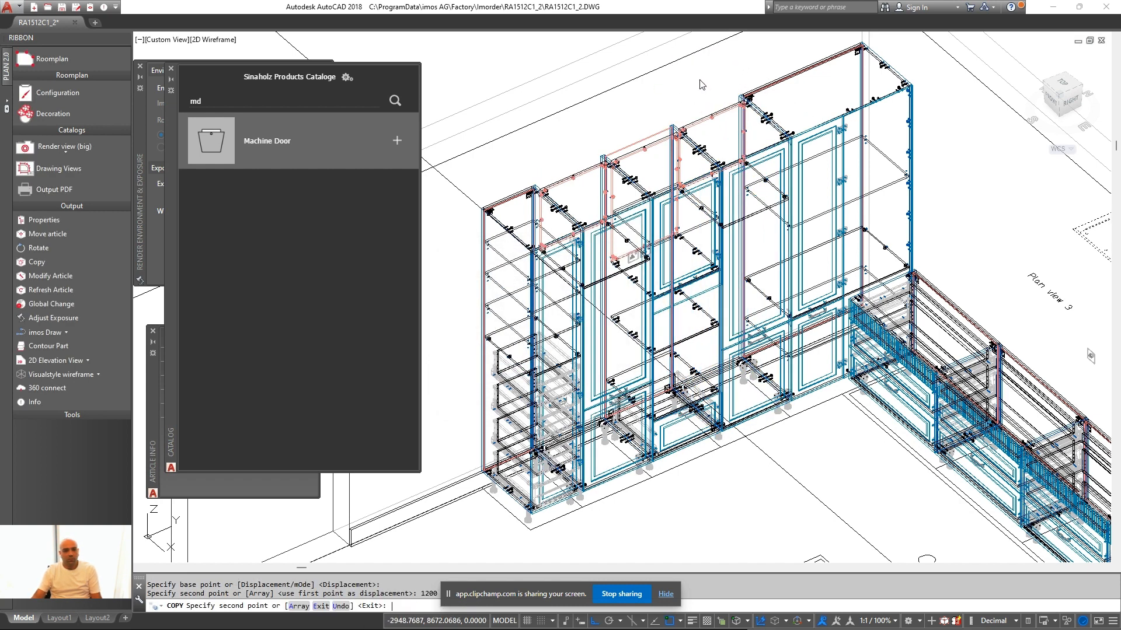
{"action": "key", "text": "Return"}
Modify the tall cabinet at the free end of the row, changing its division to Shelf with two doors
{"action": "middle_click_drag", "start_coordinate": [442, 339], "coordinate": [524, 302]}
{"action": "scroll", "coordinate": [524, 302], "scroll_direction": "down", "scroll_amount": 2}
{"action": "middle_click_drag", "start_coordinate": [496, 245], "coordinate": [498, 255]}
{"action": "right_click", "coordinate": [496, 252]}
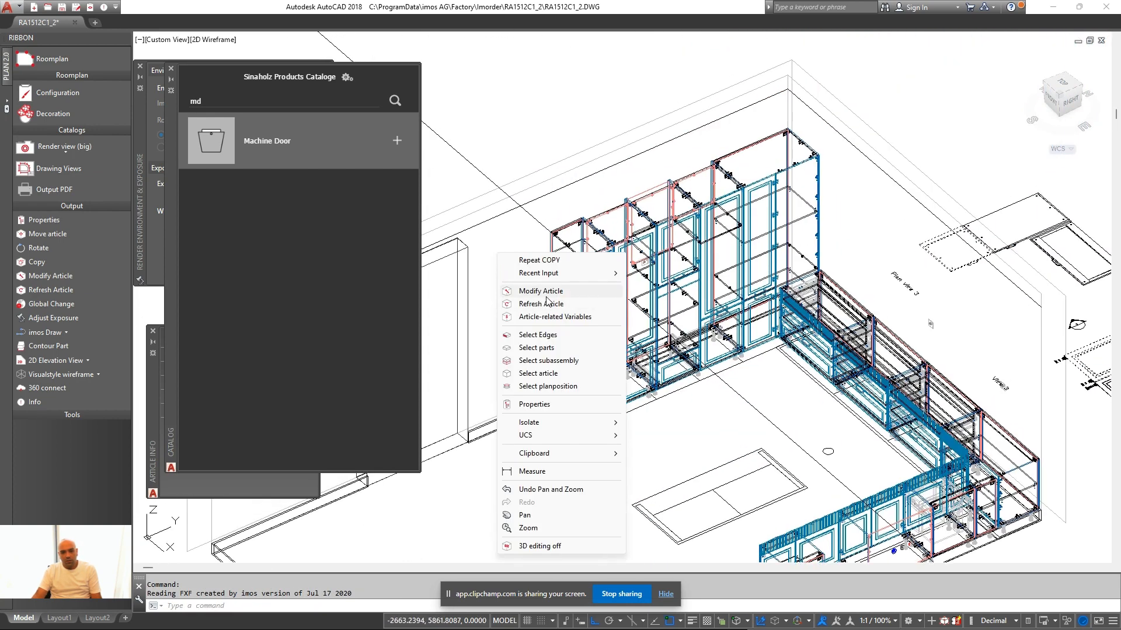
{"action": "left_click", "coordinate": [534, 291]}
{"action": "scroll", "coordinate": [532, 242], "scroll_direction": "up", "scroll_amount": 2}
{"action": "left_click", "coordinate": [585, 218]}
{"action": "scroll", "coordinate": [453, 315], "scroll_direction": "down", "scroll_amount": 6}
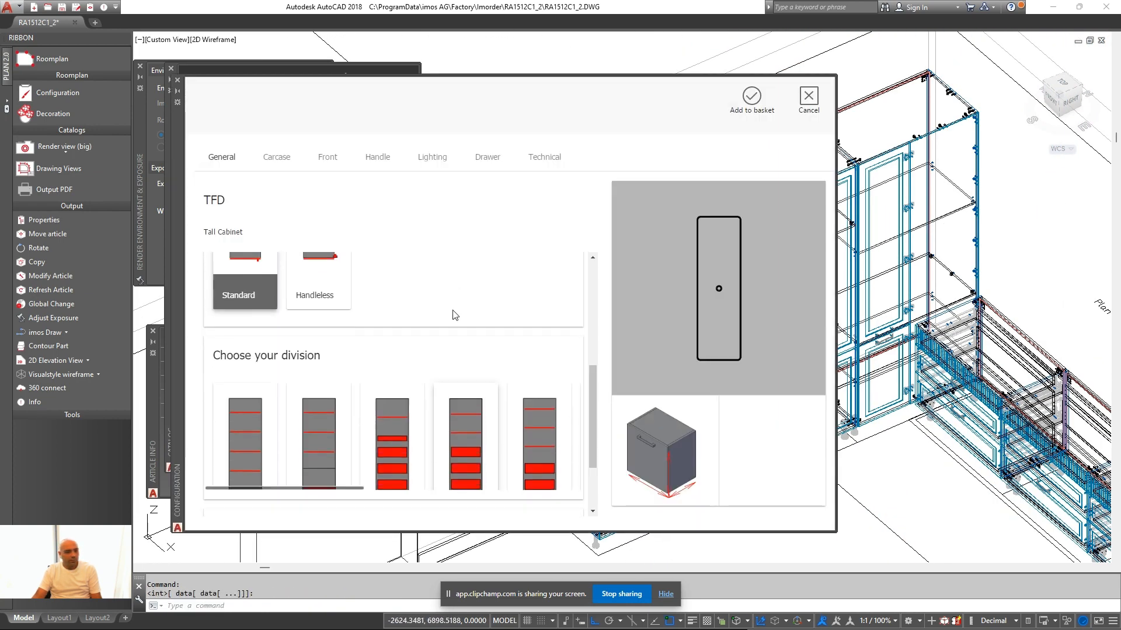
{"action": "scroll", "coordinate": [447, 285], "scroll_direction": "up", "scroll_amount": 1}
{"action": "left_click", "coordinate": [331, 438]}
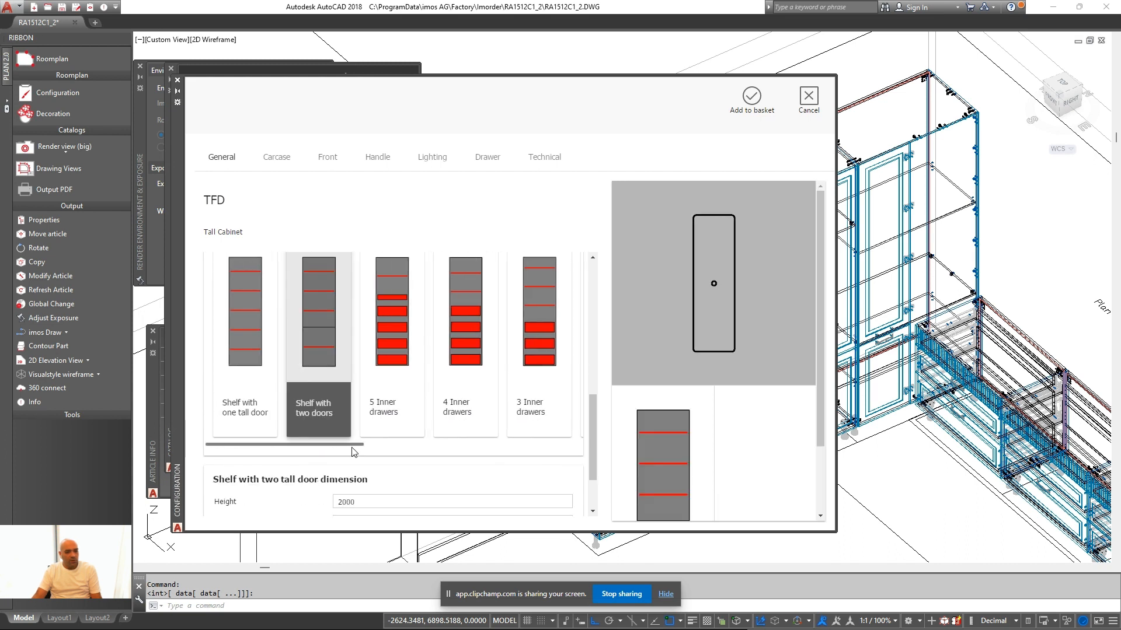
Set the end tall cabinet's height to 2350, width to 450 and depth to 600
{"action": "scroll", "coordinate": [362, 435], "scroll_direction": "down", "scroll_amount": 2}
{"action": "double_click", "coordinate": [407, 424]}
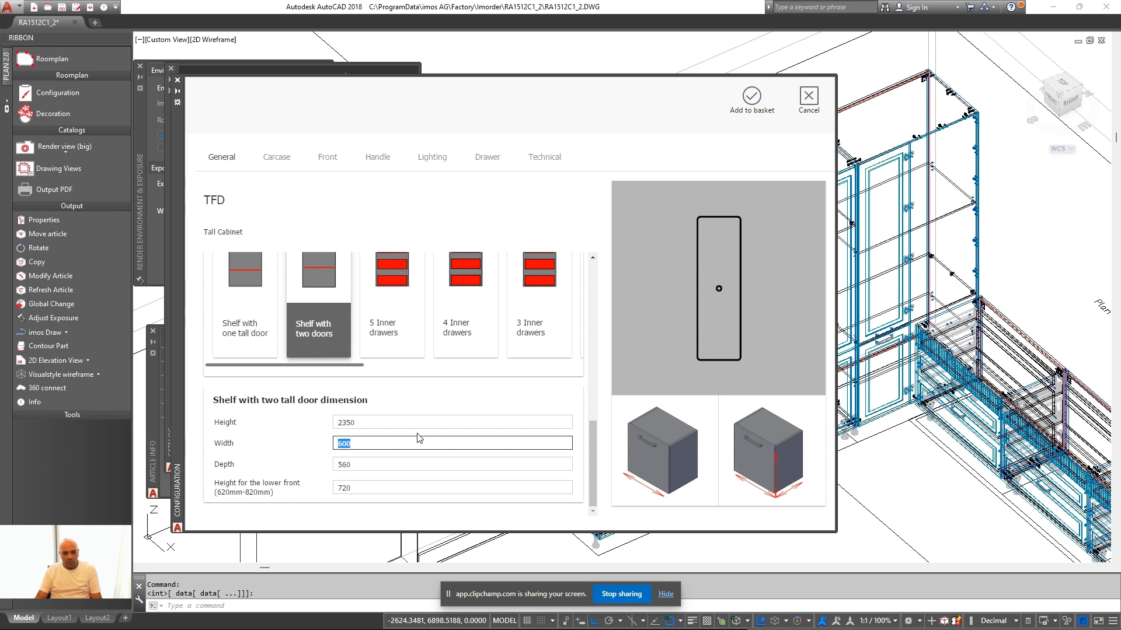
{"action": "key", "text": "Tab"}
{"action": "type", "text": "600"}
{"action": "key", "text": "Tab"}
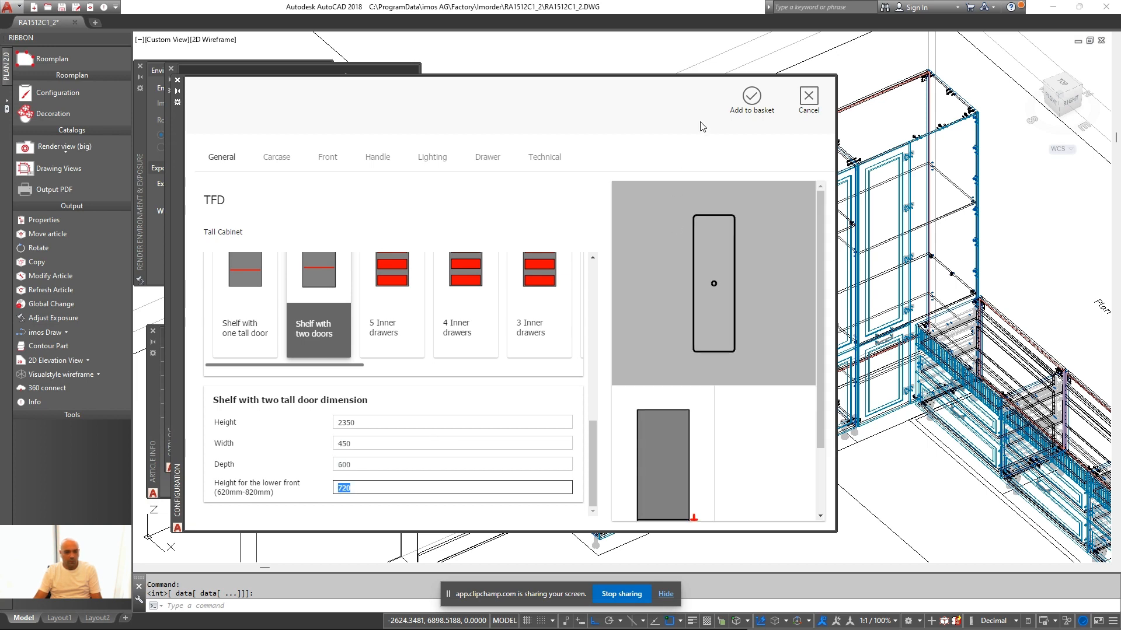
Apply the configuration of the tall cabinet with two doors and erase the stray diagonal line beside the tall cabinets
{"action": "left_click", "coordinate": [751, 98]}
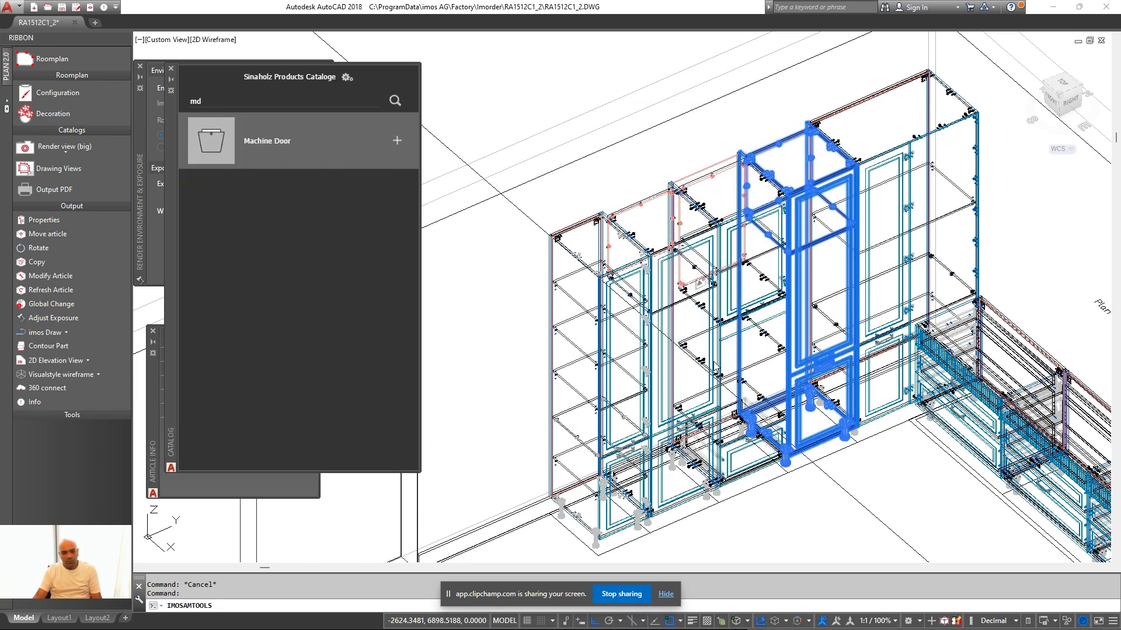
{"action": "scroll", "coordinate": [462, 215], "scroll_direction": "down", "scroll_amount": 3}
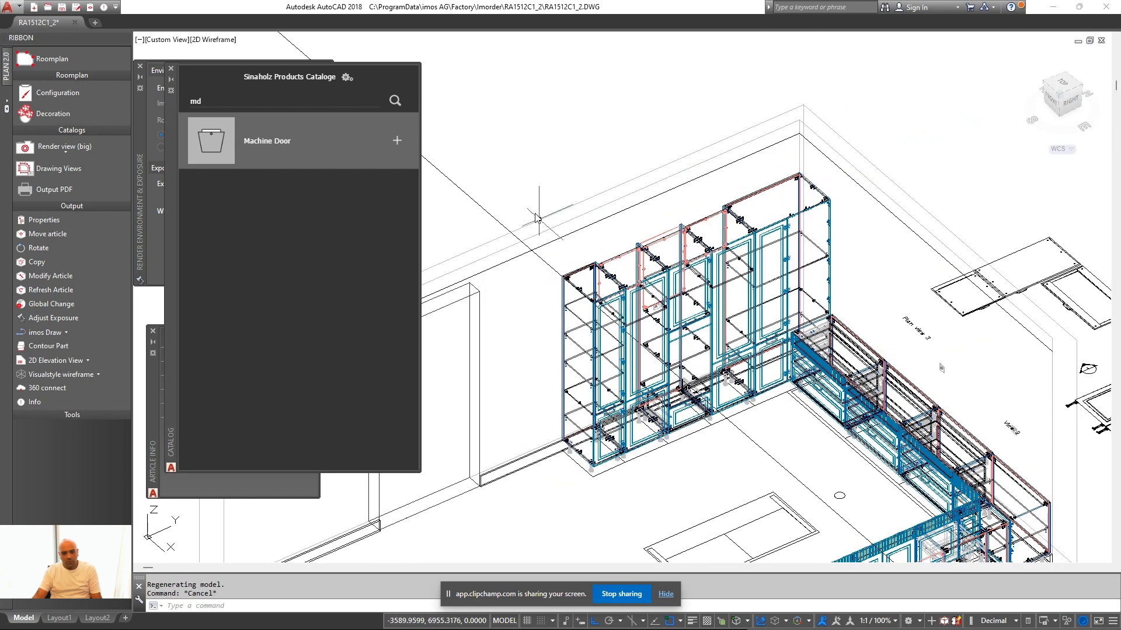
{"action": "left_click", "coordinate": [462, 215]}
{"action": "type", "text": "e"}
{"action": "key", "text": "Return"}
{"action": "key", "text": "Escape"}
Inspect the kitchen cabinets in the realistic visual style, and return the model to wireframe
{"action": "left_click", "coordinate": [94, 374]}
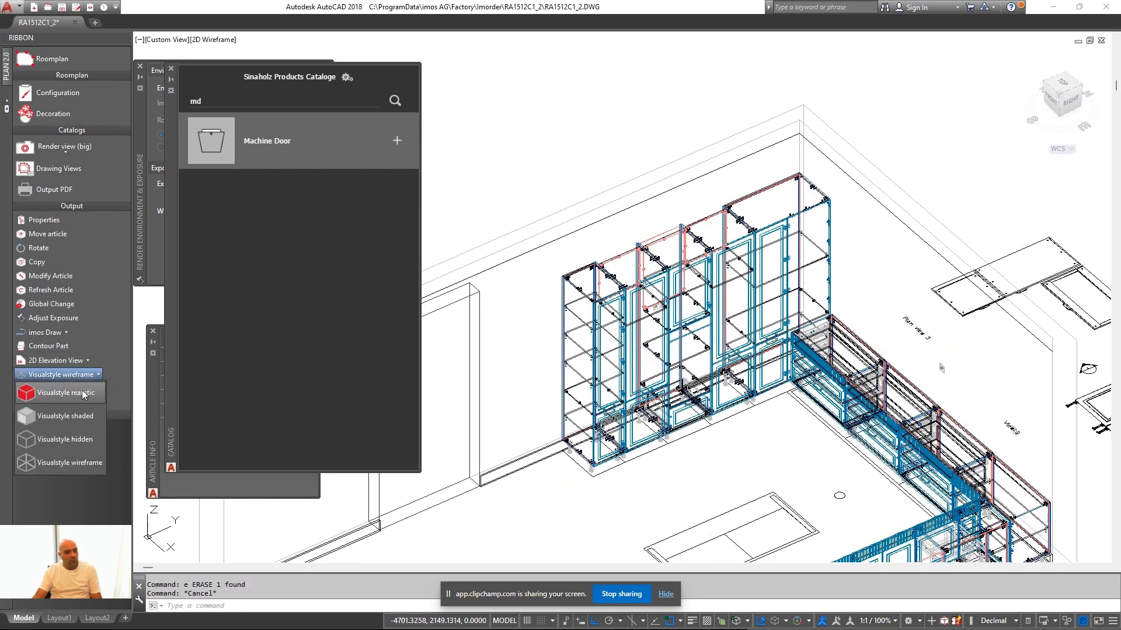
{"action": "left_click", "coordinate": [55, 388]}
{"action": "scroll", "coordinate": [707, 438], "scroll_direction": "up", "scroll_amount": 4}
{"action": "middle_click_drag", "start_coordinate": [707, 438], "coordinate": [808, 368], "text": "shift"}
{"action": "scroll", "coordinate": [714, 413], "scroll_direction": "down", "scroll_amount": 4}
{"action": "key", "text": "Escape"}
{"action": "left_click", "coordinate": [92, 377]}
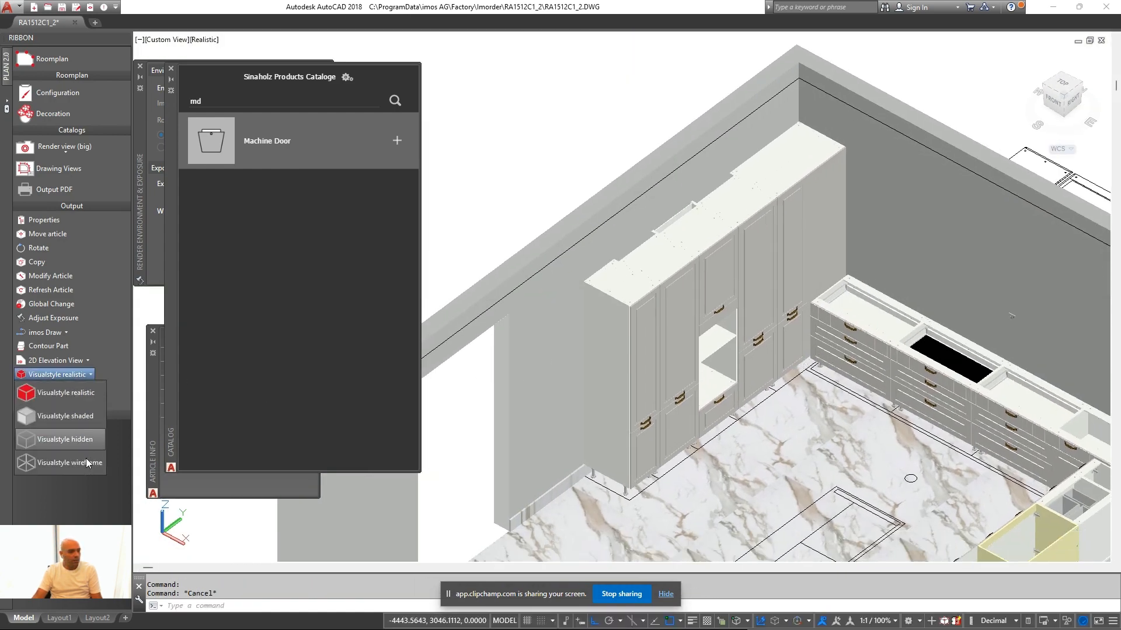
{"action": "left_click", "coordinate": [86, 461]}
{"action": "key", "text": "Escape"}
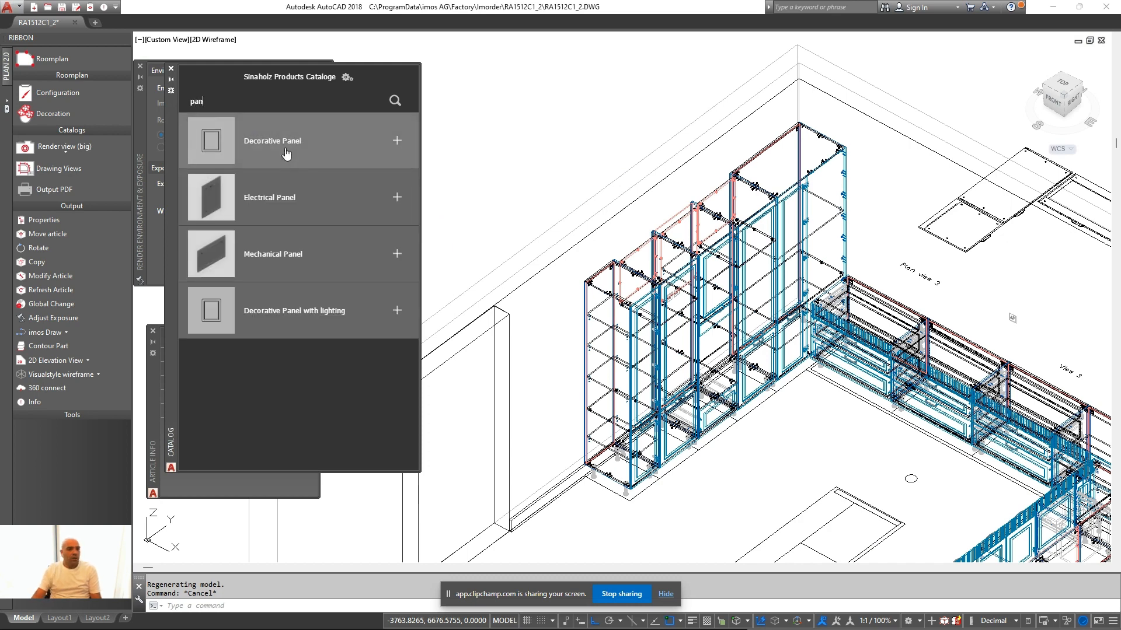
Insert a Decorative Panel from the catalogue on the open floor near the tall cabinets, choosing its front type detail
{"action": "left_click", "coordinate": [295, 153]}
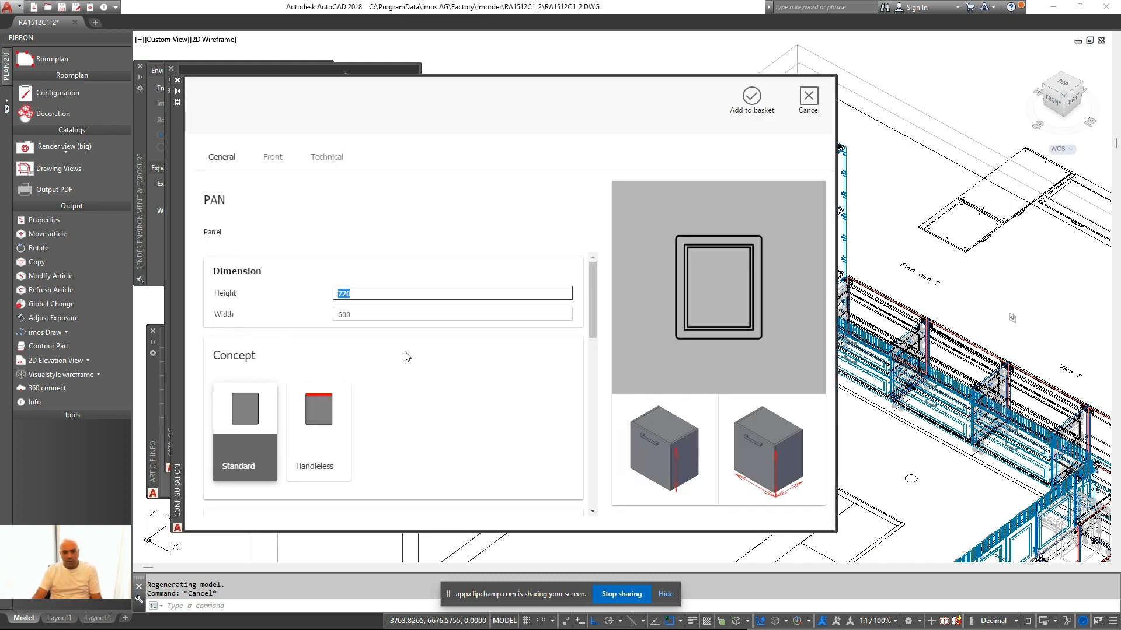
{"action": "scroll", "coordinate": [392, 397], "scroll_direction": "down", "scroll_amount": 4}
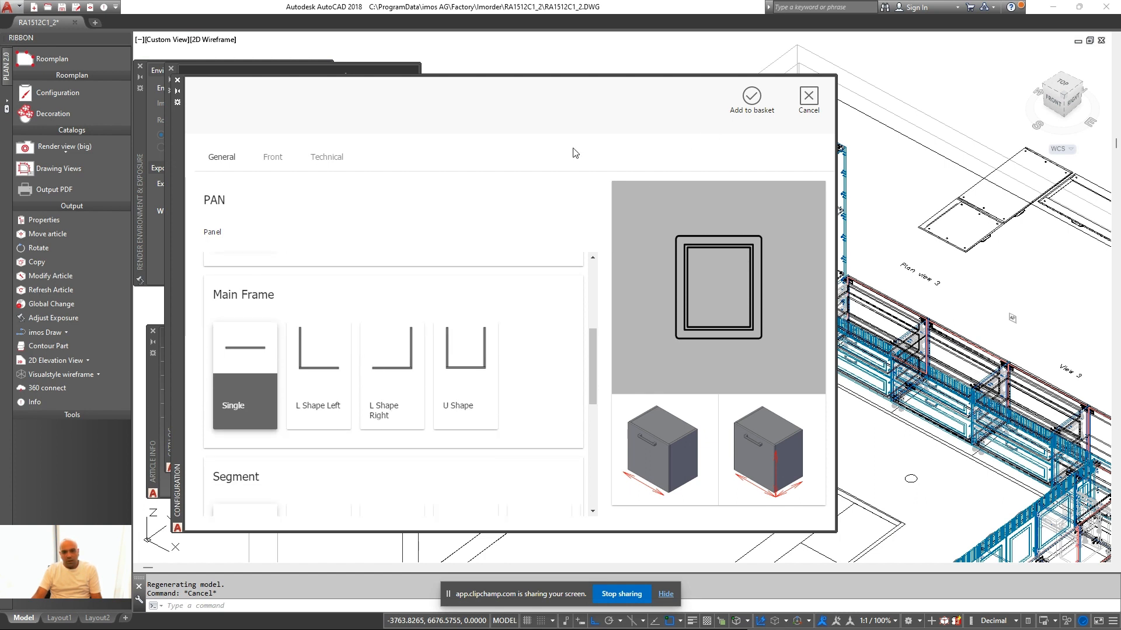
{"action": "left_click", "coordinate": [271, 157]}
{"action": "scroll", "coordinate": [450, 313], "scroll_direction": "down", "scroll_amount": 3}
{"action": "scroll", "coordinate": [387, 445], "scroll_direction": "left", "scroll_amount": 3}
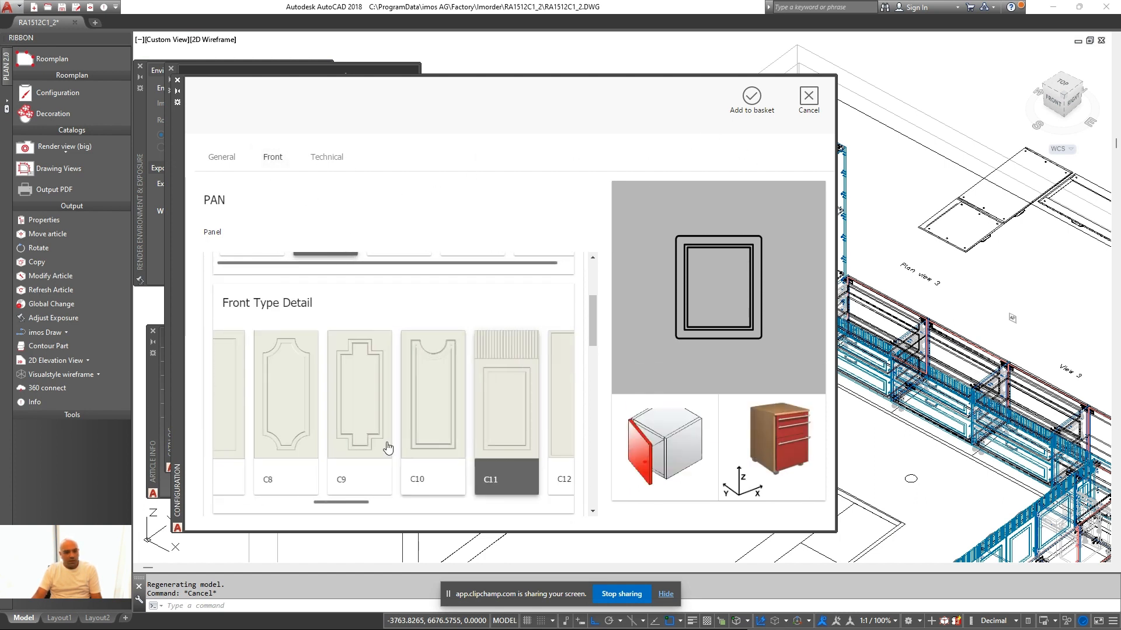
{"action": "scroll", "coordinate": [365, 445], "scroll_direction": "right", "scroll_amount": 2}
{"action": "scroll", "coordinate": [360, 447], "scroll_direction": "left", "scroll_amount": 6}
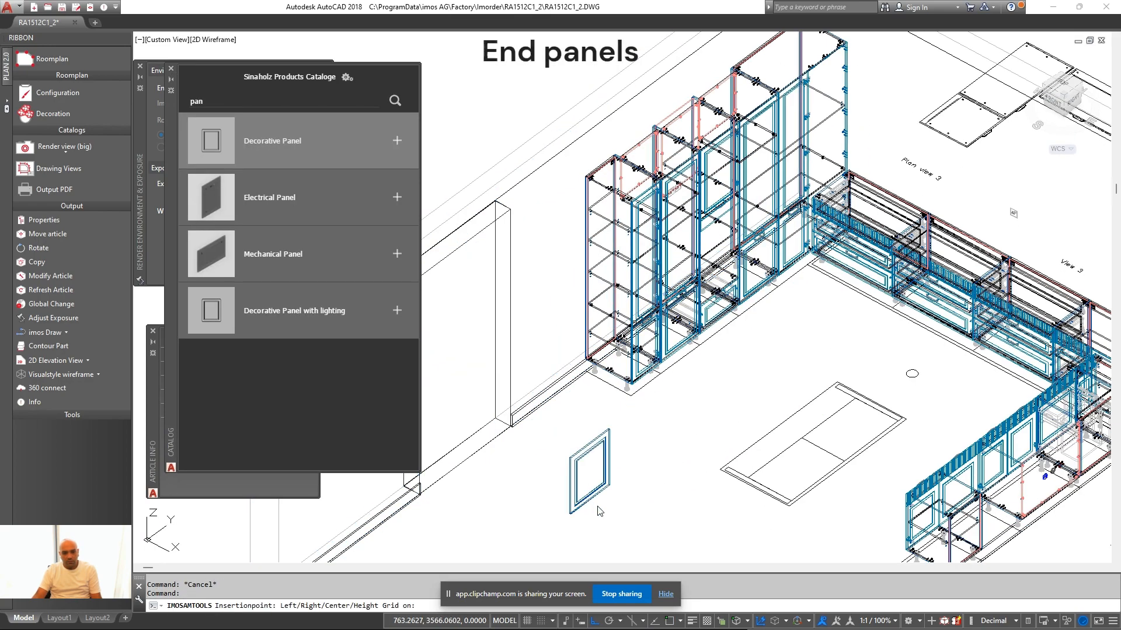
Rotate the decorative panel parallel to the tall cabinets' exposed end and move it against the lower end section
{"action": "scroll", "coordinate": [608, 346], "scroll_direction": "up", "scroll_amount": 5}
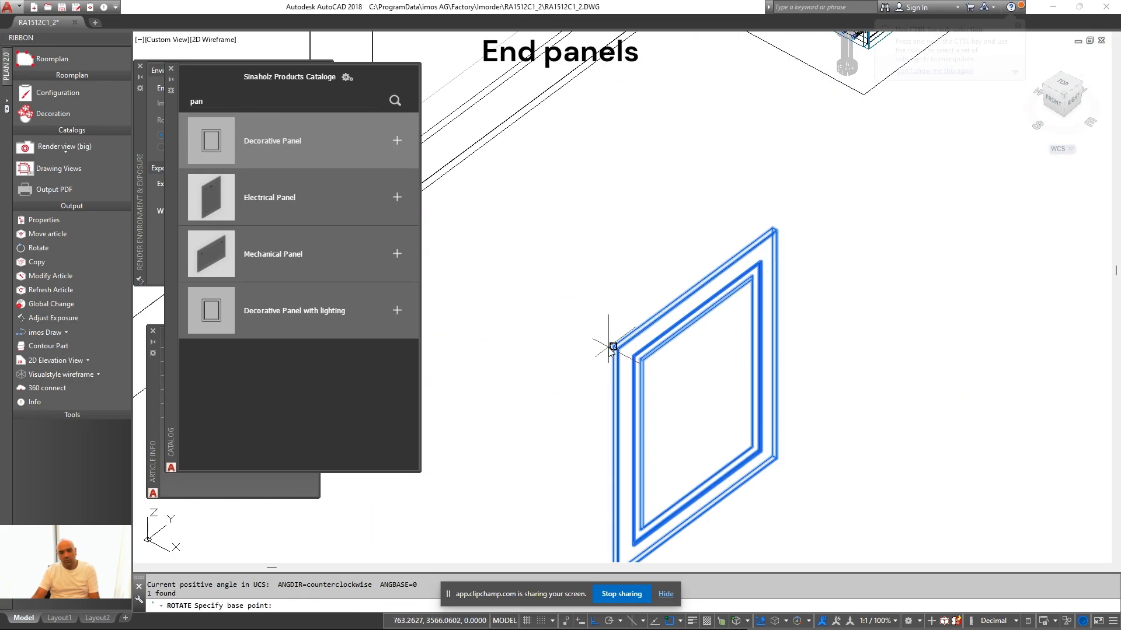
{"action": "left_click", "coordinate": [525, 403]}
{"action": "left_click", "coordinate": [656, 348]}
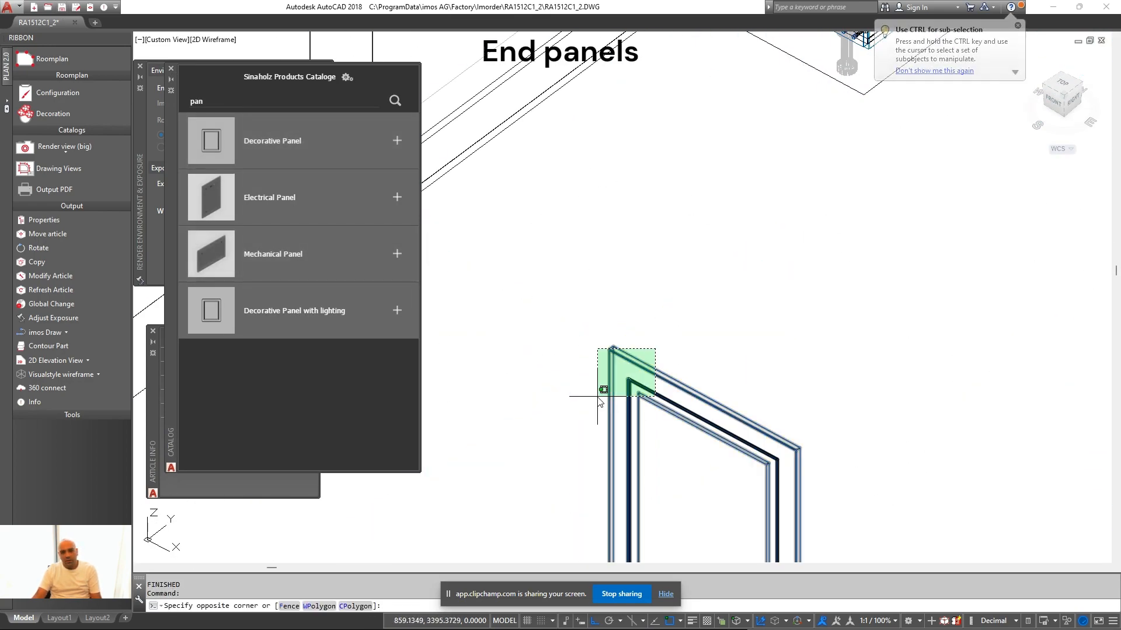
{"action": "left_click", "coordinate": [603, 394]}
{"action": "type", "text": "m"}
{"action": "key", "text": "Return"}
{"action": "middle_click_drag", "start_coordinate": [603, 394], "coordinate": [602, 212]}
{"action": "scroll", "coordinate": [619, 385], "scroll_direction": "up", "scroll_amount": 4}
{"action": "left_click", "coordinate": [583, 411]}
{"action": "scroll", "coordinate": [577, 411], "scroll_direction": "down", "scroll_amount": 8}
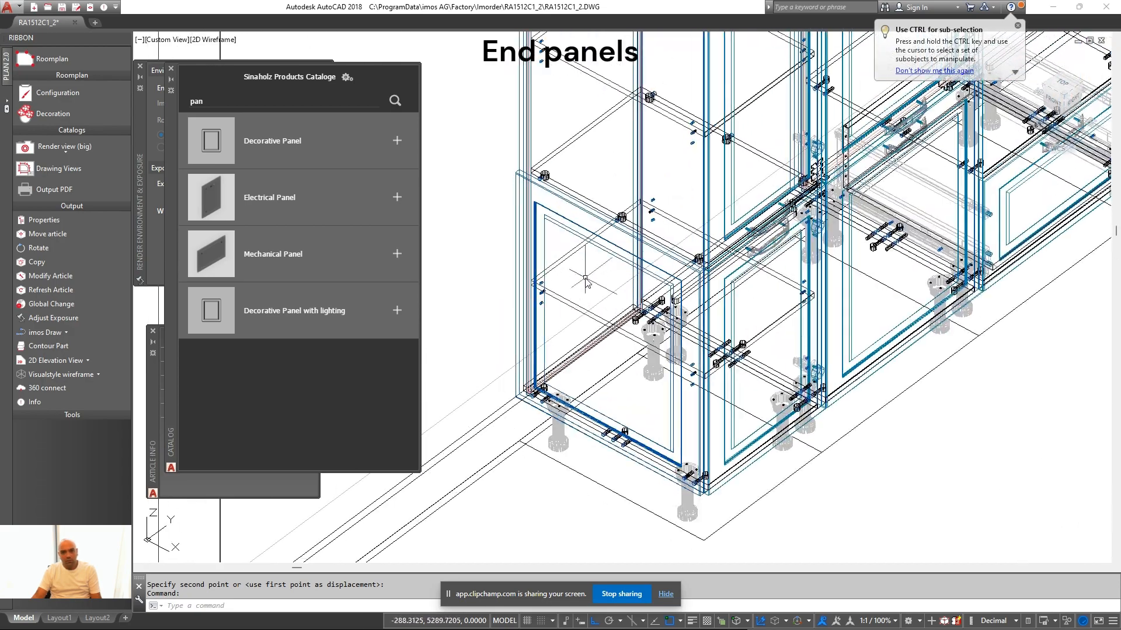
Copy the lower end panel directly above itself on the exposed end of the tall cabinets
{"action": "key", "text": "Escape"}
{"action": "type", "text": "co"}
{"action": "key", "text": "Return"}
{"action": "left_click", "coordinate": [565, 418]}
{"action": "scroll", "coordinate": [619, 117], "scroll_direction": "up", "scroll_amount": 5}
{"action": "left_click", "coordinate": [636, 95]}
{"action": "key", "text": "Return"}
{"action": "scroll", "coordinate": [635, 95], "scroll_direction": "down", "scroll_amount": 8}
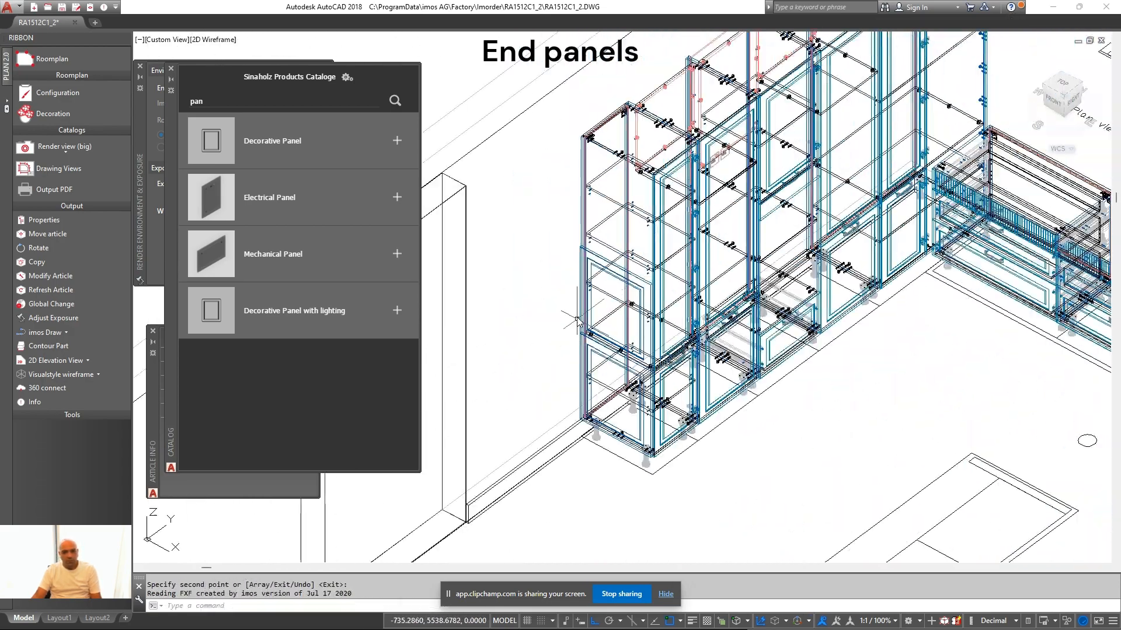
Measure the height available for the tall cabinets' upper end panel and set that panel's height to 1630 mm
{"action": "scroll", "coordinate": [653, 419], "scroll_direction": "up", "scroll_amount": 8}
{"action": "type", "text": "di"}
{"action": "key", "text": "Return"}
{"action": "left_click", "coordinate": [663, 418]}
{"action": "left_click", "coordinate": [608, 130]}
{"action": "right_click", "coordinate": [582, 196]}
{"action": "left_click", "coordinate": [614, 232]}
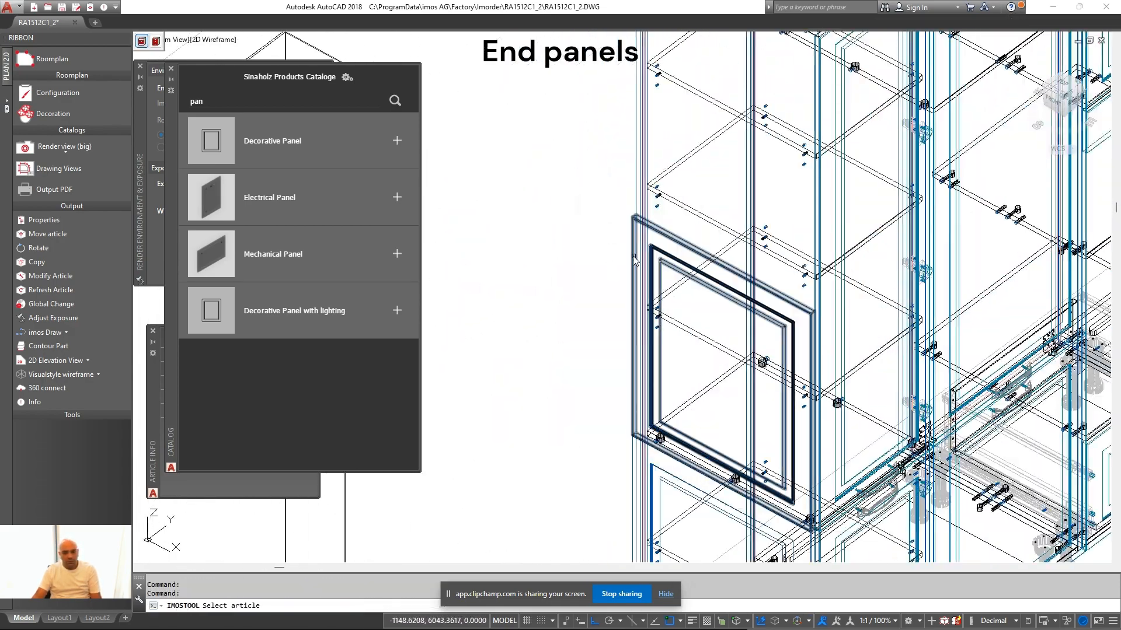
{"action": "left_click", "coordinate": [635, 251]}
{"action": "double_click", "coordinate": [386, 294]}
{"action": "type", "text": "1630"}
{"action": "key", "text": "Return"}
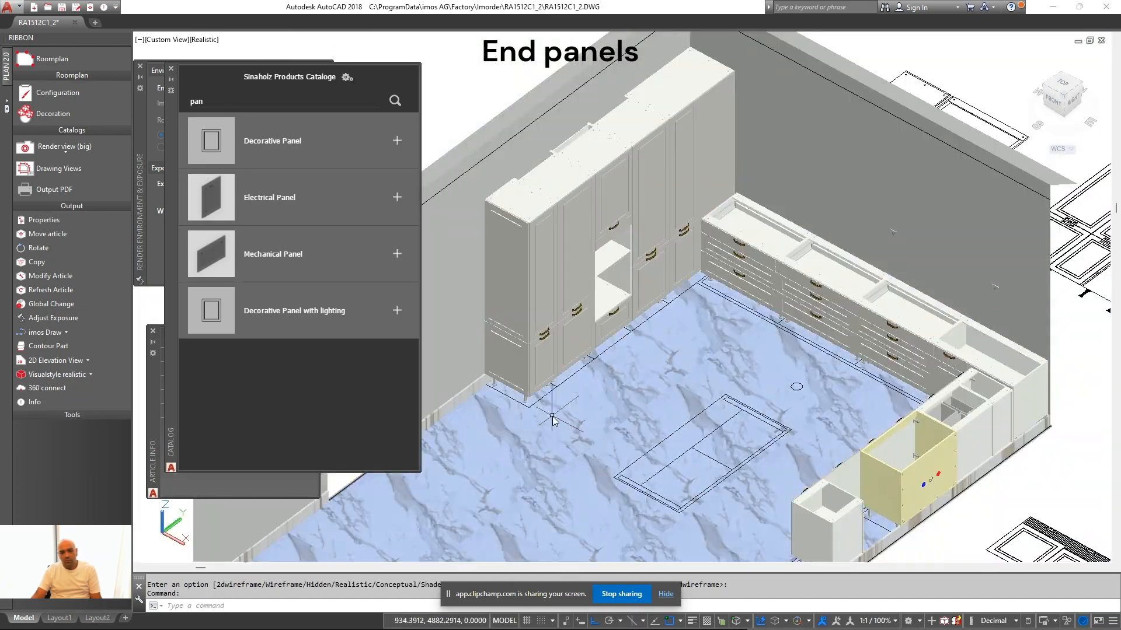
Return to wireframe and copy the tall cabinets' lower end panel towards the free end of the opposite base cabinet run
{"action": "left_click", "coordinate": [56, 374]}
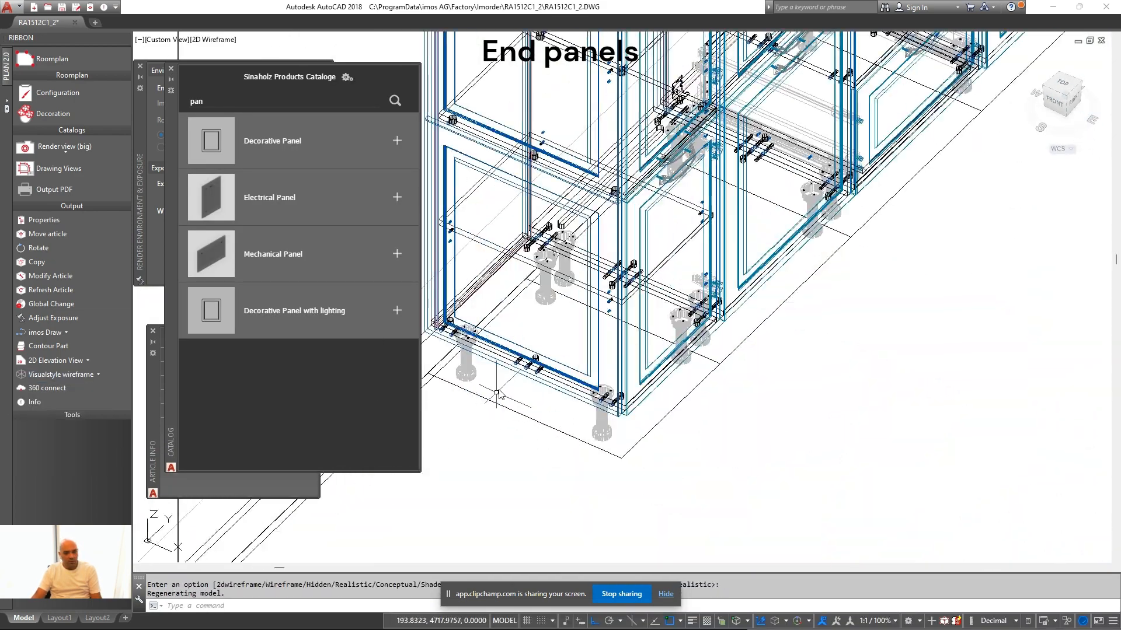
{"action": "left_click", "coordinate": [500, 367]}
{"action": "type", "text": "co"}
{"action": "key", "text": "Return"}
{"action": "left_click", "coordinate": [591, 400]}
{"action": "scroll", "coordinate": [590, 400], "scroll_direction": "down", "scroll_amount": 3}
{"action": "middle_click_drag", "start_coordinate": [745, 428], "coordinate": [624, 333]}
Move the copied panel onto the exposed end of the base cabinet run
{"action": "left_click", "coordinate": [726, 430]}
{"action": "type", "text": "m"}
{"action": "key", "text": "Return"}
{"action": "left_click", "coordinate": [712, 413]}
{"action": "scroll", "coordinate": [713, 405], "scroll_direction": "up", "scroll_amount": 5}
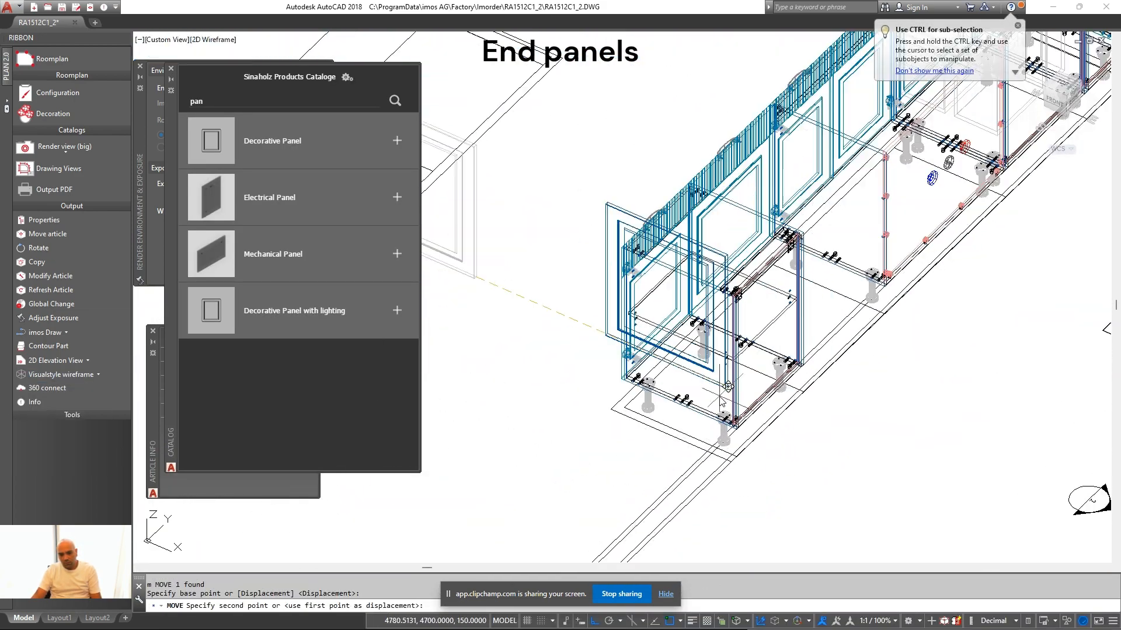
{"action": "left_click", "coordinate": [712, 405]}
Set the width of the base cabinet run's end panel to 590 mm
{"action": "right_click", "coordinate": [590, 166]}
{"action": "left_click", "coordinate": [629, 202]}
{"action": "double_click", "coordinate": [415, 320]}
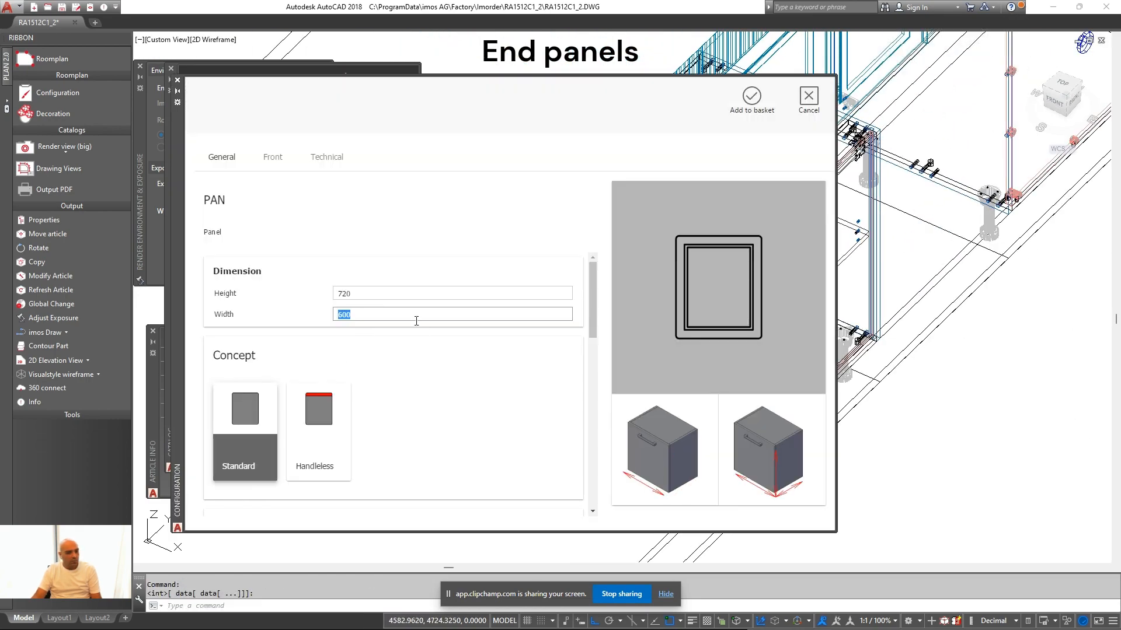
{"action": "type", "text": "590"}
{"action": "key", "text": "Return"}
Move the resized end panel by its lower corner to align with the base cabinet's front corner
{"action": "scroll", "coordinate": [565, 376], "scroll_direction": "up", "scroll_amount": 5}
{"action": "left_click", "coordinate": [621, 332]}
{"action": "type", "text": "m"}
{"action": "left_click", "coordinate": [609, 328]}
{"action": "scroll", "coordinate": [642, 344], "scroll_direction": "up", "scroll_amount": 8}
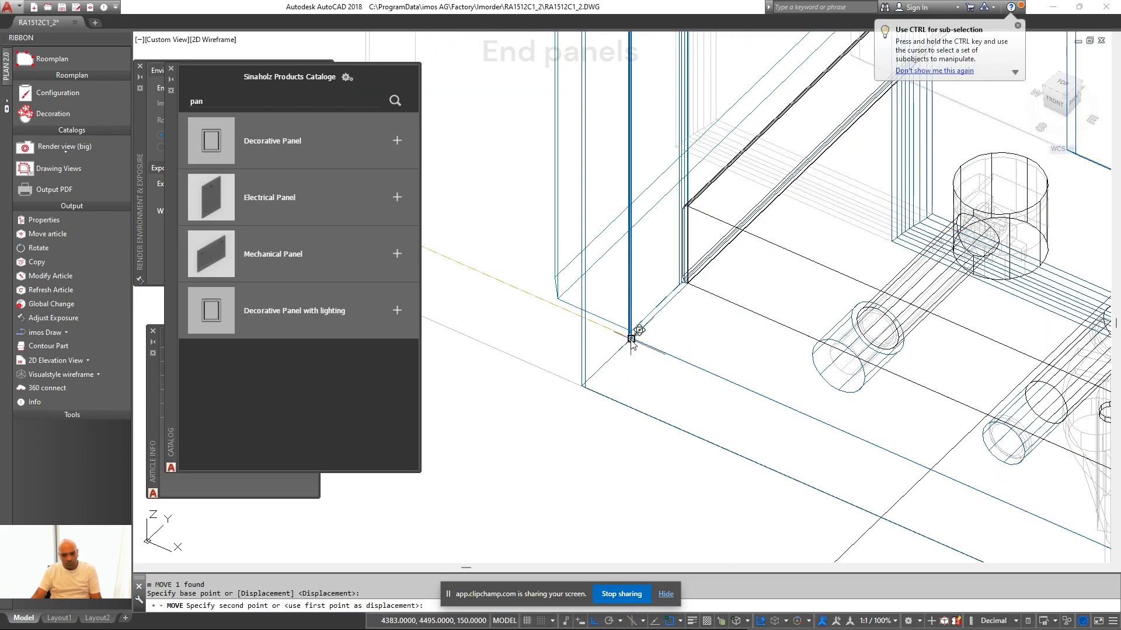
{"action": "left_click", "coordinate": [631, 336]}
Shift the base cabinet run's end panel by 1 mm
{"action": "left_click", "coordinate": [637, 381]}
{"action": "left_click", "coordinate": [579, 434]}
{"action": "type", "text": "m"}
{"action": "key", "text": "Return"}
{"action": "scroll", "coordinate": [819, 433], "scroll_direction": "down", "scroll_amount": 10}
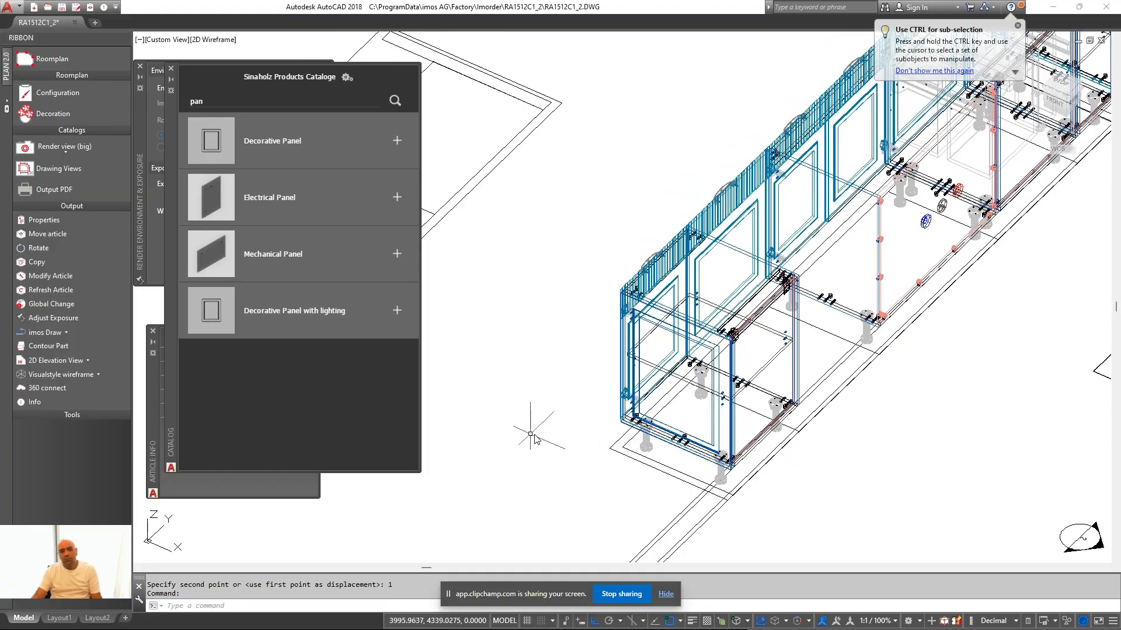
Change the door width of the Base Blind corner cabinet to 550 mm
{"action": "scroll", "coordinate": [819, 433], "scroll_direction": "up", "scroll_amount": 10}
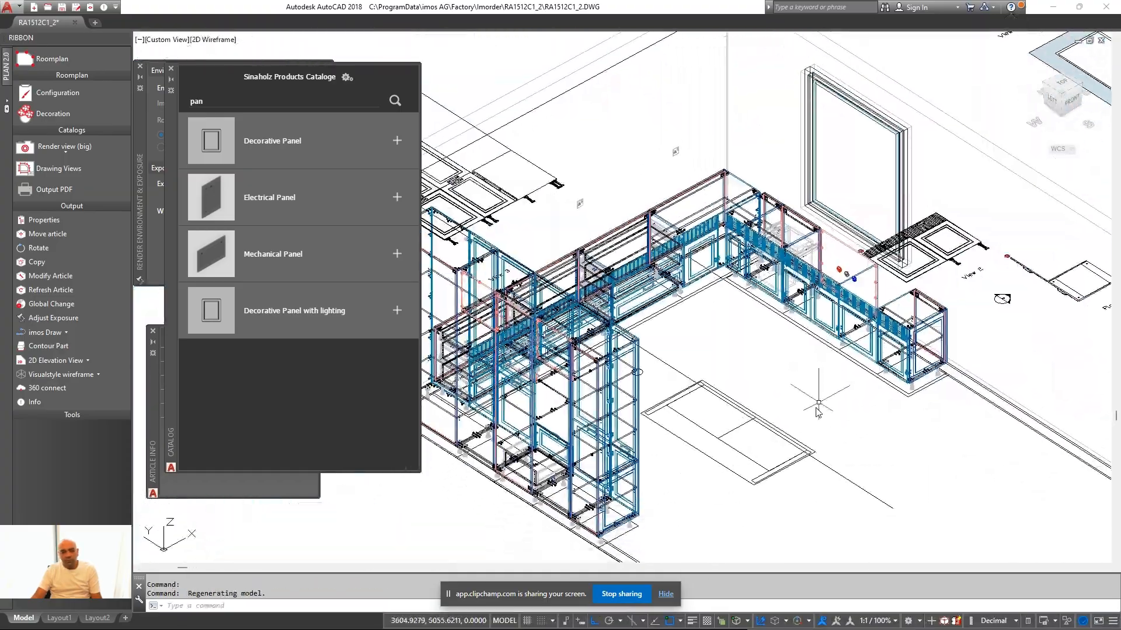
{"action": "middle_click_drag", "start_coordinate": [753, 326], "coordinate": [731, 386], "text": "shift"}
{"action": "right_click", "coordinate": [692, 220]}
{"action": "left_click", "coordinate": [734, 257]}
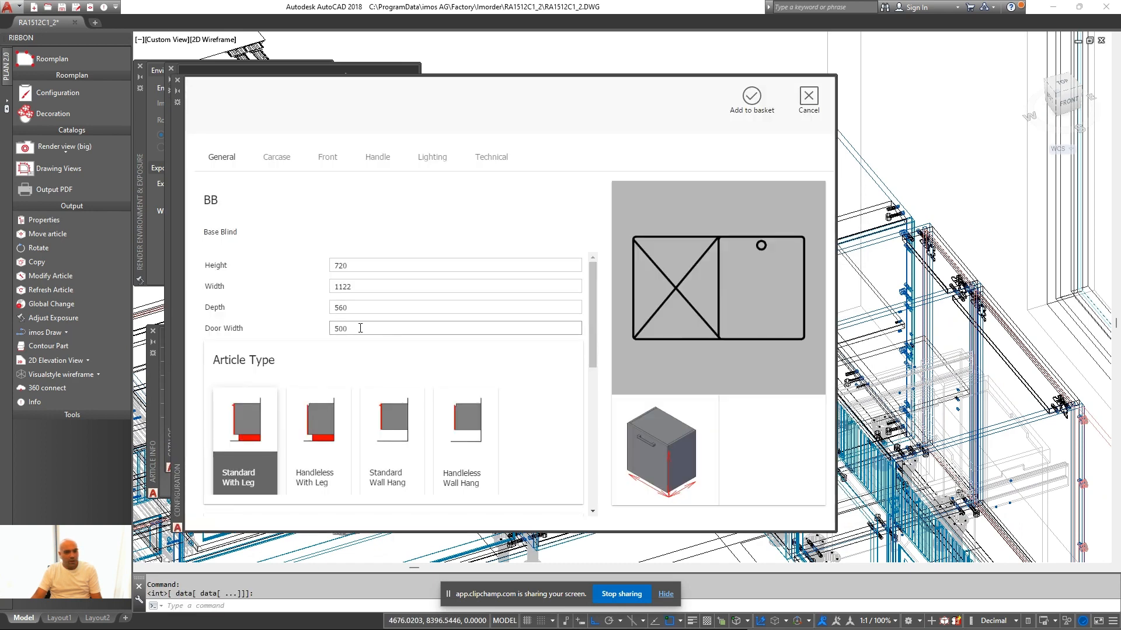
{"action": "double_click", "coordinate": [382, 325]}
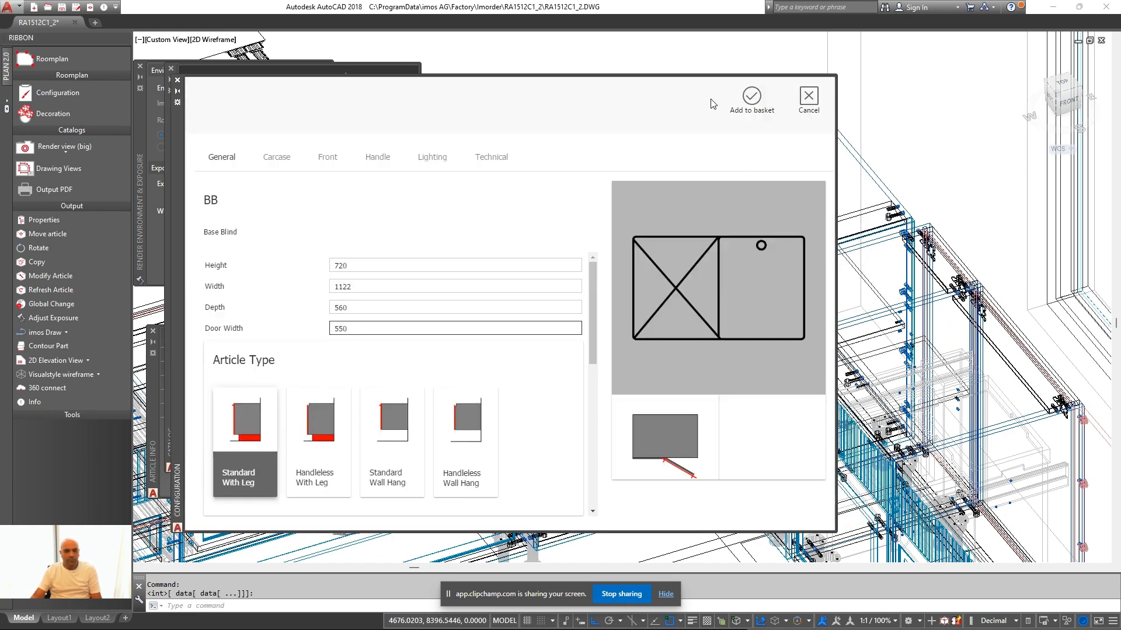
{"action": "left_click", "coordinate": [733, 108]}
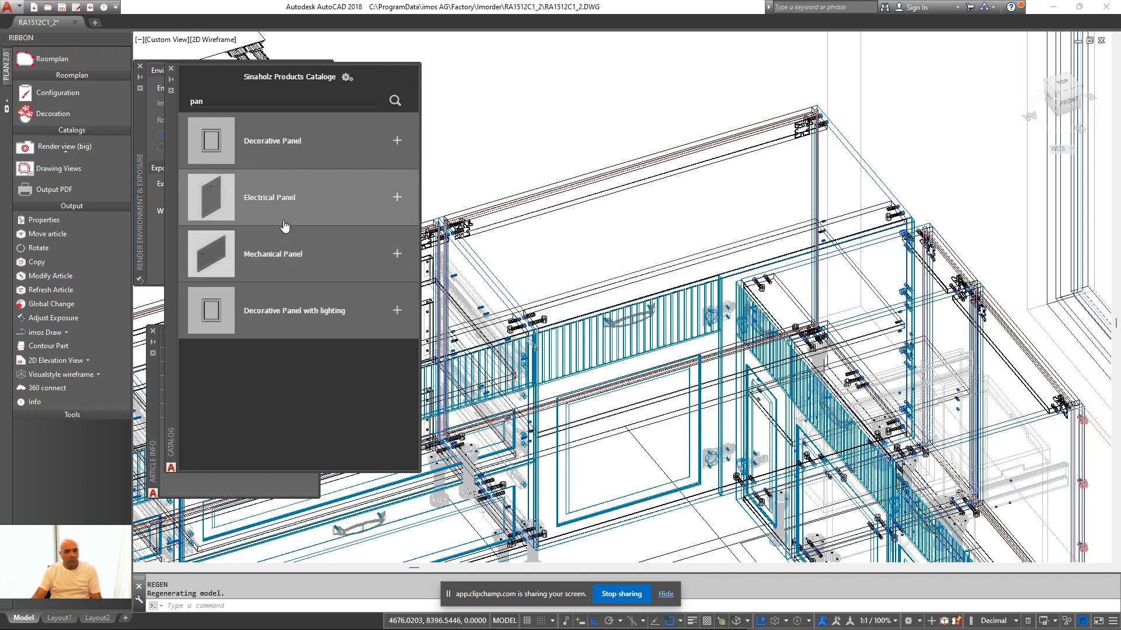
Search the catalogue for "fil" and open the Filler's configuration
{"action": "double_click", "coordinate": [225, 103]}
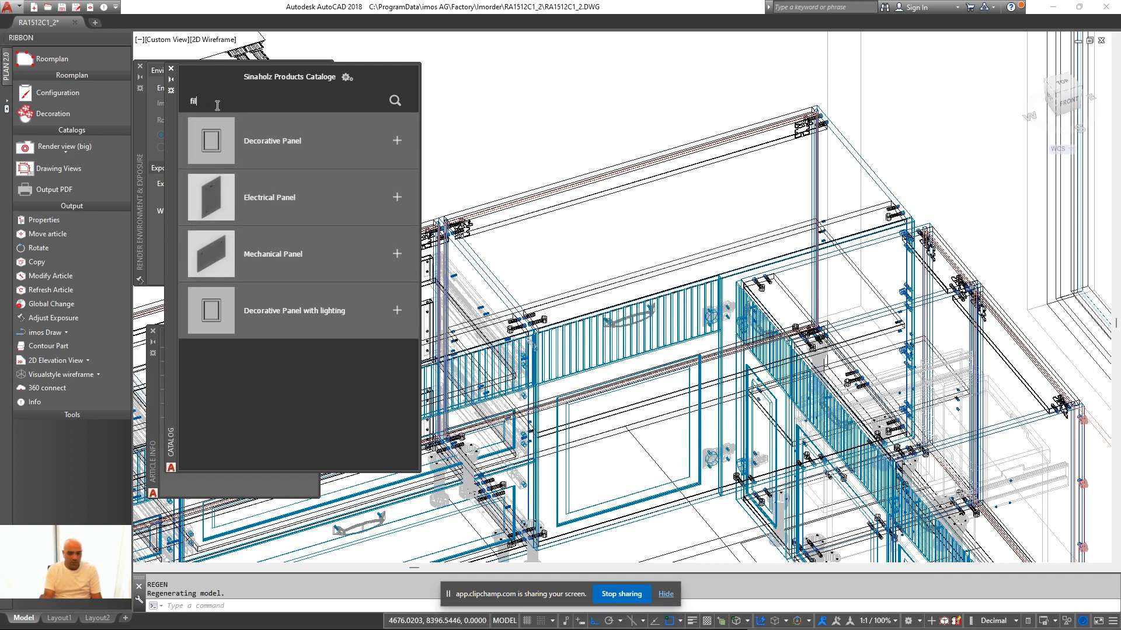
{"action": "left_click", "coordinate": [286, 155]}
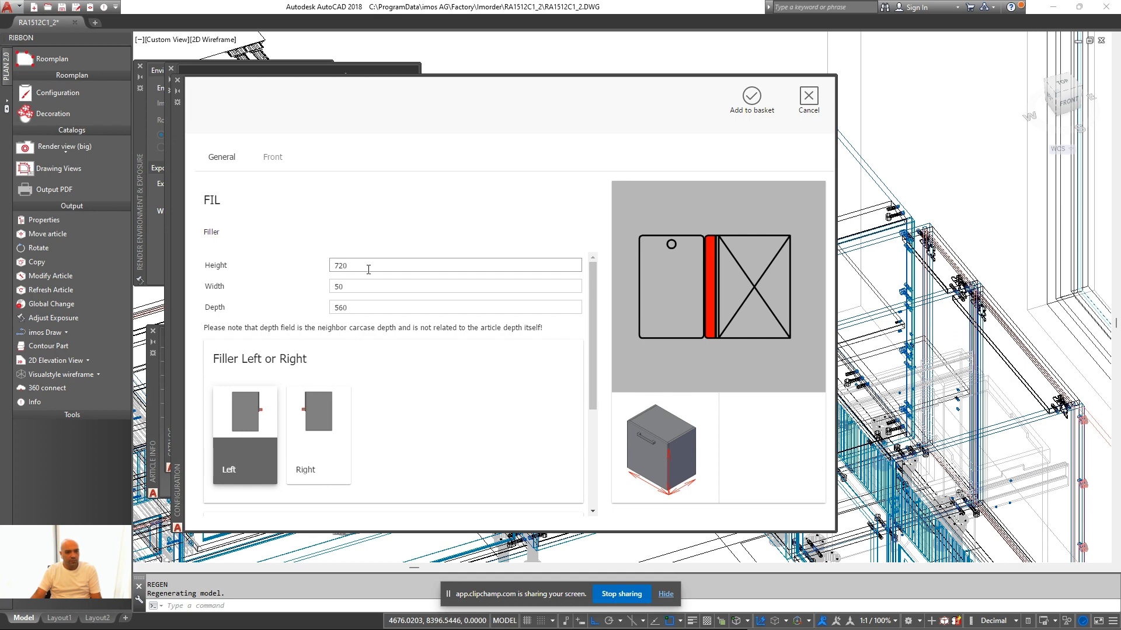
{"action": "double_click", "coordinate": [369, 269]}
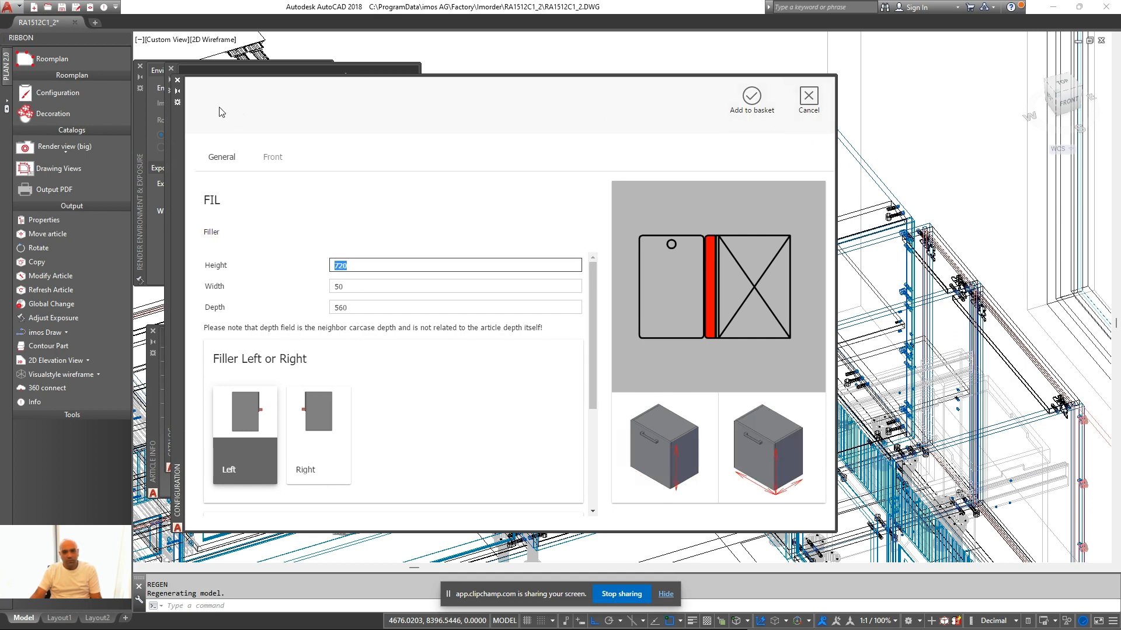
Measure the gap at the inner corner of the base cabinets to size the filler
{"action": "key", "text": "Escape"}
{"action": "scroll", "coordinate": [898, 171], "scroll_direction": "up", "scroll_amount": 5}
{"action": "type", "text": "di"}
{"action": "key", "text": "Return"}
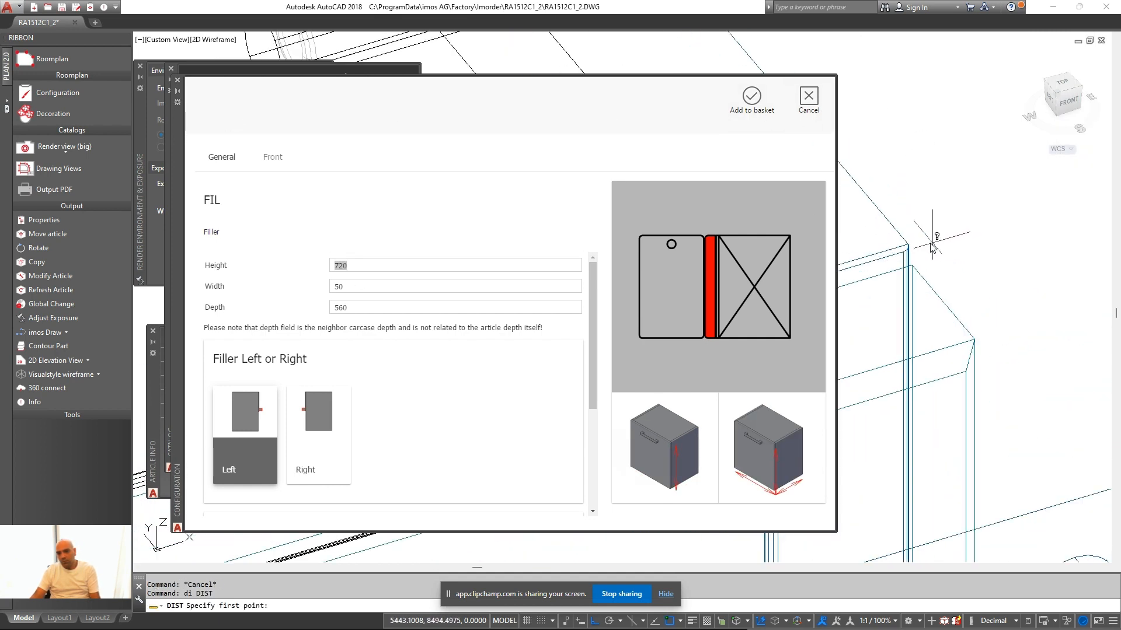
{"action": "scroll", "coordinate": [911, 248], "scroll_direction": "down", "scroll_amount": 3}
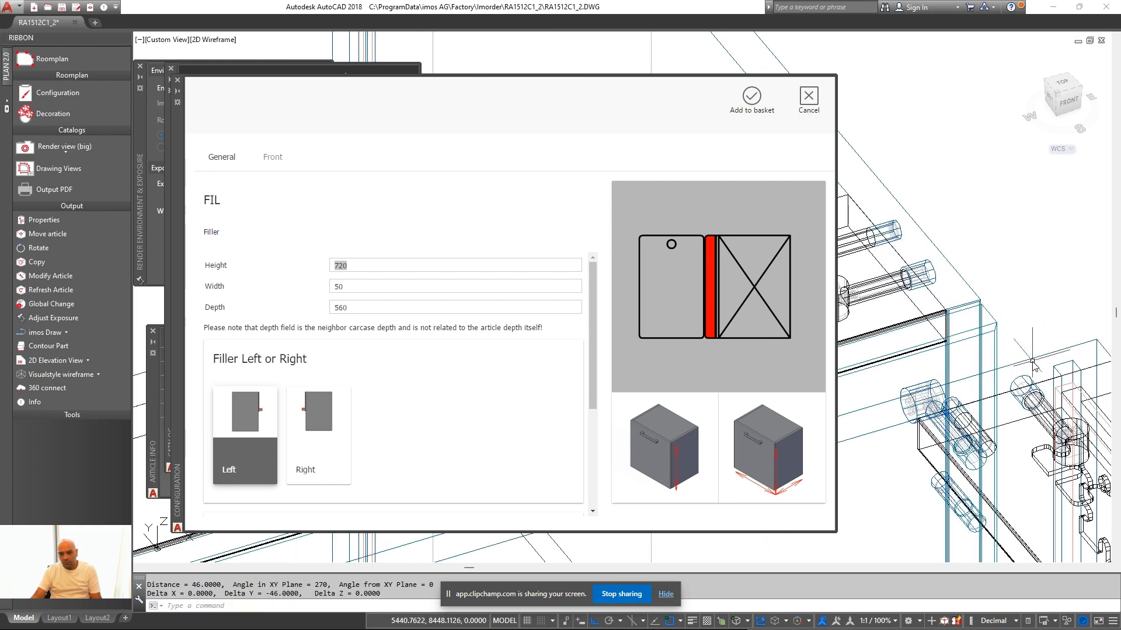
{"action": "scroll", "coordinate": [1002, 281], "scroll_direction": "down", "scroll_amount": 5}
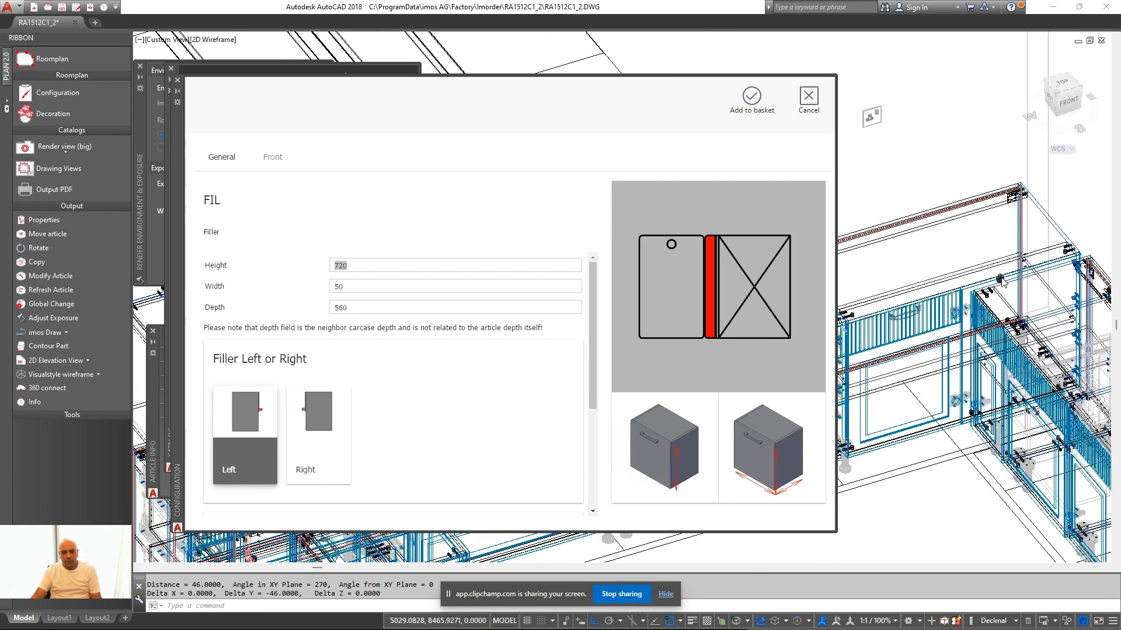
{"action": "middle_click_drag", "start_coordinate": [1000, 280], "coordinate": [1003, 276]}
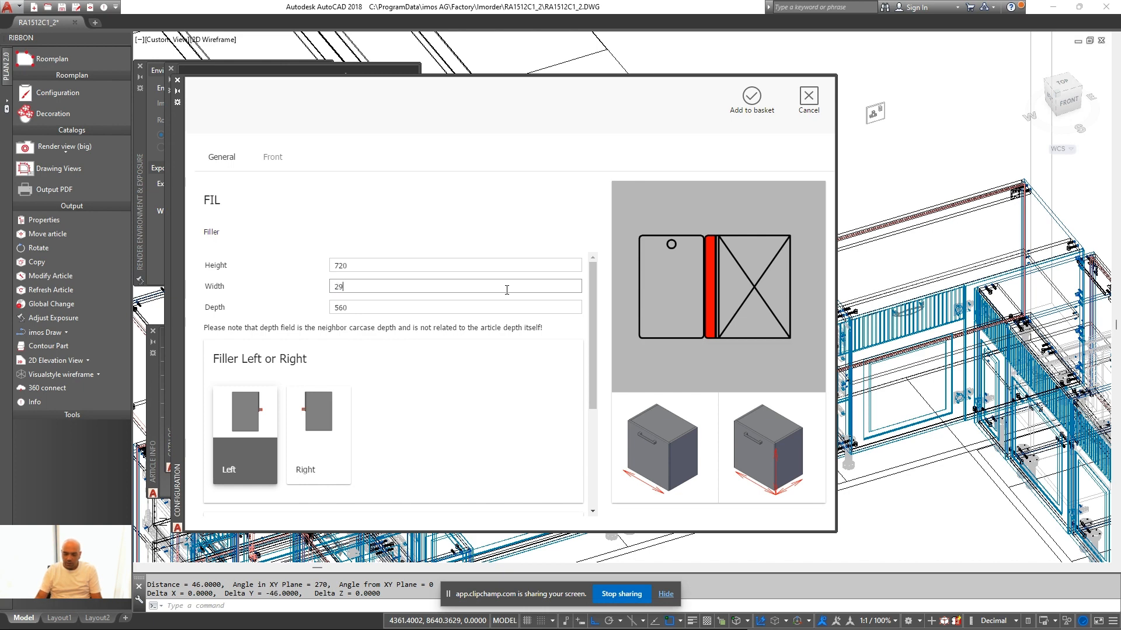
Set the filler's width to 29 mm, choose the Modern front type, and add it to the base cabinets' inner corner
{"action": "left_click", "coordinate": [367, 304]}
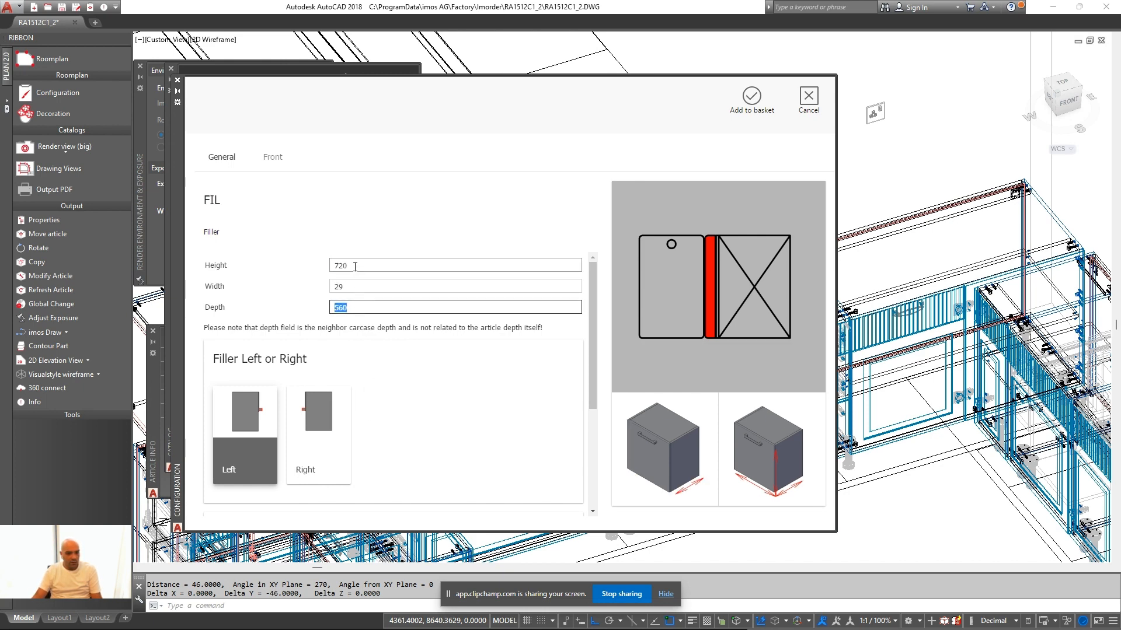
{"action": "left_click", "coordinate": [273, 157]}
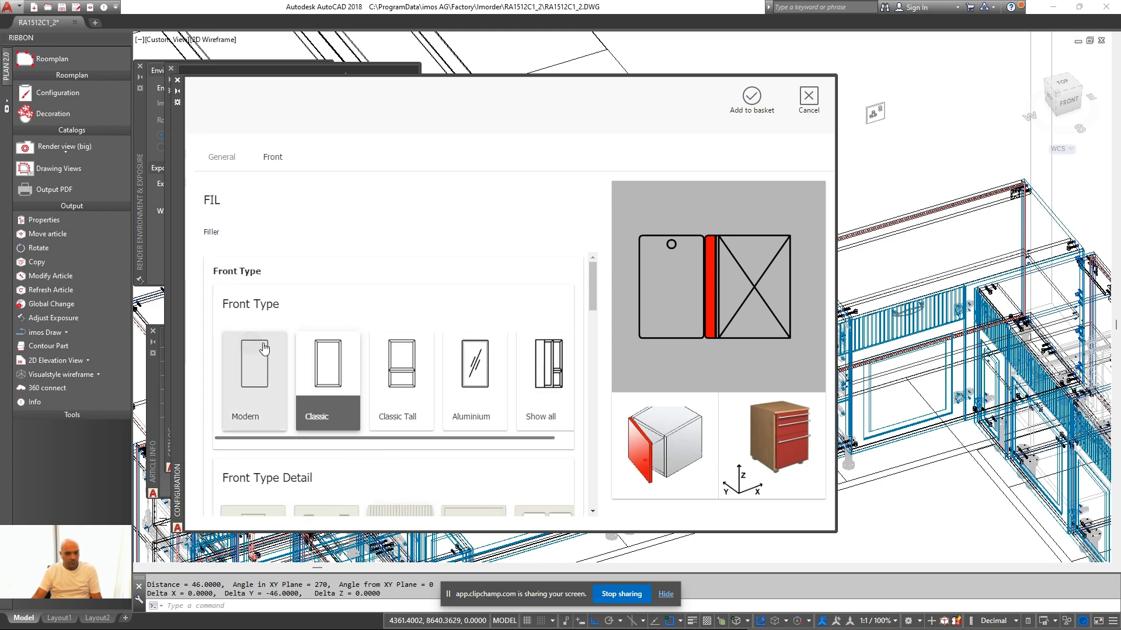
{"action": "left_click", "coordinate": [264, 348]}
{"action": "left_click", "coordinate": [751, 98]}
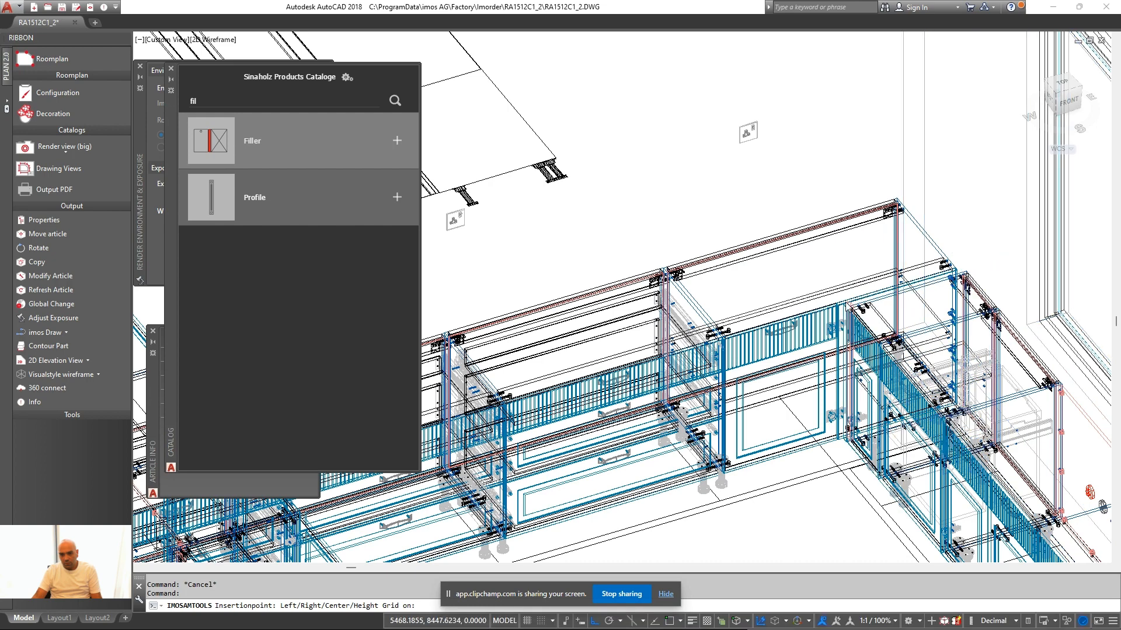
Open the configuration of the filler at the base cabinets' inner corner and set its front type detail to M2
{"action": "scroll", "coordinate": [764, 245], "scroll_direction": "up", "scroll_amount": 5}
{"action": "right_click", "coordinate": [763, 227]}
{"action": "left_click", "coordinate": [817, 267]}
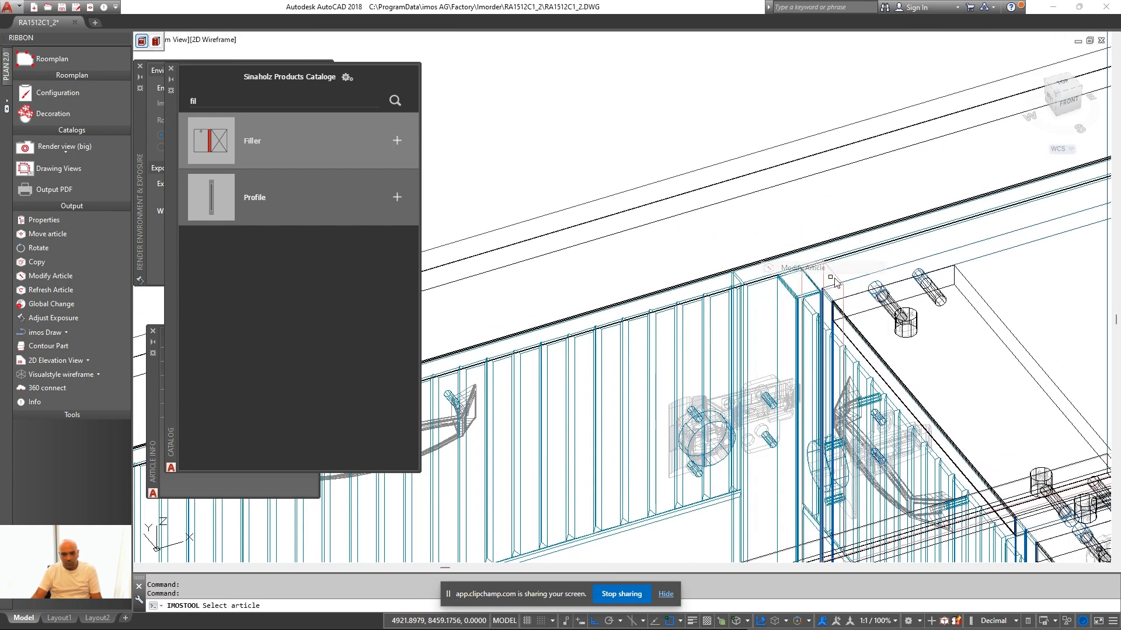
{"action": "left_click", "coordinate": [827, 268]}
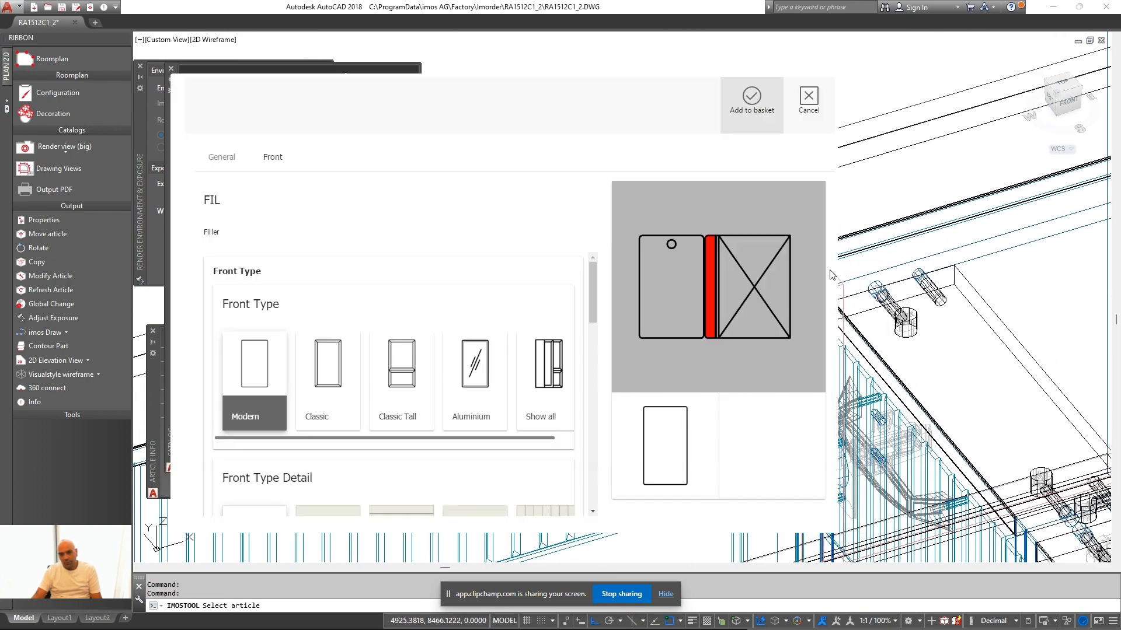
{"action": "left_click", "coordinate": [281, 160]}
{"action": "scroll", "coordinate": [416, 417], "scroll_direction": "down", "scroll_amount": 4}
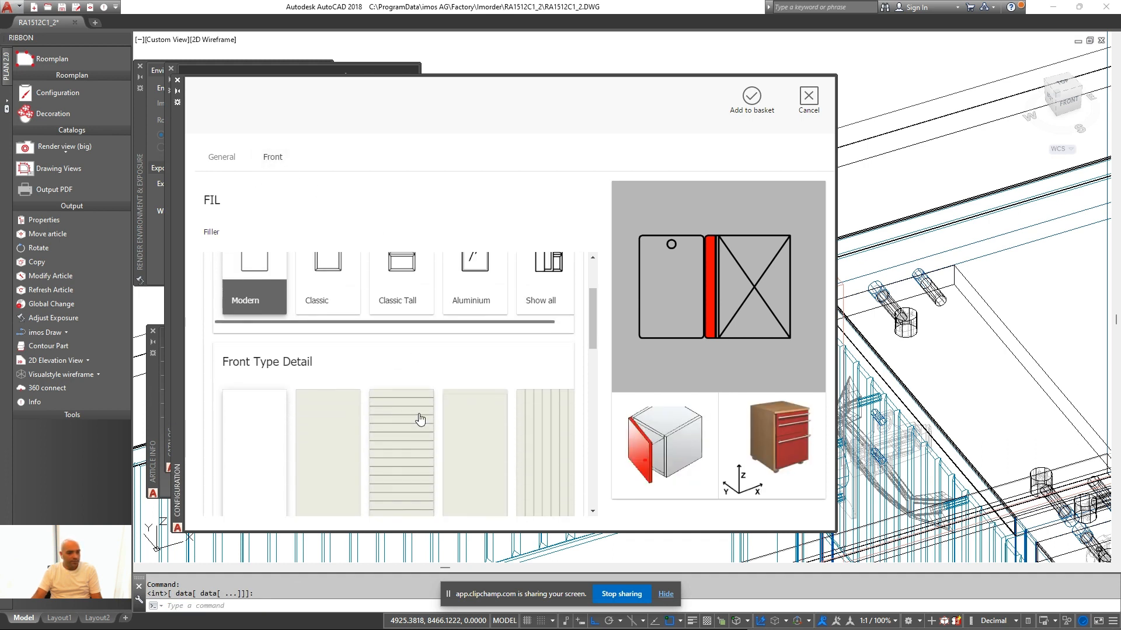
{"action": "left_click", "coordinate": [318, 403]}
{"action": "left_click_drag", "start_coordinate": [320, 444], "coordinate": [408, 444]}
{"action": "scroll", "coordinate": [456, 426], "scroll_direction": "down", "scroll_amount": 3}
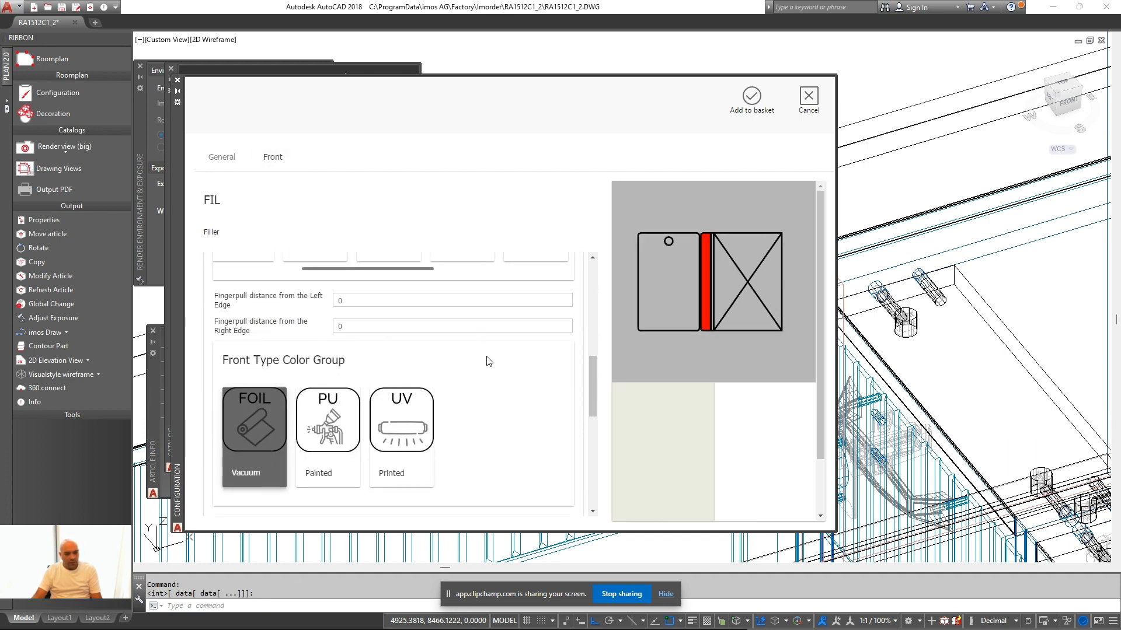
{"action": "scroll", "coordinate": [408, 420], "scroll_direction": "up", "scroll_amount": 3}
{"action": "left_click_drag", "start_coordinate": [335, 444], "coordinate": [293, 427]}
{"action": "left_click_drag", "start_coordinate": [359, 443], "coordinate": [575, 413]}
Set the filler's front colour group to PU Painted and choose the first multicolour Painted_S1… finishing
{"action": "scroll", "coordinate": [584, 436], "scroll_direction": "down", "scroll_amount": 6}
{"action": "left_click", "coordinate": [337, 306]}
{"action": "scroll", "coordinate": [555, 325], "scroll_direction": "down", "scroll_amount": 4}
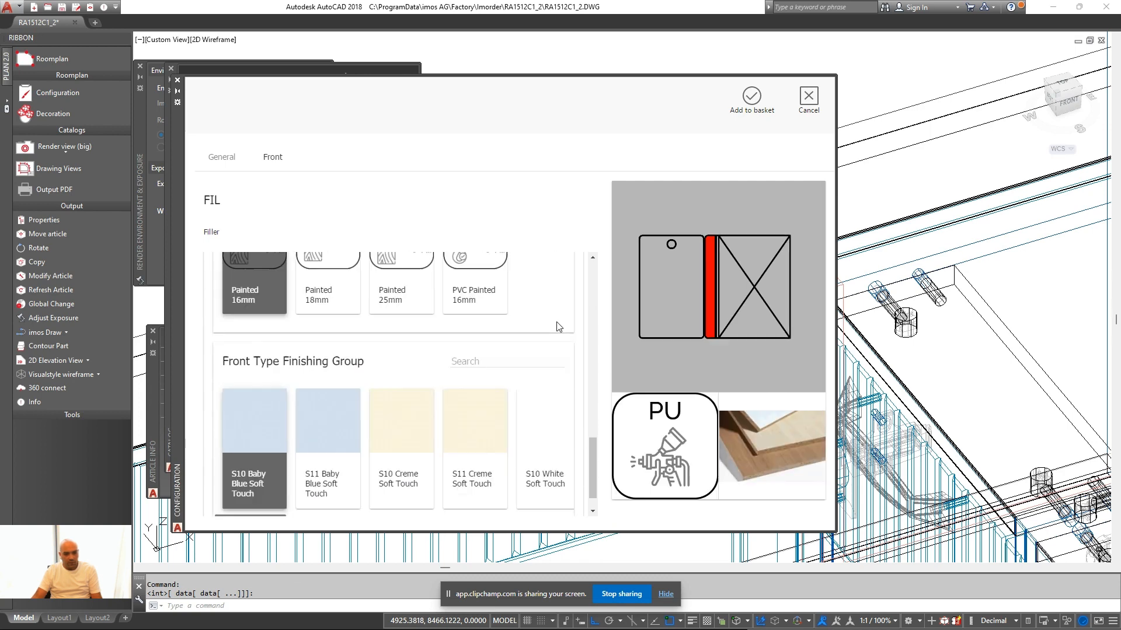
{"action": "scroll", "coordinate": [518, 378], "scroll_direction": "down", "scroll_amount": 3}
{"action": "scroll", "coordinate": [480, 430], "scroll_direction": "up", "scroll_amount": 3}
{"action": "scroll", "coordinate": [490, 446], "scroll_direction": "down", "scroll_amount": 8}
{"action": "scroll", "coordinate": [490, 445], "scroll_direction": "down", "scroll_amount": 5}
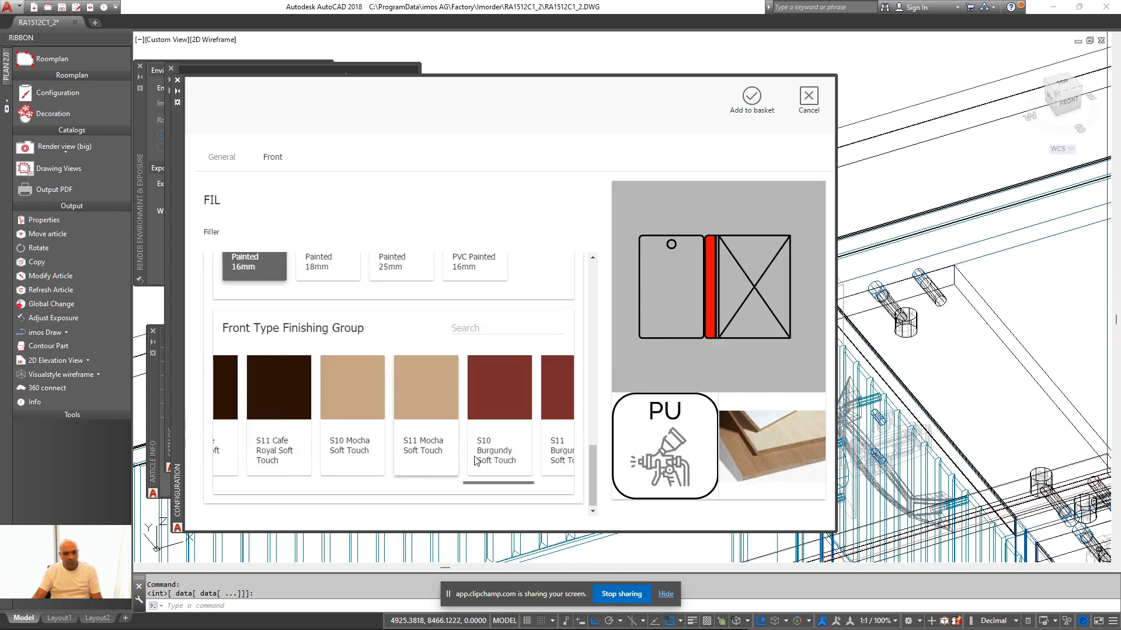
{"action": "left_click", "coordinate": [458, 432]}
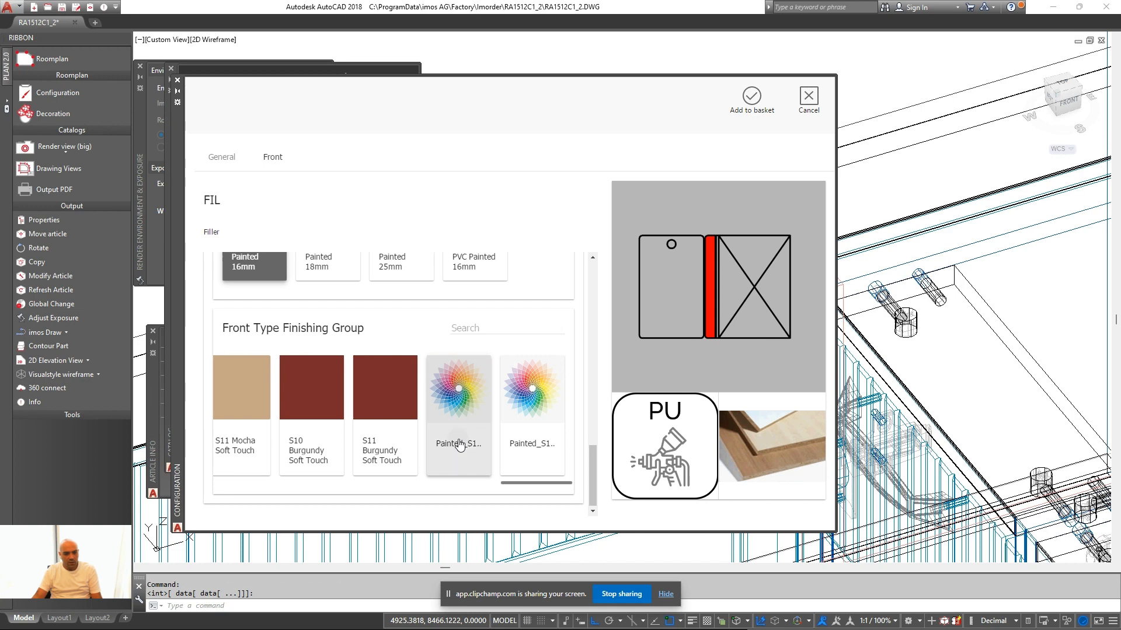
Calculate 720 − 171 in Calculator and set the corner filler's height to 549, applying the changed configuration
{"action": "left_click", "coordinate": [221, 161]}
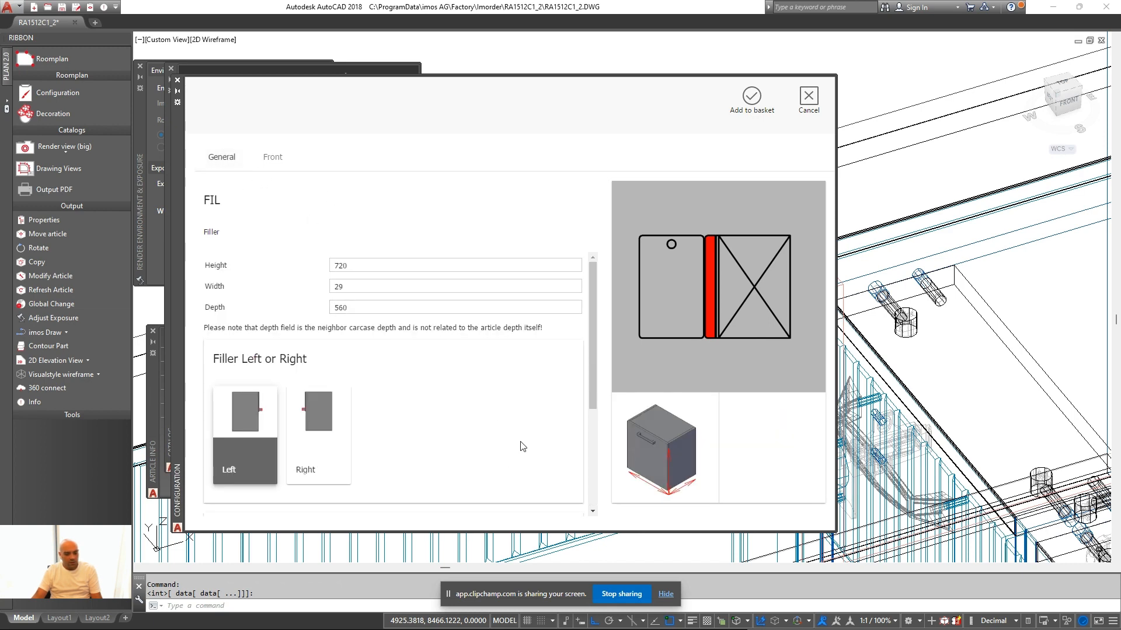
{"action": "key", "text": "super"}
{"action": "type", "text": "calc"}
{"action": "key", "text": "Return"}
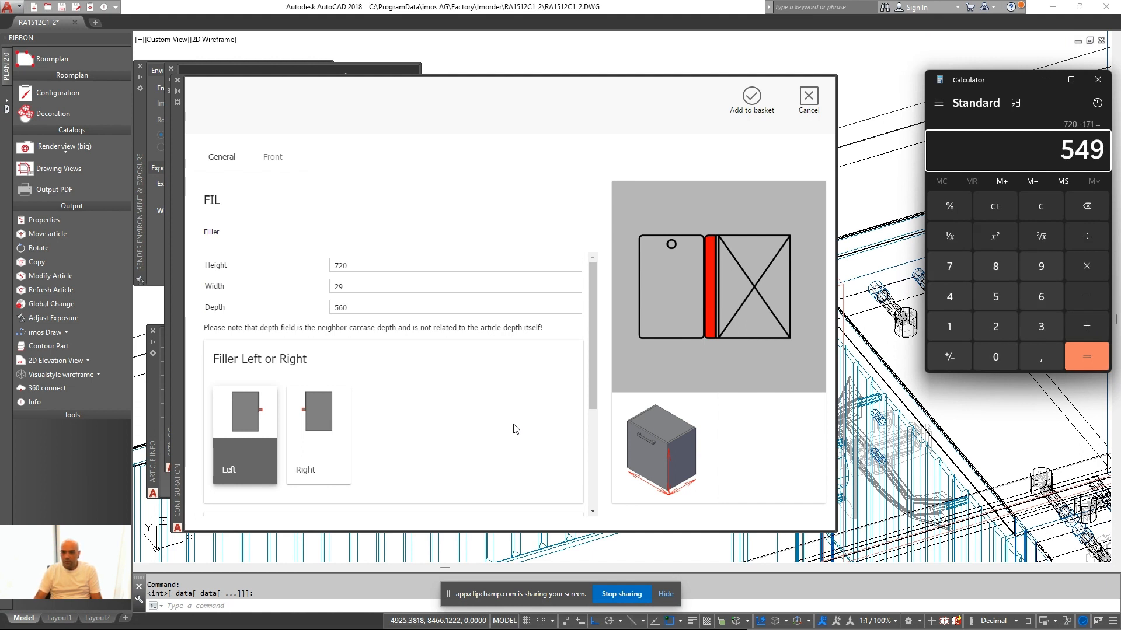
{"action": "left_click", "coordinate": [387, 267]}
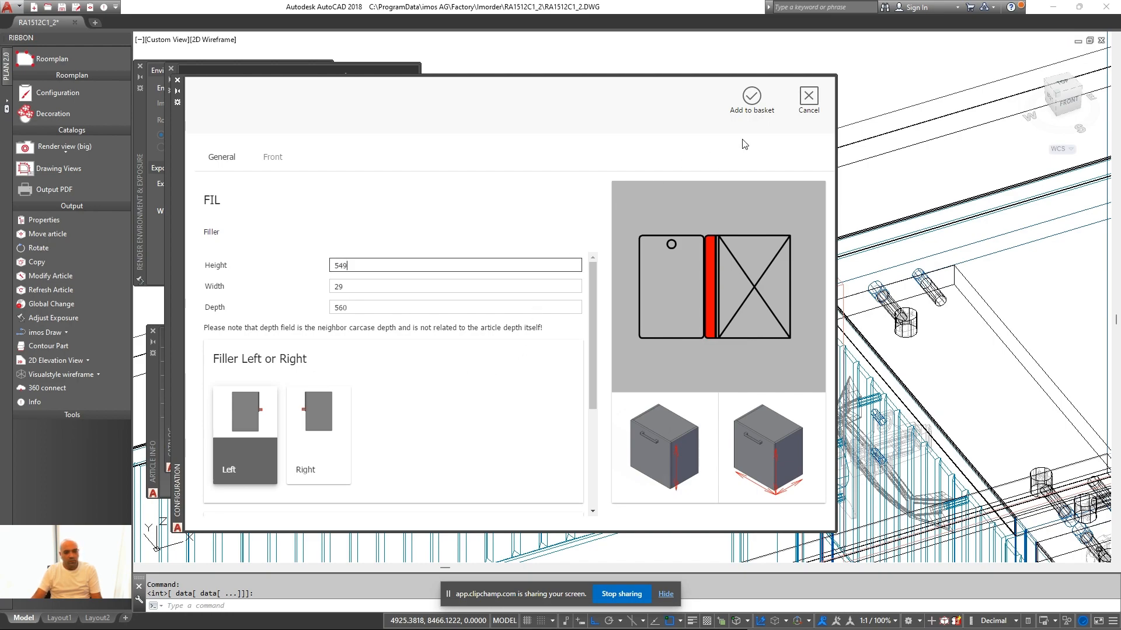
{"action": "key", "text": "Escape"}
Check the shortened corner filler in the hidden visual style and return to wireframe
{"action": "middle_click_drag", "start_coordinate": [757, 310], "coordinate": [858, 365], "text": "shift"}
{"action": "left_click", "coordinate": [85, 374]}
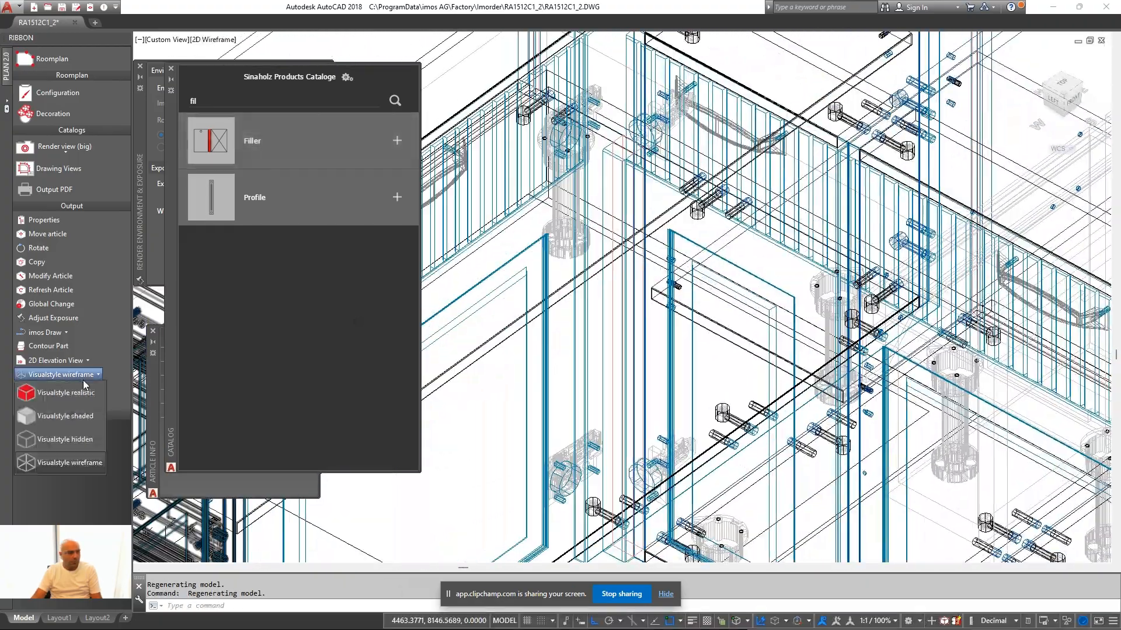
{"action": "left_click", "coordinate": [74, 447]}
{"action": "scroll", "coordinate": [597, 168], "scroll_direction": "up", "scroll_amount": 5}
{"action": "scroll", "coordinate": [615, 167], "scroll_direction": "down", "scroll_amount": 7}
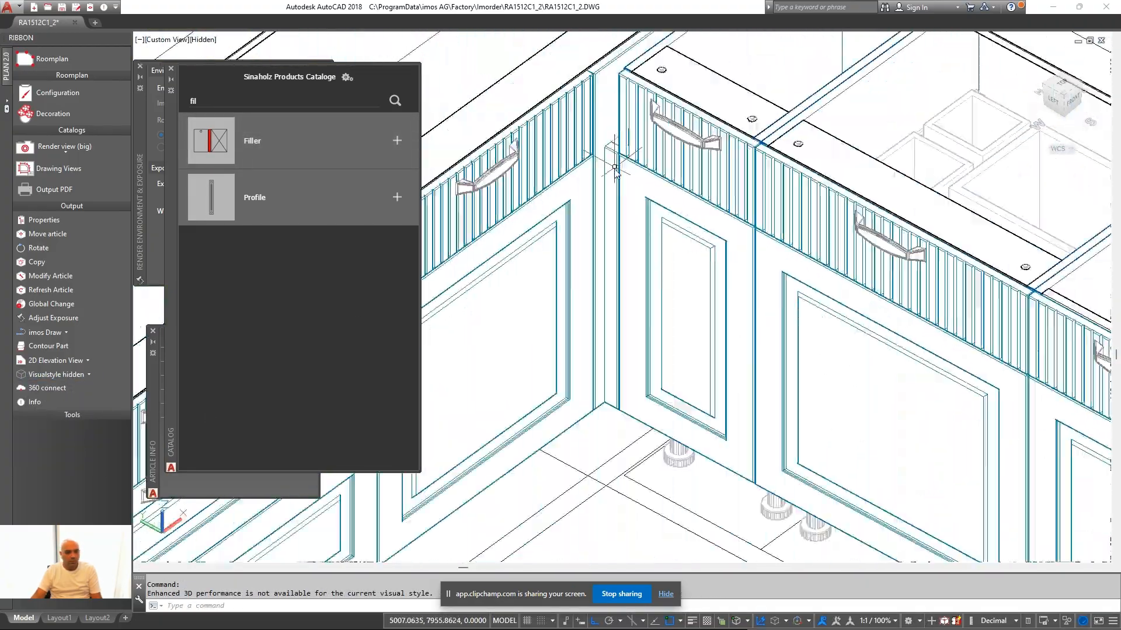
{"action": "left_click", "coordinate": [85, 376]}
{"action": "left_click", "coordinate": [64, 463]}
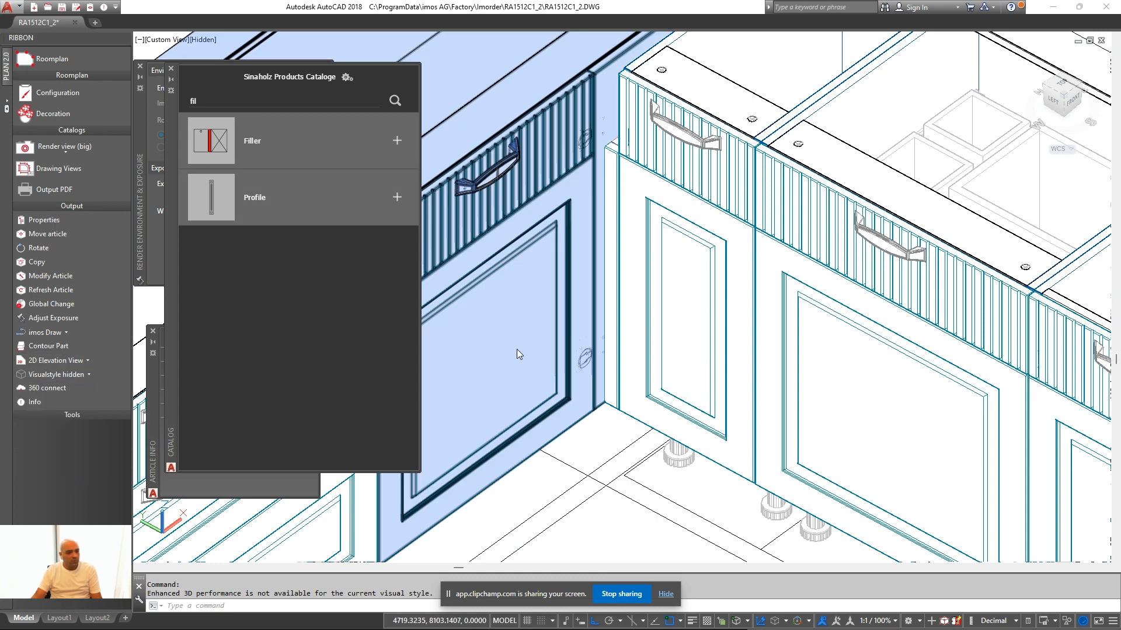
Copy the corner filler 549 mm straight up, above the original
{"action": "scroll", "coordinate": [607, 152], "scroll_direction": "down", "scroll_amount": 2}
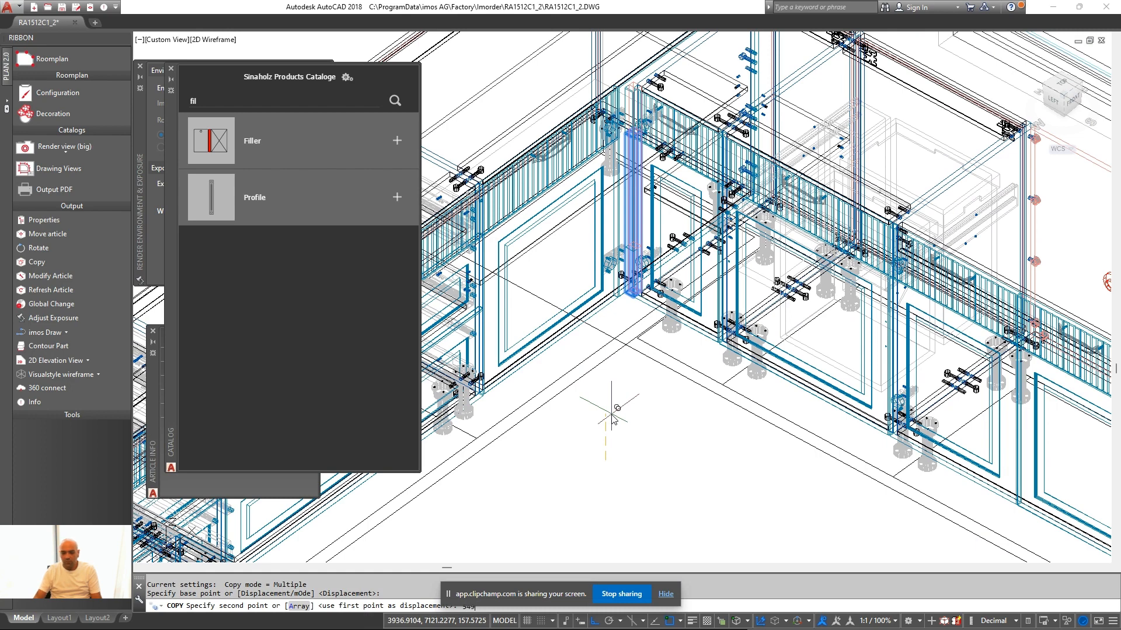
{"action": "key", "text": "Return"}
{"action": "key", "text": "Return"}
Modify the copied upper filler and reduce its height to match the neighbouring drawer fronts
{"action": "right_click", "coordinate": [588, 441]}
{"action": "left_click", "coordinate": [667, 180]}
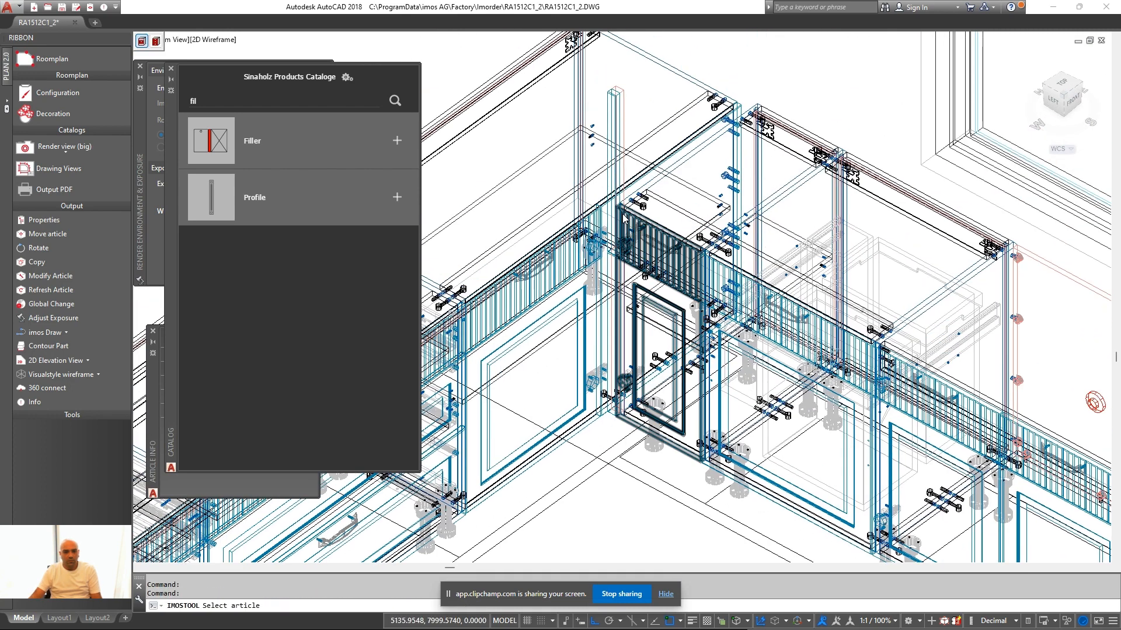
{"action": "double_click", "coordinate": [401, 266]}
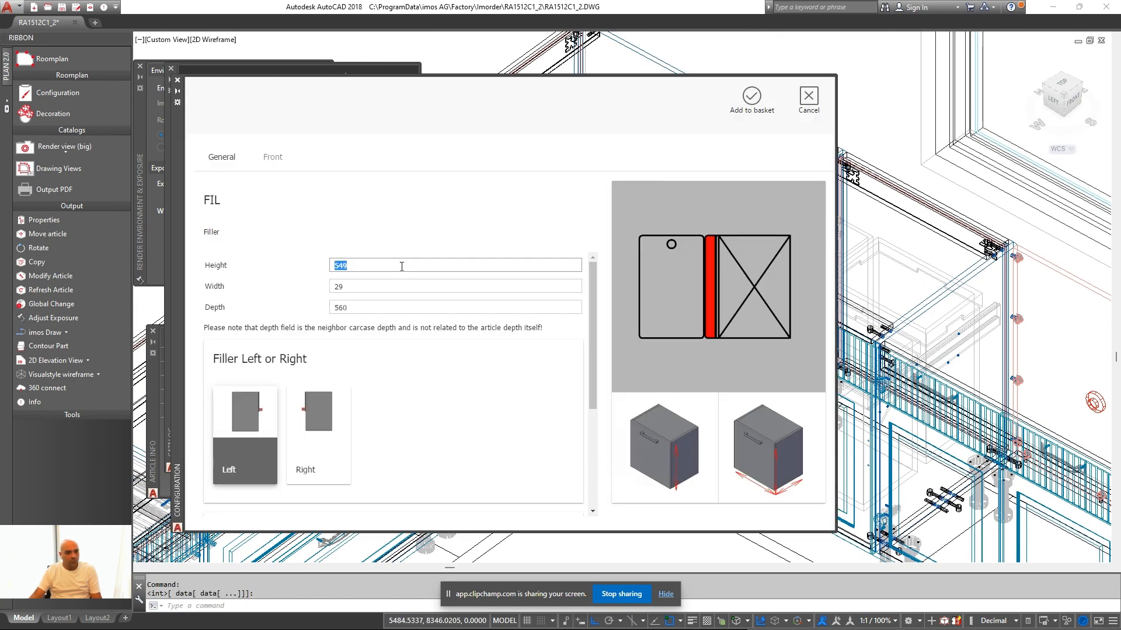
{"action": "left_click", "coordinate": [751, 97]}
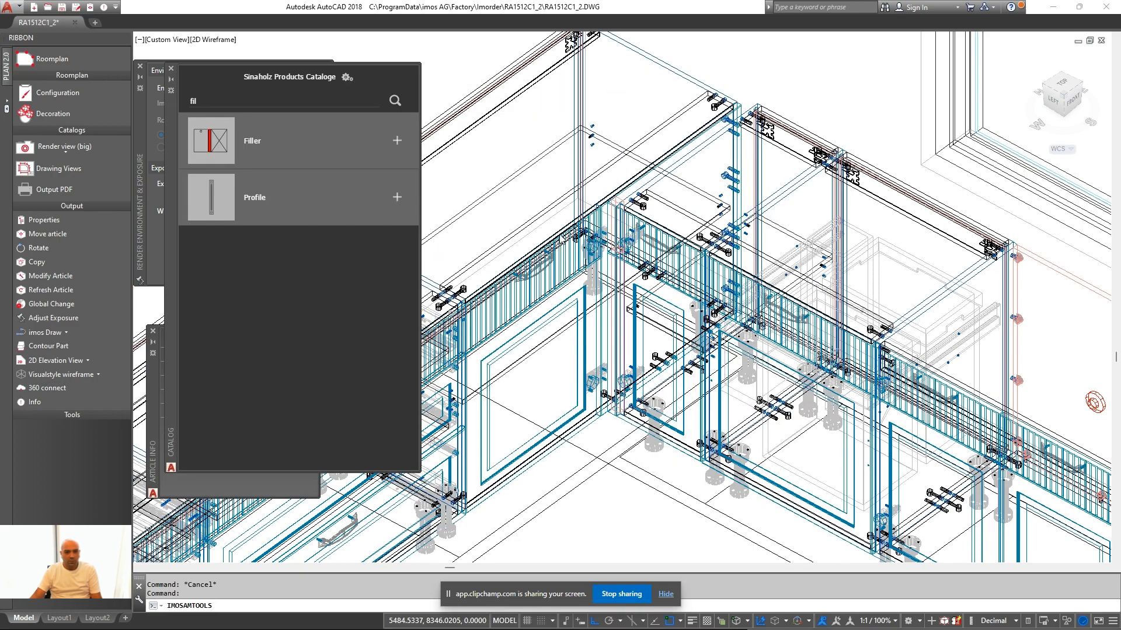
Reopen the upper corner filler's configuration and change its front type detail to the grooved M7, applying the change
{"action": "scroll", "coordinate": [561, 238], "scroll_direction": "up", "scroll_amount": 9}
{"action": "middle_click_drag", "start_coordinate": [814, 159], "coordinate": [748, 227]}
{"action": "scroll", "coordinate": [773, 145], "scroll_direction": "up", "scroll_amount": 3}
{"action": "scroll", "coordinate": [773, 145], "scroll_direction": "down", "scroll_amount": 9}
{"action": "scroll", "coordinate": [631, 113], "scroll_direction": "up", "scroll_amount": 1}
{"action": "right_click", "coordinate": [645, 112]}
{"action": "left_click", "coordinate": [687, 152]}
{"action": "scroll", "coordinate": [816, 195], "scroll_direction": "up", "scroll_amount": 1}
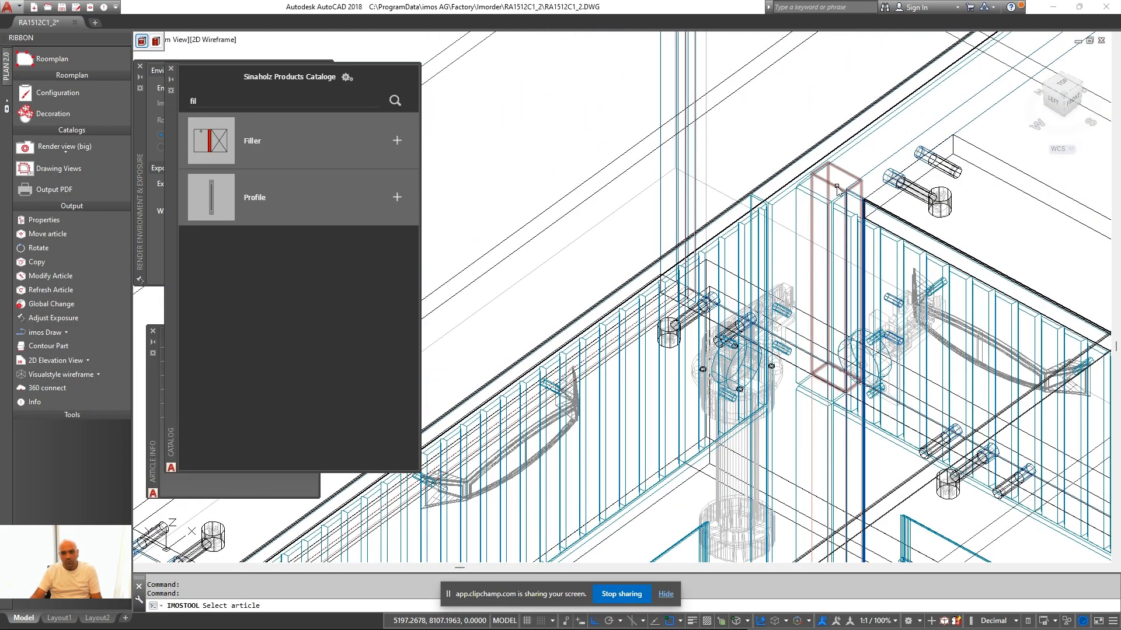
{"action": "left_click", "coordinate": [837, 188]}
{"action": "left_click", "coordinate": [271, 157]}
{"action": "scroll", "coordinate": [596, 355], "scroll_direction": "down", "scroll_amount": 4}
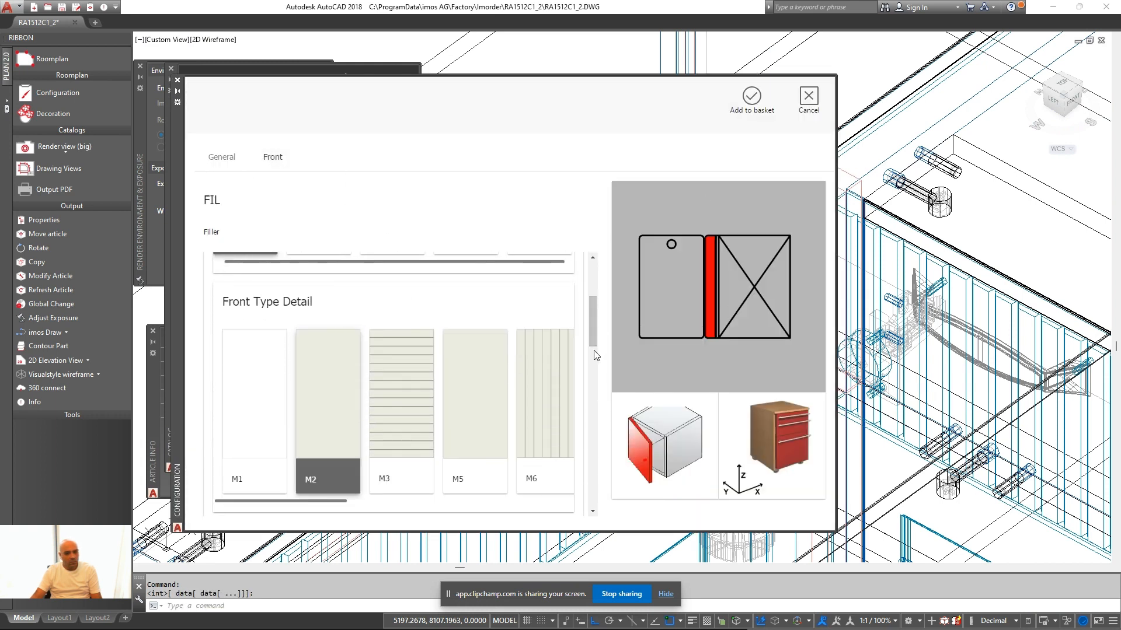
{"action": "scroll", "coordinate": [376, 383], "scroll_direction": "down", "scroll_amount": 1}
{"action": "scroll", "coordinate": [375, 383], "scroll_direction": "right", "scroll_amount": 3, "text": "shift"}
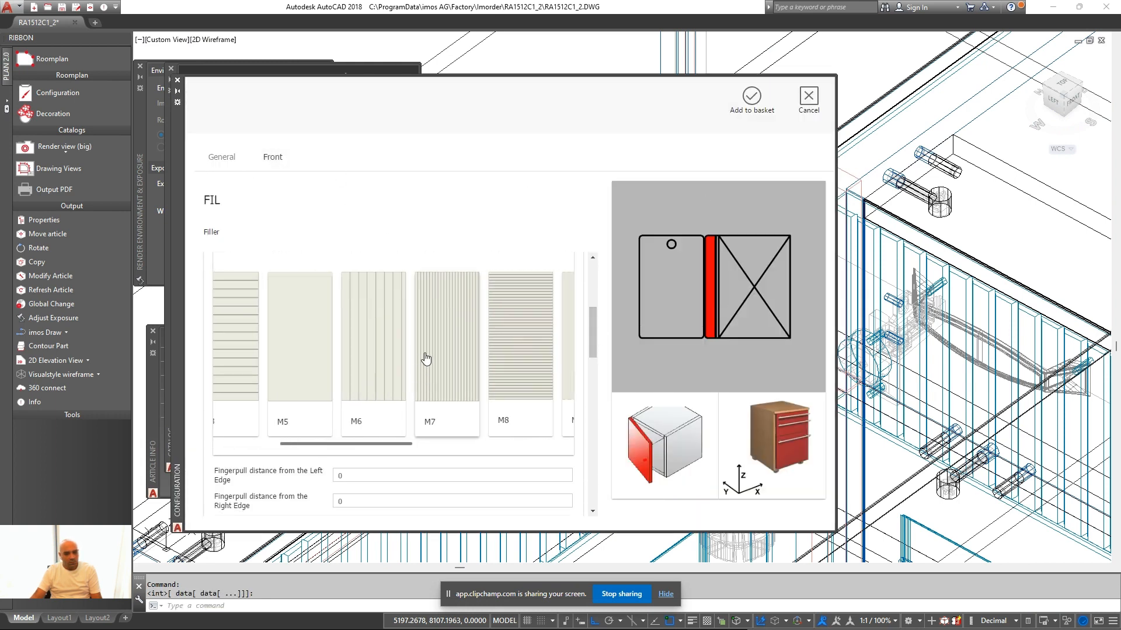
{"action": "left_click", "coordinate": [425, 358]}
{"action": "left_click", "coordinate": [751, 97]}
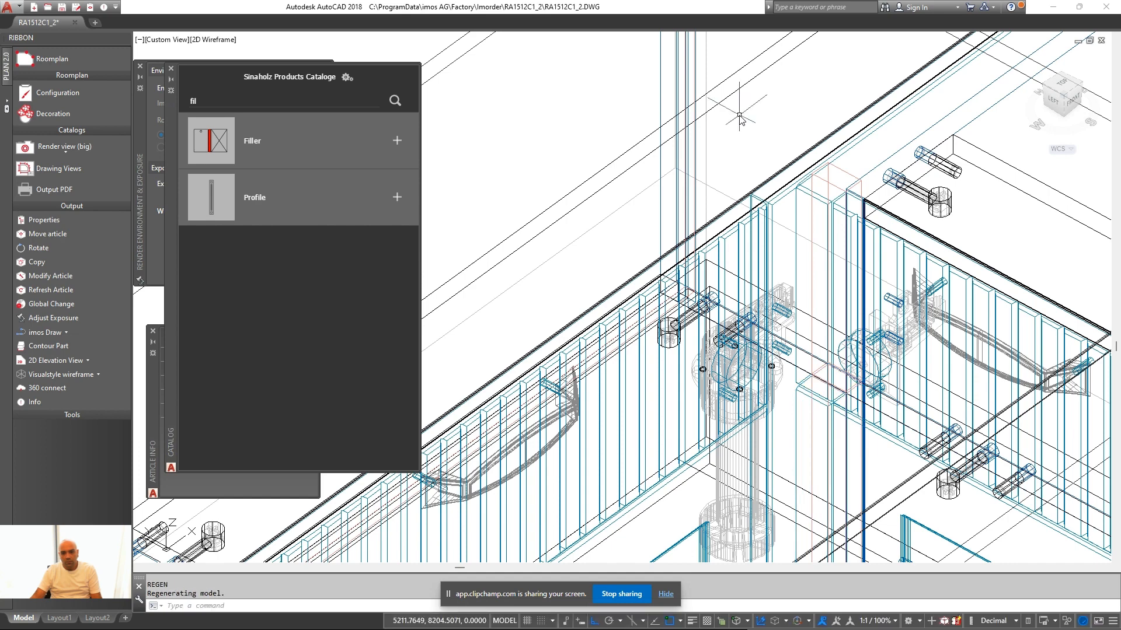
Inspect the corner fillers and base cabinets in the realistic visual style and return to wireframe
{"action": "scroll", "coordinate": [739, 128], "scroll_direction": "down", "scroll_amount": 2}
{"action": "scroll", "coordinate": [786, 216], "scroll_direction": "up", "scroll_amount": 2}
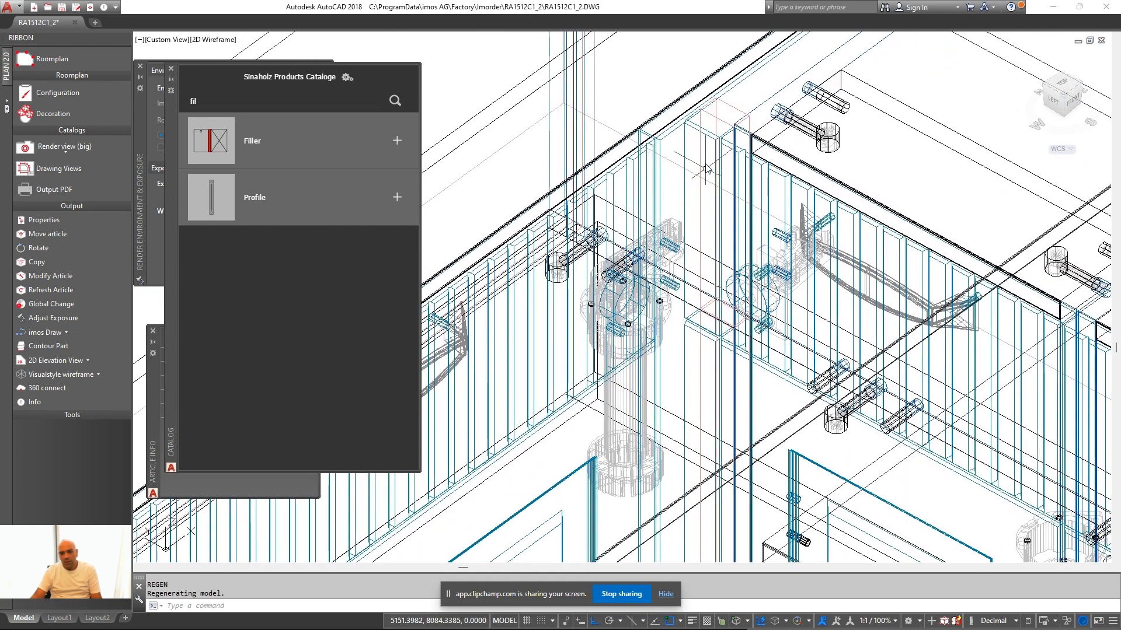
{"action": "left_click", "coordinate": [97, 375]}
{"action": "left_click", "coordinate": [86, 392]}
{"action": "middle_click_drag", "start_coordinate": [717, 296], "coordinate": [859, 227], "text": "shift"}
{"action": "scroll", "coordinate": [728, 308], "scroll_direction": "down", "scroll_amount": 6}
{"action": "middle_click_drag", "start_coordinate": [859, 226], "coordinate": [765, 282], "text": "shift"}
{"action": "key", "text": "Escape"}
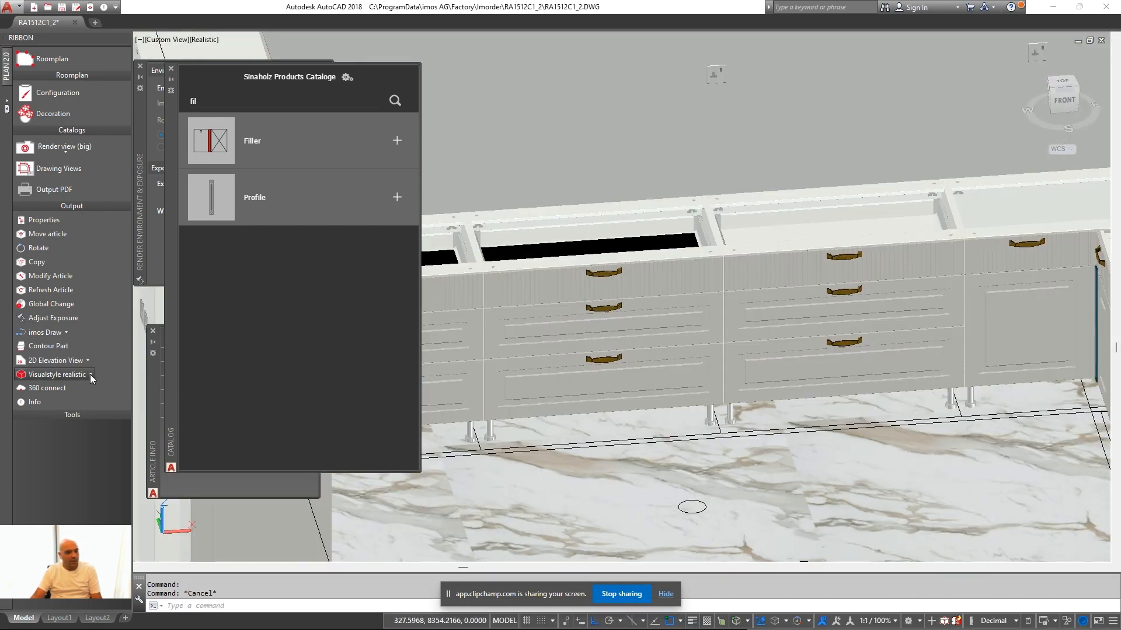
{"action": "left_click", "coordinate": [92, 374]}
{"action": "left_click", "coordinate": [79, 460]}
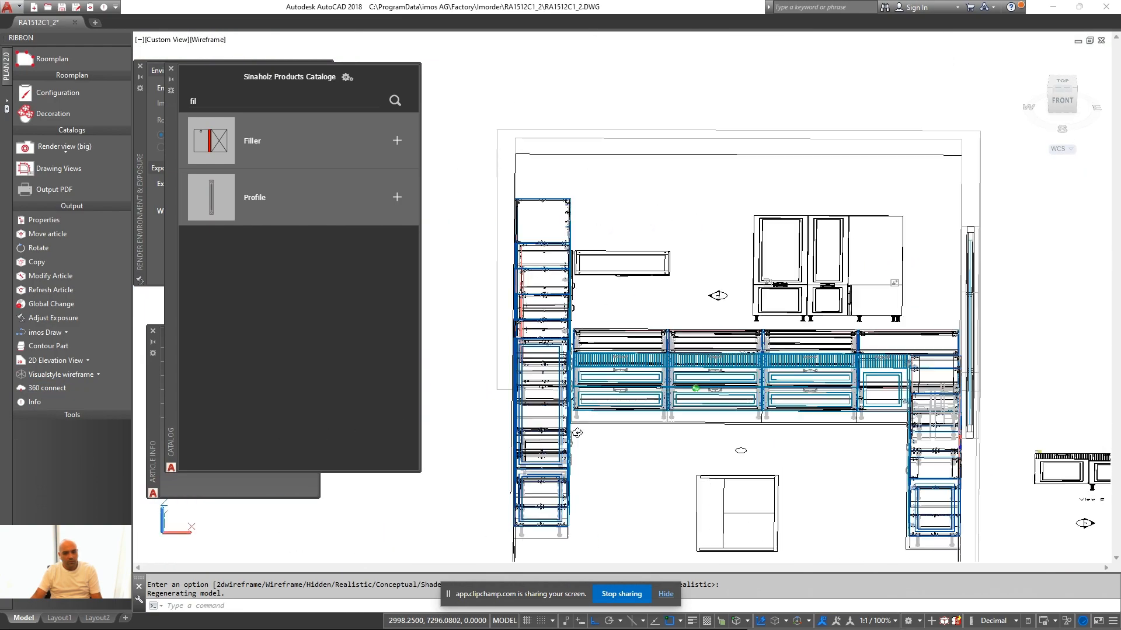
Measure the gap between the tall cabinet and the adjoining base cabinets at the other inner corner
{"action": "middle_click_drag", "start_coordinate": [767, 283], "coordinate": [677, 327], "text": "shift"}
{"action": "scroll", "coordinate": [671, 304], "scroll_direction": "up", "scroll_amount": 7}
{"action": "type", "text": "di"}
{"action": "key", "text": "Return"}
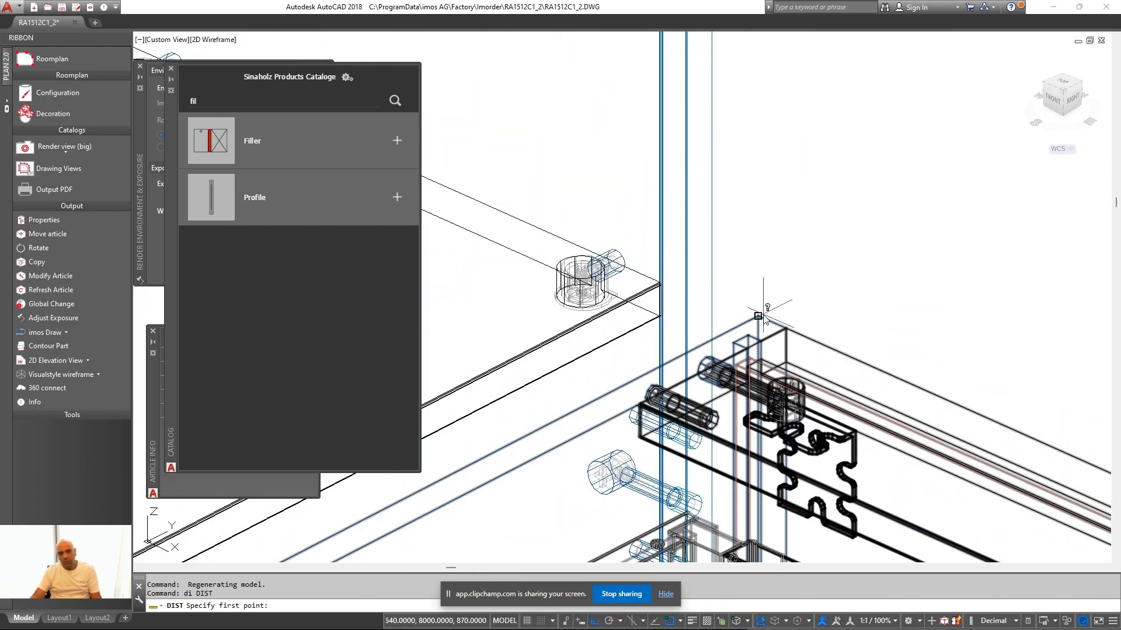
{"action": "left_click", "coordinate": [759, 315]}
{"action": "scroll", "coordinate": [711, 299], "scroll_direction": "down", "scroll_amount": 10}
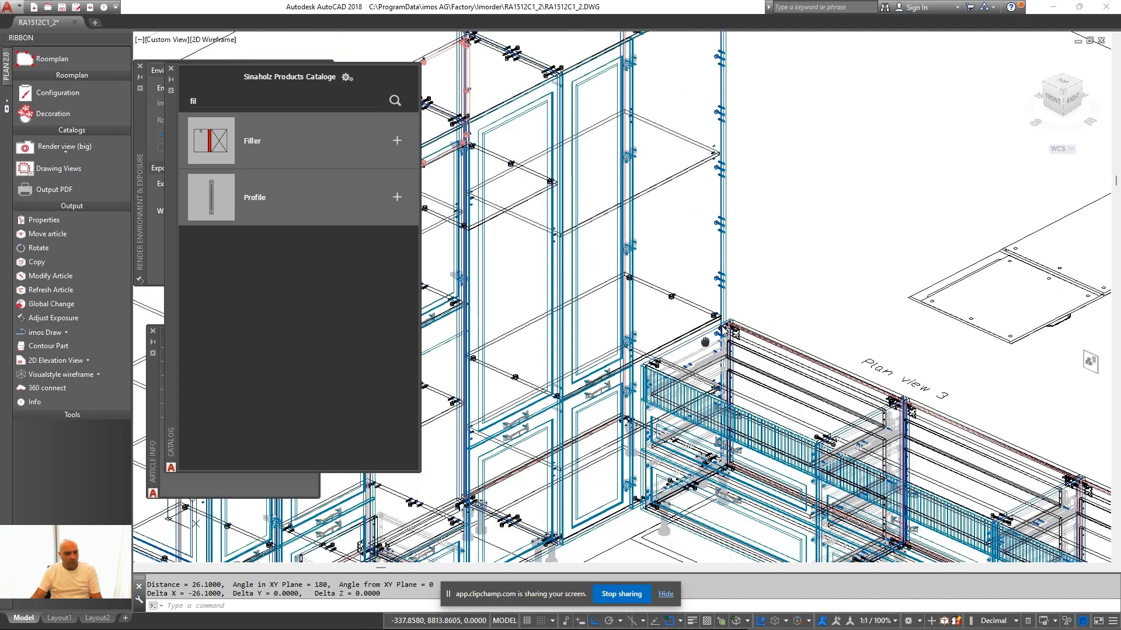
Configure a new catalogue Filler with height 549, width 26 and the Modern front type, and add it to the basket
{"action": "left_click", "coordinate": [244, 149]}
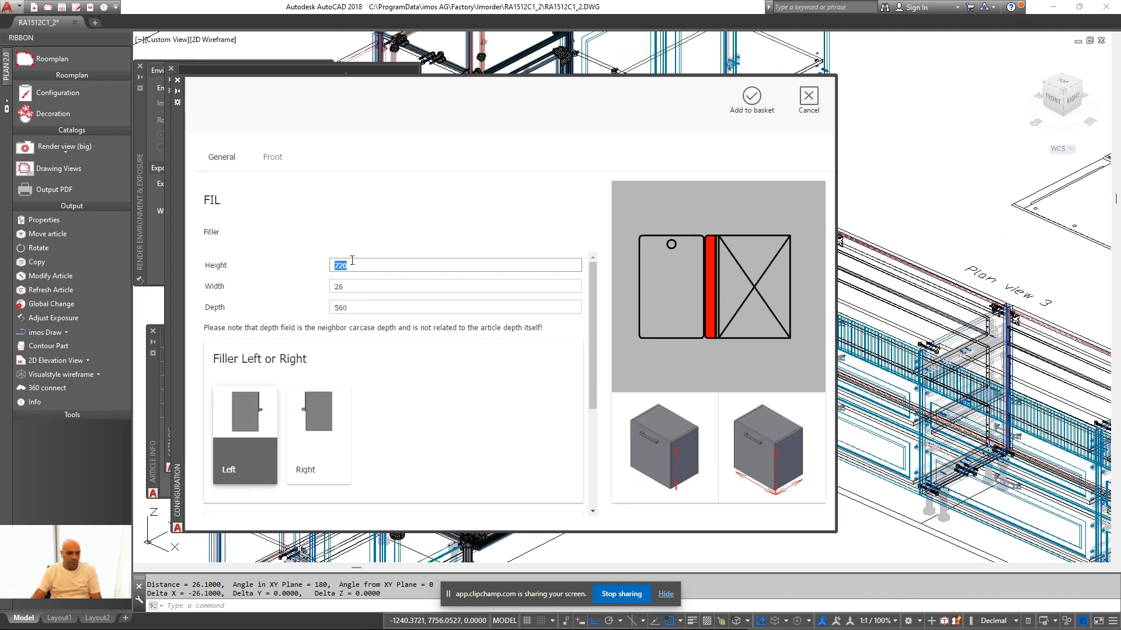
{"action": "left_click", "coordinate": [276, 158]}
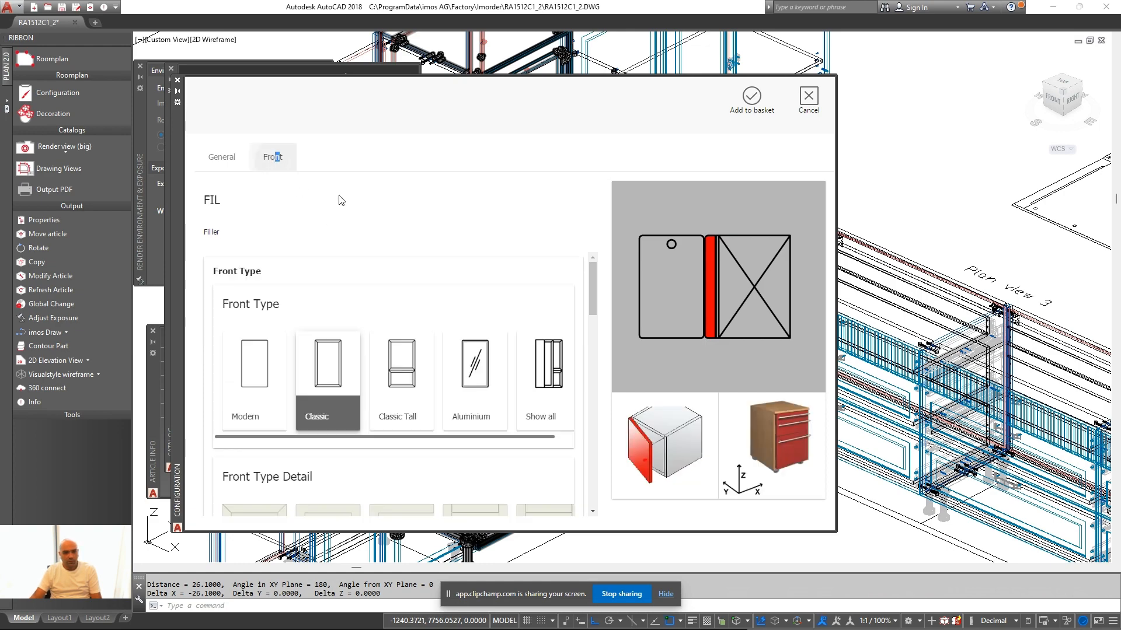
{"action": "left_click", "coordinate": [238, 381]}
{"action": "left_click", "coordinate": [752, 98]}
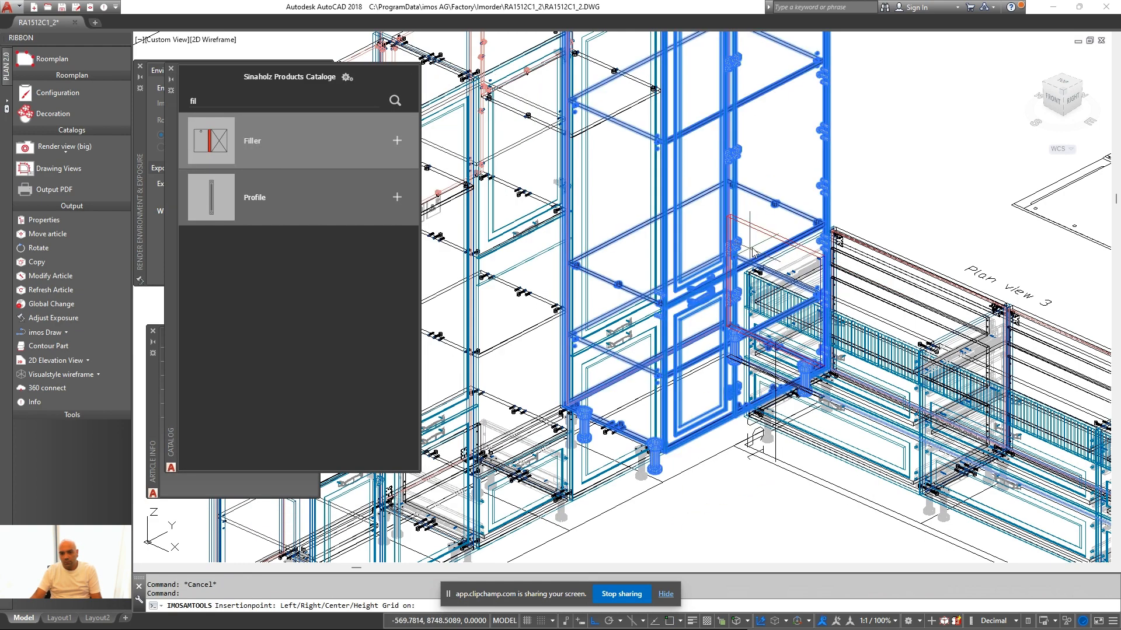
Insert the new filler in the open floor area in front of the cabinets
{"action": "scroll", "coordinate": [920, 211], "scroll_direction": "up", "scroll_amount": 3}
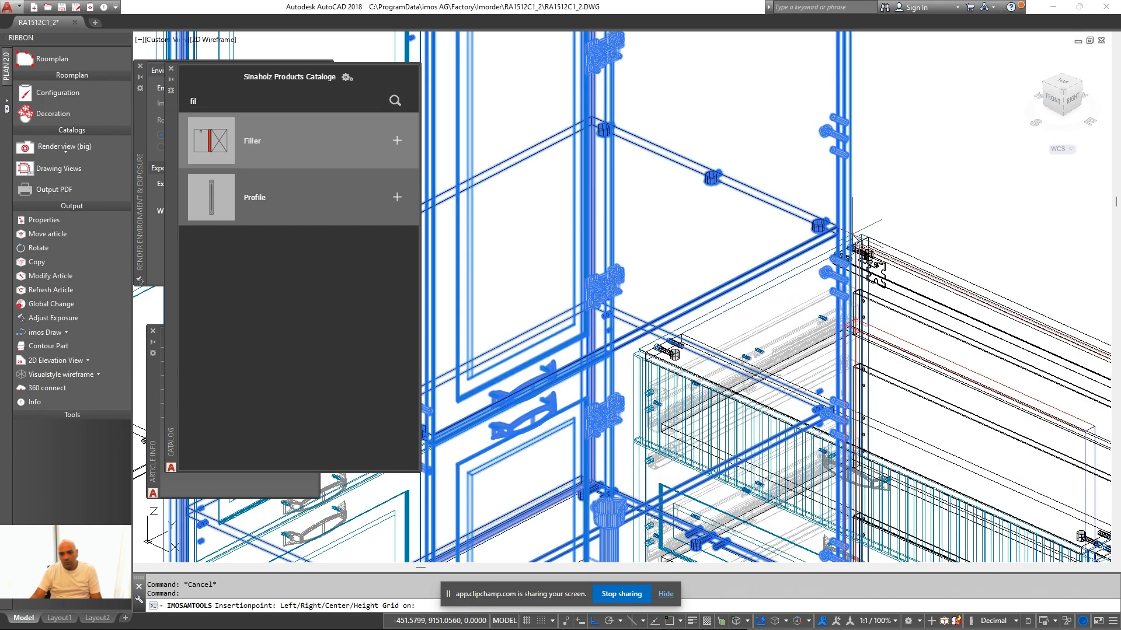
{"action": "scroll", "coordinate": [652, 418], "scroll_direction": "down", "scroll_amount": 2}
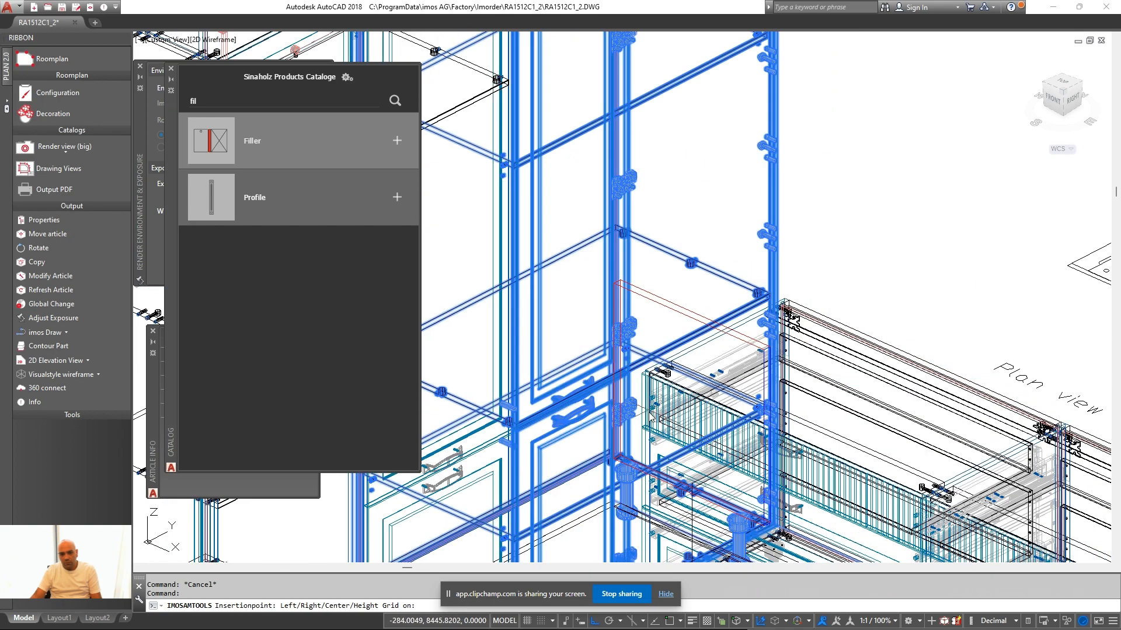
{"action": "scroll", "coordinate": [702, 325], "scroll_direction": "down", "scroll_amount": 3}
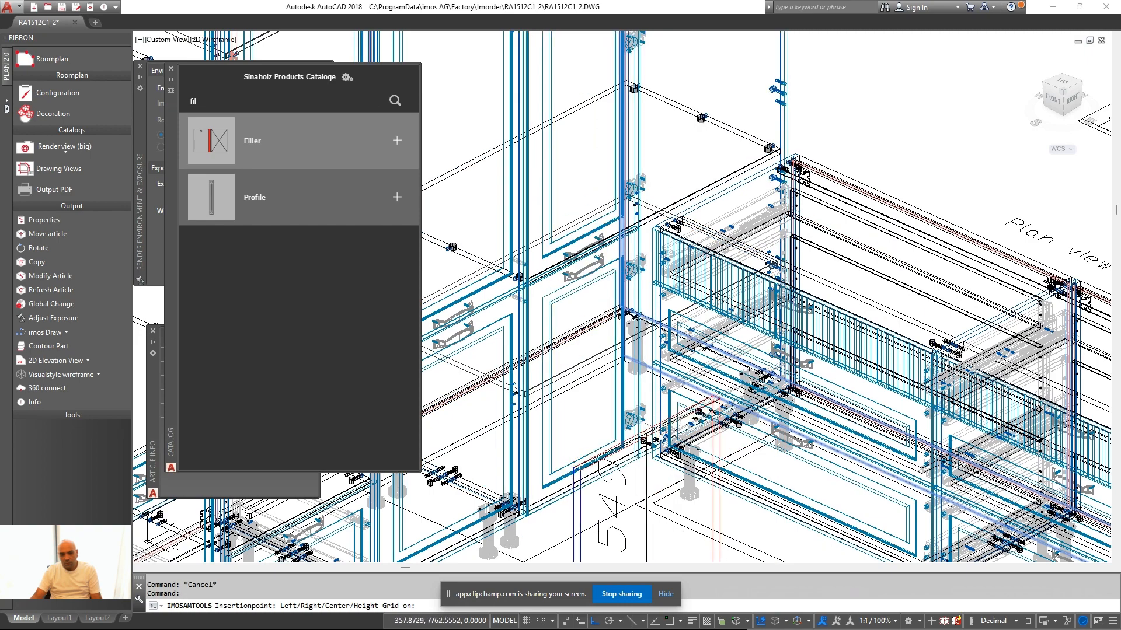
{"action": "scroll", "coordinate": [677, 361], "scroll_direction": "down", "scroll_amount": 3}
{"action": "scroll", "coordinate": [654, 462], "scroll_direction": "up", "scroll_amount": 6}
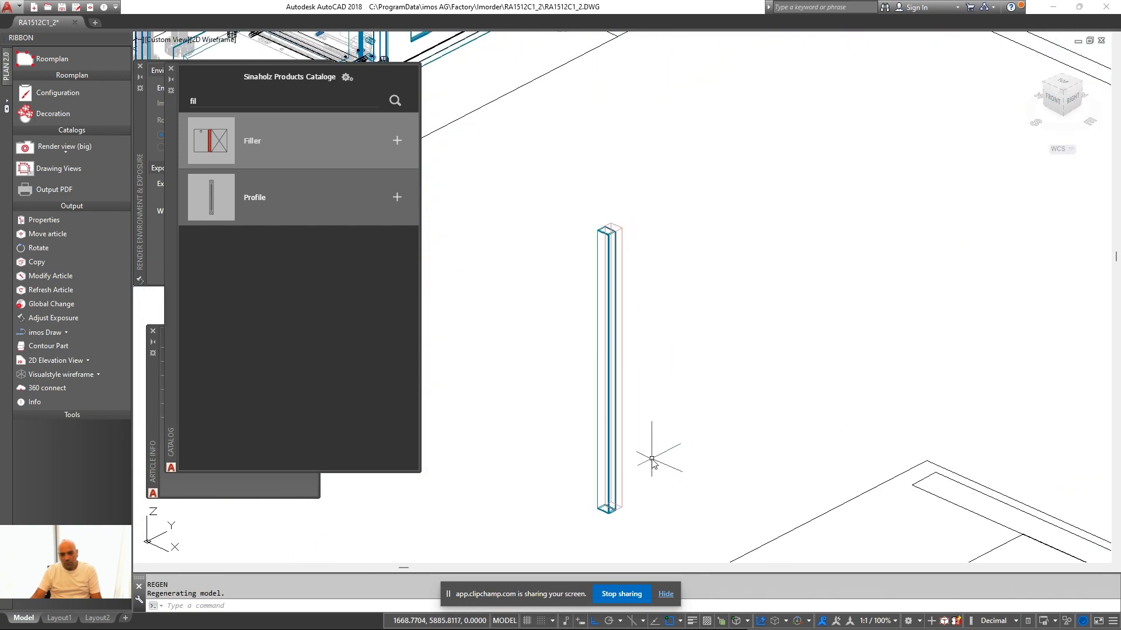
Move the new filler by its lower corner into the gap between the tall cabinet and the adjoining base cabinets
{"action": "left_click", "coordinate": [651, 458]}
{"action": "left_click", "coordinate": [601, 508]}
{"action": "type", "text": "m"}
{"action": "key", "text": "Return"}
{"action": "scroll", "coordinate": [607, 482], "scroll_direction": "up", "scroll_amount": 8}
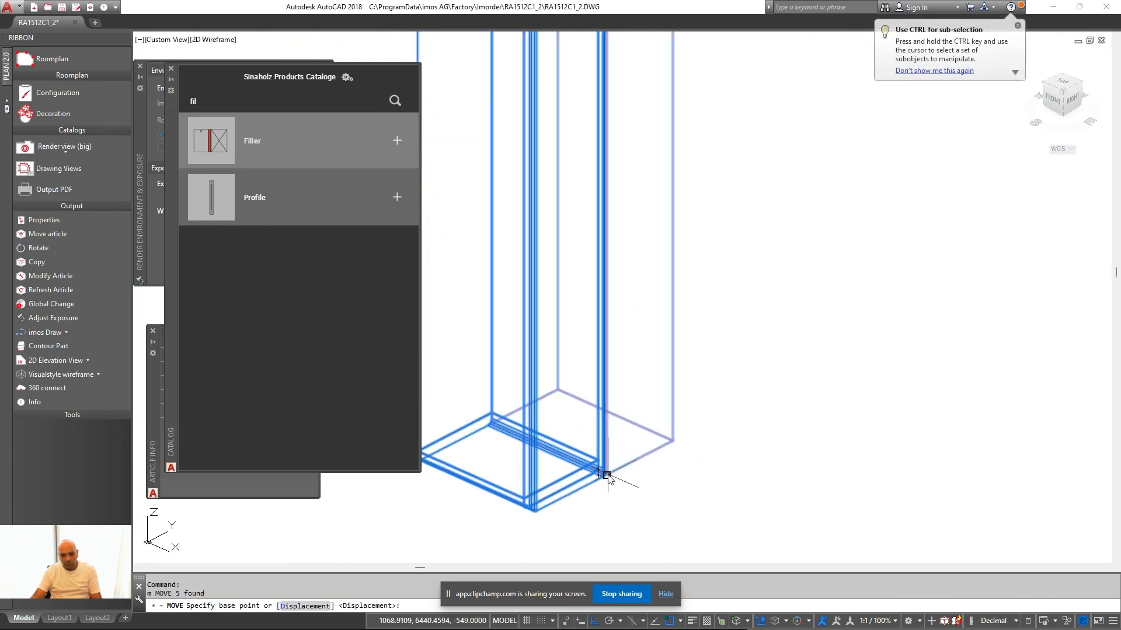
{"action": "left_click", "coordinate": [607, 476]}
{"action": "scroll", "coordinate": [642, 437], "scroll_direction": "down", "scroll_amount": 4}
{"action": "scroll", "coordinate": [665, 269], "scroll_direction": "up", "scroll_amount": 8}
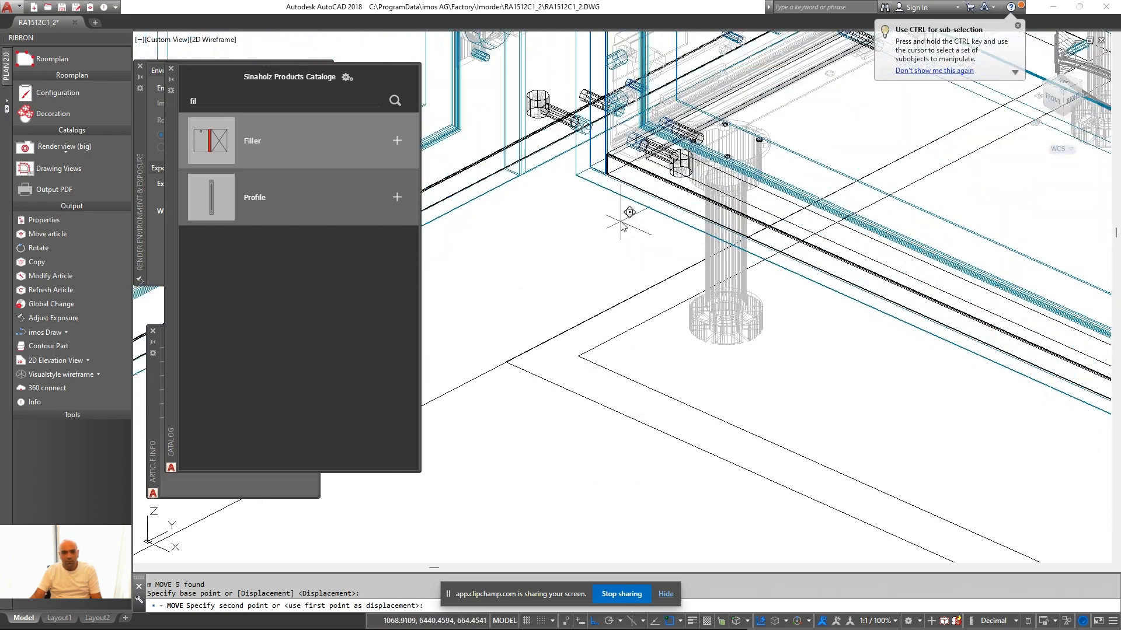
{"action": "scroll", "coordinate": [671, 234], "scroll_direction": "down", "scroll_amount": 3}
{"action": "scroll", "coordinate": [724, 292], "scroll_direction": "up", "scroll_amount": 5}
{"action": "left_click", "coordinate": [718, 188]}
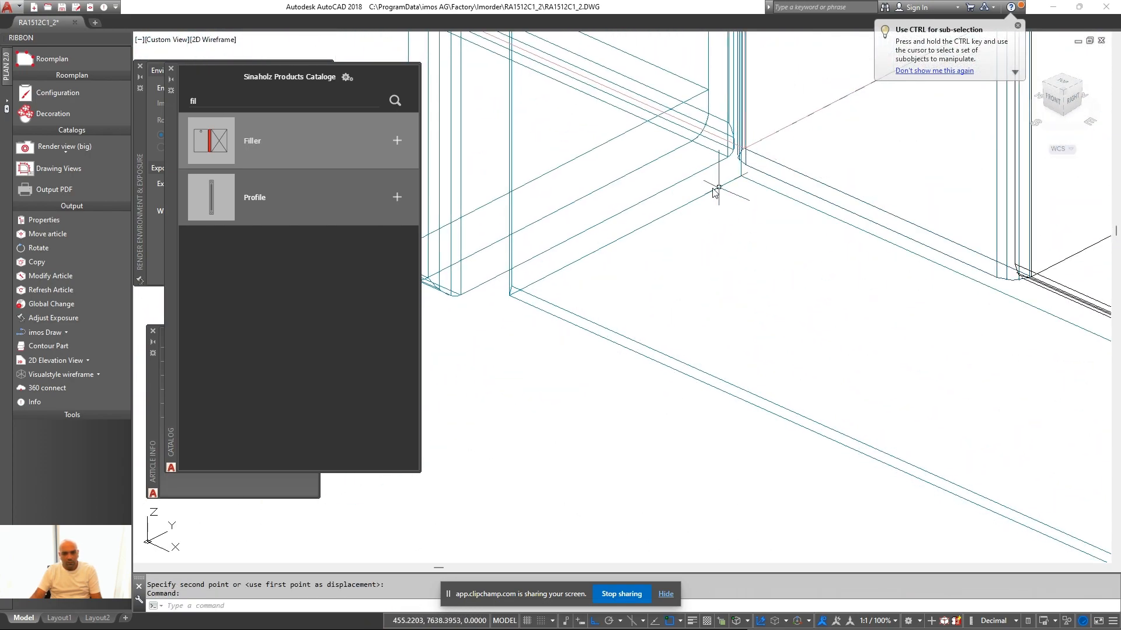
Modify the placed filler's front to the Painted colour group with the first colour-wheel Painted_S1 finish, and add it to the basket
{"action": "scroll", "coordinate": [677, 280], "scroll_direction": "down", "scroll_amount": 5}
{"action": "right_click", "coordinate": [559, 69]}
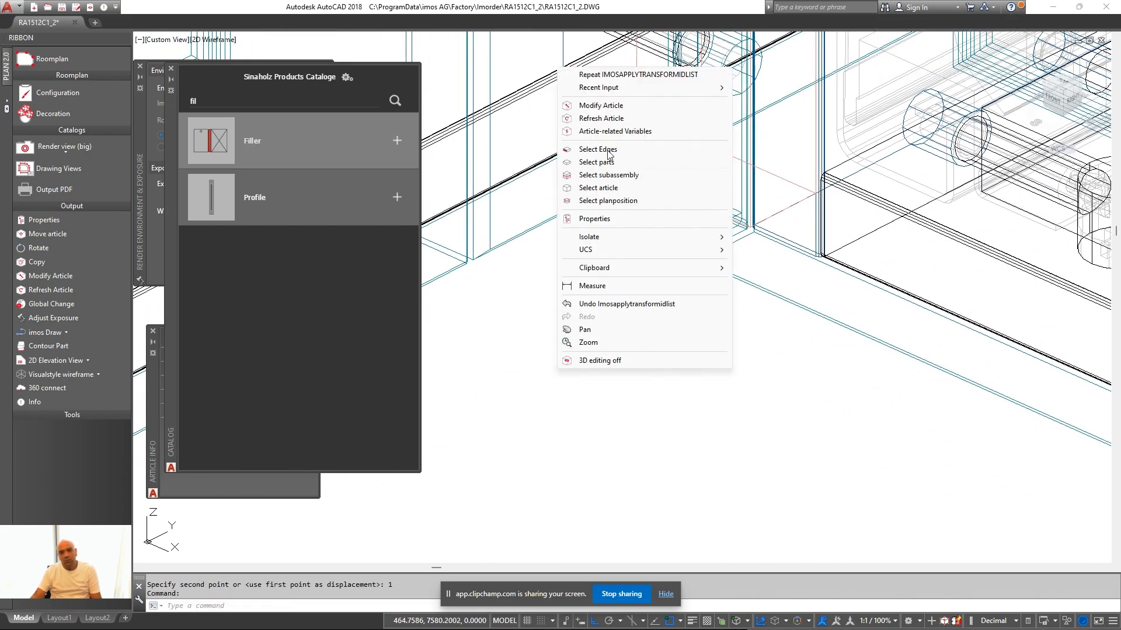
{"action": "left_click", "coordinate": [607, 106]}
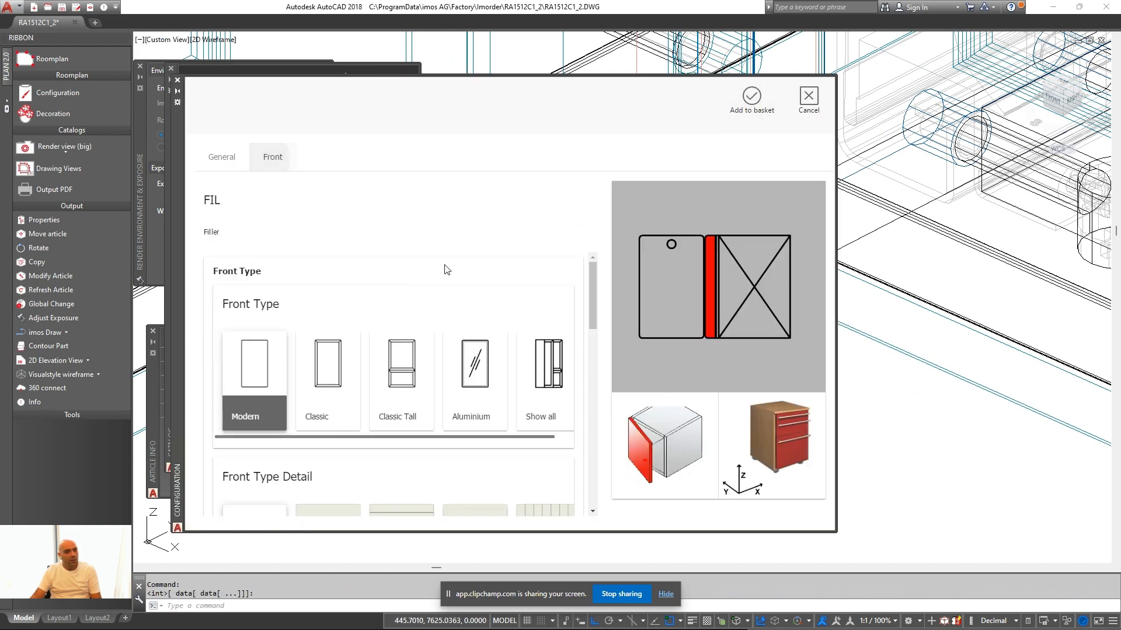
{"action": "scroll", "coordinate": [339, 454], "scroll_direction": "down", "scroll_amount": 3}
{"action": "left_click", "coordinate": [328, 421]}
{"action": "scroll", "coordinate": [416, 298], "scroll_direction": "down", "scroll_amount": 4}
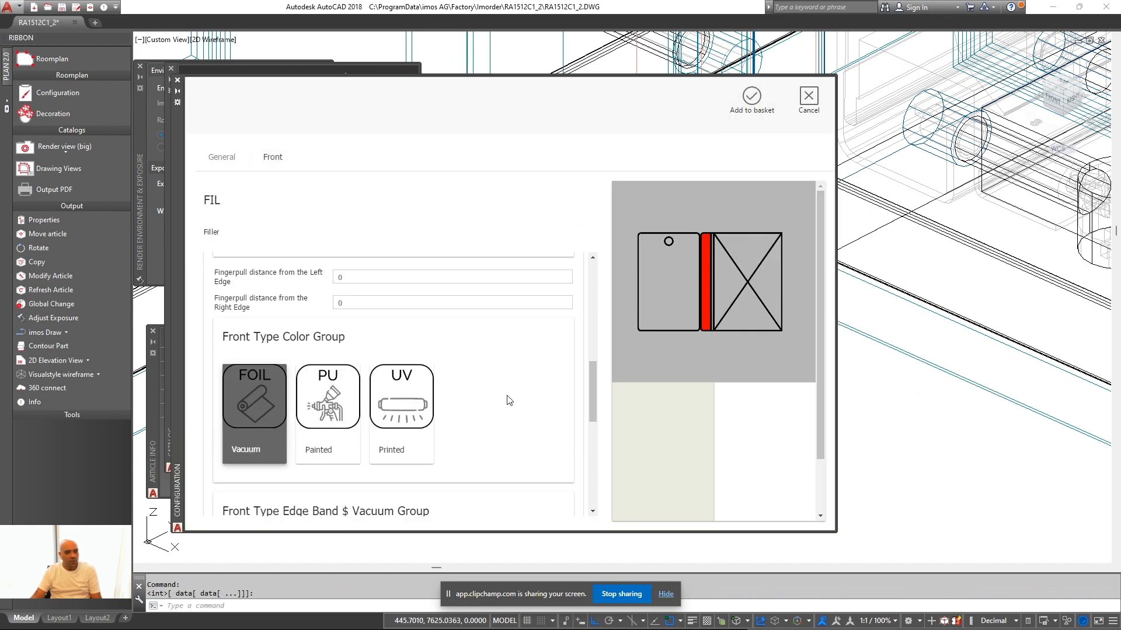
{"action": "left_click", "coordinate": [328, 378]}
{"action": "scroll", "coordinate": [458, 337], "scroll_direction": "down", "scroll_amount": 5}
{"action": "scroll", "coordinate": [400, 445], "scroll_direction": "down", "scroll_amount": 5}
{"action": "scroll", "coordinate": [453, 445], "scroll_direction": "up", "scroll_amount": 3}
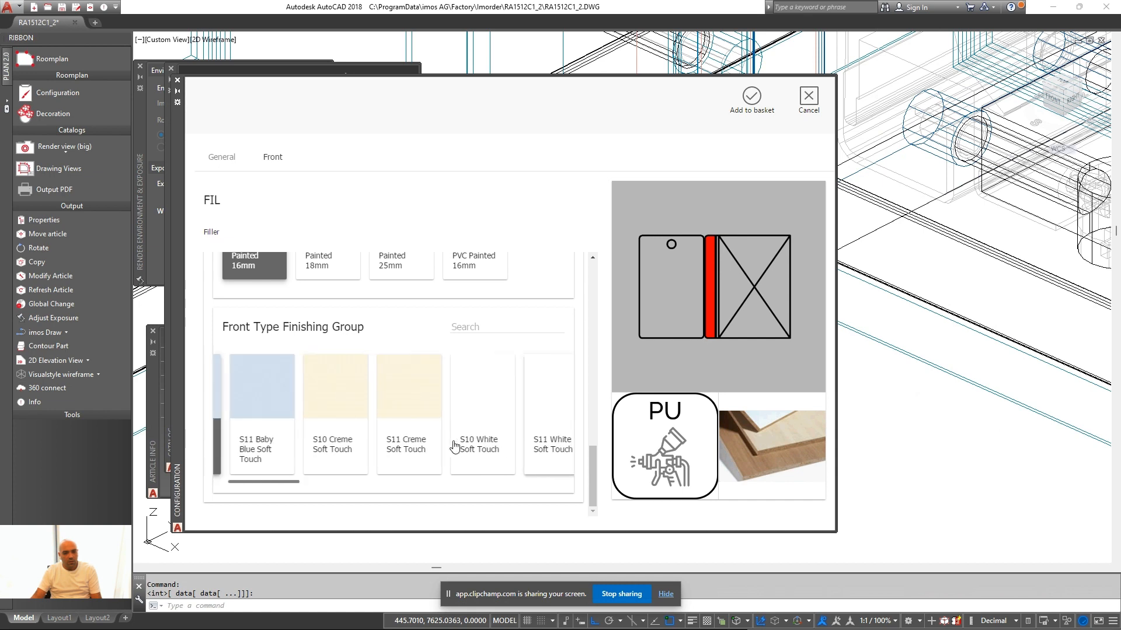
{"action": "scroll", "coordinate": [478, 441], "scroll_direction": "down", "scroll_amount": 7}
{"action": "scroll", "coordinate": [496, 437], "scroll_direction": "down", "scroll_amount": 5}
{"action": "left_click", "coordinate": [467, 402]}
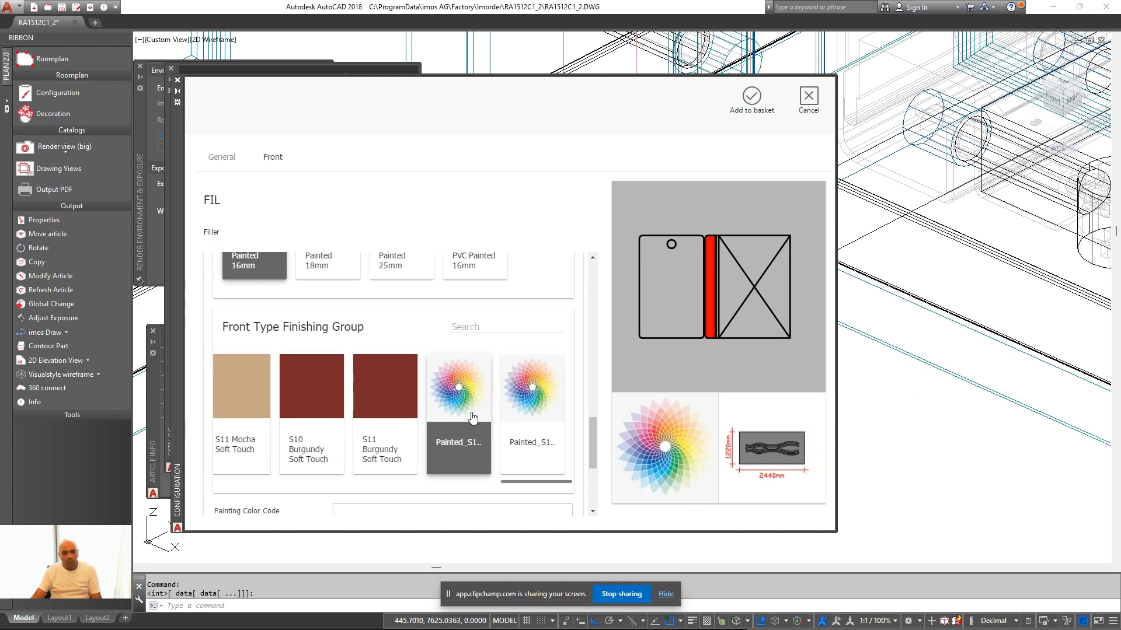
{"action": "left_click", "coordinate": [743, 111]}
Copy the filler vertically at the same inner corner to stack a second one on it
{"action": "scroll", "coordinate": [667, 279], "scroll_direction": "down", "scroll_amount": 1}
{"action": "middle_click_drag", "start_coordinate": [667, 279], "coordinate": [673, 341]}
{"action": "key", "text": "Escape"}
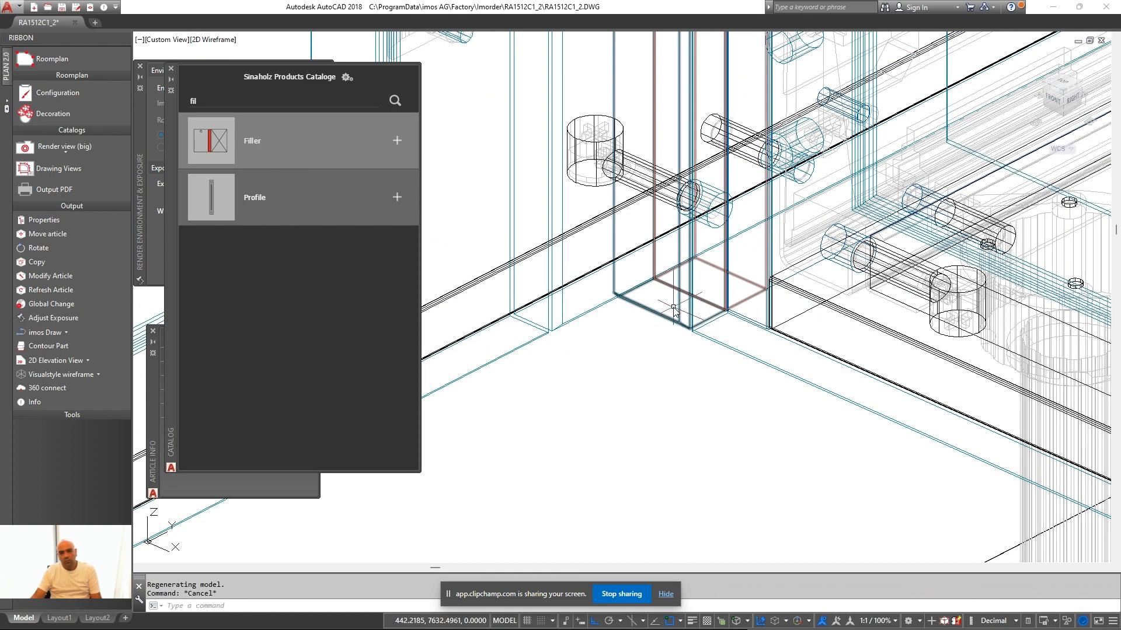
{"action": "left_click", "coordinate": [675, 315]}
{"action": "left_click", "coordinate": [612, 444]}
{"action": "type", "text": "c"}
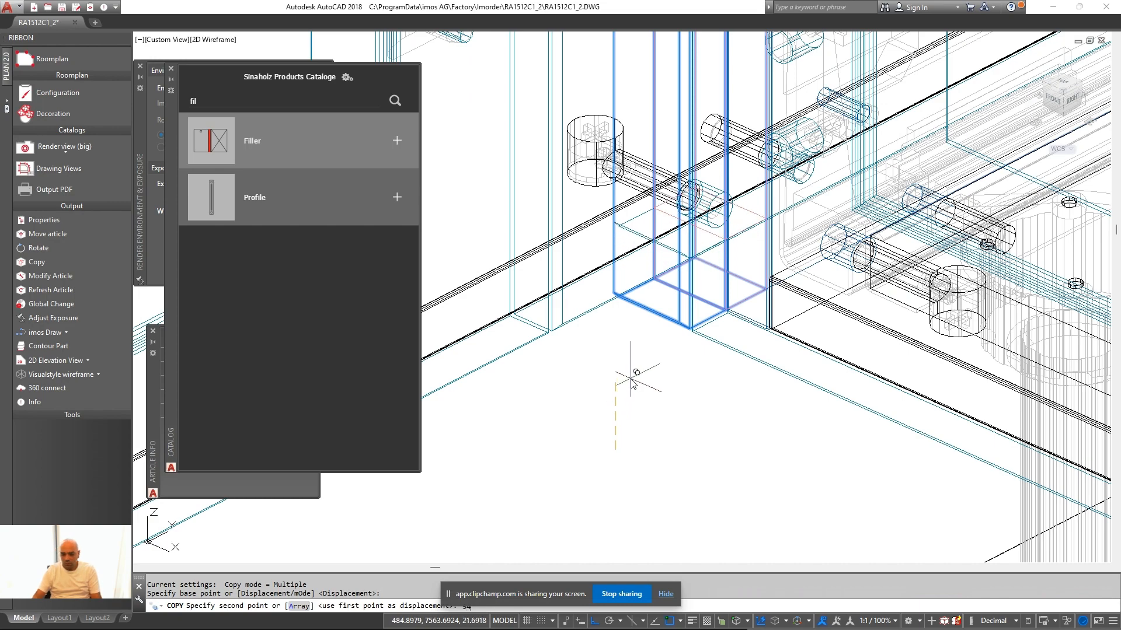
{"action": "key", "text": "Return"}
Open the upper filler's article configuration and add it to the basket again to update it
{"action": "right_click", "coordinate": [631, 382]}
{"action": "left_click", "coordinate": [683, 116]}
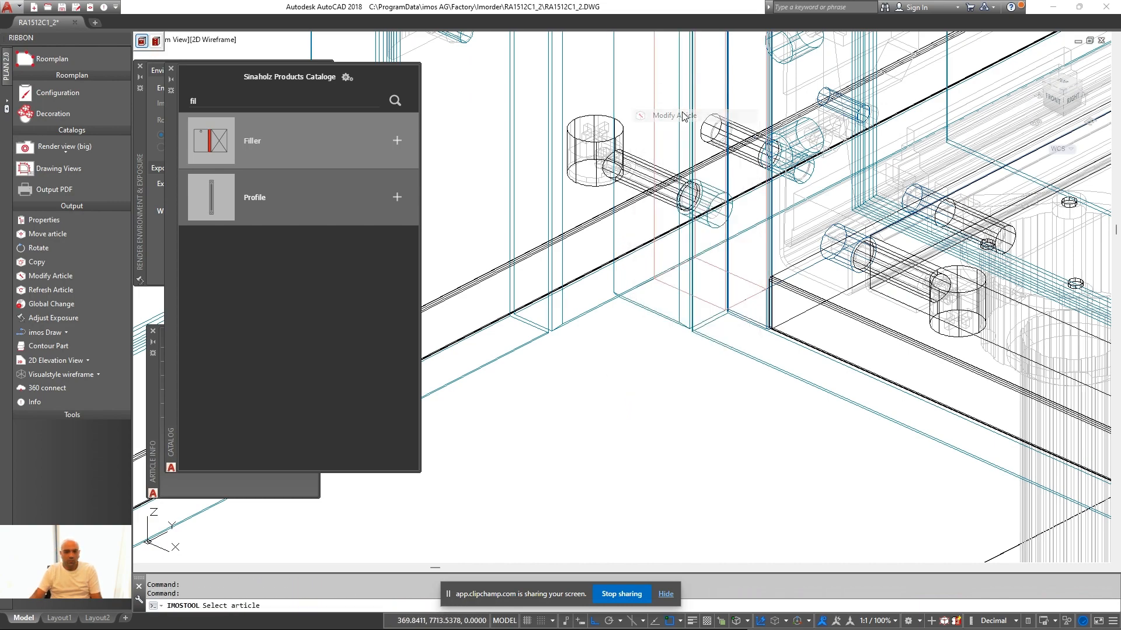
{"action": "scroll", "coordinate": [680, 513], "scroll_direction": "down", "scroll_amount": 5}
{"action": "scroll", "coordinate": [698, 174], "scroll_direction": "up", "scroll_amount": 1}
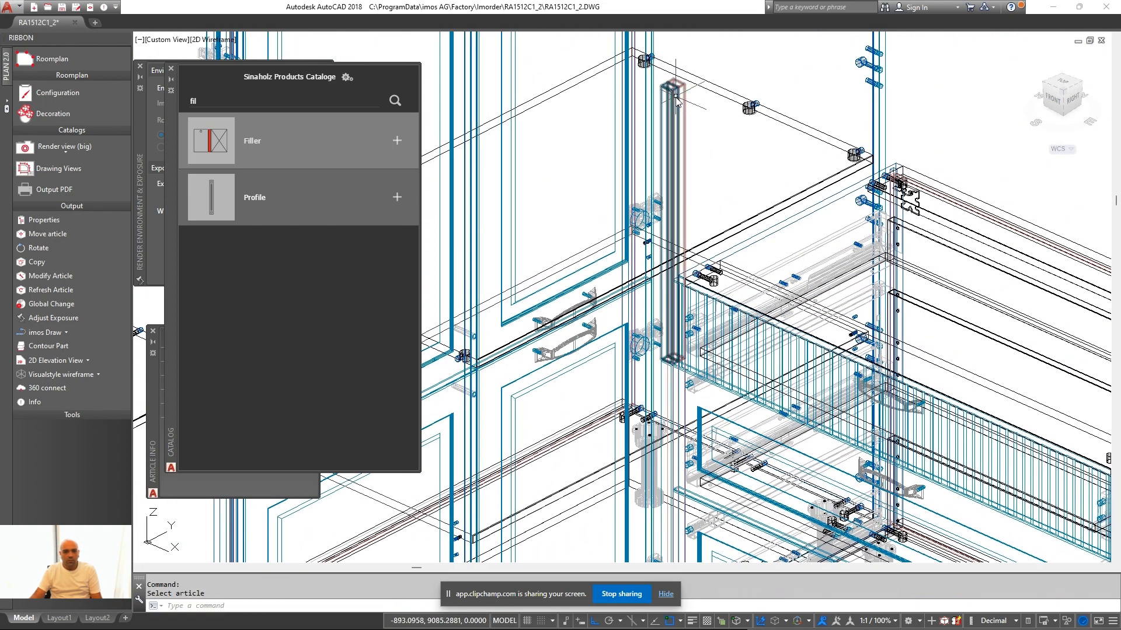
{"action": "right_click", "coordinate": [713, 121]}
{"action": "left_click", "coordinate": [746, 165]}
{"action": "left_click", "coordinate": [677, 92]}
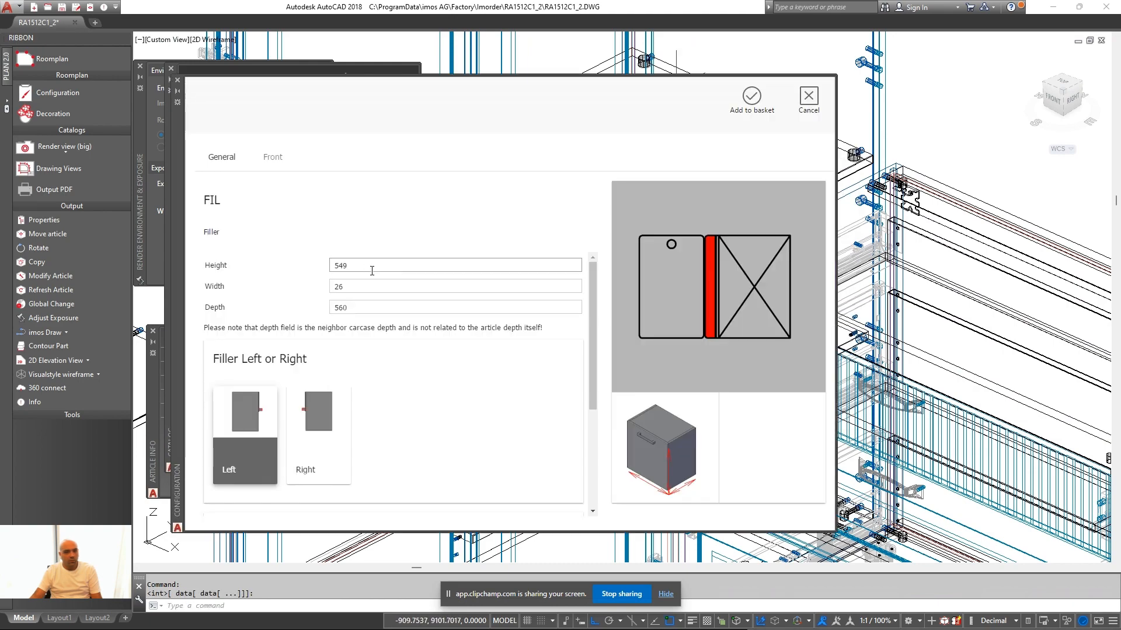
{"action": "left_click", "coordinate": [752, 97]}
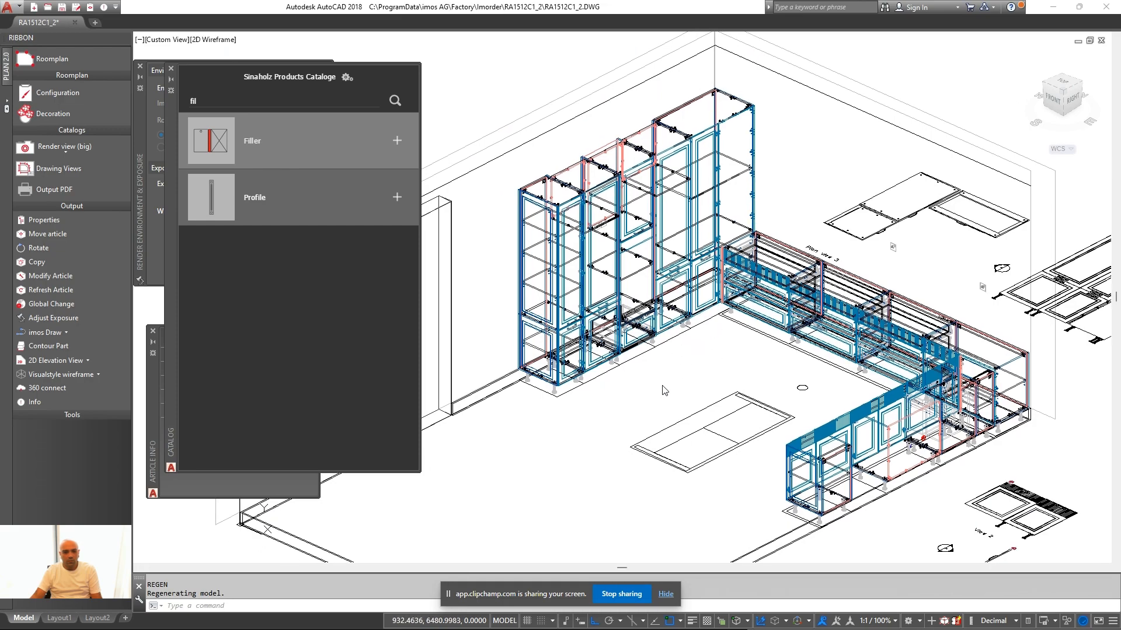
Browse the full kitchen catalogue to Contiguous Parts and open the Base item for configuration
{"action": "scroll", "coordinate": [484, 283], "scroll_direction": "up", "scroll_amount": 4}
{"action": "scroll", "coordinate": [633, 423], "scroll_direction": "down", "scroll_amount": 2}
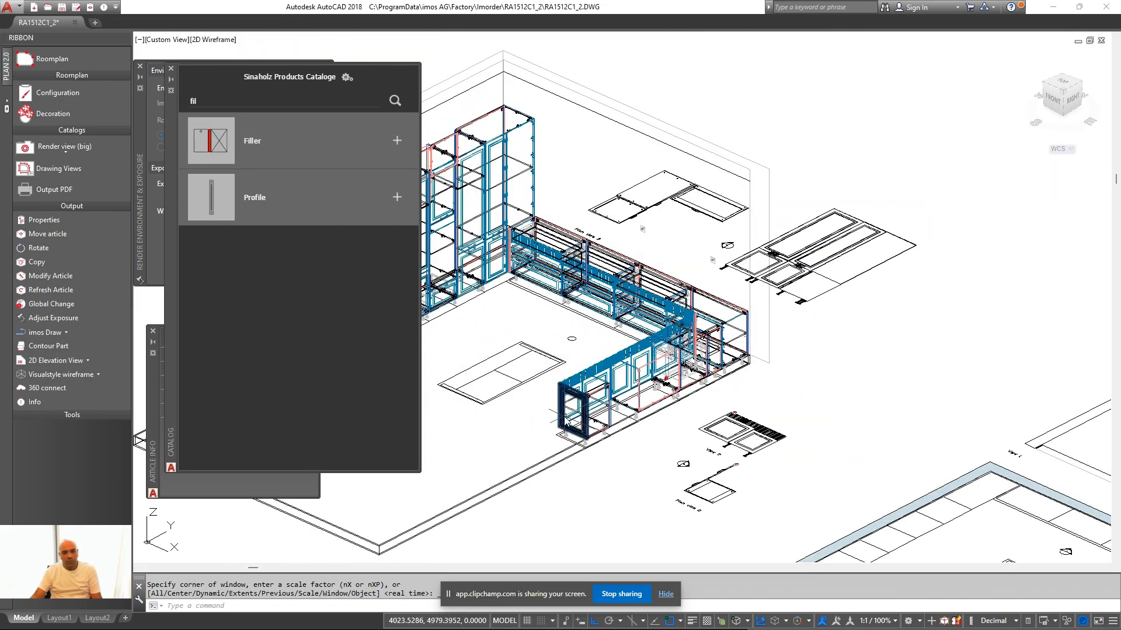
{"action": "mouse_move", "coordinate": [552, 402]}
{"action": "middle_mouse_down", "text": "shift"}
{"action": "mouse_move", "coordinate": [881, 451]}
{"action": "mouse_move", "coordinate": [662, 396]}
{"action": "mouse_move", "coordinate": [651, 403]}
{"action": "middle_mouse_up", "text": "shift"}
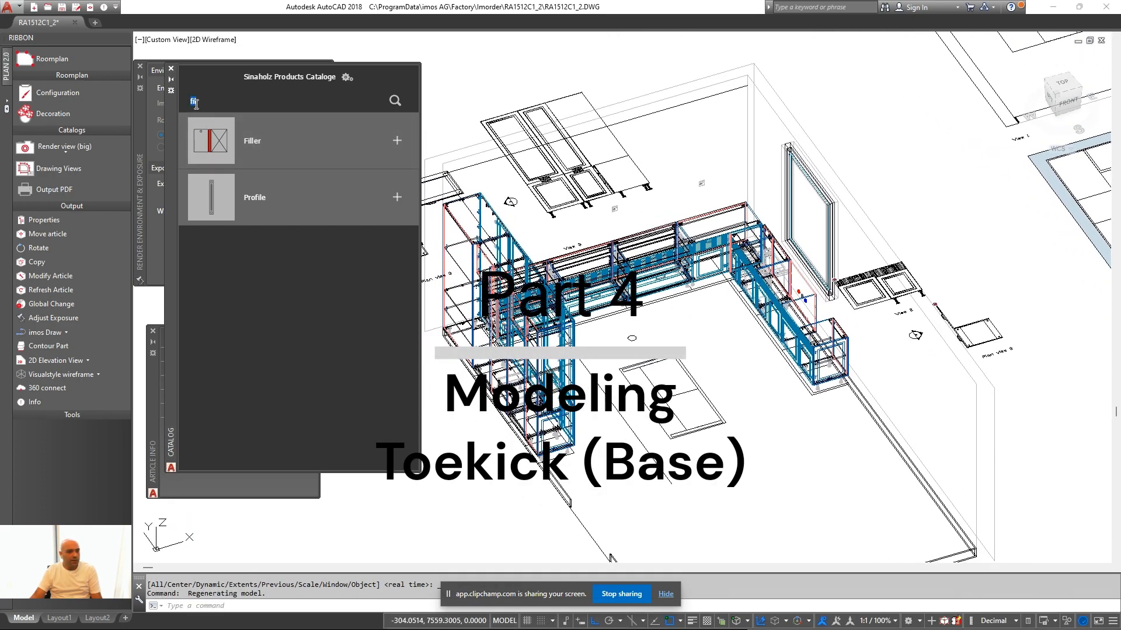
{"action": "scroll", "coordinate": [296, 376], "scroll_direction": "down", "scroll_amount": 1}
{"action": "scroll", "coordinate": [283, 326], "scroll_direction": "up", "scroll_amount": 1}
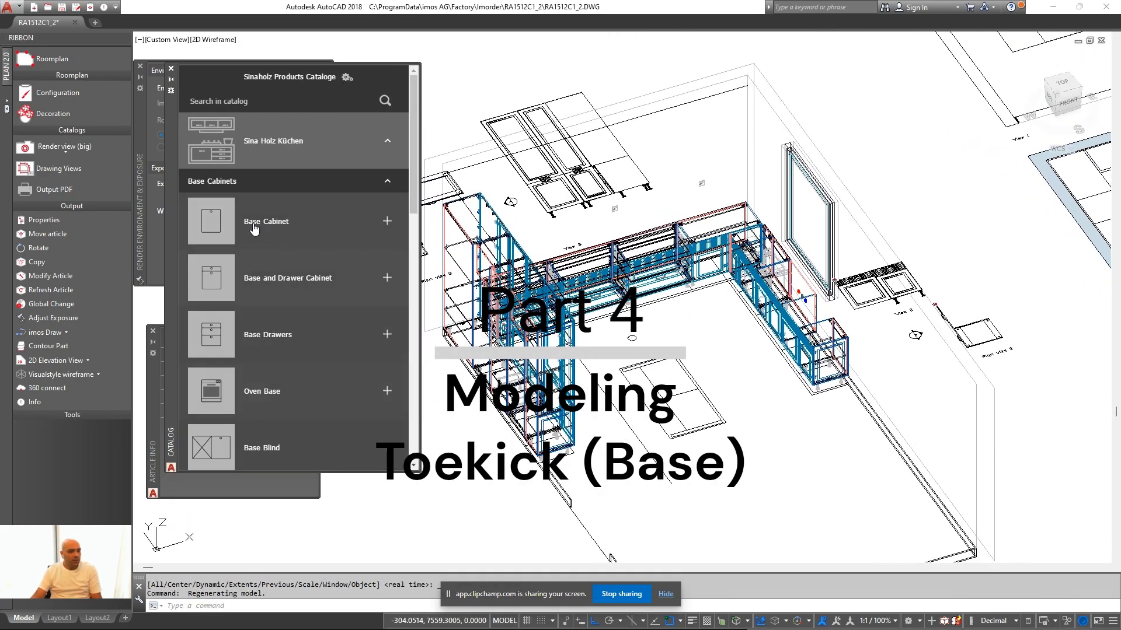
{"action": "left_click", "coordinate": [253, 182]}
{"action": "scroll", "coordinate": [289, 286], "scroll_direction": "down", "scroll_amount": 1}
{"action": "left_click", "coordinate": [281, 208]}
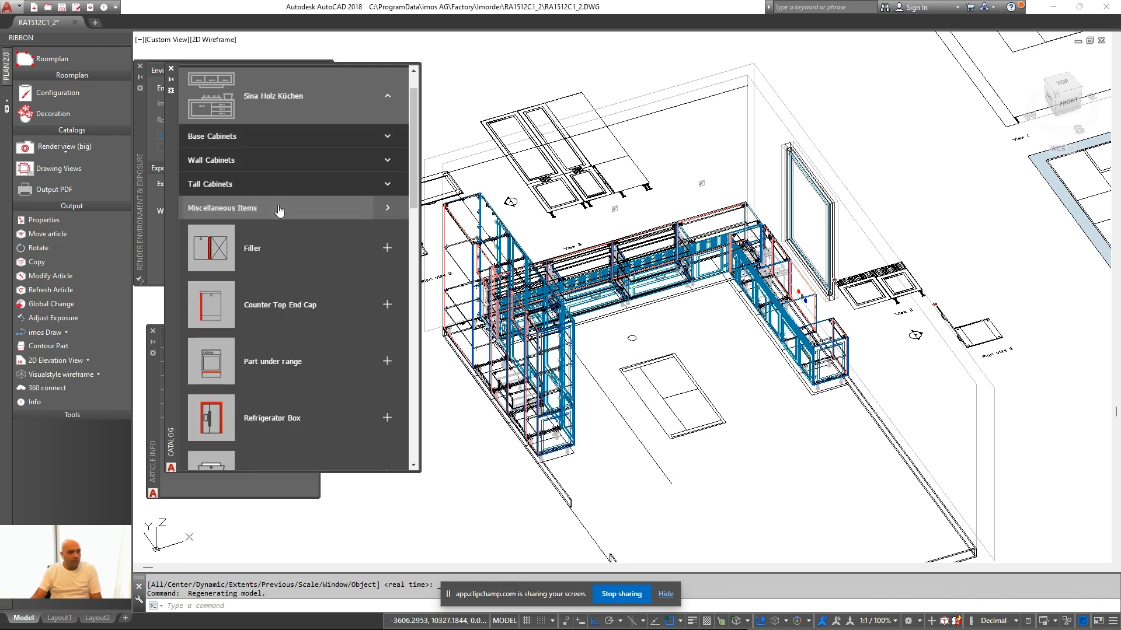
{"action": "left_click", "coordinate": [279, 209]}
{"action": "left_click", "coordinate": [272, 233]}
{"action": "left_click", "coordinate": [263, 213]}
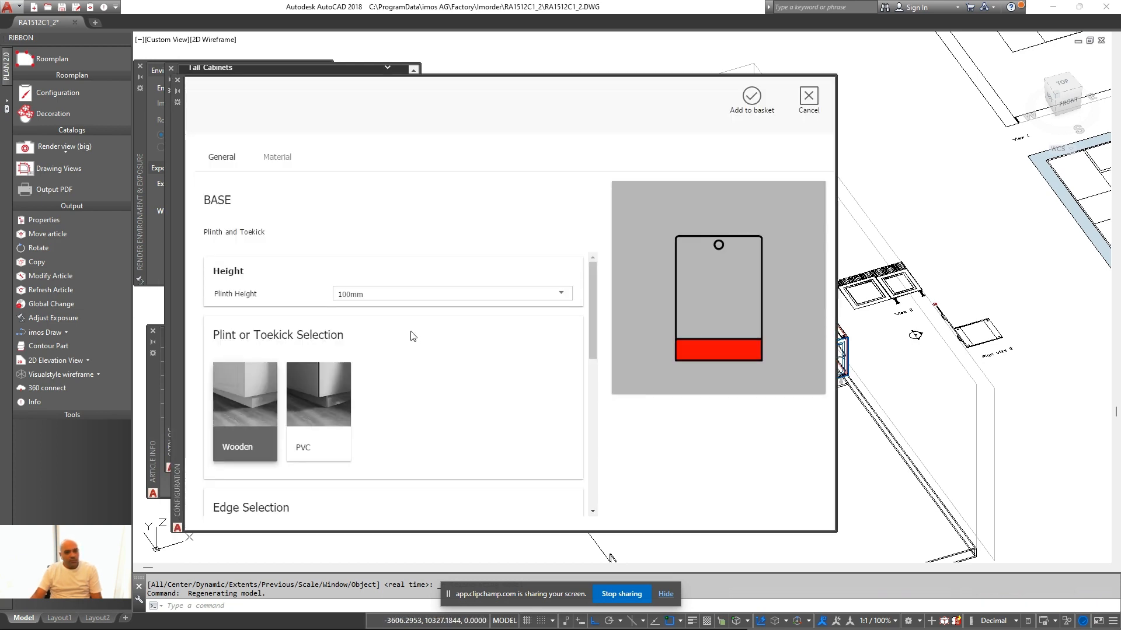
Choose the toekick's plinth height, the With Aluminium Profile edge and the Front Right direction, and add it to the basket
{"action": "left_click", "coordinate": [402, 296]}
{"action": "left_click", "coordinate": [390, 355]}
{"action": "scroll", "coordinate": [408, 301], "scroll_direction": "down", "scroll_amount": 6}
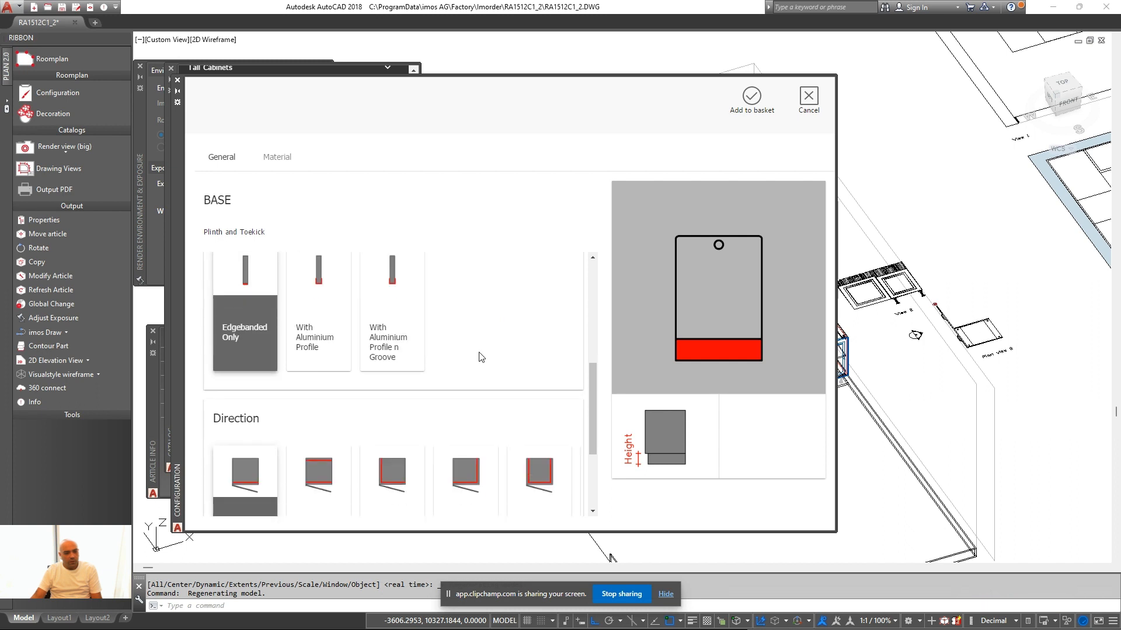
{"action": "scroll", "coordinate": [478, 321], "scroll_direction": "up", "scroll_amount": 3}
{"action": "left_click", "coordinate": [308, 347]}
{"action": "scroll", "coordinate": [515, 278], "scroll_direction": "down", "scroll_amount": 4}
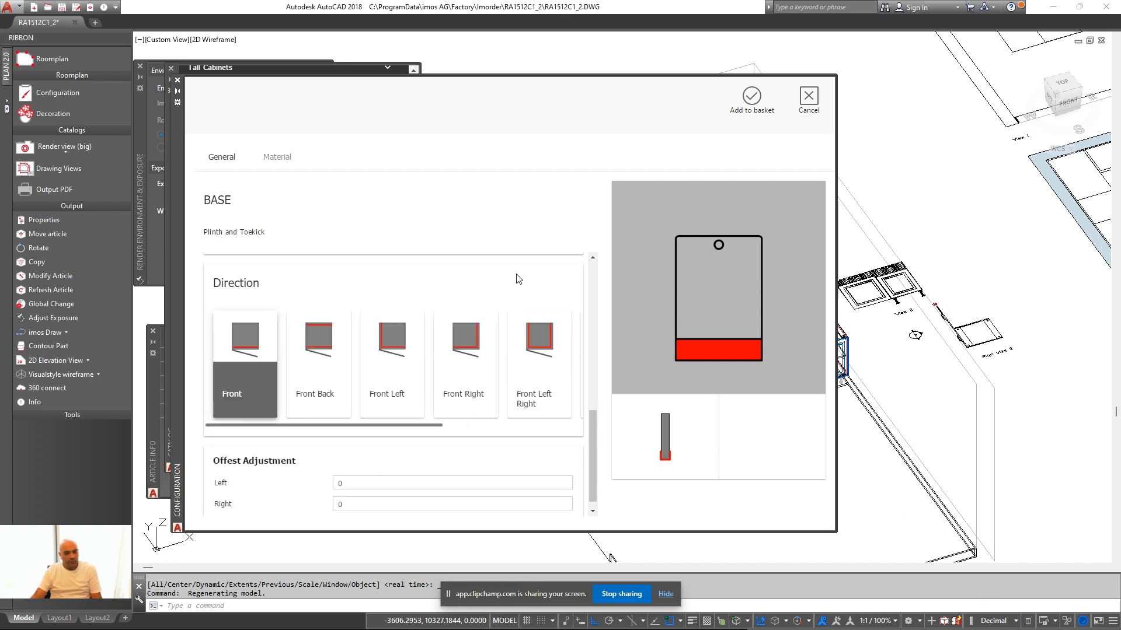
{"action": "left_click", "coordinate": [464, 350]}
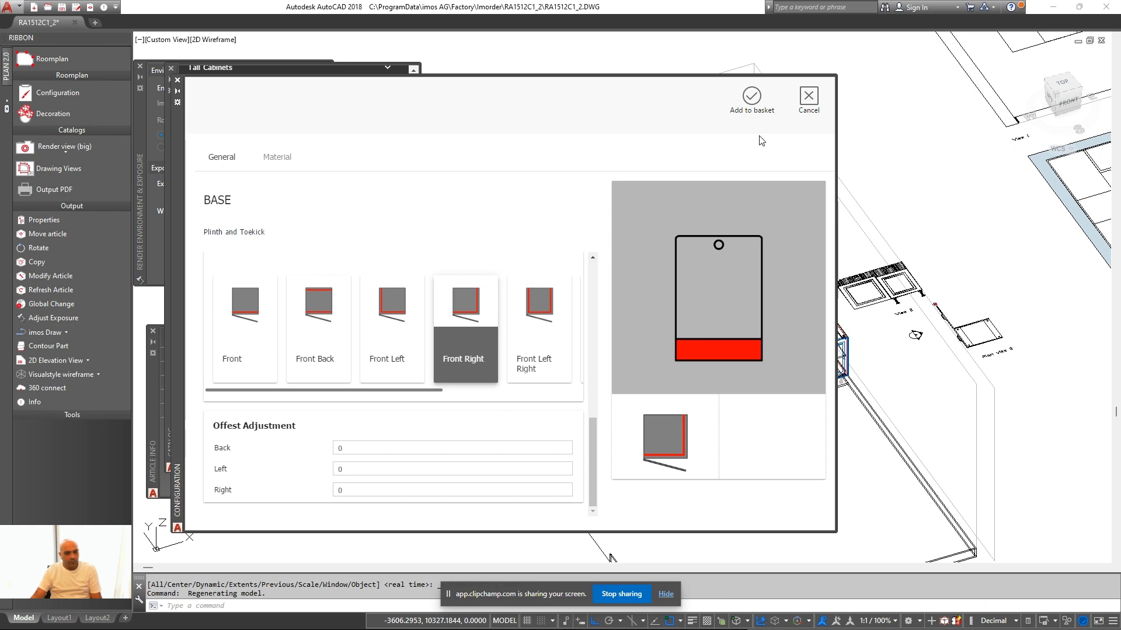
{"action": "left_click", "coordinate": [177, 93]}
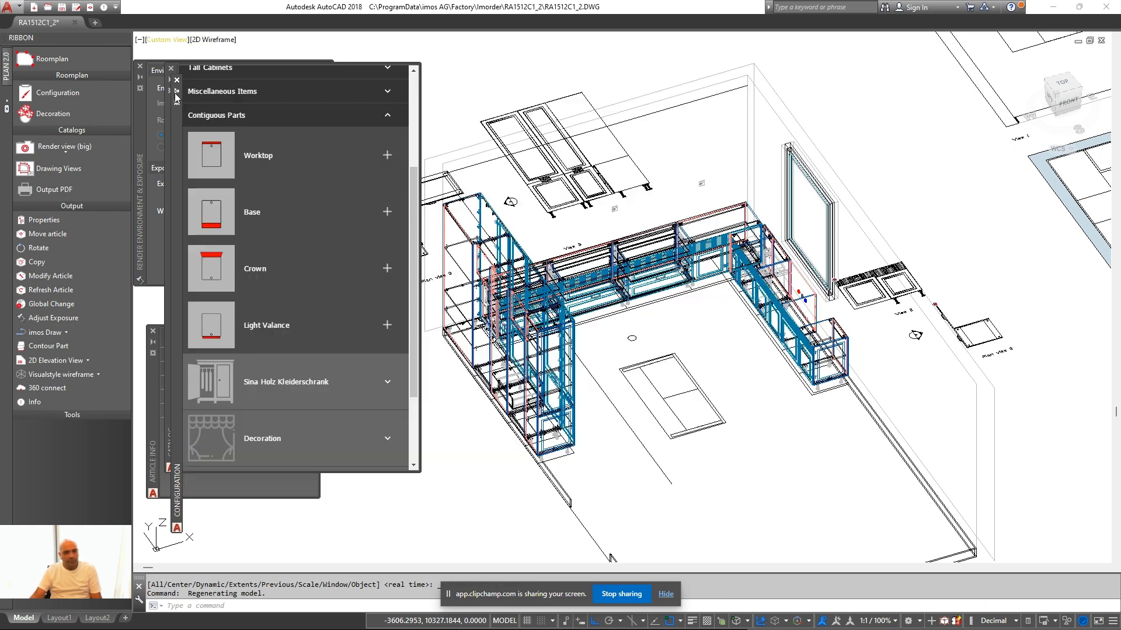
{"action": "scroll", "coordinate": [801, 464], "scroll_direction": "up", "scroll_amount": 5}
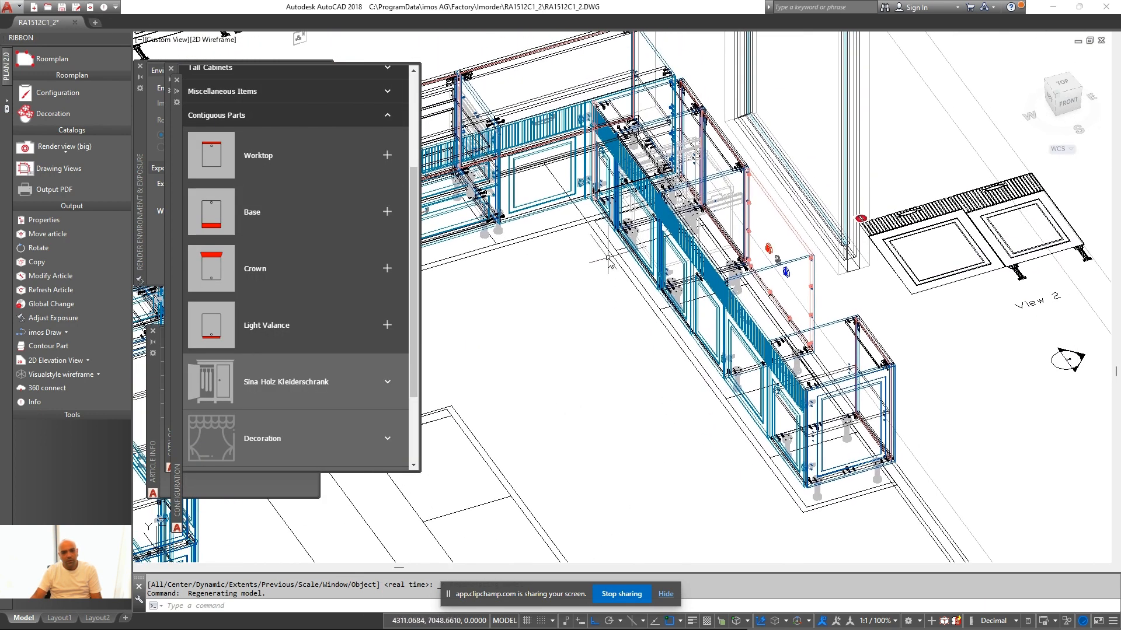
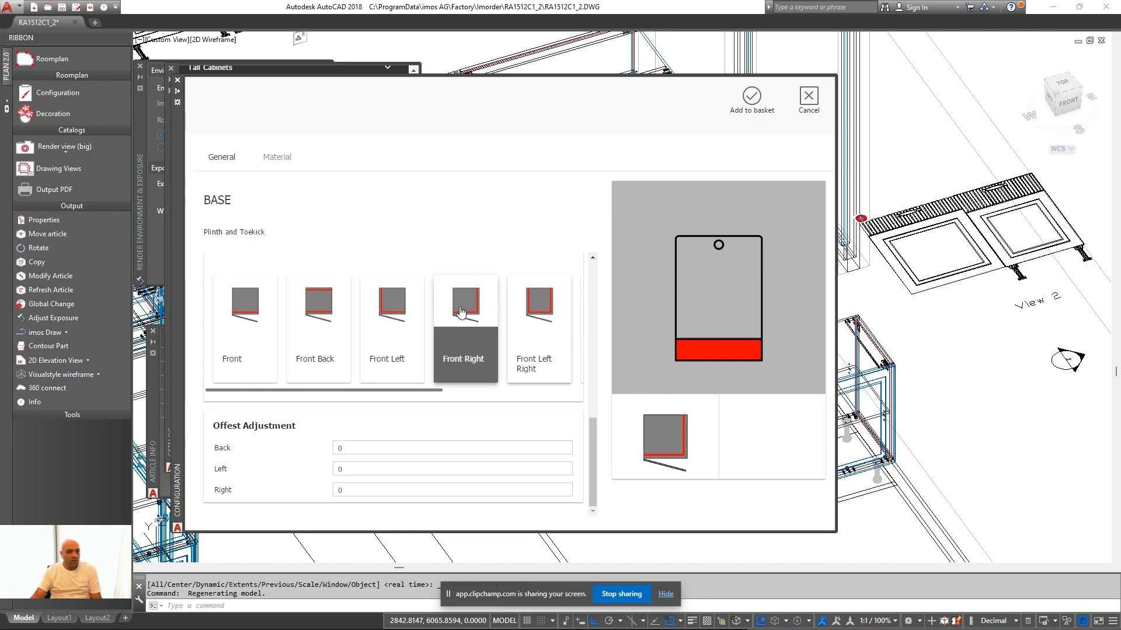
{"action": "left_click", "coordinate": [740, 121]}
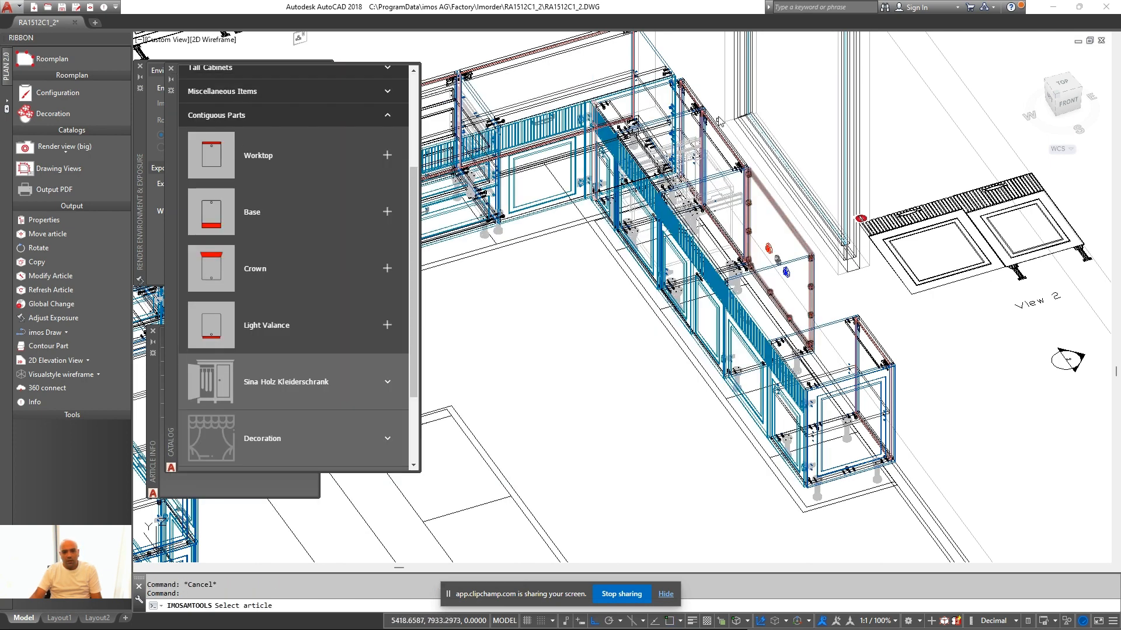
Assign the toekick to the base cabinets of the run along the window wall and finish the selection
{"action": "left_click", "coordinate": [696, 93]}
{"action": "left_click", "coordinate": [729, 139]}
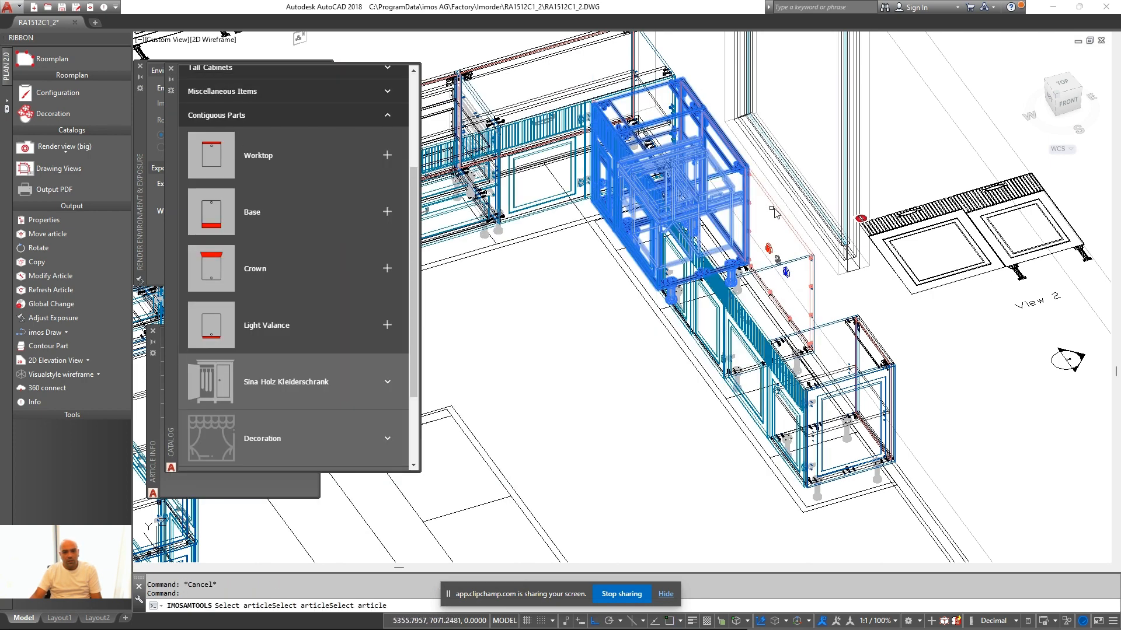
{"action": "left_click", "coordinate": [779, 270]}
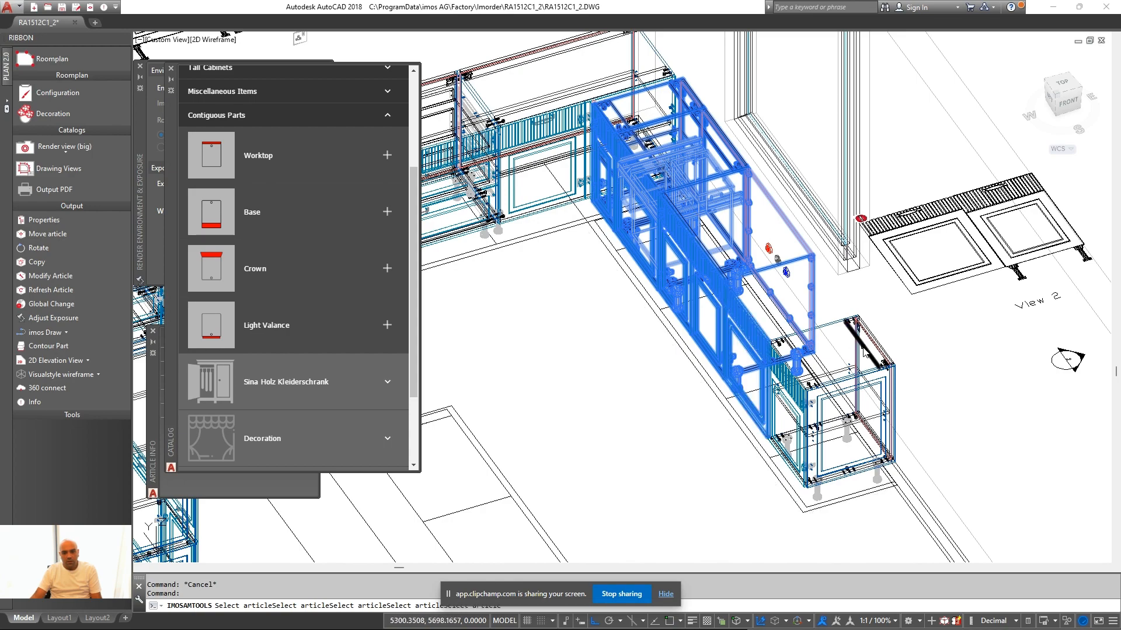
{"action": "key", "text": "Escape"}
Configure another Base toekick with a chosen plinth height and the With Aluminium Profile edge, and add it to the basket
{"action": "middle_click_drag", "start_coordinate": [650, 344], "coordinate": [761, 397]}
{"action": "scroll", "coordinate": [706, 359], "scroll_direction": "down", "scroll_amount": 2}
{"action": "mouse_move", "coordinate": [706, 359]}
{"action": "middle_mouse_down"}
{"action": "mouse_move", "coordinate": [727, 370]}
{"action": "mouse_move", "coordinate": [883, 368]}
{"action": "mouse_move", "coordinate": [755, 373]}
{"action": "mouse_move", "coordinate": [772, 373]}
{"action": "middle_mouse_up"}
{"action": "left_click", "coordinate": [293, 188]}
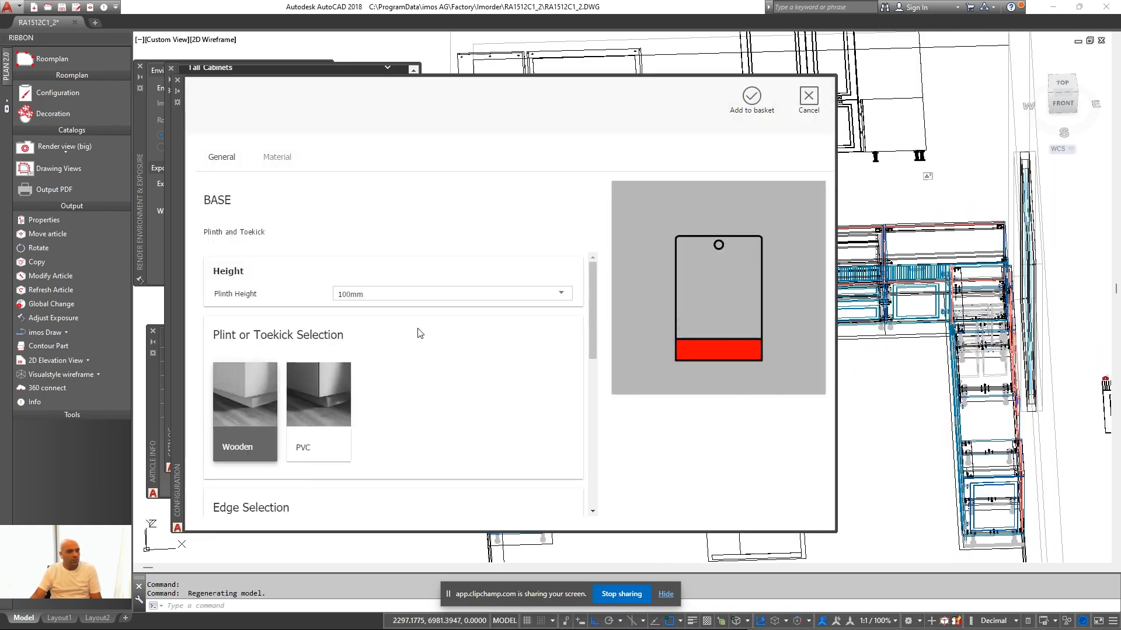
{"action": "left_click", "coordinate": [367, 293]}
{"action": "left_click", "coordinate": [370, 351]}
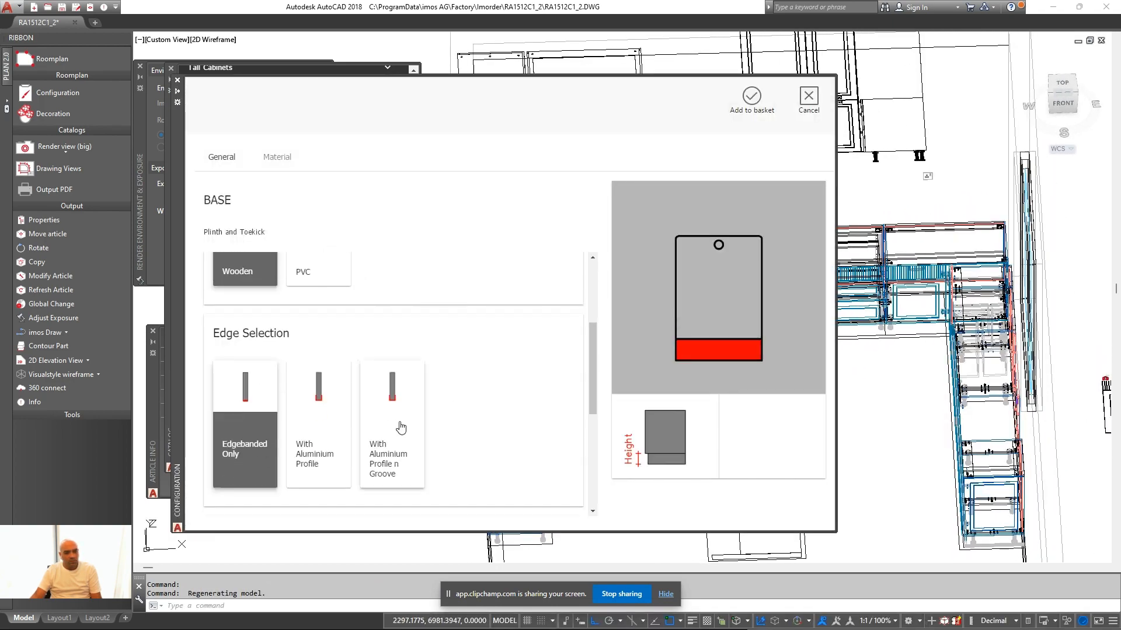
{"action": "left_click", "coordinate": [318, 420]}
{"action": "left_click", "coordinate": [752, 96]}
Assign this toekick to the base cabinets along the back wall, from the blind corner cabinet towards the tall cabinets
{"action": "scroll", "coordinate": [914, 353], "scroll_direction": "up", "scroll_amount": 2}
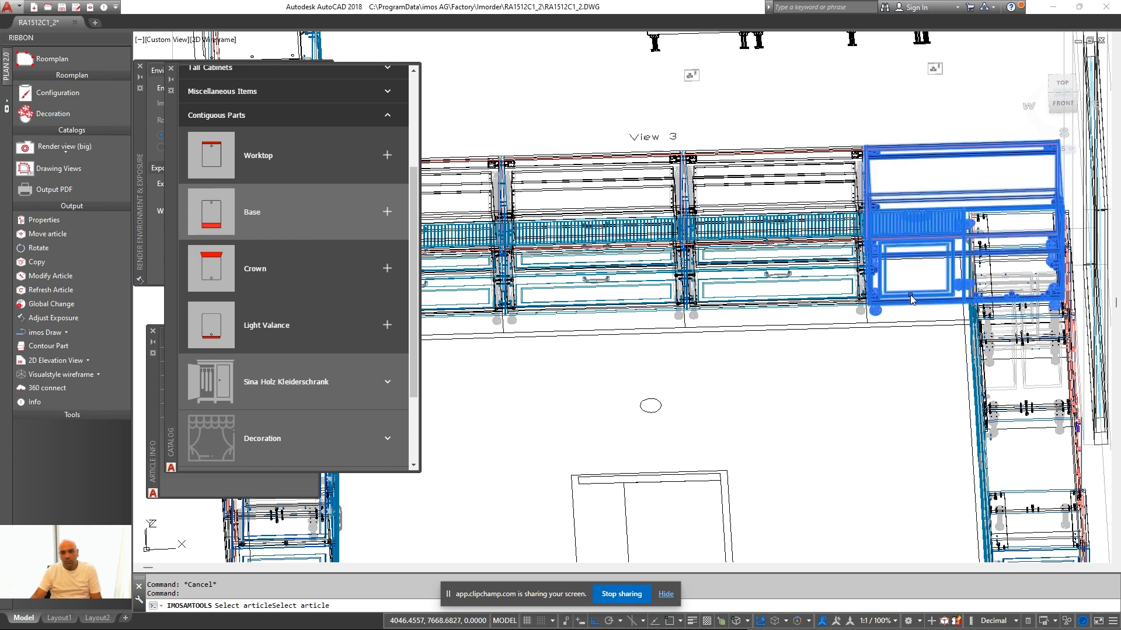
{"action": "left_click", "coordinate": [782, 302]}
{"action": "left_click", "coordinate": [593, 305]}
{"action": "middle_click_drag", "start_coordinate": [569, 311], "coordinate": [748, 323]}
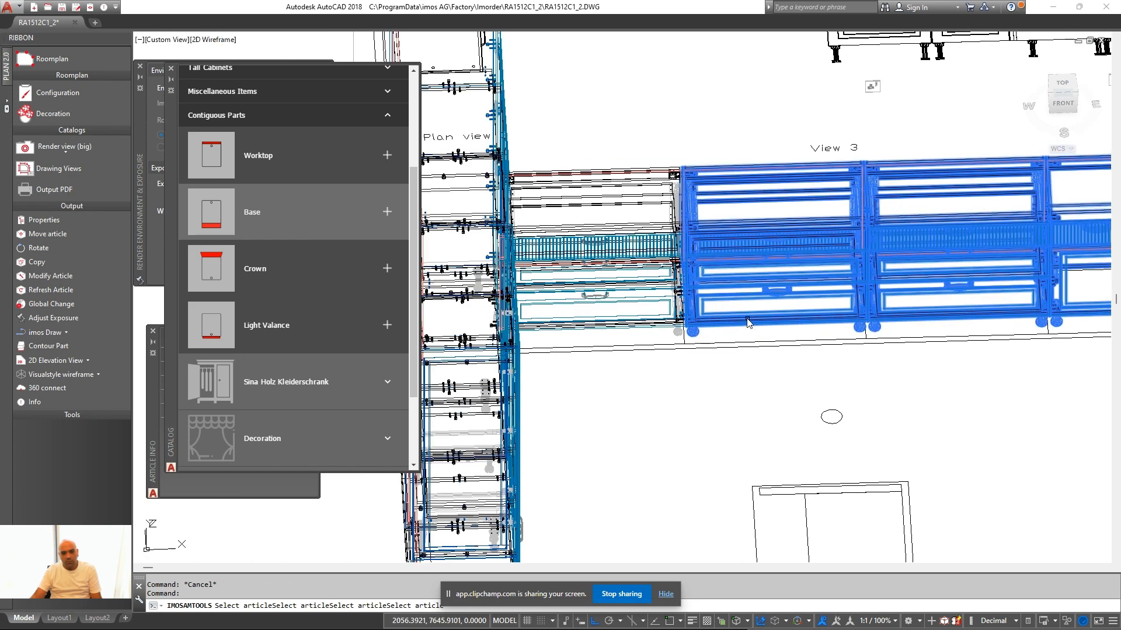
{"action": "key", "text": "Escape"}
Configure another Base toekick with a chosen plinth height, the With Aluminium Profile edge and the Front Left direction, and add it to the basket
{"action": "scroll", "coordinate": [759, 402], "scroll_direction": "down", "scroll_amount": 5}
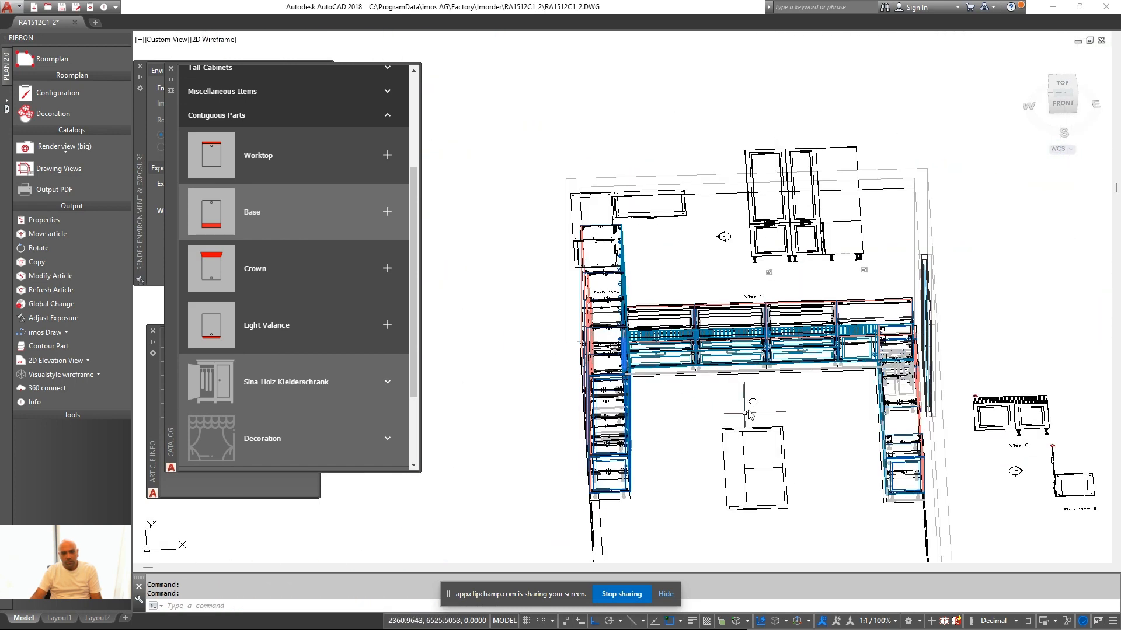
{"action": "middle_click_drag", "start_coordinate": [795, 409], "coordinate": [742, 402], "text": "shift"}
{"action": "scroll", "coordinate": [645, 393], "scroll_direction": "up", "scroll_amount": 2}
{"action": "left_click", "coordinate": [292, 215]}
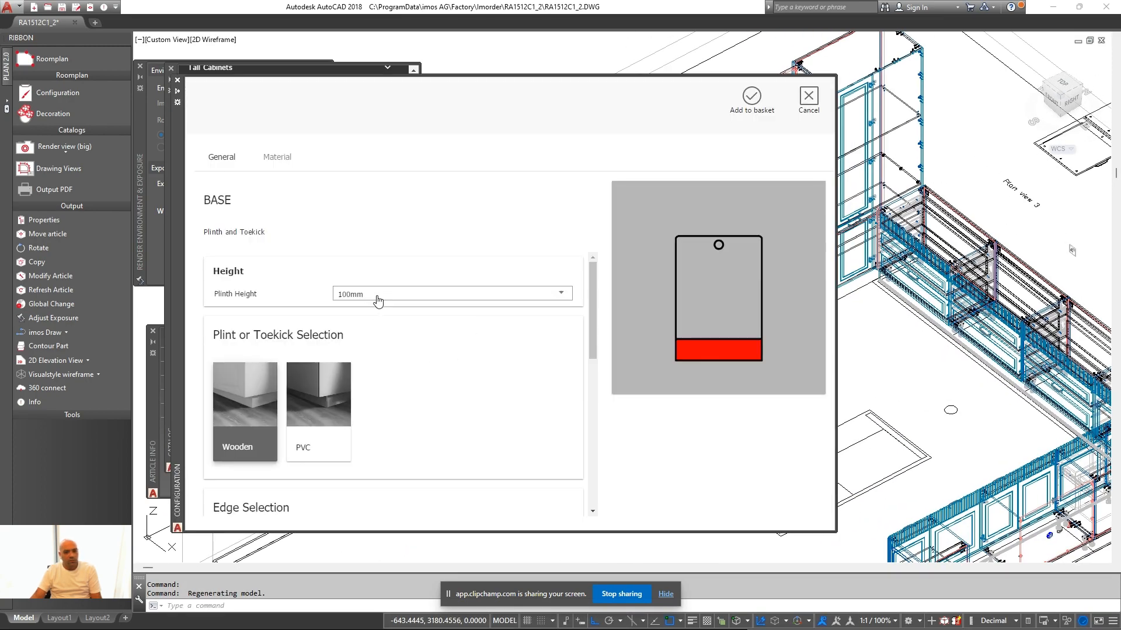
{"action": "left_click", "coordinate": [376, 296]}
{"action": "left_click", "coordinate": [376, 356]}
{"action": "scroll", "coordinate": [372, 396], "scroll_direction": "down", "scroll_amount": 5}
{"action": "left_click", "coordinate": [333, 376]}
{"action": "scroll", "coordinate": [541, 302], "scroll_direction": "down", "scroll_amount": 2}
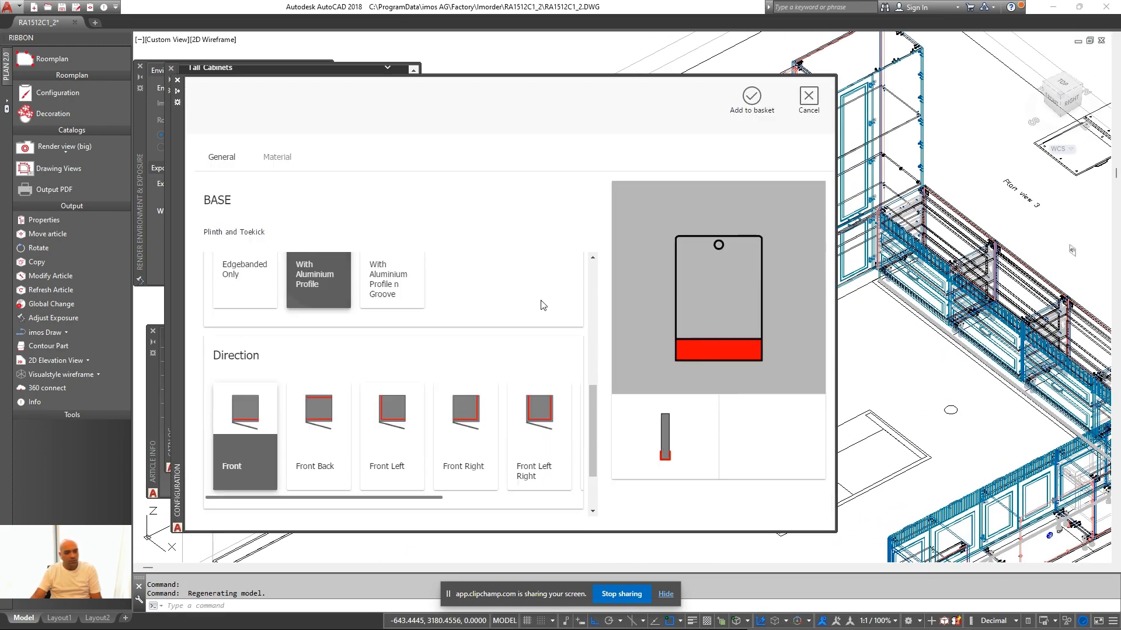
{"action": "scroll", "coordinate": [541, 300], "scroll_direction": "down", "scroll_amount": 2}
{"action": "left_click", "coordinate": [403, 339]}
{"action": "left_click", "coordinate": [751, 100]}
Assign this toekick to the tall cabinets from the free end to the inner corner and finish the selection
{"action": "scroll", "coordinate": [619, 436], "scroll_direction": "up", "scroll_amount": 5}
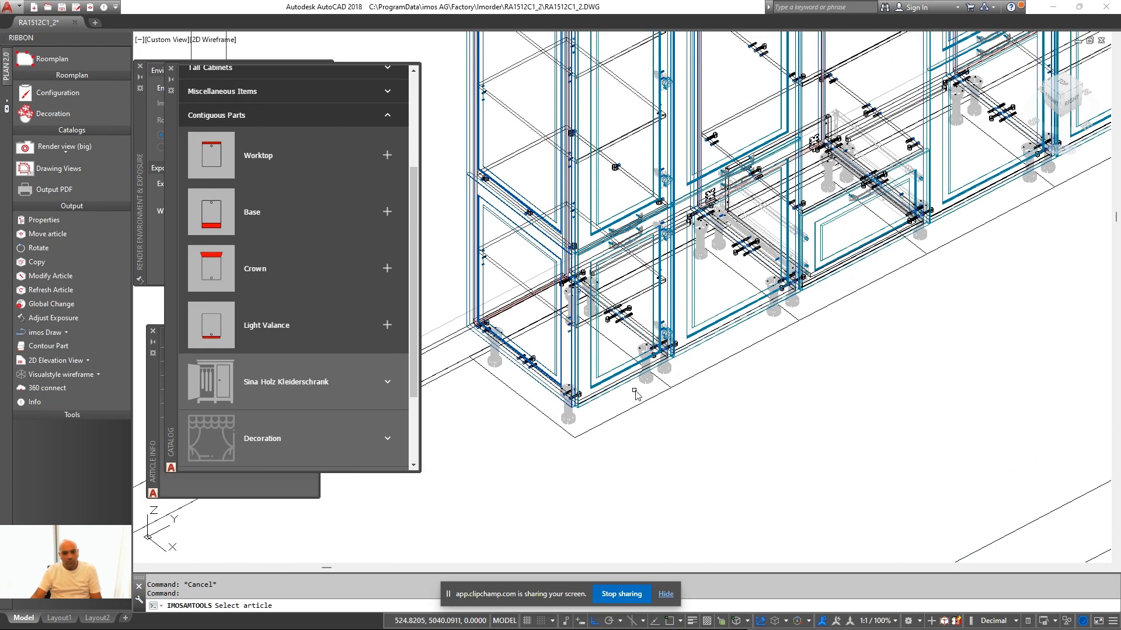
{"action": "left_click", "coordinate": [659, 379]}
{"action": "left_click", "coordinate": [692, 363]}
{"action": "left_click", "coordinate": [795, 303]}
{"action": "middle_click_drag", "start_coordinate": [961, 293], "coordinate": [686, 383]}
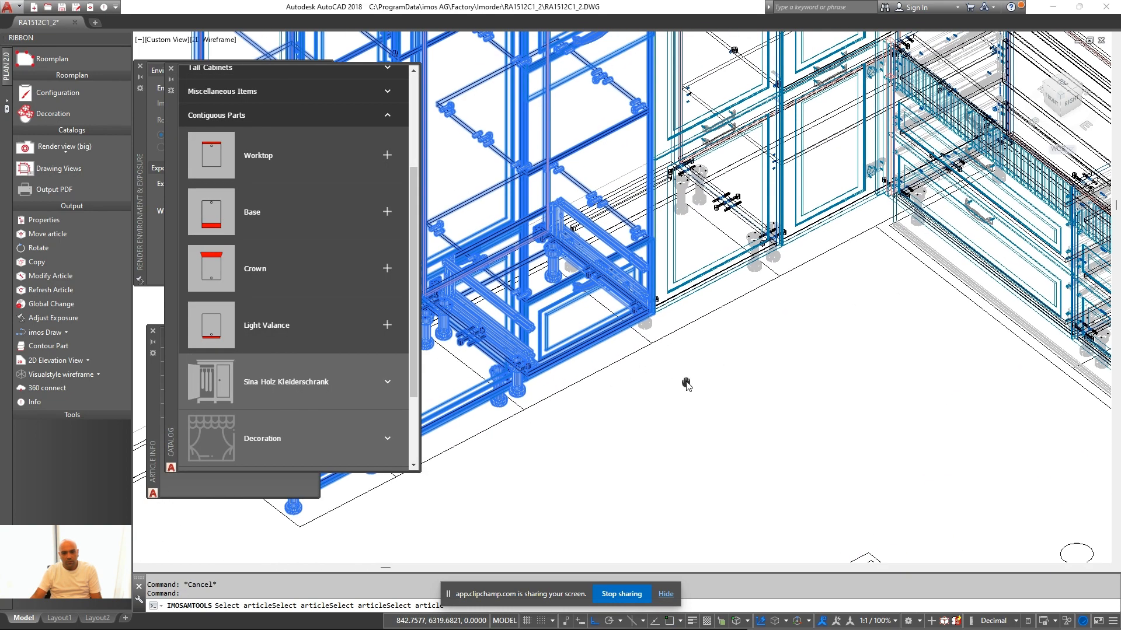
{"action": "left_click", "coordinate": [646, 326]}
{"action": "left_click", "coordinate": [773, 250]}
{"action": "right_click", "coordinate": [865, 353]}
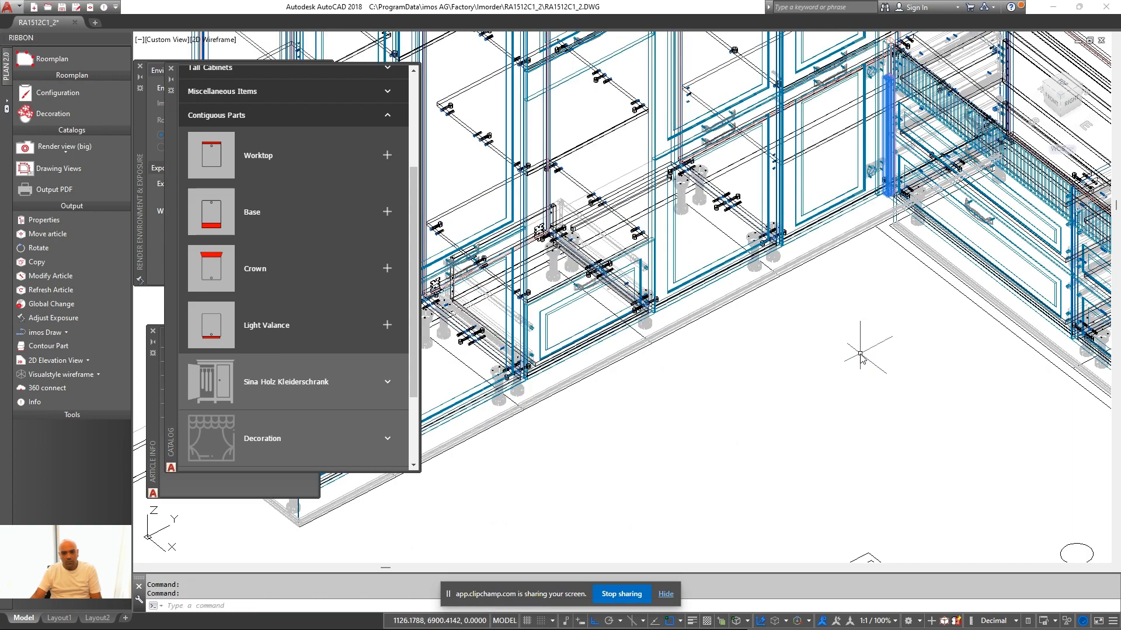
Measure the gap between the back-wall toekick's end and the tall-cabinet run at their inner corner
{"action": "scroll", "coordinate": [860, 354], "scroll_direction": "down", "scroll_amount": 2}
{"action": "middle_click_drag", "start_coordinate": [787, 383], "coordinate": [900, 340]}
{"action": "scroll", "coordinate": [583, 420], "scroll_direction": "up", "scroll_amount": 3}
{"action": "scroll", "coordinate": [576, 420], "scroll_direction": "down", "scroll_amount": 3}
{"action": "middle_click_drag", "start_coordinate": [762, 380], "coordinate": [712, 387]}
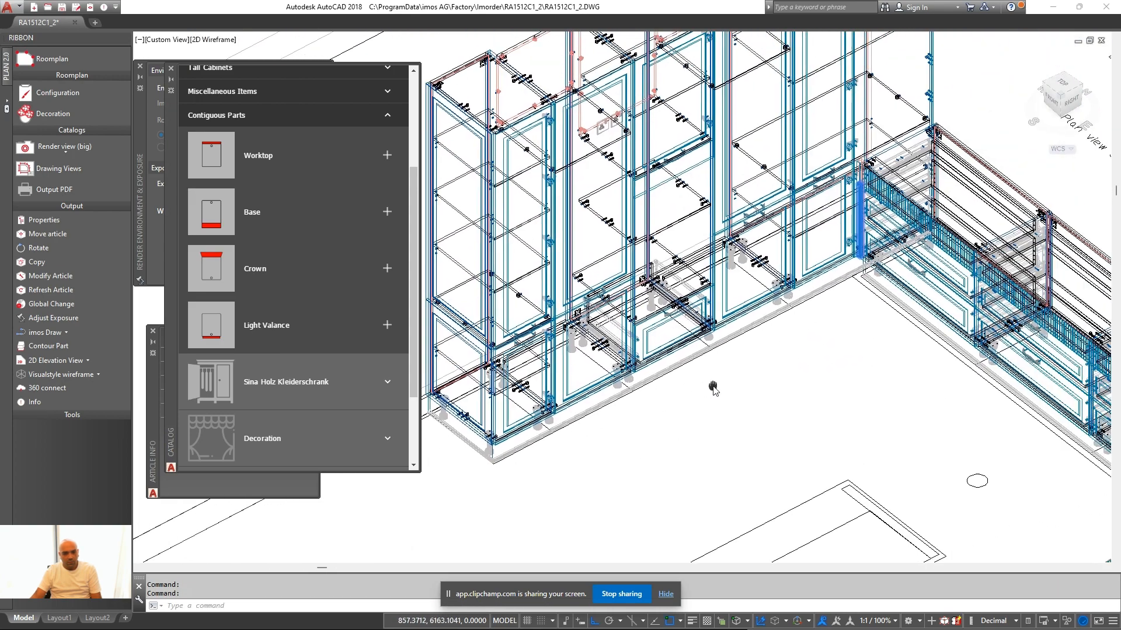
{"action": "scroll", "coordinate": [853, 257], "scroll_direction": "up", "scroll_amount": 5}
{"action": "middle_click_drag", "start_coordinate": [853, 257], "coordinate": [743, 368]}
{"action": "scroll", "coordinate": [743, 368], "scroll_direction": "up", "scroll_amount": 2}
{"action": "scroll", "coordinate": [785, 332], "scroll_direction": "up", "scroll_amount": 2}
{"action": "type", "text": "di"}
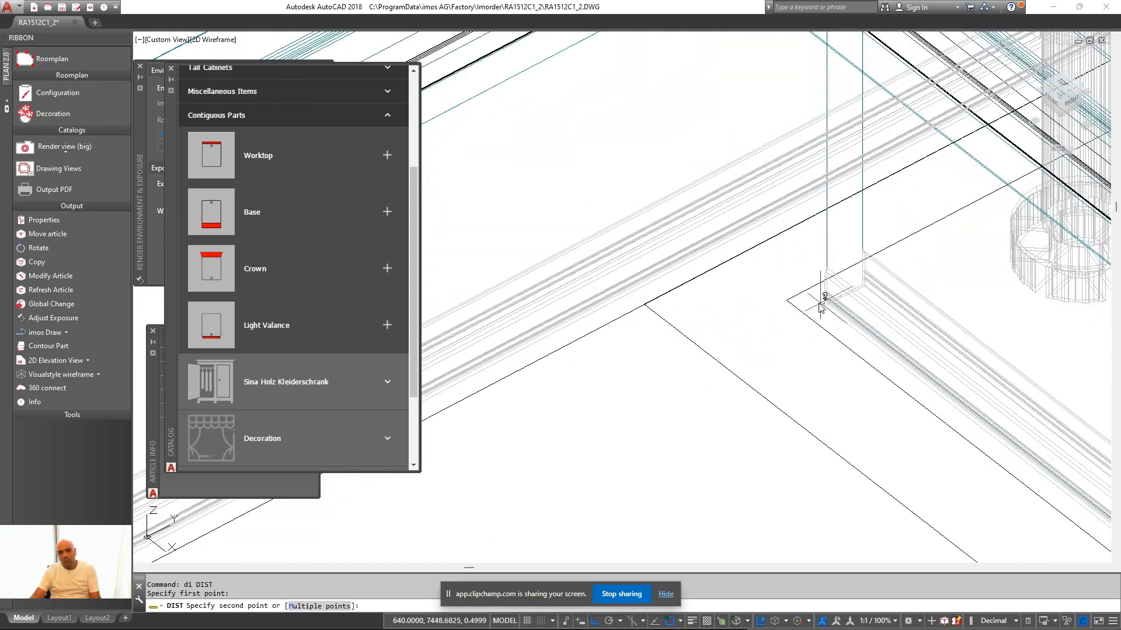
{"action": "scroll", "coordinate": [810, 309], "scroll_direction": "up", "scroll_amount": 2}
{"action": "key", "text": "Return"}
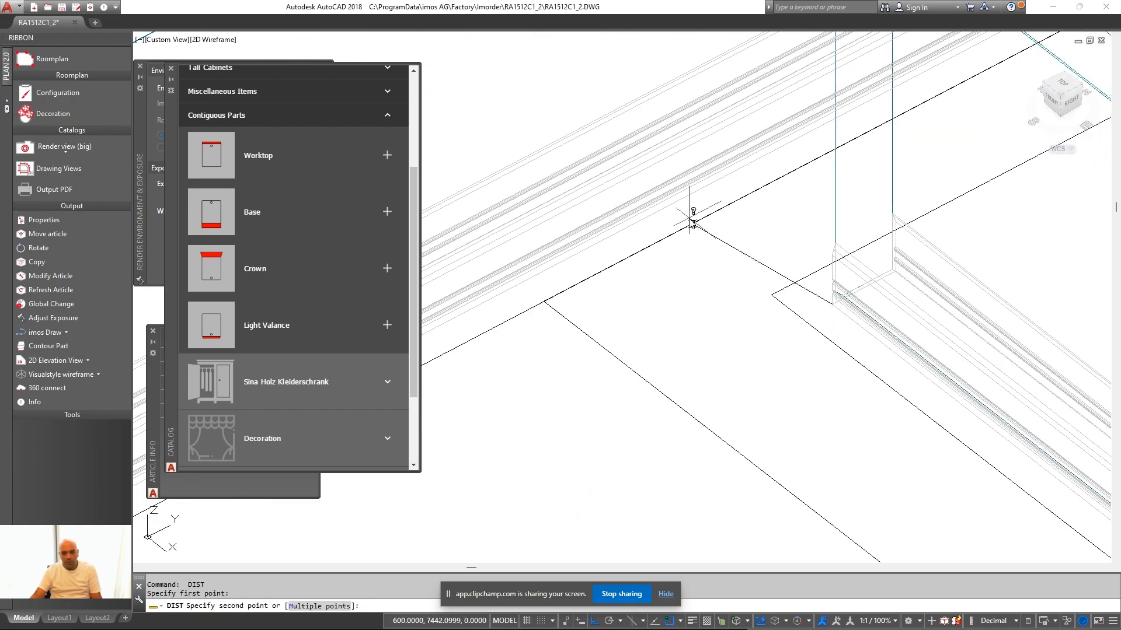
{"action": "left_click", "coordinate": [690, 194]}
{"action": "scroll", "coordinate": [686, 233], "scroll_direction": "down", "scroll_amount": 5}
{"action": "scroll", "coordinate": [680, 292], "scroll_direction": "up", "scroll_amount": 2}
{"action": "scroll", "coordinate": [670, 376], "scroll_direction": "down", "scroll_amount": 5}
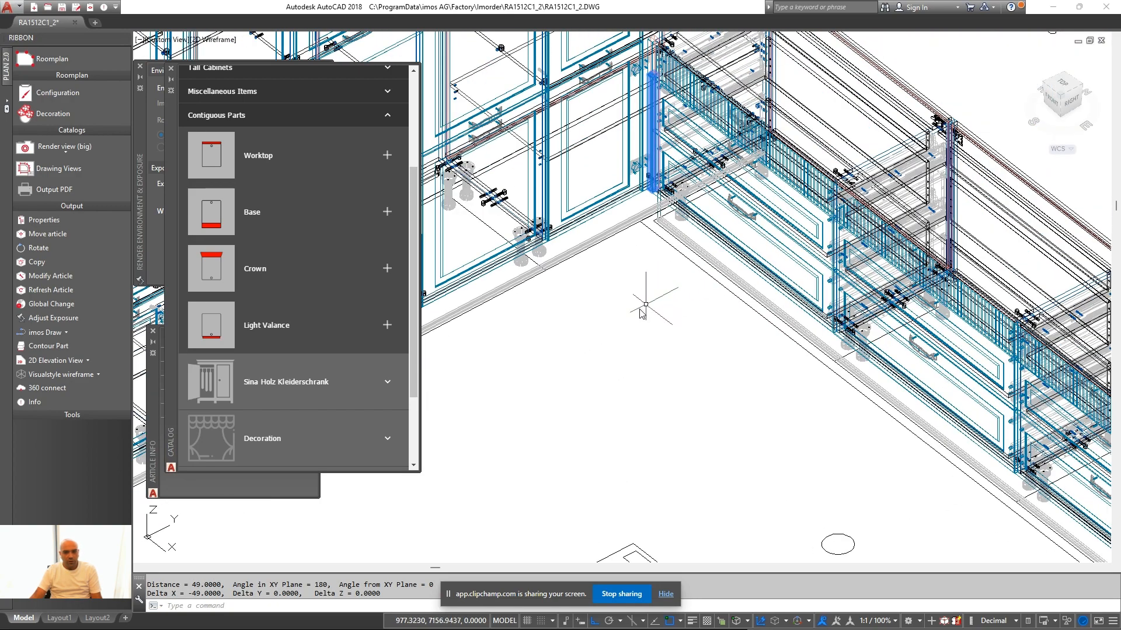
Modify the back-wall toekick with a Left offset adjustment that extends it to the tall-cabinet run, and apply it
{"action": "scroll", "coordinate": [670, 377], "scroll_direction": "up", "scroll_amount": 2}
{"action": "right_click", "coordinate": [670, 377]}
{"action": "left_click", "coordinate": [665, 74]}
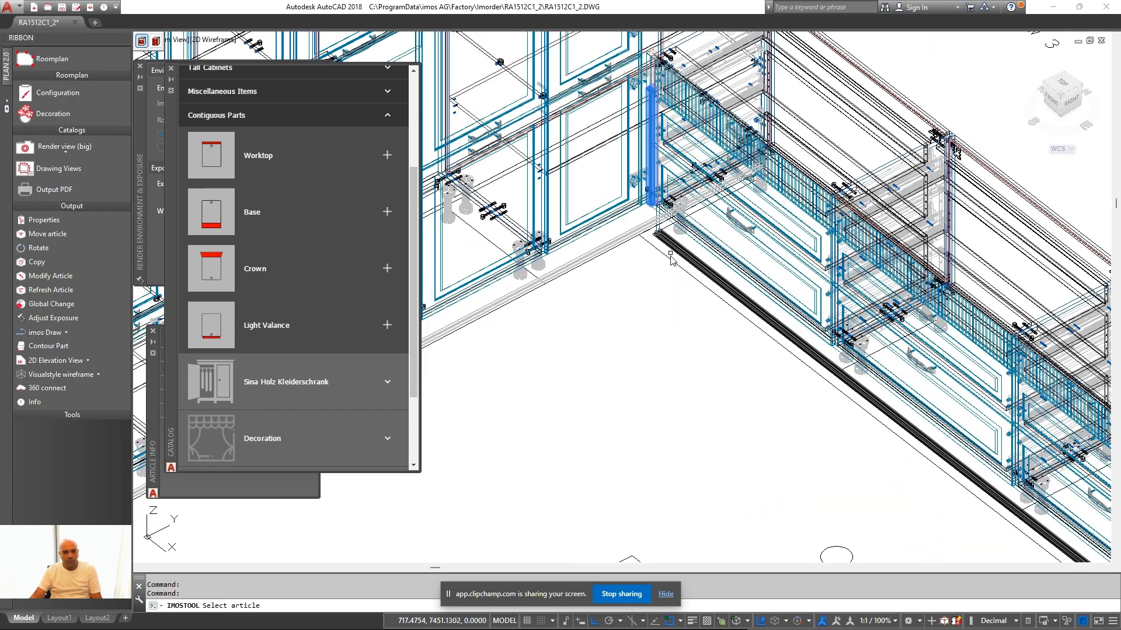
{"action": "left_click", "coordinate": [681, 252]}
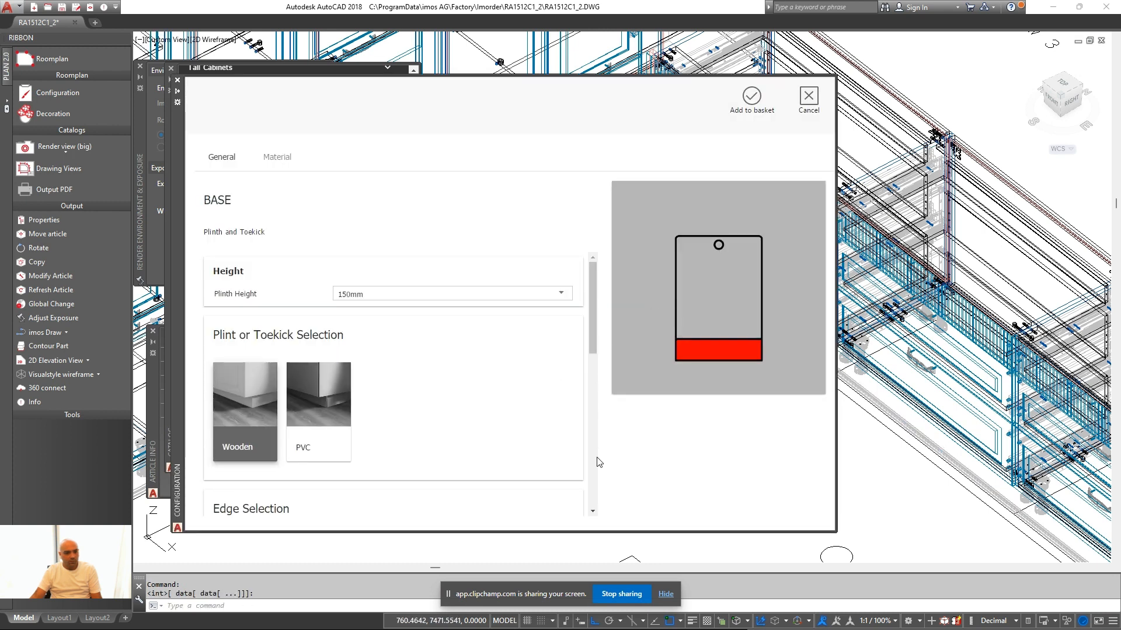
{"action": "scroll", "coordinate": [403, 498], "scroll_direction": "down", "scroll_amount": 5}
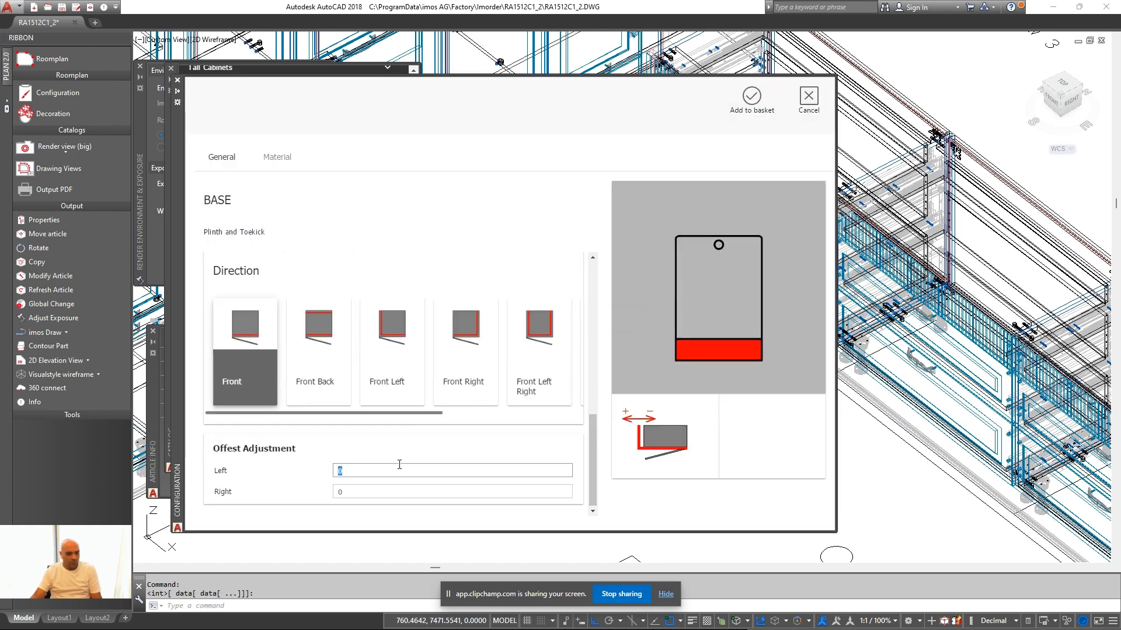
{"action": "left_click", "coordinate": [745, 109]}
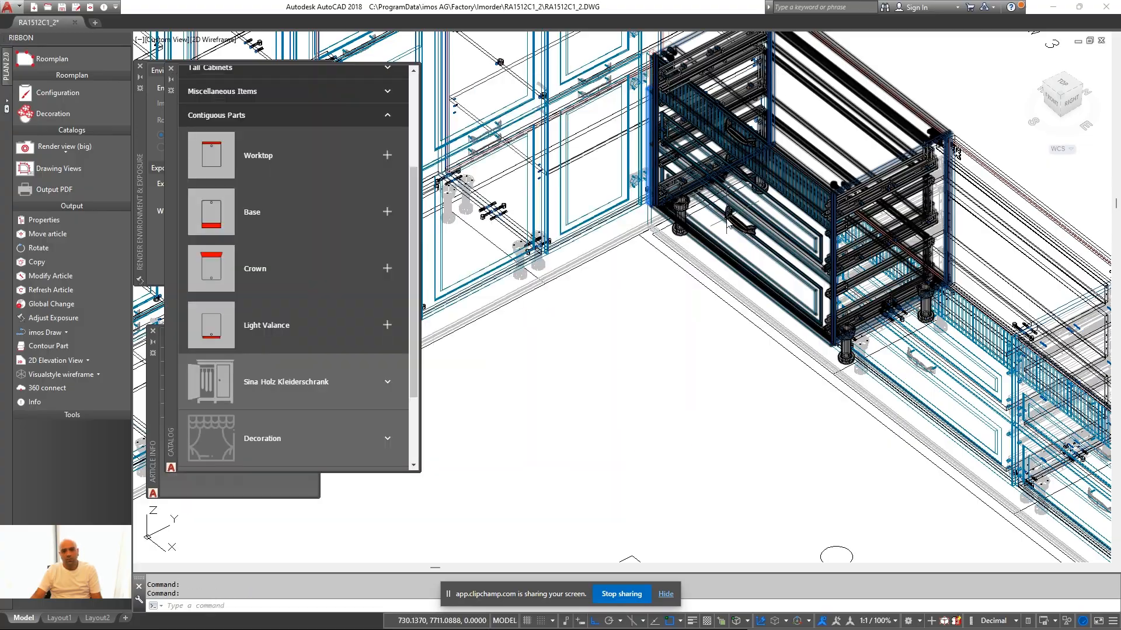
Measure the gap between the window-wall toekick's end and the back-wall run at their inner corner
{"action": "scroll", "coordinate": [607, 246], "scroll_direction": "down", "scroll_amount": 4}
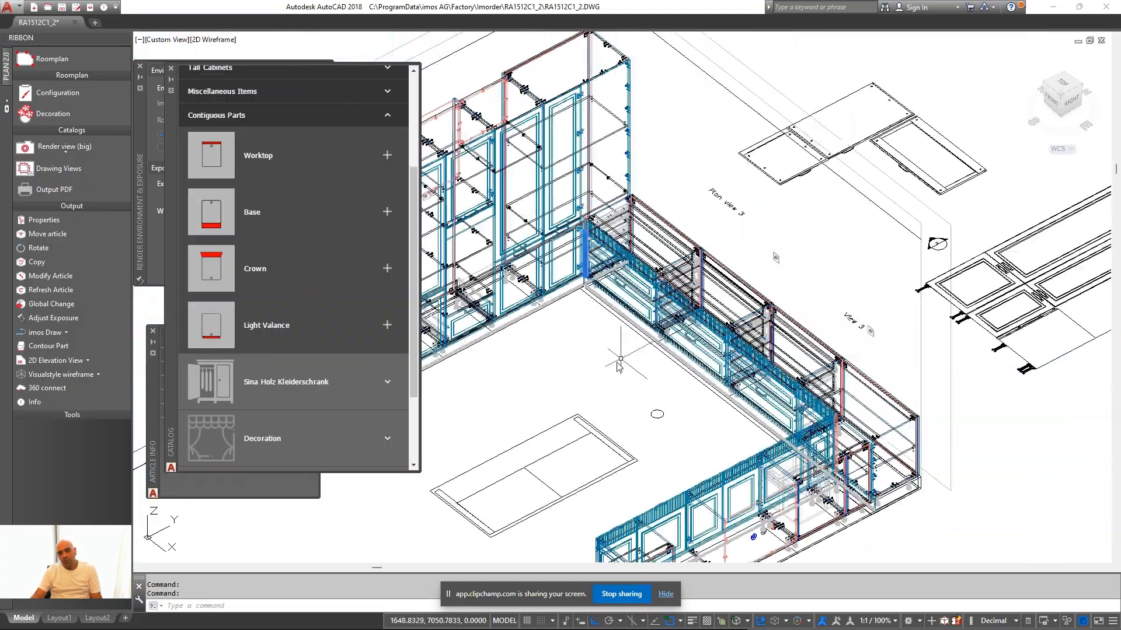
{"action": "mouse_move", "coordinate": [618, 364]}
{"action": "middle_mouse_down"}
{"action": "mouse_move", "coordinate": [614, 318]}
{"action": "mouse_move", "coordinate": [703, 382]}
{"action": "mouse_move", "coordinate": [855, 384]}
{"action": "mouse_move", "coordinate": [831, 348]}
{"action": "middle_mouse_up"}
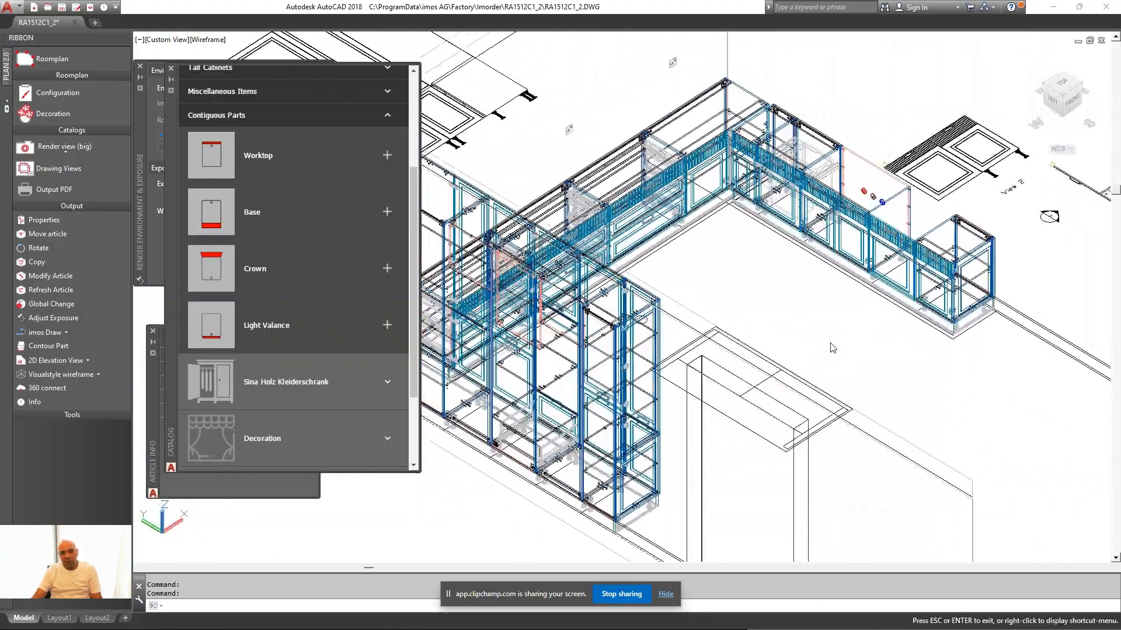
{"action": "scroll", "coordinate": [762, 190], "scroll_direction": "up", "scroll_amount": 6}
{"action": "middle_click_drag", "start_coordinate": [762, 190], "coordinate": [660, 380]}
{"action": "right_click", "coordinate": [567, 417]}
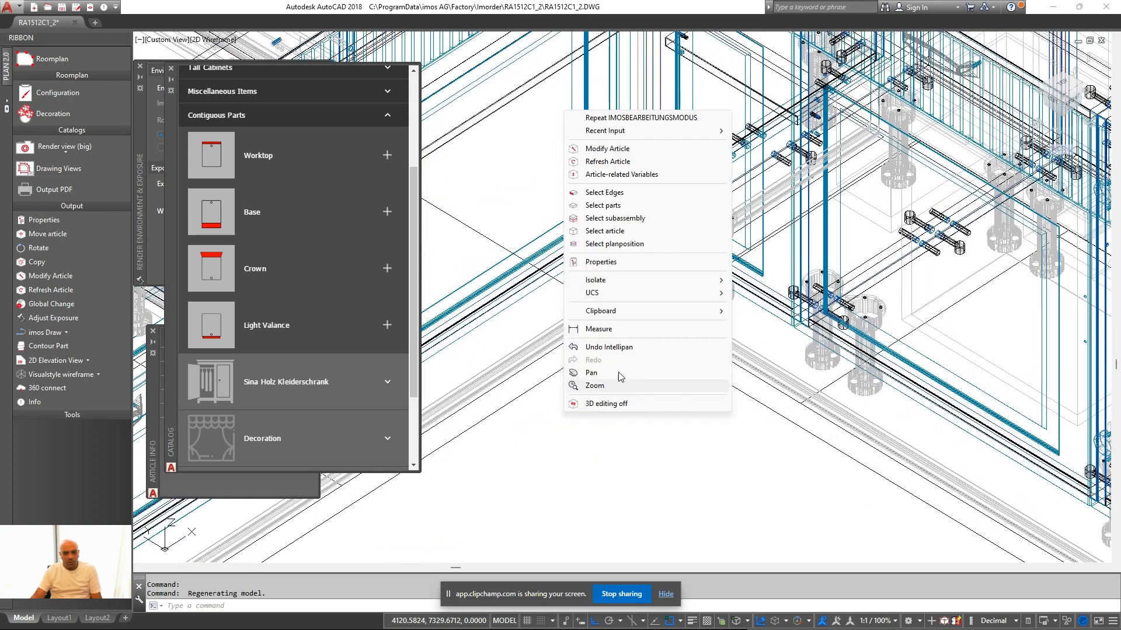
{"action": "key", "text": "Escape"}
{"action": "scroll", "coordinate": [655, 320], "scroll_direction": "up", "scroll_amount": 10}
{"action": "type", "text": "di"}
{"action": "key", "text": "Return"}
{"action": "left_click", "coordinate": [662, 270]}
{"action": "scroll", "coordinate": [595, 236], "scroll_direction": "down", "scroll_amount": 4}
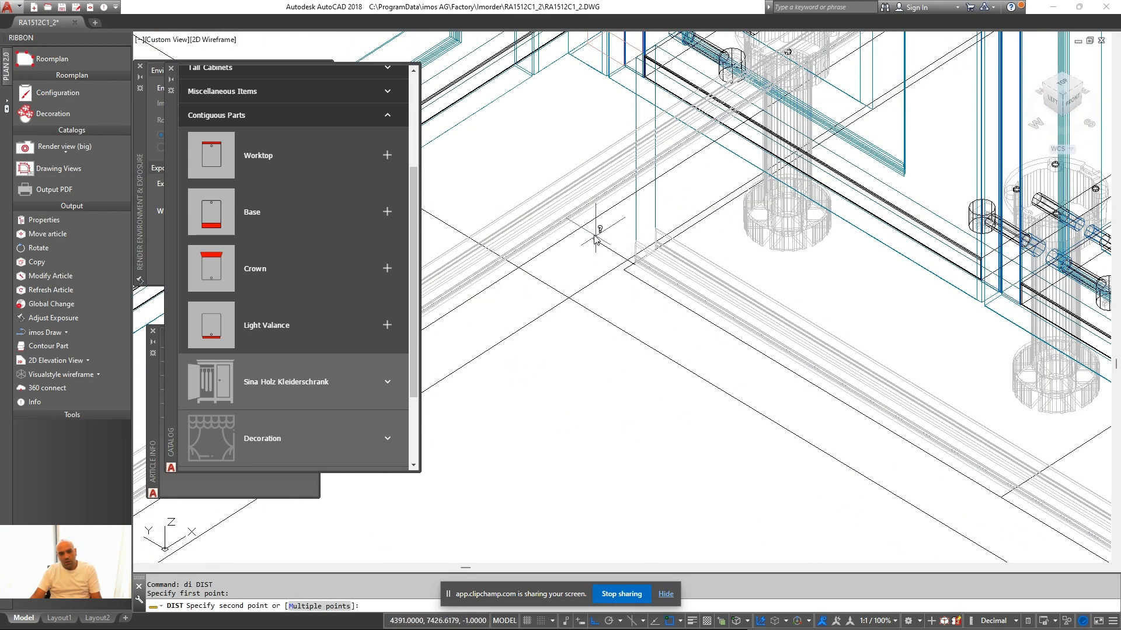
{"action": "left_click", "coordinate": [578, 230]}
{"action": "scroll", "coordinate": [578, 231], "scroll_direction": "down", "scroll_amount": 3}
Modify the window-wall toekick with a Left offset adjustment of 45 and apply it
{"action": "right_click", "coordinate": [537, 142]}
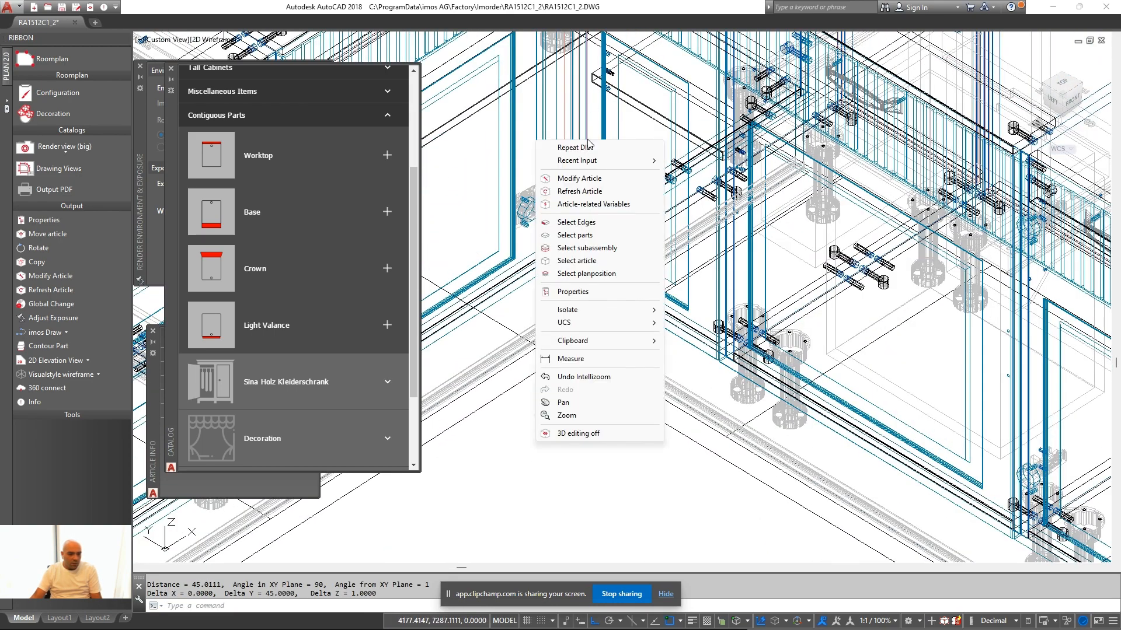
{"action": "left_click", "coordinate": [583, 261]}
{"action": "scroll", "coordinate": [586, 340], "scroll_direction": "up", "scroll_amount": 3}
{"action": "left_click", "coordinate": [593, 316]}
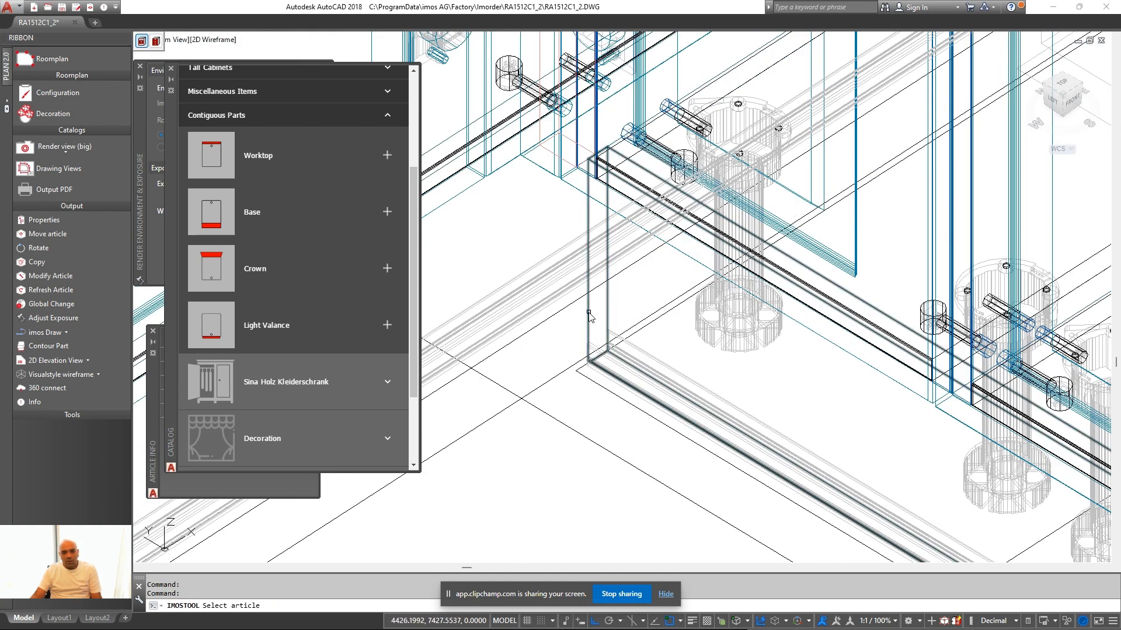
{"action": "scroll", "coordinate": [418, 338], "scroll_direction": "down", "scroll_amount": 6}
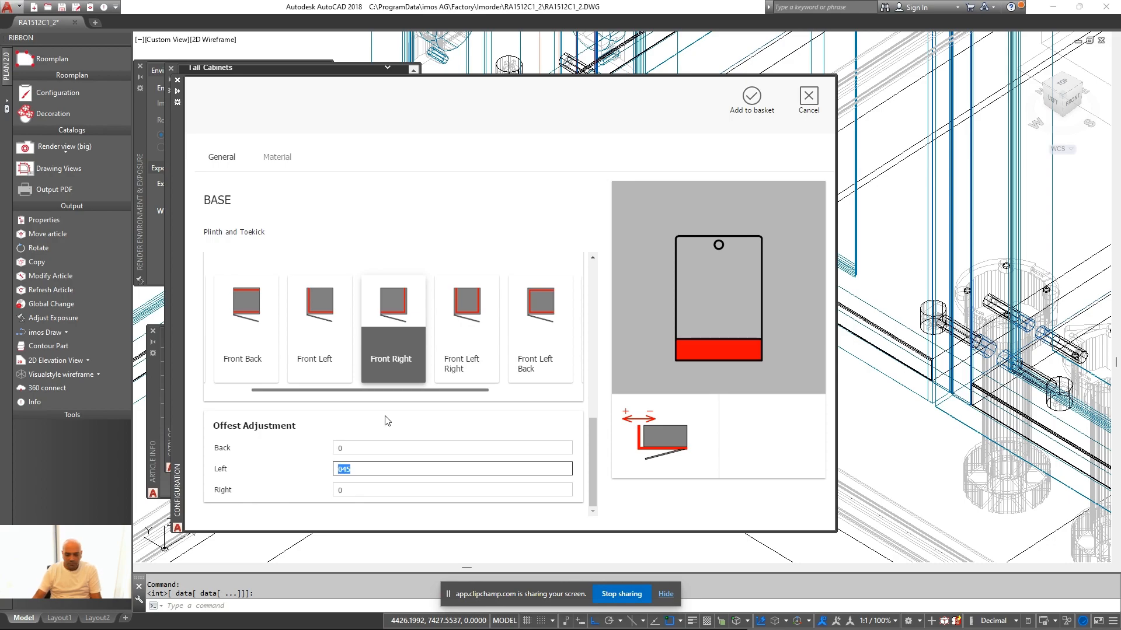
{"action": "left_click", "coordinate": [751, 99]}
{"action": "scroll", "coordinate": [852, 334], "scroll_direction": "down", "scroll_amount": 5}
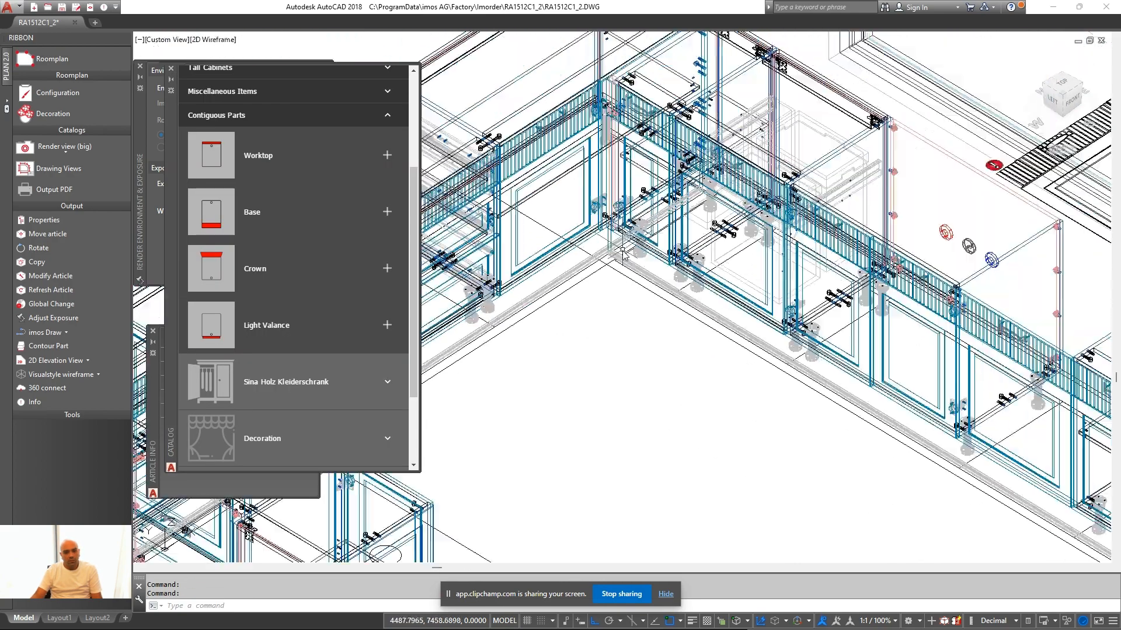
Display the kitchen in the Realistic visual style and examine the cabinet runs and their toekicks from different sides
{"action": "scroll", "coordinate": [852, 334], "scroll_direction": "down", "scroll_amount": 4}
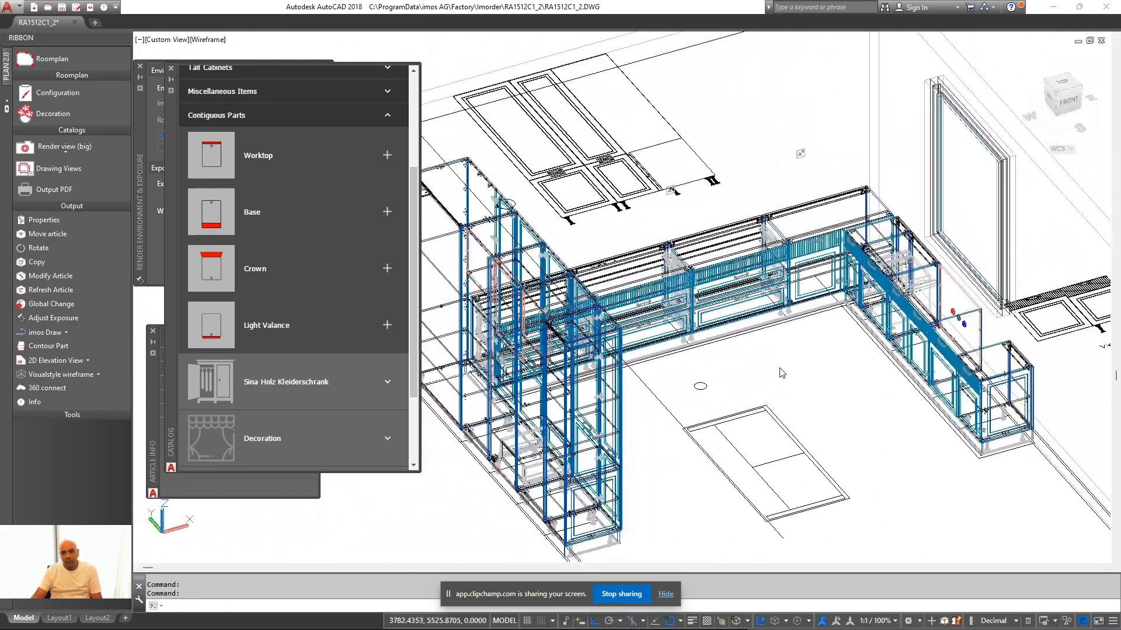
{"action": "left_click", "coordinate": [73, 378]}
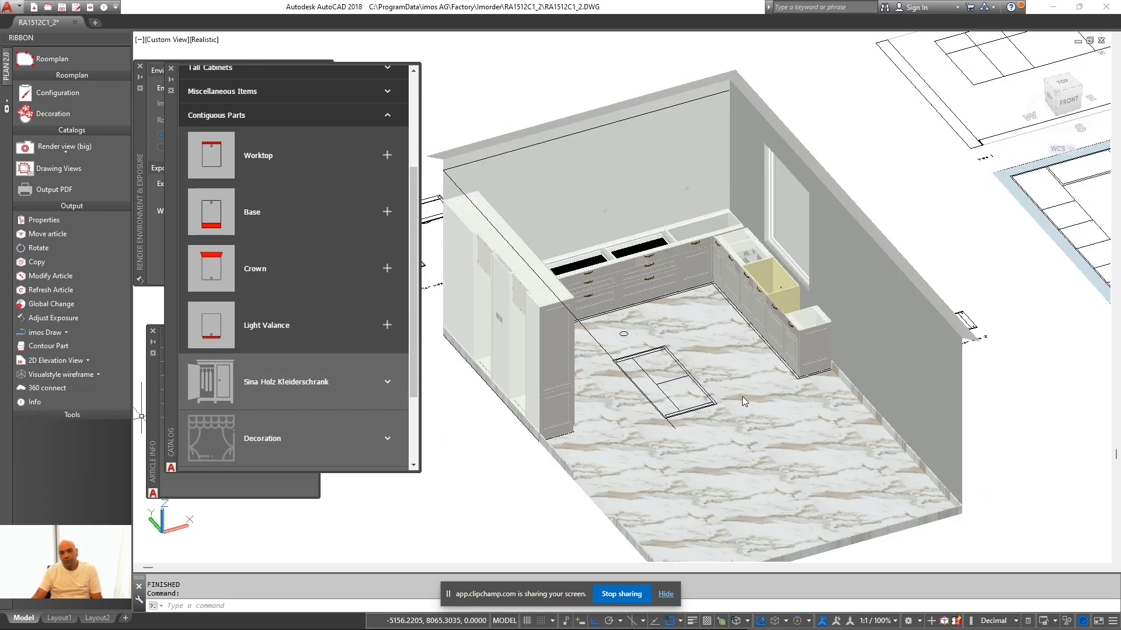
{"action": "scroll", "coordinate": [758, 385], "scroll_direction": "up", "scroll_amount": 5}
{"action": "middle_click_drag", "start_coordinate": [772, 373], "coordinate": [800, 364], "text": "shift"}
{"action": "scroll", "coordinate": [799, 364], "scroll_direction": "down", "scroll_amount": 4}
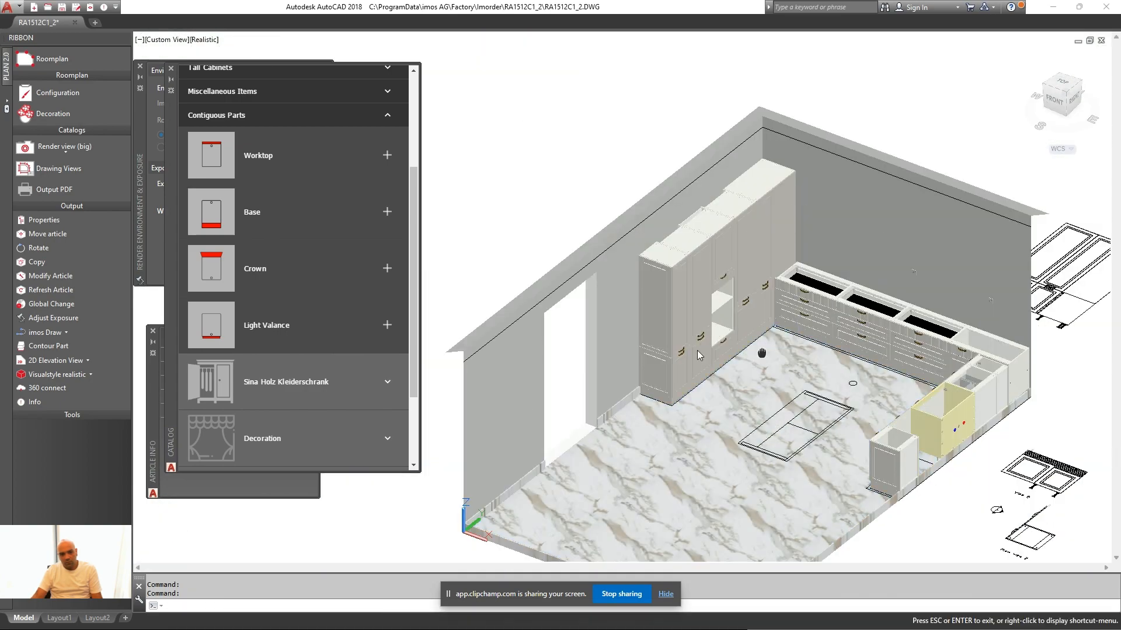
{"action": "middle_click_drag", "start_coordinate": [695, 354], "coordinate": [779, 389]}
{"action": "middle_click_drag", "start_coordinate": [774, 330], "coordinate": [700, 351]}
{"action": "key", "text": "Escape"}
Set the visual style of the kitchen model back to wireframe
{"action": "left_click", "coordinate": [88, 374]}
{"action": "left_click", "coordinate": [63, 462]}
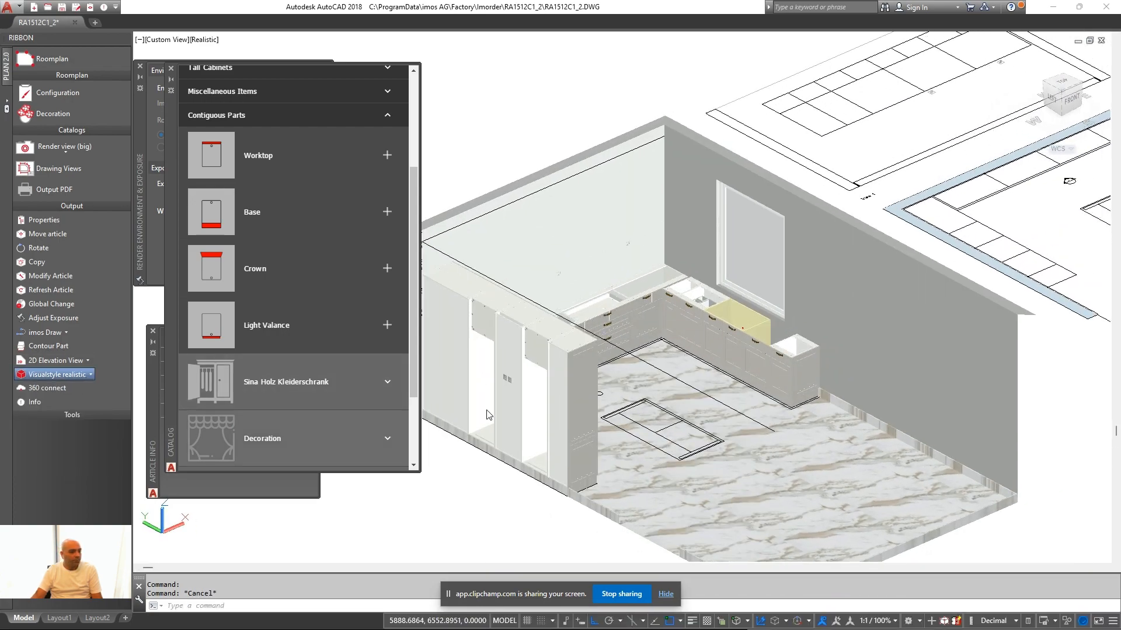
{"action": "middle_click_drag", "start_coordinate": [833, 452], "coordinate": [849, 495], "text": "shift"}
{"action": "scroll", "coordinate": [266, 252], "scroll_direction": "up", "scroll_amount": 3}
{"action": "scroll", "coordinate": [334, 330], "scroll_direction": "down", "scroll_amount": 3}
Start configuring a Worktop from the contiguous parts, choose its worktop material type and review its direction and offset settings
{"action": "left_click", "coordinate": [315, 220]}
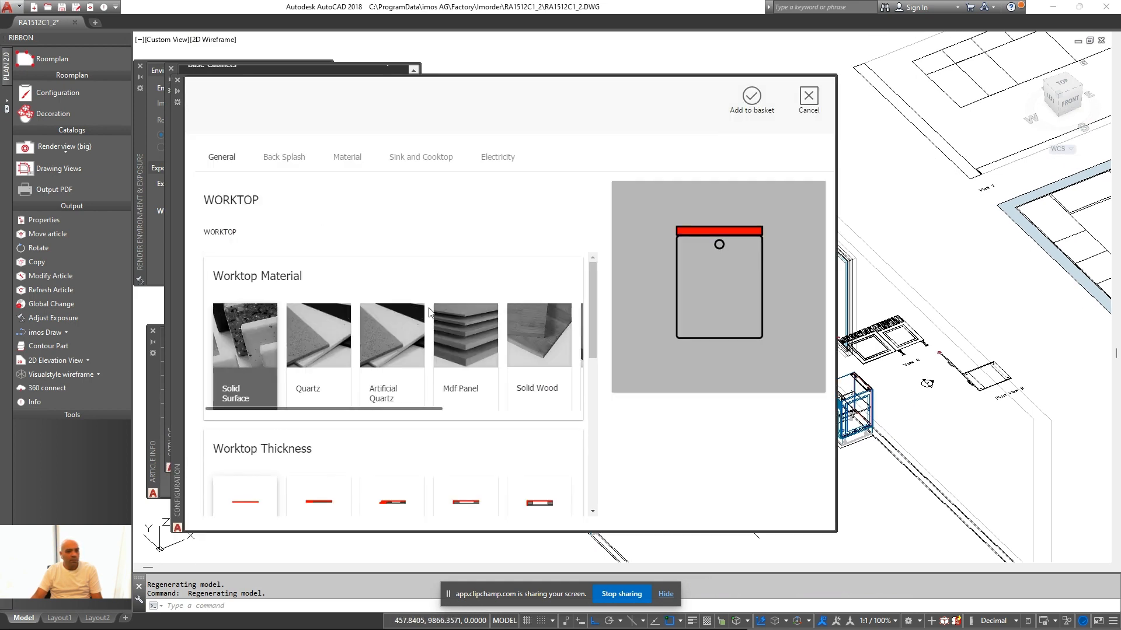
{"action": "scroll", "coordinate": [385, 365], "scroll_direction": "right", "scroll_amount": 2}
{"action": "scroll", "coordinate": [385, 365], "scroll_direction": "right", "scroll_amount": 2}
{"action": "scroll", "coordinate": [455, 370], "scroll_direction": "left", "scroll_amount": 2}
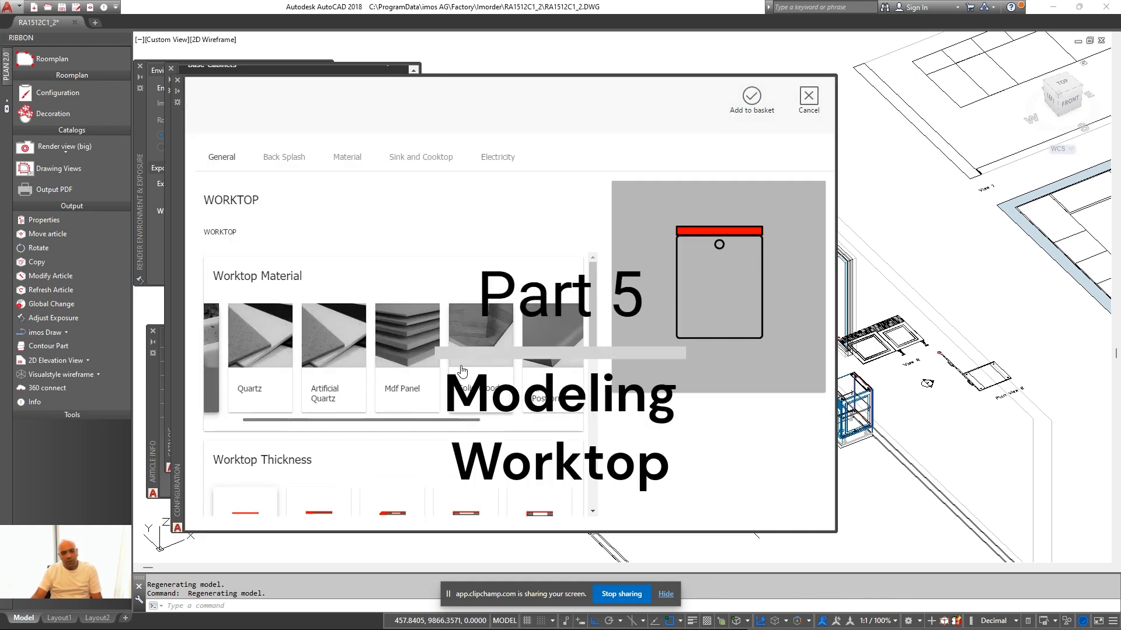
{"action": "scroll", "coordinate": [464, 370], "scroll_direction": "right", "scroll_amount": 2}
{"action": "left_click", "coordinate": [466, 370]}
{"action": "scroll", "coordinate": [588, 312], "scroll_direction": "down", "scroll_amount": 7}
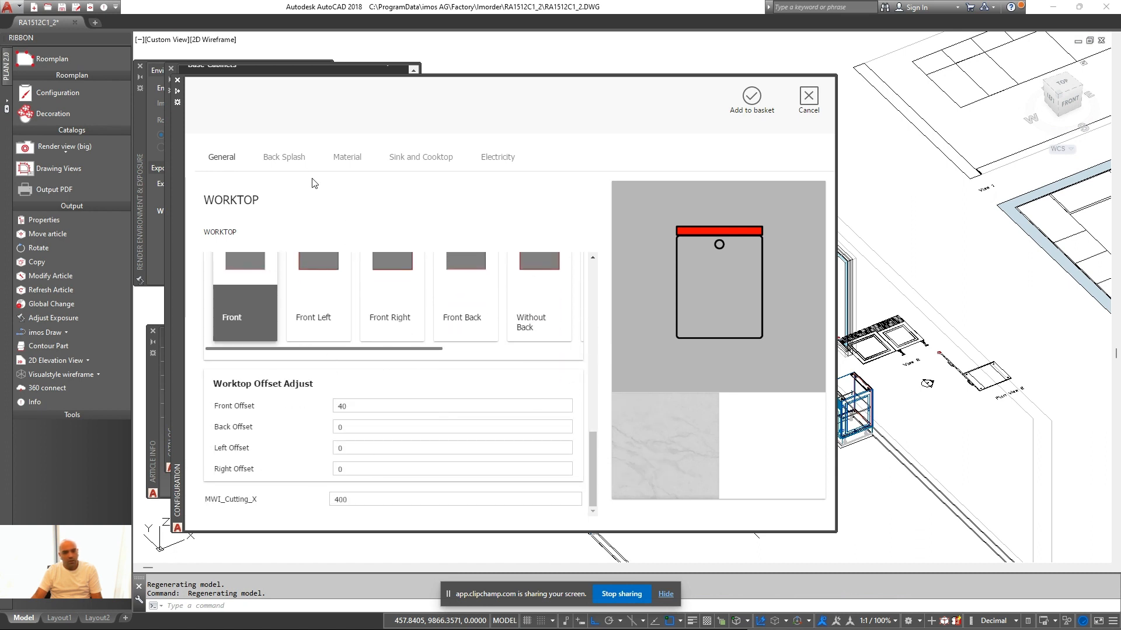
Set the worktop's back splash height to 600 and choose the Back Right back splash layout
{"action": "left_click", "coordinate": [291, 157]}
{"action": "scroll", "coordinate": [380, 380], "scroll_direction": "down", "scroll_amount": 4}
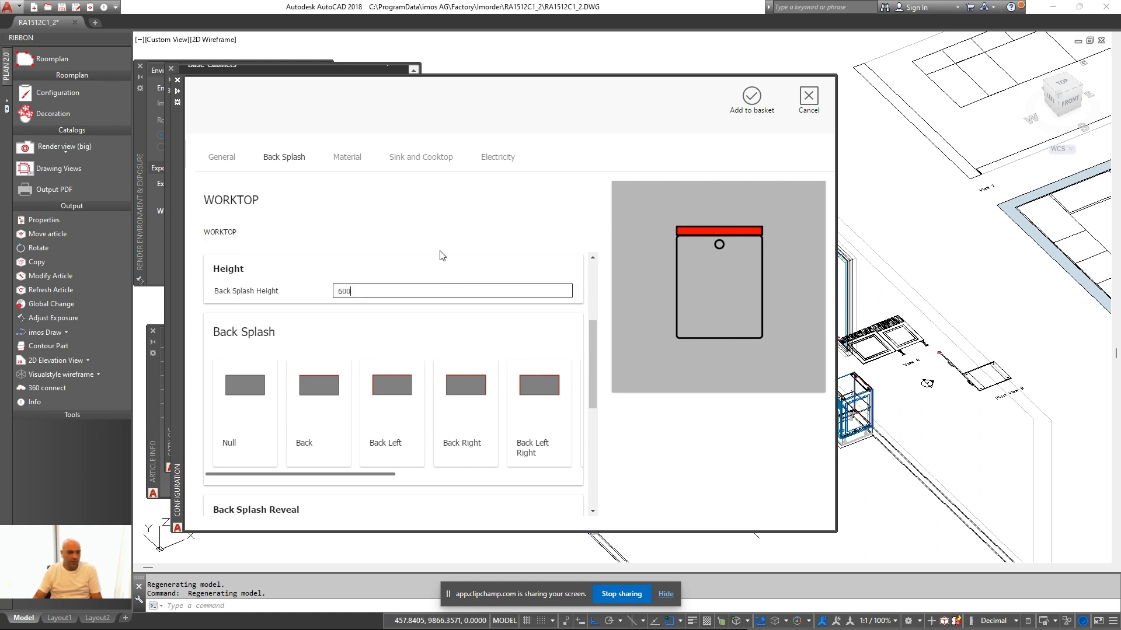
{"action": "left_click", "coordinate": [340, 391]}
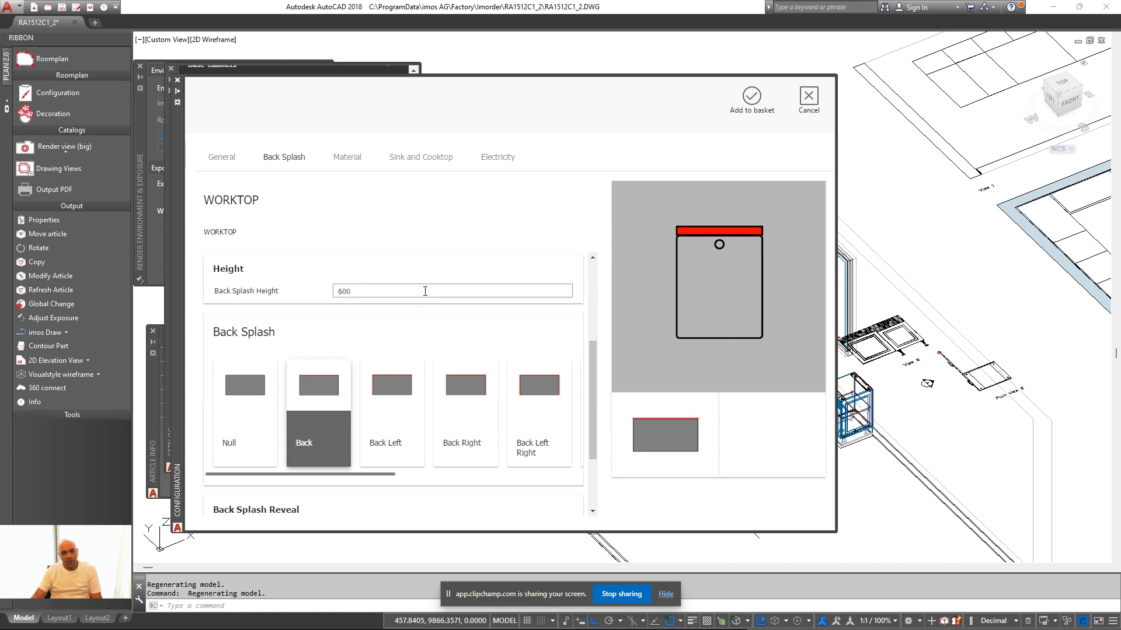
{"action": "scroll", "coordinate": [432, 298], "scroll_direction": "down", "scroll_amount": 2}
{"action": "scroll", "coordinate": [343, 468], "scroll_direction": "up", "scroll_amount": 1}
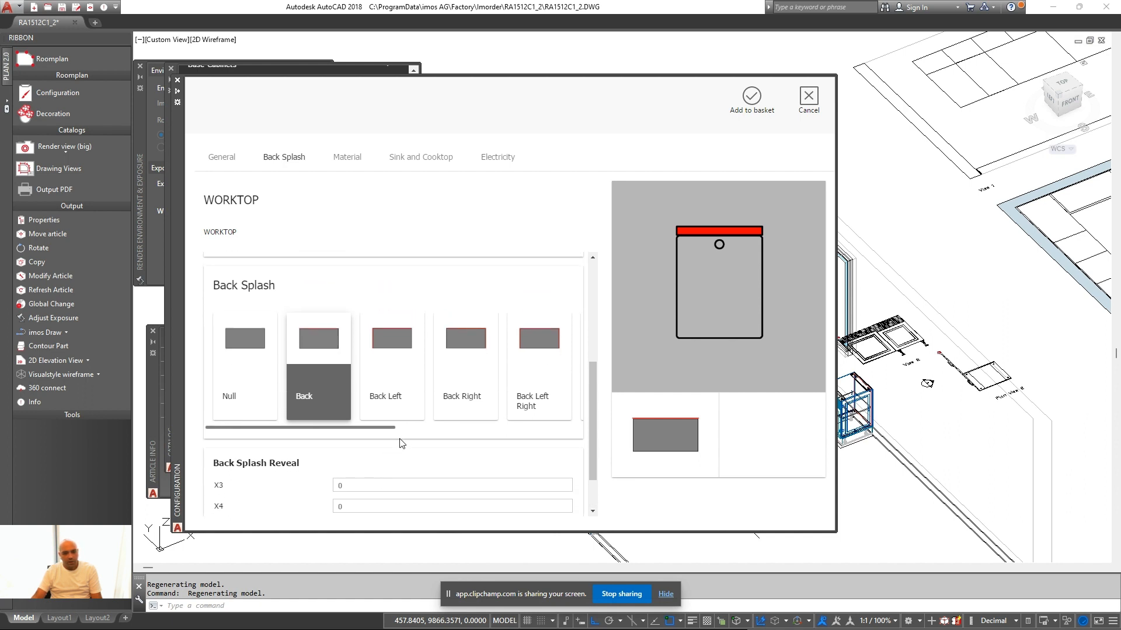
{"action": "left_click", "coordinate": [449, 414]}
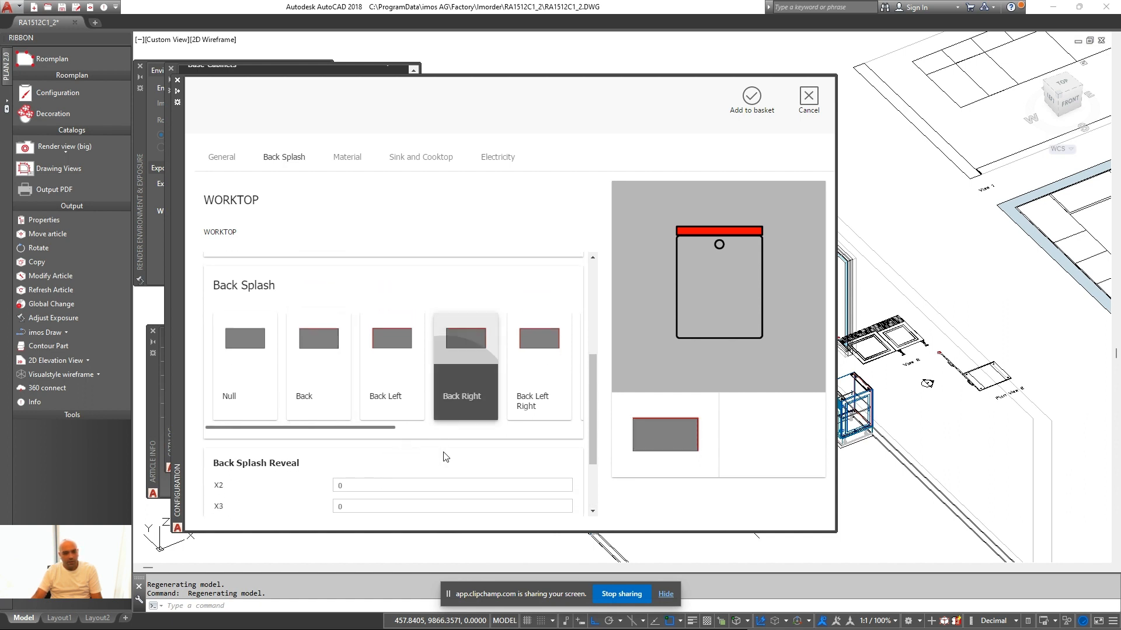
{"action": "scroll", "coordinate": [443, 440], "scroll_direction": "down", "scroll_amount": 2}
{"action": "scroll", "coordinate": [443, 440], "scroll_direction": "up", "scroll_amount": 2}
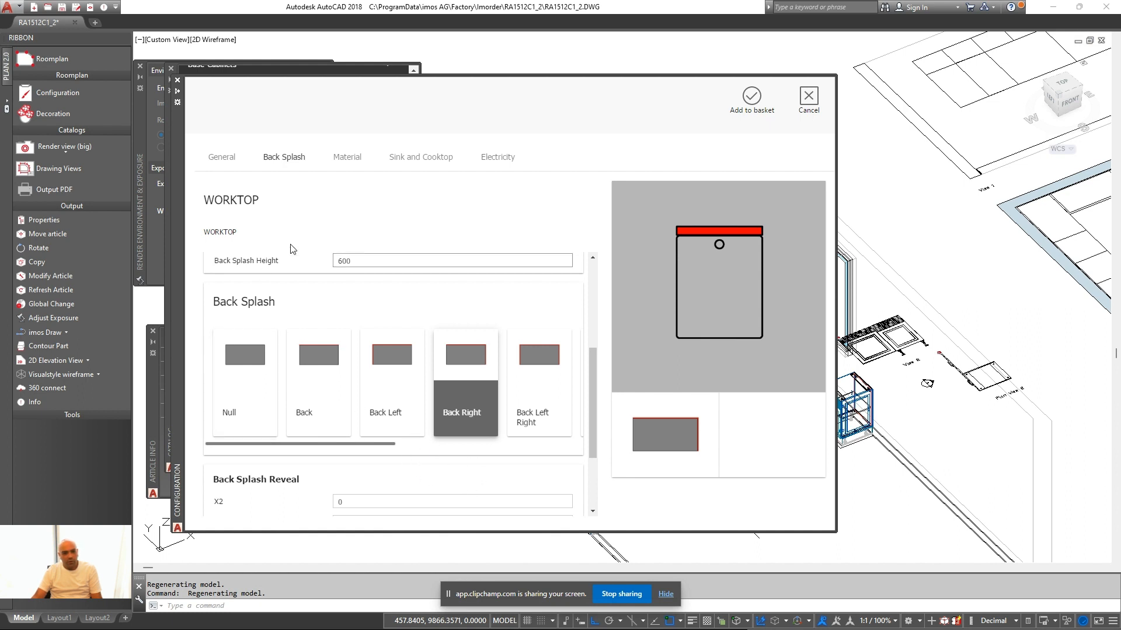
Choose Alaya Oro Marble 20mm as the worktop's material
{"action": "left_click", "coordinate": [347, 157]}
{"action": "scroll", "coordinate": [325, 348], "scroll_direction": "down", "scroll_amount": 3}
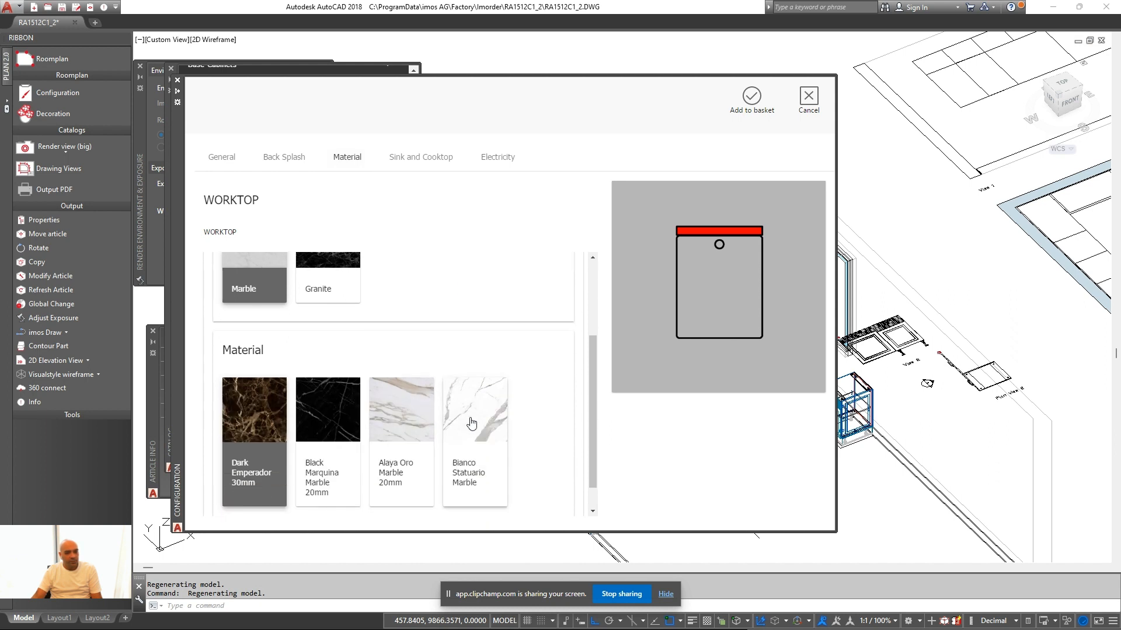
{"action": "left_click", "coordinate": [416, 429]}
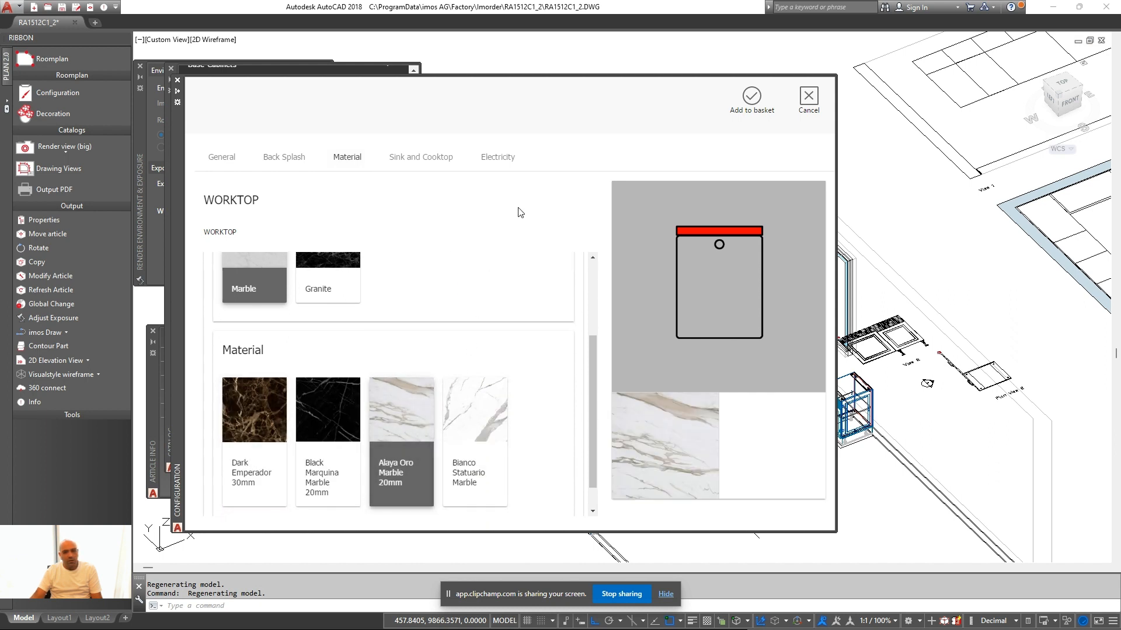
Add a 90 Cm cooktop to the worktop and set its distance from left to 1550
{"action": "left_click", "coordinate": [425, 164]}
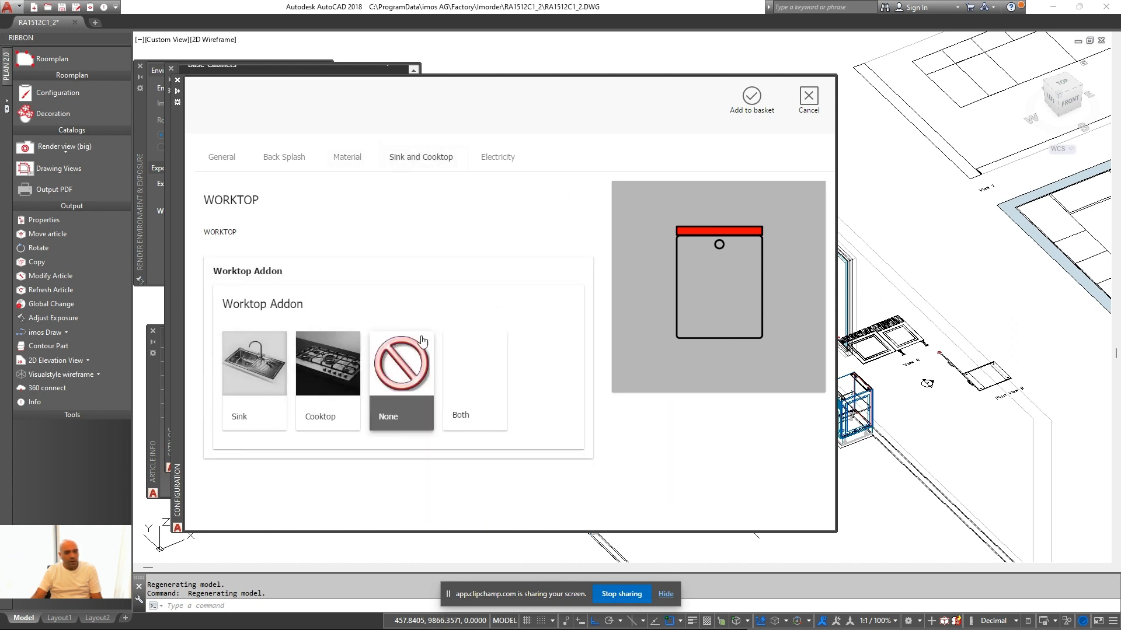
{"action": "left_click", "coordinate": [349, 397]}
{"action": "scroll", "coordinate": [365, 385], "scroll_direction": "down", "scroll_amount": 4}
{"action": "left_click", "coordinate": [413, 383]}
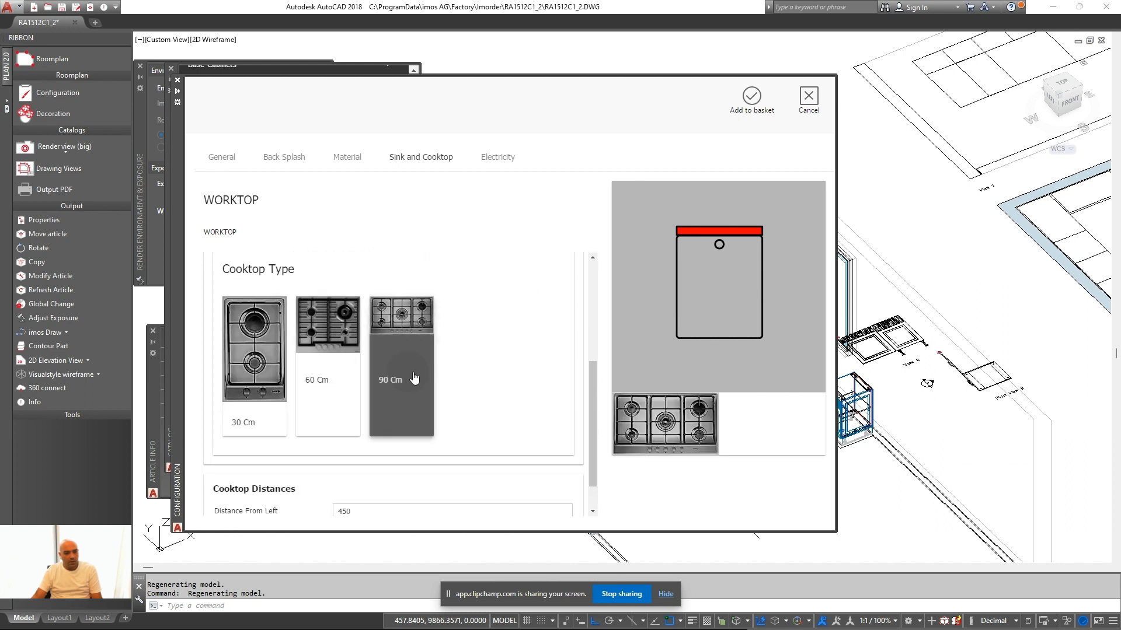
{"action": "left_click", "coordinate": [412, 467]}
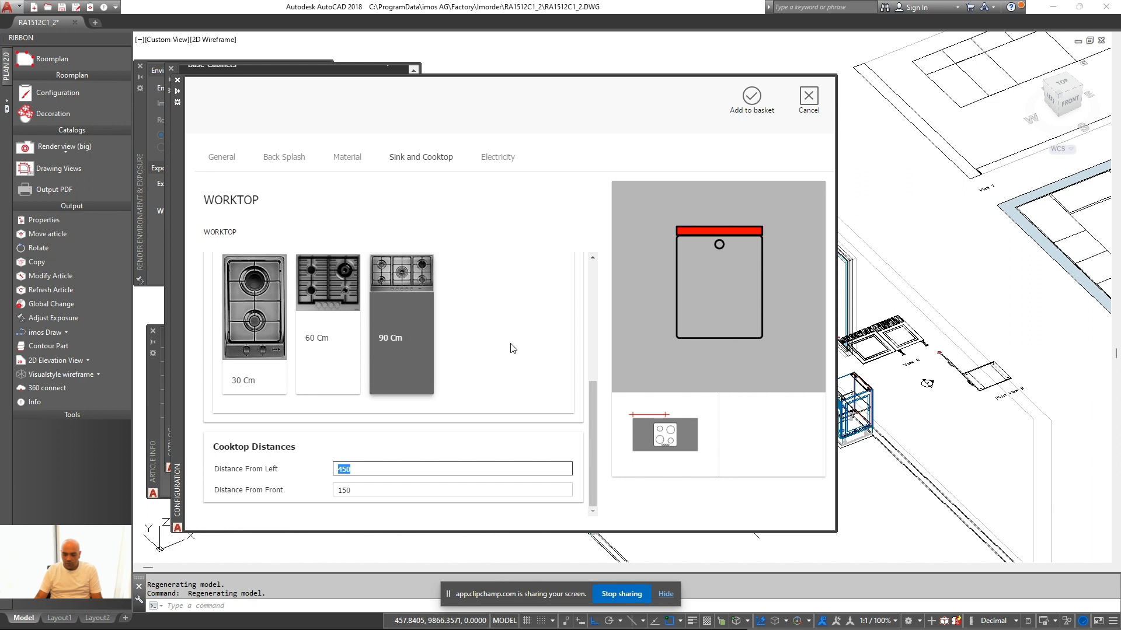
{"action": "key", "text": "Tab"}
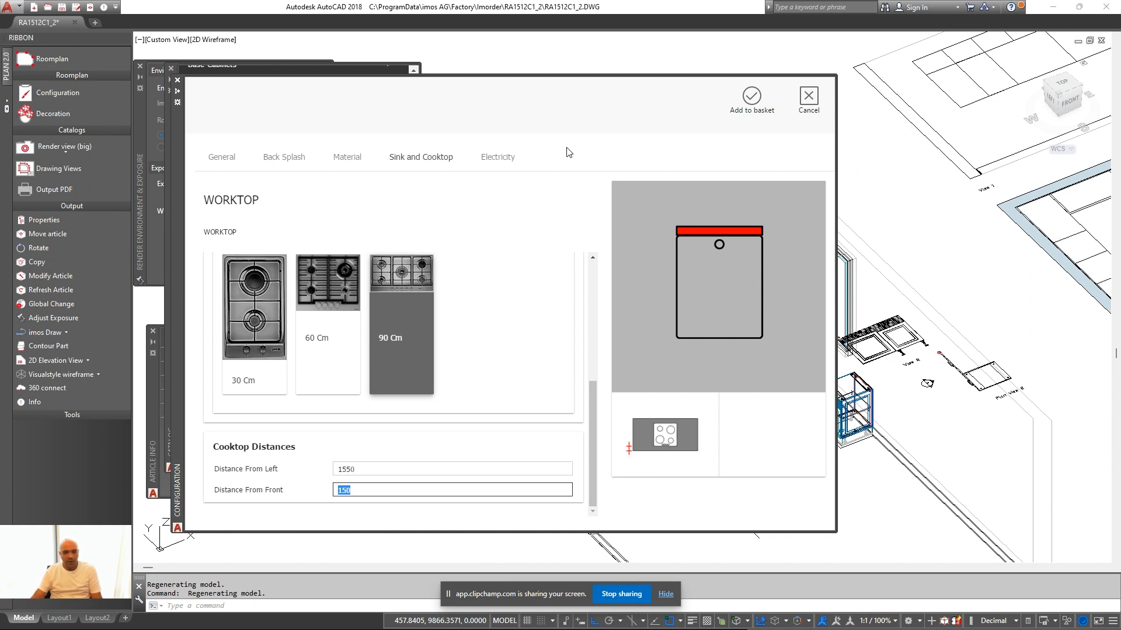
Set the worktop's left offset to 26 in the general offset adjustments
{"action": "left_click", "coordinate": [216, 164]}
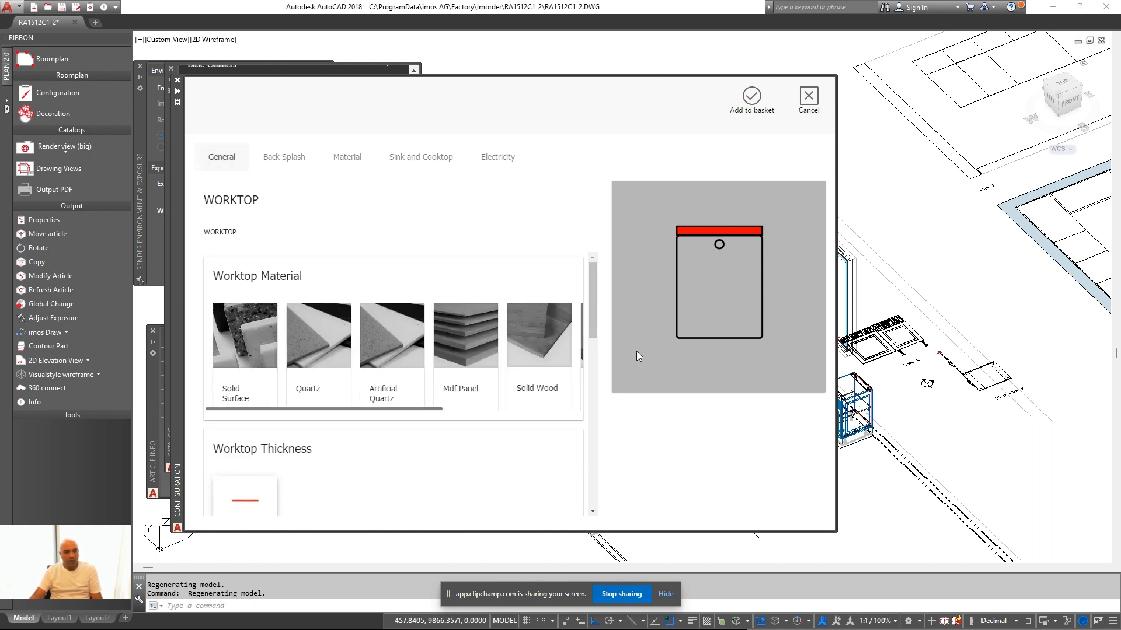
{"action": "left_click_drag", "start_coordinate": [588, 294], "coordinate": [601, 479]}
{"action": "left_click", "coordinate": [383, 448]}
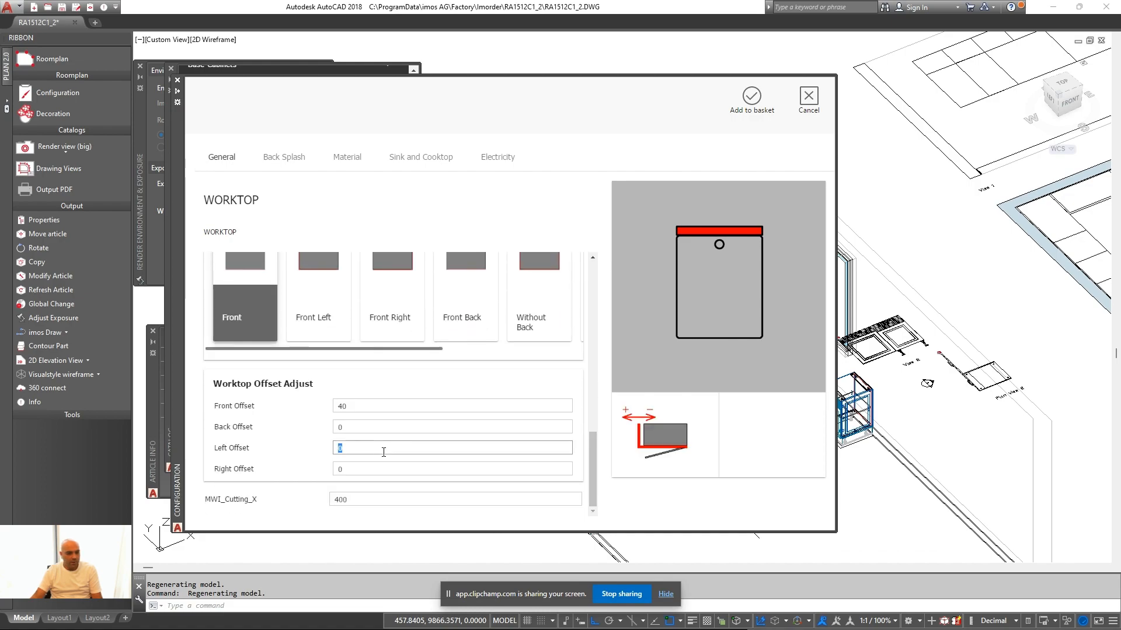
Insert the configured worktop over all base cabinets of the back wall run, including the corner cabinet
{"action": "left_click", "coordinate": [728, 122]}
{"action": "scroll", "coordinate": [711, 366], "scroll_direction": "up", "scroll_amount": 6}
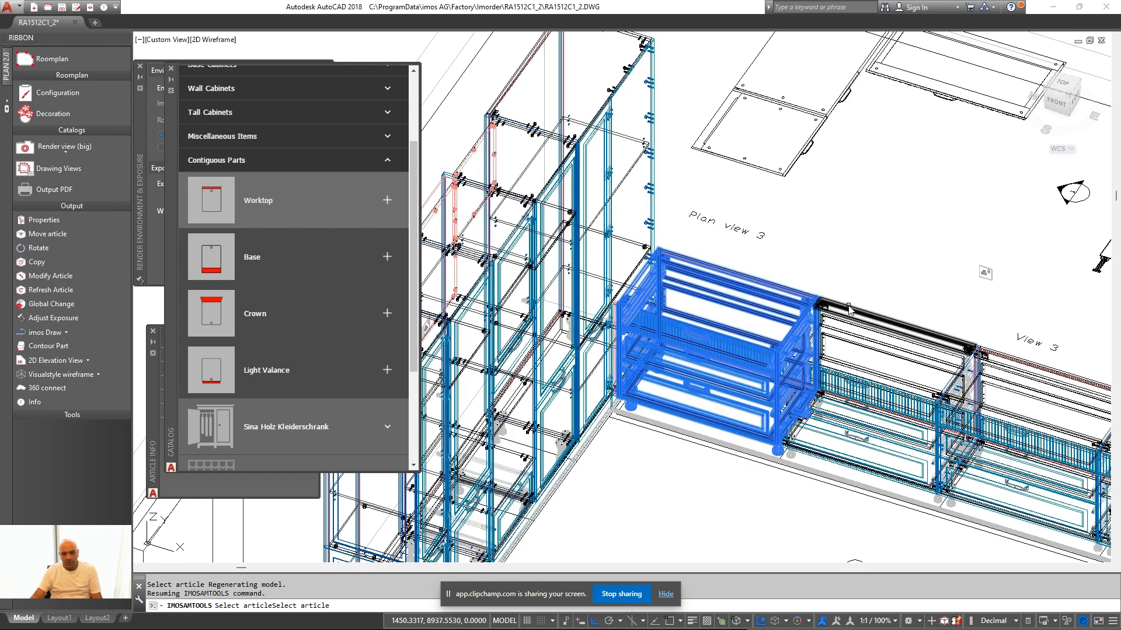
{"action": "scroll", "coordinate": [709, 277], "scroll_direction": "up", "scroll_amount": 3}
{"action": "left_click", "coordinate": [689, 305]}
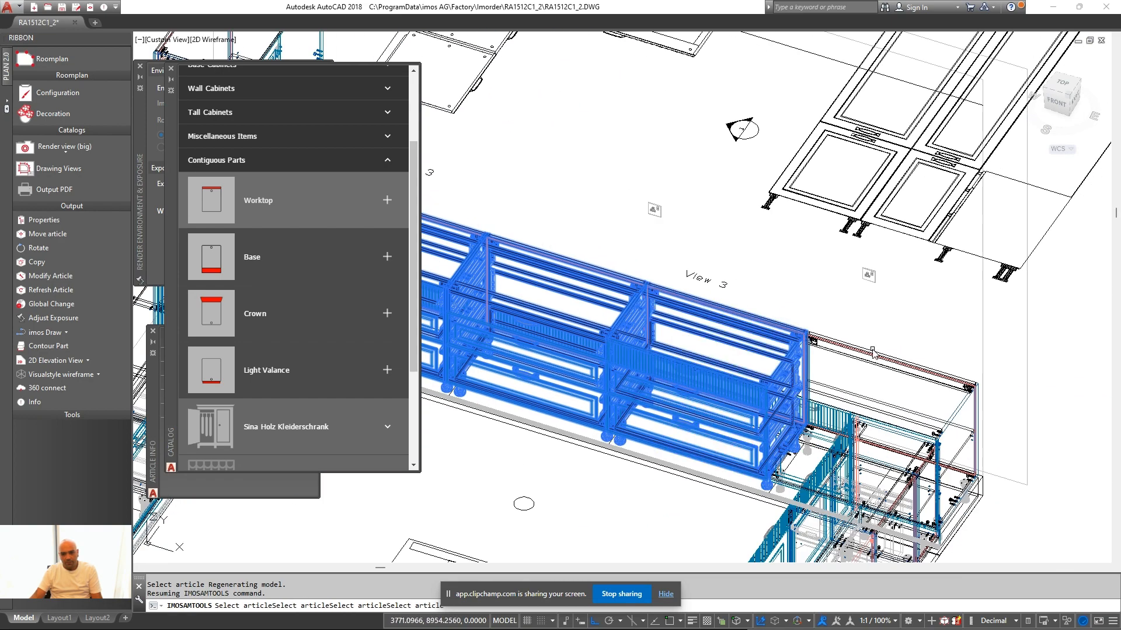
{"action": "left_click", "coordinate": [871, 354]}
{"action": "key", "text": "Return"}
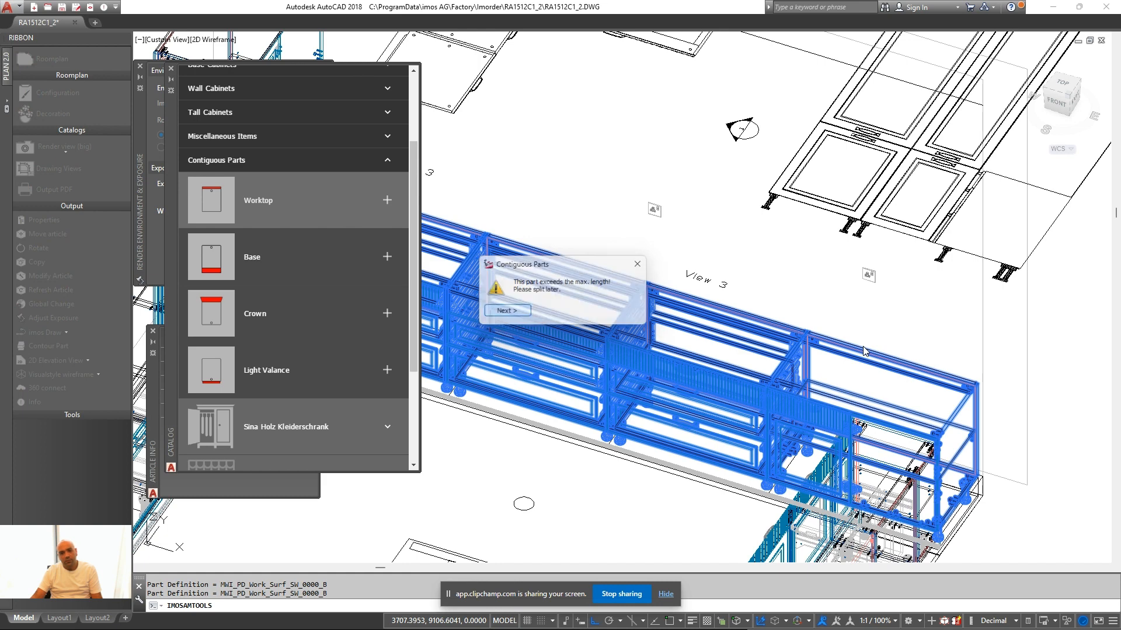
{"action": "key", "text": "Return"}
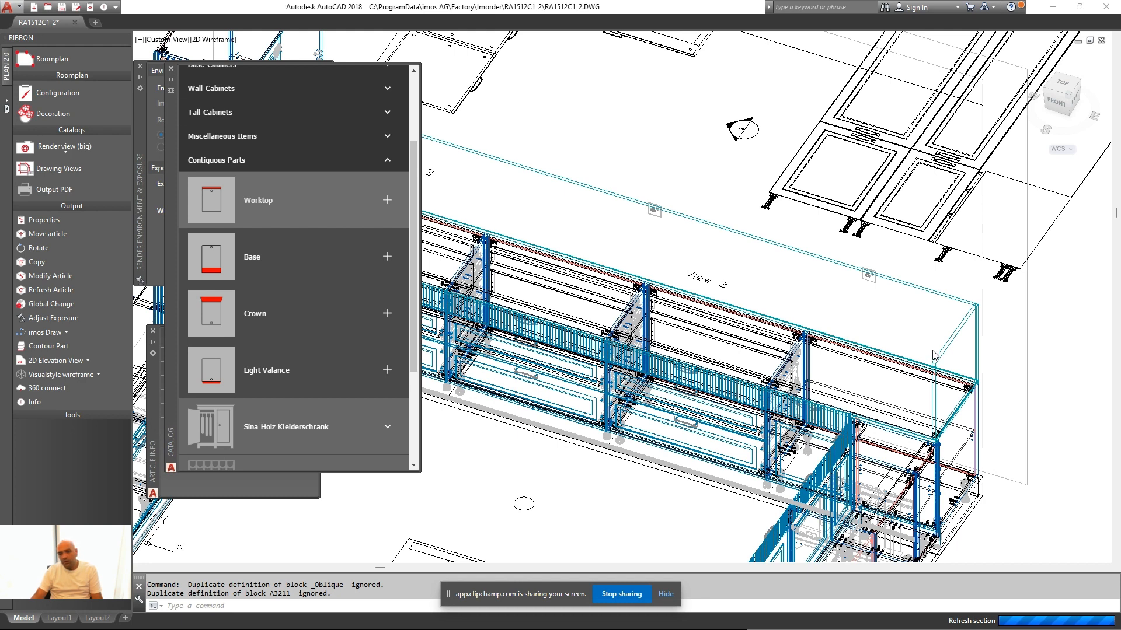
Delete the 2D elevation and plan views placed behind and beside the 3D kitchen cabinets
{"action": "left_click", "coordinate": [87, 360]}
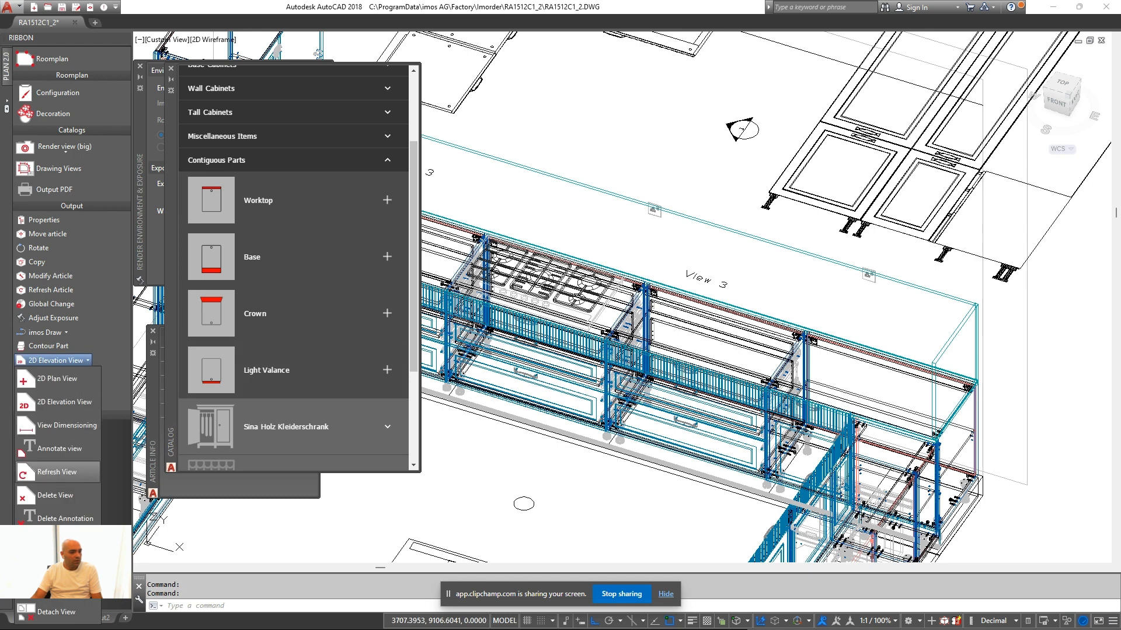
{"action": "left_click", "coordinate": [85, 496]}
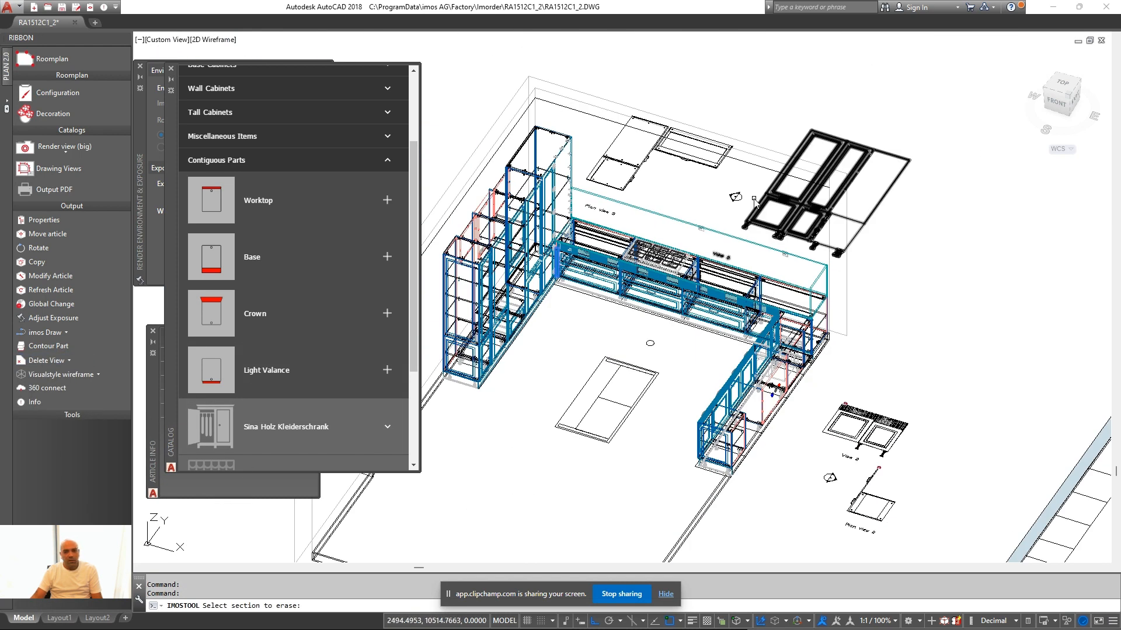
{"action": "key", "text": "Escape"}
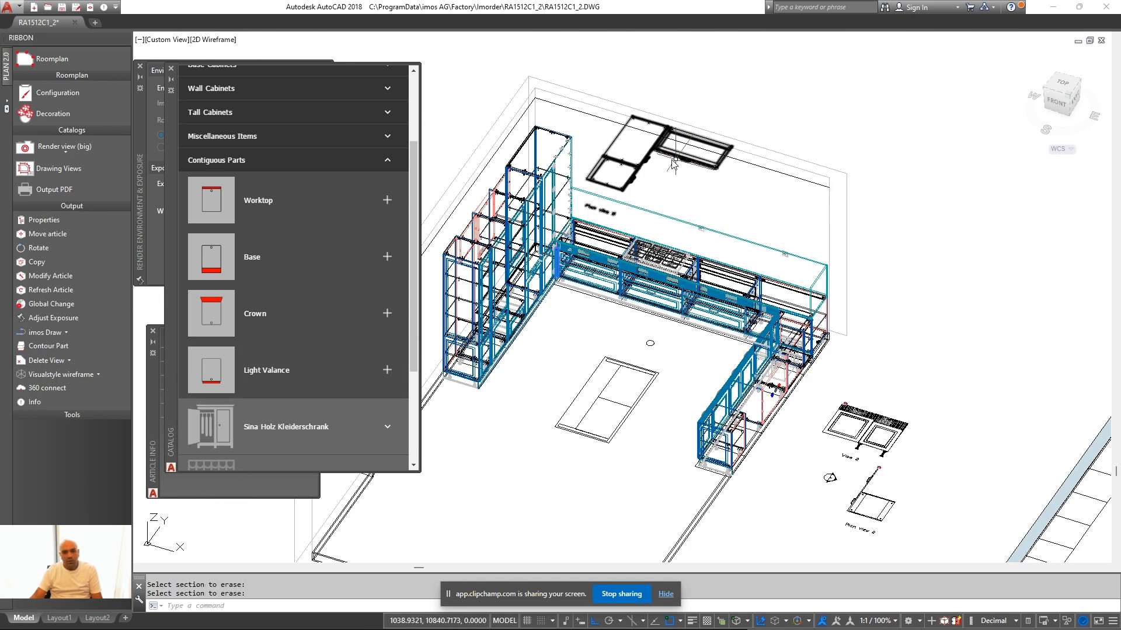
{"action": "left_click", "coordinate": [68, 360]}
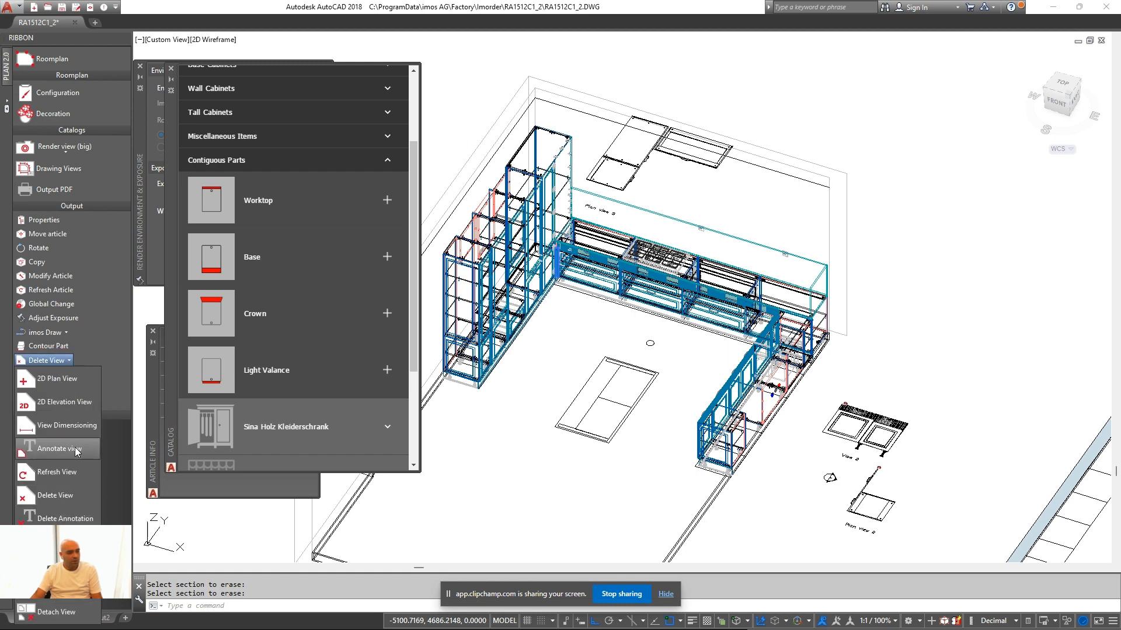
{"action": "left_click", "coordinate": [72, 496]}
{"action": "left_click", "coordinate": [649, 157]}
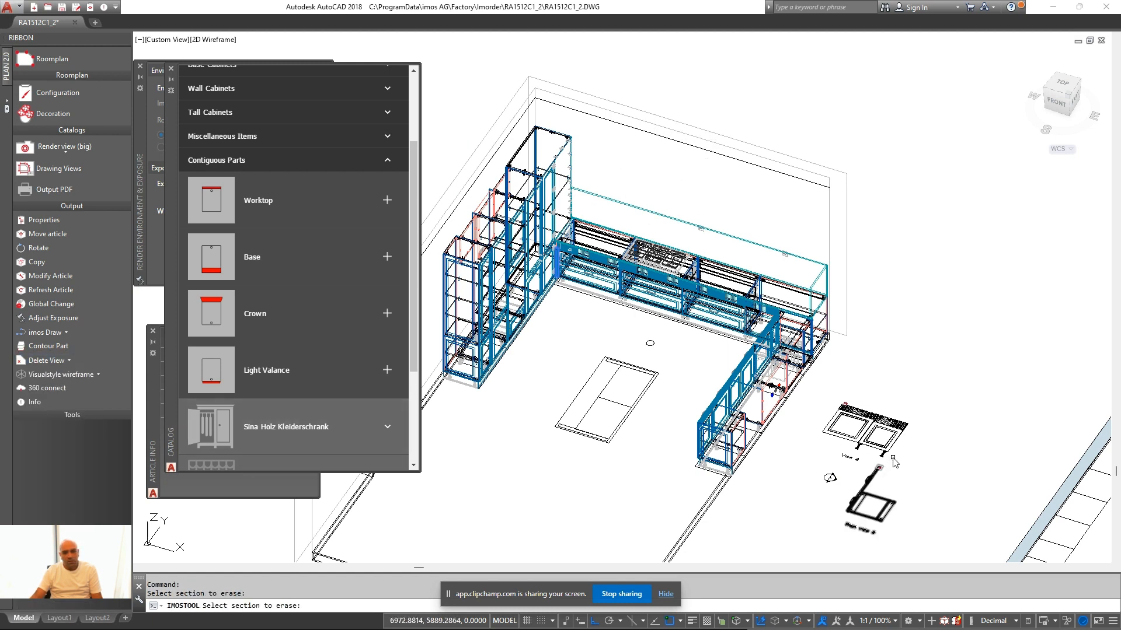
{"action": "left_click", "coordinate": [858, 431]}
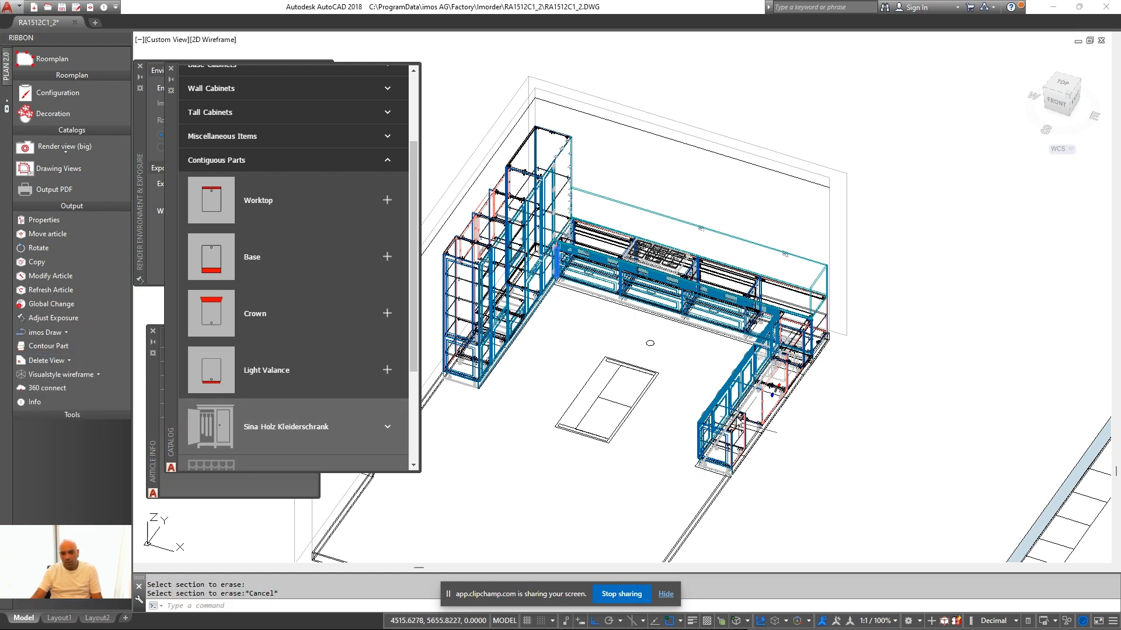
Measure the gap between the outer corner of the worktop's back splash and the side wall
{"action": "scroll", "coordinate": [628, 214], "scroll_direction": "up", "scroll_amount": 10}
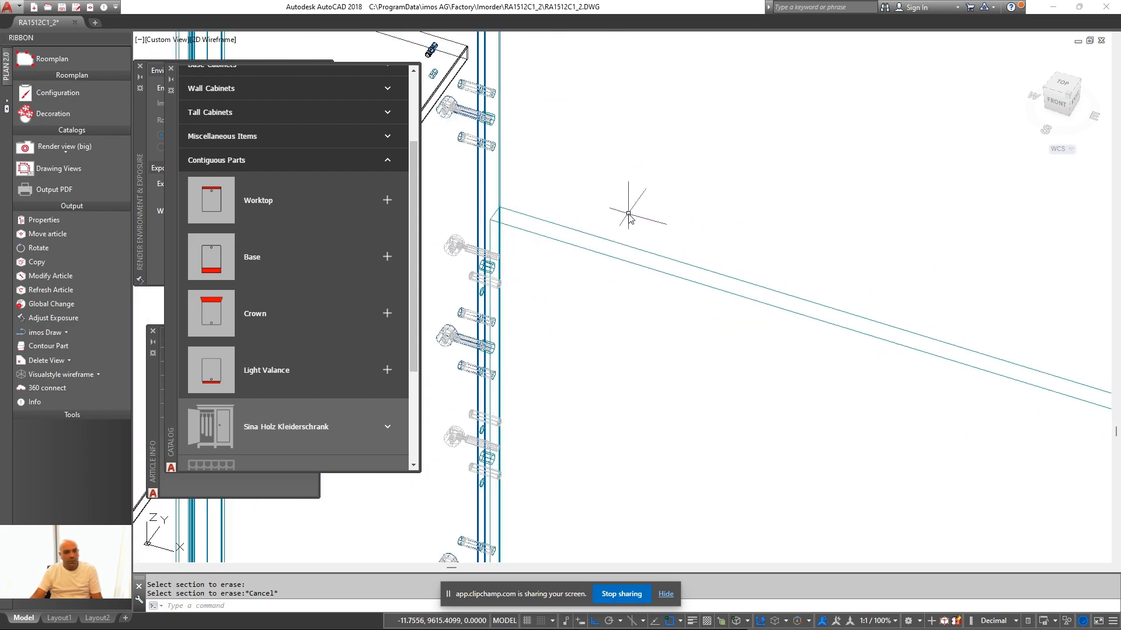
{"action": "scroll", "coordinate": [628, 214], "scroll_direction": "down", "scroll_amount": 10}
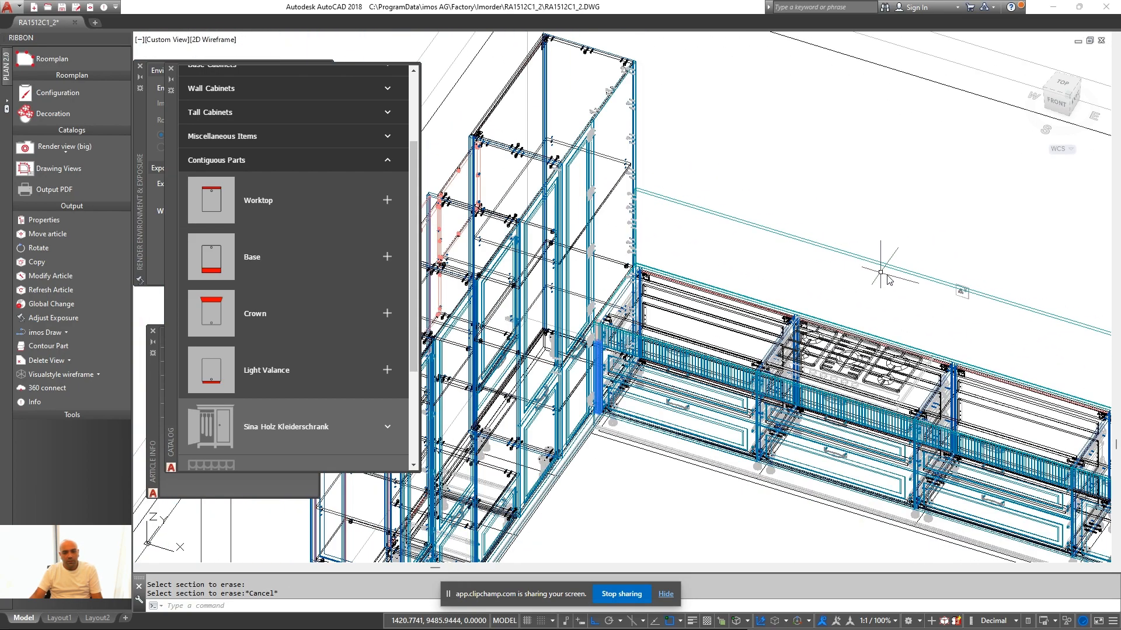
{"action": "scroll", "coordinate": [887, 279], "scroll_direction": "up", "scroll_amount": 8}
{"action": "type", "text": "di"}
{"action": "key", "text": "Return"}
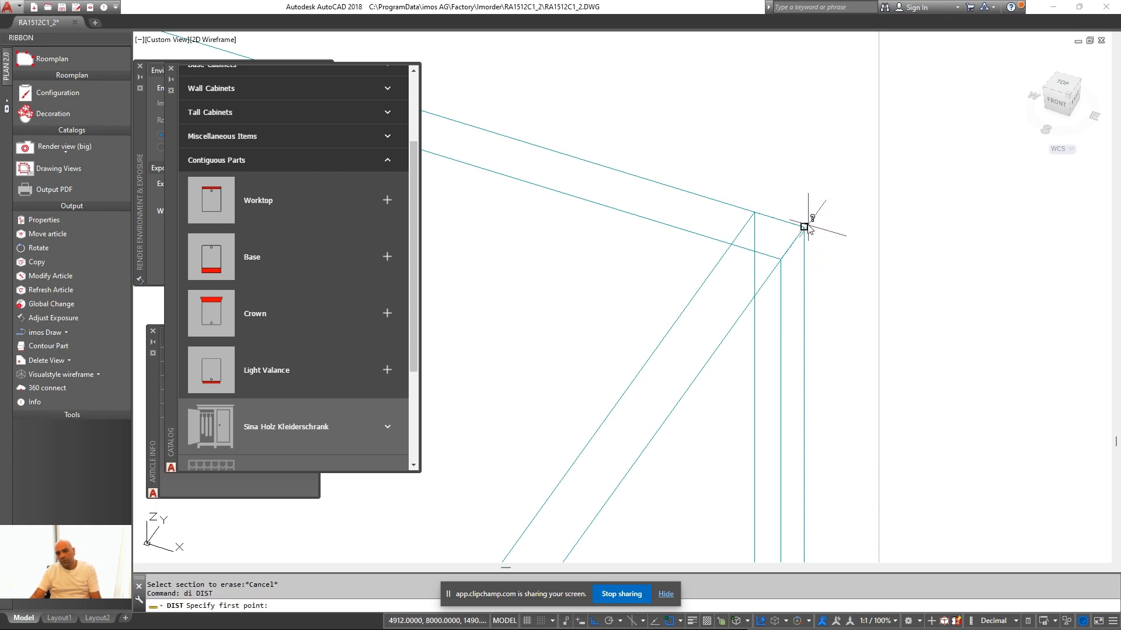
{"action": "left_click", "coordinate": [804, 226]}
{"action": "left_click", "coordinate": [877, 248]}
{"action": "scroll", "coordinate": [733, 315], "scroll_direction": "down", "scroll_amount": 5}
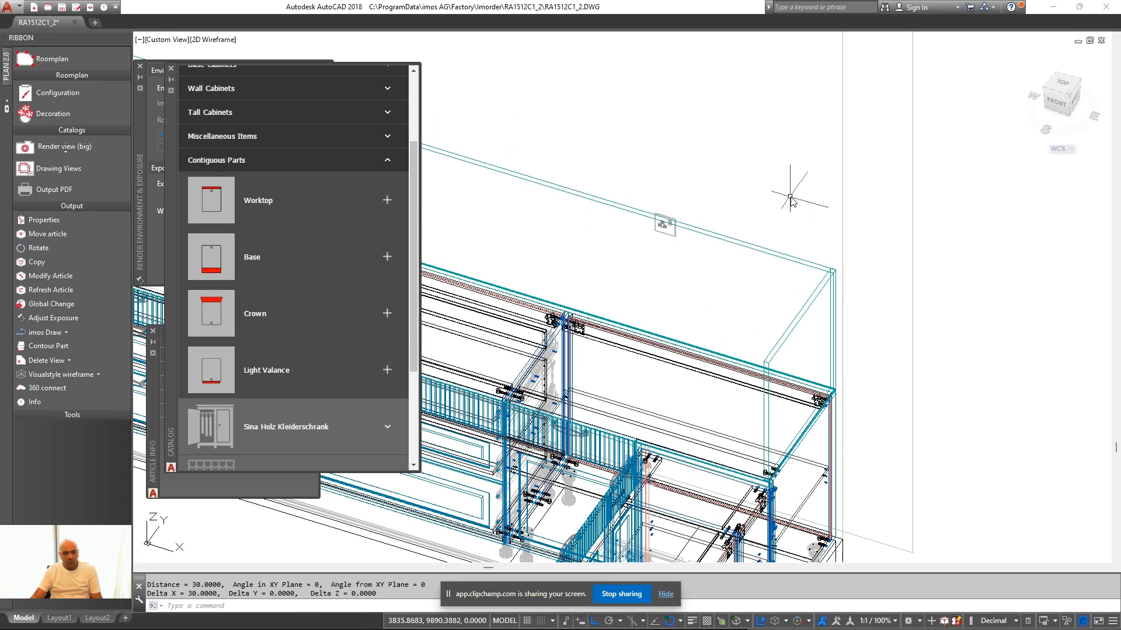
Modify the inserted worktop and set its right offset to 30
{"action": "right_click", "coordinate": [790, 197]}
{"action": "left_click", "coordinate": [825, 238]}
{"action": "left_click", "coordinate": [824, 266]}
{"action": "left_click_drag", "start_coordinate": [591, 324], "coordinate": [535, 496]}
{"action": "left_click", "coordinate": [395, 477]}
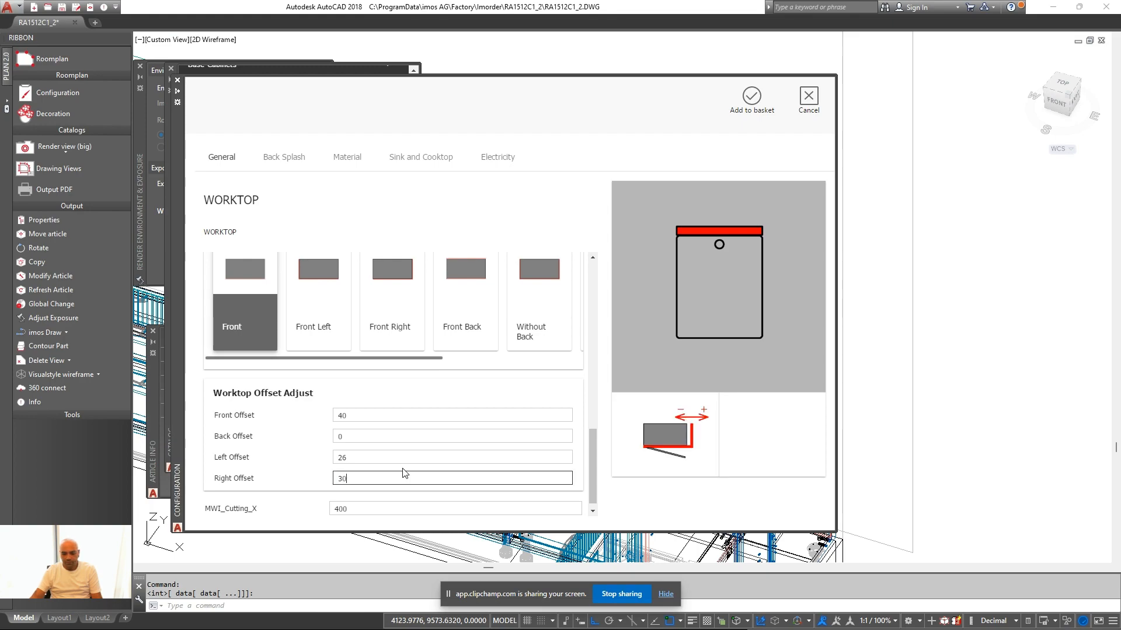
Draw a vertical construction line at the back of the cooktop cabinet
{"action": "left_click", "coordinate": [178, 91]}
{"action": "middle_click_drag", "start_coordinate": [549, 233], "coordinate": [887, 323]}
{"action": "scroll", "coordinate": [819, 407], "scroll_direction": "up", "scroll_amount": 1}
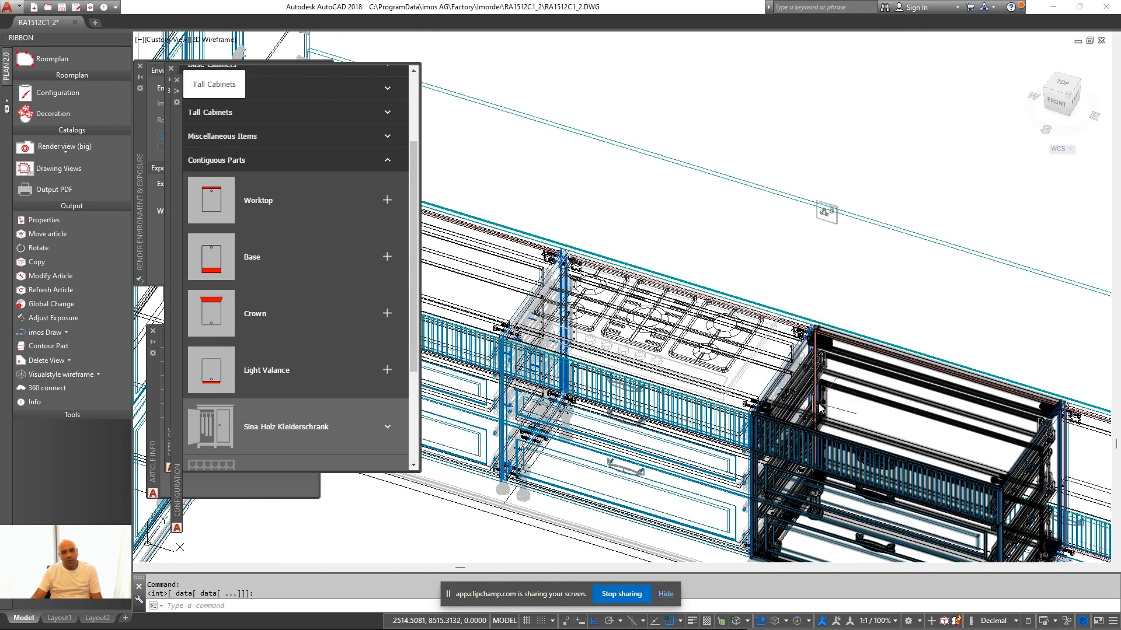
{"action": "middle_click_drag", "start_coordinate": [819, 407], "coordinate": [707, 404], "text": "shift"}
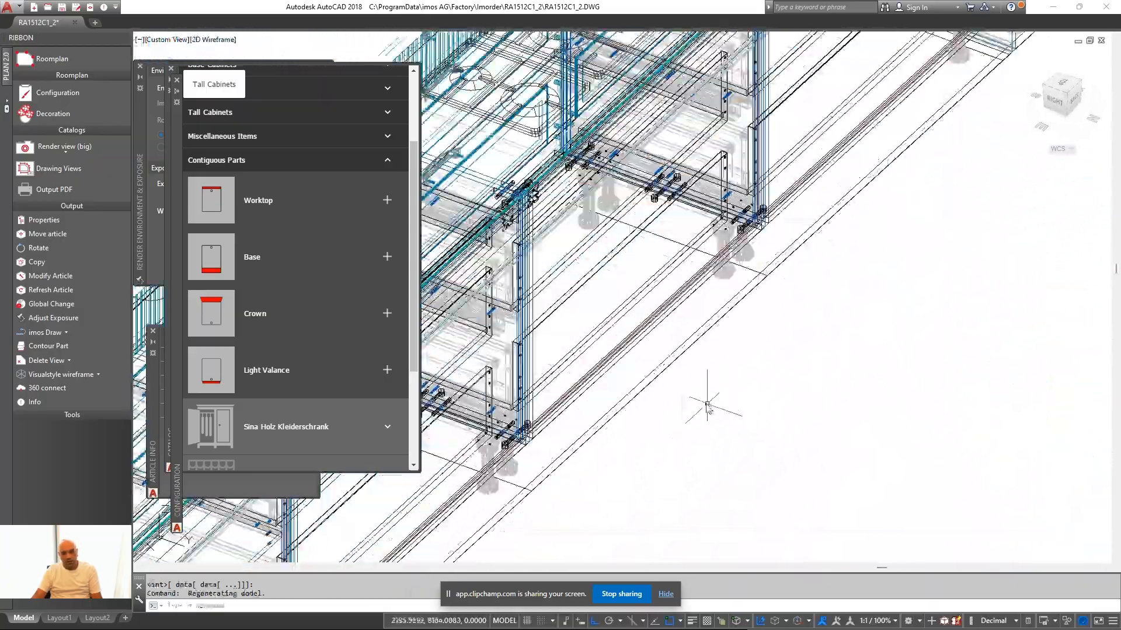
{"action": "type", "text": "xl"}
{"action": "key", "text": "Return"}
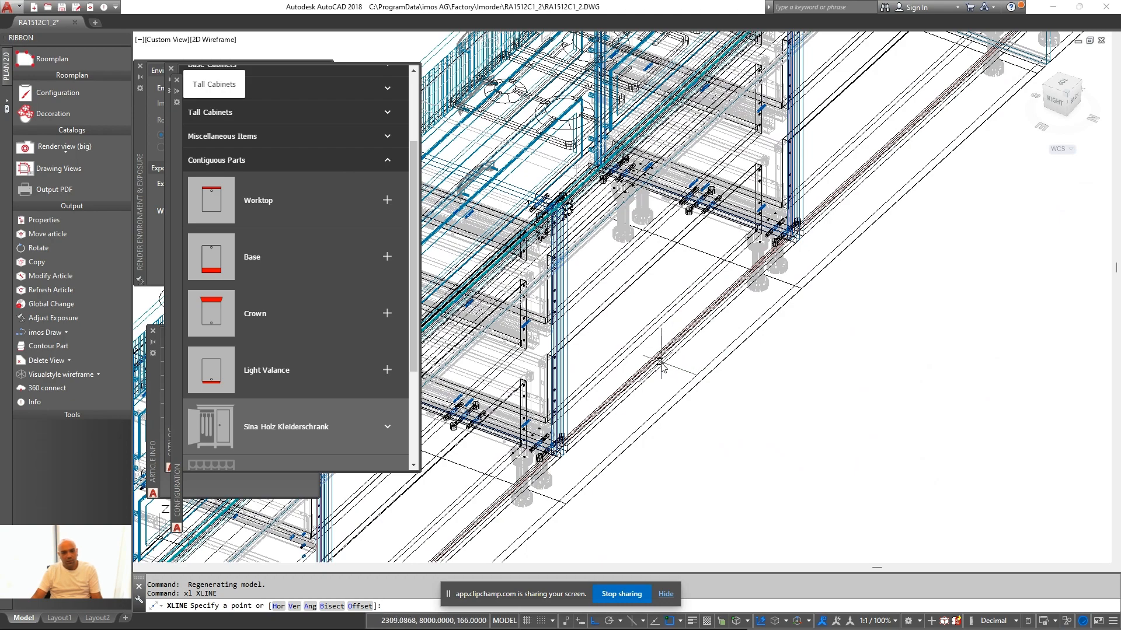
{"action": "left_click", "coordinate": [688, 345]}
{"action": "scroll", "coordinate": [701, 292], "scroll_direction": "down", "scroll_amount": 5}
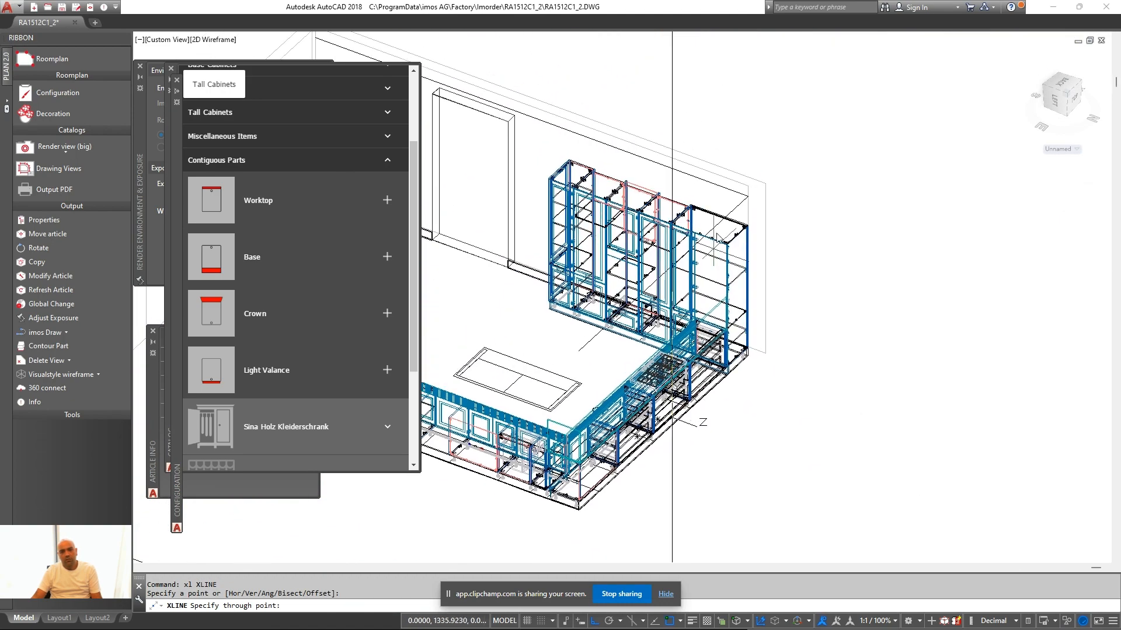
{"action": "key", "text": "Escape"}
Check the cooktop's position against the vertical construction line in perspective and front view
{"action": "middle_click_drag", "start_coordinate": [702, 107], "coordinate": [1026, 351], "text": "shift"}
{"action": "scroll", "coordinate": [637, 304], "scroll_direction": "up", "scroll_amount": 5}
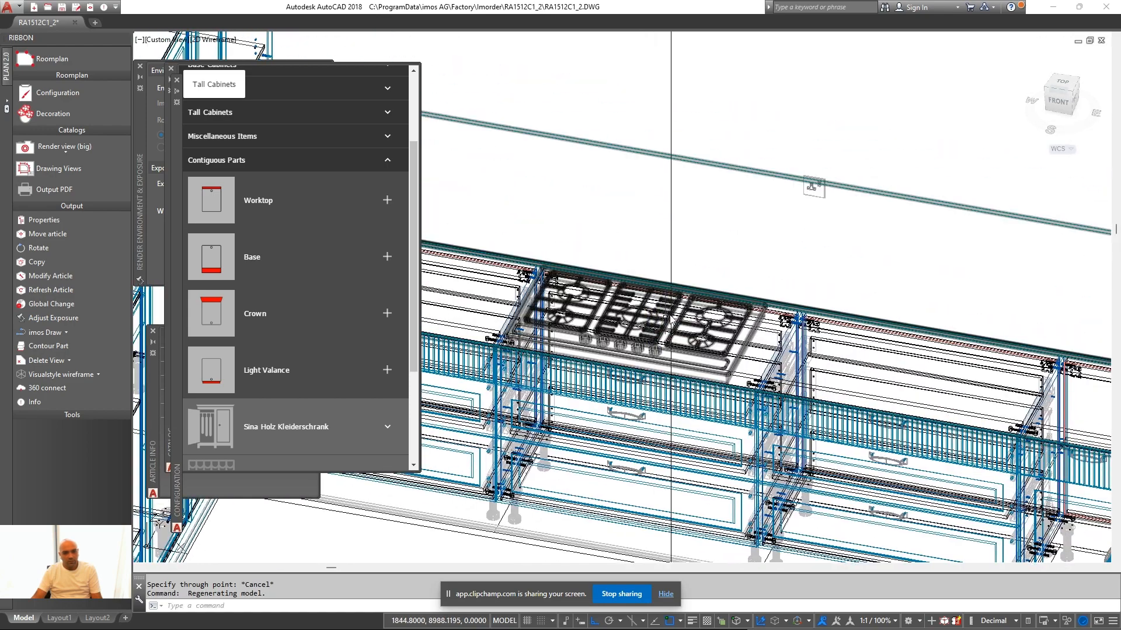
{"action": "left_click", "coordinate": [1073, 95]}
{"action": "scroll", "coordinate": [570, 315], "scroll_direction": "up", "scroll_amount": 5}
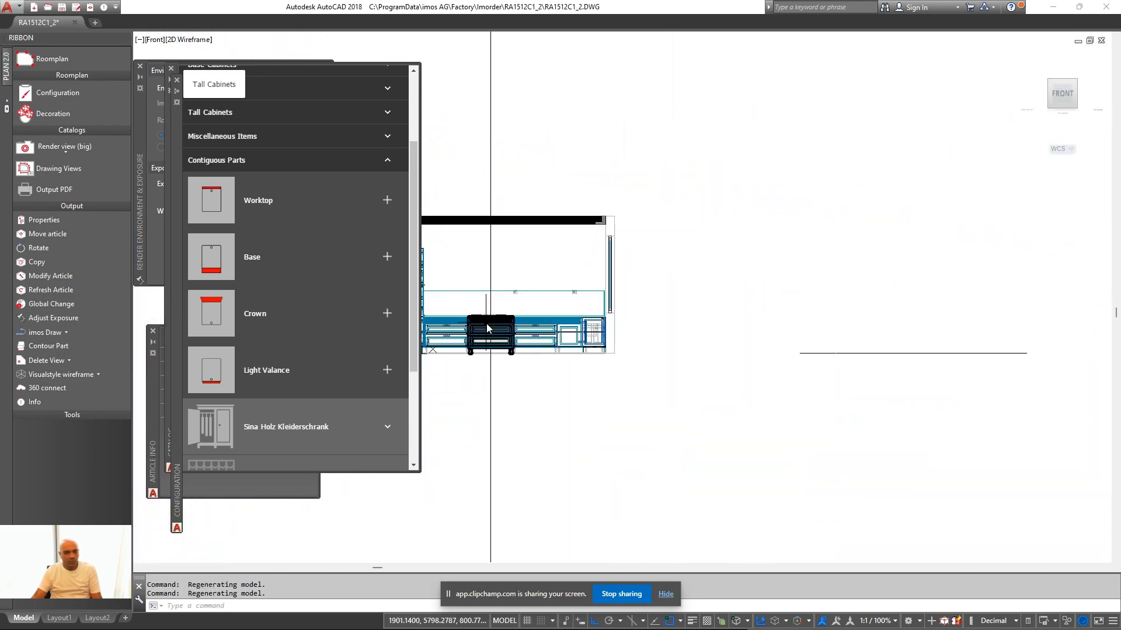
{"action": "scroll", "coordinate": [592, 316], "scroll_direction": "down", "scroll_amount": 6}
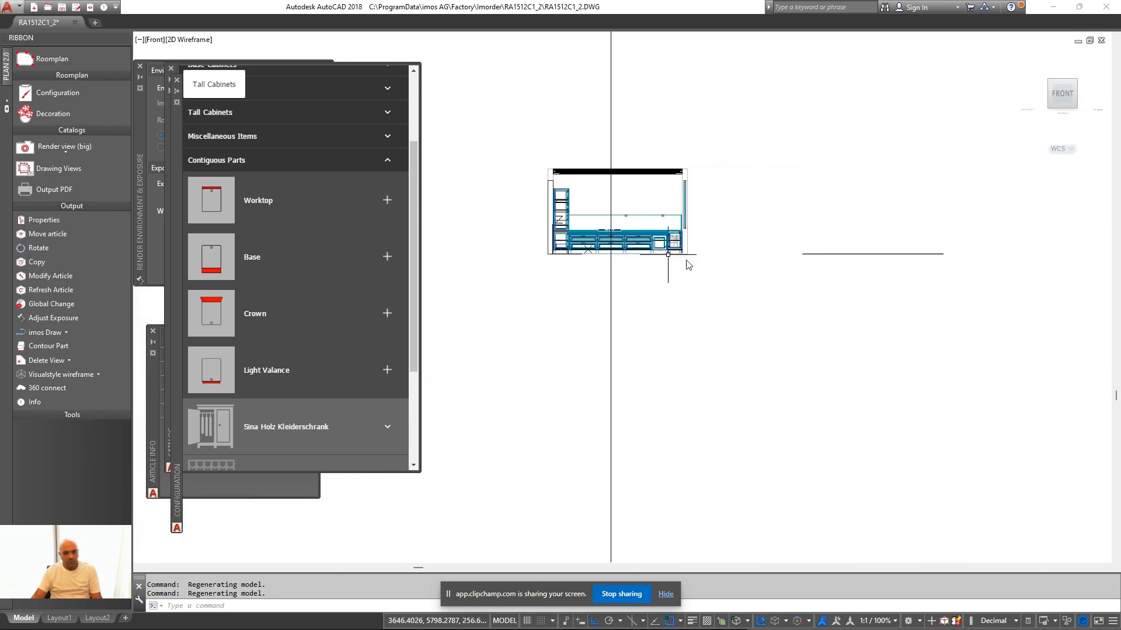
On the floor plan, measure the distance from the middle of the cooktop cabinet to the left end of the back cabinet run
{"action": "middle_click_drag", "start_coordinate": [791, 303], "coordinate": [718, 376], "text": "shift"}
{"action": "scroll", "coordinate": [862, 271], "scroll_direction": "up", "scroll_amount": 6}
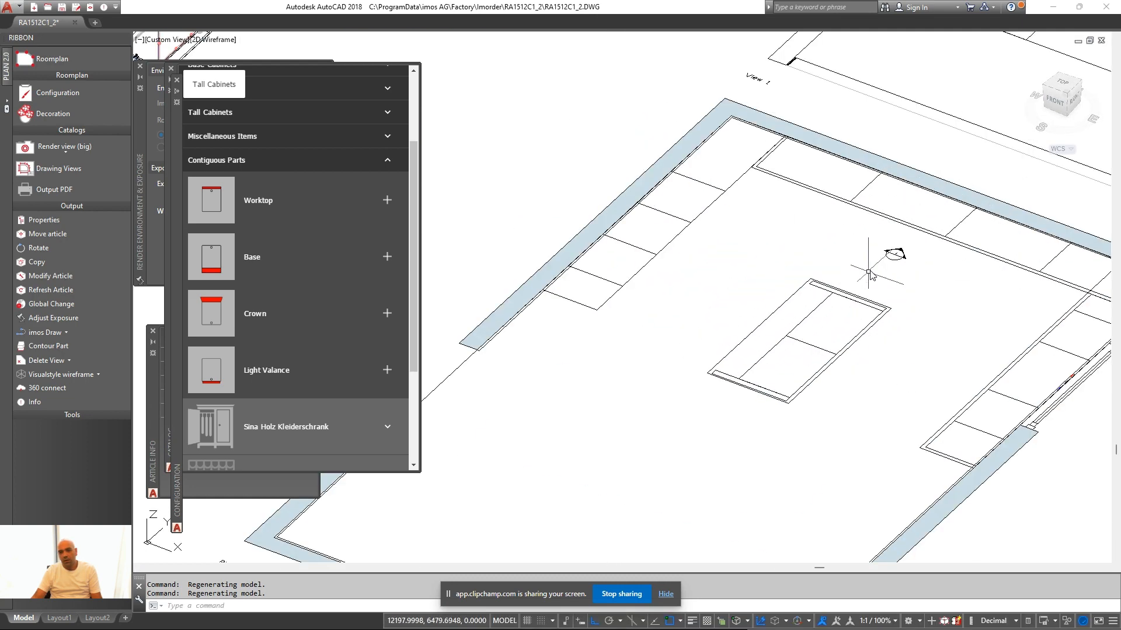
{"action": "middle_click_drag", "start_coordinate": [898, 219], "coordinate": [797, 321]}
{"action": "scroll", "coordinate": [797, 321], "scroll_direction": "up", "scroll_amount": 2}
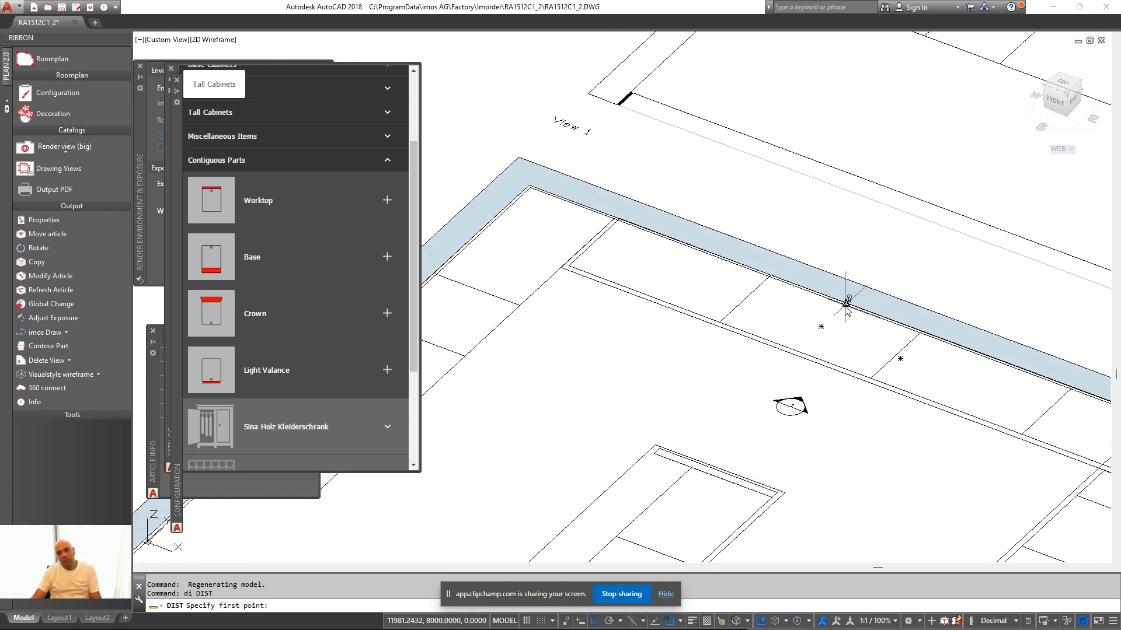
{"action": "left_click", "coordinate": [592, 240]}
{"action": "scroll", "coordinate": [564, 295], "scroll_direction": "down", "scroll_amount": 6}
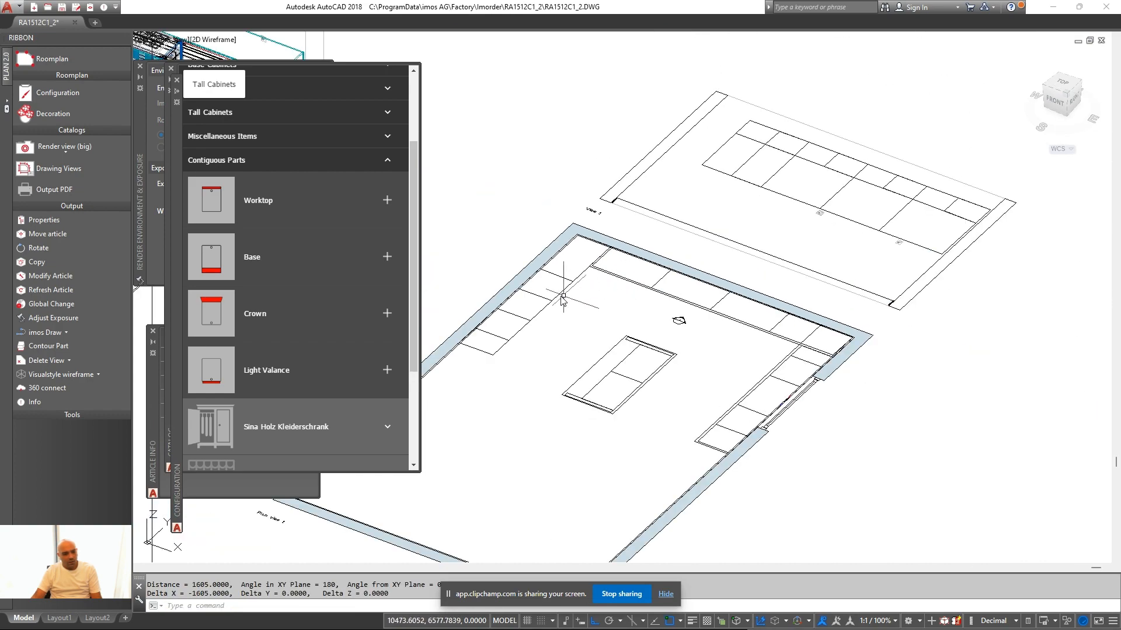
{"action": "middle_click_drag", "start_coordinate": [479, 330], "coordinate": [710, 344]}
{"action": "scroll", "coordinate": [730, 290], "scroll_direction": "up", "scroll_amount": 4}
{"action": "scroll", "coordinate": [737, 251], "scroll_direction": "up", "scroll_amount": 3}
{"action": "middle_click_drag", "start_coordinate": [737, 251], "coordinate": [699, 332]}
{"action": "right_click", "coordinate": [542, 319]}
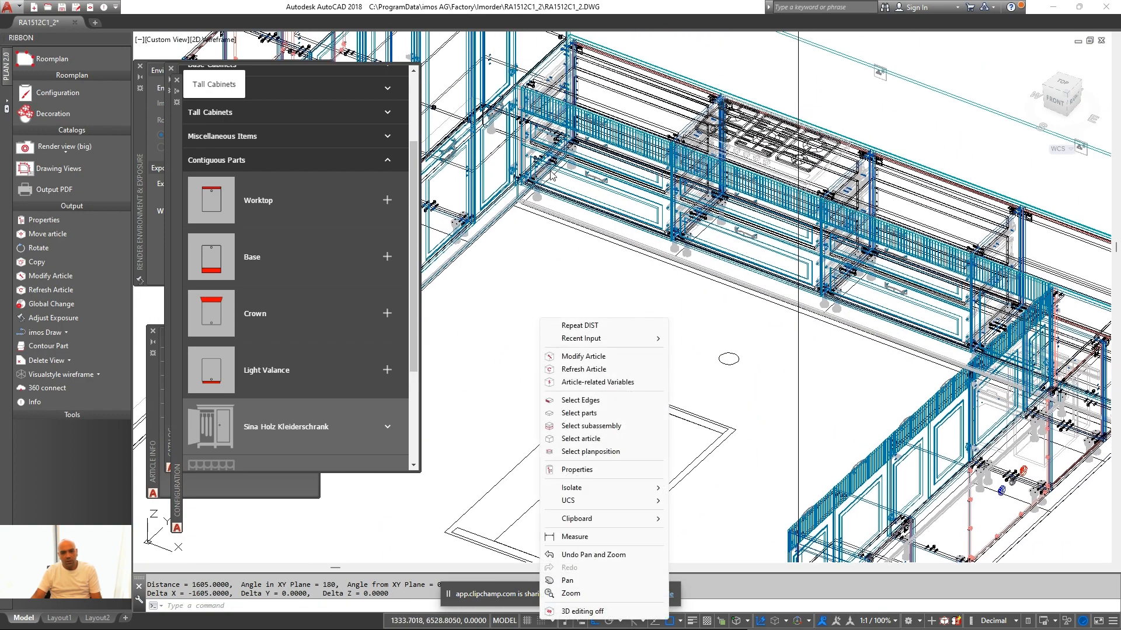
{"action": "left_click", "coordinate": [596, 357]}
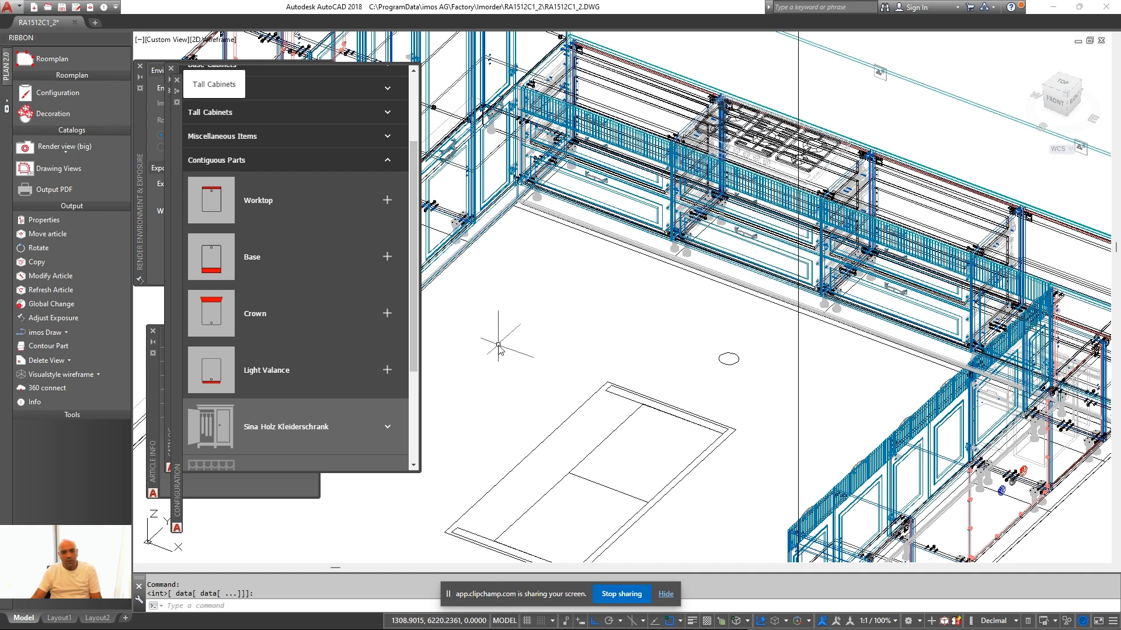
{"action": "right_click", "coordinate": [626, 329]}
{"action": "left_click", "coordinate": [680, 364]}
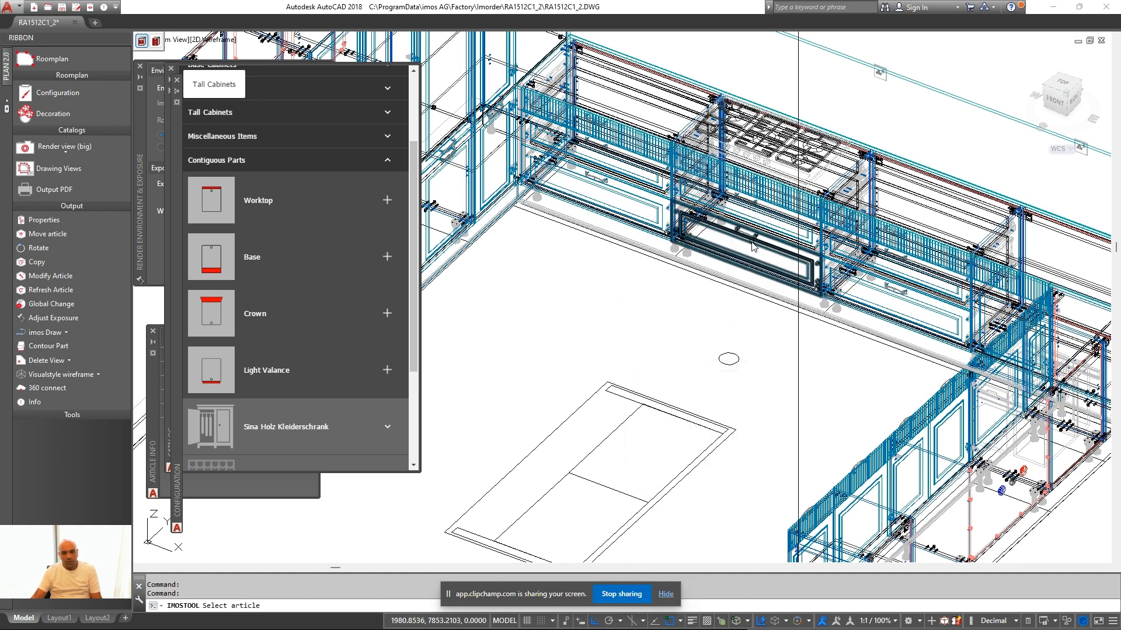
{"action": "mouse_move", "coordinate": [175, 85]}
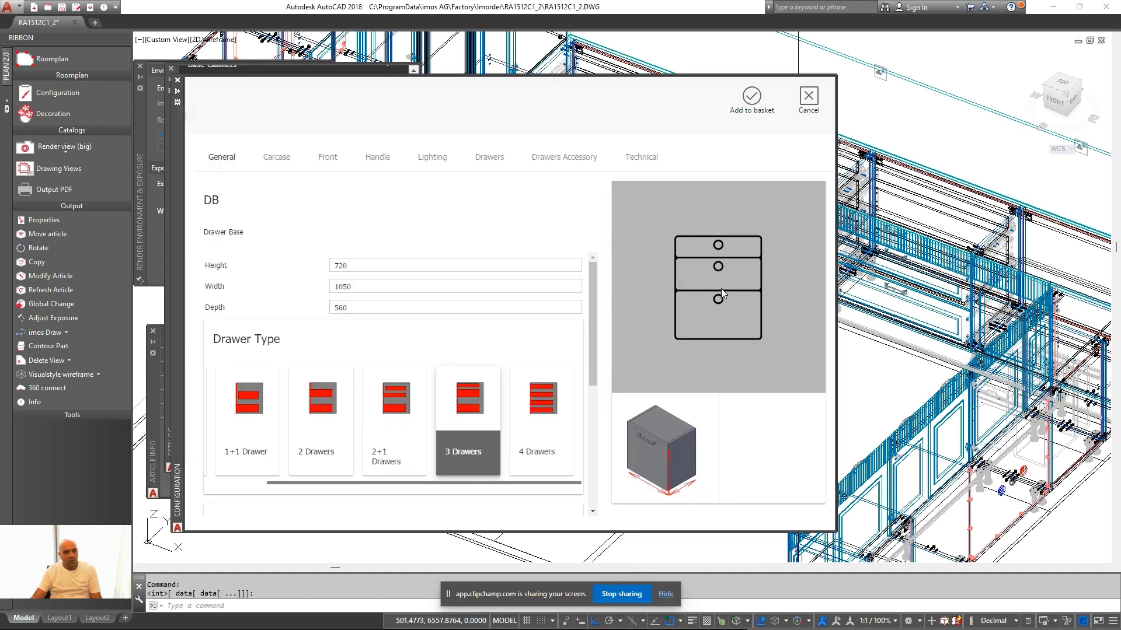
{"action": "left_click", "coordinate": [807, 101]}
Open the cooktop worktop along the back wall for modification and set its right offset to 30
{"action": "right_click", "coordinate": [783, 70]}
{"action": "left_click", "coordinate": [822, 107]}
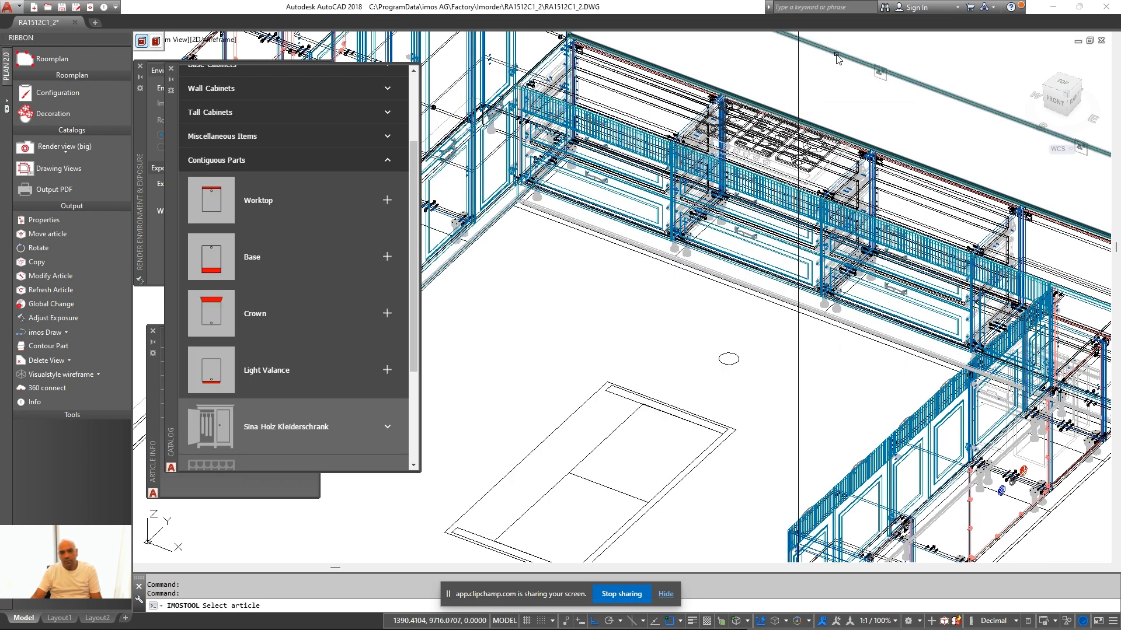
{"action": "left_click", "coordinate": [817, 127]}
{"action": "scroll", "coordinate": [593, 370], "scroll_direction": "down", "scroll_amount": 10}
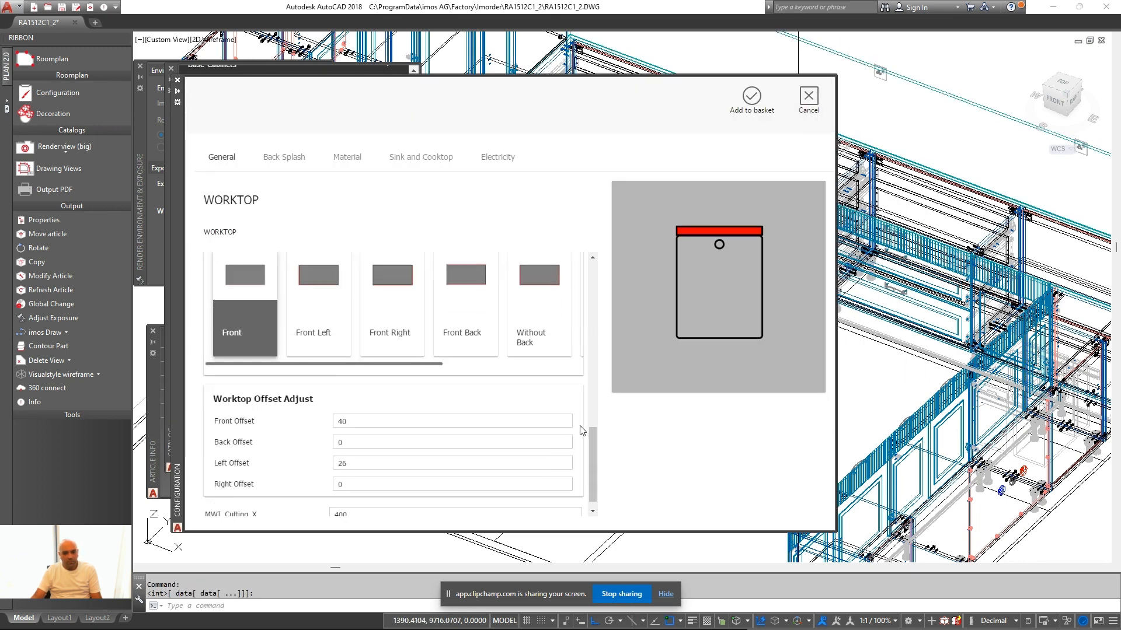
{"action": "left_click", "coordinate": [397, 470]}
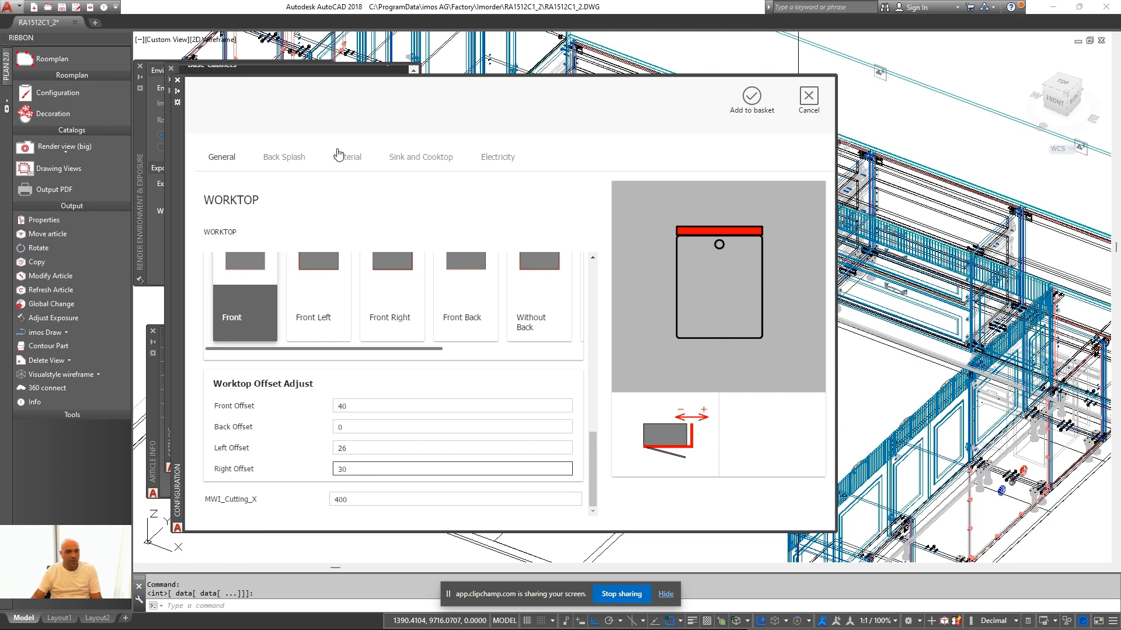
Set the 90 Cm cooktop's distance from the left to 1589 and apply the change to the worktop
{"action": "left_click", "coordinate": [405, 170]}
{"action": "scroll", "coordinate": [414, 463], "scroll_direction": "down", "scroll_amount": 5}
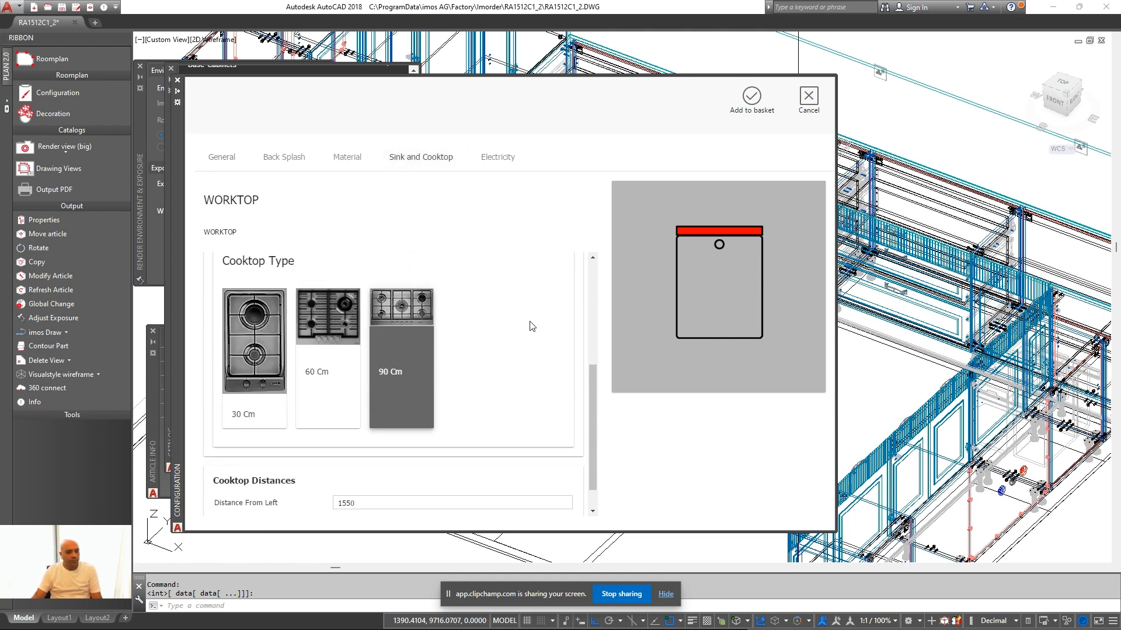
{"action": "left_click", "coordinate": [412, 462]}
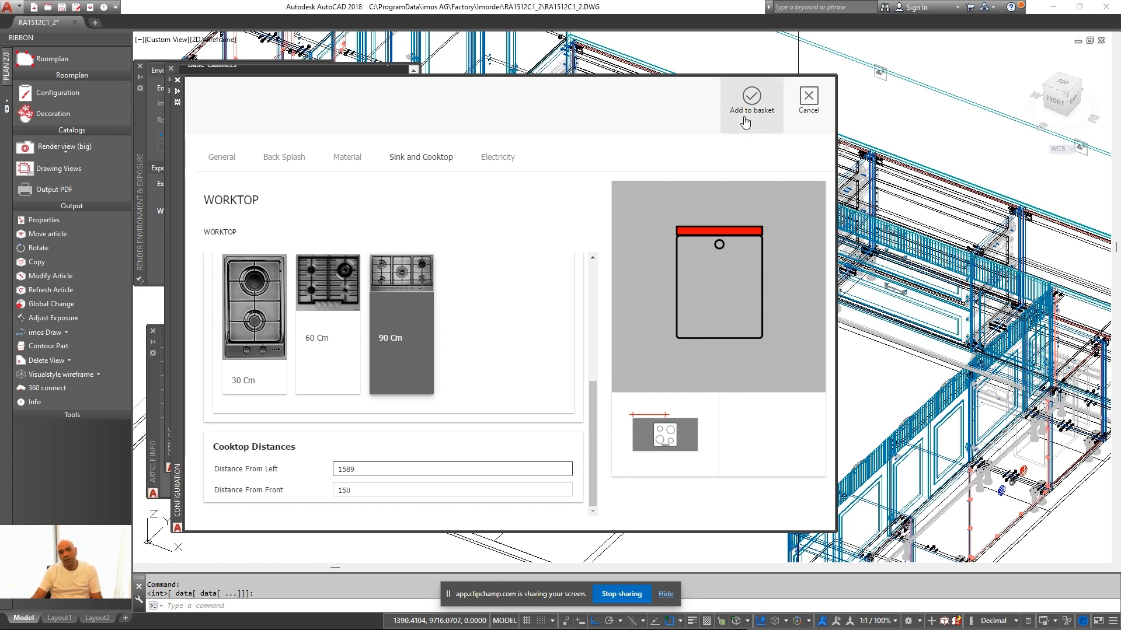
{"action": "left_click", "coordinate": [751, 98]}
{"action": "key", "text": "Return"}
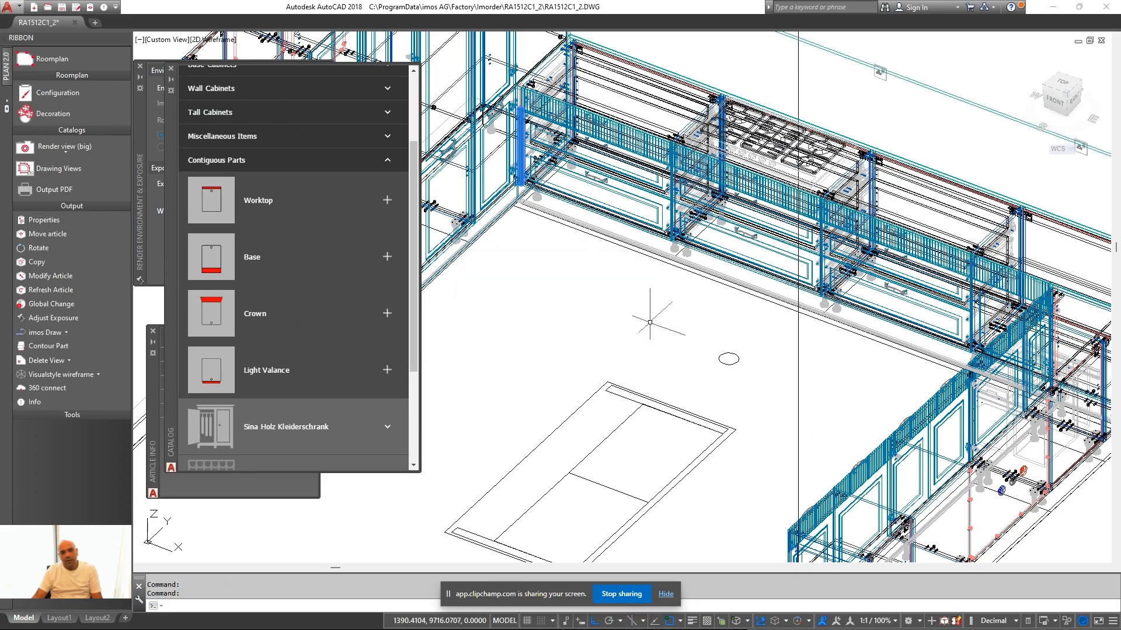
{"action": "scroll", "coordinate": [651, 310], "scroll_direction": "down", "scroll_amount": 1}
{"action": "middle_click_drag", "start_coordinate": [650, 310], "coordinate": [618, 422]}
{"action": "scroll", "coordinate": [682, 313], "scroll_direction": "up", "scroll_amount": 2}
{"action": "key", "text": "Escape"}
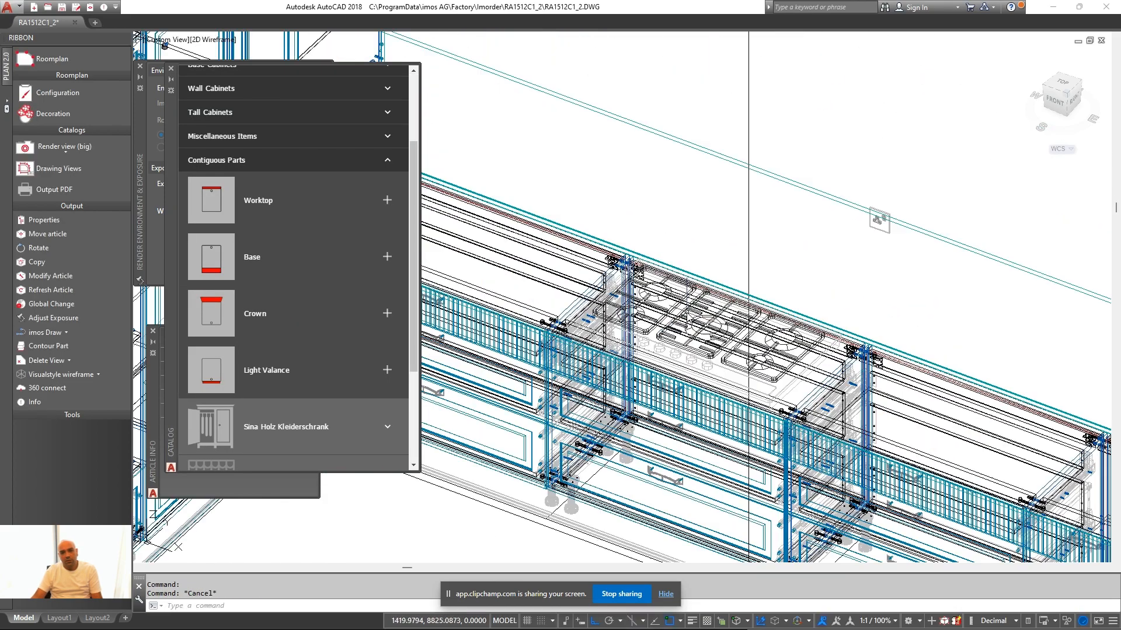
Erase the vertical construction line behind the cooktop cabinet
{"action": "mouse_move", "coordinate": [686, 323]}
{"action": "middle_mouse_down", "text": "shift"}
{"action": "mouse_move", "coordinate": [817, 373]}
{"action": "mouse_move", "coordinate": [636, 340]}
{"action": "mouse_move", "coordinate": [643, 333]}
{"action": "mouse_move", "coordinate": [780, 332]}
{"action": "mouse_move", "coordinate": [692, 370]}
{"action": "mouse_move", "coordinate": [769, 370]}
{"action": "mouse_move", "coordinate": [578, 385]}
{"action": "middle_mouse_up", "text": "shift"}
{"action": "left_click", "coordinate": [788, 156]}
{"action": "left_click", "coordinate": [638, 168]}
{"action": "type", "text": "e"}
{"action": "key", "text": "Return"}
Review the whole kitchen in the realistic visual style and return to wireframe
{"action": "scroll", "coordinate": [758, 243], "scroll_direction": "down", "scroll_amount": 5}
{"action": "scroll", "coordinate": [673, 328], "scroll_direction": "up", "scroll_amount": 2}
{"action": "left_click", "coordinate": [69, 374]}
{"action": "left_click", "coordinate": [70, 462]}
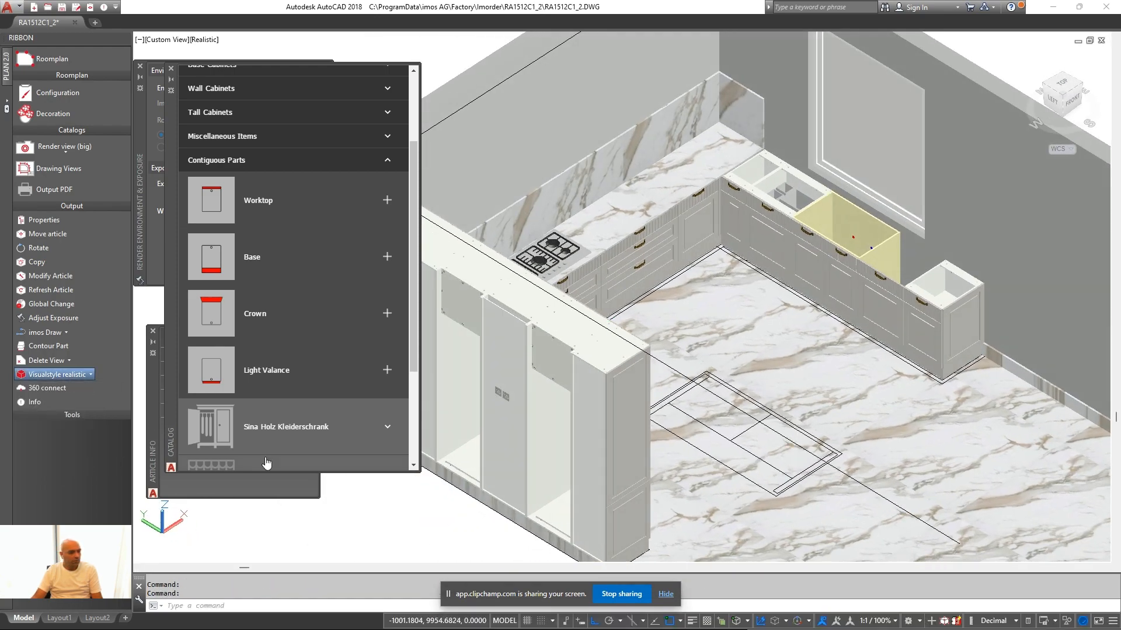
Apply the light cream floor material to the room and display the model in the realistic visual style
{"action": "scroll", "coordinate": [716, 462], "scroll_direction": "down", "scroll_amount": 5}
{"action": "scroll", "coordinate": [716, 463], "scroll_direction": "up", "scroll_amount": 3}
{"action": "left_click", "coordinate": [716, 470]}
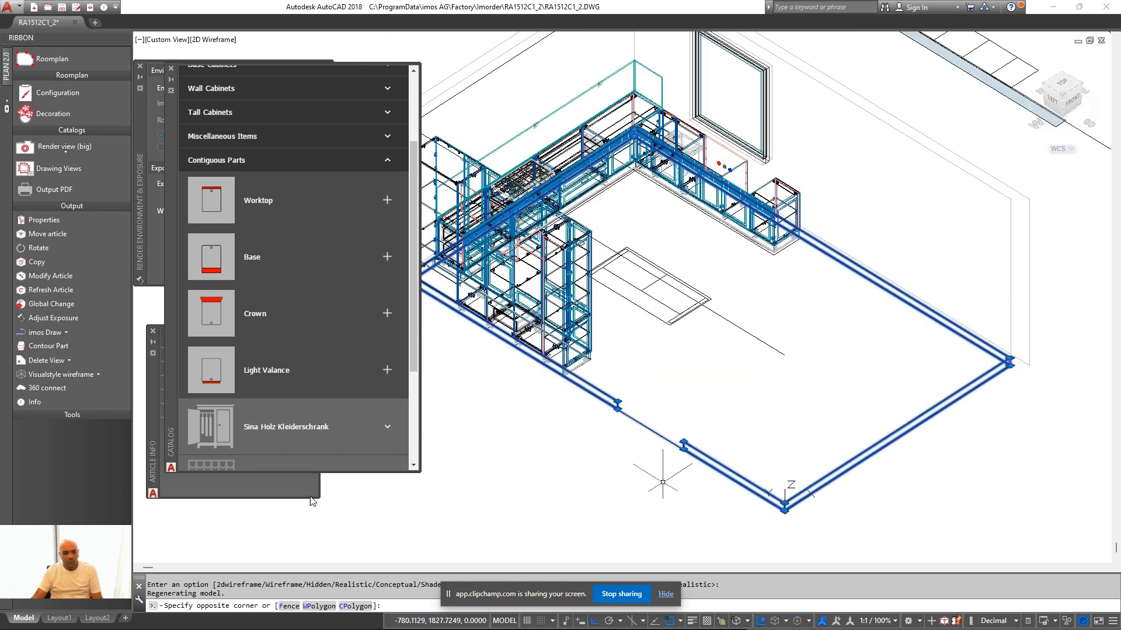
{"action": "left_click", "coordinate": [287, 491]}
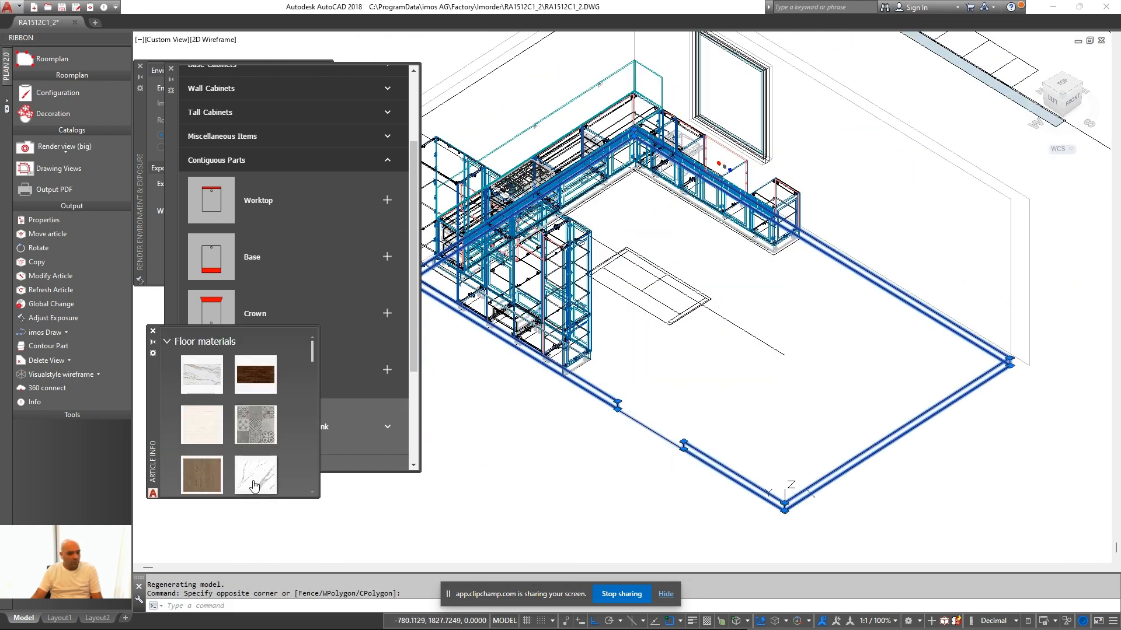
{"action": "left_click", "coordinate": [98, 374]}
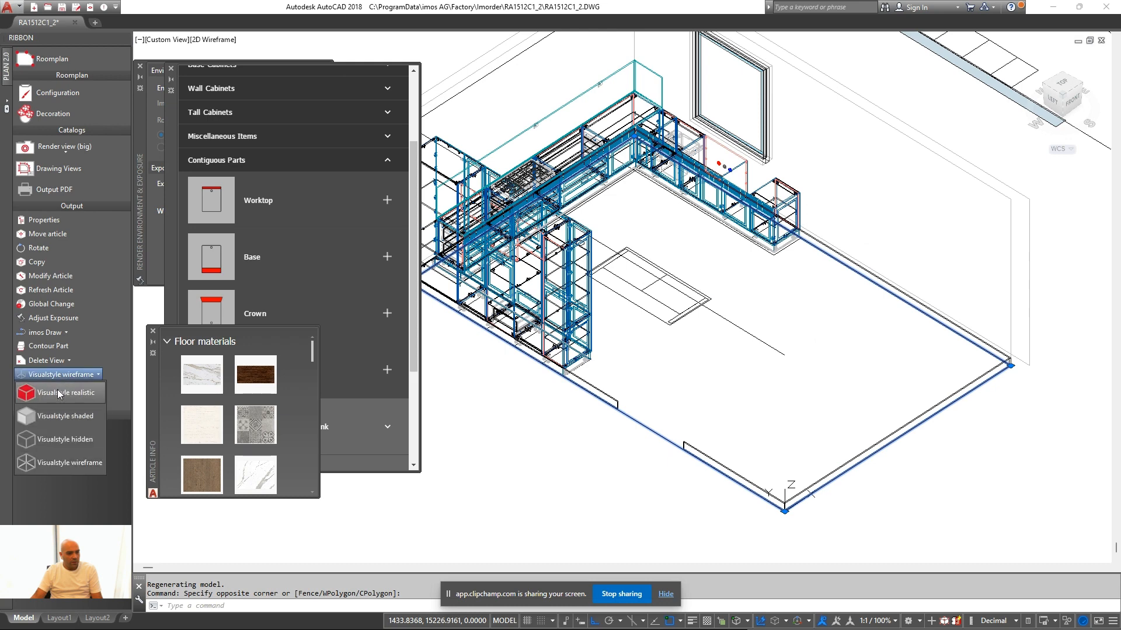
{"action": "left_click", "coordinate": [58, 445]}
{"action": "scroll", "coordinate": [683, 432], "scroll_direction": "up", "scroll_amount": 1}
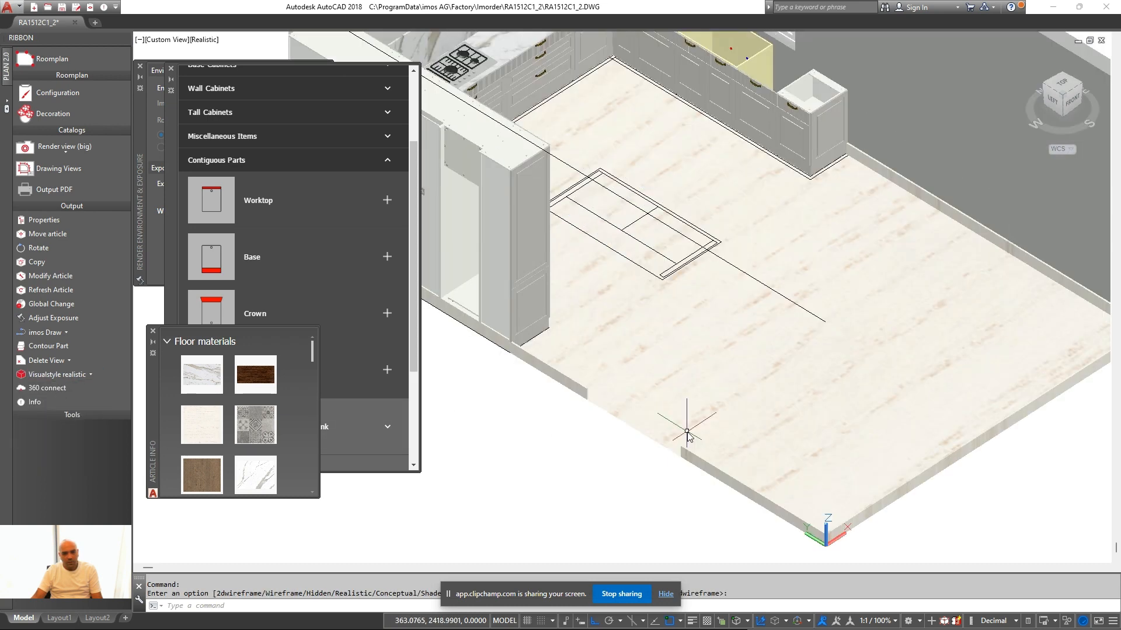
{"action": "middle_click_drag", "start_coordinate": [680, 377], "coordinate": [727, 500]}
Return the model to the wireframe visual style with the window-side base cabinets in view
{"action": "left_click", "coordinate": [76, 377]}
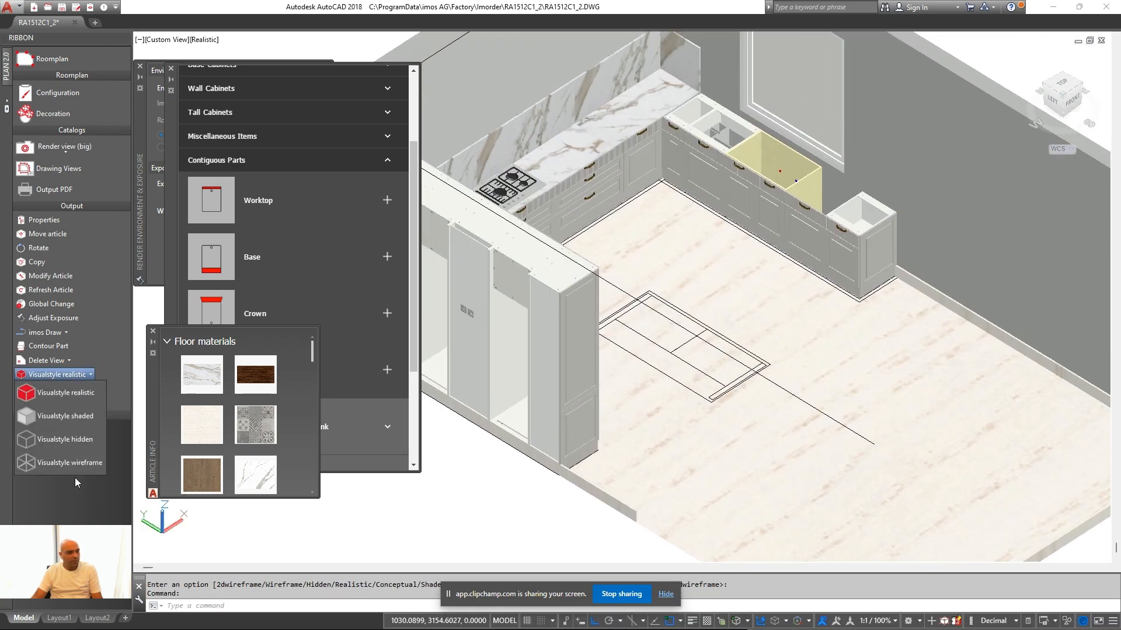
{"action": "left_click", "coordinate": [70, 464]}
{"action": "scroll", "coordinate": [681, 316], "scroll_direction": "down", "scroll_amount": 2}
{"action": "middle_click_drag", "start_coordinate": [681, 315], "coordinate": [610, 415]}
{"action": "scroll", "coordinate": [614, 377], "scroll_direction": "up", "scroll_amount": 2}
{"action": "middle_click_drag", "start_coordinate": [613, 378], "coordinate": [684, 450]}
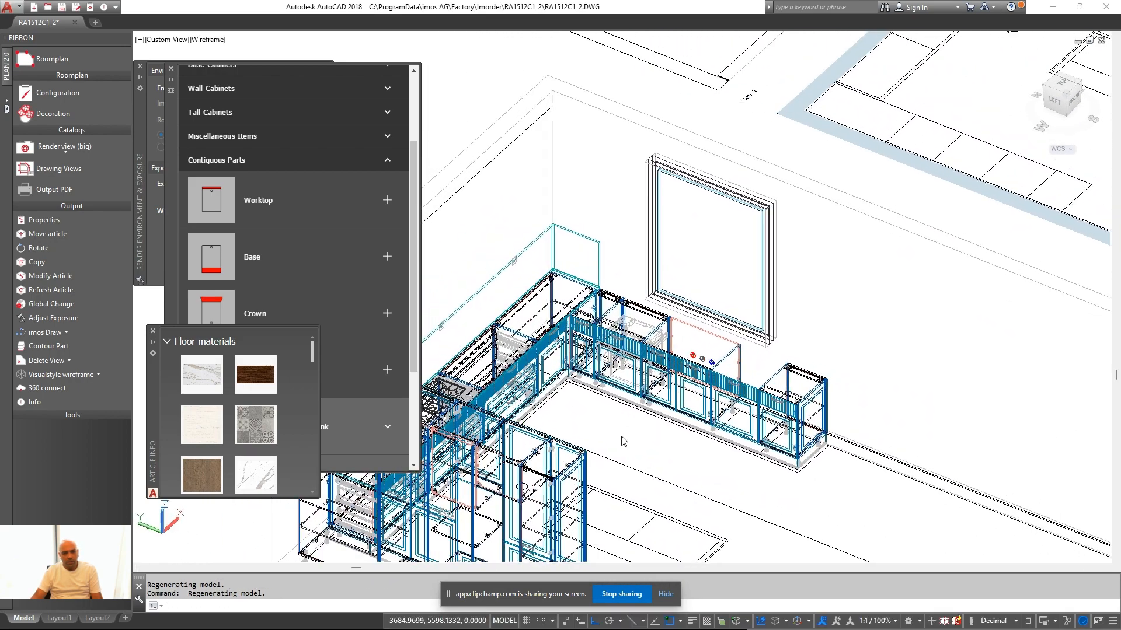
Start a new worktop from the contiguous parts with Natural Stone as its material
{"action": "left_click", "coordinate": [382, 201]}
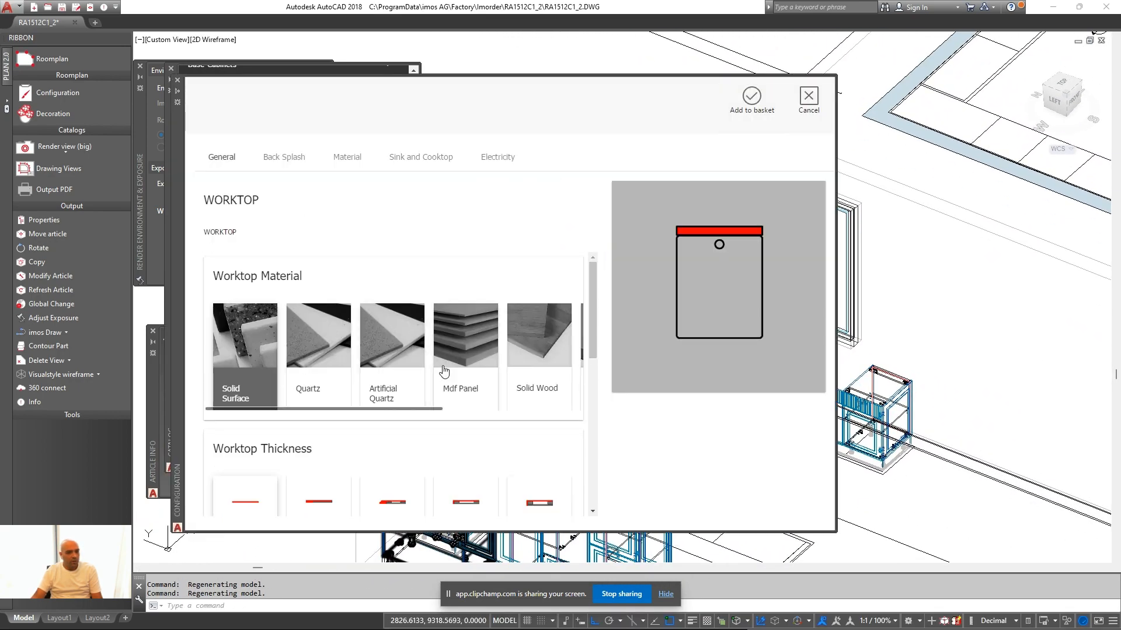
{"action": "left_click_drag", "start_coordinate": [411, 420], "coordinate": [602, 422]}
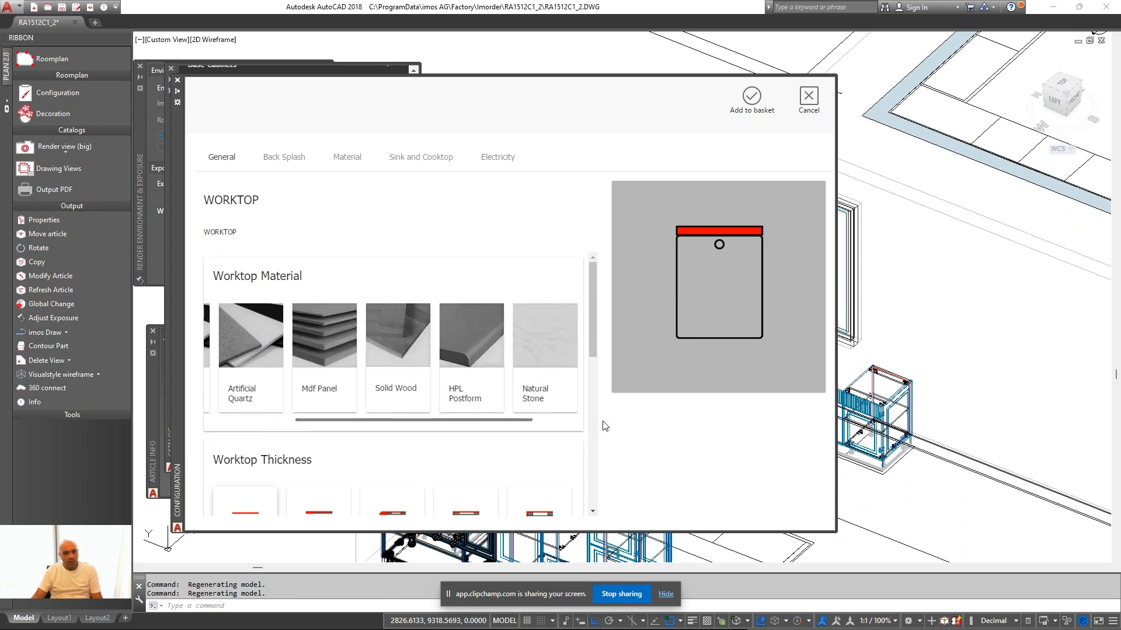
{"action": "left_click", "coordinate": [494, 395]}
{"action": "scroll", "coordinate": [458, 300], "scroll_direction": "down", "scroll_amount": 10}
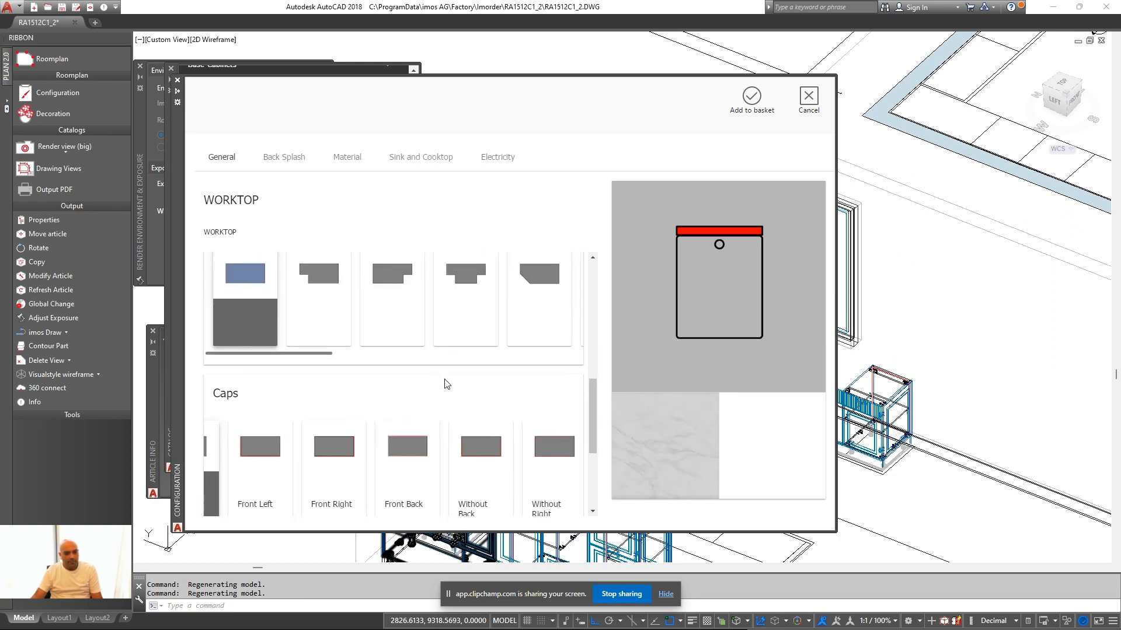
{"action": "scroll", "coordinate": [345, 490], "scroll_direction": "down", "scroll_amount": 1}
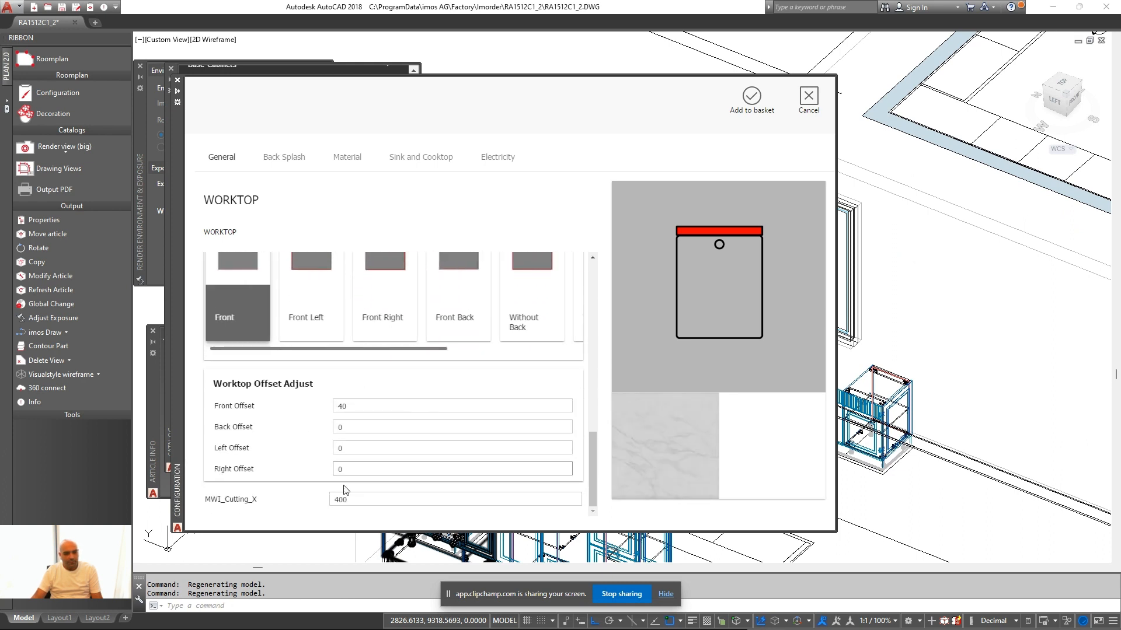
Give the new worktop a back splash along the back only, with a height of 10
{"action": "left_click", "coordinate": [279, 170]}
{"action": "scroll", "coordinate": [520, 318], "scroll_direction": "down", "scroll_amount": 3}
{"action": "left_click", "coordinate": [338, 400]}
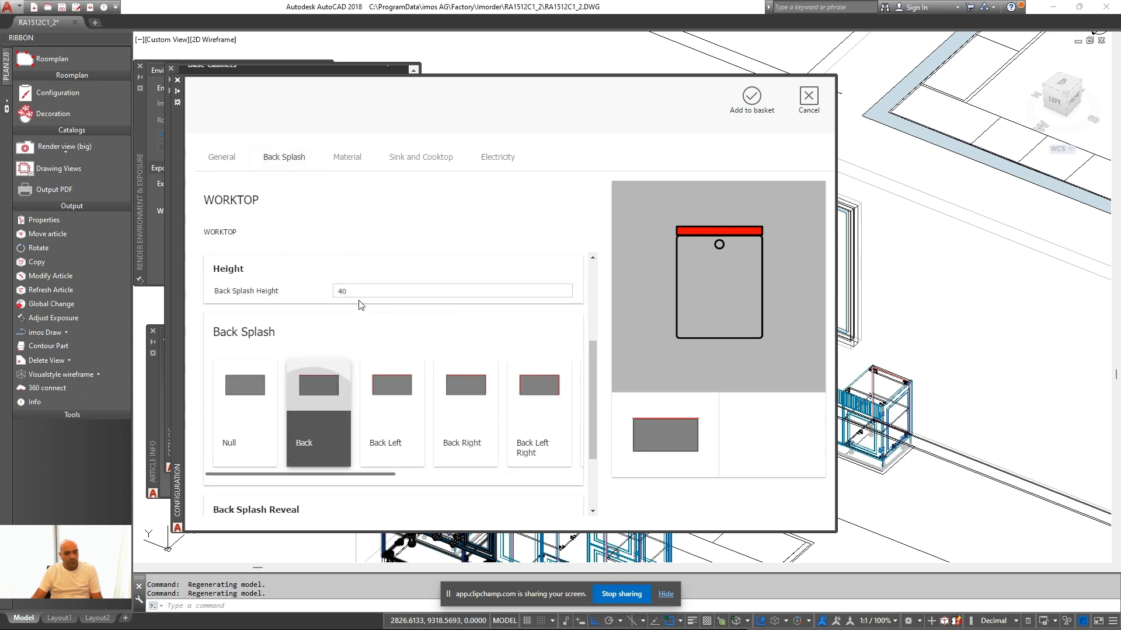
{"action": "double_click", "coordinate": [373, 291]}
{"action": "type", "text": "10"}
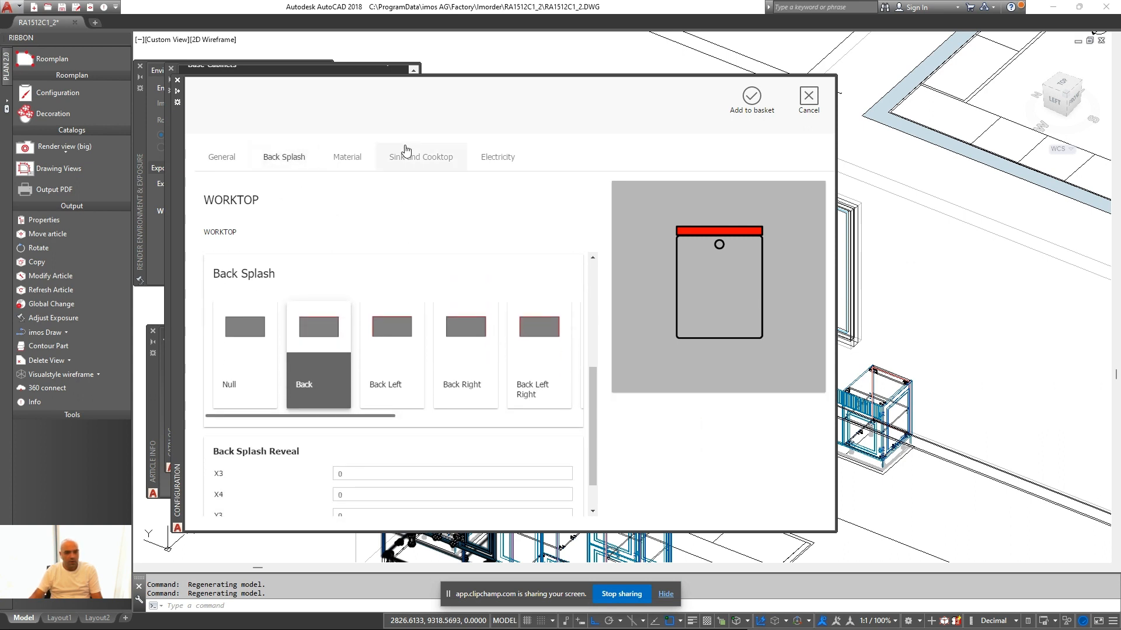
Choose the 12006 sink for the new worktop
{"action": "left_click", "coordinate": [409, 157]}
{"action": "scroll", "coordinate": [535, 312], "scroll_direction": "down", "scroll_amount": 7}
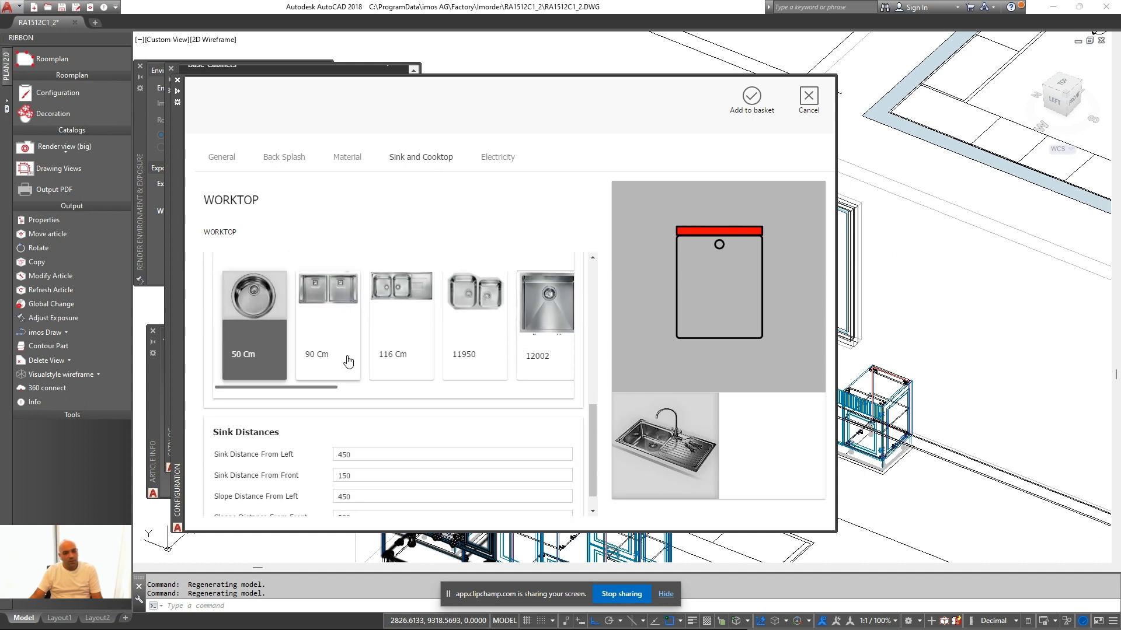
{"action": "scroll", "coordinate": [350, 358], "scroll_direction": "right", "scroll_amount": 3}
{"action": "scroll", "coordinate": [368, 342], "scroll_direction": "left", "scroll_amount": 2}
{"action": "scroll", "coordinate": [344, 356], "scroll_direction": "right", "scroll_amount": 2}
{"action": "left_click", "coordinate": [386, 365]}
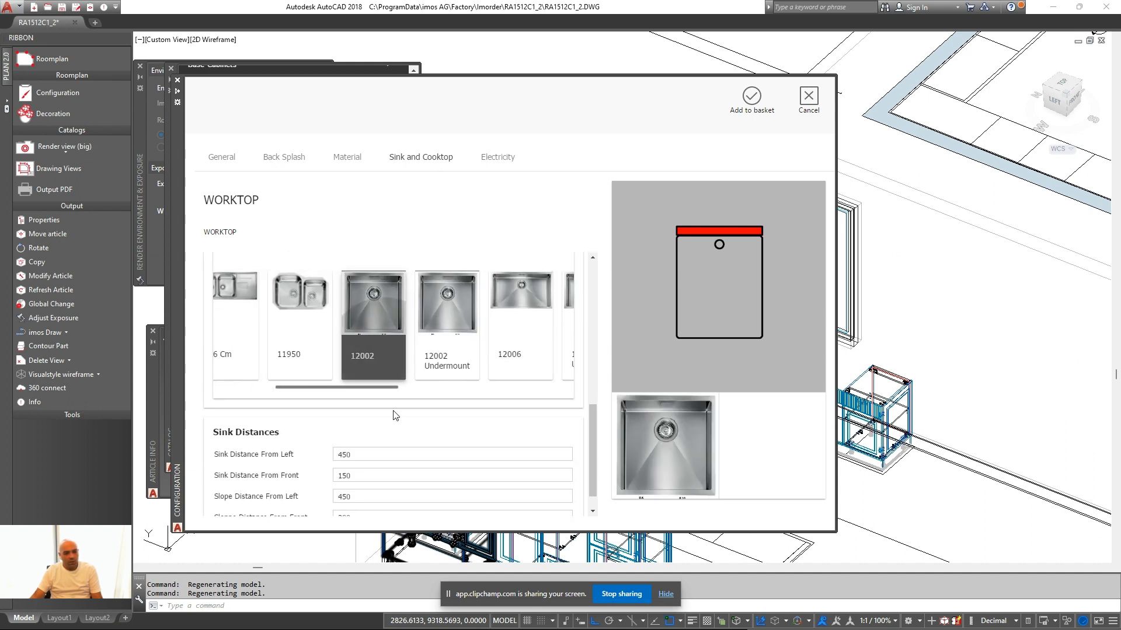
{"action": "scroll", "coordinate": [442, 369], "scroll_direction": "down", "scroll_amount": 1}
{"action": "left_click", "coordinate": [520, 310]}
Measure the sink position on the floor plan, set the sink distance from left to 1355, and accept the worktop configuration
{"action": "double_click", "coordinate": [385, 428]}
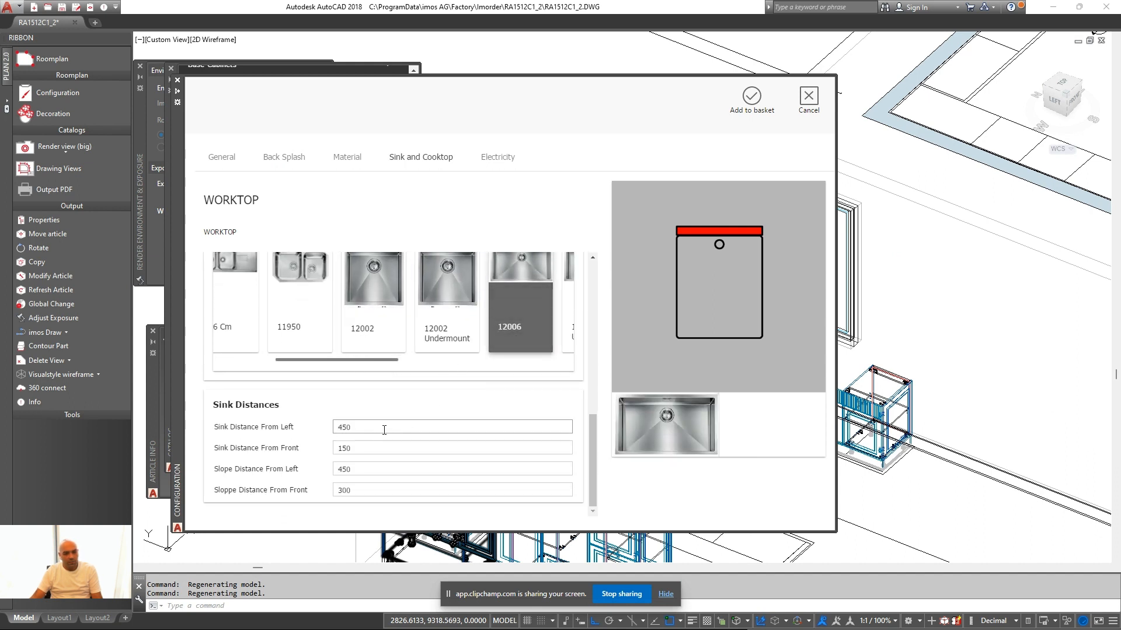
{"action": "scroll", "coordinate": [890, 231], "scroll_direction": "down", "scroll_amount": 4}
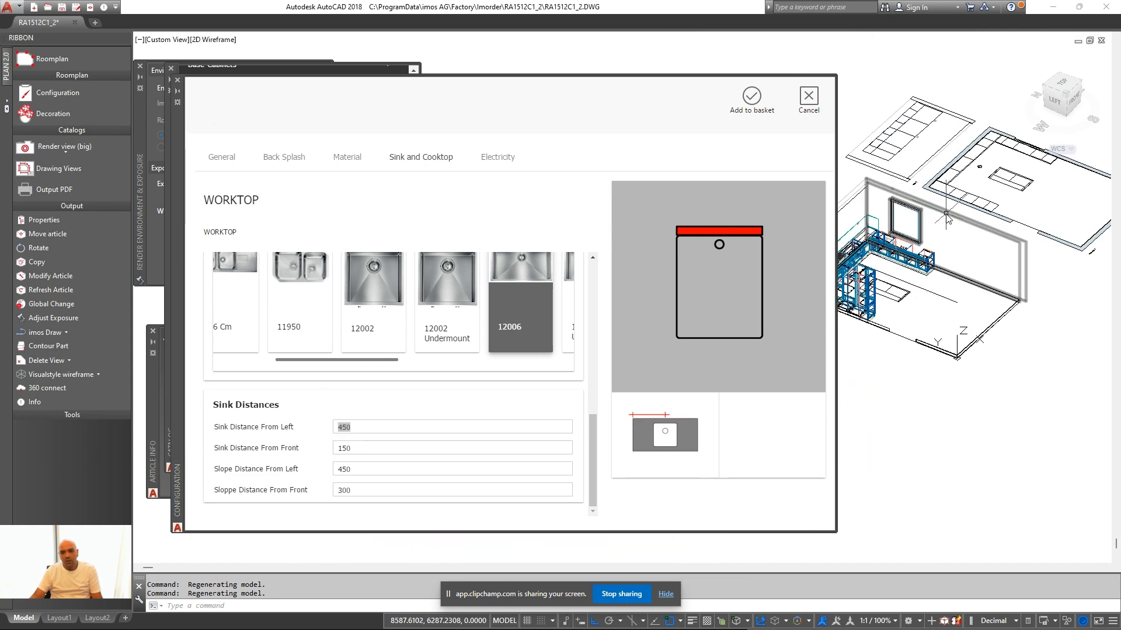
{"action": "scroll", "coordinate": [980, 292], "scroll_direction": "up", "scroll_amount": 4}
{"action": "middle_click_drag", "start_coordinate": [980, 293], "coordinate": [995, 336]}
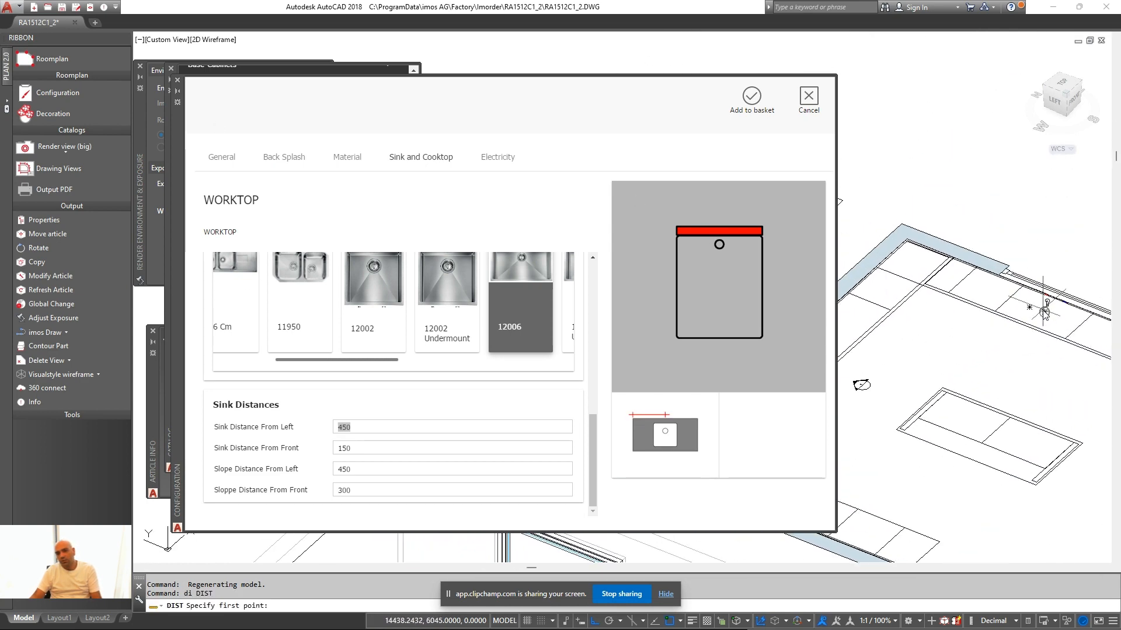
{"action": "scroll", "coordinate": [982, 292], "scroll_direction": "up", "scroll_amount": 3}
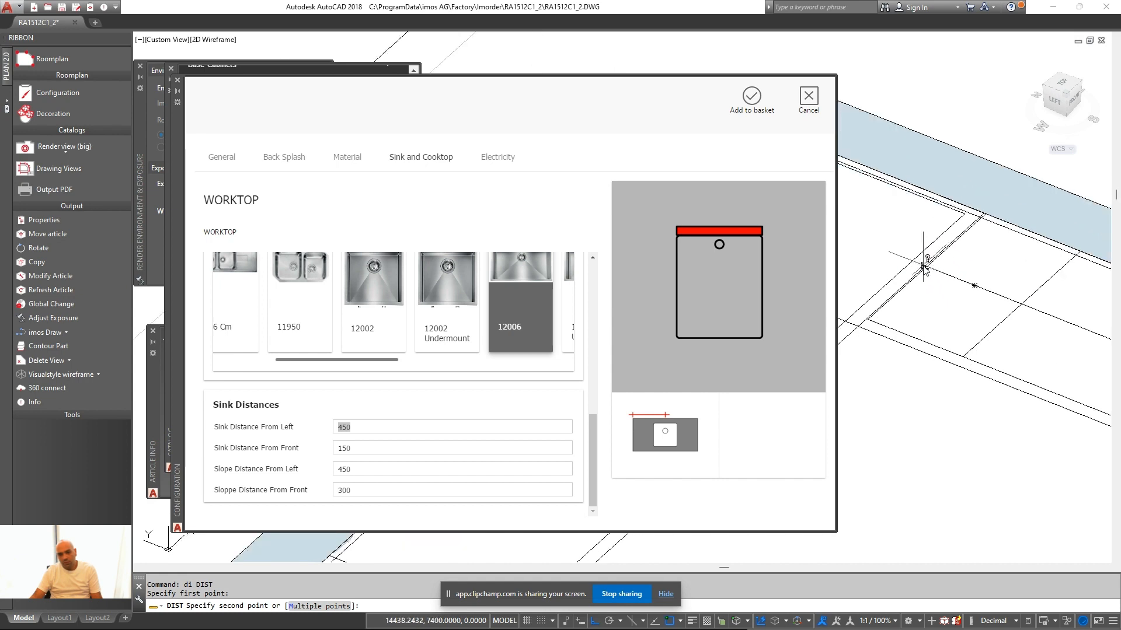
{"action": "left_click", "coordinate": [923, 266]}
{"action": "scroll", "coordinate": [923, 266], "scroll_direction": "down", "scroll_amount": 5}
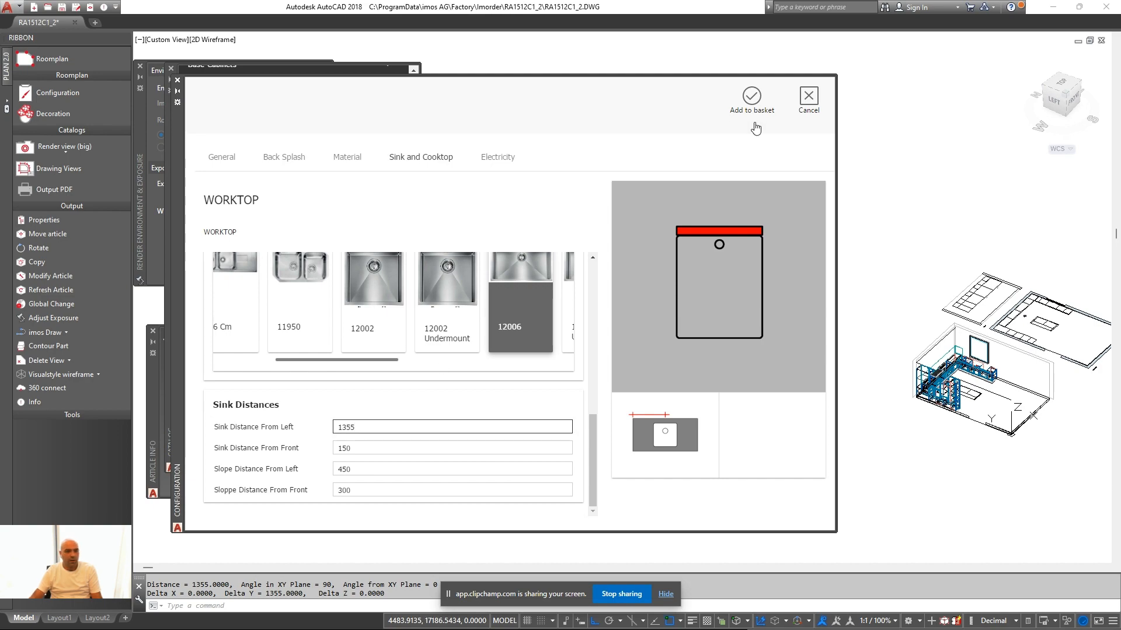
{"action": "left_click", "coordinate": [755, 128]}
Place the worktop with sink on the run of base cabinets below the window
{"action": "scroll", "coordinate": [919, 391], "scroll_direction": "up", "scroll_amount": 6}
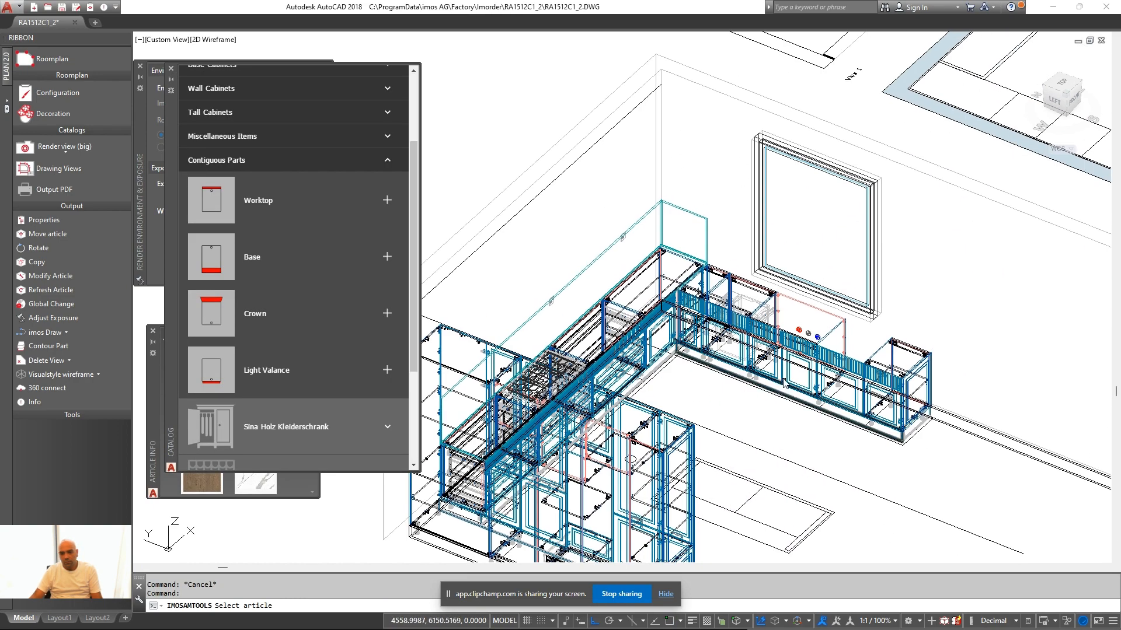
{"action": "left_click", "coordinate": [662, 240]}
{"action": "left_click", "coordinate": [742, 271]}
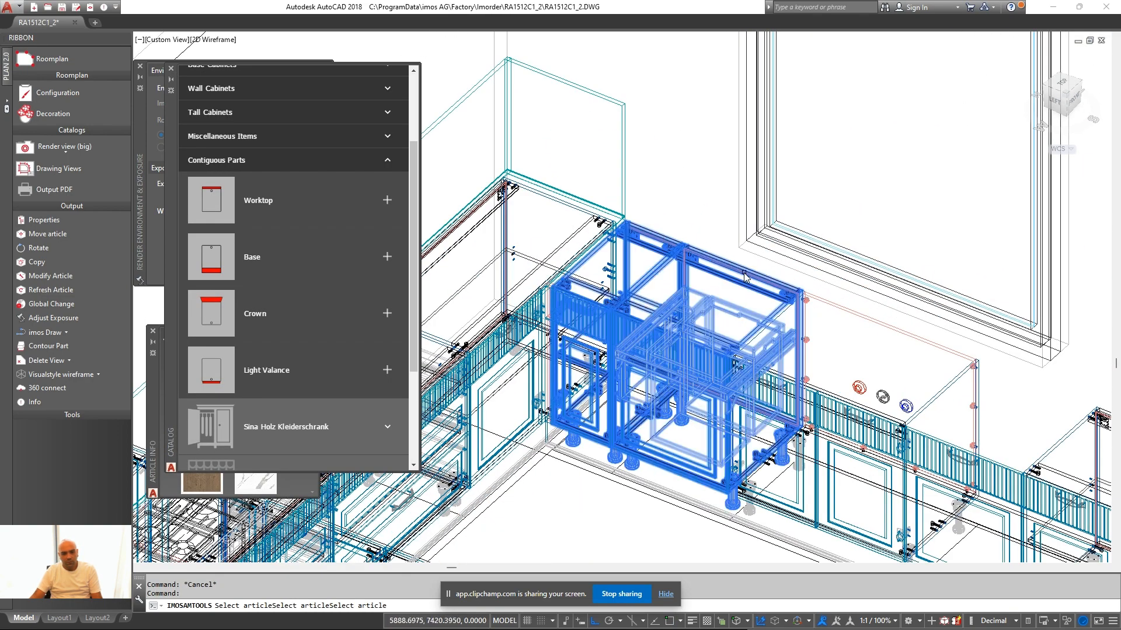
{"action": "left_click", "coordinate": [851, 308]}
{"action": "middle_click_drag", "start_coordinate": [923, 355], "coordinate": [774, 282]}
{"action": "left_click", "coordinate": [859, 401]}
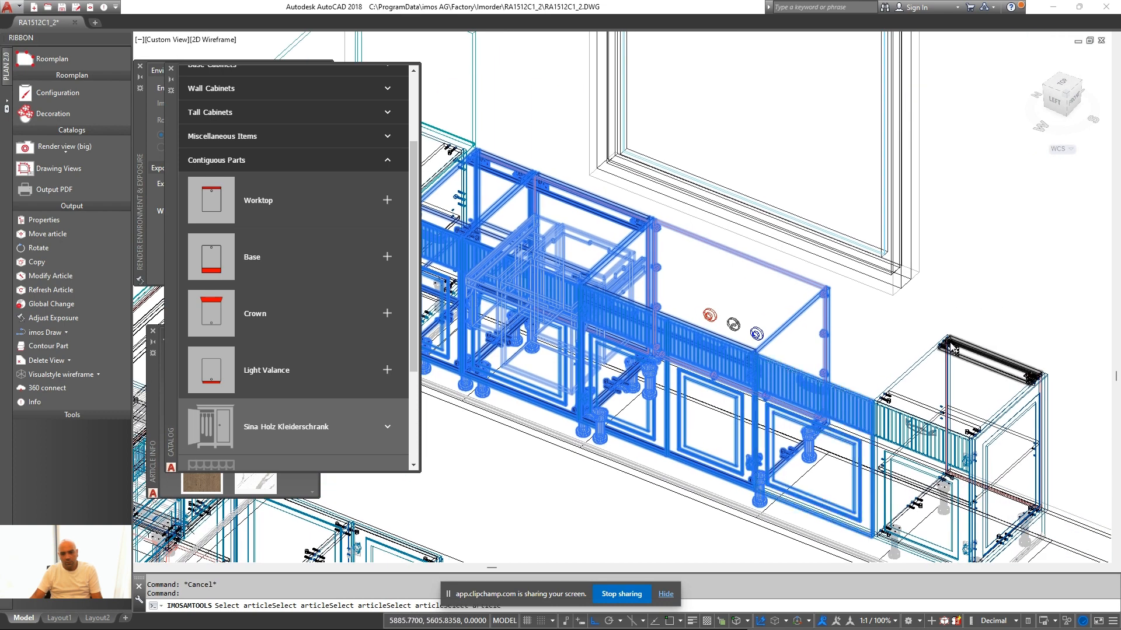
{"action": "key", "text": "Return"}
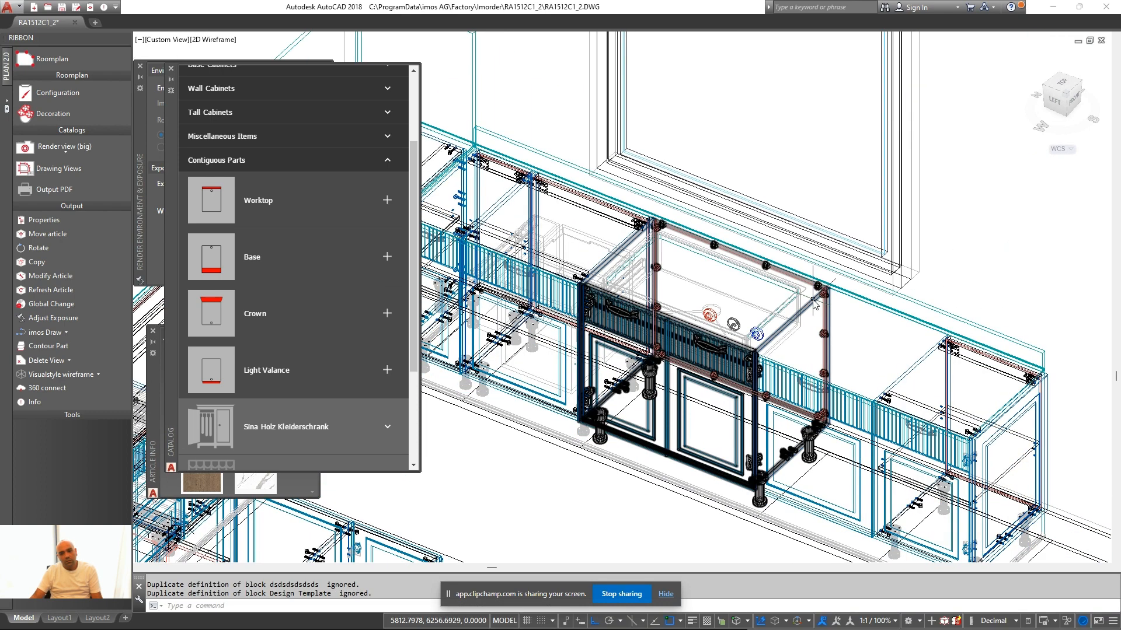
Measure the gap at the inner corner where the sink worktop's back splash meets the adjoining worktop's back splash
{"action": "middle_click_drag", "start_coordinate": [1077, 392], "coordinate": [938, 366]}
{"action": "scroll", "coordinate": [938, 366], "scroll_direction": "up", "scroll_amount": 3}
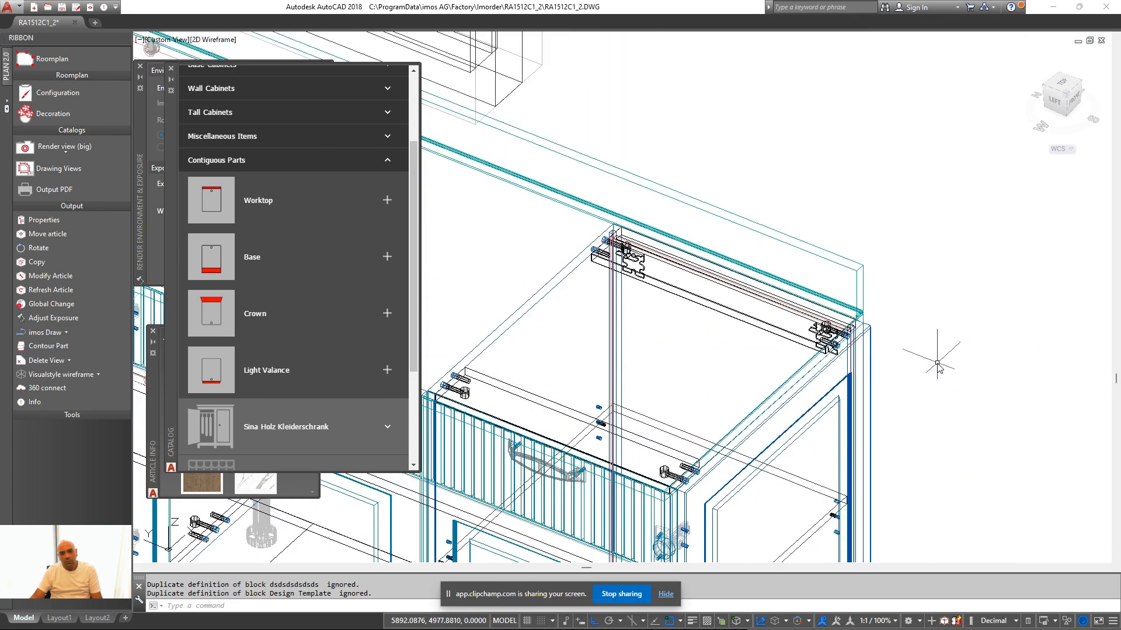
{"action": "scroll", "coordinate": [905, 337], "scroll_direction": "down", "scroll_amount": 3}
{"action": "scroll", "coordinate": [698, 345], "scroll_direction": "up", "scroll_amount": 5}
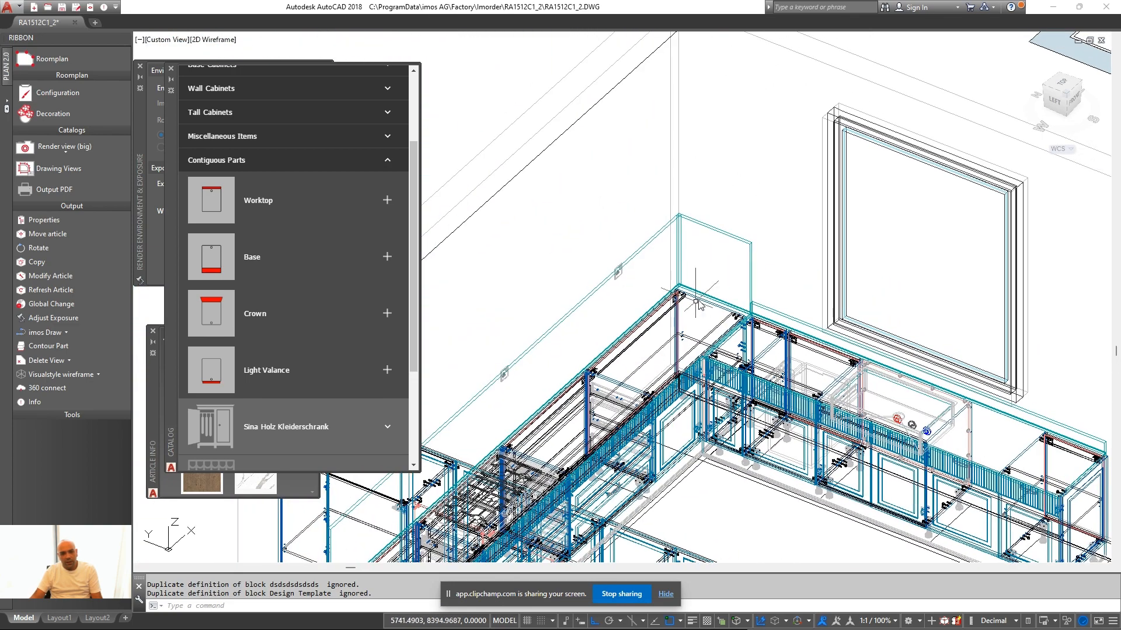
{"action": "type", "text": "di"}
{"action": "key", "text": "Return"}
{"action": "left_click", "coordinate": [776, 267]}
{"action": "left_click", "coordinate": [776, 266]}
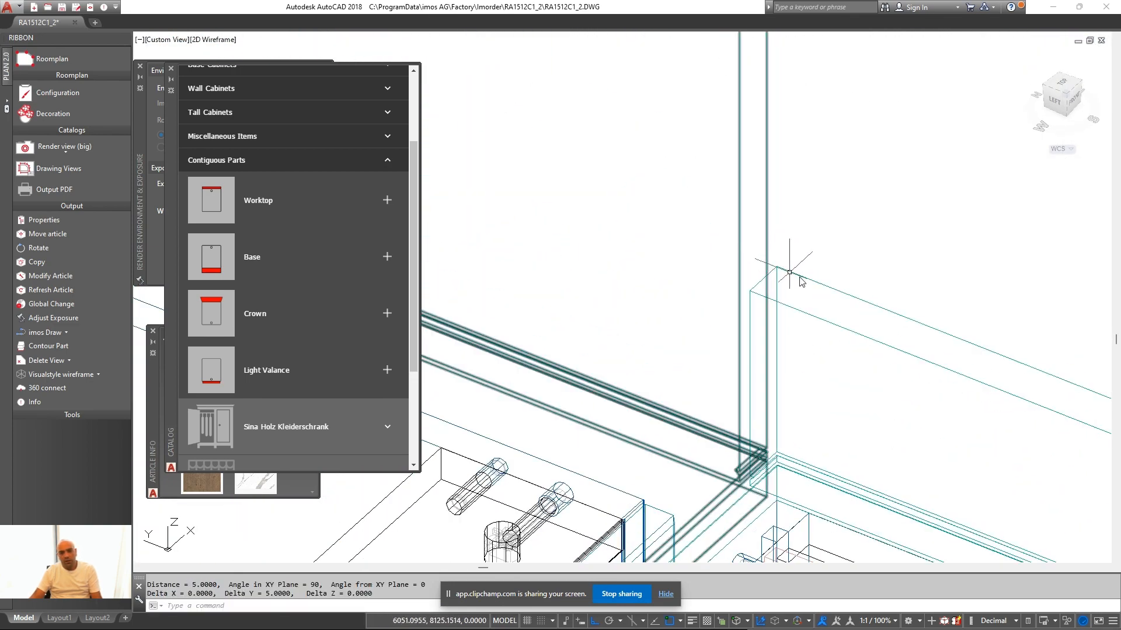
Modify the sink worktop with a left offset of 5 and a right offset of 20, and apply the configuration
{"action": "scroll", "coordinate": [747, 257], "scroll_direction": "down", "scroll_amount": 6}
{"action": "right_click", "coordinate": [721, 196]}
{"action": "left_click", "coordinate": [726, 250]}
{"action": "left_click", "coordinate": [725, 251]}
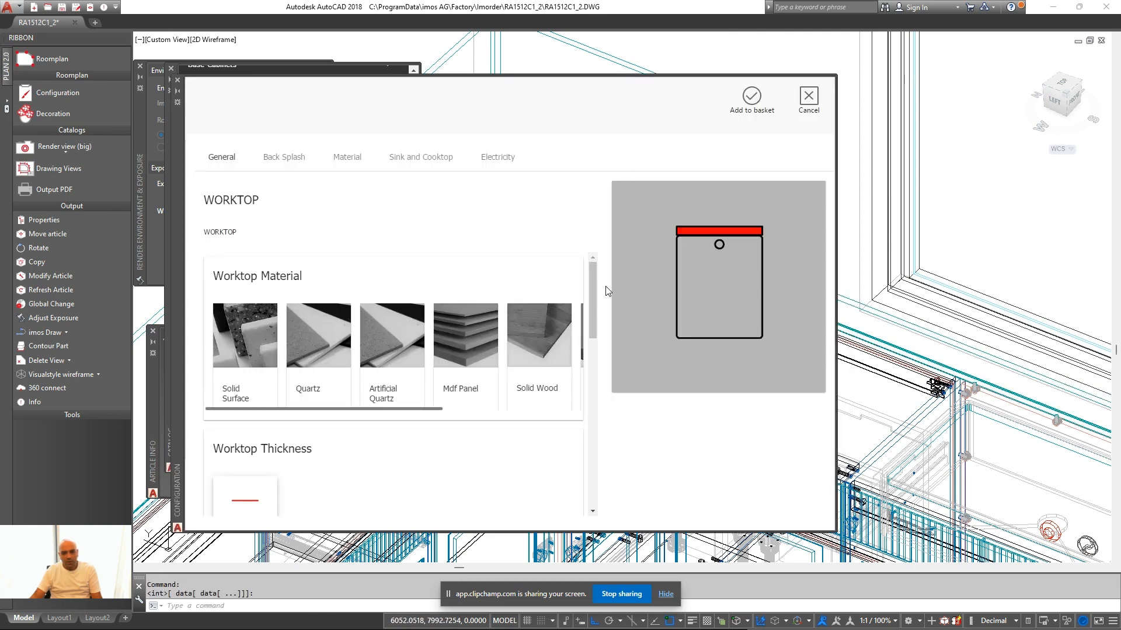
{"action": "scroll", "coordinate": [426, 409], "scroll_direction": "down", "scroll_amount": 6}
{"action": "left_click", "coordinate": [362, 450]}
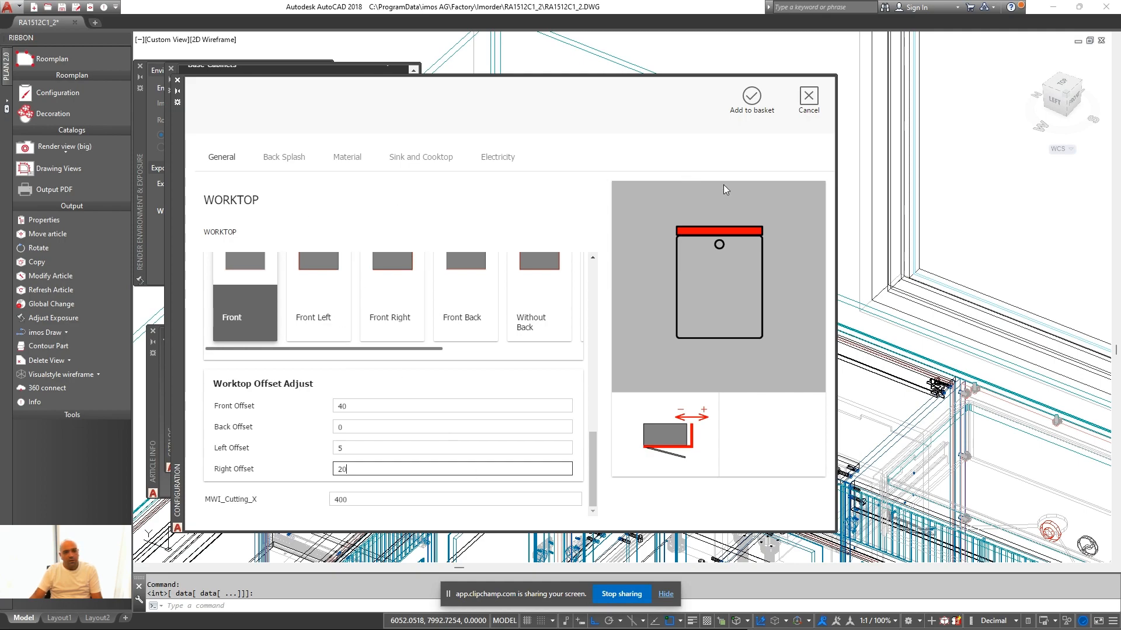
{"action": "left_click", "coordinate": [752, 98]}
Measure the vertical distance between the window's lower edge and the sink worktop's back splash
{"action": "scroll", "coordinate": [832, 282], "scroll_direction": "down", "scroll_amount": 3}
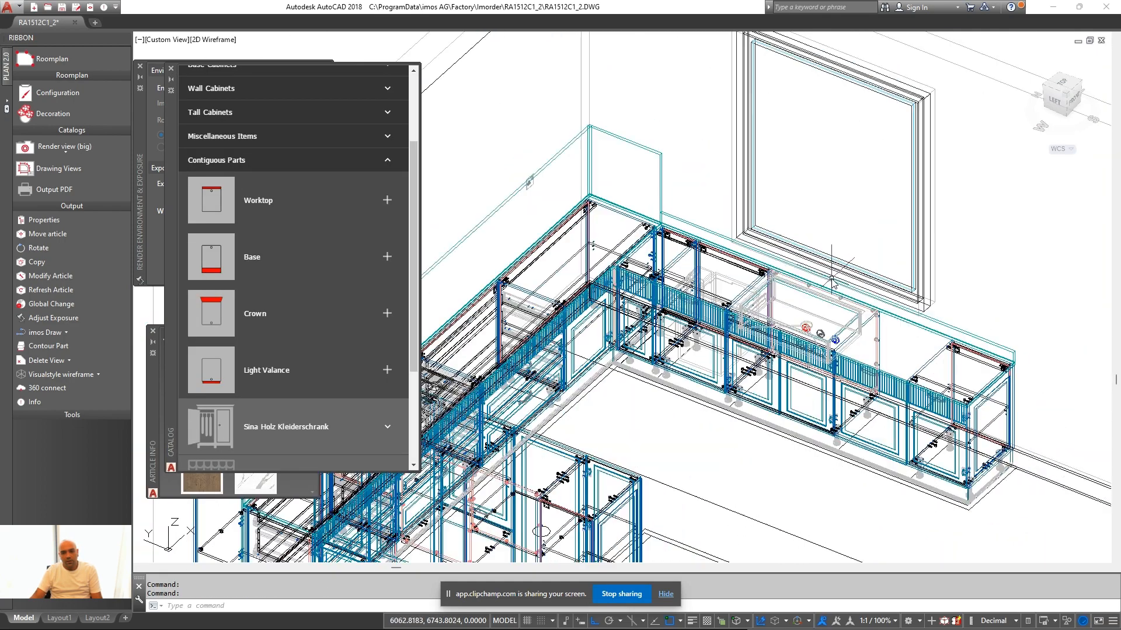
{"action": "scroll", "coordinate": [832, 281], "scroll_direction": "up", "scroll_amount": 5}
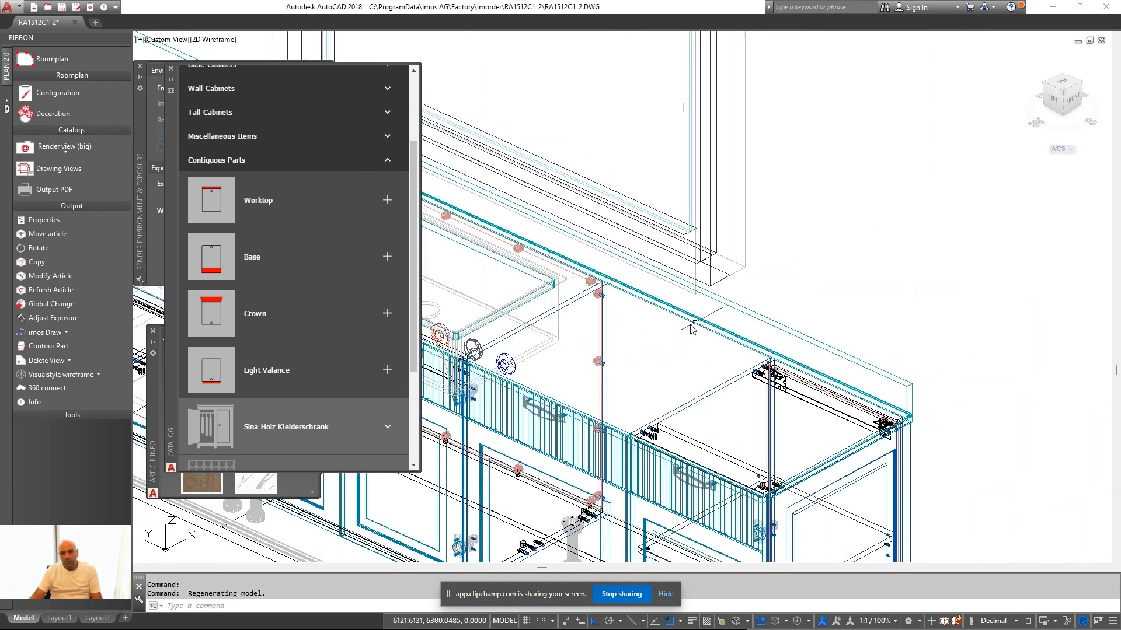
{"action": "scroll", "coordinate": [693, 330], "scroll_direction": "up", "scroll_amount": 3}
{"action": "type", "text": "d"}
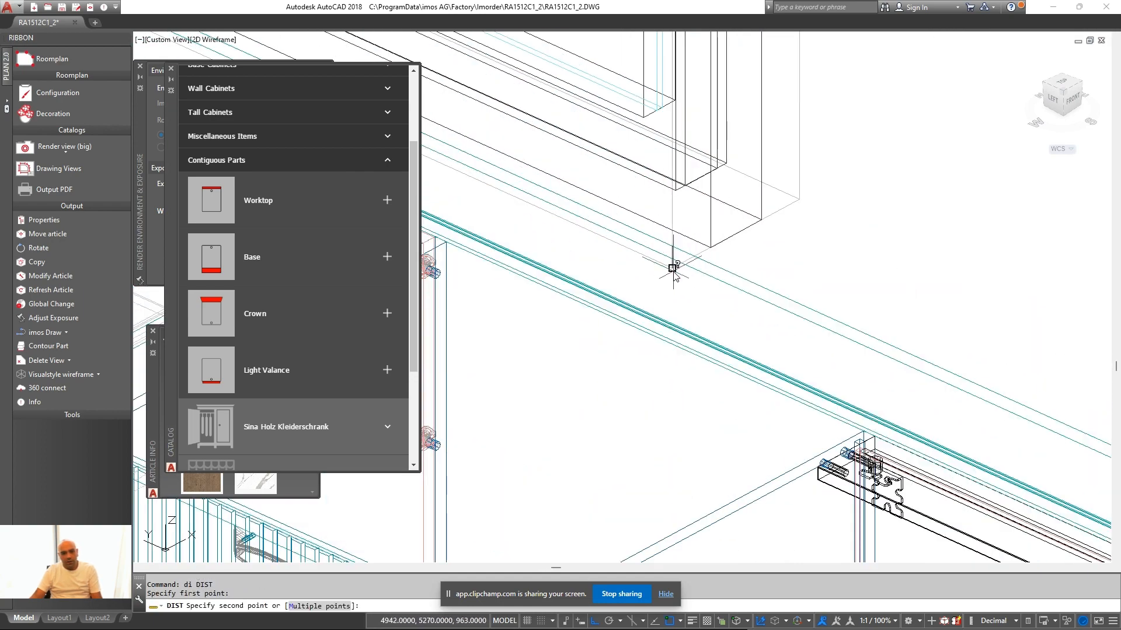
{"action": "left_click", "coordinate": [673, 268]}
{"action": "scroll", "coordinate": [673, 268], "scroll_direction": "down", "scroll_amount": 3}
{"action": "scroll", "coordinate": [676, 279], "scroll_direction": "up", "scroll_amount": 3}
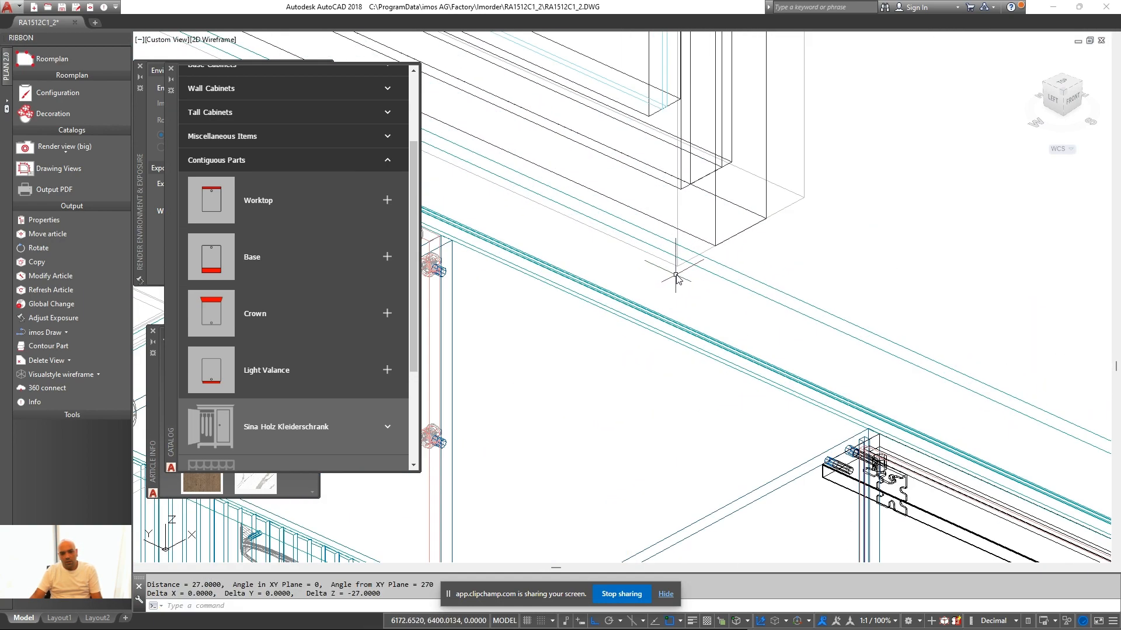
{"action": "left_click", "coordinate": [675, 322]}
Set the sink worktop's back splash height to 74 and apply the configuration
{"action": "scroll", "coordinate": [726, 295], "scroll_direction": "down", "scroll_amount": 6}
{"action": "scroll", "coordinate": [759, 280], "scroll_direction": "up", "scroll_amount": 2}
{"action": "right_click", "coordinate": [759, 278]}
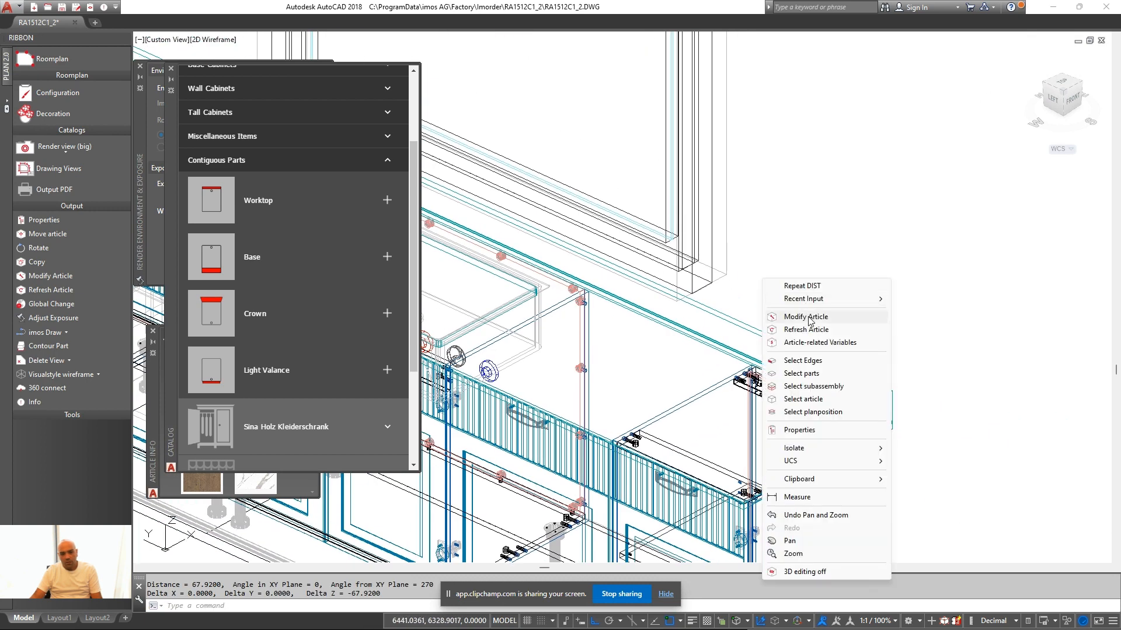
{"action": "left_click", "coordinate": [806, 317]}
{"action": "left_click", "coordinate": [746, 329]}
{"action": "left_click", "coordinate": [307, 168]}
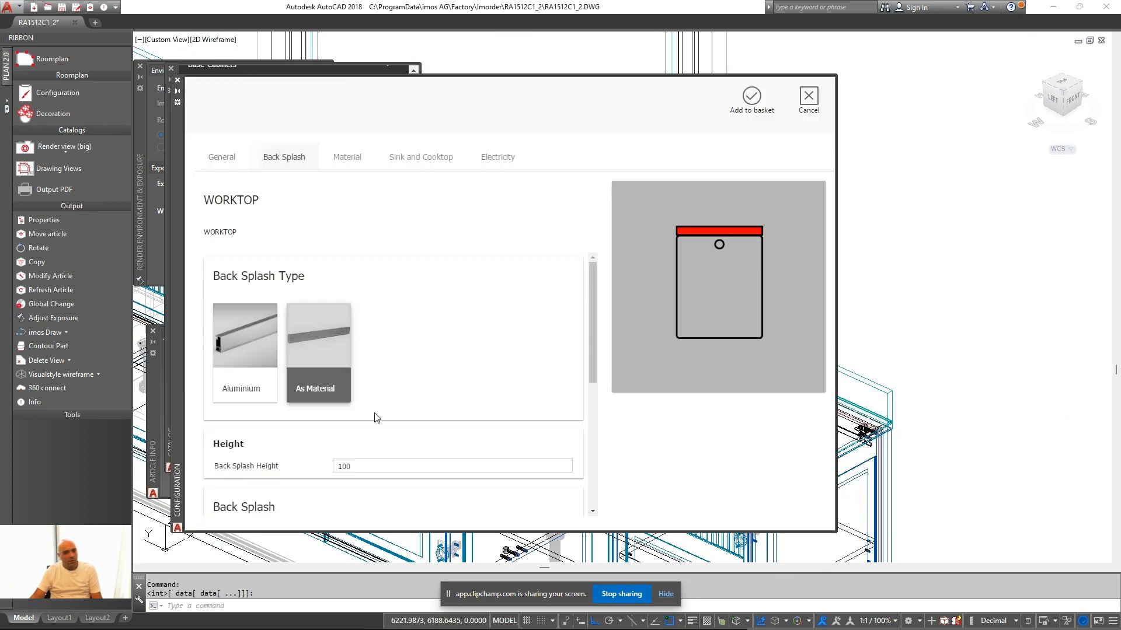
{"action": "double_click", "coordinate": [361, 471]}
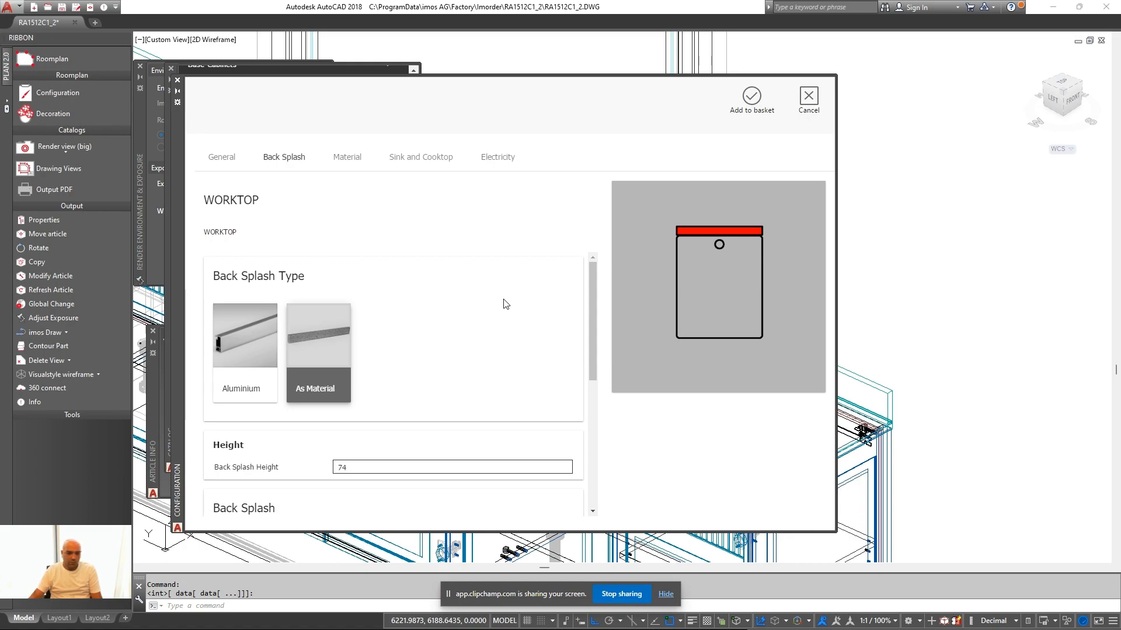
{"action": "left_click", "coordinate": [755, 124]}
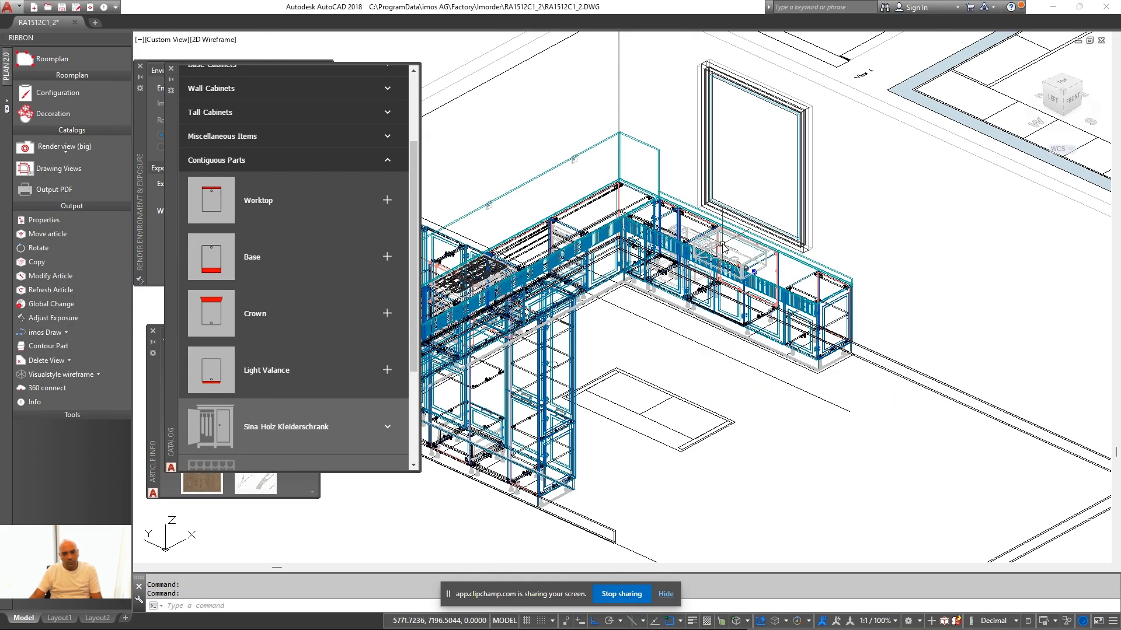
Measure the distance from the end of the corner worktop's tall back splash to the edge of the window
{"action": "middle_click_drag", "start_coordinate": [737, 280], "coordinate": [677, 318]}
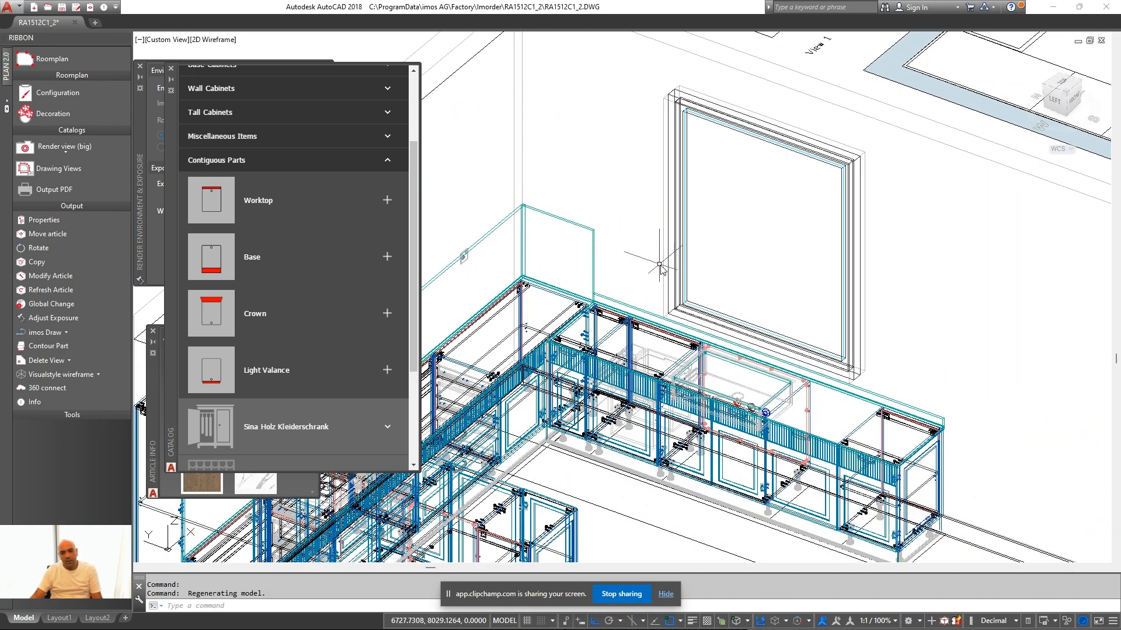
{"action": "scroll", "coordinate": [611, 275], "scroll_direction": "up", "scroll_amount": 2}
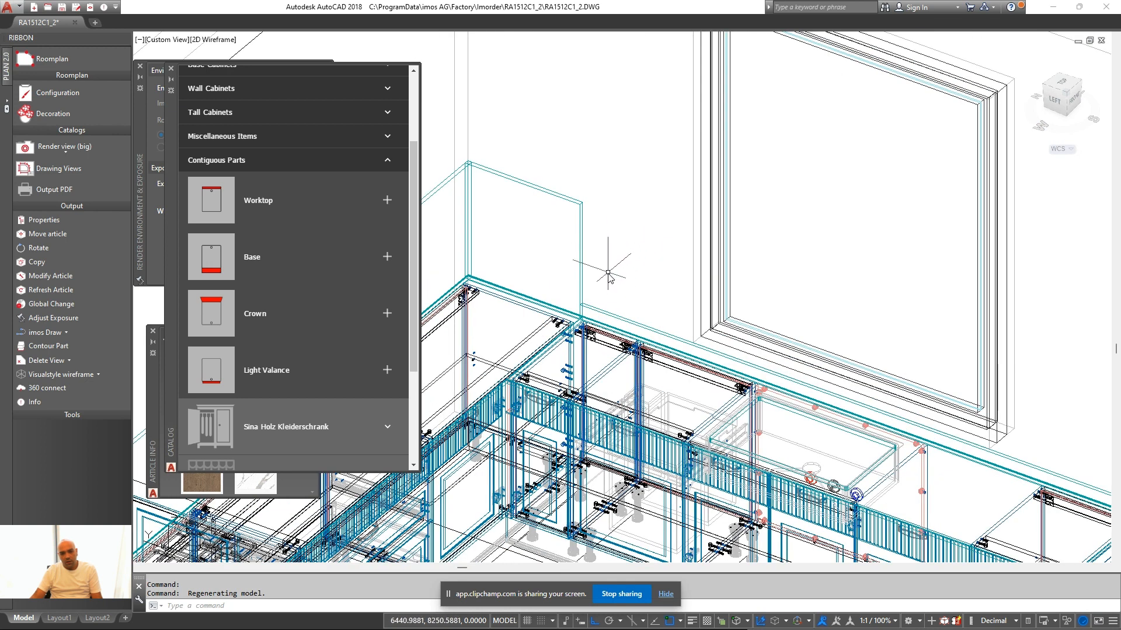
{"action": "scroll", "coordinate": [630, 234], "scroll_direction": "up", "scroll_amount": 1}
{"action": "type", "text": "d"}
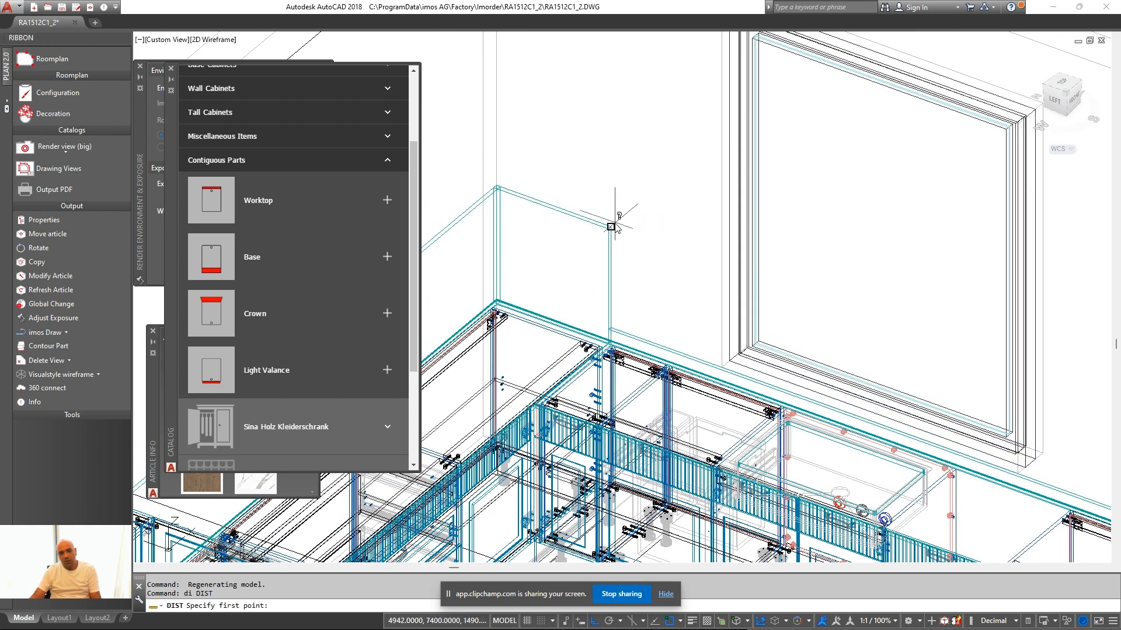
{"action": "left_click", "coordinate": [721, 270]}
{"action": "scroll", "coordinate": [680, 280], "scroll_direction": "up", "scroll_amount": 1}
Extend the corner worktop's right-hand back splash to the window edge by changing its Y2 reveal, and apply the configuration
{"action": "right_click", "coordinate": [631, 175]}
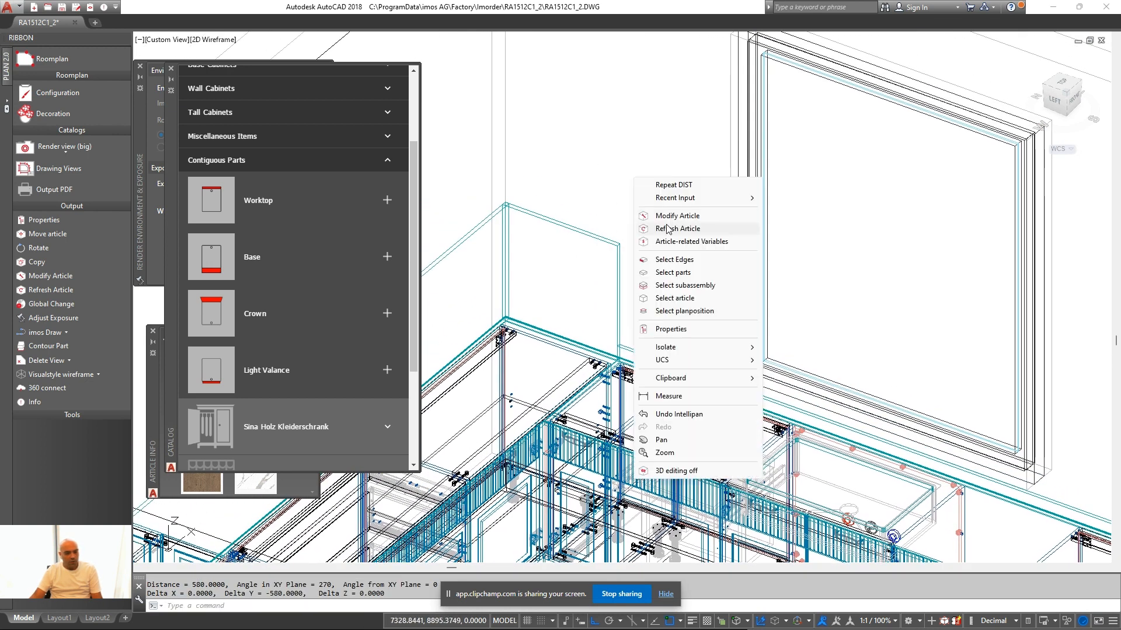
{"action": "left_click", "coordinate": [671, 292]}
{"action": "left_click", "coordinate": [613, 245]}
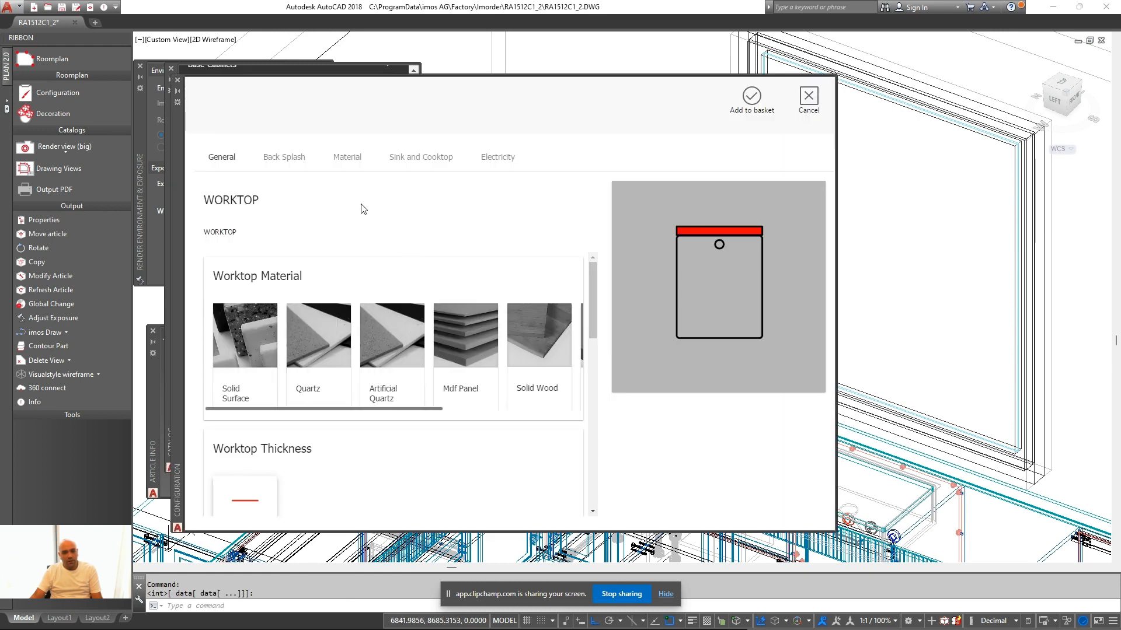
{"action": "left_click", "coordinate": [286, 158]}
{"action": "left_click_drag", "start_coordinate": [593, 356], "coordinate": [602, 454]}
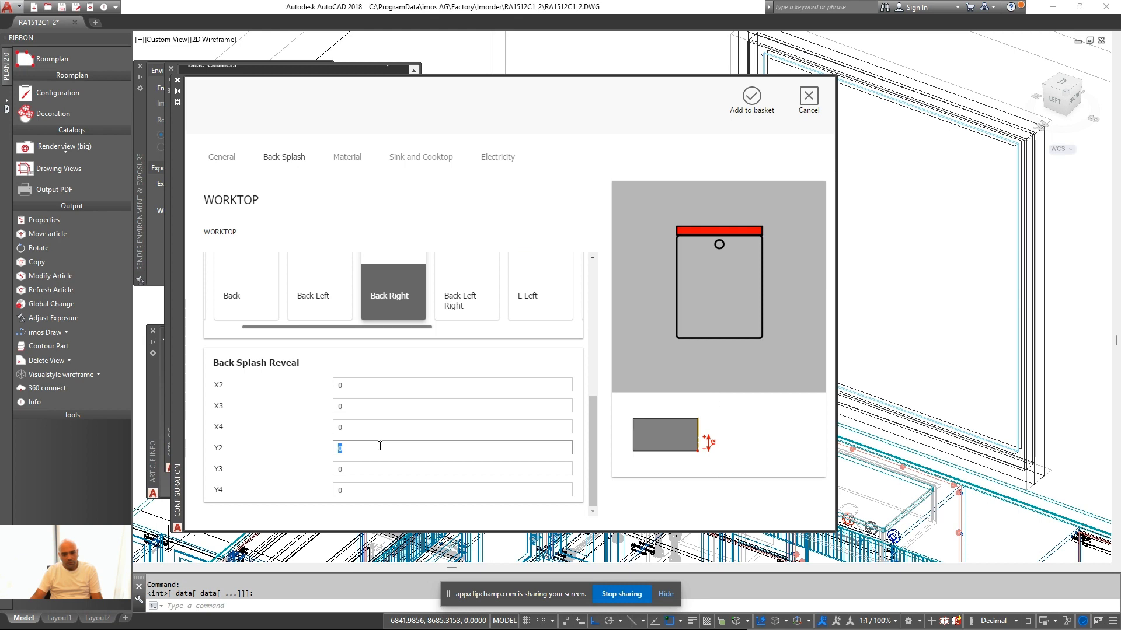
{"action": "left_click", "coordinate": [760, 131]}
{"action": "left_click", "coordinate": [513, 310]}
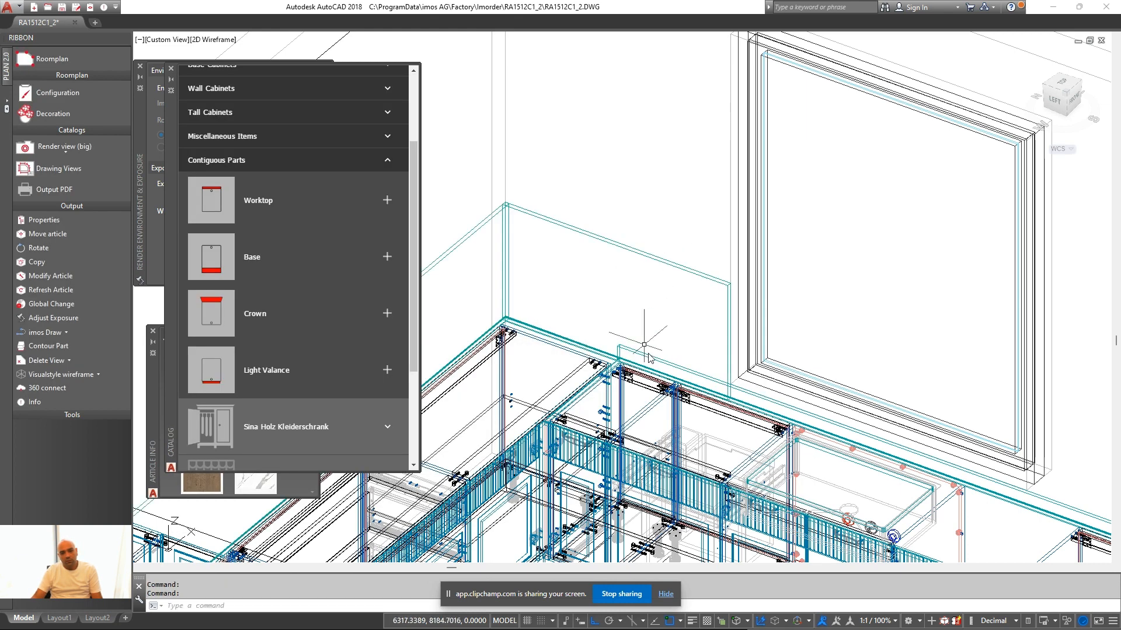
Adjust the X4 reveal of the sink worktop's low back splash so it starts where the tall back splash ends
{"action": "scroll", "coordinate": [646, 356], "scroll_direction": "up", "scroll_amount": 3}
{"action": "right_click", "coordinate": [588, 254]}
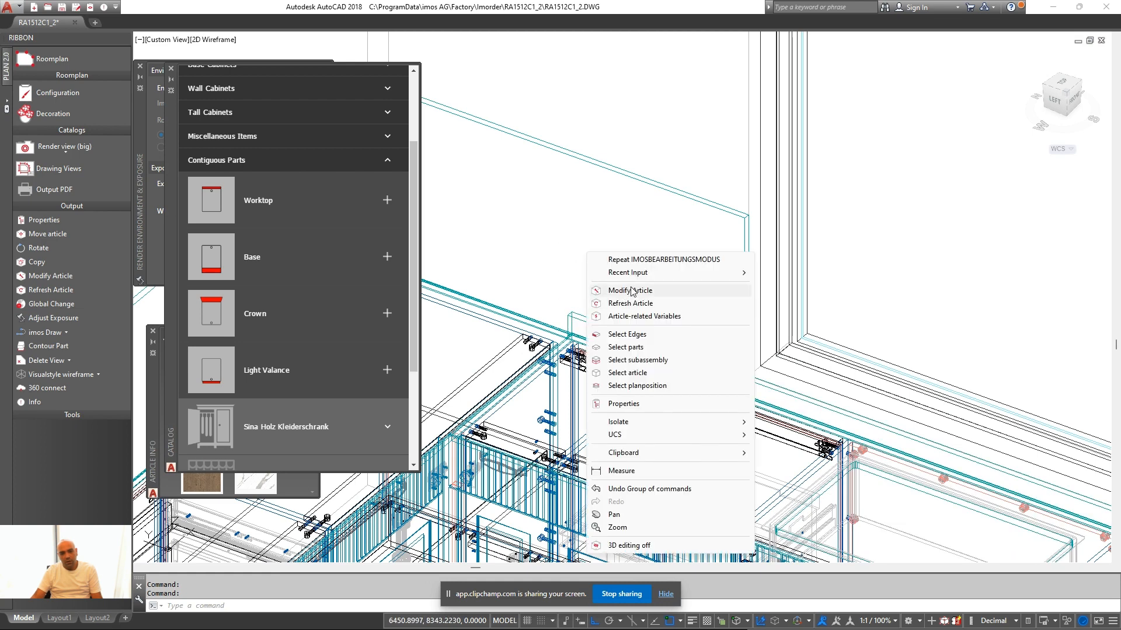
{"action": "left_click", "coordinate": [632, 290]}
{"action": "left_click", "coordinate": [321, 165]}
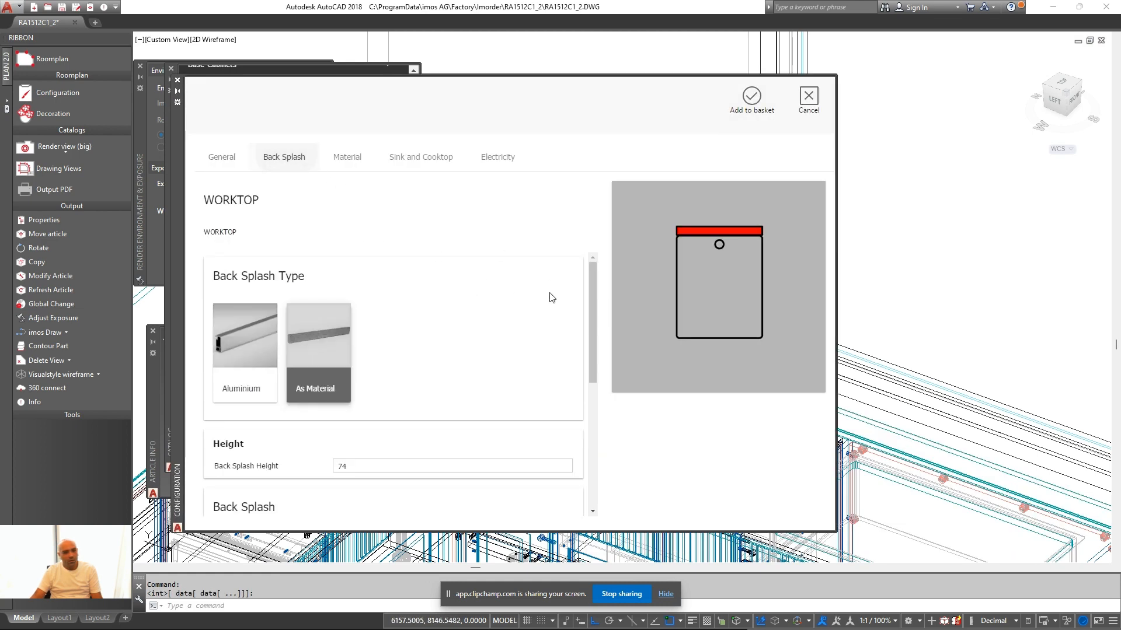
{"action": "left_click_drag", "start_coordinate": [591, 337], "coordinate": [586, 457]}
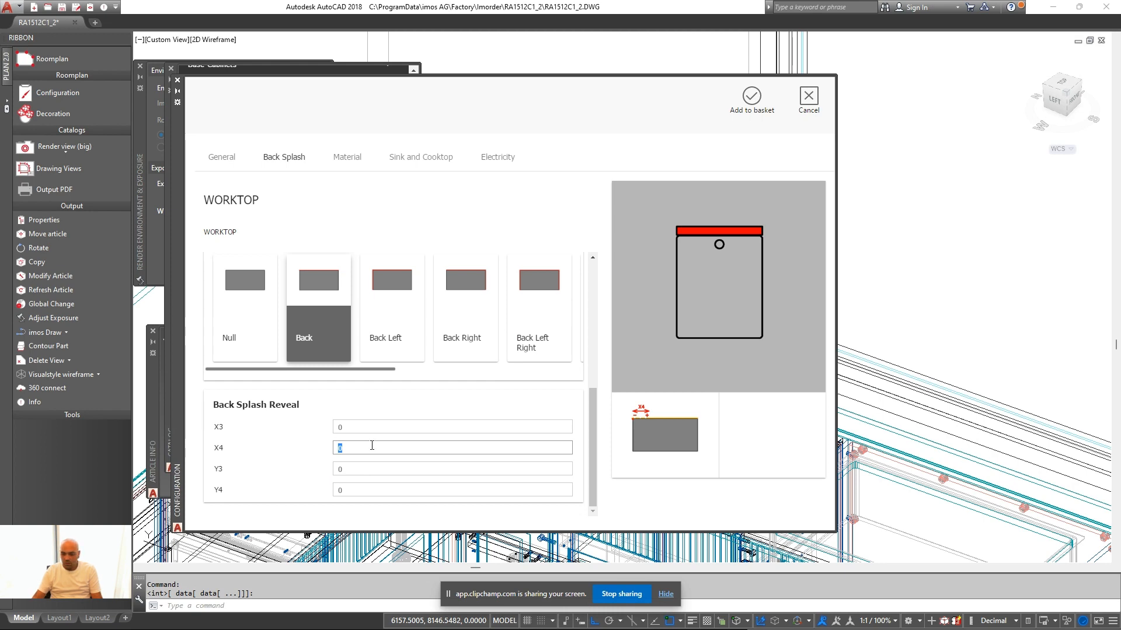
{"action": "left_click", "coordinate": [758, 103]}
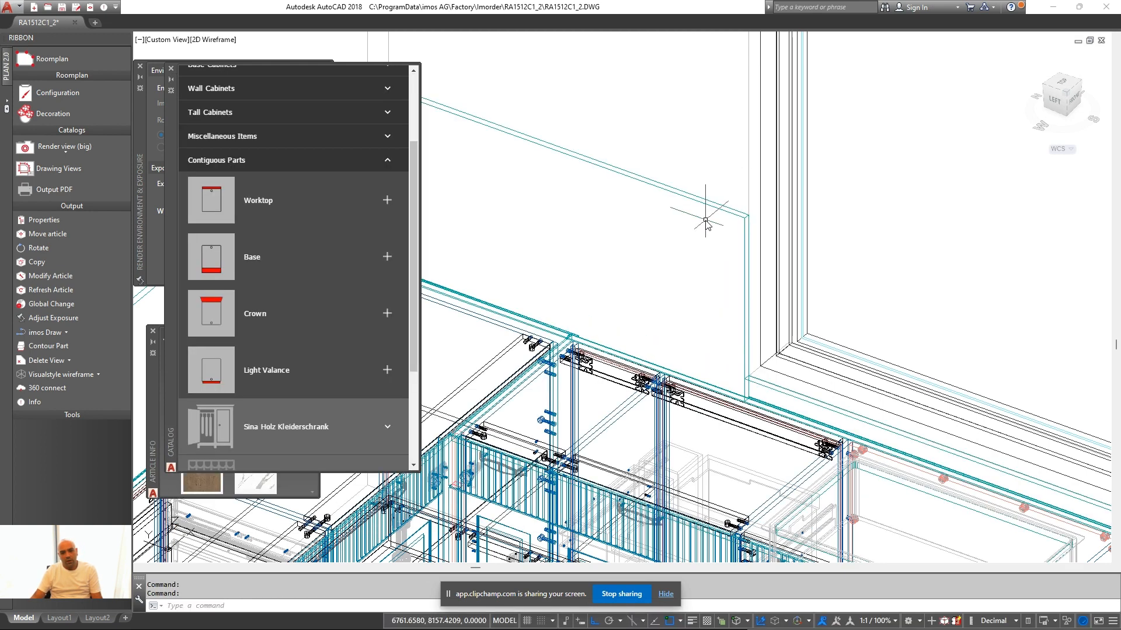
Display the model in the realistic visual style and change the sink worktop's material to Alaya Oro Marble 20mm
{"action": "left_click", "coordinate": [48, 376]}
{"action": "left_click", "coordinate": [52, 390]}
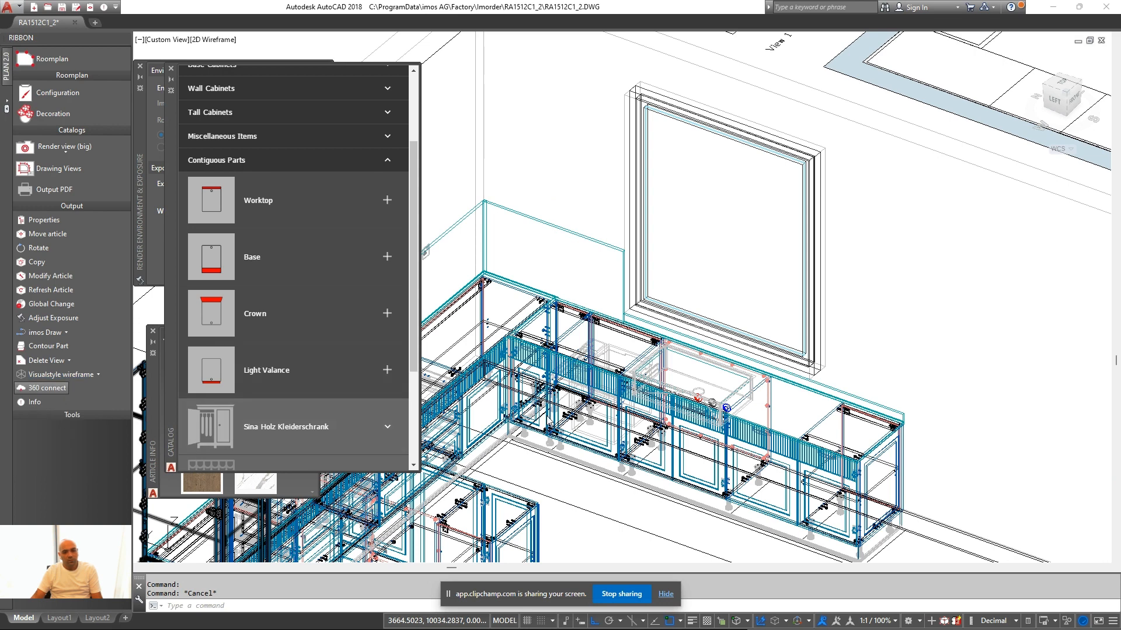
{"action": "left_click", "coordinate": [523, 325]}
{"action": "right_click", "coordinate": [524, 324]}
{"action": "left_click", "coordinate": [577, 342]}
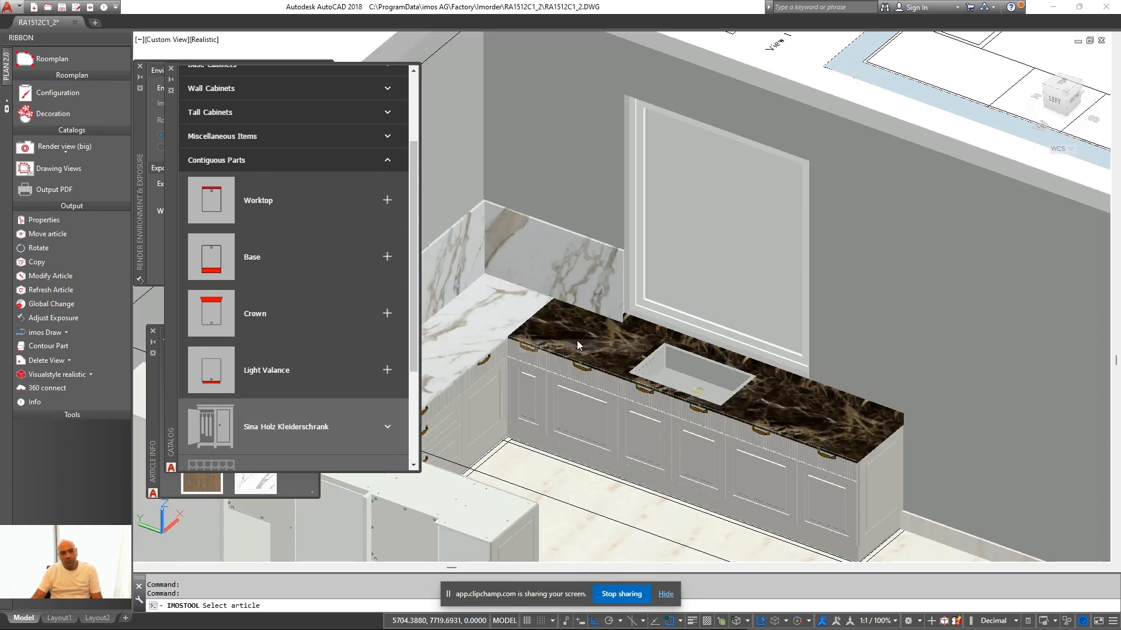
{"action": "left_click", "coordinate": [347, 158]}
{"action": "scroll", "coordinate": [453, 290], "scroll_direction": "down", "scroll_amount": 3}
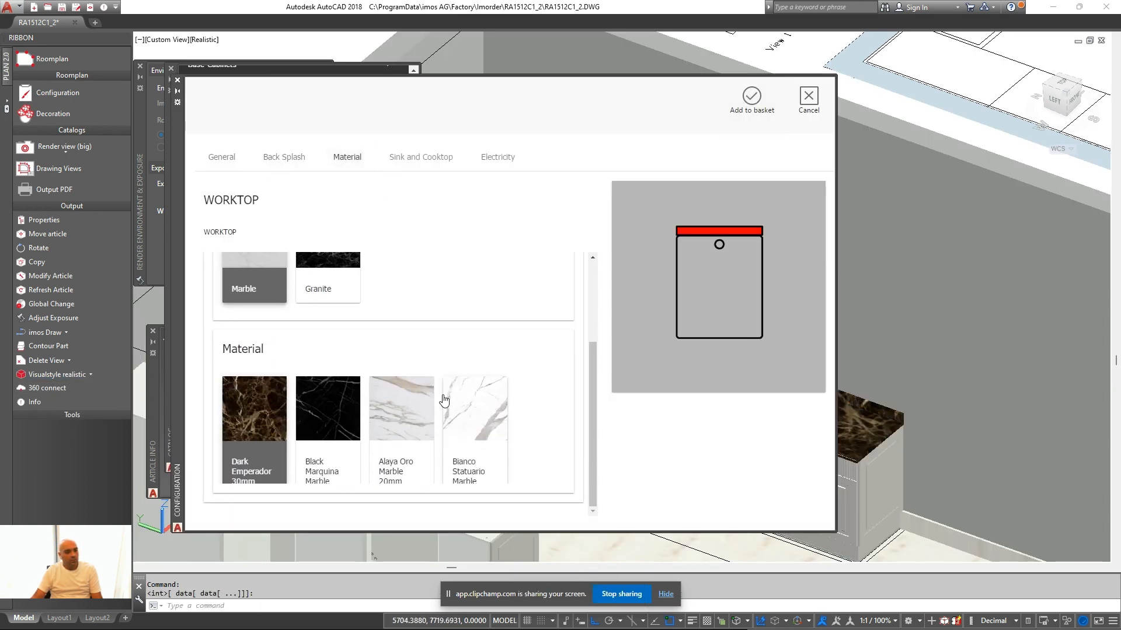
{"action": "left_click", "coordinate": [425, 417]}
{"action": "left_click", "coordinate": [756, 105]}
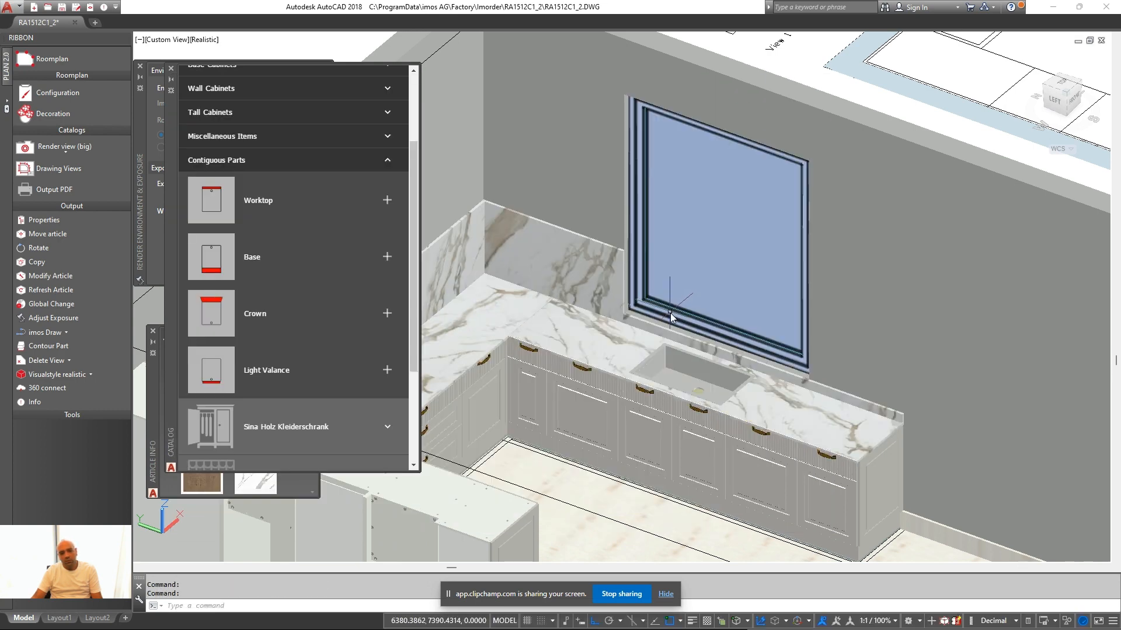
Examine the marble worktops, back splashes, sink and cooktop from several angles in the realistic view
{"action": "scroll", "coordinate": [831, 433], "scroll_direction": "up", "scroll_amount": 2}
{"action": "scroll", "coordinate": [916, 465], "scroll_direction": "down", "scroll_amount": 4}
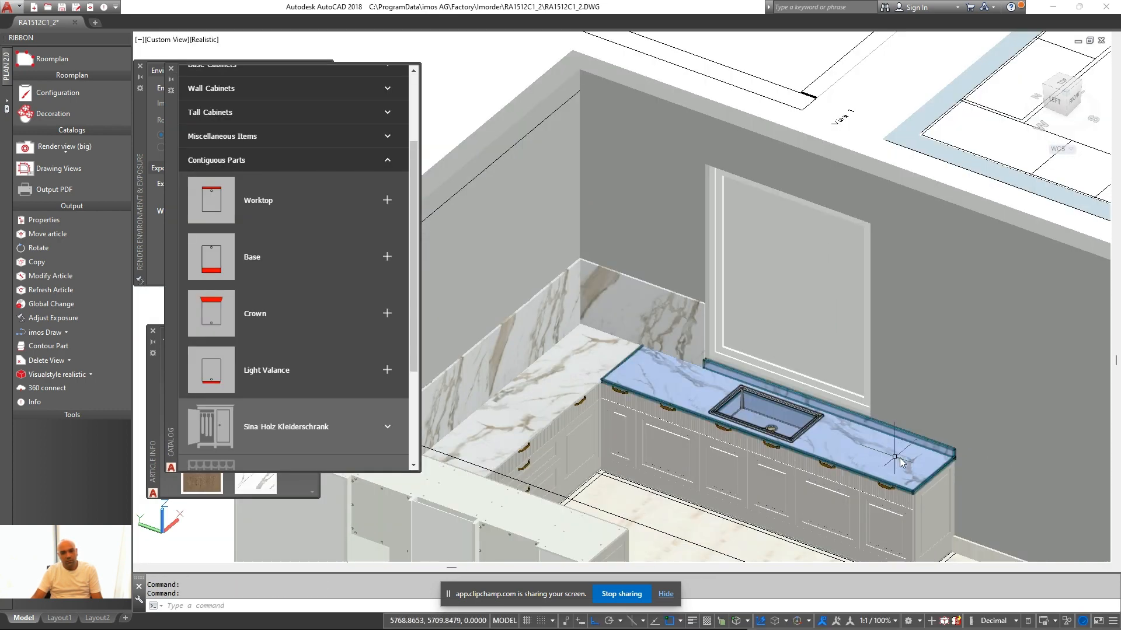
{"action": "middle_click_drag", "start_coordinate": [910, 461], "coordinate": [854, 380], "text": "shift"}
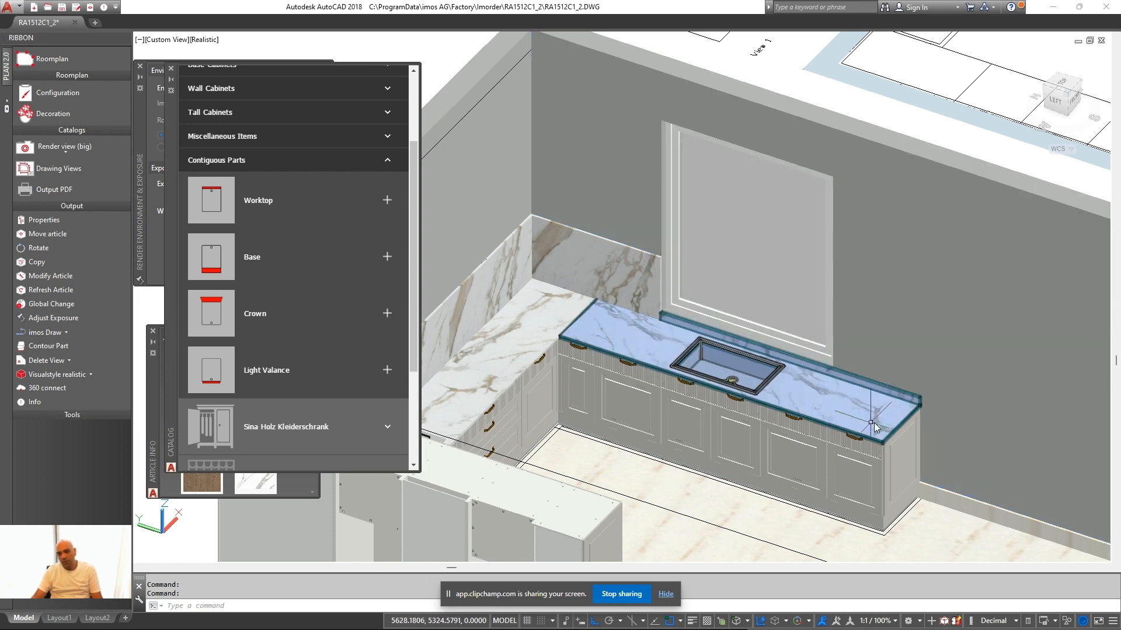
{"action": "middle_click_drag", "start_coordinate": [870, 419], "coordinate": [875, 406], "text": "shift"}
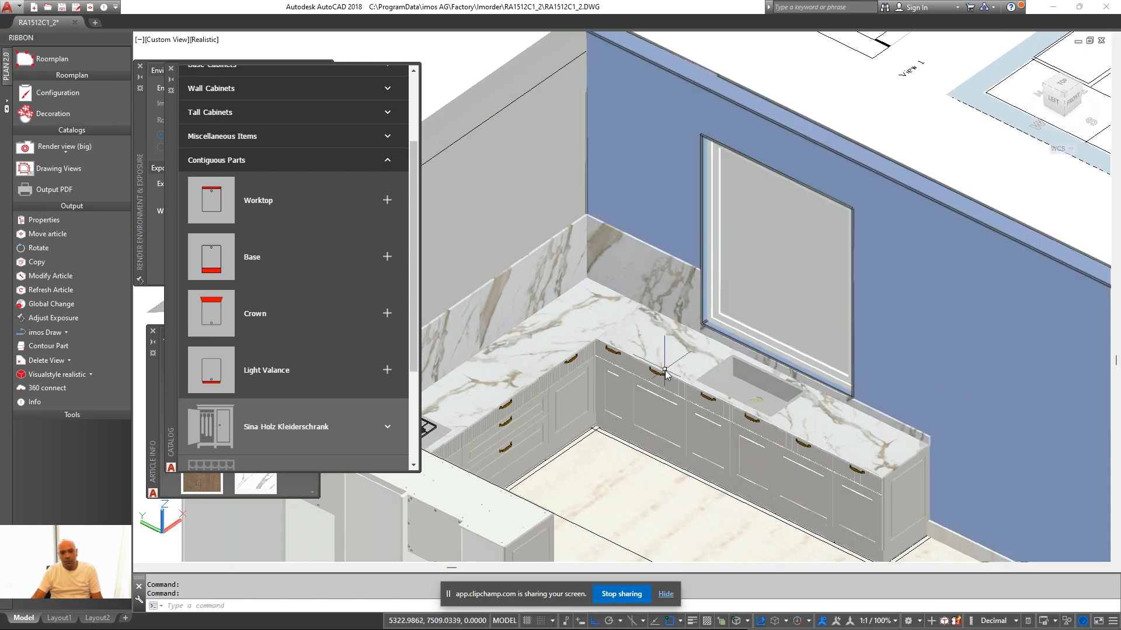
{"action": "middle_click_drag", "start_coordinate": [664, 370], "coordinate": [840, 360]}
{"action": "scroll", "coordinate": [960, 410], "scroll_direction": "up", "scroll_amount": 3}
{"action": "scroll", "coordinate": [955, 410], "scroll_direction": "down", "scroll_amount": 2}
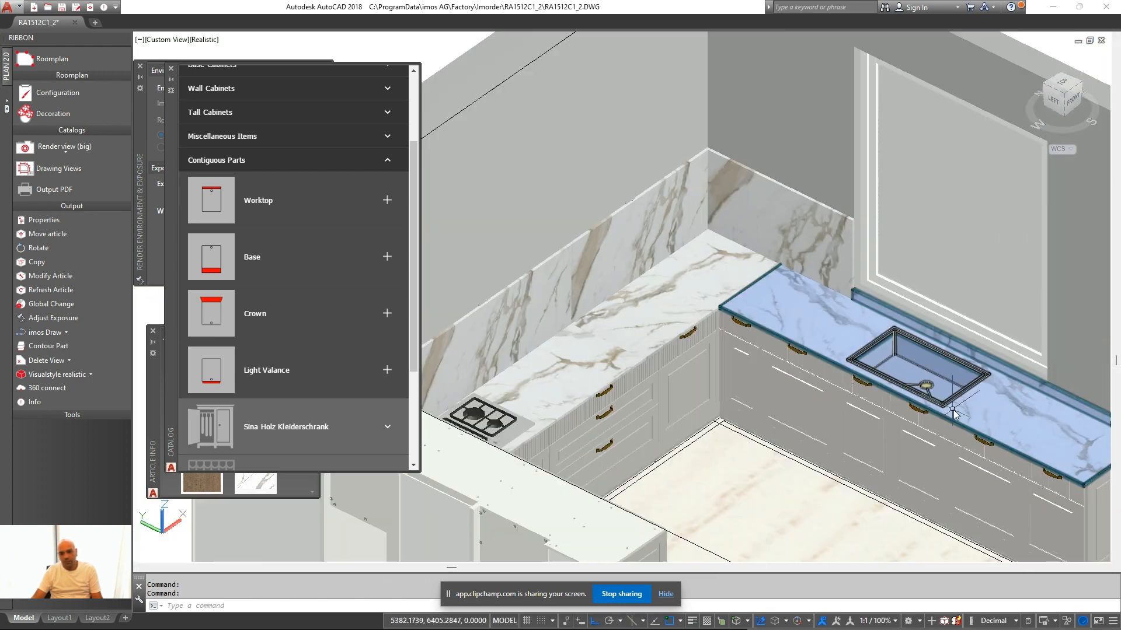
{"action": "middle_click_drag", "start_coordinate": [953, 411], "coordinate": [826, 300]}
{"action": "middle_click_drag", "start_coordinate": [826, 300], "coordinate": [848, 328], "text": "shift"}
{"action": "scroll", "coordinate": [848, 327], "scroll_direction": "down", "scroll_amount": 2}
{"action": "mouse_move", "coordinate": [758, 350]}
{"action": "middle_mouse_down", "text": "shift"}
{"action": "mouse_move", "coordinate": [589, 330]}
{"action": "mouse_move", "coordinate": [747, 336]}
{"action": "middle_mouse_up", "text": "shift"}
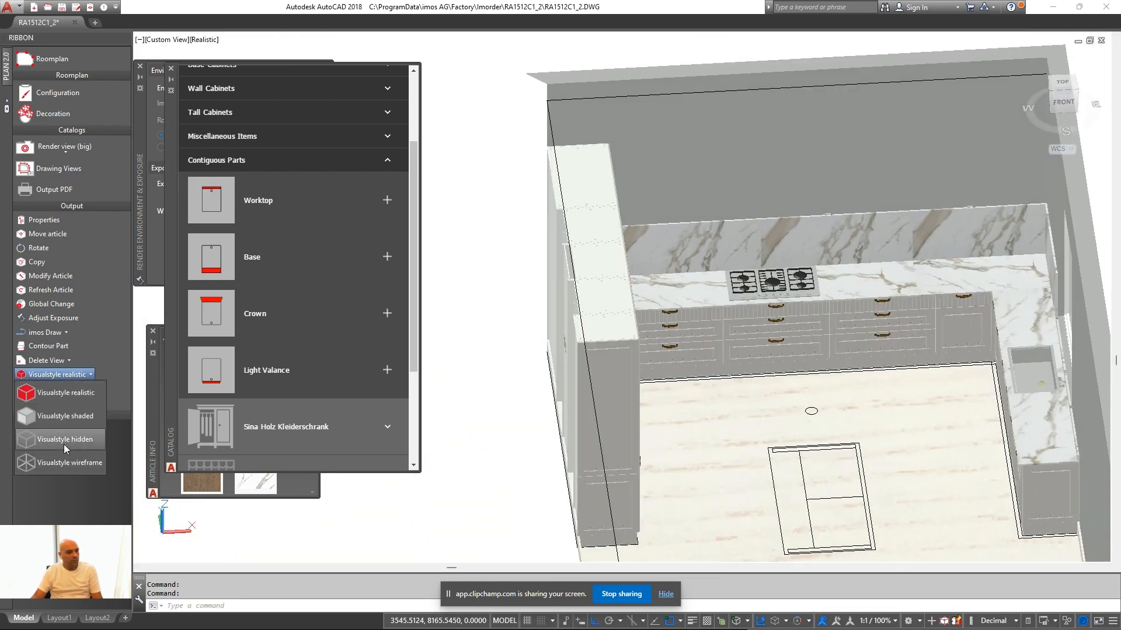
Display the model in the wireframe visual style and draw a construction line along the rear wall from the room corner at floor level
{"action": "left_click", "coordinate": [64, 462]}
{"action": "middle_click_drag", "start_coordinate": [642, 444], "coordinate": [700, 362], "text": "shift"}
{"action": "scroll", "coordinate": [701, 351], "scroll_direction": "down", "scroll_amount": 2}
{"action": "middle_click_drag", "start_coordinate": [949, 330], "coordinate": [833, 362]}
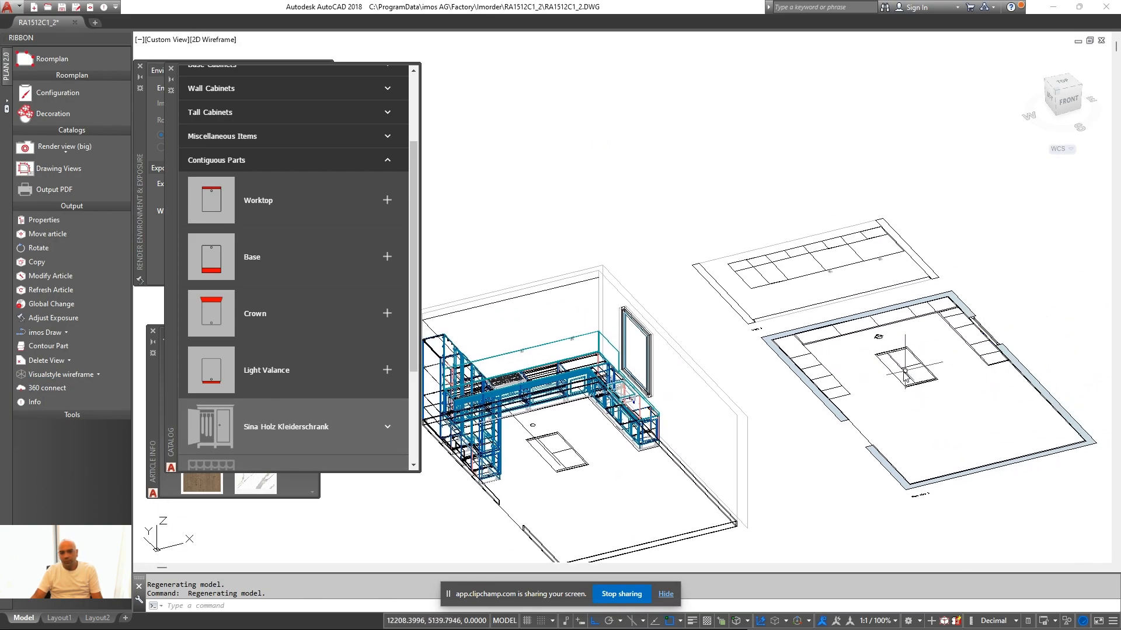
{"action": "mouse_move", "coordinate": [598, 365]}
{"action": "middle_mouse_down"}
{"action": "mouse_move", "coordinate": [694, 338]}
{"action": "mouse_move", "coordinate": [578, 361]}
{"action": "mouse_move", "coordinate": [479, 345]}
{"action": "middle_mouse_up"}
{"action": "middle_click_drag", "start_coordinate": [780, 400], "coordinate": [758, 470], "text": "shift"}
{"action": "scroll", "coordinate": [754, 443], "scroll_direction": "up", "scroll_amount": 4}
{"action": "type", "text": "x"}
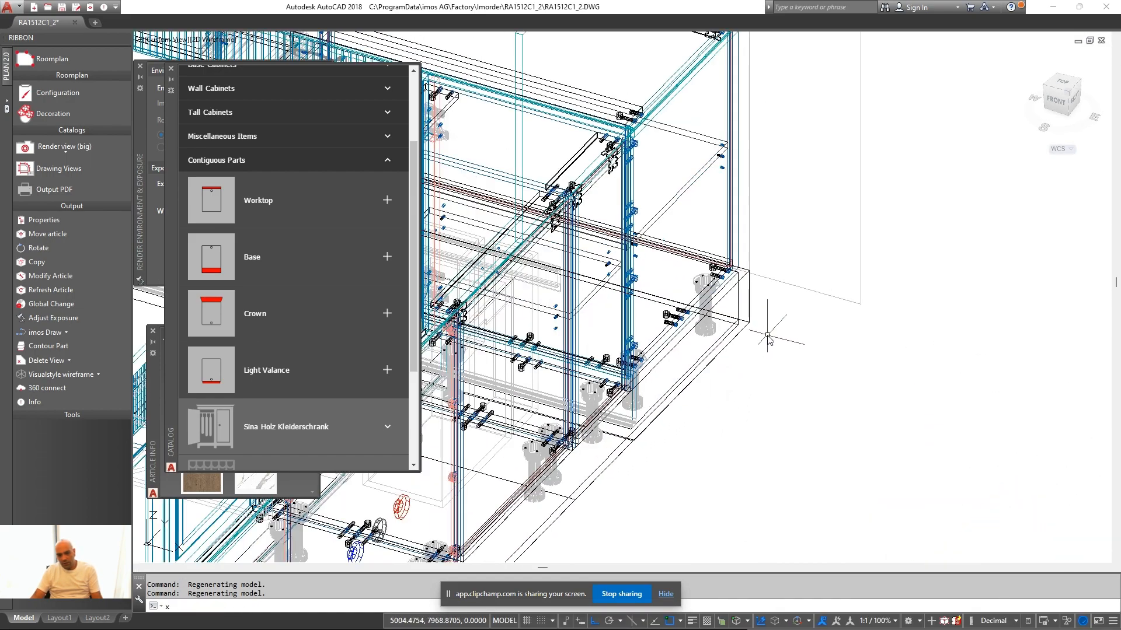
{"action": "left_click", "coordinate": [748, 324]}
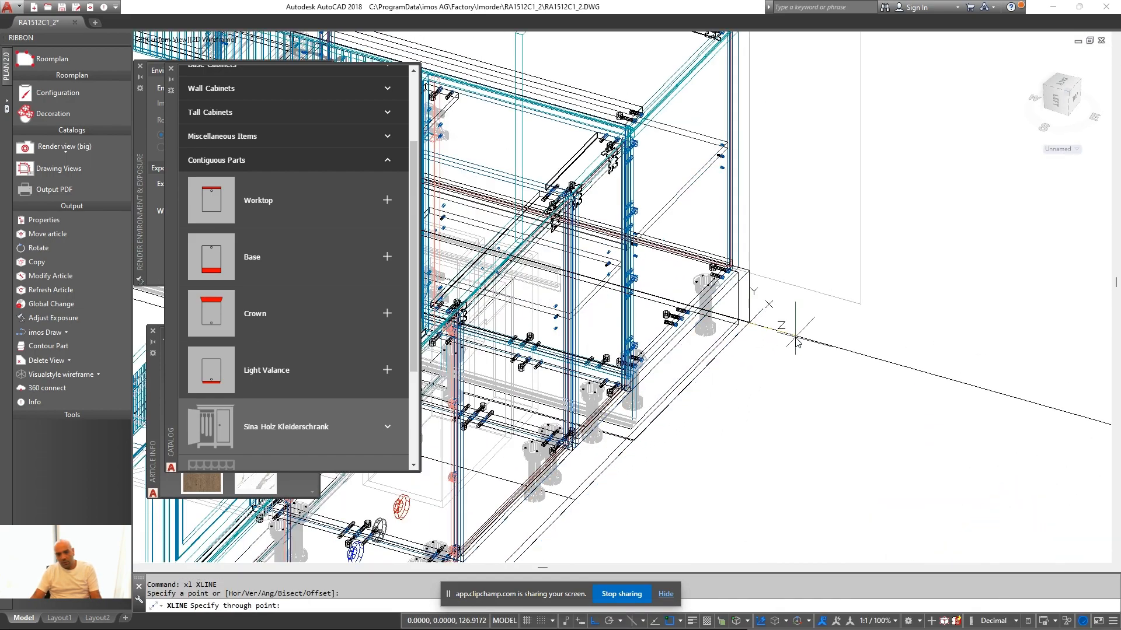
{"action": "left_click", "coordinate": [795, 336]}
{"action": "key", "text": "Escape"}
Move the construction line straight up by 1550 mm
{"action": "scroll", "coordinate": [978, 390], "scroll_direction": "down", "scroll_amount": 5}
{"action": "mouse_move", "coordinate": [979, 390]}
{"action": "middle_mouse_down"}
{"action": "mouse_move", "coordinate": [849, 415]}
{"action": "mouse_move", "coordinate": [763, 394]}
{"action": "mouse_move", "coordinate": [733, 423]}
{"action": "mouse_move", "coordinate": [749, 433]}
{"action": "middle_mouse_up"}
{"action": "scroll", "coordinate": [782, 414], "scroll_direction": "up", "scroll_amount": 2}
{"action": "left_click", "coordinate": [911, 398]}
{"action": "left_click", "coordinate": [714, 378]}
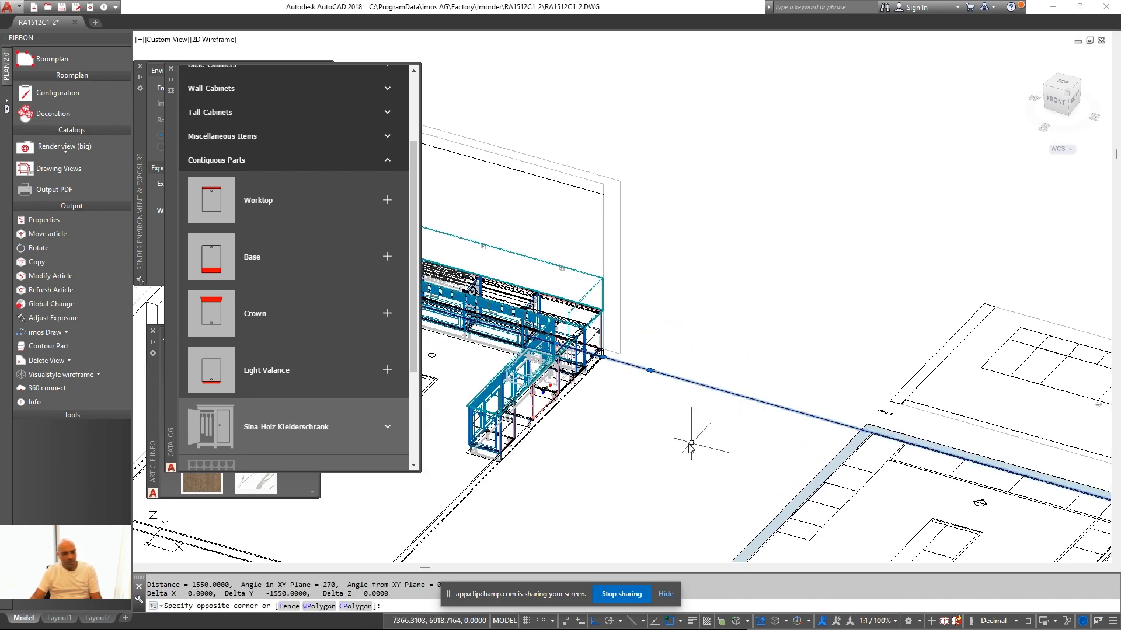
{"action": "left_click", "coordinate": [690, 447]}
{"action": "type", "text": "m"}
{"action": "left_click", "coordinate": [691, 448]}
{"action": "type", "text": "1550"}
{"action": "key", "text": "Return"}
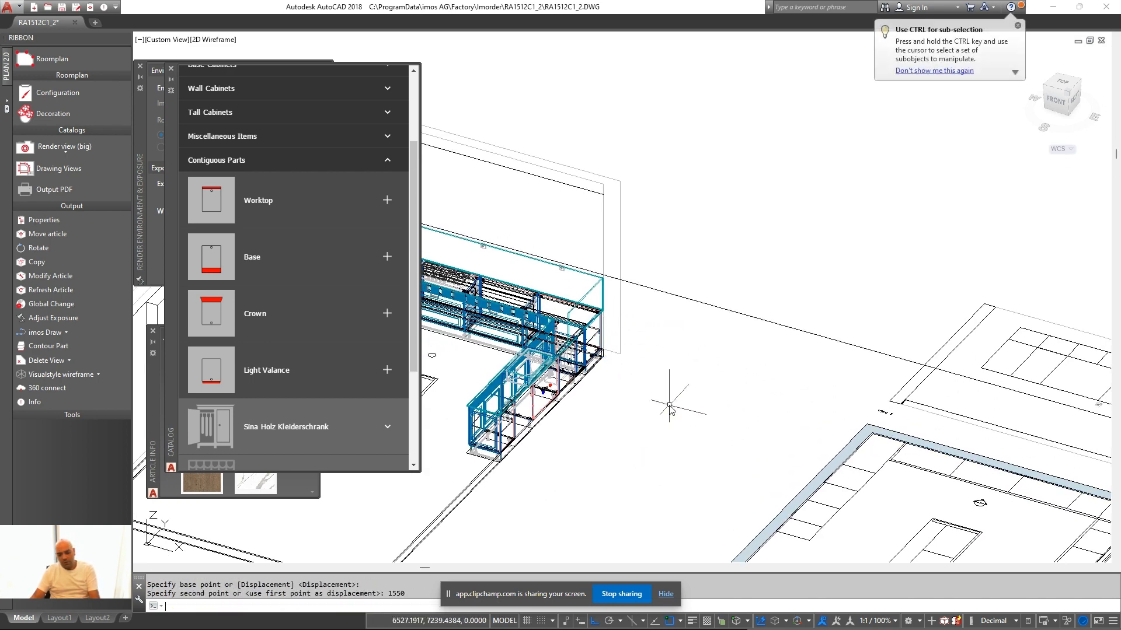
Measure the vertical distance between the back splash's upper edge and the construction line
{"action": "scroll", "coordinate": [670, 411], "scroll_direction": "up", "scroll_amount": 5}
{"action": "type", "text": "di"}
{"action": "key", "text": "Return"}
{"action": "middle_click_drag", "start_coordinate": [649, 343], "coordinate": [656, 284]}
{"action": "scroll", "coordinate": [693, 282], "scroll_direction": "up", "scroll_amount": 2}
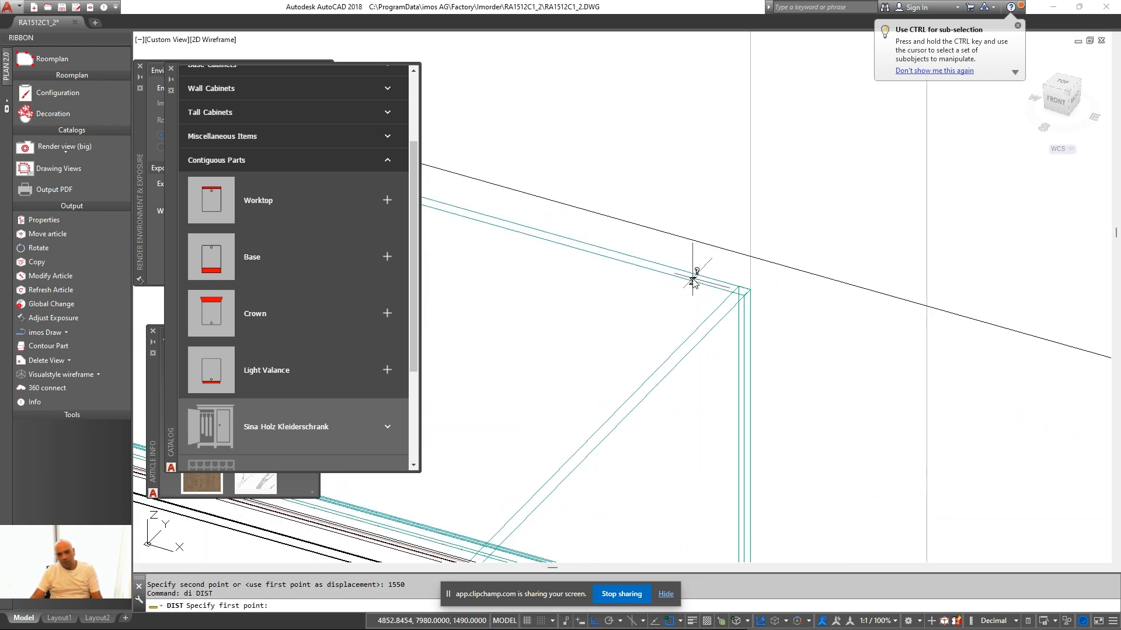
{"action": "scroll", "coordinate": [653, 288], "scroll_direction": "down", "scroll_amount": 3}
Increase the corner worktop's back splash height so it reaches the construction line, and apply the configuration
{"action": "right_click", "coordinate": [610, 310]}
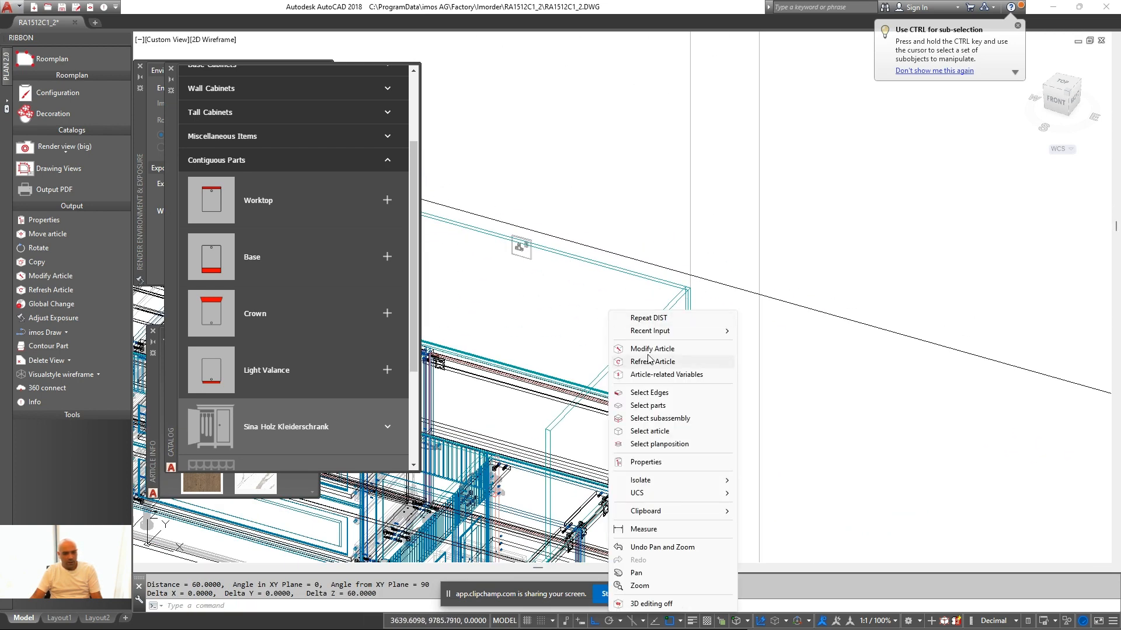
{"action": "left_click", "coordinate": [645, 353]}
{"action": "left_click", "coordinate": [520, 249]}
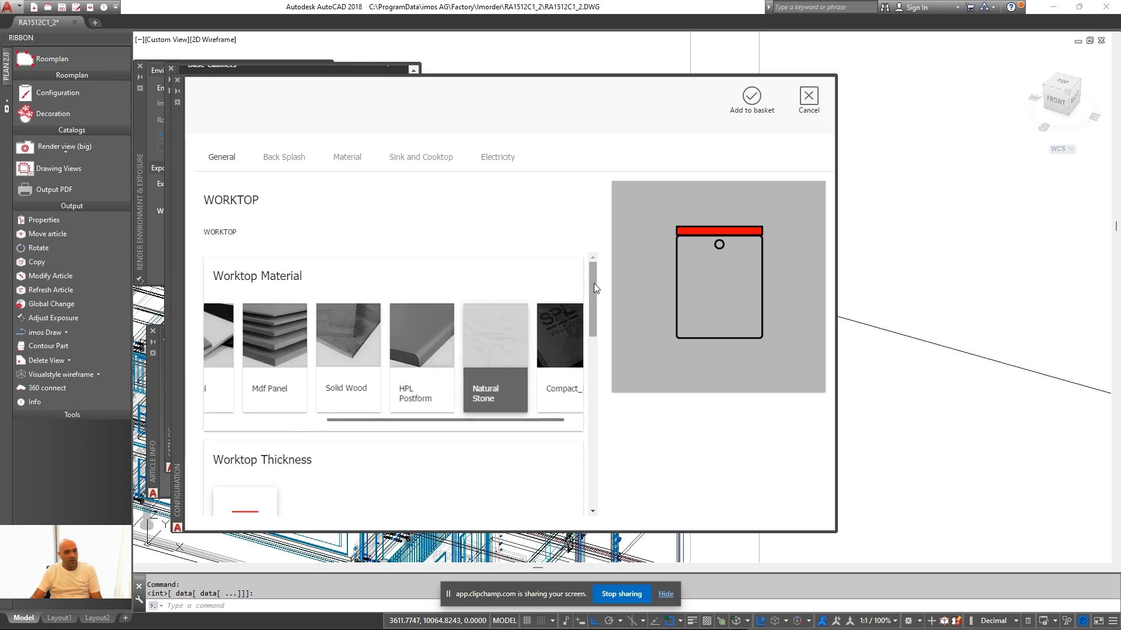
{"action": "left_click_drag", "start_coordinate": [594, 282], "coordinate": [589, 433]}
{"action": "left_click", "coordinate": [274, 163]}
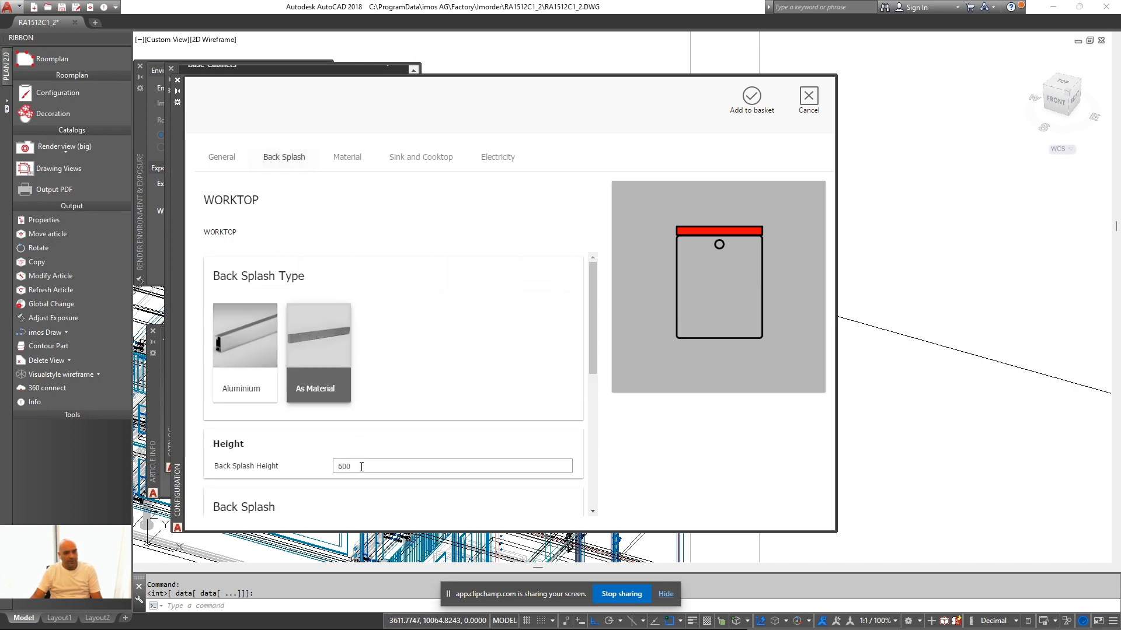
{"action": "type", "text": "66"}
{"action": "left_click", "coordinate": [730, 109]}
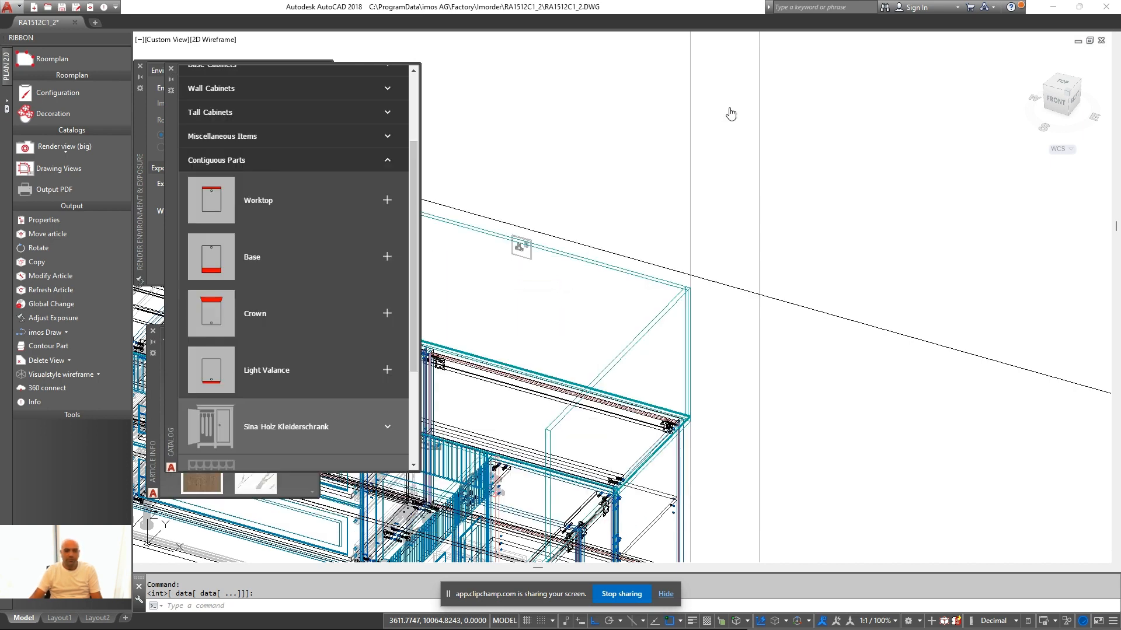
{"action": "key", "text": "Return"}
Move the two wall sockets 20 mm out from the rear wall without updating the associated sections
{"action": "middle_click_drag", "start_coordinate": [569, 298], "coordinate": [755, 320]}
{"action": "left_click", "coordinate": [732, 273]}
{"action": "left_click", "coordinate": [682, 296]}
{"action": "middle_click_drag", "start_coordinate": [677, 306], "coordinate": [754, 327]}
{"action": "scroll", "coordinate": [702, 289], "scroll_direction": "up", "scroll_amount": 1}
{"action": "middle_click_drag", "start_coordinate": [560, 248], "coordinate": [778, 303]}
{"action": "left_click", "coordinate": [617, 223]}
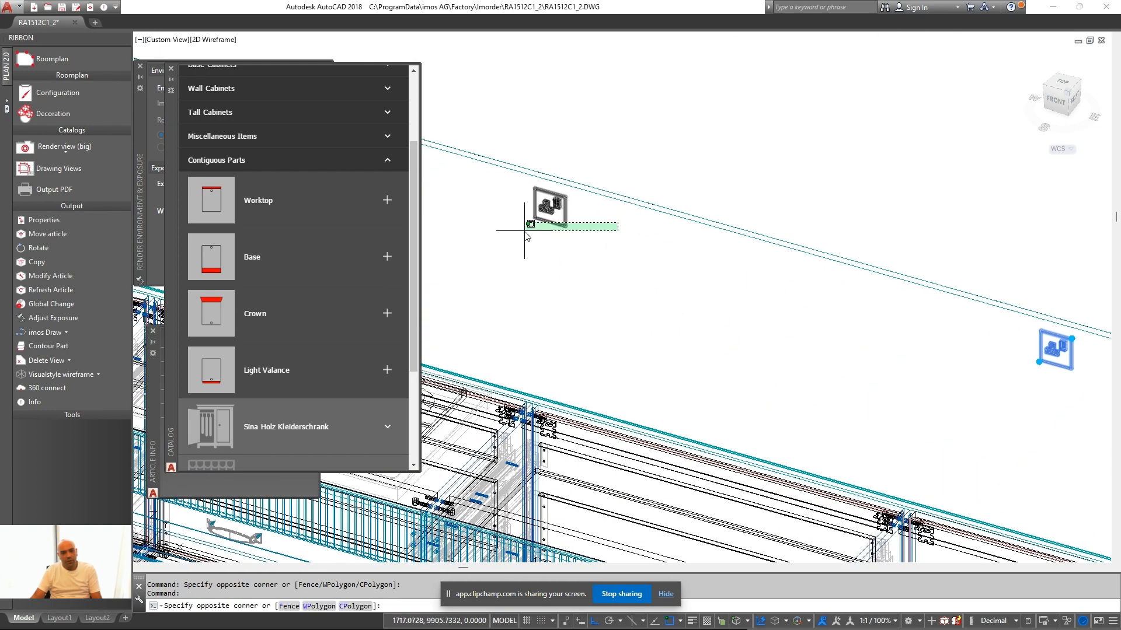
{"action": "left_click", "coordinate": [528, 233]}
{"action": "type", "text": "m"}
{"action": "key", "text": "Return"}
{"action": "left_click", "coordinate": [741, 123]}
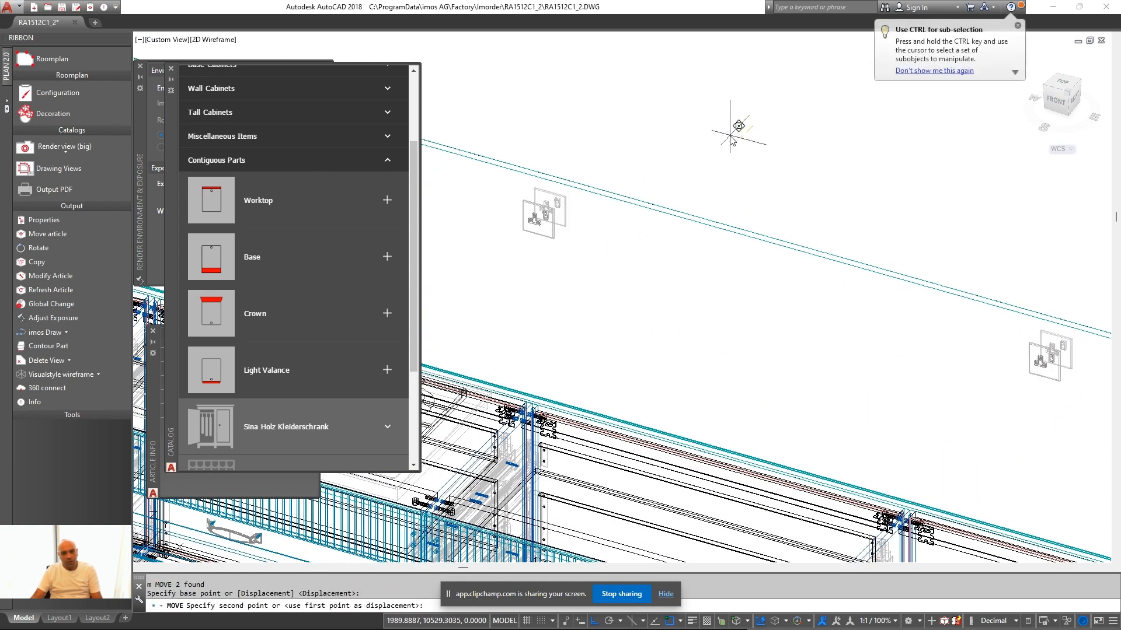
{"action": "key", "text": "Return"}
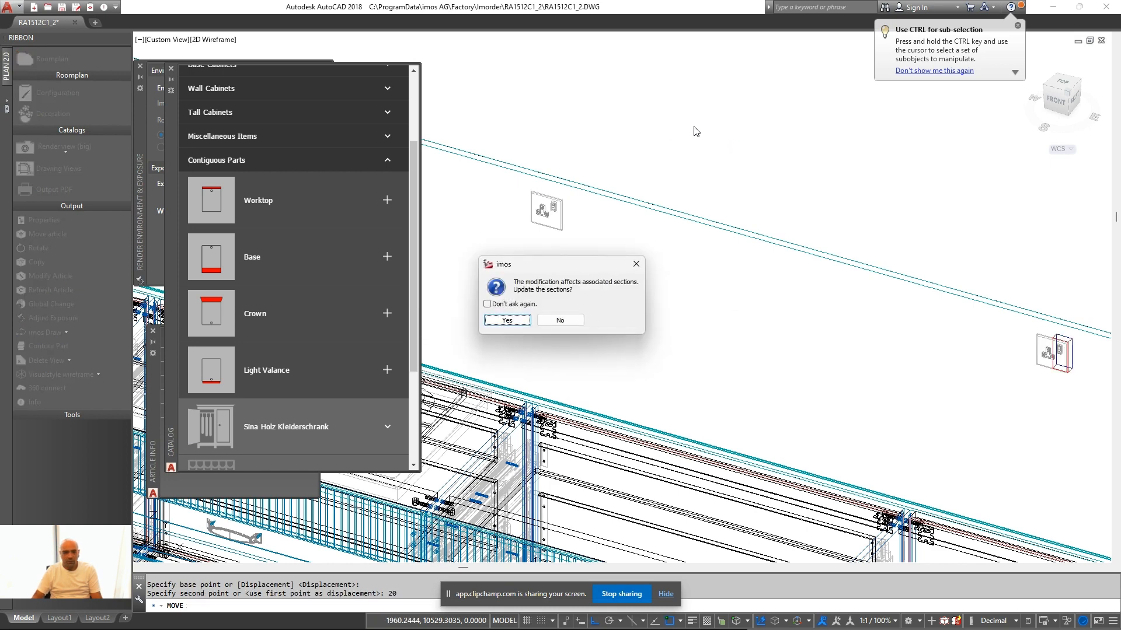
{"action": "left_click", "coordinate": [573, 323]}
{"action": "scroll", "coordinate": [740, 314], "scroll_direction": "down", "scroll_amount": 7}
{"action": "key", "text": "Escape"}
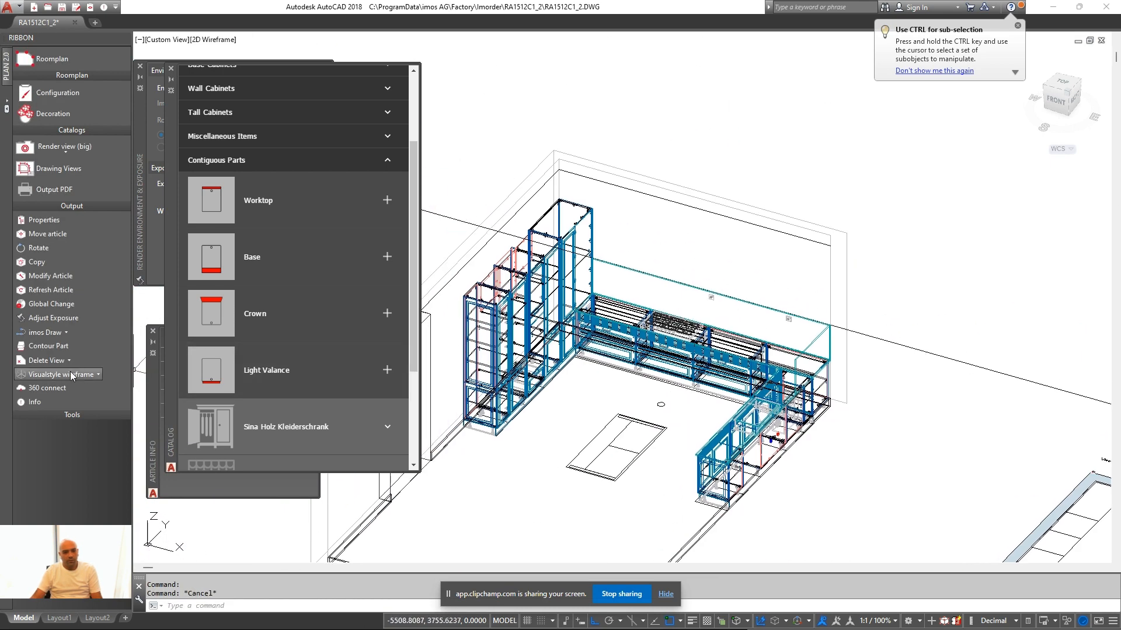
Display the model in the realistic visual style and examine the raised back splash and the two sockets
{"action": "left_click", "coordinate": [65, 374]}
{"action": "scroll", "coordinate": [726, 321], "scroll_direction": "up", "scroll_amount": 5}
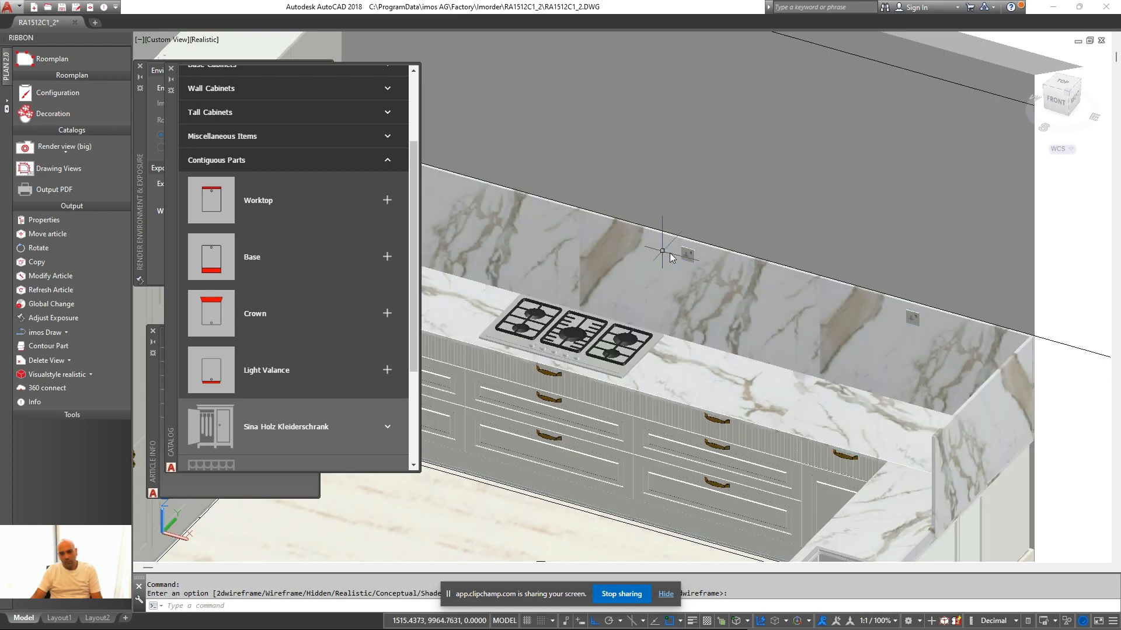
{"action": "scroll", "coordinate": [829, 325], "scroll_direction": "down", "scroll_amount": 3}
{"action": "scroll", "coordinate": [613, 292], "scroll_direction": "up", "scroll_amount": 1}
{"action": "left_click", "coordinate": [625, 295]}
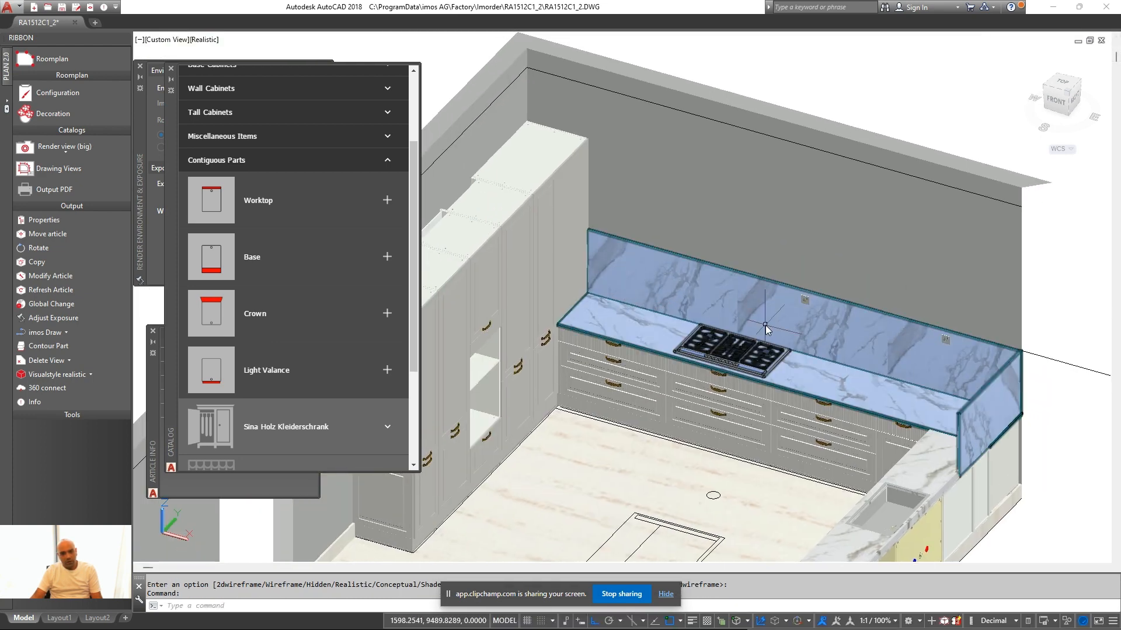
{"action": "key", "text": "Escape"}
Erase the construction line along the rear wall
{"action": "mouse_move", "coordinate": [995, 386]}
{"action": "middle_mouse_down"}
{"action": "mouse_move", "coordinate": [918, 381]}
{"action": "mouse_move", "coordinate": [900, 396]}
{"action": "middle_mouse_up"}
{"action": "left_click", "coordinate": [918, 381]}
{"action": "type", "text": "e"}
{"action": "key", "text": "Return"}
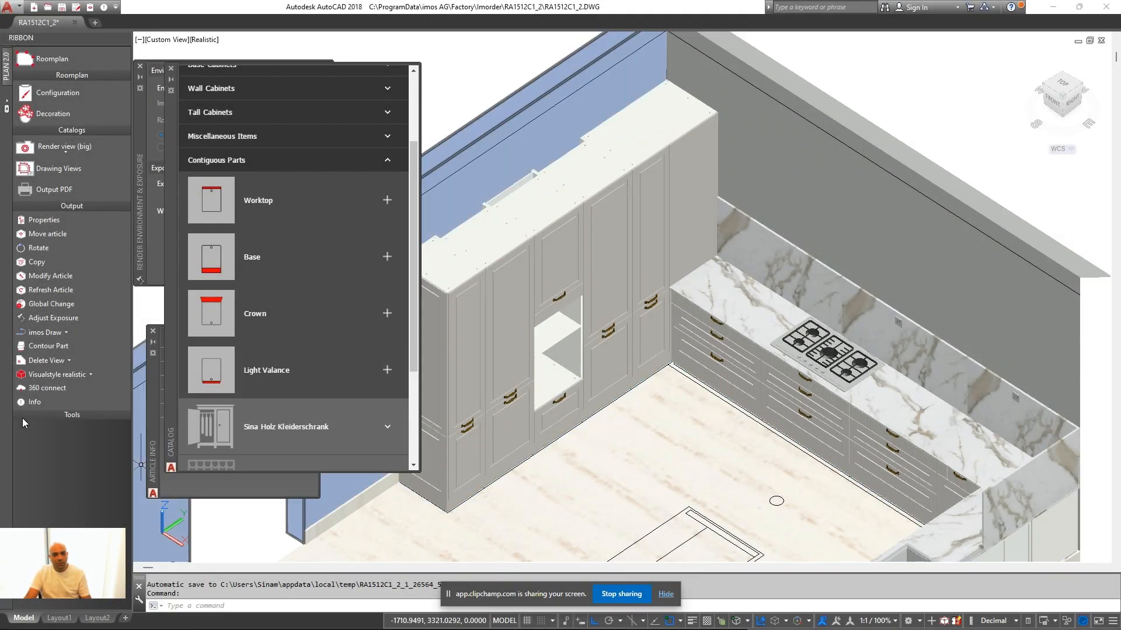
Display the model in the wireframe visual style and open the product catalogue's global settings
{"action": "left_click", "coordinate": [80, 377]}
{"action": "left_click", "coordinate": [86, 470]}
{"action": "scroll", "coordinate": [516, 333], "scroll_direction": "down", "scroll_amount": 3}
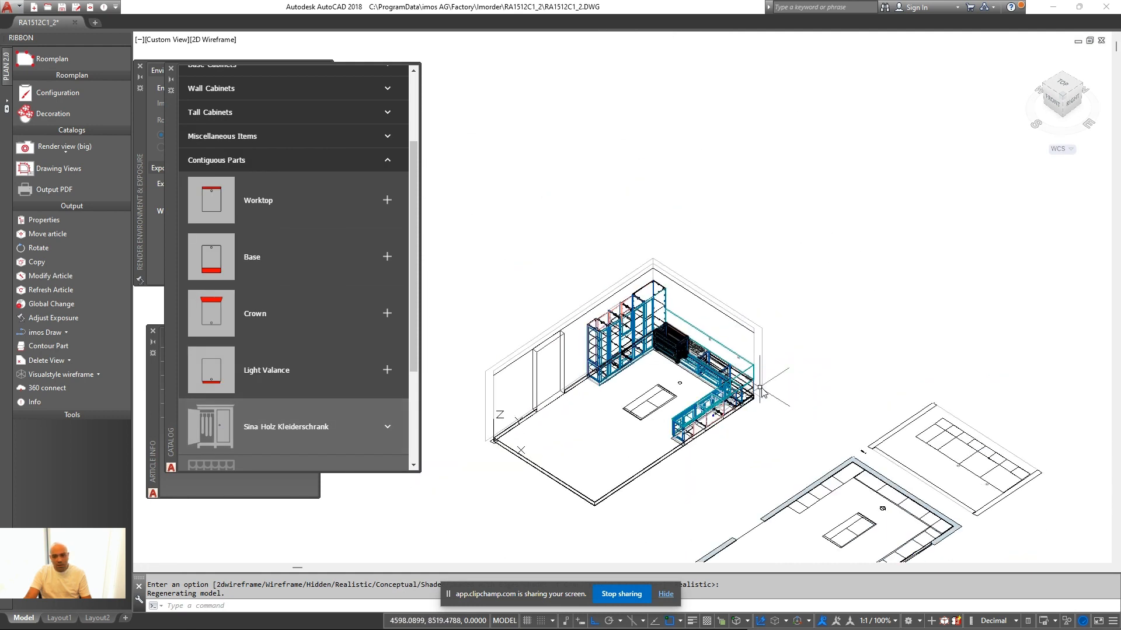
{"action": "scroll", "coordinate": [687, 426], "scroll_direction": "up", "scroll_amount": 4}
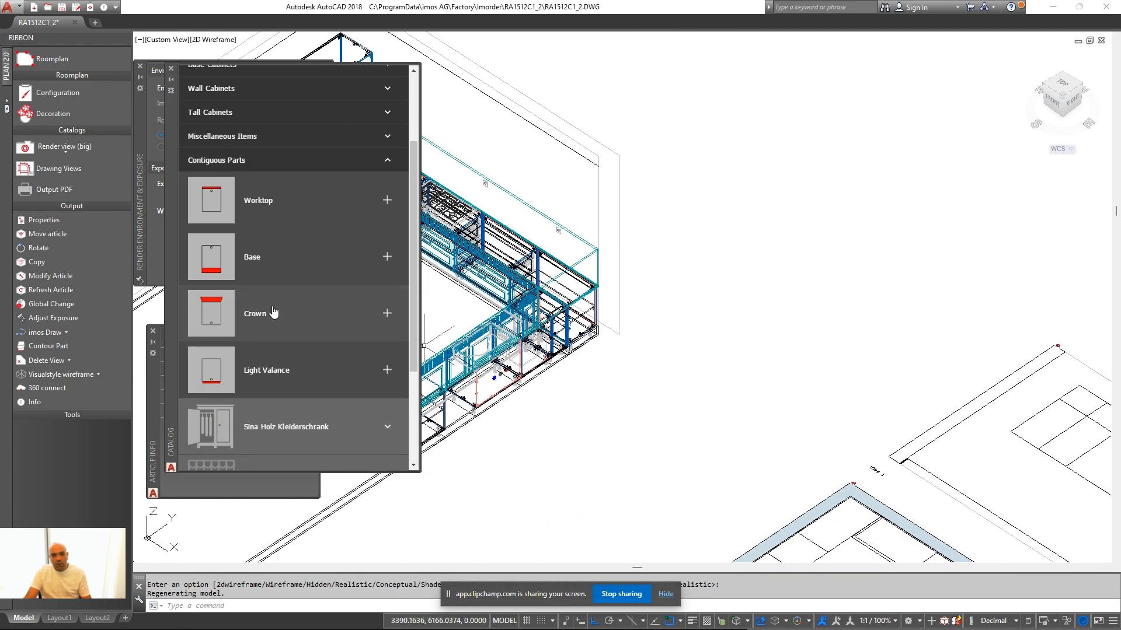
{"action": "scroll", "coordinate": [292, 192], "scroll_direction": "up", "scroll_amount": 3}
{"action": "left_click", "coordinate": [347, 78]}
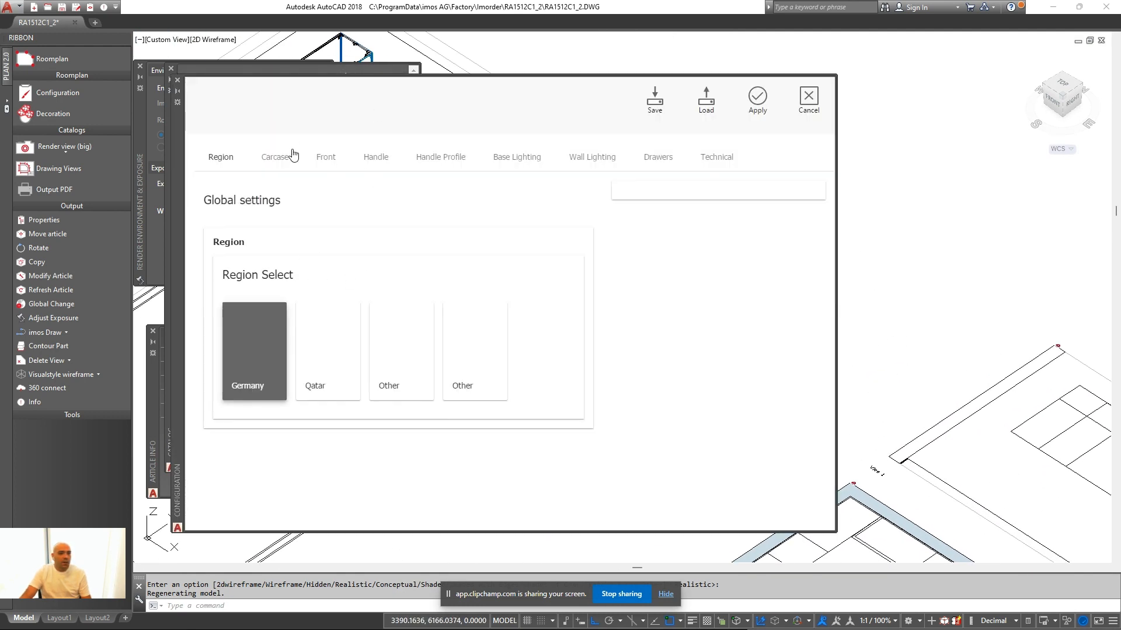
Set the front type to Modern in the global front settings
{"action": "left_click", "coordinate": [315, 167]}
{"action": "scroll", "coordinate": [560, 351], "scroll_direction": "down", "scroll_amount": 5}
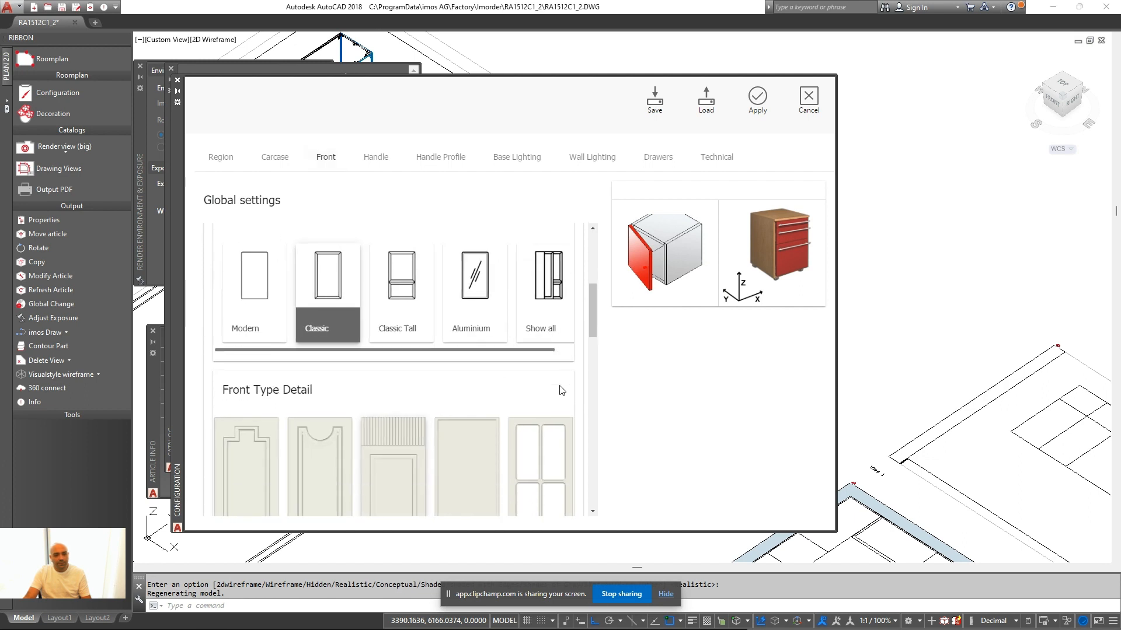
{"action": "scroll", "coordinate": [565, 373], "scroll_direction": "down", "scroll_amount": 1}
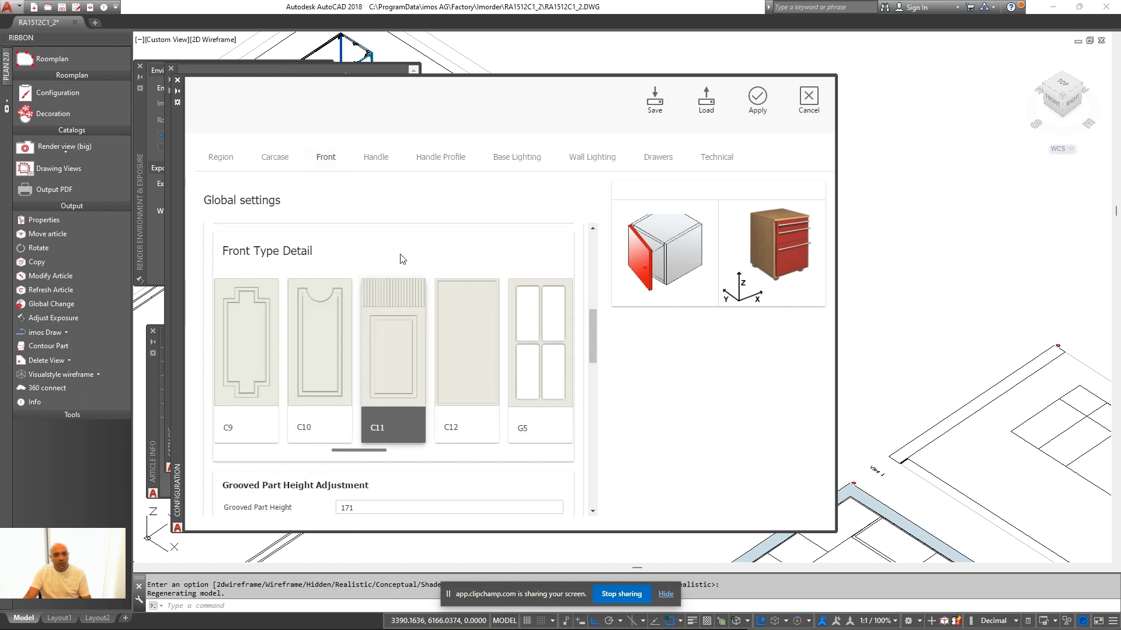
{"action": "scroll", "coordinate": [399, 337], "scroll_direction": "up", "scroll_amount": 3}
{"action": "left_click", "coordinate": [260, 292]}
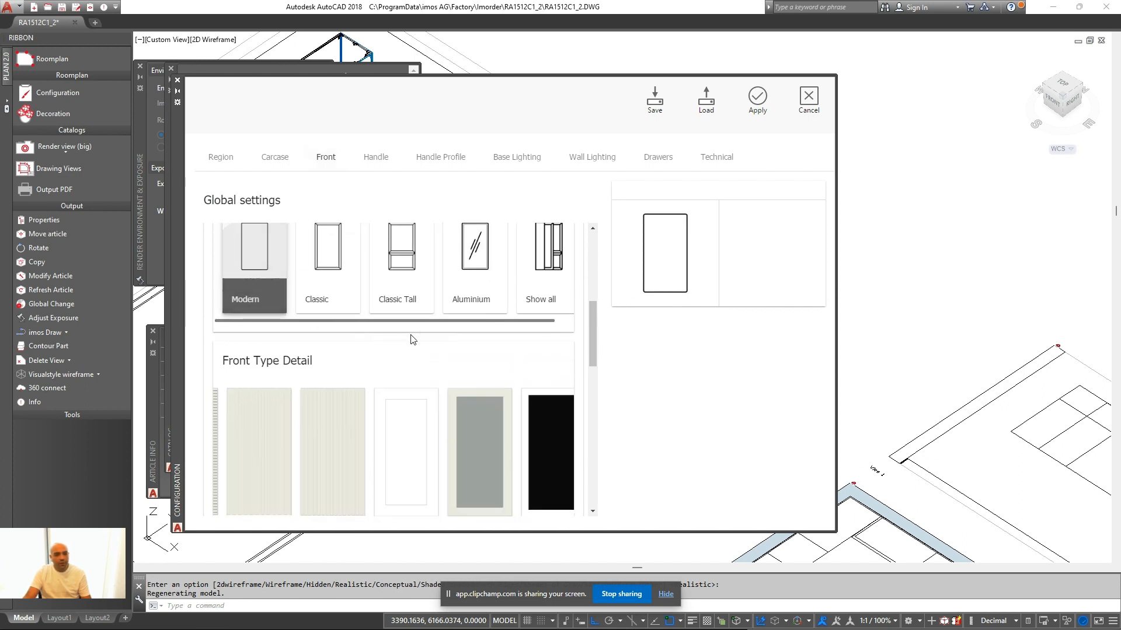
Choose the grooved front M10 as the front type detail
{"action": "scroll", "coordinate": [372, 392], "scroll_direction": "down", "scroll_amount": 3}
{"action": "scroll", "coordinate": [362, 390], "scroll_direction": "up", "scroll_amount": 9}
{"action": "scroll", "coordinate": [353, 395], "scroll_direction": "down", "scroll_amount": 8}
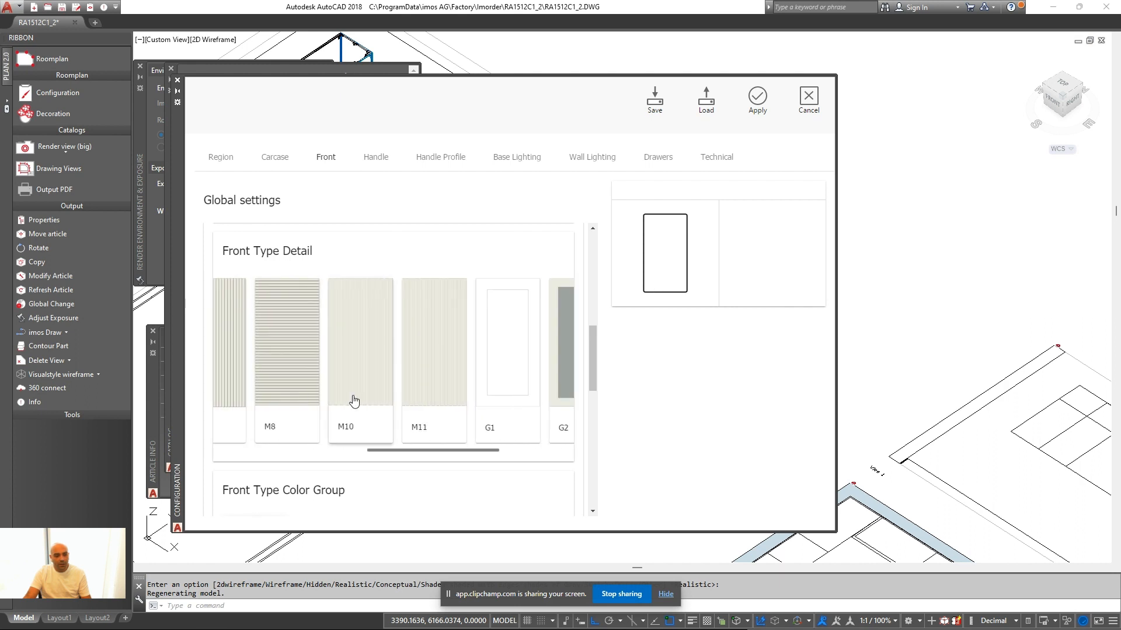
{"action": "scroll", "coordinate": [318, 437], "scroll_direction": "up", "scroll_amount": 1}
{"action": "left_click", "coordinate": [456, 410]}
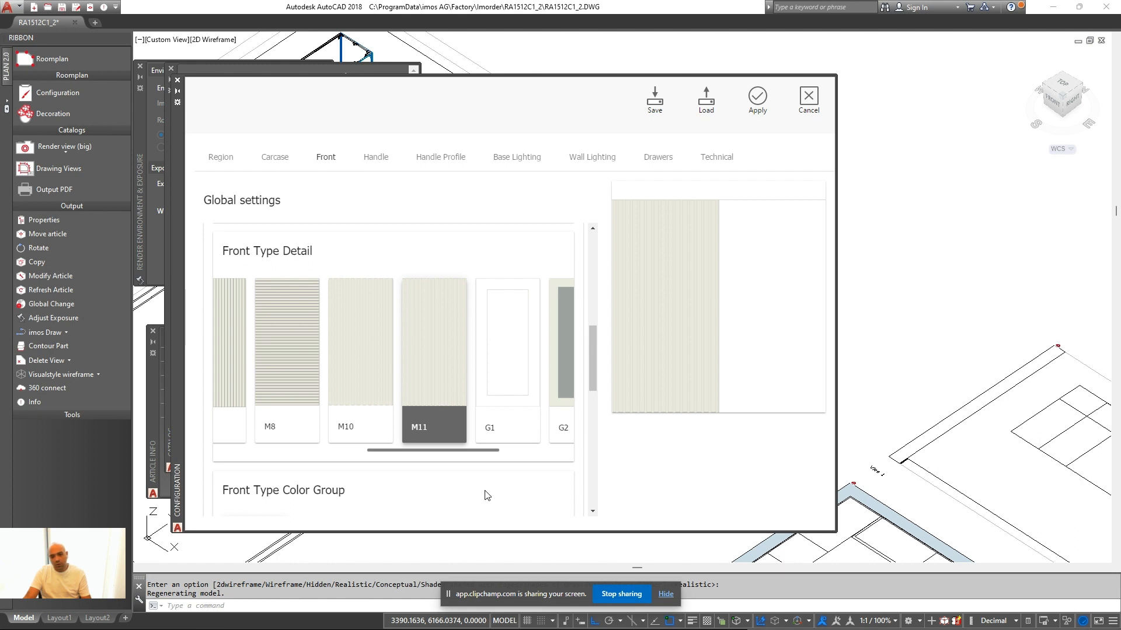
{"action": "scroll", "coordinate": [467, 409], "scroll_direction": "down", "scroll_amount": 3}
{"action": "scroll", "coordinate": [421, 385], "scroll_direction": "up", "scroll_amount": 2}
{"action": "left_click", "coordinate": [376, 368]}
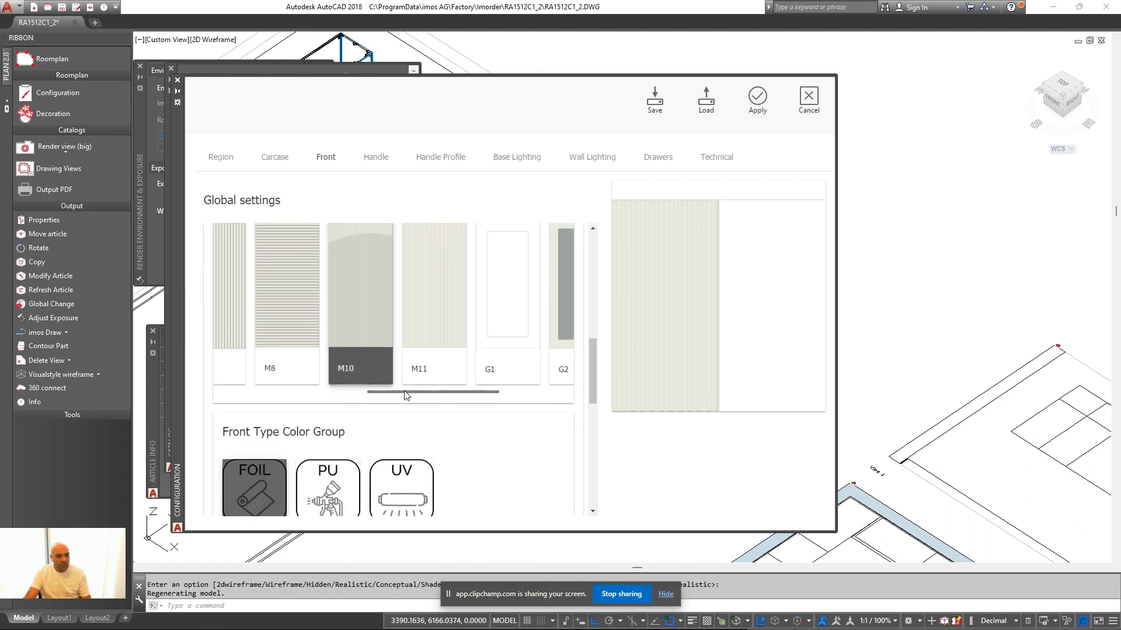
Set the front color group to Painted and choose the first Painted_S1 option as the front finishing
{"action": "scroll", "coordinate": [484, 420], "scroll_direction": "down", "scroll_amount": 3}
{"action": "scroll", "coordinate": [455, 382], "scroll_direction": "down", "scroll_amount": 2}
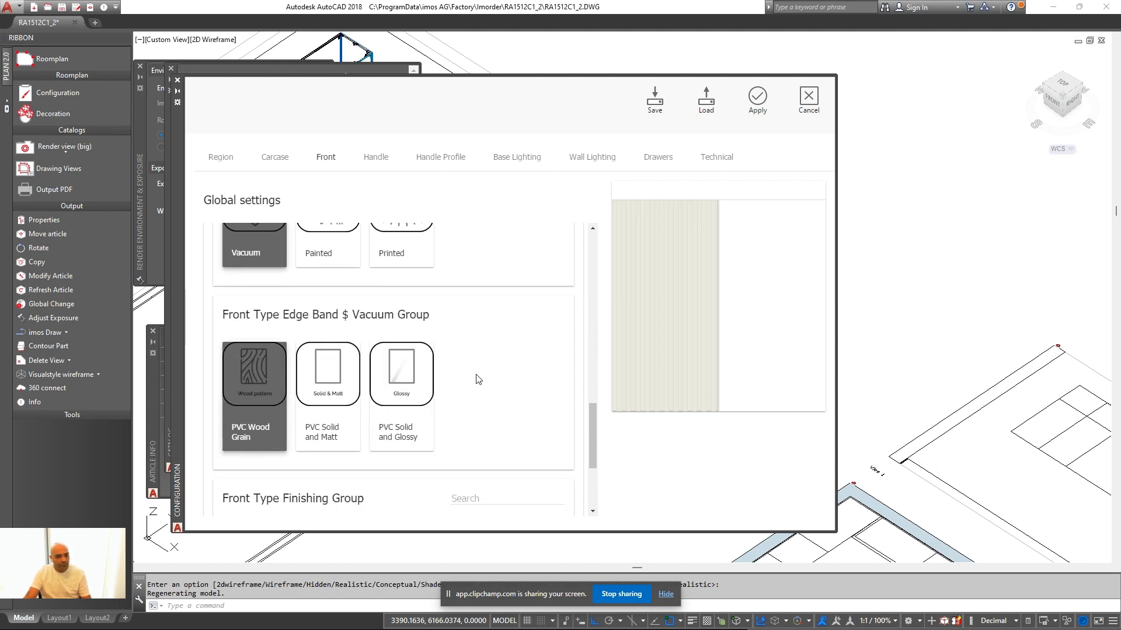
{"action": "scroll", "coordinate": [525, 385], "scroll_direction": "up", "scroll_amount": 3}
{"action": "scroll", "coordinate": [549, 393], "scroll_direction": "down", "scroll_amount": 3}
{"action": "left_click", "coordinate": [358, 264]}
{"action": "scroll", "coordinate": [526, 306], "scroll_direction": "down", "scroll_amount": 1}
{"action": "scroll", "coordinate": [464, 435], "scroll_direction": "right", "scroll_amount": 5}
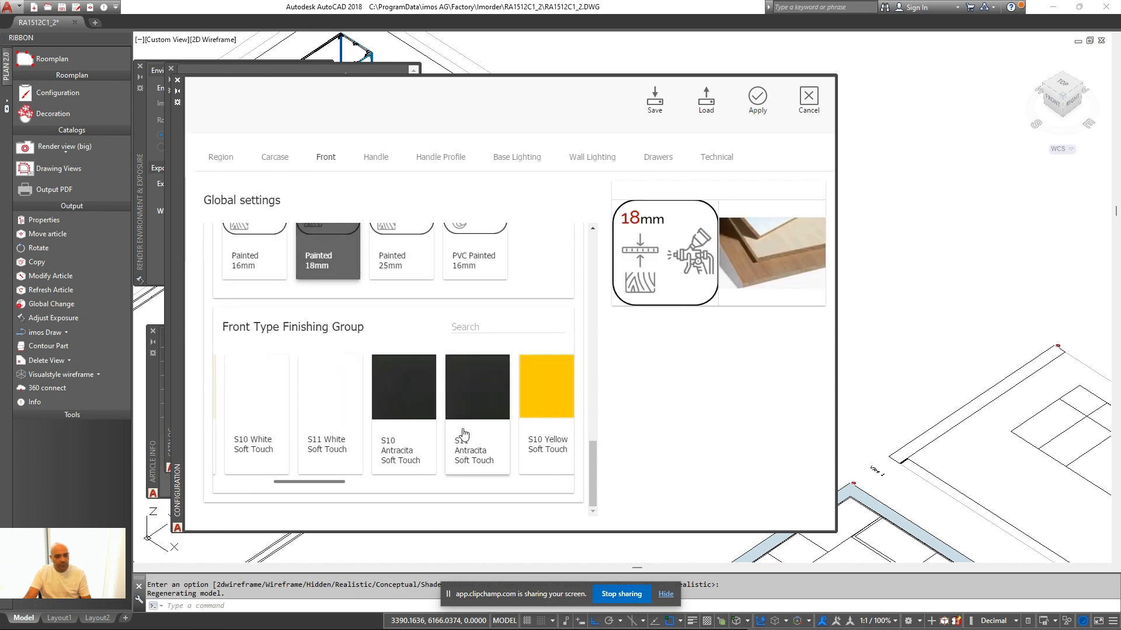
{"action": "scroll", "coordinate": [444, 446], "scroll_direction": "right", "scroll_amount": 10}
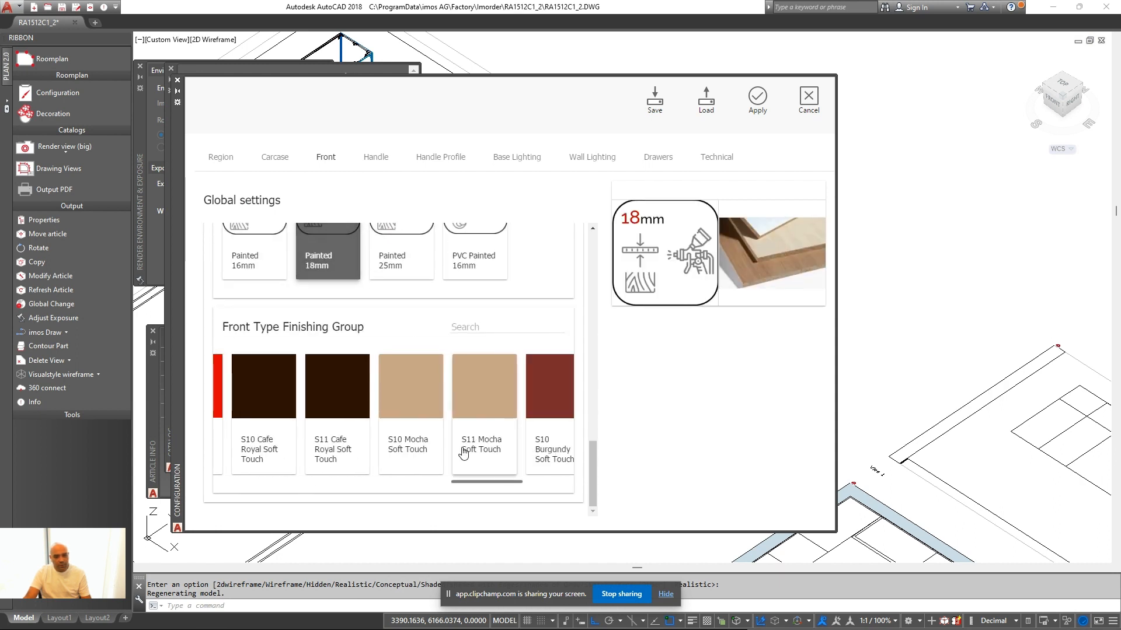
{"action": "left_click", "coordinate": [450, 455]}
Set the painted variable color of the fronts to Cristal White and apply the global settings
{"action": "scroll", "coordinate": [585, 450], "scroll_direction": "down", "scroll_amount": 4}
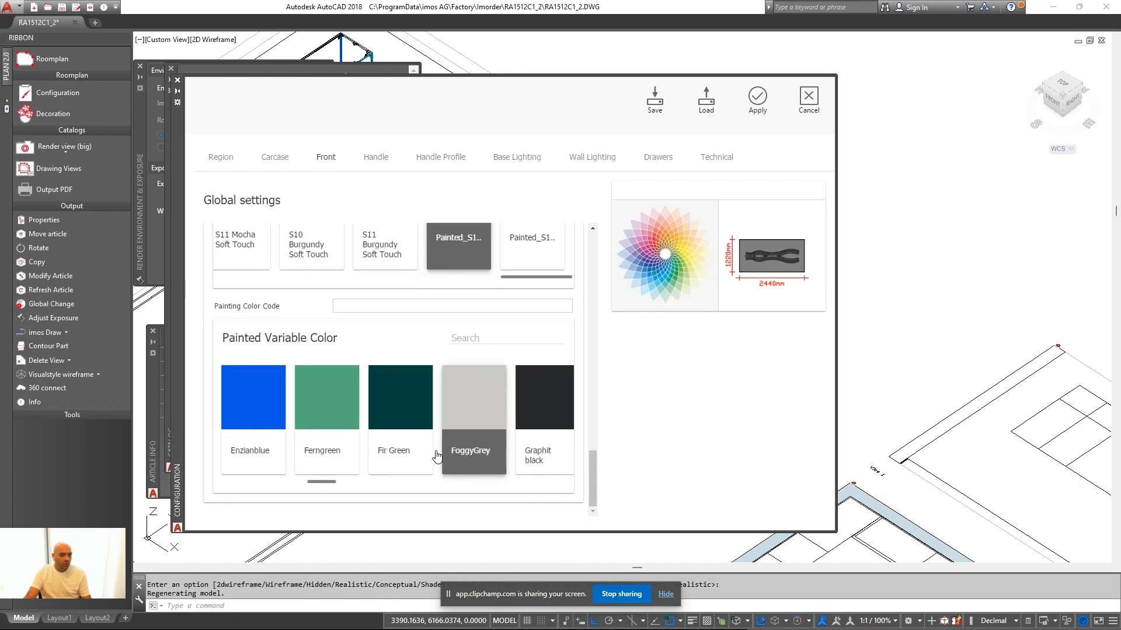
{"action": "scroll", "coordinate": [359, 450], "scroll_direction": "left", "scroll_amount": 5}
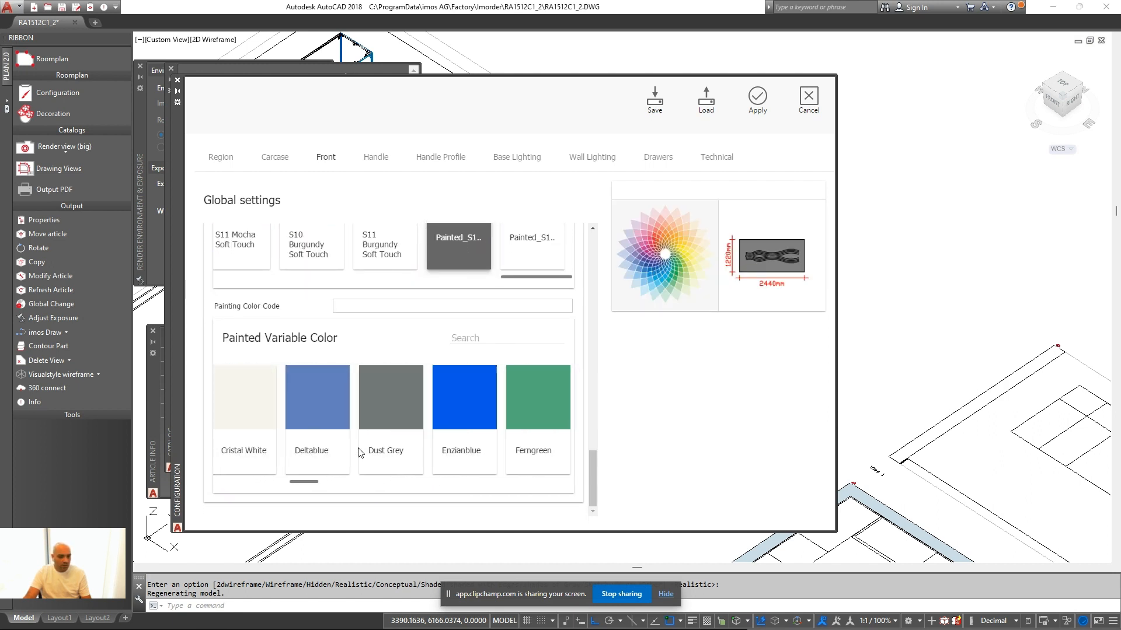
{"action": "scroll", "coordinate": [363, 454], "scroll_direction": "left", "scroll_amount": 1}
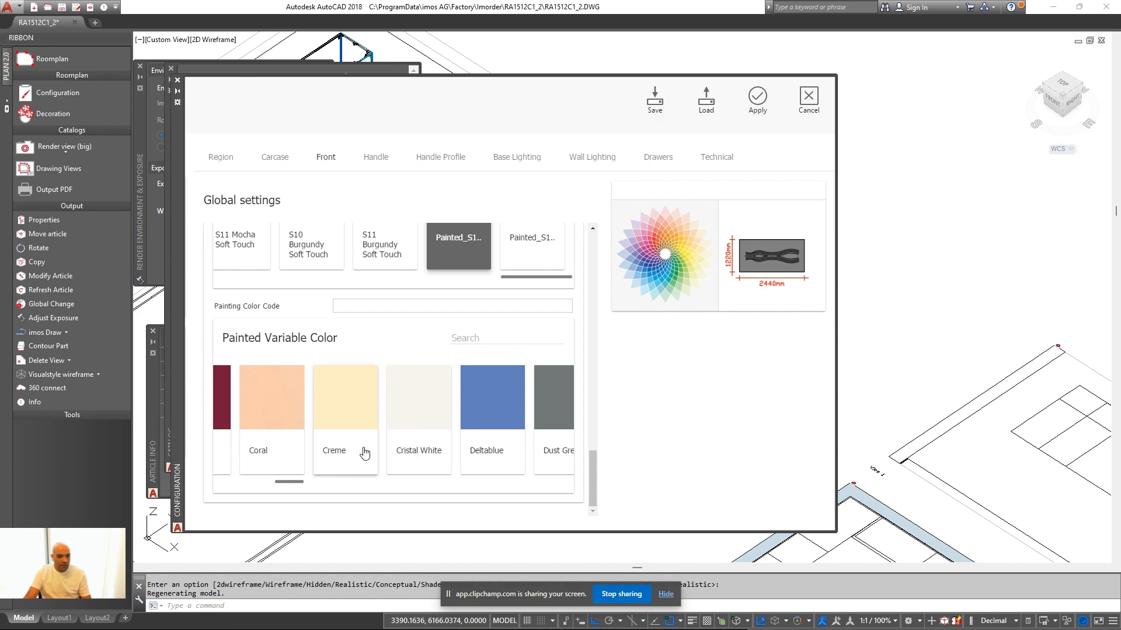
{"action": "left_click", "coordinate": [416, 439]}
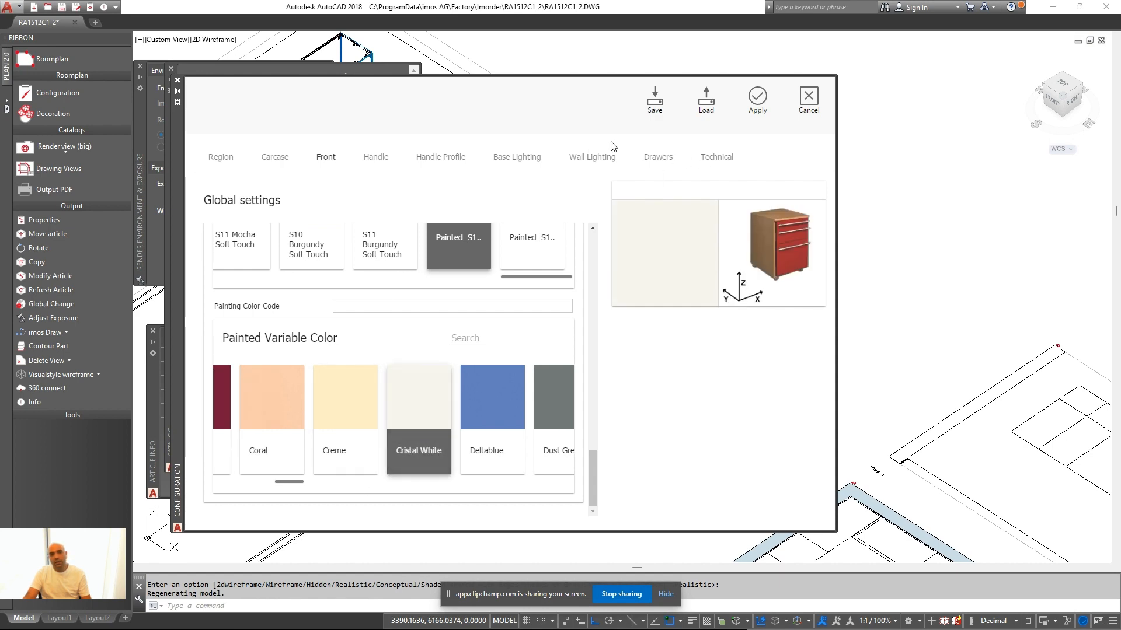
{"action": "left_click", "coordinate": [757, 99]}
Measure the width and height of the first wall cabinet in the wall elevation drawing
{"action": "scroll", "coordinate": [753, 351], "scroll_direction": "down", "scroll_amount": 3}
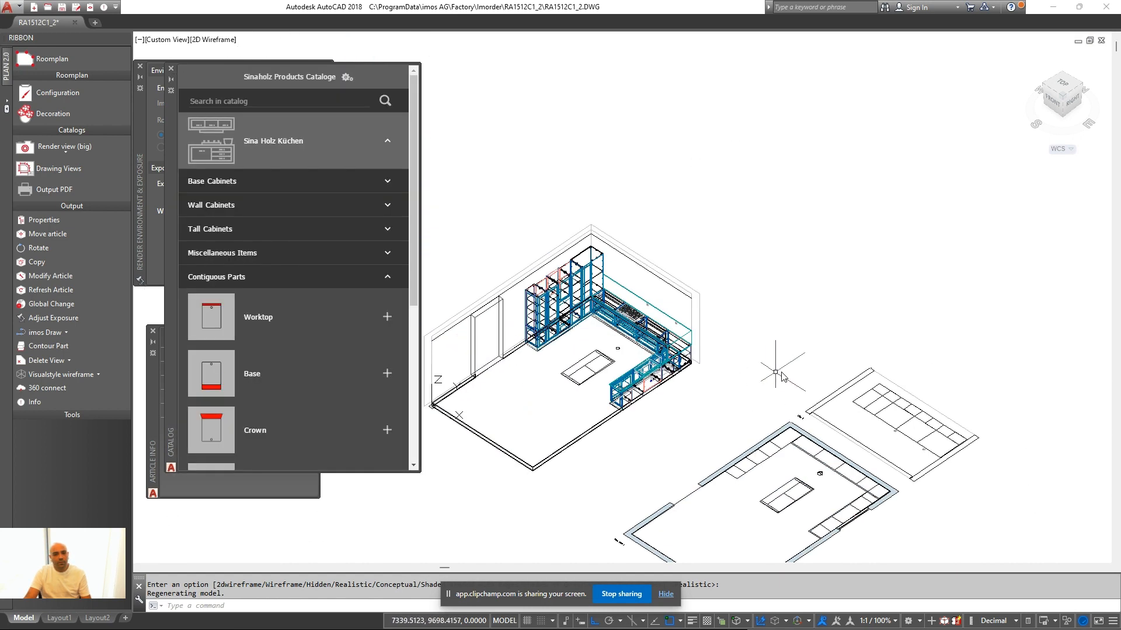
{"action": "scroll", "coordinate": [731, 365], "scroll_direction": "up", "scroll_amount": 5}
{"action": "type", "text": "d"}
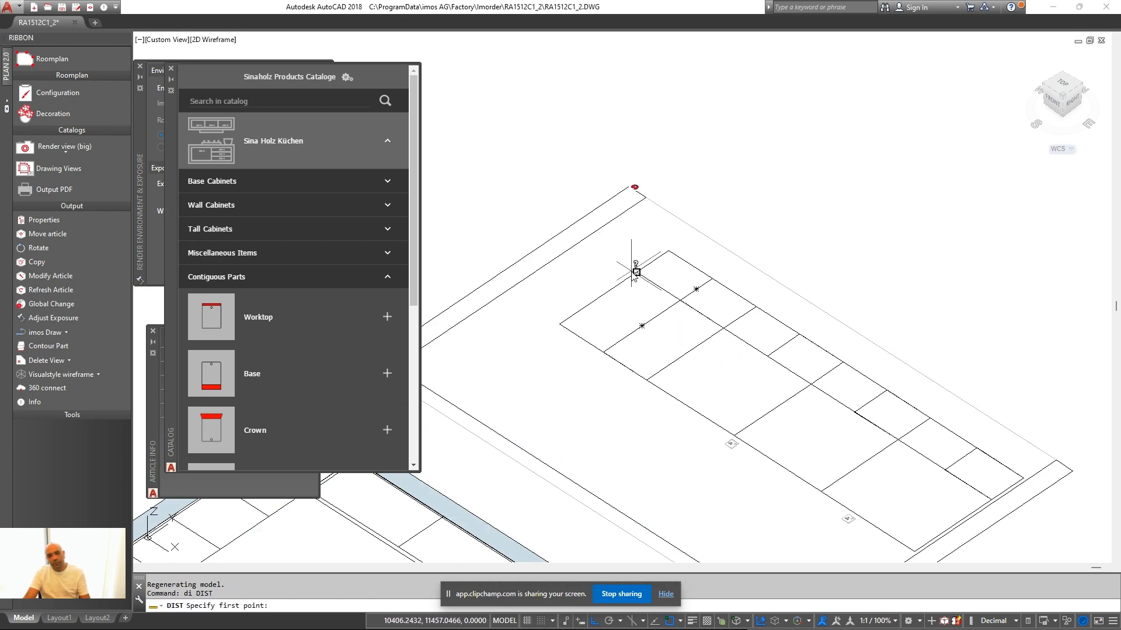
{"action": "left_click", "coordinate": [723, 328]}
{"action": "scroll", "coordinate": [677, 336], "scroll_direction": "down", "scroll_amount": 3}
{"action": "middle_click_drag", "start_coordinate": [673, 337], "coordinate": [821, 380]}
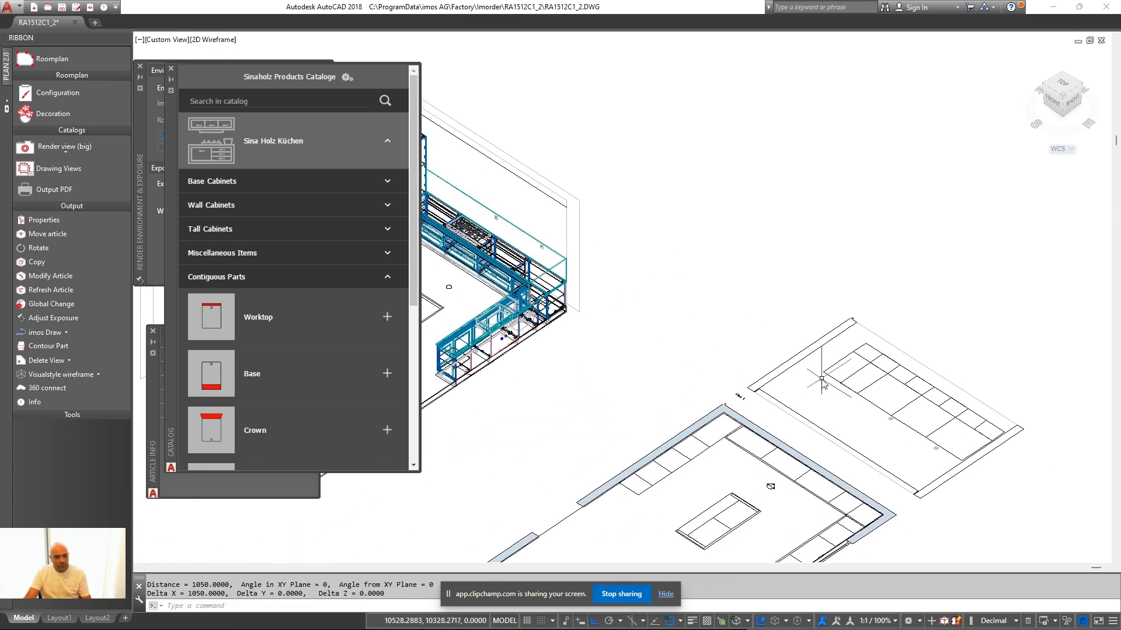
{"action": "scroll", "coordinate": [841, 371], "scroll_direction": "up", "scroll_amount": 3}
{"action": "key", "text": "space"}
{"action": "scroll", "coordinate": [831, 399], "scroll_direction": "down", "scroll_amount": 4}
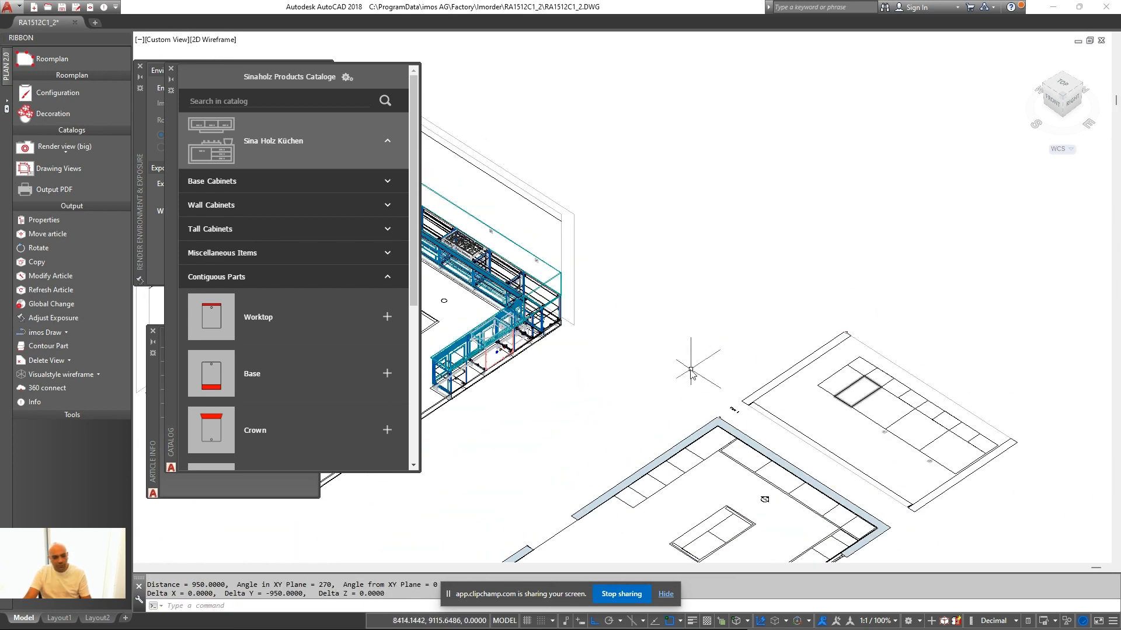
Start a new Wall Cabinet from the catalogue with height 950 and width 1050
{"action": "scroll", "coordinate": [678, 372], "scroll_direction": "up", "scroll_amount": 5}
{"action": "left_click", "coordinate": [273, 206]}
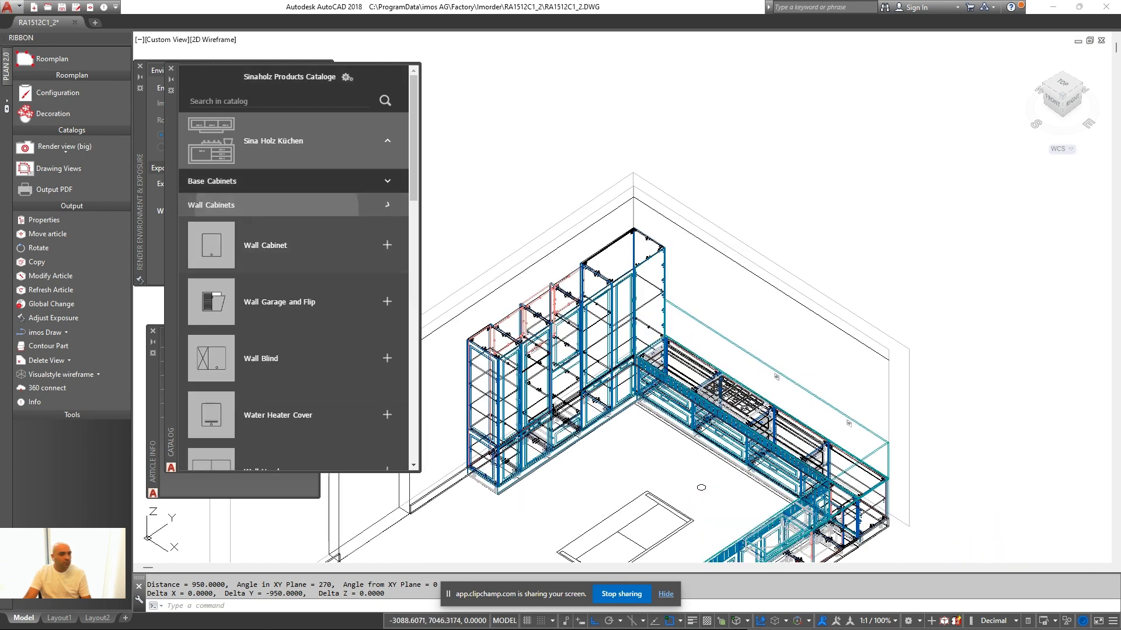
{"action": "left_click", "coordinate": [387, 244]}
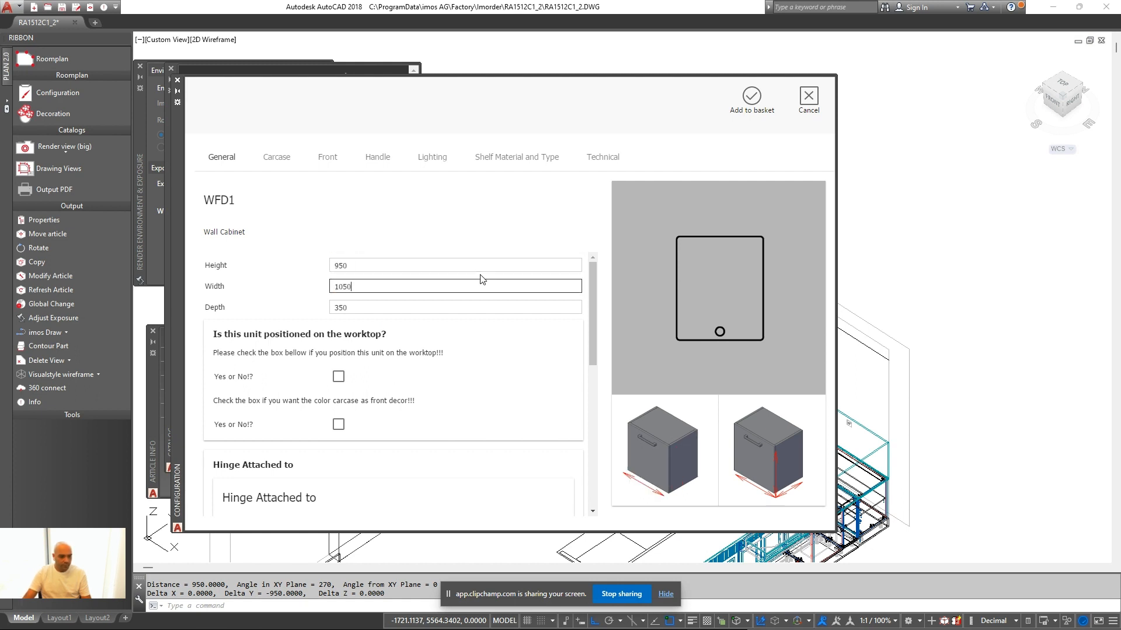
{"action": "key", "text": "Tab"}
Set the wall cabinet's hinge option to Double and set its width to 1050 again
{"action": "left_click", "coordinate": [636, 343]}
{"action": "scroll", "coordinate": [576, 373], "scroll_direction": "down", "scroll_amount": 3}
{"action": "left_click", "coordinate": [382, 425]}
{"action": "scroll", "coordinate": [374, 362], "scroll_direction": "up", "scroll_amount": 3}
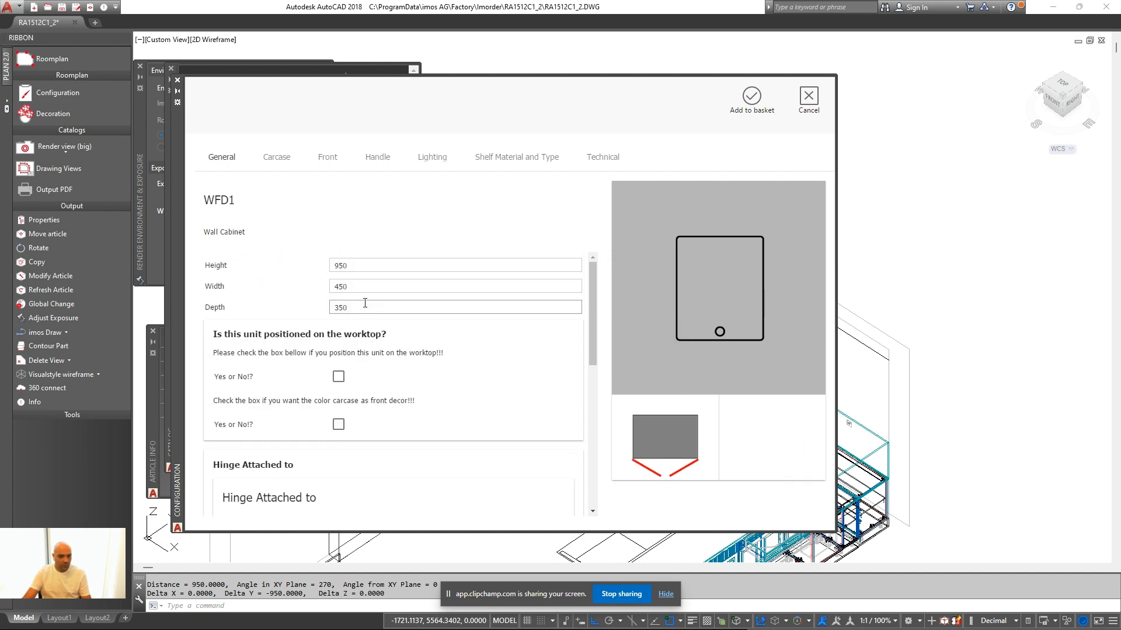
{"action": "left_click", "coordinate": [365, 280]}
{"action": "scroll", "coordinate": [365, 280], "scroll_direction": "down", "scroll_amount": 6}
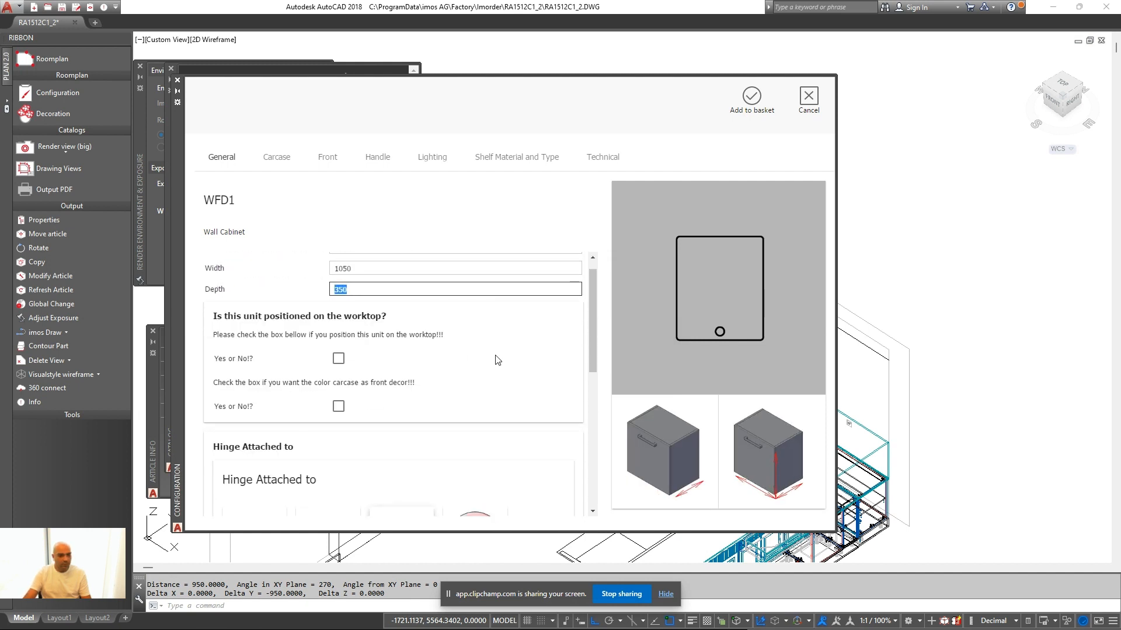
{"action": "scroll", "coordinate": [596, 256], "scroll_direction": "up", "scroll_amount": 3}
{"action": "scroll", "coordinate": [383, 266], "scroll_direction": "up", "scroll_amount": 2}
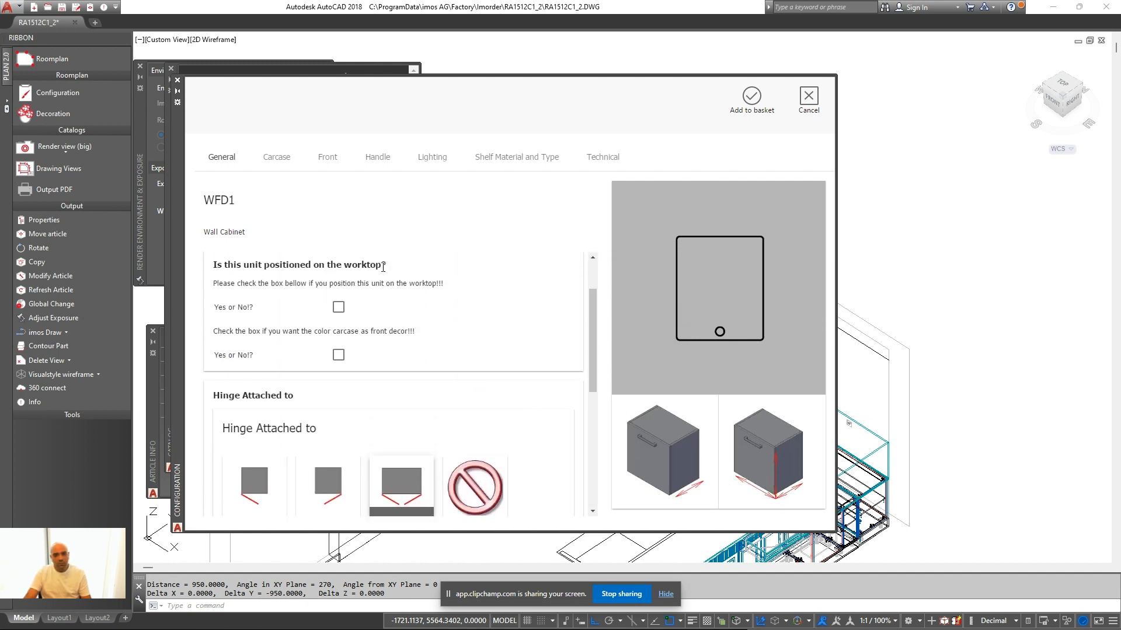
Make the wall cabinet Handleless with a Lighting Strip and place it in free space beside the kitchen
{"action": "scroll", "coordinate": [488, 272], "scroll_direction": "down", "scroll_amount": 5}
{"action": "left_click", "coordinate": [252, 458]}
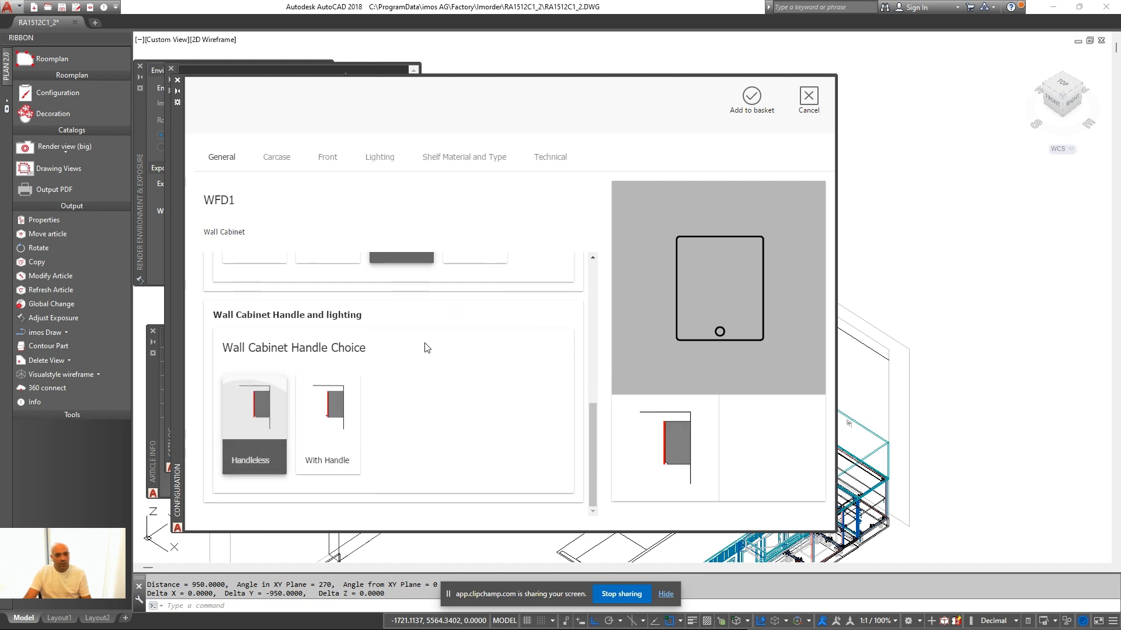
{"action": "left_click", "coordinate": [368, 160]}
{"action": "scroll", "coordinate": [518, 367], "scroll_direction": "down", "scroll_amount": 1}
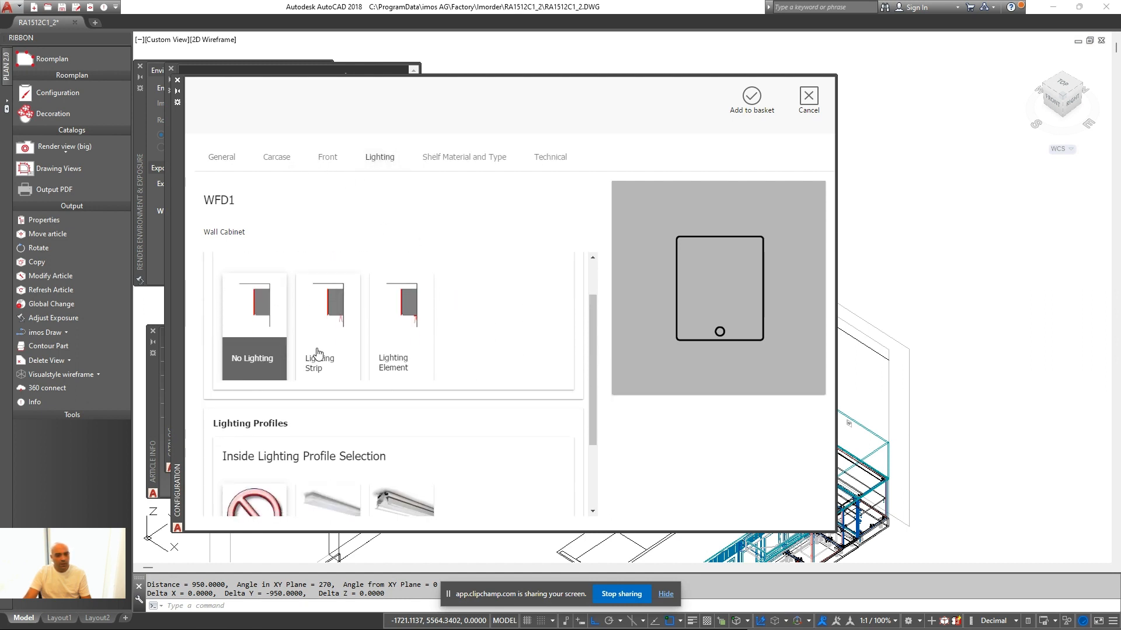
{"action": "left_click", "coordinate": [321, 326]}
{"action": "scroll", "coordinate": [352, 412], "scroll_direction": "down", "scroll_amount": 1}
{"action": "left_click", "coordinate": [751, 97]}
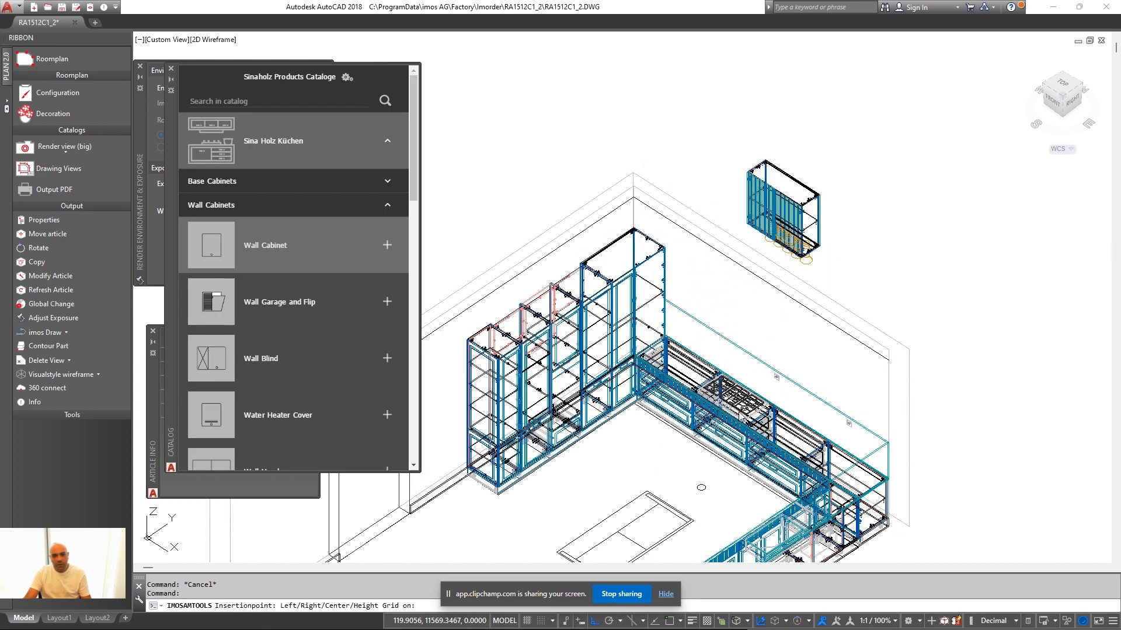
Draw a vertical construction line at the rear joint between the corner base cabinet and its neighbour
{"action": "scroll", "coordinate": [779, 321], "scroll_direction": "up", "scroll_amount": 6}
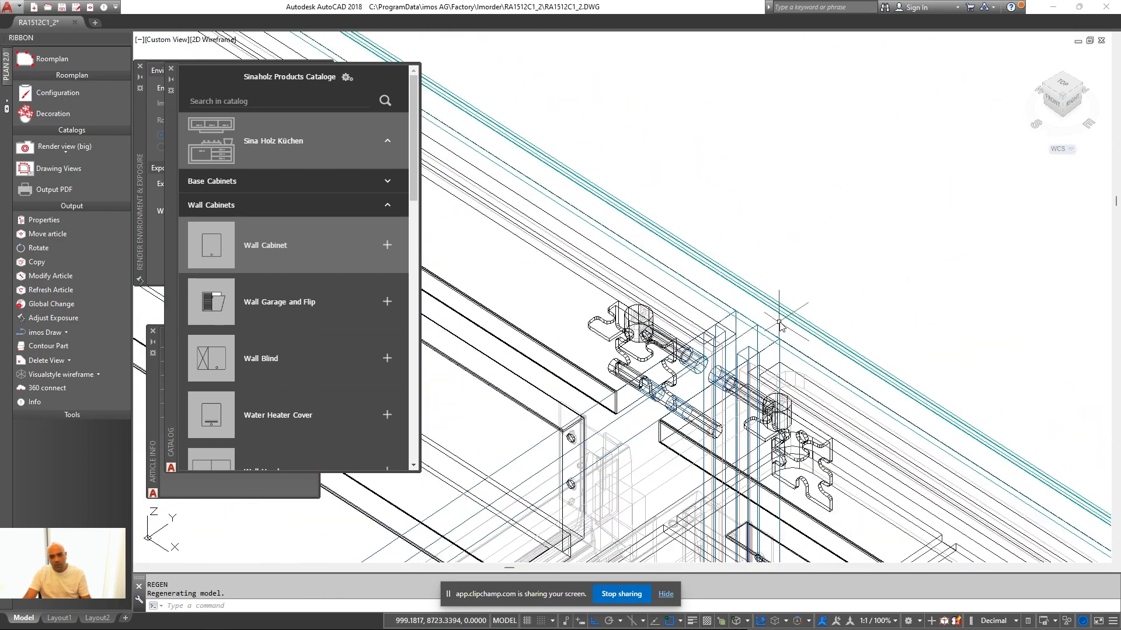
{"action": "type", "text": "l"}
{"action": "key", "text": "Return"}
{"action": "scroll", "coordinate": [758, 331], "scroll_direction": "up", "scroll_amount": 4}
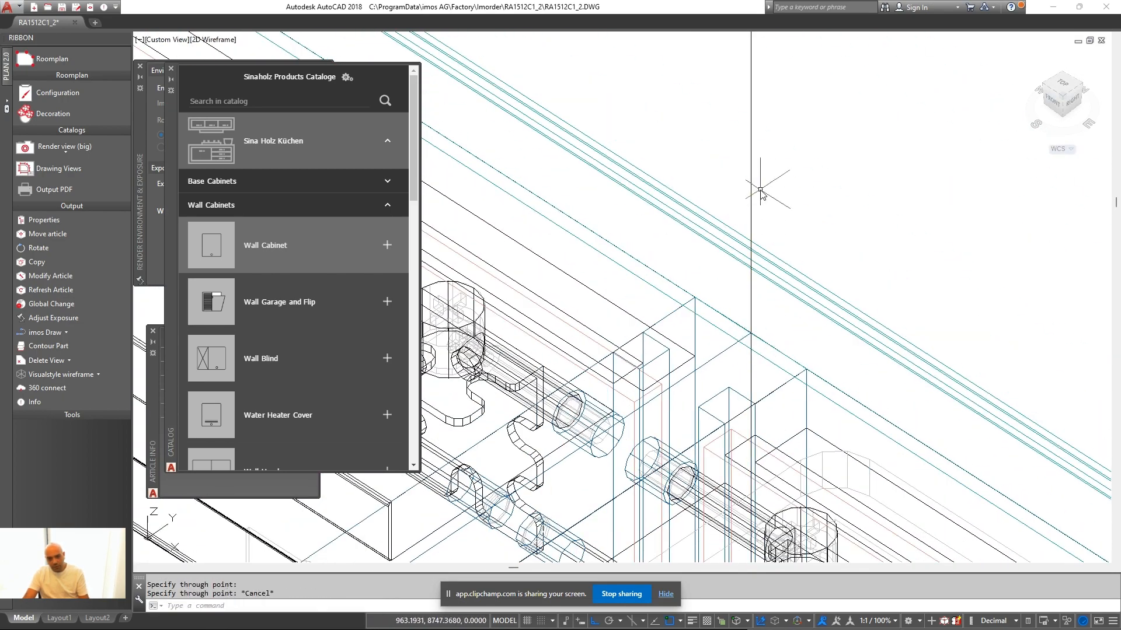
Draw a horizontal construction line along the hob wall through the top rear corner of the tall corner cabinet
{"action": "scroll", "coordinate": [760, 189], "scroll_direction": "down", "scroll_amount": 8}
{"action": "middle_click_drag", "start_coordinate": [752, 180], "coordinate": [710, 317]}
{"action": "scroll", "coordinate": [597, 142], "scroll_direction": "up", "scroll_amount": 4}
{"action": "type", "text": "x"}
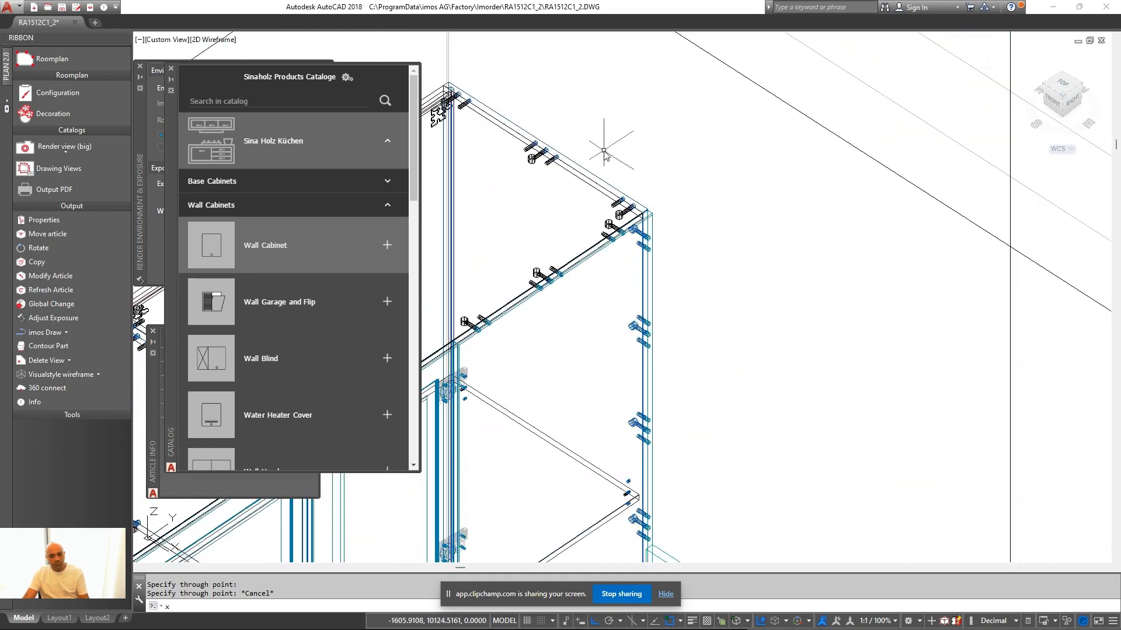
{"action": "type", "text": "l"}
{"action": "key", "text": "Return"}
{"action": "key", "text": "Escape"}
{"action": "scroll", "coordinate": [736, 298], "scroll_direction": "down", "scroll_amount": 5}
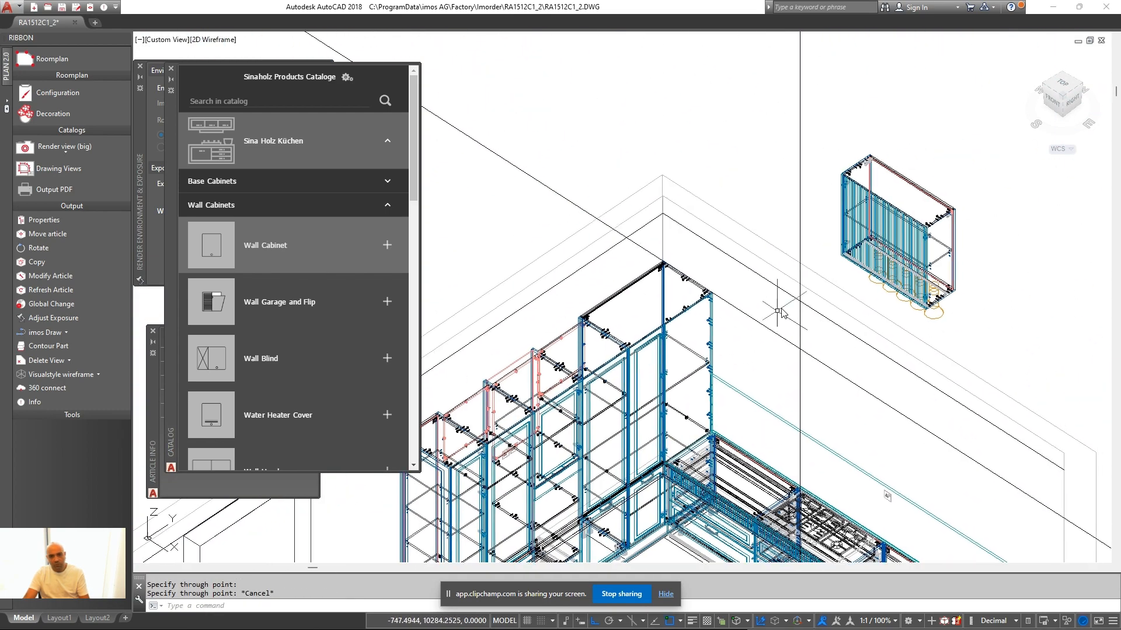
{"action": "key", "text": "Escape"}
{"action": "left_click", "coordinate": [996, 188]}
{"action": "left_click", "coordinate": [928, 225]}
{"action": "type", "text": "m"}
{"action": "key", "text": "Return"}
{"action": "scroll", "coordinate": [965, 188], "scroll_direction": "up", "scroll_amount": 8}
{"action": "scroll", "coordinate": [954, 181], "scroll_direction": "up", "scroll_amount": 7}
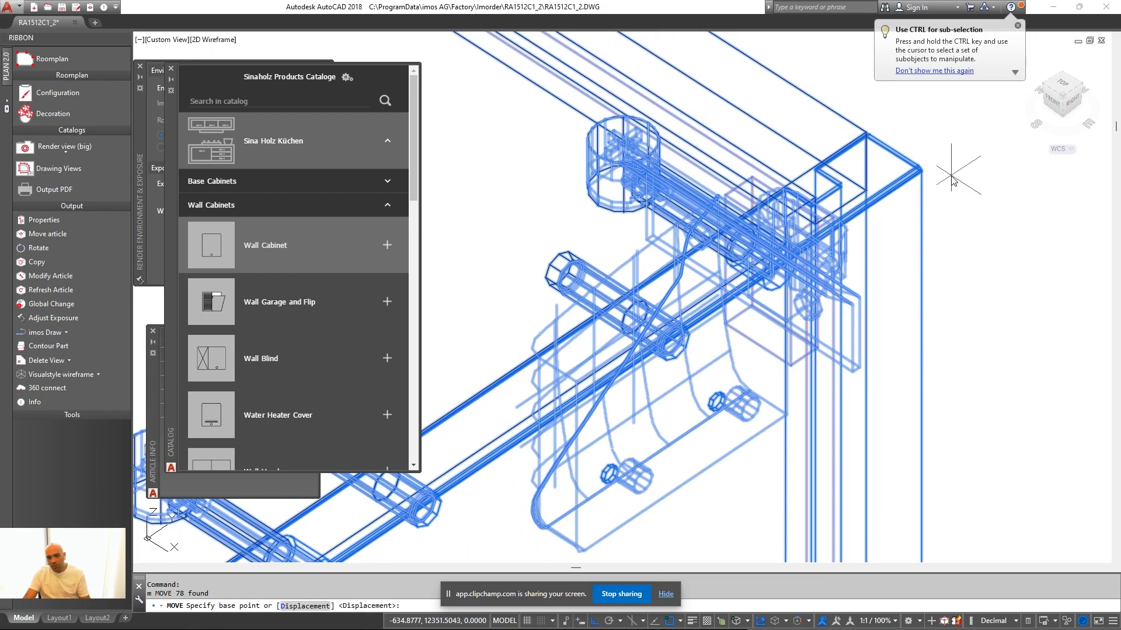
{"action": "key", "text": "Escape"}
Move the wall cabinet by its top rear outer corner to the intersection of the two construction lines
{"action": "left_click", "coordinate": [955, 173]}
{"action": "left_click", "coordinate": [912, 186]}
{"action": "scroll", "coordinate": [913, 187], "scroll_direction": "down", "scroll_amount": 5}
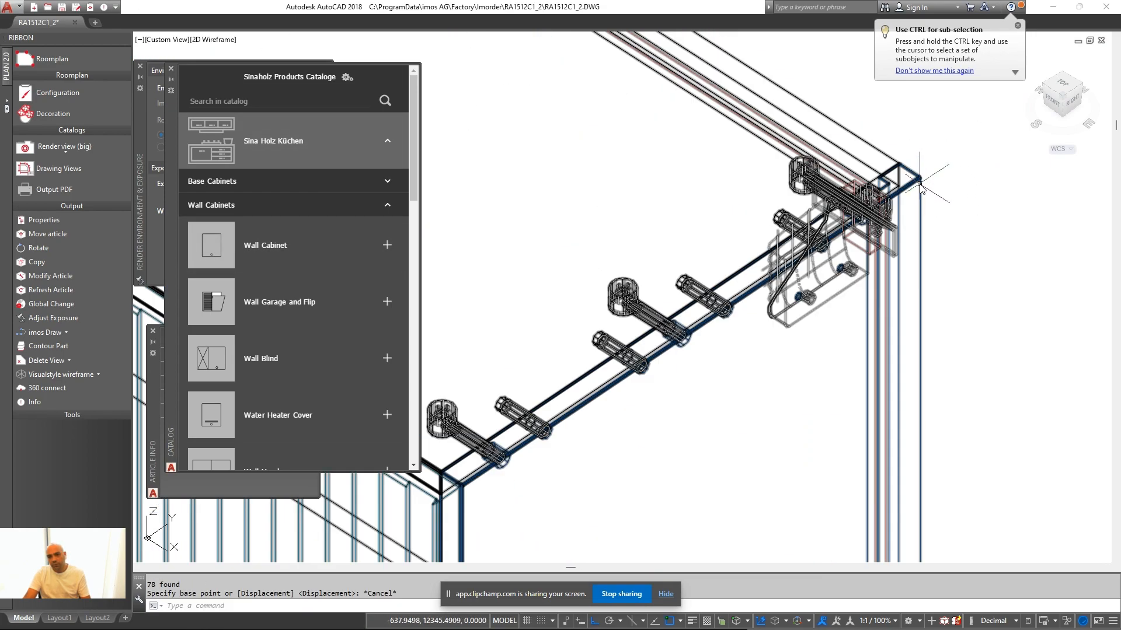
{"action": "type", "text": "m"}
{"action": "key", "text": "Return"}
{"action": "scroll", "coordinate": [912, 175], "scroll_direction": "up", "scroll_amount": 5}
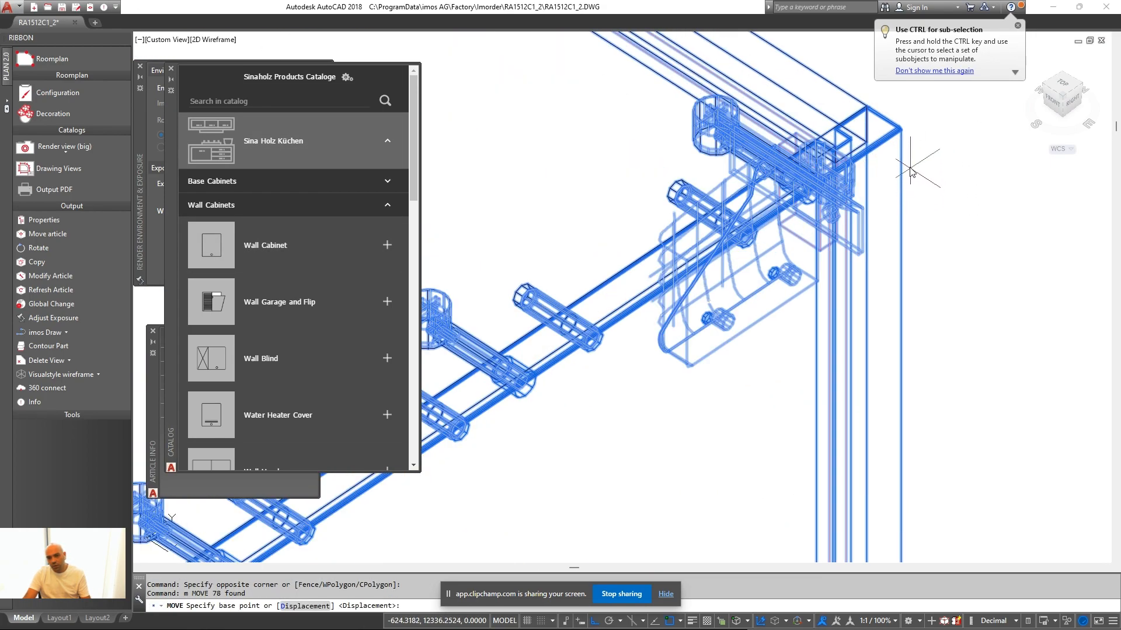
{"action": "left_click", "coordinate": [901, 130]}
{"action": "scroll", "coordinate": [903, 135], "scroll_direction": "down", "scroll_amount": 8}
{"action": "scroll", "coordinate": [793, 245], "scroll_direction": "up", "scroll_amount": 6}
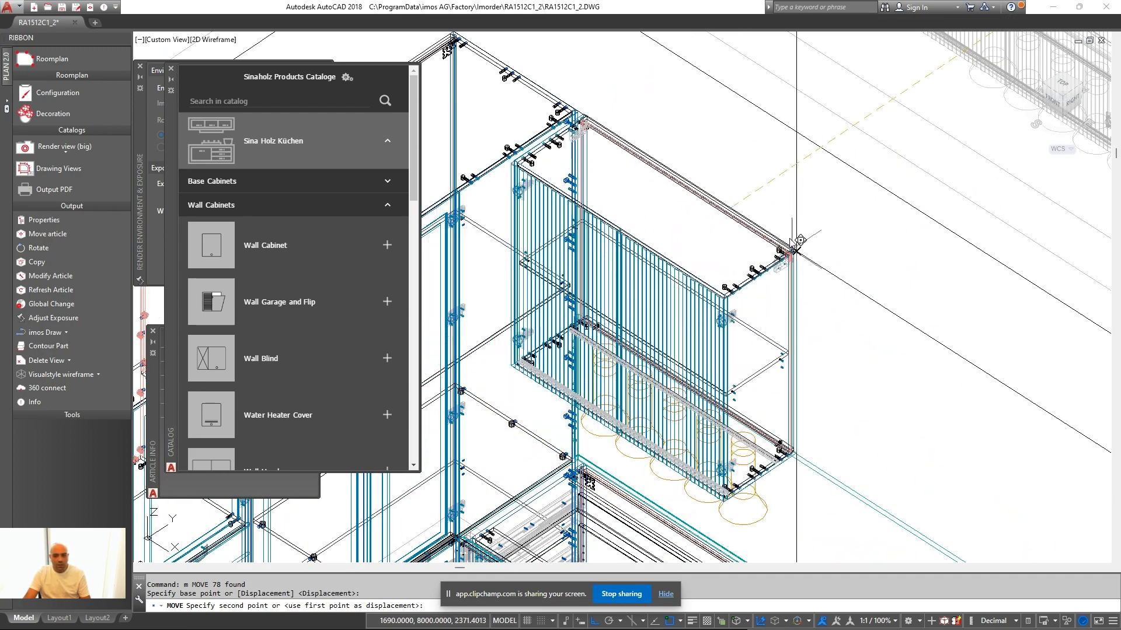
{"action": "left_click", "coordinate": [797, 247]}
Move the wall cabinet down by 1 from its aligned position
{"action": "scroll", "coordinate": [800, 245], "scroll_direction": "up", "scroll_amount": 5}
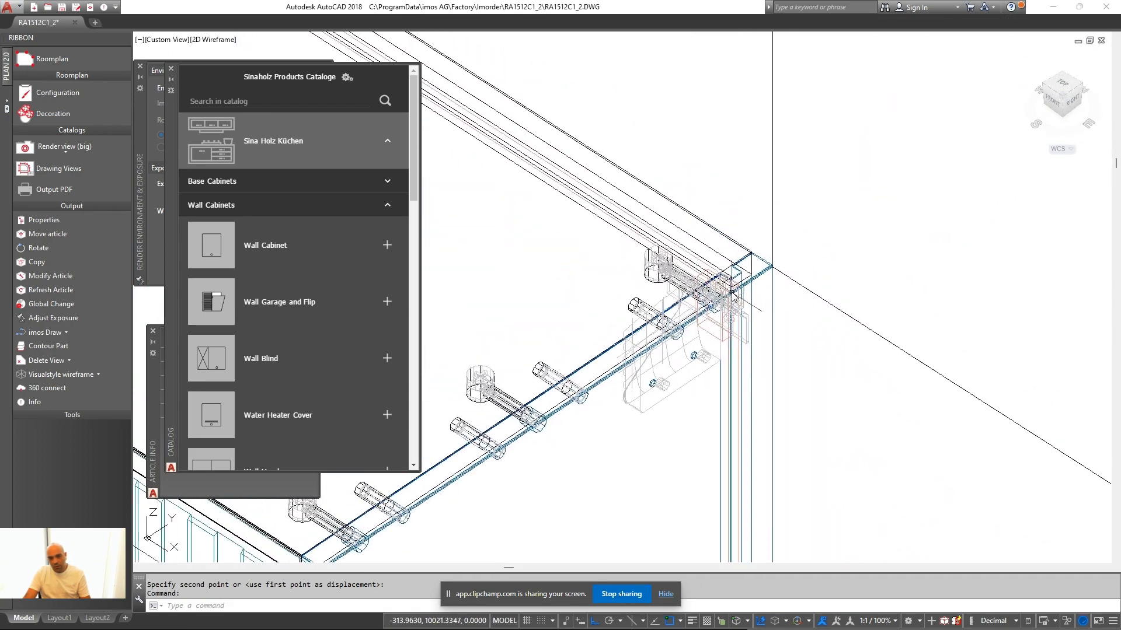
{"action": "scroll", "coordinate": [770, 268], "scroll_direction": "up", "scroll_amount": 6}
{"action": "left_click", "coordinate": [782, 299]}
{"action": "left_click", "coordinate": [762, 245]}
{"action": "type", "text": "m"}
{"action": "key", "text": "space"}
{"action": "left_click", "coordinate": [861, 158]}
{"action": "type", "text": "1"}
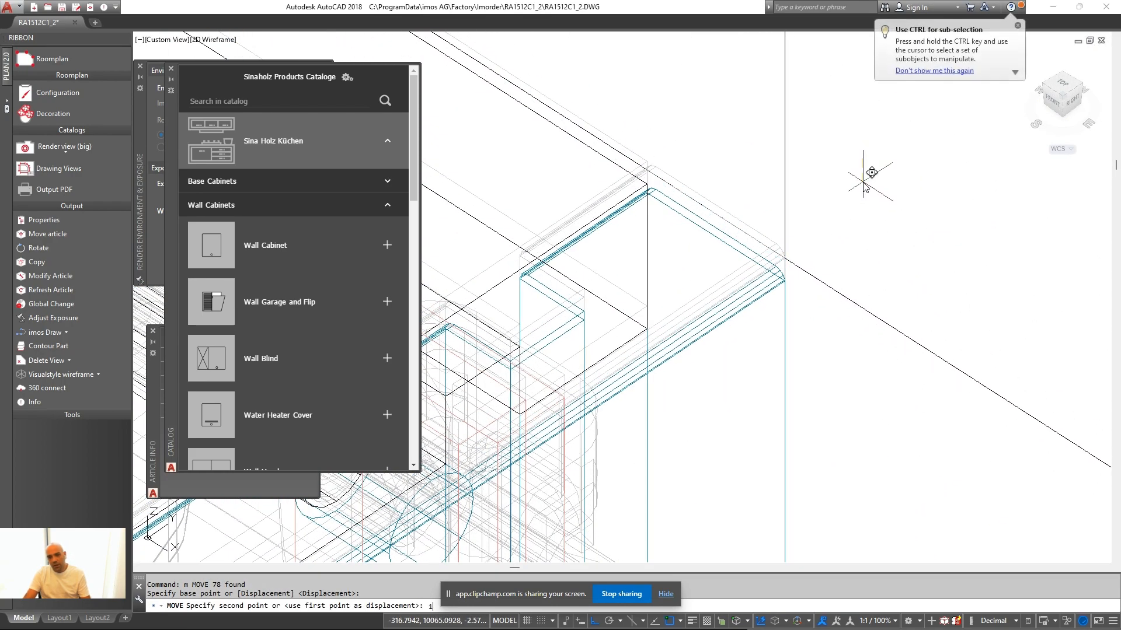
{"action": "key", "text": "Return"}
{"action": "scroll", "coordinate": [846, 233], "scroll_direction": "down", "scroll_amount": 5}
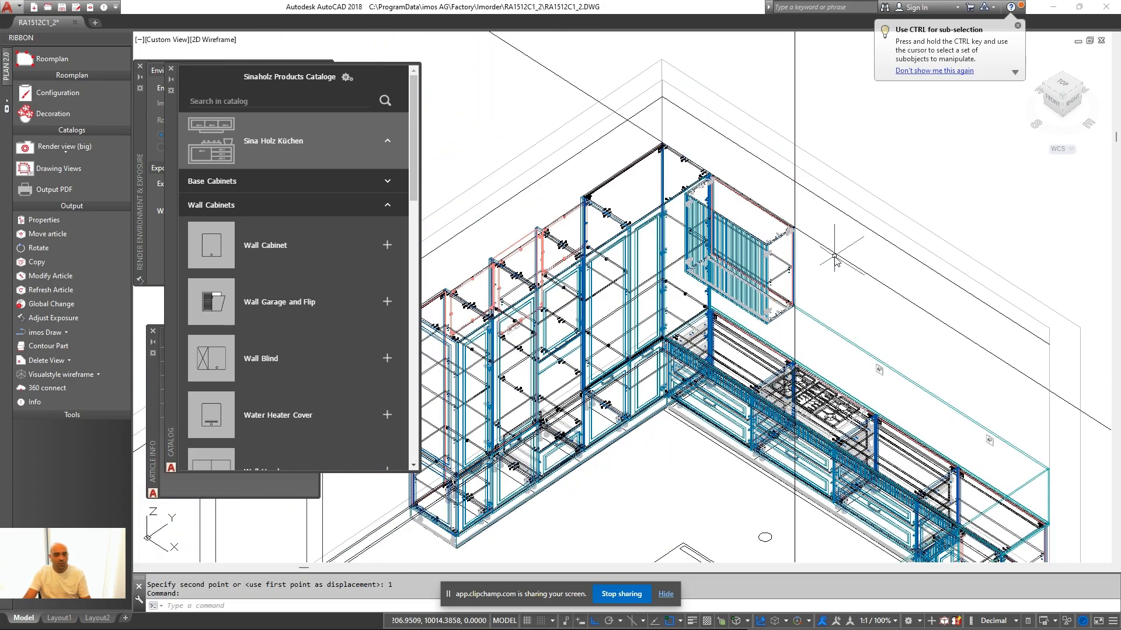
Switch the model to the Realistic visual style and inspect the grooved fronts of the wall cabinet up close
{"action": "scroll", "coordinate": [876, 251], "scroll_direction": "up", "scroll_amount": 2}
{"action": "middle_click_drag", "start_coordinate": [701, 316], "coordinate": [770, 269], "text": "shift"}
{"action": "scroll", "coordinate": [606, 251], "scroll_direction": "up", "scroll_amount": 2}
{"action": "middle_click_drag", "start_coordinate": [591, 280], "coordinate": [689, 275]}
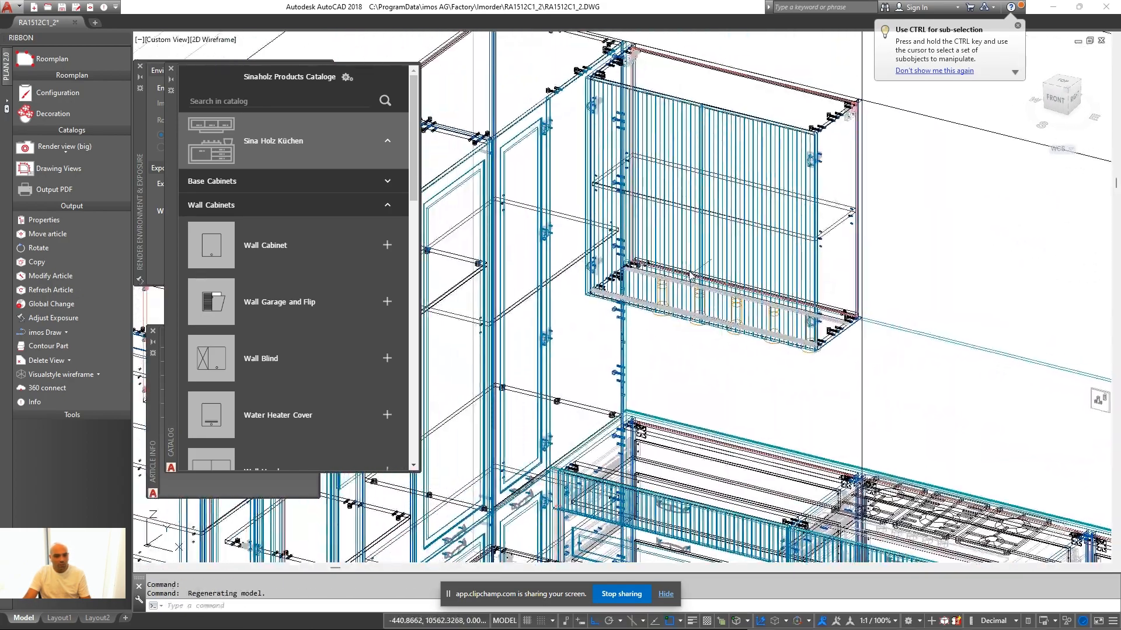
{"action": "left_click", "coordinate": [94, 374]}
{"action": "left_click", "coordinate": [56, 390]}
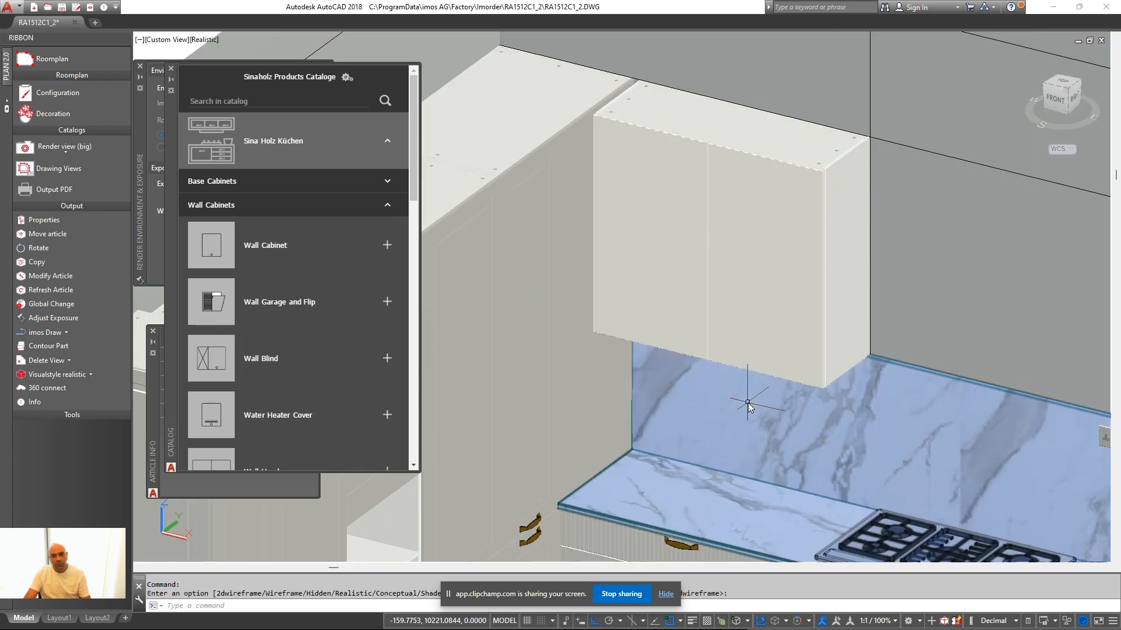
{"action": "scroll", "coordinate": [747, 402], "scroll_direction": "up", "scroll_amount": 3}
{"action": "middle_click_drag", "start_coordinate": [748, 281], "coordinate": [787, 350]}
{"action": "middle_click_drag", "start_coordinate": [701, 319], "coordinate": [727, 336]}
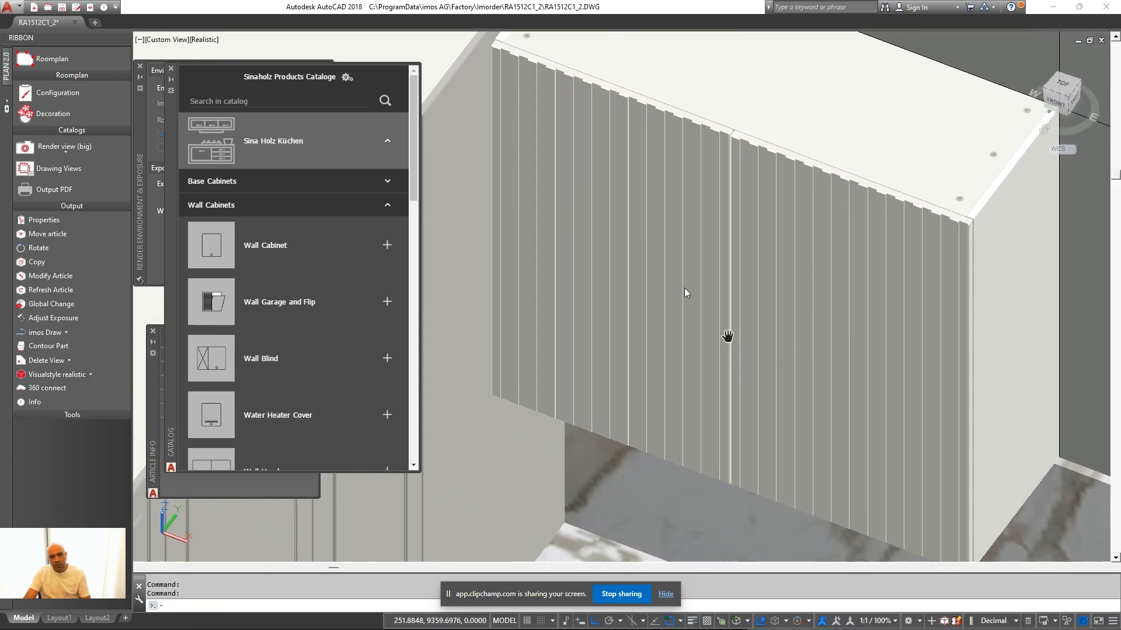
Open the wall cabinet's configuration for modification and set its front type detail to M7
{"action": "right_click", "coordinate": [667, 134]}
{"action": "left_click", "coordinate": [776, 174]}
{"action": "left_click", "coordinate": [826, 291]}
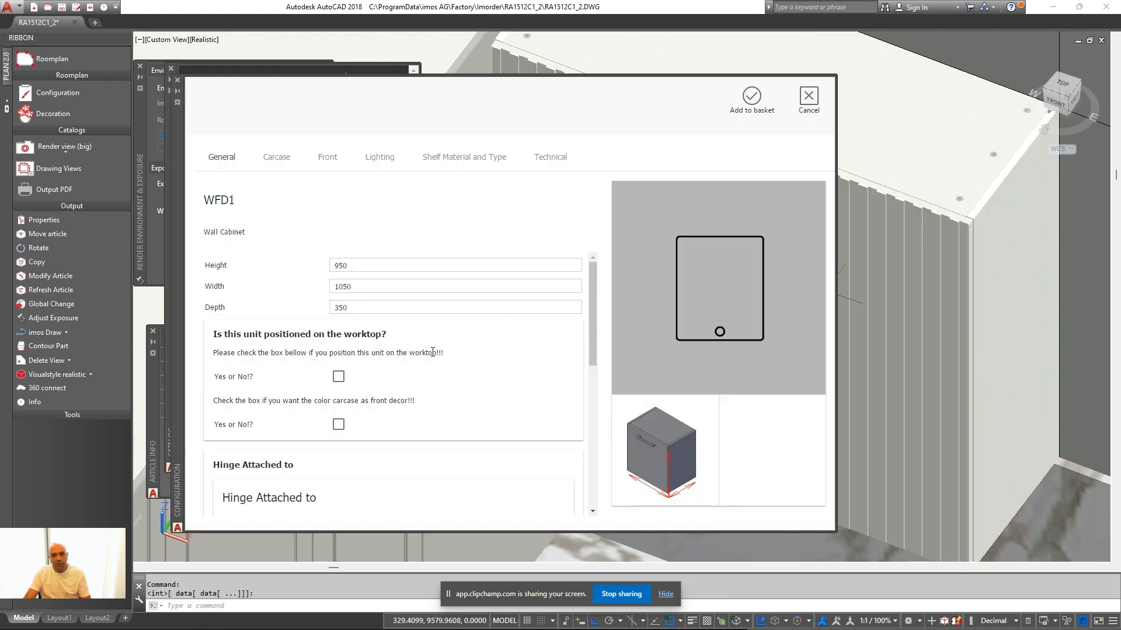
{"action": "scroll", "coordinate": [467, 356], "scroll_direction": "down", "scroll_amount": 6}
{"action": "scroll", "coordinate": [408, 292], "scroll_direction": "up", "scroll_amount": 3}
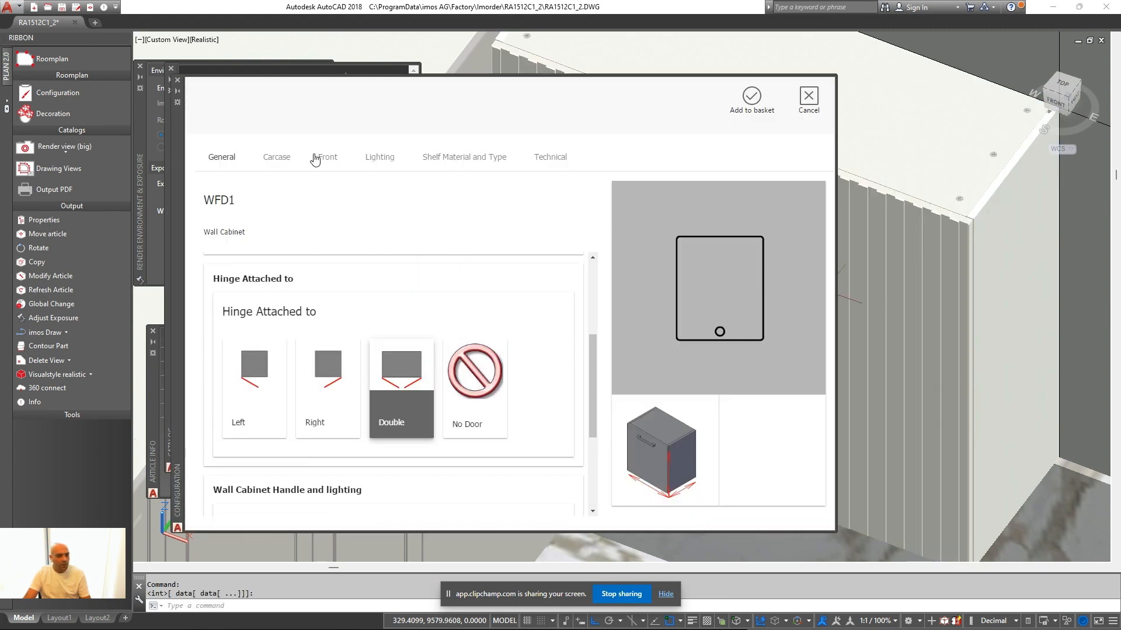
{"action": "left_click", "coordinate": [315, 158]}
{"action": "scroll", "coordinate": [531, 345], "scroll_direction": "down", "scroll_amount": 10}
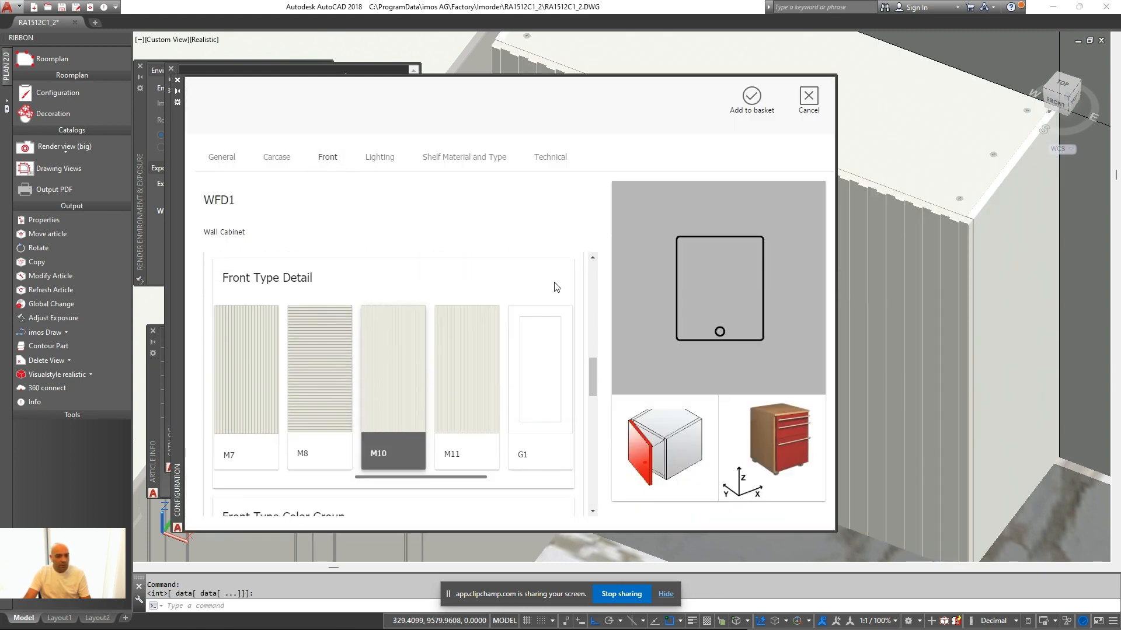
{"action": "scroll", "coordinate": [327, 430], "scroll_direction": "left", "scroll_amount": 1}
{"action": "left_click", "coordinate": [313, 430]}
Choose the first Painted_S1 finishing in Cristal White for the wall cabinet's fronts and apply the modified configuration
{"action": "scroll", "coordinate": [502, 397], "scroll_direction": "down", "scroll_amount": 4}
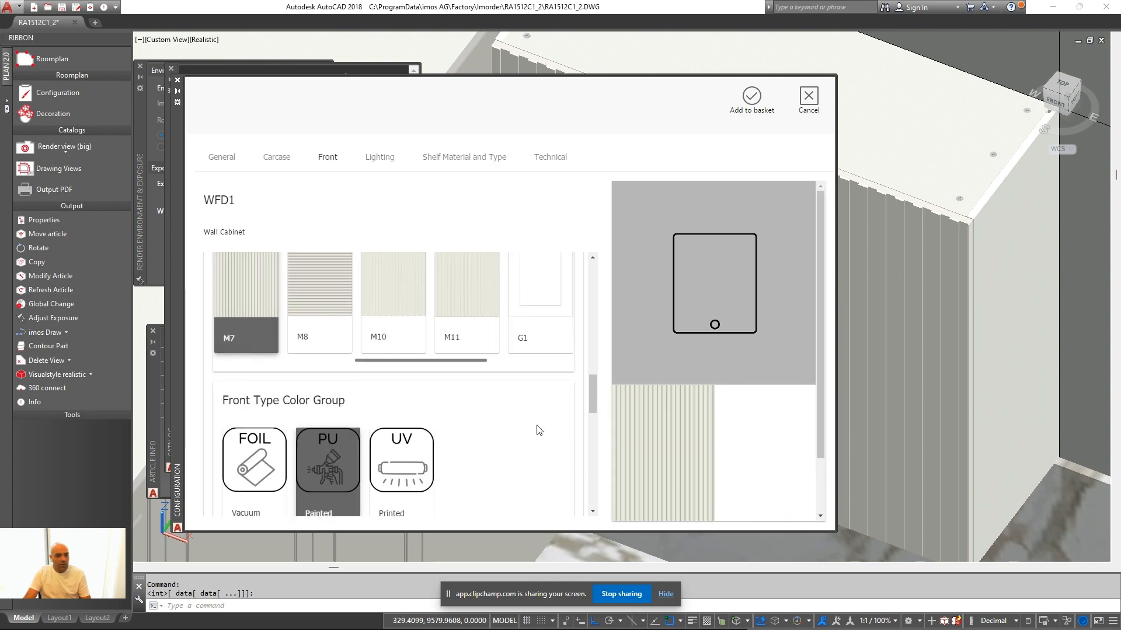
{"action": "scroll", "coordinate": [463, 375], "scroll_direction": "down", "scroll_amount": 5}
{"action": "left_click", "coordinate": [459, 408]}
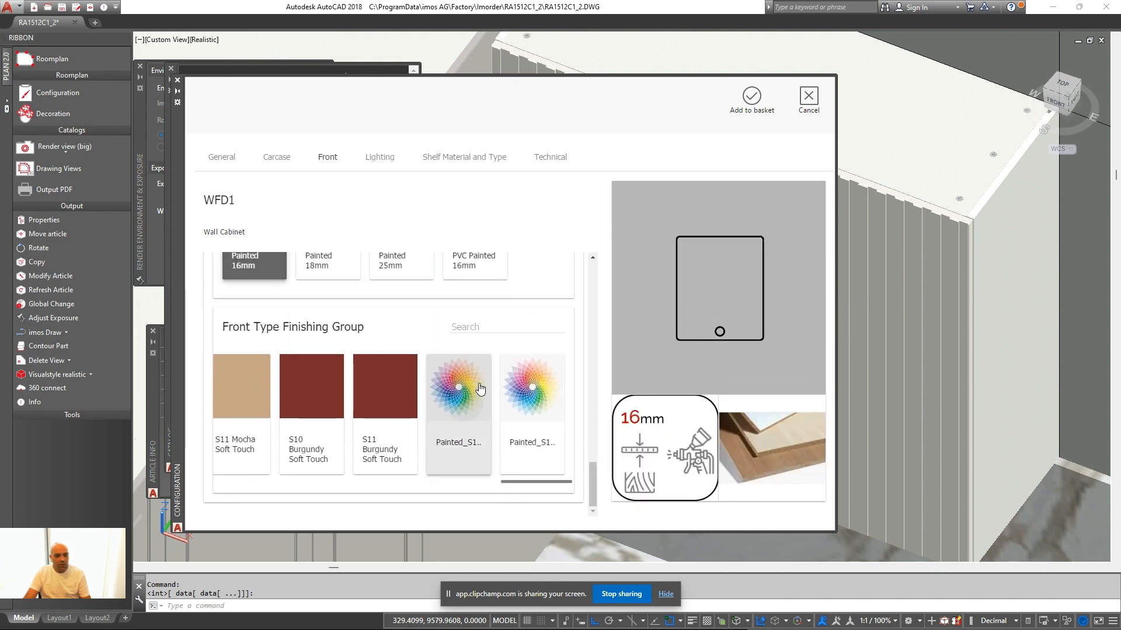
{"action": "scroll", "coordinate": [569, 415], "scroll_direction": "down", "scroll_amount": 3}
{"action": "scroll", "coordinate": [362, 380], "scroll_direction": "right", "scroll_amount": 5}
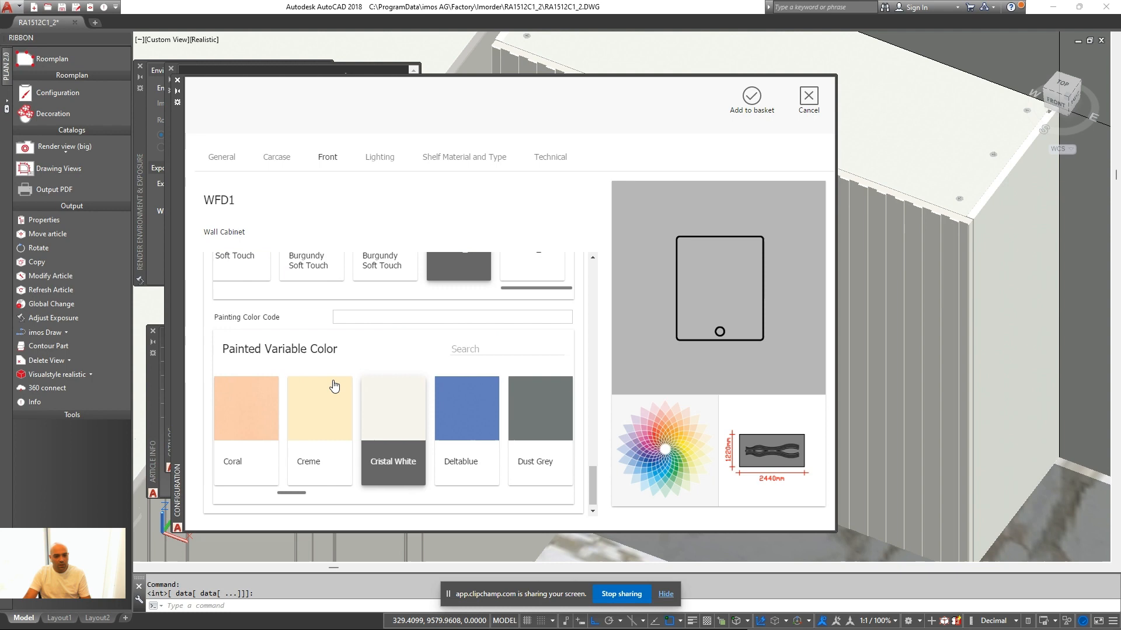
{"action": "left_click", "coordinate": [727, 108]}
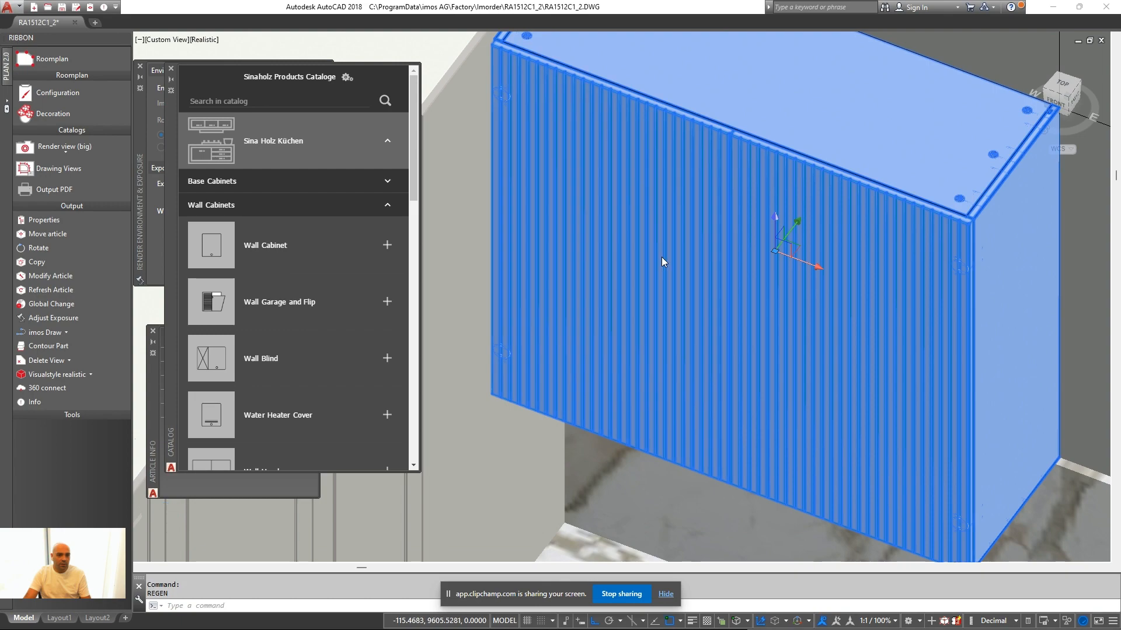
{"action": "scroll", "coordinate": [665, 261], "scroll_direction": "down", "scroll_amount": 2}
{"action": "middle_click_drag", "start_coordinate": [689, 305], "coordinate": [659, 138]}
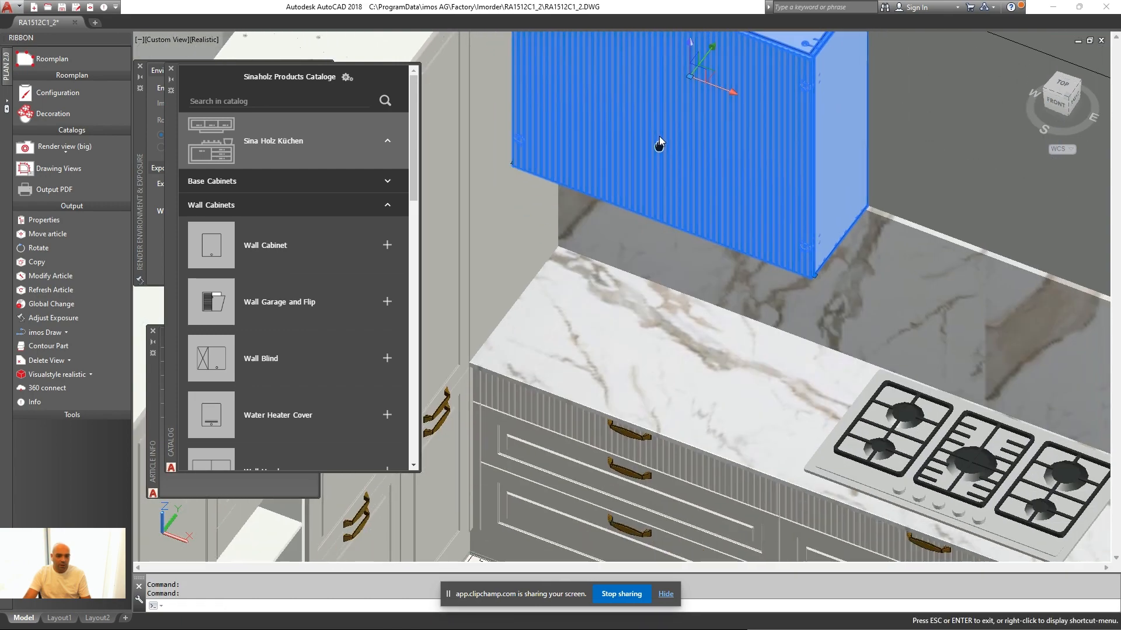
{"action": "key", "text": "Escape"}
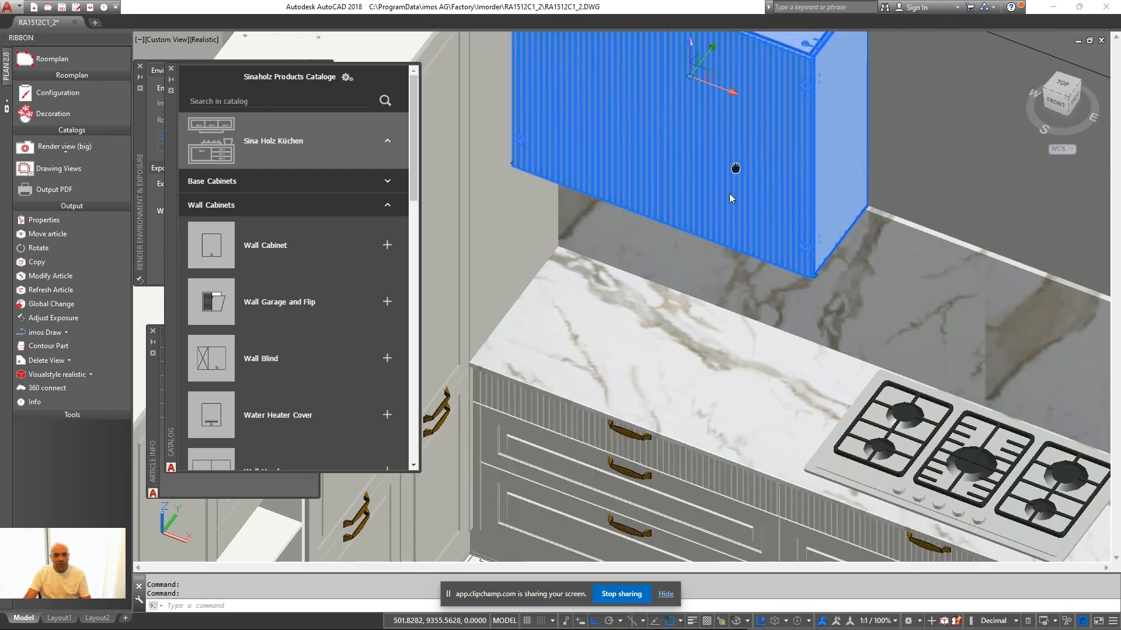
Deselect the wall cabinet and switch the model to the wireframe visual style
{"action": "scroll", "coordinate": [729, 198], "scroll_direction": "down", "scroll_amount": 5}
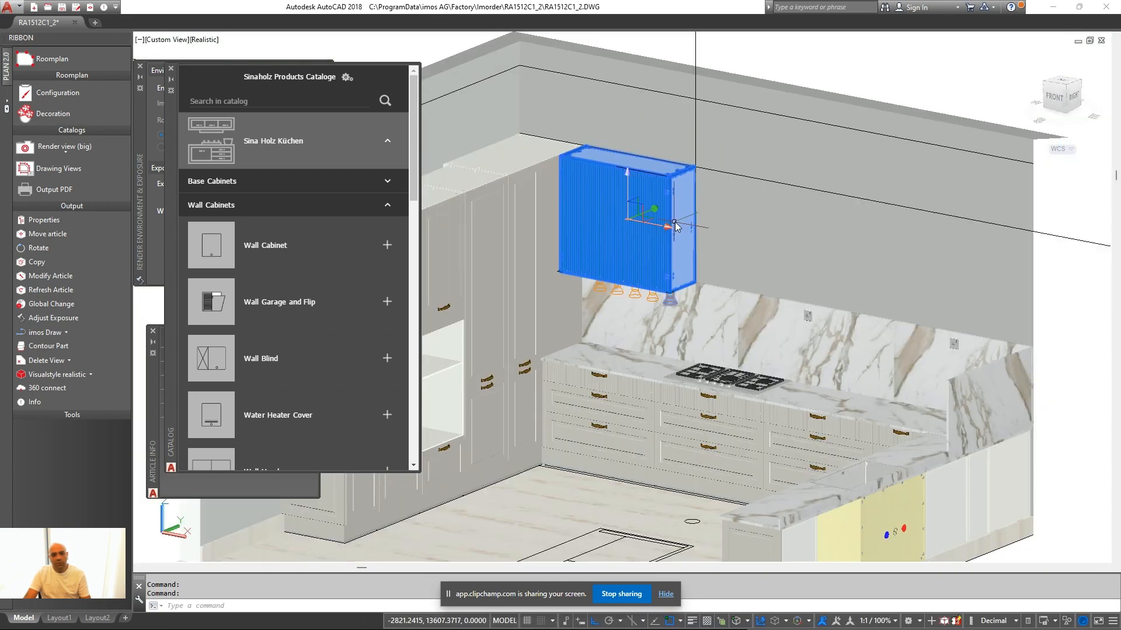
{"action": "middle_click_drag", "start_coordinate": [674, 222], "coordinate": [646, 250]}
{"action": "key", "text": "Escape"}
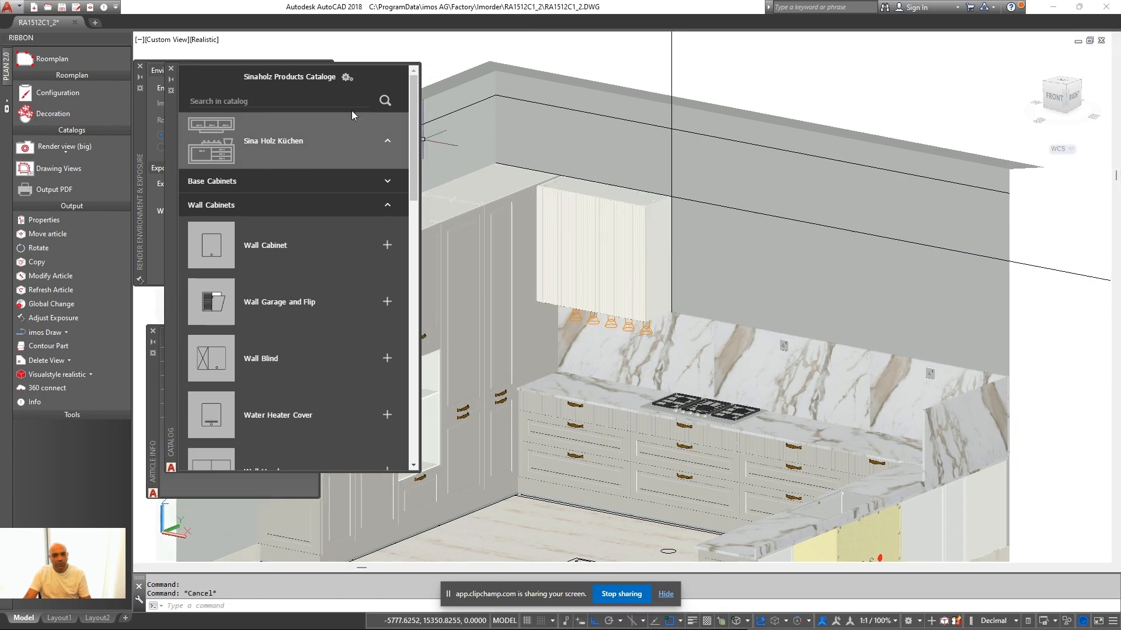
{"action": "left_click", "coordinate": [89, 375]}
{"action": "left_click", "coordinate": [72, 467]}
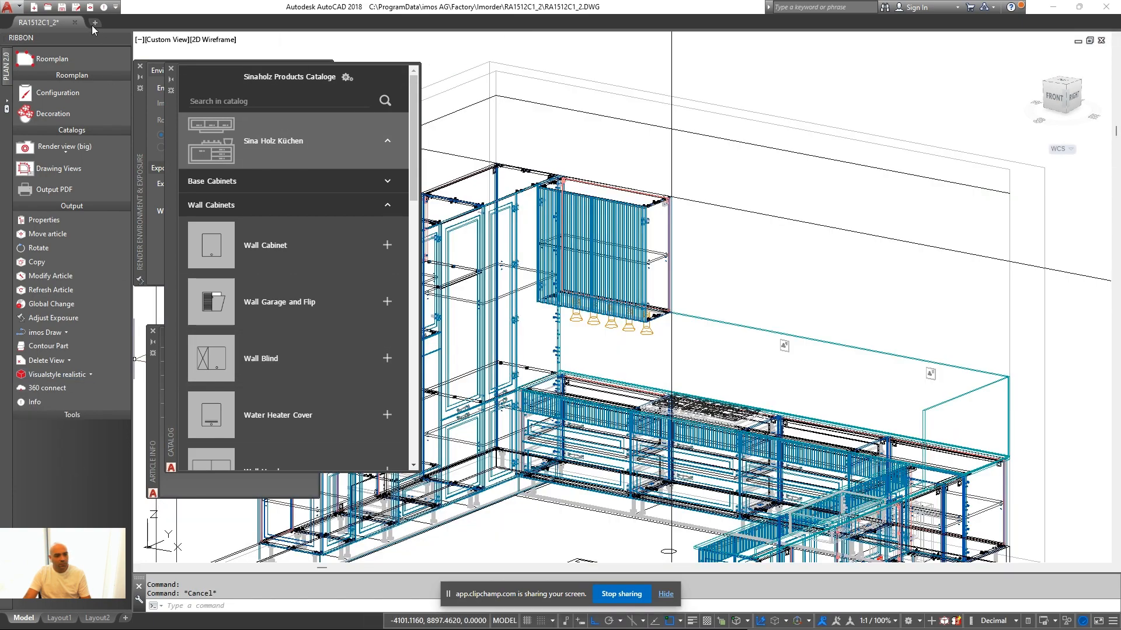
Set the front type detail to M7 in the catalogue's global front settings and apply them
{"action": "left_click", "coordinate": [346, 78]}
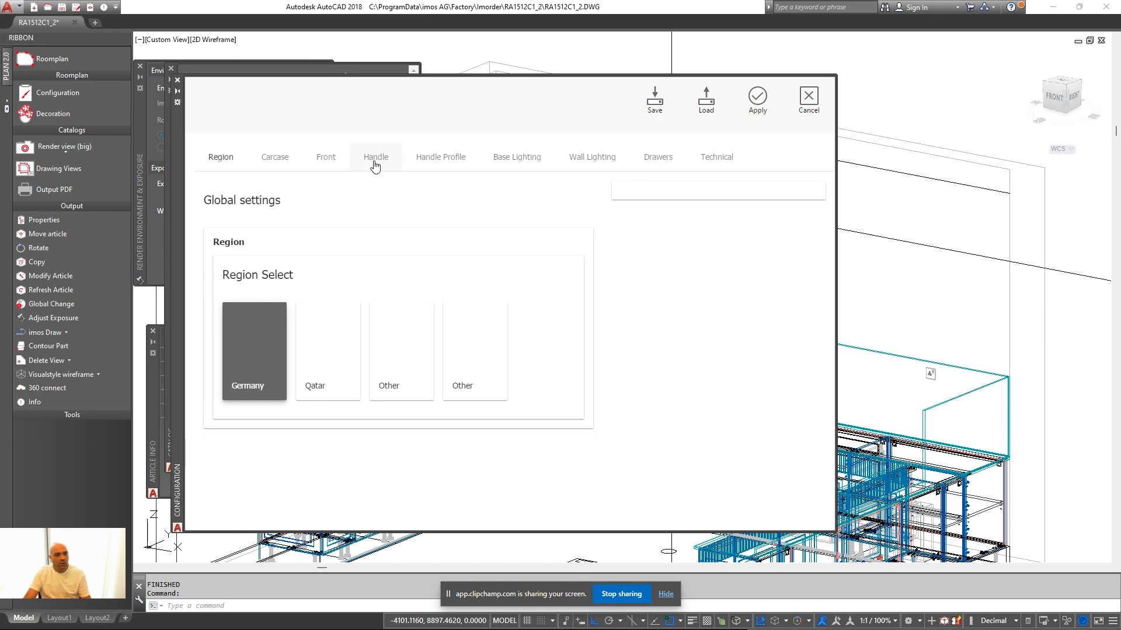
{"action": "left_click", "coordinate": [374, 167]}
{"action": "scroll", "coordinate": [572, 305], "scroll_direction": "down", "scroll_amount": 8}
{"action": "left_click", "coordinate": [325, 157]}
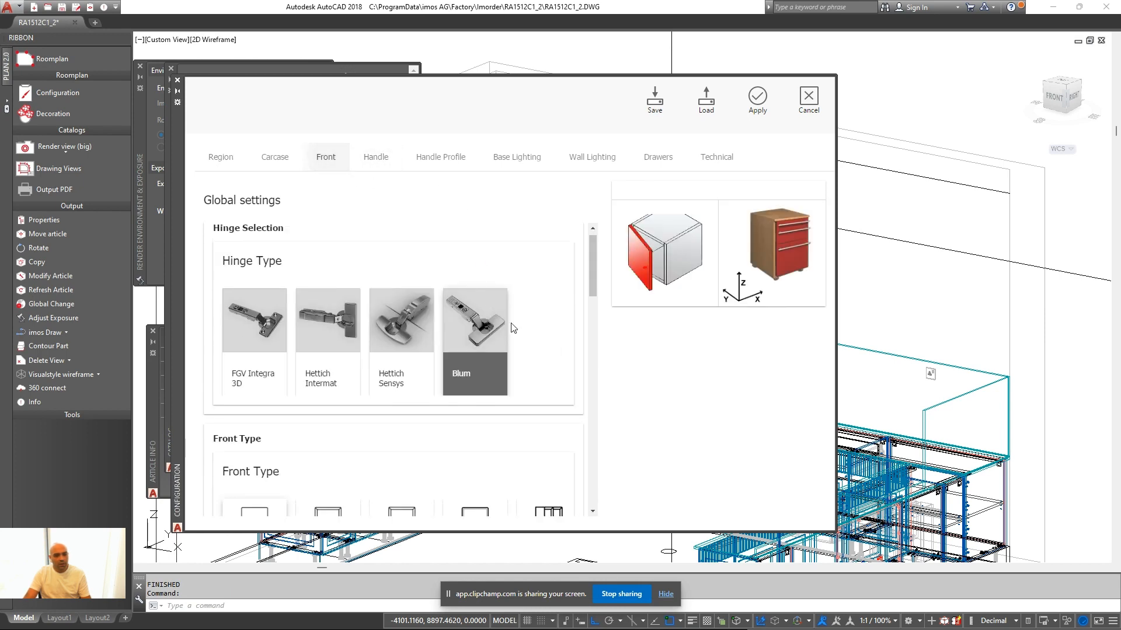
{"action": "scroll", "coordinate": [511, 328], "scroll_direction": "down", "scroll_amount": 8}
{"action": "scroll", "coordinate": [588, 379], "scroll_direction": "up", "scroll_amount": 4}
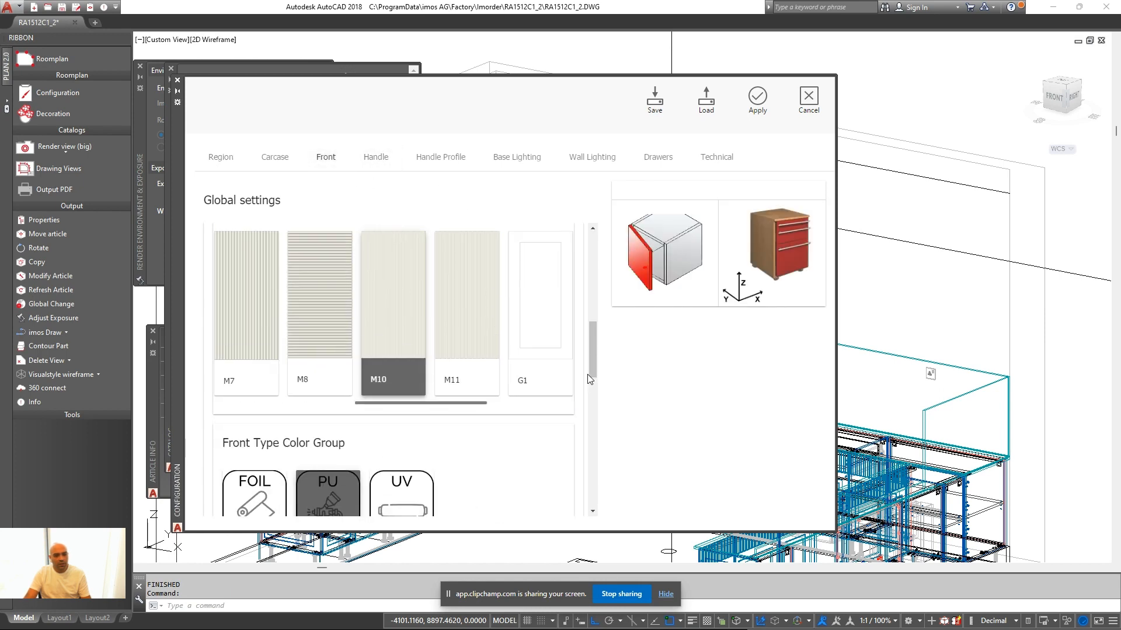
{"action": "left_click", "coordinate": [255, 348]}
{"action": "scroll", "coordinate": [453, 420], "scroll_direction": "down", "scroll_amount": 5}
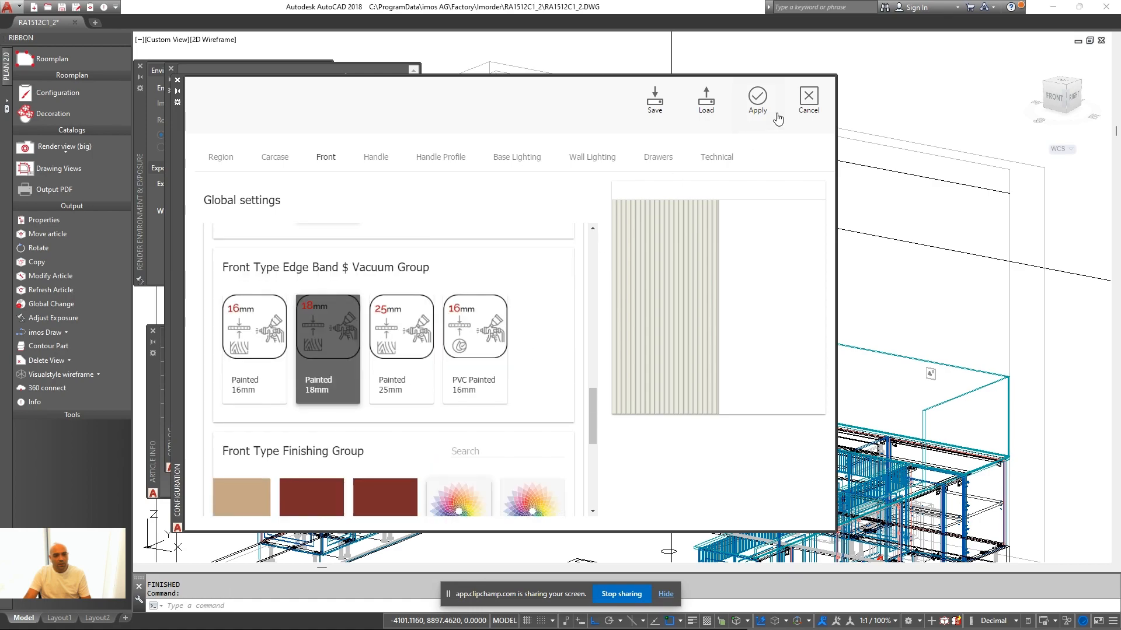
Erase the long horizontal and vertical construction lines meeting at the wall cabinet
{"action": "middle_click_drag", "start_coordinate": [868, 284], "coordinate": [748, 250]}
{"action": "scroll", "coordinate": [752, 255], "scroll_direction": "down", "scroll_amount": 2}
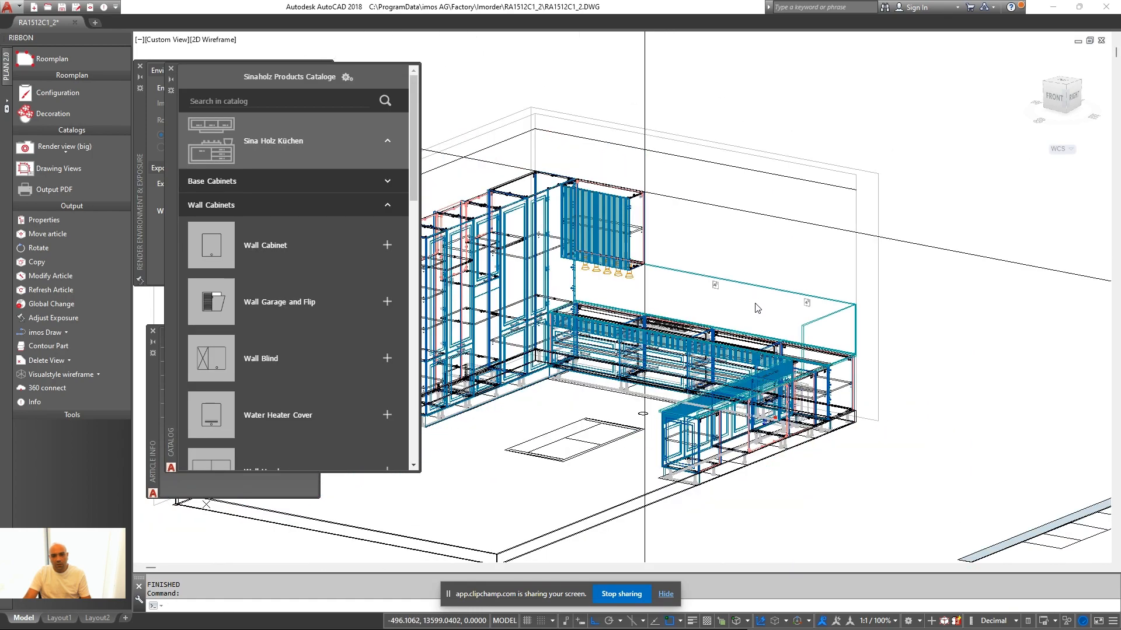
{"action": "mouse_move", "coordinate": [763, 348]}
{"action": "middle_mouse_down", "text": "shift"}
{"action": "mouse_move", "coordinate": [777, 368]}
{"action": "mouse_move", "coordinate": [642, 405]}
{"action": "middle_mouse_up", "text": "shift"}
{"action": "middle_click_drag", "start_coordinate": [840, 280], "coordinate": [790, 318]}
{"action": "left_click", "coordinate": [1020, 360]}
{"action": "left_click", "coordinate": [978, 242]}
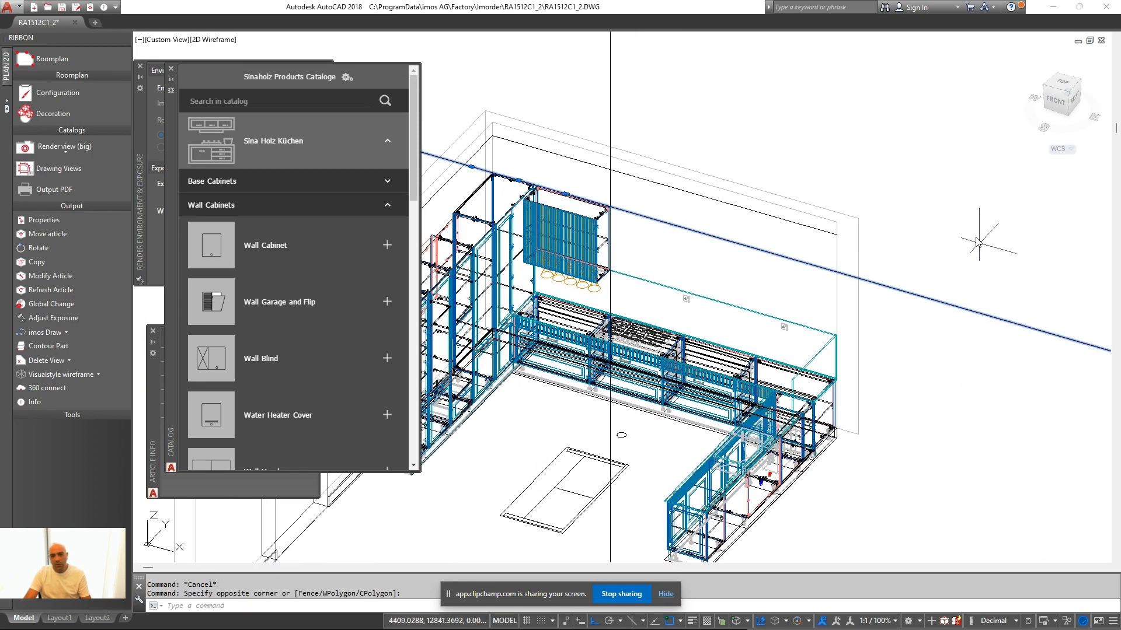
{"action": "type", "text": "e"}
{"action": "key", "text": "space"}
{"action": "left_click", "coordinate": [631, 119]}
{"action": "left_click", "coordinate": [584, 82]}
{"action": "type", "text": "e"}
{"action": "key", "text": "space"}
{"action": "middle_click_drag", "start_coordinate": [584, 82], "coordinate": [607, 135]}
{"action": "scroll", "coordinate": [260, 403], "scroll_direction": "down", "scroll_amount": 3}
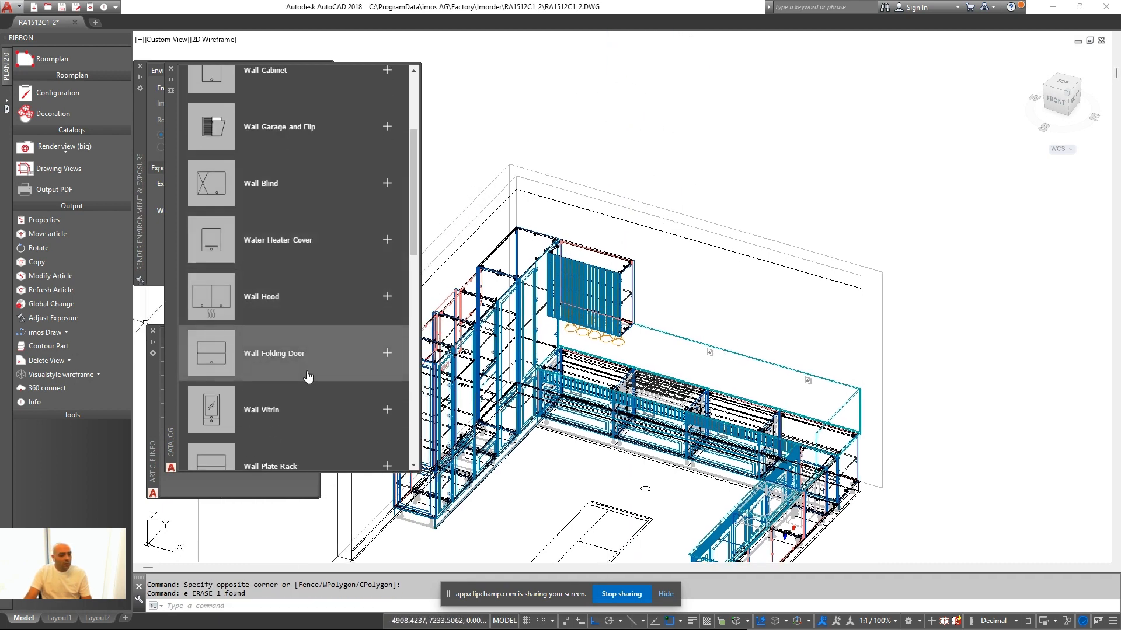
Configure a Wall Hood cabinet 1050 wide with a Generic brand handle and insert it directly beside the wall cabinet
{"action": "left_click", "coordinate": [315, 301]}
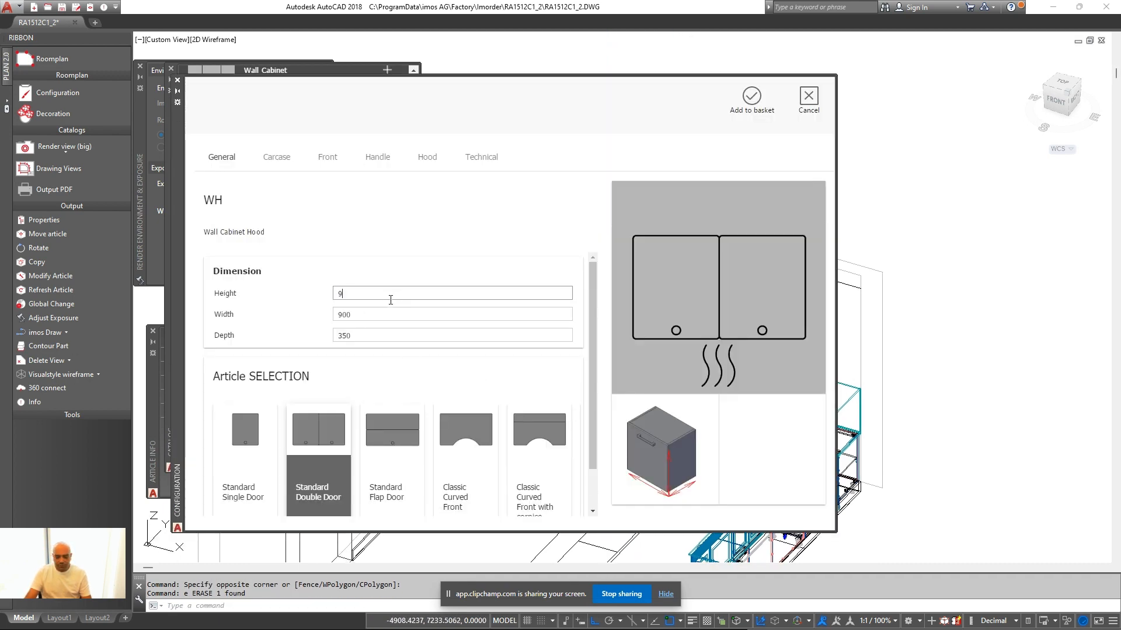
{"action": "scroll", "coordinate": [293, 371], "scroll_direction": "down", "scroll_amount": 1}
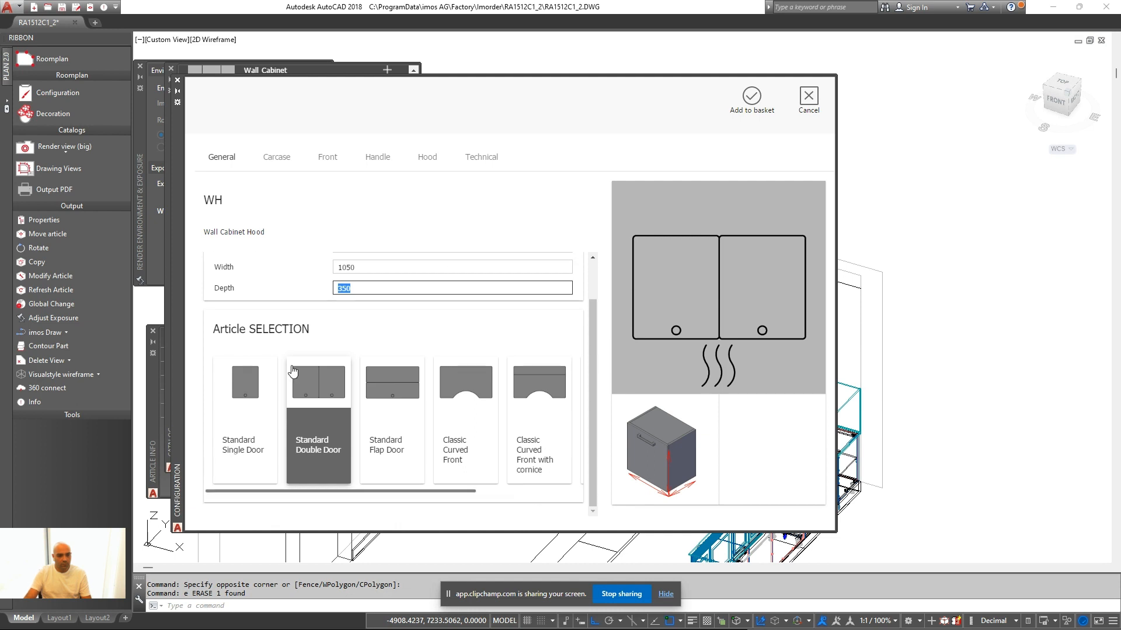
{"action": "left_click", "coordinate": [376, 158]}
{"action": "scroll", "coordinate": [538, 298], "scroll_direction": "down", "scroll_amount": 5}
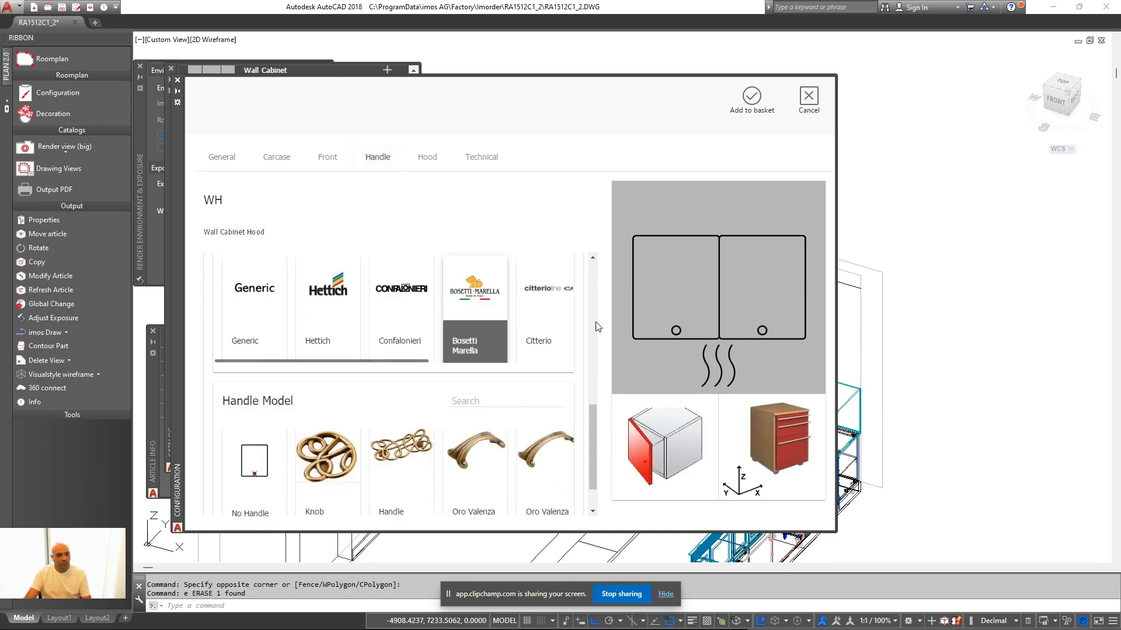
{"action": "scroll", "coordinate": [304, 297], "scroll_direction": "right", "scroll_amount": 1}
{"action": "scroll", "coordinate": [280, 292], "scroll_direction": "left", "scroll_amount": 1}
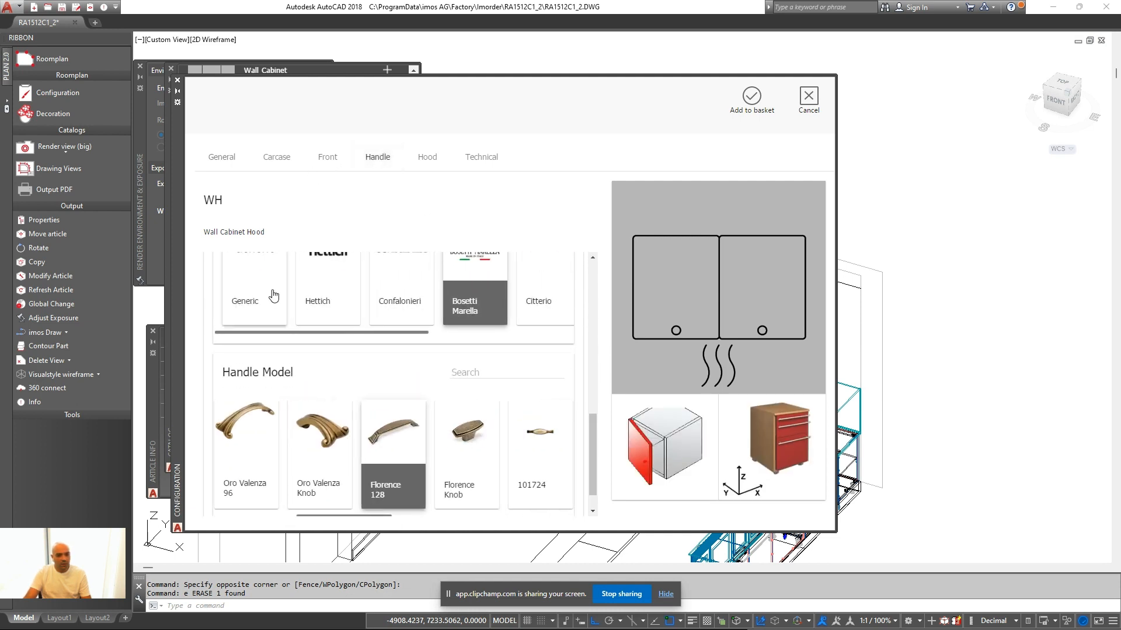
{"action": "left_click", "coordinate": [273, 292]}
{"action": "left_click", "coordinate": [376, 444]}
{"action": "left_click", "coordinate": [751, 98]}
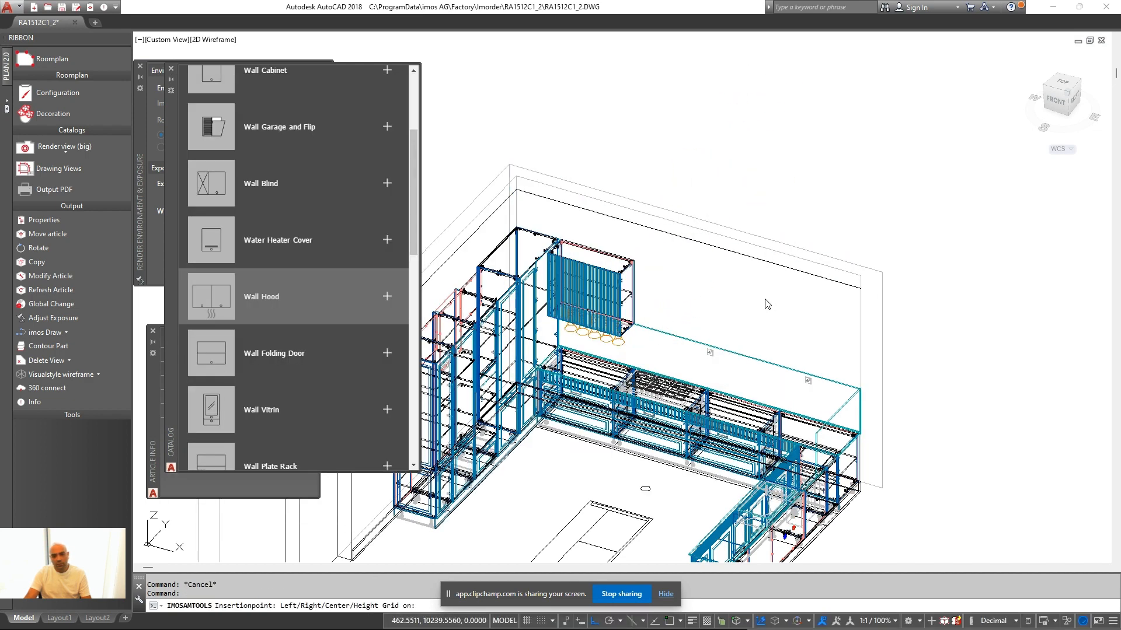
{"action": "scroll", "coordinate": [603, 275], "scroll_direction": "up", "scroll_amount": 3}
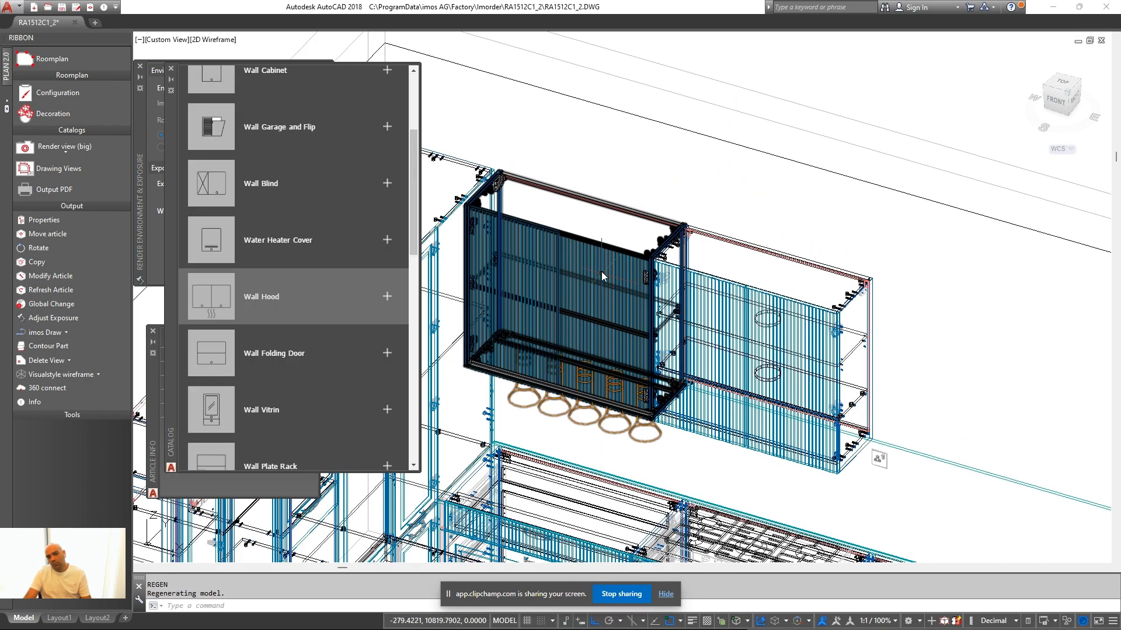
Modify the first wall cabinet to have a shelf quantity of 2 and apply the change
{"action": "middle_click_drag", "start_coordinate": [571, 170], "coordinate": [620, 205]}
{"action": "right_click", "coordinate": [619, 202]}
{"action": "left_click", "coordinate": [669, 240]}
{"action": "left_click", "coordinate": [646, 257]}
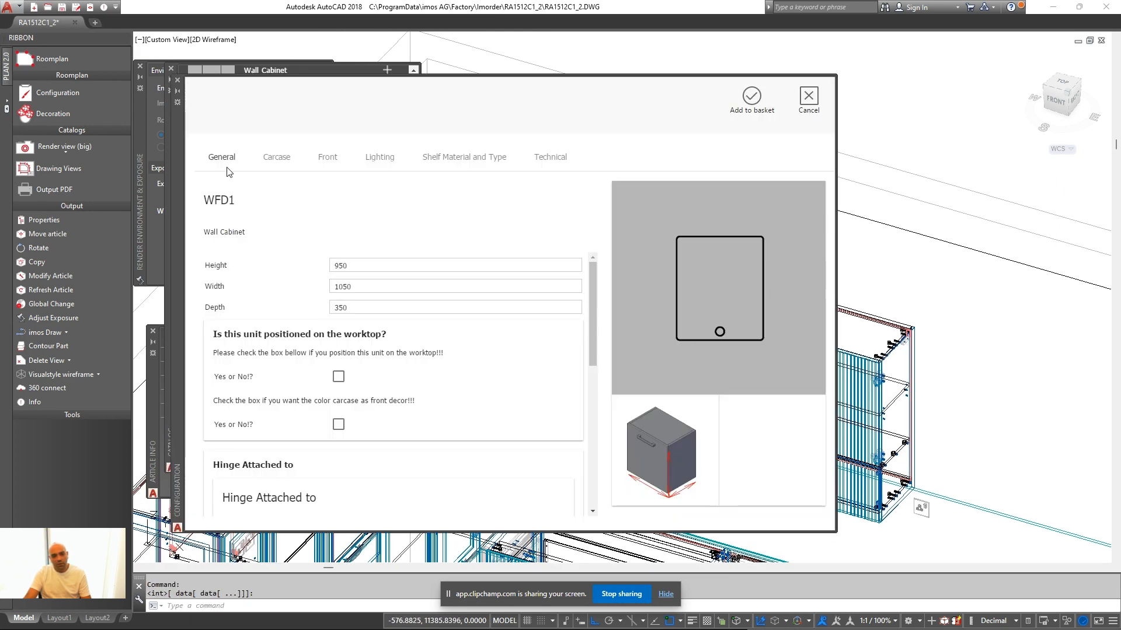
{"action": "left_click", "coordinate": [276, 157]}
{"action": "left_click", "coordinate": [374, 508]}
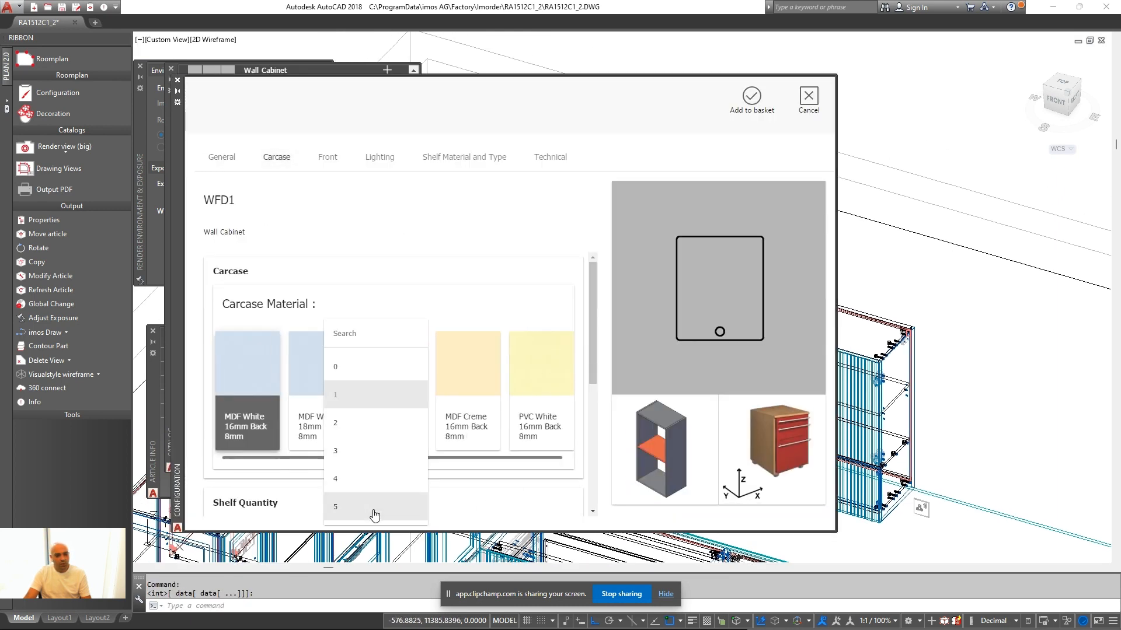
{"action": "left_click", "coordinate": [375, 423]}
{"action": "left_click", "coordinate": [751, 97]}
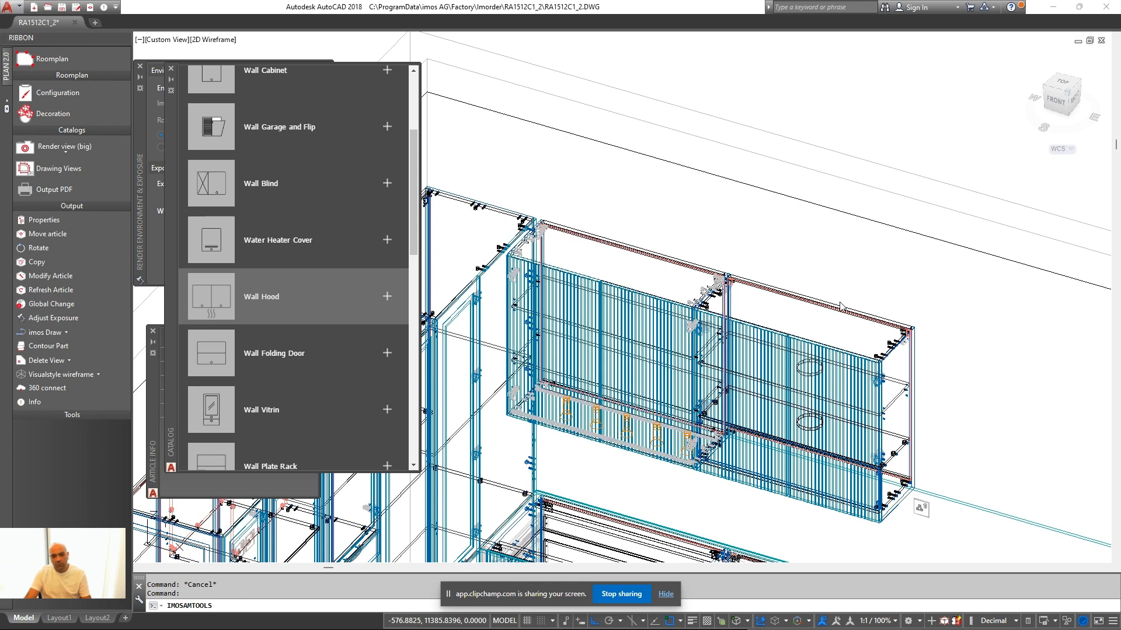
Copy the first wall cabinet 2100 along the wall to the other side of the hood cabinet
{"action": "scroll", "coordinate": [899, 279], "scroll_direction": "down", "scroll_amount": 1}
{"action": "middle_click_drag", "start_coordinate": [876, 277], "coordinate": [632, 260]}
{"action": "key", "text": "Escape"}
{"action": "left_click", "coordinate": [546, 231]}
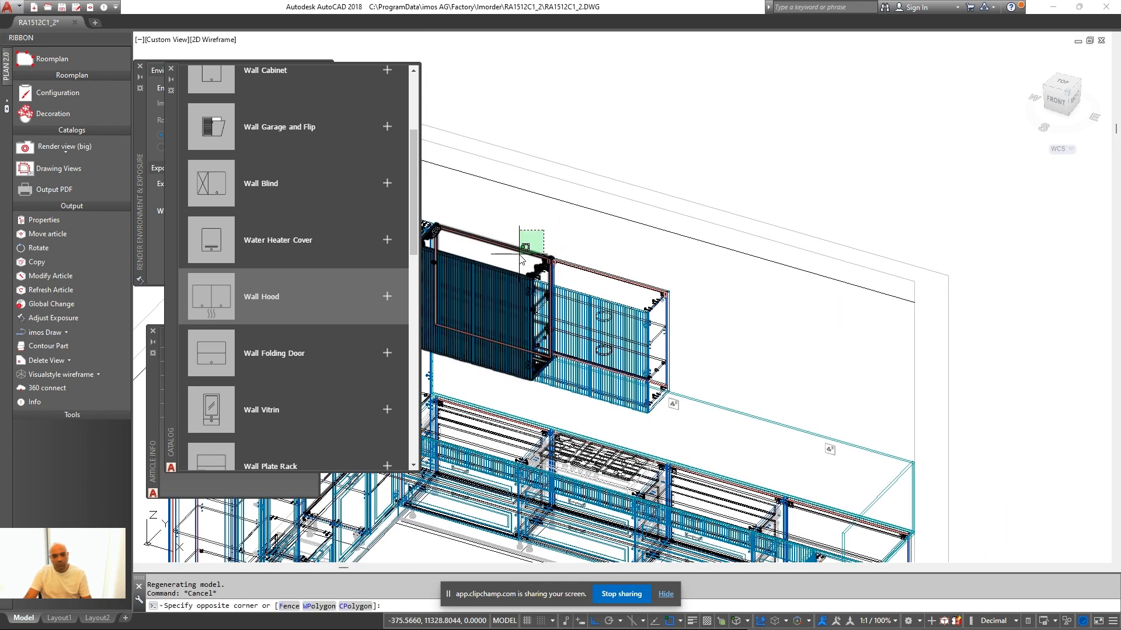
{"action": "left_click", "coordinate": [521, 254]}
{"action": "type", "text": "co"}
{"action": "key", "text": "Return"}
{"action": "middle_click_drag", "start_coordinate": [470, 211], "coordinate": [500, 217]}
{"action": "left_click", "coordinate": [499, 202]}
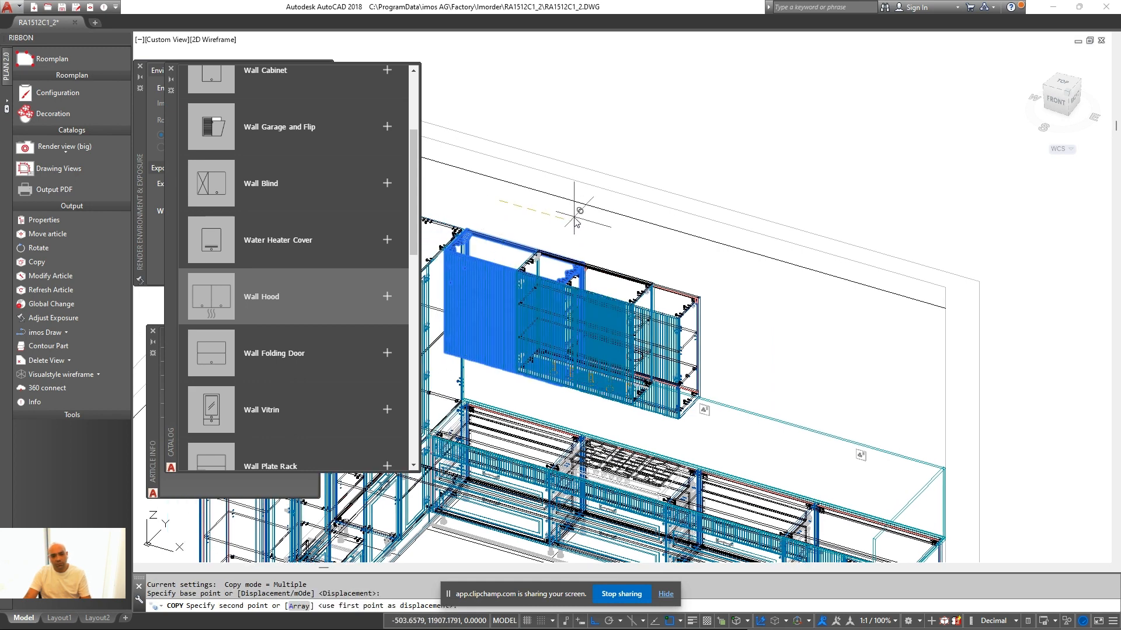
{"action": "type", "text": "2100"}
{"action": "key", "text": "Return"}
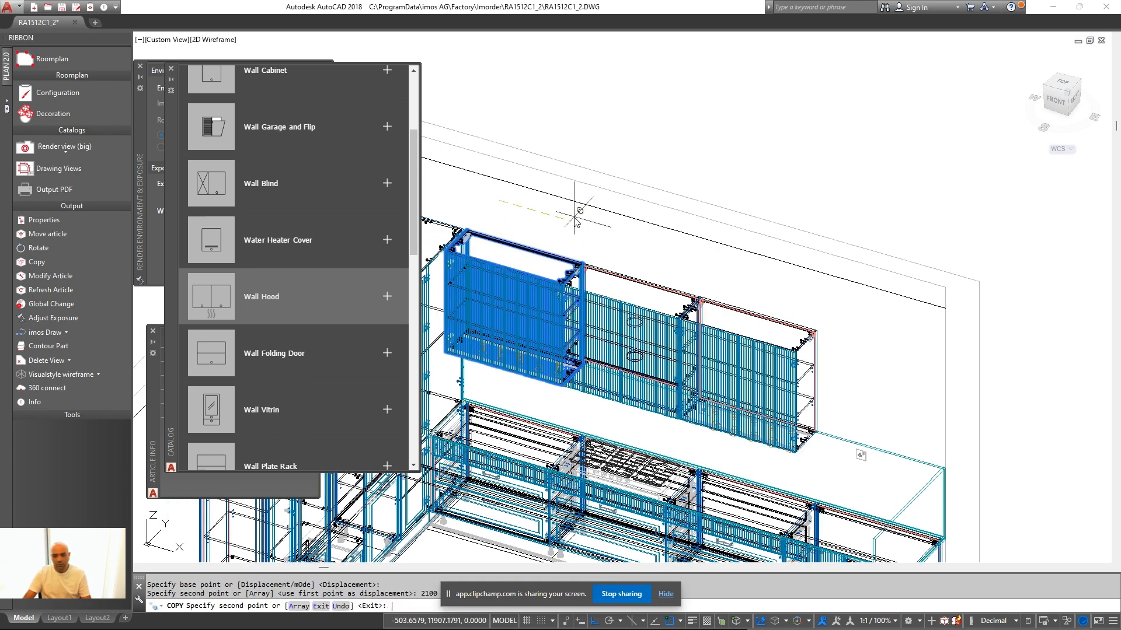
{"action": "key", "text": "Escape"}
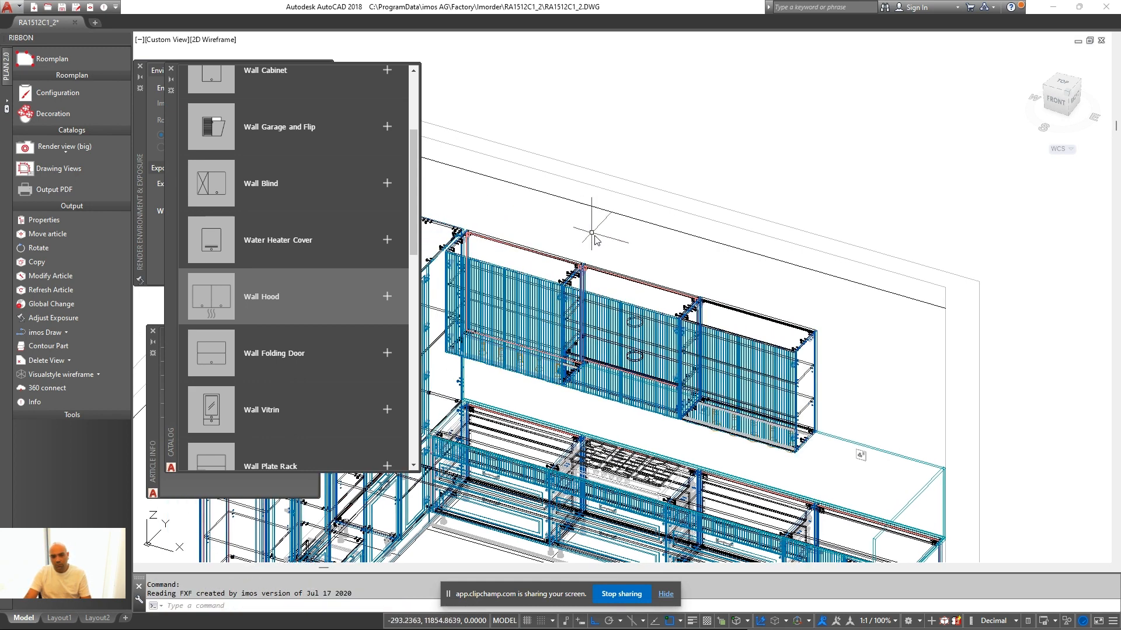
Copy the wall cabinet beside the hood cabinet another 2100 along the wall
{"action": "middle_click_drag", "start_coordinate": [866, 352], "coordinate": [827, 348]}
{"action": "key", "text": "Escape"}
{"action": "left_click", "coordinate": [809, 312]}
{"action": "left_click", "coordinate": [753, 350]}
{"action": "key", "text": "Return"}
{"action": "left_click", "coordinate": [685, 272]}
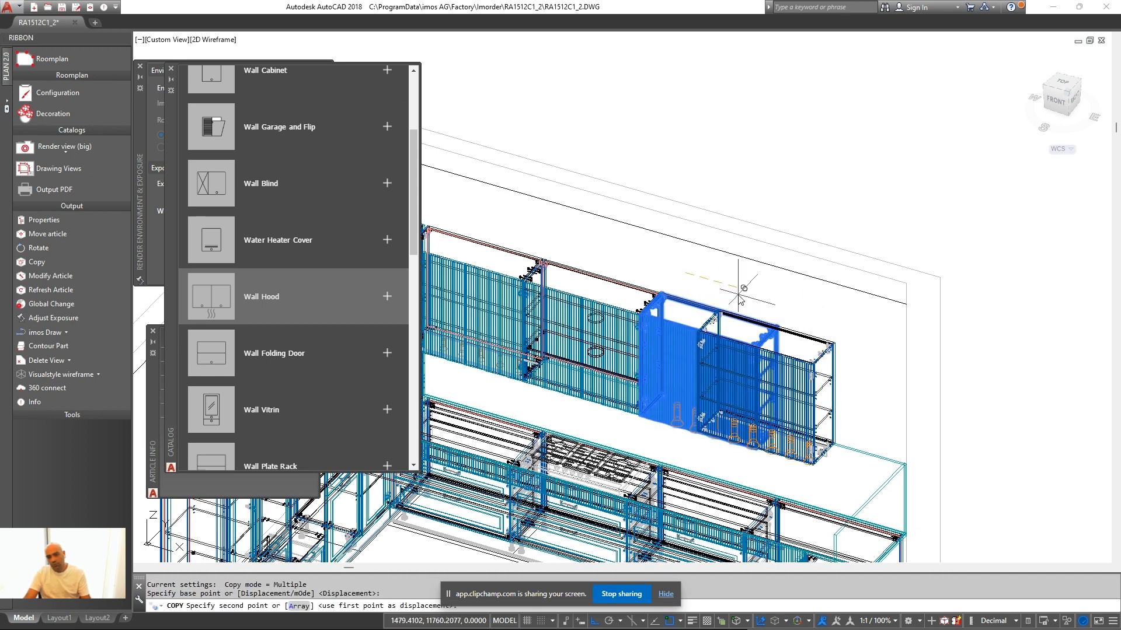
{"action": "type", "text": "2100"}
{"action": "key", "text": "Return"}
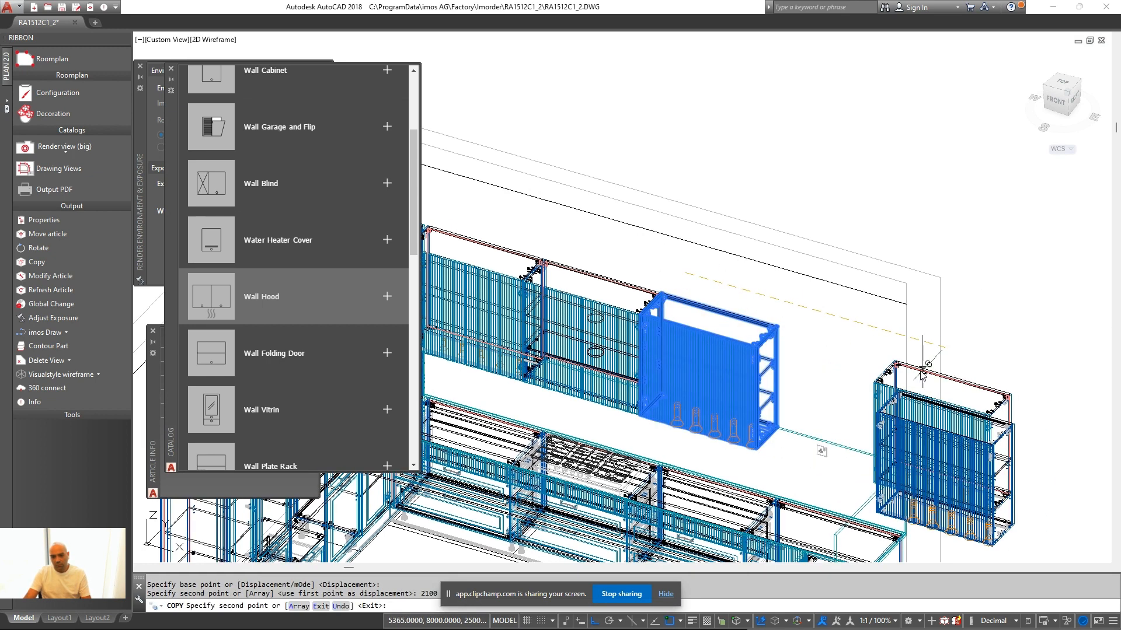
{"action": "key", "text": "Escape"}
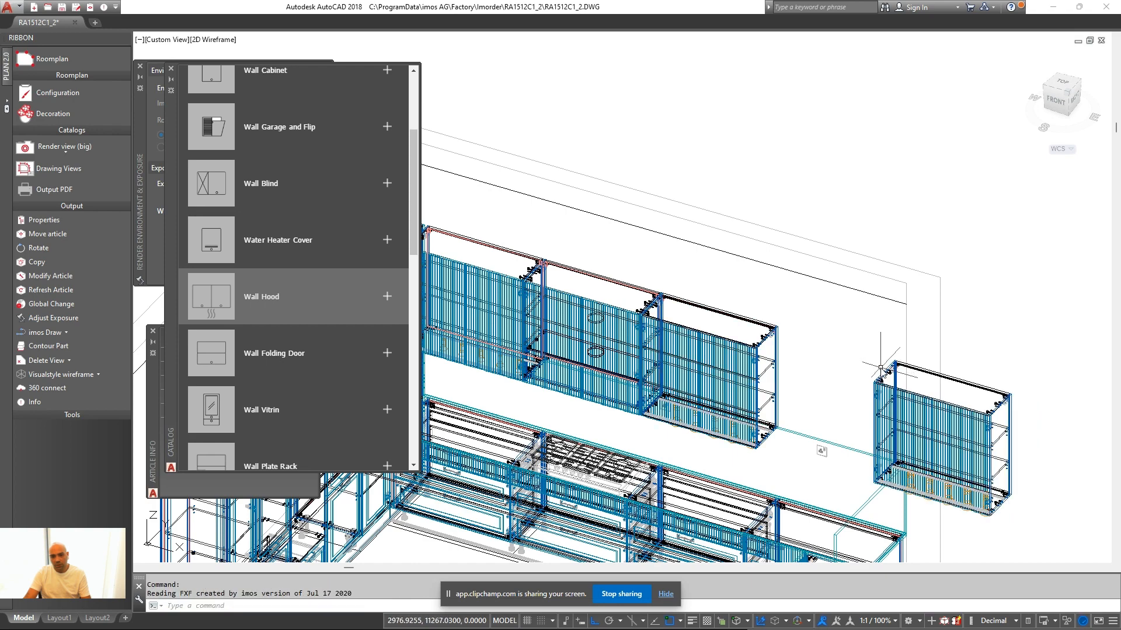
Move the newest cabinet copy by its upper back corner against the end of the neighbouring wall cabinet
{"action": "scroll", "coordinate": [876, 365], "scroll_direction": "up", "scroll_amount": 3}
{"action": "left_click", "coordinate": [867, 330]}
{"action": "key", "text": "Escape"}
{"action": "key", "text": "Escape"}
{"action": "left_click", "coordinate": [922, 334]}
{"action": "left_click", "coordinate": [916, 350]}
{"action": "type", "text": "m"}
{"action": "key", "text": "Return"}
{"action": "scroll", "coordinate": [915, 337], "scroll_direction": "up", "scroll_amount": 6}
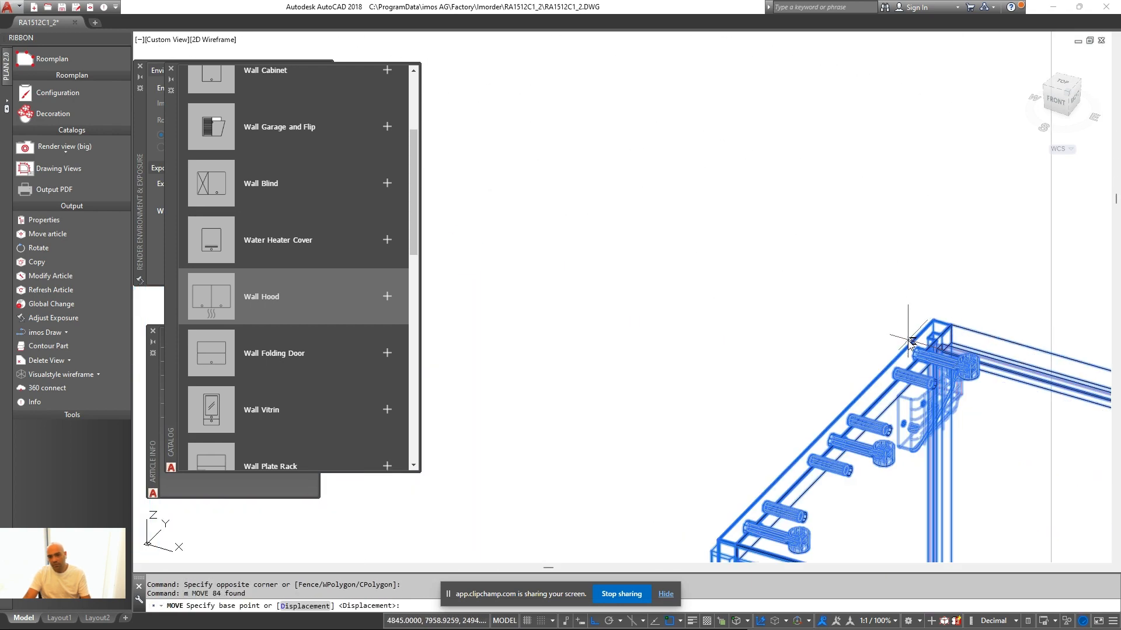
{"action": "left_click", "coordinate": [950, 280]}
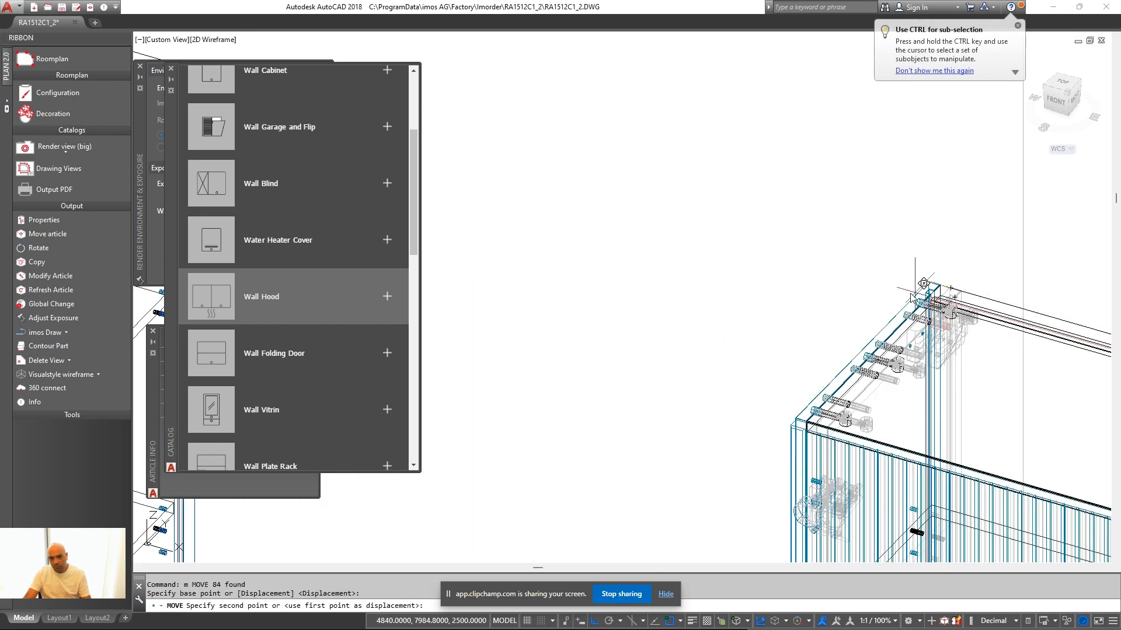
{"action": "scroll", "coordinate": [807, 288], "scroll_direction": "up", "scroll_amount": 5}
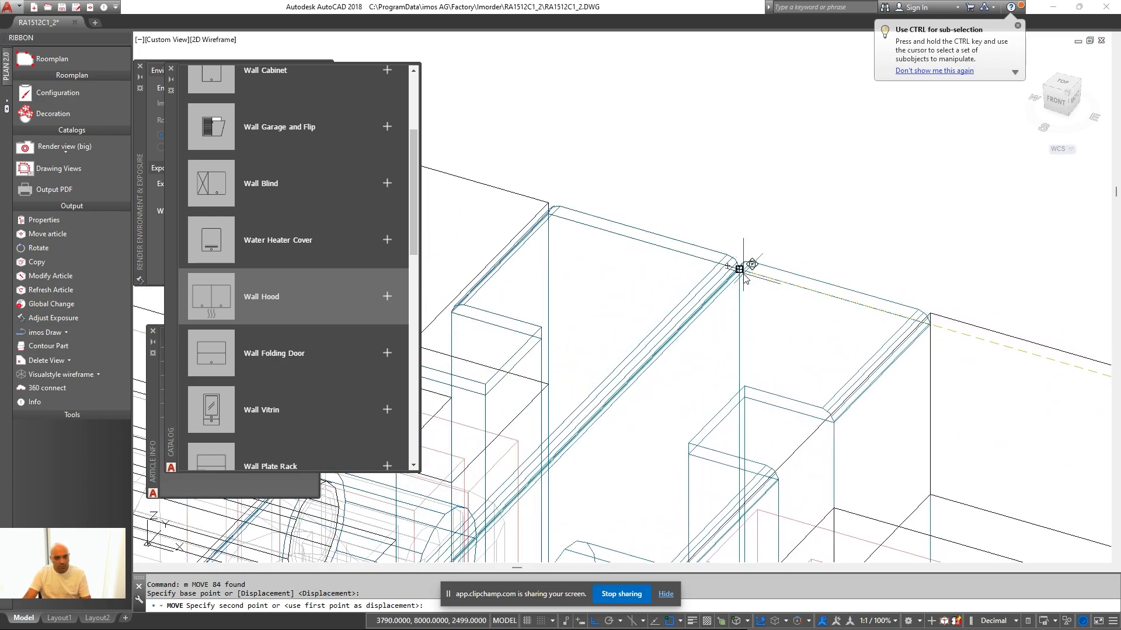
{"action": "left_click", "coordinate": [739, 268]}
{"action": "right_click", "coordinate": [744, 269]}
{"action": "left_click", "coordinate": [706, 262]}
{"action": "scroll", "coordinate": [706, 262], "scroll_direction": "down", "scroll_amount": 6}
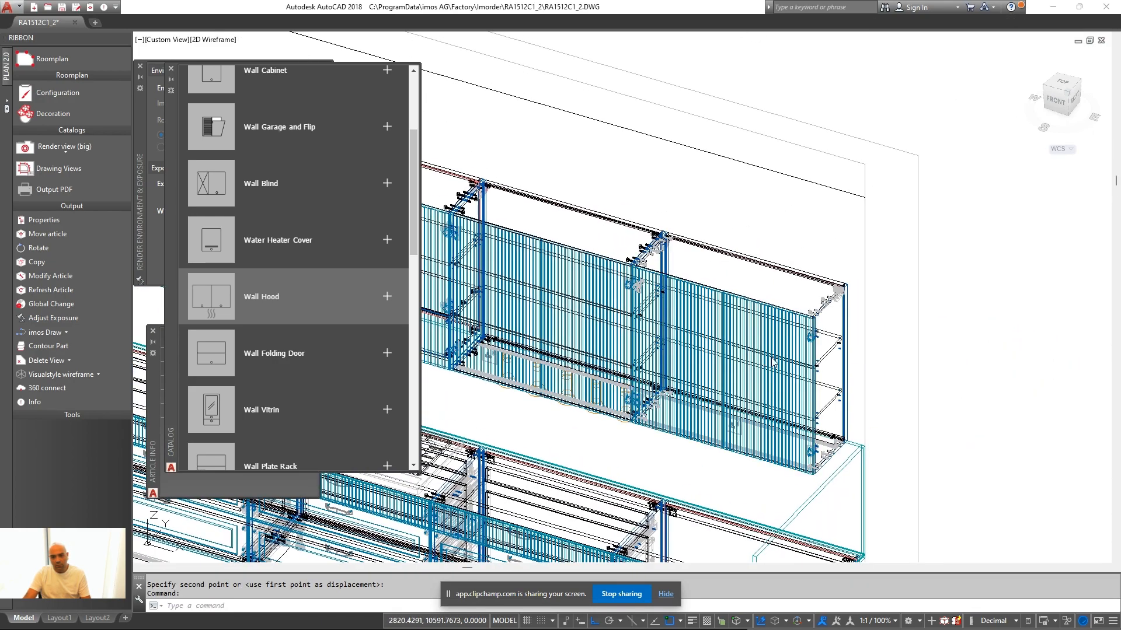
Inspect the end of the wall cabinet row and measure the last cabinet's width in the reference drawing
{"action": "mouse_move", "coordinate": [833, 359]}
{"action": "middle_mouse_down", "text": "shift"}
{"action": "mouse_move", "coordinate": [817, 339]}
{"action": "mouse_move", "coordinate": [817, 359]}
{"action": "middle_mouse_up", "text": "shift"}
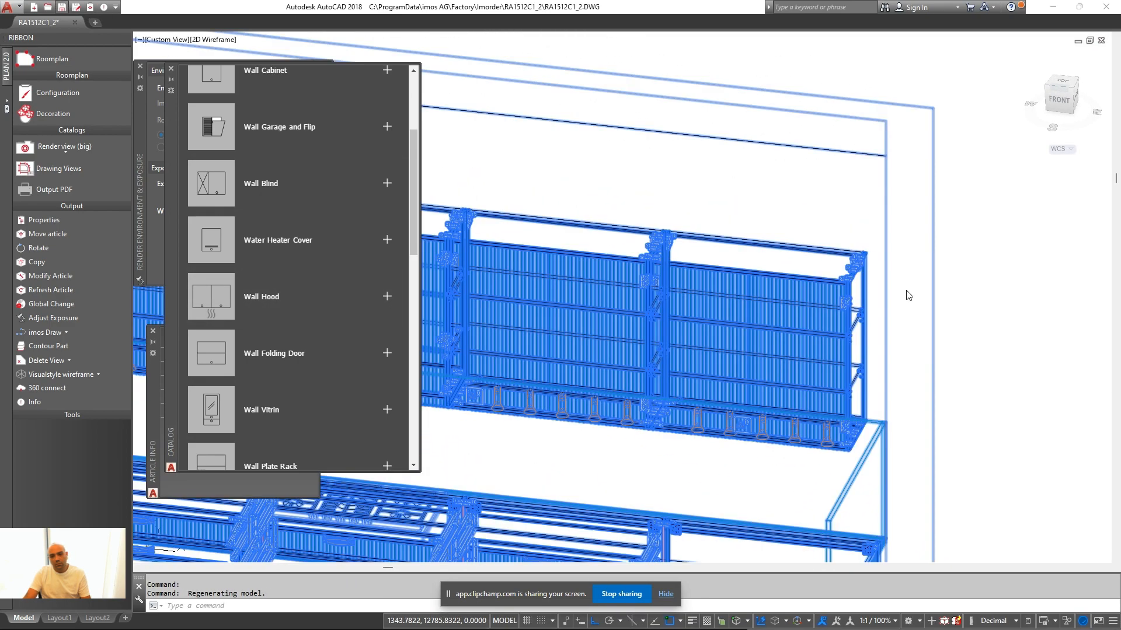
{"action": "scroll", "coordinate": [846, 295], "scroll_direction": "down", "scroll_amount": 5}
{"action": "scroll", "coordinate": [840, 279], "scroll_direction": "up", "scroll_amount": 12}
{"action": "scroll", "coordinate": [881, 254], "scroll_direction": "down", "scroll_amount": 12}
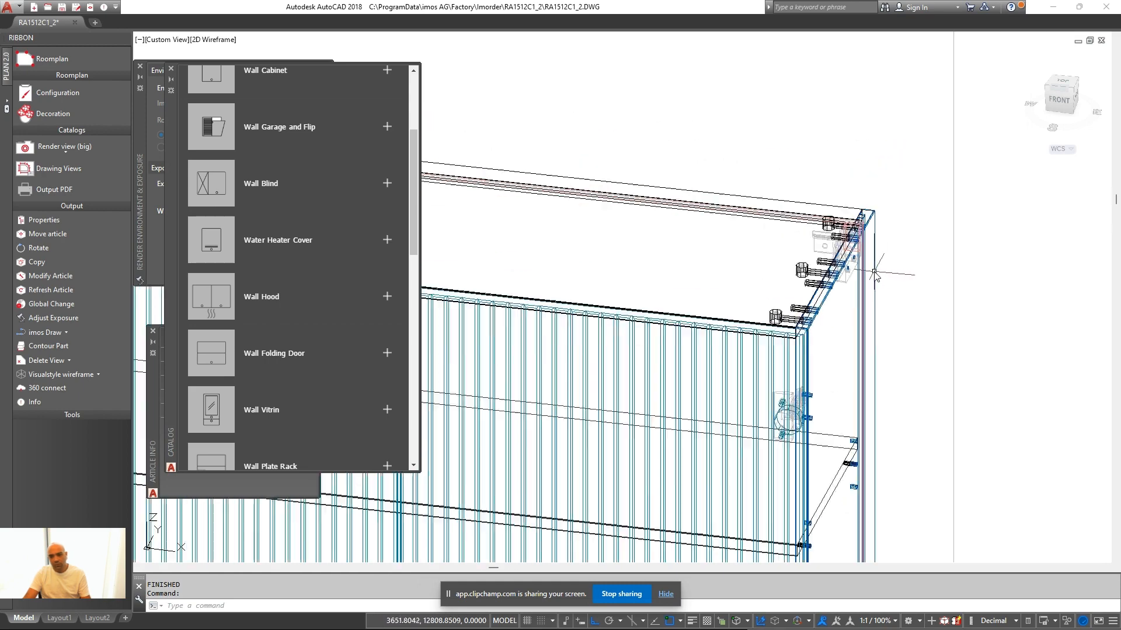
{"action": "middle_click_drag", "start_coordinate": [905, 321], "coordinate": [661, 274]}
{"action": "scroll", "coordinate": [820, 304], "scroll_direction": "up", "scroll_amount": 4}
{"action": "middle_click_drag", "start_coordinate": [795, 275], "coordinate": [765, 295]}
{"action": "scroll", "coordinate": [717, 298], "scroll_direction": "up", "scroll_amount": 3}
{"action": "type", "text": "d"}
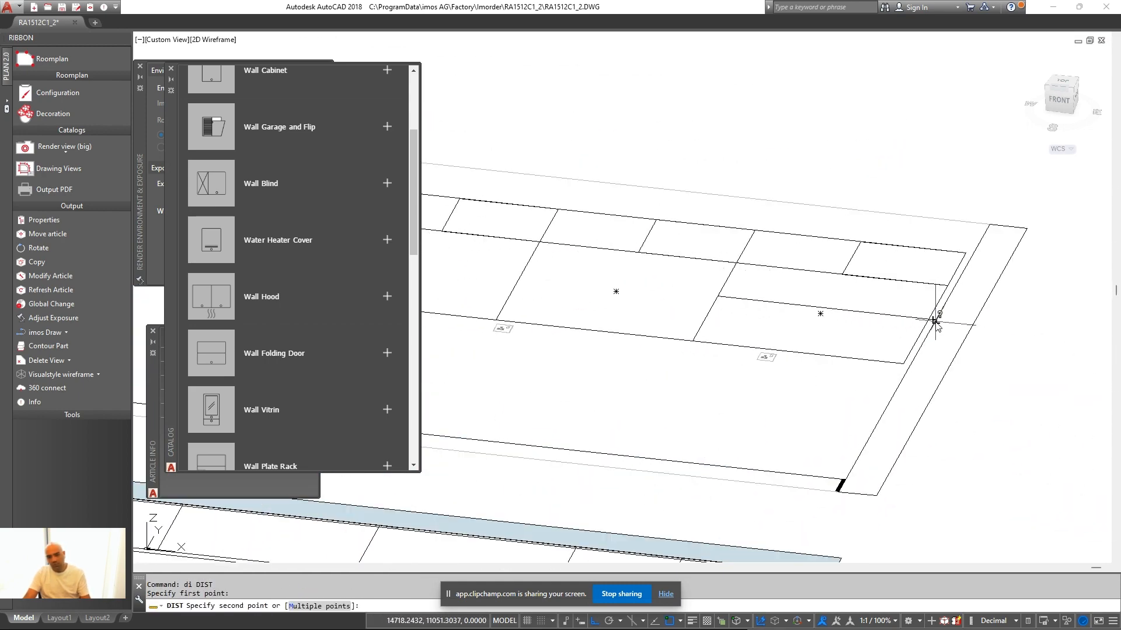
Set a new width for the last wall cabinet to match the reference drawing, moving none of the other articles in the row
{"action": "scroll", "coordinate": [932, 320], "scroll_direction": "down", "scroll_amount": 8}
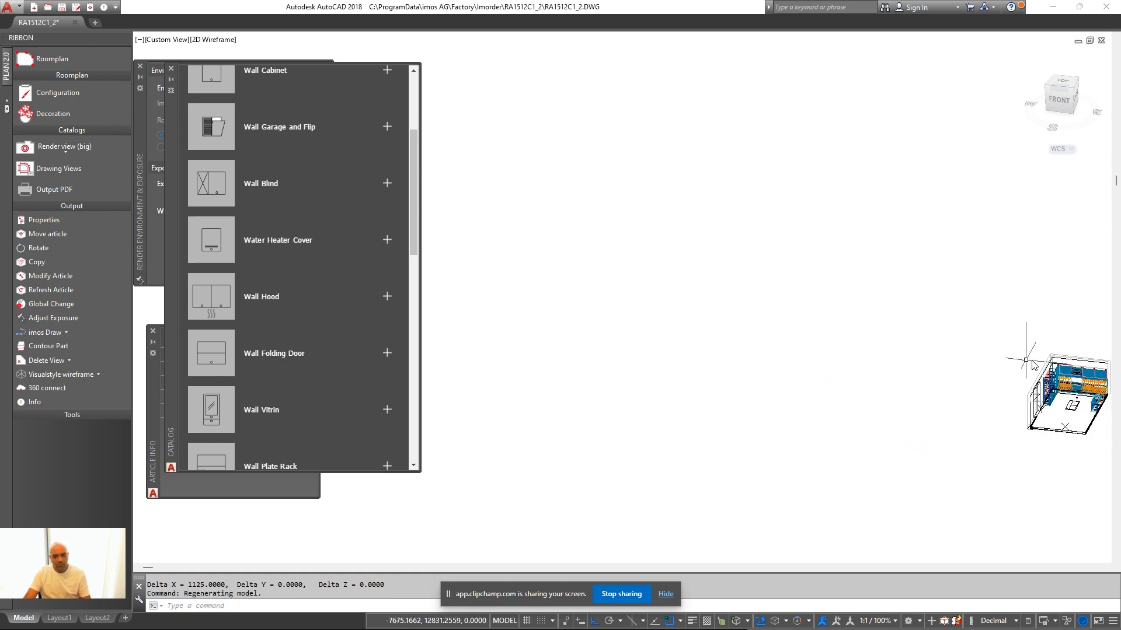
{"action": "scroll", "coordinate": [790, 325], "scroll_direction": "up", "scroll_amount": 8}
{"action": "right_click", "coordinate": [708, 253]}
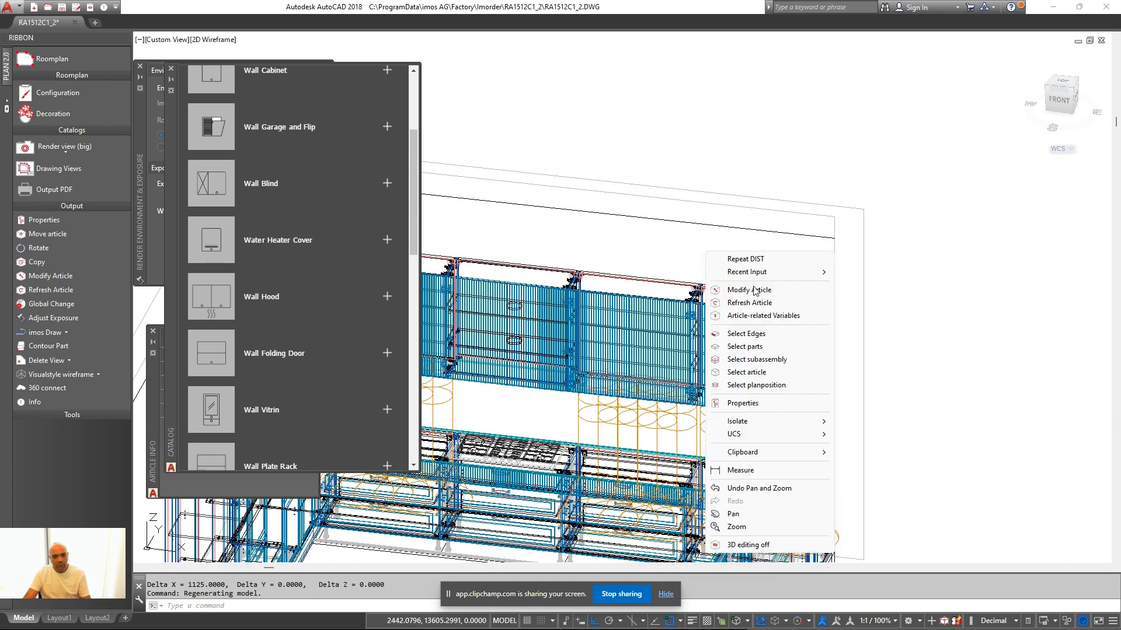
{"action": "left_click", "coordinate": [753, 290]}
{"action": "double_click", "coordinate": [375, 286]}
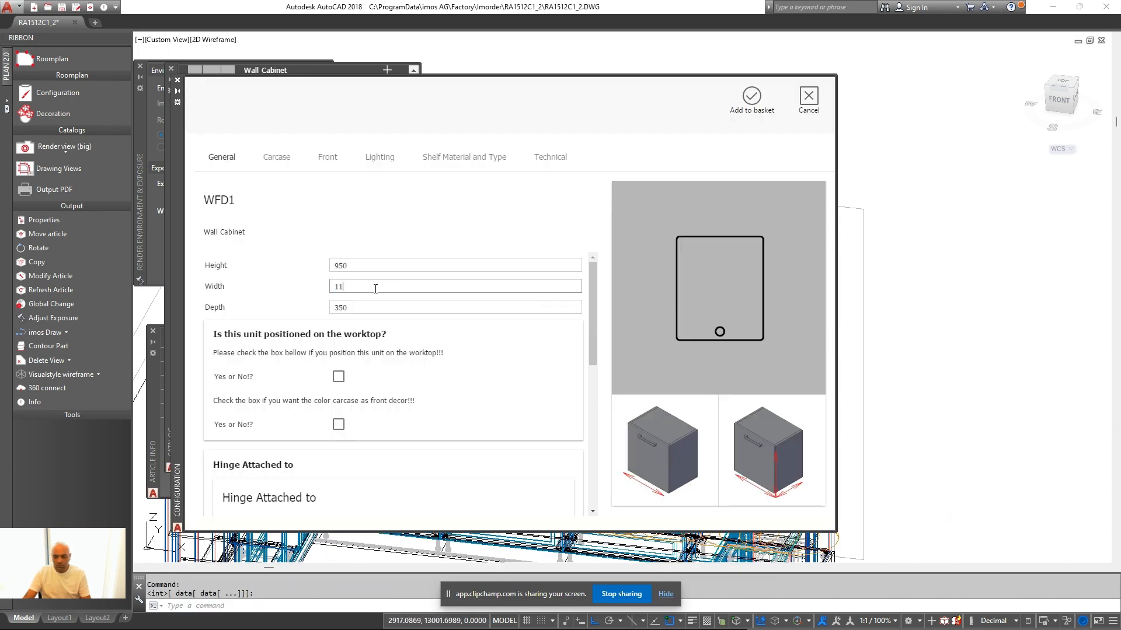
{"action": "left_click", "coordinate": [737, 113]}
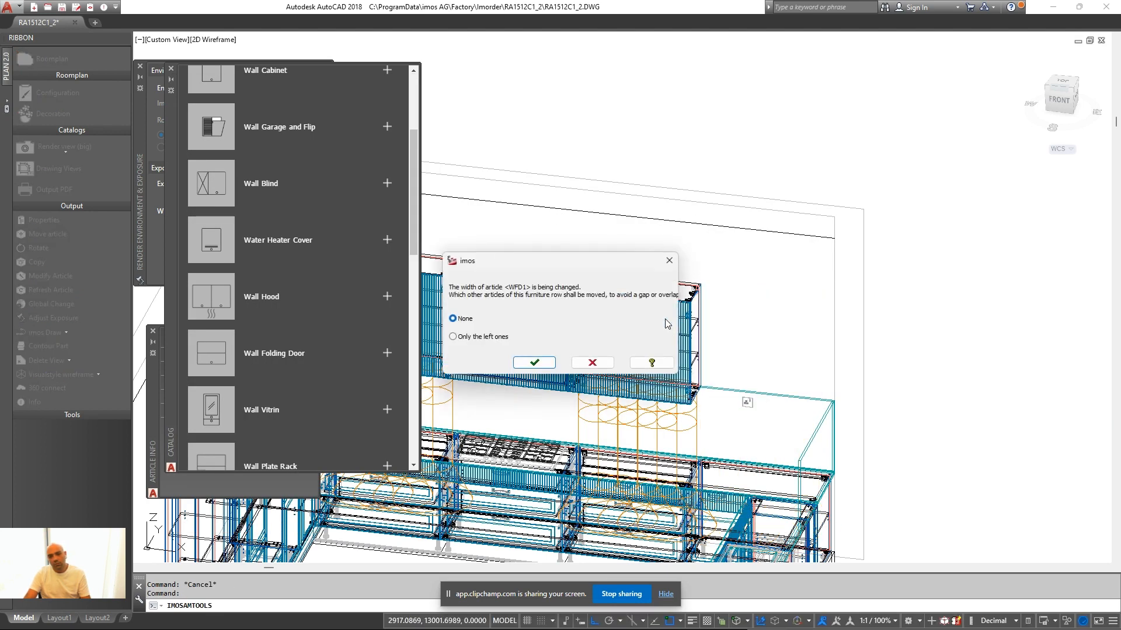
{"action": "left_click", "coordinate": [573, 364]}
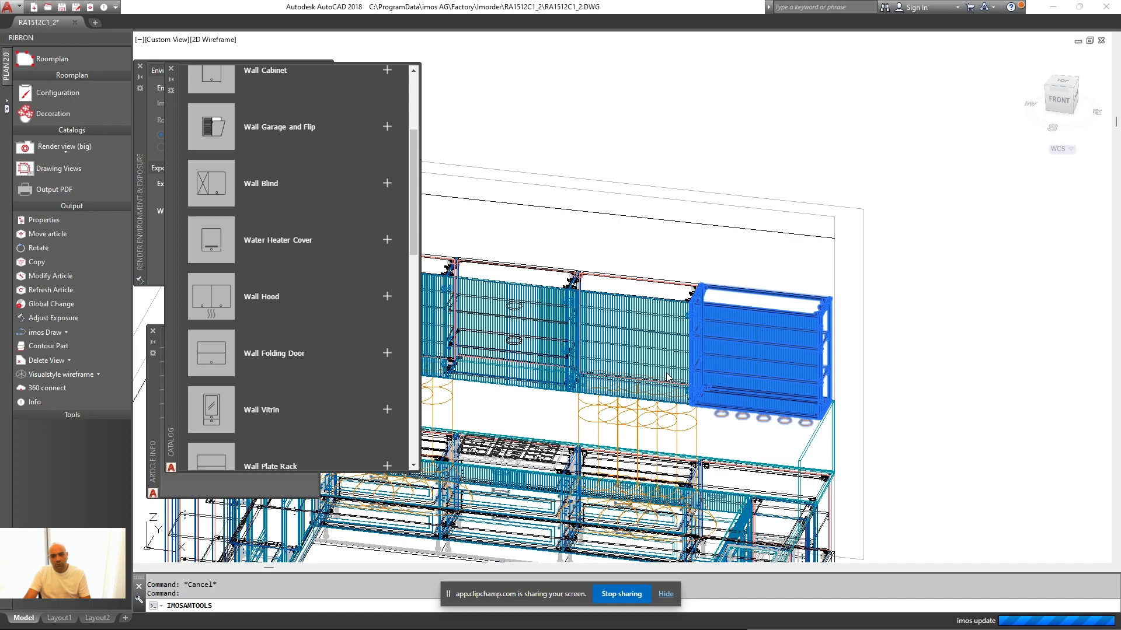
Measure the gap between the end of the last wall cabinet and the room wall
{"action": "scroll", "coordinate": [770, 295], "scroll_direction": "up", "scroll_amount": 5}
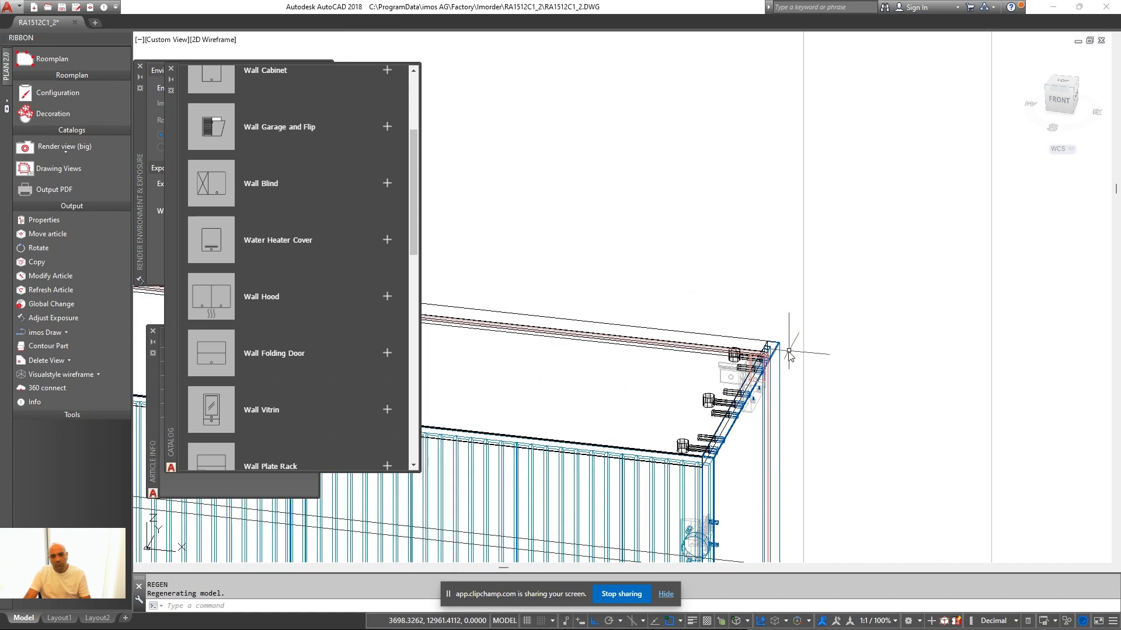
{"action": "type", "text": "d"}
{"action": "left_click", "coordinate": [851, 292]}
{"action": "scroll", "coordinate": [850, 292], "scroll_direction": "down", "scroll_amount": 5}
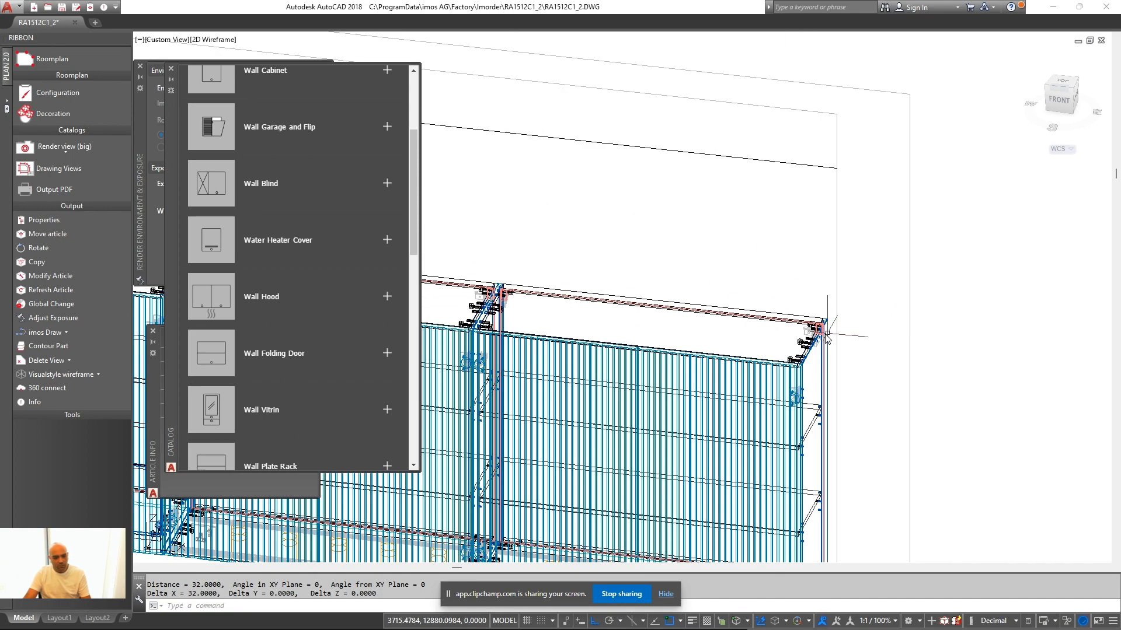
Find the Filler article in the catalog and configure it with a height of 950 and a new width
{"action": "scroll", "coordinate": [262, 234], "scroll_direction": "up", "scroll_amount": 3}
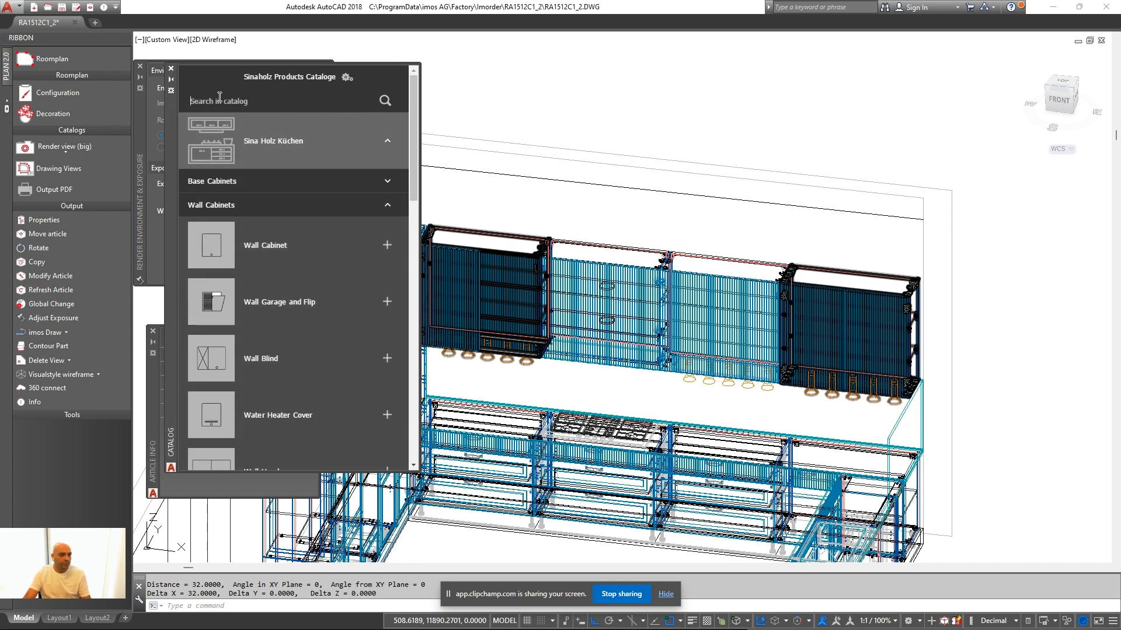
{"action": "left_click", "coordinate": [257, 145]}
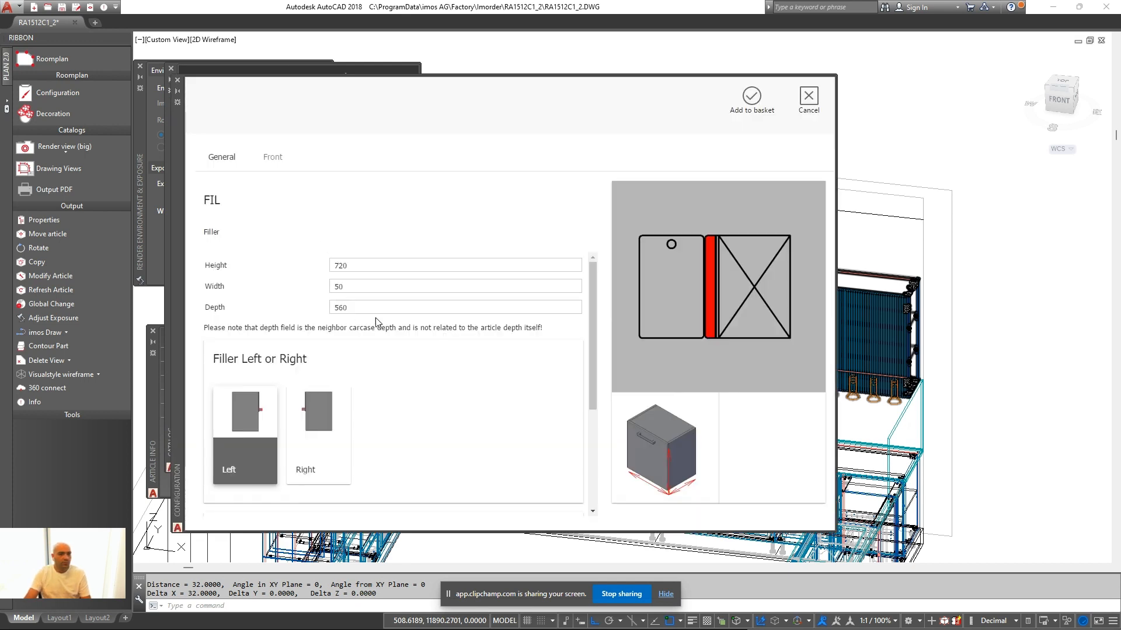
{"action": "double_click", "coordinate": [392, 266]}
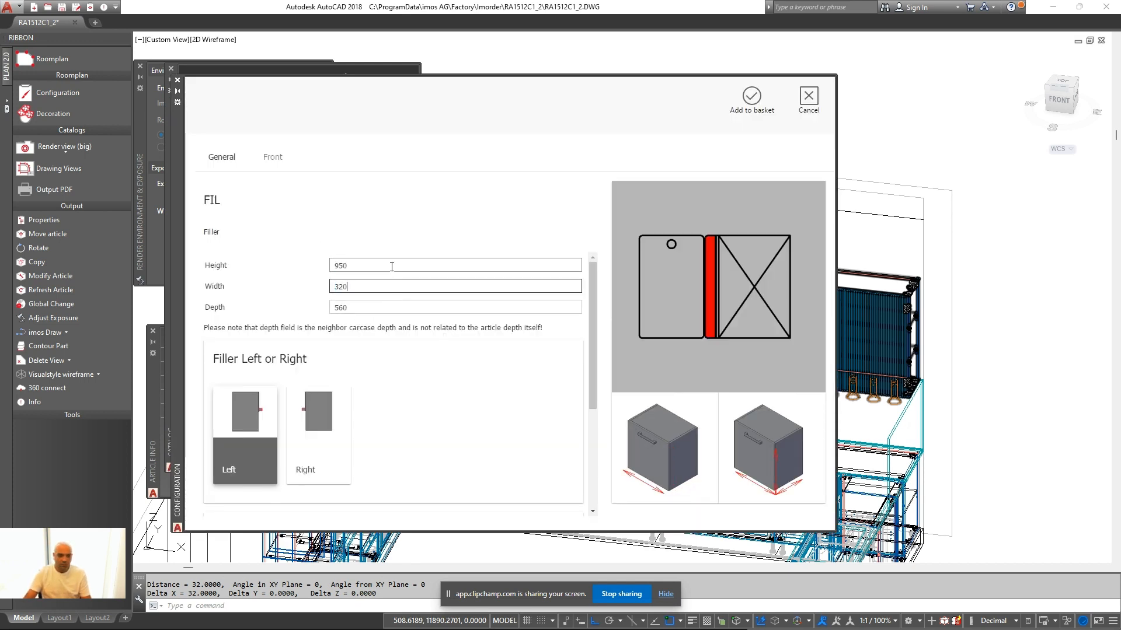
{"action": "key", "text": "Tab"}
{"action": "key", "text": "Return"}
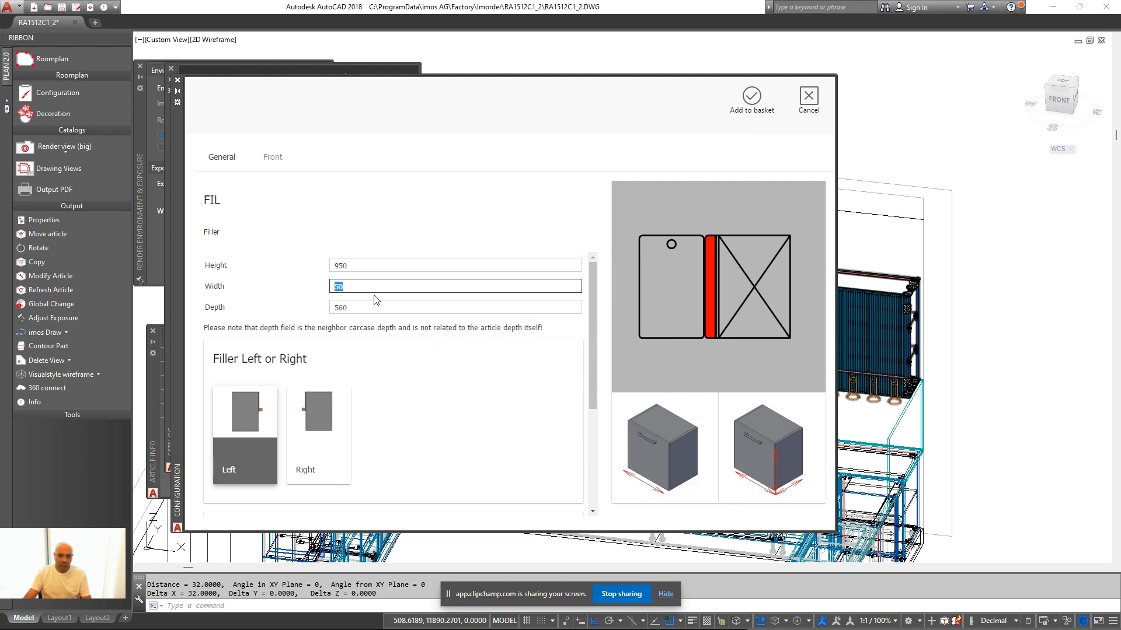
Choose the front type detail for the filler and insert it at the free end of the last wall cabinet
{"action": "left_click", "coordinate": [273, 158]}
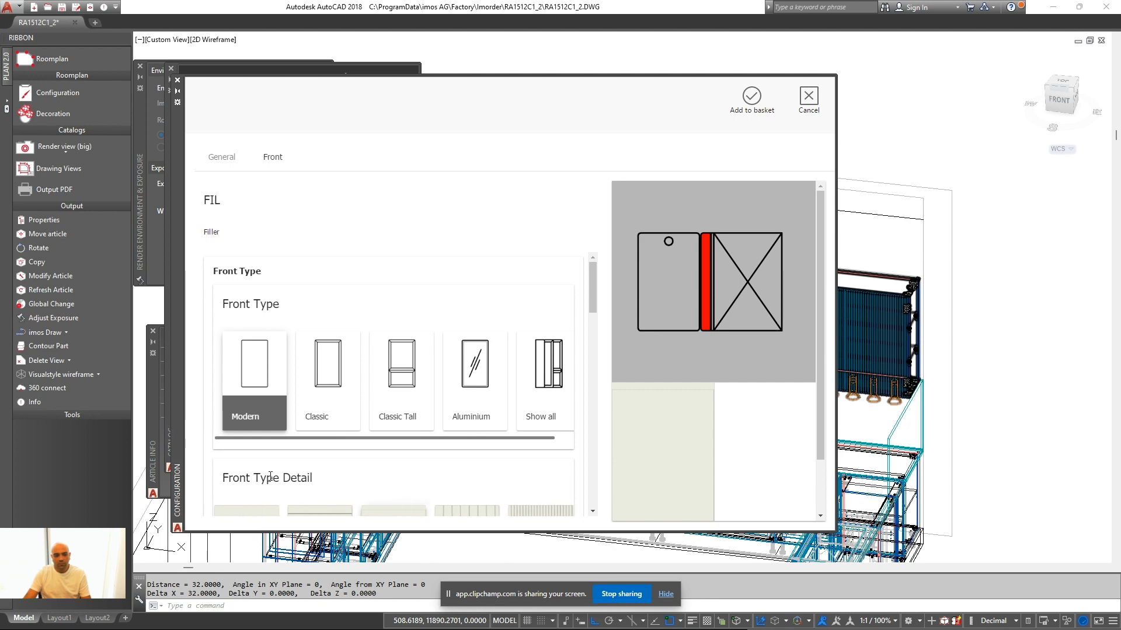
{"action": "scroll", "coordinate": [282, 480], "scroll_direction": "down", "scroll_amount": 3}
{"action": "left_click", "coordinate": [250, 450]}
{"action": "left_click", "coordinate": [752, 96]}
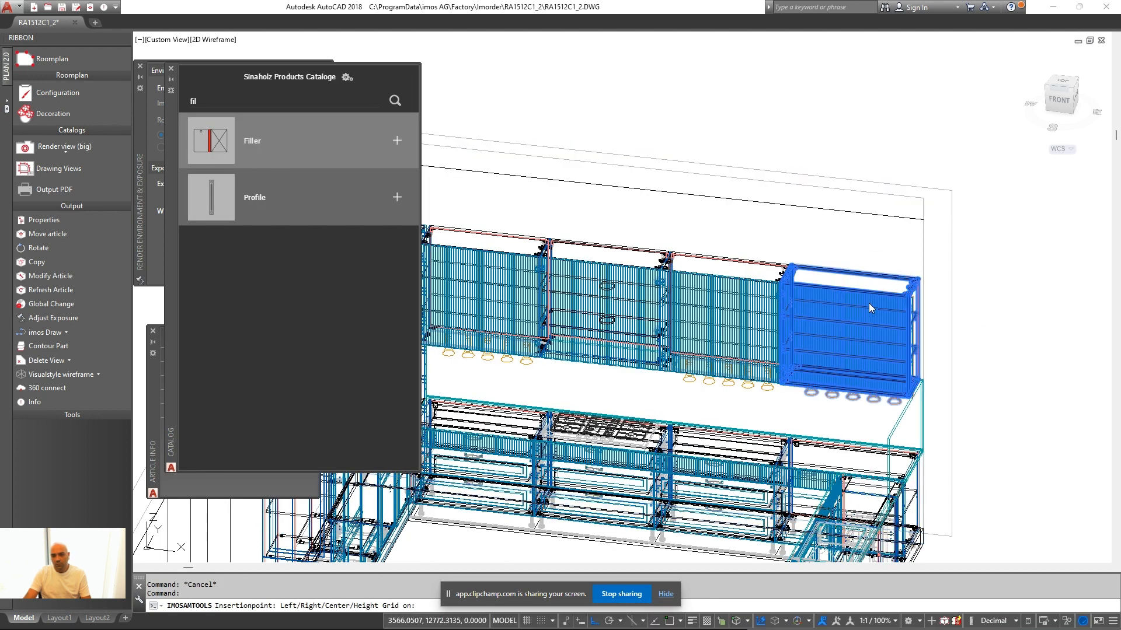
Modify the inserted filler and change its front colour group to PU Painted
{"action": "scroll", "coordinate": [917, 291], "scroll_direction": "up", "scroll_amount": 5}
{"action": "right_click", "coordinate": [780, 170]}
{"action": "left_click", "coordinate": [805, 209]}
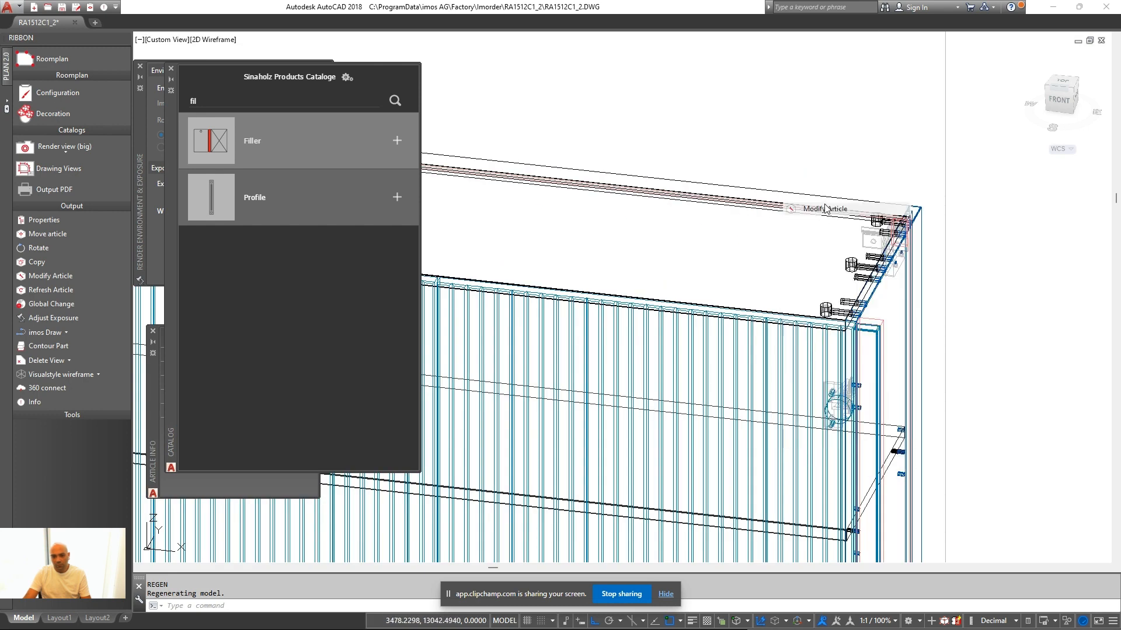
{"action": "left_click", "coordinate": [879, 327]}
{"action": "scroll", "coordinate": [455, 425], "scroll_direction": "down", "scroll_amount": 3}
{"action": "left_click", "coordinate": [273, 156]}
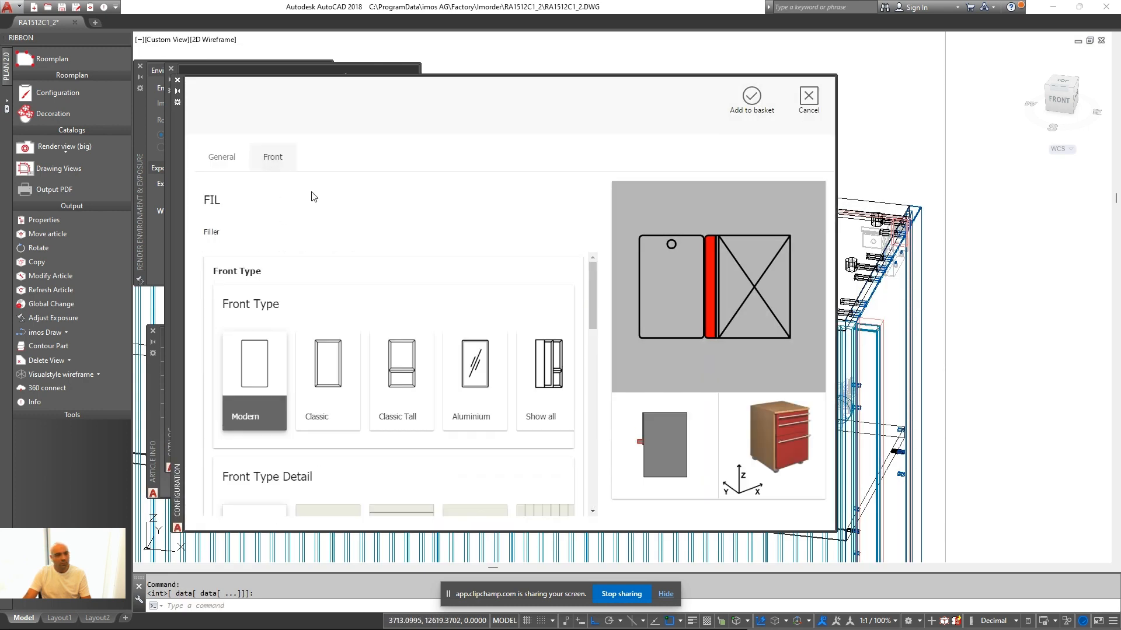
{"action": "scroll", "coordinate": [433, 493], "scroll_direction": "down", "scroll_amount": 10}
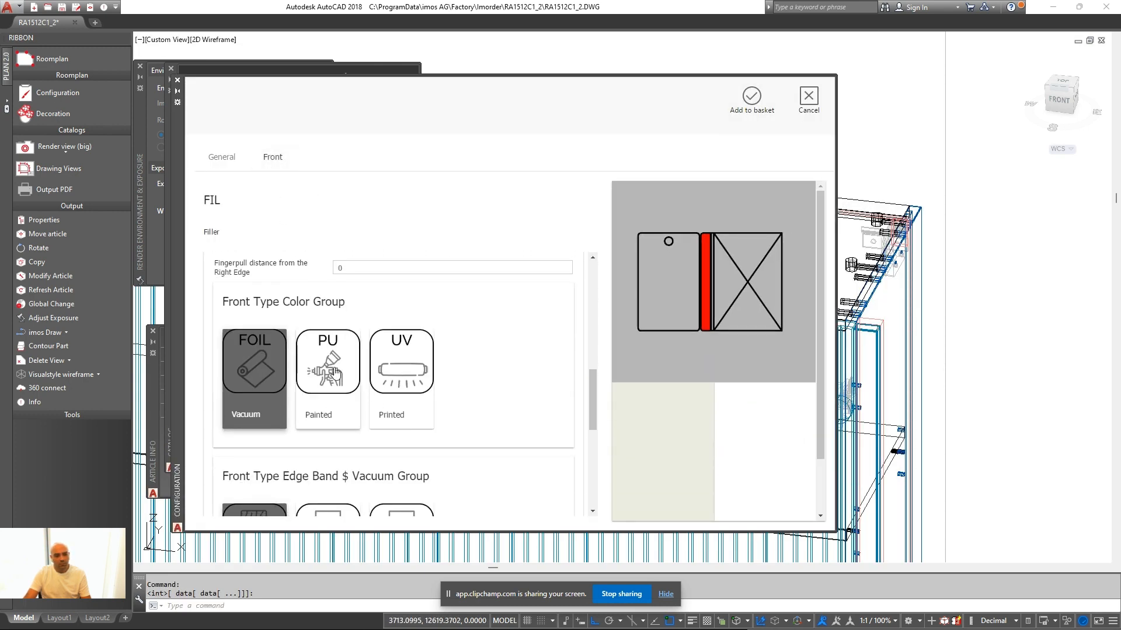
{"action": "scroll", "coordinate": [507, 300], "scroll_direction": "down", "scroll_amount": 3}
{"action": "scroll", "coordinate": [455, 429], "scroll_direction": "down", "scroll_amount": 7}
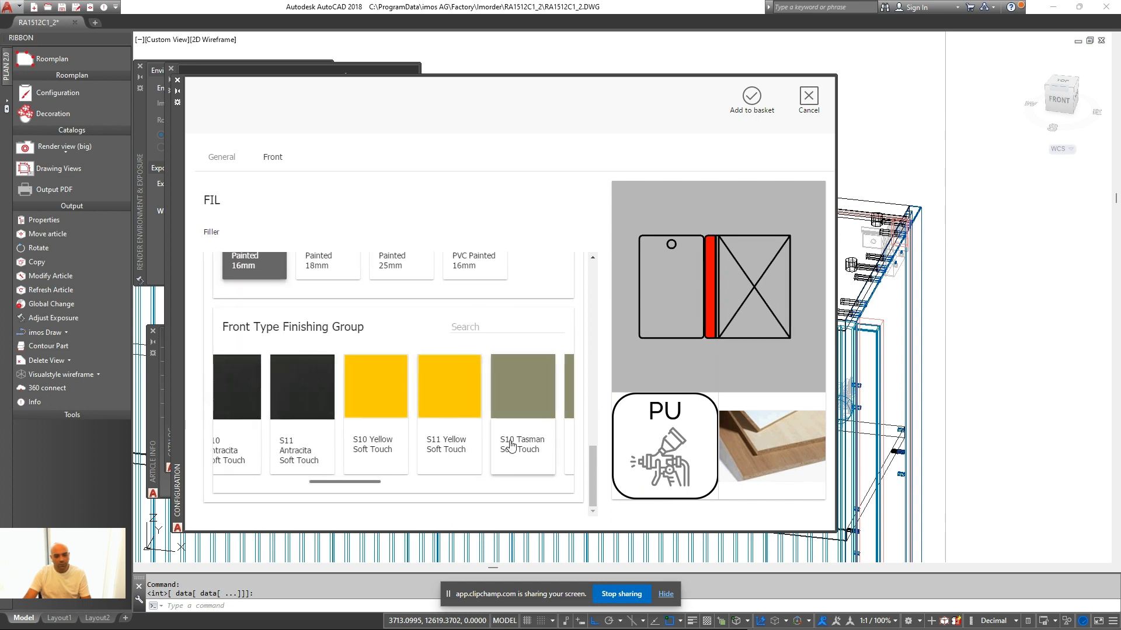
Apply the first colour-wheel Painted_S1 finish to the filler's front and update the article
{"action": "scroll", "coordinate": [502, 448], "scroll_direction": "up", "scroll_amount": 3}
{"action": "scroll", "coordinate": [495, 450], "scroll_direction": "down", "scroll_amount": 12}
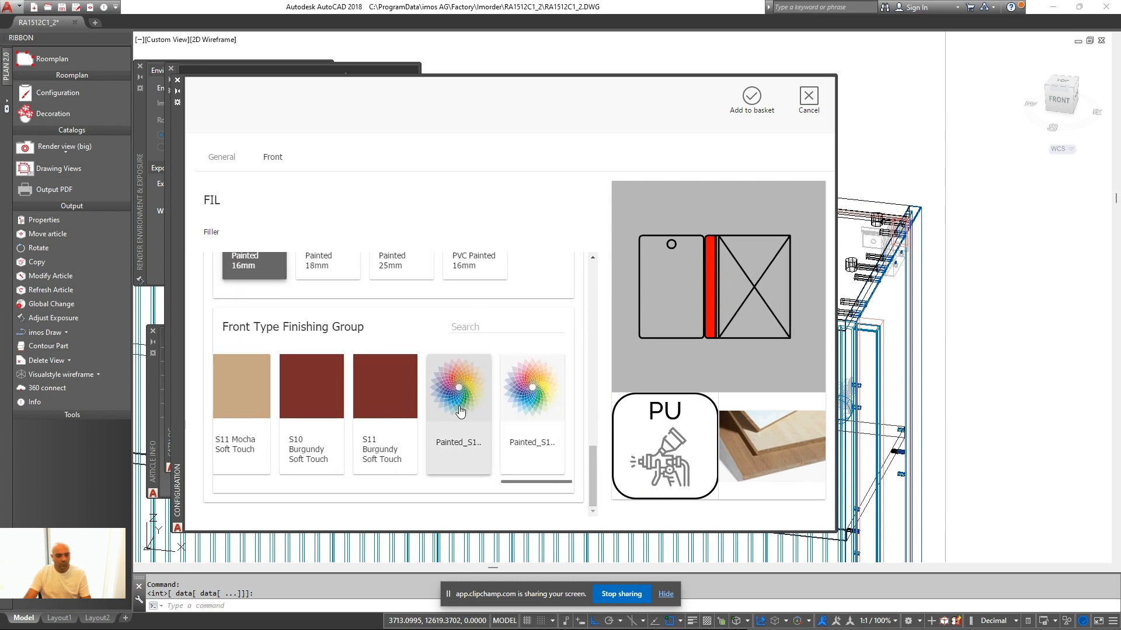
{"action": "left_click", "coordinate": [460, 401]}
{"action": "scroll", "coordinate": [590, 478], "scroll_direction": "down", "scroll_amount": 2}
{"action": "scroll", "coordinate": [593, 482], "scroll_direction": "down", "scroll_amount": 2}
{"action": "left_click", "coordinate": [741, 102]}
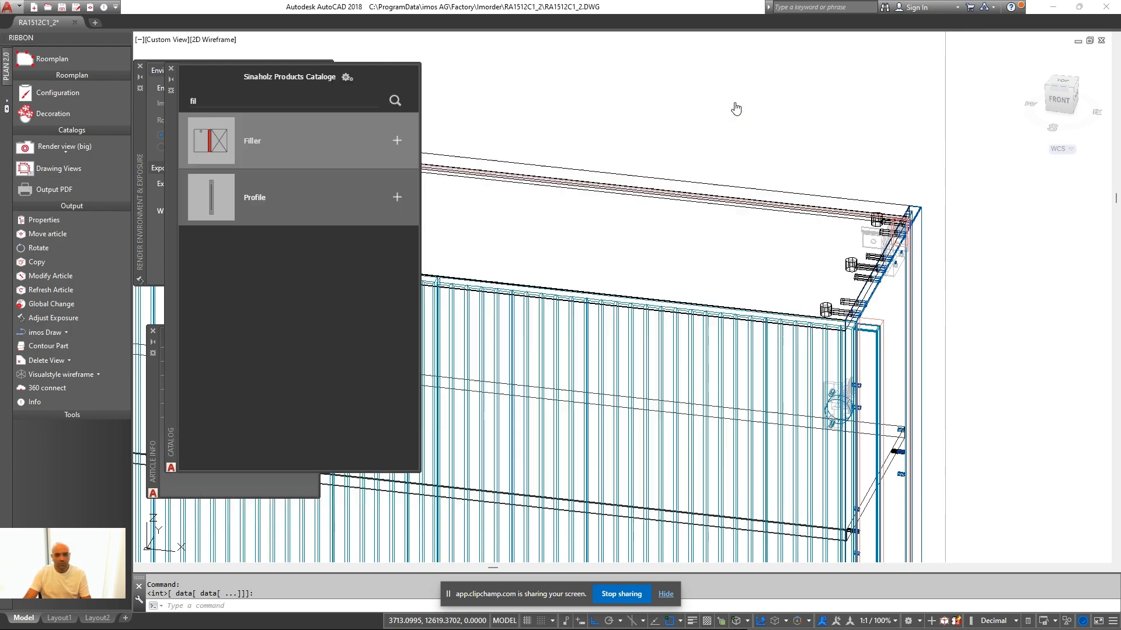
Copy the filler by its upper outer corner to the upper front corner of the first wall cabinet, beside the tall units
{"action": "type", "text": "co"}
{"action": "scroll", "coordinate": [922, 297], "scroll_direction": "up", "scroll_amount": 6}
{"action": "key", "text": "Return"}
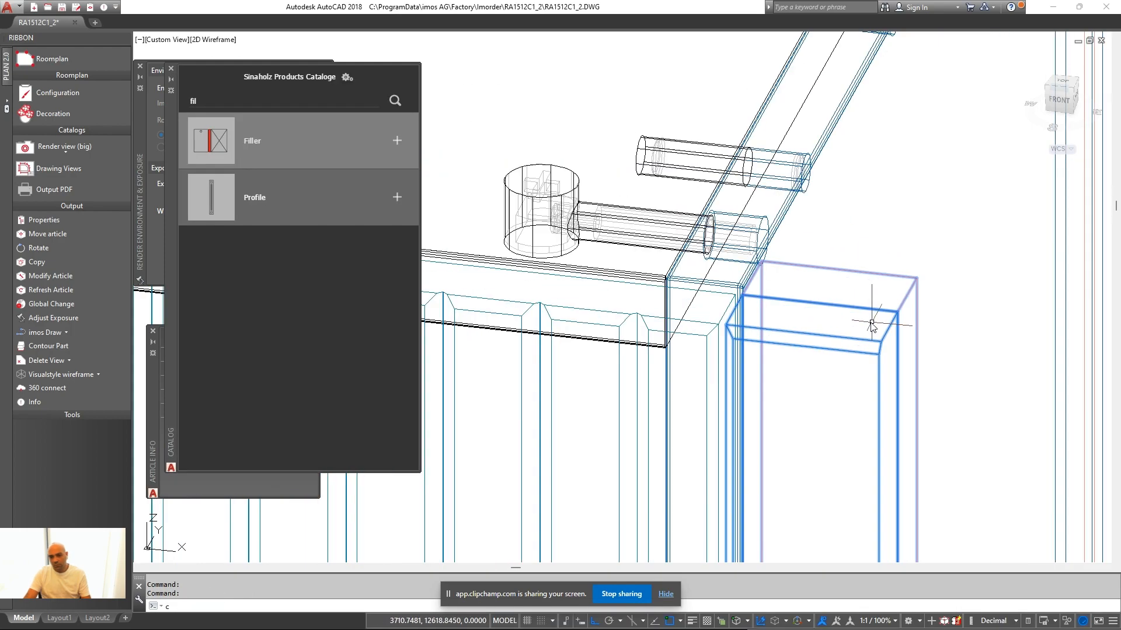
{"action": "left_click", "coordinate": [922, 298]}
{"action": "scroll", "coordinate": [922, 298], "scroll_direction": "down", "scroll_amount": 8}
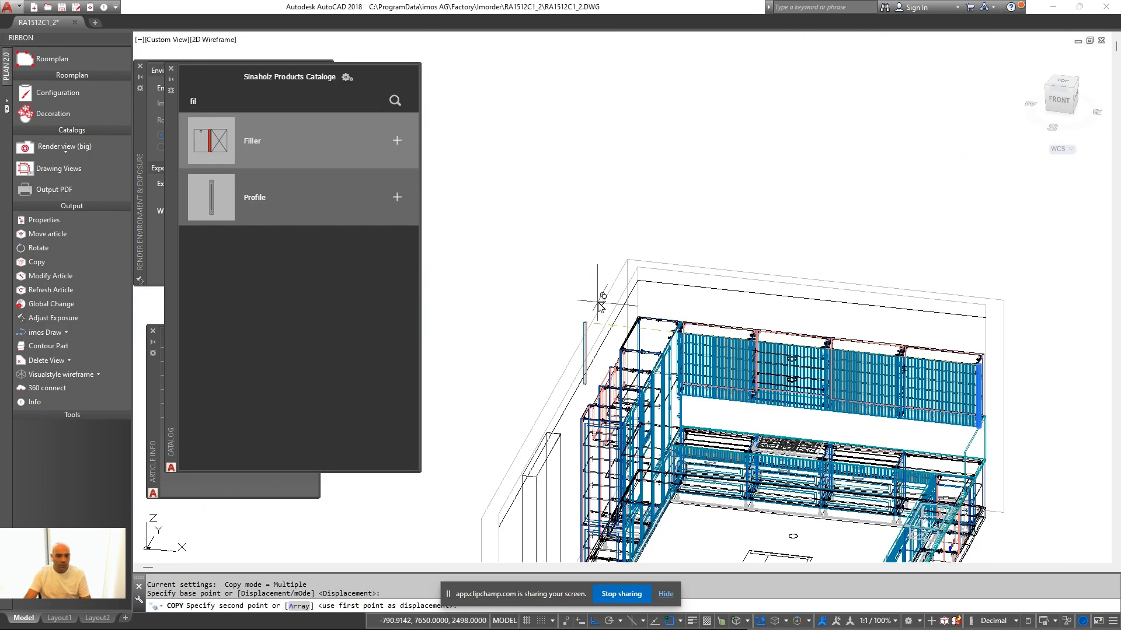
{"action": "scroll", "coordinate": [555, 300], "scroll_direction": "up", "scroll_amount": 4}
{"action": "scroll", "coordinate": [747, 301], "scroll_direction": "up", "scroll_amount": 6}
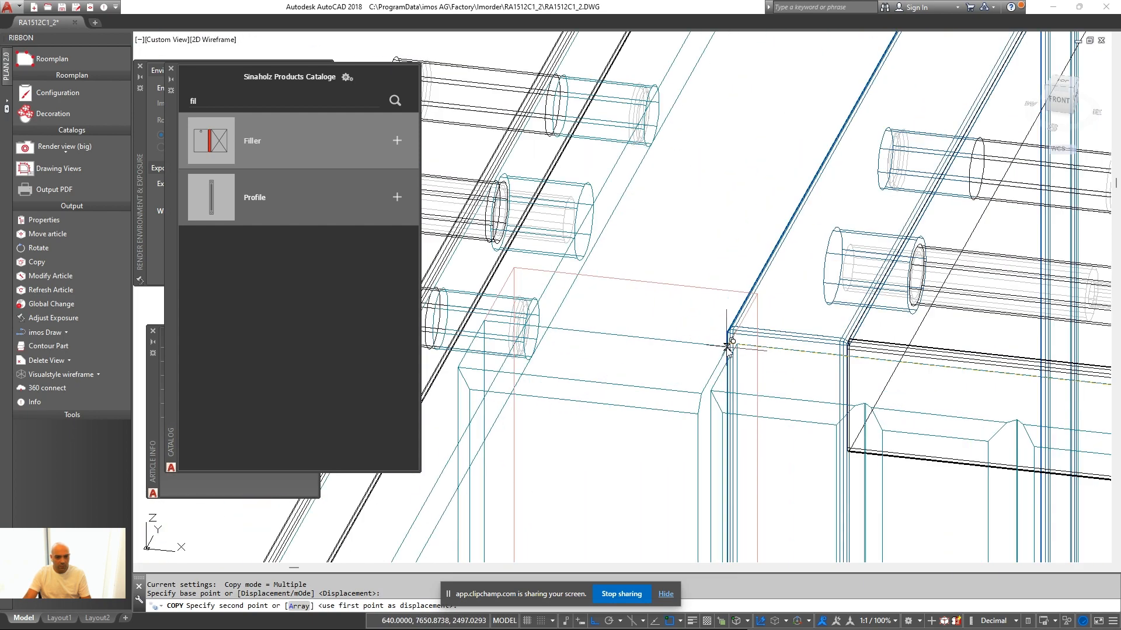
{"action": "scroll", "coordinate": [747, 302], "scroll_direction": "down", "scroll_amount": 5}
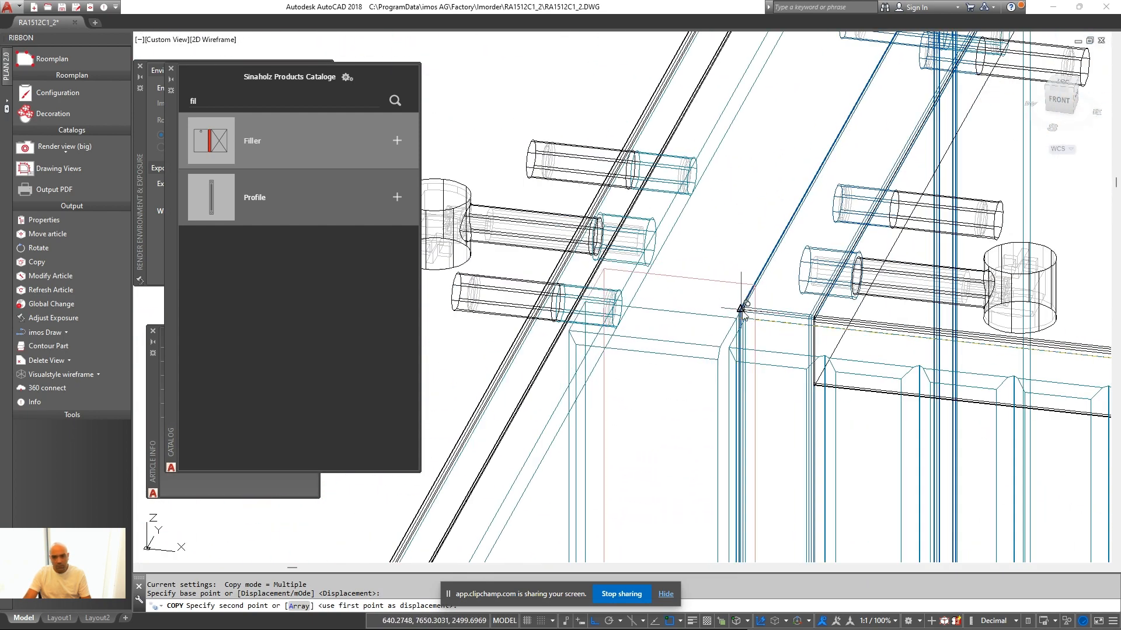
{"action": "scroll", "coordinate": [749, 315], "scroll_direction": "up", "scroll_amount": 3}
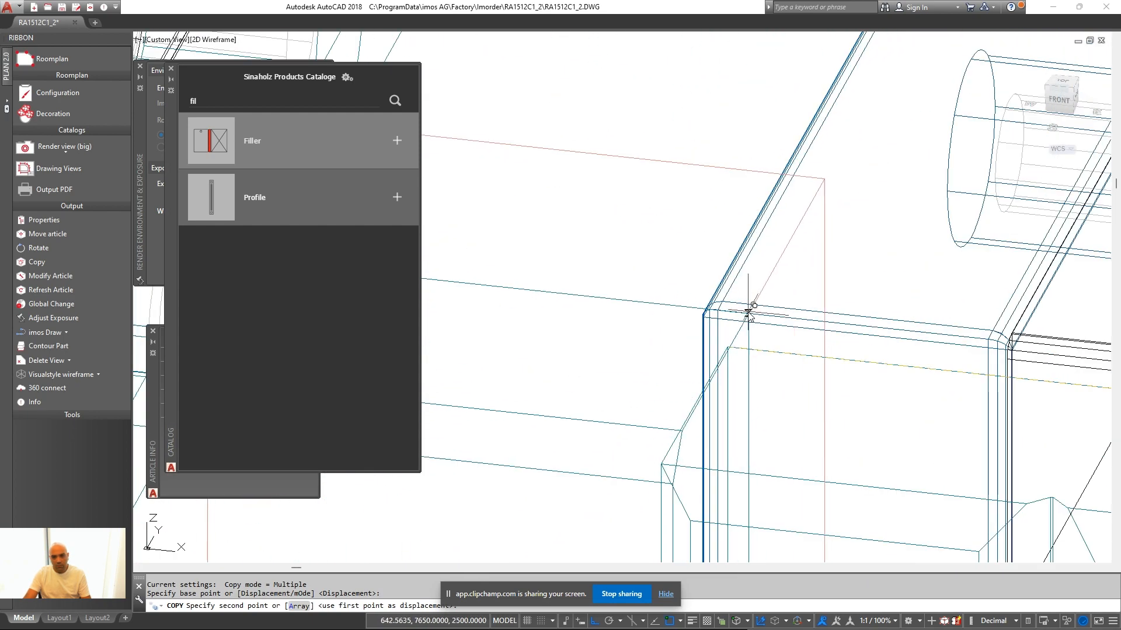
{"action": "left_click", "coordinate": [718, 310]}
{"action": "scroll", "coordinate": [712, 292], "scroll_direction": "down", "scroll_amount": 3}
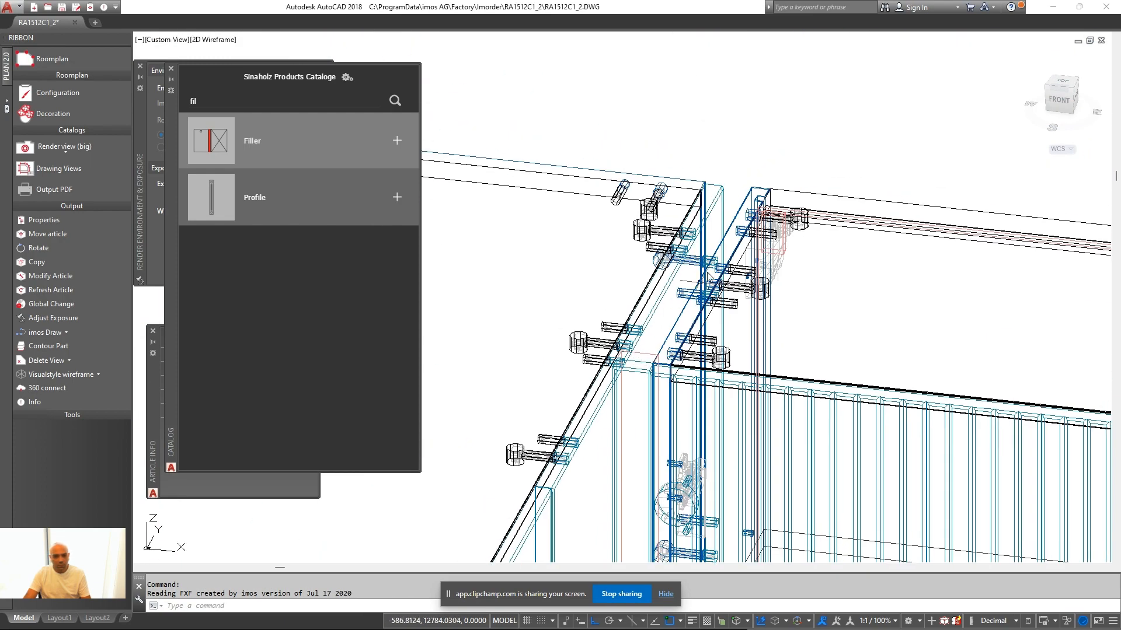
{"action": "scroll", "coordinate": [708, 275], "scroll_direction": "up", "scroll_amount": 5}
{"action": "type", "text": "di"}
{"action": "key", "text": "Return"}
{"action": "scroll", "coordinate": [688, 146], "scroll_direction": "up", "scroll_amount": 3}
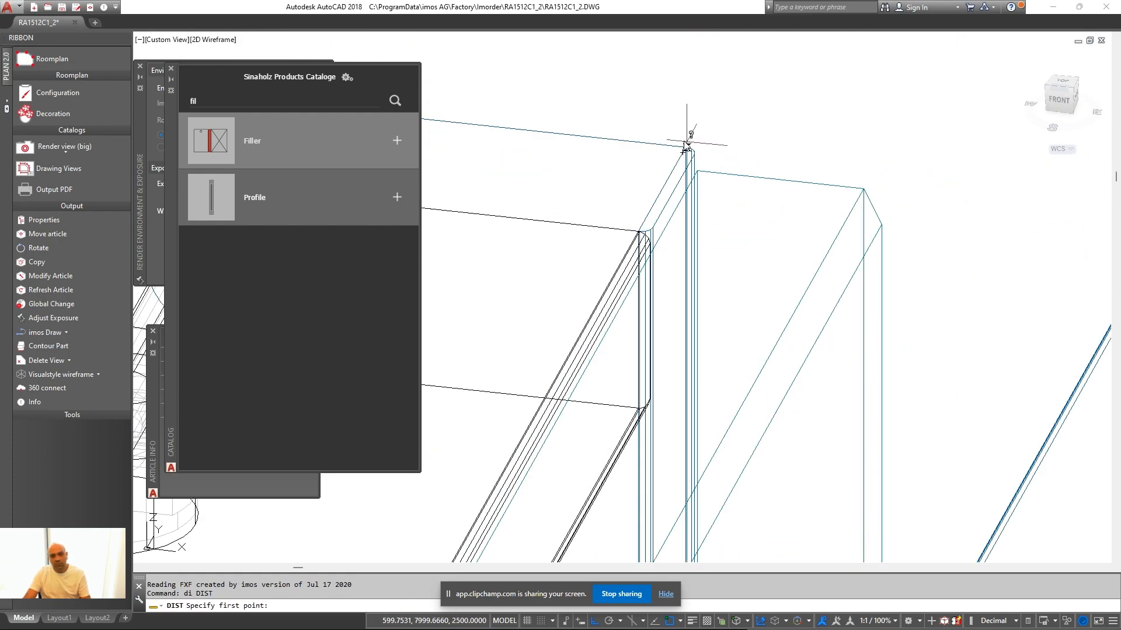
{"action": "left_click", "coordinate": [686, 148]}
{"action": "scroll", "coordinate": [686, 147], "scroll_direction": "down", "scroll_amount": 4}
{"action": "scroll", "coordinate": [806, 193], "scroll_direction": "up", "scroll_amount": 4}
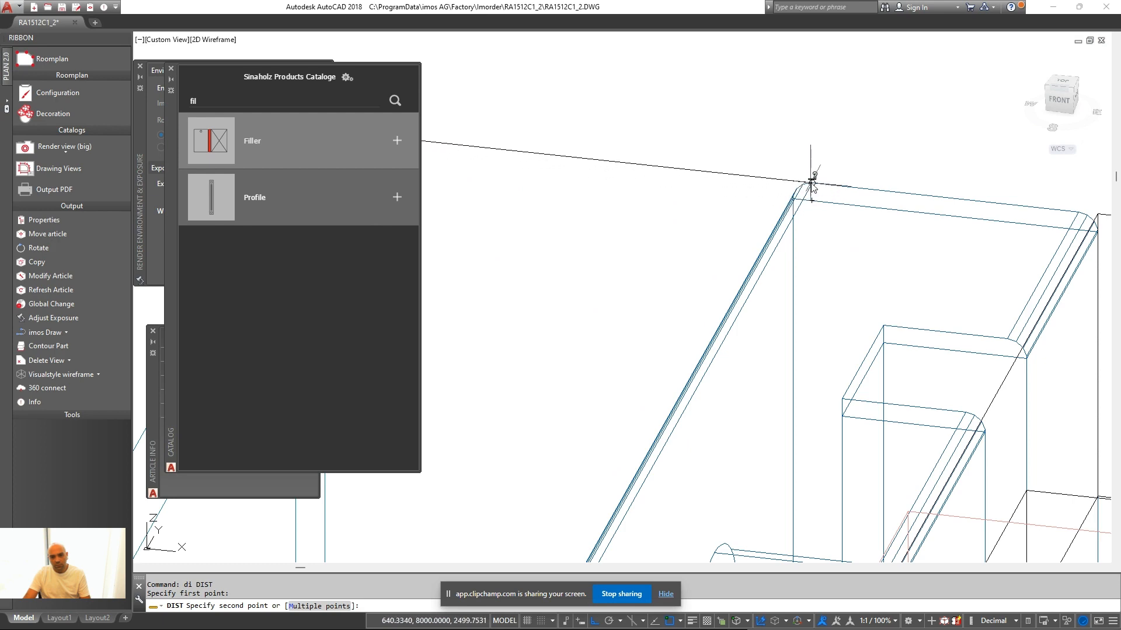
{"action": "scroll", "coordinate": [811, 183], "scroll_direction": "down", "scroll_amount": 4}
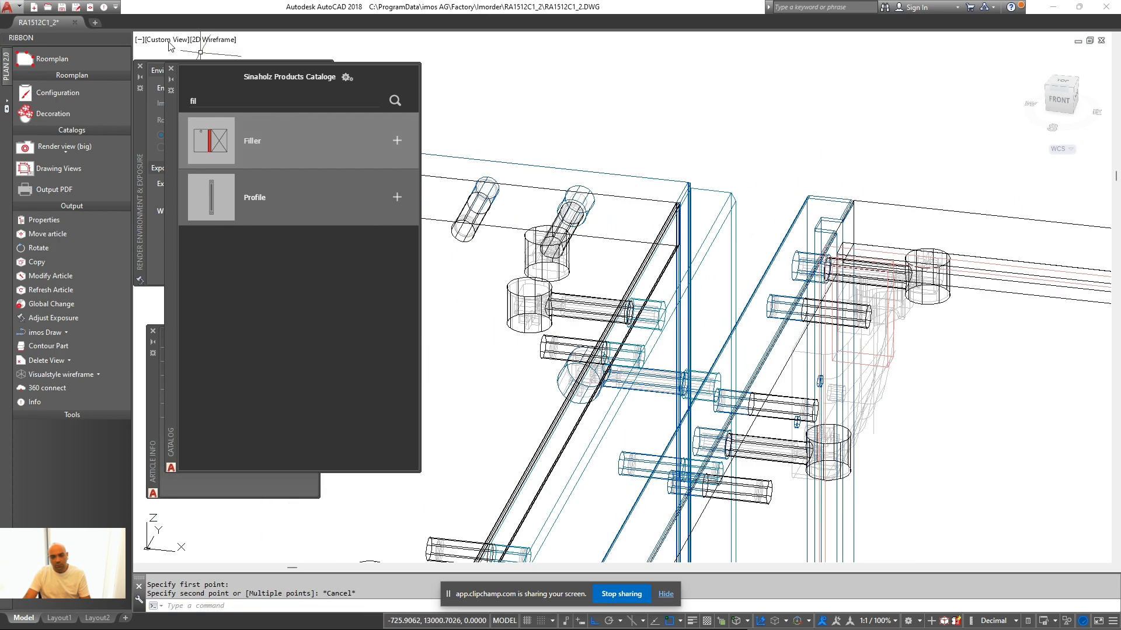
Switch the Visu Manager to a lower display mode that hides the connectors and drillings
{"action": "left_click", "coordinate": [90, 8]}
{"action": "left_click", "coordinate": [735, 431]}
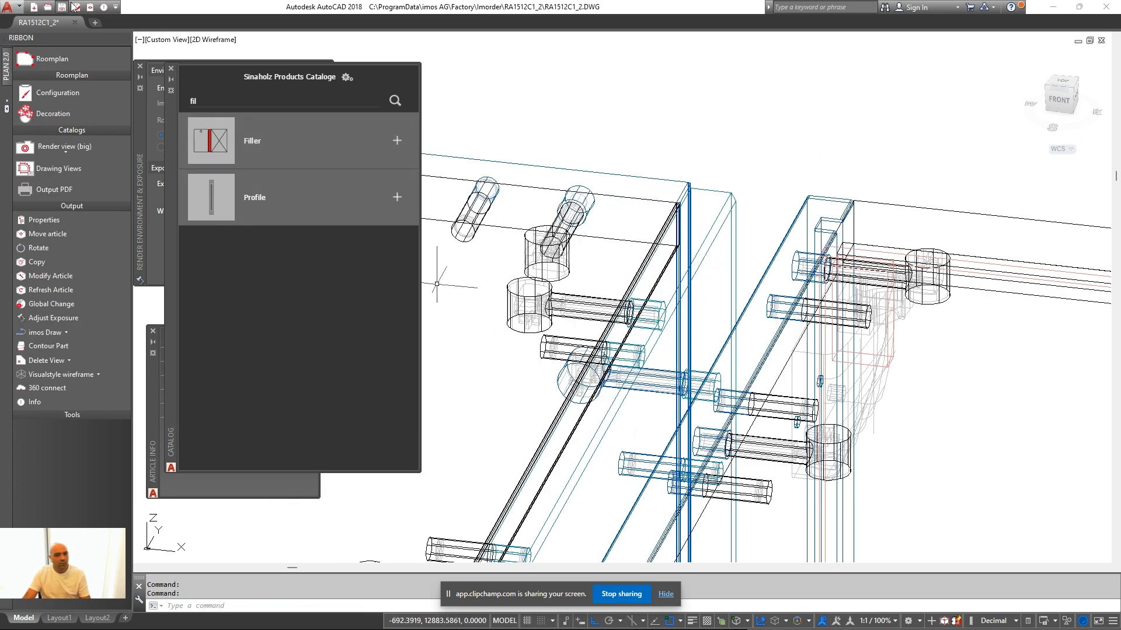
{"action": "left_click", "coordinate": [90, 8]}
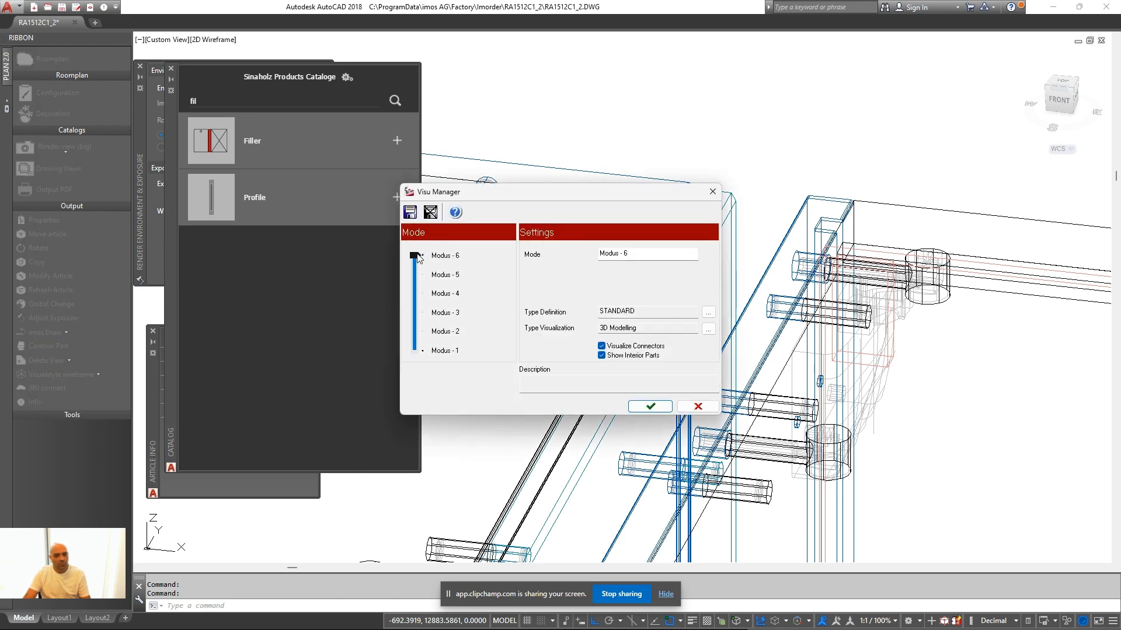
{"action": "left_click", "coordinate": [650, 407]}
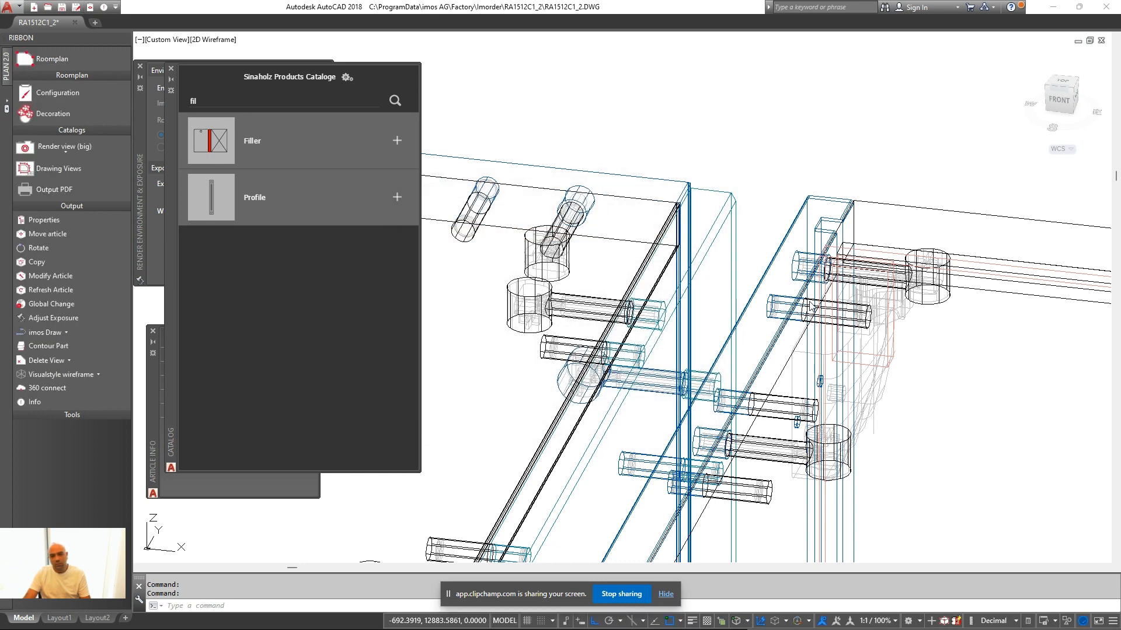
Measure the gap between the tall corner unit and the first wall cabinet
{"action": "type", "text": "d"}
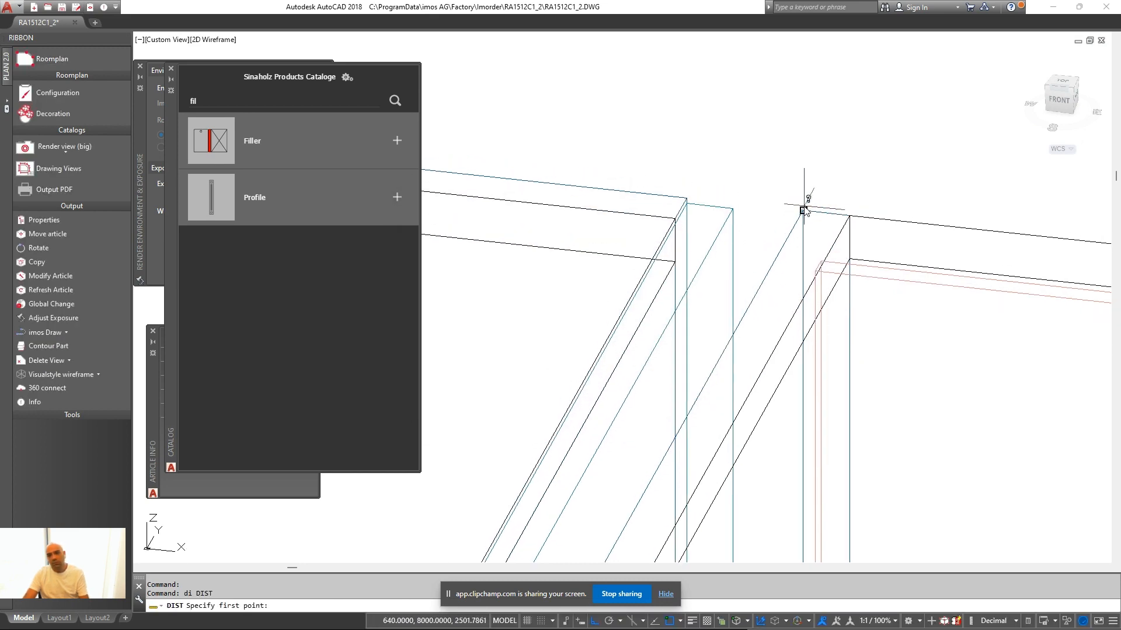
{"action": "left_click", "coordinate": [687, 198]}
{"action": "scroll", "coordinate": [642, 222], "scroll_direction": "down", "scroll_amount": 5}
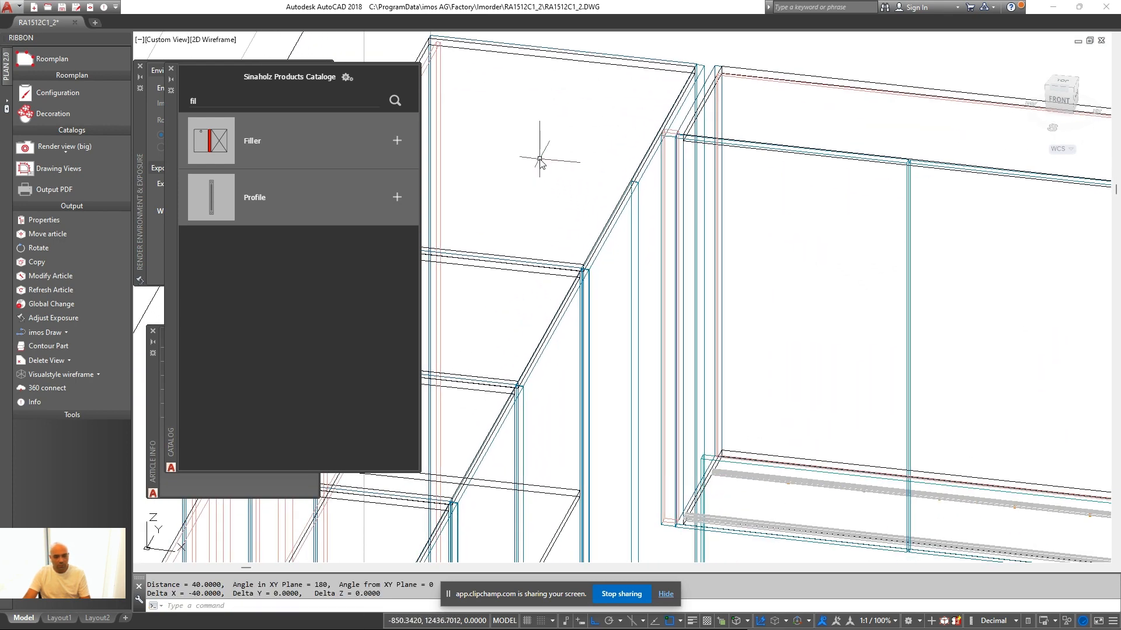
Modify the filler article between the tall unit and the wall cabinet, setting its width to 24
{"action": "right_click", "coordinate": [540, 159]}
{"action": "left_click", "coordinate": [581, 202]}
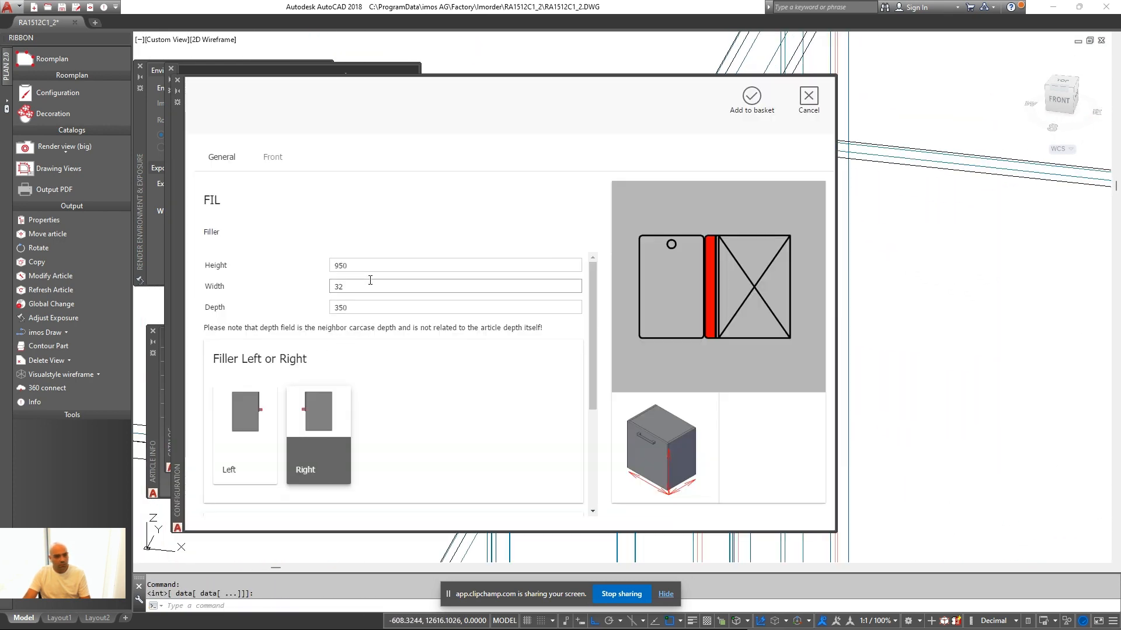
{"action": "double_click", "coordinate": [388, 284]}
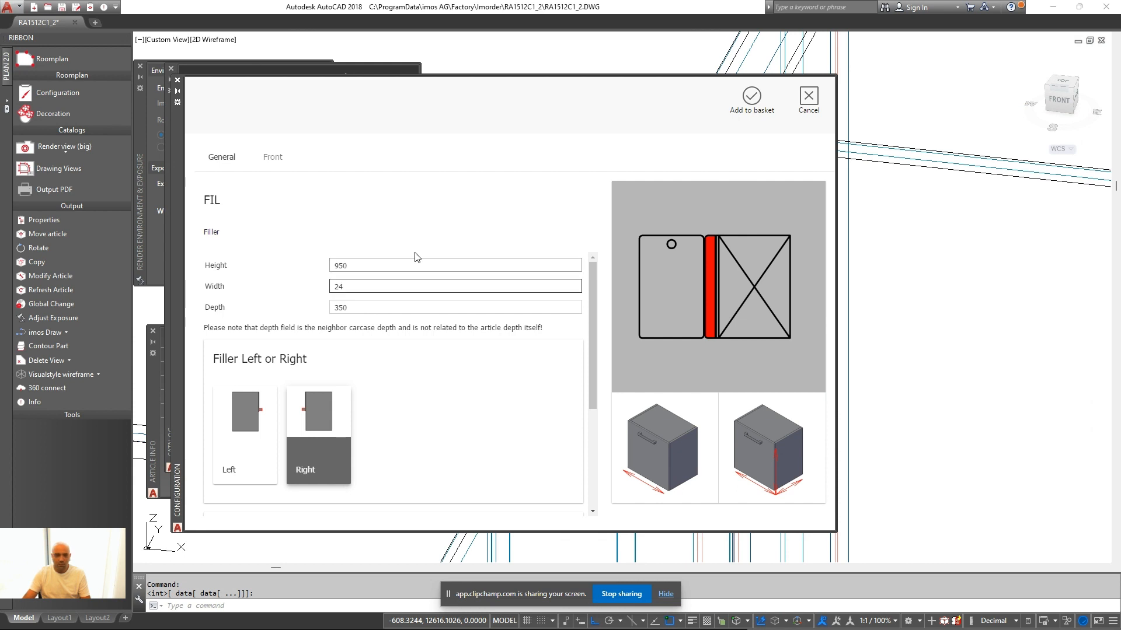
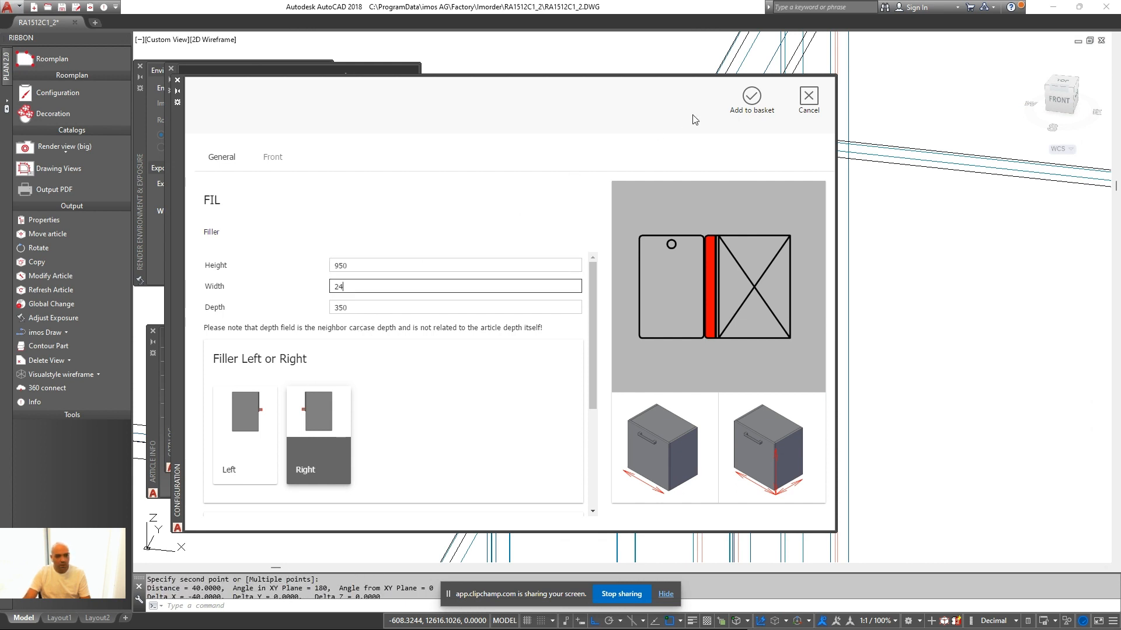
{"action": "left_click", "coordinate": [745, 106]}
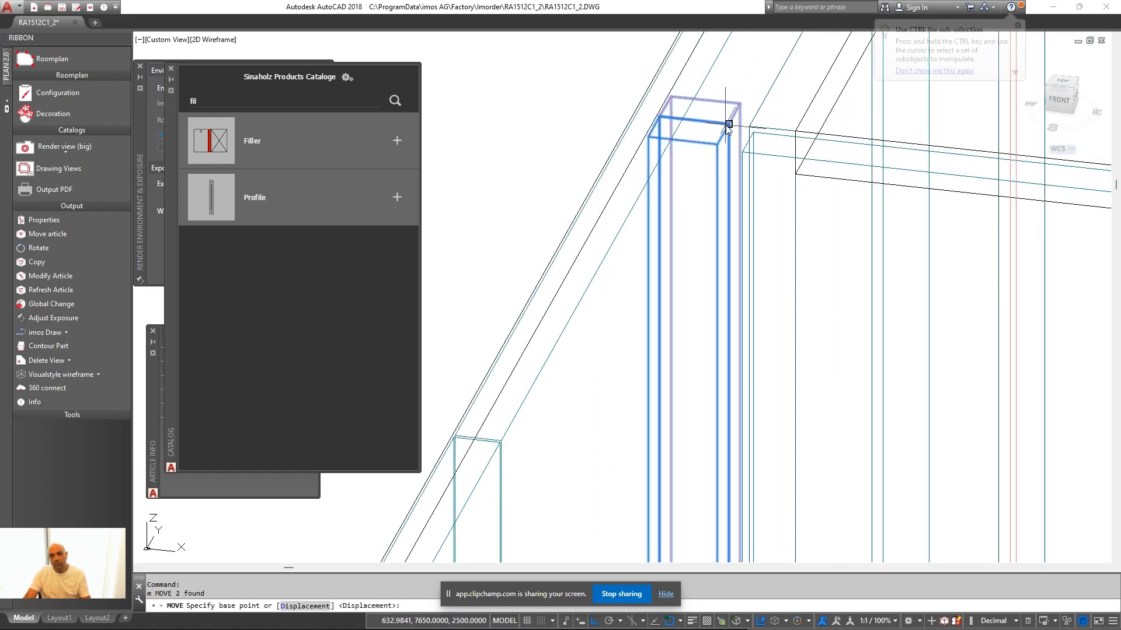
Move the filler from its upper corner so it sits against the neighbouring wall cabinet
{"action": "left_click", "coordinate": [728, 126]}
{"action": "left_click", "coordinate": [749, 117]}
{"action": "scroll", "coordinate": [819, 349], "scroll_direction": "down", "scroll_amount": 5}
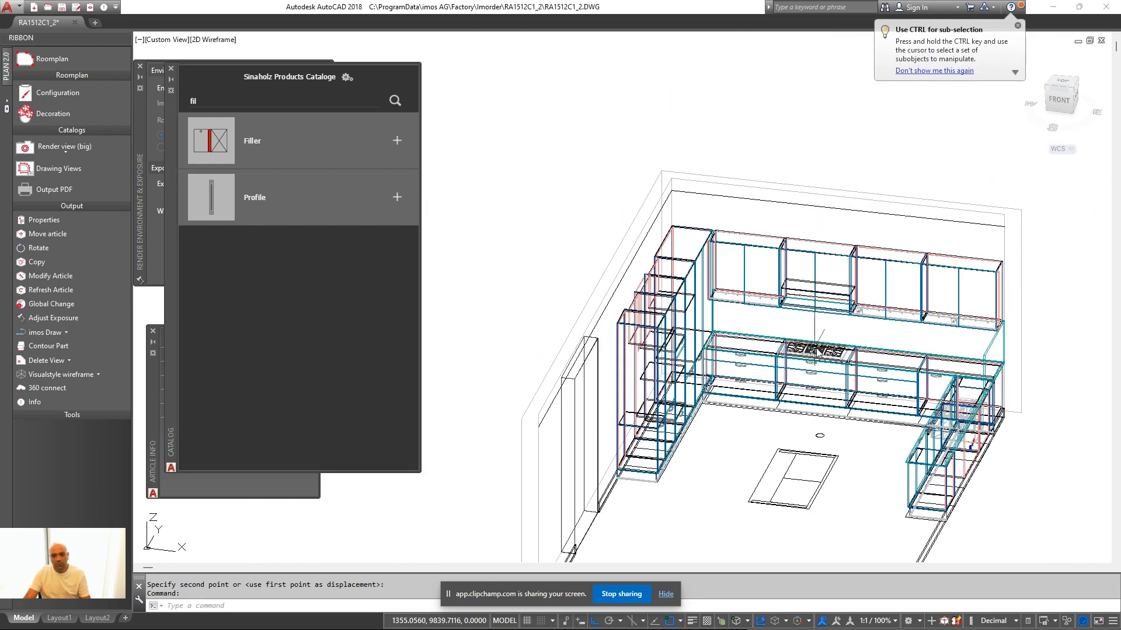
Review the kitchen in the realistic visual style, then return it to wireframe
{"action": "middle_click_drag", "start_coordinate": [817, 349], "coordinate": [719, 356], "text": "shift"}
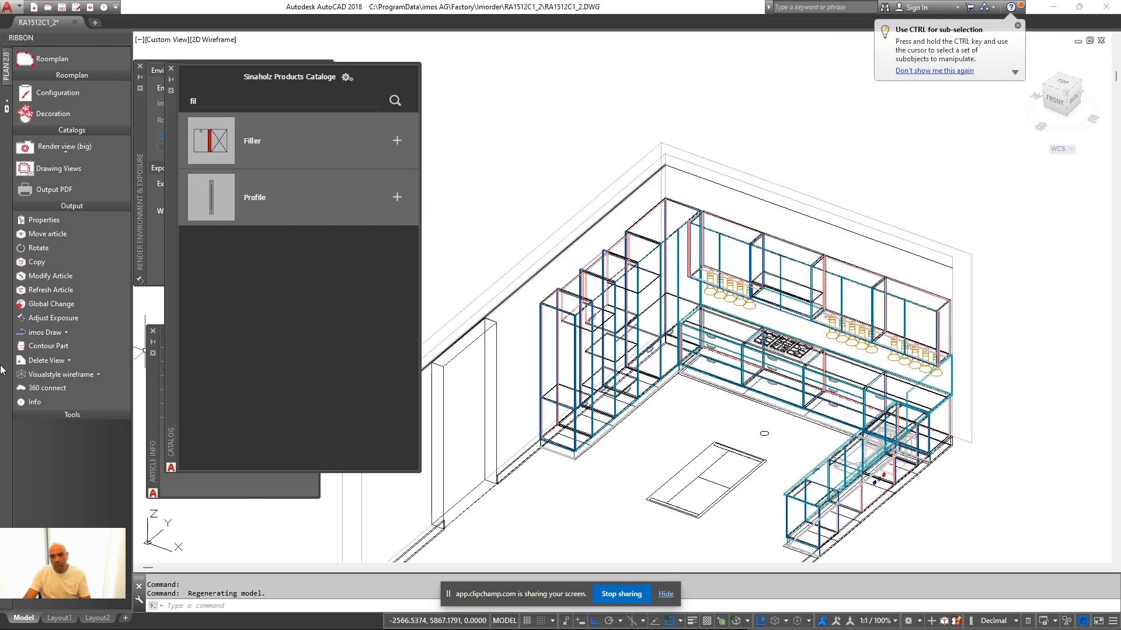
{"action": "left_click", "coordinate": [66, 375]}
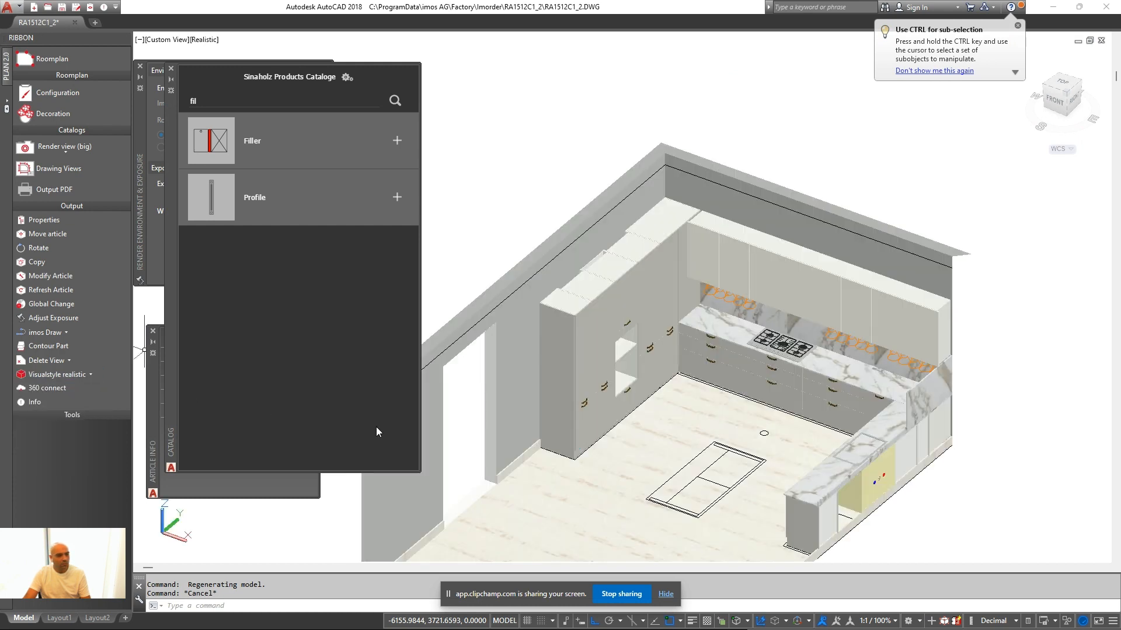
{"action": "left_click", "coordinate": [81, 374]}
{"action": "left_click", "coordinate": [68, 464]}
Set the tall blind corner unit's upper-section shelf quantity to 3 and decline updating its contiguous parts
{"action": "scroll", "coordinate": [635, 184], "scroll_direction": "up", "scroll_amount": 5}
{"action": "right_click", "coordinate": [624, 204]}
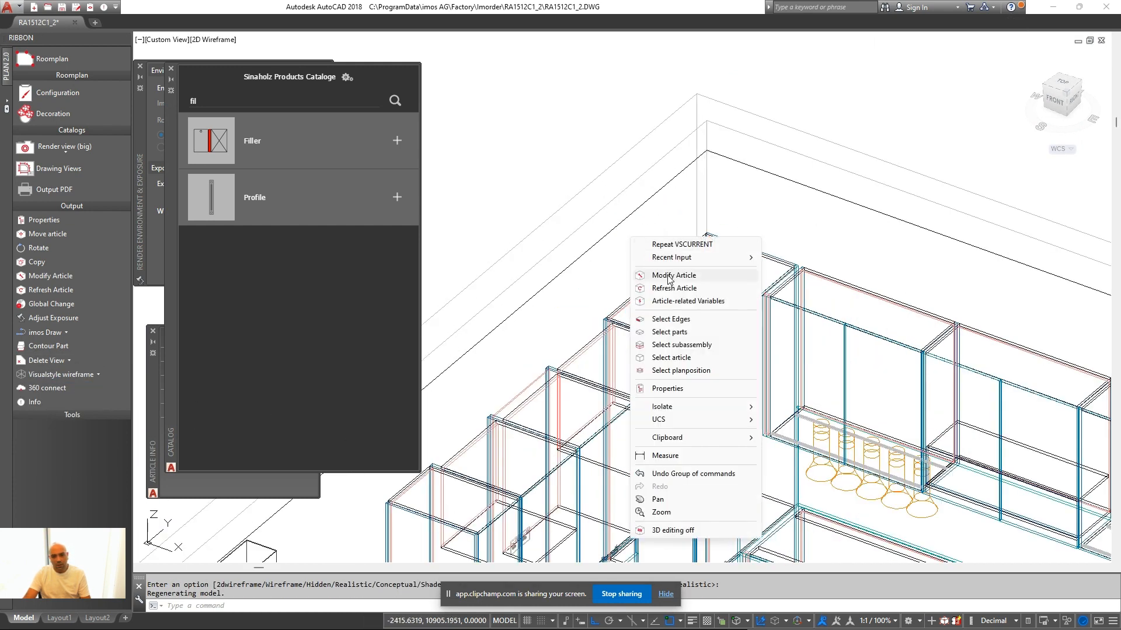
{"action": "left_click", "coordinate": [671, 274]}
{"action": "left_click", "coordinate": [276, 157]}
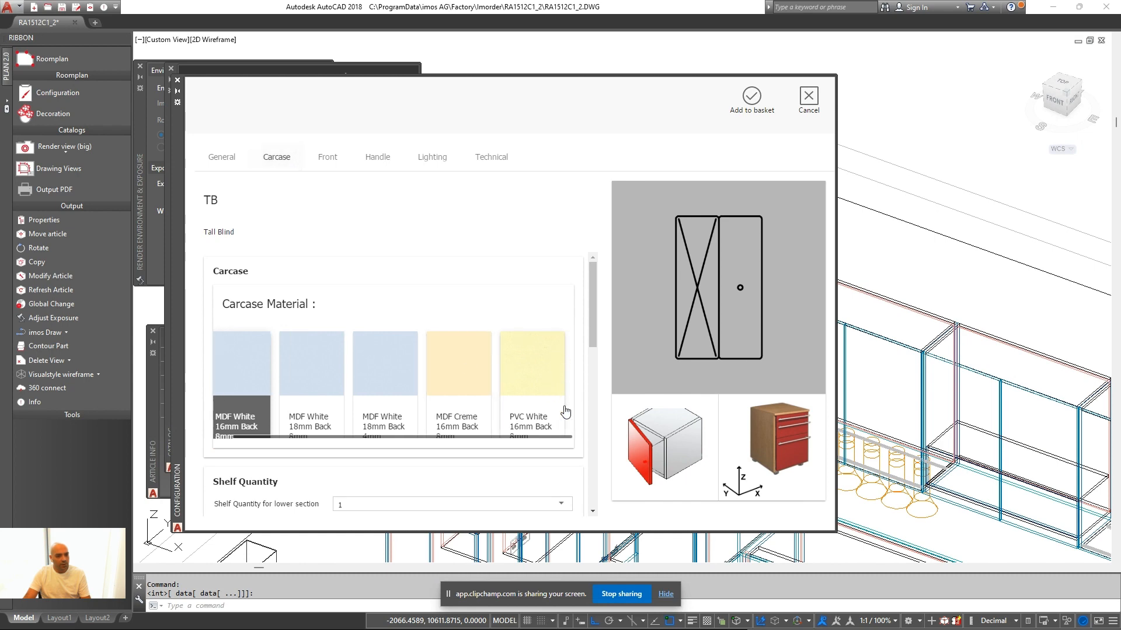
{"action": "scroll", "coordinate": [379, 362], "scroll_direction": "down", "scroll_amount": 4}
{"action": "left_click", "coordinate": [379, 352]}
{"action": "left_click", "coordinate": [365, 446]}
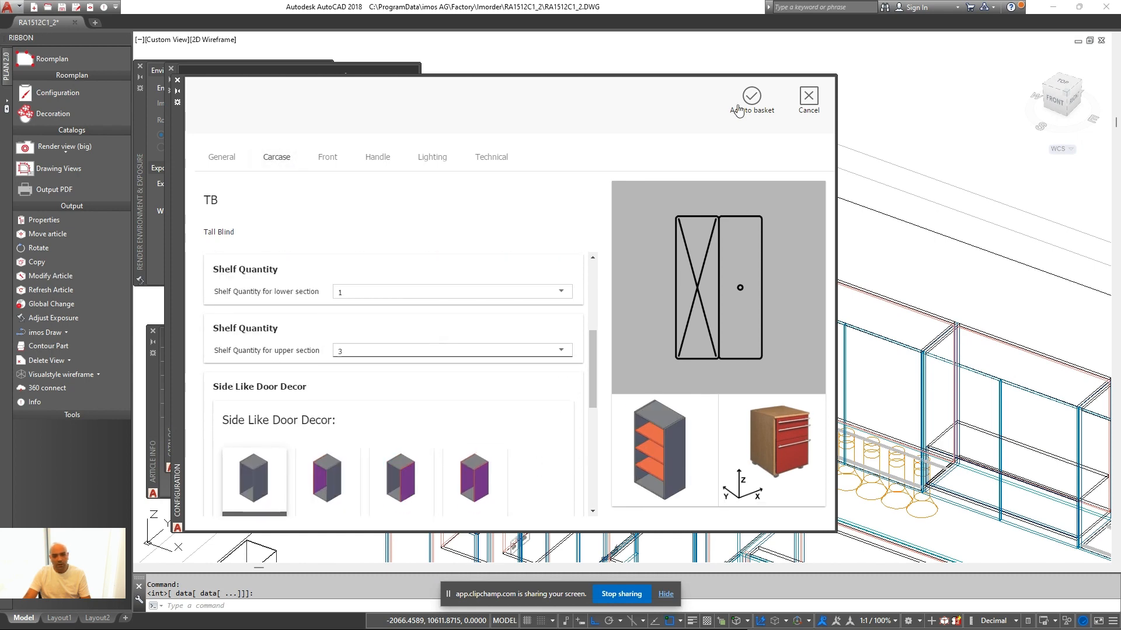
{"action": "left_click", "coordinate": [751, 98]}
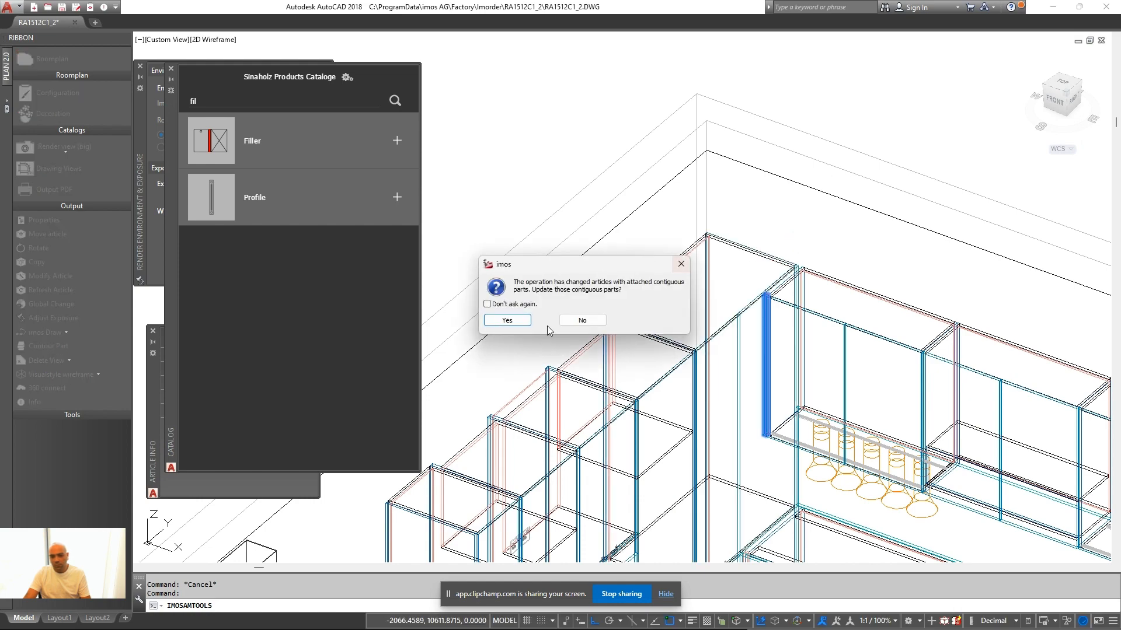
{"action": "left_click", "coordinate": [582, 320]}
{"action": "scroll", "coordinate": [629, 401], "scroll_direction": "down", "scroll_amount": 5}
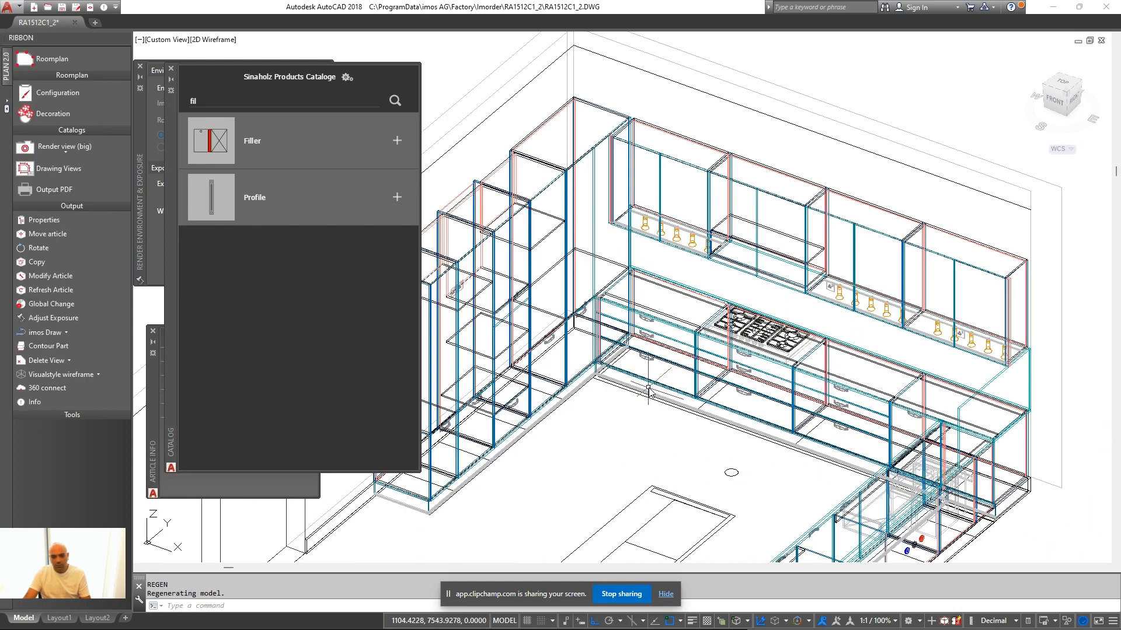
Examine the kitchen's cabinet layout in the wireframe visual style from different angles
{"action": "scroll", "coordinate": [629, 398], "scroll_direction": "down", "scroll_amount": 2}
{"action": "mouse_move", "coordinate": [627, 400]}
{"action": "middle_mouse_down", "text": "shift"}
{"action": "mouse_move", "coordinate": [662, 400]}
{"action": "mouse_move", "coordinate": [637, 400]}
{"action": "mouse_move", "coordinate": [651, 402]}
{"action": "middle_mouse_up", "text": "shift"}
{"action": "left_click", "coordinate": [82, 376]}
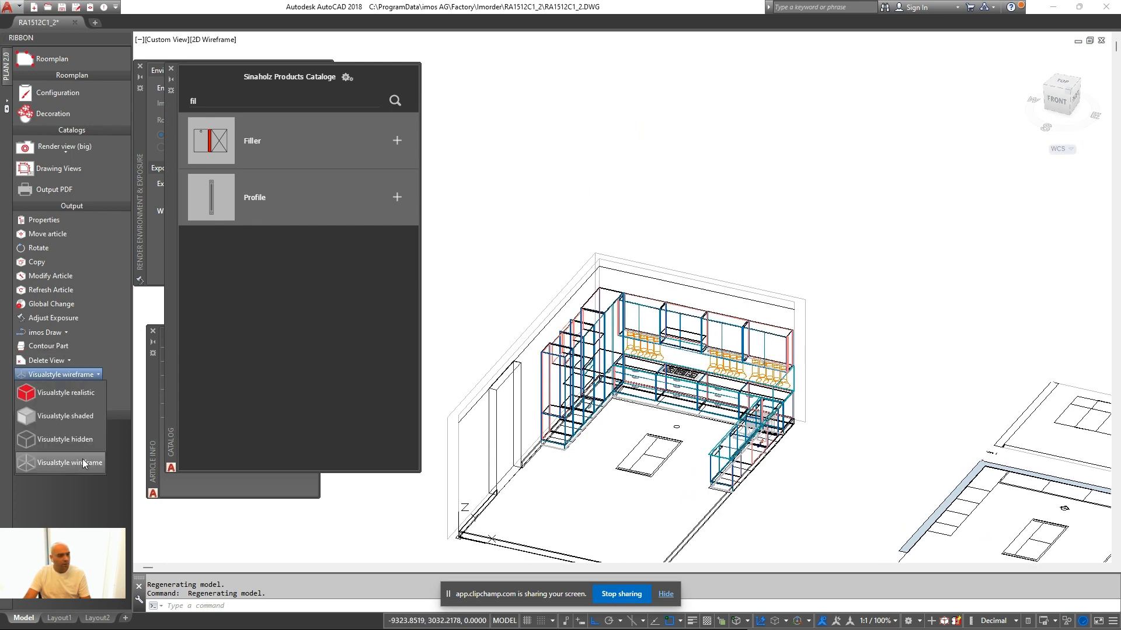
{"action": "left_click", "coordinate": [82, 465]}
{"action": "left_click", "coordinate": [82, 376]}
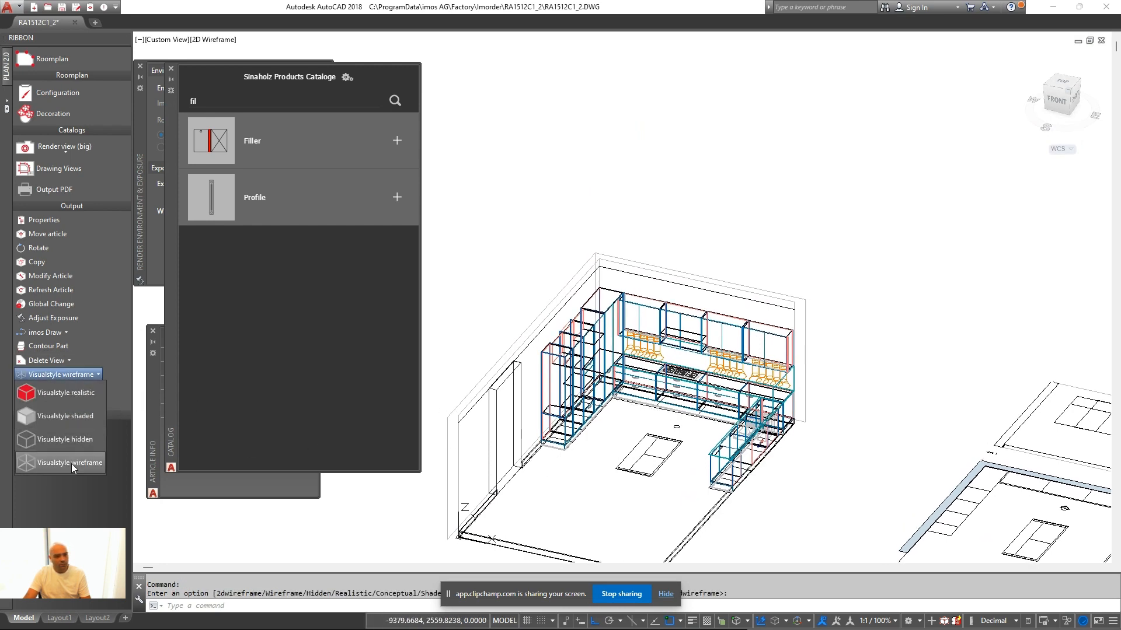
{"action": "left_click", "coordinate": [72, 465]}
{"action": "middle_click_drag", "start_coordinate": [671, 427], "coordinate": [626, 421], "text": "shift"}
{"action": "key", "text": "Escape"}
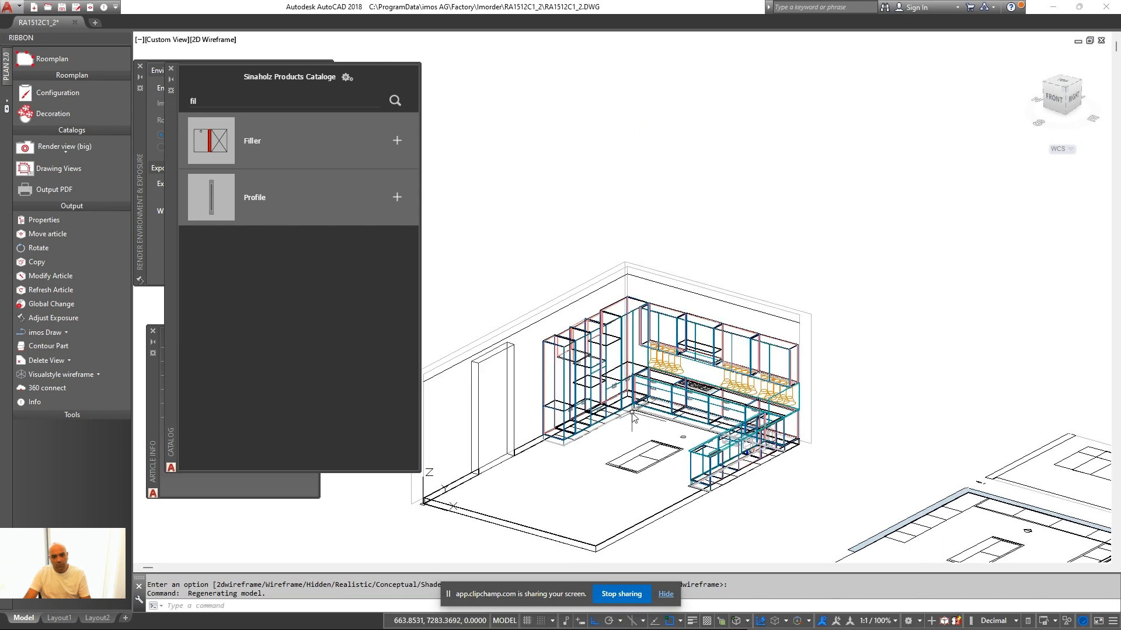
{"action": "scroll", "coordinate": [642, 388], "scroll_direction": "up", "scroll_amount": 4}
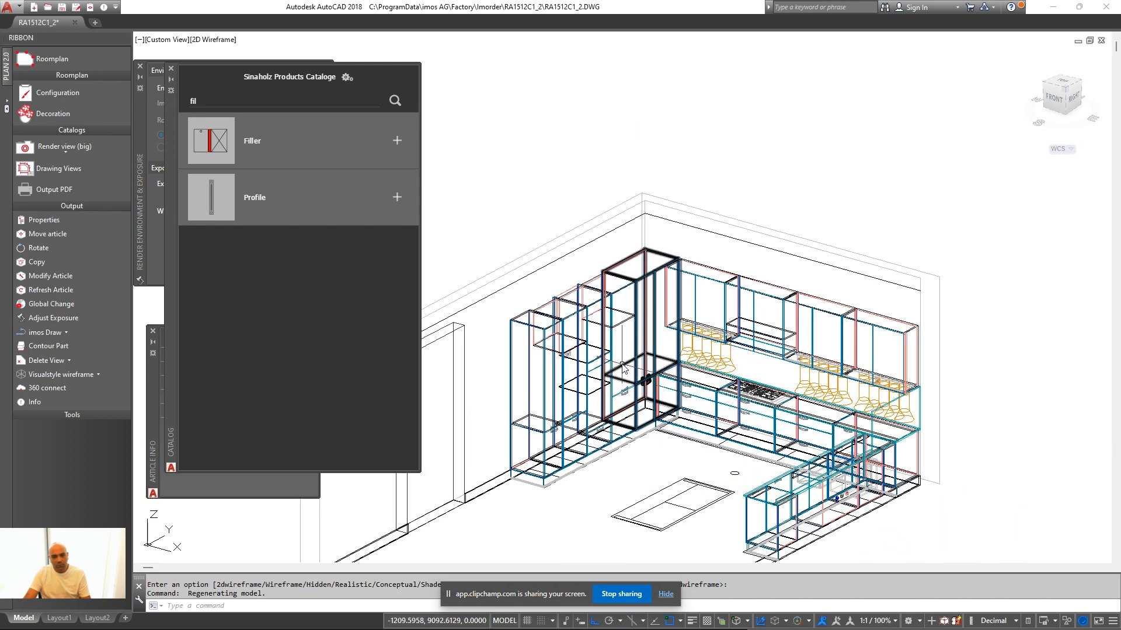
{"action": "middle_click_drag", "start_coordinate": [622, 365], "coordinate": [642, 397]}
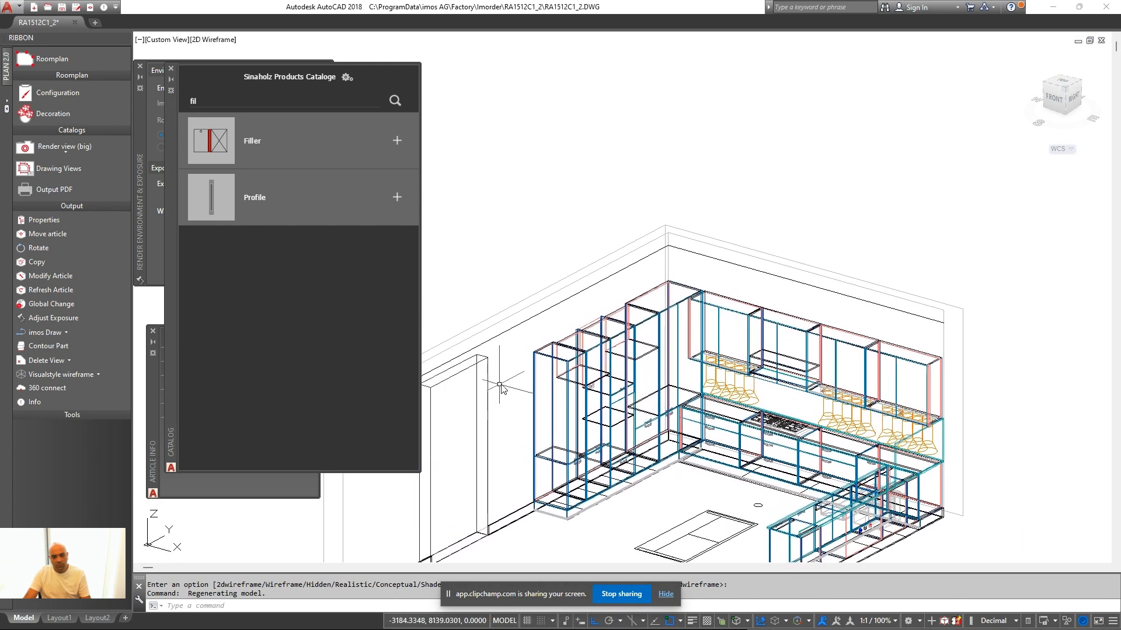
Measure the vertical distance from the top of the end tall unit to the top of the wall
{"action": "scroll", "coordinate": [500, 388], "scroll_direction": "up", "scroll_amount": 6}
{"action": "type", "text": "d"}
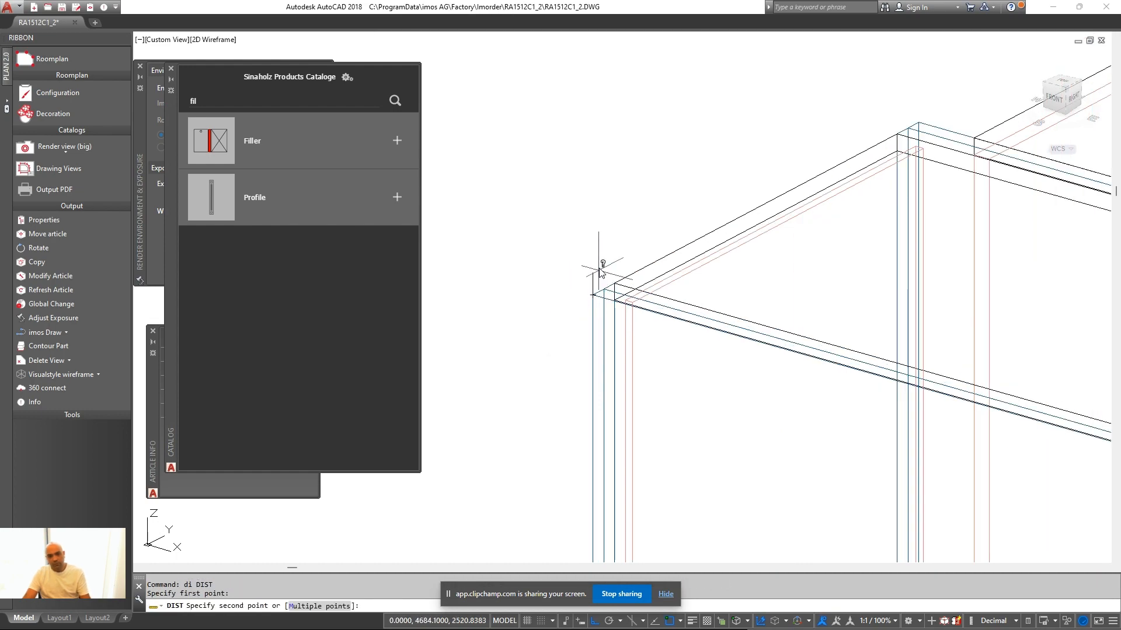
{"action": "scroll", "coordinate": [614, 210], "scroll_direction": "down", "scroll_amount": 5}
{"action": "scroll", "coordinate": [617, 212], "scroll_direction": "up", "scroll_amount": 3}
{"action": "key", "text": "Escape"}
{"action": "key", "text": "space"}
{"action": "left_click", "coordinate": [597, 246]}
{"action": "scroll", "coordinate": [577, 363], "scroll_direction": "down", "scroll_amount": 7}
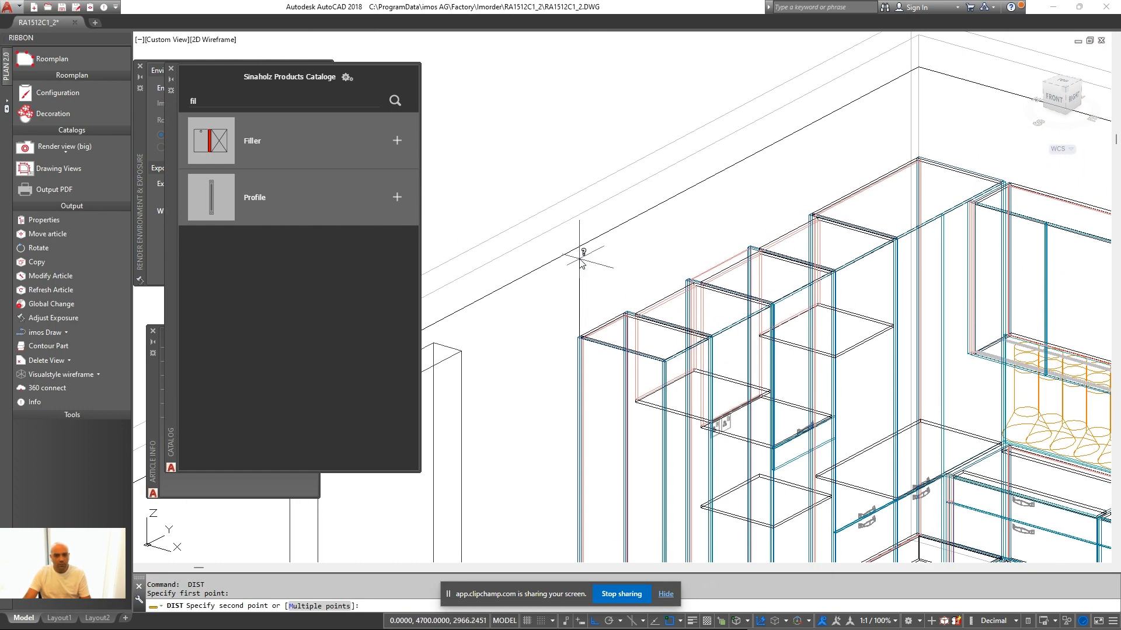
{"action": "left_click", "coordinate": [579, 247]}
{"action": "scroll", "coordinate": [600, 252], "scroll_direction": "down", "scroll_amount": 6}
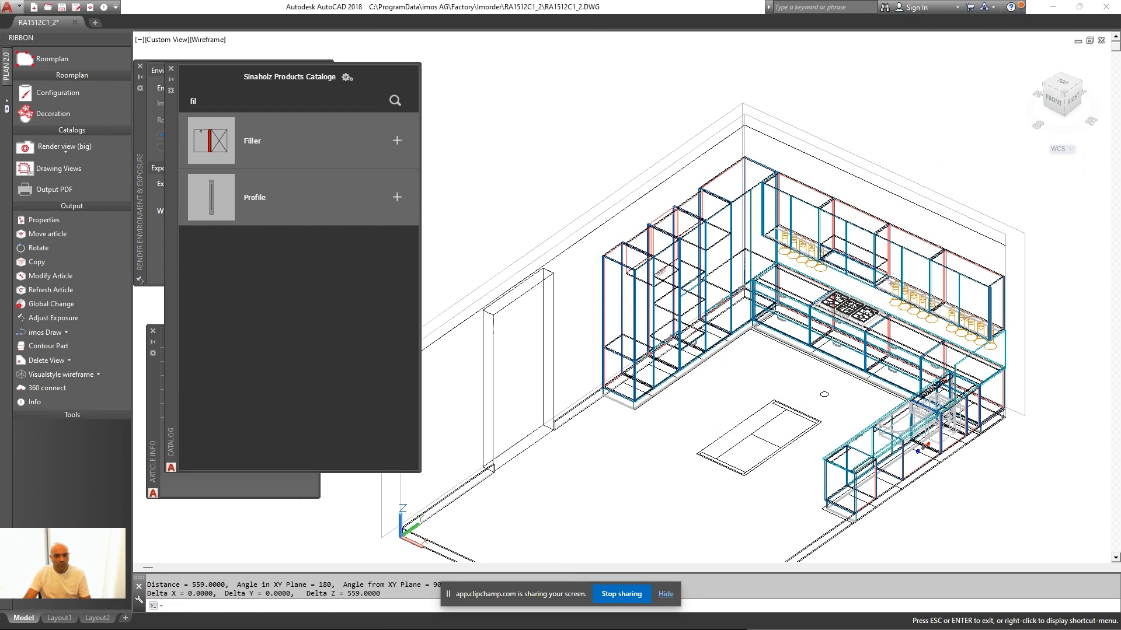
Measure the height of an upper-row cabinet in the flat wall elevation drawing
{"action": "middle_click_drag", "start_coordinate": [653, 299], "coordinate": [653, 345]}
{"action": "scroll", "coordinate": [846, 400], "scroll_direction": "down", "scroll_amount": 4}
{"action": "scroll", "coordinate": [850, 392], "scroll_direction": "up", "scroll_amount": 8}
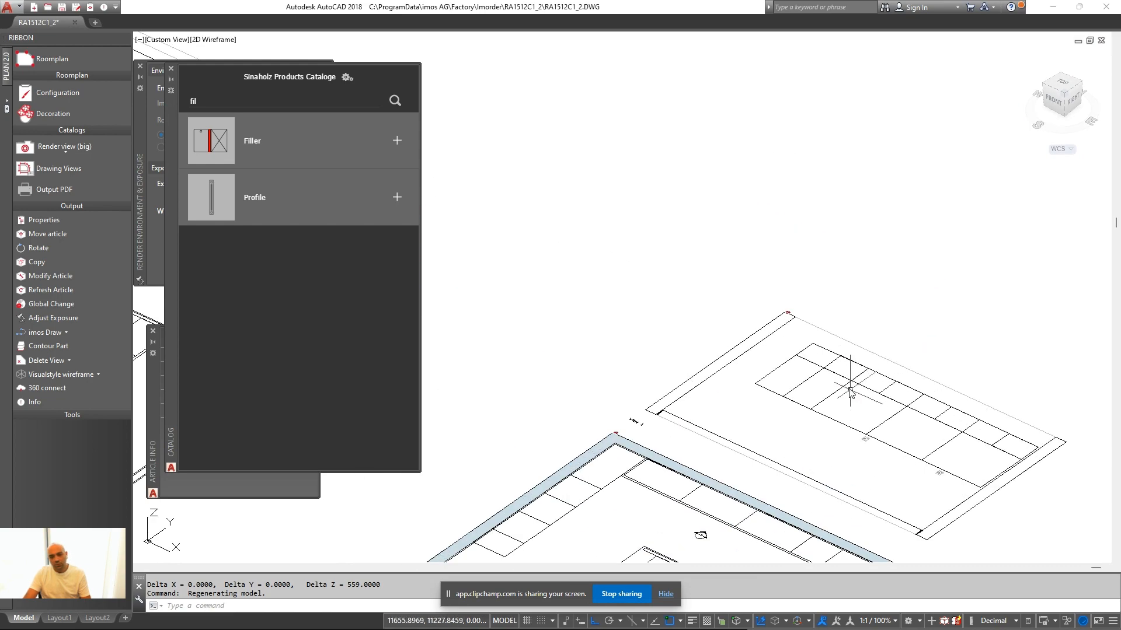
{"action": "left_click", "coordinate": [841, 356]}
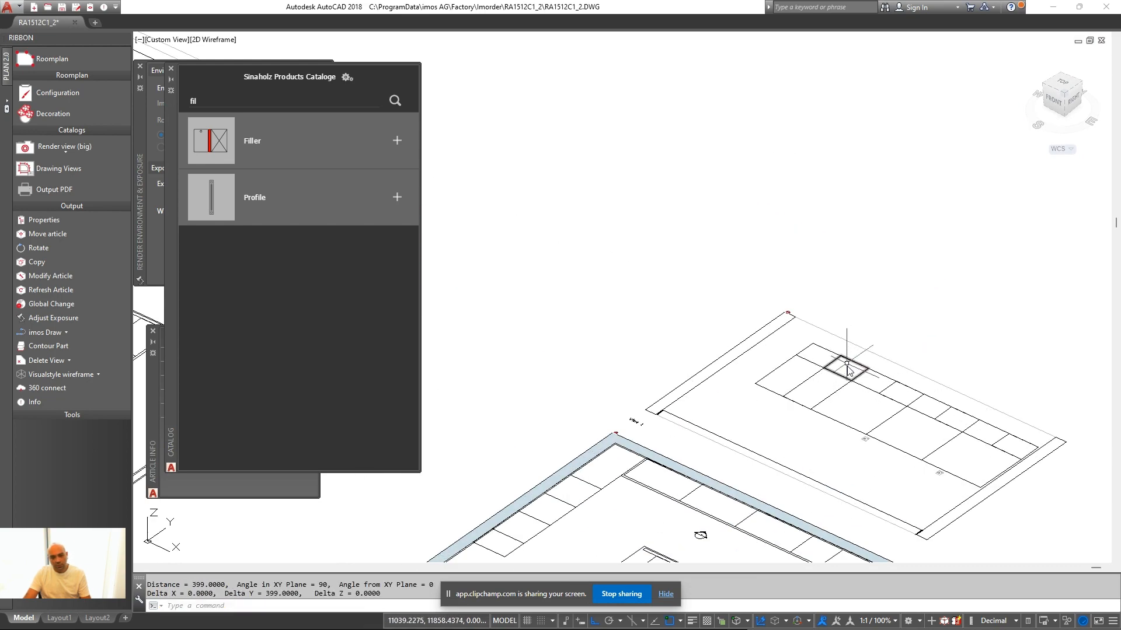
Copy the wall cabinet beside the tall corner unit straight up, stacking the copy directly on top of it
{"action": "scroll", "coordinate": [847, 368], "scroll_direction": "down", "scroll_amount": 5}
{"action": "scroll", "coordinate": [724, 316], "scroll_direction": "up", "scroll_amount": 8}
{"action": "left_click", "coordinate": [885, 305]}
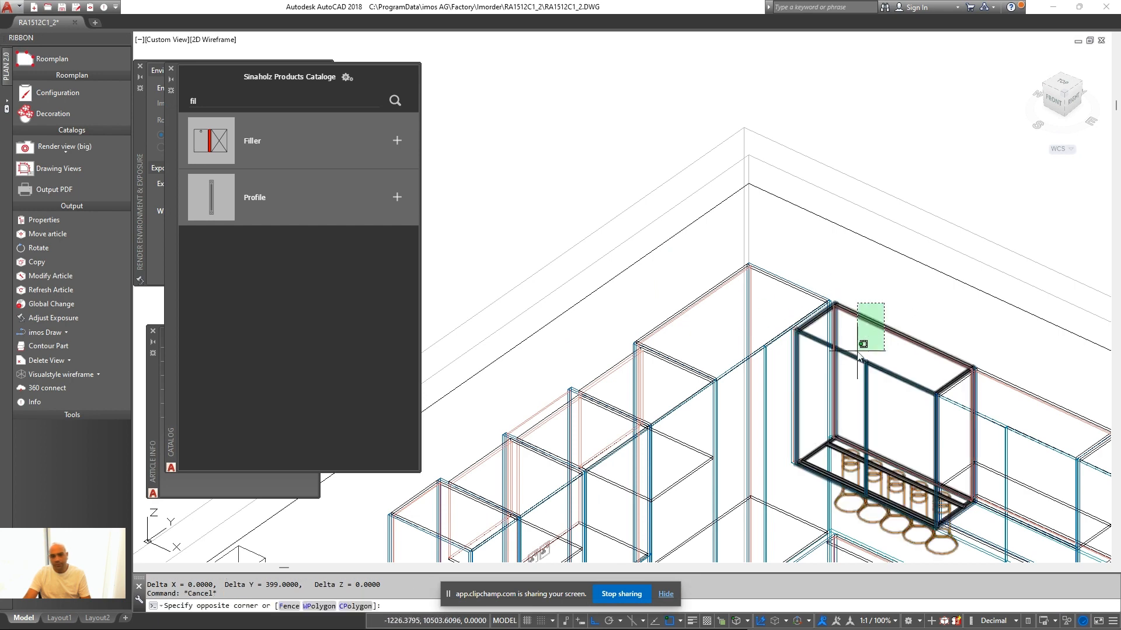
{"action": "left_click", "coordinate": [859, 345]}
{"action": "middle_click_drag", "start_coordinate": [905, 333], "coordinate": [762, 333]}
{"action": "type", "text": "co"}
{"action": "key", "text": "Return"}
{"action": "left_click", "coordinate": [815, 331]}
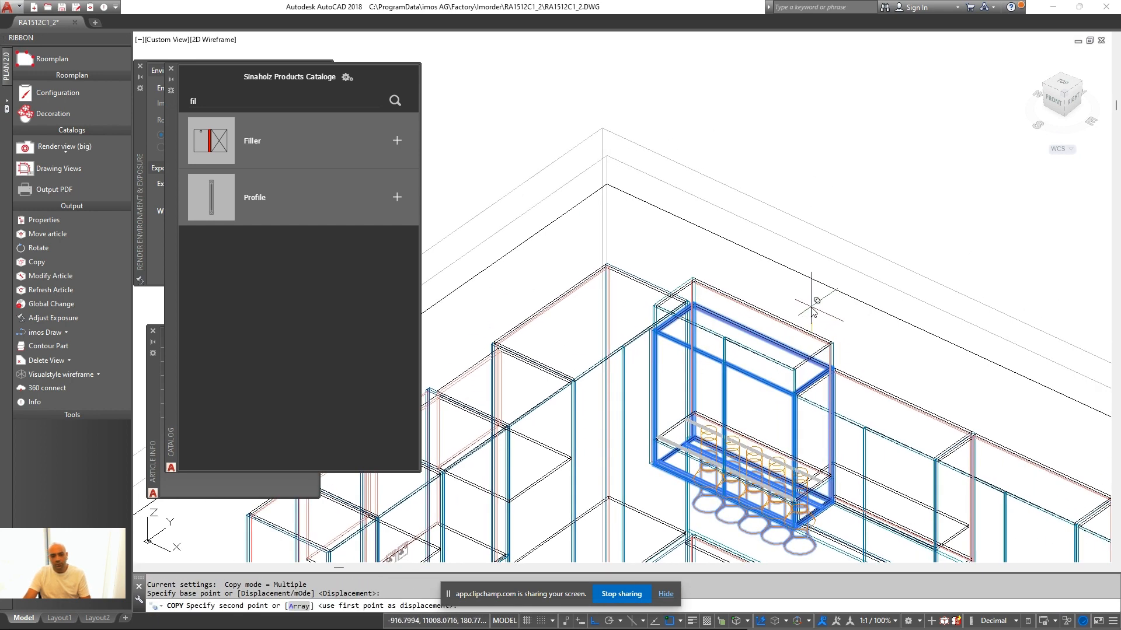
{"action": "type", "text": "399"}
{"action": "key", "text": "Return"}
{"action": "key", "text": "Return"}
Open the stacked wall cabinet copy for modification and set its lighting to No Lighting
{"action": "right_click", "coordinate": [890, 82]}
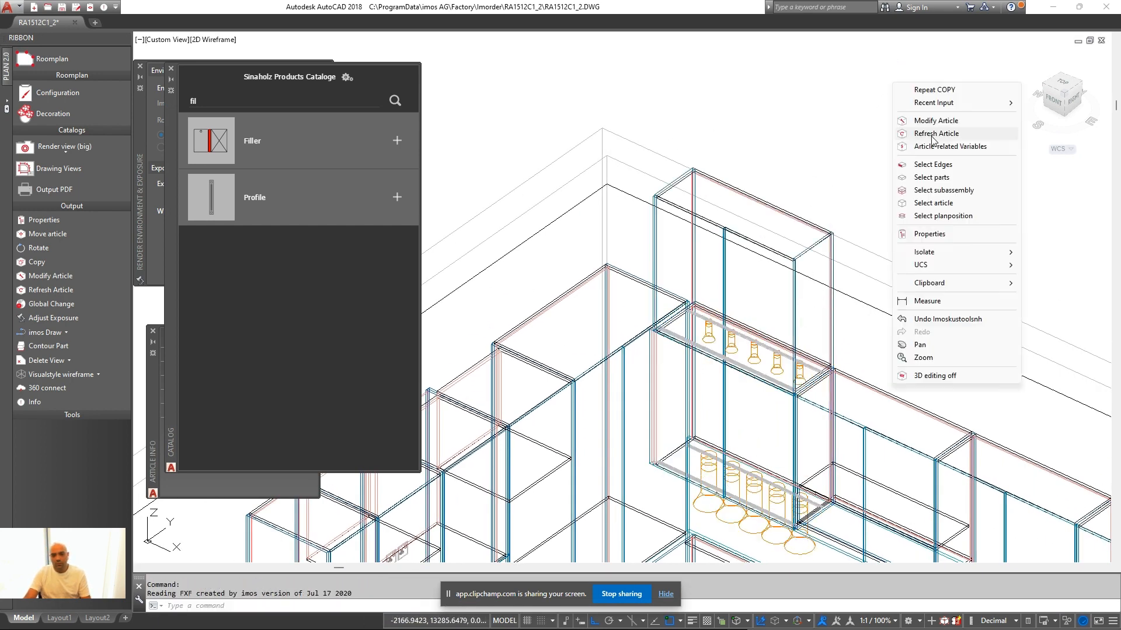
{"action": "left_click", "coordinate": [936, 120]}
{"action": "left_click", "coordinate": [800, 294]}
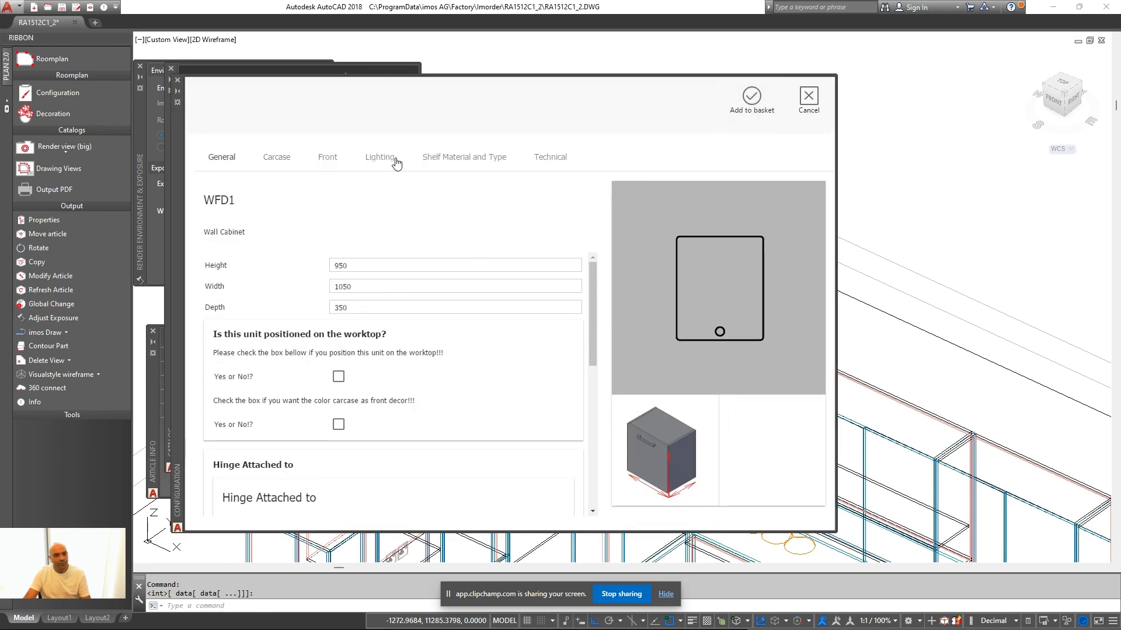
{"action": "left_click", "coordinate": [379, 156]}
{"action": "scroll", "coordinate": [532, 325], "scroll_direction": "down", "scroll_amount": 3}
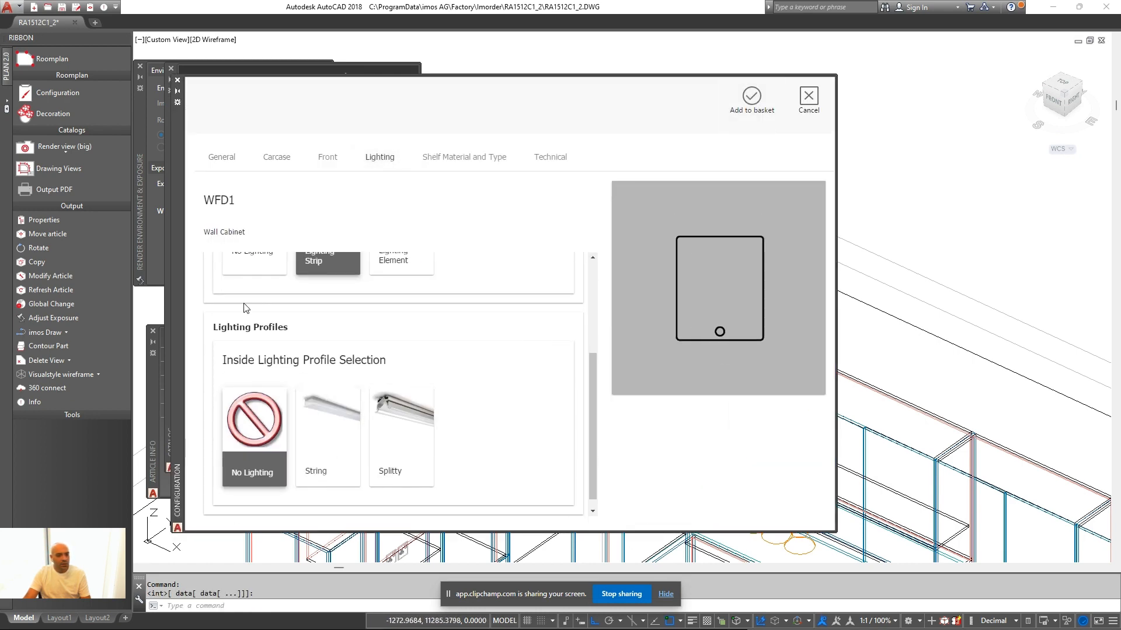
{"action": "left_click", "coordinate": [250, 263]}
Change the stacked cabinet's handle choice to With Handle and set the handle style to Generic
{"action": "left_click", "coordinate": [222, 165]}
{"action": "scroll", "coordinate": [562, 408], "scroll_direction": "down", "scroll_amount": 2}
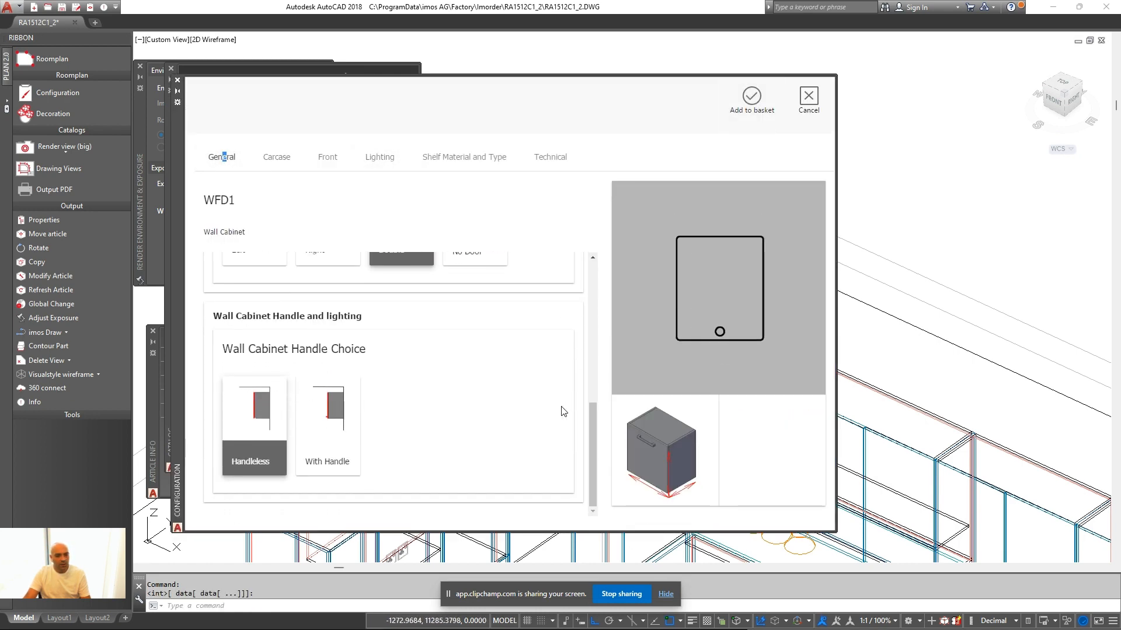
{"action": "left_click", "coordinate": [350, 436]}
{"action": "left_click", "coordinate": [378, 157]}
{"action": "scroll", "coordinate": [572, 356], "scroll_direction": "down", "scroll_amount": 5}
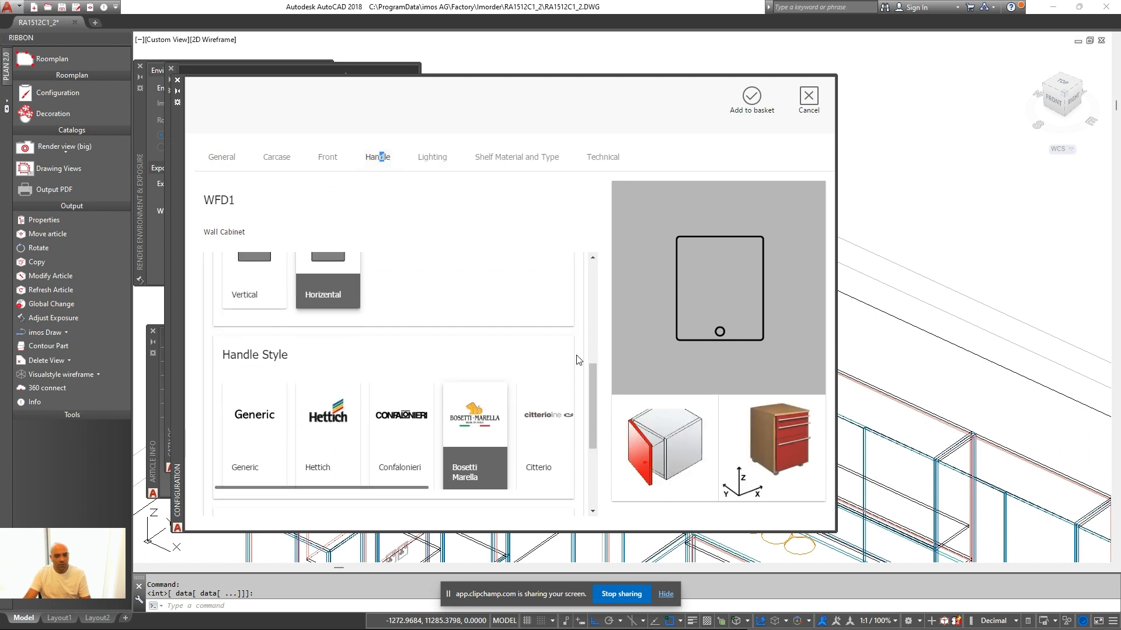
{"action": "left_click", "coordinate": [239, 338]}
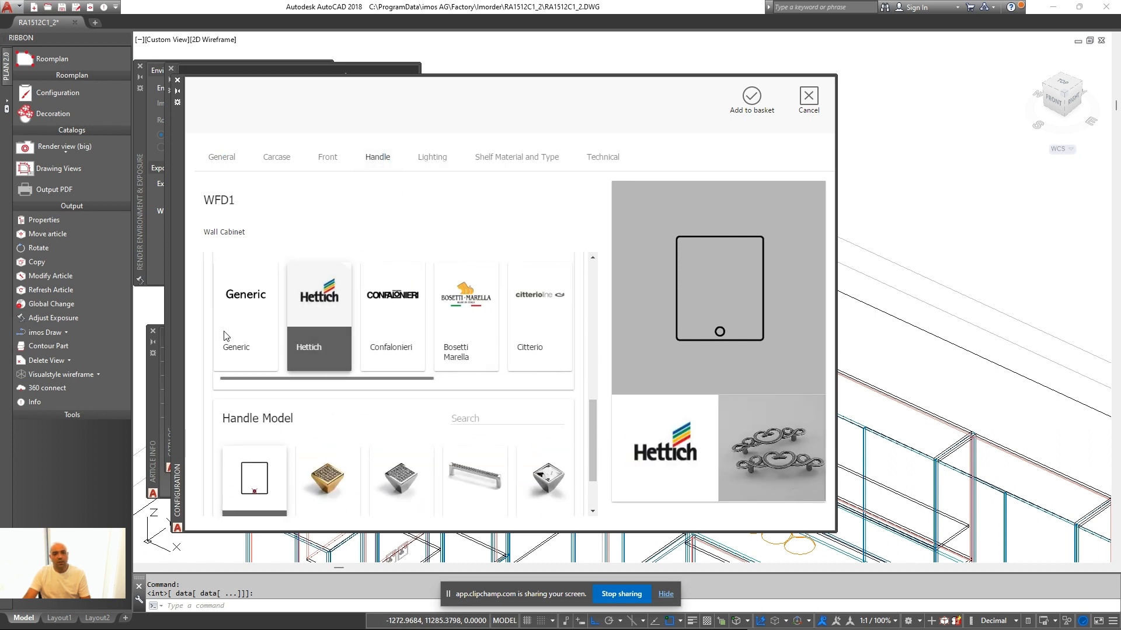
{"action": "left_click", "coordinate": [249, 317]}
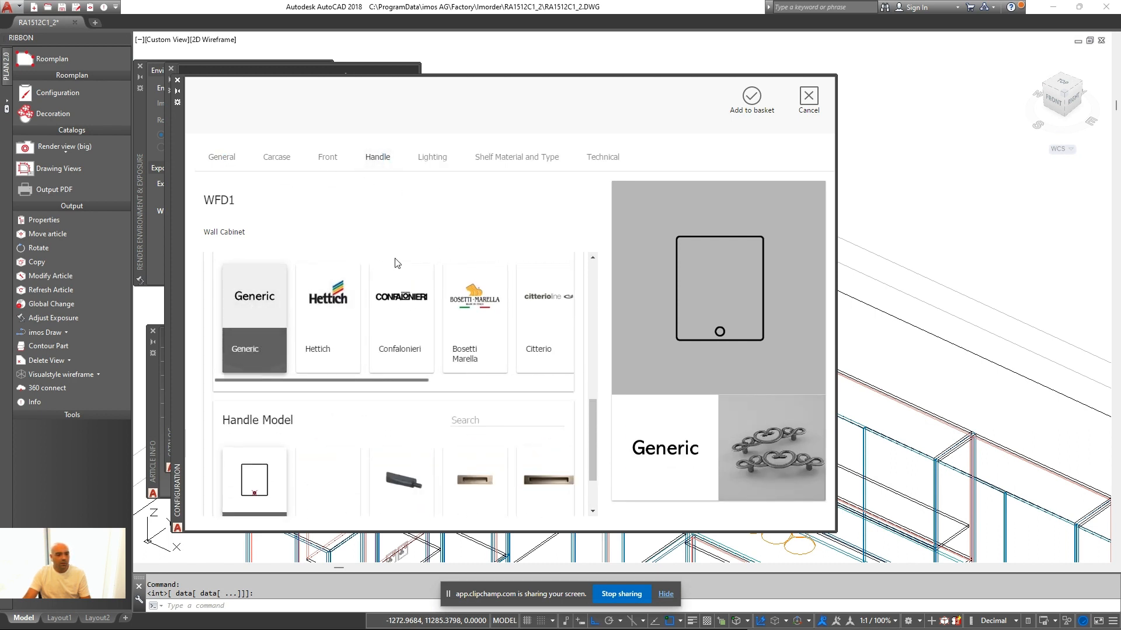
Review the stacked cabinet's front settings, set its height to 399 mm and apply the modification
{"action": "left_click", "coordinate": [417, 162]}
{"action": "left_click", "coordinate": [345, 159]}
{"action": "scroll", "coordinate": [514, 326], "scroll_direction": "down", "scroll_amount": 3}
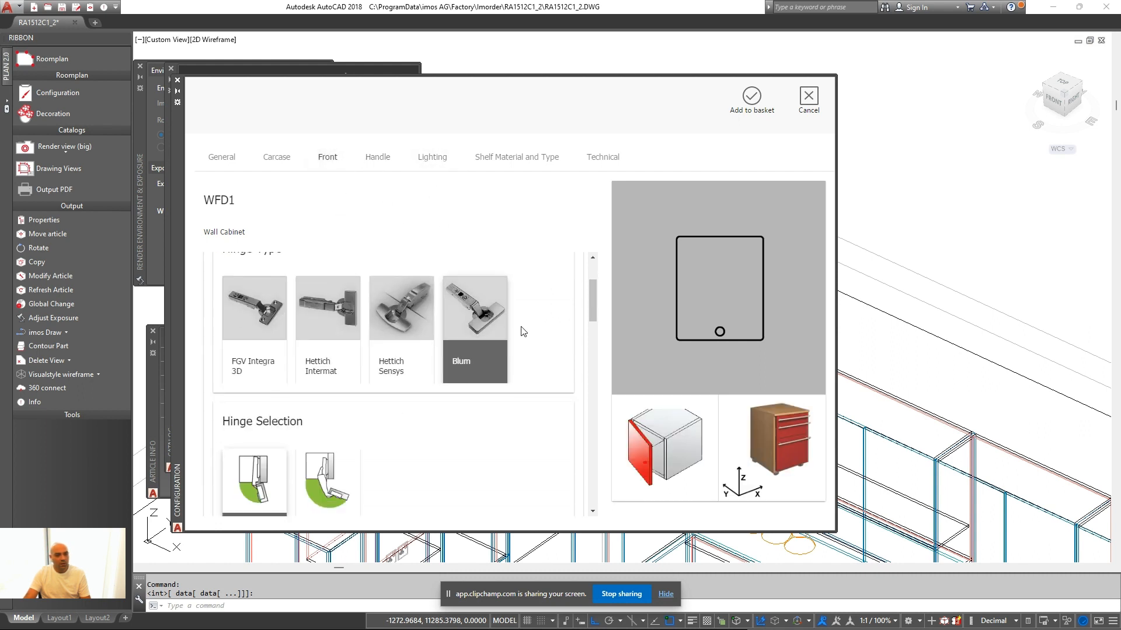
{"action": "scroll", "coordinate": [499, 304], "scroll_direction": "down", "scroll_amount": 1}
{"action": "scroll", "coordinate": [480, 315], "scroll_direction": "up", "scroll_amount": 3}
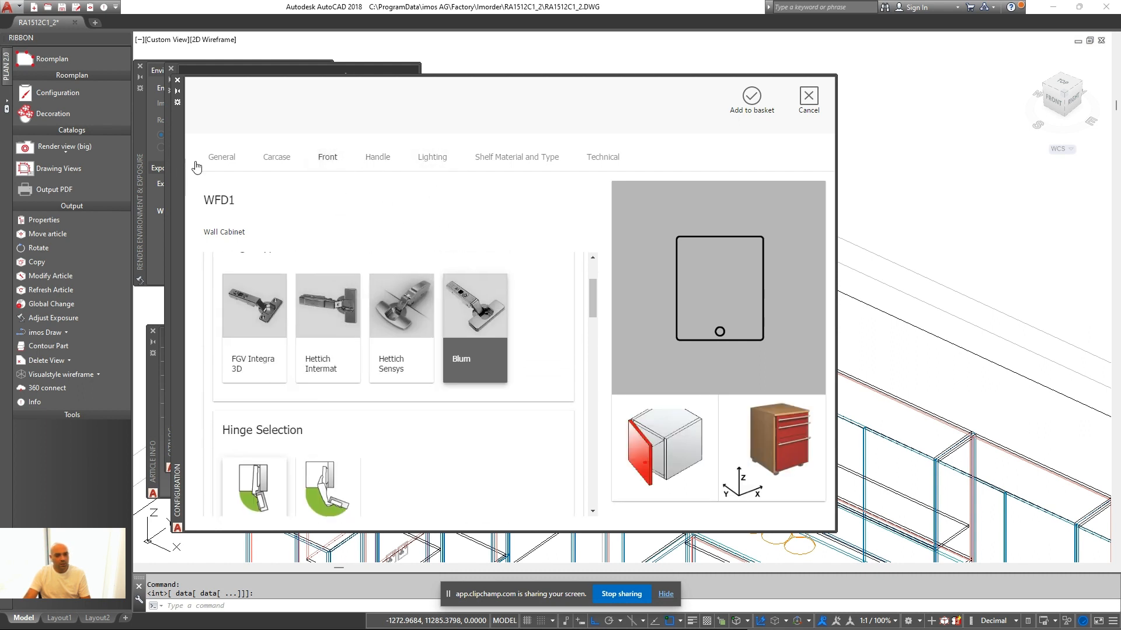
{"action": "left_click", "coordinate": [212, 163]}
{"action": "double_click", "coordinate": [372, 265]}
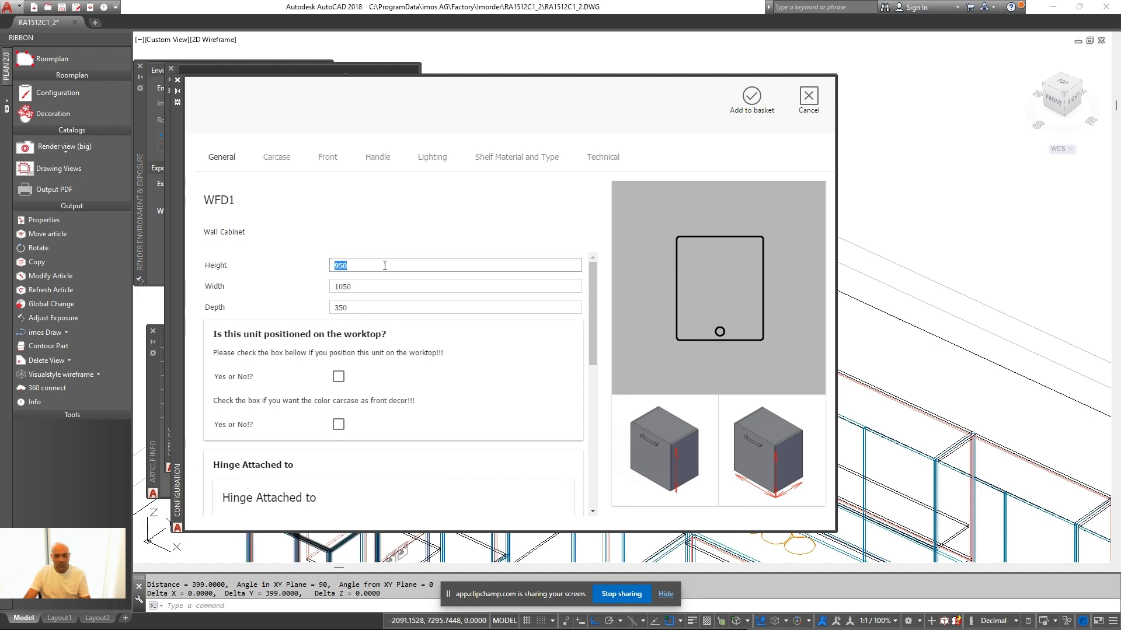
{"action": "left_click", "coordinate": [751, 100]}
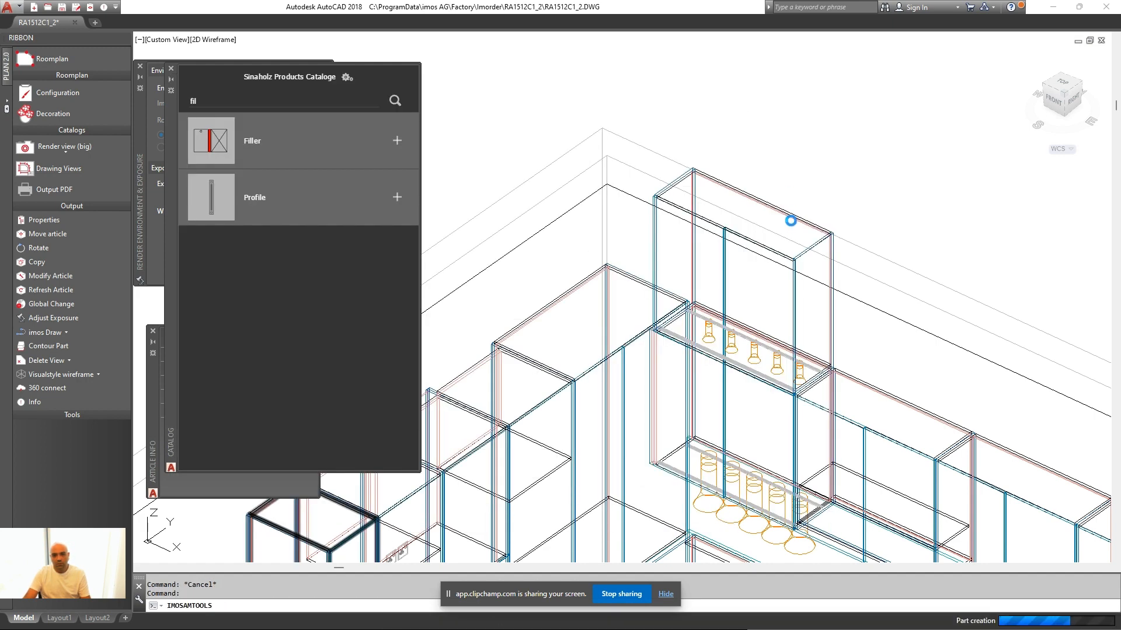
Set the model's visualization mode to Modus - 6 with connectors and interior parts shown
{"action": "scroll", "coordinate": [792, 227], "scroll_direction": "down", "scroll_amount": 2}
{"action": "middle_click_drag", "start_coordinate": [699, 344], "coordinate": [605, 333]}
{"action": "key", "text": "Escape"}
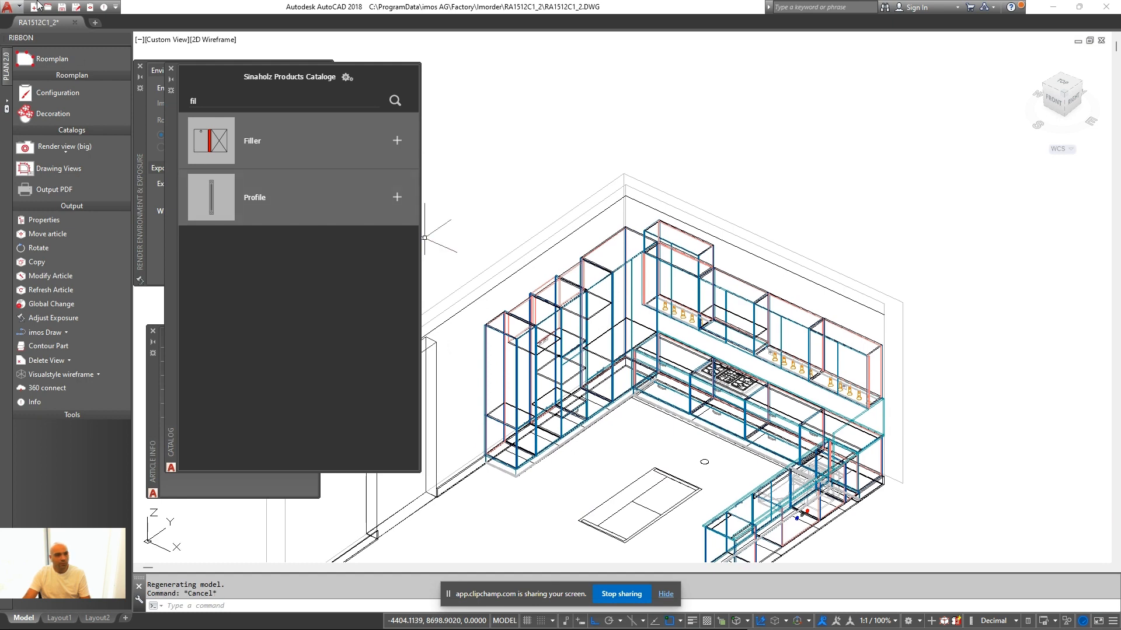
{"action": "left_click", "coordinate": [91, 10]}
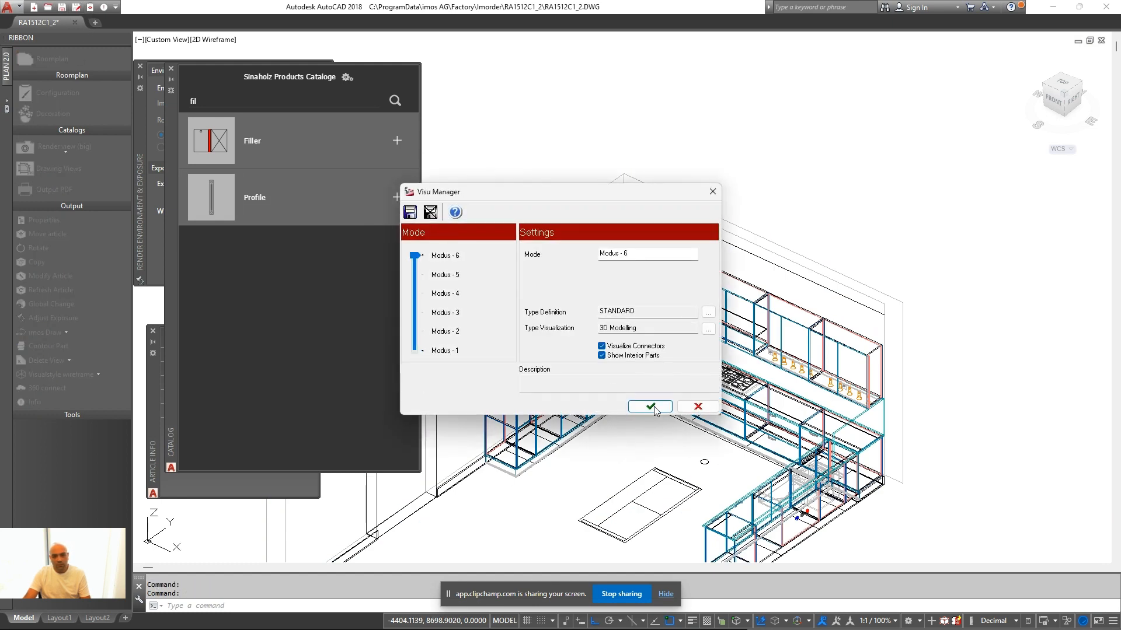
{"action": "left_click", "coordinate": [650, 406]}
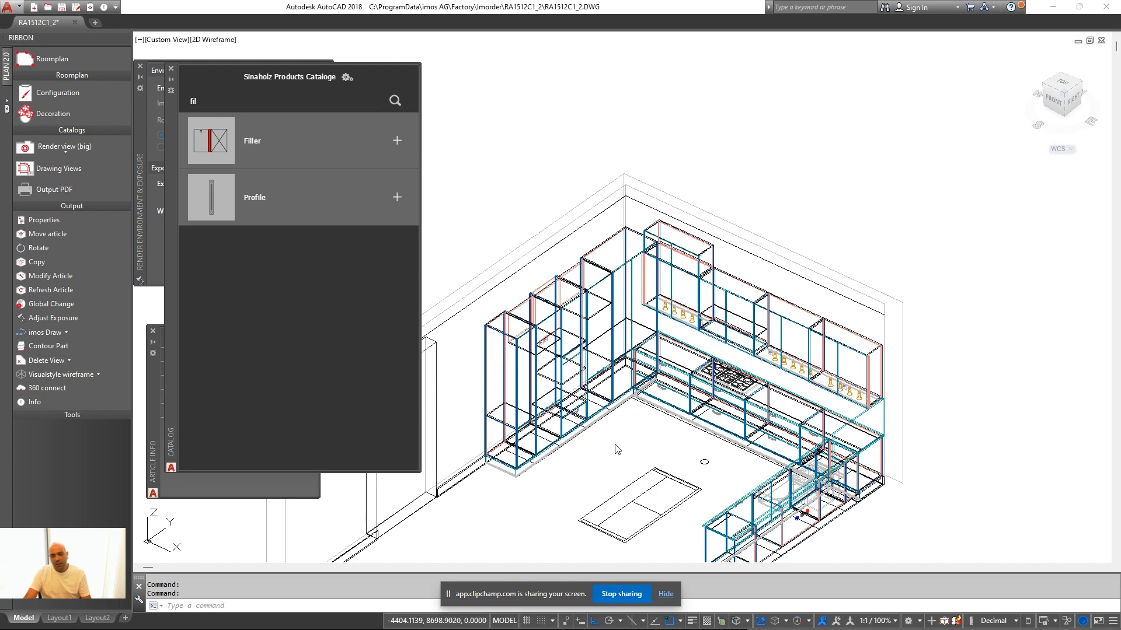
Examine the stacked top cabinet and neighbouring tall units in the Realistic visual style, and return to 2D Wireframe
{"action": "left_click", "coordinate": [686, 282]}
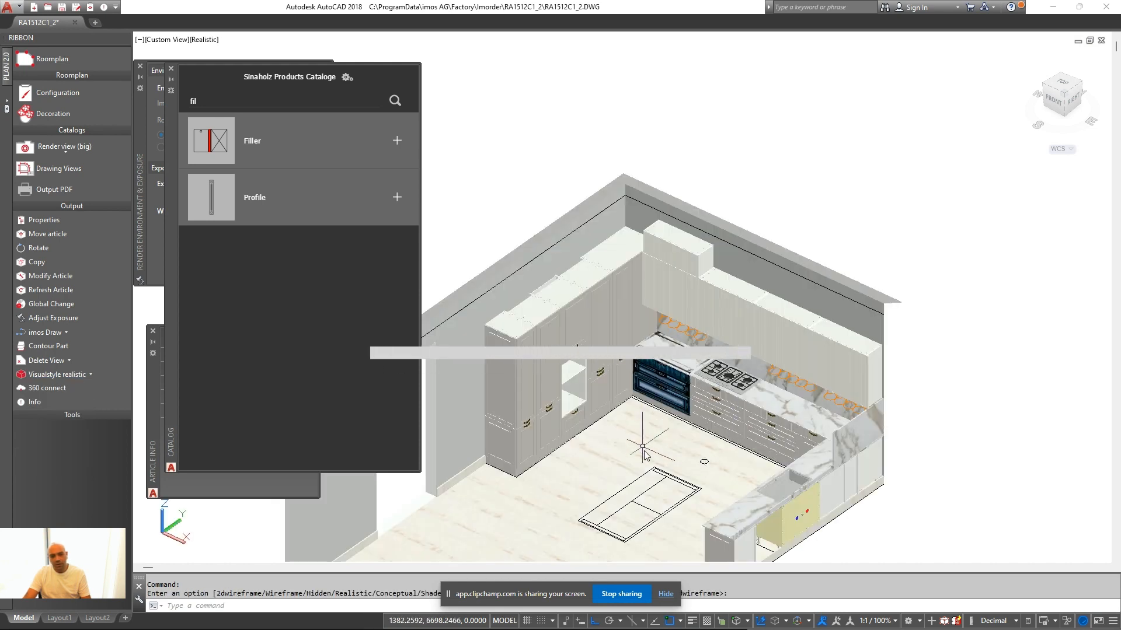
{"action": "middle_click_drag", "start_coordinate": [636, 411], "coordinate": [625, 420], "text": "shift"}
{"action": "scroll", "coordinate": [625, 420], "scroll_direction": "up", "scroll_amount": 6}
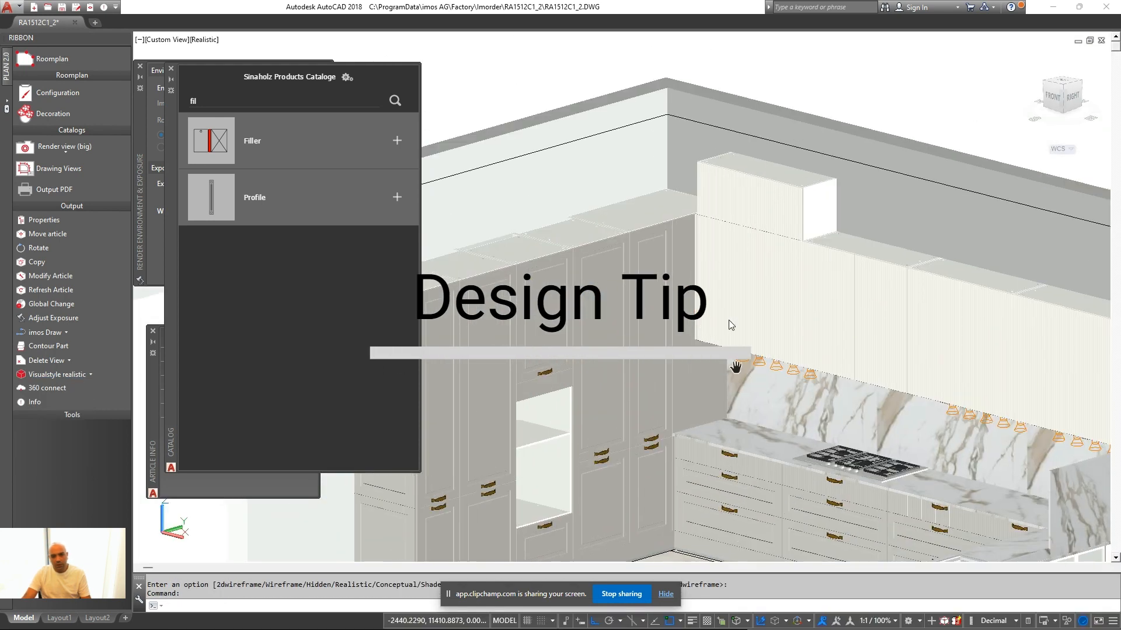
{"action": "middle_click_drag", "start_coordinate": [706, 309], "coordinate": [751, 331], "text": "shift"}
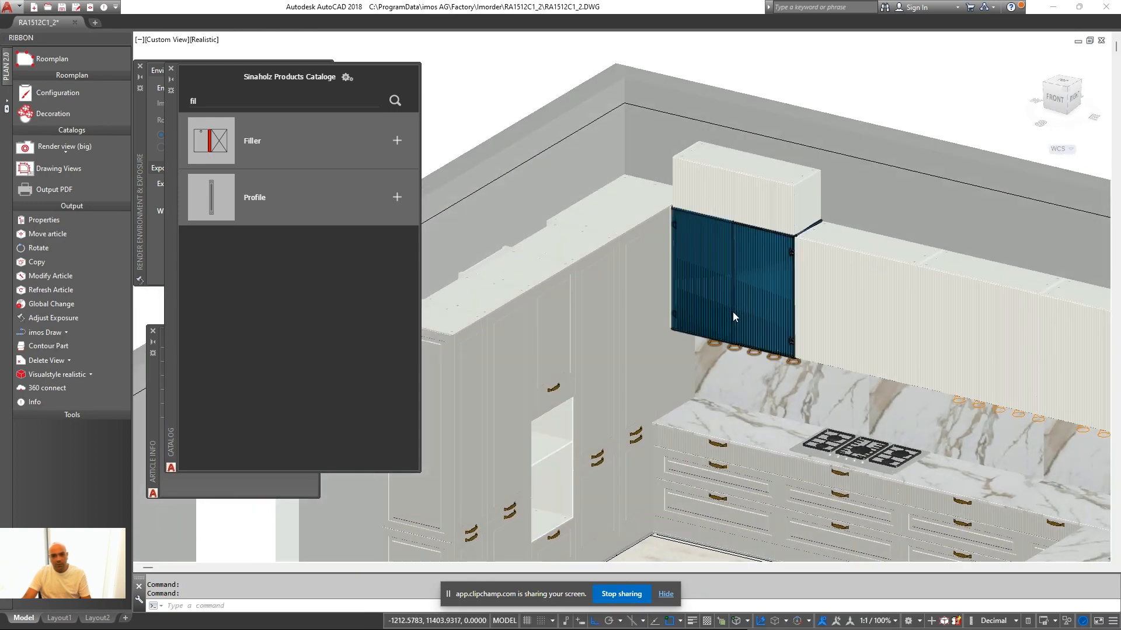
{"action": "scroll", "coordinate": [733, 311], "scroll_direction": "down", "scroll_amount": 2}
{"action": "scroll", "coordinate": [794, 218], "scroll_direction": "up", "scroll_amount": 2}
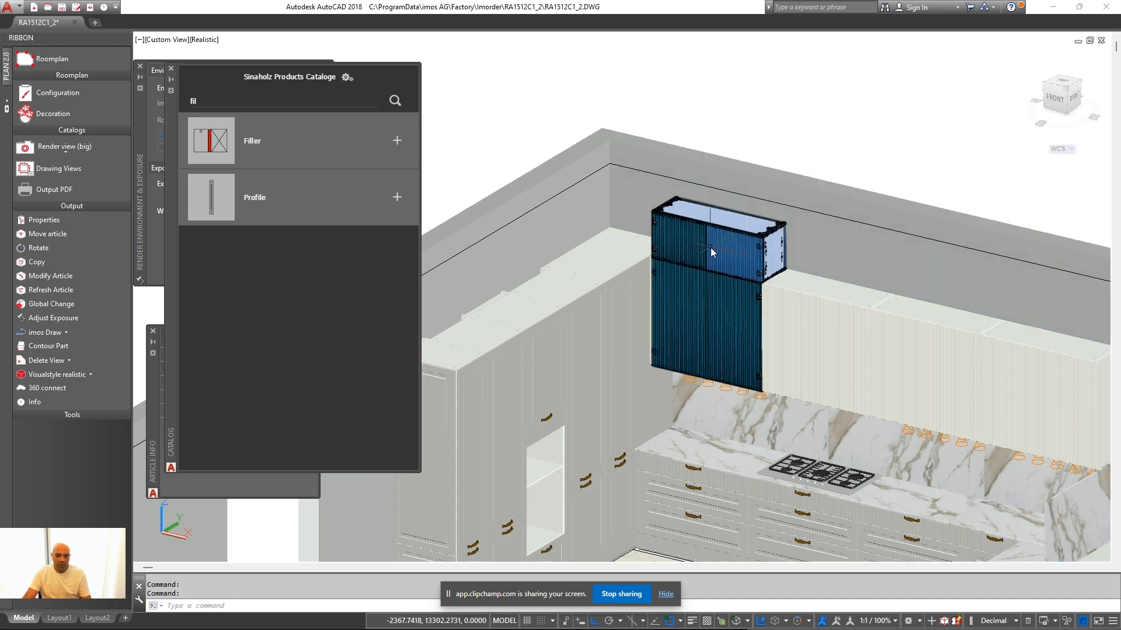
{"action": "middle_click_drag", "start_coordinate": [692, 247], "coordinate": [726, 242], "text": "shift"}
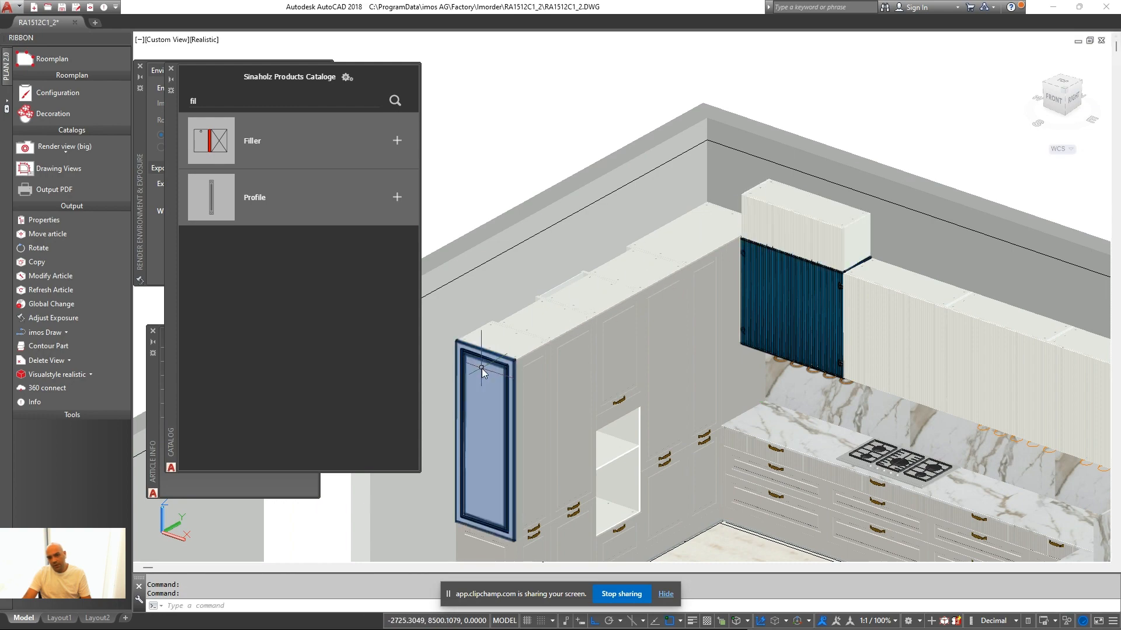
{"action": "left_click", "coordinate": [90, 374]}
{"action": "left_click", "coordinate": [83, 465]}
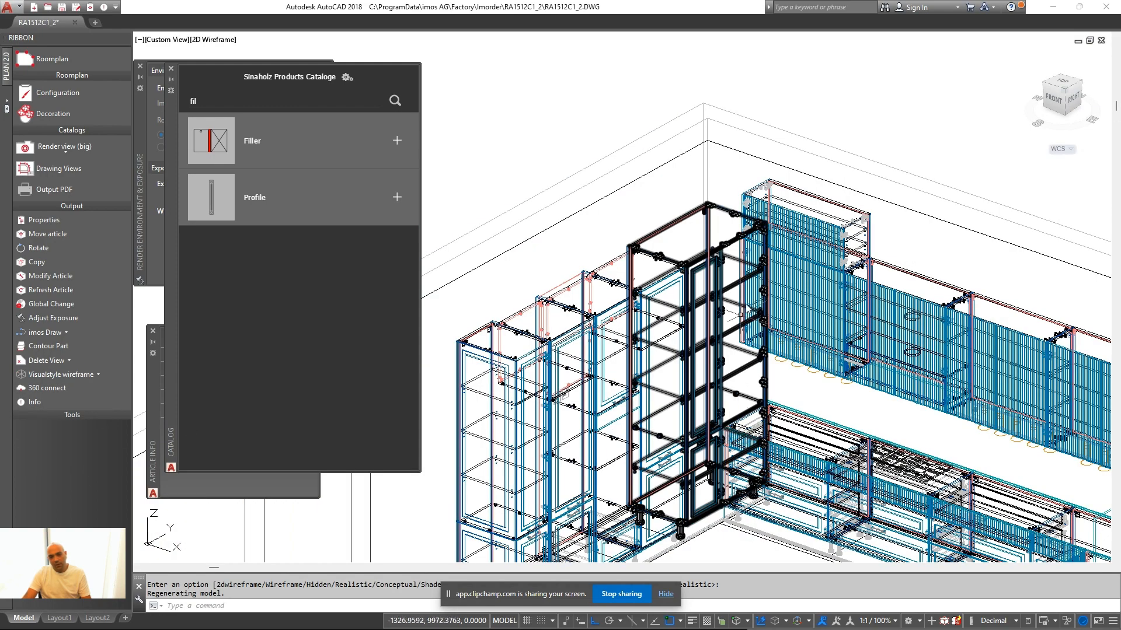
Set the catalogue's global front type to Classic and choose the framed panel front detail
{"action": "scroll", "coordinate": [912, 252], "scroll_direction": "down", "scroll_amount": 3}
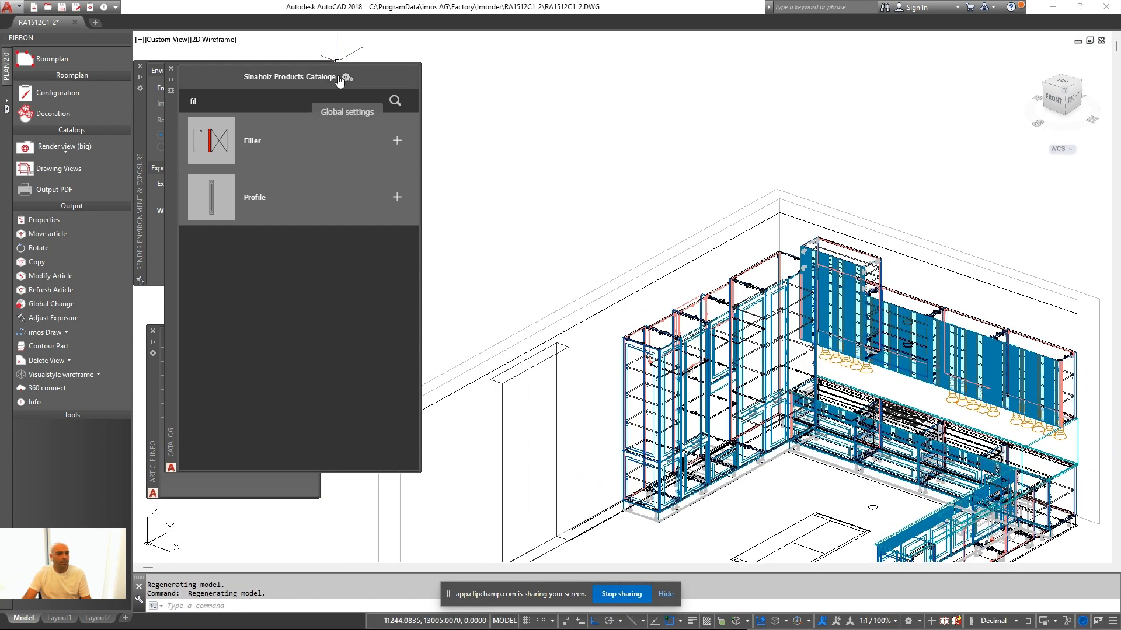
{"action": "left_click", "coordinate": [347, 77]}
{"action": "left_click", "coordinate": [325, 158]}
{"action": "scroll", "coordinate": [485, 350], "scroll_direction": "down", "scroll_amount": 10}
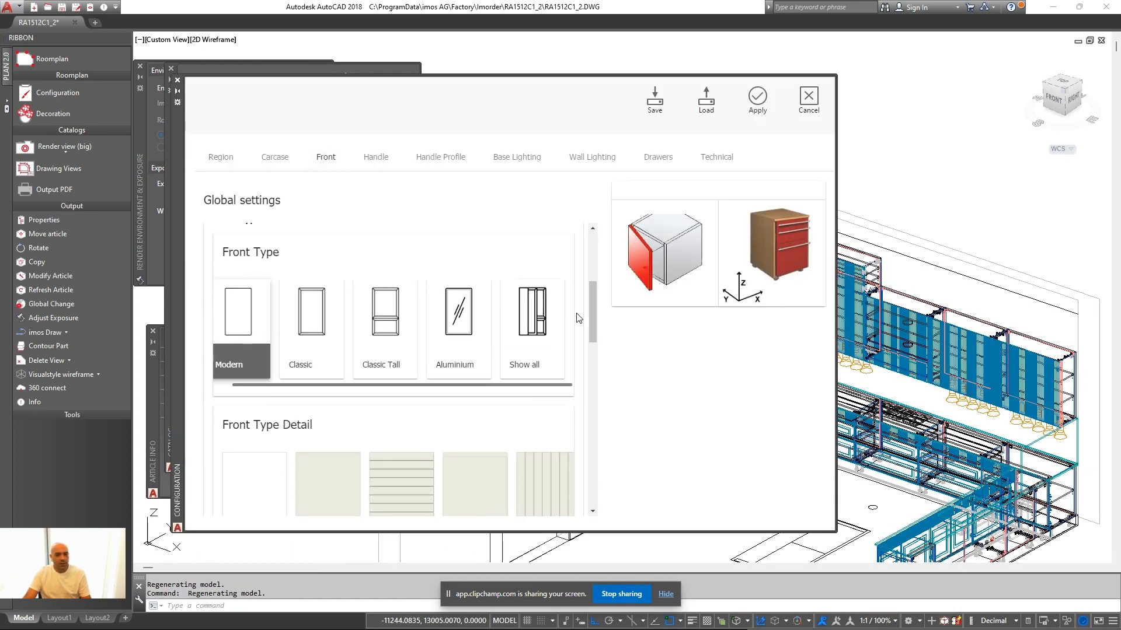
{"action": "scroll", "coordinate": [444, 362], "scroll_direction": "up", "scroll_amount": 5}
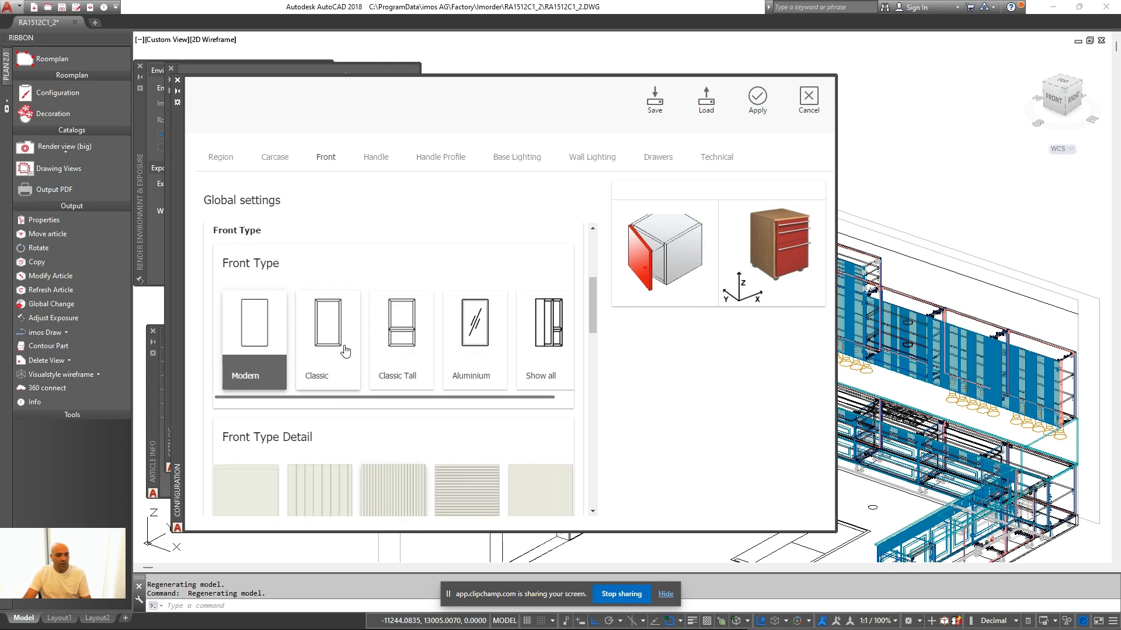
{"action": "left_click", "coordinate": [344, 351]}
{"action": "scroll", "coordinate": [409, 347], "scroll_direction": "down", "scroll_amount": 4}
{"action": "left_click", "coordinate": [325, 438]}
Set the global painted variable color of the fronts to FoggyGrey and apply the global settings
{"action": "scroll", "coordinate": [416, 374], "scroll_direction": "down", "scroll_amount": 12}
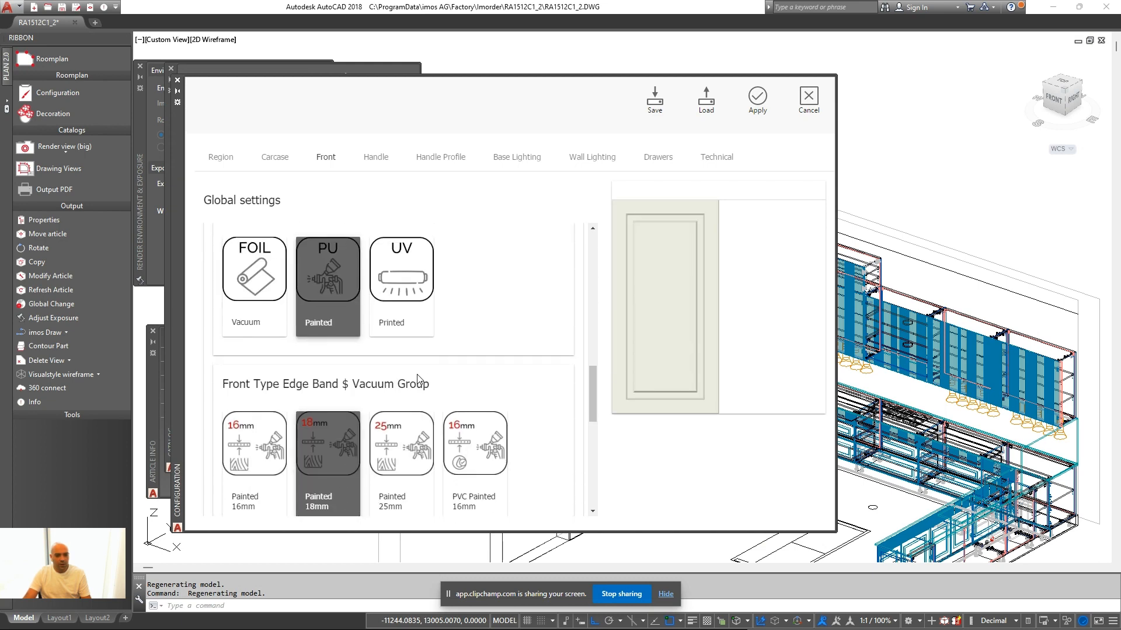
{"action": "scroll", "coordinate": [458, 376], "scroll_direction": "right", "scroll_amount": 10}
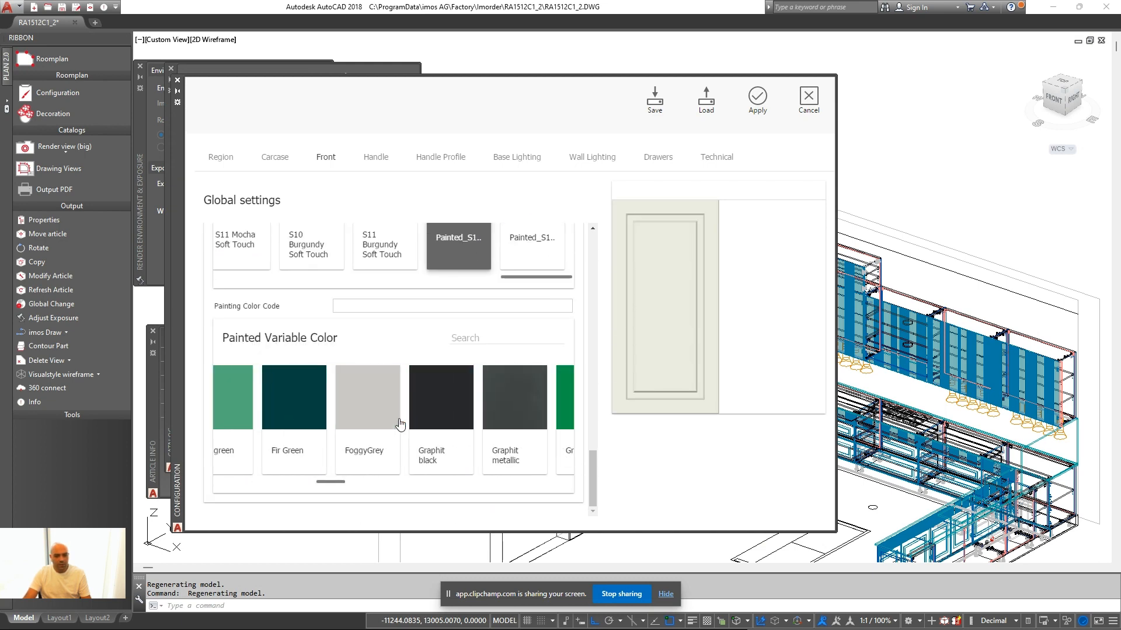
{"action": "scroll", "coordinate": [352, 442], "scroll_direction": "left", "scroll_amount": 3}
{"action": "left_click", "coordinate": [352, 442]}
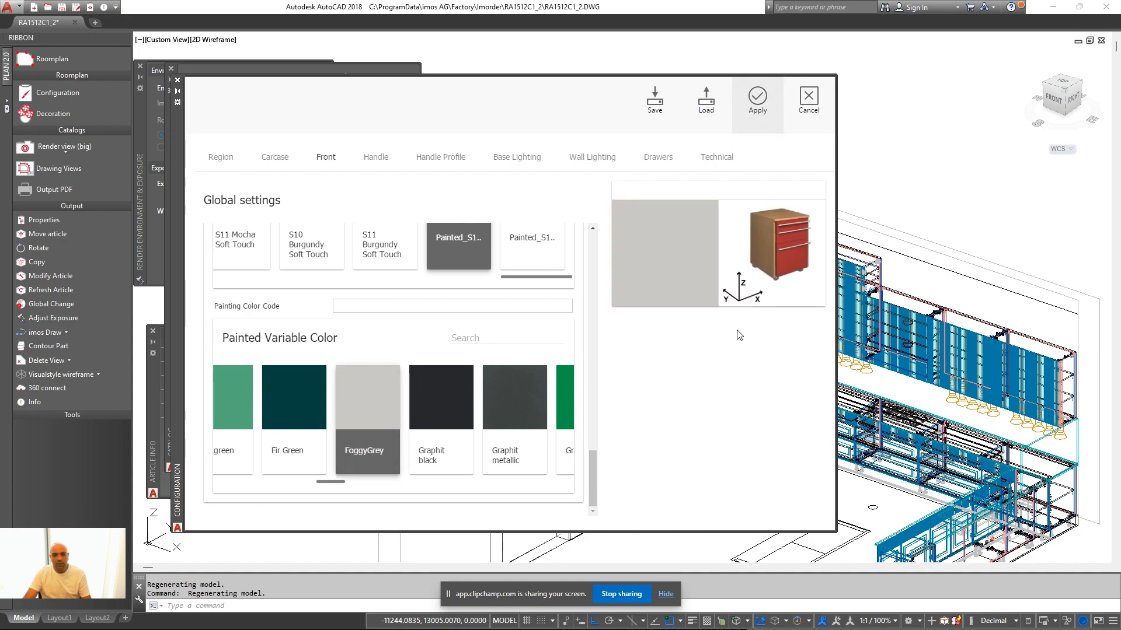
{"action": "left_click", "coordinate": [758, 98]}
Check the height, width, depth and door width of the tall blind corner unit without modifying it
{"action": "scroll", "coordinate": [777, 335], "scroll_direction": "up", "scroll_amount": 6}
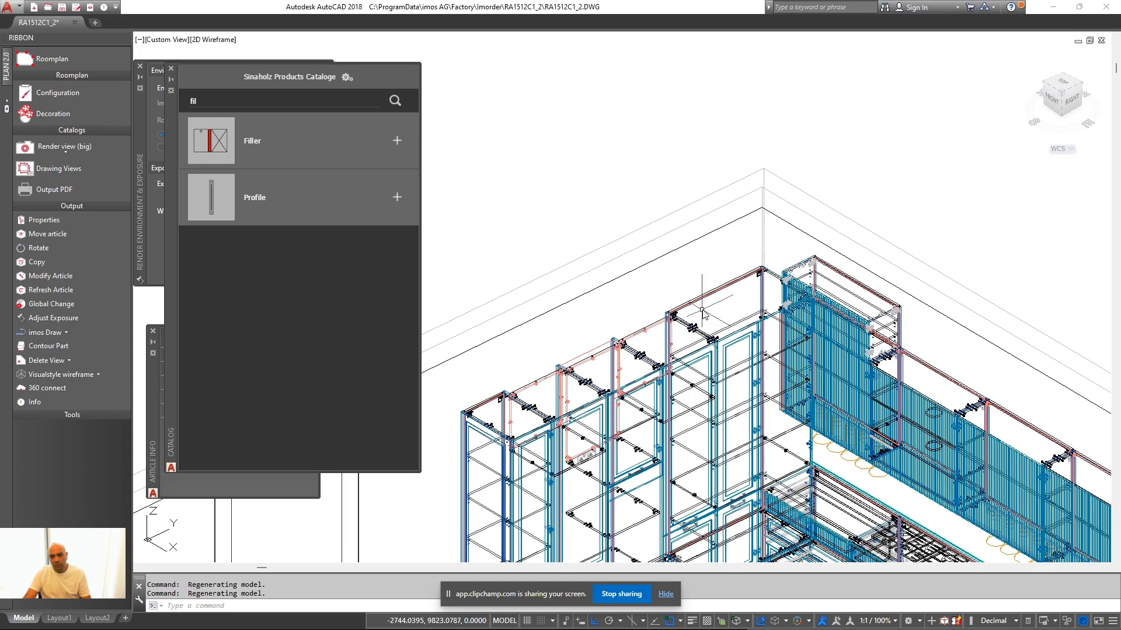
{"action": "right_click", "coordinate": [712, 244]}
{"action": "left_click", "coordinate": [758, 283]}
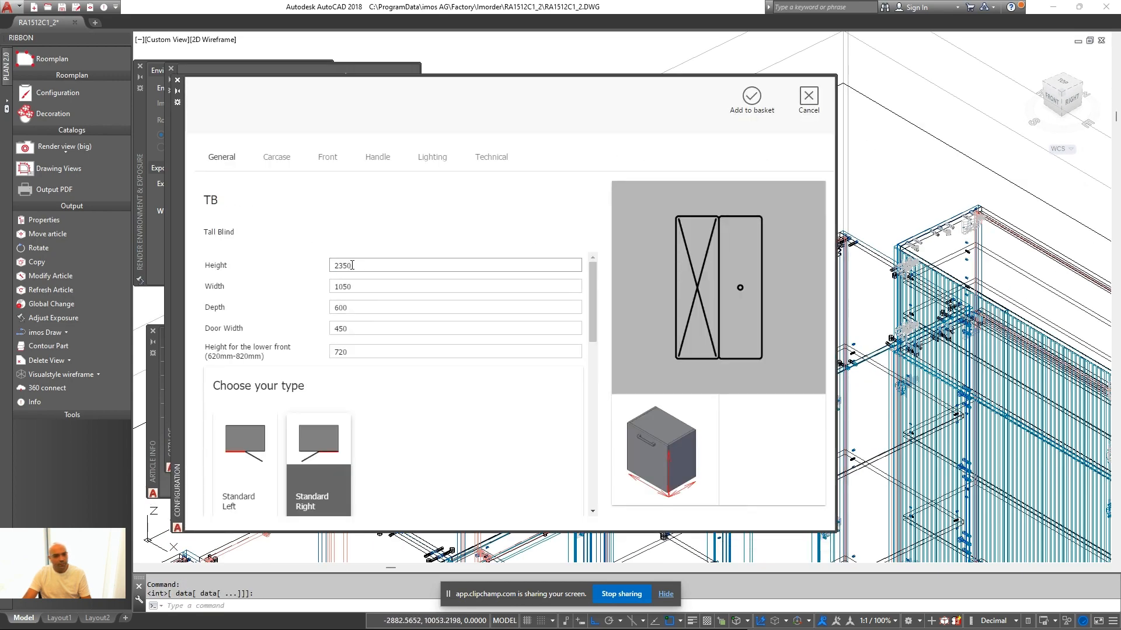
{"action": "key", "text": "Tab"}
{"action": "key", "text": "Tab"}
{"action": "left_click", "coordinate": [809, 97]}
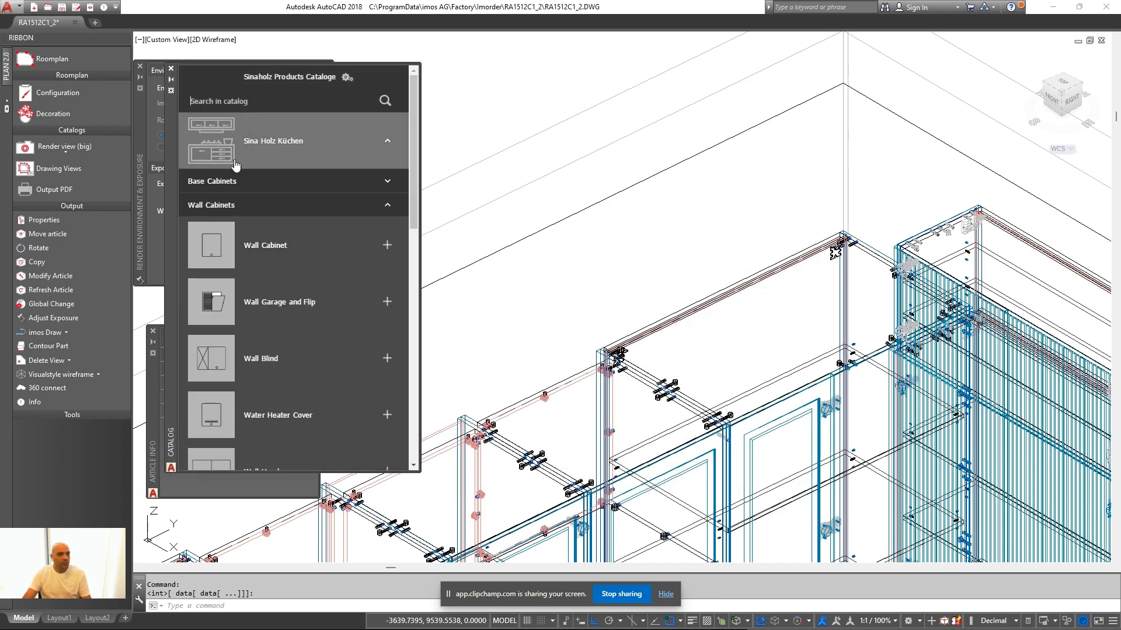
Start a new Wall Blind cabinet with height 399, width 1050 and depth 600 mm
{"action": "left_click", "coordinate": [260, 349]}
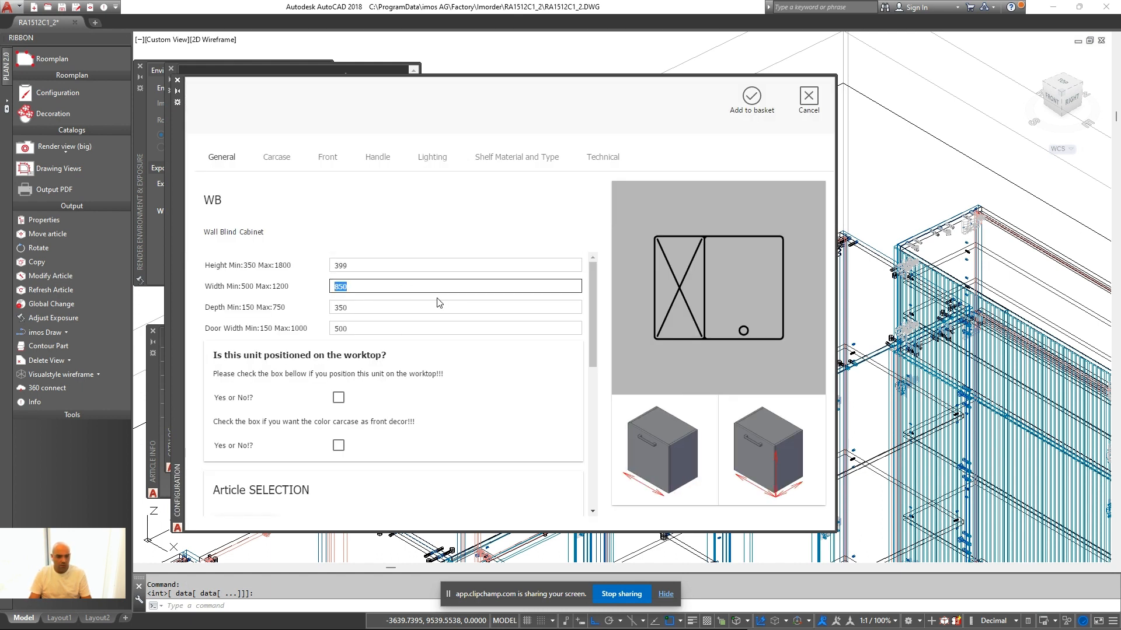
{"action": "key", "text": "Tab"}
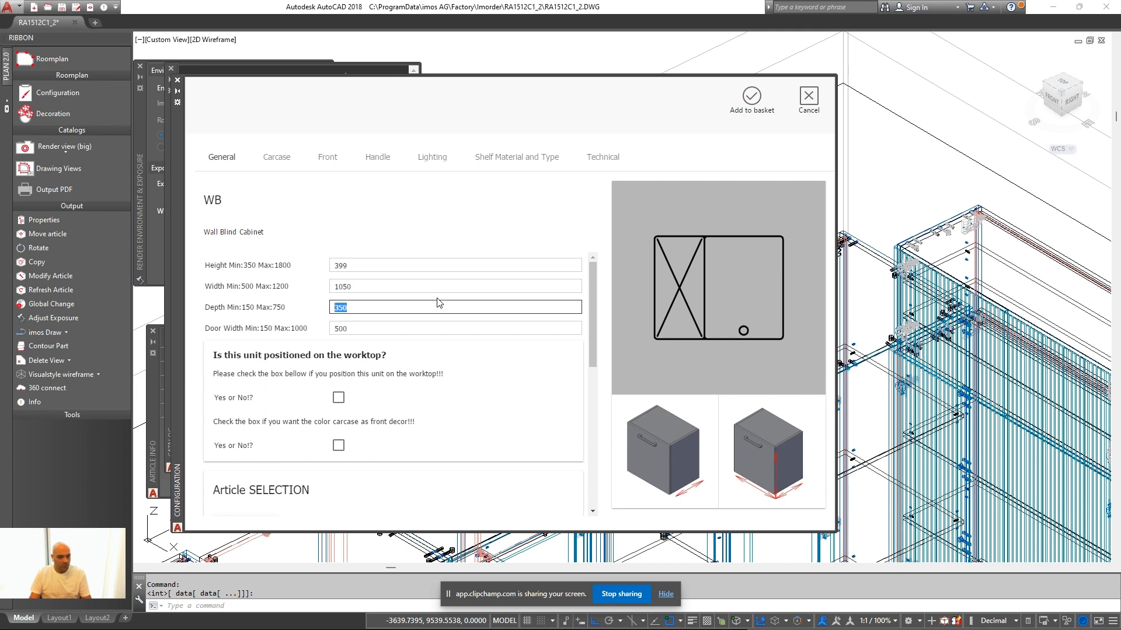
{"action": "type", "text": "600"}
{"action": "key", "text": "Tab"}
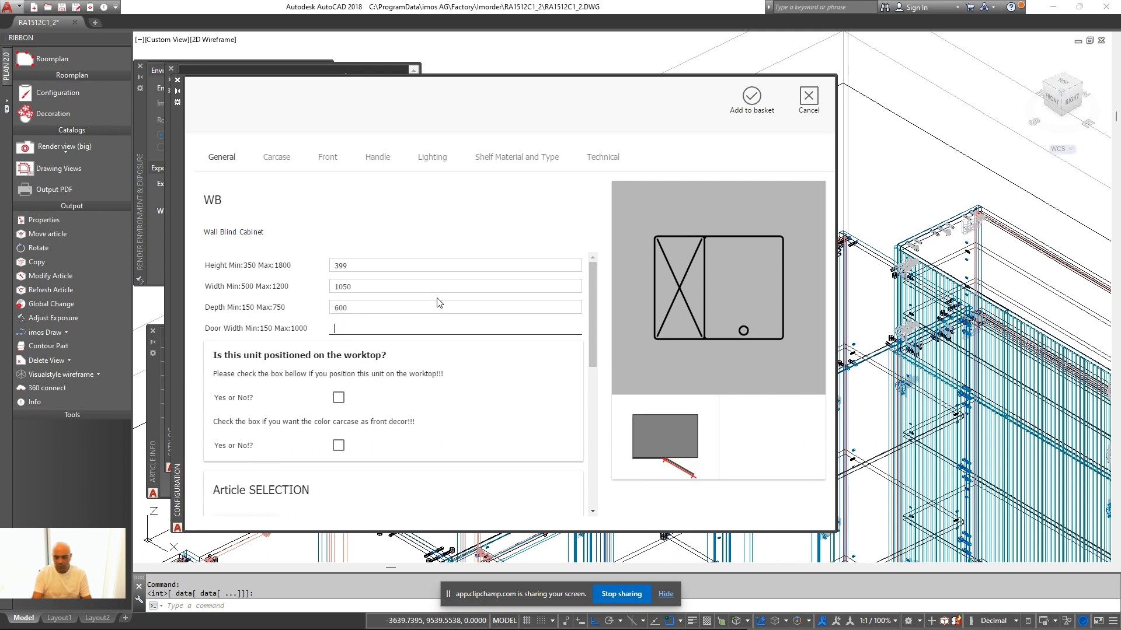
Set the Wall Blind cabinet's suspension bracket to Null and add the cabinet to the model for placement
{"action": "left_click", "coordinate": [617, 159]}
{"action": "scroll", "coordinate": [586, 289], "scroll_direction": "down", "scroll_amount": 10}
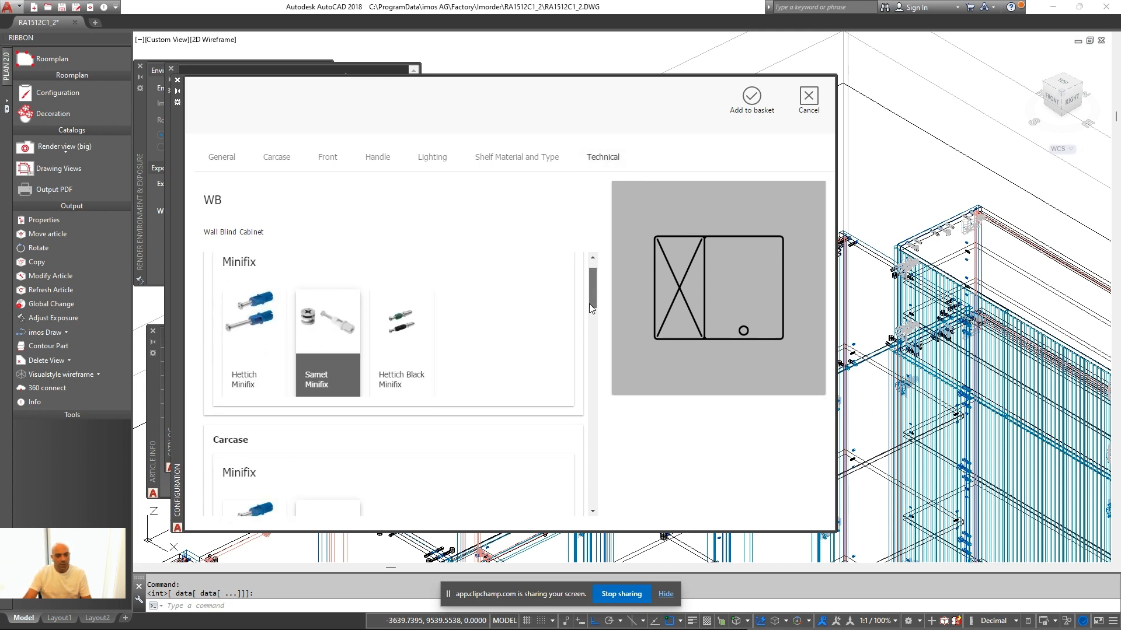
{"action": "scroll", "coordinate": [586, 434], "scroll_direction": "down", "scroll_amount": 3}
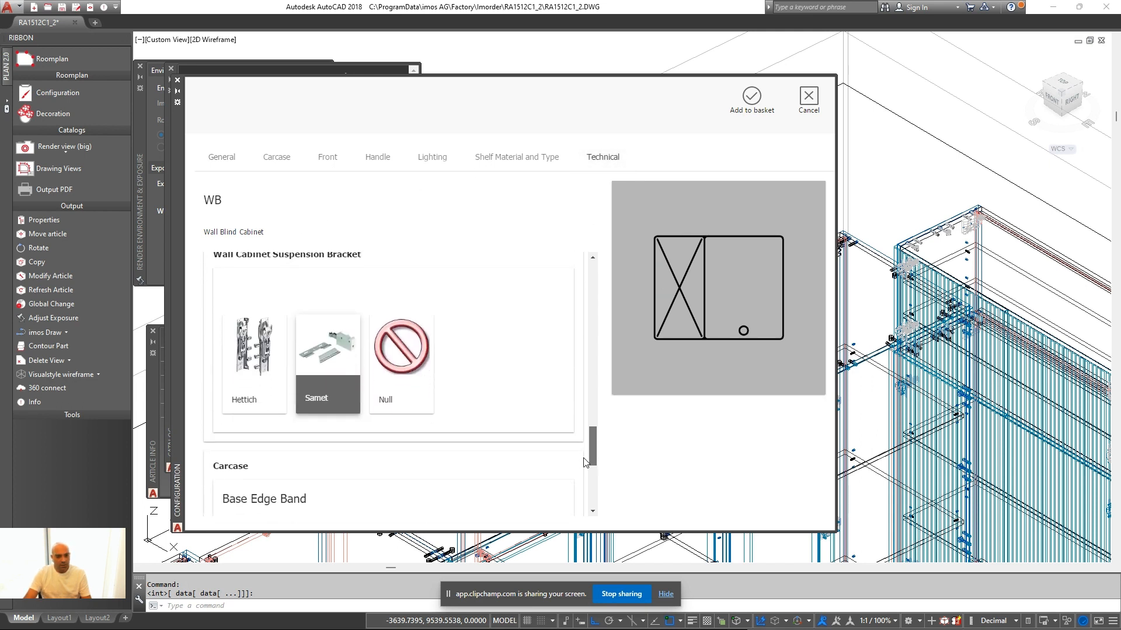
{"action": "left_click", "coordinate": [409, 377]}
{"action": "left_click", "coordinate": [226, 153]}
{"action": "left_click", "coordinate": [750, 106]}
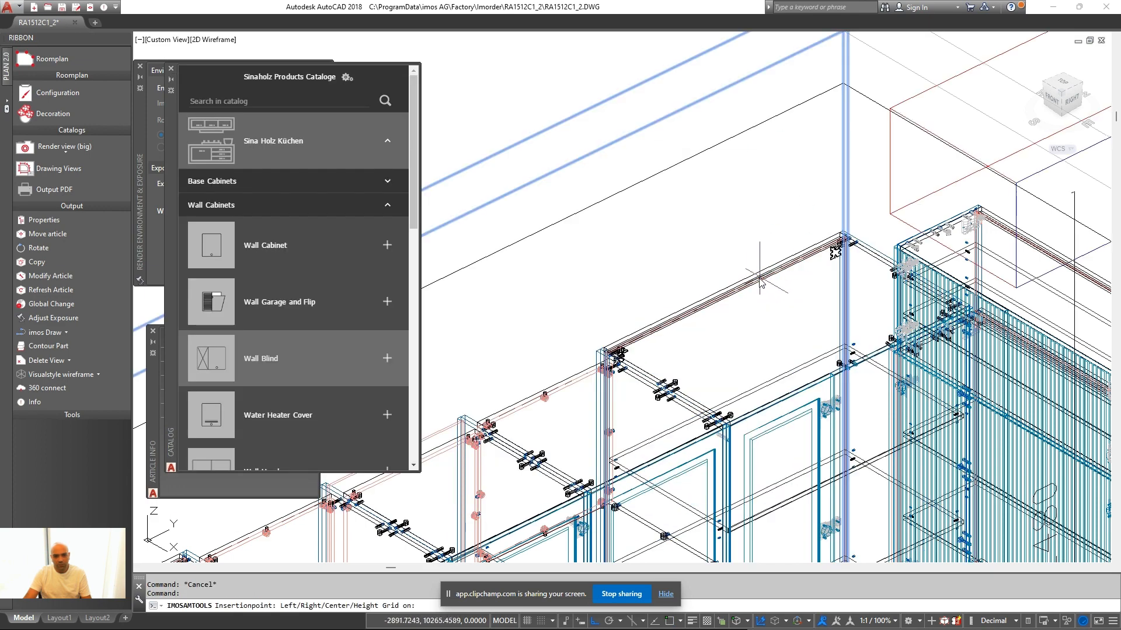
Place the Wall Blind cabinet clear of the kitchen and set its under-bottom lighting to No Lighting
{"action": "scroll", "coordinate": [616, 345], "scroll_direction": "down", "scroll_amount": 5}
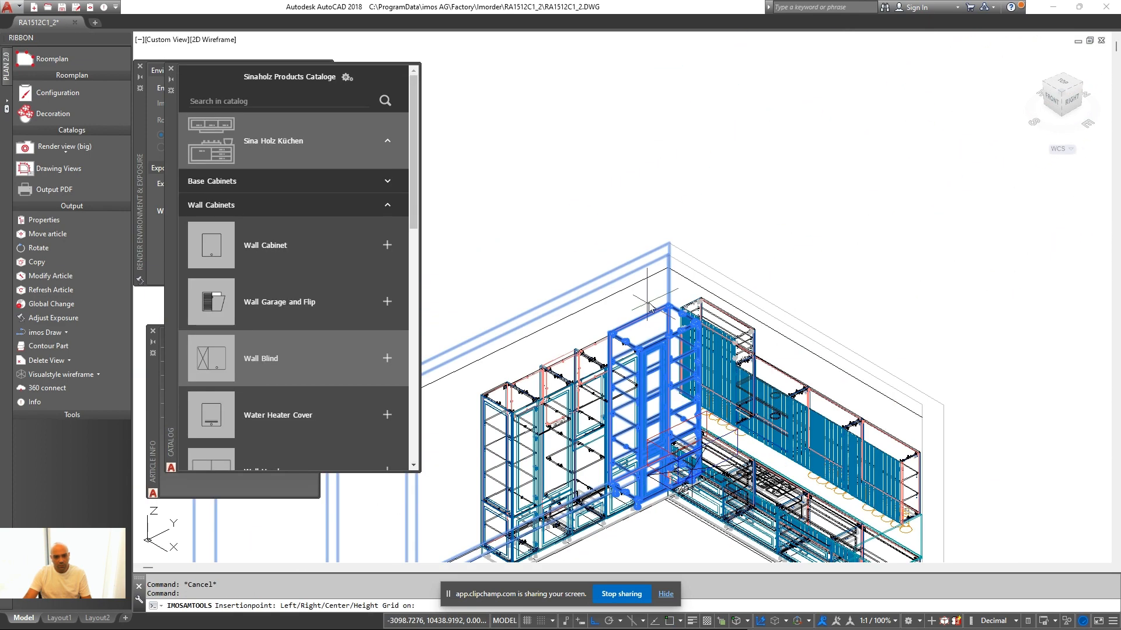
{"action": "left_click", "coordinate": [608, 332]}
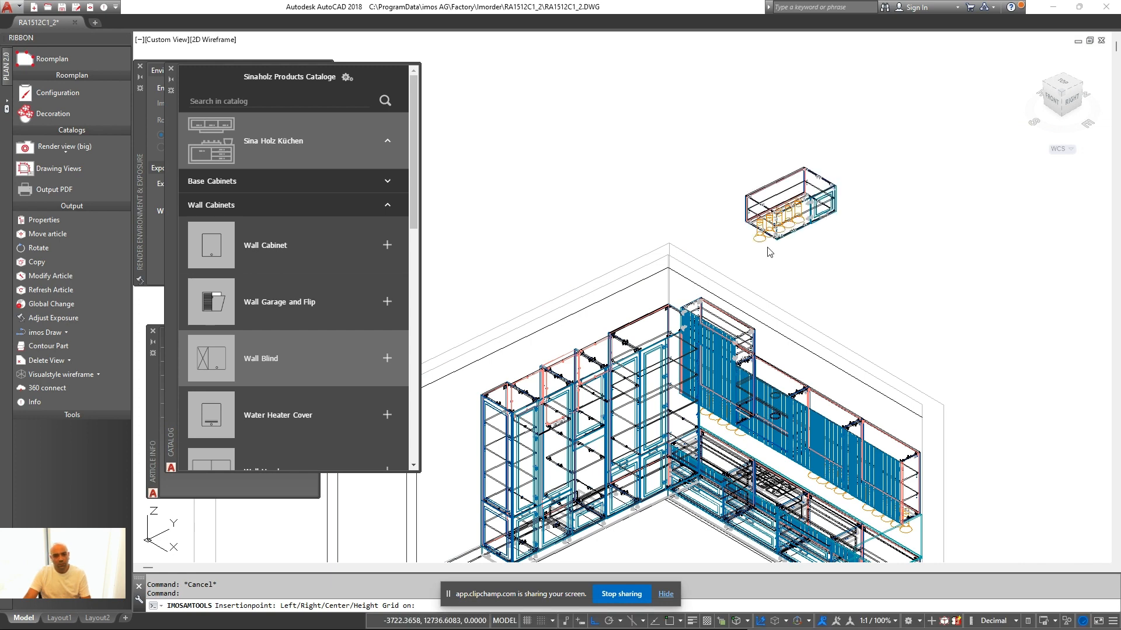
{"action": "scroll", "coordinate": [665, 203], "scroll_direction": "up", "scroll_amount": 2}
{"action": "right_click", "coordinate": [658, 170]}
{"action": "left_click", "coordinate": [707, 206]}
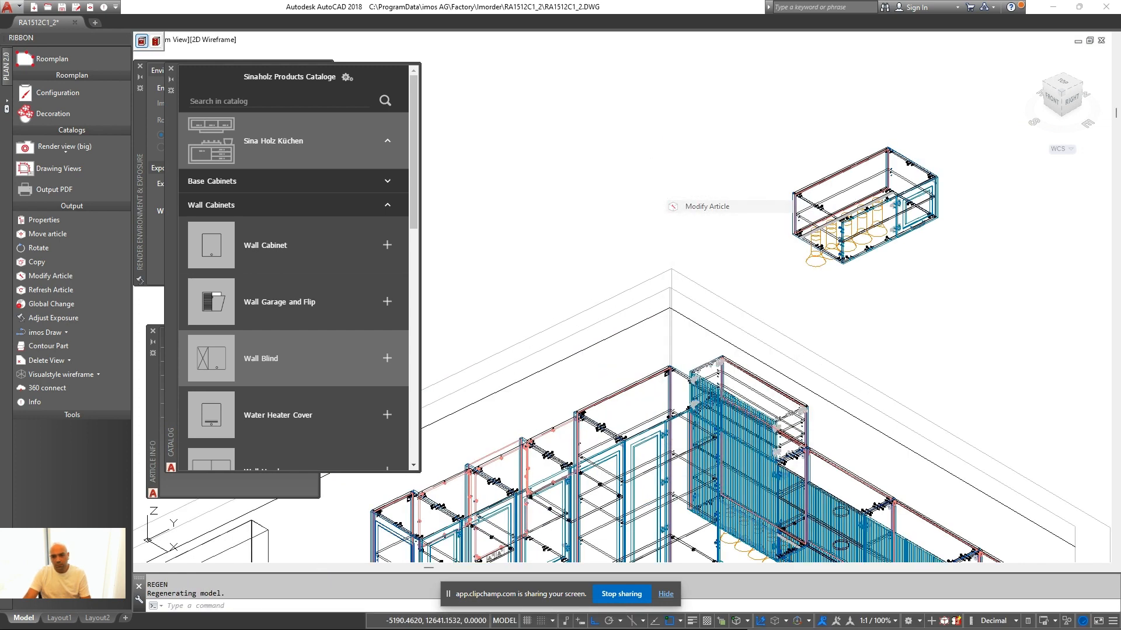
{"action": "left_click", "coordinate": [795, 195]}
{"action": "left_click", "coordinate": [425, 165]}
{"action": "left_click", "coordinate": [263, 387]}
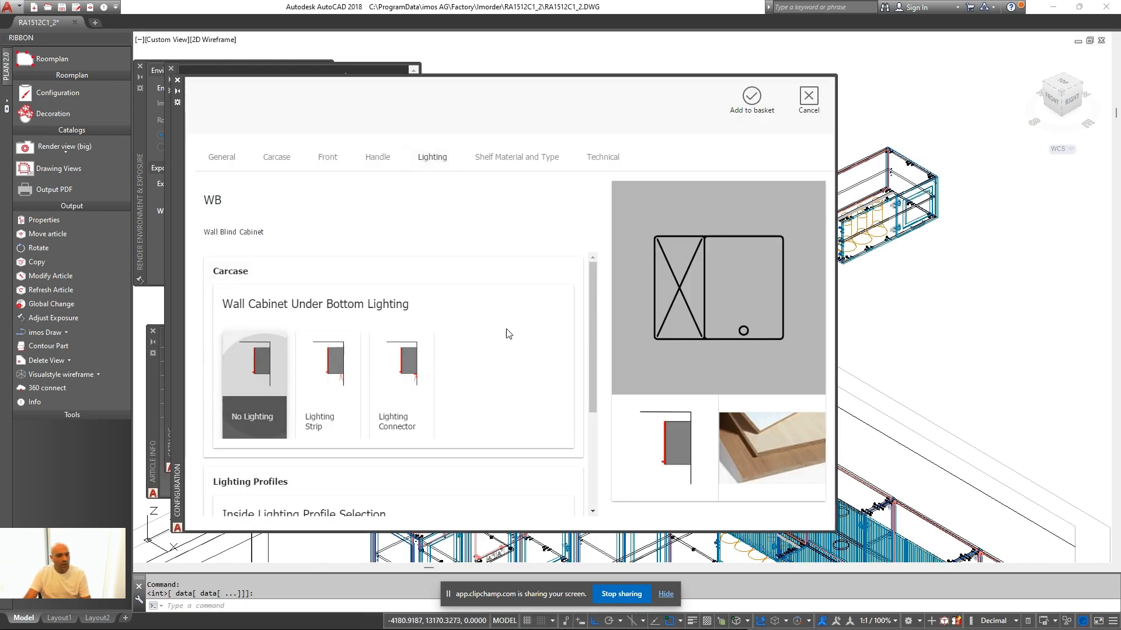
{"action": "scroll", "coordinate": [514, 326], "scroll_direction": "down", "scroll_amount": 3}
Set the Wall Blind cabinet's handle style to Generic and its handle model to Push to open
{"action": "left_click", "coordinate": [377, 158]}
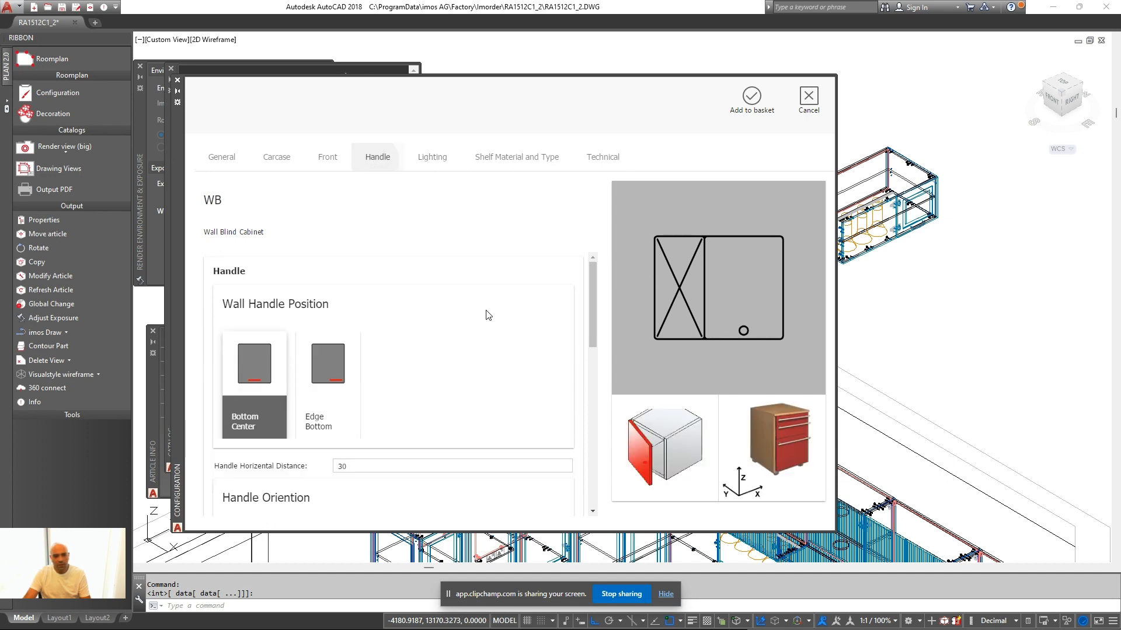
{"action": "scroll", "coordinate": [488, 313], "scroll_direction": "down", "scroll_amount": 6}
{"action": "scroll", "coordinate": [259, 439], "scroll_direction": "up", "scroll_amount": 3}
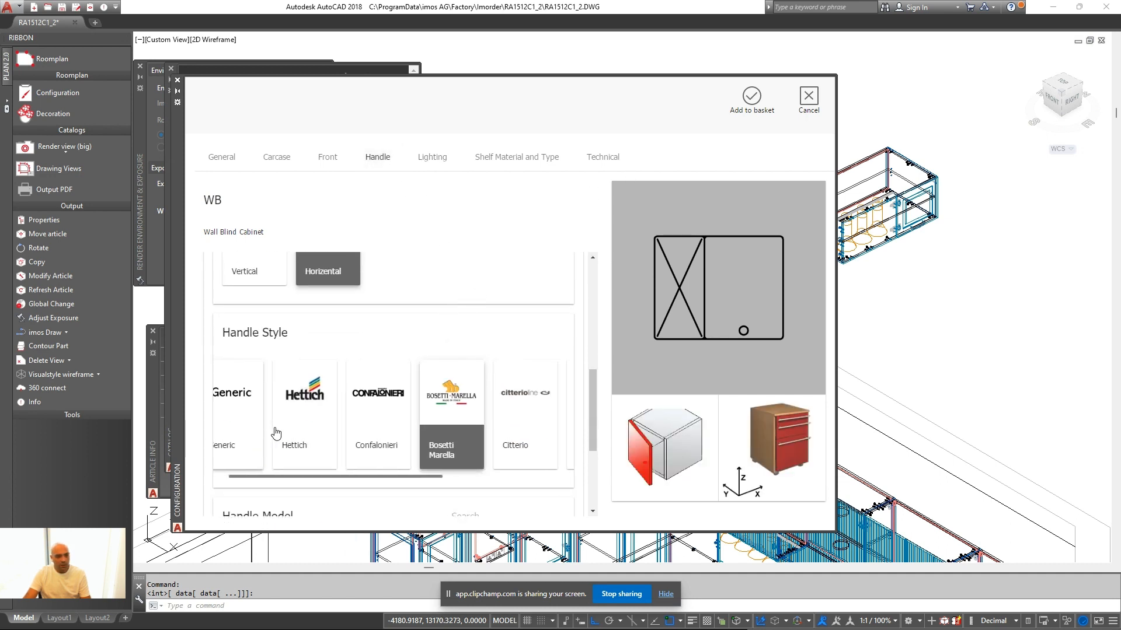
{"action": "left_click", "coordinate": [263, 418]}
{"action": "left_click", "coordinate": [421, 435]}
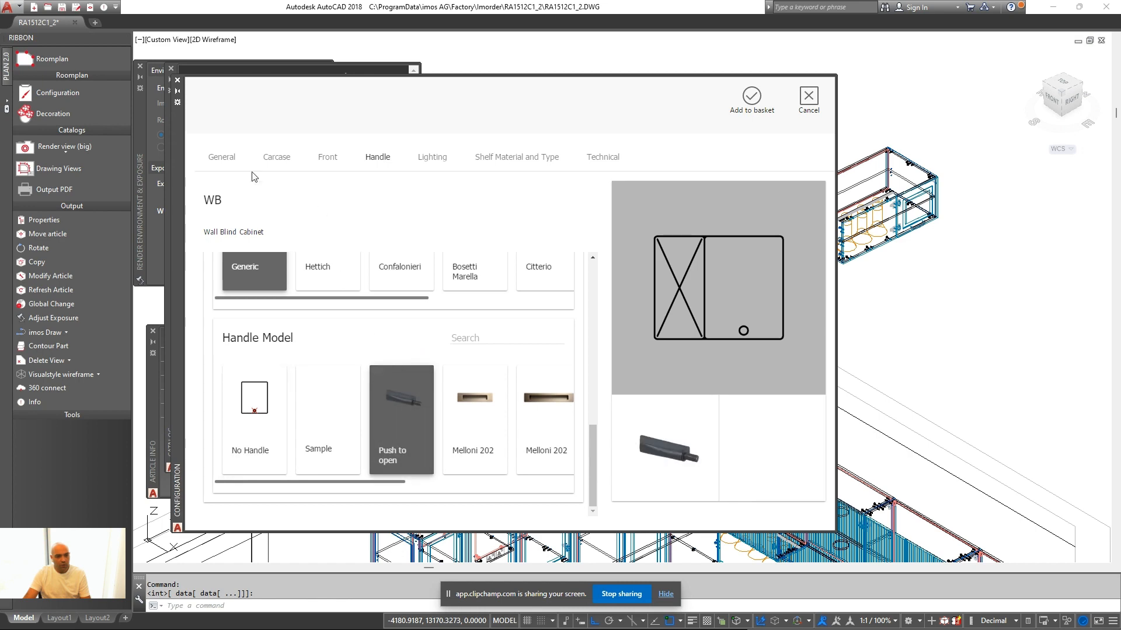
Switch the Wall Blind cabinet's article selection to Right Blind Single and apply the configuration to the model
{"action": "left_click", "coordinate": [274, 161]}
{"action": "left_click", "coordinate": [223, 159]}
{"action": "scroll", "coordinate": [492, 325], "scroll_direction": "down", "scroll_amount": 5}
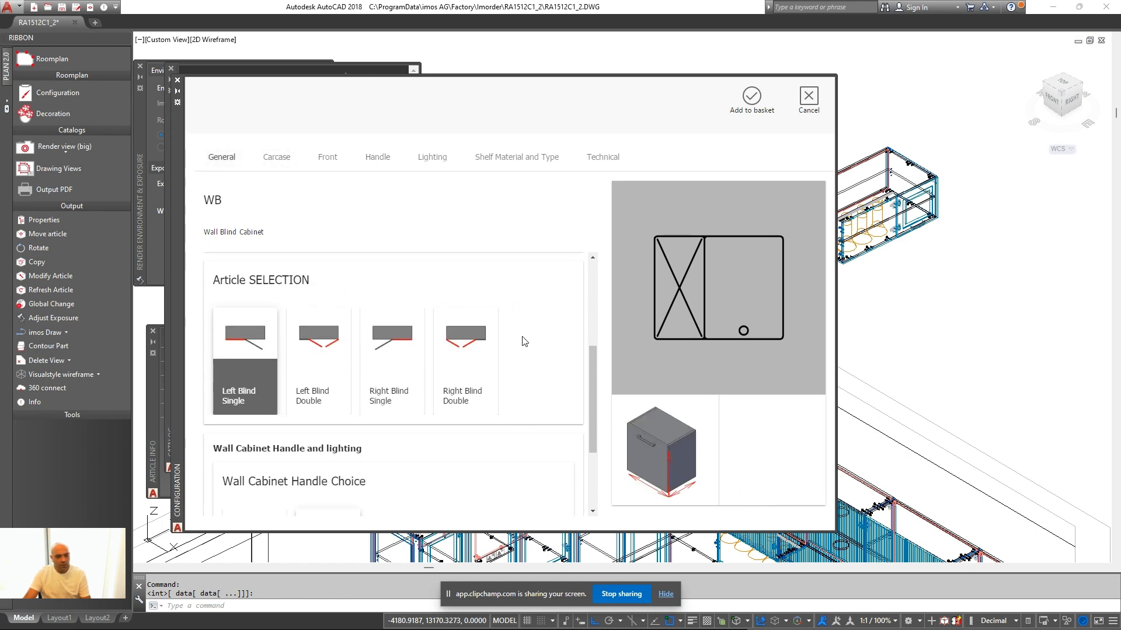
{"action": "left_click", "coordinate": [389, 292]}
{"action": "left_click", "coordinate": [751, 96]}
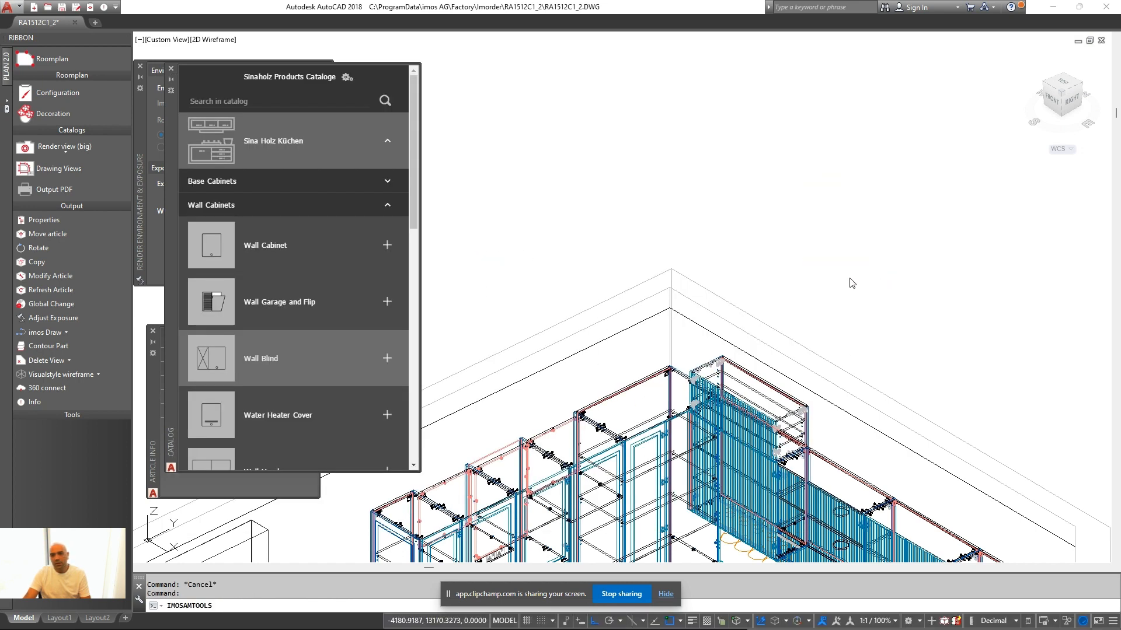
Modify the Wall Blind cabinet's carcase so that it has no shelf, and update it in the model
{"action": "mouse_move", "coordinate": [890, 268]}
{"action": "middle_mouse_down"}
{"action": "mouse_move", "coordinate": [725, 327]}
{"action": "mouse_move", "coordinate": [659, 380]}
{"action": "middle_mouse_up"}
{"action": "right_click", "coordinate": [660, 378]}
{"action": "left_click", "coordinate": [703, 112]}
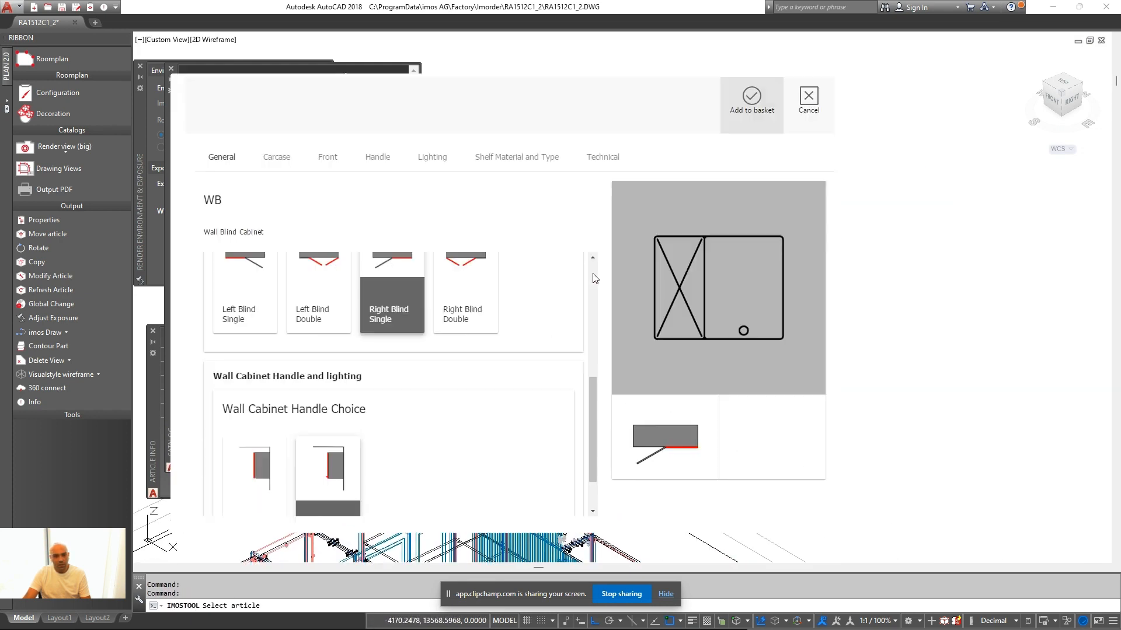
{"action": "left_click", "coordinate": [276, 156]}
{"action": "scroll", "coordinate": [479, 327], "scroll_direction": "down", "scroll_amount": 4}
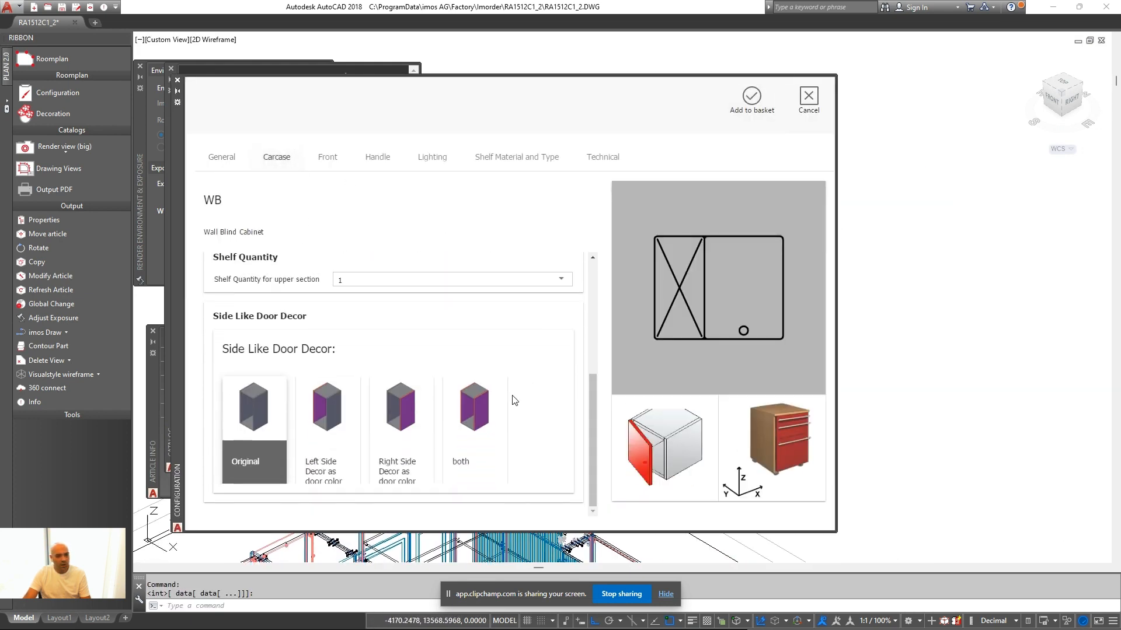
{"action": "left_click", "coordinate": [421, 286]}
{"action": "left_click", "coordinate": [391, 281]}
{"action": "left_click", "coordinate": [751, 99]}
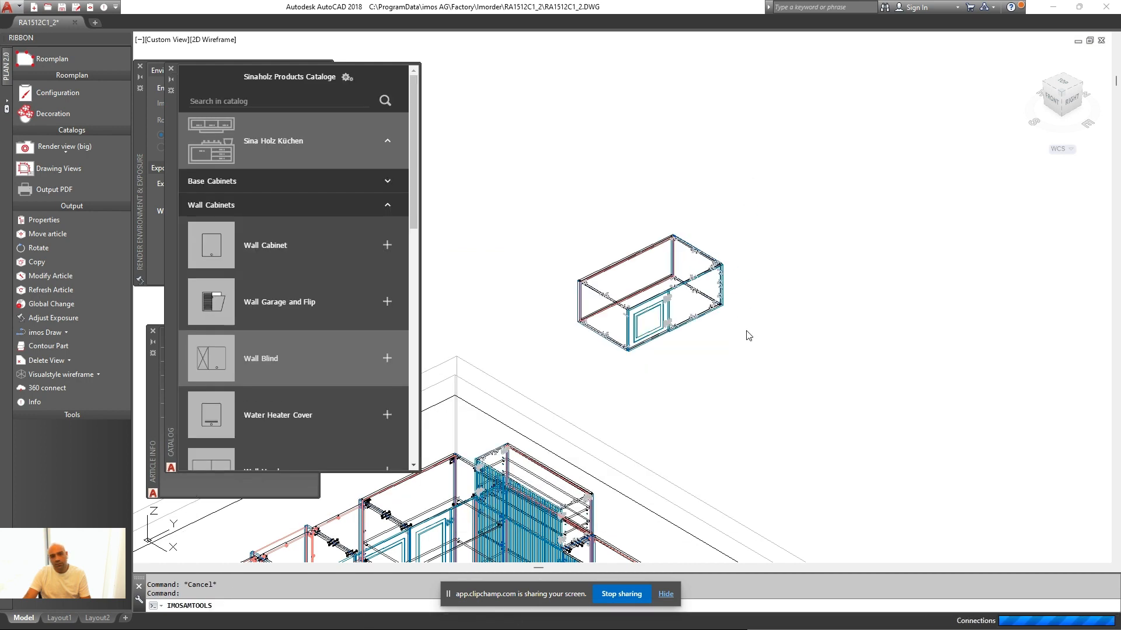
Move the Wall Blind cabinet by its bottom corner onto the matching top corner of the tall blind corner unit
{"action": "scroll", "coordinate": [648, 326], "scroll_direction": "up", "scroll_amount": 6}
{"action": "middle_click_drag", "start_coordinate": [647, 325], "coordinate": [841, 338]}
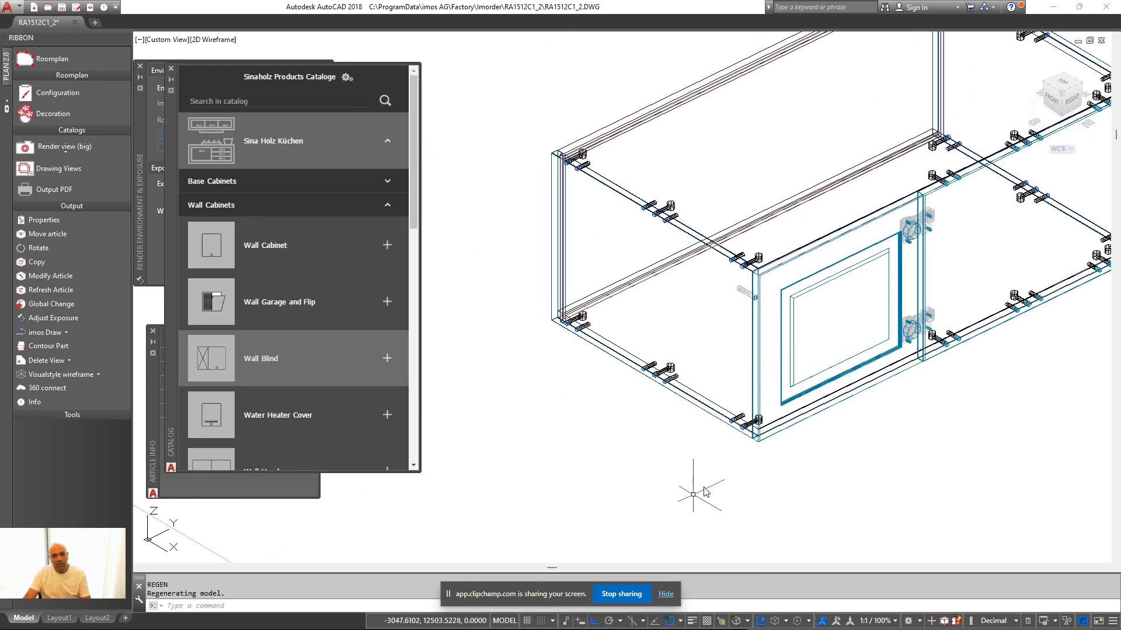
{"action": "left_click", "coordinate": [700, 495]}
{"action": "left_click", "coordinate": [642, 350]}
{"action": "type", "text": "m"}
{"action": "key", "text": "Return"}
{"action": "scroll", "coordinate": [551, 322], "scroll_direction": "up", "scroll_amount": 5}
{"action": "scroll", "coordinate": [636, 321], "scroll_direction": "down", "scroll_amount": 2}
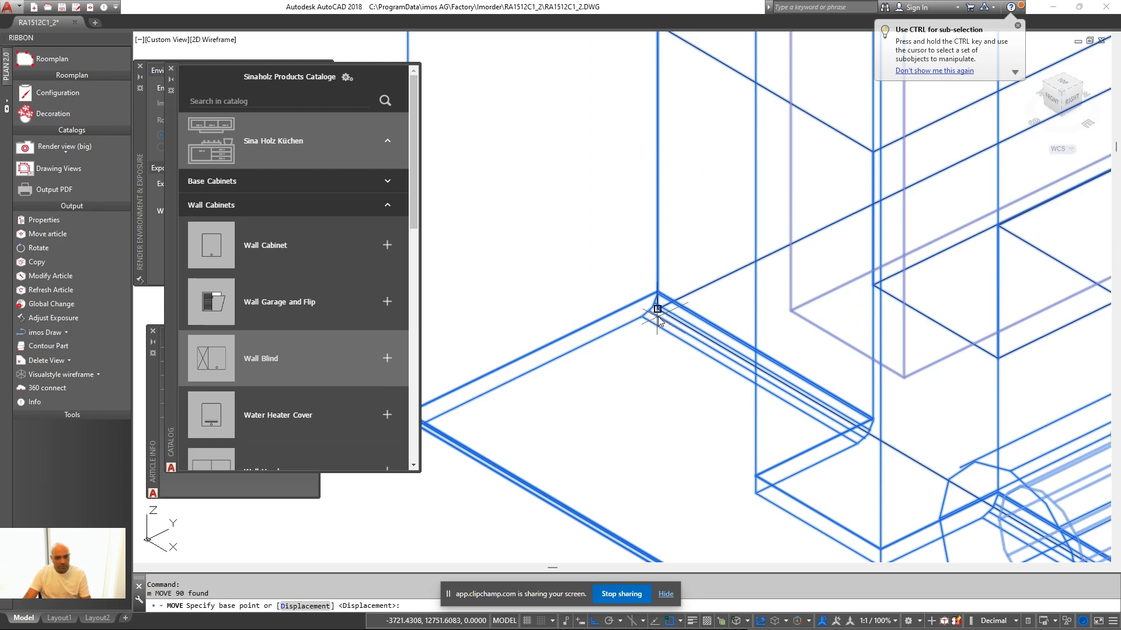
{"action": "left_click", "coordinate": [657, 309]}
{"action": "scroll", "coordinate": [659, 307], "scroll_direction": "down", "scroll_amount": 6}
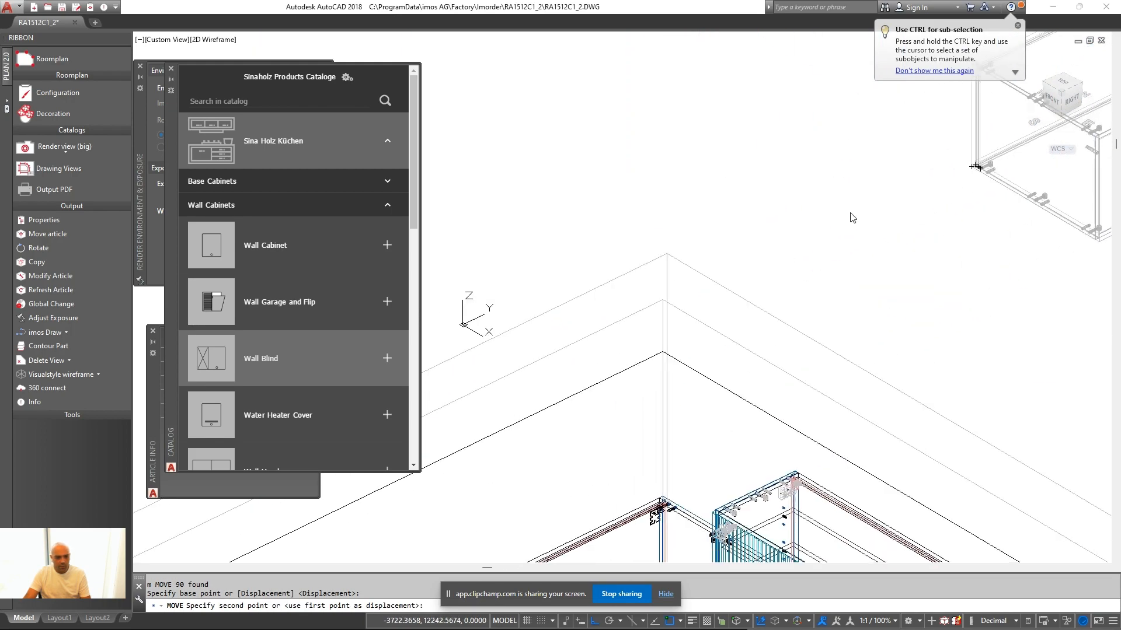
{"action": "scroll", "coordinate": [733, 291], "scroll_direction": "up", "scroll_amount": 6}
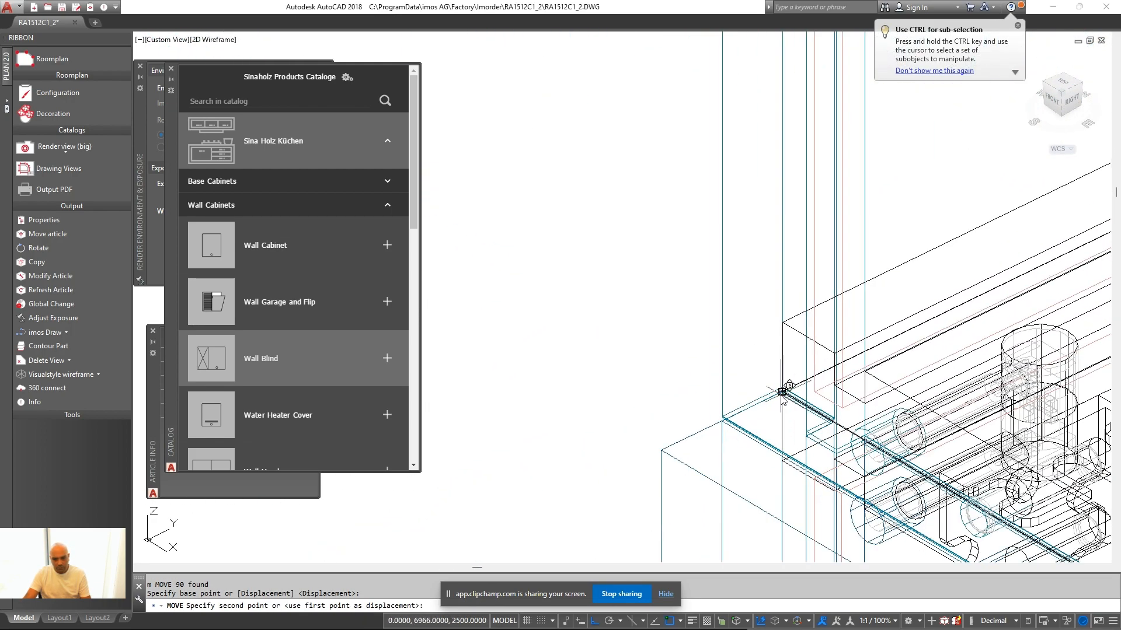
{"action": "left_click", "coordinate": [678, 338]}
Inspect the new top corner cabinet and the surrounding kitchen in the Realistic visual style
{"action": "scroll", "coordinate": [744, 315], "scroll_direction": "down", "scroll_amount": 8}
{"action": "scroll", "coordinate": [876, 341], "scroll_direction": "up", "scroll_amount": 3}
{"action": "scroll", "coordinate": [730, 280], "scroll_direction": "down", "scroll_amount": 1}
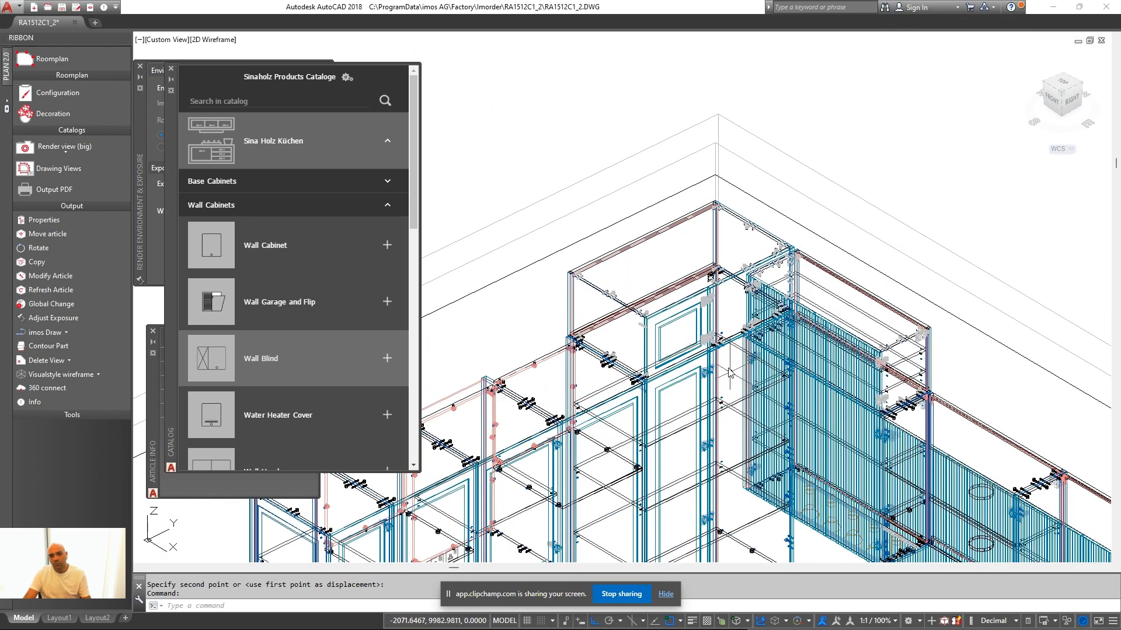
{"action": "middle_click_drag", "start_coordinate": [716, 288], "coordinate": [715, 252], "text": "shift"}
{"action": "scroll", "coordinate": [776, 297], "scroll_direction": "down", "scroll_amount": 4}
{"action": "scroll", "coordinate": [758, 298], "scroll_direction": "up", "scroll_amount": 1}
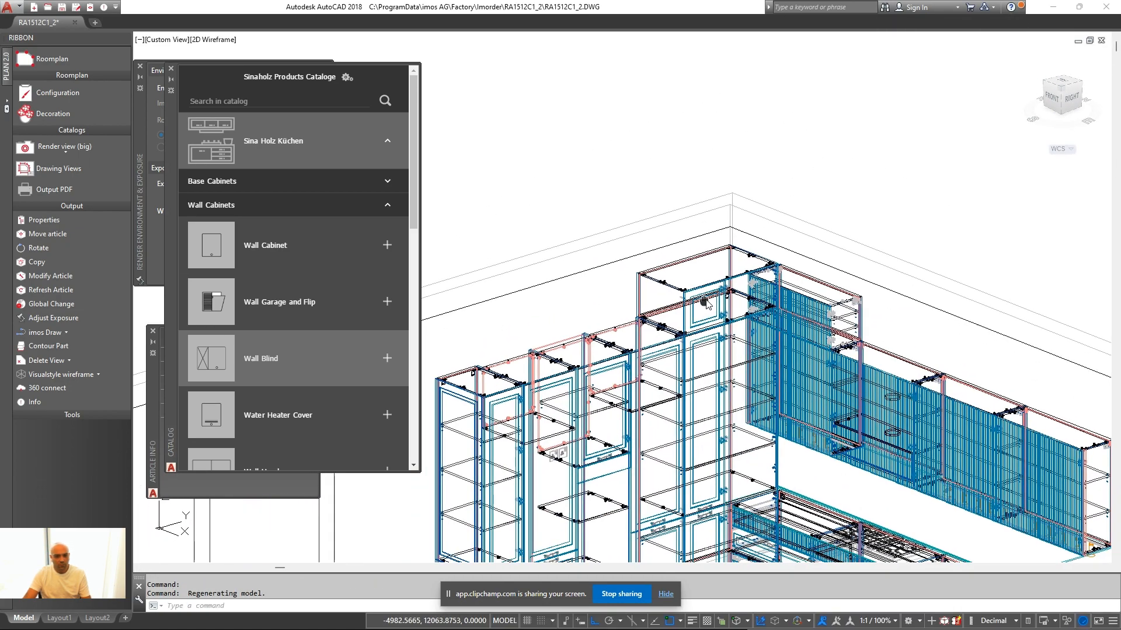
{"action": "left_click", "coordinate": [98, 374]}
{"action": "left_click", "coordinate": [49, 393]}
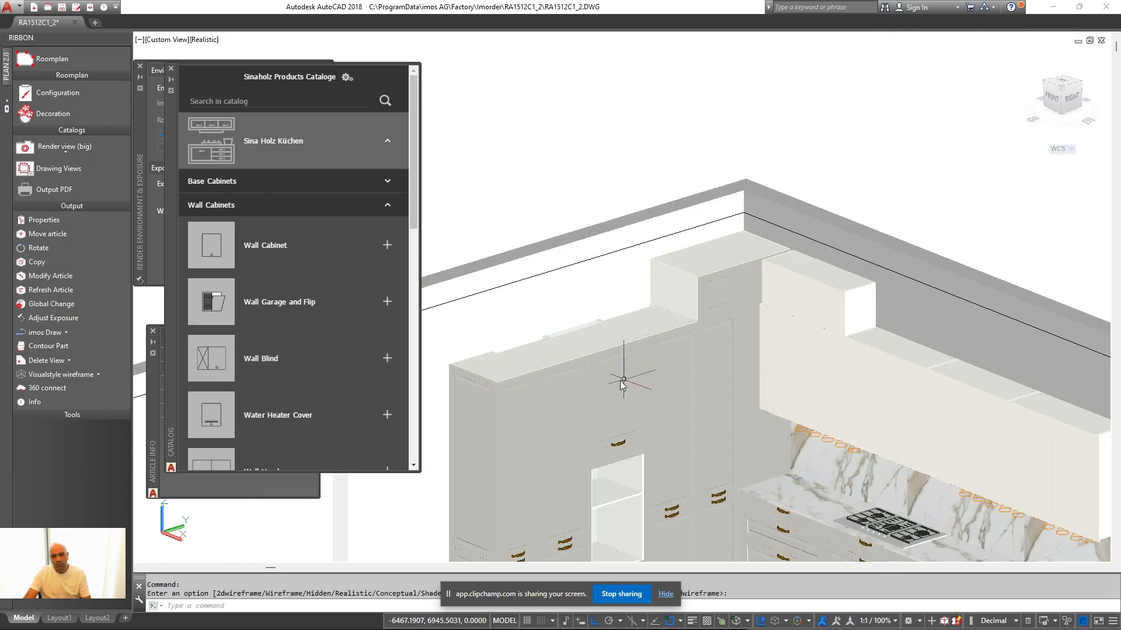
{"action": "scroll", "coordinate": [745, 314], "scroll_direction": "up", "scroll_amount": 6}
{"action": "middle_click_drag", "start_coordinate": [761, 307], "coordinate": [738, 310], "text": "shift"}
{"action": "scroll", "coordinate": [737, 310], "scroll_direction": "down", "scroll_amount": 5}
{"action": "scroll", "coordinate": [730, 312], "scroll_direction": "up", "scroll_amount": 3}
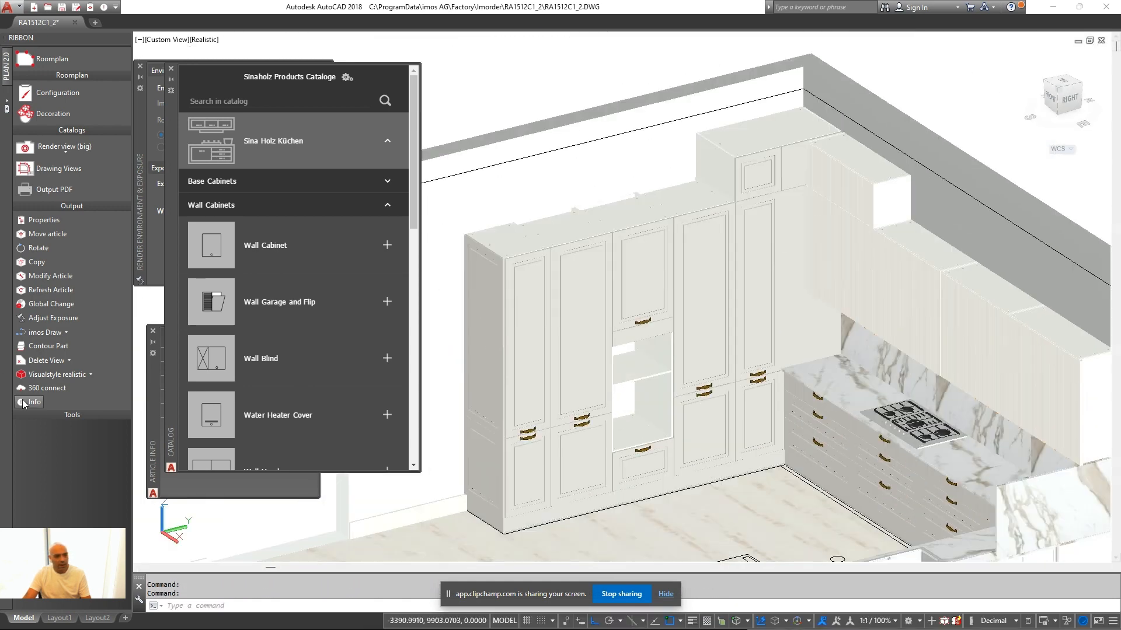
Examine the tall units and the top corner cabinet in the Hidden visual style
{"action": "left_click", "coordinate": [90, 375]}
{"action": "left_click", "coordinate": [89, 432]}
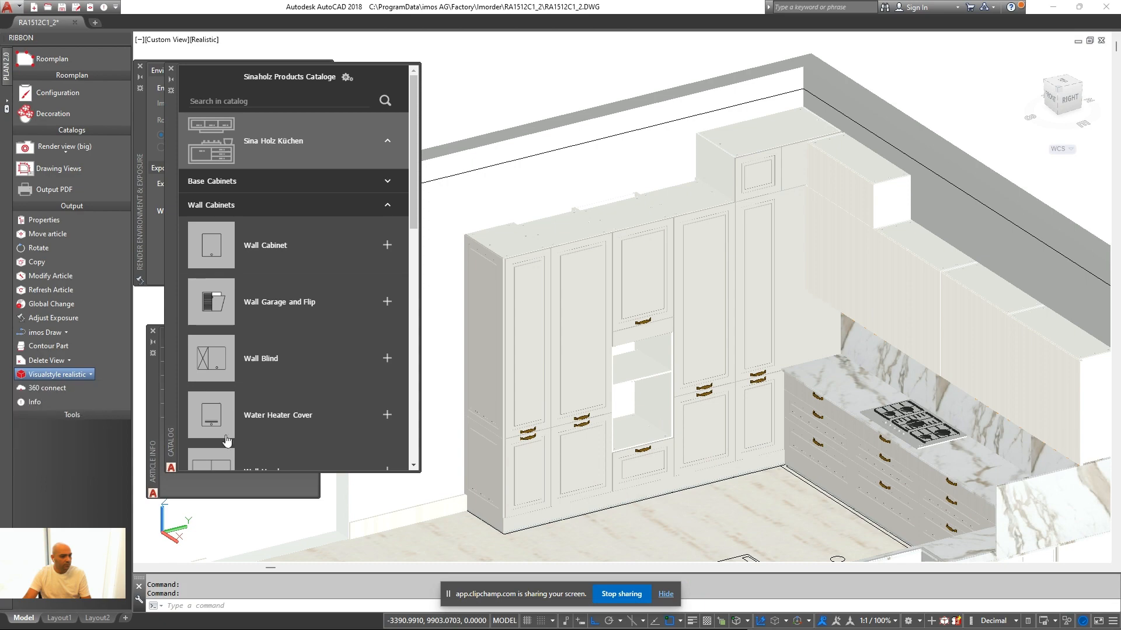
{"action": "mouse_move", "coordinate": [753, 386]}
{"action": "middle_mouse_down", "text": "shift"}
{"action": "mouse_move", "coordinate": [764, 380]}
{"action": "mouse_move", "coordinate": [745, 376]}
{"action": "middle_mouse_up", "text": "shift"}
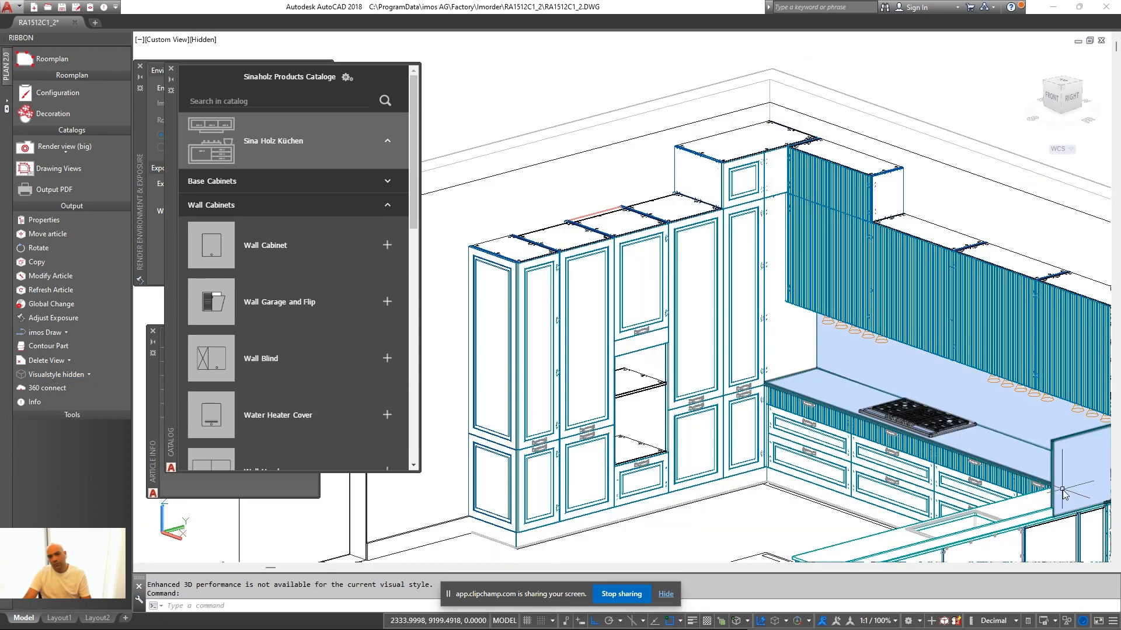
{"action": "middle_click_drag", "start_coordinate": [750, 251], "coordinate": [754, 280], "text": "shift"}
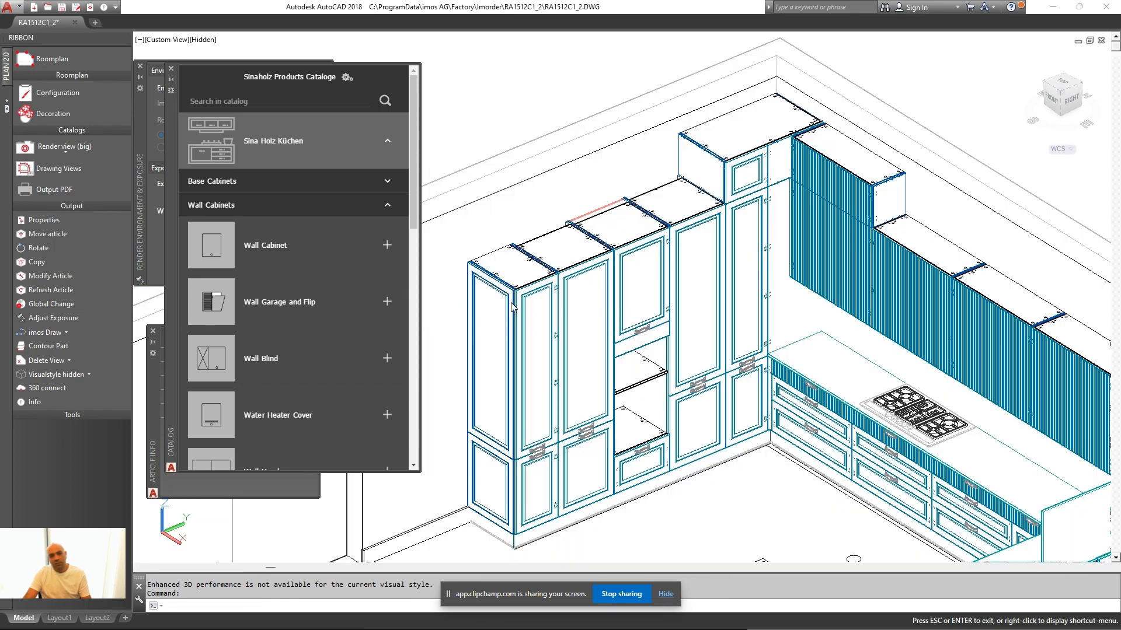
Return to the 2D Wireframe visual style and start a new Wall Cabinet with height 399 and width 600 mm
{"action": "left_click", "coordinate": [88, 377]}
{"action": "left_click", "coordinate": [74, 469]}
{"action": "middle_click_drag", "start_coordinate": [700, 233], "coordinate": [727, 318]}
{"action": "scroll", "coordinate": [657, 285], "scroll_direction": "up", "scroll_amount": 2}
{"action": "left_click", "coordinate": [387, 245]}
{"action": "double_click", "coordinate": [374, 264]}
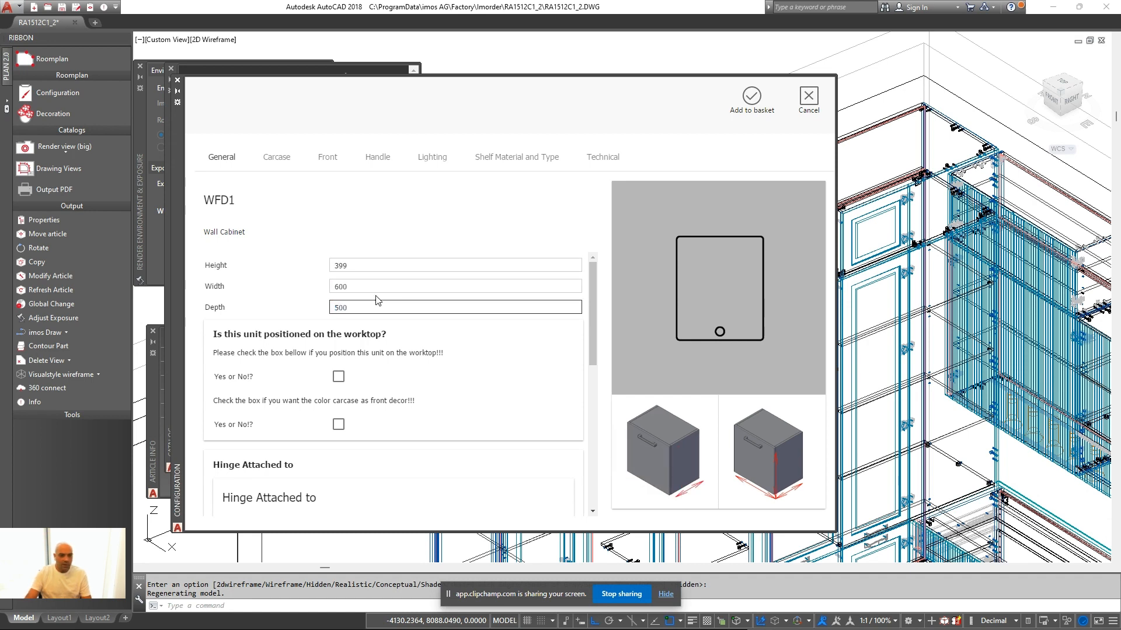
Set the new Wall Cabinet's shelf quantity for the upper section to 0
{"action": "scroll", "coordinate": [478, 361], "scroll_direction": "down", "scroll_amount": 4}
{"action": "scroll", "coordinate": [350, 403], "scroll_direction": "down", "scroll_amount": 2}
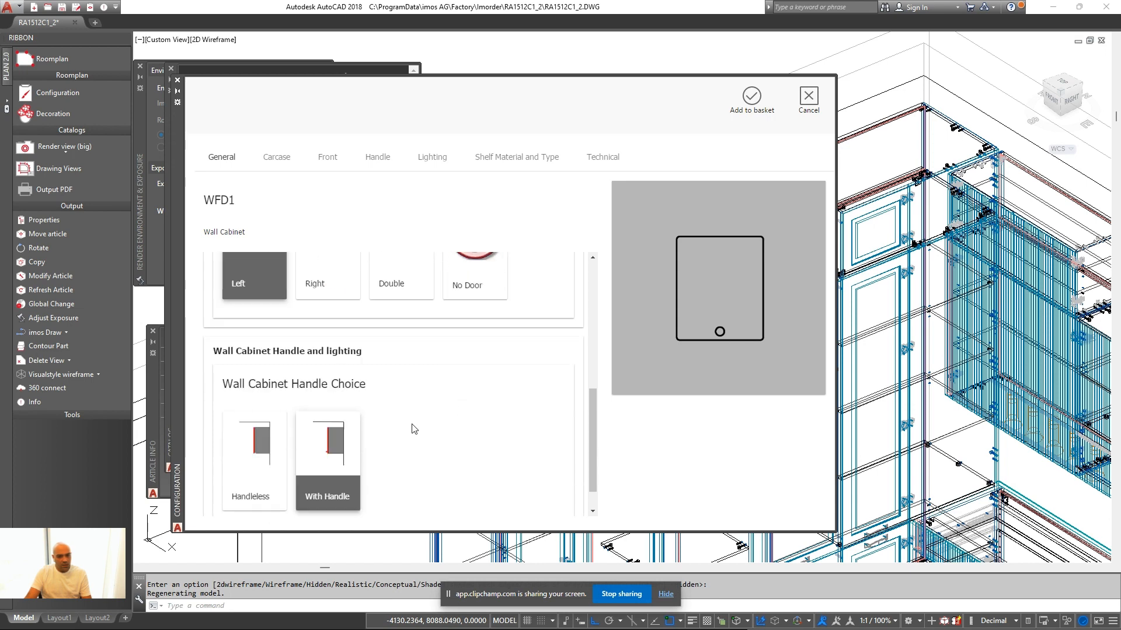
{"action": "left_click", "coordinate": [282, 168]}
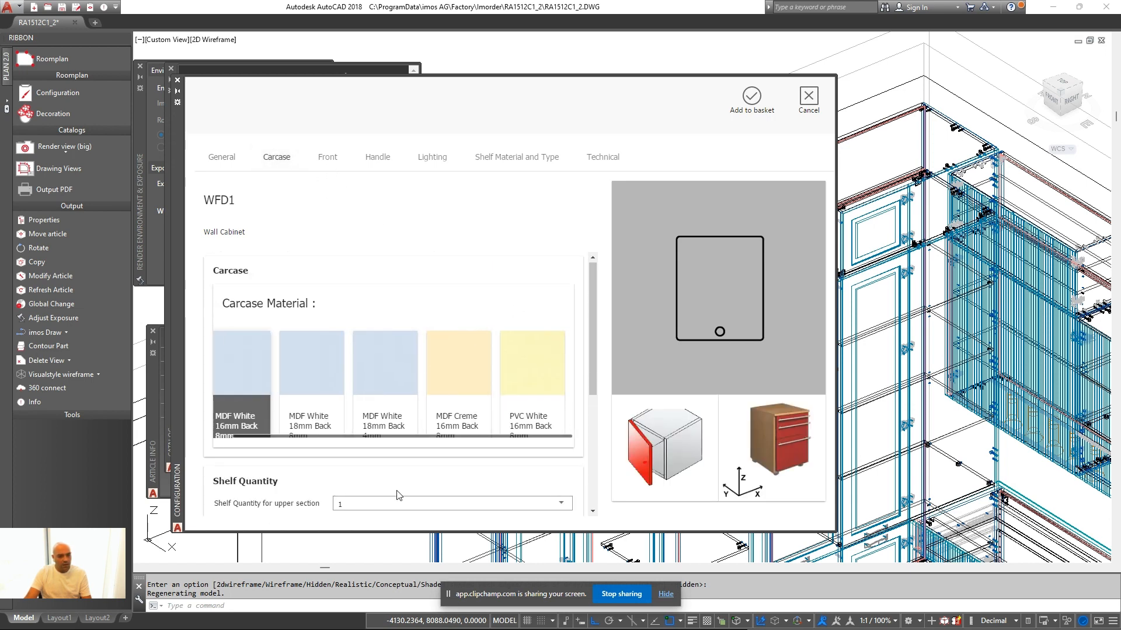
{"action": "scroll", "coordinate": [374, 467], "scroll_direction": "down", "scroll_amount": 2}
{"action": "left_click", "coordinate": [349, 408]}
{"action": "left_click", "coordinate": [349, 407]}
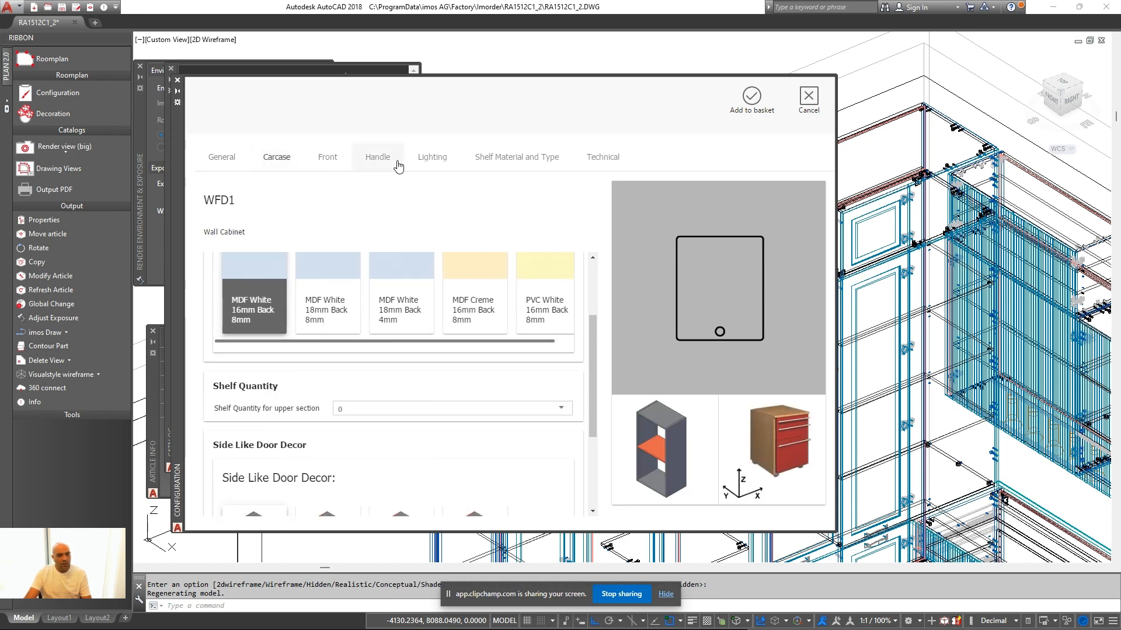
Set the new Wall Cabinet's handle style to Generic and its handle model to Push to open
{"action": "left_click", "coordinate": [377, 157]}
{"action": "scroll", "coordinate": [475, 298], "scroll_direction": "down", "scroll_amount": 1}
{"action": "scroll", "coordinate": [468, 308], "scroll_direction": "down", "scroll_amount": 2}
{"action": "scroll", "coordinate": [288, 438], "scroll_direction": "up", "scroll_amount": 1}
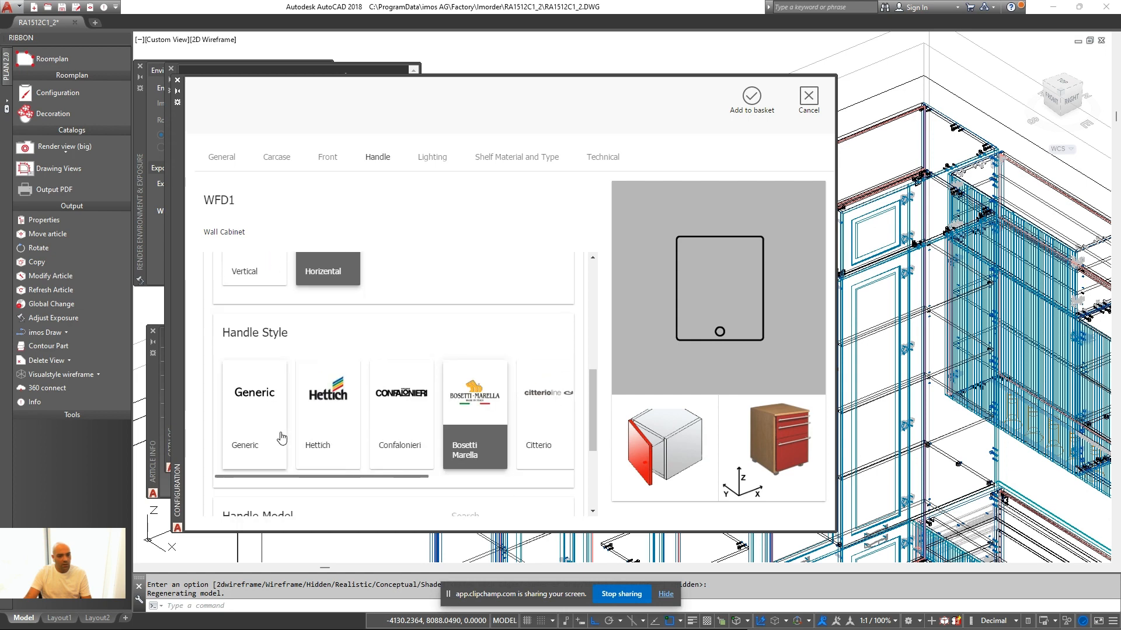
{"action": "left_click", "coordinate": [268, 430]}
{"action": "scroll", "coordinate": [455, 378], "scroll_direction": "down", "scroll_amount": 2}
{"action": "scroll", "coordinate": [457, 378], "scroll_direction": "down", "scroll_amount": 1}
{"action": "left_click", "coordinate": [400, 416]}
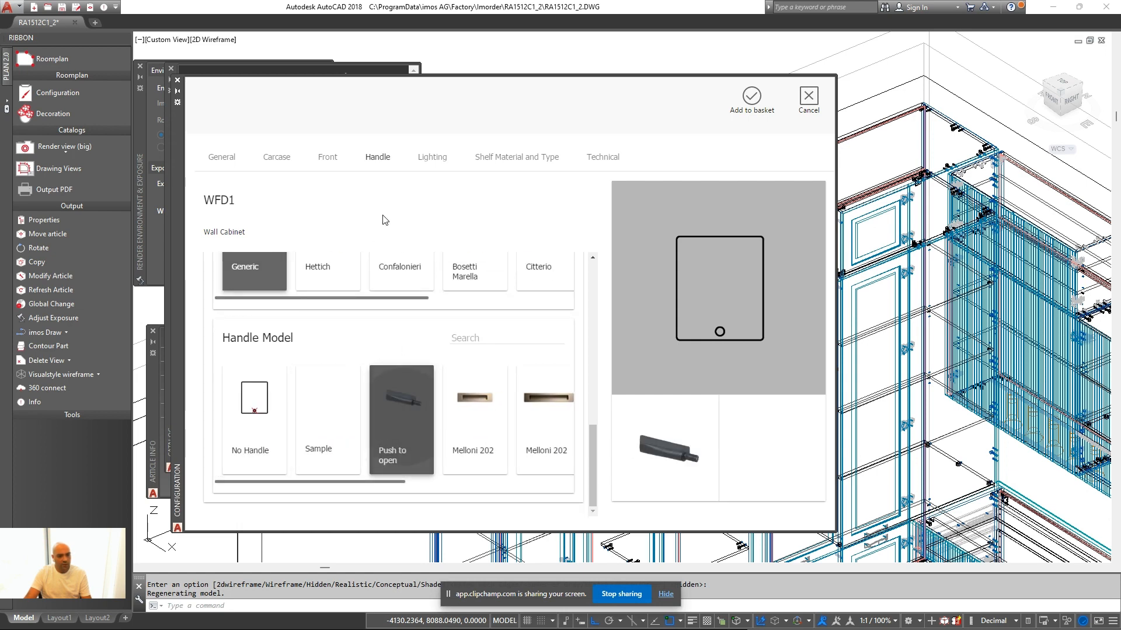
Check the lighting options and add the Wall Cabinet on top of the tall units beside the Wall Blind cabinet
{"action": "left_click", "coordinate": [419, 153]}
{"action": "scroll", "coordinate": [525, 280], "scroll_direction": "down", "scroll_amount": 3}
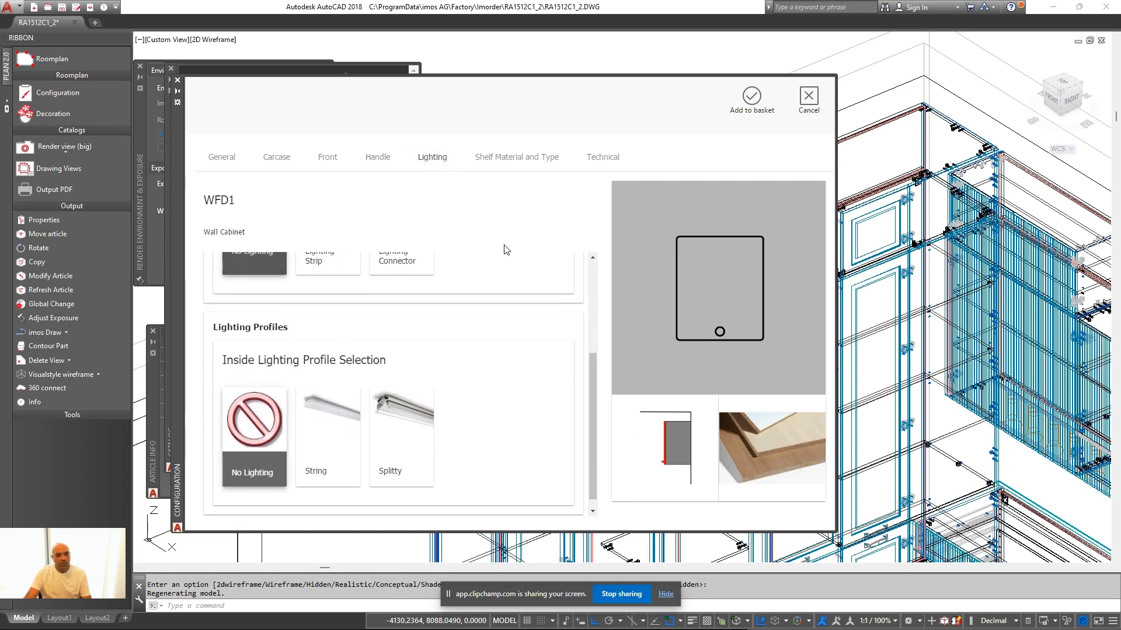
{"action": "left_click", "coordinate": [759, 105]}
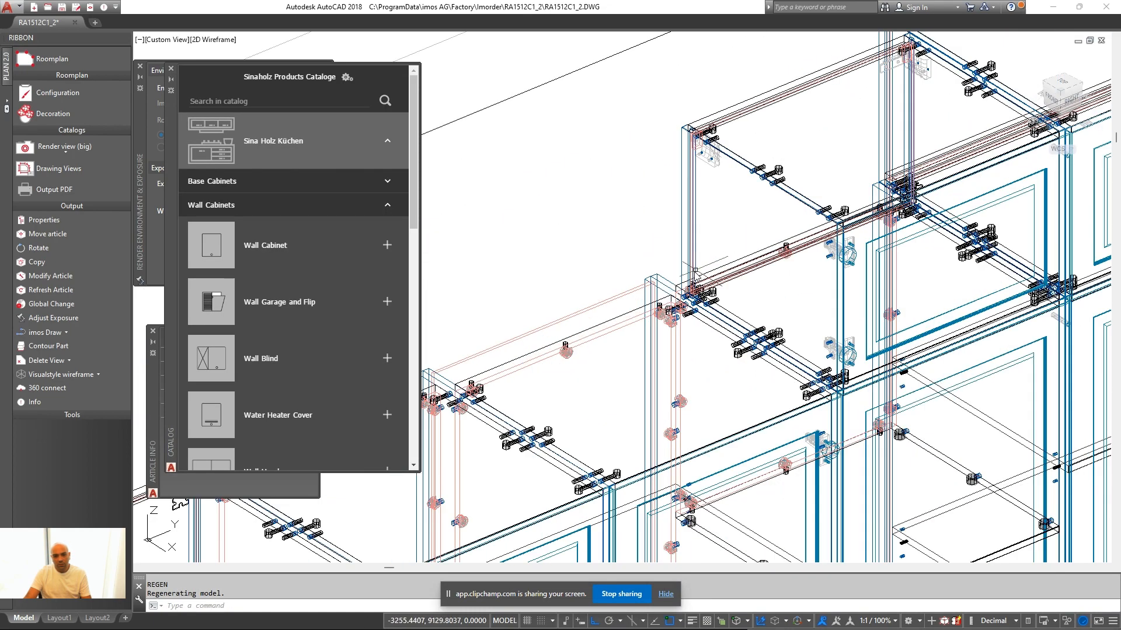
Copy the new Wall Cabinet 500 mm along the top of the tall units, away from the room corner
{"action": "left_click", "coordinate": [753, 219]}
{"action": "left_click", "coordinate": [660, 208]}
{"action": "scroll", "coordinate": [644, 187], "scroll_direction": "down", "scroll_amount": 4}
{"action": "type", "text": "c"}
{"action": "key", "text": "Return"}
{"action": "left_click", "coordinate": [648, 188]}
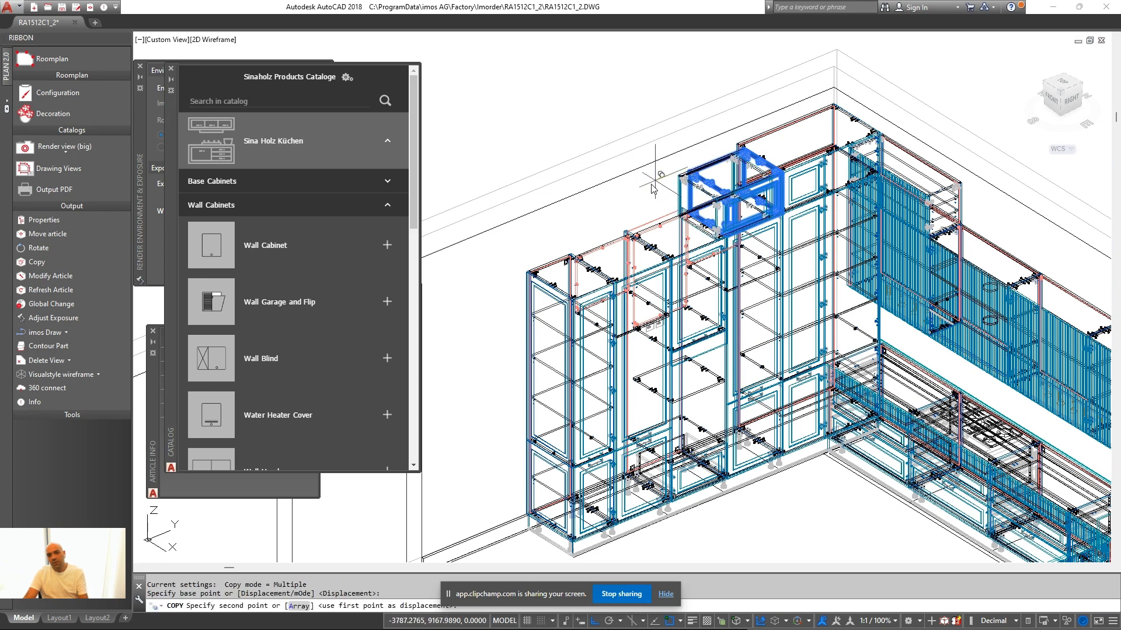
{"action": "key", "text": "Return"}
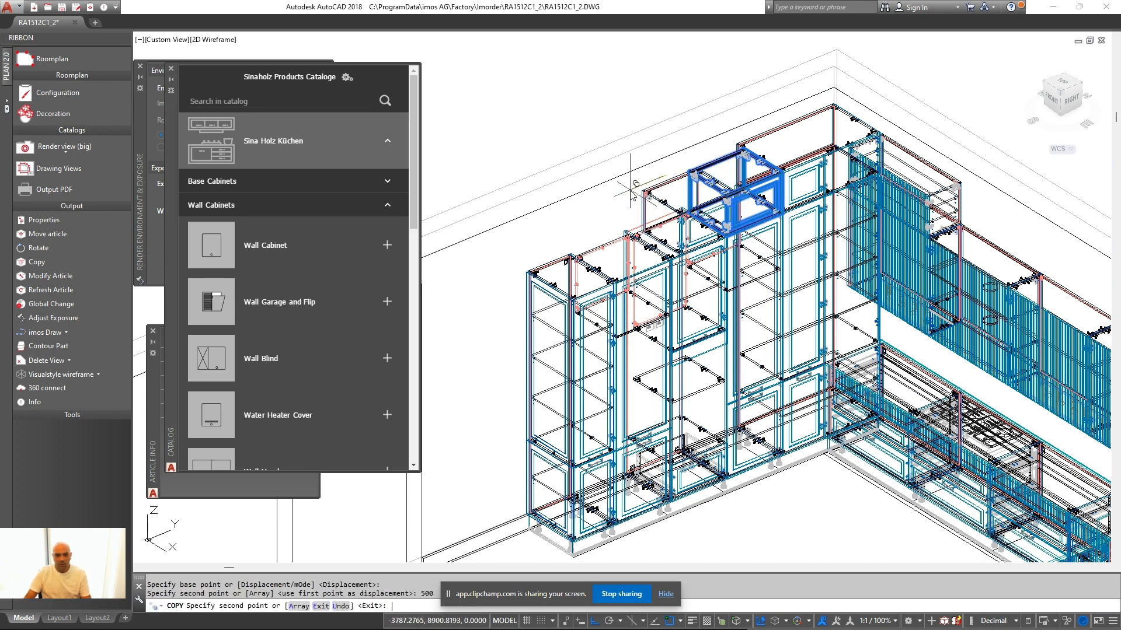
{"action": "key", "text": "Return"}
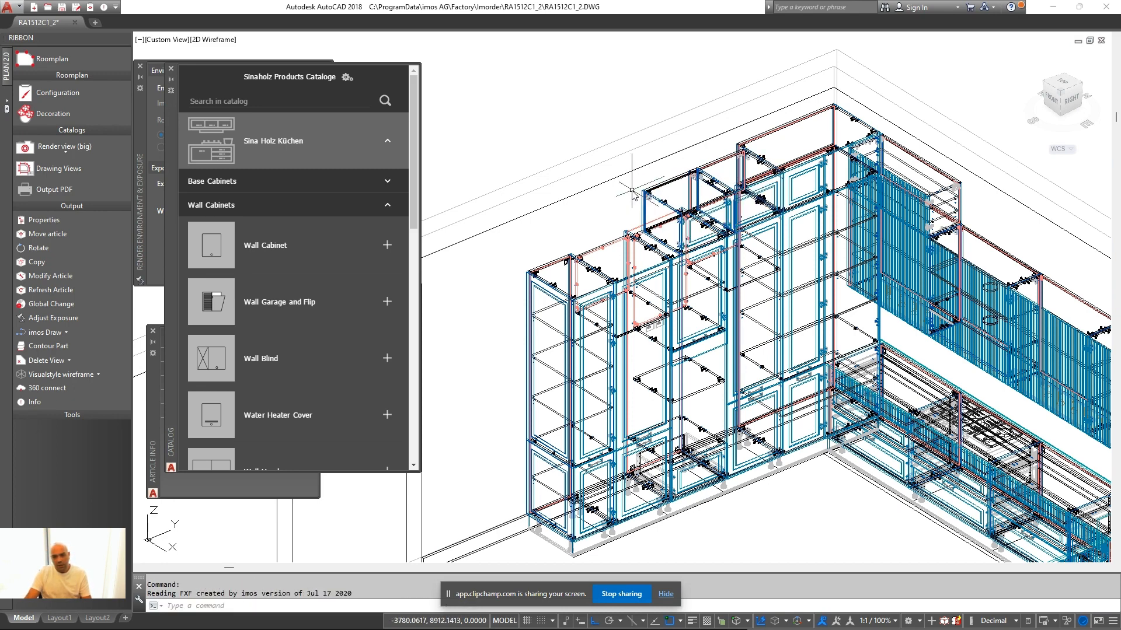
Move the copied Wall Cabinet 100 mm along the top of the tall units, farther from the room corner
{"action": "scroll", "coordinate": [632, 191], "scroll_direction": "up", "scroll_amount": 4}
{"action": "left_click", "coordinate": [658, 205]}
{"action": "type", "text": "m"}
{"action": "key", "text": "Return"}
{"action": "left_click", "coordinate": [646, 189]}
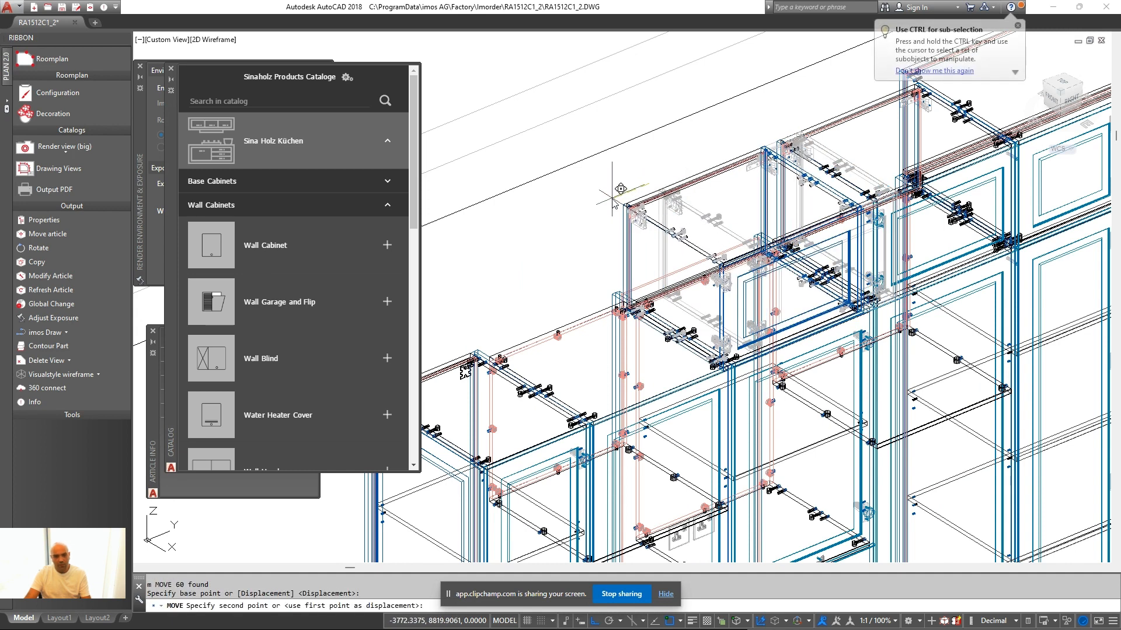
{"action": "type", "text": "100"}
{"action": "key", "text": "Return"}
Copy the outer top Wall Cabinet 600 mm along the tall units, away from the room corner
{"action": "left_click", "coordinate": [644, 195]}
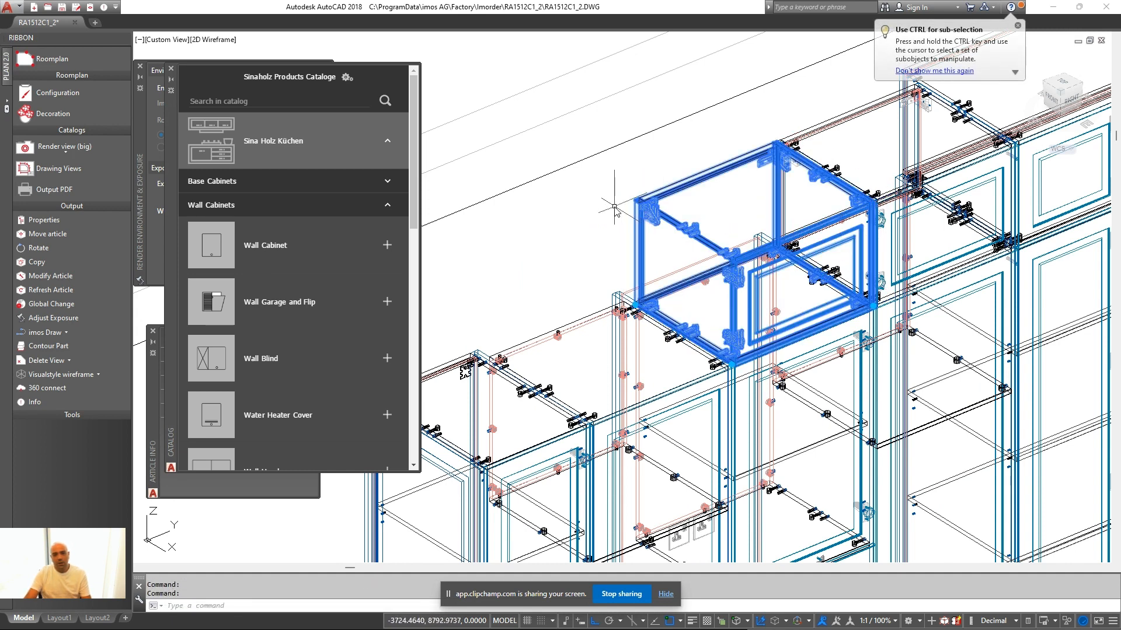
{"action": "type", "text": "co"}
{"action": "key", "text": "Return"}
{"action": "left_click", "coordinate": [627, 187]}
{"action": "type", "text": "600"}
{"action": "key", "text": "Return"}
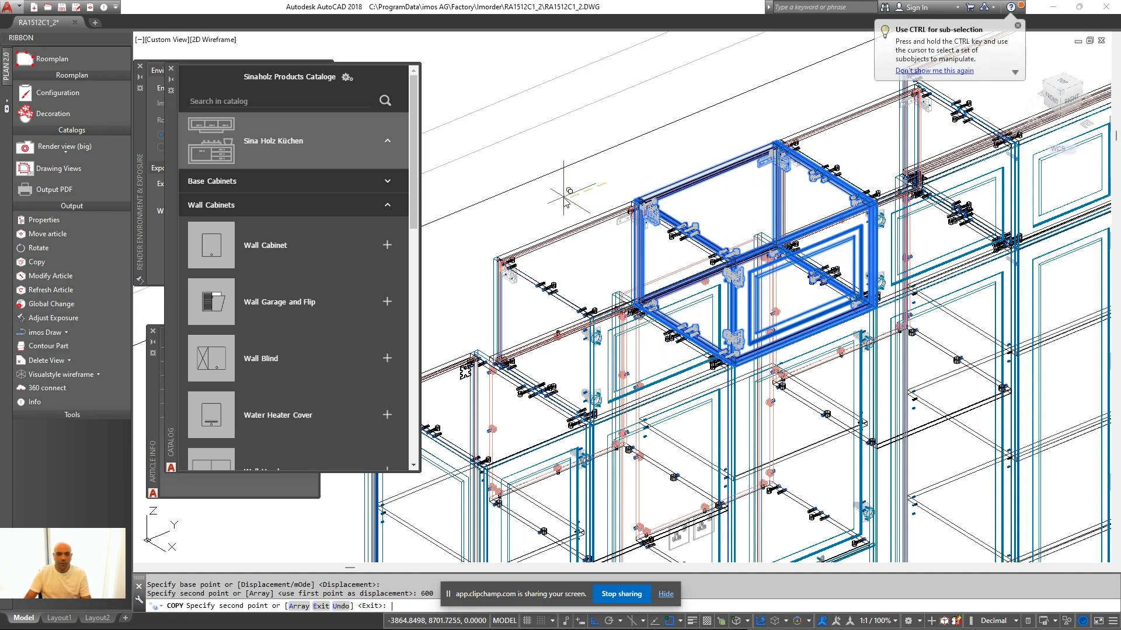
{"action": "key", "text": "Return"}
Change the hinge side to Right on the top Wall Cabinet beside the Wall Blind cabinet
{"action": "middle_click_drag", "start_coordinate": [565, 238], "coordinate": [575, 259]}
{"action": "scroll", "coordinate": [575, 259], "scroll_direction": "down", "scroll_amount": 2}
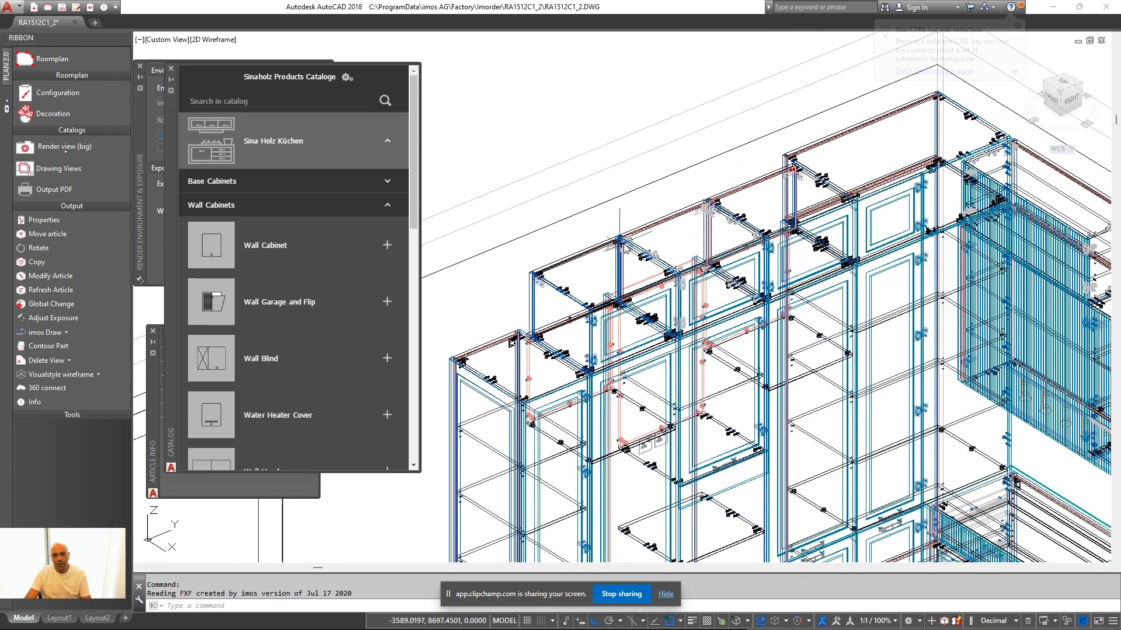
{"action": "right_click", "coordinate": [733, 173]}
{"action": "left_click", "coordinate": [759, 211]}
{"action": "left_click", "coordinate": [745, 194]}
{"action": "scroll", "coordinate": [578, 318], "scroll_direction": "down", "scroll_amount": 5}
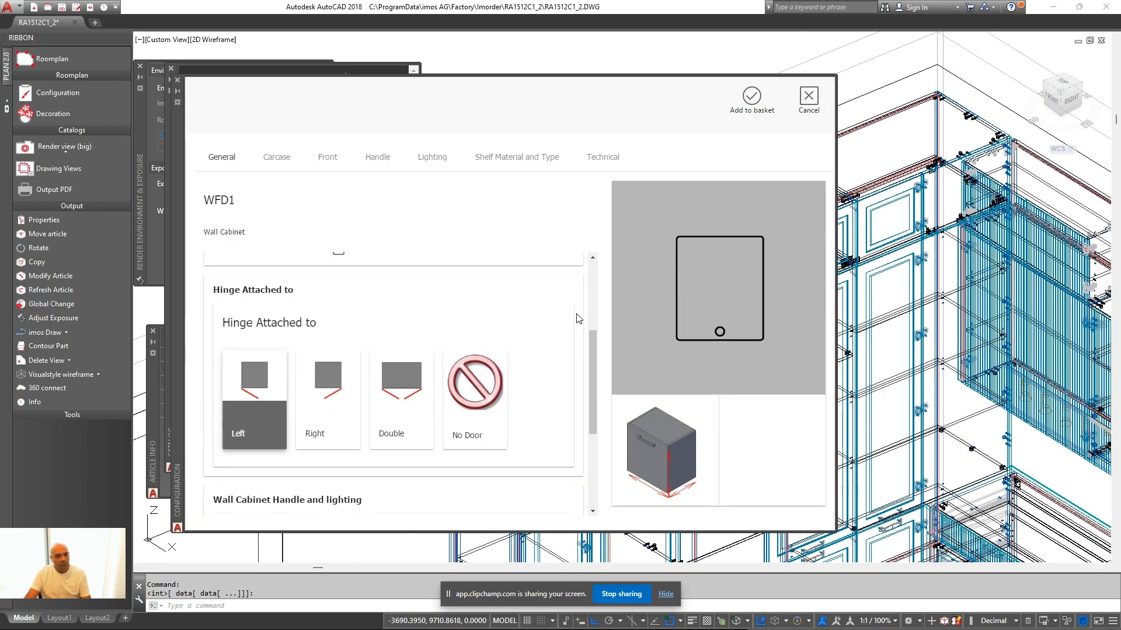
{"action": "left_click", "coordinate": [327, 318]}
{"action": "left_click", "coordinate": [752, 96]}
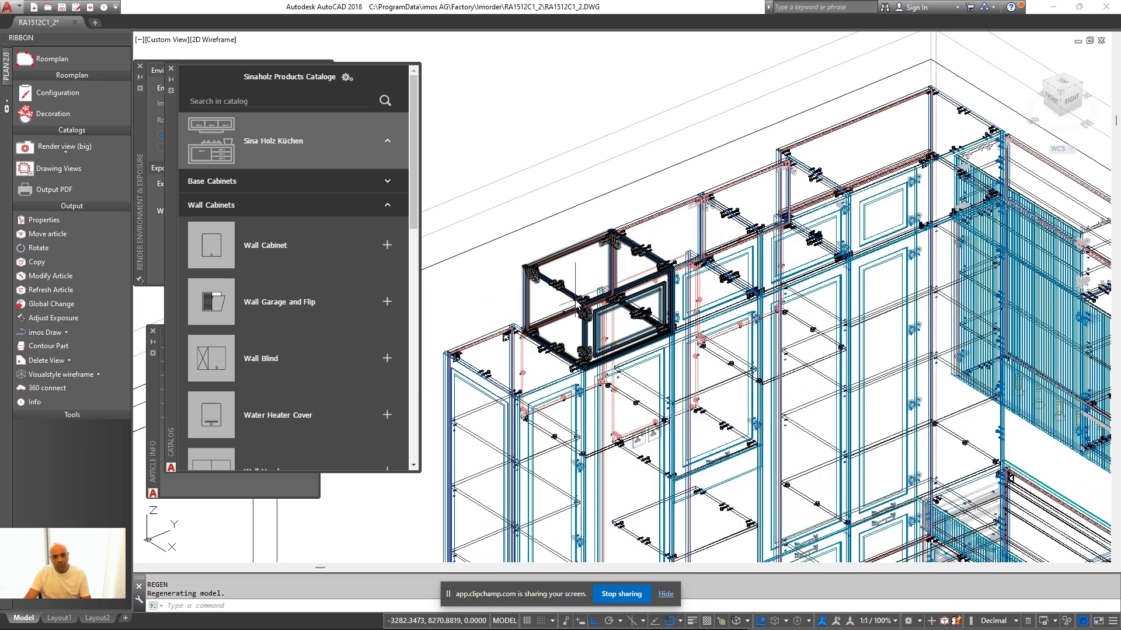
Copy the outermost top Wall Cabinet 450 mm toward the free end of the tall units
{"action": "scroll", "coordinate": [560, 304], "scroll_direction": "up", "scroll_amount": 2}
{"action": "middle_click_drag", "start_coordinate": [560, 304], "coordinate": [655, 300]}
{"action": "key", "text": "Escape"}
{"action": "left_click", "coordinate": [661, 298]}
{"action": "left_click", "coordinate": [594, 270]}
{"action": "type", "text": "co"}
{"action": "key", "text": "Return"}
{"action": "left_click", "coordinate": [690, 174]}
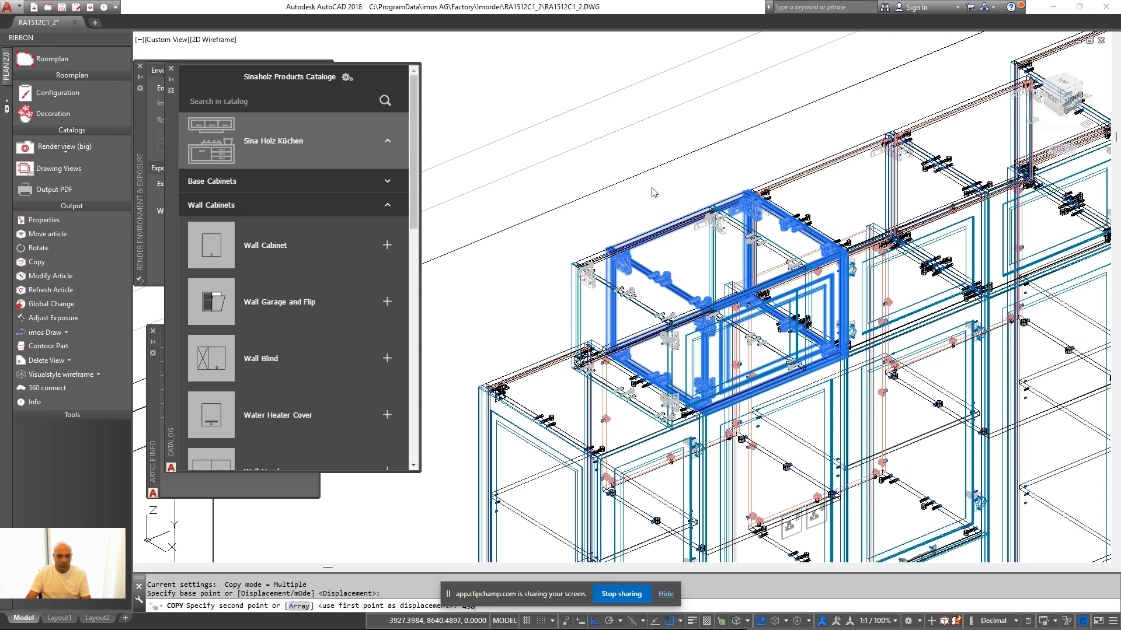
{"action": "key", "text": "Return"}
{"action": "key", "text": "Escape"}
{"action": "right_click", "coordinate": [647, 184]}
{"action": "left_click", "coordinate": [681, 225]}
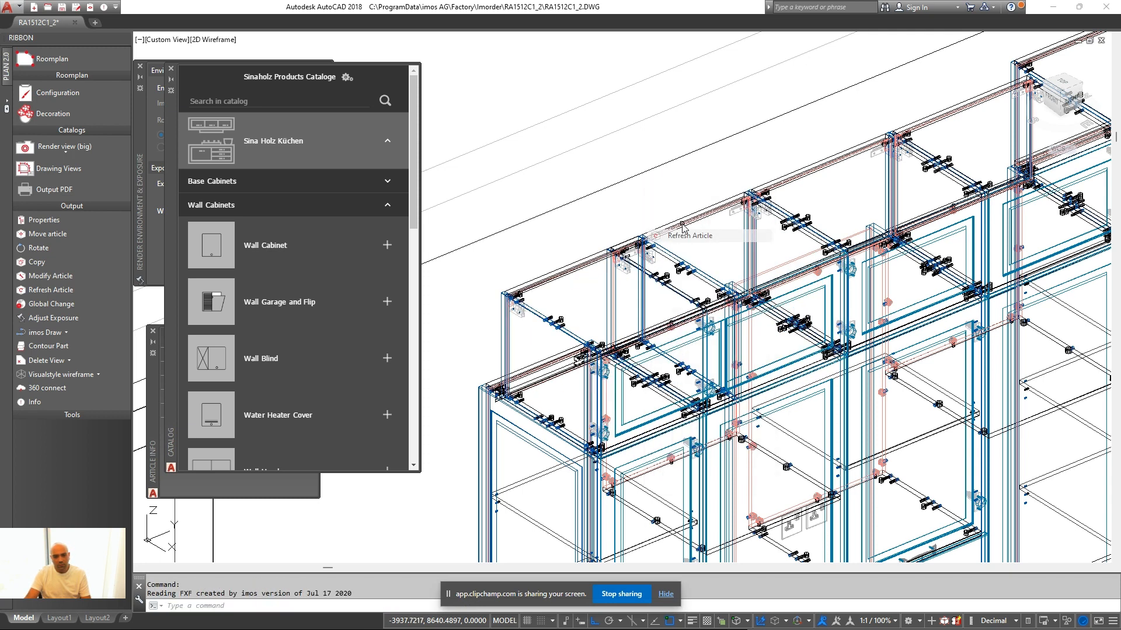
{"action": "left_click", "coordinate": [559, 270]}
{"action": "key", "text": "Escape"}
{"action": "right_click", "coordinate": [566, 245]}
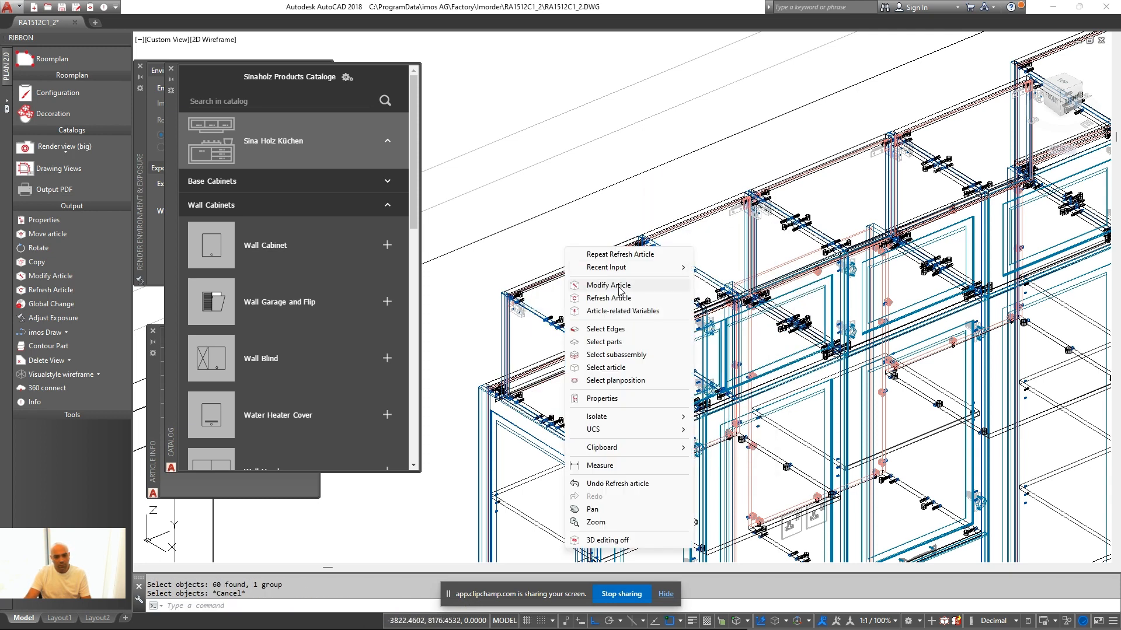
{"action": "left_click", "coordinate": [614, 288]}
{"action": "key", "text": "Escape"}
Set the end top Wall Cabinet's width to 450 and depth to 600, and update the article
{"action": "right_click", "coordinate": [535, 264]}
{"action": "left_click", "coordinate": [579, 303]}
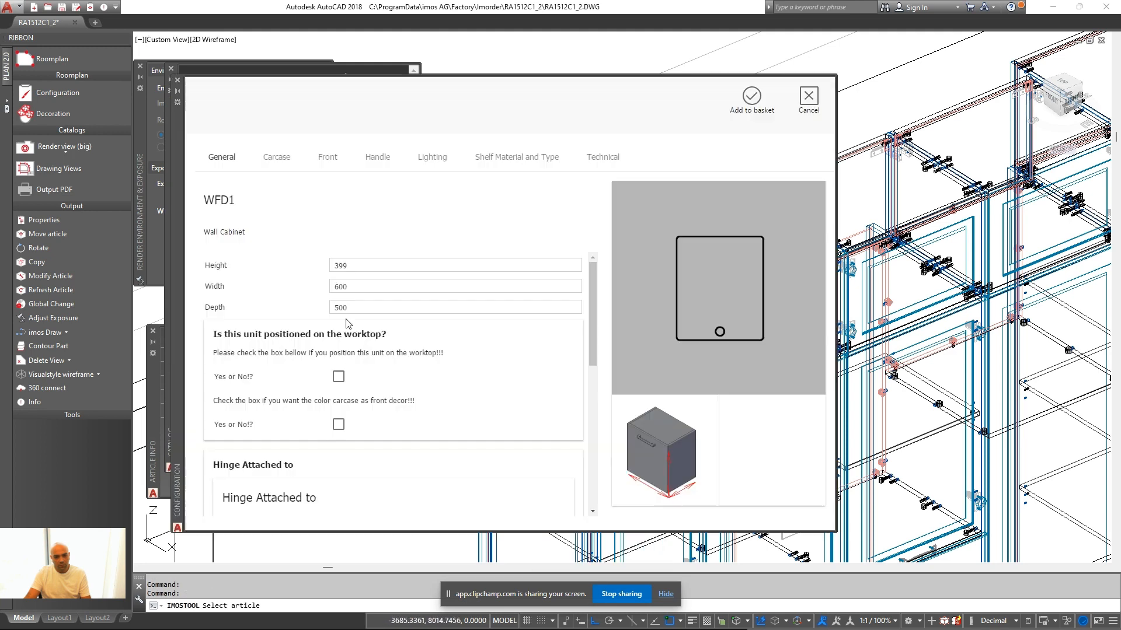
{"action": "double_click", "coordinate": [363, 286]}
{"action": "type", "text": "450"}
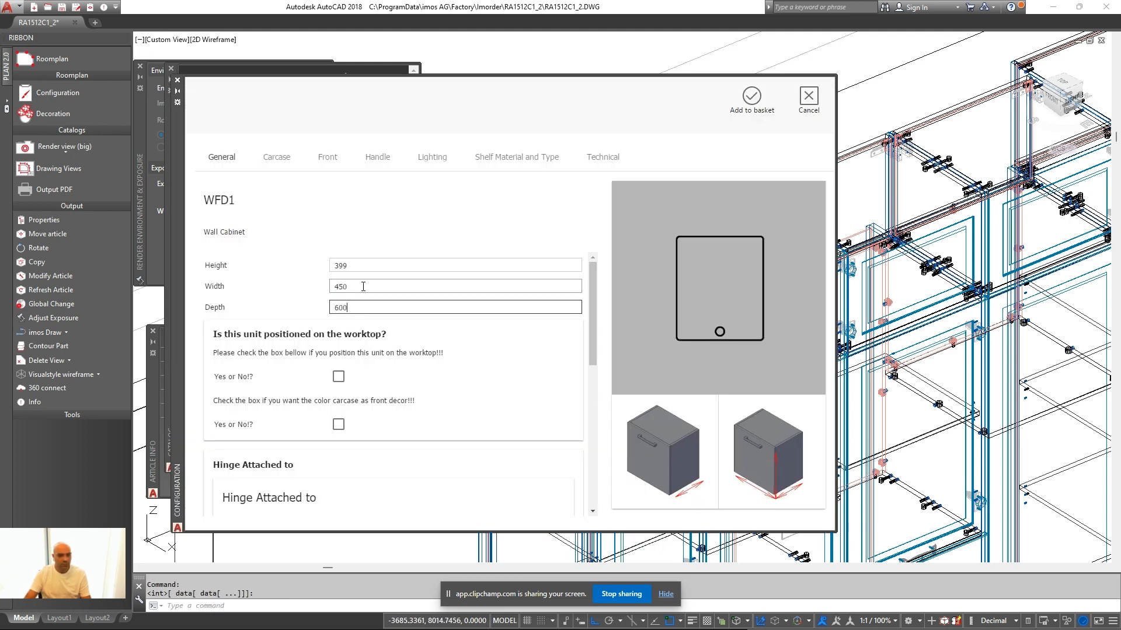
{"action": "left_click", "coordinate": [789, 97]}
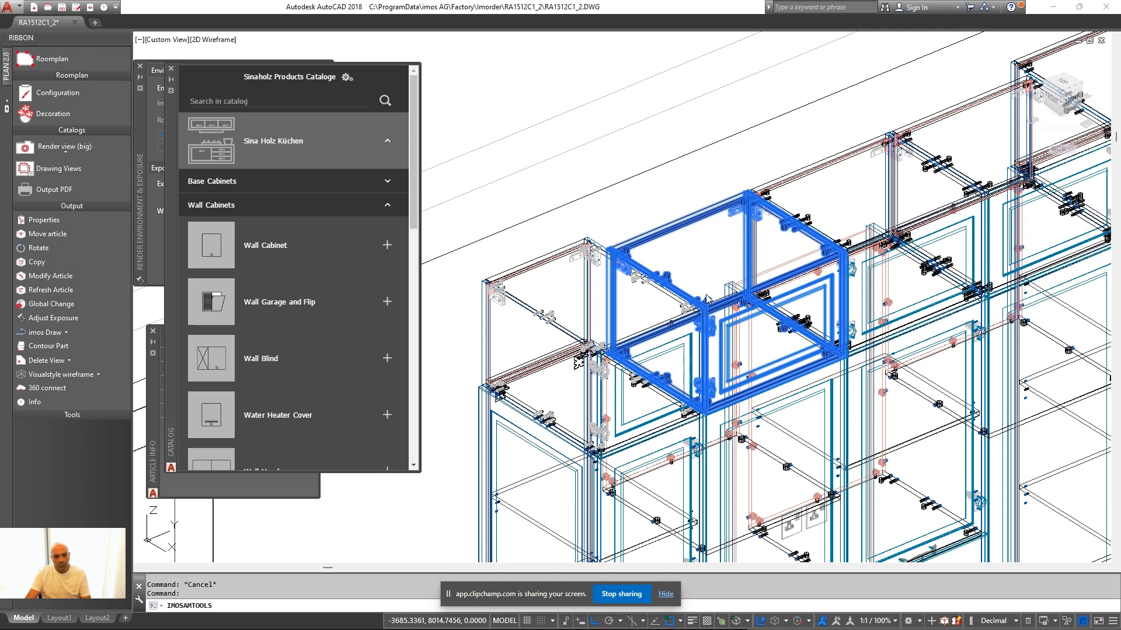
Copy the end panel on the tall units' exposed side 1630 mm upward
{"action": "middle_click_drag", "start_coordinate": [476, 411], "coordinate": [505, 338]}
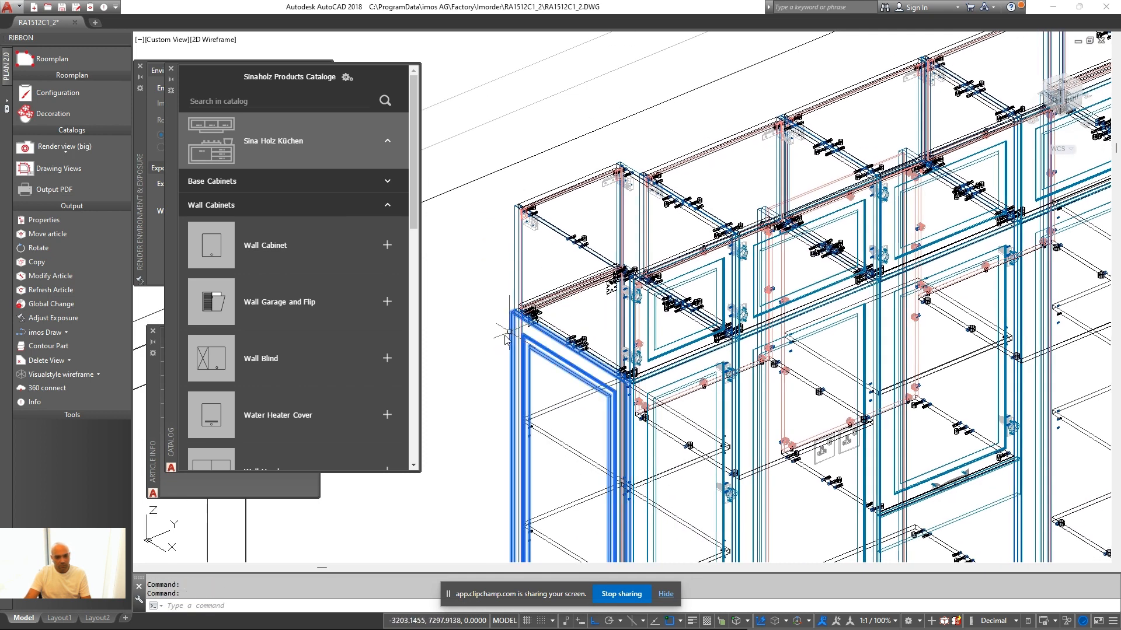
{"action": "key", "text": "Return"}
{"action": "left_click", "coordinate": [471, 434]}
{"action": "type", "text": "1600"}
{"action": "key", "text": "Return"}
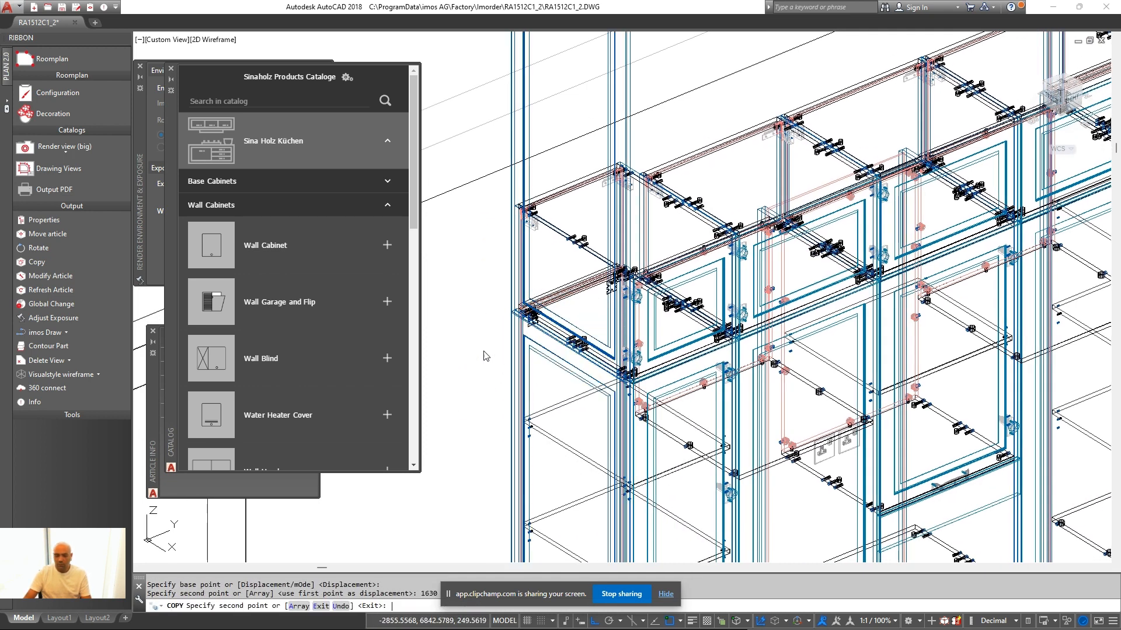
{"action": "key", "text": "Return"}
Set the copied upper end panel's height to 450 and update it
{"action": "right_click", "coordinate": [485, 355]}
{"action": "left_click", "coordinate": [528, 86]}
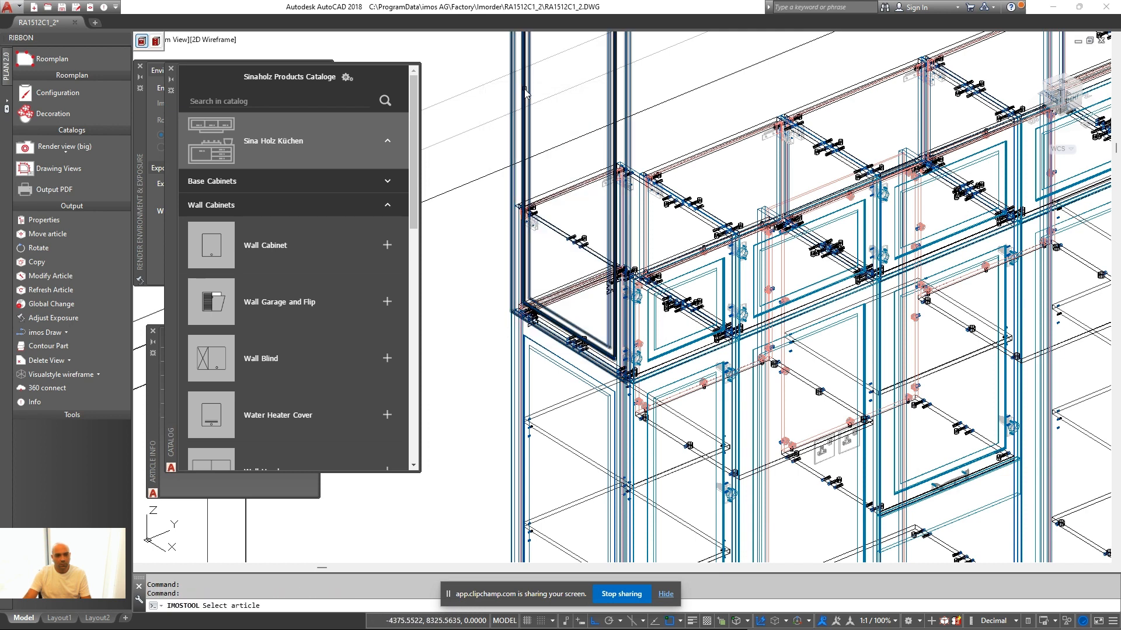
{"action": "left_click", "coordinate": [528, 86]}
{"action": "double_click", "coordinate": [372, 293]}
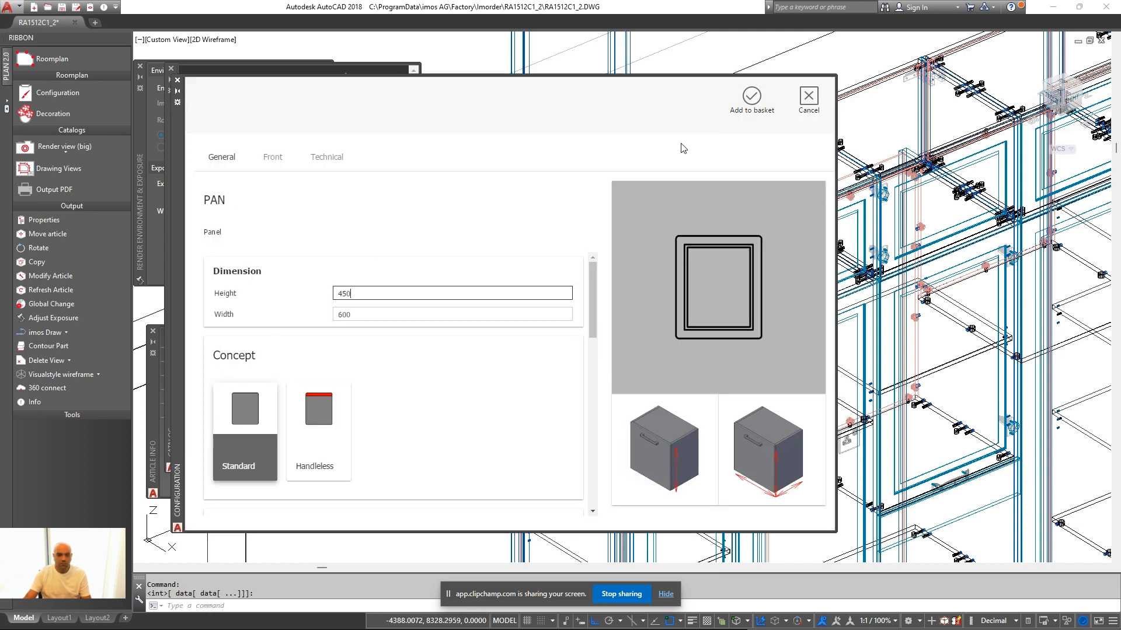
{"action": "left_click", "coordinate": [752, 98]}
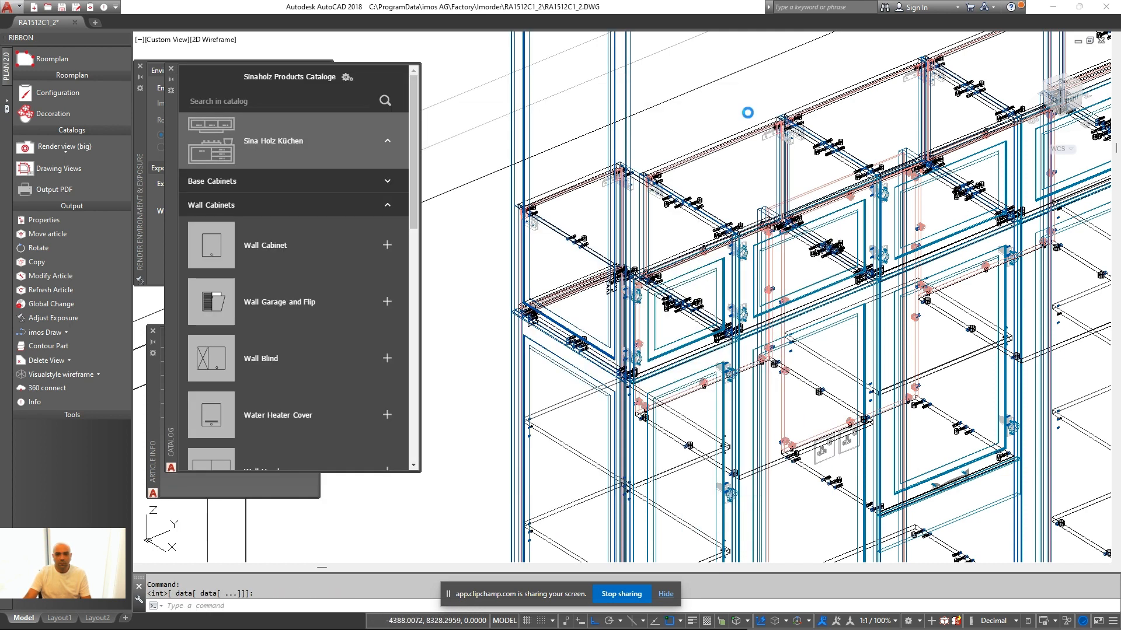
Readjust the upper end panel's height to match the top cabinet's side, and update it
{"action": "right_click", "coordinate": [570, 160]}
{"action": "left_click", "coordinate": [604, 201]}
{"action": "left_click", "coordinate": [560, 239]}
{"action": "double_click", "coordinate": [374, 290]}
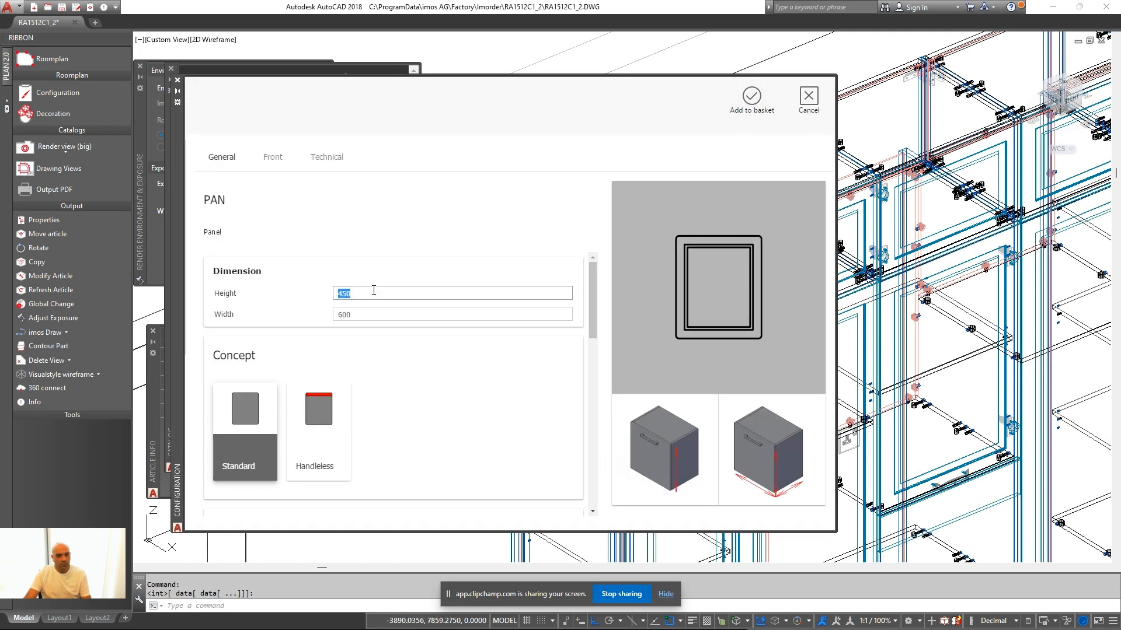
{"action": "left_click", "coordinate": [751, 102]}
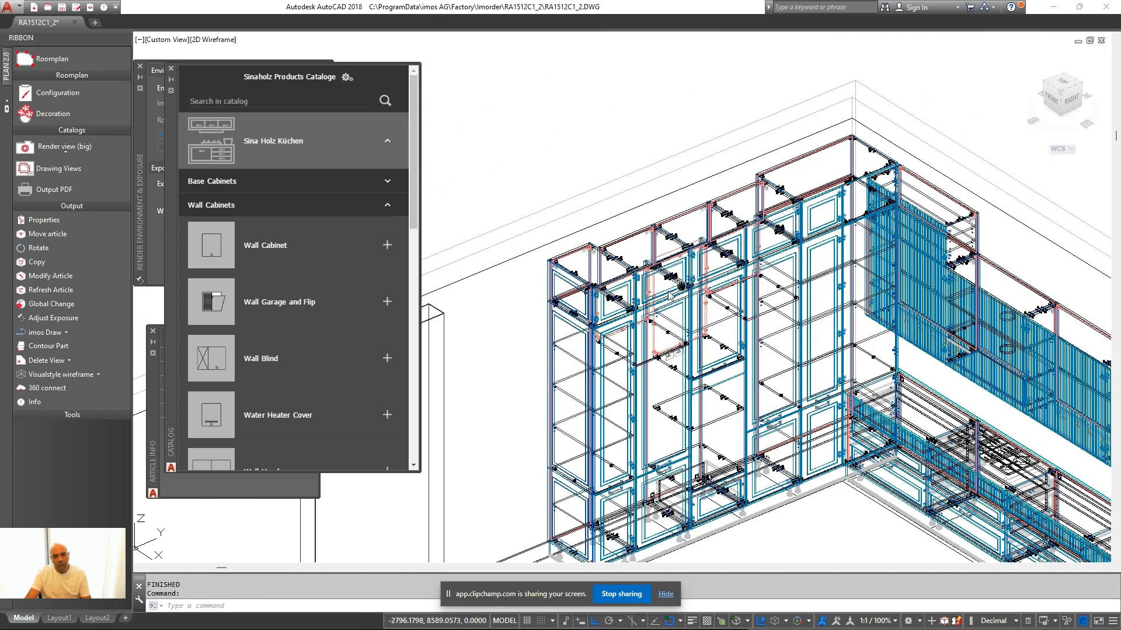
Find the Crown article in the catalog with "crown" and set its direction to Front Left
{"action": "left_click", "coordinate": [243, 102]}
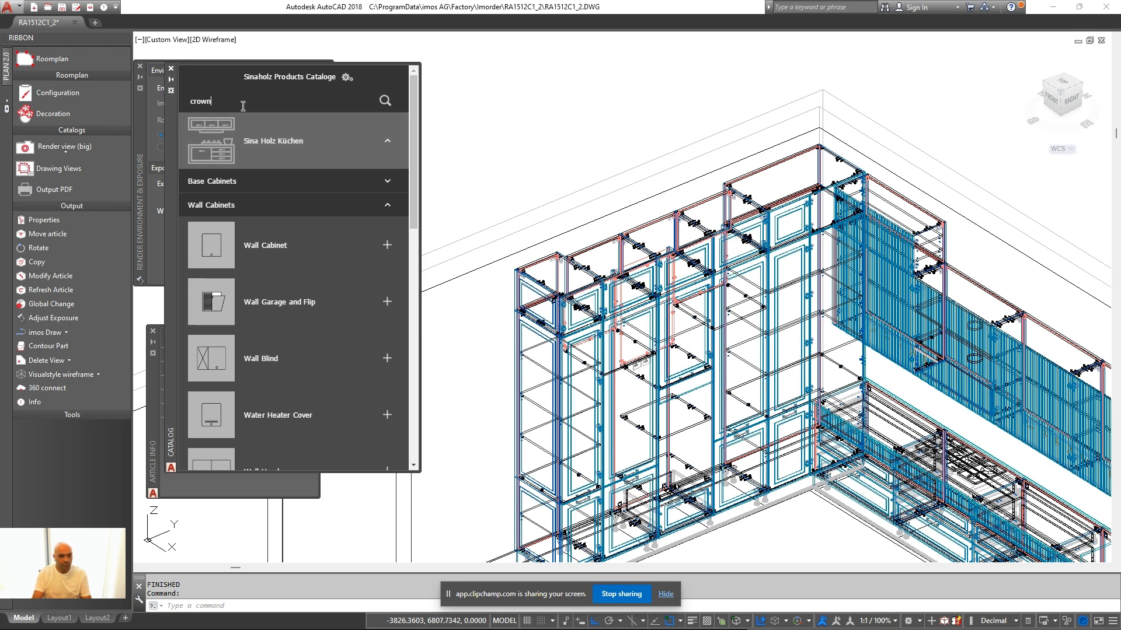
{"action": "key", "text": "Return"}
{"action": "left_click", "coordinate": [245, 138]}
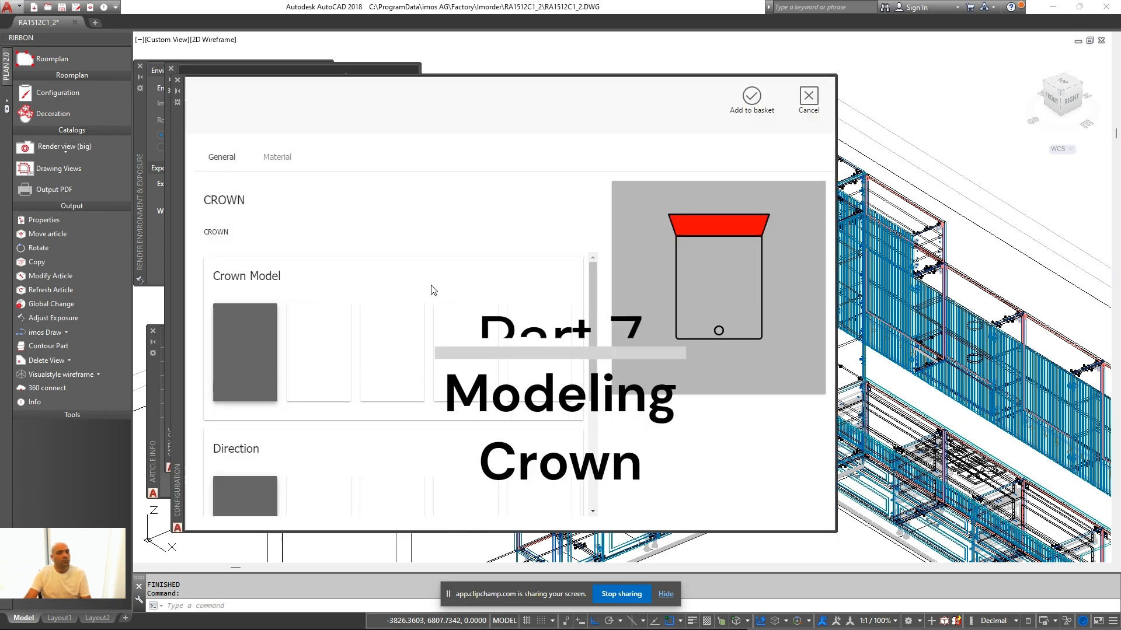
{"action": "left_click", "coordinate": [323, 399]}
{"action": "left_click", "coordinate": [322, 398]}
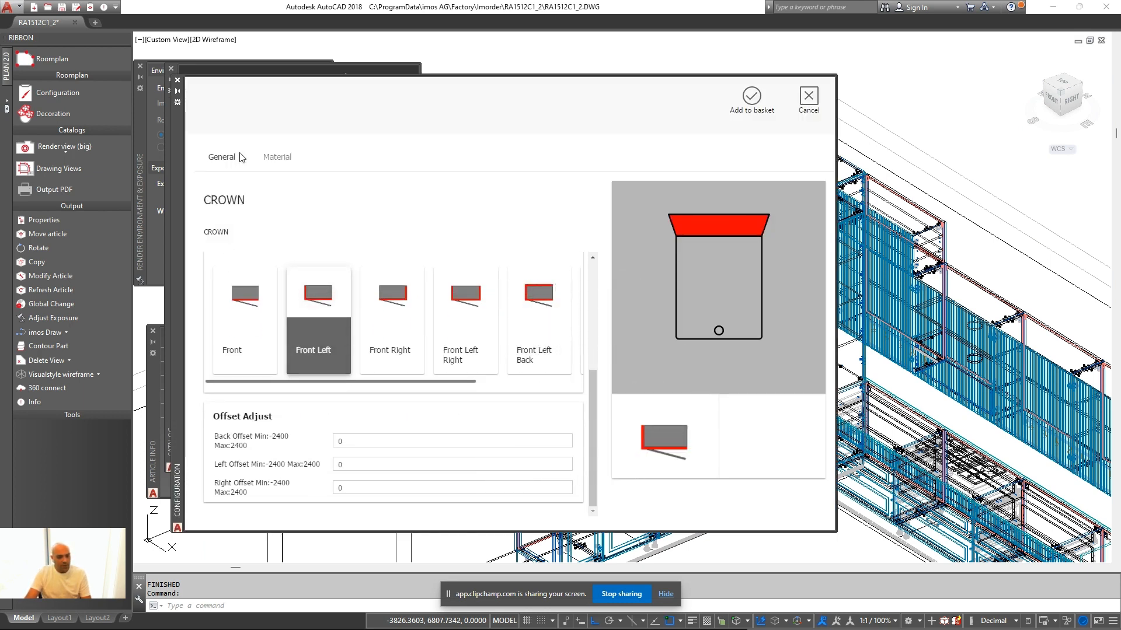
Set the Crown's material to the second Painted_S1 finish
{"action": "left_click", "coordinate": [278, 157]}
{"action": "scroll", "coordinate": [595, 350], "scroll_direction": "down", "scroll_amount": 15}
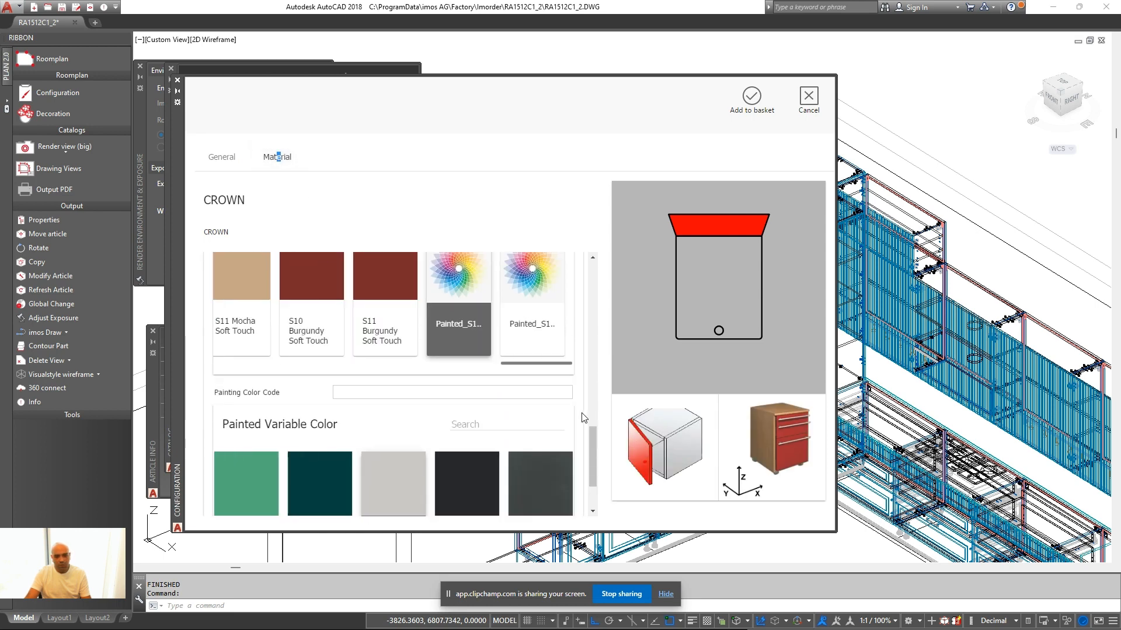
{"action": "left_click", "coordinate": [532, 292]}
Place the configured Crown along the front and exposed end of the top cabinets above the tall units
{"action": "left_click", "coordinate": [752, 96]}
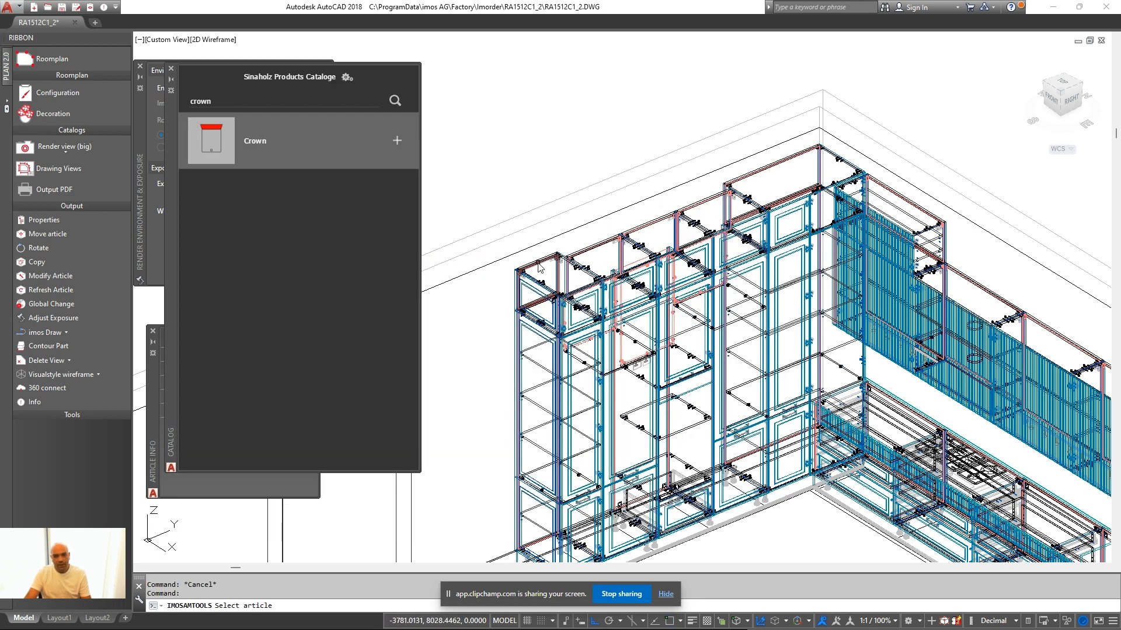
{"action": "left_click", "coordinate": [736, 178]}
{"action": "right_click", "coordinate": [592, 146]}
{"action": "key", "text": "Return"}
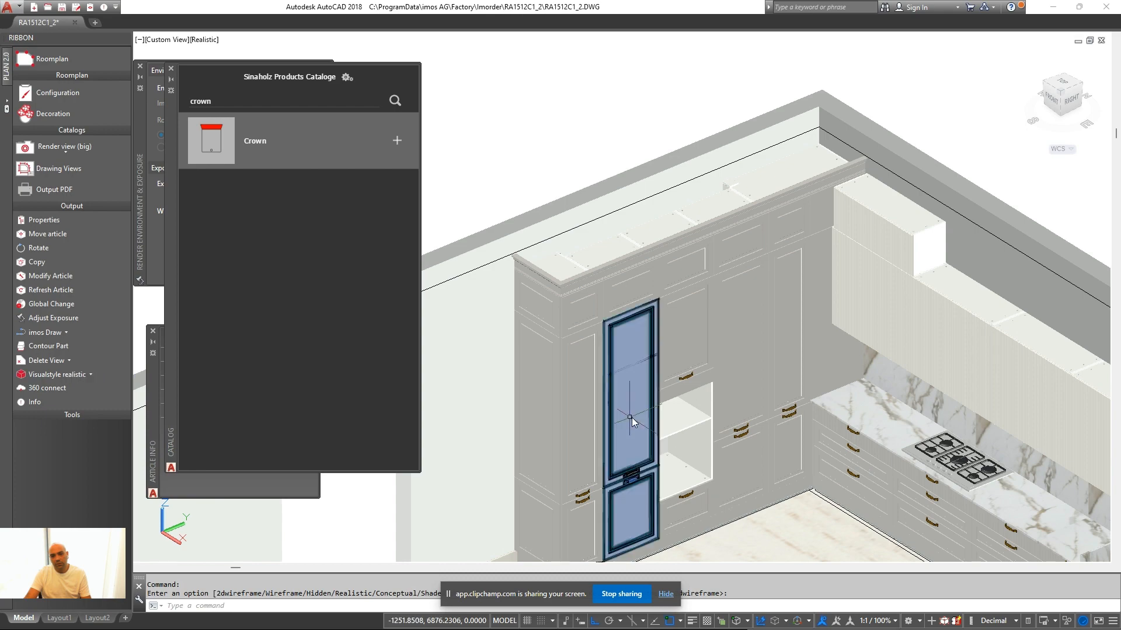
Increase the height of the 1050 mm wide top Wall Cabinet beside the crown by 150 mm, working out 399+150 in Calculator
{"action": "mouse_move", "coordinate": [631, 418]}
{"action": "middle_mouse_down", "text": "shift"}
{"action": "mouse_move", "coordinate": [725, 318]}
{"action": "mouse_move", "coordinate": [762, 350]}
{"action": "mouse_move", "coordinate": [747, 366]}
{"action": "middle_mouse_up", "text": "shift"}
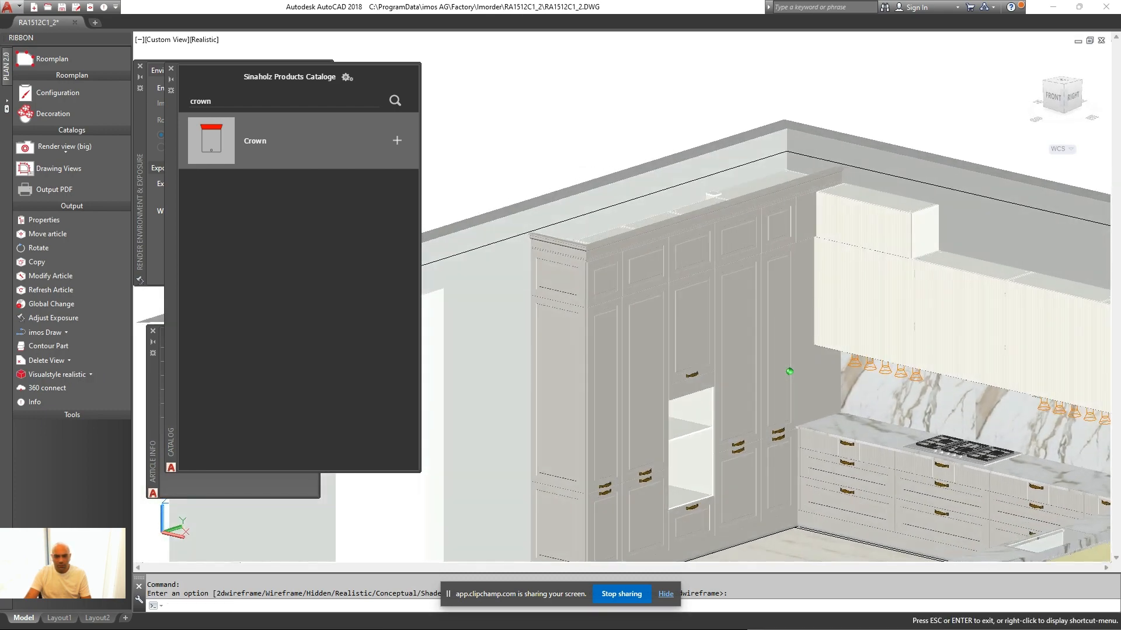
{"action": "scroll", "coordinate": [857, 190], "scroll_direction": "up", "scroll_amount": 2}
{"action": "scroll", "coordinate": [858, 189], "scroll_direction": "up", "scroll_amount": 3}
{"action": "right_click", "coordinate": [886, 116]}
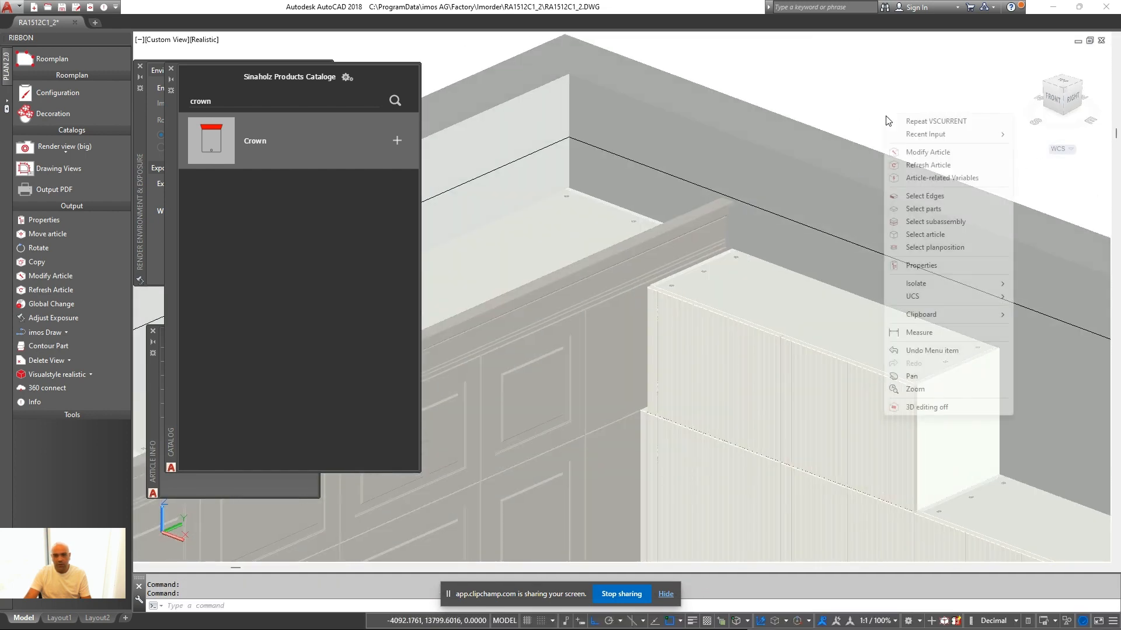
{"action": "left_click", "coordinate": [915, 152]}
{"action": "left_click", "coordinate": [374, 268]}
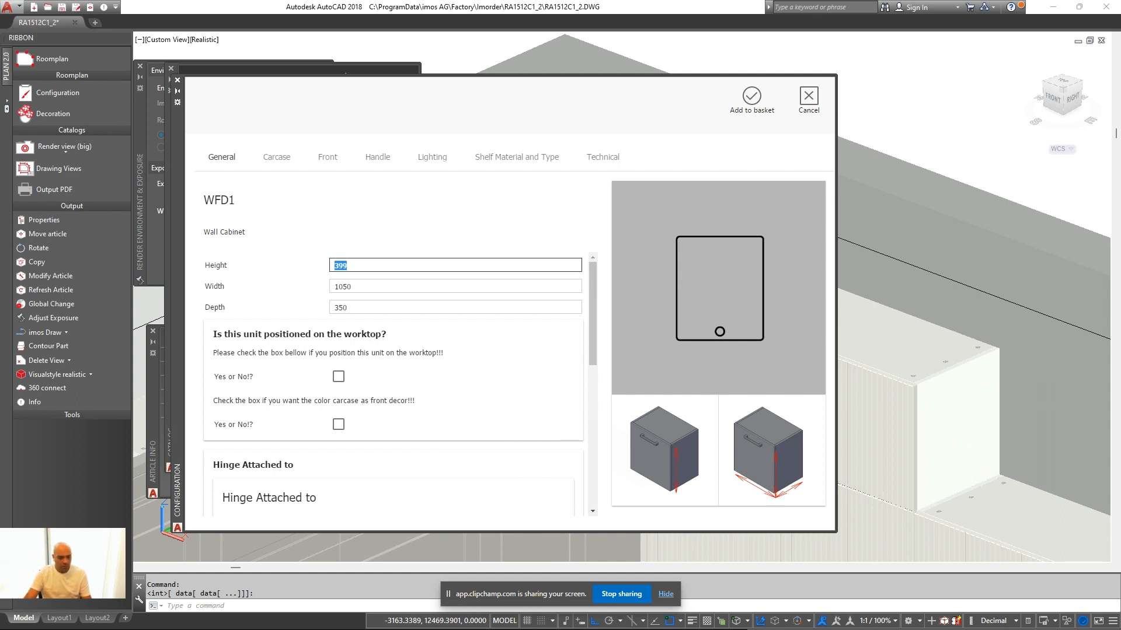
{"action": "left_click", "coordinate": [354, 618]}
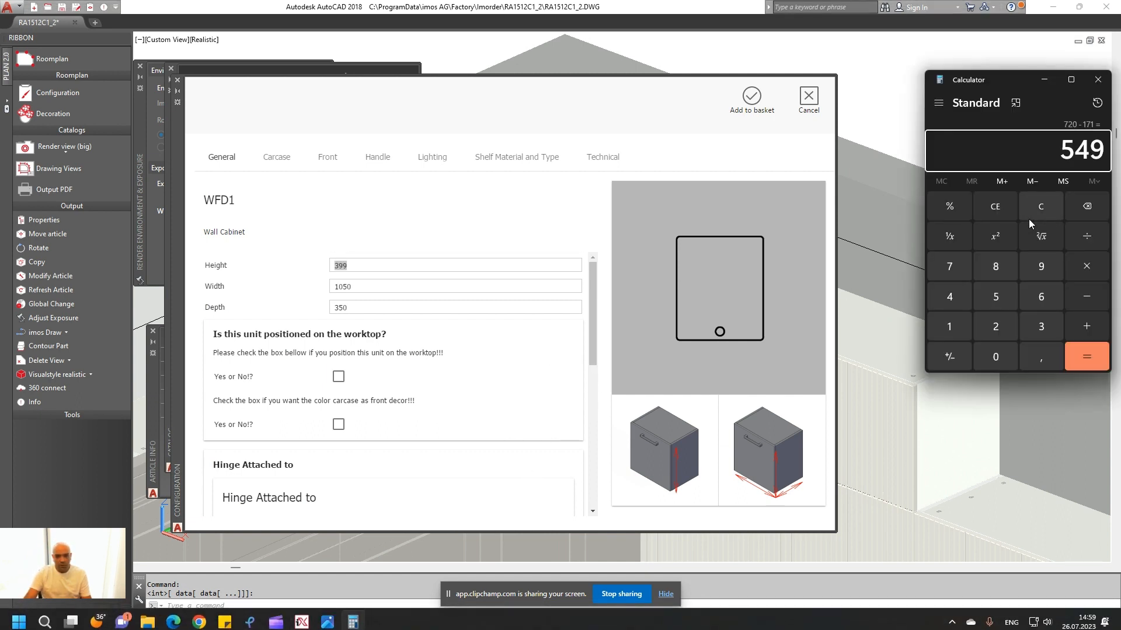
{"action": "left_click", "coordinate": [1041, 208]}
{"action": "type", "text": "399+150"}
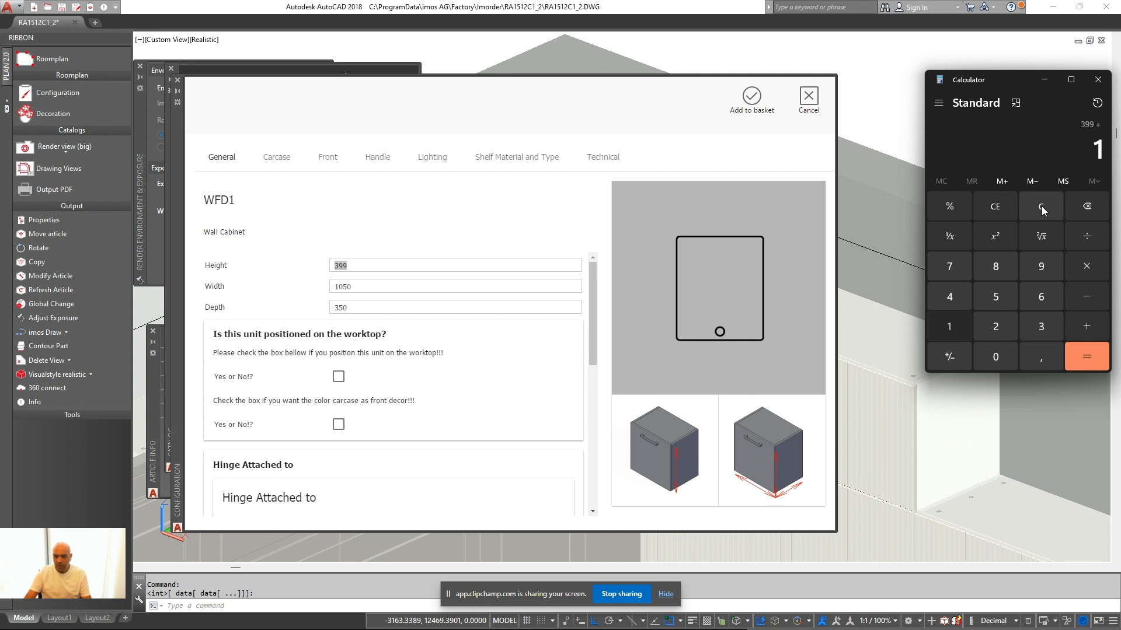
{"action": "key", "text": "Return"}
{"action": "left_click", "coordinate": [414, 264]}
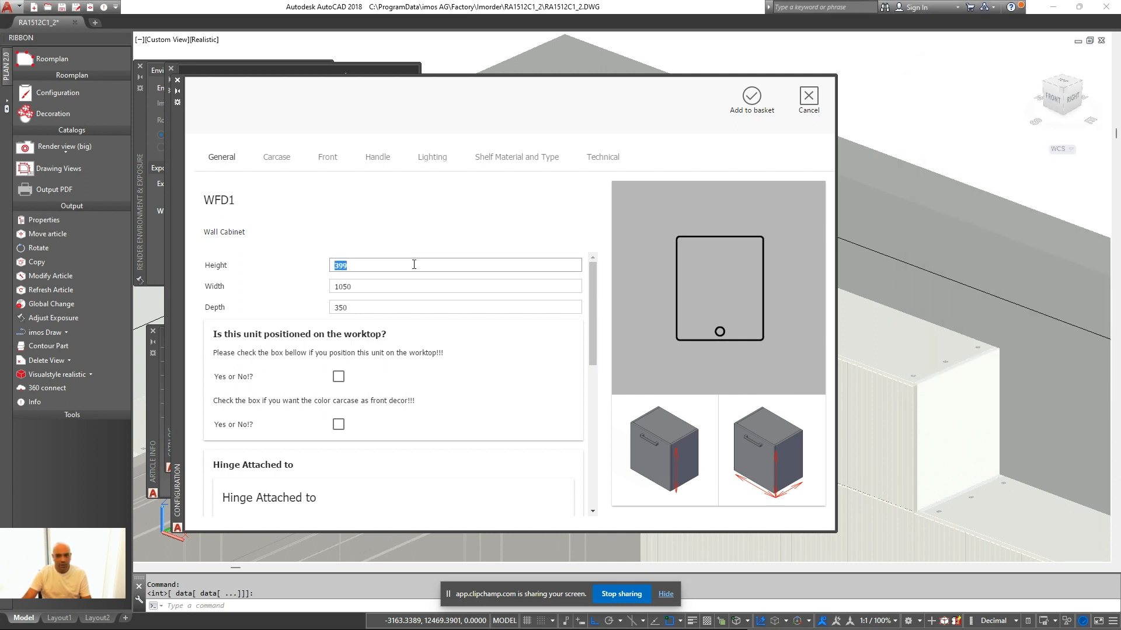
{"action": "left_click", "coordinate": [751, 96]}
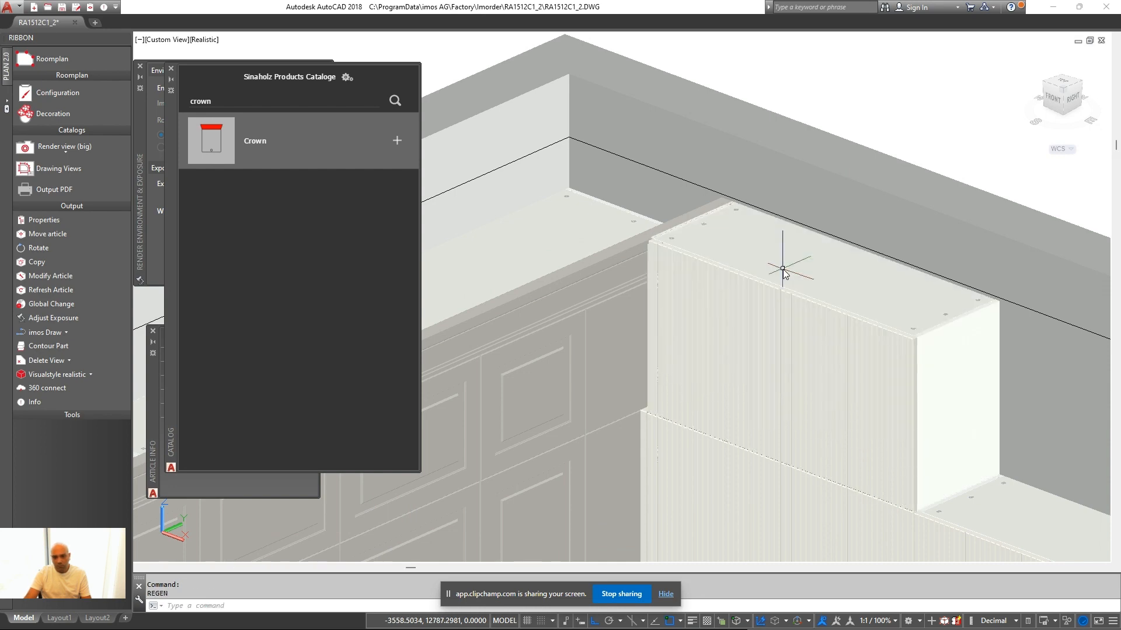
Switch the model back to the 2D Wireframe visual style, focused on the corner joint beside the raised Wall Cabinet
{"action": "scroll", "coordinate": [775, 306], "scroll_direction": "down", "scroll_amount": 6}
{"action": "middle_click_drag", "start_coordinate": [729, 354], "coordinate": [734, 279]}
{"action": "scroll", "coordinate": [767, 261], "scroll_direction": "up", "scroll_amount": 4}
{"action": "scroll", "coordinate": [751, 228], "scroll_direction": "up", "scroll_amount": 3}
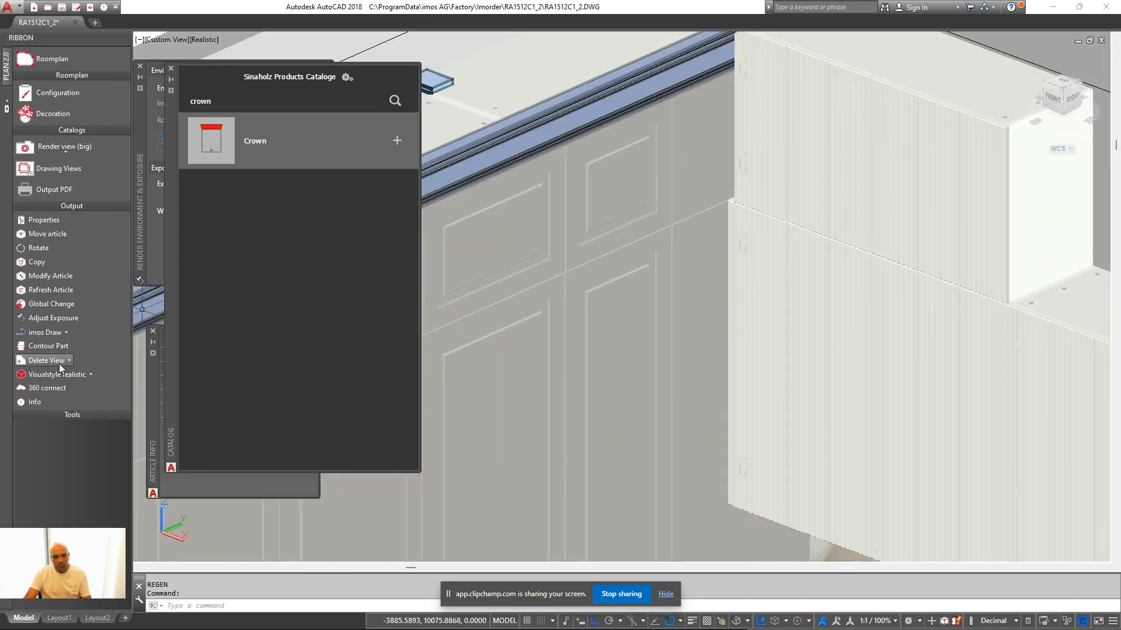
{"action": "left_click", "coordinate": [87, 379]}
{"action": "left_click", "coordinate": [79, 390]}
{"action": "scroll", "coordinate": [728, 189], "scroll_direction": "up", "scroll_amount": 7}
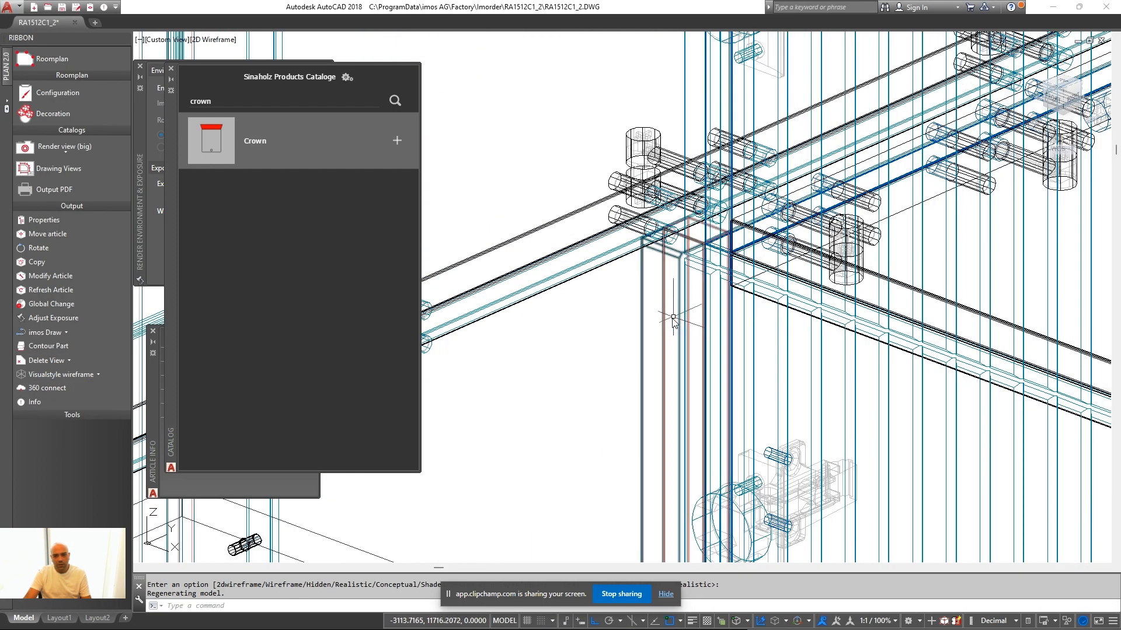
Copy the filler at the corner joint vertically upward, beside the raised top Wall Cabinet
{"action": "left_click", "coordinate": [671, 303]}
{"action": "left_click", "coordinate": [601, 359]}
{"action": "type", "text": "co"}
{"action": "key", "text": "space"}
{"action": "left_click", "coordinate": [578, 422]}
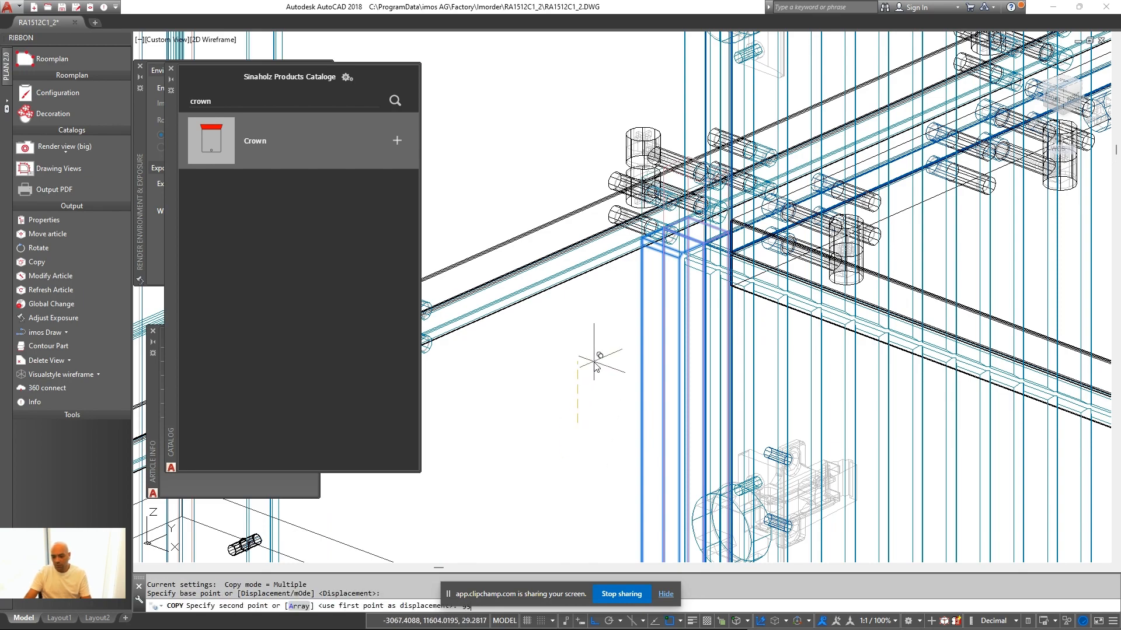
{"action": "key", "text": "Return"}
{"action": "key", "text": "Return"}
Check the height of the 1050 mm wide top Wall Cabinet in its configuration
{"action": "scroll", "coordinate": [601, 218], "scroll_direction": "down", "scroll_amount": 5}
{"action": "middle_click_drag", "start_coordinate": [600, 217], "coordinate": [551, 333]}
{"action": "right_click", "coordinate": [551, 333]}
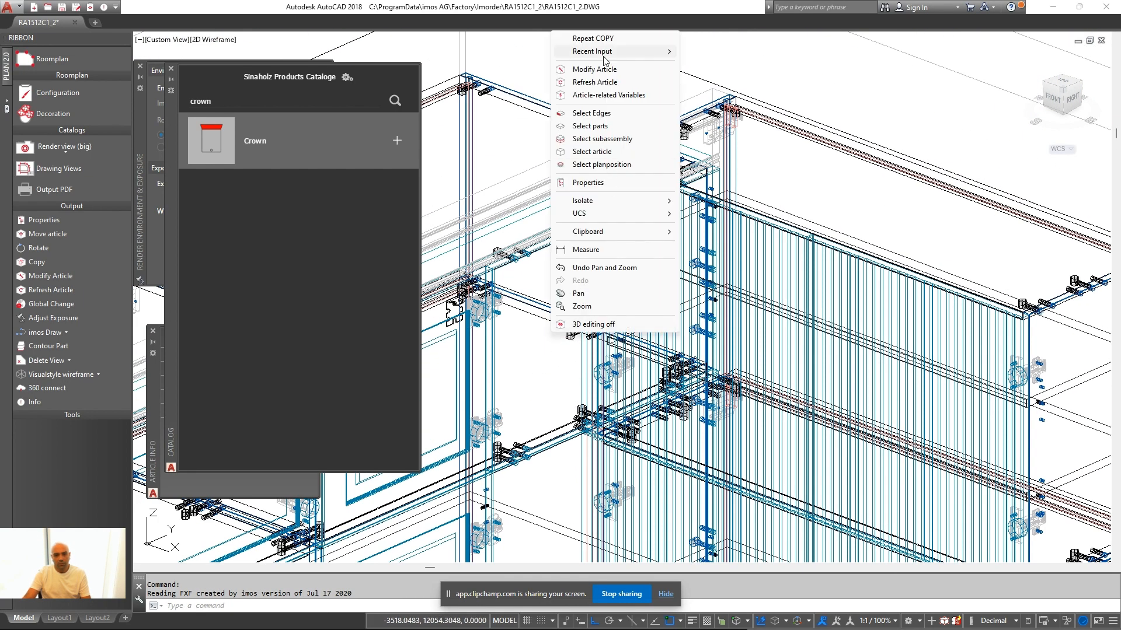
{"action": "left_click", "coordinate": [594, 69]}
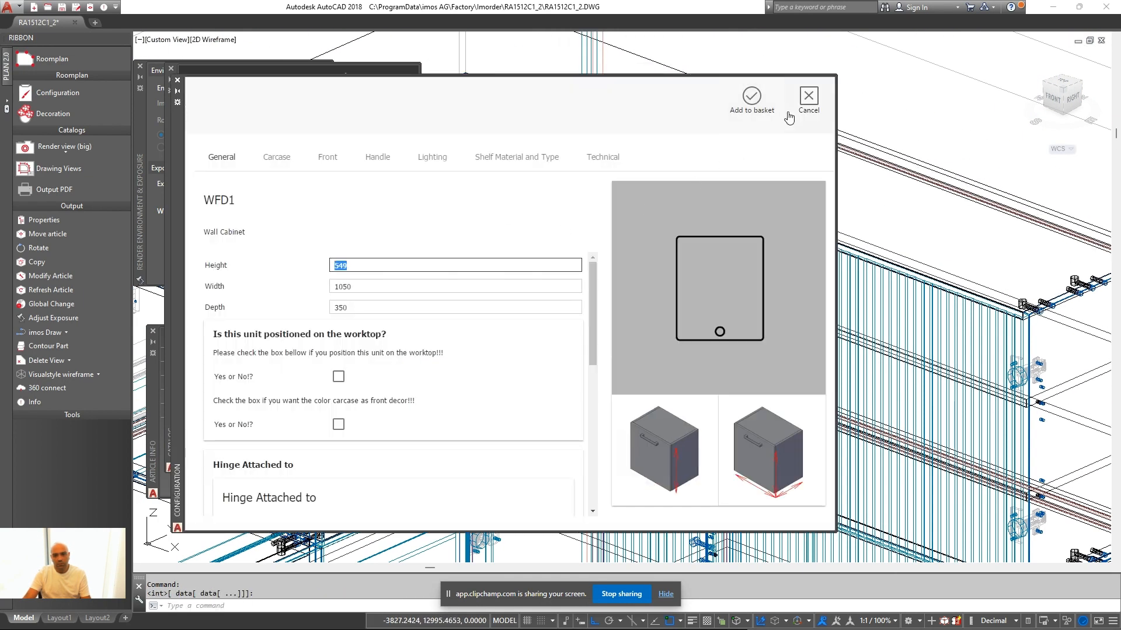
{"action": "left_click", "coordinate": [808, 100]}
Shorten the copied corner filler to match the height of the raised top Wall Cabinet
{"action": "right_click", "coordinate": [831, 92]}
{"action": "left_click", "coordinate": [861, 138]}
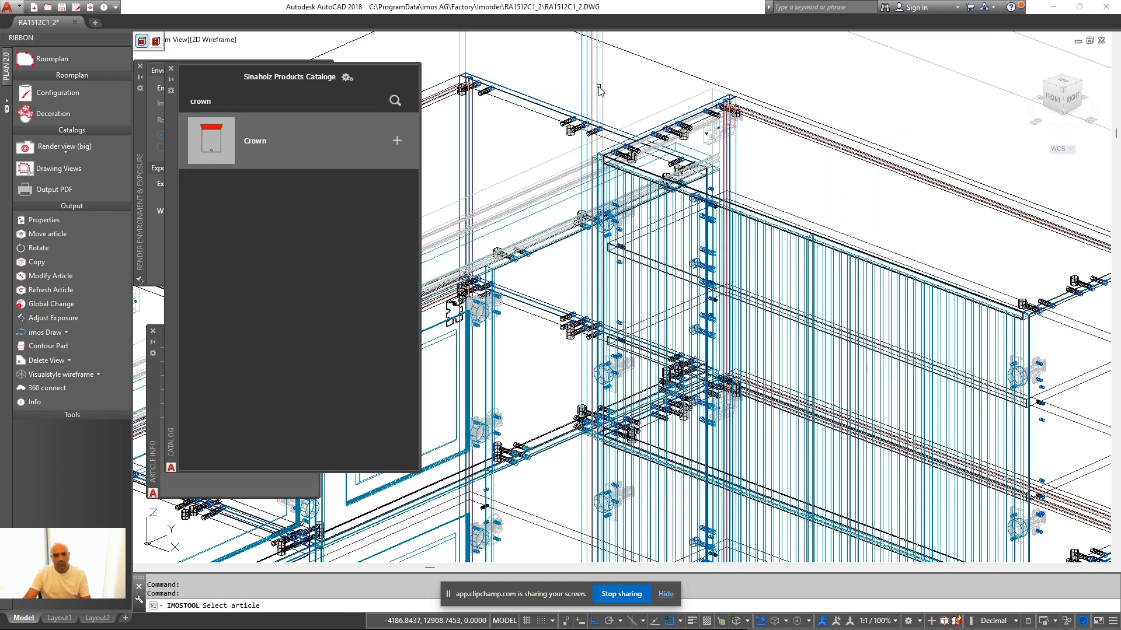
{"action": "left_click", "coordinate": [598, 87]}
{"action": "right_click", "coordinate": [596, 85]}
{"action": "left_click", "coordinate": [620, 122]}
{"action": "left_click", "coordinate": [593, 108]}
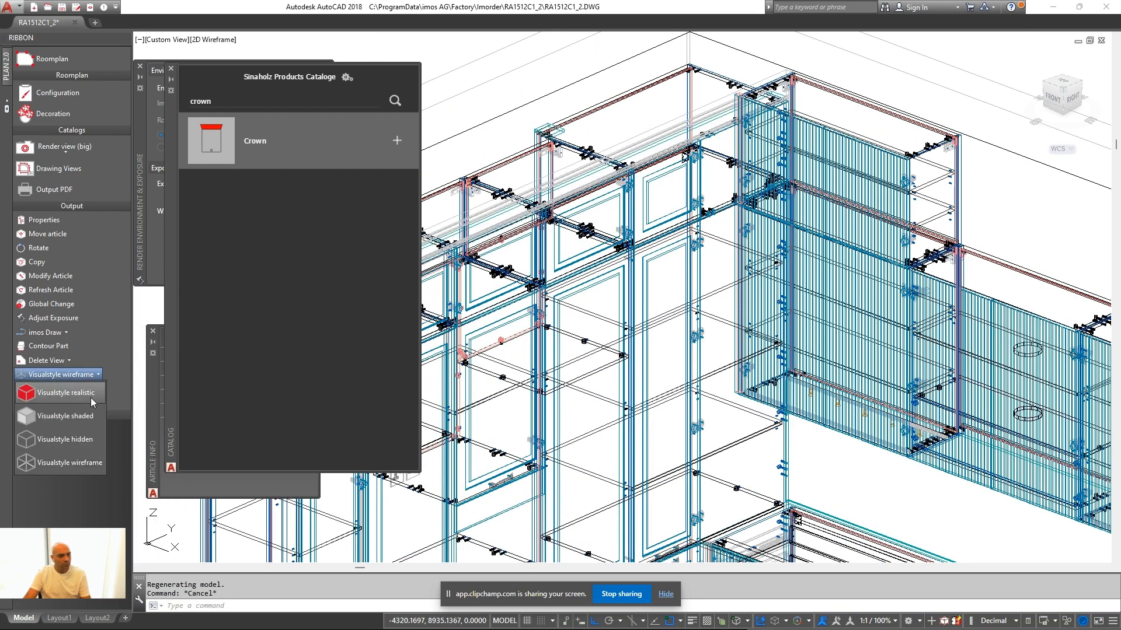
Examine the kitchen in the Realistic visual style from several sides, including the top cabinets, crown corner and worktops
{"action": "scroll", "coordinate": [762, 344], "scroll_direction": "down", "scroll_amount": 4}
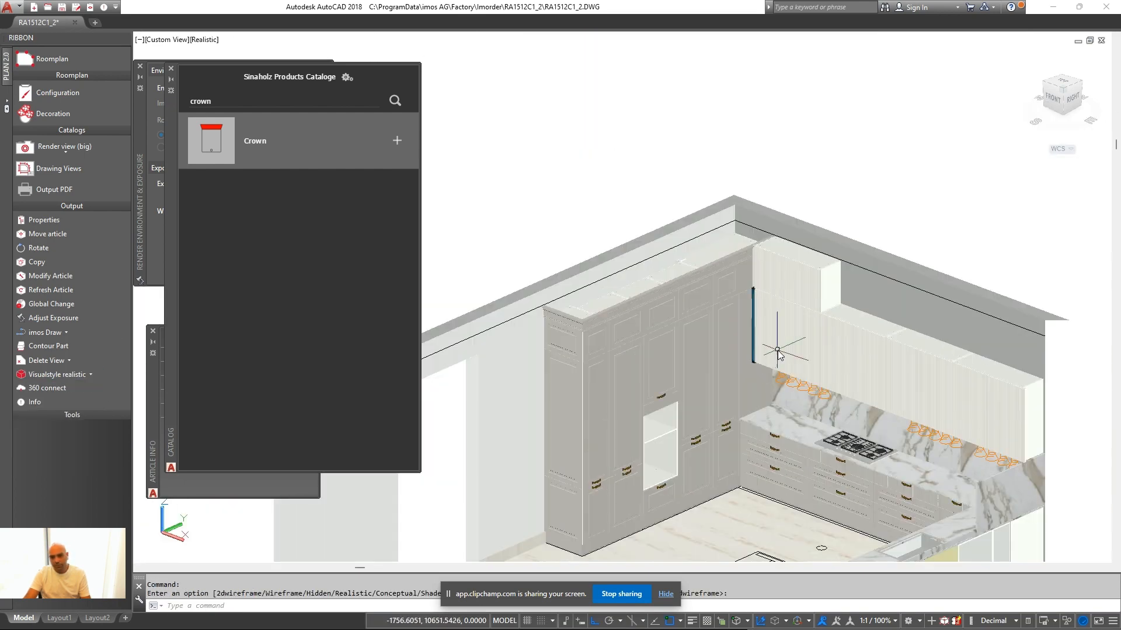
{"action": "middle_click_drag", "start_coordinate": [801, 357], "coordinate": [978, 365]}
{"action": "scroll", "coordinate": [848, 320], "scroll_direction": "up", "scroll_amount": 2}
{"action": "key", "text": "Escape"}
{"action": "scroll", "coordinate": [788, 348], "scroll_direction": "down", "scroll_amount": 2}
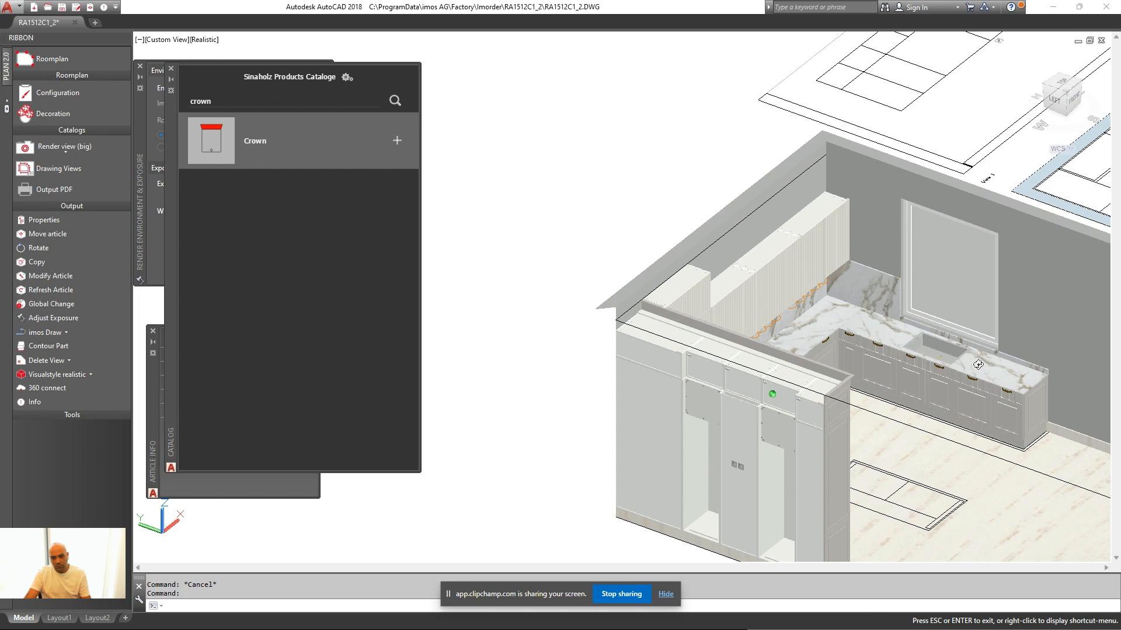
{"action": "middle_click_drag", "start_coordinate": [976, 364], "coordinate": [923, 368], "text": "shift"}
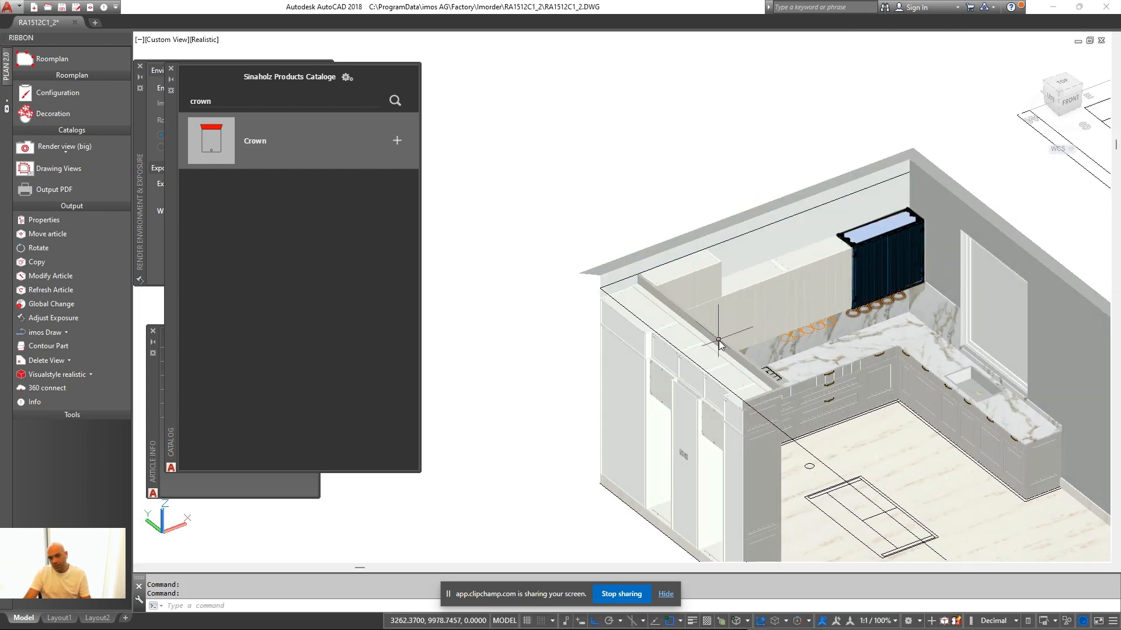
{"action": "middle_click_drag", "start_coordinate": [800, 274], "coordinate": [881, 304], "text": "shift"}
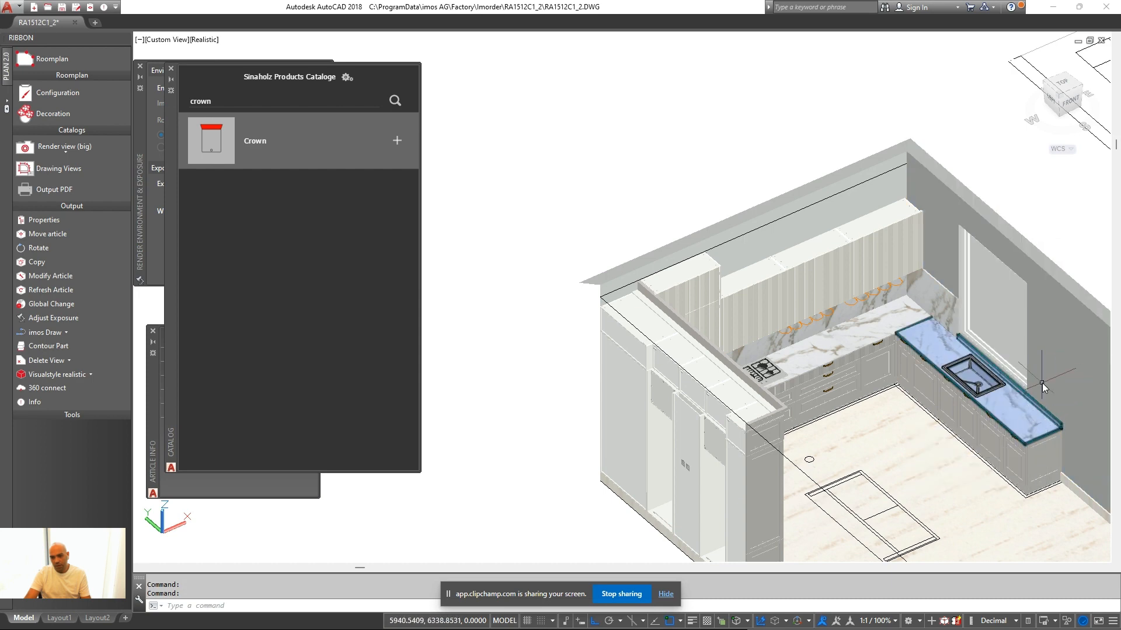
{"action": "middle_click_drag", "start_coordinate": [1042, 388], "coordinate": [839, 248], "text": "shift"}
{"action": "middle_click_drag", "start_coordinate": [998, 360], "coordinate": [902, 366], "text": "shift"}
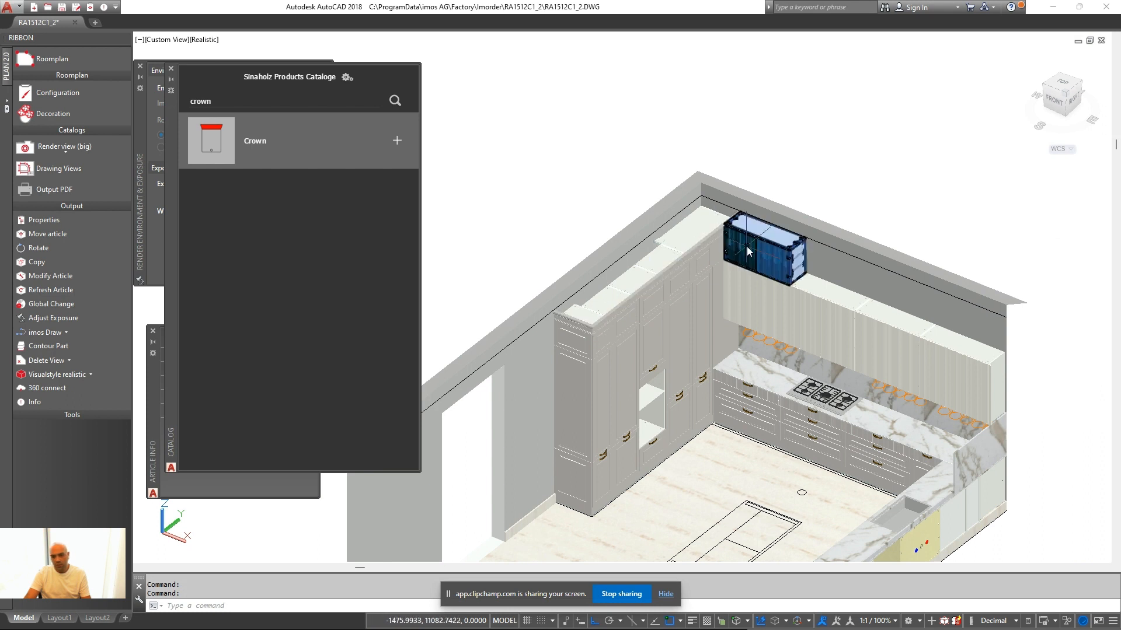
{"action": "left_click_drag", "start_coordinate": [749, 251], "coordinate": [700, 264]}
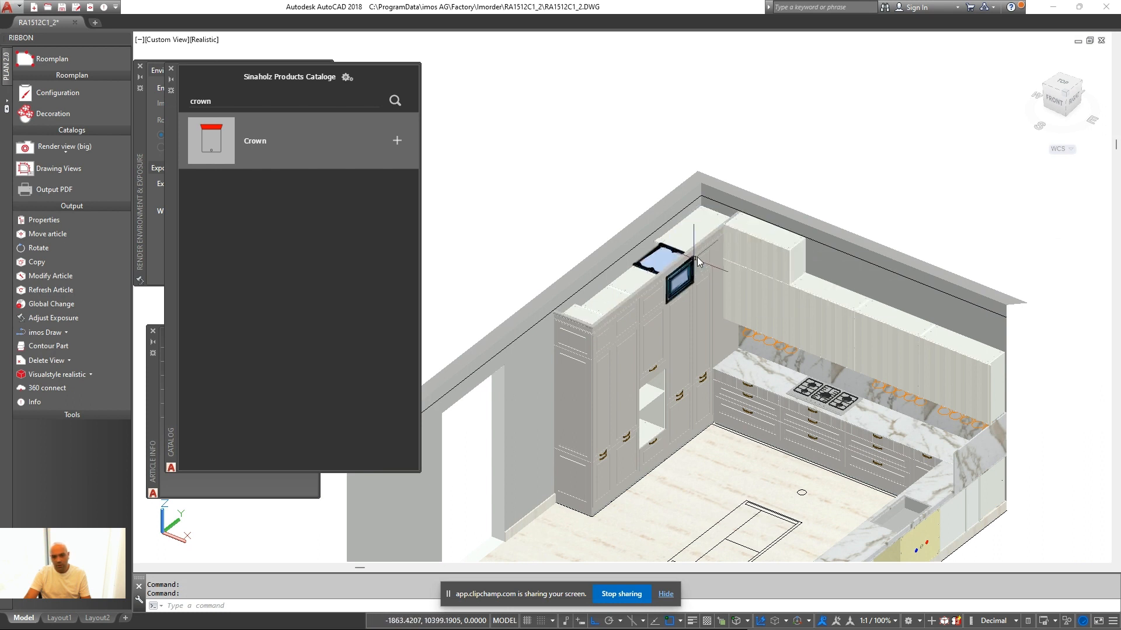
Return to the wireframe style and change the upper-section shelf quantity of the raised top Wall Cabinet
{"action": "left_click", "coordinate": [91, 374]}
{"action": "left_click", "coordinate": [82, 392]}
{"action": "scroll", "coordinate": [613, 295], "scroll_direction": "up", "scroll_amount": 5}
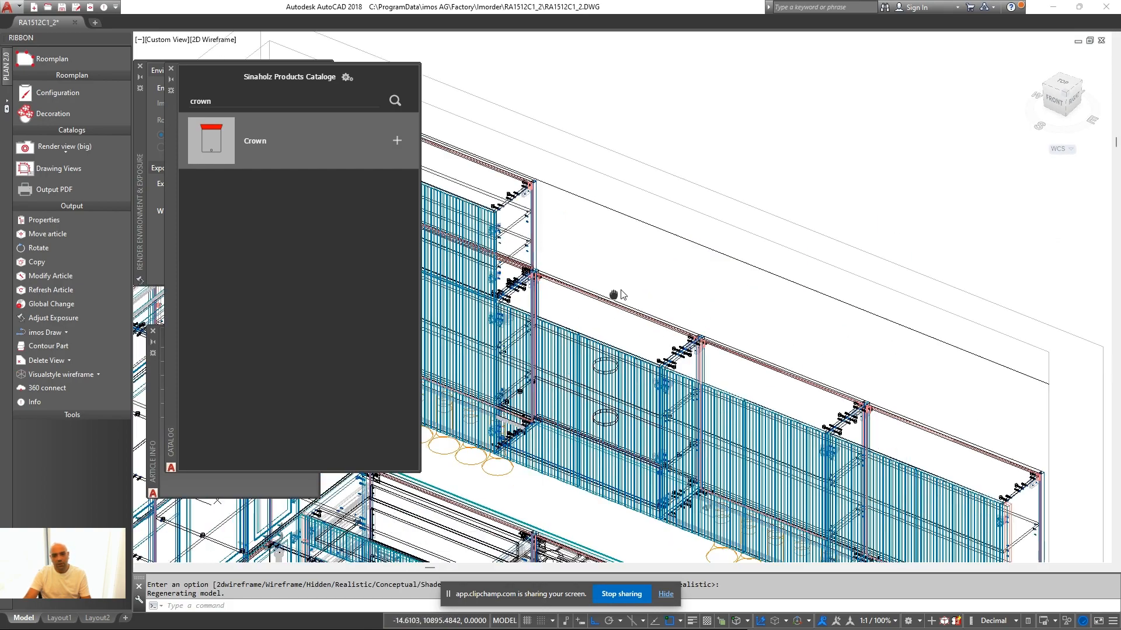
{"action": "middle_click_drag", "start_coordinate": [621, 295], "coordinate": [674, 248]}
{"action": "middle_click_drag", "start_coordinate": [610, 225], "coordinate": [706, 280]}
{"action": "right_click", "coordinate": [706, 240]}
{"action": "left_click", "coordinate": [774, 280]}
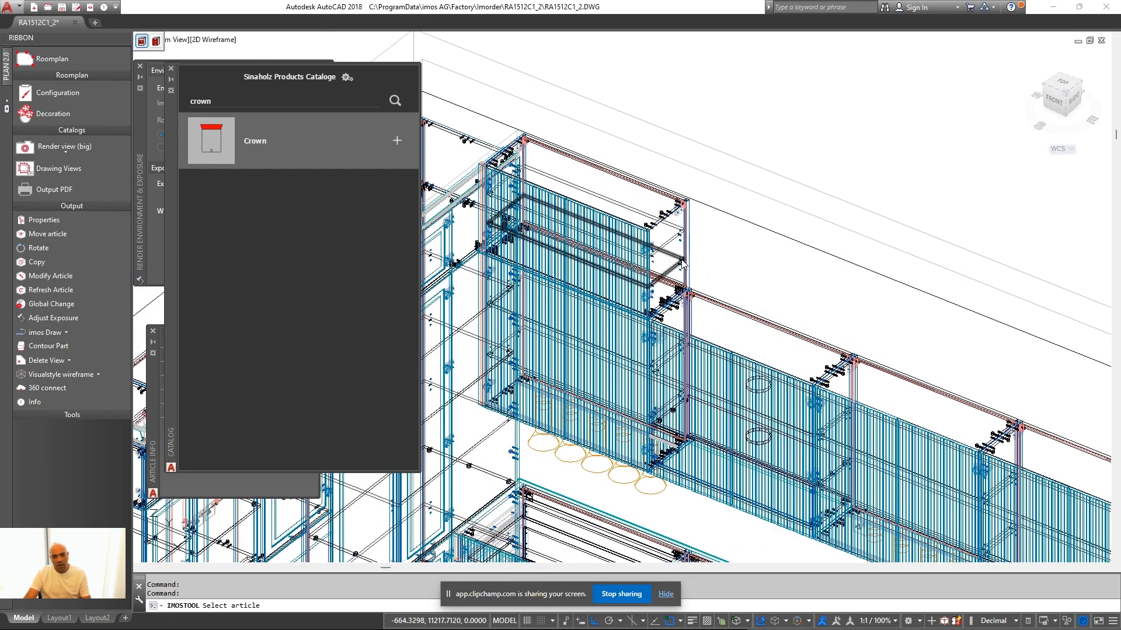
{"action": "left_click", "coordinate": [276, 157]}
{"action": "scroll", "coordinate": [374, 421], "scroll_direction": "down", "scroll_amount": 2}
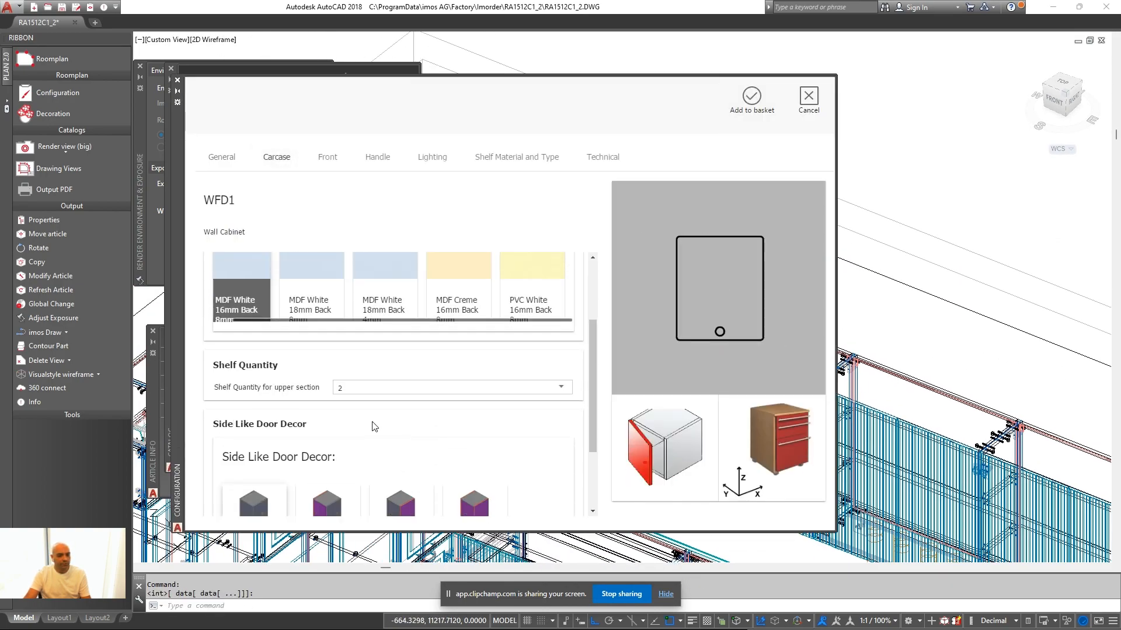
{"action": "left_click", "coordinate": [374, 408]}
{"action": "left_click", "coordinate": [371, 368]}
{"action": "left_click", "coordinate": [752, 97]}
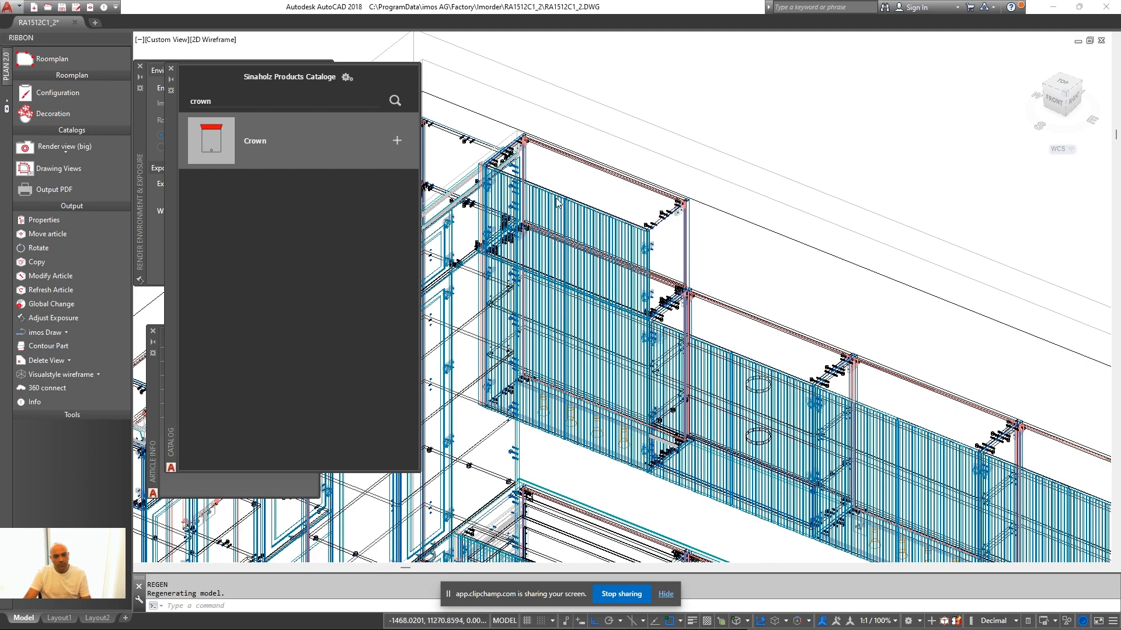
Examine the crown and filler joint beside the raised Wall Cabinet in Shaded and Hidden styles, and return to wireframe
{"action": "scroll", "coordinate": [559, 202], "scroll_direction": "up", "scroll_amount": 6}
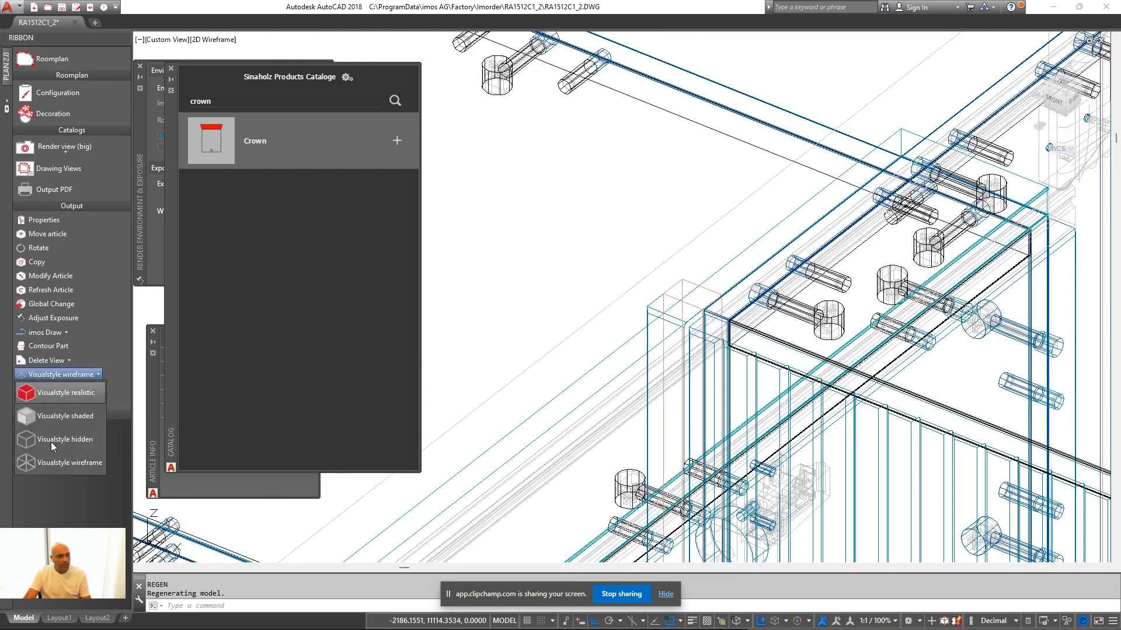
{"action": "left_click", "coordinate": [76, 419]}
{"action": "left_click", "coordinate": [90, 374]}
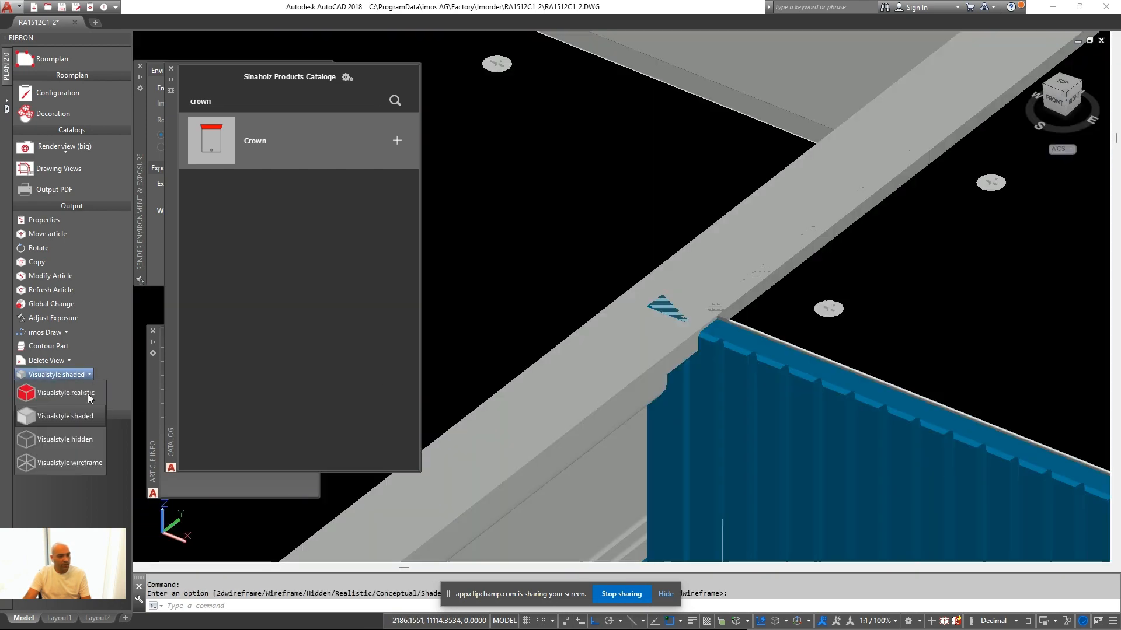
{"action": "left_click", "coordinate": [73, 439]}
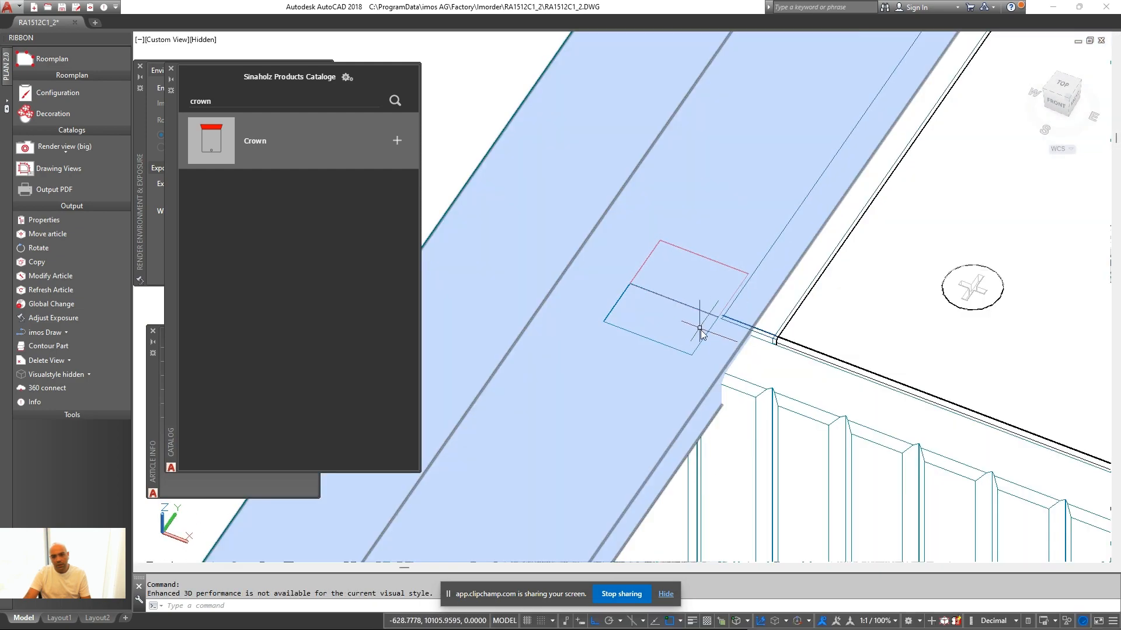
{"action": "scroll", "coordinate": [725, 349], "scroll_direction": "down", "scroll_amount": 6}
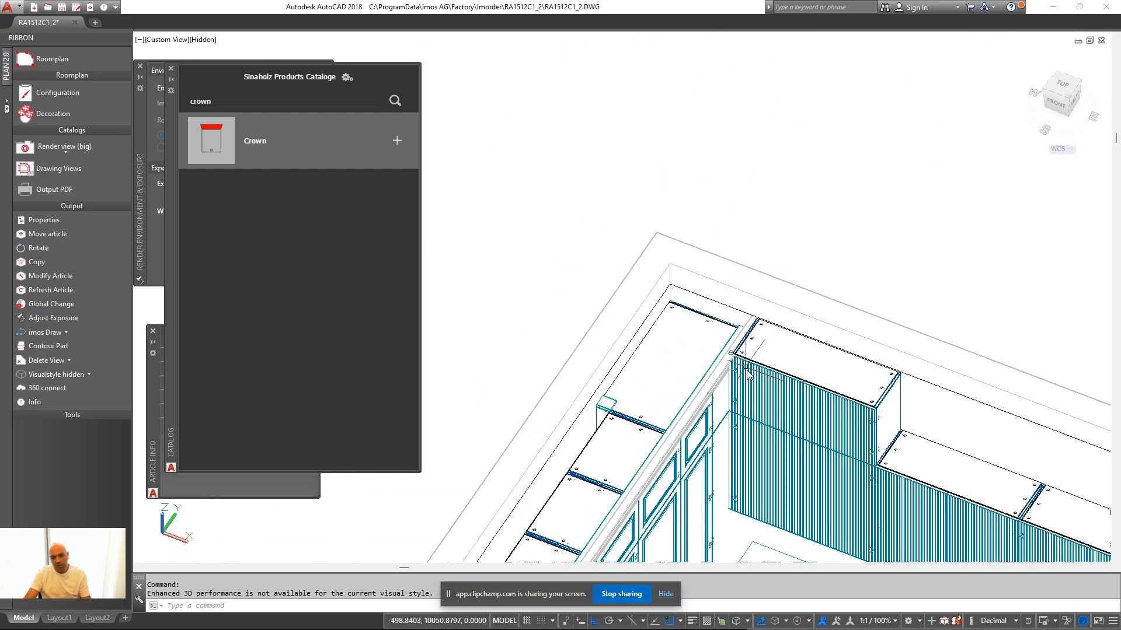
{"action": "middle_click_drag", "start_coordinate": [795, 424], "coordinate": [656, 335]}
{"action": "middle_click_drag", "start_coordinate": [797, 432], "coordinate": [787, 343]}
{"action": "middle_click_drag", "start_coordinate": [671, 296], "coordinate": [707, 334]}
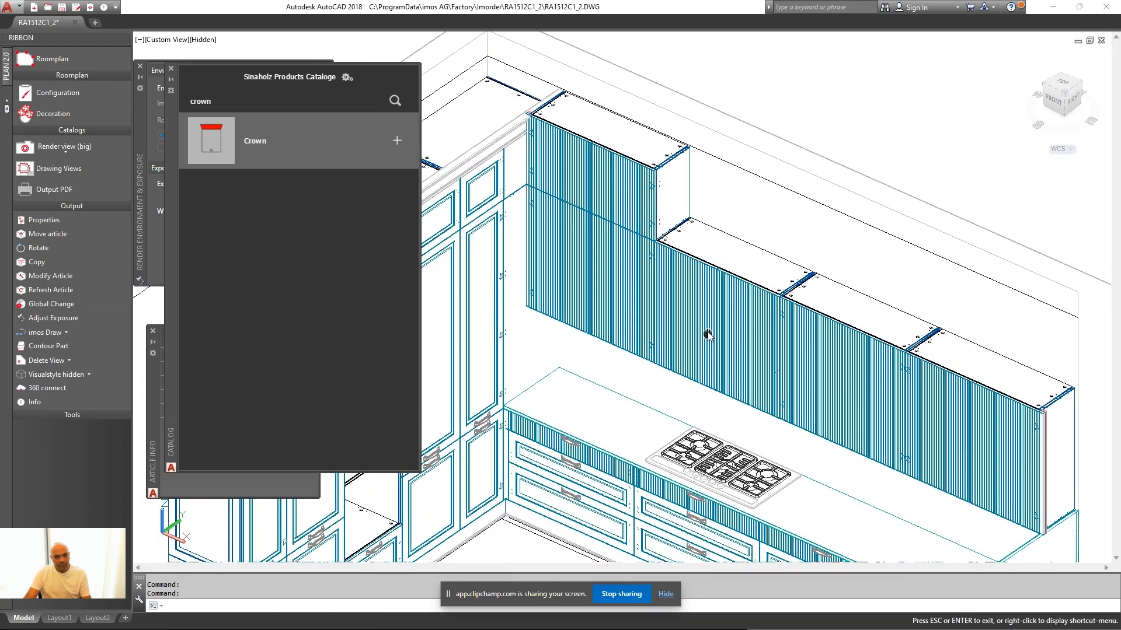
{"action": "left_click", "coordinate": [90, 375]}
{"action": "left_click", "coordinate": [78, 458]}
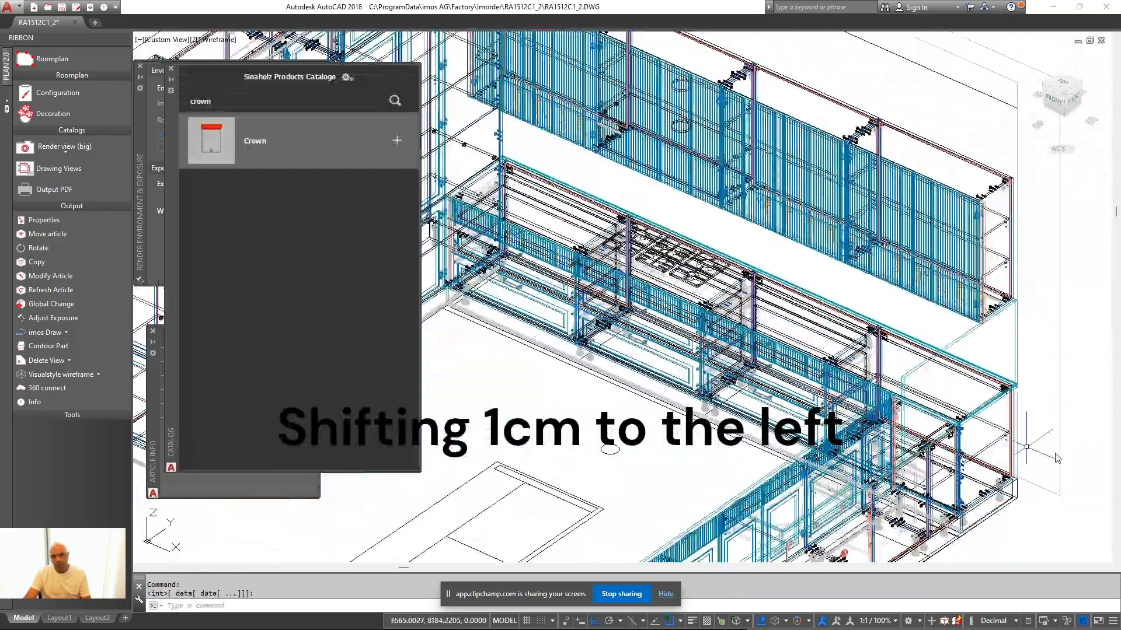
Move the selected cabinets along the back wall 10 mm to the left, toward the tall units
{"action": "scroll", "coordinate": [572, 340], "scroll_direction": "up", "scroll_amount": 5}
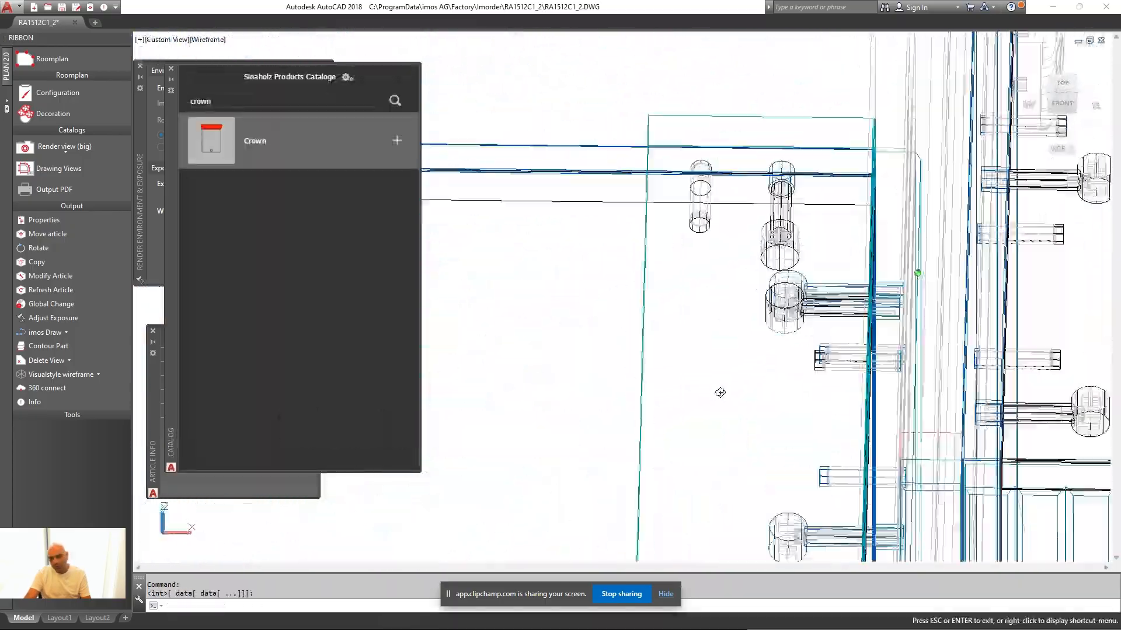
{"action": "scroll", "coordinate": [791, 392], "scroll_direction": "up", "scroll_amount": 5}
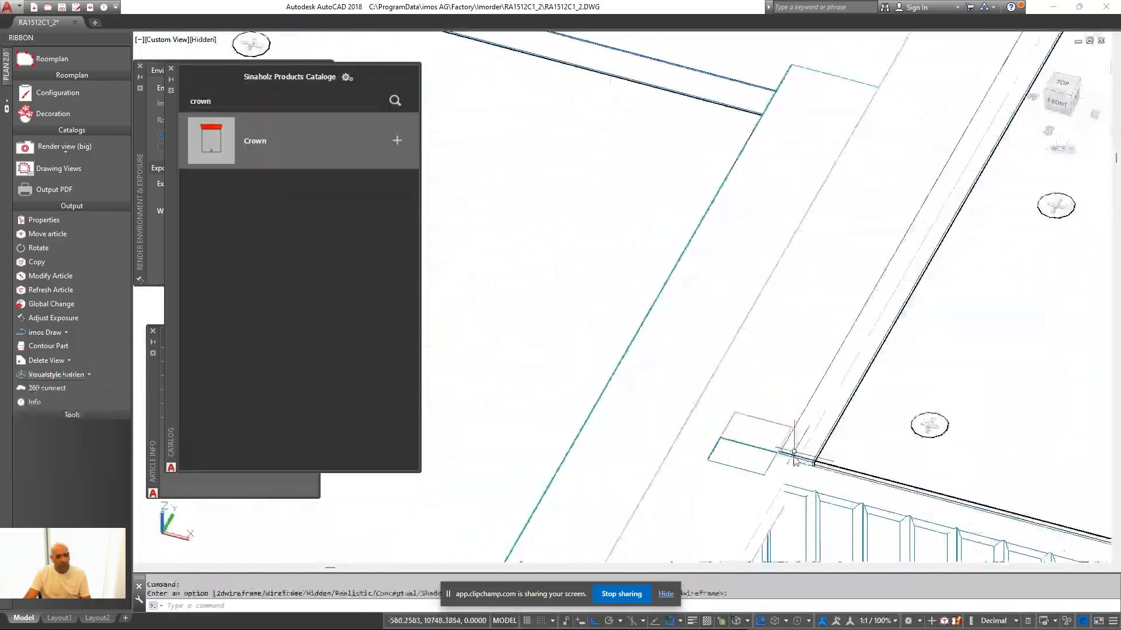
{"action": "left_click", "coordinate": [774, 403]}
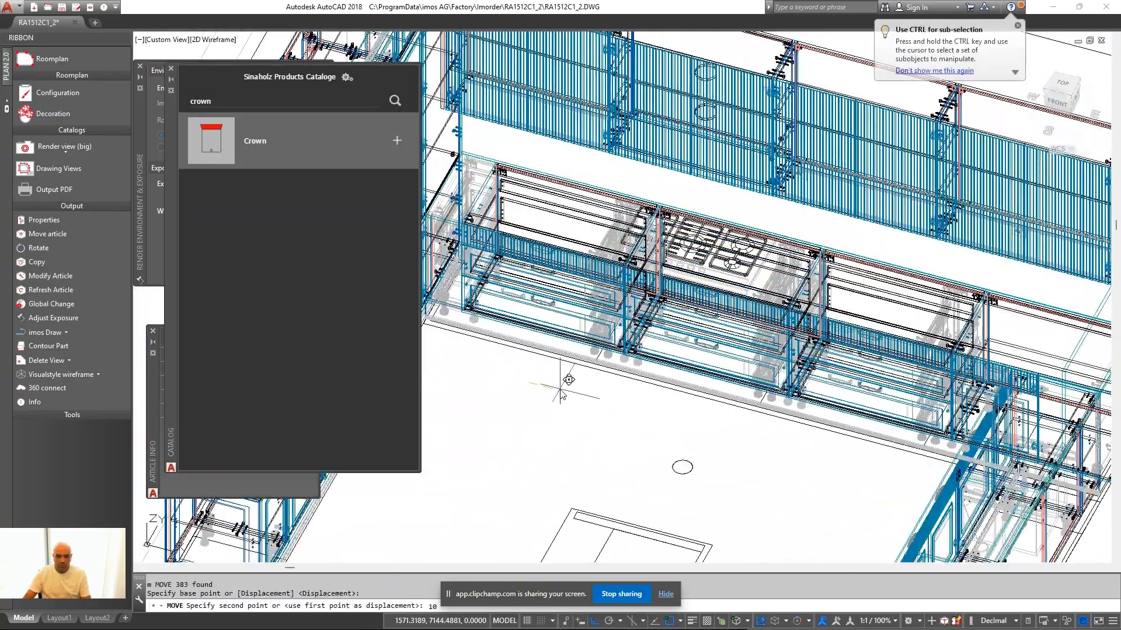
{"action": "key", "text": "Return"}
Modify the worktop in its configuration after the cabinet shift
{"action": "left_click", "coordinate": [535, 362]}
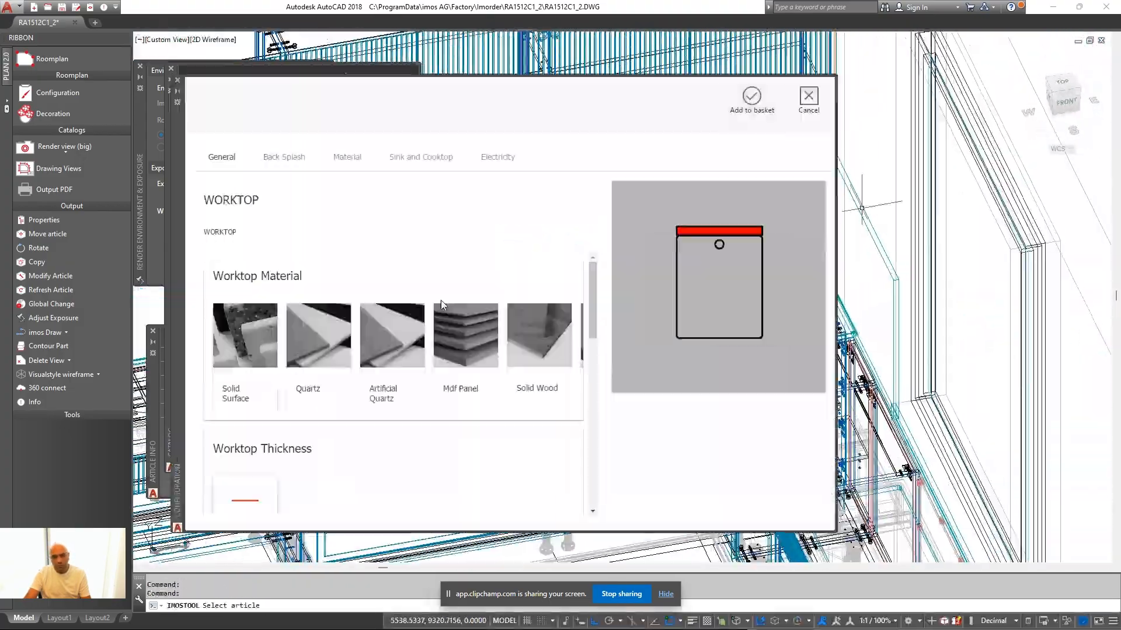
{"action": "scroll", "coordinate": [348, 409], "scroll_direction": "down", "scroll_amount": 5}
{"action": "double_click", "coordinate": [342, 470]}
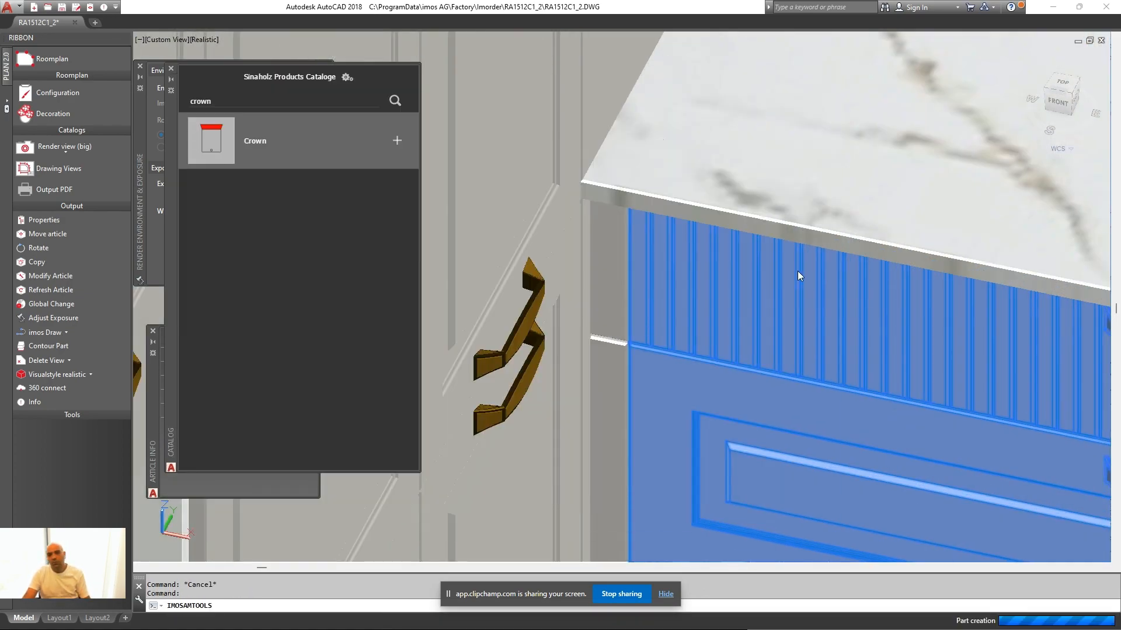
Examine the worktop, back-wall cabinets and window-side base cabinets in the Realistic visual style
{"action": "key", "text": "Escape"}
{"action": "scroll", "coordinate": [587, 245], "scroll_direction": "down", "scroll_amount": 8}
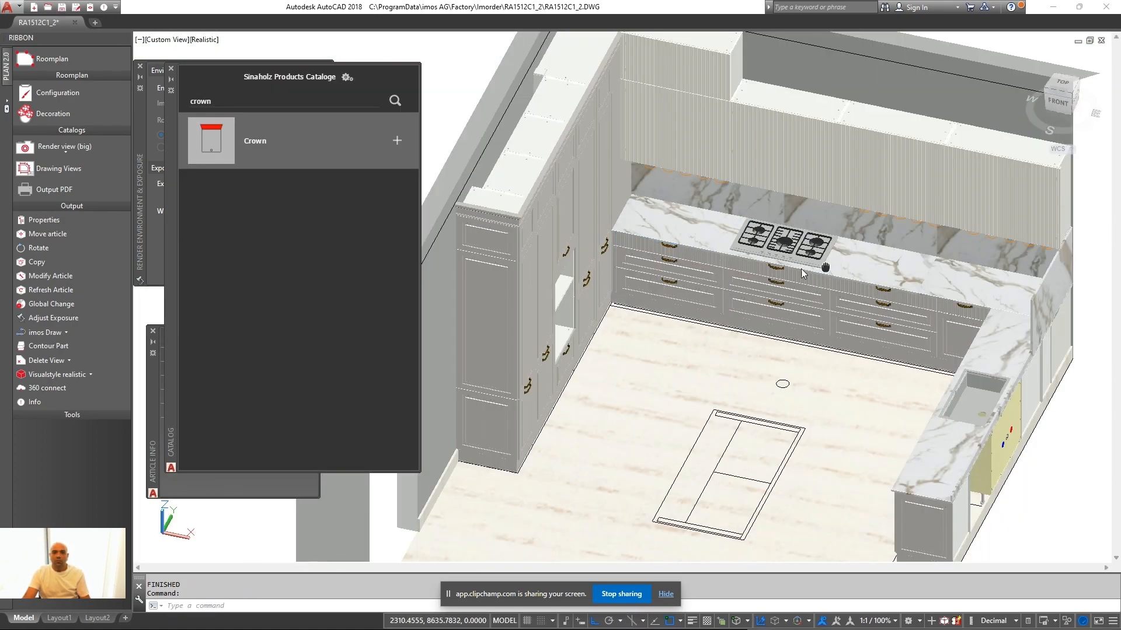
{"action": "middle_click_drag", "start_coordinate": [800, 268], "coordinate": [682, 392], "text": "shift"}
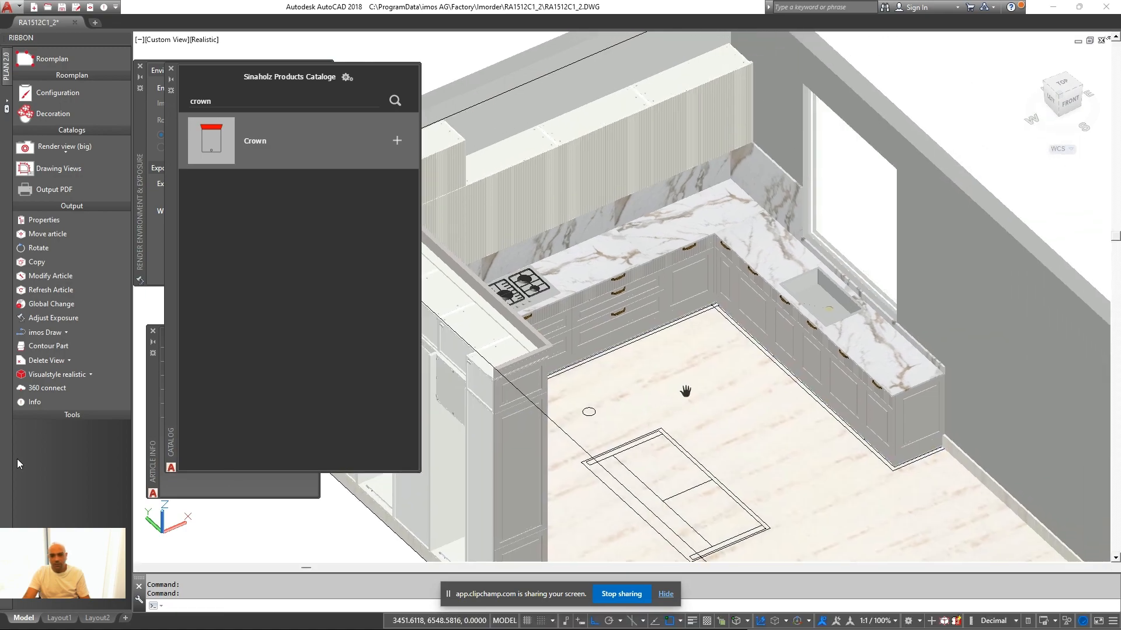
Switch to the wireframe style and start a distance measurement at the window-side end of the wall cabinets
{"action": "left_click", "coordinate": [91, 370]}
{"action": "left_click", "coordinate": [75, 465]}
{"action": "middle_click_drag", "start_coordinate": [704, 254], "coordinate": [622, 455]}
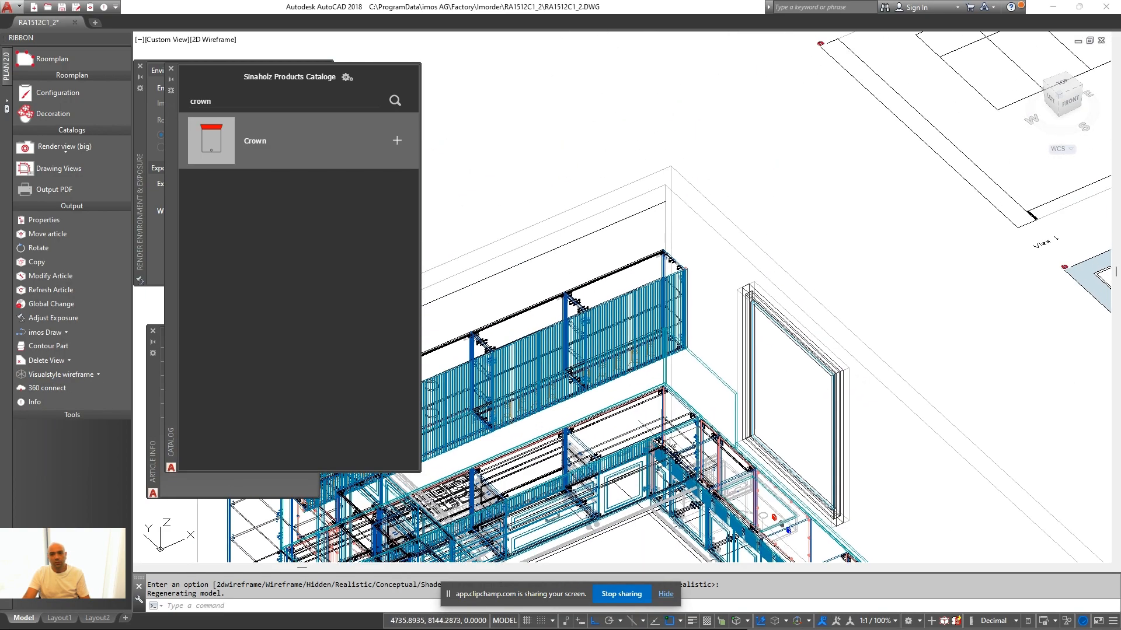
{"action": "scroll", "coordinate": [718, 394], "scroll_direction": "up", "scroll_amount": 5}
{"action": "middle_click_drag", "start_coordinate": [717, 394], "coordinate": [729, 425]}
{"action": "type", "text": "di"}
{"action": "key", "text": "Return"}
{"action": "scroll", "coordinate": [632, 117], "scroll_direction": "up", "scroll_amount": 2}
{"action": "middle_click_drag", "start_coordinate": [695, 157], "coordinate": [700, 277]}
{"action": "scroll", "coordinate": [560, 136], "scroll_direction": "down", "scroll_amount": 10}
{"action": "key", "text": "Escape"}
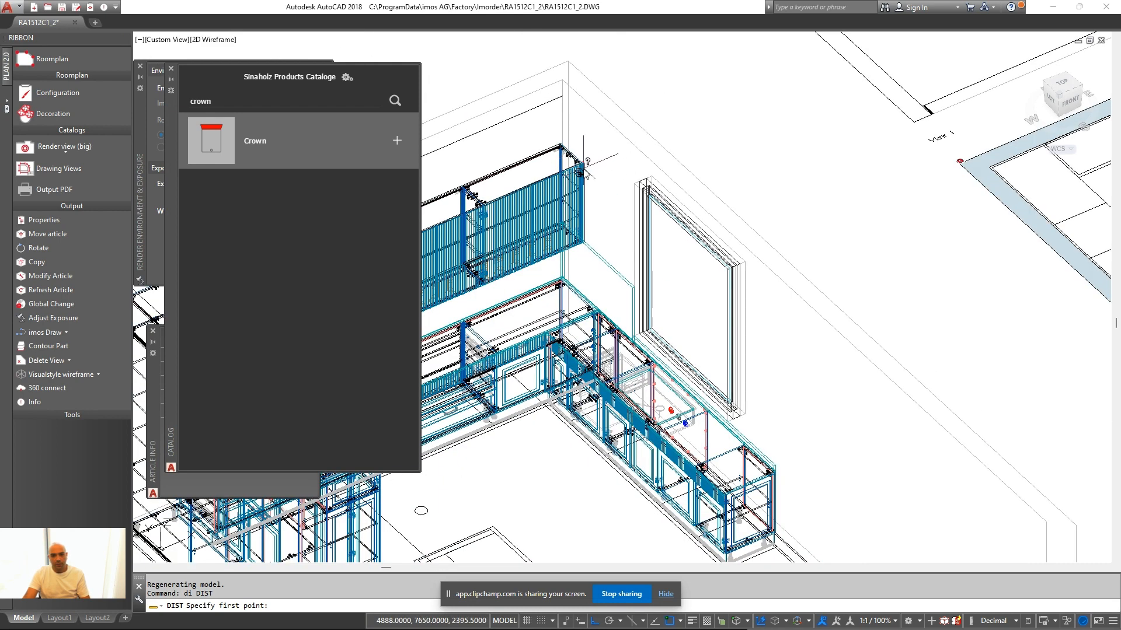
Generate a 2D elevation view of the window wall from the floor plan and place it beside the plan
{"action": "left_click", "coordinate": [98, 378]}
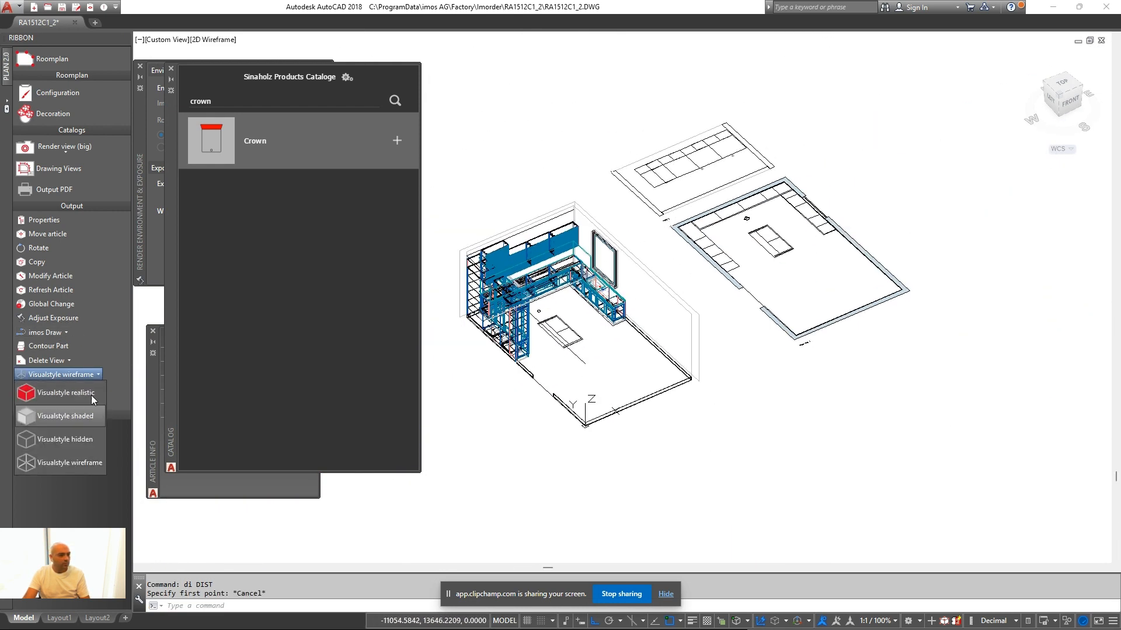
{"action": "left_click", "coordinate": [67, 341]}
{"action": "left_click", "coordinate": [72, 361]}
{"action": "left_click", "coordinate": [75, 402]}
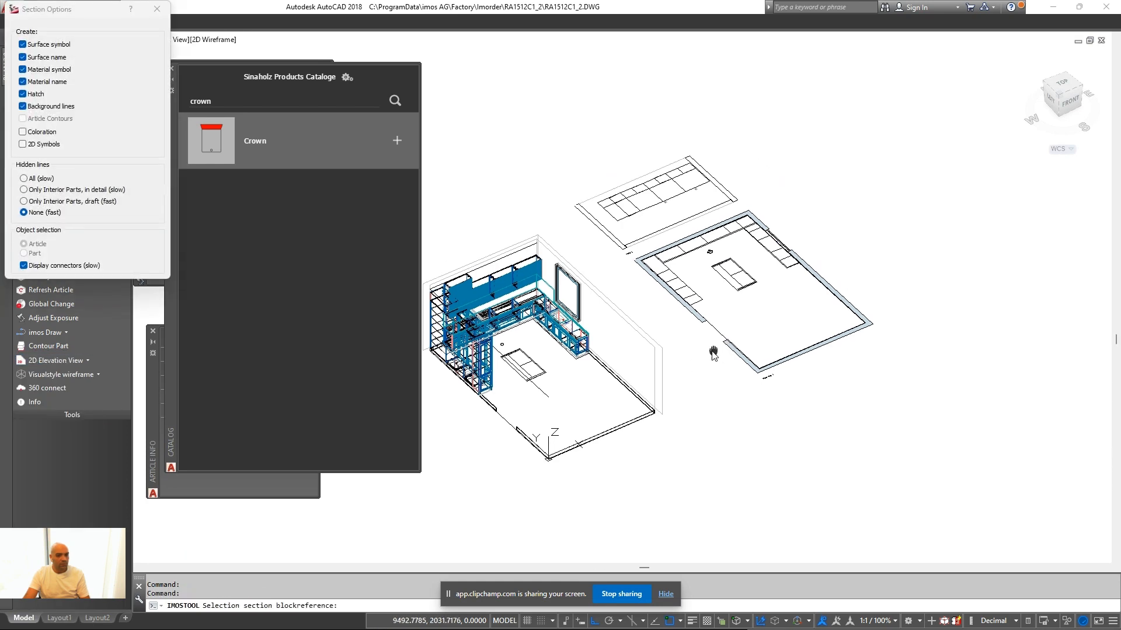
{"action": "left_click", "coordinate": [772, 305]}
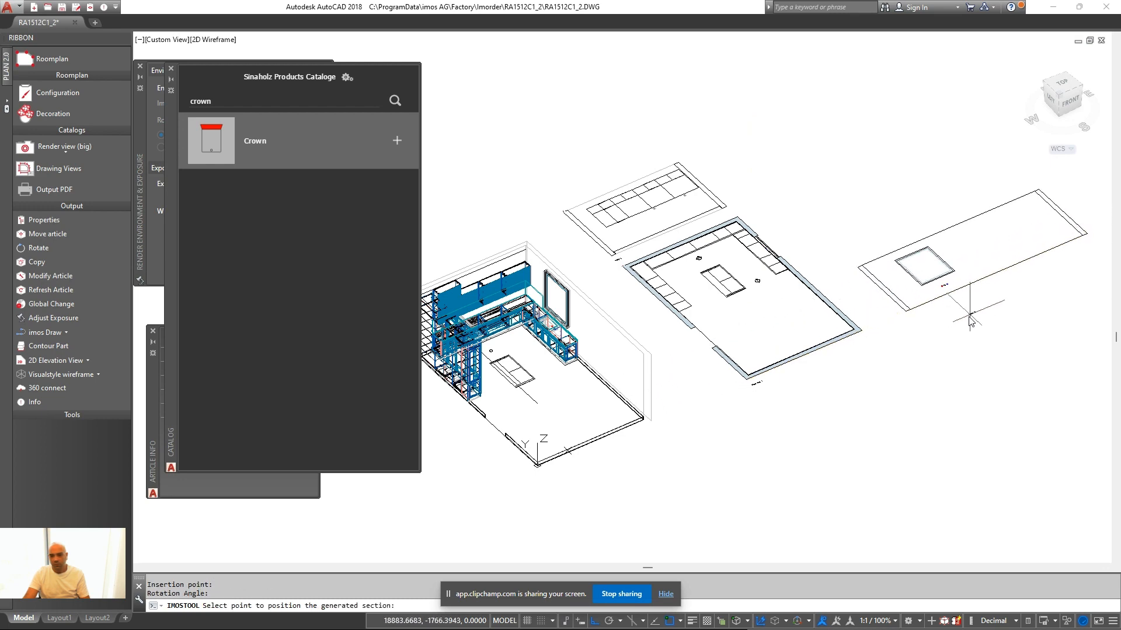
{"action": "left_click", "coordinate": [971, 320]}
In the top view, move the window-wall elevation beside the back-wall elevation, level with its floor line
{"action": "middle_click_drag", "start_coordinate": [991, 269], "coordinate": [943, 282]}
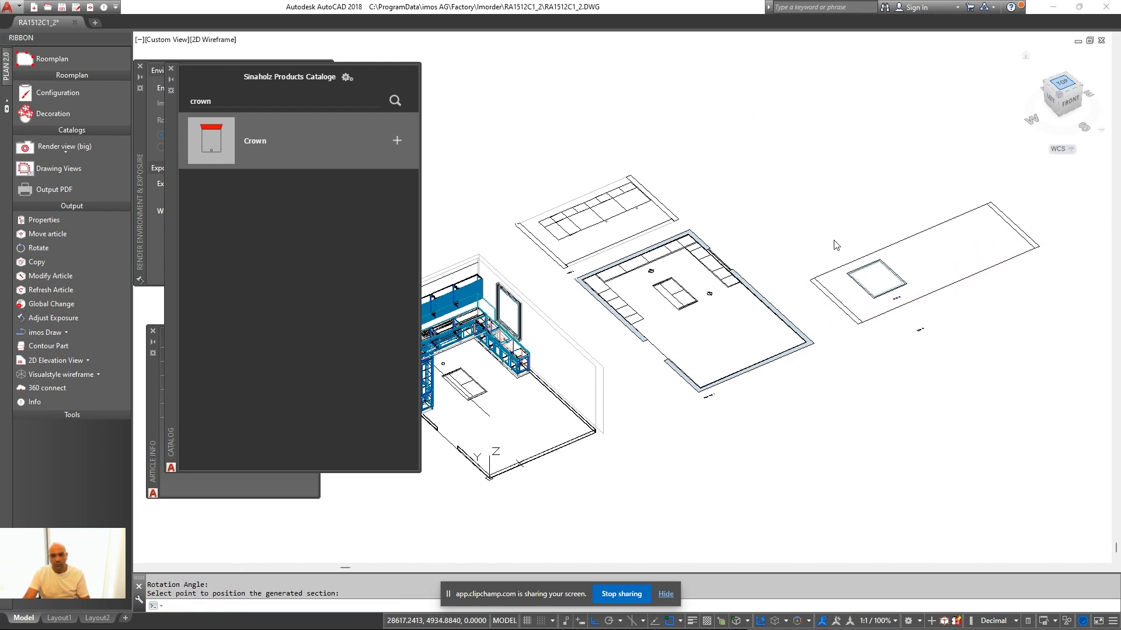
{"action": "left_click", "coordinate": [680, 439]}
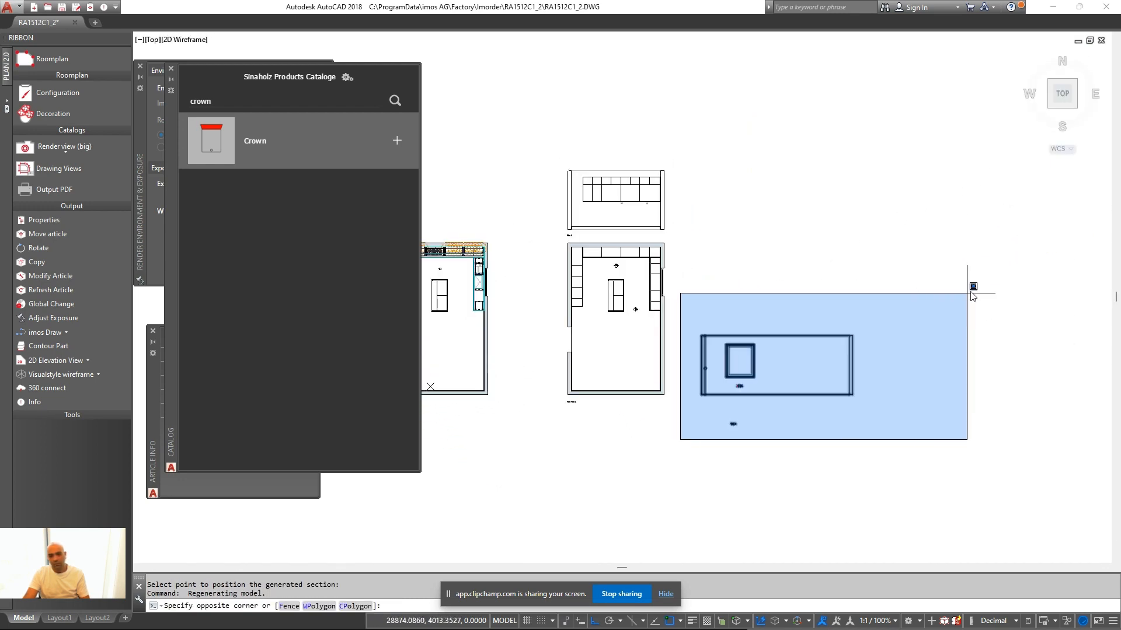
{"action": "left_click", "coordinate": [972, 294]}
{"action": "type", "text": "m"}
{"action": "key", "text": "Return"}
{"action": "left_click", "coordinate": [701, 395]}
{"action": "left_click", "coordinate": [669, 229]}
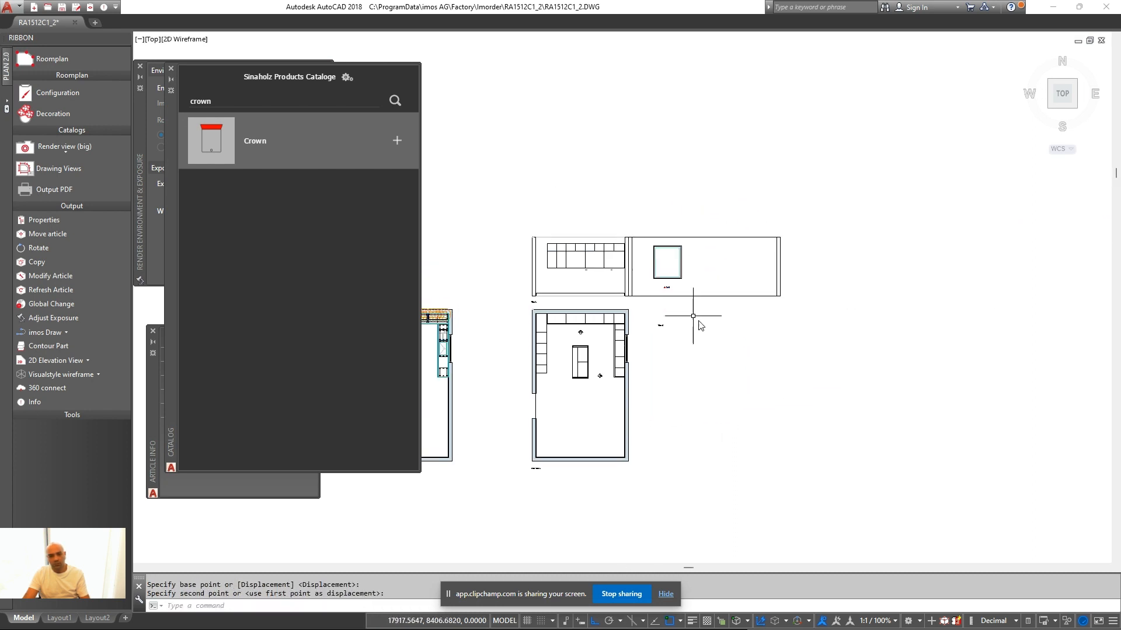
Draw a horizontal guide line from the wall cabinets' lower edge into the window elevation and copy it up to the higher cabinet levels
{"action": "scroll", "coordinate": [656, 221], "scroll_direction": "up", "scroll_amount": 6}
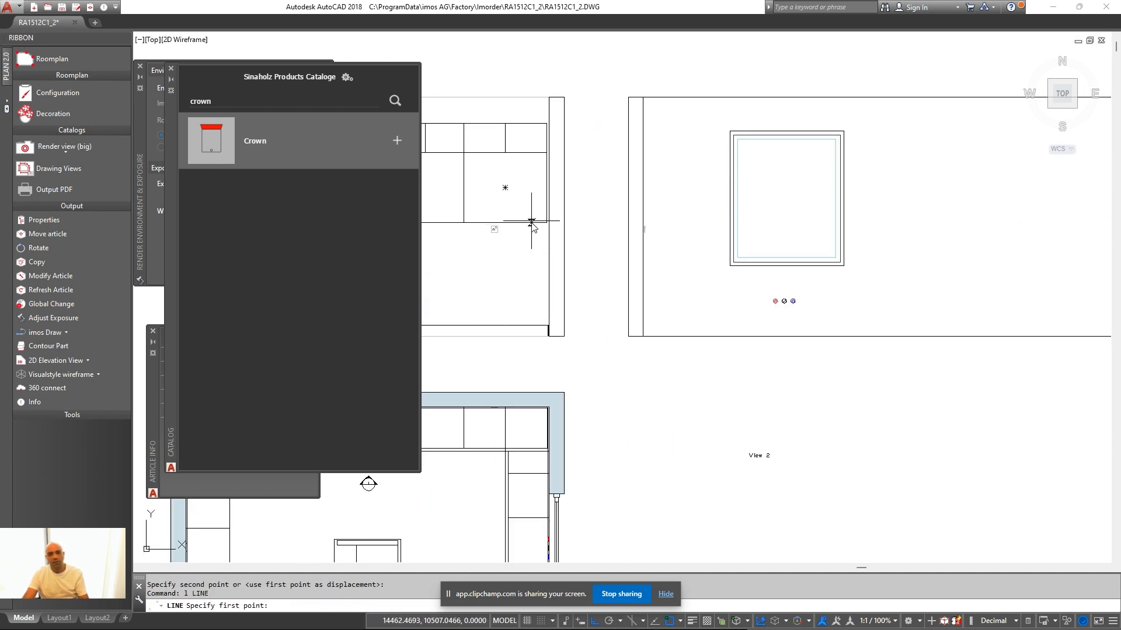
{"action": "left_click", "coordinate": [822, 222]}
{"action": "key", "text": "Escape"}
{"action": "middle_click_drag", "start_coordinate": [665, 258], "coordinate": [693, 300]}
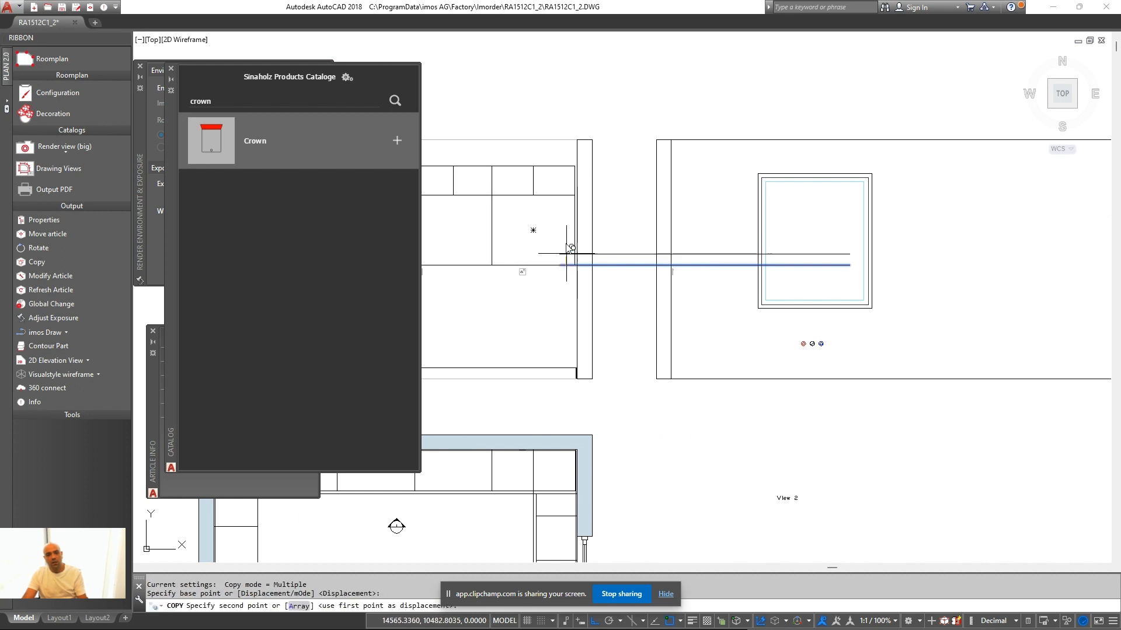
{"action": "key", "text": "Escape"}
{"action": "mouse_move", "coordinate": [742, 235]}
{"action": "middle_mouse_down"}
{"action": "mouse_move", "coordinate": [673, 286]}
{"action": "mouse_move", "coordinate": [796, 311]}
{"action": "middle_mouse_up"}
{"action": "key", "text": "Escape"}
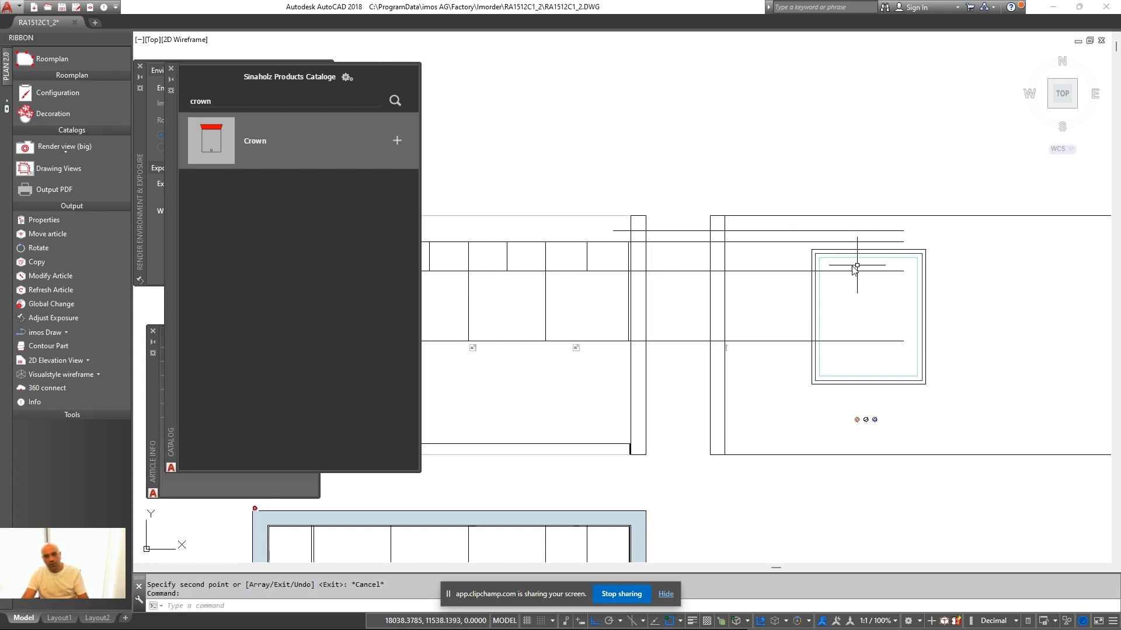
Check the window and wall dimensions in the site photo Picture3.png, then return to the elevation drawing
{"action": "middle_click_drag", "start_coordinate": [854, 269], "coordinate": [805, 269]}
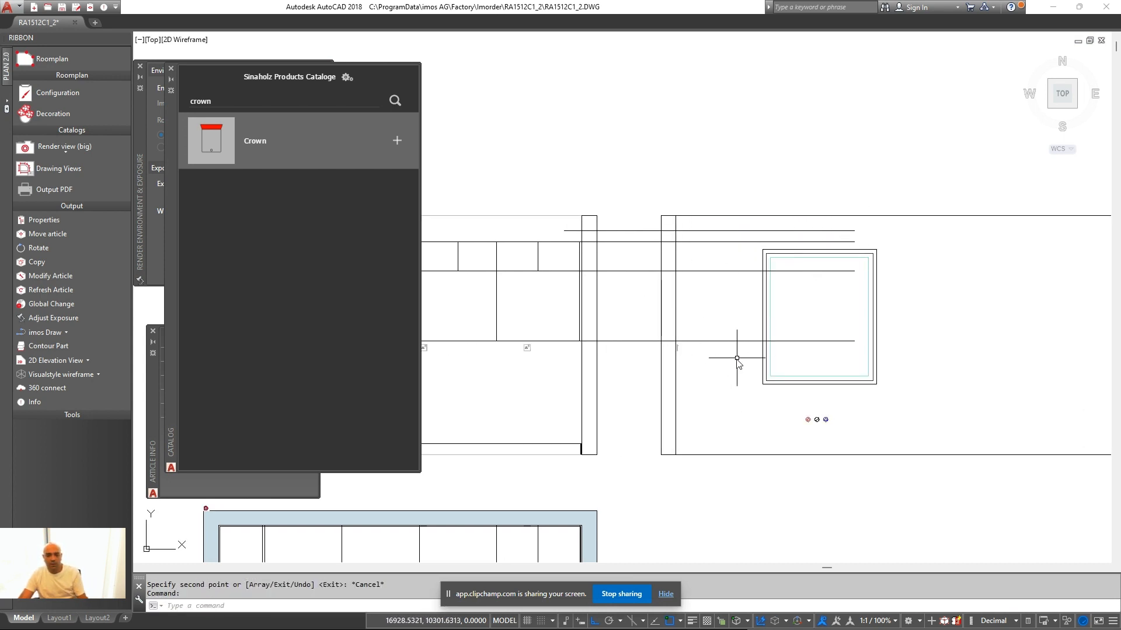
{"action": "scroll", "coordinate": [736, 358], "scroll_direction": "up", "scroll_amount": 1}
{"action": "middle_click_drag", "start_coordinate": [823, 343], "coordinate": [778, 365]}
{"action": "middle_click_drag", "start_coordinate": [670, 289], "coordinate": [747, 280]}
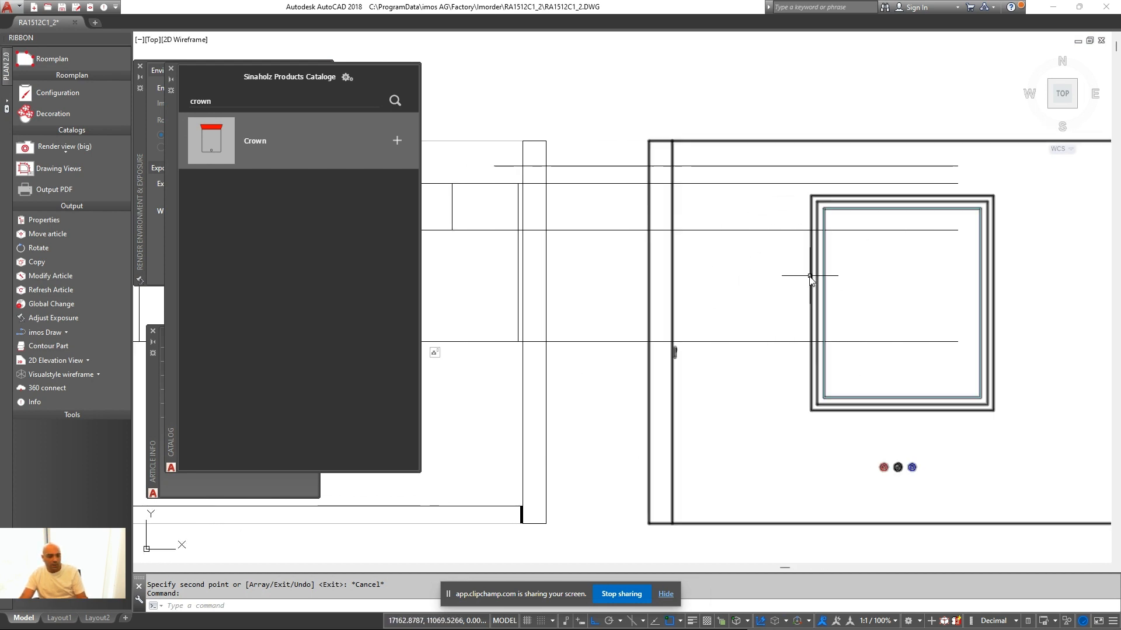
{"action": "left_click", "coordinate": [328, 617]}
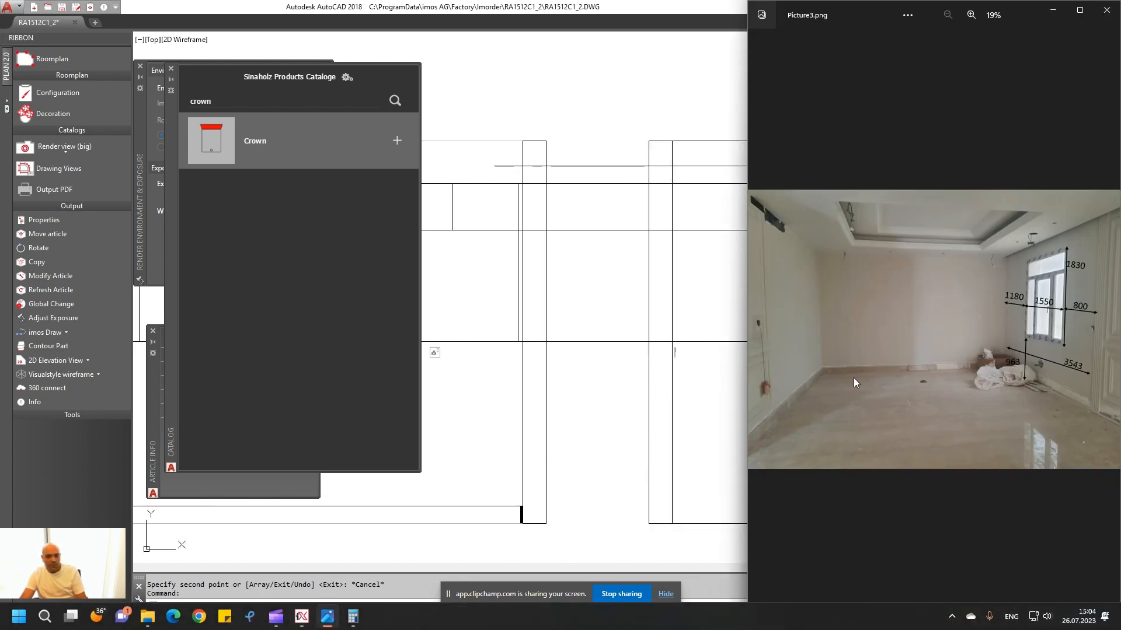
{"action": "scroll", "coordinate": [1089, 172], "scroll_direction": "up", "scroll_amount": 2}
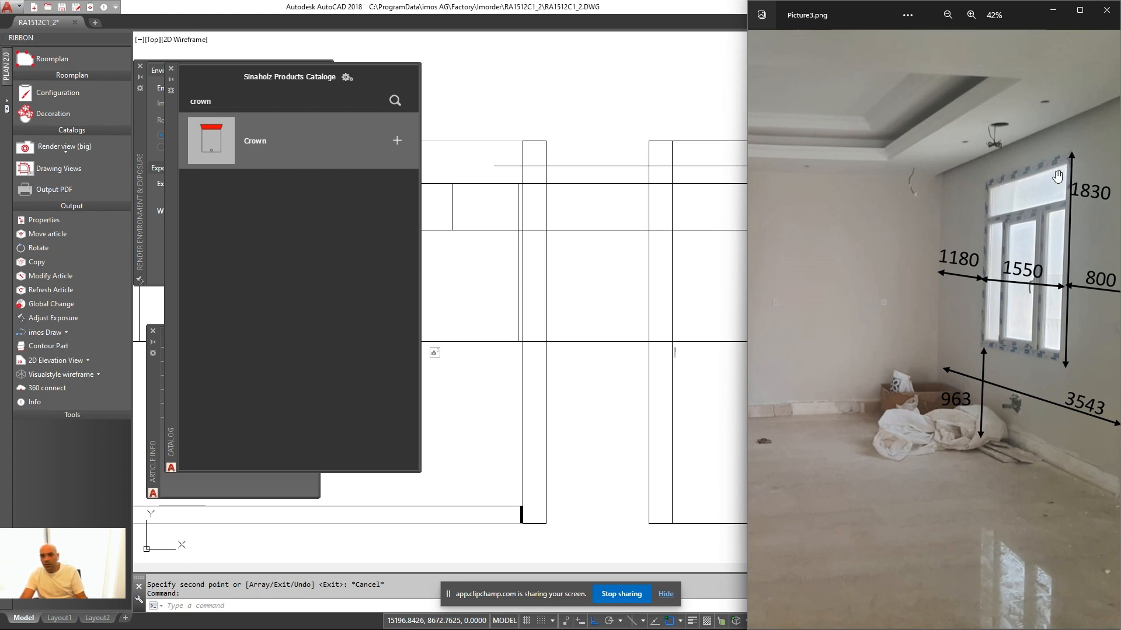
{"action": "left_click", "coordinate": [1052, 10]}
{"action": "scroll", "coordinate": [855, 223], "scroll_direction": "down", "scroll_amount": 2}
{"action": "middle_click_drag", "start_coordinate": [890, 238], "coordinate": [773, 263]}
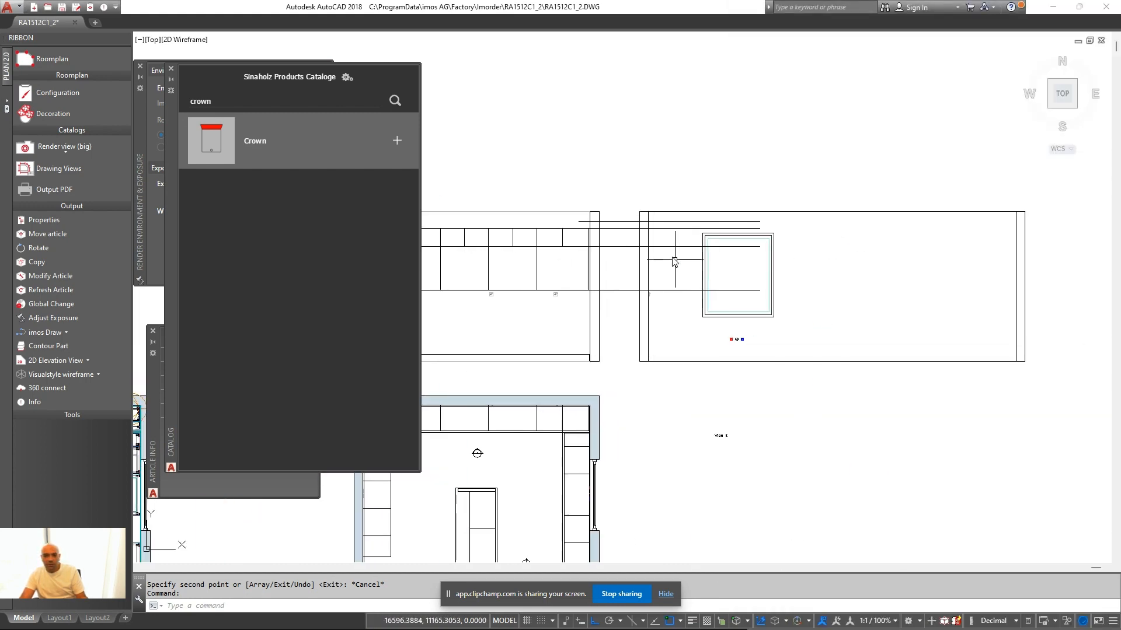
Draw a 350 by 350 rectangle on the lowest guide line against the inner wall face of the window elevation
{"action": "scroll", "coordinate": [669, 260], "scroll_direction": "up", "scroll_amount": 1}
{"action": "middle_click_drag", "start_coordinate": [637, 329], "coordinate": [726, 330]}
{"action": "scroll", "coordinate": [739, 322], "scroll_direction": "up", "scroll_amount": 1}
{"action": "type", "text": "rec"}
{"action": "key", "text": "Return"}
{"action": "left_click", "coordinate": [711, 306]}
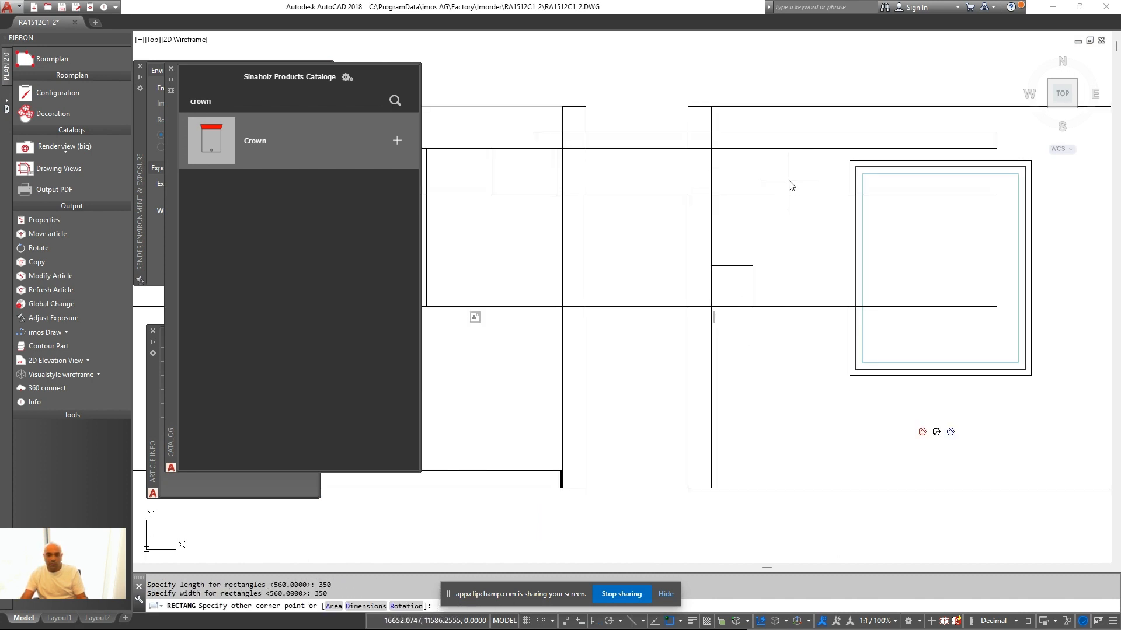
Stretch the rectangle's upper edge to the next guide line and draw two crossing diagonals inside it
{"action": "middle_click_drag", "start_coordinate": [793, 219], "coordinate": [783, 247]}
{"action": "type", "text": "s"}
{"action": "key", "text": "Return"}
{"action": "left_click", "coordinate": [782, 267]}
{"action": "left_click", "coordinate": [678, 311]}
{"action": "key", "text": "Return"}
{"action": "left_click", "coordinate": [730, 294]}
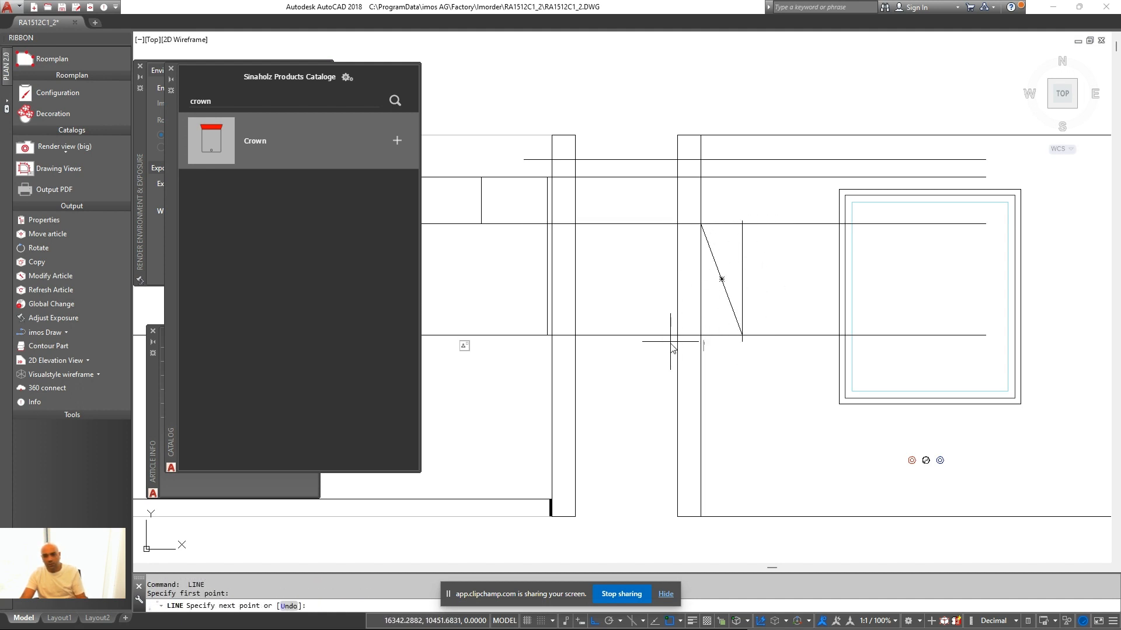
{"action": "left_click", "coordinate": [742, 224]}
{"action": "key", "text": "Escape"}
Copy the crossed rectangle directly above itself and stretch its upper end to the topmost guide line
{"action": "middle_click_drag", "start_coordinate": [740, 286], "coordinate": [648, 324]}
{"action": "key", "text": "Escape"}
{"action": "left_click", "coordinate": [686, 287]}
{"action": "left_click", "coordinate": [628, 352]}
{"action": "type", "text": "c"}
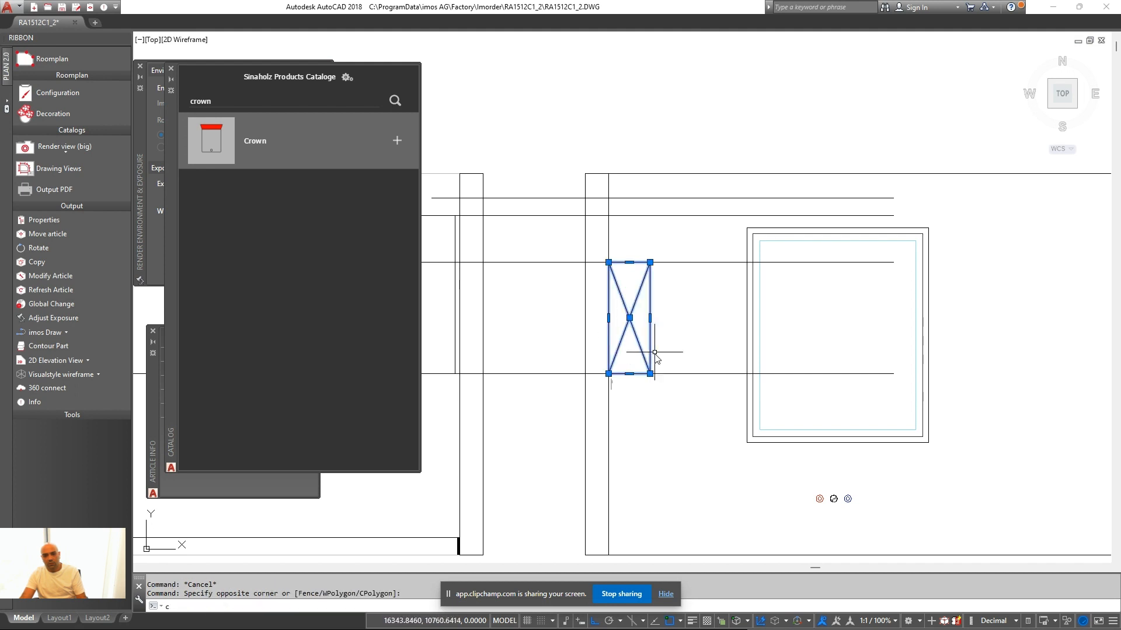
{"action": "key", "text": "Return"}
{"action": "left_click", "coordinate": [667, 121]}
{"action": "left_click", "coordinate": [522, 186]}
{"action": "key", "text": "Return"}
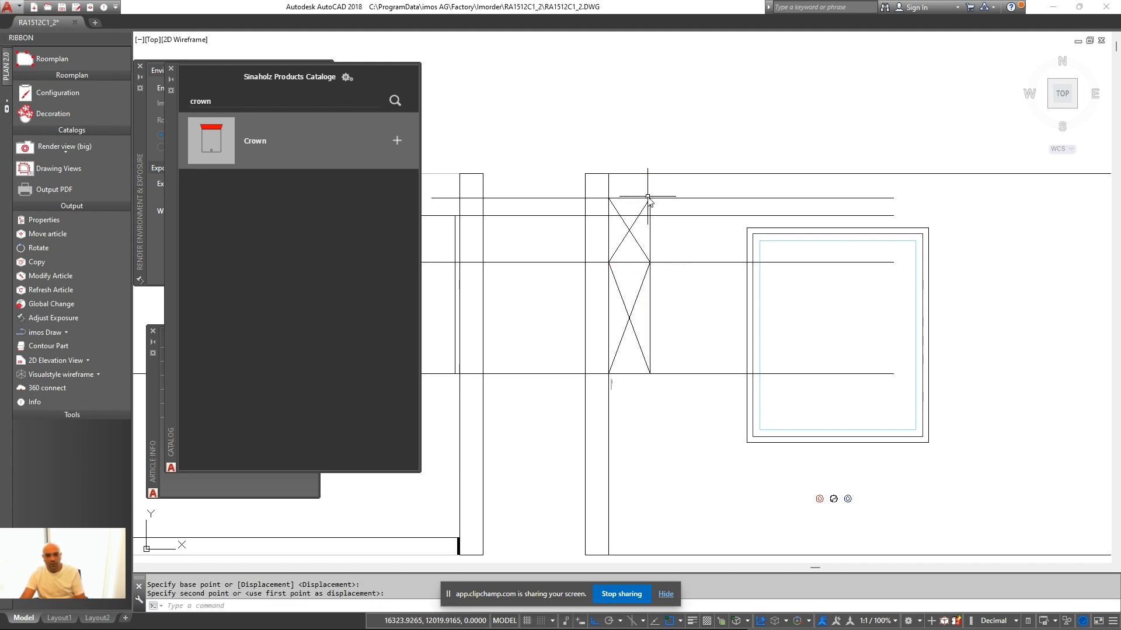
{"action": "key", "text": "Escape"}
{"action": "scroll", "coordinate": [806, 346], "scroll_direction": "down", "scroll_amount": 6}
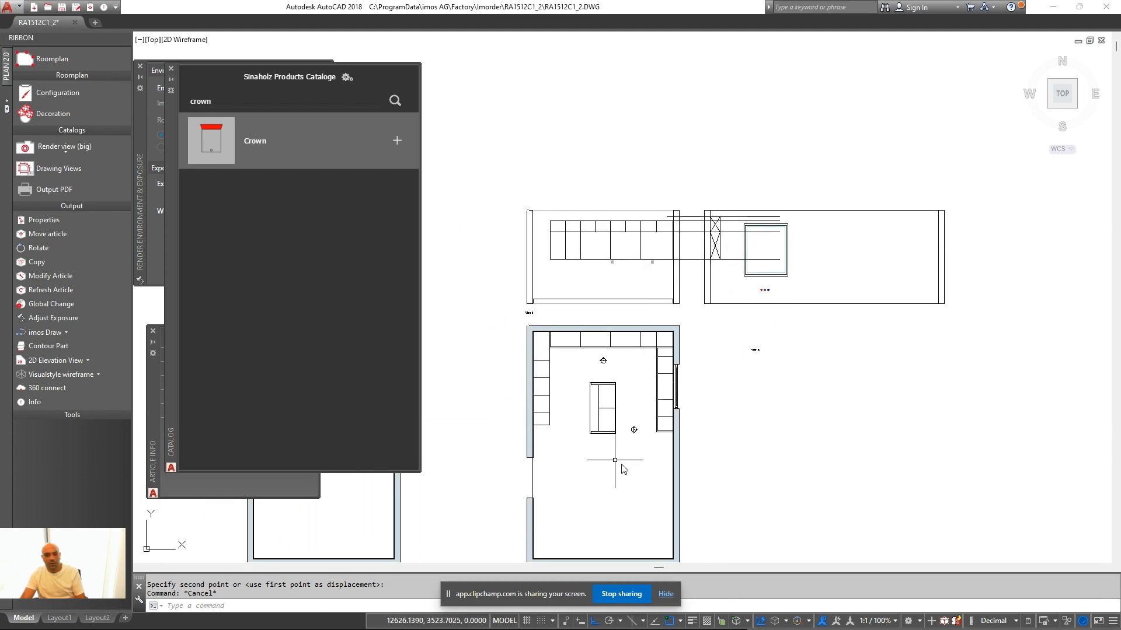
{"action": "scroll", "coordinate": [622, 469], "scroll_direction": "up", "scroll_amount": 6}
{"action": "left_click", "coordinate": [719, 412]}
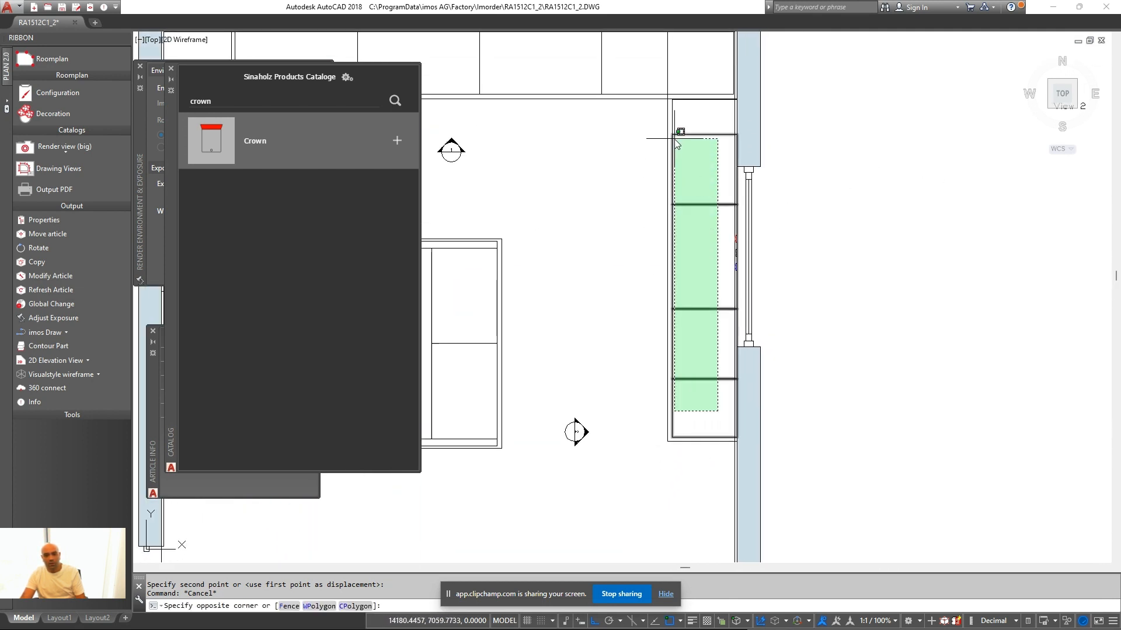
{"action": "left_click", "coordinate": [677, 144]}
{"action": "scroll", "coordinate": [705, 289], "scroll_direction": "up", "scroll_amount": 4}
{"action": "key", "text": "Escape"}
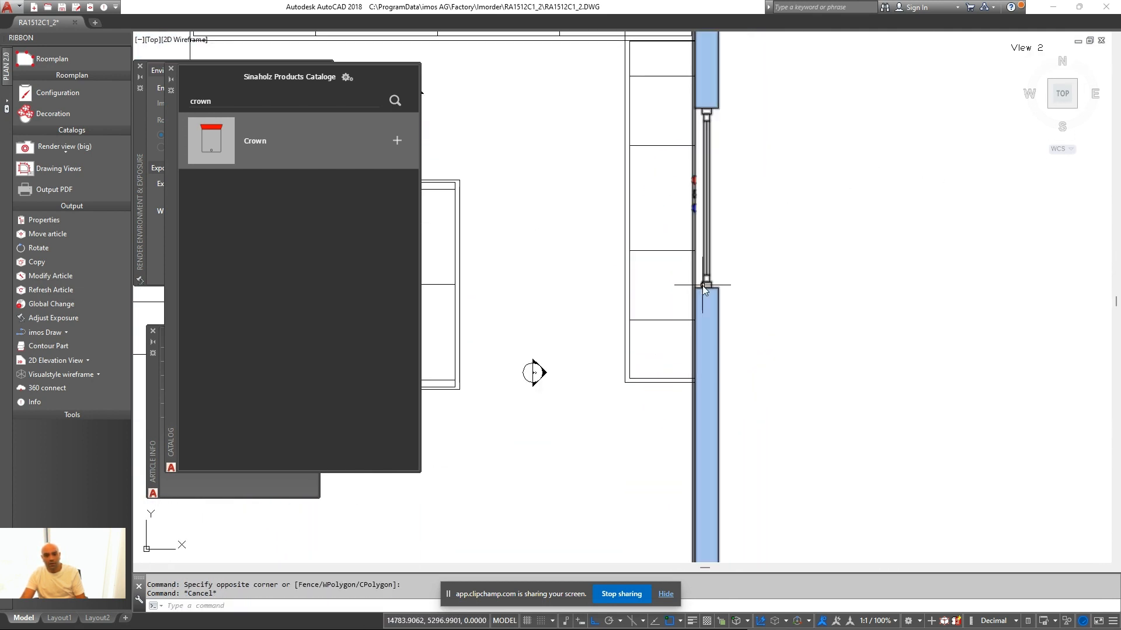
Draw a circle in the floor plan centred on the inner room corner and reaching the end of the window-side base cabinets
{"action": "scroll", "coordinate": [704, 290], "scroll_direction": "down", "scroll_amount": 3}
{"action": "scroll", "coordinate": [698, 78], "scroll_direction": "up", "scroll_amount": 3}
{"action": "type", "text": "c"}
{"action": "key", "text": "Return"}
{"action": "scroll", "coordinate": [694, 483], "scroll_direction": "up", "scroll_amount": 3}
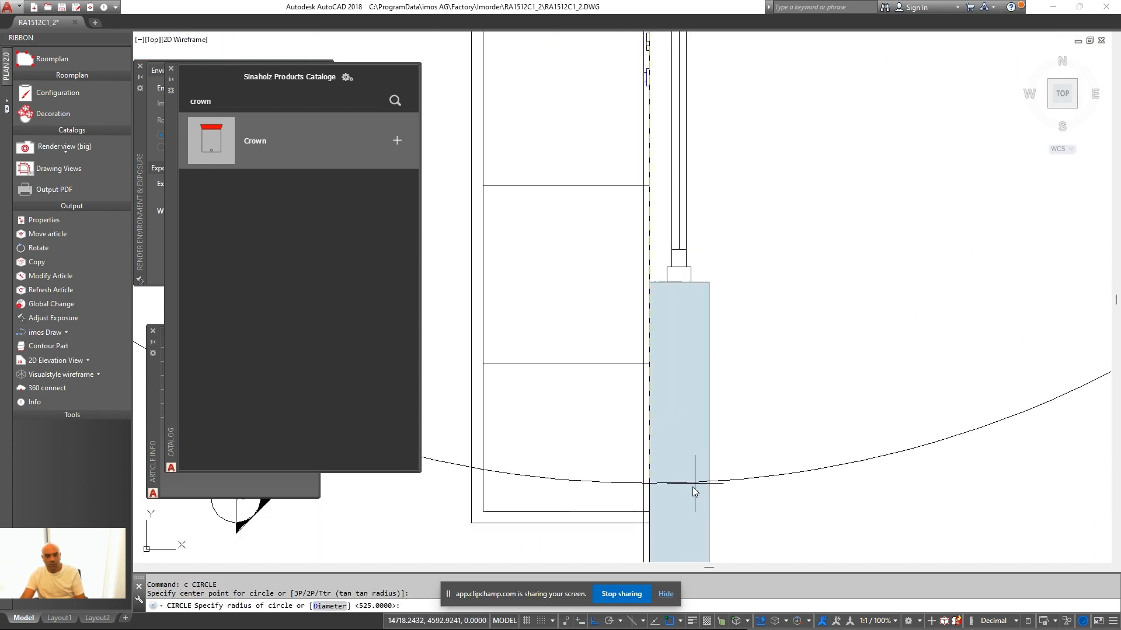
{"action": "left_click", "coordinate": [650, 511]}
{"action": "scroll", "coordinate": [811, 506], "scroll_direction": "down", "scroll_amount": 2}
Move the circle by its centre onto the lower inner wall corner of the window elevation
{"action": "left_click", "coordinate": [892, 505]}
{"action": "left_click", "coordinate": [863, 467]}
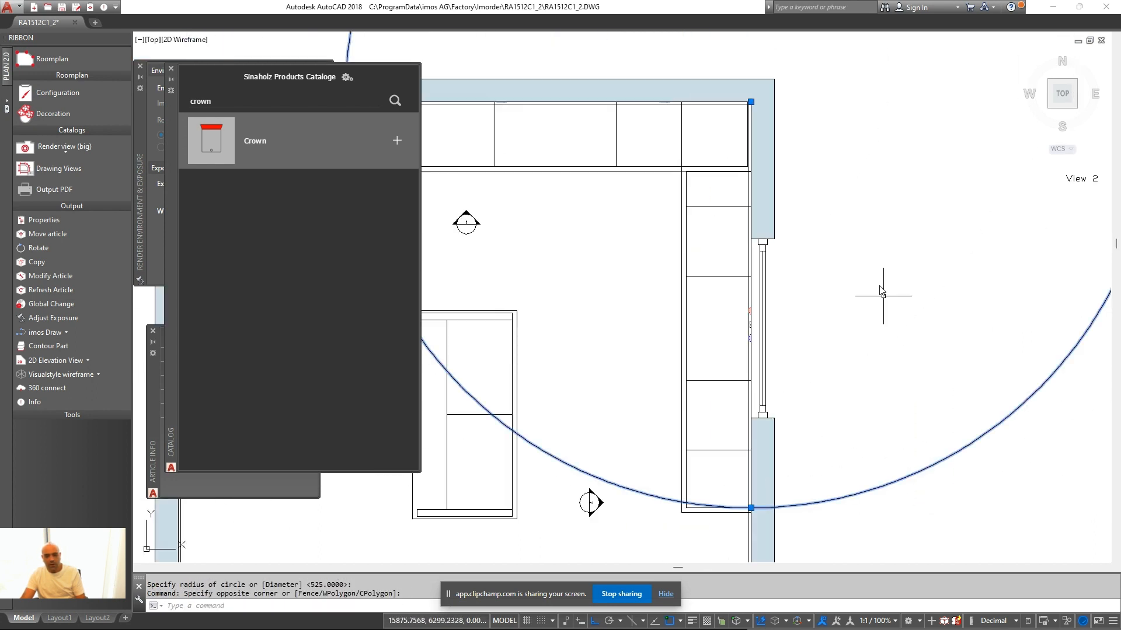
{"action": "left_click", "coordinate": [754, 104]}
{"action": "scroll", "coordinate": [753, 104], "scroll_direction": "down", "scroll_amount": 2}
{"action": "middle_click_drag", "start_coordinate": [754, 103], "coordinate": [485, 337]}
{"action": "scroll", "coordinate": [552, 293], "scroll_direction": "up", "scroll_amount": 1}
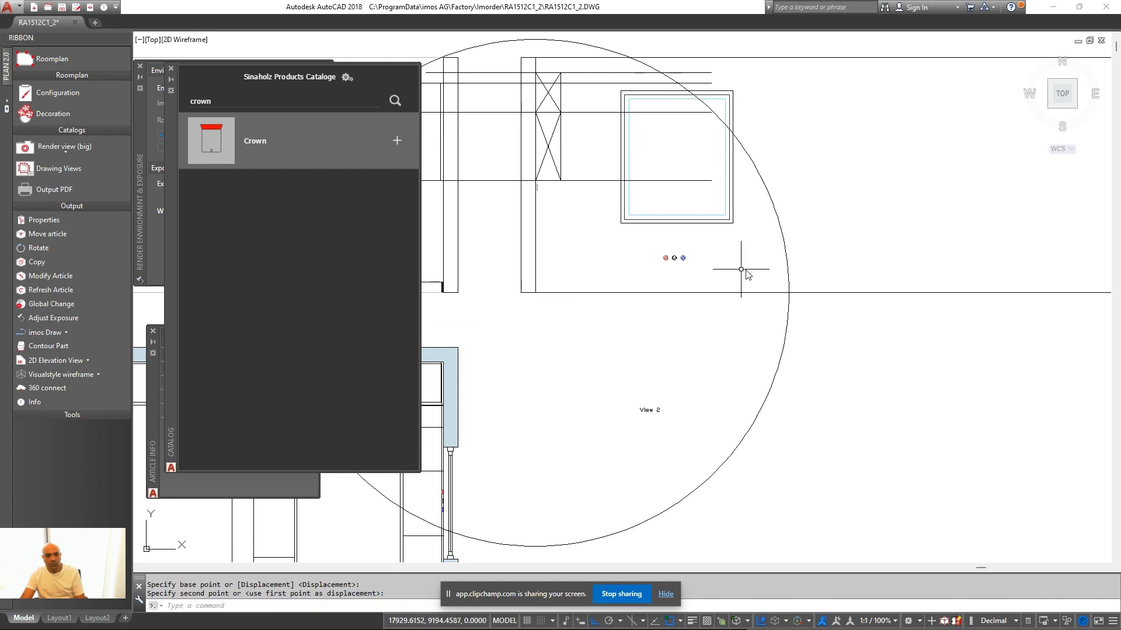
Draw a vertical line up from where the circle crosses the elevation's floor line, and delete the circle
{"action": "scroll", "coordinate": [740, 269], "scroll_direction": "down", "scroll_amount": 1}
{"action": "middle_click_drag", "start_coordinate": [740, 269], "coordinate": [723, 350]}
{"action": "type", "text": ";"}
{"action": "key", "text": "Return"}
{"action": "left_click", "coordinate": [752, 345]}
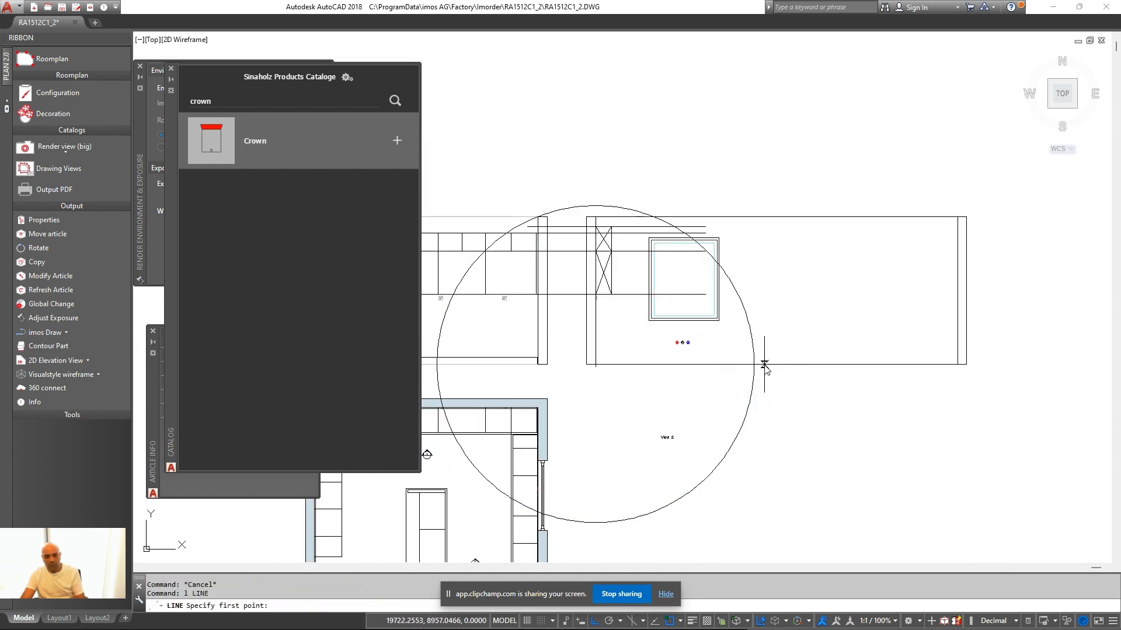
{"action": "left_click", "coordinate": [738, 308]}
{"action": "key", "text": "Delete"}
Stretch the ends of the four horizontal guide lines to the vertical line beyond the window
{"action": "mouse_move", "coordinate": [648, 306]}
{"action": "middle_mouse_down"}
{"action": "mouse_move", "coordinate": [643, 327]}
{"action": "mouse_move", "coordinate": [681, 374]}
{"action": "middle_mouse_up"}
{"action": "scroll", "coordinate": [645, 317], "scroll_direction": "up", "scroll_amount": 1}
{"action": "type", "text": "s"}
{"action": "key", "text": "space"}
{"action": "left_click", "coordinate": [717, 217]}
{"action": "left_click", "coordinate": [677, 373]}
{"action": "key", "text": "space"}
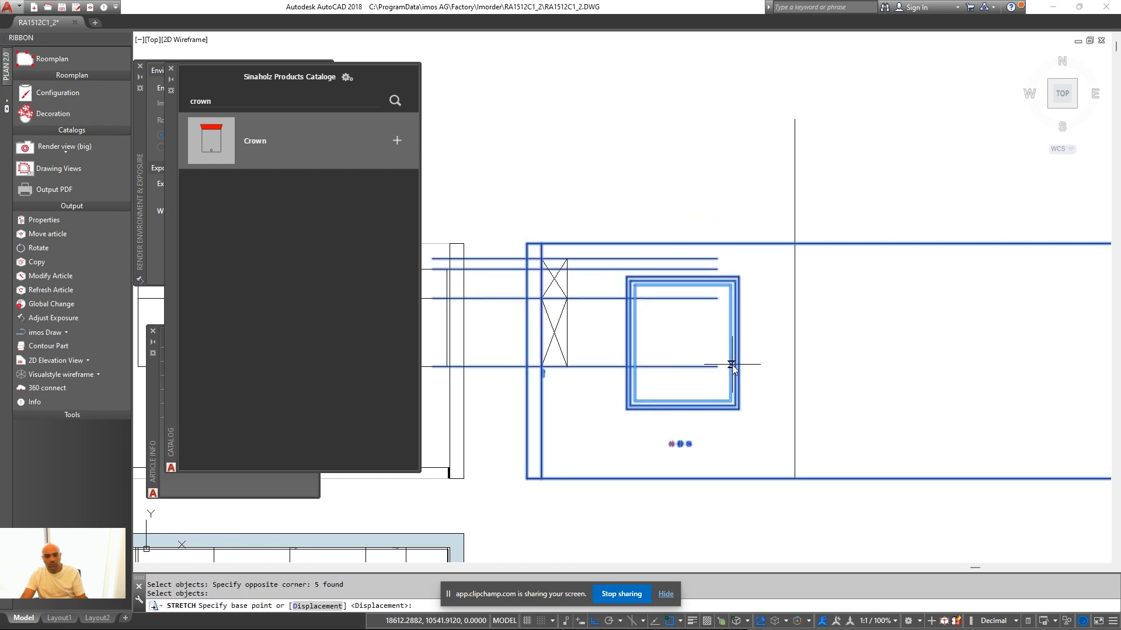
{"action": "left_click", "coordinate": [718, 368]}
{"action": "middle_click_drag", "start_coordinate": [701, 371], "coordinate": [734, 358]}
{"action": "key", "text": "Escape"}
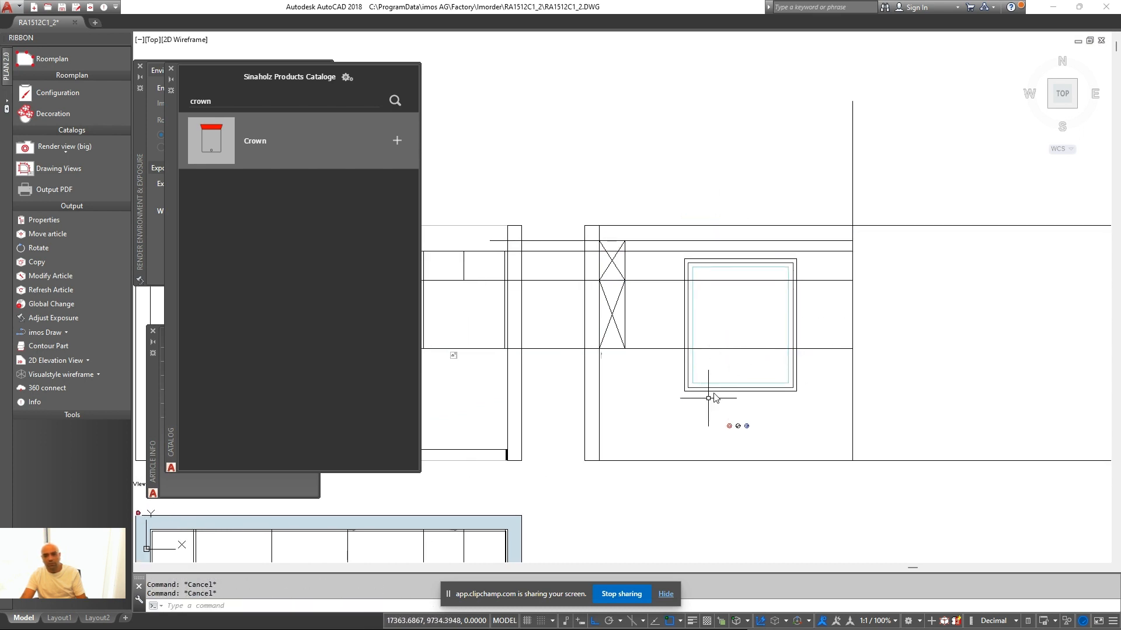
Draw a circle of radius 10 where the window frame's near edge meets the lowest guide line, and erase it
{"action": "scroll", "coordinate": [825, 348], "scroll_direction": "up", "scroll_amount": 1}
{"action": "middle_click_drag", "start_coordinate": [825, 349], "coordinate": [786, 352]}
{"action": "middle_click_drag", "start_coordinate": [658, 365], "coordinate": [750, 359]}
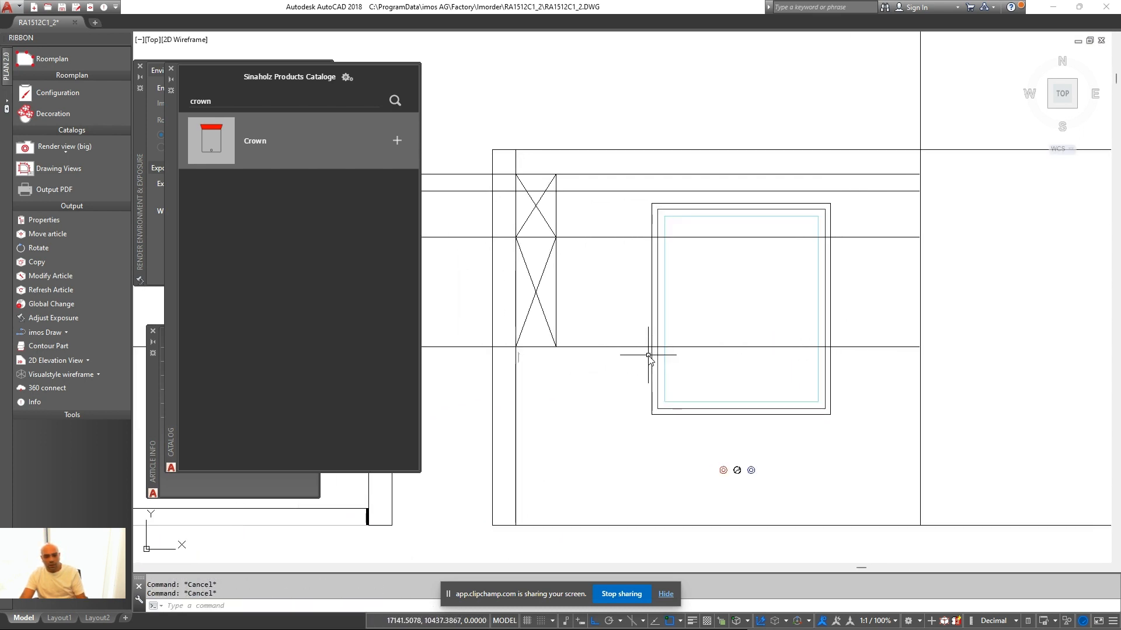
{"action": "type", "text": "c"}
{"action": "key", "text": "Return"}
{"action": "left_click", "coordinate": [650, 349]}
{"action": "type", "text": "10"}
{"action": "key", "text": "Escape"}
{"action": "scroll", "coordinate": [658, 330], "scroll_direction": "up", "scroll_amount": 1}
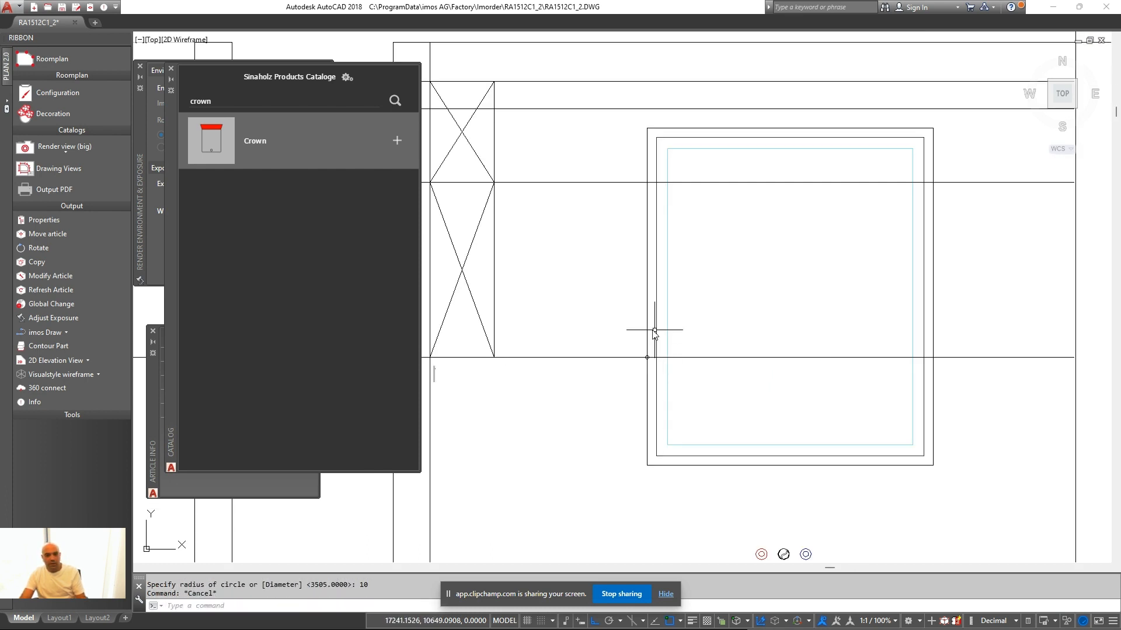
{"action": "left_click", "coordinate": [662, 310]}
{"action": "left_click", "coordinate": [613, 369]}
{"action": "type", "text": "e"}
Measure the distance along the lowest guide line from the crossed rectangle to the window frame
{"action": "middle_click_drag", "start_coordinate": [485, 368], "coordinate": [522, 374]}
{"action": "type", "text": "dis"}
{"action": "key", "text": "Escape"}
{"action": "type", "text": "di"}
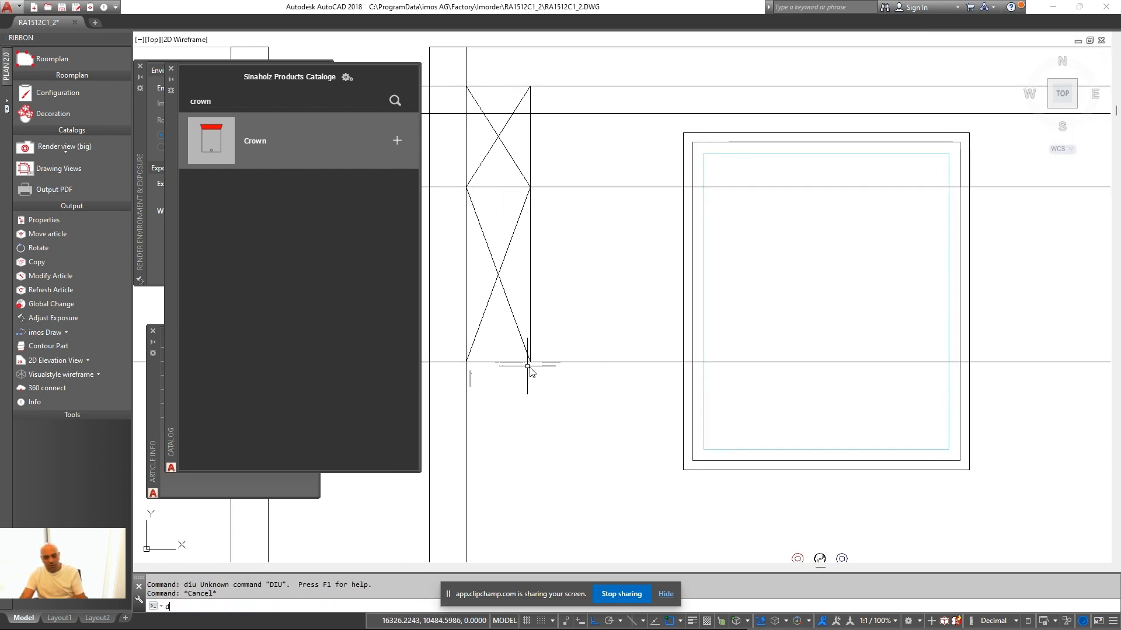
{"action": "left_click", "coordinate": [532, 366]}
{"action": "left_click", "coordinate": [677, 361]}
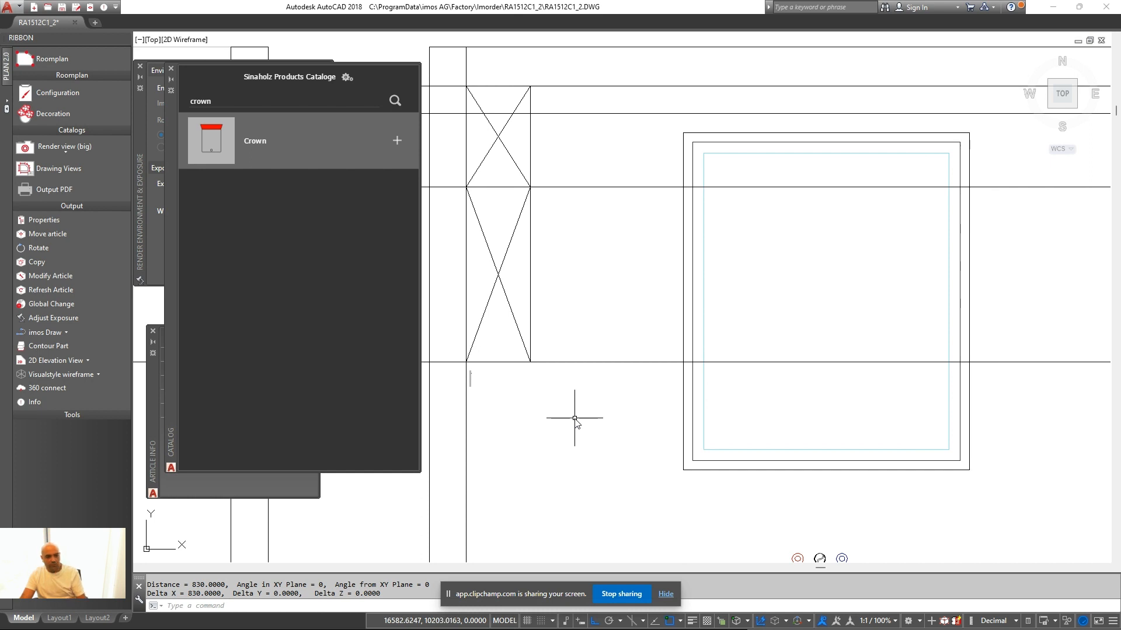
{"action": "key", "text": "Escape"}
{"action": "type", "text": "rec"}
{"action": "key", "text": "Return"}
{"action": "left_click", "coordinate": [674, 363]}
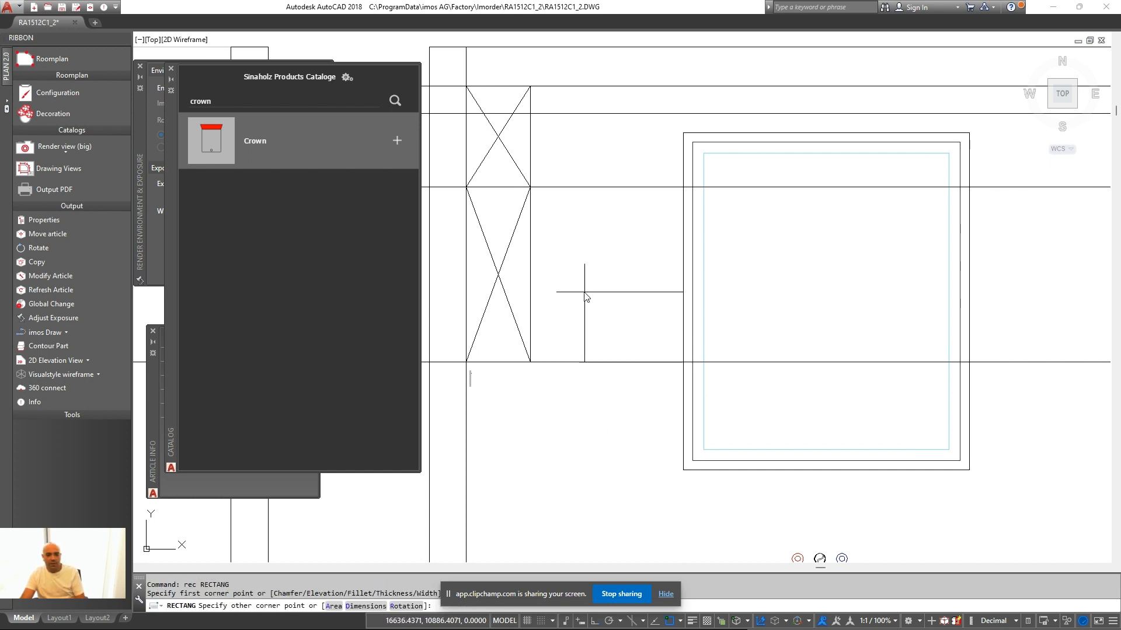
{"action": "type", "text": "d"}
{"action": "key", "text": "Return"}
{"action": "type", "text": "730730"}
{"action": "key", "text": "Return"}
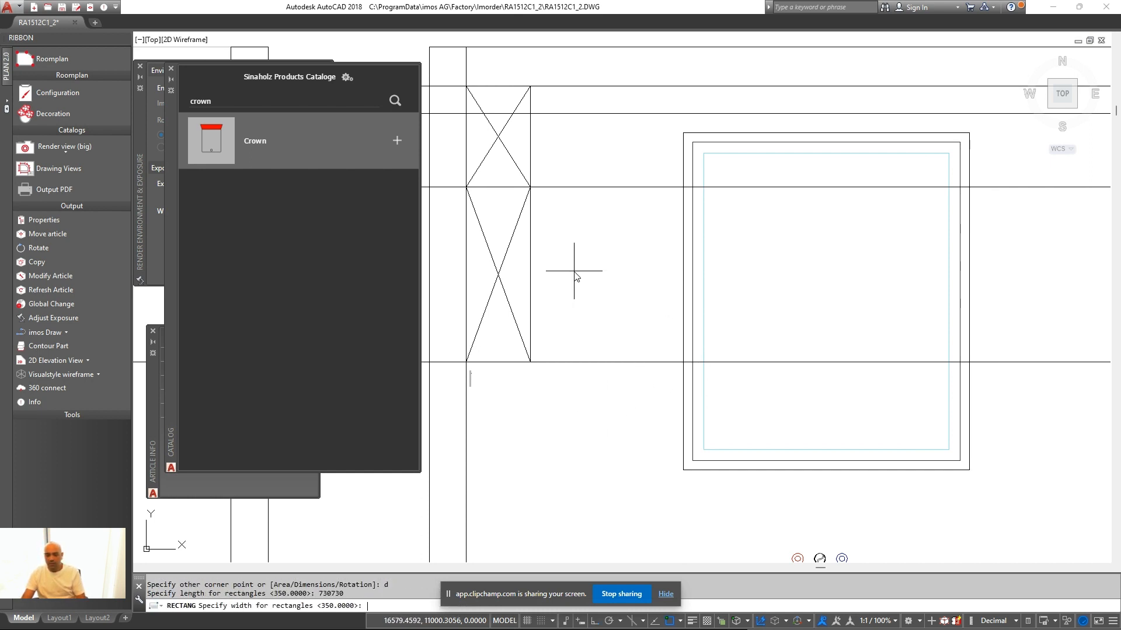
{"action": "key", "text": "Escape"}
{"action": "type", "text": "rec"}
{"action": "key", "text": "Return"}
{"action": "left_click", "coordinate": [683, 362]}
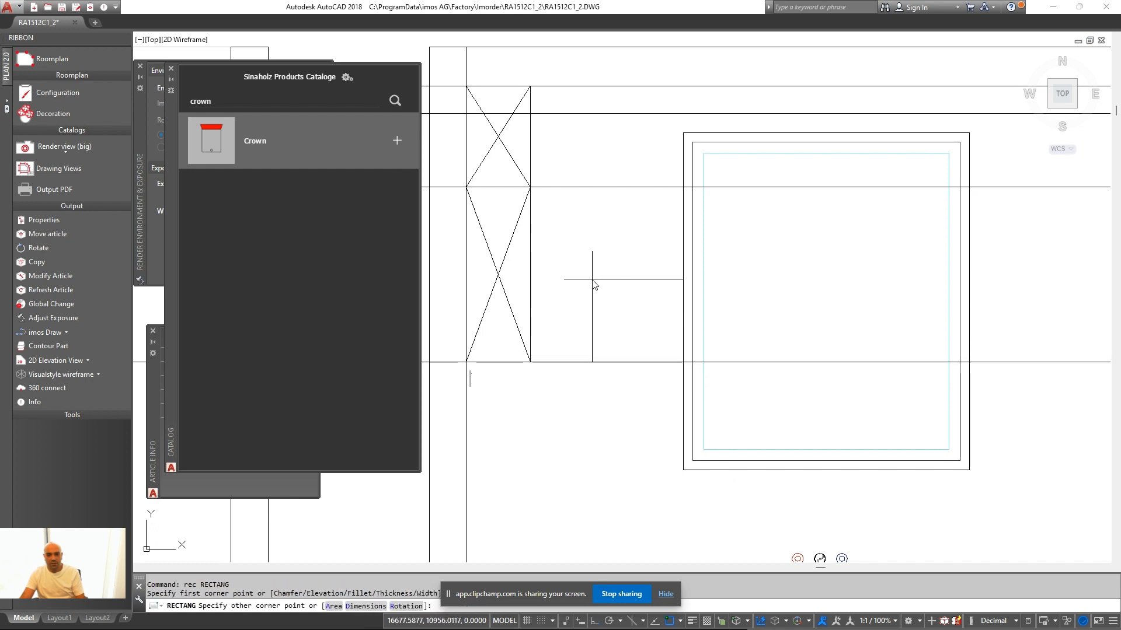
{"action": "key", "text": "Escape"}
Draw a rectangle 730 long and 950 wide from the window frame's edge on the lowest guide line toward the crossed rectangle
{"action": "key", "text": "Return"}
{"action": "left_click", "coordinate": [683, 362]}
{"action": "type", "text": "d"}
{"action": "key", "text": "Return"}
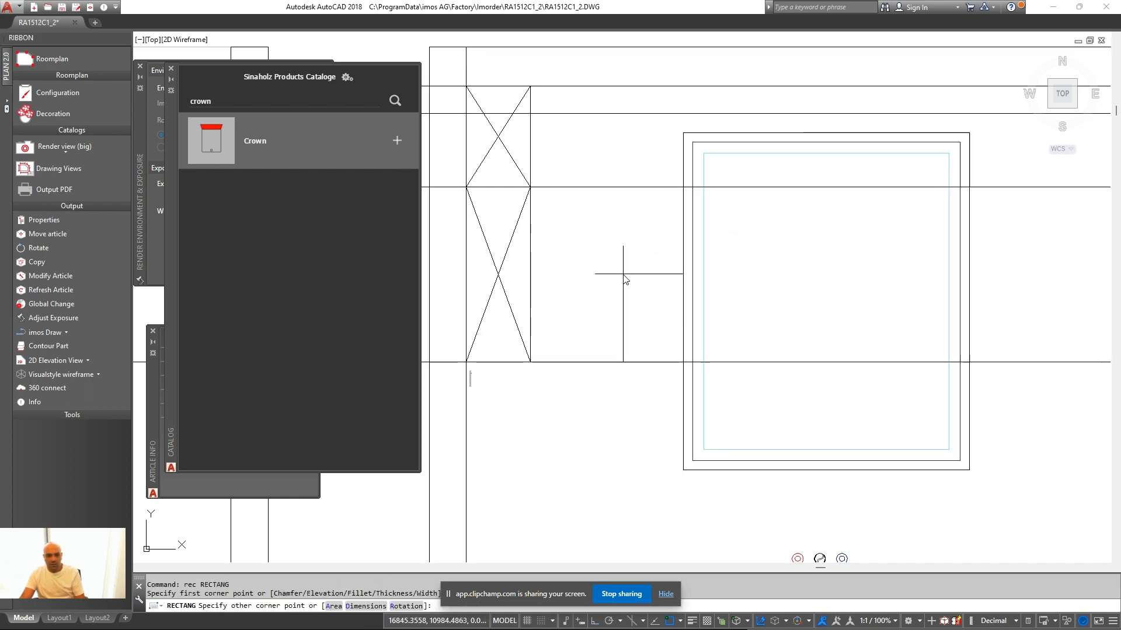
{"action": "type", "text": "730"}
{"action": "key", "text": "Return"}
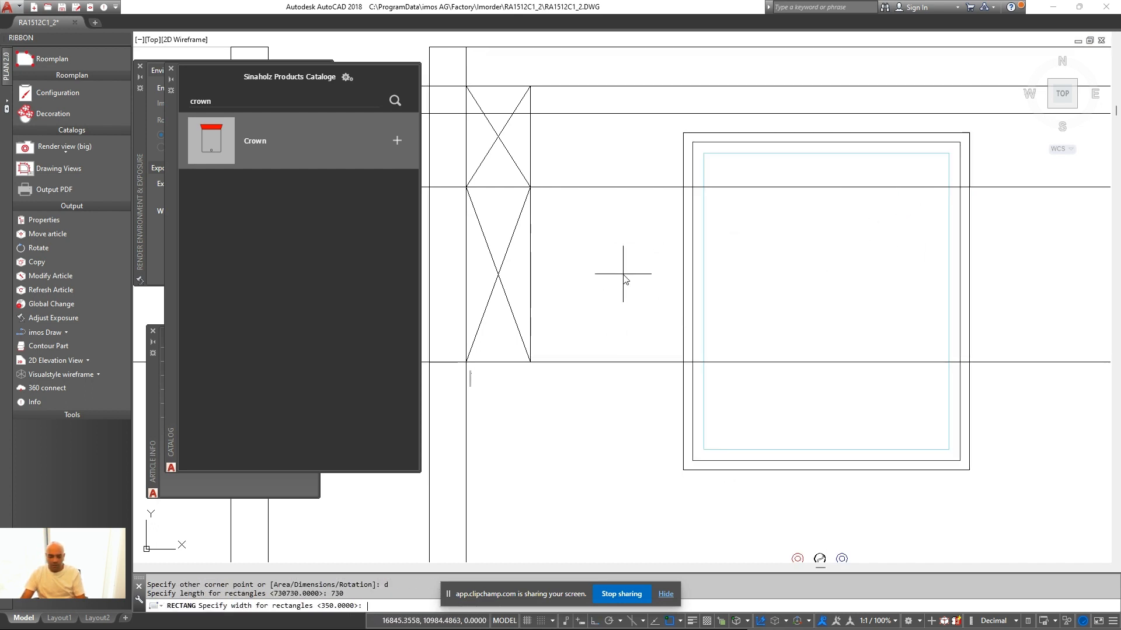
{"action": "type", "text": "950"}
{"action": "key", "text": "Return"}
{"action": "left_click", "coordinate": [623, 274]}
Move the 730 by 950 rectangle 100 away from the window frame, toward the crossed rectangle
{"action": "left_click", "coordinate": [543, 304]}
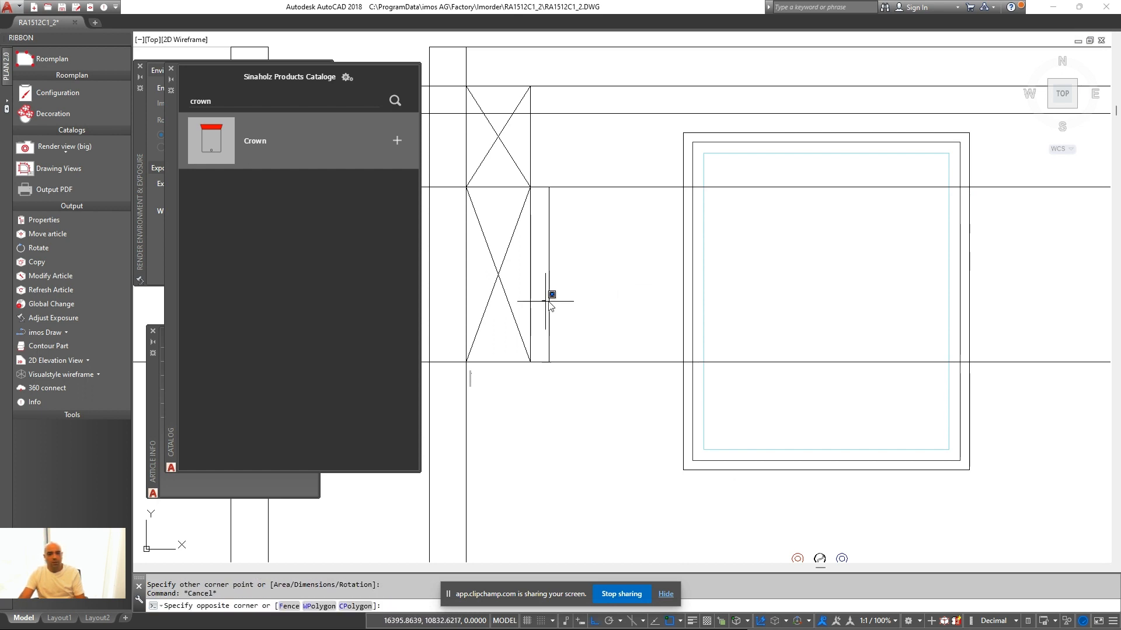
{"action": "key", "text": "Escape"}
{"action": "left_click", "coordinate": [549, 301]}
{"action": "left_click", "coordinate": [542, 308]}
{"action": "type", "text": "m"}
{"action": "key", "text": "Return"}
{"action": "left_click", "coordinate": [623, 278]}
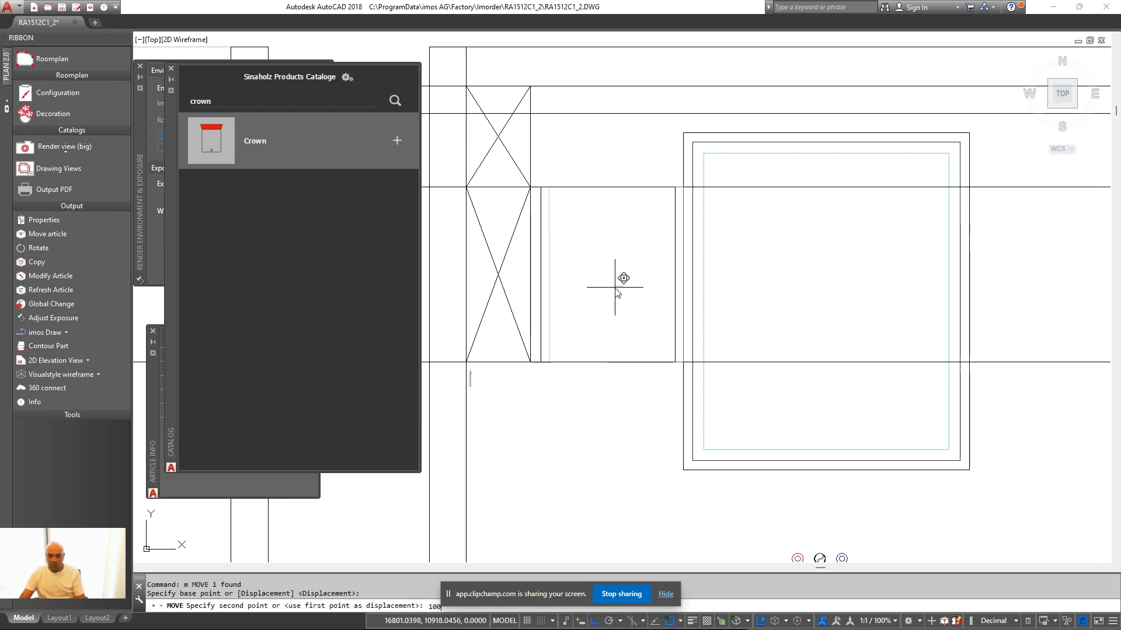
{"action": "type", "text": "100"}
{"action": "key", "text": "Return"}
Stretch the rectangle's window-side edge inward by 30 to narrow the cabinet
{"action": "left_click", "coordinate": [676, 247]}
{"action": "left_click", "coordinate": [633, 262]}
{"action": "middle_click_drag", "start_coordinate": [653, 280], "coordinate": [659, 283]}
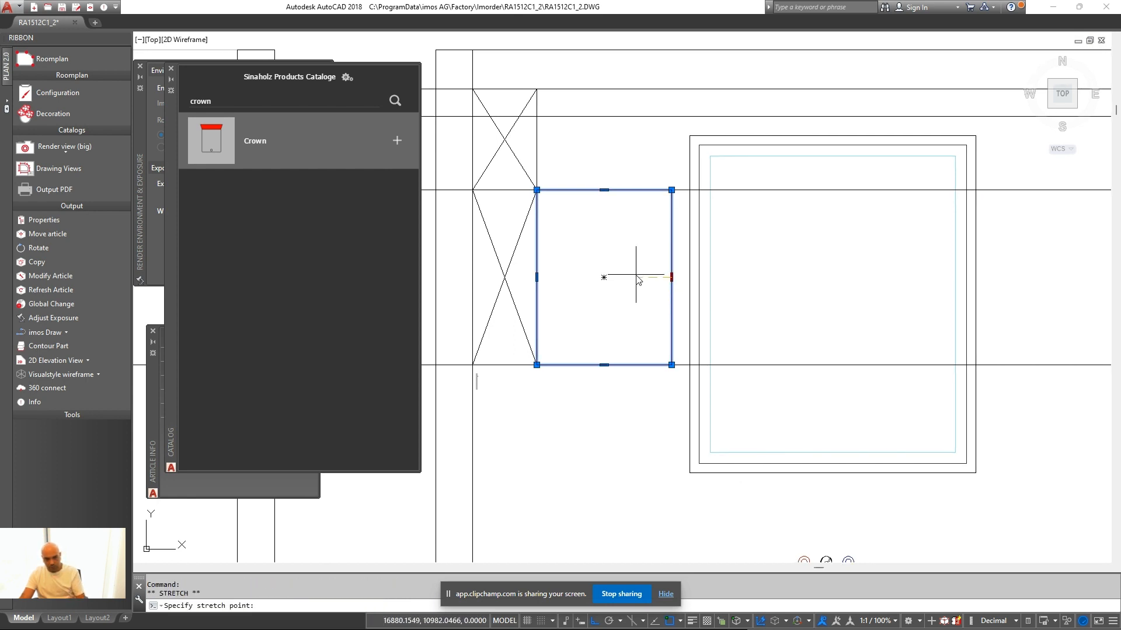
{"action": "type", "text": "30"}
{"action": "key", "text": "Return"}
{"action": "key", "text": "Escape"}
{"action": "key", "text": "Escape"}
Move the narrowed rectangle 30 toward the window, away from the crossed rectangle
{"action": "left_click", "coordinate": [676, 236]}
{"action": "left_click", "coordinate": [598, 257]}
{"action": "type", "text": "m"}
{"action": "key", "text": "space"}
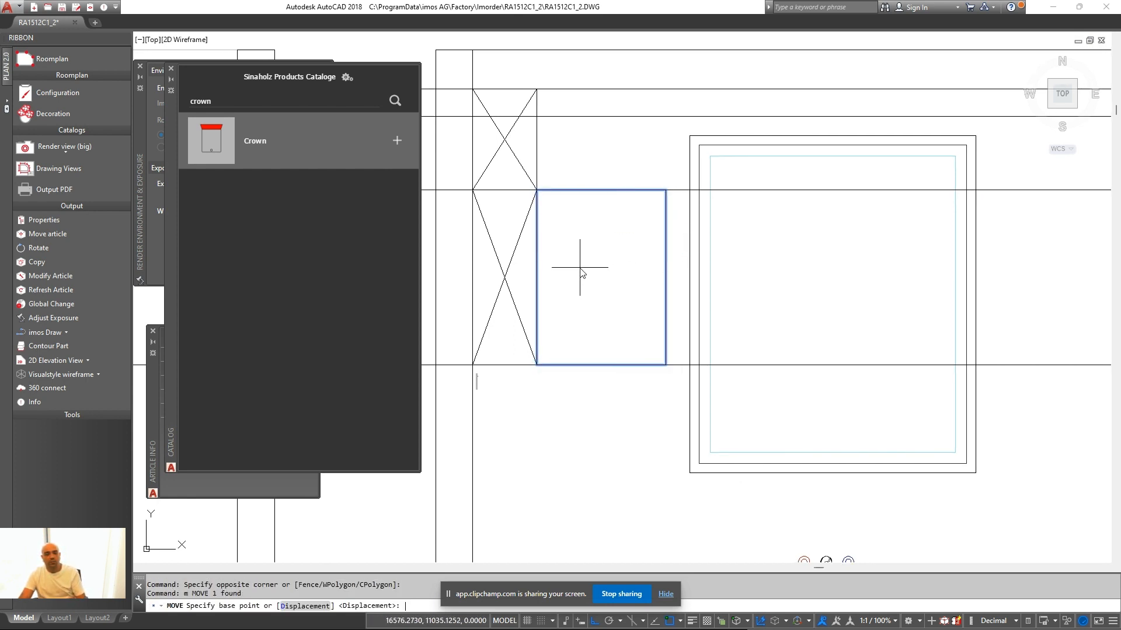
{"action": "left_click", "coordinate": [579, 267]}
{"action": "type", "text": "30"}
{"action": "key", "text": "Return"}
{"action": "key", "text": "Escape"}
{"action": "key", "text": "Escape"}
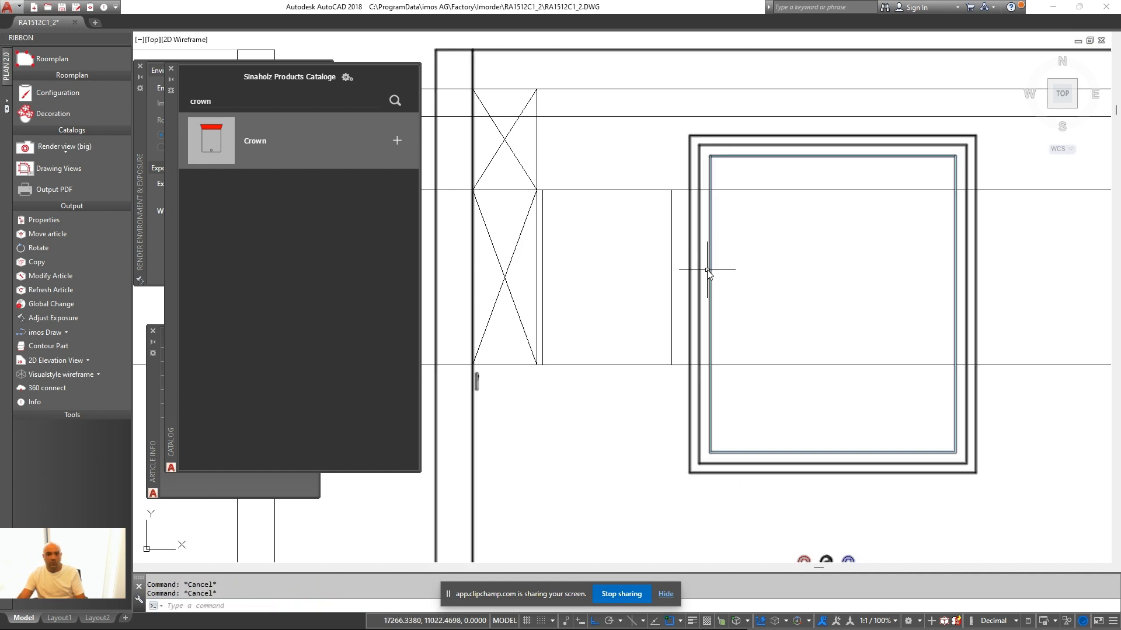
Mirror the cabinet rectangle about the window's vertical centreline, keeping the original
{"action": "left_click", "coordinate": [680, 232]}
{"action": "left_click", "coordinate": [618, 246]}
{"action": "scroll", "coordinate": [581, 252], "scroll_direction": "down", "scroll_amount": 1}
{"action": "type", "text": "mi"}
{"action": "key", "text": "space"}
{"action": "left_click", "coordinate": [738, 390]}
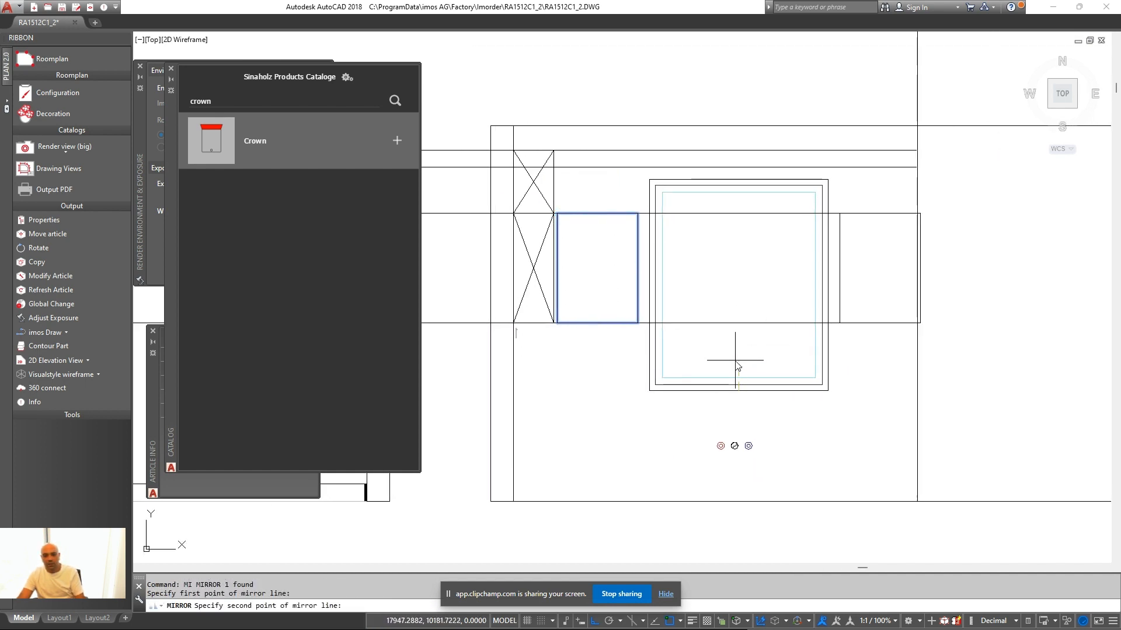
{"action": "left_click", "coordinate": [735, 360]}
{"action": "key", "text": "space"}
Measure how far the mirrored rectangle extends past the vertical wall line
{"action": "middle_click_drag", "start_coordinate": [900, 282], "coordinate": [858, 270]}
{"action": "scroll", "coordinate": [815, 291], "scroll_direction": "up", "scroll_amount": 1}
{"action": "left_click", "coordinate": [790, 270]}
{"action": "left_click", "coordinate": [771, 281]}
{"action": "key", "text": "Escape"}
{"action": "scroll", "coordinate": [934, 237], "scroll_direction": "up", "scroll_amount": 1}
{"action": "type", "text": "di"}
{"action": "key", "text": "space"}
{"action": "left_click", "coordinate": [937, 212]}
{"action": "left_click", "coordinate": [930, 215]}
Stretch the mirrored rectangle's outer edge back to the vertical wall line
{"action": "left_click", "coordinate": [850, 264]}
{"action": "left_click", "coordinate": [820, 279]}
{"action": "left_click", "coordinate": [803, 270]}
{"action": "left_click", "coordinate": [786, 291]}
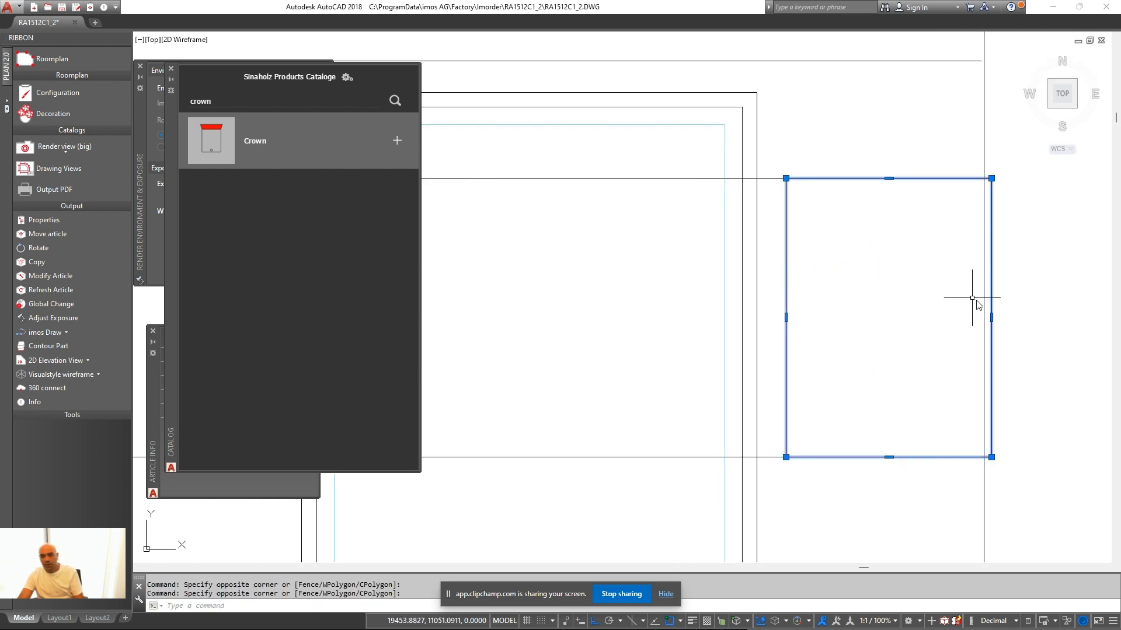
{"action": "left_click", "coordinate": [991, 318]}
{"action": "left_click", "coordinate": [984, 318]}
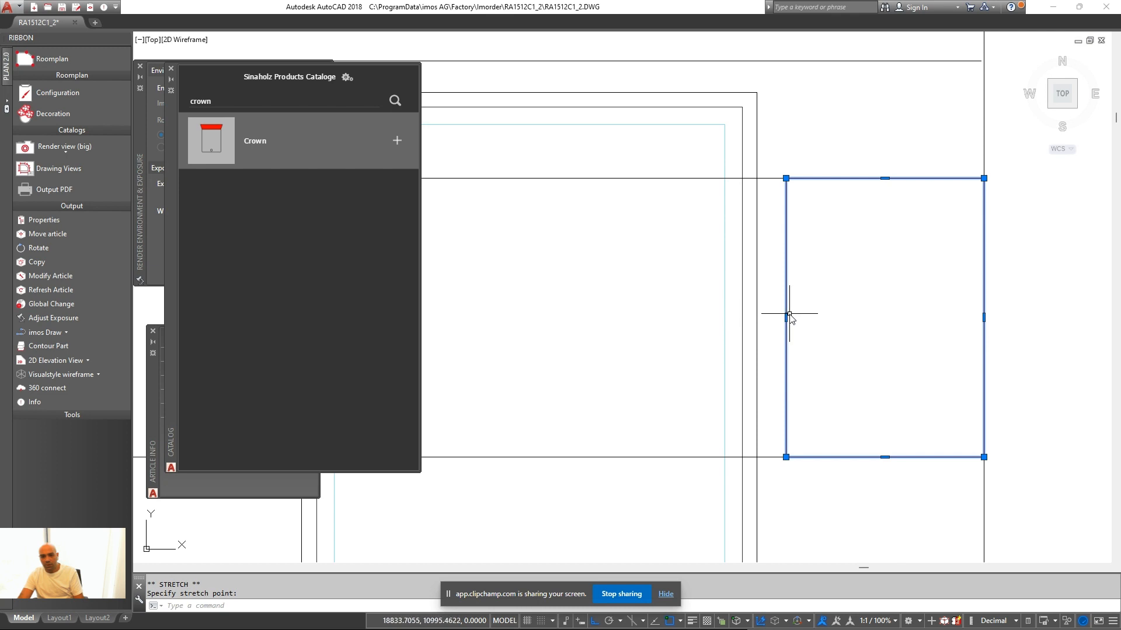
Stretch the mirrored rectangle's window-side edge toward the window to make the rectangle 700 wide
{"action": "type", "text": "0"}
{"action": "key", "text": "space"}
{"action": "key", "text": "Escape"}
{"action": "key", "text": "Escape"}
Erase the two horizontal guide lines that cross the window along the cabinets' upper and lower edges
{"action": "scroll", "coordinate": [611, 328], "scroll_direction": "down", "scroll_amount": 4}
{"action": "middle_click_drag", "start_coordinate": [611, 329], "coordinate": [752, 331]}
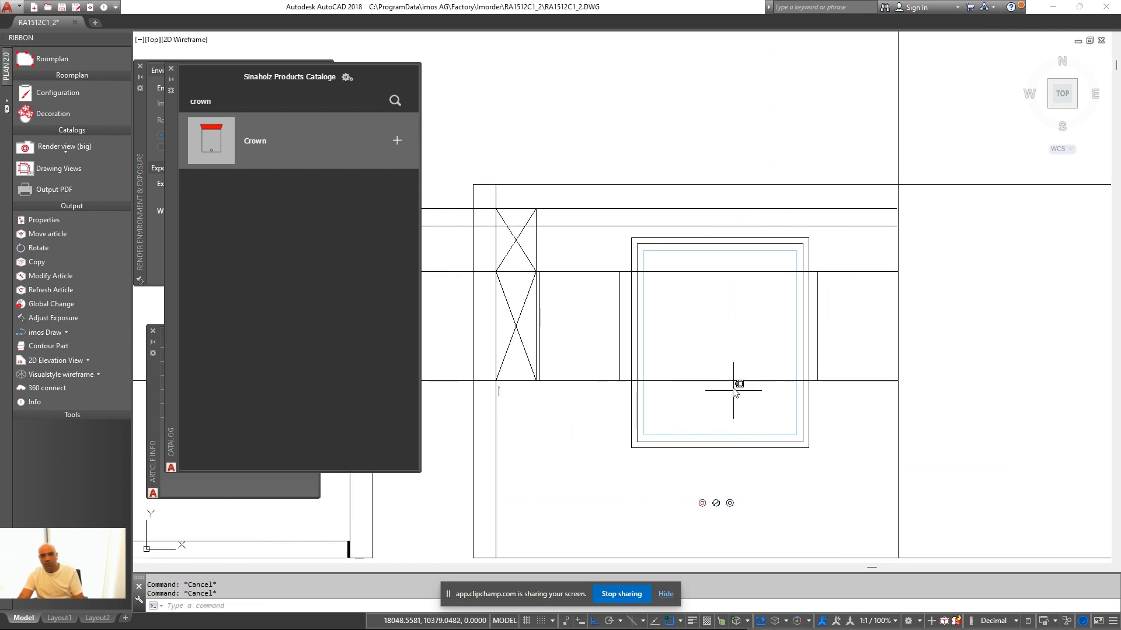
{"action": "left_click", "coordinate": [736, 399]}
{"action": "left_click", "coordinate": [709, 260]}
{"action": "type", "text": "e di"}
Measure the widths of the two cabinet rectangles flanking the window
{"action": "key", "text": "space"}
{"action": "left_click", "coordinate": [813, 396]}
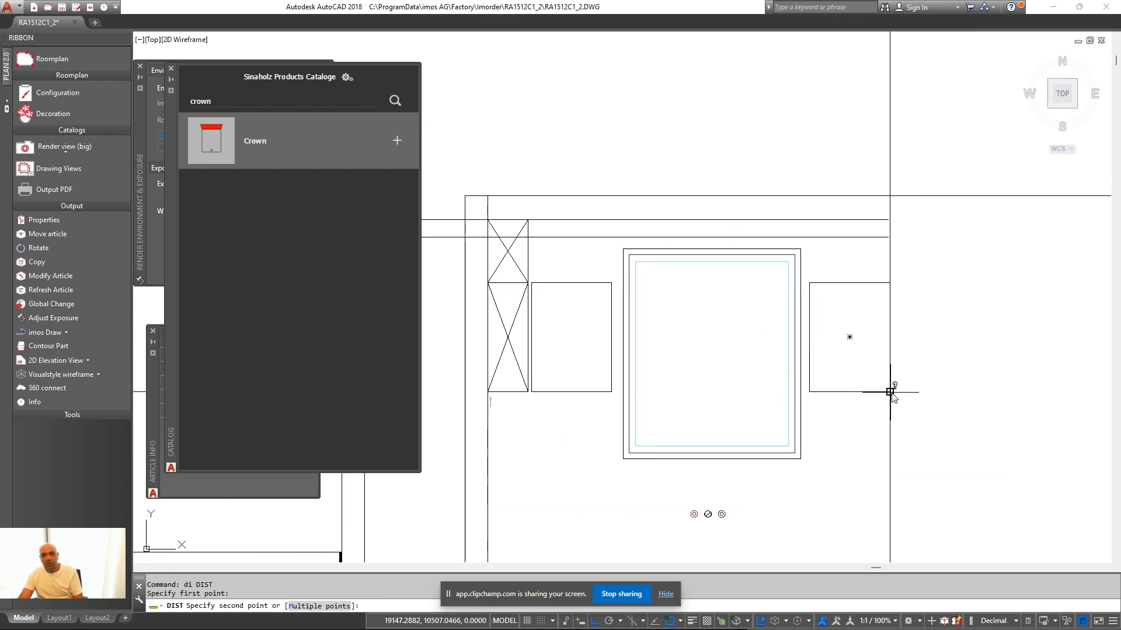
{"action": "left_click", "coordinate": [889, 391]}
{"action": "key", "text": "space"}
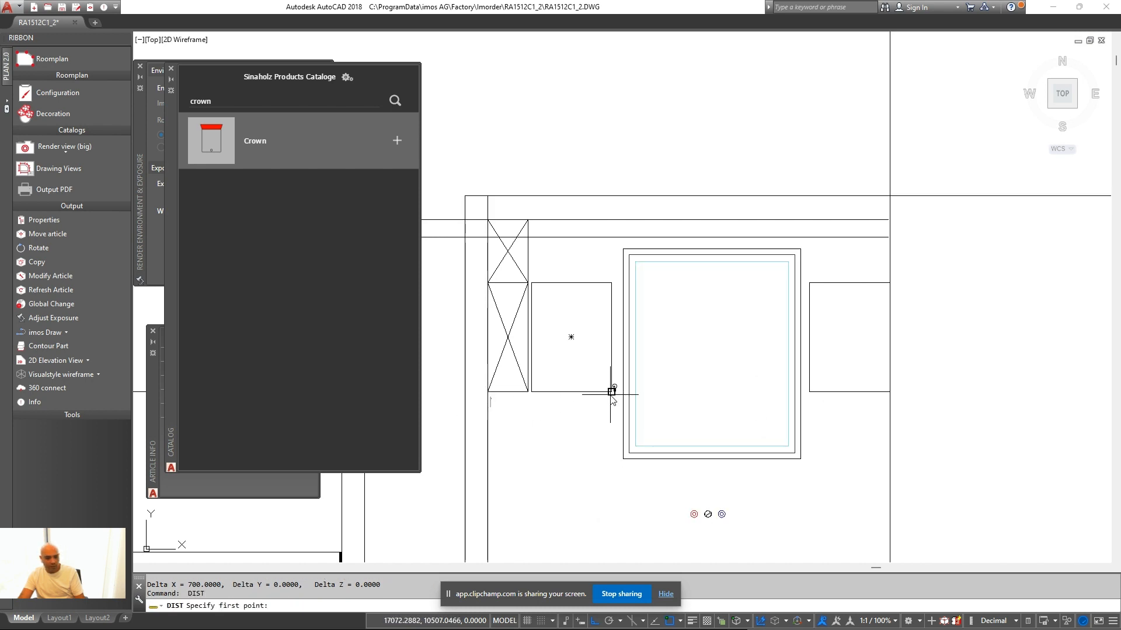
{"action": "left_click", "coordinate": [530, 391]}
{"action": "left_click", "coordinate": [531, 391]}
Measure the gap between each cabinet rectangle and the window frame
{"action": "middle_click_drag", "start_coordinate": [607, 398], "coordinate": [594, 407]}
{"action": "scroll", "coordinate": [590, 418], "scroll_direction": "up", "scroll_amount": 1}
{"action": "key", "text": "space"}
{"action": "left_click", "coordinate": [604, 389]}
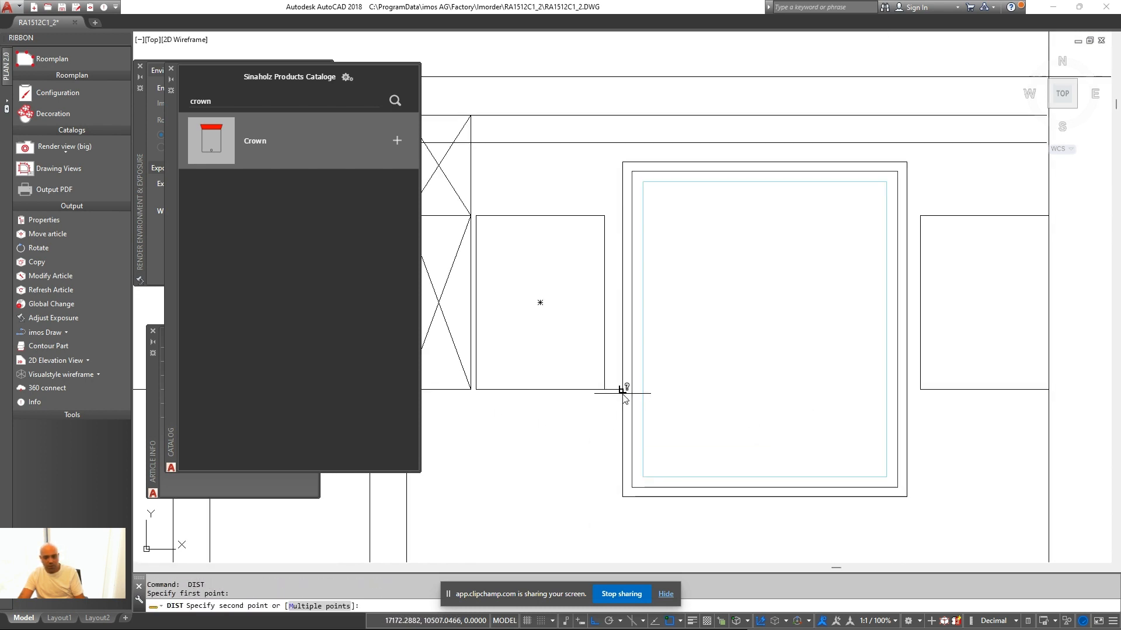
{"action": "left_click", "coordinate": [622, 389]}
{"action": "key", "text": "space"}
{"action": "left_click", "coordinate": [920, 390]}
{"action": "left_click", "coordinate": [906, 389]}
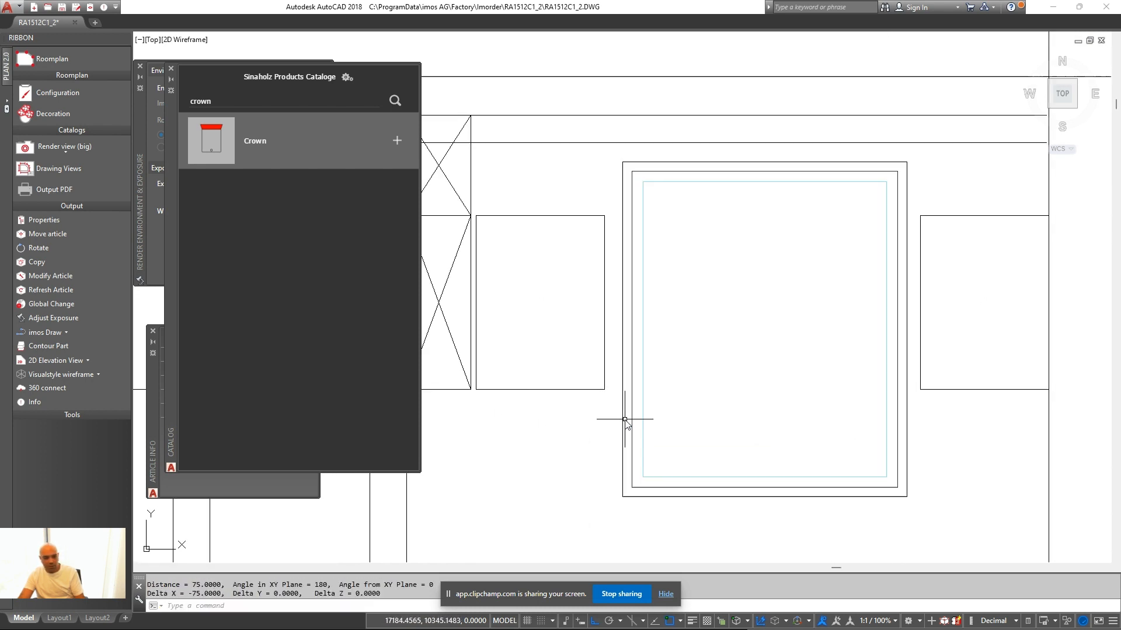
Move the cabinet rectangle beside the crossed rectangle 25 toward the window
{"action": "left_click", "coordinate": [546, 389]}
{"action": "type", "text": "m"}
{"action": "key", "text": "space"}
{"action": "left_click", "coordinate": [524, 421]}
{"action": "key", "text": "space"}
{"action": "key", "text": "Escape"}
{"action": "middle_click_drag", "start_coordinate": [712, 405], "coordinate": [686, 404]}
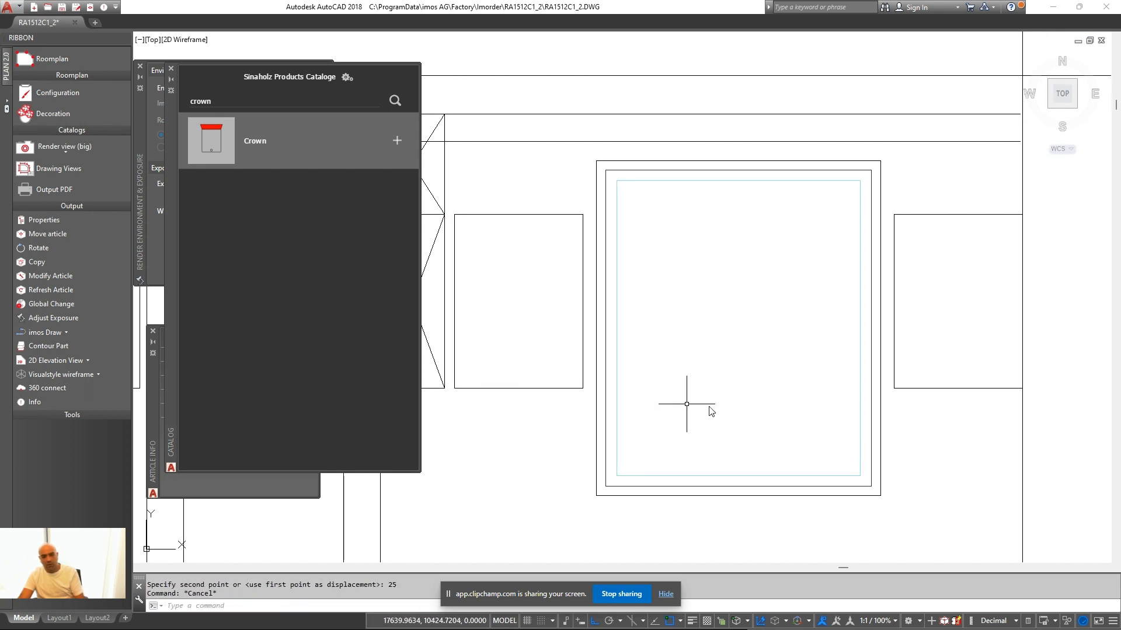
Recheck the widths of both cabinet rectangles along their lower edges
{"action": "type", "text": "di"}
{"action": "key", "text": "space"}
{"action": "left_click", "coordinate": [1024, 388]}
{"action": "left_click", "coordinate": [1023, 389]}
{"action": "middle_click_drag", "start_coordinate": [561, 422], "coordinate": [652, 429]}
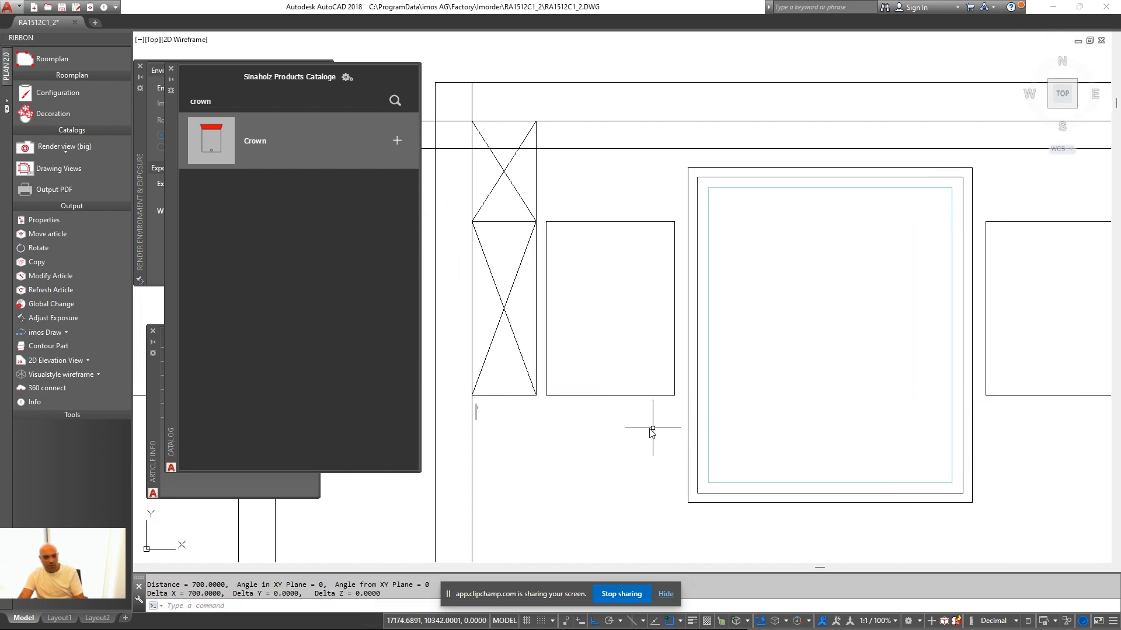
{"action": "key", "text": "space"}
{"action": "left_click", "coordinate": [674, 395]}
{"action": "left_click", "coordinate": [545, 396]}
Draw a rectangle from the wall-side cabinet's upper midpoint to its lower corner on the wall line
{"action": "middle_click_drag", "start_coordinate": [765, 425], "coordinate": [727, 433]}
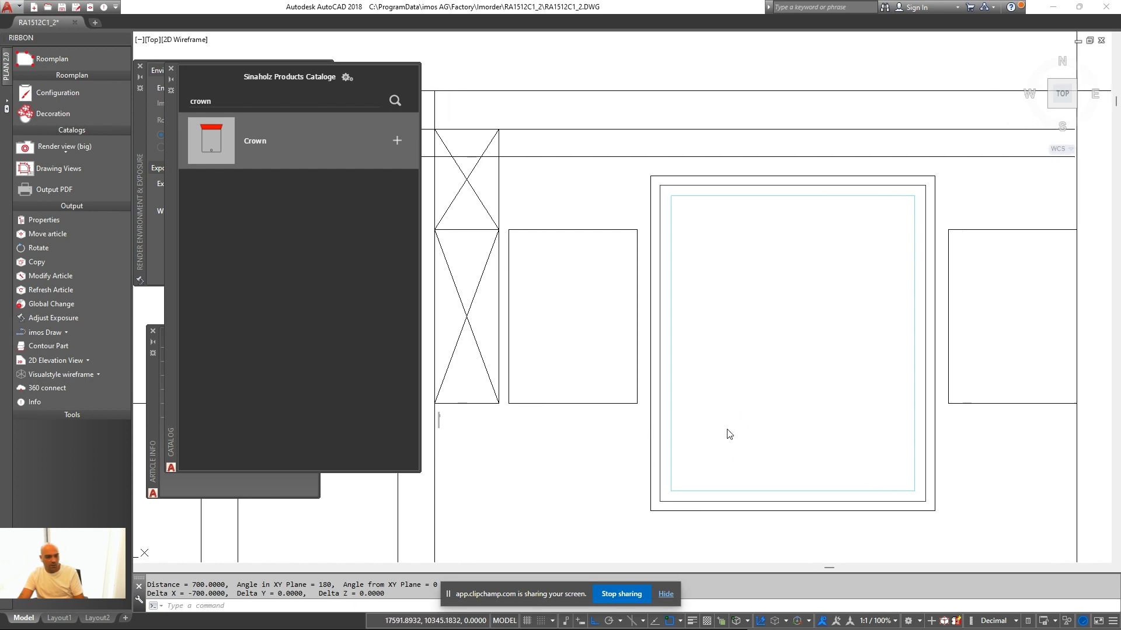
{"action": "scroll", "coordinate": [846, 382], "scroll_direction": "down", "scroll_amount": 1}
{"action": "middle_click_drag", "start_coordinate": [931, 348], "coordinate": [839, 352]}
{"action": "type", "text": "rec"}
{"action": "key", "text": "space"}
{"action": "left_click", "coordinate": [858, 290]}
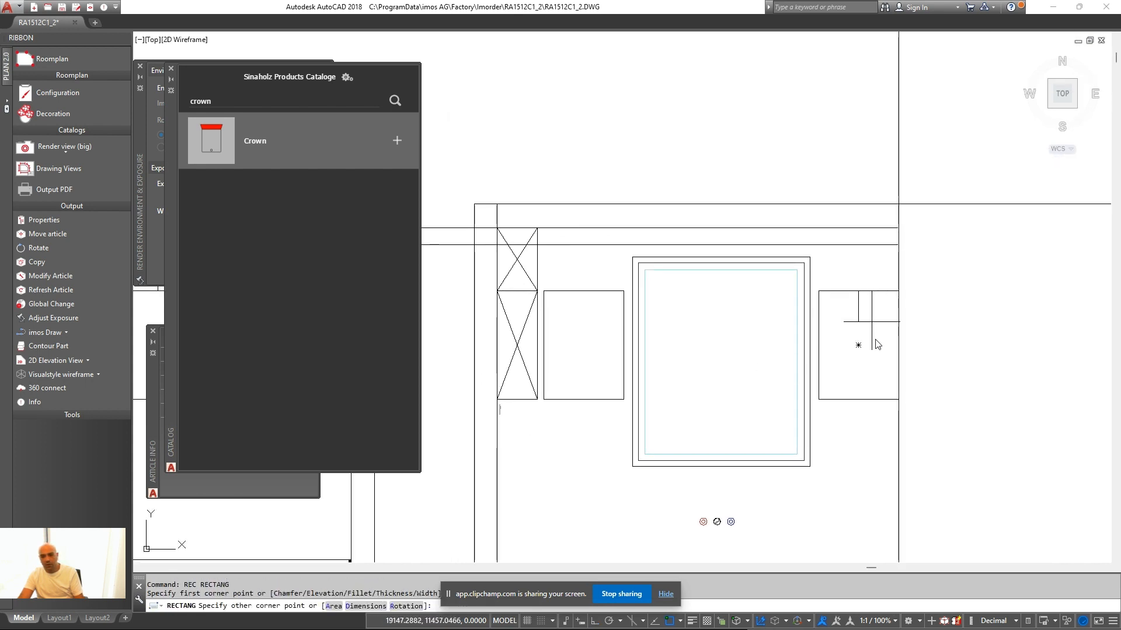
{"action": "left_click", "coordinate": [898, 400]}
{"action": "key", "text": "Escape"}
Erase the half-width rectangle inside the wall-side cabinet
{"action": "left_click", "coordinate": [877, 382]}
{"action": "left_click", "coordinate": [839, 367]}
{"action": "key", "text": "Escape"}
{"action": "left_click", "coordinate": [869, 321]}
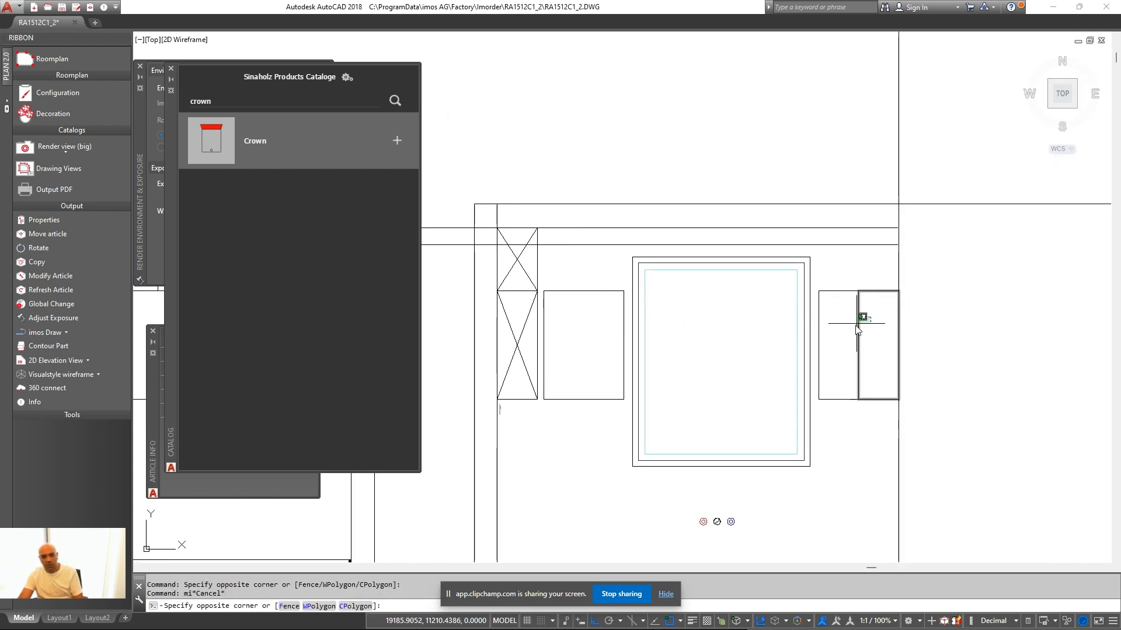
{"action": "left_click", "coordinate": [846, 327]}
{"action": "key", "text": "Escape"}
{"action": "left_click", "coordinate": [872, 310]}
{"action": "left_click", "coordinate": [853, 327]}
{"action": "type", "text": "e"}
{"action": "key", "text": "space"}
{"action": "mouse_move", "coordinate": [871, 330]}
{"action": "middle_mouse_down"}
{"action": "mouse_move", "coordinate": [752, 332]}
{"action": "mouse_move", "coordinate": [762, 346]}
{"action": "middle_mouse_up"}
{"action": "key", "text": "Escape"}
{"action": "scroll", "coordinate": [827, 327], "scroll_direction": "up", "scroll_amount": 1}
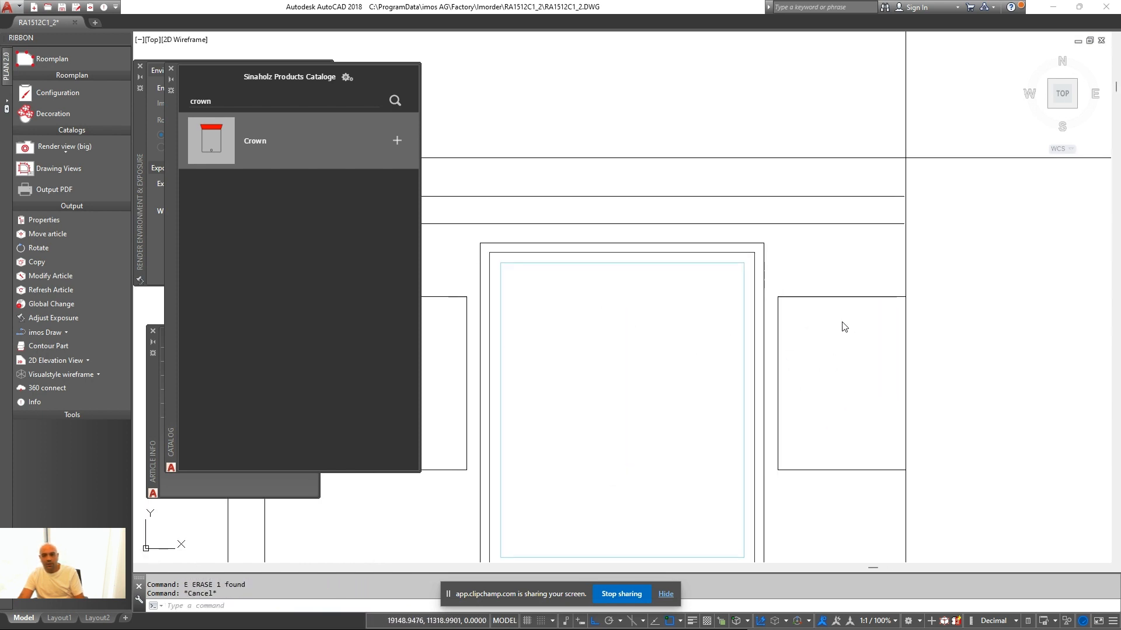
{"action": "mouse_move", "coordinate": [839, 326]}
{"action": "middle_mouse_down"}
{"action": "mouse_move", "coordinate": [821, 288]}
{"action": "mouse_move", "coordinate": [843, 323]}
{"action": "middle_mouse_up"}
{"action": "scroll", "coordinate": [822, 288], "scroll_direction": "down", "scroll_amount": 2}
{"action": "scroll", "coordinate": [733, 310], "scroll_direction": "up", "scroll_amount": 1}
{"action": "key", "text": "Escape"}
{"action": "middle_click_drag", "start_coordinate": [650, 302], "coordinate": [682, 321]}
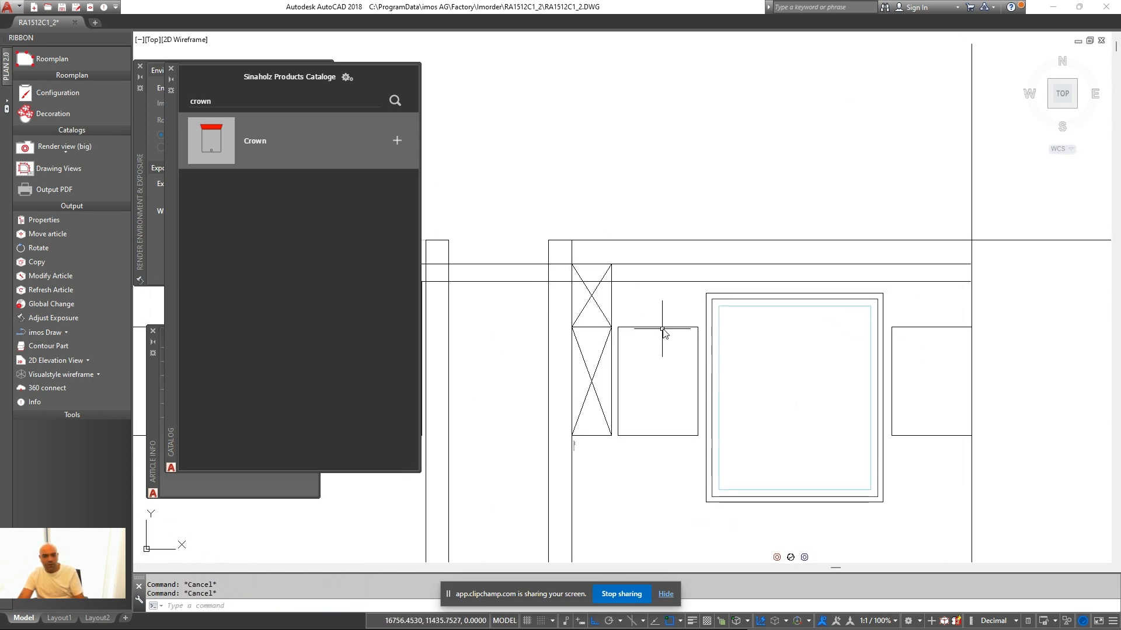
{"action": "type", "text": "rec"}
{"action": "key", "text": "space"}
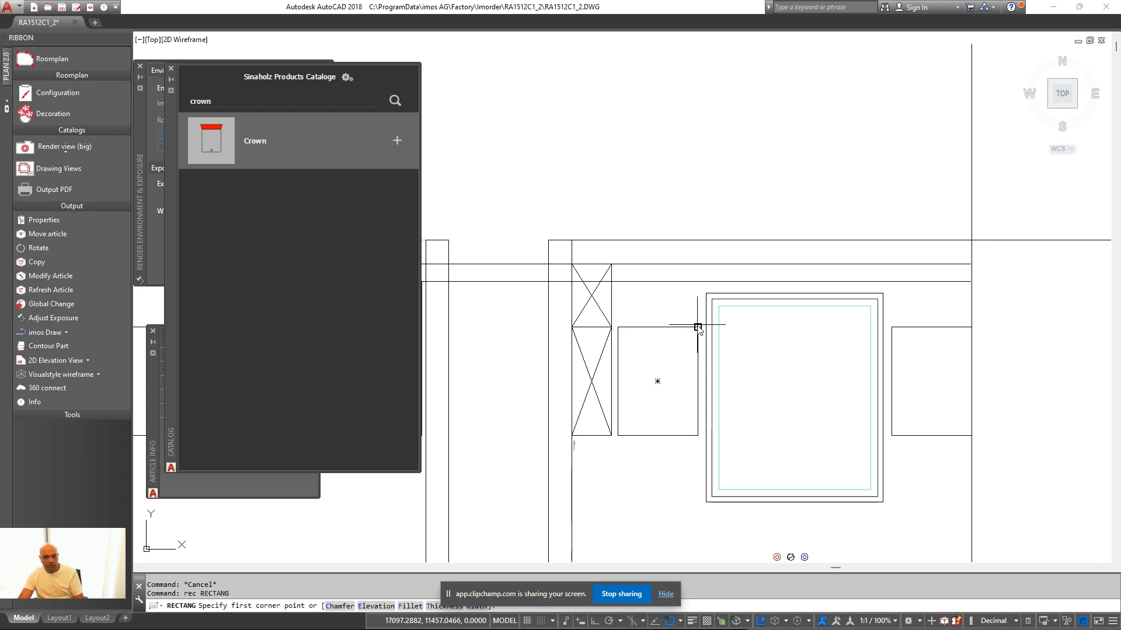
{"action": "left_click", "coordinate": [697, 326]}
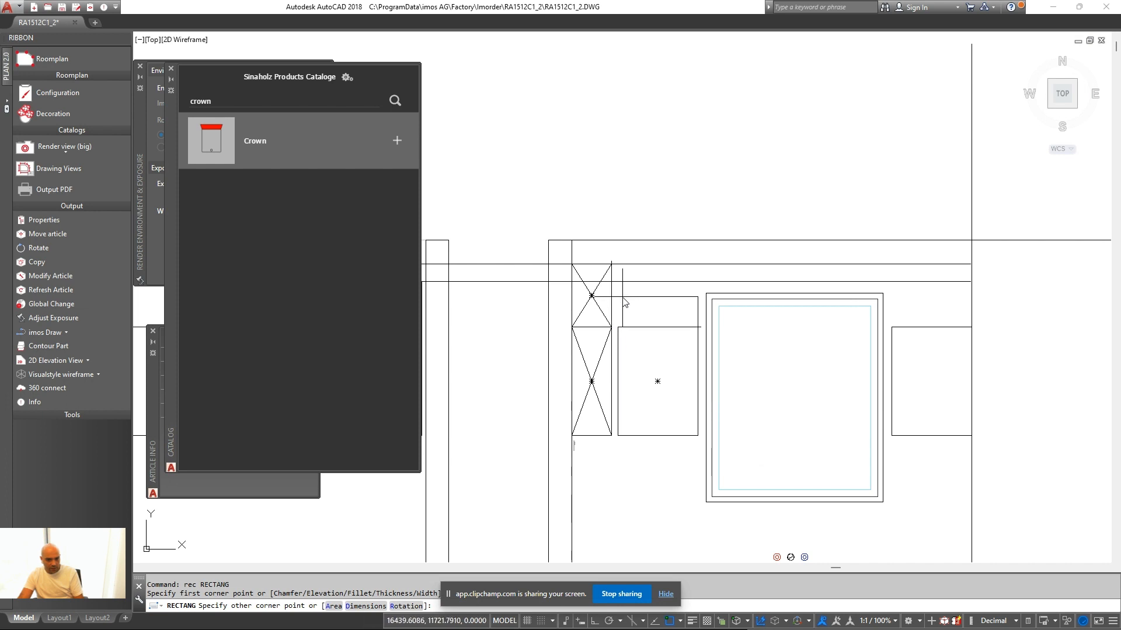
{"action": "key", "text": "Escape"}
Draw a 350 by 350 rectangle in the neighbouring elevation, from the wall's inner edge on the upper cabinets' top line
{"action": "middle_click_drag", "start_coordinate": [726, 316], "coordinate": [675, 323]}
{"action": "middle_click_drag", "start_coordinate": [909, 375], "coordinate": [876, 363]}
{"action": "scroll", "coordinate": [620, 389], "scroll_direction": "down", "scroll_amount": 1}
{"action": "middle_click_drag", "start_coordinate": [620, 388], "coordinate": [735, 341]}
{"action": "scroll", "coordinate": [677, 364], "scroll_direction": "up", "scroll_amount": 1}
{"action": "scroll", "coordinate": [679, 365], "scroll_direction": "down", "scroll_amount": 2}
{"action": "middle_click_drag", "start_coordinate": [678, 365], "coordinate": [794, 335]}
{"action": "scroll", "coordinate": [708, 347], "scroll_direction": "up", "scroll_amount": 1}
{"action": "middle_click_drag", "start_coordinate": [708, 348], "coordinate": [725, 349]}
{"action": "scroll", "coordinate": [730, 351], "scroll_direction": "up", "scroll_amount": 2}
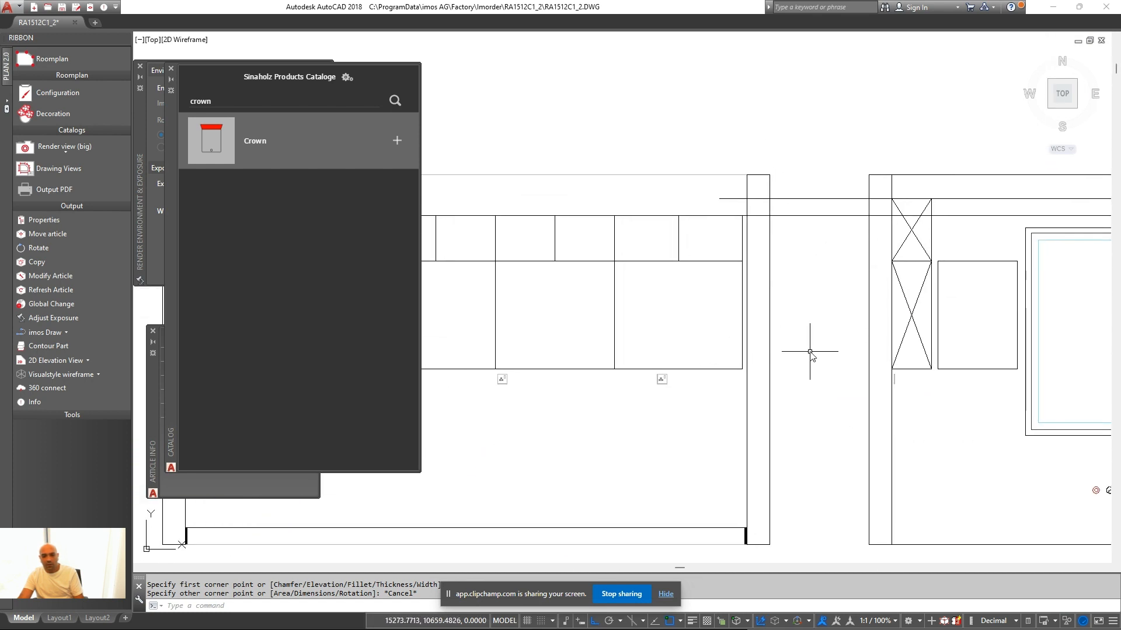
{"action": "middle_click_drag", "start_coordinate": [702, 310], "coordinate": [694, 320]}
{"action": "key", "text": "Escape"}
{"action": "type", "text": "rec"}
{"action": "key", "text": "Return"}
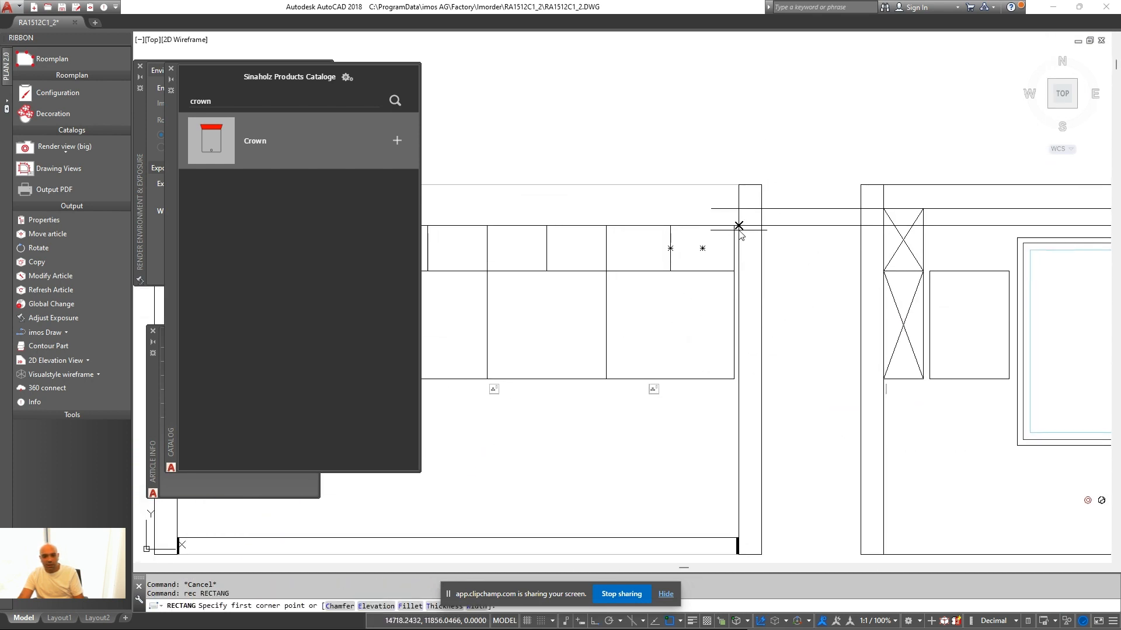
{"action": "left_click", "coordinate": [739, 225]}
{"action": "type", "text": "d"}
{"action": "key", "text": "Return"}
{"action": "type", "text": "350"}
{"action": "key", "text": "Return"}
{"action": "type", "text": "350"}
{"action": "key", "text": "Return"}
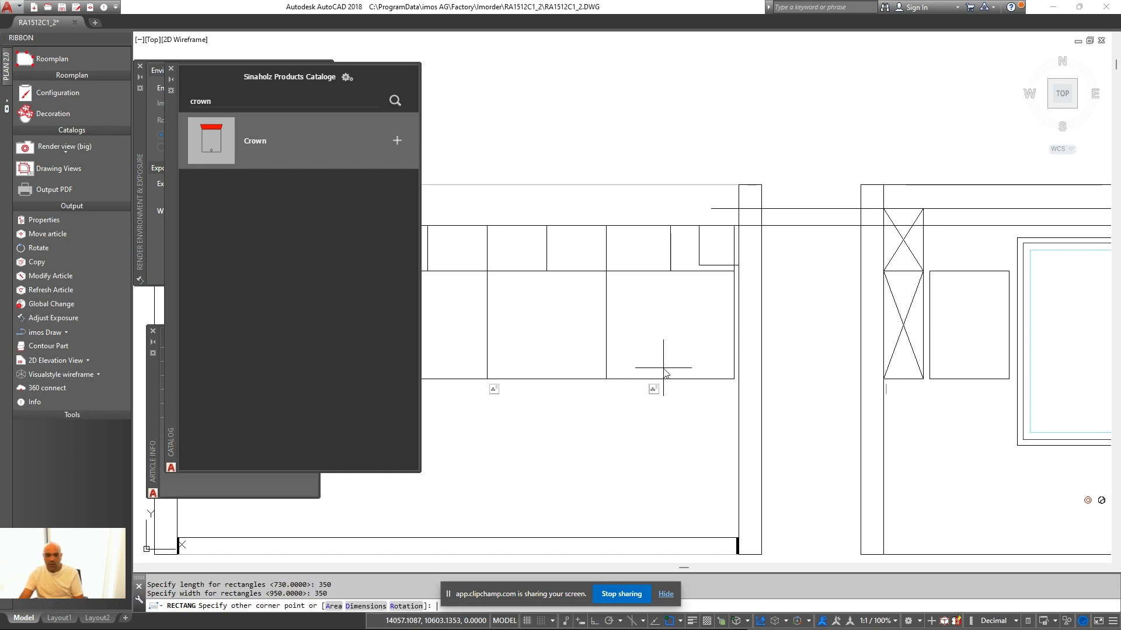
{"action": "left_click", "coordinate": [663, 368]}
{"action": "key", "text": "Escape"}
Stretch the 350-wide rectangle's lower edge down to the bottom line of the upper cabinets
{"action": "left_click", "coordinate": [715, 275]}
{"action": "key", "text": "Escape"}
{"action": "left_click", "coordinate": [701, 245]}
{"action": "left_click", "coordinate": [716, 272]}
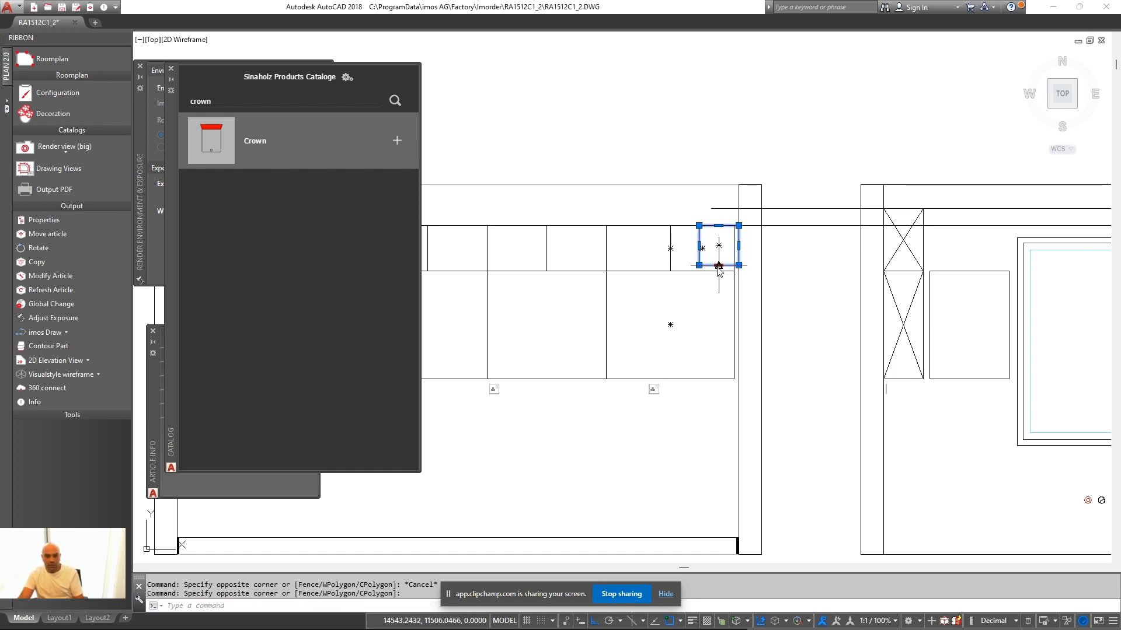
{"action": "left_click", "coordinate": [718, 266]}
{"action": "left_click", "coordinate": [719, 380]}
{"action": "key", "text": "Escape"}
Widen the tall rectangle by stretching its cabinet-side edge 50 away from the wall
{"action": "middle_click_drag", "start_coordinate": [627, 331], "coordinate": [666, 344]}
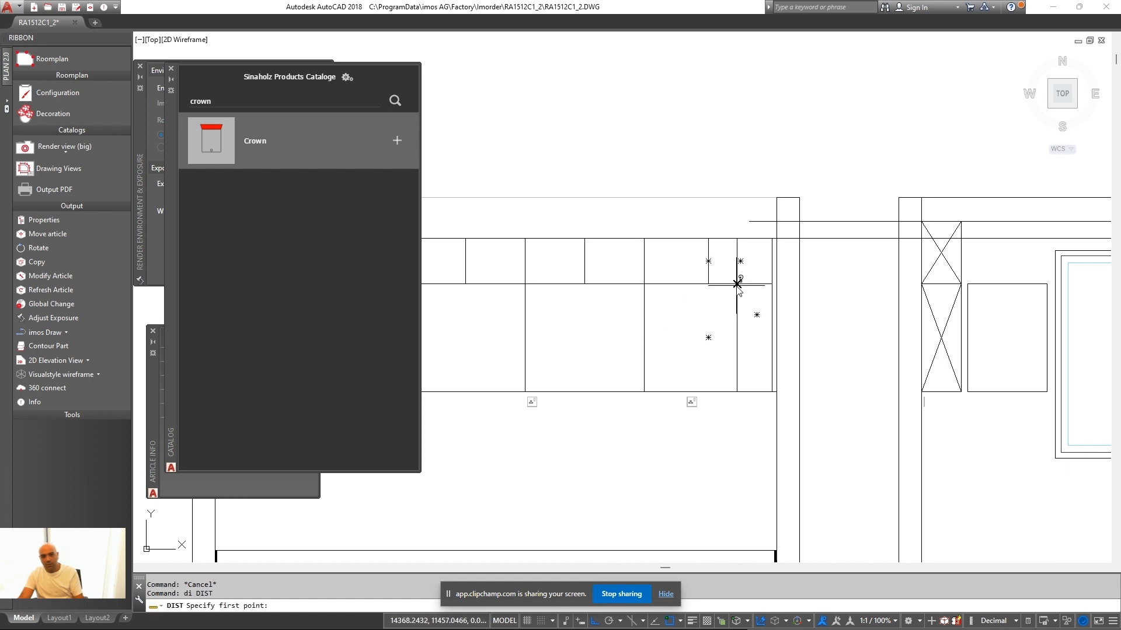
{"action": "key", "text": "Escape"}
{"action": "left_click", "coordinate": [738, 306]}
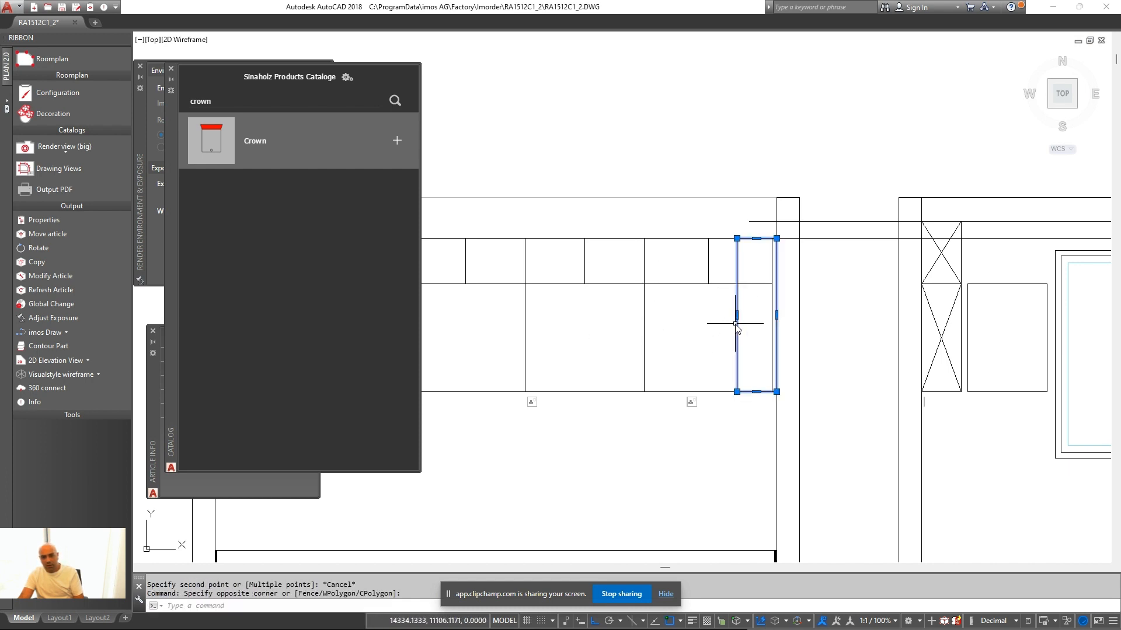
{"action": "left_click", "coordinate": [737, 315]}
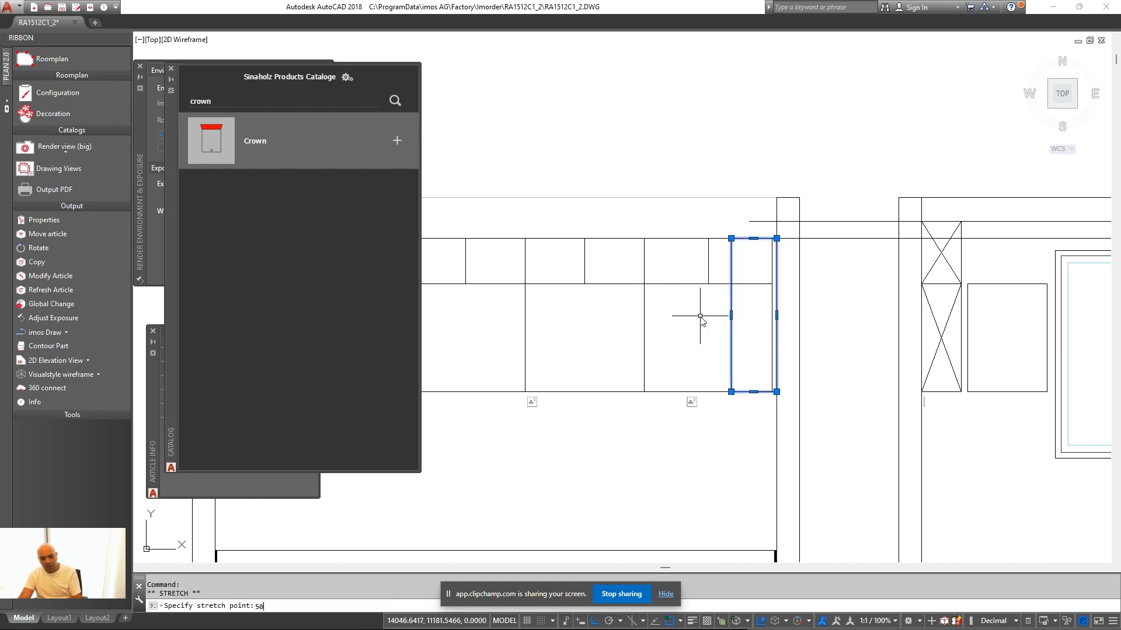
{"action": "key", "text": "Escape"}
{"action": "key", "text": "Return"}
Measure the horizontal distance from the widened rectangle's cabinet-side edge to the second vertical cabinet line
{"action": "left_click", "coordinate": [730, 367]}
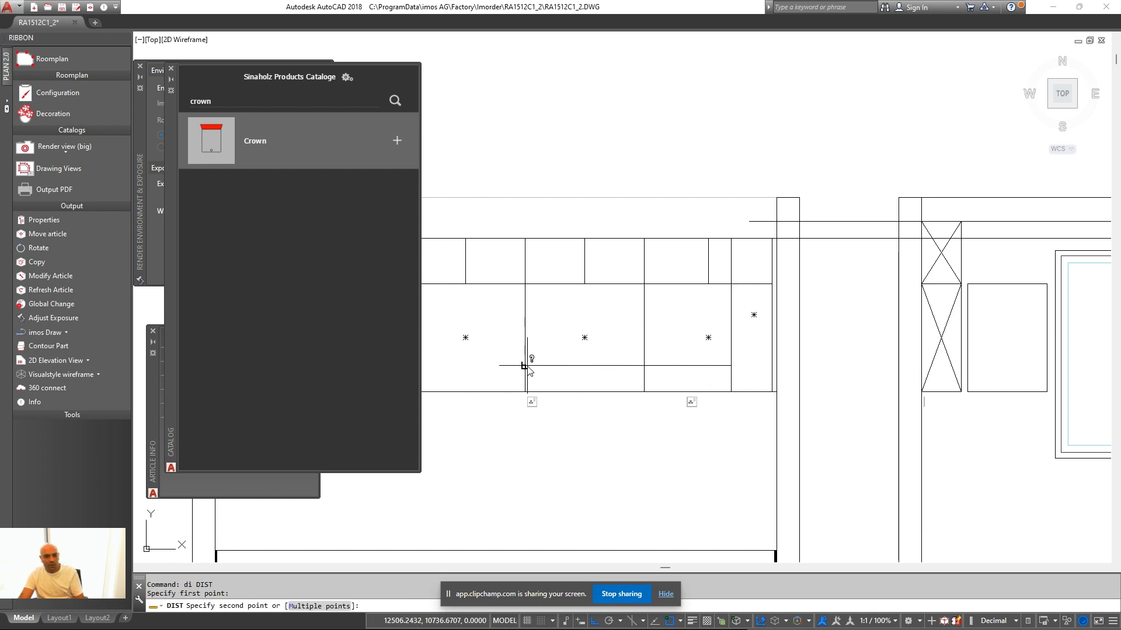
{"action": "left_click", "coordinate": [525, 366]}
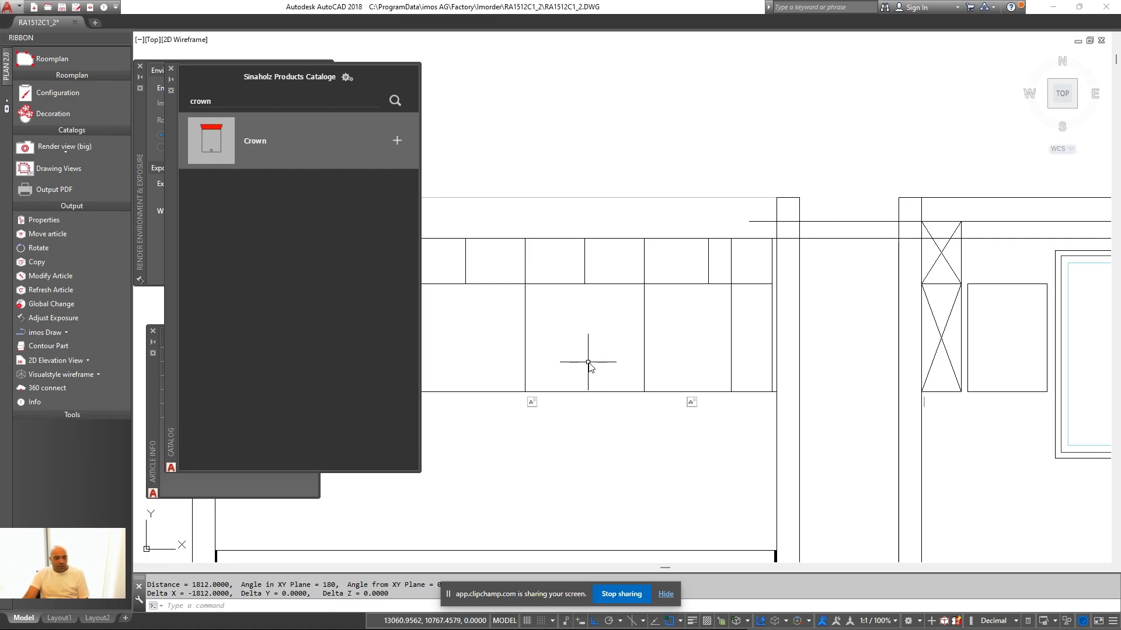
In the 3D model, reduce the width of the back-wall upper cabinet that is second from the window-side corner
{"action": "scroll", "coordinate": [634, 290], "scroll_direction": "down", "scroll_amount": 5}
{"action": "scroll", "coordinate": [615, 322], "scroll_direction": "up", "scroll_amount": 4}
{"action": "middle_click_drag", "start_coordinate": [506, 293], "coordinate": [631, 385]}
{"action": "scroll", "coordinate": [630, 385], "scroll_direction": "up", "scroll_amount": 1}
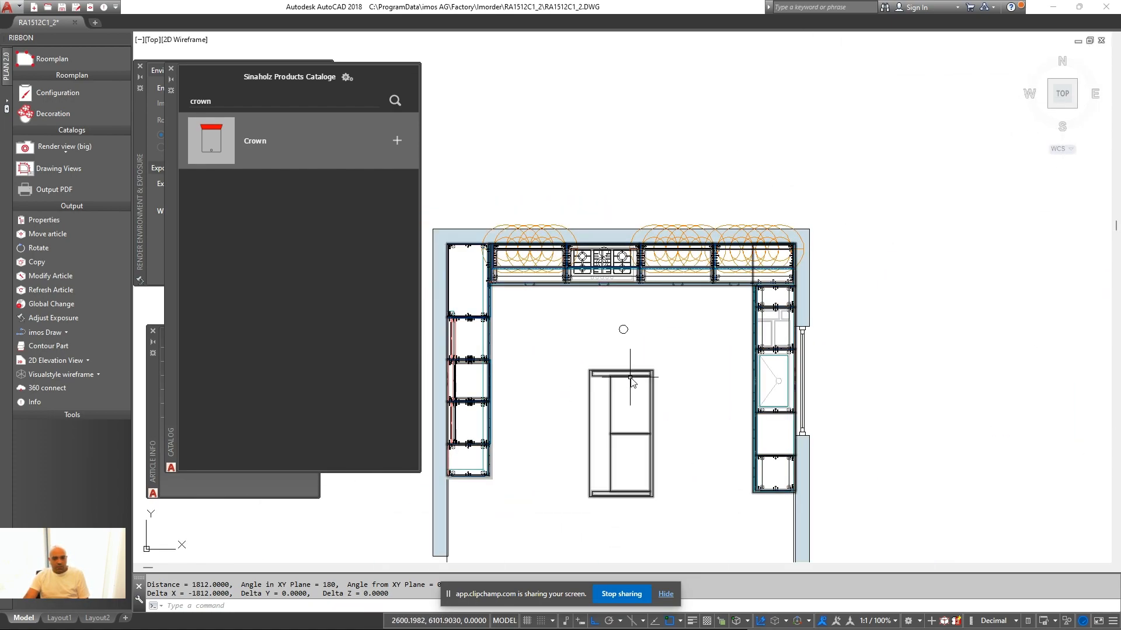
{"action": "middle_click_drag", "start_coordinate": [748, 221], "coordinate": [817, 116], "text": "shift"}
{"action": "scroll", "coordinate": [655, 230], "scroll_direction": "down", "scroll_amount": 3}
{"action": "scroll", "coordinate": [566, 274], "scroll_direction": "up", "scroll_amount": 4}
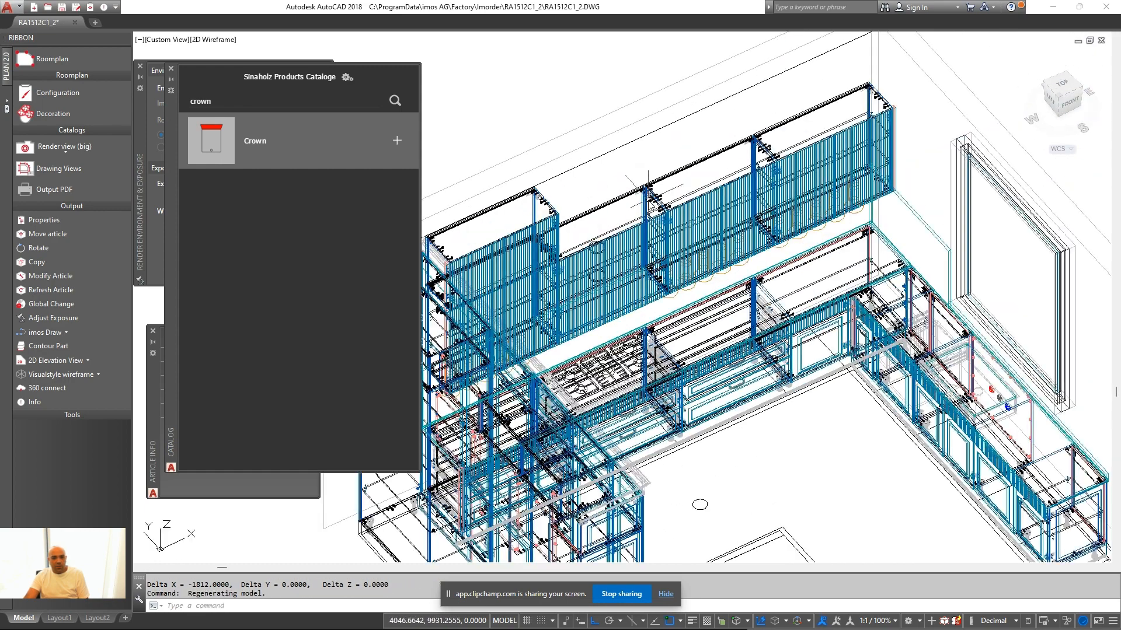
{"action": "middle_click_drag", "start_coordinate": [569, 245], "coordinate": [519, 417]}
{"action": "right_click", "coordinate": [567, 156]}
{"action": "left_click", "coordinate": [609, 196]}
{"action": "left_click", "coordinate": [643, 270]}
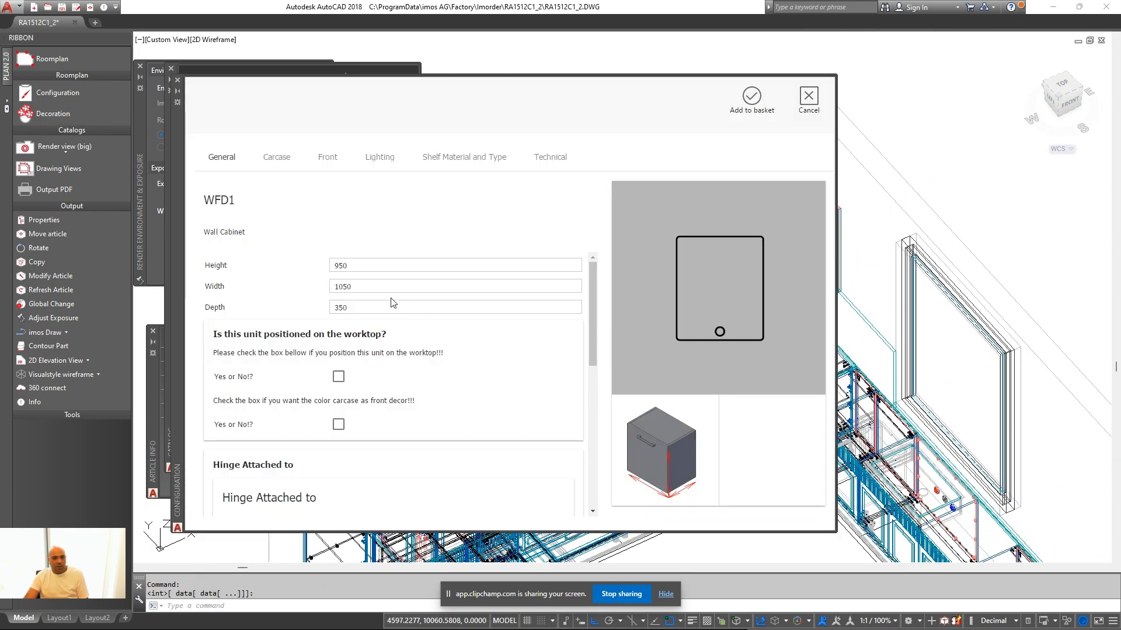
{"action": "double_click", "coordinate": [397, 289]}
{"action": "left_click", "coordinate": [768, 107]}
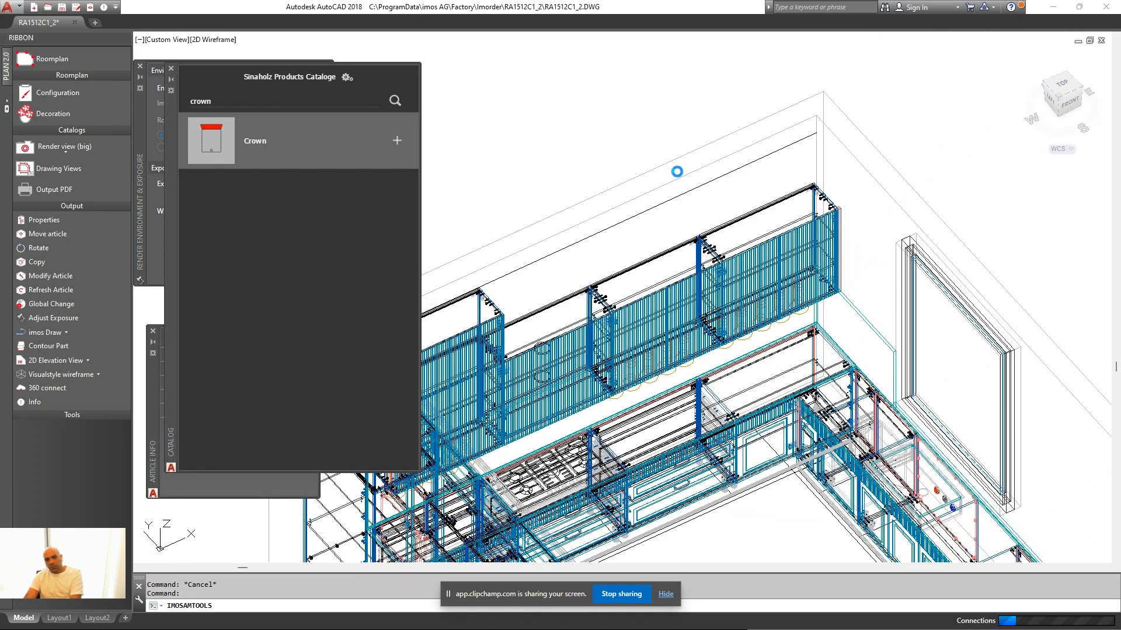
{"action": "left_click", "coordinate": [549, 371]}
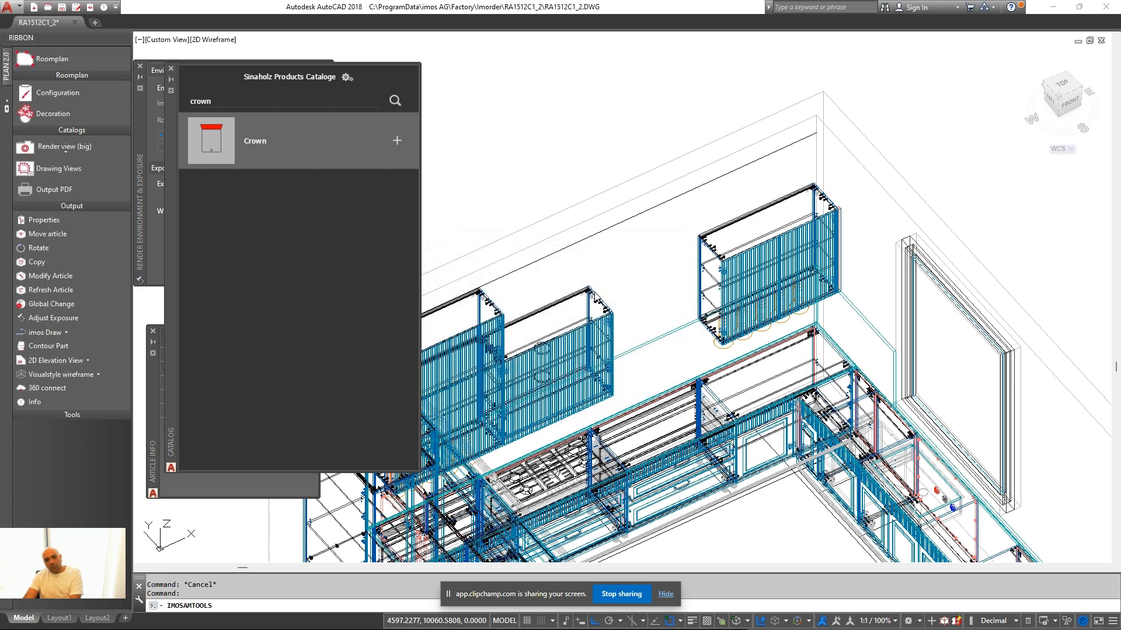
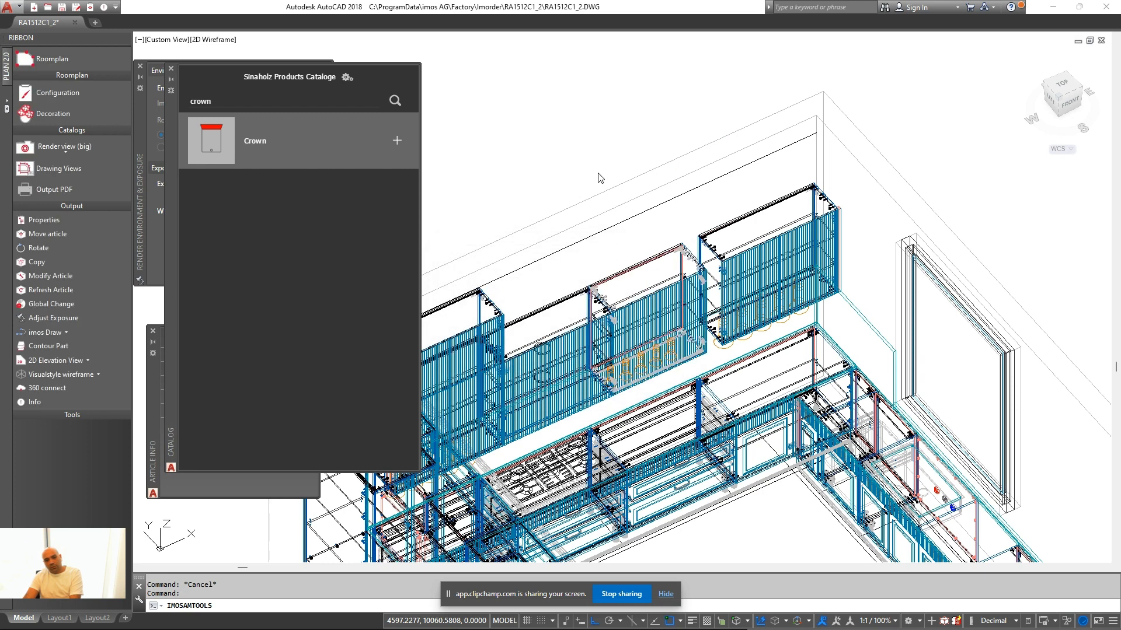
Reduce the width of the upper cabinet nearest the window-side corner, without moving any other article in the row
{"action": "right_click", "coordinate": [591, 156]}
{"action": "left_click", "coordinate": [636, 188]}
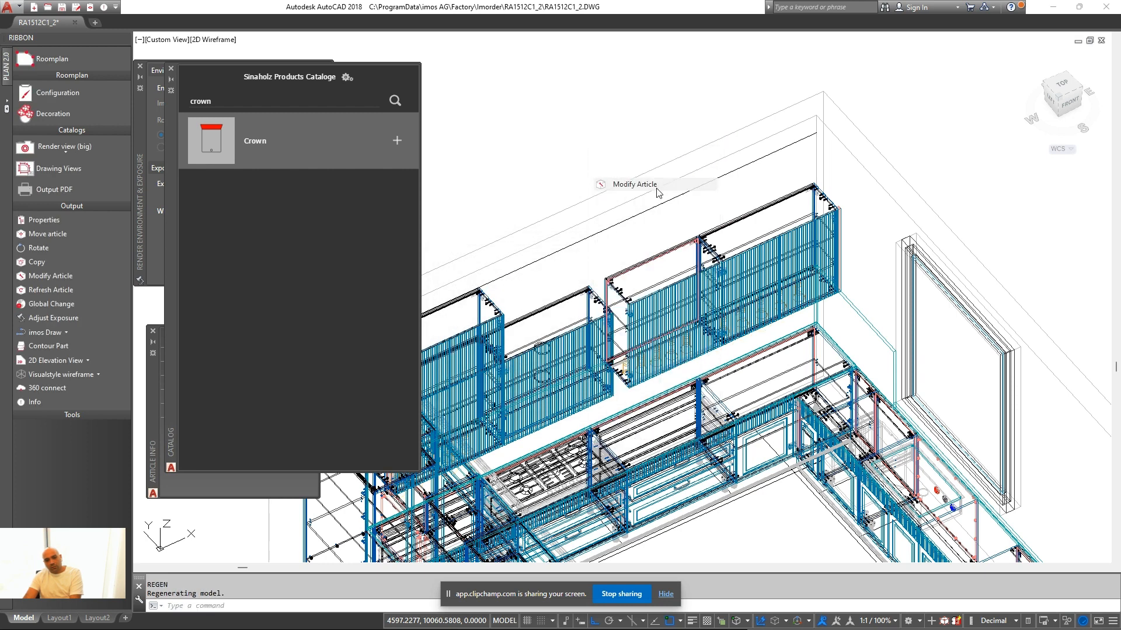
{"action": "left_click", "coordinate": [743, 225]}
{"action": "double_click", "coordinate": [413, 286]}
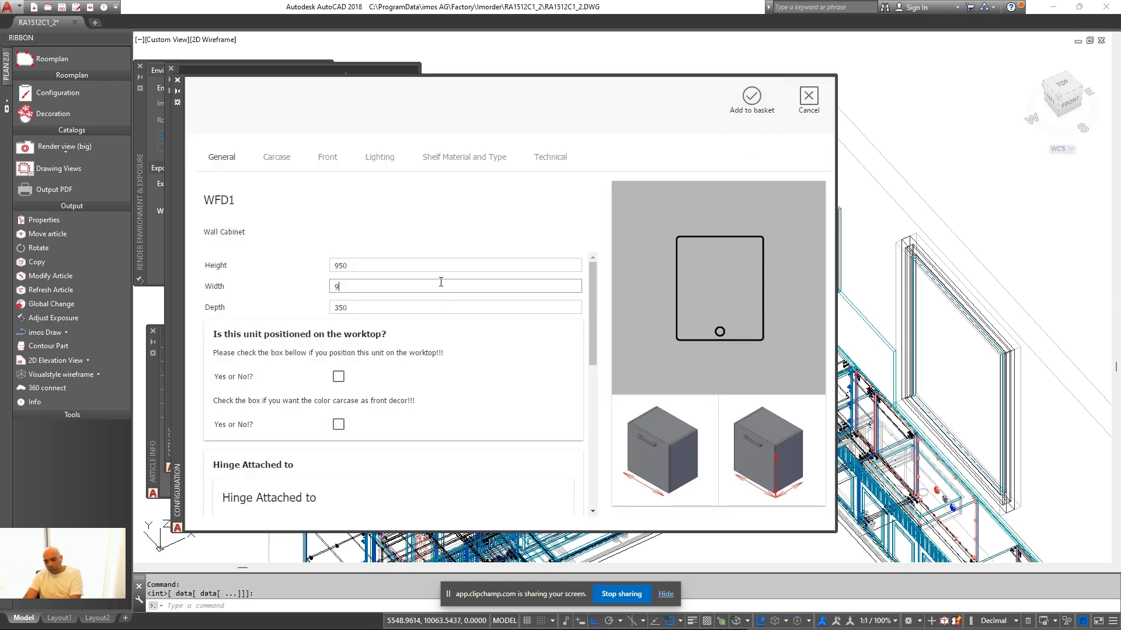
{"action": "left_click", "coordinate": [738, 114]}
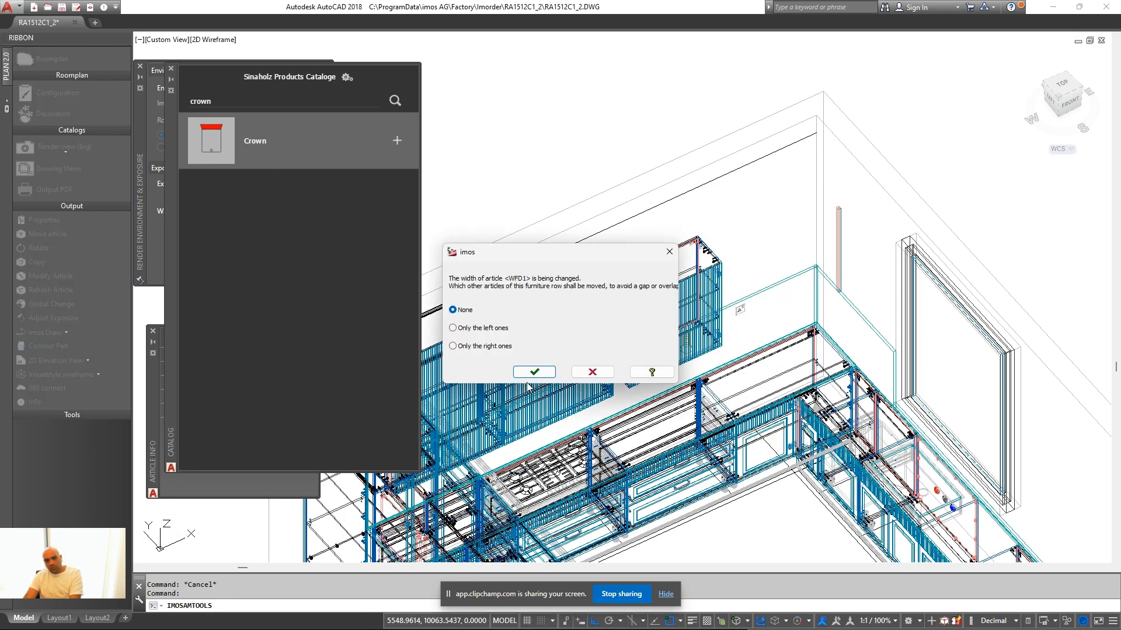
{"action": "left_click", "coordinate": [529, 373]}
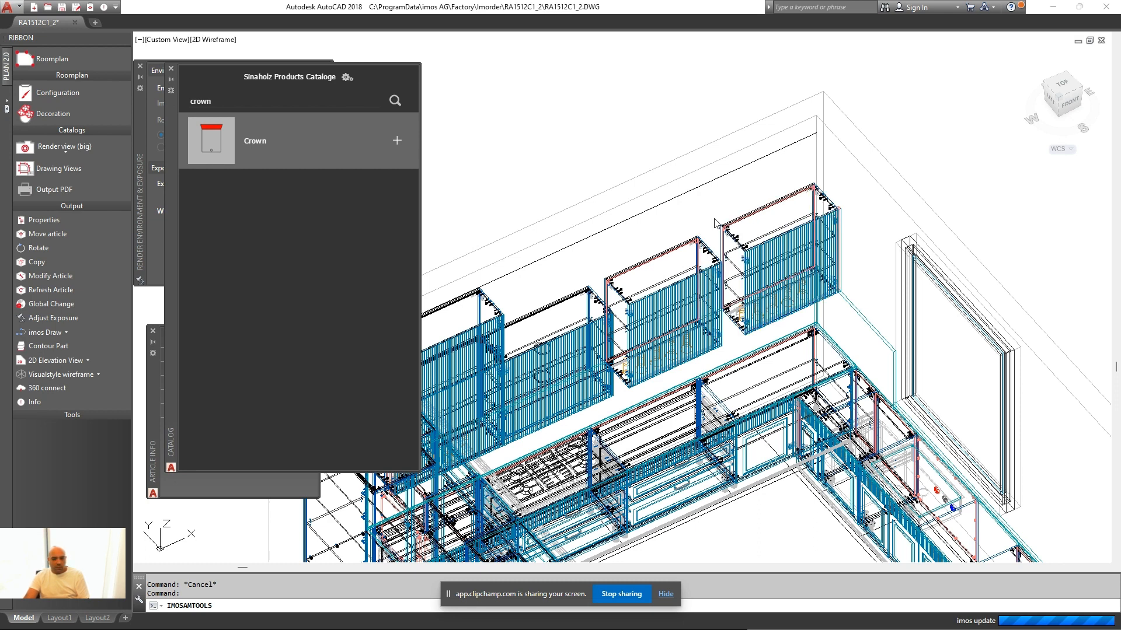
Switch the furniture display from Modus - 5 to a simpler visualization mode in the Visu Manager
{"action": "left_click", "coordinate": [735, 215]}
{"action": "key", "text": "Escape"}
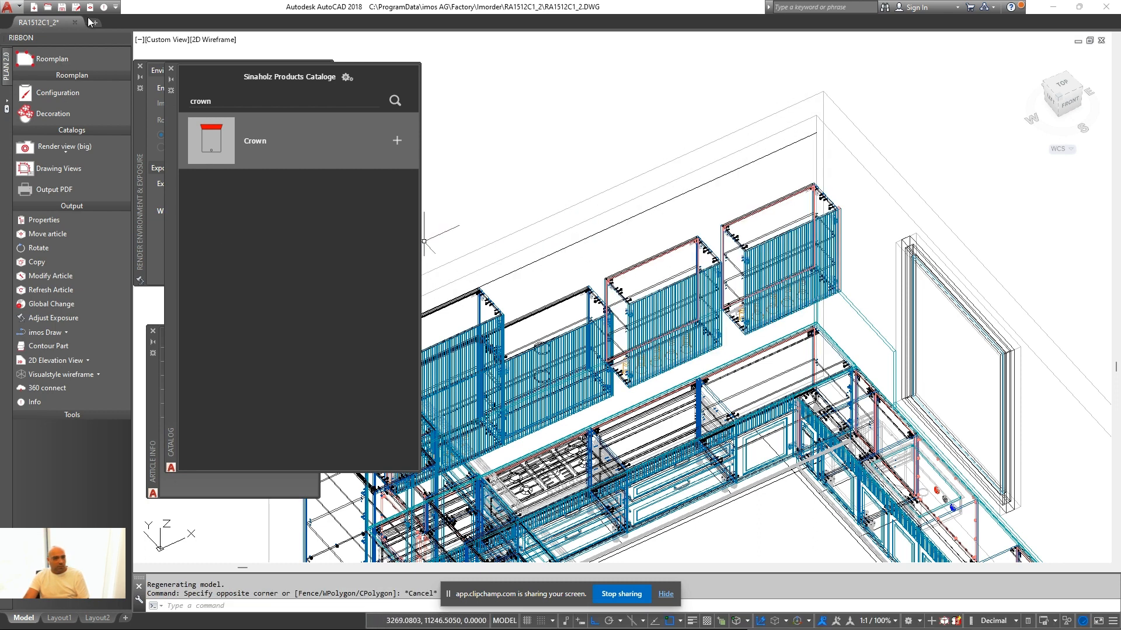
{"action": "left_click", "coordinate": [90, 7]}
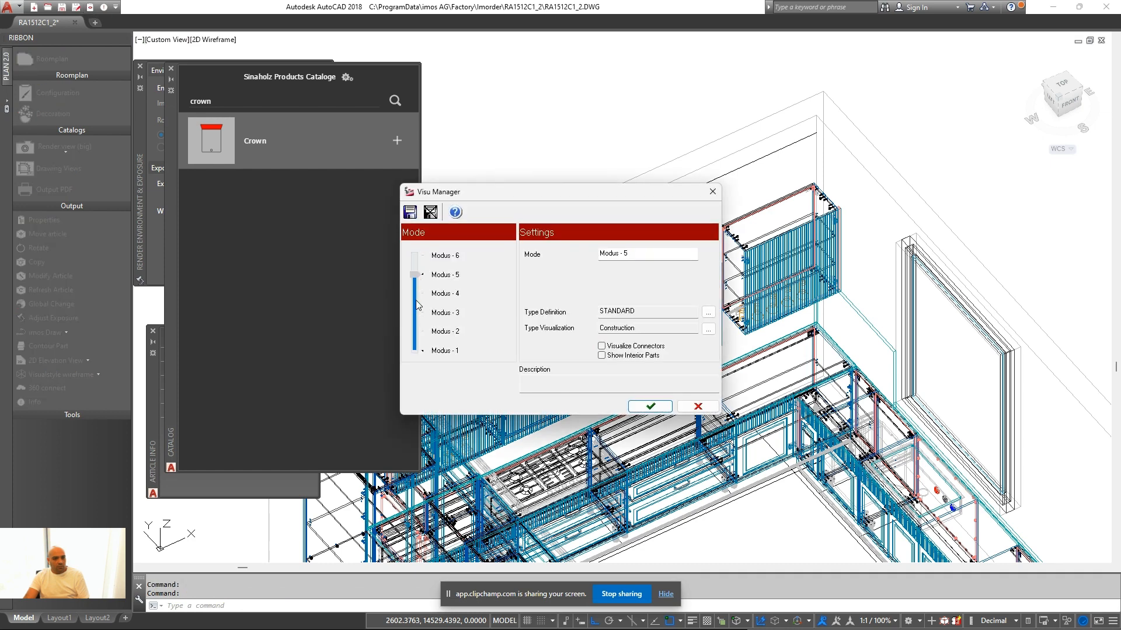
{"action": "left_click", "coordinate": [651, 408]}
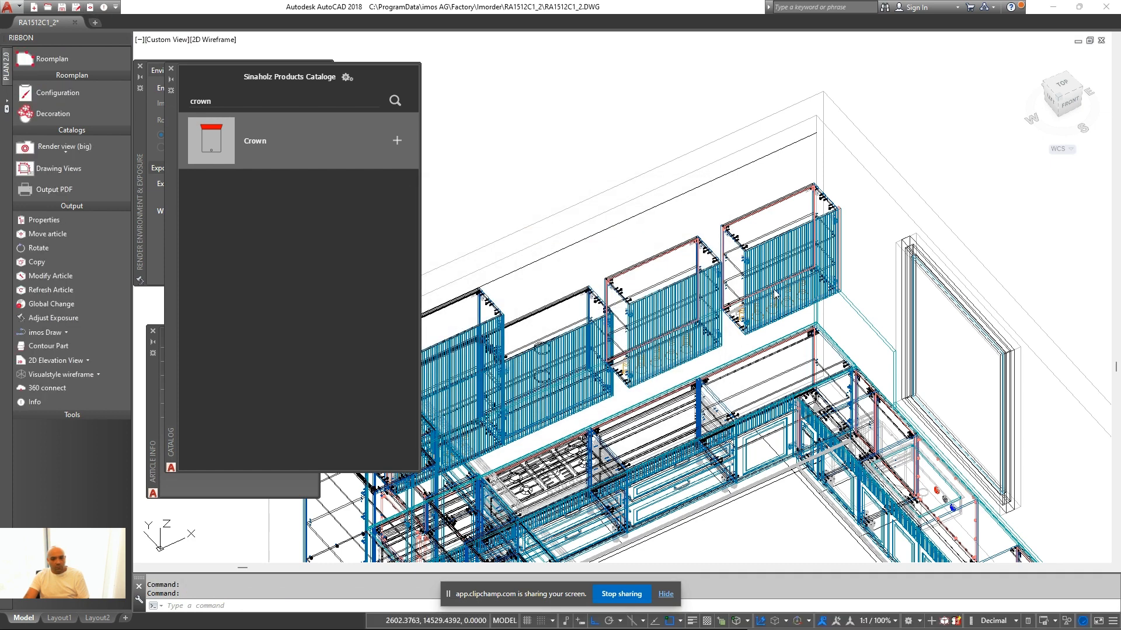
Move the upper cabinet second from the window-side corner by its rear top corner flush against its neighbour away from the window
{"action": "left_click", "coordinate": [740, 212]}
{"action": "left_click", "coordinate": [719, 233]}
{"action": "left_click", "coordinate": [699, 224]}
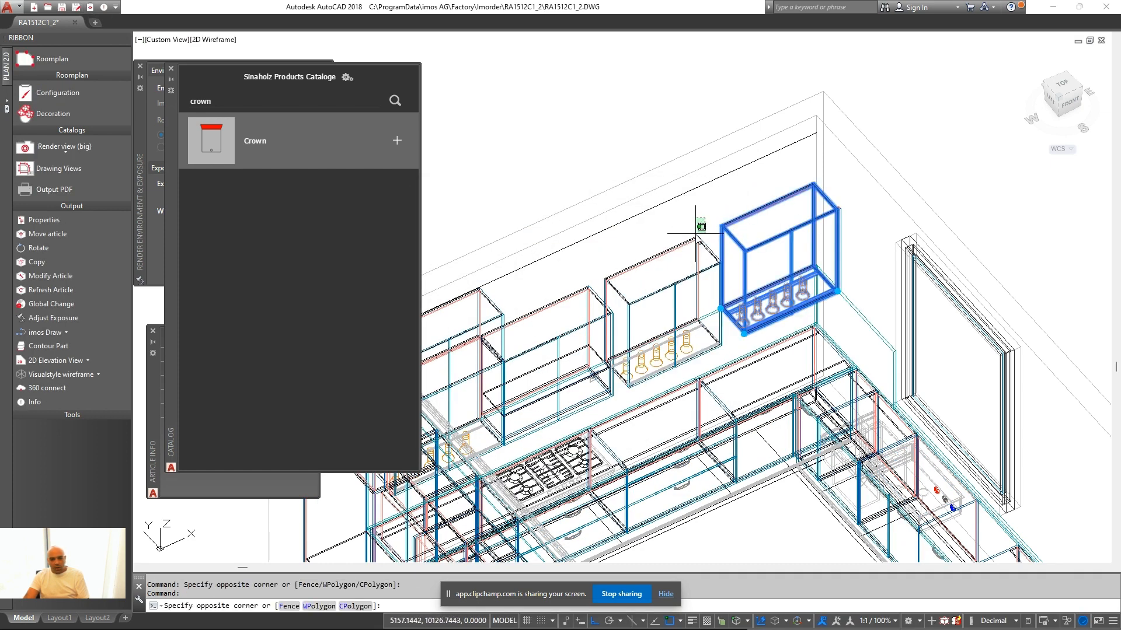
{"action": "key", "text": "Escape"}
{"action": "type", "text": "m"}
{"action": "key", "text": "Return"}
{"action": "scroll", "coordinate": [715, 217], "scroll_direction": "up", "scroll_amount": 6}
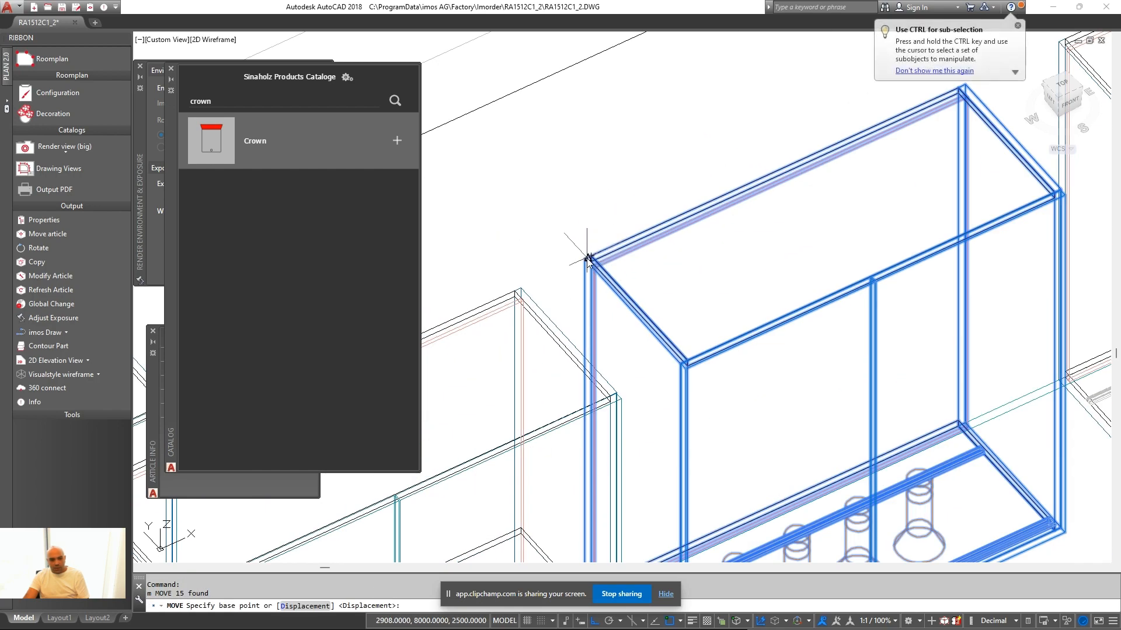
{"action": "left_click", "coordinate": [572, 268]}
{"action": "left_click", "coordinate": [521, 288]}
{"action": "scroll", "coordinate": [730, 250], "scroll_direction": "down", "scroll_amount": 5}
{"action": "middle_click_drag", "start_coordinate": [846, 203], "coordinate": [790, 243]}
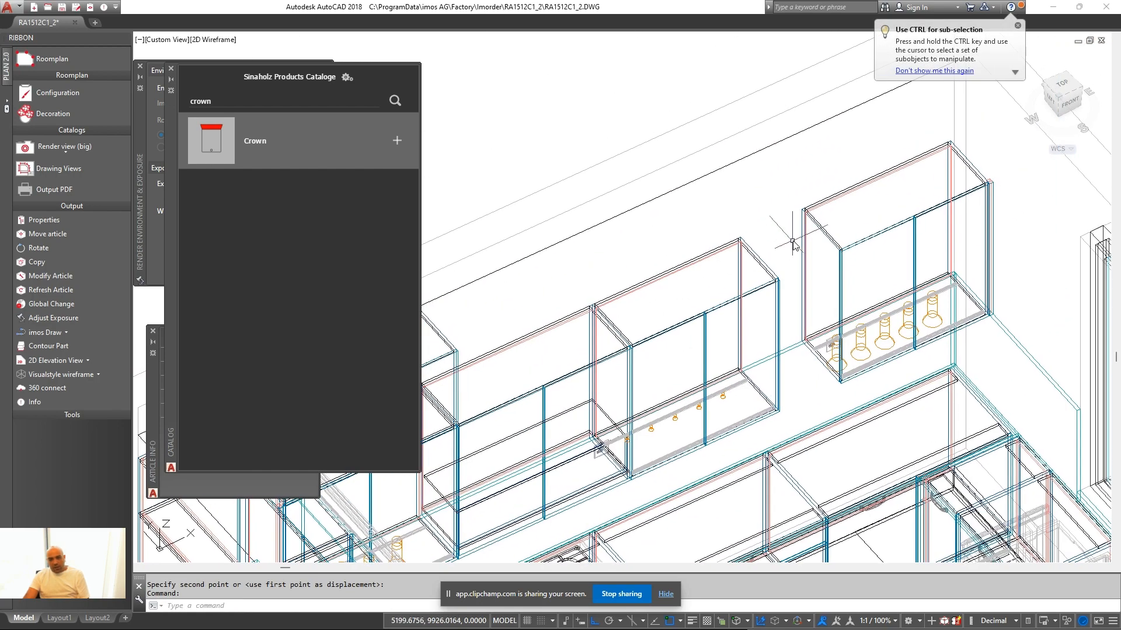
Move the upper cabinet nearest the window-side corner by its rear top corner flush against the cabinet just repositioned
{"action": "left_click", "coordinate": [806, 219]}
{"action": "type", "text": "m"}
{"action": "key", "text": "Return"}
{"action": "scroll", "coordinate": [802, 215], "scroll_direction": "up", "scroll_amount": 5}
{"action": "left_click", "coordinate": [799, 201]}
{"action": "scroll", "coordinate": [645, 267], "scroll_direction": "down", "scroll_amount": 5}
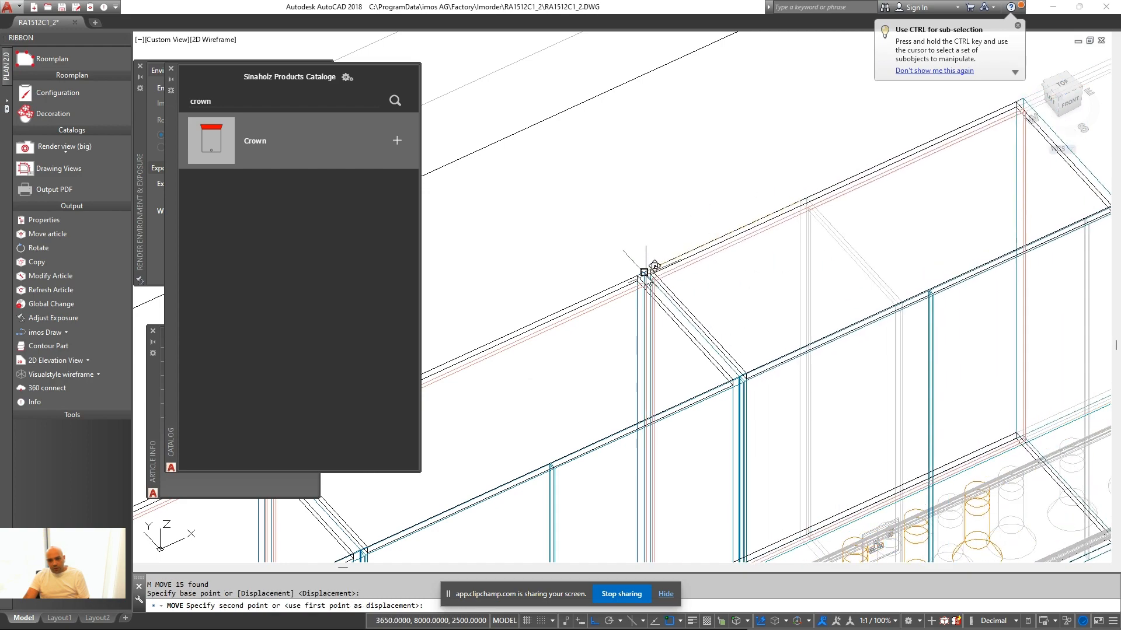
{"action": "left_click", "coordinate": [645, 269]}
{"action": "left_click", "coordinate": [546, 360]}
{"action": "scroll", "coordinate": [694, 345], "scroll_direction": "down", "scroll_amount": 5}
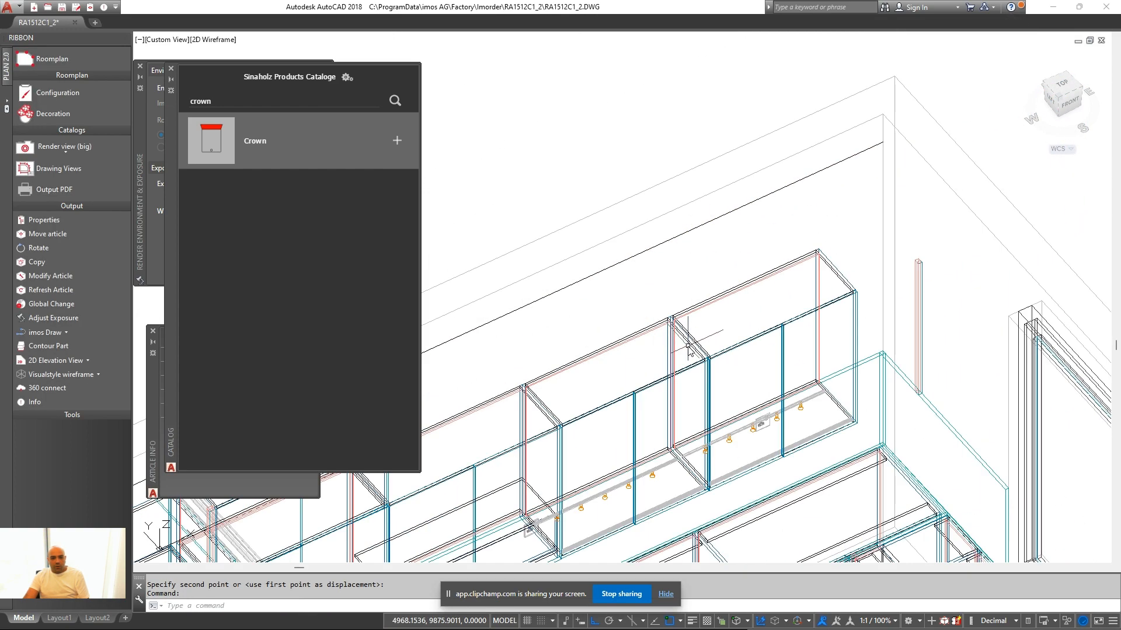
Move the detached vertical filler by its top corner onto the front top corner of the last upper cabinet
{"action": "middle_click_drag", "start_coordinate": [851, 293], "coordinate": [815, 310]}
{"action": "scroll", "coordinate": [809, 305], "scroll_direction": "up", "scroll_amount": 5}
{"action": "left_click", "coordinate": [785, 300]}
{"action": "left_click", "coordinate": [763, 310]}
{"action": "scroll", "coordinate": [766, 312], "scroll_direction": "up", "scroll_amount": 4}
{"action": "type", "text": "m"}
{"action": "key", "text": "Return"}
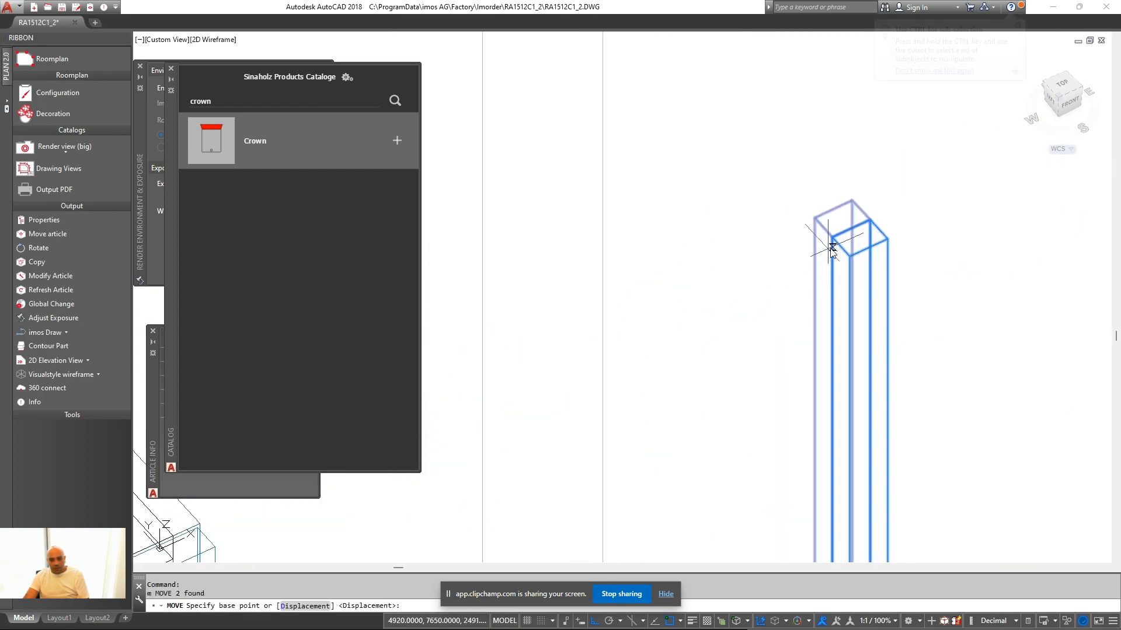
{"action": "left_click", "coordinate": [820, 241]}
{"action": "scroll", "coordinate": [600, 325], "scroll_direction": "down", "scroll_amount": 5}
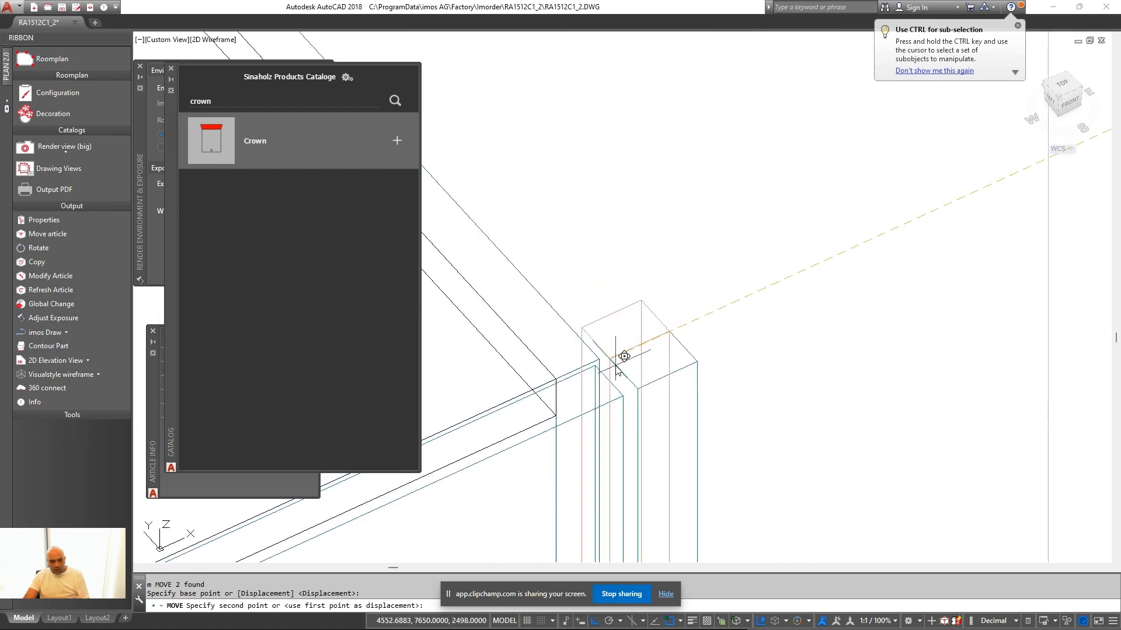
{"action": "left_click", "coordinate": [598, 352]}
Measure the bottom-line distance in the window-wall elevation from the crossed blind section's wall-side corner to the adjacent cabinet's far corner
{"action": "scroll", "coordinate": [705, 322], "scroll_direction": "down", "scroll_amount": 5}
{"action": "mouse_move", "coordinate": [704, 321]}
{"action": "middle_mouse_down", "text": "shift"}
{"action": "mouse_move", "coordinate": [673, 365]}
{"action": "mouse_move", "coordinate": [707, 363]}
{"action": "middle_mouse_up", "text": "shift"}
{"action": "scroll", "coordinate": [718, 341], "scroll_direction": "down", "scroll_amount": 3}
{"action": "middle_click_drag", "start_coordinate": [715, 309], "coordinate": [677, 343]}
{"action": "scroll", "coordinate": [817, 280], "scroll_direction": "up", "scroll_amount": 6}
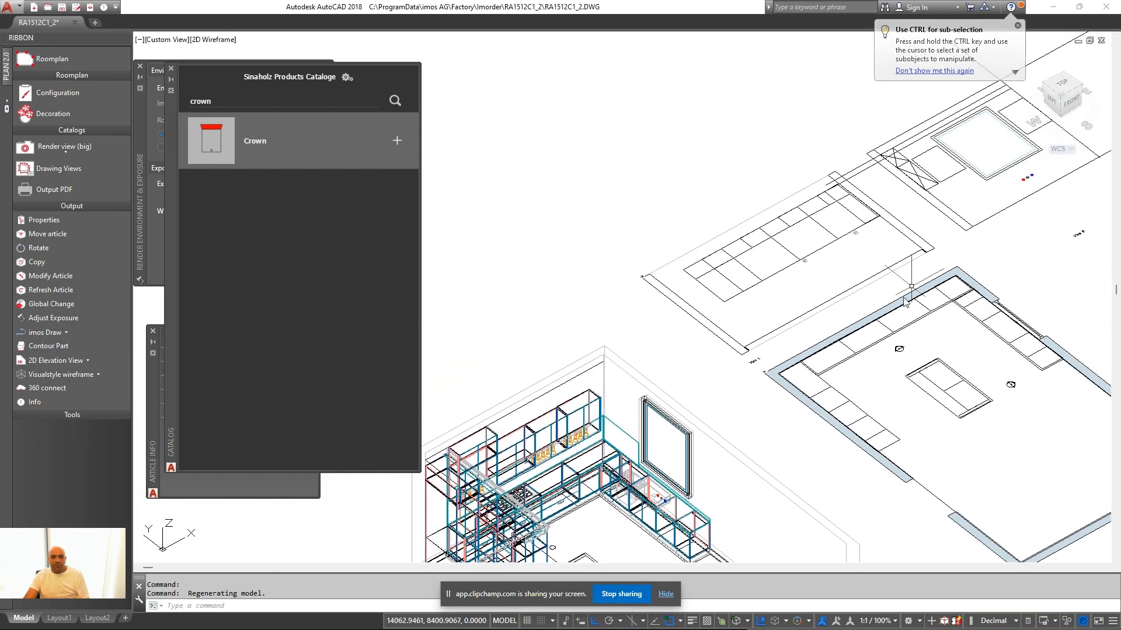
{"action": "type", "text": "di"}
{"action": "key", "text": "Return"}
{"action": "left_click", "coordinate": [826, 302]}
{"action": "left_click", "coordinate": [822, 302]}
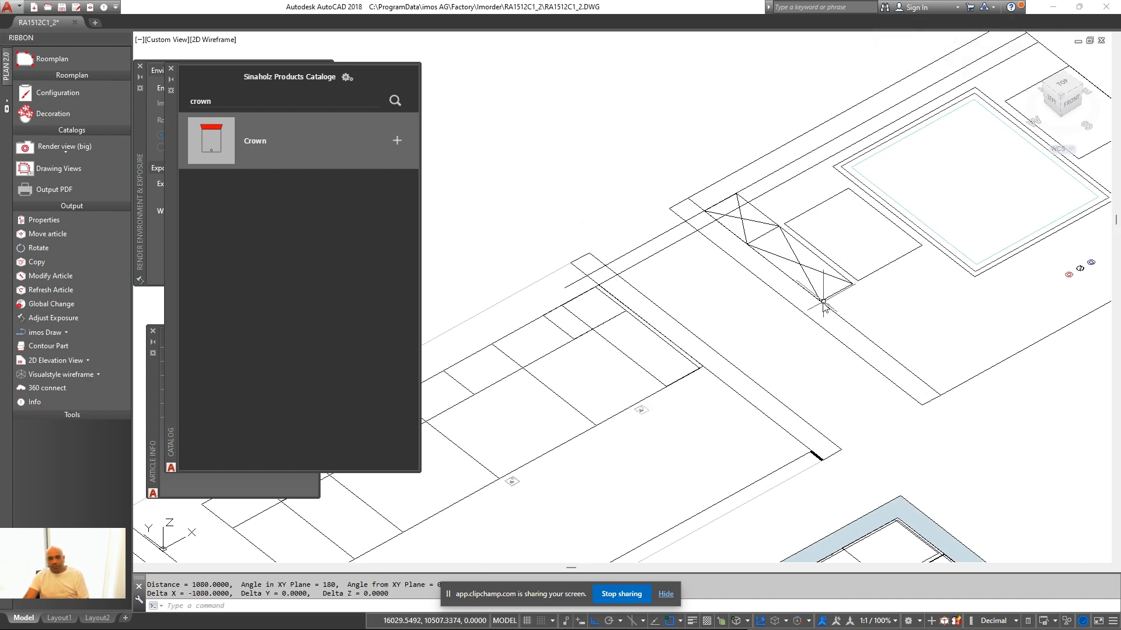
{"action": "key", "text": "Return"}
{"action": "left_click", "coordinate": [822, 302]}
{"action": "left_click", "coordinate": [924, 240]}
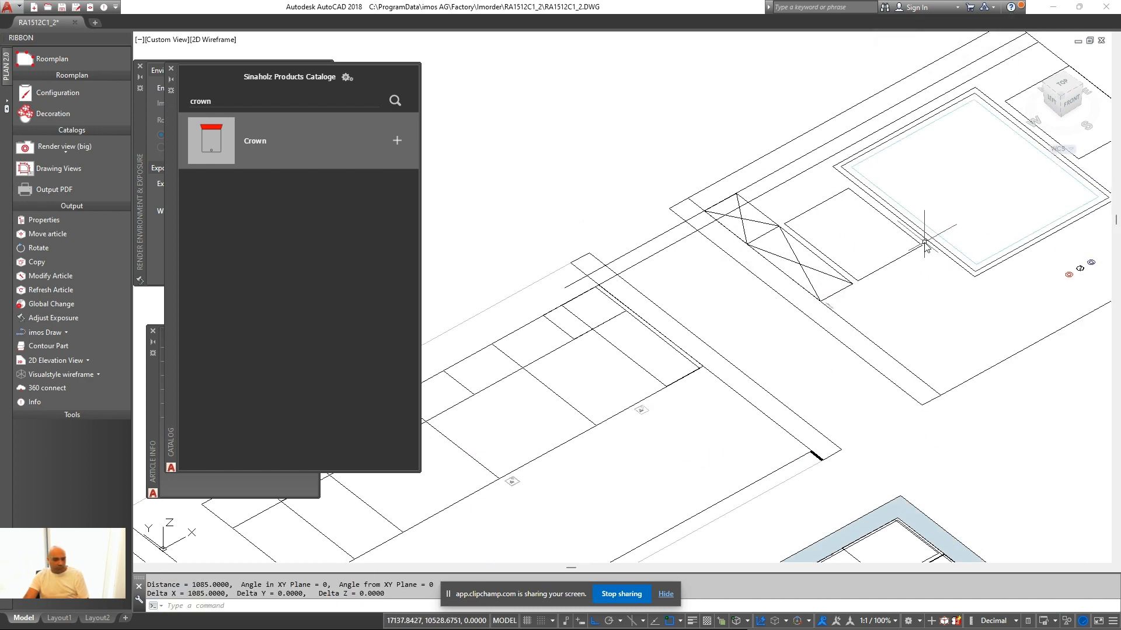
Start a Wall Blind cabinet from the catalogue with height 950 and width 1085, and try a door width of 700
{"action": "scroll", "coordinate": [923, 241], "scroll_direction": "down", "scroll_amount": 5}
{"action": "scroll", "coordinate": [631, 519], "scroll_direction": "up", "scroll_amount": 3}
{"action": "middle_click_drag", "start_coordinate": [630, 501], "coordinate": [612, 543]}
{"action": "double_click", "coordinate": [222, 98]}
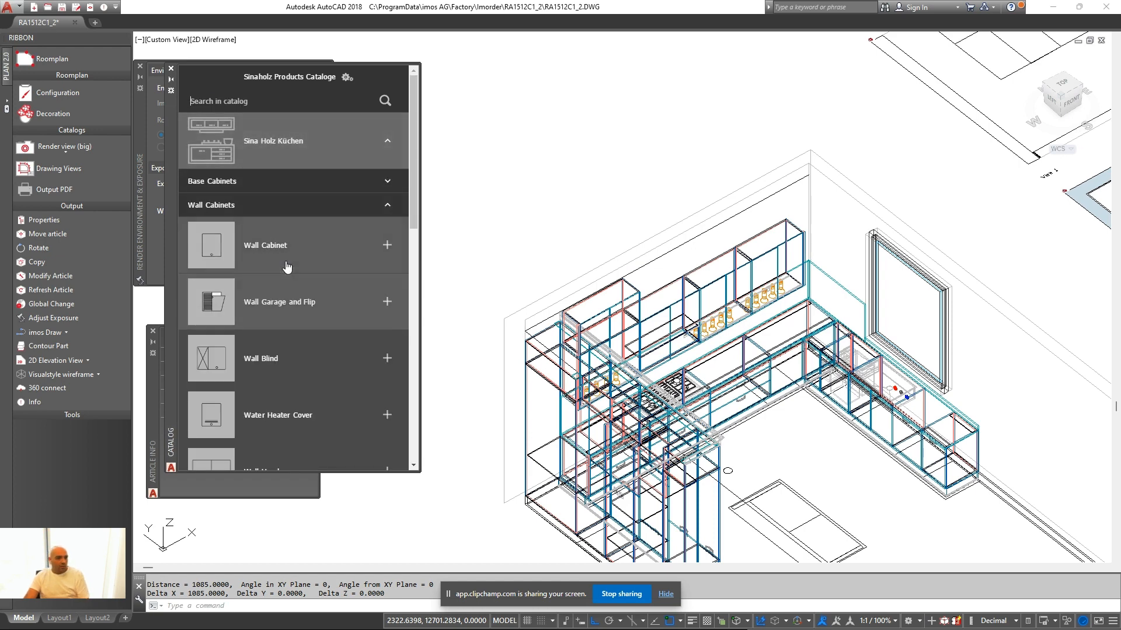
{"action": "left_click", "coordinate": [327, 408]}
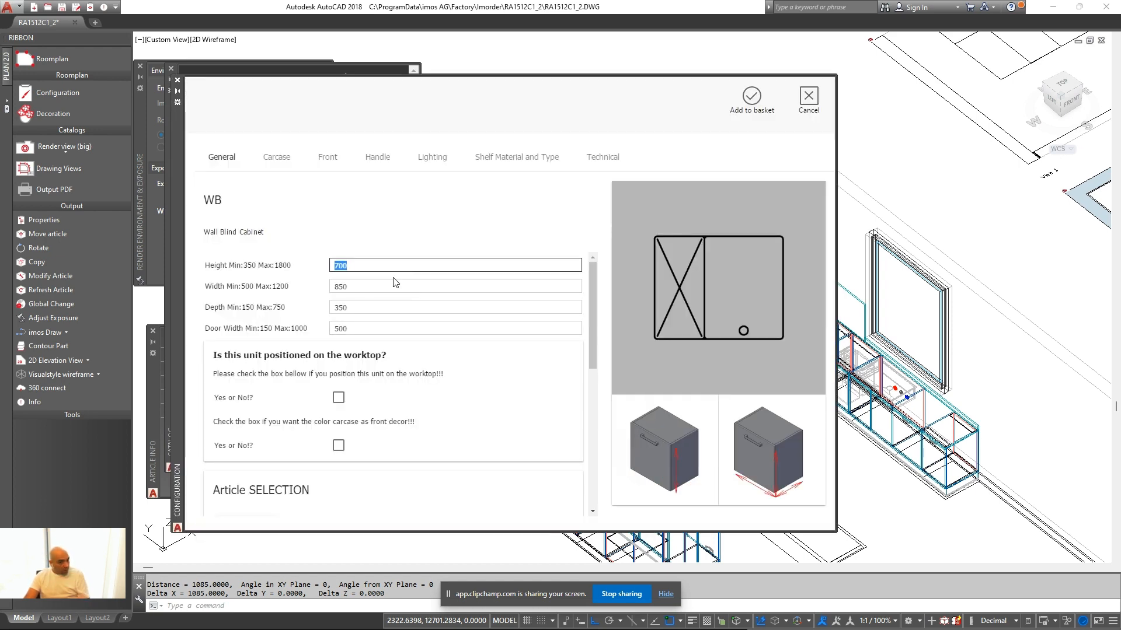
{"action": "type", "text": "950"}
{"action": "key", "text": "Tab"}
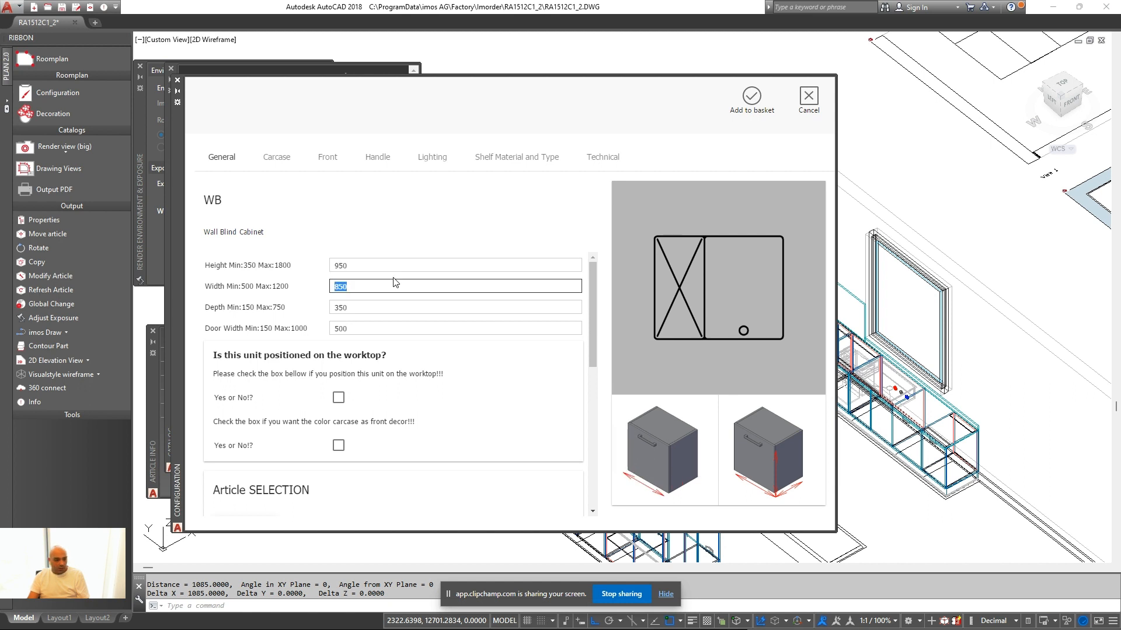
{"action": "type", "text": "1085"}
{"action": "key", "text": "Tab"}
{"action": "key", "text": "Tab"}
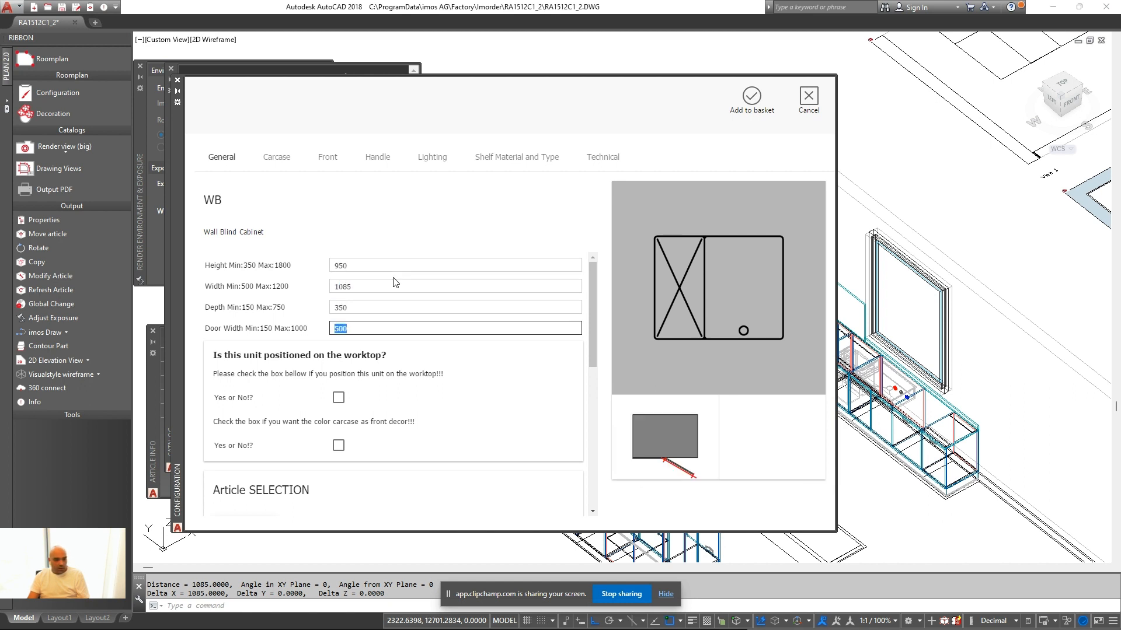
{"action": "key", "text": "Tab"}
{"action": "key", "text": "Return"}
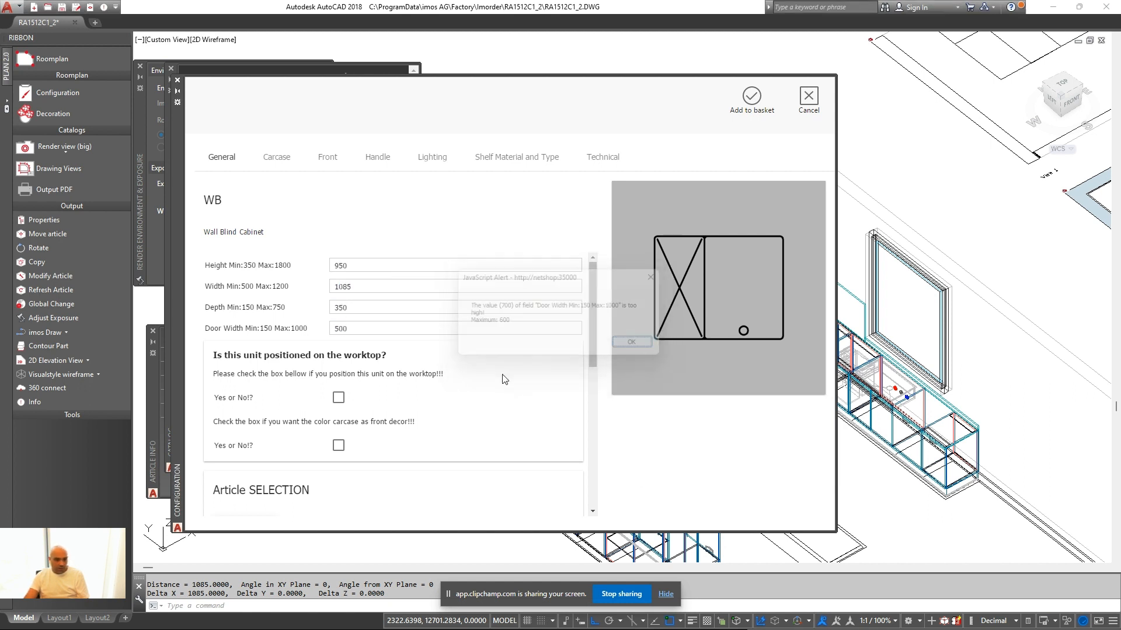
Choose the Left Blind Double variant for the wall blind cabinet and set its door width to 700
{"action": "scroll", "coordinate": [498, 382], "scroll_direction": "down", "scroll_amount": 3}
{"action": "left_click", "coordinate": [320, 411]}
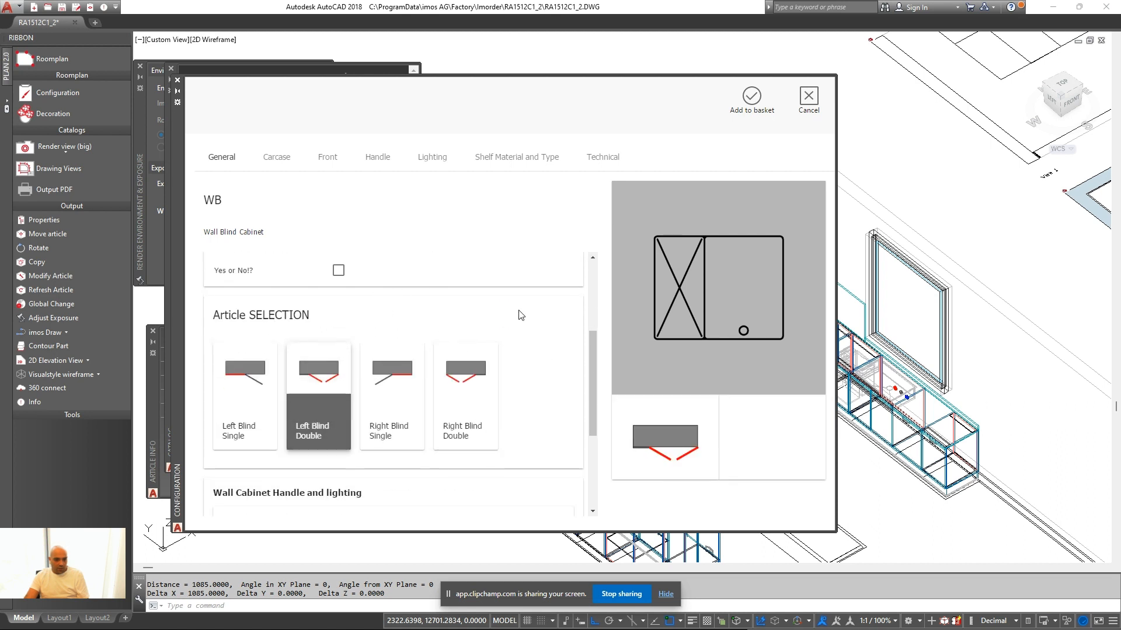
{"action": "scroll", "coordinate": [384, 324], "scroll_direction": "up", "scroll_amount": 3}
{"action": "left_click", "coordinate": [419, 328]}
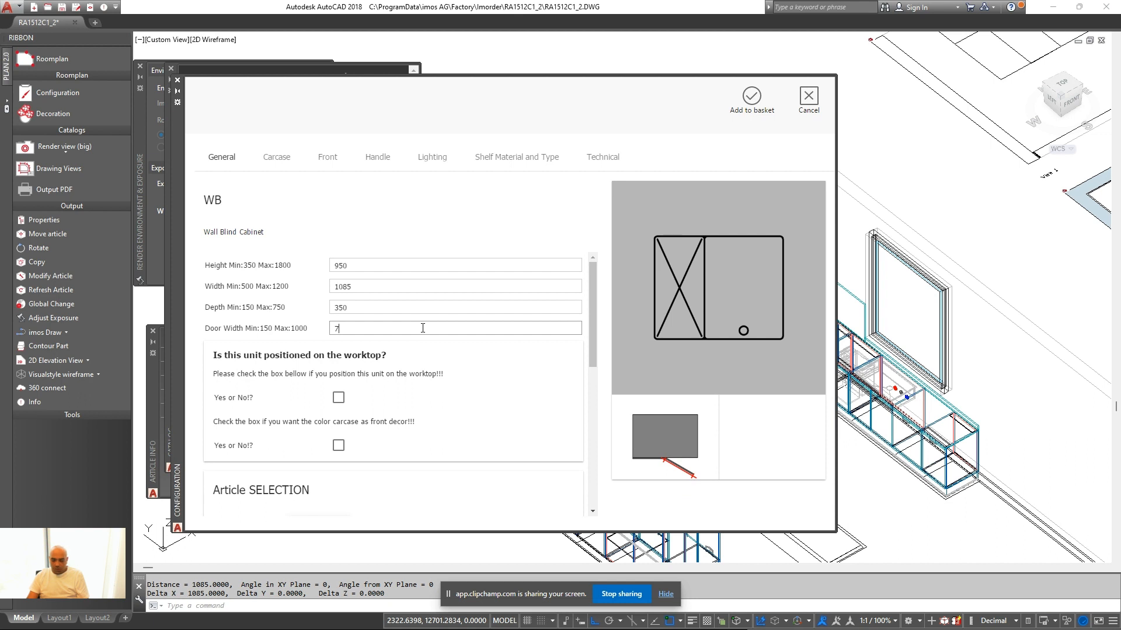
Review the wall blind cabinet's front type, handle, article selection and lighting settings
{"action": "left_click", "coordinate": [328, 157]}
{"action": "scroll", "coordinate": [467, 304], "scroll_direction": "down", "scroll_amount": 6}
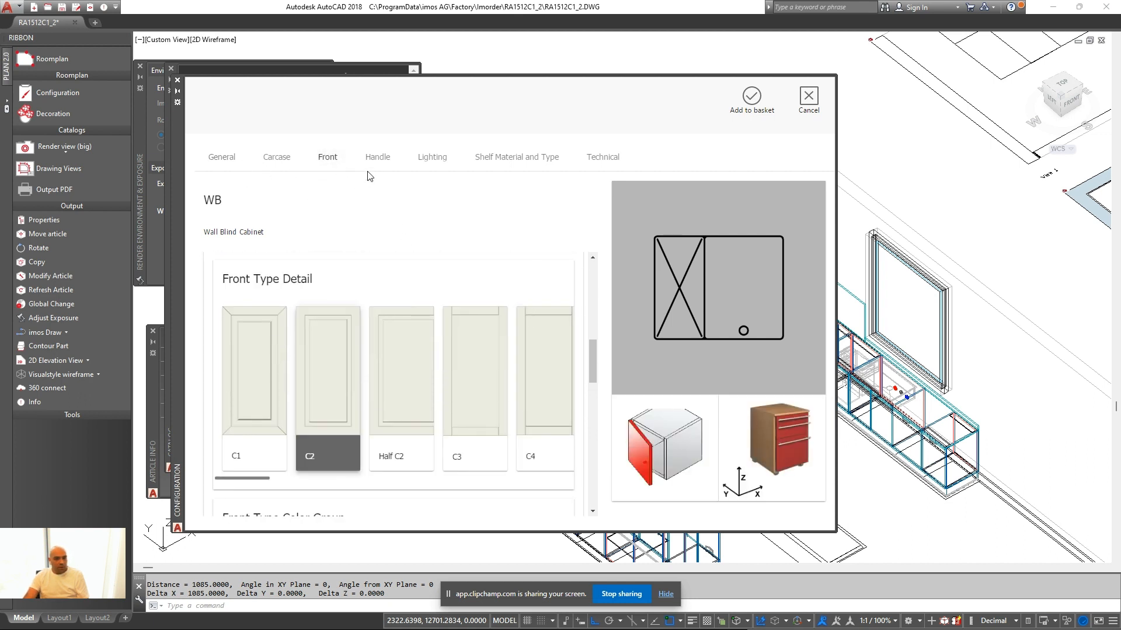
{"action": "left_click", "coordinate": [377, 157]}
{"action": "scroll", "coordinate": [432, 348], "scroll_direction": "down", "scroll_amount": 3}
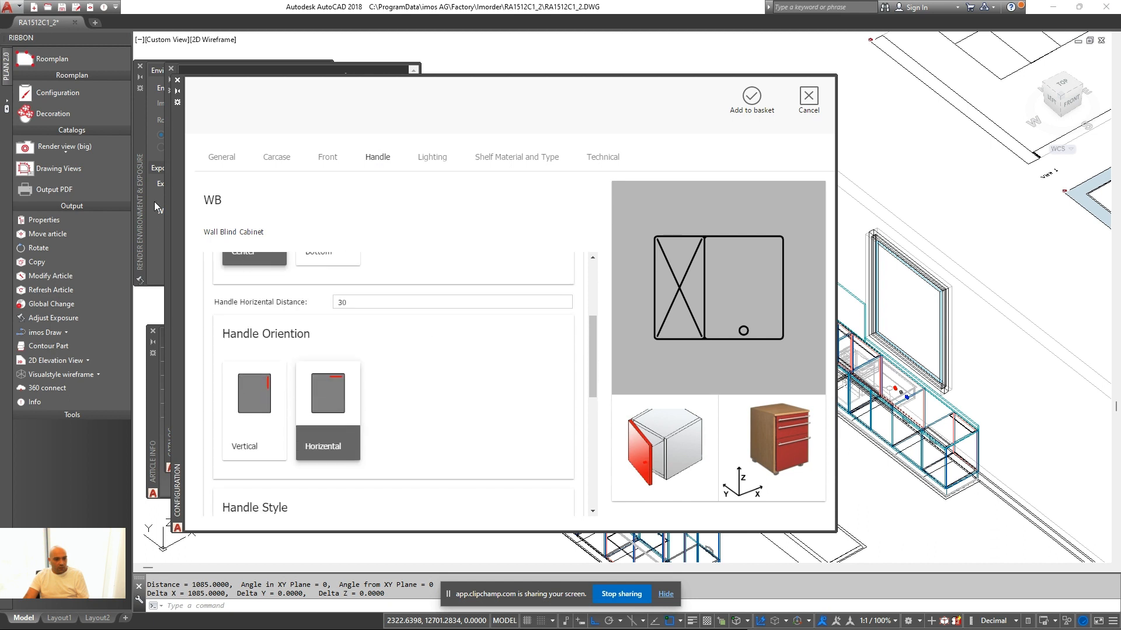
{"action": "left_click", "coordinate": [277, 157]}
{"action": "left_click", "coordinate": [221, 157]}
{"action": "scroll", "coordinate": [497, 292], "scroll_direction": "down", "scroll_amount": 3}
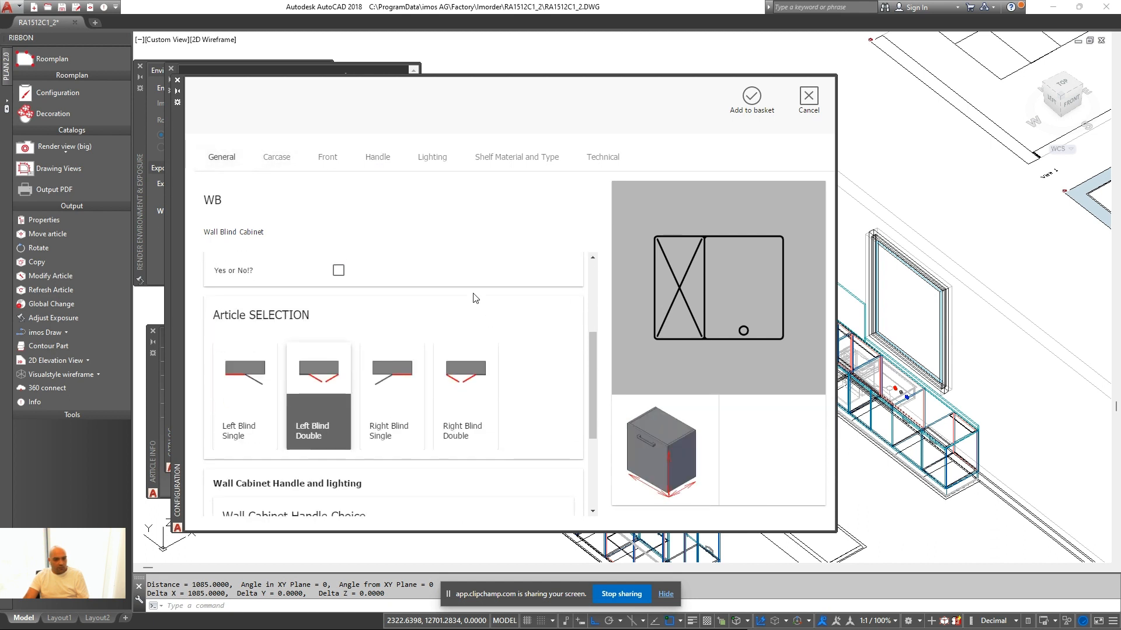
{"action": "left_click", "coordinate": [421, 156]}
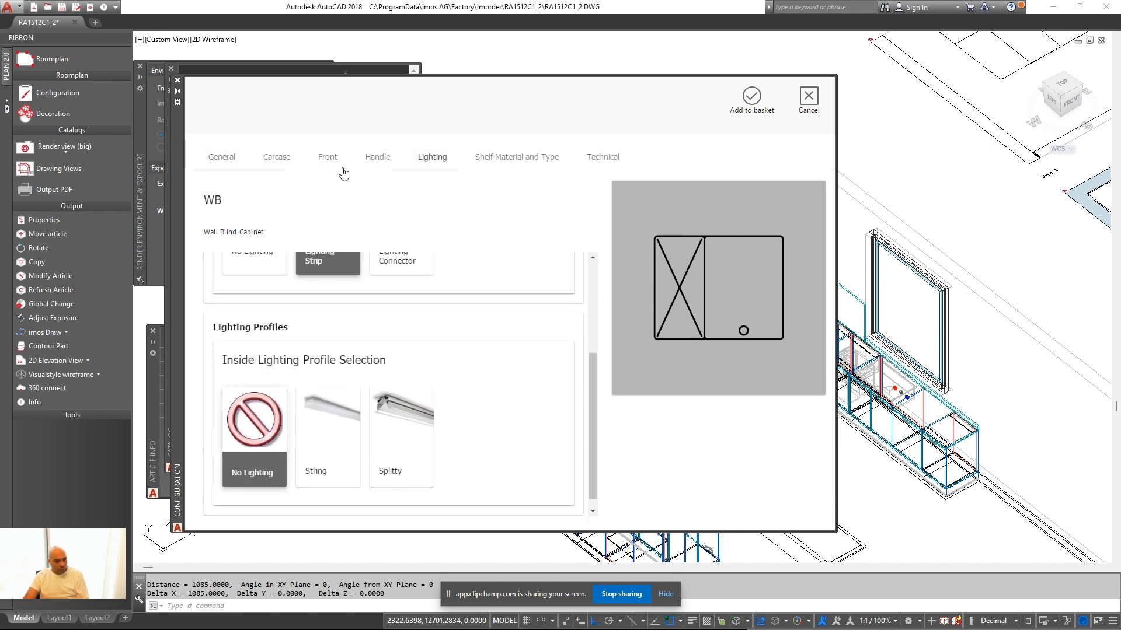
{"action": "left_click", "coordinate": [207, 164]}
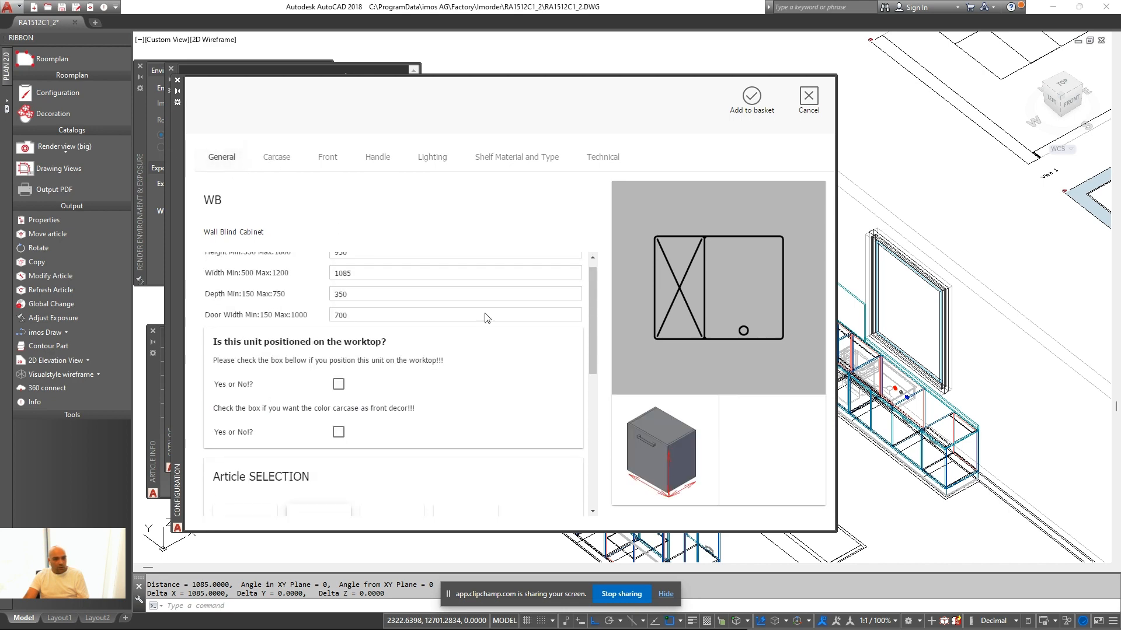
Add the configured wall blind cabinet to the model and place it freely beside the window wall
{"action": "scroll", "coordinate": [503, 303], "scroll_direction": "down", "scroll_amount": 5}
{"action": "left_click", "coordinate": [752, 99]}
{"action": "middle_click_drag", "start_coordinate": [910, 246], "coordinate": [760, 286]}
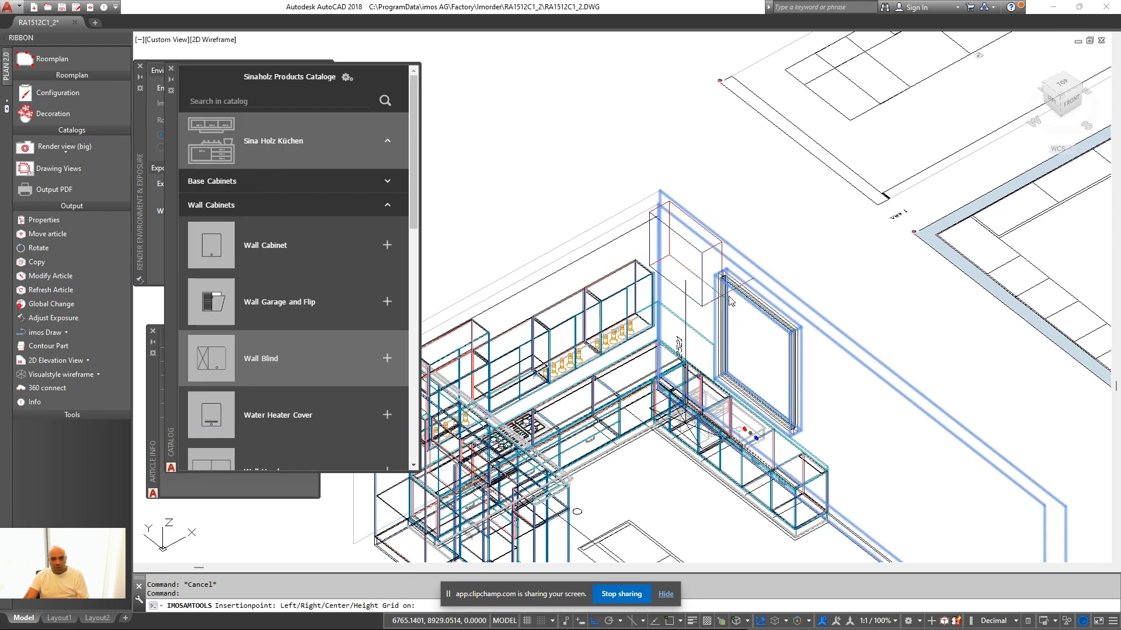
{"action": "left_click", "coordinate": [807, 248]}
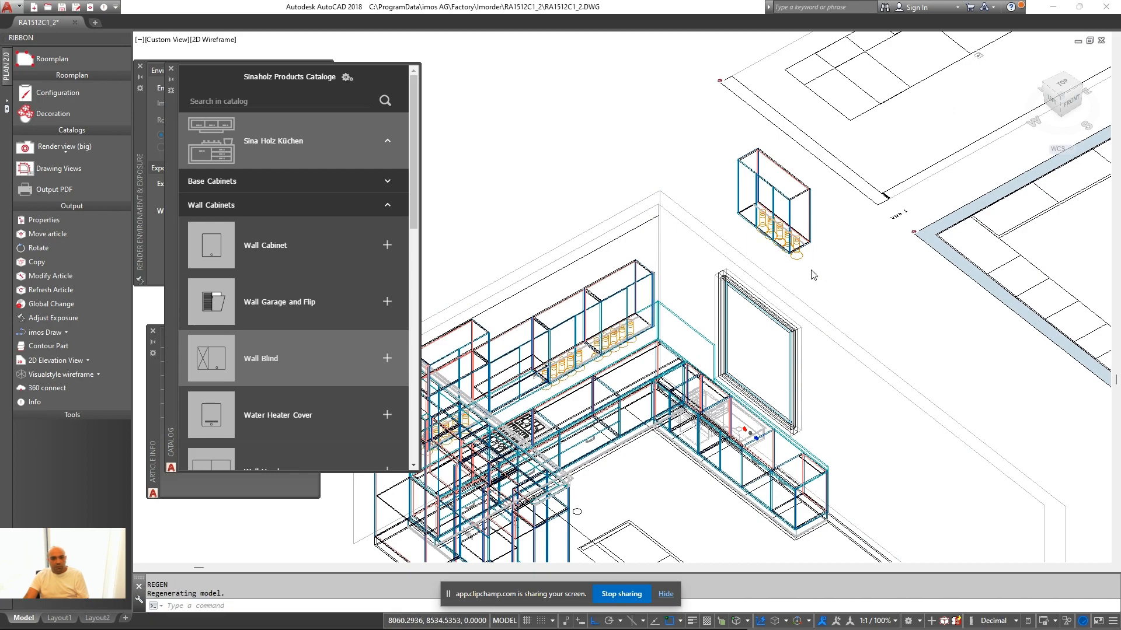
Draw a construction line at the end of the upper cabinet row and move the wall blind cabinet into the corner against it
{"action": "scroll", "coordinate": [653, 267], "scroll_direction": "up", "scroll_amount": 6}
{"action": "type", "text": "xl"}
{"action": "left_click", "coordinate": [581, 238]}
{"action": "left_click", "coordinate": [848, 183]}
{"action": "key", "text": "Escape"}
{"action": "scroll", "coordinate": [801, 144], "scroll_direction": "up", "scroll_amount": 3}
{"action": "type", "text": "m"}
{"action": "left_click", "coordinate": [802, 102]}
{"action": "scroll", "coordinate": [762, 169], "scroll_direction": "down", "scroll_amount": 4}
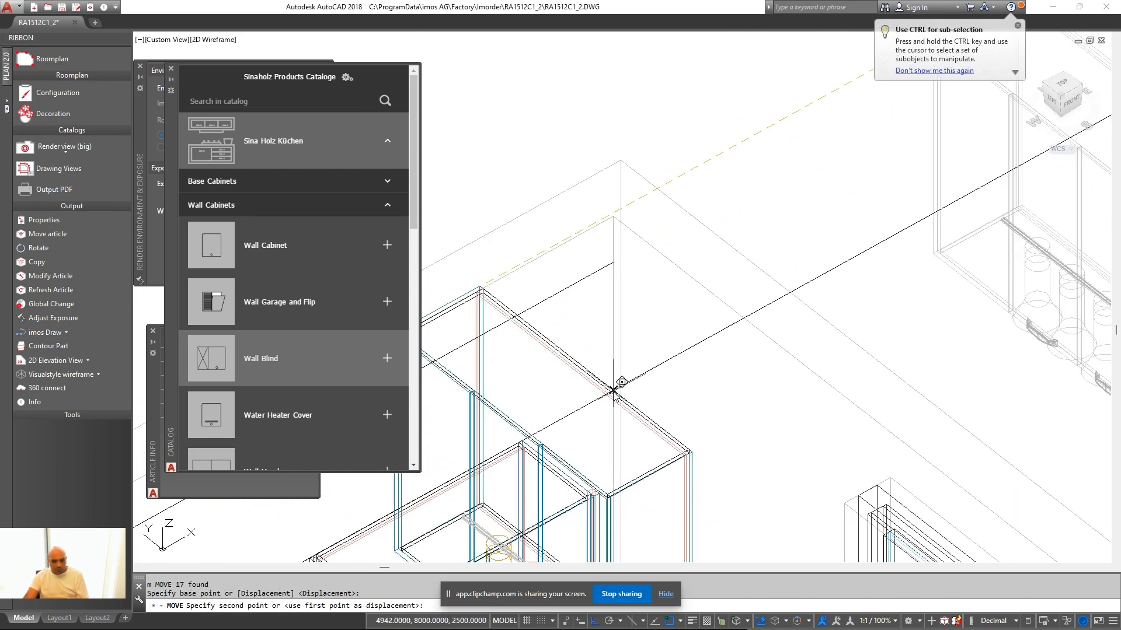
{"action": "key", "text": "Escape"}
Measure the blind section's overall length in the window-wall elevation
{"action": "scroll", "coordinate": [703, 282], "scroll_direction": "down", "scroll_amount": 3}
{"action": "middle_click_drag", "start_coordinate": [910, 251], "coordinate": [585, 428]}
{"action": "type", "text": "di"}
{"action": "scroll", "coordinate": [683, 340], "scroll_direction": "up", "scroll_amount": 4}
{"action": "left_click", "coordinate": [682, 340]}
{"action": "left_click", "coordinate": [683, 341]}
{"action": "scroll", "coordinate": [683, 336], "scroll_direction": "down", "scroll_amount": 3}
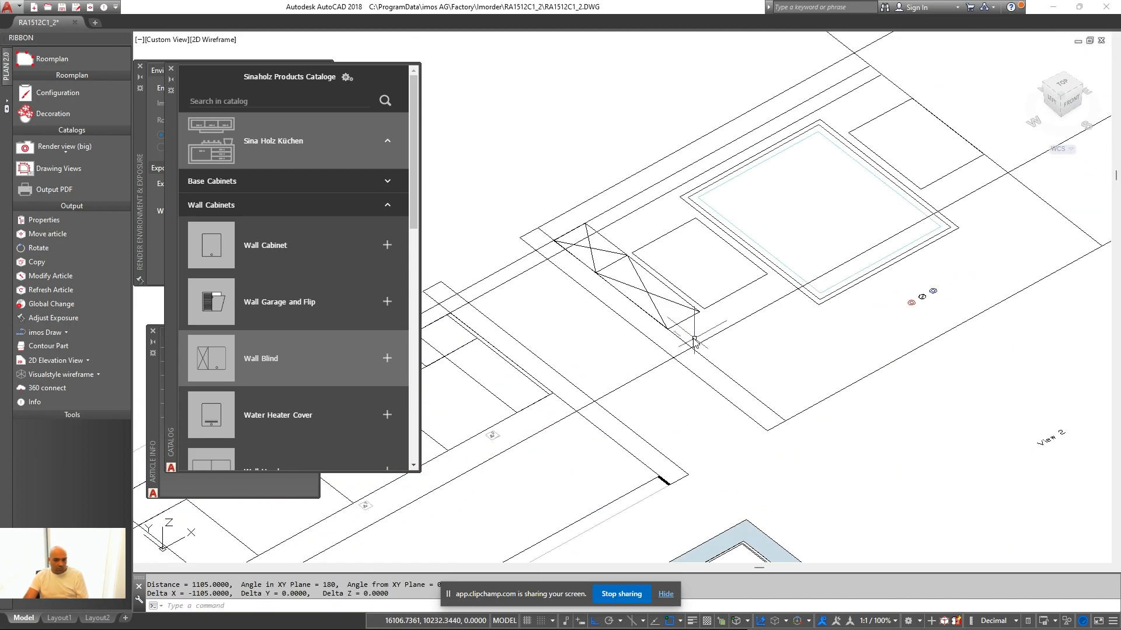
Shift the wall blind cabinet by 20 along the window wall and erase the construction line
{"action": "scroll", "coordinate": [745, 233], "scroll_direction": "up", "scroll_amount": 5}
{"action": "left_click", "coordinate": [776, 193]}
{"action": "left_click", "coordinate": [746, 233]}
{"action": "type", "text": "m"}
{"action": "left_click", "coordinate": [757, 148]}
{"action": "type", "text": "20"}
{"action": "scroll", "coordinate": [646, 171], "scroll_direction": "up", "scroll_amount": 4}
{"action": "left_click", "coordinate": [588, 216]}
{"action": "left_click", "coordinate": [555, 252]}
{"action": "type", "text": "e"}
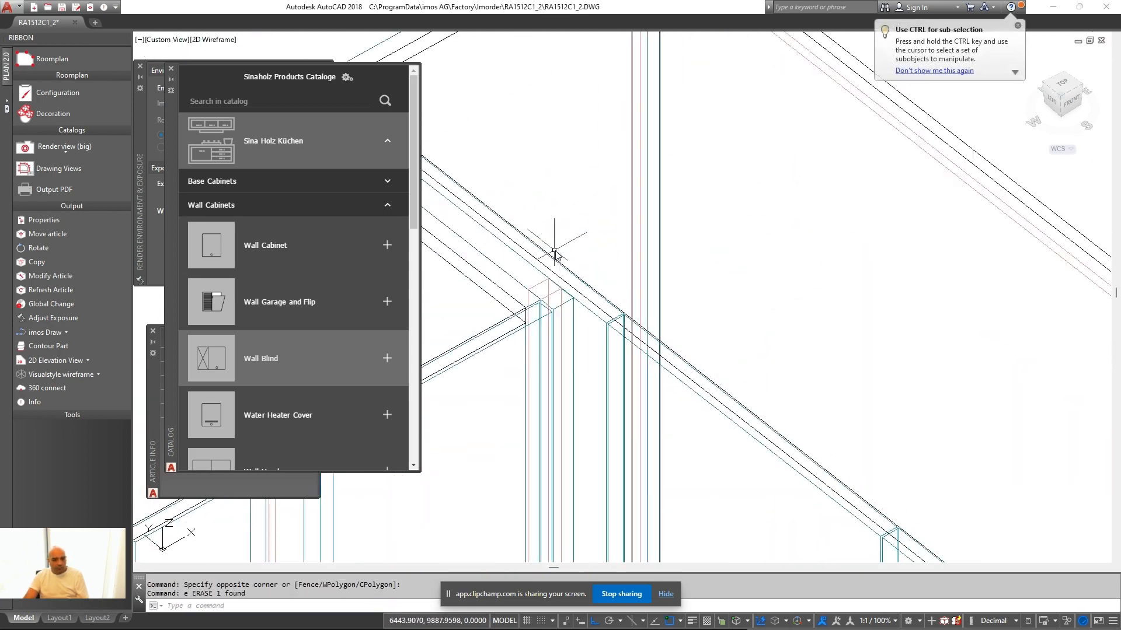
Copy an end panel from the base cabinets to the wall blind cabinet's exposed window-side end
{"action": "scroll", "coordinate": [760, 345], "scroll_direction": "down", "scroll_amount": 6}
{"action": "middle_click_drag", "start_coordinate": [760, 345], "coordinate": [720, 321], "text": "shift"}
{"action": "scroll", "coordinate": [911, 408], "scroll_direction": "up", "scroll_amount": 6}
{"action": "left_click", "coordinate": [894, 380]}
{"action": "type", "text": "co"}
{"action": "left_click", "coordinate": [895, 420]}
{"action": "scroll", "coordinate": [895, 419], "scroll_direction": "down", "scroll_amount": 5}
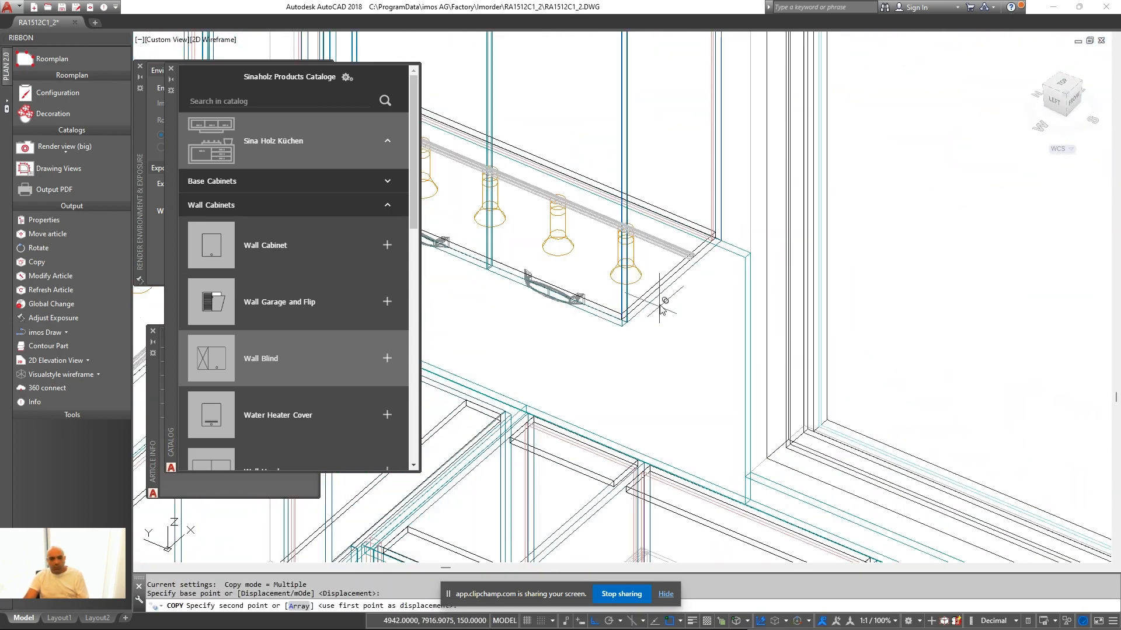
{"action": "scroll", "coordinate": [661, 310], "scroll_direction": "up", "scroll_amount": 4}
{"action": "left_click", "coordinate": [660, 309]}
{"action": "key", "text": "Escape"}
Modify the copied end panel's article settings and move it flush against the wall blind cabinet's exposed side
{"action": "right_click", "coordinate": [761, 154]}
{"action": "left_click", "coordinate": [803, 192]}
{"action": "left_click", "coordinate": [751, 100]}
{"action": "left_click", "coordinate": [607, 350]}
{"action": "left_click", "coordinate": [580, 373]}
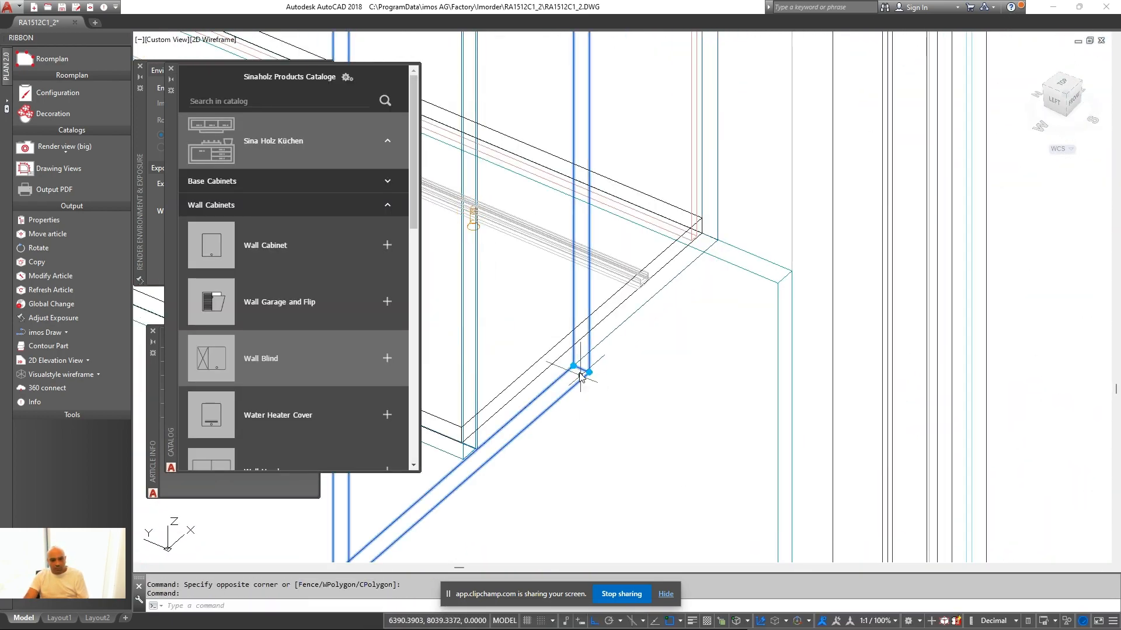
{"action": "type", "text": "m"}
{"action": "left_click", "coordinate": [589, 373]}
{"action": "left_click", "coordinate": [573, 373]}
Configure a Wall Cabinet from the catalogue with height 950, a new width and a lighting strip, and add it to the model
{"action": "scroll", "coordinate": [638, 313], "scroll_direction": "down", "scroll_amount": 5}
{"action": "left_click", "coordinate": [232, 245]}
{"action": "left_click", "coordinate": [368, 265]}
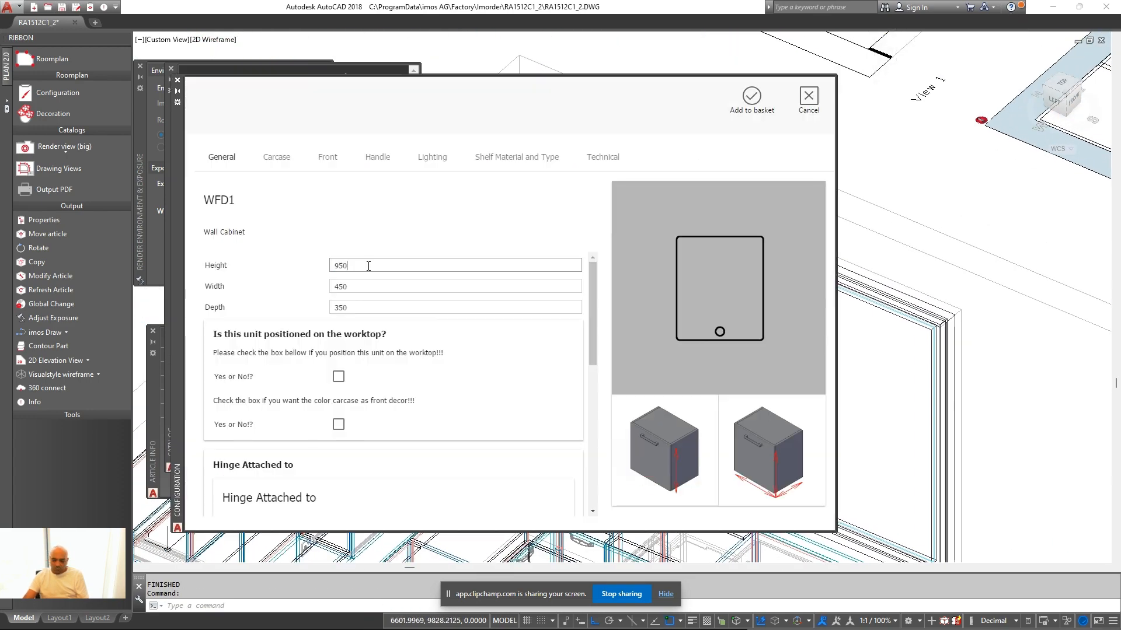
{"action": "scroll", "coordinate": [440, 317], "scroll_direction": "down", "scroll_amount": 1}
{"action": "scroll", "coordinate": [440, 317], "scroll_direction": "up", "scroll_amount": 1}
{"action": "double_click", "coordinate": [360, 288]}
{"action": "type", "text": "70"}
{"action": "scroll", "coordinate": [507, 295], "scroll_direction": "down", "scroll_amount": 5}
{"action": "scroll", "coordinate": [507, 296], "scroll_direction": "down", "scroll_amount": 3}
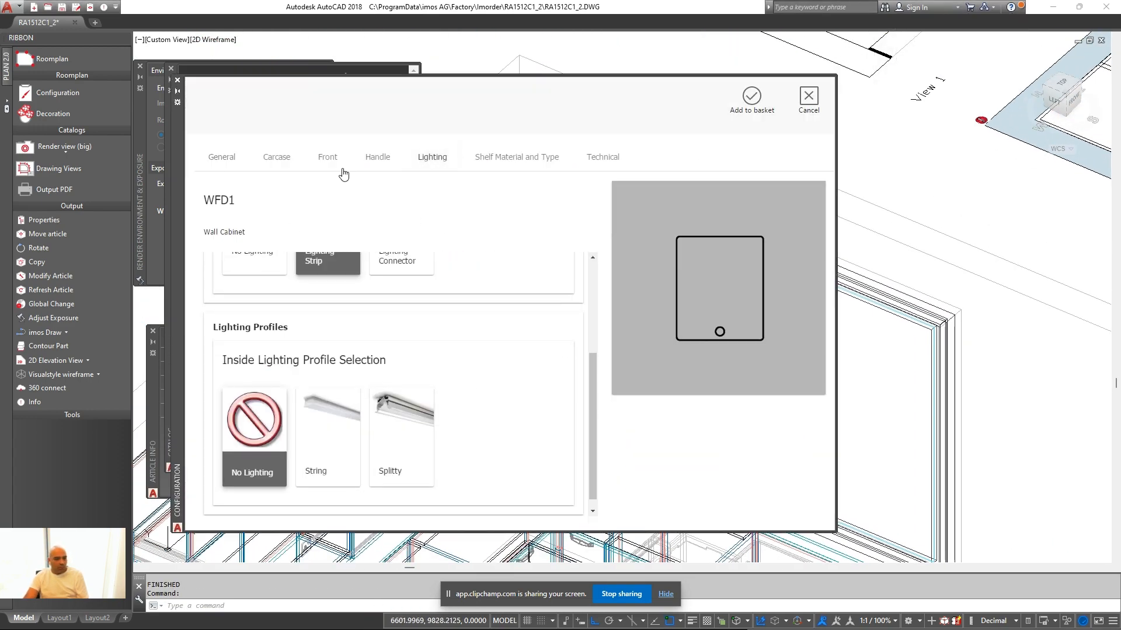
{"action": "left_click", "coordinate": [751, 97]}
Move the new wall cabinet against the window-side end of the wall blind cabinet
{"action": "type", "text": "m"}
{"action": "left_click", "coordinate": [838, 263]}
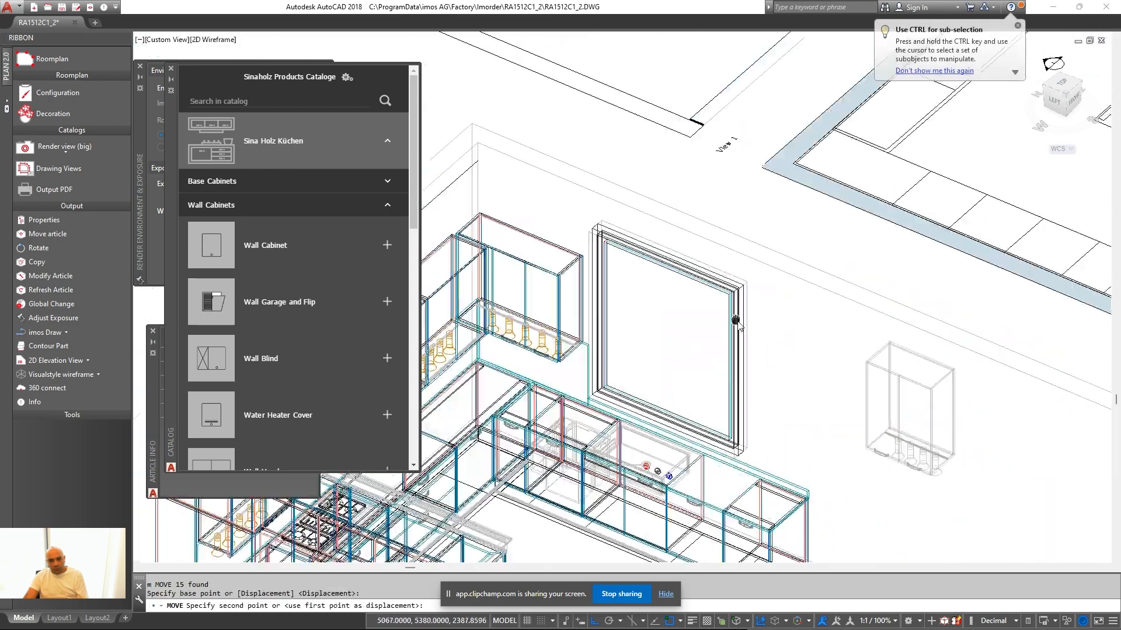
{"action": "scroll", "coordinate": [708, 265], "scroll_direction": "up", "scroll_amount": 3}
{"action": "left_click", "coordinate": [708, 265]}
Measure the distance across the window between the two upper cabinets
{"action": "type", "text": "di"}
{"action": "left_click", "coordinate": [636, 300]}
{"action": "left_click", "coordinate": [805, 345]}
{"action": "scroll", "coordinate": [713, 277], "scroll_direction": "down", "scroll_amount": 8}
{"action": "scroll", "coordinate": [785, 169], "scroll_direction": "up", "scroll_amount": 8}
Move the new wall cabinet 1700 along the window wall to the window's far side
{"action": "left_click", "coordinate": [908, 262]}
{"action": "left_click", "coordinate": [880, 309]}
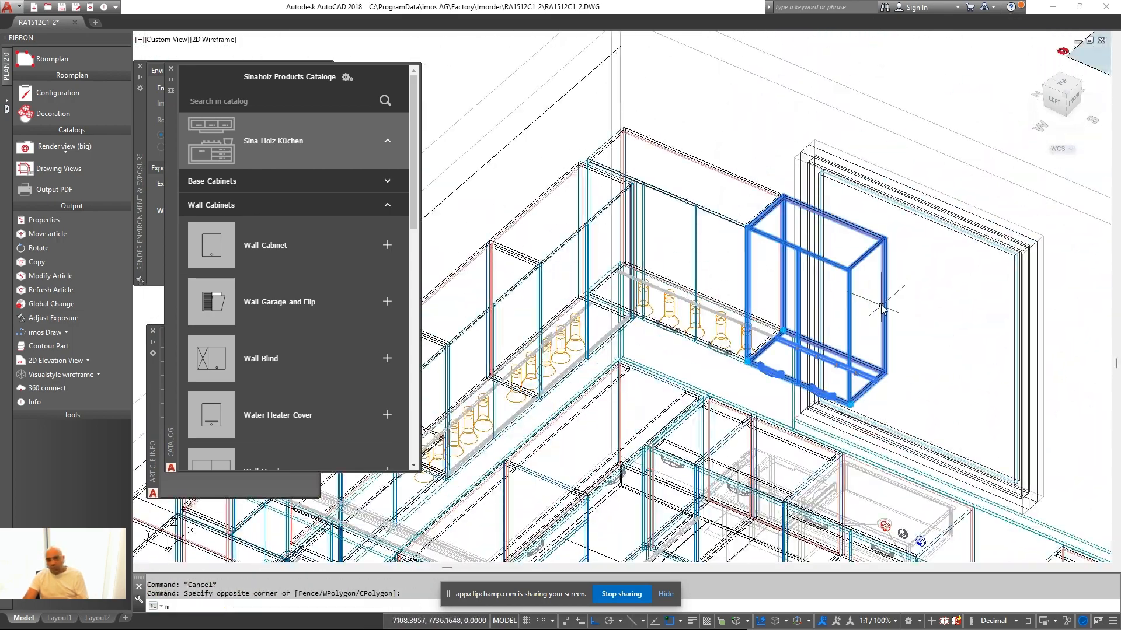
{"action": "type", "text": "m"}
{"action": "left_click", "coordinate": [880, 309]}
{"action": "type", "text": "1700"}
{"action": "key", "text": "Return"}
{"action": "middle_click_drag", "start_coordinate": [992, 432], "coordinate": [866, 444]}
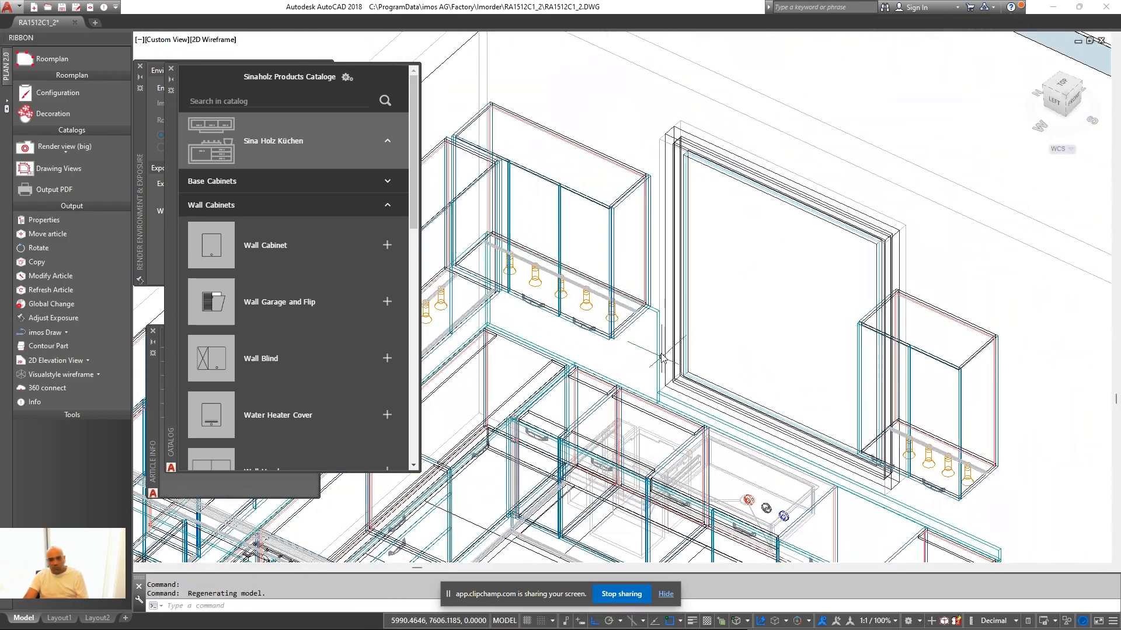
Copy the wall blind cabinet's end panel to the far side of the wall cabinet beyond the window
{"action": "scroll", "coordinate": [636, 262], "scroll_direction": "up", "scroll_amount": 3}
{"action": "left_click", "coordinate": [647, 251]}
{"action": "type", "text": "co"}
{"action": "left_click", "coordinate": [651, 126]}
{"action": "scroll", "coordinate": [895, 279], "scroll_direction": "up", "scroll_amount": 7}
{"action": "left_click", "coordinate": [695, 230]}
{"action": "right_click", "coordinate": [697, 230]}
{"action": "left_click", "coordinate": [725, 243]}
{"action": "scroll", "coordinate": [862, 310], "scroll_direction": "down", "scroll_amount": 6}
Copy that cabinet's far end panel, rotate the copy 180 degrees and place it on the cabinet's window-facing side
{"action": "left_click", "coordinate": [855, 280]}
{"action": "left_click", "coordinate": [818, 301]}
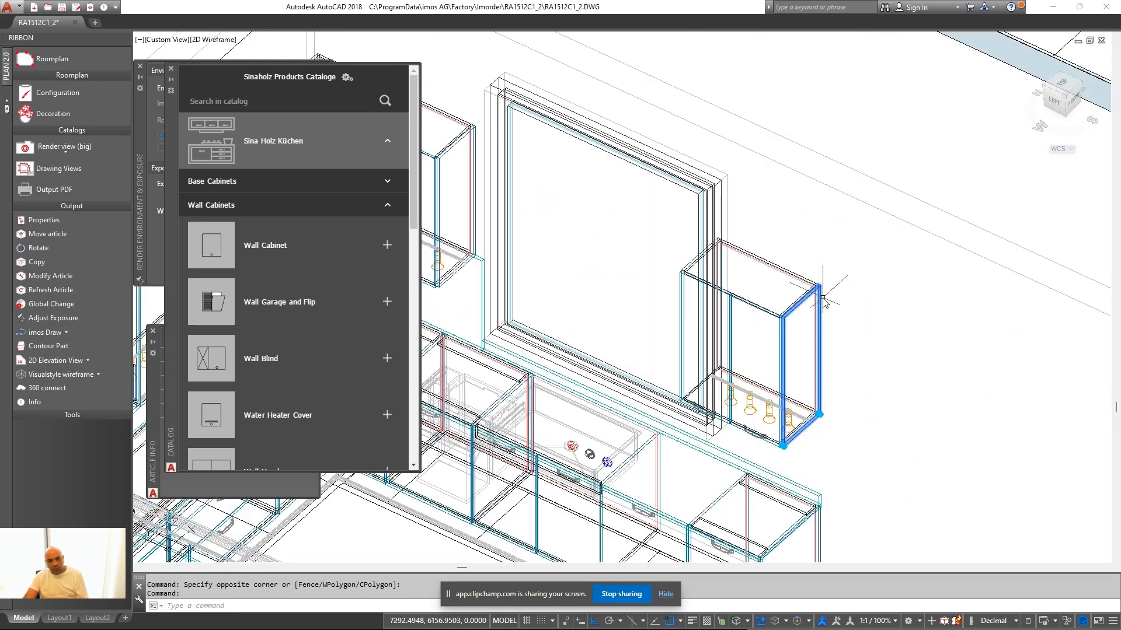
{"action": "middle_click_drag", "start_coordinate": [841, 315], "coordinate": [894, 362]}
{"action": "type", "text": "co"}
{"action": "scroll", "coordinate": [707, 302], "scroll_direction": "up", "scroll_amount": 5}
{"action": "left_click", "coordinate": [708, 260]}
{"action": "type", "text": "ro"}
{"action": "left_click", "coordinate": [708, 260]}
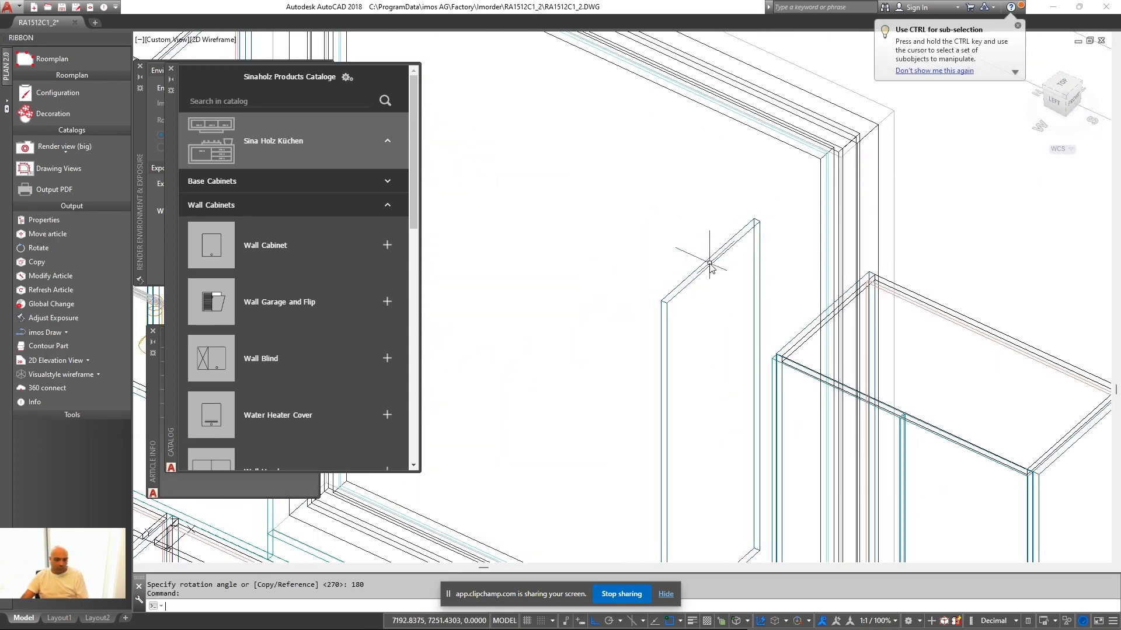
{"action": "left_click", "coordinate": [856, 265]}
Copy the existing top cabinet 1050 along the long wall, above the lower row of wall cabinets
{"action": "scroll", "coordinate": [857, 266], "scroll_direction": "down", "scroll_amount": 8}
{"action": "scroll", "coordinate": [723, 371], "scroll_direction": "up", "scroll_amount": 5}
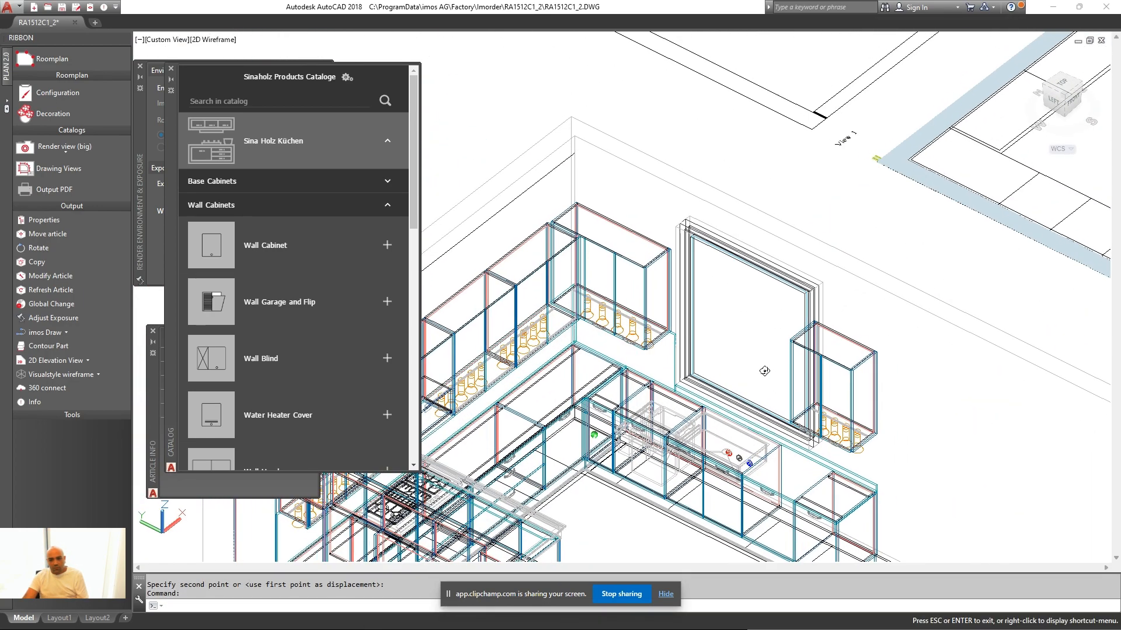
{"action": "middle_click_drag", "start_coordinate": [723, 365], "coordinate": [753, 360]}
{"action": "key", "text": "Escape"}
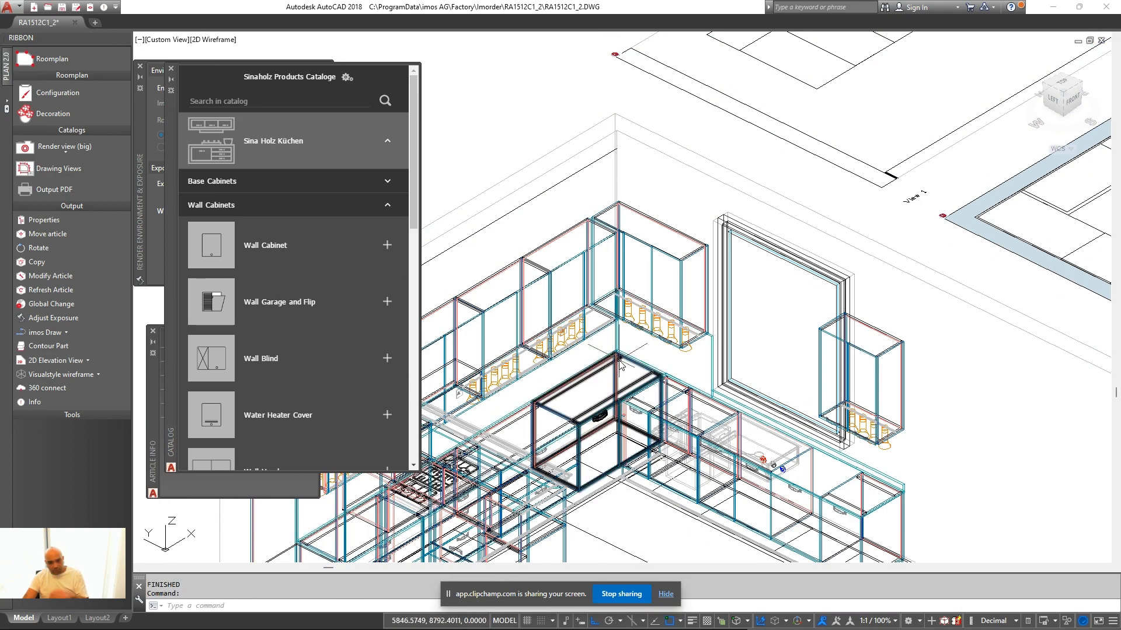
{"action": "middle_click_drag", "start_coordinate": [797, 333], "coordinate": [684, 382]}
{"action": "middle_click_drag", "start_coordinate": [575, 378], "coordinate": [858, 353]}
{"action": "scroll", "coordinate": [639, 301], "scroll_direction": "up", "scroll_amount": 3}
{"action": "left_click", "coordinate": [666, 263]}
{"action": "left_click", "coordinate": [597, 292]}
{"action": "middle_click_drag", "start_coordinate": [597, 292], "coordinate": [632, 312]}
{"action": "type", "text": "co"}
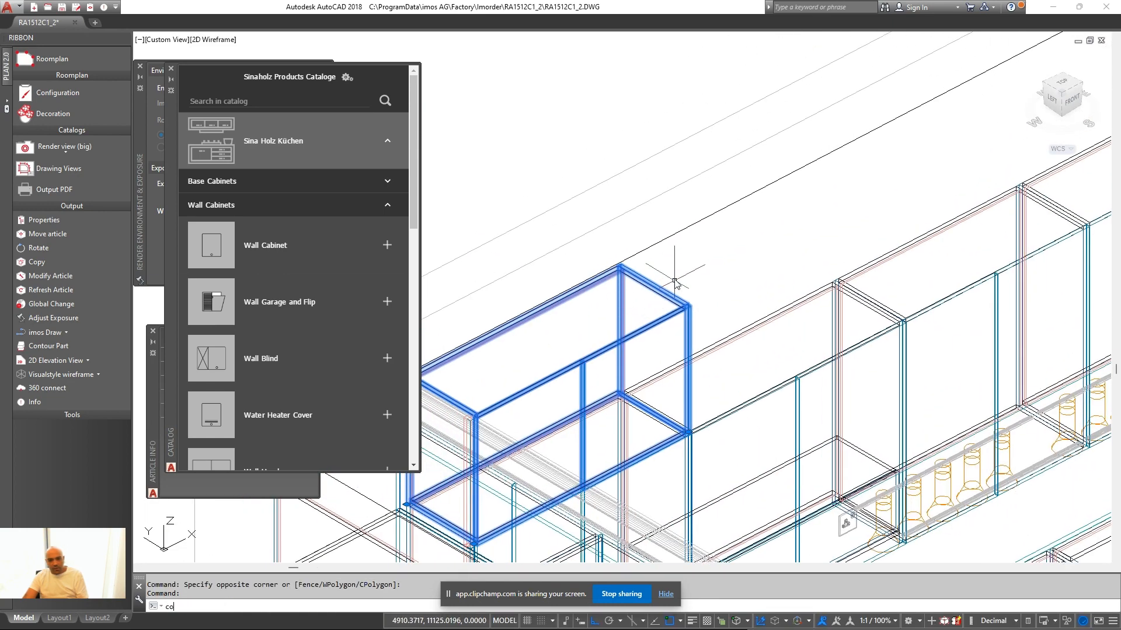
{"action": "key", "text": "Return"}
{"action": "left_click", "coordinate": [675, 267]}
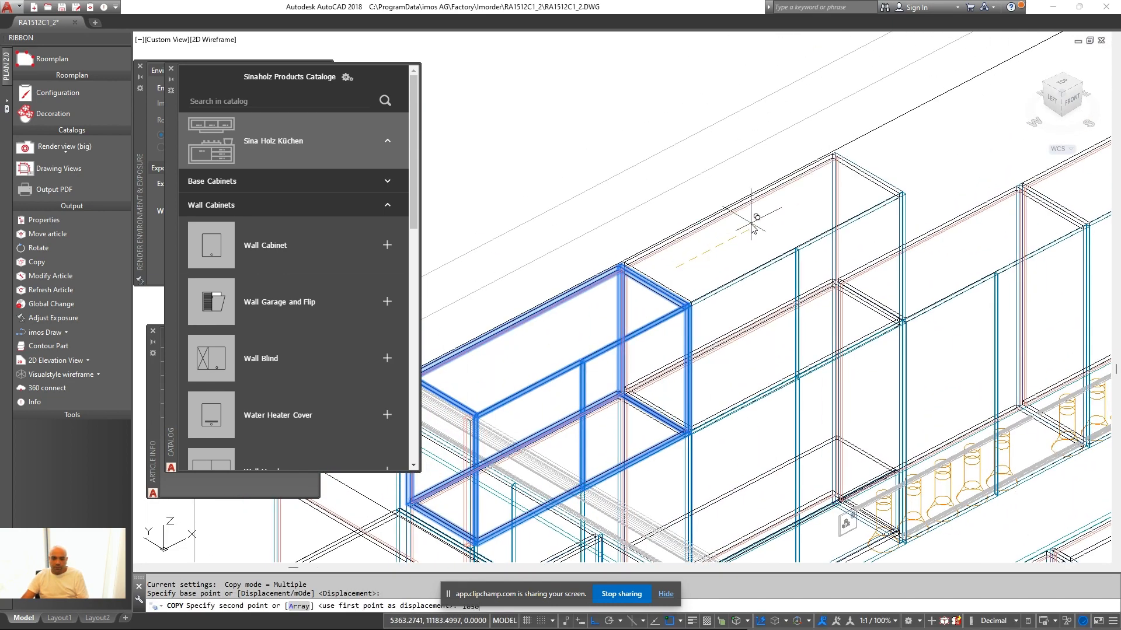
{"action": "key", "text": "Escape"}
{"action": "middle_click_drag", "start_coordinate": [904, 174], "coordinate": [748, 240]}
{"action": "key", "text": "Escape"}
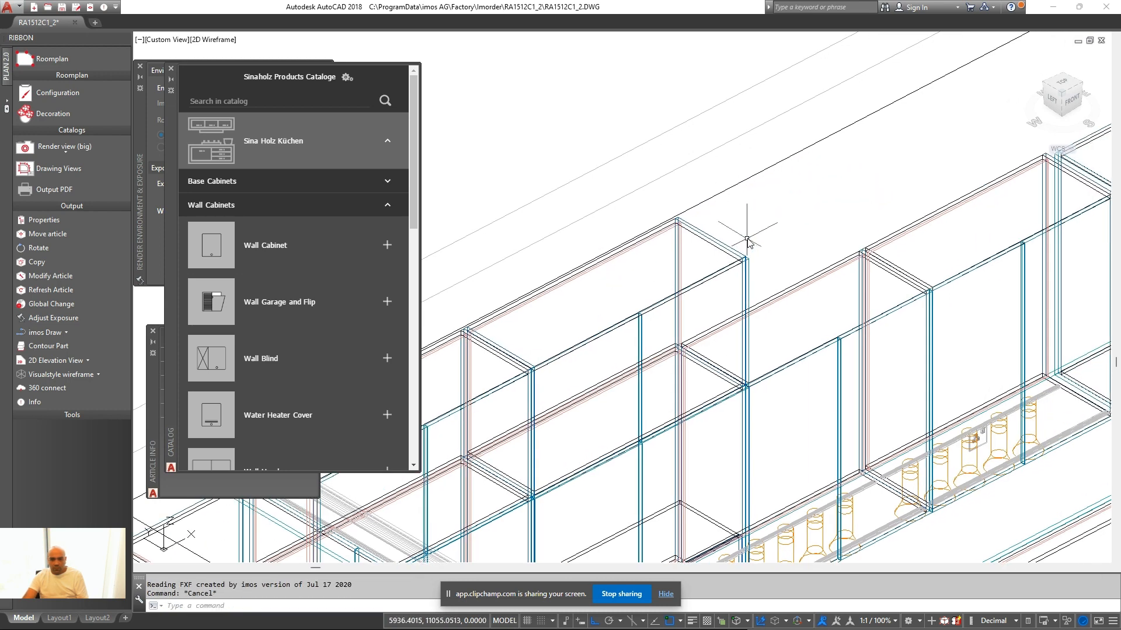
Copy the newest top cabinet another 1050 along the long wall towards the room corner
{"action": "left_click", "coordinate": [748, 239]}
{"action": "left_click", "coordinate": [719, 256]}
{"action": "type", "text": "c"}
{"action": "key", "text": "Return"}
{"action": "left_click", "coordinate": [737, 232]}
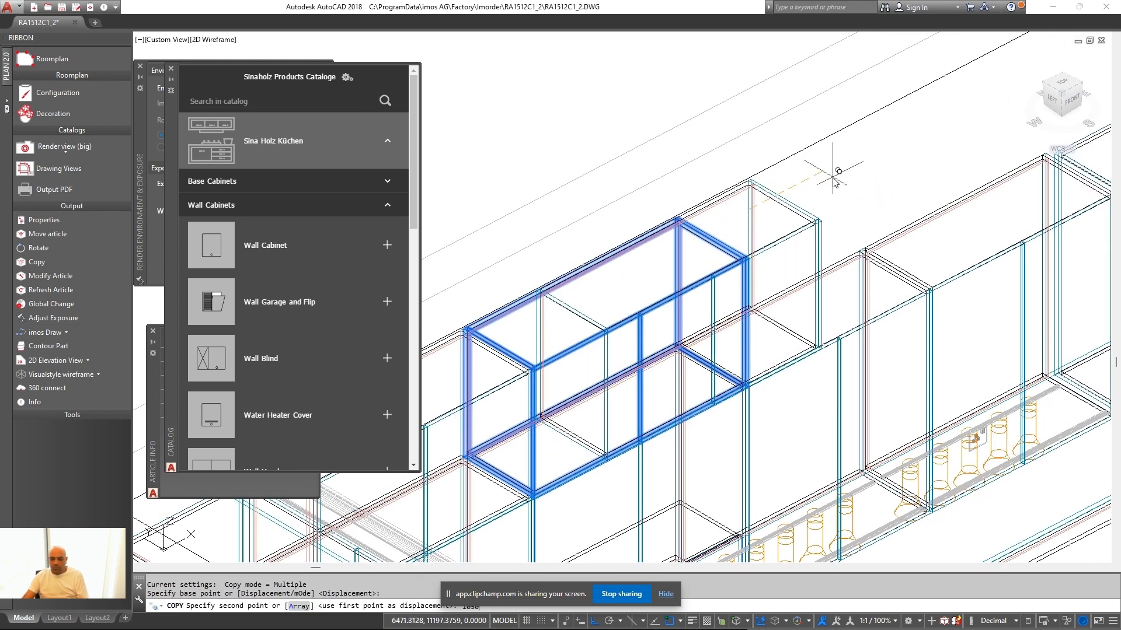
{"action": "key", "text": "Return"}
{"action": "key", "text": "Escape"}
Modify the last copied top cabinet to a width of 900
{"action": "right_click", "coordinate": [827, 178]}
{"action": "left_click", "coordinate": [861, 217]}
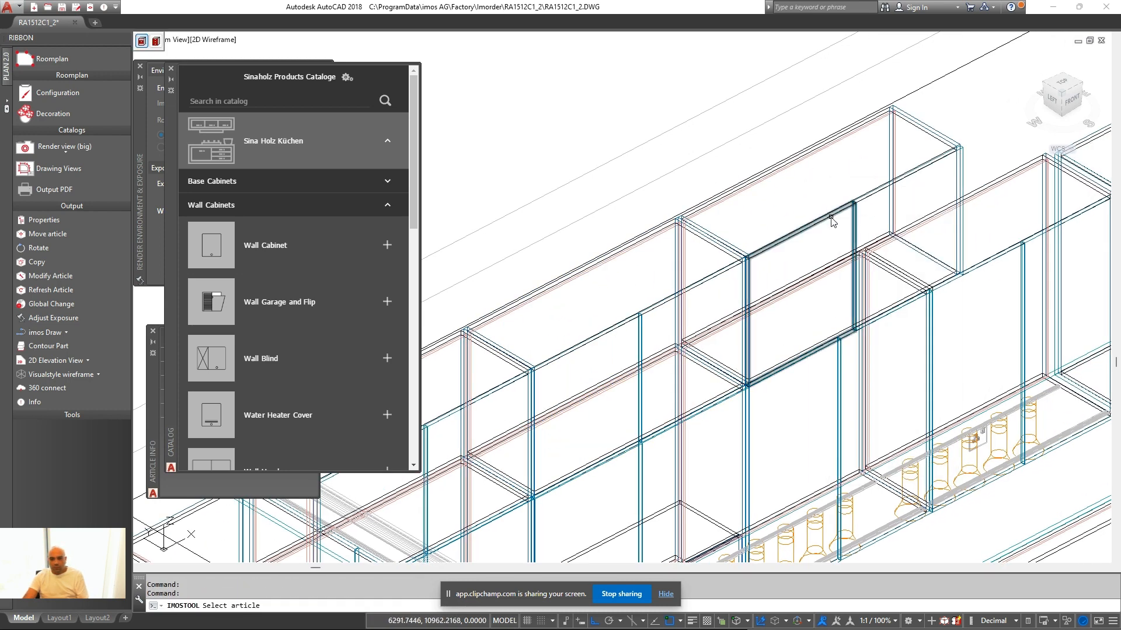
{"action": "left_click", "coordinate": [833, 222]}
{"action": "double_click", "coordinate": [369, 281]}
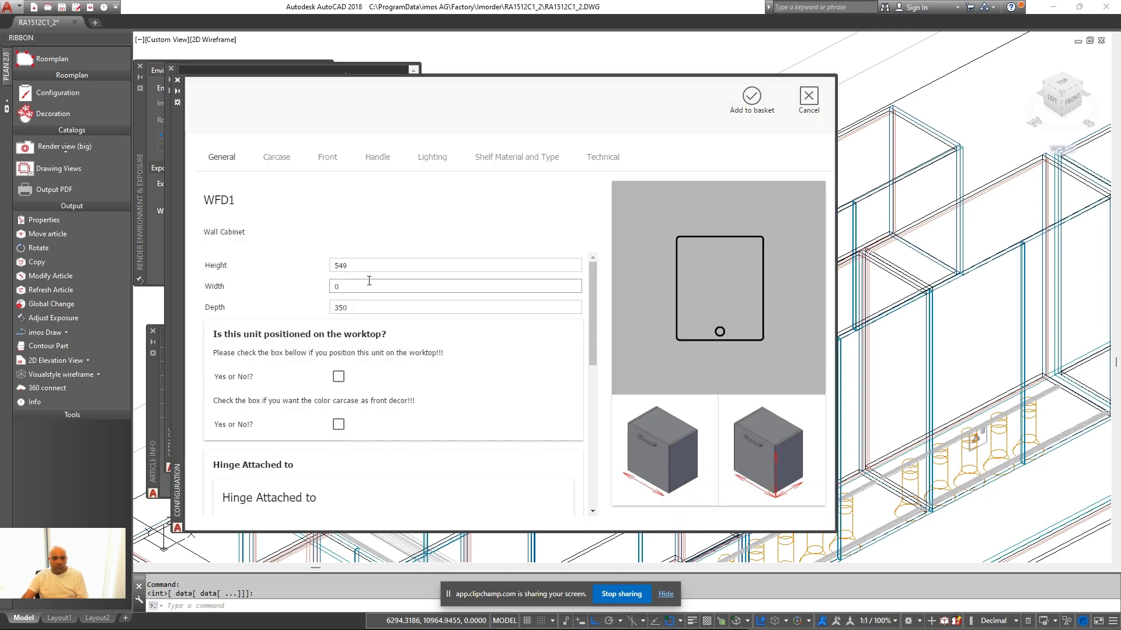
{"action": "type", "text": "9000"}
{"action": "key", "text": "BackSpace"}
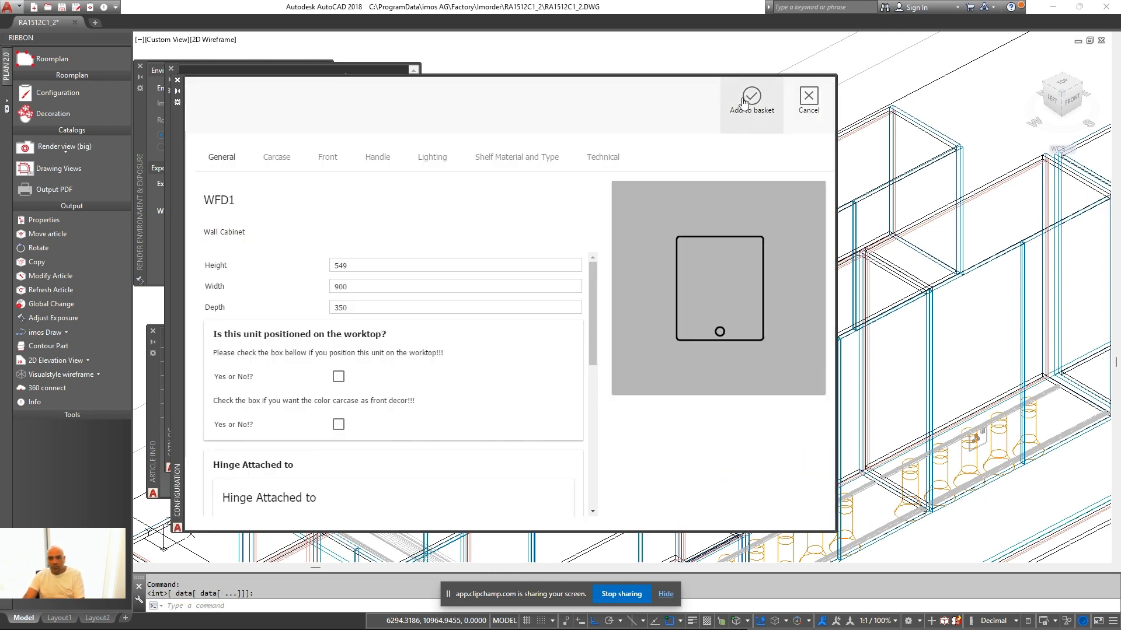
{"action": "left_click", "coordinate": [750, 99]}
{"action": "left_click", "coordinate": [534, 362]}
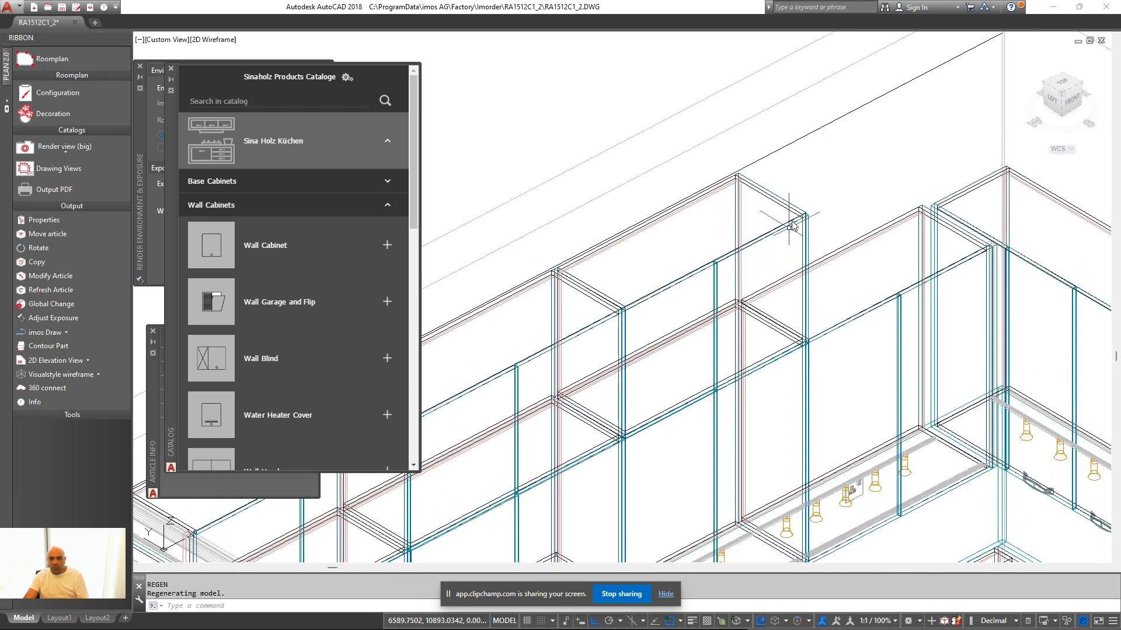
Copy the 900 wide top cabinet 900 further along the wall to fill the space beside the corner
{"action": "left_click", "coordinate": [800, 210]}
{"action": "left_click", "coordinate": [753, 217]}
{"action": "type", "text": "co"}
{"action": "key", "text": "Return"}
{"action": "left_click", "coordinate": [589, 227]}
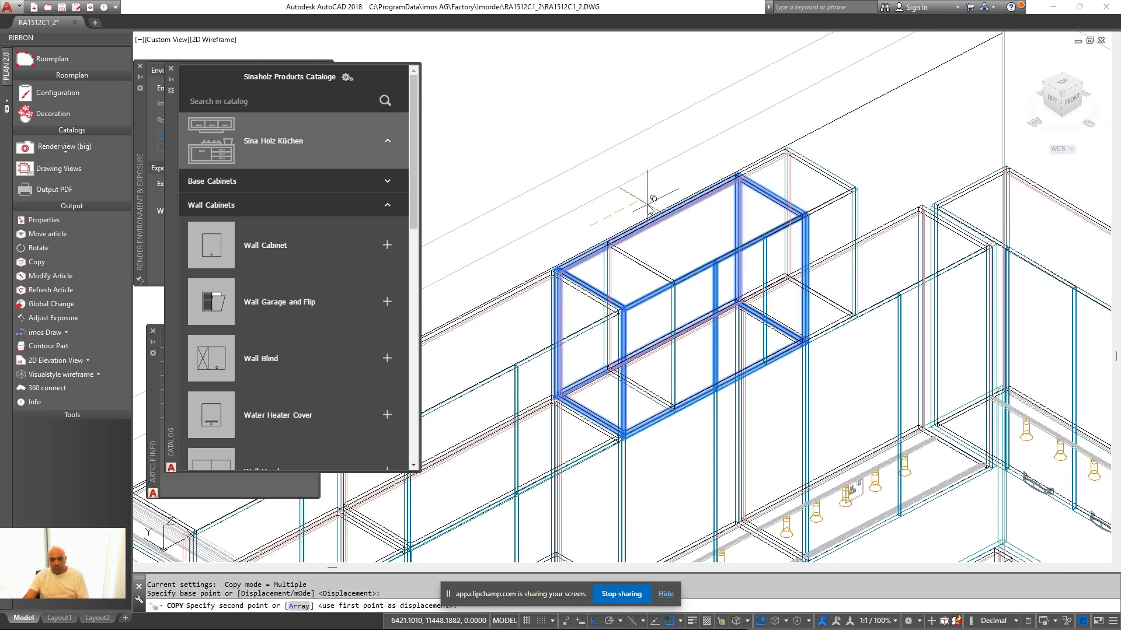
{"action": "key", "text": "Return"}
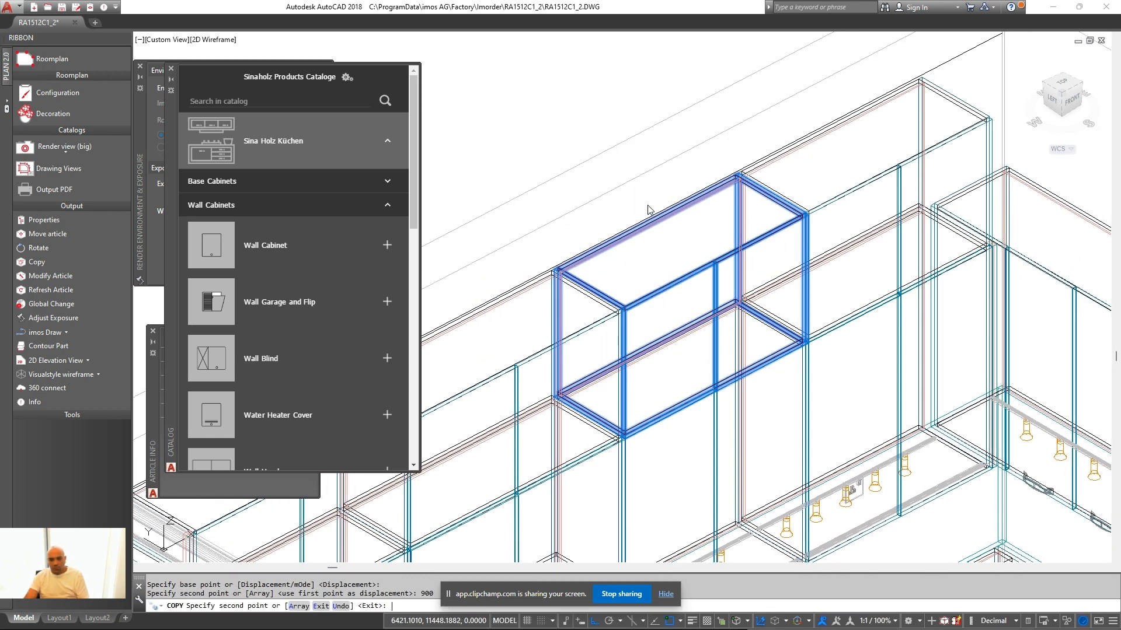
{"action": "key", "text": "Return"}
{"action": "scroll", "coordinate": [683, 233], "scroll_direction": "down", "scroll_amount": 3}
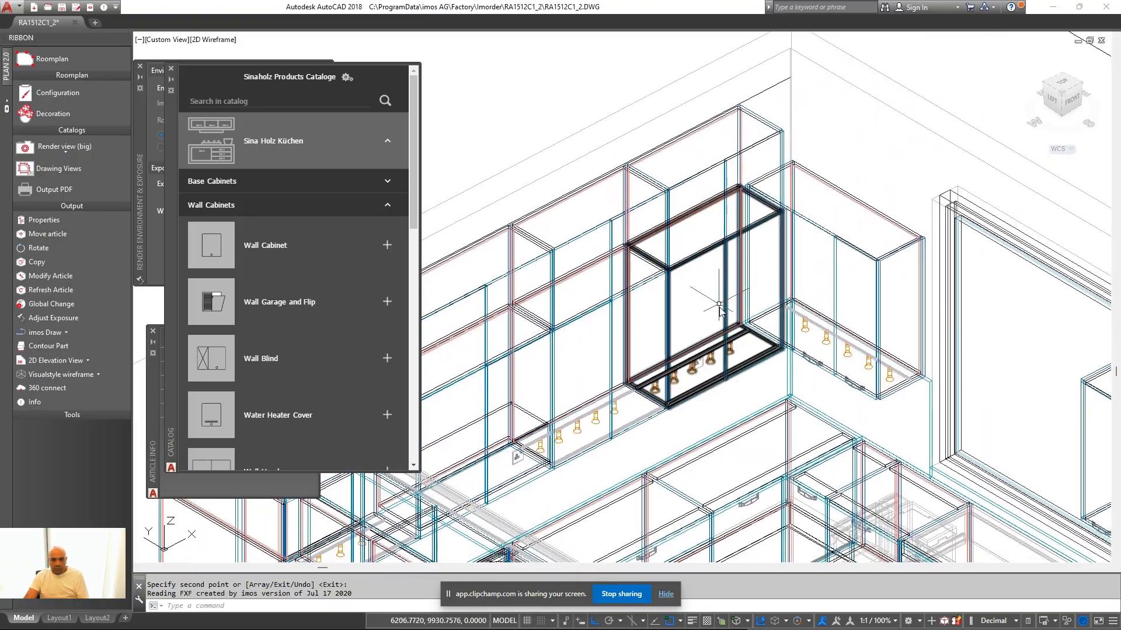
Measure the corner gap between the long wall's upper cabinets and the wall blind cabinet
{"action": "middle_click_drag", "start_coordinate": [719, 304], "coordinate": [632, 352], "text": "shift"}
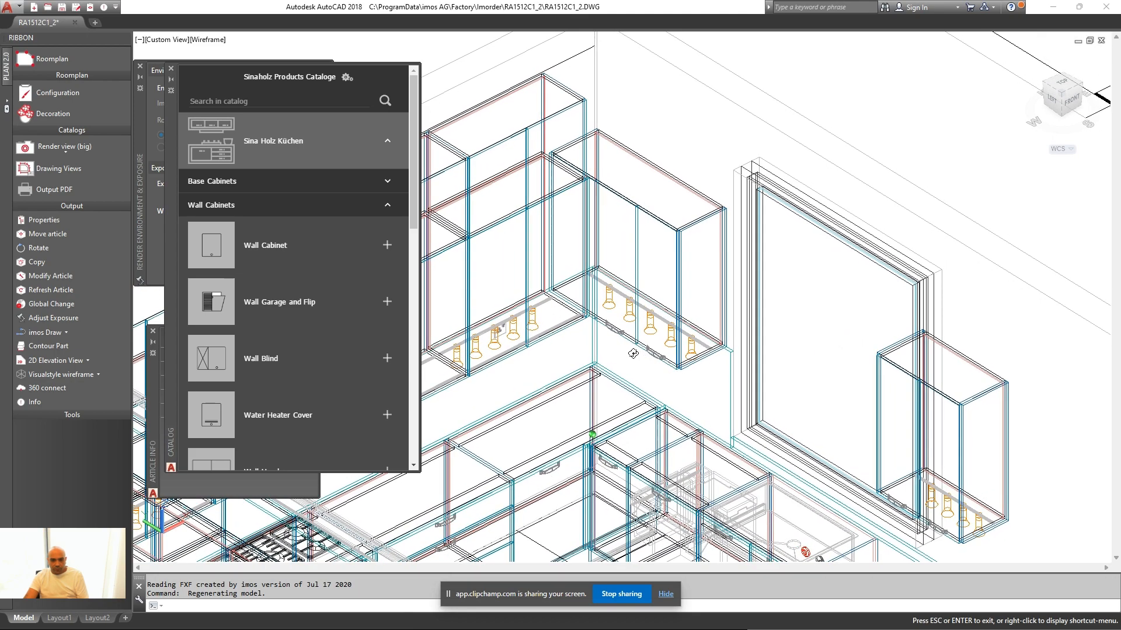
{"action": "scroll", "coordinate": [600, 181], "scroll_direction": "up", "scroll_amount": 8}
{"action": "scroll", "coordinate": [701, 234], "scroll_direction": "up", "scroll_amount": 2}
{"action": "type", "text": "di"}
{"action": "key", "text": "Return"}
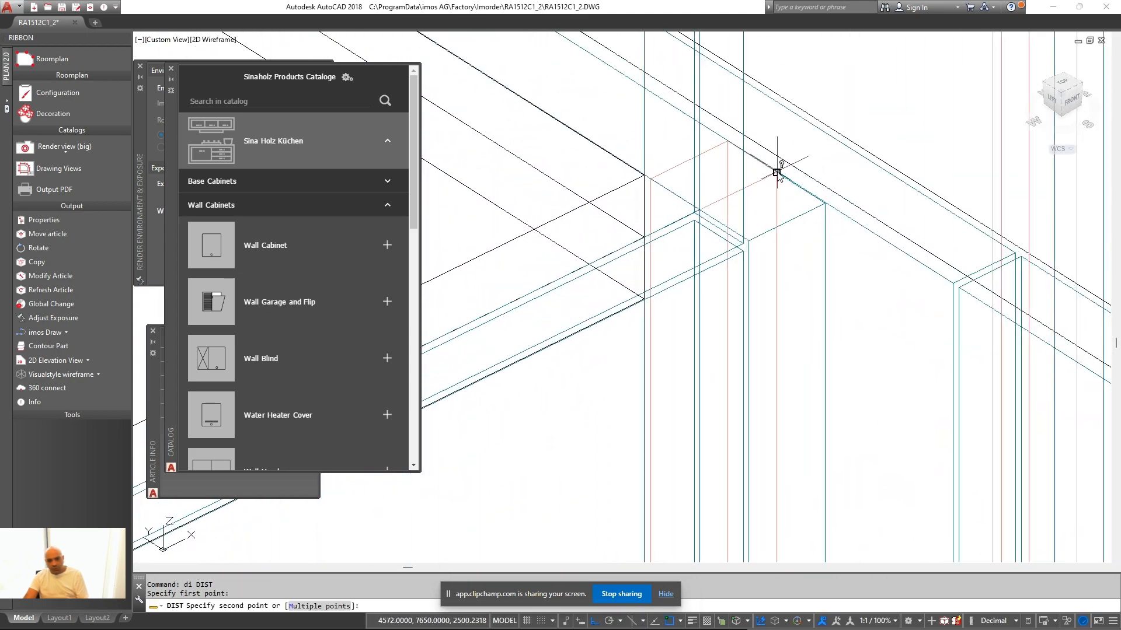
{"action": "left_click", "coordinate": [699, 209]}
{"action": "scroll", "coordinate": [689, 246], "scroll_direction": "down", "scroll_amount": 6}
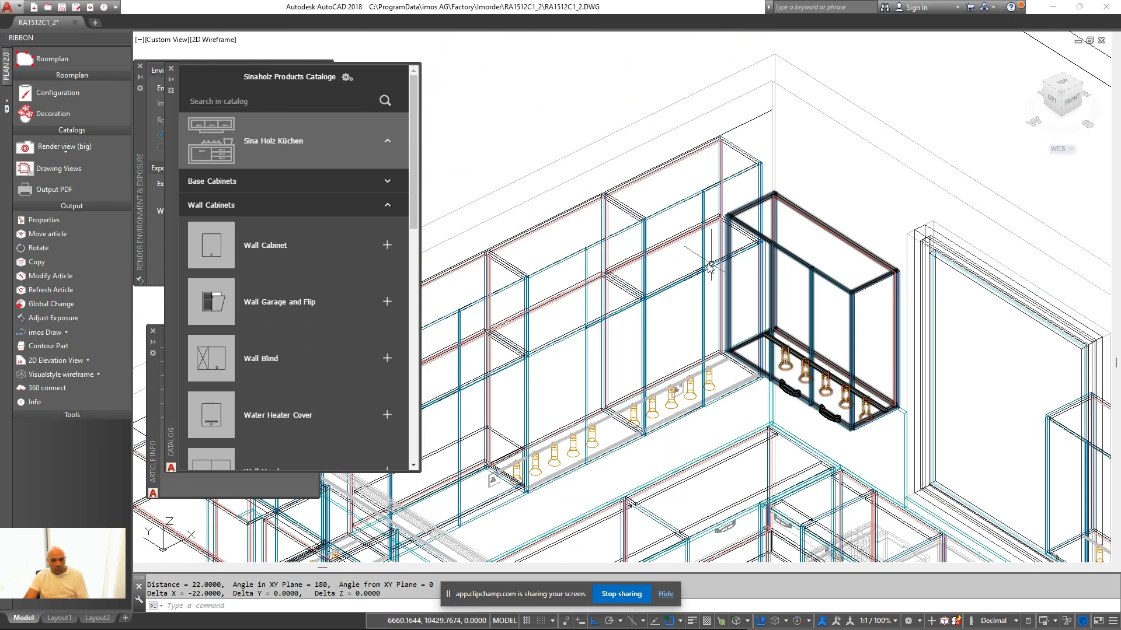
Modify the lower wall cabinet next to the corner to a width of 880, moving none of its neighbouring articles
{"action": "right_click", "coordinate": [669, 295]}
{"action": "left_click", "coordinate": [709, 320]}
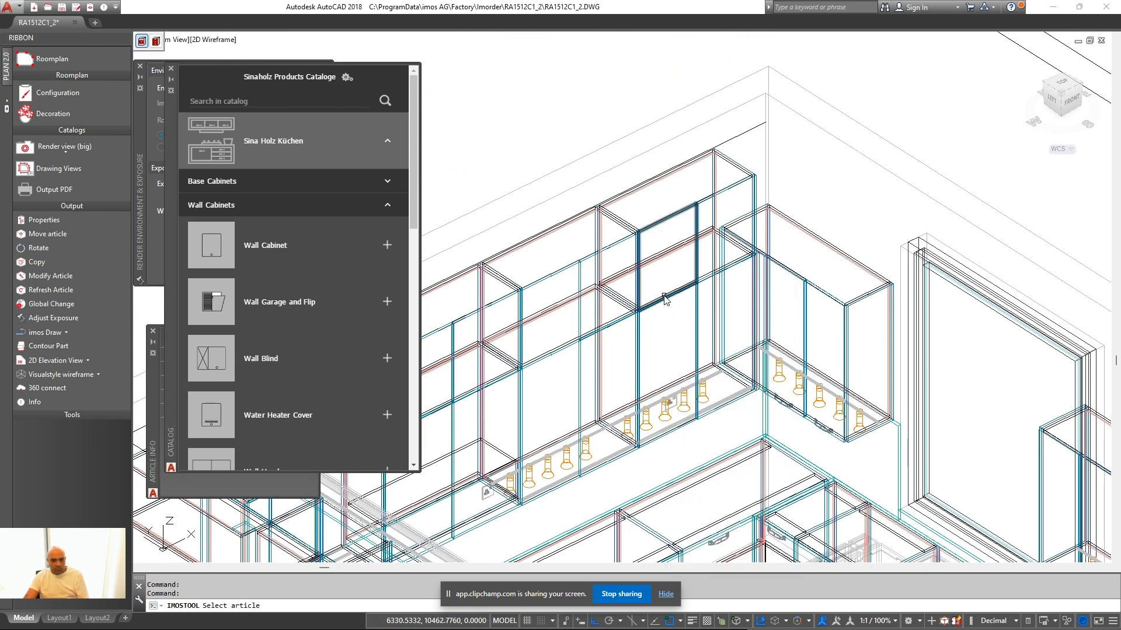
{"action": "left_click", "coordinate": [697, 349]}
{"action": "double_click", "coordinate": [390, 287]}
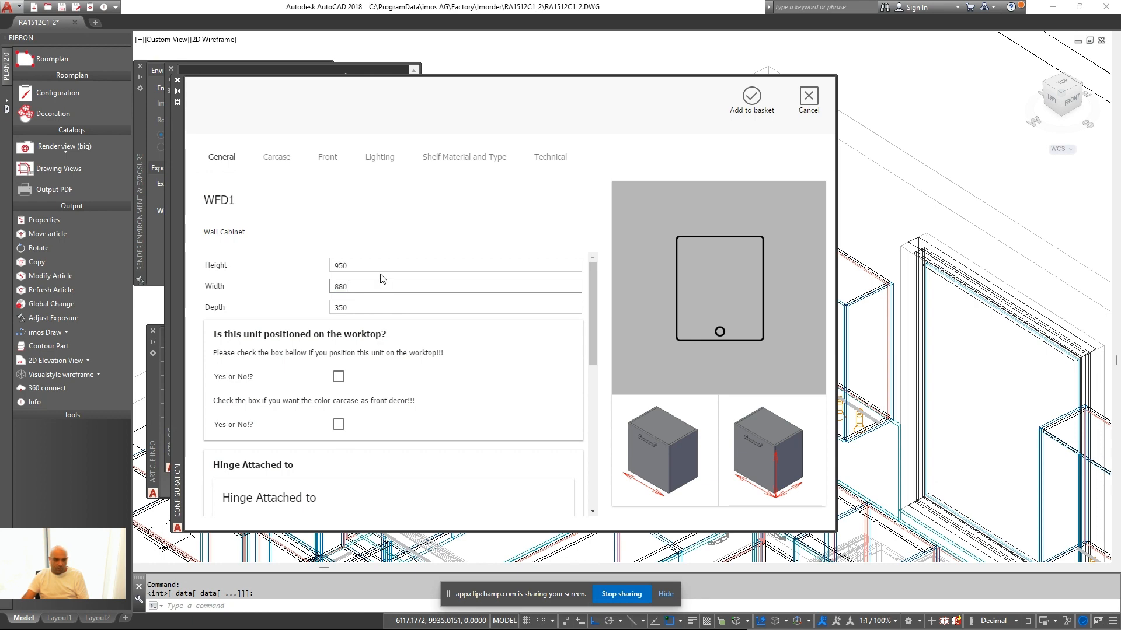
{"action": "left_click", "coordinate": [734, 116]}
{"action": "left_click", "coordinate": [542, 362]}
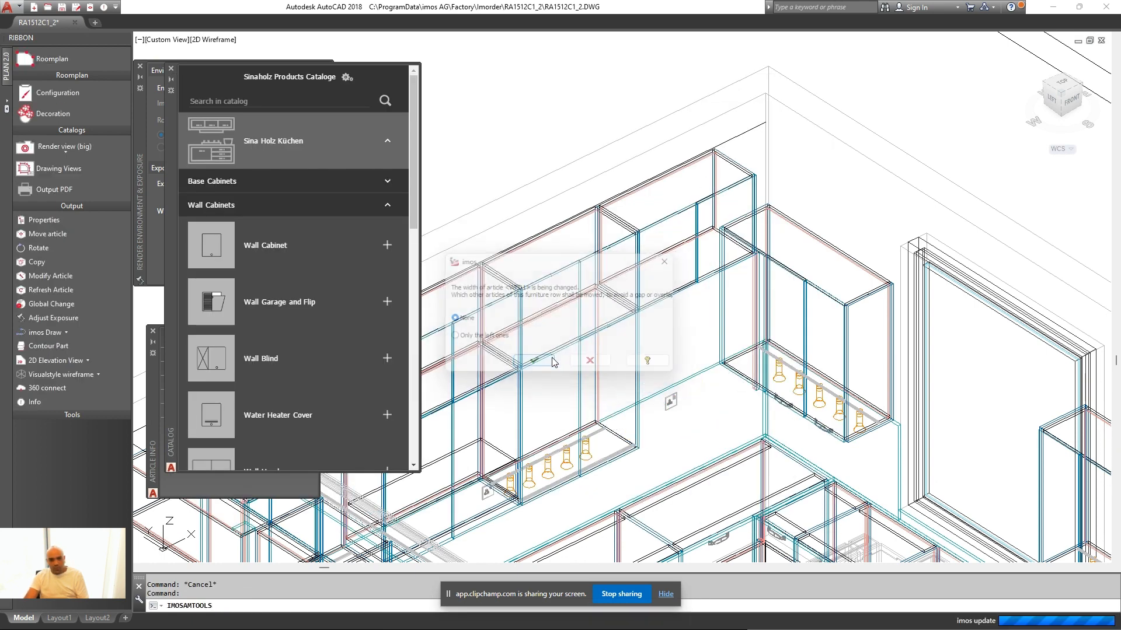
Modify the 549 high top cabinet next to the corner to a width of 880, moving none of its neighbouring articles
{"action": "right_click", "coordinate": [639, 154]}
{"action": "left_click", "coordinate": [662, 205]}
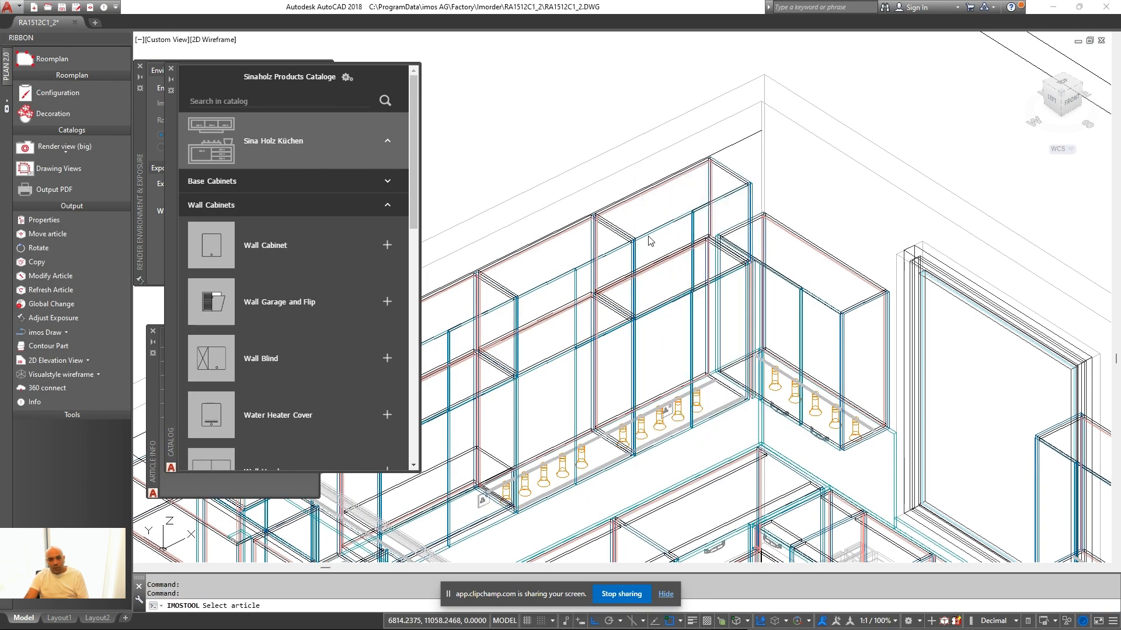
{"action": "left_click", "coordinate": [648, 239]}
{"action": "double_click", "coordinate": [371, 284]}
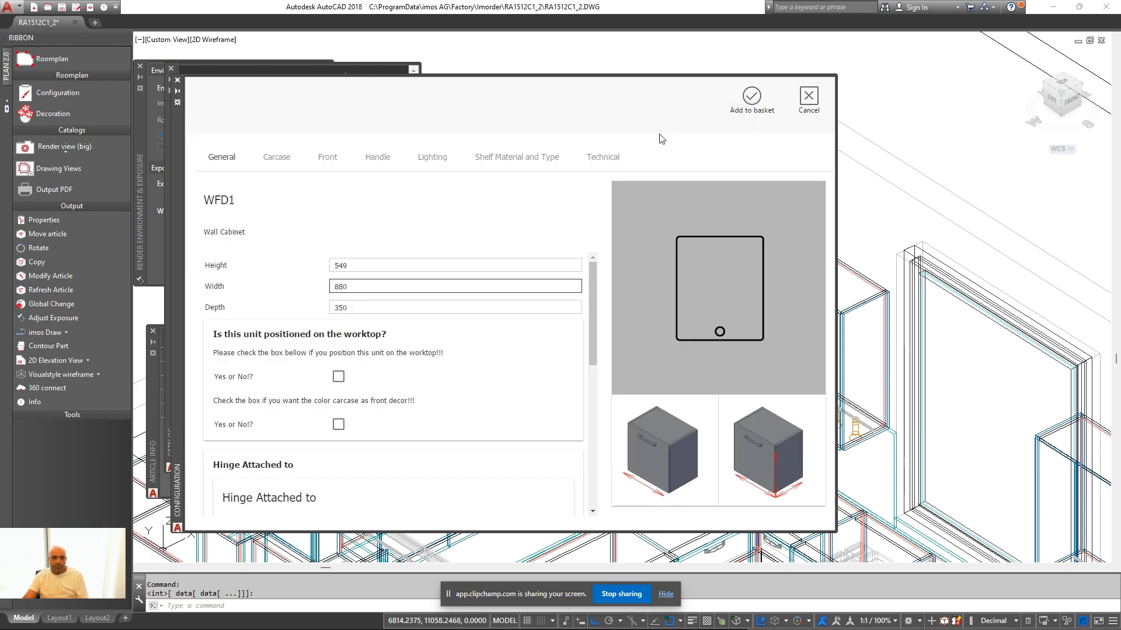
{"action": "type", "text": "880"}
{"action": "left_click", "coordinate": [733, 114]}
{"action": "left_click", "coordinate": [533, 360]}
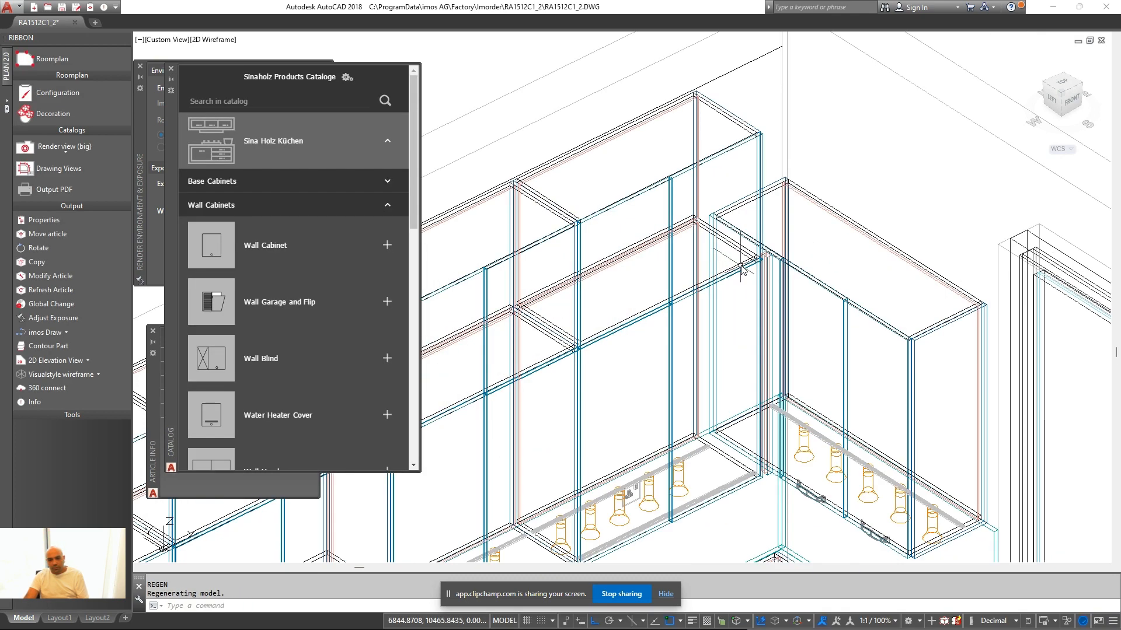
Modify the corner filler beside the wall blind cabinet to a width of 42 and move it 20 towards the long wall's cabinets
{"action": "scroll", "coordinate": [740, 268], "scroll_direction": "up", "scroll_amount": 5}
{"action": "right_click", "coordinate": [562, 252]}
{"action": "left_click", "coordinate": [585, 303]}
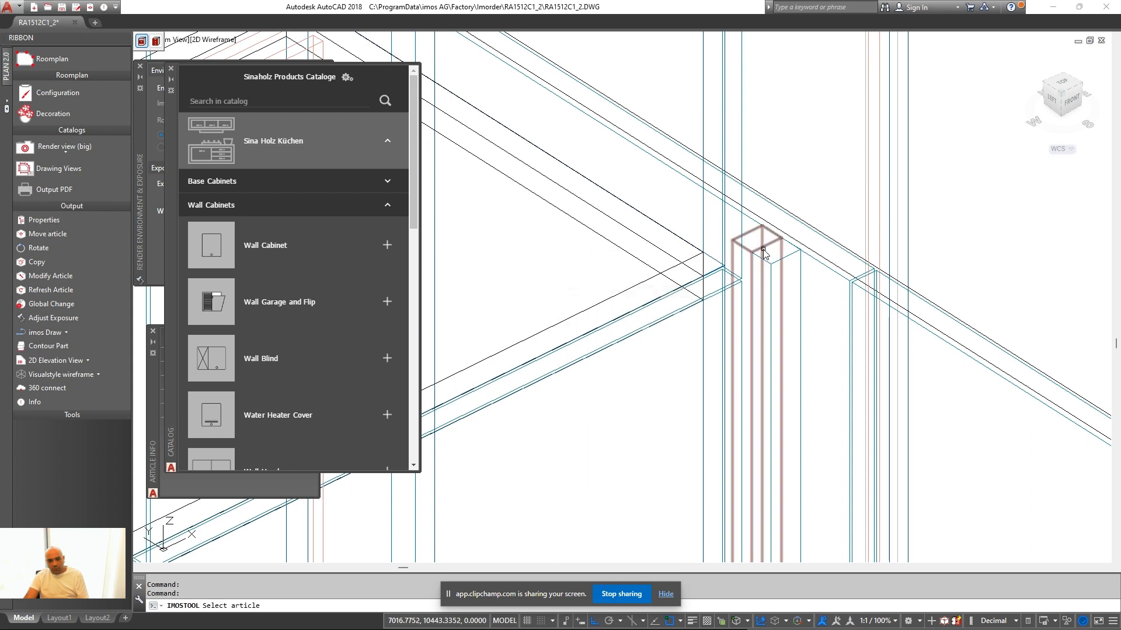
{"action": "left_click", "coordinate": [764, 252]}
{"action": "double_click", "coordinate": [398, 285]}
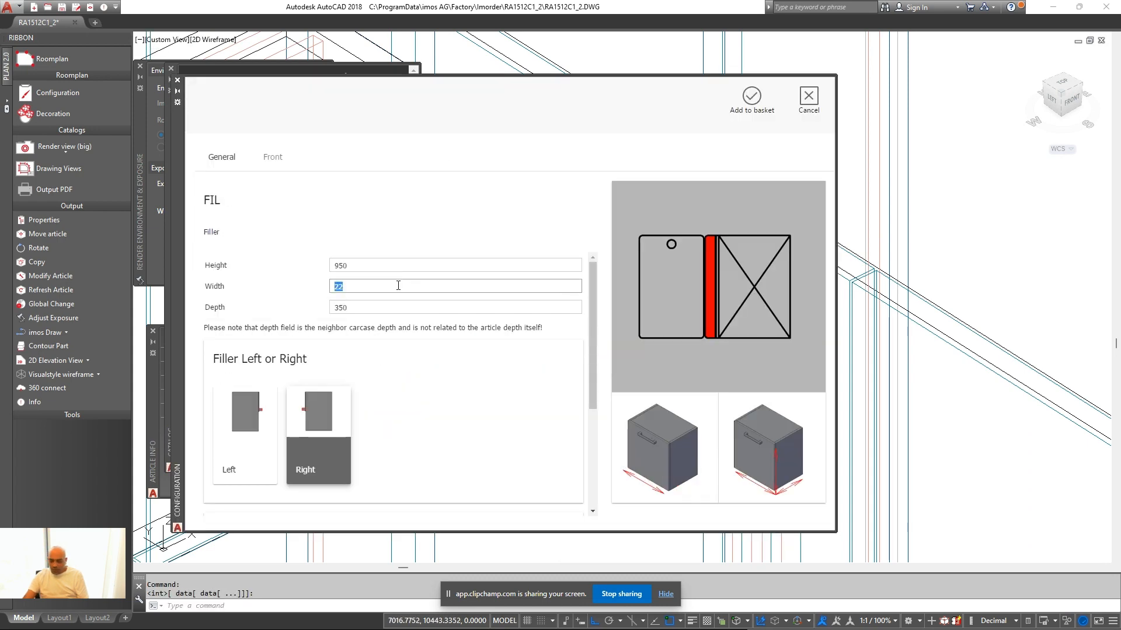
{"action": "left_click", "coordinate": [751, 98]}
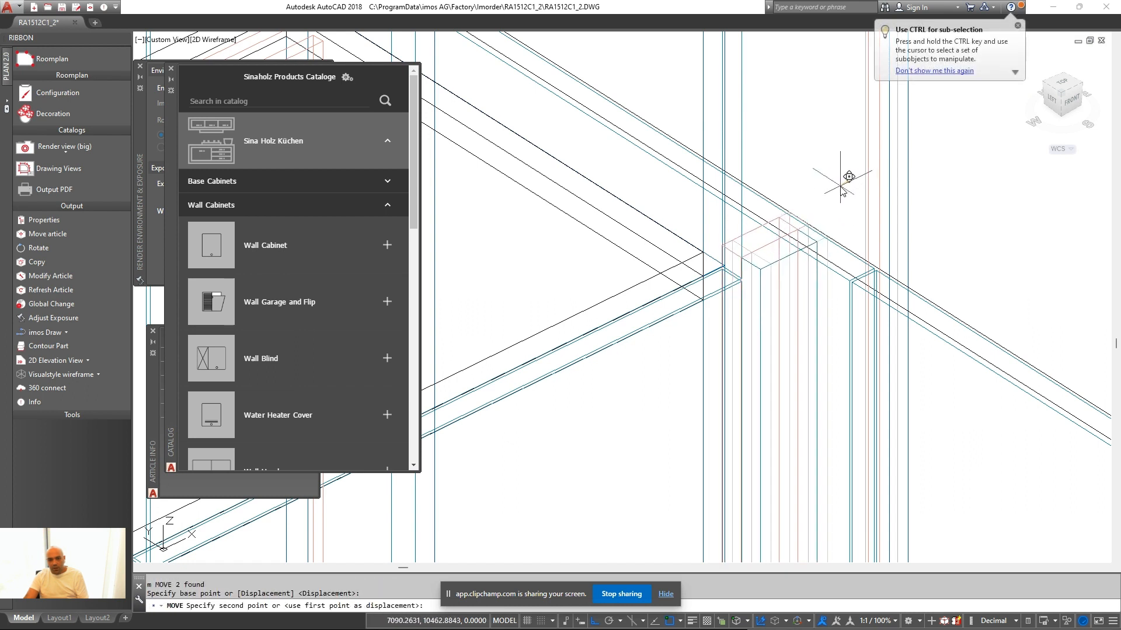
{"action": "type", "text": "20"}
{"action": "key", "text": "Return"}
Copy the corner filler upward to the top cabinet row
{"action": "left_click", "coordinate": [815, 302]}
{"action": "left_click", "coordinate": [791, 283]}
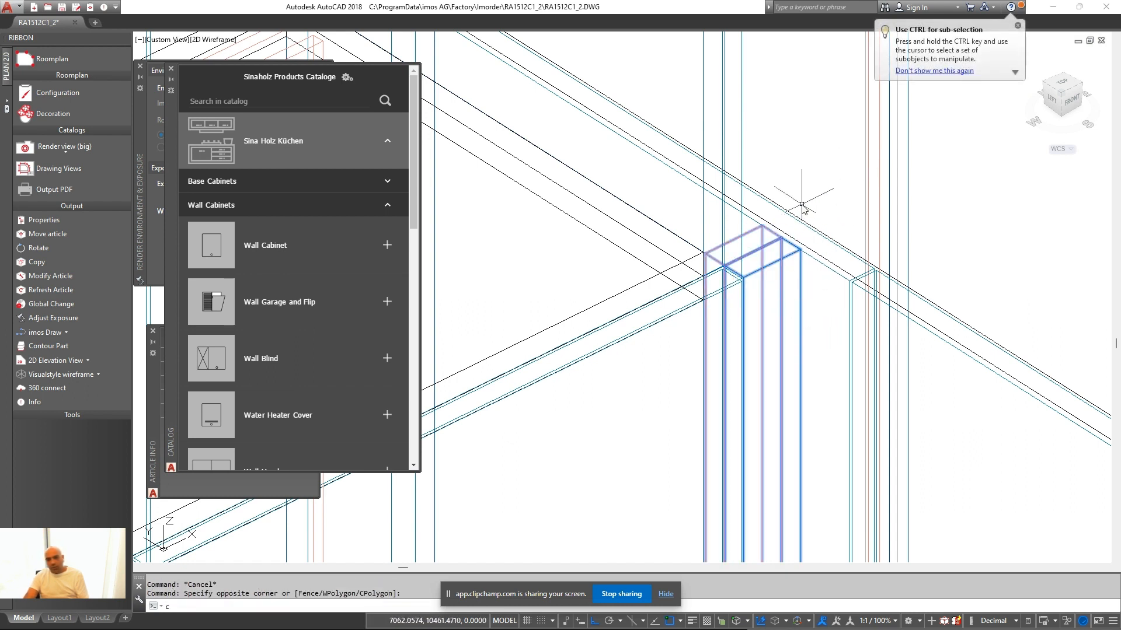
{"action": "type", "text": "co"}
{"action": "key", "text": "Return"}
{"action": "left_click", "coordinate": [807, 166]}
{"action": "key", "text": "Escape"}
Modify the copied corner filler to a height of 549
{"action": "right_click", "coordinate": [818, 113]}
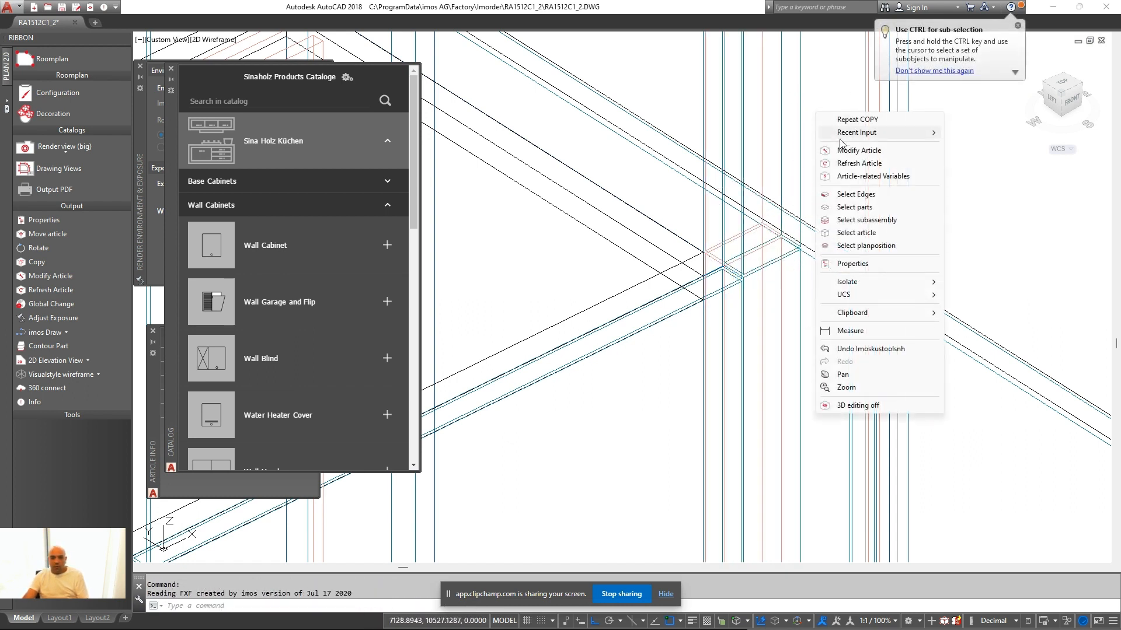
{"action": "left_click", "coordinate": [870, 151]}
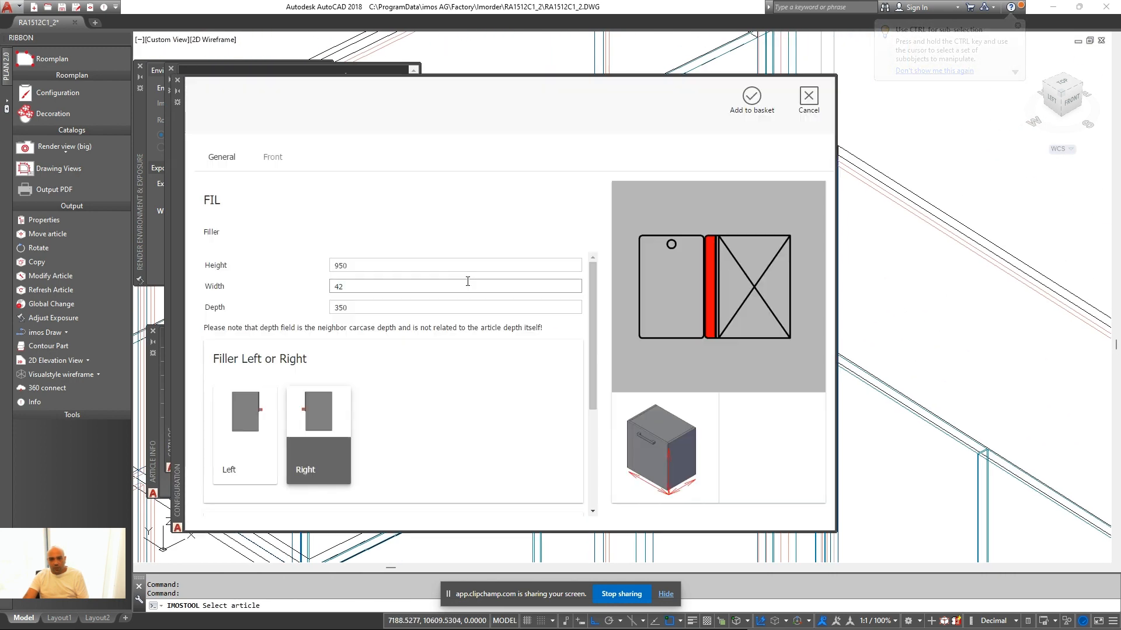
{"action": "double_click", "coordinate": [402, 266]}
{"action": "type", "text": "549"}
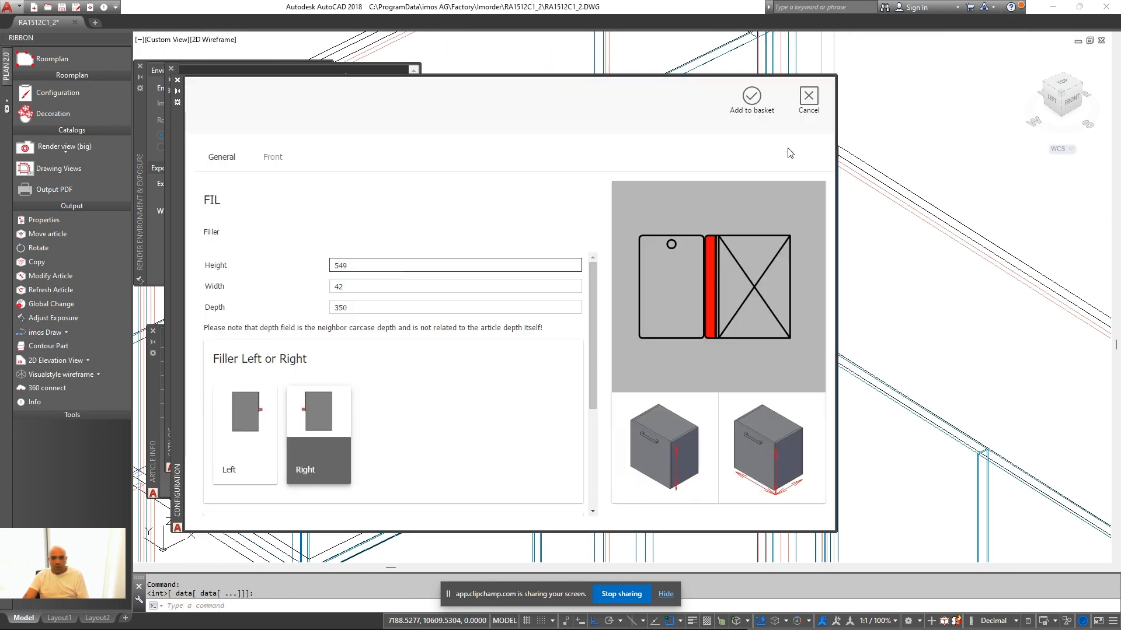
{"action": "scroll", "coordinate": [795, 131], "scroll_direction": "down", "scroll_amount": 1}
{"action": "scroll", "coordinate": [776, 47], "scroll_direction": "up", "scroll_amount": 2}
{"action": "scroll", "coordinate": [726, 115], "scroll_direction": "down", "scroll_amount": 3}
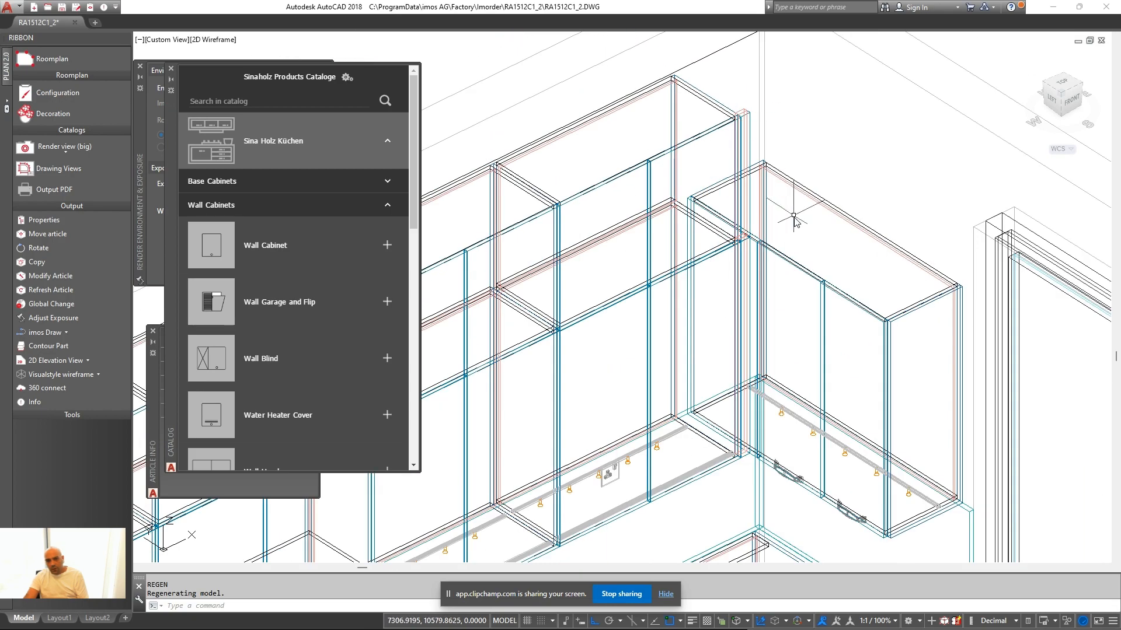
Copy the wall blind cabinet 950 straight up to start the top row beside the corner
{"action": "scroll", "coordinate": [583, 222], "scroll_direction": "down", "scroll_amount": 2}
{"action": "scroll", "coordinate": [624, 292], "scroll_direction": "up", "scroll_amount": 1}
{"action": "middle_click_drag", "start_coordinate": [656, 245], "coordinate": [672, 288]}
{"action": "key", "text": "Escape"}
{"action": "left_click", "coordinate": [692, 192]}
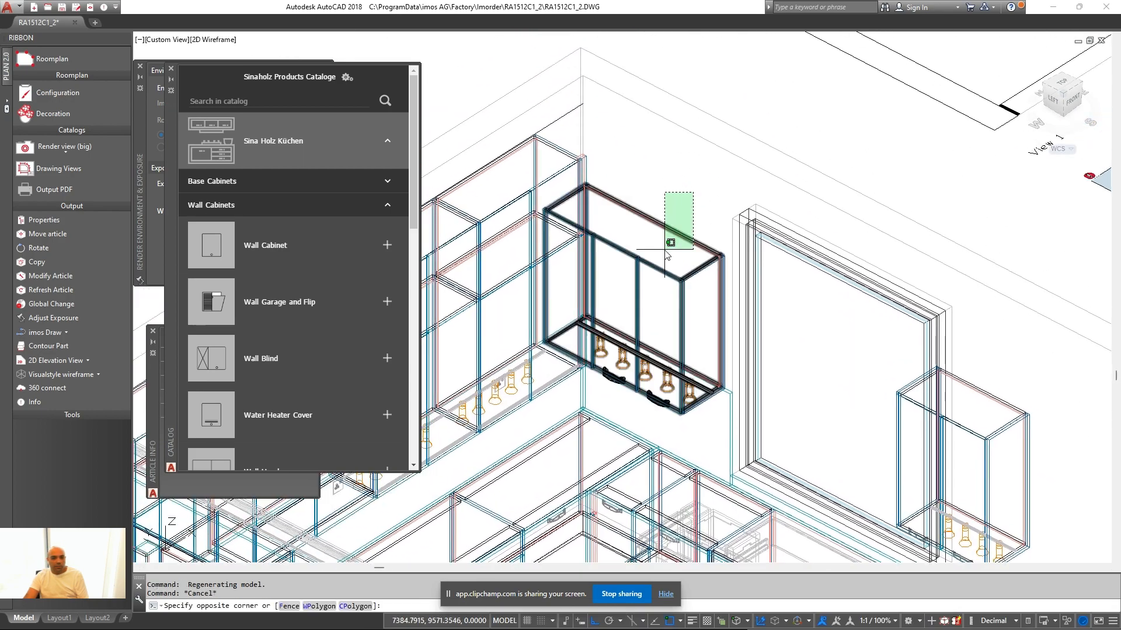
{"action": "left_click", "coordinate": [664, 249]}
{"action": "type", "text": "co"}
{"action": "key", "text": "space"}
{"action": "left_click", "coordinate": [694, 190]}
{"action": "type", "text": "950"}
{"action": "key", "text": "space"}
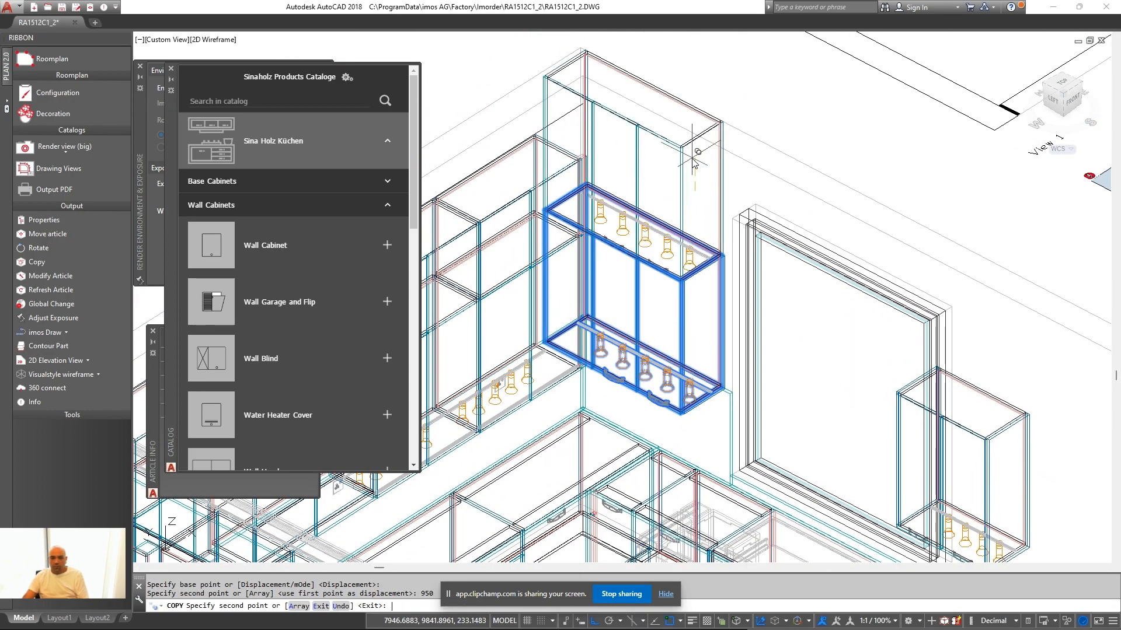
{"action": "key", "text": "space"}
{"action": "right_click", "coordinate": [728, 92]}
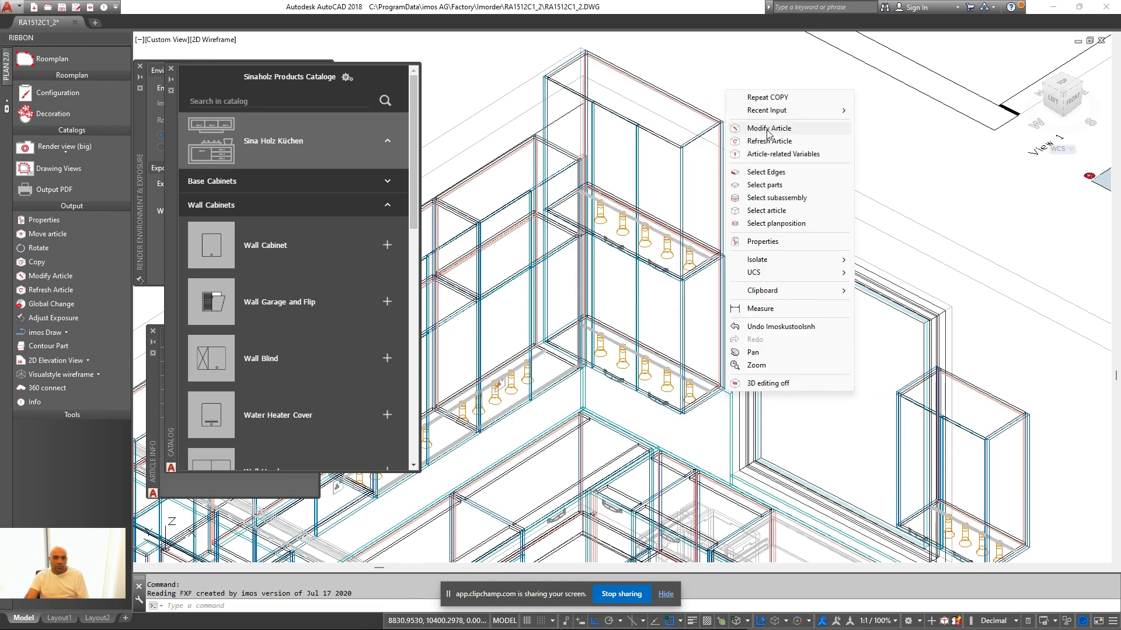
{"action": "left_click", "coordinate": [769, 133]}
{"action": "left_click", "coordinate": [710, 203]}
{"action": "double_click", "coordinate": [372, 269]}
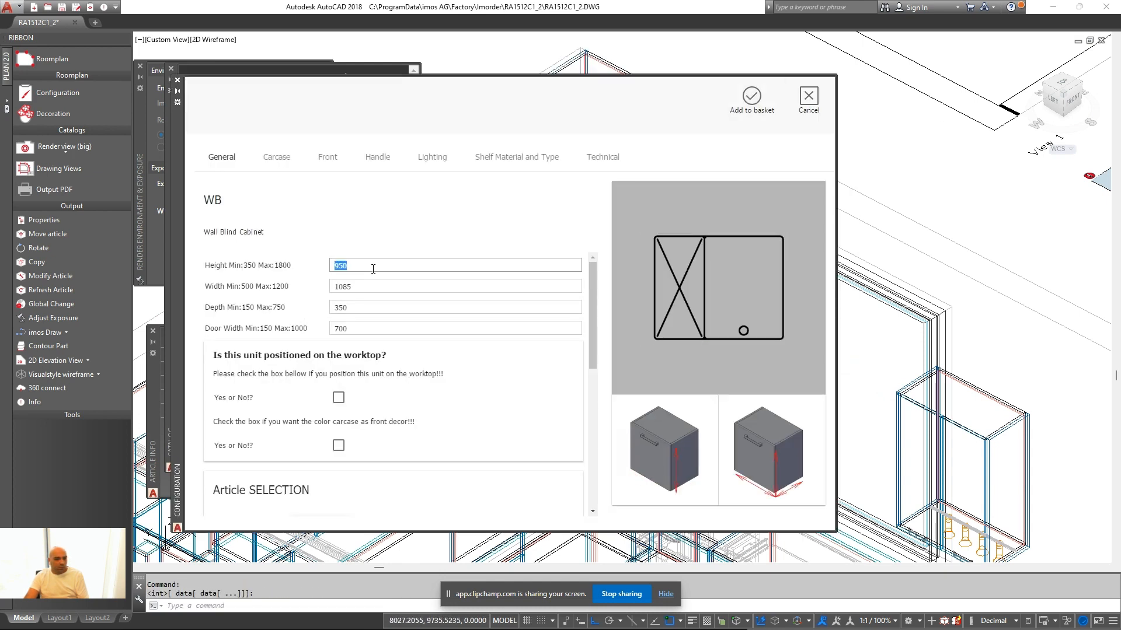
{"action": "key", "text": "Return"}
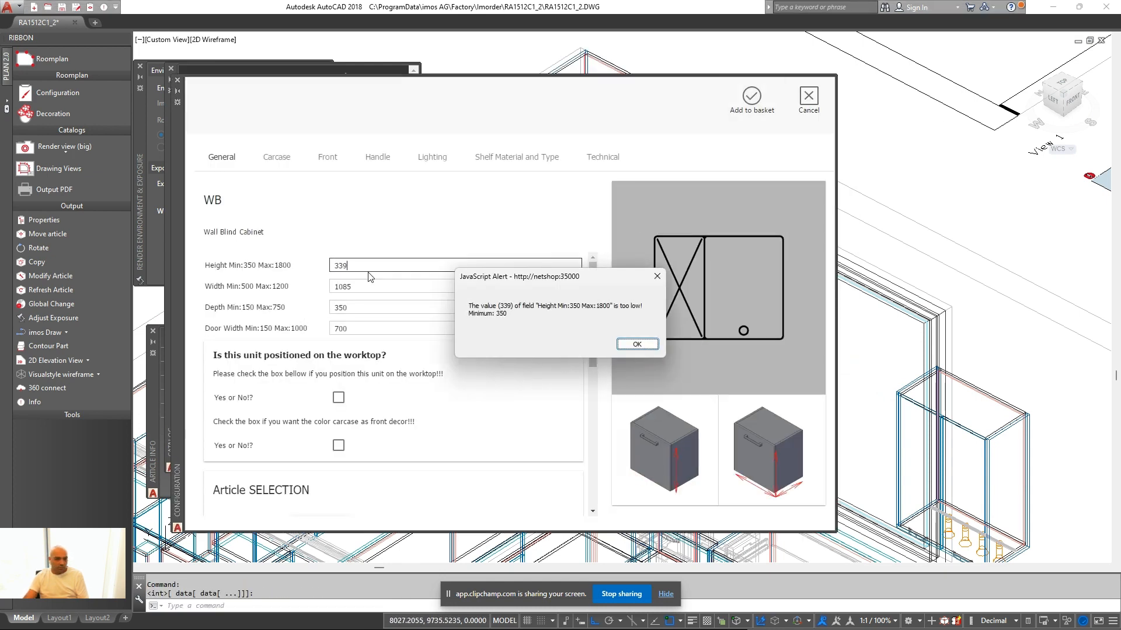
{"action": "key", "text": "Return"}
{"action": "scroll", "coordinate": [447, 314], "scroll_direction": "down", "scroll_amount": 1}
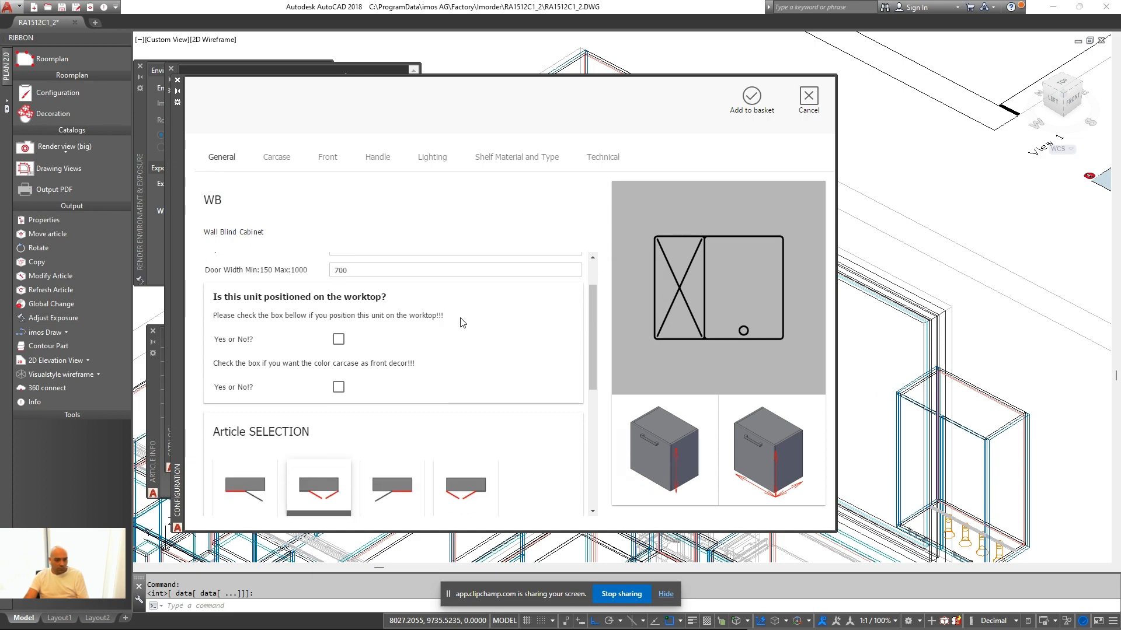
{"action": "left_click", "coordinate": [809, 102]}
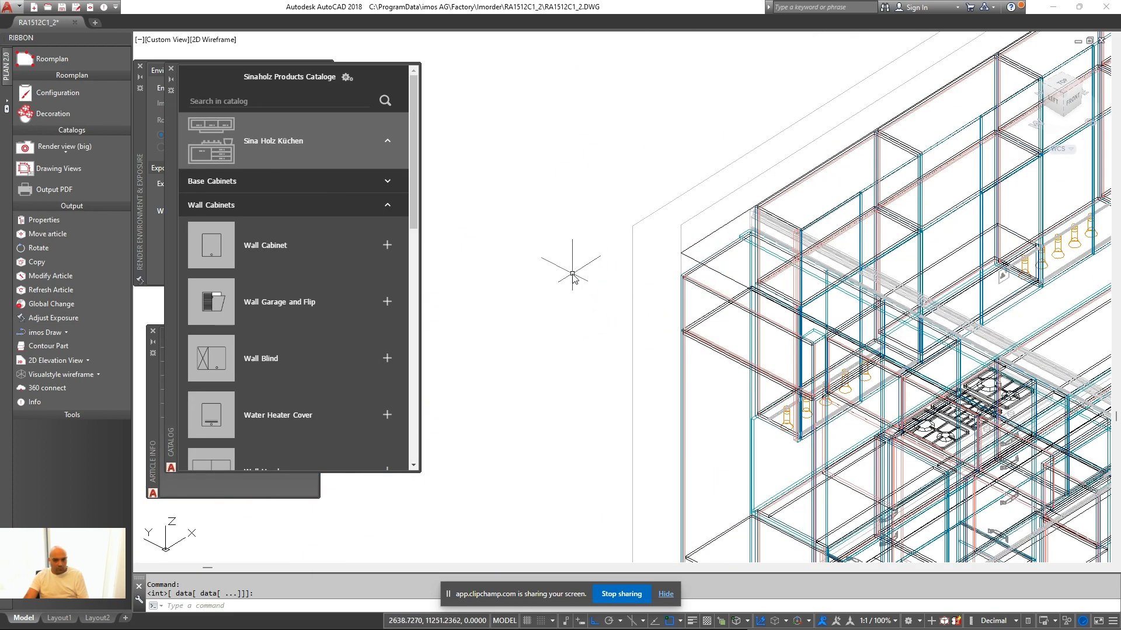
Check the dimensions of the existing top-row blind cabinet at the far end of the long wall
{"action": "right_click", "coordinate": [573, 275]}
{"action": "left_click", "coordinate": [607, 283]}
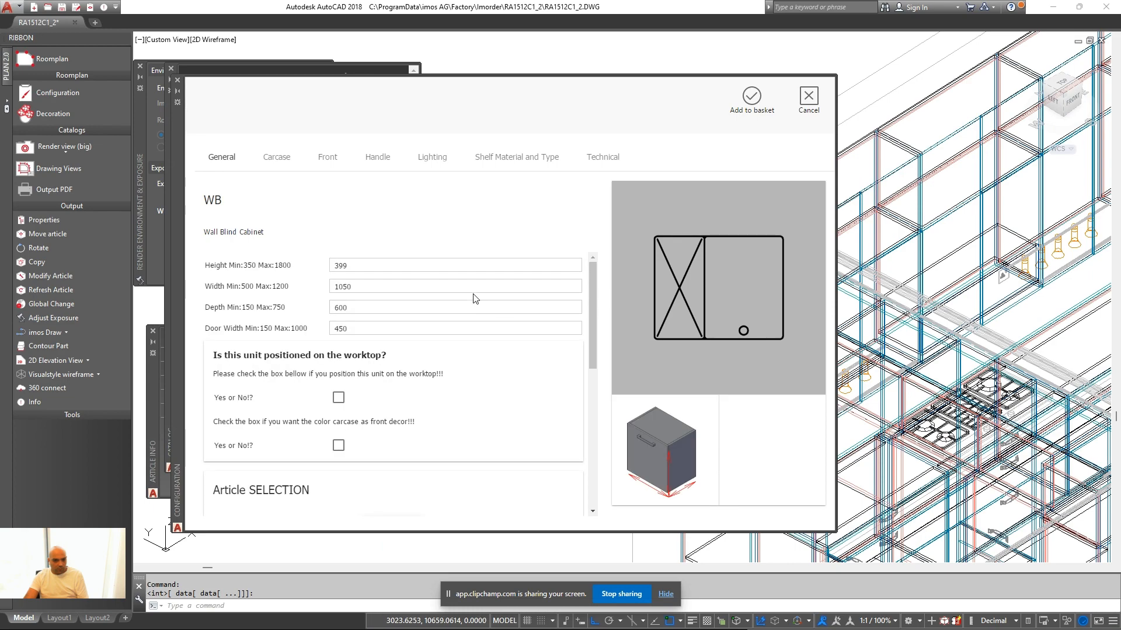
{"action": "left_click", "coordinate": [810, 105]}
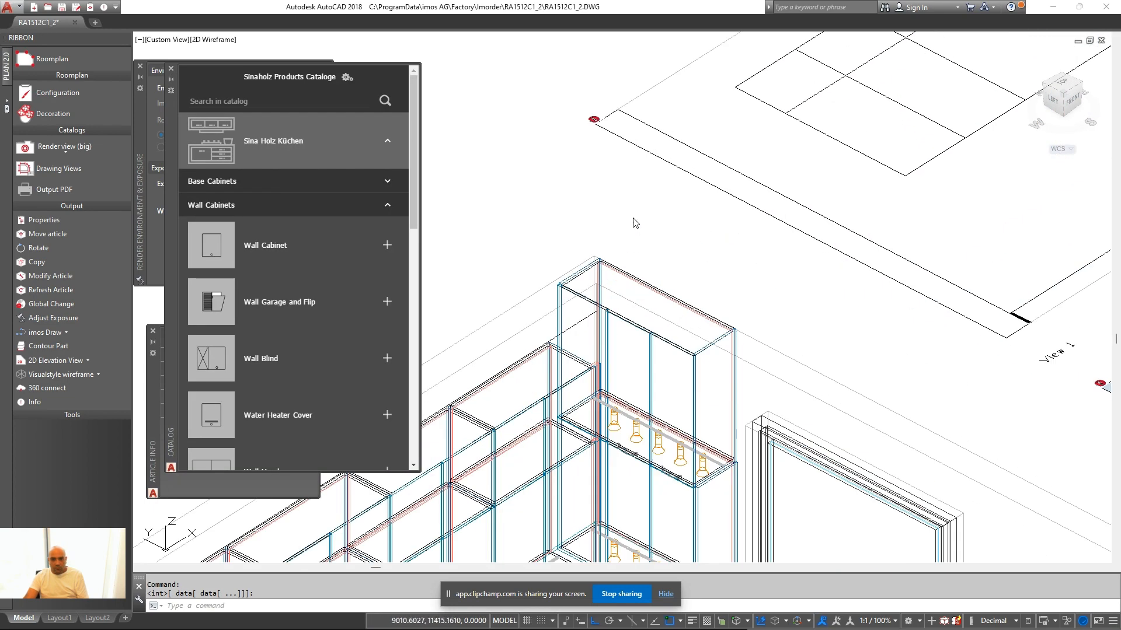
Modify the copied upper blind cabinet to a height of 399, with no handles and No Lighting underneath
{"action": "left_click", "coordinate": [572, 345]}
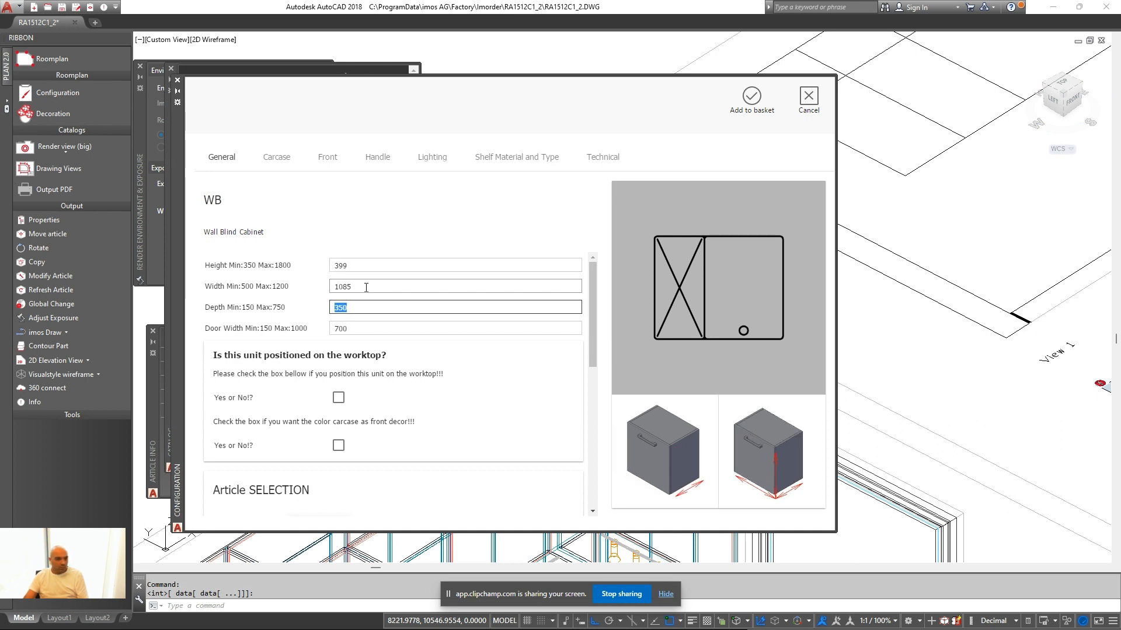
{"action": "scroll", "coordinate": [366, 288], "scroll_direction": "down", "scroll_amount": 5}
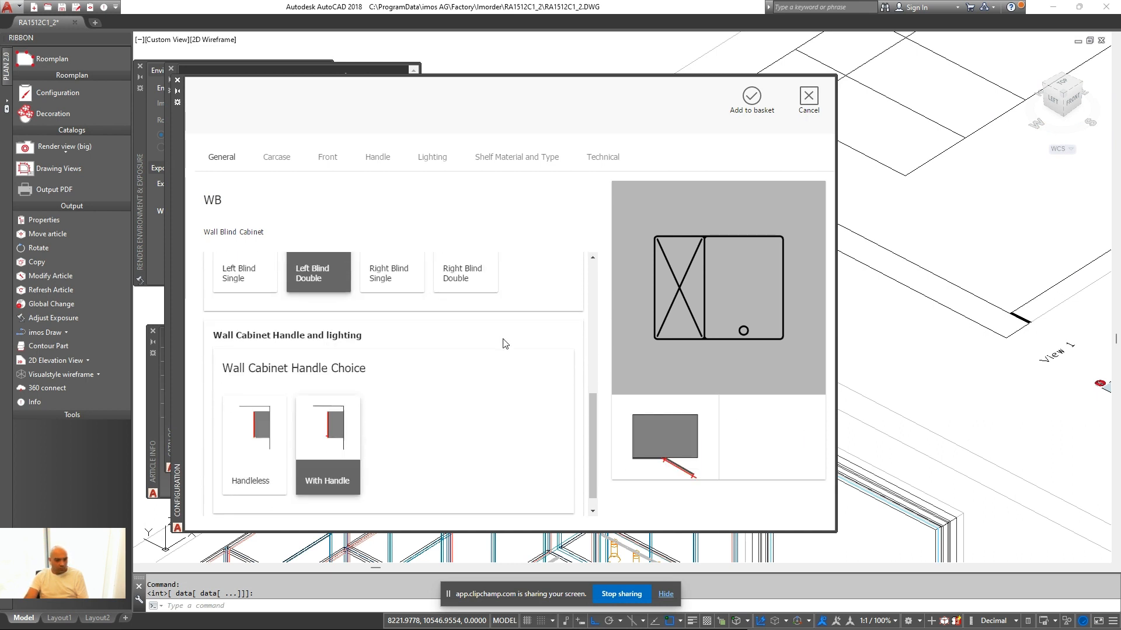
{"action": "left_click", "coordinate": [376, 158]}
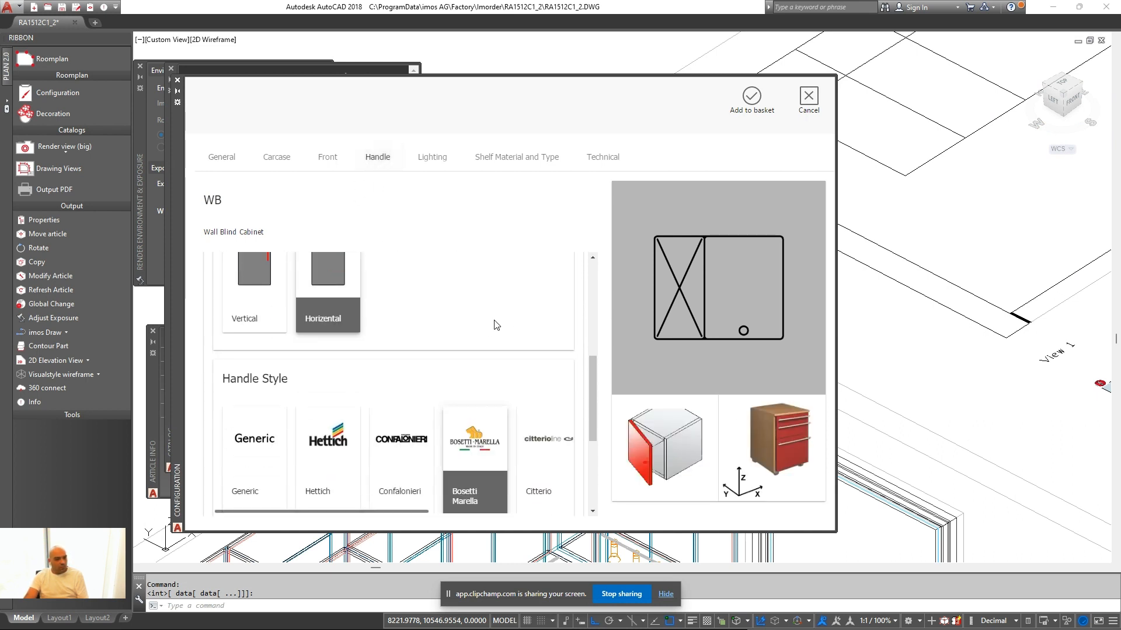
{"action": "scroll", "coordinate": [268, 306], "scroll_direction": "down", "scroll_amount": 3}
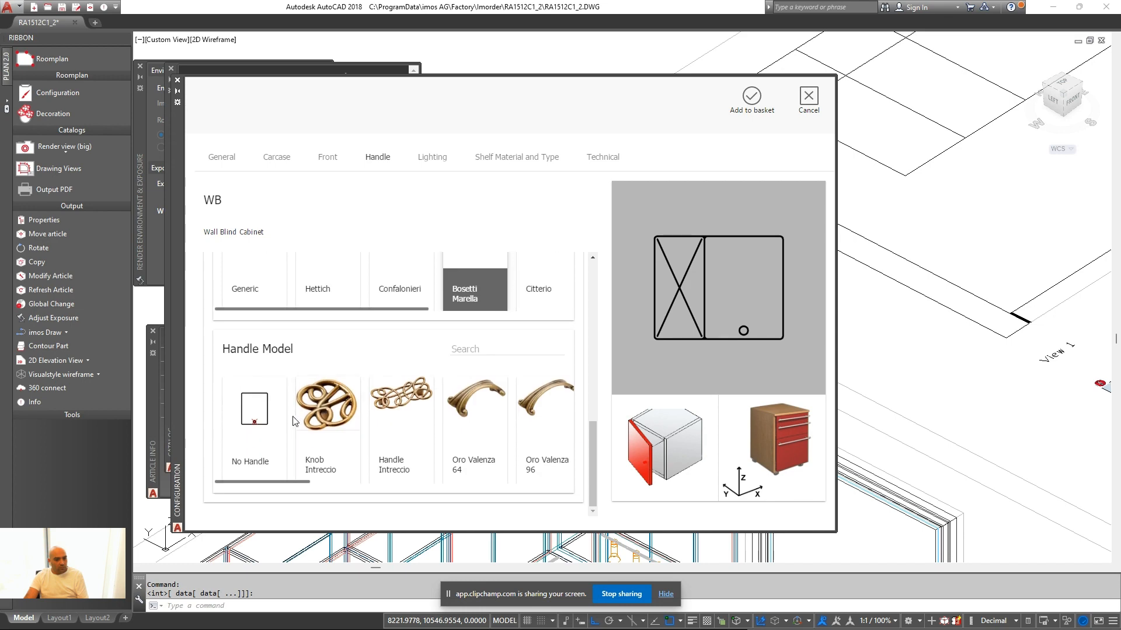
{"action": "left_click", "coordinate": [277, 301]}
{"action": "left_click", "coordinate": [394, 420]}
{"action": "left_click", "coordinate": [433, 157]}
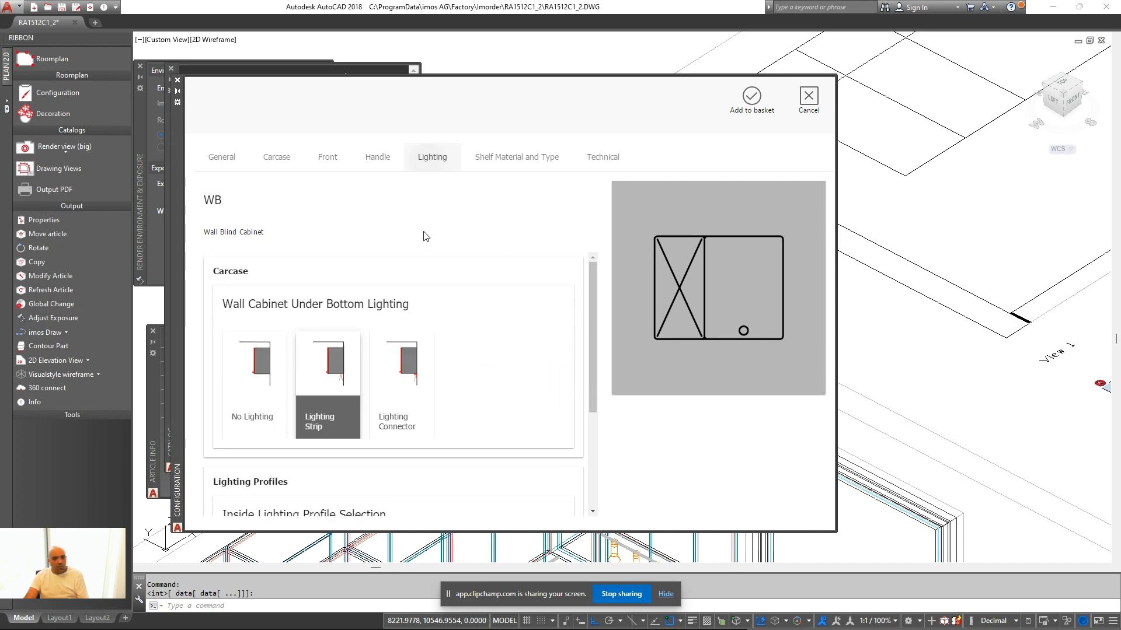
{"action": "left_click", "coordinate": [238, 395]}
{"action": "left_click", "coordinate": [752, 98]}
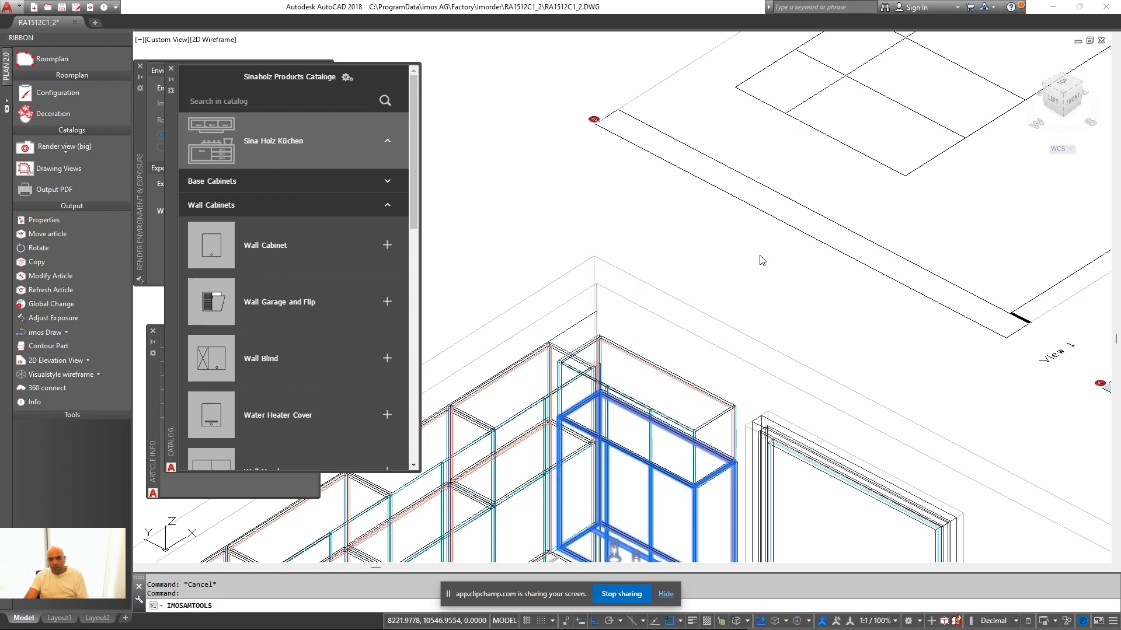
Set the upper blind cabinet's carcase shelf quantity to 0
{"action": "right_click", "coordinate": [660, 319]}
{"action": "left_click", "coordinate": [715, 328]}
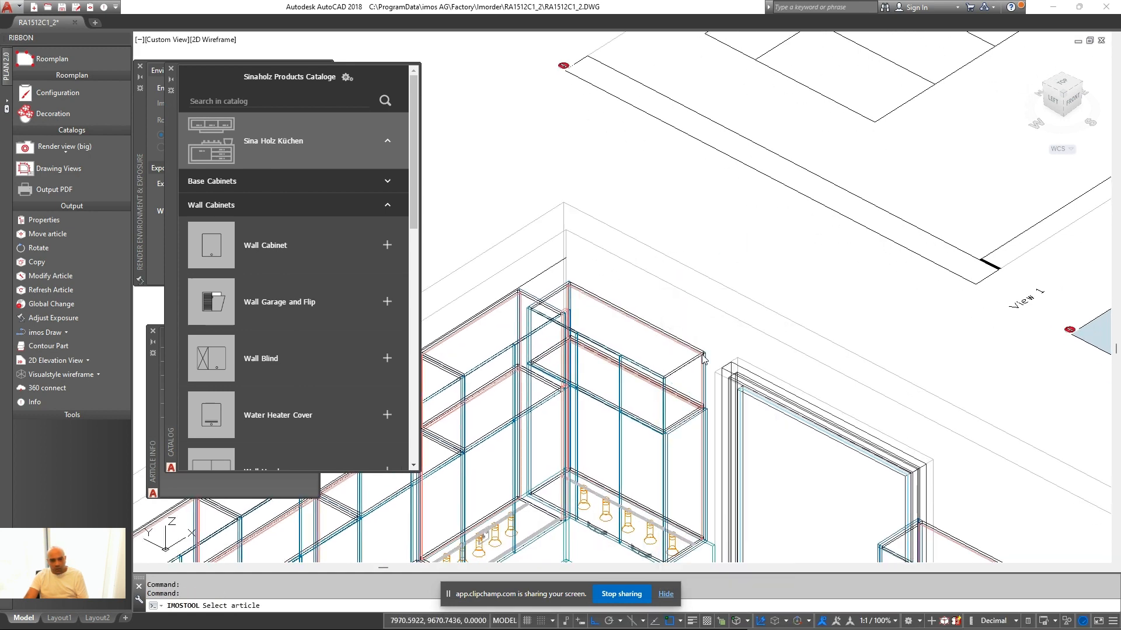
{"action": "scroll", "coordinate": [440, 365], "scroll_direction": "down", "scroll_amount": 5}
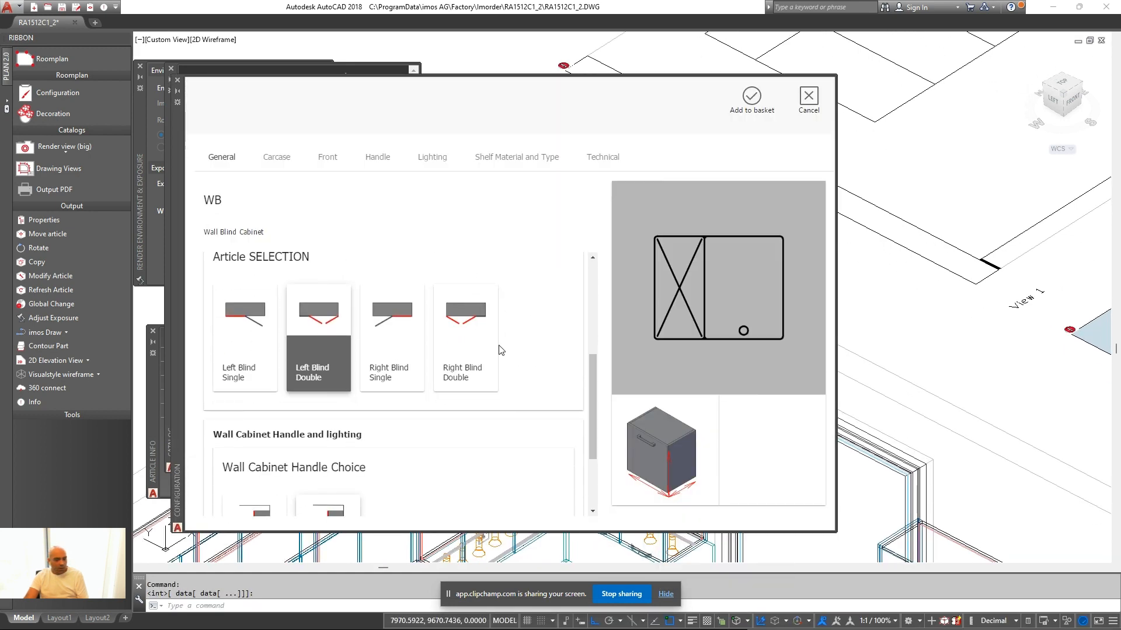
{"action": "left_click", "coordinate": [286, 159]}
{"action": "scroll", "coordinate": [553, 393], "scroll_direction": "down", "scroll_amount": 4}
{"action": "left_click", "coordinate": [370, 334]}
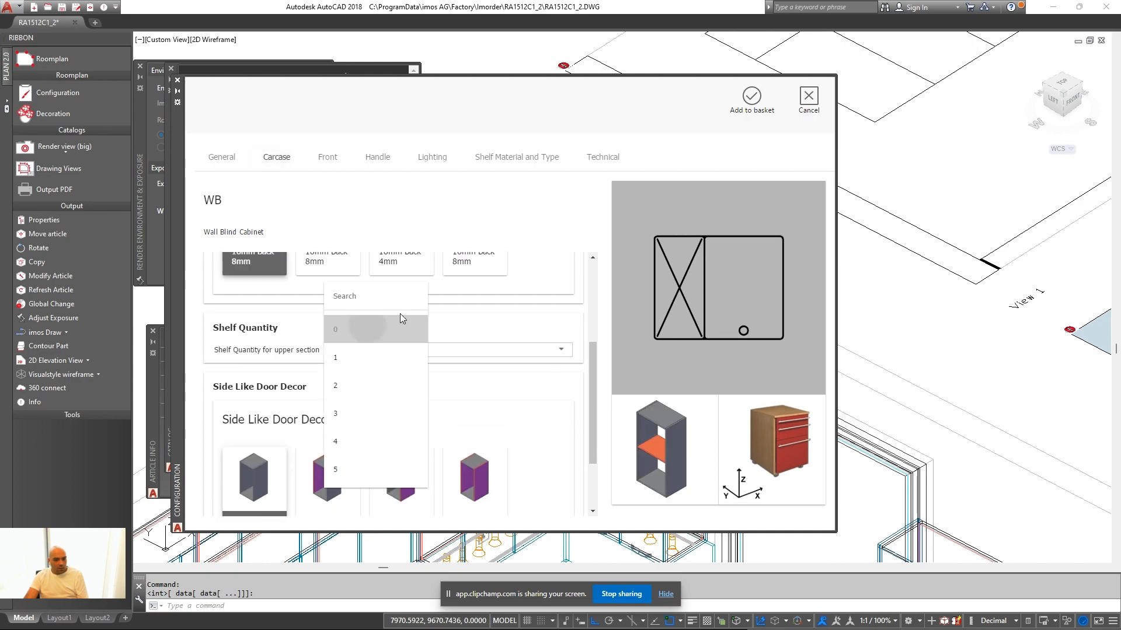
{"action": "left_click", "coordinate": [401, 321]}
{"action": "left_click", "coordinate": [751, 98]}
{"action": "mouse_move", "coordinate": [646, 413]}
{"action": "middle_mouse_down"}
{"action": "mouse_move", "coordinate": [560, 351]}
{"action": "mouse_move", "coordinate": [615, 371]}
{"action": "middle_mouse_up"}
{"action": "scroll", "coordinate": [611, 377], "scroll_direction": "up", "scroll_amount": 2}
{"action": "scroll", "coordinate": [616, 356], "scroll_direction": "down", "scroll_amount": 1}
{"action": "key", "text": "Escape"}
{"action": "left_click", "coordinate": [590, 260]}
{"action": "scroll", "coordinate": [590, 310], "scroll_direction": "down", "scroll_amount": 1}
{"action": "key", "text": "Escape"}
{"action": "key", "text": "Escape"}
Copy the 700 wide wall cabinet on the far side of the window 950 straight up
{"action": "middle_click_drag", "start_coordinate": [829, 479], "coordinate": [729, 365]}
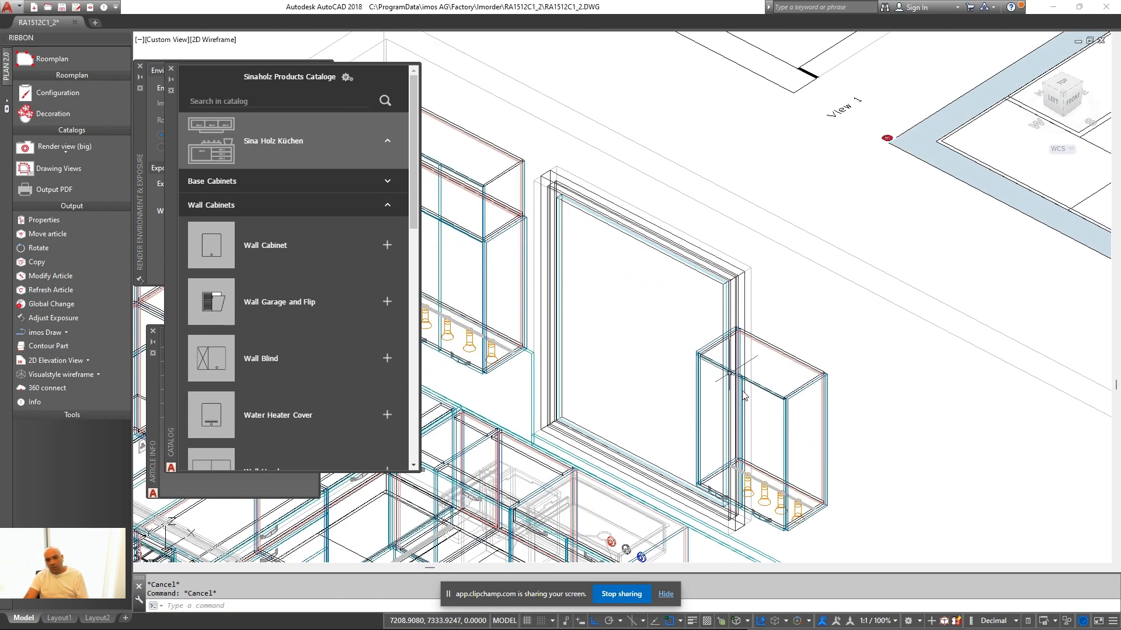
{"action": "left_click", "coordinate": [812, 405]}
{"action": "left_click", "coordinate": [875, 461]}
{"action": "type", "text": "co"}
{"action": "key", "text": "Return"}
{"action": "left_click", "coordinate": [880, 464]}
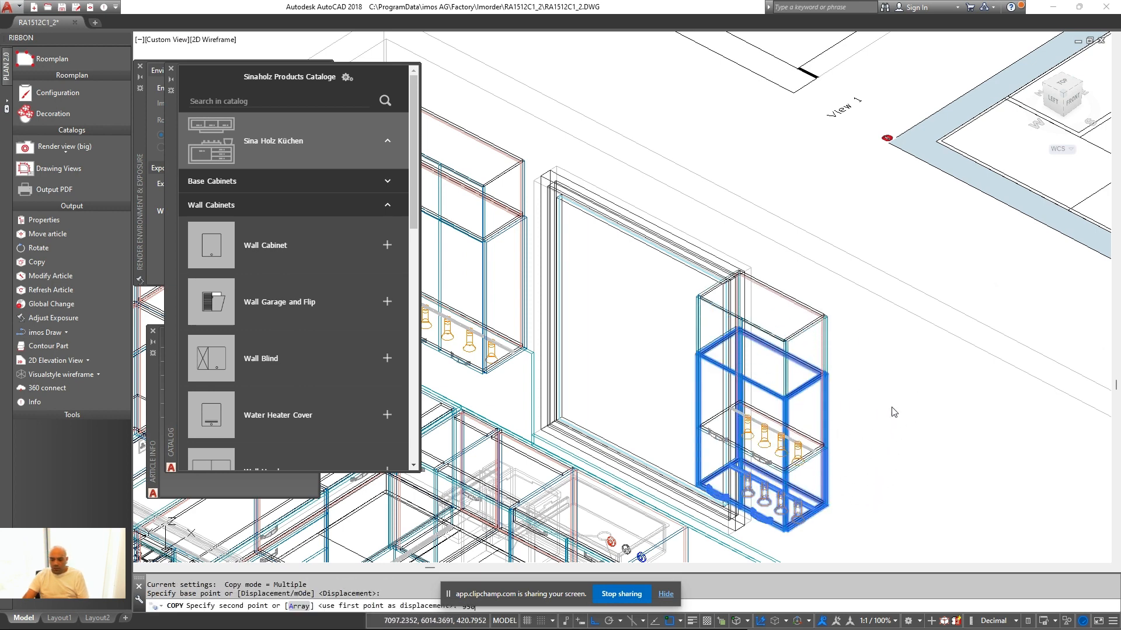
{"action": "key", "text": "Return"}
{"action": "key", "text": "Return"}
Modify the height of the cabinet copied above the one beside the window to suit the top row
{"action": "right_click", "coordinate": [907, 356]}
{"action": "left_click", "coordinate": [957, 89]}
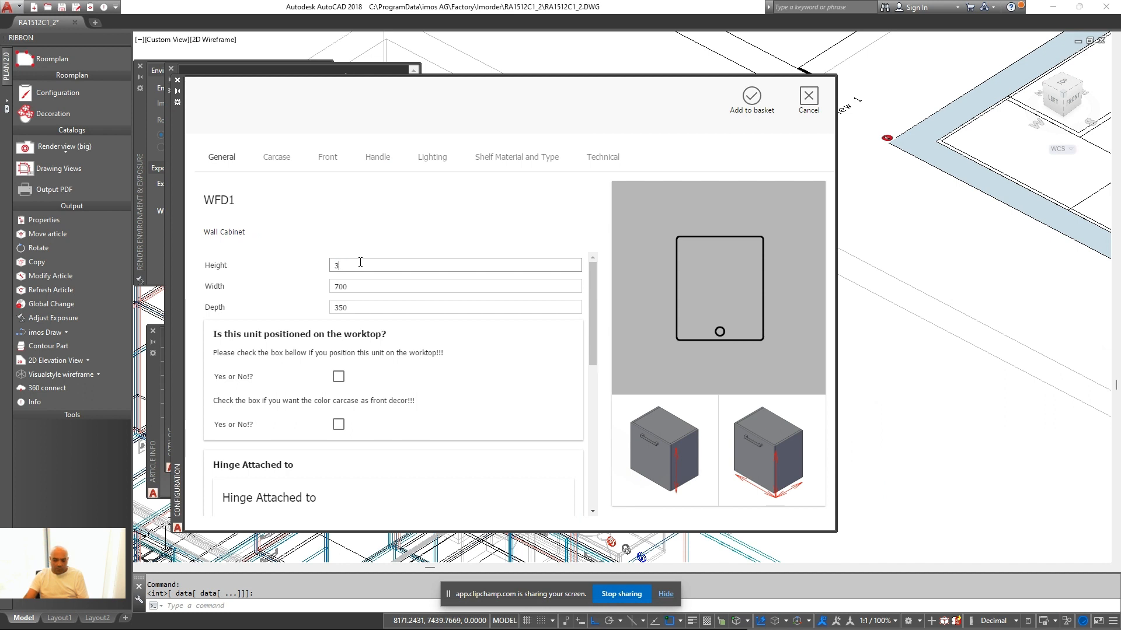
{"action": "key", "text": "Tab"}
{"action": "key", "text": "Tab"}
{"action": "scroll", "coordinate": [460, 435], "scroll_direction": "down", "scroll_amount": 6}
{"action": "scroll", "coordinate": [434, 445], "scroll_direction": "up", "scroll_amount": 2}
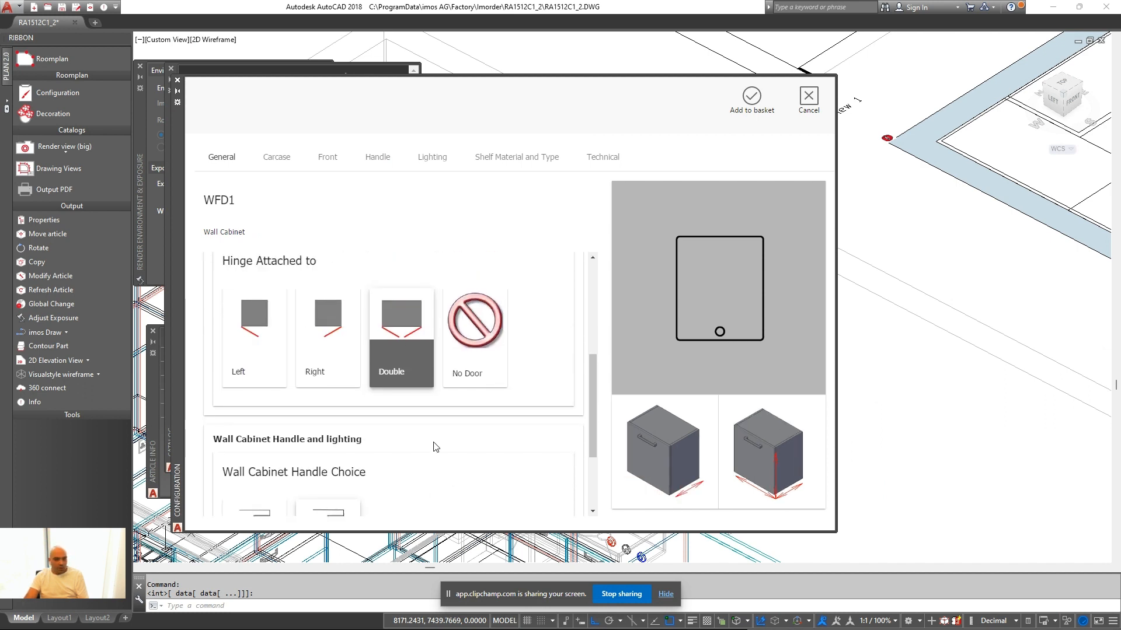
Set the shelf quantity of the copied top-row wall cabinet beyond the window and remove its handles using the Generic handle style
{"action": "left_click", "coordinate": [282, 158]}
{"action": "scroll", "coordinate": [385, 350], "scroll_direction": "down", "scroll_amount": 2}
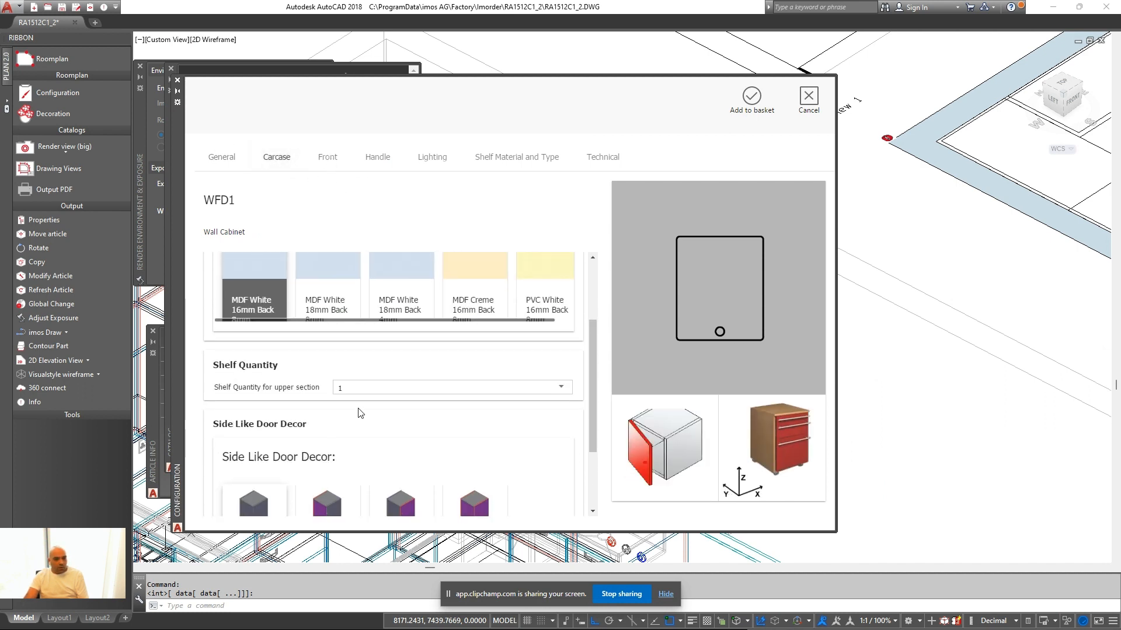
{"action": "left_click", "coordinate": [380, 411]}
{"action": "left_click", "coordinate": [351, 375]}
{"action": "left_click", "coordinate": [378, 157]}
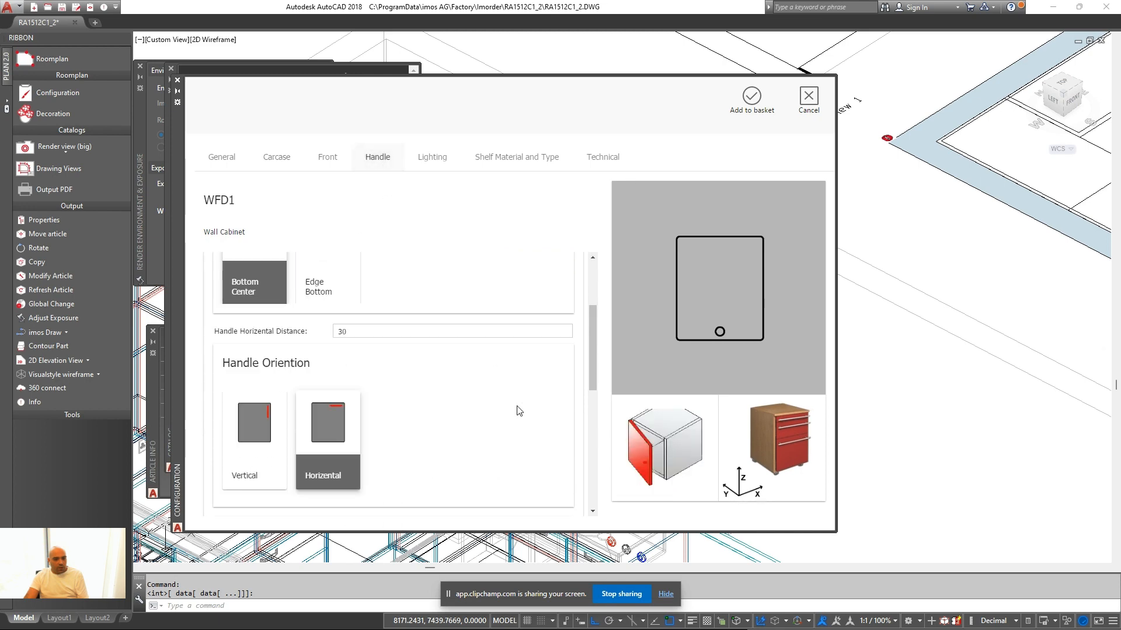
{"action": "scroll", "coordinate": [500, 280], "scroll_direction": "down", "scroll_amount": 4}
{"action": "scroll", "coordinate": [215, 355], "scroll_direction": "left", "scroll_amount": 2}
{"action": "left_click", "coordinate": [253, 344]}
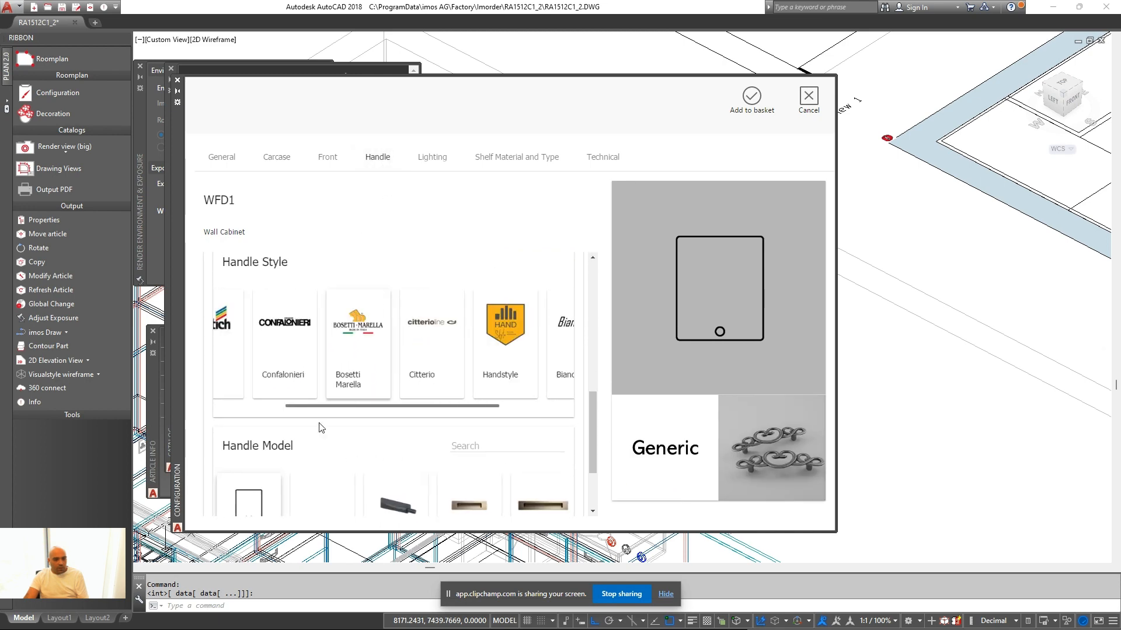
{"action": "scroll", "coordinate": [319, 425], "scroll_direction": "down", "scroll_amount": 2}
{"action": "left_click", "coordinate": [392, 401]}
{"action": "left_click", "coordinate": [772, 100]}
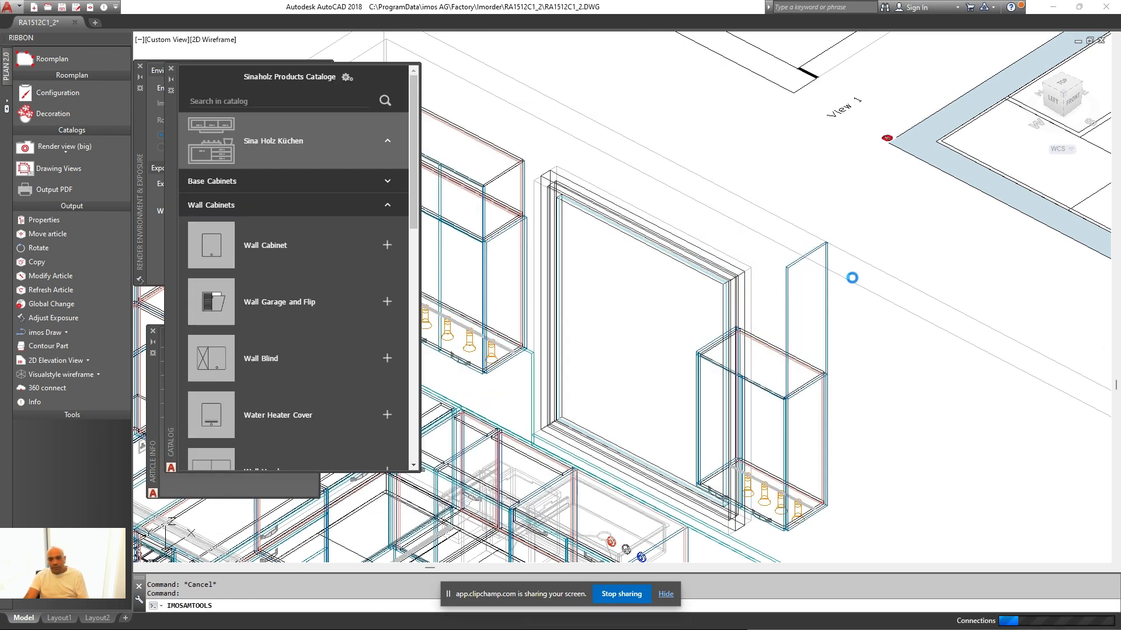
Modify the side panel next to the top-row cabinet beyond the window to a height of 399
{"action": "scroll", "coordinate": [840, 304], "scroll_direction": "up", "scroll_amount": 3}
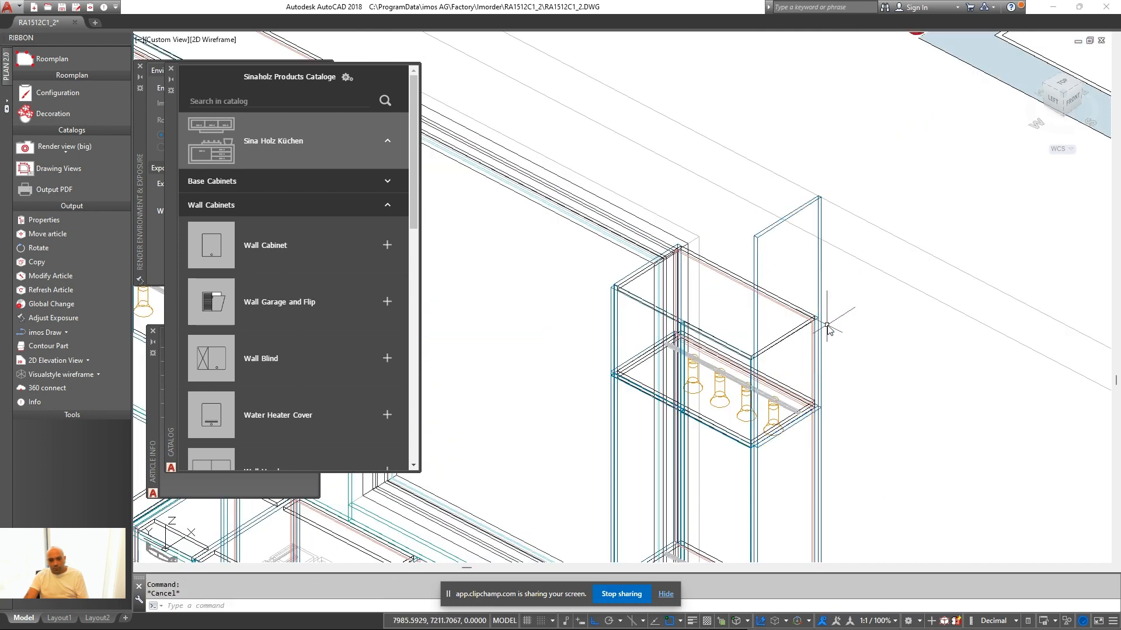
{"action": "right_click", "coordinate": [828, 325]}
{"action": "left_click", "coordinate": [891, 363]}
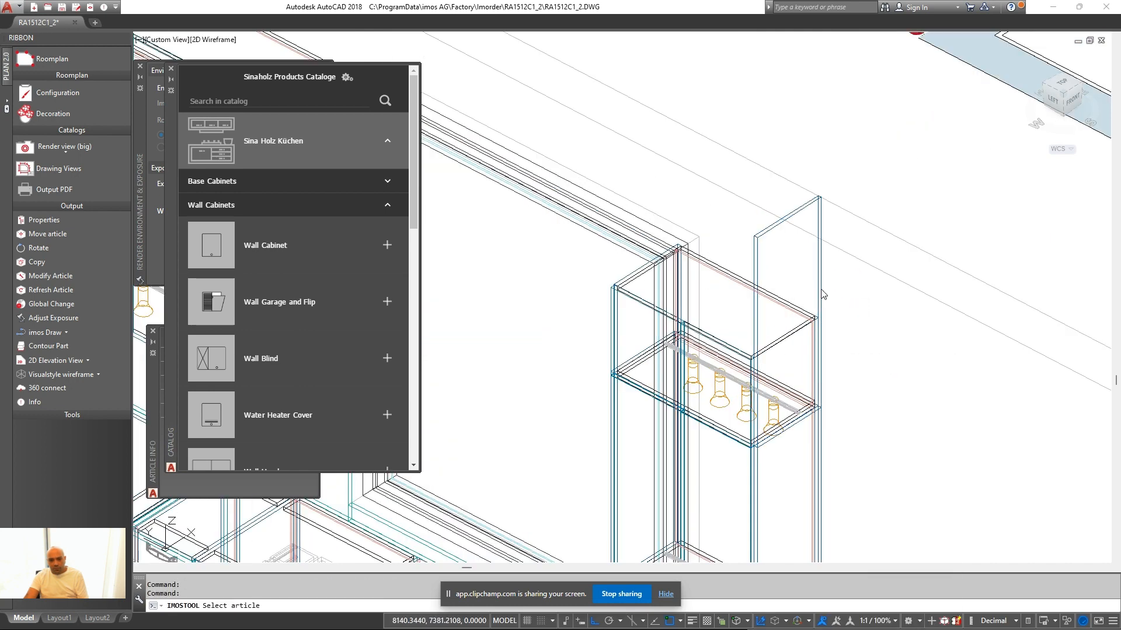
{"action": "left_click", "coordinate": [822, 295]}
{"action": "double_click", "coordinate": [419, 290]}
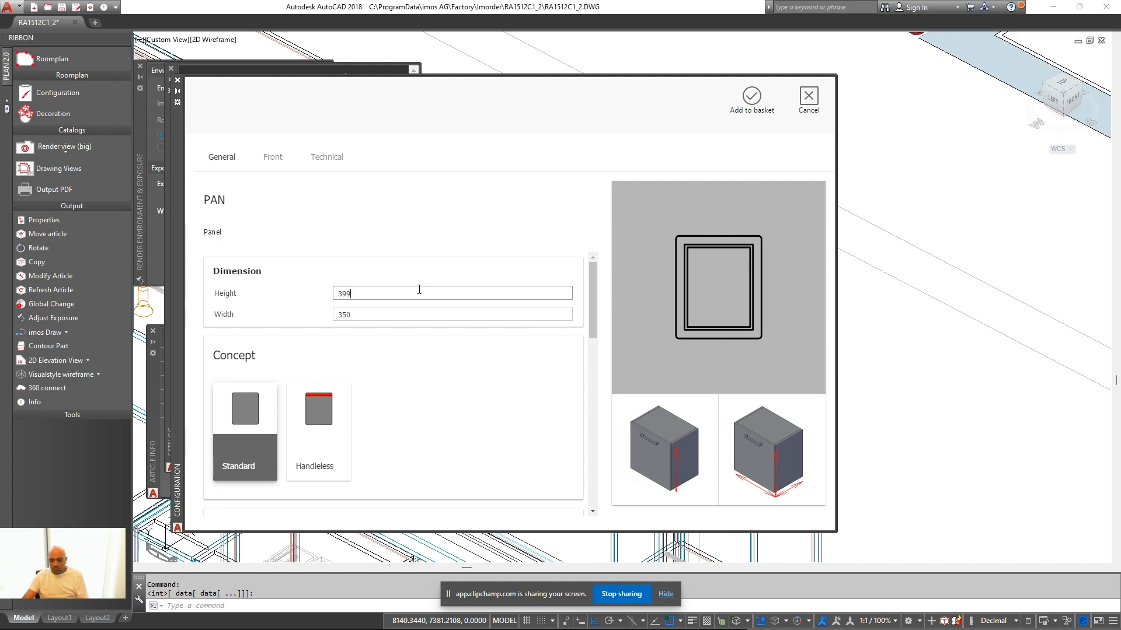
{"action": "type", "text": "399"}
{"action": "left_click", "coordinate": [726, 108]}
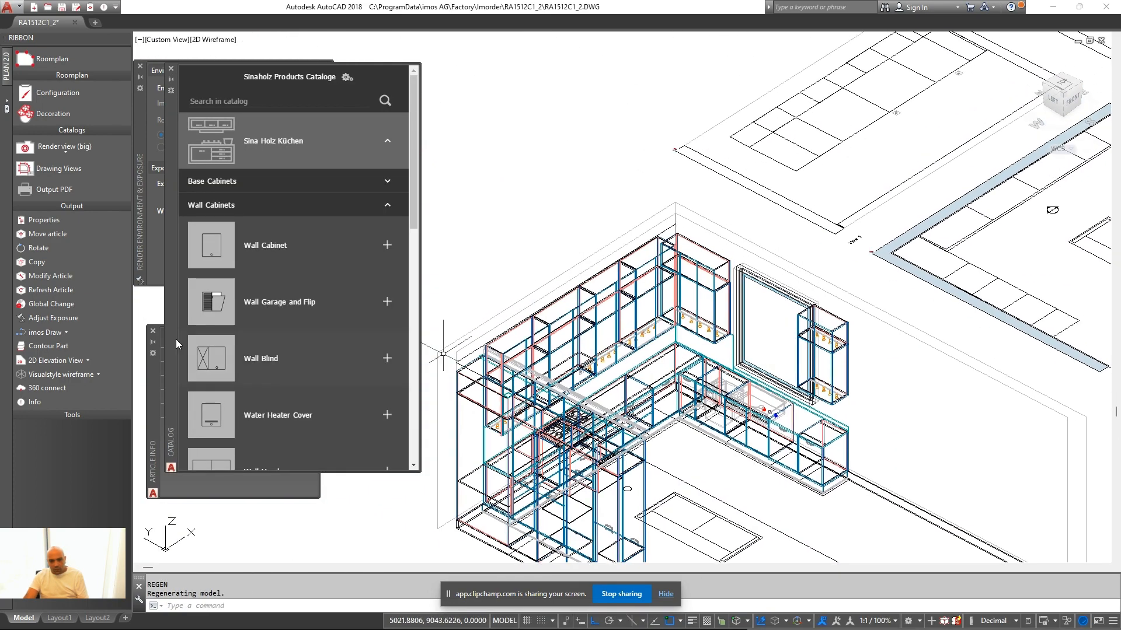
Inspect the upper cabinets on both sides of the window in the realistic visual style, then restore the 2D wireframe
{"action": "left_click", "coordinate": [58, 372]}
{"action": "left_click", "coordinate": [55, 403]}
{"action": "scroll", "coordinate": [776, 362], "scroll_direction": "up", "scroll_amount": 5}
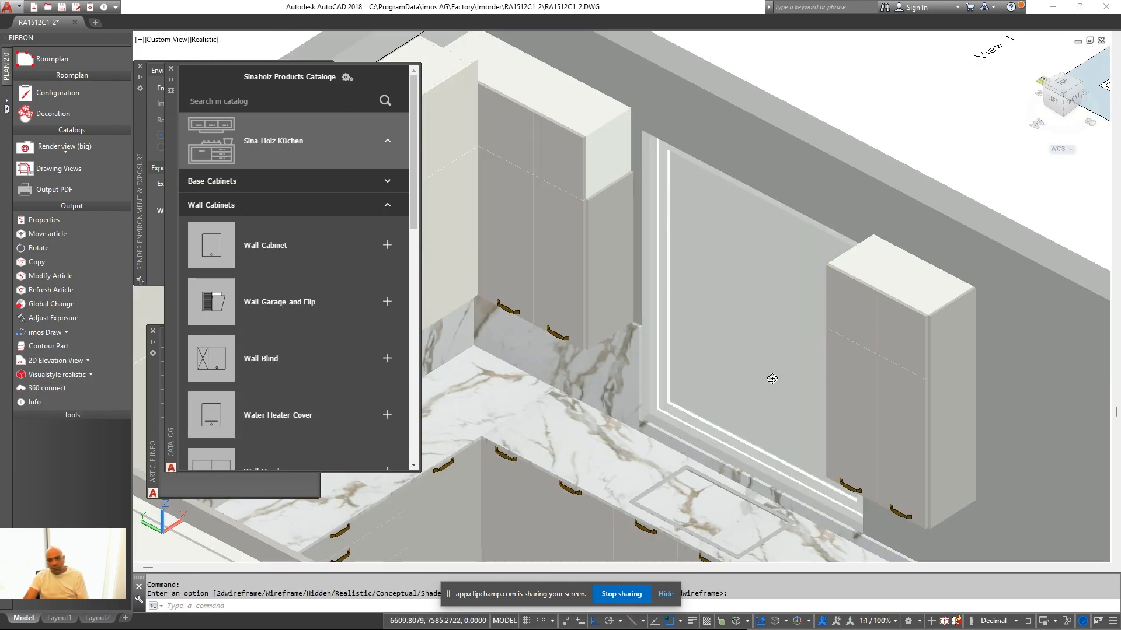
{"action": "middle_click_drag", "start_coordinate": [772, 377], "coordinate": [744, 373], "text": "shift"}
{"action": "scroll", "coordinate": [652, 317], "scroll_direction": "down", "scroll_amount": 2}
{"action": "middle_click_drag", "start_coordinate": [652, 317], "coordinate": [764, 383]}
{"action": "middle_click_drag", "start_coordinate": [695, 270], "coordinate": [730, 281], "text": "shift"}
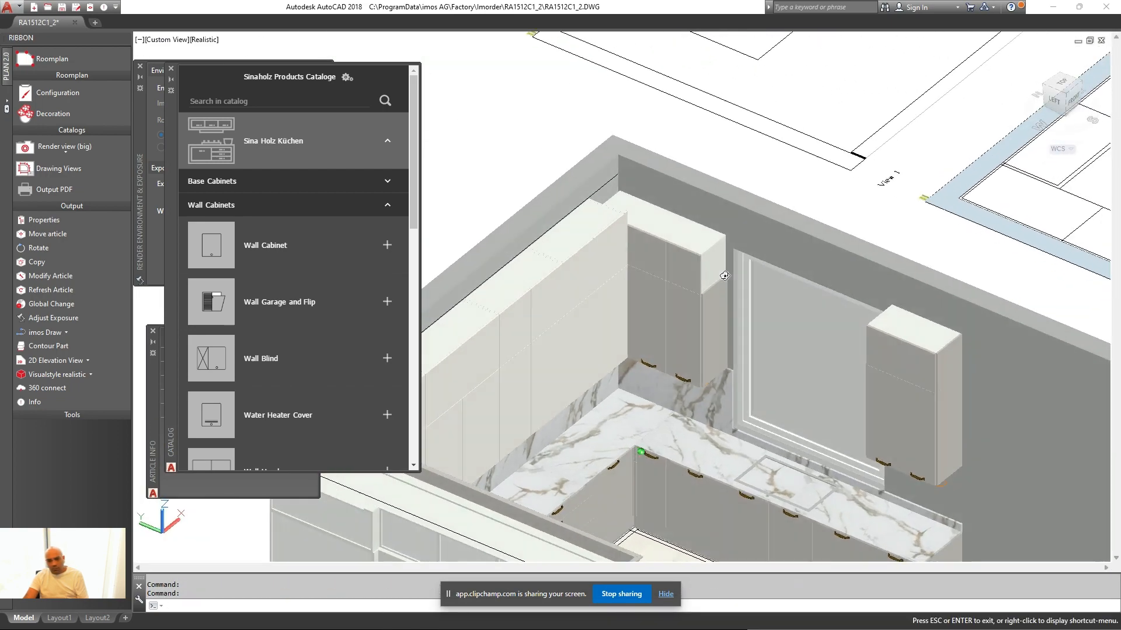
{"action": "left_click", "coordinate": [92, 374]}
{"action": "left_click", "coordinate": [89, 462]}
Measure the distance between the top-row cabinets on either side of the window
{"action": "type", "text": "i"}
{"action": "key", "text": "Return"}
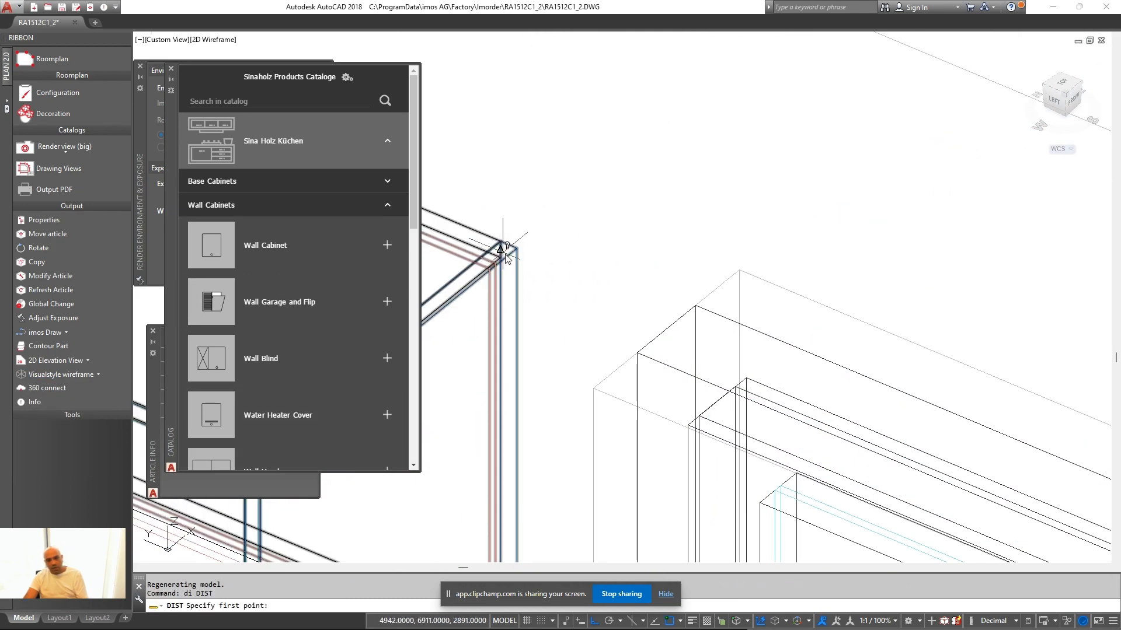
{"action": "left_click", "coordinate": [517, 244]}
{"action": "scroll", "coordinate": [555, 251], "scroll_direction": "up", "scroll_amount": 5}
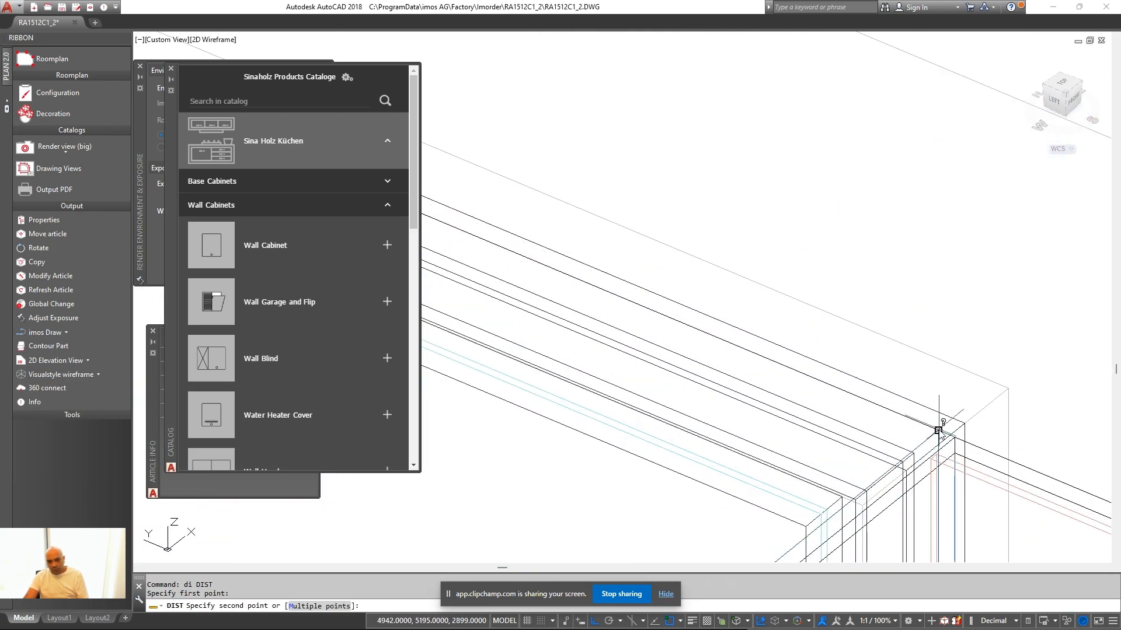
{"action": "middle_click_drag", "start_coordinate": [940, 430], "coordinate": [1017, 299], "text": "shift"}
Configure an Arch from Miscellaneous Items with the third article shape, height 399, width 1700 and depth 334
{"action": "left_click", "coordinate": [255, 210]}
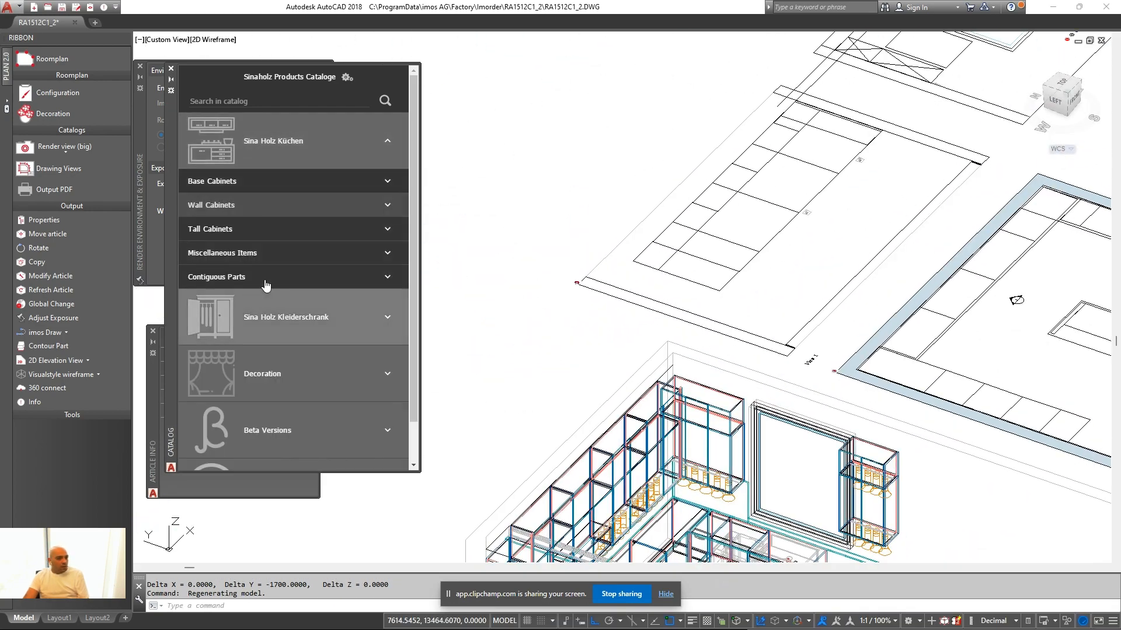
{"action": "left_click", "coordinate": [266, 255]}
{"action": "scroll", "coordinate": [277, 309], "scroll_direction": "down", "scroll_amount": 5}
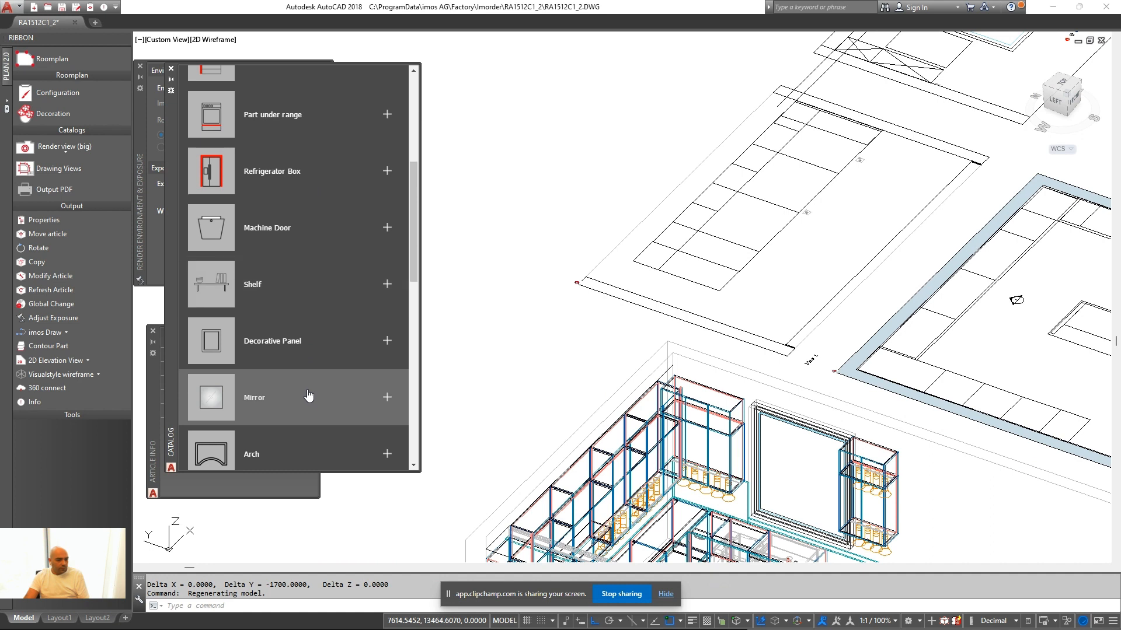
{"action": "left_click", "coordinate": [303, 438]}
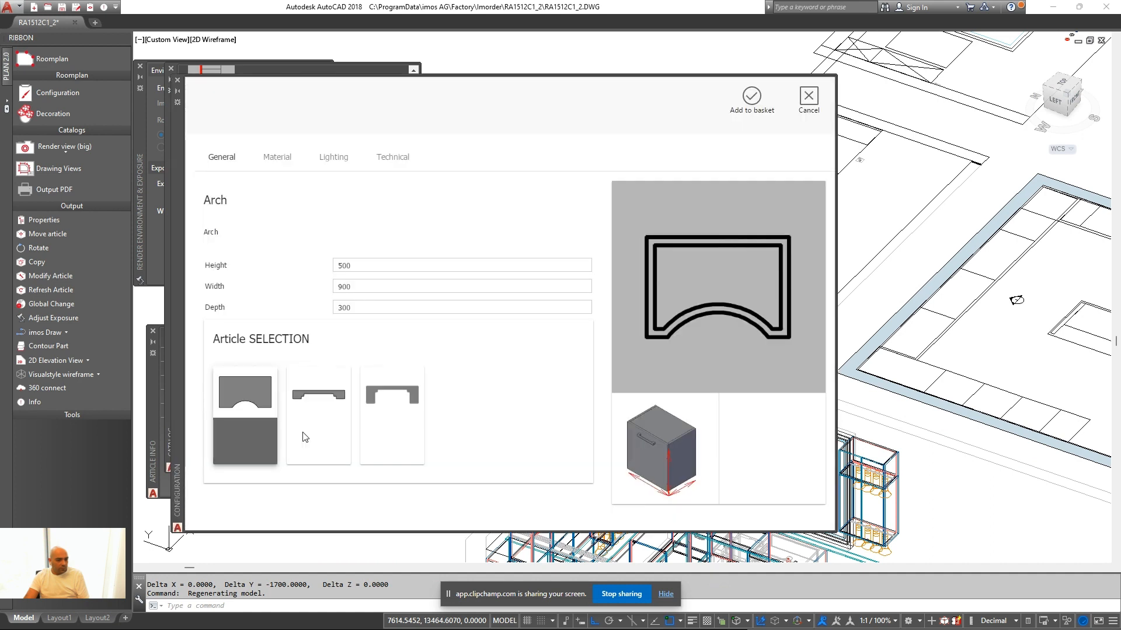
{"action": "left_click", "coordinate": [304, 438]}
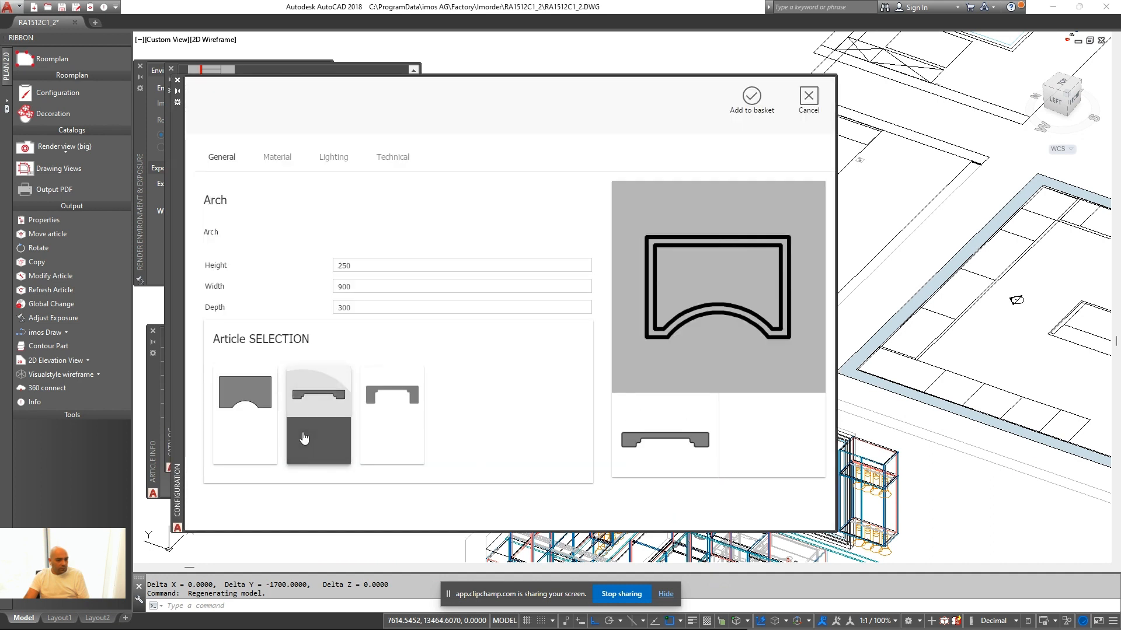
{"action": "left_click", "coordinate": [359, 269]}
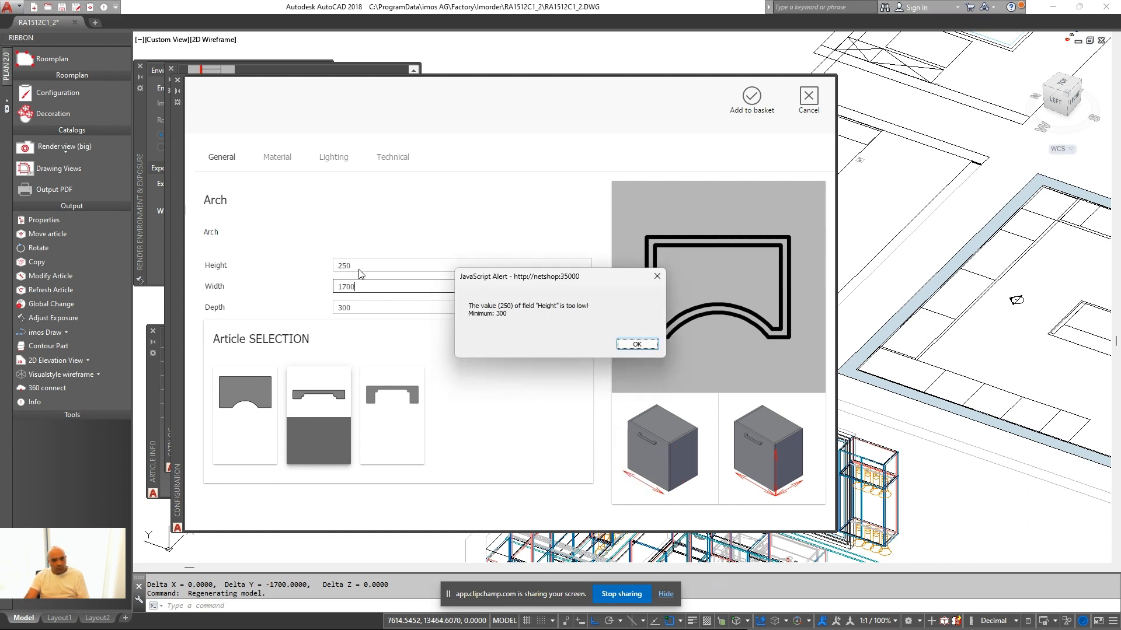
{"action": "key", "text": "Return"}
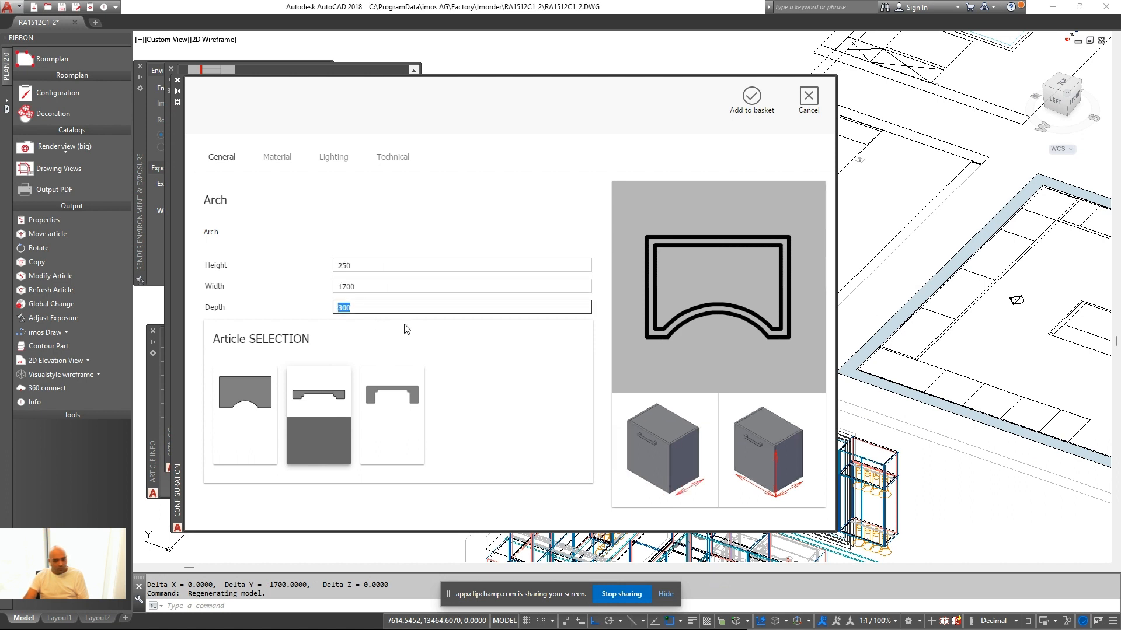
{"action": "left_click", "coordinate": [410, 412]}
{"action": "key", "text": "Return"}
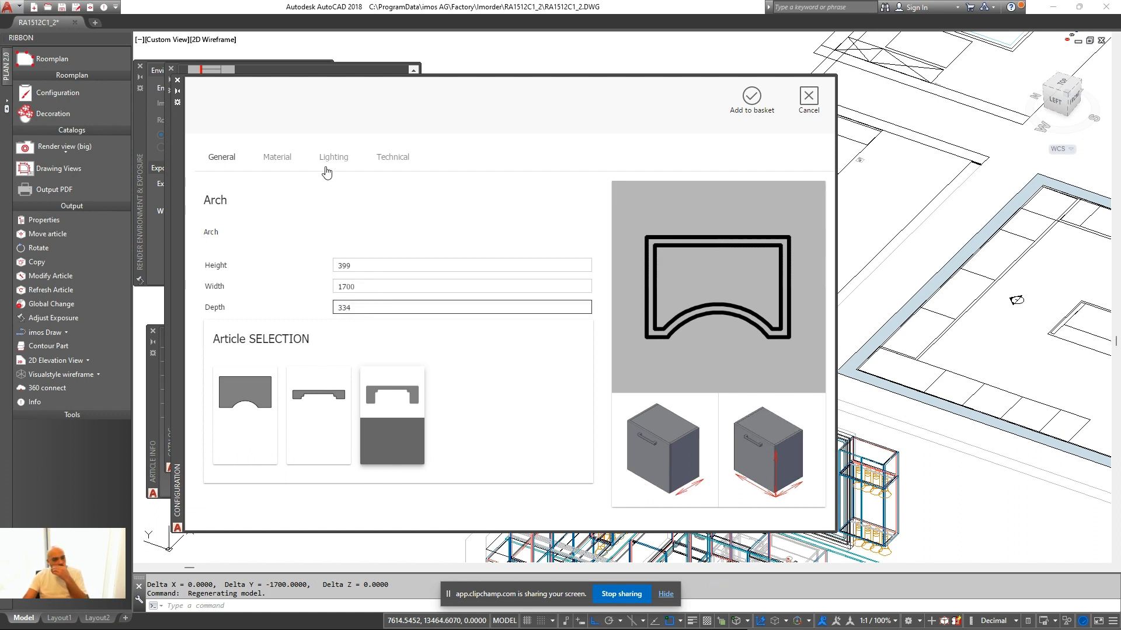
{"action": "key", "text": "Return"}
Place the arch in the free space beyond the window-wall cabinets and examine its shape
{"action": "middle_click_drag", "start_coordinate": [782, 374], "coordinate": [683, 315]}
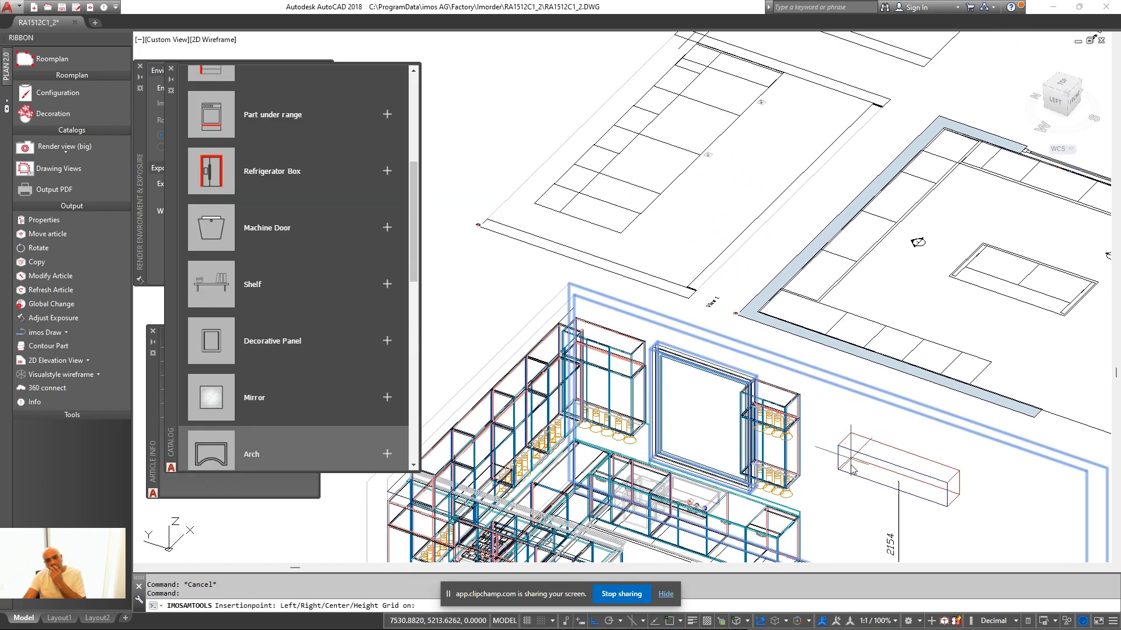
{"action": "left_click", "coordinate": [838, 467]}
{"action": "scroll", "coordinate": [863, 508], "scroll_direction": "up", "scroll_amount": 4}
{"action": "middle_click_drag", "start_coordinate": [856, 493], "coordinate": [833, 475]}
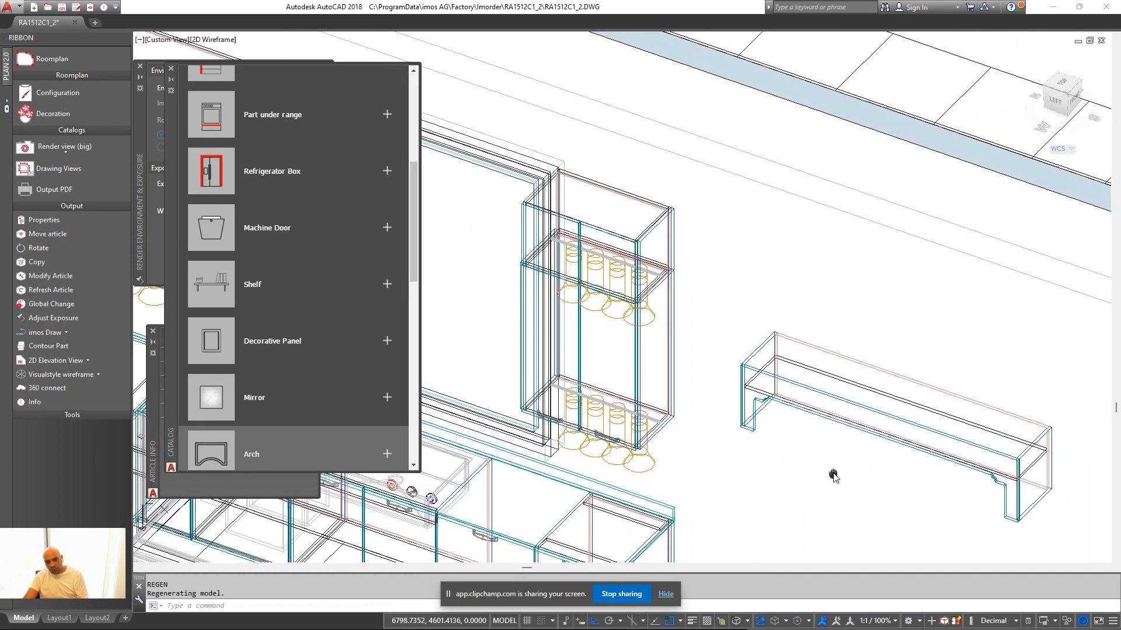
{"action": "middle_click_drag", "start_coordinate": [905, 459], "coordinate": [853, 458], "text": "shift"}
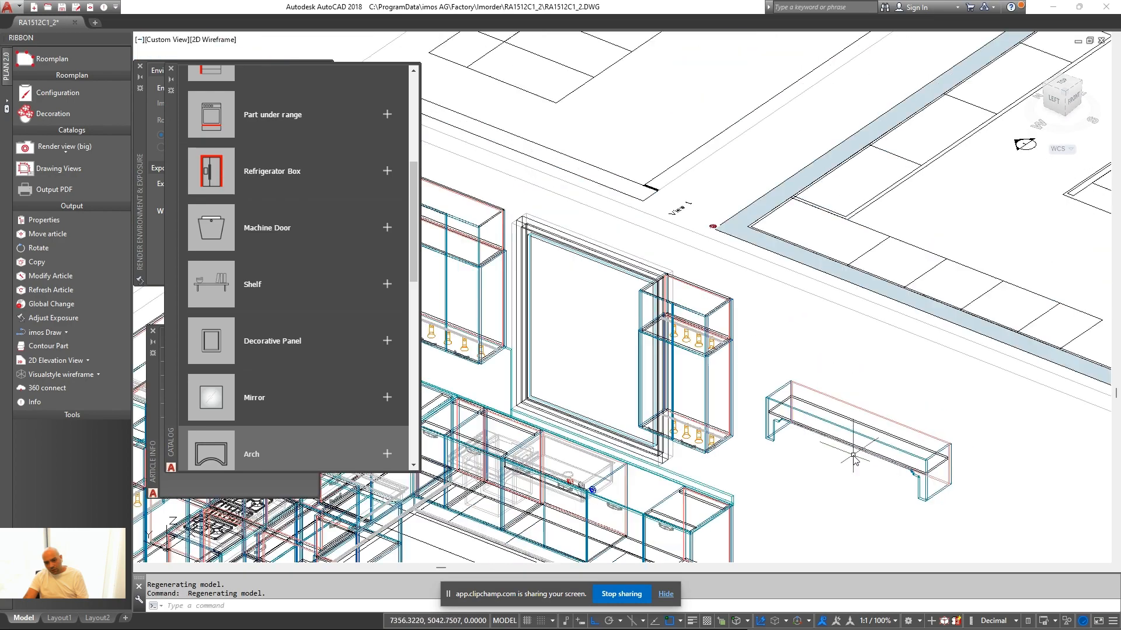
{"action": "middle_click_drag", "start_coordinate": [927, 477], "coordinate": [881, 483], "text": "shift"}
{"action": "scroll", "coordinate": [864, 427], "scroll_direction": "up", "scroll_amount": 5}
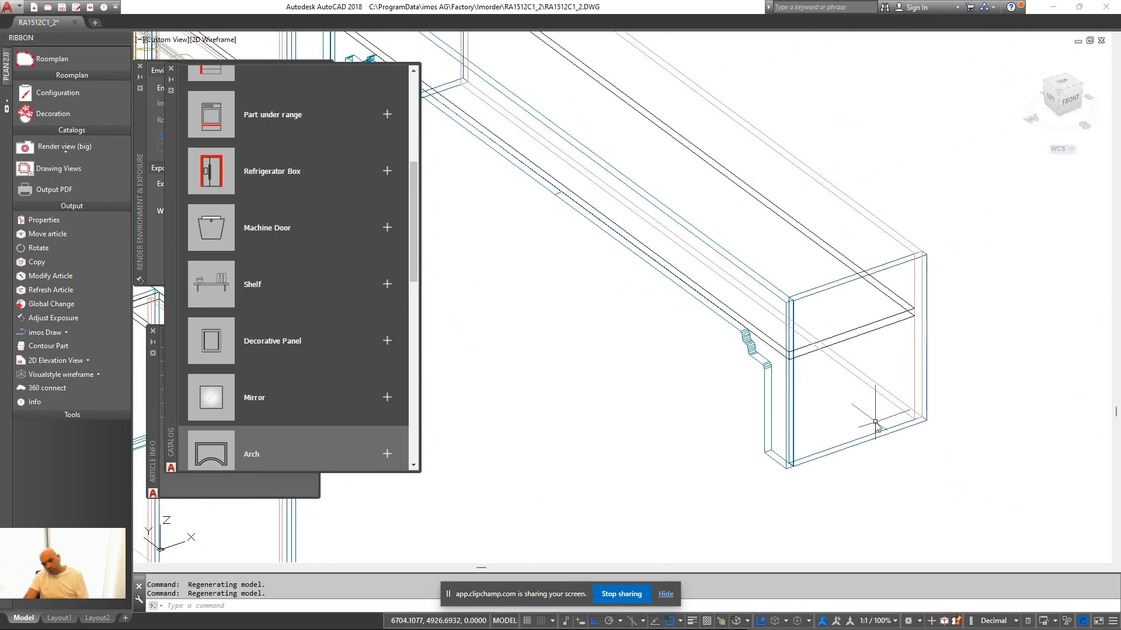
Modify the placed arch to the second article shape with a height of 250
{"action": "scroll", "coordinate": [875, 423], "scroll_direction": "down", "scroll_amount": 5}
{"action": "right_click", "coordinate": [782, 424]}
{"action": "left_click", "coordinate": [823, 160]}
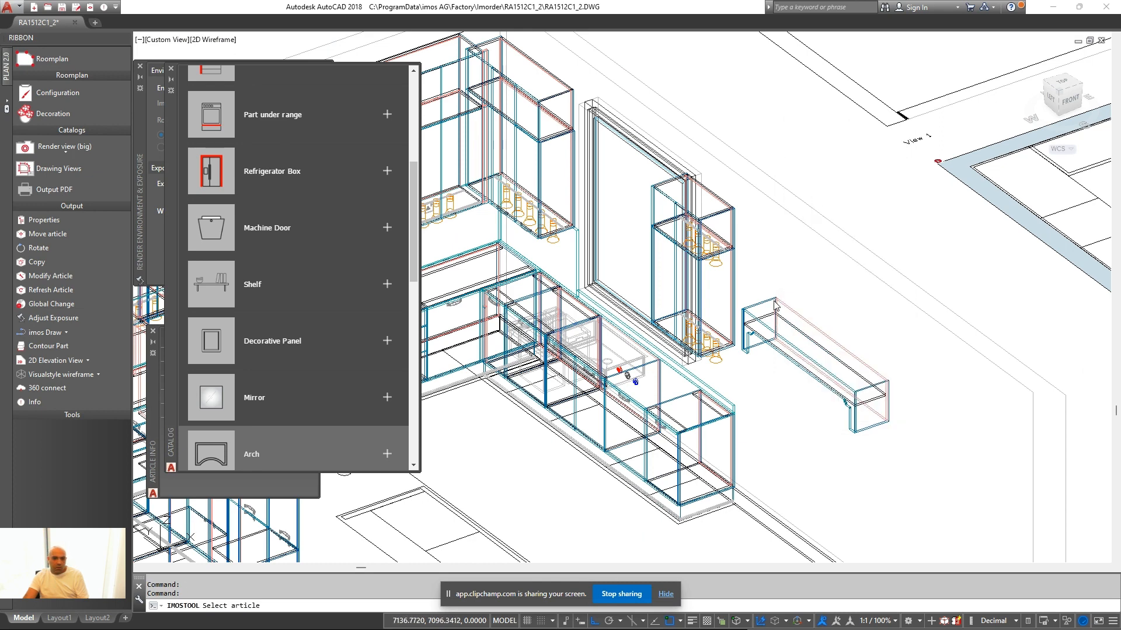
{"action": "left_click", "coordinate": [775, 305]}
{"action": "left_click", "coordinate": [311, 408]}
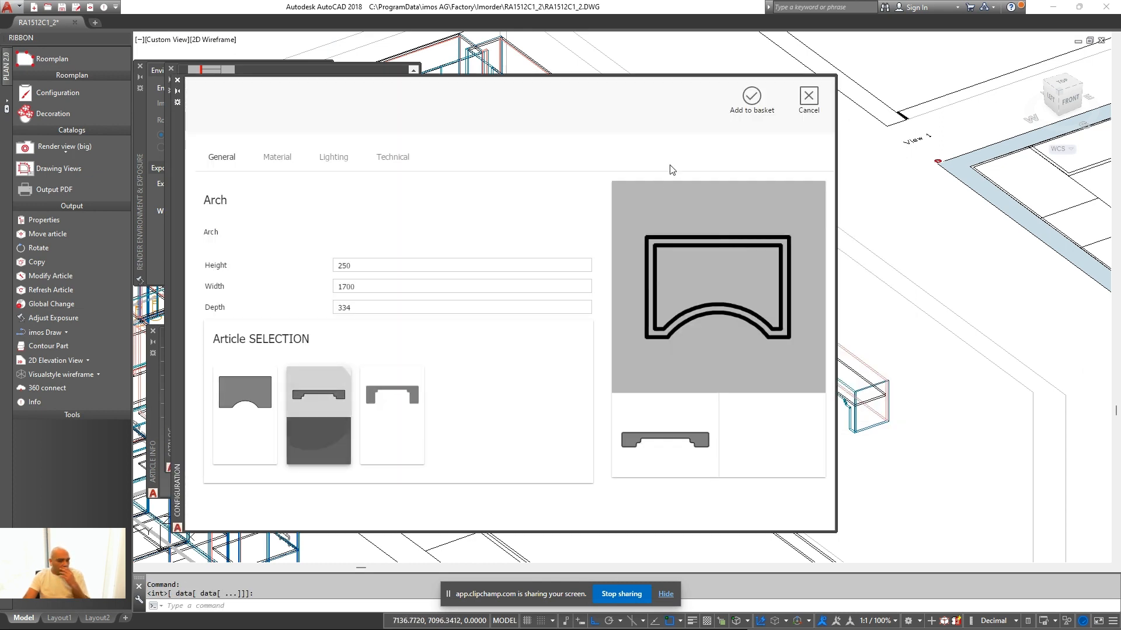
{"action": "left_click", "coordinate": [752, 97]}
{"action": "scroll", "coordinate": [896, 439], "scroll_direction": "up", "scroll_amount": 3}
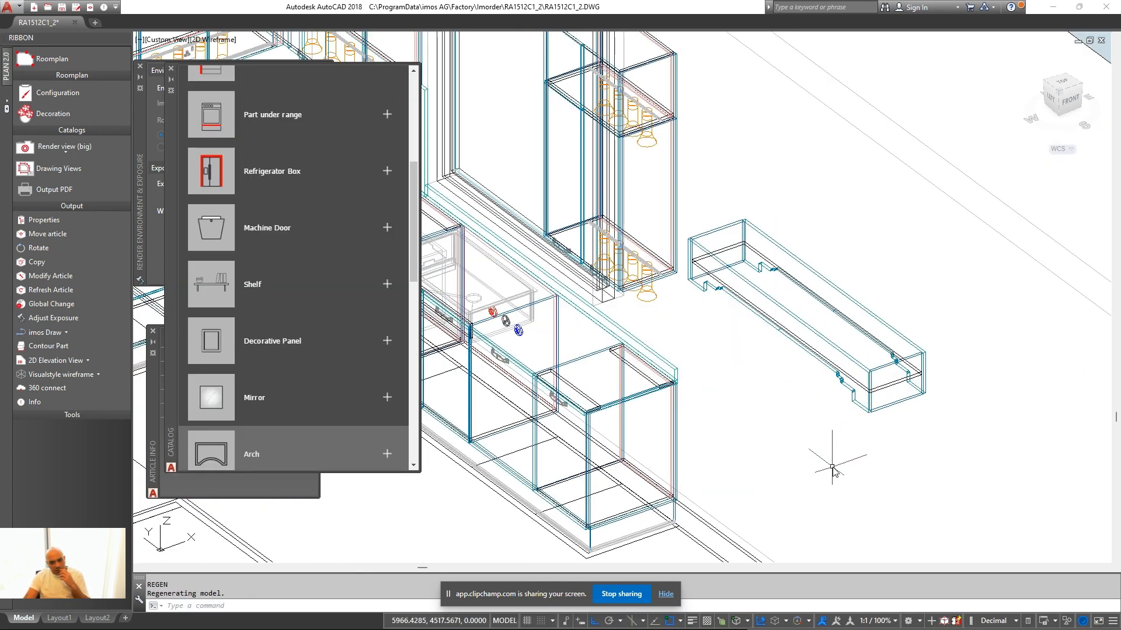
Modify the arch article to use the first shape, with the small curved cutout, and apply it
{"action": "right_click", "coordinate": [829, 155]}
{"action": "left_click", "coordinate": [869, 195]}
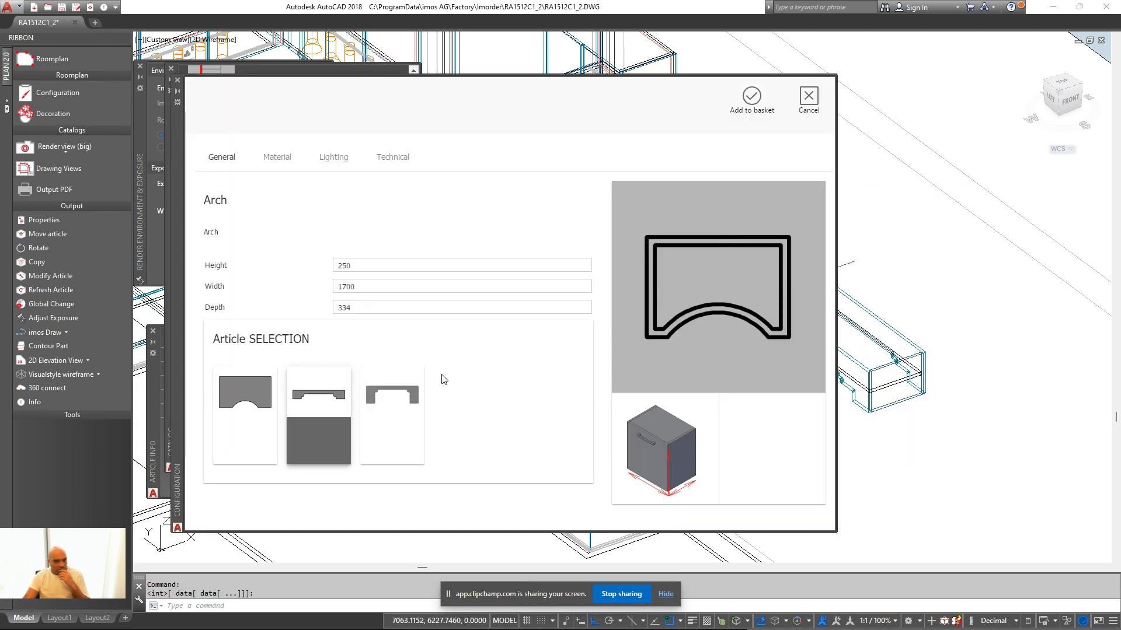
{"action": "left_click", "coordinate": [634, 347]}
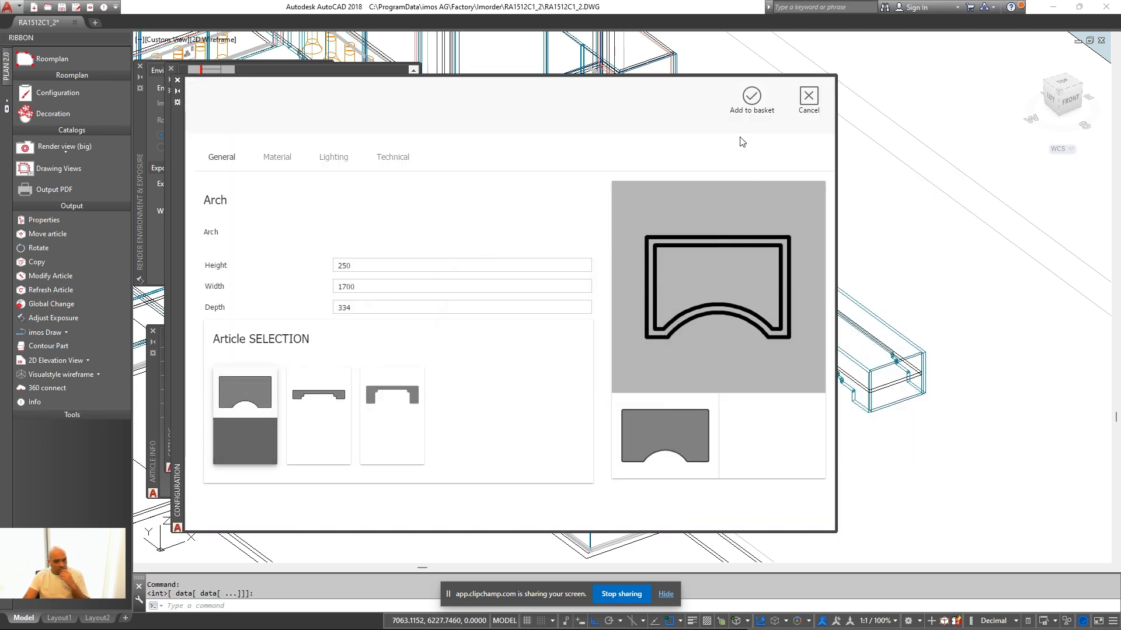
{"action": "left_click", "coordinate": [751, 100]}
Erase the arch standing in the open space beside the kitchen
{"action": "left_click", "coordinate": [816, 336]}
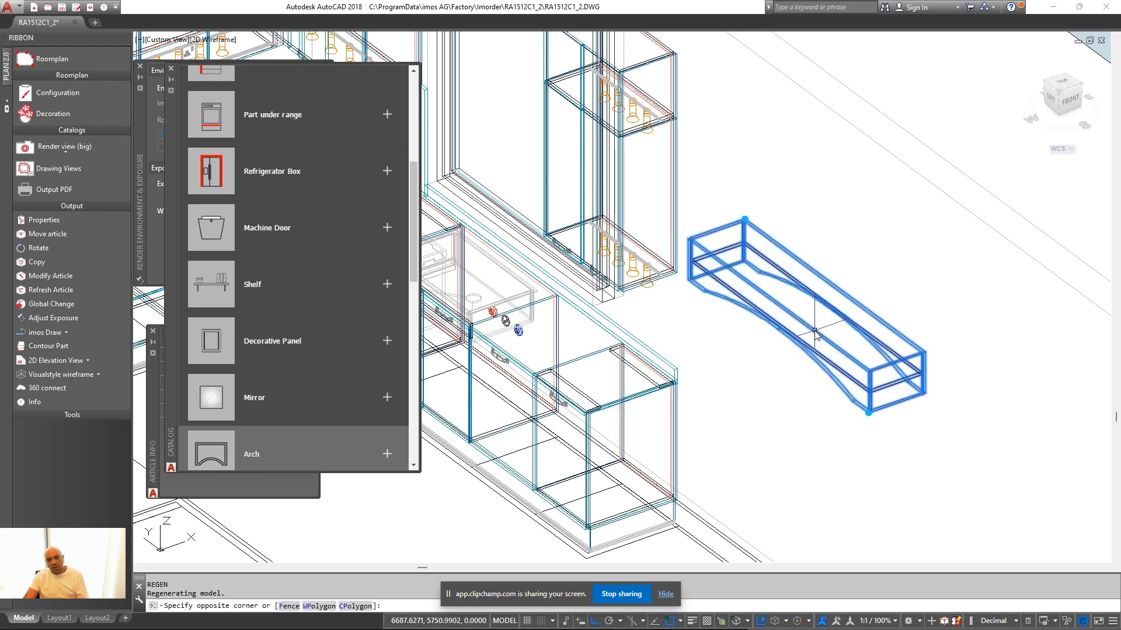
{"action": "scroll", "coordinate": [814, 330], "scroll_direction": "down", "scroll_amount": 1}
{"action": "middle_click_drag", "start_coordinate": [776, 345], "coordinate": [783, 415]}
{"action": "type", "text": "e"}
{"action": "key", "text": "Return"}
Start a Profile article from the catalog's Miscellaneous Items and choose the U profile type
{"action": "mouse_move", "coordinate": [594, 222]}
{"action": "middle_mouse_down"}
{"action": "mouse_move", "coordinate": [659, 257]}
{"action": "mouse_move", "coordinate": [664, 316]}
{"action": "middle_mouse_up"}
{"action": "scroll", "coordinate": [664, 316], "scroll_direction": "up", "scroll_amount": 1}
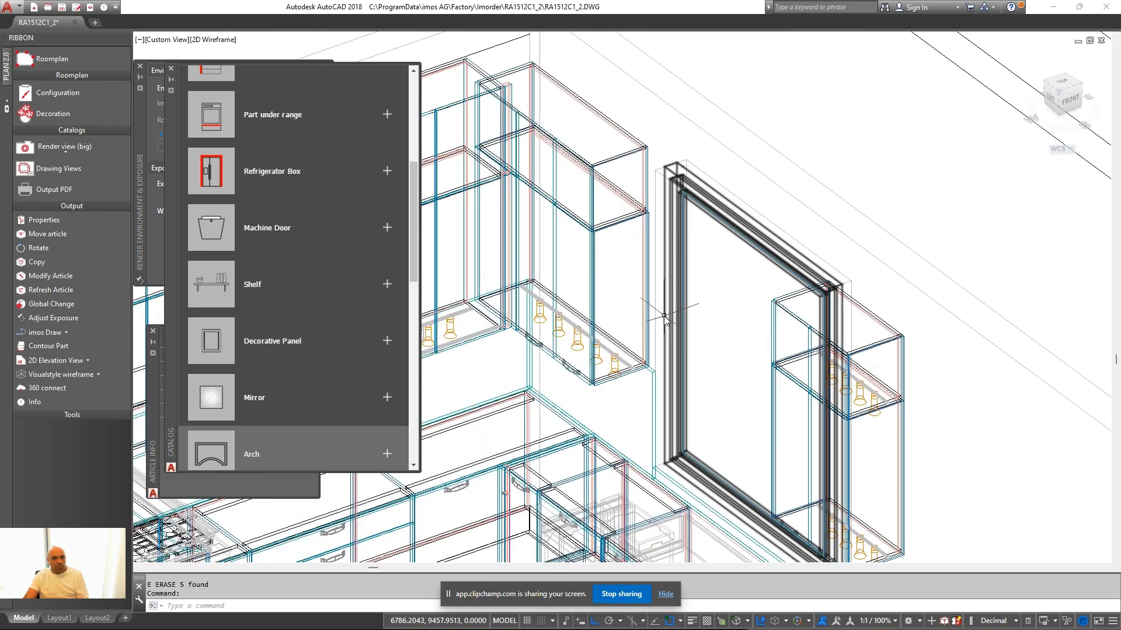
{"action": "scroll", "coordinate": [345, 339], "scroll_direction": "up", "scroll_amount": 3}
{"action": "scroll", "coordinate": [345, 342], "scroll_direction": "down", "scroll_amount": 4}
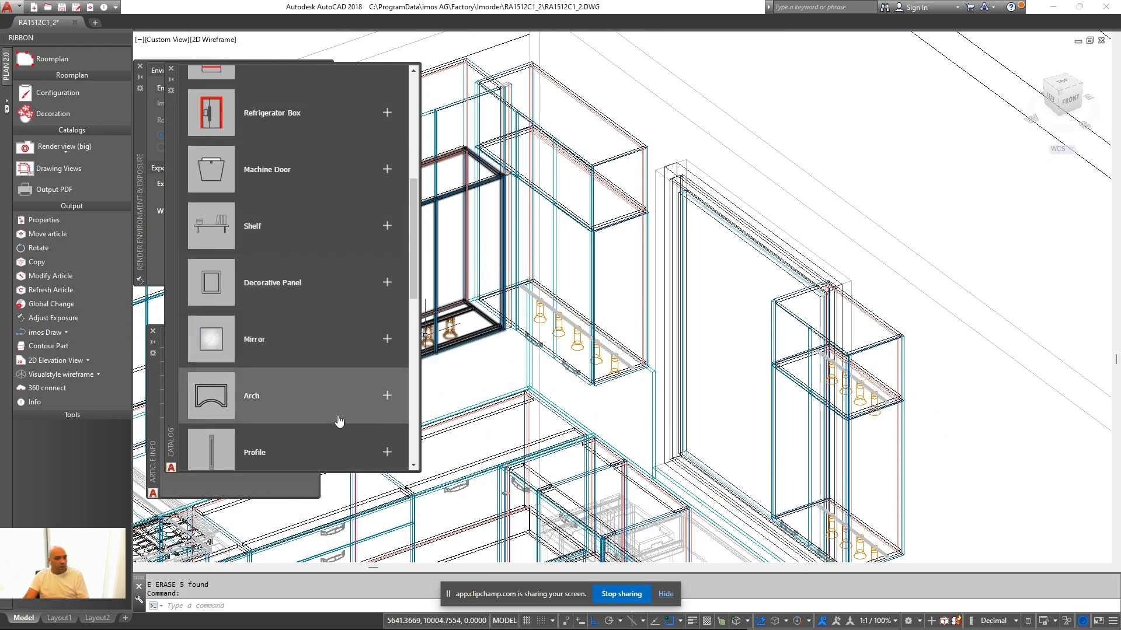
{"action": "left_click", "coordinate": [320, 431]}
{"action": "scroll", "coordinate": [330, 420], "scroll_direction": "down", "scroll_amount": 1}
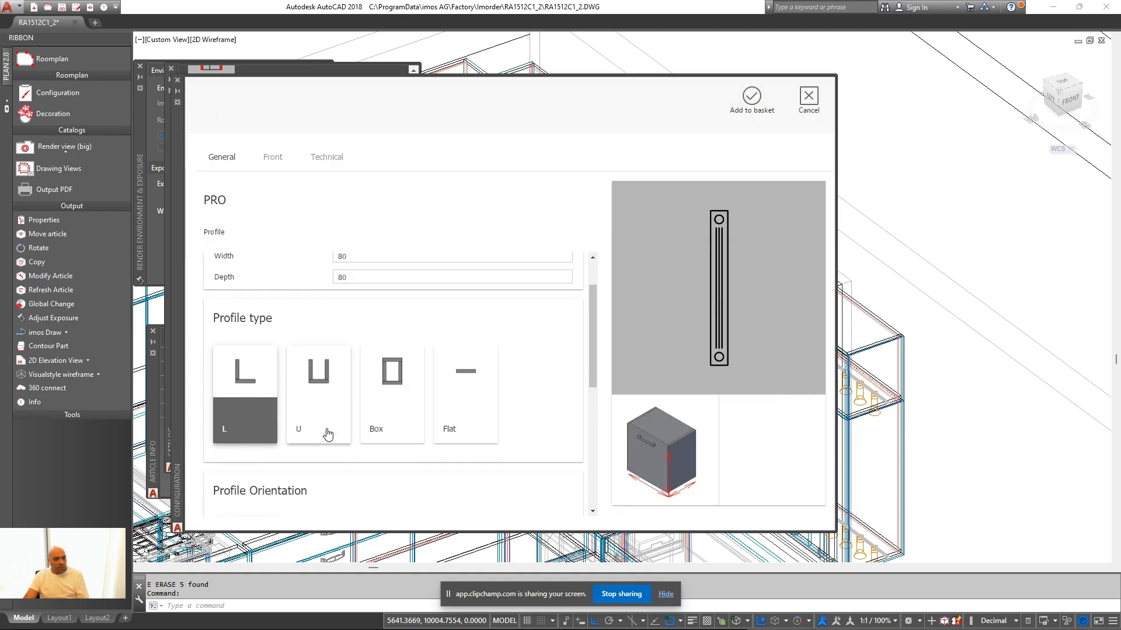
{"action": "left_click", "coordinate": [335, 414]}
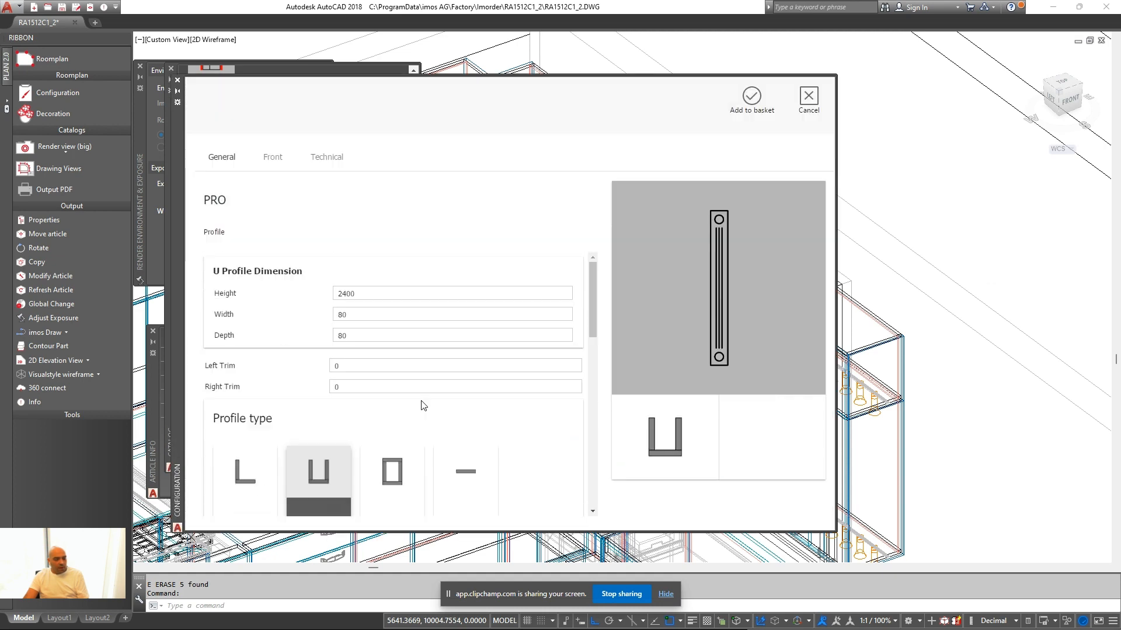
Set the U profile to height 399, width 1700 and depth 350, and place it between the wall cabinets across the window
{"action": "double_click", "coordinate": [385, 296]}
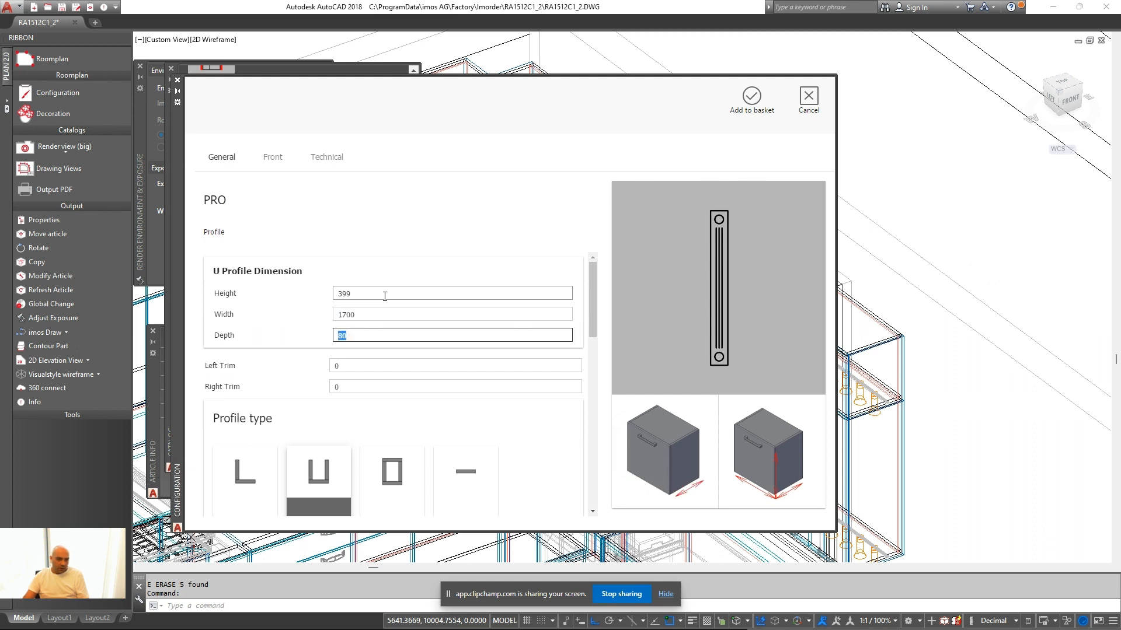
{"action": "scroll", "coordinate": [440, 363], "scroll_direction": "down", "scroll_amount": 10}
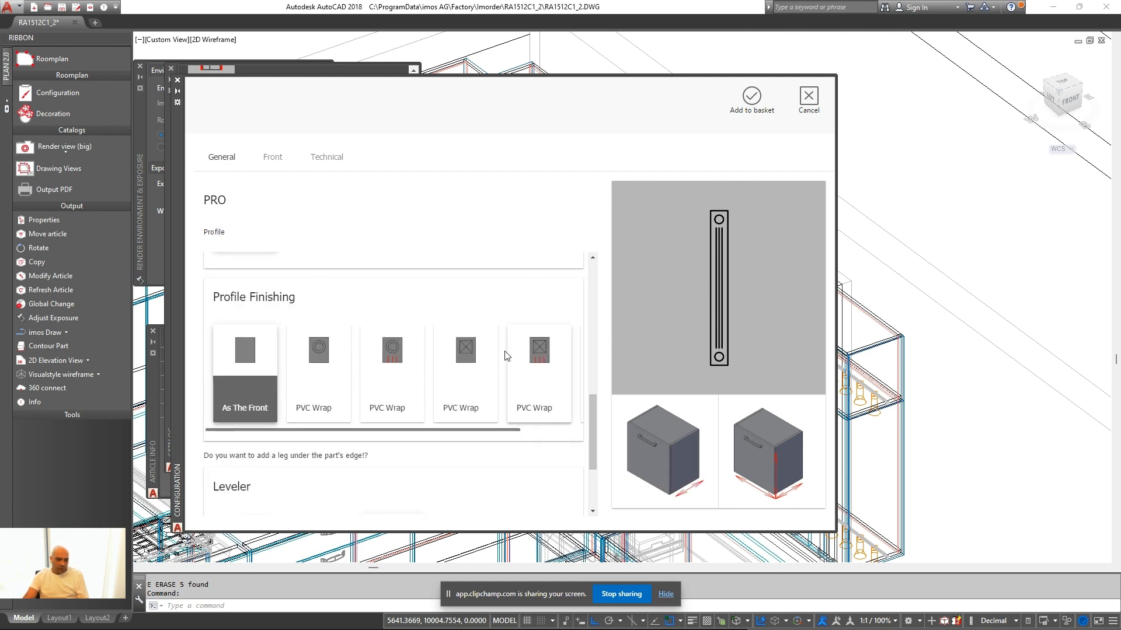
{"action": "scroll", "coordinate": [587, 354], "scroll_direction": "up", "scroll_amount": 10}
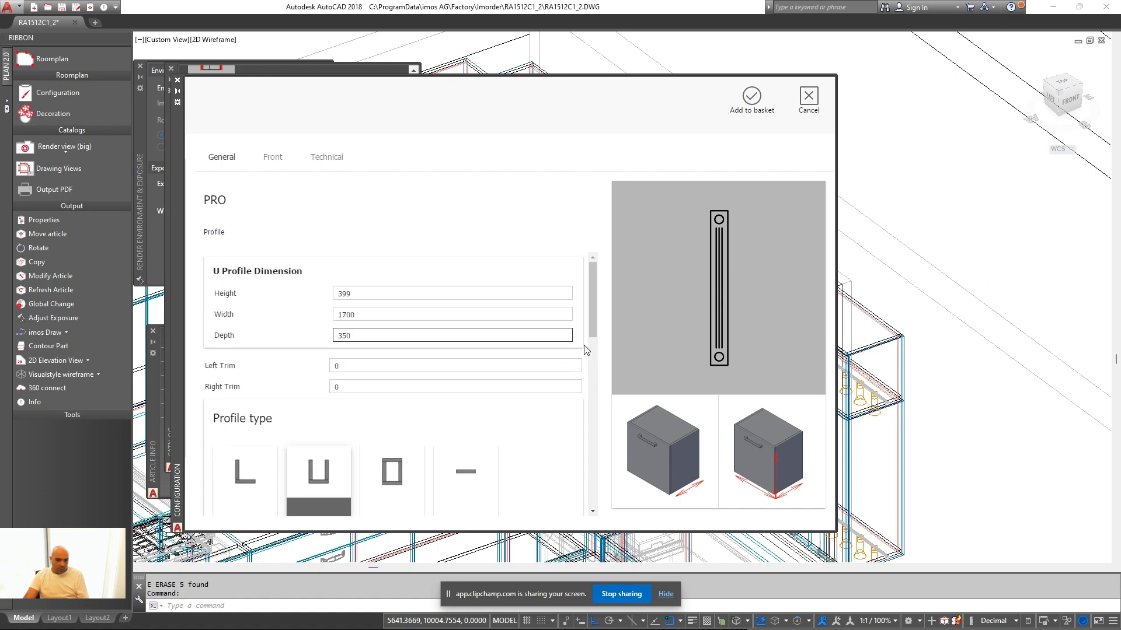
{"action": "left_click", "coordinate": [751, 117]}
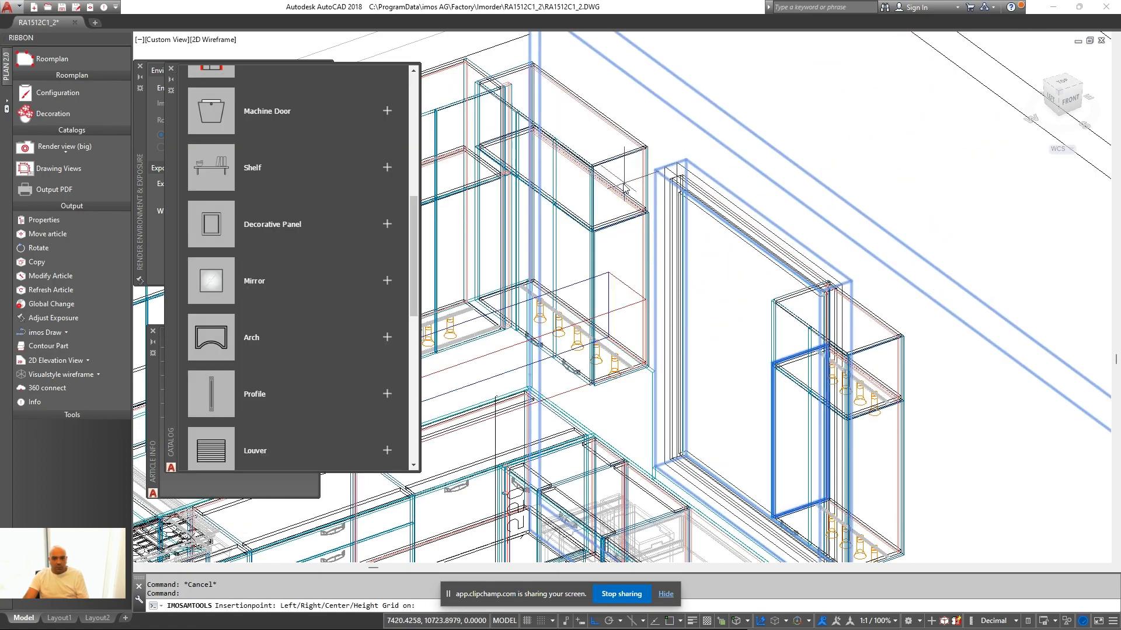
{"action": "scroll", "coordinate": [601, 251], "scroll_direction": "down", "scroll_amount": 2}
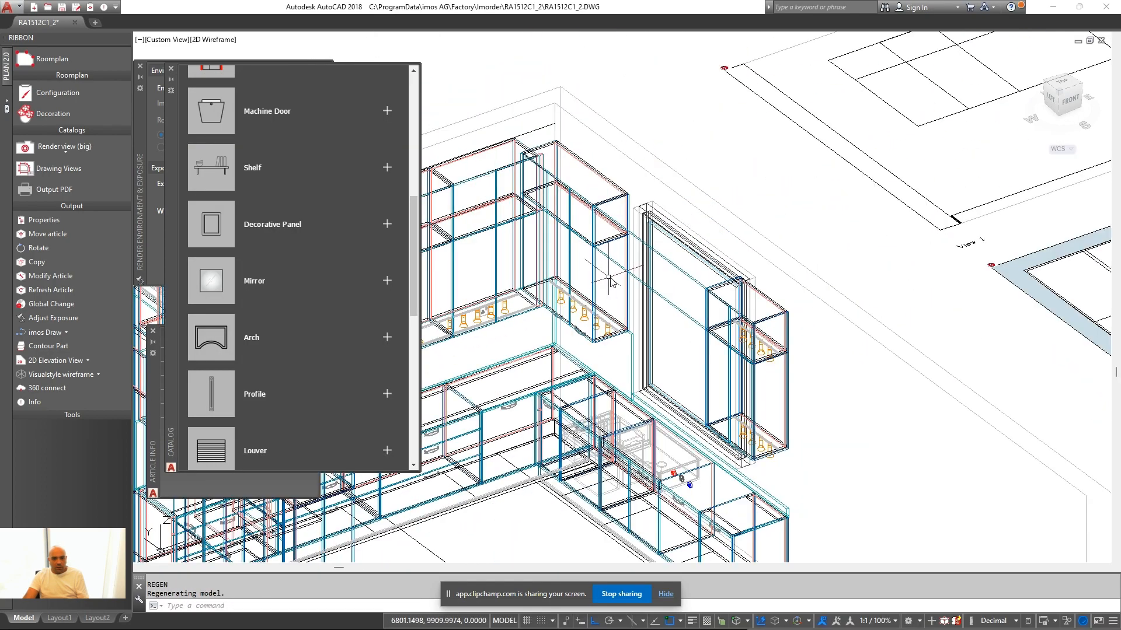
Display the kitchen in the Realistic visual style, viewed towards the window wall
{"action": "middle_click_drag", "start_coordinate": [636, 269], "coordinate": [718, 292], "text": "shift"}
{"action": "left_click", "coordinate": [89, 375]}
{"action": "left_click", "coordinate": [61, 402]}
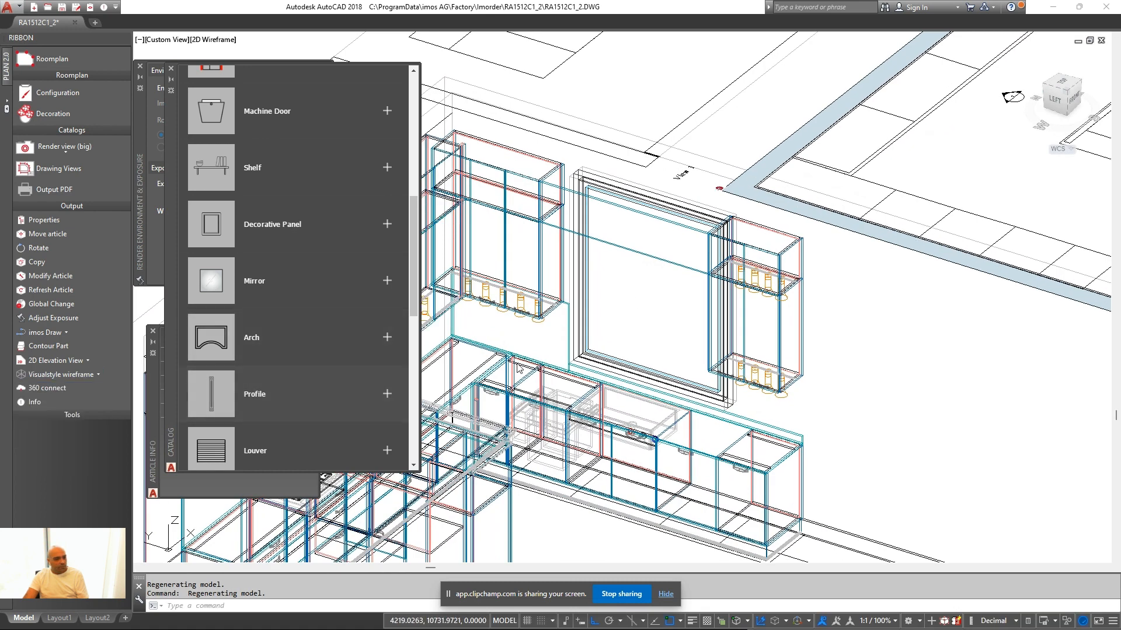
{"action": "middle_click_drag", "start_coordinate": [667, 327], "coordinate": [636, 326], "text": "shift"}
Open the U profile for modification, go through its Front type settings, and apply the configuration
{"action": "left_click", "coordinate": [602, 208]}
{"action": "right_click", "coordinate": [603, 208]}
{"action": "left_click", "coordinate": [620, 245]}
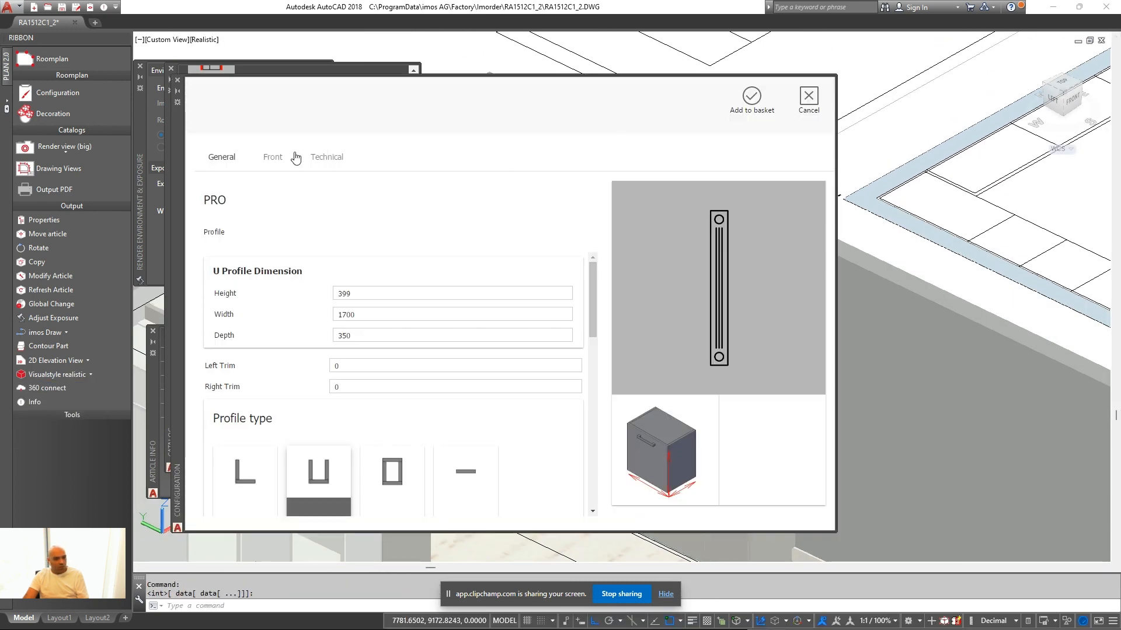
{"action": "left_click", "coordinate": [274, 157]}
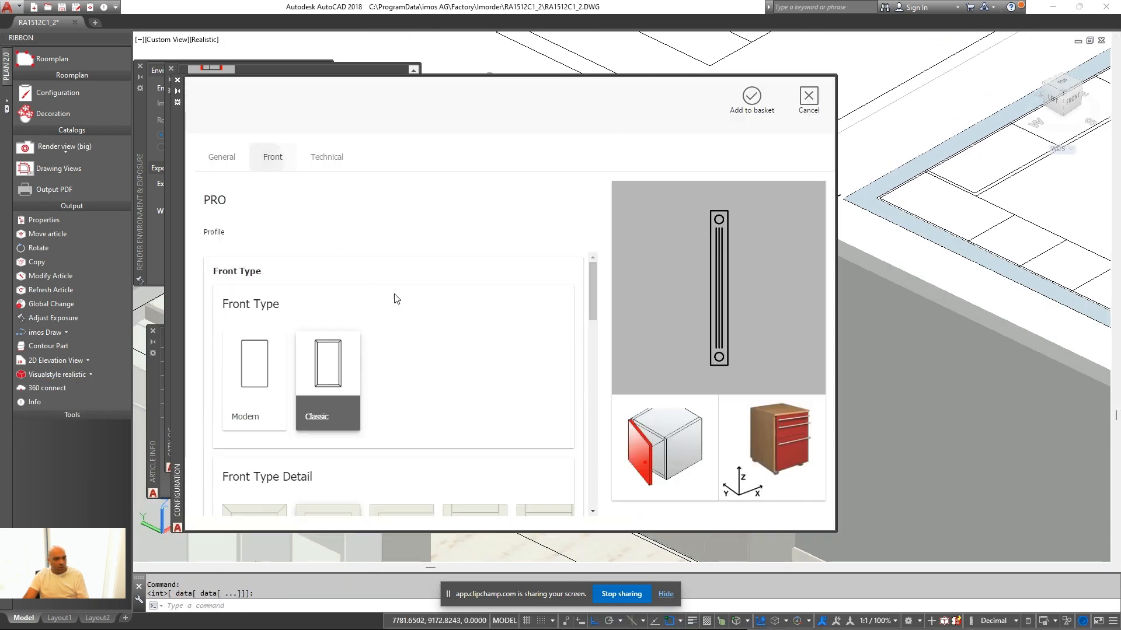
{"action": "scroll", "coordinate": [446, 314], "scroll_direction": "down", "scroll_amount": 8}
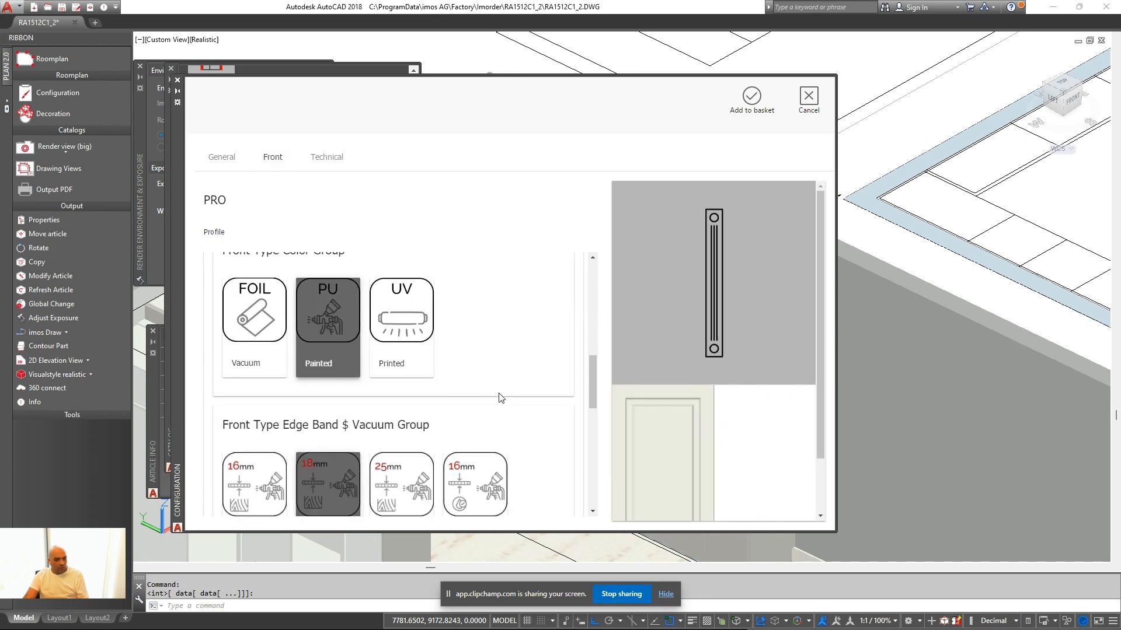
{"action": "left_click", "coordinate": [740, 114]}
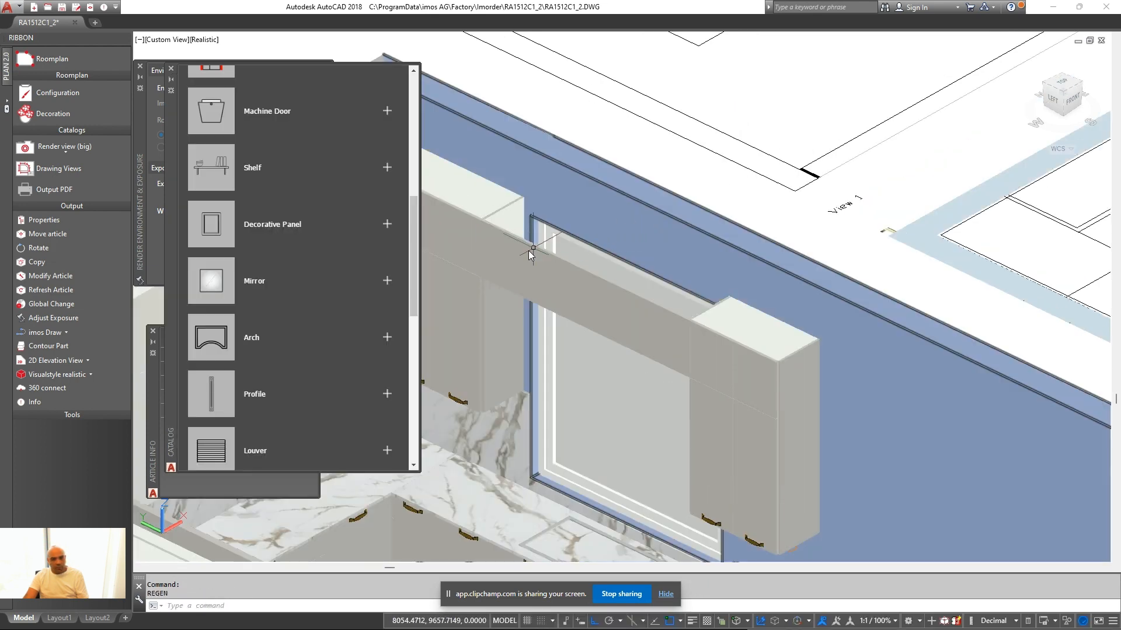
Reopen the U profile's configuration, check its orientation and finishing options, and apply its painted Front settings
{"action": "scroll", "coordinate": [528, 250], "scroll_direction": "up", "scroll_amount": 4}
{"action": "scroll", "coordinate": [529, 250], "scroll_direction": "up", "scroll_amount": 2}
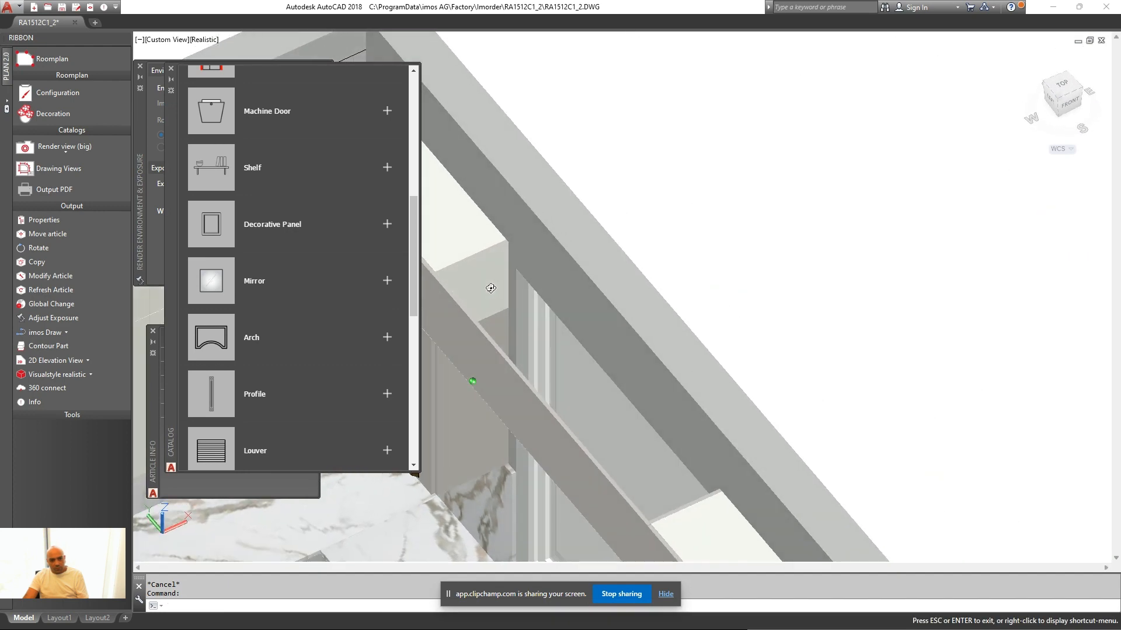
{"action": "right_click", "coordinate": [717, 162]}
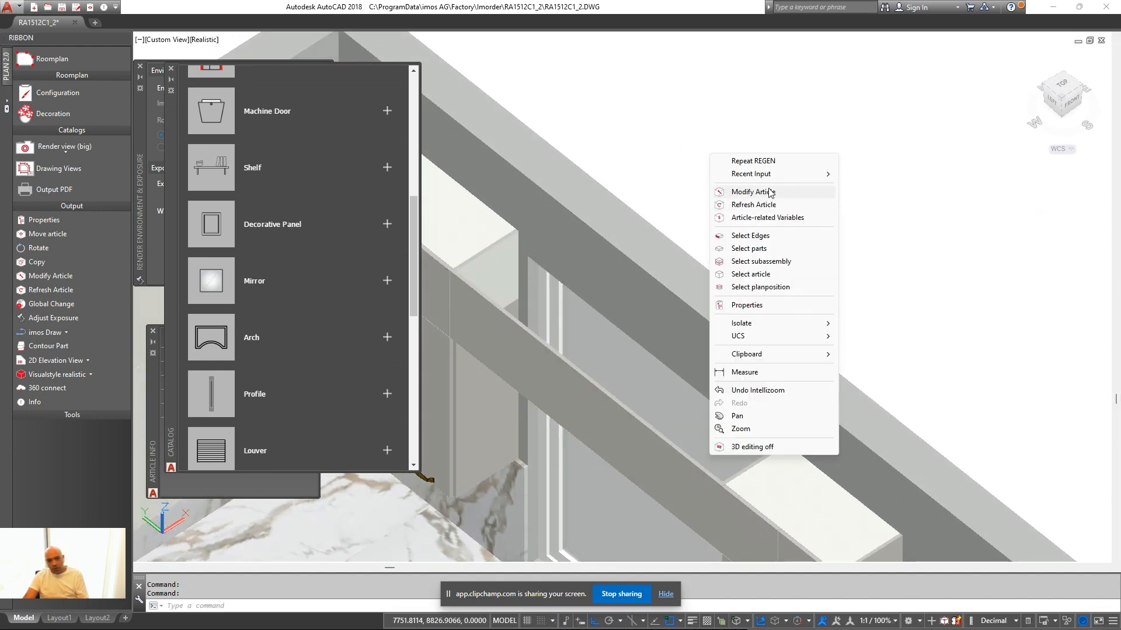
{"action": "left_click", "coordinate": [758, 191]}
{"action": "left_click", "coordinate": [611, 304]}
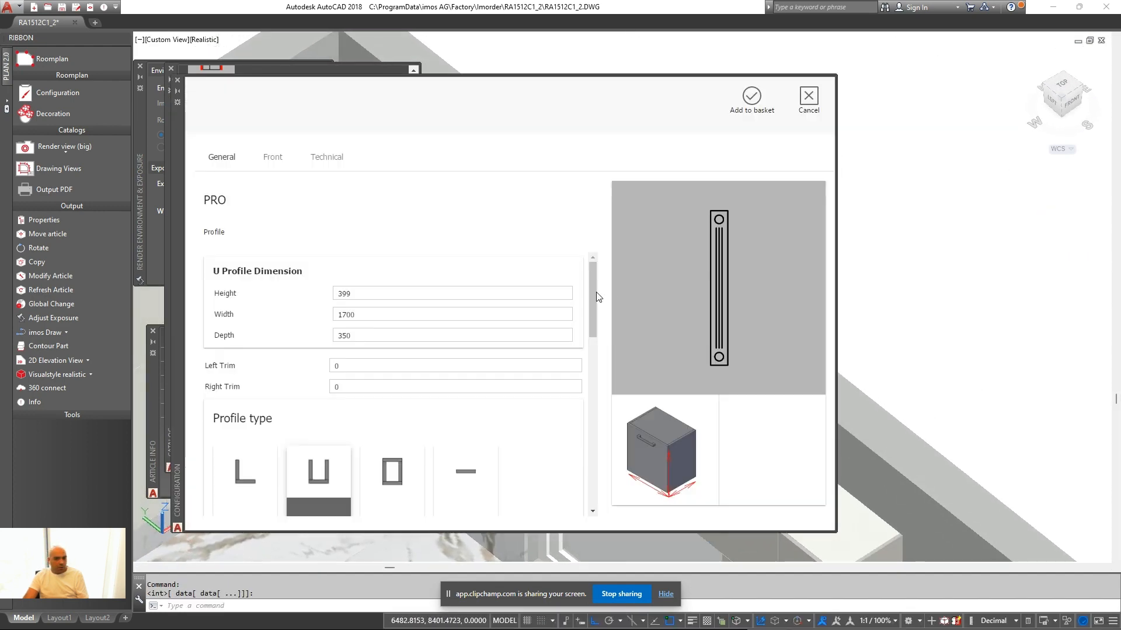
{"action": "scroll", "coordinate": [587, 412], "scroll_direction": "down", "scroll_amount": 10}
{"action": "scroll", "coordinate": [593, 391], "scroll_direction": "up", "scroll_amount": 7}
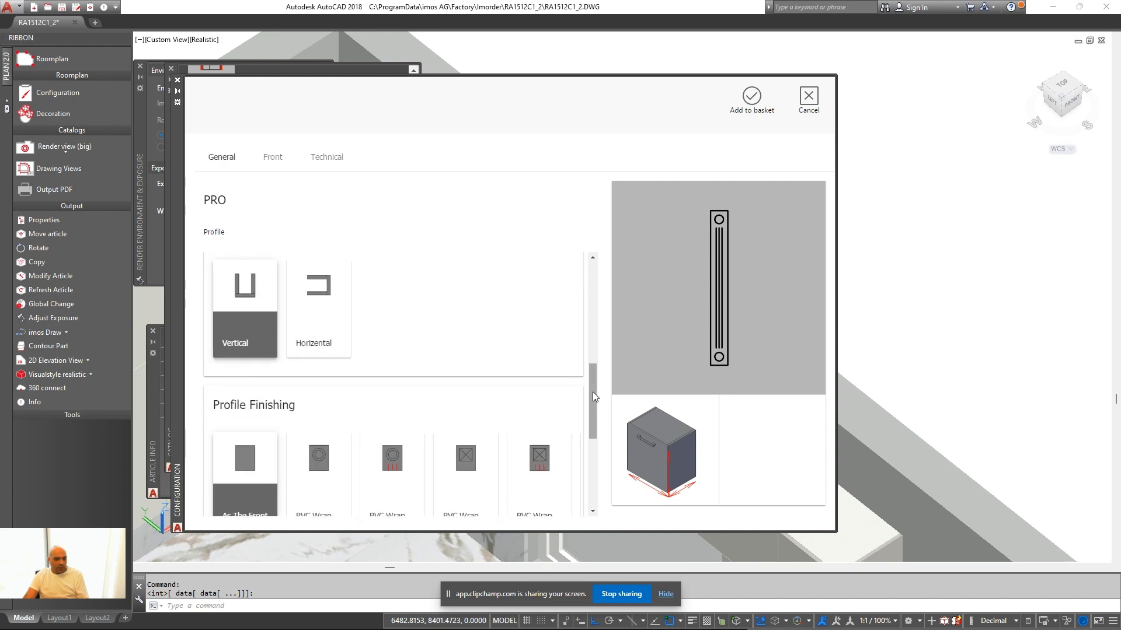
{"action": "left_click", "coordinate": [287, 154]}
{"action": "scroll", "coordinate": [539, 339], "scroll_direction": "down", "scroll_amount": 10}
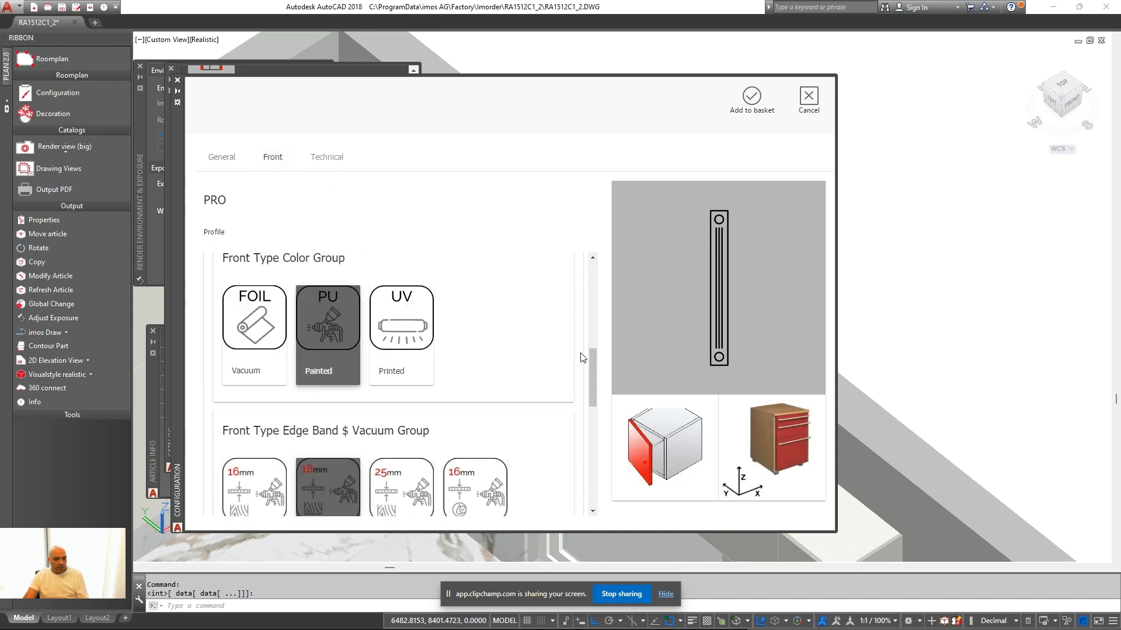
{"action": "left_click", "coordinate": [538, 326]}
{"action": "left_click", "coordinate": [751, 96]}
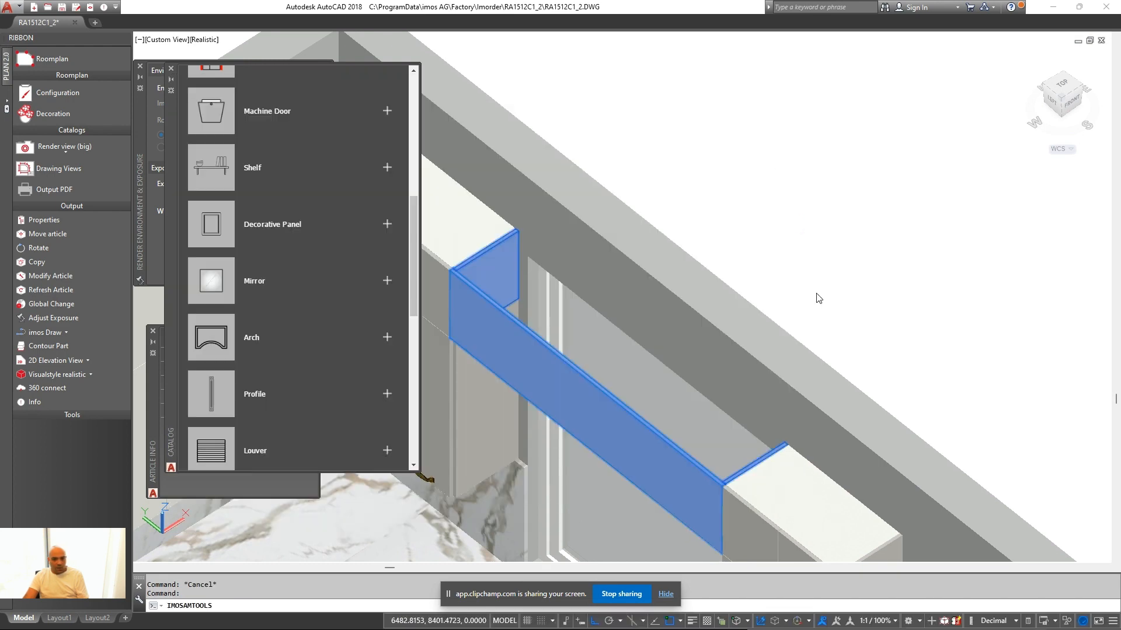
Switch the model's visual style to 2D Wireframe
{"action": "scroll", "coordinate": [483, 238], "scroll_direction": "down", "scroll_amount": 6}
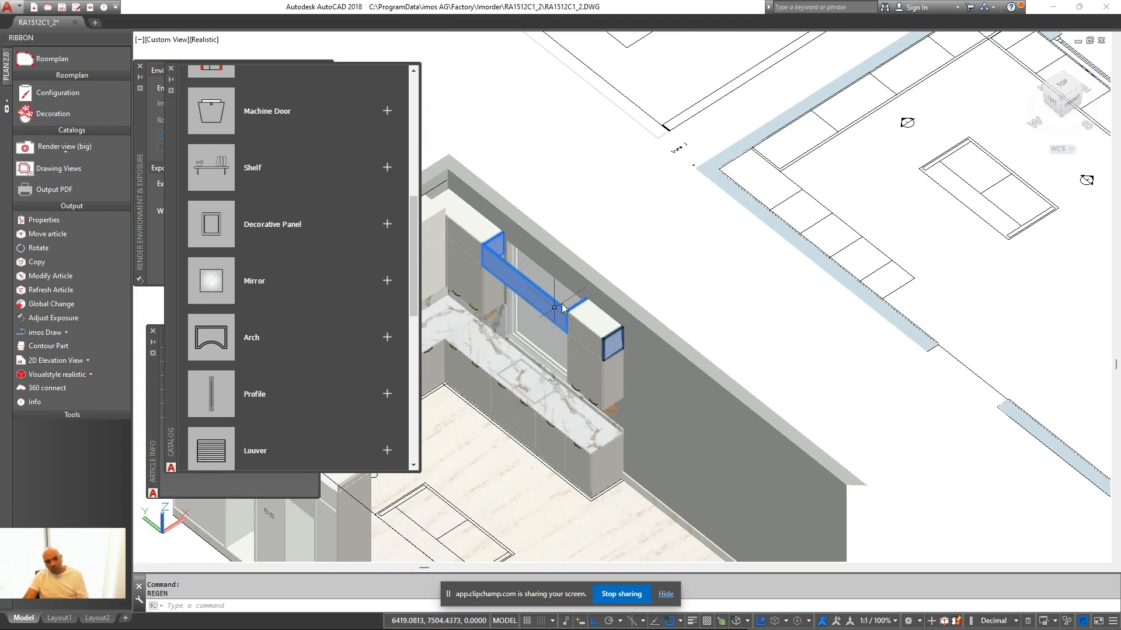
{"action": "middle_click_drag", "start_coordinate": [562, 308], "coordinate": [554, 285], "text": "shift"}
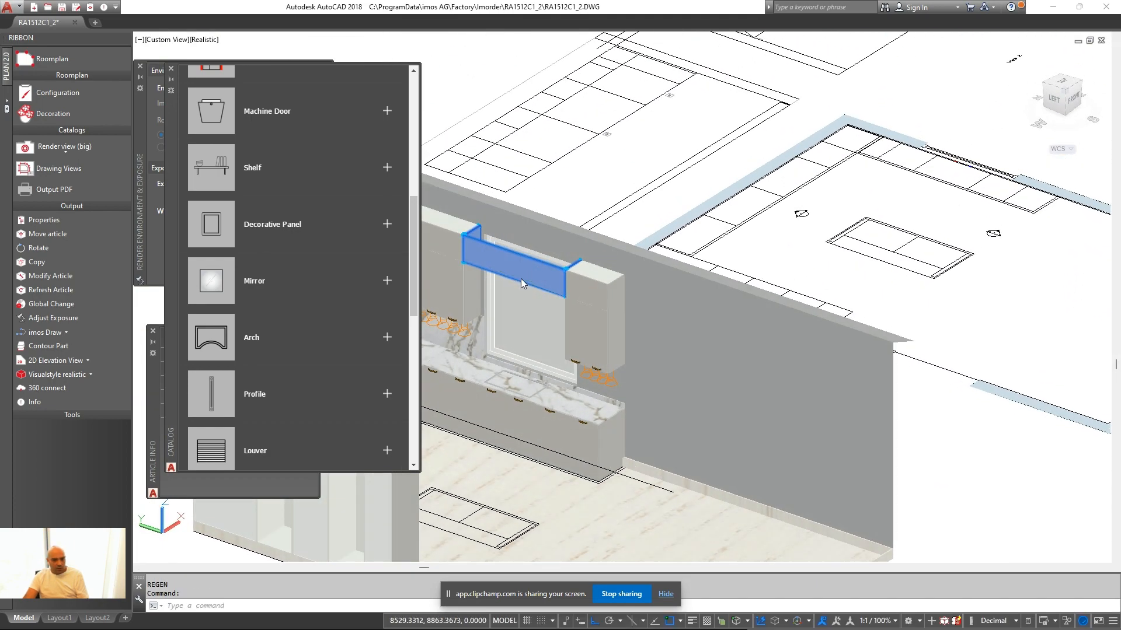
{"action": "left_click", "coordinate": [72, 376]}
{"action": "left_click", "coordinate": [56, 476]}
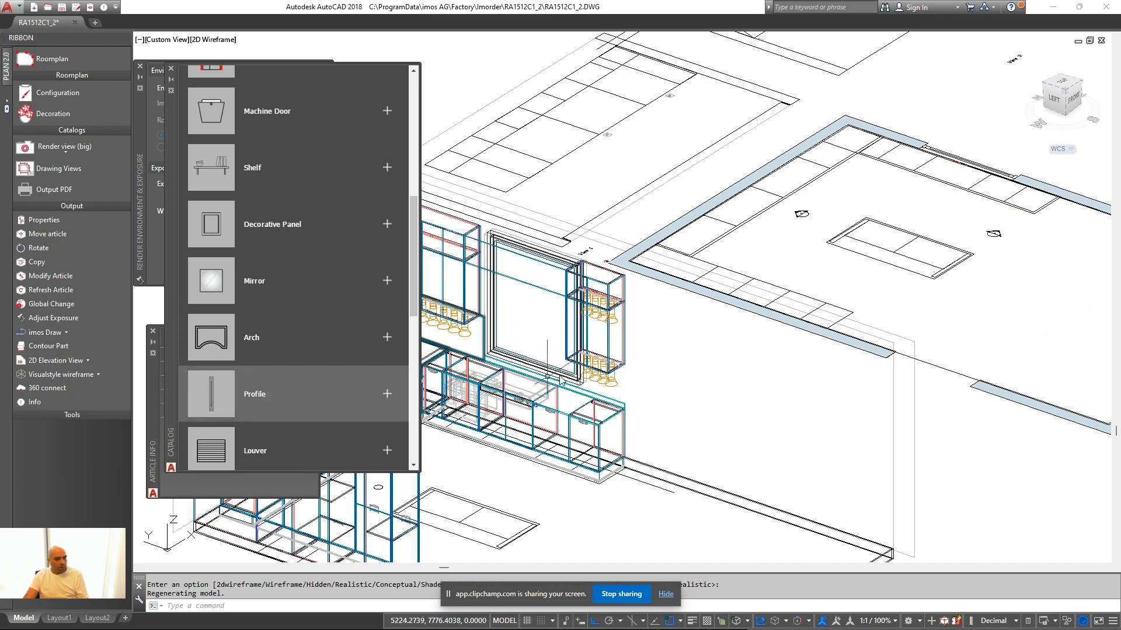
{"action": "mouse_move", "coordinate": [789, 378]}
{"action": "middle_mouse_down", "text": "shift"}
{"action": "mouse_move", "coordinate": [753, 403]}
{"action": "mouse_move", "coordinate": [759, 423]}
{"action": "mouse_move", "coordinate": [782, 413]}
{"action": "mouse_move", "coordinate": [771, 380]}
{"action": "middle_mouse_up", "text": "shift"}
{"action": "scroll", "coordinate": [764, 368], "scroll_direction": "up", "scroll_amount": 3}
{"action": "middle_click_drag", "start_coordinate": [765, 369], "coordinate": [685, 426]}
Search the product catalog for "crown" and open the Crown article's configuration
{"action": "scroll", "coordinate": [341, 369], "scroll_direction": "up", "scroll_amount": 7}
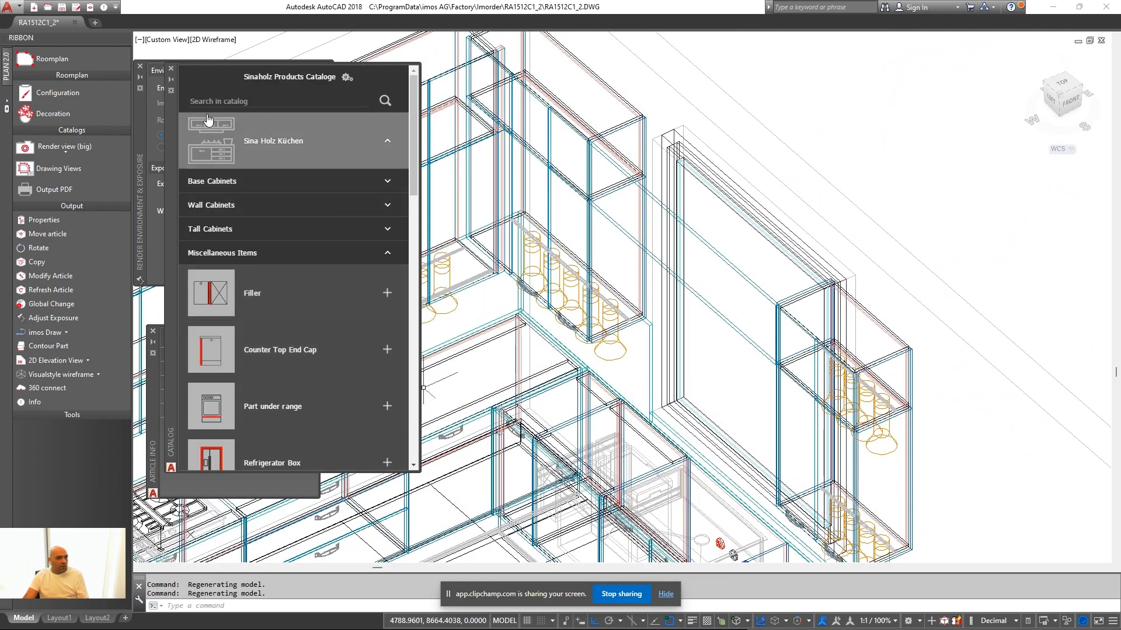
{"action": "left_click", "coordinate": [226, 103]}
{"action": "type", "text": "crown"}
{"action": "key", "text": "Return"}
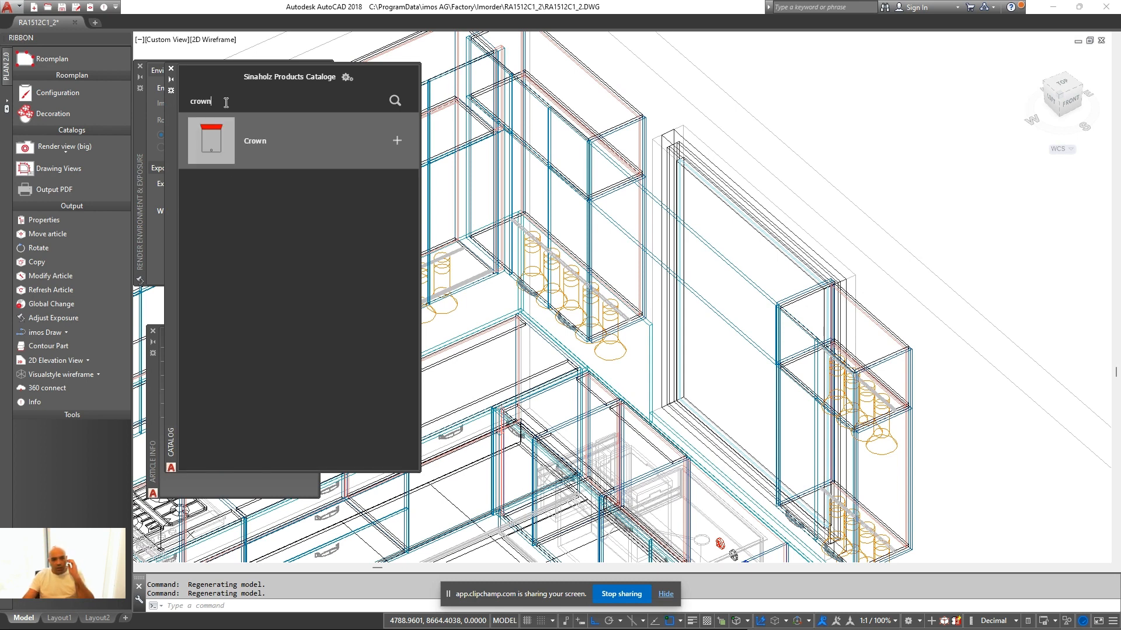
{"action": "left_click", "coordinate": [306, 141]}
Set the crown's direction to Front Right with a left offset of 750 and a right offset of 700
{"action": "scroll", "coordinate": [371, 407], "scroll_direction": "down", "scroll_amount": 2}
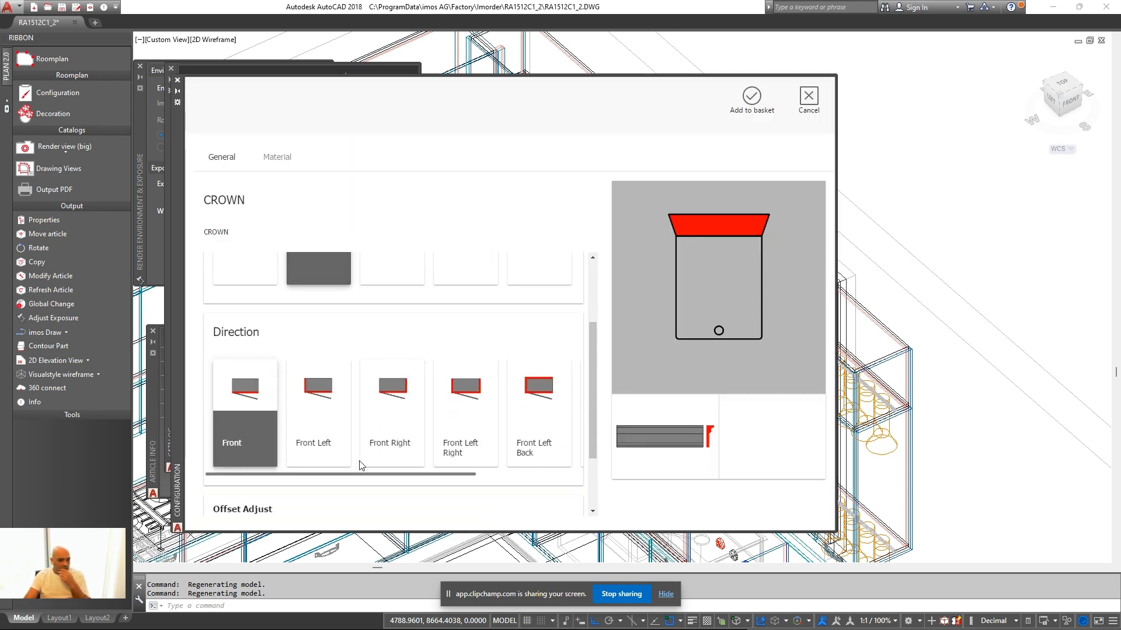
{"action": "left_click", "coordinate": [397, 435]}
{"action": "scroll", "coordinate": [488, 447], "scroll_direction": "down", "scroll_amount": 2}
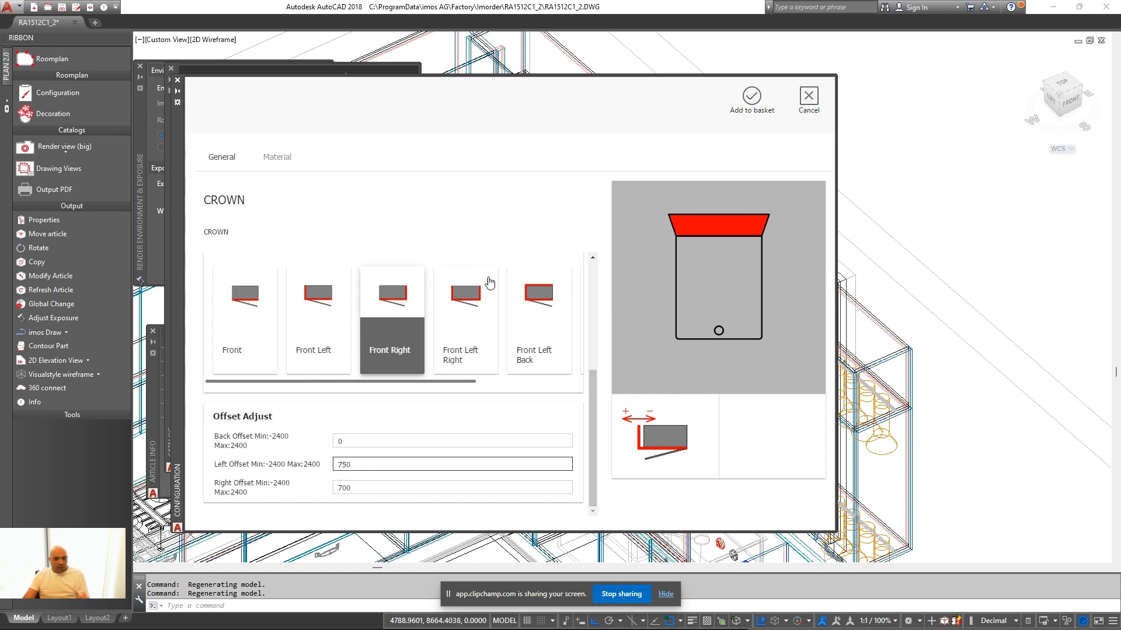
Choose the last Painted_S1 finishing option in the crown's material settings
{"action": "left_click", "coordinate": [287, 162]}
{"action": "scroll", "coordinate": [526, 373], "scroll_direction": "down", "scroll_amount": 10}
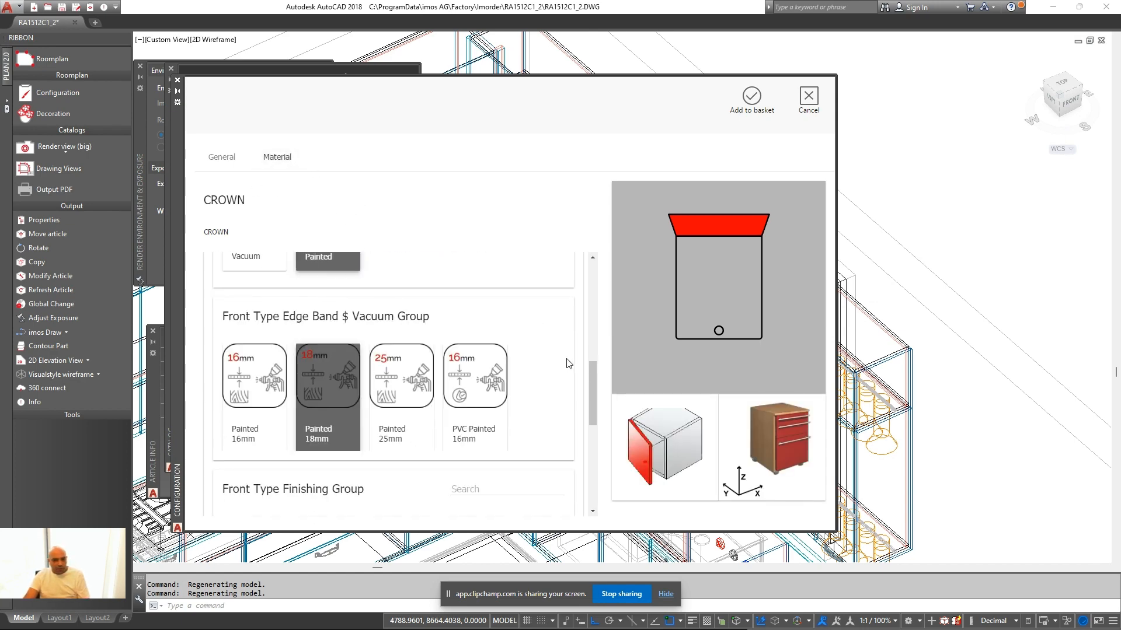
{"action": "scroll", "coordinate": [579, 384], "scroll_direction": "up", "scroll_amount": 1}
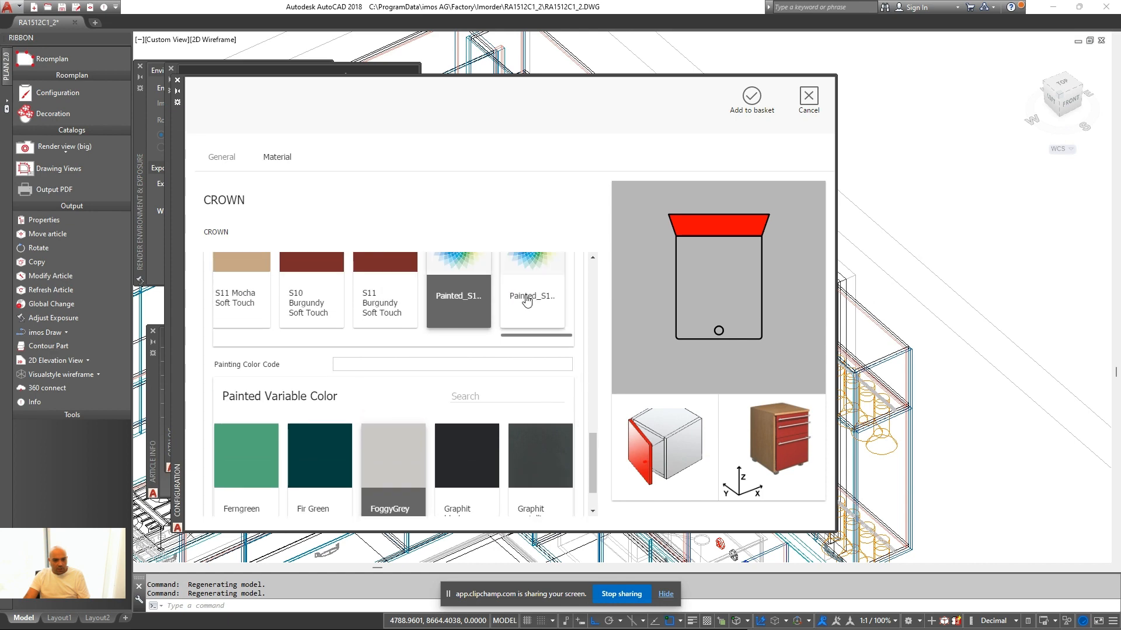
{"action": "left_click", "coordinate": [525, 300]}
Add the crown to the U profile above the window, accept the maximum-length notice, and inspect its end at the corner cabinets
{"action": "left_click", "coordinate": [751, 110]}
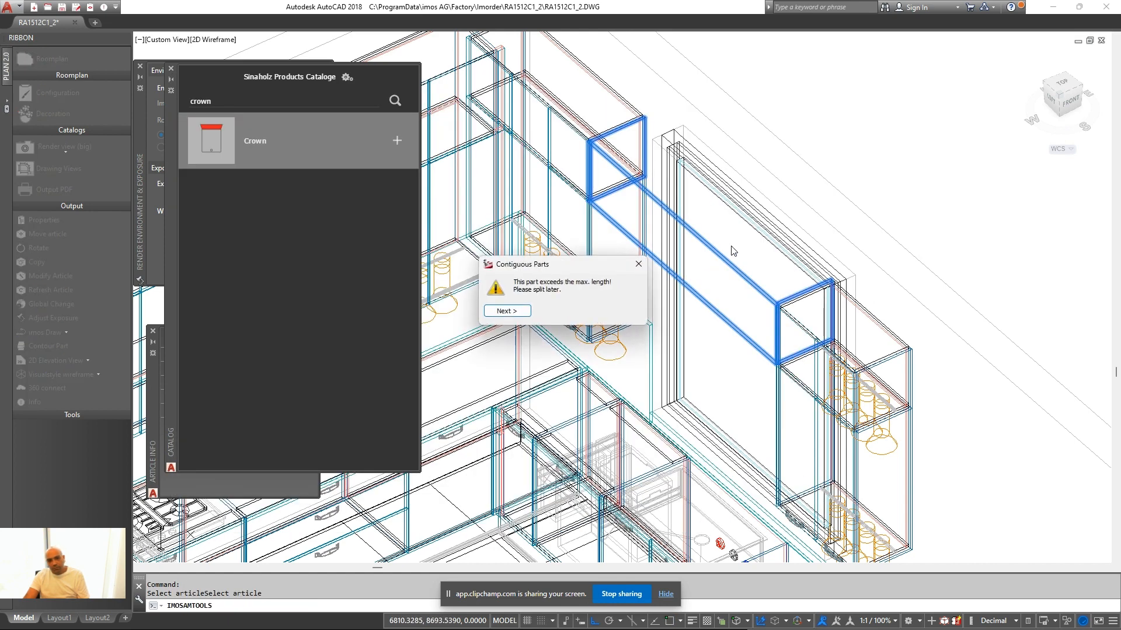
{"action": "key", "text": "Return"}
{"action": "middle_click_drag", "start_coordinate": [736, 251], "coordinate": [740, 201], "text": "shift"}
{"action": "middle_click_drag", "start_coordinate": [495, 140], "coordinate": [607, 225]}
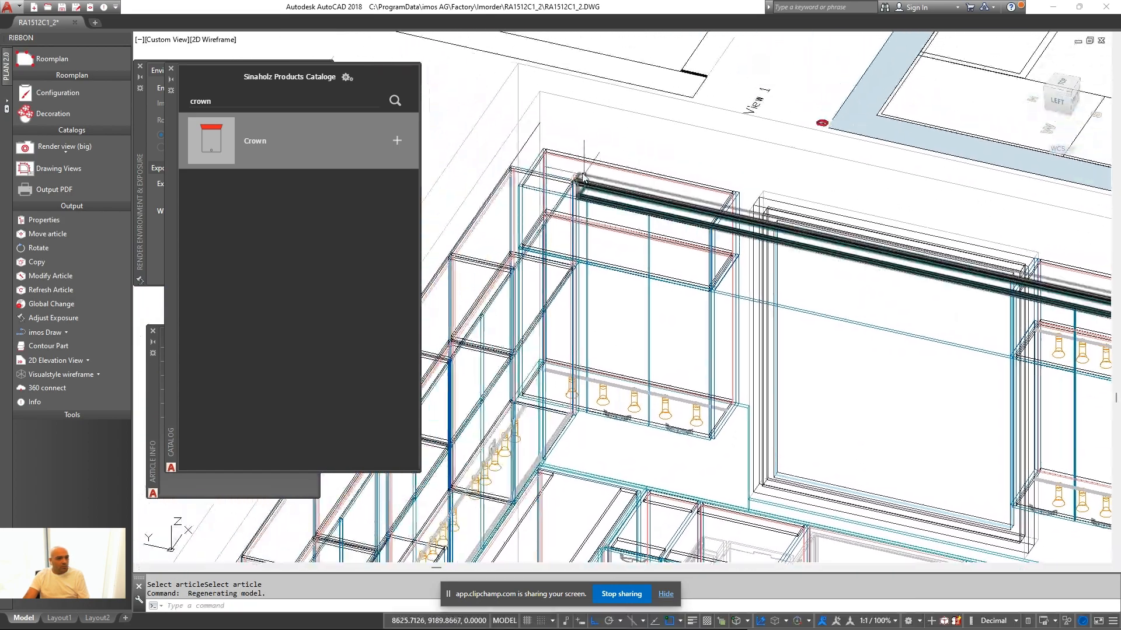
{"action": "scroll", "coordinate": [572, 174], "scroll_direction": "up", "scroll_amount": 5}
{"action": "middle_click_drag", "start_coordinate": [572, 174], "coordinate": [566, 186], "text": "shift"}
{"action": "scroll", "coordinate": [566, 185], "scroll_direction": "down", "scroll_amount": 8}
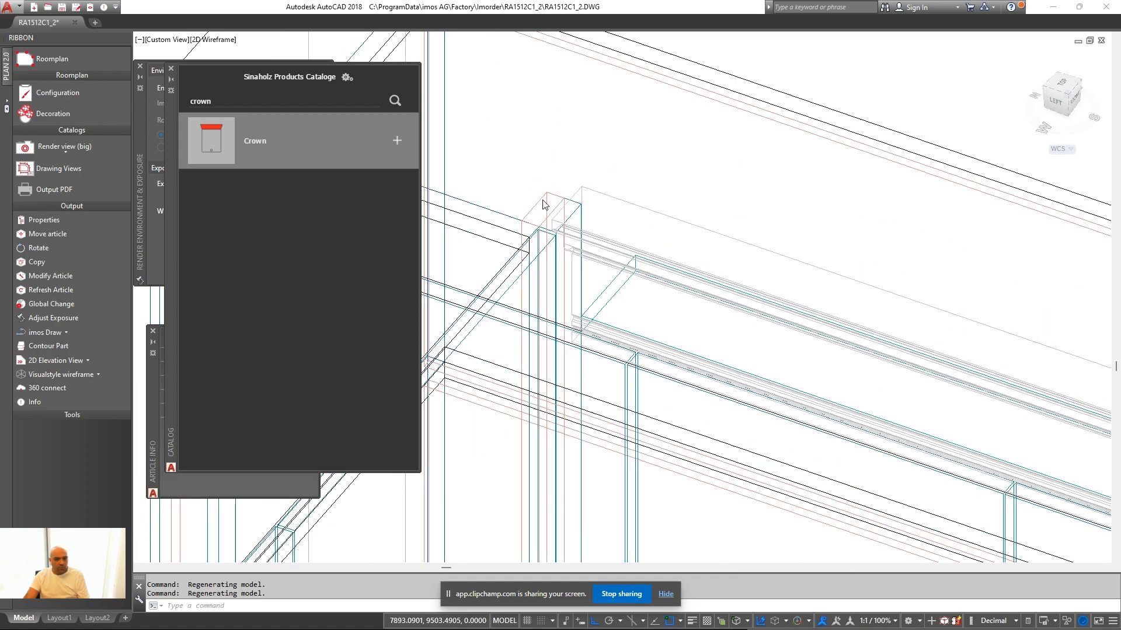
Switch the model to the realistic visual style and examine the worktop, back splash and wall cabinets around the window
{"action": "middle_click_drag", "start_coordinate": [656, 280], "coordinate": [547, 204]}
{"action": "middle_click_drag", "start_coordinate": [750, 333], "coordinate": [717, 331], "text": "shift"}
{"action": "left_click", "coordinate": [85, 378]}
{"action": "left_click", "coordinate": [58, 425]}
{"action": "scroll", "coordinate": [684, 294], "scroll_direction": "up", "scroll_amount": 2}
{"action": "scroll", "coordinate": [642, 390], "scroll_direction": "down", "scroll_amount": 3}
{"action": "scroll", "coordinate": [765, 347], "scroll_direction": "up", "scroll_amount": 2}
{"action": "middle_click_drag", "start_coordinate": [642, 390], "coordinate": [844, 359]}
{"action": "scroll", "coordinate": [844, 359], "scroll_direction": "up", "scroll_amount": 4}
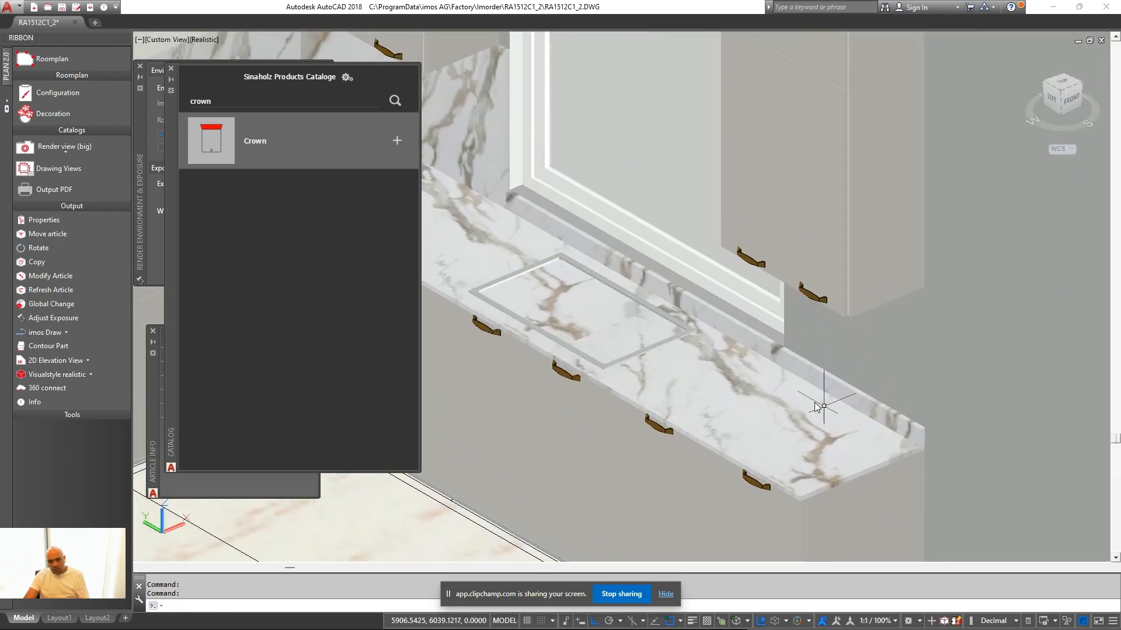
Return the model to the wireframe visual style and apply a more detailed article display mode in Visu Manager
{"action": "left_click", "coordinate": [91, 375]}
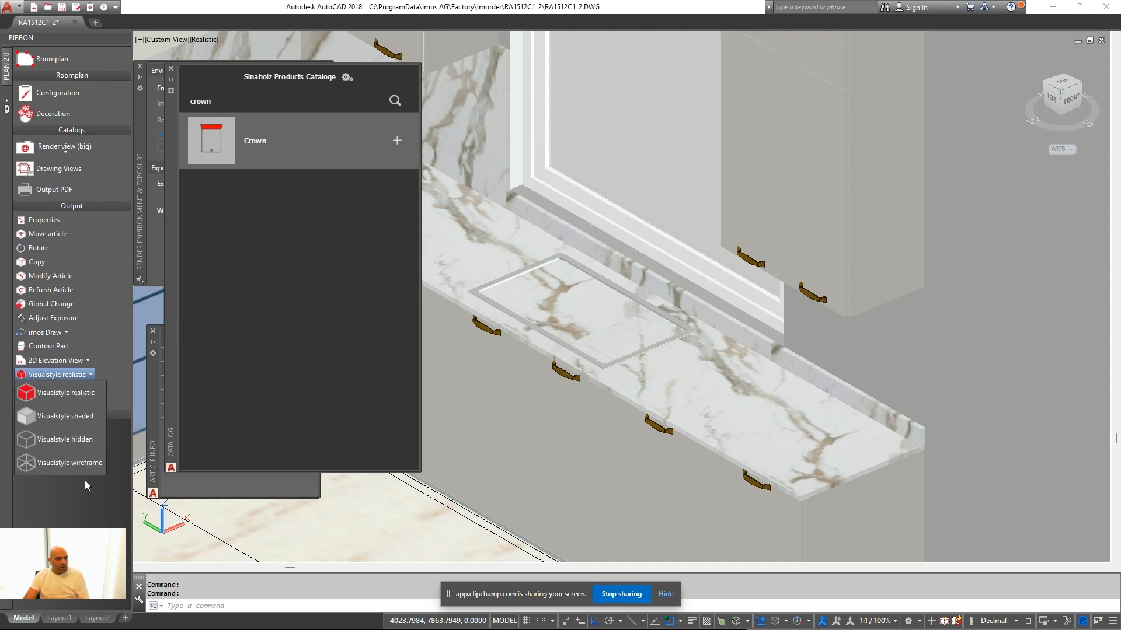
{"action": "left_click", "coordinate": [94, 463]}
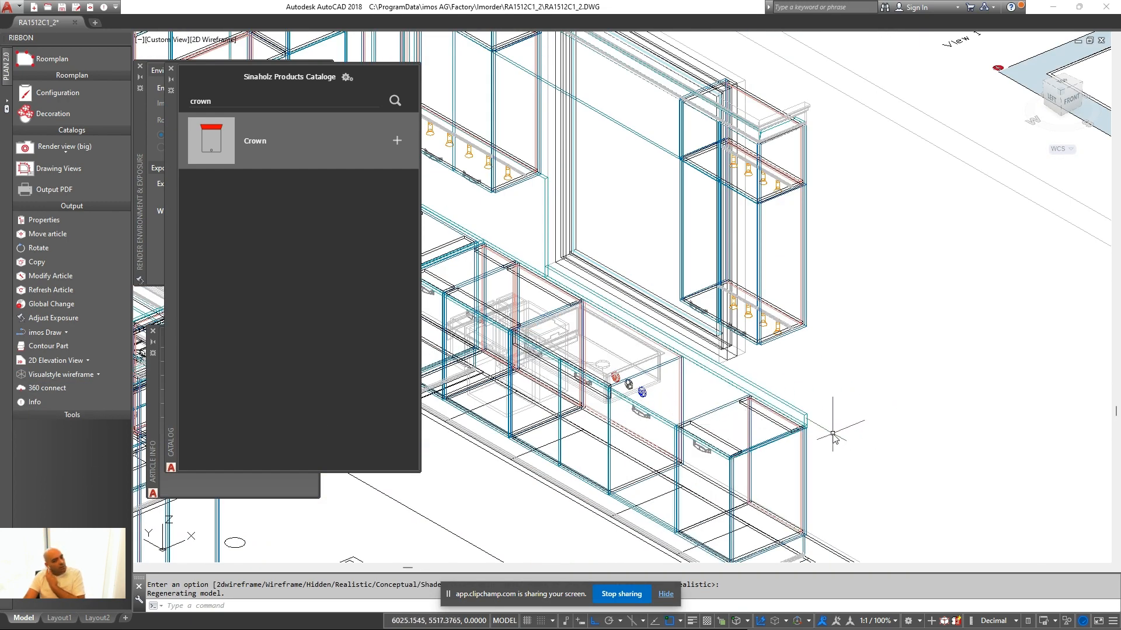
{"action": "scroll", "coordinate": [803, 355], "scroll_direction": "down", "scroll_amount": 4}
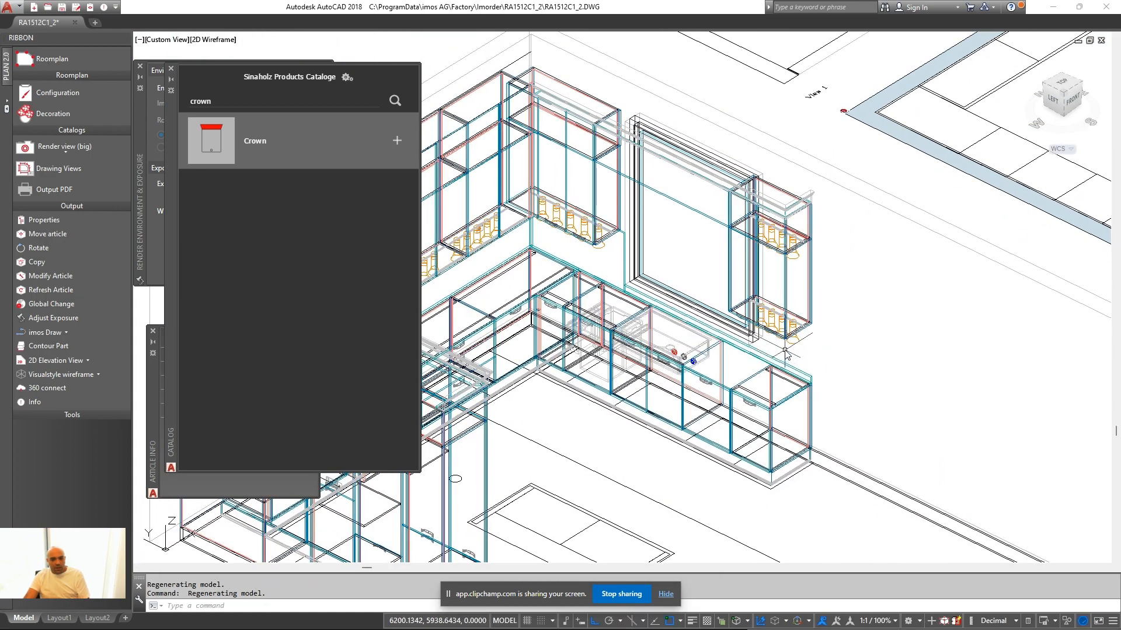
{"action": "scroll", "coordinate": [783, 360], "scroll_direction": "up", "scroll_amount": 3}
{"action": "mouse_move", "coordinate": [826, 358]}
{"action": "middle_mouse_down", "text": "shift"}
{"action": "mouse_move", "coordinate": [850, 352]}
{"action": "mouse_move", "coordinate": [805, 363]}
{"action": "middle_mouse_up", "text": "shift"}
{"action": "scroll", "coordinate": [805, 360], "scroll_direction": "down", "scroll_amount": 3}
{"action": "scroll", "coordinate": [805, 361], "scroll_direction": "down", "scroll_amount": 3}
{"action": "scroll", "coordinate": [840, 347], "scroll_direction": "up", "scroll_amount": 5}
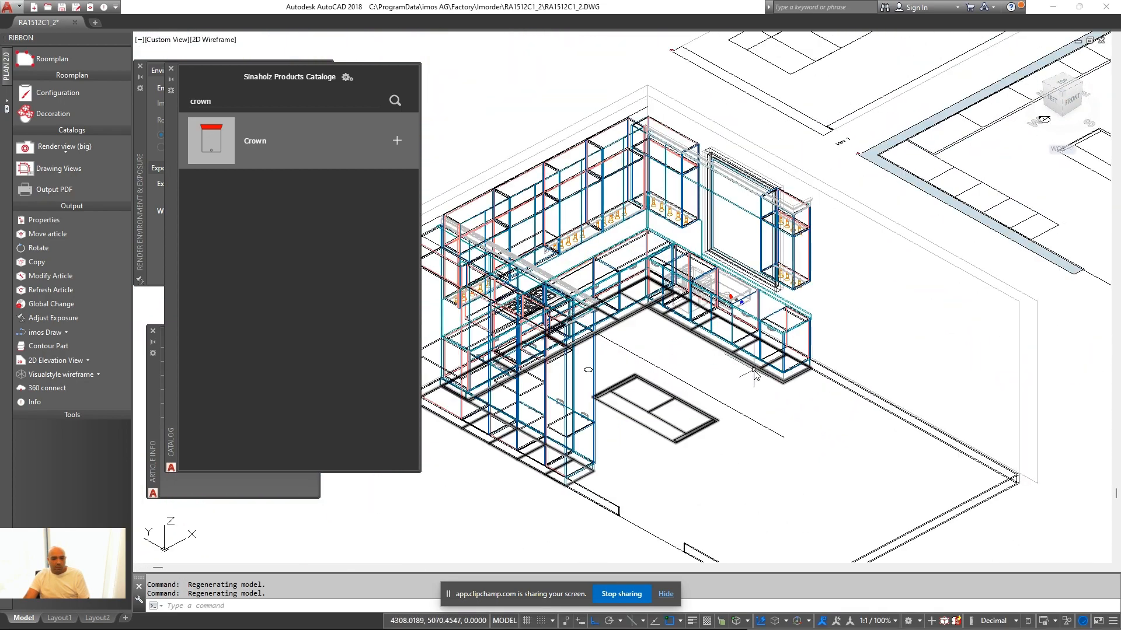
{"action": "middle_click_drag", "start_coordinate": [668, 355], "coordinate": [747, 343]}
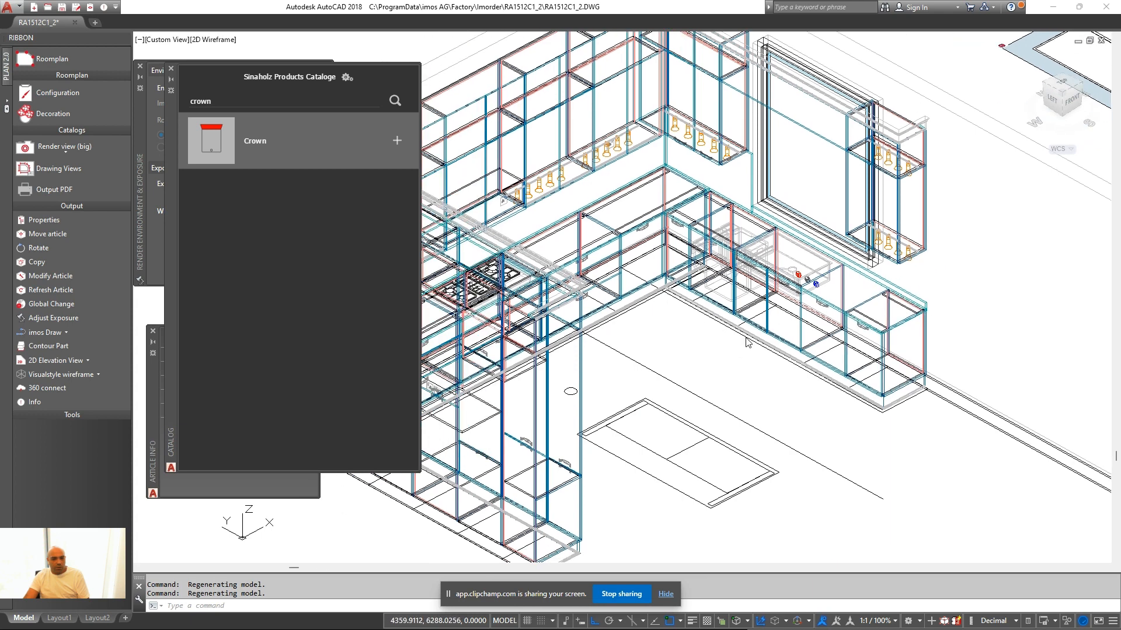
{"action": "left_click", "coordinate": [90, 8]}
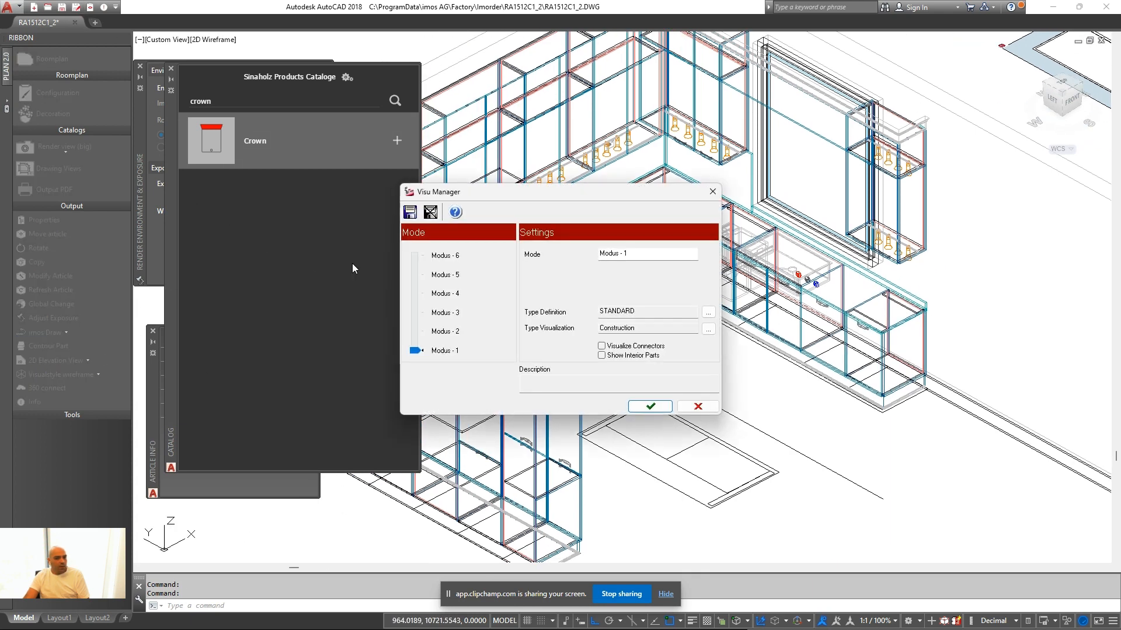
{"action": "left_click", "coordinate": [648, 405]}
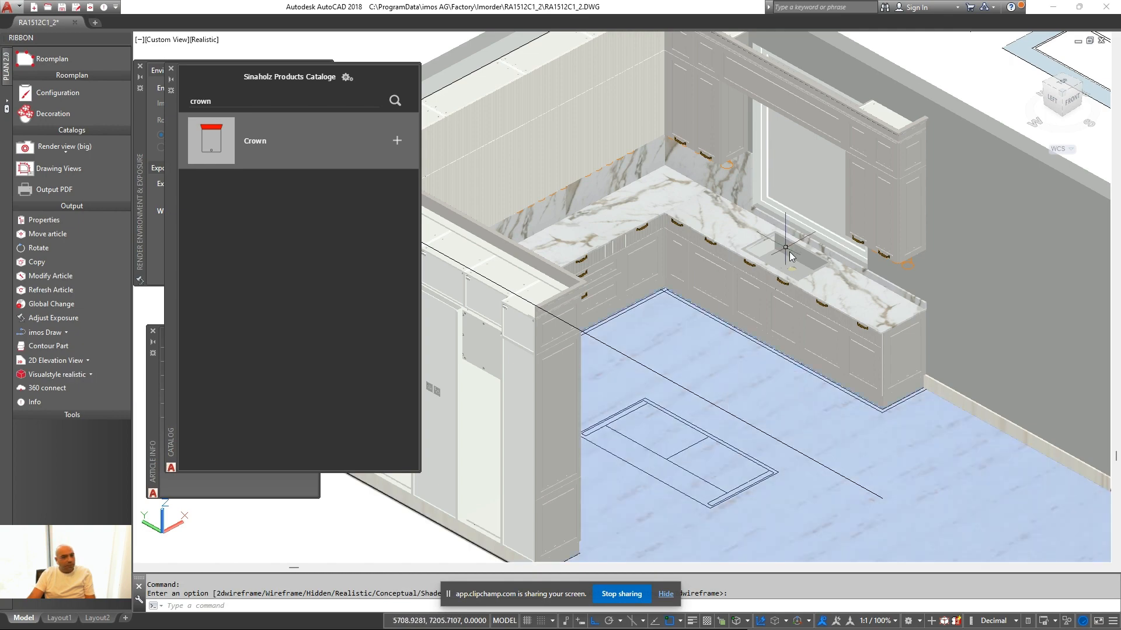
Examine the detailed cabinet fronts, worktop and sink along the window wall in the realistic visual style
{"action": "middle_click_drag", "start_coordinate": [706, 265], "coordinate": [640, 418]}
{"action": "middle_click_drag", "start_coordinate": [641, 418], "coordinate": [788, 447], "text": "shift"}
{"action": "scroll", "coordinate": [665, 380], "scroll_direction": "up", "scroll_amount": 5}
{"action": "middle_click_drag", "start_coordinate": [791, 402], "coordinate": [753, 448]}
{"action": "scroll", "coordinate": [753, 447], "scroll_direction": "down", "scroll_amount": 3}
{"action": "middle_click_drag", "start_coordinate": [669, 446], "coordinate": [724, 383]}
{"action": "scroll", "coordinate": [883, 388], "scroll_direction": "down", "scroll_amount": 5}
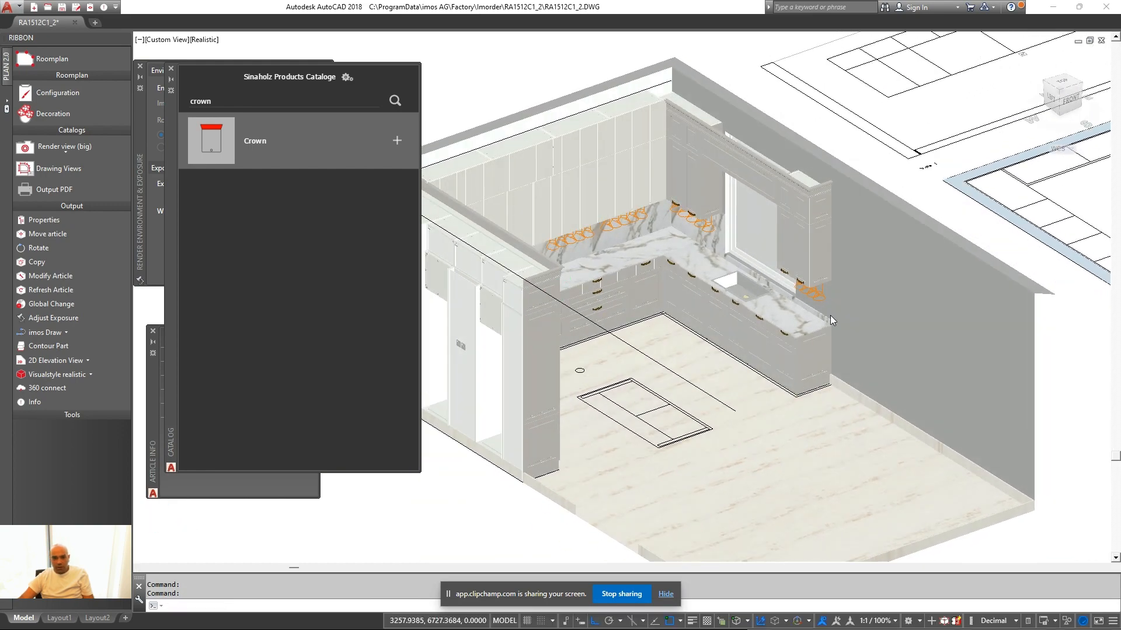
{"action": "scroll", "coordinate": [740, 287], "scroll_direction": "up", "scroll_amount": 10}
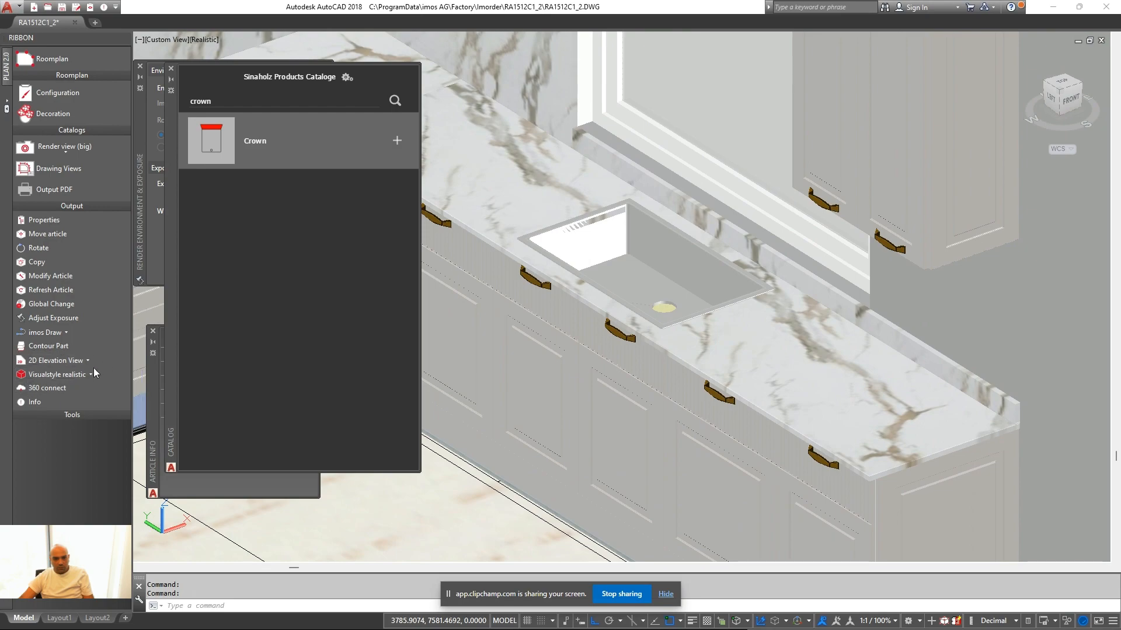
Switch back to wireframe and modify the worktop on the window wall, setting its Back Splash Height to 660
{"action": "scroll", "coordinate": [700, 420], "scroll_direction": "down", "scroll_amount": 5}
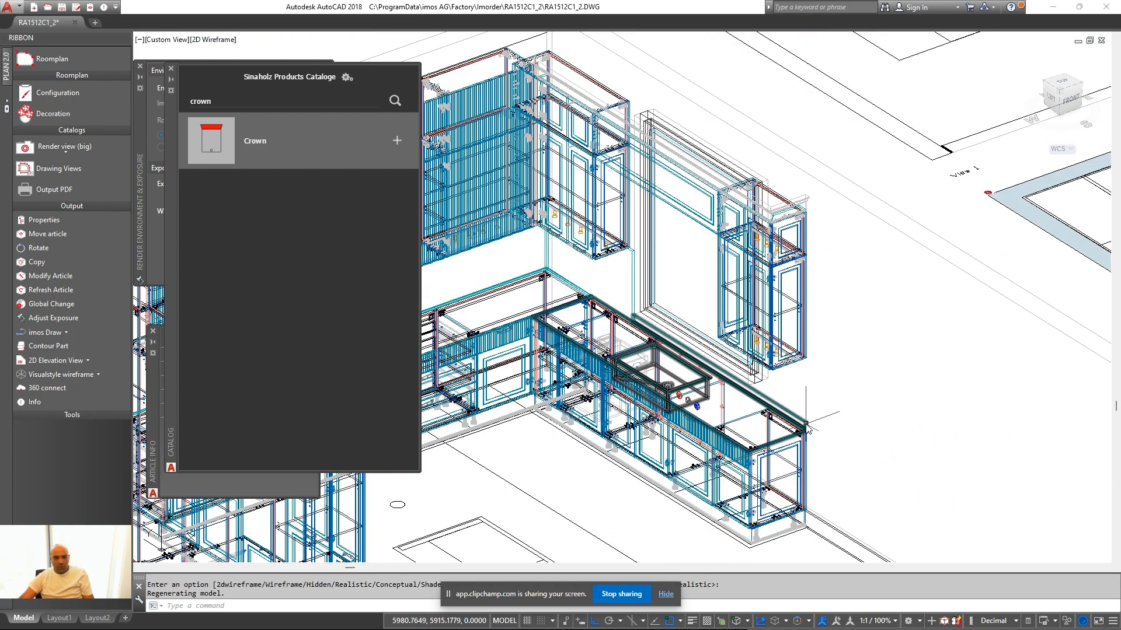
{"action": "scroll", "coordinate": [718, 432], "scroll_direction": "up", "scroll_amount": 3}
{"action": "middle_click_drag", "start_coordinate": [811, 430], "coordinate": [890, 413], "text": "shift"}
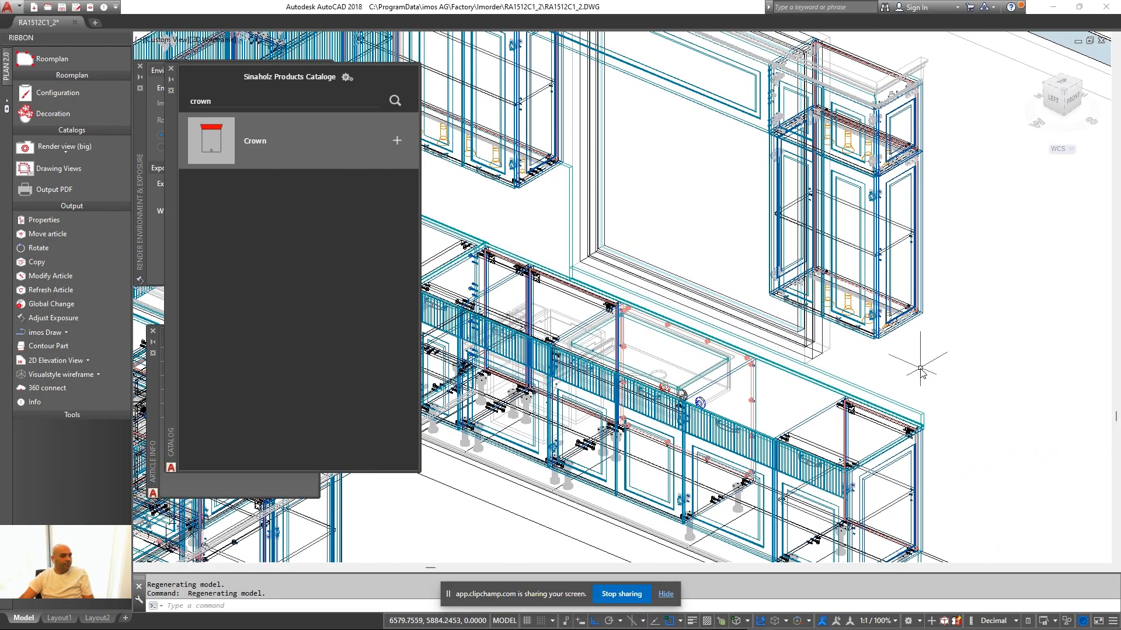
{"action": "right_click", "coordinate": [921, 371]}
{"action": "left_click", "coordinate": [989, 109]}
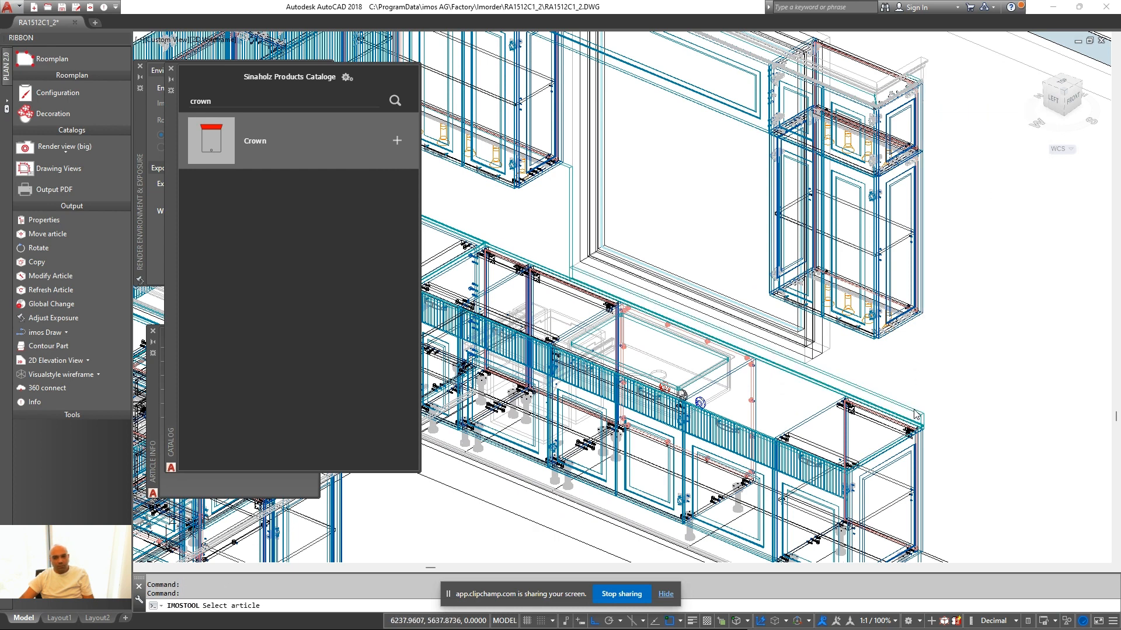
{"action": "left_click", "coordinate": [916, 415]}
{"action": "left_click", "coordinate": [284, 157]}
{"action": "scroll", "coordinate": [327, 362], "scroll_direction": "down", "scroll_amount": 1}
{"action": "double_click", "coordinate": [345, 409]}
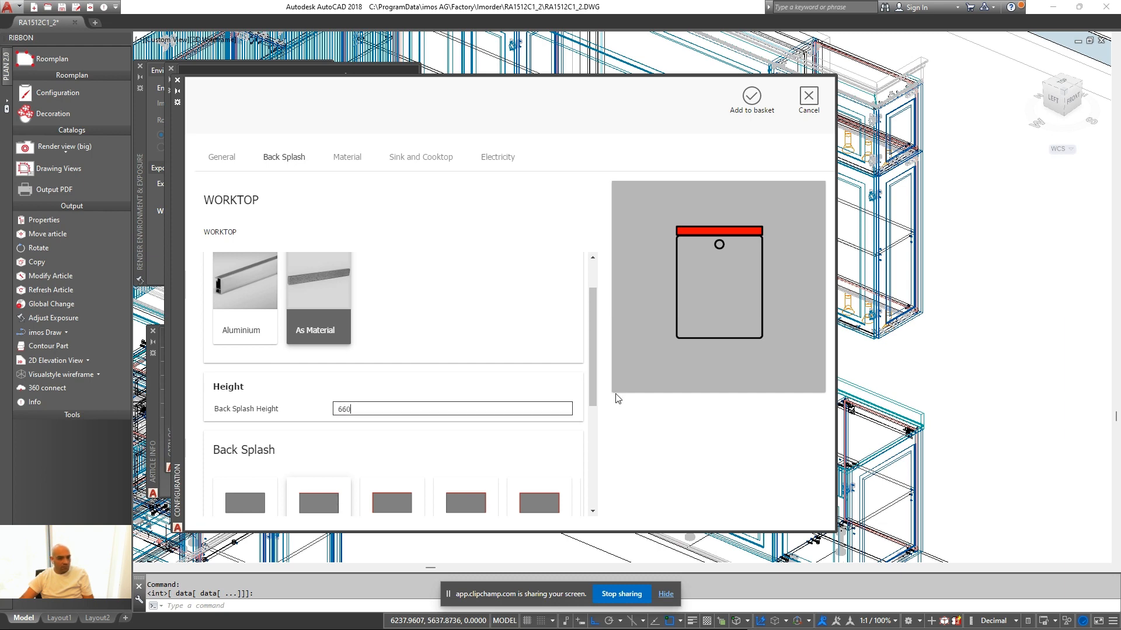
{"action": "left_click", "coordinate": [759, 114]}
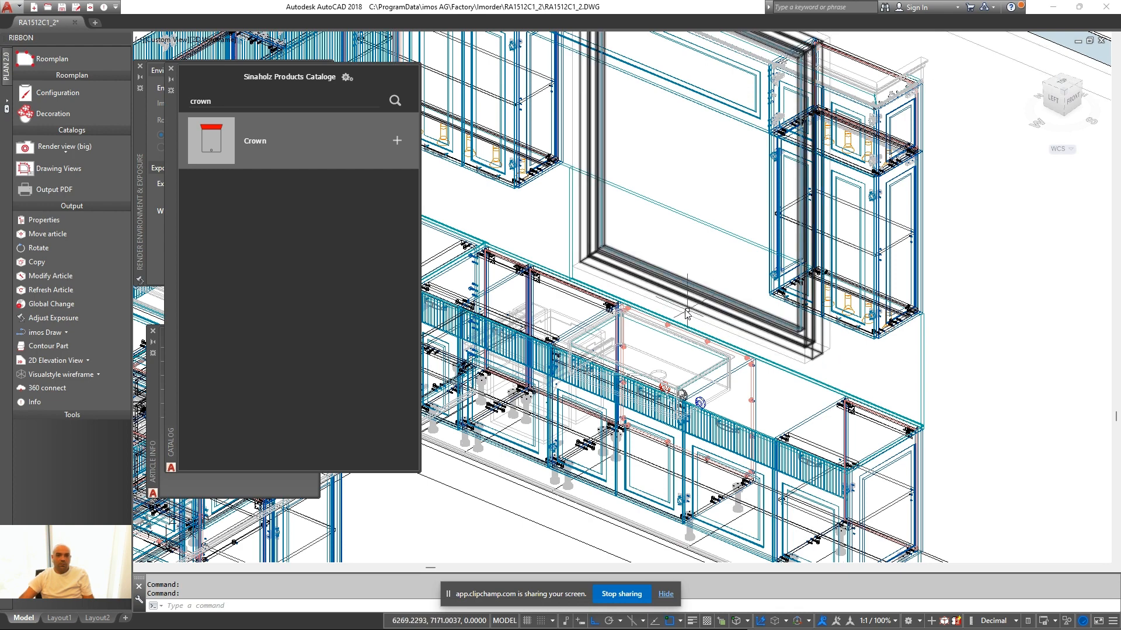
{"action": "scroll", "coordinate": [668, 233], "scroll_direction": "up", "scroll_amount": 2}
{"action": "middle_click_drag", "start_coordinate": [758, 265], "coordinate": [722, 268]}
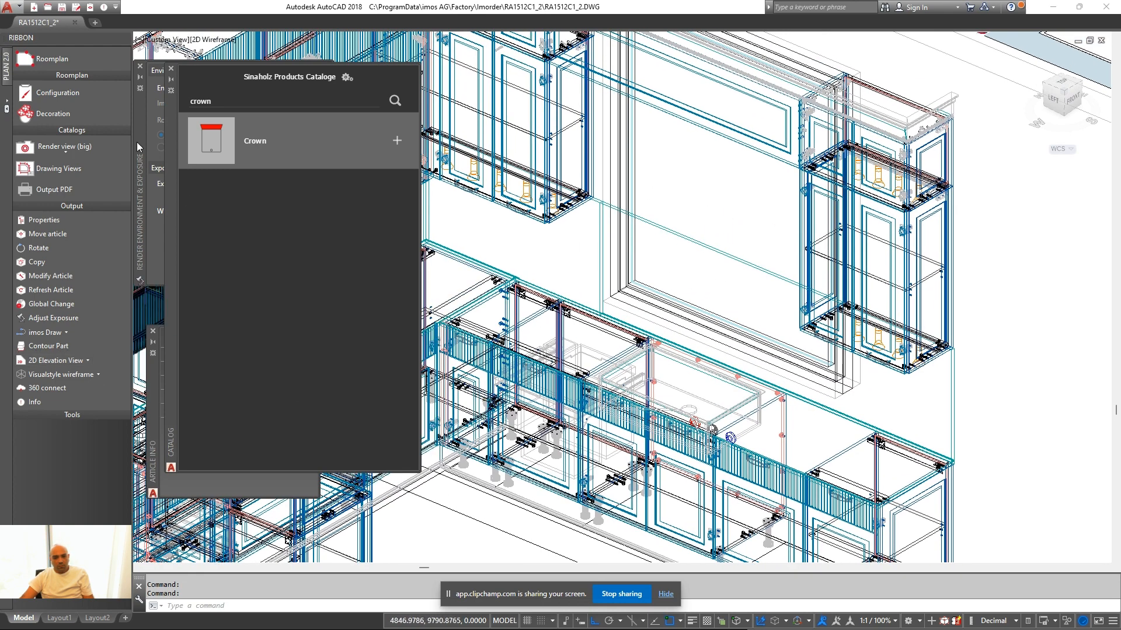
Search the product catalog for "cut" and configure the Cutout article with the 650 x 1250mm type
{"action": "left_click", "coordinate": [217, 100]}
{"action": "type", "text": "cur"}
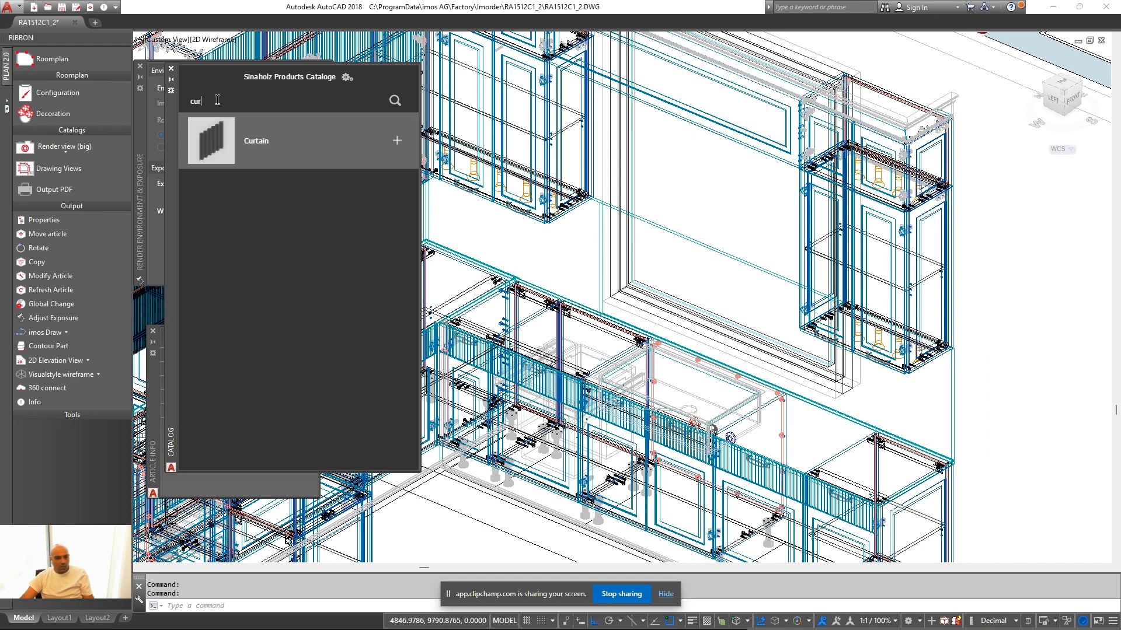
{"action": "left_click", "coordinate": [292, 155]}
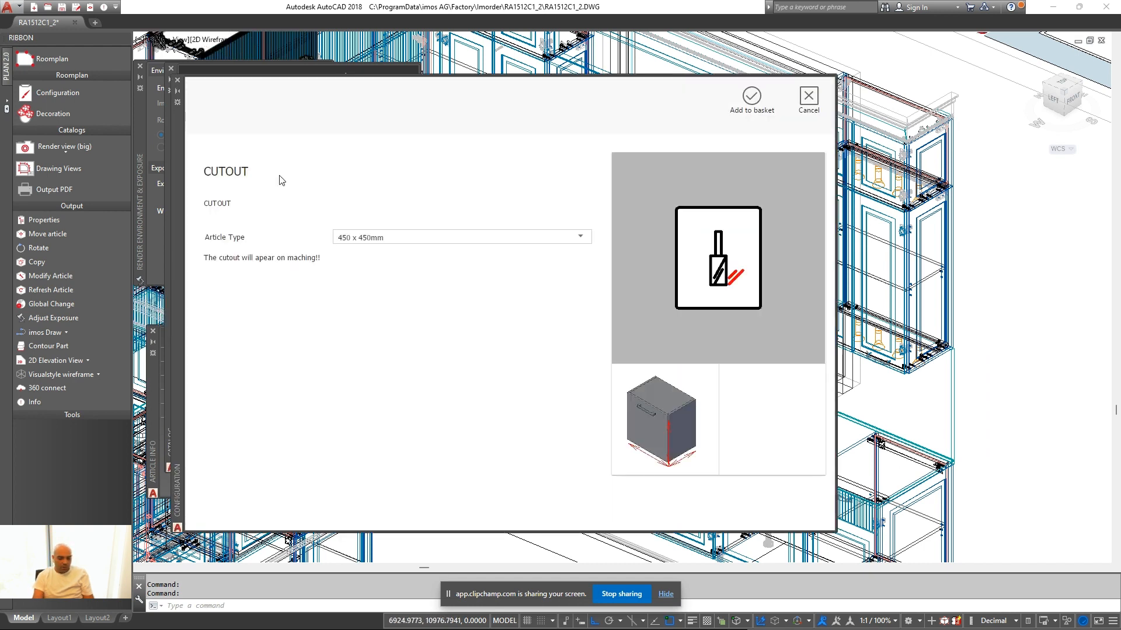
{"action": "left_click", "coordinate": [414, 239]}
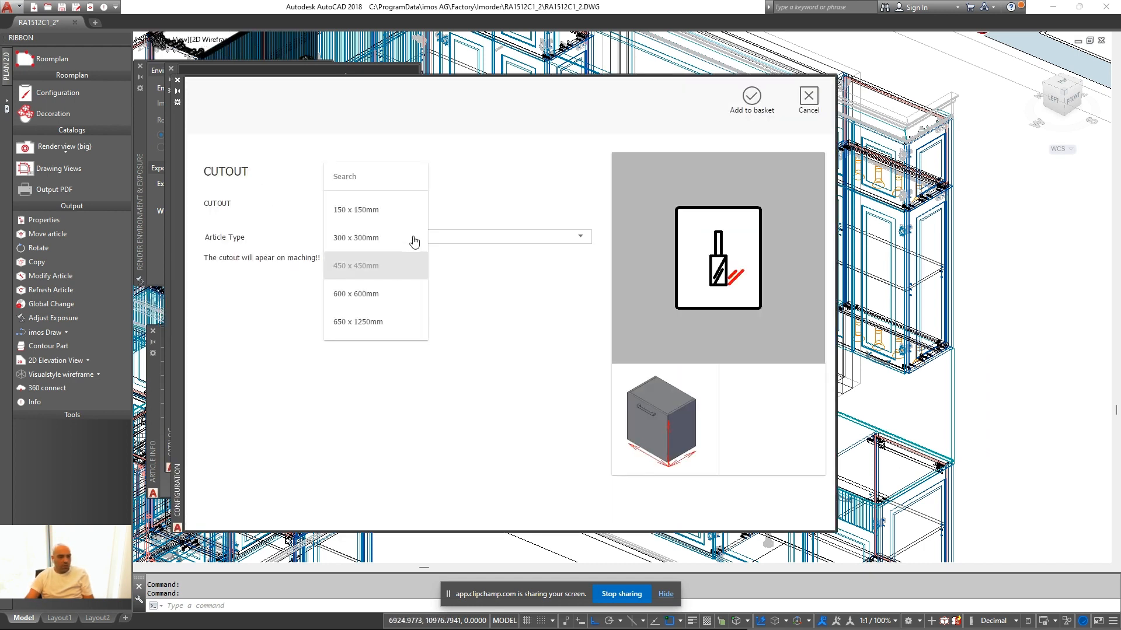
{"action": "left_click", "coordinate": [359, 324]}
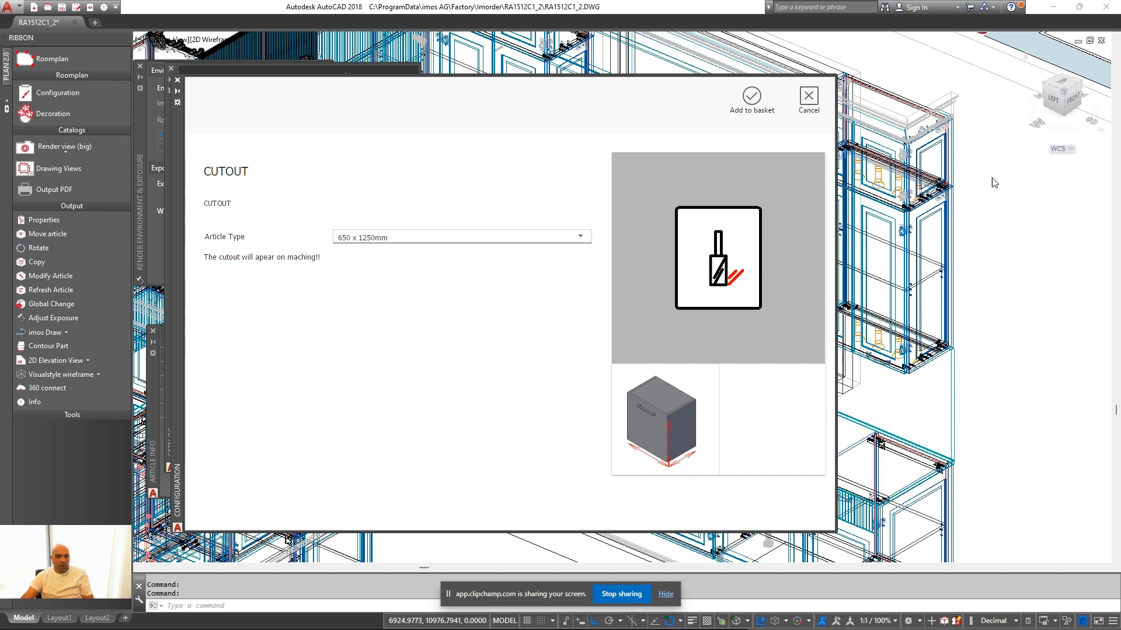
Isolate the worktop, window and wall, and show them in the Left view
{"action": "scroll", "coordinate": [993, 182], "scroll_direction": "down", "scroll_amount": 5}
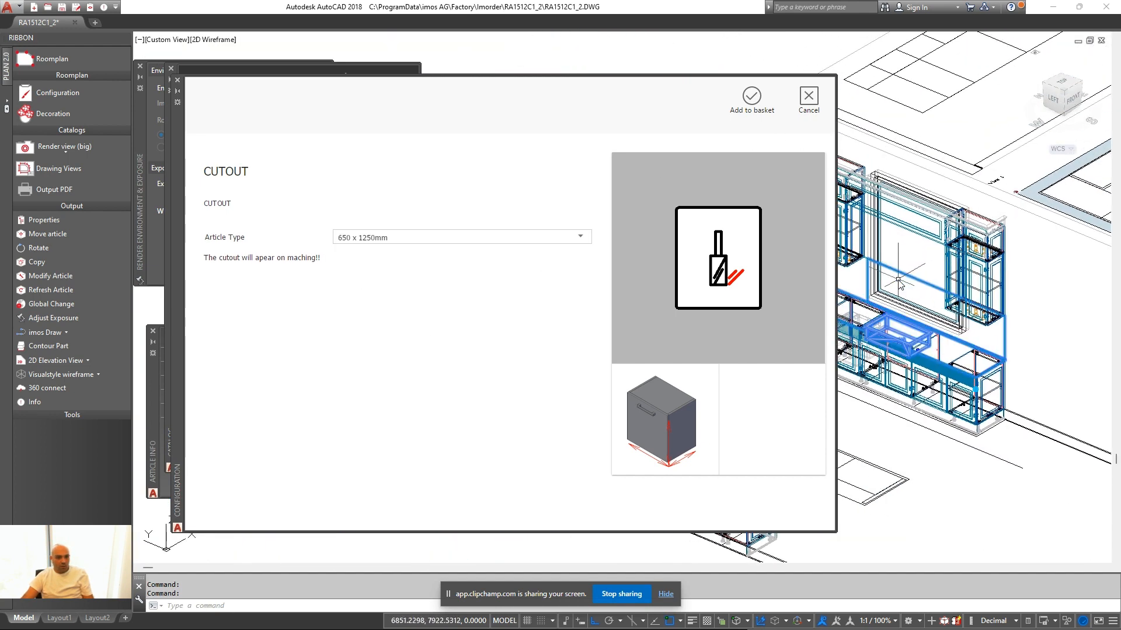
{"action": "scroll", "coordinate": [948, 260], "scroll_direction": "up", "scroll_amount": 3}
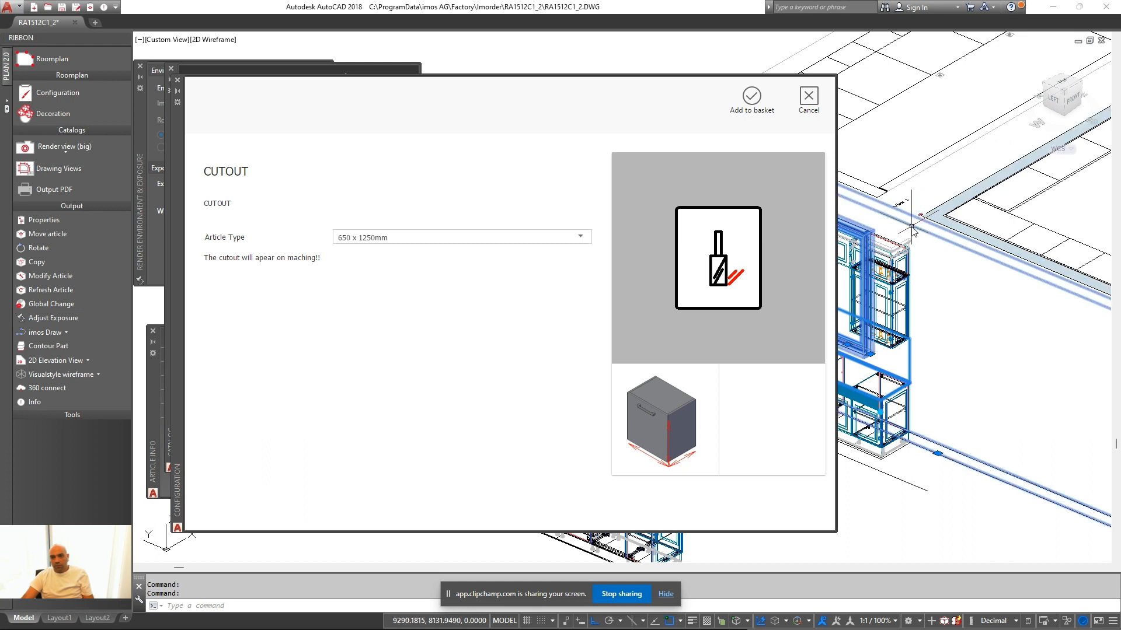
{"action": "right_click", "coordinate": [915, 229]}
{"action": "left_click", "coordinate": [871, 284]}
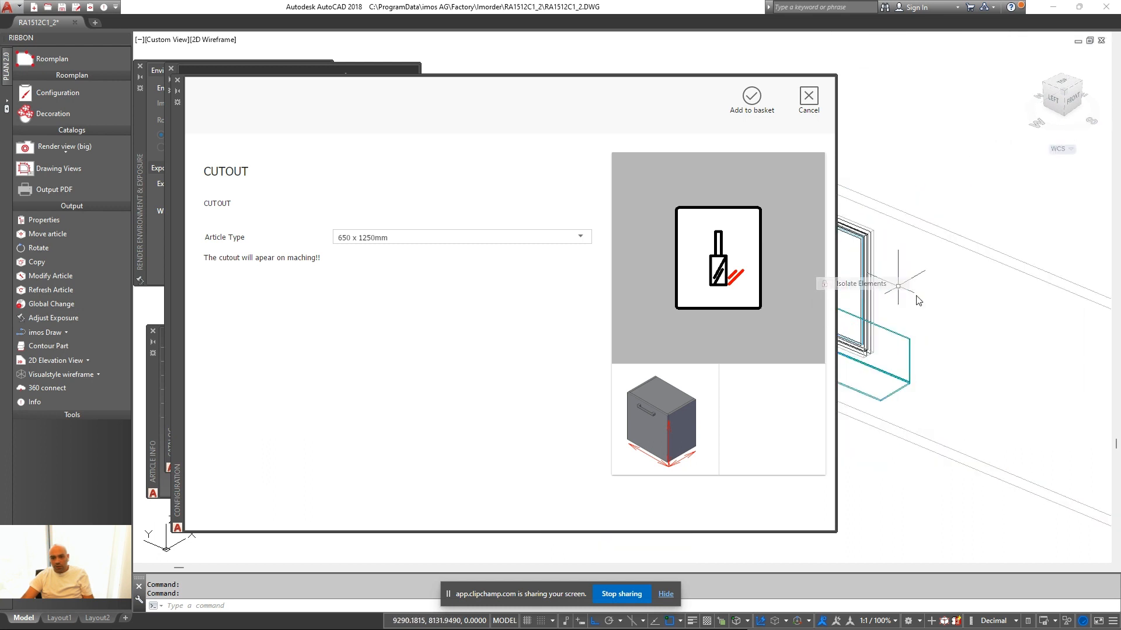
{"action": "middle_click_drag", "start_coordinate": [920, 304], "coordinate": [1000, 345]}
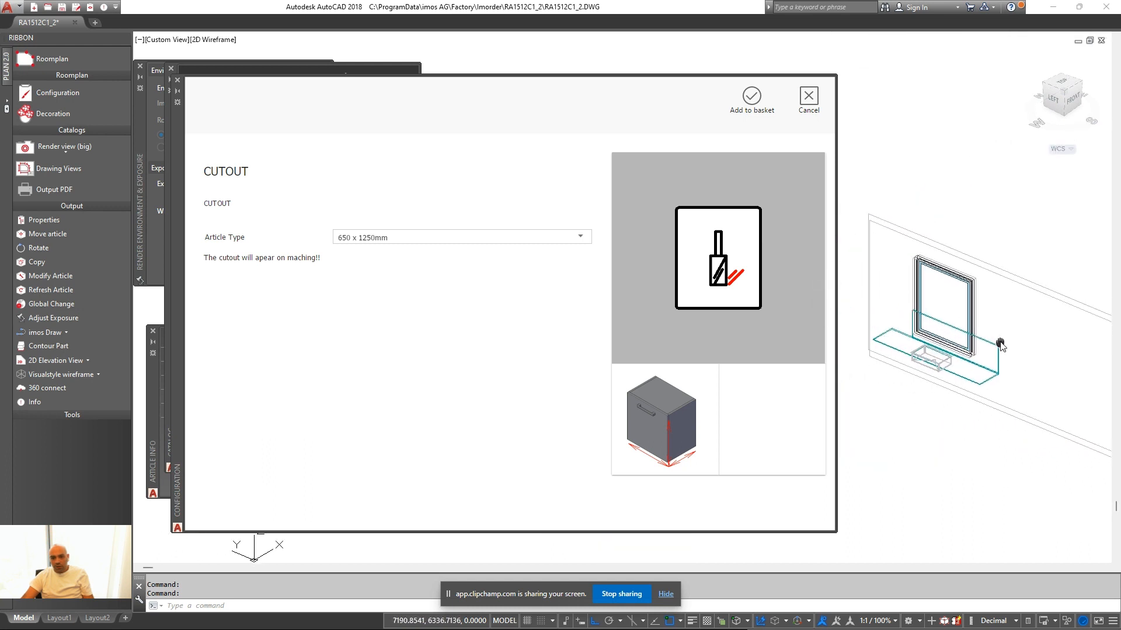
{"action": "left_click", "coordinate": [1058, 103]}
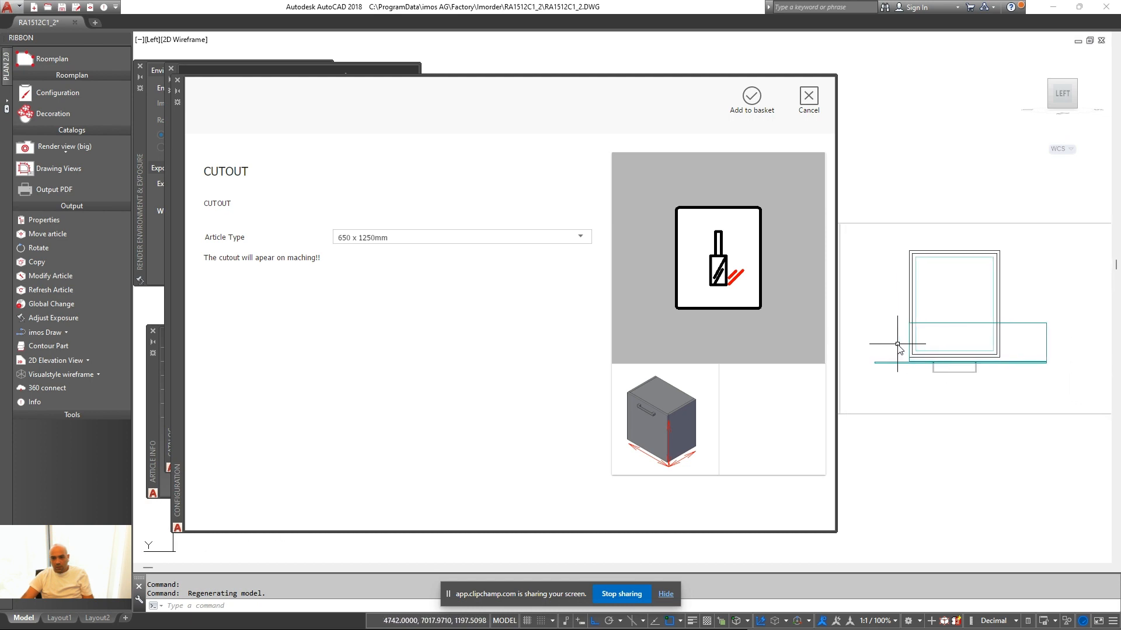
{"action": "type", "text": "vs"}
{"action": "key", "text": "Return"}
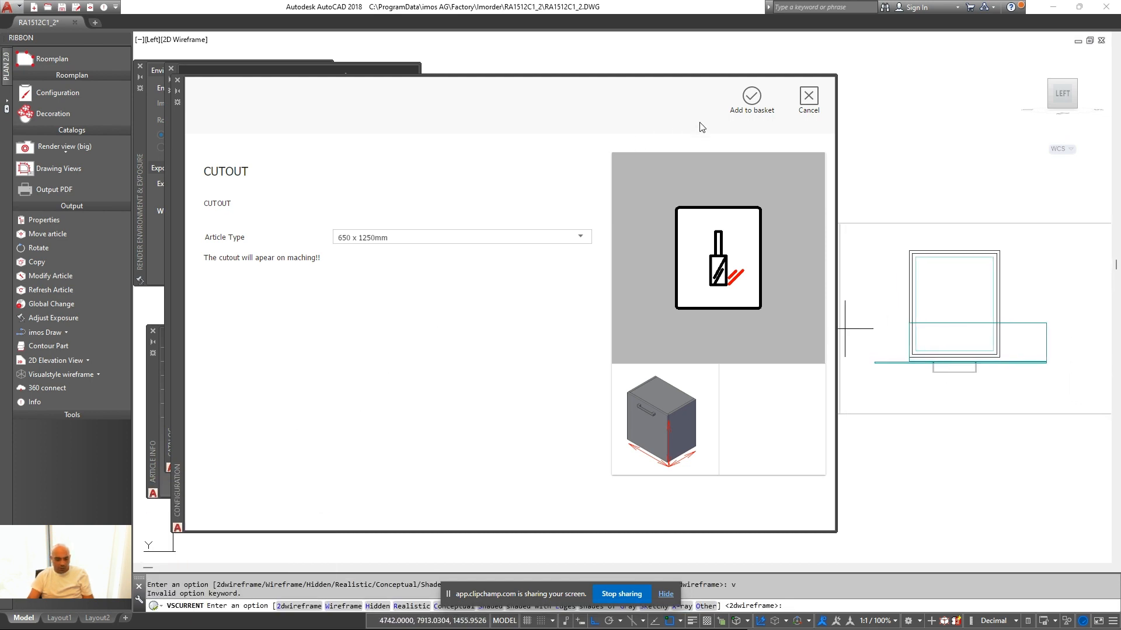
Insert the cutout in free space beside the worktop and rotate it upright by 90 degrees in 3D
{"action": "left_click", "coordinate": [752, 99]}
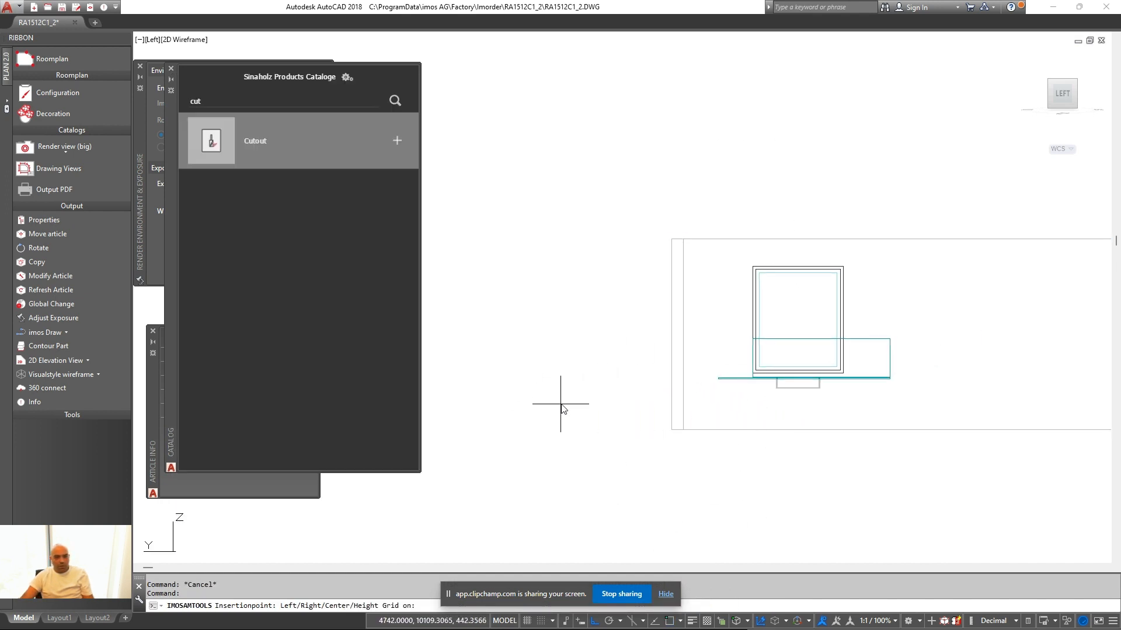
{"action": "scroll", "coordinate": [658, 484], "scroll_direction": "up", "scroll_amount": 4}
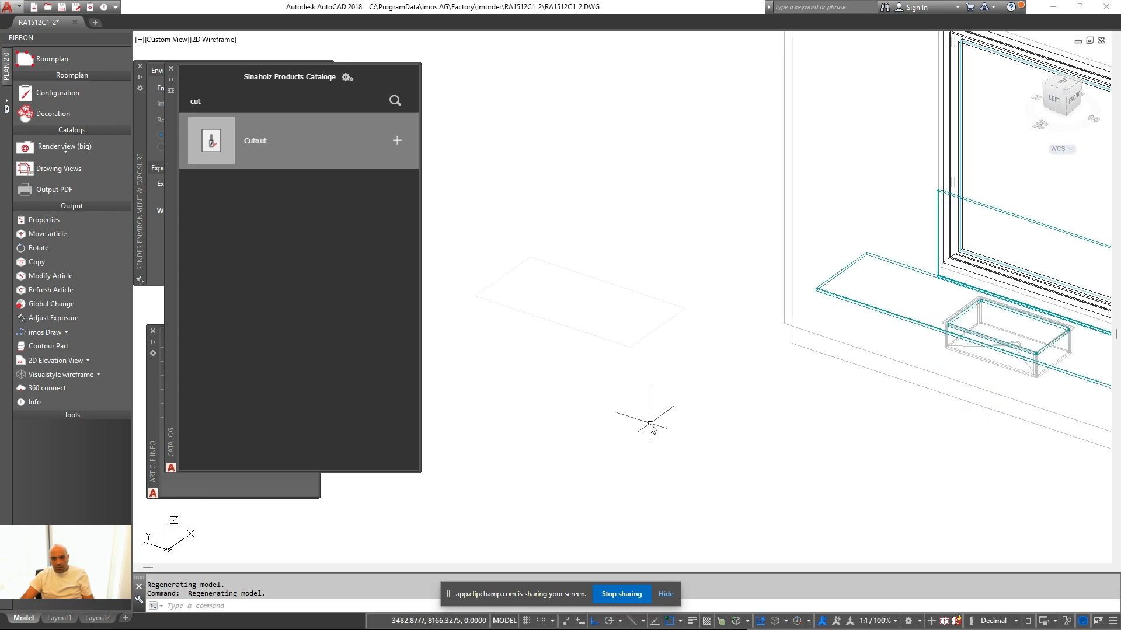
{"action": "left_click", "coordinate": [627, 402]}
{"action": "left_click", "coordinate": [596, 350]}
{"action": "type", "text": "3dr"}
{"action": "key", "text": "Return"}
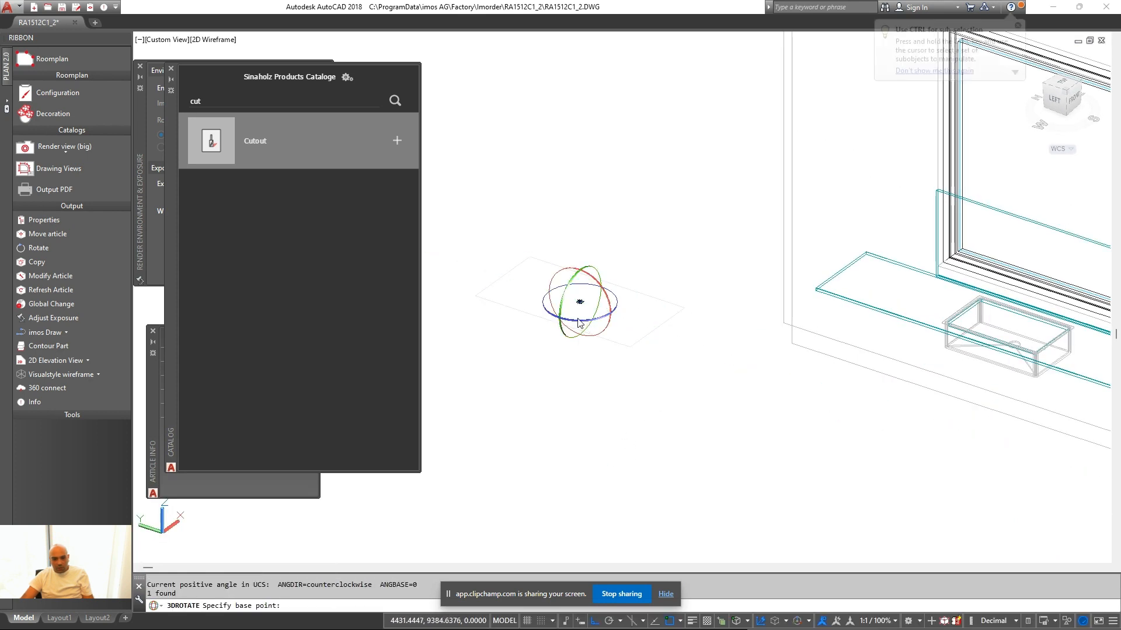
{"action": "left_click", "coordinate": [571, 295]}
{"action": "type", "text": "90"}
{"action": "key", "text": "Return"}
{"action": "key", "text": "Escape"}
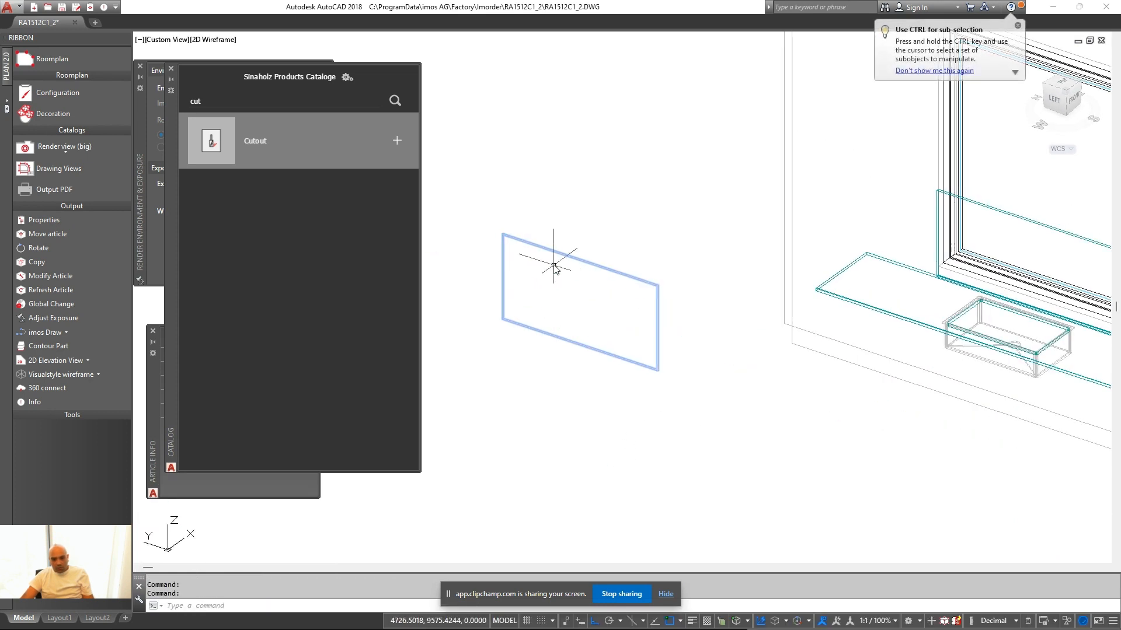
Move the upright cutout by its lower corner to the window's outer lower corner on the back splash, nearest the worktop's inner end
{"action": "left_click", "coordinate": [616, 194]}
{"action": "left_click", "coordinate": [540, 305]}
{"action": "type", "text": "m"}
{"action": "left_click", "coordinate": [501, 319]}
{"action": "middle_click_drag", "start_coordinate": [790, 281], "coordinate": [528, 392]}
{"action": "scroll", "coordinate": [595, 403], "scroll_direction": "up", "scroll_amount": 2}
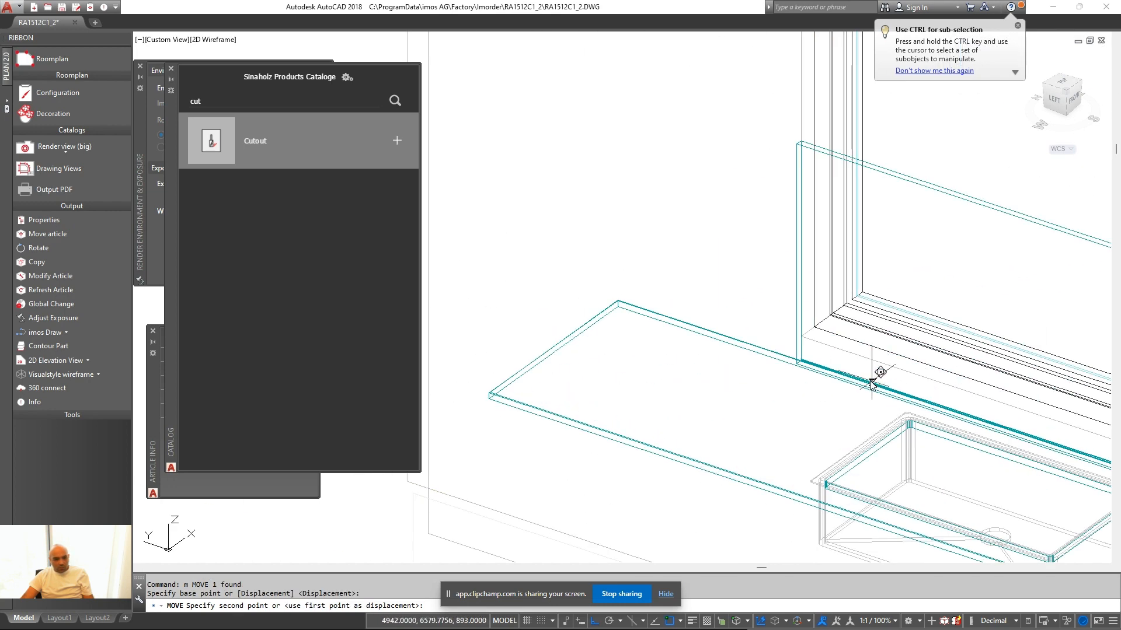
{"action": "left_click", "coordinate": [801, 336]}
{"action": "scroll", "coordinate": [930, 311], "scroll_direction": "down", "scroll_amount": 2}
{"action": "middle_click_drag", "start_coordinate": [1010, 306], "coordinate": [854, 327]}
{"action": "scroll", "coordinate": [853, 327], "scroll_direction": "up", "scroll_amount": 1}
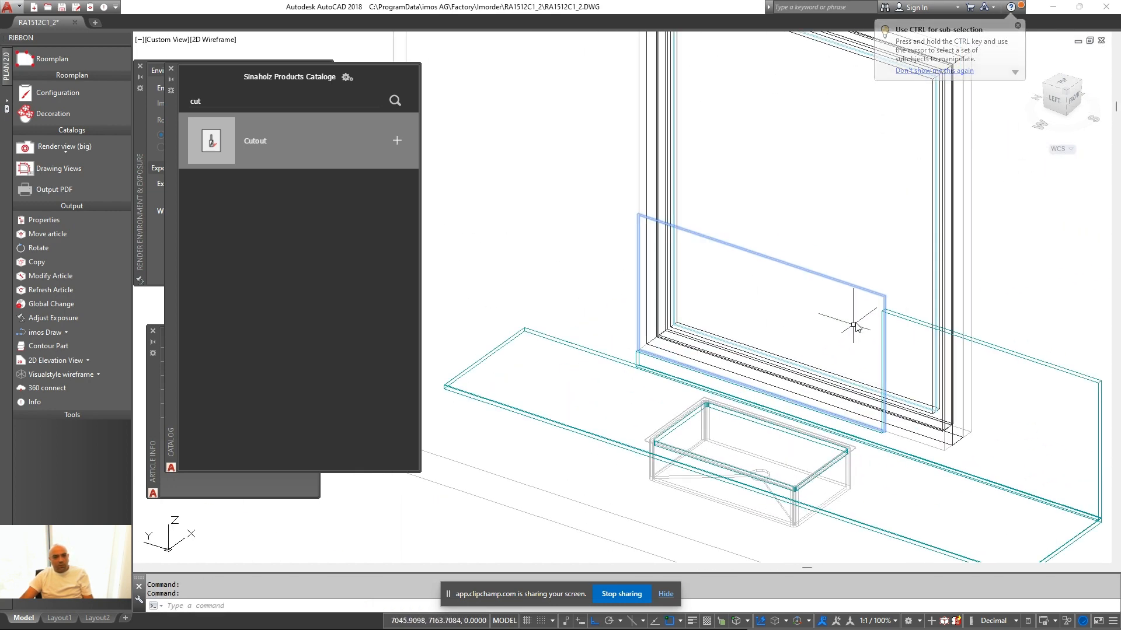
Copy the cutout along the back splash to the window's opposite lower corner so the two cutouts span the window width
{"action": "key", "text": "Escape"}
{"action": "left_click", "coordinate": [853, 327]}
{"action": "left_click", "coordinate": [831, 277]}
{"action": "type", "text": "co"}
{"action": "key", "text": "Return"}
{"action": "scroll", "coordinate": [881, 432], "scroll_direction": "up", "scroll_amount": 3}
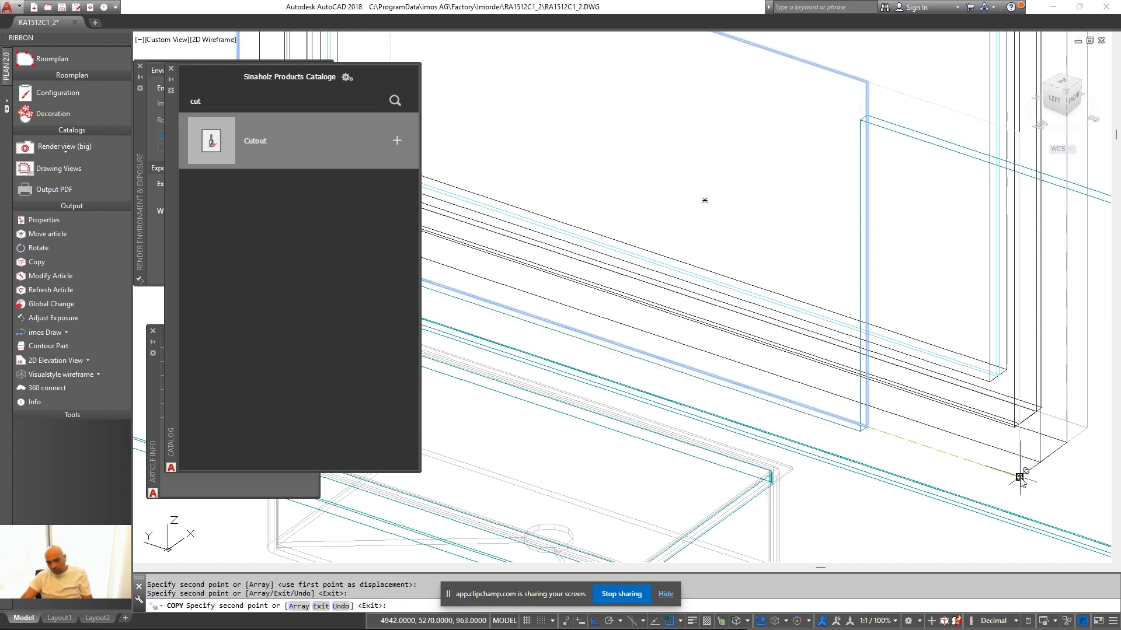
{"action": "key", "text": "Return"}
{"action": "left_click", "coordinate": [519, 315]}
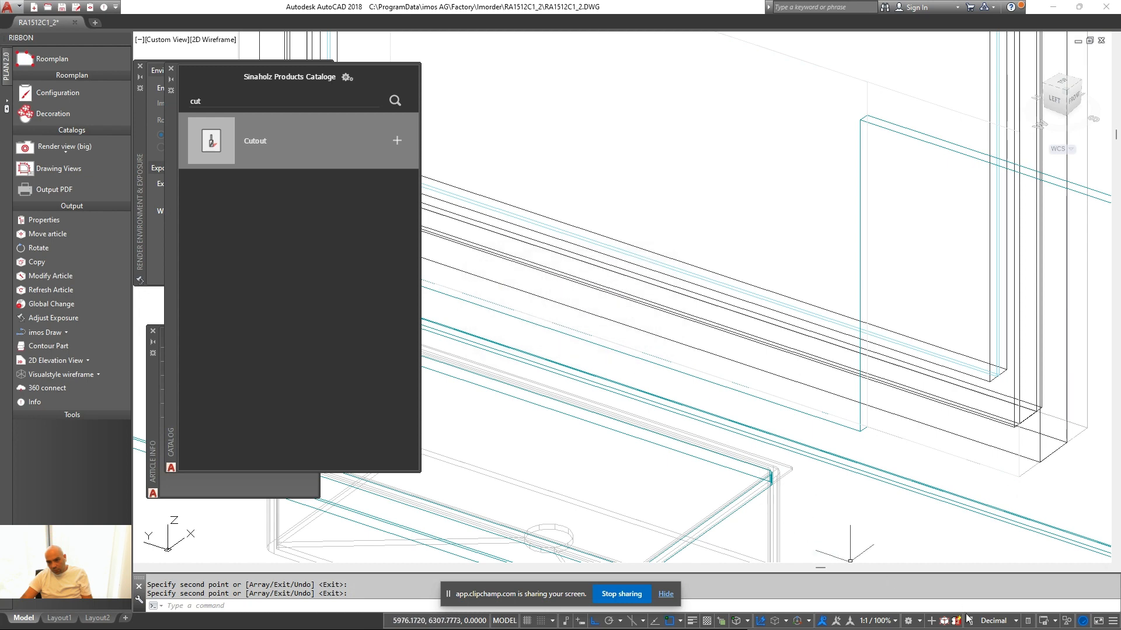
{"action": "scroll", "coordinate": [824, 391], "scroll_direction": "down", "scroll_amount": 2}
{"action": "scroll", "coordinate": [872, 298], "scroll_direction": "up", "scroll_amount": 1}
{"action": "key", "text": "Escape"}
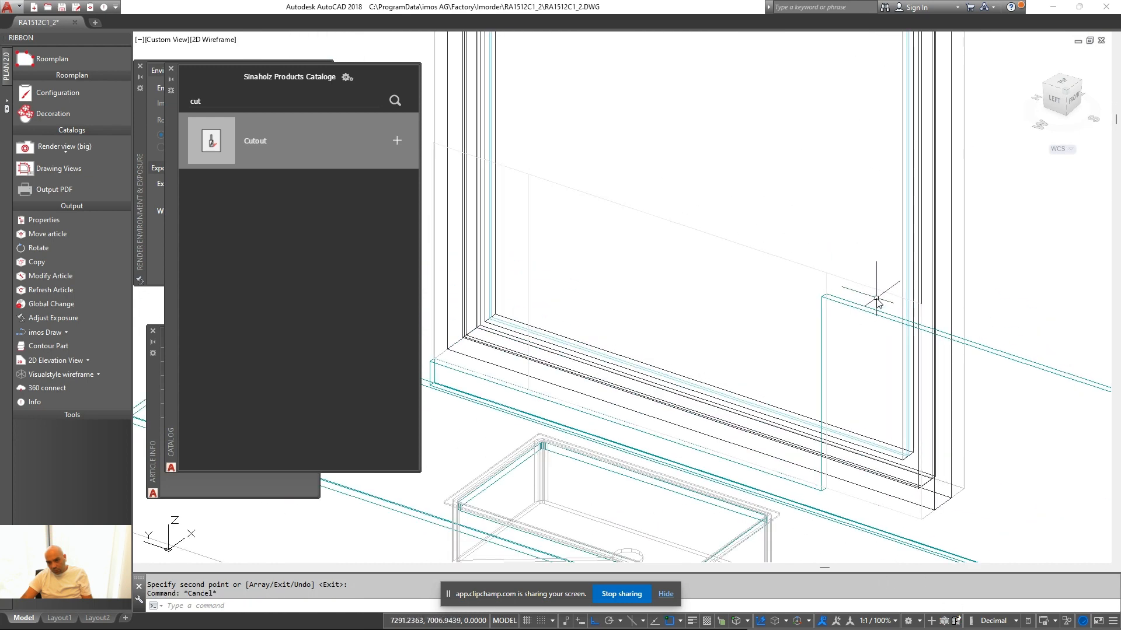
Erase the two cutouts overlapping the window's lower corner at the raised end of the back splash
{"action": "left_click", "coordinate": [876, 293]}
{"action": "left_click", "coordinate": [849, 269]}
{"action": "type", "text": "e"}
{"action": "key", "text": "Return"}
{"action": "scroll", "coordinate": [755, 288], "scroll_direction": "down", "scroll_amount": 2}
Insert a 650 x 1250mm cutout in the free space beside the worktop
{"action": "left_click", "coordinate": [257, 129]}
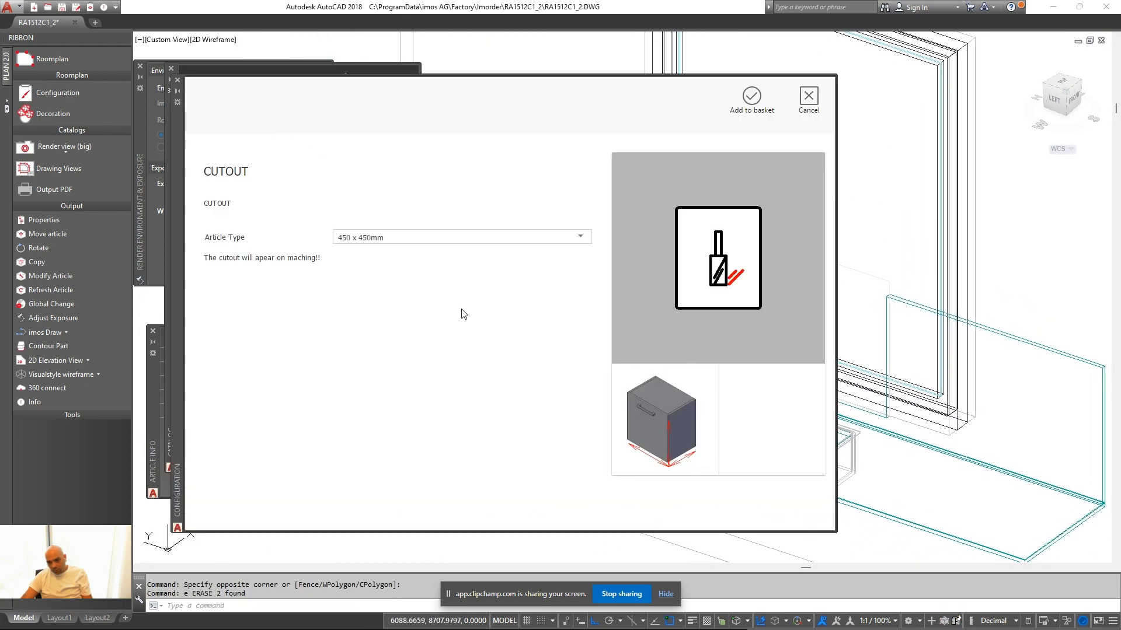
{"action": "left_click", "coordinate": [386, 246]}
{"action": "left_click", "coordinate": [376, 320]}
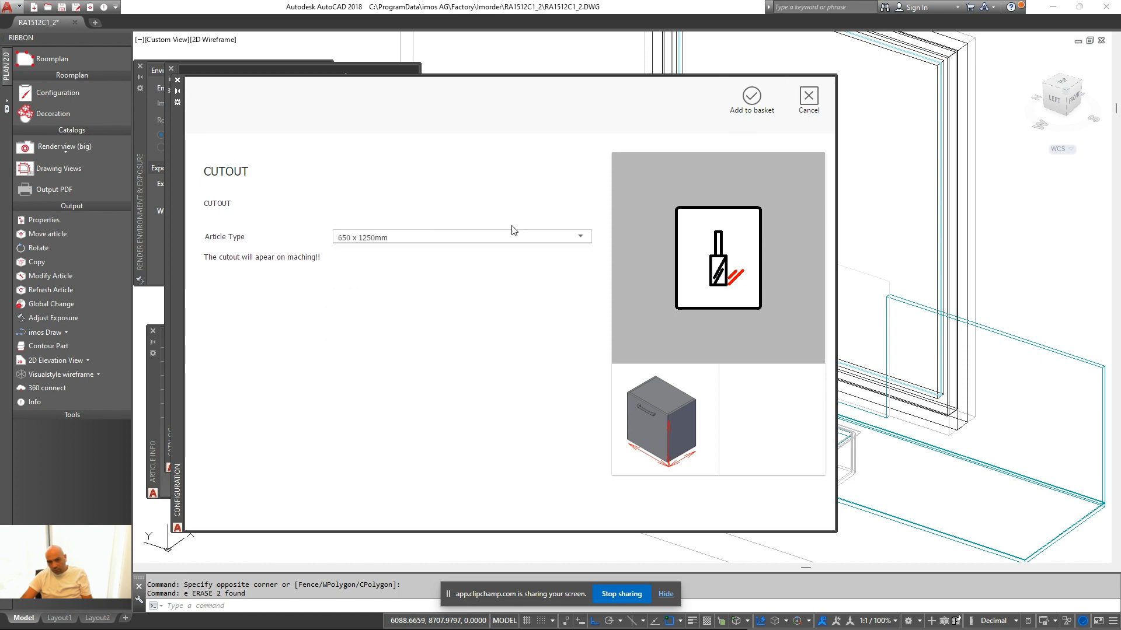
{"action": "left_click", "coordinate": [407, 238]}
{"action": "left_click", "coordinate": [409, 239]}
{"action": "left_click", "coordinate": [752, 96]}
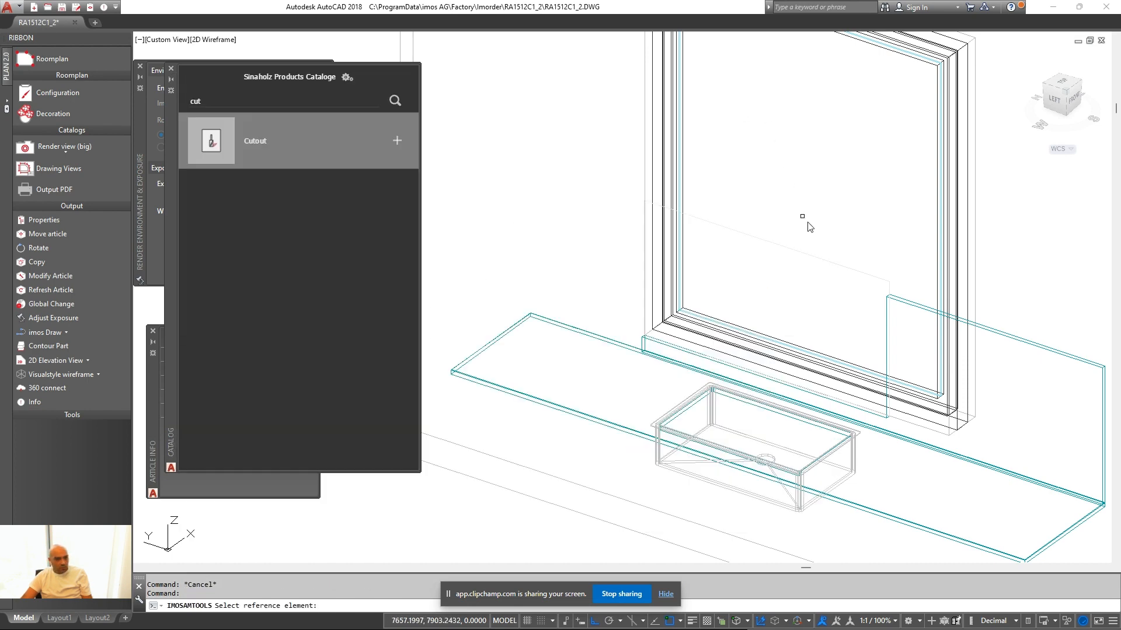
{"action": "left_click", "coordinate": [522, 404]}
{"action": "left_click", "coordinate": [518, 466]}
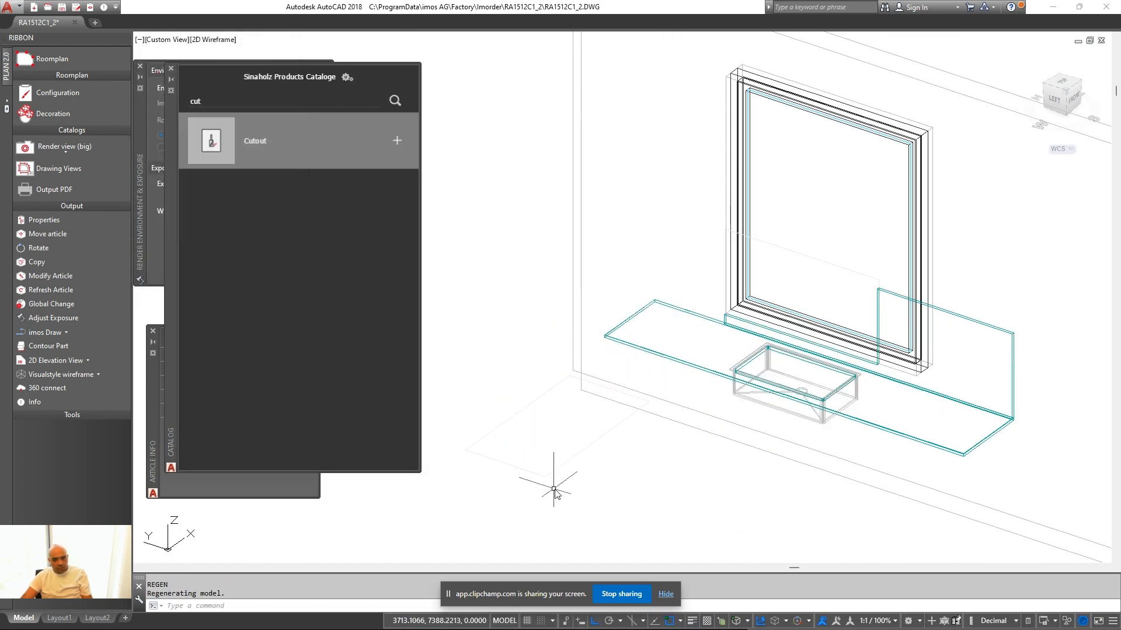
Turn the new cutout so its long side follows the window wall, and rotate it upright by 90 degrees in 3D
{"action": "left_click", "coordinate": [552, 490]}
{"action": "left_click", "coordinate": [551, 475]}
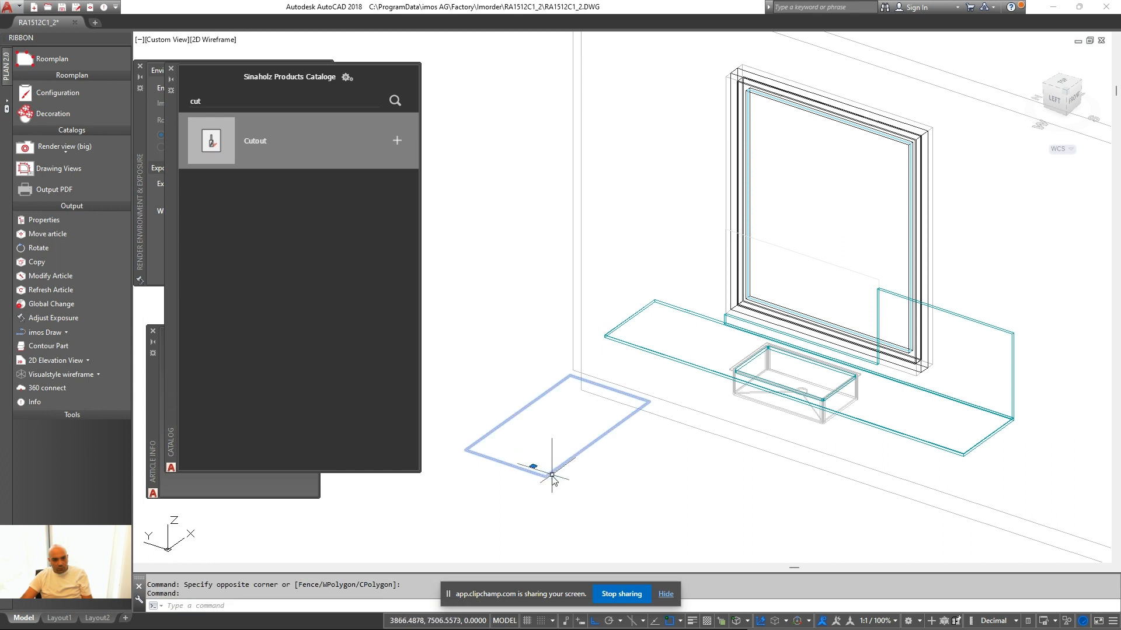
{"action": "left_click", "coordinate": [598, 439]}
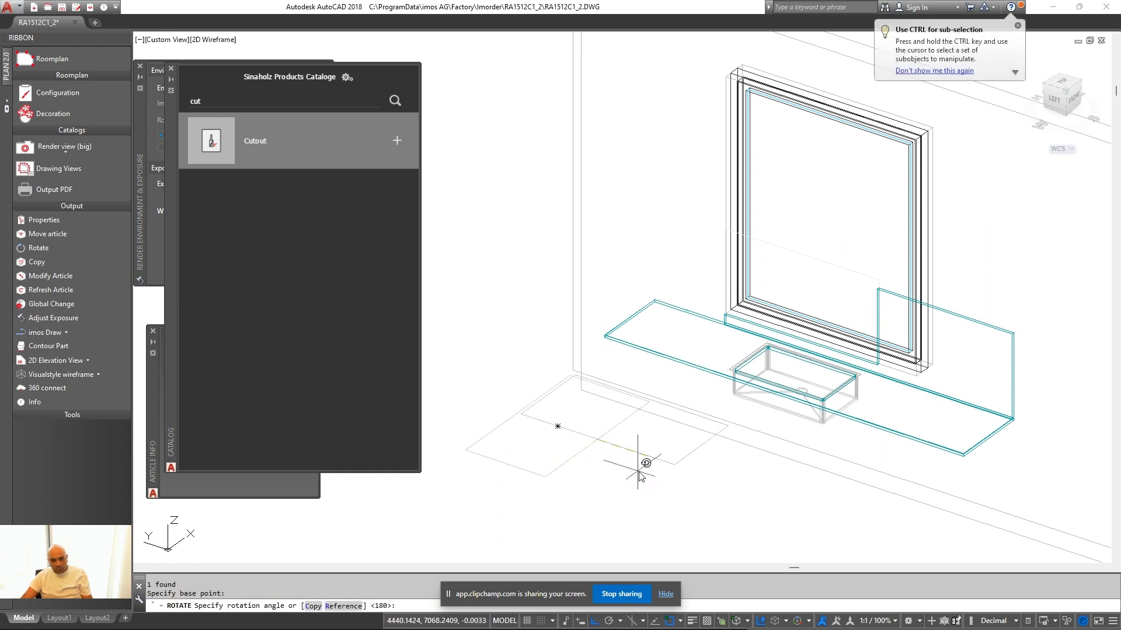
{"action": "key", "text": "Return"}
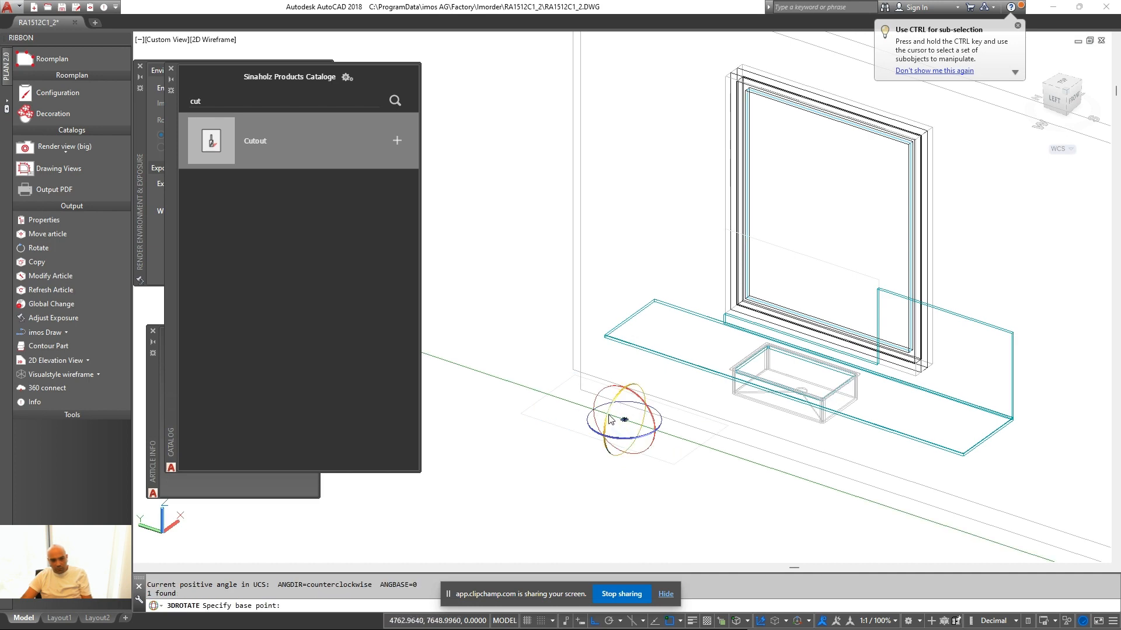
{"action": "left_click", "coordinate": [603, 403]}
{"action": "type", "text": "90"}
{"action": "key", "text": "Return"}
Move the upright cutout by its lower end corner to the window's outer lower corner on the back splash
{"action": "left_click", "coordinate": [601, 458]}
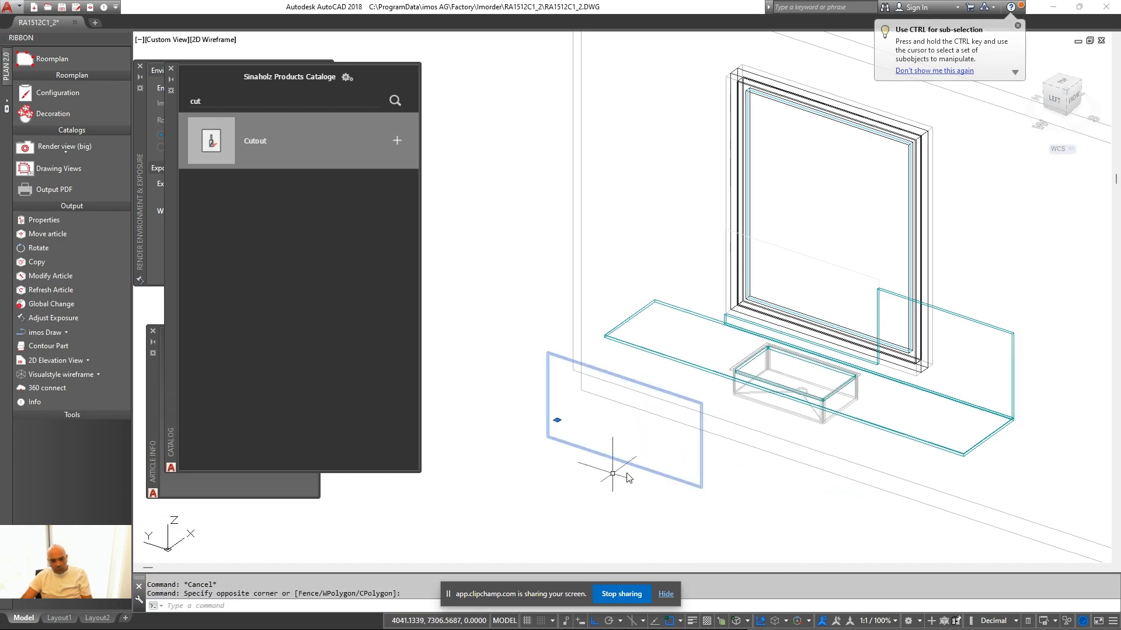
{"action": "type", "text": "m"}
{"action": "key", "text": "Return"}
{"action": "left_click", "coordinate": [697, 484]}
{"action": "scroll", "coordinate": [847, 407], "scroll_direction": "up", "scroll_amount": 3}
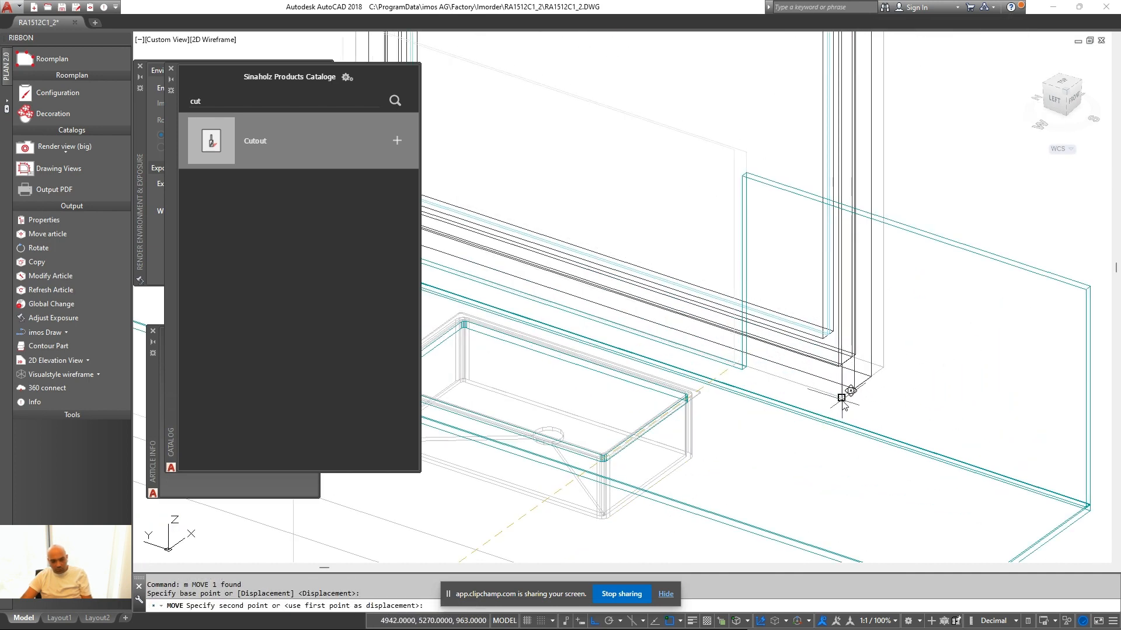
Move the cutout by its lower corner along the back splash to the worktop's outer end
{"action": "left_click", "coordinate": [786, 173]}
{"action": "left_click", "coordinate": [781, 163]}
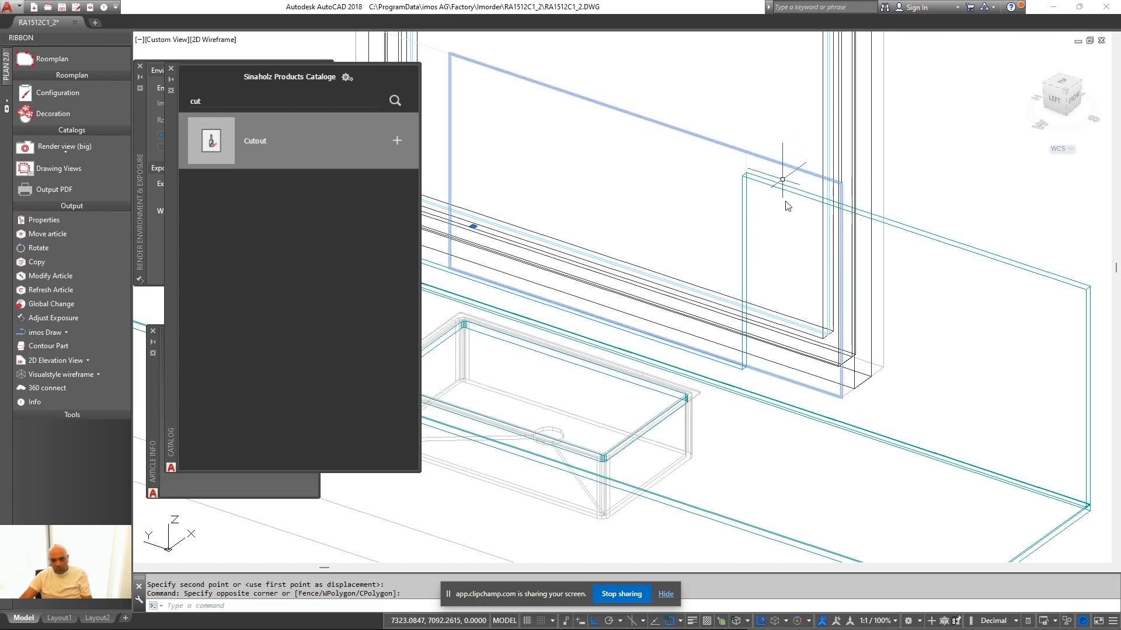
{"action": "scroll", "coordinate": [858, 408], "scroll_direction": "up", "scroll_amount": 2}
{"action": "left_click", "coordinate": [811, 372]}
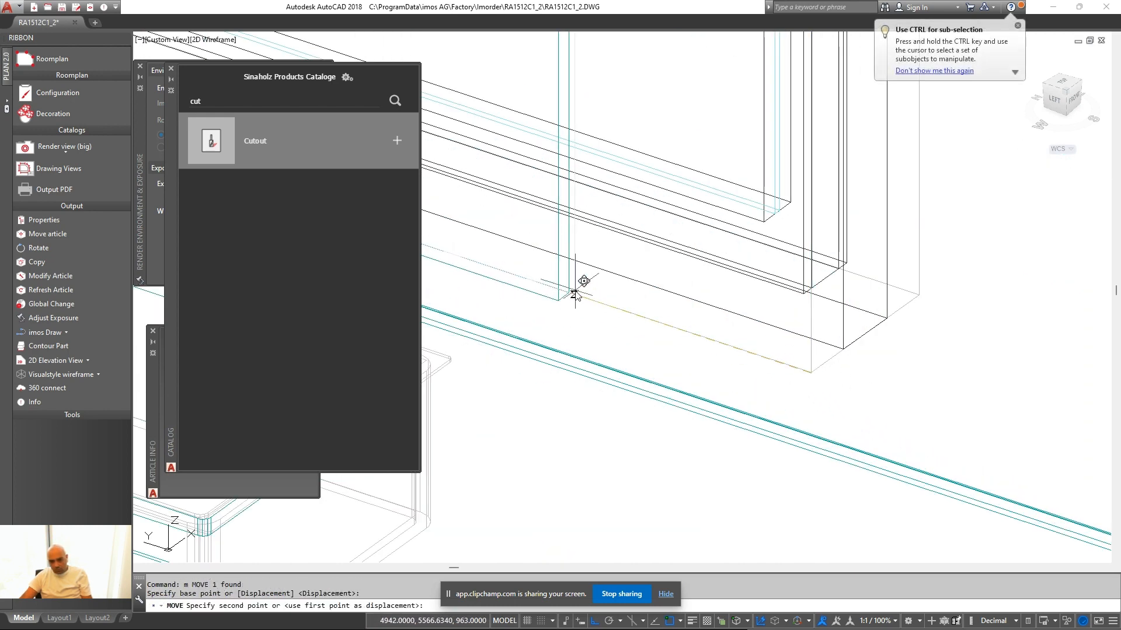
{"action": "scroll", "coordinate": [566, 299], "scroll_direction": "down", "scroll_amount": 2}
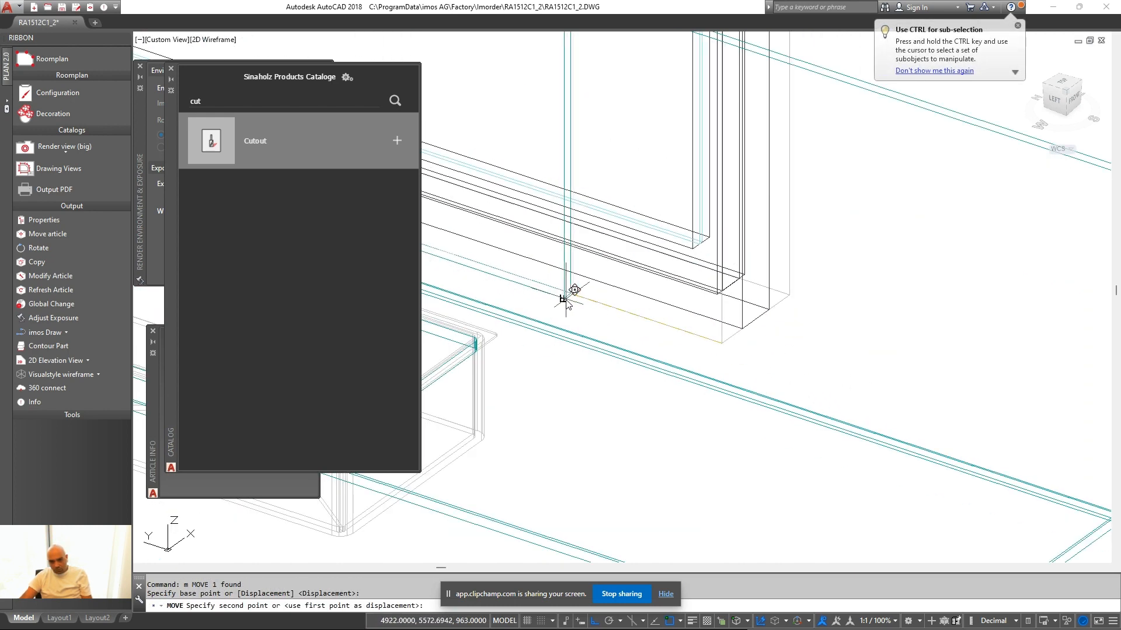
{"action": "scroll", "coordinate": [578, 296], "scroll_direction": "down", "scroll_amount": 2}
{"action": "scroll", "coordinate": [640, 318], "scroll_direction": "up", "scroll_amount": 2}
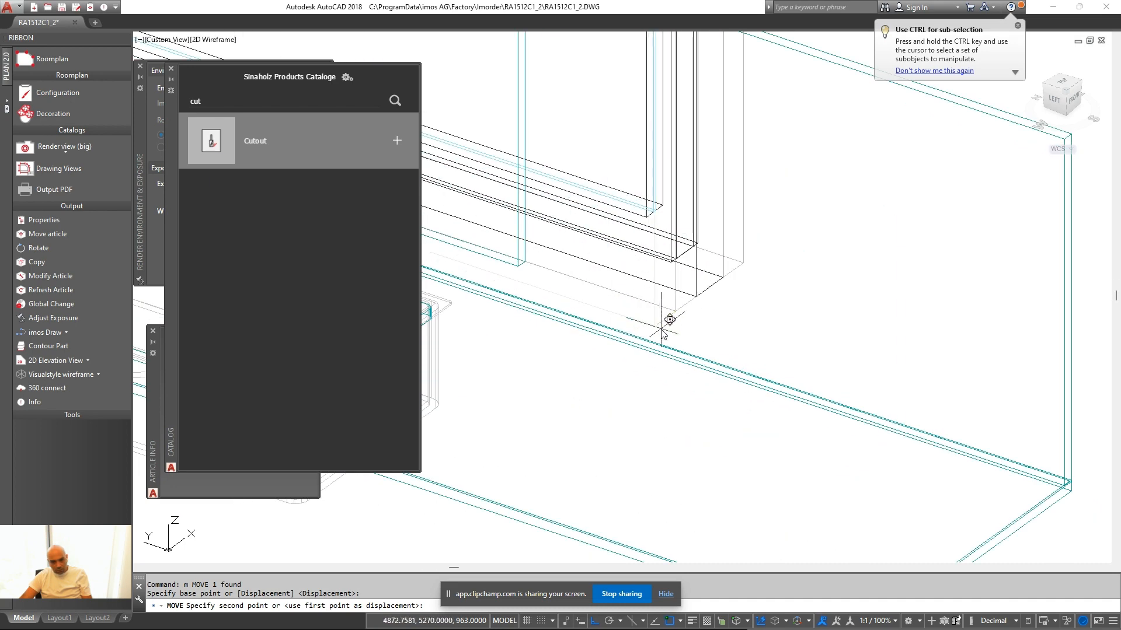
{"action": "scroll", "coordinate": [663, 325], "scroll_direction": "down", "scroll_amount": 1}
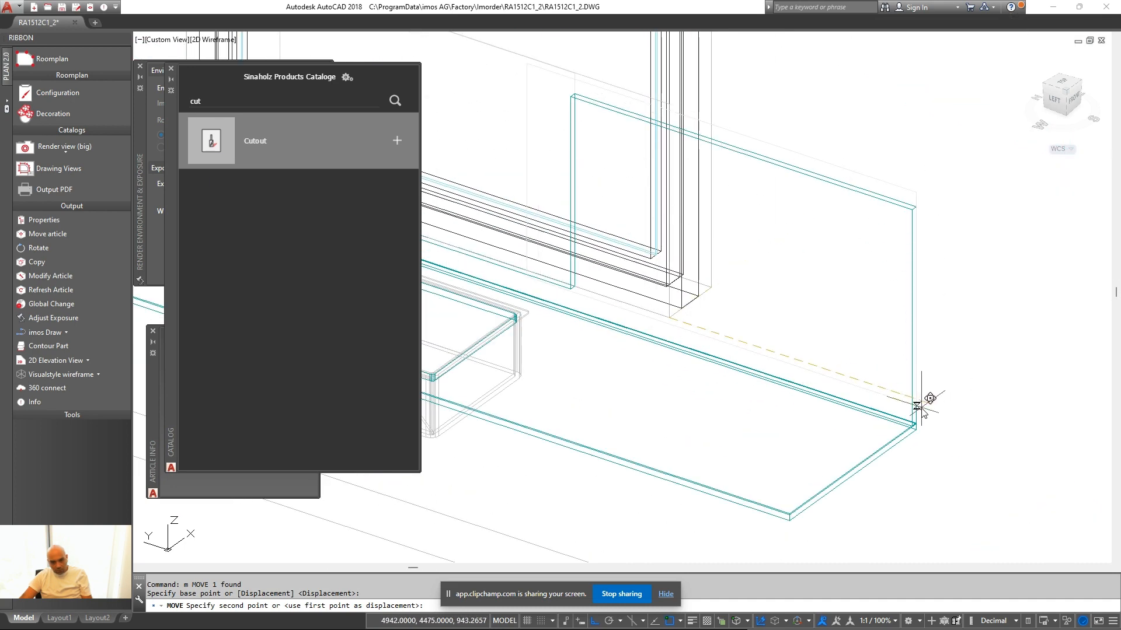
{"action": "left_click", "coordinate": [899, 402]}
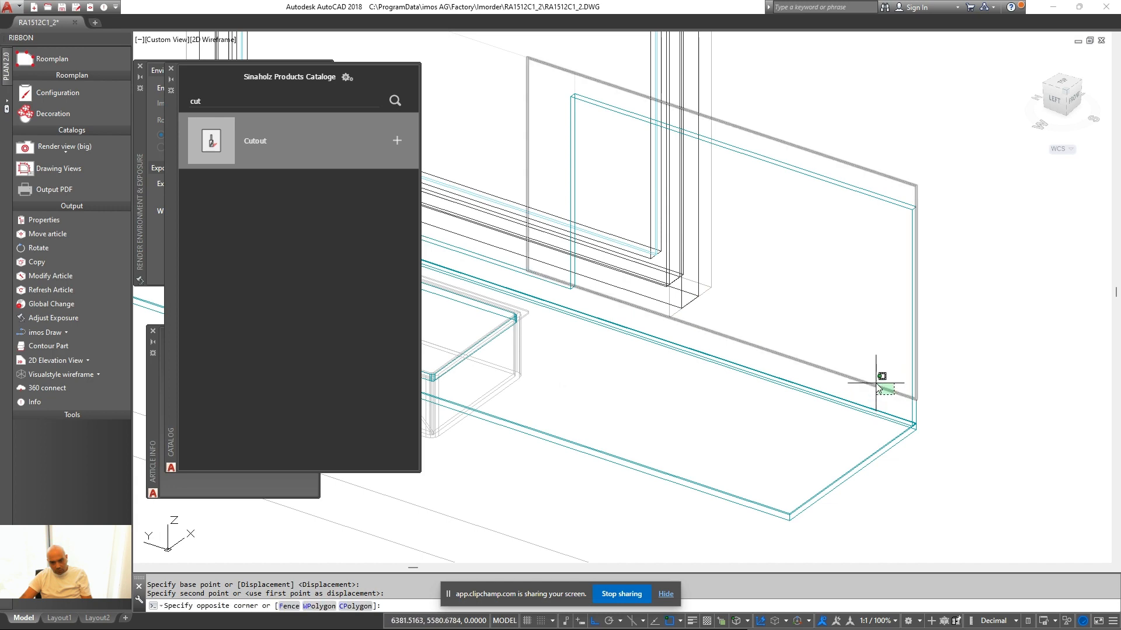
Move the cutout by its lower end corner back from the worktop's outer end to the window's outer lower corner
{"action": "left_click", "coordinate": [876, 377]}
{"action": "type", "text": "m"}
{"action": "key", "text": "space"}
{"action": "scroll", "coordinate": [526, 289], "scroll_direction": "up", "scroll_amount": 3}
{"action": "scroll", "coordinate": [654, 337], "scroll_direction": "down", "scroll_amount": 3}
{"action": "middle_click_drag", "start_coordinate": [648, 341], "coordinate": [573, 339]}
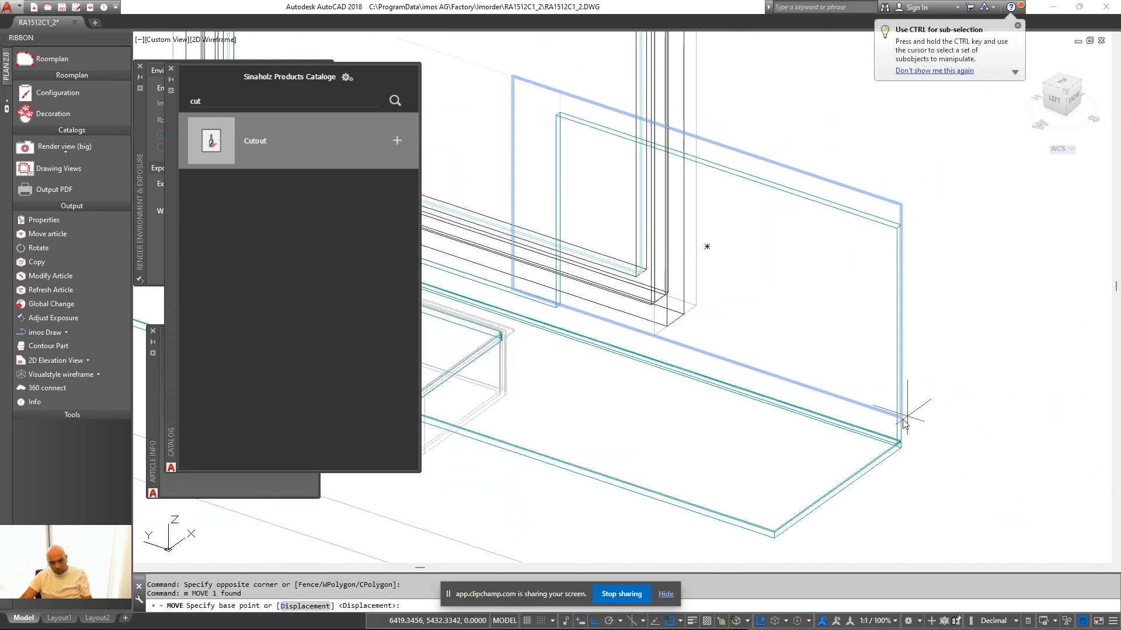
{"action": "left_click", "coordinate": [900, 419]}
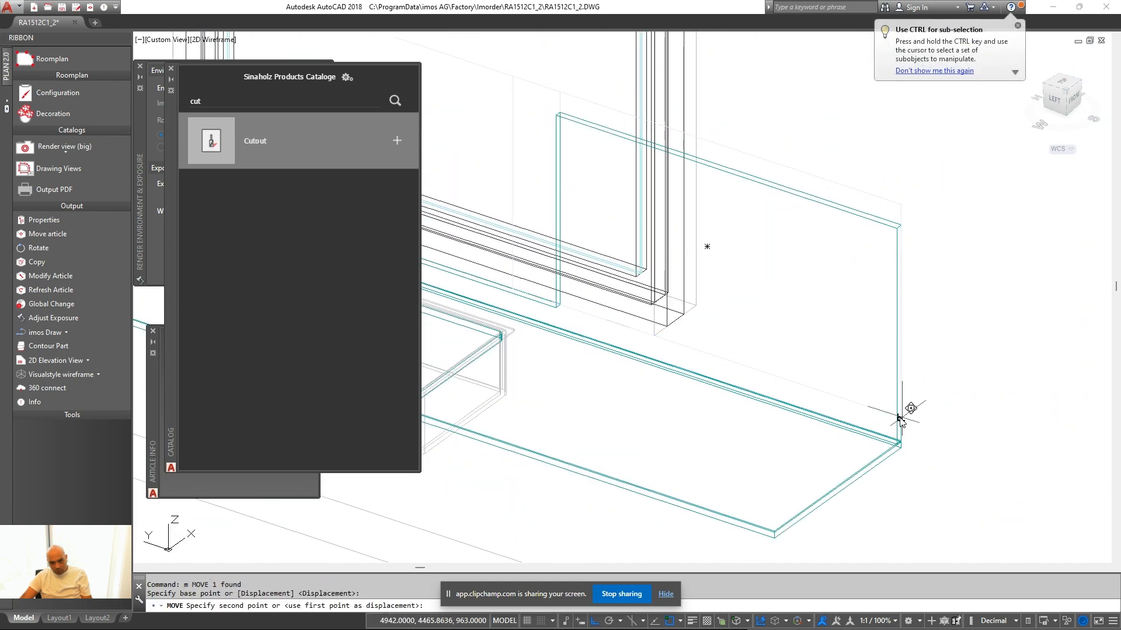
{"action": "left_click", "coordinate": [652, 339]}
Reopen and close the back splash article's configuration to recalculate it with the cutout, and display the model in the Realistic visual style
{"action": "middle_click_drag", "start_coordinate": [743, 145], "coordinate": [798, 183]}
{"action": "right_click", "coordinate": [795, 181]}
{"action": "left_click", "coordinate": [836, 219]}
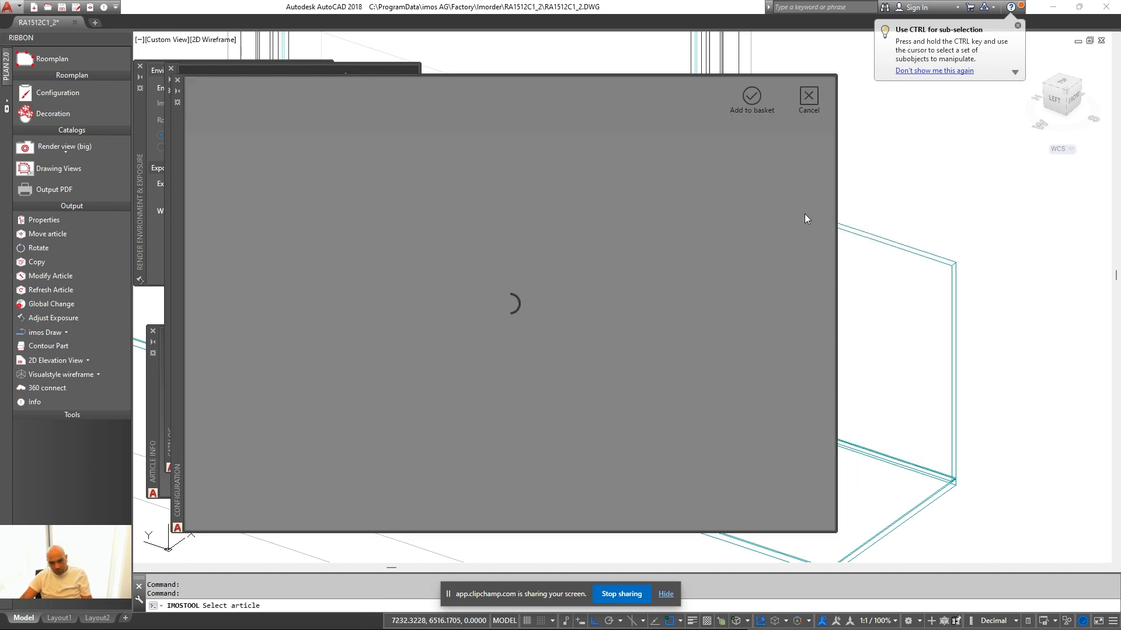
{"action": "left_click", "coordinate": [808, 96]}
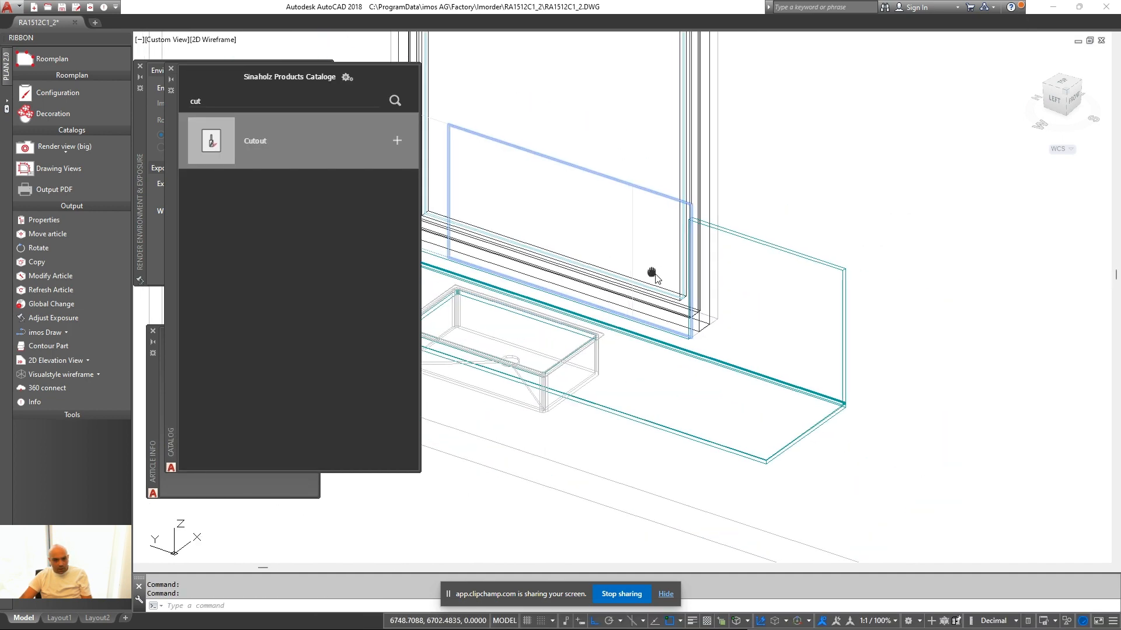
{"action": "scroll", "coordinate": [655, 276], "scroll_direction": "down", "scroll_amount": 3}
{"action": "left_click", "coordinate": [58, 374]}
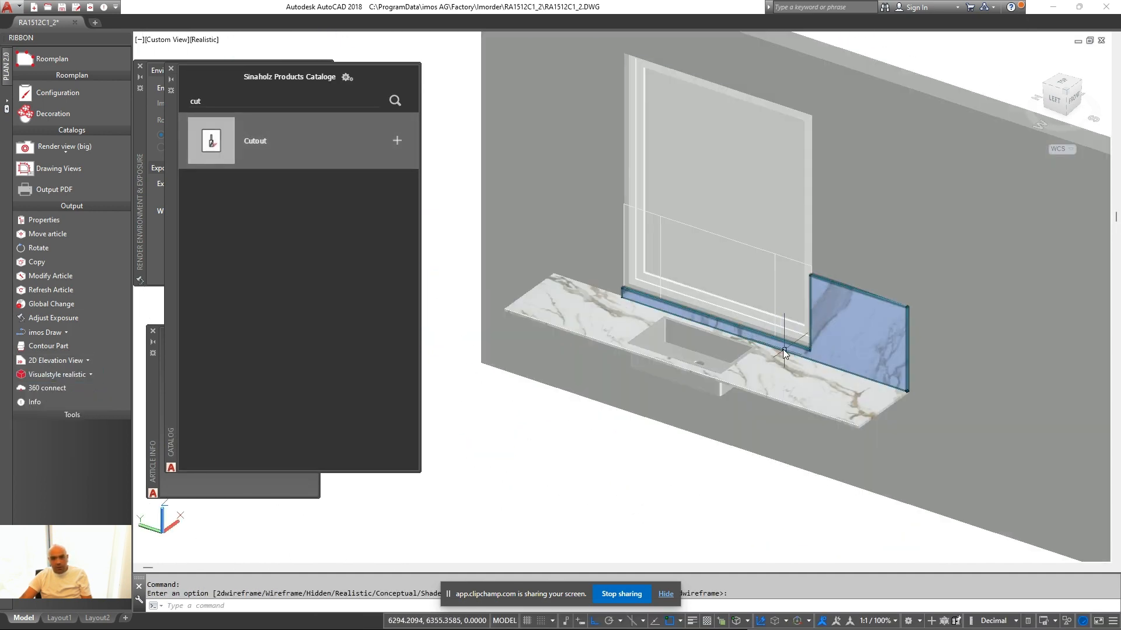
Hide the two cutout outlines in front of the window to show the finished back splash
{"action": "scroll", "coordinate": [708, 280], "scroll_direction": "up", "scroll_amount": 4}
{"action": "left_click", "coordinate": [777, 257]}
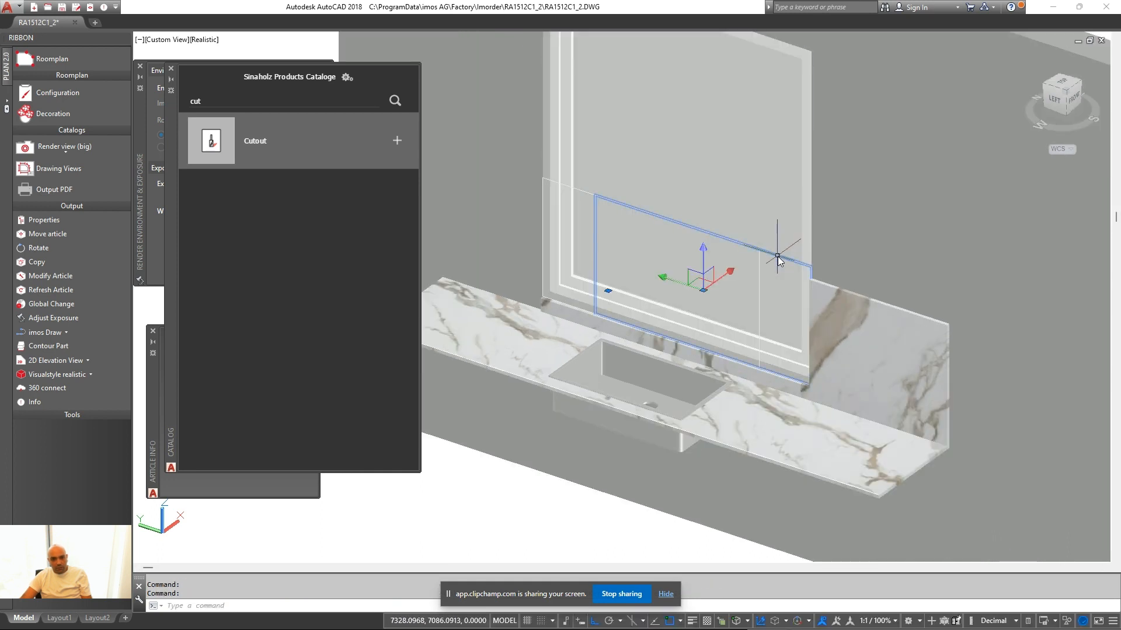
{"action": "left_click", "coordinate": [587, 190]}
{"action": "right_click", "coordinate": [587, 192]}
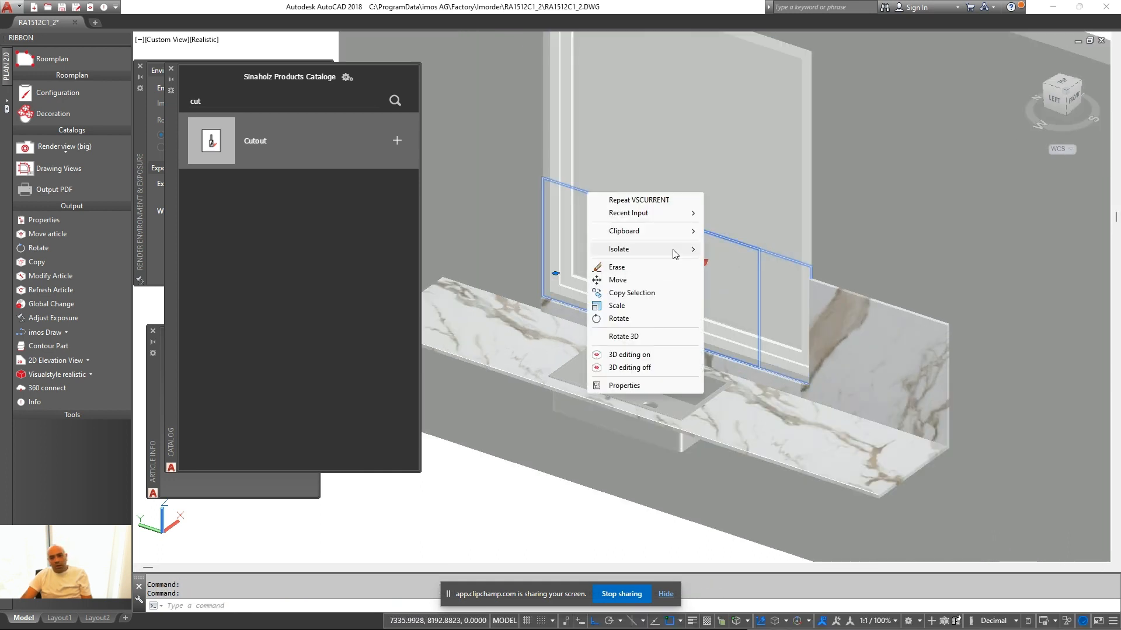
{"action": "mouse_move", "coordinate": [673, 255]}
{"action": "left_click", "coordinate": [752, 263]}
{"action": "scroll", "coordinate": [748, 421], "scroll_direction": "down", "scroll_amount": 2}
{"action": "middle_click_drag", "start_coordinate": [659, 429], "coordinate": [686, 399]}
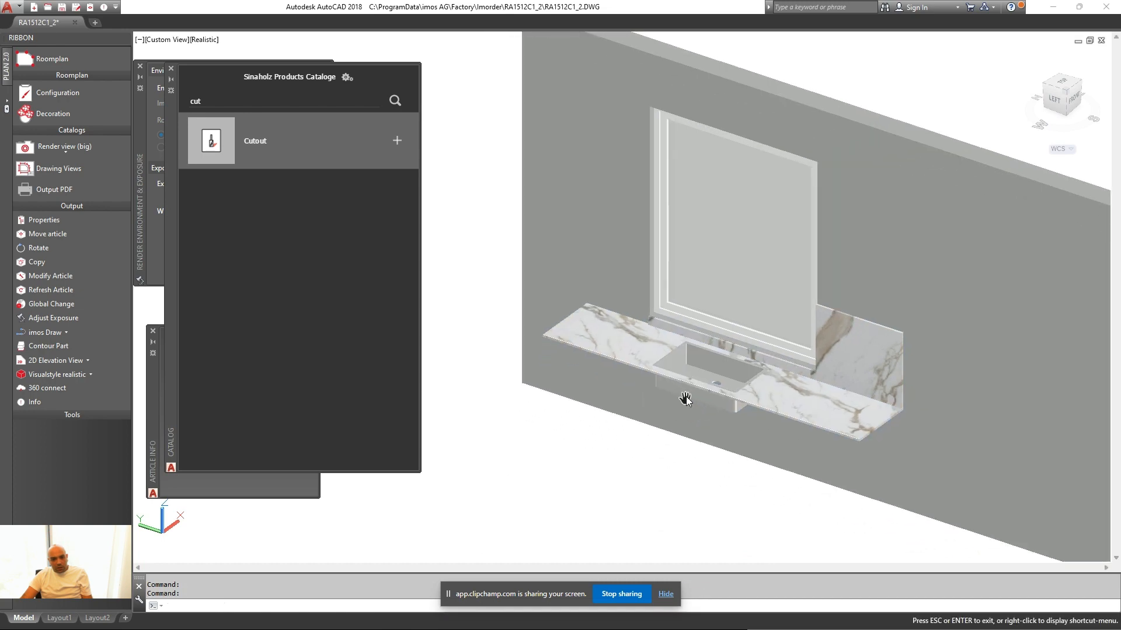
{"action": "scroll", "coordinate": [742, 403], "scroll_direction": "up", "scroll_amount": 2}
{"action": "scroll", "coordinate": [742, 402], "scroll_direction": "down", "scroll_amount": 3}
{"action": "scroll", "coordinate": [712, 405], "scroll_direction": "up", "scroll_amount": 1}
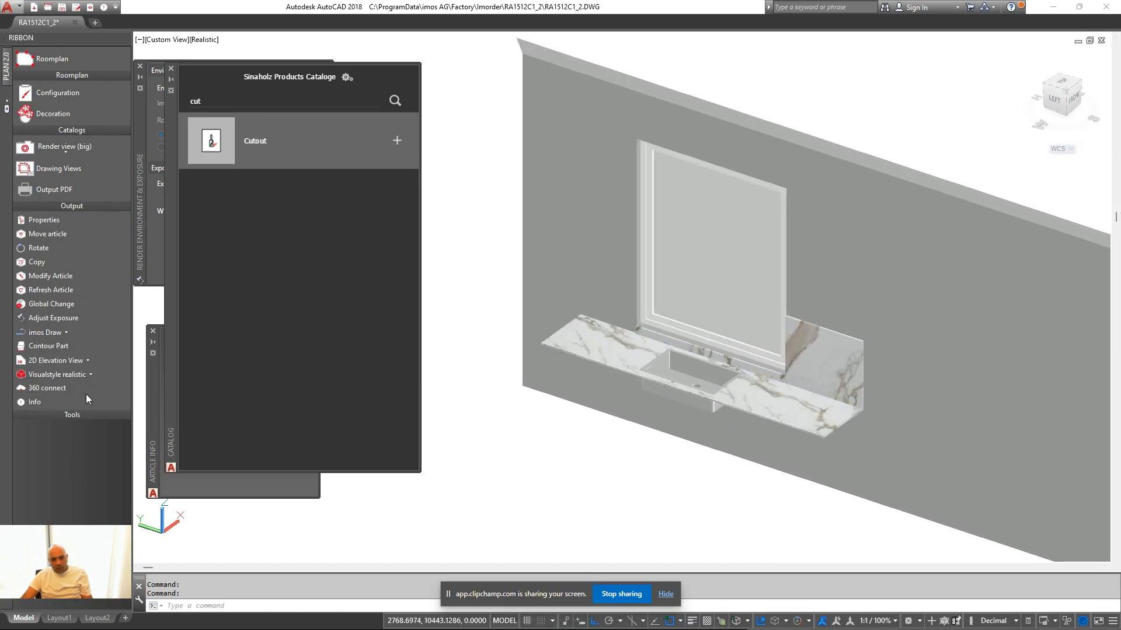
Return the model to the 2D Wireframe visual style and end the object isolation
{"action": "left_click", "coordinate": [70, 374]}
{"action": "left_click", "coordinate": [76, 467]}
{"action": "scroll", "coordinate": [751, 170], "scroll_direction": "down", "scroll_amount": 2}
{"action": "right_click", "coordinate": [781, 129]}
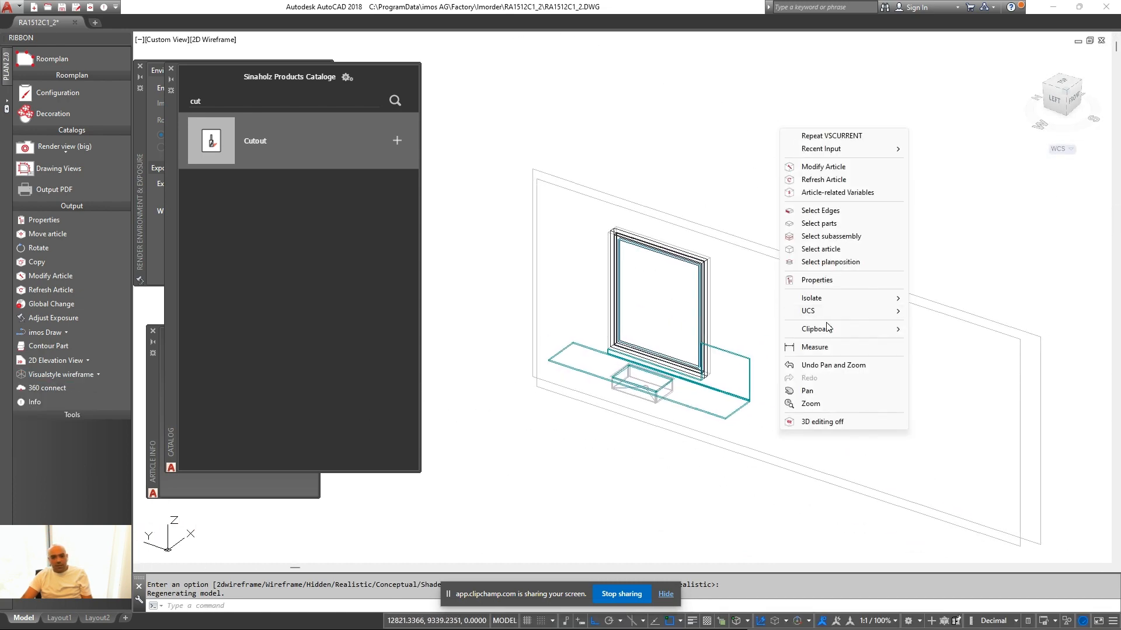
{"action": "left_click", "coordinate": [950, 323]}
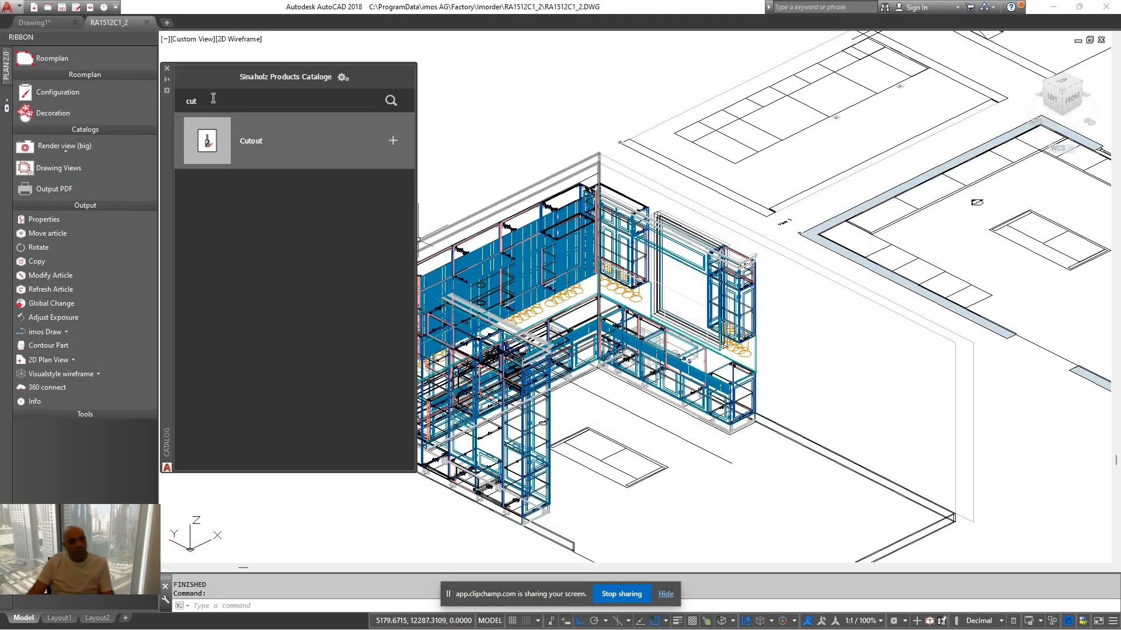
Search the catalogue for "roll" and insert a Rollup of height 1800 and width 1650 in free space beside the kitchen
{"action": "double_click", "coordinate": [205, 99]}
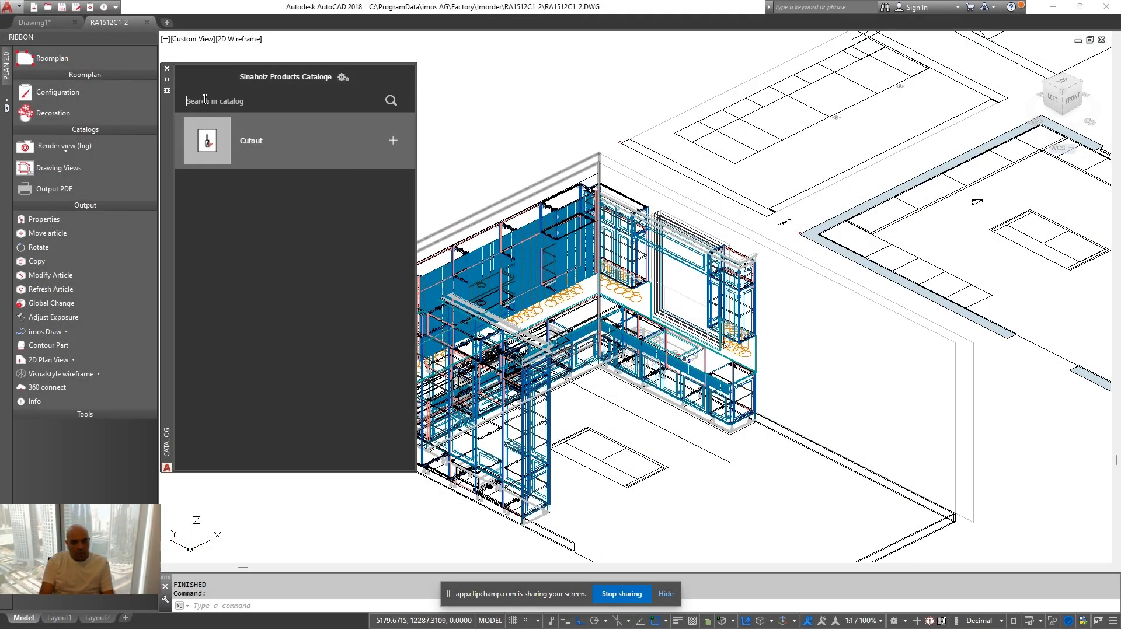
{"action": "type", "text": "roll"}
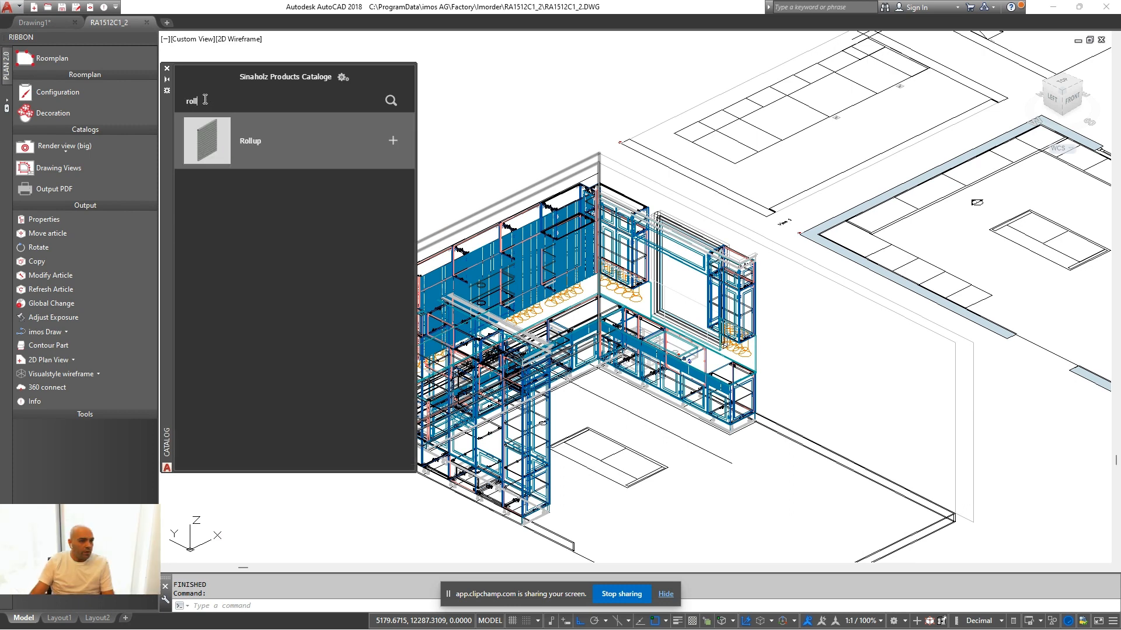
{"action": "left_click", "coordinate": [245, 156]}
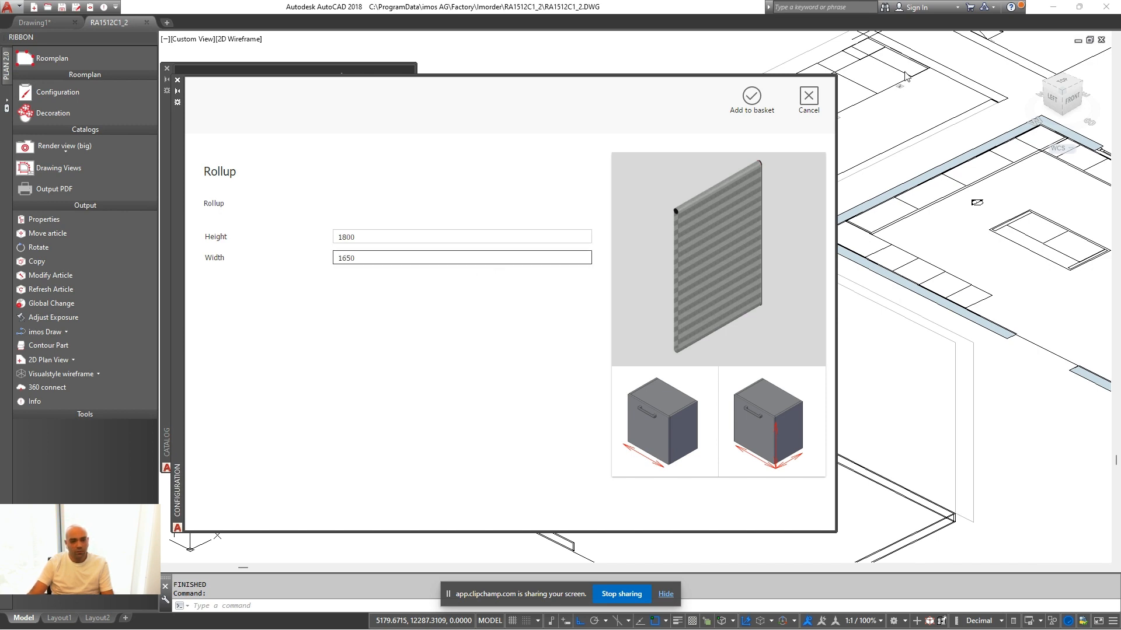
{"action": "left_click", "coordinate": [752, 98]}
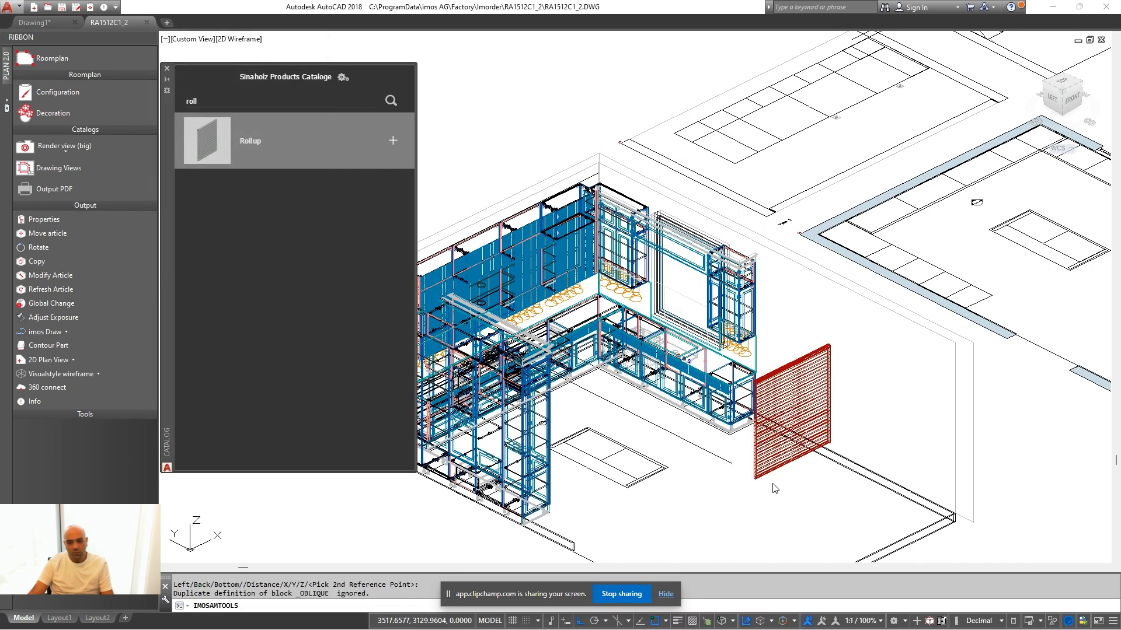
Rotate the rollup about its lower corner so it stands parallel to the window wall
{"action": "scroll", "coordinate": [782, 480], "scroll_direction": "up", "scroll_amount": 2}
{"action": "left_click", "coordinate": [778, 478]}
{"action": "left_click", "coordinate": [740, 453]}
{"action": "type", "text": "ro"}
{"action": "key", "text": "space"}
{"action": "left_click", "coordinate": [709, 480]}
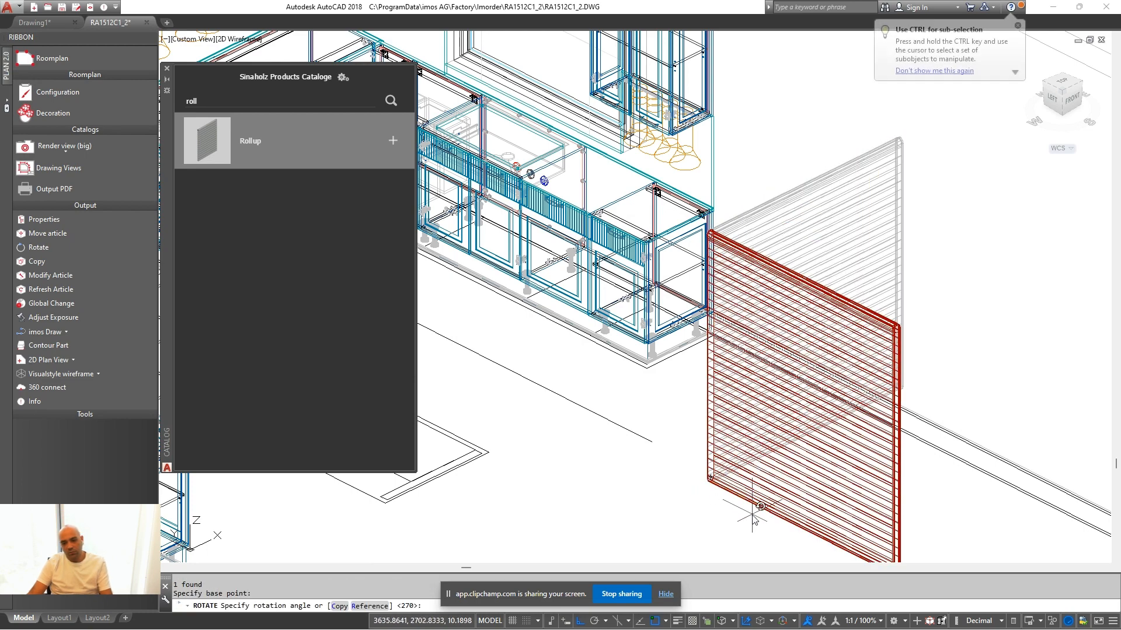
{"action": "left_click", "coordinate": [752, 513]}
Move the rollup by its lower end corner to the lower corner of the back splash's window cutout
{"action": "scroll", "coordinate": [849, 510], "scroll_direction": "down", "scroll_amount": 1}
{"action": "middle_click_drag", "start_coordinate": [849, 510], "coordinate": [805, 475]}
{"action": "left_click", "coordinate": [876, 495]}
{"action": "left_click", "coordinate": [796, 508]}
{"action": "type", "text": "m"}
{"action": "key", "text": "space"}
{"action": "scroll", "coordinate": [839, 437], "scroll_direction": "up", "scroll_amount": 3}
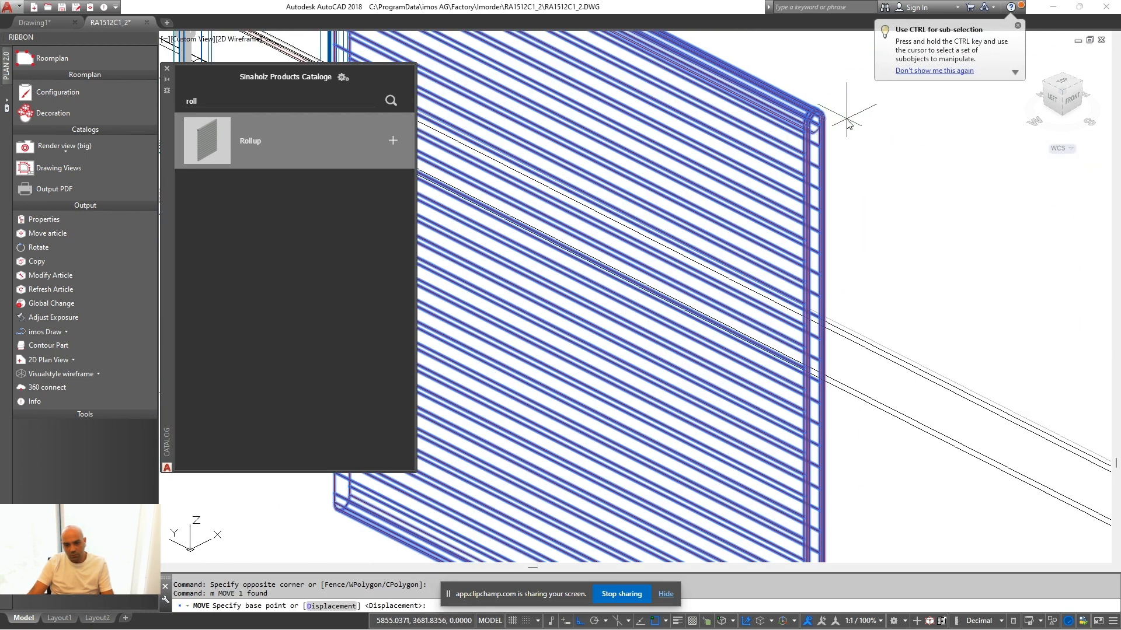
{"action": "scroll", "coordinate": [825, 148], "scroll_direction": "down", "scroll_amount": 3}
{"action": "scroll", "coordinate": [880, 429], "scroll_direction": "up", "scroll_amount": 4}
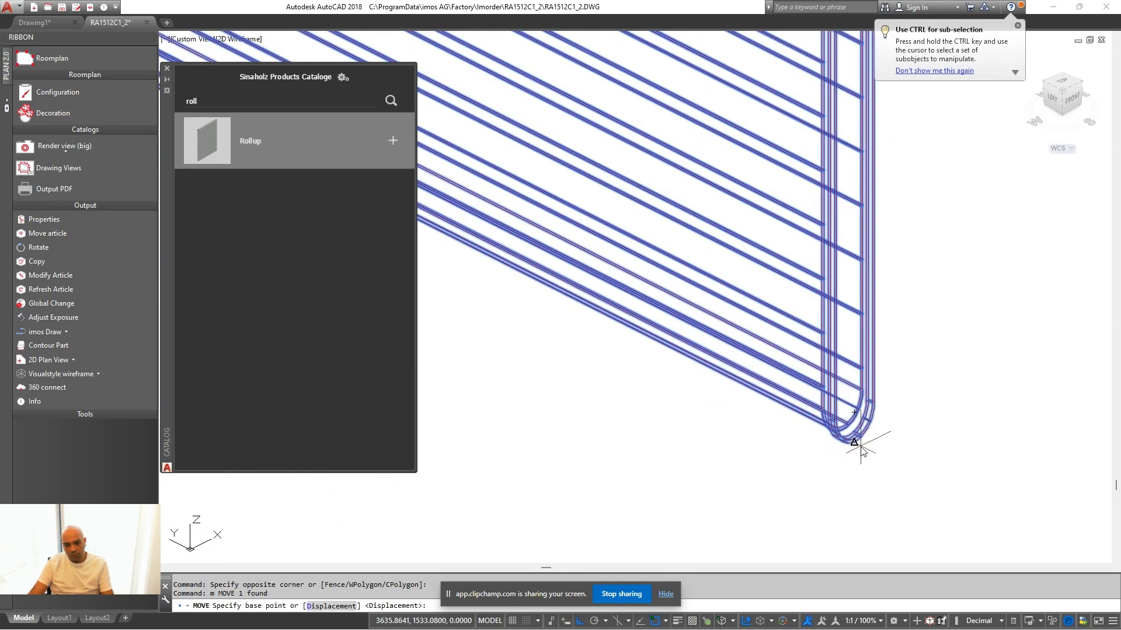
{"action": "left_click", "coordinate": [858, 445]}
{"action": "scroll", "coordinate": [789, 379], "scroll_direction": "down", "scroll_amount": 5}
{"action": "middle_click_drag", "start_coordinate": [683, 271], "coordinate": [759, 333]}
{"action": "scroll", "coordinate": [720, 305], "scroll_direction": "up", "scroll_amount": 4}
{"action": "middle_click_drag", "start_coordinate": [636, 174], "coordinate": [683, 432]}
{"action": "scroll", "coordinate": [688, 368], "scroll_direction": "down", "scroll_amount": 2}
{"action": "scroll", "coordinate": [743, 528], "scroll_direction": "up", "scroll_amount": 2}
{"action": "middle_click_drag", "start_coordinate": [738, 528], "coordinate": [731, 431]}
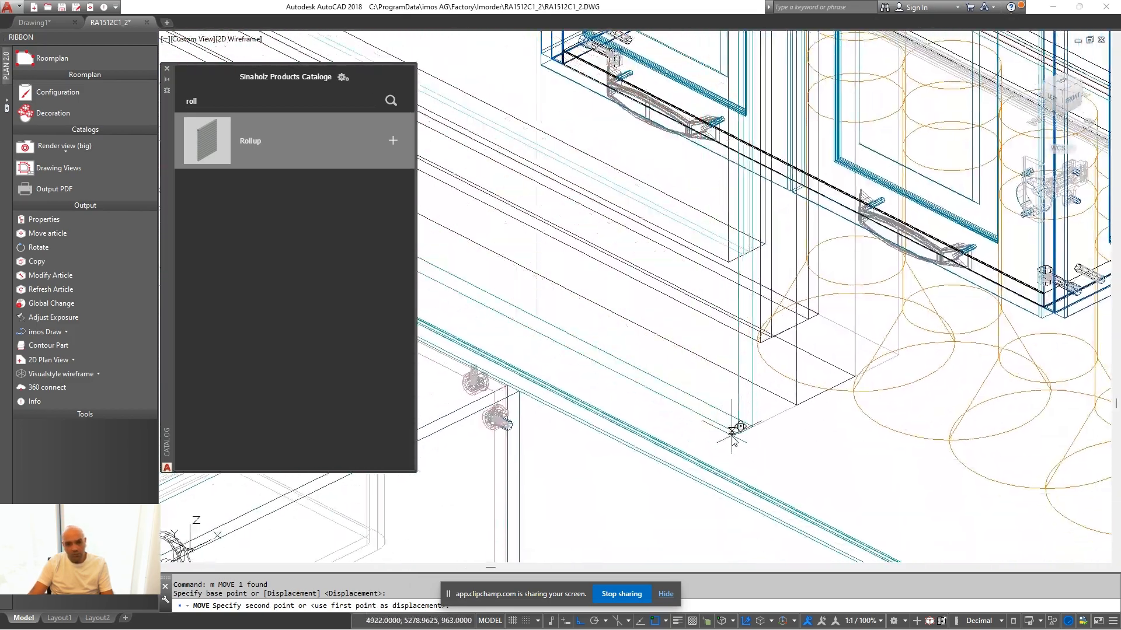
{"action": "left_click", "coordinate": [736, 435]}
{"action": "scroll", "coordinate": [705, 447], "scroll_direction": "down", "scroll_amount": 2}
{"action": "scroll", "coordinate": [707, 442], "scroll_direction": "up", "scroll_amount": 1}
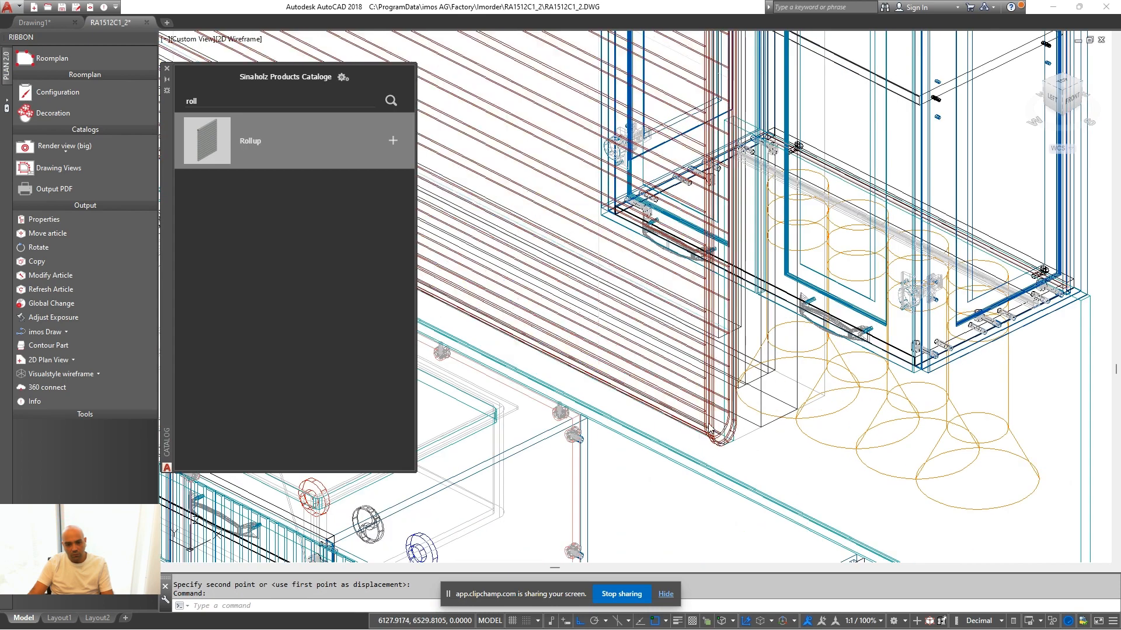
Move the rollup a short distance out from the window wall
{"action": "left_click", "coordinate": [710, 431]}
{"action": "middle_click_drag", "start_coordinate": [792, 484], "coordinate": [823, 497]}
{"action": "type", "text": "m"}
{"action": "key", "text": "Return"}
{"action": "left_click", "coordinate": [776, 431]}
{"action": "left_click", "coordinate": [756, 441]}
{"action": "scroll", "coordinate": [758, 421], "scroll_direction": "down", "scroll_amount": 4}
Switch the model to the Realistic visual style and inspect the rollup's position in front of the window
{"action": "left_click", "coordinate": [82, 374]}
{"action": "left_click", "coordinate": [82, 392]}
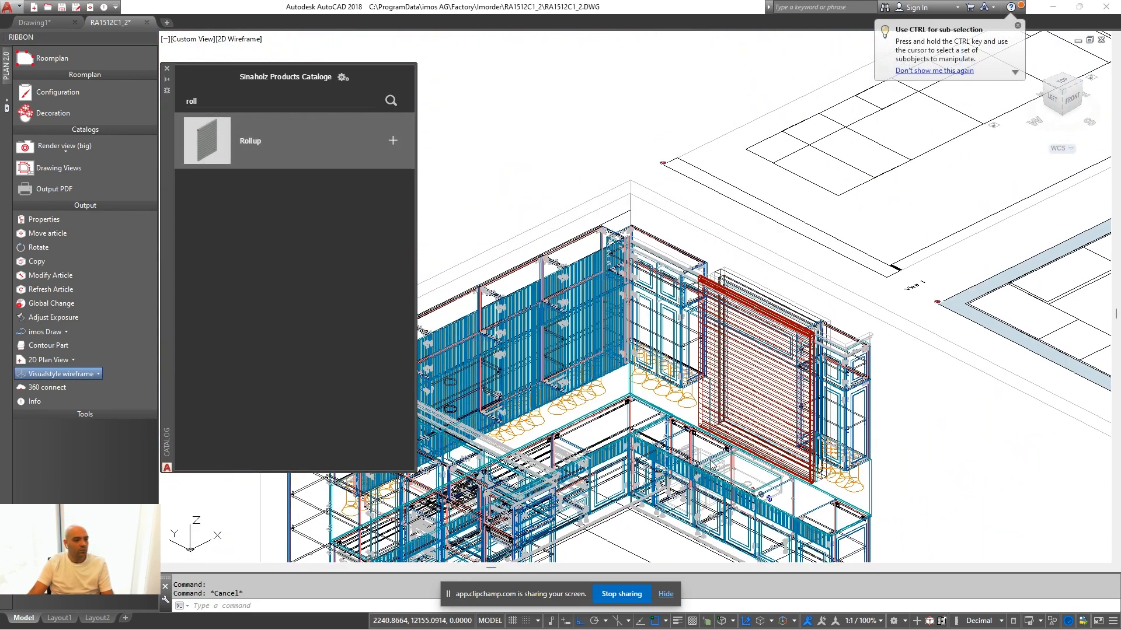
{"action": "scroll", "coordinate": [747, 442], "scroll_direction": "up", "scroll_amount": 2}
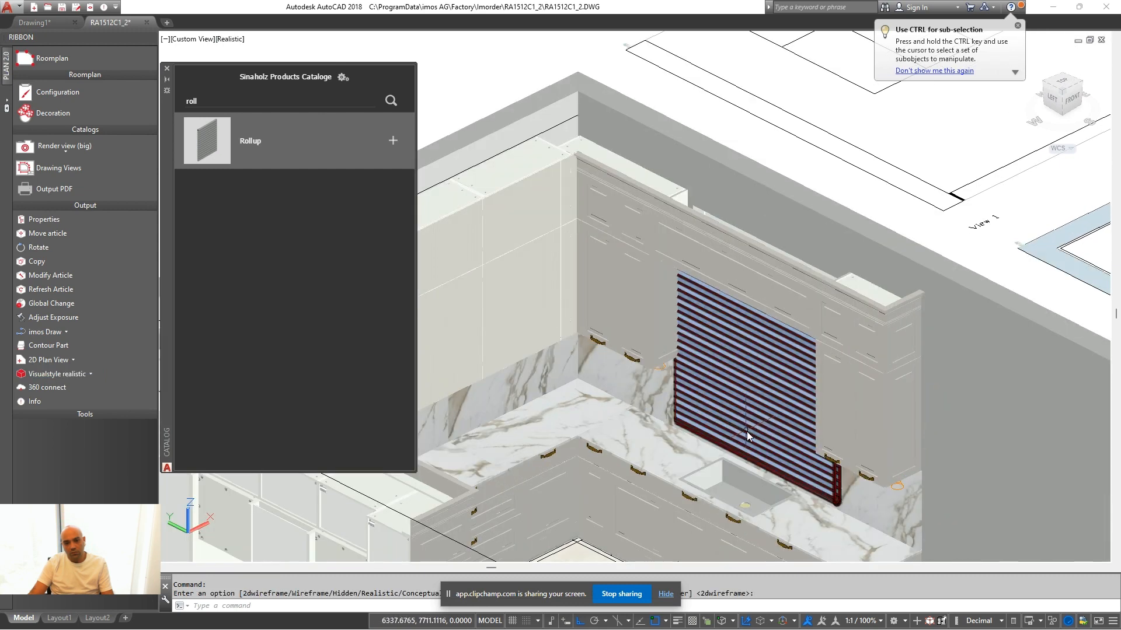
{"action": "middle_click_drag", "start_coordinate": [747, 437], "coordinate": [867, 410], "text": "shift"}
{"action": "scroll", "coordinate": [751, 439], "scroll_direction": "down", "scroll_amount": 2}
{"action": "scroll", "coordinate": [722, 399], "scroll_direction": "up", "scroll_amount": 3}
{"action": "left_click", "coordinate": [867, 410]}
{"action": "scroll", "coordinate": [868, 315], "scroll_direction": "down", "scroll_amount": 2}
{"action": "middle_click_drag", "start_coordinate": [778, 253], "coordinate": [568, 348]}
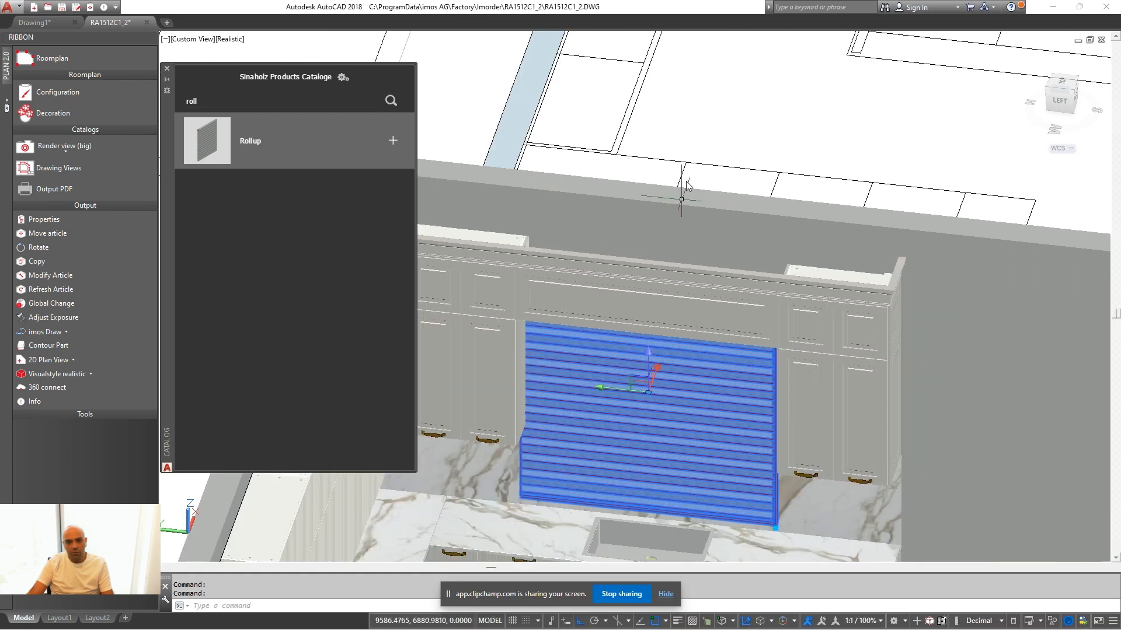
{"action": "type", "text": "m"}
{"action": "key", "text": "space"}
{"action": "left_click", "coordinate": [697, 116]}
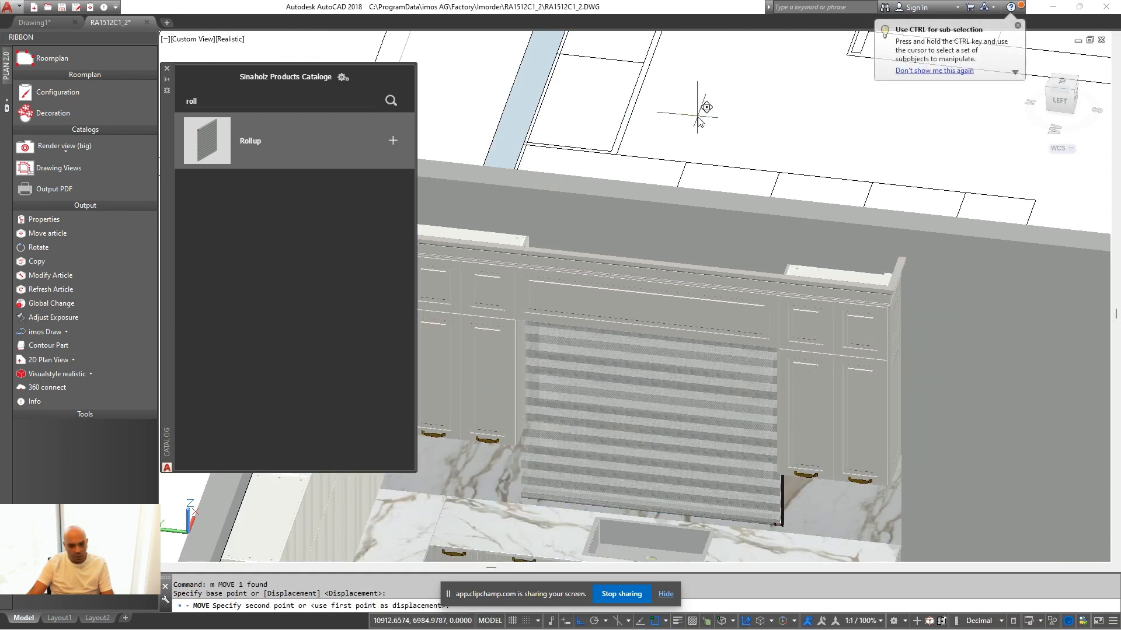
{"action": "key", "text": "Escape"}
Return the model to the 2D Wireframe visual style and shift the rollup slightly along the wall toward the end wall cabinet
{"action": "left_click", "coordinate": [87, 372]}
{"action": "left_click", "coordinate": [80, 463]}
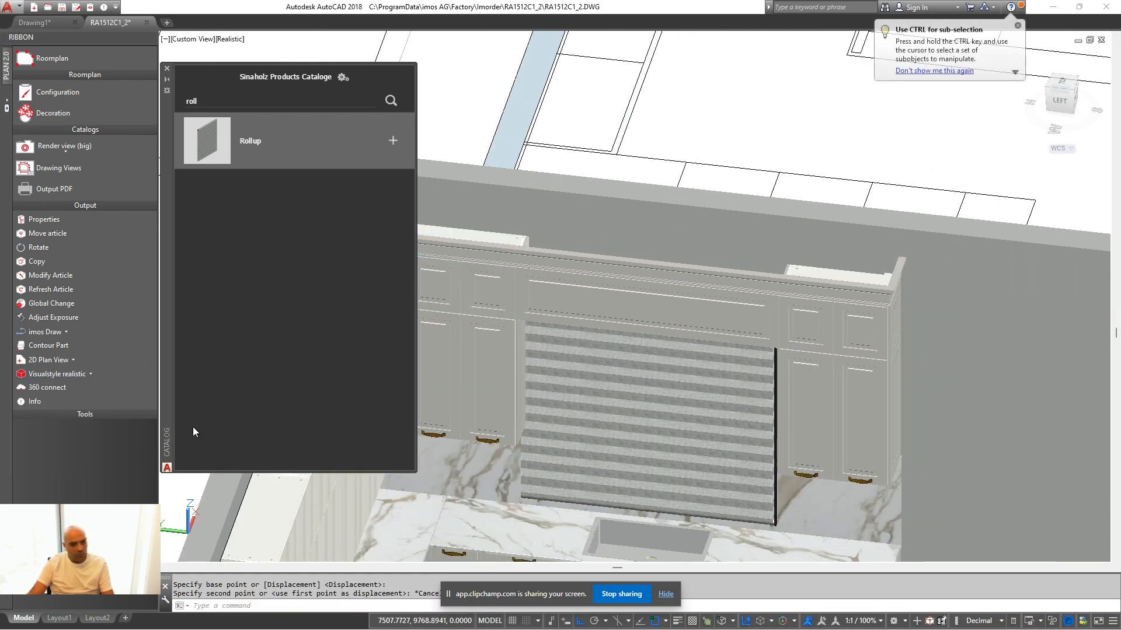
{"action": "middle_click_drag", "start_coordinate": [687, 474], "coordinate": [670, 413]}
{"action": "scroll", "coordinate": [768, 470], "scroll_direction": "up", "scroll_amount": 3}
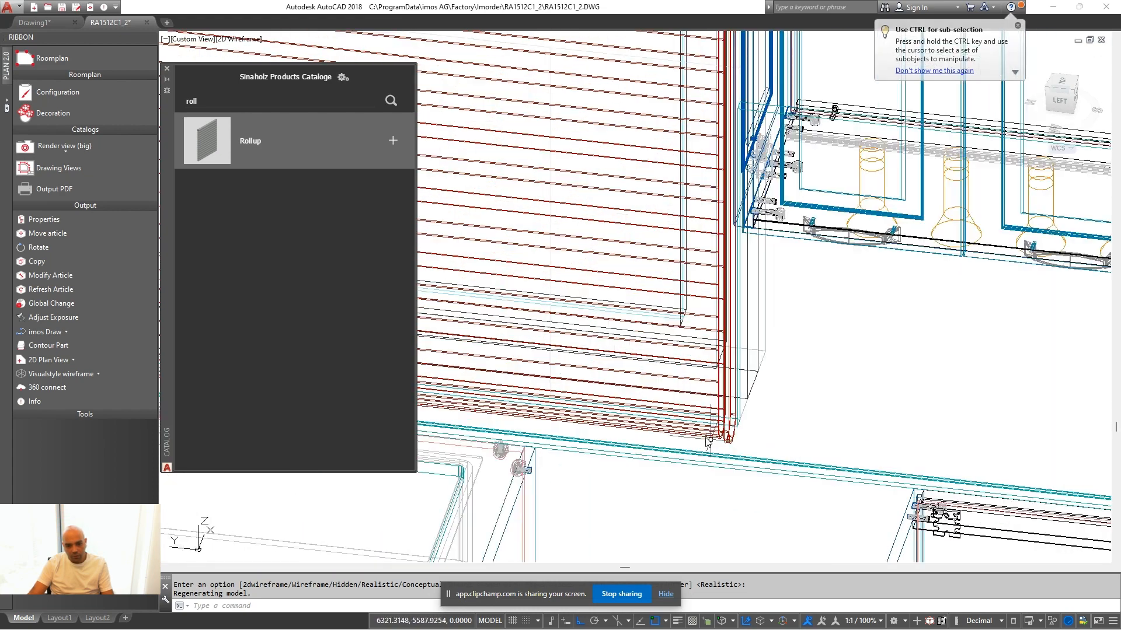
{"action": "left_click", "coordinate": [713, 439]}
{"action": "type", "text": "m"}
{"action": "key", "text": "space"}
{"action": "left_click", "coordinate": [820, 417]}
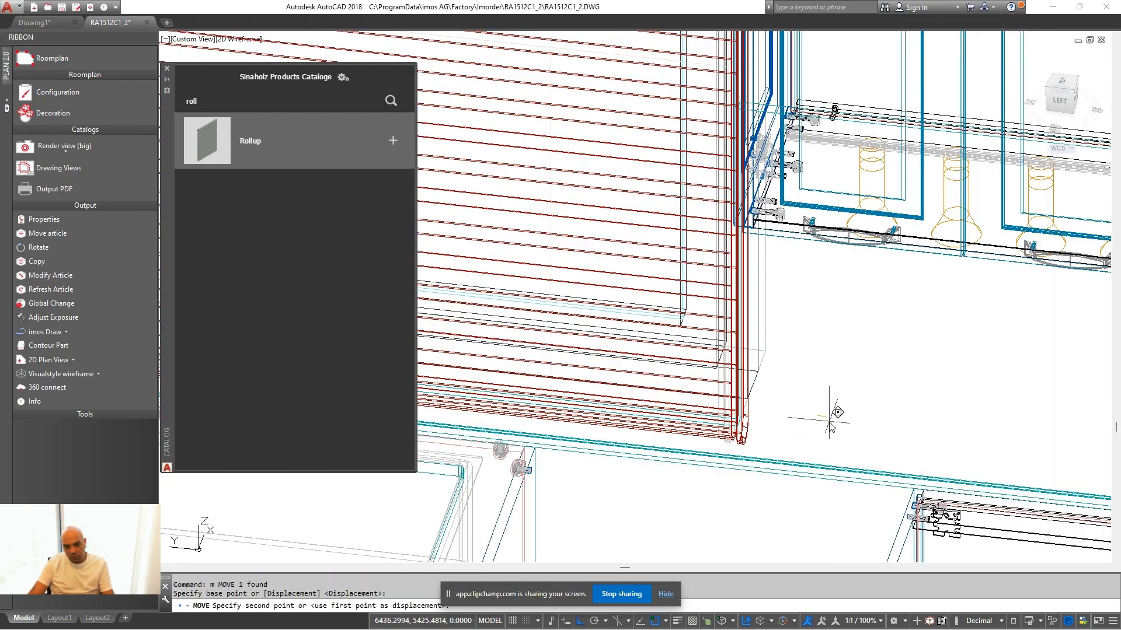
{"action": "left_click", "coordinate": [824, 414]}
{"action": "scroll", "coordinate": [828, 429], "scroll_direction": "down", "scroll_amount": 5}
{"action": "middle_click_drag", "start_coordinate": [827, 431], "coordinate": [835, 441]}
Hide the rollup together with the elements around it, and show all hidden elements again
{"action": "left_click", "coordinate": [858, 432]}
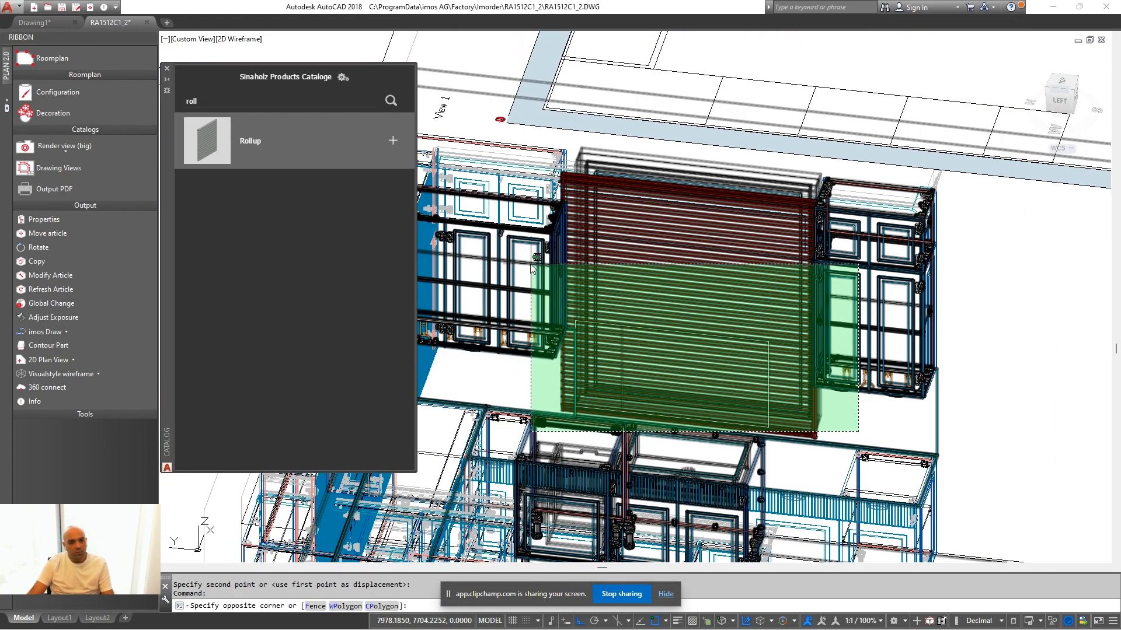
{"action": "left_click", "coordinate": [528, 262]}
{"action": "right_click", "coordinate": [647, 338]}
{"action": "left_click", "coordinate": [866, 407]}
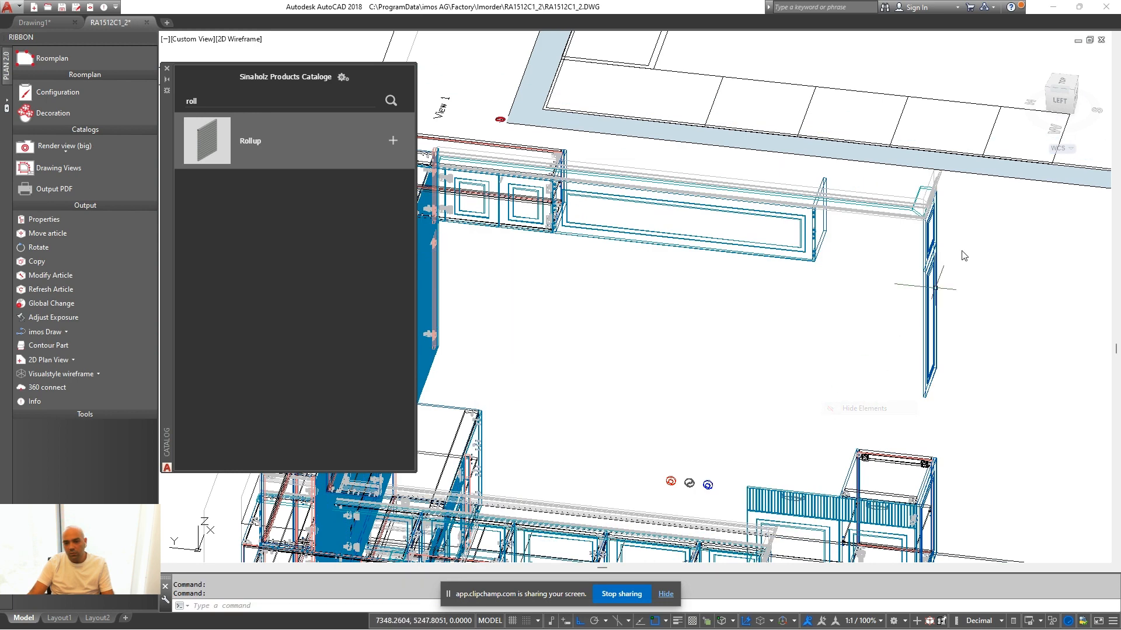
{"action": "left_click", "coordinate": [1058, 104]}
{"action": "right_click", "coordinate": [792, 292]}
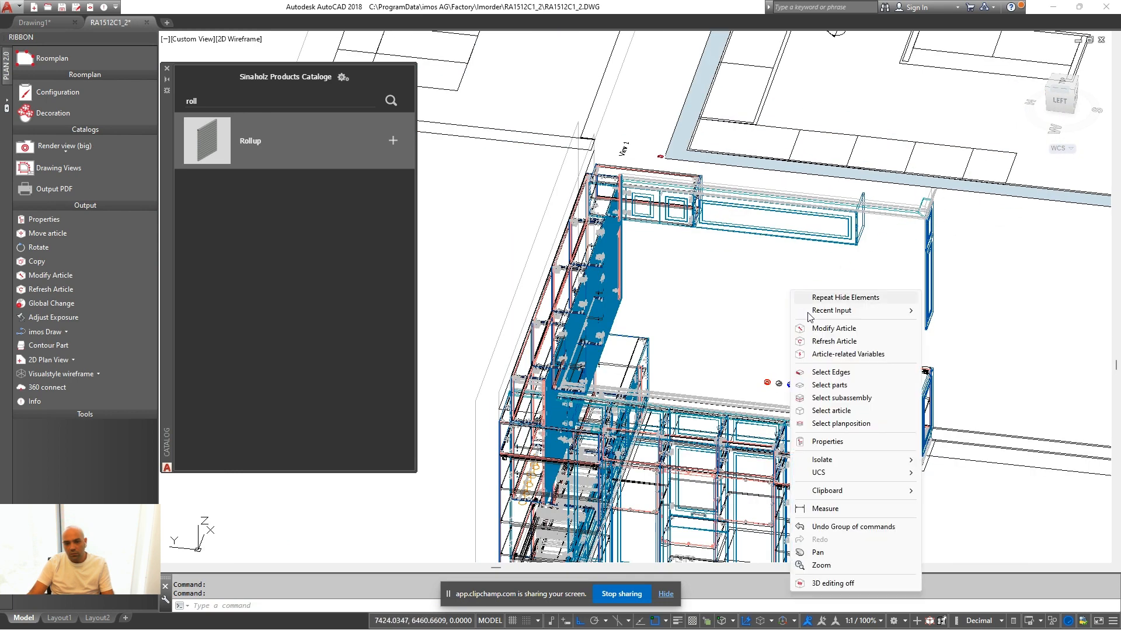
{"action": "left_click", "coordinate": [963, 486]}
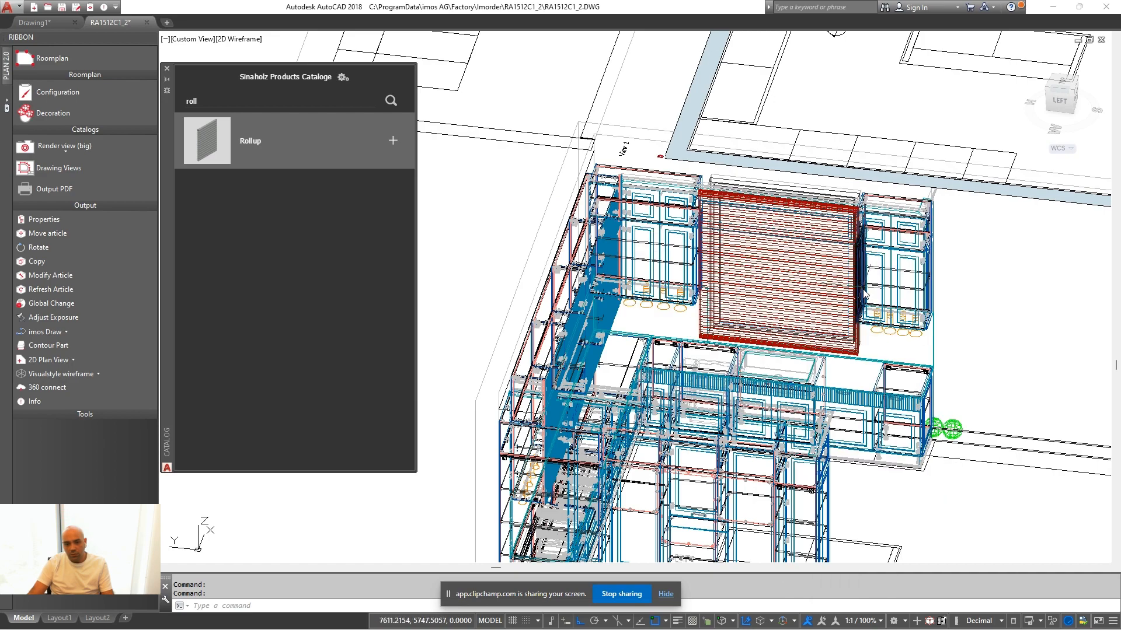
Isolate the rollup together with the adjoining wall cabinets, back splash and worktop
{"action": "scroll", "coordinate": [724, 245], "scroll_direction": "up", "scroll_amount": 5}
{"action": "left_click", "coordinate": [722, 228]}
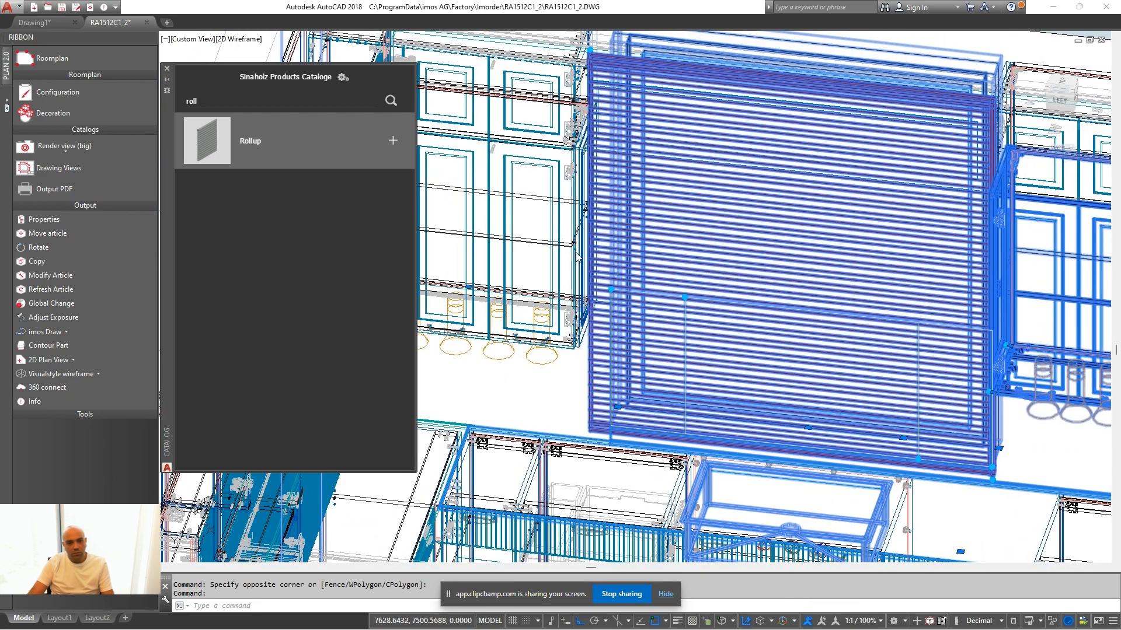
{"action": "left_click", "coordinate": [576, 254]}
{"action": "right_click", "coordinate": [509, 247]}
{"action": "mouse_move", "coordinate": [607, 302]}
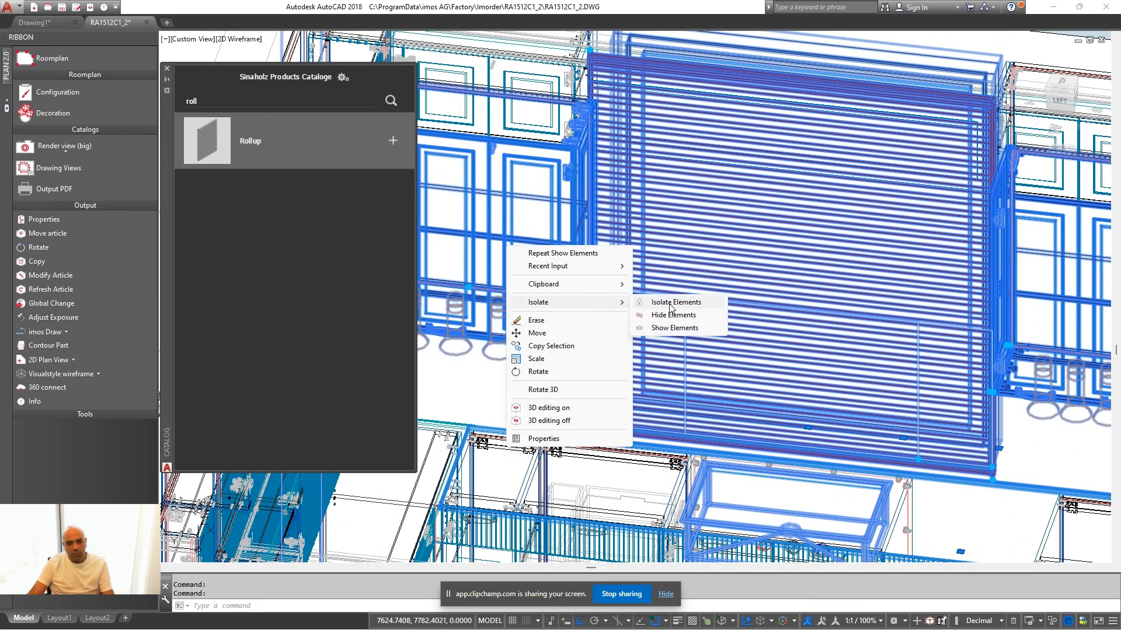
{"action": "left_click", "coordinate": [671, 302]}
Shift the rollup slightly sideways in the Left view to centre it between the two wall cabinets
{"action": "left_click", "coordinate": [1066, 106]}
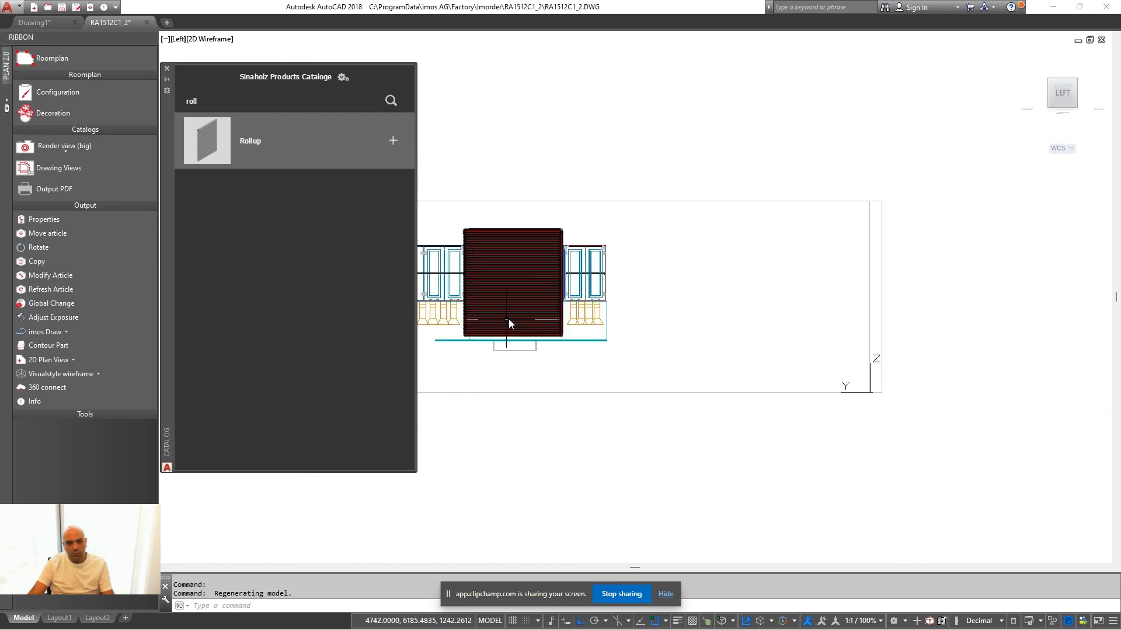
{"action": "scroll", "coordinate": [648, 374], "scroll_direction": "up", "scroll_amount": 5}
{"action": "middle_click_drag", "start_coordinate": [648, 373], "coordinate": [701, 393]}
{"action": "left_click", "coordinate": [624, 338]}
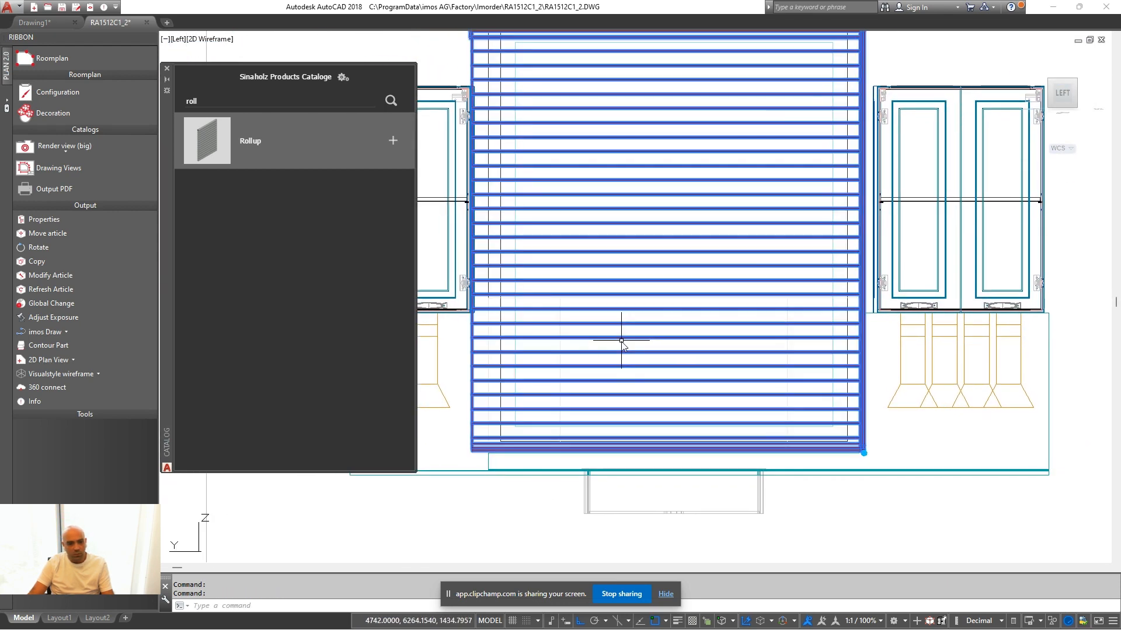
{"action": "scroll", "coordinate": [632, 355], "scroll_direction": "down", "scroll_amount": 3}
{"action": "type", "text": "m"}
{"action": "key", "text": "Return"}
{"action": "left_click", "coordinate": [617, 490]}
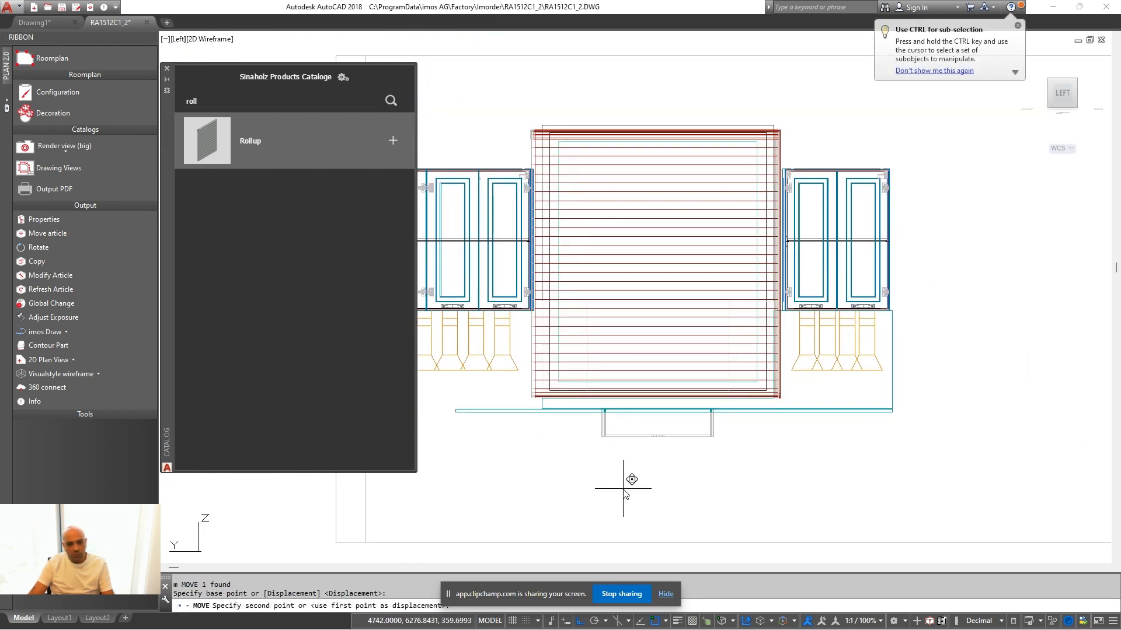
{"action": "left_click", "coordinate": [622, 489]}
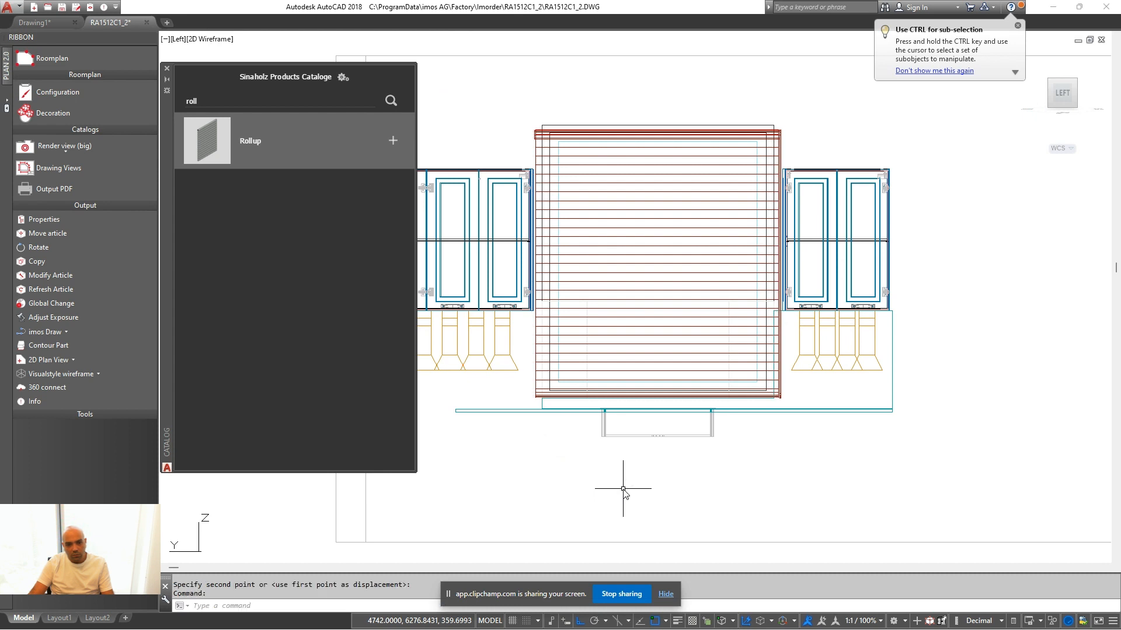
Check the centred rollup in the Realistic visual style and go back to 2D Wireframe
{"action": "left_click", "coordinate": [66, 373]}
{"action": "left_click", "coordinate": [69, 388]}
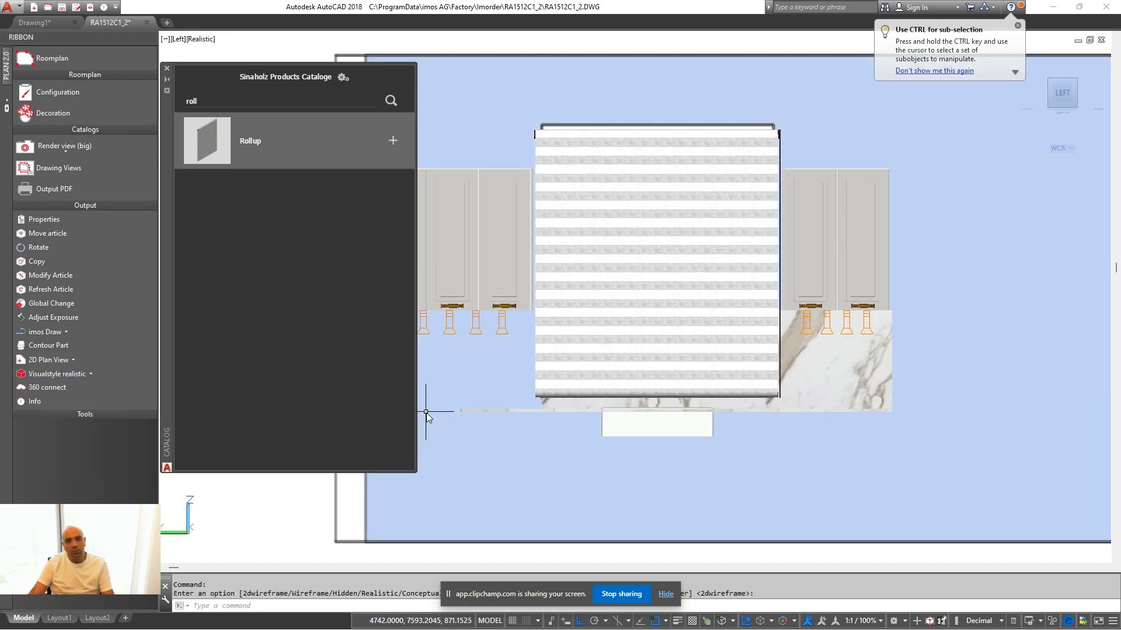
{"action": "left_click", "coordinate": [118, 375]}
{"action": "left_click", "coordinate": [107, 461]}
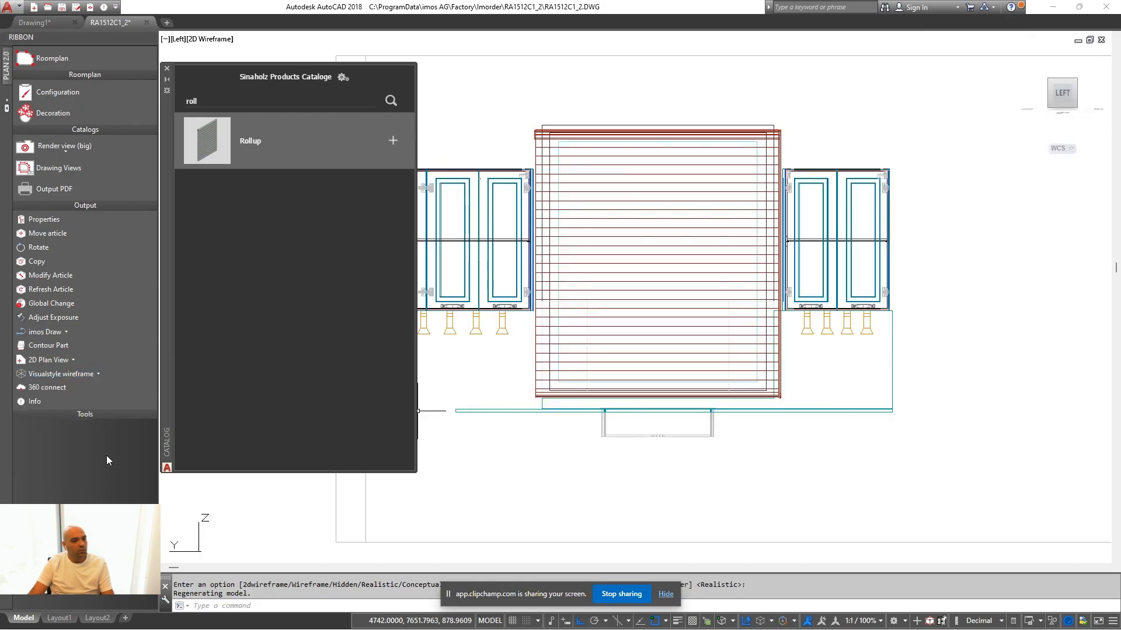
Show all hidden elements again in an angled view of the whole kitchen
{"action": "middle_click_drag", "start_coordinate": [752, 274], "coordinate": [745, 408], "text": "shift"}
{"action": "scroll", "coordinate": [745, 362], "scroll_direction": "down", "scroll_amount": 4}
{"action": "middle_click_drag", "start_coordinate": [671, 385], "coordinate": [861, 220]}
{"action": "right_click", "coordinate": [739, 370]}
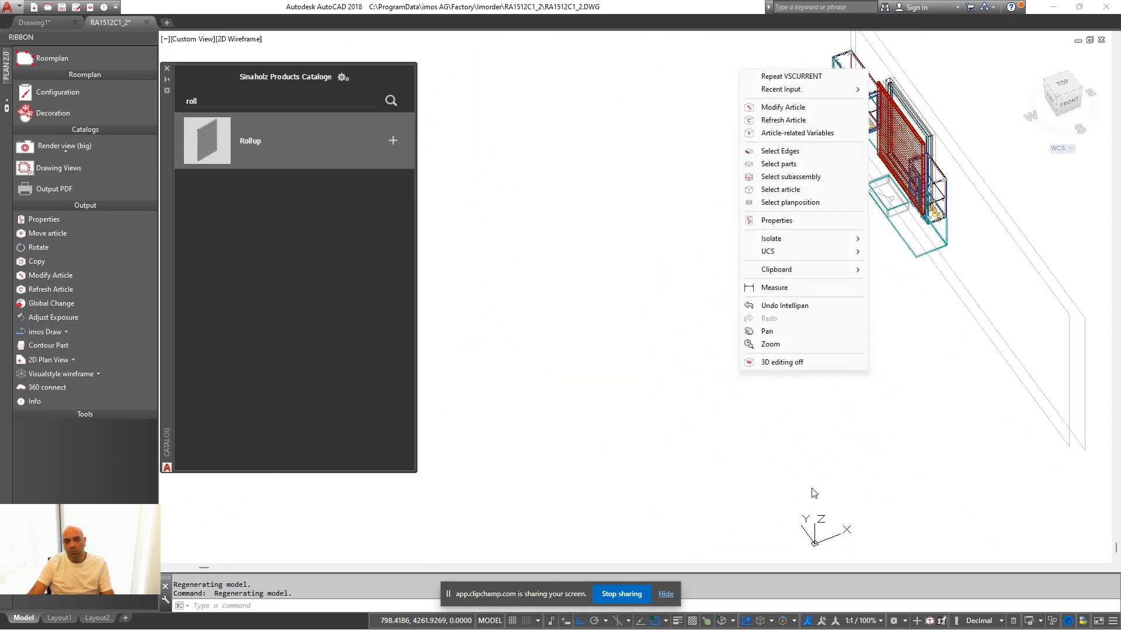
{"action": "key", "text": "Escape"}
{"action": "scroll", "coordinate": [810, 320], "scroll_direction": "up", "scroll_amount": 5}
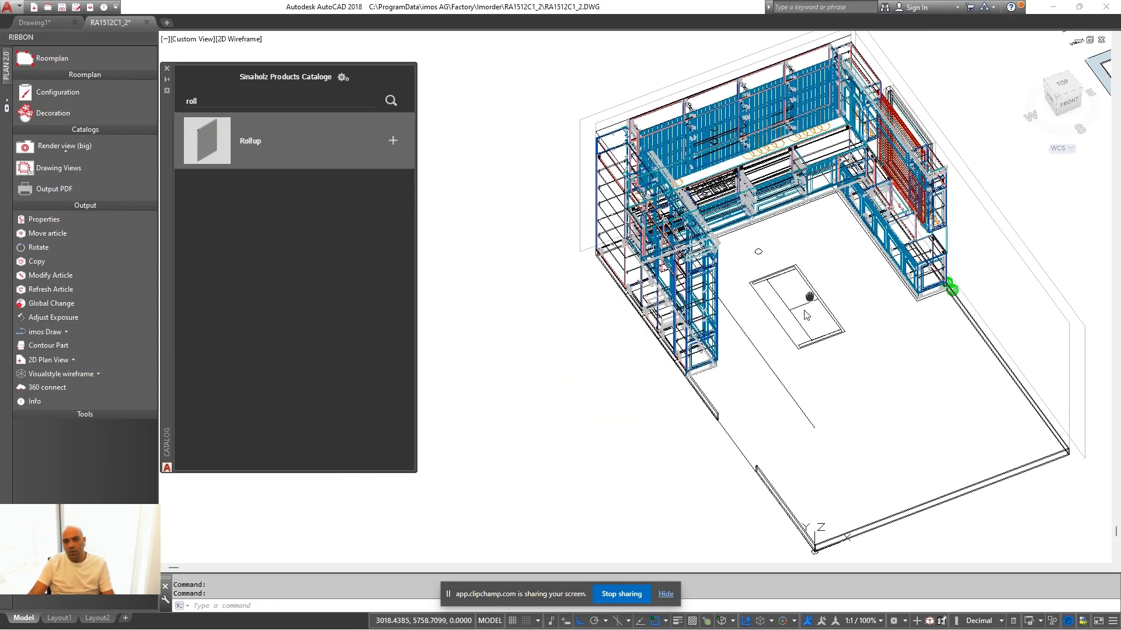
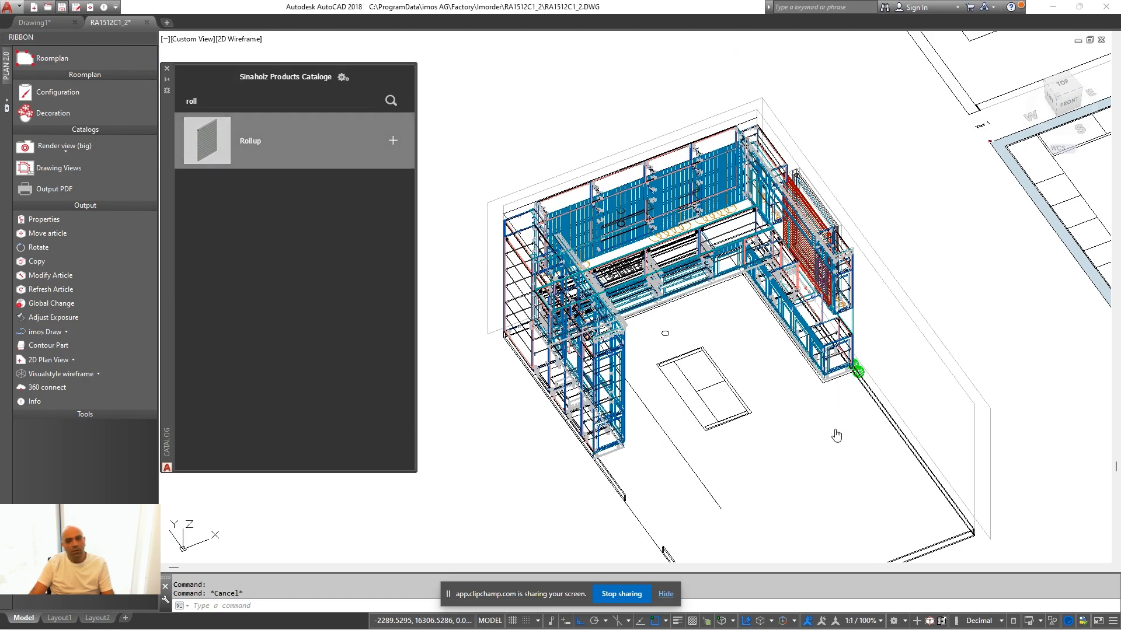
Isolate the floor plan outlines of the island and the surrounding cabinet runs
{"action": "middle_click_drag", "start_coordinate": [739, 497], "coordinate": [741, 443]}
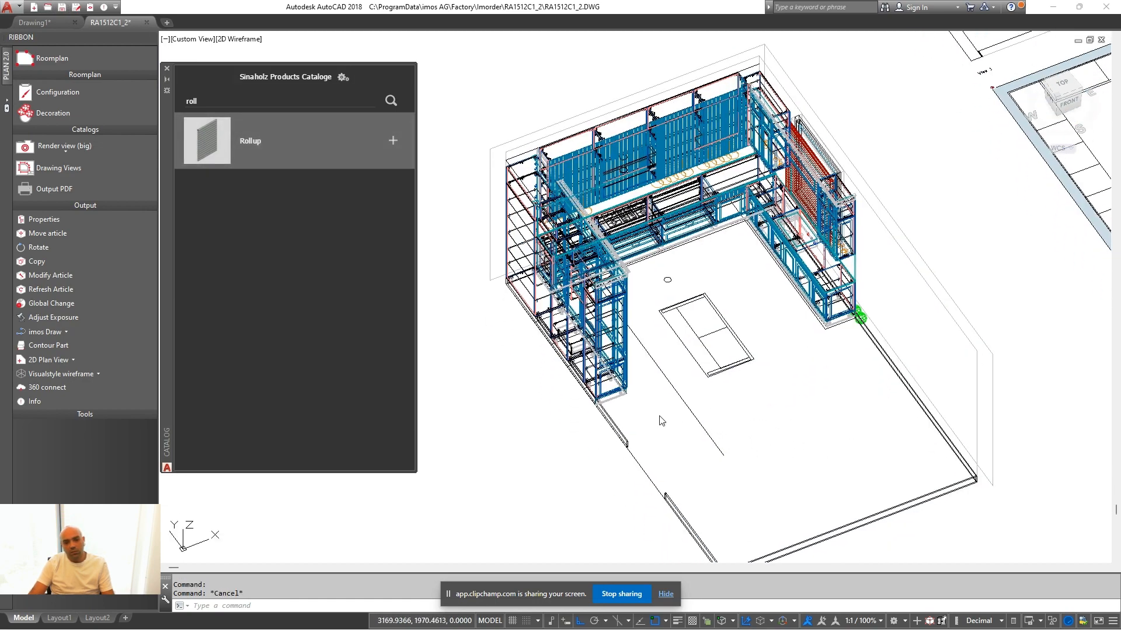
{"action": "middle_click_drag", "start_coordinate": [712, 389], "coordinate": [641, 283], "text": "shift"}
{"action": "scroll", "coordinate": [710, 363], "scroll_direction": "up", "scroll_amount": 5}
{"action": "scroll", "coordinate": [730, 292], "scroll_direction": "down", "scroll_amount": 2}
{"action": "middle_click_drag", "start_coordinate": [740, 315], "coordinate": [707, 362]}
{"action": "left_click", "coordinate": [848, 377]}
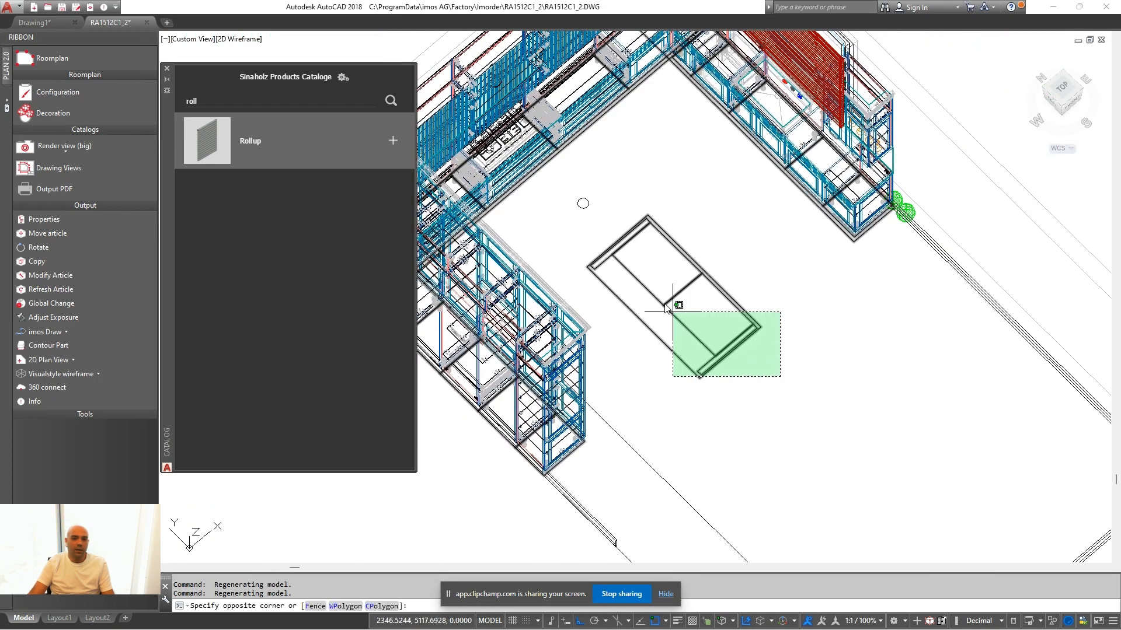
{"action": "left_click", "coordinate": [662, 275]}
{"action": "right_click", "coordinate": [680, 263]}
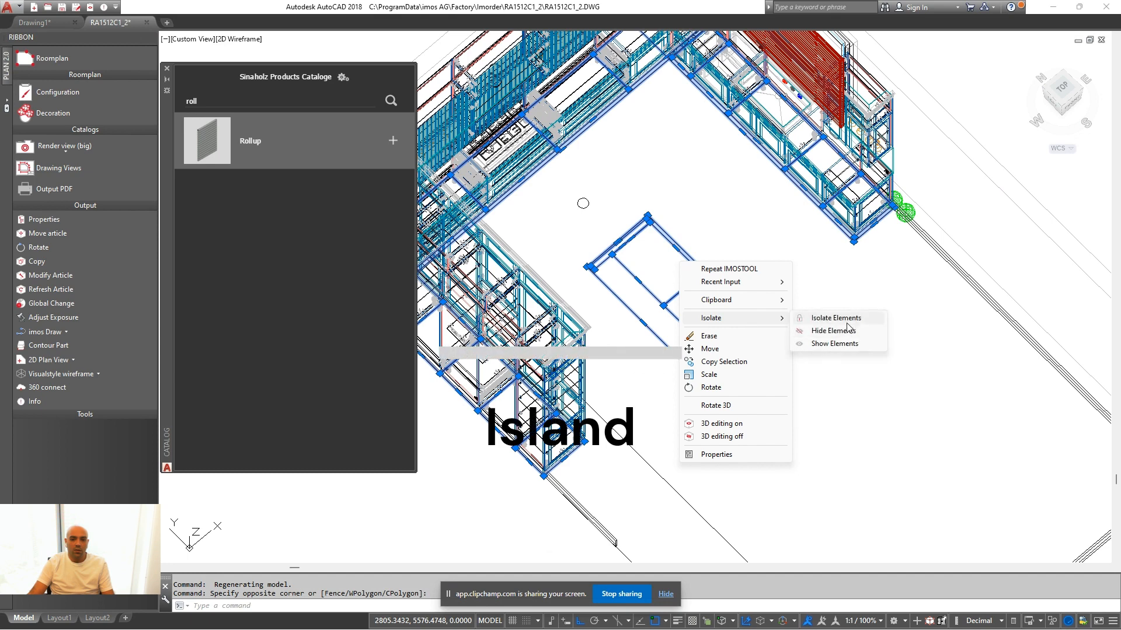
{"action": "left_click", "coordinate": [848, 319]}
Search the catalogue for "pro" and open the configuration of the Profile article
{"action": "mouse_move", "coordinate": [828, 340]}
{"action": "middle_mouse_down"}
{"action": "mouse_move", "coordinate": [843, 393]}
{"action": "mouse_move", "coordinate": [807, 332]}
{"action": "middle_mouse_up"}
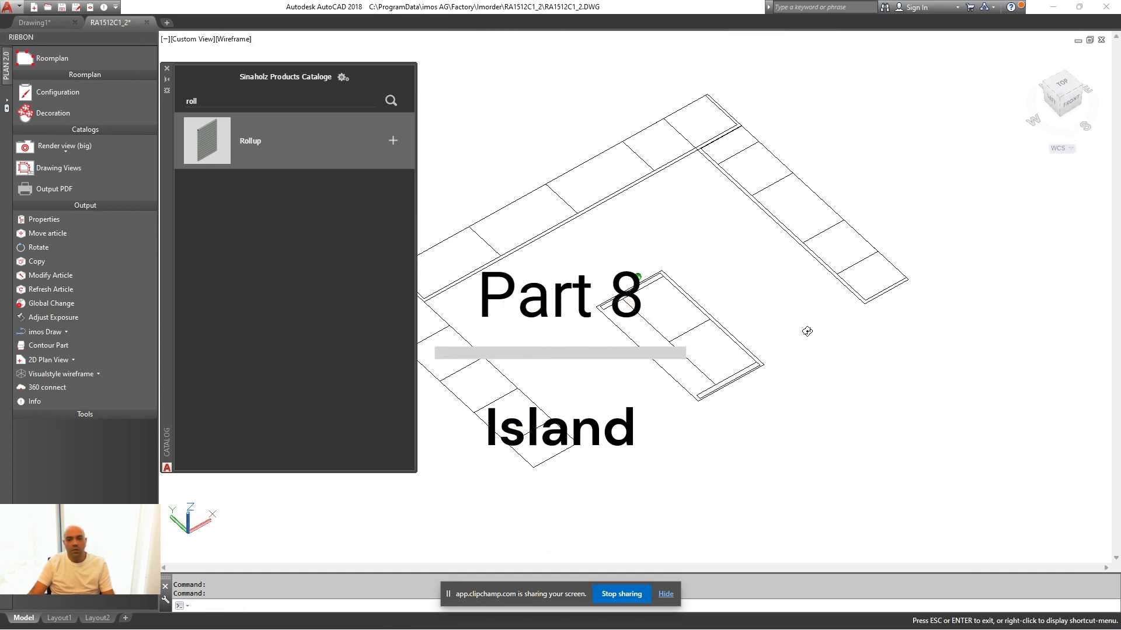
{"action": "scroll", "coordinate": [808, 332], "scroll_direction": "up", "scroll_amount": 2}
{"action": "middle_click_drag", "start_coordinate": [829, 377], "coordinate": [989, 396]}
{"action": "left_click", "coordinate": [187, 88]}
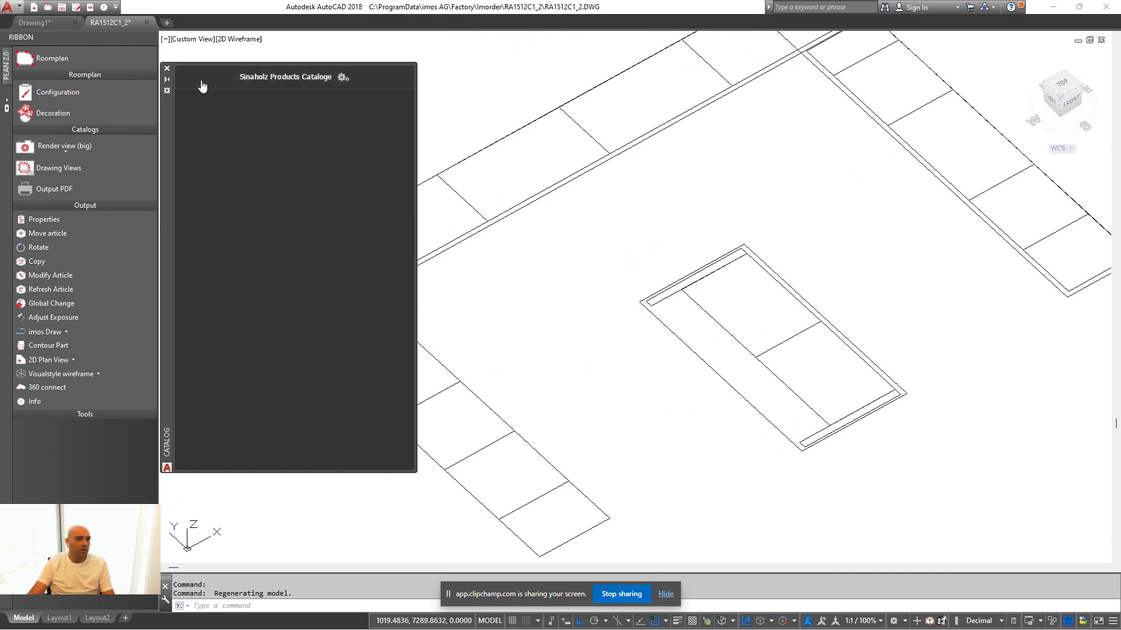
{"action": "left_click", "coordinate": [239, 255]}
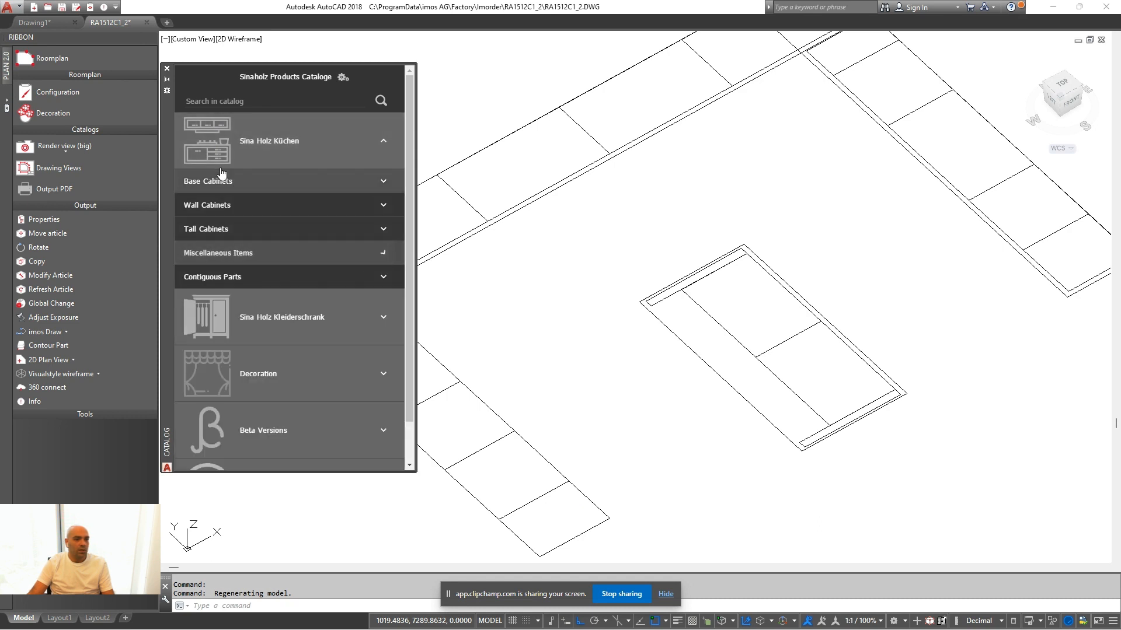
{"action": "left_click", "coordinate": [241, 102]}
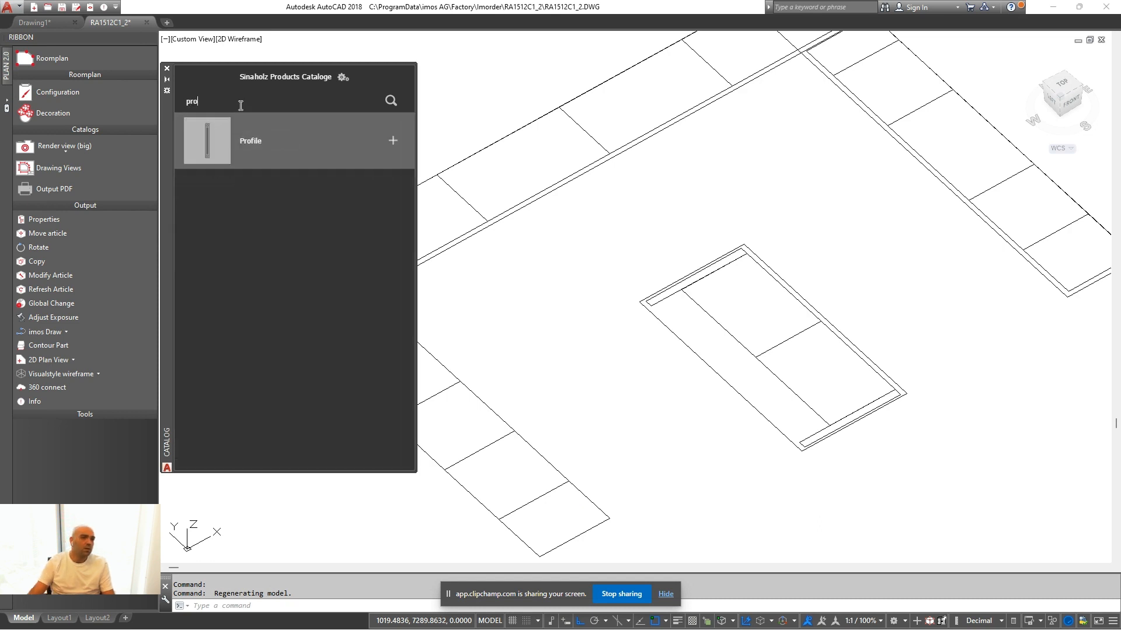
{"action": "left_click", "coordinate": [257, 140]}
{"action": "left_click", "coordinate": [383, 462]}
Set the profile's height to 870
{"action": "double_click", "coordinate": [368, 292]}
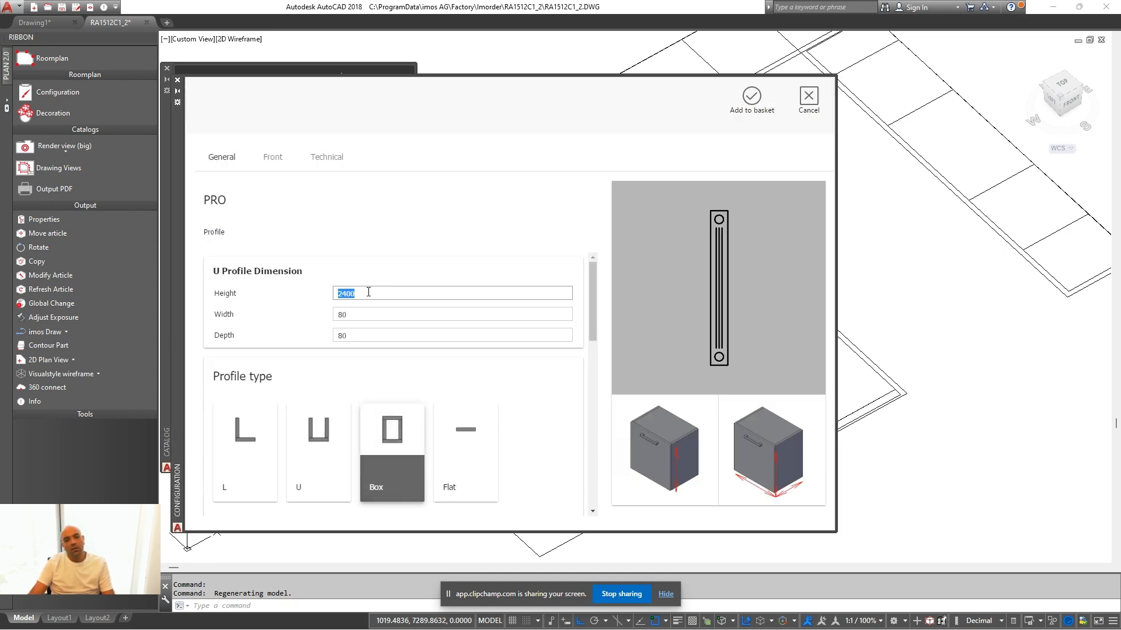
{"action": "type", "text": "870"}
{"action": "key", "text": "Tab"}
{"action": "key", "text": "Return"}
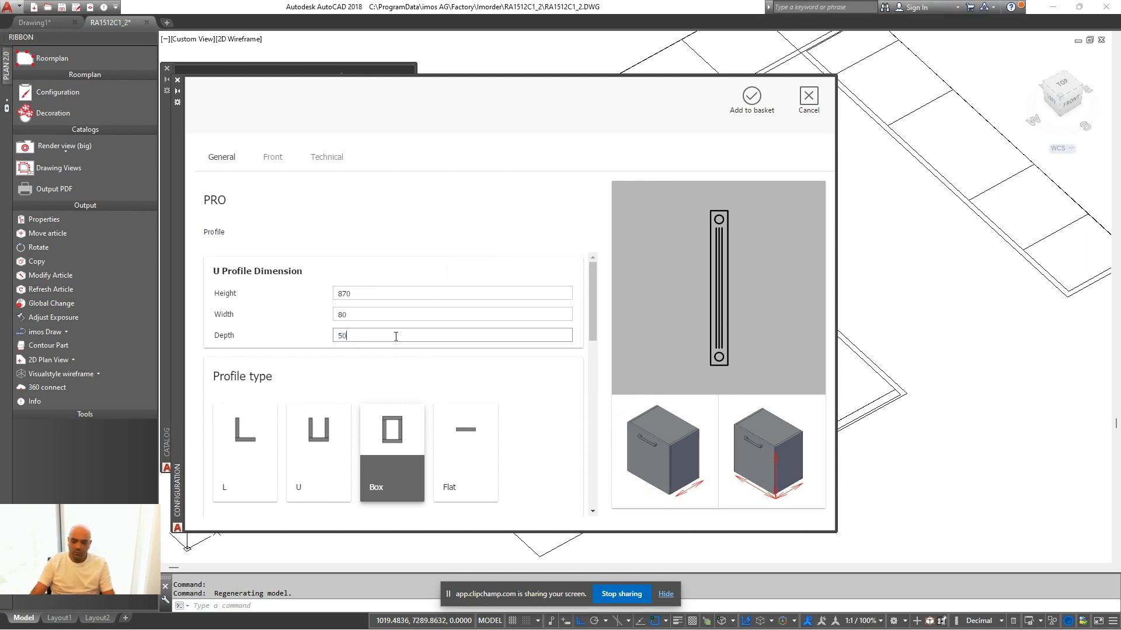
Measure the length of the narrow strip at the island's end with DIST, and set the profile's depth to 820 and width to 60
{"action": "middle_click_drag", "start_coordinate": [968, 400], "coordinate": [1026, 370]}
{"action": "scroll", "coordinate": [1038, 370], "scroll_direction": "up", "scroll_amount": 1}
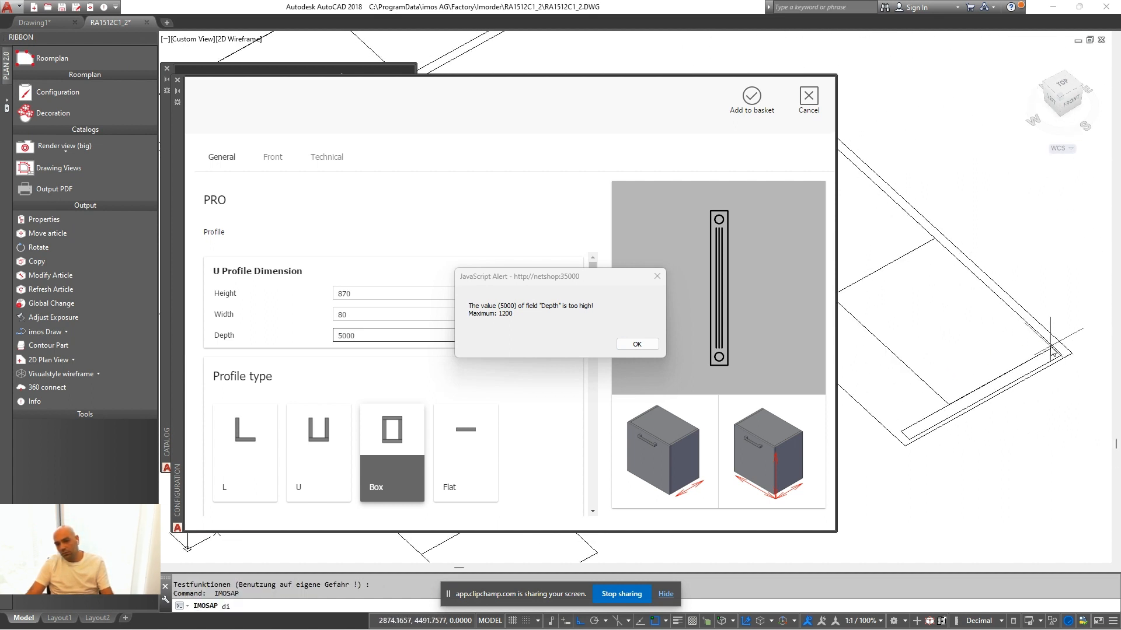
{"action": "left_click", "coordinate": [637, 344]}
{"action": "type", "text": "di"}
{"action": "key", "text": "Return"}
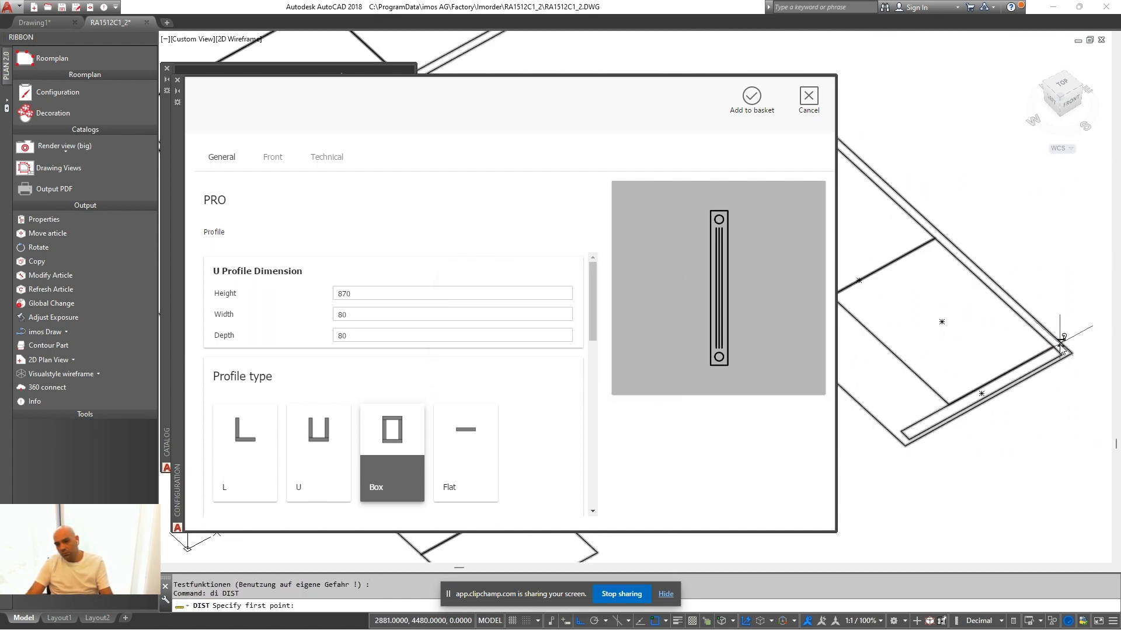
{"action": "left_click", "coordinate": [900, 432]}
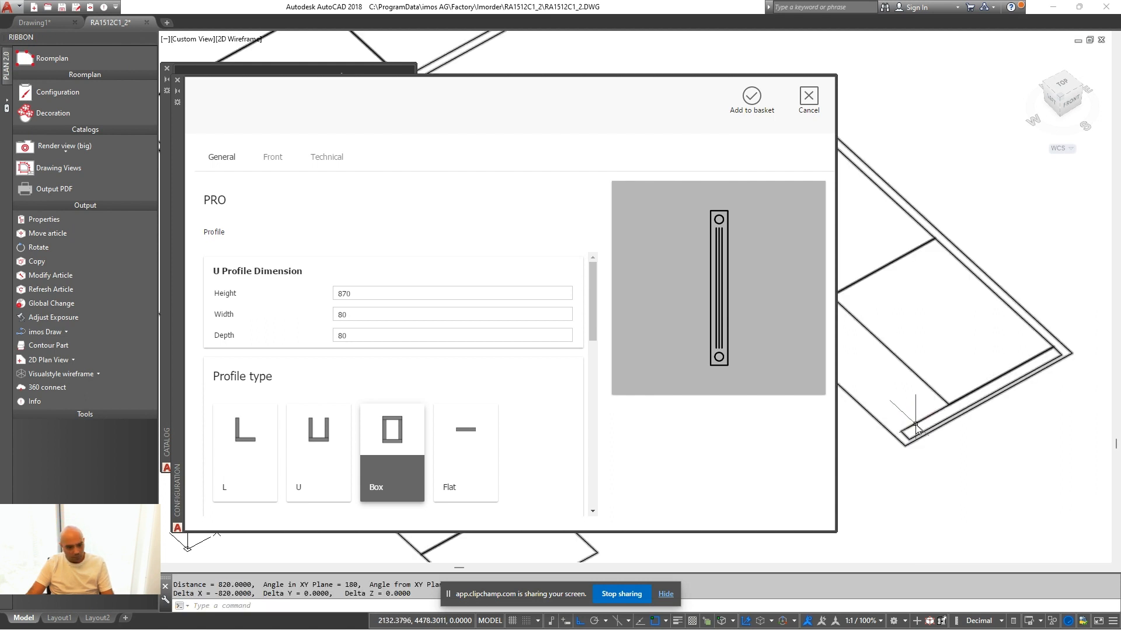
{"action": "double_click", "coordinate": [376, 336]}
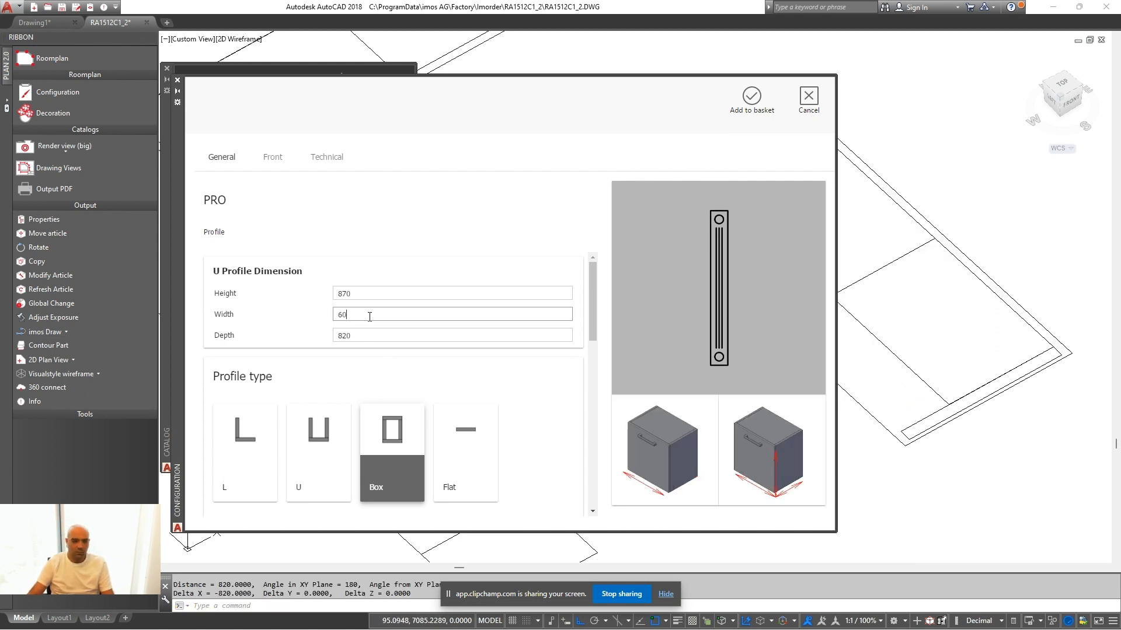
Choose the front type detail with closely spaced vertical grooves for the profile
{"action": "left_click", "coordinate": [273, 157]}
{"action": "scroll", "coordinate": [502, 303], "scroll_direction": "down", "scroll_amount": 5}
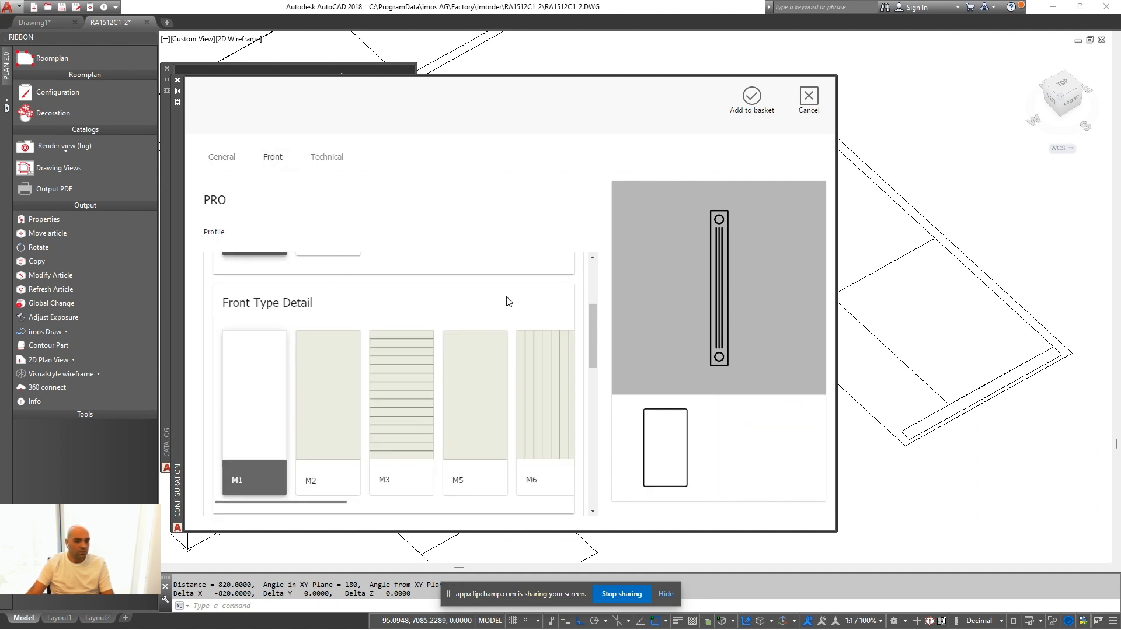
{"action": "scroll", "coordinate": [408, 352], "scroll_direction": "right", "scroll_amount": 2}
{"action": "left_click", "coordinate": [485, 353]}
{"action": "scroll", "coordinate": [470, 408], "scroll_direction": "down", "scroll_amount": 4}
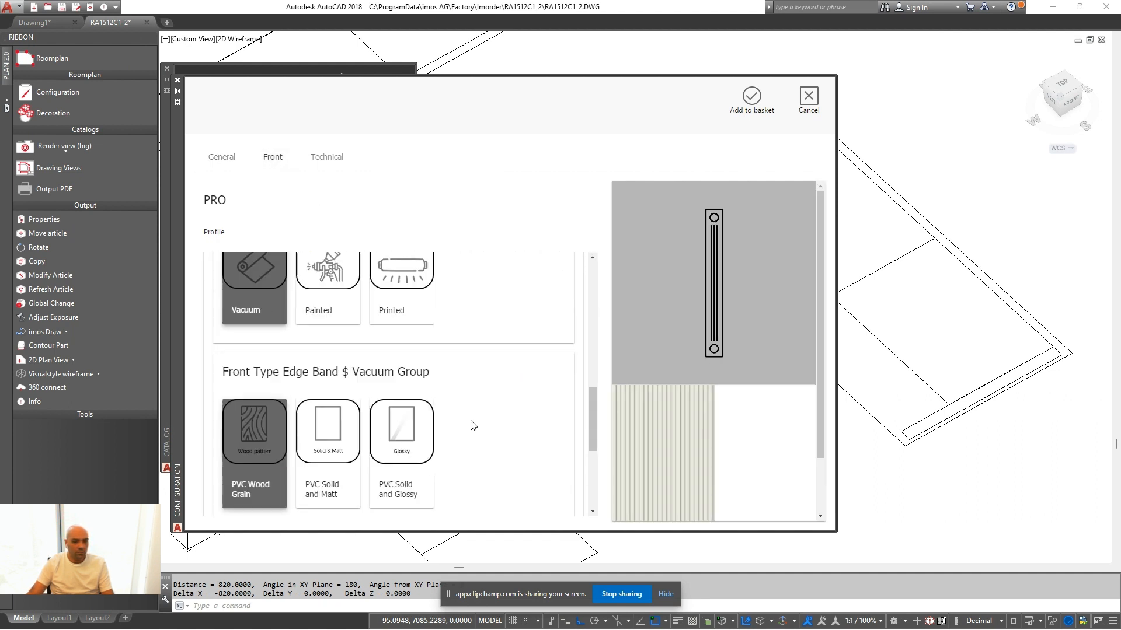
Set the profile's front to Painted and choose the first variable-colour Painted_S1 finish in the finishing group
{"action": "left_click", "coordinate": [328, 298]}
{"action": "scroll", "coordinate": [427, 323], "scroll_direction": "down", "scroll_amount": 4}
{"action": "scroll", "coordinate": [437, 440], "scroll_direction": "right", "scroll_amount": 10}
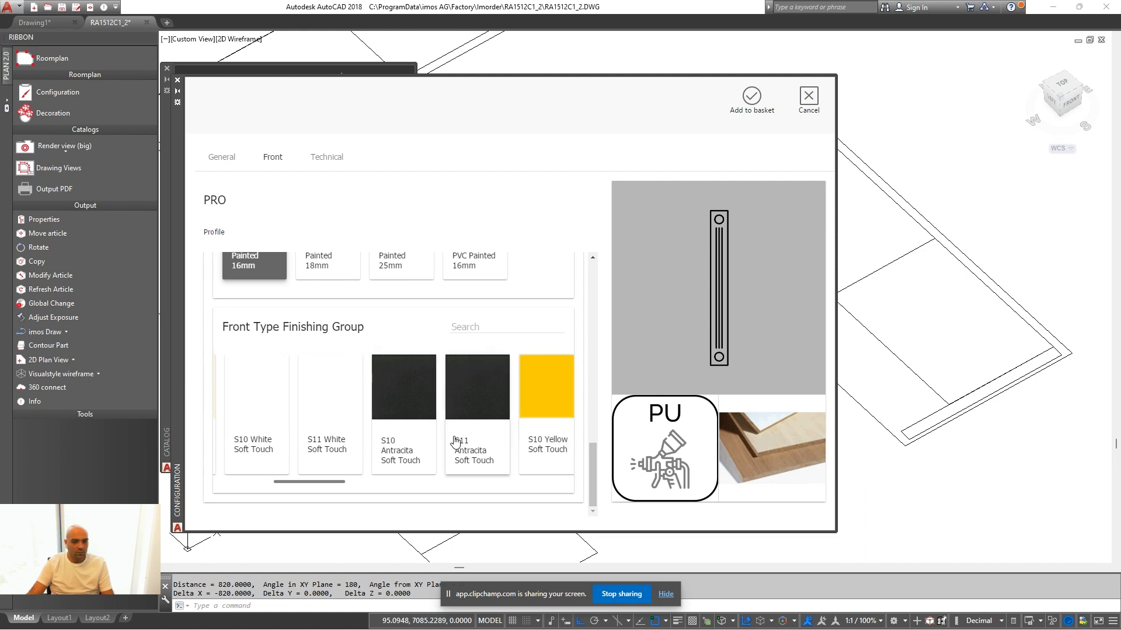
{"action": "scroll", "coordinate": [468, 450], "scroll_direction": "right", "scroll_amount": 5}
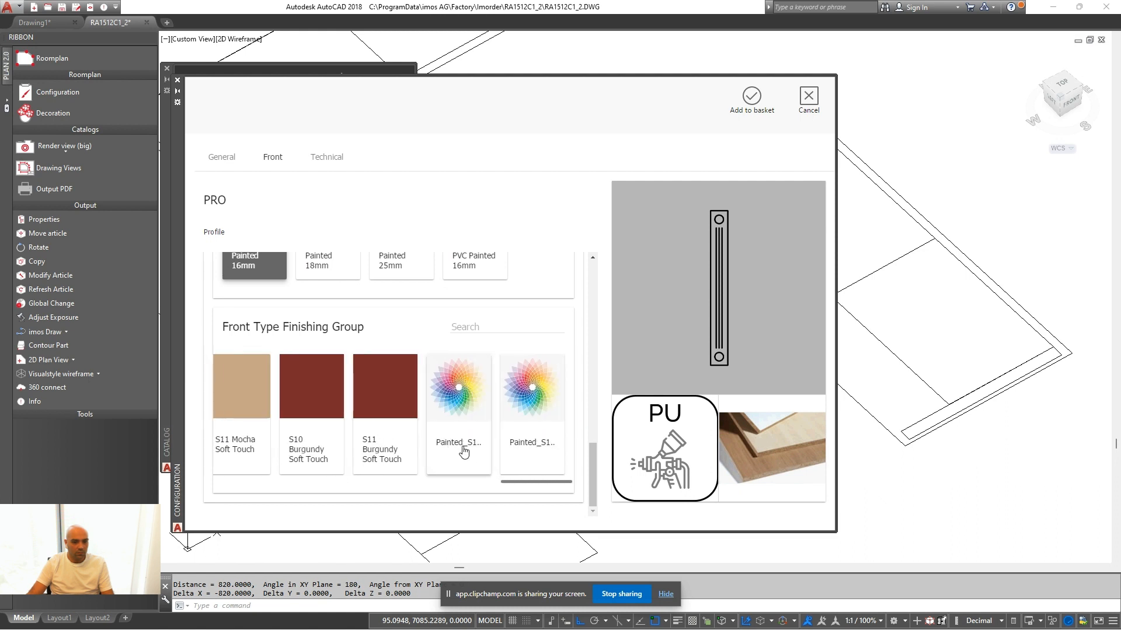
{"action": "left_click", "coordinate": [476, 387]}
Pick a painted variable color for the profile, add it to the basket and place it beside the island outline
{"action": "scroll", "coordinate": [412, 368], "scroll_direction": "right", "scroll_amount": 15}
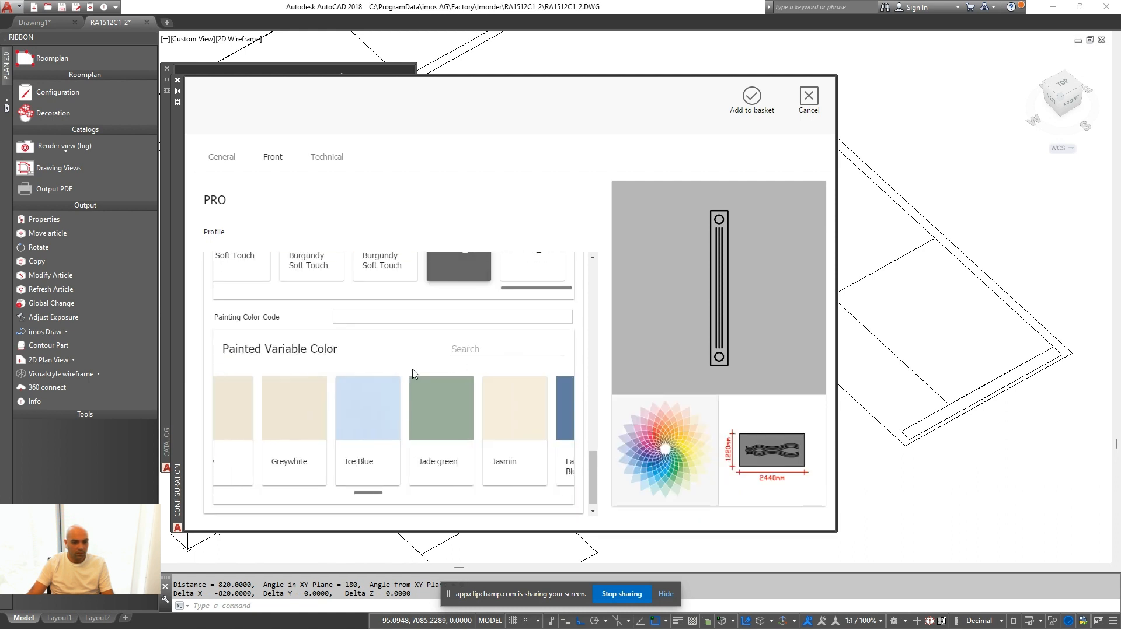
{"action": "scroll", "coordinate": [412, 369], "scroll_direction": "left", "scroll_amount": 5}
{"action": "left_click", "coordinate": [437, 408]}
{"action": "left_click", "coordinate": [756, 121]}
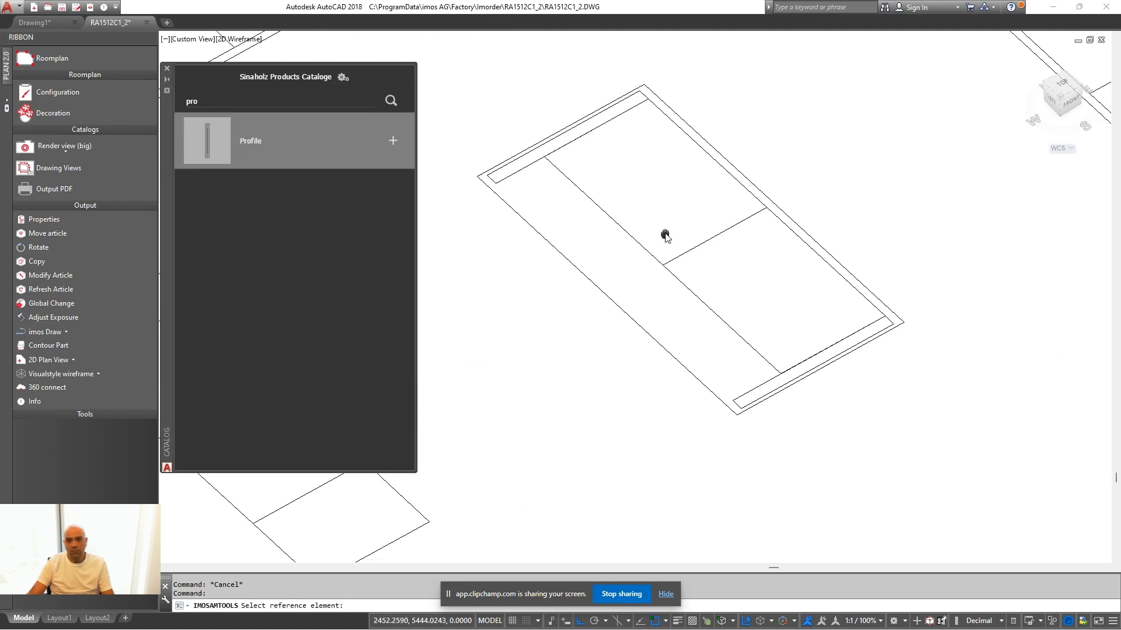
{"action": "left_click", "coordinate": [785, 456]}
{"action": "middle_click_drag", "start_coordinate": [837, 513], "coordinate": [790, 448]}
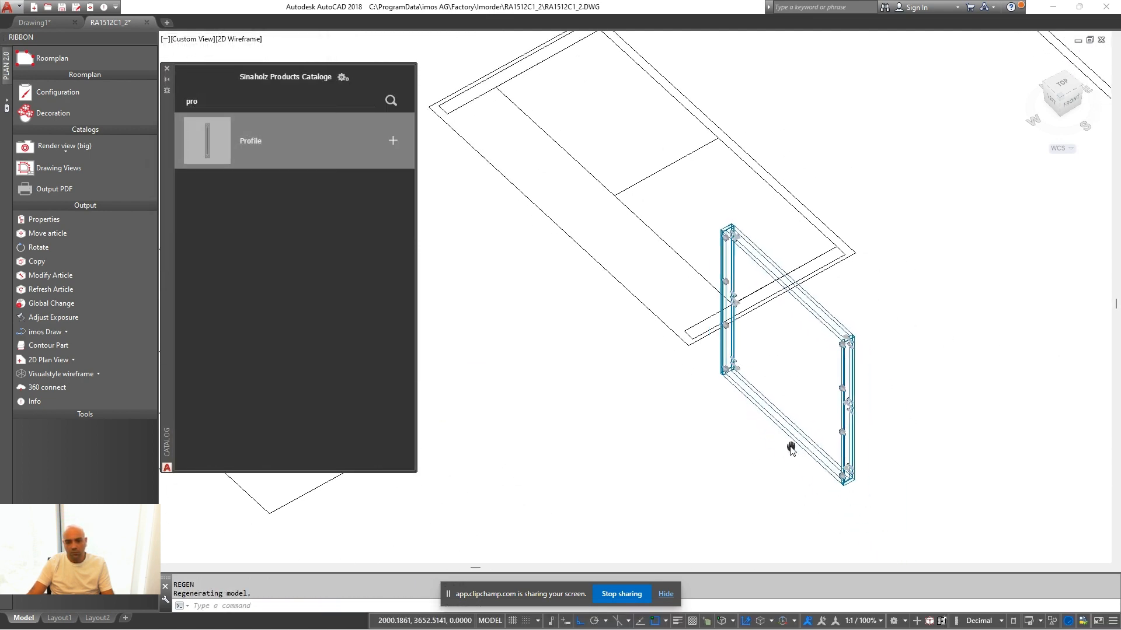
{"action": "left_click", "coordinate": [891, 498]}
{"action": "left_click", "coordinate": [825, 450]}
{"action": "scroll", "coordinate": [783, 431], "scroll_direction": "up", "scroll_amount": 1}
{"action": "type", "text": "roi"}
{"action": "key", "text": "Return"}
{"action": "key", "text": "Escape"}
Rotate the placed profile a quarter turn so it runs parallel to the island's end strip
{"action": "left_click", "coordinate": [829, 395]}
{"action": "type", "text": "r"}
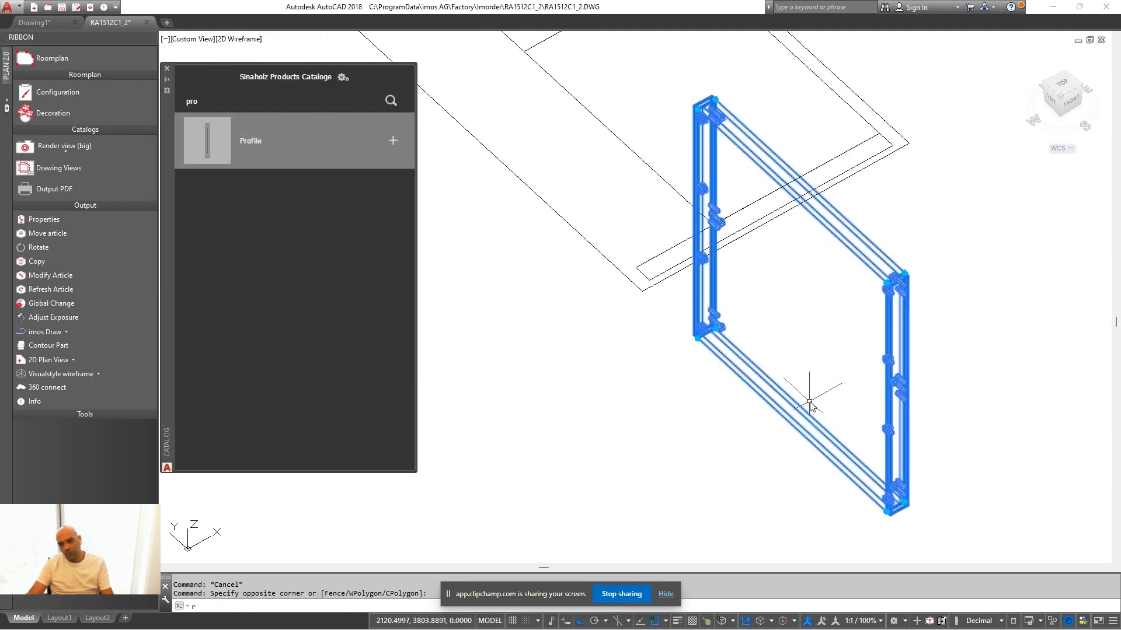
{"action": "type", "text": "o"}
{"action": "key", "text": "Return"}
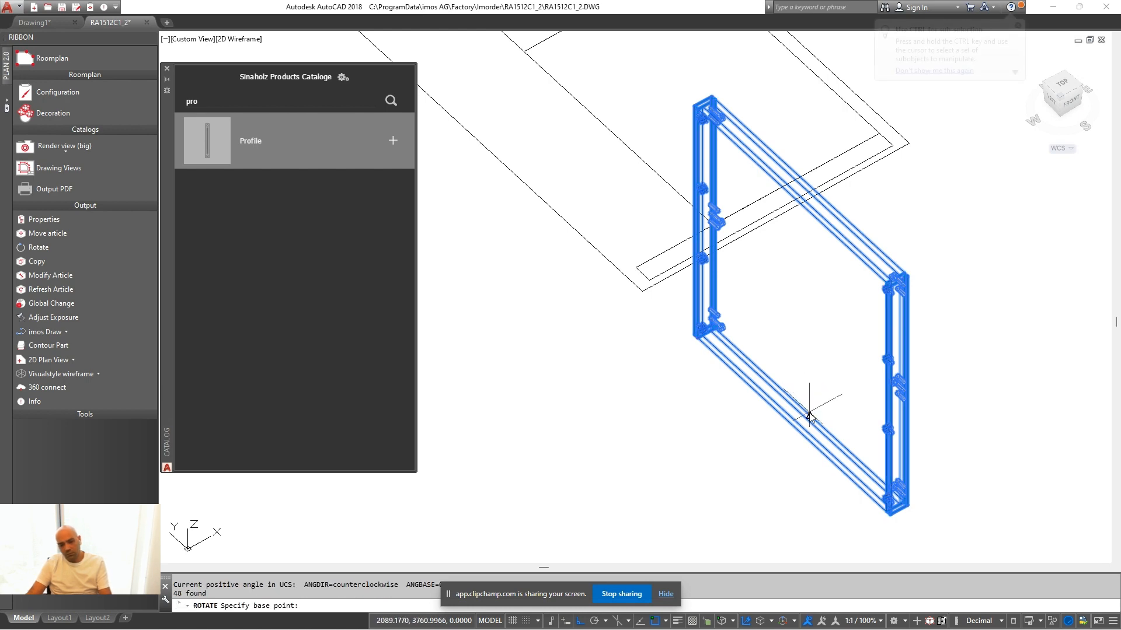
{"action": "left_click", "coordinate": [814, 392]}
{"action": "key", "text": "Escape"}
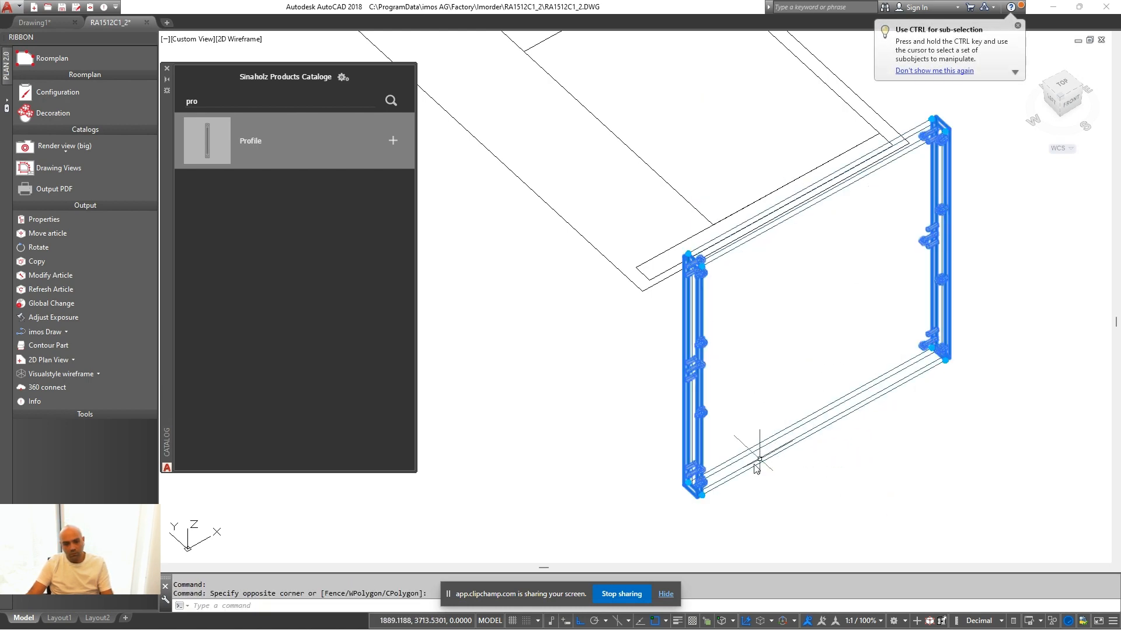
{"action": "left_click", "coordinate": [946, 386]}
{"action": "scroll", "coordinate": [952, 377], "scroll_direction": "up", "scroll_amount": 3}
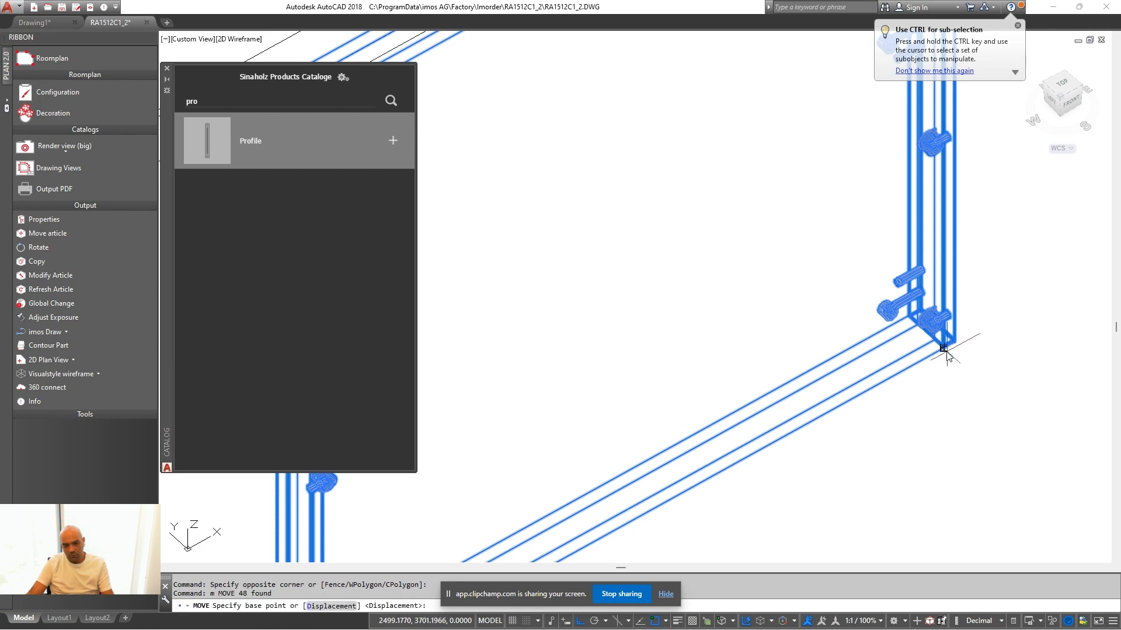
{"action": "scroll", "coordinate": [942, 368], "scroll_direction": "down", "scroll_amount": 3}
{"action": "type", "text": "mn"}
{"action": "scroll", "coordinate": [938, 355], "scroll_direction": "up", "scroll_amount": 3}
{"action": "key", "text": "Return"}
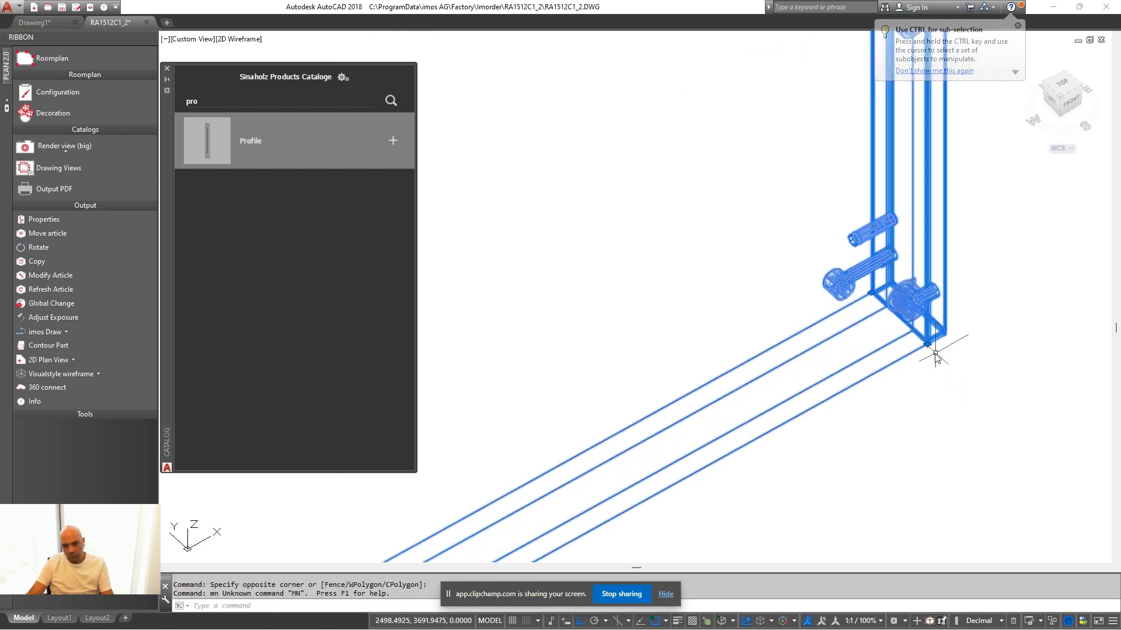
{"action": "key", "text": "Escape"}
Move the profile by its lower corner onto the matching corner of the island's end strip
{"action": "left_click", "coordinate": [928, 360]}
{"action": "left_click", "coordinate": [917, 341]}
{"action": "type", "text": "m"}
{"action": "key", "text": "Return"}
{"action": "scroll", "coordinate": [932, 346], "scroll_direction": "up", "scroll_amount": 2}
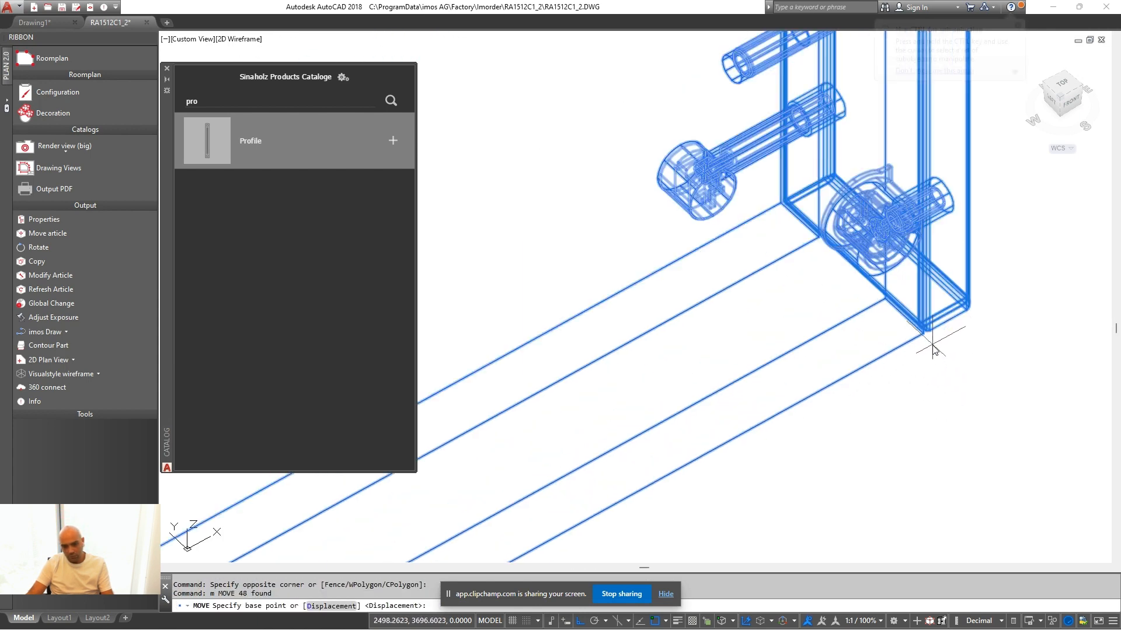
{"action": "left_click", "coordinate": [915, 328]}
{"action": "scroll", "coordinate": [912, 338], "scroll_direction": "down", "scroll_amount": 5}
{"action": "scroll", "coordinate": [889, 347], "scroll_direction": "down", "scroll_amount": 5}
{"action": "scroll", "coordinate": [878, 269], "scroll_direction": "up", "scroll_amount": 8}
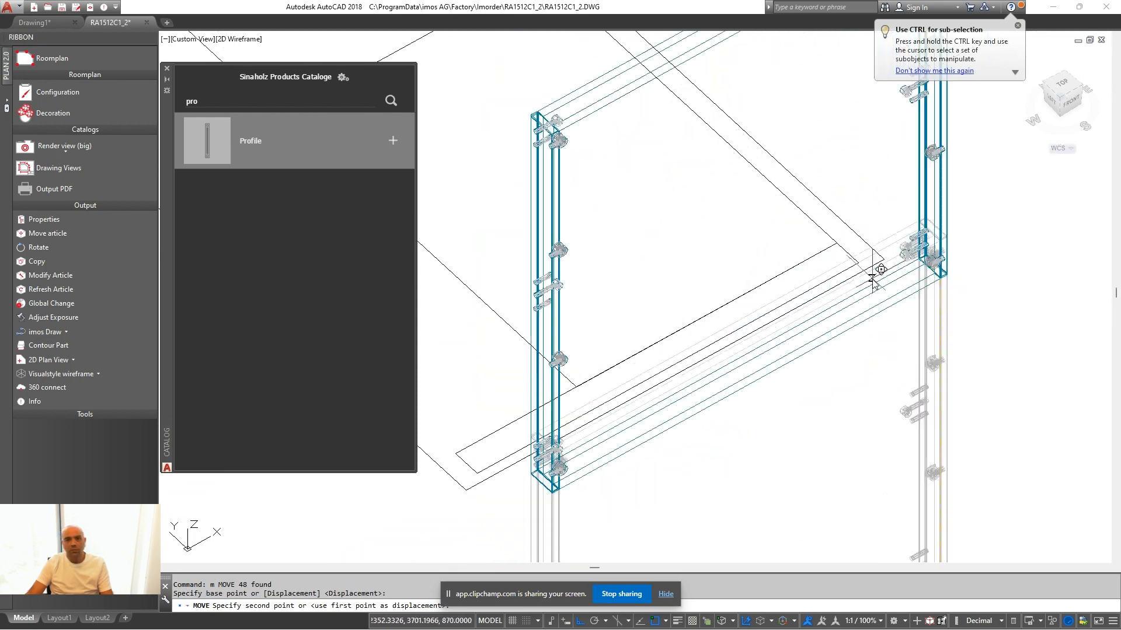
{"action": "left_click", "coordinate": [835, 230]}
Open the placed profile's configuration for modification and add it to the basket again
{"action": "scroll", "coordinate": [992, 330], "scroll_direction": "down", "scroll_amount": 6}
{"action": "scroll", "coordinate": [984, 336], "scroll_direction": "down", "scroll_amount": 2}
{"action": "middle_click_drag", "start_coordinate": [905, 331], "coordinate": [787, 384]}
{"action": "right_click", "coordinate": [795, 302]}
{"action": "left_click", "coordinate": [839, 342]}
{"action": "left_click", "coordinate": [846, 233]}
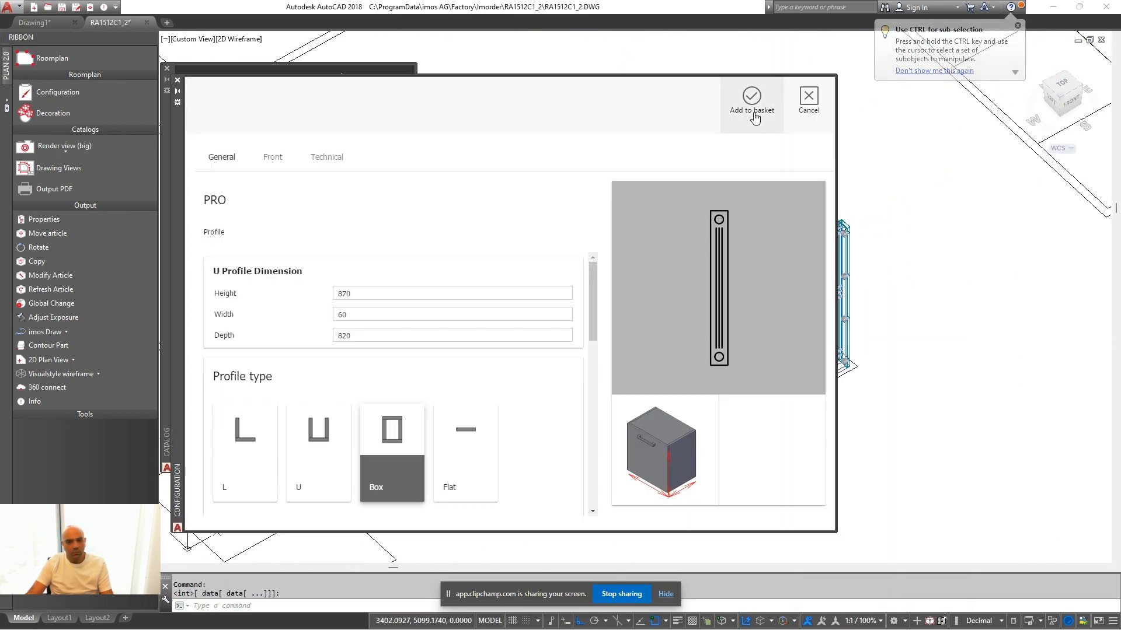
{"action": "left_click", "coordinate": [753, 115]}
{"action": "middle_click_drag", "start_coordinate": [791, 289], "coordinate": [773, 302]}
{"action": "key", "text": "Escape"}
Inspect the end profile in the realistic visual style, and return to wireframe
{"action": "left_click", "coordinate": [72, 375]}
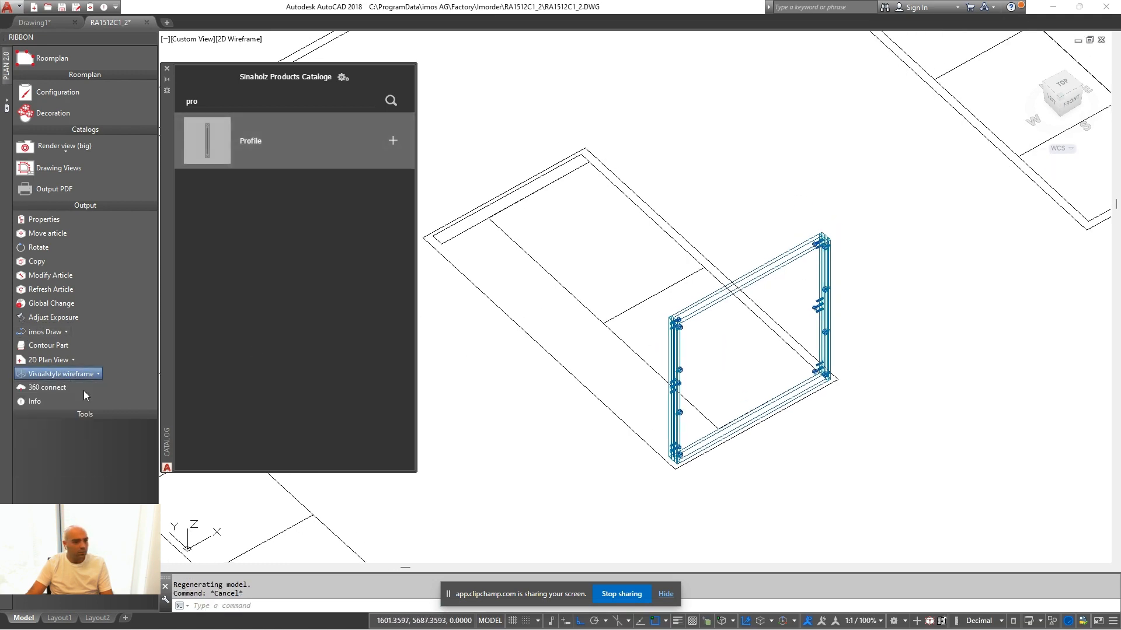
{"action": "scroll", "coordinate": [670, 454], "scroll_direction": "up", "scroll_amount": 3}
{"action": "middle_click_drag", "start_coordinate": [671, 454], "coordinate": [746, 430], "text": "shift"}
{"action": "key", "text": "Escape"}
{"action": "scroll", "coordinate": [527, 379], "scroll_direction": "down", "scroll_amount": 4}
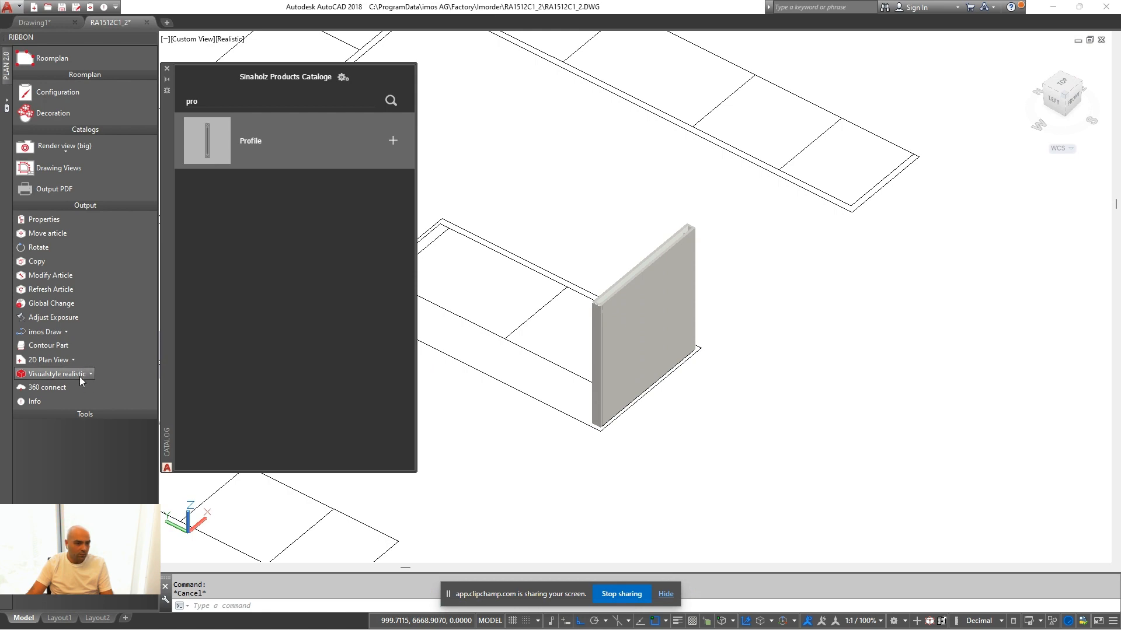
{"action": "left_click", "coordinate": [82, 376]}
{"action": "left_click", "coordinate": [75, 462]}
{"action": "middle_click_drag", "start_coordinate": [611, 435], "coordinate": [669, 462]}
{"action": "key", "text": "Escape"}
Copy the end profile from its lower corner to the matching strip corner at the island's opposite end
{"action": "left_click", "coordinate": [803, 296]}
{"action": "left_click", "coordinate": [732, 265]}
{"action": "scroll", "coordinate": [657, 437], "scroll_direction": "up", "scroll_amount": 2}
{"action": "type", "text": "c"}
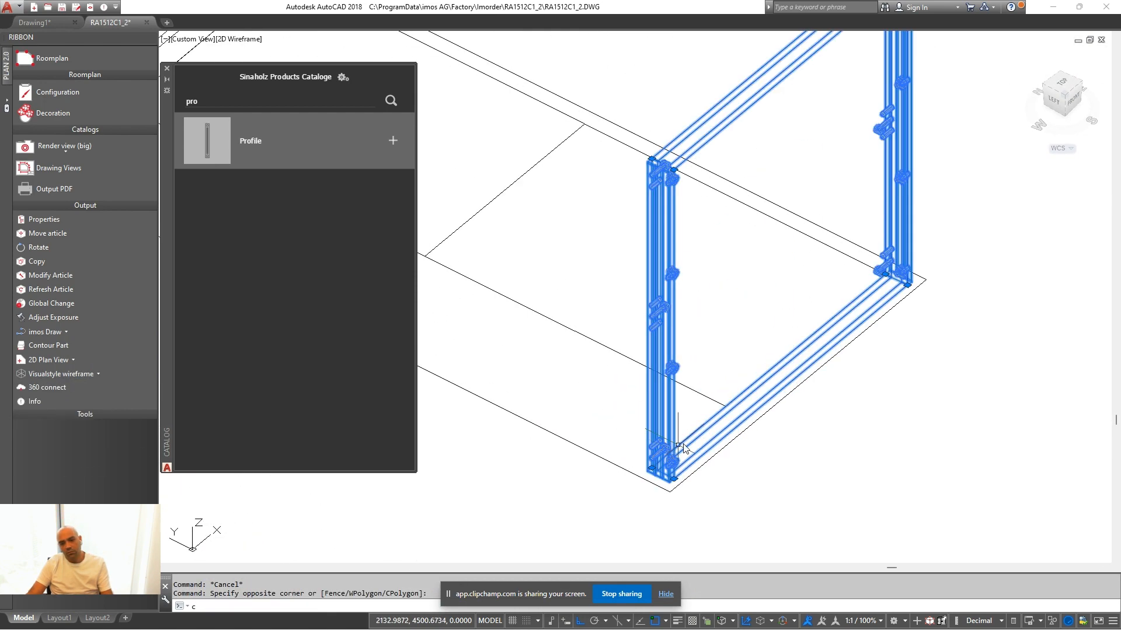
{"action": "type", "text": "o"}
{"action": "key", "text": "Return"}
{"action": "scroll", "coordinate": [684, 448], "scroll_direction": "up", "scroll_amount": 8}
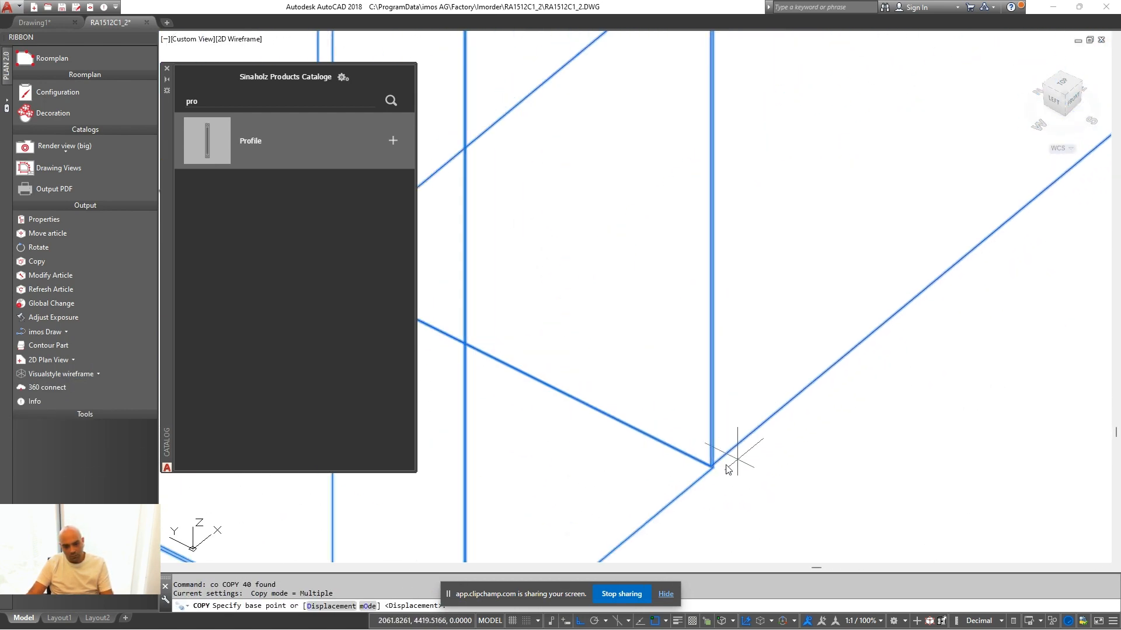
{"action": "scroll", "coordinate": [727, 459], "scroll_direction": "up", "scroll_amount": 3}
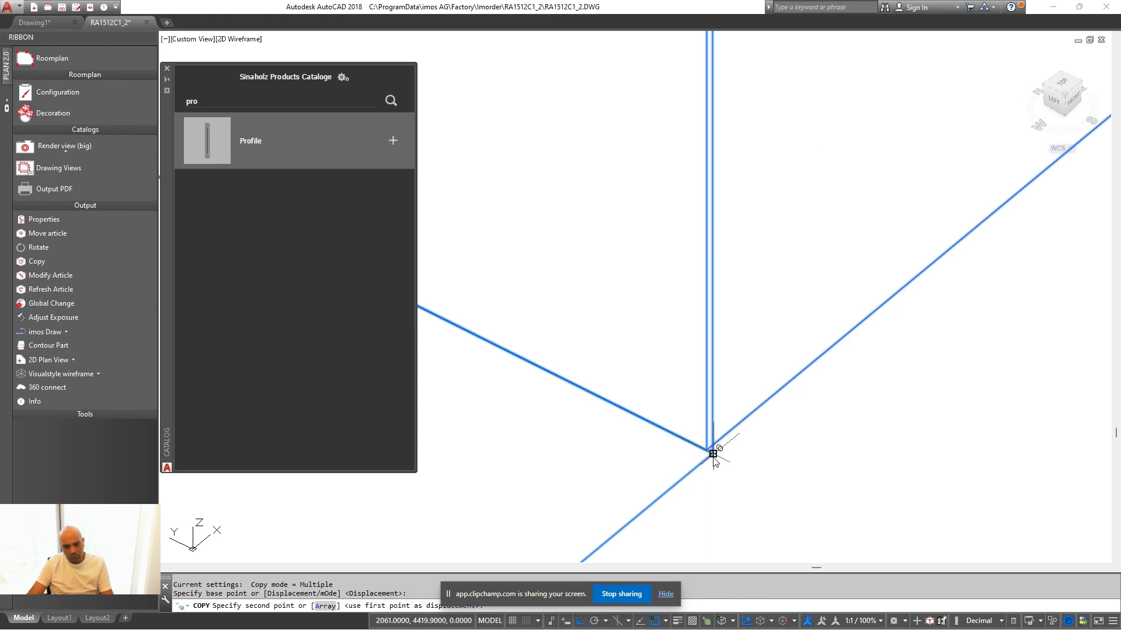
{"action": "scroll", "coordinate": [713, 454], "scroll_direction": "down", "scroll_amount": 6}
{"action": "scroll", "coordinate": [549, 327], "scroll_direction": "up", "scroll_amount": 6}
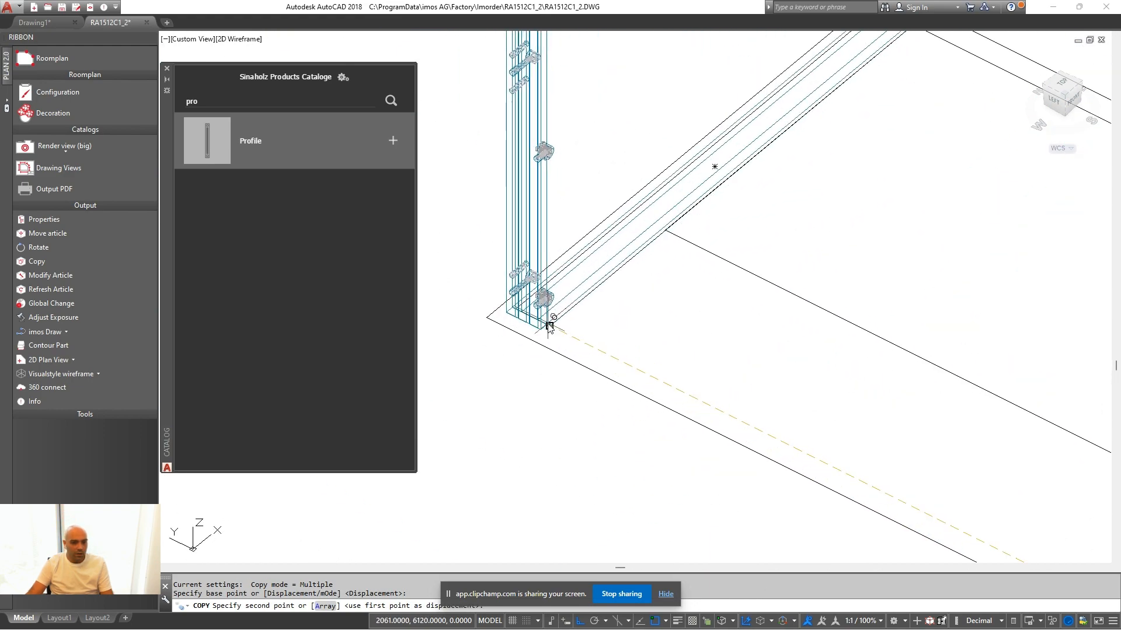
{"action": "left_click", "coordinate": [549, 327]}
{"action": "key", "text": "Return"}
{"action": "scroll", "coordinate": [697, 349], "scroll_direction": "down", "scroll_amount": 6}
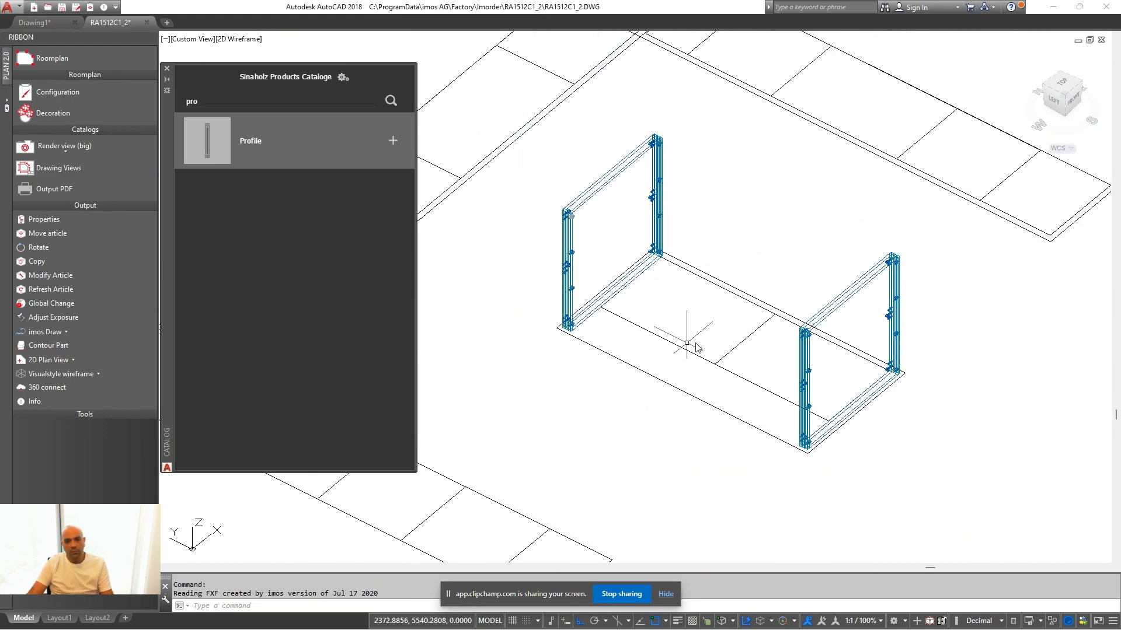
Measure the width of one cabinet space along the island's lengthwise dividing line
{"action": "middle_click_drag", "start_coordinate": [696, 344], "coordinate": [656, 361]}
{"action": "type", "text": "d"}
{"action": "left_click", "coordinate": [574, 333]}
{"action": "scroll", "coordinate": [574, 329], "scroll_direction": "down", "scroll_amount": 3}
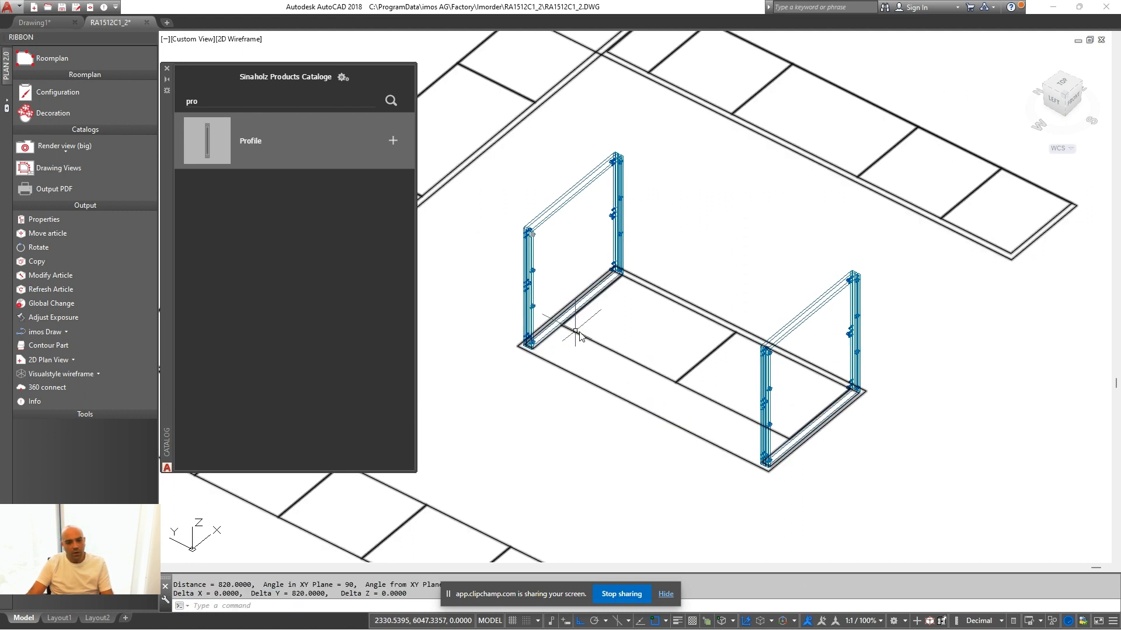
Configure a Base Cabinet with double doors and a width of 820, and add it to the basket
{"action": "left_click", "coordinate": [205, 99]}
{"action": "left_click", "coordinate": [272, 184]}
{"action": "left_click", "coordinate": [292, 225]}
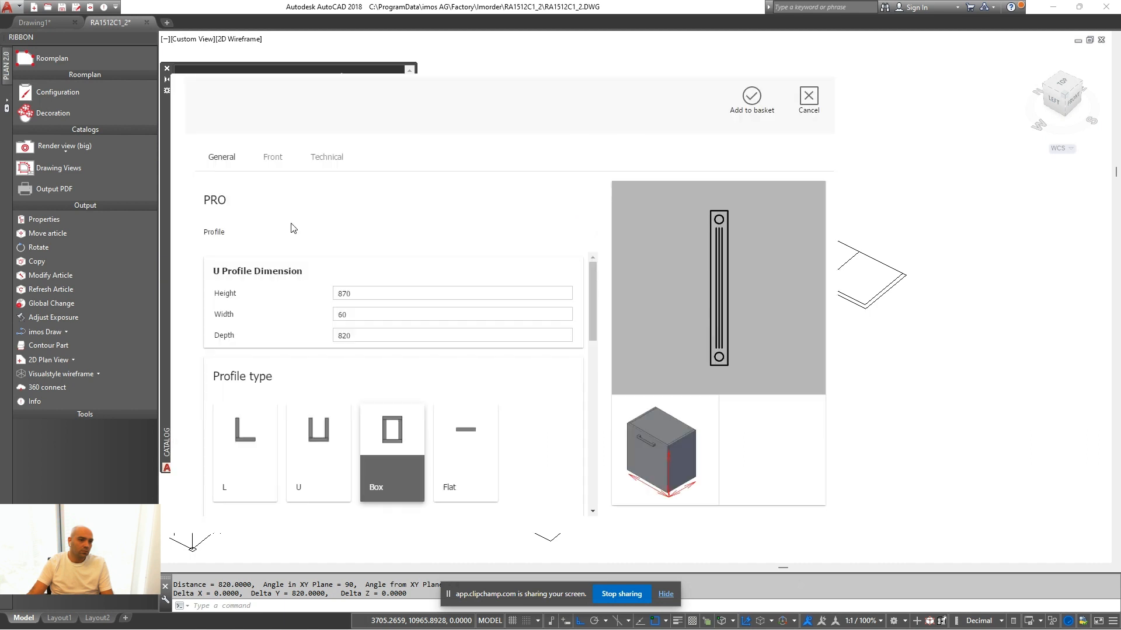
{"action": "left_click", "coordinate": [401, 444]}
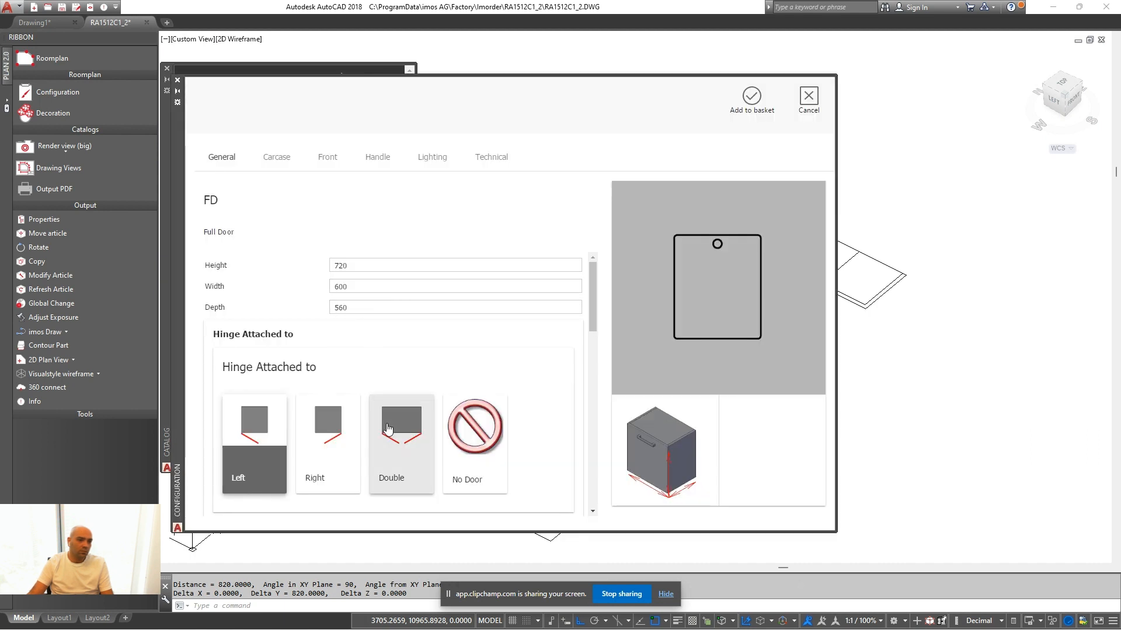
{"action": "double_click", "coordinate": [392, 288]}
{"action": "left_click", "coordinate": [820, 105]}
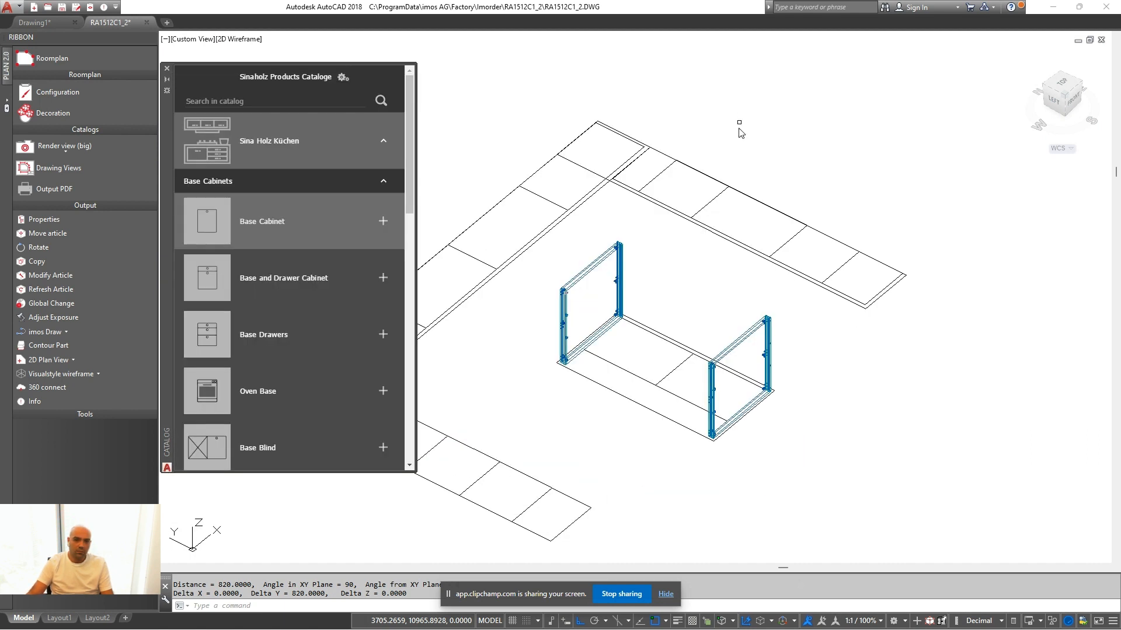
Insert the base cabinet at the point where the island's cross divider meets its lengthwise line
{"action": "left_click", "coordinate": [616, 259]}
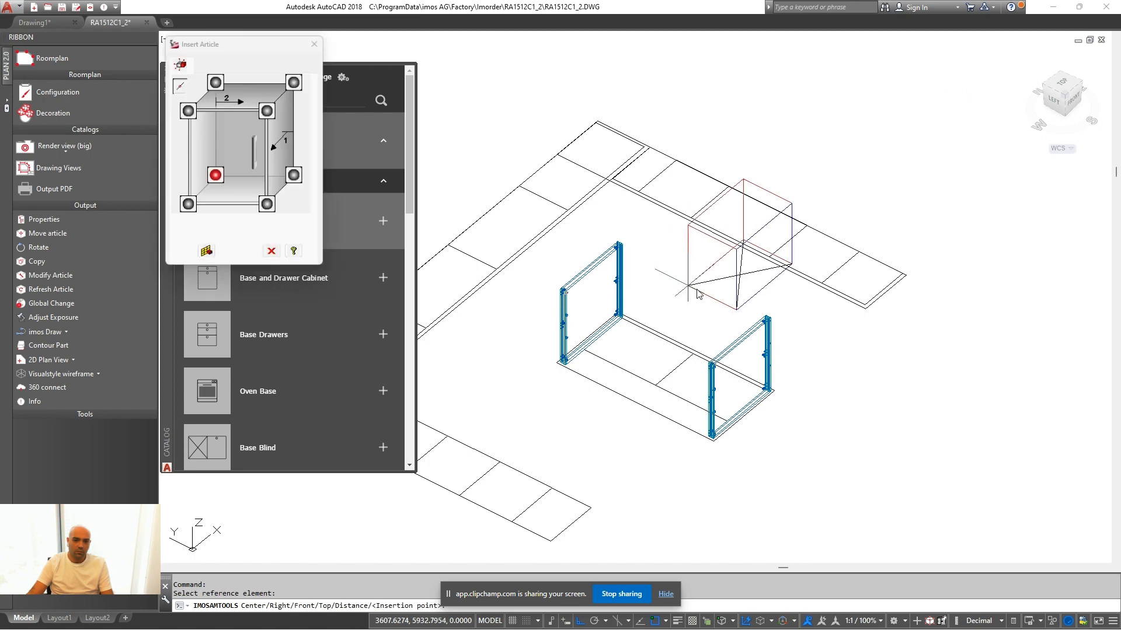
{"action": "left_click", "coordinate": [654, 383]}
{"action": "scroll", "coordinate": [697, 295], "scroll_direction": "up", "scroll_amount": 1}
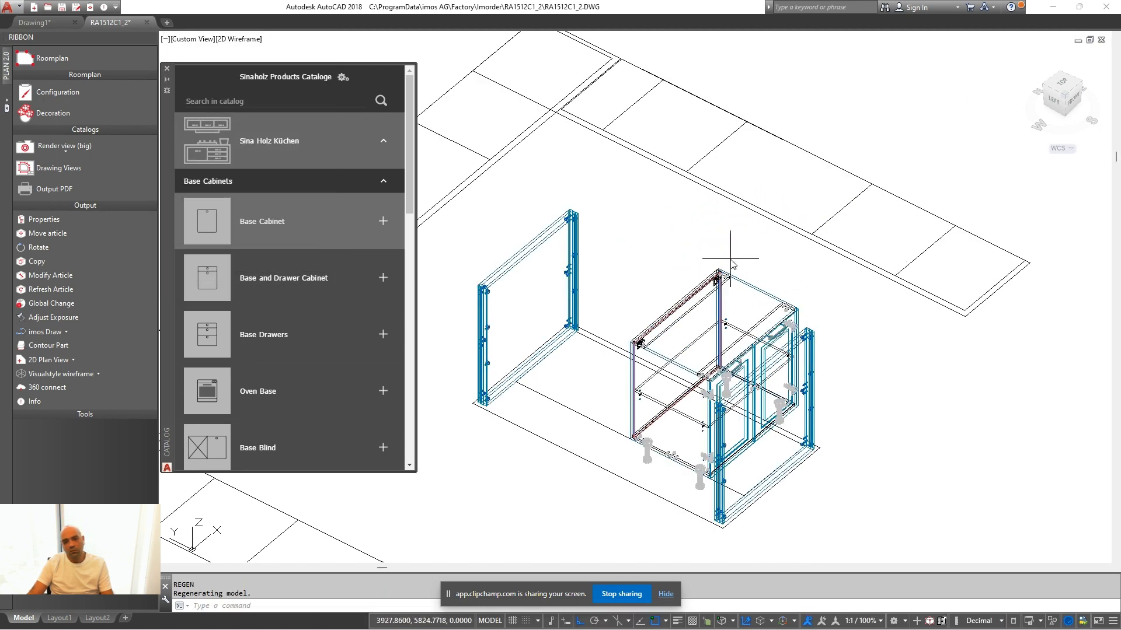
Rotate the base cabinet a quarter turn about its lower corner so its doors face the island's long side
{"action": "left_click", "coordinate": [730, 261]}
{"action": "left_click", "coordinate": [662, 350]}
{"action": "type", "text": "r"}
{"action": "scroll", "coordinate": [623, 453], "scroll_direction": "up", "scroll_amount": 5}
{"action": "type", "text": "i"}
{"action": "key", "text": "Return"}
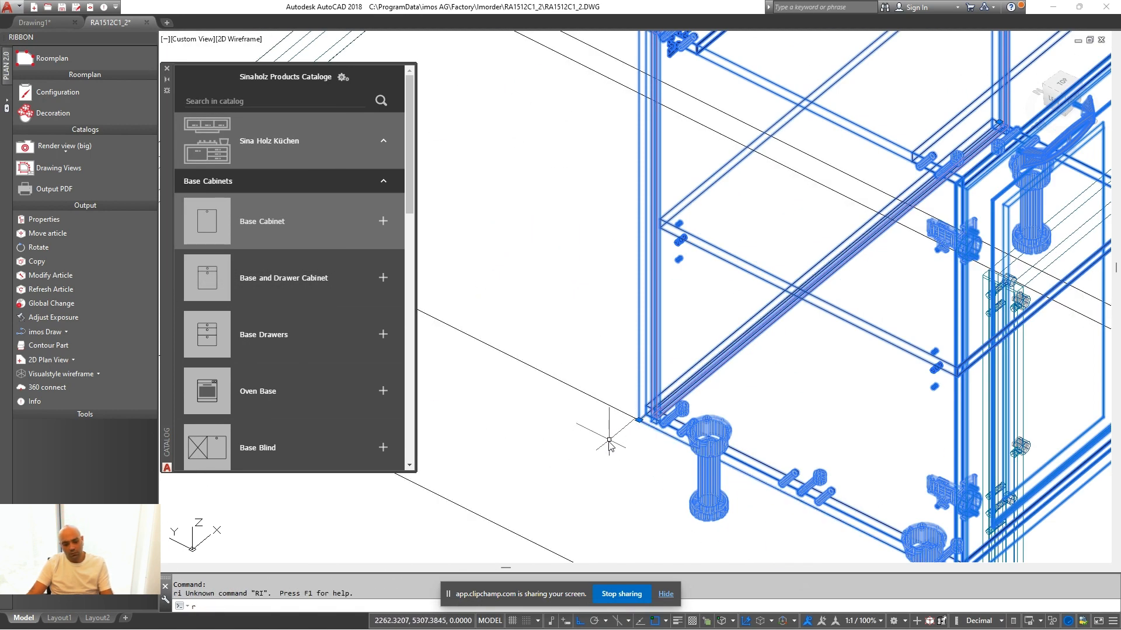
{"action": "key", "text": "Return"}
{"action": "left_click", "coordinate": [640, 418]}
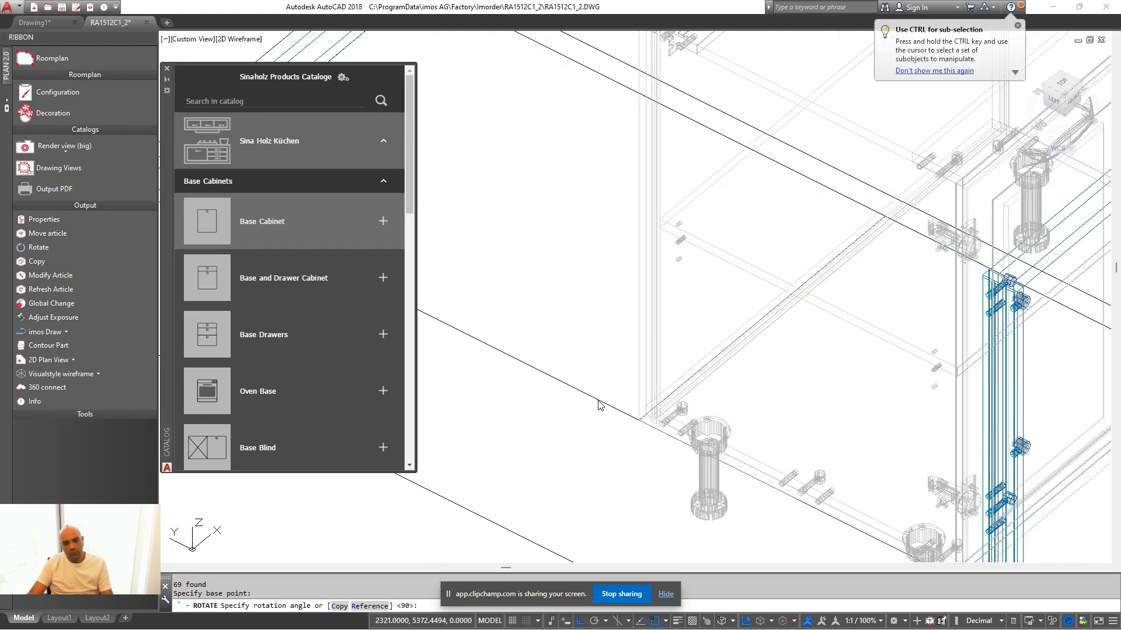
{"action": "scroll", "coordinate": [600, 404], "scroll_direction": "down", "scroll_amount": 6}
{"action": "key", "text": "Escape"}
Move the base cabinet up by 150
{"action": "left_click", "coordinate": [682, 395]}
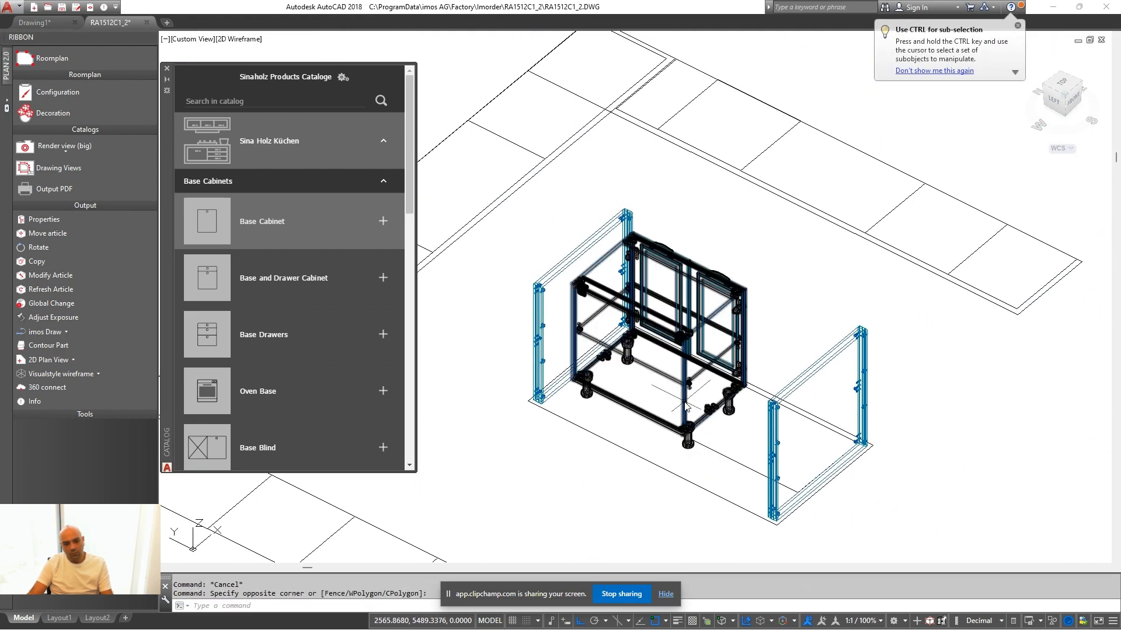
{"action": "type", "text": "m"}
{"action": "key", "text": "Return"}
{"action": "left_click", "coordinate": [553, 492]}
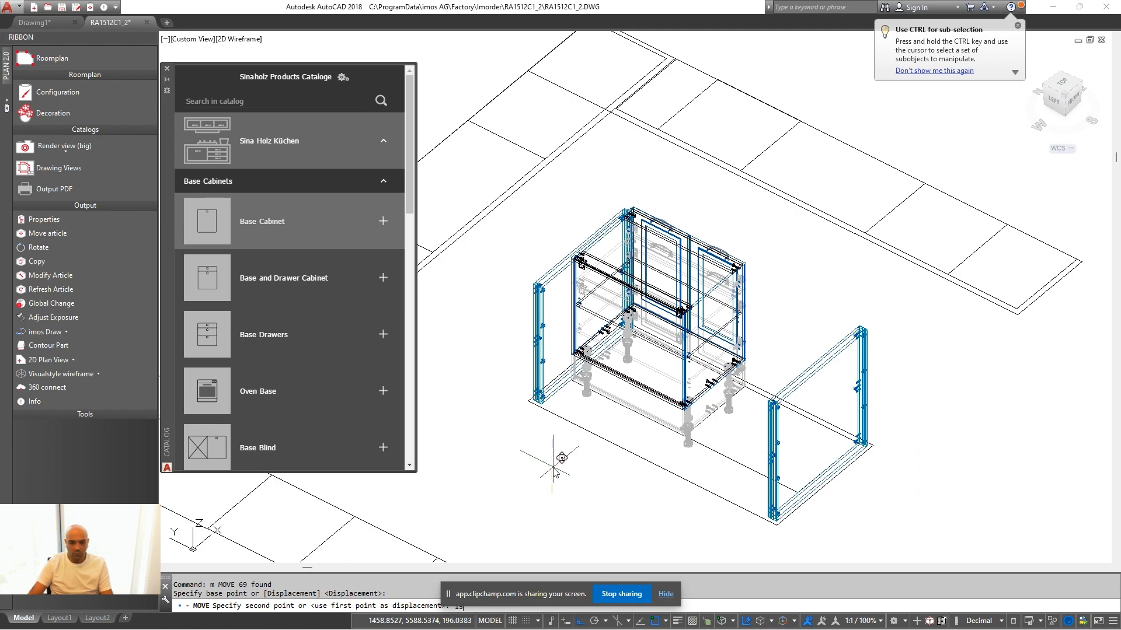
{"action": "type", "text": "150"}
{"action": "key", "text": "Return"}
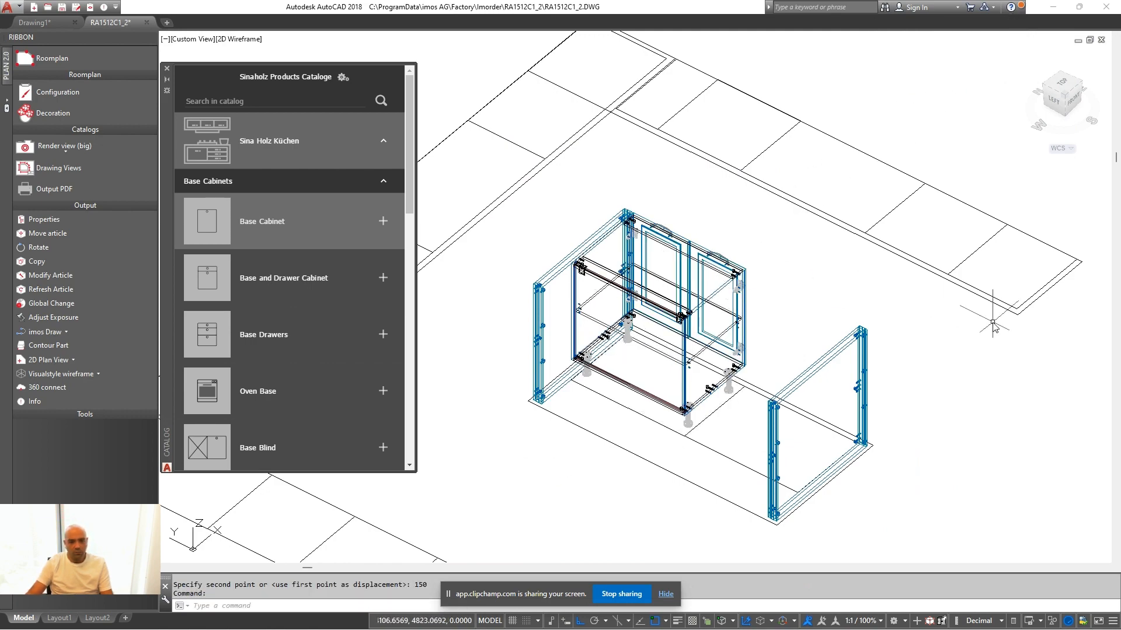
Copy the double-door base cabinet into the island's other half, directly beside the first one
{"action": "middle_click_drag", "start_coordinate": [993, 322], "coordinate": [713, 263], "text": "shift"}
{"action": "key", "text": "Escape"}
{"action": "left_click", "coordinate": [713, 263]}
{"action": "left_click", "coordinate": [688, 236]}
{"action": "type", "text": "c"}
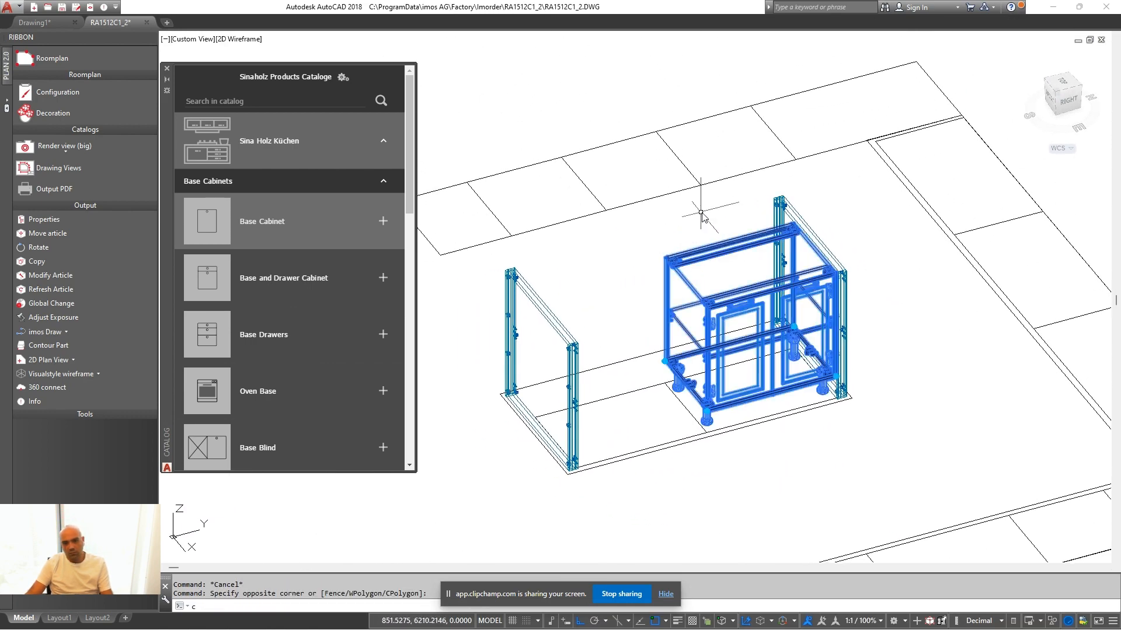
{"action": "key", "text": "Return"}
{"action": "left_click", "coordinate": [702, 217]}
{"action": "key", "text": "Return"}
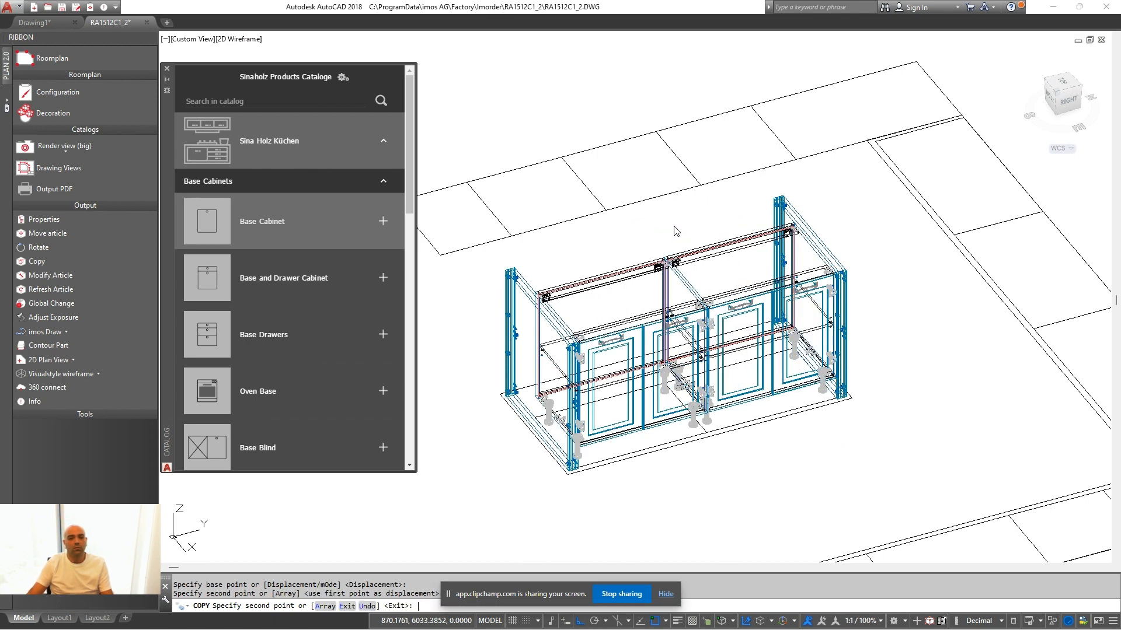
Search the catalogue for "base" and open the configuration of the Base plinth article
{"action": "key", "text": "Return"}
{"action": "middle_click_drag", "start_coordinate": [660, 537], "coordinate": [648, 491], "text": "shift"}
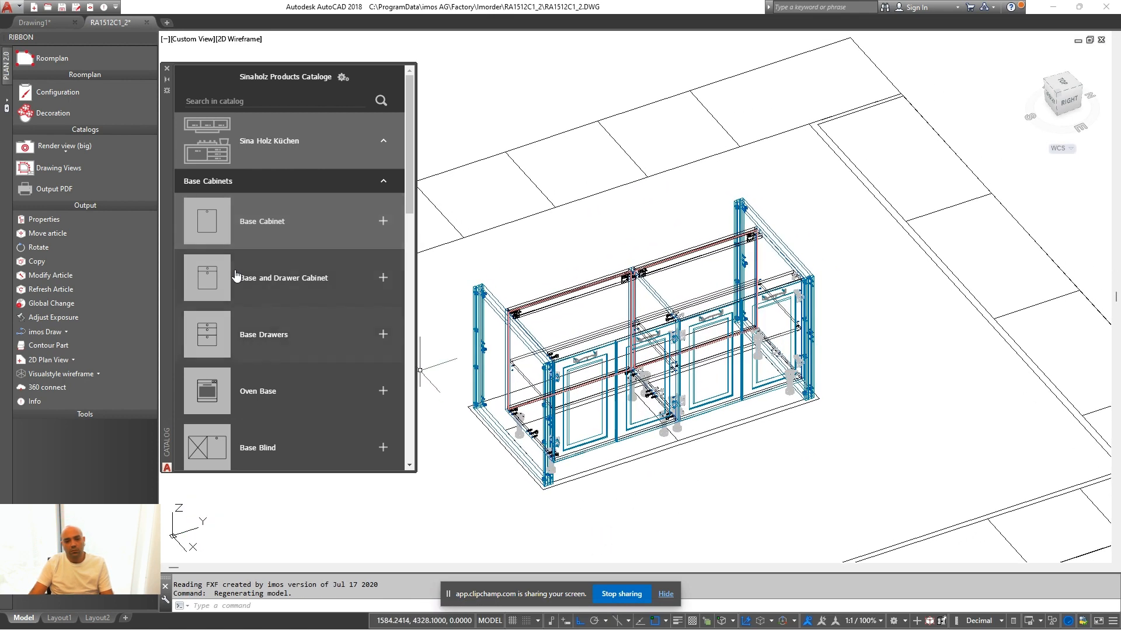
{"action": "left_click", "coordinate": [230, 100]}
{"action": "type", "text": "base"}
{"action": "scroll", "coordinate": [350, 330], "scroll_direction": "down", "scroll_amount": 10}
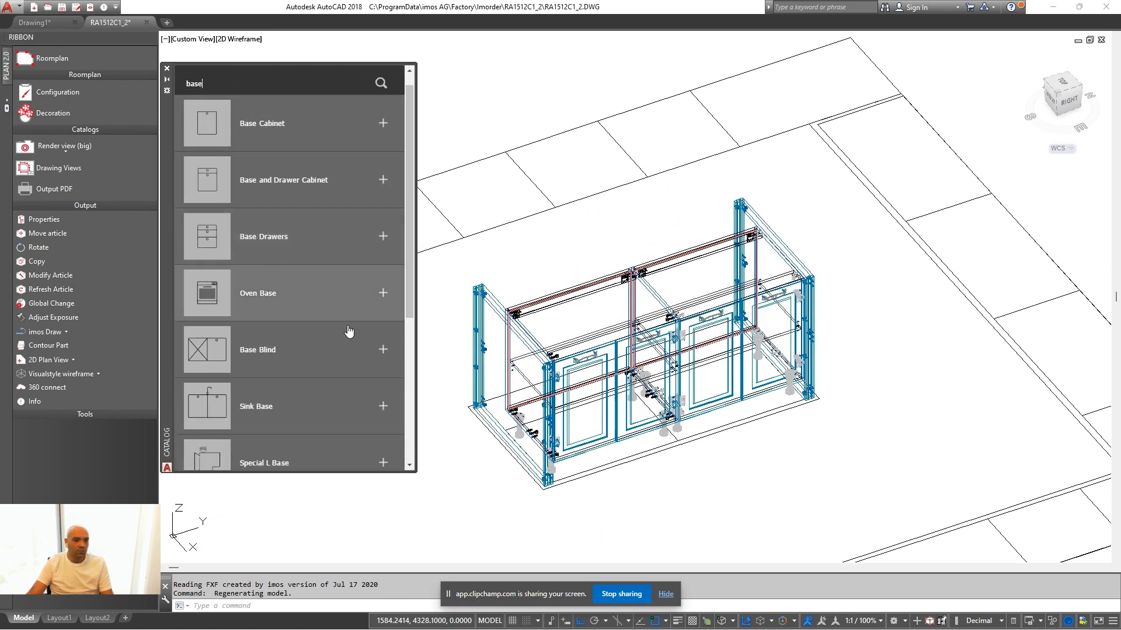
{"action": "left_click", "coordinate": [254, 447]}
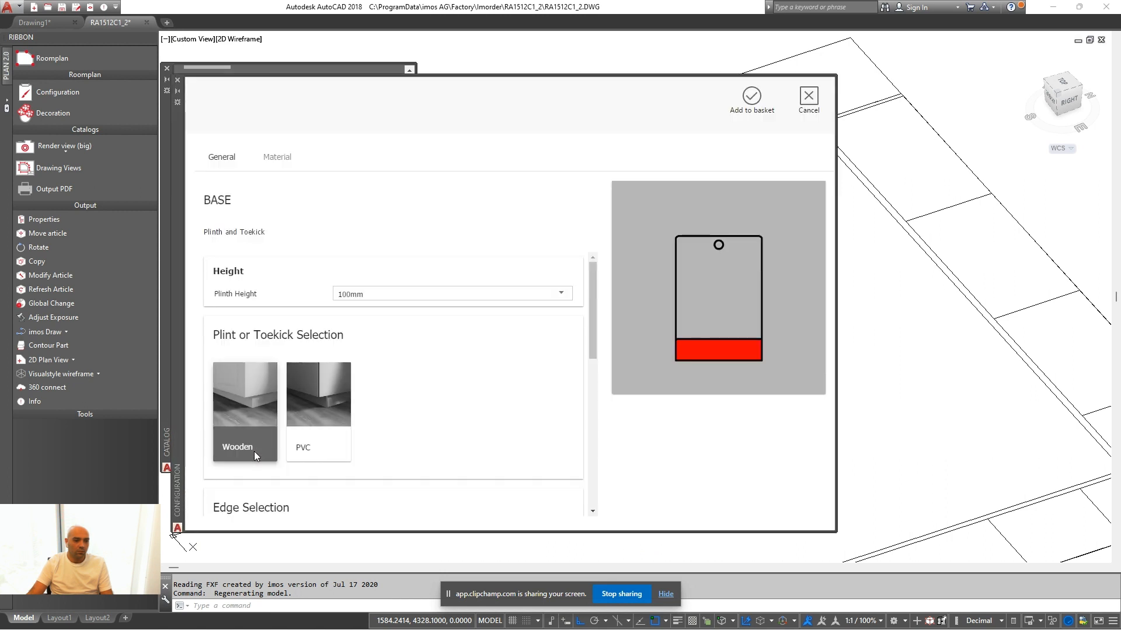
Set the plinth's height and its front-and-back direction, keeping the wooden type, and add it to the basket
{"action": "left_click", "coordinate": [398, 290]}
{"action": "left_click", "coordinate": [401, 295]}
{"action": "left_click", "coordinate": [407, 348]}
{"action": "scroll", "coordinate": [443, 322], "scroll_direction": "down", "scroll_amount": 5}
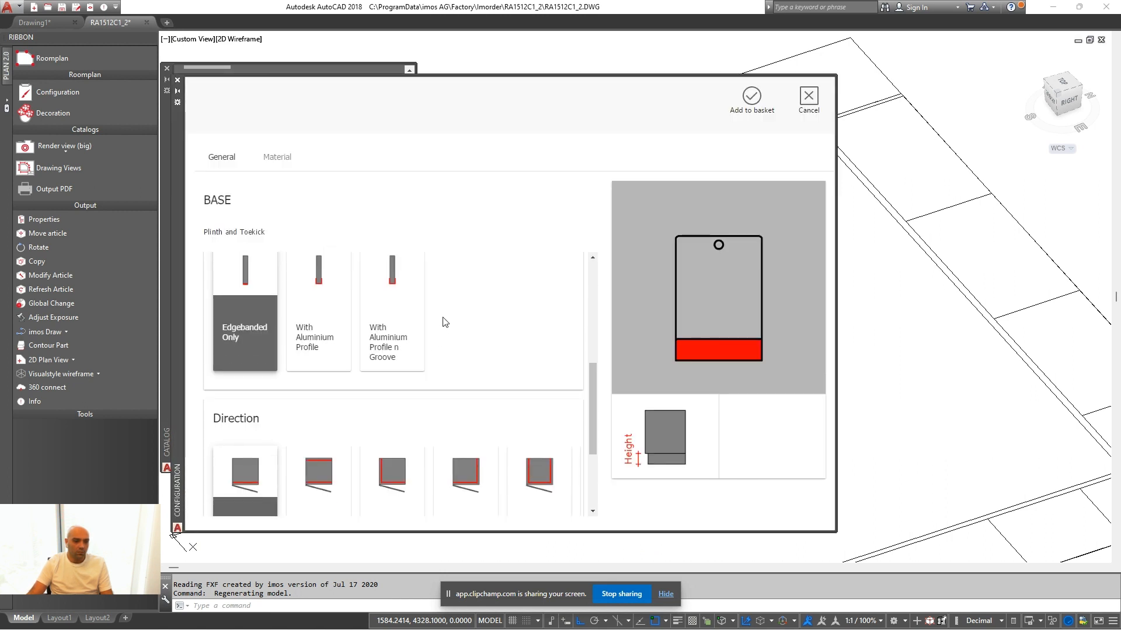
{"action": "scroll", "coordinate": [450, 295], "scroll_direction": "down", "scroll_amount": 2}
{"action": "left_click", "coordinate": [333, 370]}
{"action": "left_click", "coordinate": [752, 100]}
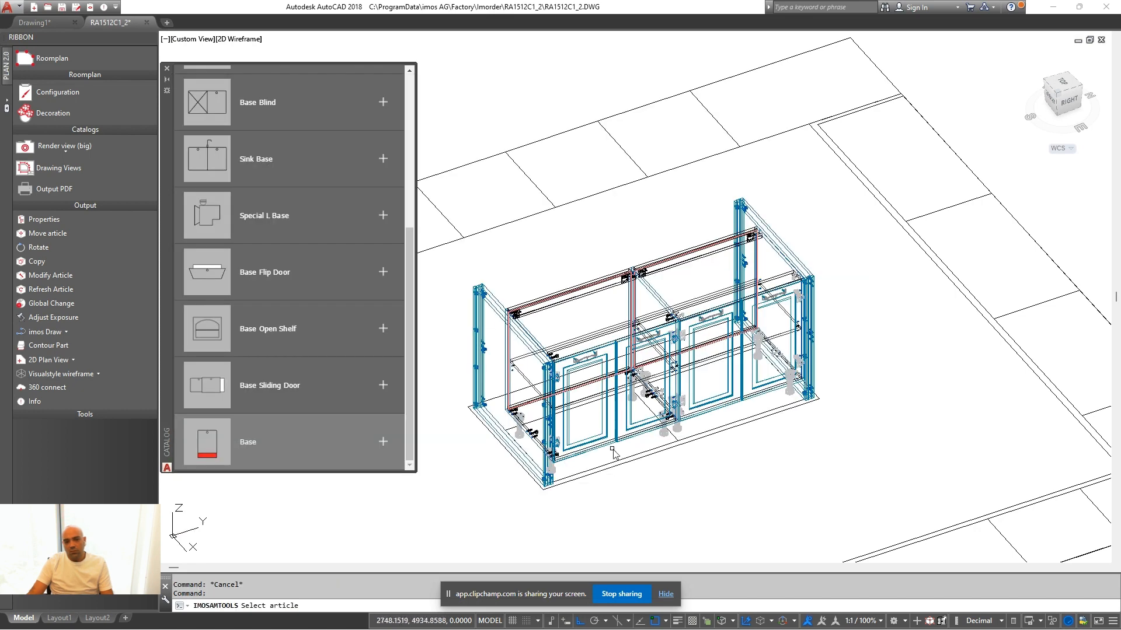
Apply the plinth to the island's double-door base cabinets
{"action": "left_click", "coordinate": [724, 407]}
{"action": "key", "text": "Return"}
{"action": "middle_click_drag", "start_coordinate": [575, 477], "coordinate": [628, 483]}
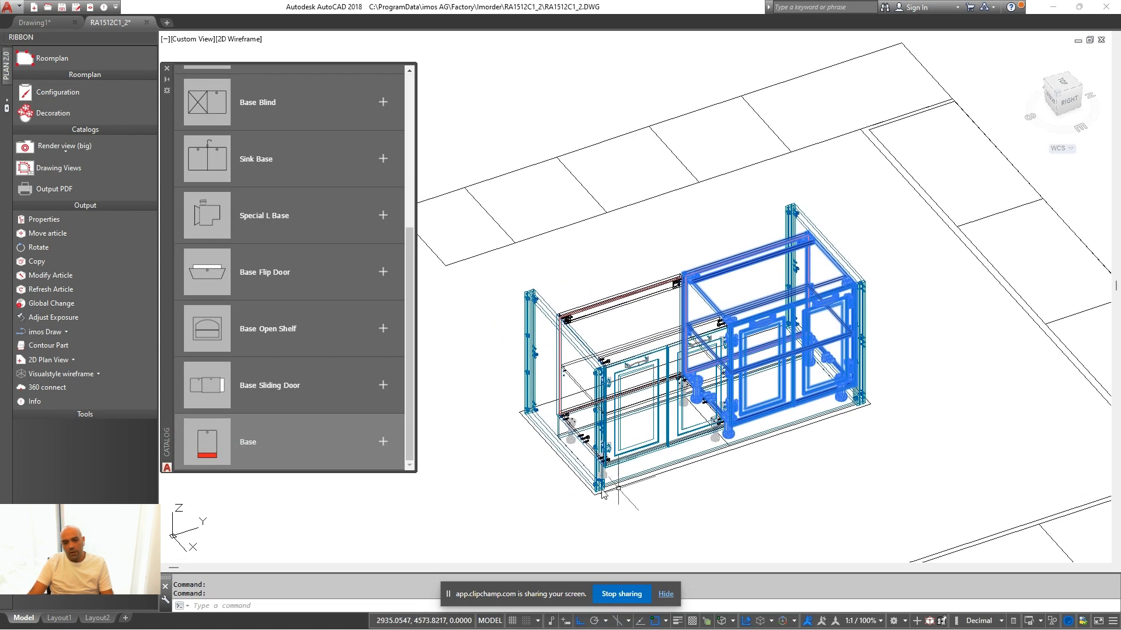
Search the catalogue for "pan" and open the configuration of the Decorative Panel
{"action": "middle_click_drag", "start_coordinate": [489, 461], "coordinate": [550, 472]}
{"action": "scroll", "coordinate": [263, 272], "scroll_direction": "up", "scroll_amount": 5}
{"action": "double_click", "coordinate": [198, 101]}
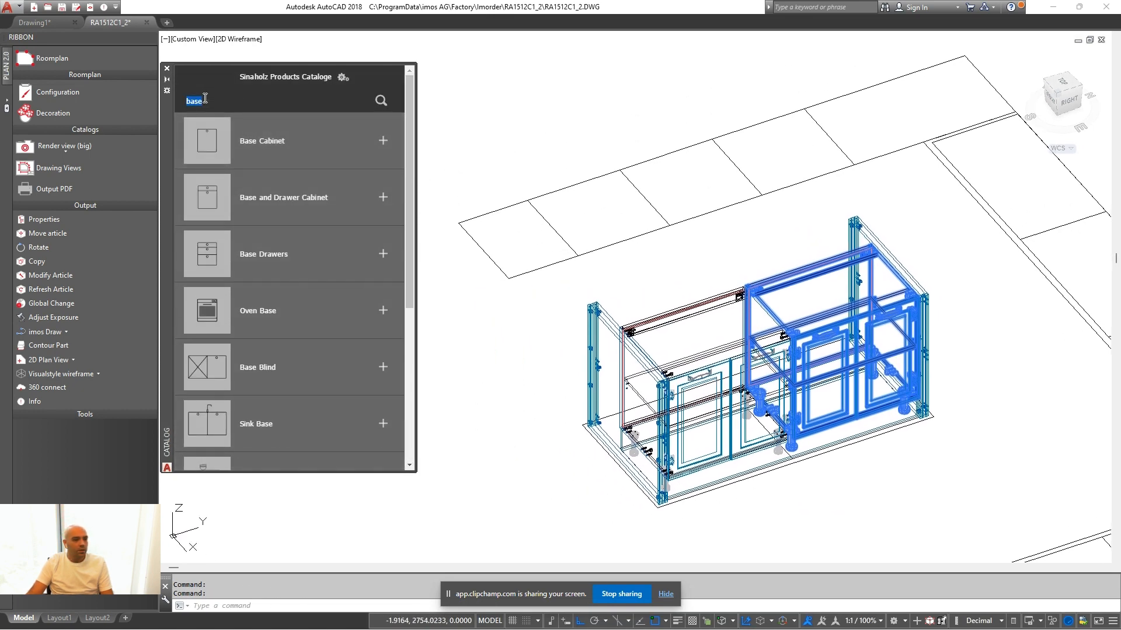
{"action": "type", "text": "panel"}
{"action": "key", "text": "Return"}
{"action": "left_click", "coordinate": [245, 141]}
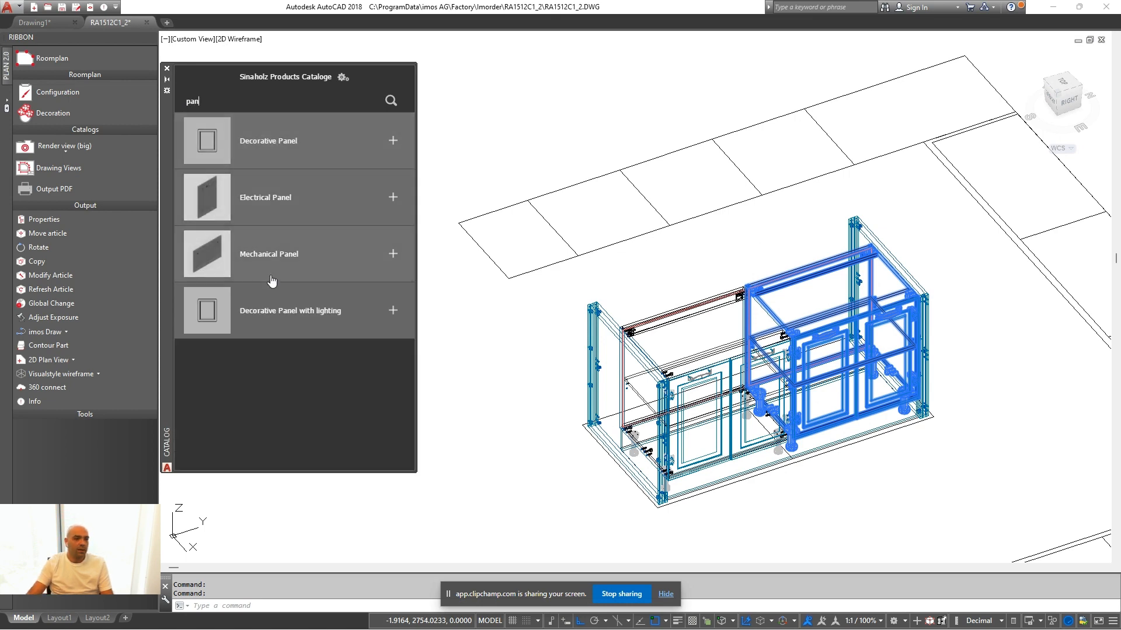
{"action": "left_click", "coordinate": [833, 129]}
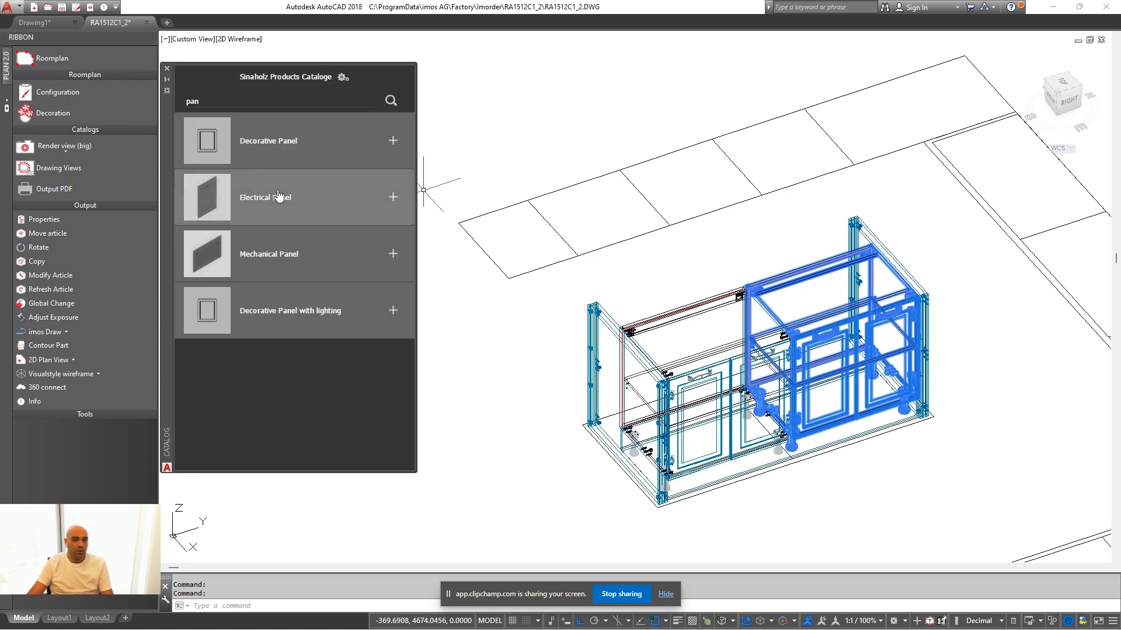
{"action": "left_click", "coordinate": [280, 195]}
Configure the decorative panel with height 720, width 1640 and two segments, and add it to the basket
{"action": "double_click", "coordinate": [389, 297]}
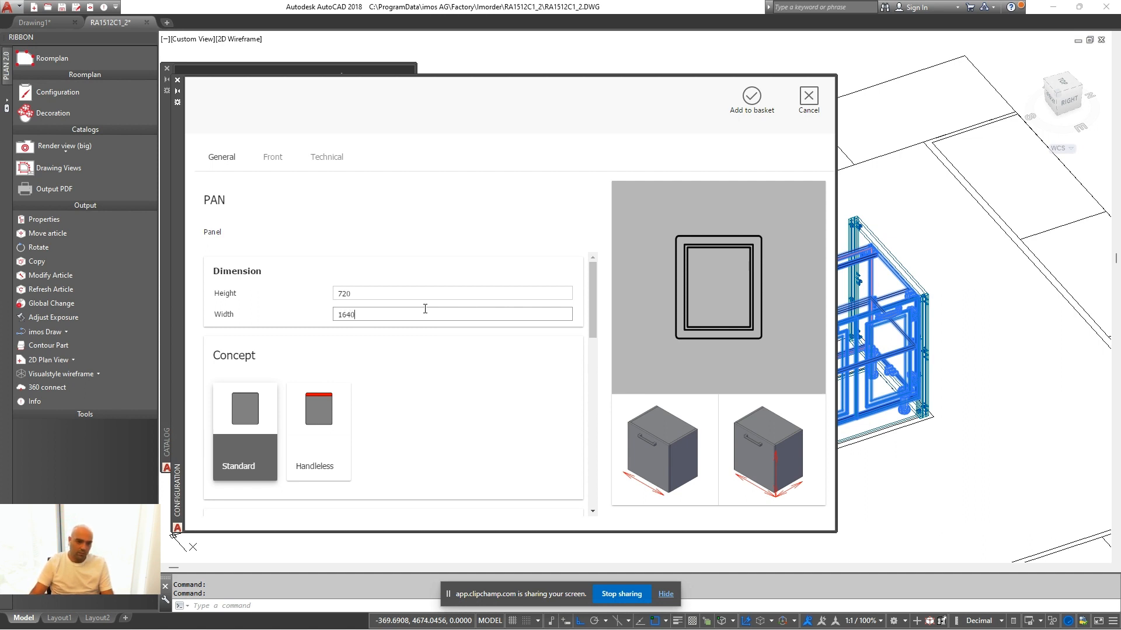
{"action": "scroll", "coordinate": [425, 309], "scroll_direction": "down", "scroll_amount": 5}
{"action": "left_click", "coordinate": [319, 380]}
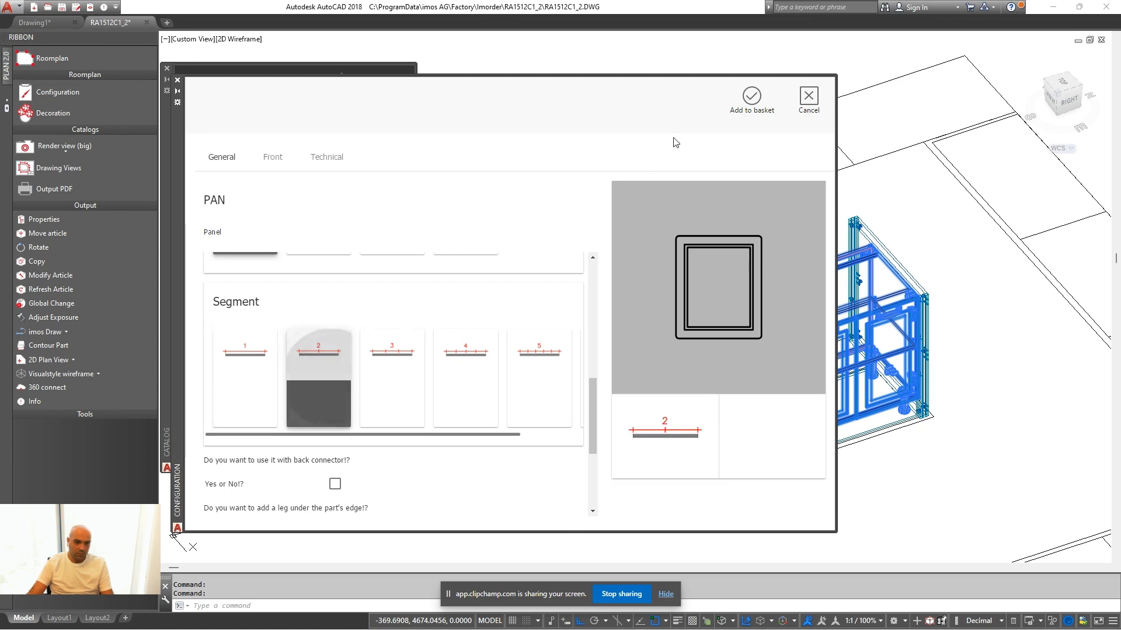
{"action": "left_click", "coordinate": [752, 96]}
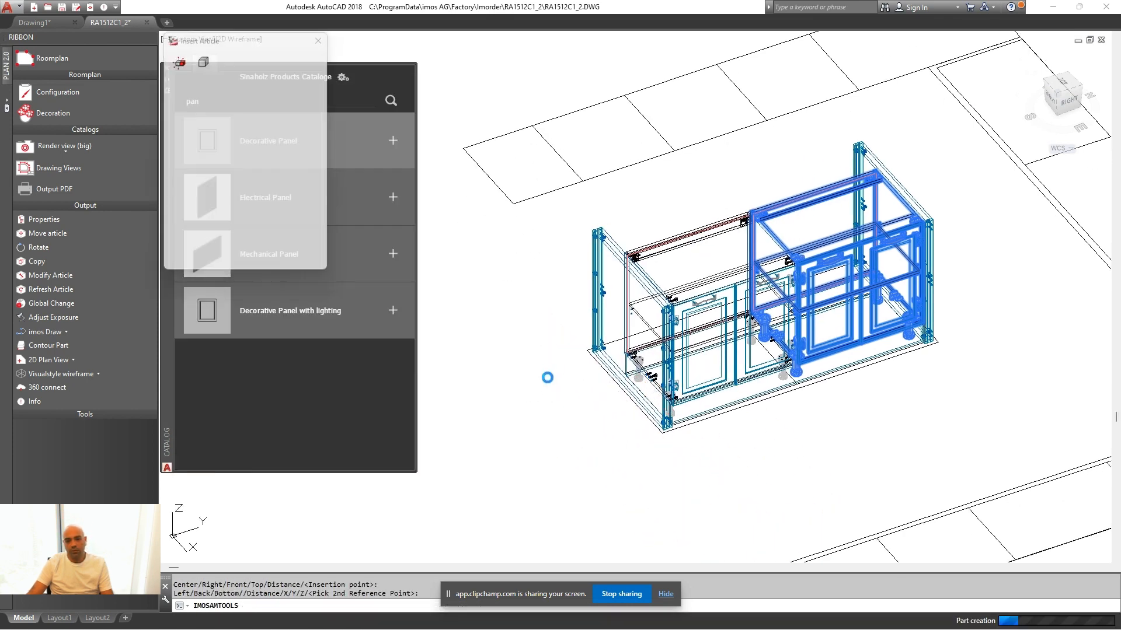
Insert the decorative panel in the free space beside the island and rotate it a quarter turn about its lower corner
{"action": "middle_click_drag", "start_coordinate": [588, 475], "coordinate": [579, 416]}
{"action": "left_click", "coordinate": [731, 457]}
{"action": "left_click", "coordinate": [650, 484]}
{"action": "scroll", "coordinate": [677, 524], "scroll_direction": "up", "scroll_amount": 5}
{"action": "type", "text": "ro"}
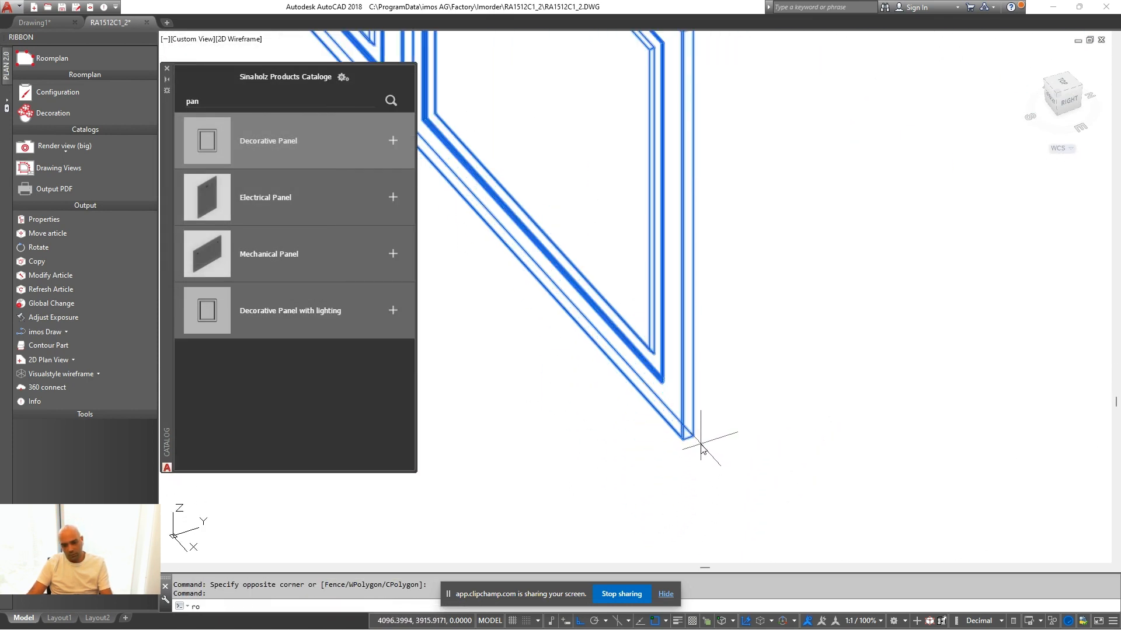
{"action": "key", "text": "Return"}
{"action": "left_click", "coordinate": [692, 436]}
{"action": "left_click", "coordinate": [646, 457]}
{"action": "left_click", "coordinate": [725, 468]}
Move the decorative panel by its lower corner onto the rear side of the base cabinets, between the end profiles
{"action": "left_click", "coordinate": [688, 425]}
{"action": "type", "text": "m"}
{"action": "key", "text": "Return"}
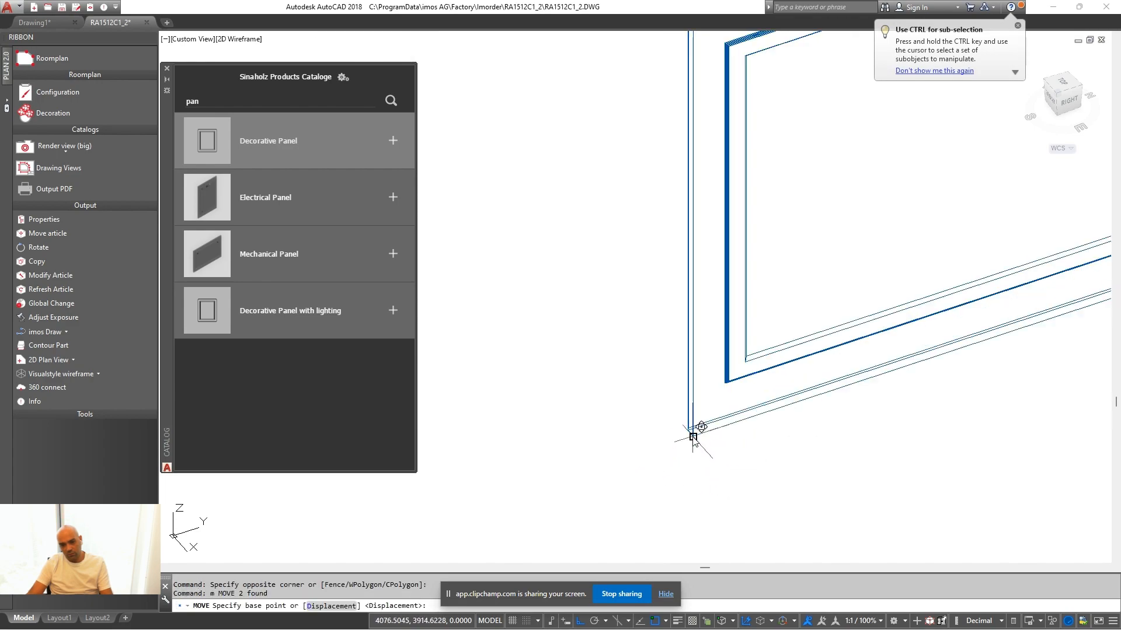
{"action": "left_click", "coordinate": [693, 436]}
{"action": "scroll", "coordinate": [693, 436], "scroll_direction": "down", "scroll_amount": 5}
{"action": "scroll", "coordinate": [887, 251], "scroll_direction": "up", "scroll_amount": 5}
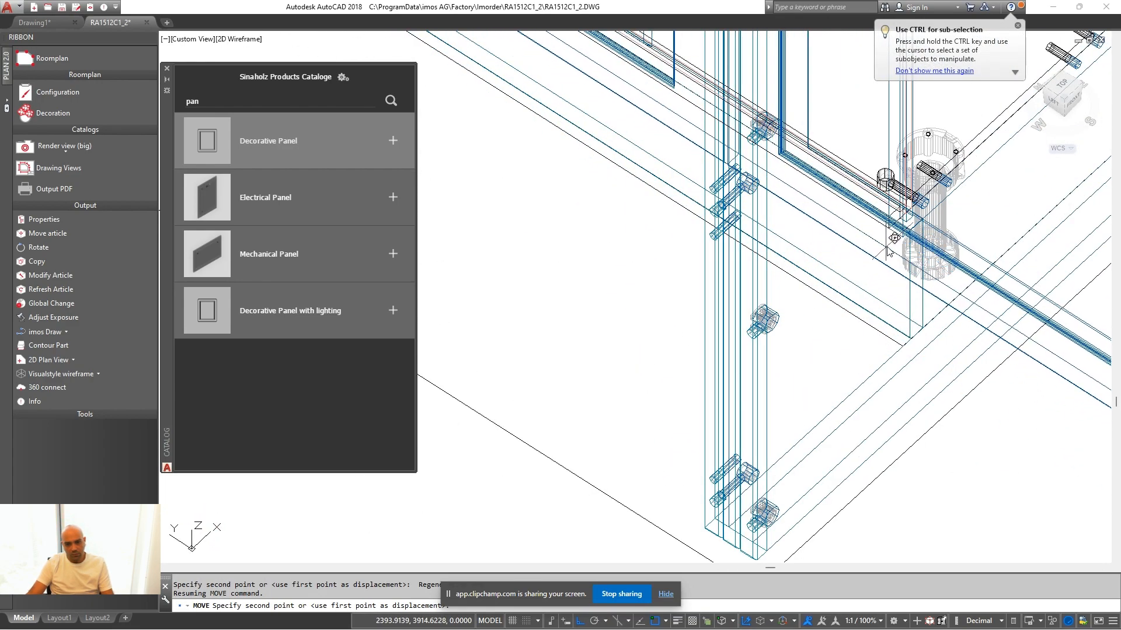
{"action": "left_click", "coordinate": [888, 246]}
{"action": "scroll", "coordinate": [760, 455], "scroll_direction": "down", "scroll_amount": 5}
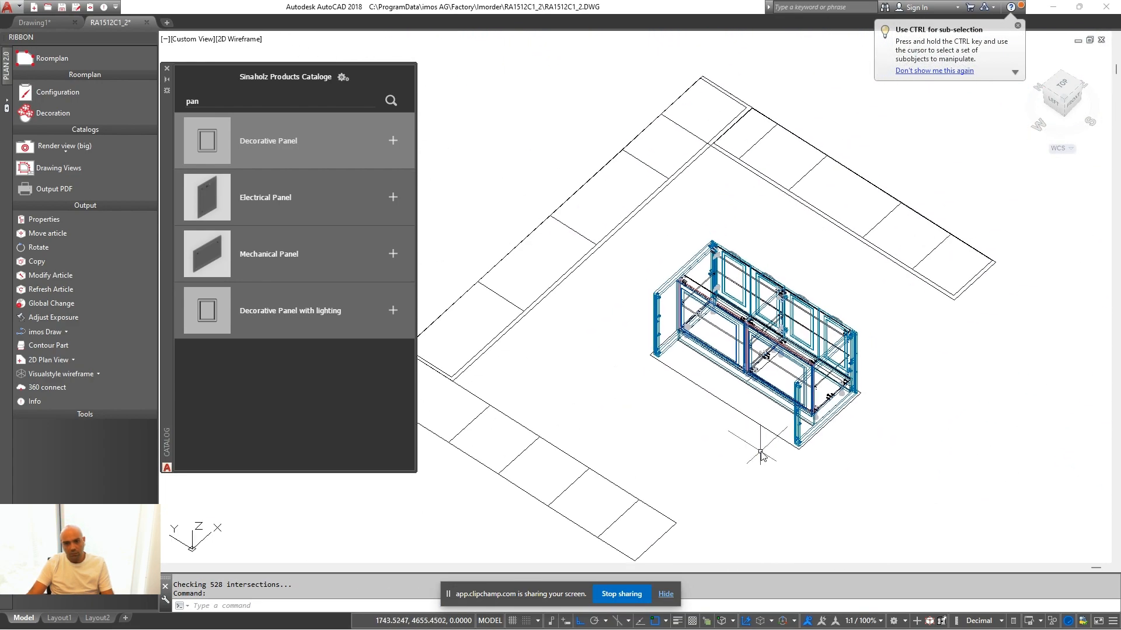
Check the island's rear side in the Realistic visual style and return to 2D wireframe
{"action": "mouse_move", "coordinate": [760, 451]}
{"action": "middle_mouse_down", "text": "shift"}
{"action": "mouse_move", "coordinate": [749, 415]}
{"action": "mouse_move", "coordinate": [729, 409]}
{"action": "mouse_move", "coordinate": [452, 388]}
{"action": "mouse_move", "coordinate": [493, 395]}
{"action": "mouse_move", "coordinate": [527, 428]}
{"action": "middle_mouse_up", "text": "shift"}
{"action": "left_click", "coordinate": [65, 373]}
{"action": "left_click", "coordinate": [75, 388]}
{"action": "scroll", "coordinate": [736, 425], "scroll_direction": "up", "scroll_amount": 4}
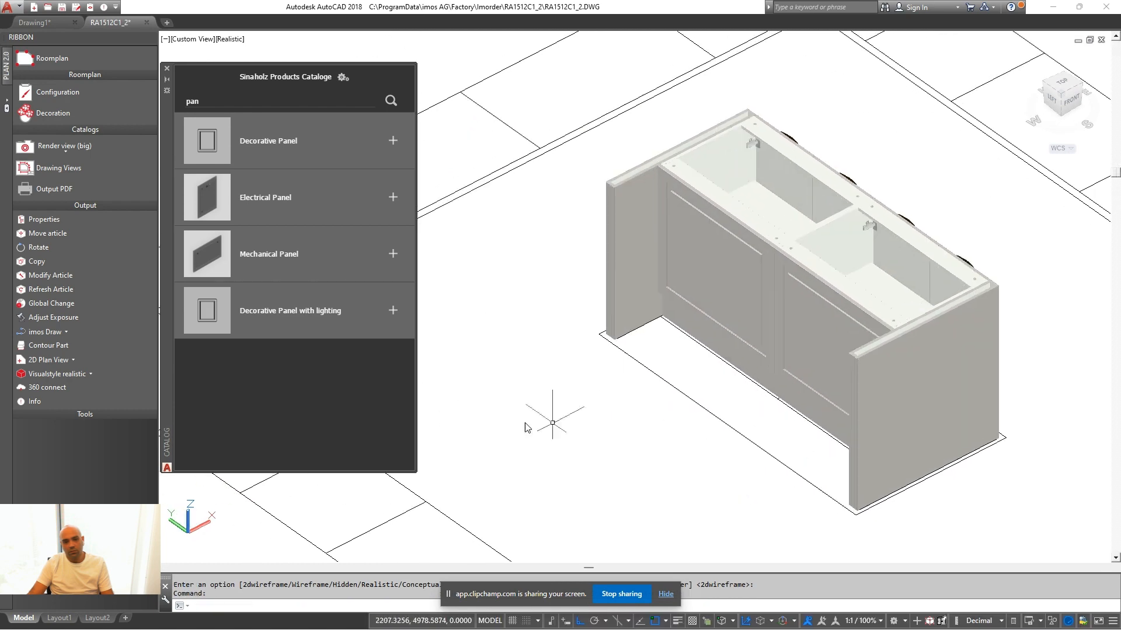
{"action": "left_click", "coordinate": [90, 374]}
{"action": "left_click", "coordinate": [58, 391]}
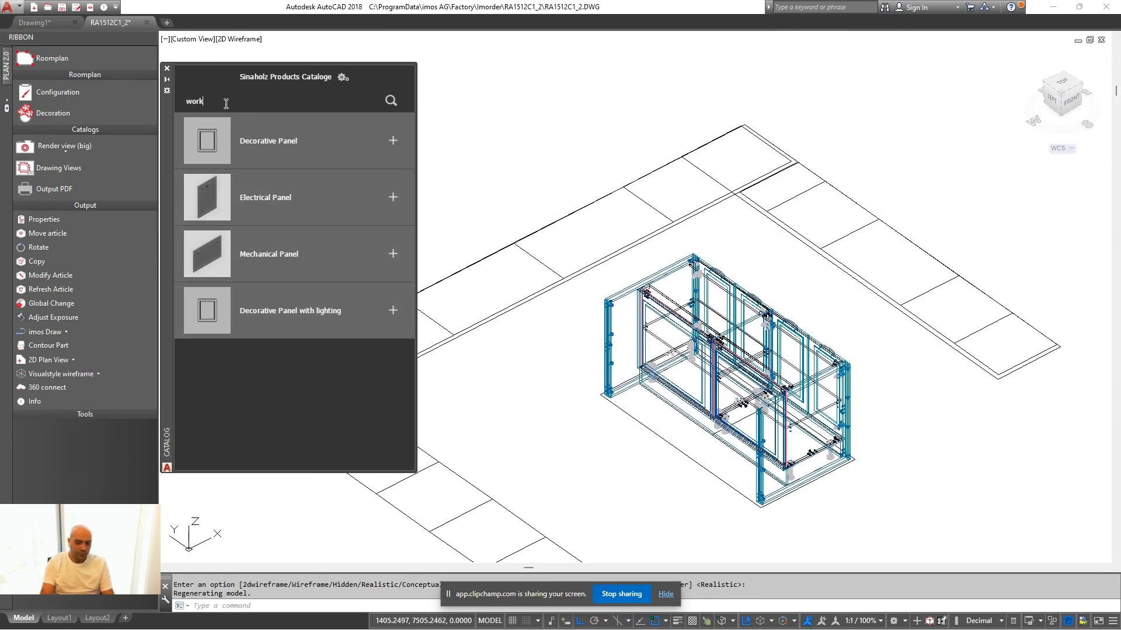
Search the catalogue for "work", open the Worktop configuration and choose Natural Stone as the worktop material
{"action": "key", "text": "Return"}
{"action": "left_click", "coordinate": [295, 150]}
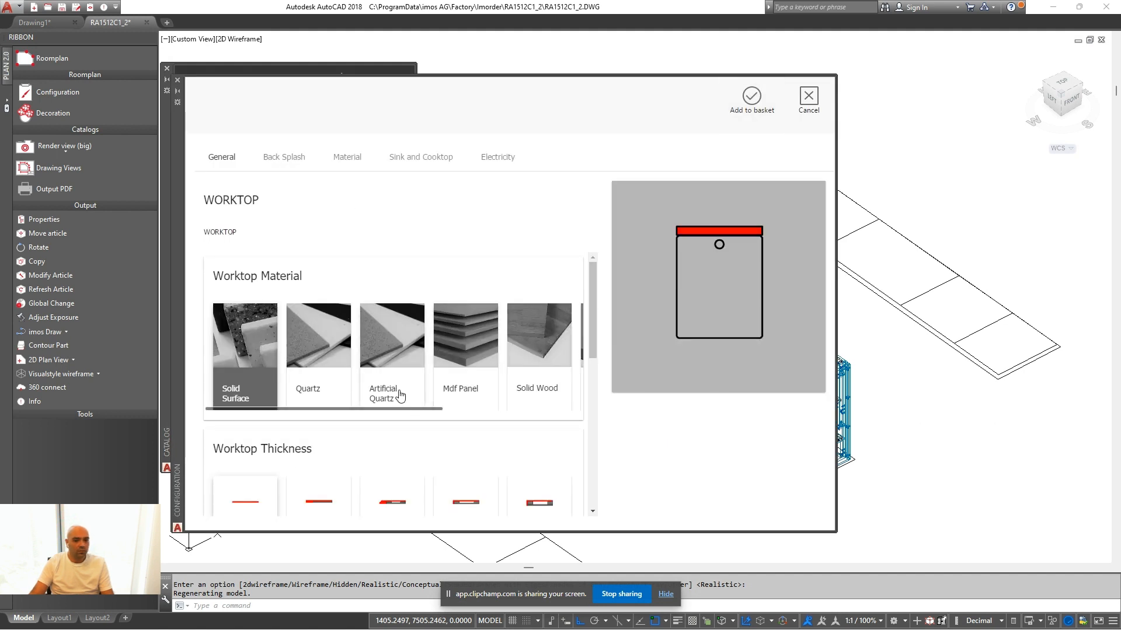
{"action": "scroll", "coordinate": [400, 396], "scroll_direction": "right", "scroll_amount": 3}
{"action": "left_click", "coordinate": [474, 395]}
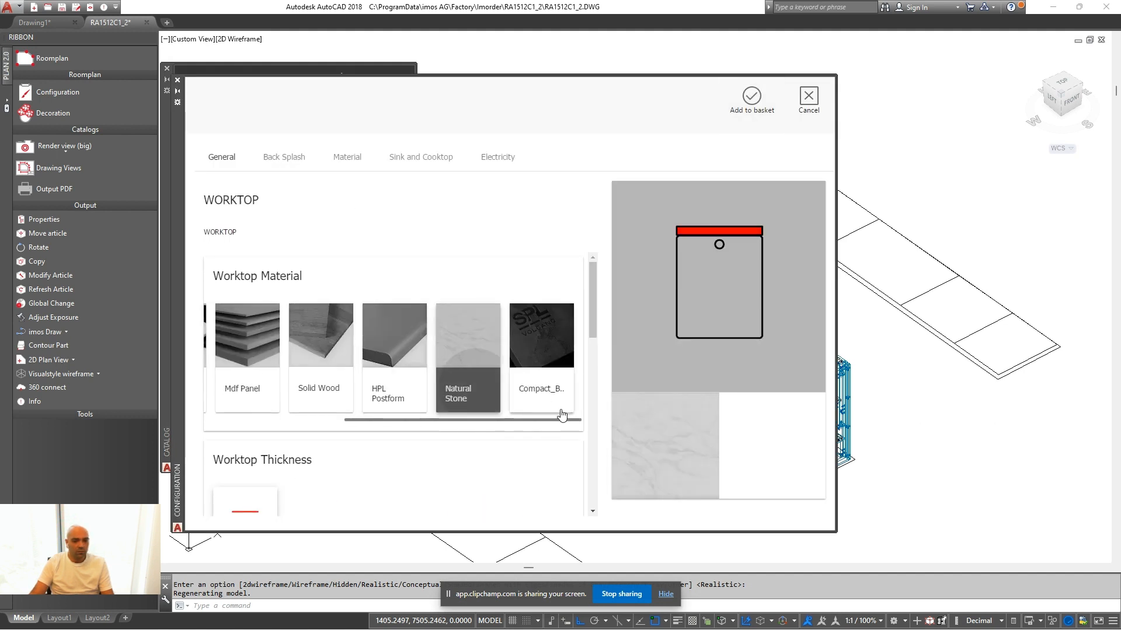
Set the worktop's left and right offsets to 80 and back offset to 300, and place it over the island's base cabinets
{"action": "scroll", "coordinate": [552, 362], "scroll_direction": "down", "scroll_amount": 6}
{"action": "scroll", "coordinate": [373, 402], "scroll_direction": "down", "scroll_amount": 2}
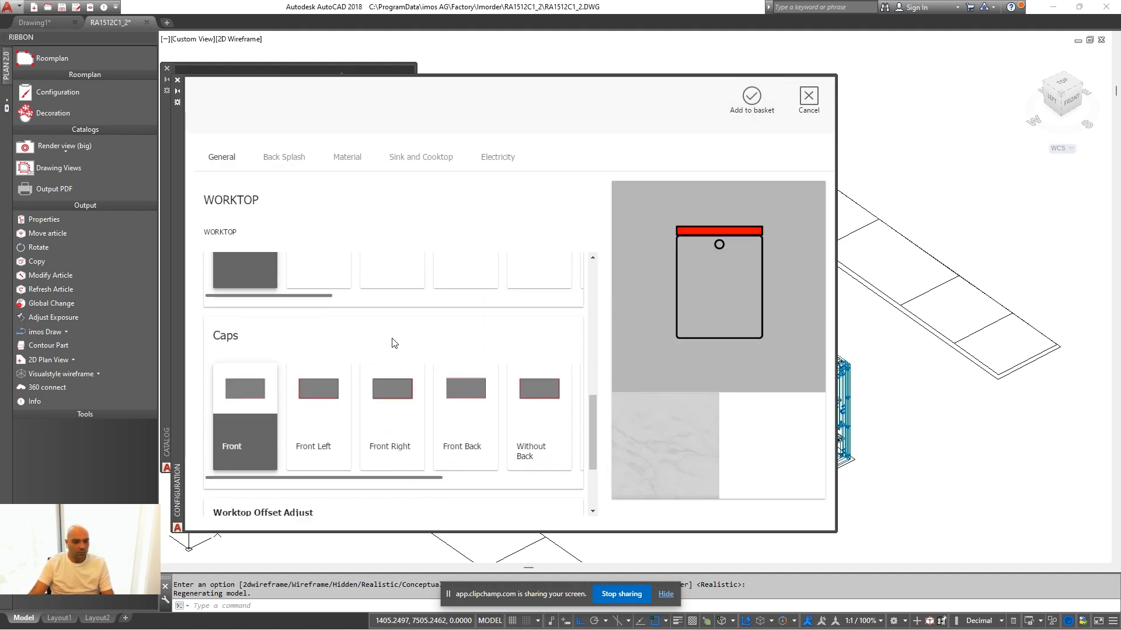
{"action": "scroll", "coordinate": [392, 343], "scroll_direction": "down", "scroll_amount": 2}
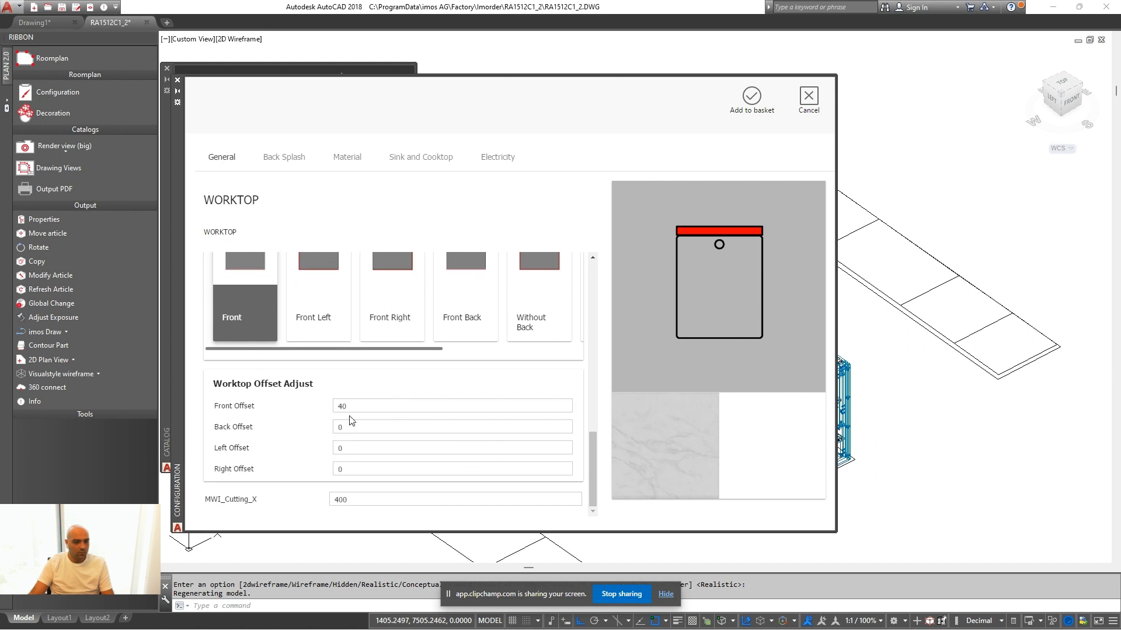
{"action": "left_click", "coordinate": [368, 450]}
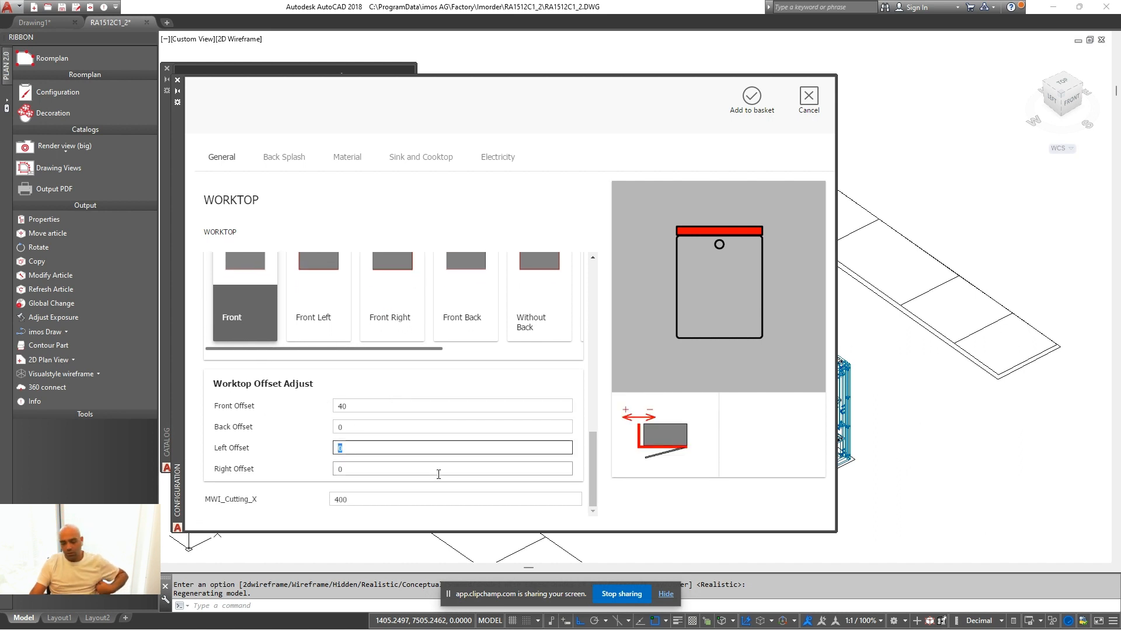
{"action": "left_click", "coordinate": [438, 469]}
{"action": "type", "text": "80"}
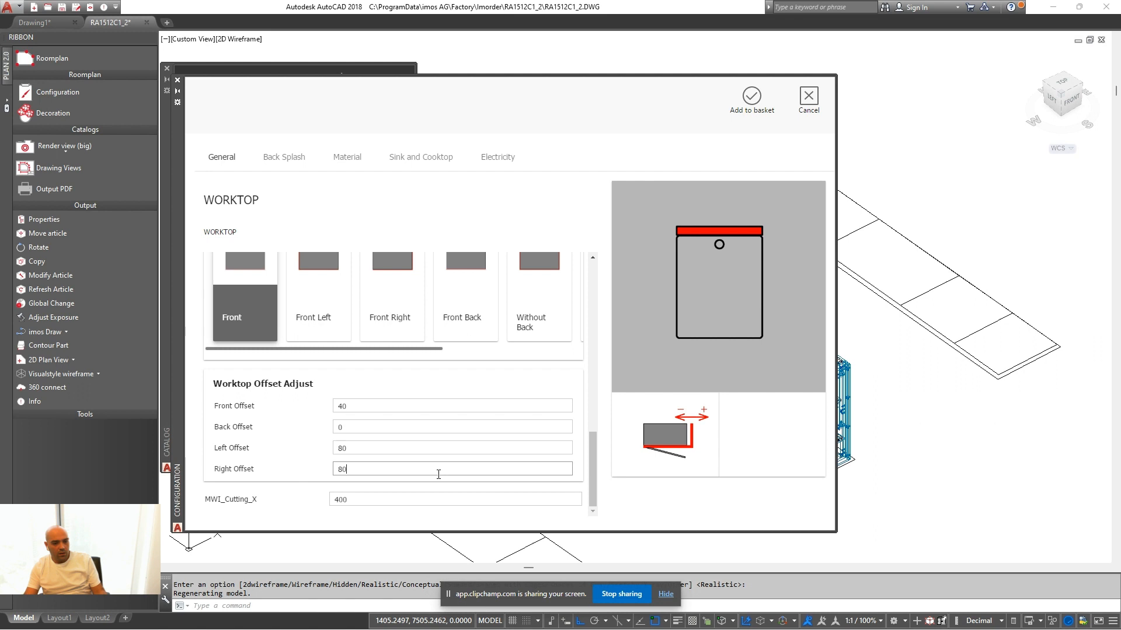
{"action": "left_click", "coordinate": [408, 427]}
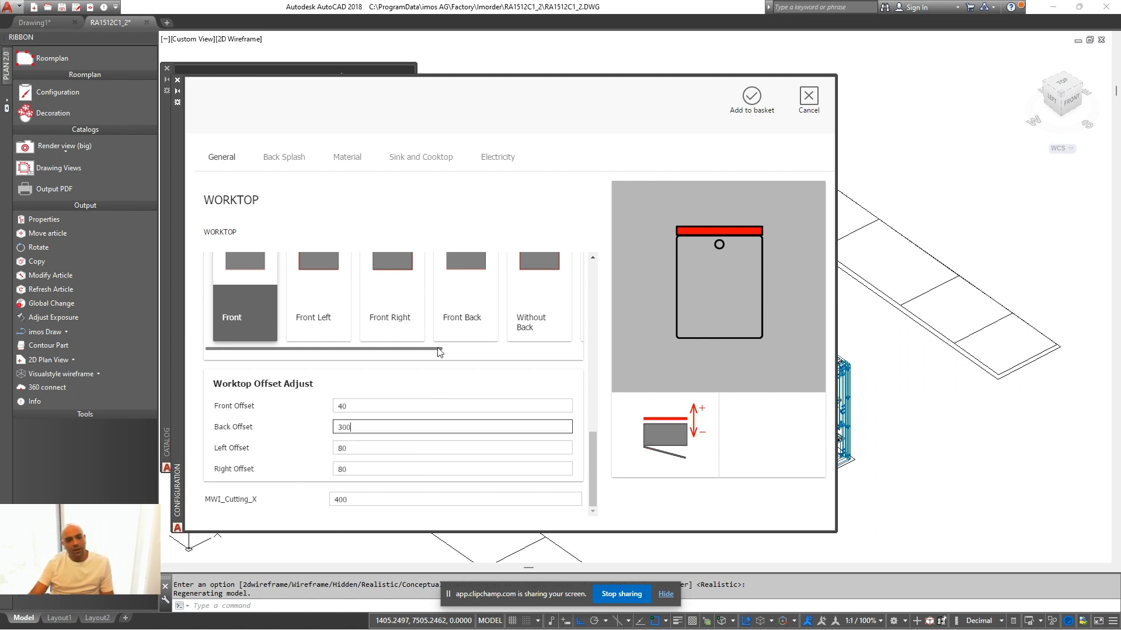
{"action": "left_click", "coordinate": [740, 110]}
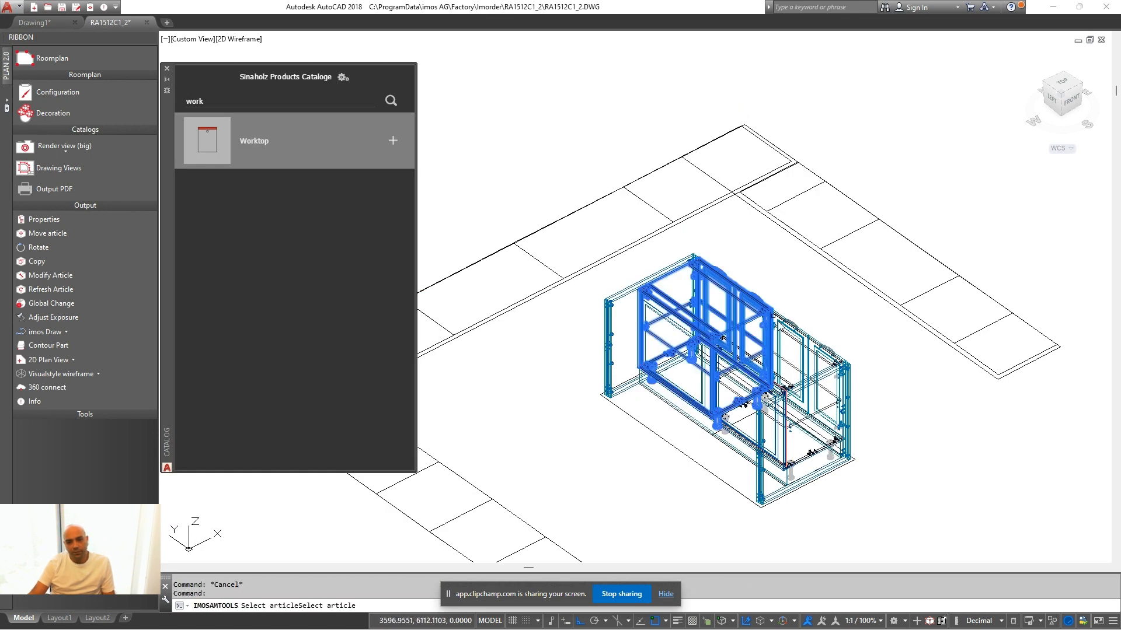
{"action": "left_click", "coordinate": [800, 321]}
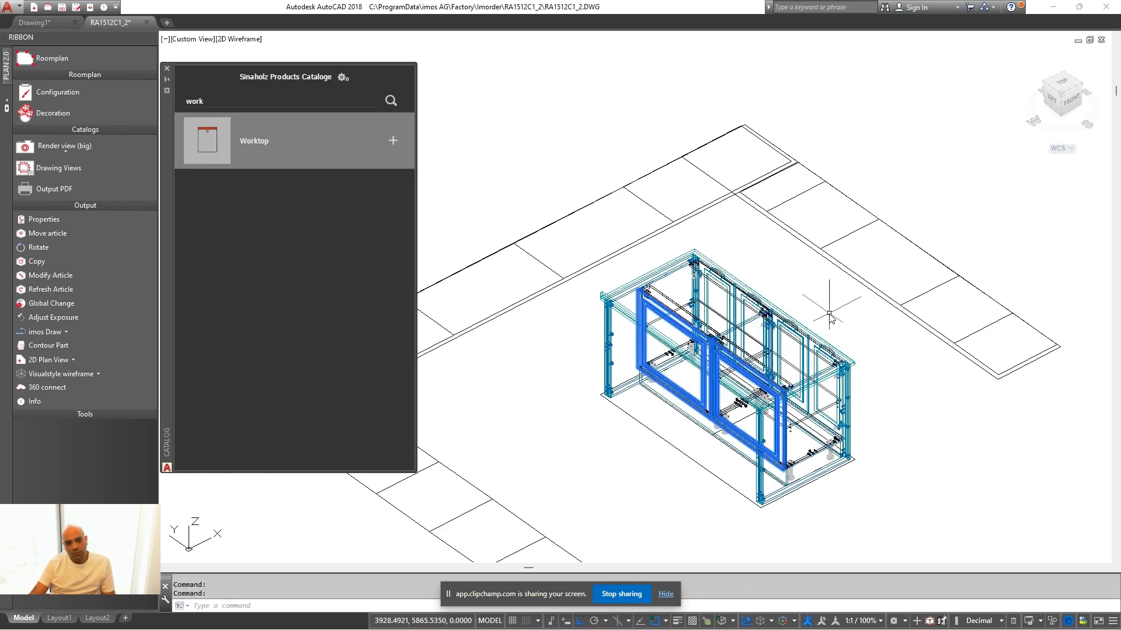
Modify the worktop article so that it has no back splash
{"action": "right_click", "coordinate": [724, 247]}
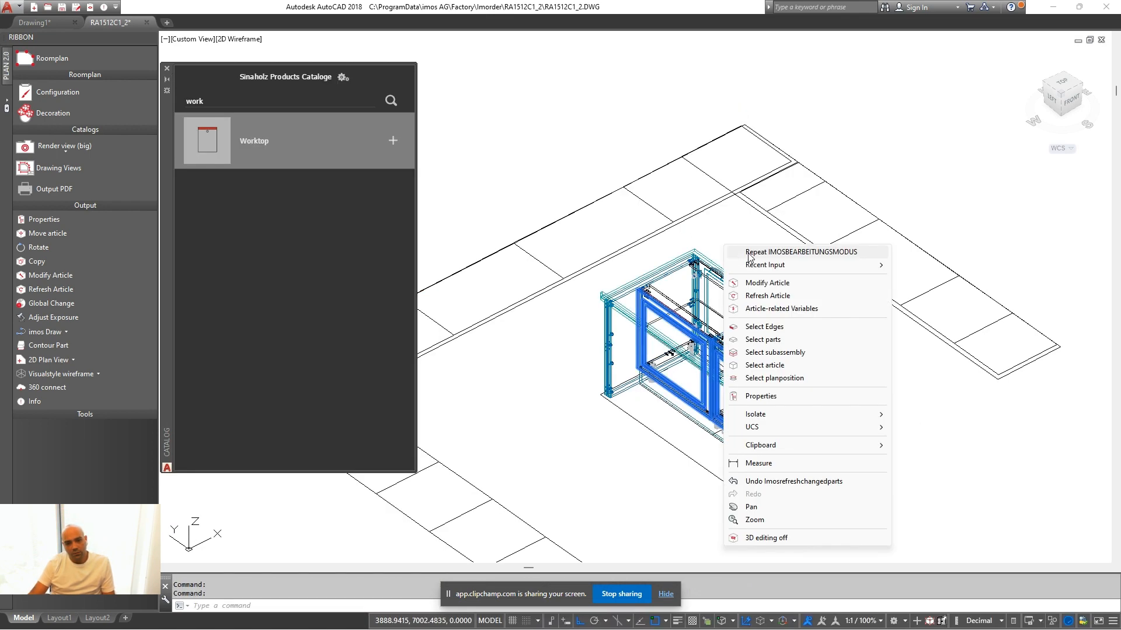
{"action": "left_click", "coordinate": [778, 284]}
{"action": "left_click", "coordinate": [286, 157]}
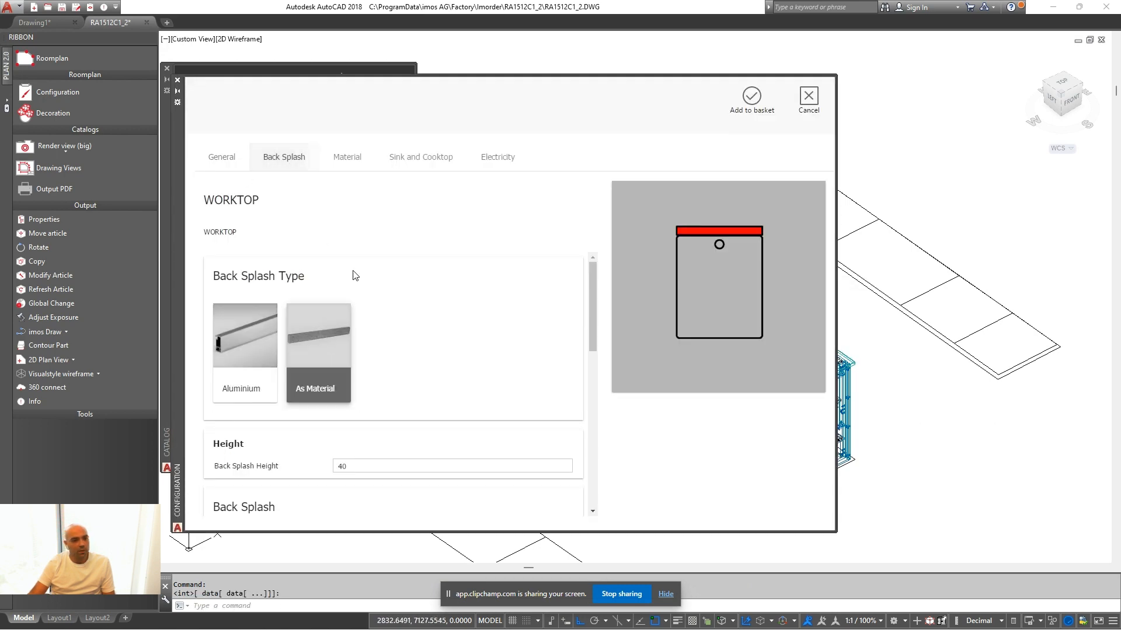
{"action": "scroll", "coordinate": [355, 276], "scroll_direction": "down", "scroll_amount": 3}
{"action": "left_click", "coordinate": [245, 388]}
{"action": "left_click", "coordinate": [751, 99]}
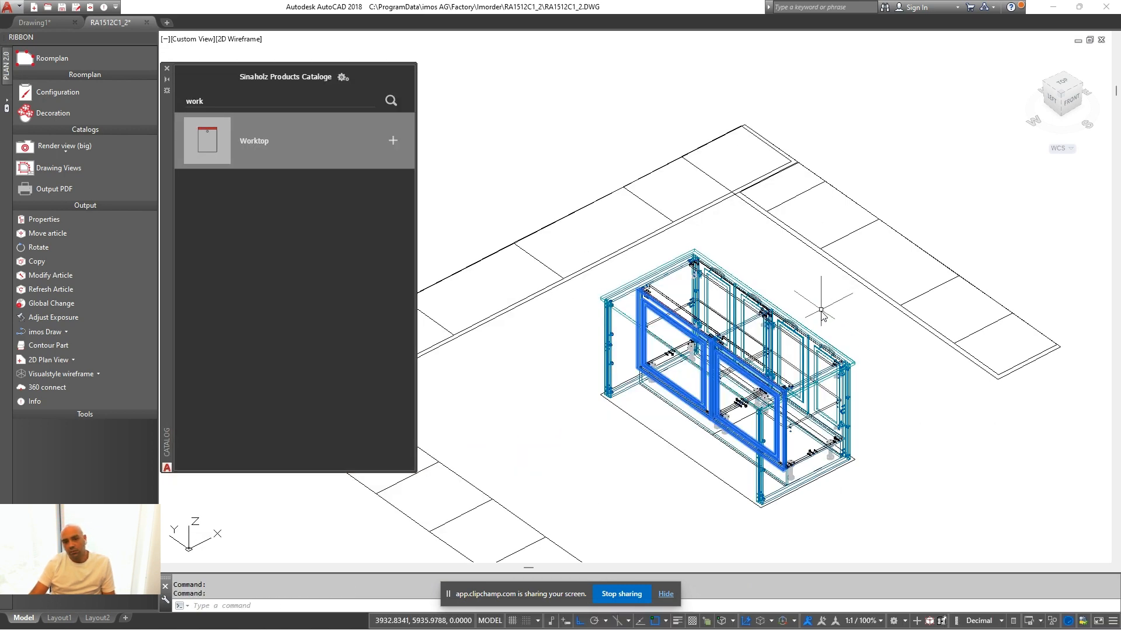
Show the model in the Realistic visual style and change the worktop's material to the white veined marble
{"action": "left_click", "coordinate": [98, 374]}
{"action": "left_click", "coordinate": [88, 388]}
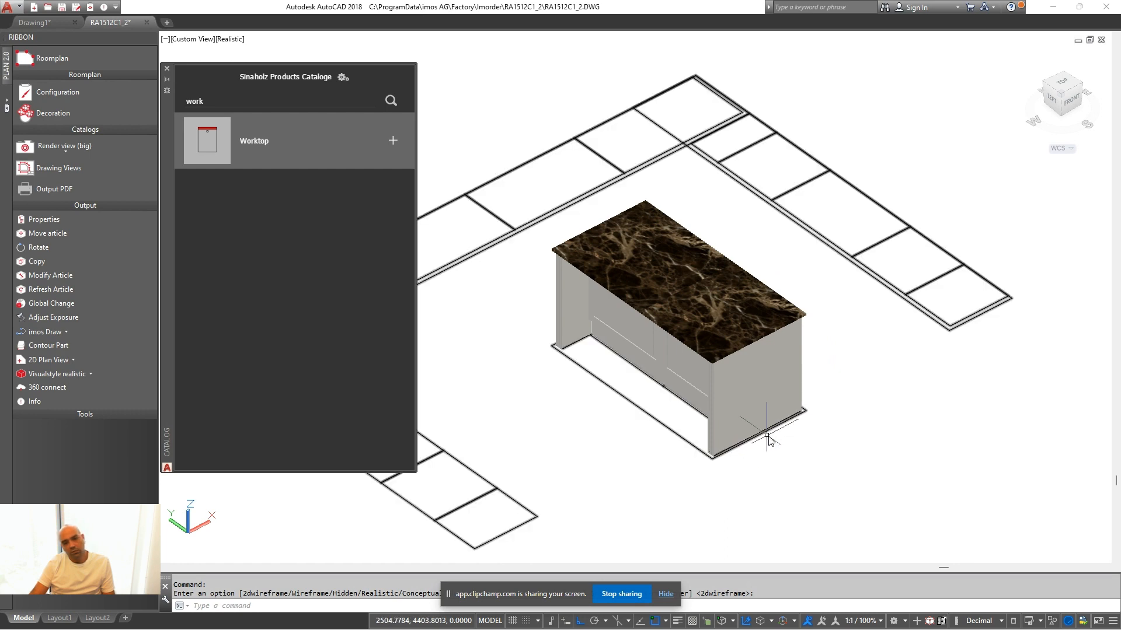
{"action": "right_click", "coordinate": [761, 493]}
{"action": "left_click", "coordinate": [817, 228]}
{"action": "left_click", "coordinate": [363, 164]}
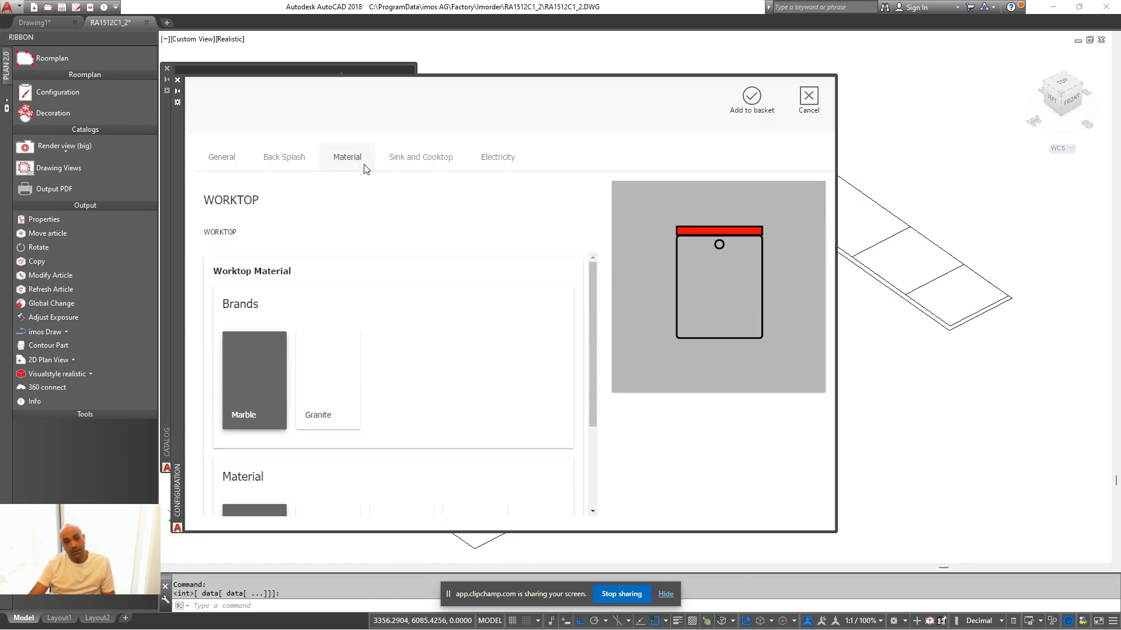
{"action": "scroll", "coordinate": [442, 403], "scroll_direction": "down", "scroll_amount": 2}
{"action": "left_click", "coordinate": [408, 439]}
{"action": "left_click", "coordinate": [752, 99]}
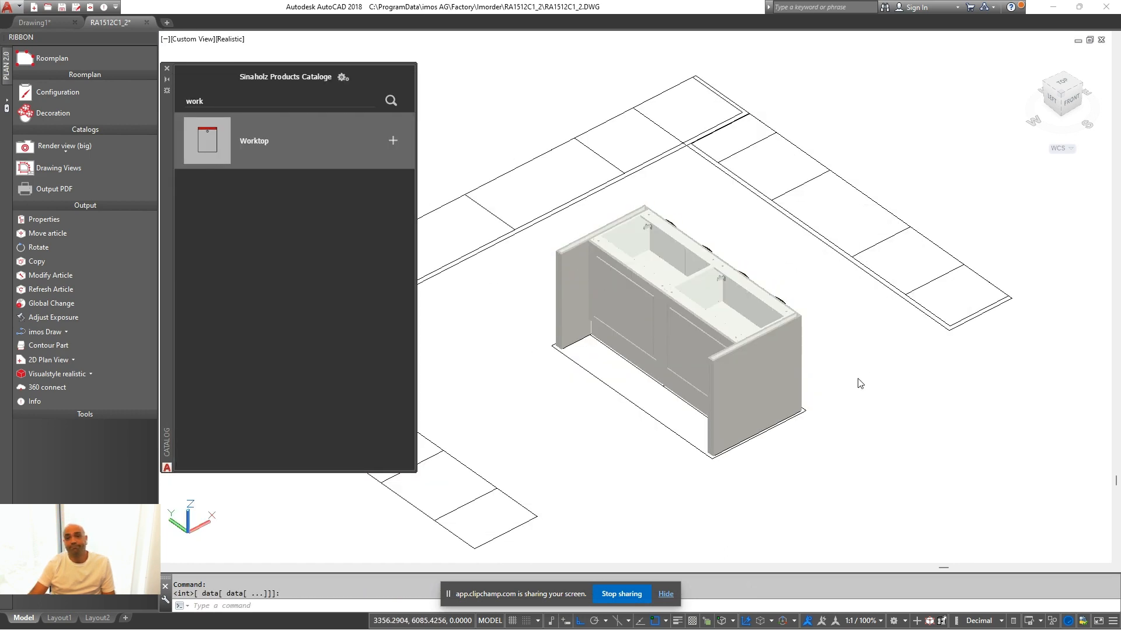
Switch to 2D wireframe and back to the Realistic visual style to check the worktop's new marble
{"action": "left_click", "coordinate": [68, 374]}
{"action": "left_click", "coordinate": [73, 462]}
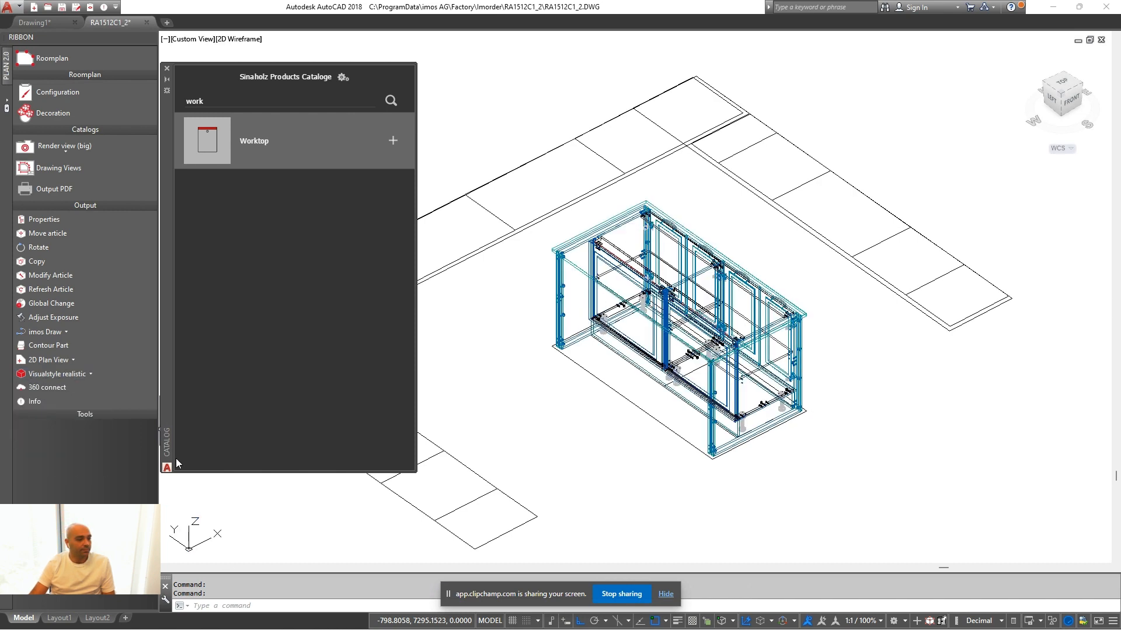
{"action": "left_click", "coordinate": [87, 374]}
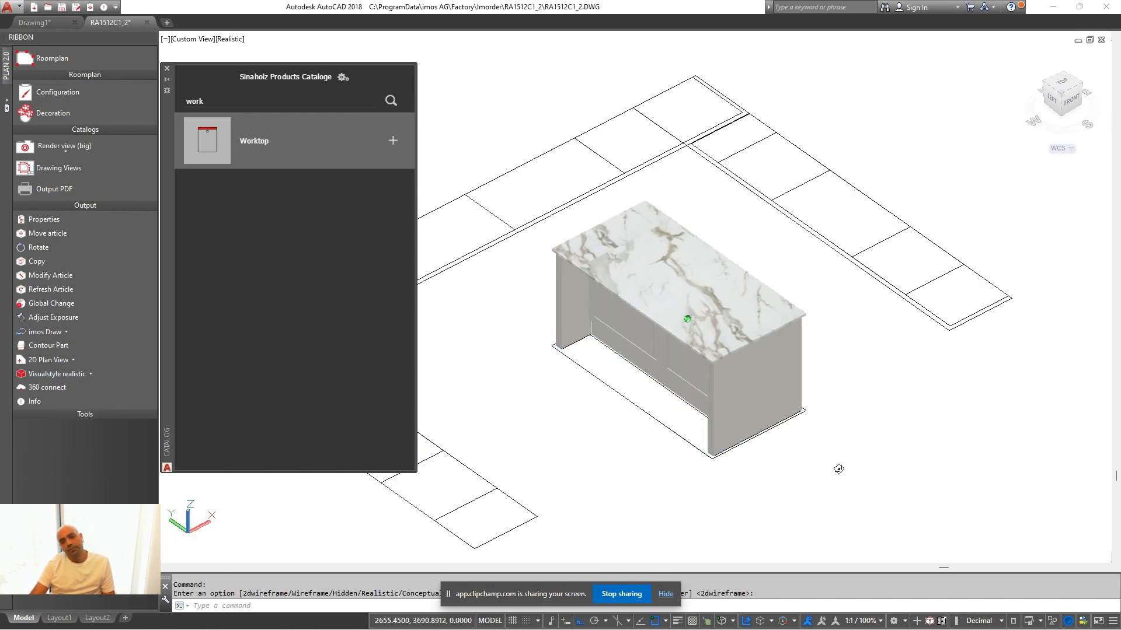
Switch the model to the 2D wireframe visual style and end the object isolation to show the whole kitchen
{"action": "middle_click_drag", "start_coordinate": [840, 465], "coordinate": [613, 398], "text": "shift"}
{"action": "scroll", "coordinate": [537, 433], "scroll_direction": "down", "scroll_amount": 3}
{"action": "left_click", "coordinate": [69, 462]}
{"action": "scroll", "coordinate": [687, 414], "scroll_direction": "down", "scroll_amount": 2}
{"action": "right_click", "coordinate": [585, 434]}
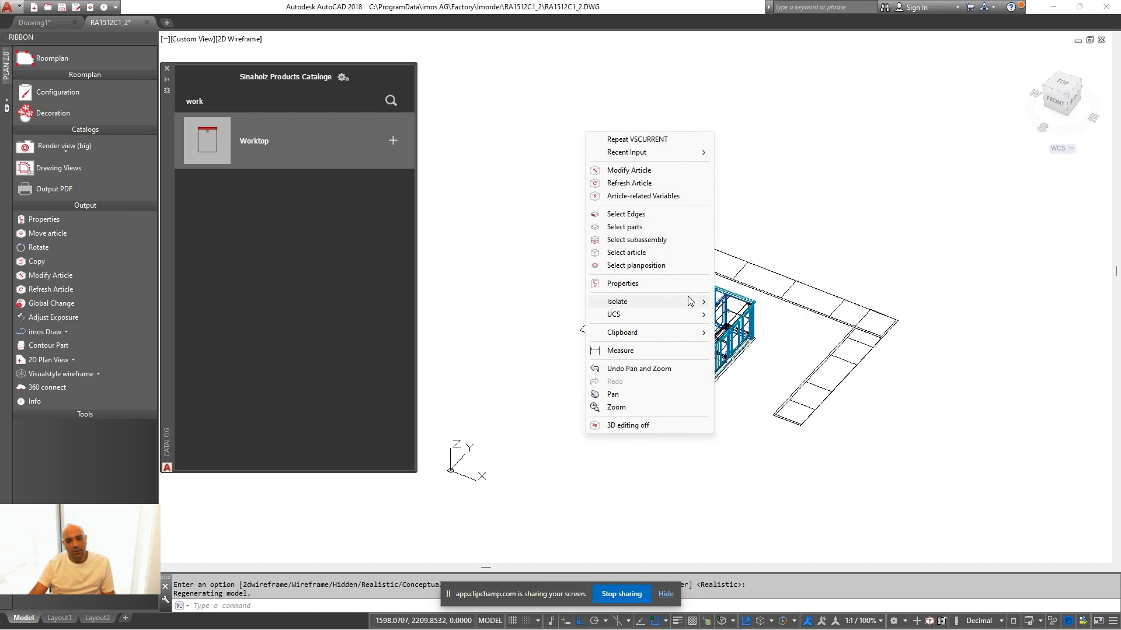
{"action": "left_click", "coordinate": [773, 333]}
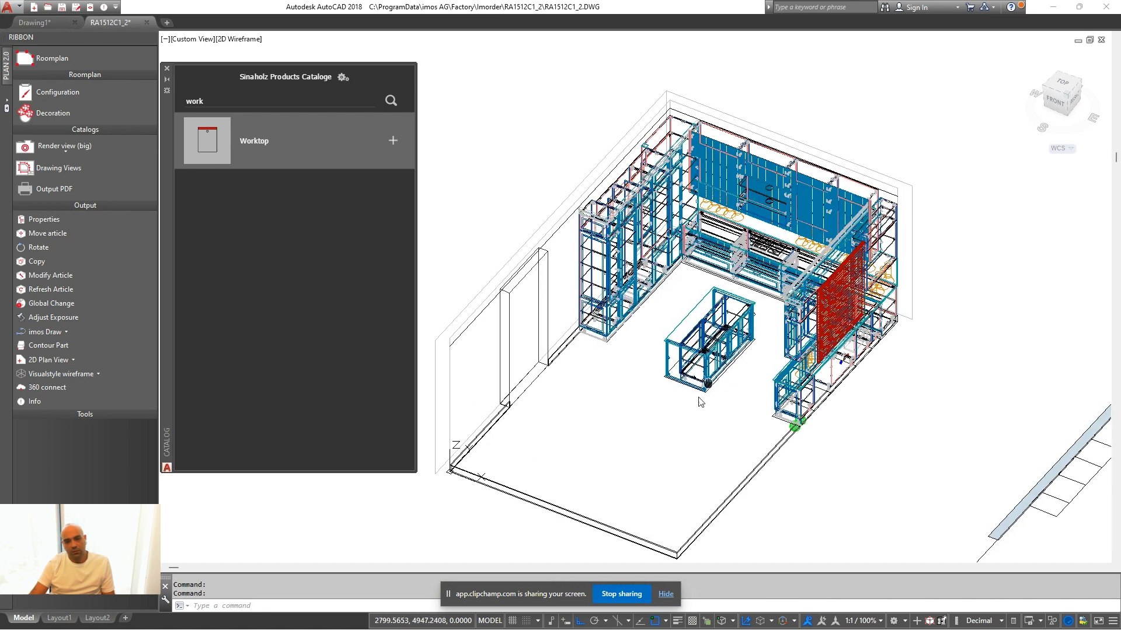
Place a camera on the open floor in front of the island, aimed toward the kitchen's back wall
{"action": "scroll", "coordinate": [622, 472], "scroll_direction": "down", "scroll_amount": 2}
{"action": "middle_click_drag", "start_coordinate": [607, 461], "coordinate": [622, 471]}
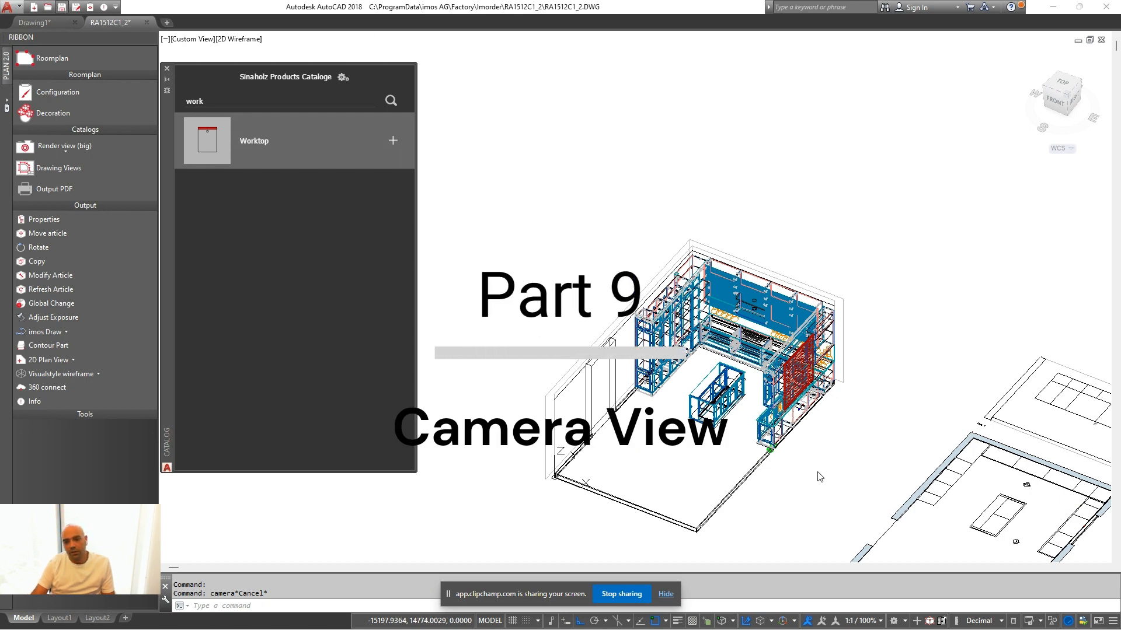
{"action": "middle_click_drag", "start_coordinate": [691, 405], "coordinate": [674, 423]}
{"action": "type", "text": "camera"}
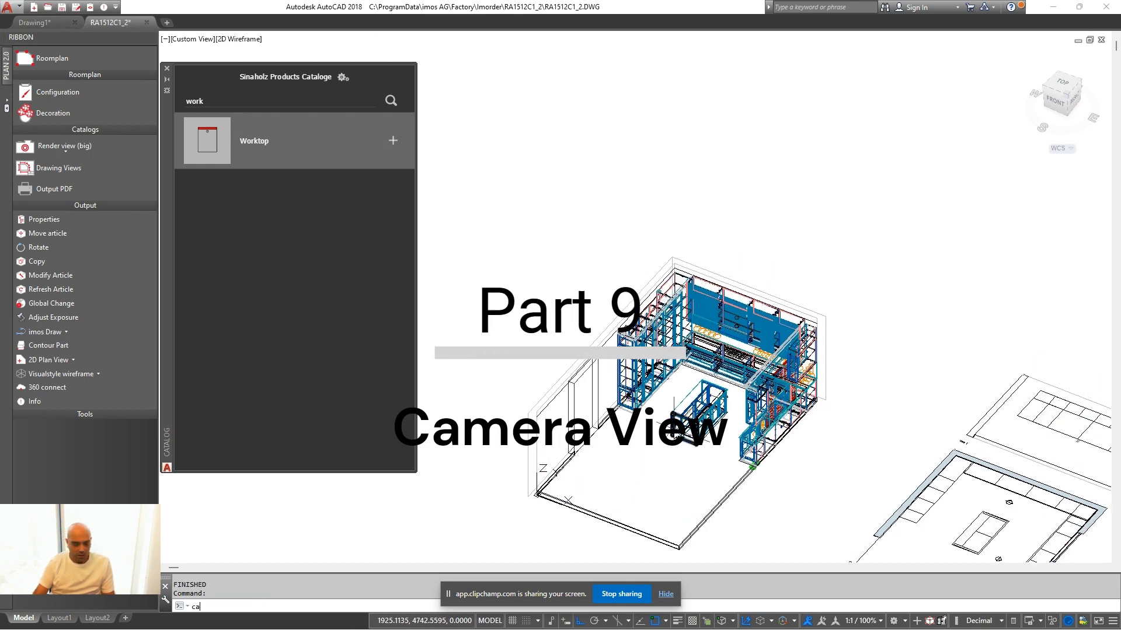
{"action": "key", "text": "Return"}
{"action": "scroll", "coordinate": [630, 480], "scroll_direction": "up", "scroll_amount": 1}
{"action": "middle_click_drag", "start_coordinate": [629, 480], "coordinate": [607, 490]}
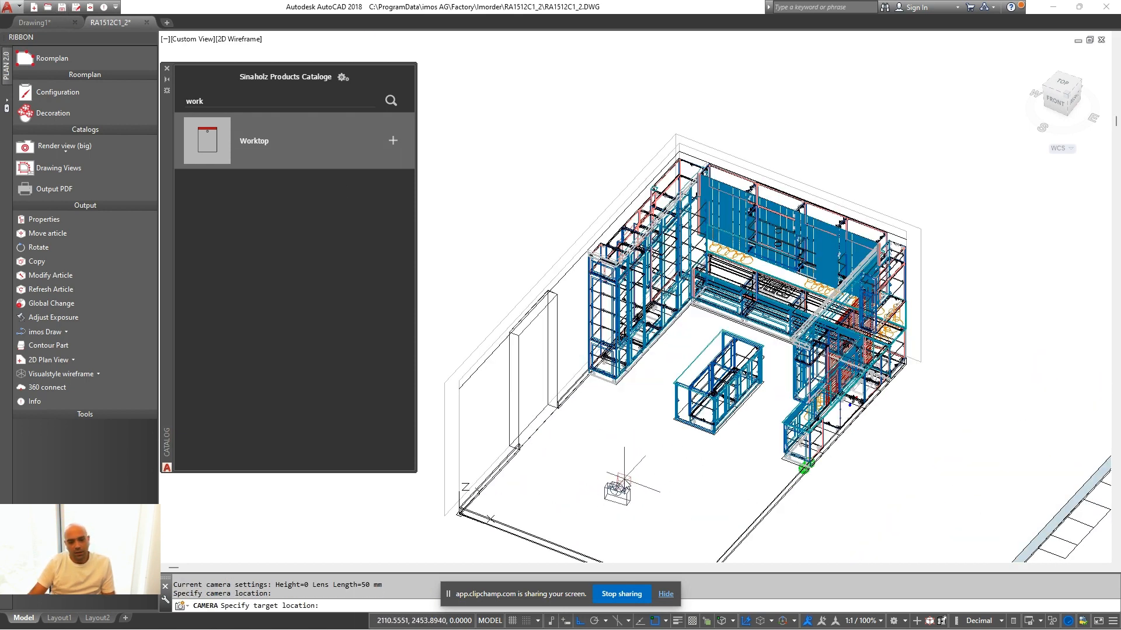
{"action": "right_click", "coordinate": [642, 278]}
{"action": "left_click", "coordinate": [698, 285]}
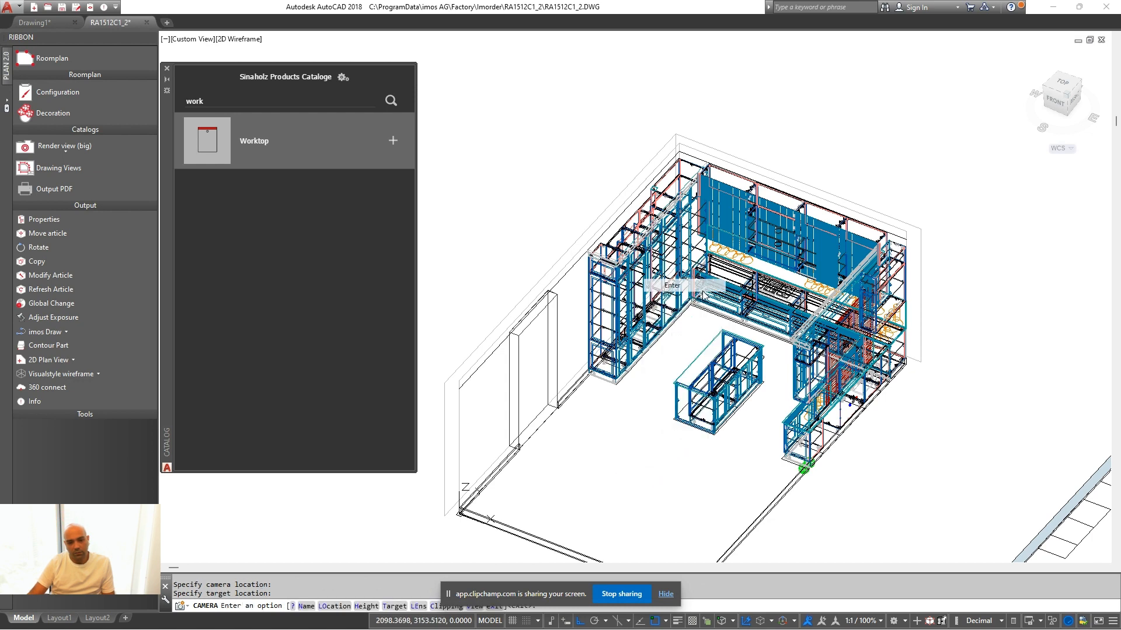
{"action": "key", "text": "Return"}
Set both the camera's Z height and its target's Z height to 1600
{"action": "left_click", "coordinate": [649, 467]}
{"action": "left_click", "coordinate": [581, 511]}
{"action": "right_click", "coordinate": [586, 505]}
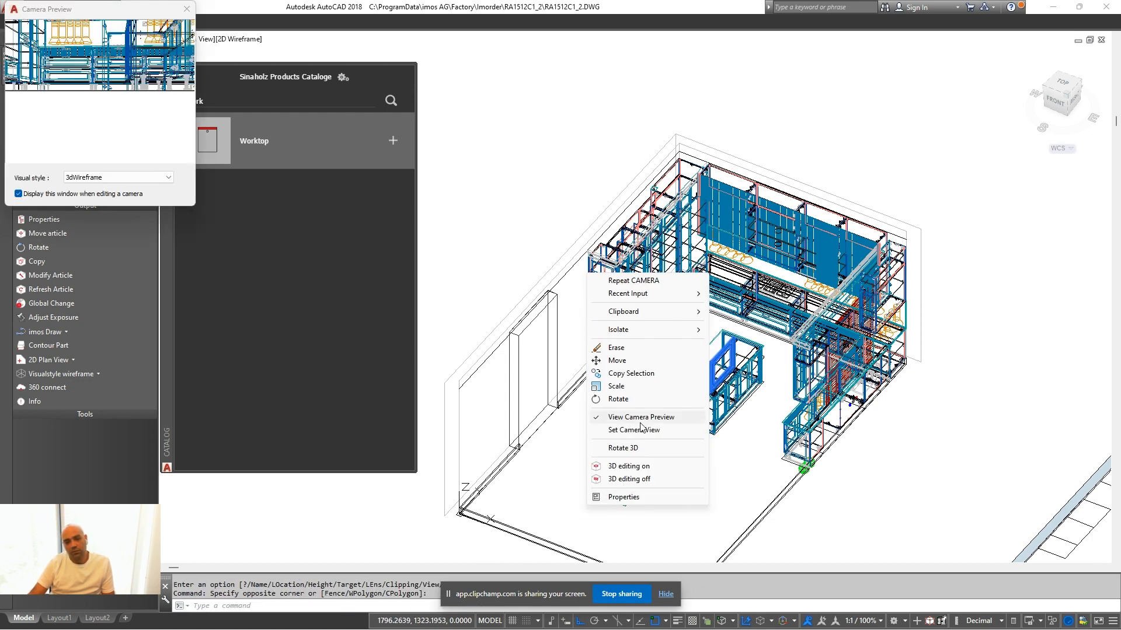
{"action": "left_click", "coordinate": [623, 496]}
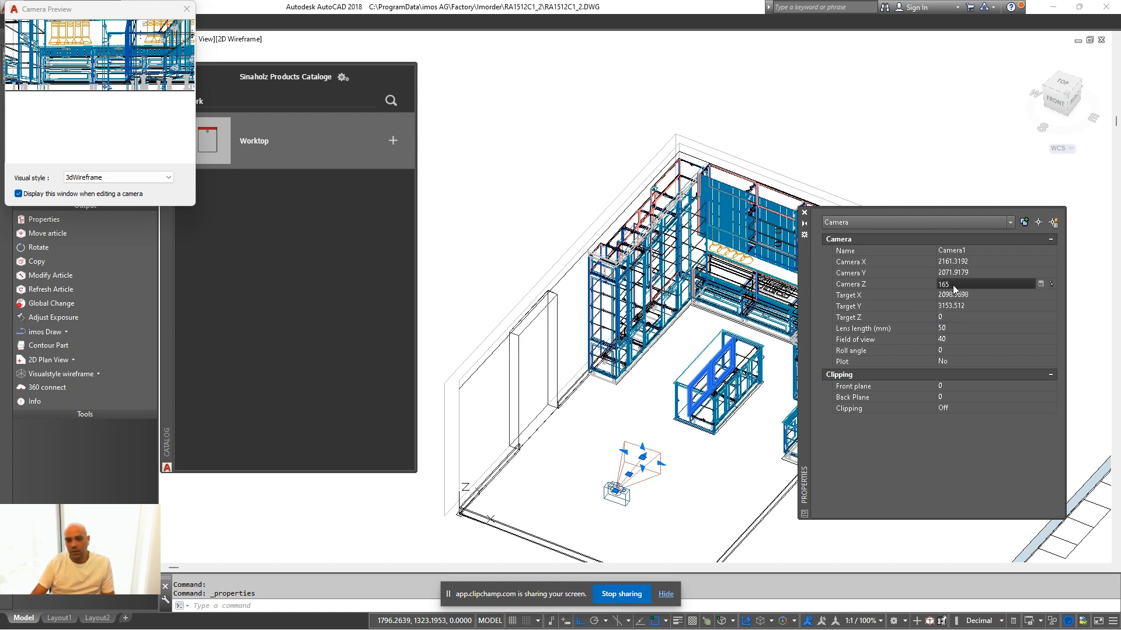
{"action": "left_click", "coordinate": [950, 317]}
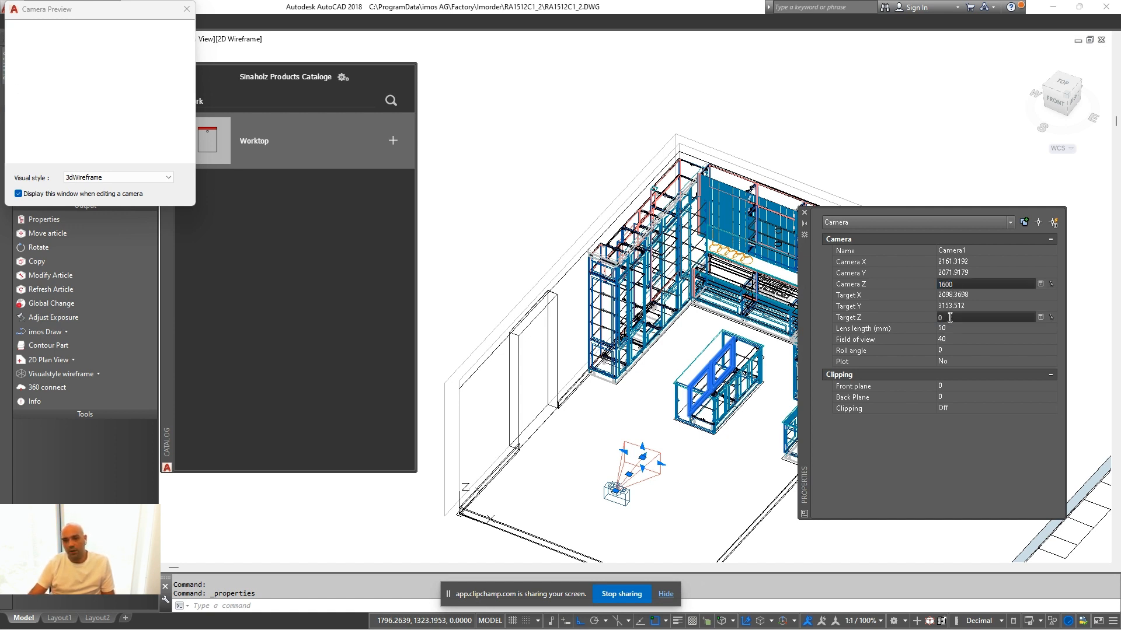
{"action": "type", "text": "1600"}
{"action": "key", "text": "Tab"}
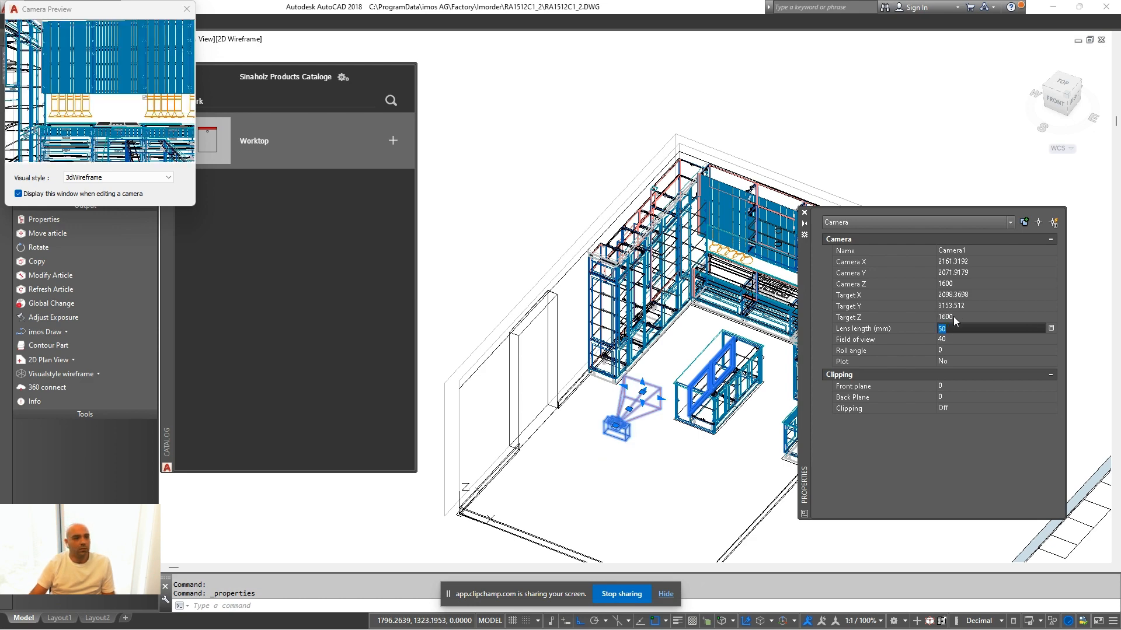
{"action": "left_click", "coordinate": [661, 399]}
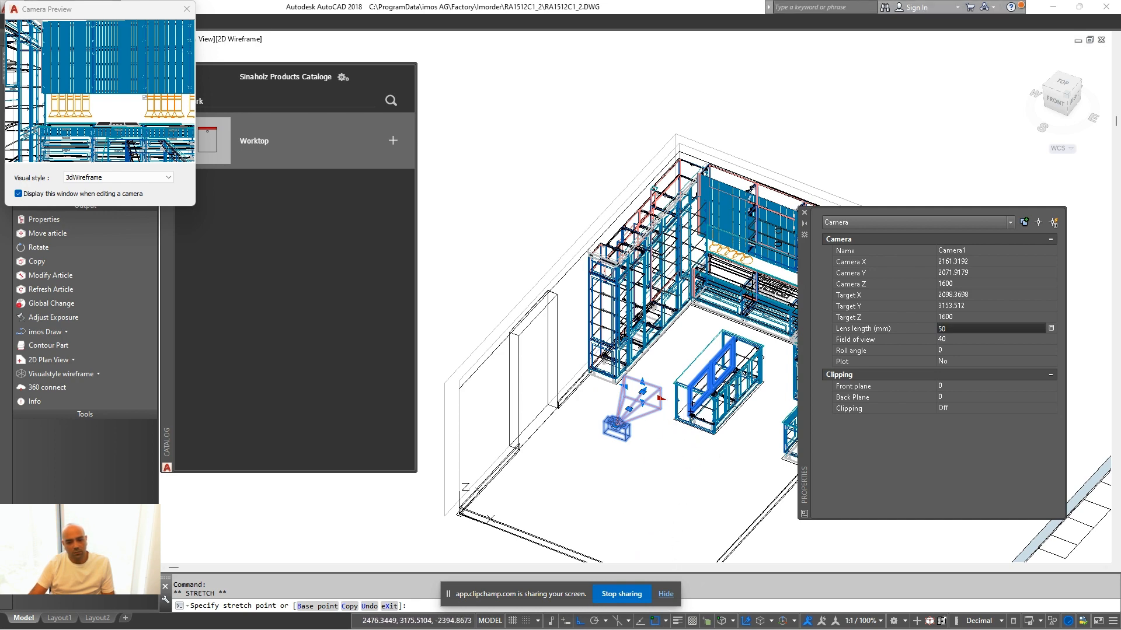
{"action": "key", "text": "Escape"}
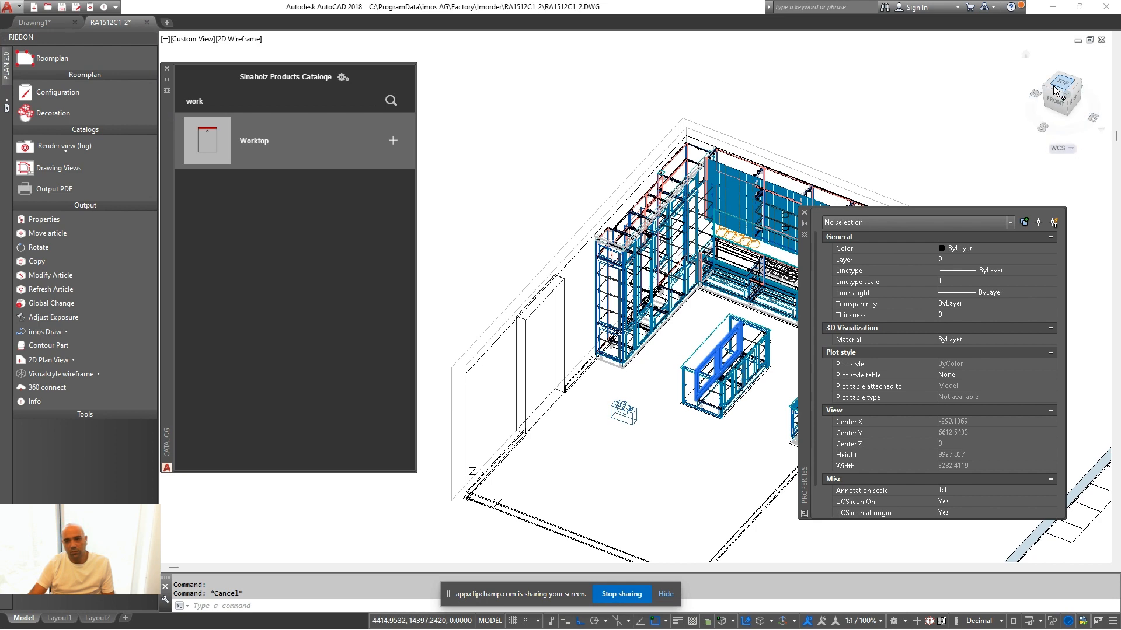
View the plan from the top and move the camera about 609 mm farther back from the island
{"action": "left_click", "coordinate": [1055, 88]}
{"action": "scroll", "coordinate": [586, 428], "scroll_direction": "up", "scroll_amount": 4}
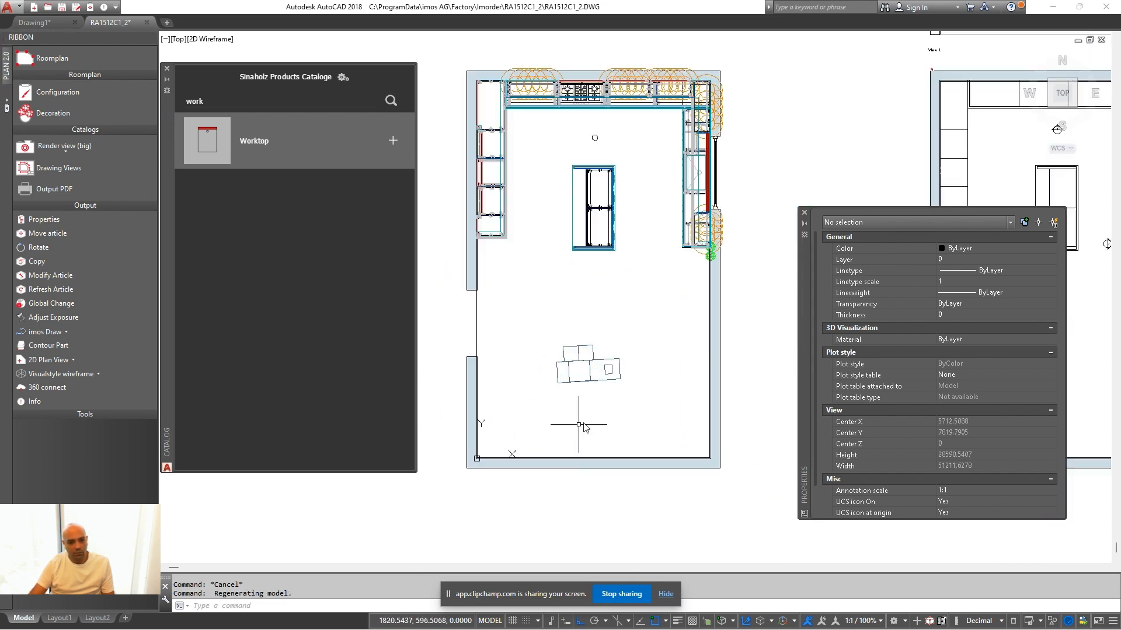
{"action": "left_click", "coordinate": [624, 408]}
{"action": "left_click", "coordinate": [608, 375]}
{"action": "scroll", "coordinate": [608, 375], "scroll_direction": "up", "scroll_amount": 2}
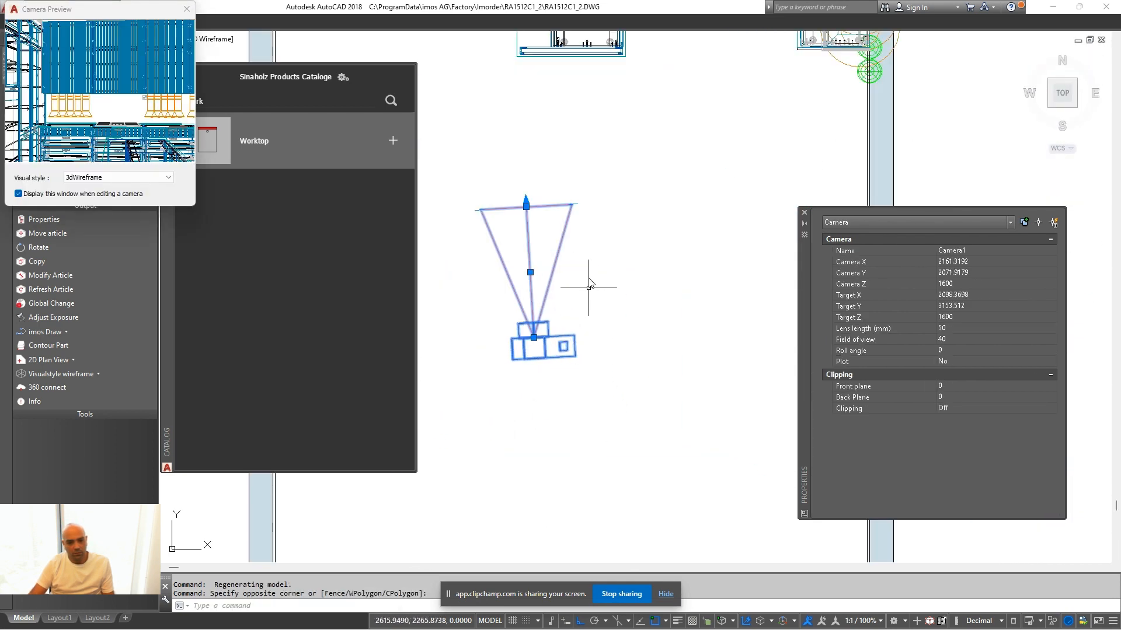
{"action": "left_click", "coordinate": [526, 206]}
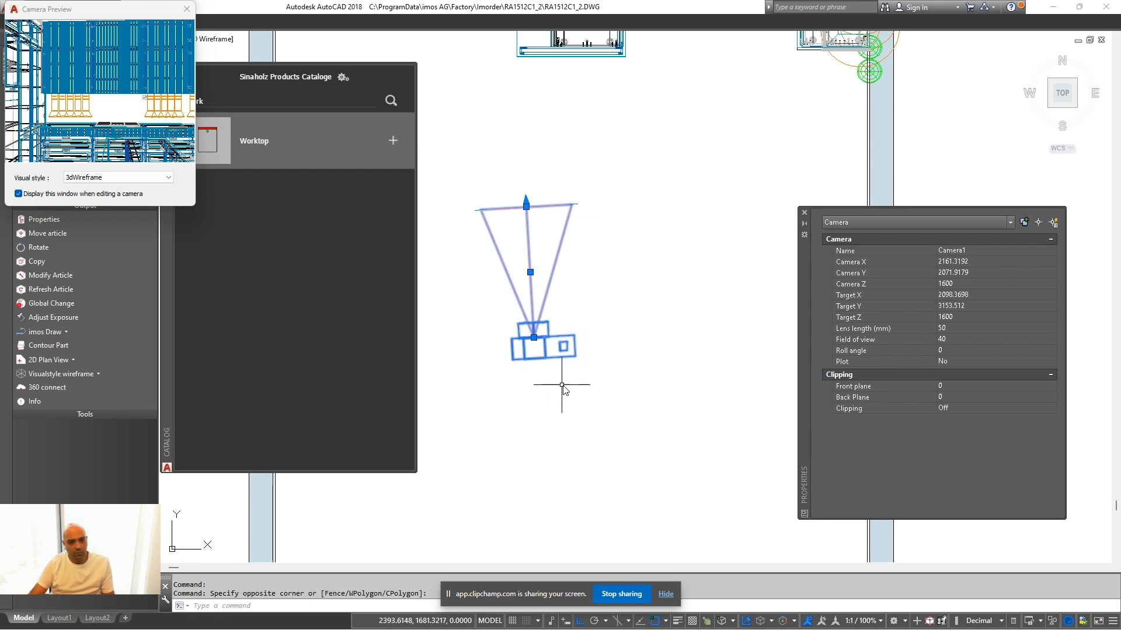
{"action": "type", "text": "m"}
{"action": "key", "text": "space"}
{"action": "left_click", "coordinate": [622, 290]}
{"action": "left_click", "coordinate": [622, 362]}
{"action": "scroll", "coordinate": [704, 349], "scroll_direction": "down", "scroll_amount": 1}
{"action": "left_click", "coordinate": [647, 431]}
Widen the camera's field of view to 64 by stretching its view cone
{"action": "left_click", "coordinate": [593, 356]}
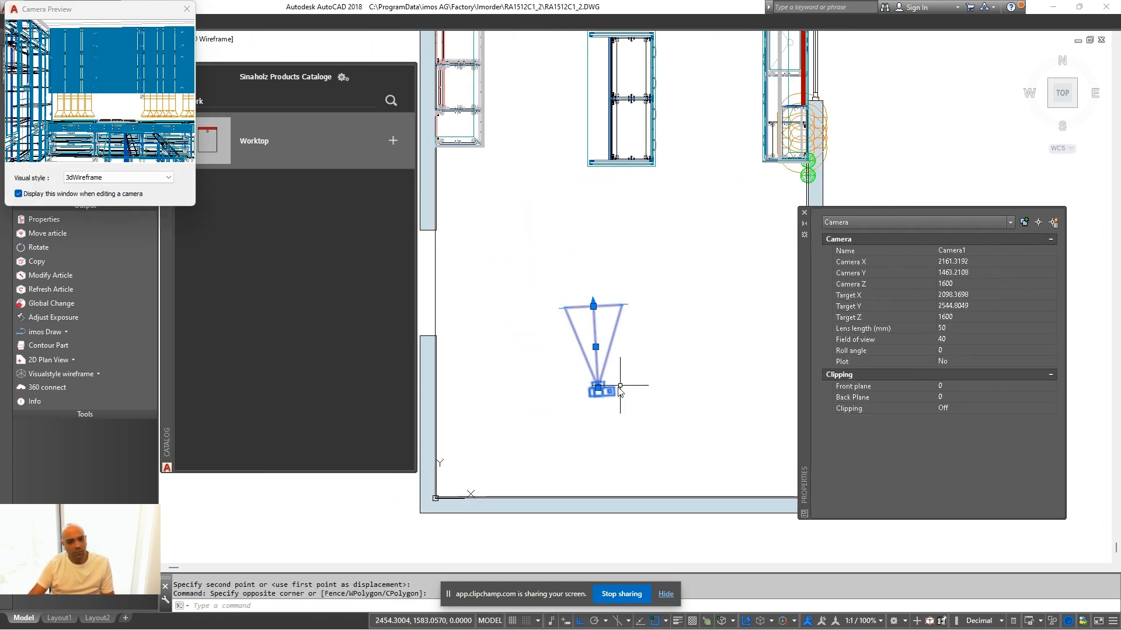
{"action": "left_click", "coordinate": [621, 306]}
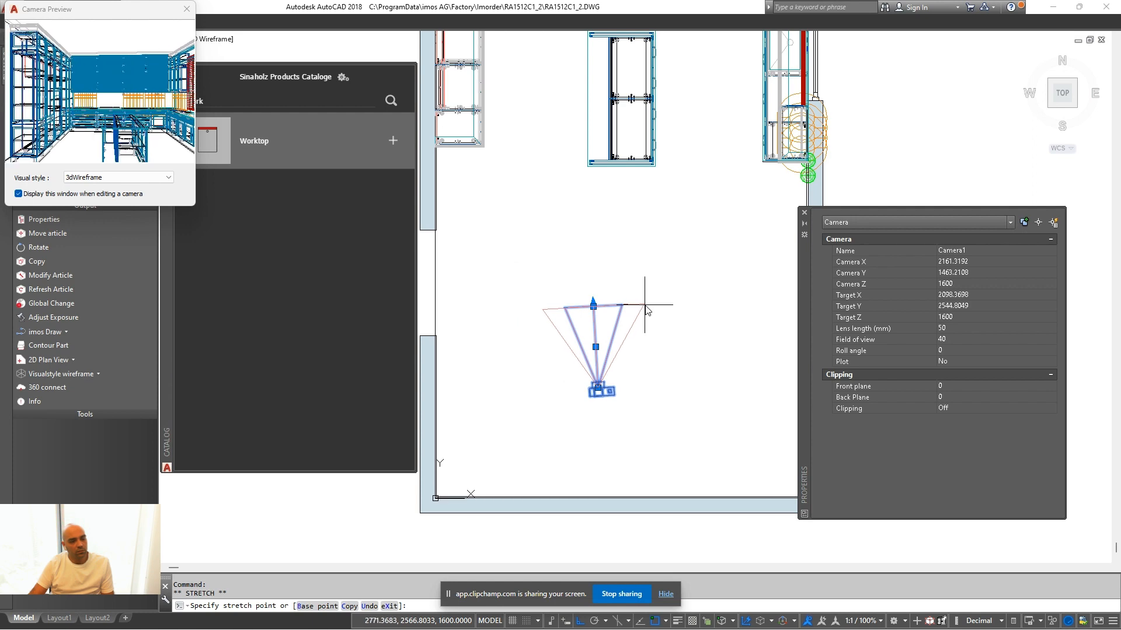
{"action": "left_click", "coordinate": [642, 303]}
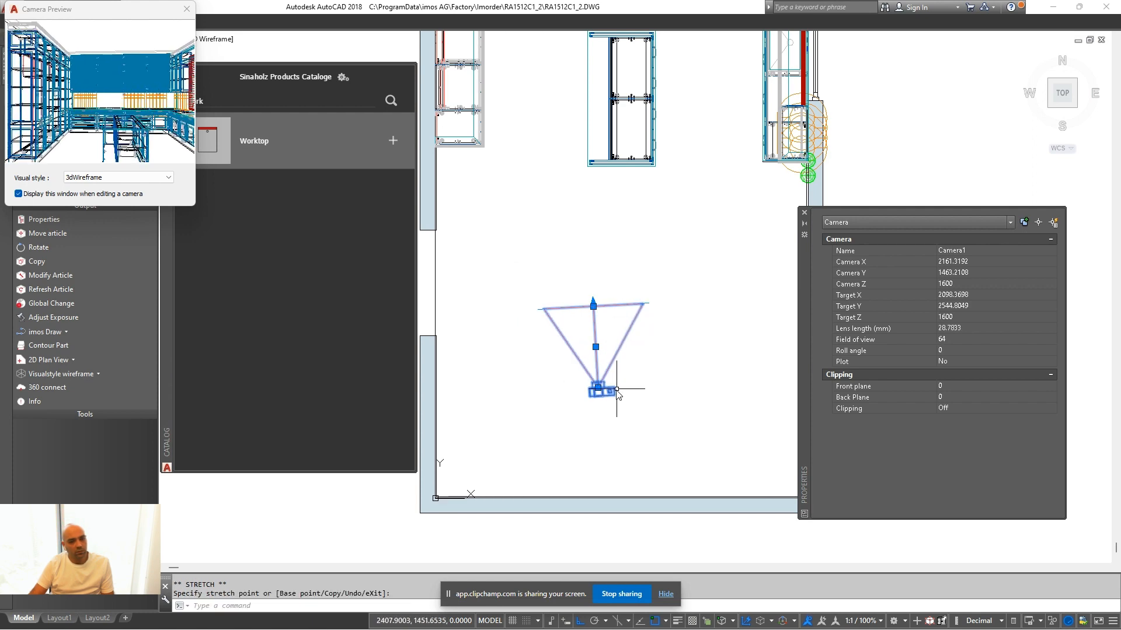
{"action": "left_click", "coordinate": [594, 304]}
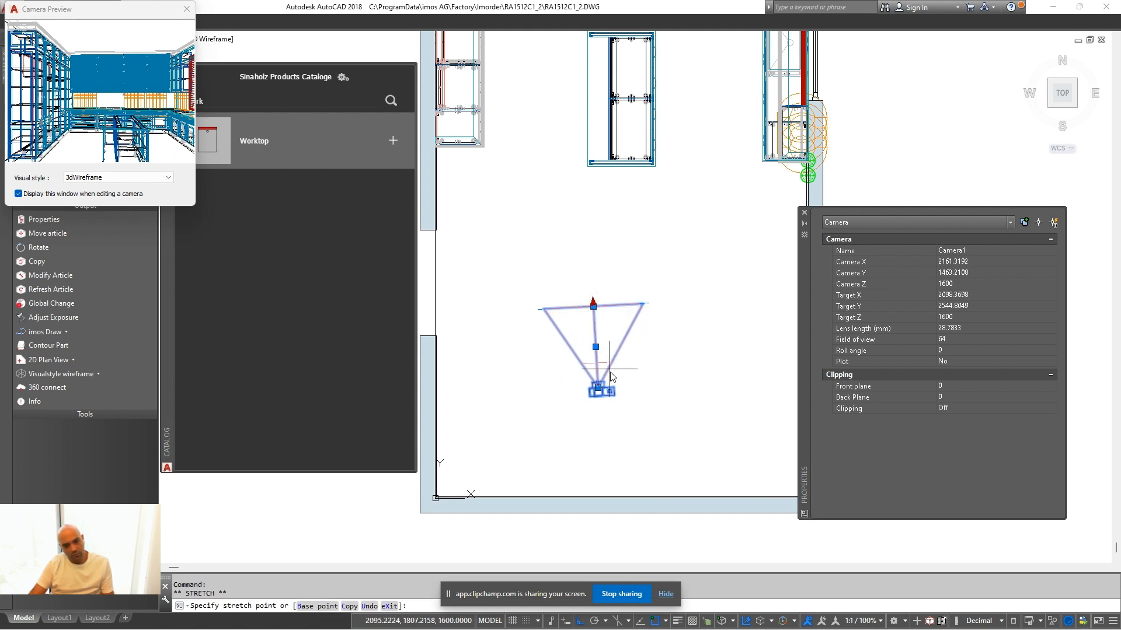
{"action": "key", "text": "Escape"}
{"action": "key", "text": "Escape"}
{"action": "left_click", "coordinate": [613, 402]}
{"action": "left_click", "coordinate": [600, 385]}
{"action": "type", "text": "roi"}
{"action": "key", "text": "Return"}
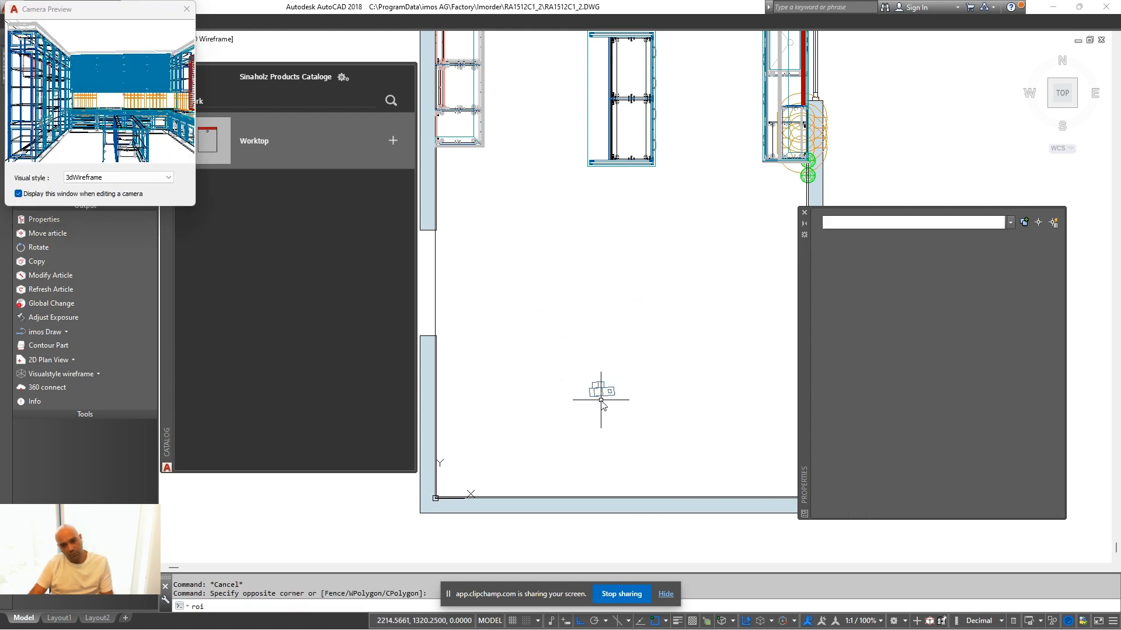
Set the drawing view to the camera's view of the kitchen
{"action": "left_click", "coordinate": [601, 401]}
{"action": "right_click", "coordinate": [593, 398]}
{"action": "left_click", "coordinate": [671, 324]}
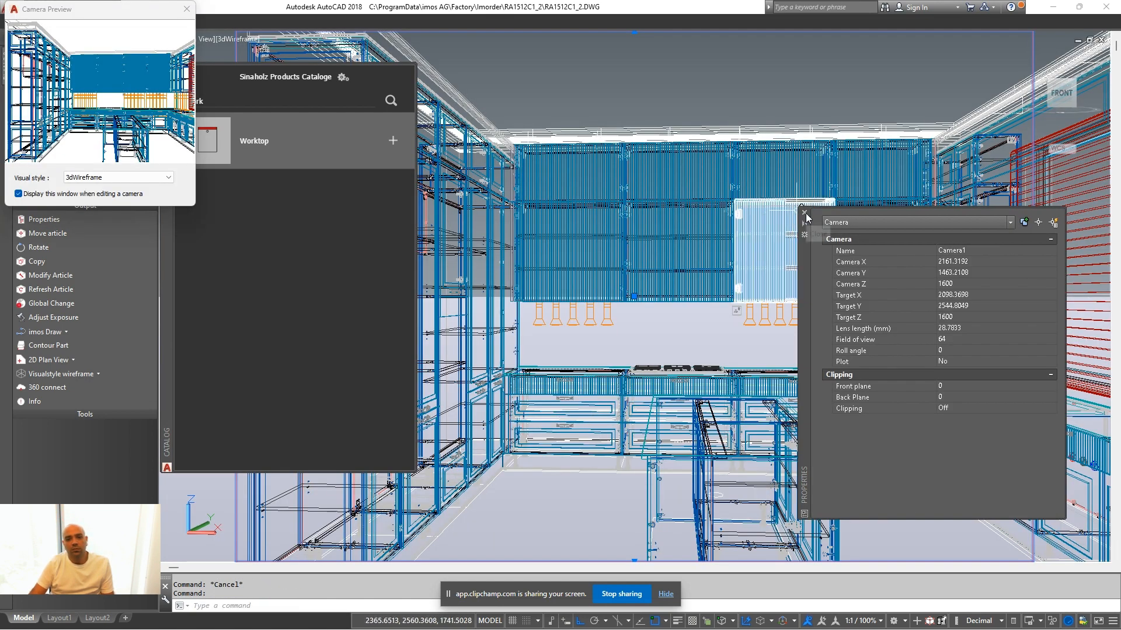
{"action": "scroll", "coordinate": [607, 292], "scroll_direction": "down", "scroll_amount": 2}
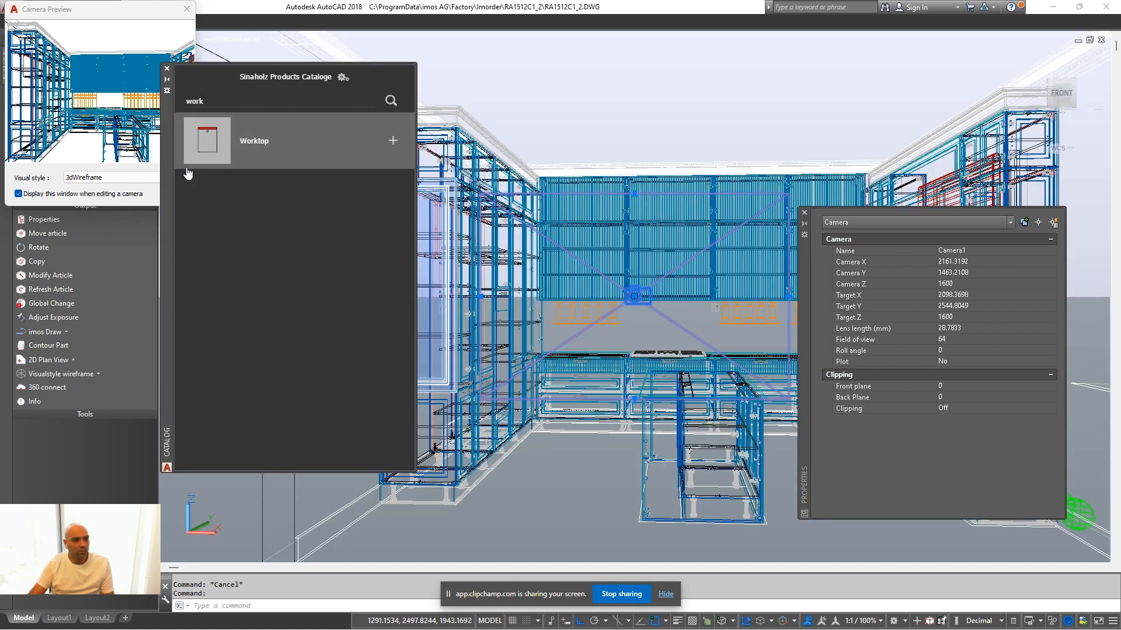
Collapse the catalog and Properties palettes and move the Properties palette clear of the kitchen view
{"action": "left_click", "coordinate": [166, 80]}
{"action": "left_click", "coordinate": [804, 223]}
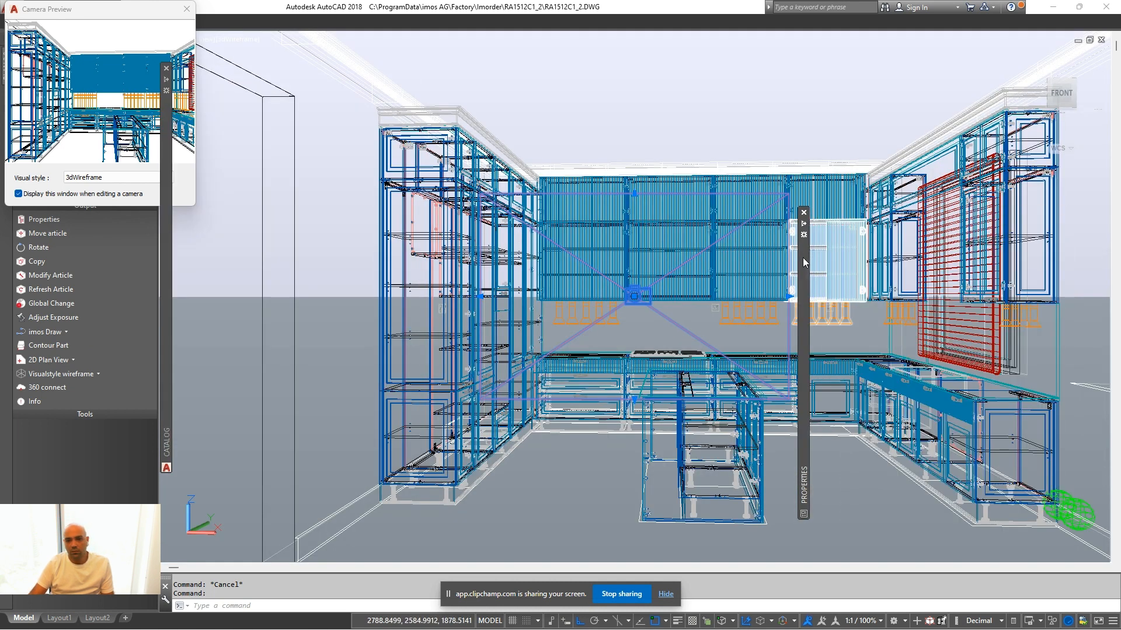
{"action": "left_click_drag", "start_coordinate": [803, 258], "coordinate": [1103, 236]}
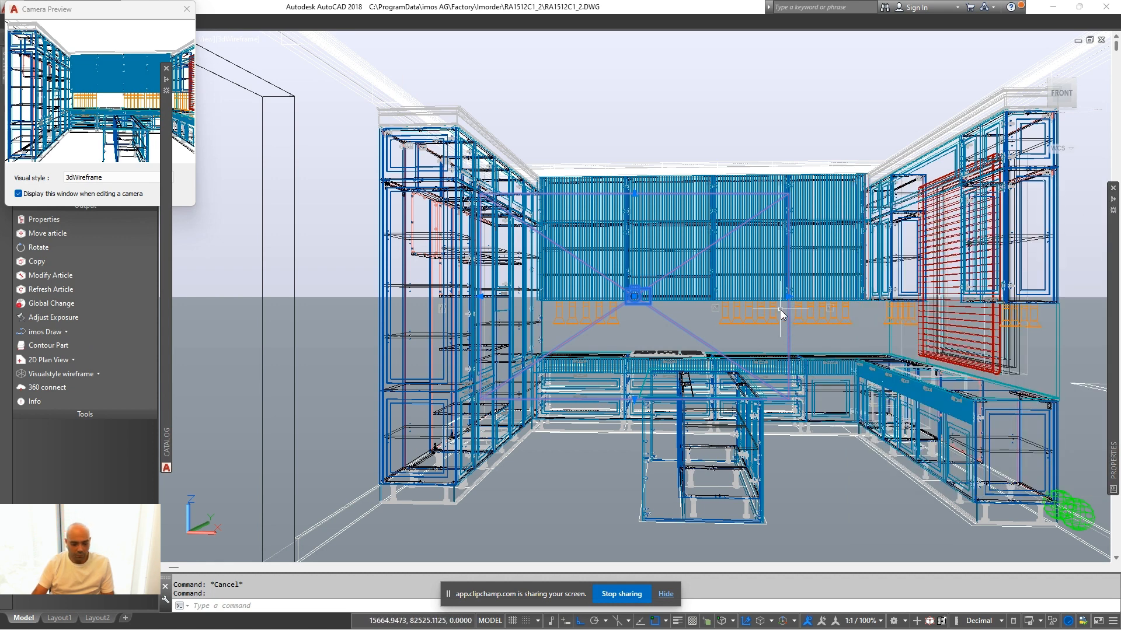
Set the view background to Solid with the near-white true color 245,245,255
{"action": "type", "text": "und"}
{"action": "key", "text": "Return"}
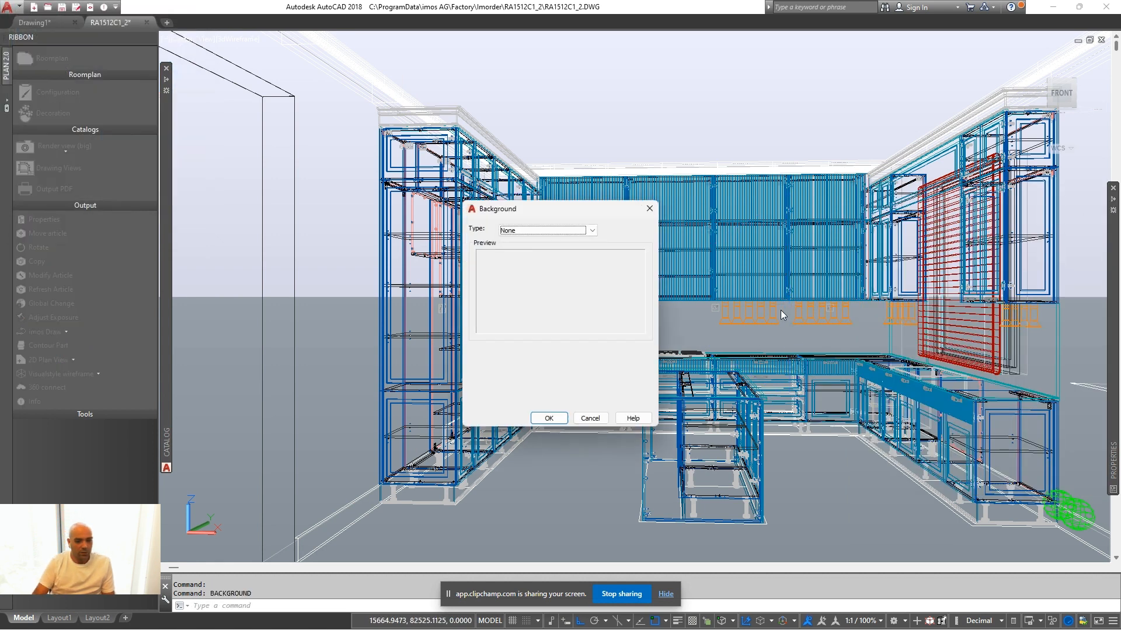
{"action": "left_click", "coordinate": [542, 230]}
{"action": "left_click", "coordinate": [529, 246]}
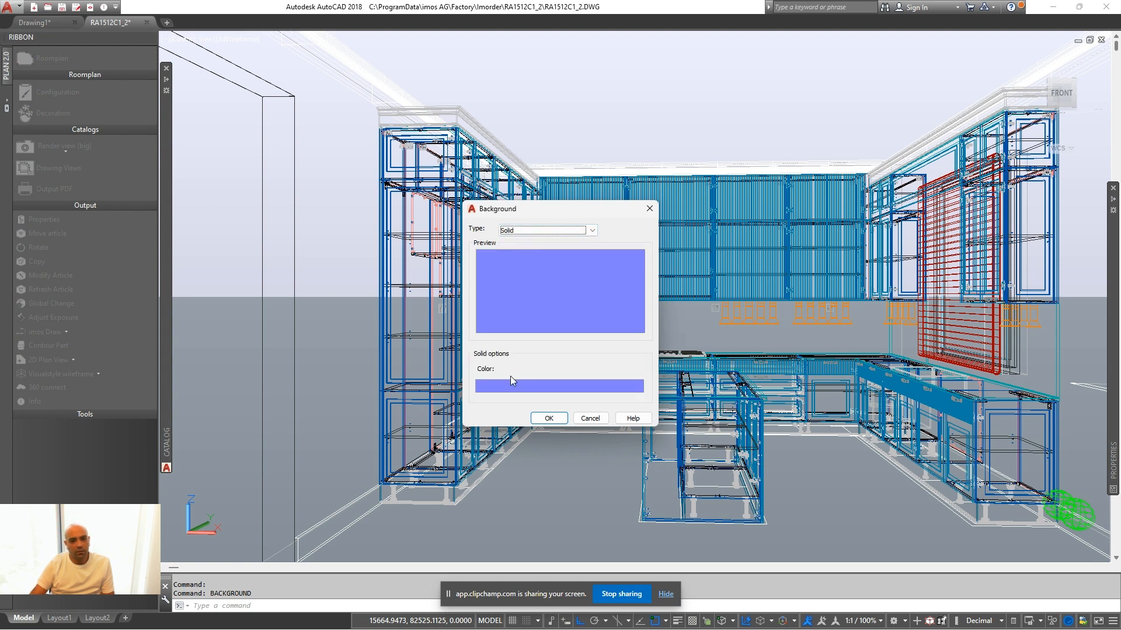
{"action": "left_click", "coordinate": [527, 390]}
{"action": "left_click", "coordinate": [466, 219]}
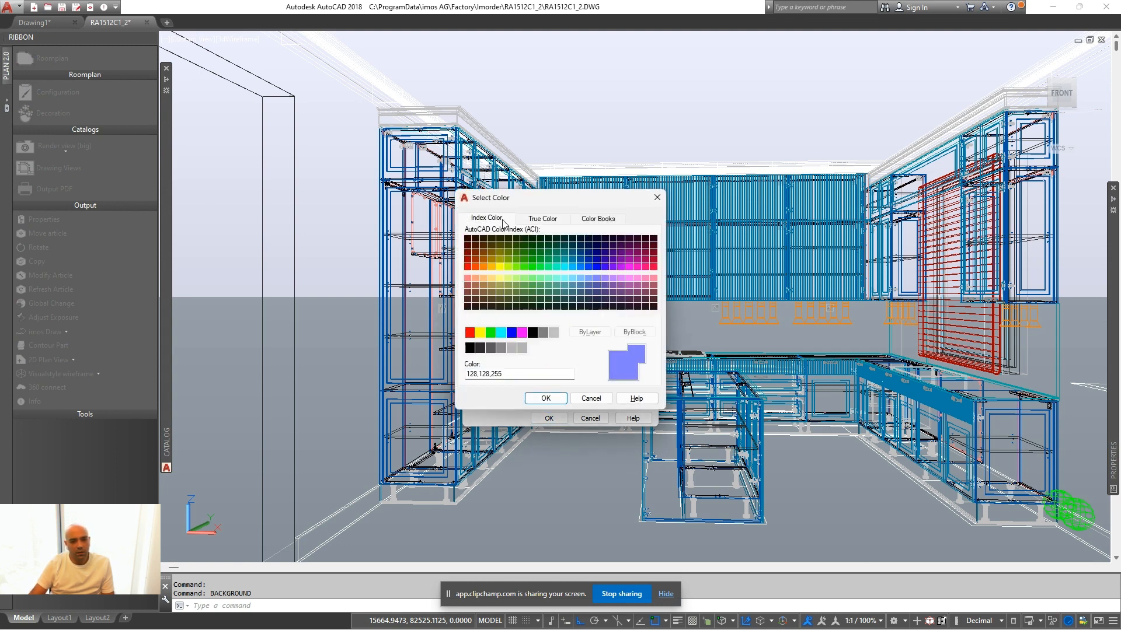
{"action": "left_click", "coordinate": [538, 223]}
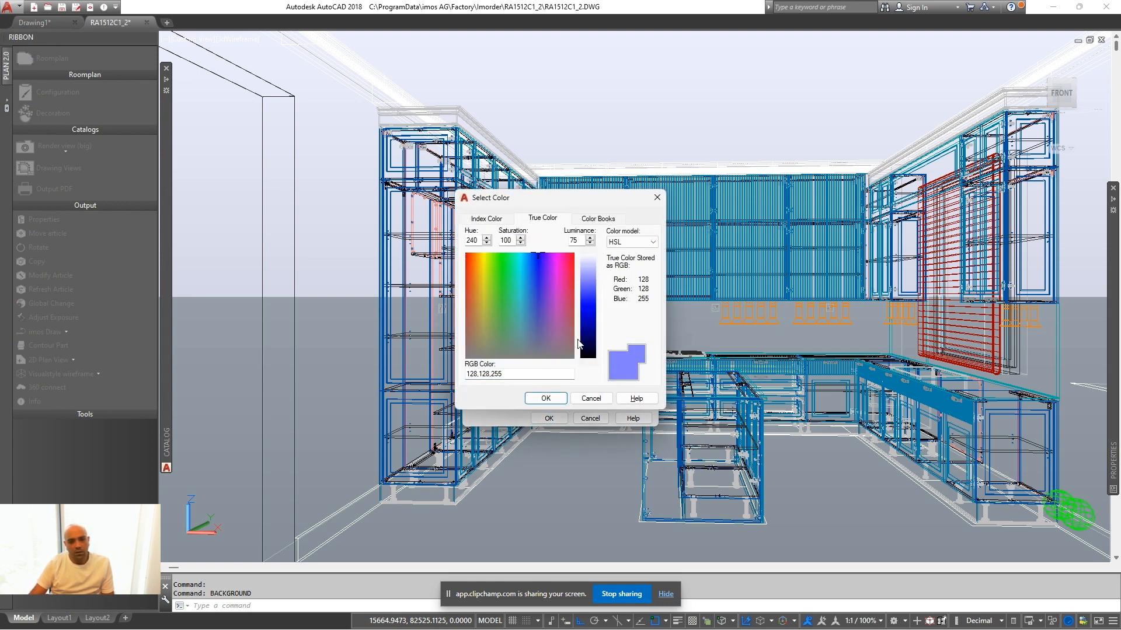
{"action": "left_click_drag", "start_coordinate": [587, 265], "coordinate": [584, 257]}
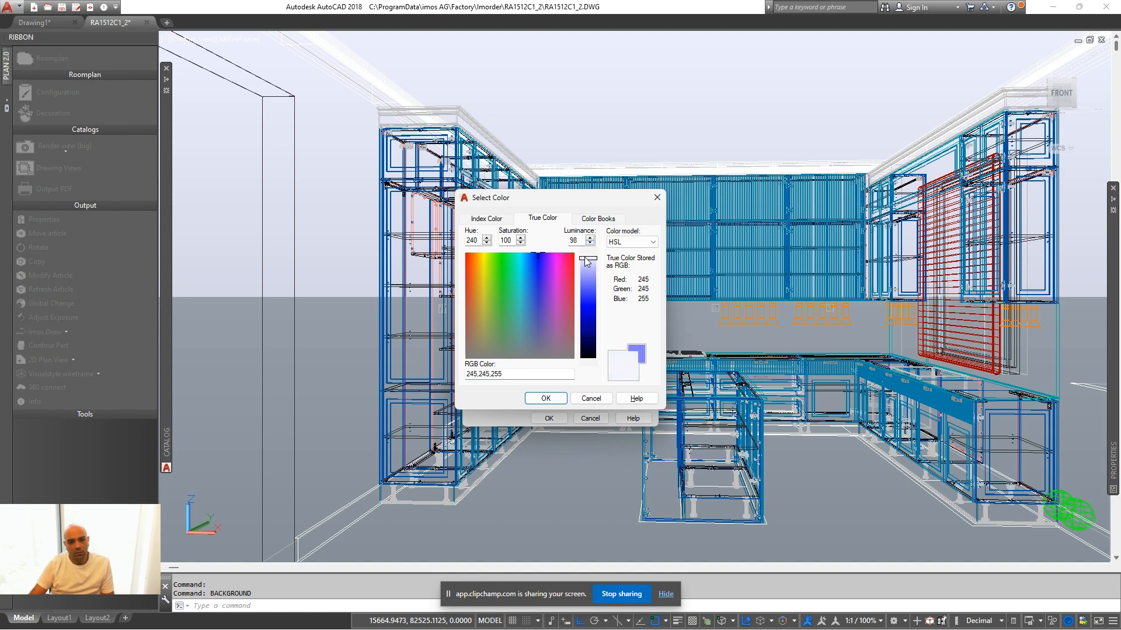
{"action": "left_click", "coordinate": [545, 399]}
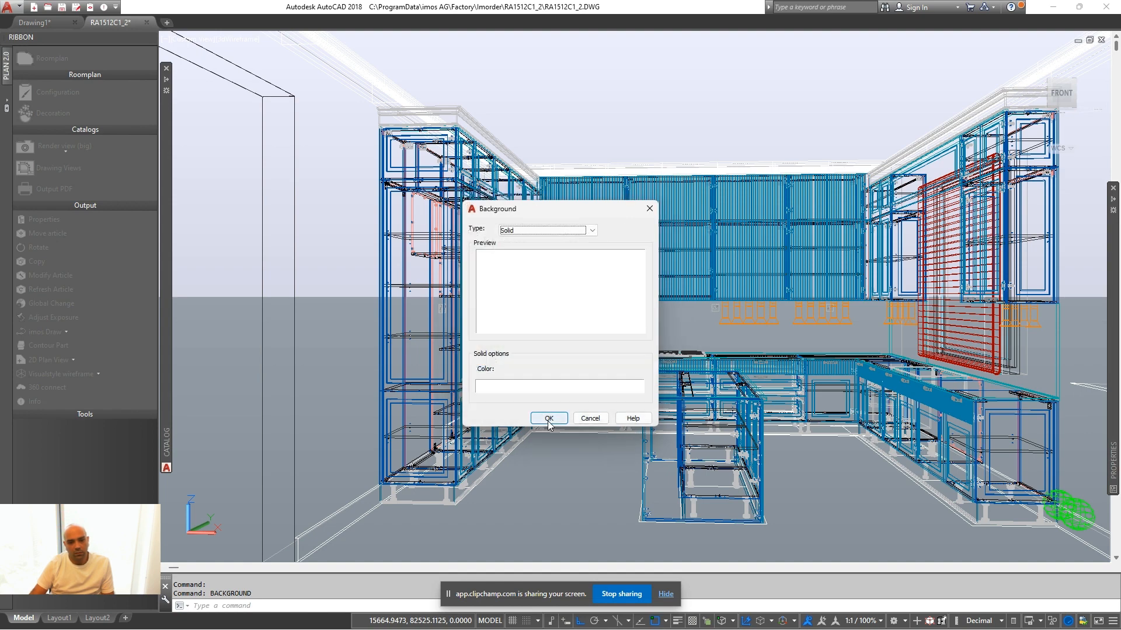
{"action": "left_click", "coordinate": [548, 418]}
Show the kitchen interior in the Realistic visual style
{"action": "middle_click_drag", "start_coordinate": [711, 376], "coordinate": [645, 386], "text": "shift"}
{"action": "left_click", "coordinate": [98, 374]}
{"action": "left_click", "coordinate": [82, 395]}
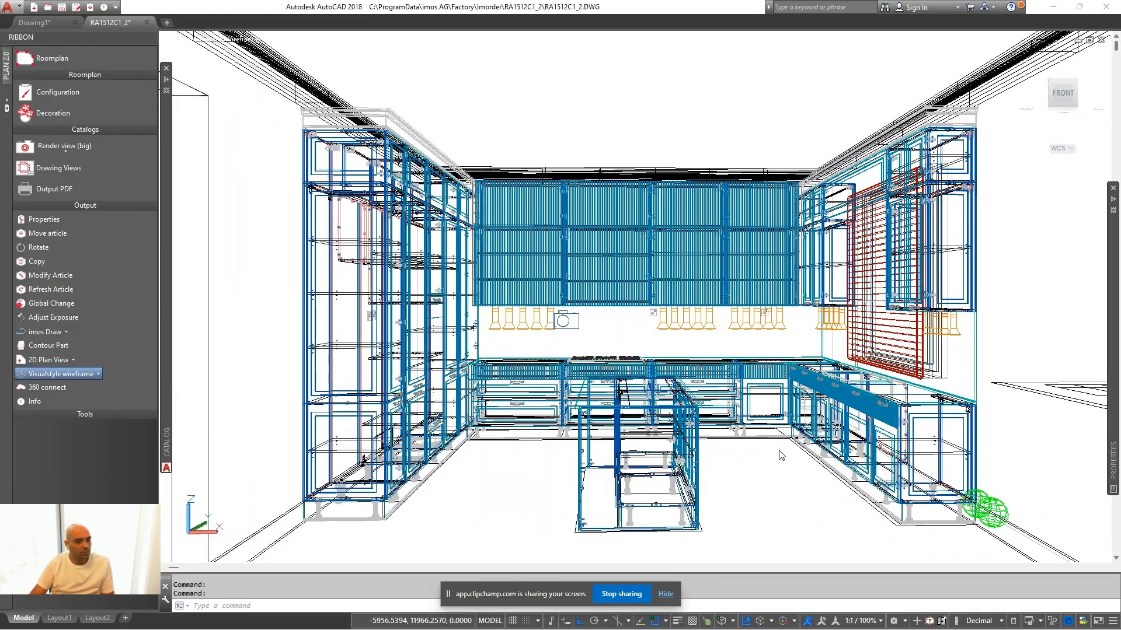
{"action": "middle_click_drag", "start_coordinate": [753, 450], "coordinate": [758, 433], "text": "shift"}
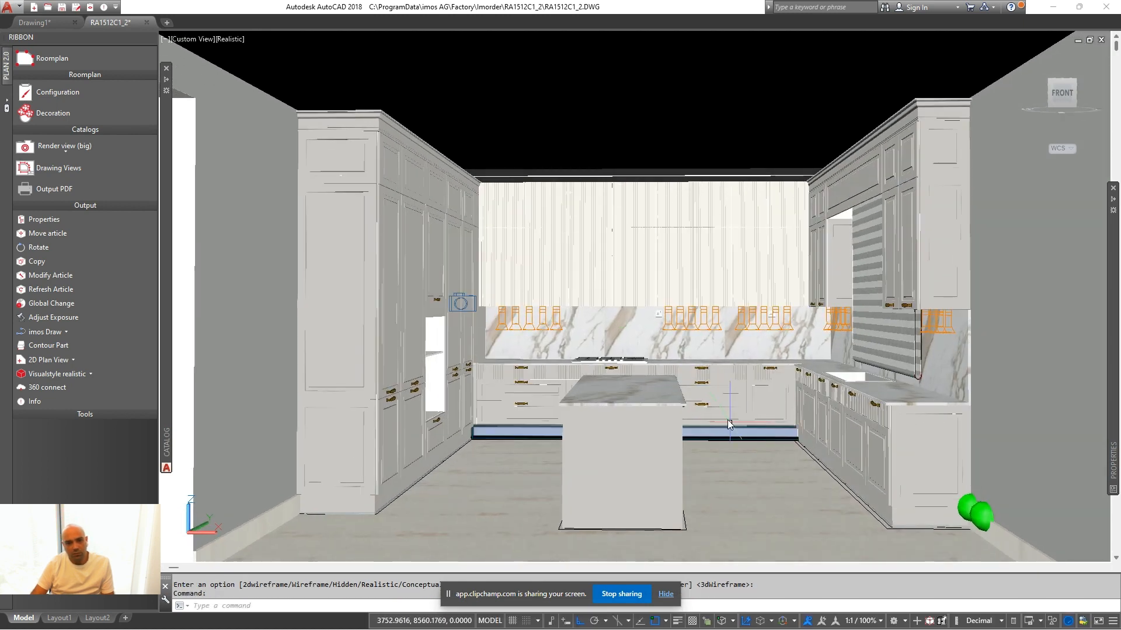
Show the article properties and assign the light grey ceiling material to the room's ceiling
{"action": "middle_click_drag", "start_coordinate": [685, 352], "coordinate": [709, 401]}
{"action": "left_click", "coordinate": [625, 164]}
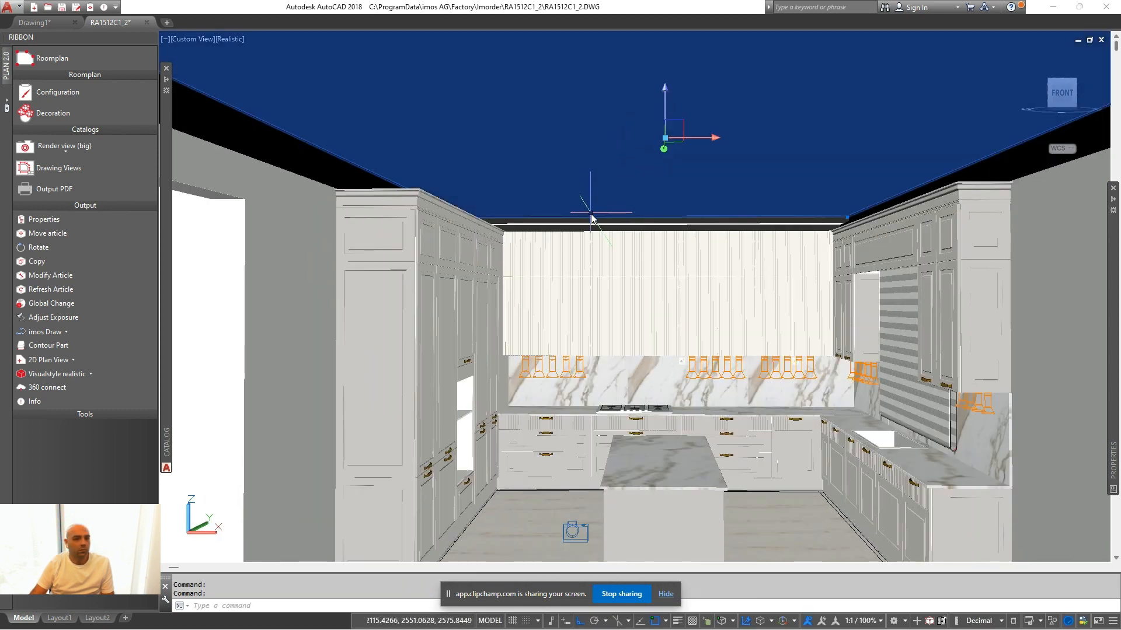
{"action": "key", "text": "Escape"}
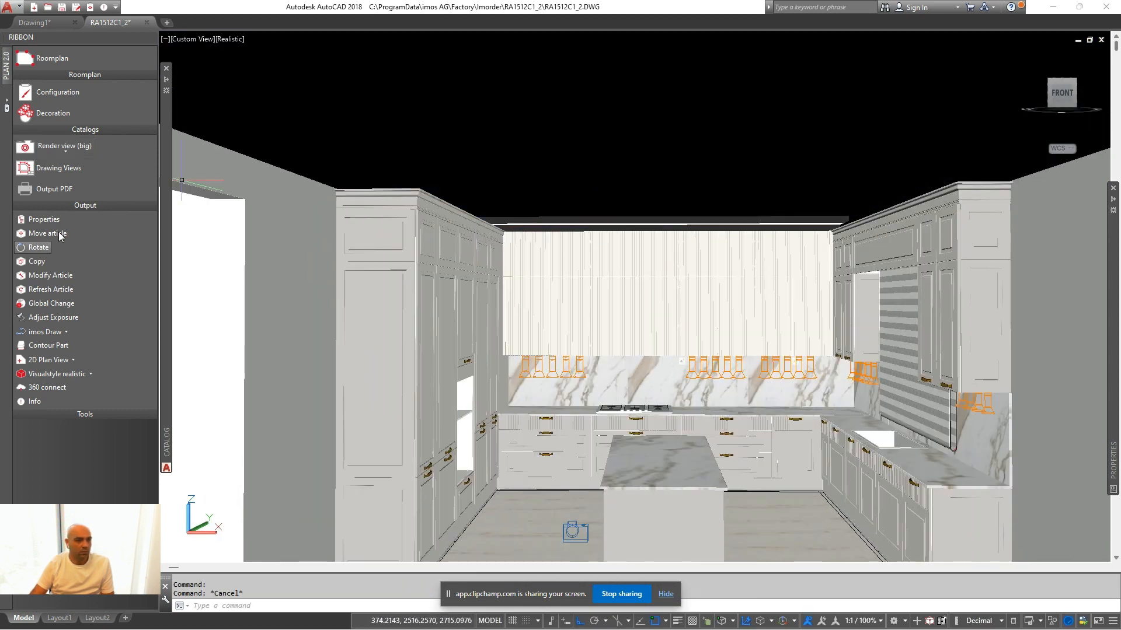
{"action": "left_click", "coordinate": [39, 219]}
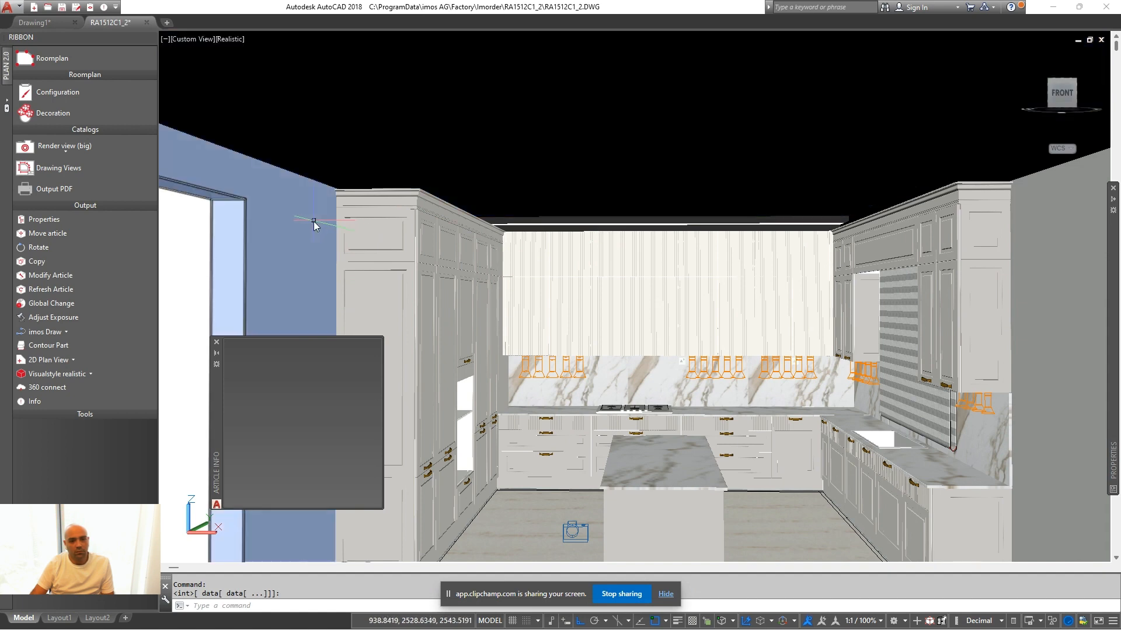
{"action": "left_click", "coordinate": [314, 220]}
{"action": "key", "text": "Escape"}
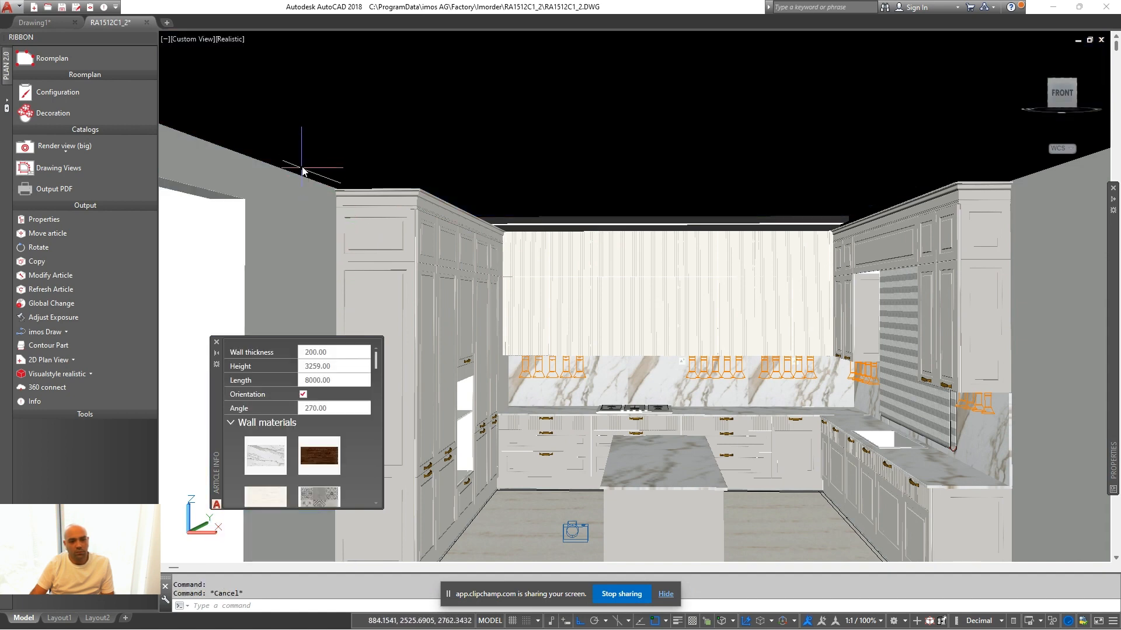
{"action": "left_click", "coordinate": [299, 153]}
{"action": "left_click", "coordinate": [327, 382]}
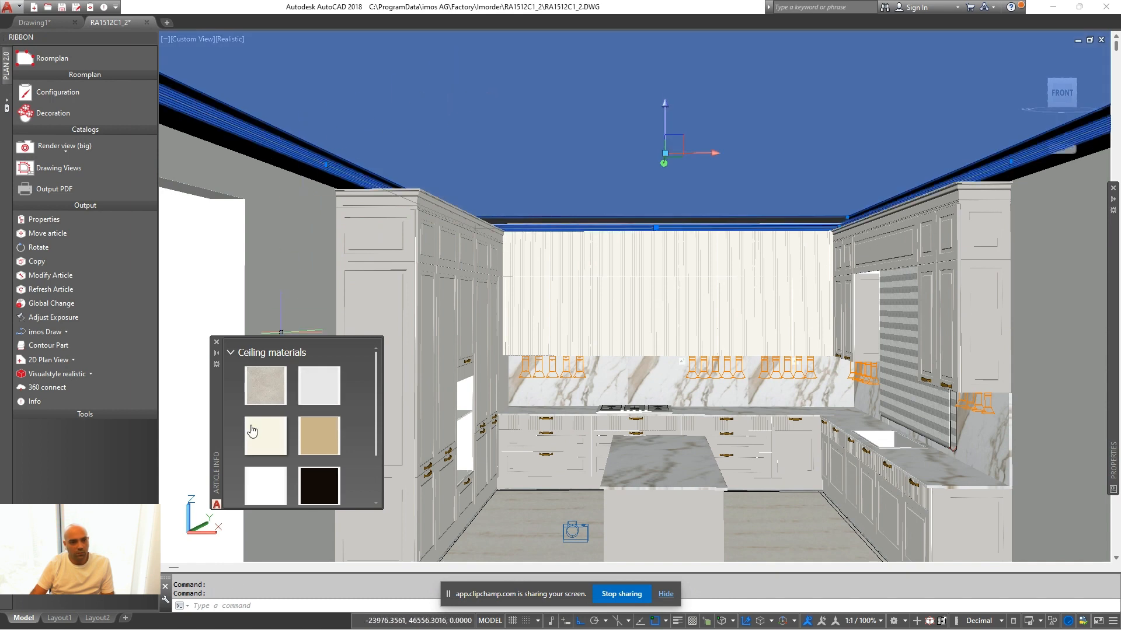
{"action": "key", "text": "Escape"}
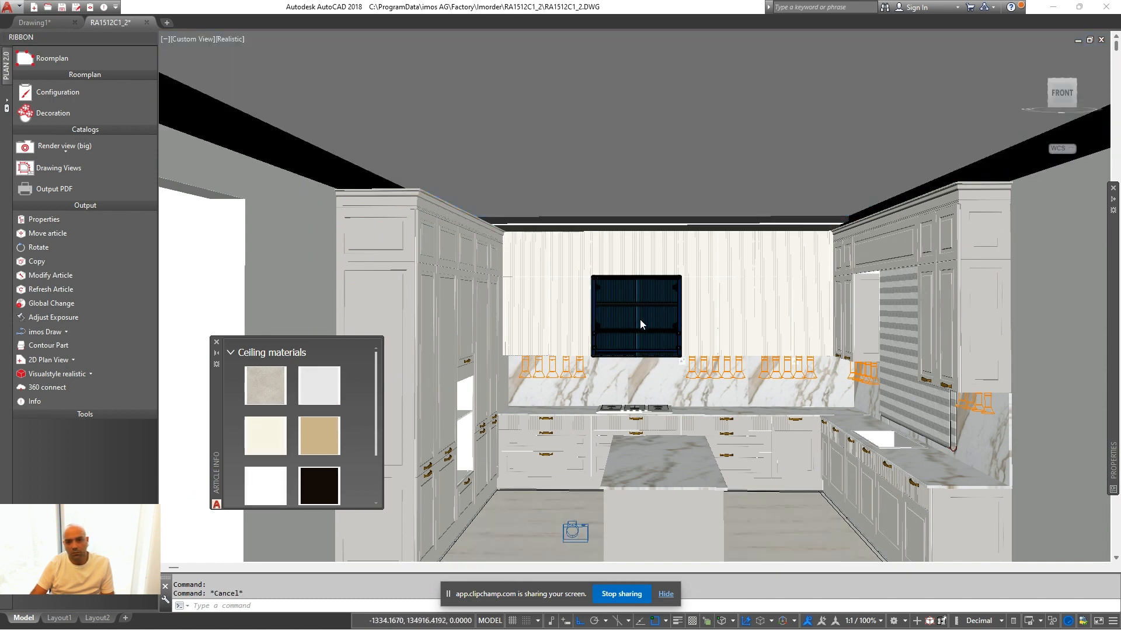
Change the room ceiling's material to the white swatch
{"action": "scroll", "coordinate": [640, 320], "scroll_direction": "down", "scroll_amount": 5}
{"action": "left_click", "coordinate": [409, 185]}
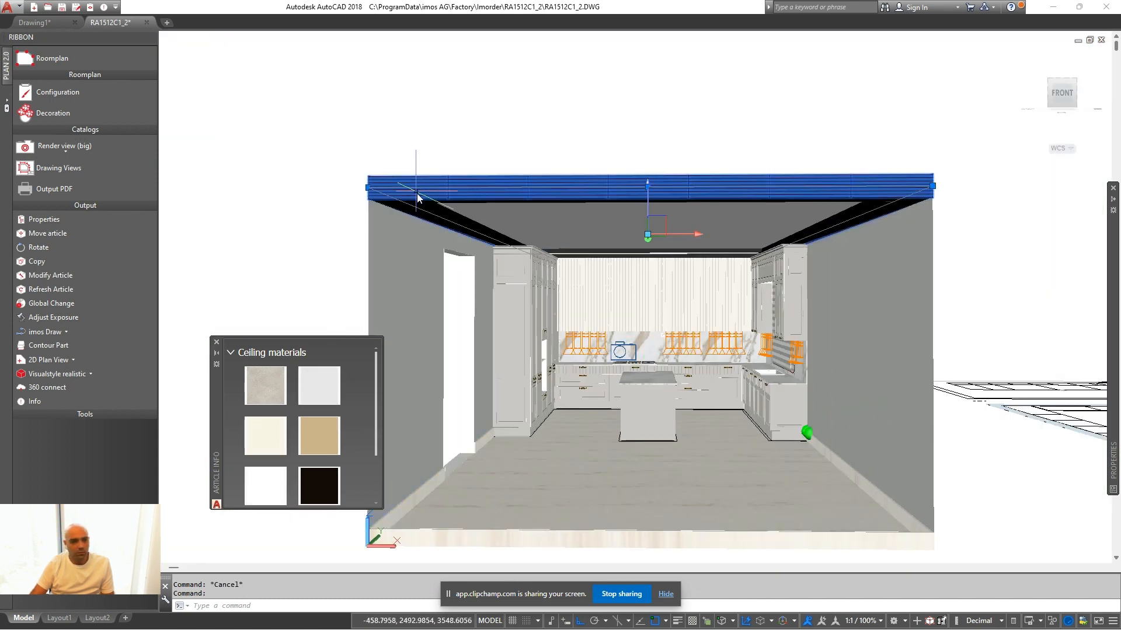
{"action": "left_click", "coordinate": [266, 476]}
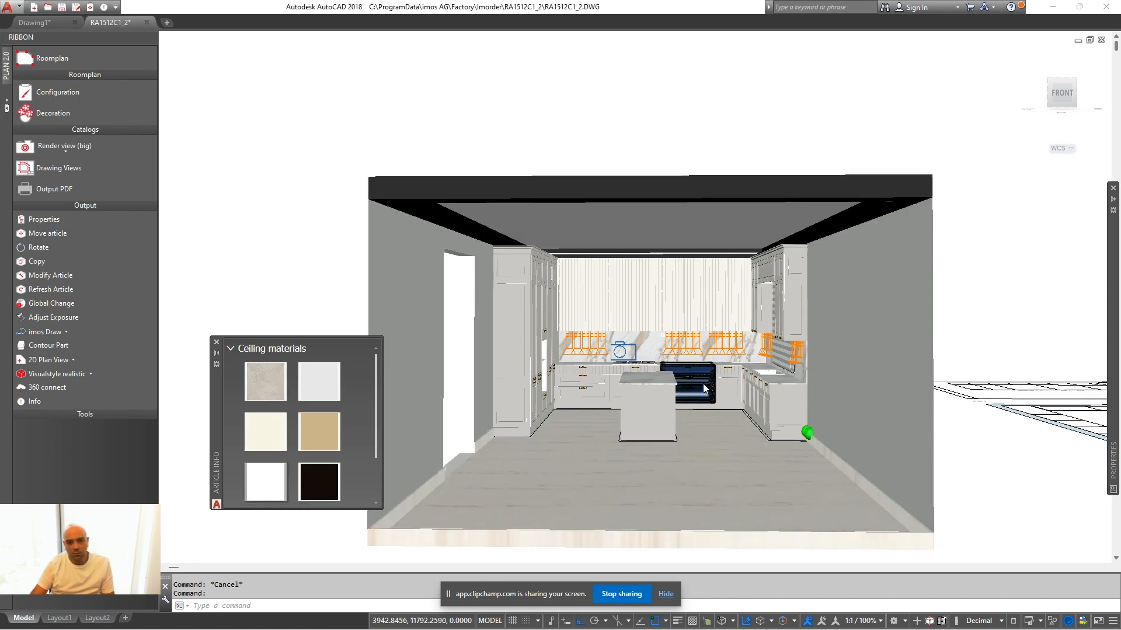
Show the kitchen in the Wireframe visual style
{"action": "scroll", "coordinate": [703, 383], "scroll_direction": "up", "scroll_amount": 3}
{"action": "scroll", "coordinate": [697, 400], "scroll_direction": "up", "scroll_amount": 3}
{"action": "left_click_drag", "start_coordinate": [675, 383], "coordinate": [656, 344]}
{"action": "right_click", "coordinate": [673, 285]}
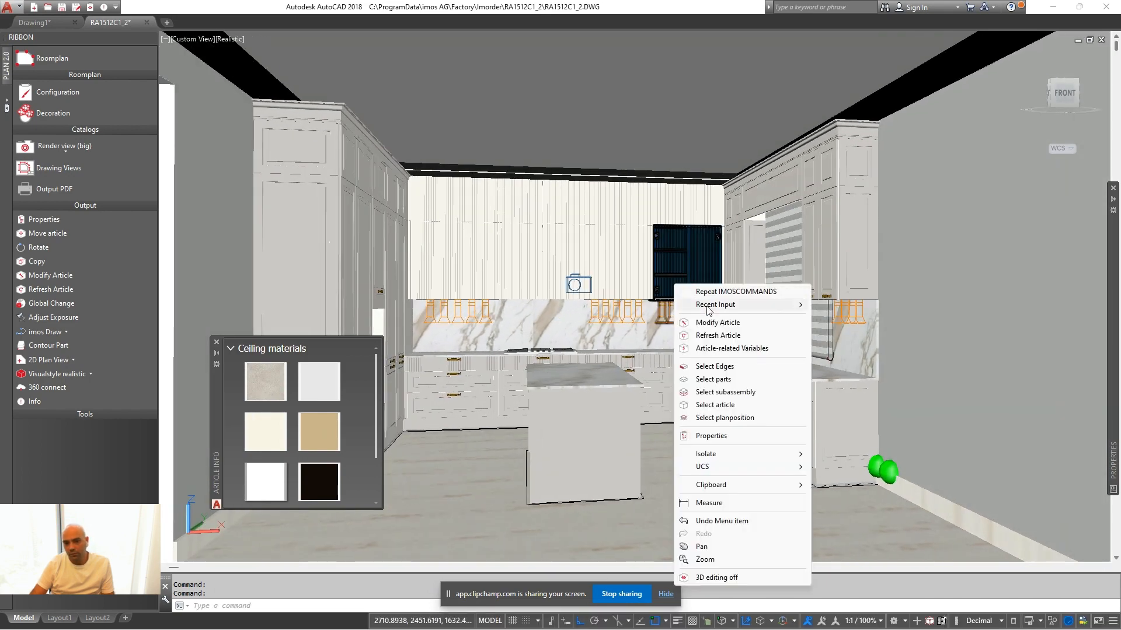
{"action": "key", "text": "Escape"}
{"action": "left_click", "coordinate": [63, 374]}
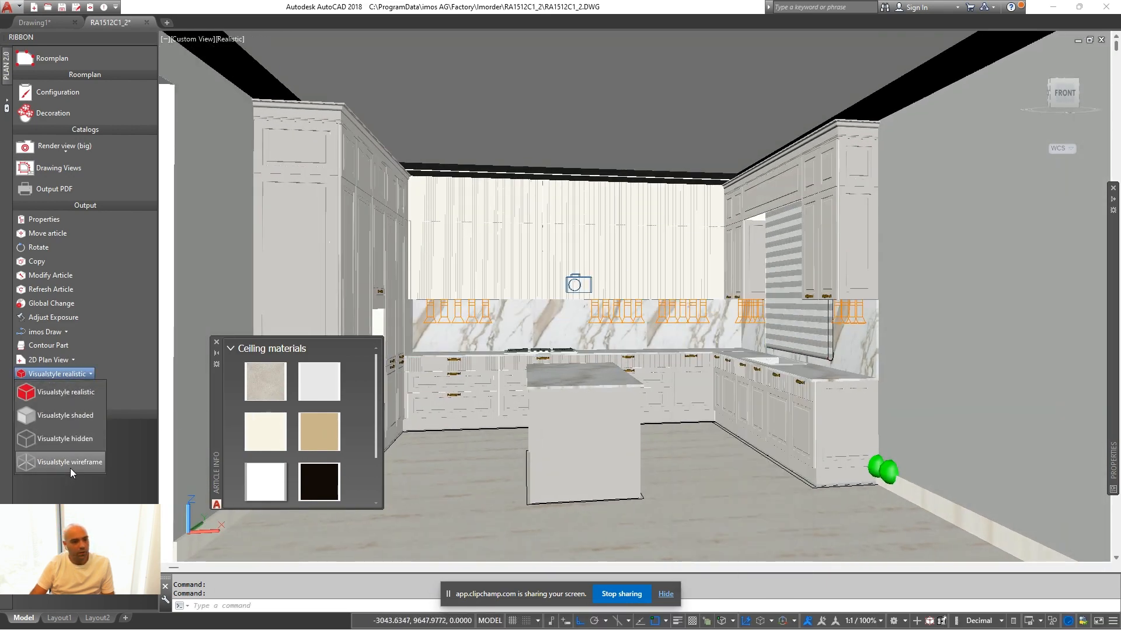
{"action": "left_click", "coordinate": [70, 464]}
Open the configuration of the U profile article near the upper cabinets for modification
{"action": "scroll", "coordinate": [695, 303], "scroll_direction": "down", "scroll_amount": 5}
{"action": "middle_click_drag", "start_coordinate": [806, 426], "coordinate": [858, 490], "text": "shift"}
{"action": "scroll", "coordinate": [796, 160], "scroll_direction": "up", "scroll_amount": 6}
{"action": "right_click", "coordinate": [776, 153]}
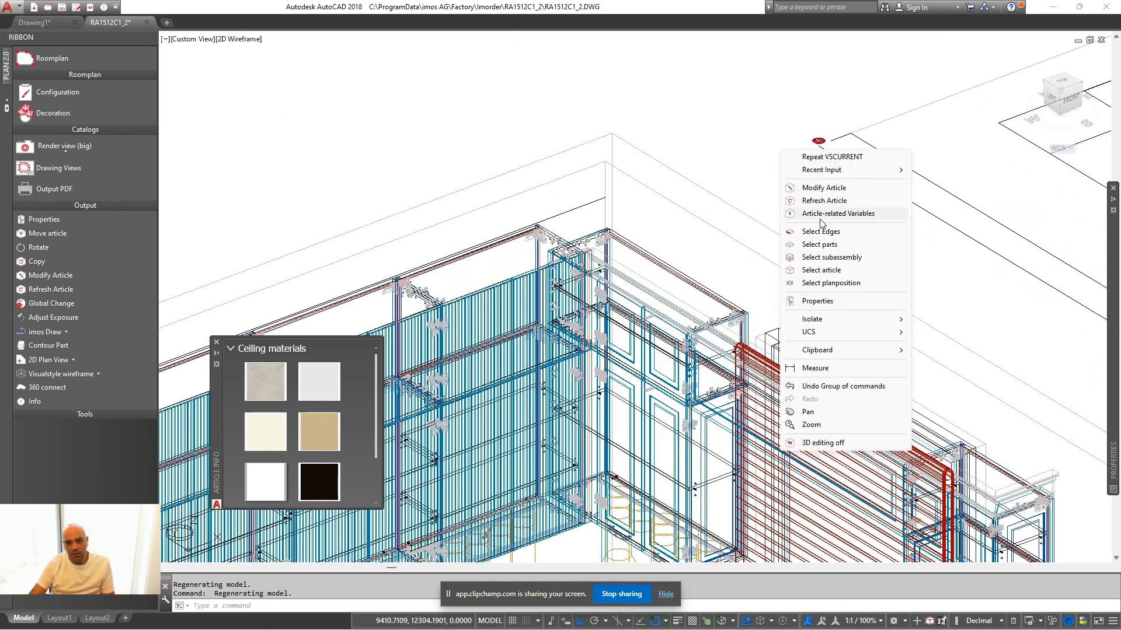
{"action": "left_click", "coordinate": [870, 188]}
{"action": "scroll", "coordinate": [674, 395], "scroll_direction": "up", "scroll_amount": 4}
{"action": "left_click", "coordinate": [674, 395]}
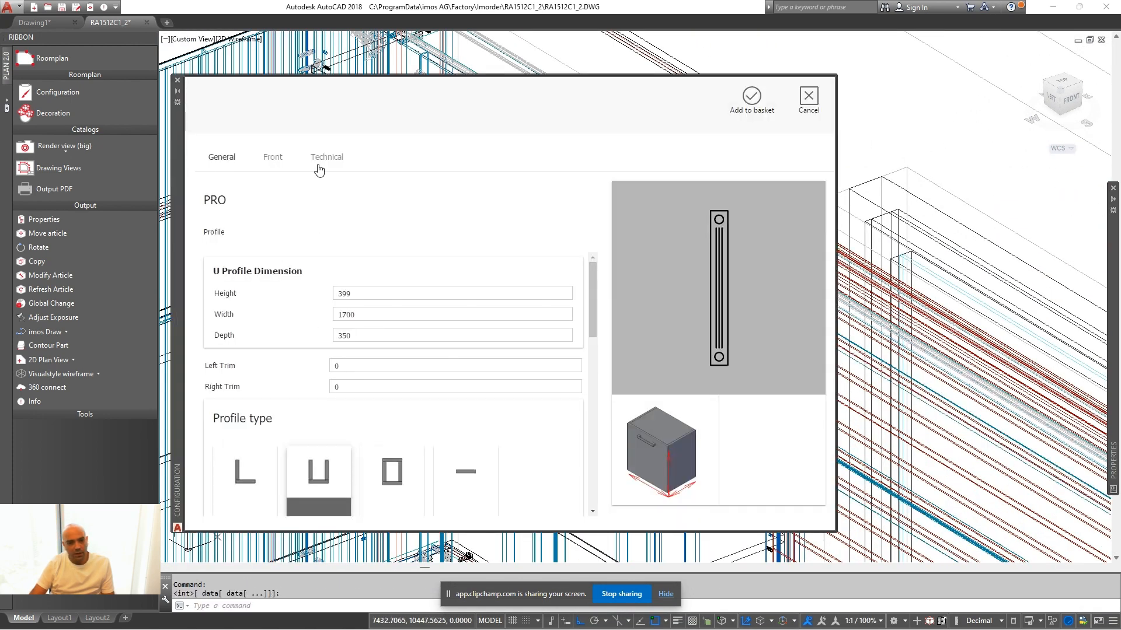
Go through the profile's front finishing options, resubmit the article and update its attached contiguous parts
{"action": "left_click", "coordinate": [272, 157]}
{"action": "scroll", "coordinate": [574, 401], "scroll_direction": "down", "scroll_amount": 5}
{"action": "scroll", "coordinate": [574, 402], "scroll_direction": "down", "scroll_amount": 5}
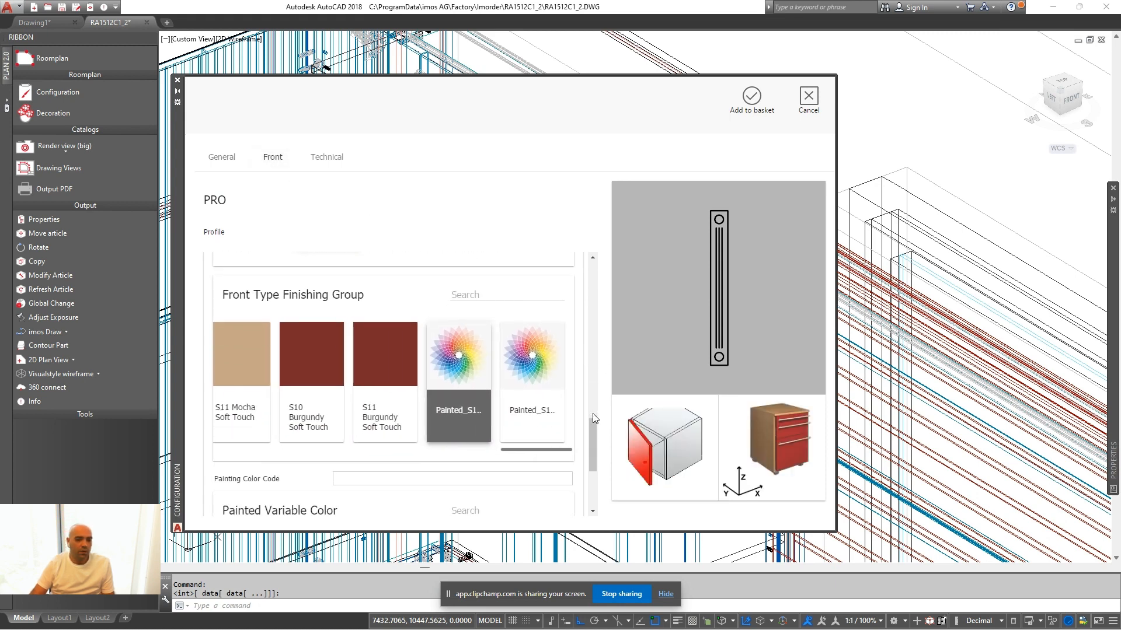
{"action": "left_click", "coordinate": [557, 289]}
{"action": "left_click", "coordinate": [747, 112]}
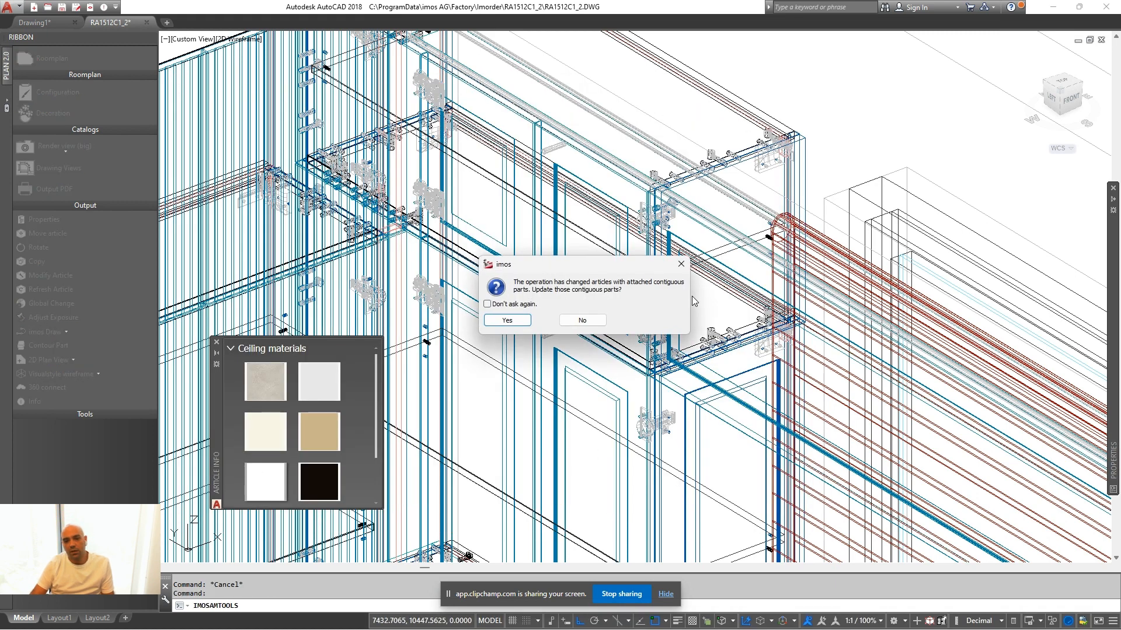
{"action": "left_click", "coordinate": [512, 320]}
{"action": "left_click", "coordinate": [521, 315]}
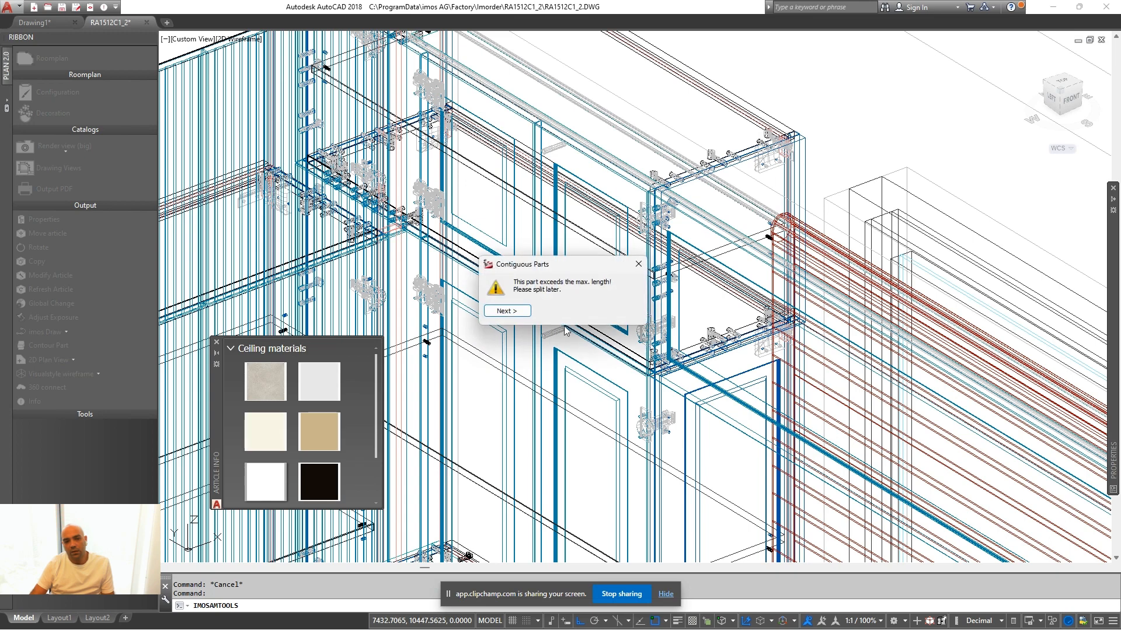
{"action": "left_click", "coordinate": [519, 314]}
Set the view from the camera in front of the island, close its preview and apply the Realistic visual style
{"action": "scroll", "coordinate": [559, 352], "scroll_direction": "down", "scroll_amount": 8}
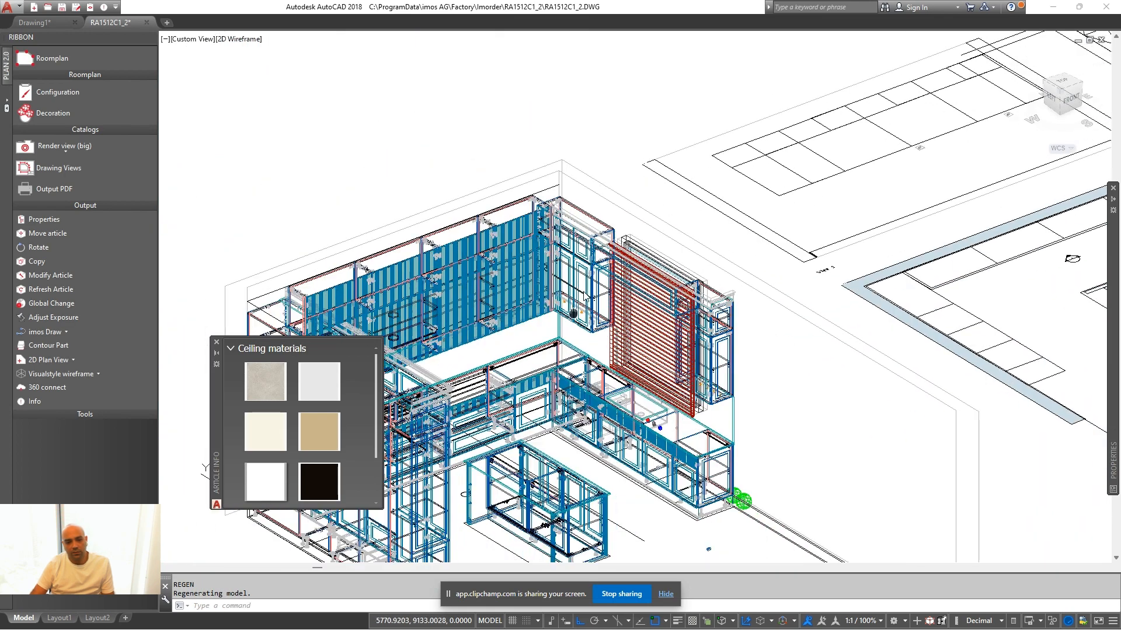
{"action": "scroll", "coordinate": [752, 373], "scroll_direction": "up", "scroll_amount": 3}
{"action": "left_click", "coordinate": [726, 349]}
{"action": "right_click", "coordinate": [754, 368]}
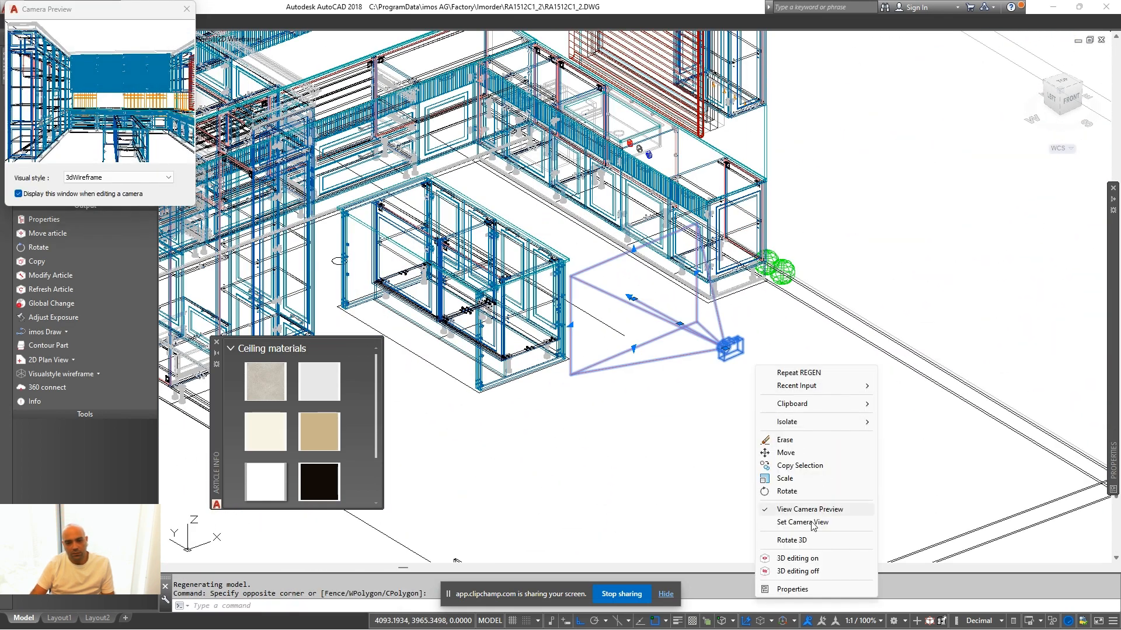
{"action": "left_click", "coordinate": [847, 524]}
{"action": "scroll", "coordinate": [647, 435], "scroll_direction": "down", "scroll_amount": 6}
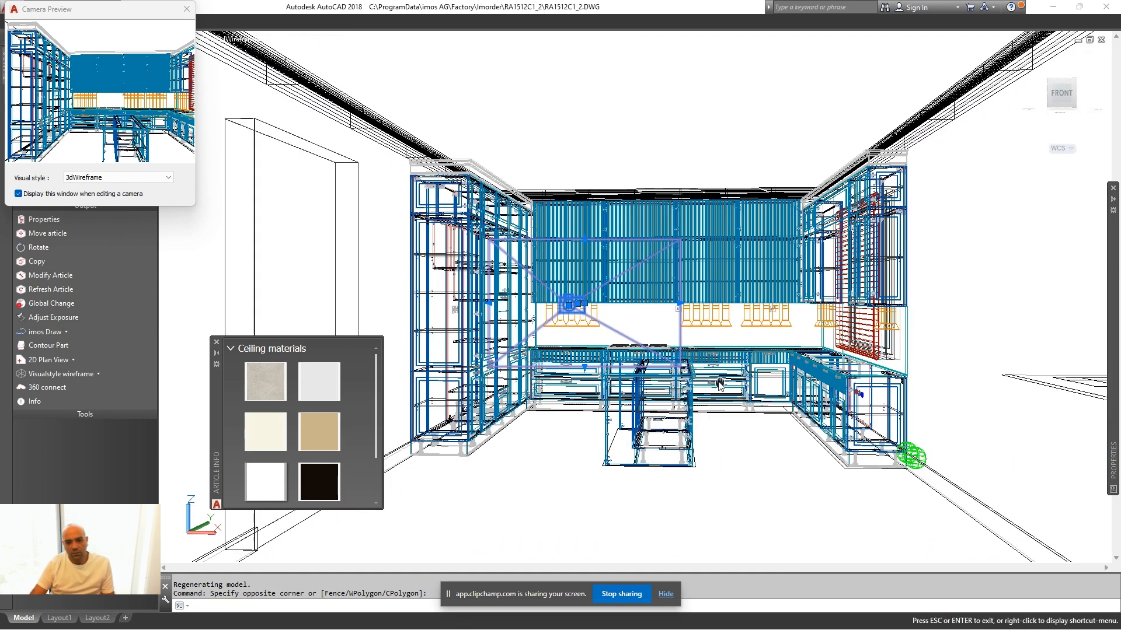
{"action": "key", "text": "Escape"}
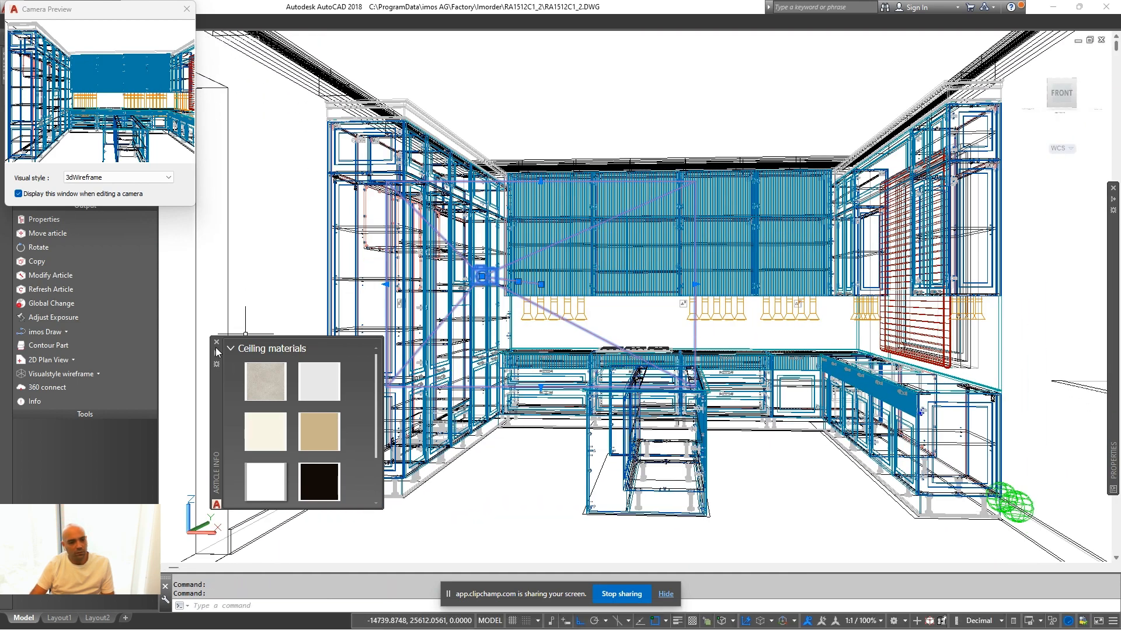
{"action": "left_click", "coordinate": [186, 9]}
{"action": "left_click", "coordinate": [61, 374]}
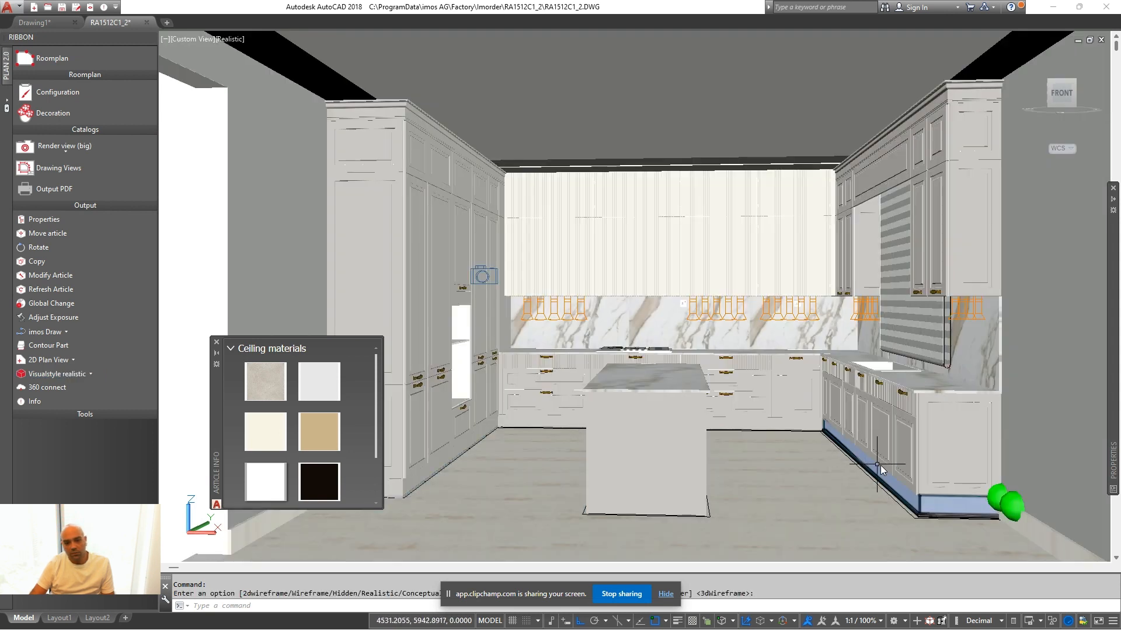
Set ZOOMFACTOR to 10 for finer zoom increments and move in closer to the kitchen
{"action": "scroll", "coordinate": [863, 454], "scroll_direction": "up", "scroll_amount": 2}
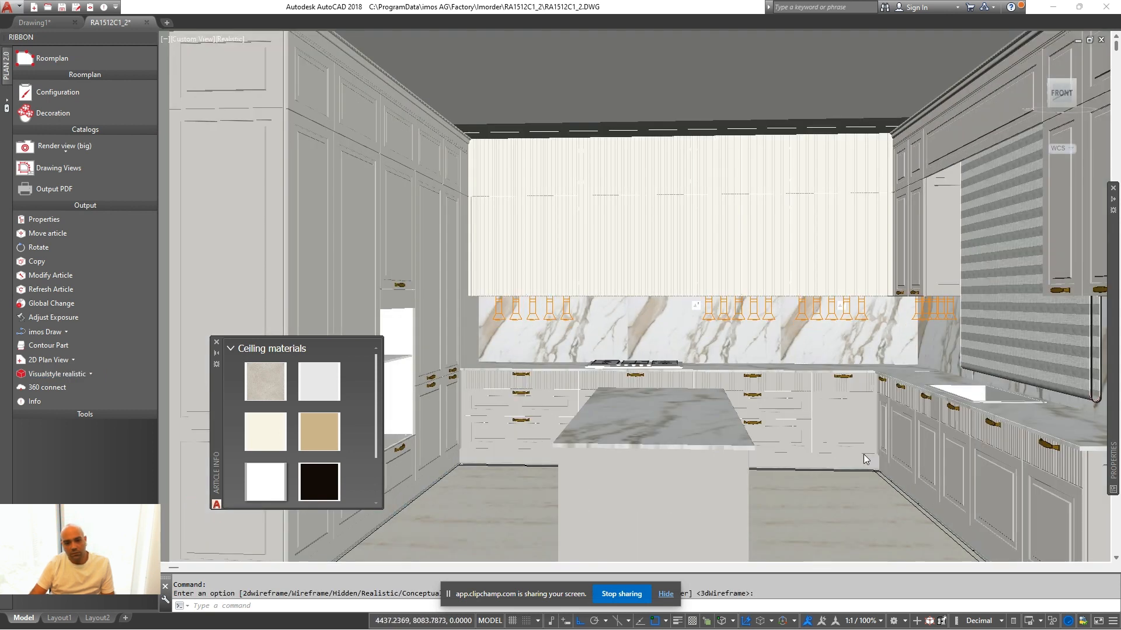
{"action": "scroll", "coordinate": [799, 437], "scroll_direction": "down", "scroll_amount": 2}
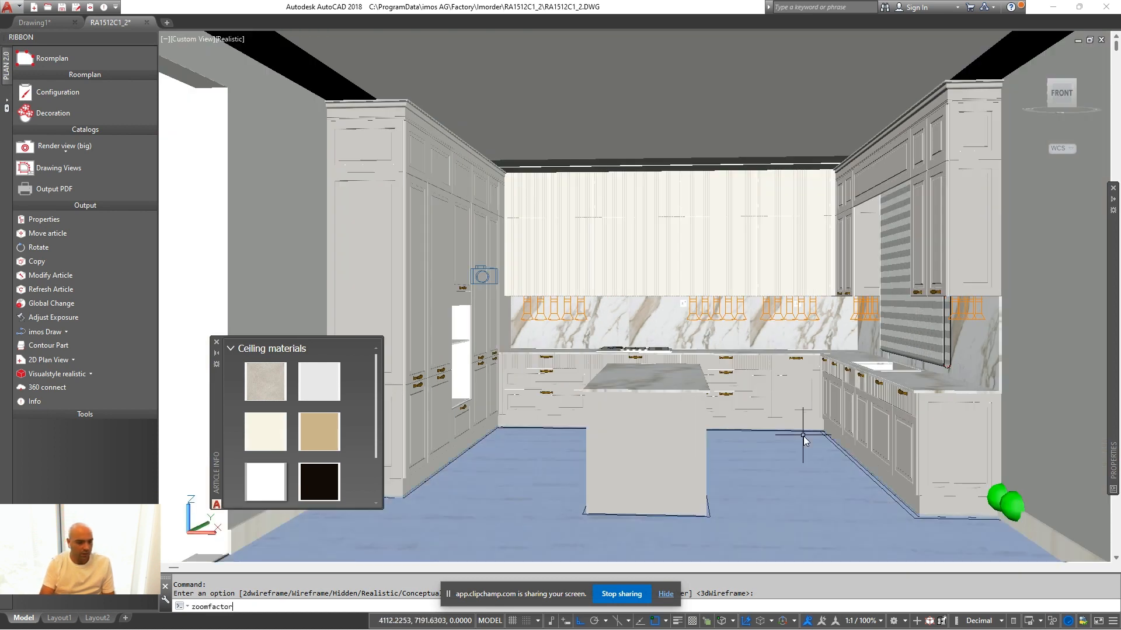
{"action": "key", "text": "Return"}
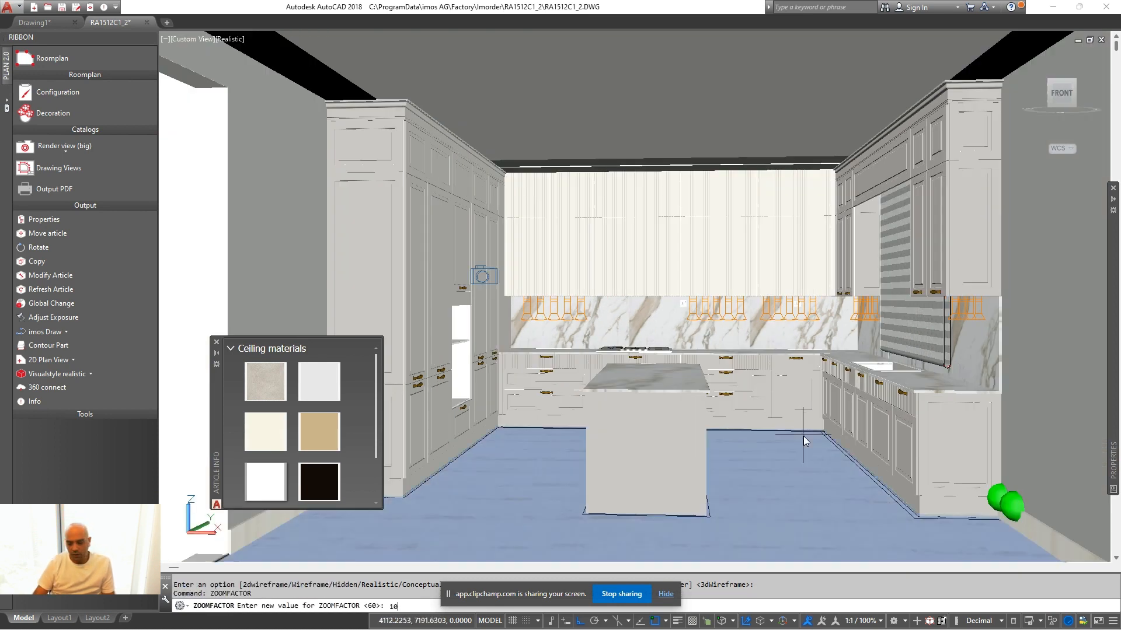
{"action": "type", "text": "10"}
{"action": "key", "text": "Return"}
{"action": "scroll", "coordinate": [789, 430], "scroll_direction": "up", "scroll_amount": 2}
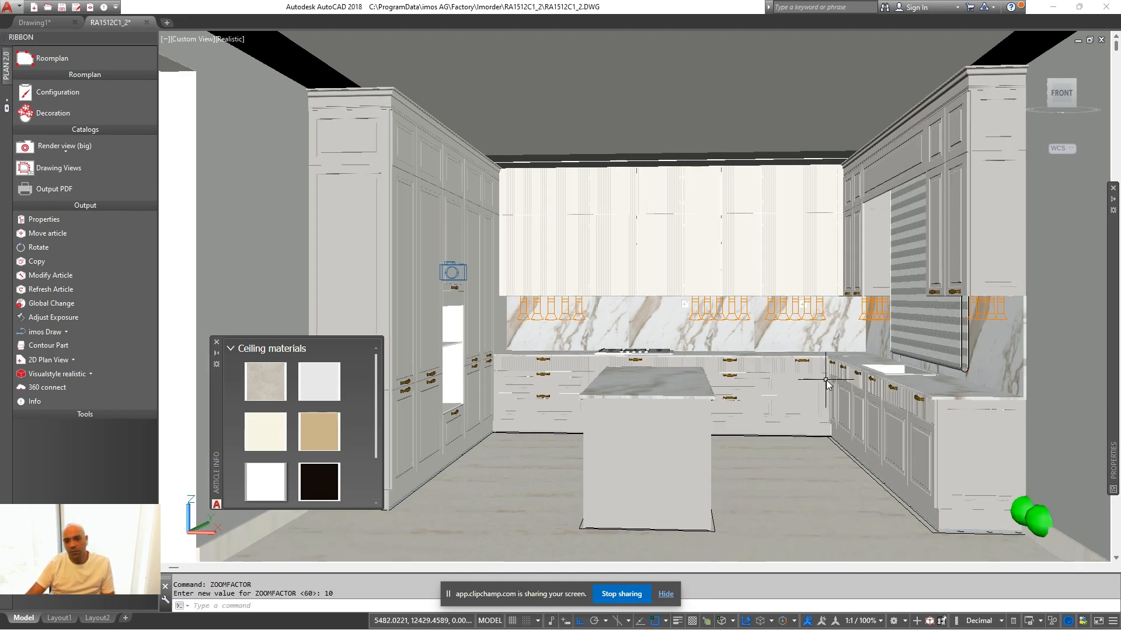
{"action": "scroll", "coordinate": [884, 375], "scroll_direction": "up", "scroll_amount": 5}
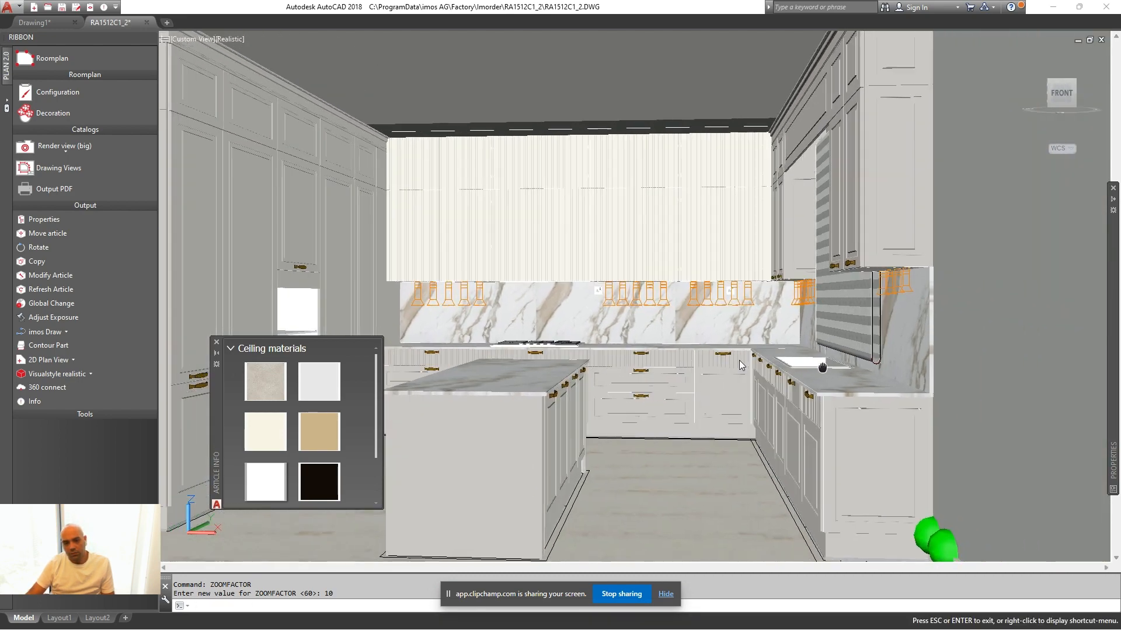
{"action": "scroll", "coordinate": [701, 240], "scroll_direction": "up", "scroll_amount": 3}
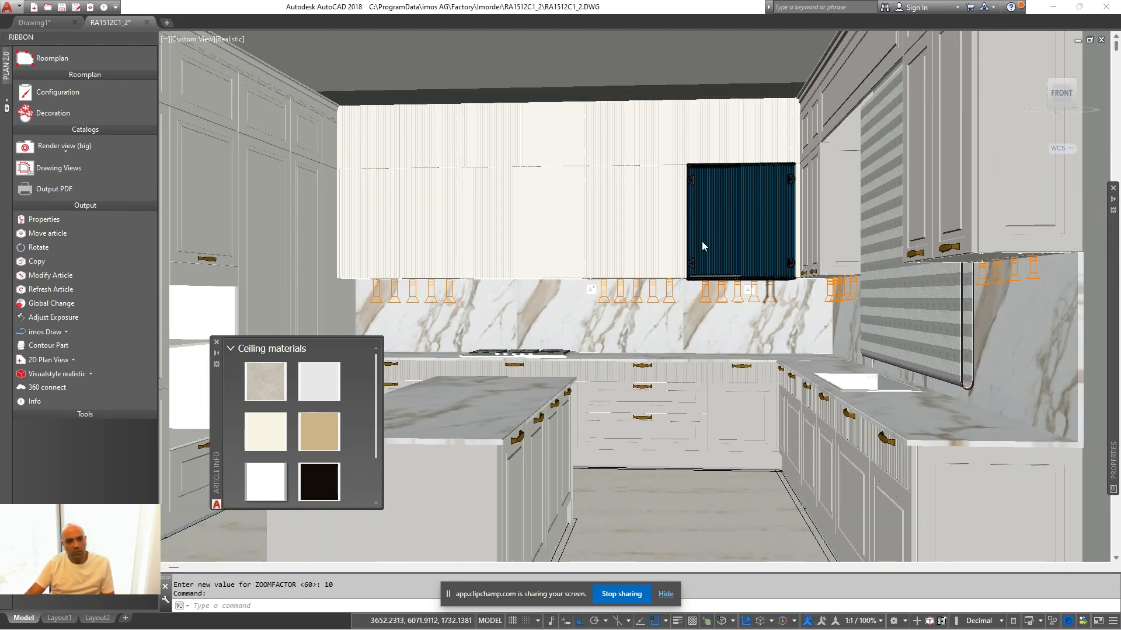
Use the SteeringWheels to adjust the interior viewpoint so the tall cabinets, island and cooktop wall are in view
{"action": "left_click", "coordinate": [166, 37]}
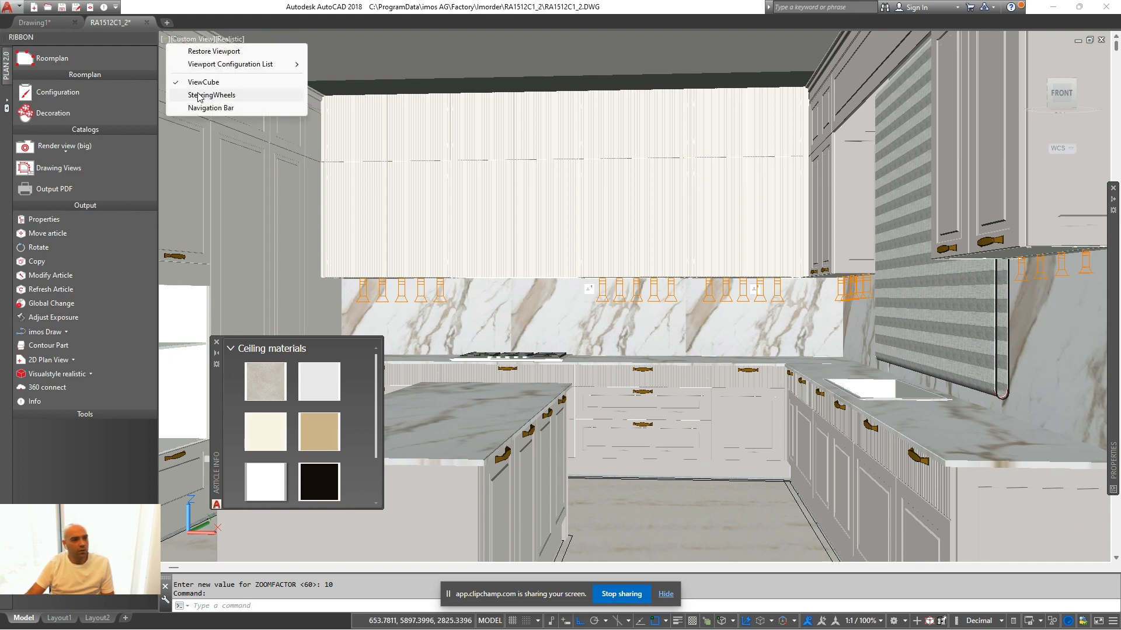
{"action": "left_click", "coordinate": [232, 101]}
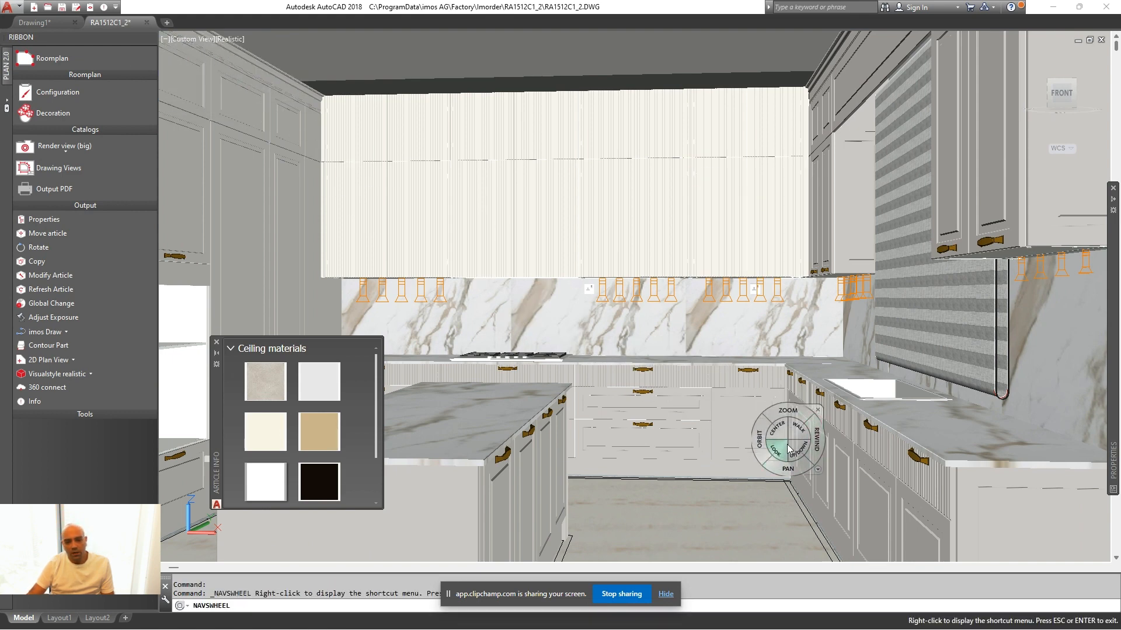
{"action": "left_click", "coordinate": [785, 442]}
{"action": "left_click_drag", "start_coordinate": [634, 456], "coordinate": [556, 441]}
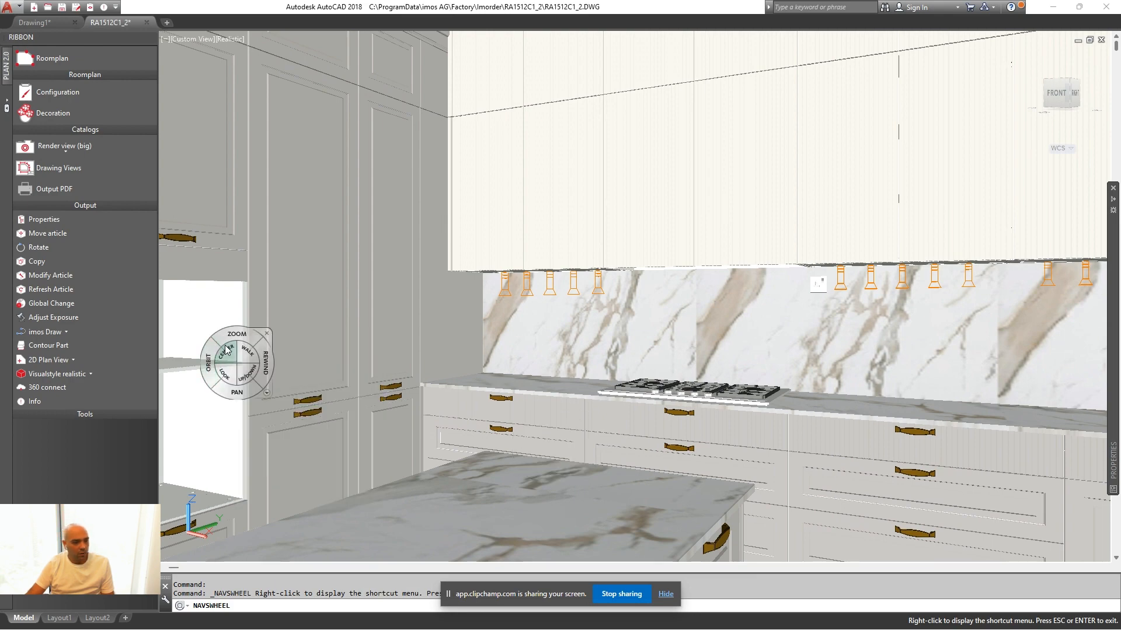
{"action": "mouse_move", "coordinate": [763, 459]}
{"action": "left_mouse_down"}
{"action": "mouse_move", "coordinate": [635, 453]}
{"action": "mouse_move", "coordinate": [516, 480]}
{"action": "mouse_move", "coordinate": [649, 458]}
{"action": "mouse_move", "coordinate": [642, 403]}
{"action": "mouse_move", "coordinate": [665, 422]}
{"action": "mouse_move", "coordinate": [554, 409]}
{"action": "mouse_move", "coordinate": [1051, 432]}
{"action": "mouse_move", "coordinate": [1021, 430]}
{"action": "mouse_move", "coordinate": [1017, 383]}
{"action": "mouse_move", "coordinate": [1010, 470]}
{"action": "mouse_move", "coordinate": [979, 503]}
{"action": "mouse_move", "coordinate": [914, 460]}
{"action": "left_mouse_up"}
{"action": "scroll", "coordinate": [908, 443], "scroll_direction": "down", "scroll_amount": 5}
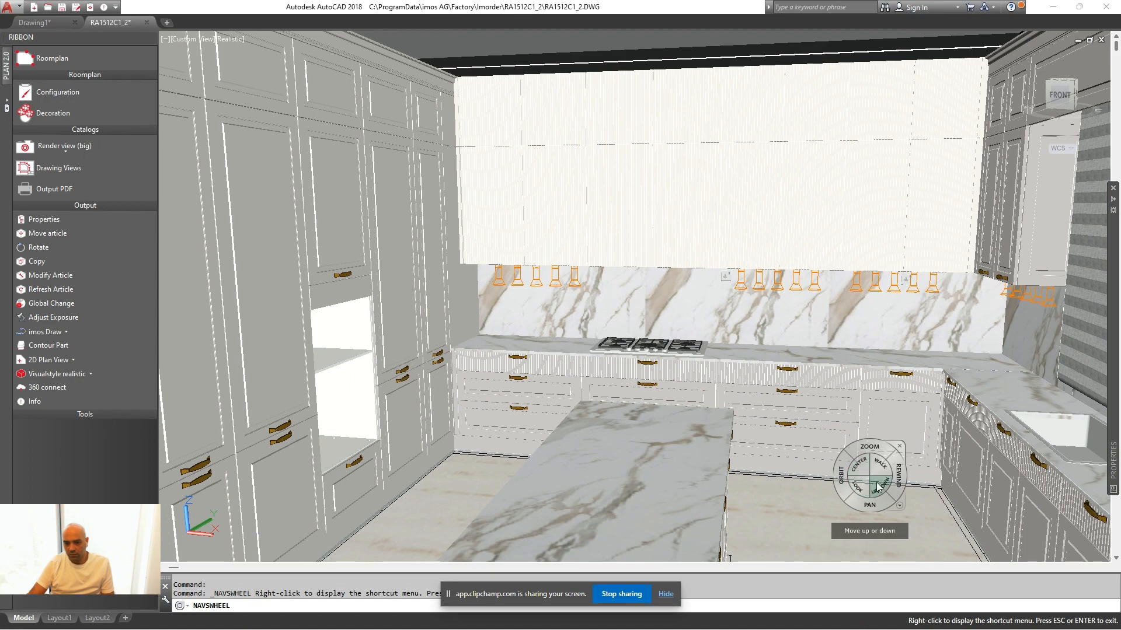
{"action": "left_click_drag", "start_coordinate": [864, 490], "coordinate": [891, 458]}
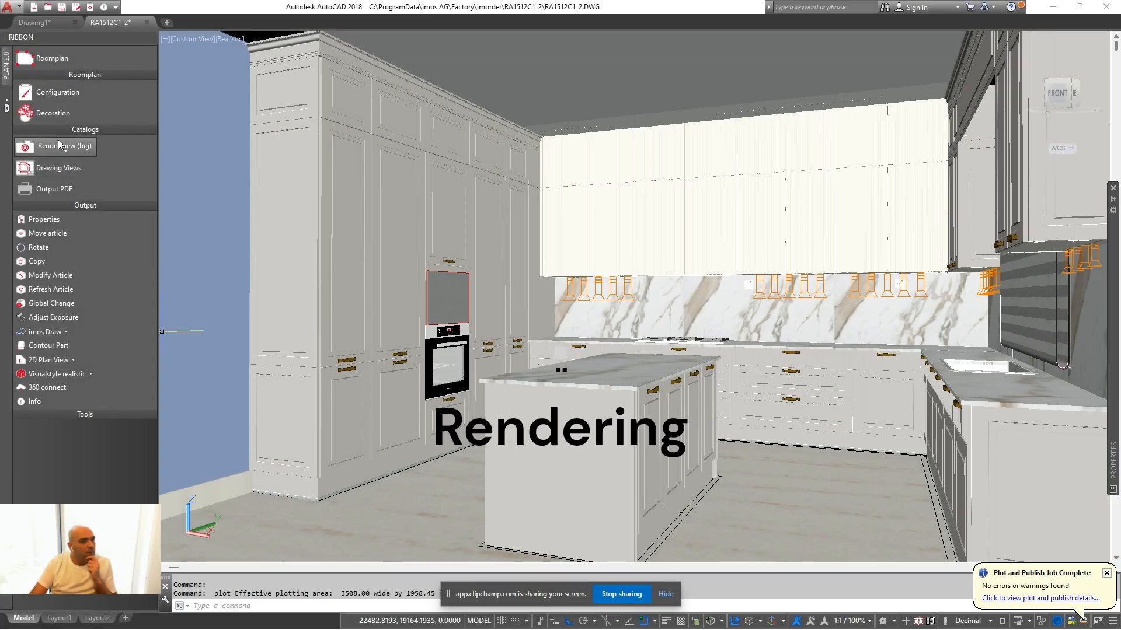
Render the kitchen view at the small size without the Medium Images Library, then inspect and close the render
{"action": "left_click", "coordinate": [60, 148]}
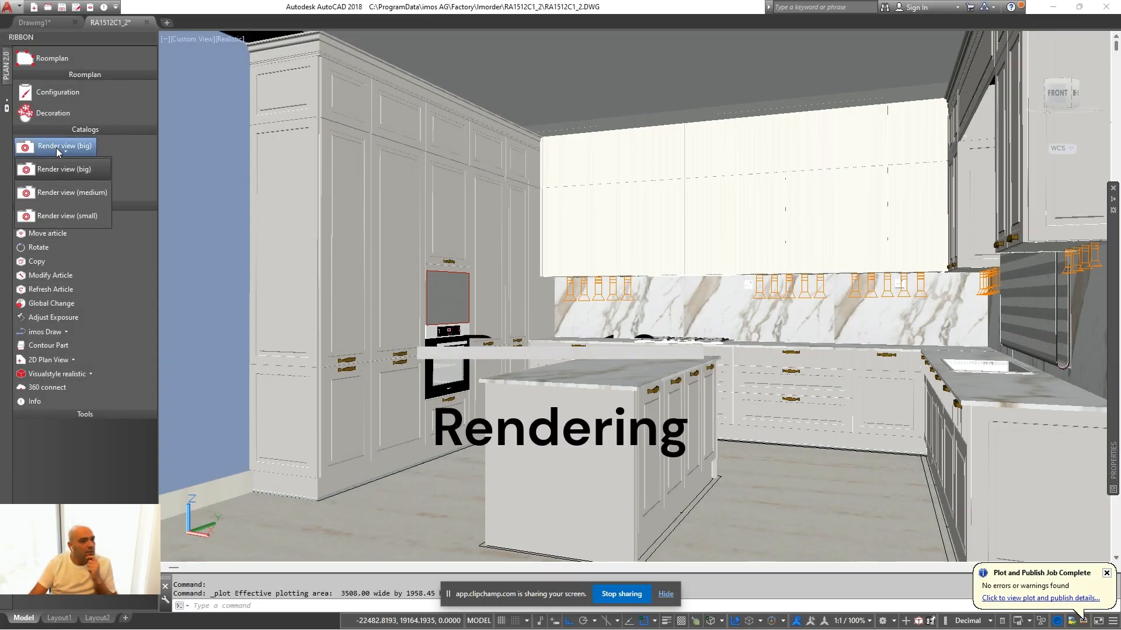
{"action": "left_click", "coordinate": [64, 215]}
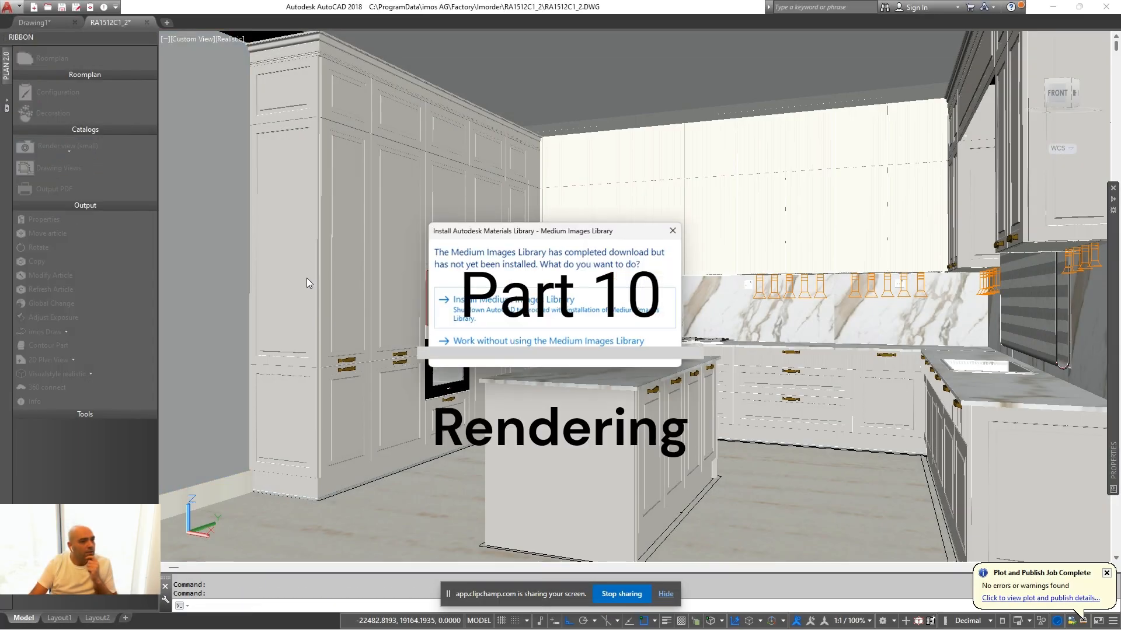
{"action": "left_click", "coordinate": [566, 352]}
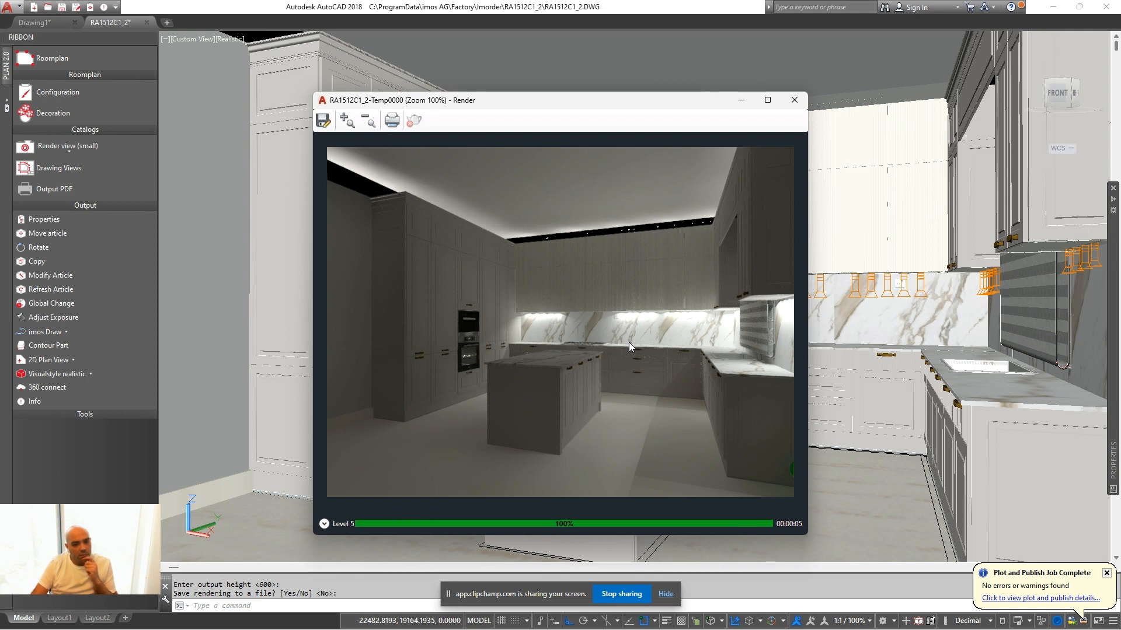
{"action": "left_click", "coordinate": [792, 103]}
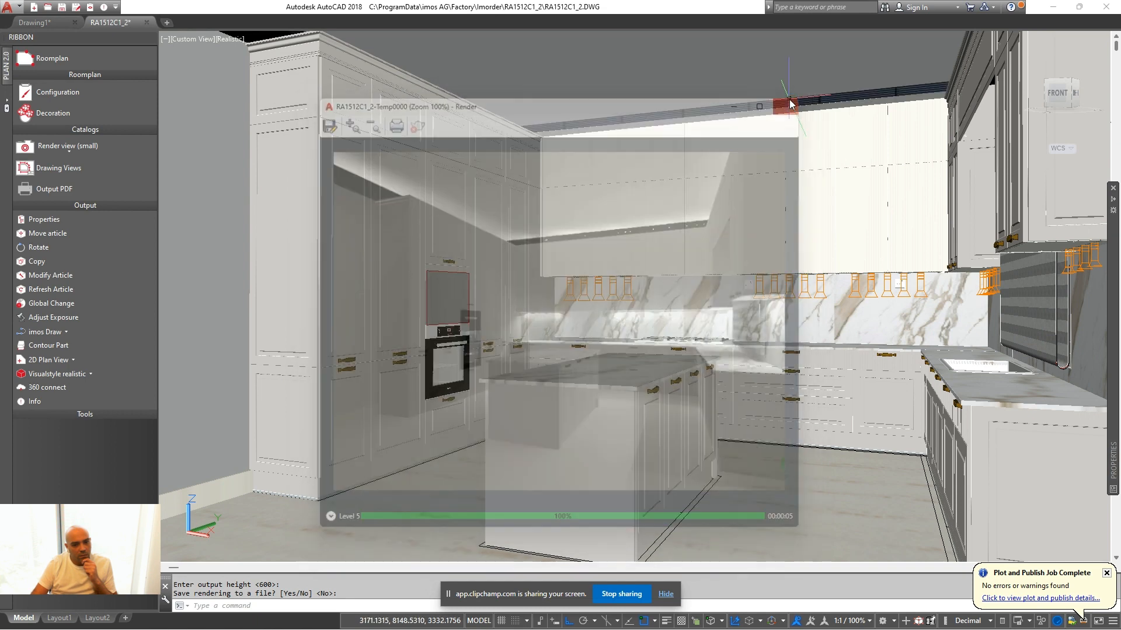
Render the kitchen view at the big size without the Medium Images Library, inspect it enlarged and close the render
{"action": "left_click", "coordinate": [72, 149]}
{"action": "left_click", "coordinate": [79, 169]}
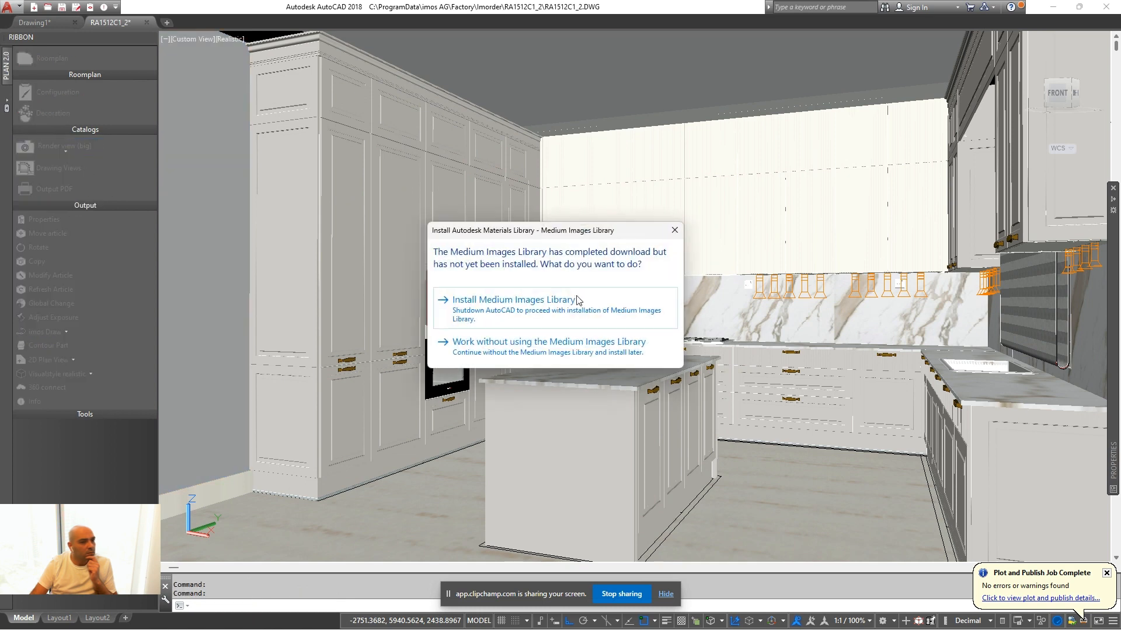
{"action": "left_click", "coordinate": [583, 349]}
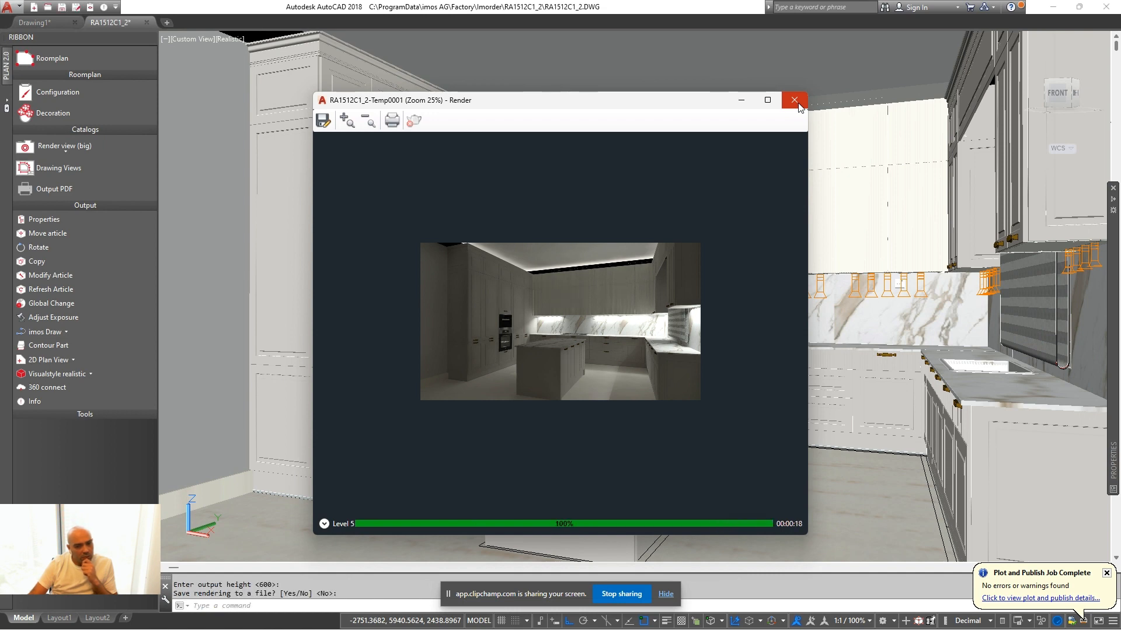
{"action": "scroll", "coordinate": [551, 327], "scroll_direction": "up", "scroll_amount": 3}
{"action": "scroll", "coordinate": [584, 318], "scroll_direction": "down", "scroll_amount": 3}
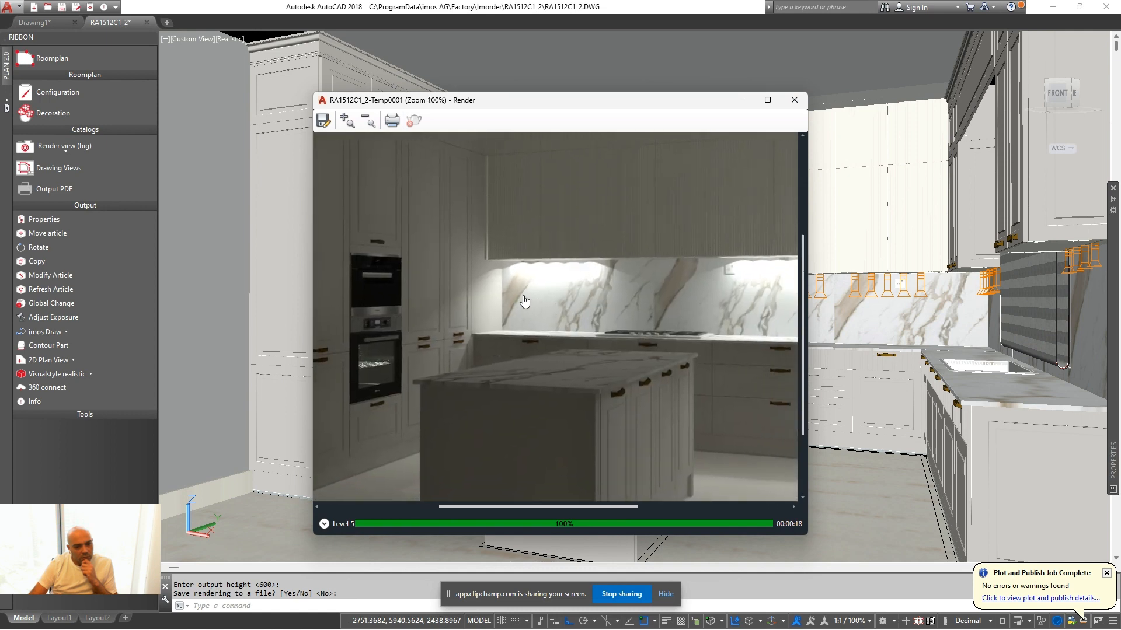
{"action": "left_click", "coordinate": [794, 99]}
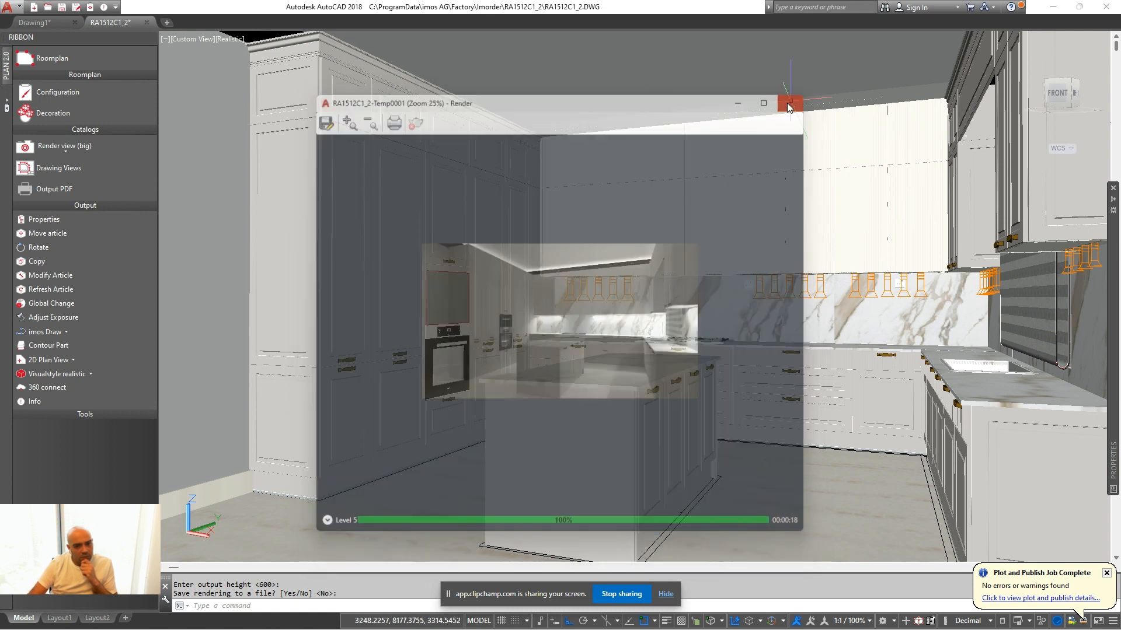
Turn on the render environment with exposure 8.4, run a small test render without the Medium Images Library and close it
{"action": "left_click", "coordinate": [53, 317]}
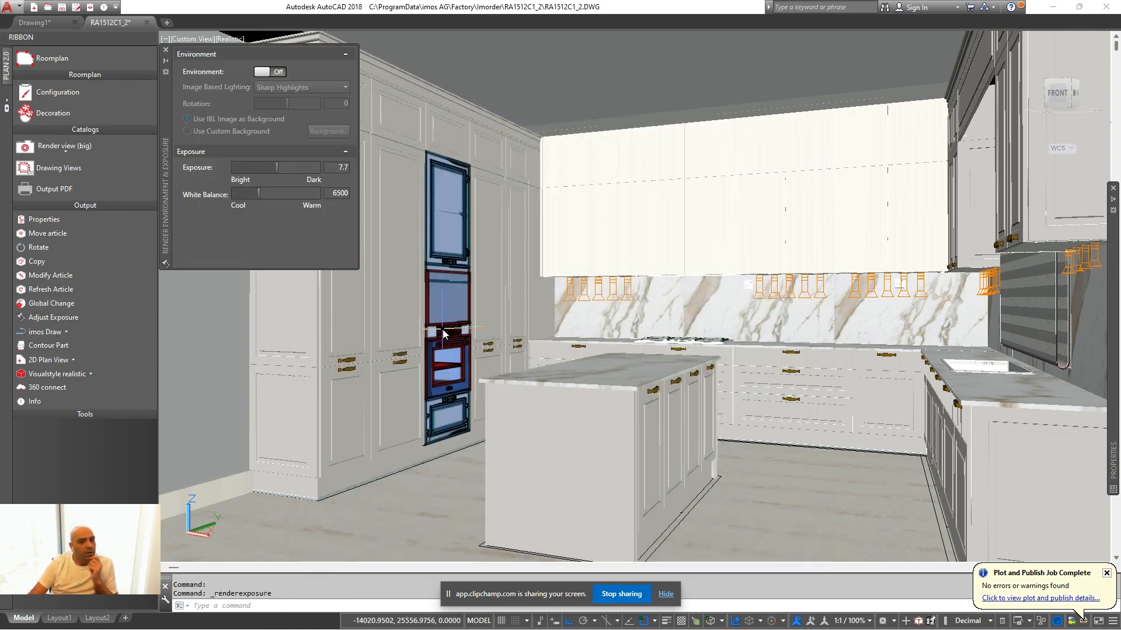
{"action": "left_click", "coordinate": [269, 71]}
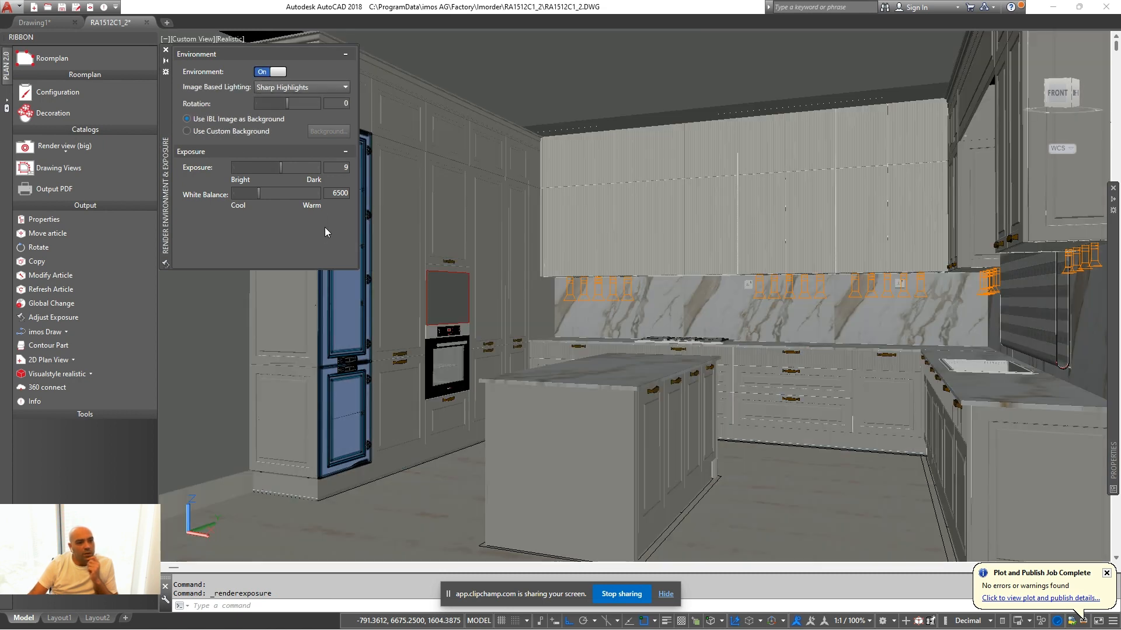
{"action": "left_click", "coordinate": [270, 166]}
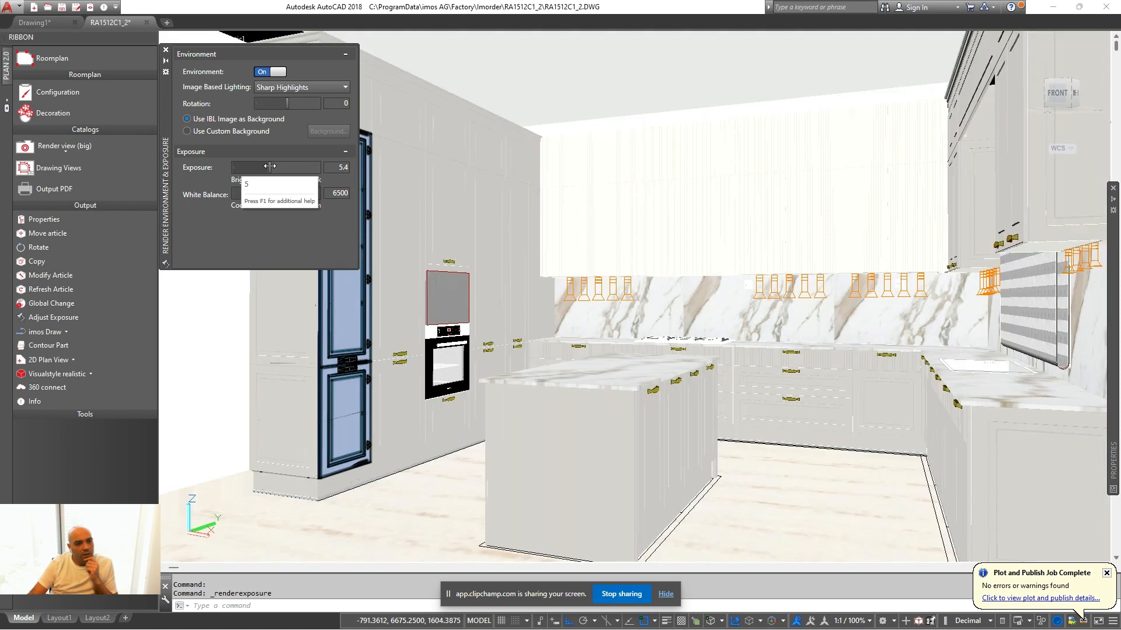
{"action": "left_click", "coordinate": [278, 167]}
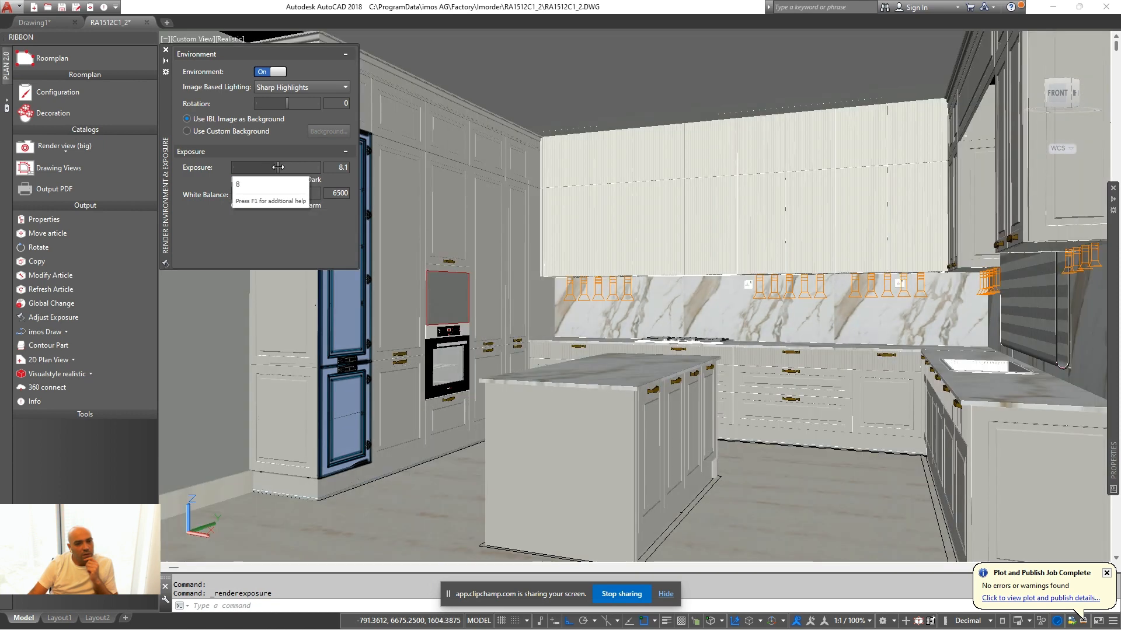
{"action": "left_click", "coordinate": [279, 166]}
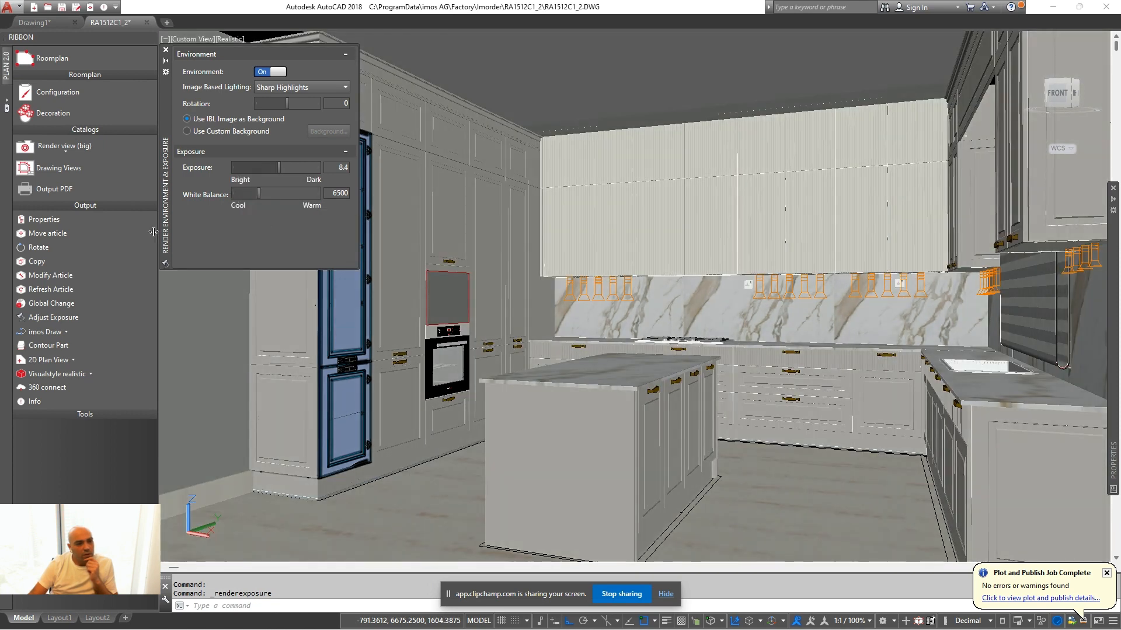
{"action": "left_click", "coordinate": [625, 358]}
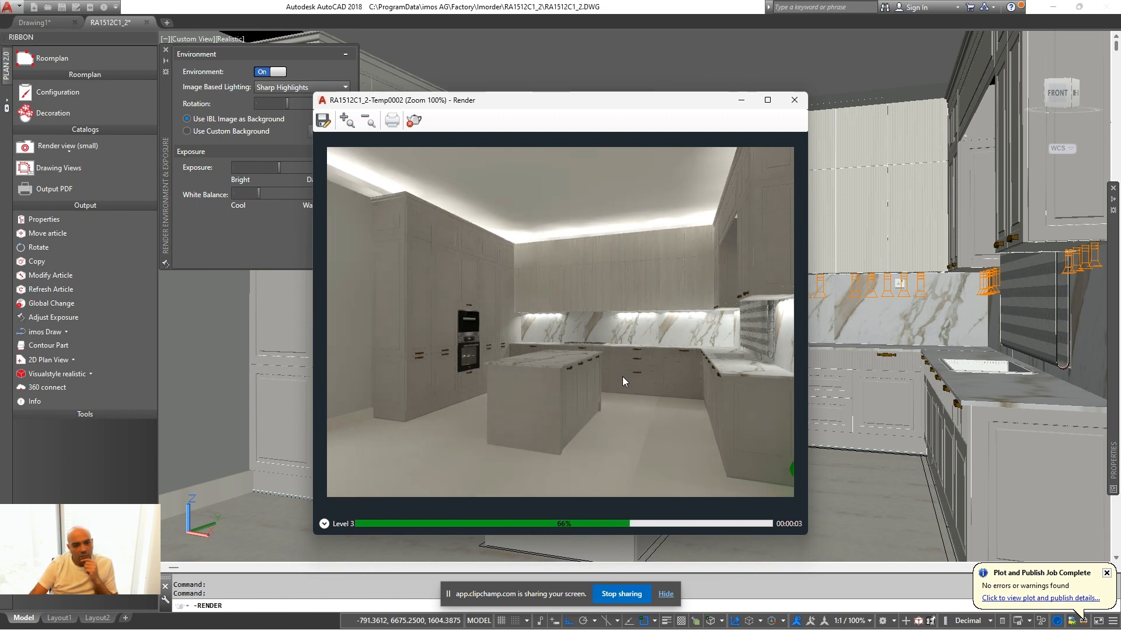
{"action": "left_click", "coordinate": [797, 100]}
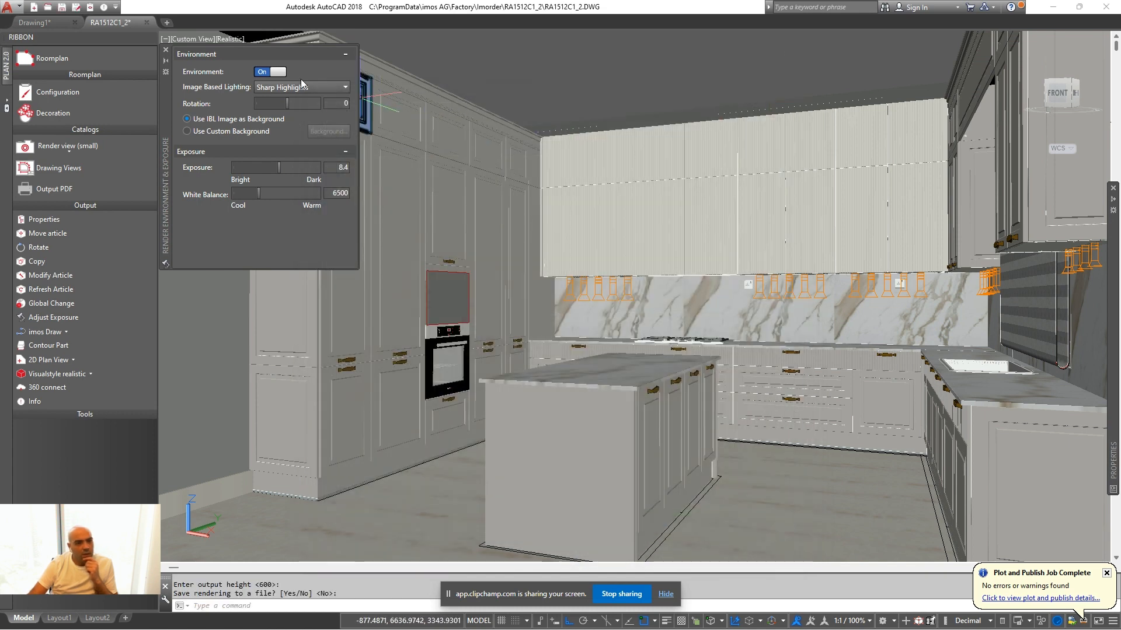
Set the render exposure to 8.6 and render the kitchen at the big size without the Medium Images Library
{"action": "left_click", "coordinate": [328, 168]}
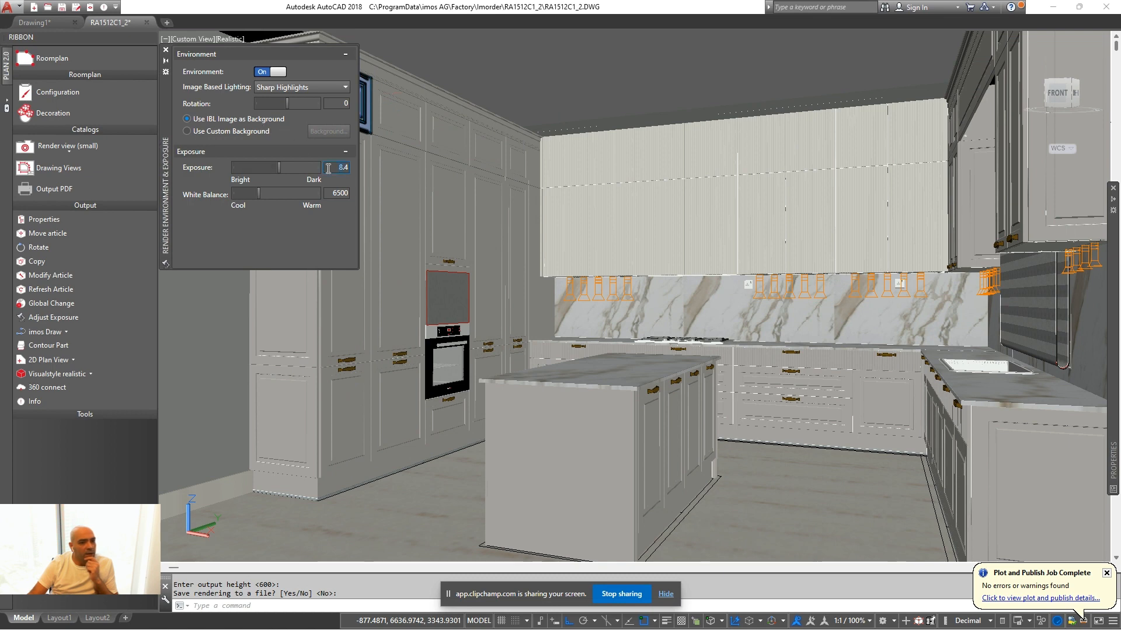
{"action": "type", "text": "8.5"}
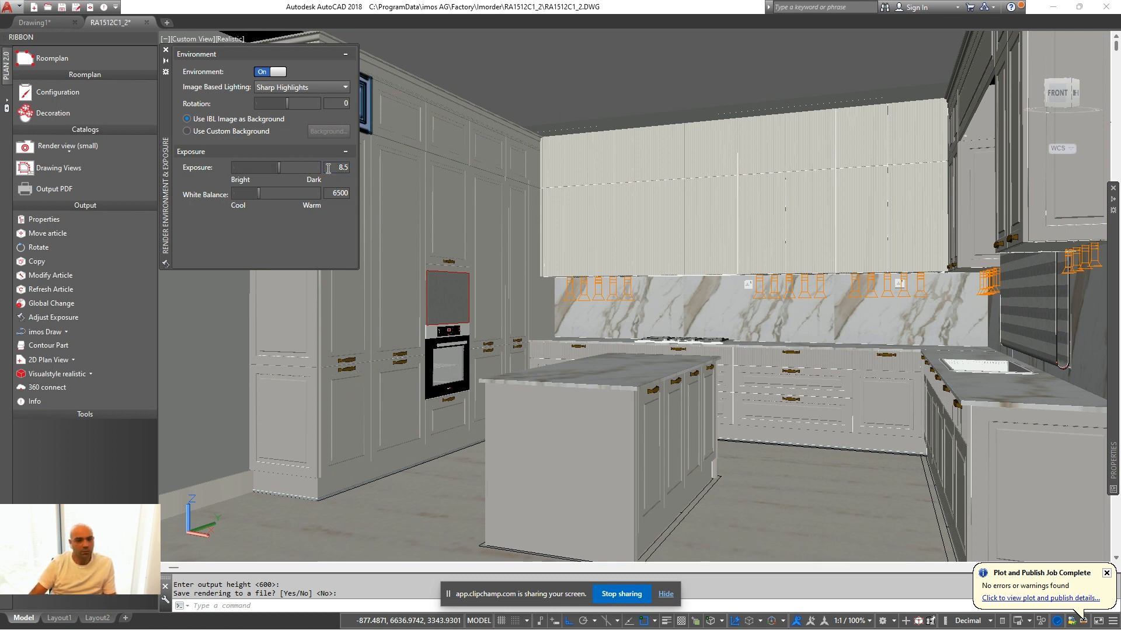
{"action": "key", "text": "Return"}
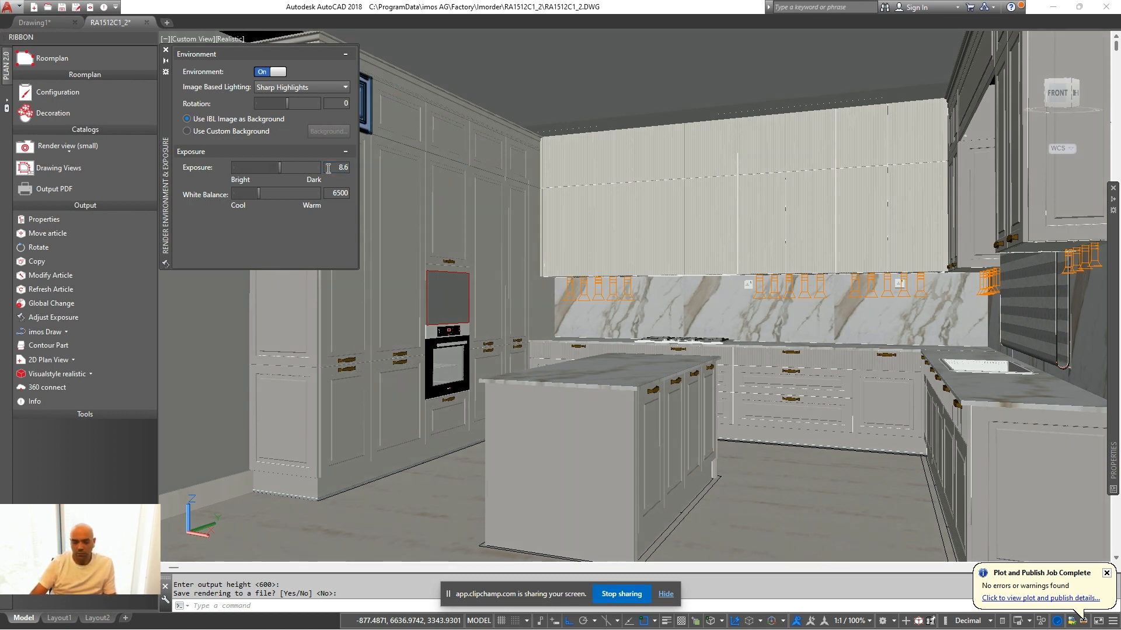
{"action": "left_click", "coordinate": [65, 152]}
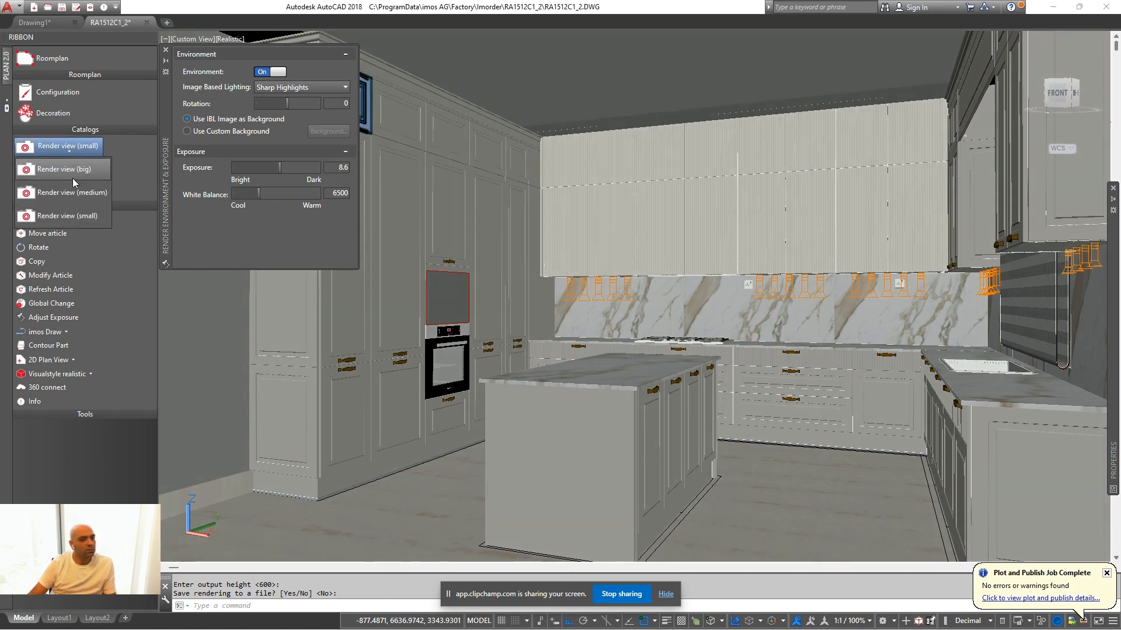
{"action": "left_click", "coordinate": [58, 213]}
{"action": "left_click", "coordinate": [554, 346]}
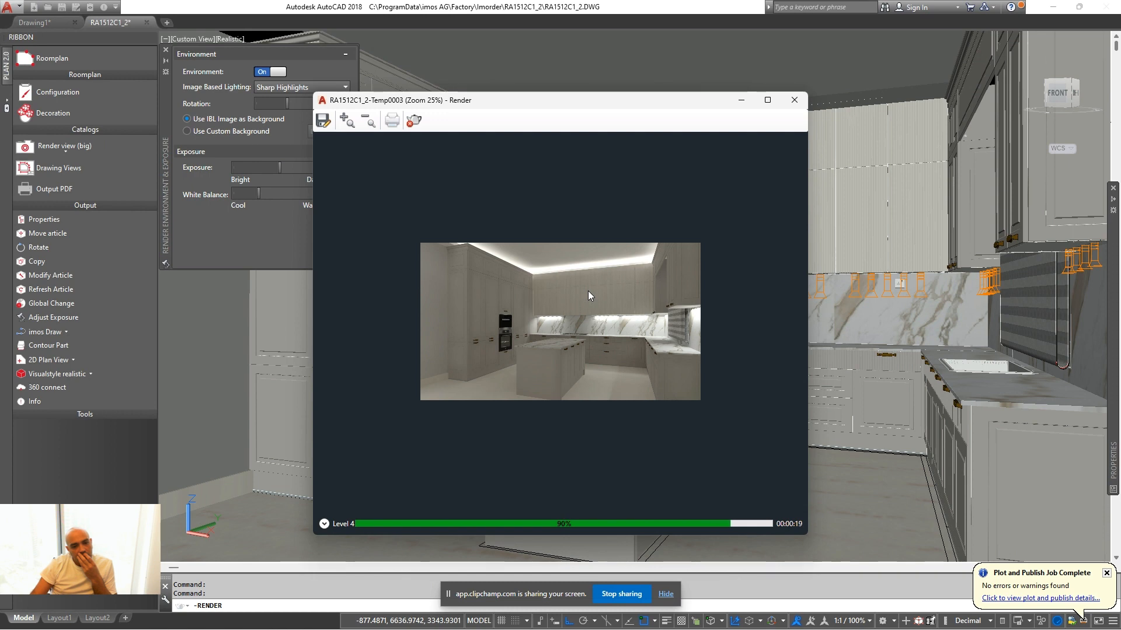
Save the finished render as RA1512C1_2-Temp0003.png with 32-bit color at 150 dots per inch
{"action": "left_click", "coordinate": [324, 120]}
{"action": "left_click", "coordinate": [718, 428]}
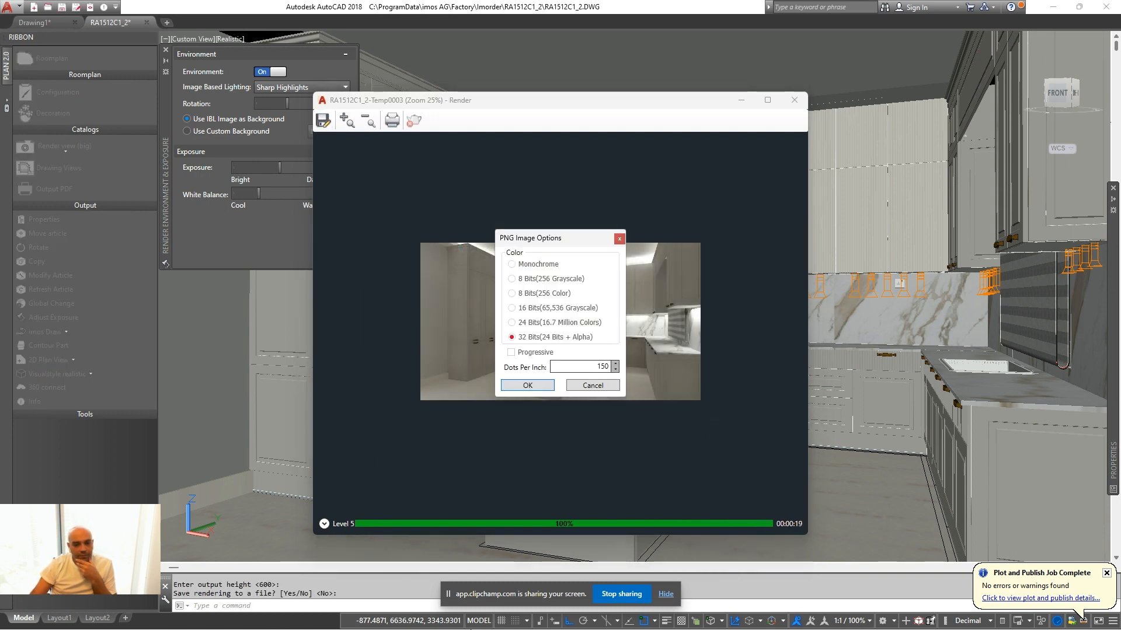
{"action": "left_click", "coordinate": [527, 385]}
Open RA1512C1_2-Temp0003.png from the RA1512C1_2 folder, examine the kitchen image, close it and return to the drawing
{"action": "mouse_move", "coordinate": [275, 617]}
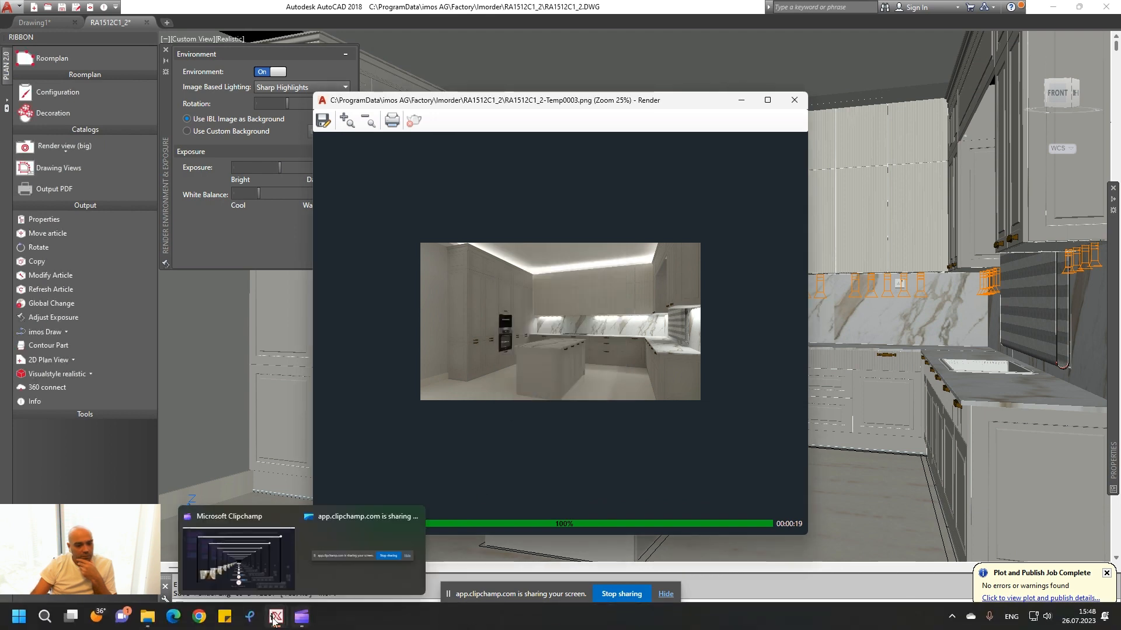
{"action": "mouse_move", "coordinate": [148, 616]}
{"action": "left_click", "coordinate": [257, 585]}
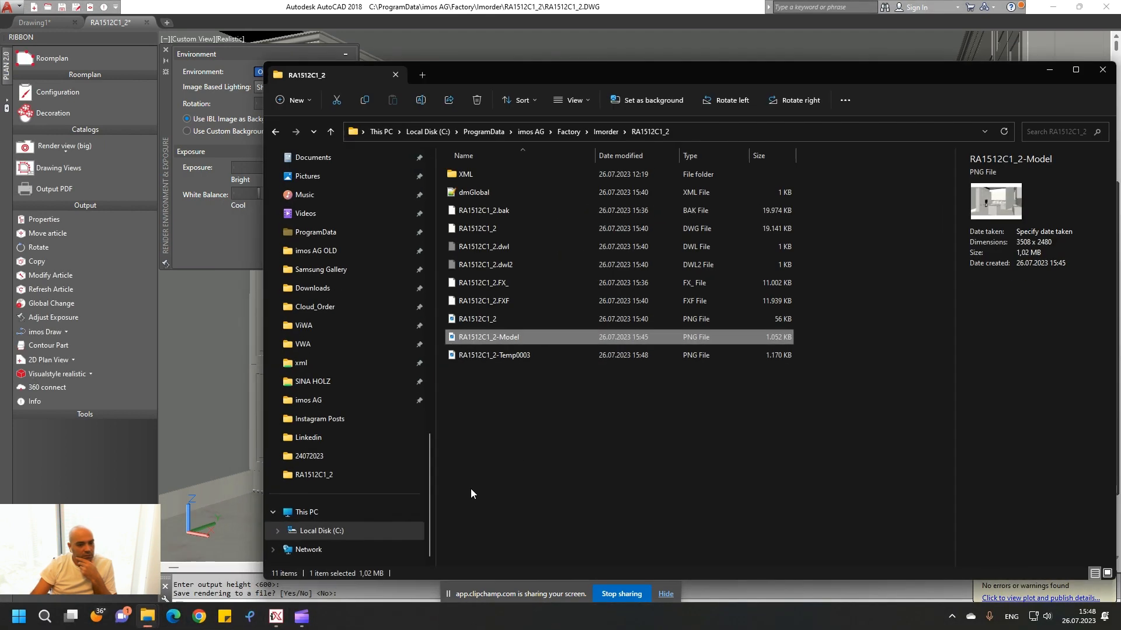
{"action": "double_click", "coordinate": [530, 356]}
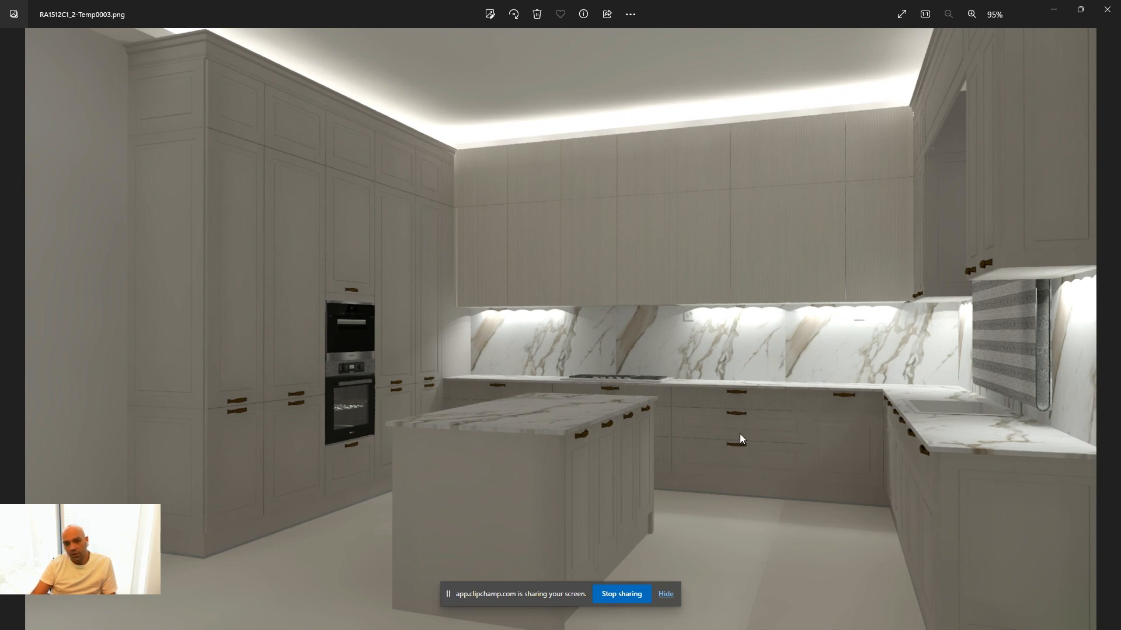
{"action": "left_click", "coordinate": [1107, 9]}
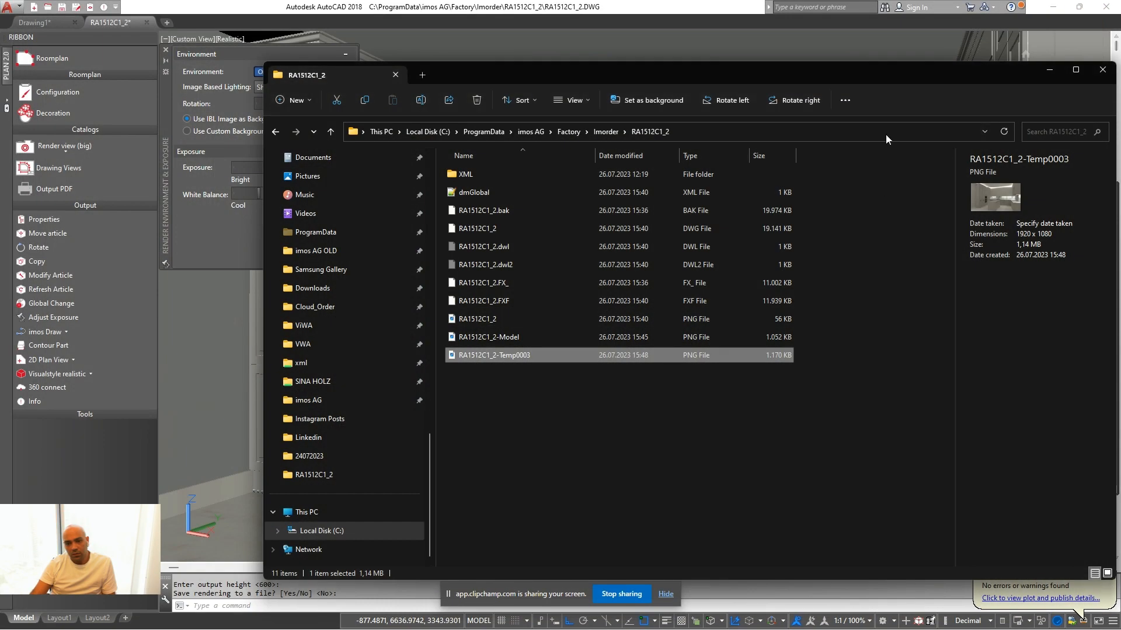
{"action": "left_click", "coordinate": [867, 26]}
Switch the kitchen model to the wireframe visual style with the worktop's sink area in view
{"action": "left_click", "coordinate": [90, 374]}
{"action": "left_click", "coordinate": [87, 460]}
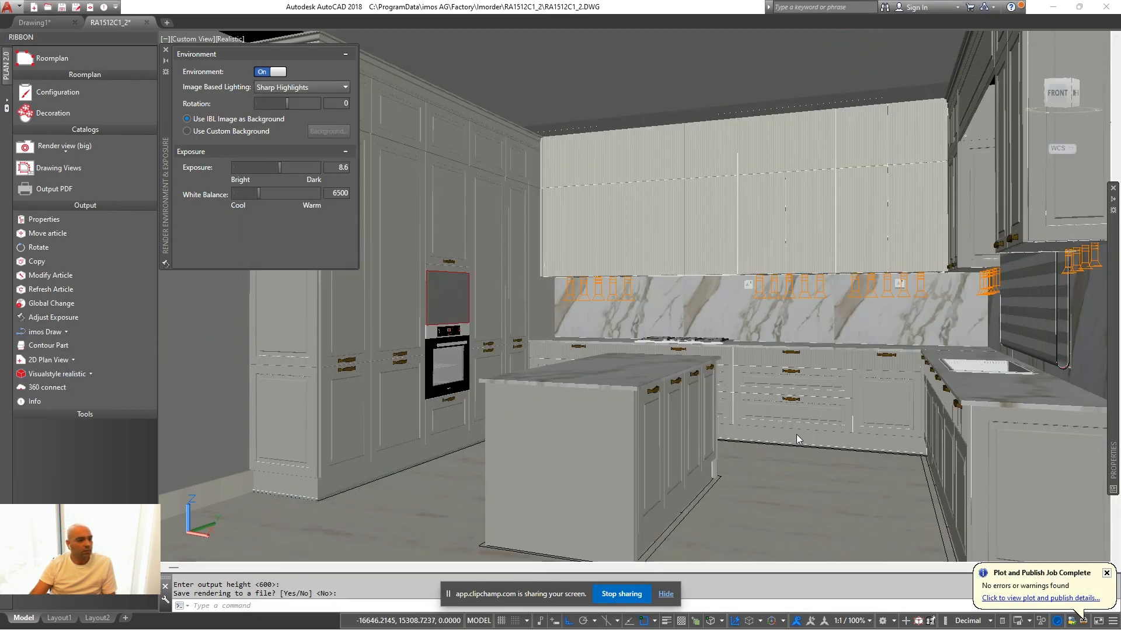
{"action": "scroll", "coordinate": [790, 415], "scroll_direction": "down", "scroll_amount": 1}
{"action": "middle_click_drag", "start_coordinate": [705, 431], "coordinate": [728, 351], "text": "shift"}
{"action": "scroll", "coordinate": [723, 342], "scroll_direction": "up", "scroll_amount": 6}
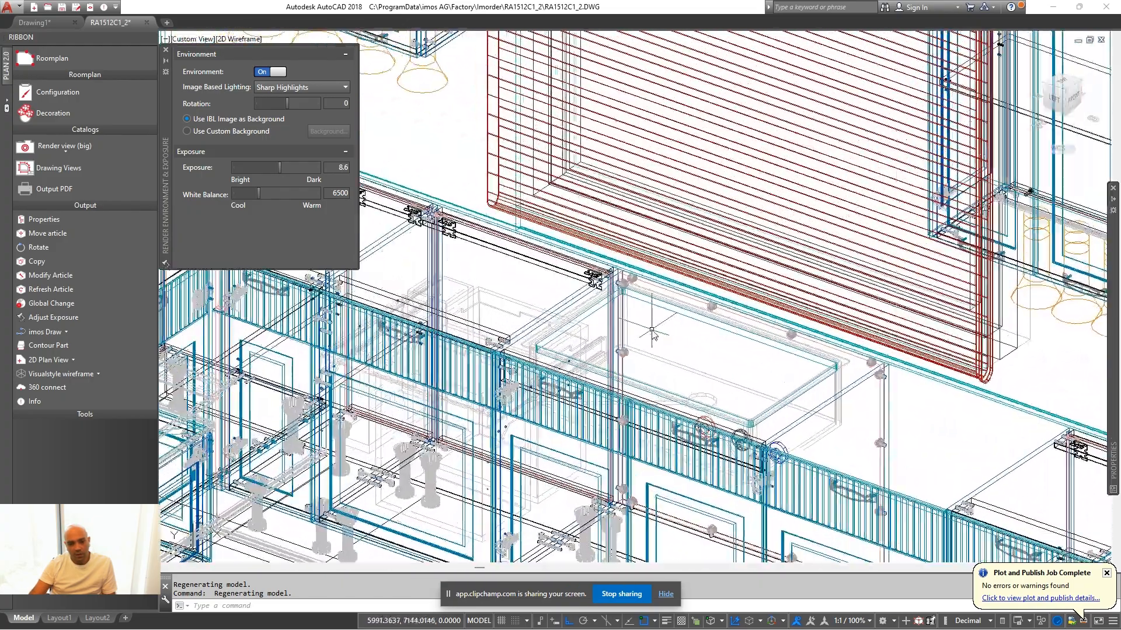
Modify the worktop containing the sink by setting Sink Distance From Front to 120 and apply the change
{"action": "scroll", "coordinate": [651, 328], "scroll_direction": "up", "scroll_amount": 1}
{"action": "right_click", "coordinate": [645, 315]}
{"action": "left_click", "coordinate": [704, 356]}
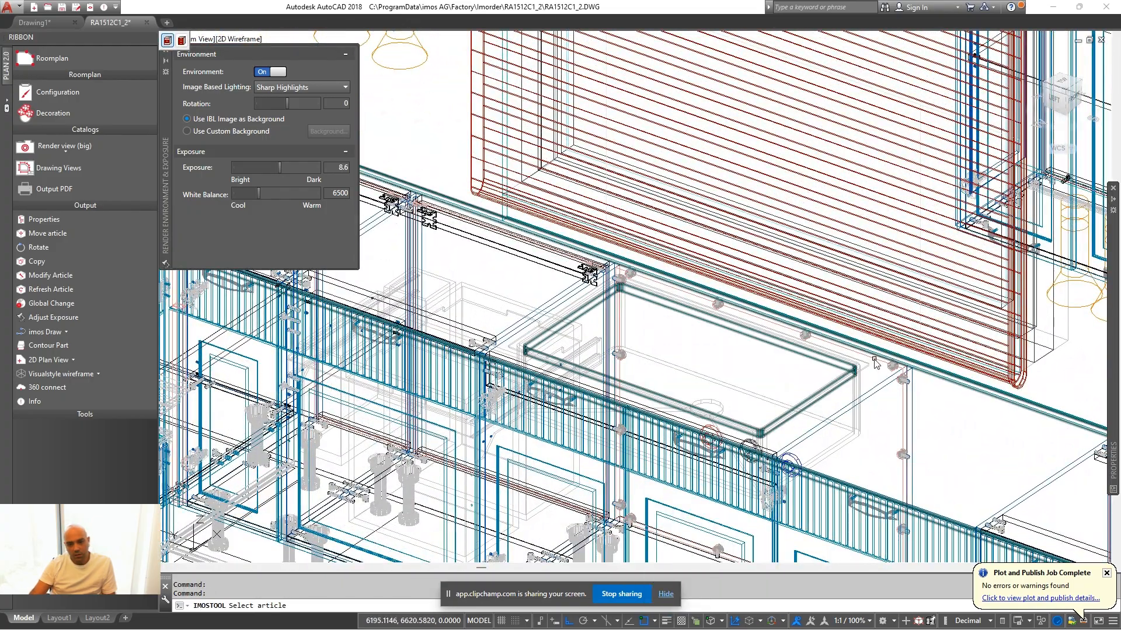
{"action": "left_click", "coordinate": [834, 394]}
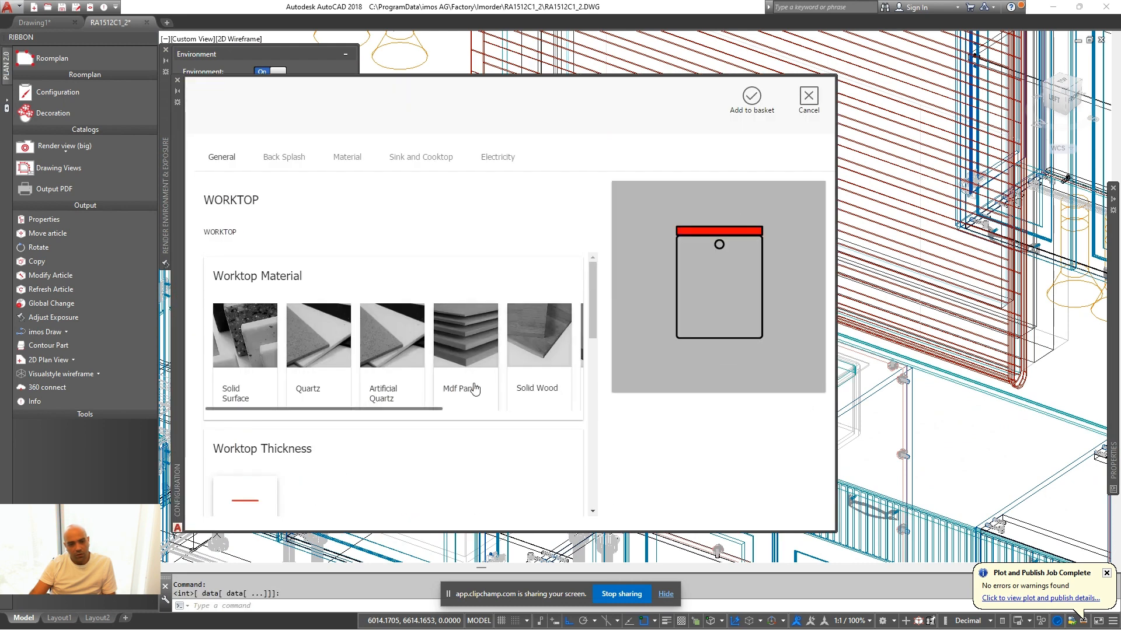
{"action": "left_click", "coordinate": [411, 156]}
{"action": "scroll", "coordinate": [538, 361], "scroll_direction": "down", "scroll_amount": 5}
{"action": "double_click", "coordinate": [380, 460]}
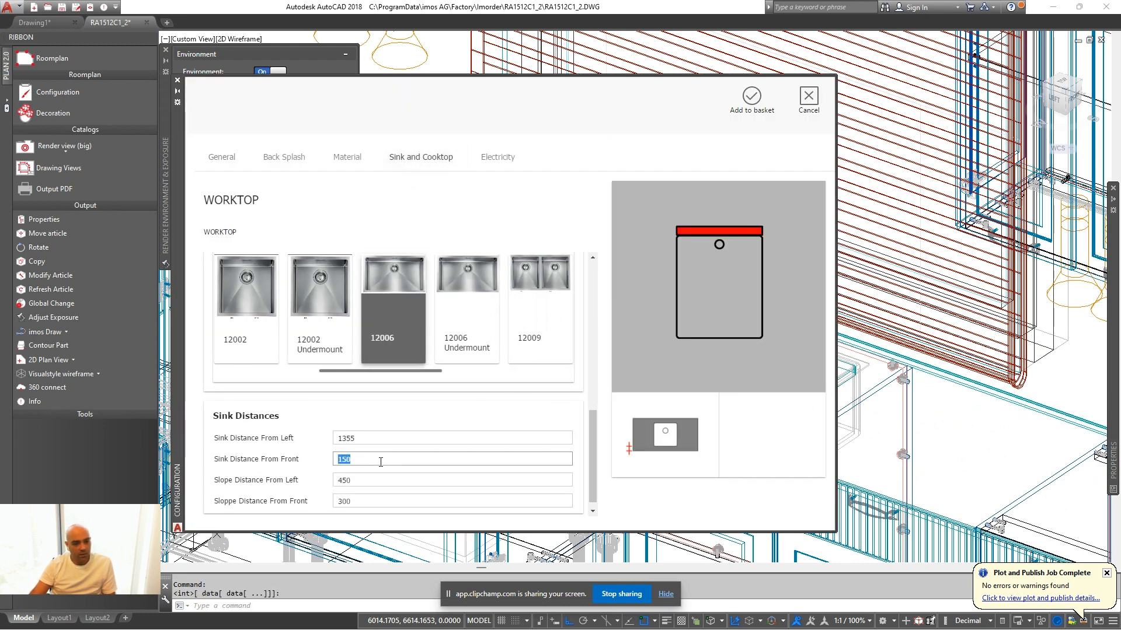
{"action": "type", "text": "120"}
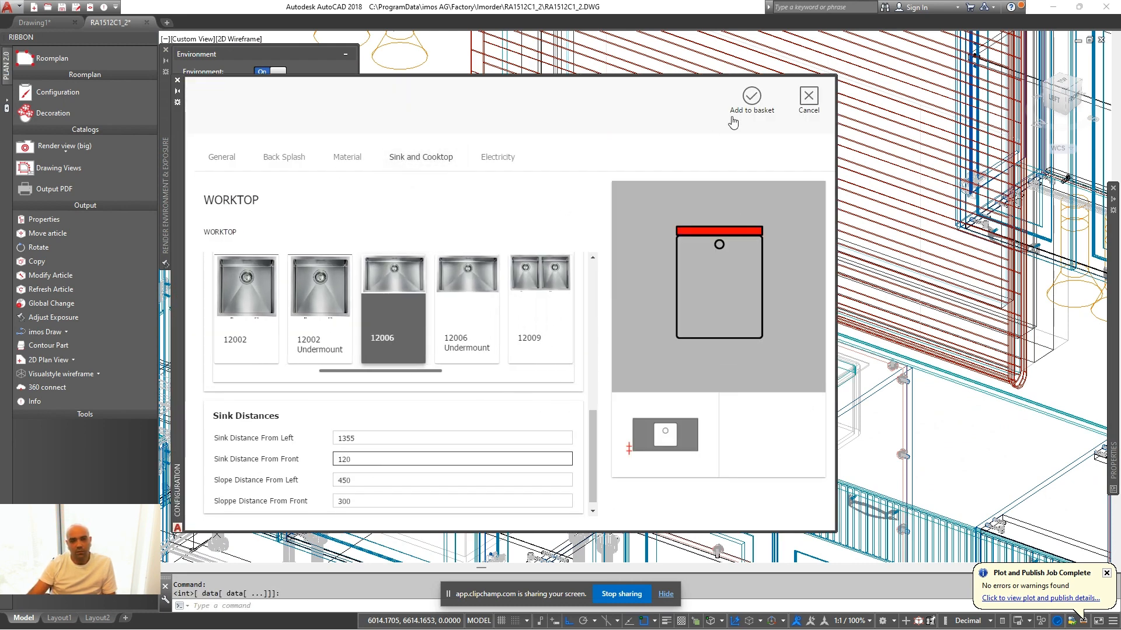
{"action": "left_click", "coordinate": [751, 99]}
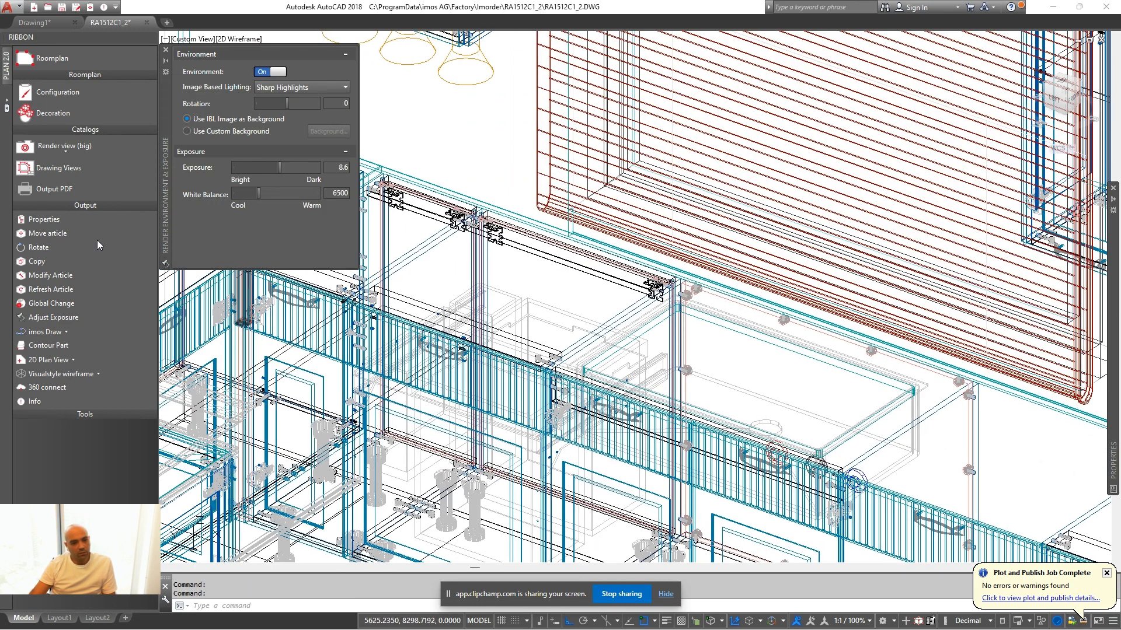
Search the catalog for "fau", insert the Faucet with the first model option and place it on the worktop near the sink
{"action": "left_click", "coordinate": [57, 98]}
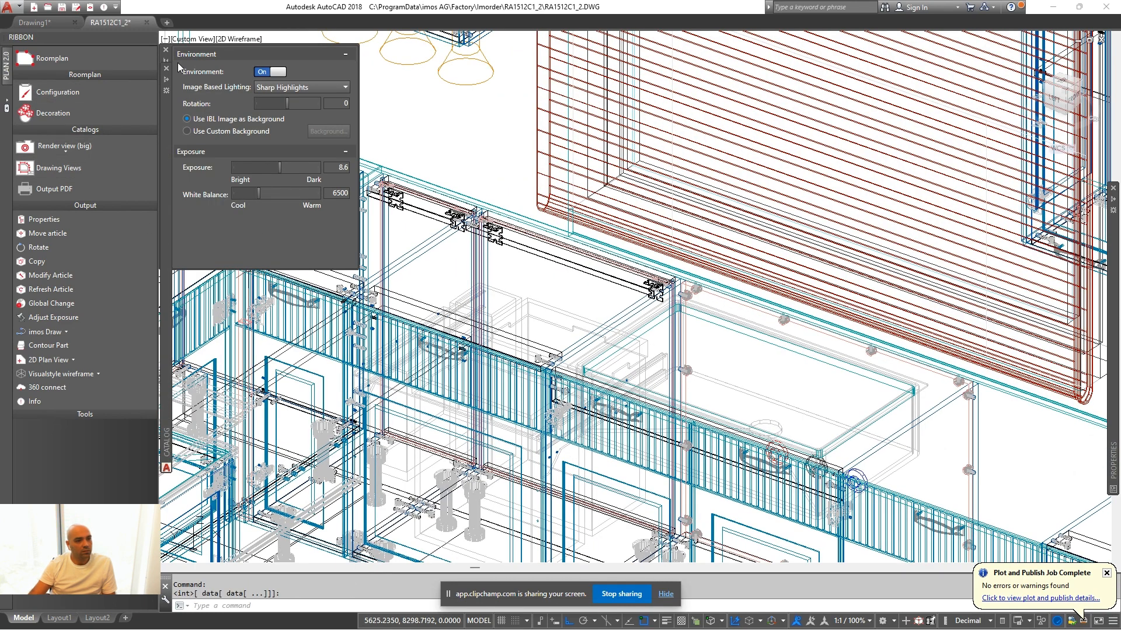
{"action": "mouse_move", "coordinate": [164, 89]}
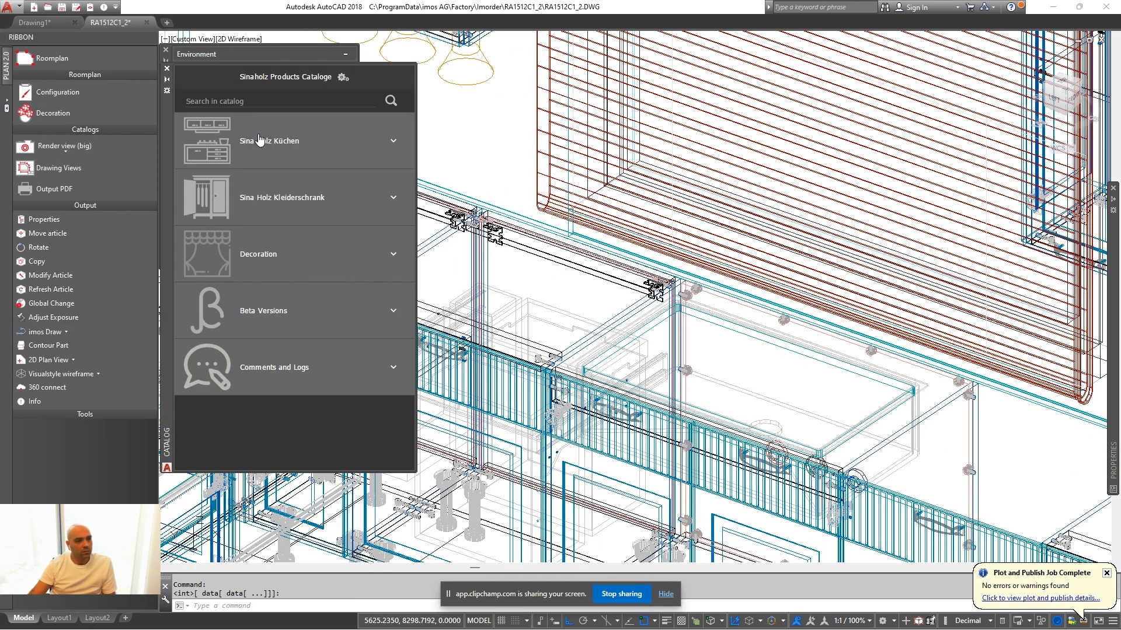
{"action": "left_click", "coordinate": [253, 102]}
{"action": "type", "text": "fau"}
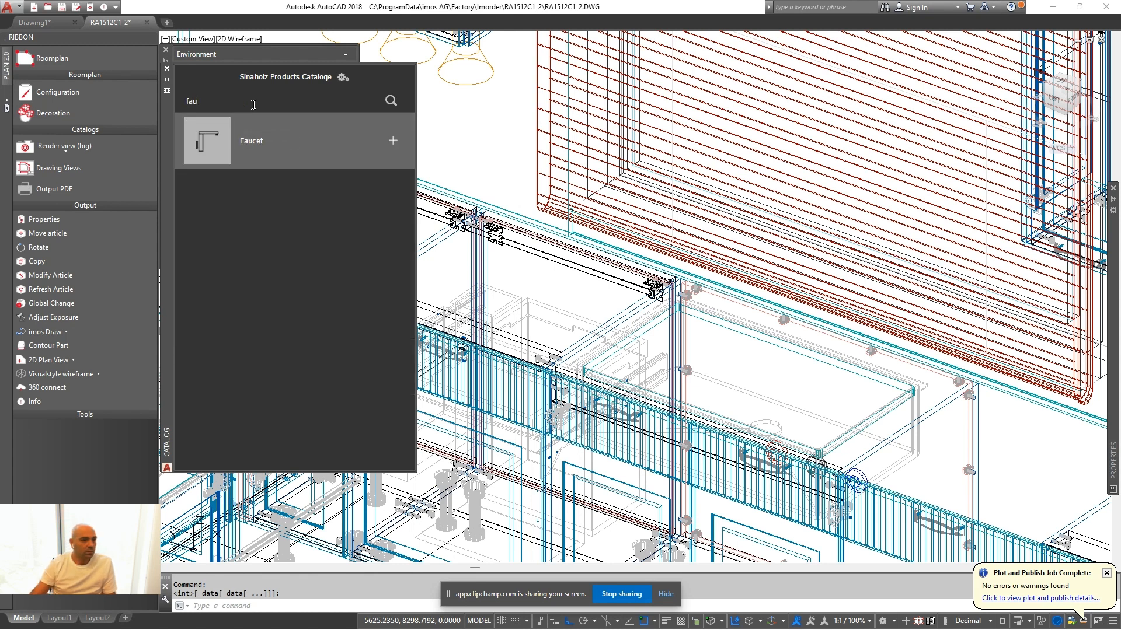
{"action": "left_click", "coordinate": [257, 142]}
{"action": "left_click", "coordinate": [245, 309]}
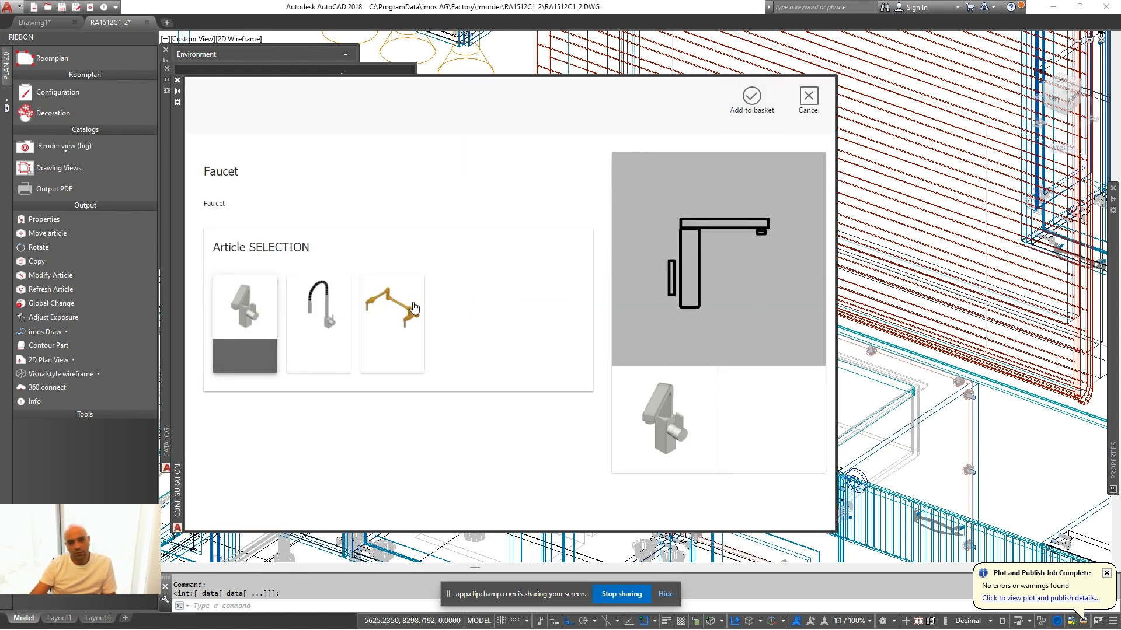
{"action": "left_click", "coordinate": [752, 98]}
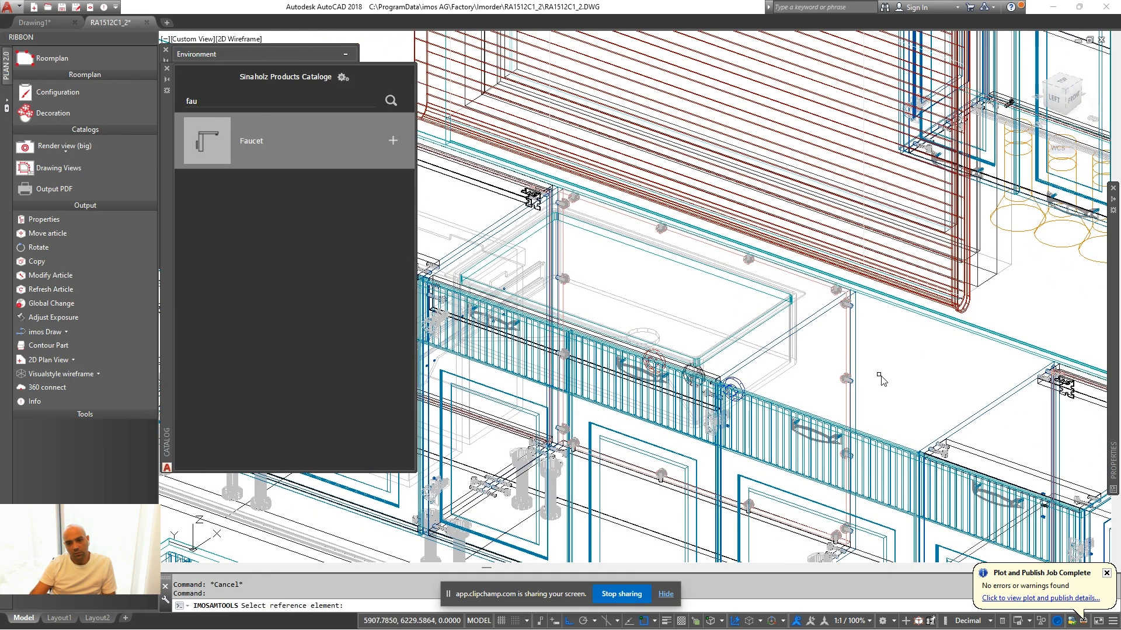
{"action": "left_click", "coordinate": [888, 373]}
Rotate the newly placed faucet about its base so its spout faces the front of the worktop
{"action": "left_click", "coordinate": [930, 401]}
{"action": "left_click", "coordinate": [893, 365]}
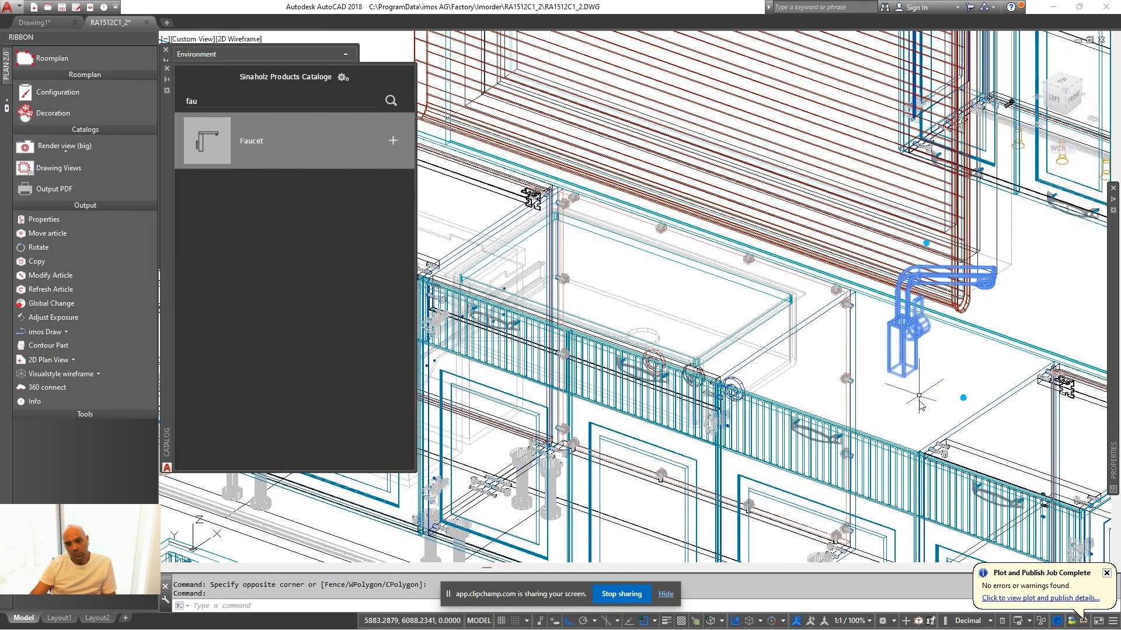
{"action": "scroll", "coordinate": [915, 389], "scroll_direction": "up", "scroll_amount": 1}
{"action": "type", "text": "r"}
{"action": "key", "text": "Escape"}
{"action": "left_click", "coordinate": [909, 382]}
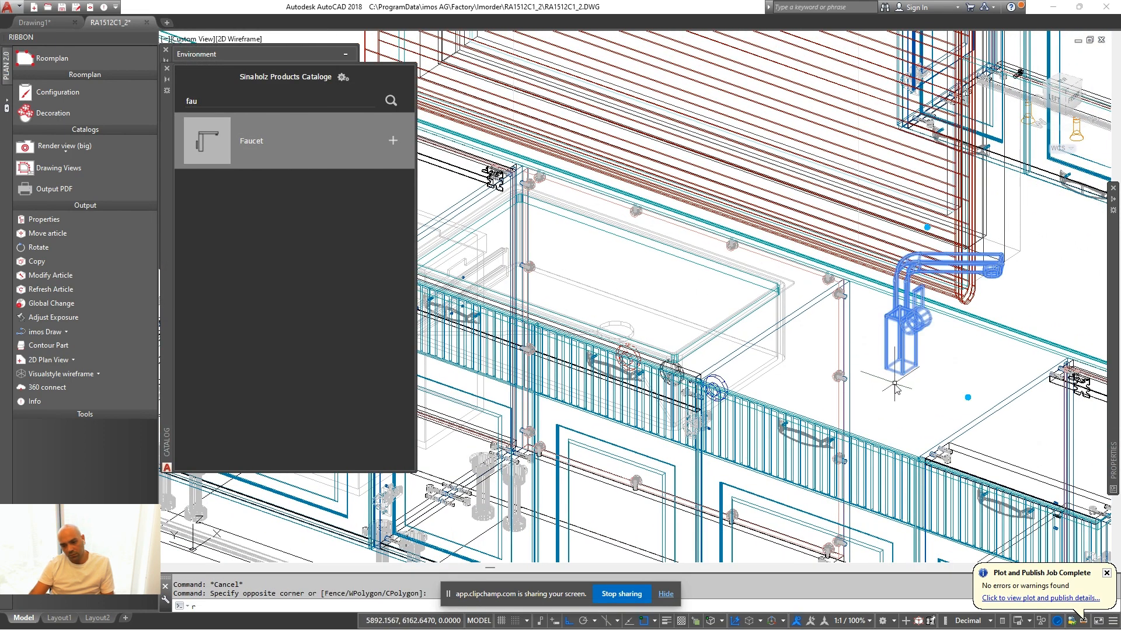
{"action": "type", "text": "o"}
{"action": "key", "text": "Return"}
{"action": "left_click", "coordinate": [915, 366]}
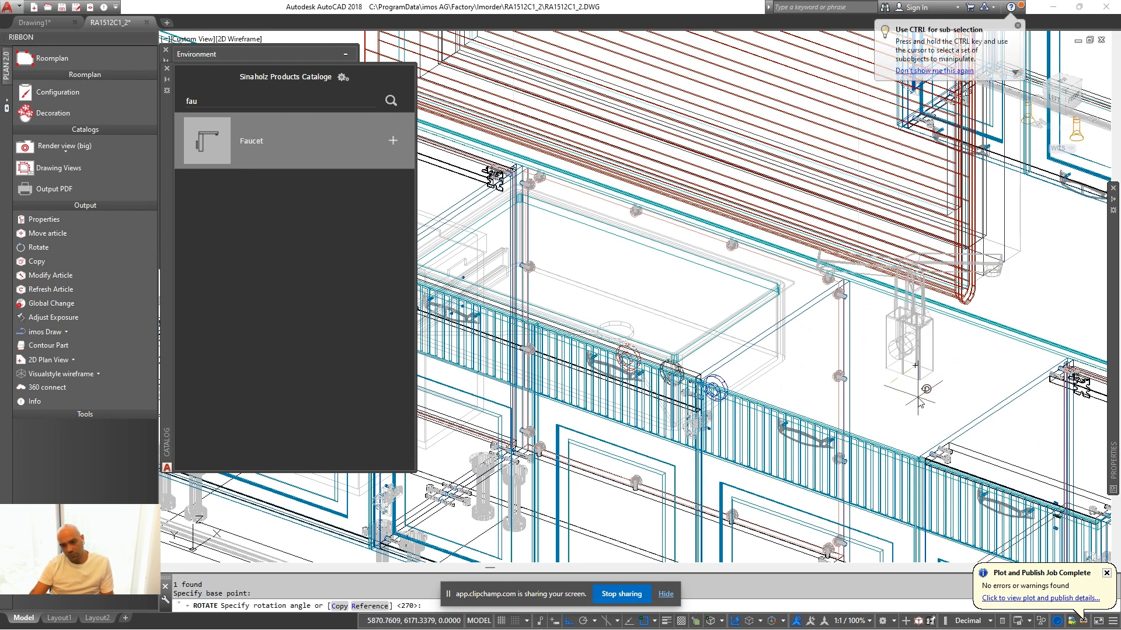
{"action": "left_click", "coordinate": [942, 392]}
Move the rotated faucet onto the worktop at the middle of the sink's rear edge
{"action": "left_click", "coordinate": [933, 391]}
{"action": "left_click", "coordinate": [908, 371]}
{"action": "type", "text": "n"}
{"action": "key", "text": "Return"}
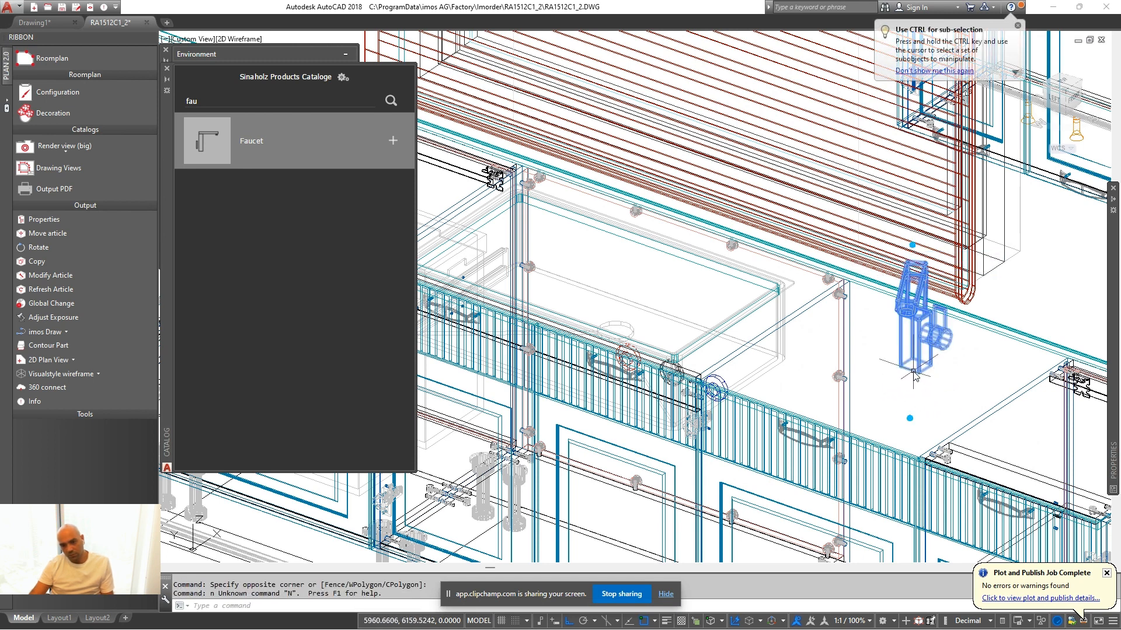
{"action": "type", "text": "m"}
{"action": "key", "text": "Return"}
{"action": "left_click", "coordinate": [903, 367]}
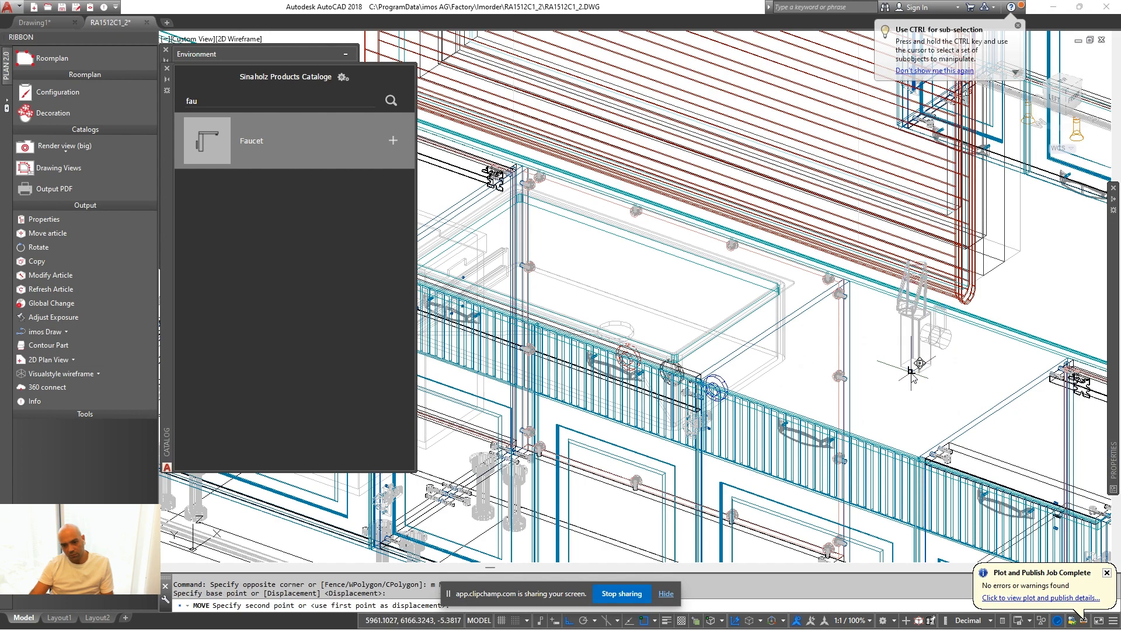
{"action": "left_click", "coordinate": [655, 233]}
Switch the model to the realistic visual style and examine the faucet's placement behind the sink
{"action": "mouse_move", "coordinate": [658, 268]}
{"action": "middle_mouse_down"}
{"action": "mouse_move", "coordinate": [743, 300]}
{"action": "mouse_move", "coordinate": [722, 332]}
{"action": "middle_mouse_up"}
{"action": "scroll", "coordinate": [750, 312], "scroll_direction": "down", "scroll_amount": 1}
{"action": "left_click", "coordinate": [83, 375]}
{"action": "left_click", "coordinate": [71, 388]}
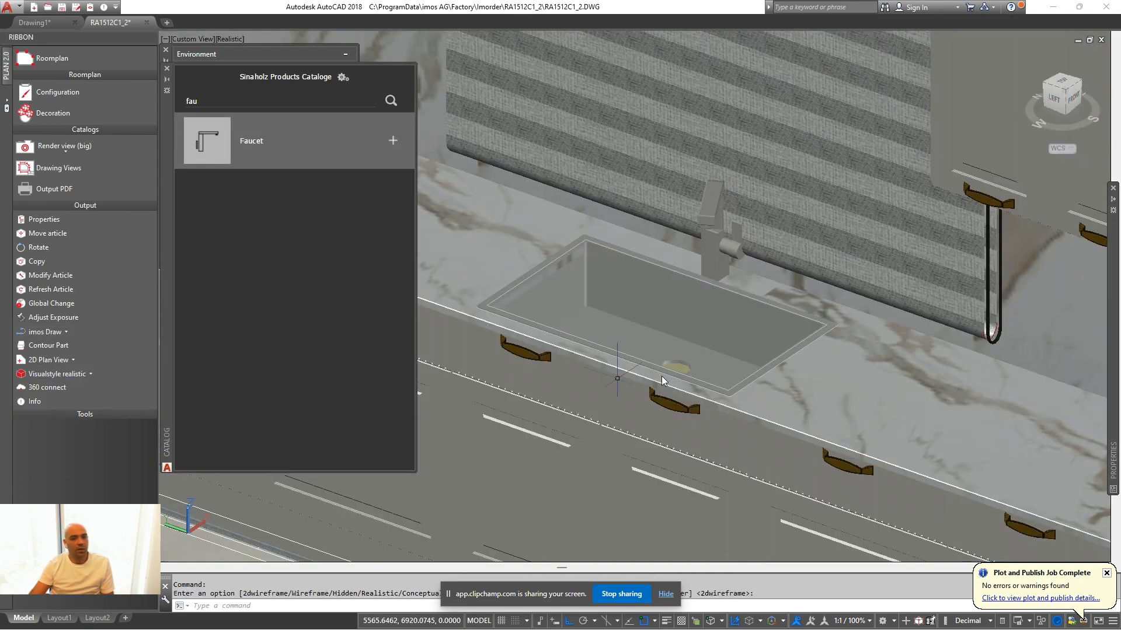
{"action": "scroll", "coordinate": [730, 356], "scroll_direction": "down", "scroll_amount": 4}
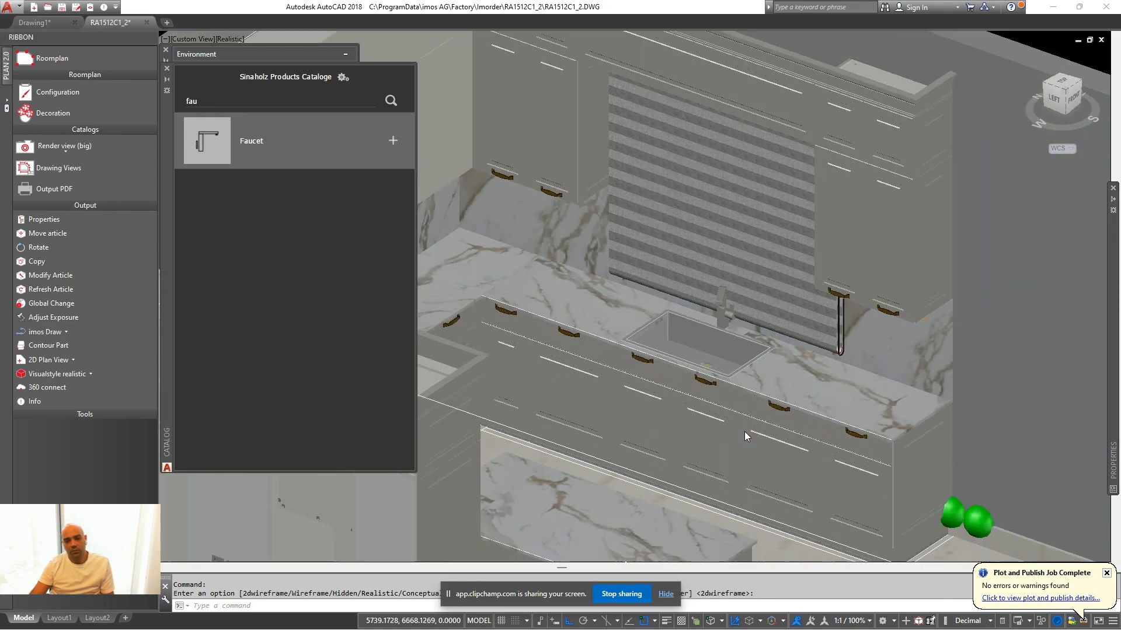
{"action": "middle_click_drag", "start_coordinate": [744, 432], "coordinate": [787, 295]}
{"action": "key", "text": "Escape"}
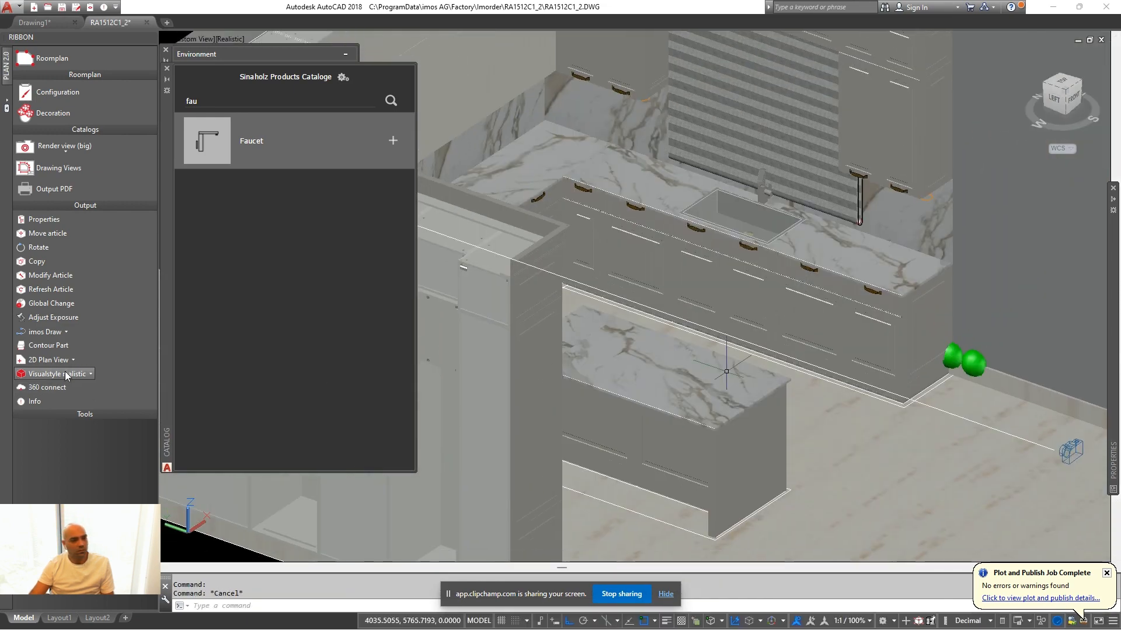
Return the kitchen model to the wireframe visual style and erase the green marker object in front of the kitchen
{"action": "left_click", "coordinate": [65, 373]}
{"action": "left_click", "coordinate": [65, 461]}
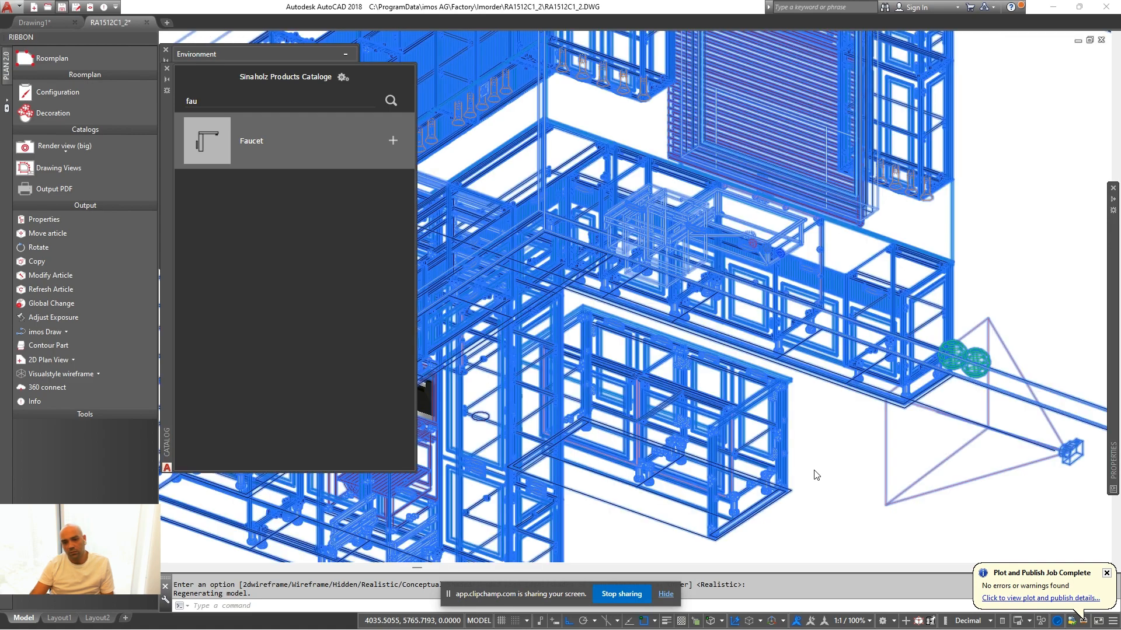
{"action": "scroll", "coordinate": [848, 471], "scroll_direction": "down", "scroll_amount": 1}
{"action": "middle_click_drag", "start_coordinate": [992, 479], "coordinate": [802, 436]}
{"action": "scroll", "coordinate": [802, 436], "scroll_direction": "down", "scroll_amount": 1}
{"action": "scroll", "coordinate": [847, 461], "scroll_direction": "down", "scroll_amount": 2}
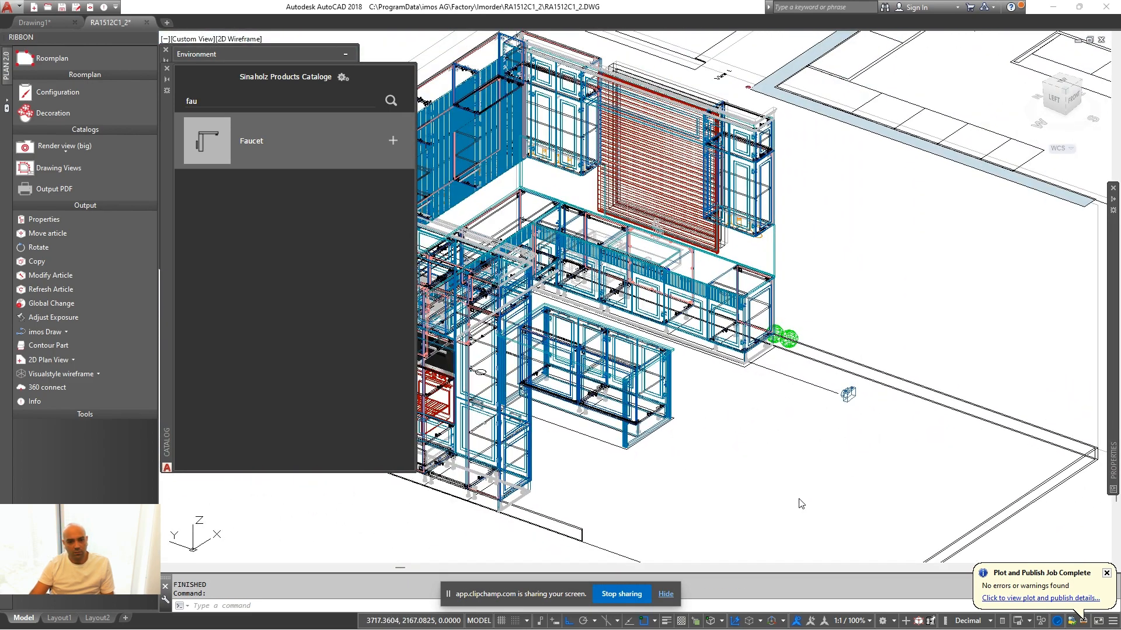
{"action": "mouse_move", "coordinate": [801, 503]}
{"action": "middle_mouse_down", "text": "shift"}
{"action": "mouse_move", "coordinate": [746, 506]}
{"action": "mouse_move", "coordinate": [709, 480]}
{"action": "mouse_move", "coordinate": [762, 453]}
{"action": "middle_mouse_up", "text": "shift"}
{"action": "left_click", "coordinate": [736, 444]}
{"action": "left_click", "coordinate": [711, 464]}
{"action": "type", "text": "e"}
{"action": "key", "text": "Return"}
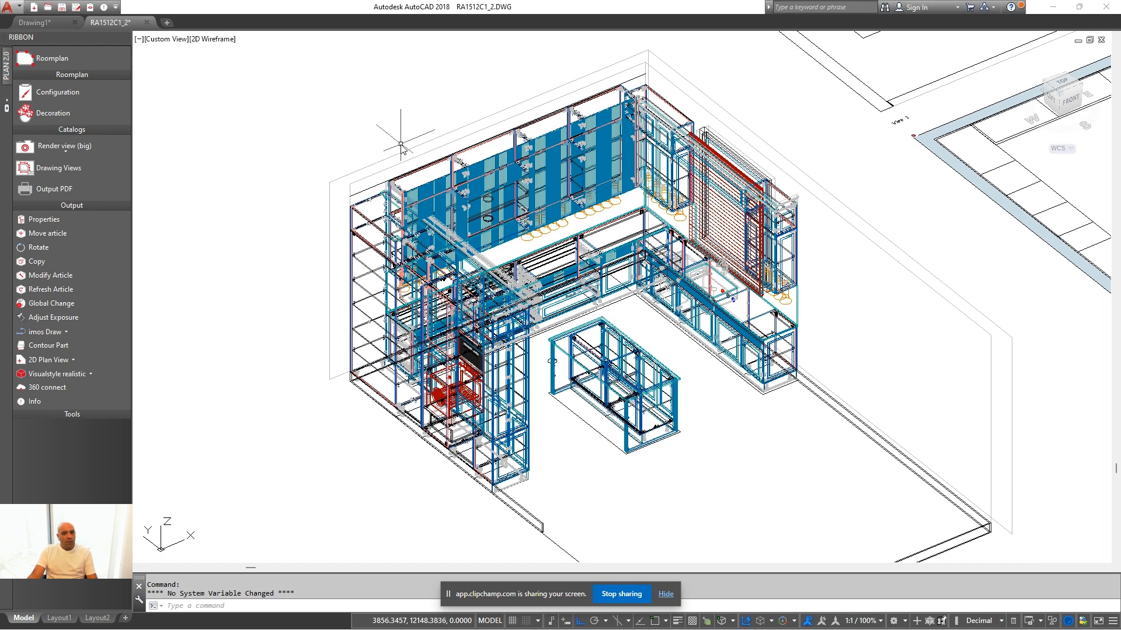
Save the current order with Part List and Calculation enabled, overwriting its existing folder
{"action": "left_click", "coordinate": [80, 12]}
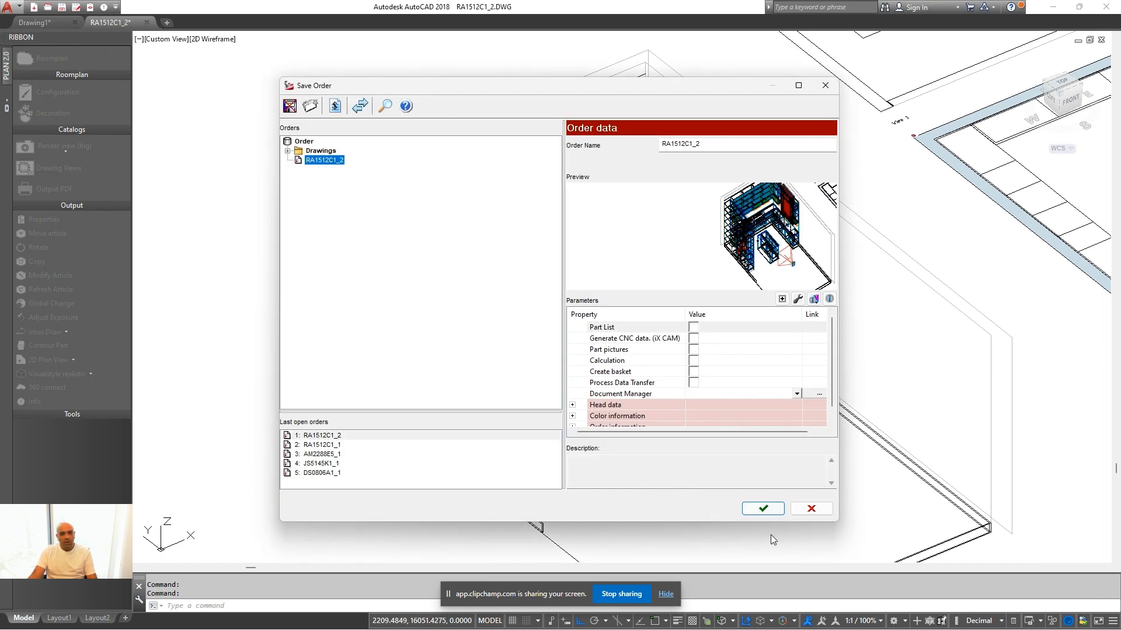
{"action": "left_click", "coordinate": [693, 327]}
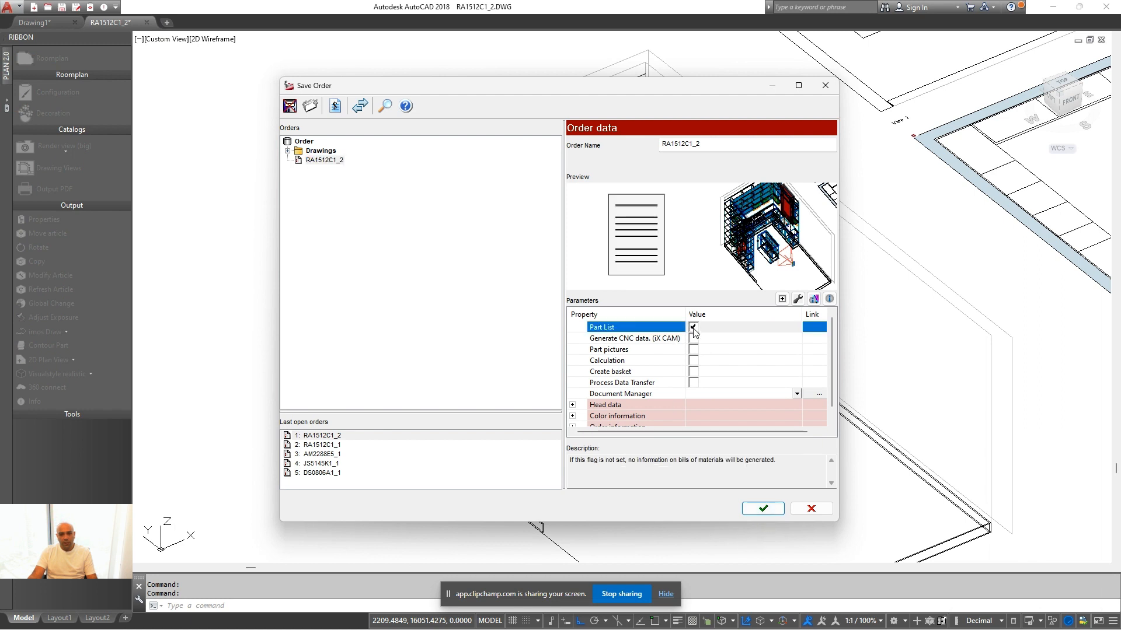
{"action": "left_click", "coordinate": [768, 512]}
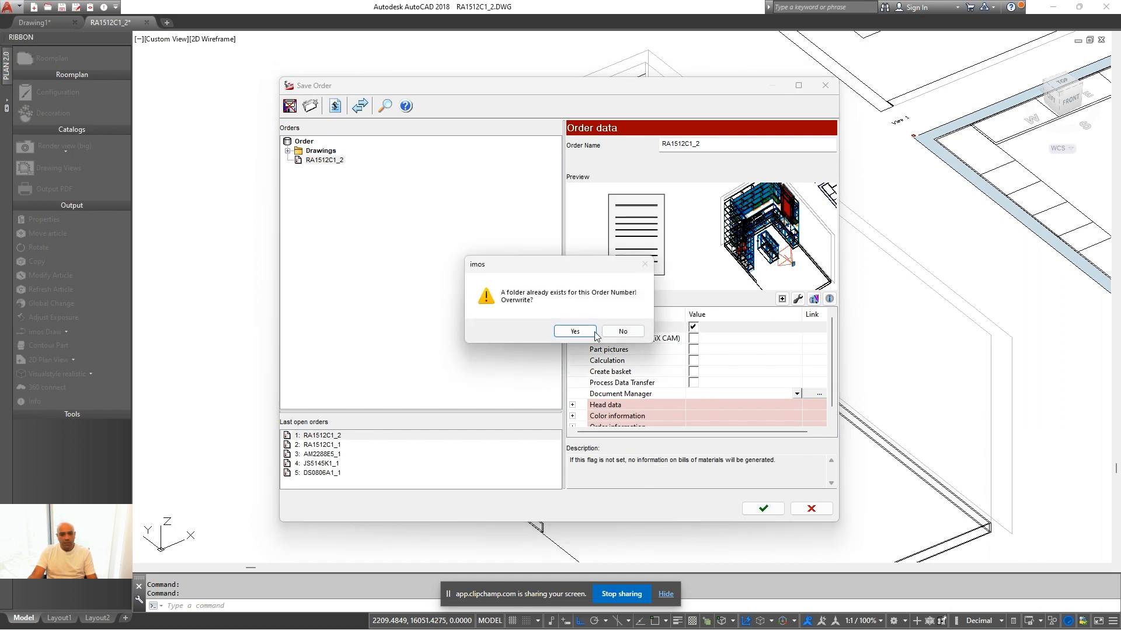
{"action": "left_click", "coordinate": [575, 332]}
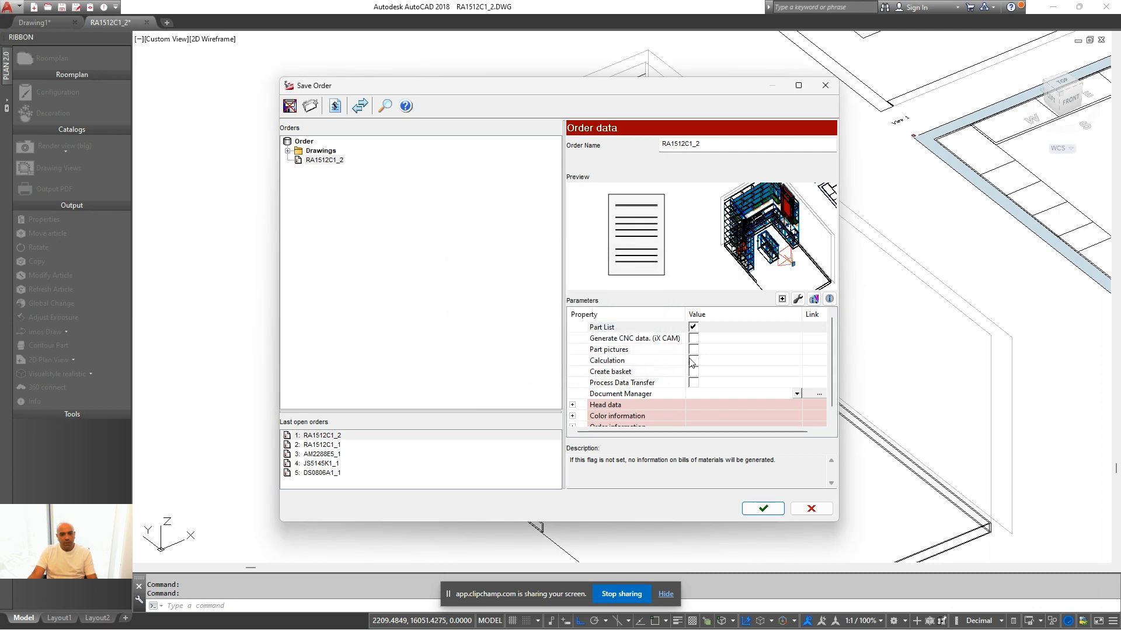
{"action": "left_click", "coordinate": [693, 360]}
{"action": "left_click", "coordinate": [763, 507]}
{"action": "left_click", "coordinate": [574, 330]}
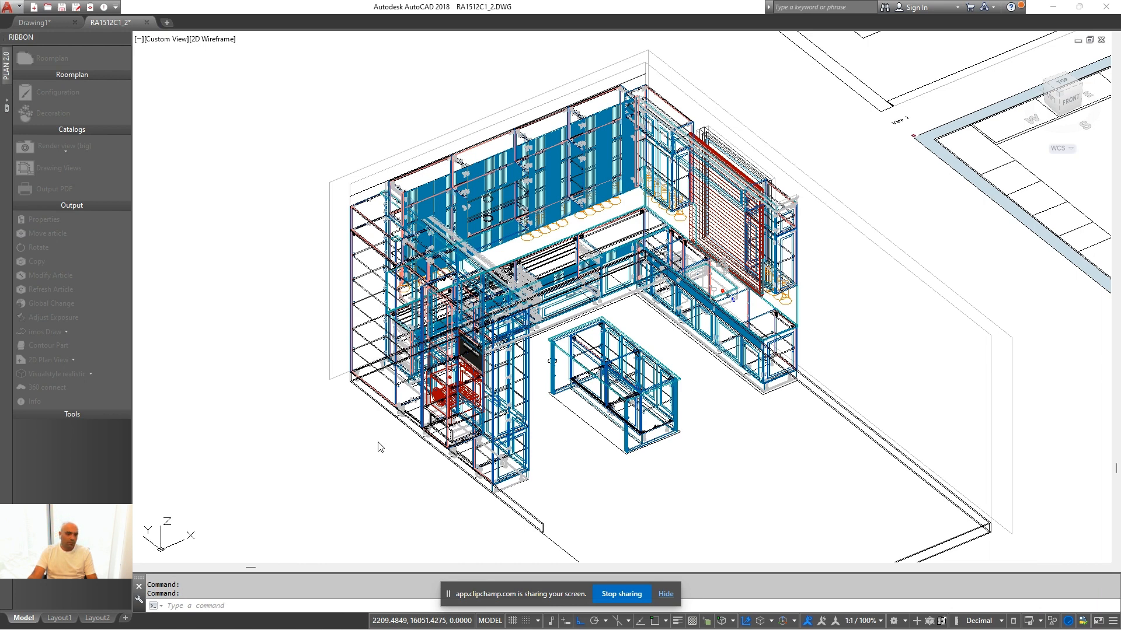
Switch to imos iX Organizer, open the saved kitchen order and look through the prices of its orderlines
{"action": "left_click", "coordinate": [353, 620]}
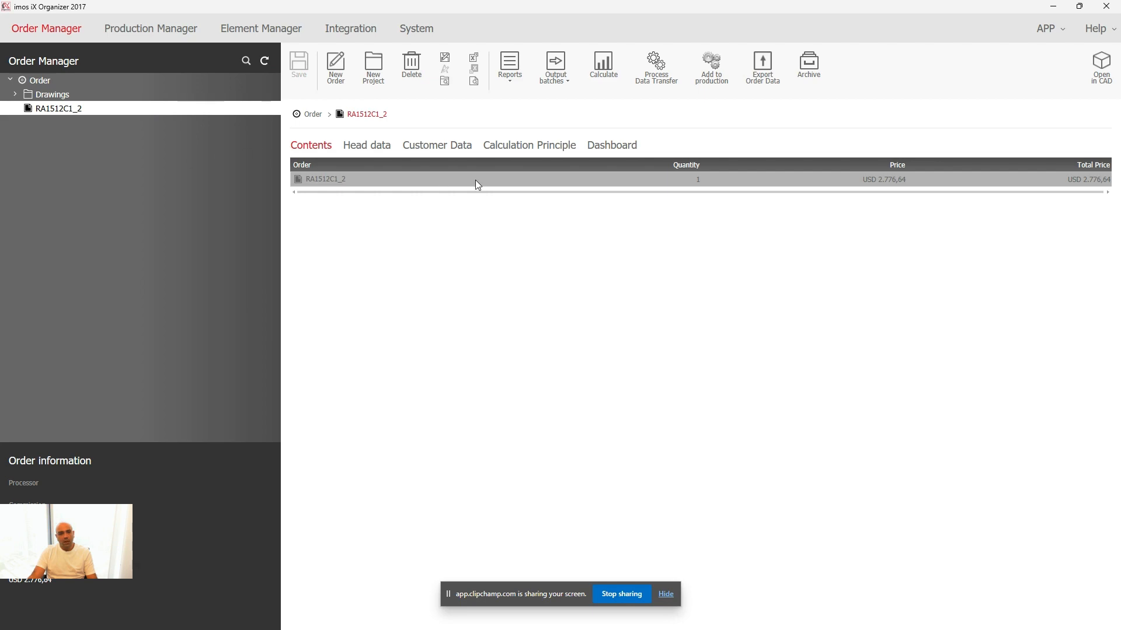
{"action": "double_click", "coordinate": [903, 180]}
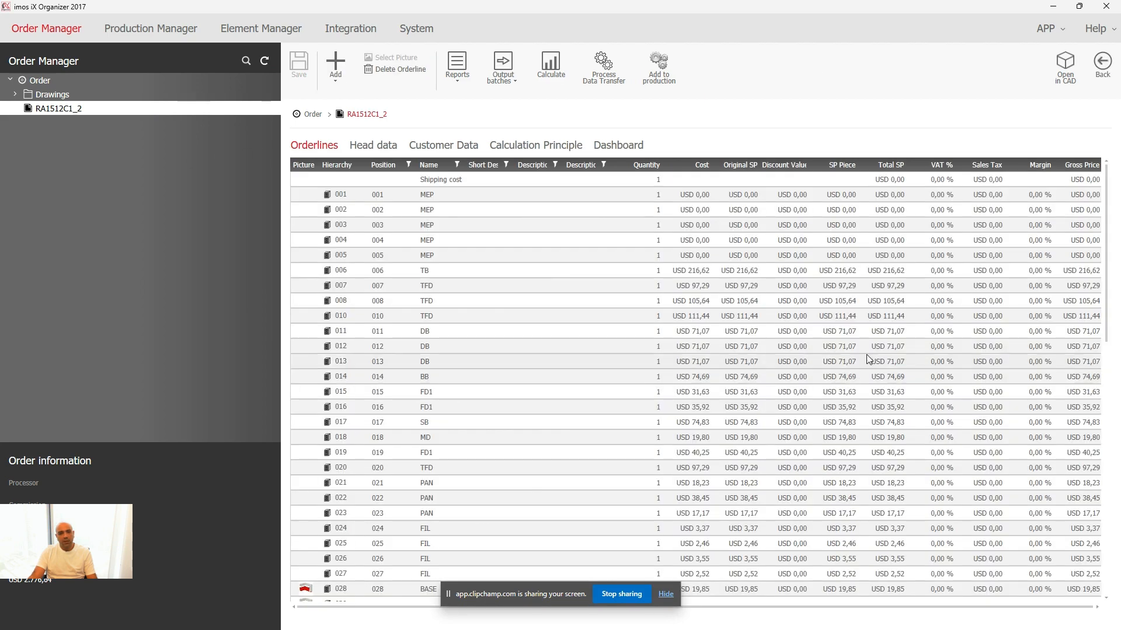
{"action": "scroll", "coordinate": [841, 327], "scroll_direction": "down", "scroll_amount": 4}
{"action": "scroll", "coordinate": [839, 330], "scroll_direction": "down", "scroll_amount": 11}
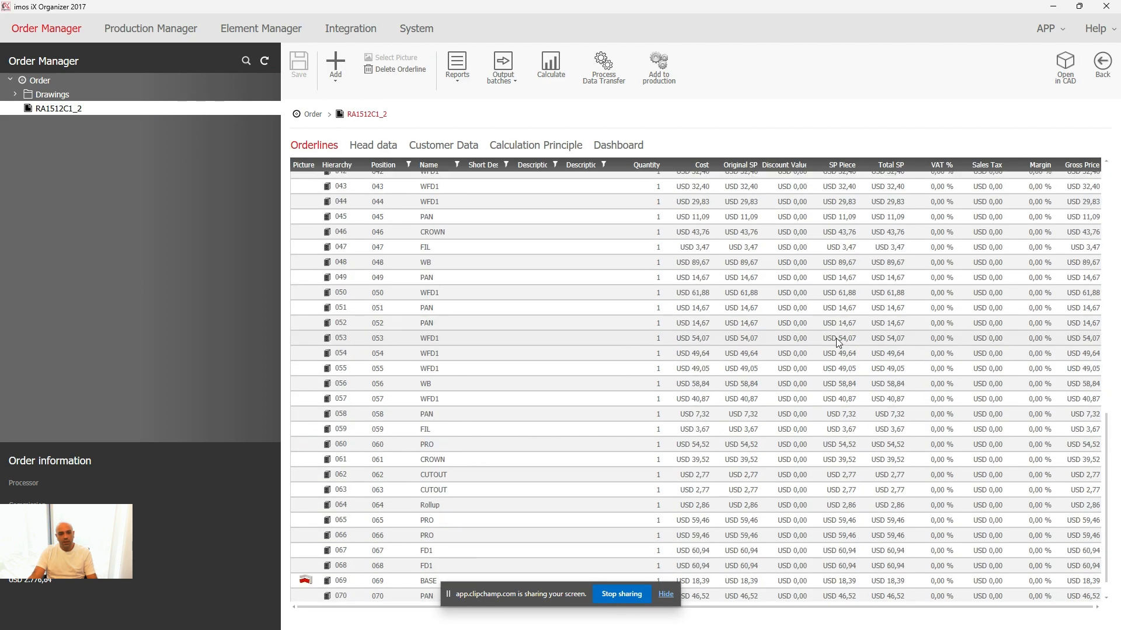
{"action": "scroll", "coordinate": [832, 342], "scroll_direction": "up", "scroll_amount": 15}
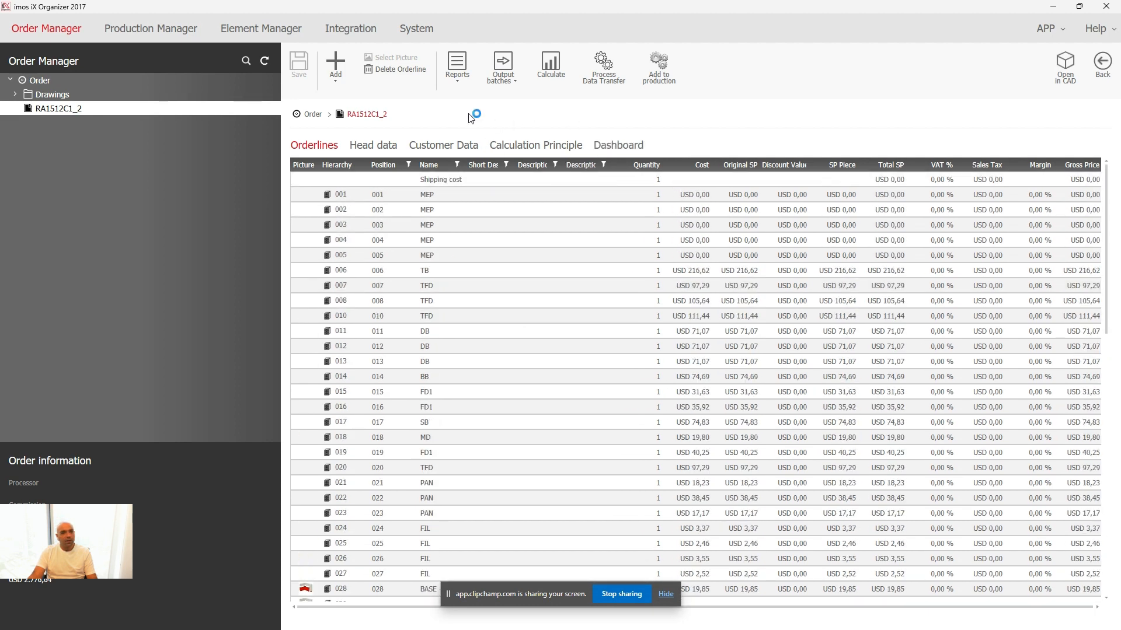
Generate the SinaHolz Accessory List and Sinaholz Profile List reports and show the Profile List at 100% zoom
{"action": "left_click", "coordinate": [462, 85]}
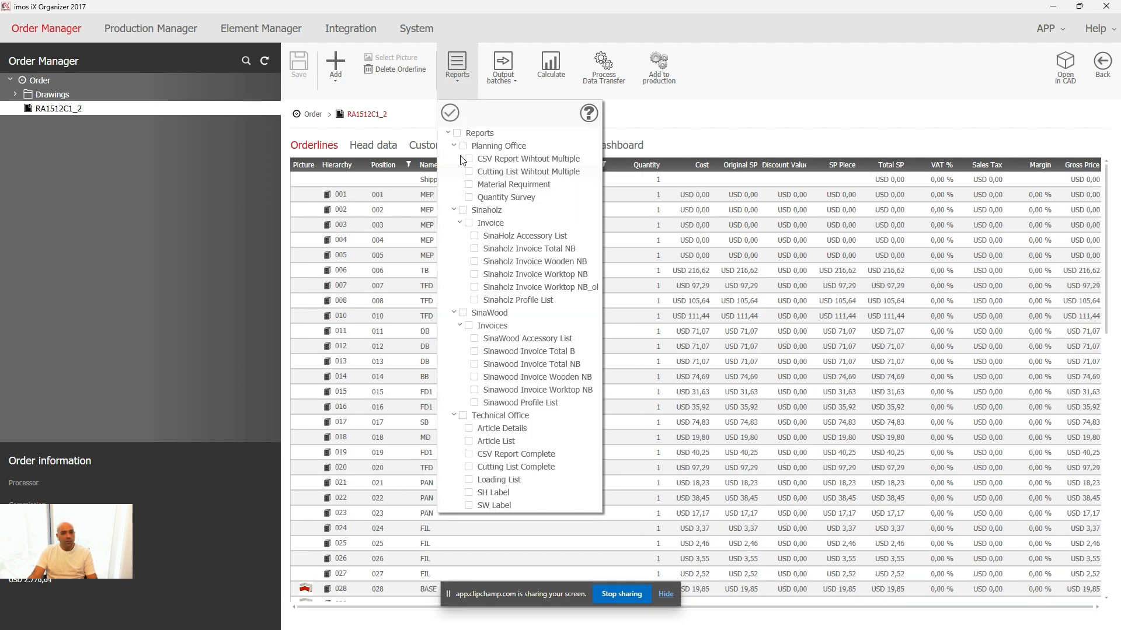
{"action": "left_click", "coordinate": [475, 236]}
{"action": "left_click", "coordinate": [474, 300]}
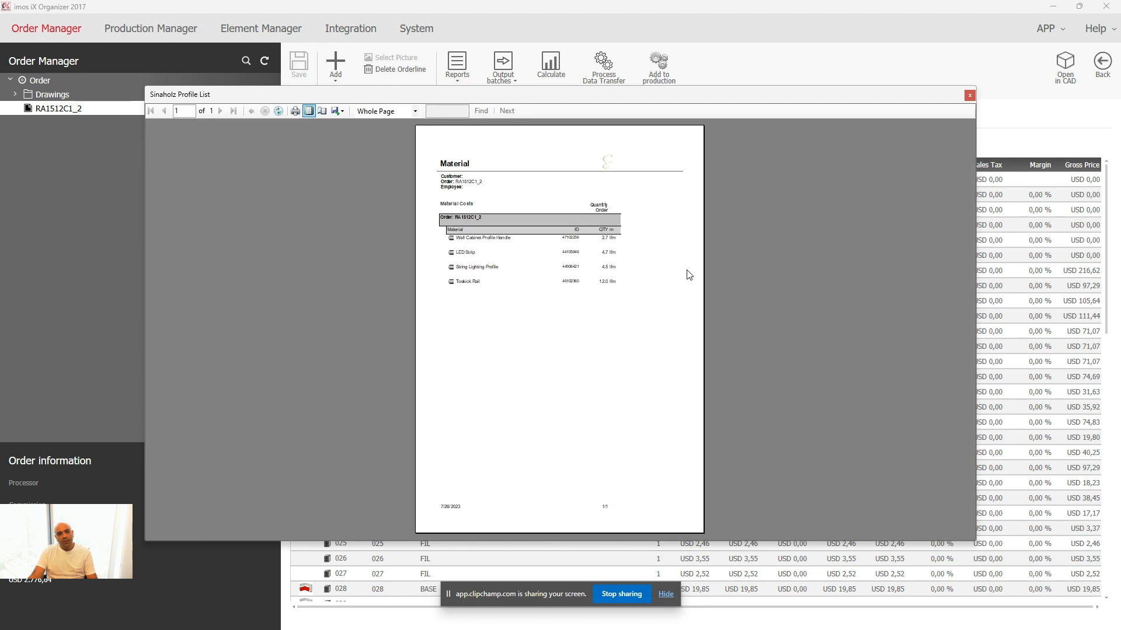
{"action": "left_click", "coordinate": [401, 111]}
{"action": "left_click", "coordinate": [390, 168]}
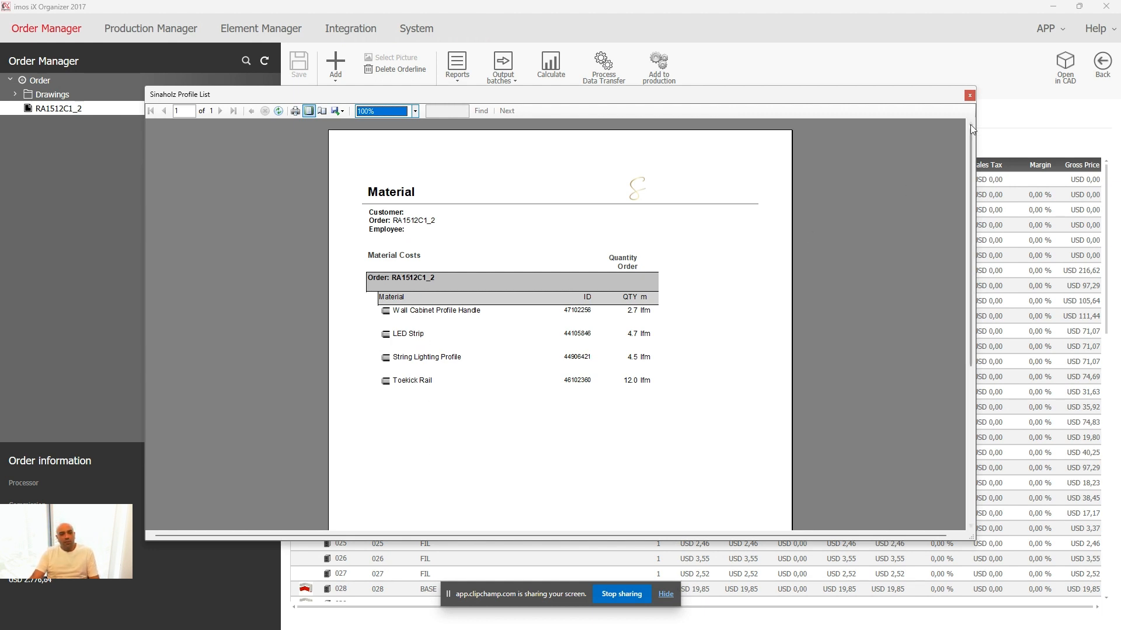
Close the Sinaholz Profile List and examine the purchased parts in the SinaHolz Accessory List at 100% zoom
{"action": "left_click", "coordinate": [969, 96]}
{"action": "left_click", "coordinate": [408, 111]}
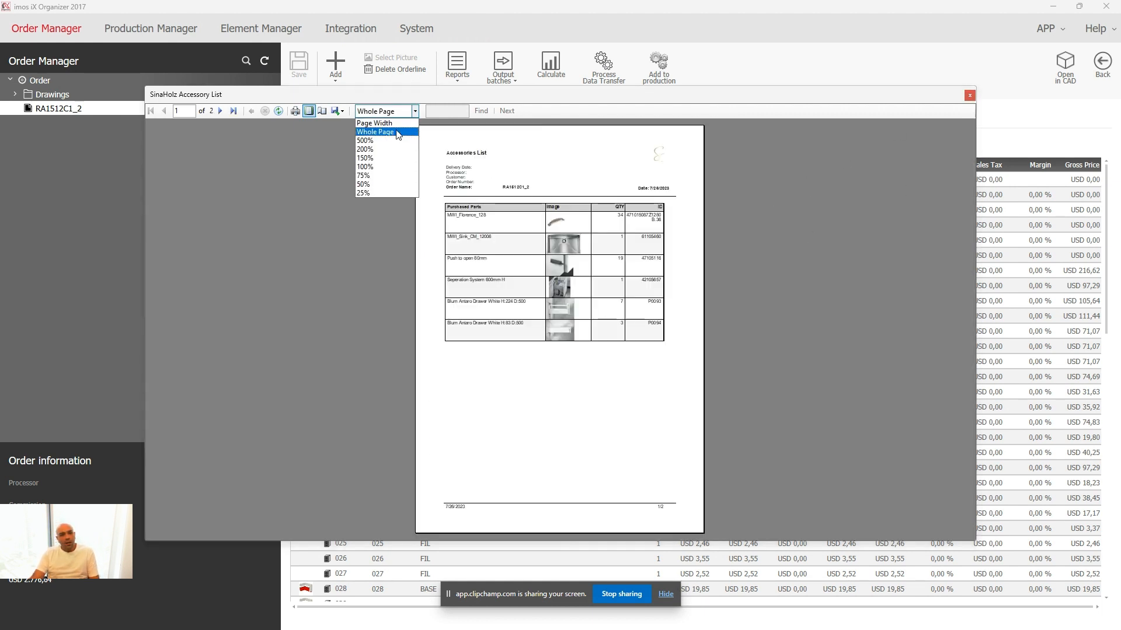
{"action": "left_click", "coordinate": [388, 164]}
{"action": "left_click", "coordinate": [390, 114]}
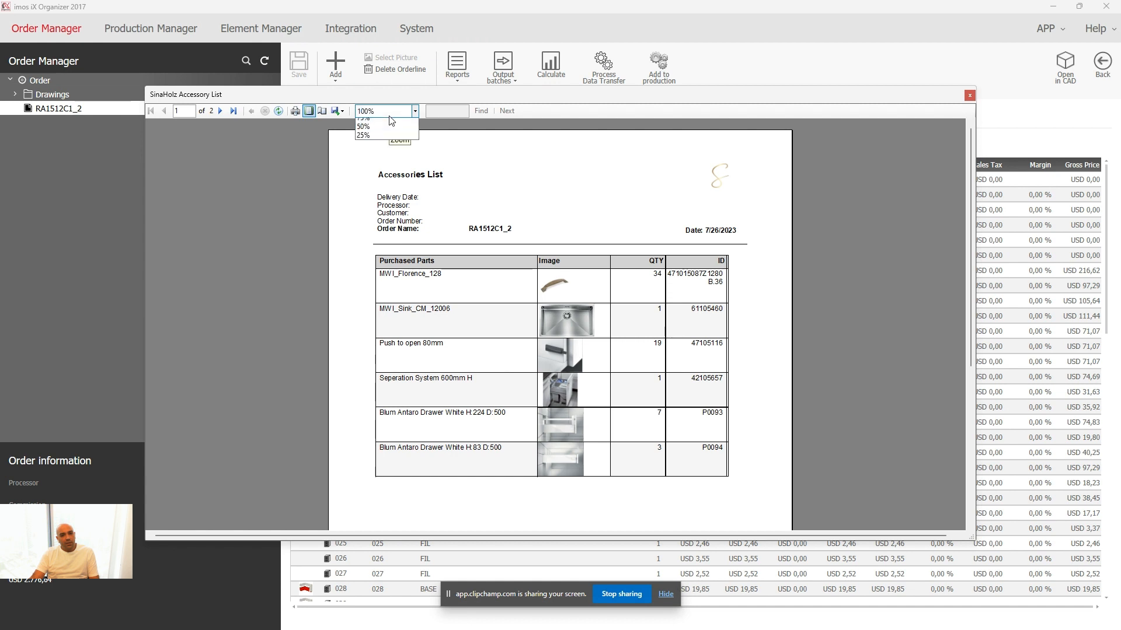
{"action": "left_click", "coordinate": [644, 357]}
{"action": "scroll", "coordinate": [578, 345], "scroll_direction": "down", "scroll_amount": 1}
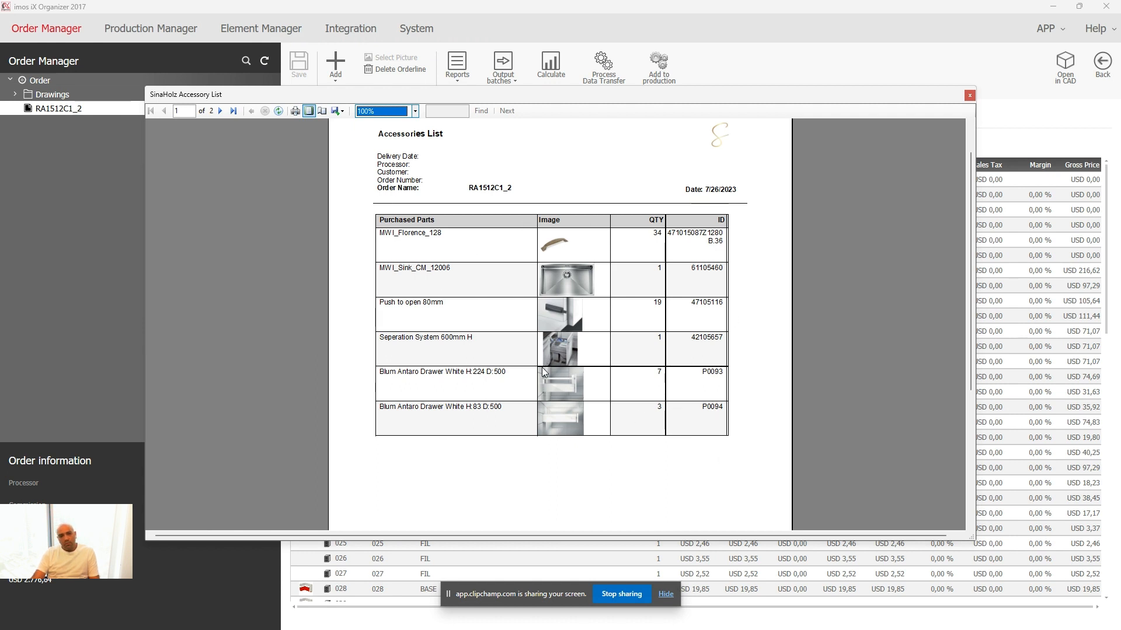
{"action": "scroll", "coordinate": [542, 366], "scroll_direction": "up", "scroll_amount": 1}
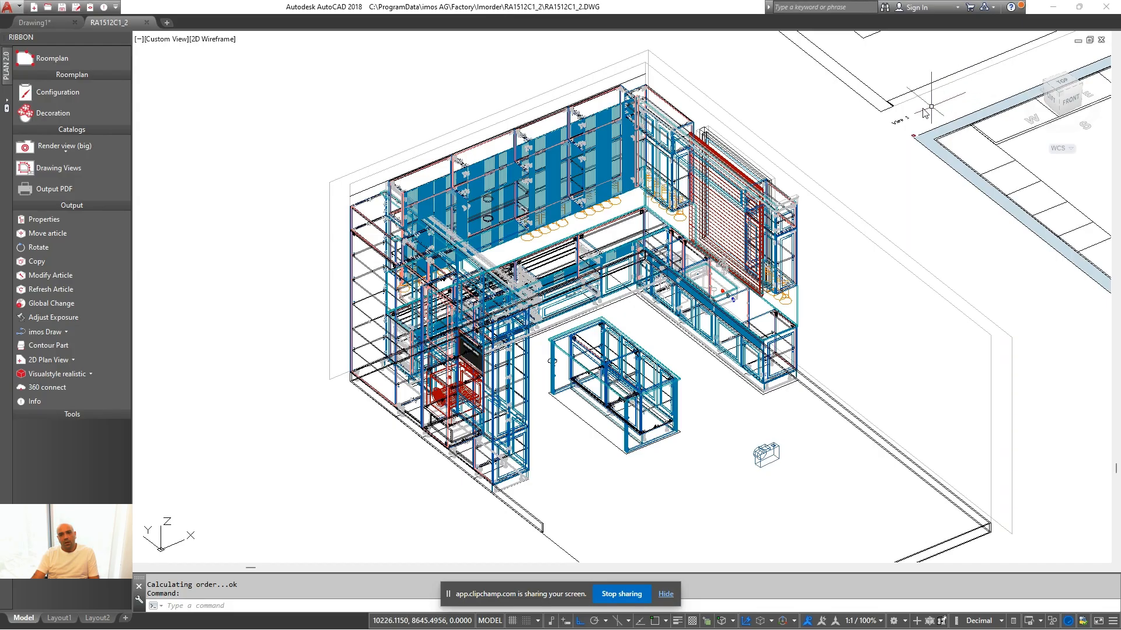
Return to imos iX Organizer and add the Cutting List Wihtout Multiple and Material Requirment reports to the reports being generated
{"action": "left_click", "coordinate": [352, 616]}
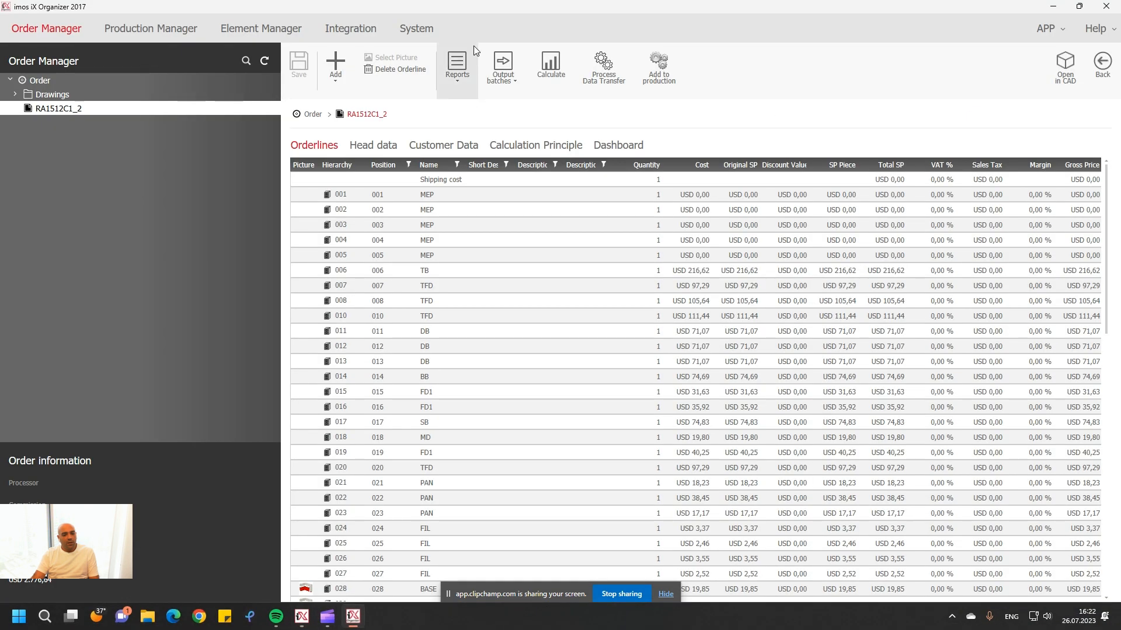
{"action": "left_click", "coordinate": [471, 76]}
{"action": "left_click", "coordinate": [452, 210]}
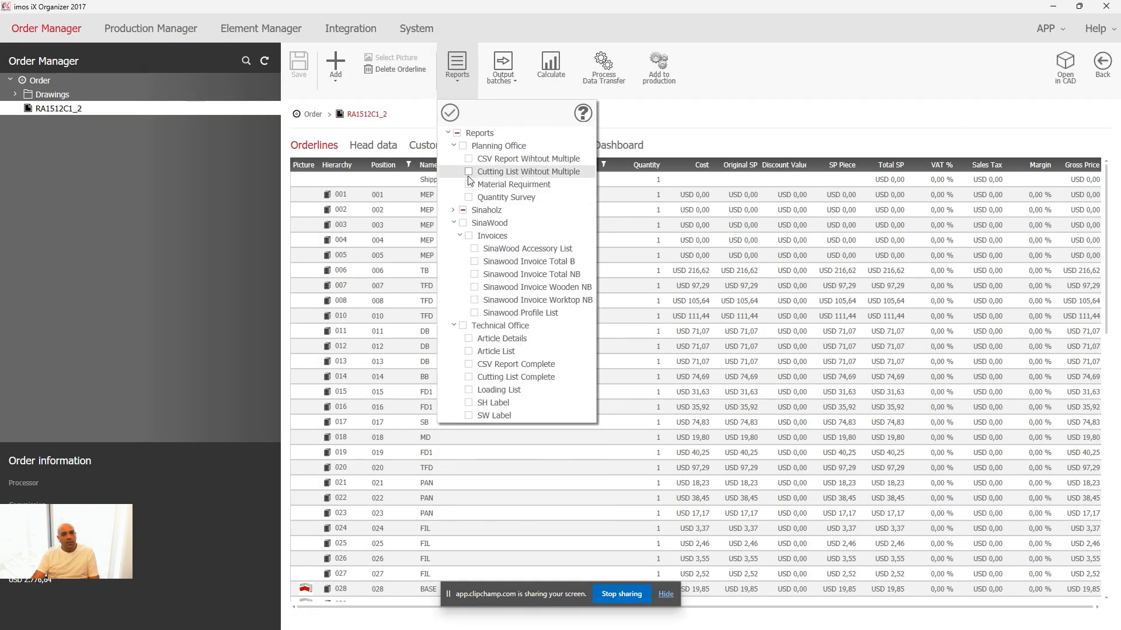
{"action": "left_click", "coordinate": [453, 223]}
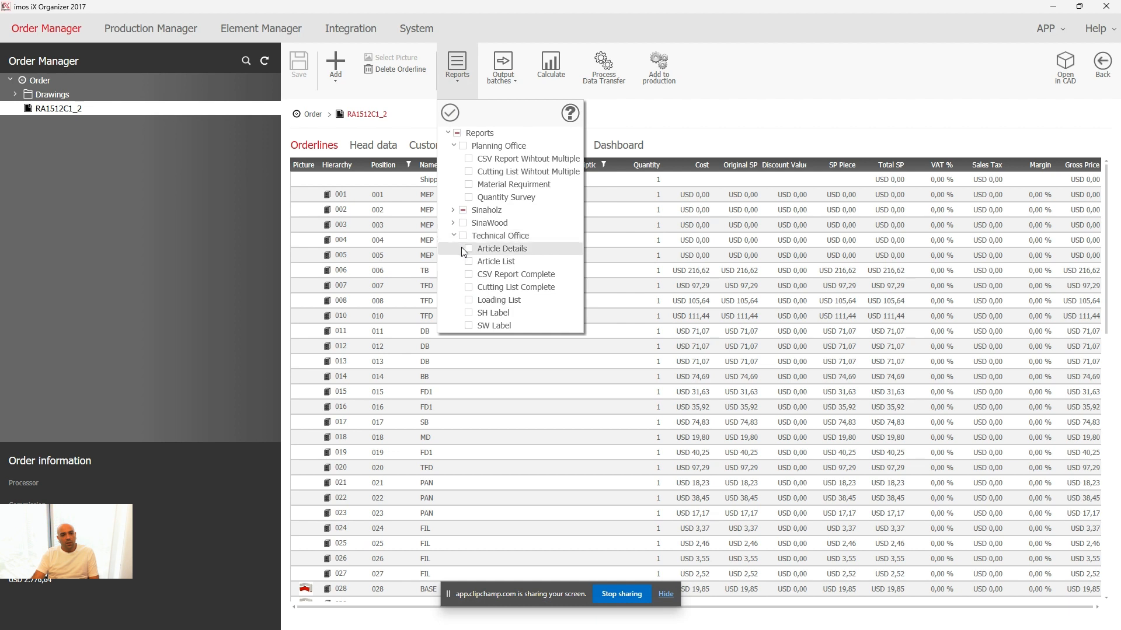
{"action": "left_click", "coordinate": [468, 172]}
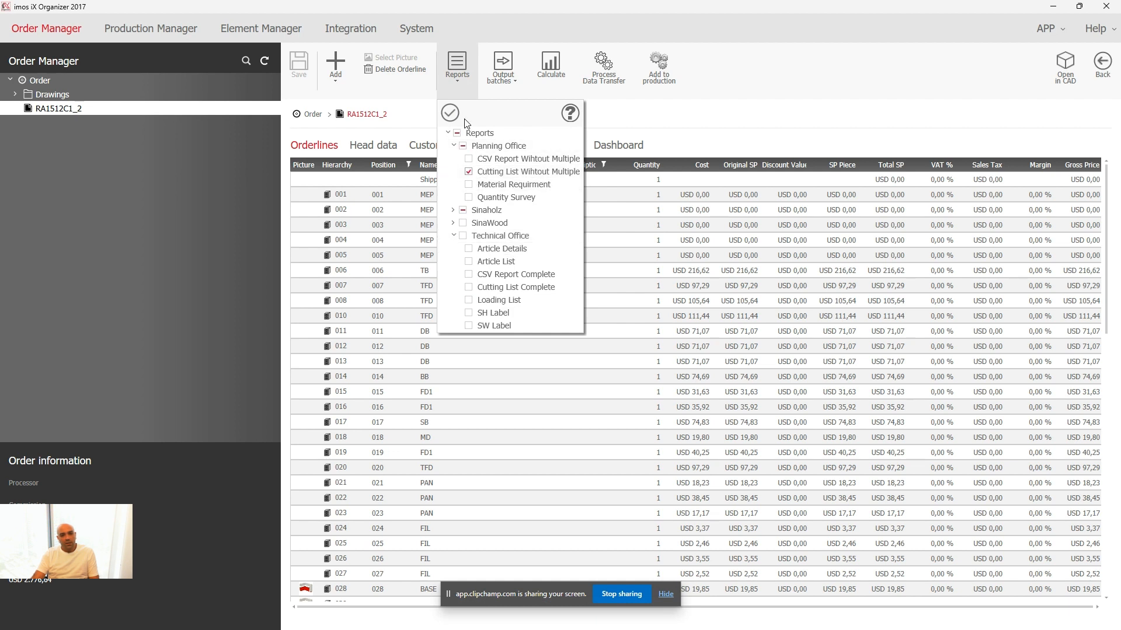
{"action": "left_click", "coordinate": [468, 185]}
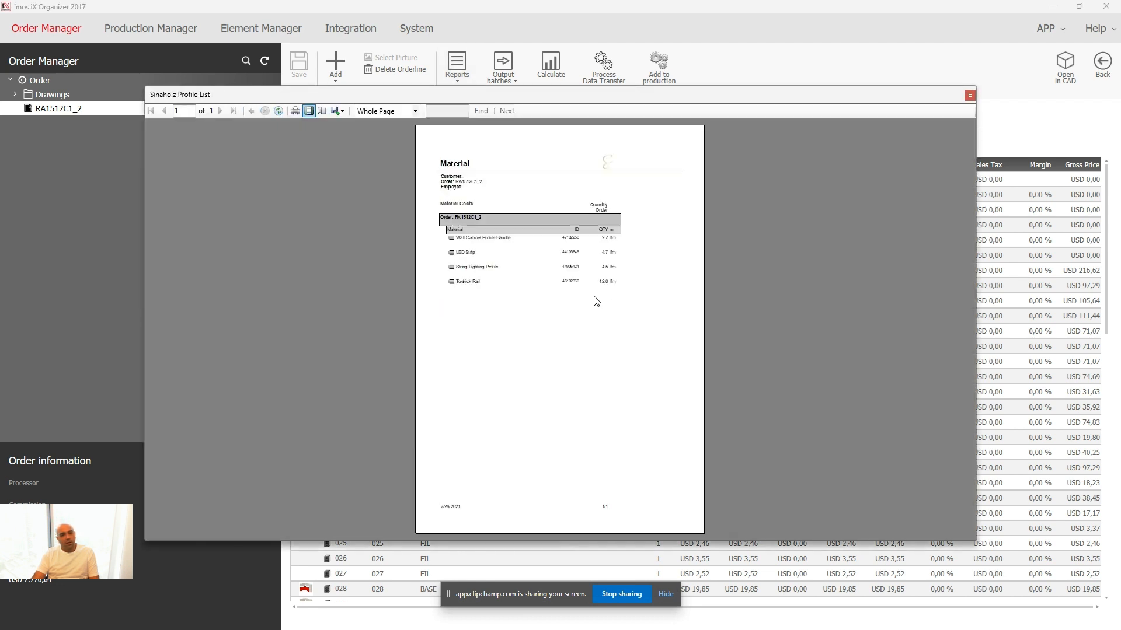
Close the Sinaholz Profile List and SinaHolz Accessory List, and show the Material Requirment report at 100% zoom
{"action": "left_click", "coordinate": [969, 95]}
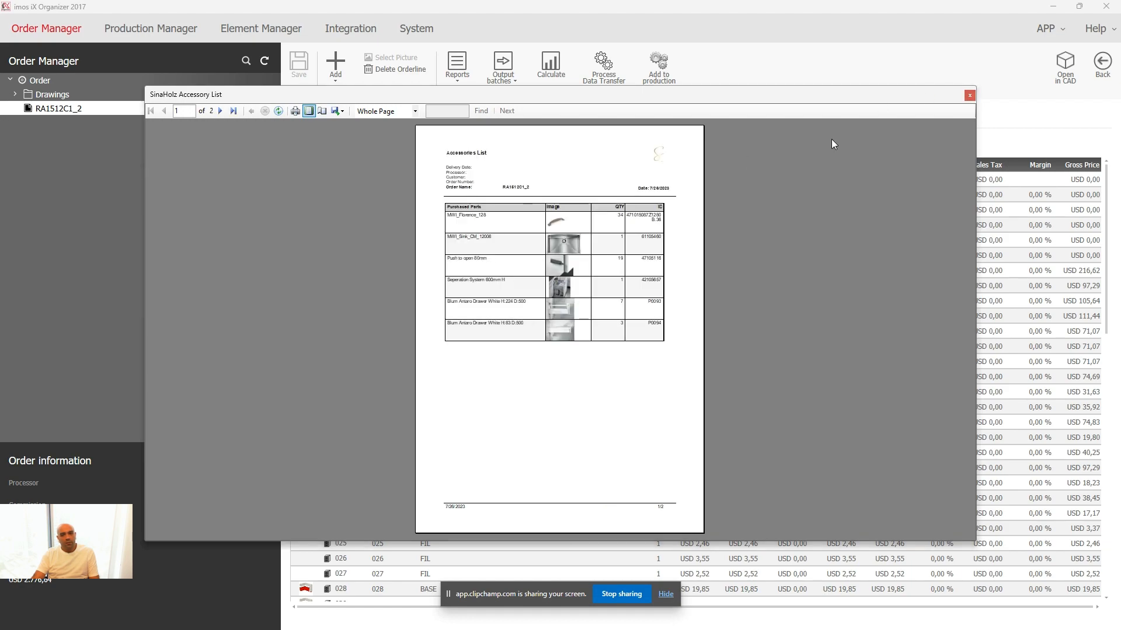
{"action": "left_click", "coordinate": [970, 95]}
{"action": "mouse_move", "coordinate": [353, 617]}
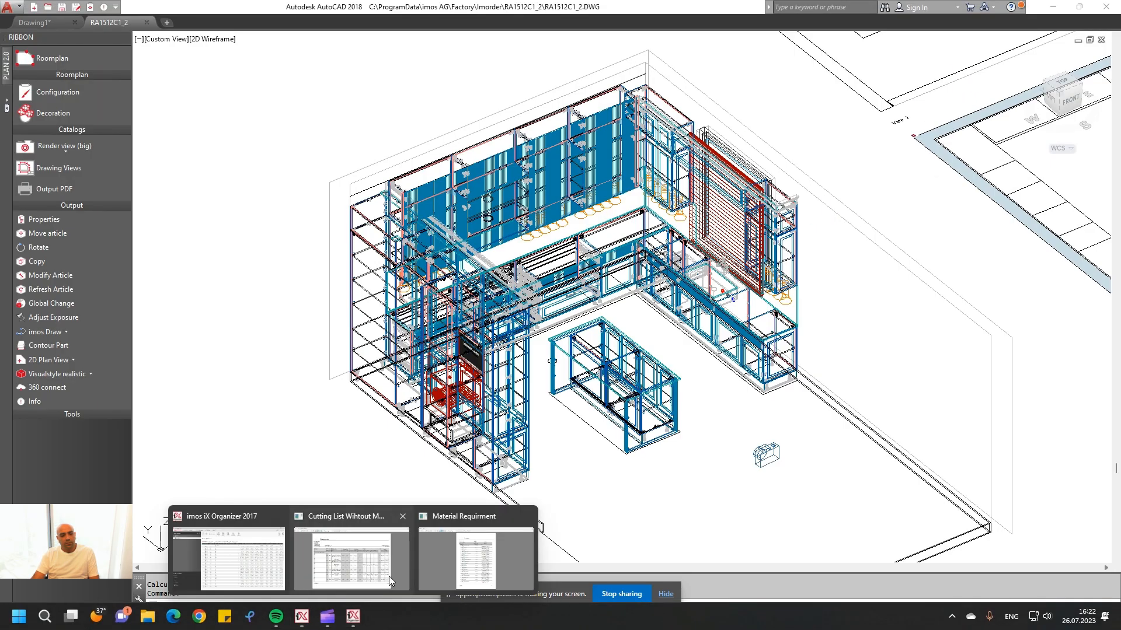
{"action": "left_click", "coordinate": [476, 558]}
{"action": "left_click", "coordinate": [385, 111]}
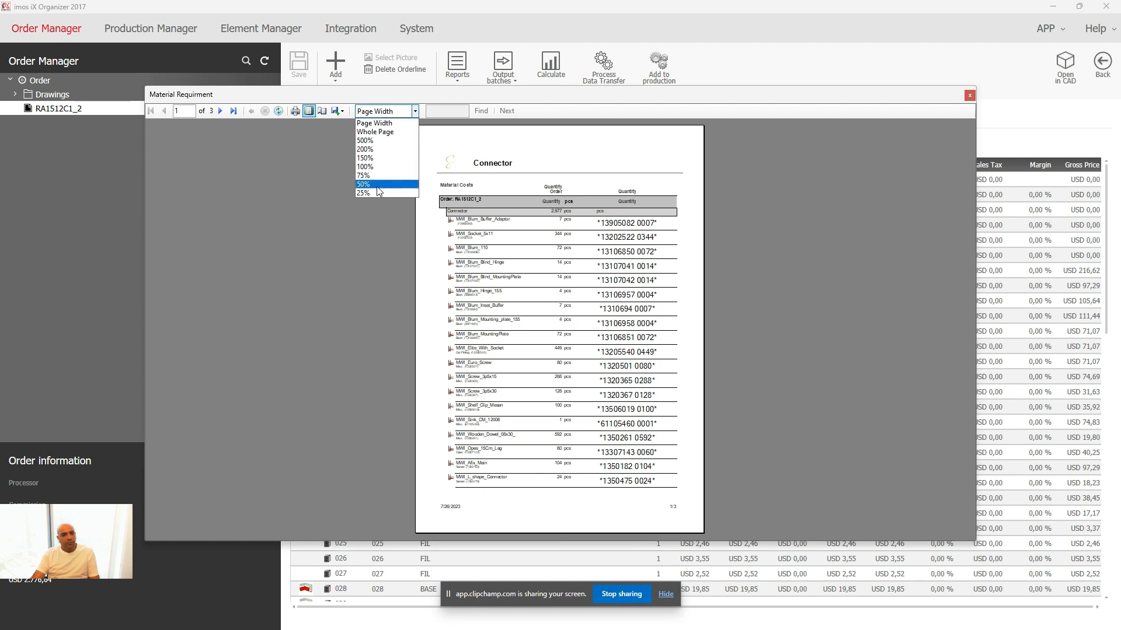
{"action": "left_click", "coordinate": [365, 167]}
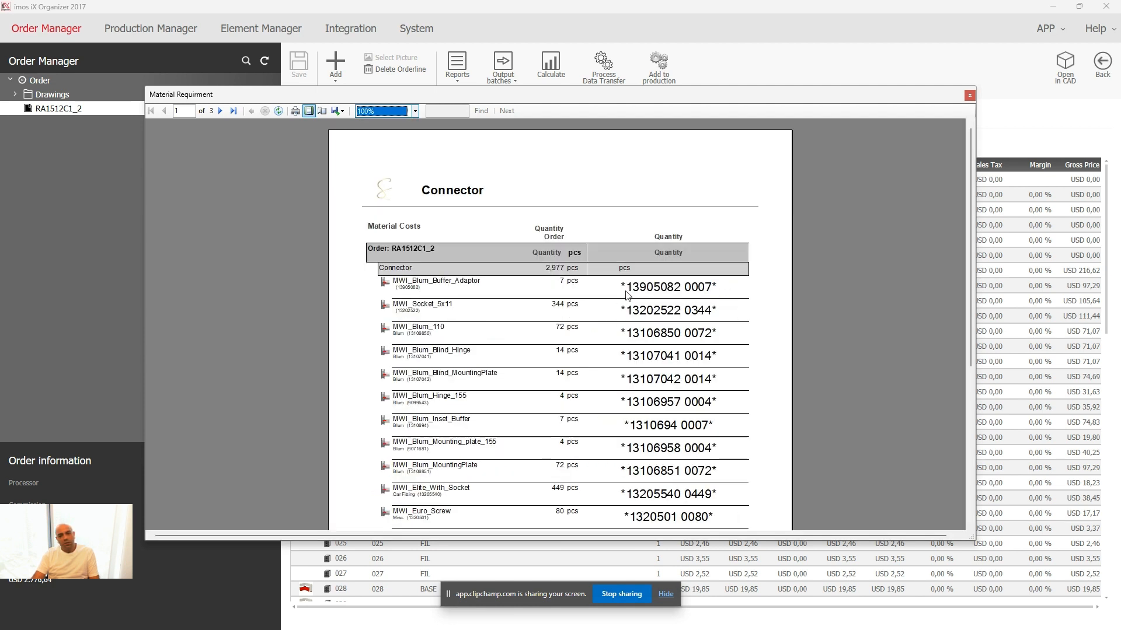
Examine the connector, material, profile and surface quantities on all pages of the Material Requirment report, and close it
{"action": "scroll", "coordinate": [665, 344], "scroll_direction": "down", "scroll_amount": 5}
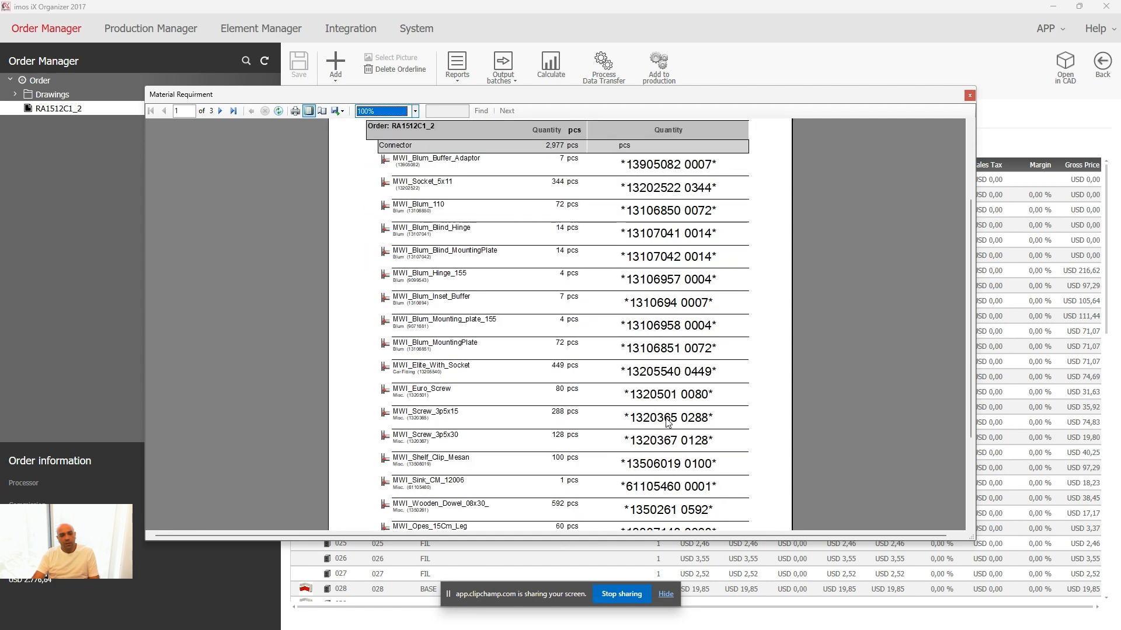
{"action": "scroll", "coordinate": [657, 338], "scroll_direction": "up", "scroll_amount": 3}
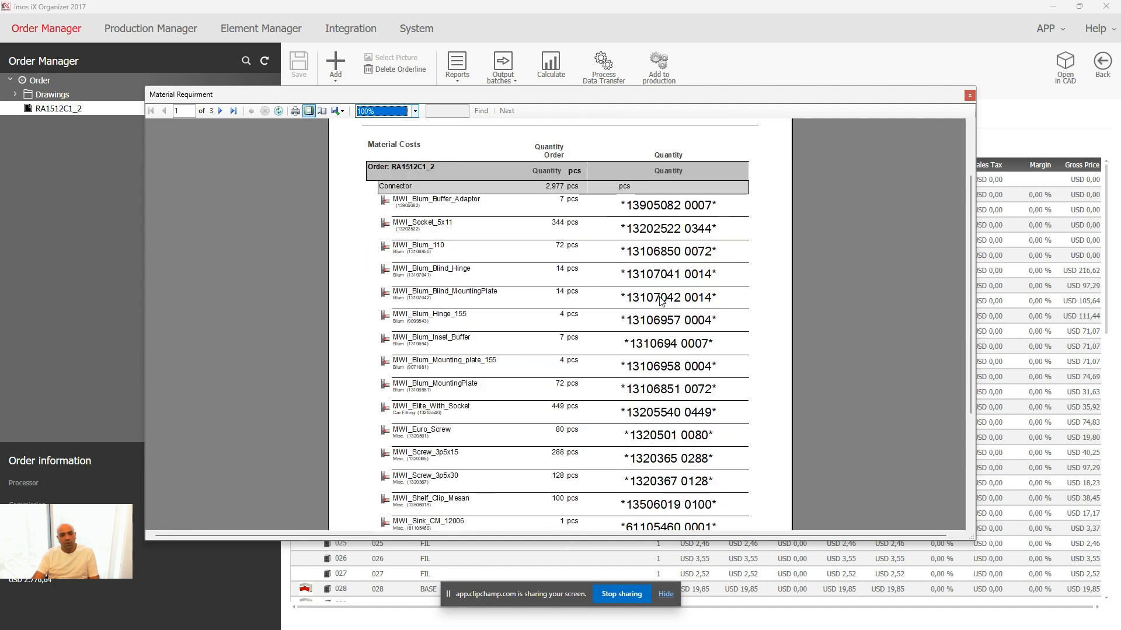
{"action": "scroll", "coordinate": [596, 217], "scroll_direction": "down", "scroll_amount": 4}
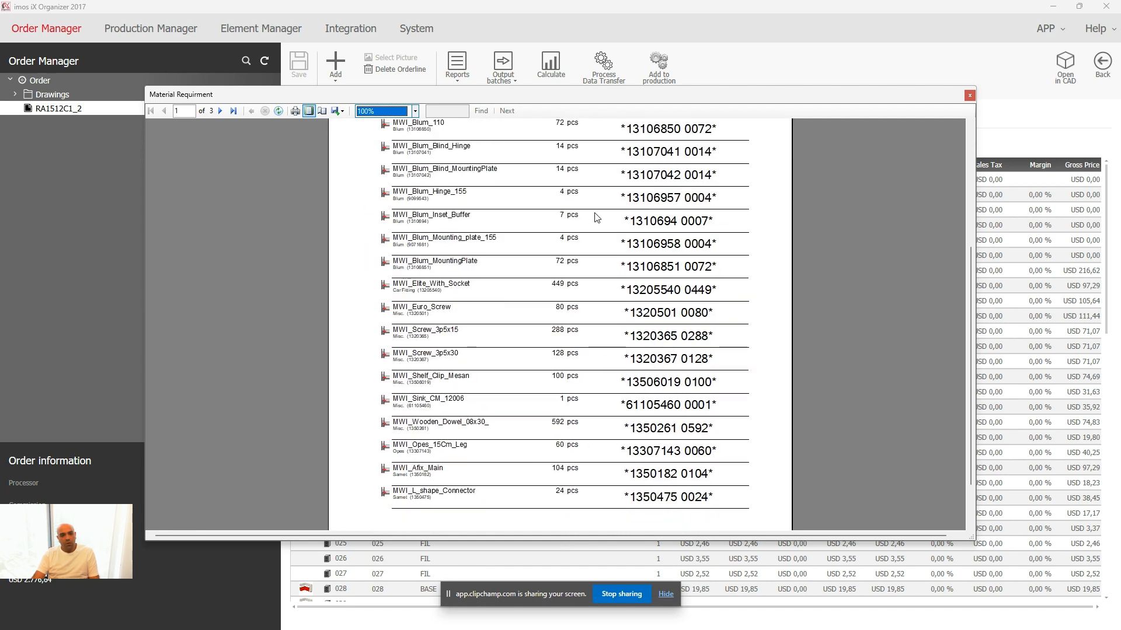
{"action": "scroll", "coordinate": [596, 218], "scroll_direction": "down", "scroll_amount": 10}
{"action": "scroll", "coordinate": [598, 218], "scroll_direction": "down", "scroll_amount": 4}
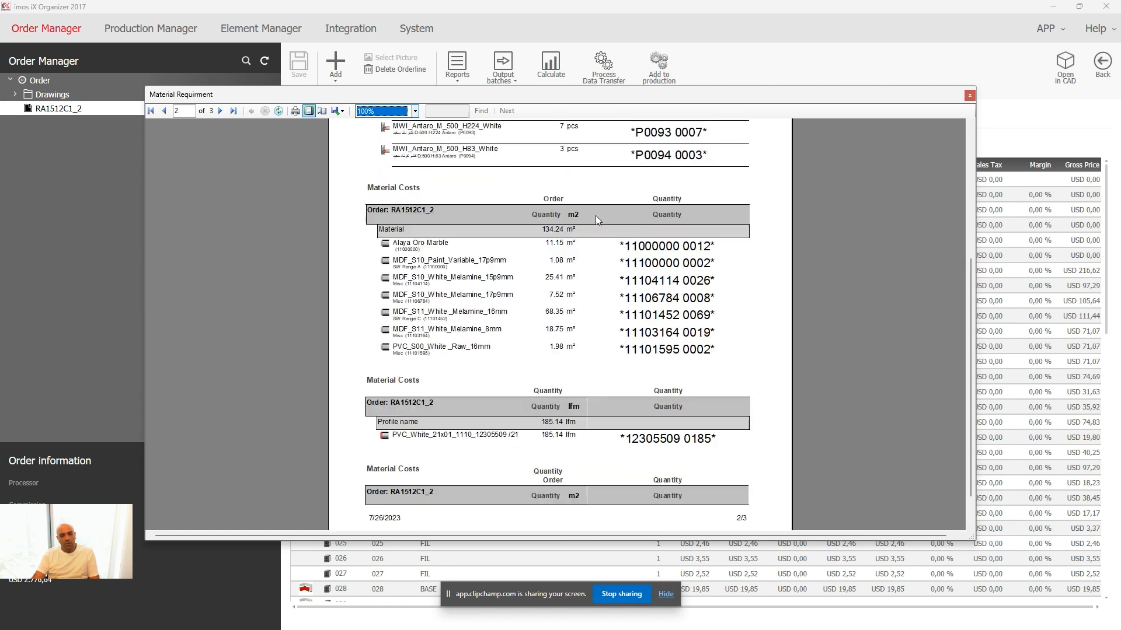
{"action": "scroll", "coordinate": [569, 229], "scroll_direction": "down", "scroll_amount": 6}
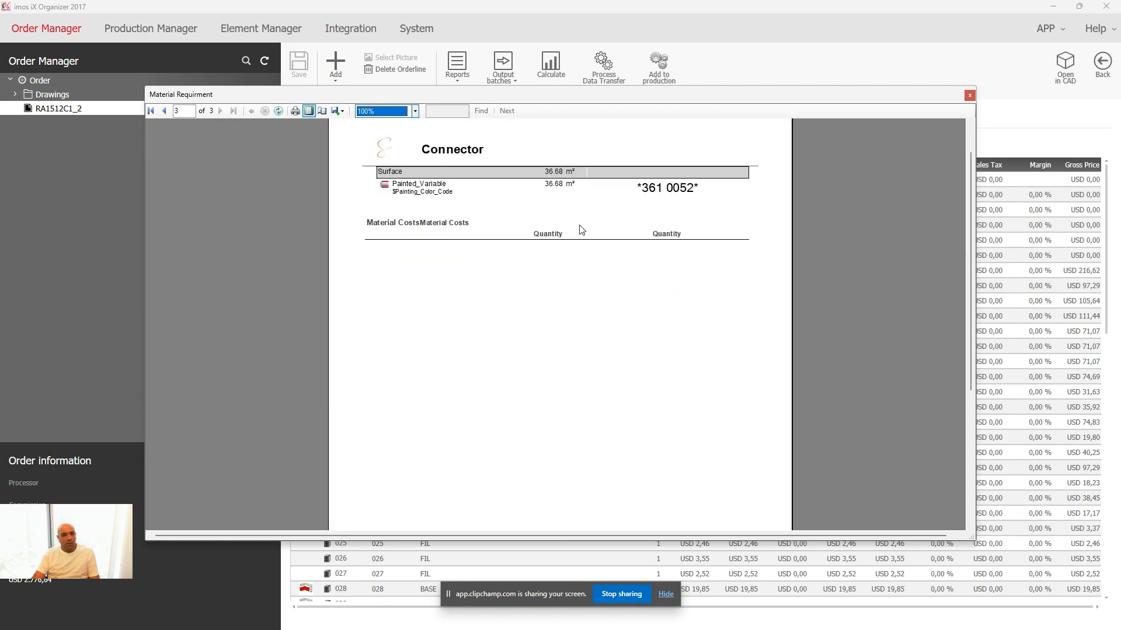
{"action": "scroll", "coordinate": [581, 229], "scroll_direction": "up", "scroll_amount": 20}
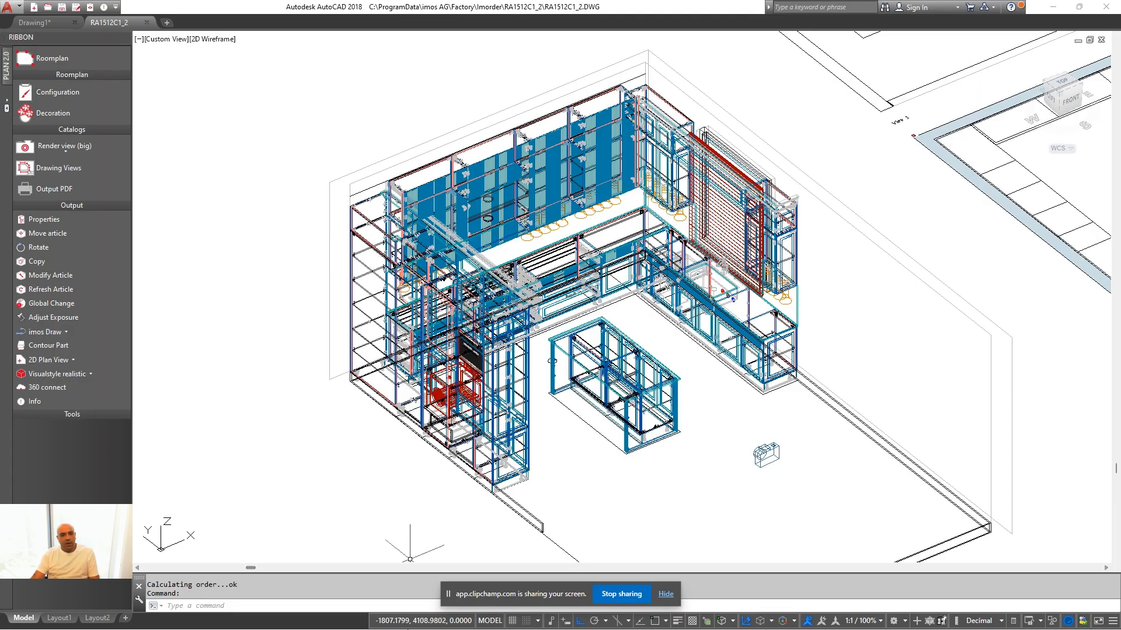
Open the Cutting List Wihtout Multiple report and look through the part sizes and edges from its first to its last page
{"action": "mouse_move", "coordinate": [353, 617]}
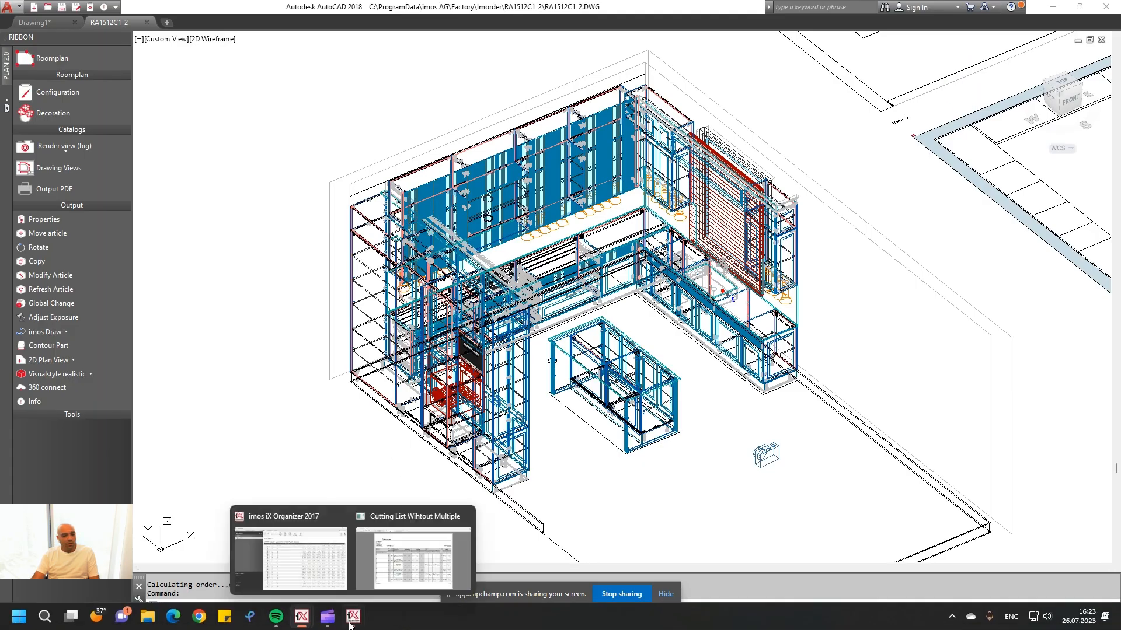
{"action": "left_click", "coordinate": [415, 579]}
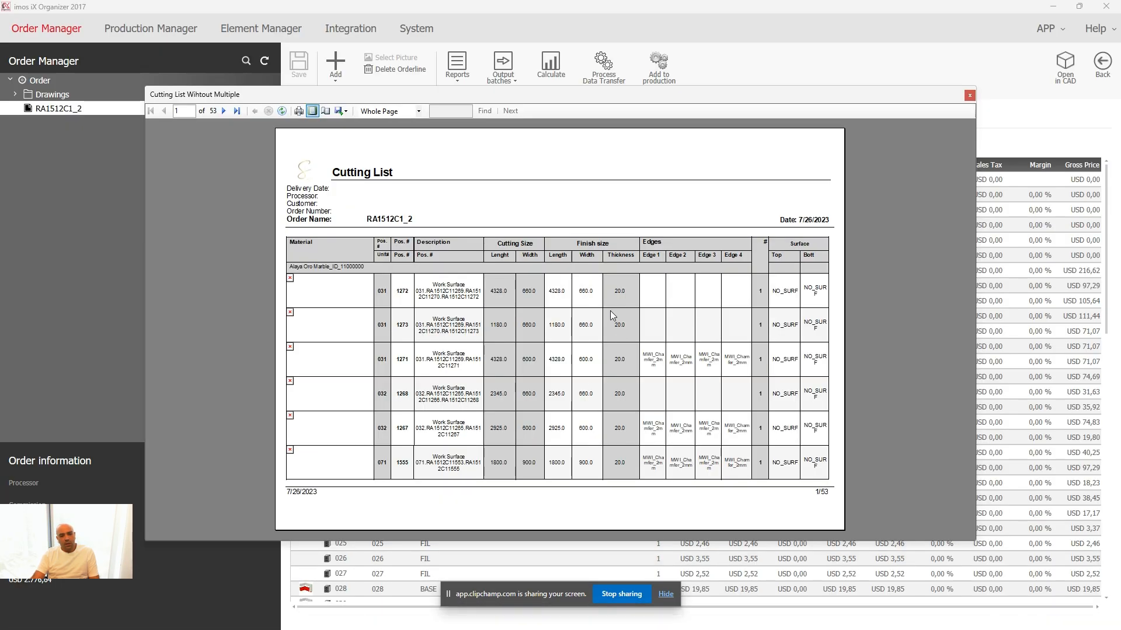
{"action": "scroll", "coordinate": [609, 310], "scroll_direction": "down", "scroll_amount": 5}
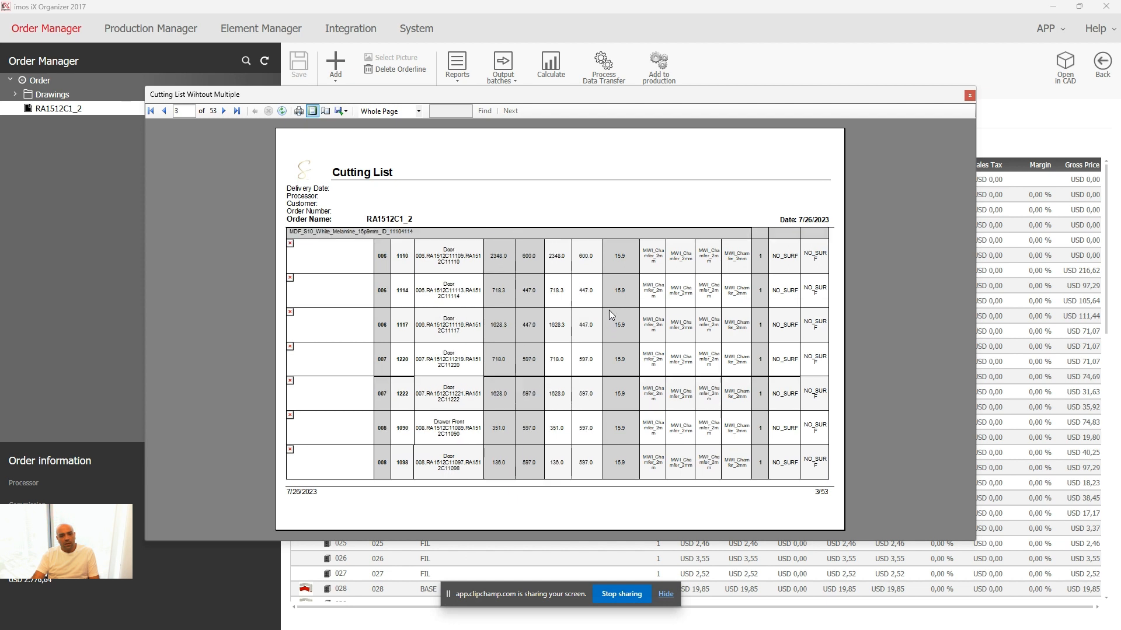
{"action": "scroll", "coordinate": [608, 309], "scroll_direction": "up", "scroll_amount": 5}
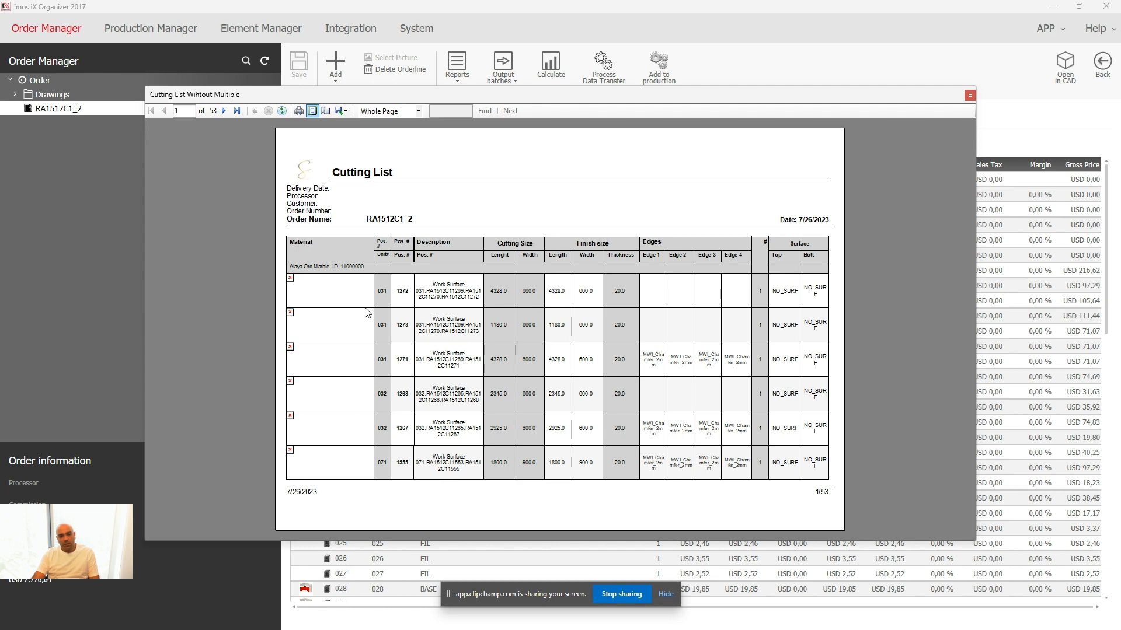
{"action": "scroll", "coordinate": [362, 350], "scroll_direction": "down", "scroll_amount": 20}
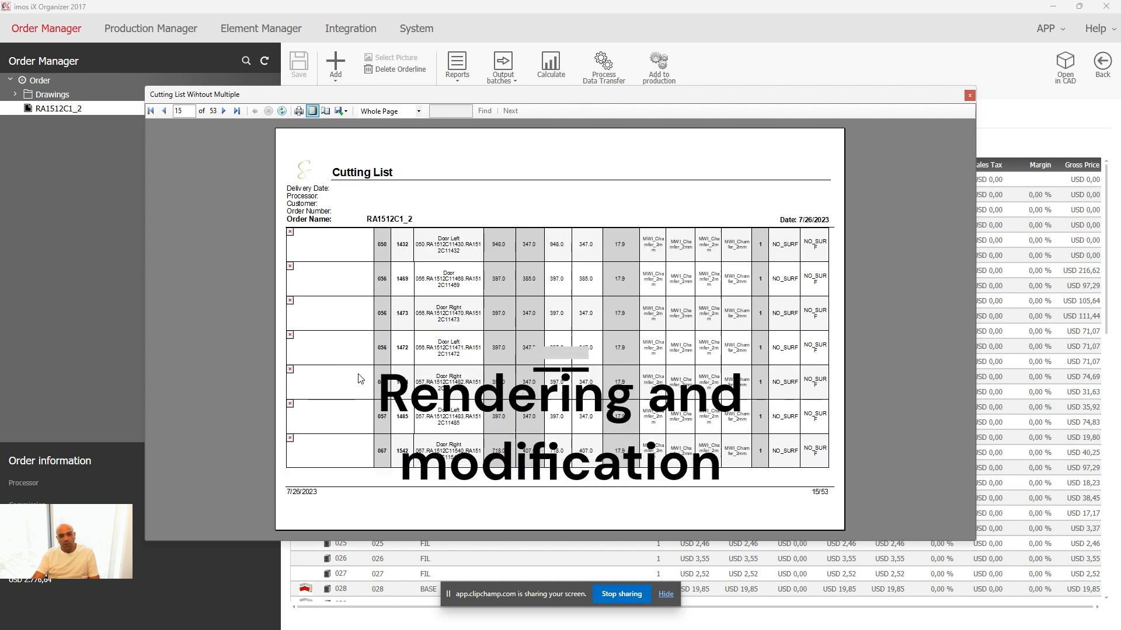
{"action": "scroll", "coordinate": [362, 380], "scroll_direction": "down", "scroll_amount": 20}
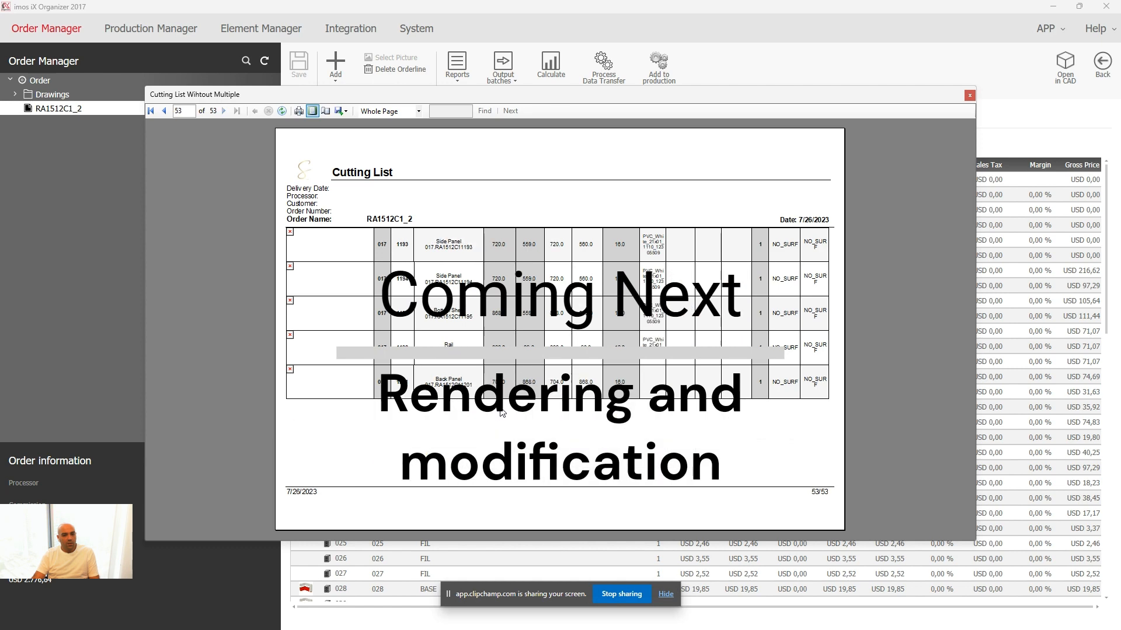
{"action": "scroll", "coordinate": [512, 408], "scroll_direction": "up", "scroll_amount": 12}
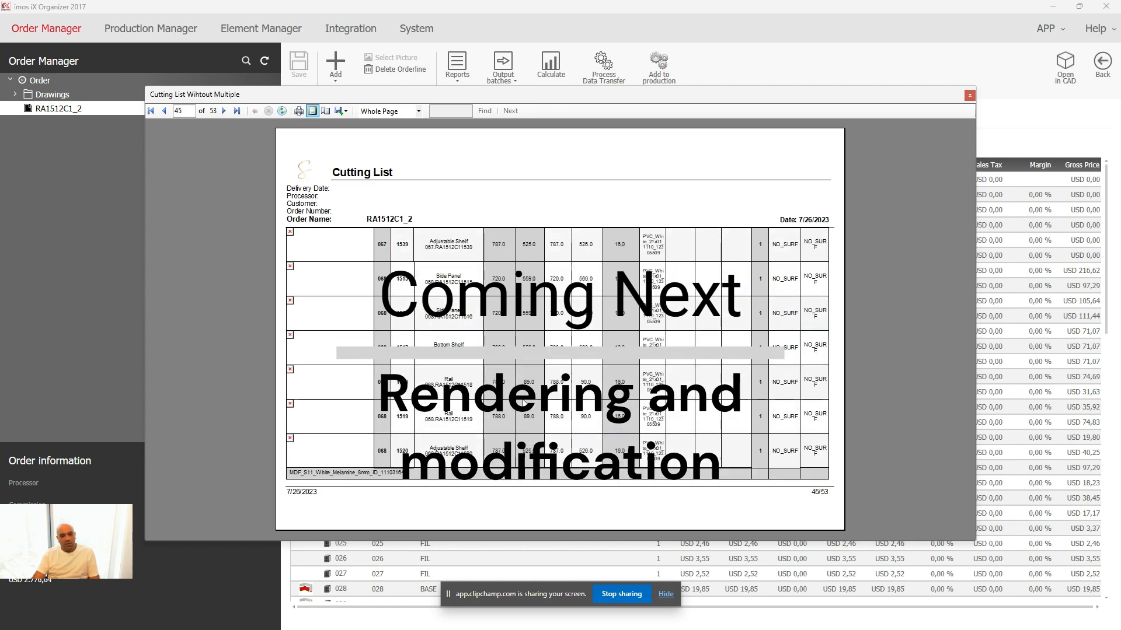
{"action": "scroll", "coordinate": [746, 251], "scroll_direction": "up", "scroll_amount": 20}
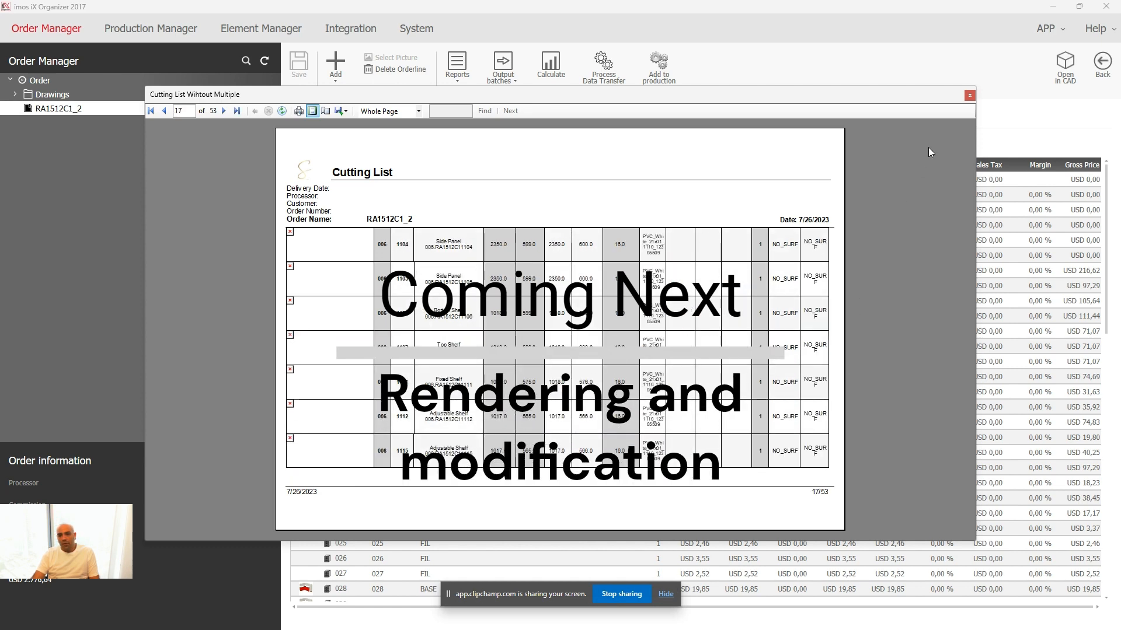